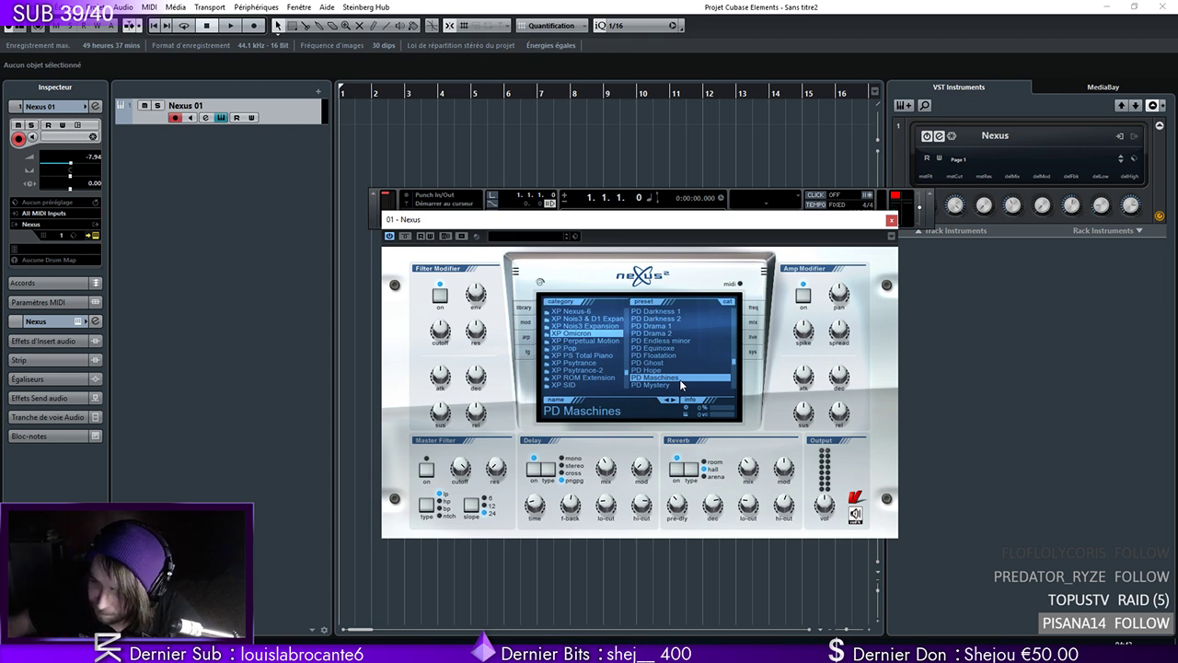
Audition the PD Mystery and PD Opera presets from the XP Omicron category in Nexus
{"action": "left_click", "coordinate": [680, 385]}
{"action": "scroll", "coordinate": [733, 363], "scroll_direction": "down", "scroll_amount": 2}
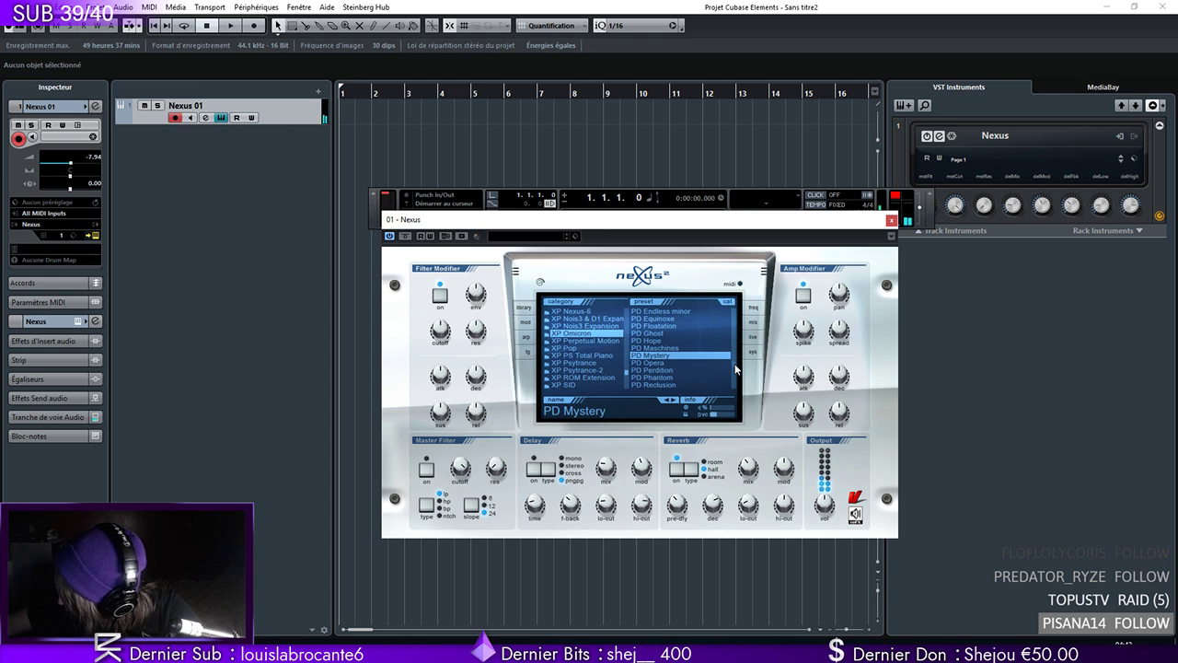
{"action": "left_click", "coordinate": [689, 364]}
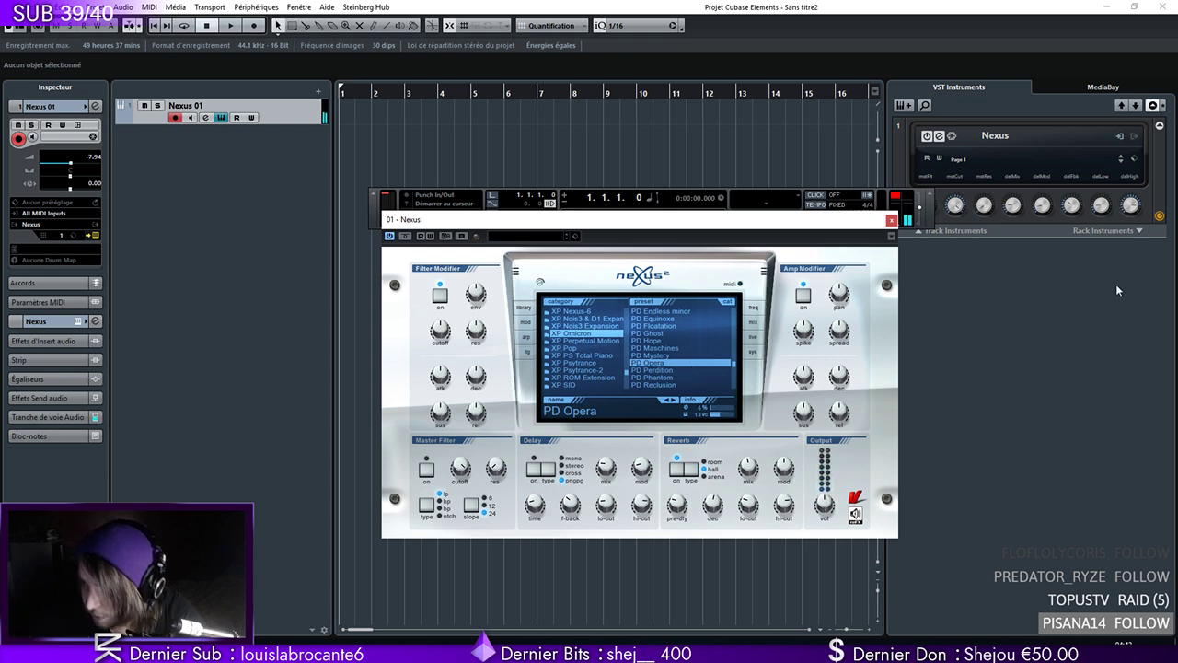
Switch to the browser, close its YouTube window, and reopen the Nexus instrument editor in Cubase
{"action": "key", "text": "alt+Tab"}
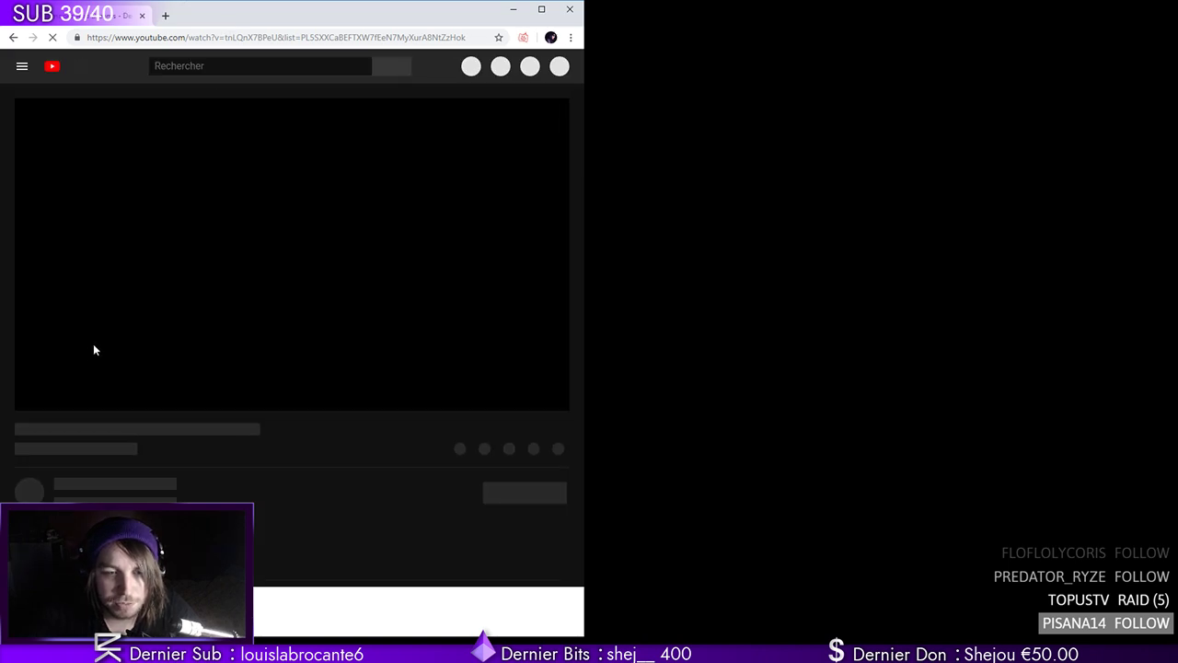
{"action": "left_click", "coordinate": [569, 9]}
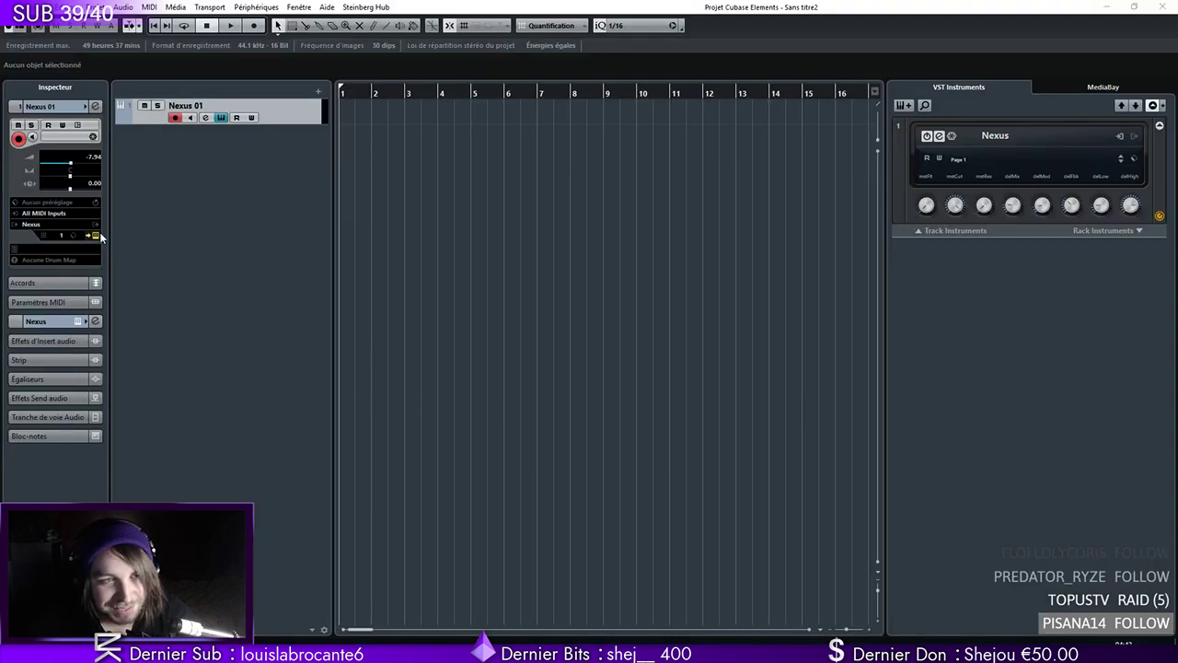
{"action": "left_click", "coordinate": [89, 236]}
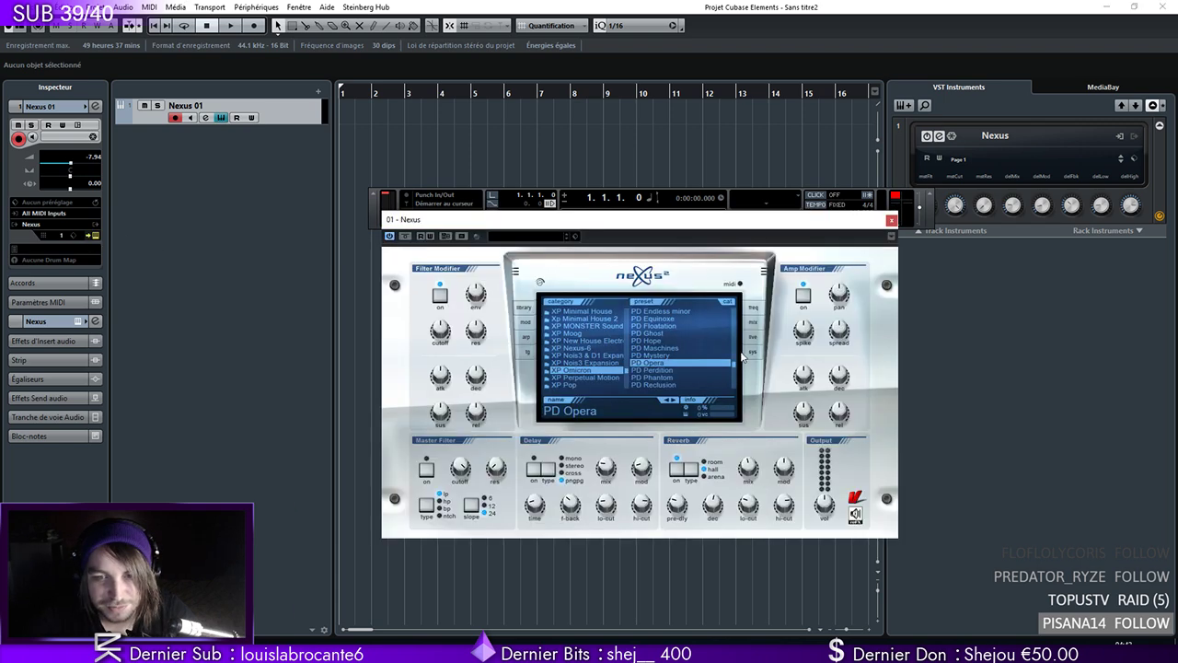
Audition PD Phantom, PD Reclusion and PD Reflector, and load the PD Softpad preset on the Nexus 01 track
{"action": "scroll", "coordinate": [733, 369], "scroll_direction": "down", "scroll_amount": 5}
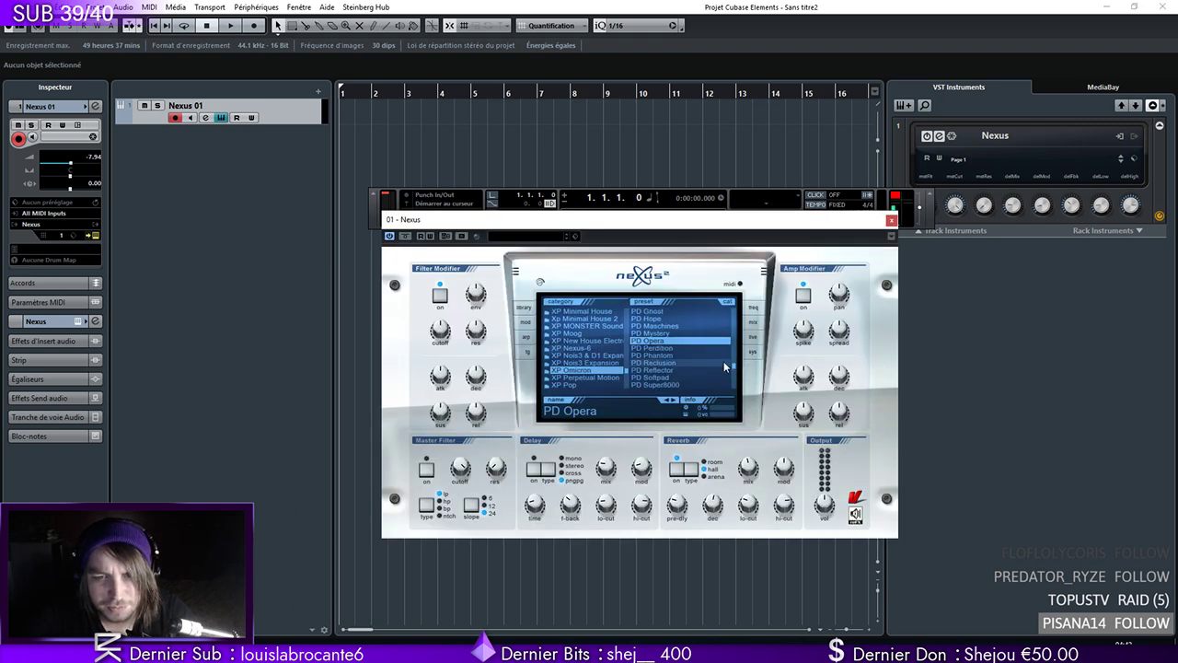
{"action": "left_click", "coordinate": [675, 358]}
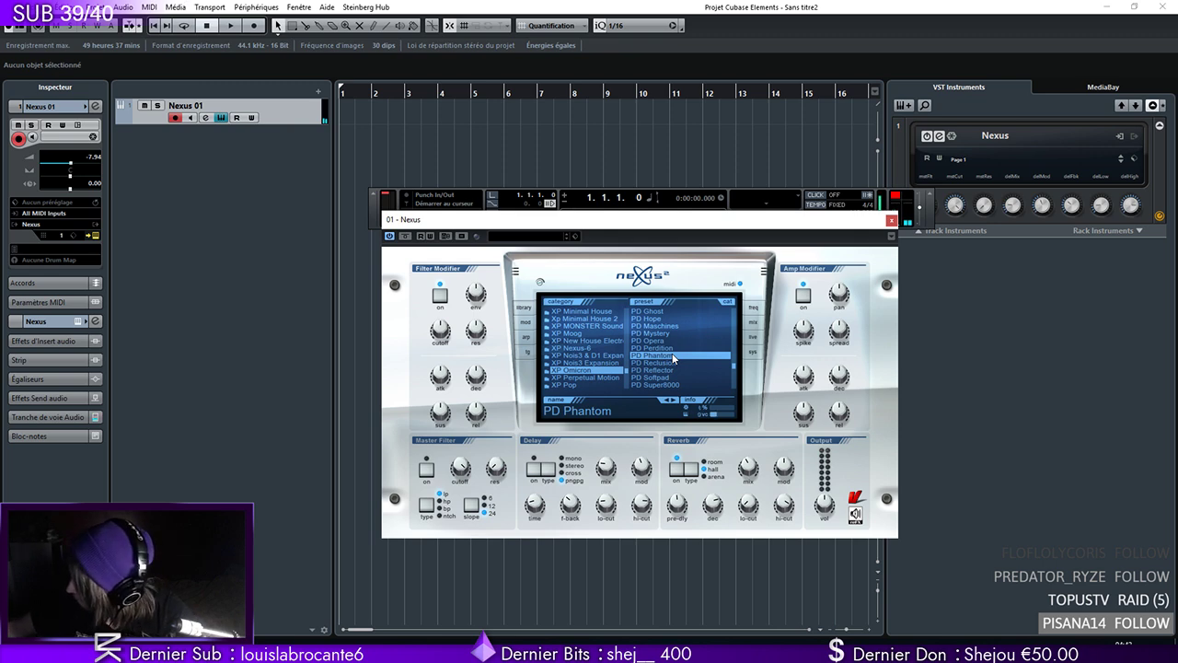
{"action": "left_click", "coordinate": [683, 364]}
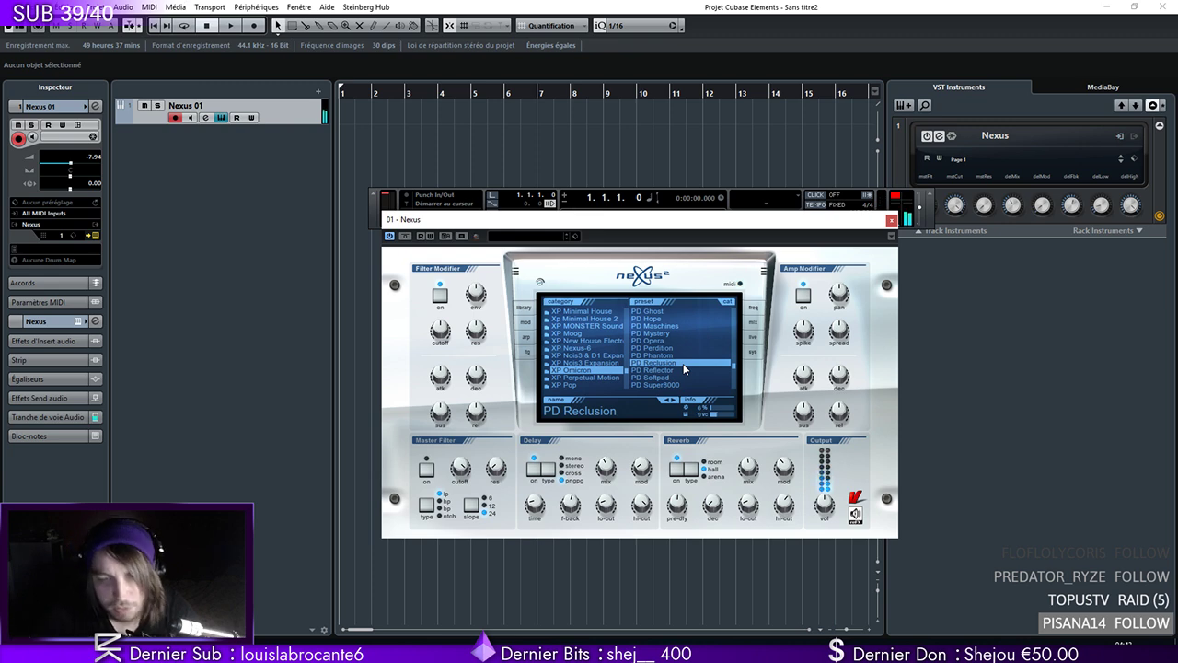
{"action": "left_click", "coordinate": [662, 371]}
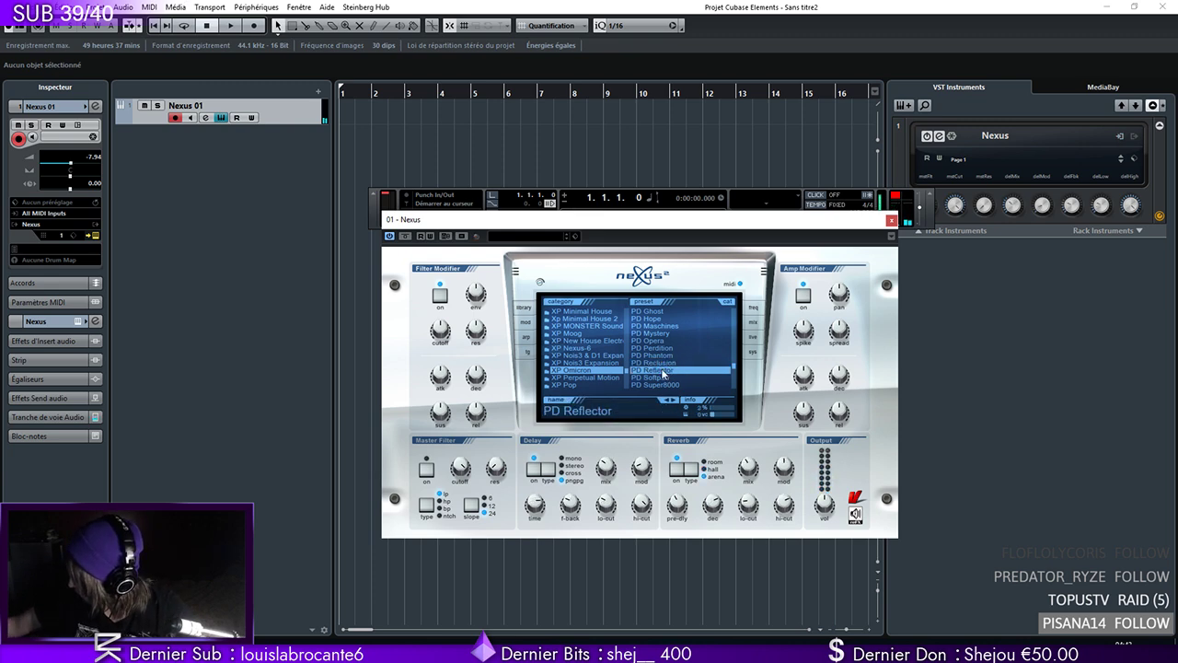
{"action": "left_click", "coordinate": [666, 376]}
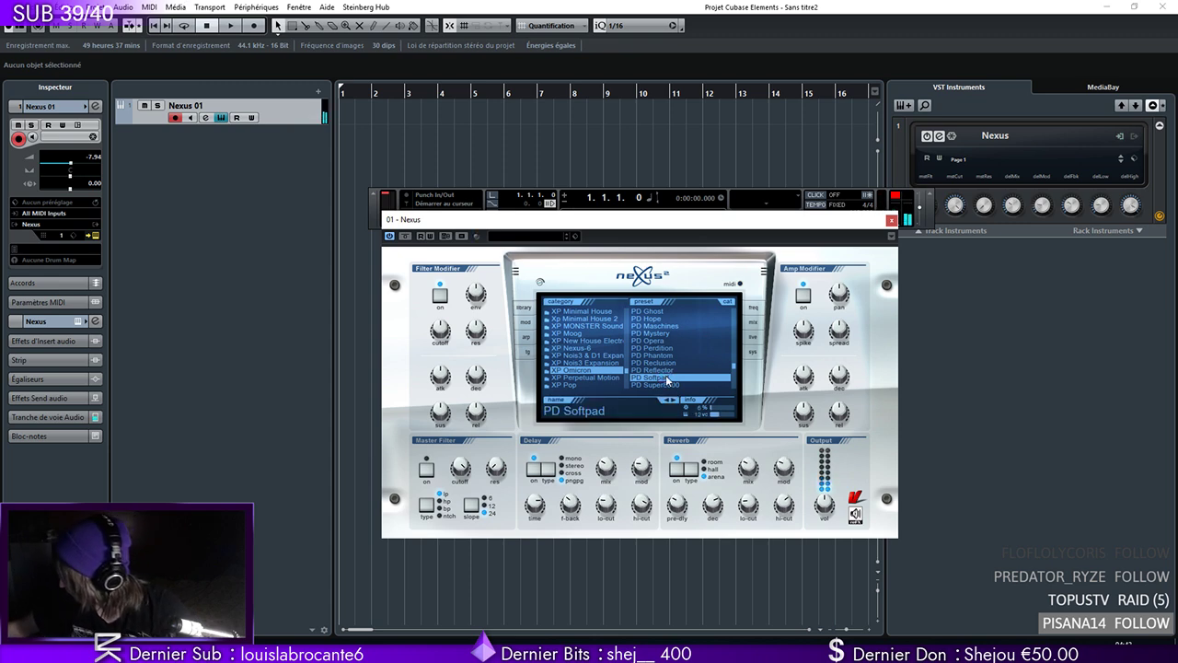
Show the Nexus mix page and set the Nexus 01 track volume to -3.05 dB
{"action": "left_click", "coordinate": [753, 321]}
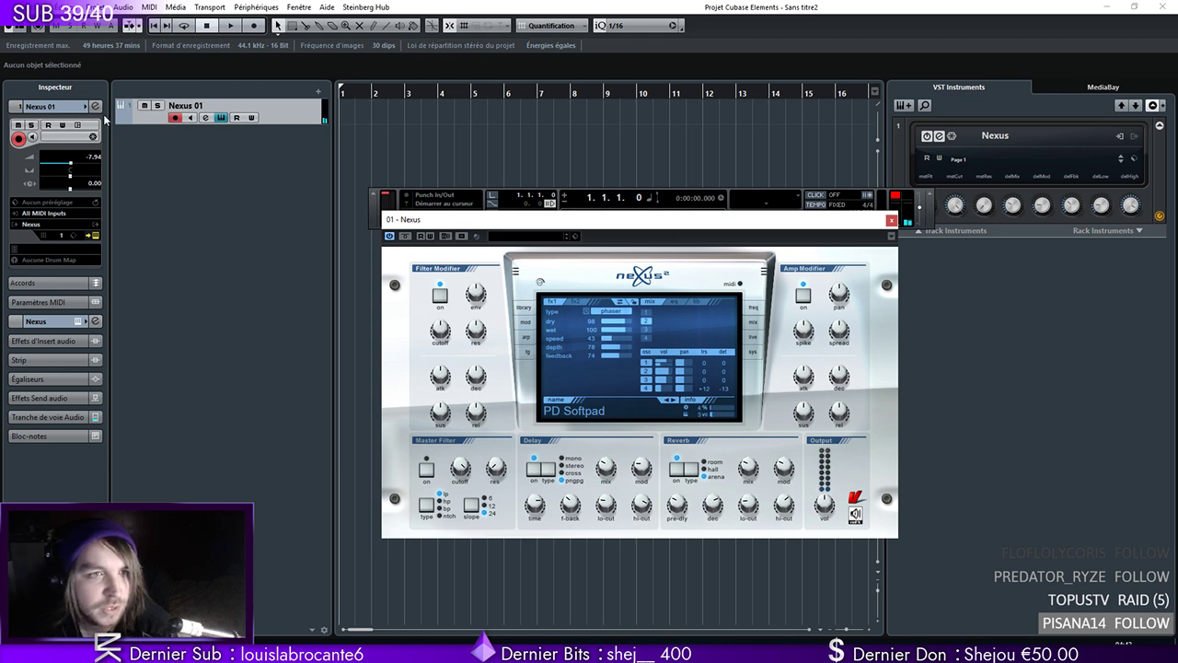
{"action": "left_click_drag", "start_coordinate": [76, 169], "coordinate": [87, 168]}
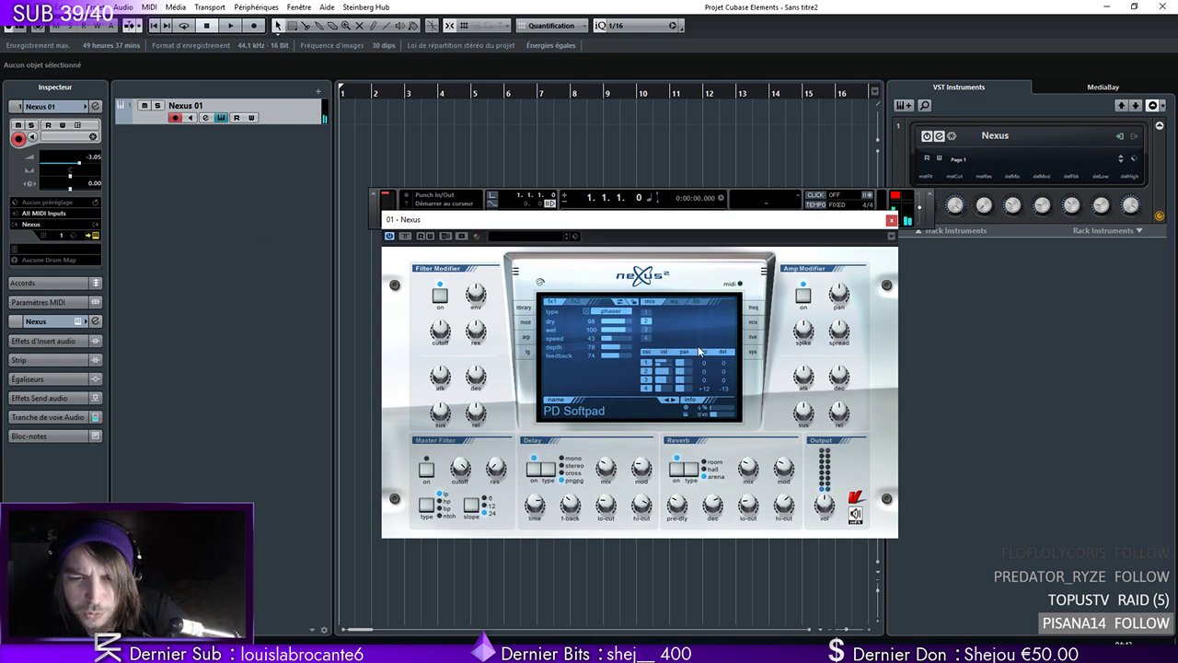
Adjust the Amp Modifier decay slightly and set its release to -34
{"action": "mouse_move", "coordinate": [841, 387]}
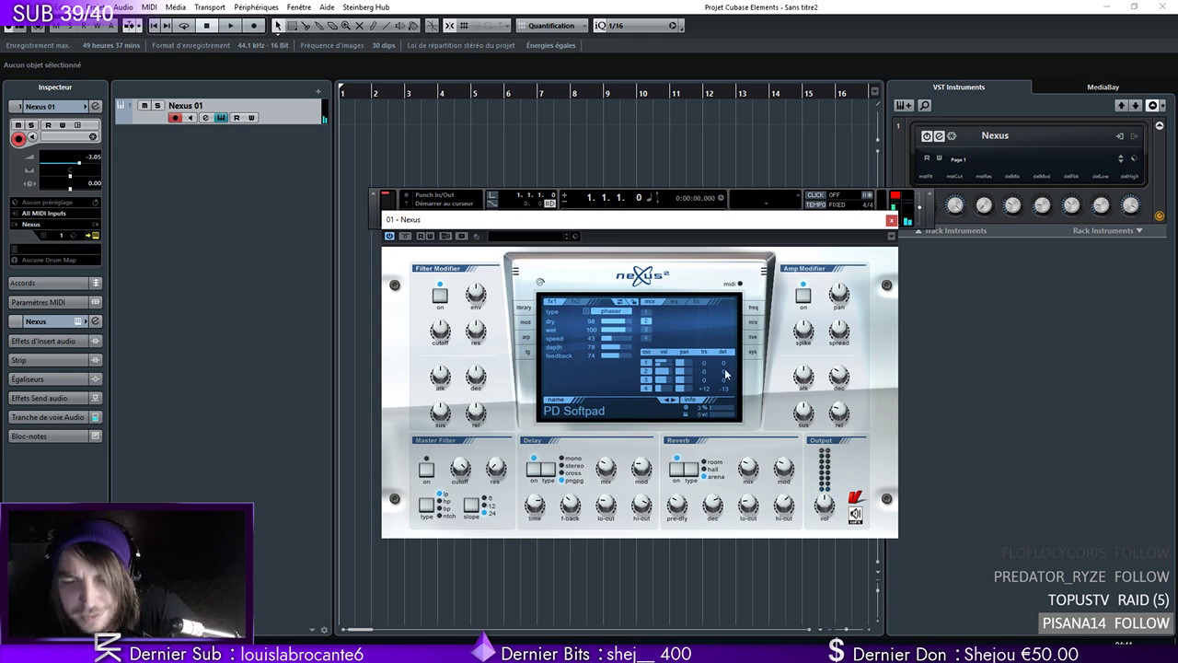
{"action": "left_click_drag", "start_coordinate": [841, 377], "coordinate": [840, 371]}
{"action": "left_click_drag", "start_coordinate": [839, 412], "coordinate": [837, 404]}
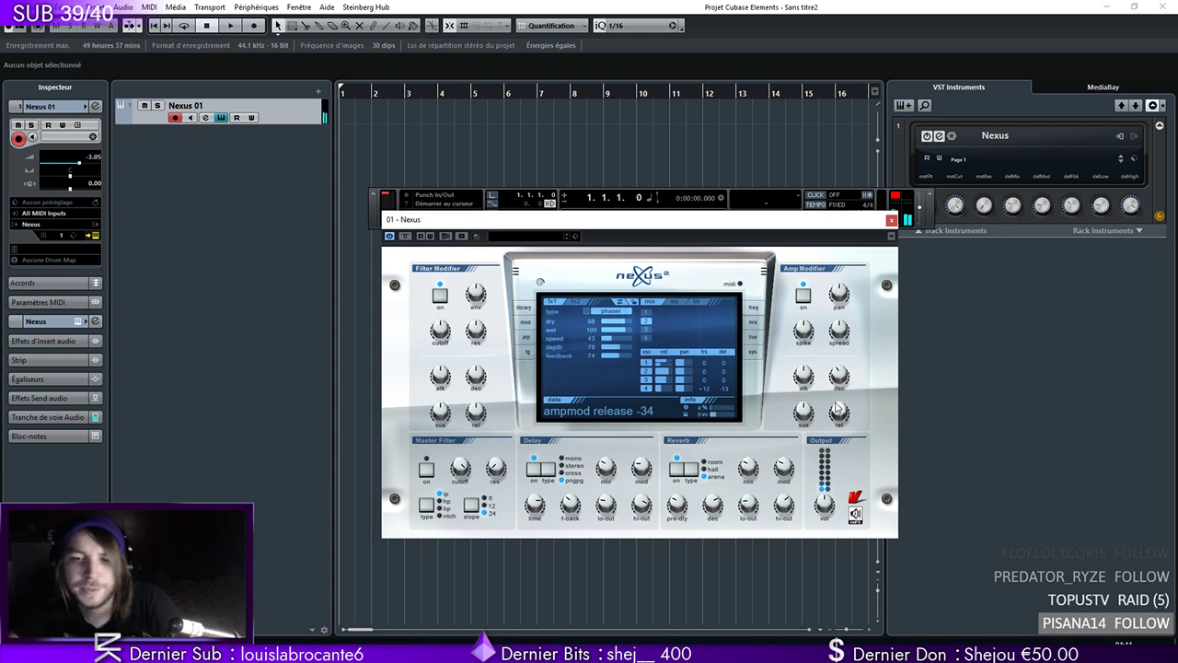
Close the instrument editor, enable the metronome click, and record a short melody on the Nexus 01 track
{"action": "left_click", "coordinate": [891, 219]}
{"action": "left_click", "coordinate": [816, 195]}
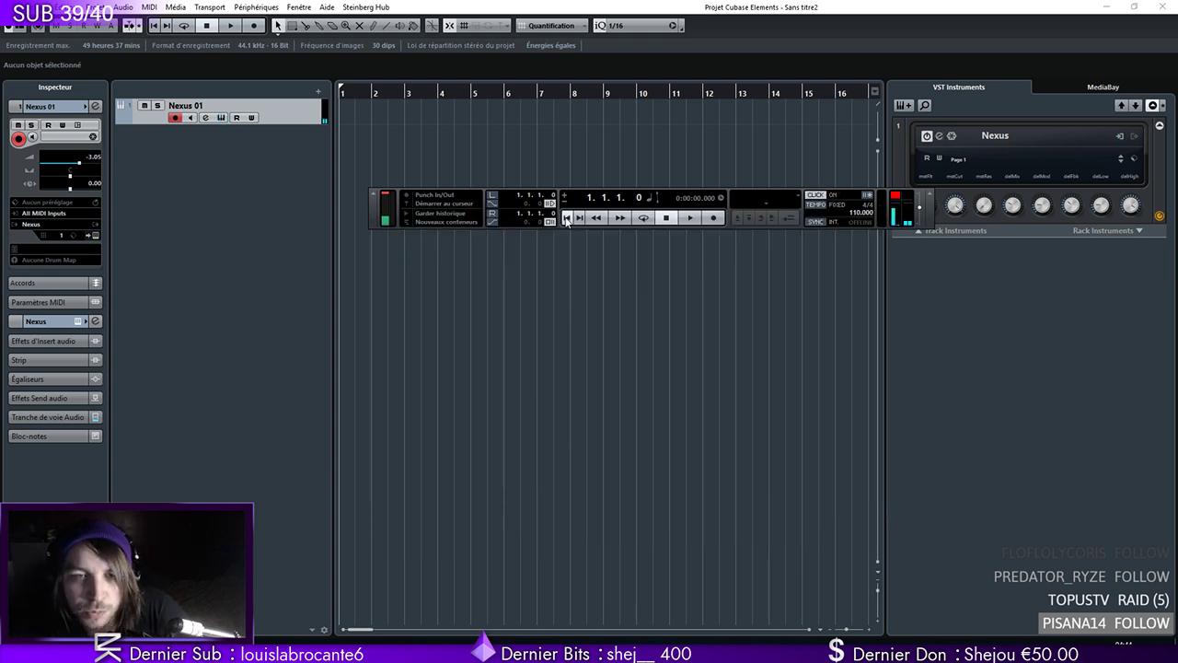
{"action": "left_click", "coordinate": [715, 218]}
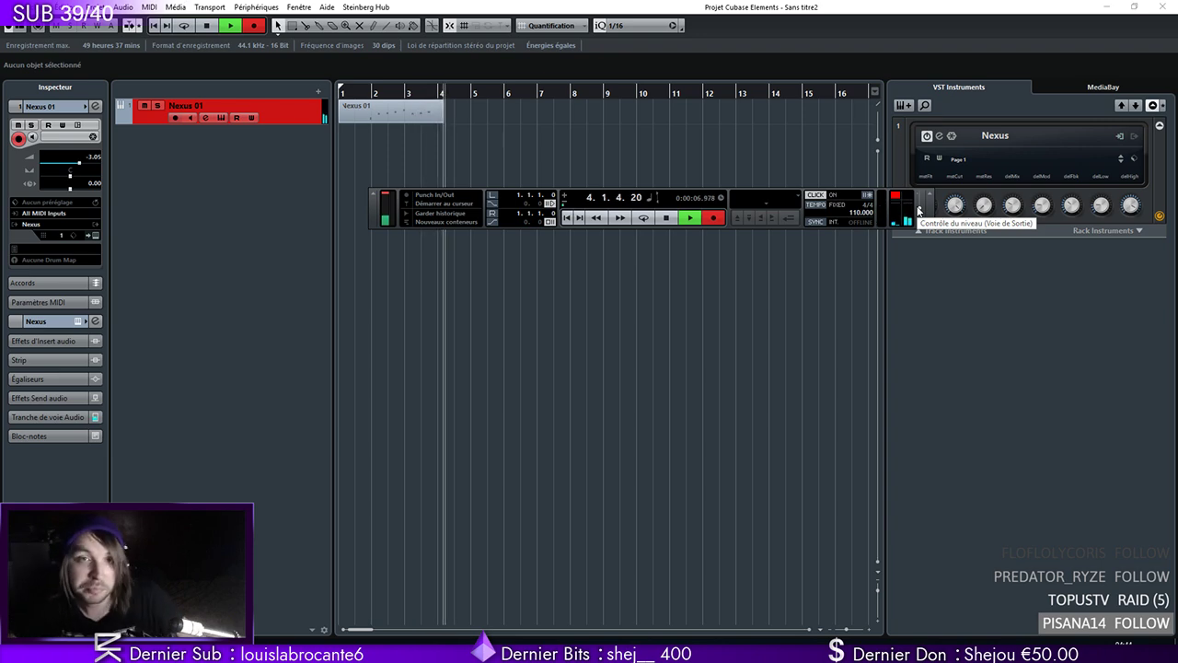
{"action": "key", "text": "space"}
Move the recorded notes in the Key Editor so the melody starts at bar 1, and disable the metronome click
{"action": "double_click", "coordinate": [406, 112]}
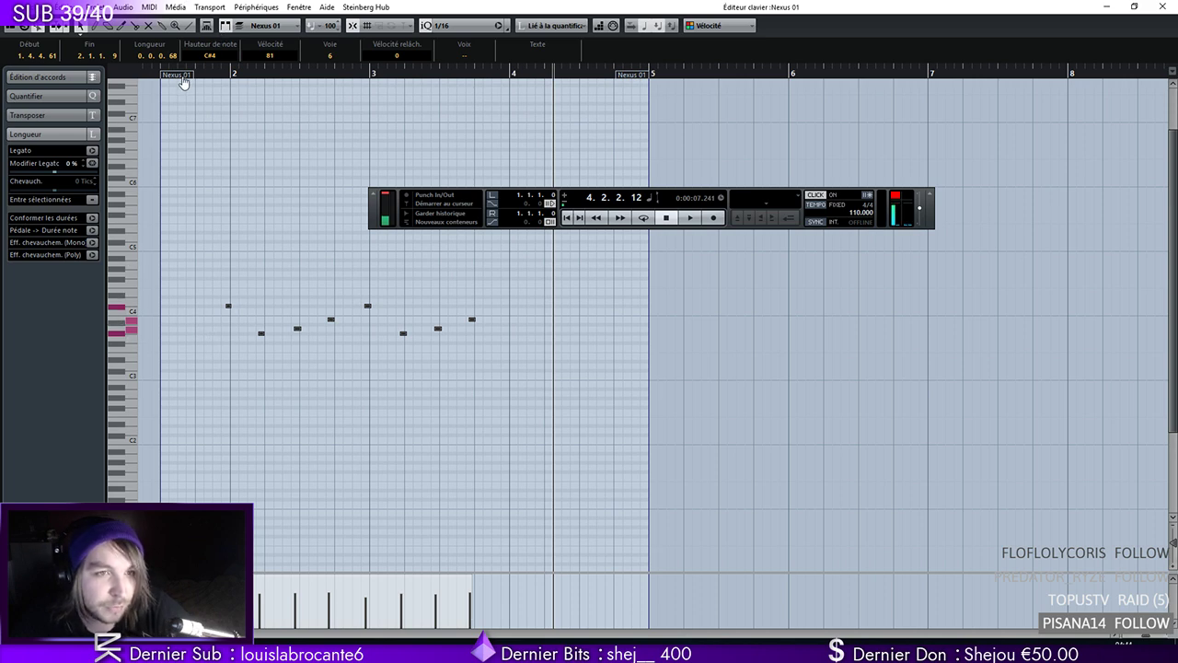
{"action": "left_click_drag", "start_coordinate": [179, 74], "coordinate": [6, 70]}
{"action": "left_click_drag", "start_coordinate": [281, 309], "coordinate": [143, 308]}
{"action": "left_click_drag", "start_coordinate": [398, 74], "coordinate": [139, 73]}
{"action": "key", "text": "space"}
{"action": "left_click", "coordinate": [816, 194]}
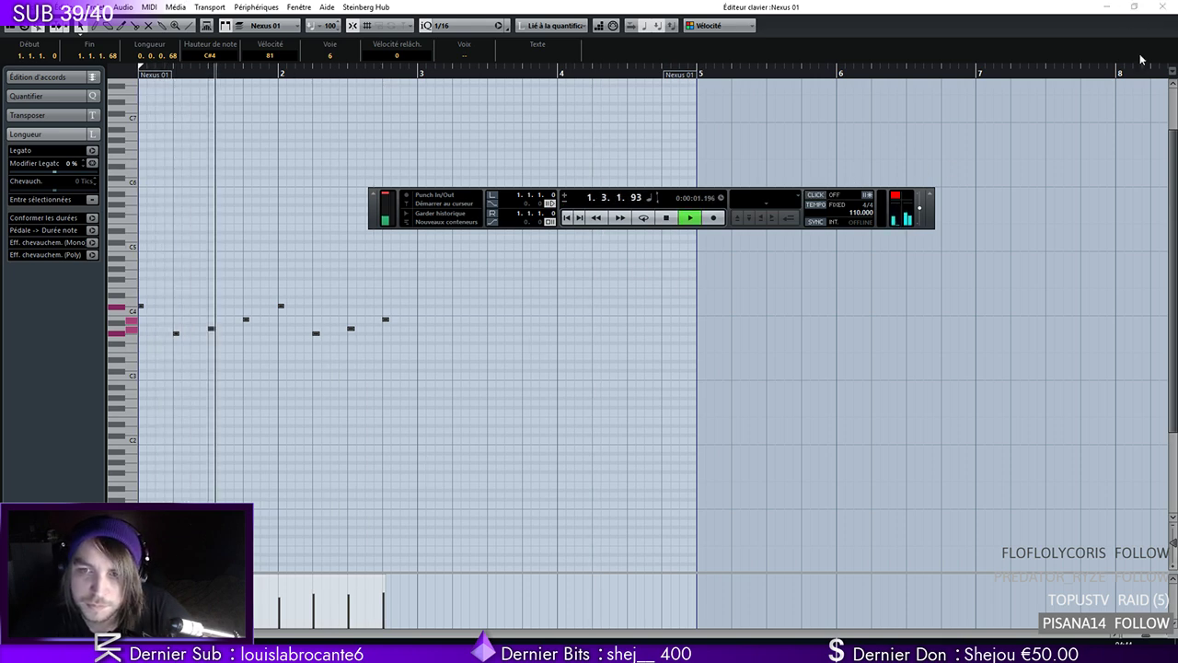
{"action": "left_click", "coordinate": [1161, 8]}
Trim the end of the Nexus 01 part so it lasts two bars, and set the quantize value to 1/1
{"action": "left_click_drag", "start_coordinate": [473, 119], "coordinate": [406, 122]}
{"action": "left_click", "coordinate": [614, 25]}
{"action": "left_click", "coordinate": [622, 41]}
Set the locators from bar 1 to bar 3 and play that range in cycle mode with the Nexus editor open
{"action": "key", "text": "space"}
{"action": "left_click_drag", "start_coordinate": [346, 89], "coordinate": [408, 95]}
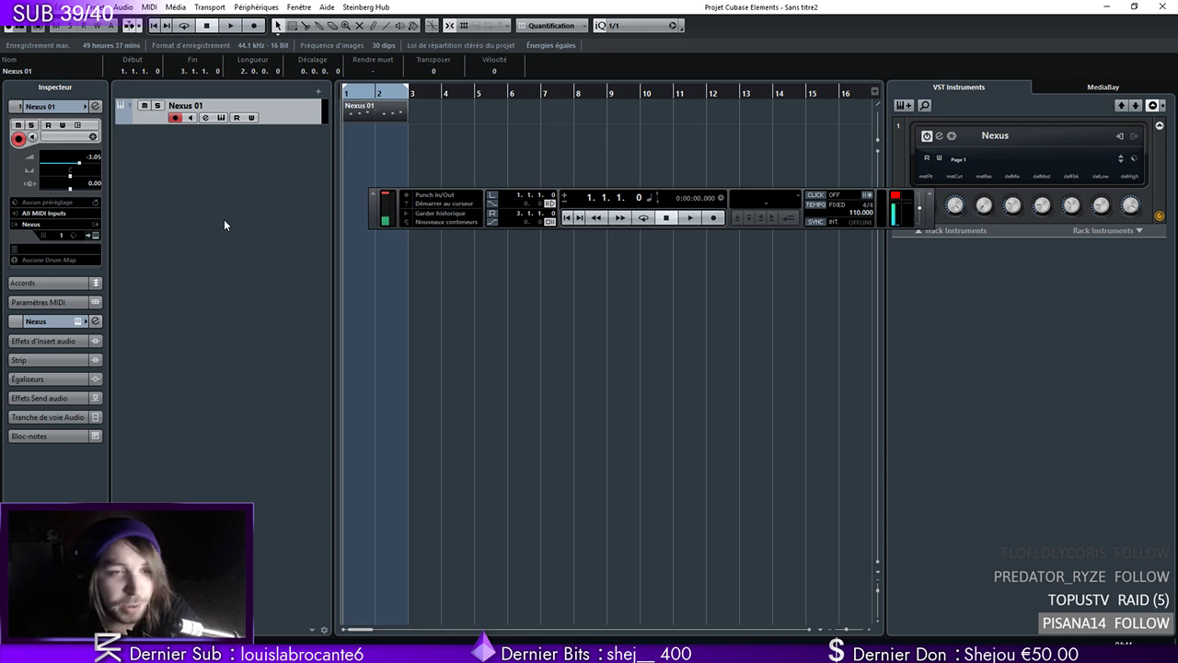
{"action": "left_click", "coordinate": [95, 237]}
{"action": "key", "text": "space"}
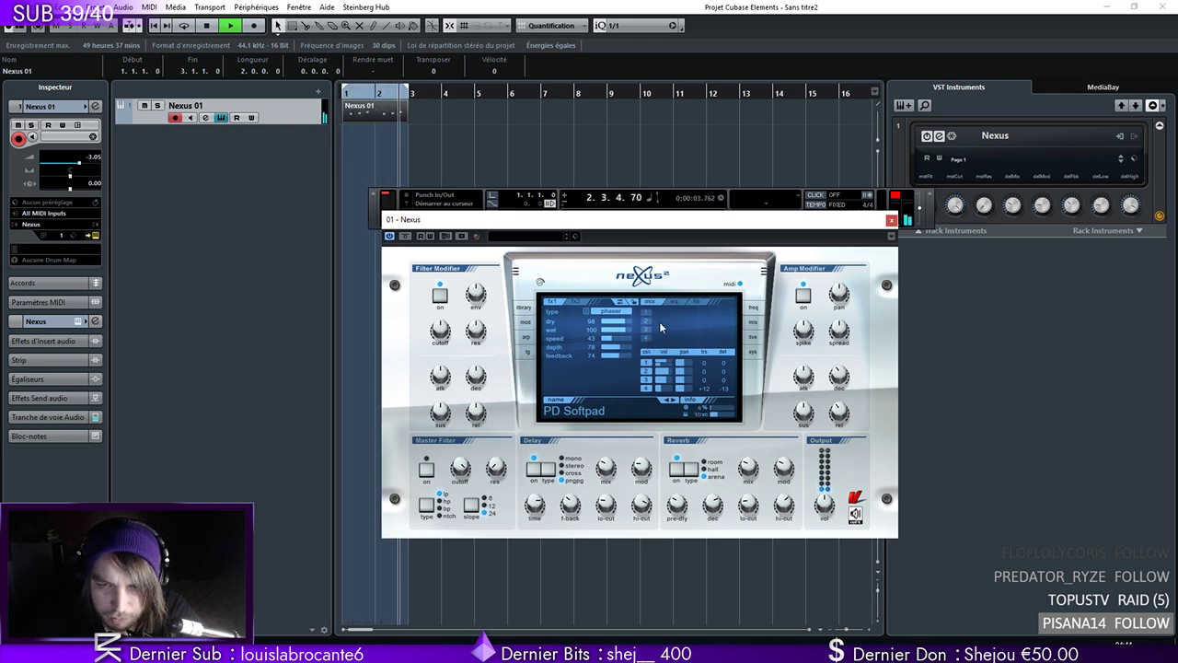
{"action": "left_click", "coordinate": [183, 26]}
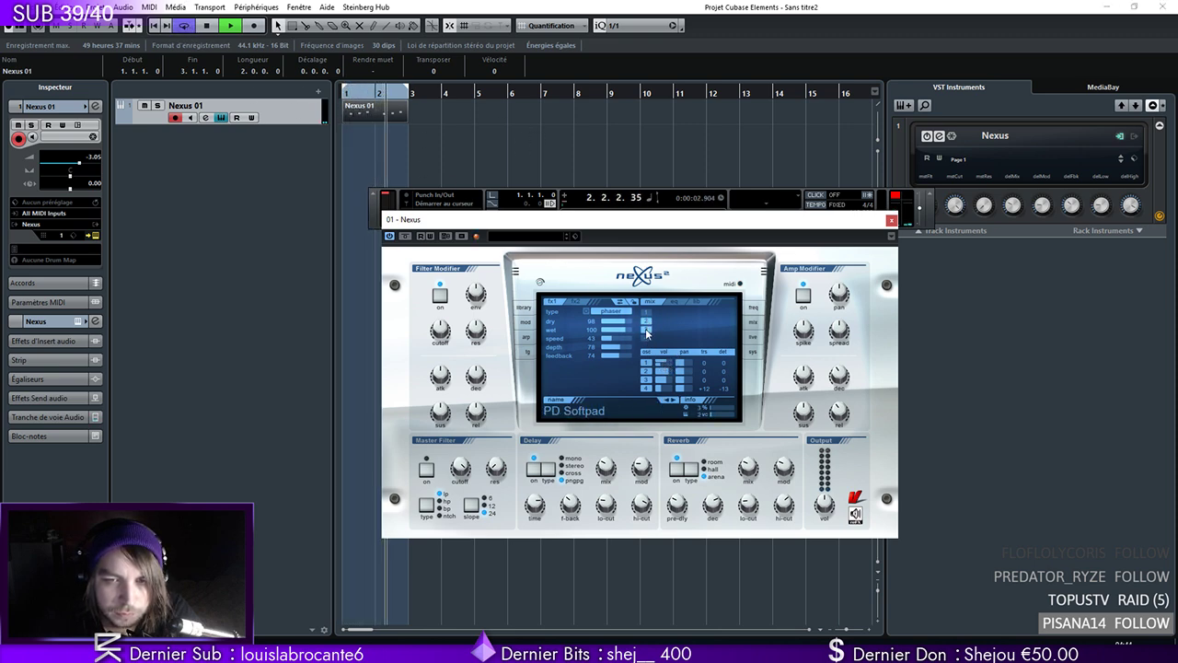
Adjust the Nexus reverb mix slightly and close the instrument editor
{"action": "left_click_drag", "start_coordinate": [748, 470], "coordinate": [748, 467]}
{"action": "left_click", "coordinate": [890, 220]}
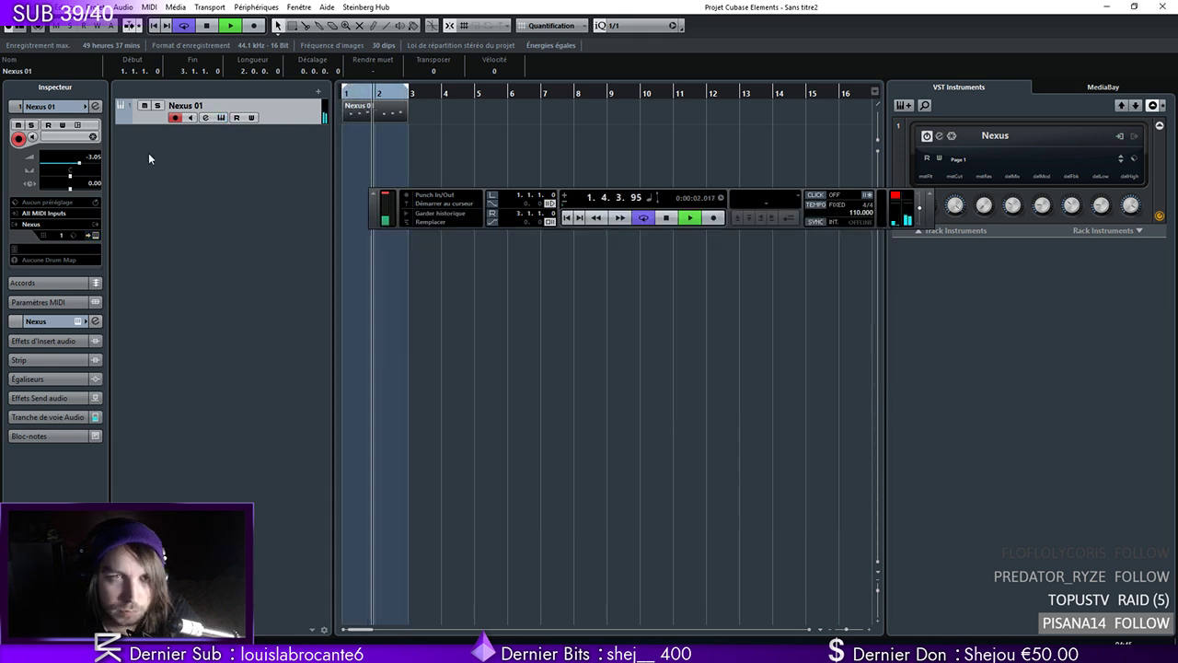
Open the Nexus 01 channel settings and load the Chorus effect in the first insert slot
{"action": "left_click", "coordinate": [97, 106]}
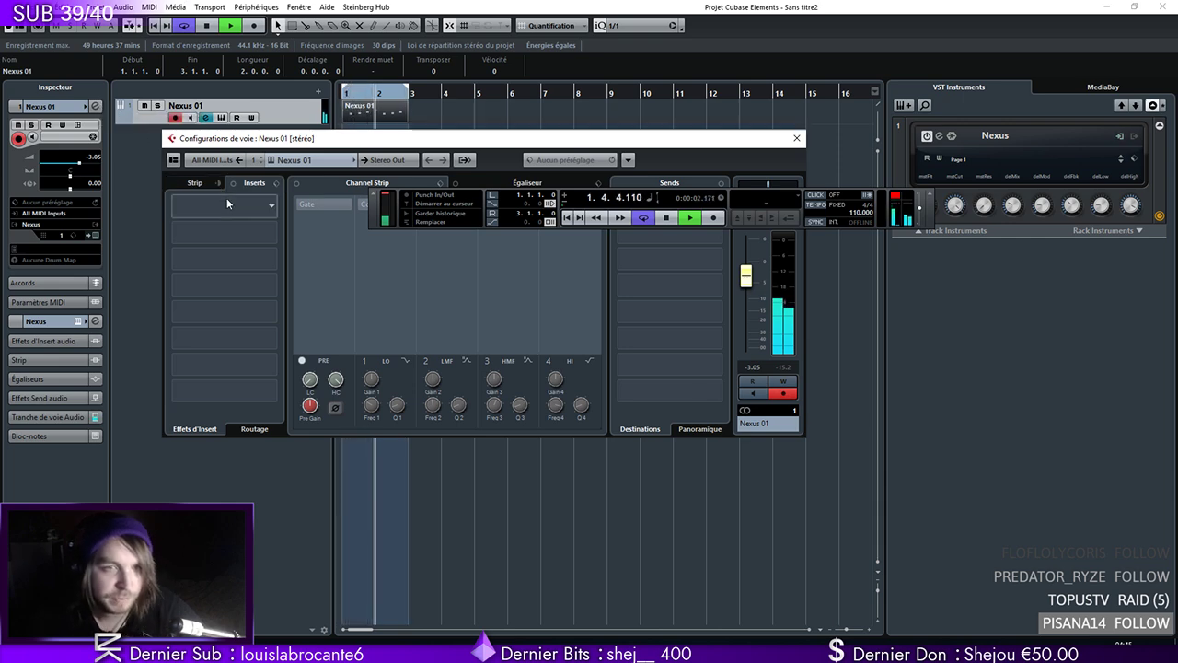
{"action": "left_click", "coordinate": [228, 185]}
{"action": "left_click", "coordinate": [247, 185]}
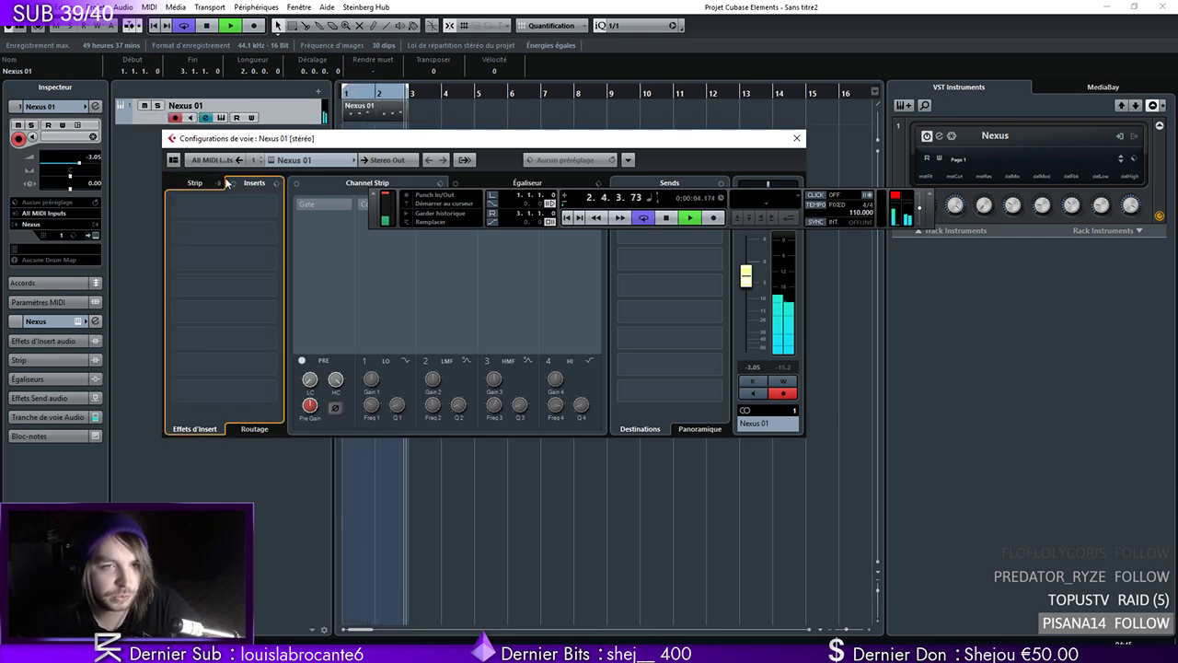
{"action": "left_click", "coordinate": [247, 207]}
{"action": "type", "text": "chorus"}
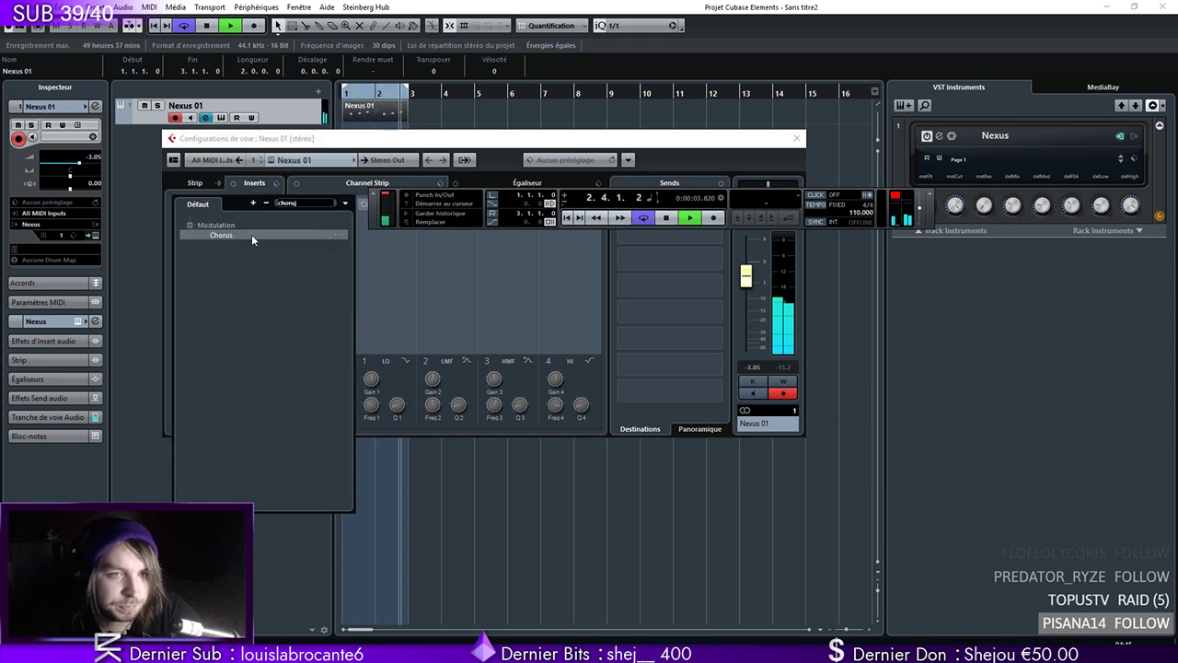
{"action": "left_click", "coordinate": [252, 235]}
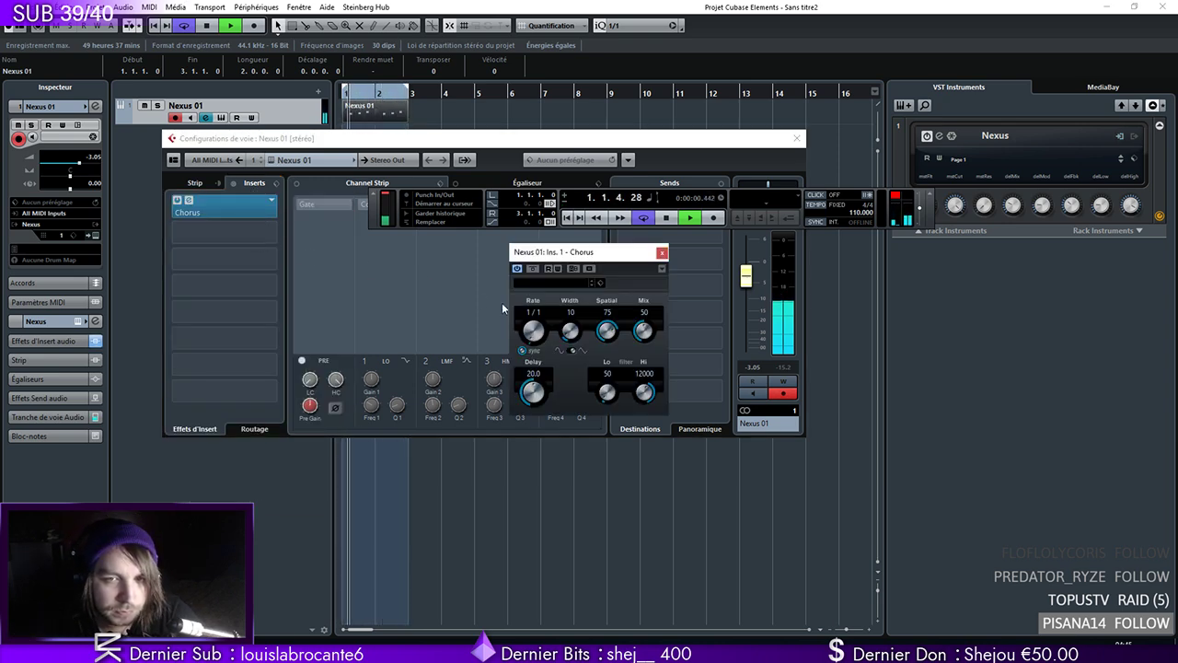
{"action": "left_click", "coordinate": [662, 252]}
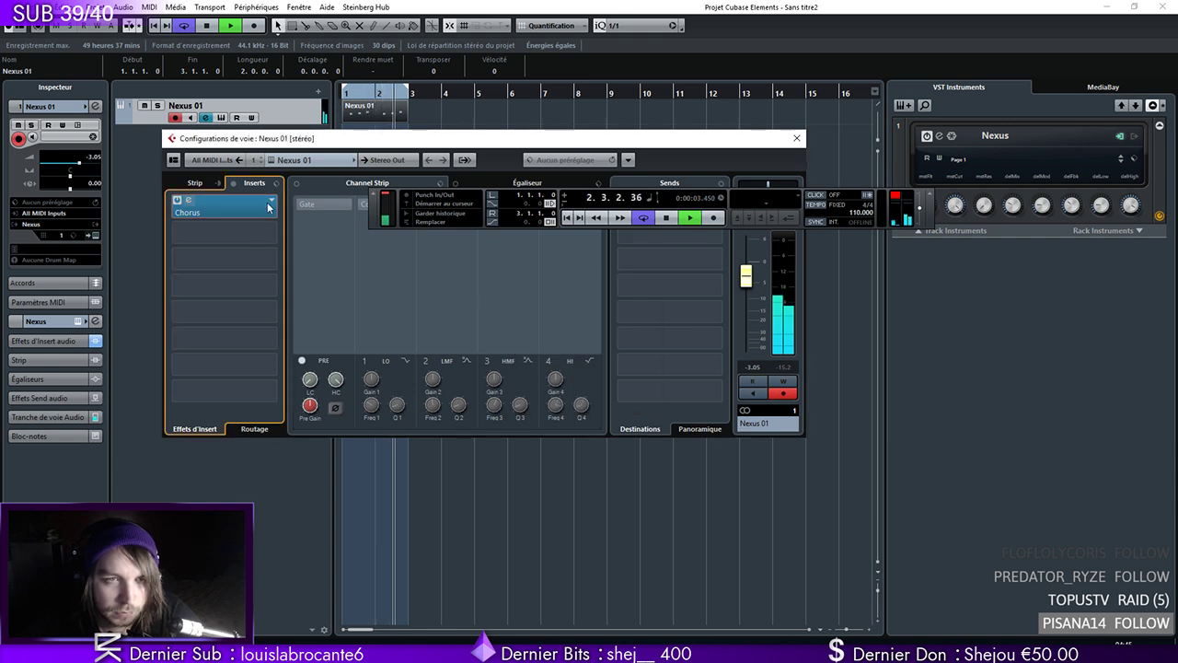
Replace the Chorus insert with Blue Cat's Chorus 4 (Stereo)
{"action": "left_click", "coordinate": [269, 204]}
{"action": "type", "text": "chorus"}
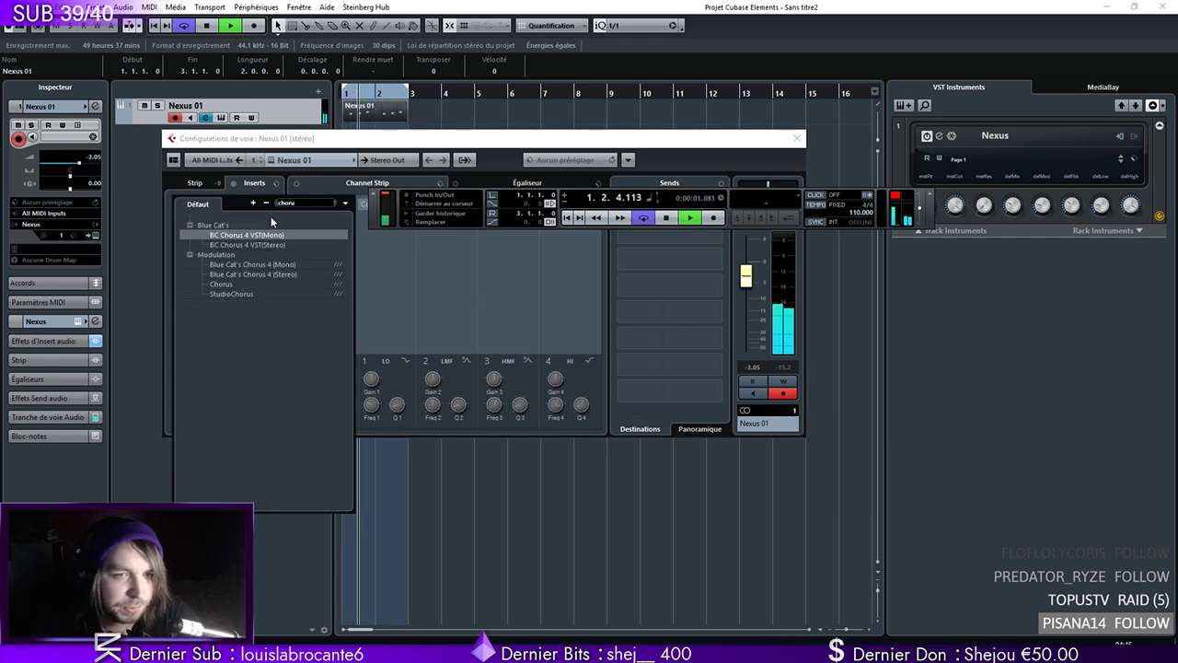
{"action": "left_click", "coordinate": [249, 273]}
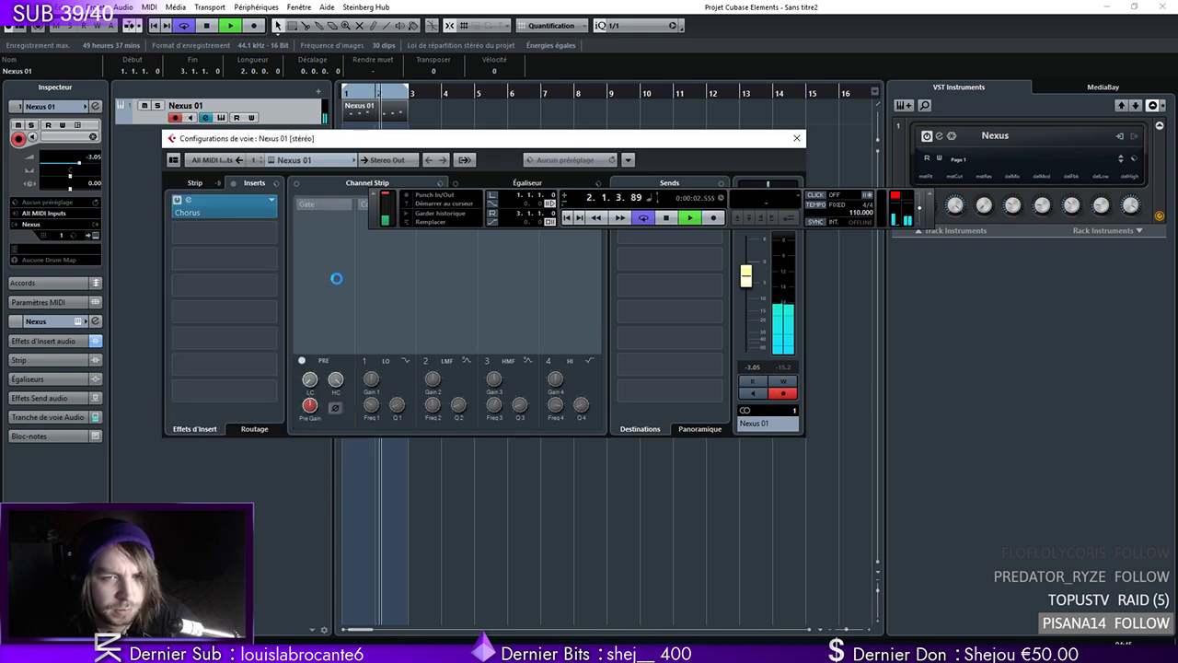
Set the Blue Cat's Chorus Wet level to 58%, raise its Gain slightly, lower its Dry level, and close the channel settings
{"action": "left_click_drag", "start_coordinate": [683, 367], "coordinate": [683, 394]}
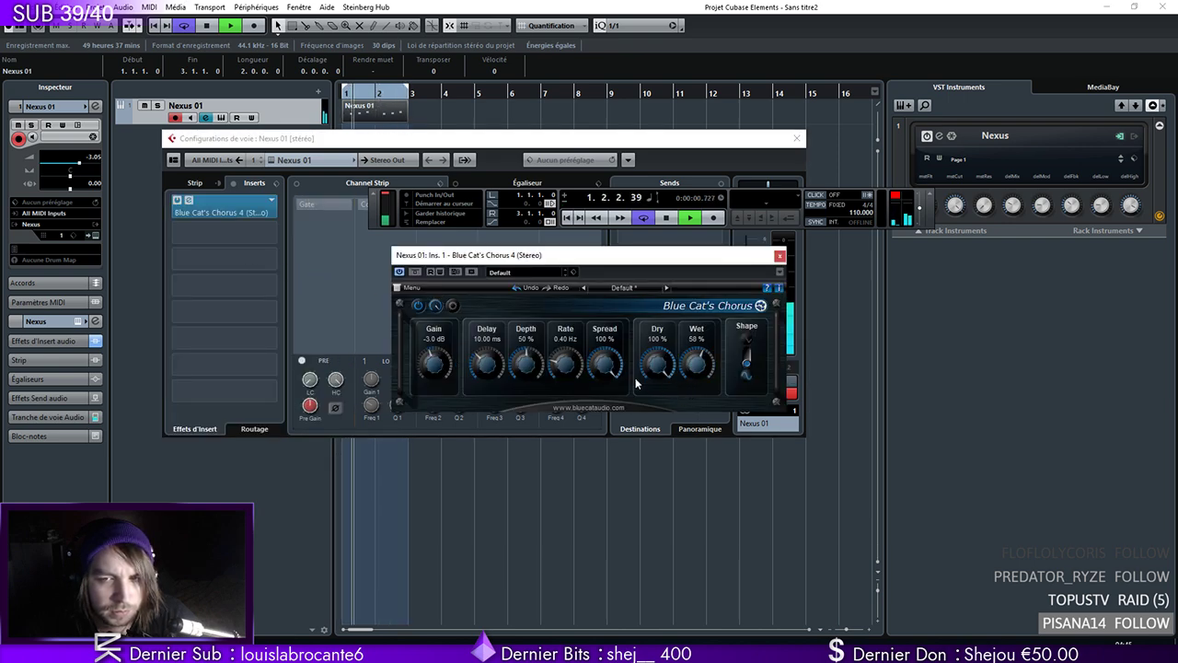
{"action": "left_click_drag", "start_coordinate": [435, 354], "coordinate": [434, 346]}
{"action": "left_click_drag", "start_coordinate": [663, 354], "coordinate": [655, 385]}
{"action": "left_click", "coordinate": [780, 255]}
{"action": "left_click", "coordinate": [796, 138]}
Duplicate the Nexus 01 track together with its instrument
{"action": "right_click", "coordinate": [311, 101]}
{"action": "key", "text": "Escape"}
{"action": "key", "text": "ctrl+shift+d"}
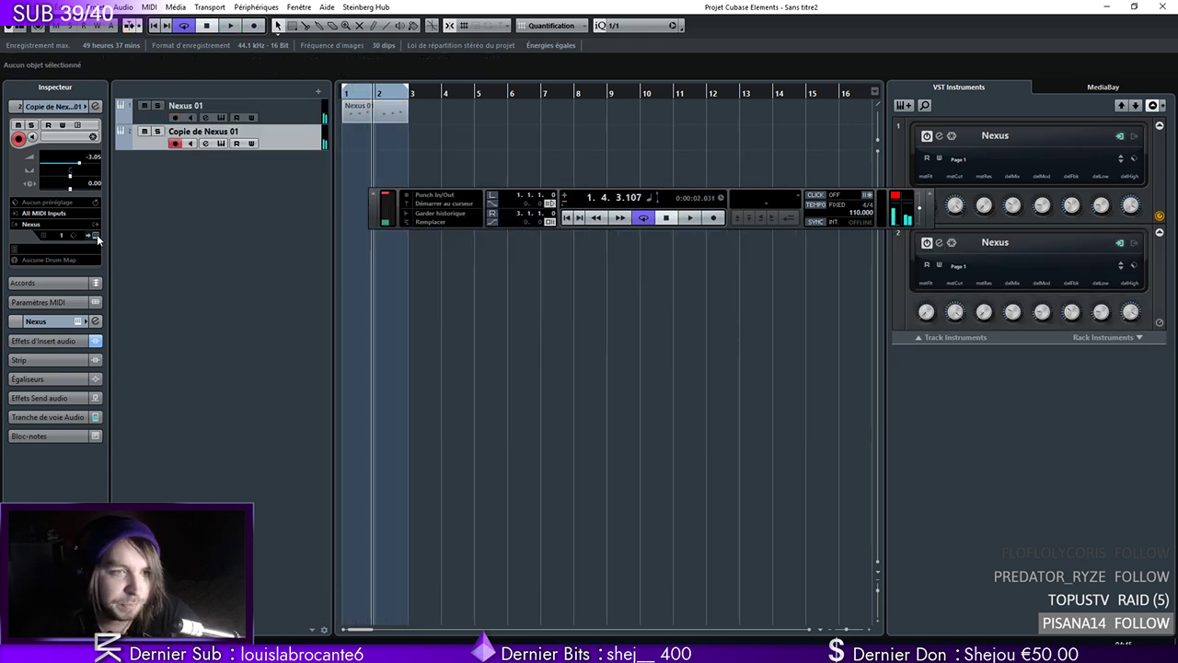
Audition PD Super8000 and PD The Perfume on the duplicated track, load PD Warmpad, and show its mix page
{"action": "left_click", "coordinate": [687, 358]}
{"action": "left_click", "coordinate": [826, 419]}
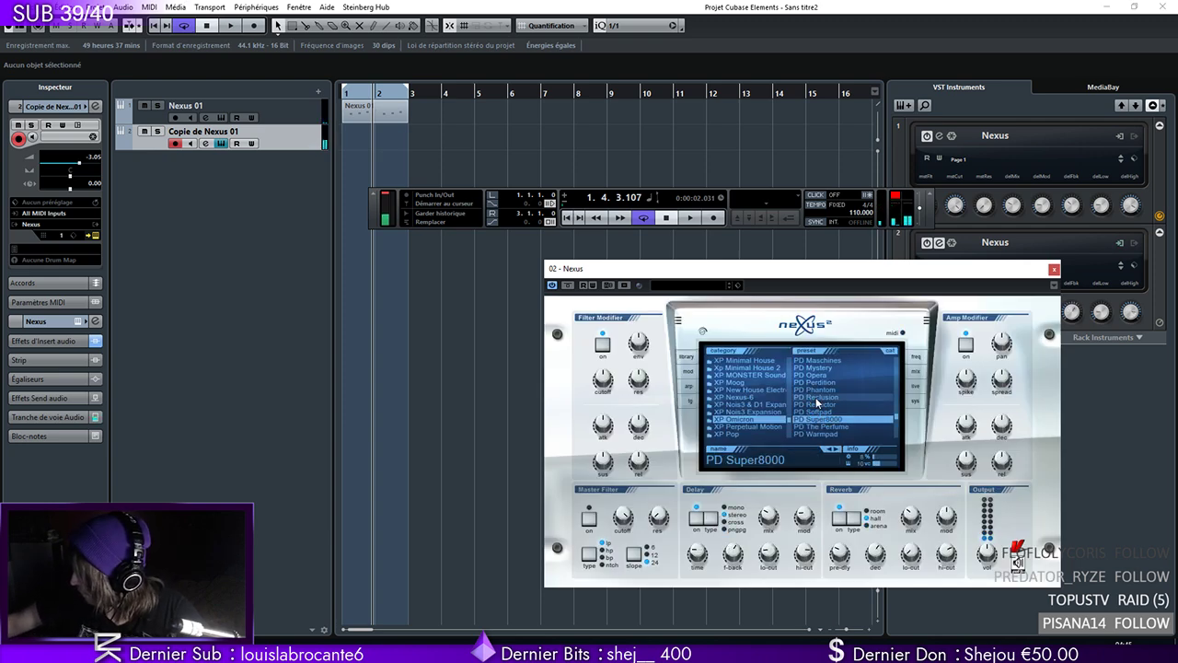
{"action": "left_click", "coordinate": [818, 426]}
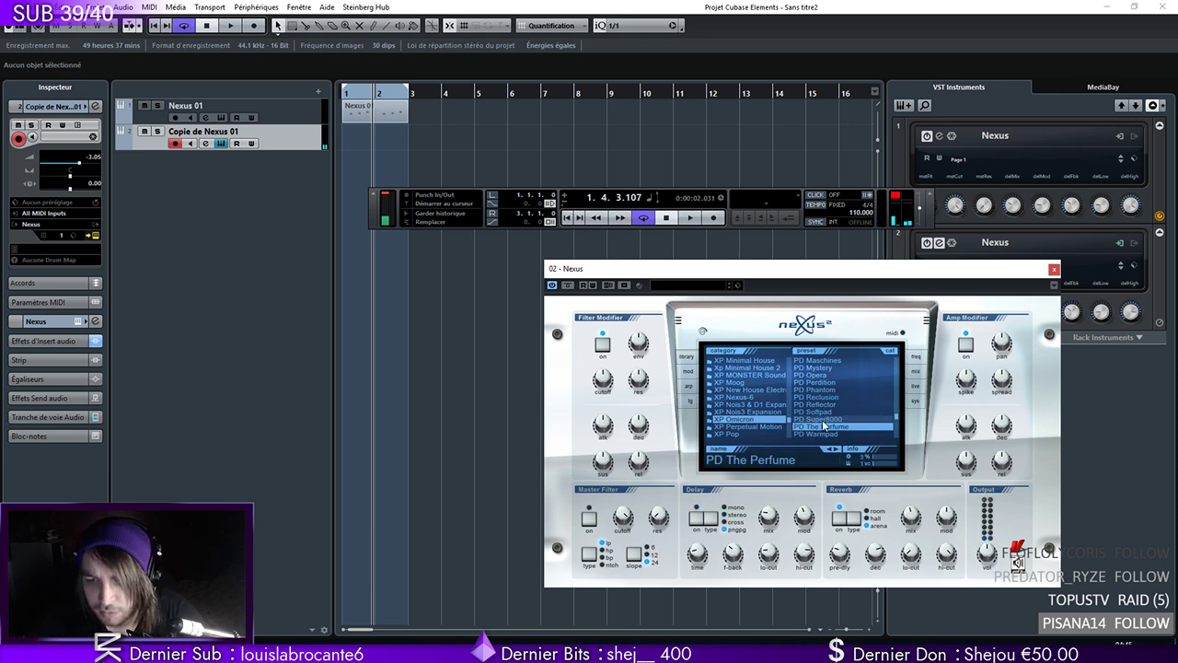
{"action": "left_click", "coordinate": [817, 434]}
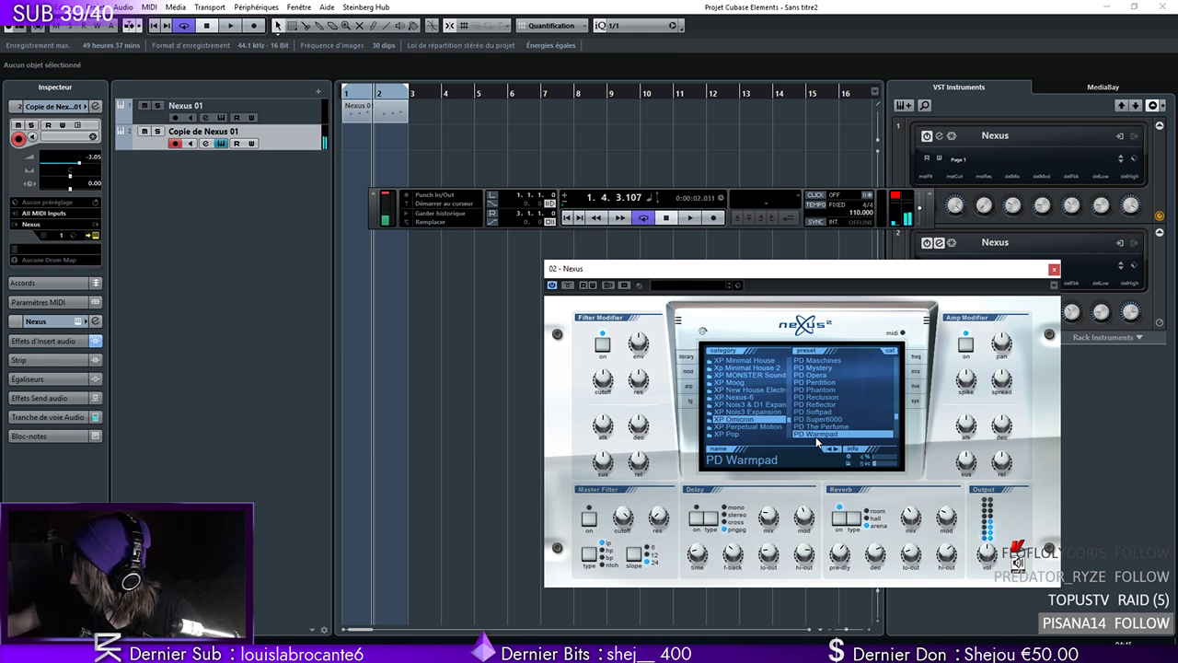
{"action": "left_click", "coordinate": [916, 376]}
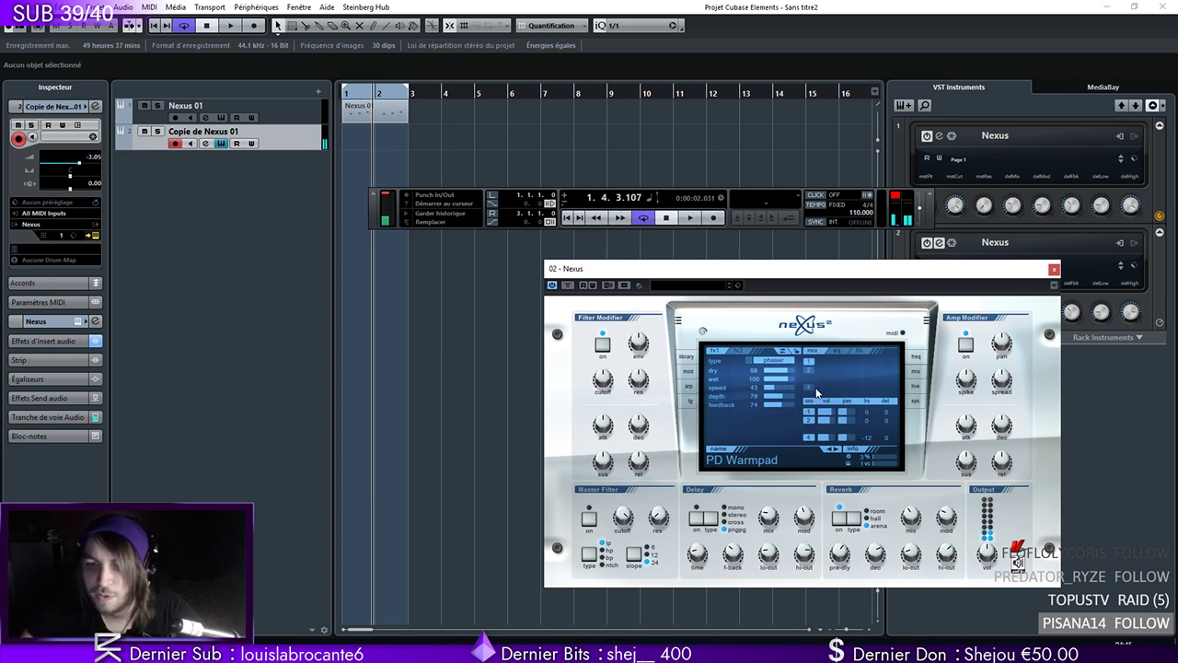
Create a two-bar part on the Copie de Nexus 01 track, draw an F#1 note across both bars, and play it back
{"action": "left_click", "coordinate": [1054, 269]}
{"action": "double_click", "coordinate": [366, 146]}
{"action": "double_click", "coordinate": [366, 145]}
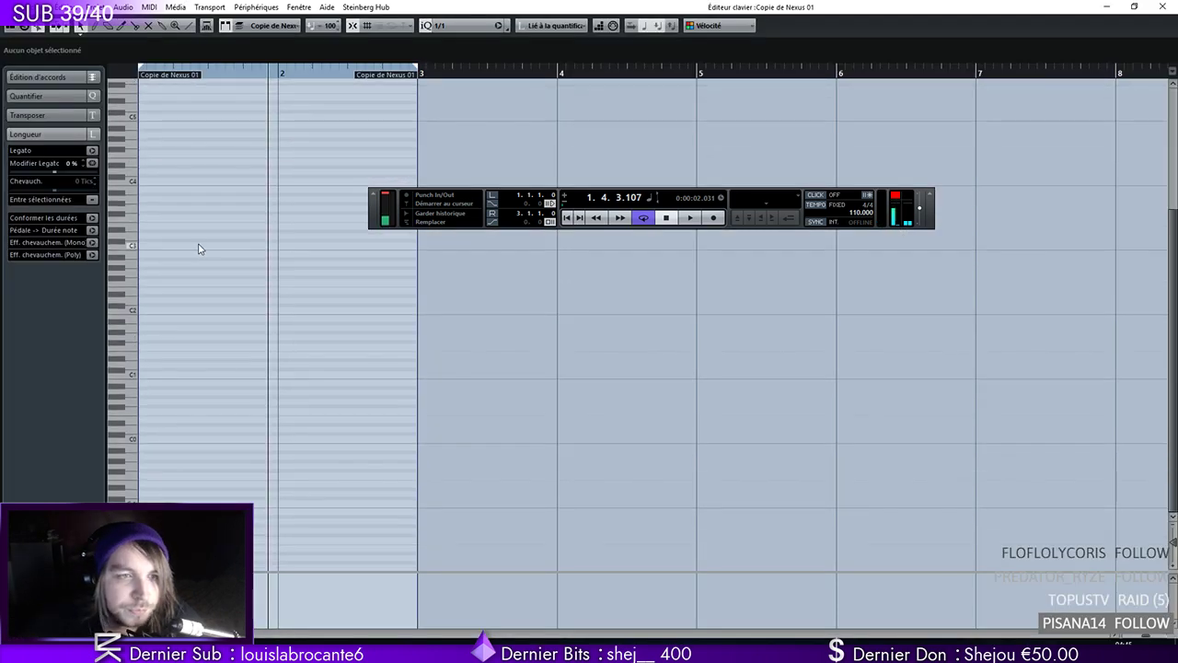
{"action": "right_click", "coordinate": [167, 240]}
{"action": "left_click", "coordinate": [190, 245]}
{"action": "left_click", "coordinate": [143, 341]}
{"action": "left_click_drag", "start_coordinate": [152, 336], "coordinate": [403, 321]}
{"action": "left_click", "coordinate": [689, 217]}
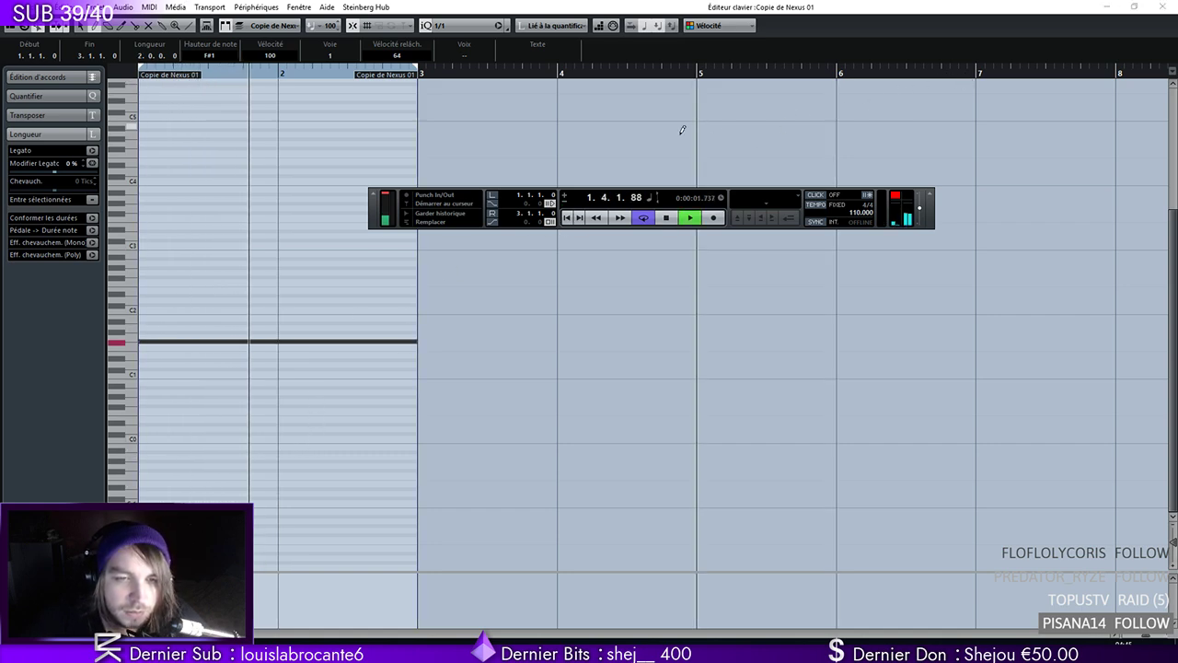
{"action": "left_click", "coordinate": [1152, 8]}
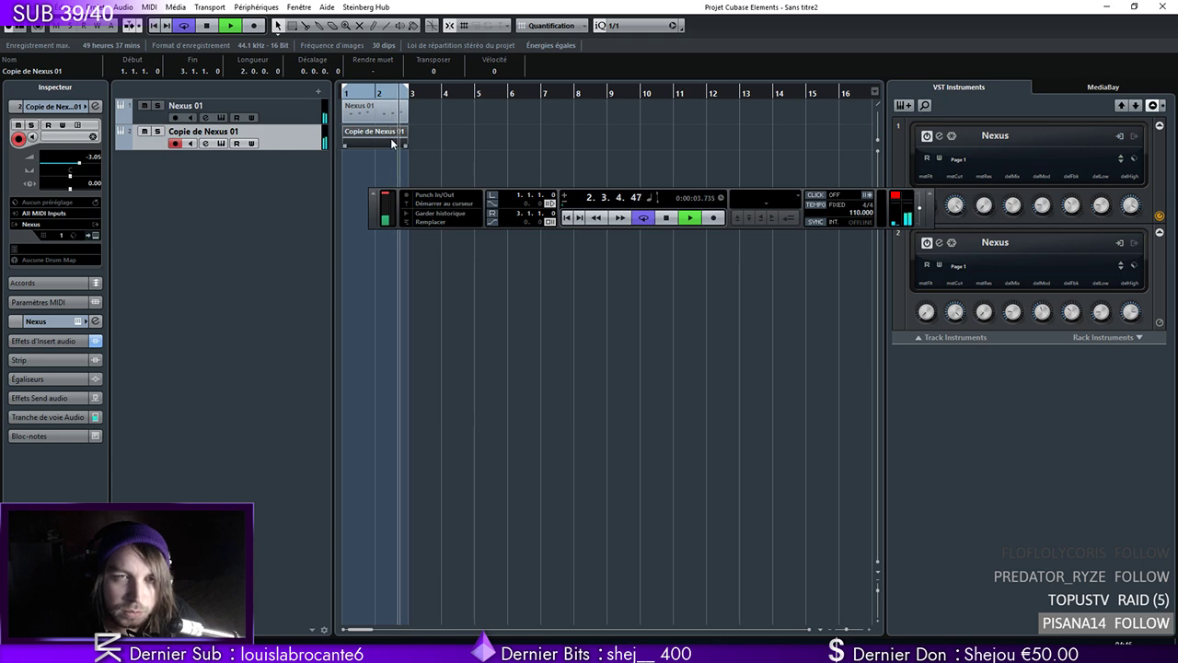
{"action": "key", "text": "space"}
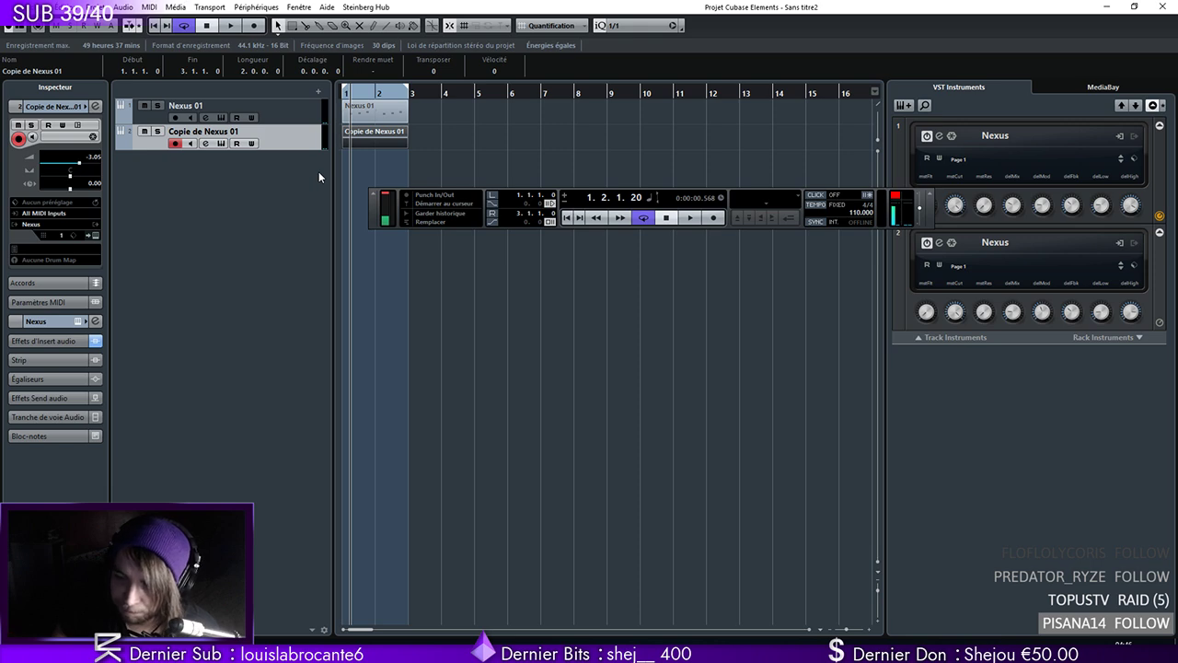
Select the Nexus 01 track and play the loop to rehearse a melody over it
{"action": "left_click", "coordinate": [308, 109]}
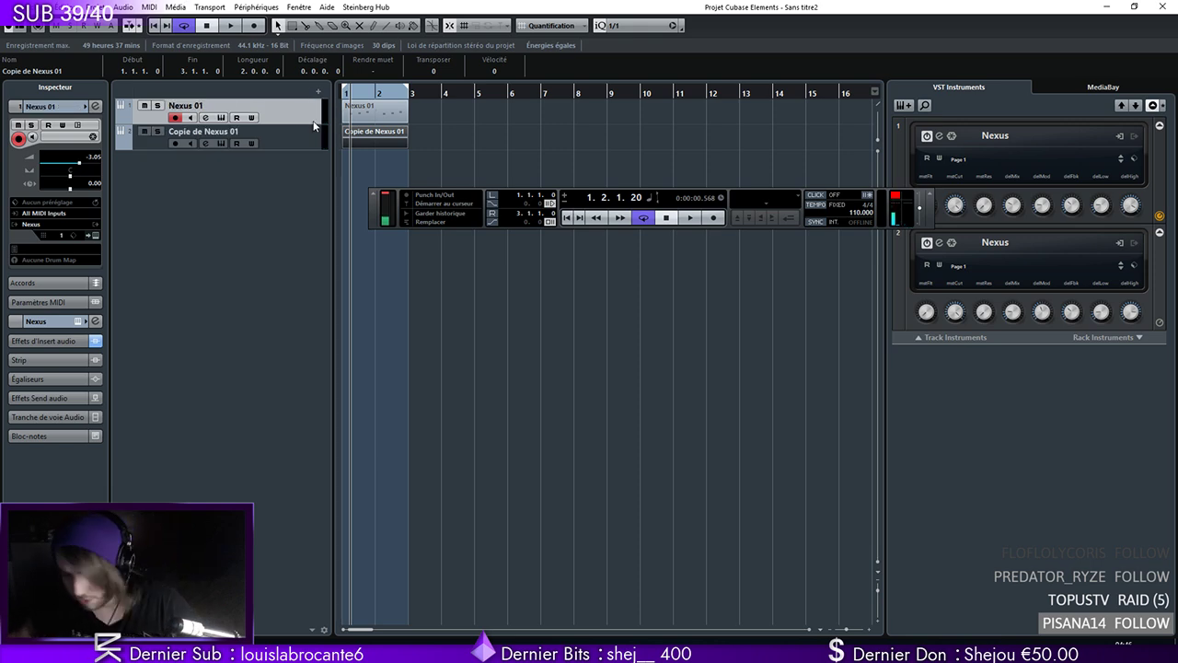
{"action": "key", "text": "space"}
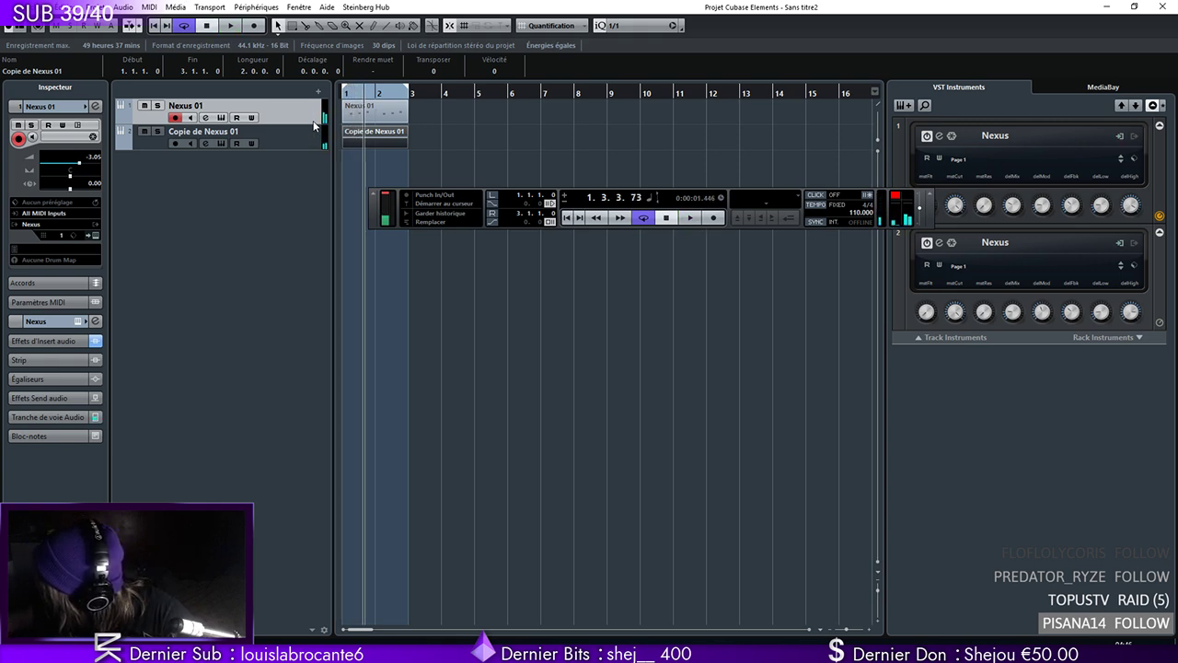
{"action": "key", "text": "space"}
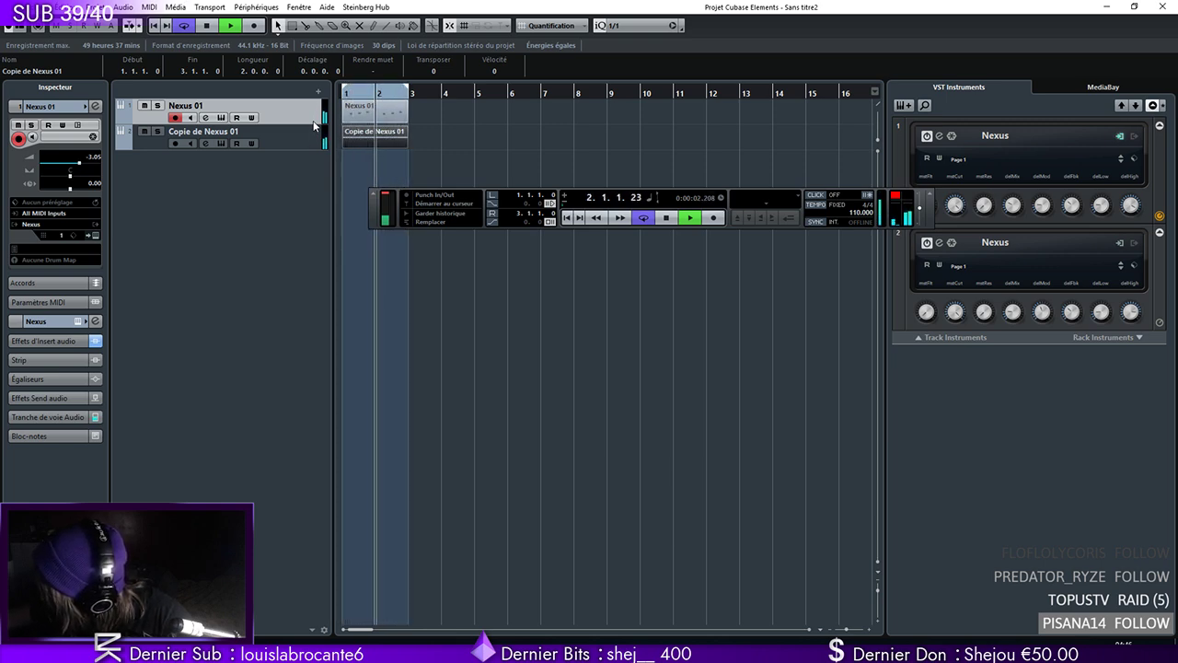
{"action": "key", "text": "space"}
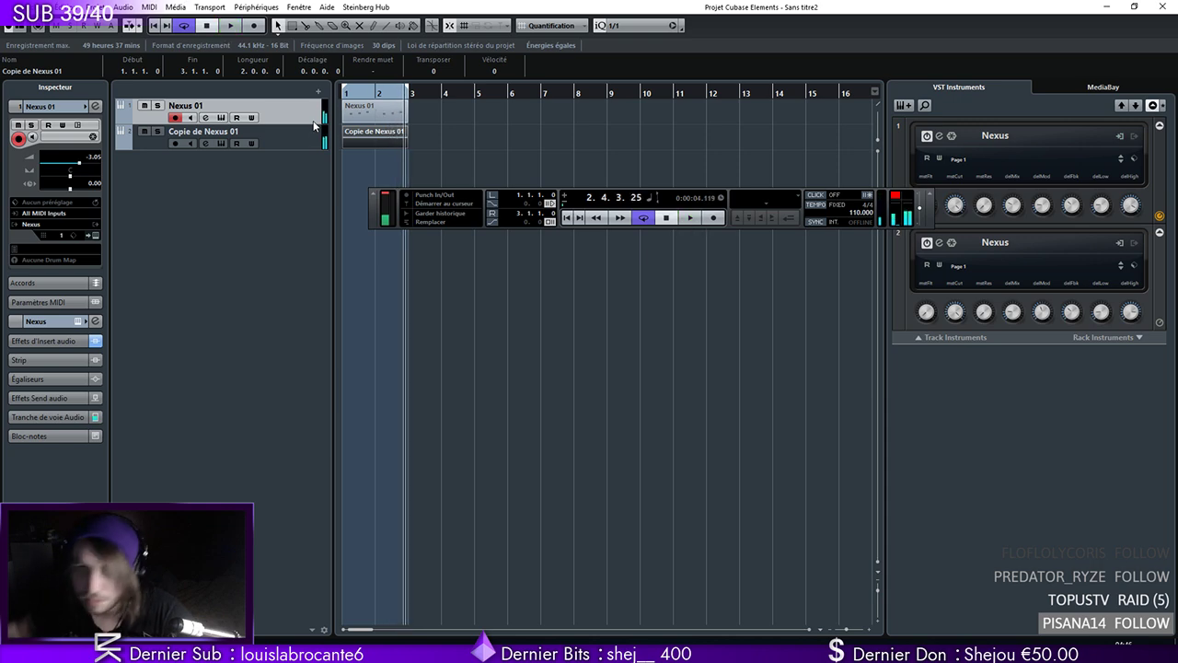
Duplicate the Nexus 01 track with its instrument and delete the part on the copy
{"action": "right_click", "coordinate": [296, 109]}
{"action": "left_click", "coordinate": [308, 148]}
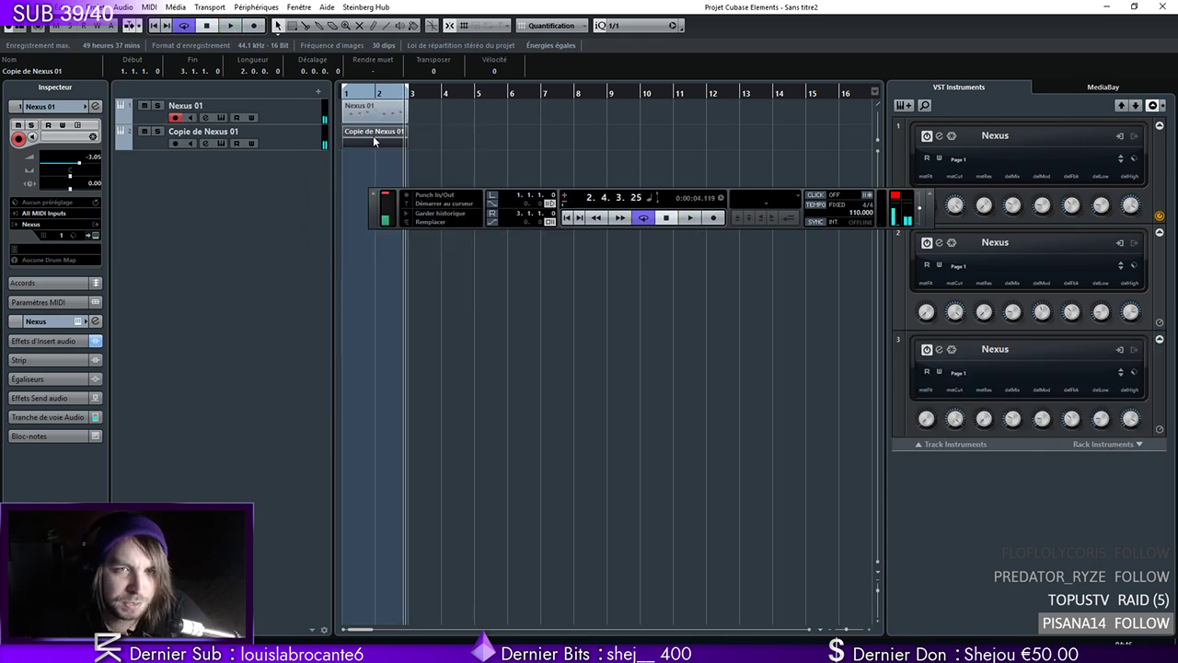
{"action": "key", "text": "Delete"}
Repeat the two-bar parts of the Nexus 01 track and the F#1 pad track up to bar 9
{"action": "left_click_drag", "start_coordinate": [442, 109], "coordinate": [341, 164]}
{"action": "left_click_drag", "start_coordinate": [357, 116], "coordinate": [429, 120]}
{"action": "left_click_drag", "start_coordinate": [540, 179], "coordinate": [505, 119]}
Extend the cycle range to bar 9 and record a melody from the start on the empty duplicated track
{"action": "key", "text": "KP_Decimal"}
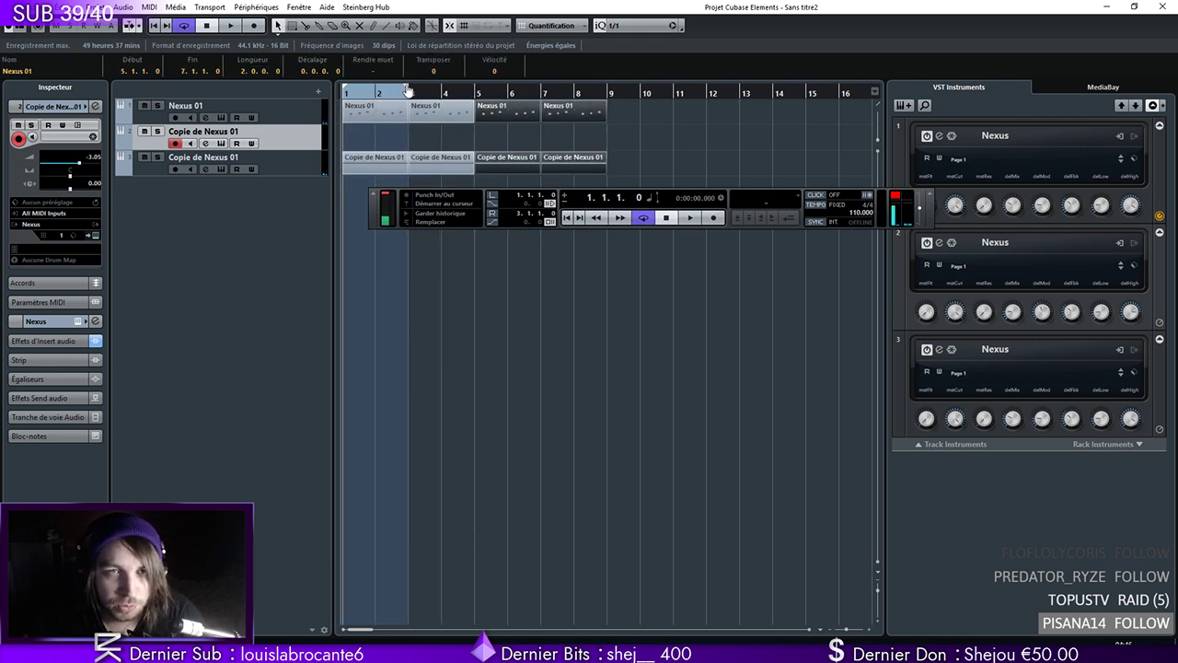
{"action": "left_click_drag", "start_coordinate": [408, 91], "coordinate": [607, 91]}
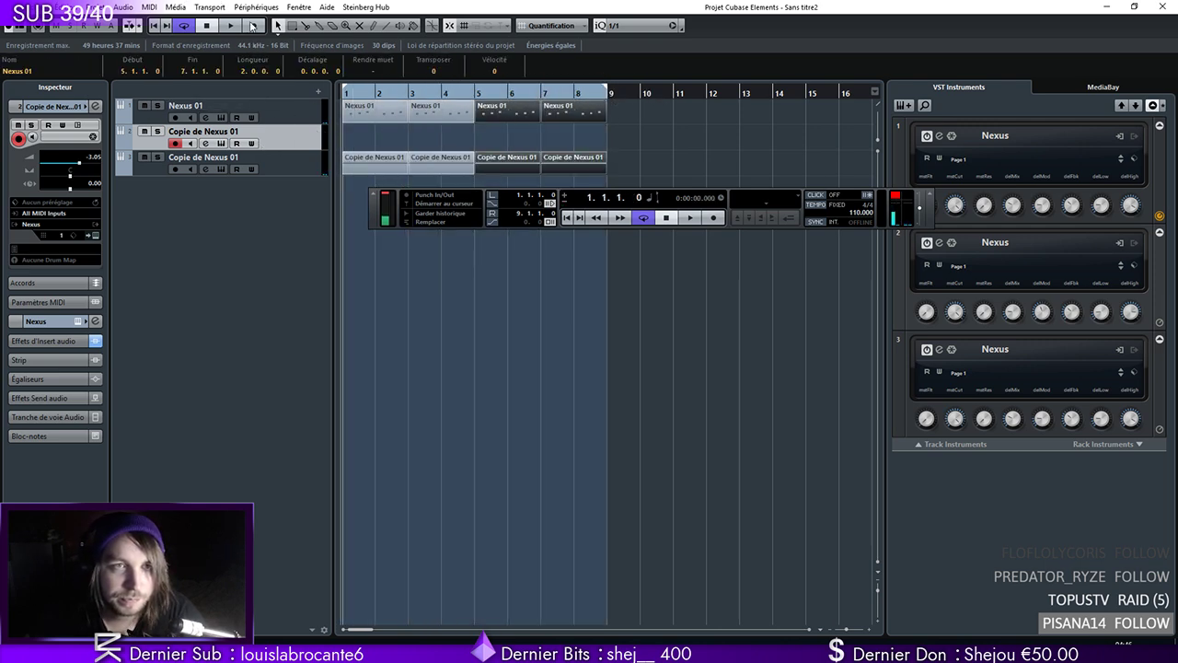
{"action": "left_click", "coordinate": [254, 26]}
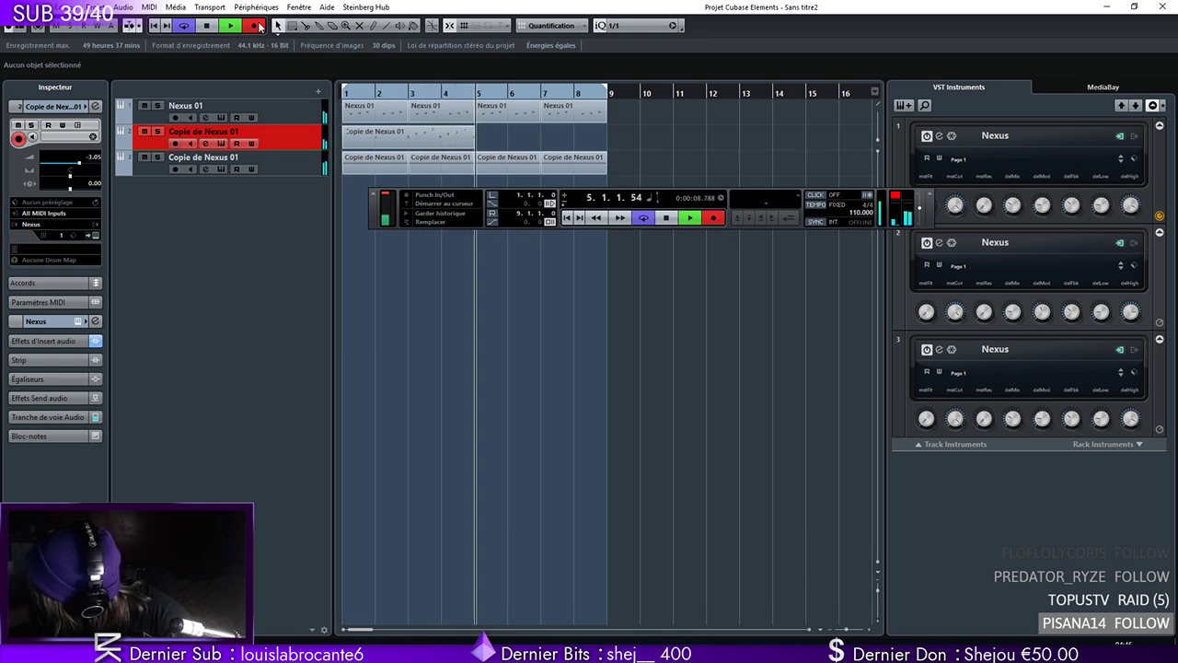
{"action": "left_click", "coordinate": [256, 26]}
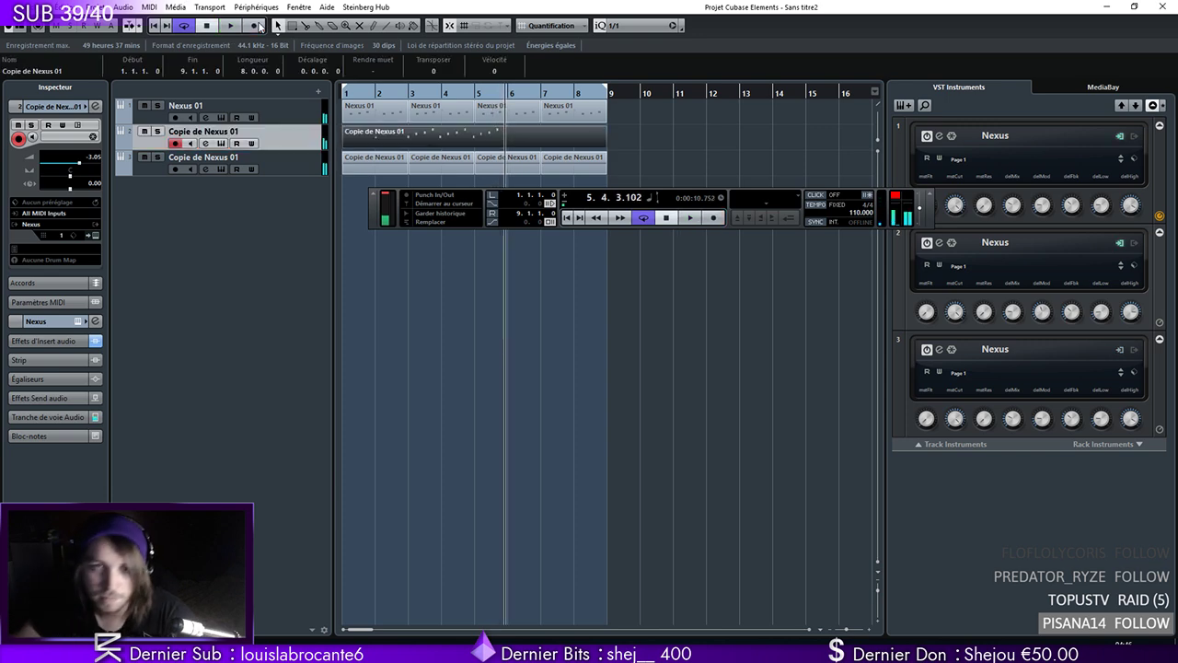
Set the quantize value to 1/8 and quantize all notes of the recorded melody
{"action": "double_click", "coordinate": [463, 138]}
{"action": "left_click_drag", "start_coordinate": [995, 123], "coordinate": [36, 511]}
{"action": "key", "text": "q"}
{"action": "key", "text": "q"}
{"action": "key", "text": "ctrl+z"}
{"action": "key", "text": "ctrl+z"}
{"action": "left_click", "coordinate": [470, 26]}
{"action": "left_click", "coordinate": [469, 86]}
{"action": "key", "text": "q"}
{"action": "key", "text": "q"}
{"action": "key", "text": "q"}
{"action": "key", "text": "q"}
Move all melody notes one bar earlier so they start at bar 1, and play the result
{"action": "left_click_drag", "start_coordinate": [855, 256], "coordinate": [5, 446]}
{"action": "left_click_drag", "start_coordinate": [281, 334], "coordinate": [141, 334]}
{"action": "key", "text": "period"}
{"action": "key", "text": "space"}
{"action": "key", "text": "Return"}
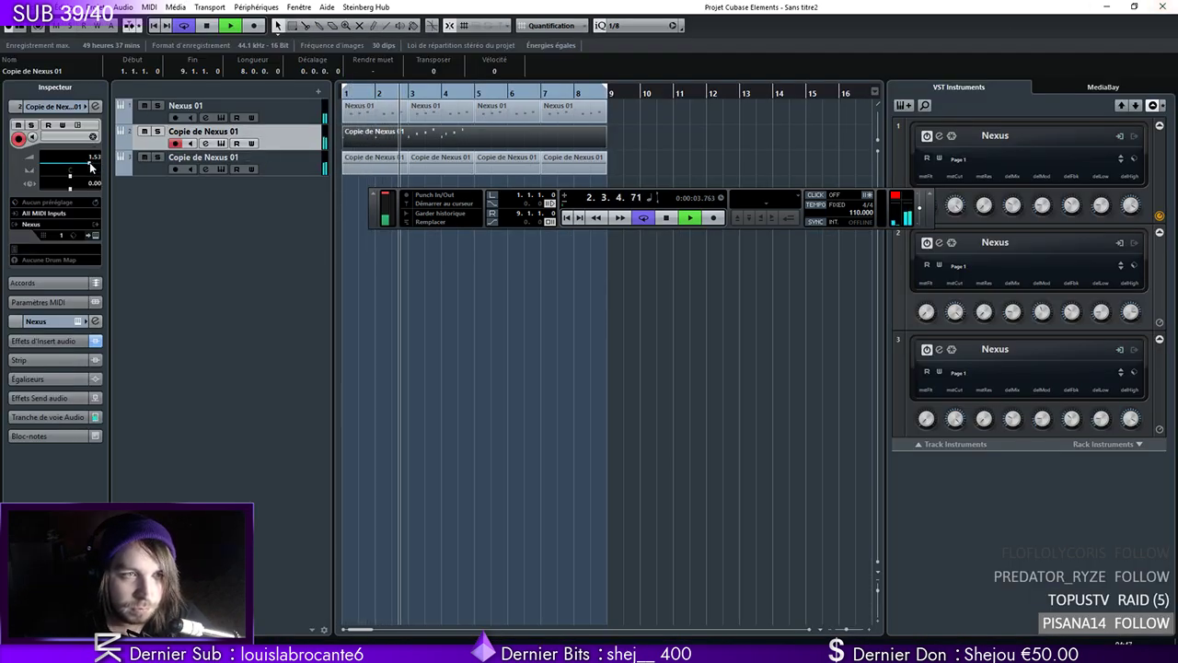
Shift the last three melody notes in bar 4 slightly later and set the quantize value to 1/16
{"action": "double_click", "coordinate": [394, 135]}
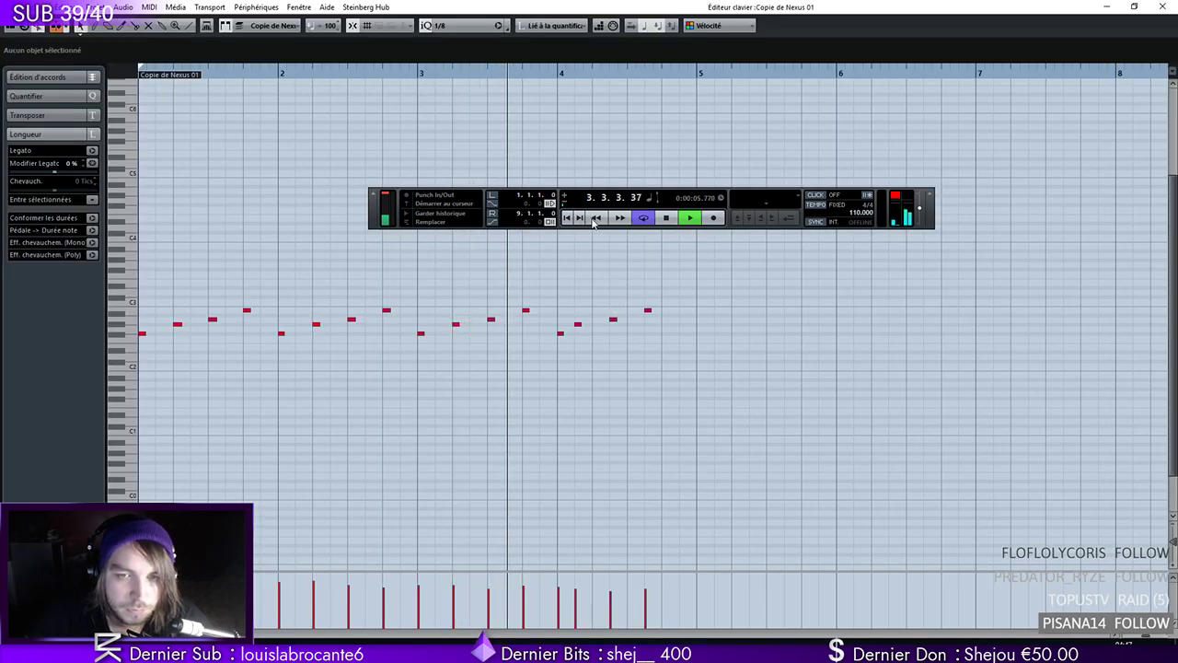
{"action": "key", "text": "space"}
{"action": "left_click_drag", "start_coordinate": [578, 325], "coordinate": [665, 347]}
{"action": "left_click", "coordinate": [461, 25]}
{"action": "left_click", "coordinate": [483, 92]}
{"action": "left_click", "coordinate": [567, 218]}
{"action": "key", "text": "space"}
{"action": "left_click", "coordinate": [1162, 7]}
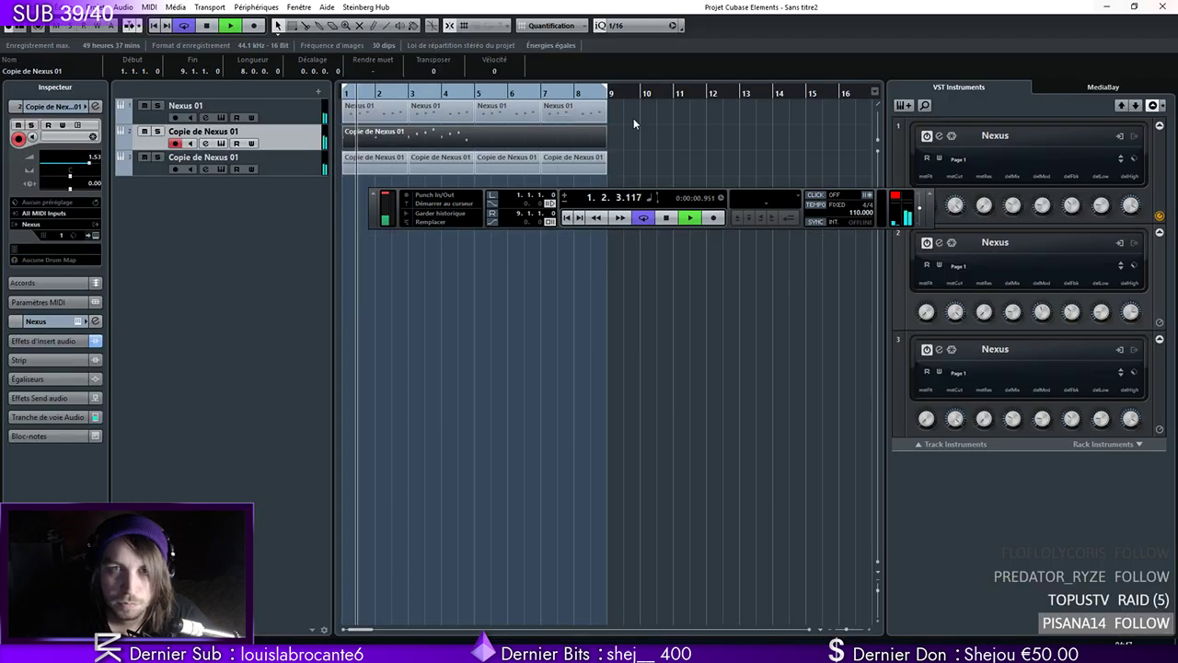
Shorten the cycle range to end at bar 5 and set the quantize value to 1/1
{"action": "left_click_drag", "start_coordinate": [604, 90], "coordinate": [477, 96]}
{"action": "left_click", "coordinate": [619, 25]}
{"action": "left_click", "coordinate": [620, 42]}
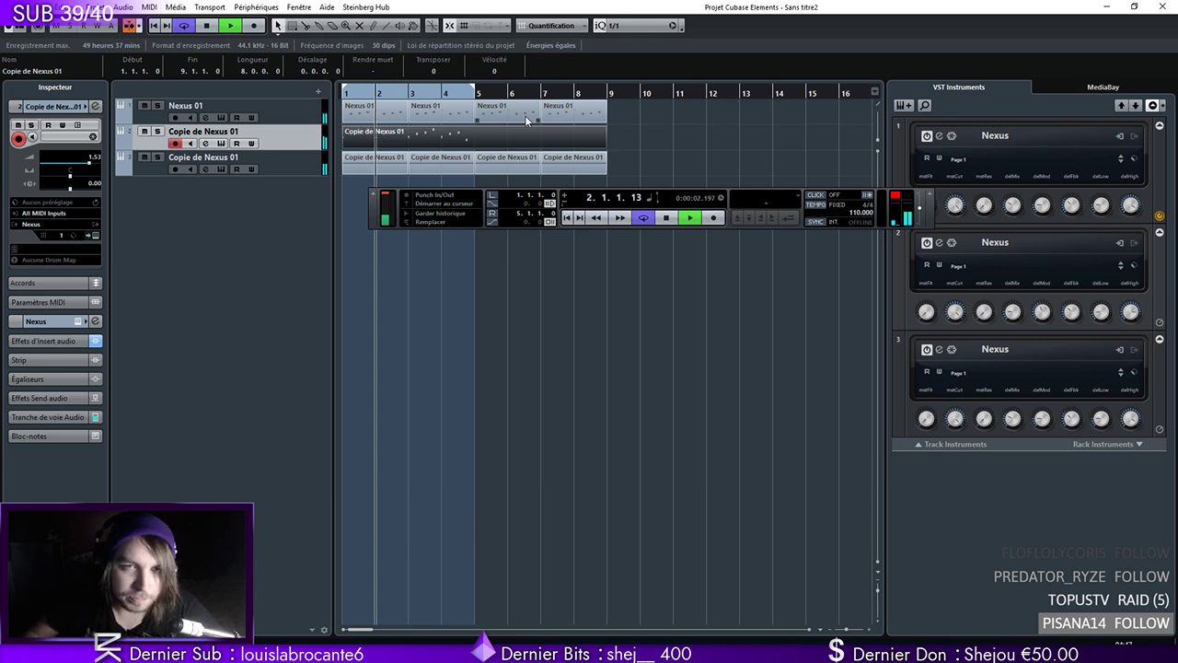
{"action": "key", "text": "space"}
Duplicate the melody track with its instrument and delete the part on the copy
{"action": "right_click", "coordinate": [293, 137]}
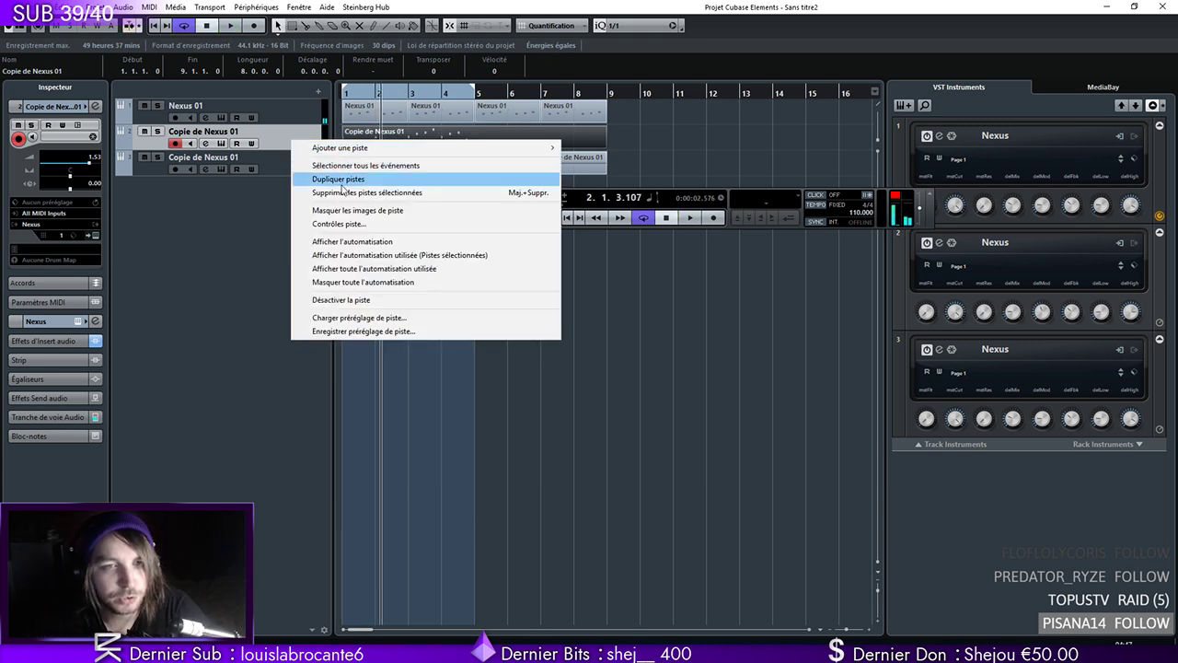
{"action": "left_click", "coordinate": [441, 181]}
{"action": "left_click", "coordinate": [441, 159]}
{"action": "key", "text": "Delete"}
Open the new copy's Nexus and audition PD Super8000, PD Warmpad, PN Film Piano, PN Concert Piano and PN Springtime
{"action": "left_click", "coordinate": [96, 236]}
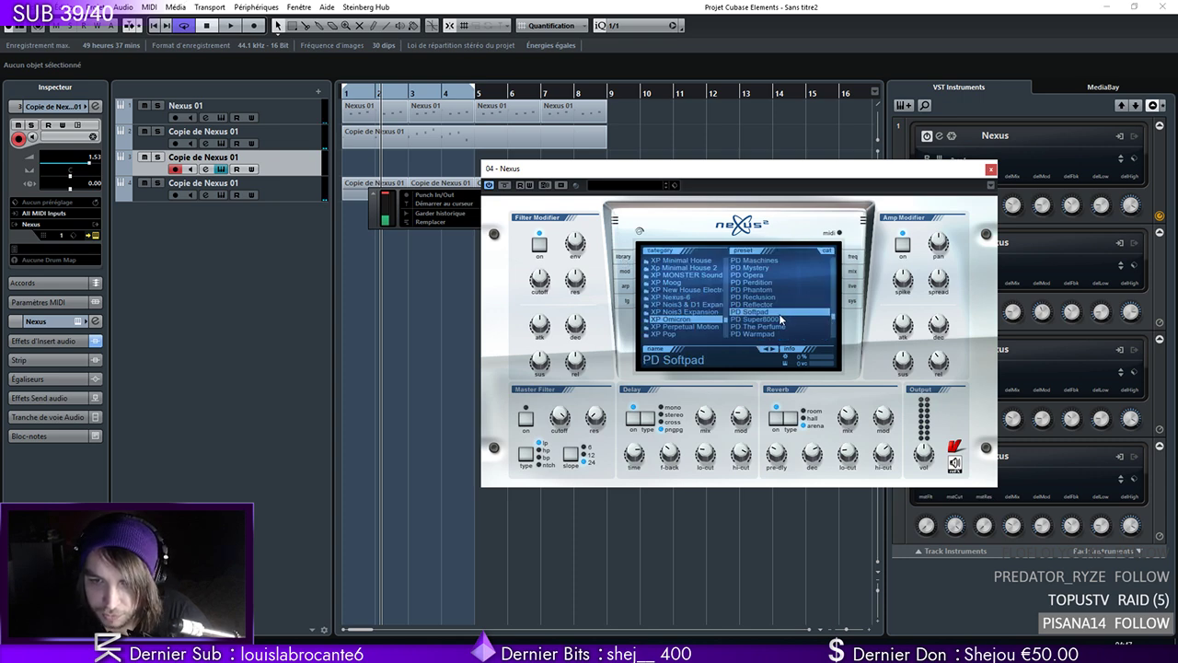
{"action": "left_click", "coordinate": [780, 318]}
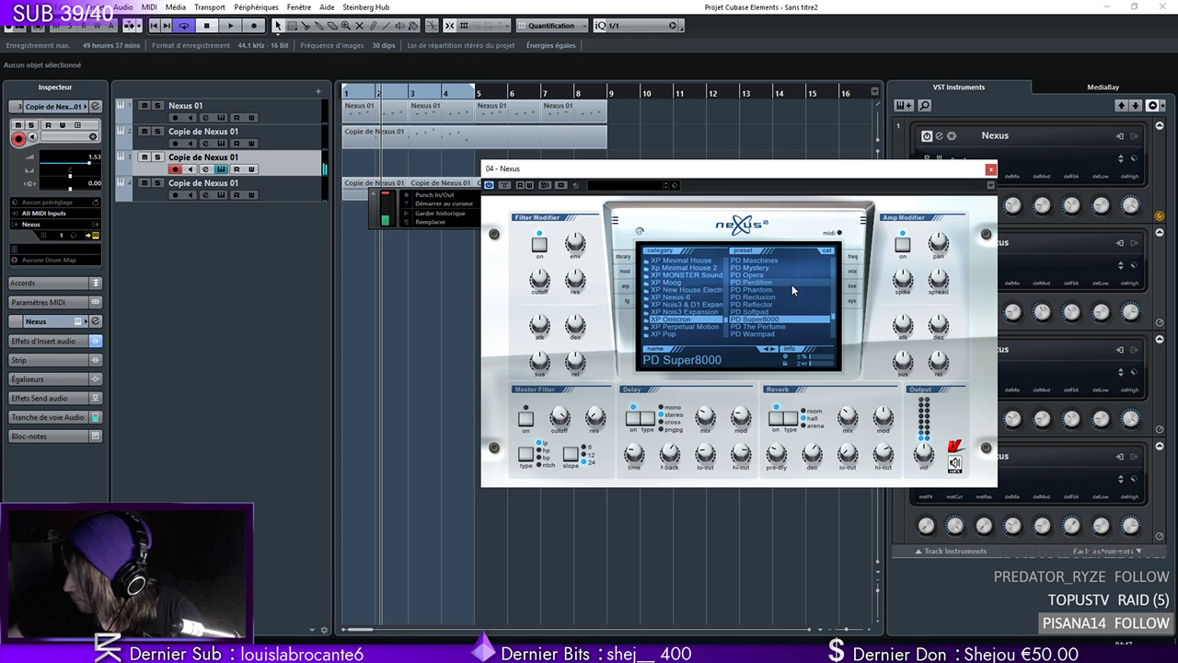
{"action": "left_click", "coordinate": [772, 333]}
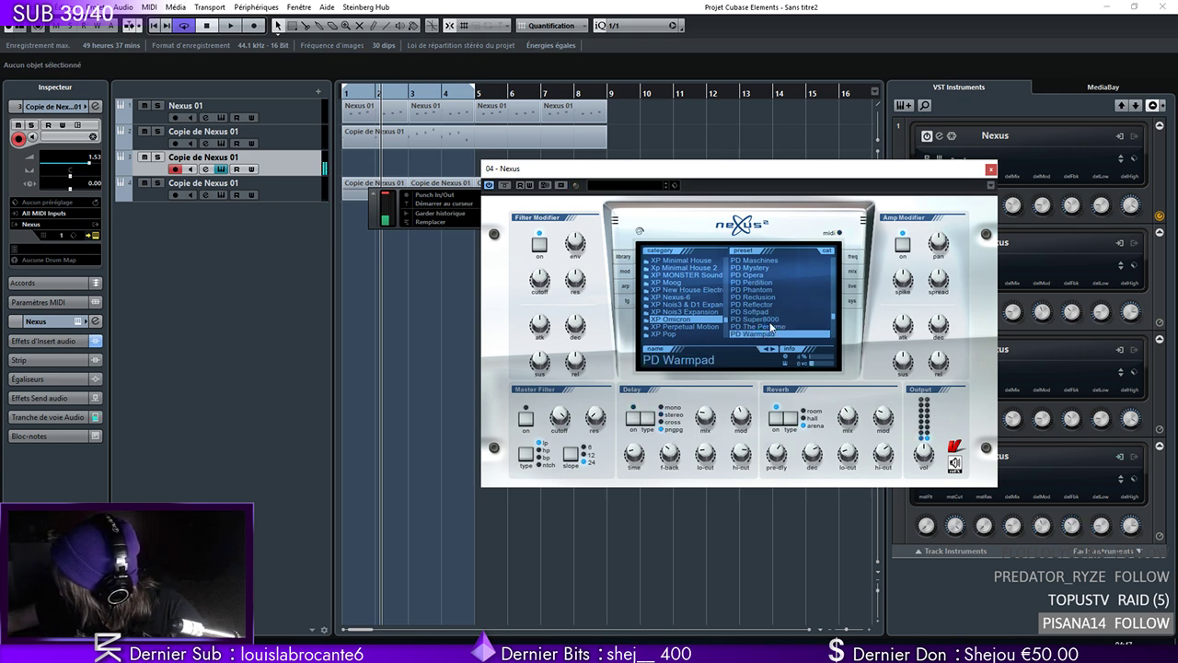
{"action": "scroll", "coordinate": [833, 314], "scroll_direction": "down", "scroll_amount": 2}
{"action": "left_click", "coordinate": [760, 319]}
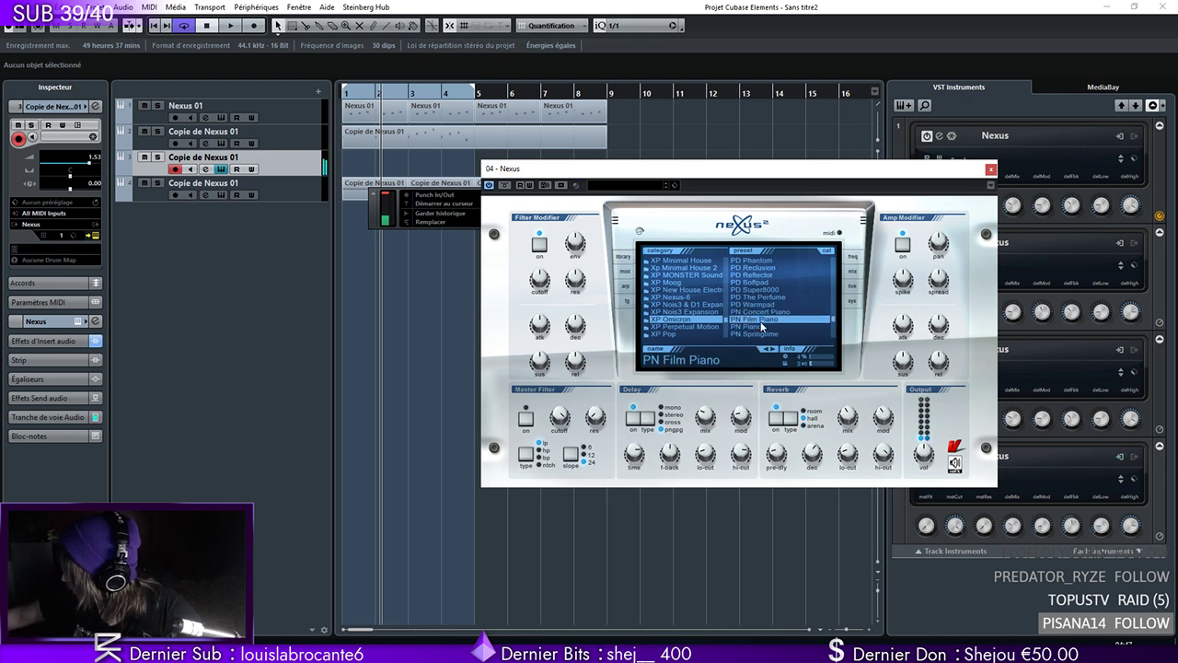
{"action": "left_click", "coordinate": [762, 311]}
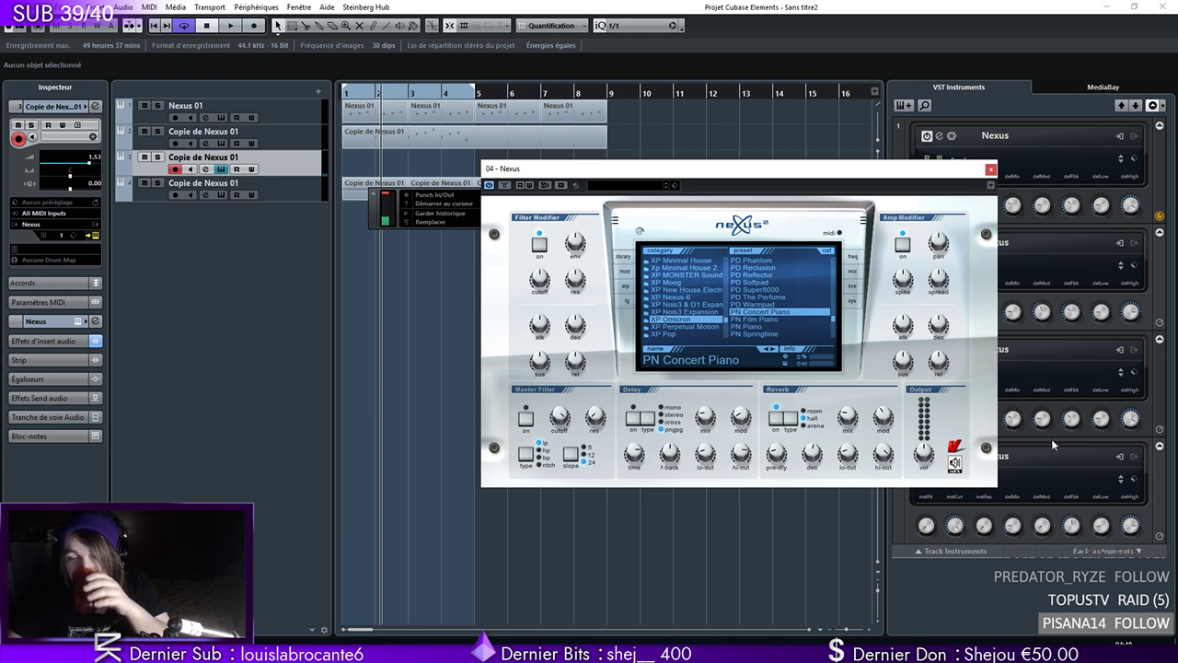
{"action": "scroll", "coordinate": [833, 321], "scroll_direction": "down", "scroll_amount": 1}
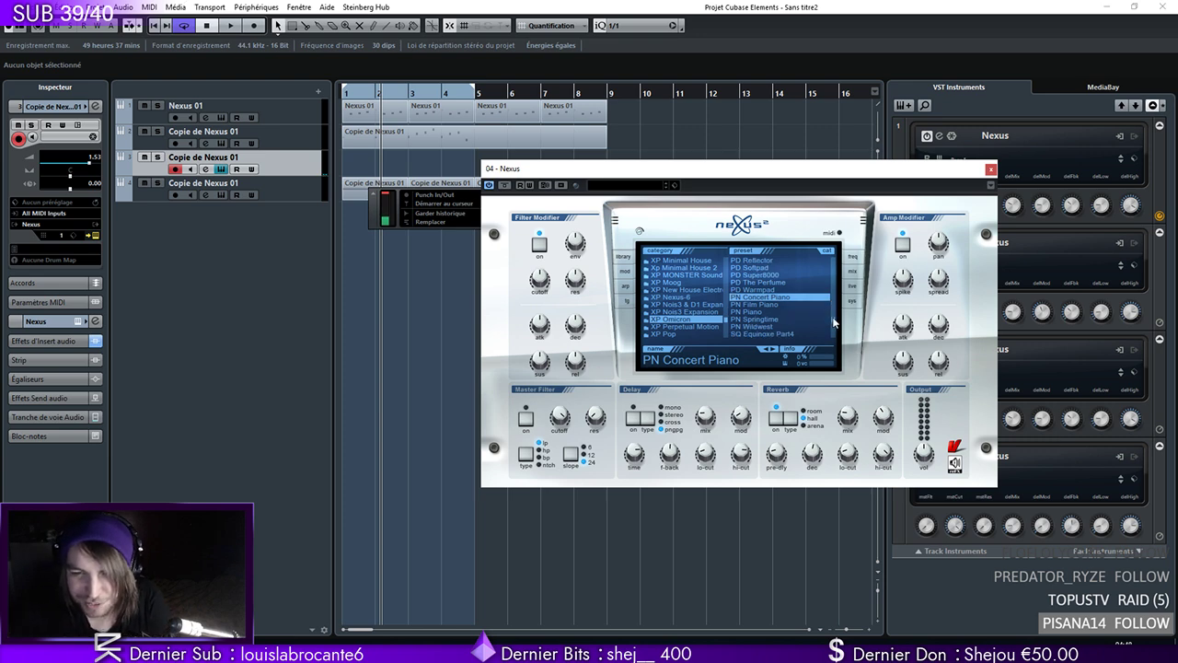
{"action": "left_click", "coordinate": [782, 320]}
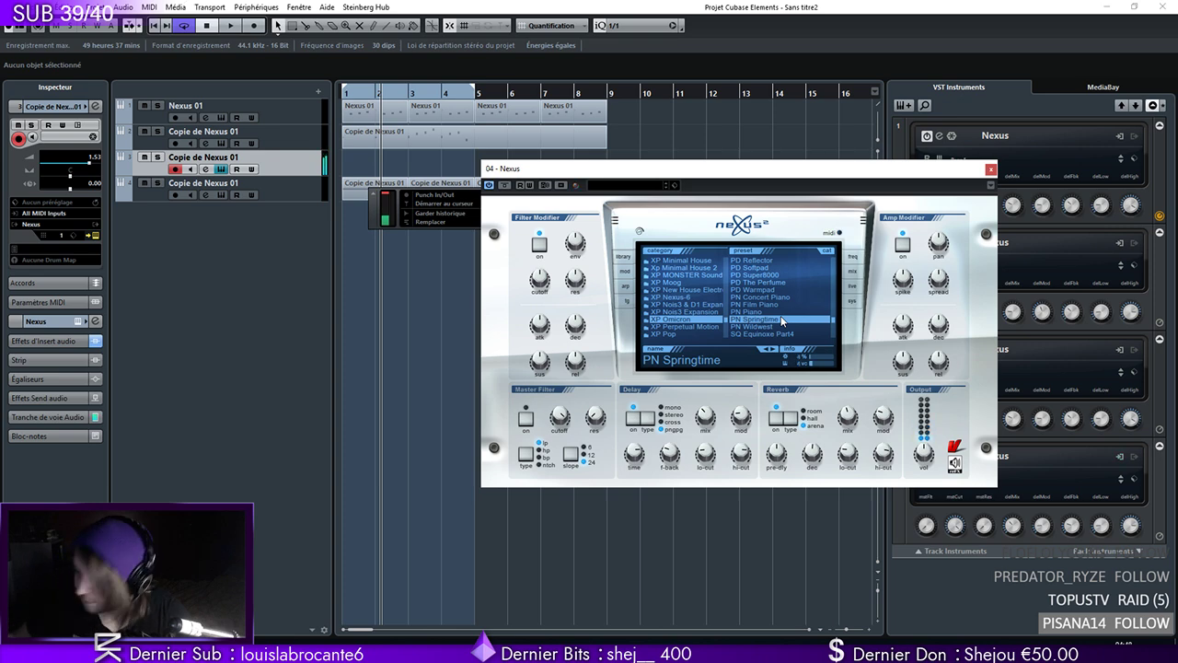
Create a four-bar part on the new copy and draw a one-bar F#3 note at its start
{"action": "left_click_drag", "start_coordinate": [386, 98], "coordinate": [261, 104]}
{"action": "key", "text": "space"}
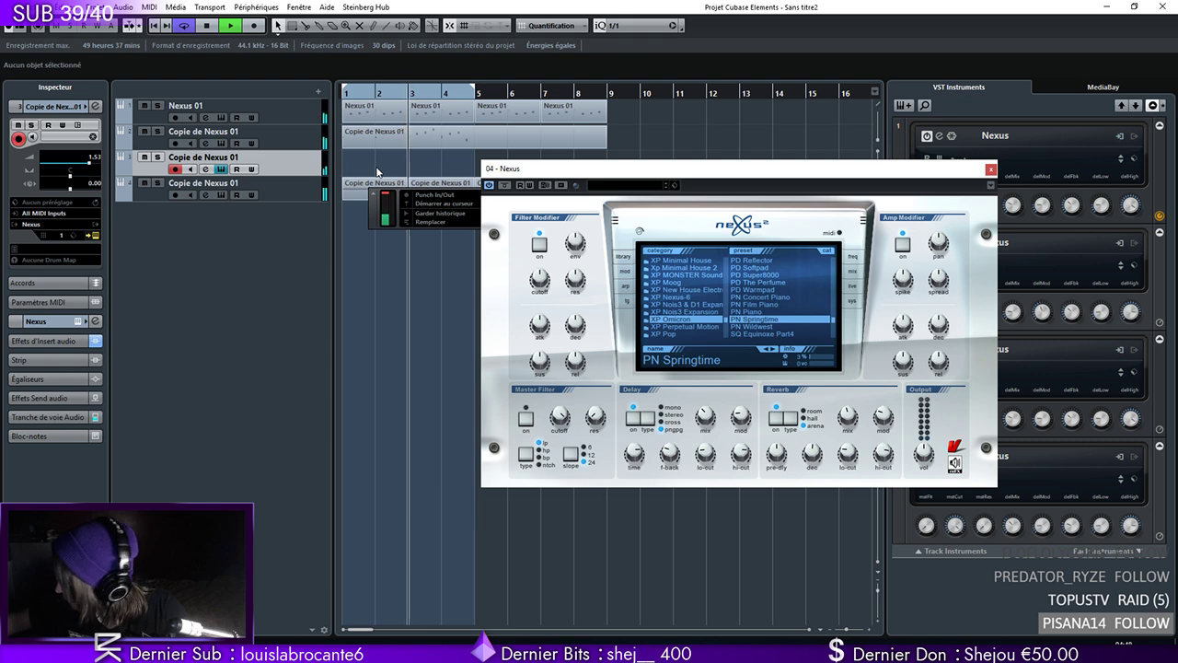
{"action": "double_click", "coordinate": [384, 158]}
{"action": "double_click", "coordinate": [384, 158]}
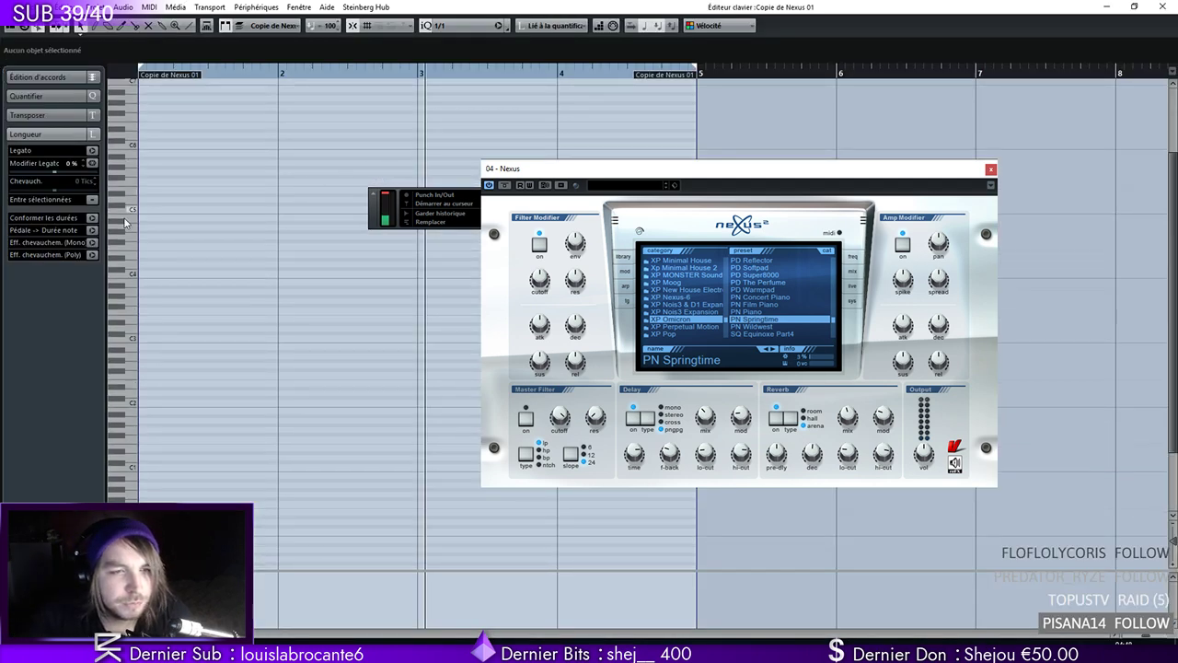
{"action": "left_click", "coordinate": [142, 304]}
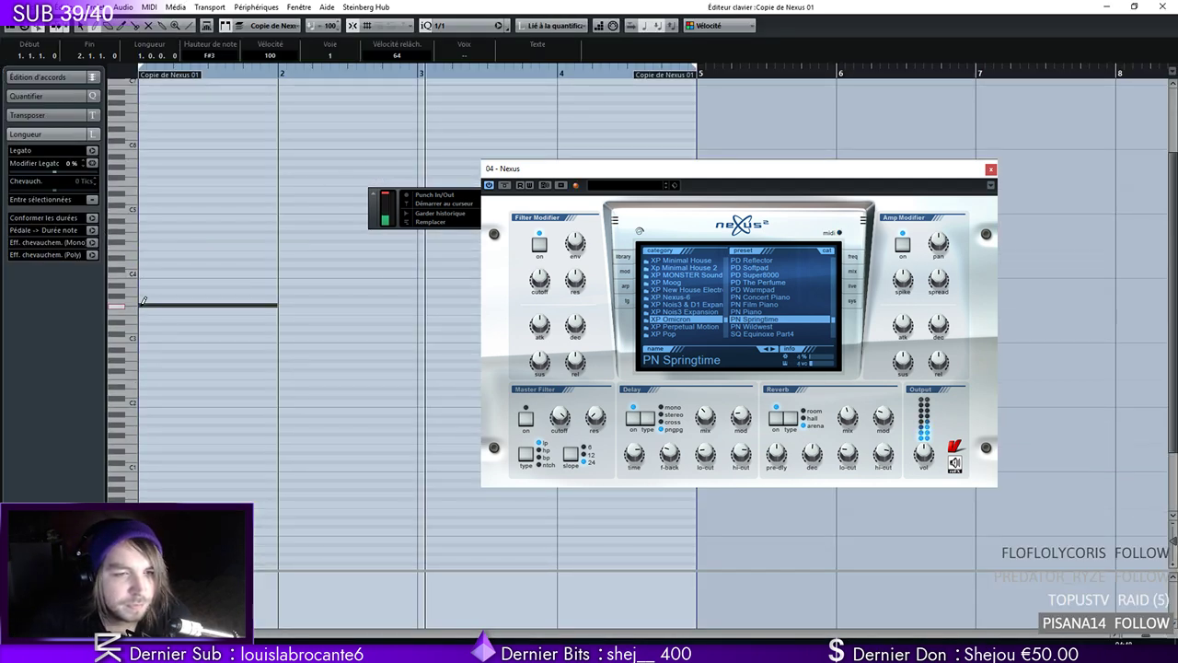
Try another delay type and a higher reverb mix on PN Springtime during playback, and delete the test part
{"action": "left_click", "coordinate": [647, 419]}
{"action": "left_click_drag", "start_coordinate": [846, 418], "coordinate": [846, 409]}
{"action": "left_click", "coordinate": [379, 219]}
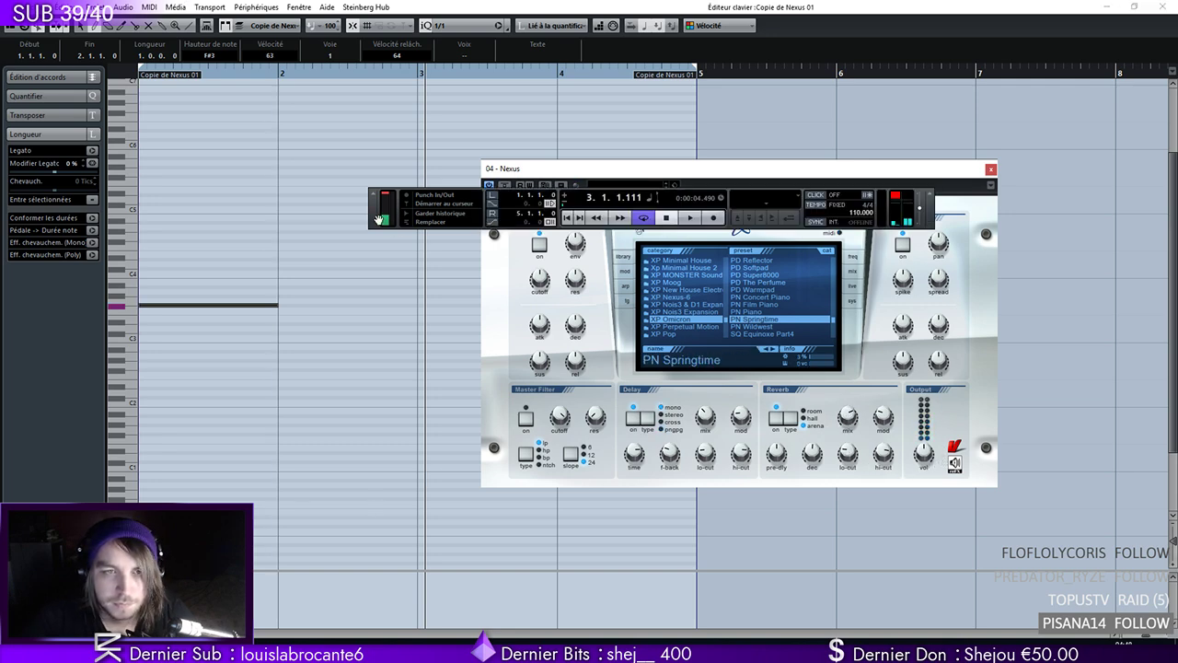
{"action": "left_click", "coordinate": [568, 219]}
{"action": "key", "text": "space"}
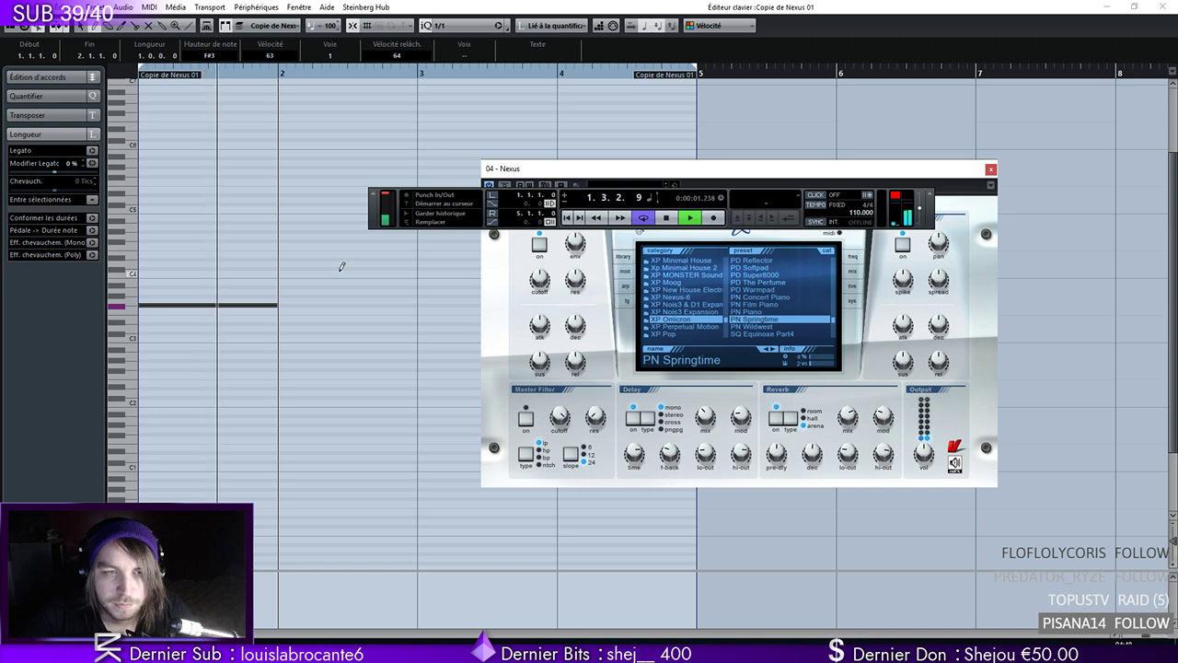
{"action": "key", "text": "space"}
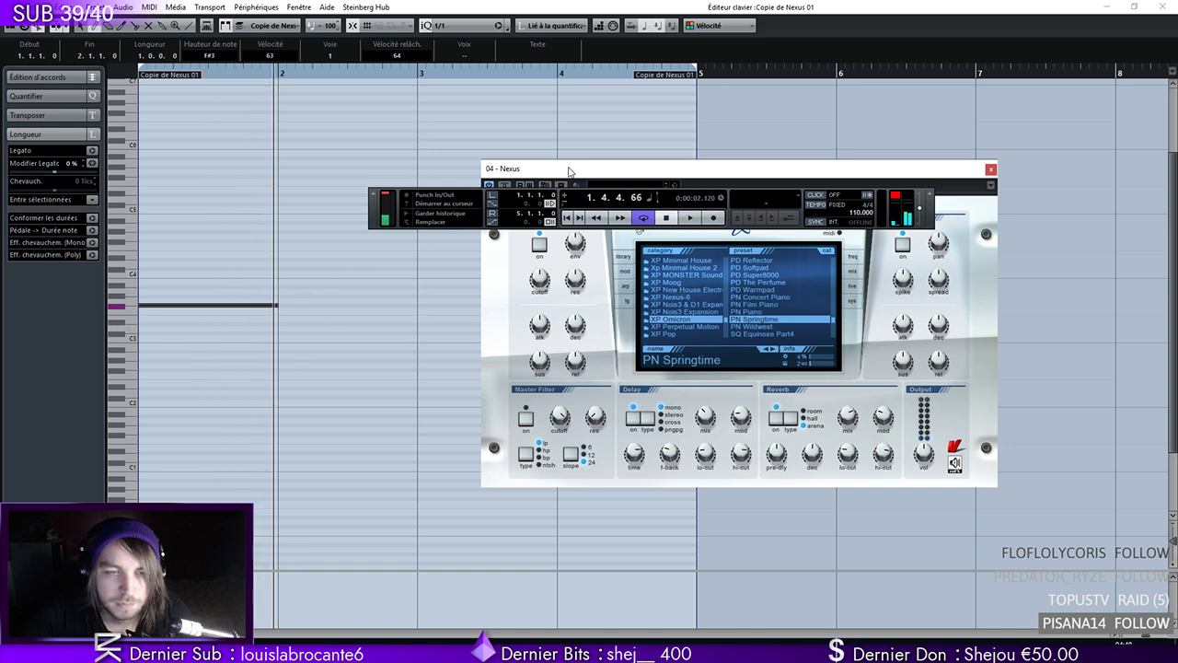
{"action": "left_click", "coordinate": [1158, 6]}
{"action": "key", "text": "Delete"}
Load the SY Atari preset in the new copy's Nexus and lower its reverb mix slightly
{"action": "right_click", "coordinate": [747, 321]}
{"action": "left_click", "coordinate": [746, 319]}
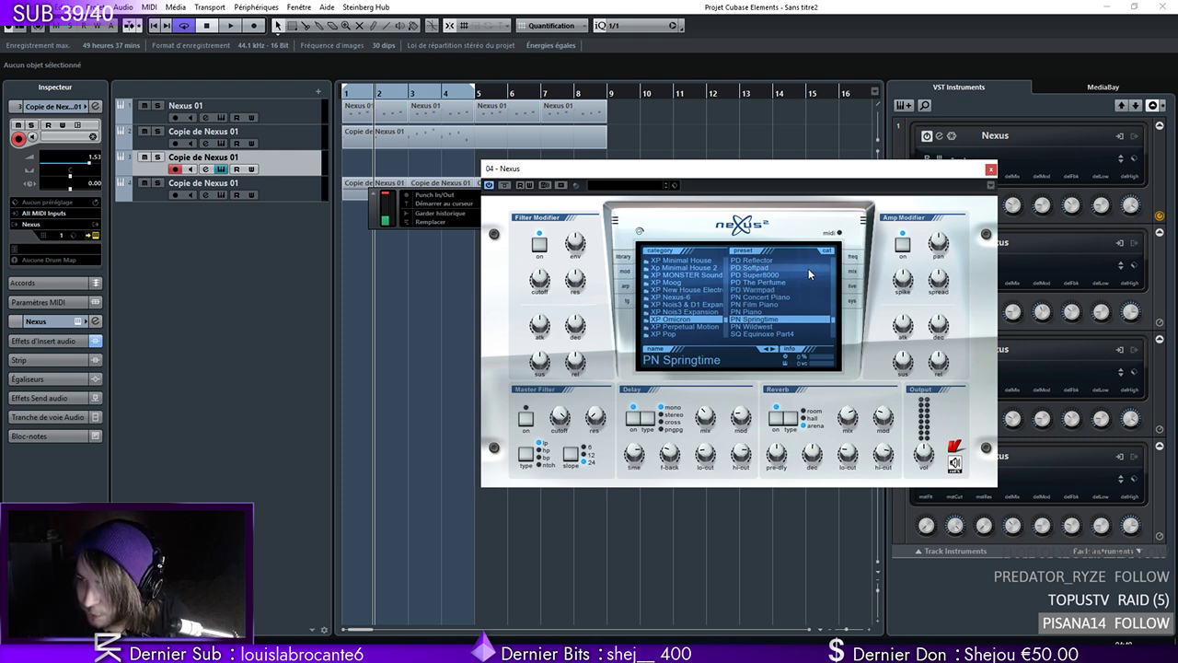
{"action": "scroll", "coordinate": [834, 322], "scroll_direction": "down", "scroll_amount": 2}
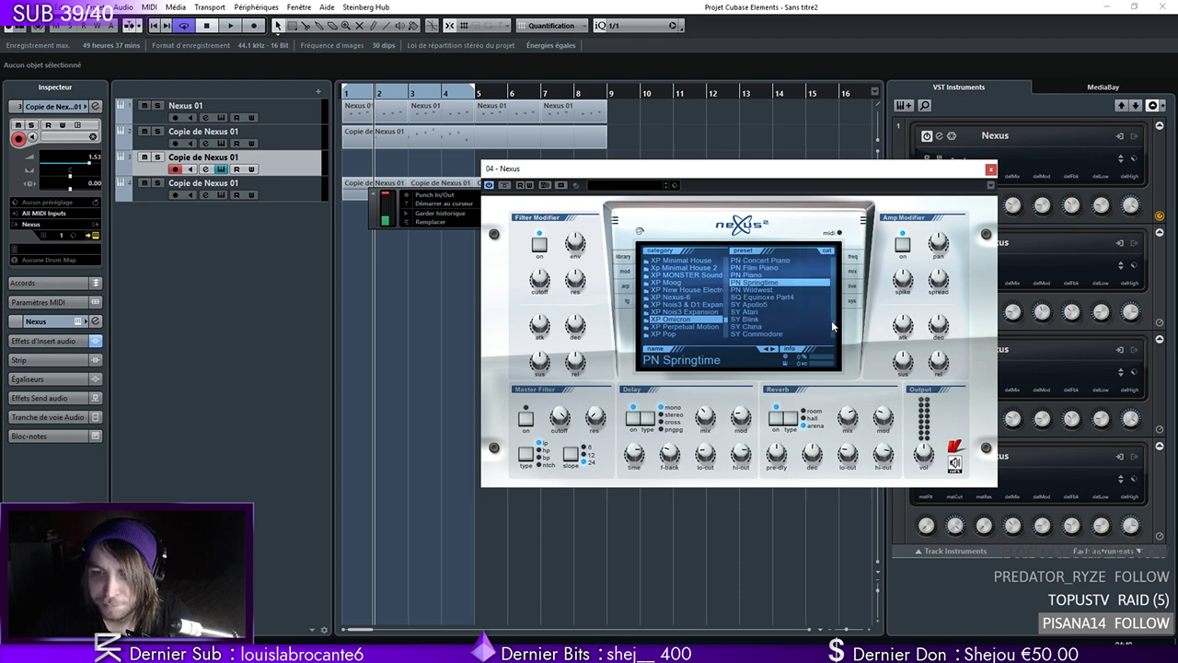
{"action": "left_click", "coordinate": [784, 312]}
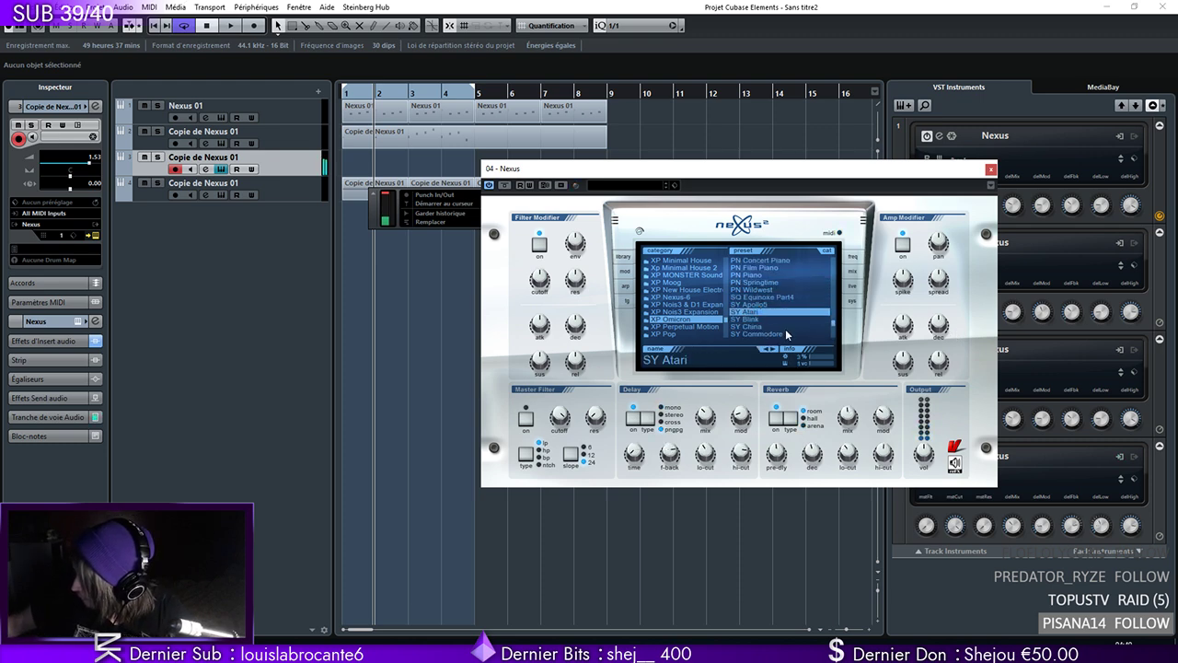
{"action": "left_click_drag", "start_coordinate": [847, 418], "coordinate": [846, 430]}
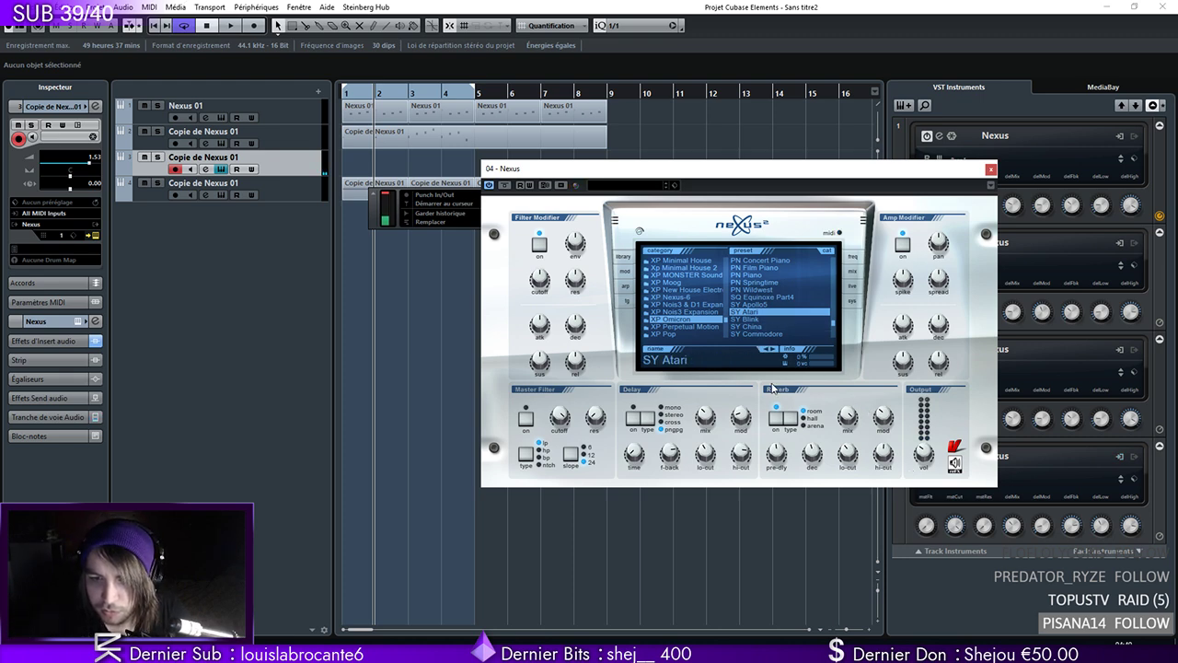
Audition the XP Omicron presets SY Blink, SY Commodore, SY Maday and SY Oxygen in the third track's Nexus
{"action": "left_click", "coordinate": [748, 320]}
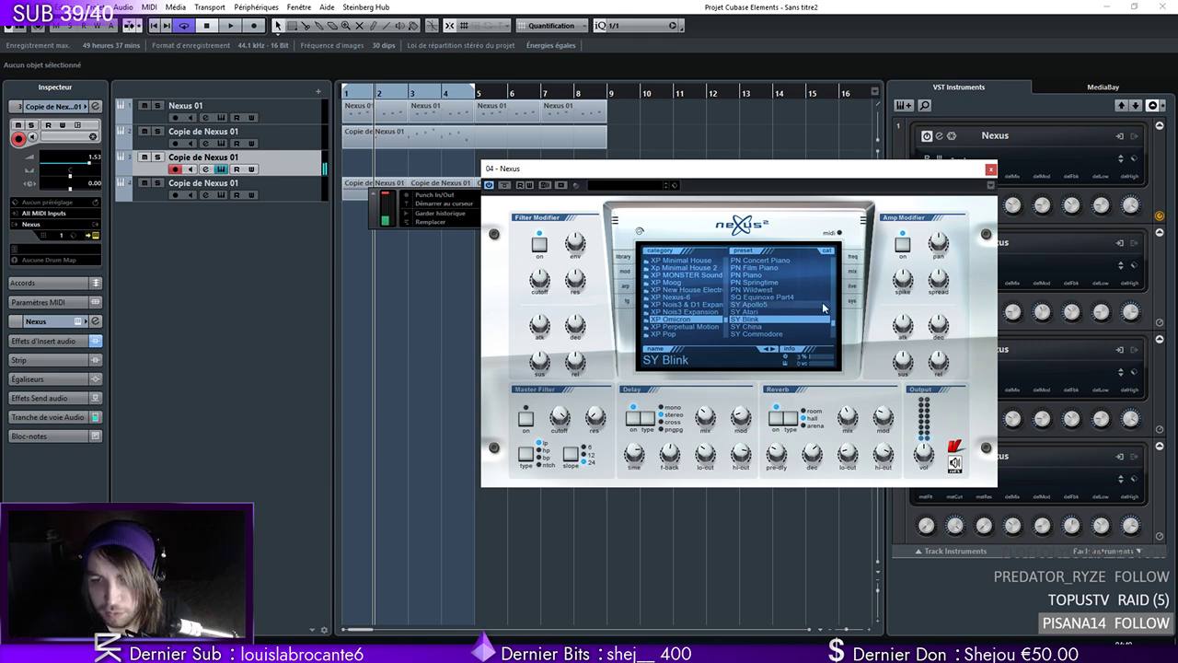
{"action": "scroll", "coordinate": [831, 323], "scroll_direction": "down", "scroll_amount": 2}
{"action": "left_click", "coordinate": [769, 306]}
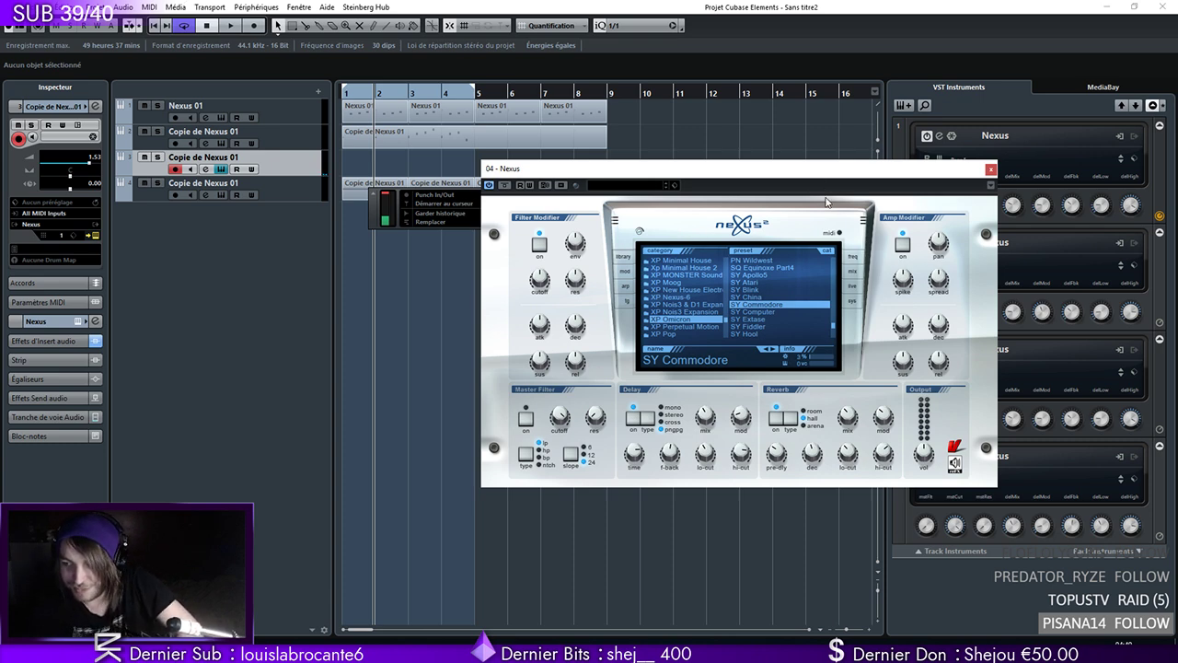
{"action": "scroll", "coordinate": [749, 316], "scroll_direction": "down", "scroll_amount": 1}
{"action": "left_click", "coordinate": [754, 318]}
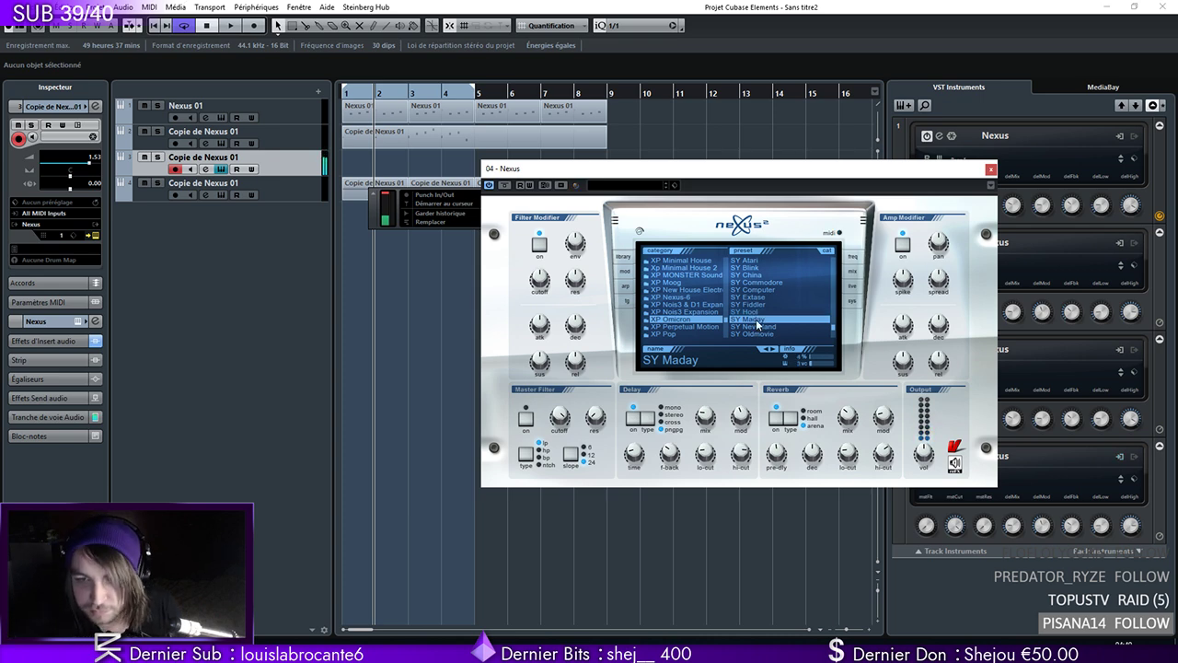
{"action": "left_click", "coordinate": [766, 329]}
{"action": "left_click_drag", "start_coordinate": [834, 327], "coordinate": [834, 330]}
{"action": "left_click", "coordinate": [766, 313]}
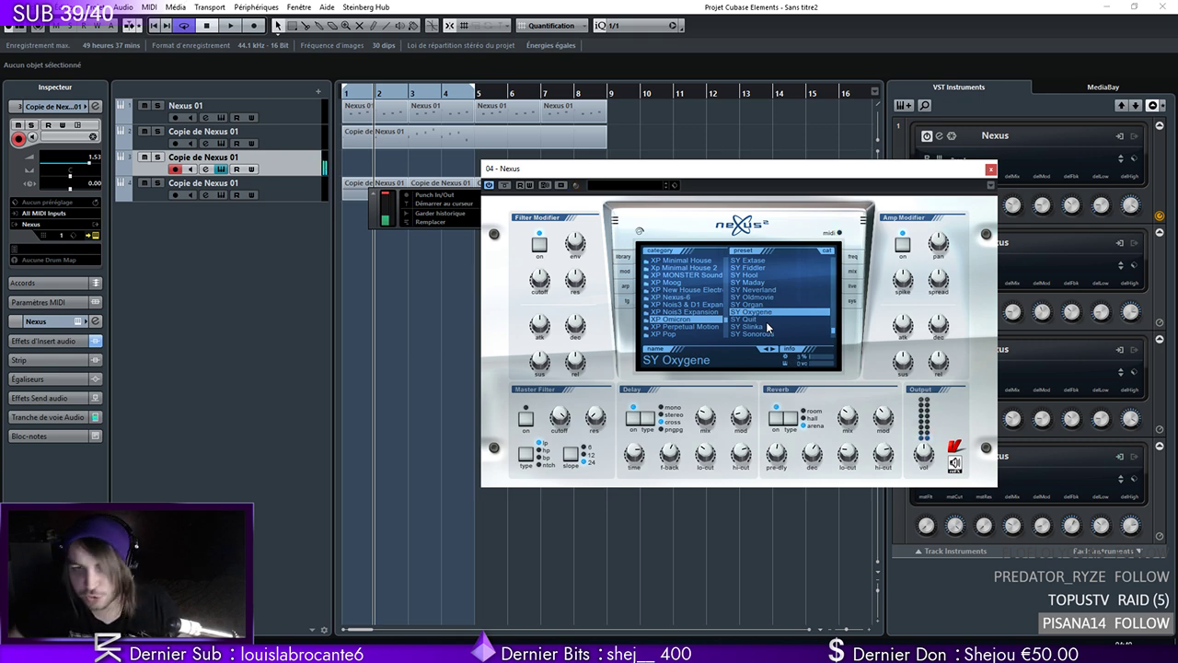
Mute the other three tracks and load Emperors Clothes from the XP Perpetual Motion category
{"action": "left_click", "coordinate": [702, 328]}
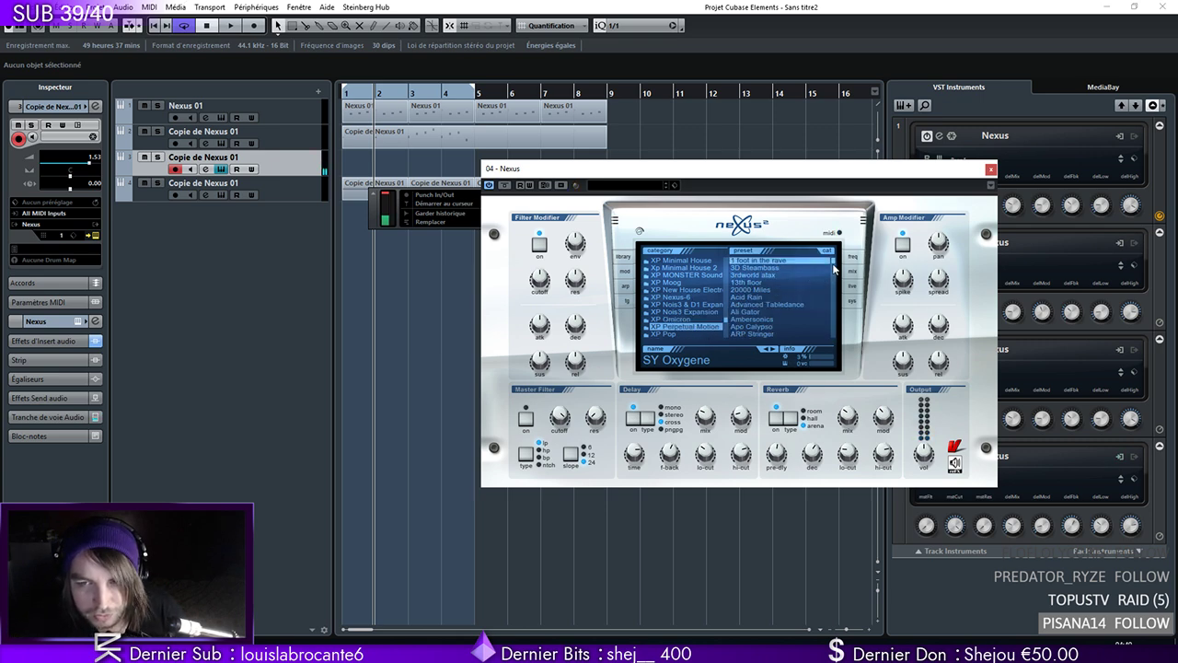
{"action": "left_click_drag", "start_coordinate": [834, 267], "coordinate": [837, 276]}
{"action": "scroll", "coordinate": [775, 292], "scroll_direction": "down", "scroll_amount": 3}
{"action": "left_click", "coordinate": [771, 292]}
{"action": "left_click", "coordinate": [144, 131]}
{"action": "left_click", "coordinate": [144, 105]}
{"action": "left_click", "coordinate": [144, 182]}
{"action": "left_click", "coordinate": [764, 298]}
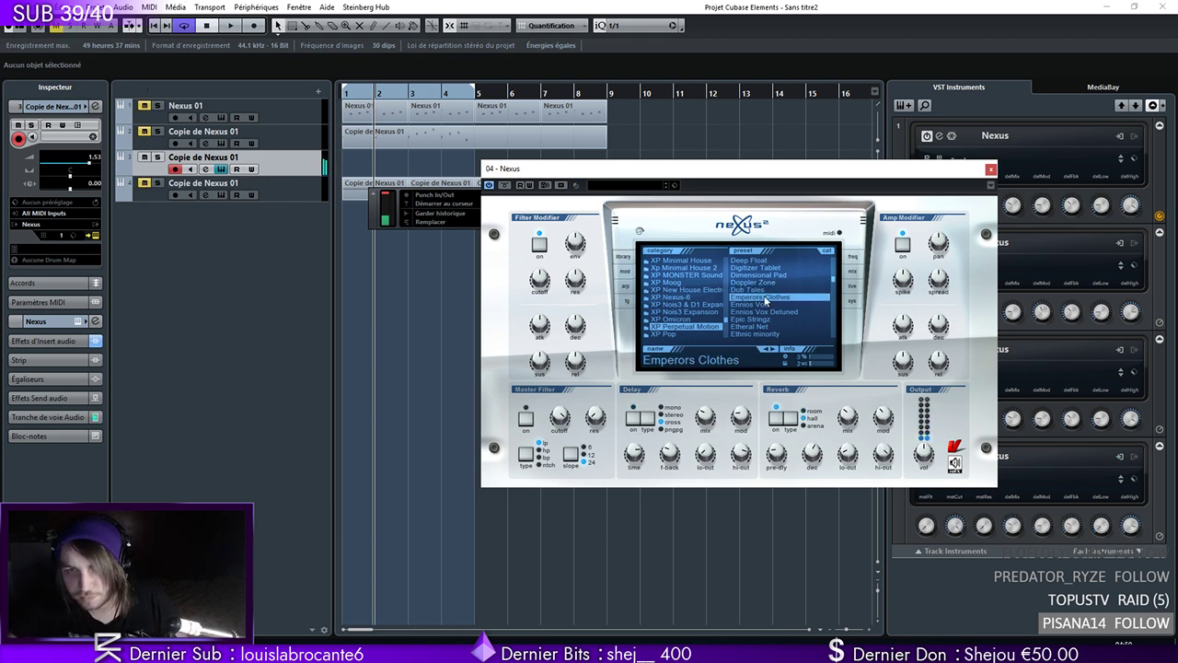
Audition Ennios Vox, Ennios Vox Detuned, Epic Stringz and Etheral Net, and load the Ethnic minority preset
{"action": "left_click", "coordinate": [757, 307]}
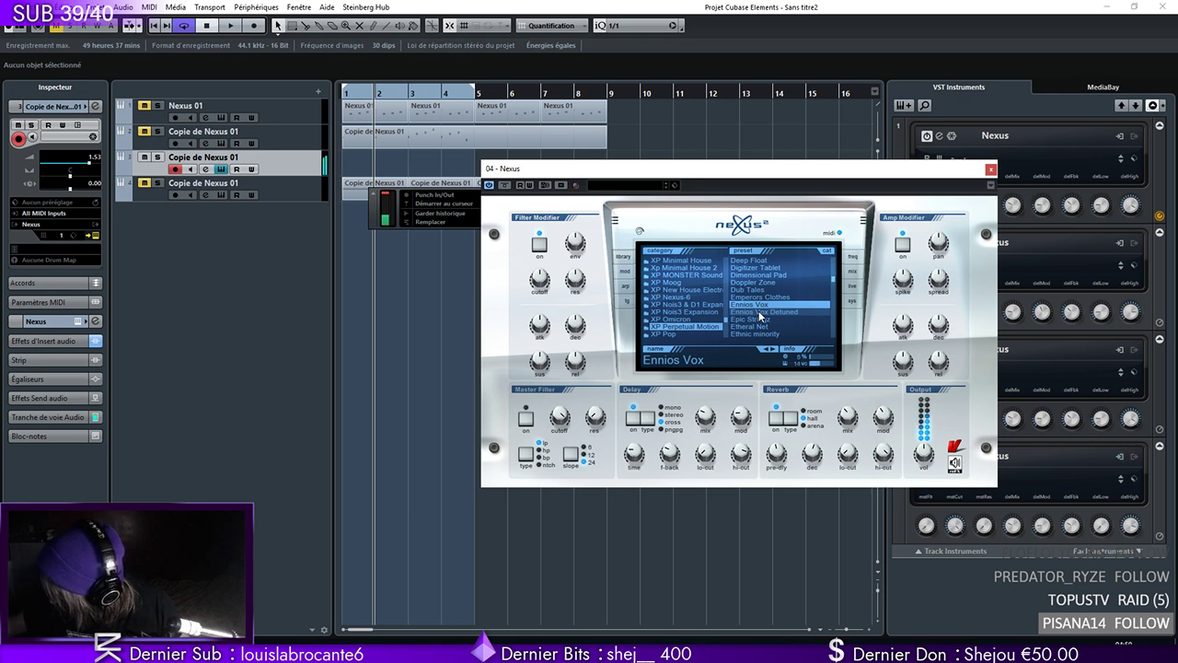
{"action": "key", "text": "Down"}
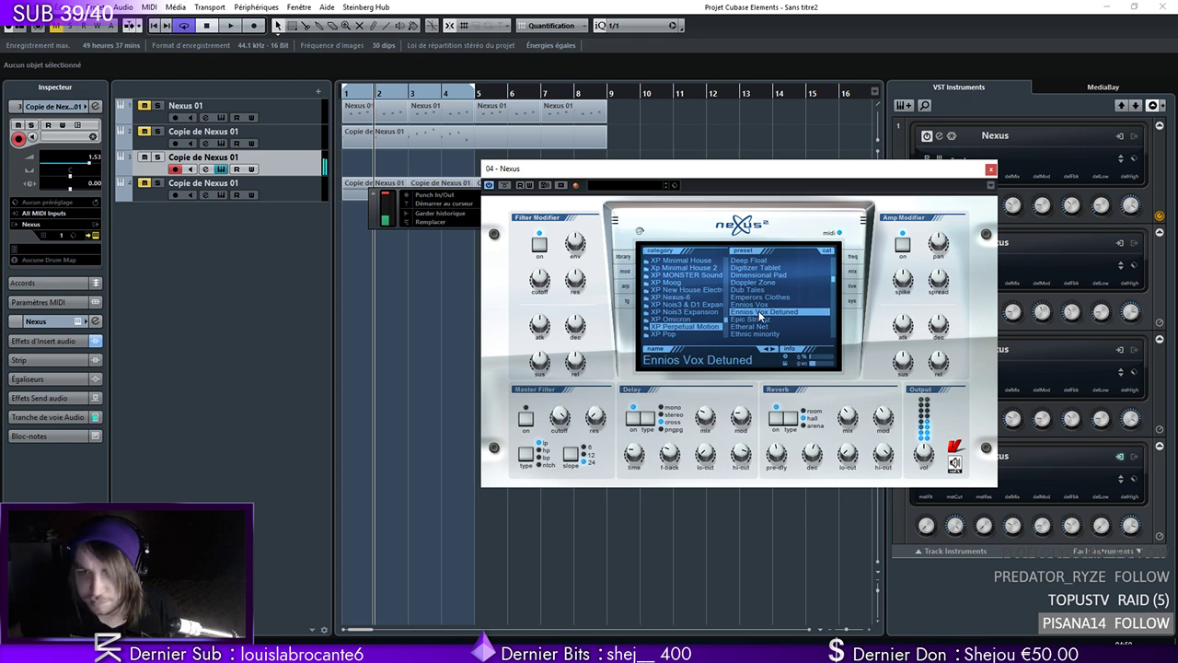
{"action": "left_click", "coordinate": [760, 320]}
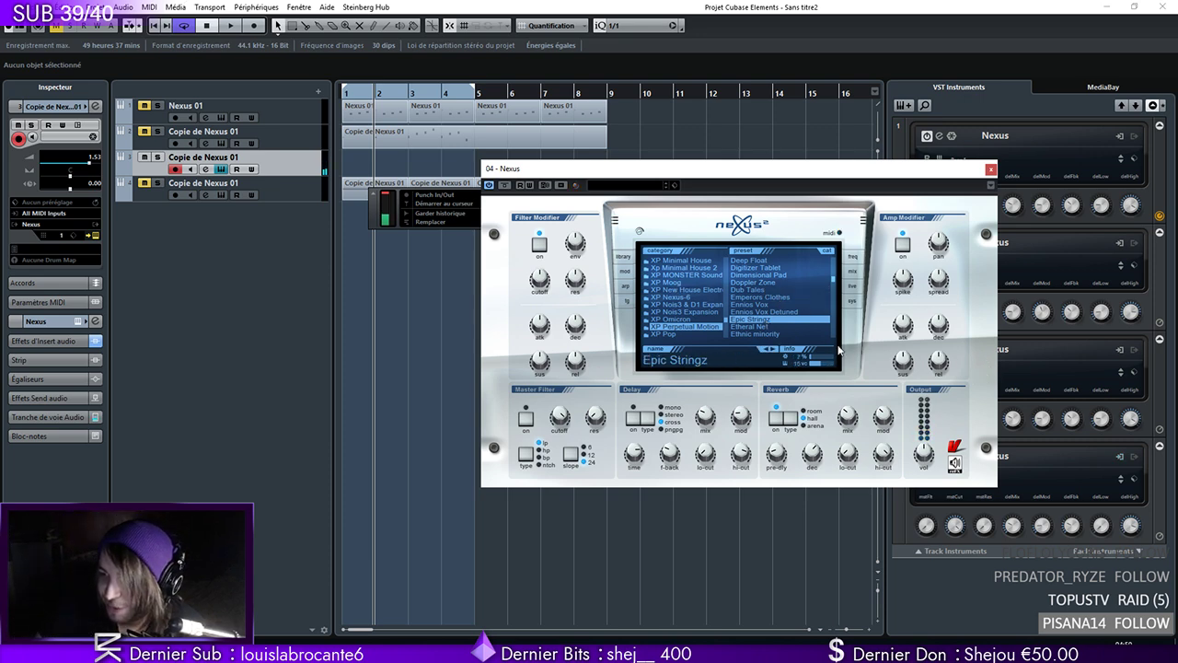
{"action": "left_click", "coordinate": [751, 326]}
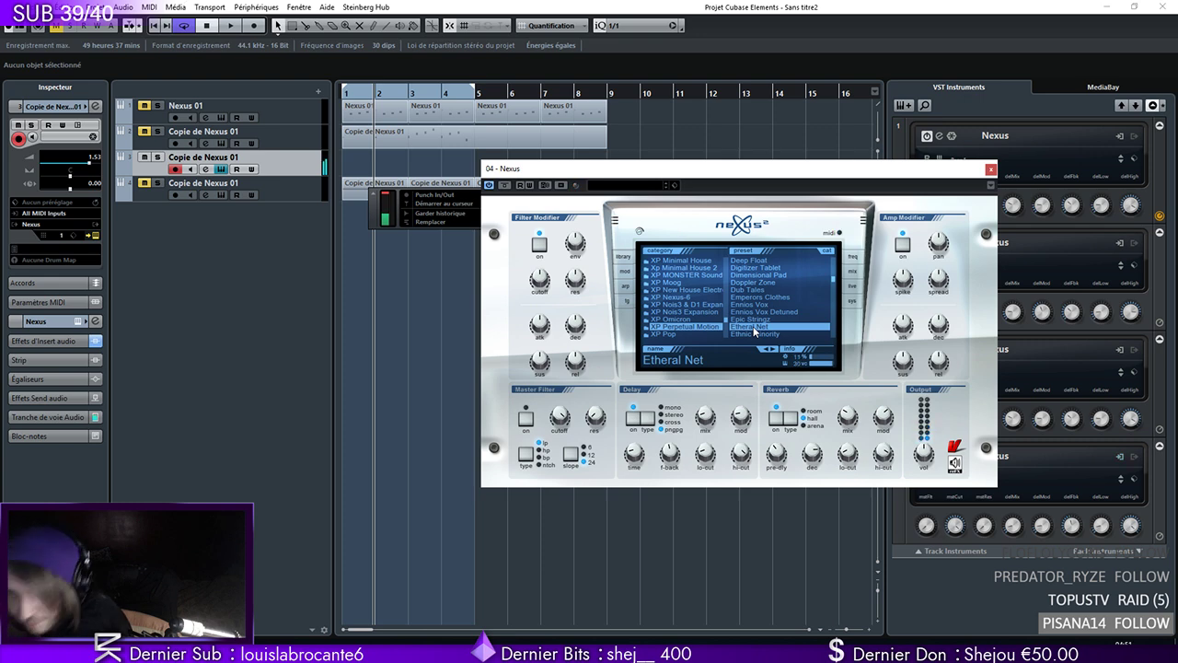
{"action": "left_click", "coordinate": [759, 335]}
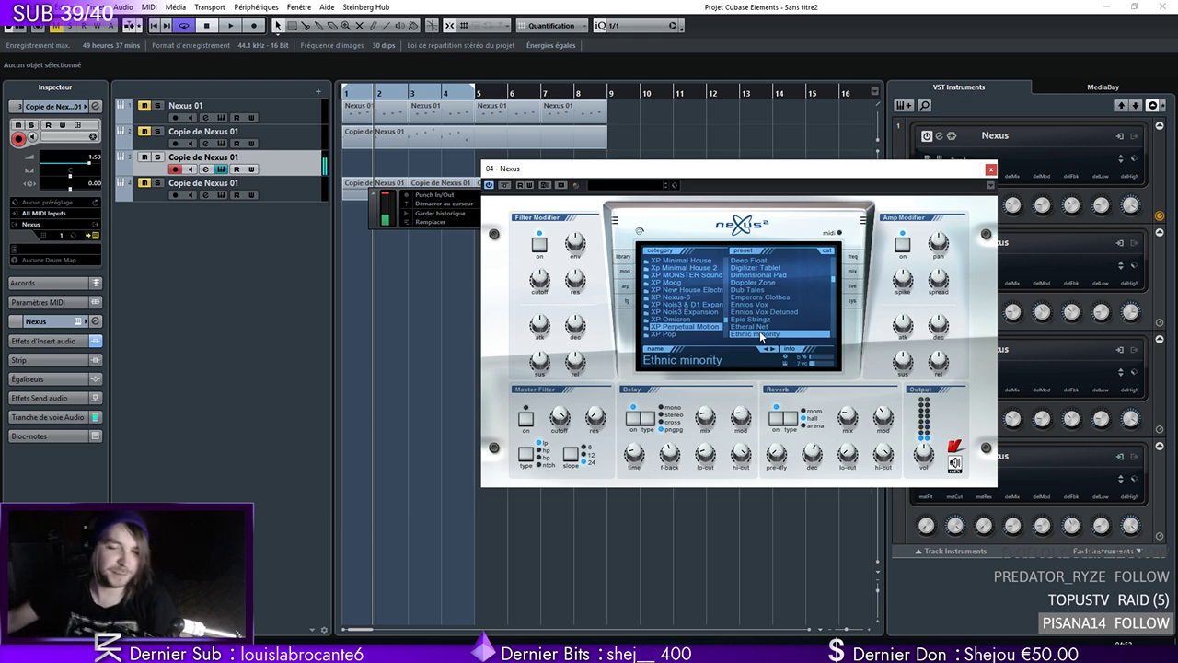
Move all existing parts to start at bar 13, set the cycle range to bars 6–10 and close Nexus
{"action": "key", "text": "ctrl+a"}
{"action": "left_click_drag", "start_coordinate": [367, 116], "coordinate": [766, 118]}
{"action": "left_click_drag", "start_coordinate": [345, 91], "coordinate": [527, 94]}
{"action": "left_click_drag", "start_coordinate": [343, 90], "coordinate": [641, 90]}
{"action": "left_click_drag", "start_coordinate": [552, 97], "coordinate": [341, 98]}
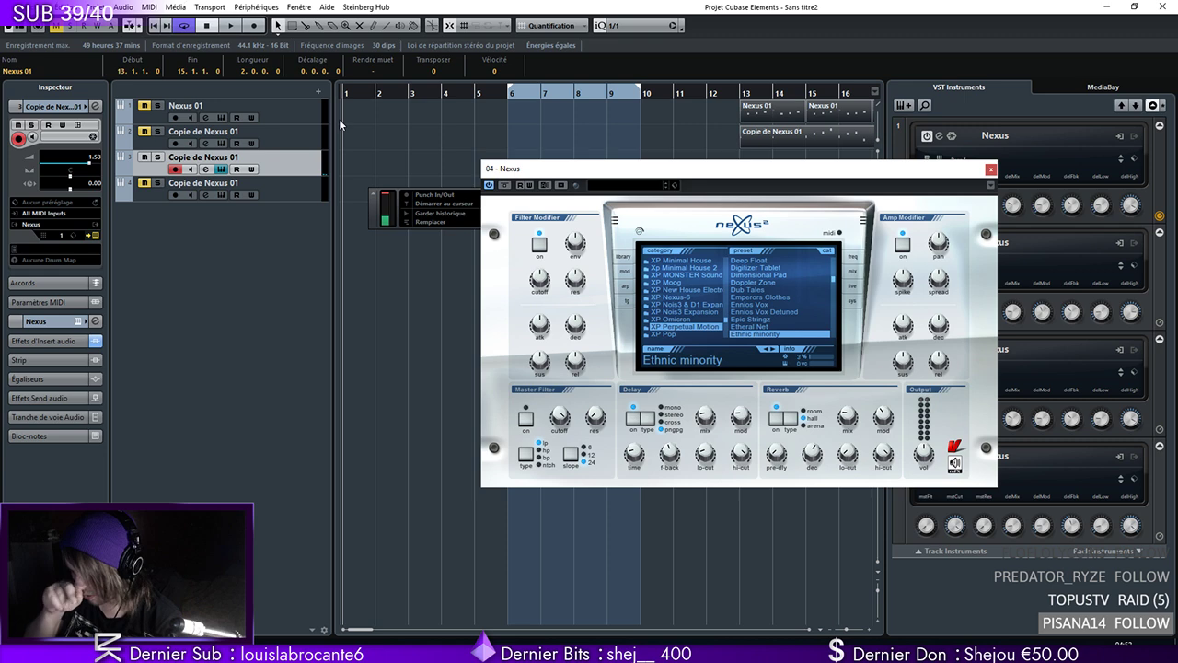
{"action": "left_click", "coordinate": [990, 168]}
Try recording a take on the third track with the metronome click on, and undo it
{"action": "left_click", "coordinate": [819, 195]}
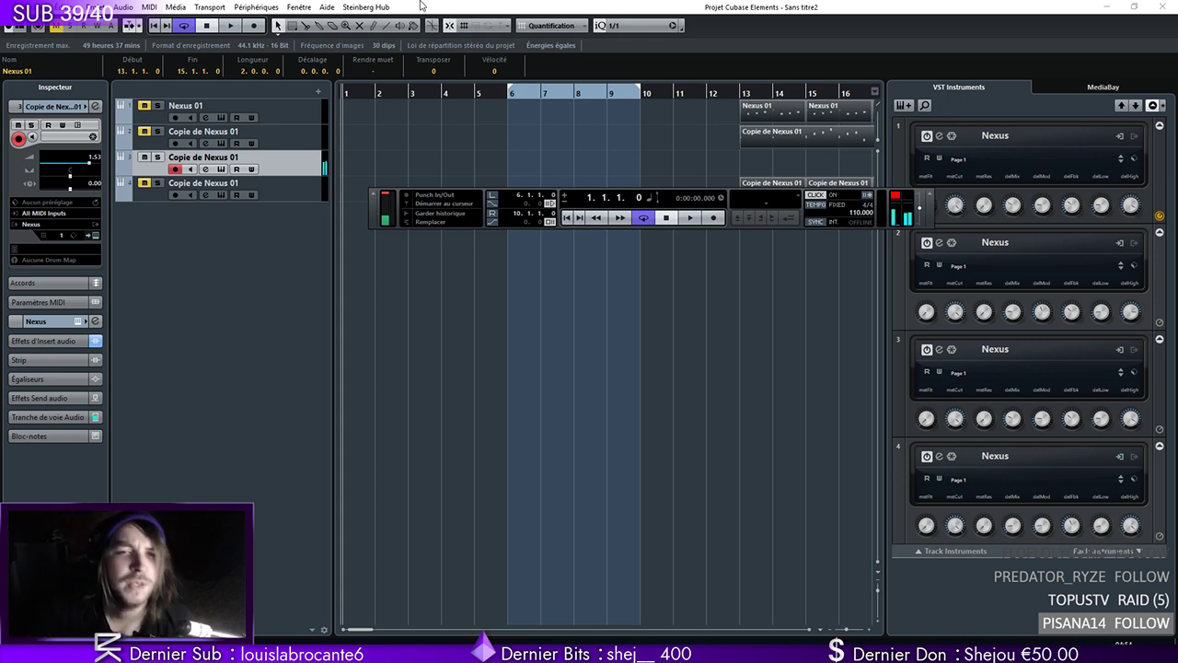
{"action": "left_click", "coordinate": [714, 219]}
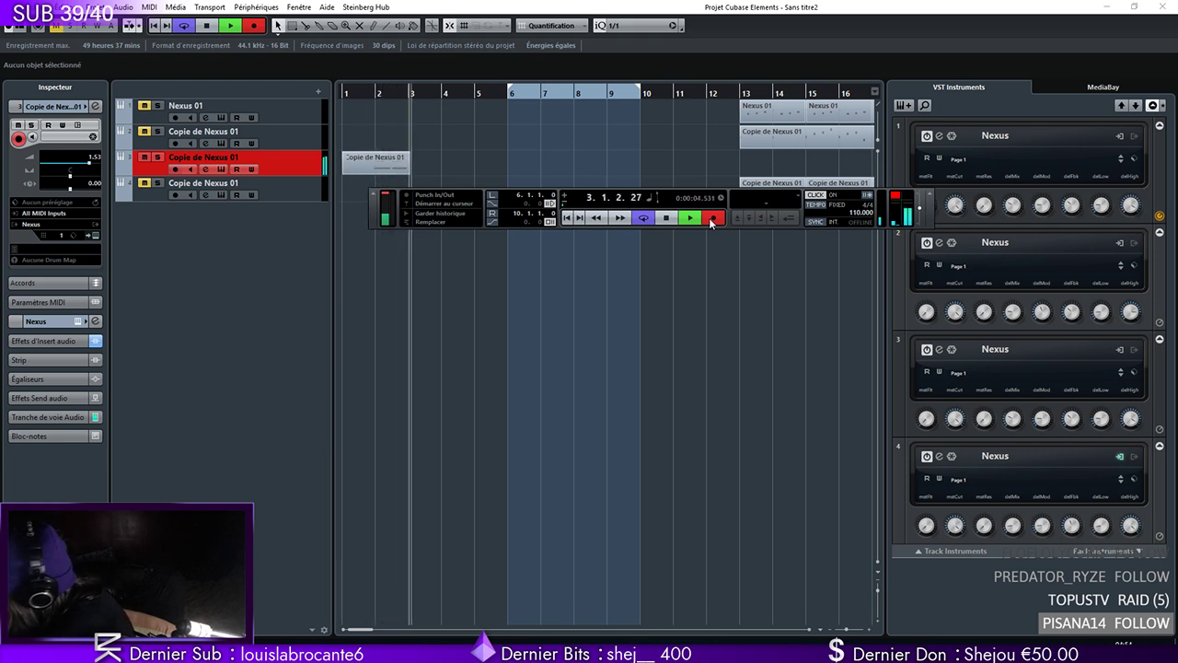
{"action": "key", "text": "space"}
{"action": "key", "text": "ctrl+z"}
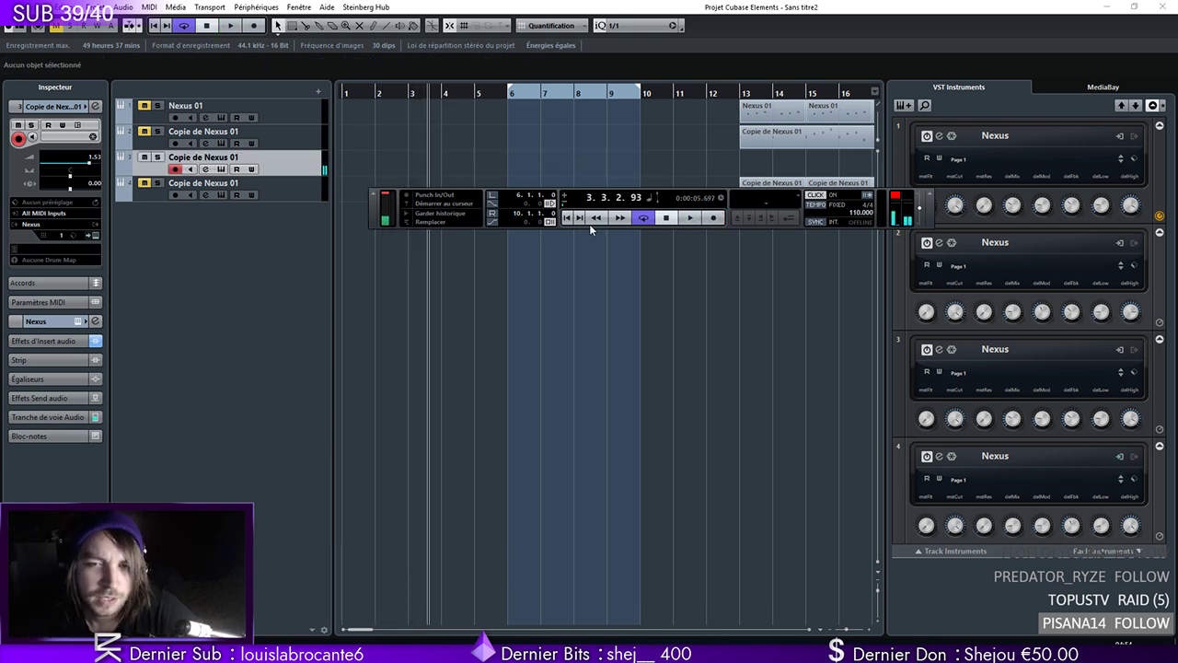
Set the project tempo to 80 and play from the project start with the metronome click on
{"action": "left_click", "coordinate": [816, 196]}
{"action": "left_click_drag", "start_coordinate": [856, 213], "coordinate": [851, 271]}
{"action": "left_click", "coordinate": [568, 218]}
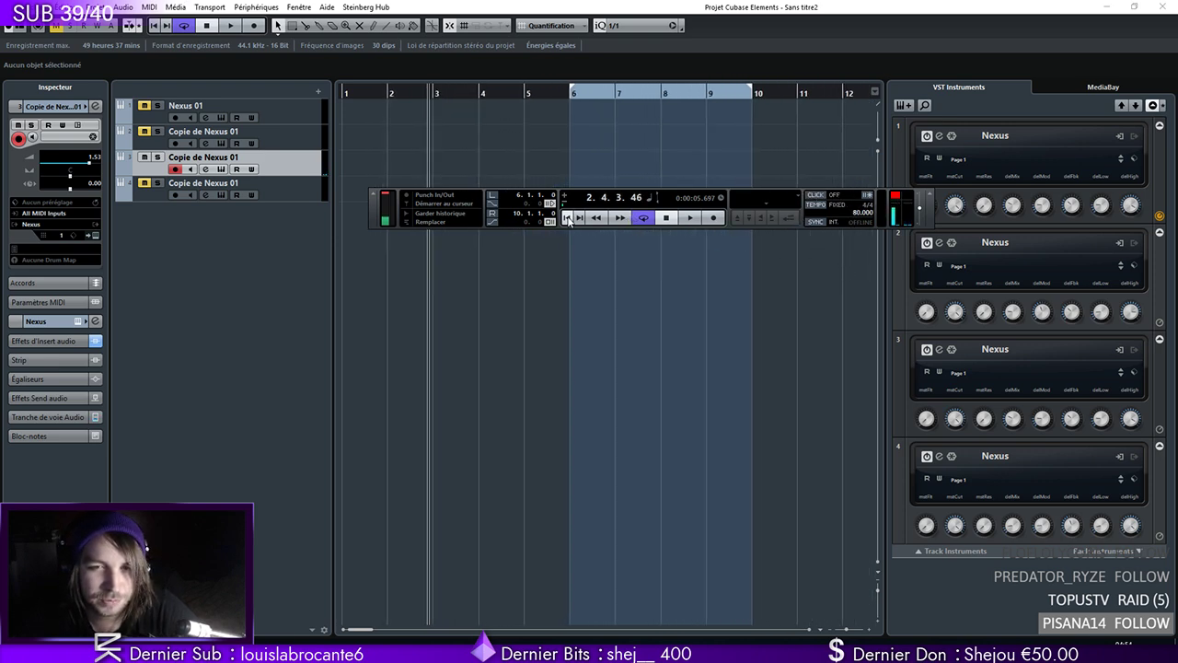
{"action": "key", "text": "space"}
{"action": "left_click", "coordinate": [817, 195]}
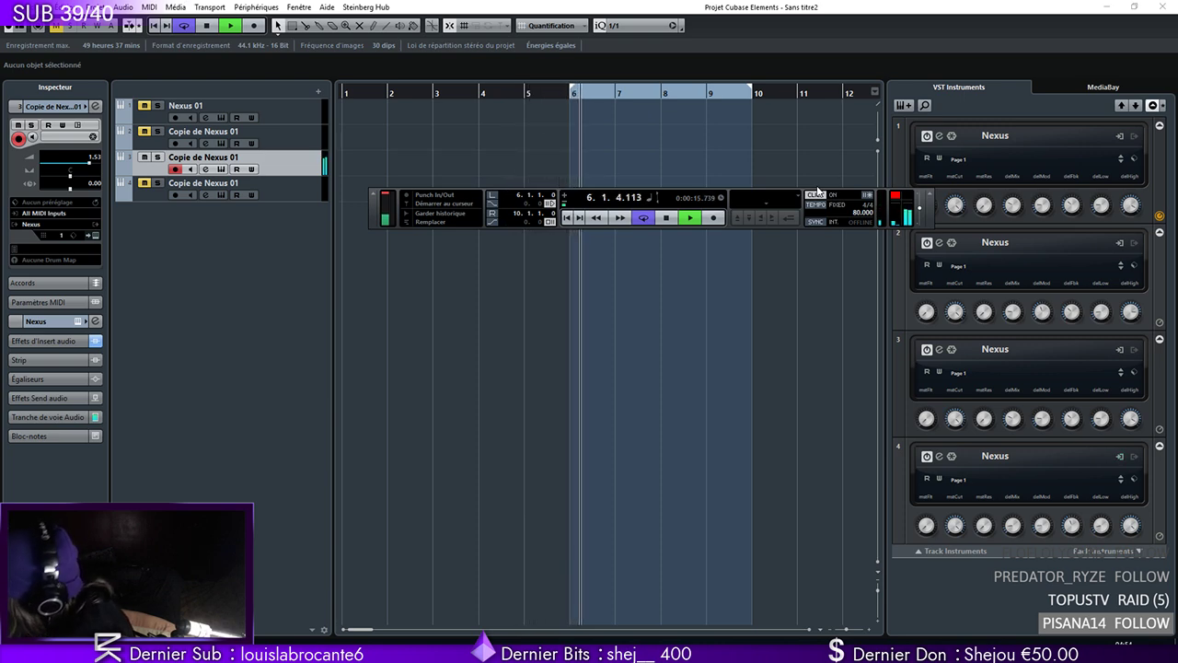
Return to the project start and record a melody and bass take of about five bars on the third track
{"action": "left_click", "coordinate": [666, 217]}
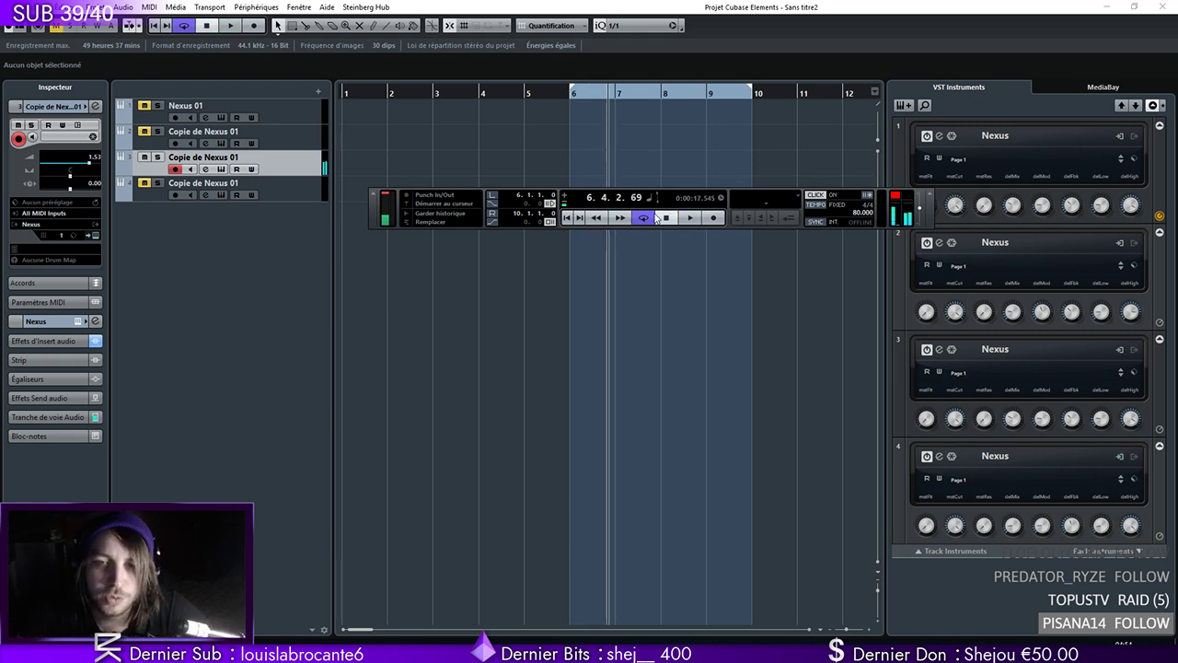
{"action": "left_click", "coordinate": [579, 217]}
{"action": "left_click", "coordinate": [568, 218]}
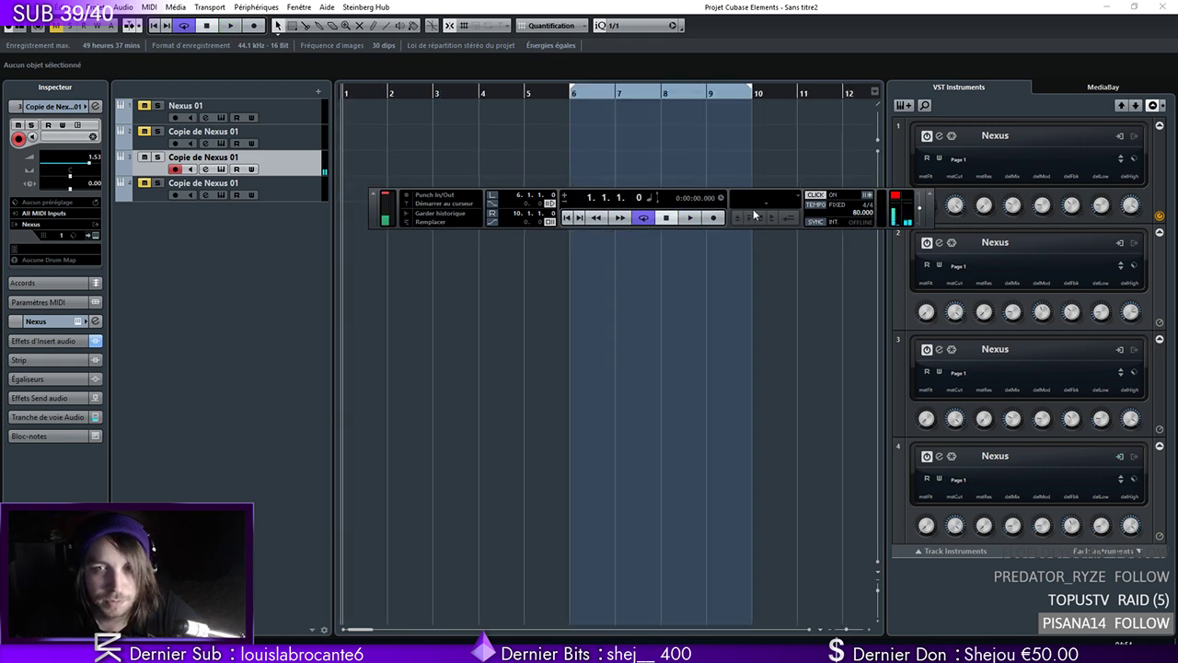
{"action": "left_click", "coordinate": [715, 217]}
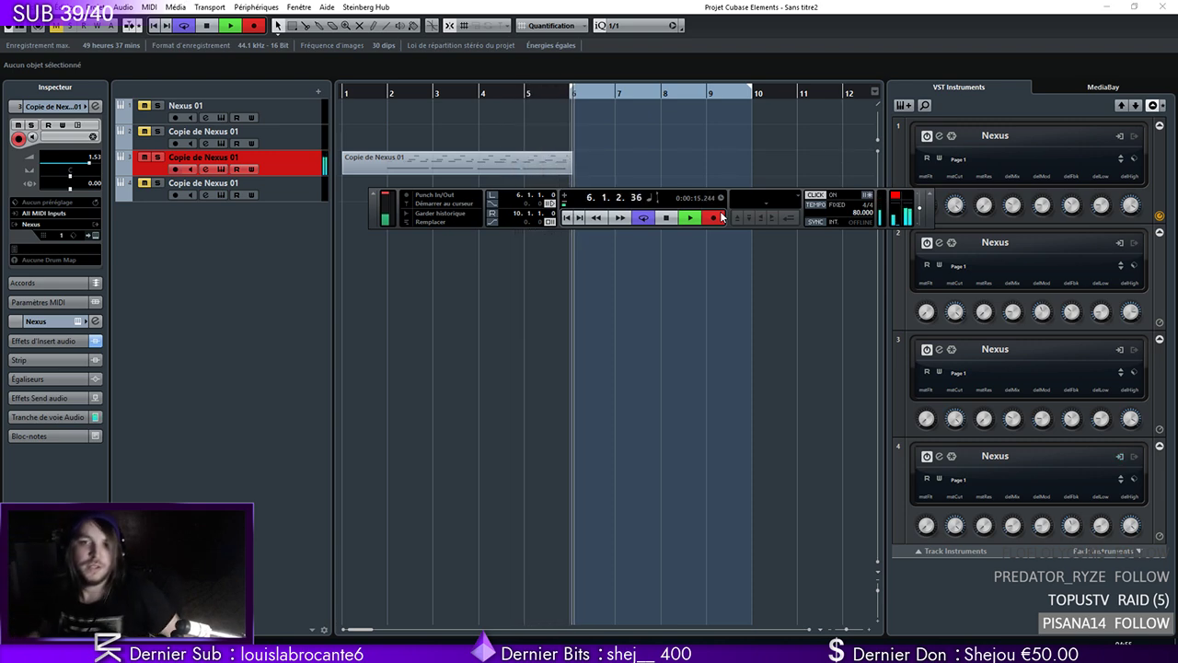
{"action": "key", "text": "space"}
Open the recorded part in the Key Editor and move all recorded notes one bar earlier to bar 1
{"action": "double_click", "coordinate": [435, 154]}
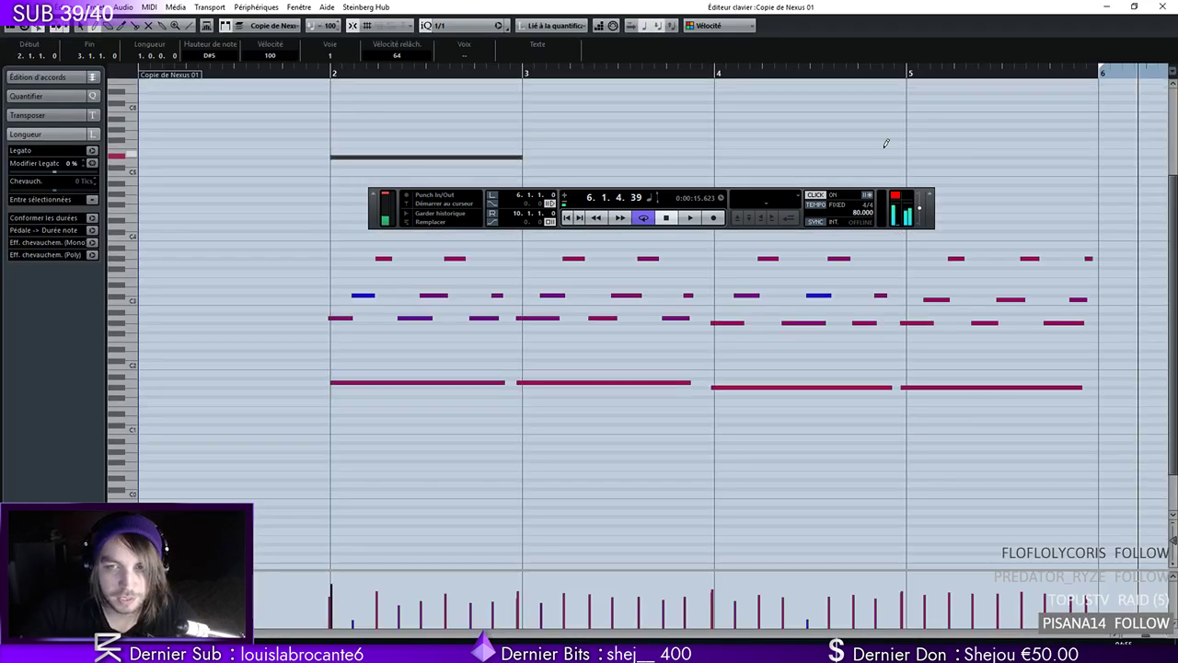
{"action": "left_click_drag", "start_coordinate": [1120, 137], "coordinate": [159, 547]}
{"action": "left_click_drag", "start_coordinate": [386, 382], "coordinate": [197, 382]}
{"action": "left_click", "coordinate": [543, 365]}
Quantize the recorded notes to 1/32 and play the part from its start
{"action": "left_click", "coordinate": [460, 27]}
{"action": "left_click", "coordinate": [455, 103]}
{"action": "key", "text": "q"}
{"action": "left_click_drag", "start_coordinate": [274, 76], "coordinate": [138, 77]}
{"action": "key", "text": "space"}
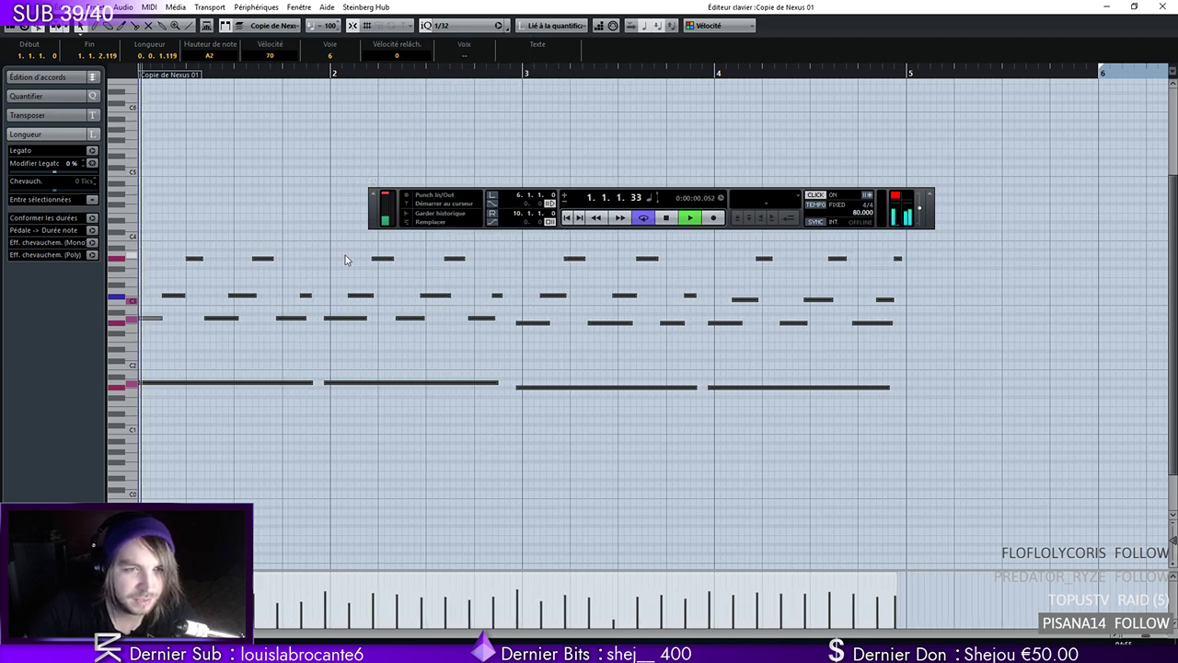
{"action": "left_click", "coordinate": [347, 261]}
{"action": "key", "text": "space"}
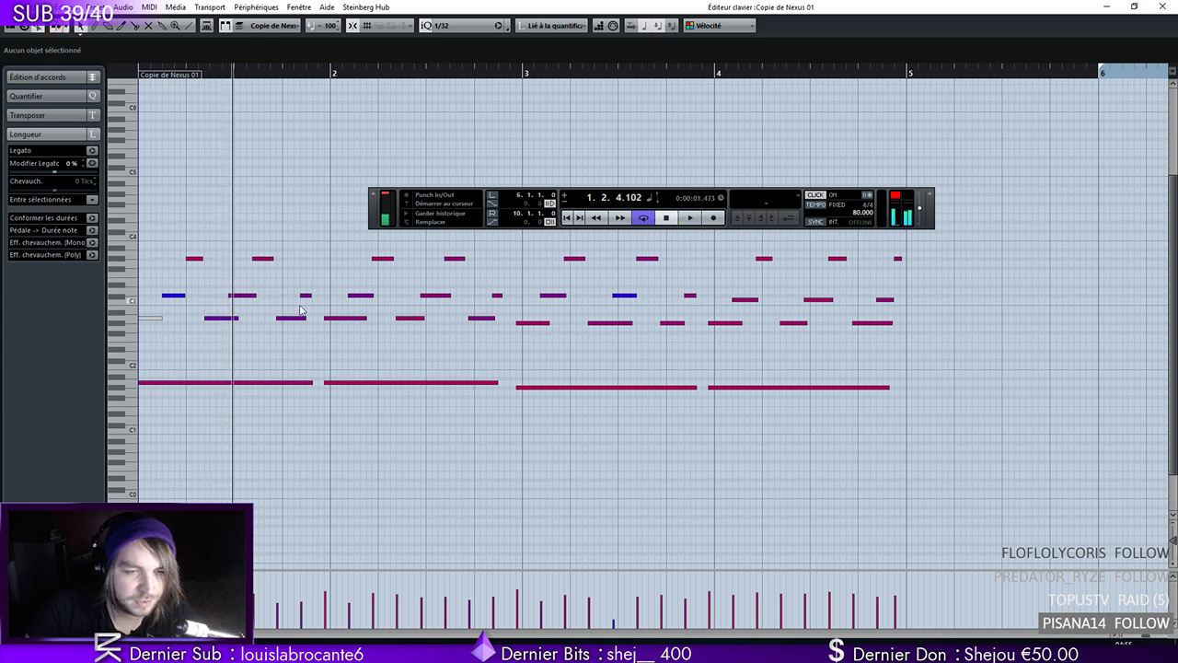
Make the second A2 note of bar 1 start at 1.2.3 and play the phrase from its start
{"action": "left_click_drag", "start_coordinate": [205, 318], "coordinate": [219, 319]}
{"action": "key", "text": "space"}
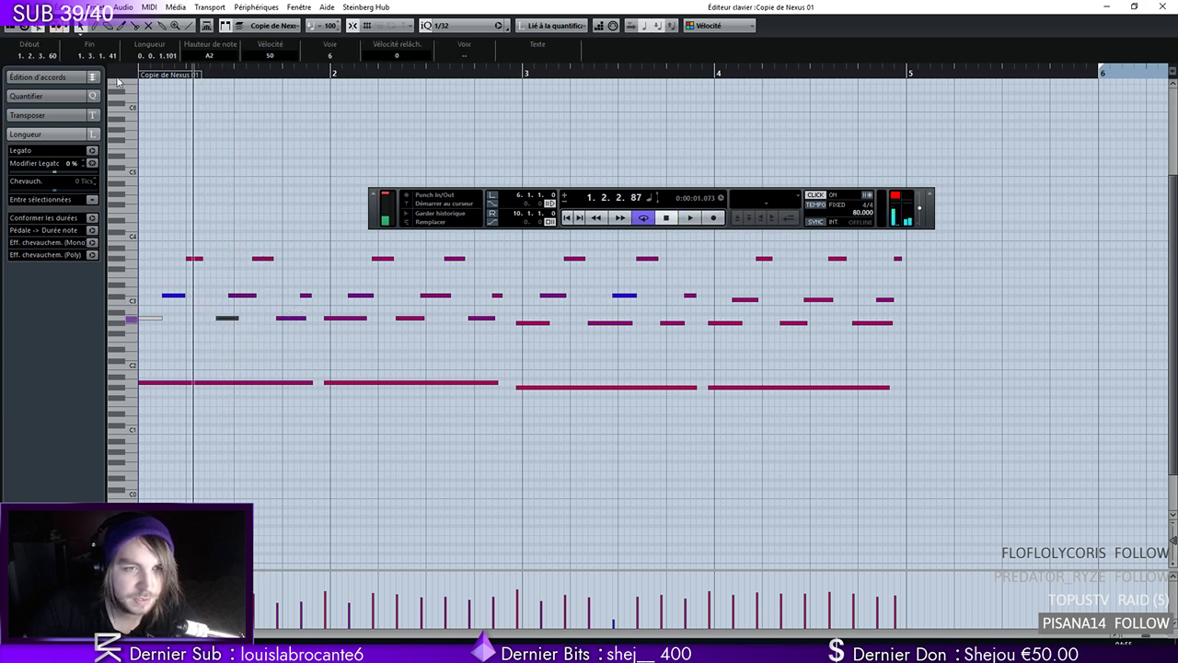
{"action": "left_click", "coordinate": [1145, 637]}
{"action": "key", "text": "space"}
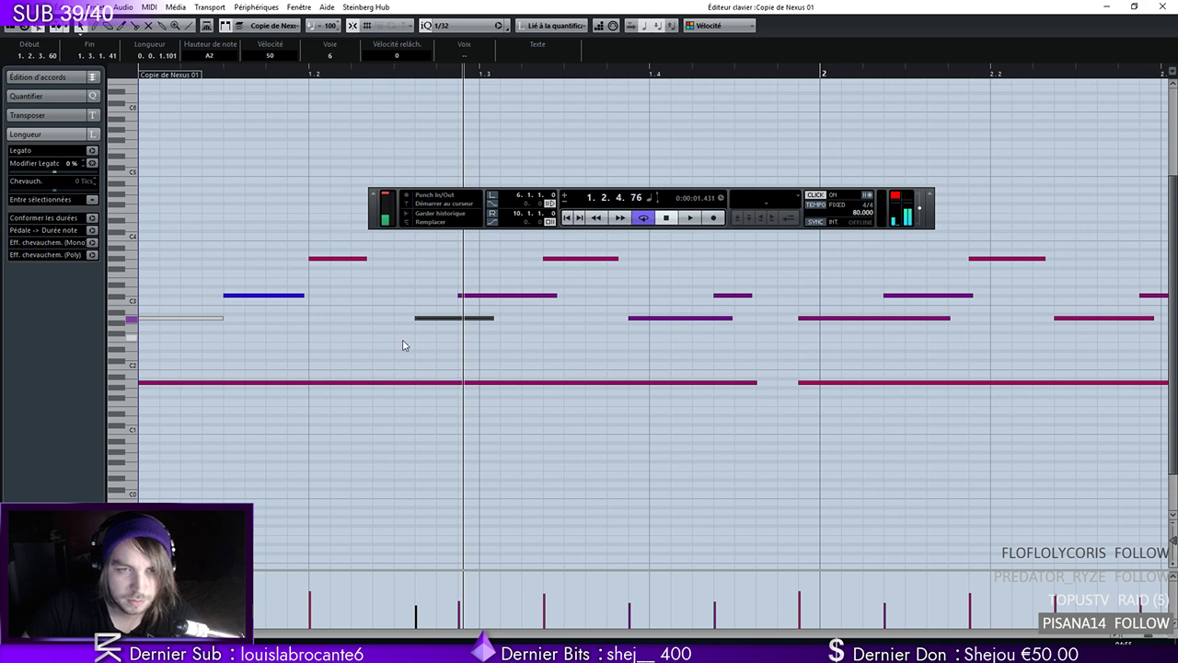
{"action": "left_click_drag", "start_coordinate": [414, 318], "coordinate": [391, 318]}
{"action": "key", "text": "Home"}
{"action": "left_click", "coordinate": [161, 317]}
{"action": "key", "text": "space"}
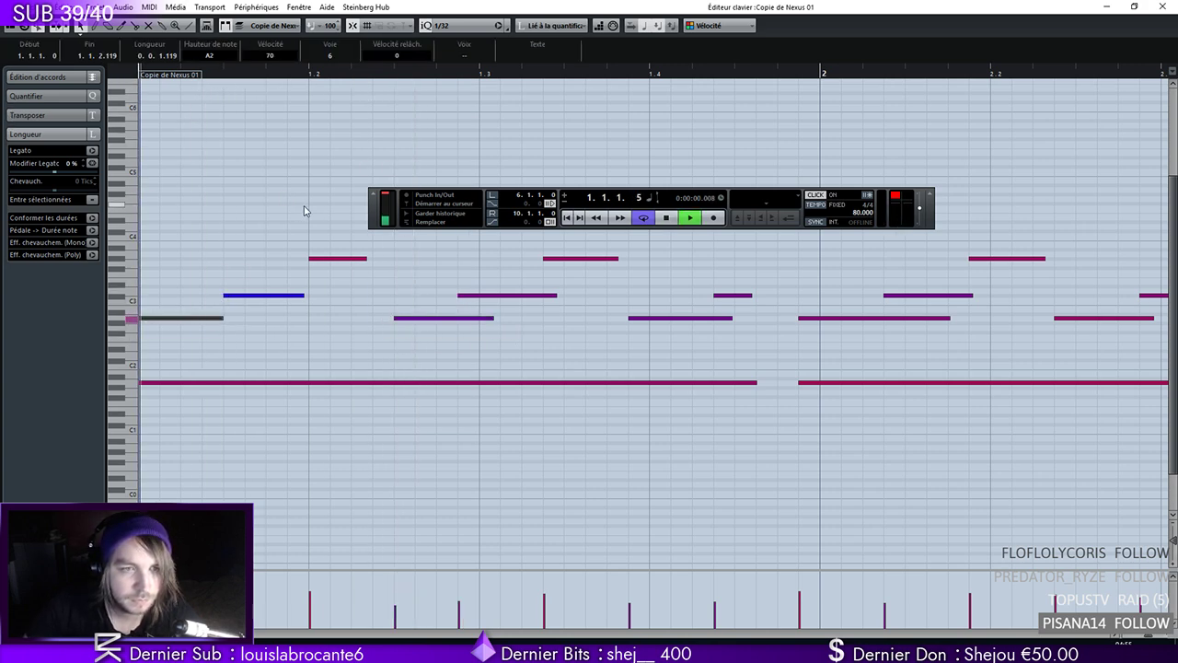
Fit bar 1's notes end to end: first C#3 to beat 2, second A2 to beat 3, second C#3 from 1.3.1 to 1.3.3, G#3 from 1.3.3
{"action": "left_click_drag", "start_coordinate": [304, 295], "coordinate": [309, 295]}
{"action": "key", "text": "space"}
{"action": "left_click", "coordinate": [488, 324]}
{"action": "left_click_drag", "start_coordinate": [494, 318], "coordinate": [479, 295]}
{"action": "left_click_drag", "start_coordinate": [557, 296], "coordinate": [543, 295]}
{"action": "left_click_drag", "start_coordinate": [617, 259], "coordinate": [628, 259]}
{"action": "key", "text": "space"}
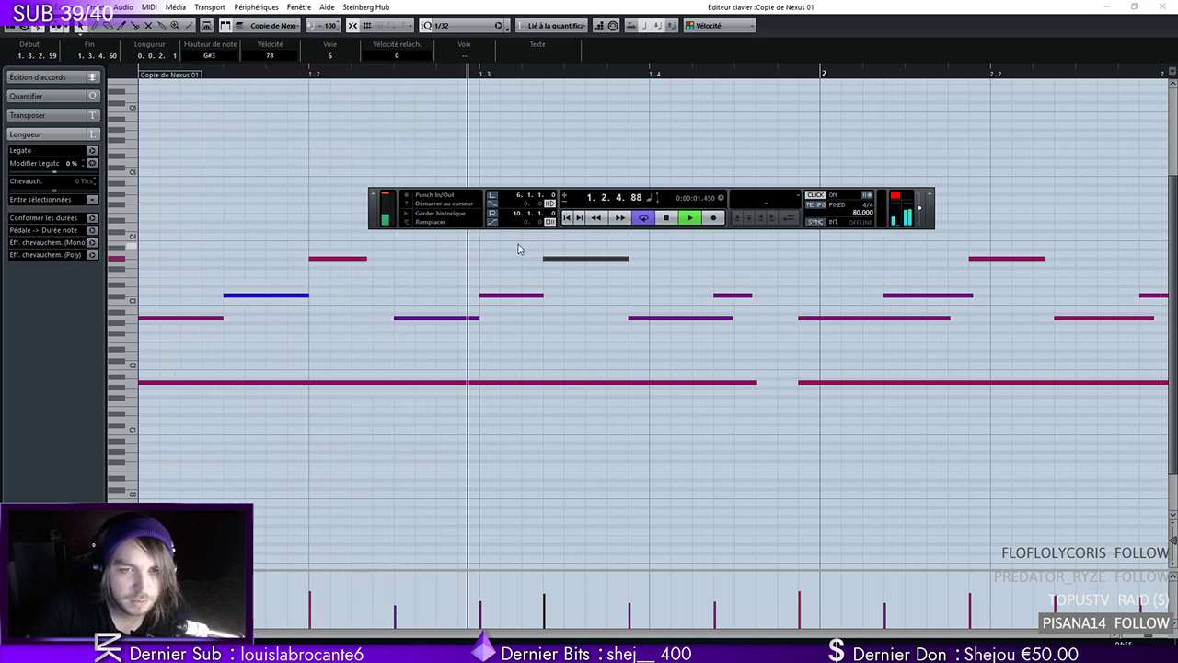
{"action": "key", "text": "space"}
{"action": "left_click_drag", "start_coordinate": [543, 298], "coordinate": [554, 299]}
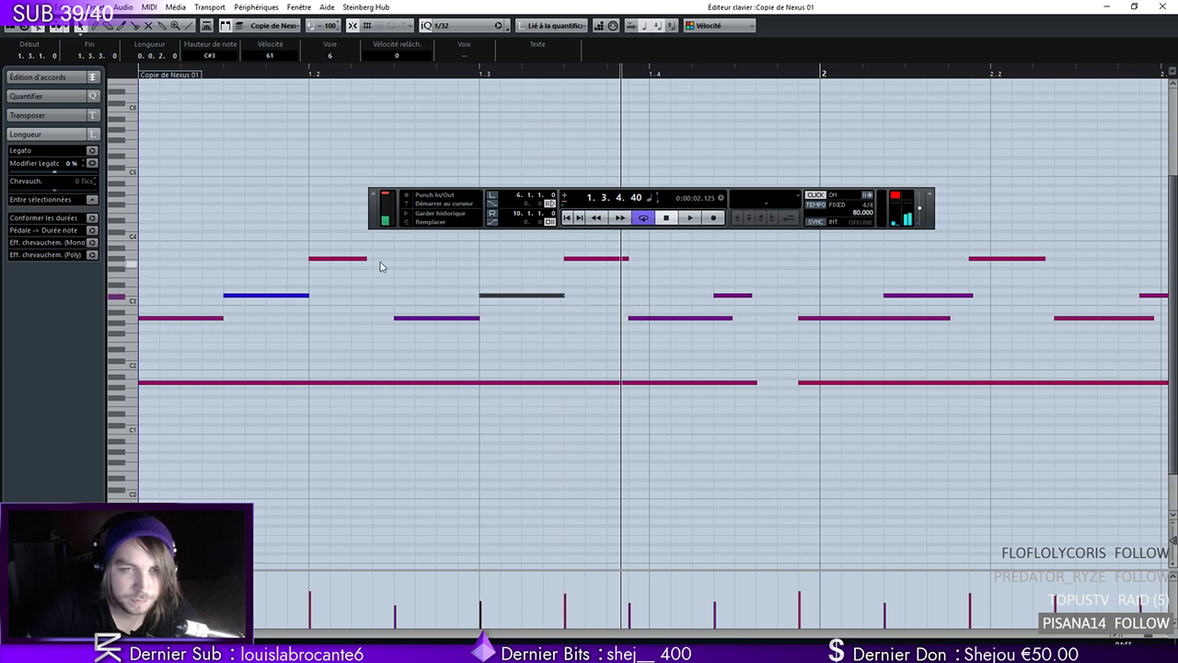
Extend bar 1's first G#3 to 1.2.3 and make the third A2 start at 1.4.1, checking the phrase by playback
{"action": "left_click", "coordinate": [565, 218]}
{"action": "key", "text": "space"}
{"action": "left_click", "coordinate": [617, 362]}
{"action": "key", "text": "g"}
{"action": "key", "text": "g"}
{"action": "key", "text": "space"}
{"action": "left_click", "coordinate": [332, 319]}
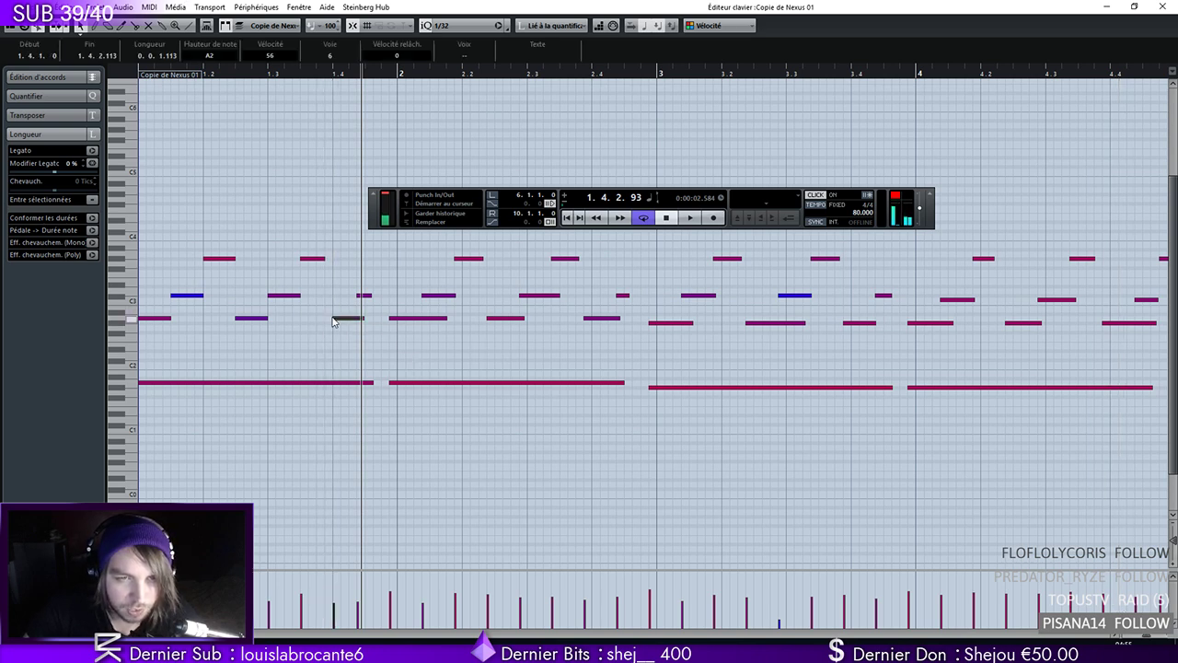
Extend the last C#3 of bar 1 to 1.4.4 and play the bar back from the start
{"action": "left_click_drag", "start_coordinate": [370, 296], "coordinate": [381, 296]}
{"action": "left_click", "coordinate": [567, 218]}
{"action": "left_click_drag", "start_coordinate": [376, 211], "coordinate": [401, 193]}
{"action": "key", "text": "space"}
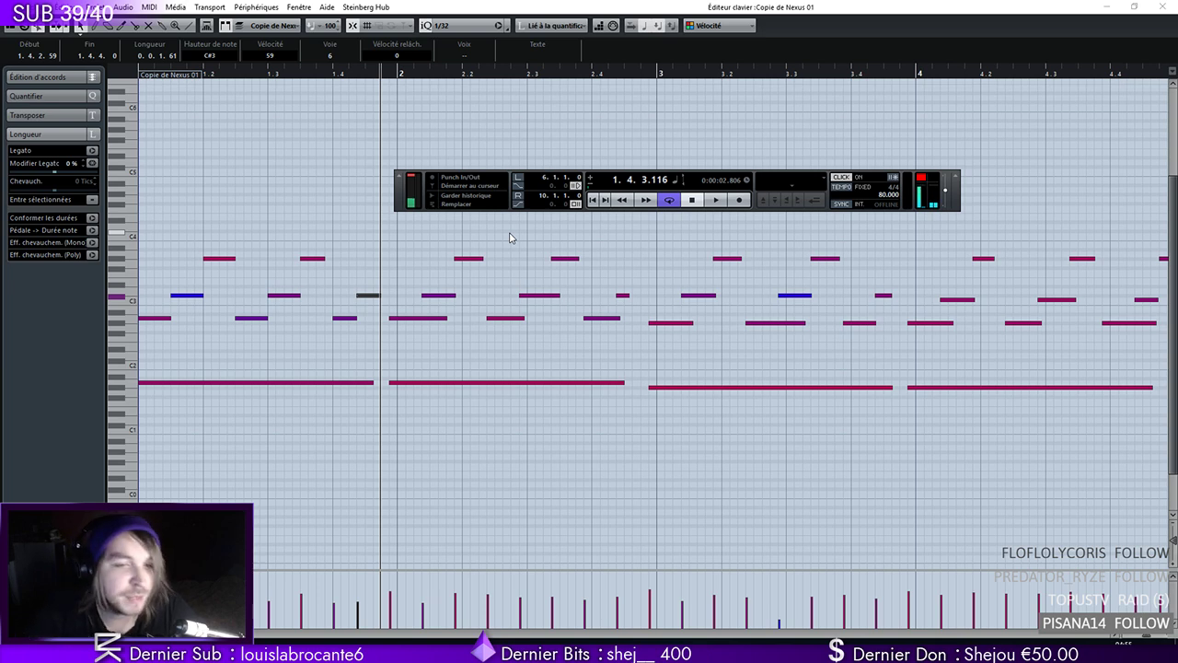
{"action": "key", "text": "space"}
Align the end of bar 1 and all of bar 2's A2, C#3 and G#3 notes into consecutive eighth notes up to bar 3
{"action": "key", "text": "space"}
{"action": "left_click", "coordinate": [322, 259]}
{"action": "left_click_drag", "start_coordinate": [323, 260], "coordinate": [333, 259]}
{"action": "key", "text": "space"}
{"action": "left_click_drag", "start_coordinate": [356, 317], "coordinate": [560, 258]}
{"action": "left_click_drag", "start_coordinate": [587, 319], "coordinate": [656, 296]}
{"action": "left_click", "coordinate": [617, 296]}
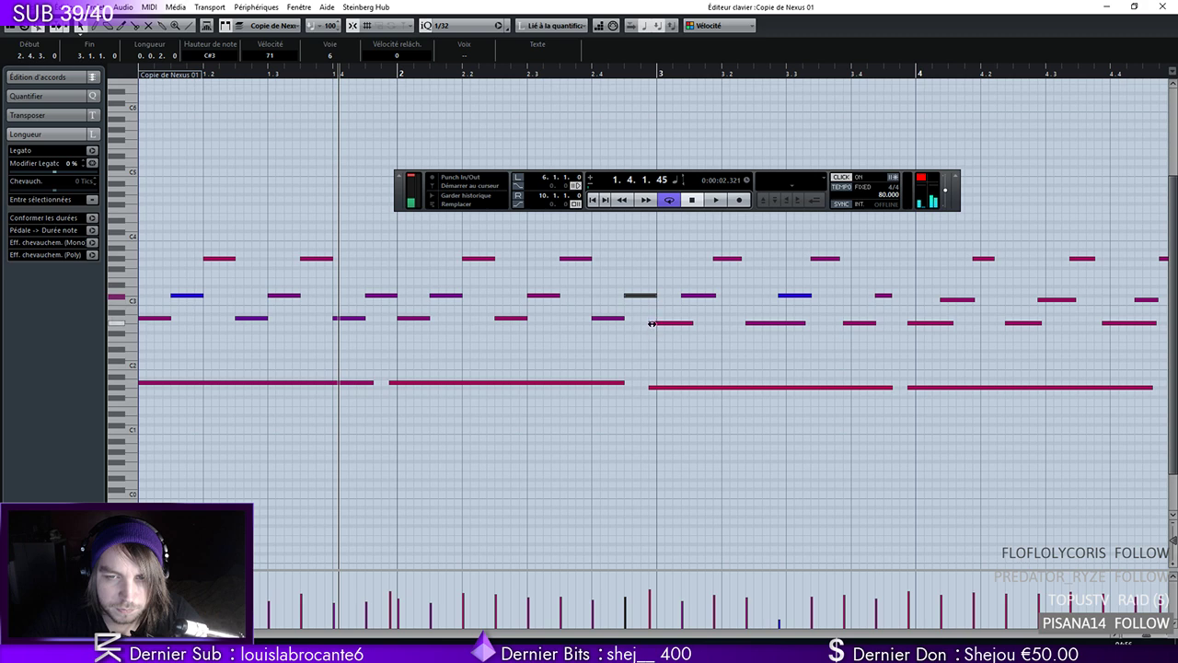
Stretch the two A1 bass notes to fill exactly bar 1 and bar 2, and play the part from the start
{"action": "left_click", "coordinate": [637, 379]}
{"action": "left_click_drag", "start_coordinate": [623, 381], "coordinate": [657, 382]}
{"action": "left_click_drag", "start_coordinate": [388, 382], "coordinate": [393, 382]}
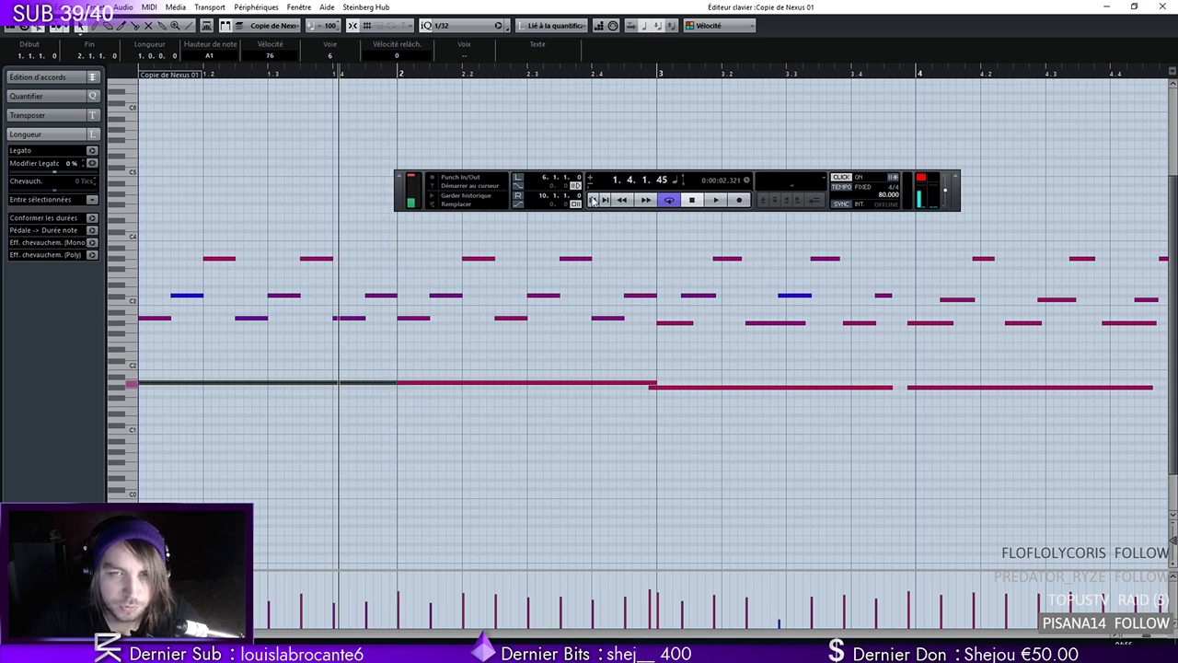
{"action": "left_click", "coordinate": [593, 200]}
{"action": "key", "text": "space"}
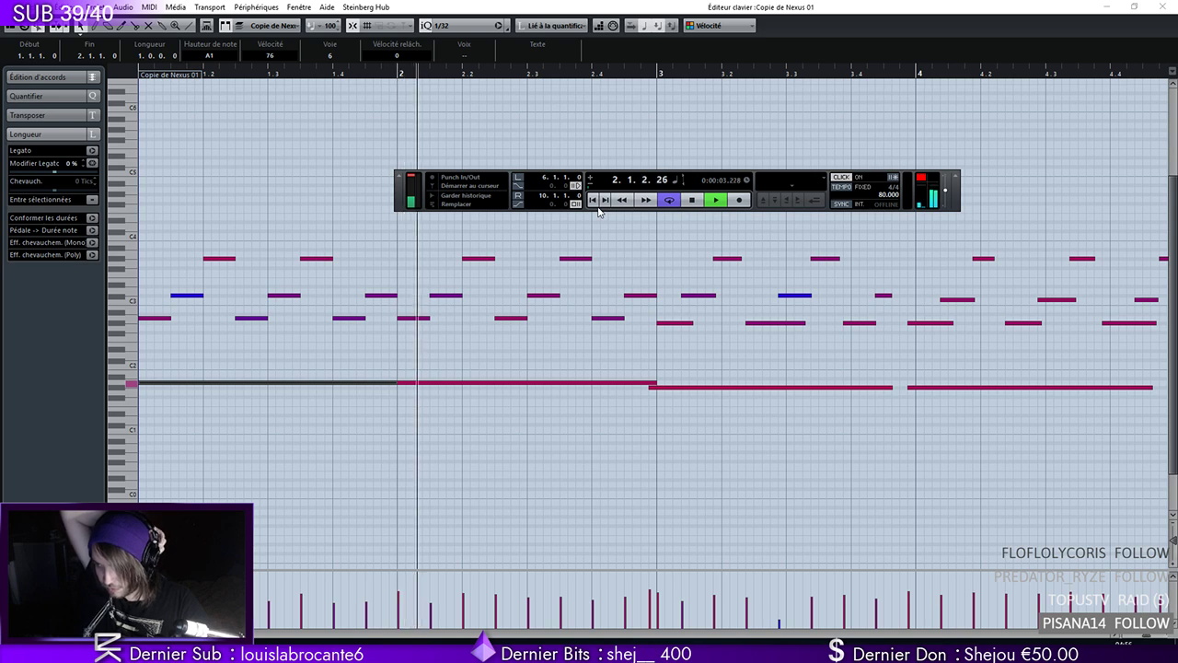
{"action": "key", "text": "space"}
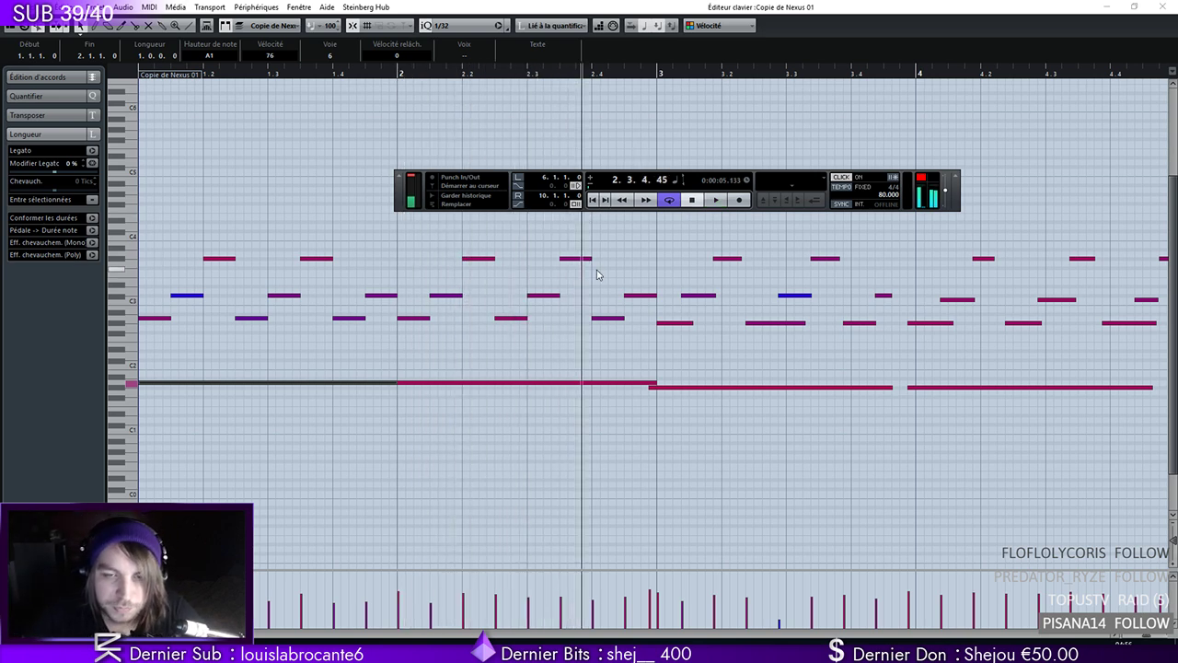
Play the part from the start to check the bass and melody timing
{"action": "left_click_drag", "start_coordinate": [1055, 213], "coordinate": [512, 414]}
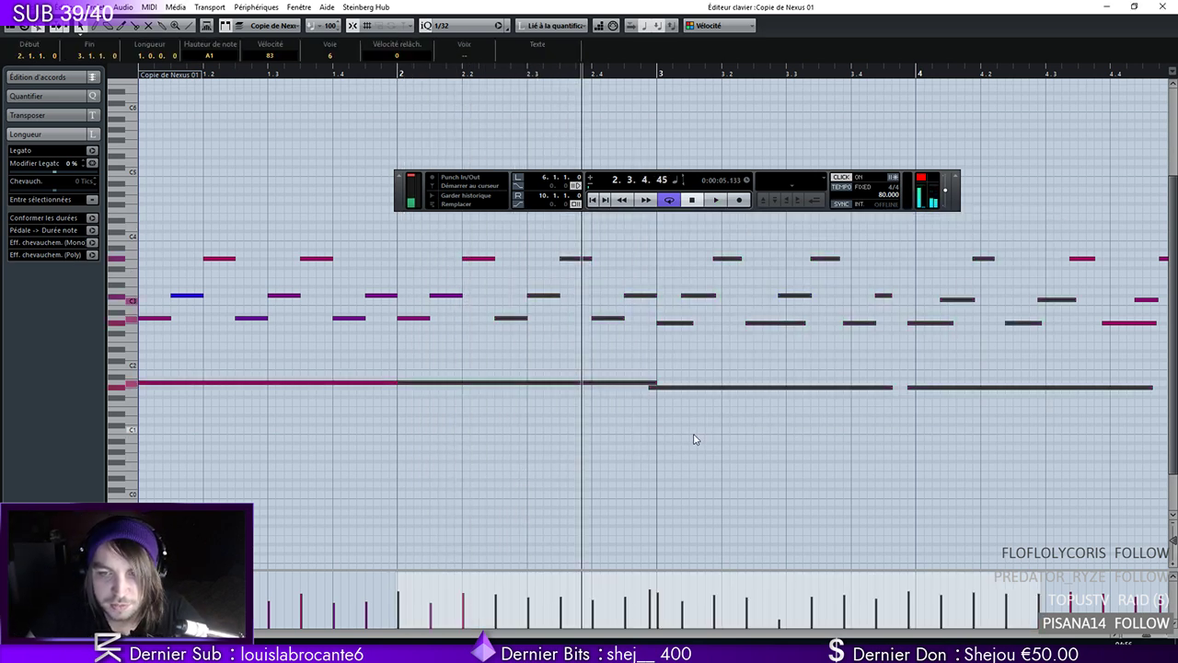
{"action": "left_click", "coordinate": [389, 323]}
{"action": "left_click_drag", "start_coordinate": [373, 383], "coordinate": [398, 383]}
{"action": "key", "text": "KP_Decimal"}
{"action": "key", "text": "space"}
{"action": "left_click", "coordinate": [467, 330]}
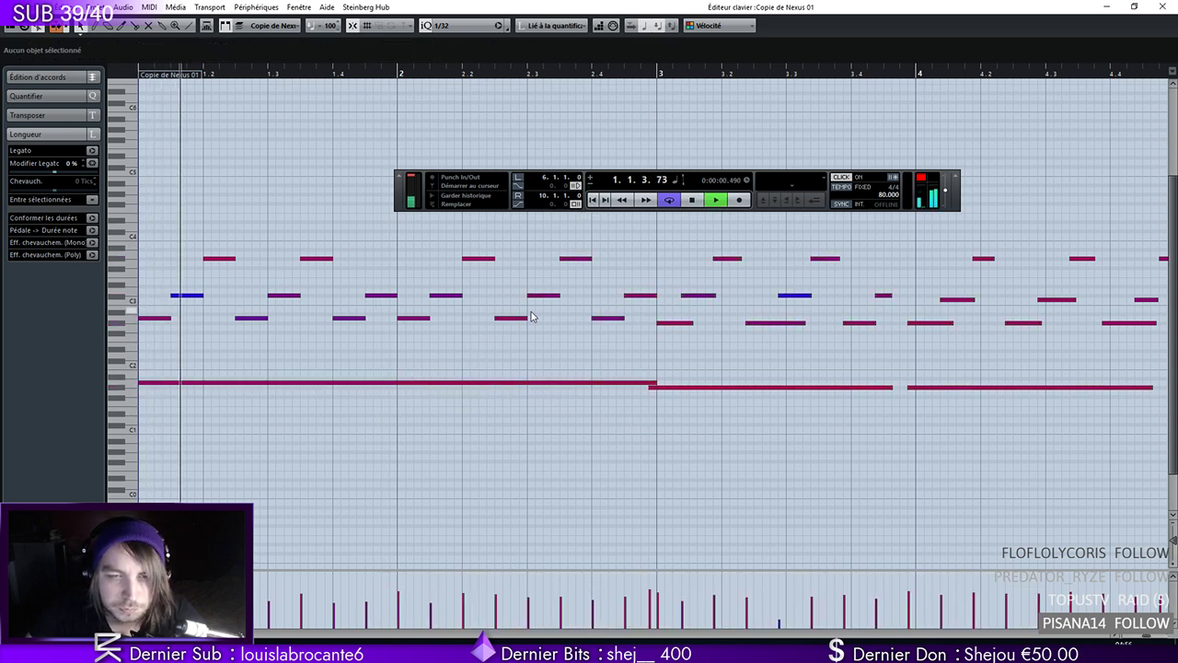
Start bar 3's G#1 bass note at 3.1.1 and align the bar's opening G#2, C#3 and G#3 notes as consecutive eighths
{"action": "left_click", "coordinate": [658, 387]}
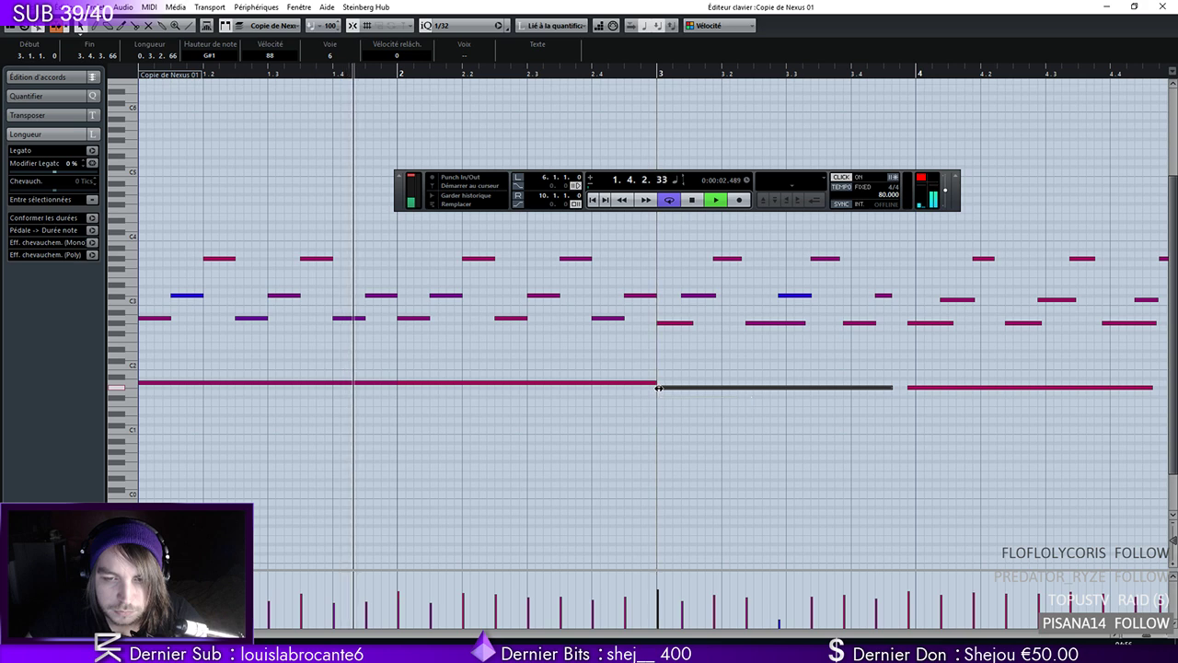
{"action": "left_click_drag", "start_coordinate": [682, 296], "coordinate": [751, 260]}
{"action": "left_click", "coordinate": [692, 329]}
{"action": "left_click", "coordinate": [687, 324]}
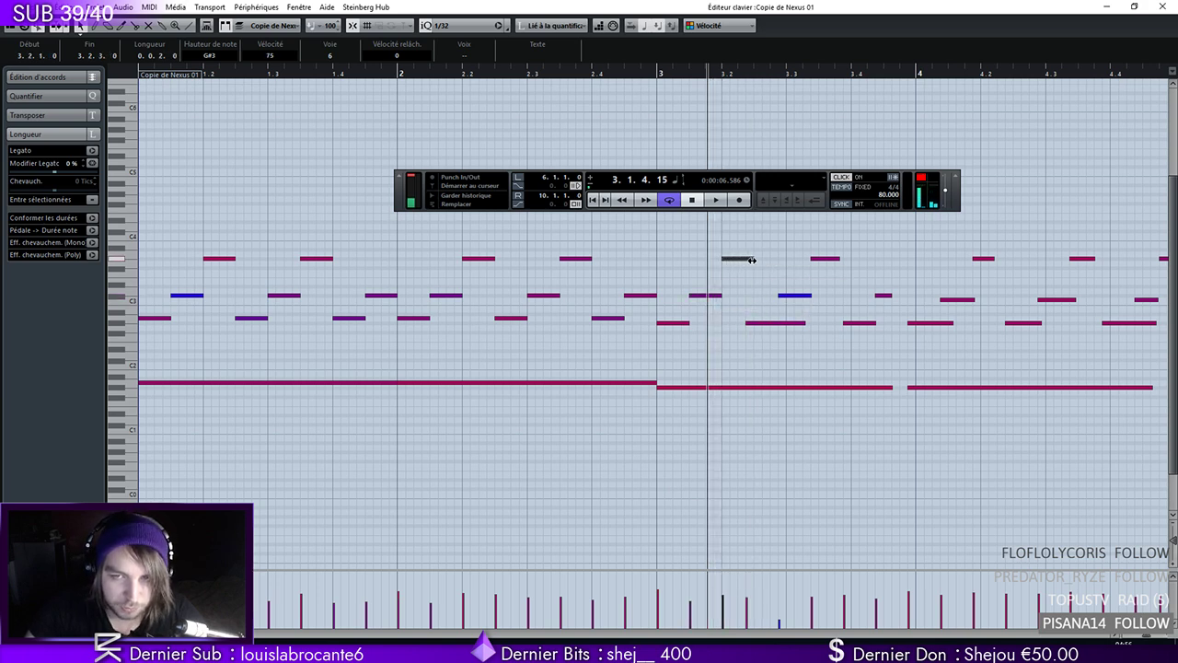
{"action": "left_click_drag", "start_coordinate": [748, 324], "coordinate": [788, 297]}
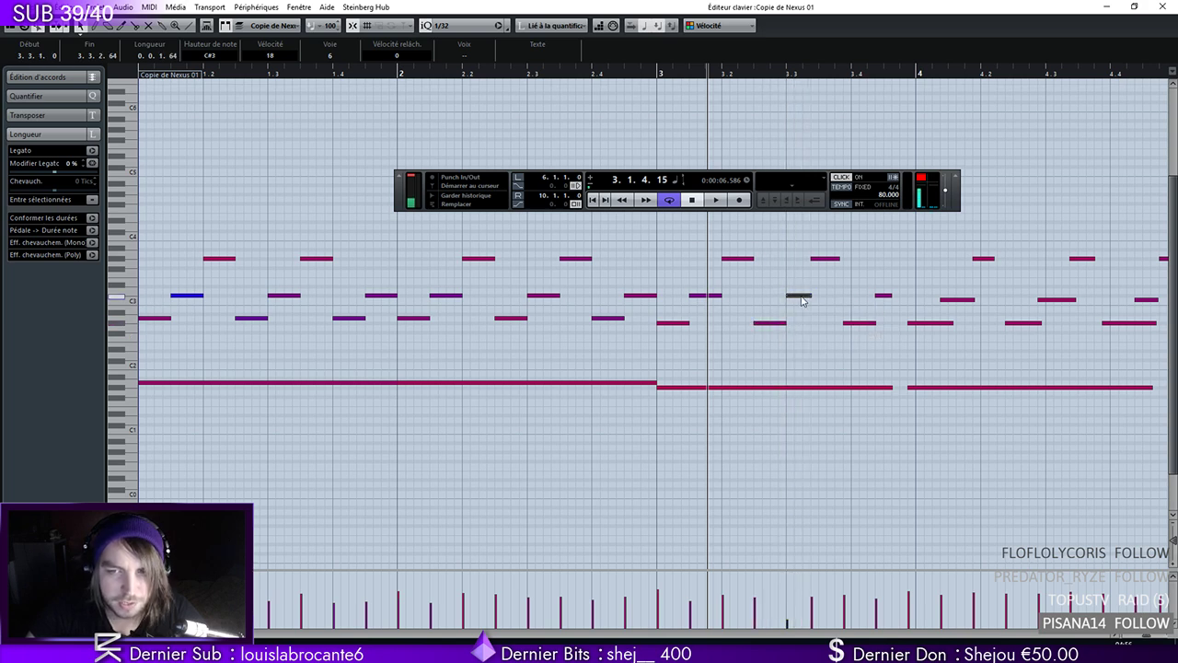
Align the rest of bar 3's melody as eighth notes and stretch its G#1 bass note to 4.1.1, checking by playback
{"action": "left_click_drag", "start_coordinate": [839, 258], "coordinate": [851, 259]}
{"action": "left_click_drag", "start_coordinate": [810, 296], "coordinate": [818, 259]}
{"action": "left_click", "coordinate": [814, 259]}
{"action": "left_click_drag", "start_coordinate": [870, 325], "coordinate": [916, 296]}
{"action": "left_click_drag", "start_coordinate": [892, 387], "coordinate": [916, 386]}
{"action": "left_click", "coordinate": [594, 200]}
{"action": "key", "text": "space"}
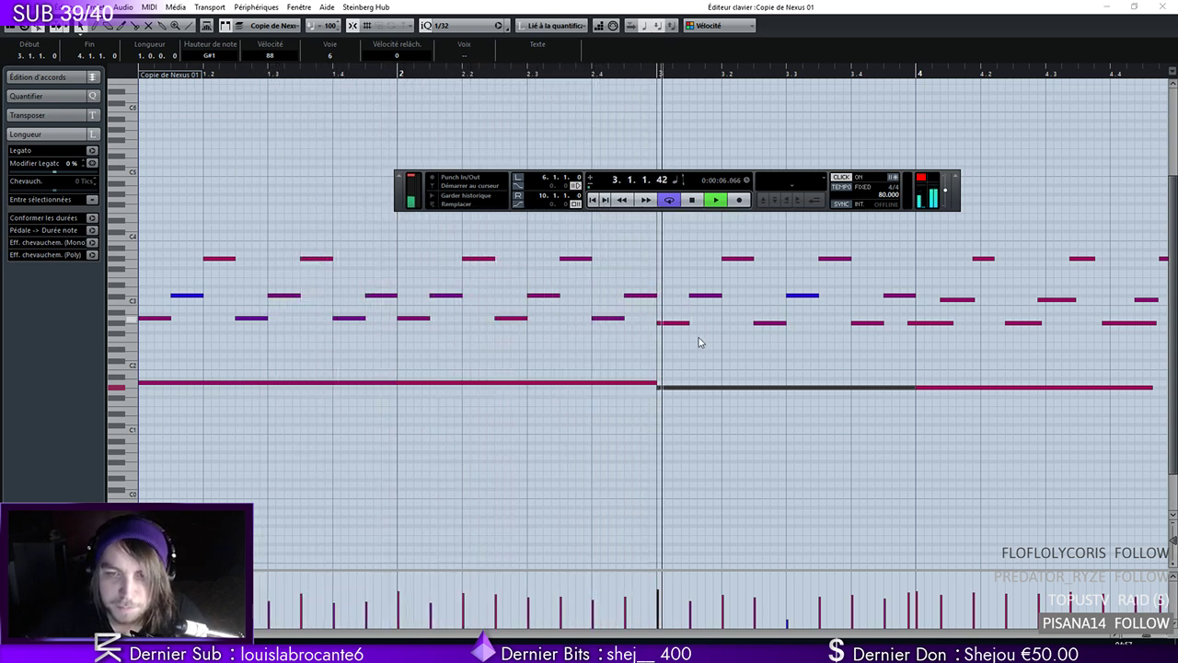
Raise the velocity of the C#3 at 3.3.1 to 61 and play from that point
{"action": "left_click", "coordinate": [736, 361]}
{"action": "key", "text": "space"}
{"action": "left_click", "coordinate": [803, 296]}
{"action": "left_click", "coordinate": [791, 600]}
{"action": "left_click", "coordinate": [791, 76]}
{"action": "key", "text": "space"}
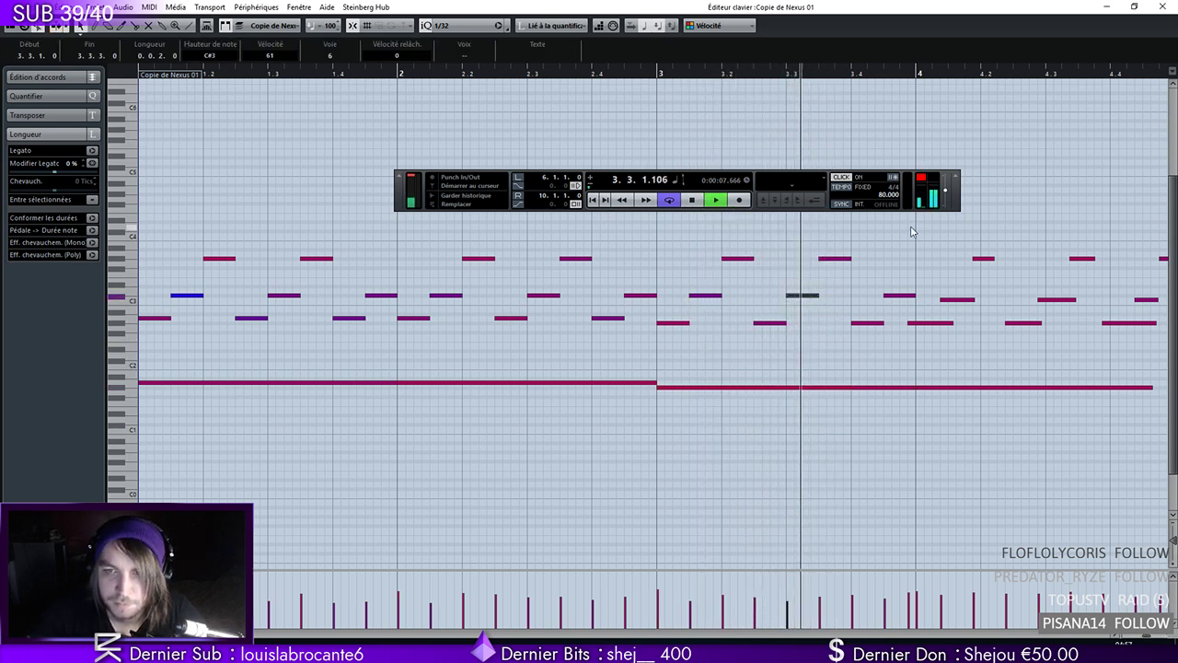
{"action": "left_click", "coordinate": [808, 359]}
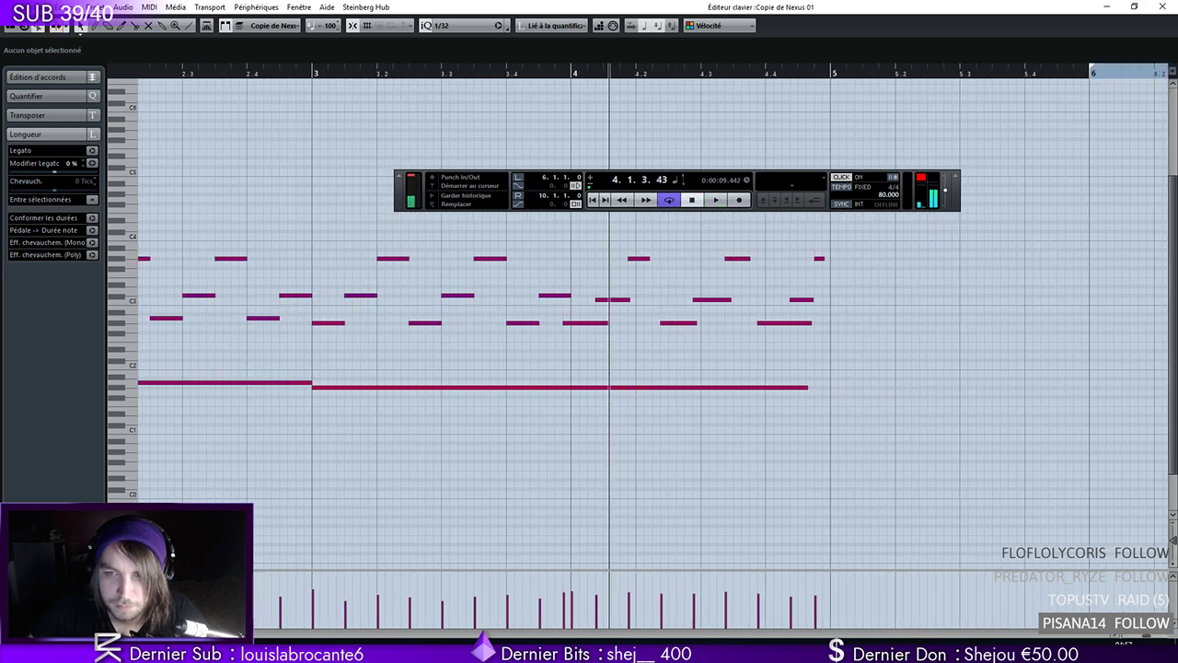
Align bar 4's first G#2, C3 and G#3 as consecutive eighth notes and start the second G#2 at 4.2.3
{"action": "left_click_drag", "start_coordinate": [531, 324], "coordinate": [568, 323]}
{"action": "left_click", "coordinate": [568, 306]}
{"action": "left_click", "coordinate": [603, 265]}
{"action": "left_click", "coordinate": [611, 262]}
{"action": "left_click_drag", "start_coordinate": [610, 258], "coordinate": [633, 259]}
{"action": "left_click_drag", "start_coordinate": [630, 324], "coordinate": [634, 324]}
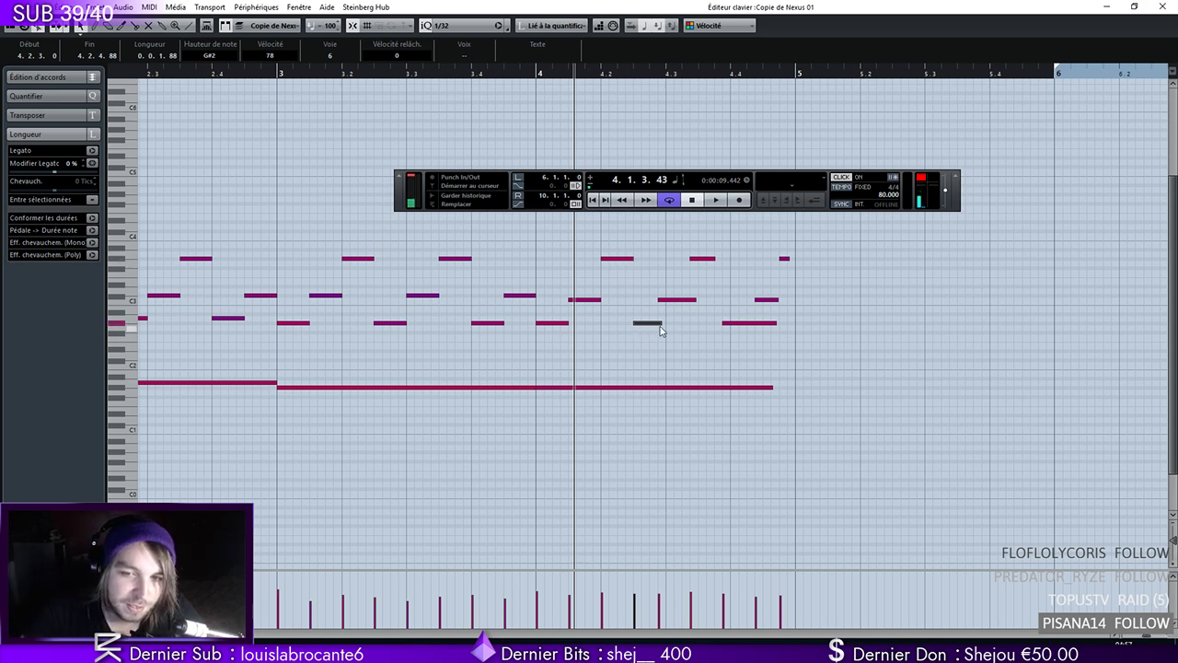
Align the rest of bar 4 as eighth notes, deleting the short final G#3, and stretch the last G#1 bass note to 5.1.1
{"action": "left_click", "coordinate": [667, 301]}
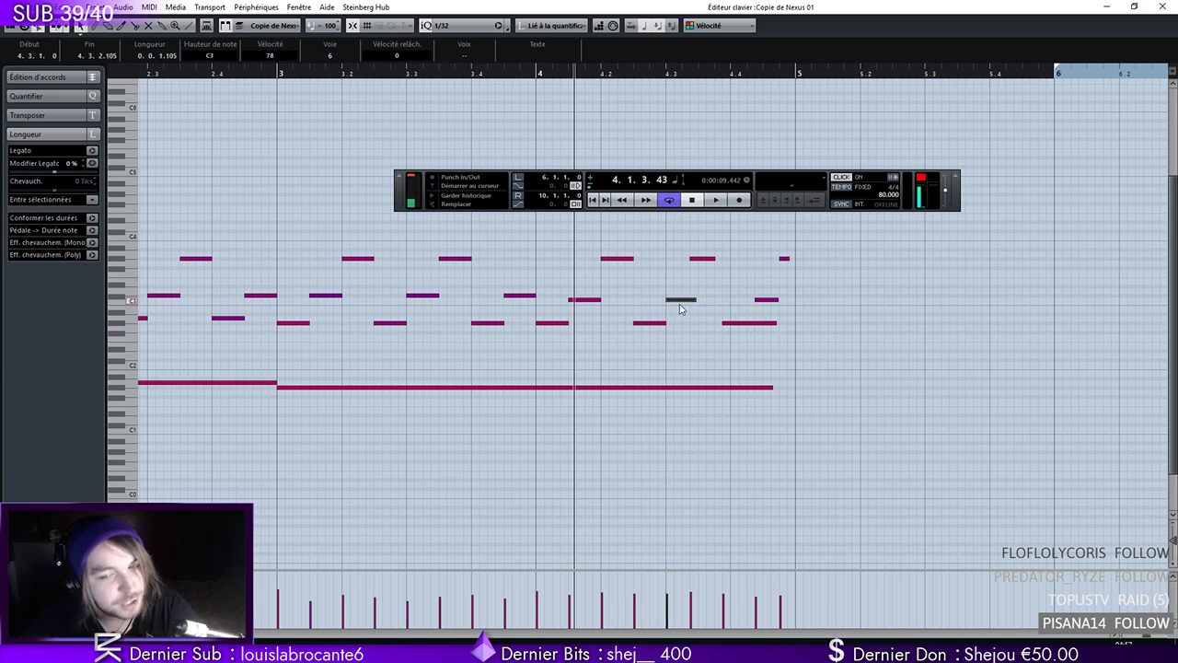
{"action": "left_click_drag", "start_coordinate": [695, 300], "coordinate": [698, 300]}
{"action": "left_click_drag", "start_coordinate": [691, 258], "coordinate": [730, 261]}
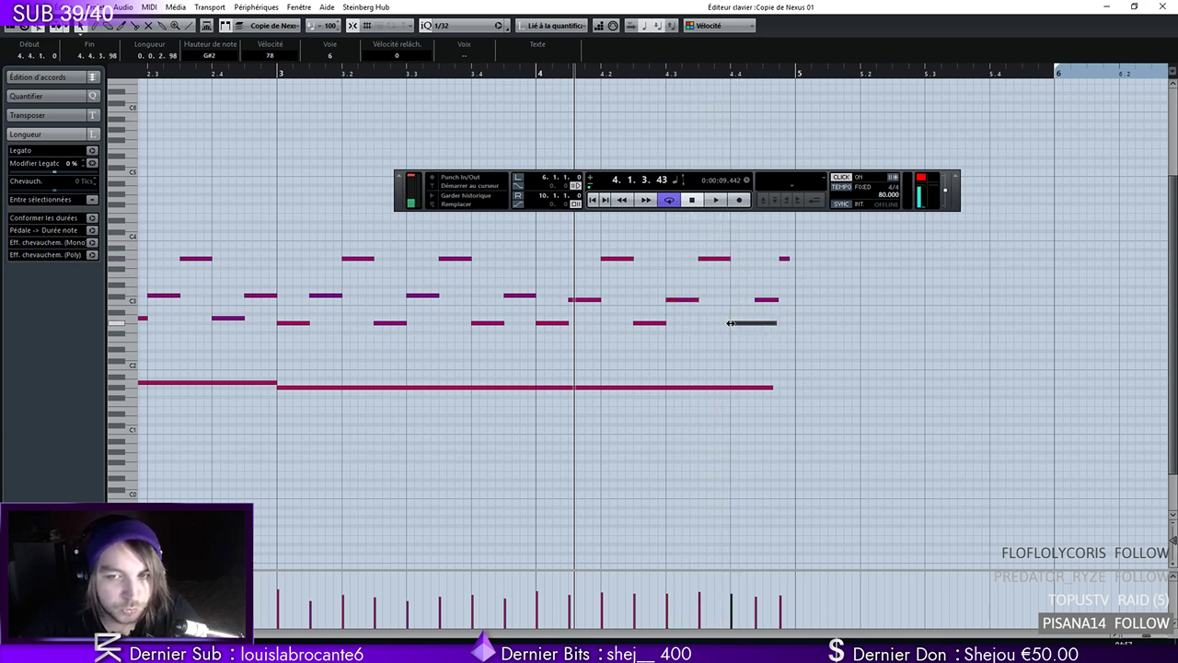
{"action": "left_click_drag", "start_coordinate": [778, 329], "coordinate": [795, 301]}
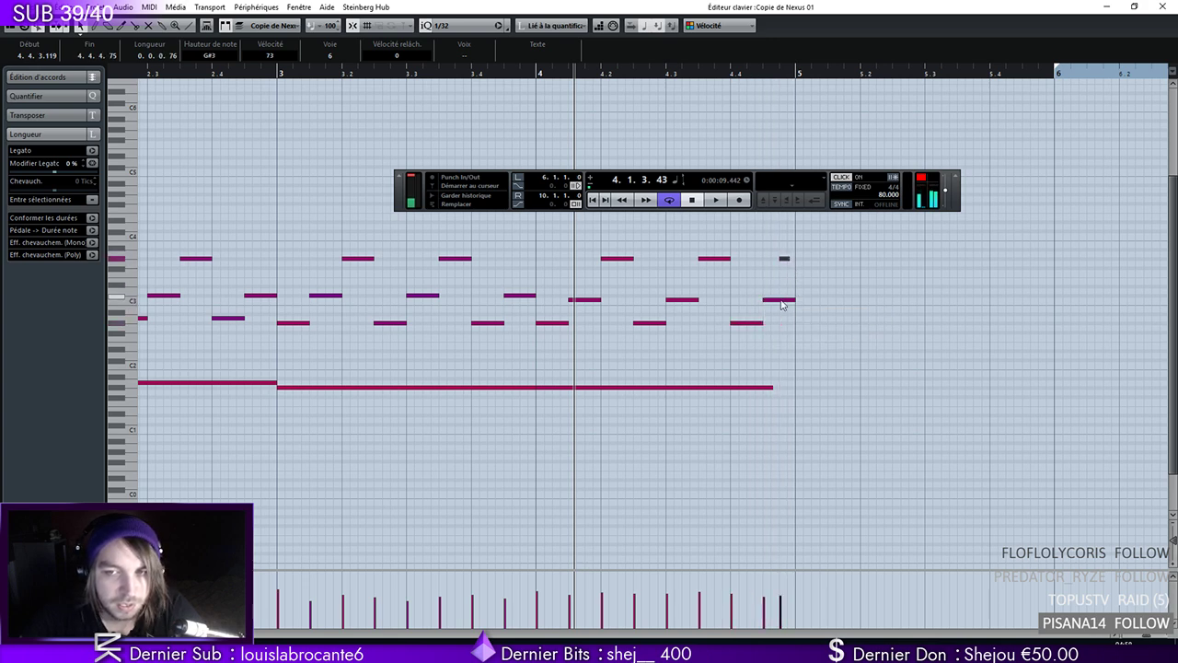
{"action": "left_click_drag", "start_coordinate": [771, 388], "coordinate": [794, 386]}
Play the whole part from the start and turn the metronome click off
{"action": "left_click", "coordinate": [592, 199]}
{"action": "key", "text": "space"}
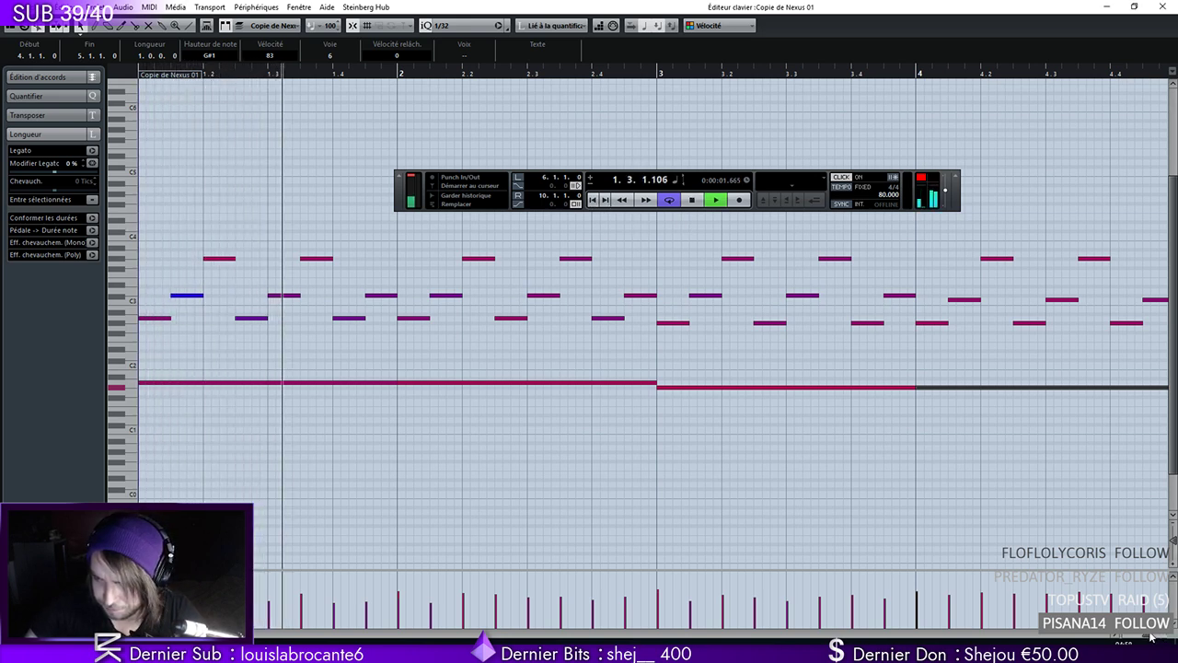
{"action": "left_click", "coordinate": [841, 178]}
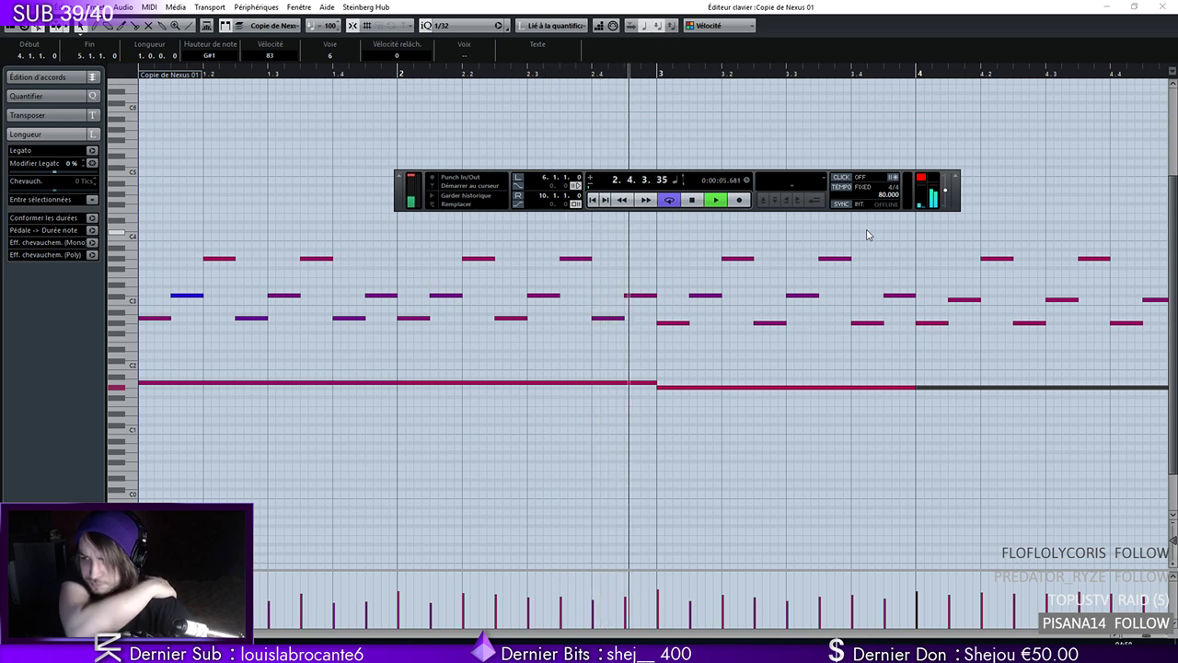
{"action": "left_click", "coordinate": [460, 518]}
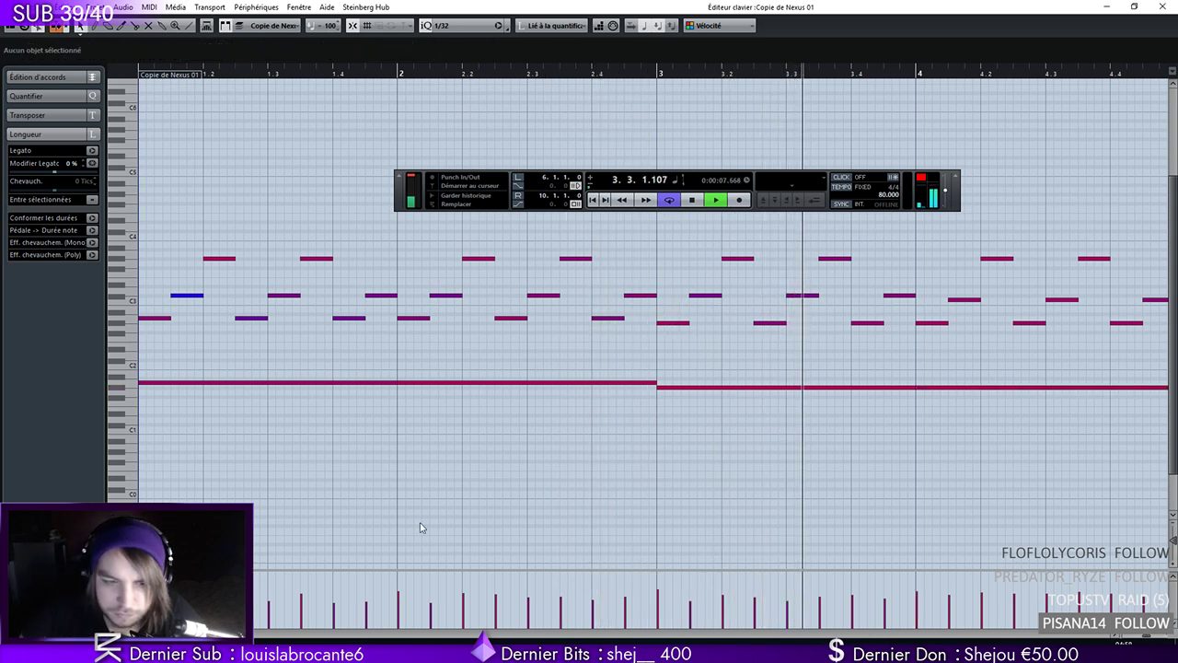
{"action": "scroll", "coordinate": [460, 518], "scroll_direction": "right", "scroll_amount": 3}
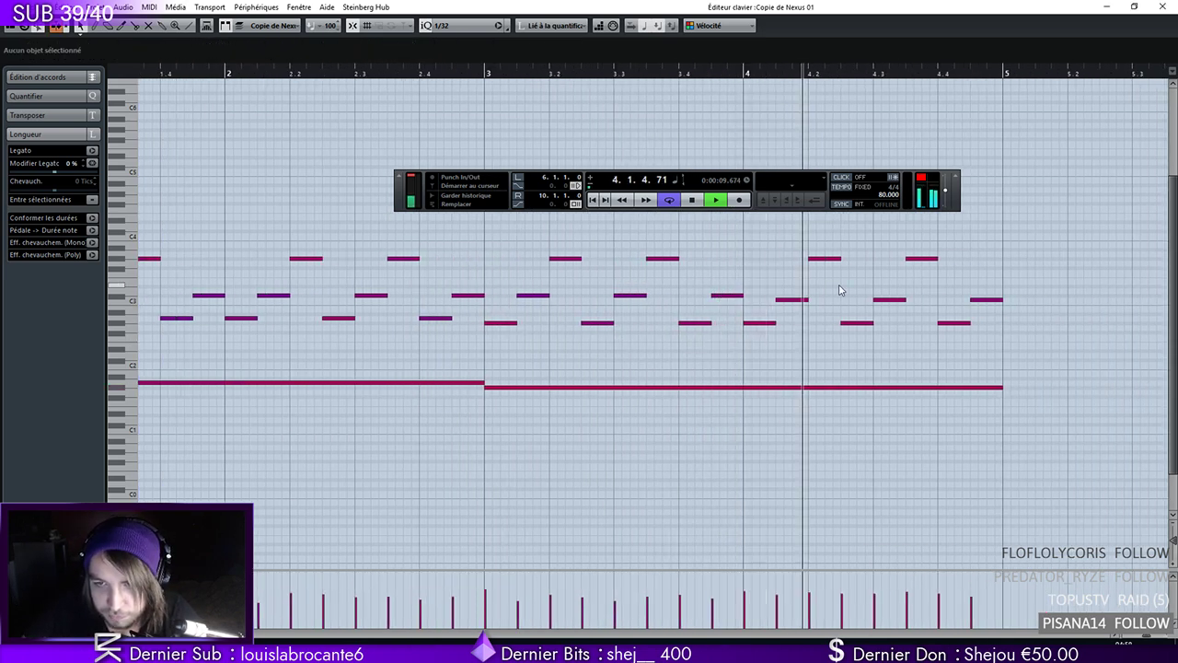
Raise bar 4's G#3 at 4.3.3 to A3 and its final C3 to G#3, then replay the part from the start
{"action": "left_click", "coordinate": [916, 261]}
{"action": "key", "text": "Up"}
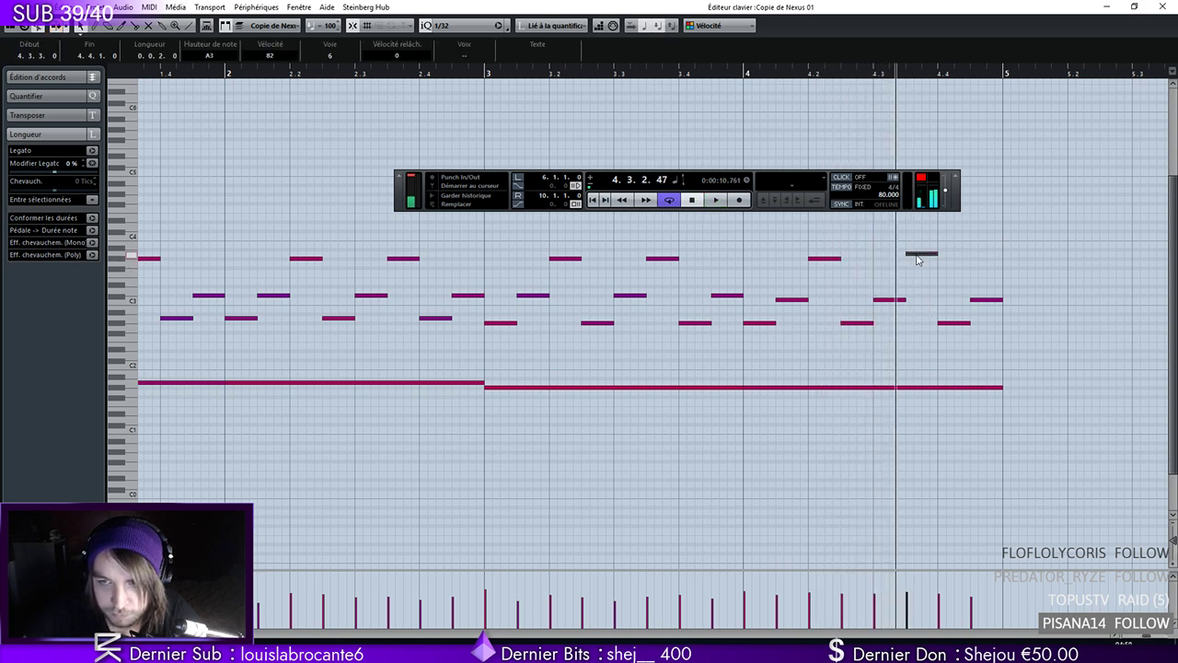
{"action": "left_click_drag", "start_coordinate": [985, 297], "coordinate": [984, 268]}
{"action": "left_click", "coordinate": [594, 200]}
{"action": "key", "text": "space"}
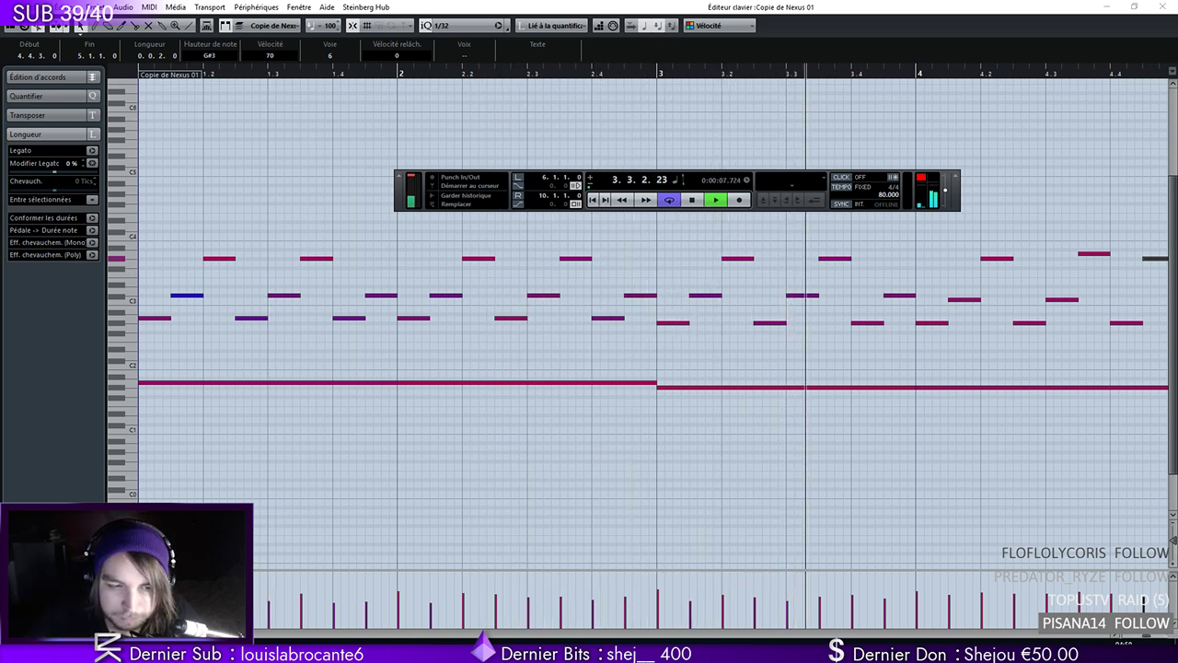
{"action": "scroll", "coordinate": [976, 348], "scroll_direction": "right", "scroll_amount": 3}
{"action": "scroll", "coordinate": [653, 346], "scroll_direction": "right", "scroll_amount": 3}
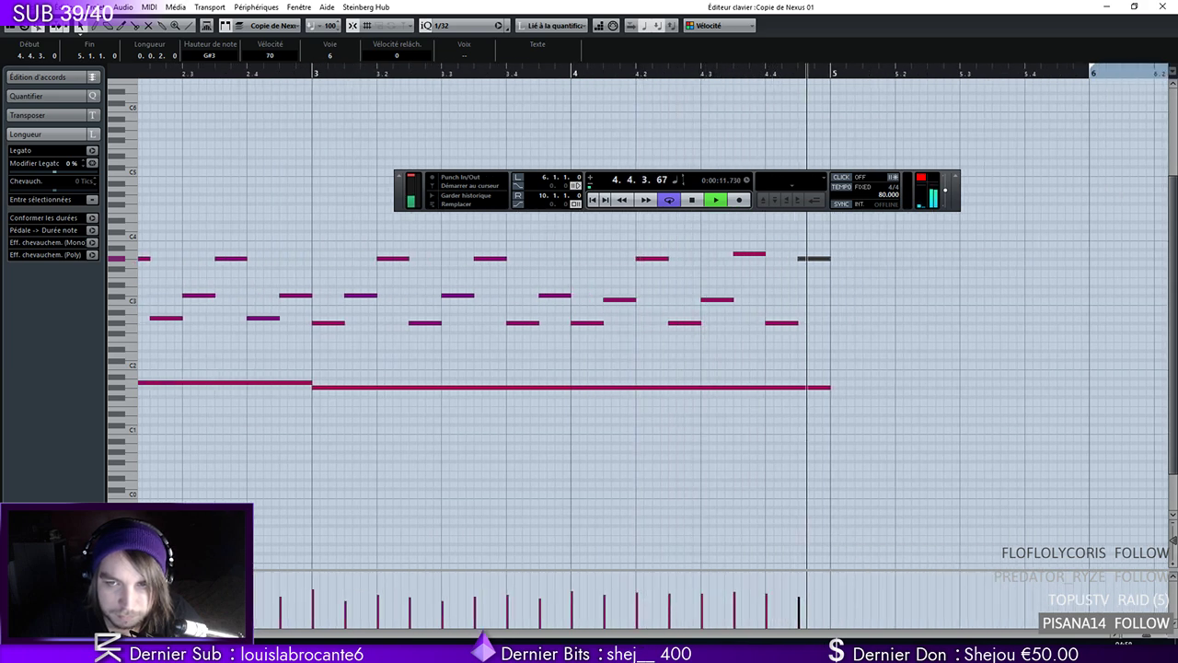
{"action": "key", "text": "space"}
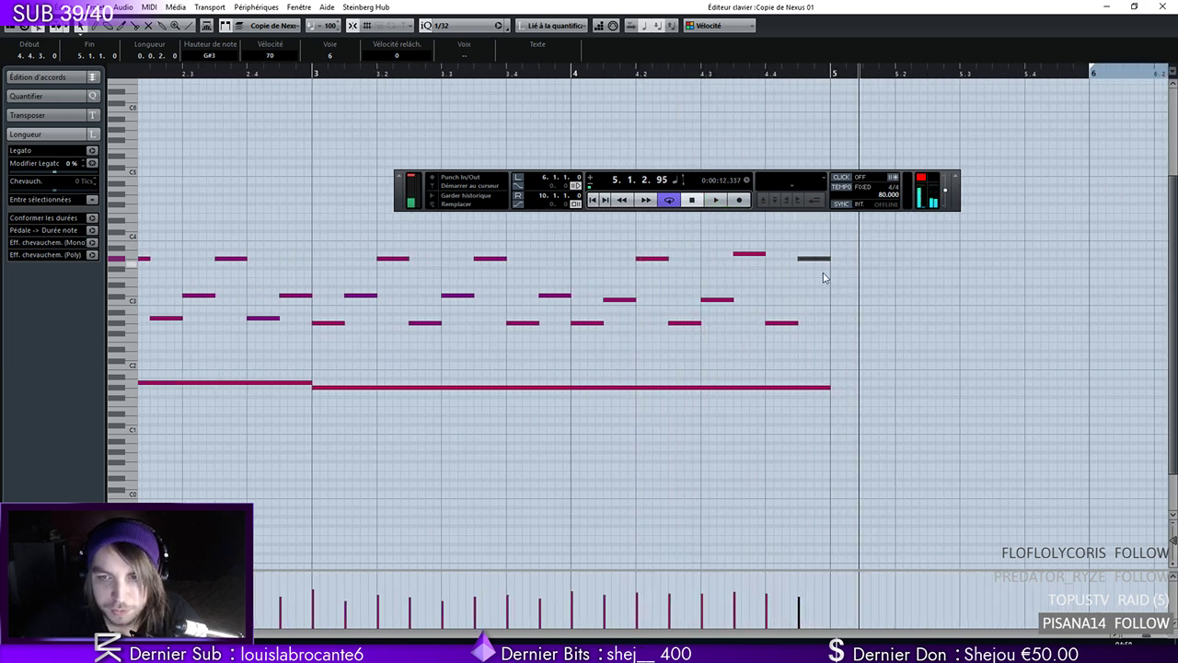
Try F#3 as bar 4's final note, replaying the part from the start
{"action": "left_click_drag", "start_coordinate": [813, 260], "coordinate": [816, 274]}
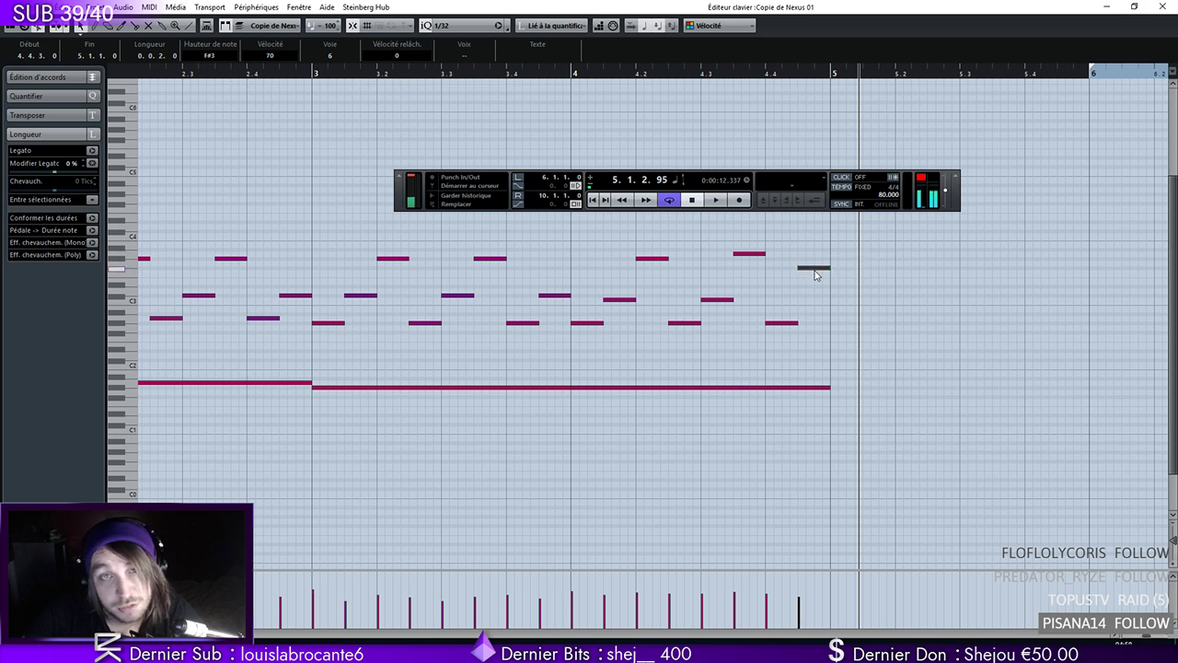
{"action": "left_click", "coordinate": [592, 200]}
{"action": "key", "text": "space"}
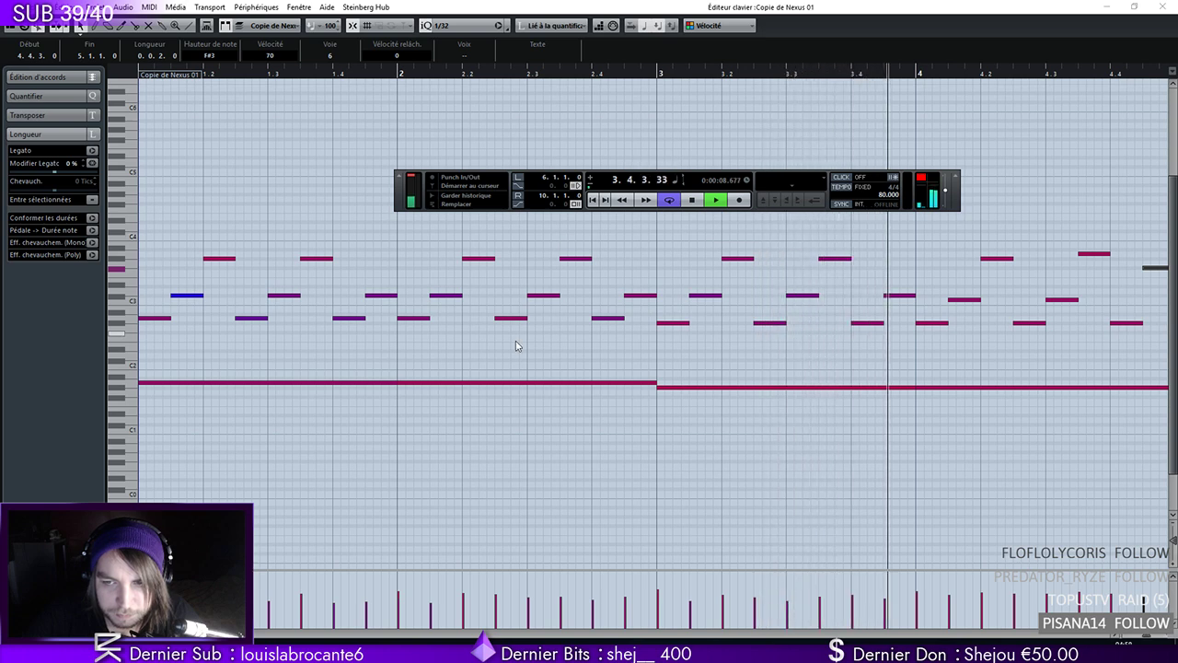
{"action": "key", "text": "space"}
Lower the velocity of the G#2 at 3.4.1 to 58 and play the part from the start
{"action": "left_click", "coordinate": [867, 323]}
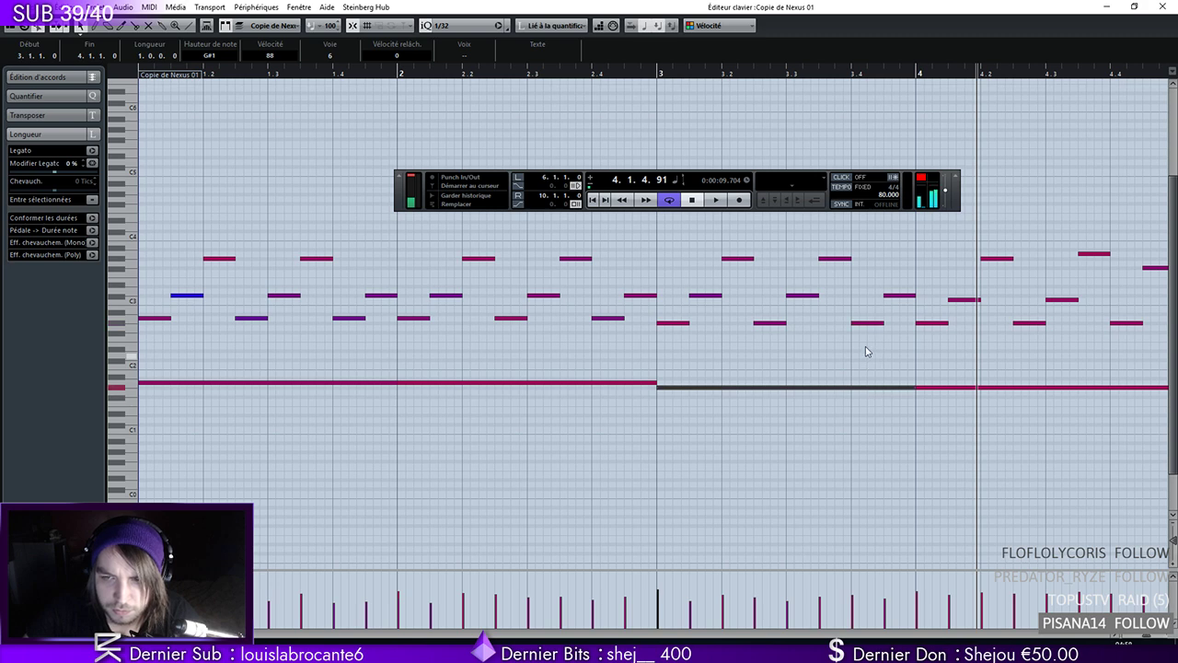
{"action": "left_click_drag", "start_coordinate": [853, 599], "coordinate": [853, 602]}
{"action": "left_click", "coordinate": [595, 199]}
{"action": "key", "text": "space"}
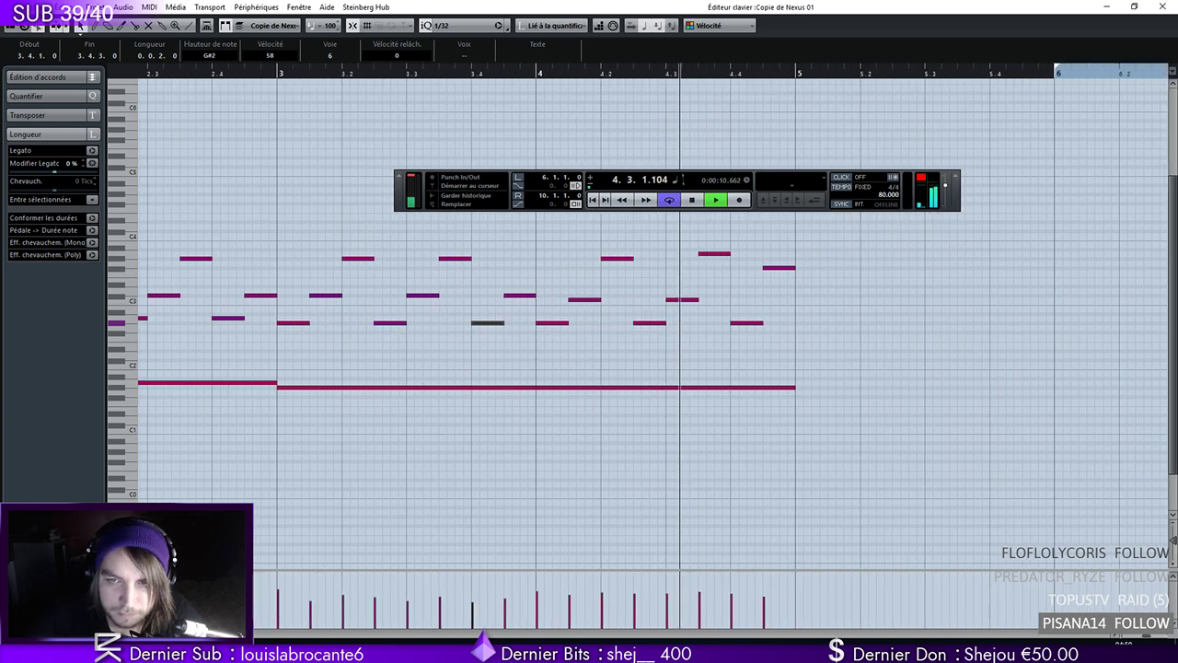
{"action": "key", "text": "space"}
Return the final note to G#3, add a sixteenth-note C3 at 4.4.3 and shorten the G#3 to start at 4.4.4
{"action": "left_click_drag", "start_coordinate": [774, 271], "coordinate": [774, 266]}
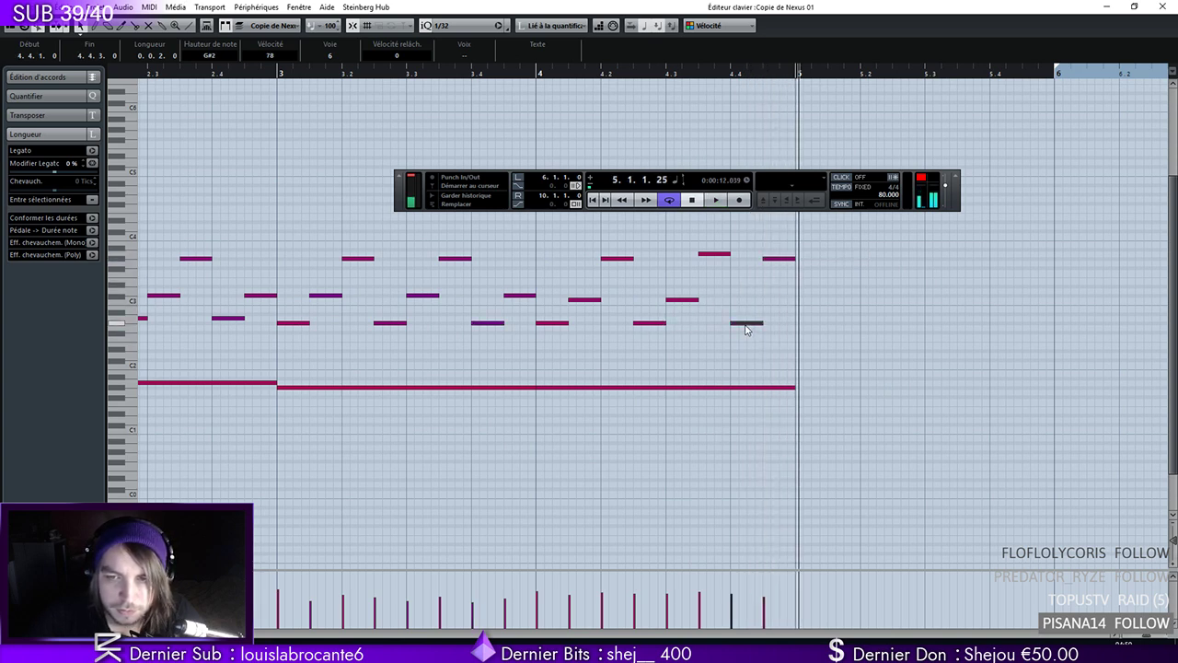
{"action": "left_click_drag", "start_coordinate": [766, 300], "coordinate": [780, 299]}
{"action": "key", "text": "1"}
{"action": "left_click_drag", "start_coordinate": [764, 259], "coordinate": [781, 259]}
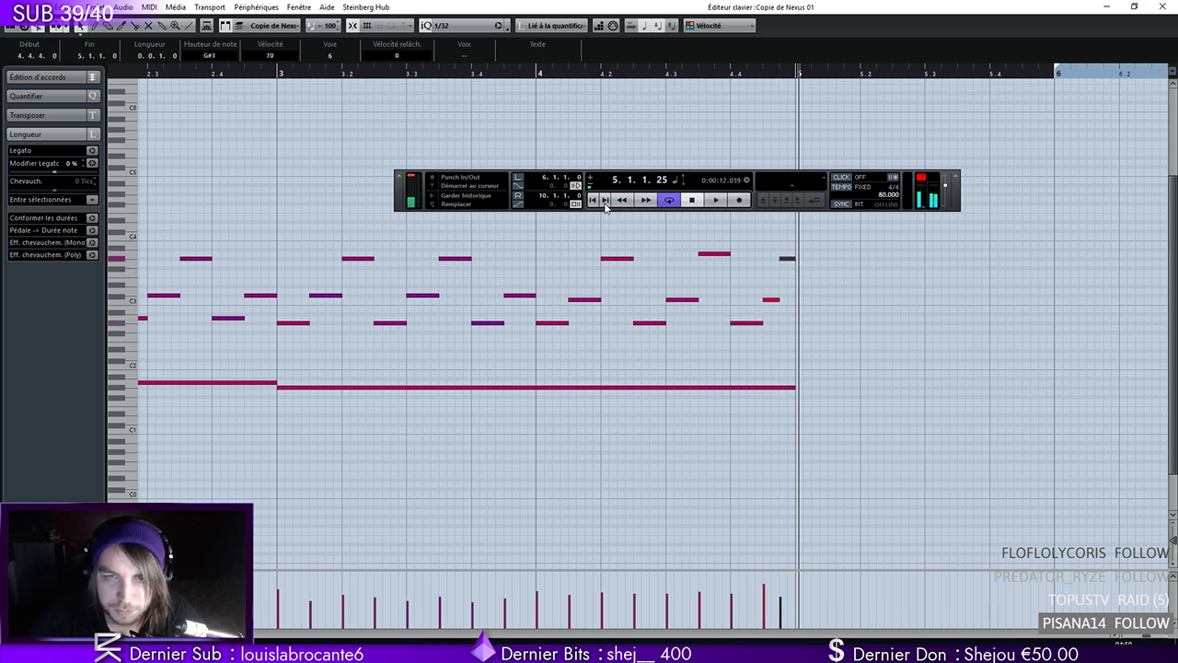
Set the added C3's velocity to 47 and play the part from the start
{"action": "left_click", "coordinate": [604, 203]}
{"action": "left_click", "coordinate": [1151, 299]}
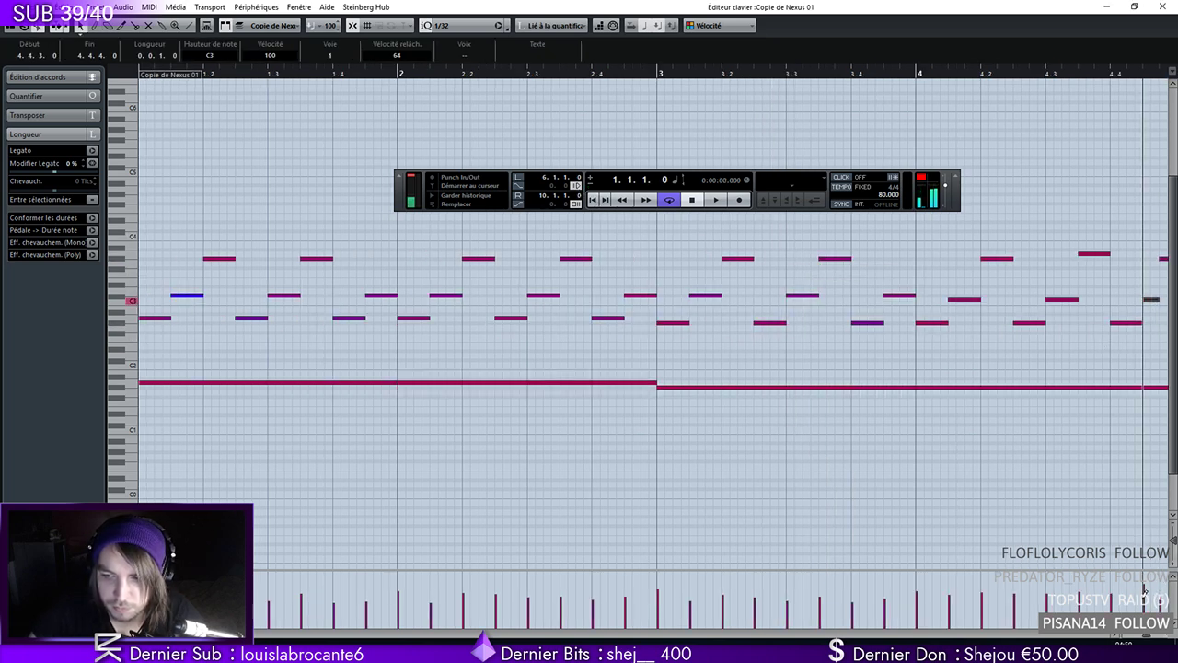
{"action": "left_click", "coordinate": [1148, 600]}
{"action": "key", "text": "space"}
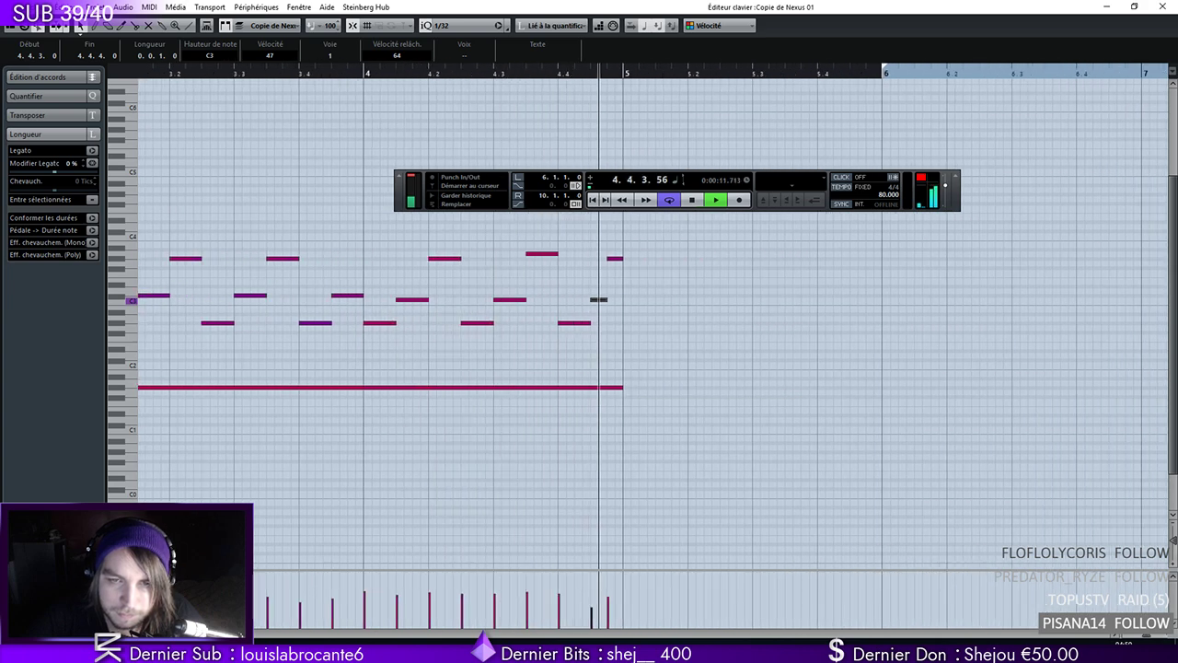
Stop playback, delete the added C3 and extend the final G#3 back to start at 4.4.3
{"action": "key", "text": "space"}
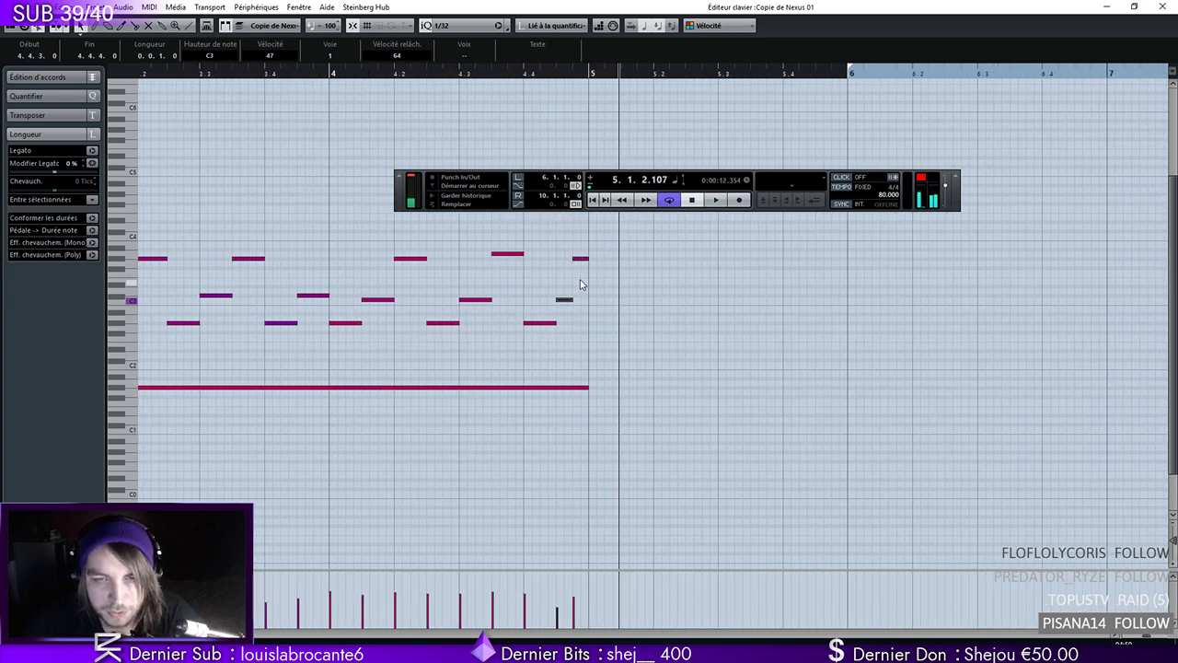
{"action": "left_click_drag", "start_coordinate": [575, 258], "coordinate": [556, 257]}
Set the loop range from 1.1.1 to 5.1.1 and play the four bars from the start
{"action": "left_click_drag", "start_coordinate": [506, 60], "coordinate": [594, 60]}
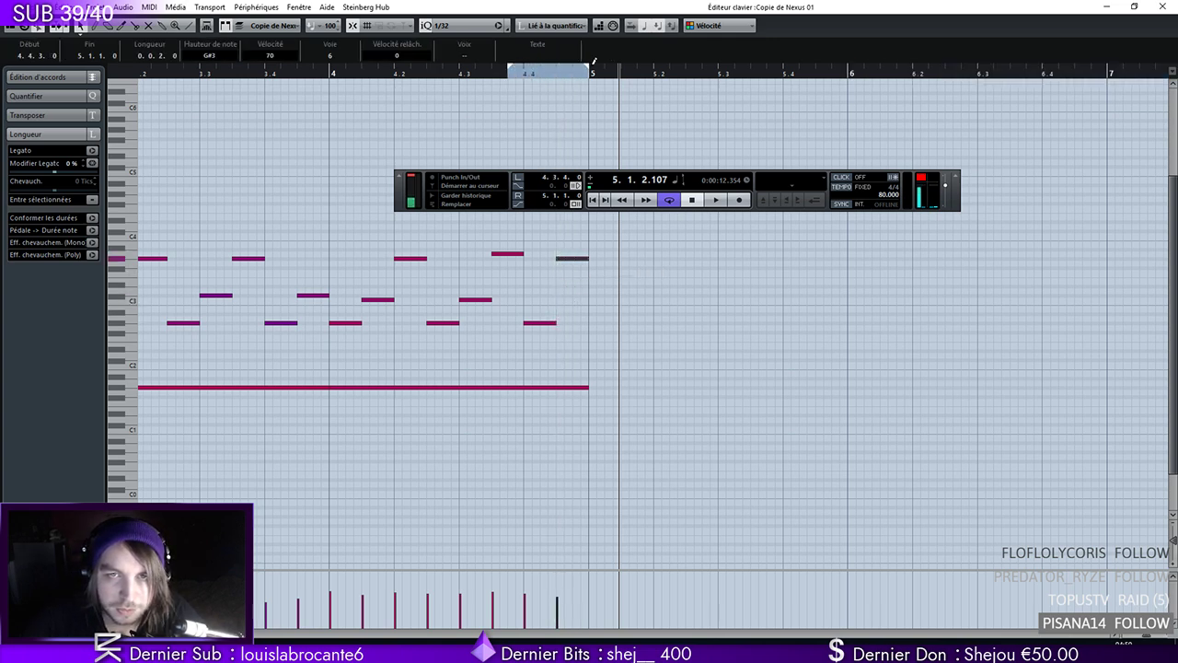
{"action": "left_click", "coordinate": [542, 73]}
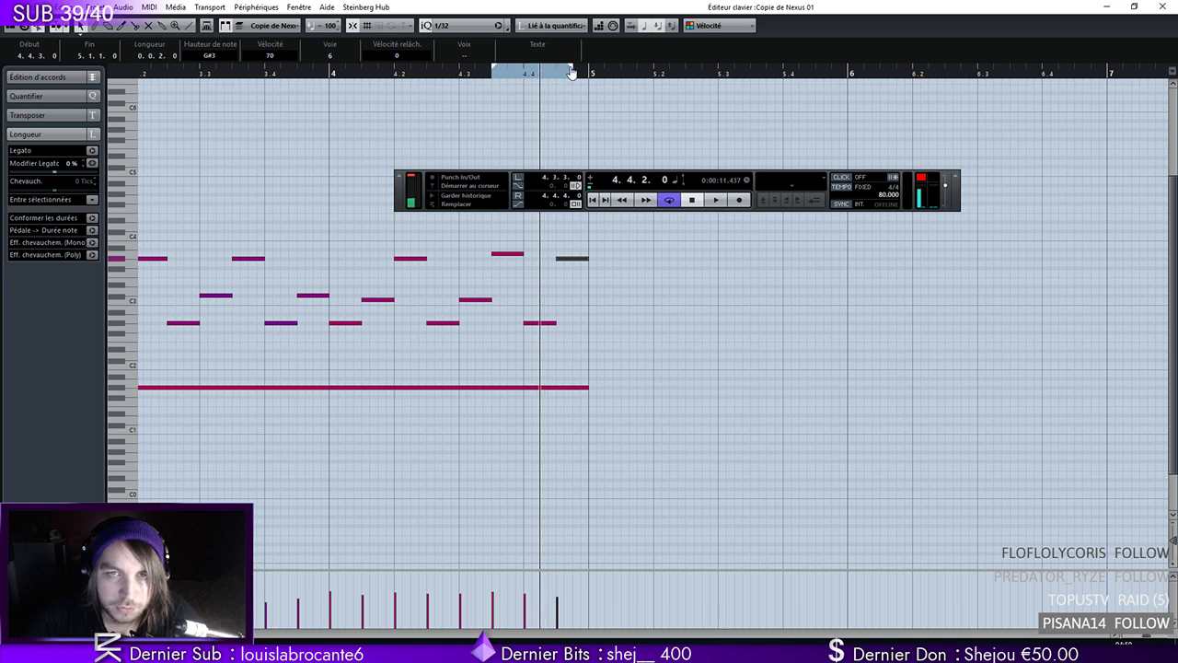
{"action": "left_click_drag", "start_coordinate": [509, 72], "coordinate": [3, 109]}
{"action": "left_click", "coordinate": [594, 201]}
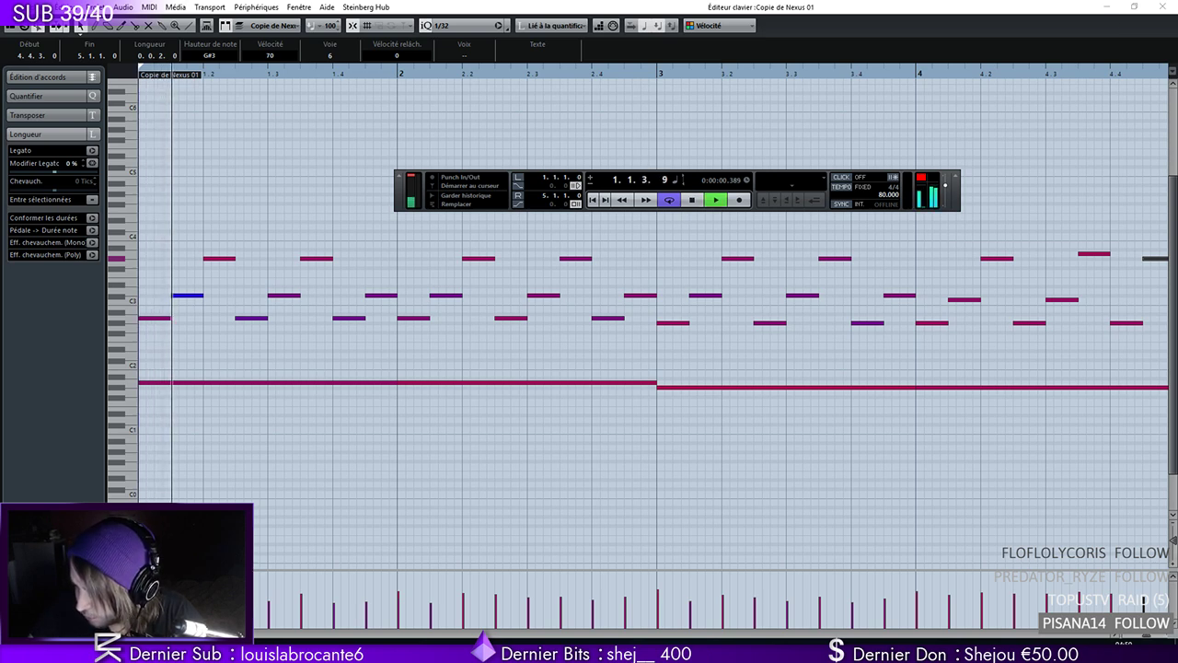
{"action": "key", "text": "F2"}
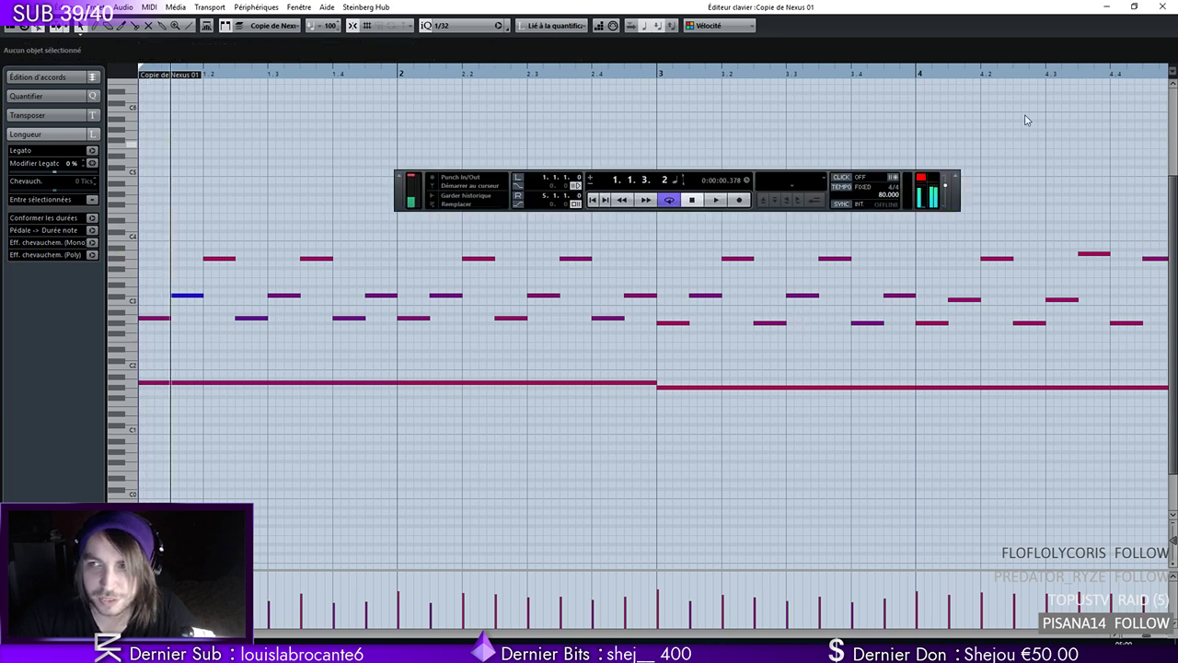
Close the note editor and duplicate the third track, Copie de Nexus 01, with its part
{"action": "left_click", "coordinate": [1162, 6]}
{"action": "key", "text": "space"}
{"action": "right_click", "coordinate": [307, 167]}
{"action": "left_click", "coordinate": [354, 207]}
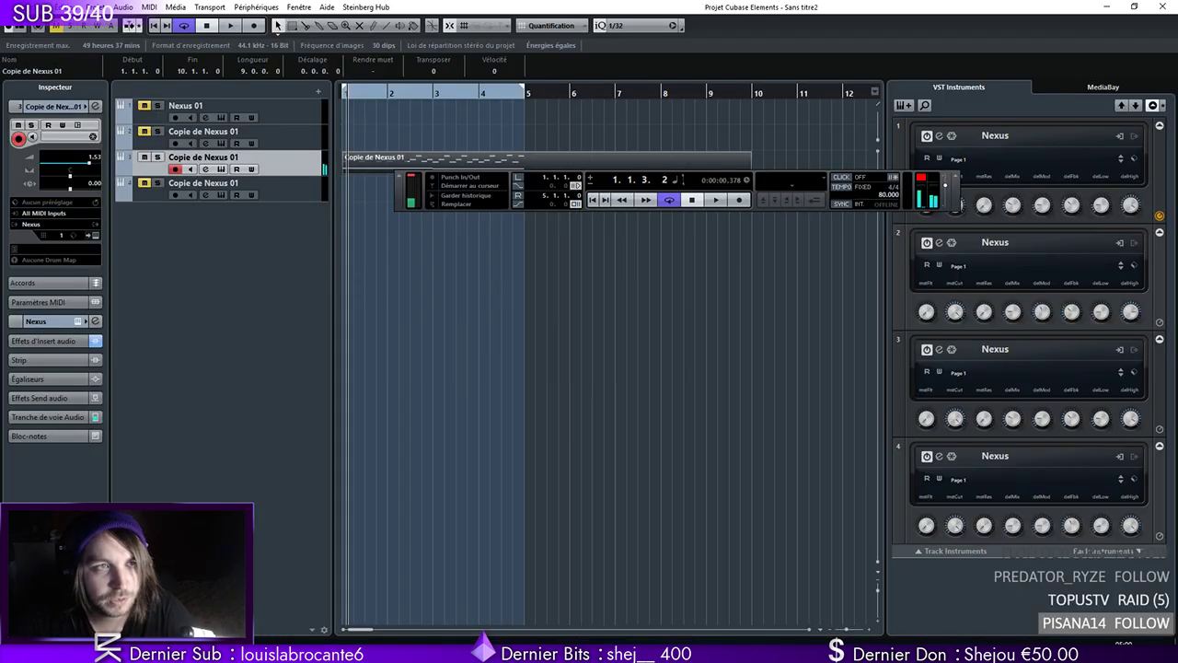
Save the project under the name AMBIANT DIDO
{"action": "left_click", "coordinate": [23, 7]}
{"action": "left_click", "coordinate": [73, 81]}
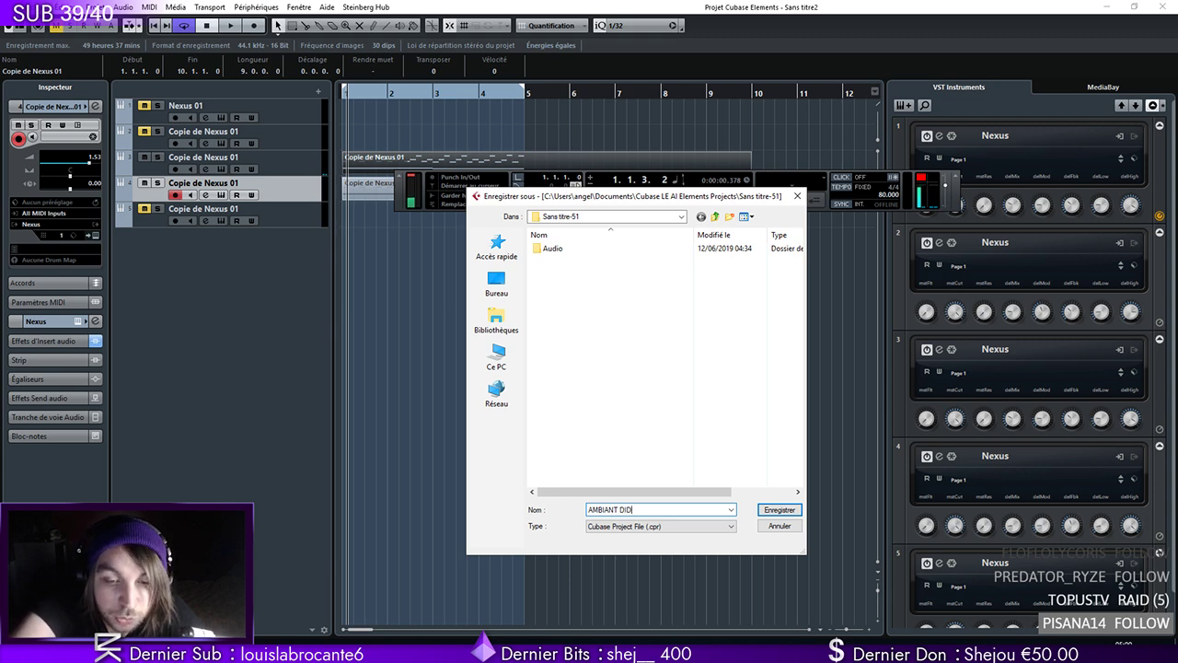
{"action": "key", "text": "Return"}
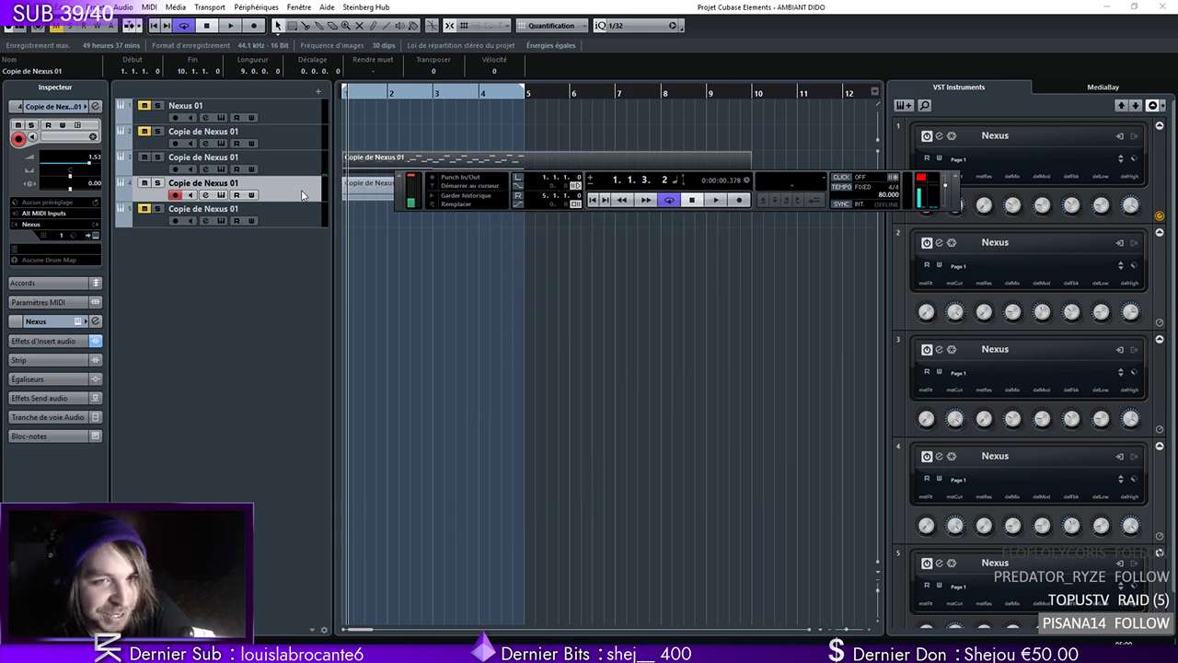
Delete the duplicated part on the fourth track and open that track's Nexus instrument
{"action": "left_click", "coordinate": [349, 195]}
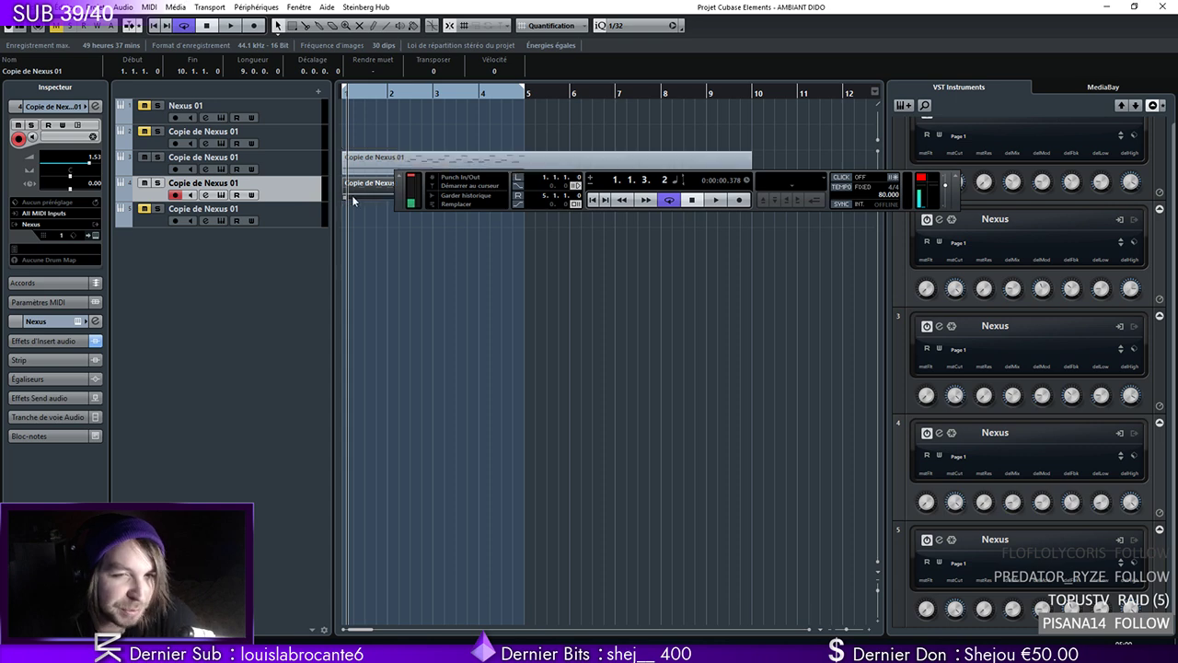
{"action": "left_click_drag", "start_coordinate": [405, 199], "coordinate": [506, 315]}
{"action": "left_click", "coordinate": [86, 237]}
Audition the XP Perpetual Motion presets Firebirds, first contact, Galactic Rushhour, Gated Atmosfear and Gigapad on the fourth track
{"action": "left_click", "coordinate": [609, 295]}
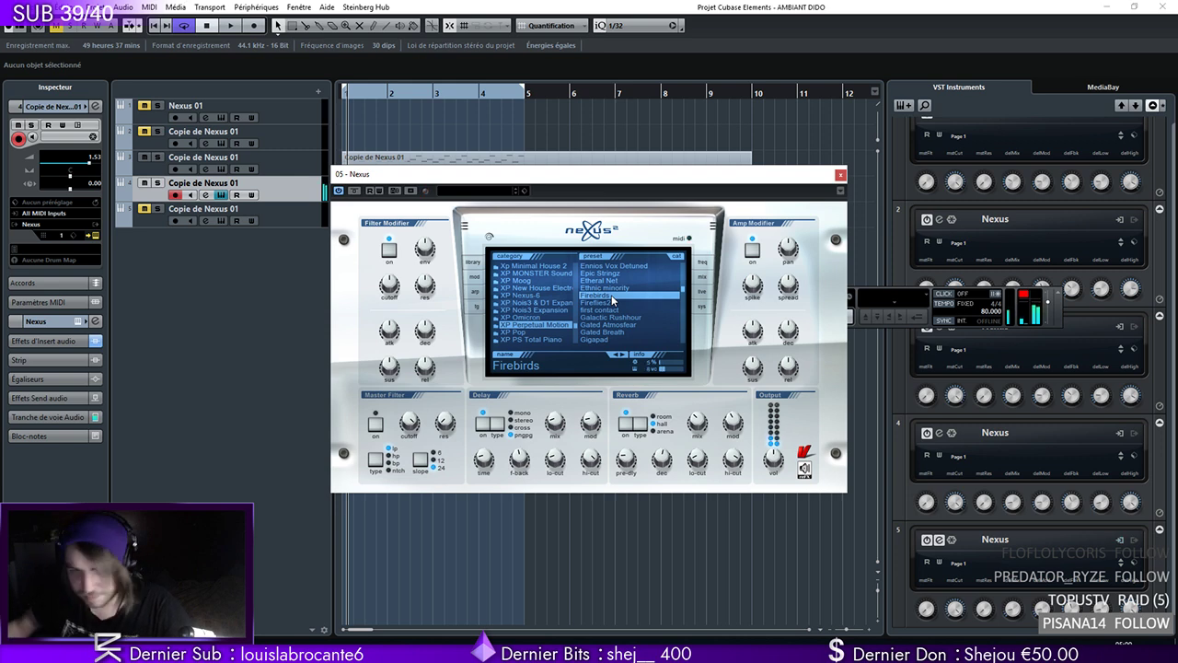
{"action": "left_click", "coordinate": [615, 310]}
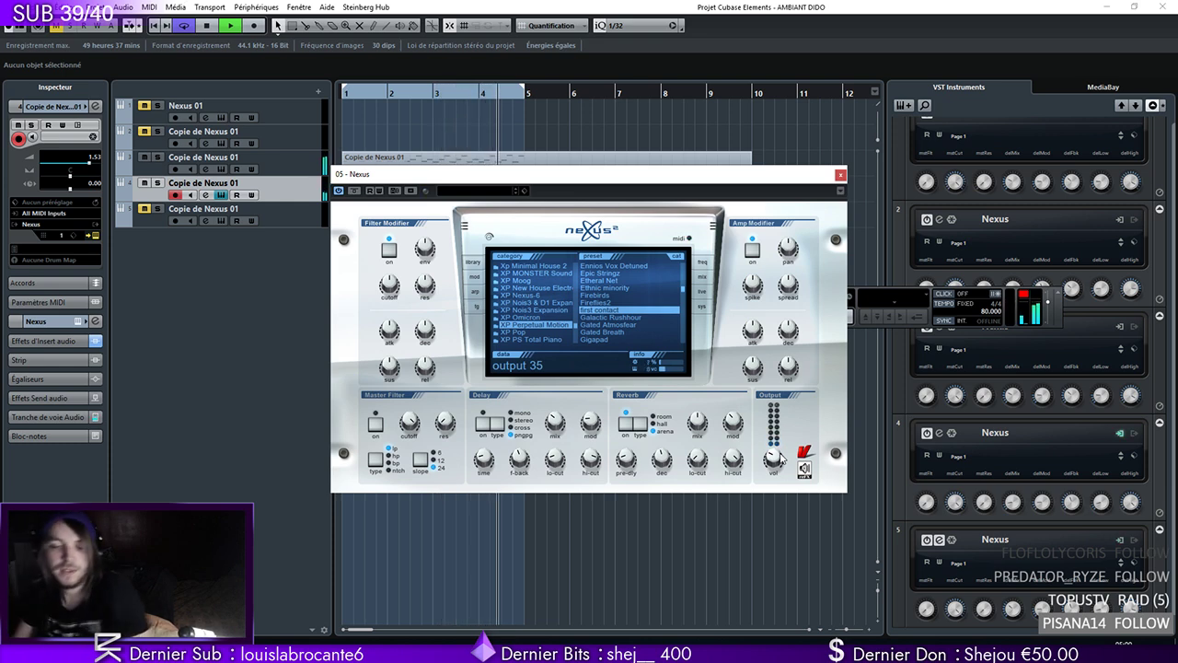
{"action": "left_click", "coordinate": [596, 318]}
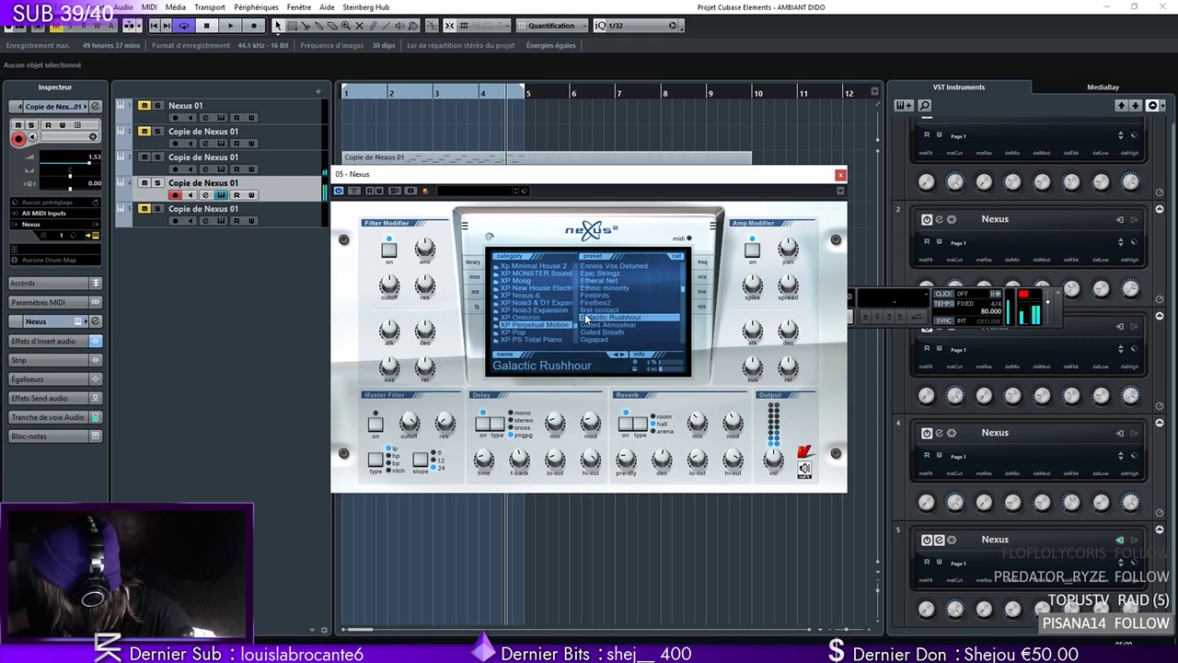
{"action": "left_click", "coordinate": [603, 324]}
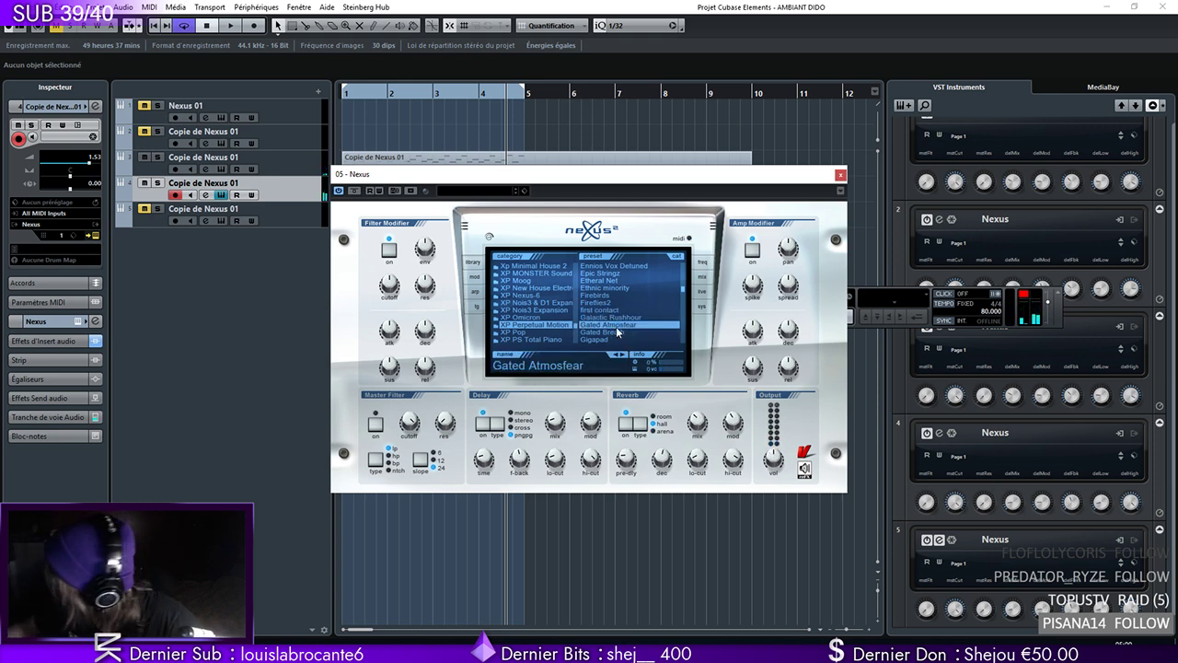
{"action": "left_click", "coordinate": [613, 340]}
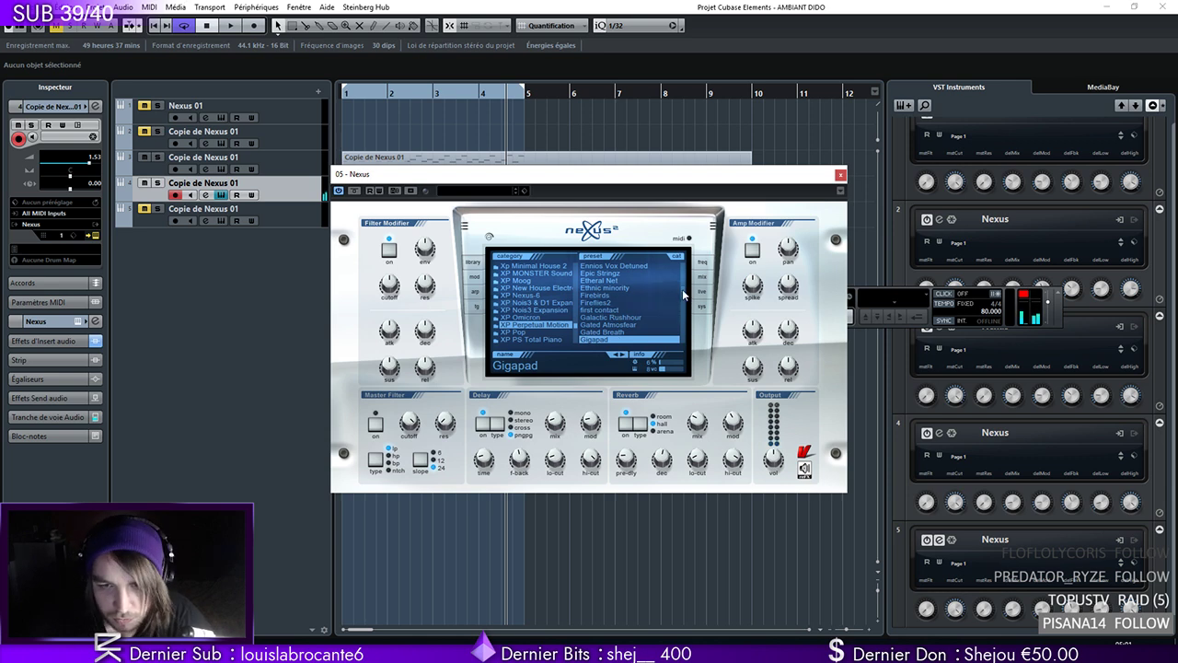
{"action": "scroll", "coordinate": [682, 289], "scroll_direction": "down", "scroll_amount": 3}
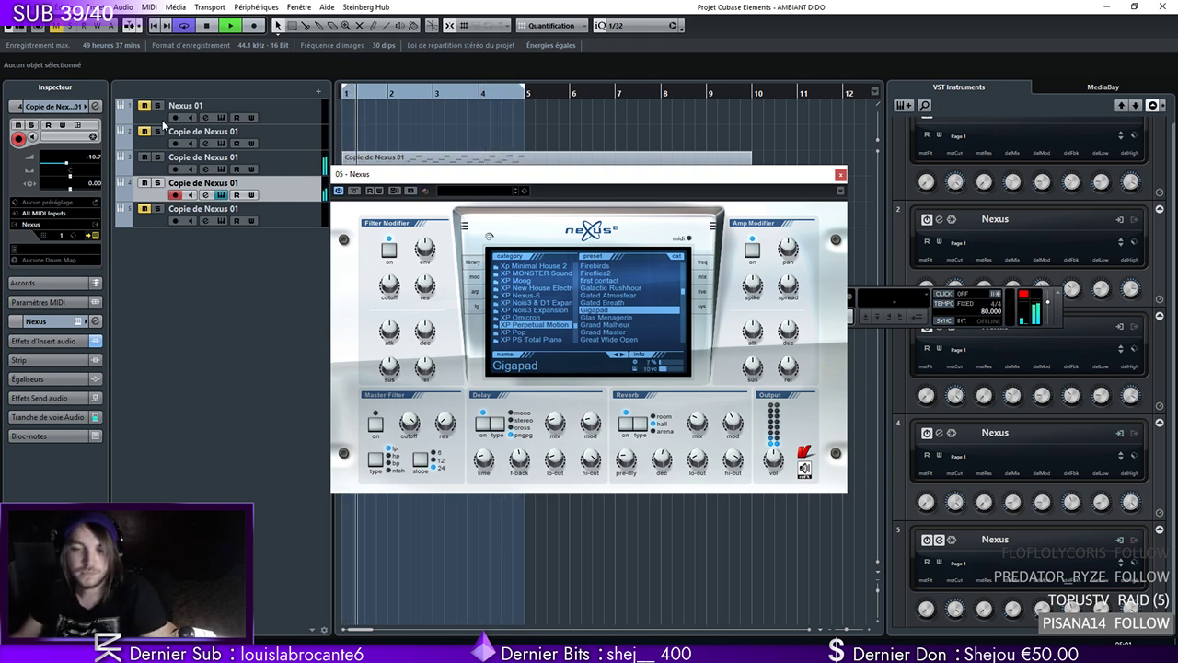
Try the Glas Menagerie and Grand Malheur presets against the playing loop, moving the Nexus window clear of the third track's part
{"action": "key", "text": "space"}
{"action": "left_click", "coordinate": [606, 317]}
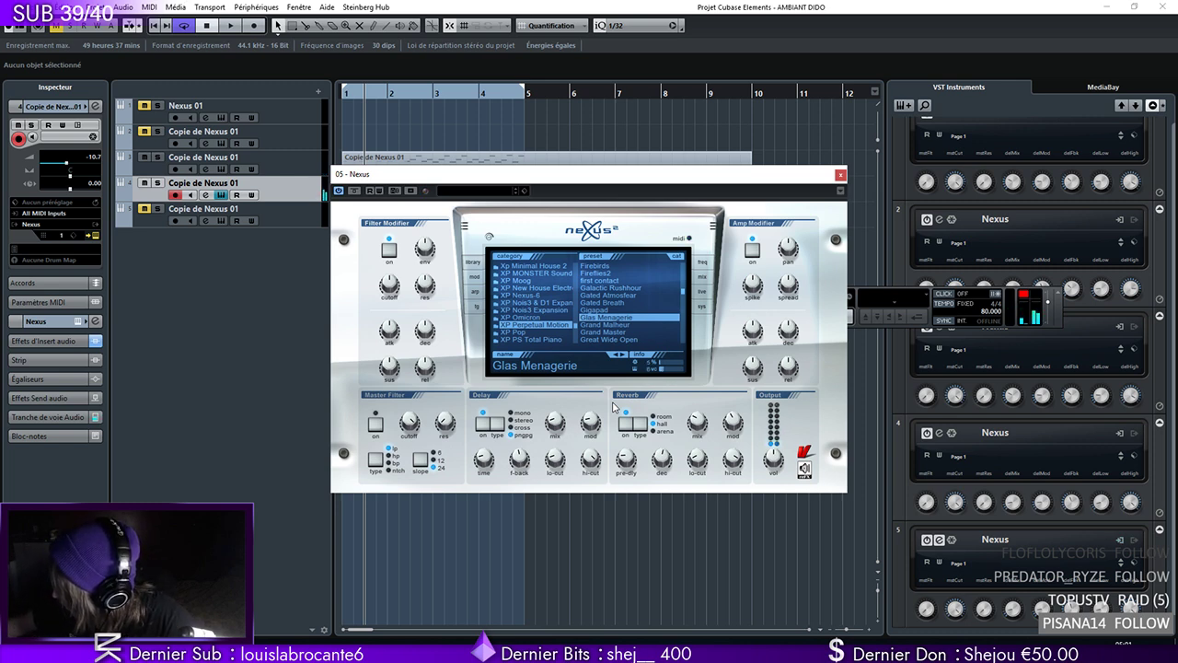
{"action": "key", "text": "space"}
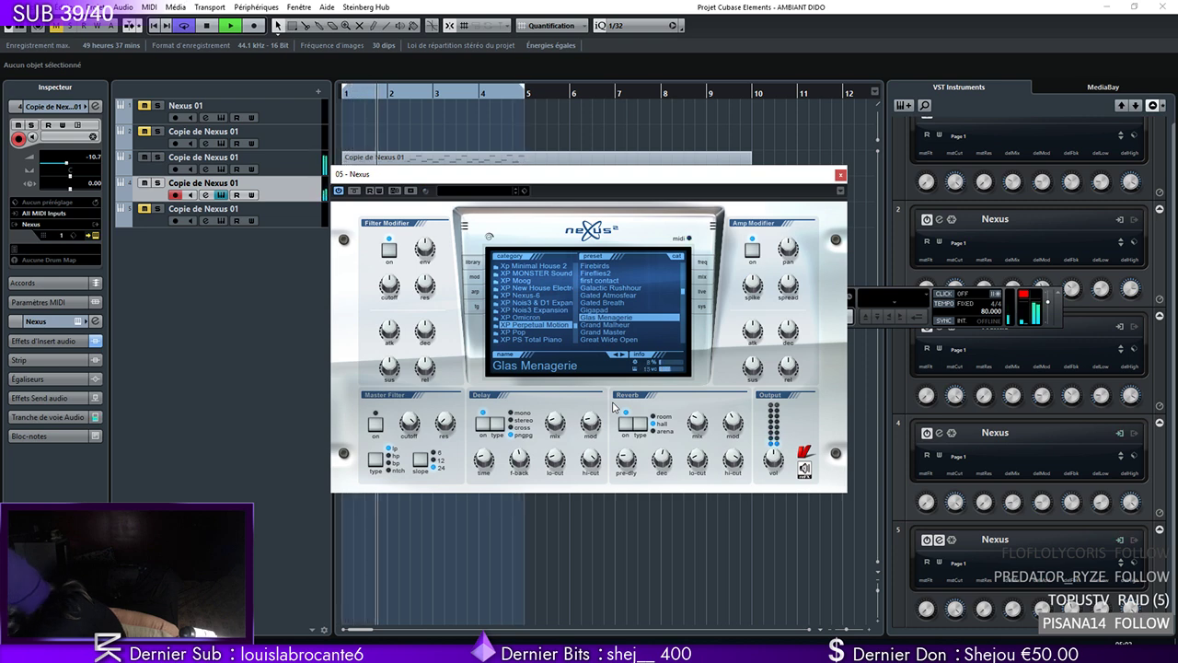
{"action": "left_click", "coordinate": [614, 333]}
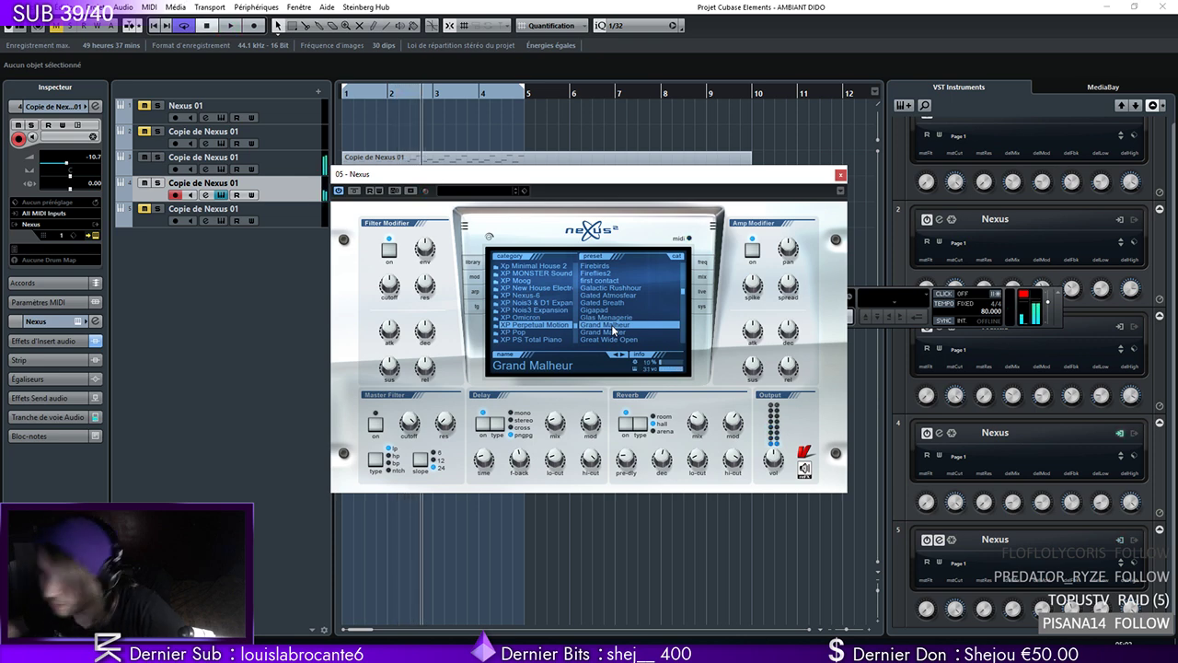
{"action": "left_click_drag", "start_coordinate": [396, 178], "coordinate": [552, 196]}
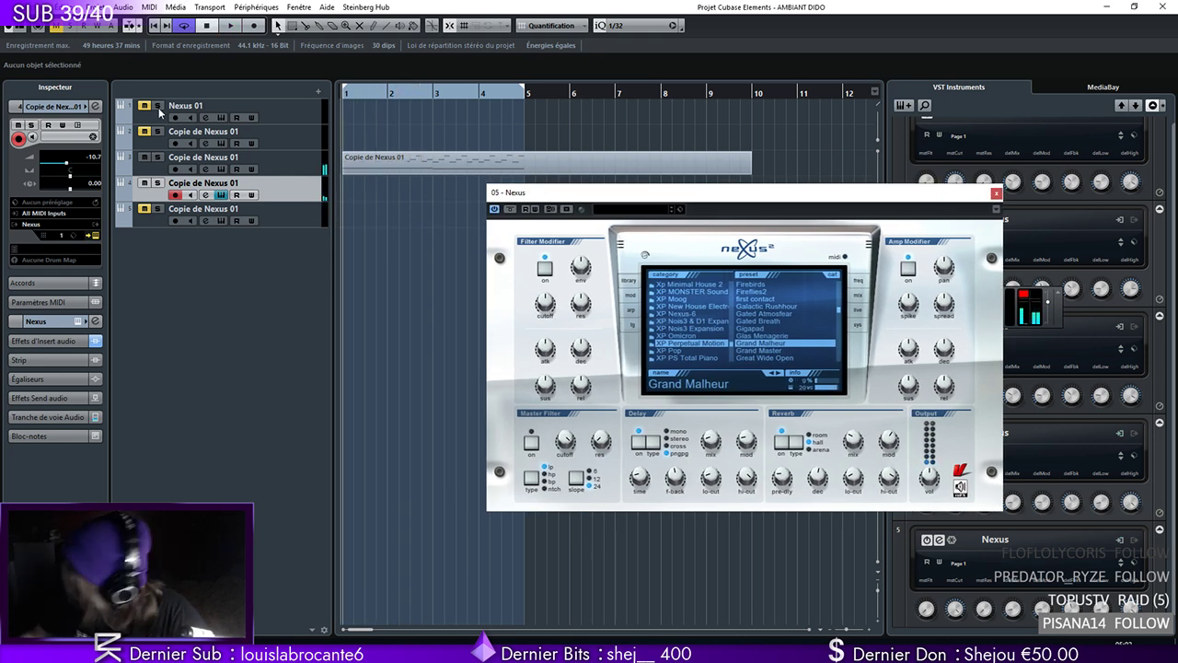
{"action": "key", "text": "space"}
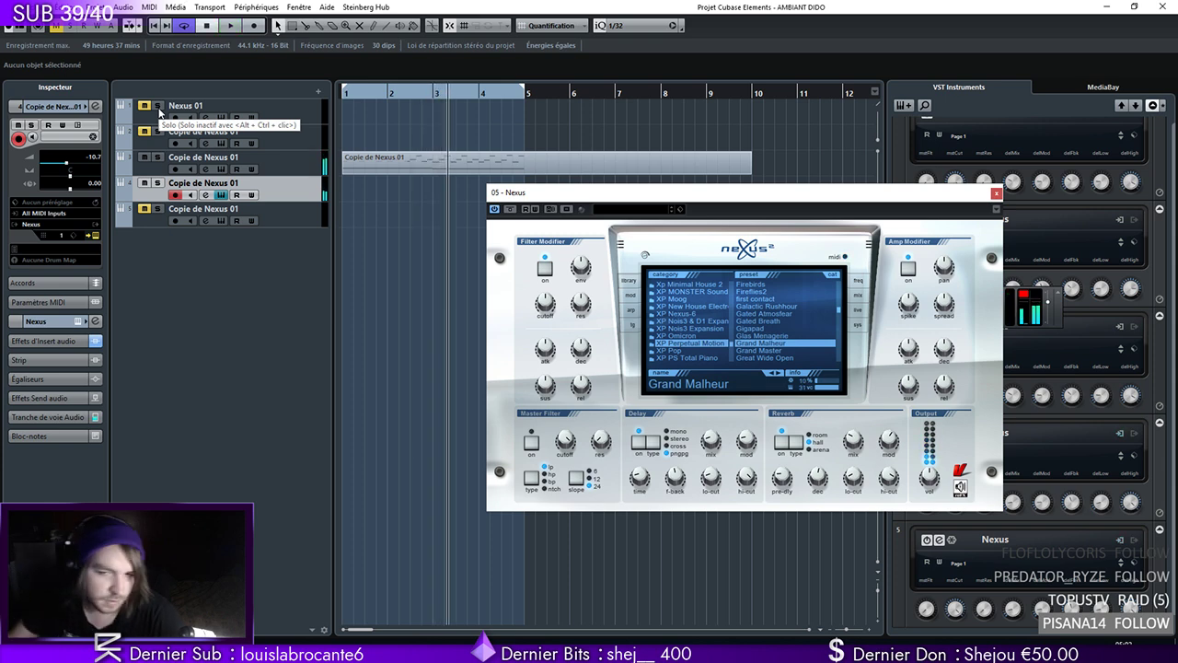
Compare Grand Master, Great Wide Open, Harmonic Partnership and neighbouring presets, and load Hollow Ween on the fourth track
{"action": "left_click", "coordinate": [764, 350]}
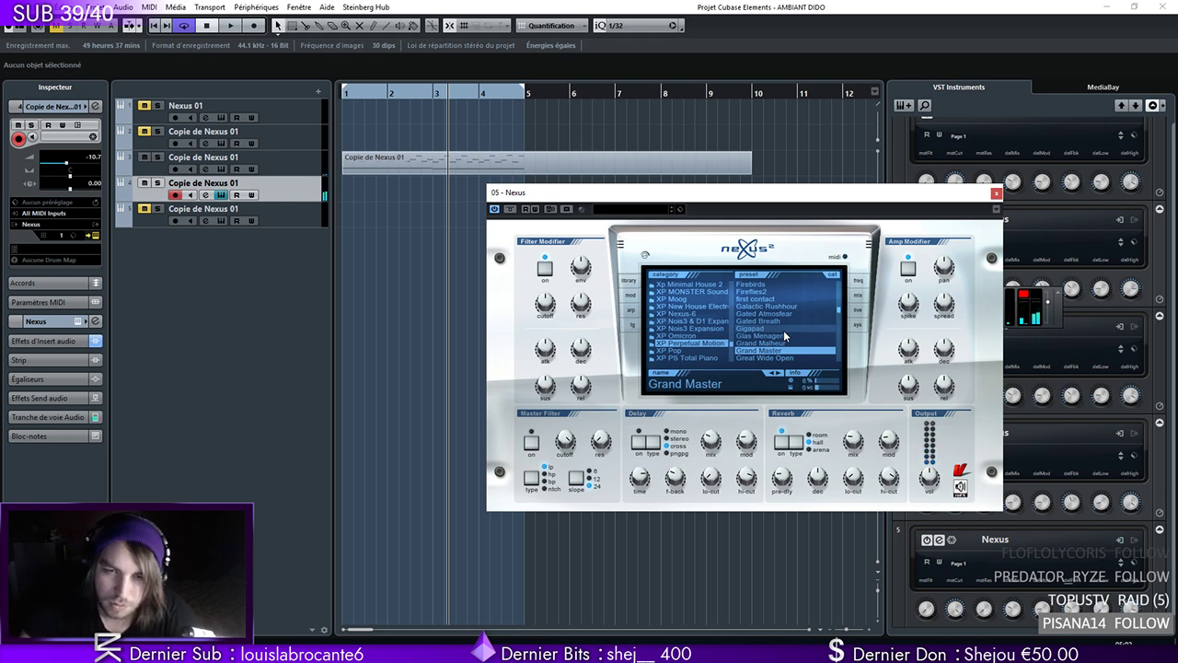
{"action": "scroll", "coordinate": [836, 311], "scroll_direction": "down", "scroll_amount": 2}
{"action": "left_click", "coordinate": [791, 322]}
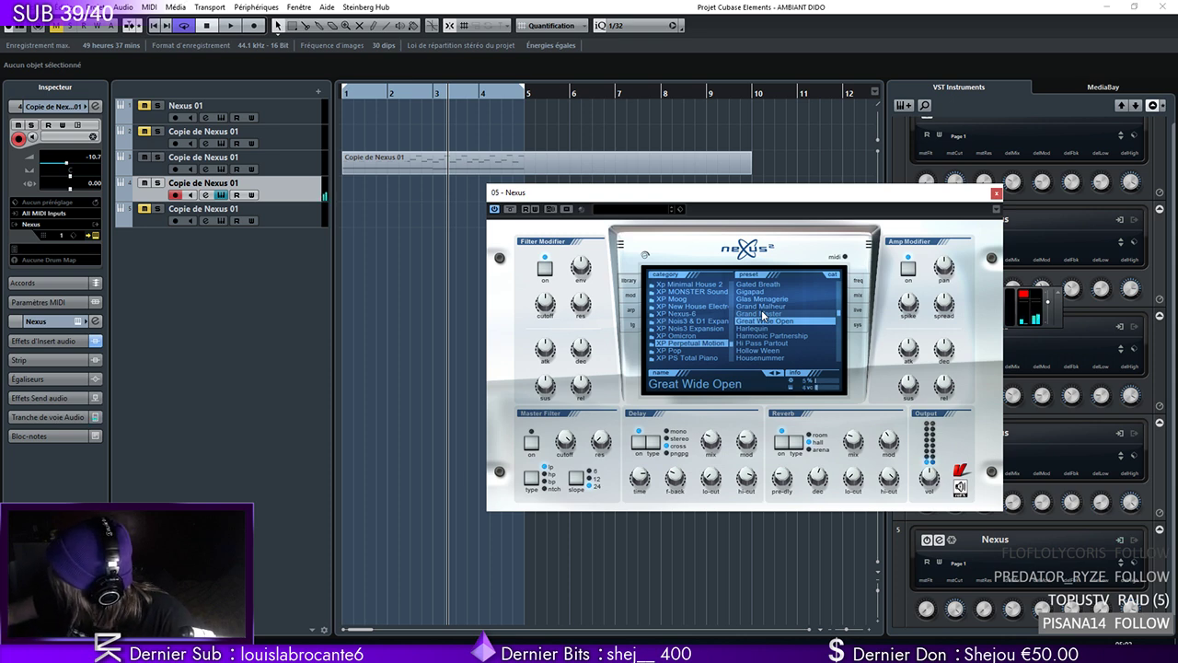
{"action": "left_click", "coordinate": [762, 328]}
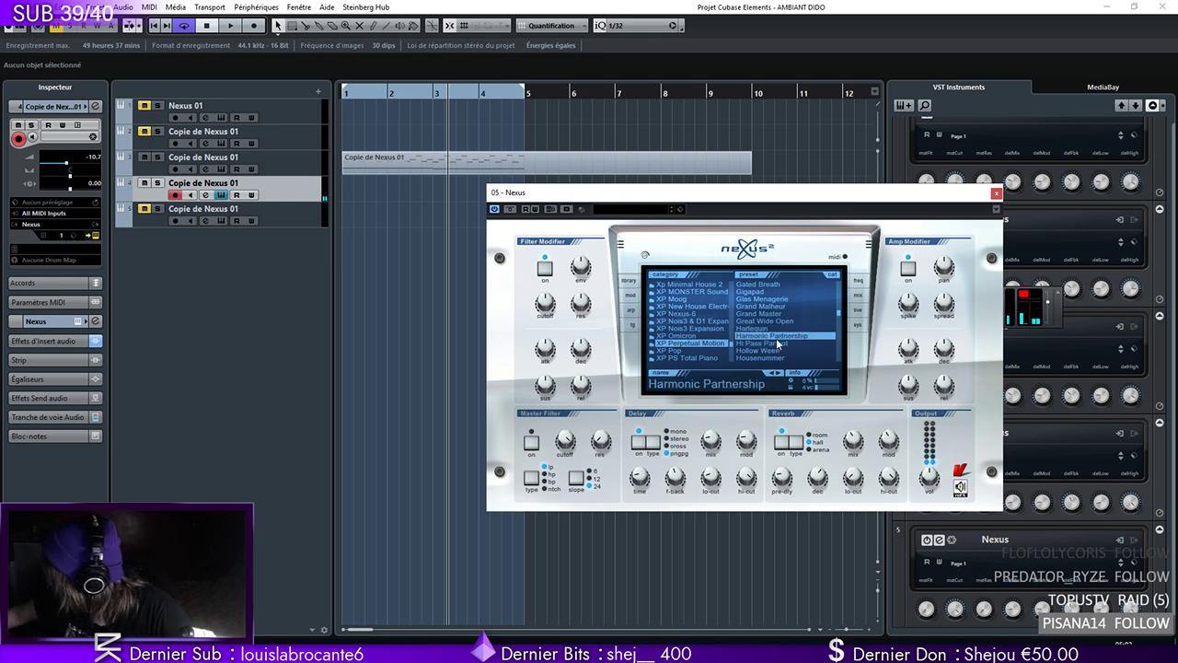
{"action": "left_click", "coordinate": [778, 343]}
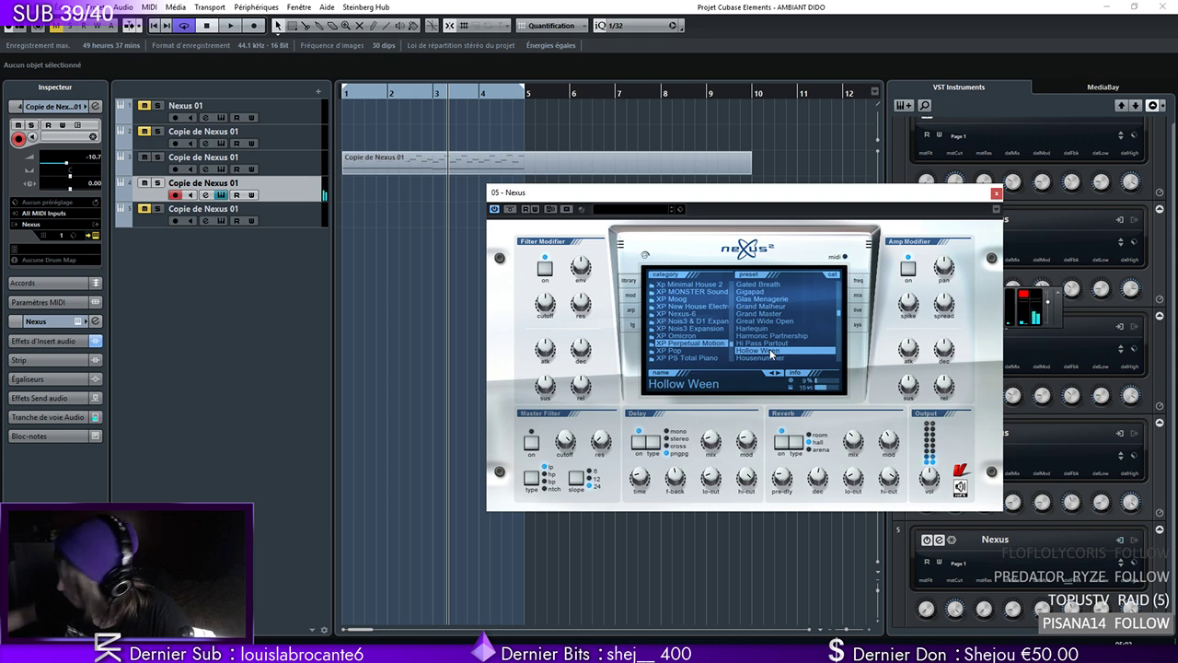
Lower the third track's volume to -4.00 while the four-bar loop plays
{"action": "left_click", "coordinate": [134, 160]}
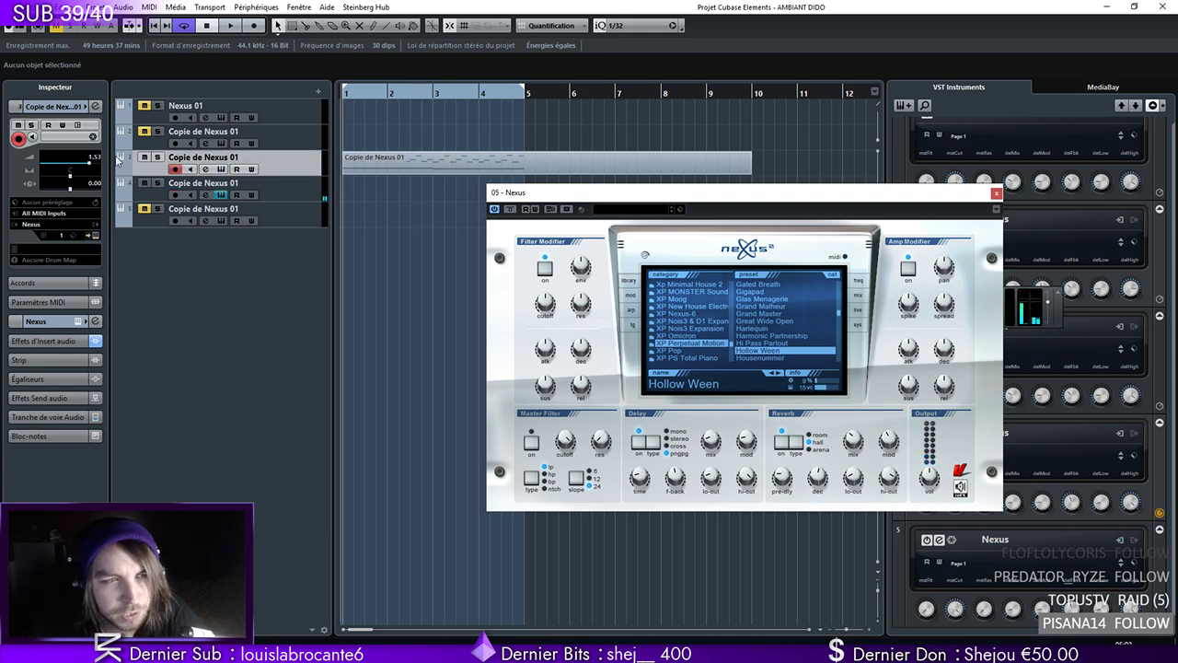
{"action": "key", "text": "space"}
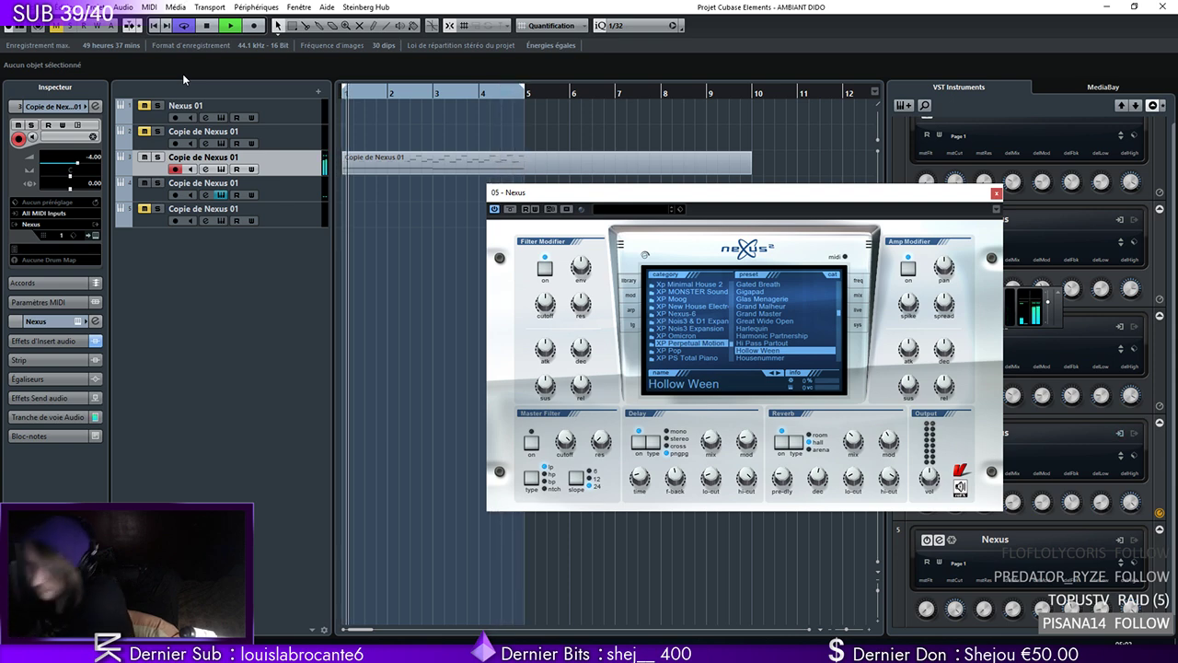
{"action": "key", "text": "space"}
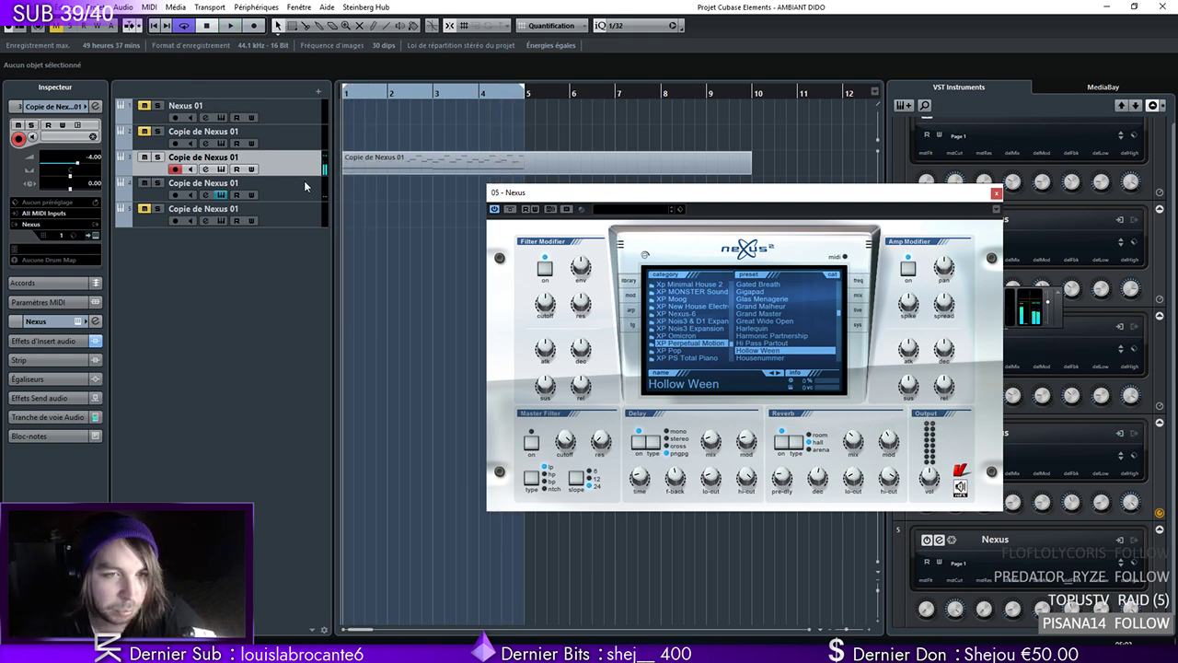
Record a four-bar Hollow Ween part on the fourth track from 1.1.1 to 5.1.1
{"action": "left_click", "coordinate": [304, 181]}
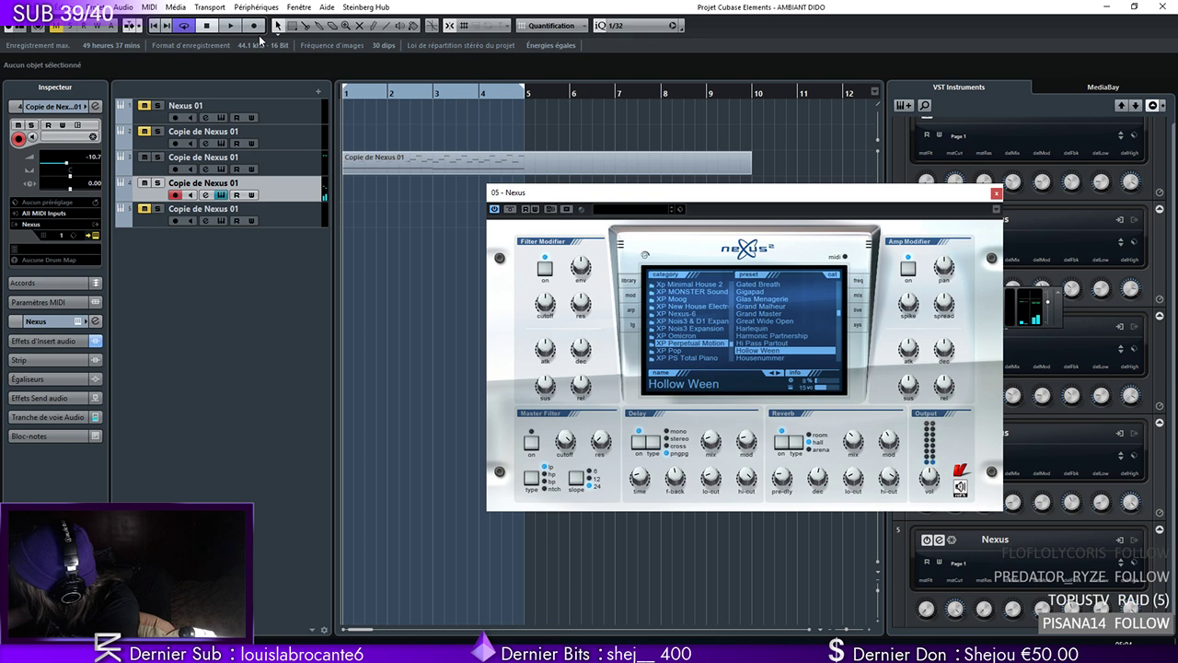
{"action": "left_click", "coordinate": [255, 25]}
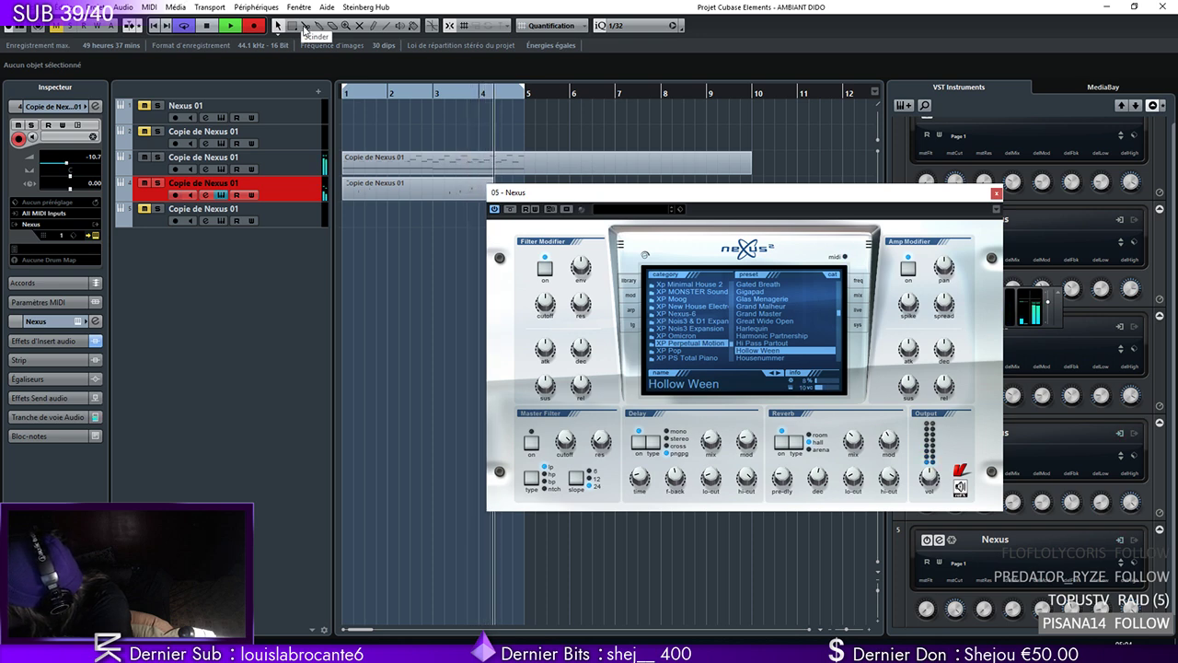
{"action": "key", "text": "space"}
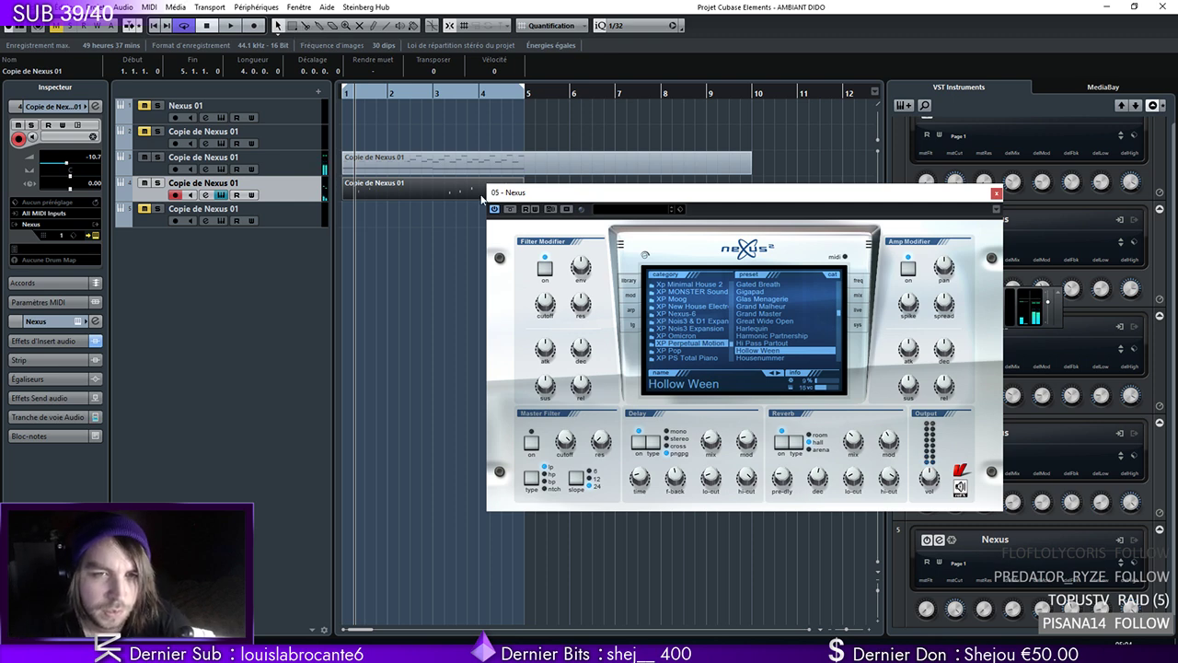
Open the recorded part in the note editor, select all its notes and quantize them with a 1/16 value
{"action": "double_click", "coordinate": [455, 189]}
{"action": "left_click_drag", "start_coordinate": [1008, 118], "coordinate": [138, 522]}
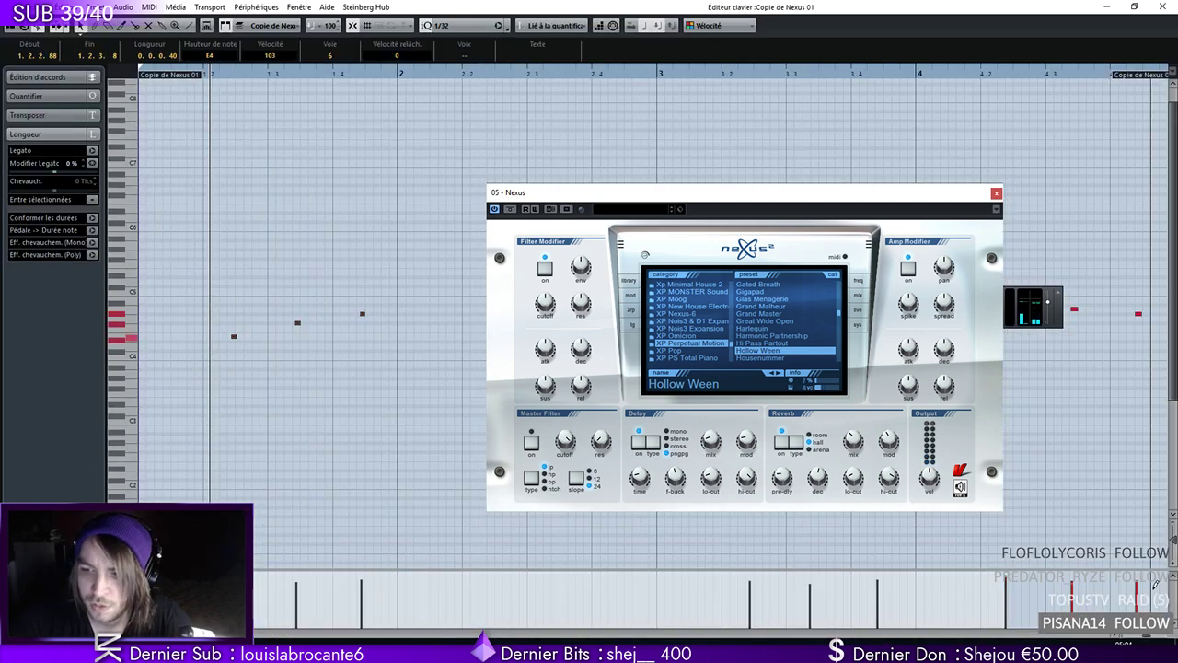
{"action": "left_click_drag", "start_coordinate": [1144, 635], "coordinate": [1137, 635]}
{"action": "left_click_drag", "start_coordinate": [720, 82], "coordinate": [129, 419]}
{"action": "left_click_drag", "start_coordinate": [1138, 636], "coordinate": [1152, 637]}
{"action": "left_click", "coordinate": [462, 32]}
{"action": "left_click", "coordinate": [456, 92]}
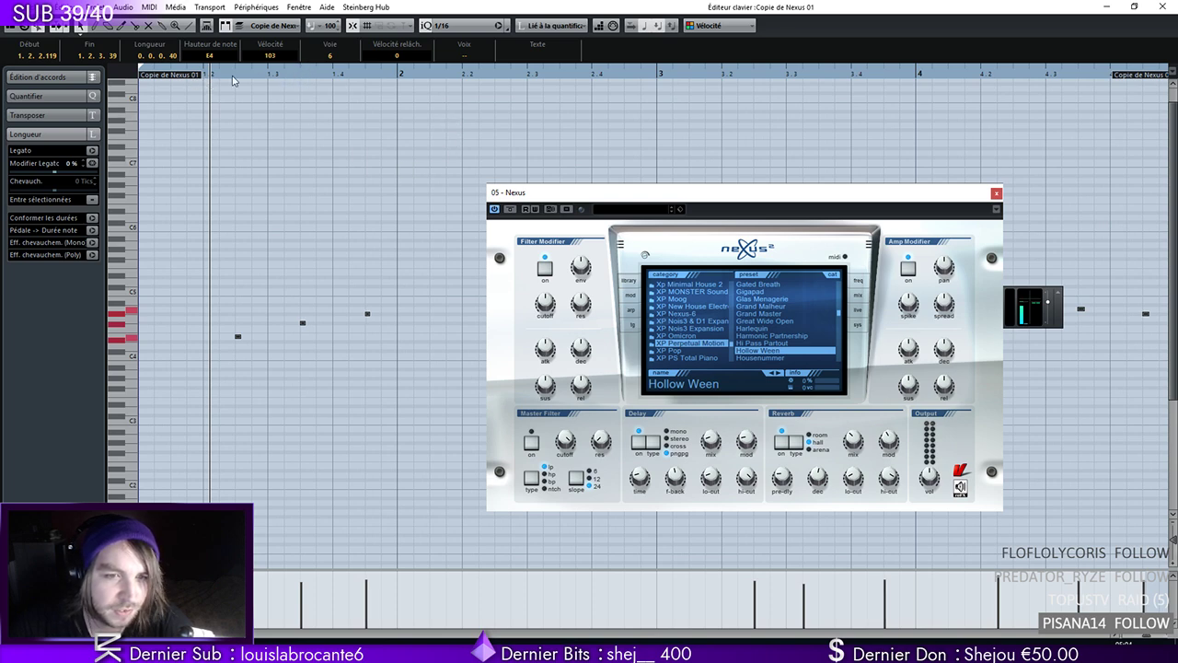
Play the quantized part from the start, view the mix page in Nexus and close the instrument window
{"action": "left_click", "coordinate": [141, 74]}
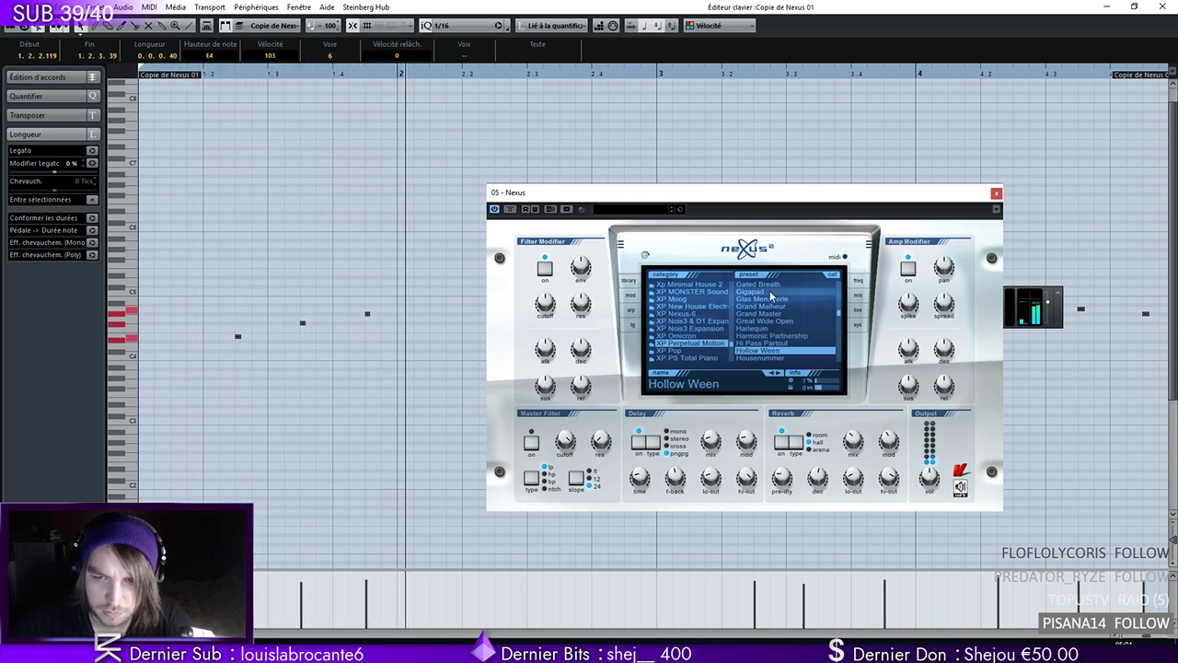
{"action": "key", "text": "KP_0"}
{"action": "key", "text": "space"}
{"action": "left_click", "coordinate": [857, 295]}
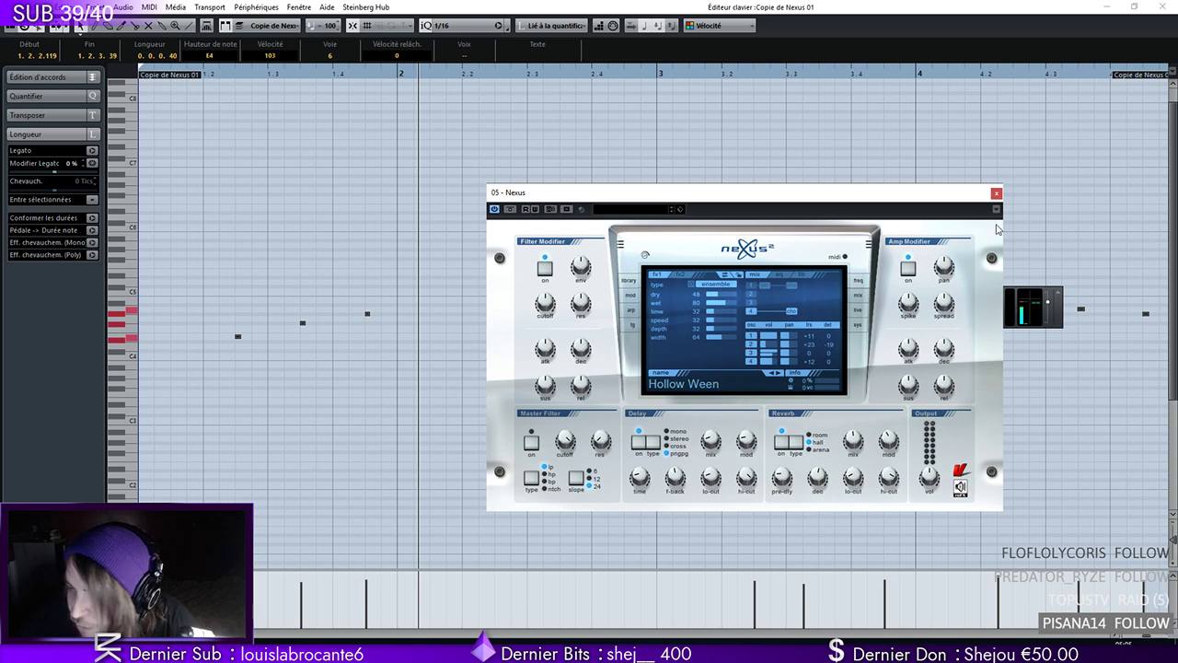
{"action": "left_click", "coordinate": [997, 195]}
Move the transport panel aside and replay the recorded notes from the start to check bars 1 and 2
{"action": "left_click", "coordinate": [698, 320]}
{"action": "key", "text": "space"}
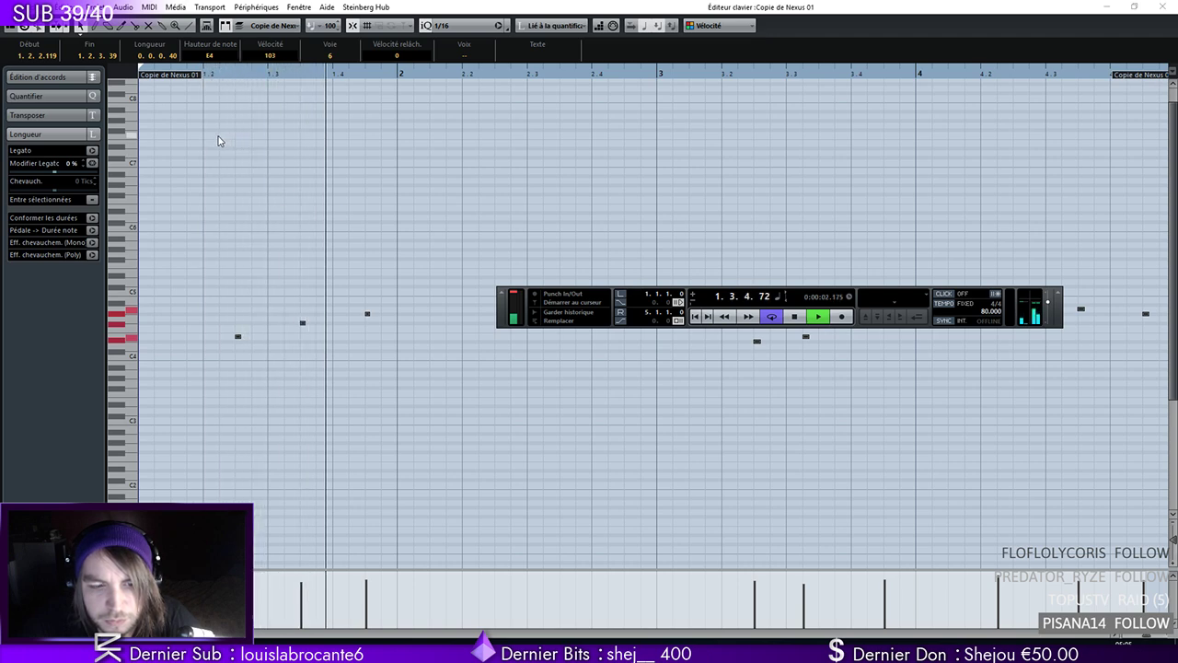
{"action": "left_click_drag", "start_coordinate": [505, 307], "coordinate": [568, 315]}
{"action": "key", "text": "space"}
{"action": "key", "text": "8"}
{"action": "key", "text": "Home"}
{"action": "key", "text": "space"}
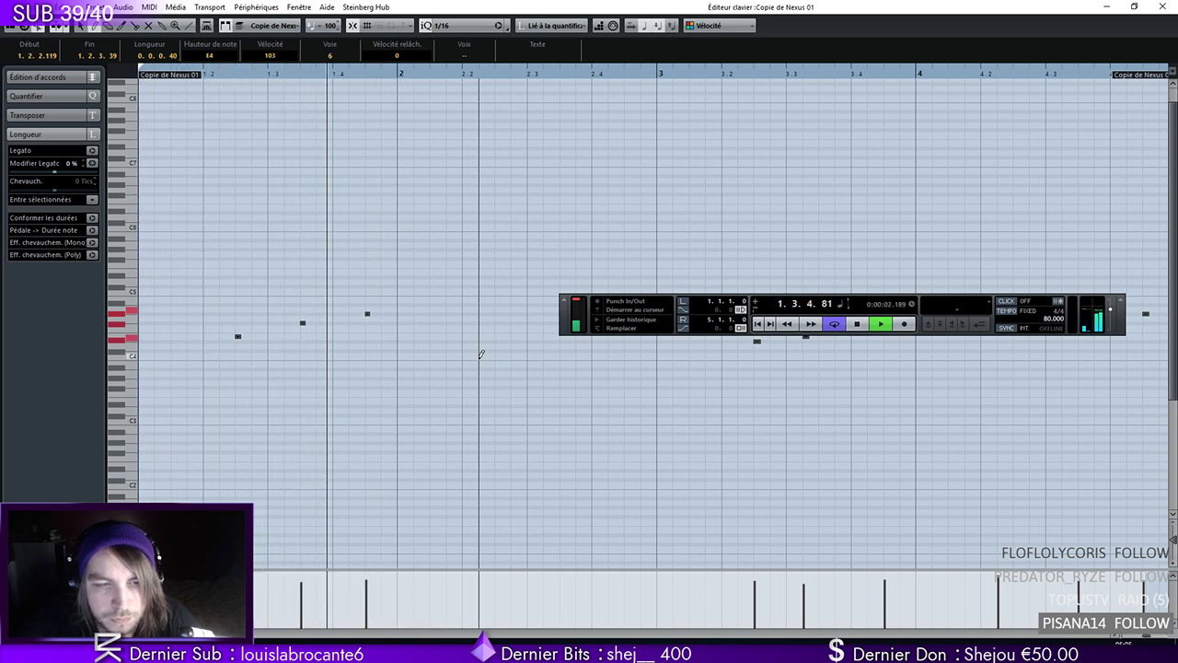
{"action": "key", "text": "space"}
Draw a D#4 at 2.2.2 and an E4 at 2.4 in the empty second bar, and play them
{"action": "left_click", "coordinate": [487, 339]}
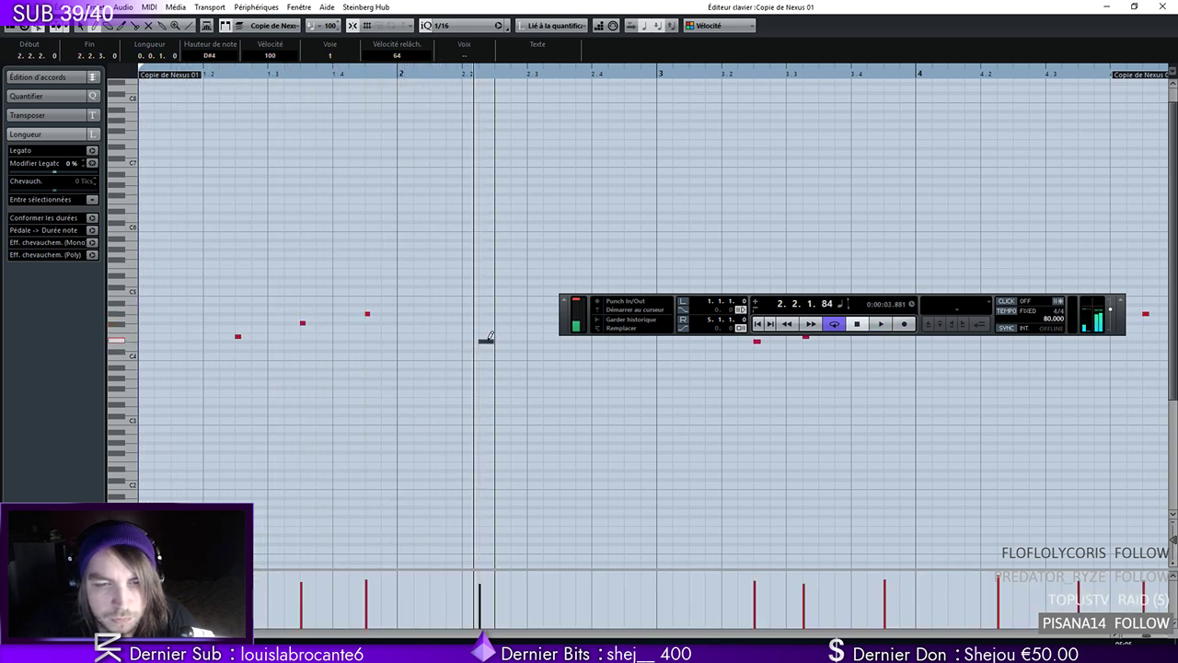
{"action": "left_click_drag", "start_coordinate": [566, 329], "coordinate": [620, 385]}
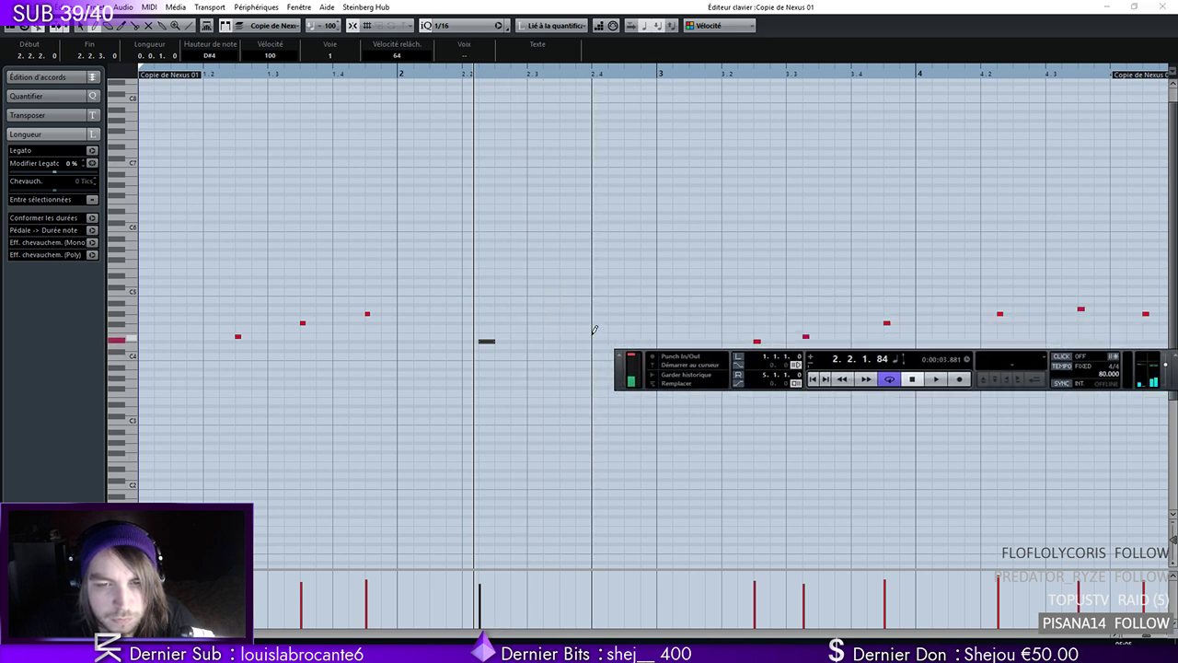
{"action": "left_click", "coordinate": [599, 336]}
{"action": "key", "text": "space"}
Set the quantize value to 1/32 and shorten the added D#4 and E4 to 60 ticks each
{"action": "left_click", "coordinate": [487, 342], "text": "shift"}
{"action": "left_click", "coordinate": [465, 25]}
{"action": "left_click", "coordinate": [483, 110]}
{"action": "left_click_drag", "start_coordinate": [607, 336], "coordinate": [599, 337]}
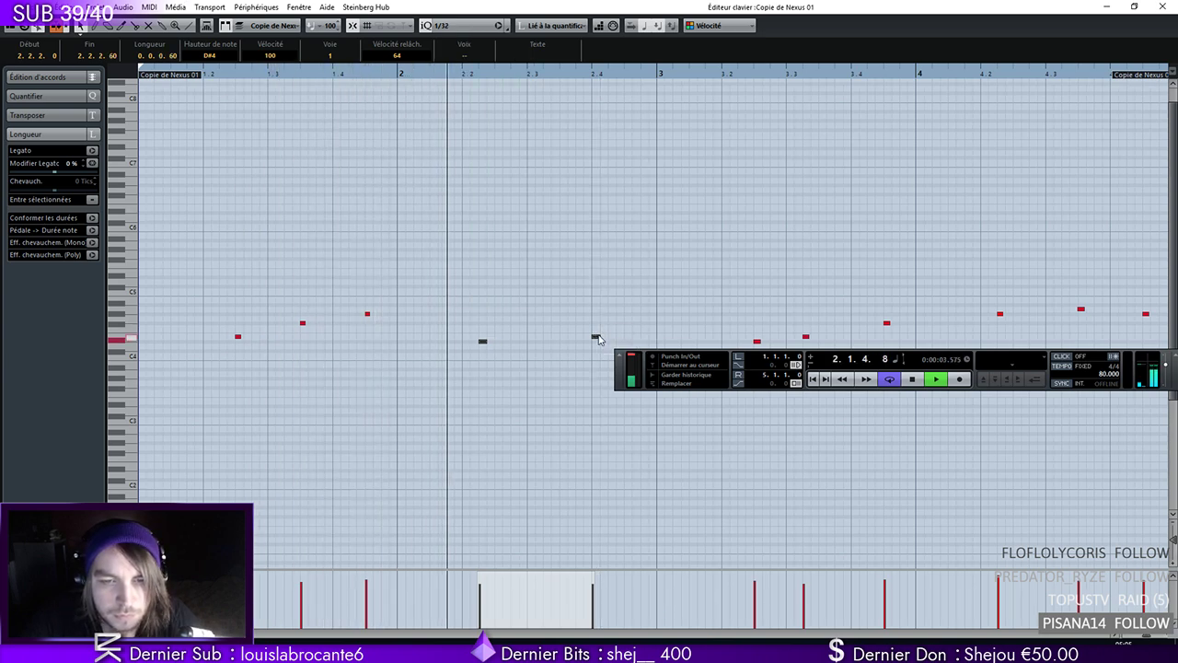
Move the added D#4 to 2.2.3 and the E4 to 2.3.3, listening to bar 2 in between
{"action": "key", "text": "space"}
{"action": "left_click", "coordinate": [497, 346]}
{"action": "left_click_drag", "start_coordinate": [484, 342], "coordinate": [500, 343]}
{"action": "left_click", "coordinate": [465, 74]}
{"action": "key", "text": "space"}
{"action": "left_click_drag", "start_coordinate": [596, 337], "coordinate": [572, 341]}
{"action": "right_click", "coordinate": [568, 341]}
Add a 60-tick F#4 at 2.4.3 and play the part from the start through to bar 4
{"action": "left_click", "coordinate": [612, 334]}
{"action": "left_click", "coordinate": [628, 322]}
{"action": "left_click", "coordinate": [814, 379]}
{"action": "key", "text": "space"}
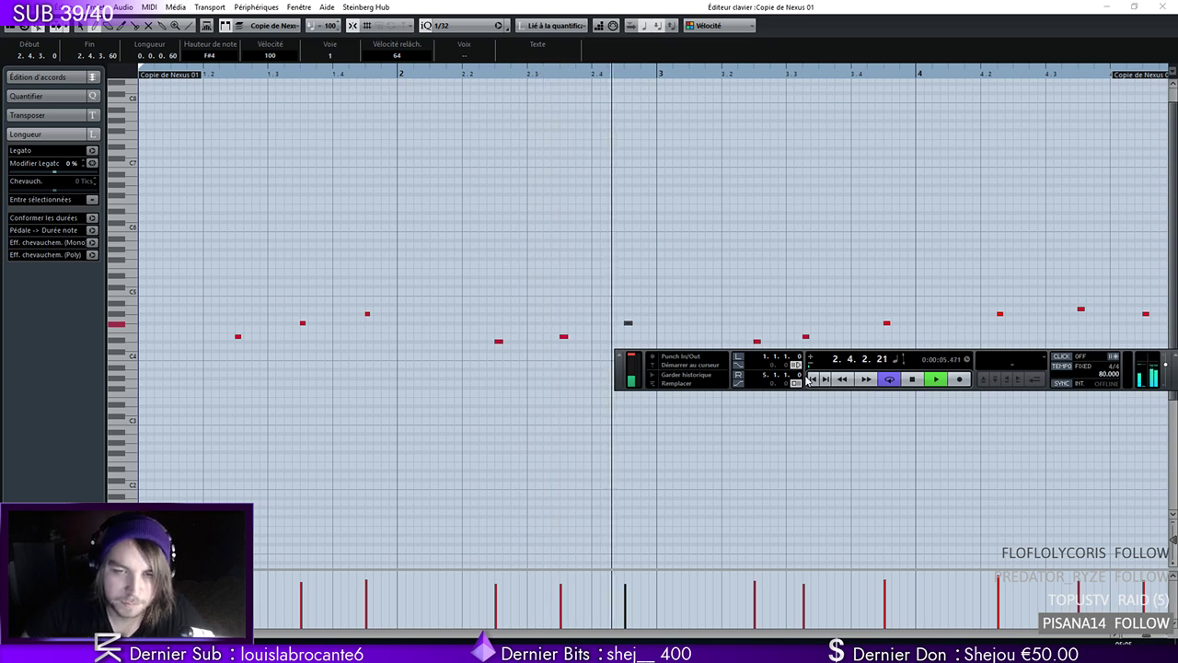
{"action": "scroll", "coordinate": [654, 322], "scroll_direction": "right", "scroll_amount": 2}
{"action": "scroll", "coordinate": [488, 340], "scroll_direction": "right", "scroll_amount": 4}
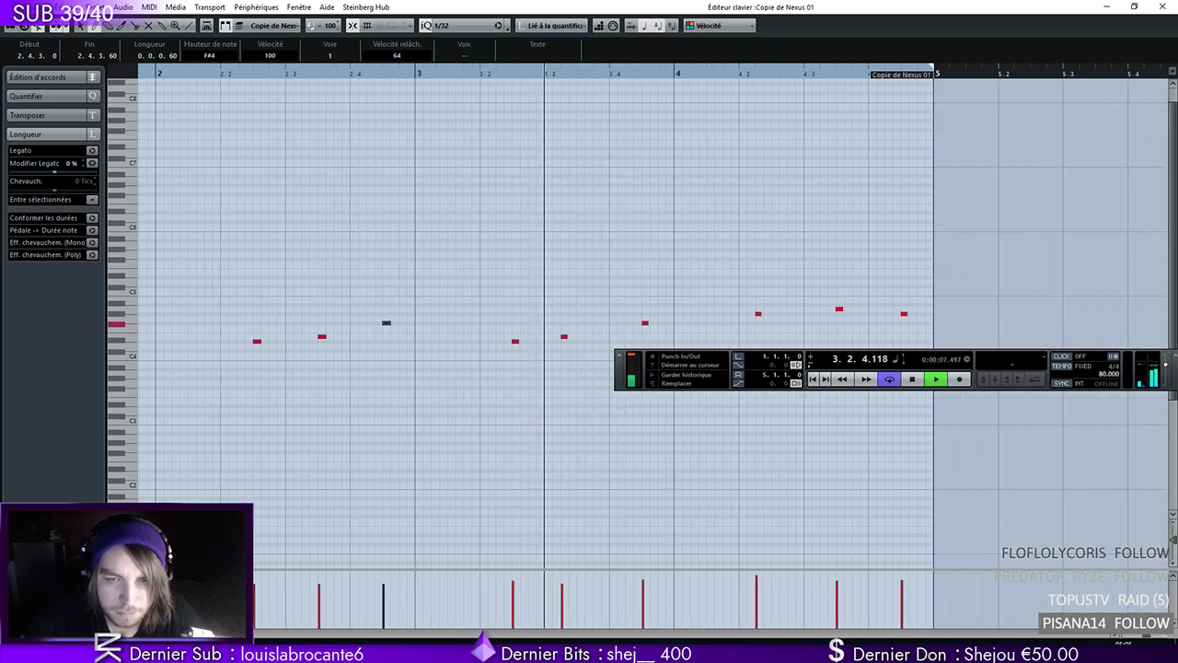
Move the bar 3 E4 to 3.3.3 and the G#4 to 4.2.3, raise the last note to C#5, and listen
{"action": "key", "text": "space"}
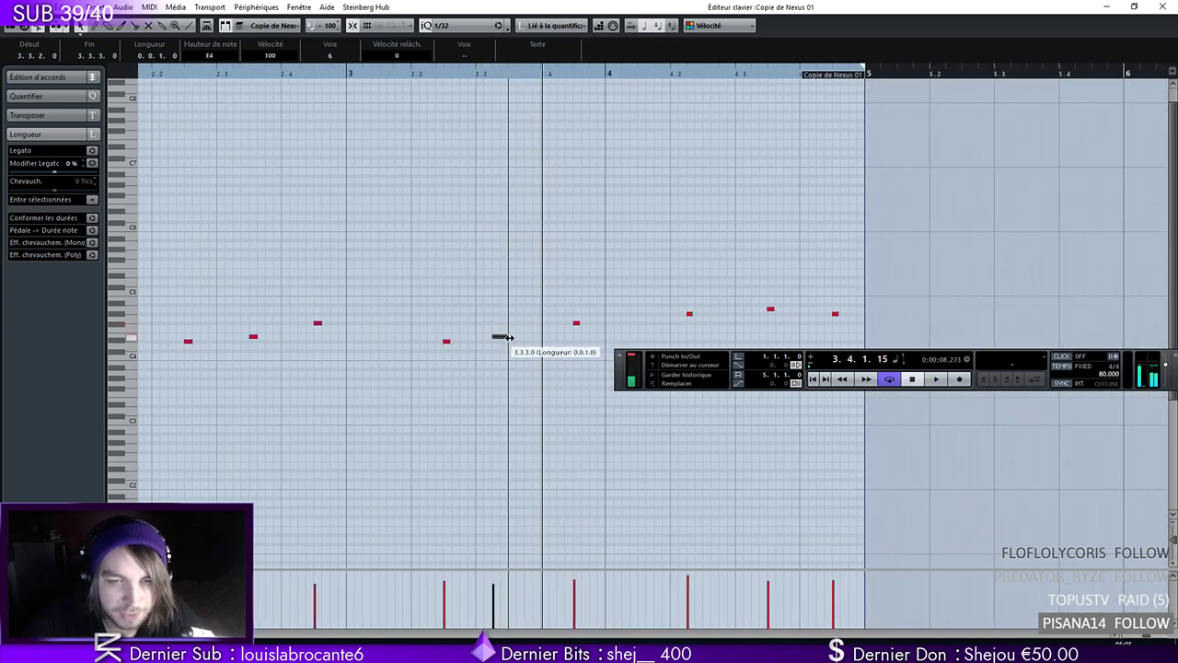
{"action": "left_click", "coordinate": [412, 73]}
{"action": "key", "text": "space"}
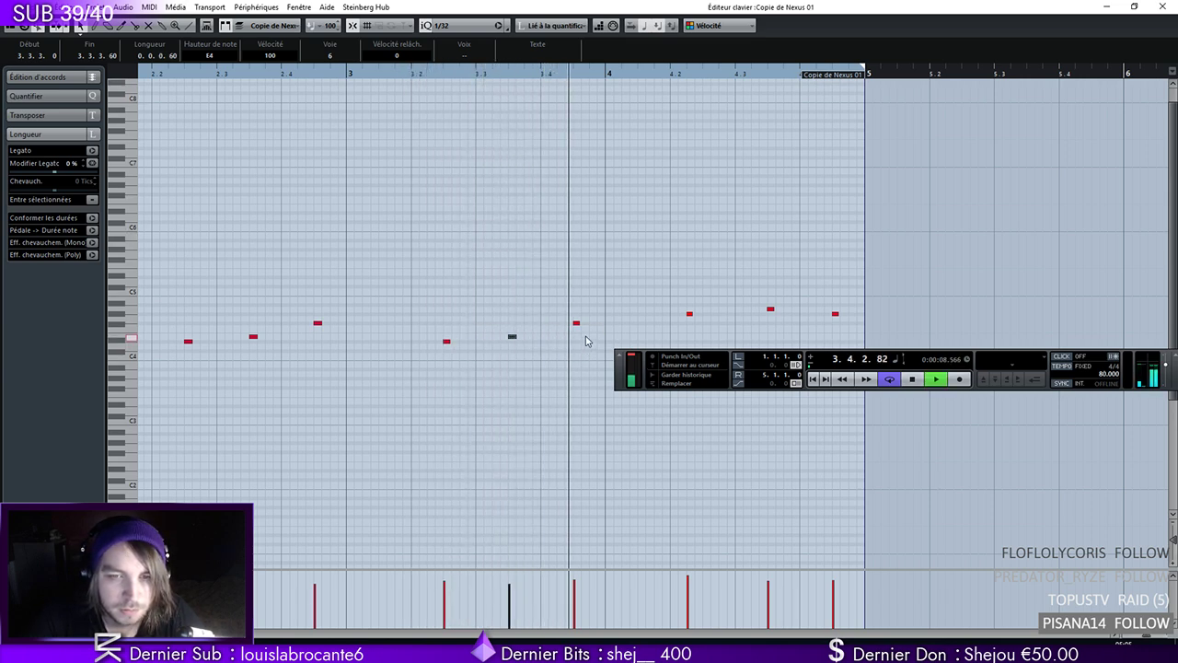
{"action": "key", "text": "space"}
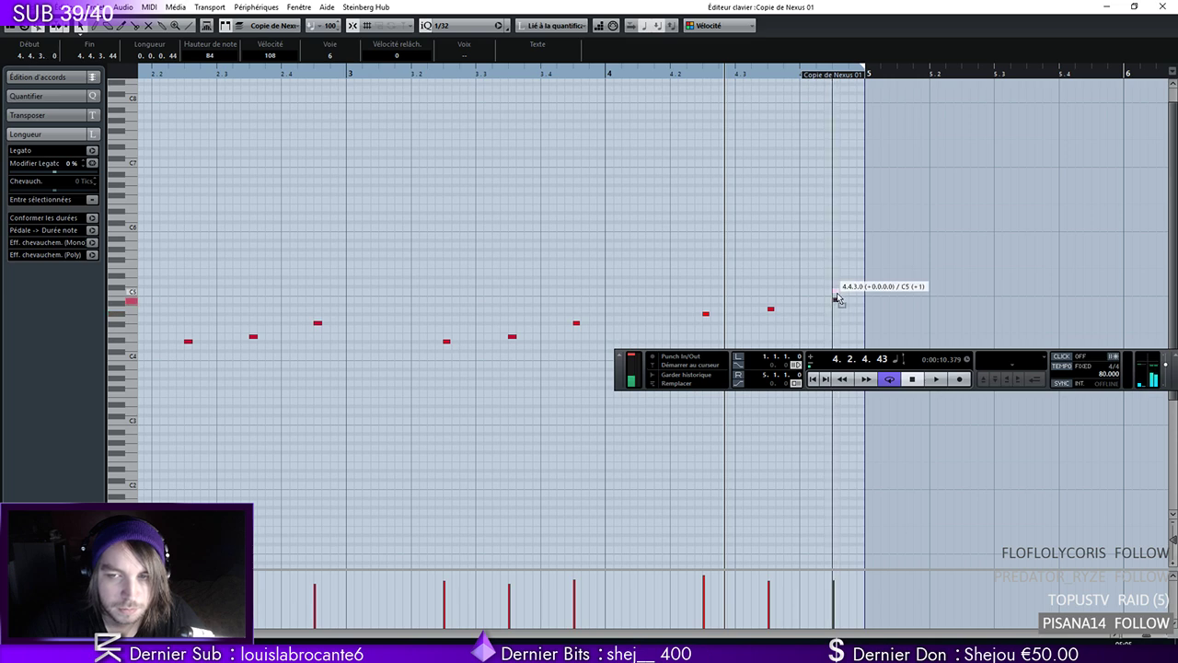
{"action": "left_click", "coordinate": [811, 378]}
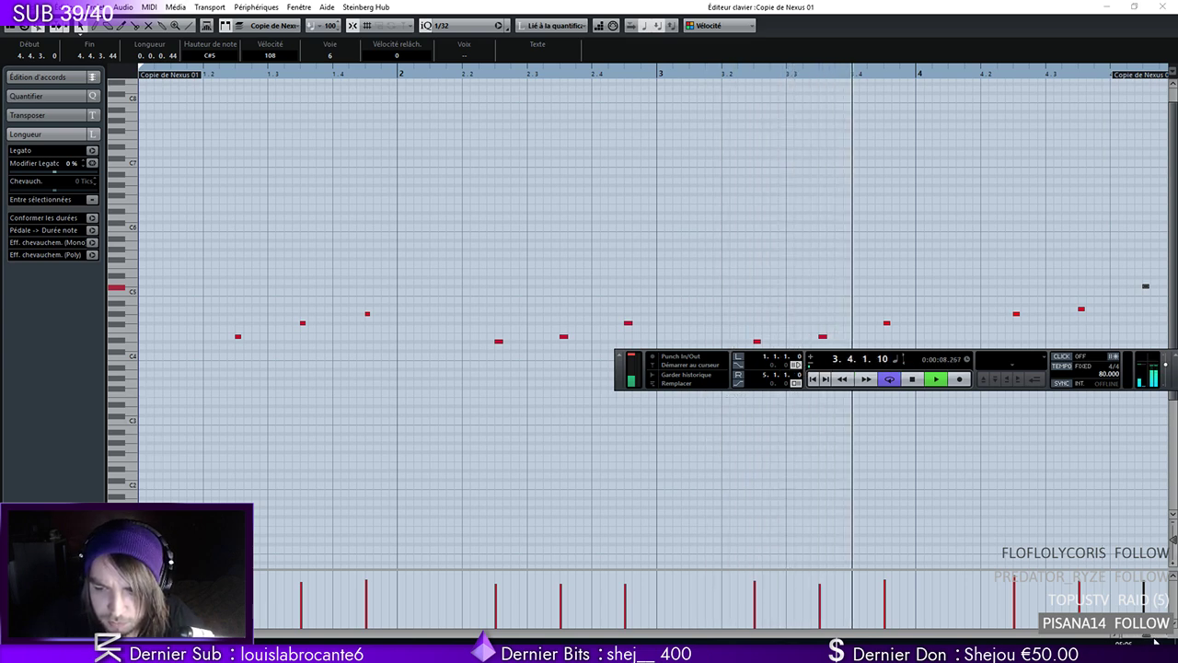
Delete the notes in bars 3 and 4, copy the notes of bars 1 and 2 into them, and play from the start
{"action": "left_click_drag", "start_coordinate": [1148, 635], "coordinate": [1136, 635]}
{"action": "left_click_drag", "start_coordinate": [636, 270], "coordinate": [416, 366]}
{"action": "key", "text": "Delete"}
{"action": "left_click_drag", "start_coordinate": [552, 243], "coordinate": [152, 378]}
{"action": "left_click_drag", "start_coordinate": [184, 339], "coordinate": [406, 342]}
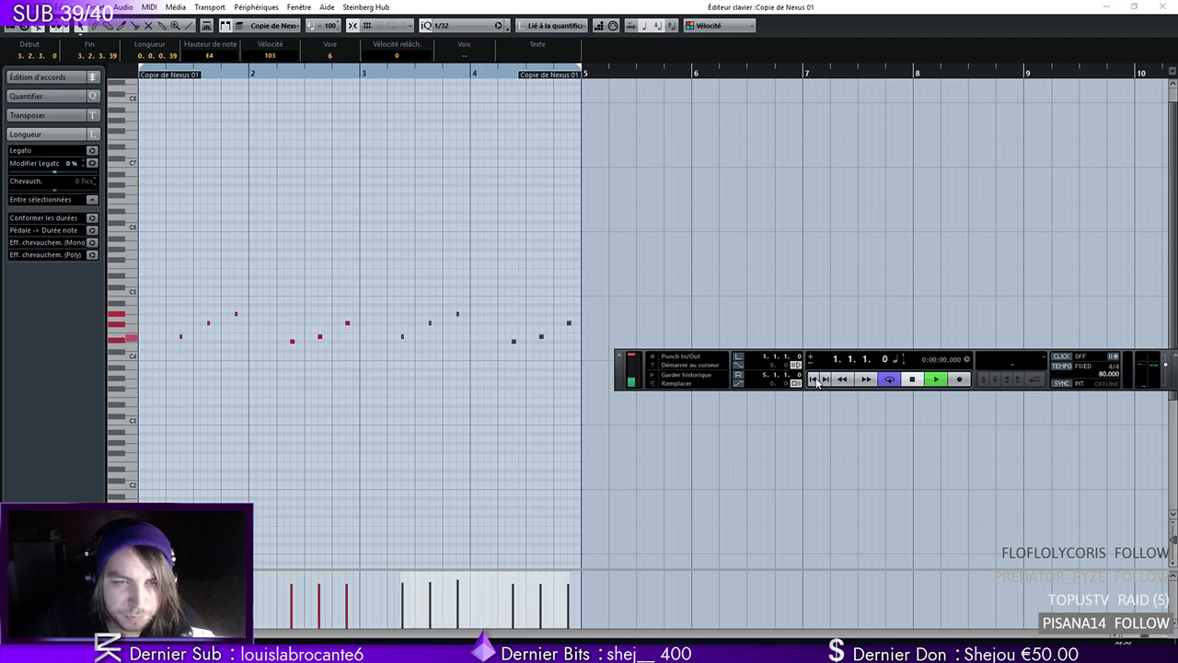
{"action": "key", "text": "space"}
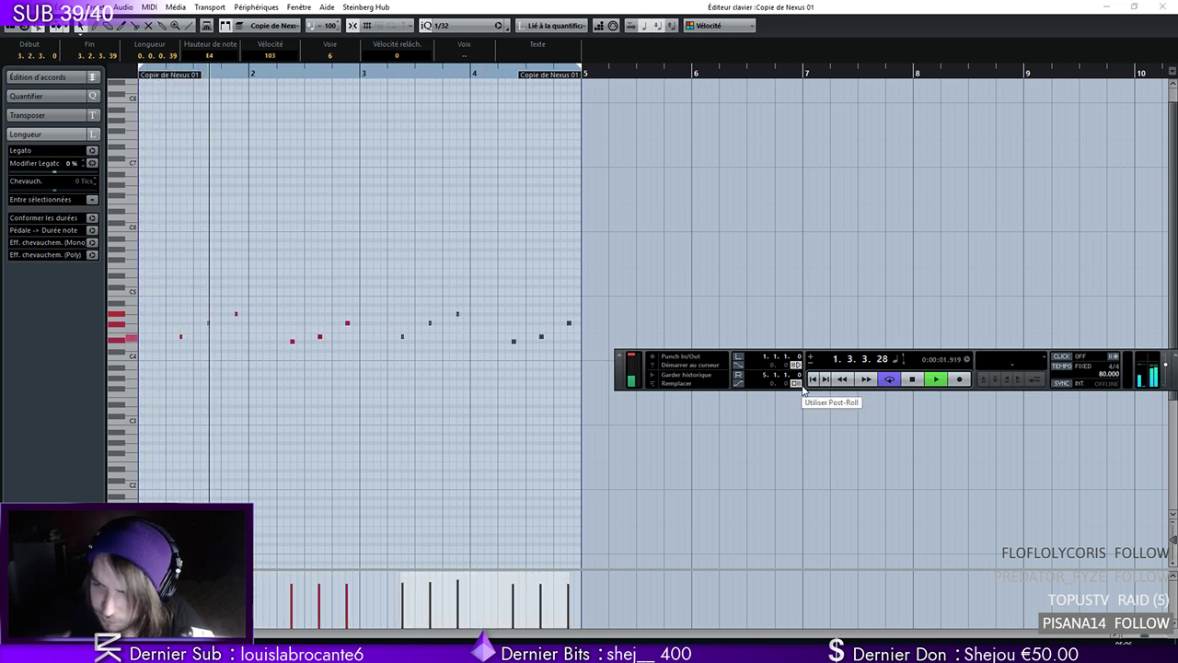
Lower the last note of bar 4 to C#4 and play the part
{"action": "left_click", "coordinate": [424, 409]}
{"action": "key", "text": "space"}
{"action": "left_click_drag", "start_coordinate": [569, 323], "coordinate": [570, 344]}
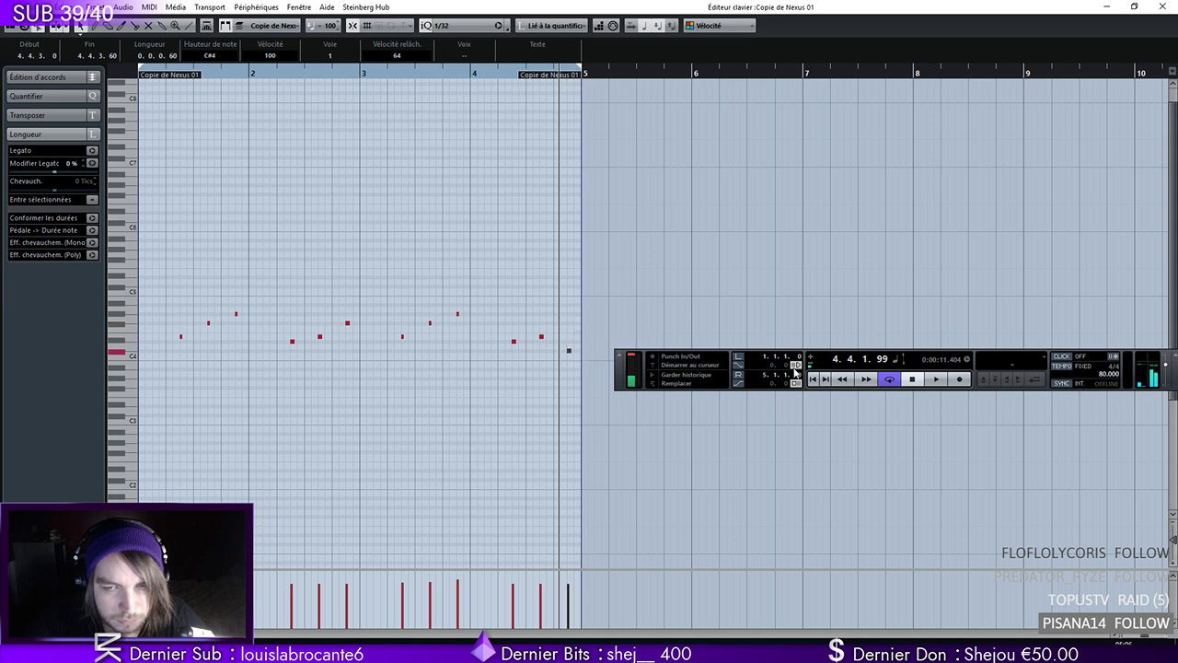
{"action": "key", "text": "space"}
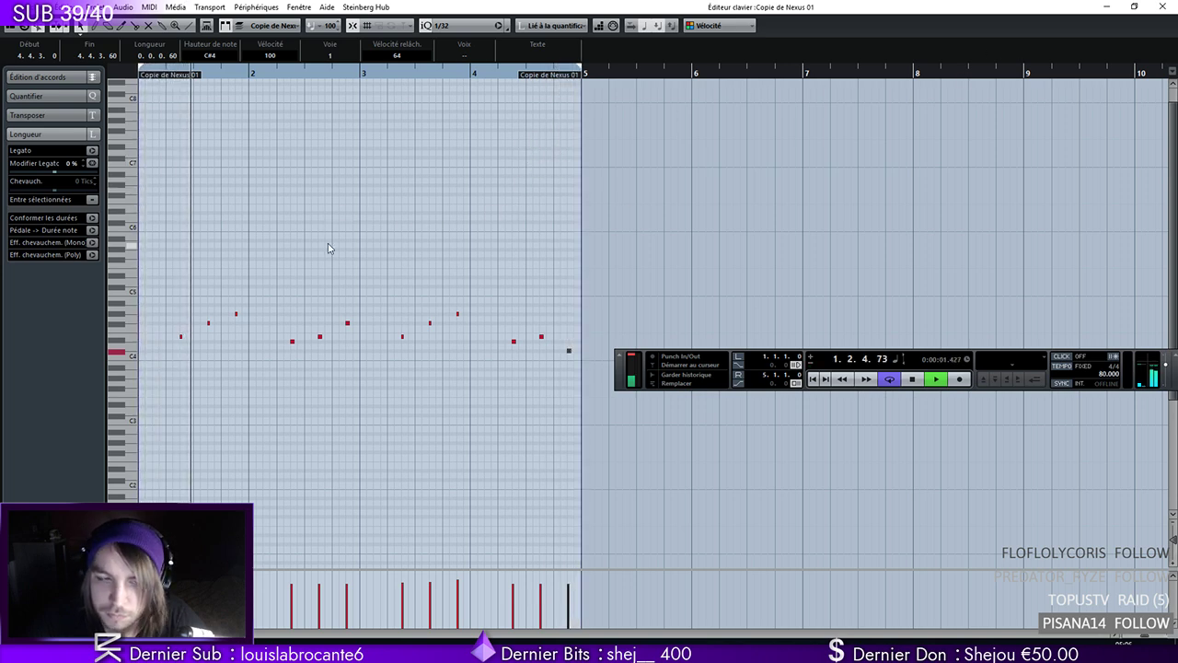
Try lowering the last note of bar 2 to C#4, listen to it, and undo the change
{"action": "left_click", "coordinate": [342, 349]}
{"action": "key", "text": "space"}
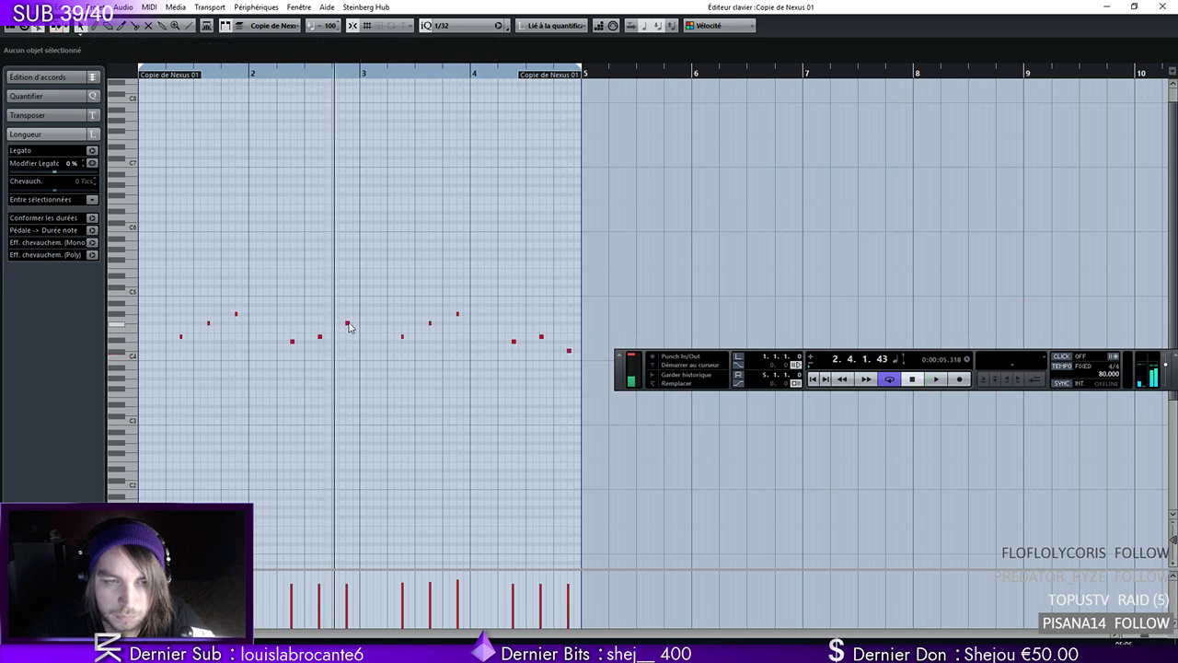
{"action": "left_click_drag", "start_coordinate": [349, 327], "coordinate": [350, 348]}
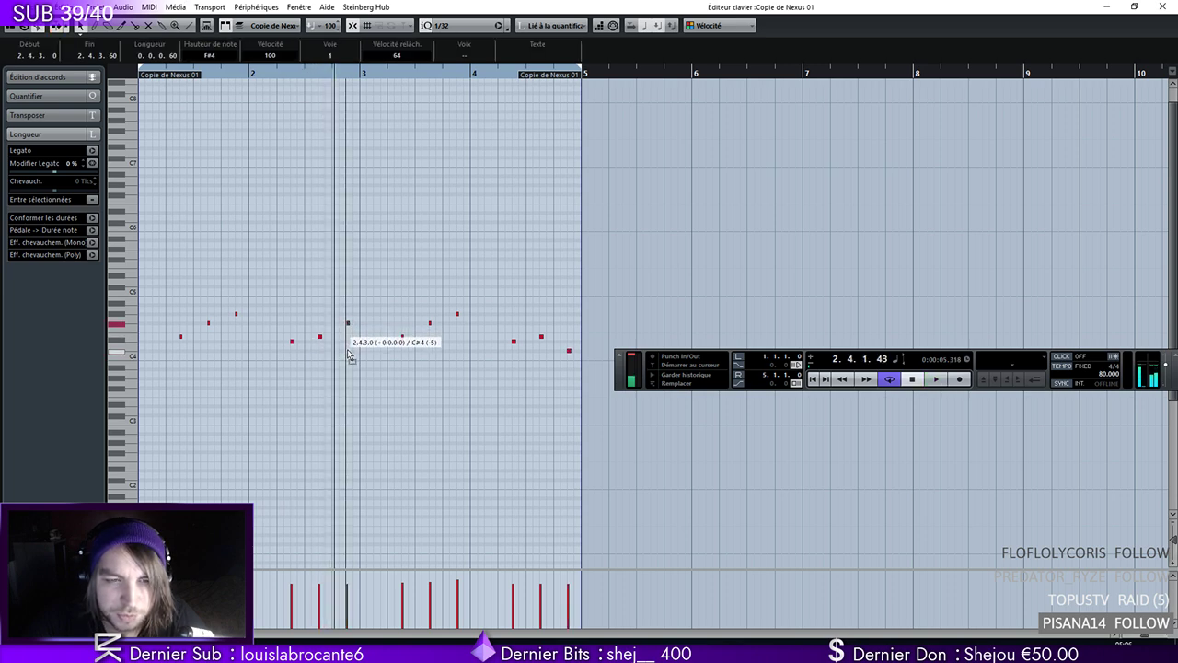
{"action": "left_click", "coordinate": [306, 76]}
{"action": "key", "text": "space"}
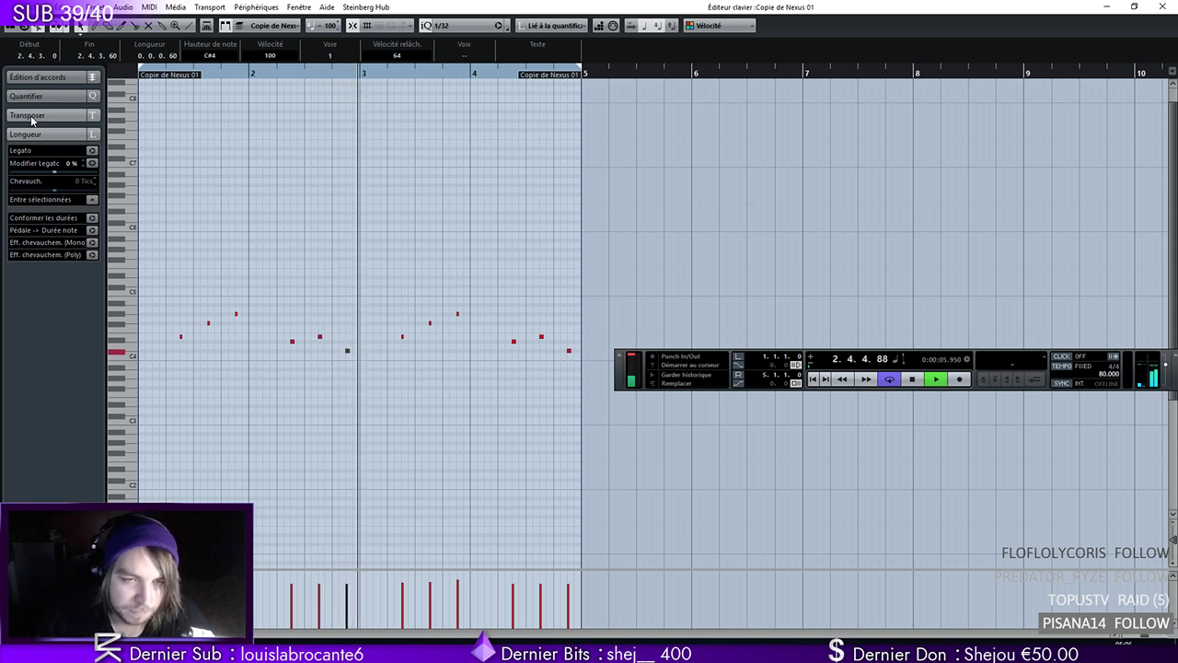
{"action": "key", "text": "space"}
{"action": "key", "text": "ctrl+z"}
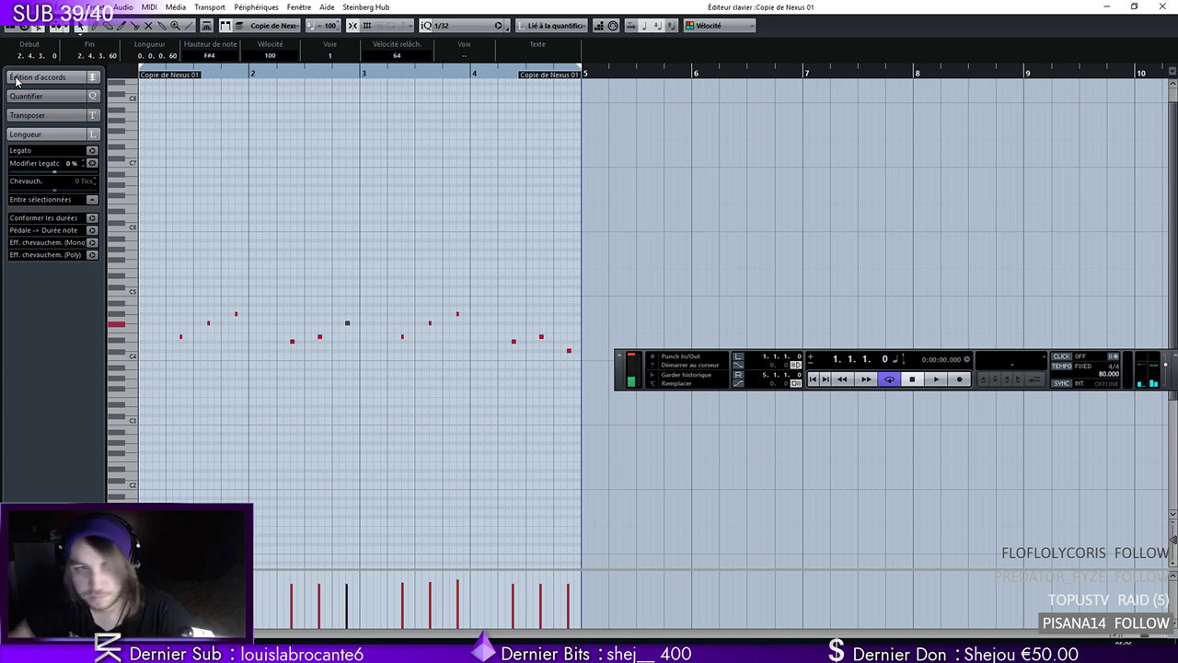
Play from bar 2, return to the project window and set the fourth track's volume to -9.45
{"action": "left_click", "coordinate": [275, 74]}
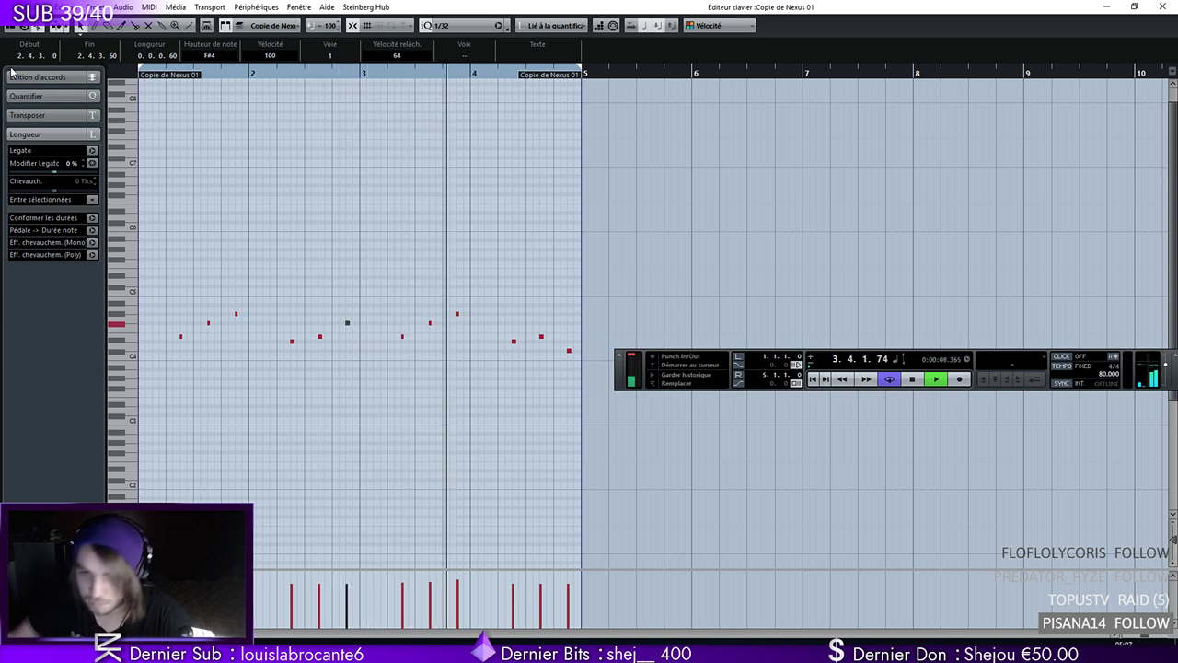
{"action": "left_click", "coordinate": [1162, 7]}
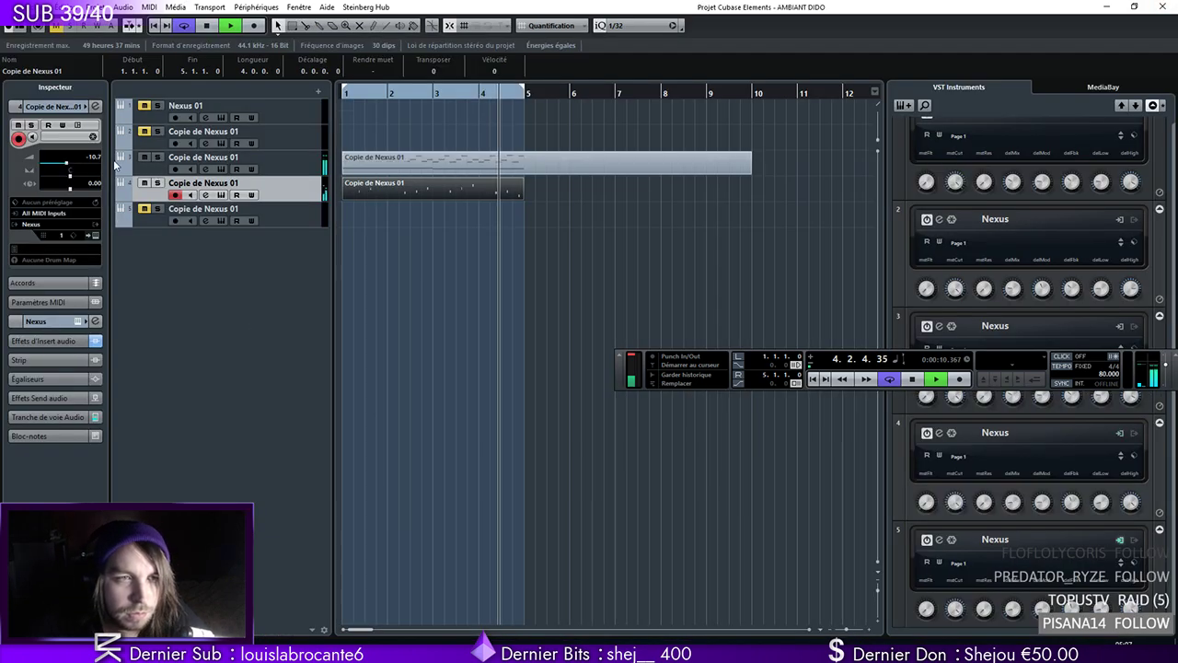
{"action": "left_click", "coordinate": [68, 163]}
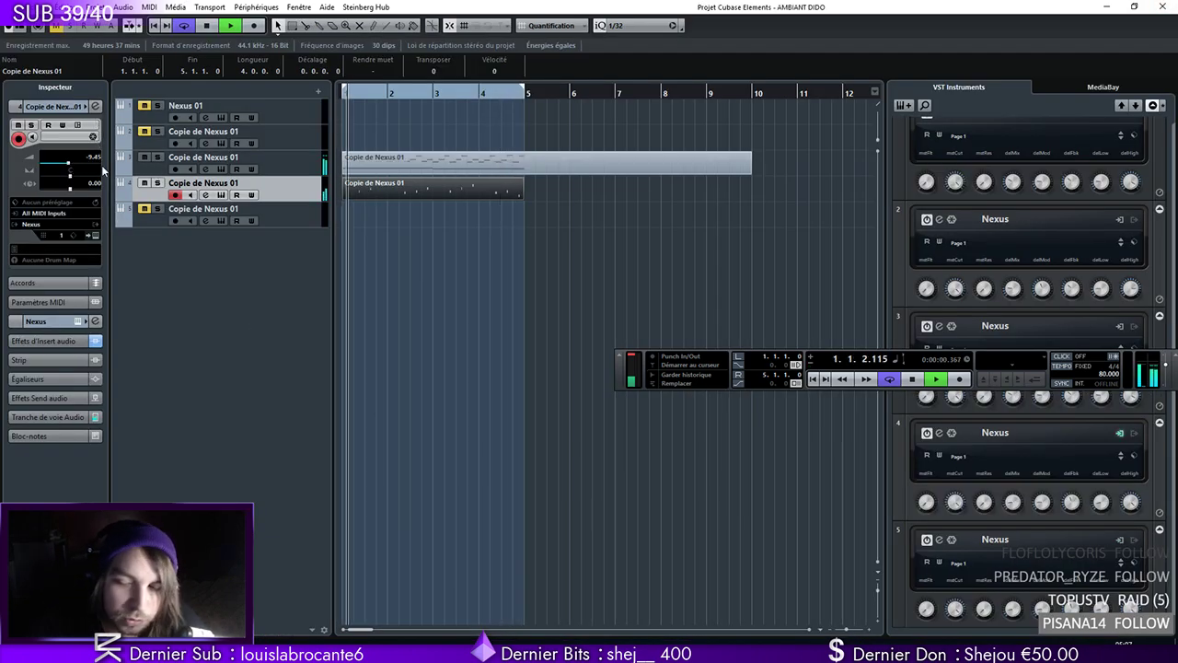
Save the project under the new name AMBIANT DIDO131 and stop playback
{"action": "double_click", "coordinate": [99, 11]}
{"action": "double_click", "coordinate": [100, 20]}
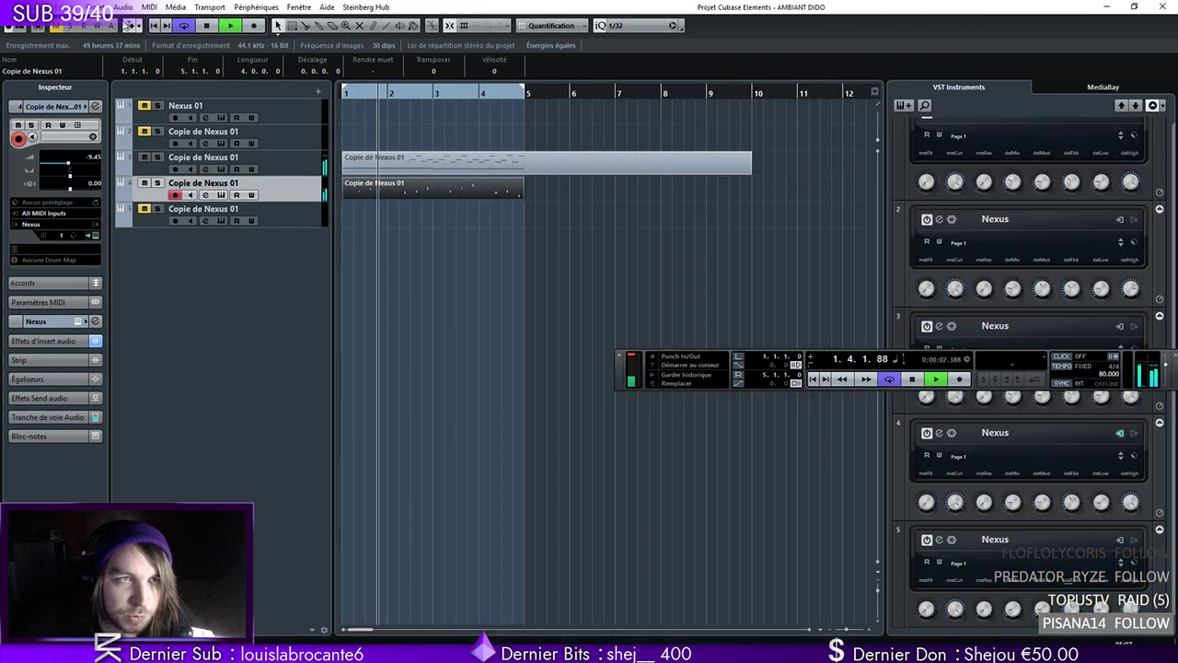
{"action": "left_click", "coordinate": [37, 9]}
{"action": "left_click", "coordinate": [76, 81]}
{"action": "key", "text": "Left"}
{"action": "key", "text": "Left"}
{"action": "key", "text": "Left"}
{"action": "key", "text": "Left"}
{"action": "type", "text": "131"}
{"action": "key", "text": "Return"}
{"action": "key", "text": "space"}
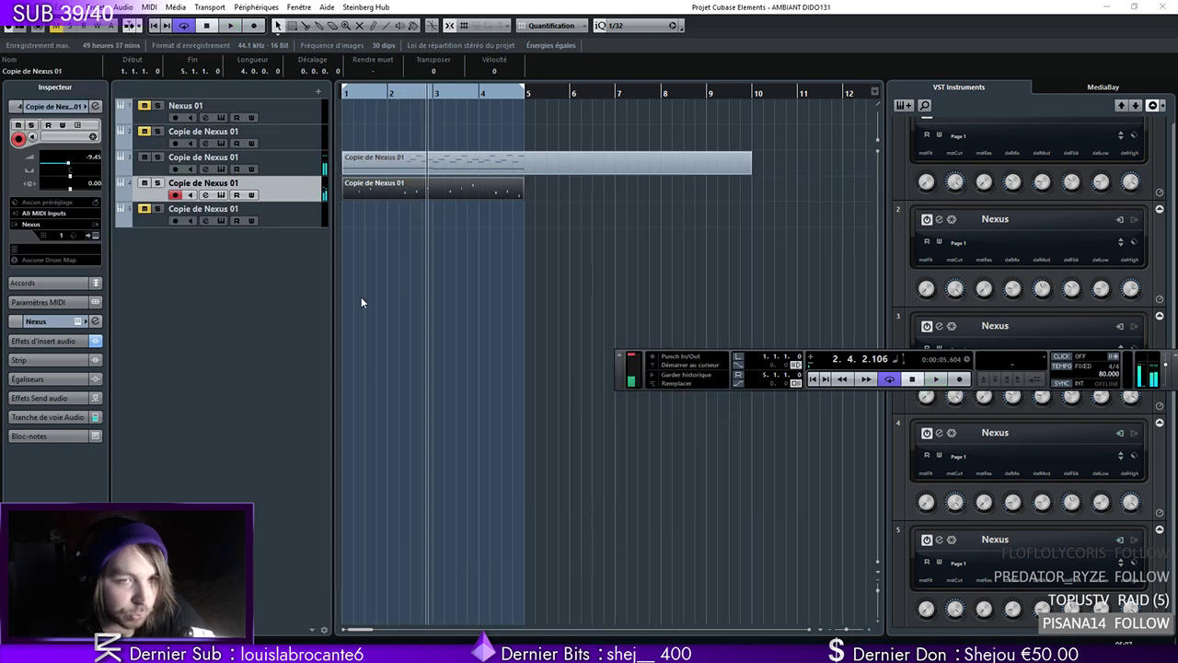
{"action": "left_click", "coordinate": [96, 8]}
{"action": "mouse_move", "coordinate": [174, 22]}
{"action": "left_click", "coordinate": [350, 33]}
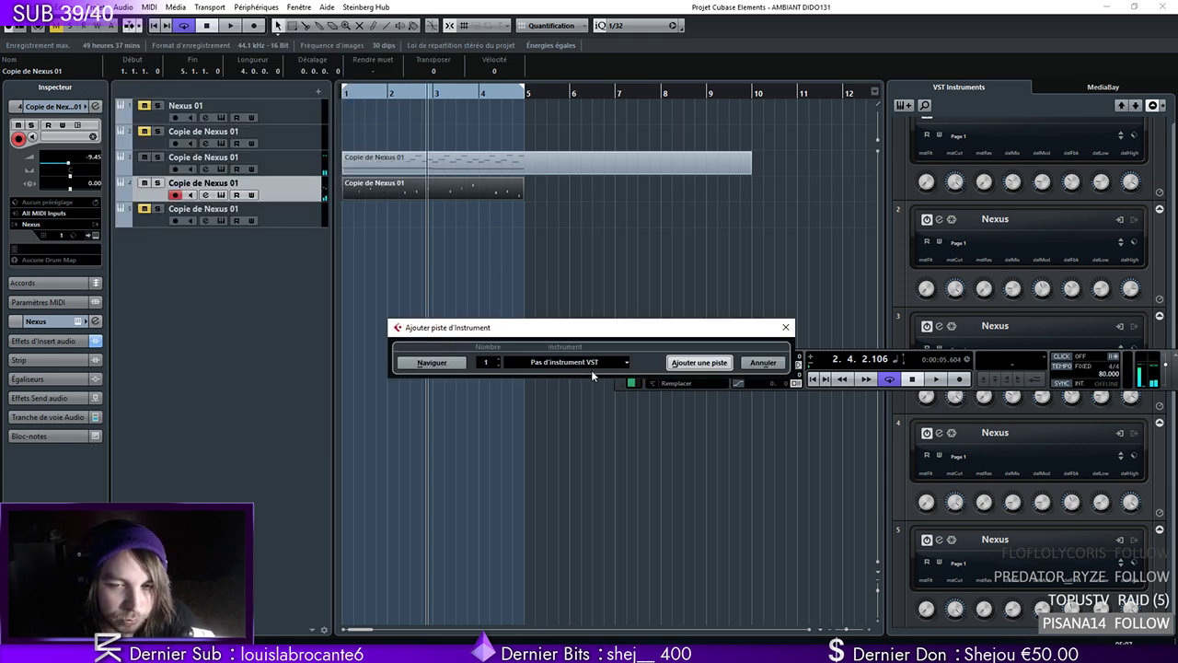
{"action": "left_click", "coordinate": [747, 361]}
Copy the third track's part to the fifth track and delete all its notes except the low bass line
{"action": "left_click_drag", "start_coordinate": [587, 125], "coordinate": [469, 160]}
{"action": "left_click_drag", "start_coordinate": [433, 162], "coordinate": [414, 212], "text": "alt"}
{"action": "double_click", "coordinate": [402, 215]}
{"action": "left_click_drag", "start_coordinate": [802, 209], "coordinate": [57, 342]}
{"action": "key", "text": "Delete"}
Duplicate all remaining bass notes of the fifth track one octave higher and close the note editor
{"action": "key", "text": "ctrl+a"}
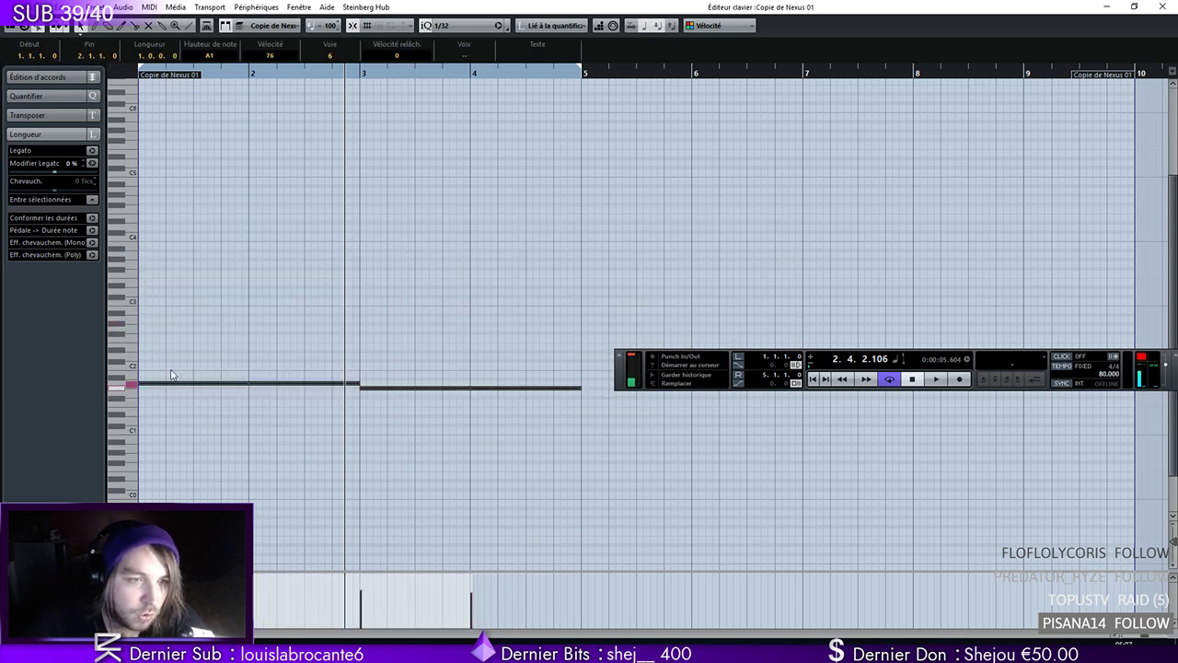
{"action": "left_click_drag", "start_coordinate": [157, 382], "coordinate": [153, 318], "text": "alt"}
{"action": "left_click", "coordinate": [1162, 6]}
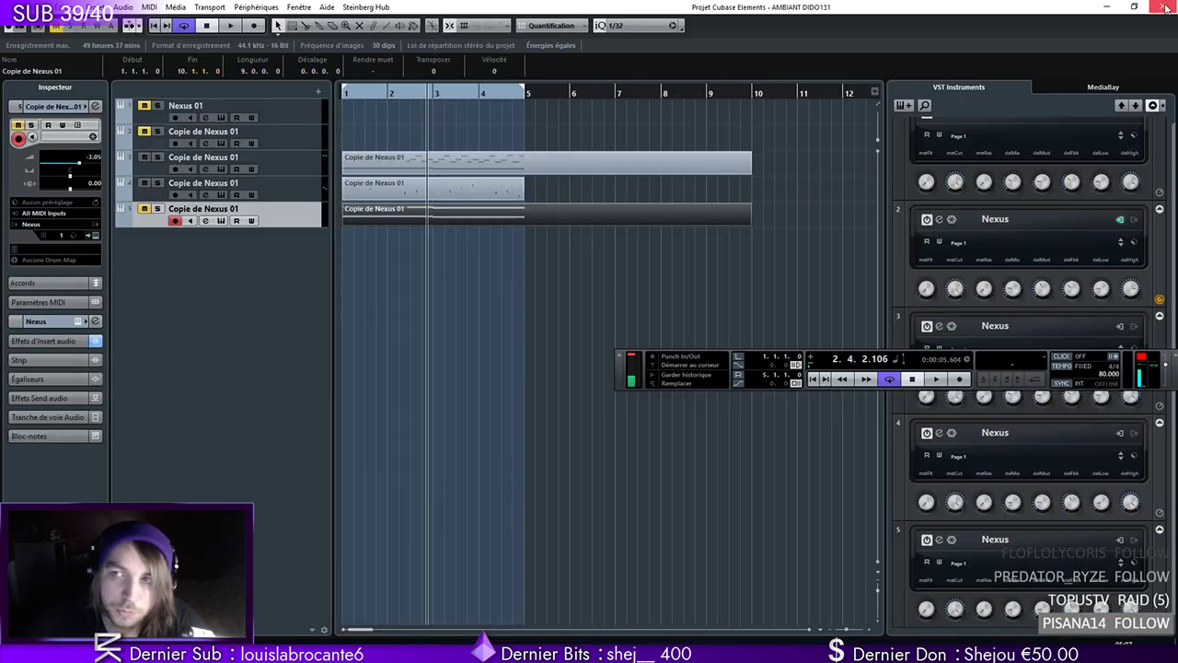
Unmute the fifth track, open its Nexus instrument and browse the presets of the XP Perpetual Motion category
{"action": "left_click", "coordinate": [93, 237]}
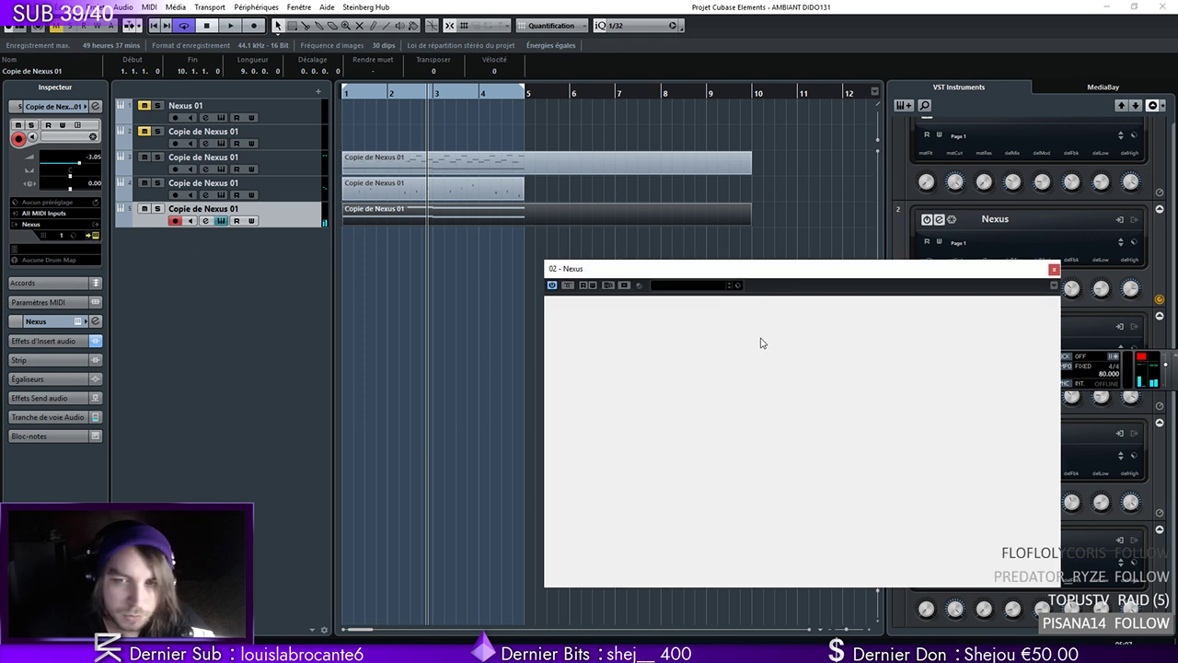
{"action": "left_click_drag", "start_coordinate": [782, 263], "coordinate": [696, 174]}
{"action": "left_click_drag", "start_coordinate": [813, 321], "coordinate": [812, 332]}
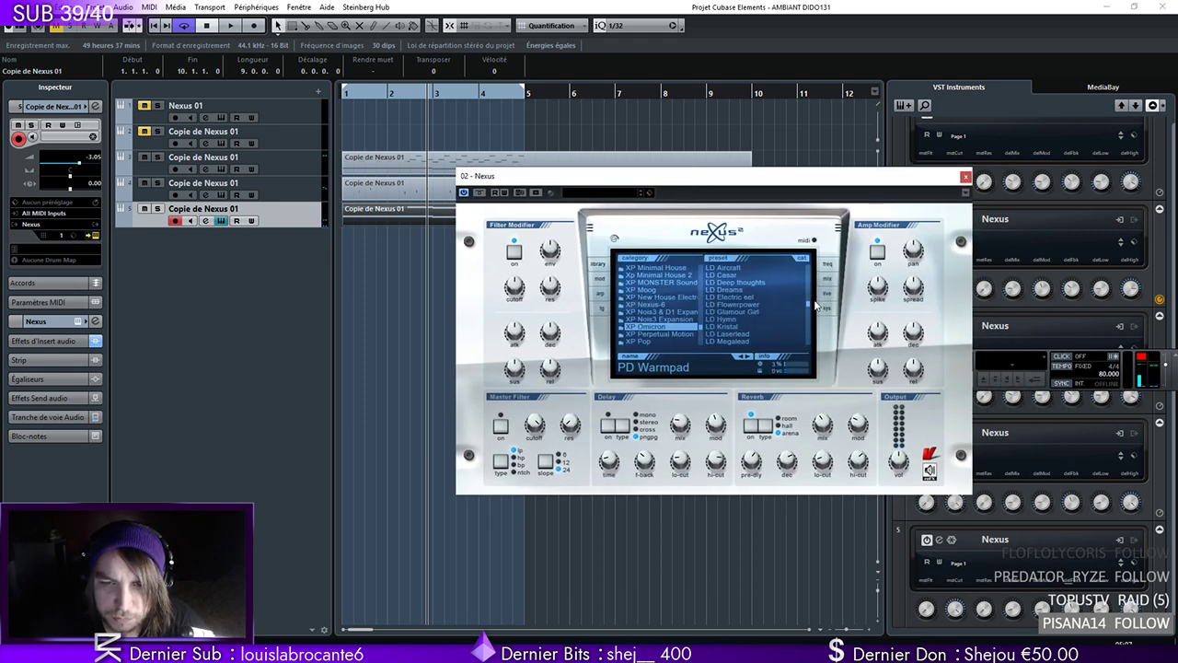
{"action": "left_click", "coordinate": [693, 335]}
{"action": "left_click_drag", "start_coordinate": [812, 272], "coordinate": [809, 339]}
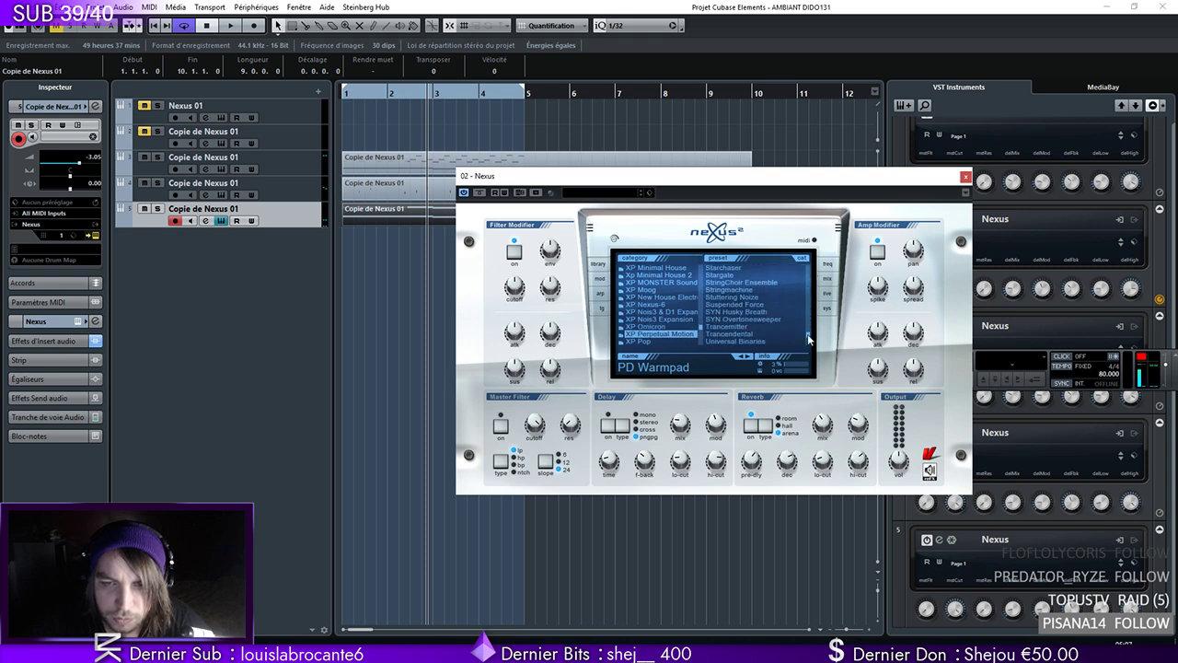
Load the Wet Beams preset, play from the start and lower the fifth track's volume to -6.89
{"action": "key", "text": "KP_Decimal"}
{"action": "key", "text": "space"}
{"action": "left_click_drag", "start_coordinate": [78, 164], "coordinate": [73, 163]}
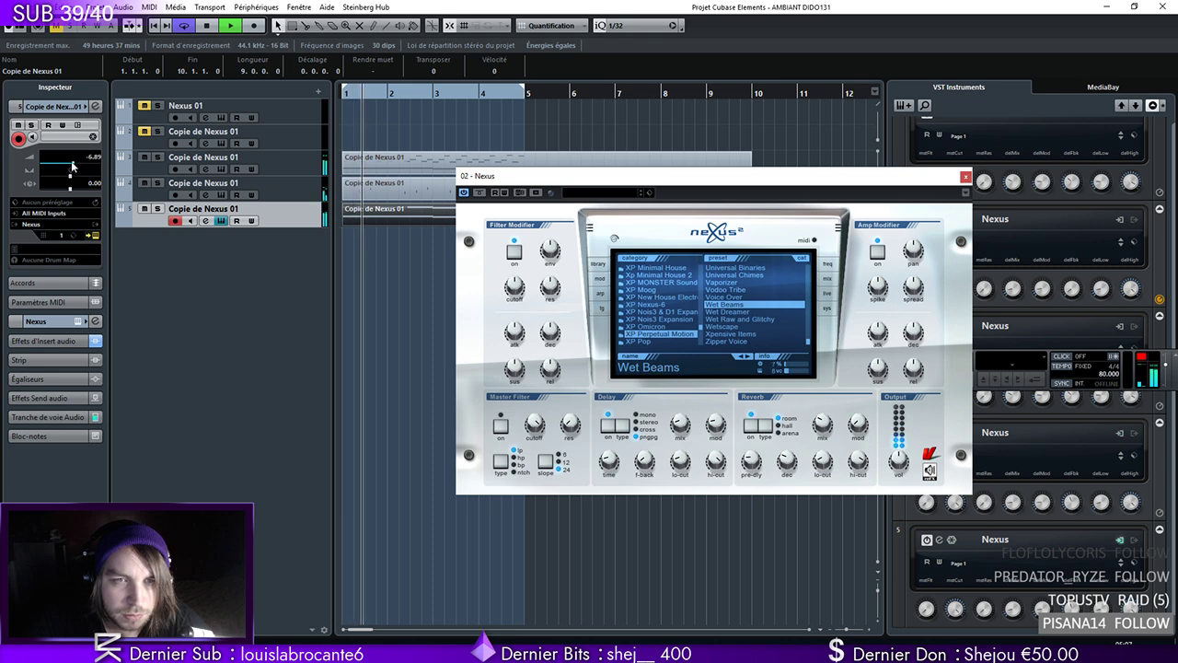
Audition the Wet Raw and Glitchy and Vaporizer presets, and solo the fifth track
{"action": "left_click", "coordinate": [739, 319]}
{"action": "left_click", "coordinate": [728, 312]}
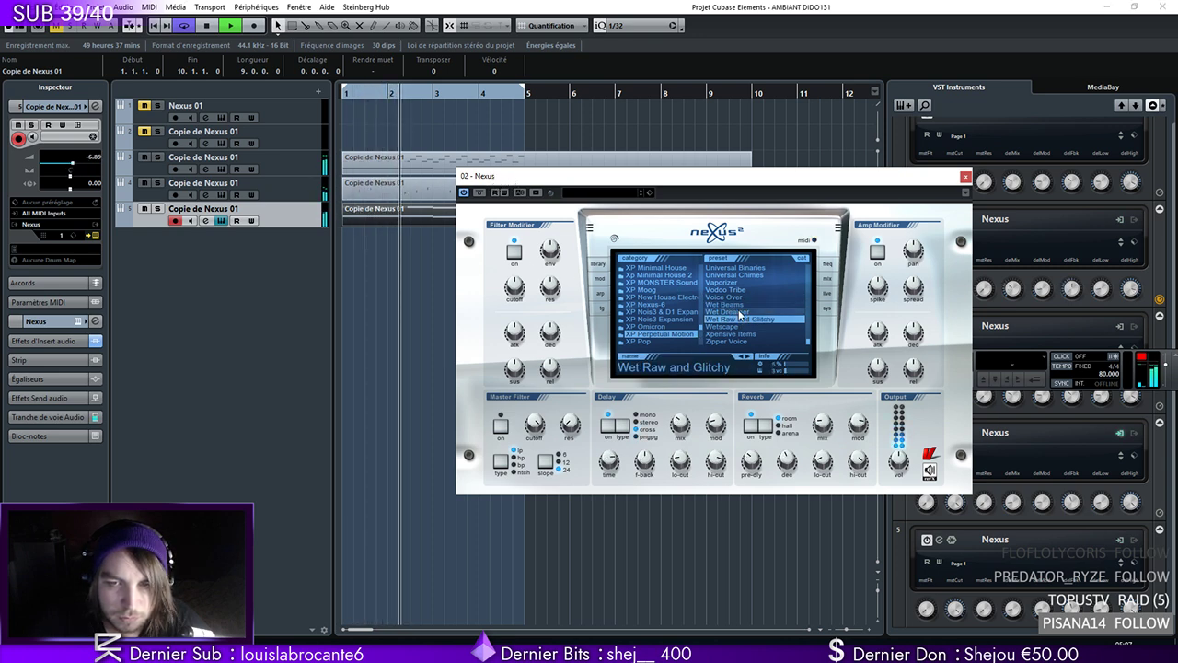
{"action": "left_click", "coordinate": [156, 212]}
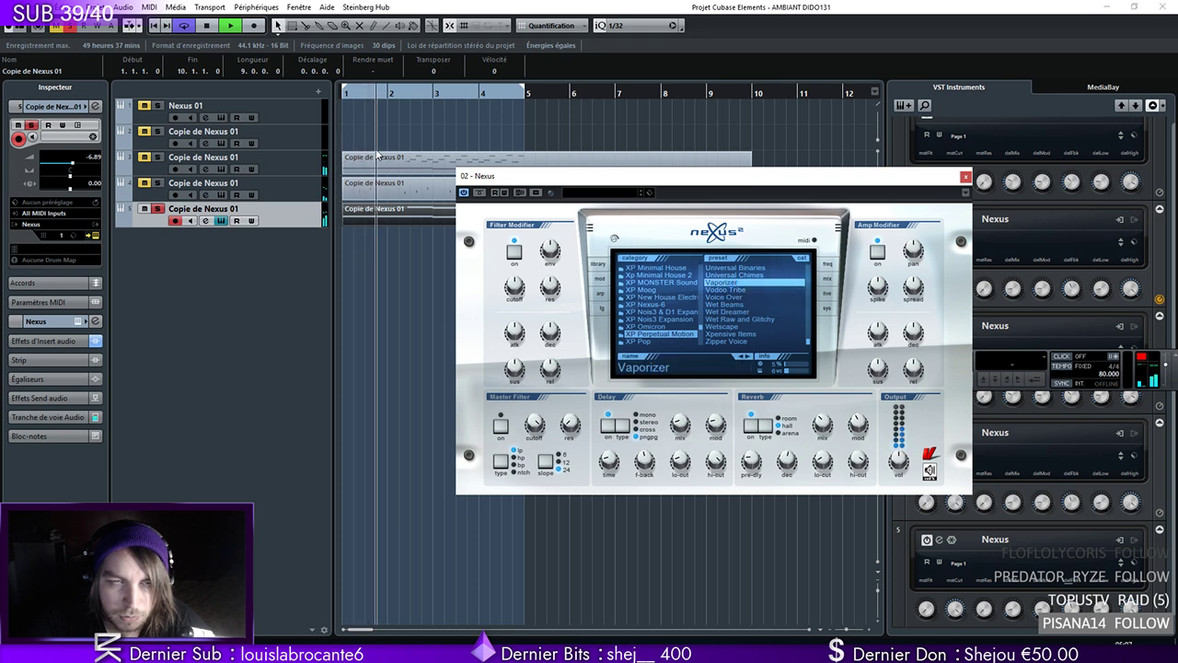
Audition the Suspended Force, Staccato vox and Space Traffic presets on the soloed track
{"action": "scroll", "coordinate": [810, 343], "scroll_direction": "up", "scroll_amount": 3}
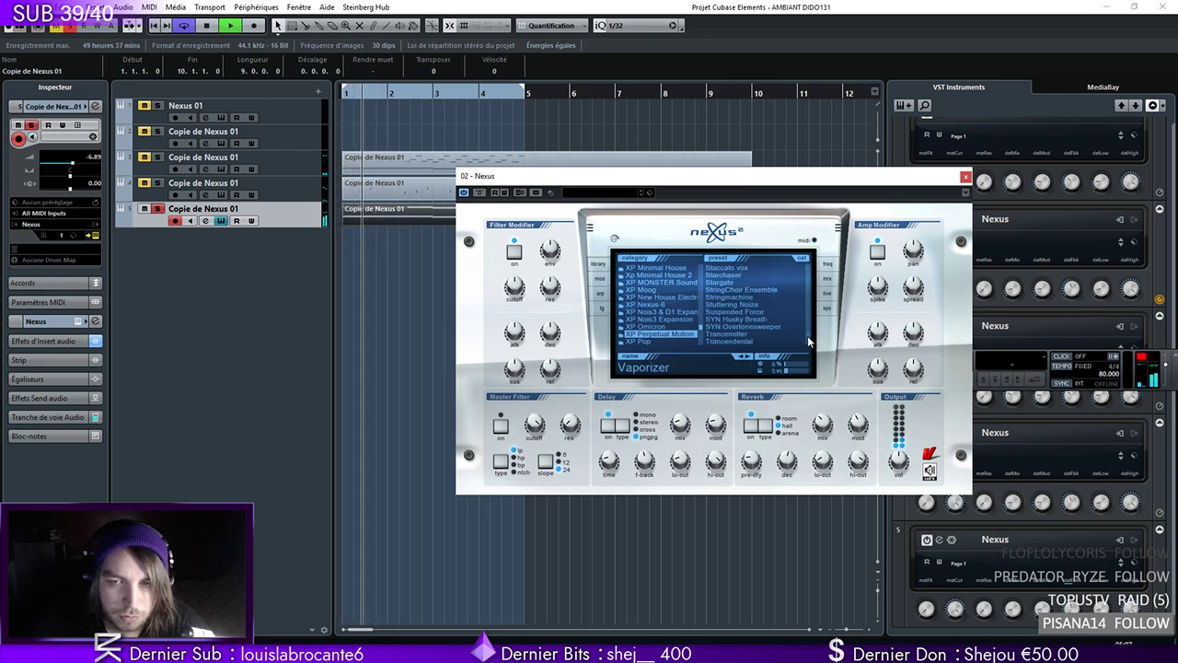
{"action": "scroll", "coordinate": [797, 335], "scroll_direction": "down", "scroll_amount": 2}
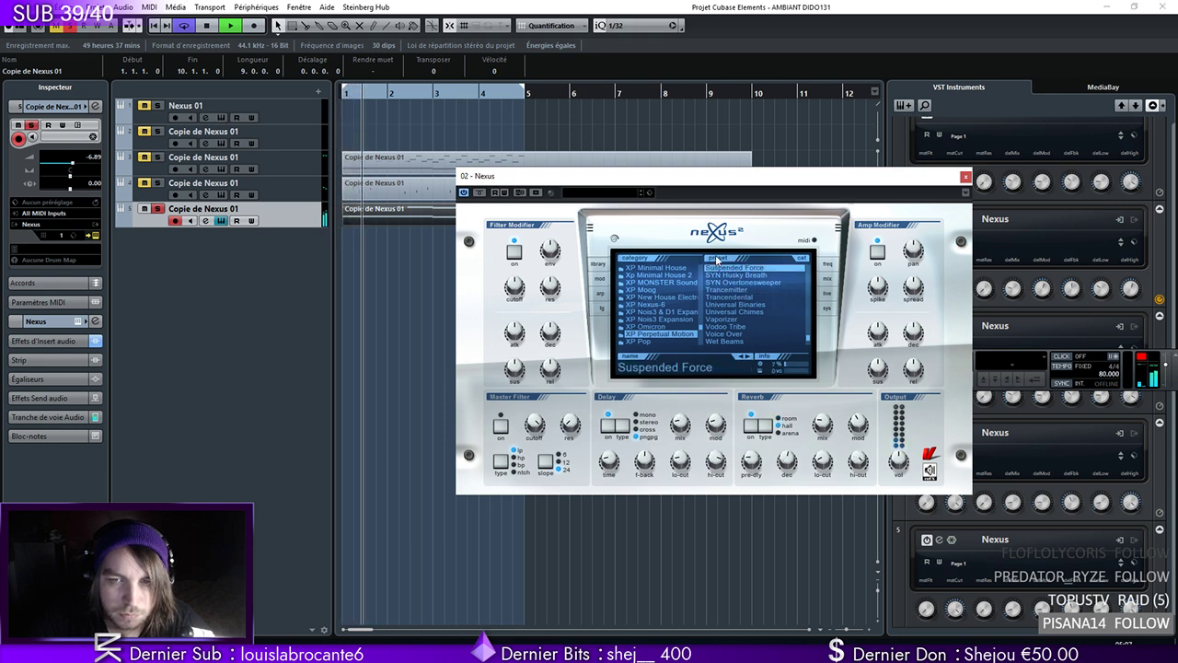
{"action": "scroll", "coordinate": [755, 304], "scroll_direction": "up", "scroll_amount": 2}
{"action": "left_click", "coordinate": [715, 298]}
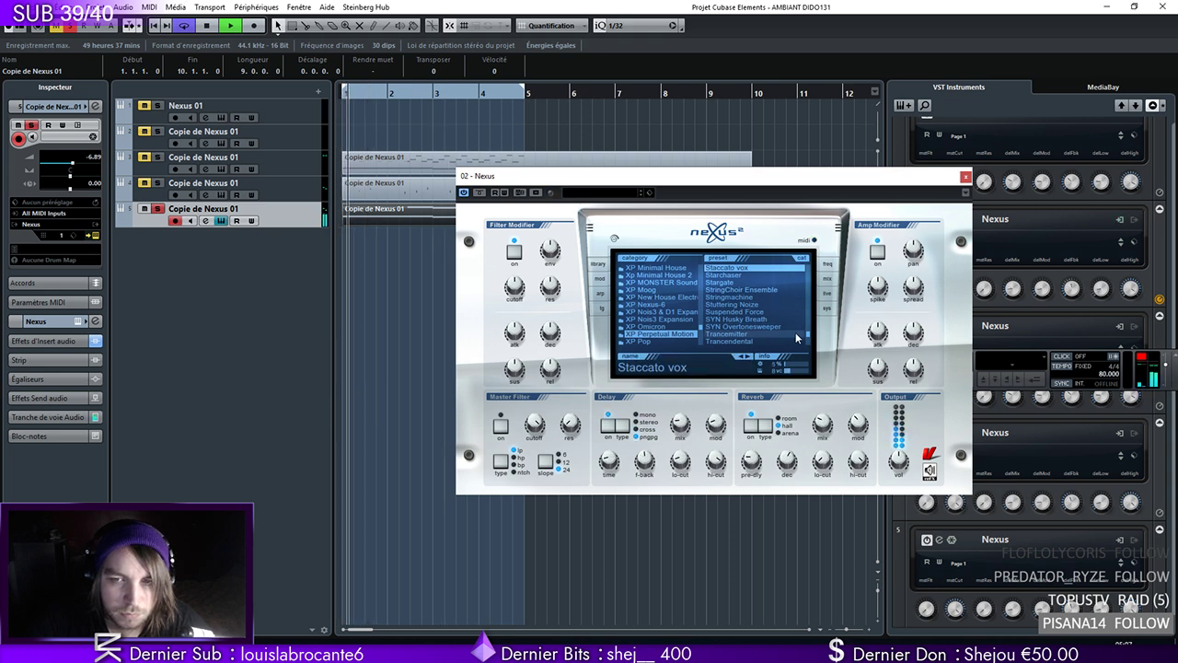
{"action": "scroll", "coordinate": [764, 317], "scroll_direction": "up", "scroll_amount": 2}
{"action": "left_click", "coordinate": [734, 296]}
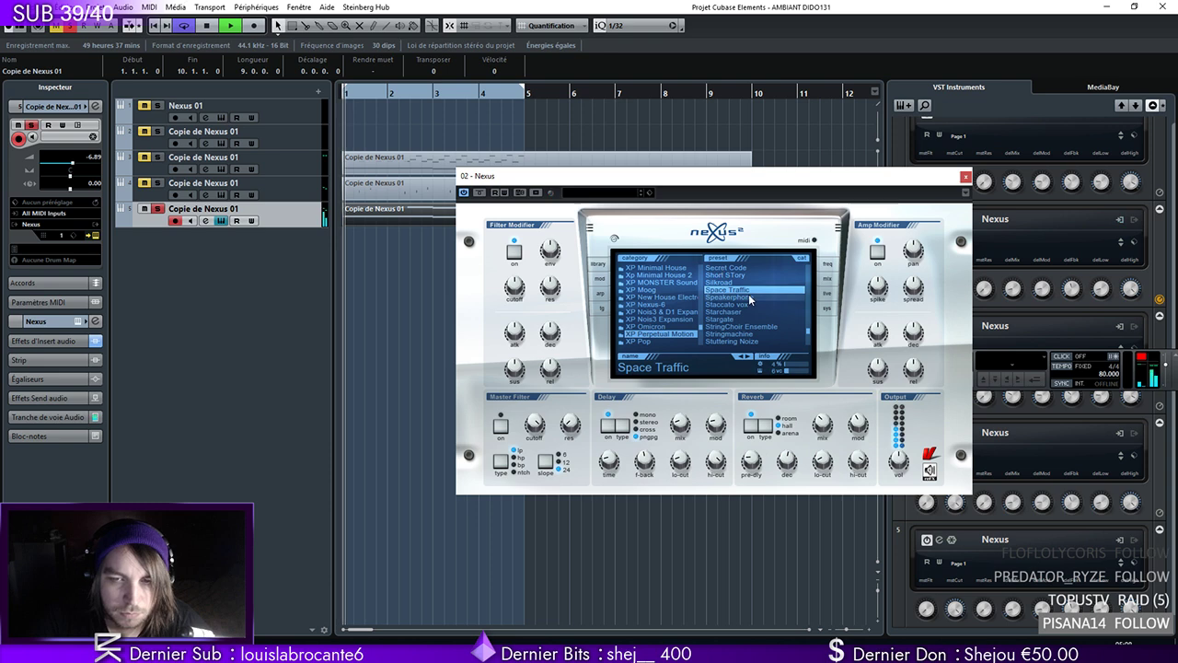
Audition the Silkroad, Short STory, Secret Code and RSS Doublers presets on the soloed fifth track
{"action": "key", "text": "Up"}
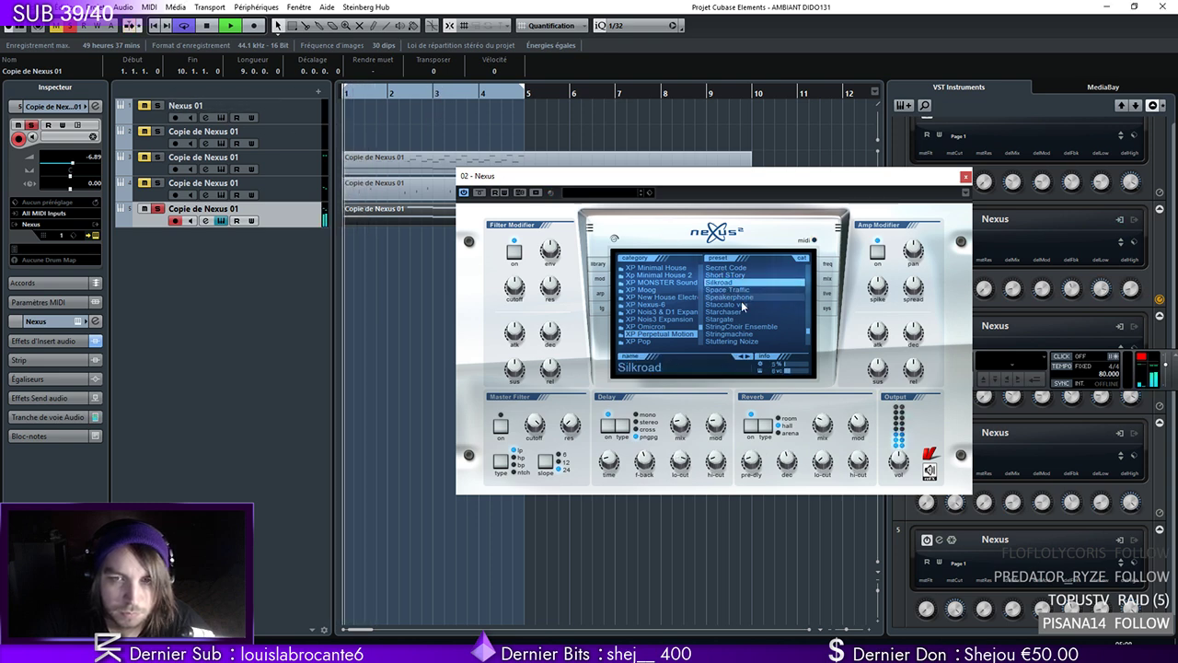
{"action": "left_click", "coordinate": [737, 275]}
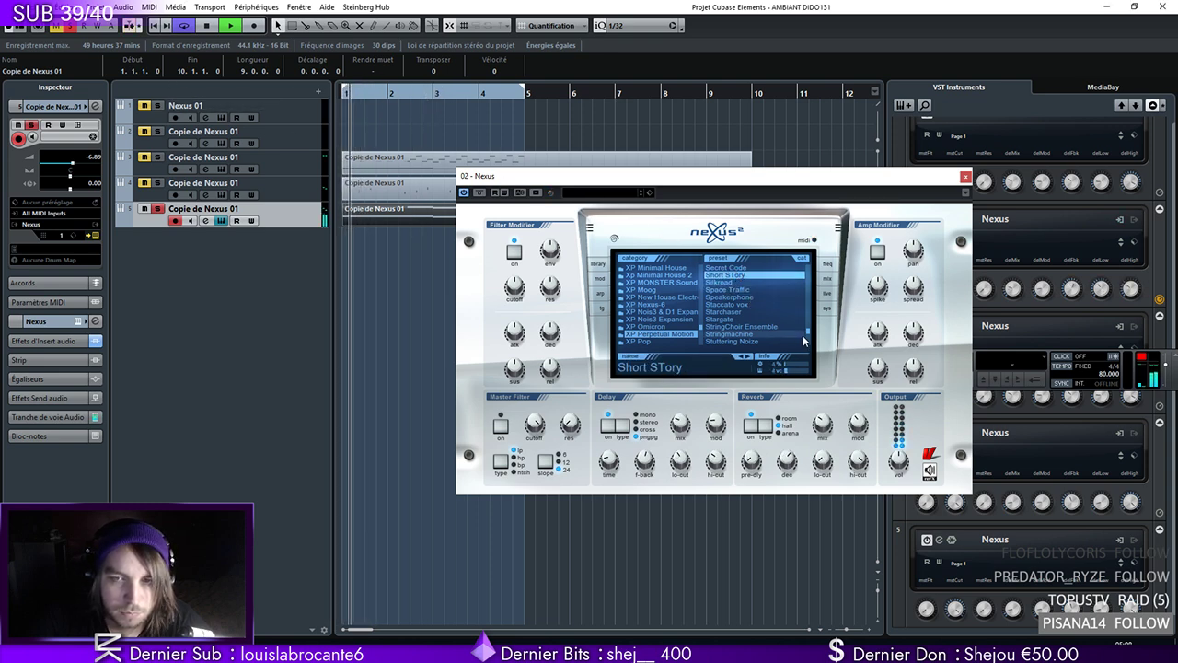
{"action": "scroll", "coordinate": [805, 336], "scroll_direction": "up", "scroll_amount": 1}
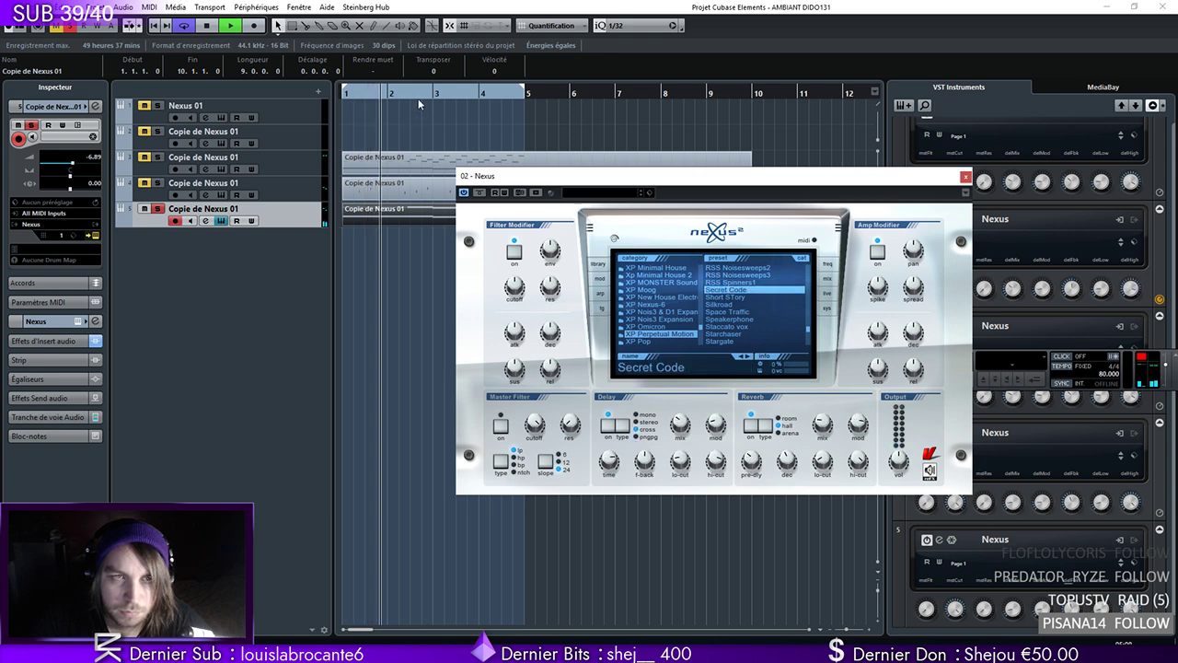
{"action": "scroll", "coordinate": [806, 328], "scroll_direction": "up", "scroll_amount": 2}
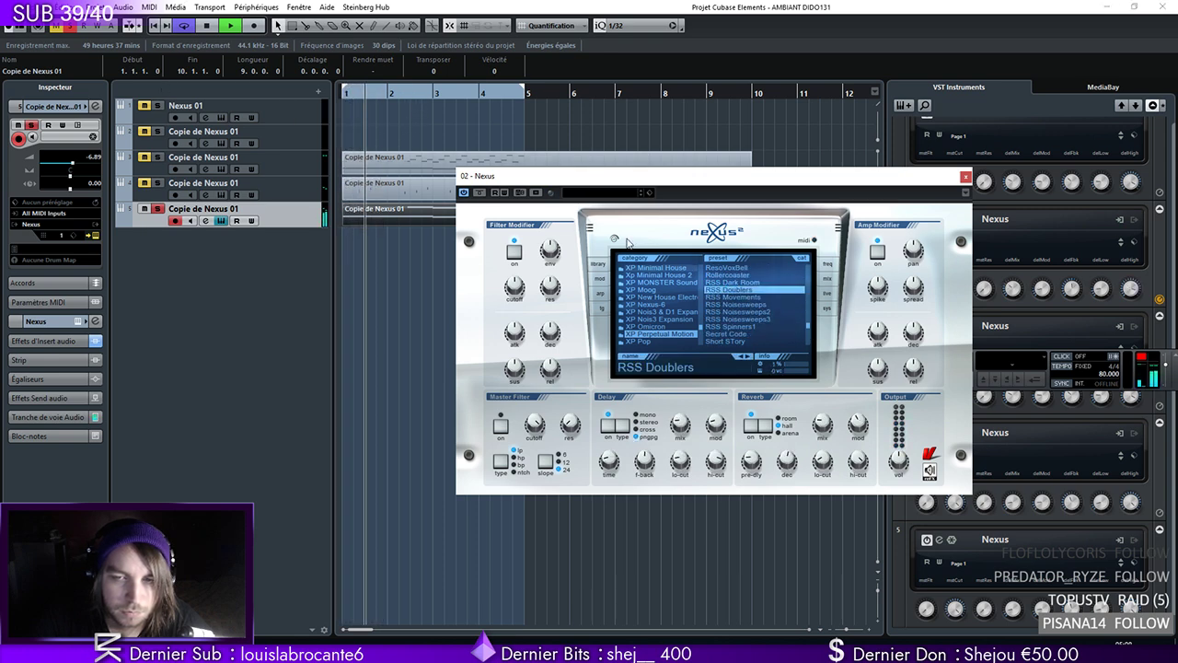
Audition the Rollercoaster and Plugged 5th Stacks presets on the soloed fifth track
{"action": "left_click", "coordinate": [738, 276]}
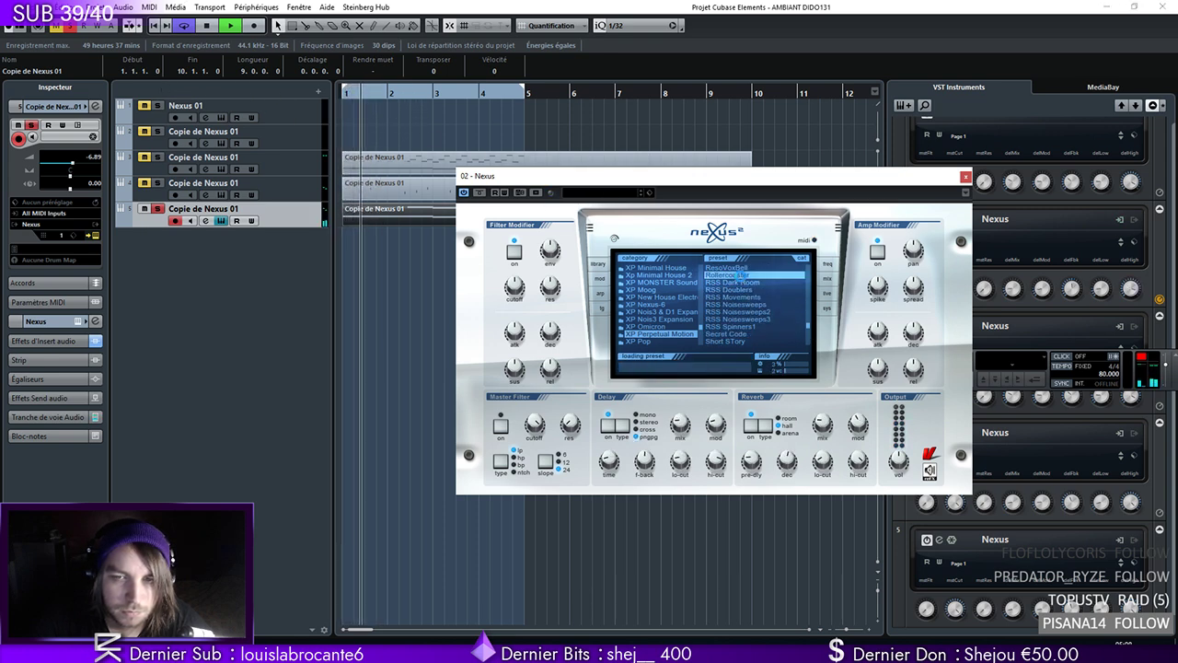
{"action": "scroll", "coordinate": [809, 321], "scroll_direction": "up", "scroll_amount": 3}
{"action": "left_click", "coordinate": [734, 313]}
{"action": "left_click", "coordinate": [740, 320]}
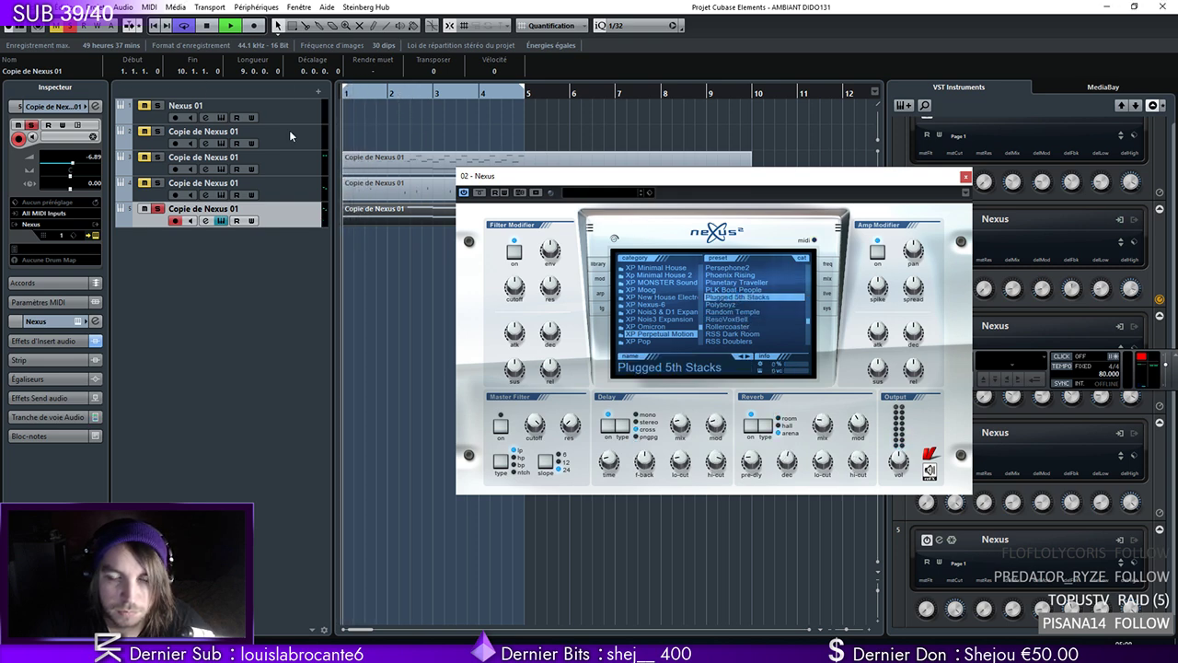
Audition the PLK Boat People preset from the start, and select the F#4 note at 2.4.3 in the fourth track's clip
{"action": "left_click", "coordinate": [730, 290]}
{"action": "left_click", "coordinate": [345, 97]}
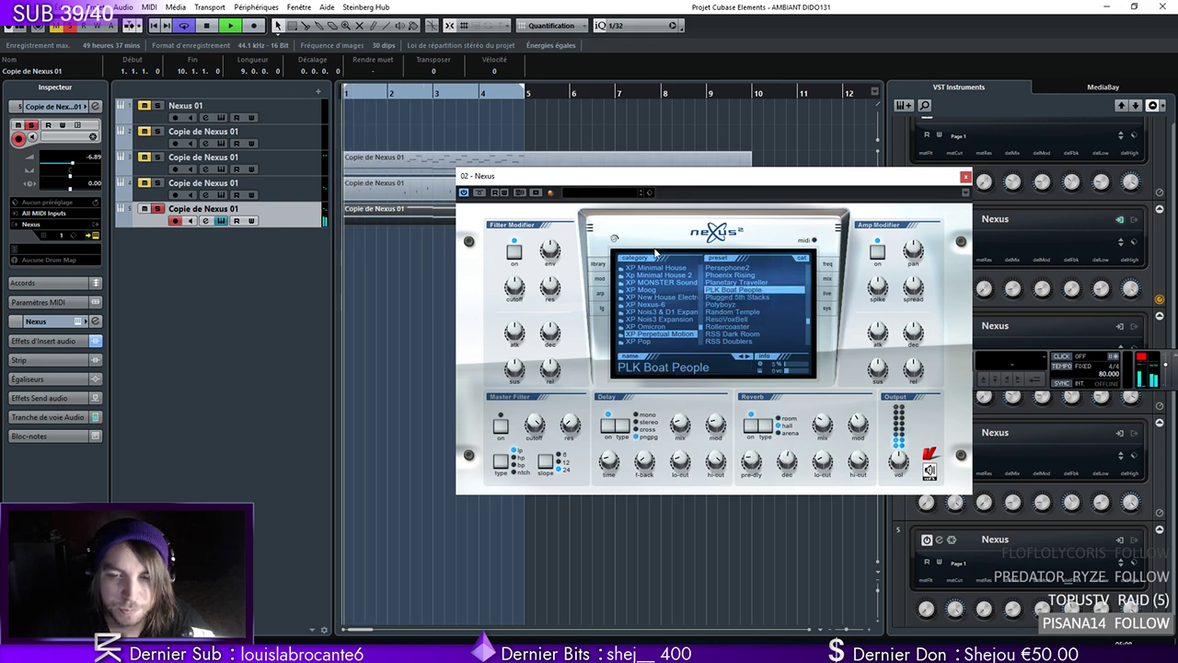
{"action": "scroll", "coordinate": [808, 317], "scroll_direction": "up", "scroll_amount": 3}
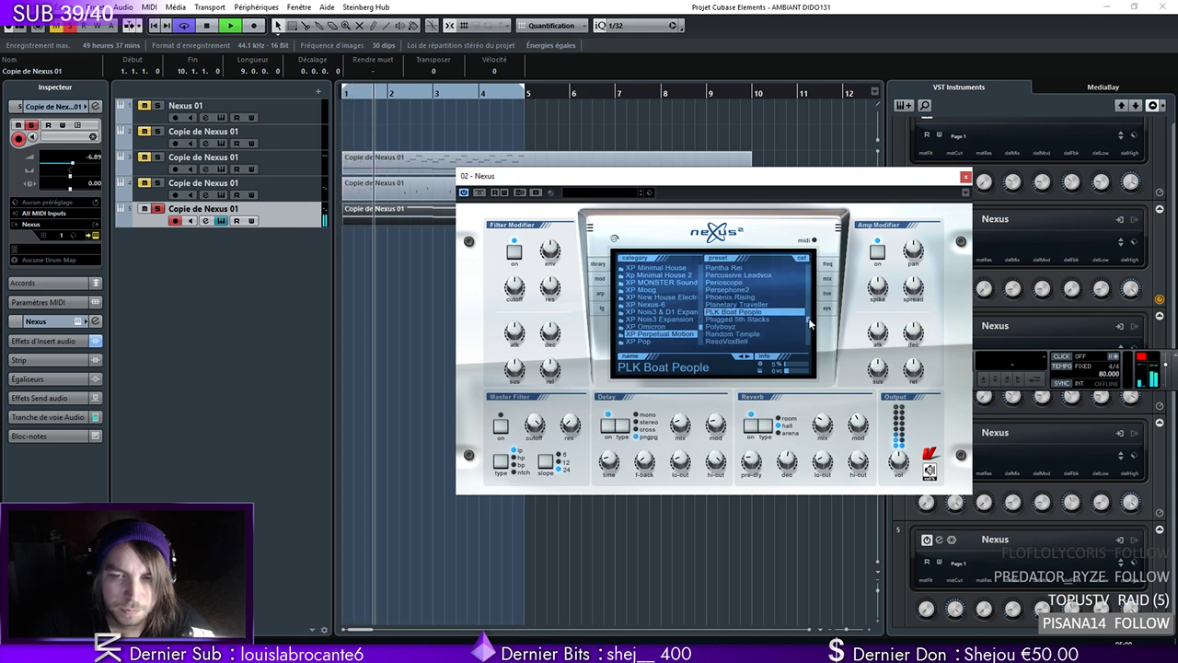
{"action": "left_click", "coordinate": [826, 280]}
{"action": "left_click", "coordinate": [344, 96]}
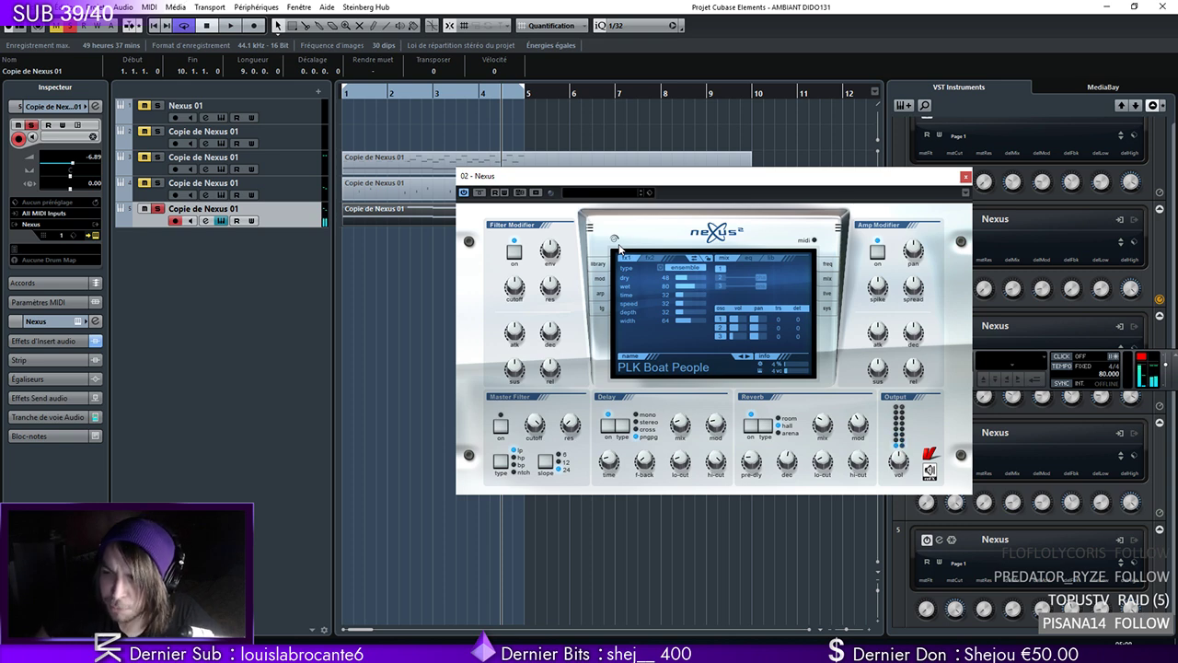
{"action": "double_click", "coordinate": [374, 195]}
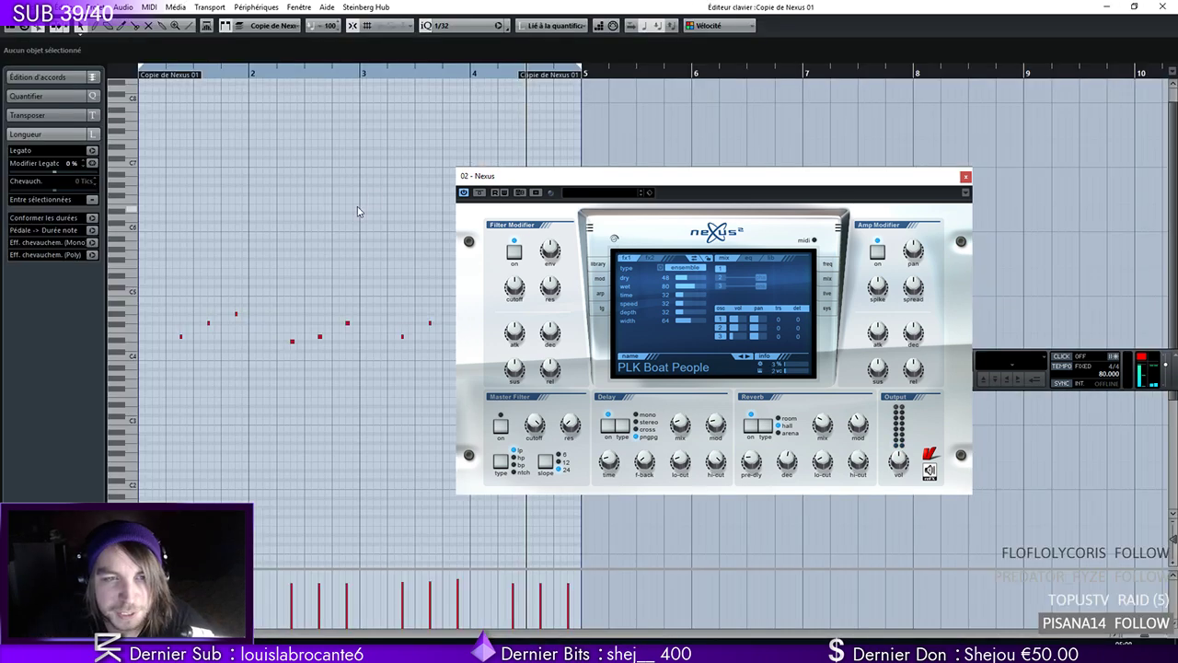
{"action": "left_click", "coordinate": [347, 324]}
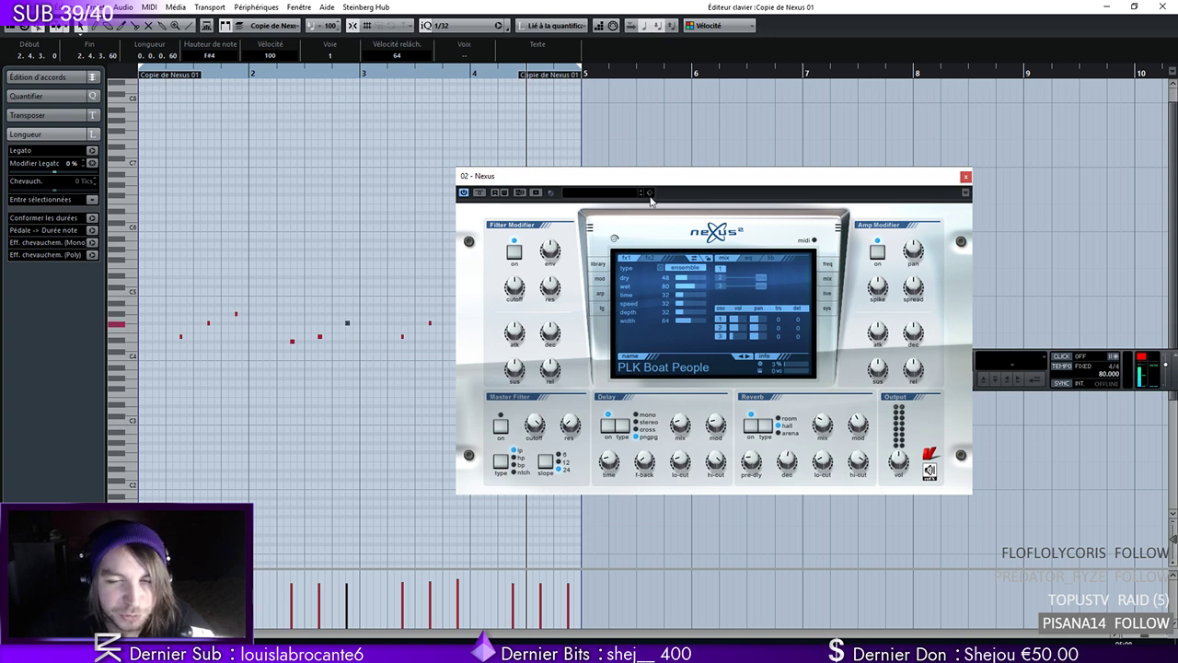
Audition the Planetary Traveller, Phoenix Rising and Persephone2 presets, setting Persephone2's reverb mix to 95
{"action": "left_click", "coordinate": [598, 265]}
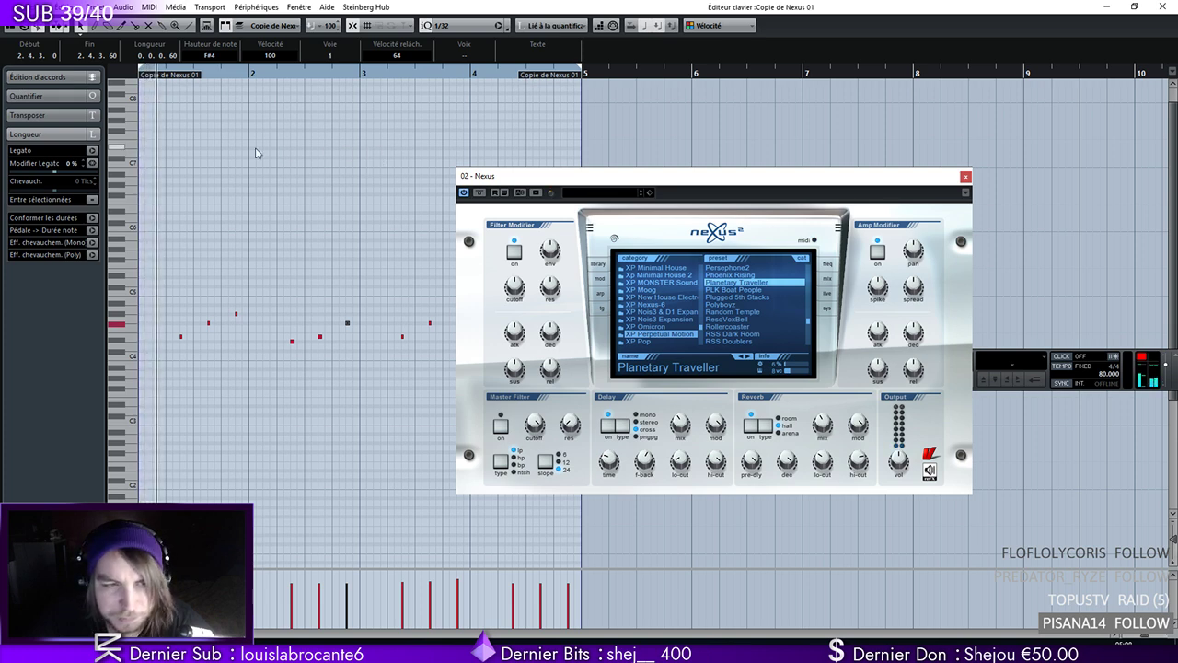
{"action": "left_click", "coordinate": [730, 276]}
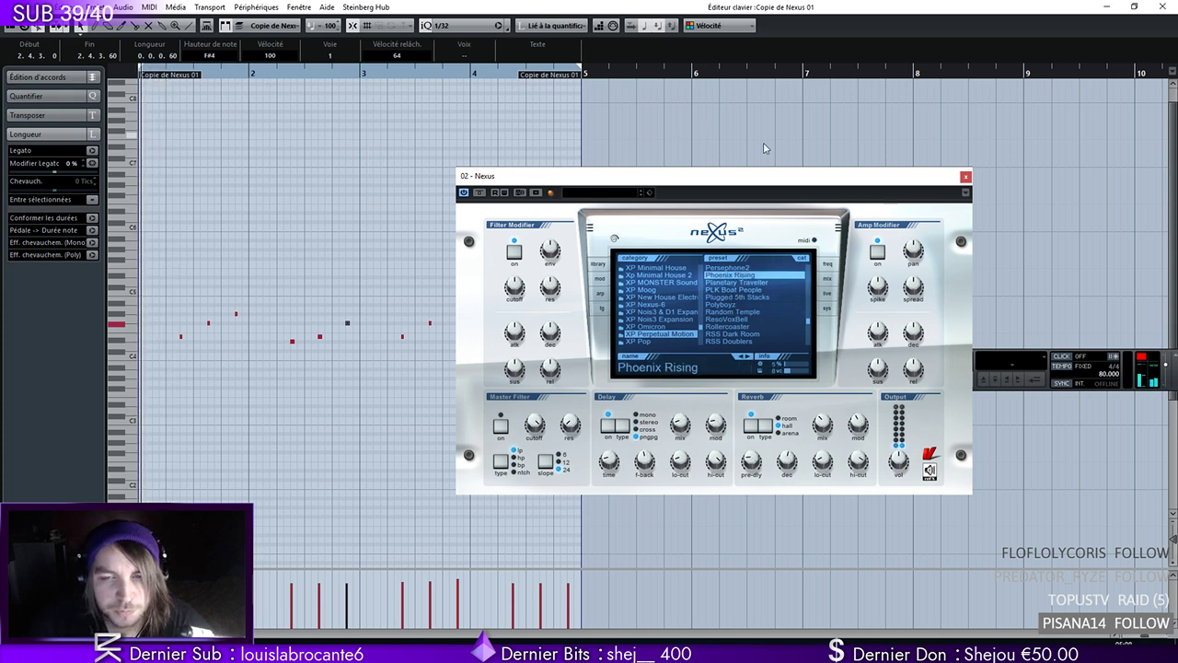
{"action": "left_click", "coordinate": [747, 268]}
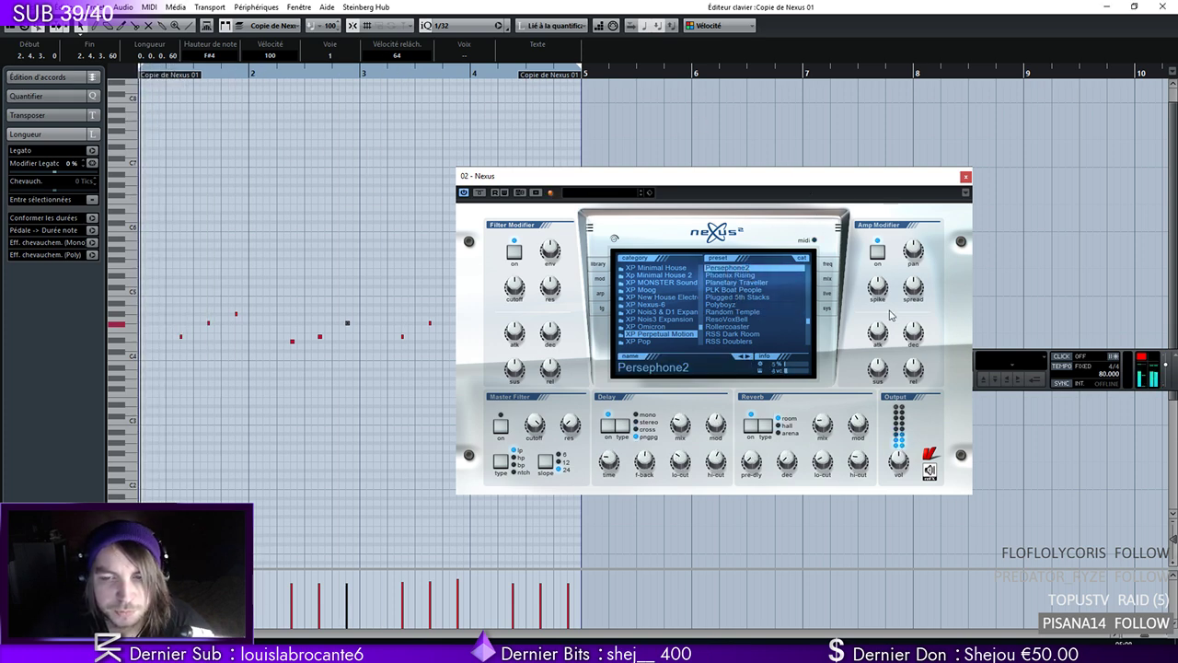
{"action": "left_click", "coordinate": [828, 278]}
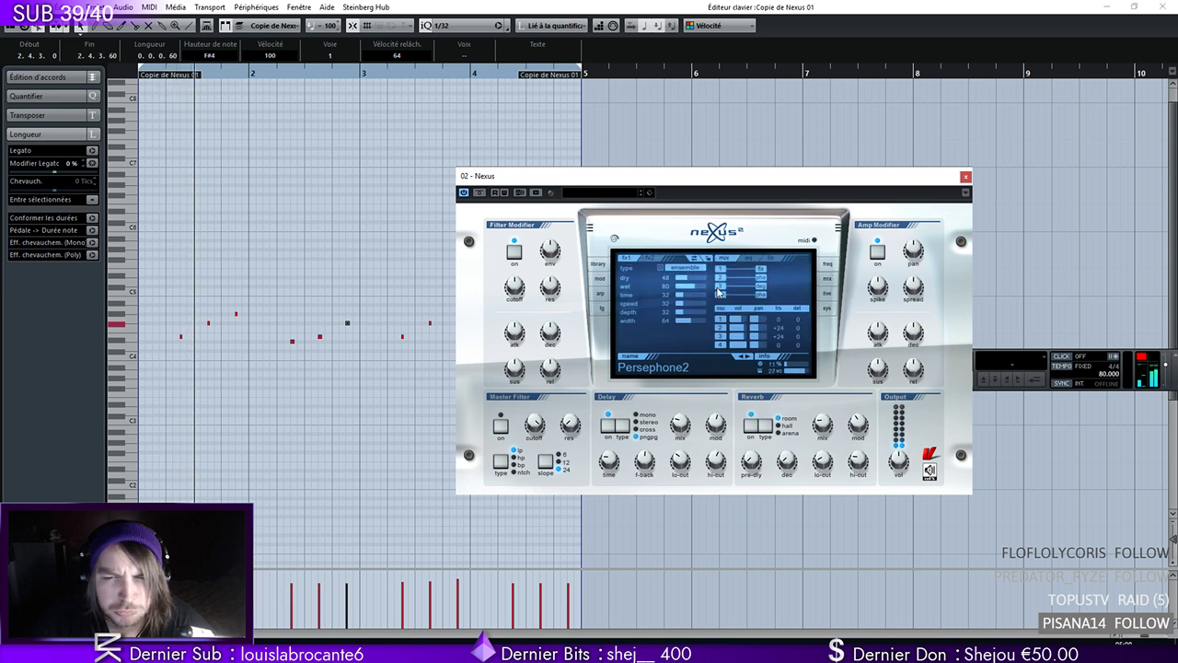
{"action": "left_click", "coordinate": [354, 76]}
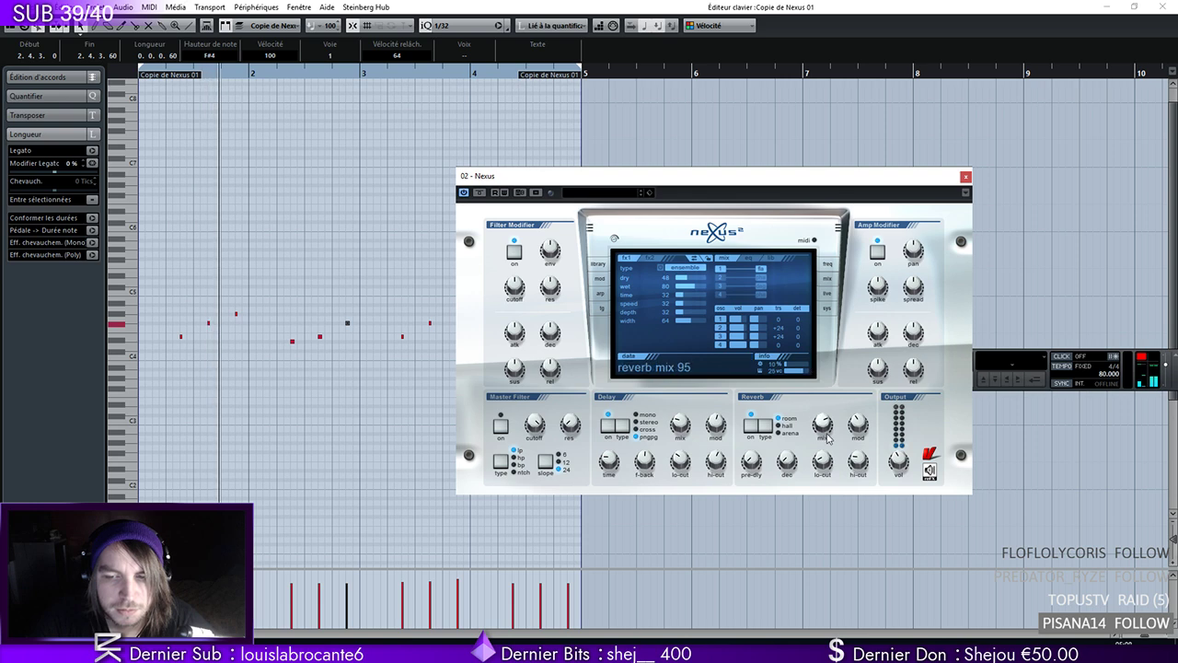
Audition the Percussive Leadvox and Organizer presets in the XP Perpetual Motion category
{"action": "left_click", "coordinate": [599, 263]}
{"action": "left_click", "coordinate": [726, 282]}
{"action": "left_click", "coordinate": [730, 291]}
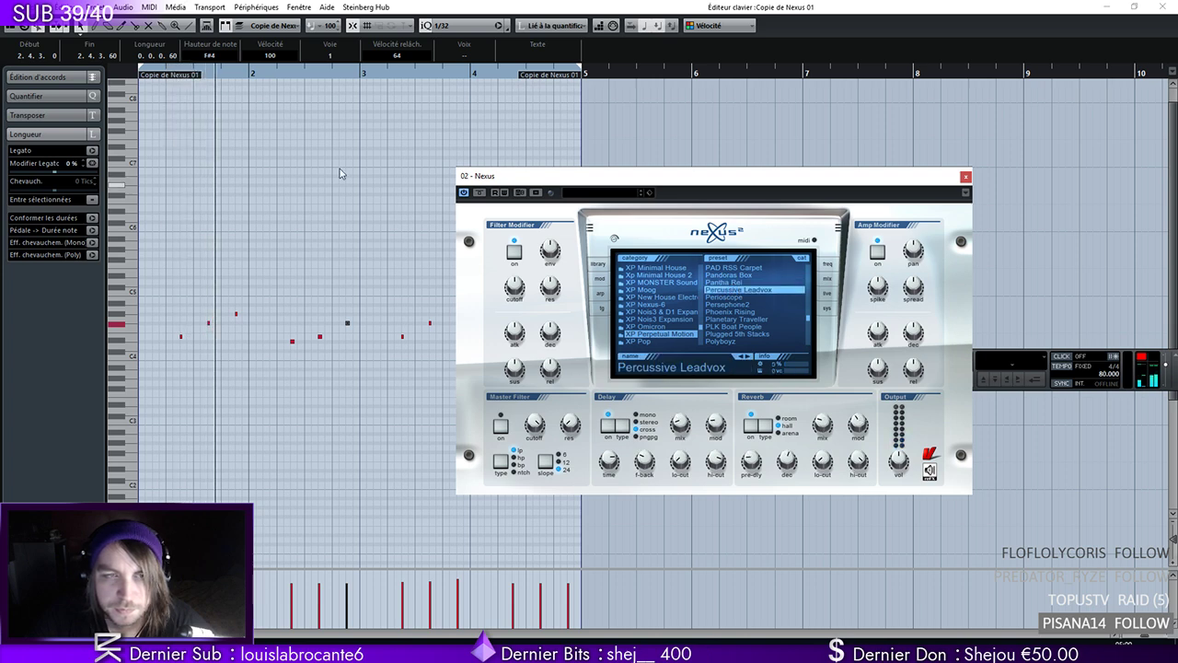
{"action": "left_click_drag", "start_coordinate": [810, 320], "coordinate": [808, 315]}
{"action": "left_click", "coordinate": [737, 293]}
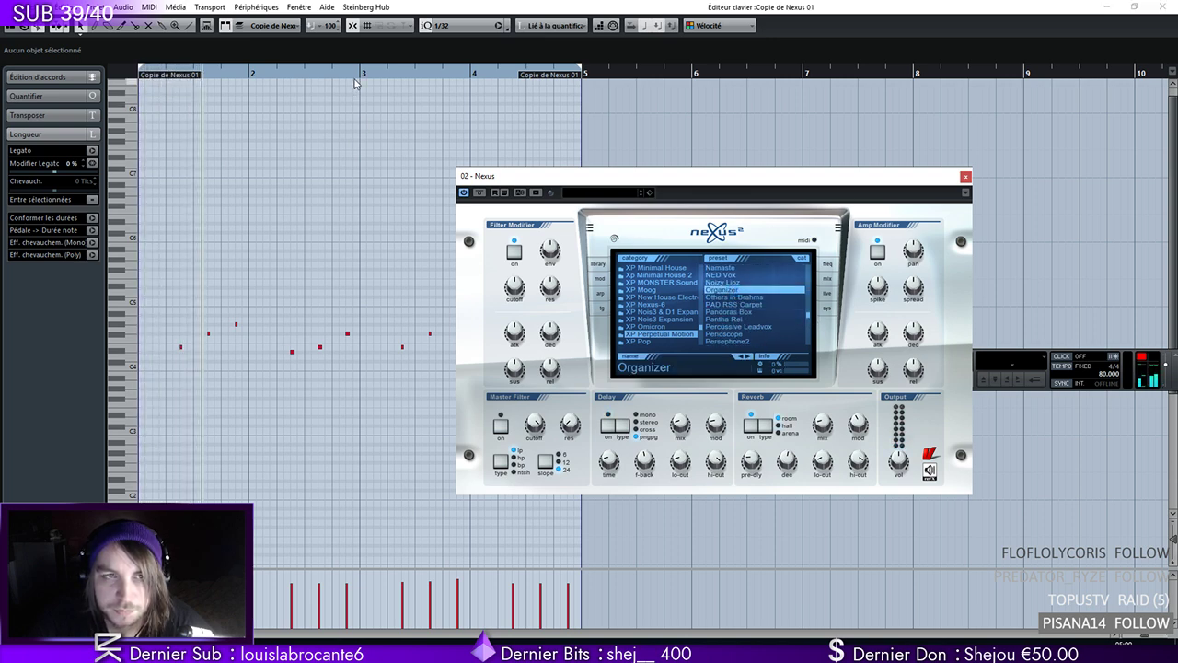
Try the Noizy Lipz preset, load Namaste on the fifth track and set its output to 64
{"action": "left_click", "coordinate": [737, 283]}
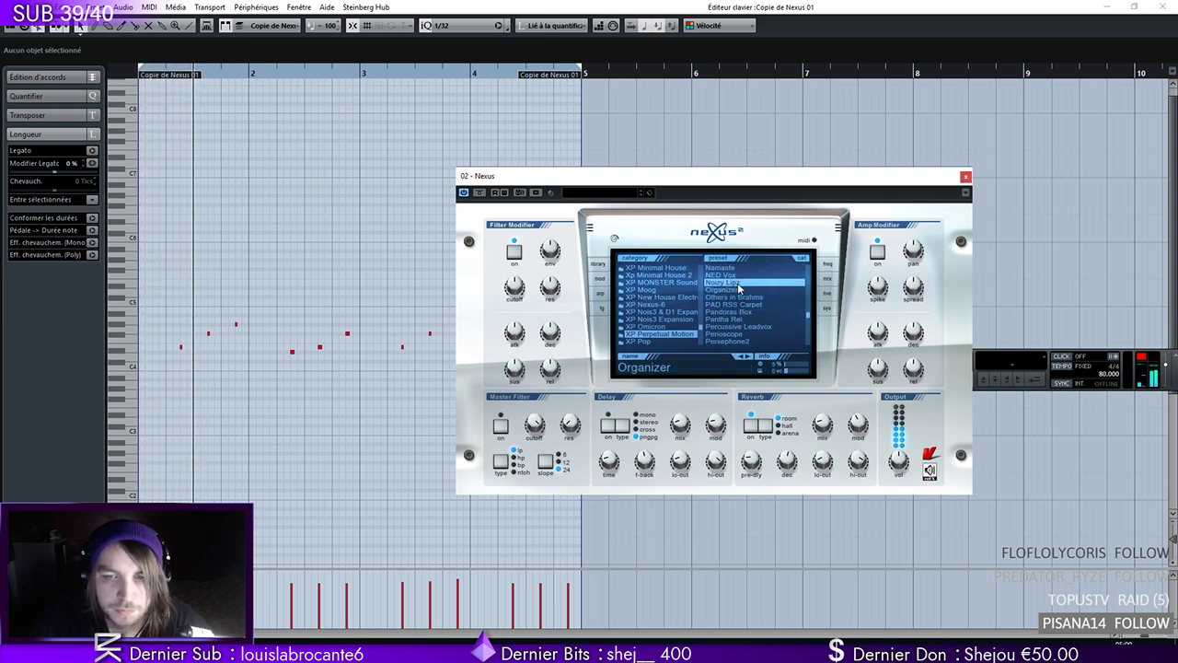
{"action": "left_click", "coordinate": [741, 269]}
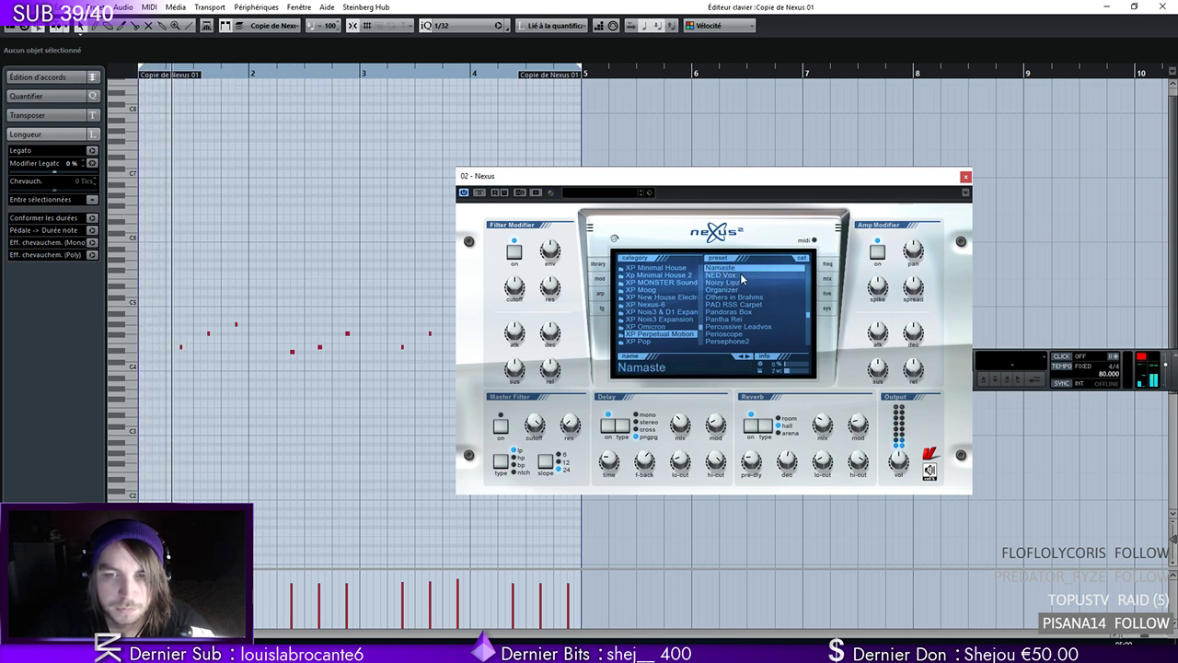
{"action": "left_click", "coordinate": [831, 280]}
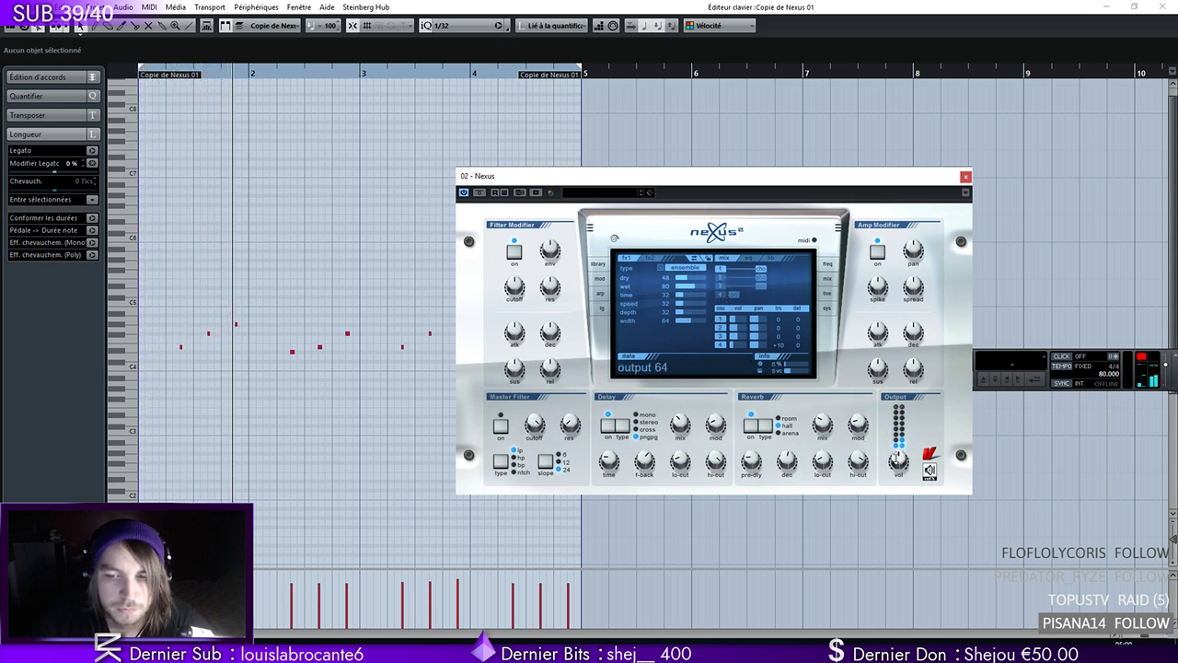
{"action": "mouse_move", "coordinate": [820, 421]}
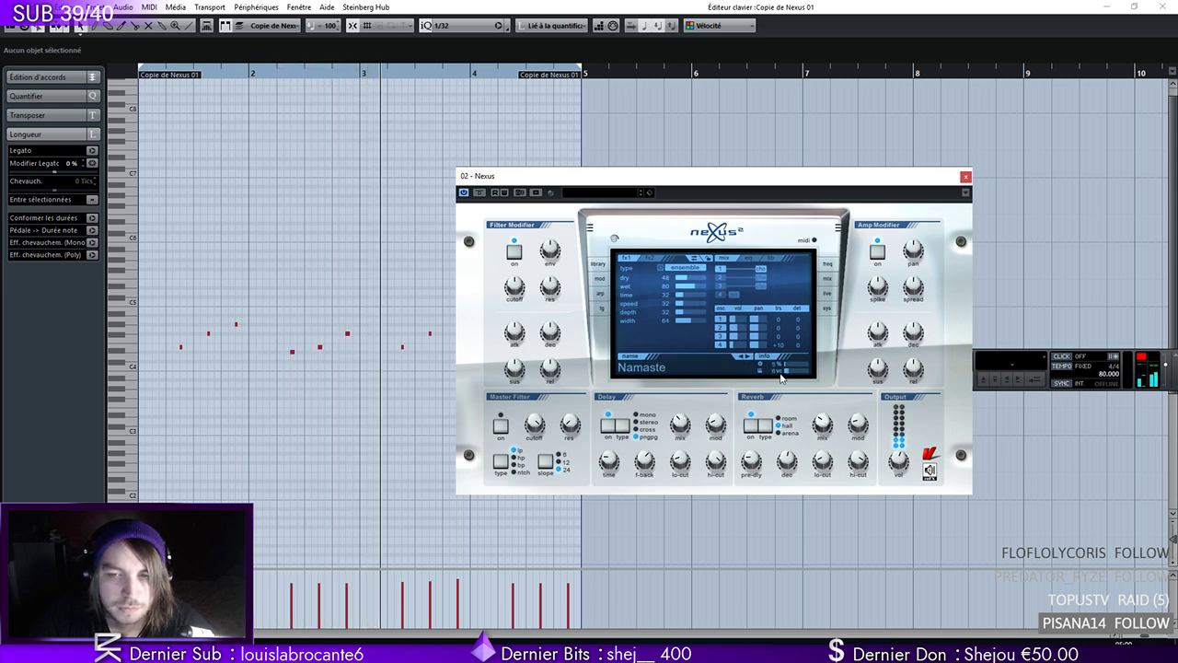
Close the Nexus instrument and note editor, unsolo the fifth track and raise its volume to -4.34
{"action": "left_click", "coordinate": [966, 176]}
{"action": "left_click", "coordinate": [1162, 7]}
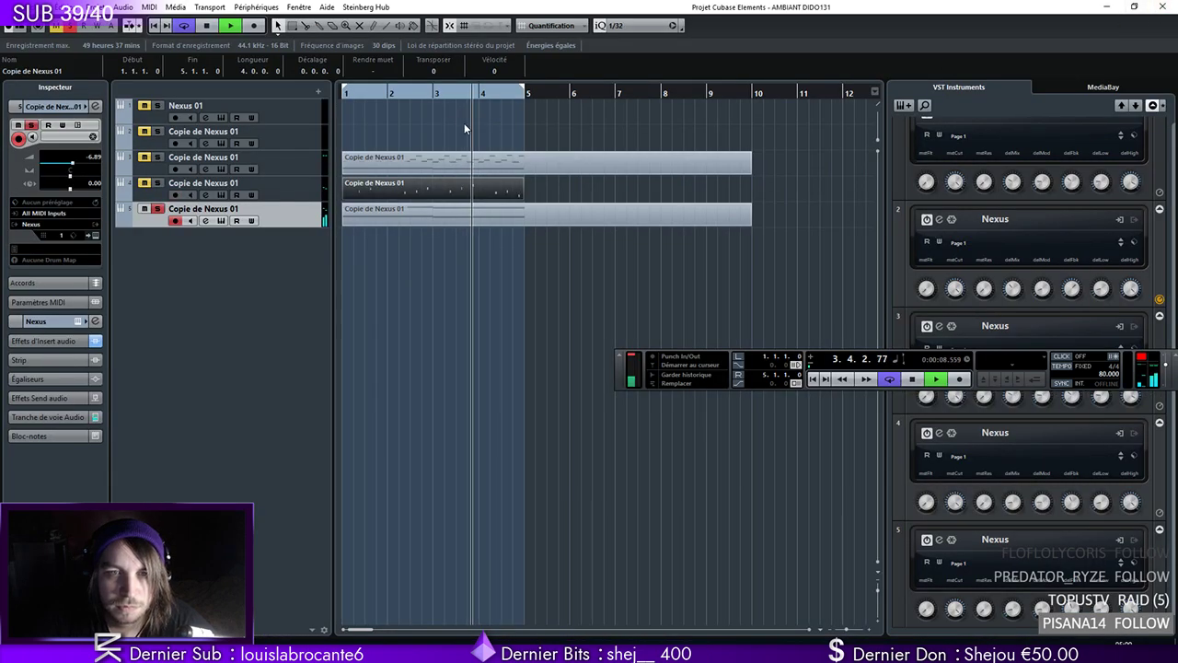
{"action": "key", "text": "space"}
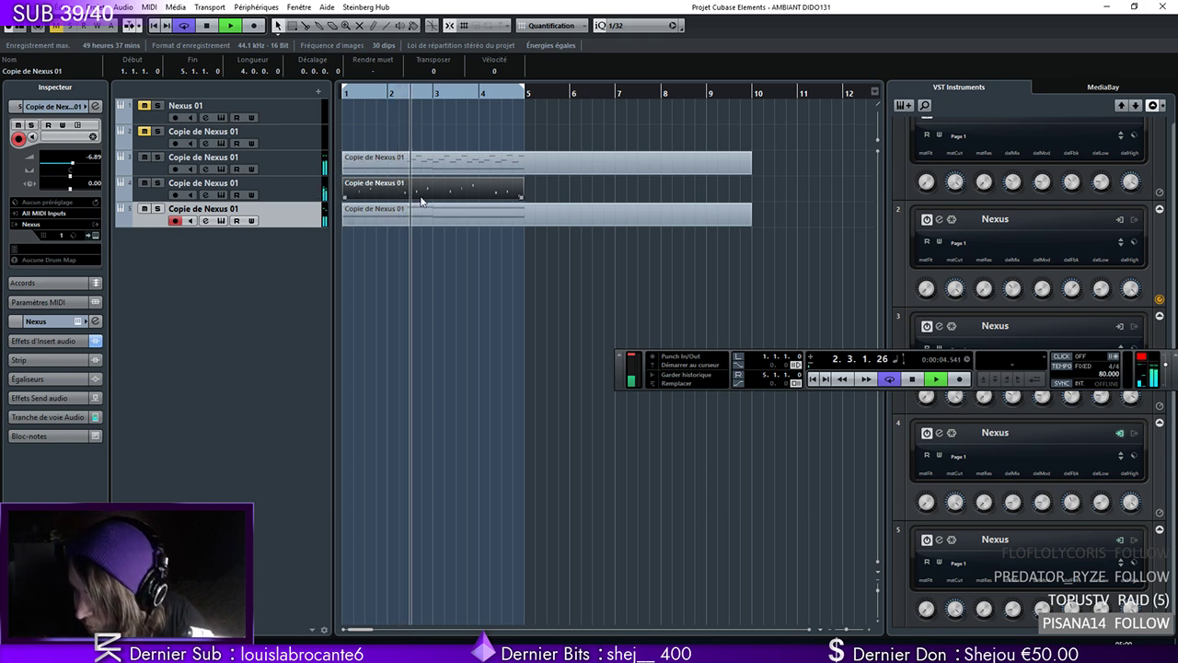
{"action": "left_click_drag", "start_coordinate": [73, 163], "coordinate": [78, 164]}
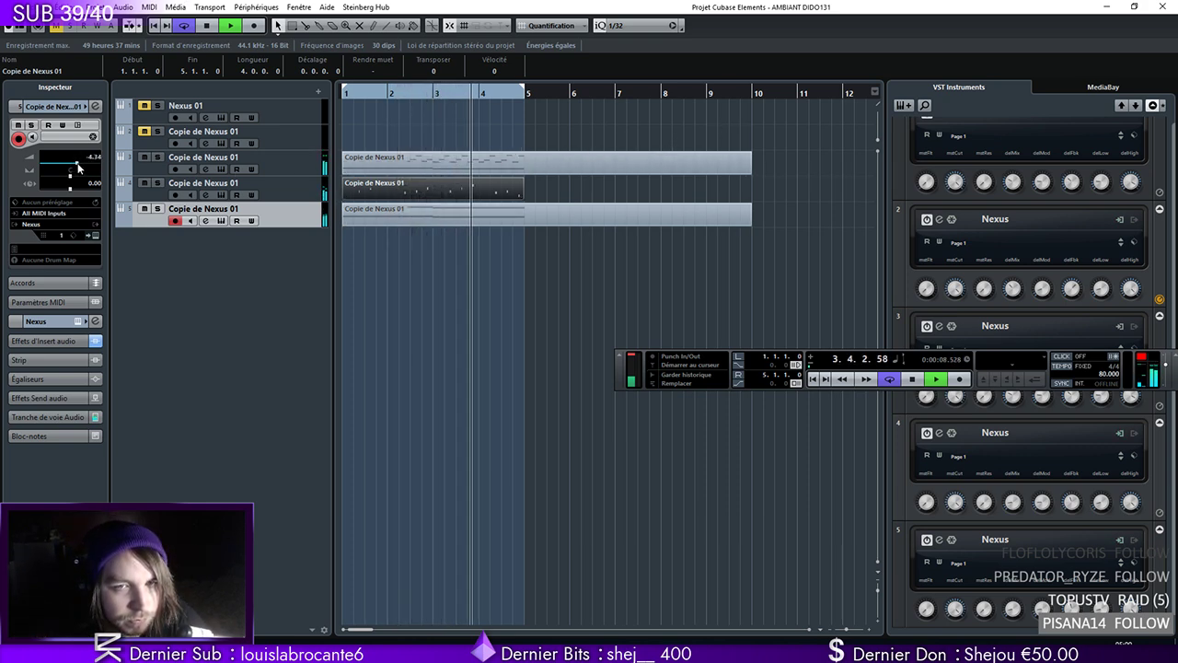
Insert the FabFilter Pro-Q 2 equalizer after the chorus on the fourth track
{"action": "left_click", "coordinate": [205, 194]}
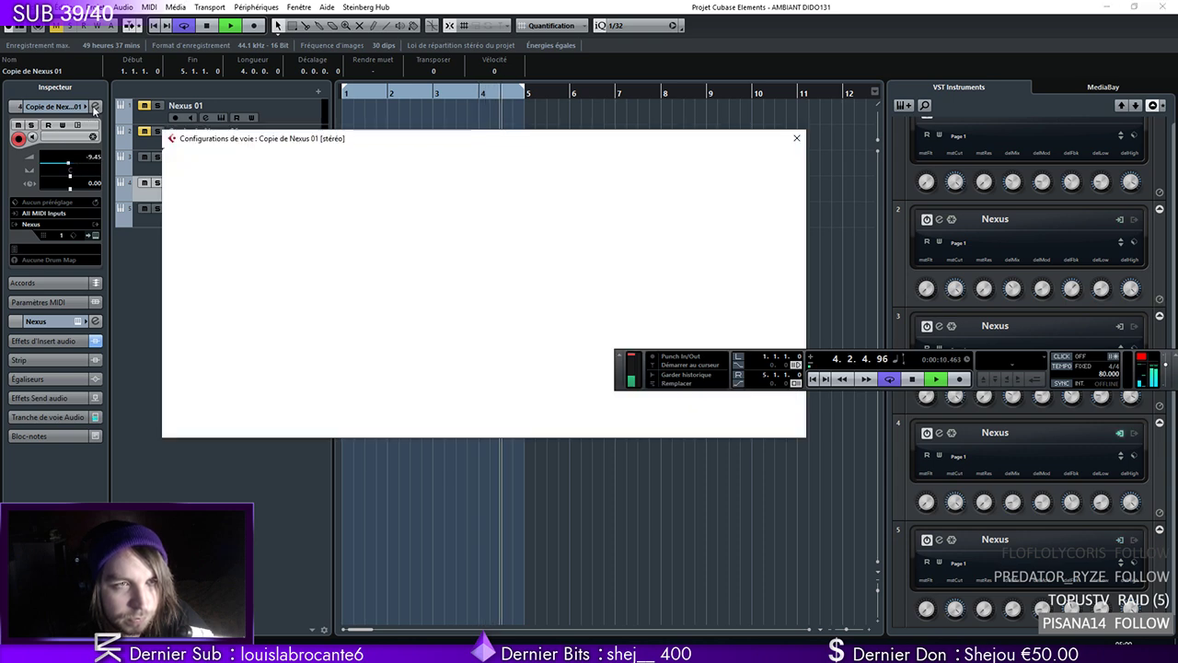
{"action": "left_click", "coordinate": [254, 234]}
{"action": "type", "text": "fab"}
{"action": "left_click", "coordinate": [254, 389]}
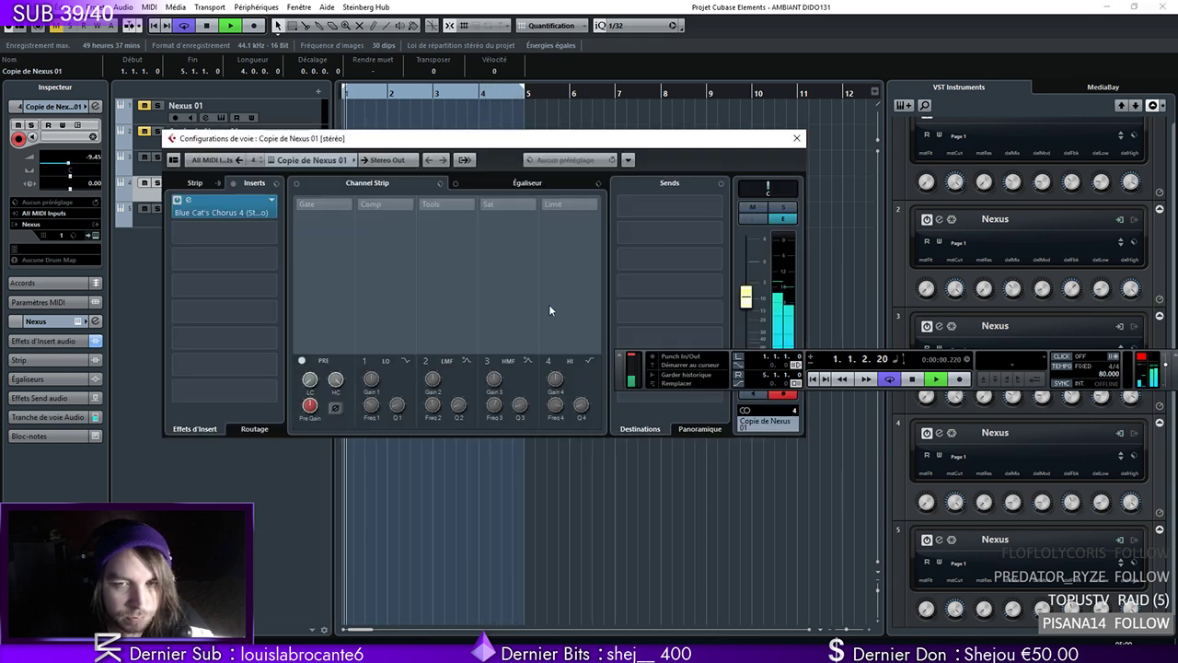
Shape the EQ bands of the fourth track's Pro-Q 2 and close its channel settings
{"action": "left_click_drag", "start_coordinate": [962, 434], "coordinate": [1065, 300]}
{"action": "left_click_drag", "start_coordinate": [619, 434], "coordinate": [799, 433]}
{"action": "right_click", "coordinate": [644, 468]}
{"action": "left_click", "coordinate": [579, 531]}
{"action": "left_click", "coordinate": [1147, 265]}
{"action": "left_click", "coordinate": [797, 140]}
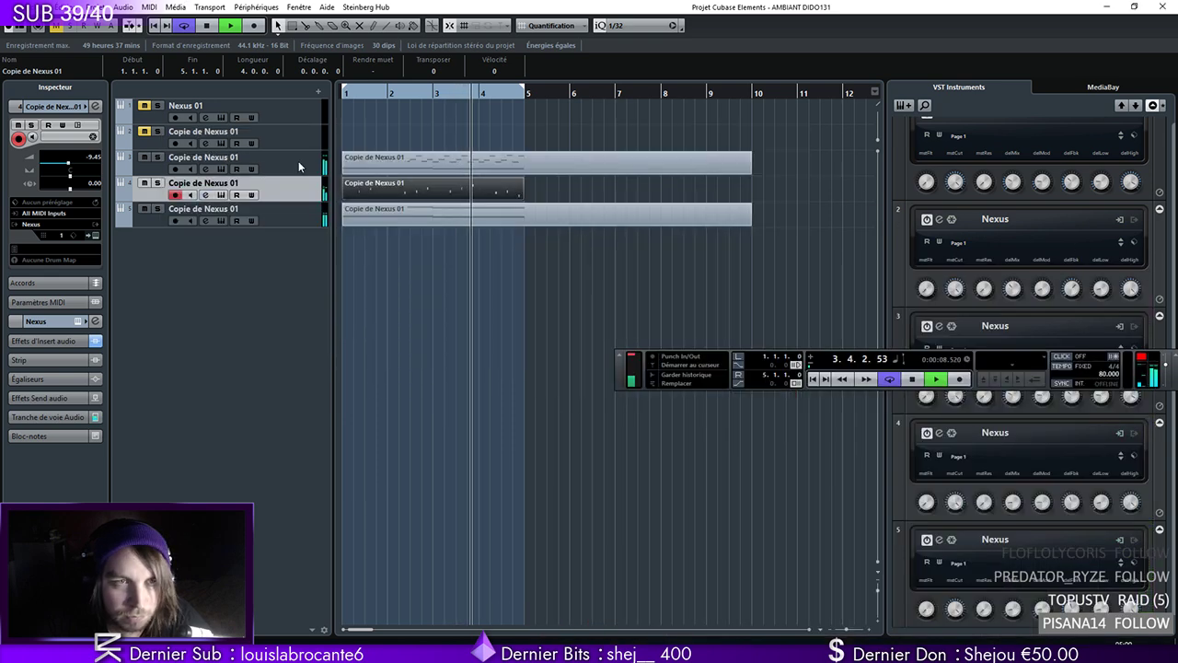
Insert FabFilter Pro-Q 2 on the third track and add a bell boost of about 23 dB near 4830 Hz
{"action": "left_click", "coordinate": [297, 164]}
{"action": "left_click", "coordinate": [95, 106]}
{"action": "left_click", "coordinate": [247, 230]}
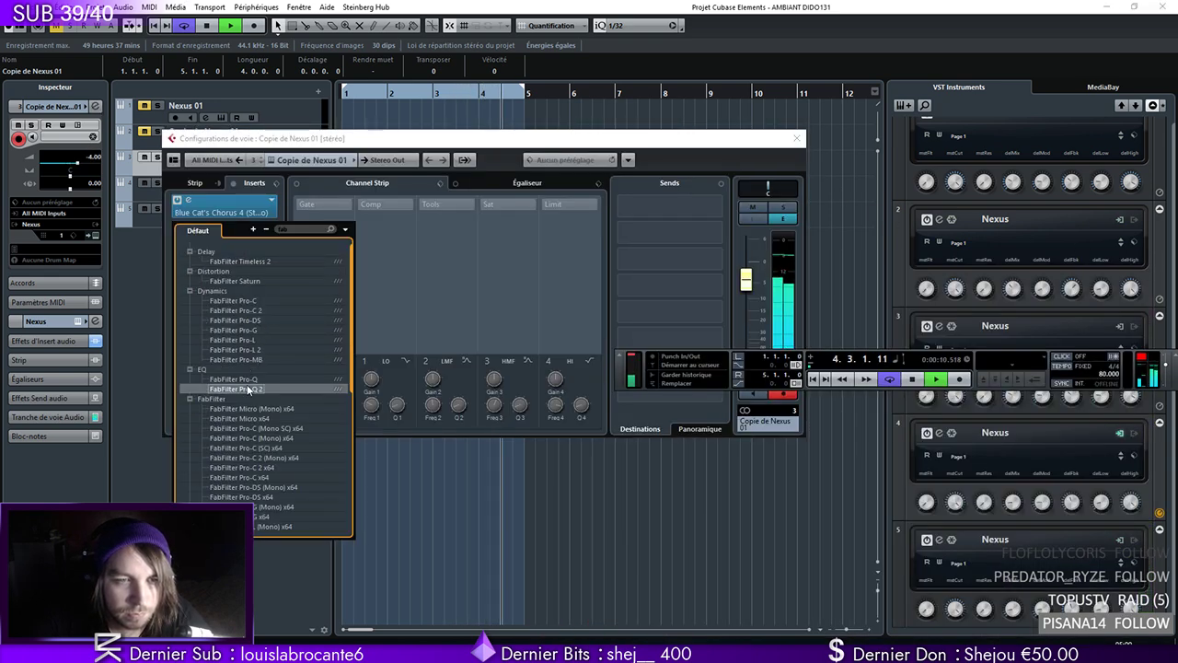
{"action": "left_click", "coordinate": [237, 388]}
{"action": "left_click_drag", "start_coordinate": [705, 303], "coordinate": [785, 237]}
{"action": "left_click_drag", "start_coordinate": [787, 169], "coordinate": [737, 92]}
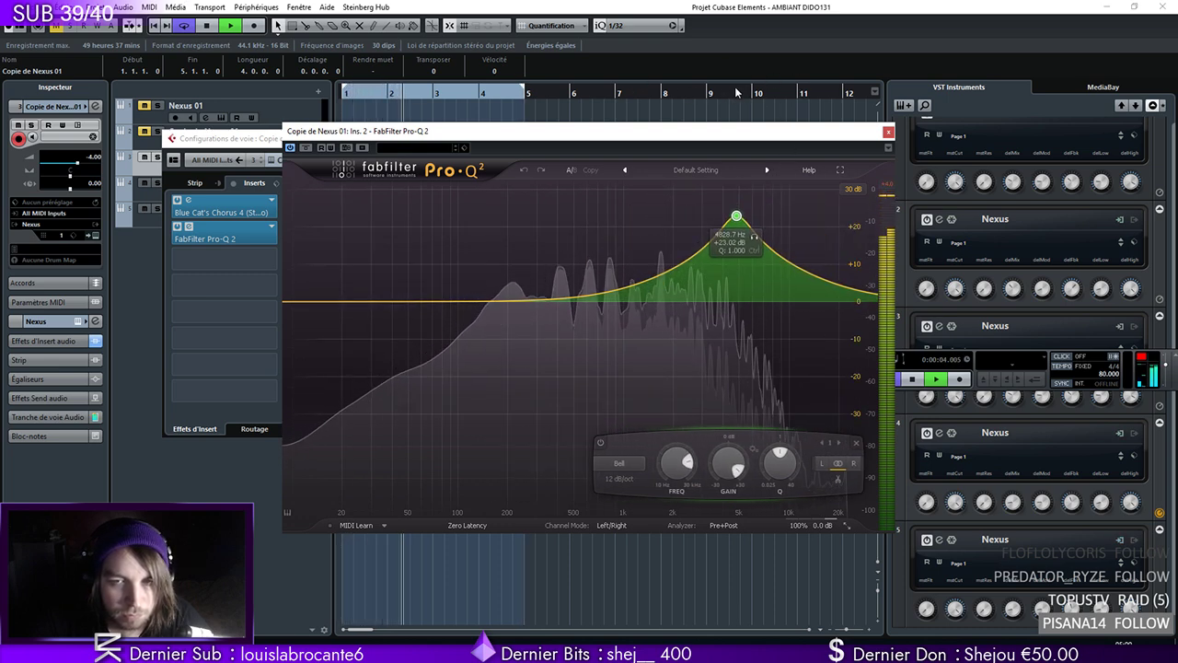
Add and shape a low-frequency EQ band on the third track, reduce the high bell boost, and close the channel settings
{"action": "left_click", "coordinate": [350, 321]}
{"action": "left_click", "coordinate": [322, 463]}
{"action": "left_click", "coordinate": [350, 506]}
{"action": "left_click_drag", "start_coordinate": [351, 340], "coordinate": [371, 328]}
{"action": "left_click_drag", "start_coordinate": [736, 219], "coordinate": [776, 276]}
{"action": "left_click", "coordinate": [590, 291]}
{"action": "left_click", "coordinate": [888, 132]}
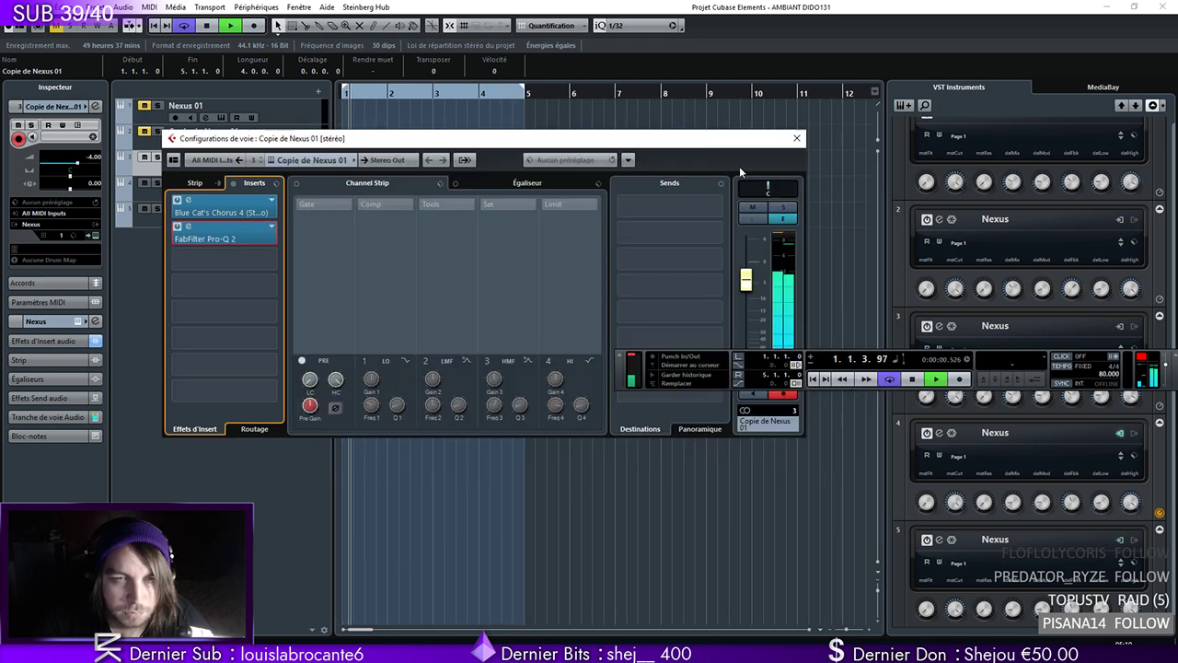
{"action": "left_click", "coordinate": [796, 138]}
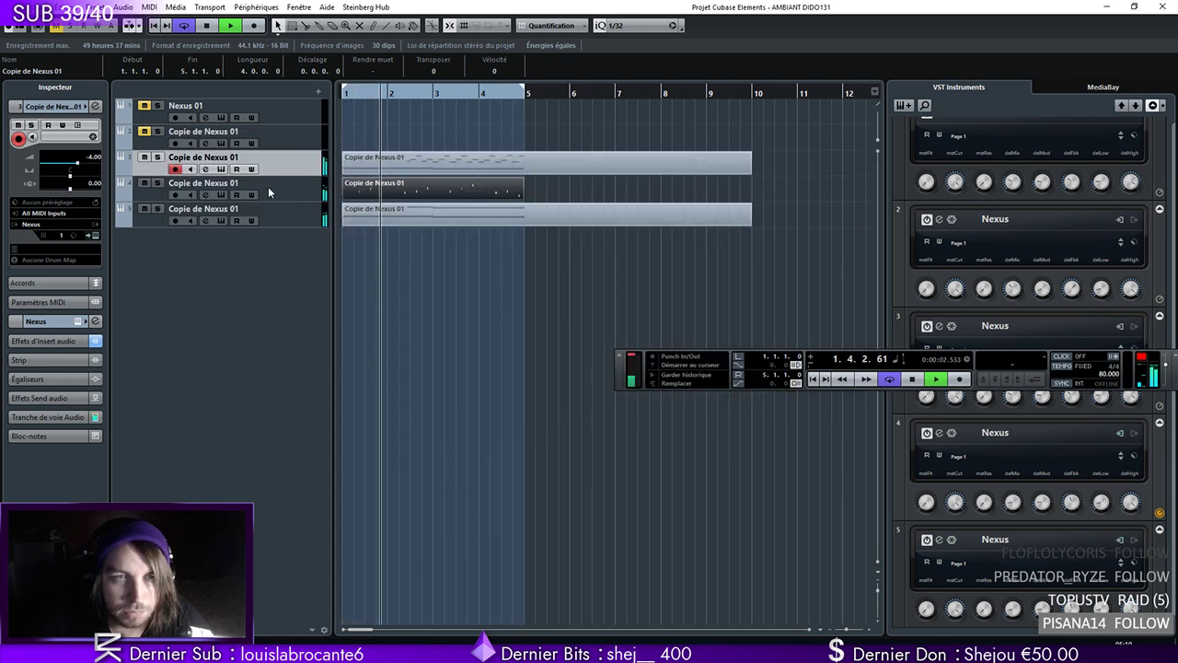
Lower the fourth track's volume to -11.1, solo the track and open its Nexus instrument
{"action": "left_click", "coordinate": [270, 188]}
{"action": "left_click_drag", "start_coordinate": [69, 167], "coordinate": [65, 166]}
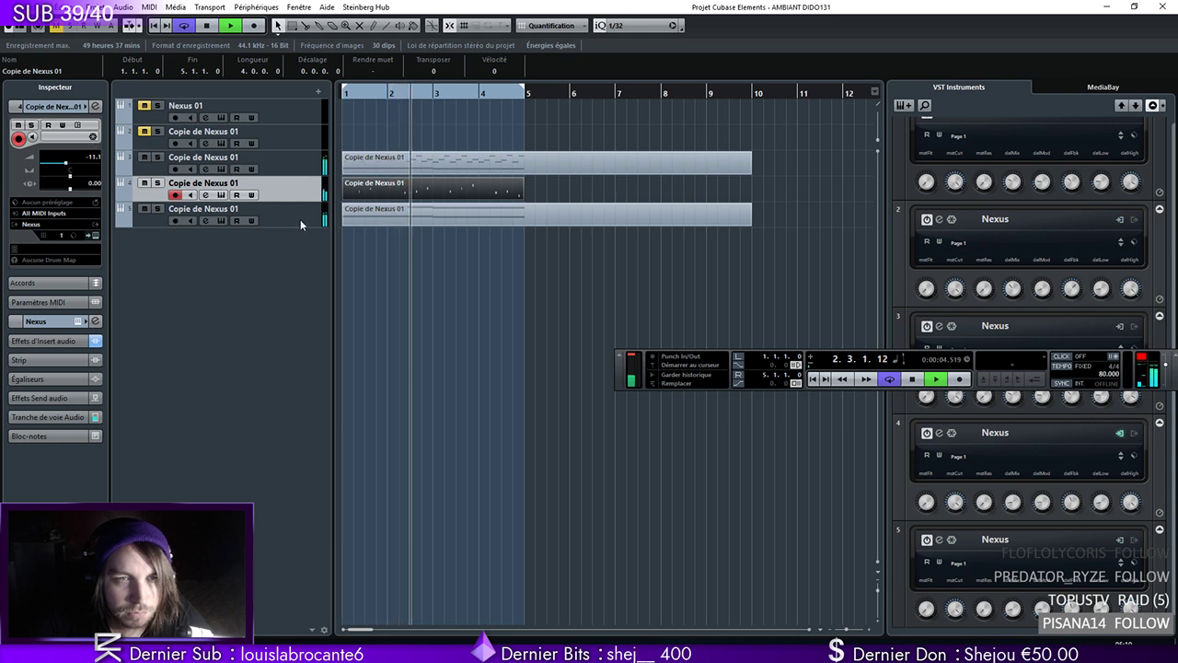
{"action": "left_click", "coordinate": [157, 182]}
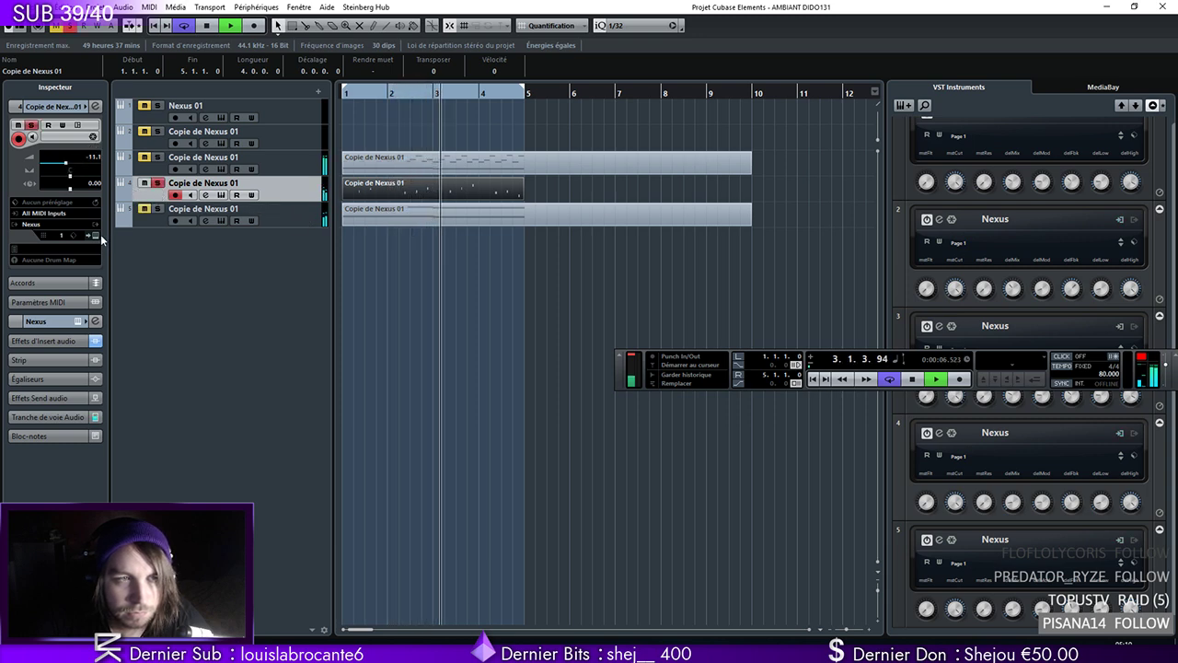
{"action": "left_click", "coordinate": [95, 234]}
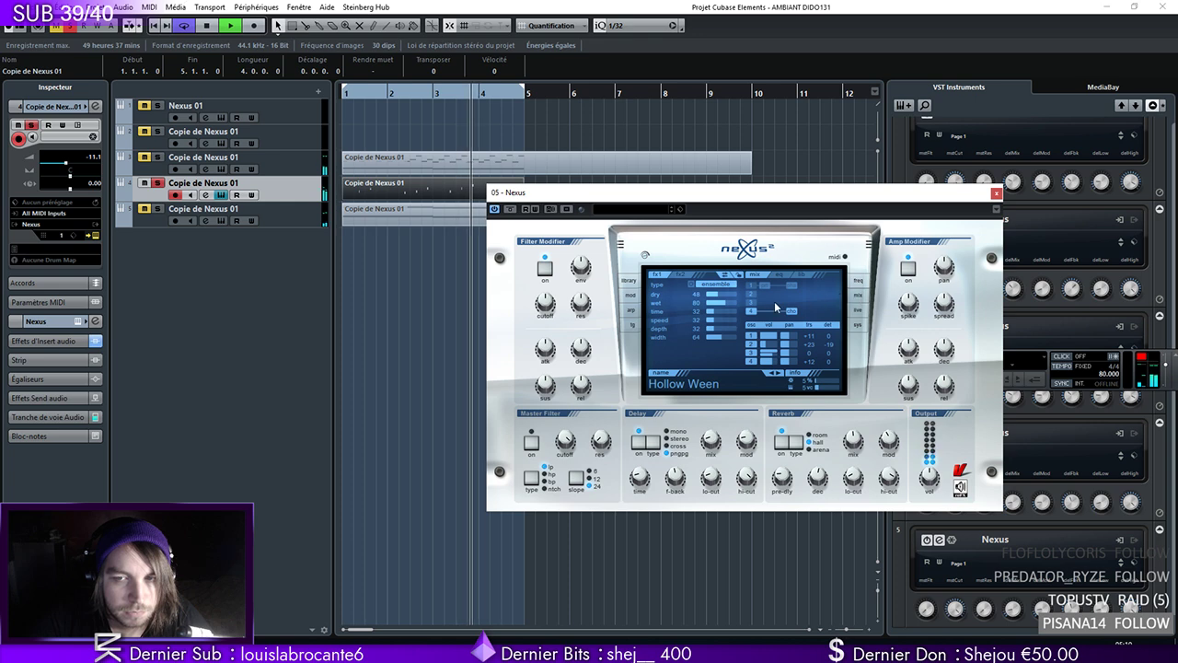
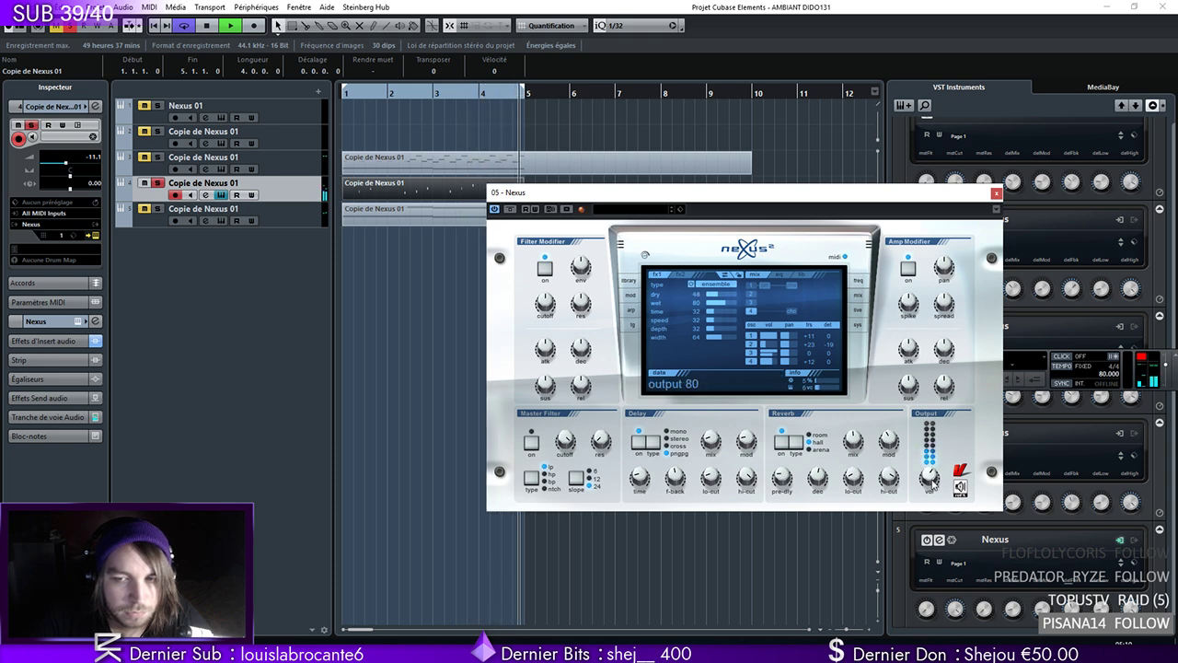
Close the fourth track's Nexus window and add an instrument track with Kontakt 5
{"action": "left_click", "coordinate": [995, 193]}
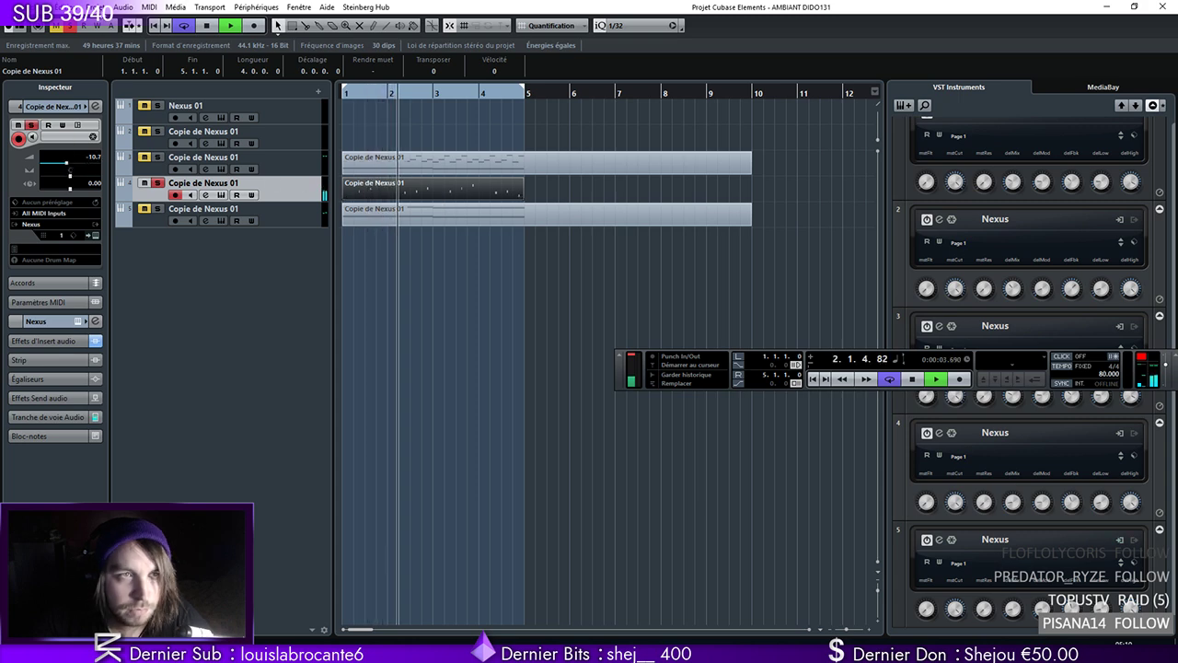
{"action": "left_click", "coordinate": [97, 7]}
{"action": "mouse_move", "coordinate": [139, 25]}
{"action": "left_click", "coordinate": [345, 35]}
{"action": "left_click", "coordinate": [565, 362]}
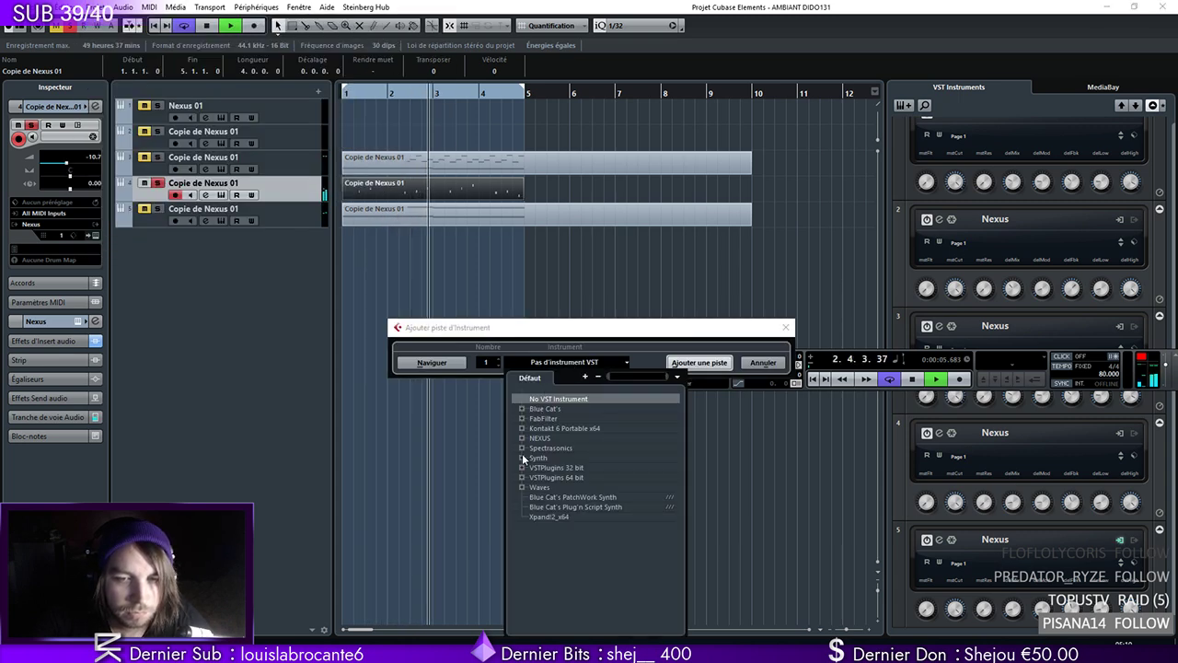
{"action": "left_click", "coordinate": [522, 428]}
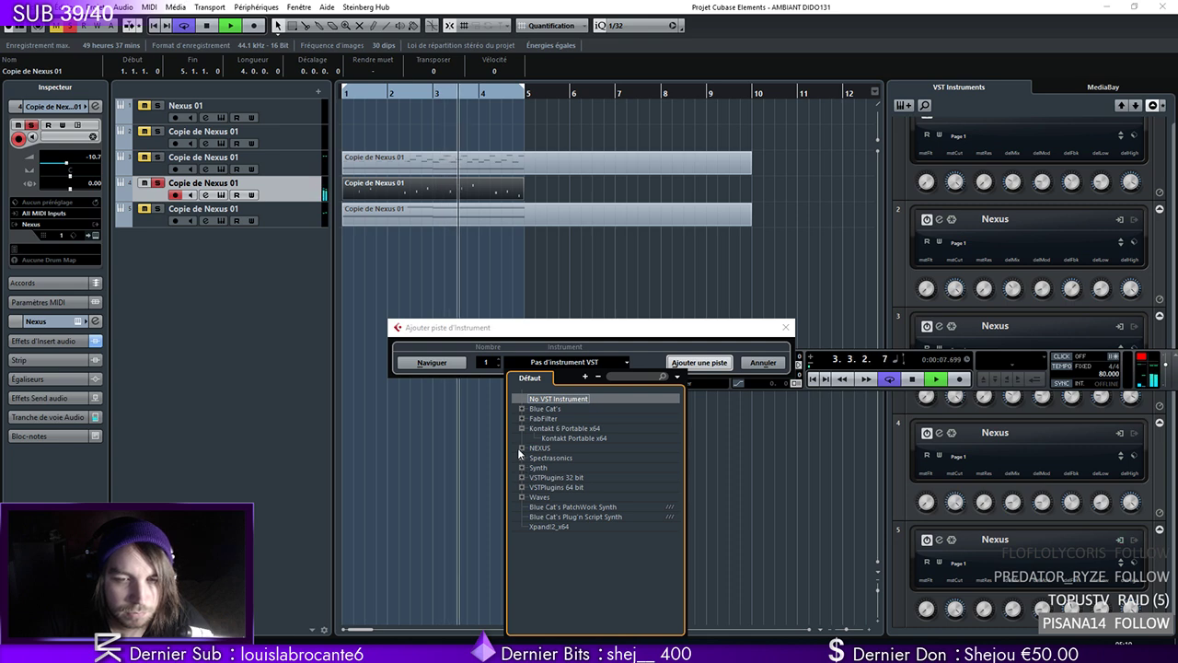
{"action": "double_click", "coordinate": [529, 478]}
{"action": "double_click", "coordinate": [565, 488]}
{"action": "left_click", "coordinate": [685, 361]}
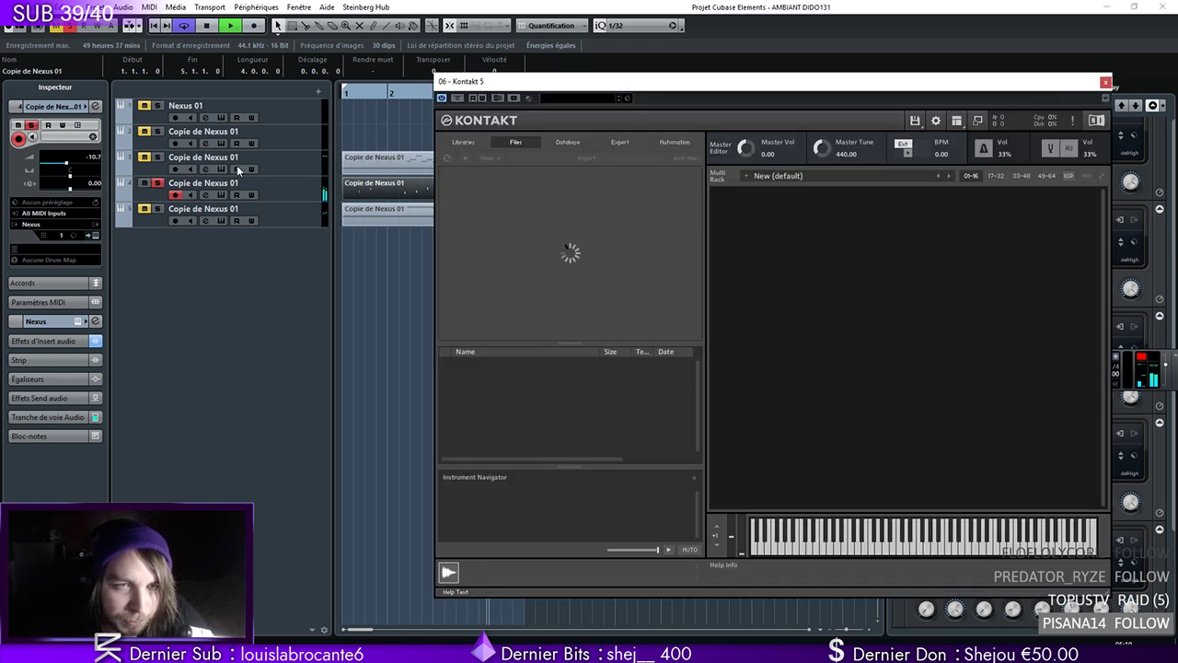
Load the SUBSTANCE.nki instrument from the SUBSTANCE library into Kontakt
{"action": "left_click", "coordinate": [462, 142]}
{"action": "scroll", "coordinate": [702, 267], "scroll_direction": "down", "scroll_amount": 4}
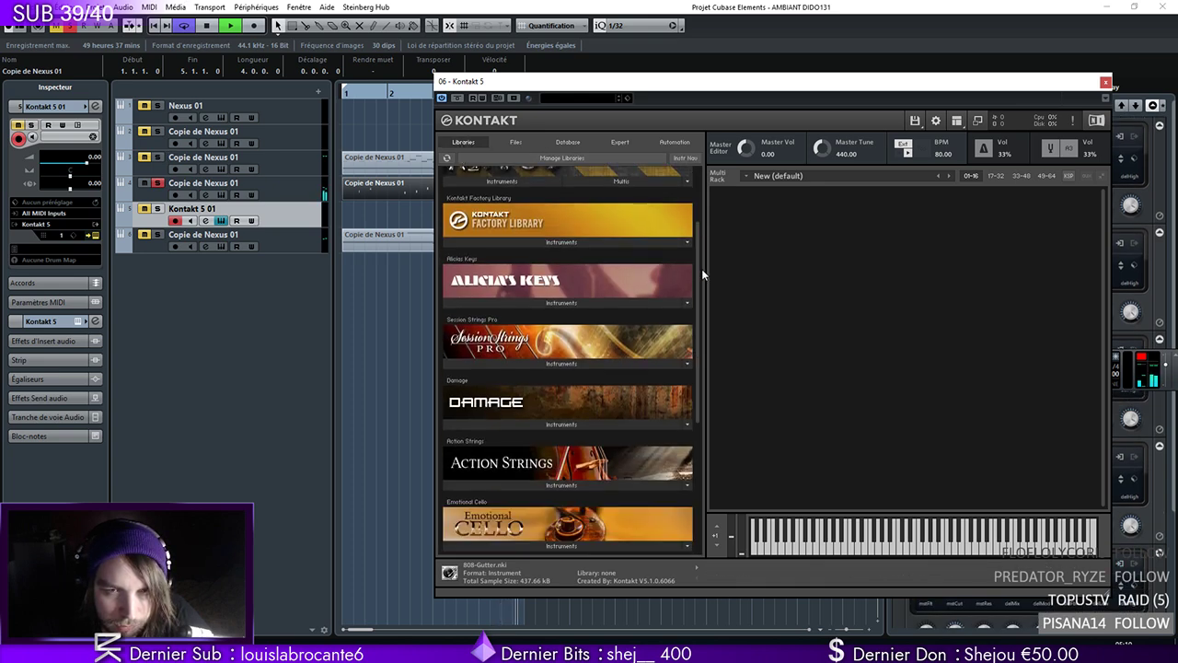
{"action": "scroll", "coordinate": [530, 219], "scroll_direction": "up", "scroll_amount": 4}
{"action": "left_click", "coordinate": [530, 220]}
{"action": "left_click_drag", "start_coordinate": [481, 236], "coordinate": [654, 259]}
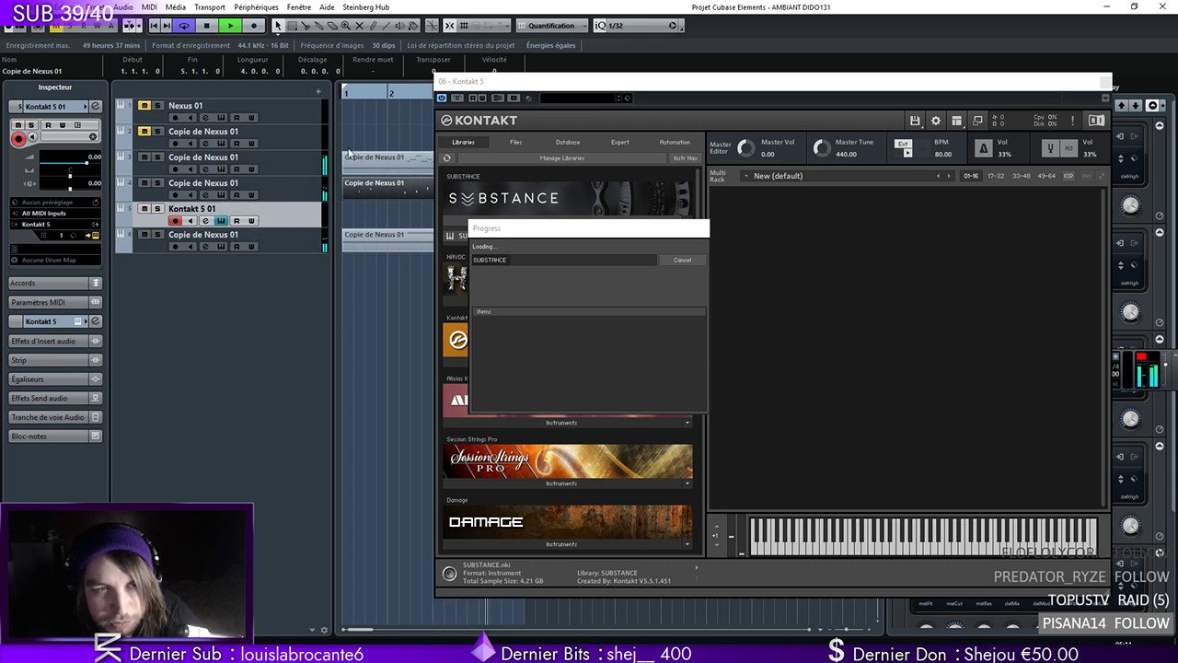
Move the bottom Nexus track above the Kontakt track and raise its volume to about -0.70
{"action": "left_click", "coordinate": [225, 160]}
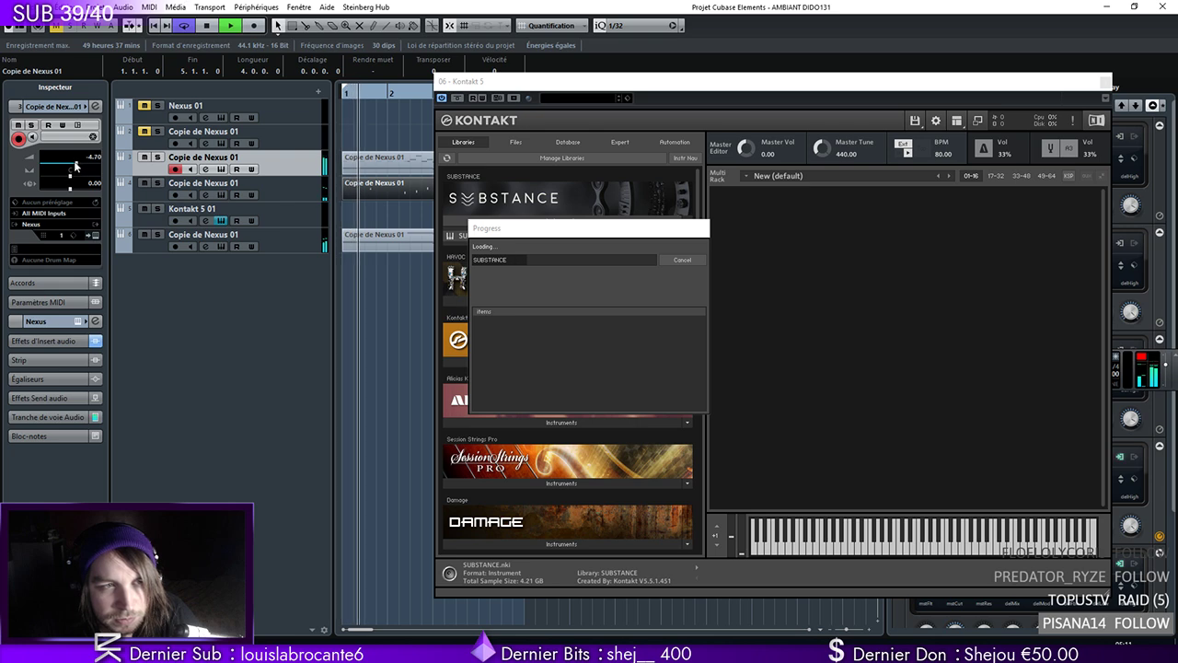
{"action": "left_click", "coordinate": [287, 185]}
{"action": "left_click_drag", "start_coordinate": [241, 236], "coordinate": [153, 191]}
{"action": "left_click_drag", "start_coordinate": [77, 163], "coordinate": [85, 163]}
Insert FabFilter Pro-Q 2 on the fifth track and add a bell boost of about 8.4 dB near 156 Hz
{"action": "left_click", "coordinate": [95, 106]}
{"action": "left_click", "coordinate": [189, 227]}
{"action": "type", "text": "fab"}
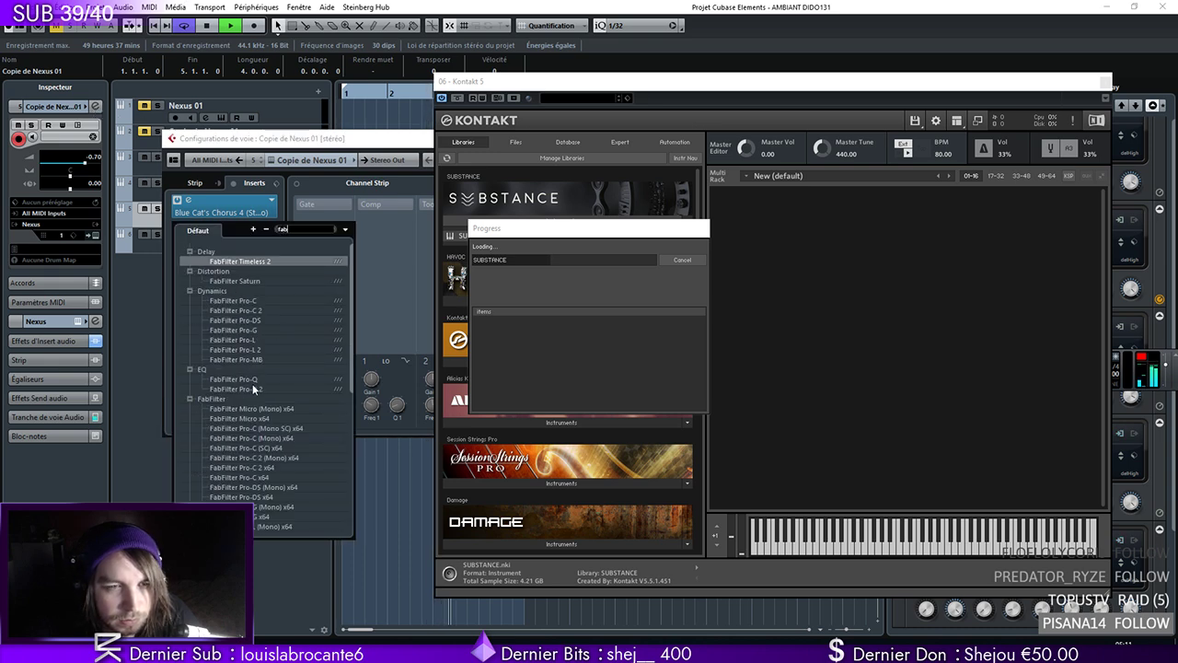
{"action": "left_click", "coordinate": [251, 388]}
{"action": "left_click_drag", "start_coordinate": [484, 297], "coordinate": [490, 222]}
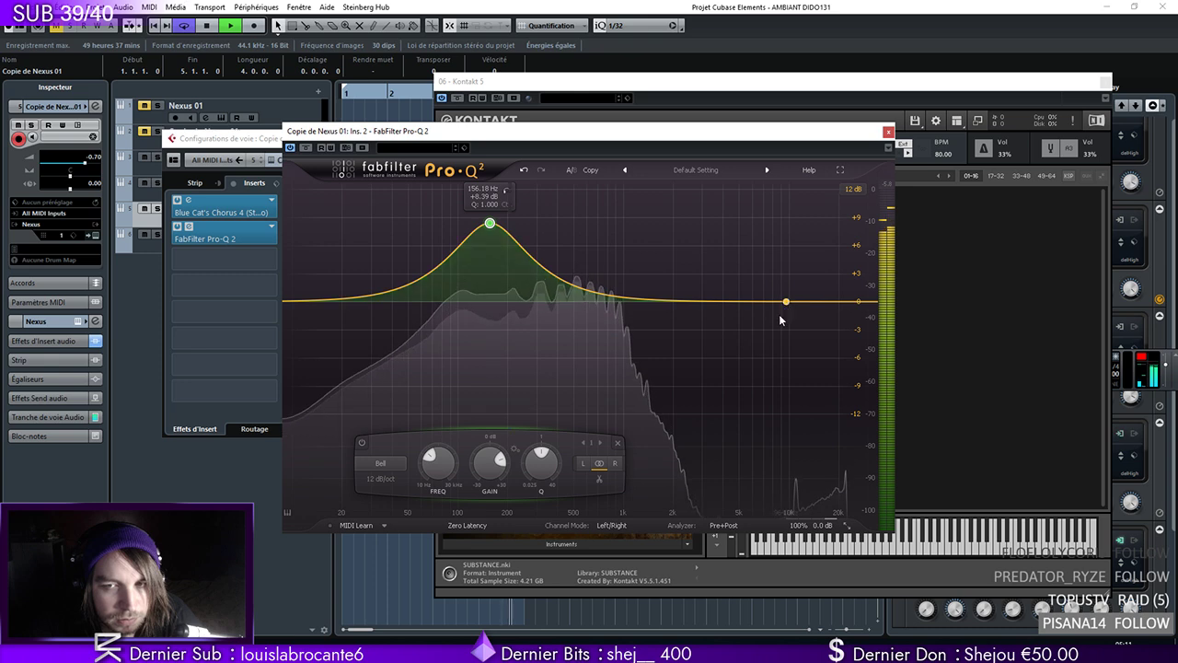
Add a High Cut band near 2 kHz and reduce the bell boost to about 6.4 dB near 142 Hz
{"action": "left_click_drag", "start_coordinate": [786, 311], "coordinate": [760, 341]}
{"action": "left_click", "coordinate": [618, 463]}
{"action": "left_click", "coordinate": [635, 542]}
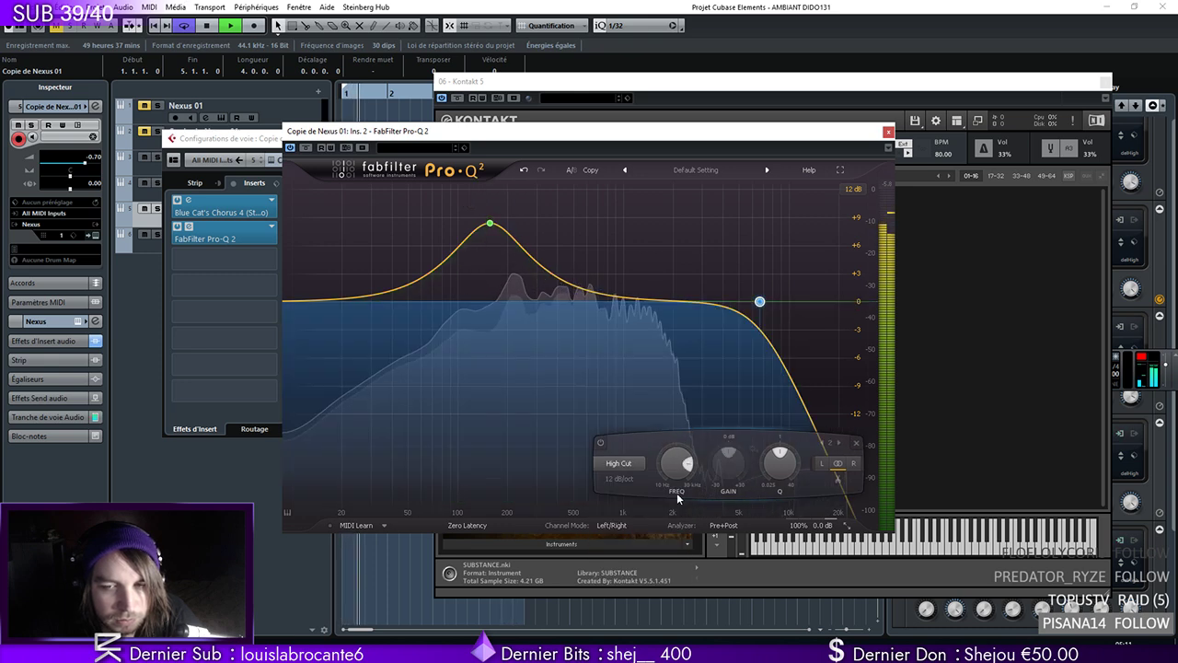
{"action": "left_click_drag", "start_coordinate": [759, 301], "coordinate": [668, 309]}
{"action": "left_click_drag", "start_coordinate": [490, 222], "coordinate": [485, 247]}
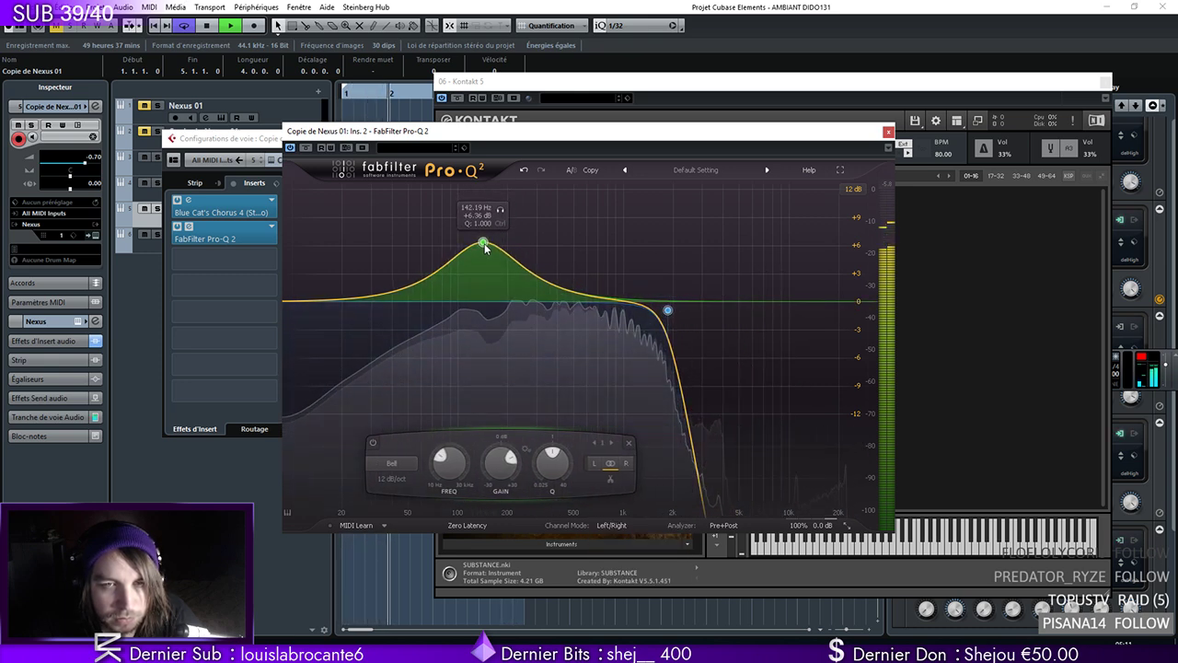
{"action": "left_click", "coordinate": [888, 131]}
Lower the fifth track's volume to about -1.19 and close its channel settings
{"action": "left_click_drag", "start_coordinate": [366, 144], "coordinate": [7, 127]}
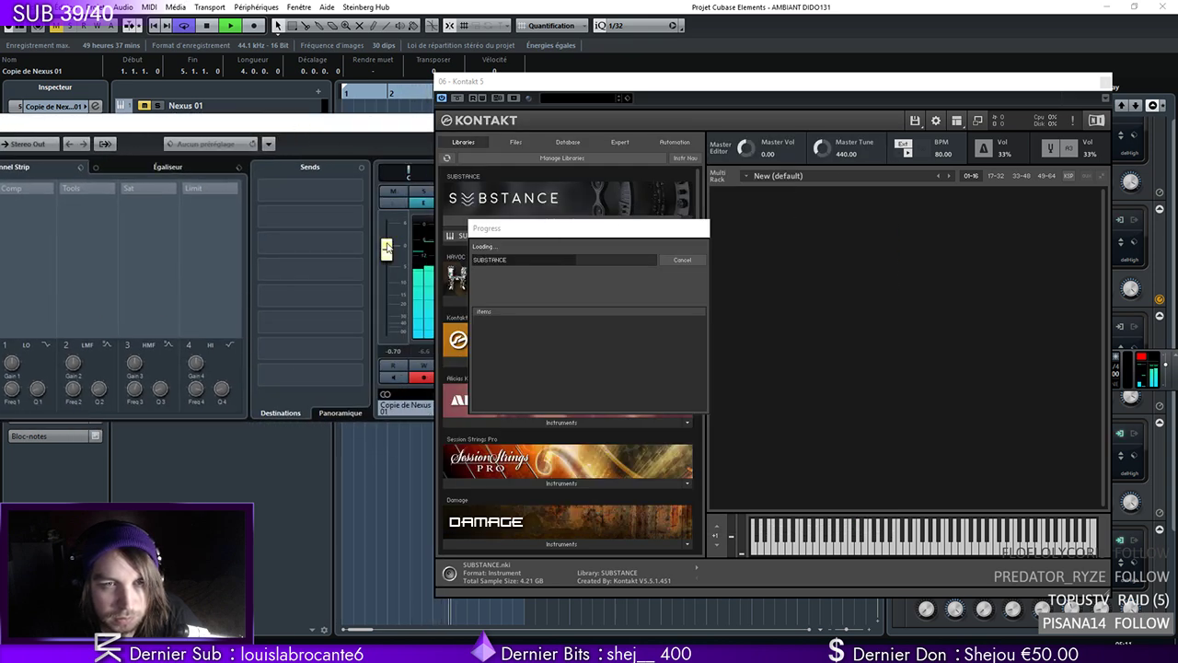
{"action": "left_click_drag", "start_coordinate": [405, 138], "coordinate": [313, 144]}
{"action": "left_click", "coordinate": [340, 129]}
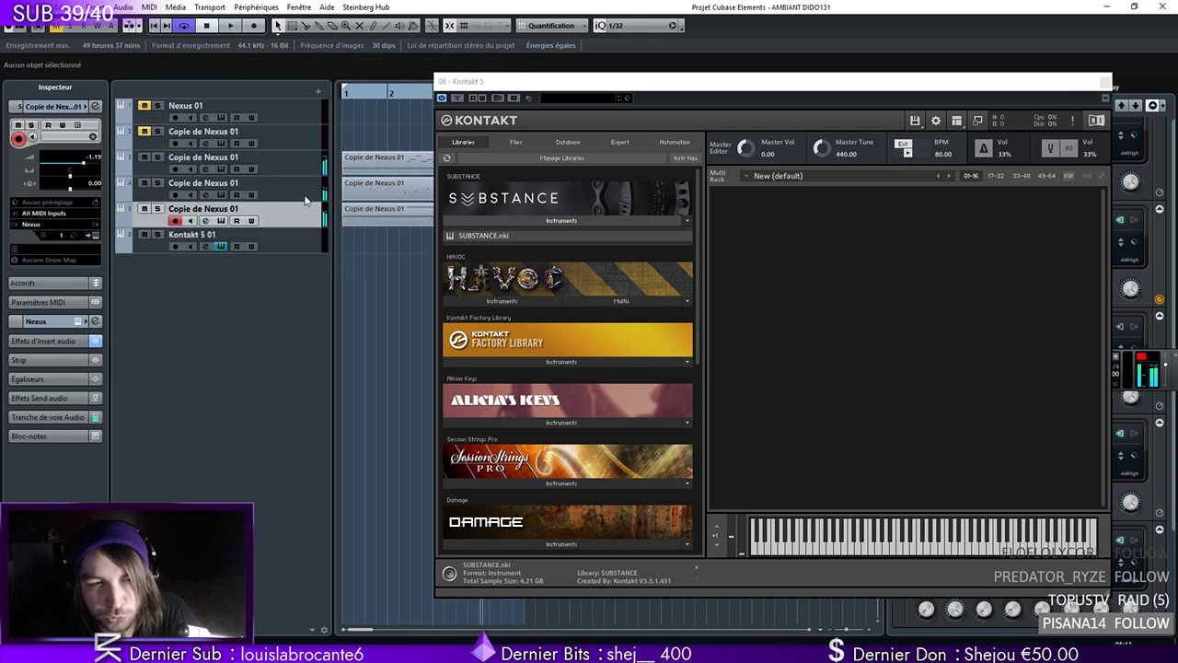
Insert MixerDelay on the fourth track during playback and delay its right channel by about 36.59 ms
{"action": "left_click", "coordinate": [188, 199]}
{"action": "key", "text": "space"}
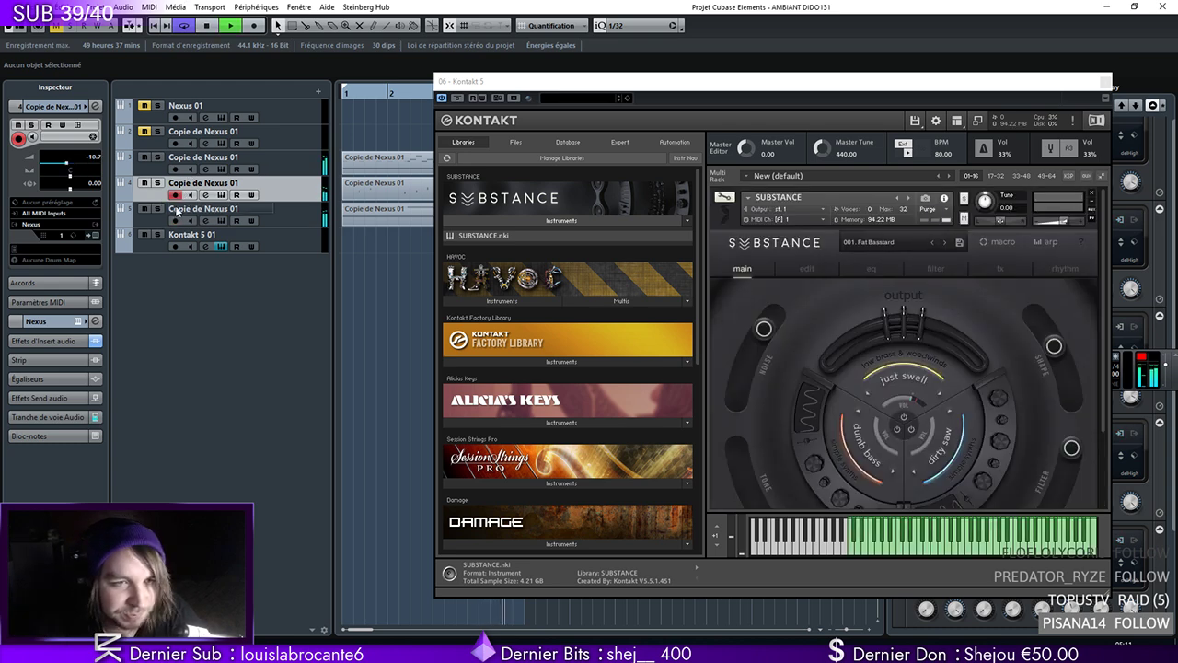
{"action": "left_click", "coordinate": [96, 106]}
{"action": "left_click_drag", "start_coordinate": [96, 128], "coordinate": [423, 142]}
{"action": "left_click", "coordinate": [124, 267]}
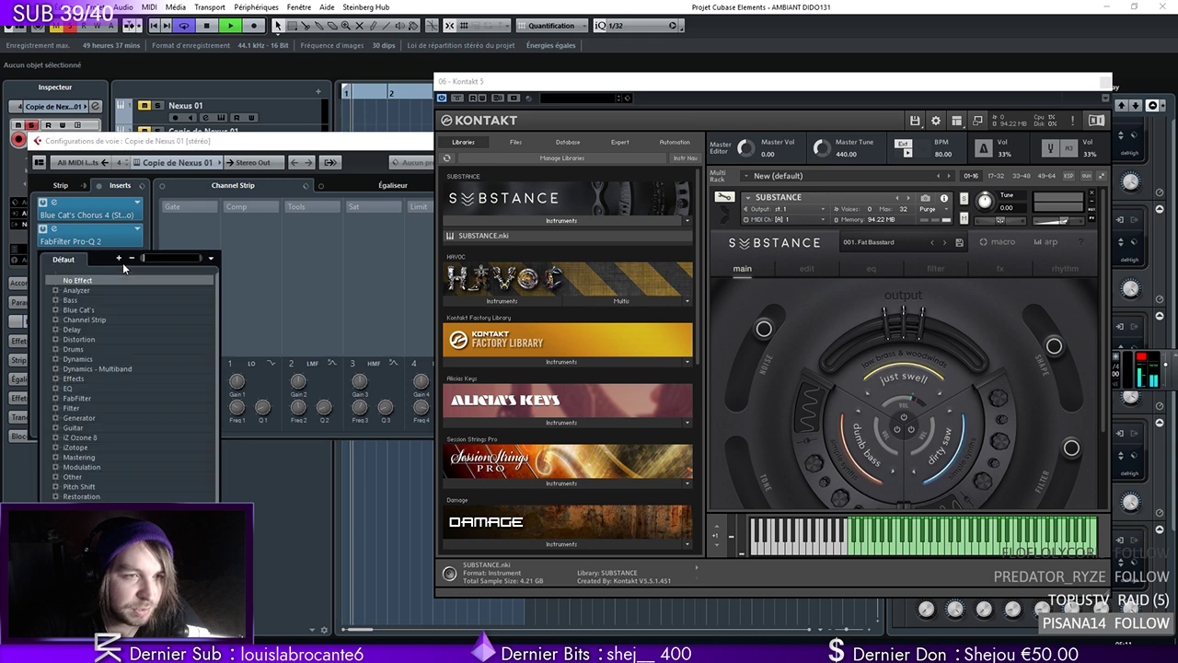
{"action": "type", "text": "mixer"}
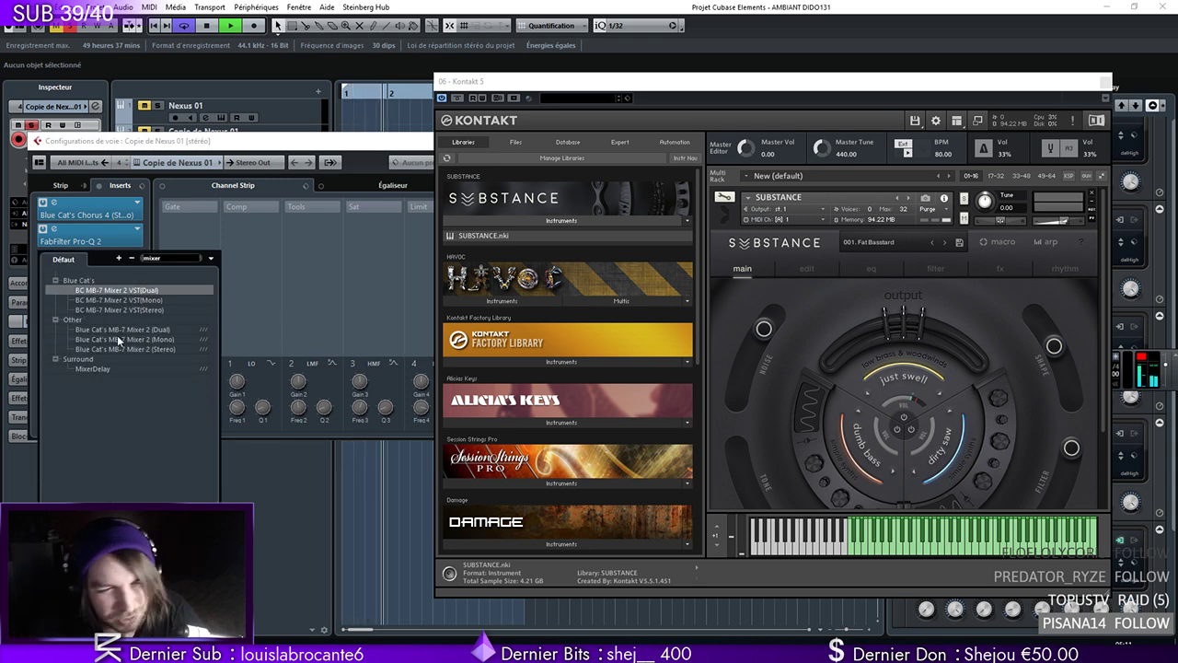
{"action": "left_click", "coordinate": [92, 368]}
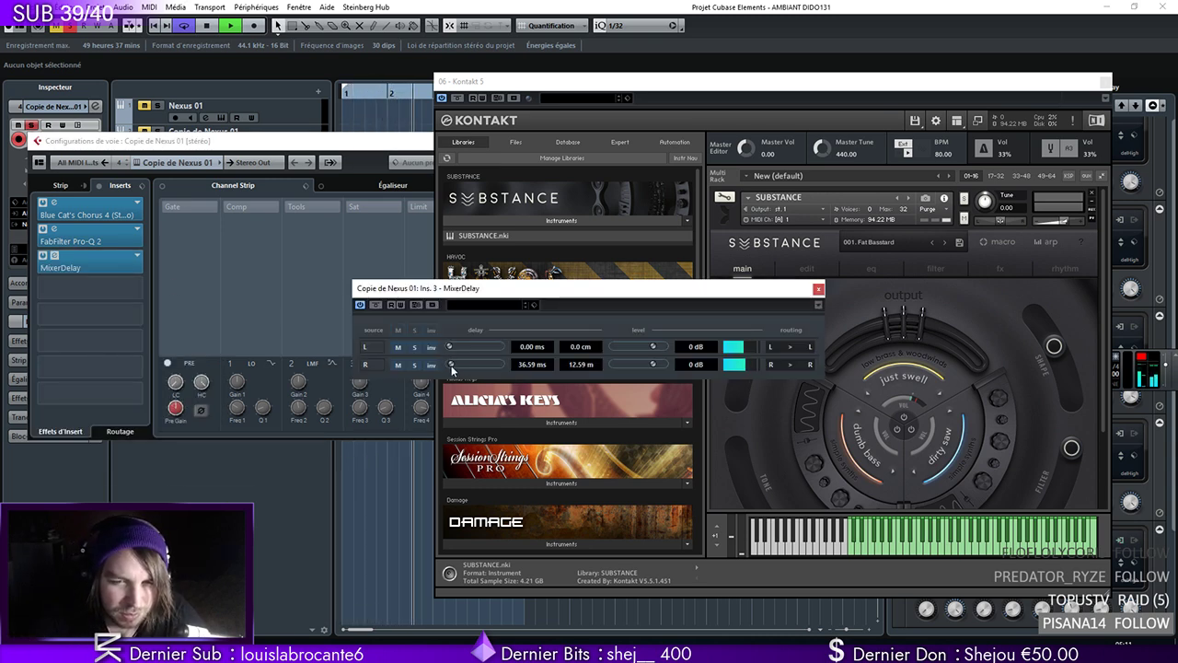
{"action": "left_click", "coordinate": [819, 289]}
{"action": "left_click_drag", "start_coordinate": [386, 144], "coordinate": [276, 160]}
{"action": "left_click", "coordinate": [353, 158]}
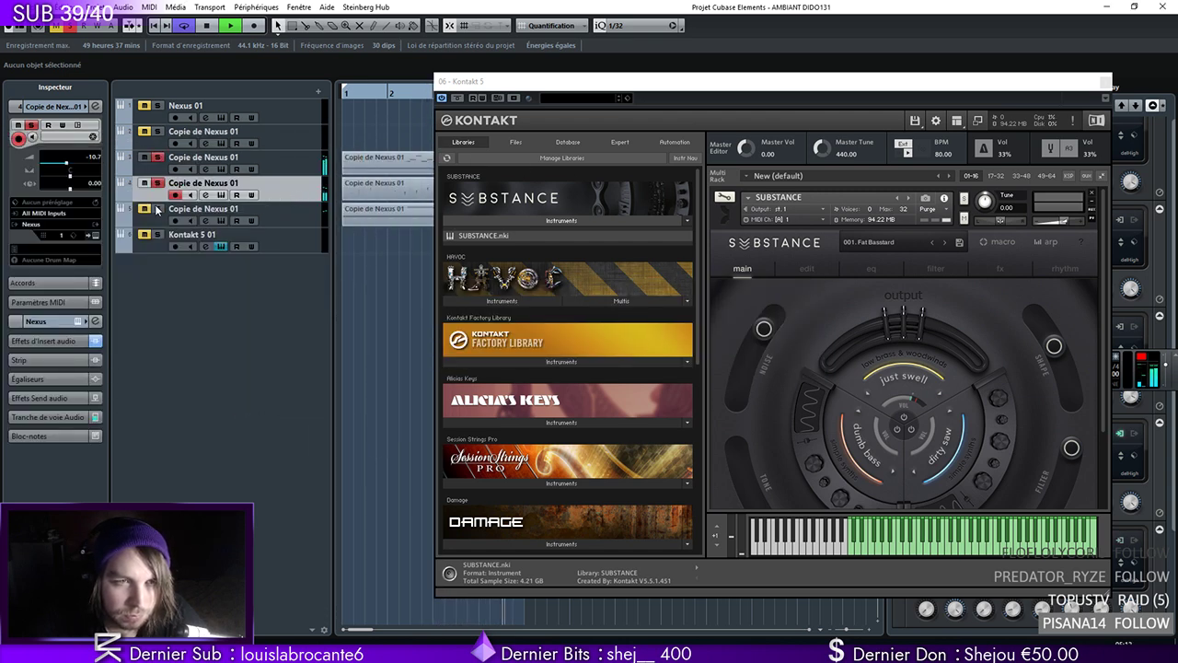
Take the third and fifth tracks out of solo and duplicate the fourth track
{"action": "left_click", "coordinate": [304, 218]}
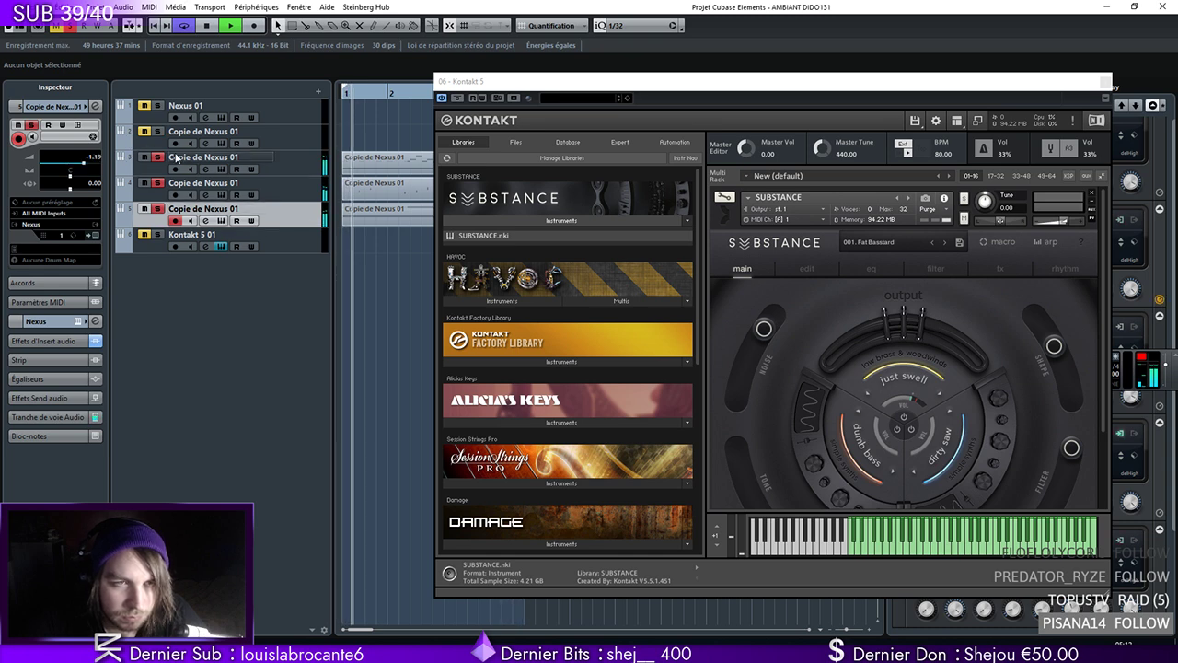
{"action": "left_click", "coordinate": [160, 157]}
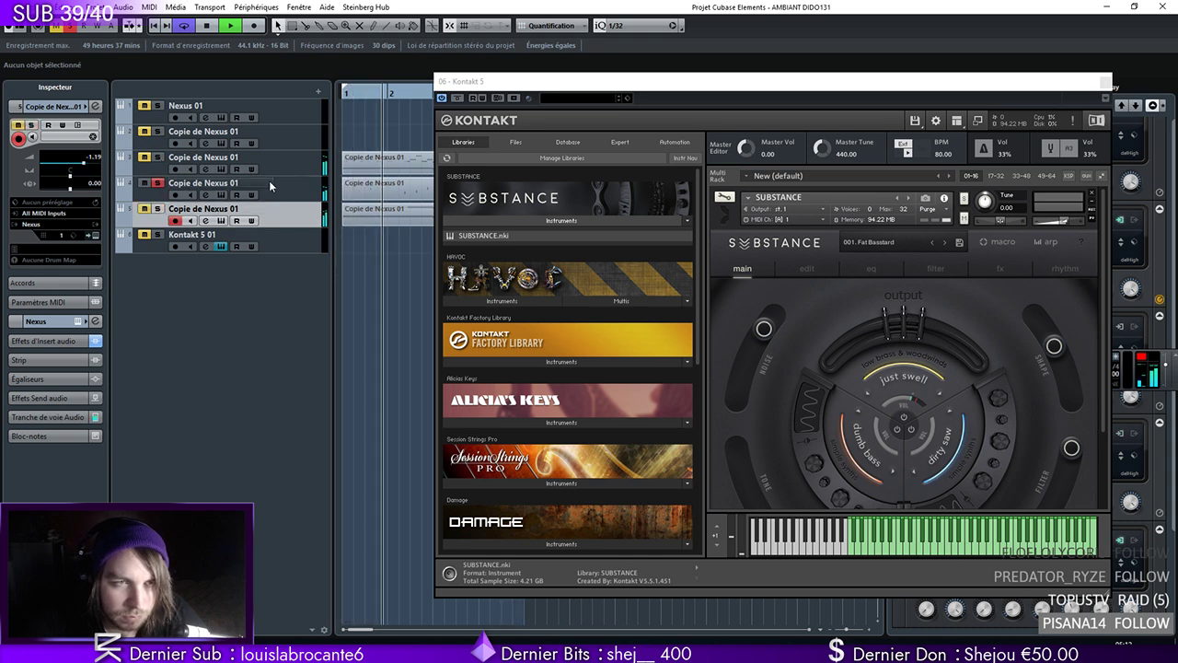
{"action": "left_click", "coordinate": [252, 187]}
{"action": "left_click", "coordinate": [156, 208]}
{"action": "right_click", "coordinate": [284, 184]}
{"action": "left_click", "coordinate": [331, 230]}
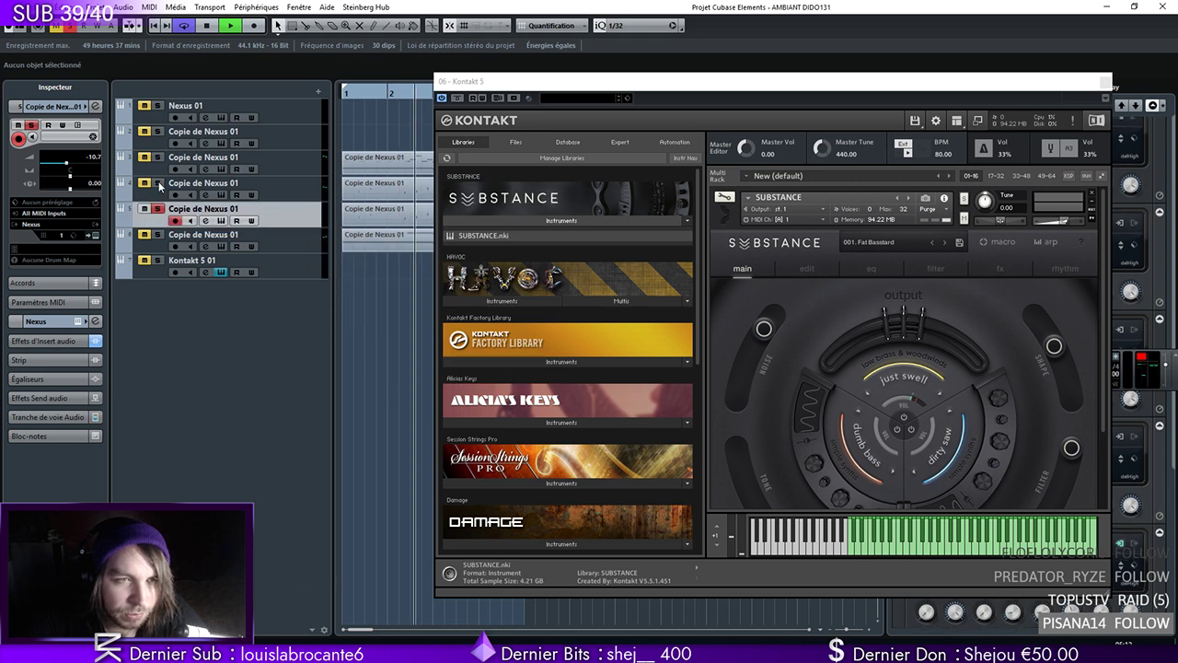
Audition XP Perpetual Motion presets in the duplicated track's Nexus, including Innocent Space and LEAD Blowup, and load Magic Flute
{"action": "left_click_drag", "start_coordinate": [703, 190], "coordinate": [512, 175]}
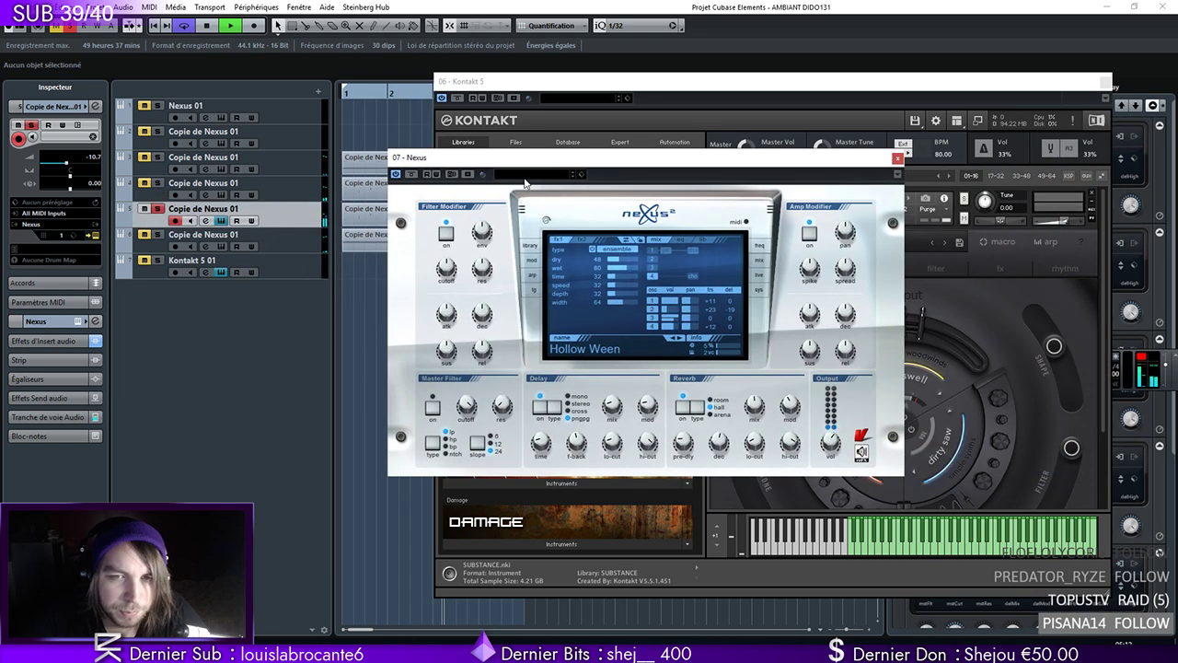
{"action": "left_click", "coordinate": [531, 249]}
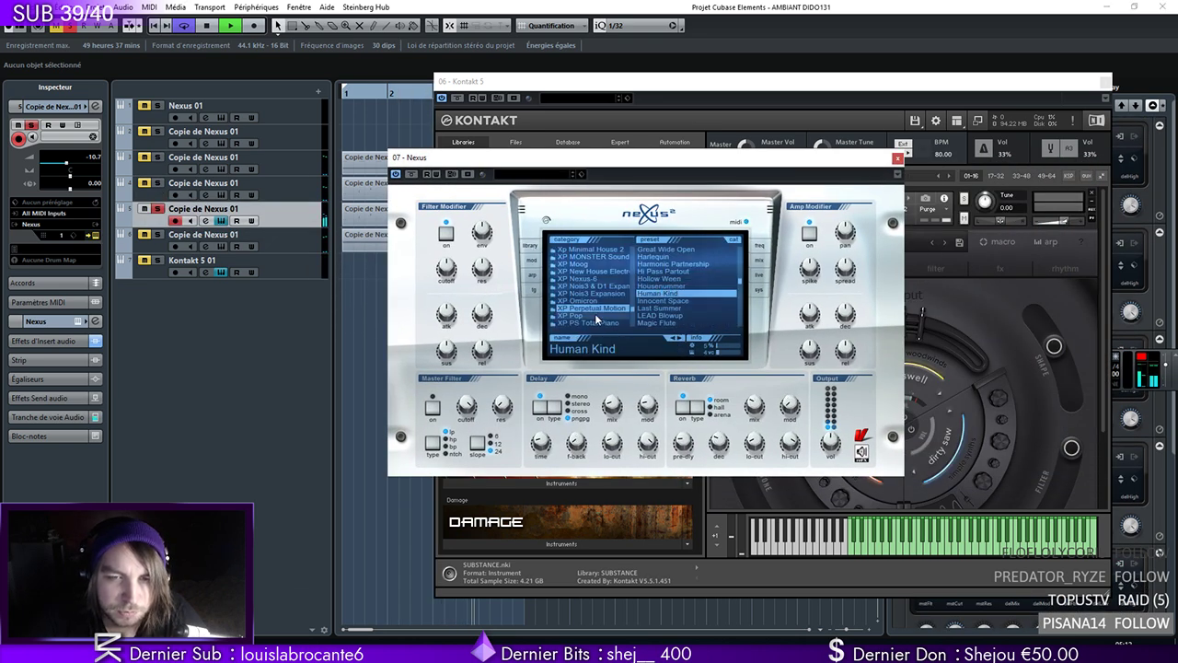
{"action": "scroll", "coordinate": [739, 286], "scroll_direction": "down", "scroll_amount": 2}
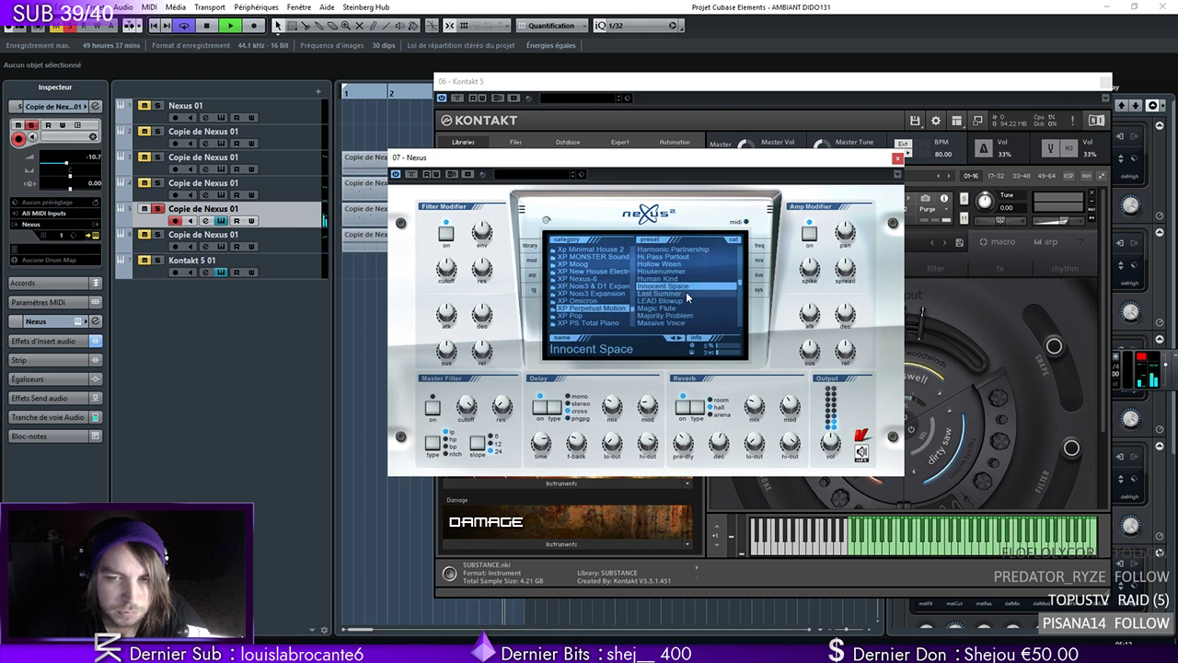
{"action": "left_click", "coordinate": [664, 301]}
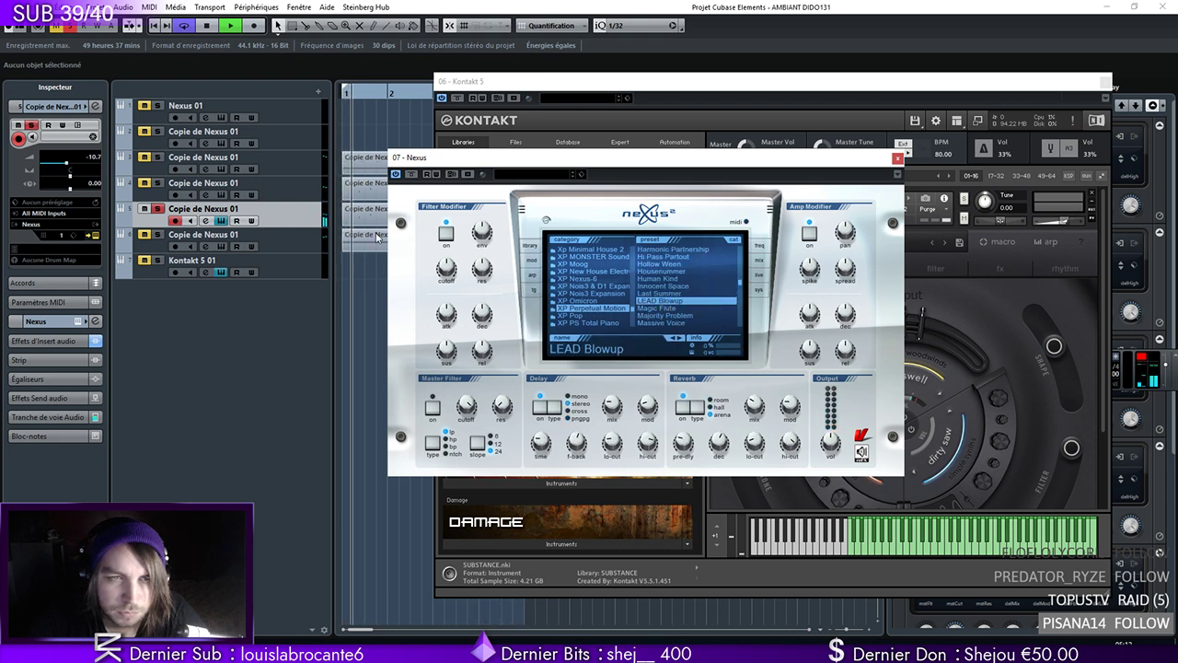
{"action": "left_click", "coordinate": [665, 309]}
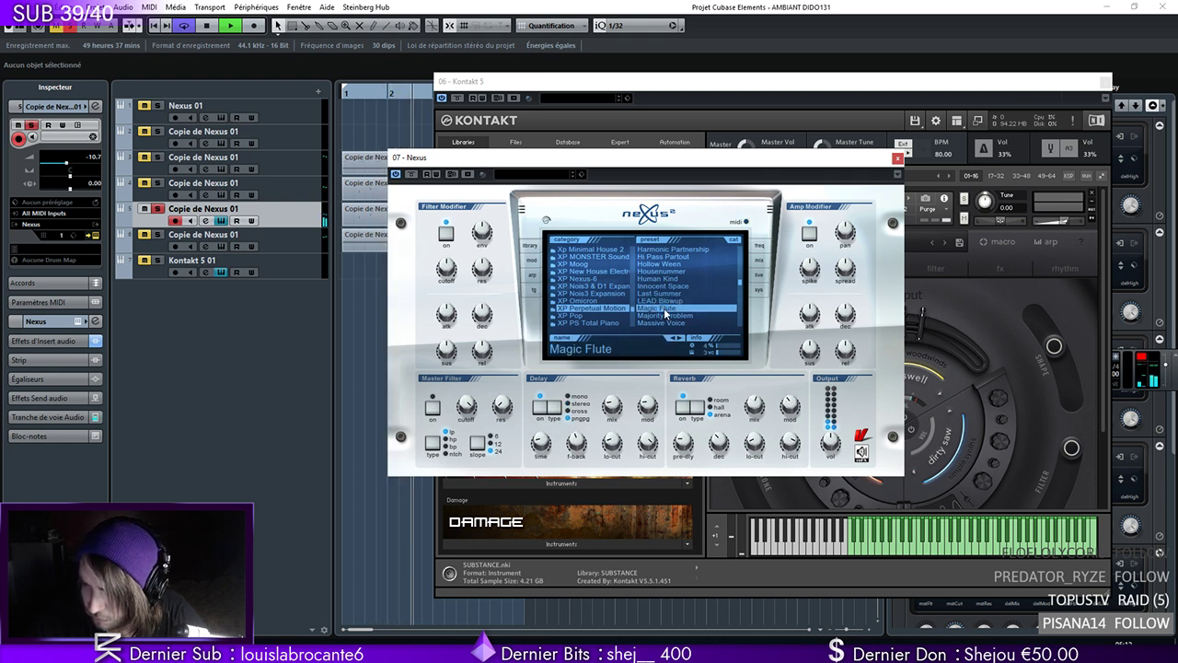
Adjust the reverb mix and the amp envelope's attack and release for the Magic Flute preset
{"action": "left_click", "coordinate": [758, 260]}
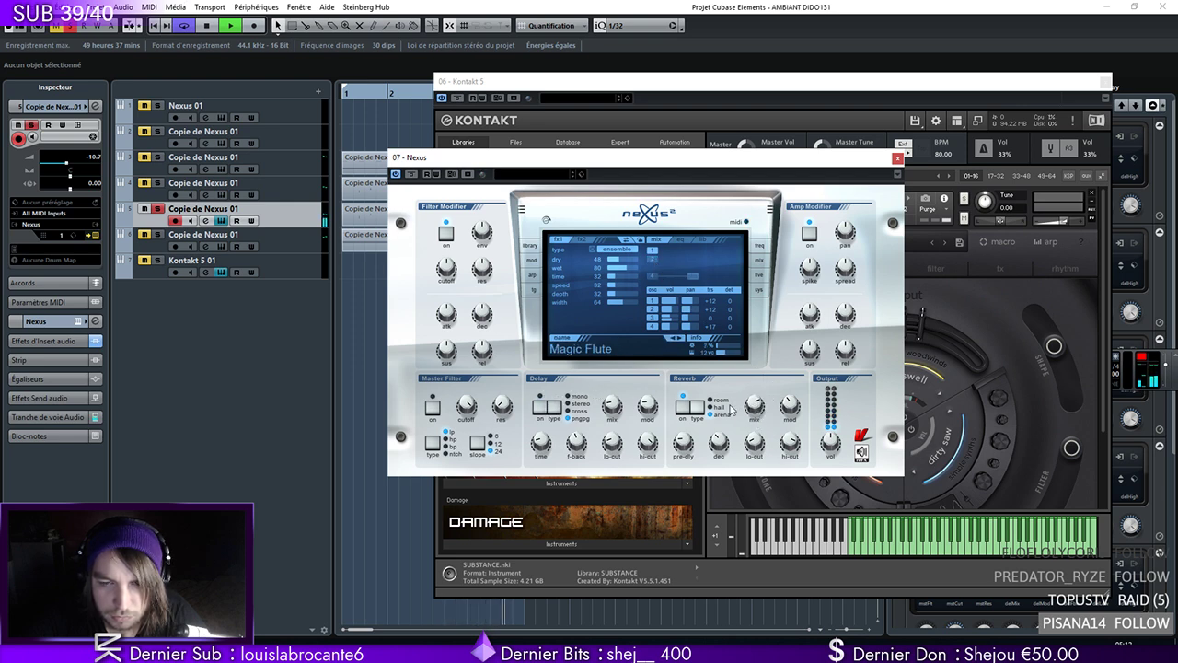
{"action": "mouse_move", "coordinate": [754, 406]}
{"action": "left_mouse_down"}
{"action": "mouse_move", "coordinate": [754, 386]}
{"action": "mouse_move", "coordinate": [754, 413]}
{"action": "left_mouse_up"}
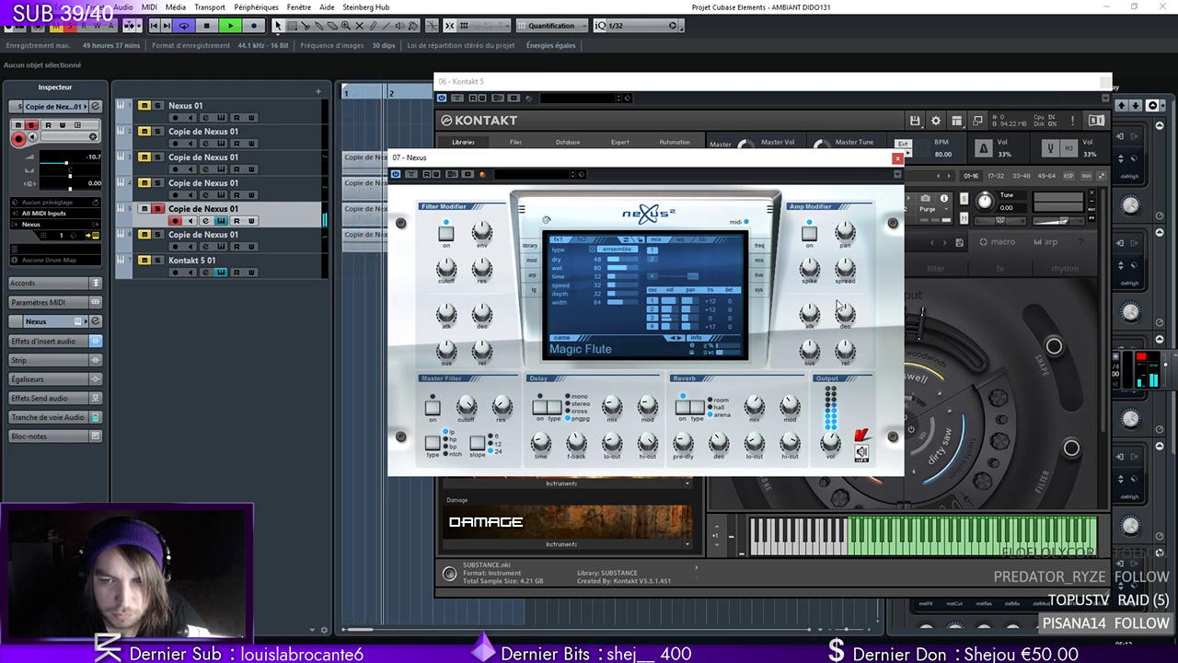
{"action": "left_click_drag", "start_coordinate": [809, 312], "coordinate": [818, 287]}
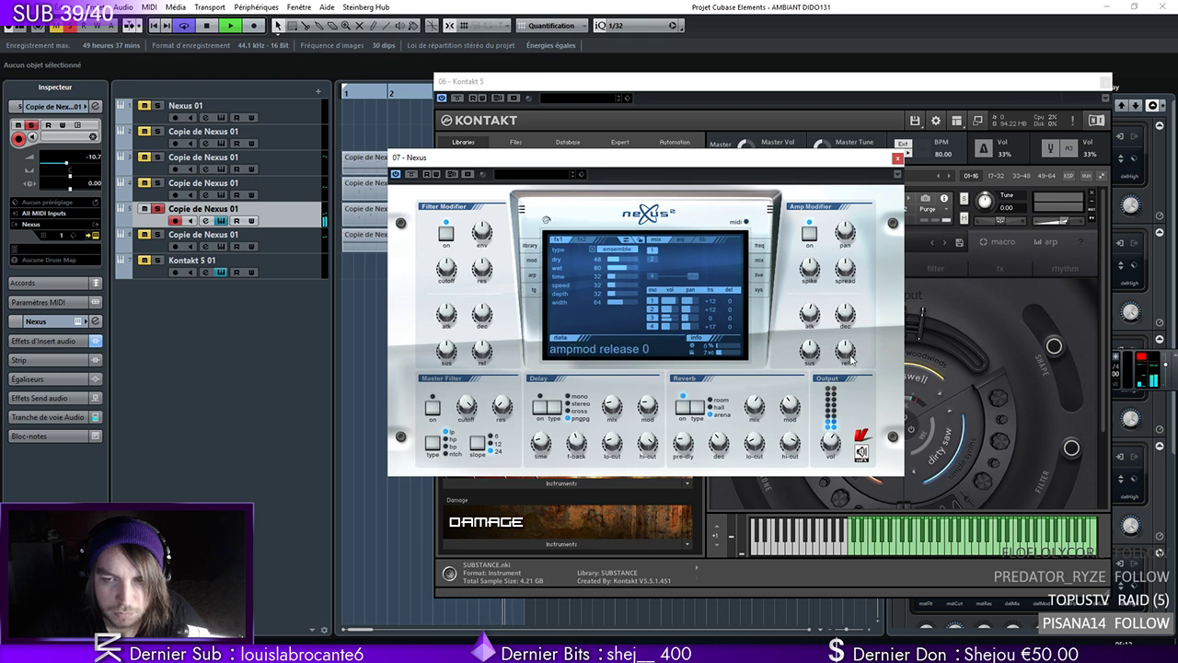
Set the fourth track's volume to about -9.85 with the third and fourth tracks soloed, and close the Nexus and Kontakt windows
{"action": "key", "text": "space"}
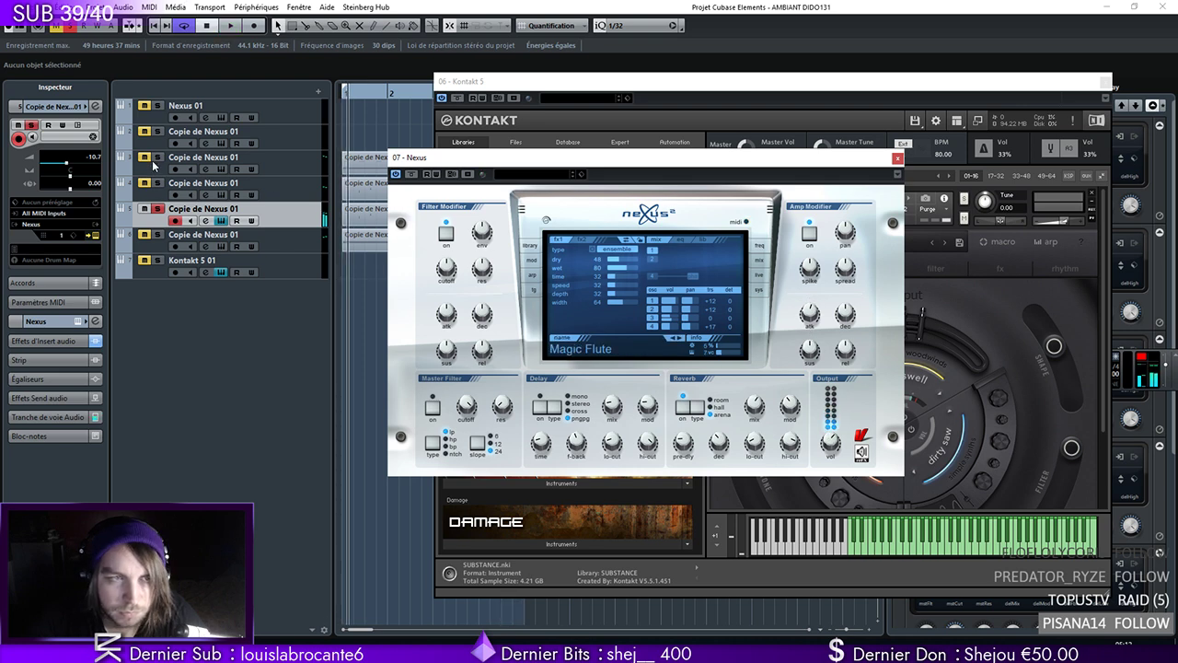
{"action": "key", "text": "space"}
{"action": "key", "text": "Up"}
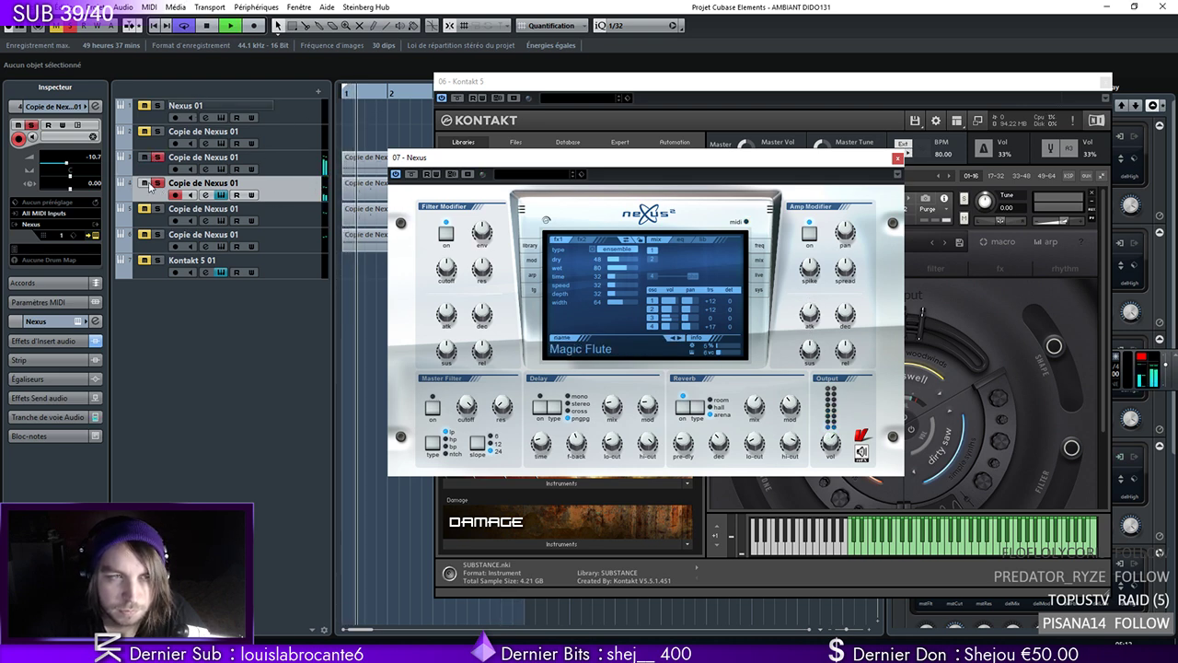
{"action": "left_click", "coordinate": [67, 163]}
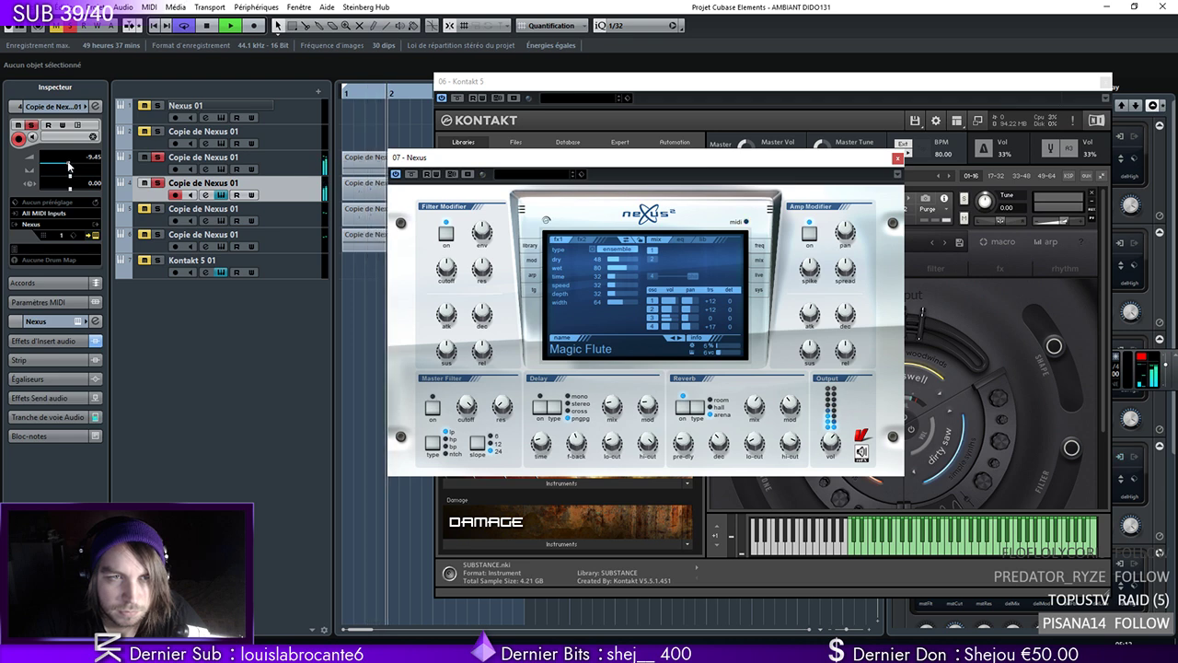
{"action": "left_click", "coordinate": [897, 158]}
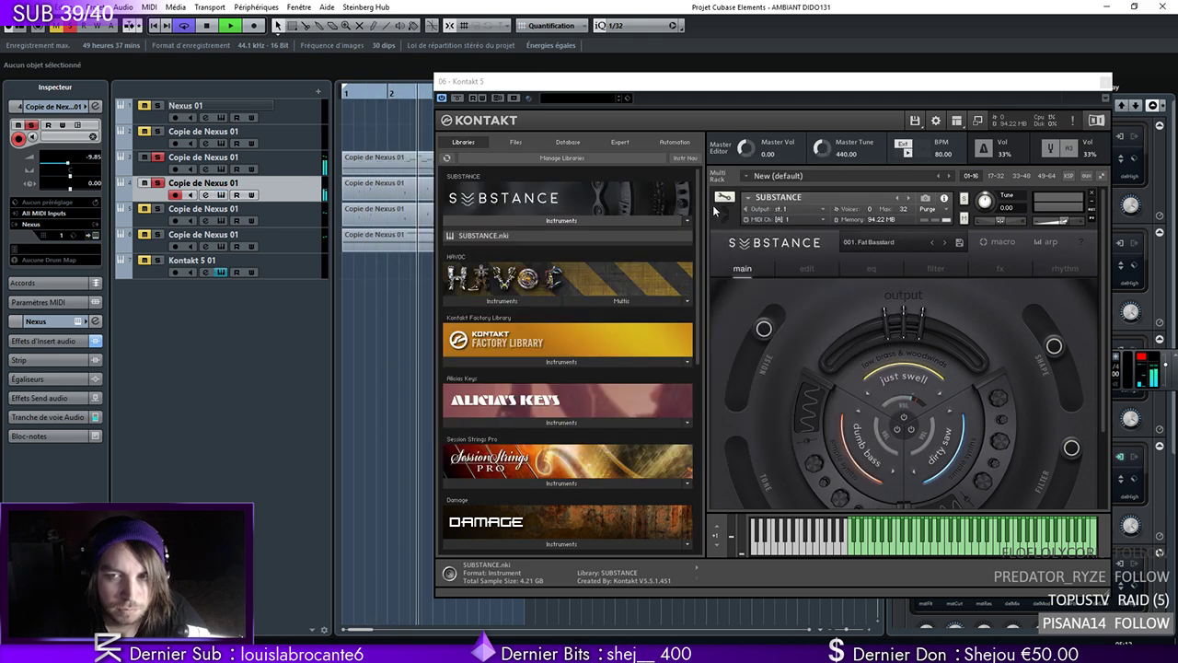
{"action": "left_click", "coordinate": [1104, 82]}
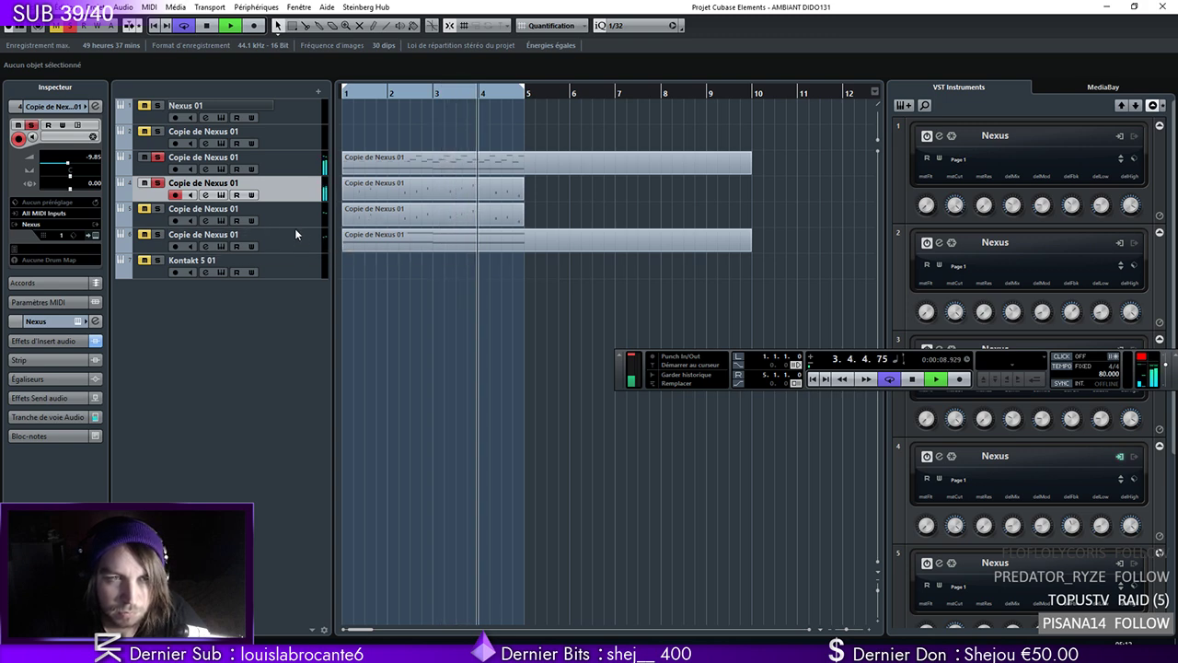
Move the sixth track above the fifth, and solo the Kontakt 5 01 track
{"action": "left_click_drag", "start_coordinate": [296, 237], "coordinate": [285, 214]}
{"action": "left_click", "coordinate": [253, 264]}
{"action": "left_click", "coordinate": [157, 260]}
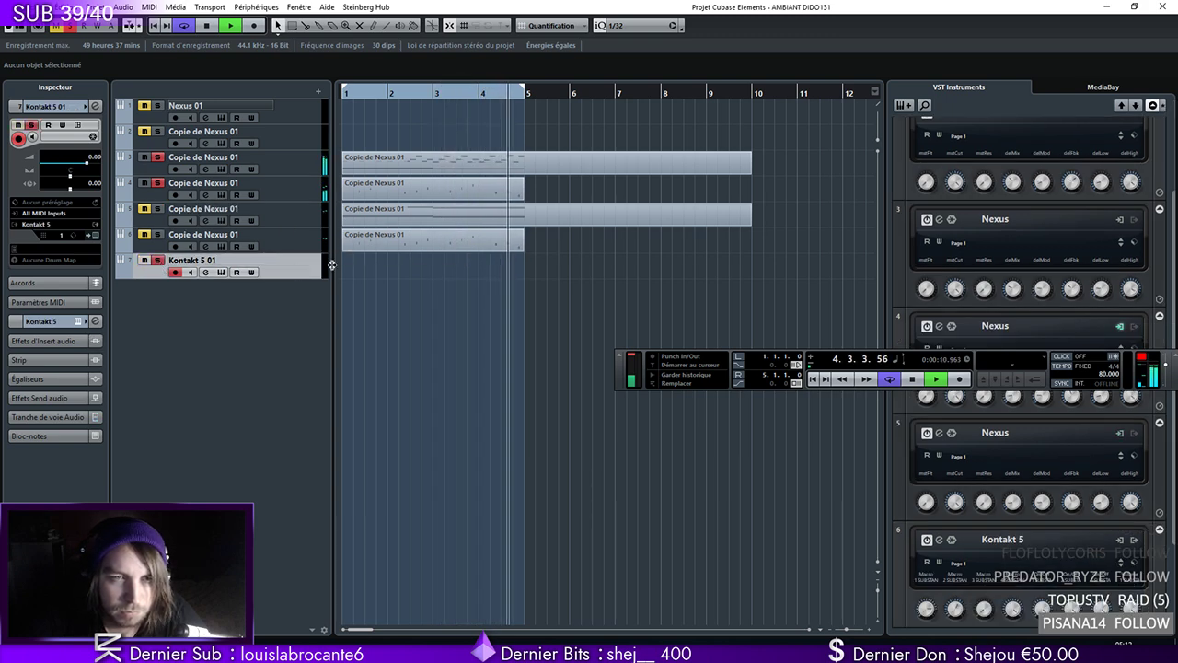
{"action": "key", "text": "space"}
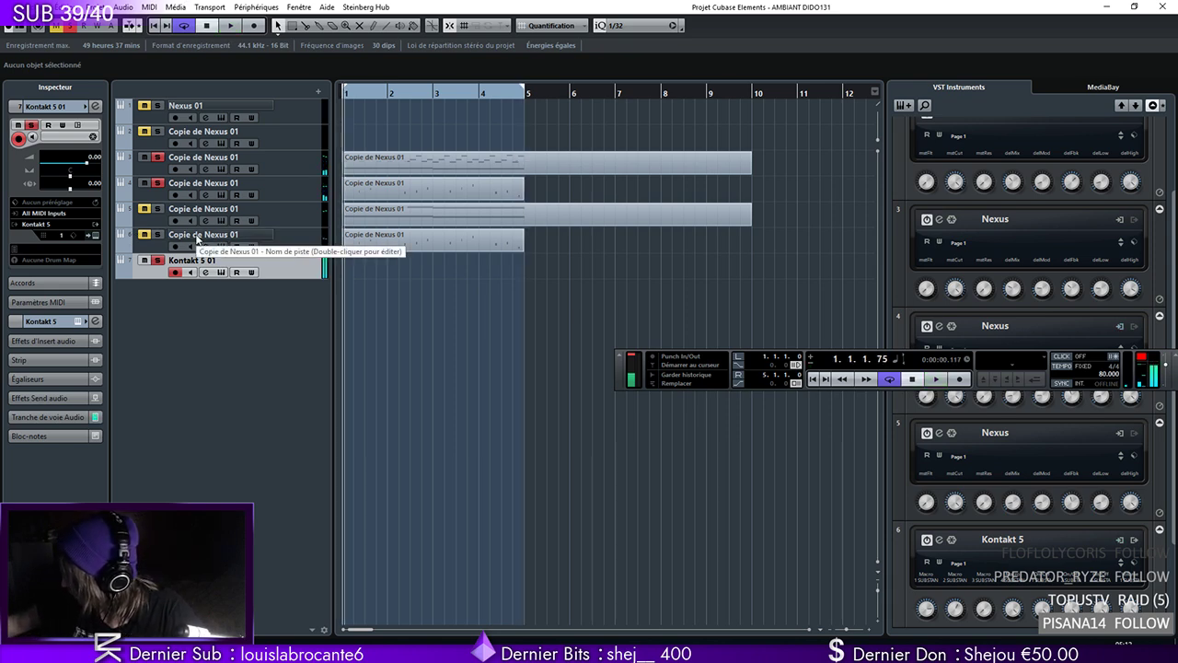
Load the sound design preset 047. At the Movies in the Kontakt track's Substance instrument and close Kontakt
{"action": "left_click", "coordinate": [92, 233]}
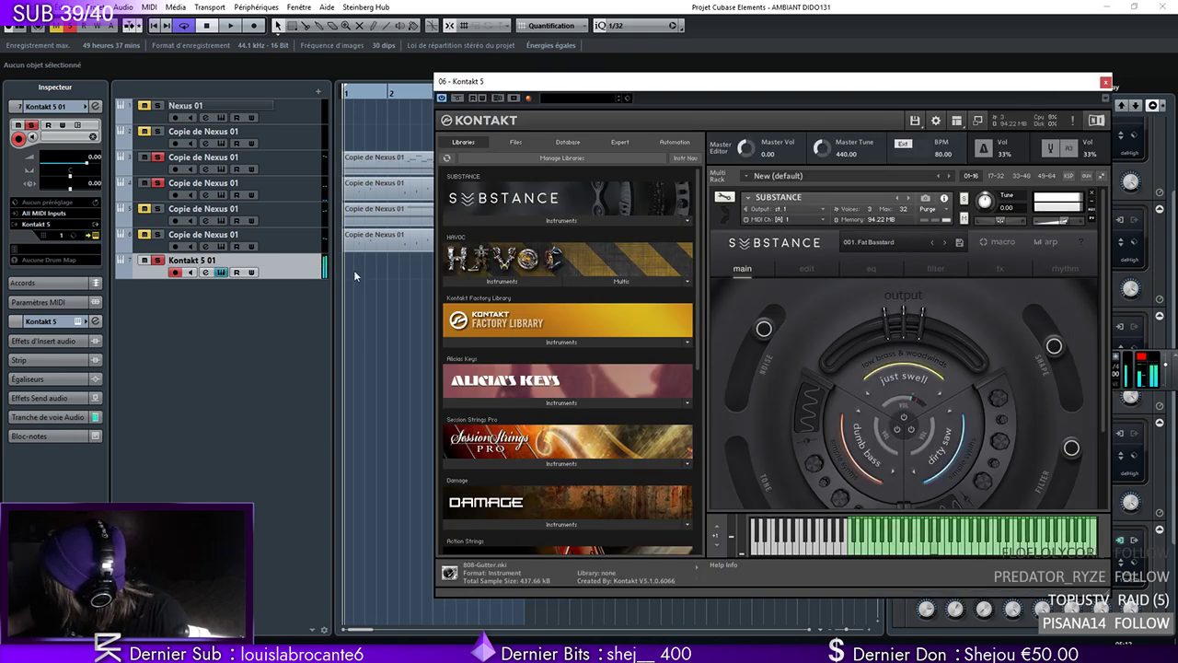
{"action": "left_click", "coordinate": [839, 245]}
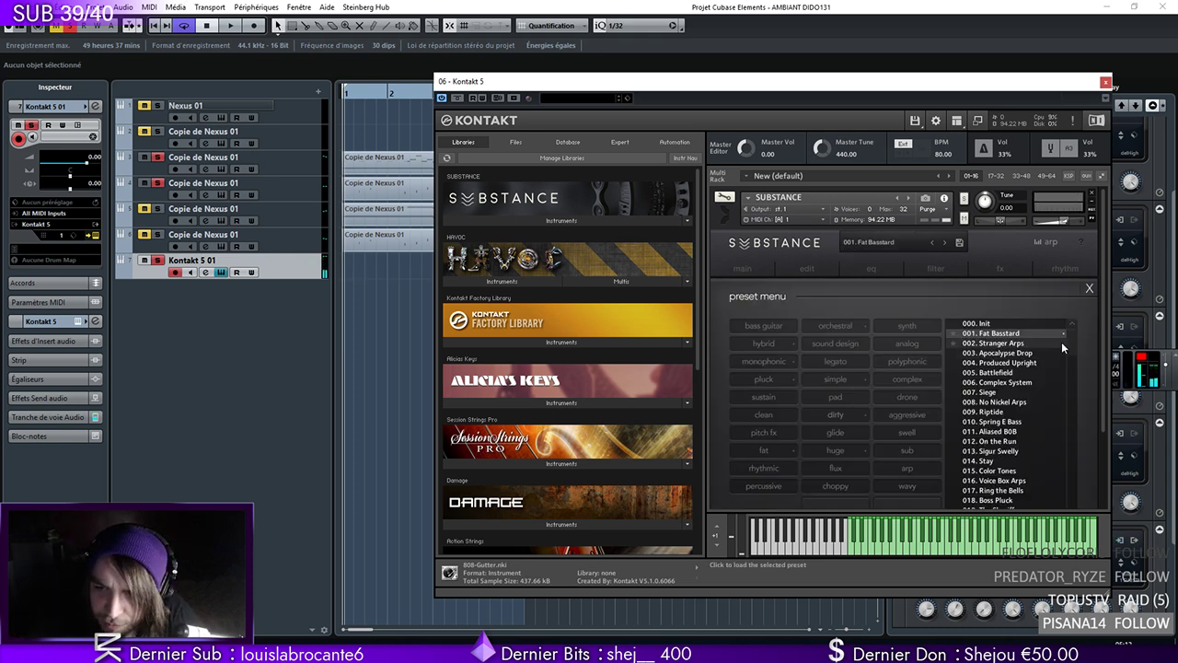
{"action": "left_click", "coordinate": [862, 343]}
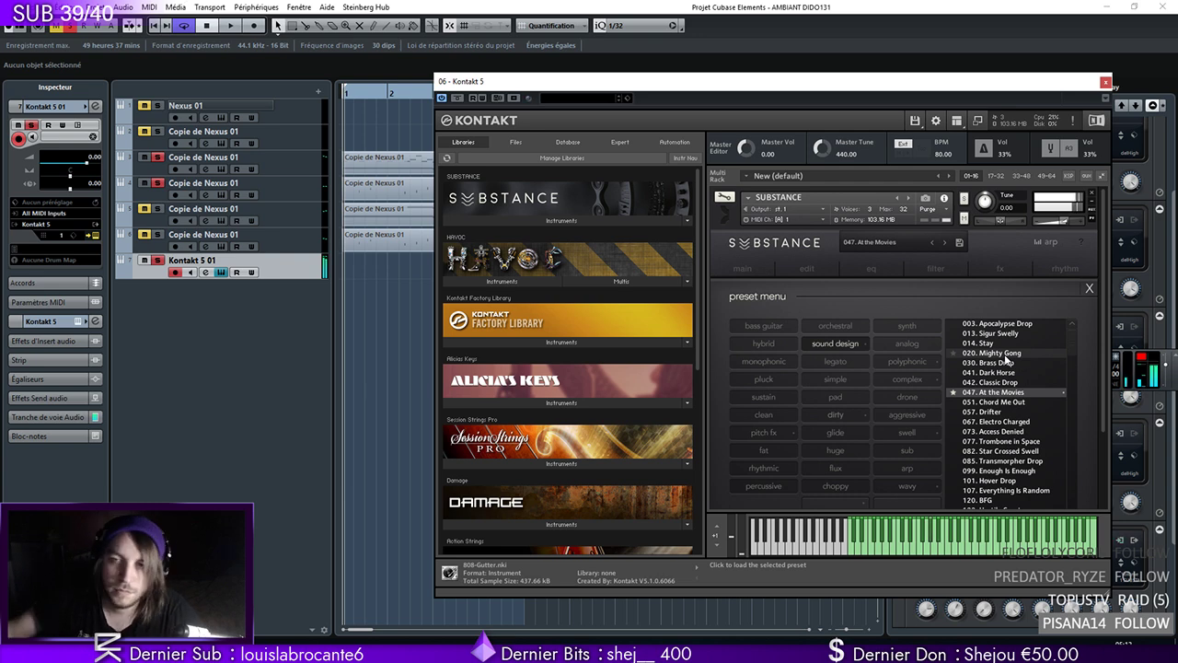
{"action": "left_click", "coordinate": [1105, 83]}
Create a four-bar part from bar 1 on the Kontakt track and draw a one-bar A1 note at its start
{"action": "double_click", "coordinate": [356, 265]}
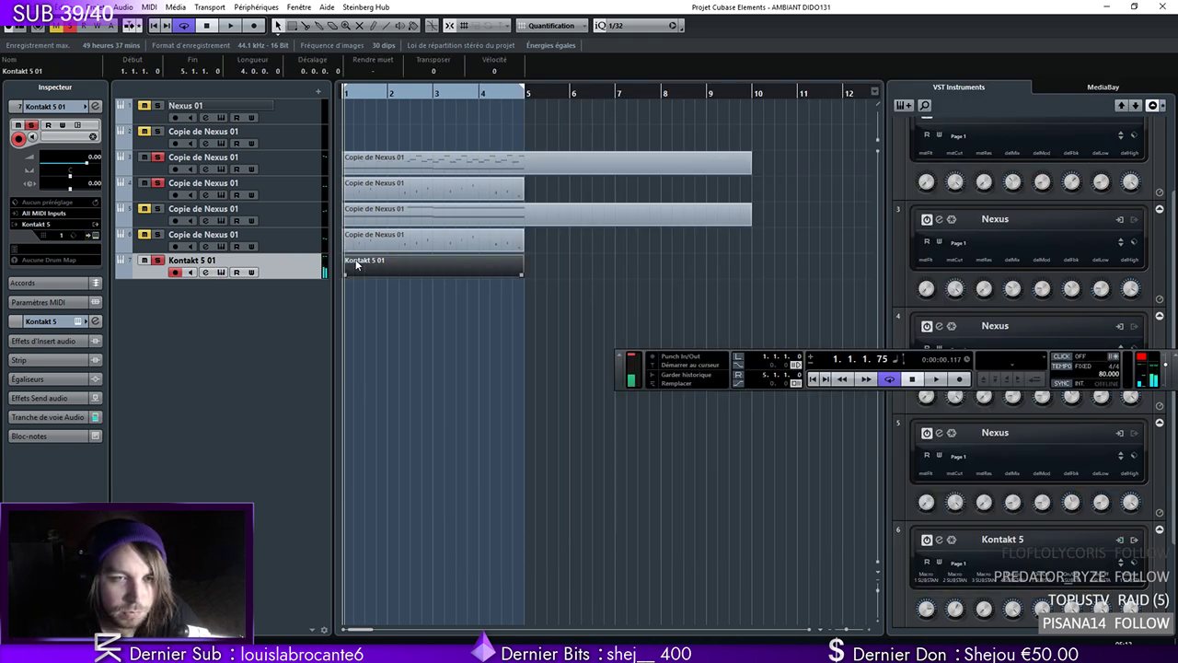
{"action": "double_click", "coordinate": [347, 269]}
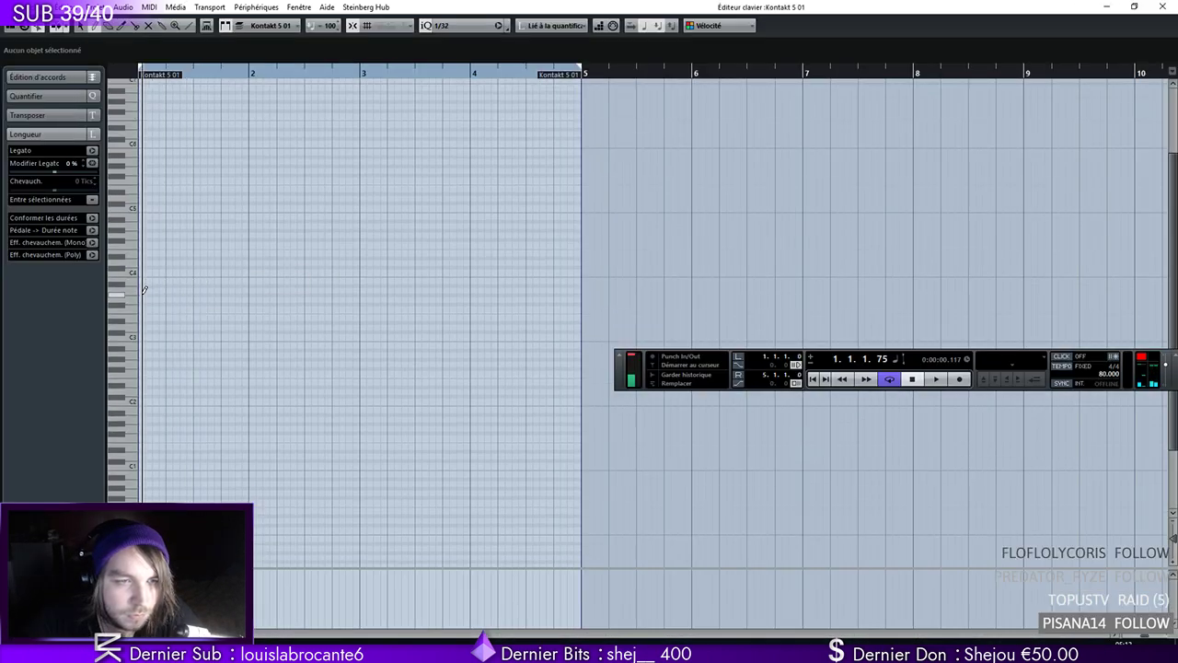
{"action": "left_click_drag", "start_coordinate": [142, 417], "coordinate": [249, 415]}
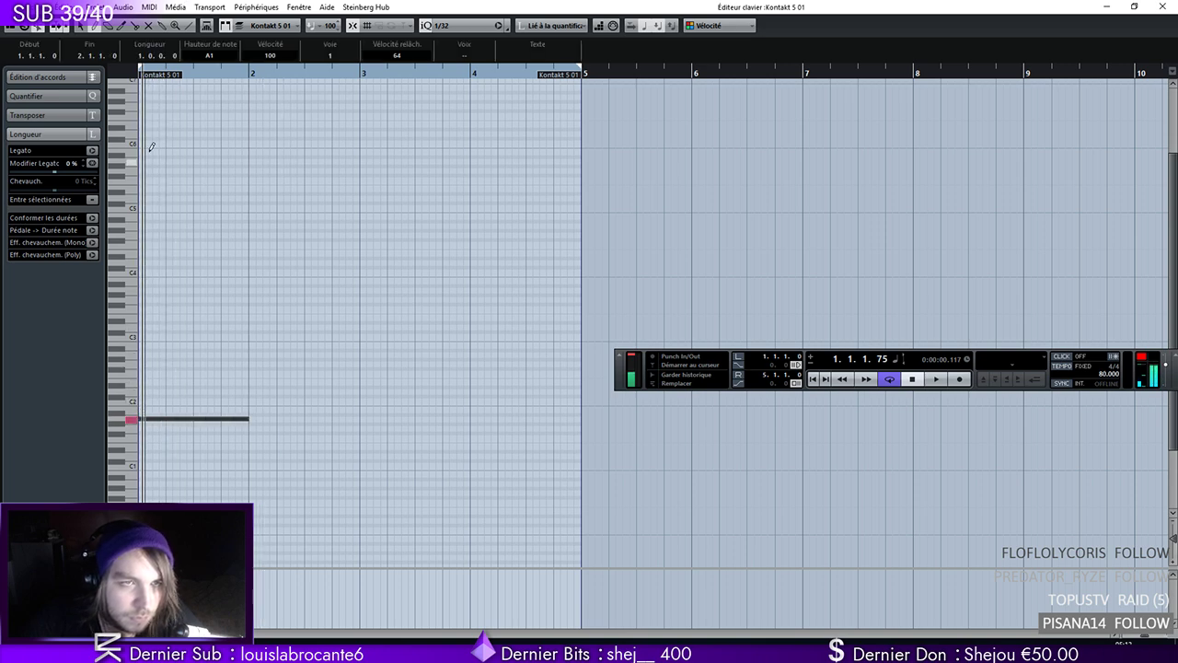
{"action": "key", "text": "space"}
{"action": "left_click", "coordinate": [1162, 7]}
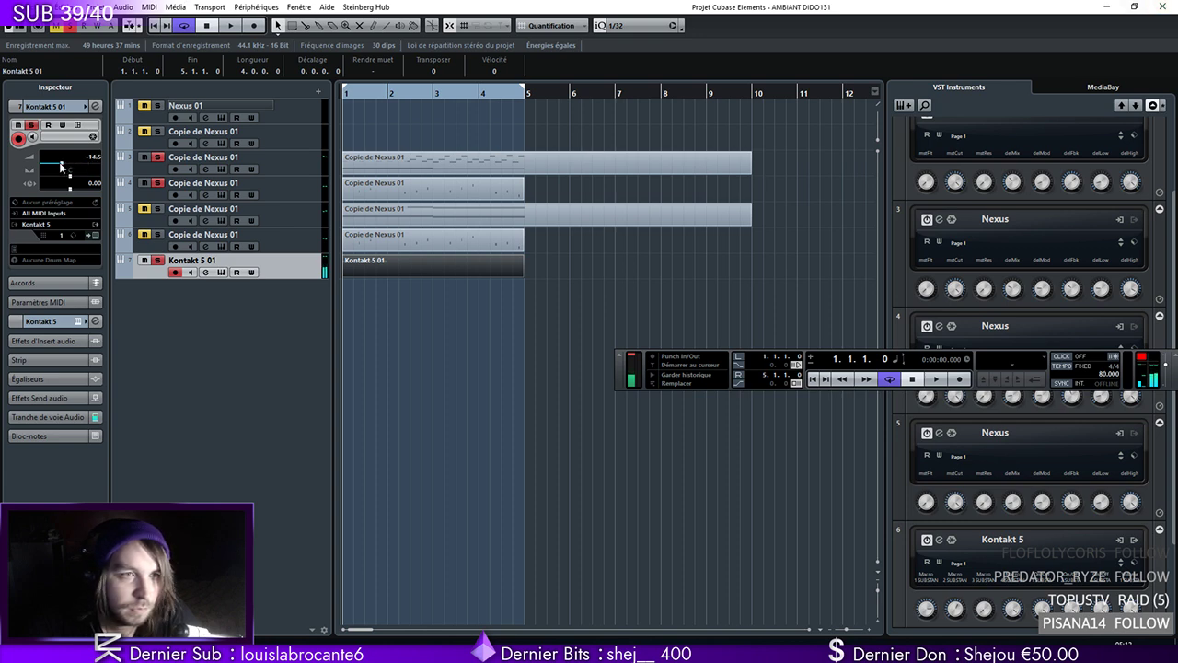
Extend the Kontakt part's A1 note to two bars and add a note one semitone lower from bar 3
{"action": "key", "text": "space"}
{"action": "double_click", "coordinate": [395, 264]}
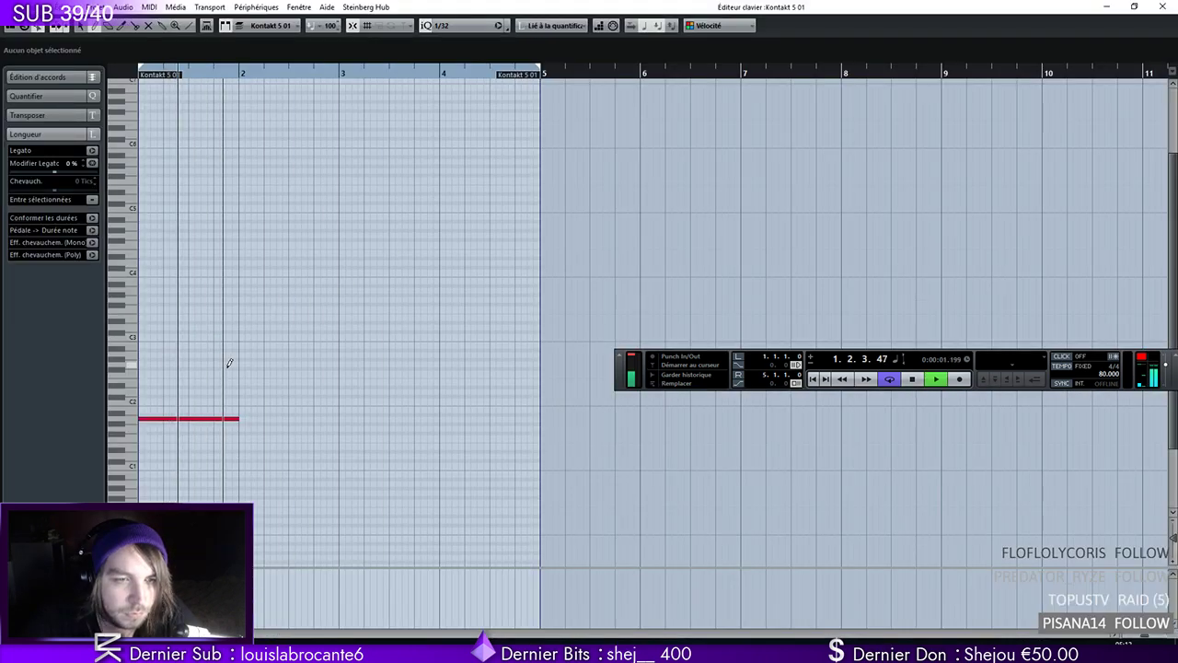
{"action": "left_click_drag", "start_coordinate": [239, 418], "coordinate": [351, 430]}
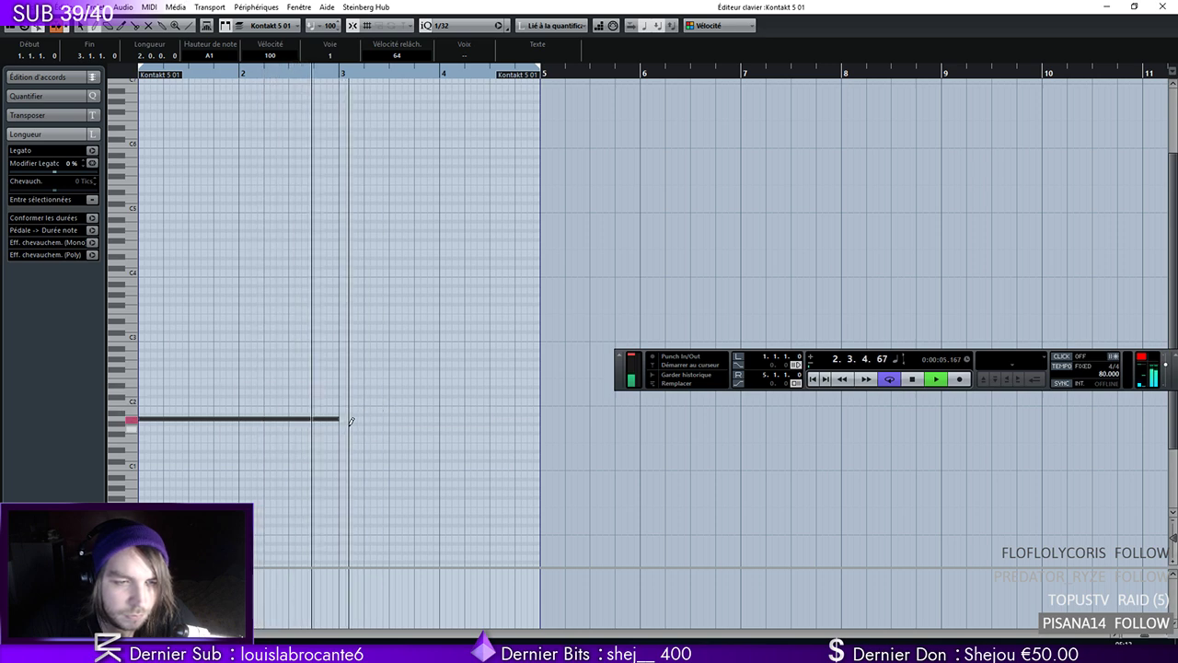
{"action": "left_click_drag", "start_coordinate": [341, 424], "coordinate": [489, 421]}
Transpose both Kontakt notes up one octave and set the Kontakt track's volume to about -11.5
{"action": "key", "text": "1"}
{"action": "mouse_move", "coordinate": [542, 337]}
{"action": "left_mouse_down"}
{"action": "mouse_move", "coordinate": [397, 399]}
{"action": "mouse_move", "coordinate": [156, 425]}
{"action": "mouse_move", "coordinate": [153, 354]}
{"action": "left_mouse_up"}
{"action": "key", "text": "KP_Decimal"}
{"action": "key", "text": "space"}
{"action": "left_click", "coordinate": [1163, 7]}
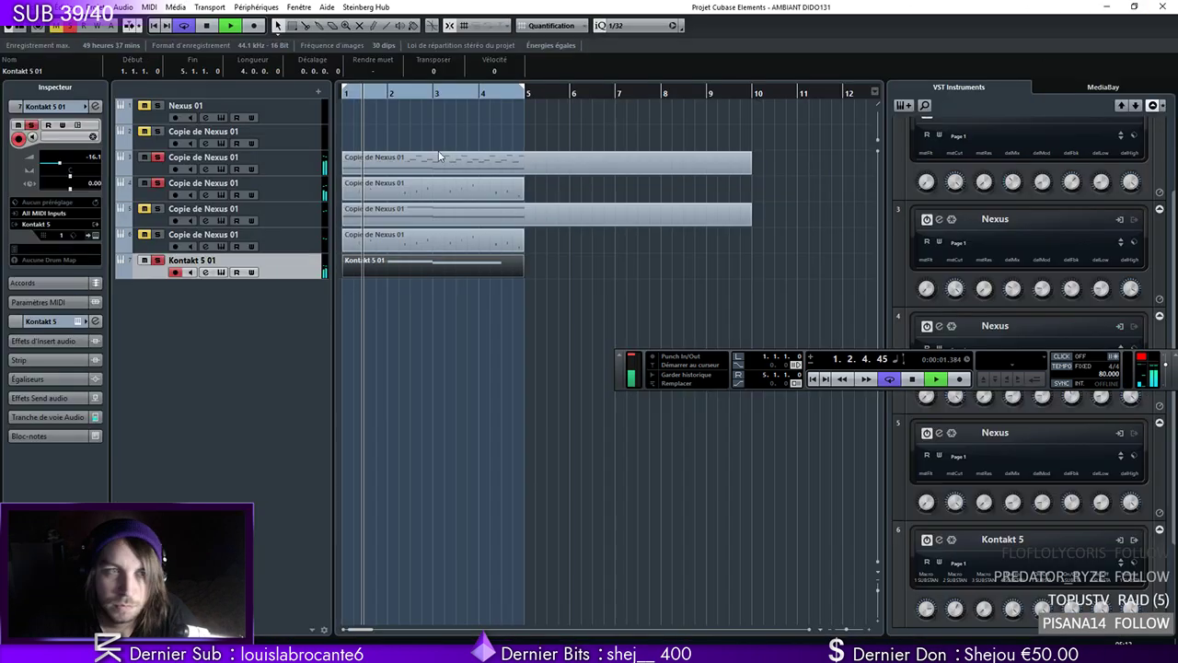
{"action": "left_click_drag", "start_coordinate": [58, 165], "coordinate": [65, 166]}
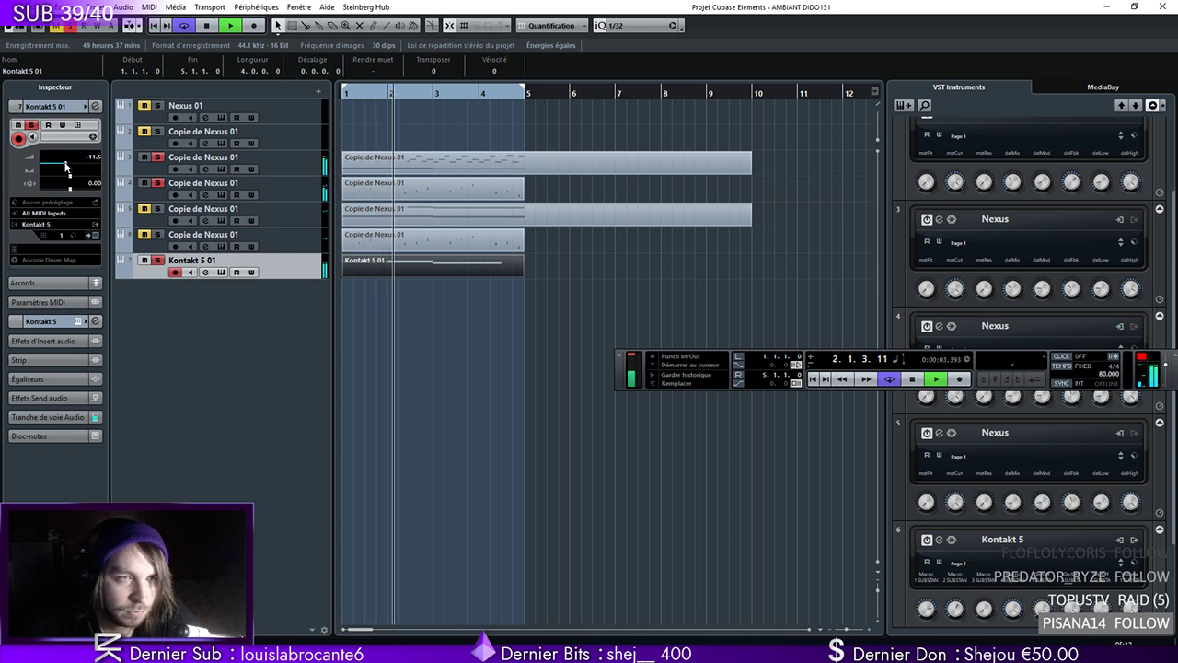
Shorten the second Kontakt note to end at bar 4 and draw a lower note from bar 4 to bar 5
{"action": "double_click", "coordinate": [456, 260]}
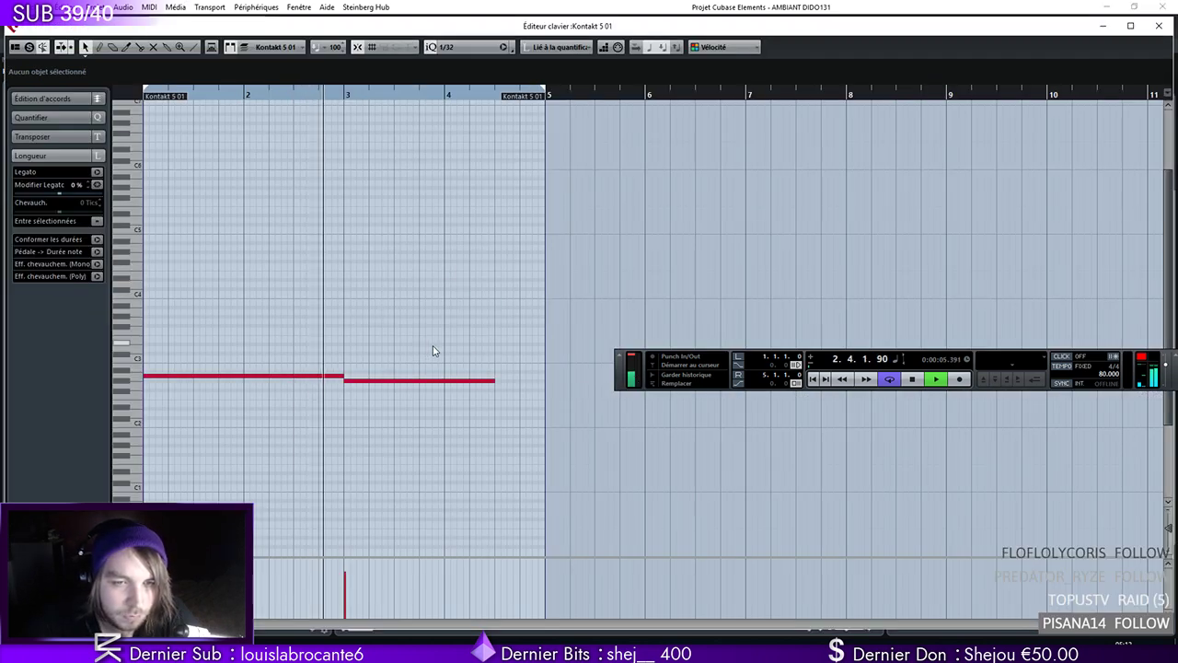
{"action": "mouse_move", "coordinate": [494, 380]}
{"action": "left_mouse_down"}
{"action": "mouse_move", "coordinate": [542, 384]}
{"action": "mouse_move", "coordinate": [447, 384]}
{"action": "left_mouse_up"}
{"action": "key", "text": "space"}
{"action": "right_click", "coordinate": [450, 381]}
{"action": "left_click", "coordinate": [471, 387]}
{"action": "left_click", "coordinate": [449, 393]}
{"action": "left_click_drag", "start_coordinate": [452, 394], "coordinate": [547, 395]}
{"action": "left_click", "coordinate": [814, 379]}
{"action": "key", "text": "space"}
{"action": "key", "text": "Return"}
Lower the bass note of the third track's part from bar 4 to bar 5
{"action": "left_click", "coordinate": [472, 164]}
{"action": "double_click", "coordinate": [472, 163]}
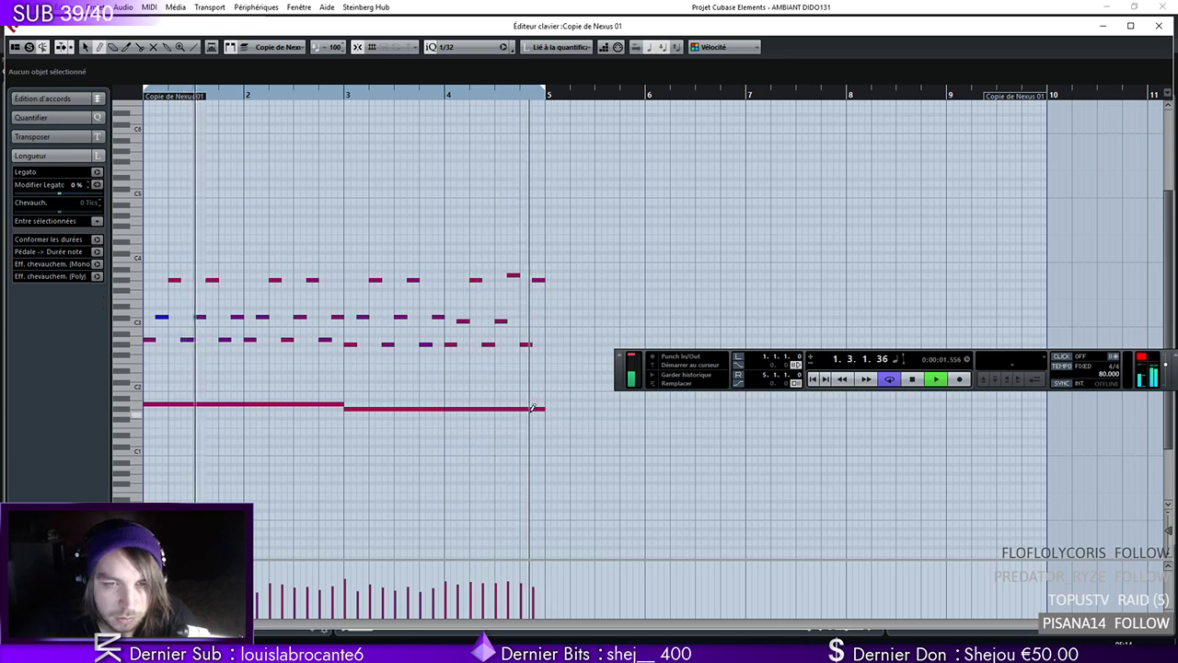
{"action": "key", "text": "space"}
{"action": "left_click_drag", "start_coordinate": [463, 411], "coordinate": [463, 433]}
{"action": "left_click_drag", "start_coordinate": [564, 358], "coordinate": [448, 373]}
{"action": "left_click", "coordinate": [1152, 29]}
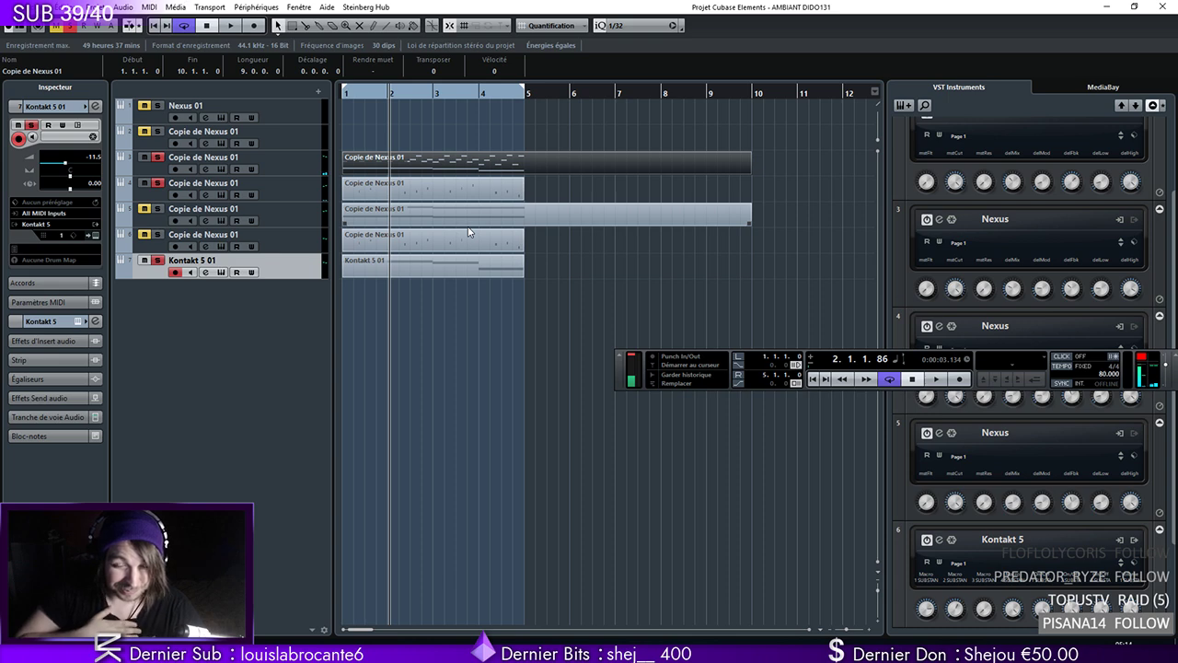
Insert FabFilter Pro-Q in the Kontakt 5 01 channel's first insert slot, and replace it with FabFilter Pro-Q 2
{"action": "left_click", "coordinate": [344, 94]}
{"action": "key", "text": "space"}
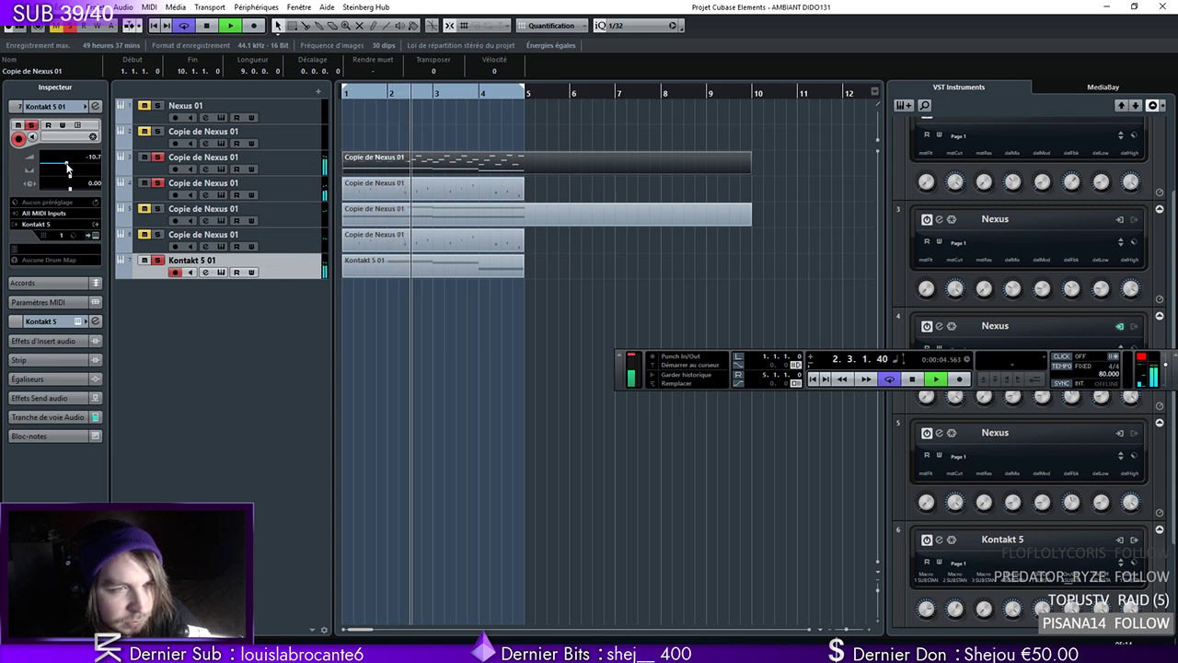
{"action": "left_click", "coordinate": [97, 105]}
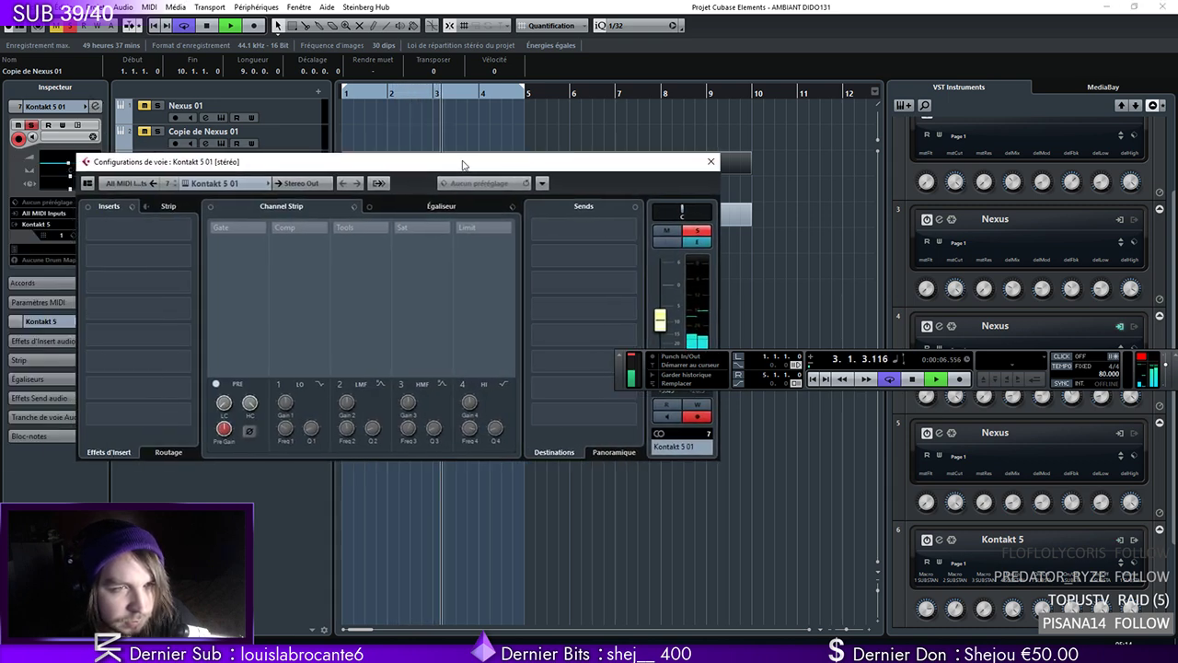
{"action": "left_click", "coordinate": [185, 222]}
{"action": "left_click", "coordinate": [174, 377]}
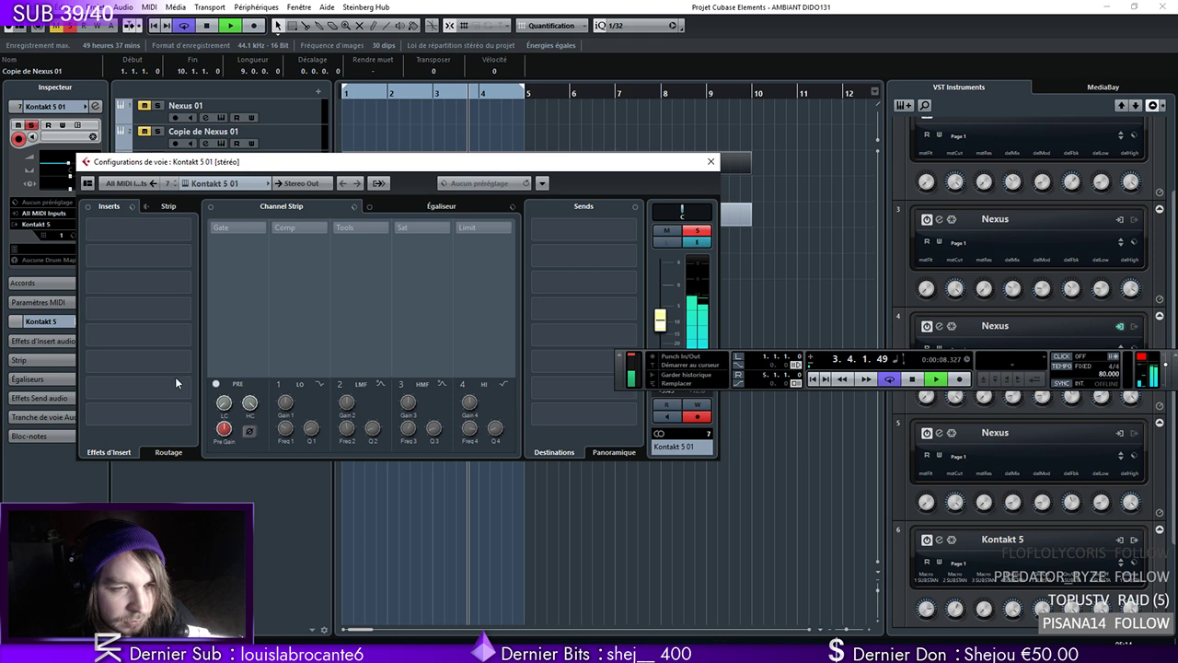
{"action": "left_click", "coordinate": [803, 178]}
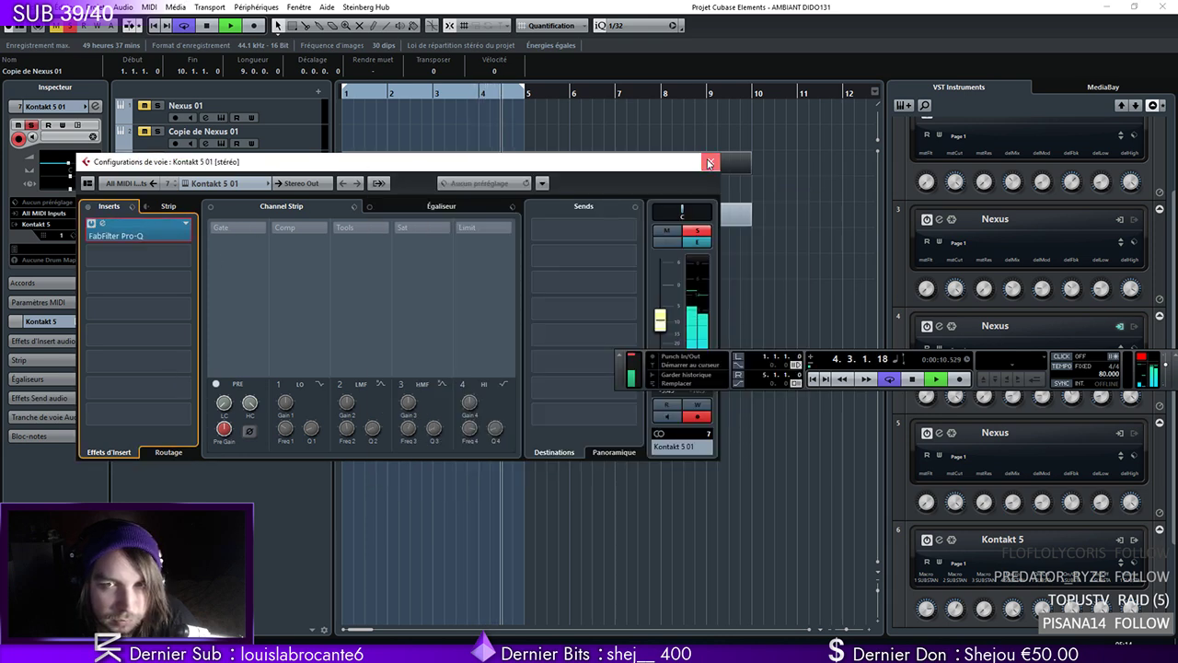
{"action": "left_click", "coordinate": [185, 222]}
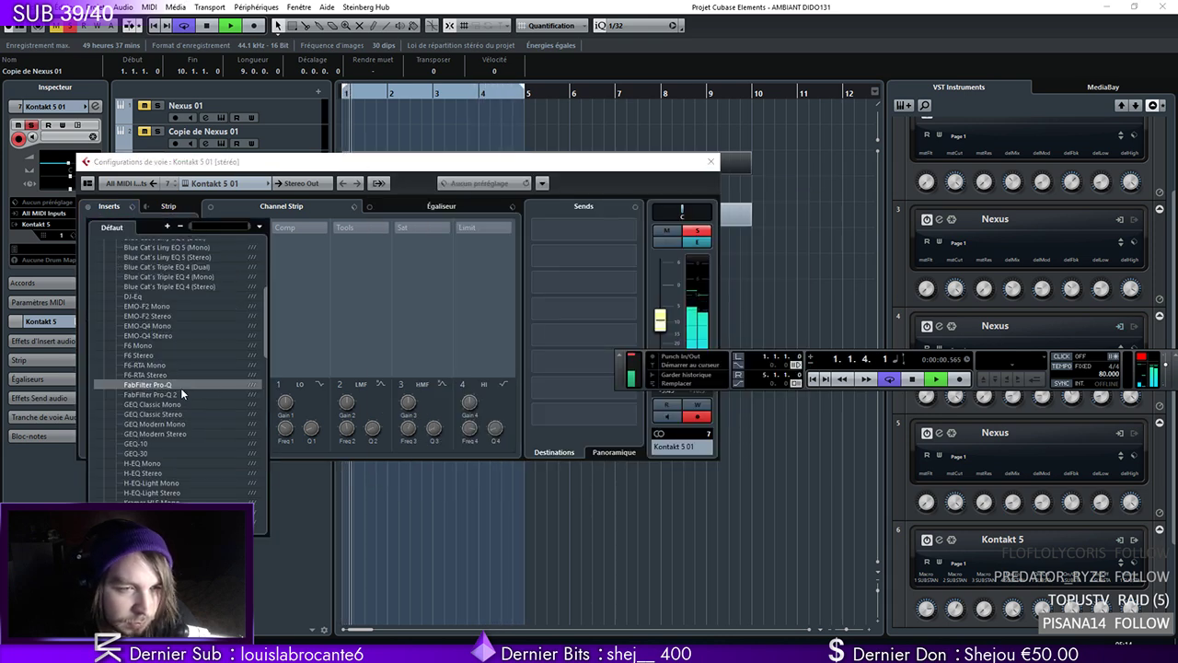
{"action": "left_click", "coordinate": [328, 321]}
Add a bell boost of about +6 dB at 180 Hz and a 12 dB/oct high cut to the Kontakt channel's EQ
{"action": "left_click_drag", "start_coordinate": [458, 302], "coordinate": [528, 203]}
{"action": "left_click_drag", "start_coordinate": [783, 301], "coordinate": [742, 321]}
{"action": "left_click", "coordinate": [619, 463]}
{"action": "left_click", "coordinate": [644, 537]}
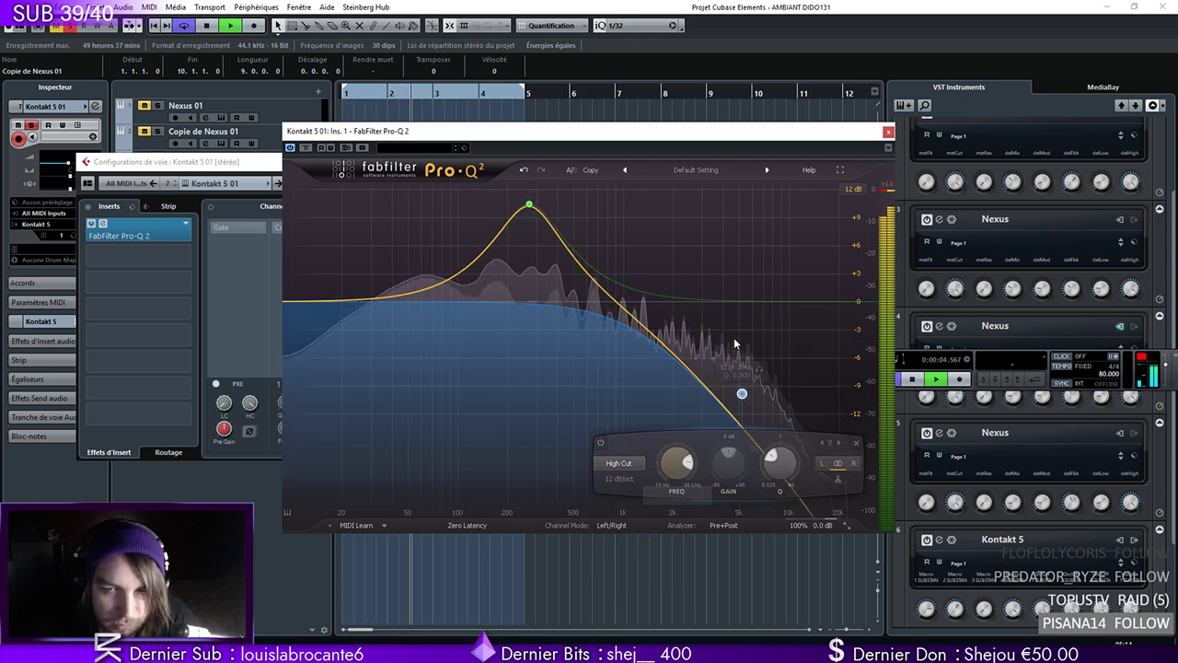
{"action": "left_click_drag", "start_coordinate": [740, 394], "coordinate": [708, 383]}
{"action": "left_click_drag", "start_coordinate": [530, 204], "coordinate": [500, 245]}
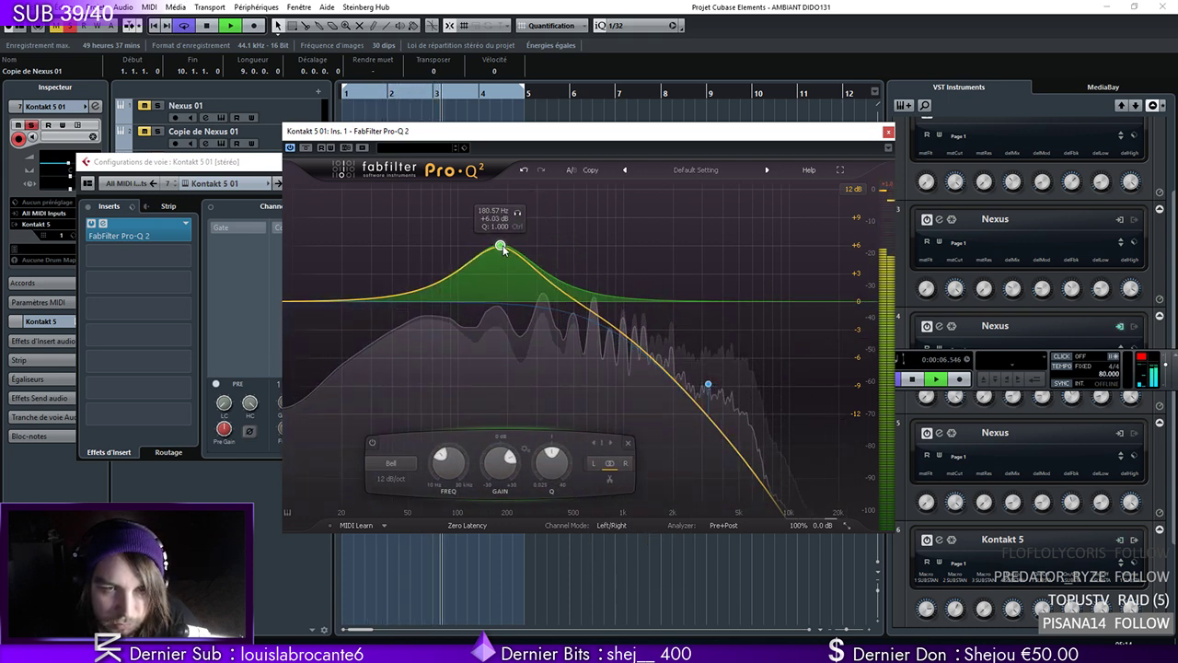
{"action": "left_click", "coordinate": [888, 132]}
{"action": "left_click", "coordinate": [705, 162]}
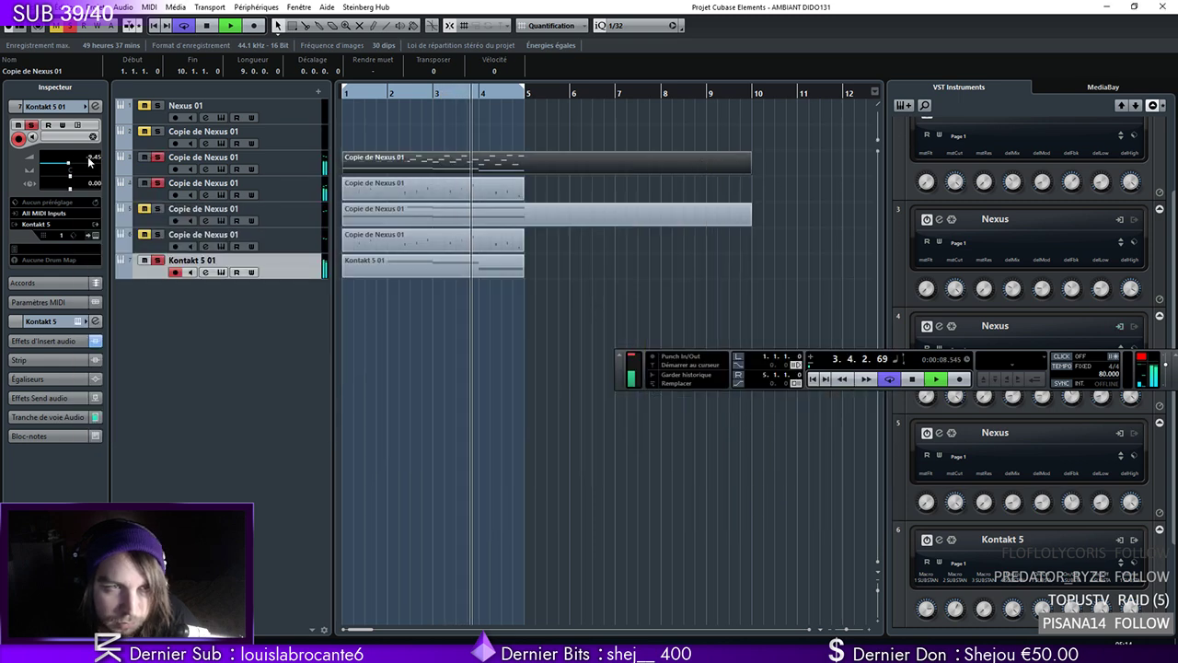
Set the Kontakt track's volume to about -10.7 and undo the note edits made at bar 4
{"action": "left_click_drag", "start_coordinate": [70, 163], "coordinate": [67, 163]}
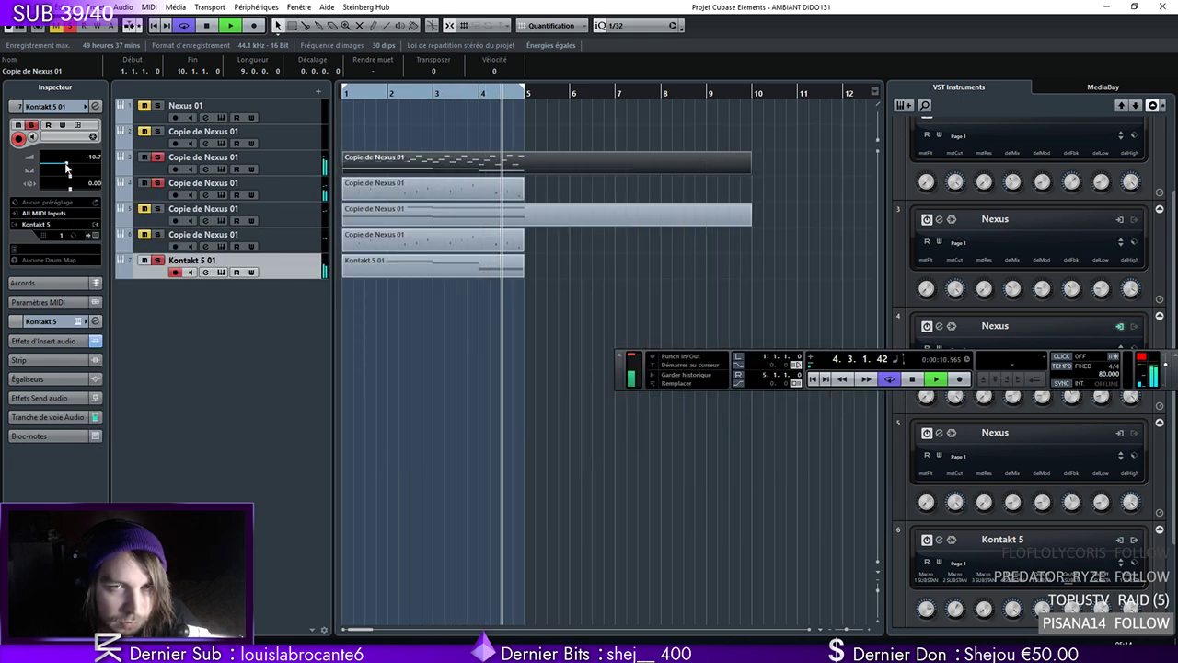
{"action": "key", "text": "space"}
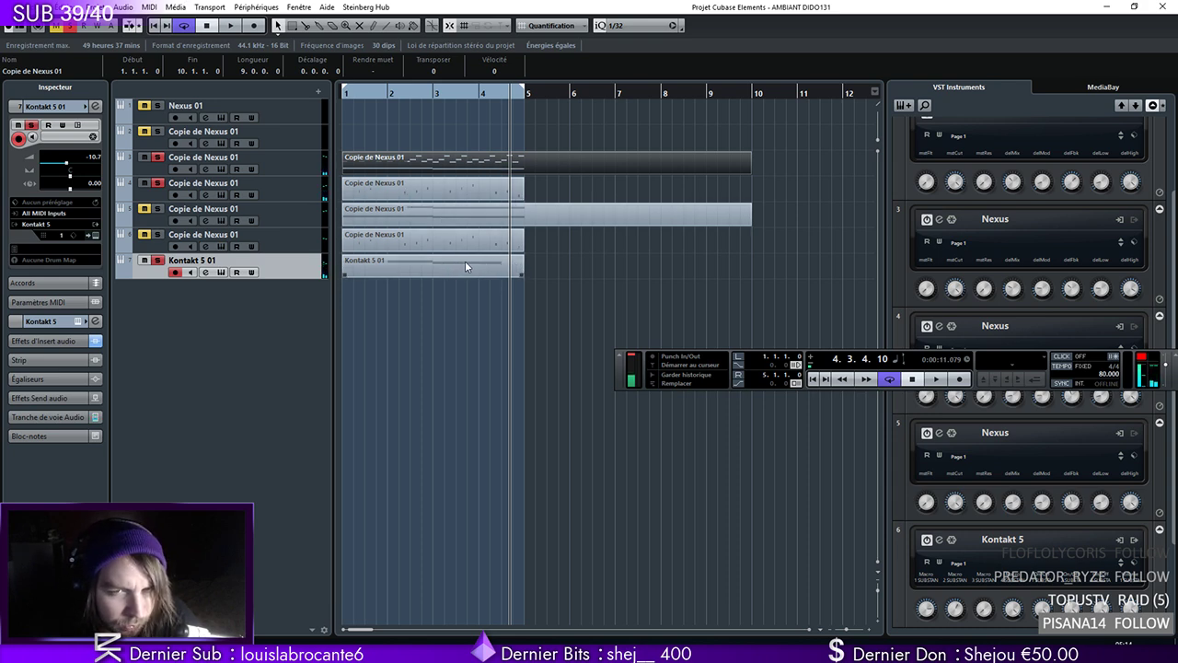
{"action": "left_click", "coordinate": [344, 97]}
Solo the fifth track in place of the Kontakt track and save the project as AMBIANT DIDO13122
{"action": "key", "text": "space"}
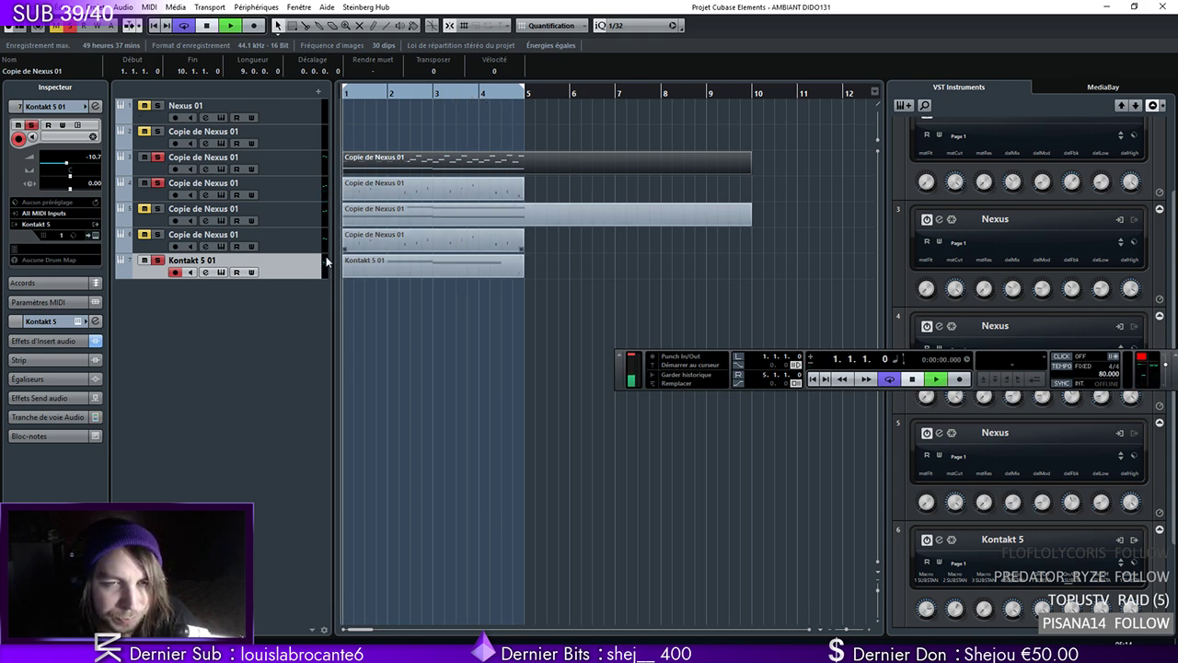
{"action": "left_click", "coordinate": [308, 192]}
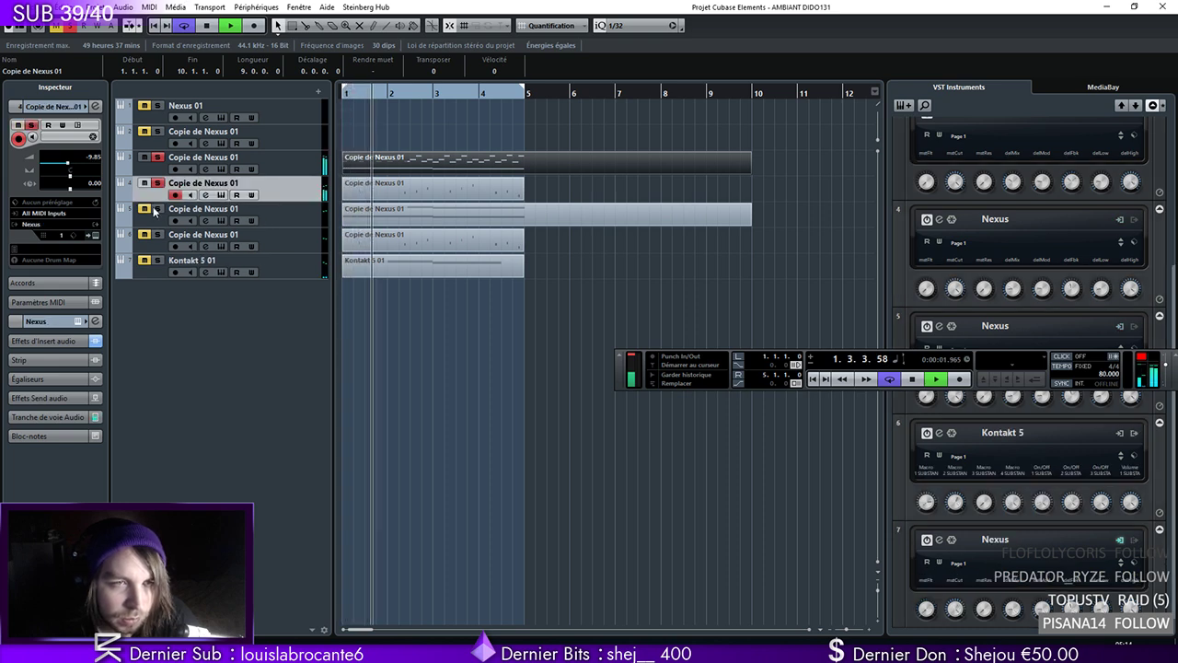
{"action": "left_click", "coordinate": [27, 7]}
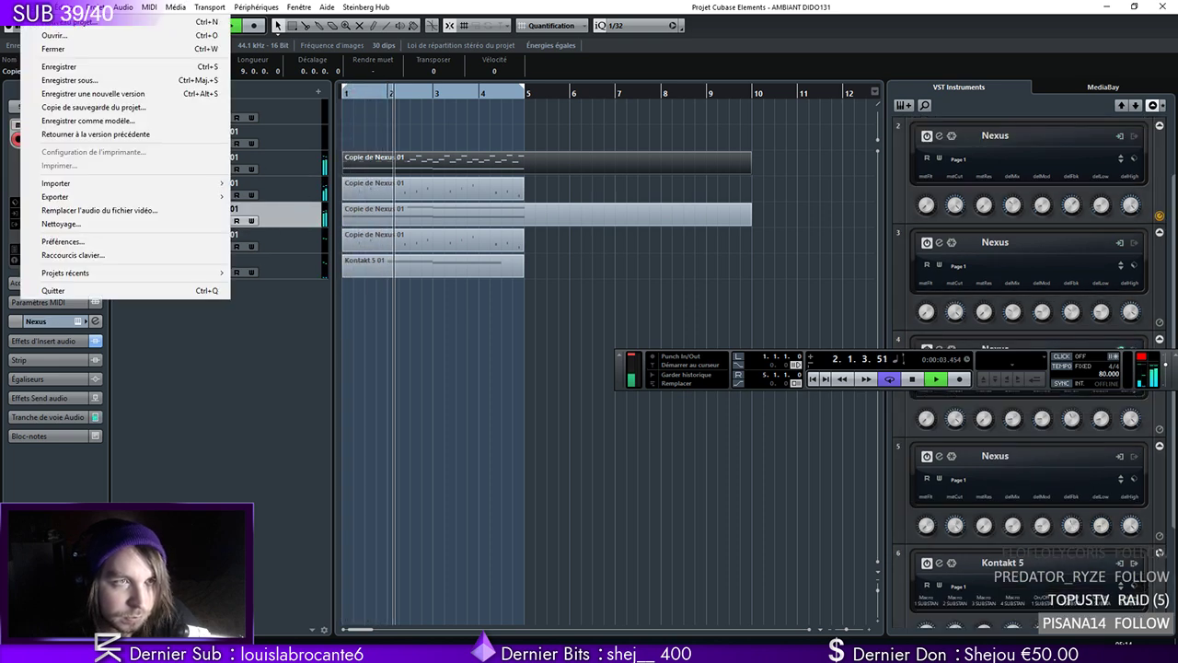
{"action": "left_click", "coordinate": [82, 81]}
{"action": "left_click", "coordinate": [648, 509]}
{"action": "double_click", "coordinate": [644, 509]}
{"action": "left_click", "coordinate": [648, 509]}
{"action": "type", "text": "22"}
{"action": "left_click", "coordinate": [779, 509]}
Add one instrument track using Omnisphere, and move its plug-in window clear of the instrument rack
{"action": "left_click", "coordinate": [95, 6]}
{"action": "mouse_move", "coordinate": [124, 26]}
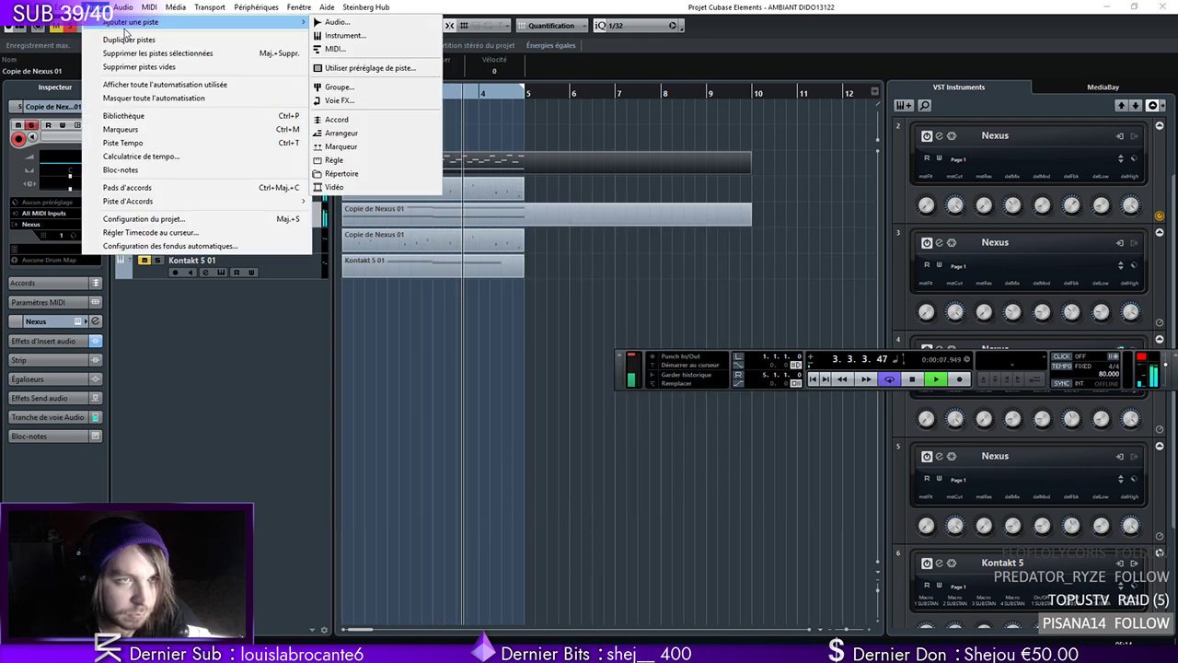
{"action": "left_click", "coordinate": [345, 35]}
{"action": "left_click", "coordinate": [575, 364]}
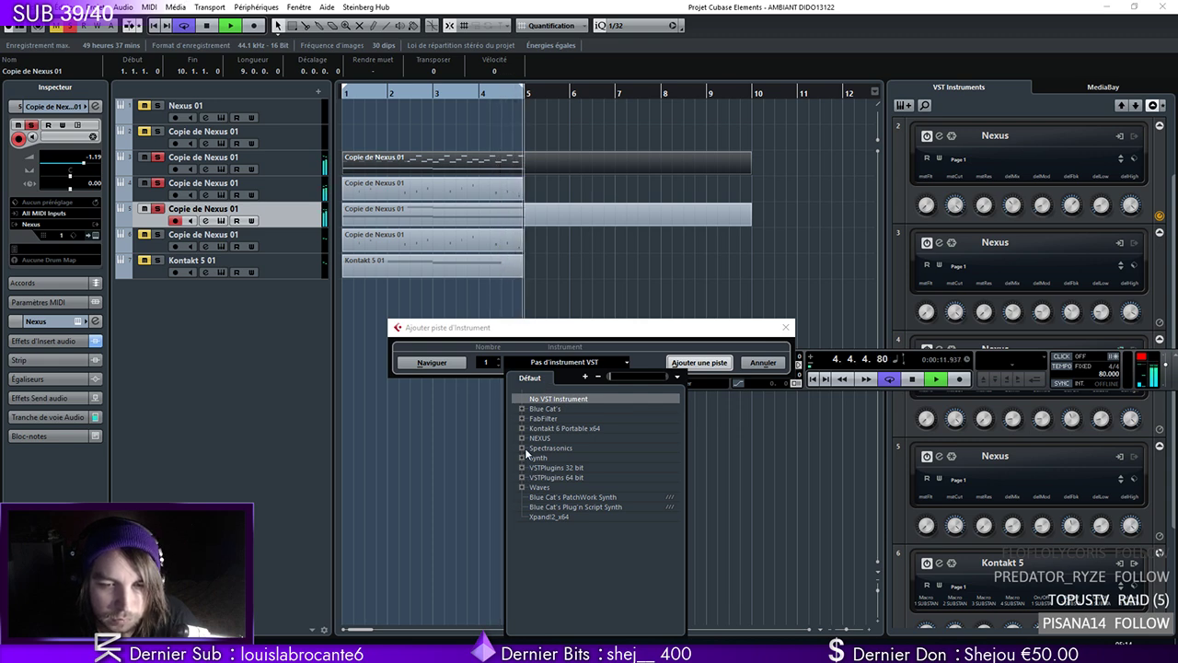
{"action": "left_click", "coordinate": [628, 376]}
{"action": "type", "text": "omni"}
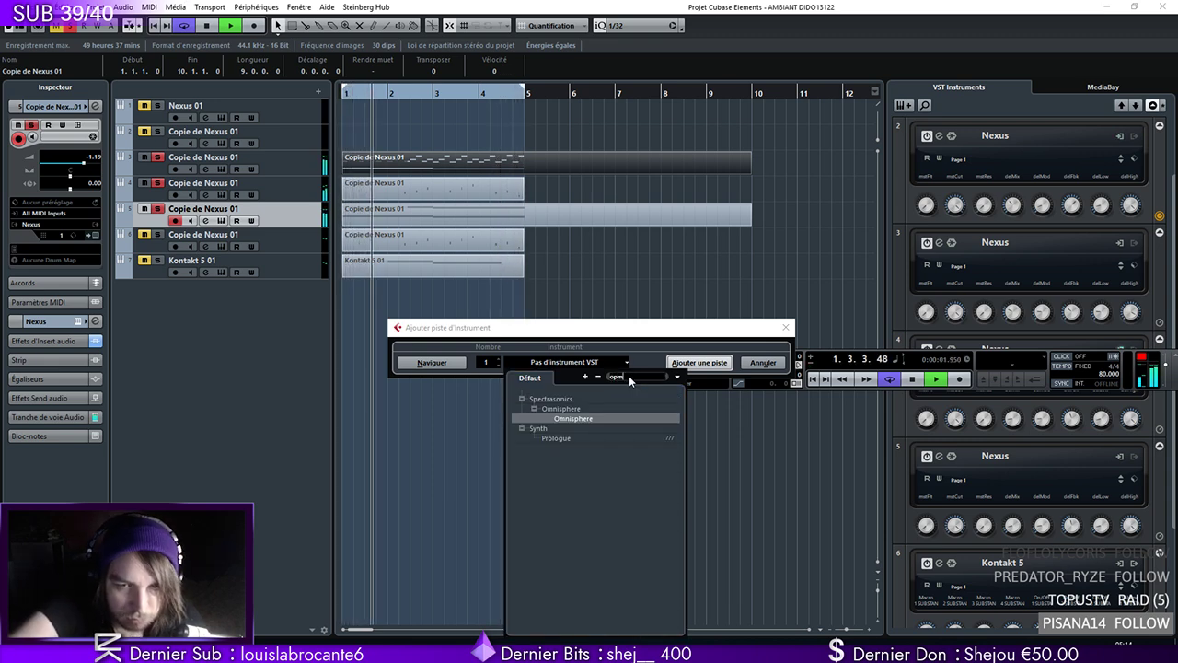
{"action": "left_click", "coordinate": [605, 416]}
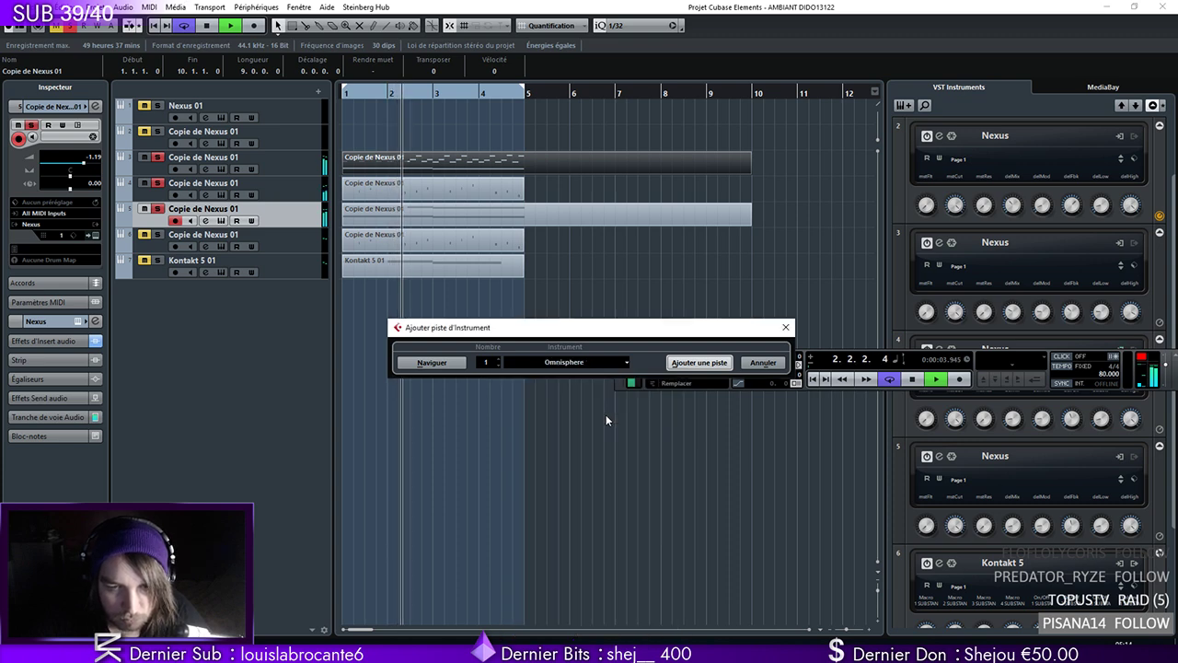
{"action": "left_click", "coordinate": [700, 362]}
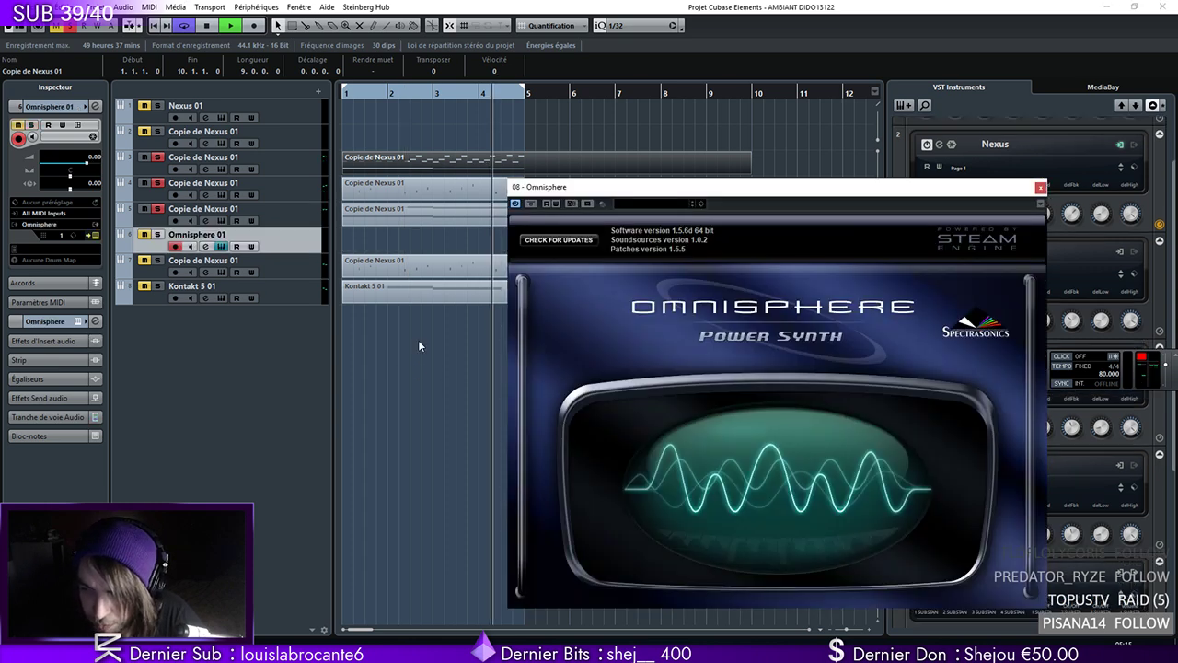
{"action": "left_click_drag", "start_coordinate": [741, 193], "coordinate": [479, 178]}
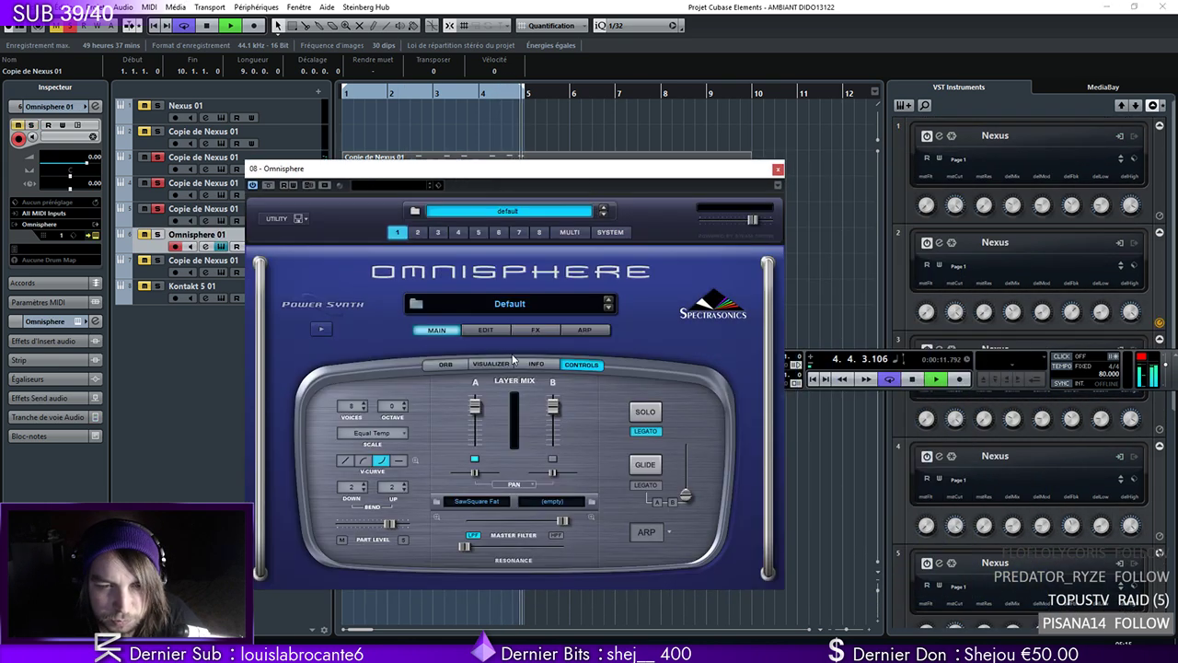
{"action": "left_click", "coordinate": [489, 309]}
{"action": "mouse_move", "coordinate": [508, 417]}
{"action": "left_mouse_down"}
{"action": "mouse_move", "coordinate": [510, 494]}
{"action": "mouse_move", "coordinate": [502, 400]}
{"action": "left_mouse_up"}
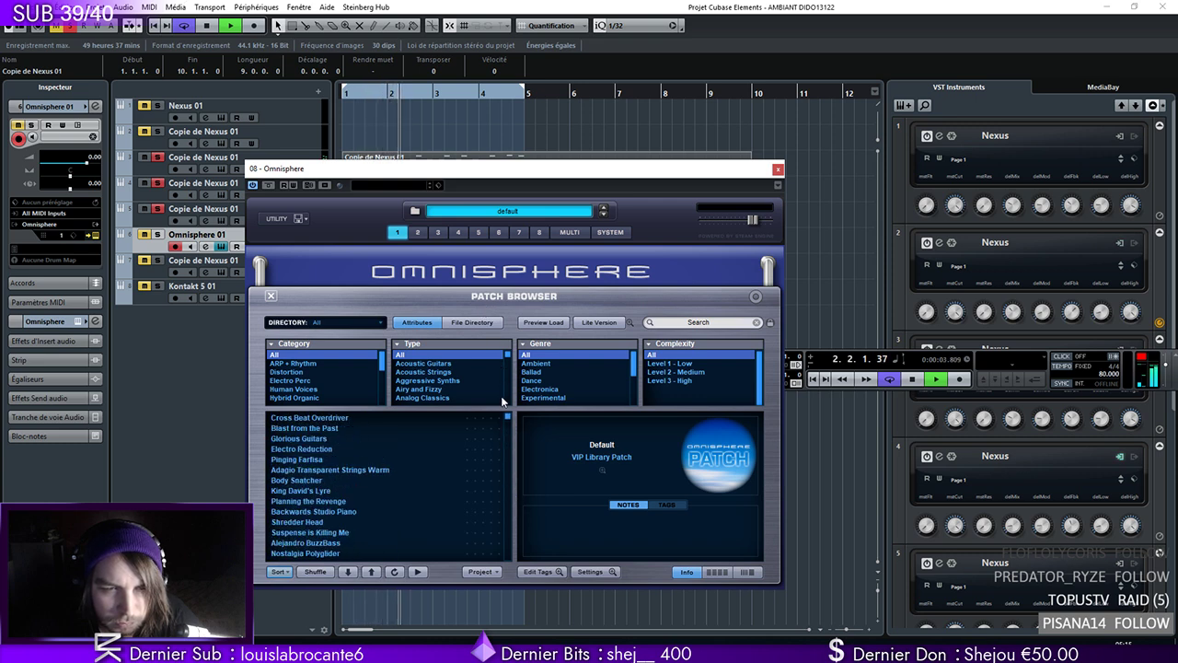
{"action": "left_click", "coordinate": [476, 324]}
{"action": "left_click", "coordinate": [416, 322]}
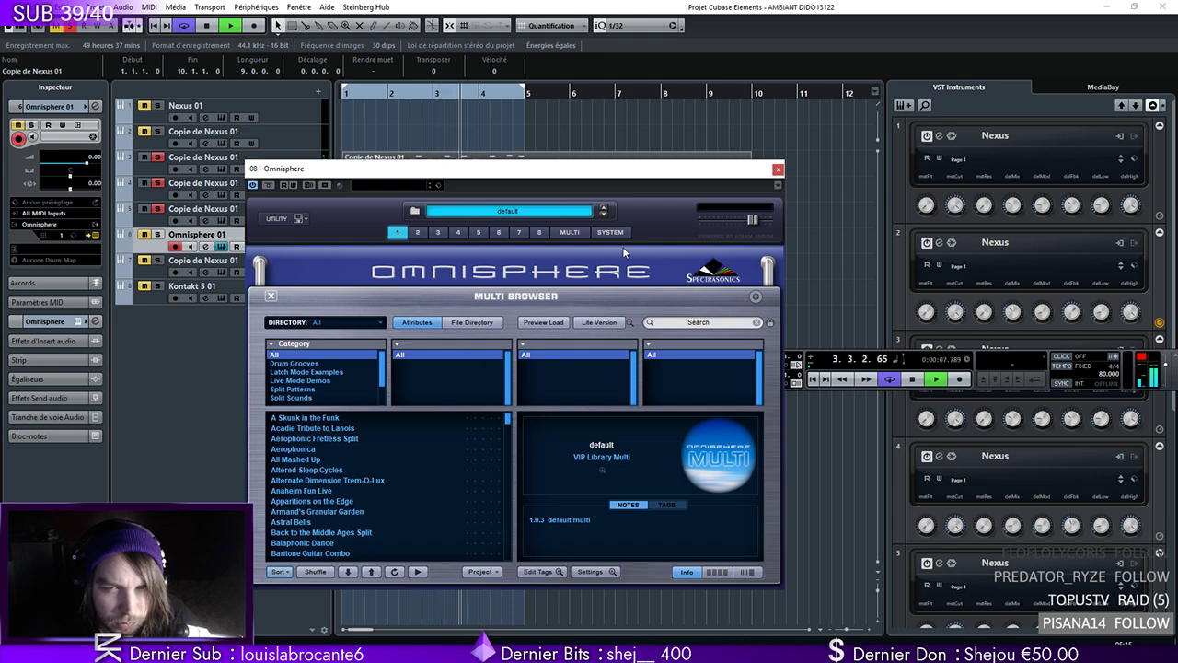
{"action": "left_click", "coordinate": [778, 169]}
Assign Omnisphere to the Omnisphere 01 track again and select the Electro Reduction patch in its patch browser
{"action": "left_click", "coordinate": [55, 223]}
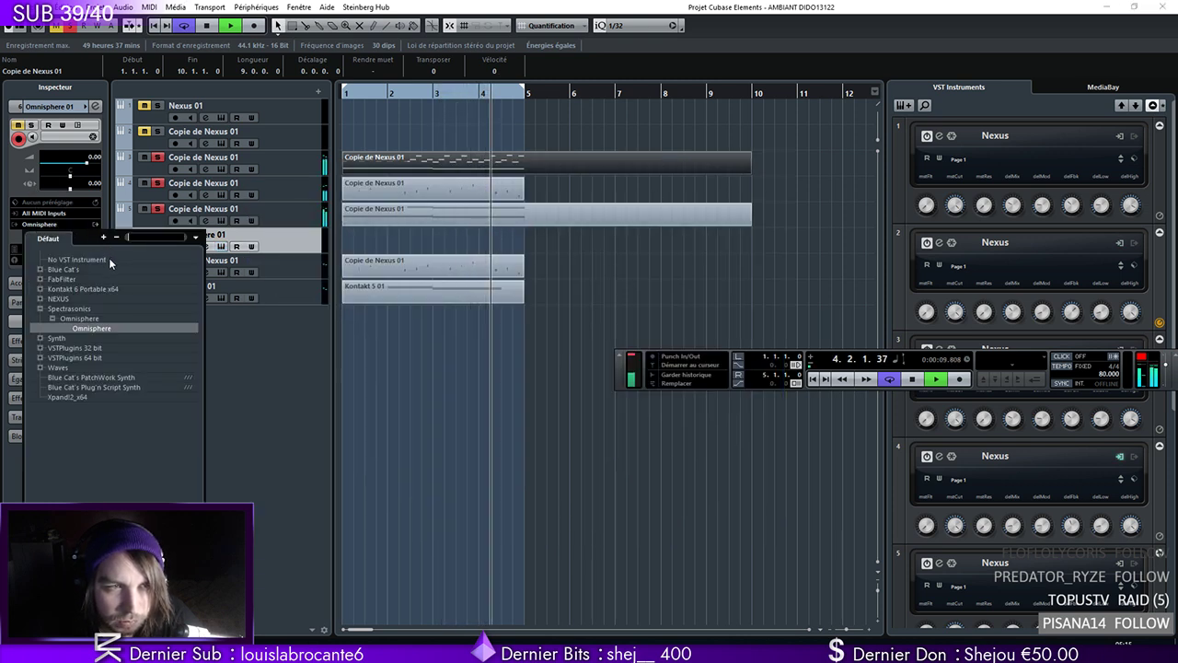
{"action": "left_click", "coordinate": [92, 329]}
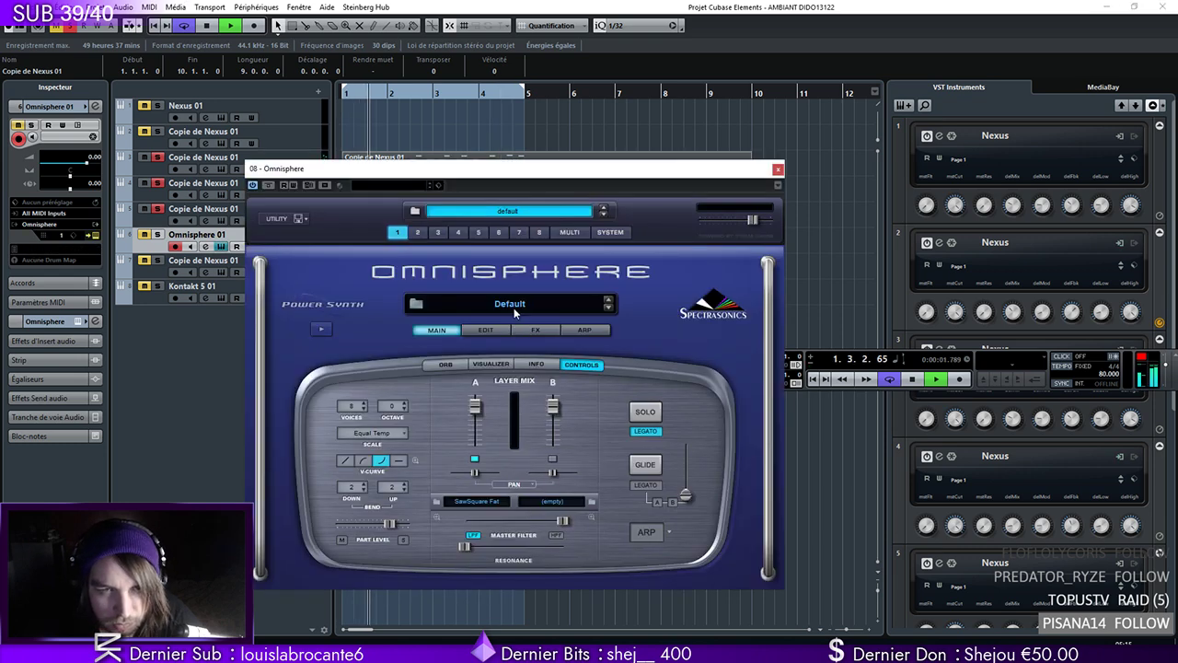
{"action": "left_click", "coordinate": [514, 308]}
{"action": "mouse_move", "coordinate": [508, 416]}
{"action": "left_mouse_down"}
{"action": "mouse_move", "coordinate": [518, 545]}
{"action": "mouse_move", "coordinate": [512, 401]}
{"action": "left_mouse_up"}
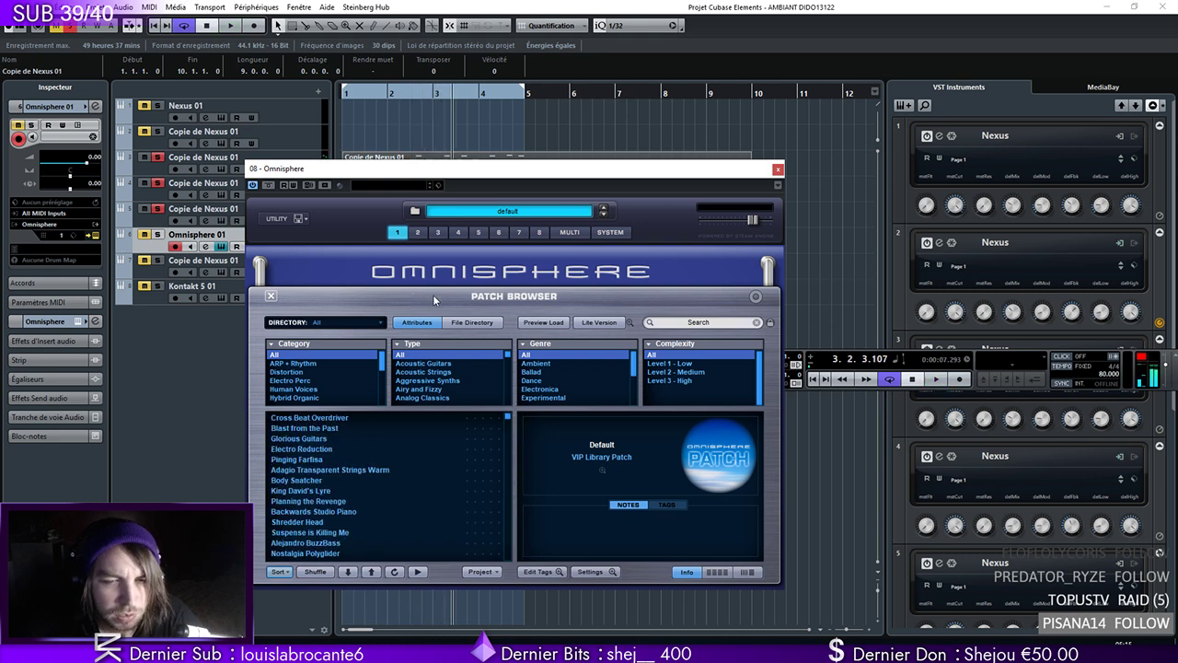
{"action": "scroll", "coordinate": [509, 364], "scroll_direction": "down", "scroll_amount": 3}
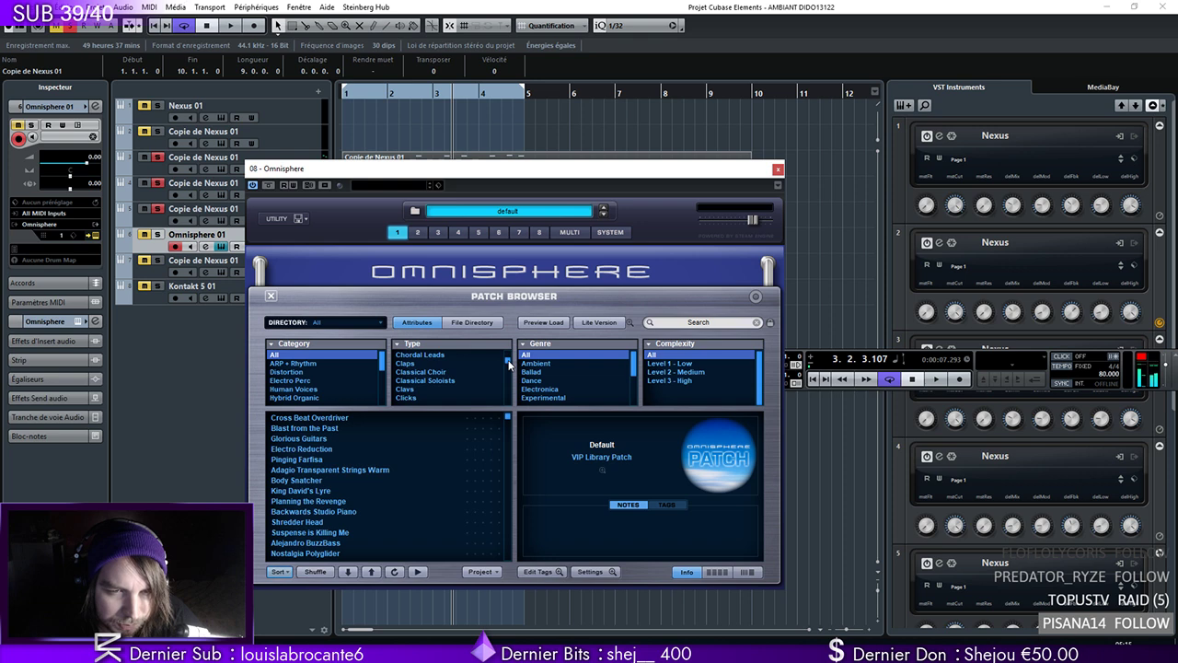
{"action": "left_click_drag", "start_coordinate": [387, 363], "coordinate": [384, 373]}
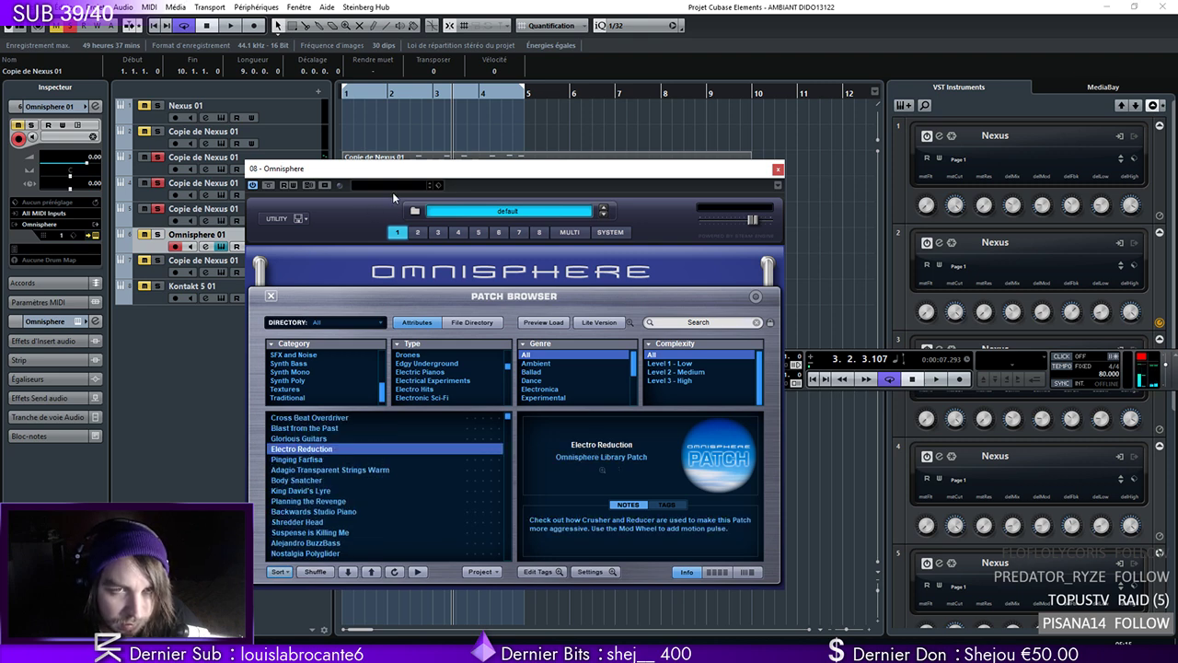
Copy the fifth track's clip onto the Omnisphere 01 track at bar 1 and solo only that track
{"action": "left_click_drag", "start_coordinate": [400, 176], "coordinate": [740, 197]}
{"action": "left_click_drag", "start_coordinate": [421, 221], "coordinate": [371, 247]}
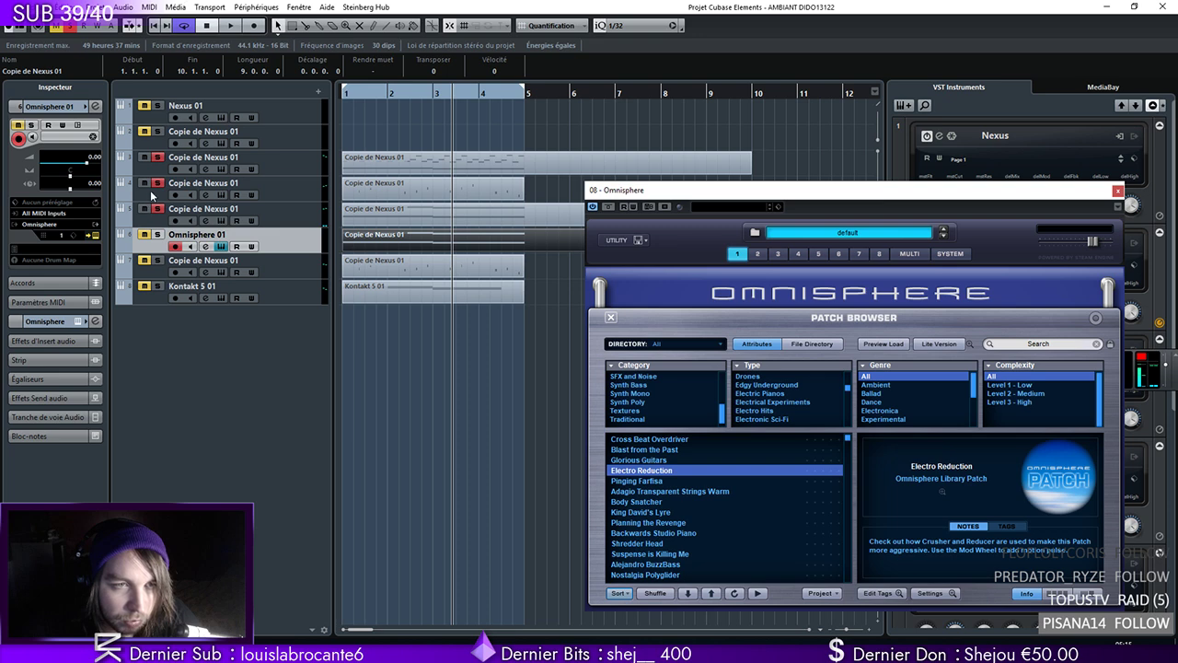
{"action": "left_click_drag", "start_coordinate": [445, 91], "coordinate": [342, 99]}
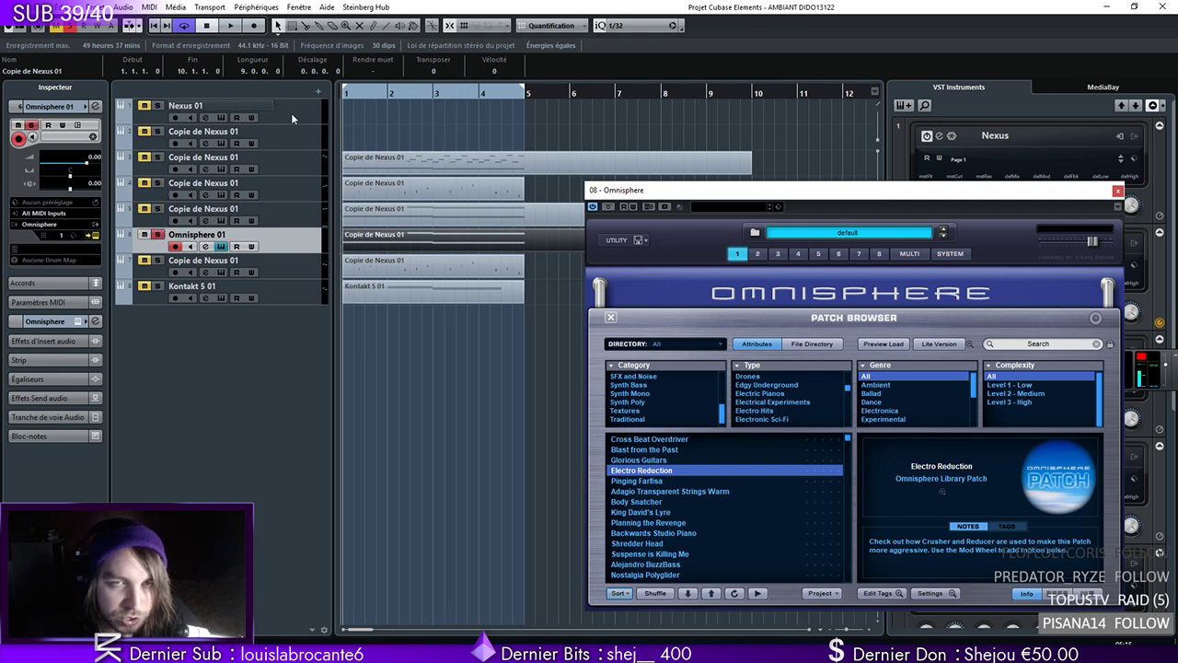
Load the Adagio Transparent Strings Warm patch and set the Omnisphere track's volume to -5.07 during playback
{"action": "left_click_drag", "start_coordinate": [819, 198], "coordinate": [605, 168]}
{"action": "left_click", "coordinate": [459, 460]}
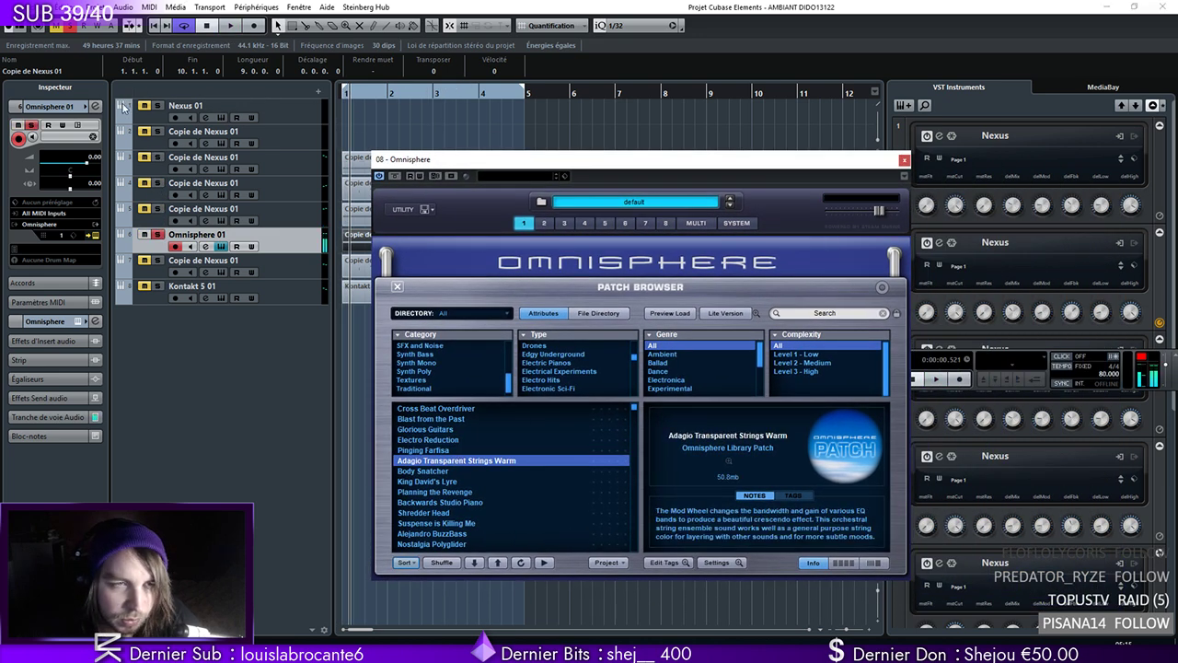
{"action": "key", "text": "space"}
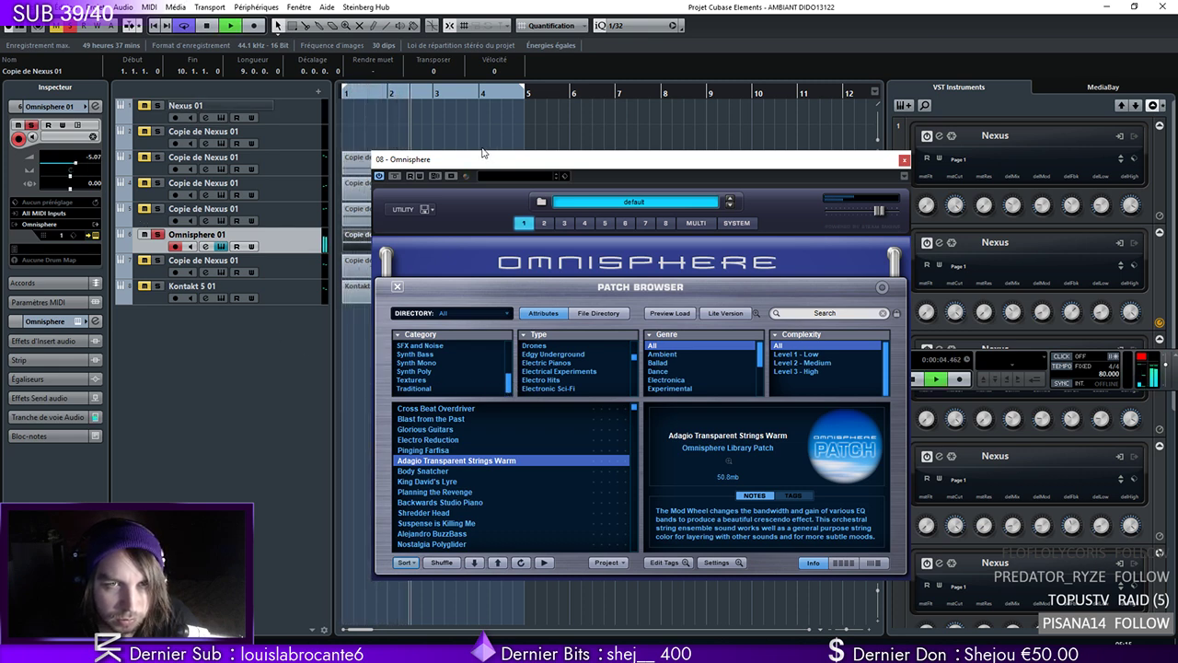
Open the Omnisphere track's clip in the Key Editor and draw an E3 note across bar 1
{"action": "left_click_drag", "start_coordinate": [483, 151], "coordinate": [703, 191]}
{"action": "double_click", "coordinate": [378, 260]}
{"action": "left_click_drag", "start_coordinate": [253, 298], "coordinate": [344, 287]}
{"action": "right_click", "coordinate": [207, 239]}
{"action": "left_click", "coordinate": [226, 243]}
{"action": "left_click", "coordinate": [153, 231]}
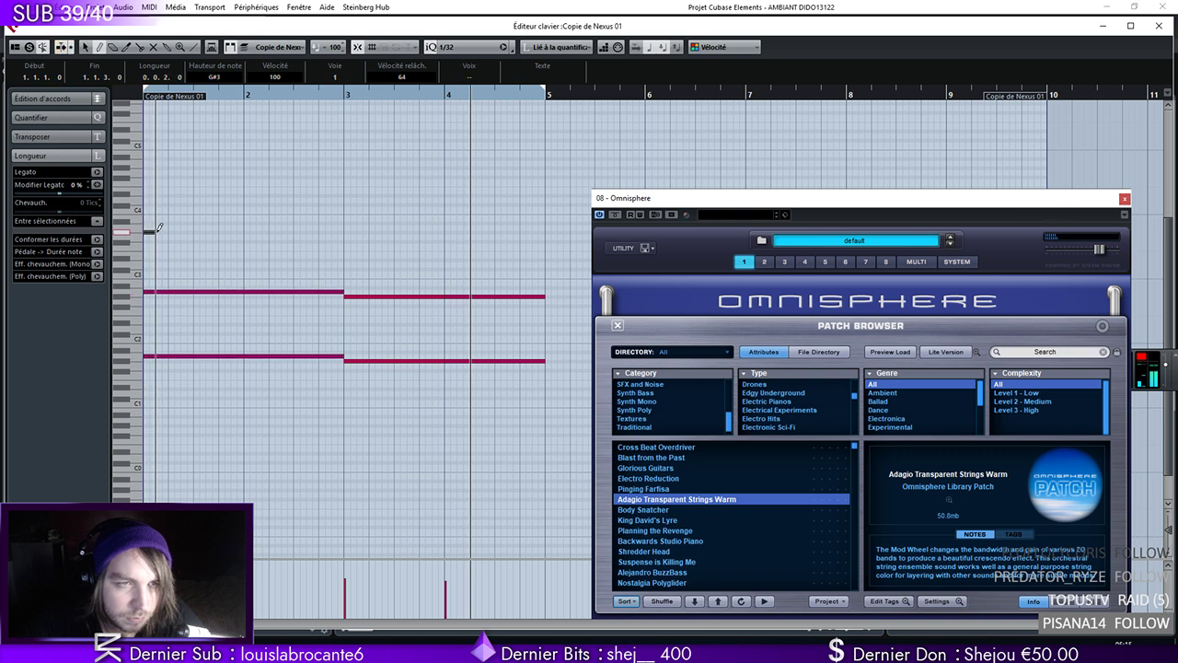
{"action": "left_click", "coordinate": [154, 232]}
{"action": "left_click", "coordinate": [146, 243]}
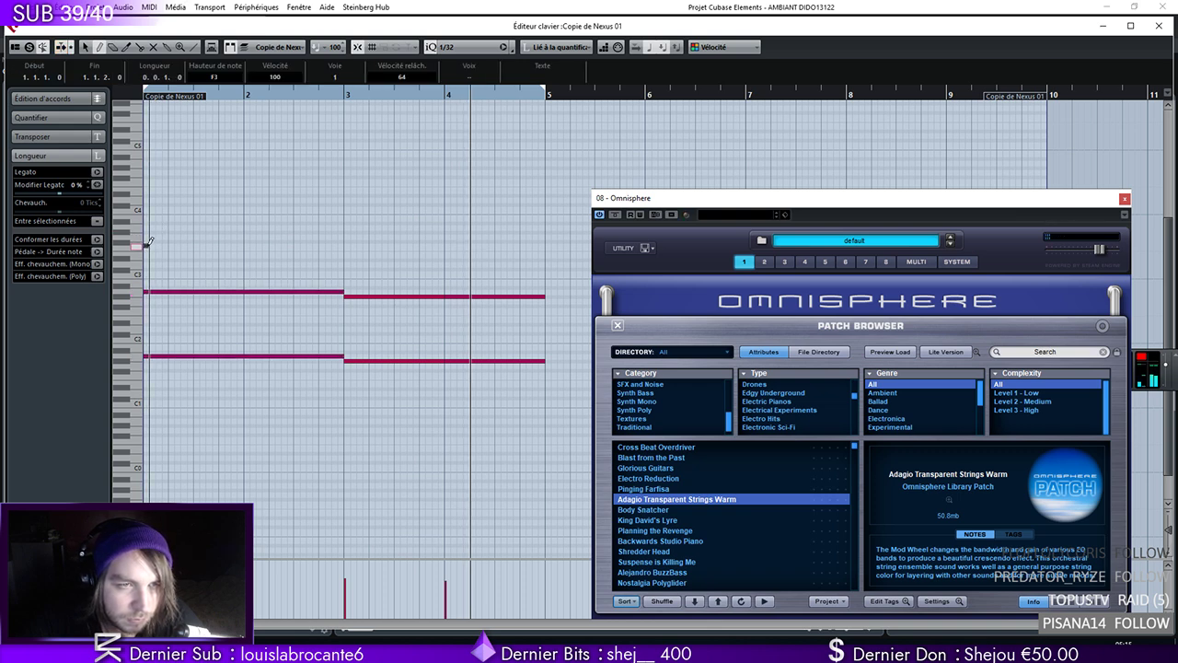
{"action": "left_click_drag", "start_coordinate": [147, 247], "coordinate": [249, 241]}
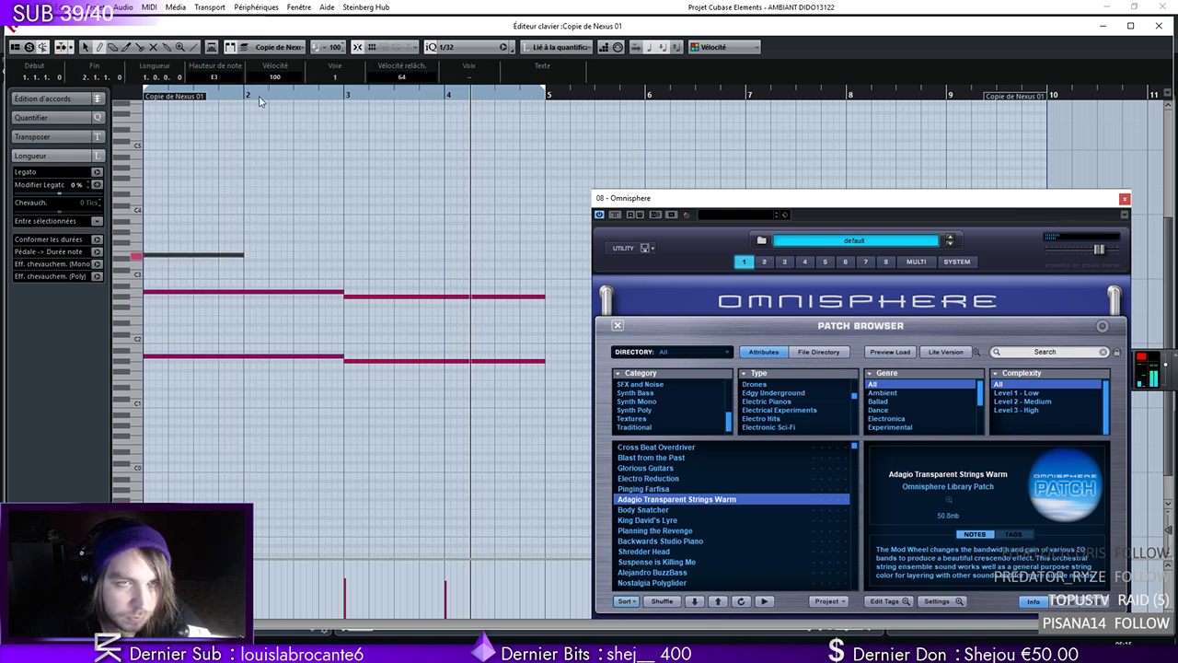
Continue the line after E3 with D#3 in bar 2, C#3 in bar 3, and half-bar D#3 and E3 notes in bar 4
{"action": "left_click", "coordinate": [1102, 26]}
{"action": "double_click", "coordinate": [364, 238]}
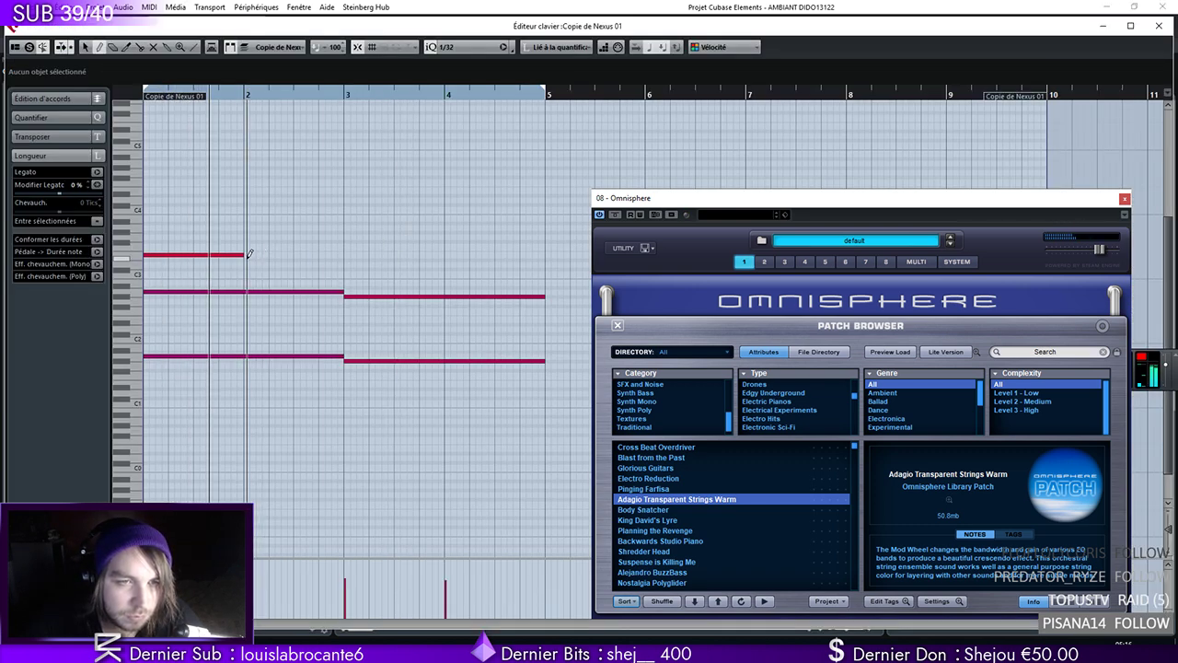
{"action": "mouse_move", "coordinate": [245, 257]}
{"action": "left_mouse_down"}
{"action": "mouse_move", "coordinate": [389, 266]}
{"action": "mouse_move", "coordinate": [544, 254]}
{"action": "left_mouse_up"}
{"action": "key", "text": "space"}
Set the note insert velocity to 70 and draw a B3 note over the first three beats of bar 1
{"action": "left_click_drag", "start_coordinate": [145, 219], "coordinate": [186, 217]}
{"action": "key", "text": "ctrl+z"}
{"action": "left_click", "coordinate": [337, 51]}
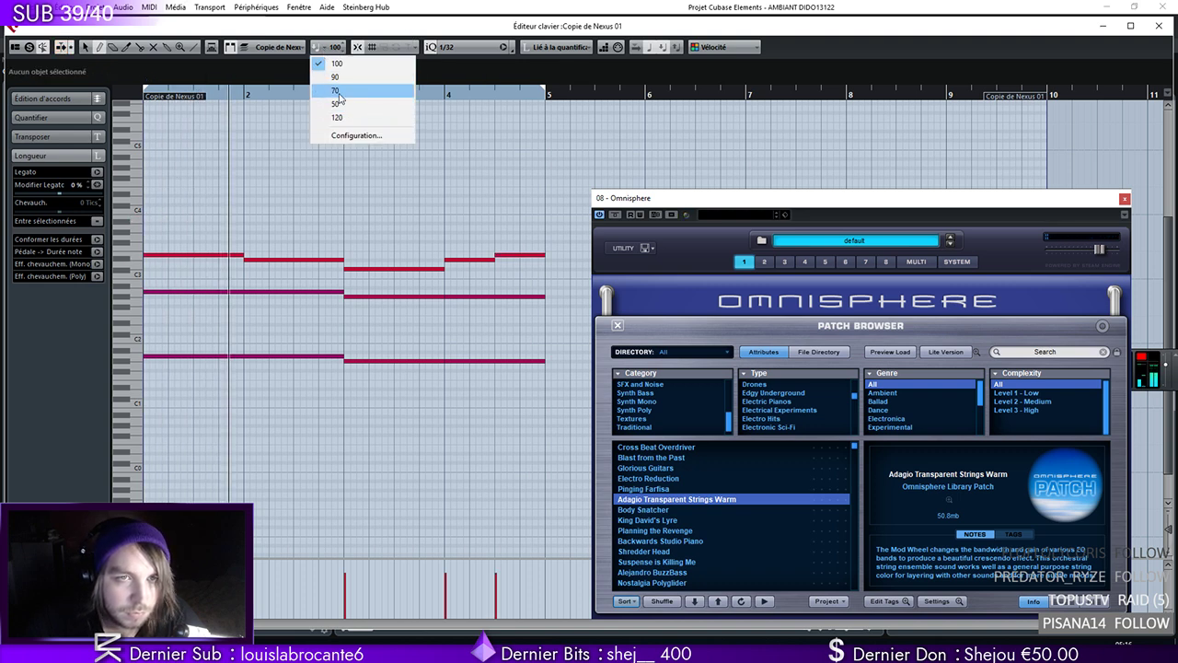
{"action": "left_click", "coordinate": [350, 87]}
{"action": "left_click_drag", "start_coordinate": [145, 217], "coordinate": [203, 217]}
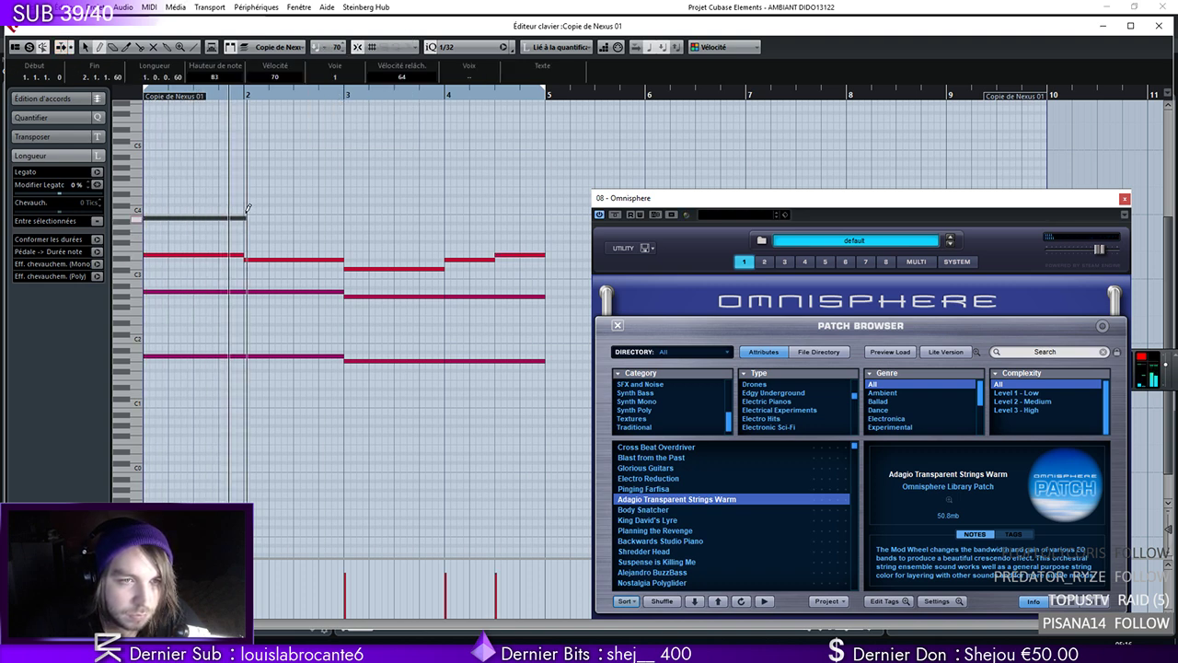
{"action": "right_click", "coordinate": [253, 222]}
{"action": "left_click", "coordinate": [253, 223]}
{"action": "left_click_drag", "start_coordinate": [244, 219], "coordinate": [233, 220]}
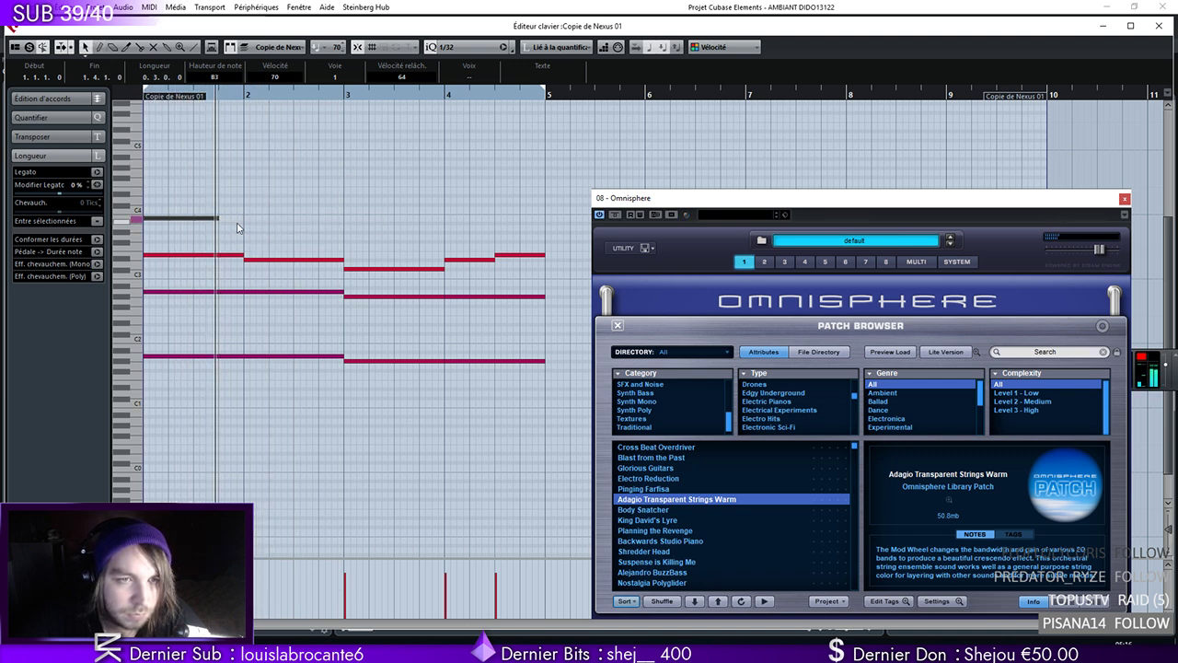
Try an F#3 note on the last beat of bar 1 and a G#3 note across bar 2
{"action": "left_click", "coordinate": [220, 236]}
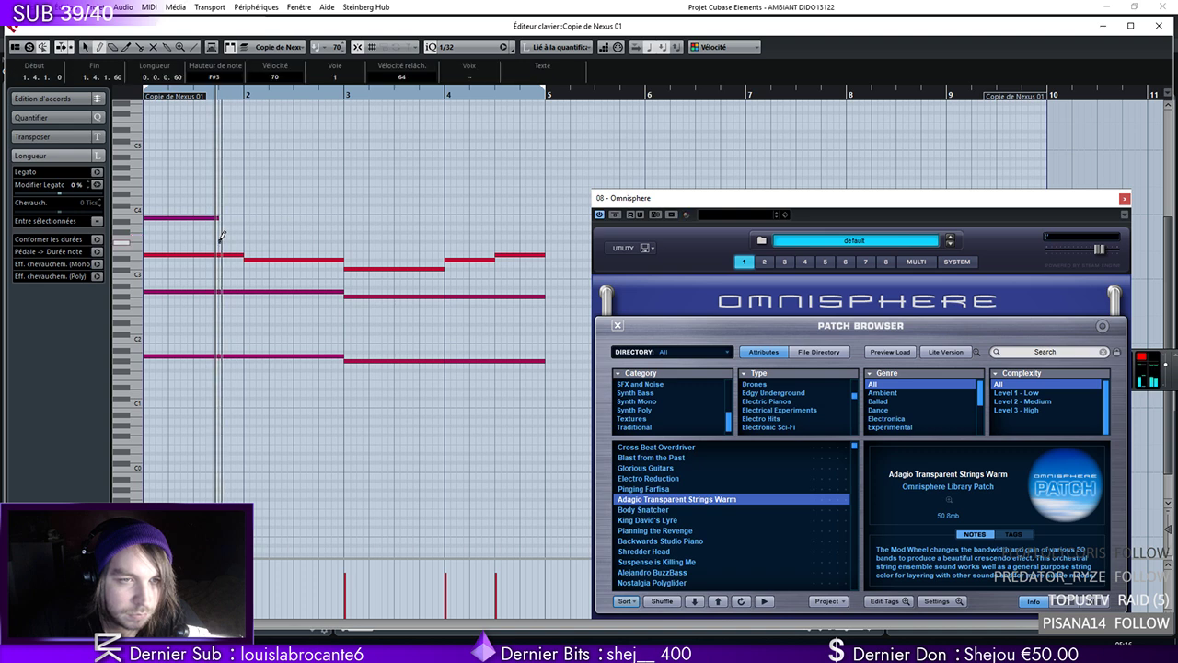
{"action": "left_click_drag", "start_coordinate": [247, 228], "coordinate": [303, 225]}
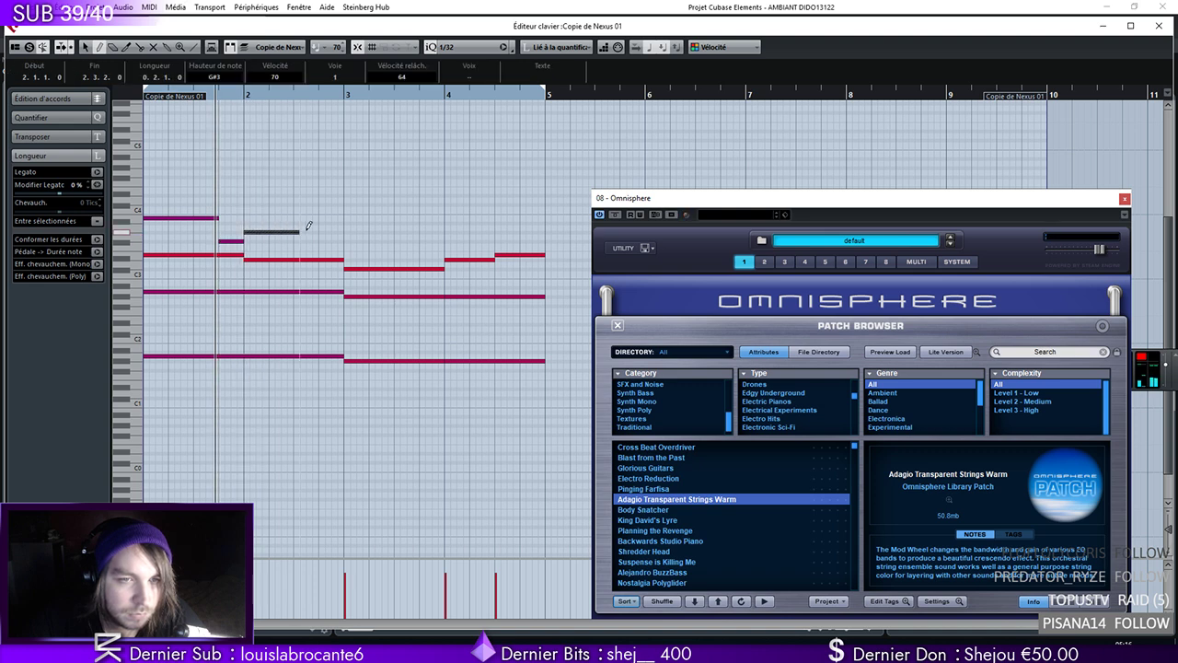
{"action": "key", "text": "space"}
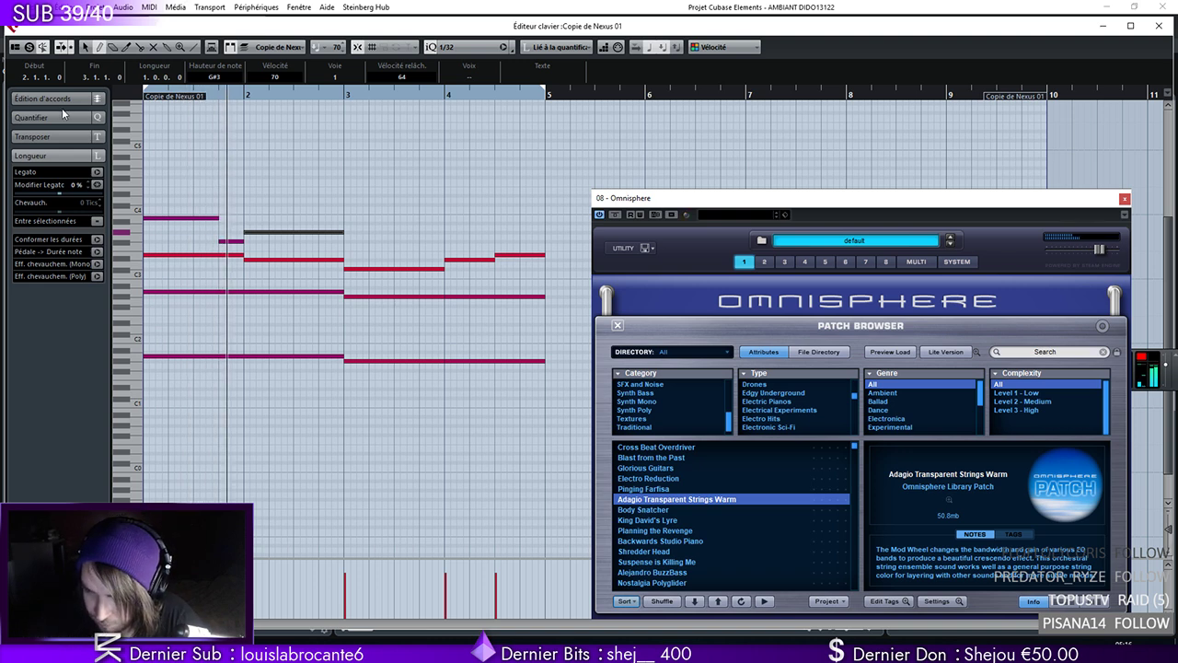
{"action": "right_click", "coordinate": [362, 233]}
{"action": "left_click", "coordinate": [364, 242]}
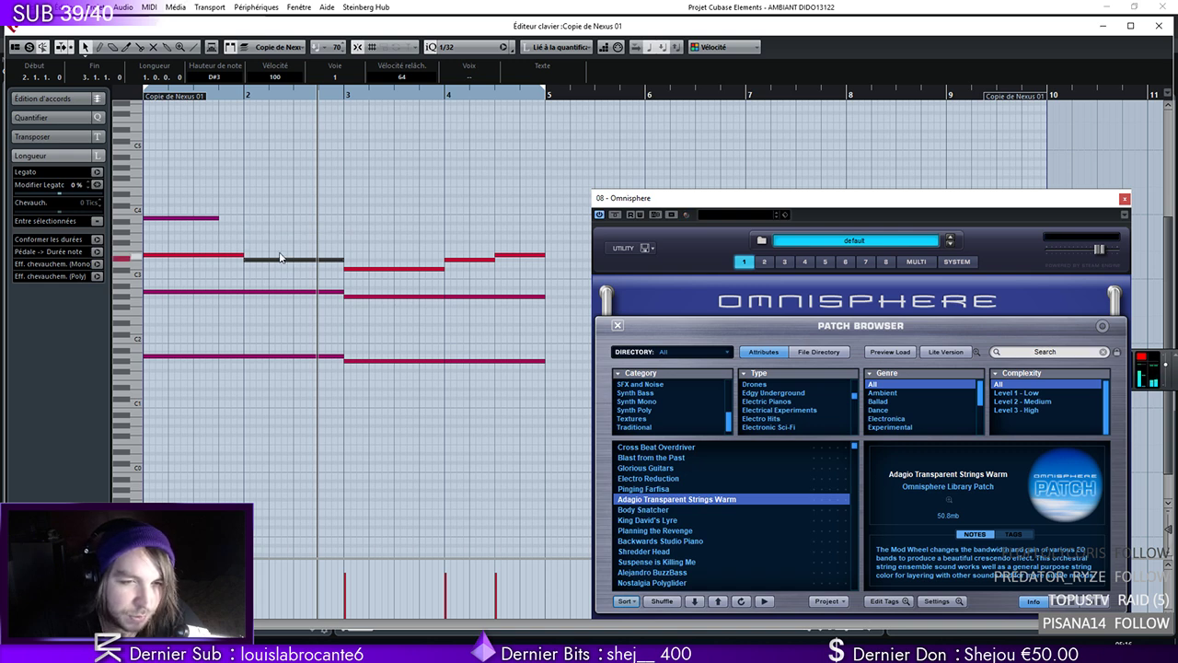
Lengthen the B3 note to fill bar 1 and place a G#3 note across bar 2
{"action": "key", "text": "space"}
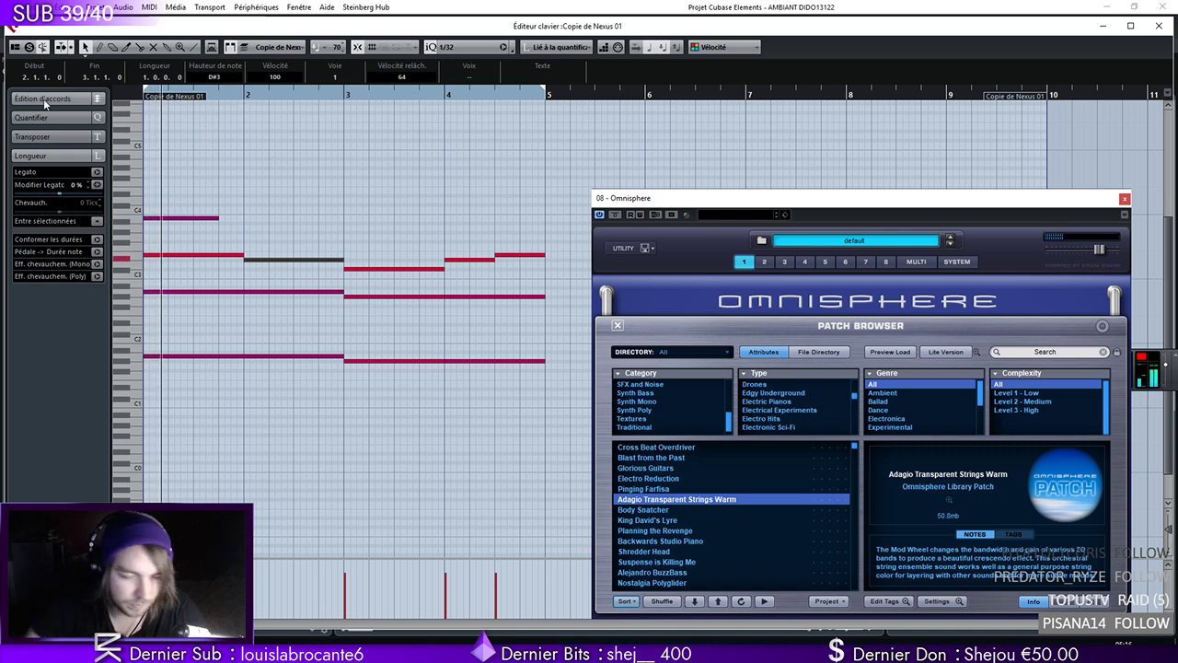
{"action": "left_click_drag", "start_coordinate": [220, 218], "coordinate": [344, 230]}
{"action": "key", "text": "space"}
{"action": "key", "text": "ctrl+z"}
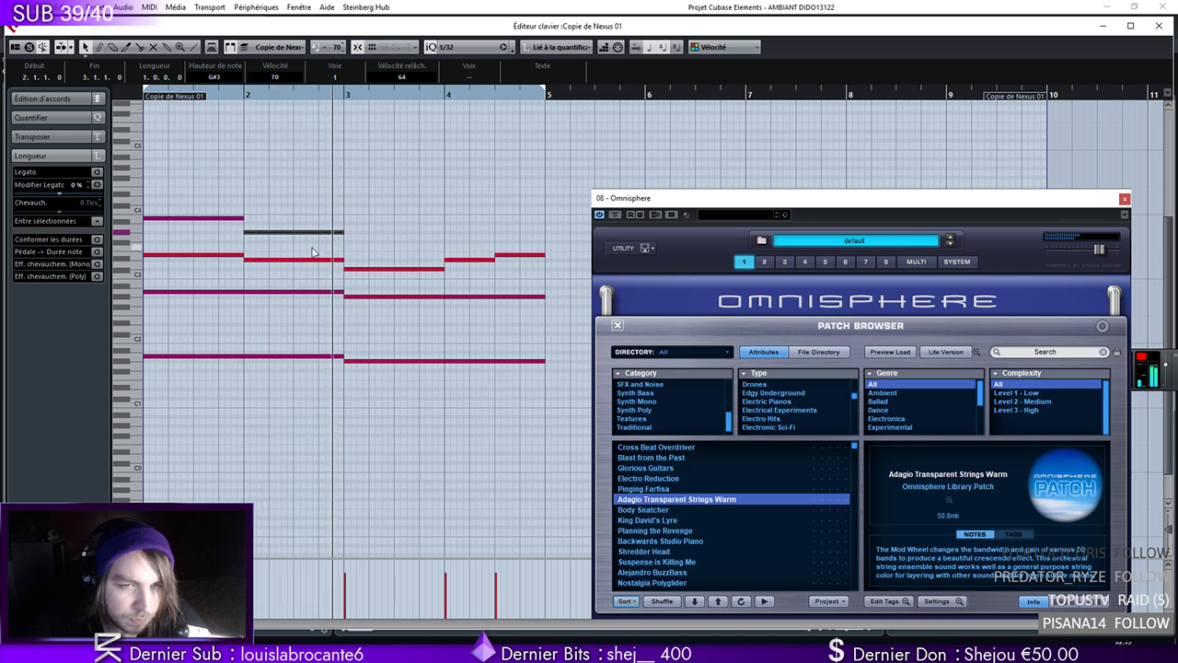
Lower bar 2's D#3 to C#3 and add F#3 on bar 2's last beat, G#3 across bar 3 and C3 across bar 4
{"action": "left_click", "coordinate": [198, 96]}
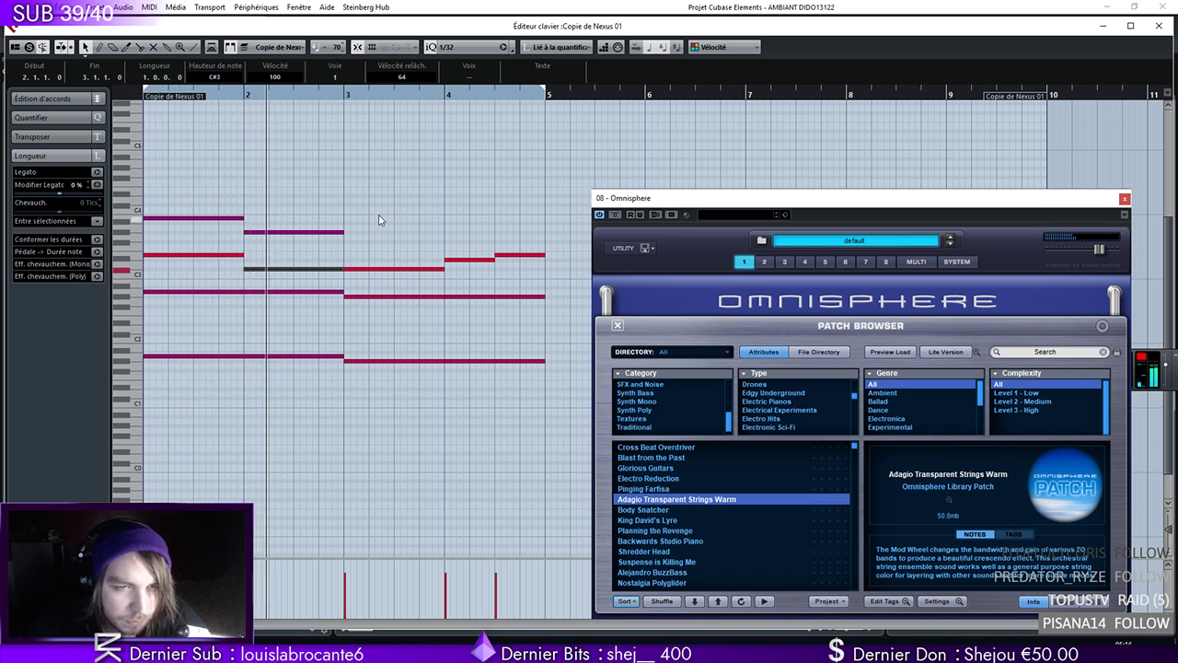
{"action": "mouse_move", "coordinate": [343, 232]}
{"action": "left_mouse_down"}
{"action": "mouse_move", "coordinate": [315, 233]}
{"action": "mouse_move", "coordinate": [427, 228]}
{"action": "left_mouse_up"}
{"action": "right_click", "coordinate": [361, 274]}
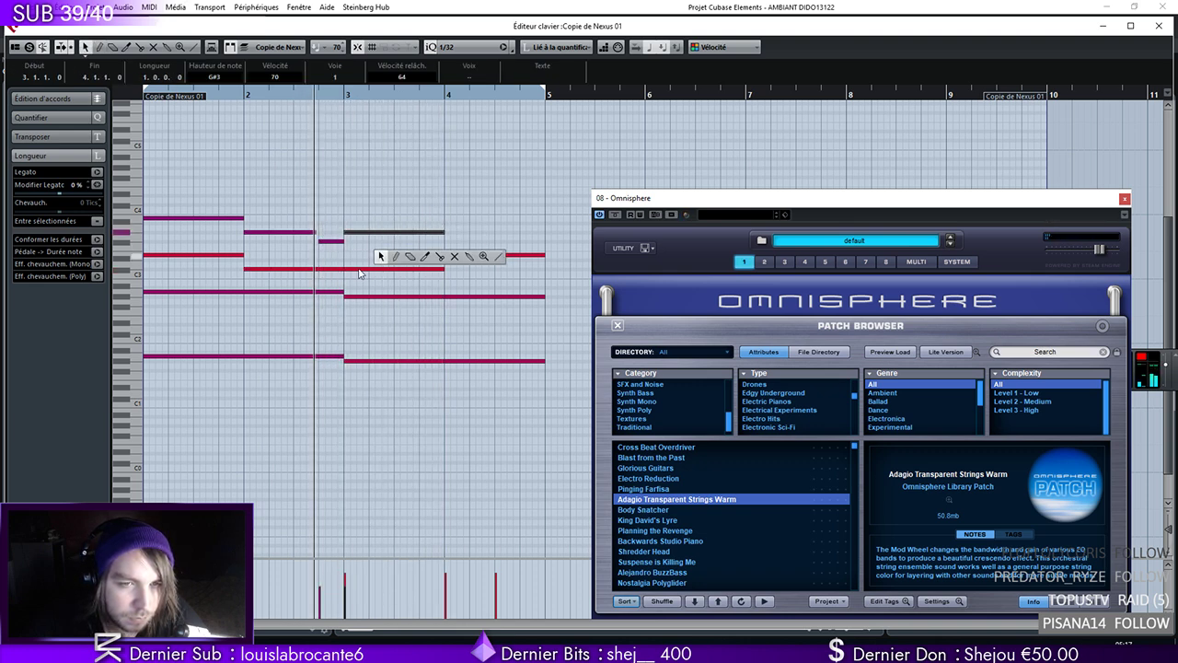
{"action": "mouse_move", "coordinate": [553, 244]}
{"action": "left_mouse_down"}
{"action": "mouse_move", "coordinate": [458, 277]}
{"action": "mouse_move", "coordinate": [547, 266]}
{"action": "left_mouse_up"}
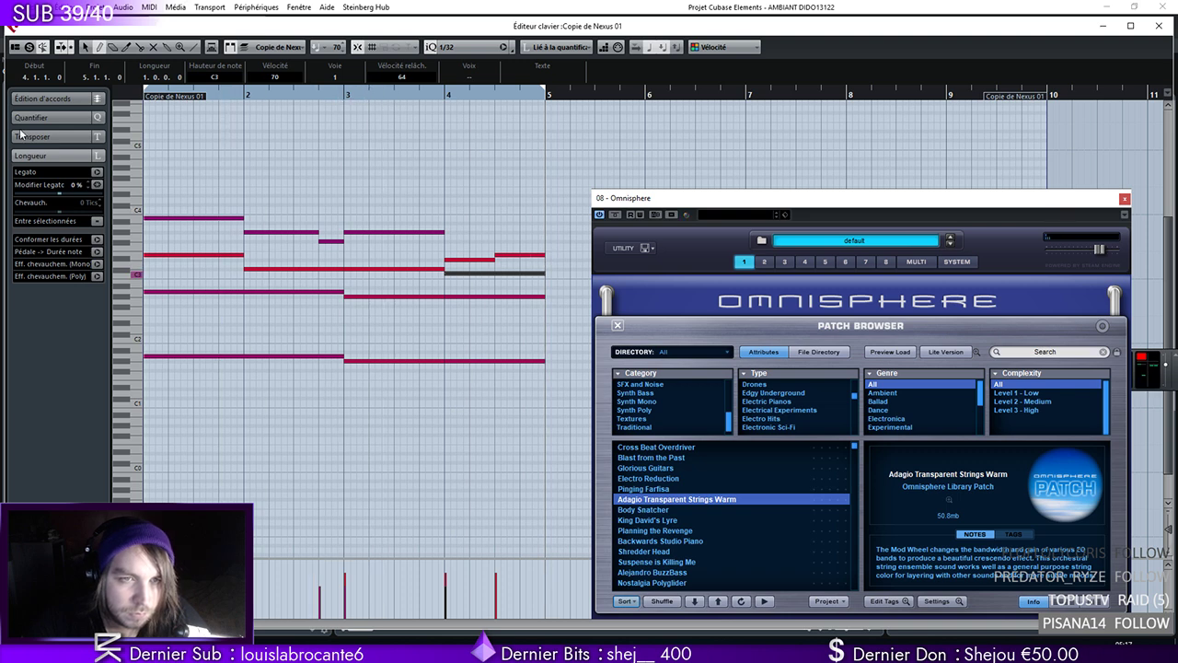
Move the Omnisphere window clear of the notes and set the velocity of the F#3 note ending bar 2 to 127
{"action": "left_click_drag", "start_coordinate": [752, 197], "coordinate": [671, 100]}
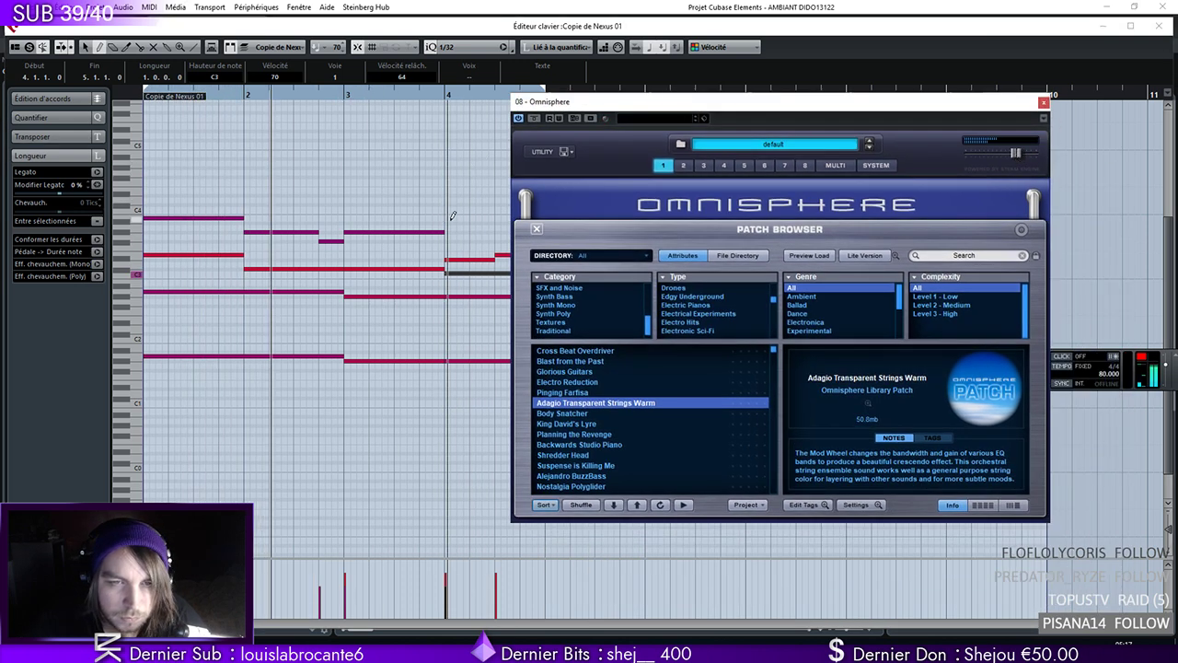
{"action": "left_click", "coordinate": [391, 215]}
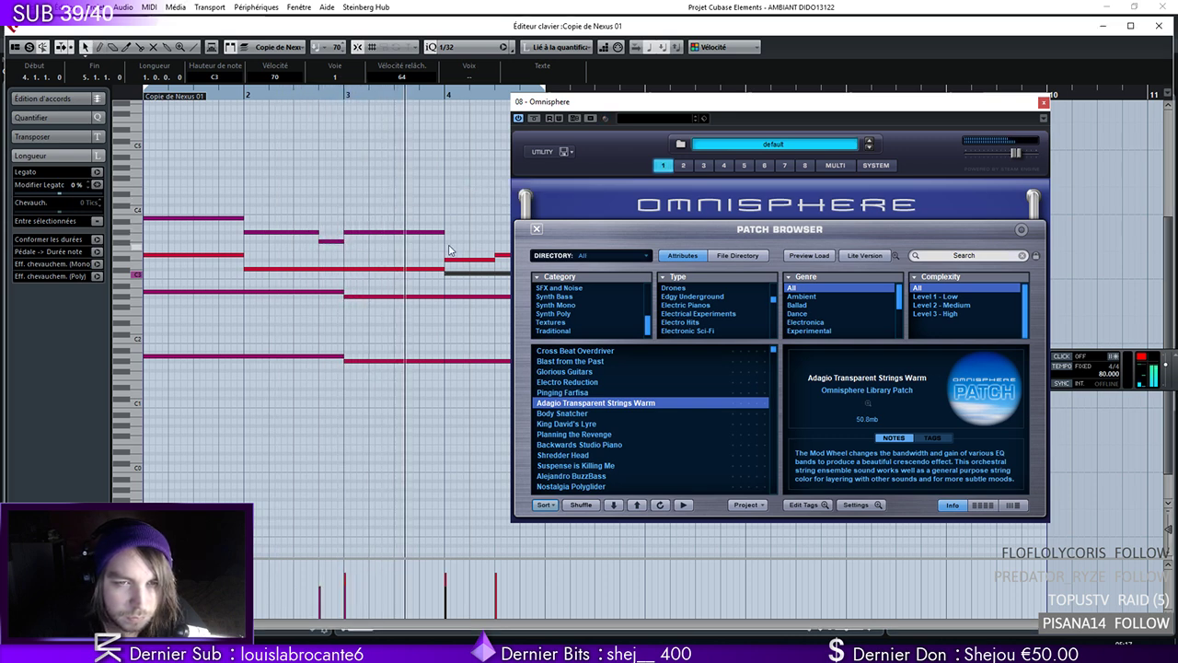
{"action": "left_click_drag", "start_coordinate": [572, 102], "coordinate": [703, 102]}
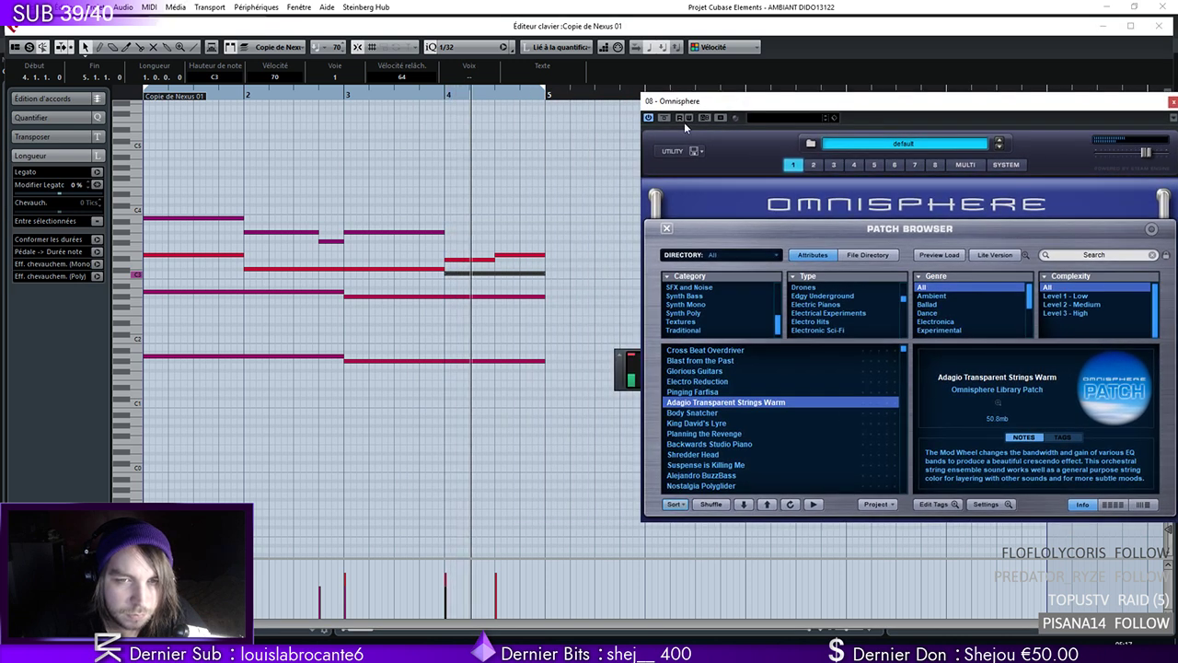
{"action": "left_click", "coordinate": [334, 240]}
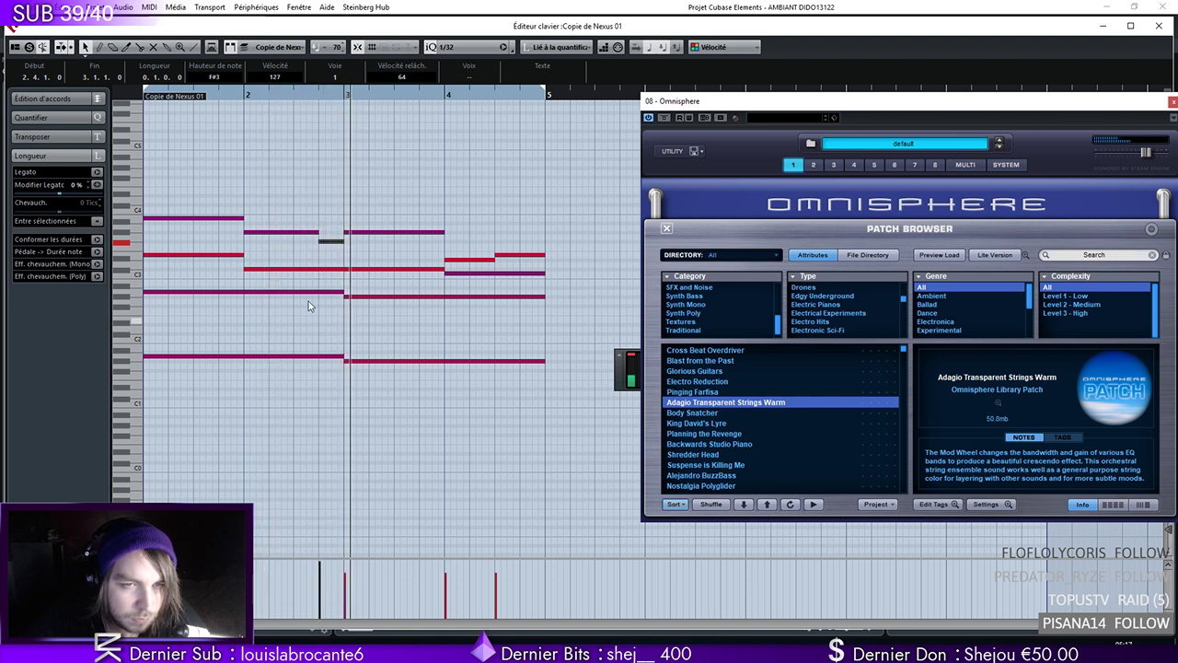
Raise the velocity of the upper B3 and G#3 notes in bars 1 to 3, bringing the B3 to 82, and play the loop
{"action": "left_click_drag", "start_coordinate": [452, 203], "coordinate": [198, 236]}
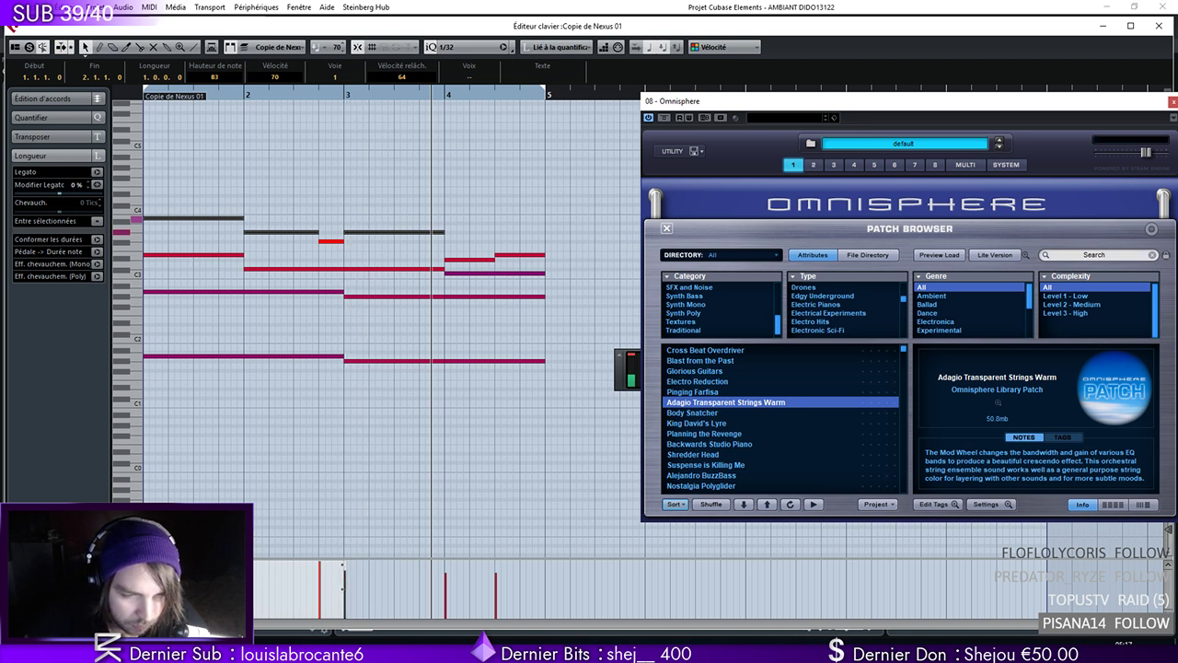
{"action": "key", "text": "space"}
{"action": "key", "text": "."}
{"action": "key", "text": "space"}
{"action": "mouse_move", "coordinate": [454, 183]}
{"action": "left_mouse_down"}
{"action": "mouse_move", "coordinate": [218, 210]}
{"action": "mouse_move", "coordinate": [144, 233]}
{"action": "left_mouse_up"}
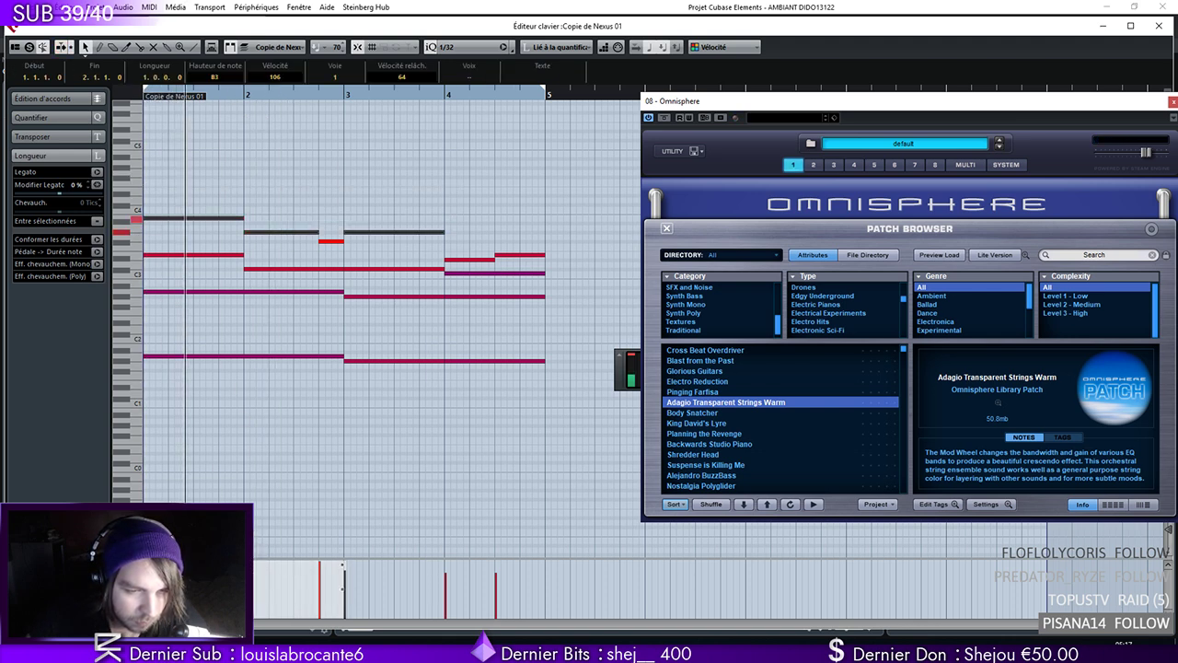
{"action": "left_click_drag", "start_coordinate": [311, 94], "coordinate": [82, 120]}
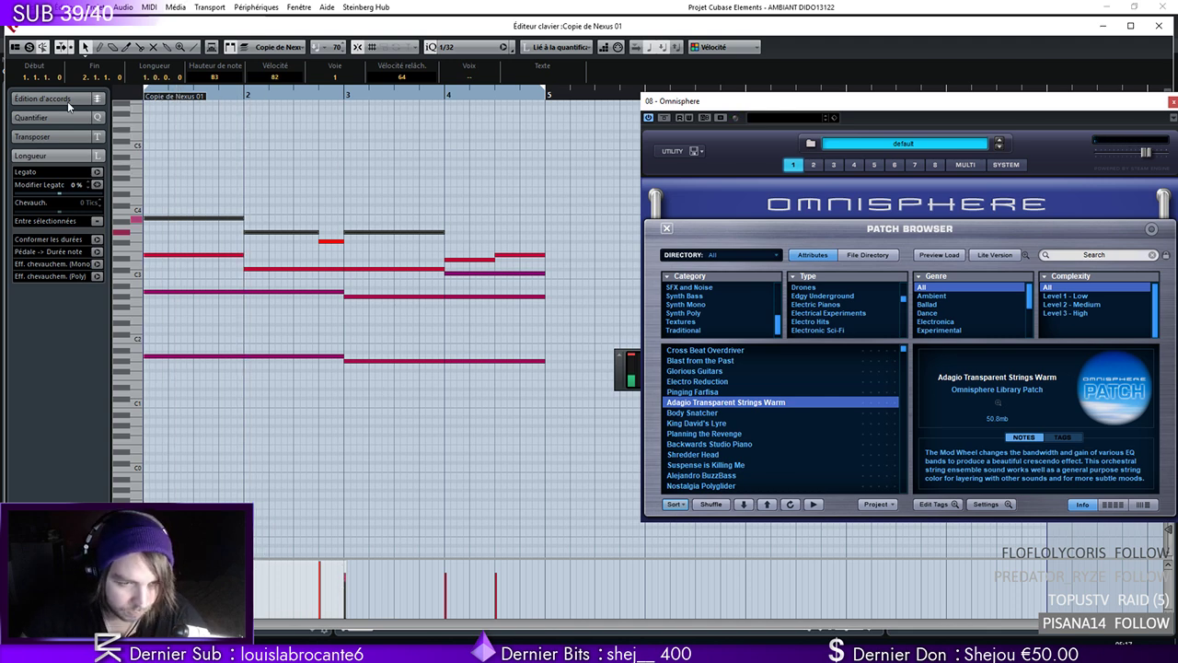
{"action": "key", "text": "space"}
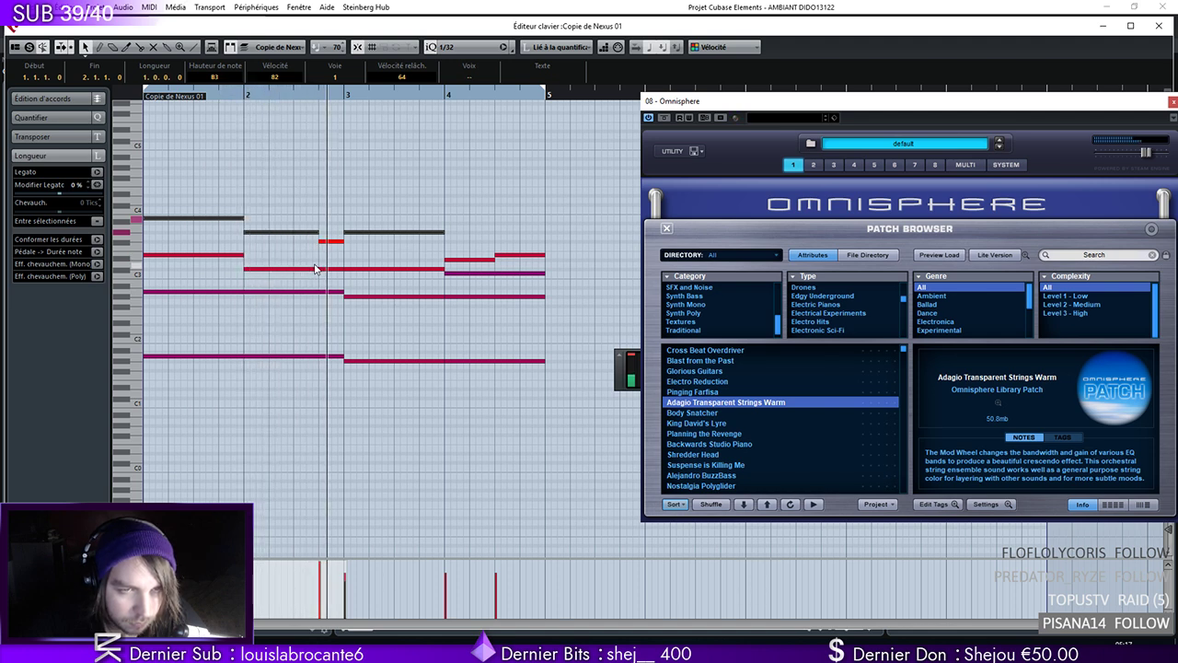
Add an A3 and a G#3 half-bar note in bar 4, bring the A3's velocity to 86, and play the loop
{"action": "left_click", "coordinate": [459, 245]}
{"action": "right_click", "coordinate": [460, 242]}
{"action": "left_click", "coordinate": [480, 244]}
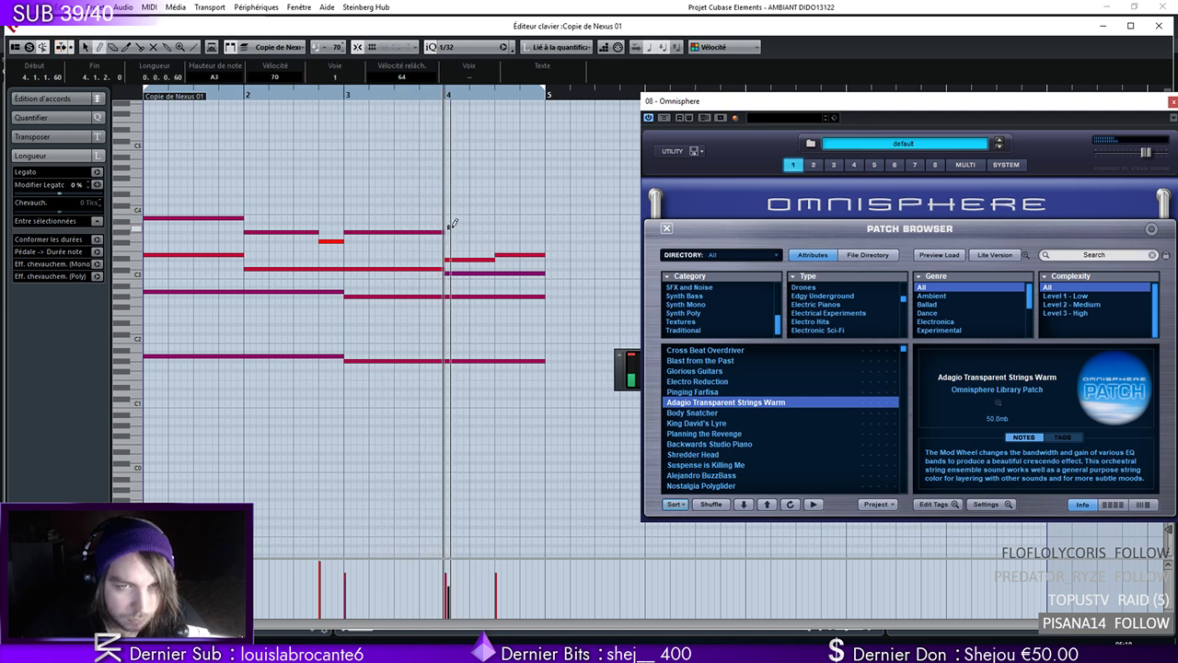
{"action": "mouse_move", "coordinate": [450, 222]}
{"action": "left_mouse_down"}
{"action": "mouse_move", "coordinate": [548, 225]}
{"action": "mouse_move", "coordinate": [513, 220]}
{"action": "mouse_move", "coordinate": [488, 236]}
{"action": "left_mouse_up"}
{"action": "left_click", "coordinate": [571, 214]}
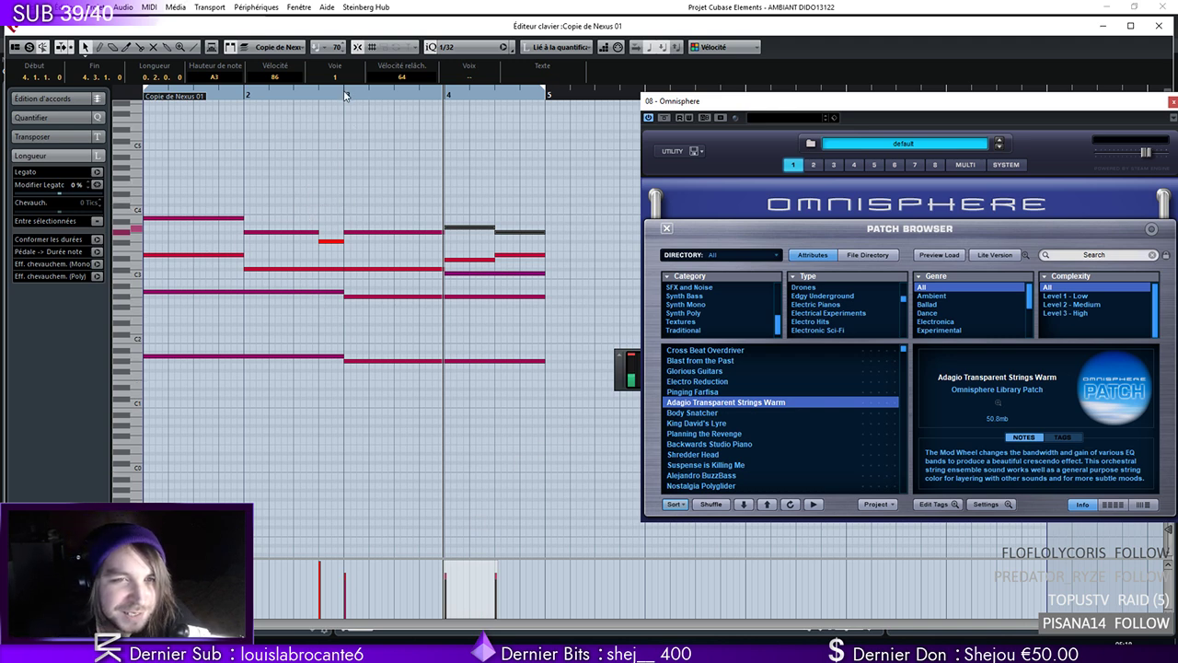
{"action": "scroll", "coordinate": [327, 318], "scroll_direction": "down", "scroll_amount": 2}
{"action": "key", "text": "space"}
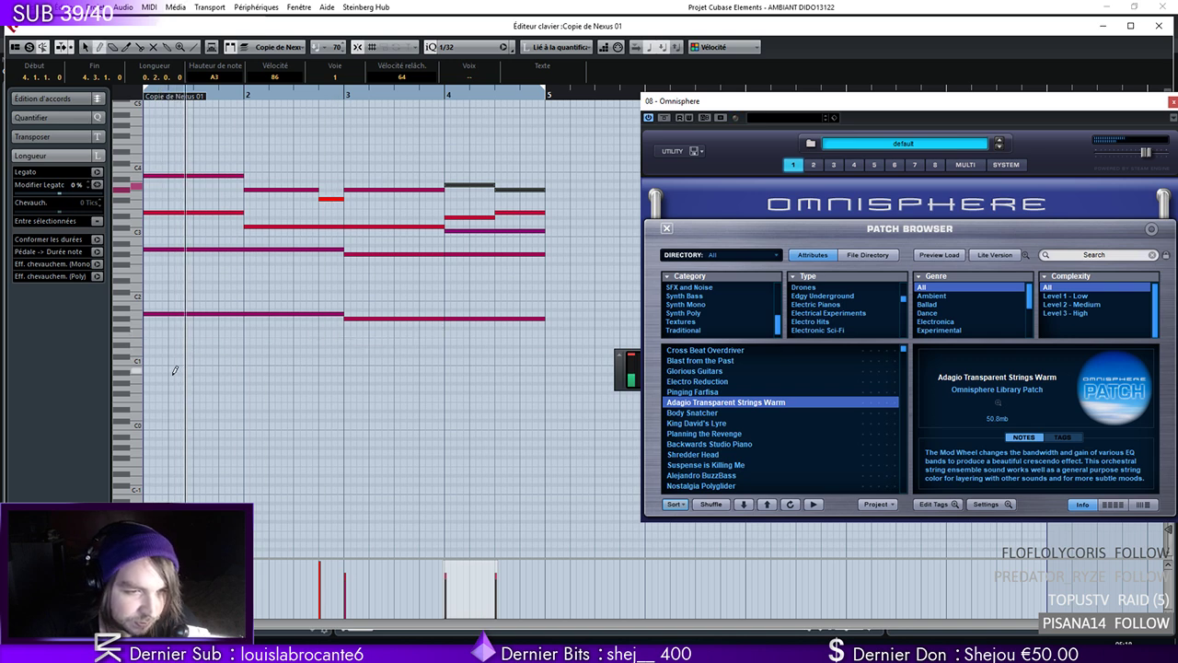
Try an E1 note across bars 1 and 2 beneath the lowest part and play the loop
{"action": "left_click", "coordinate": [145, 374]}
{"action": "mouse_move", "coordinate": [148, 376]}
{"action": "left_mouse_down"}
{"action": "mouse_move", "coordinate": [217, 340]}
{"action": "mouse_move", "coordinate": [346, 333]}
{"action": "left_mouse_up"}
{"action": "key", "text": "ctrl+z"}
{"action": "left_click", "coordinate": [146, 341]}
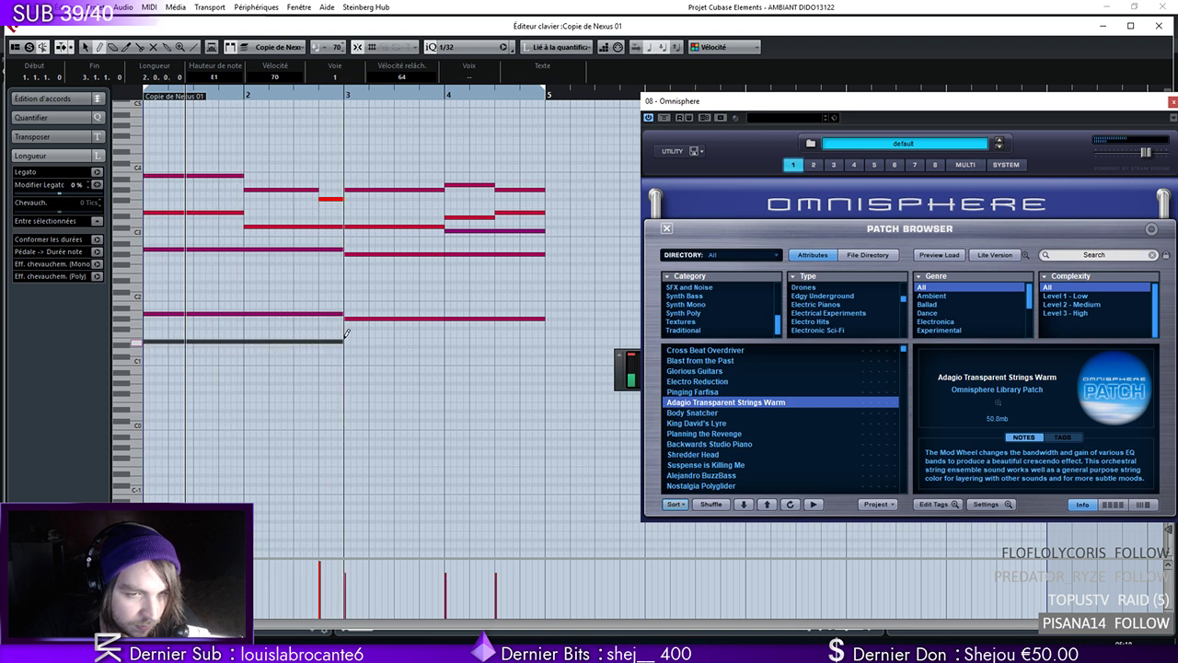
{"action": "key", "text": "space"}
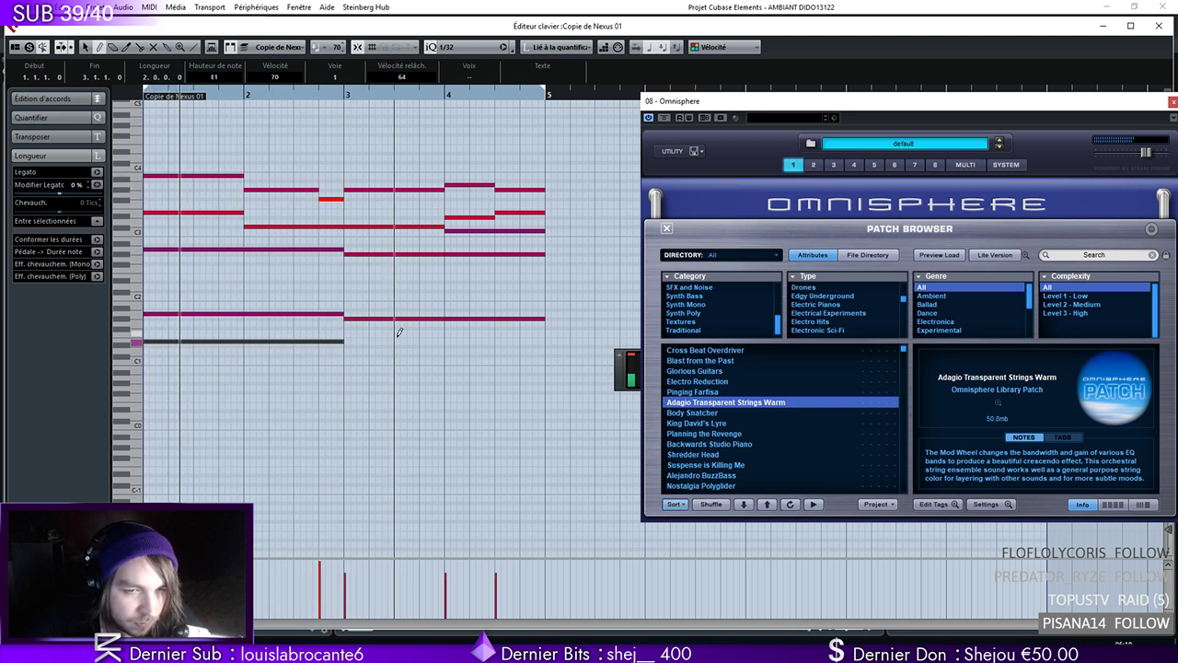
{"action": "left_click", "coordinate": [178, 340]}
Add a low A0 note across bars 1 and 2 and a G#0 across bars 3 and 4, and close the Omnisphere and note editor windows
{"action": "left_click_drag", "start_coordinate": [147, 375], "coordinate": [545, 375]}
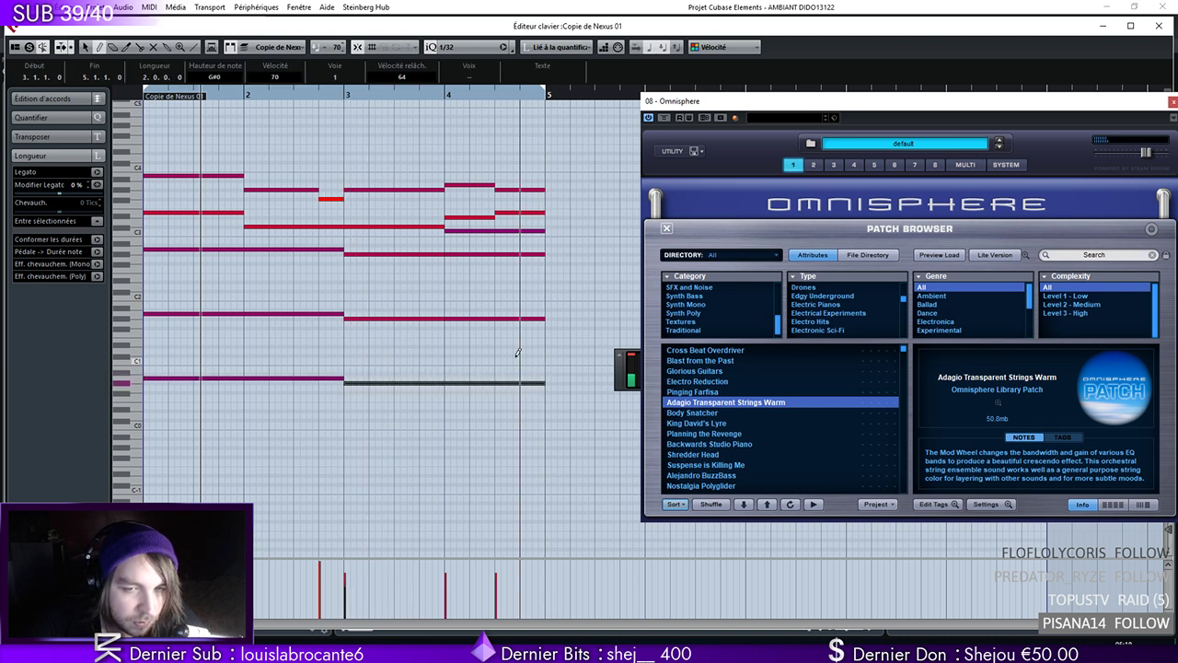
{"action": "left_click_drag", "start_coordinate": [718, 101], "coordinate": [518, 108]}
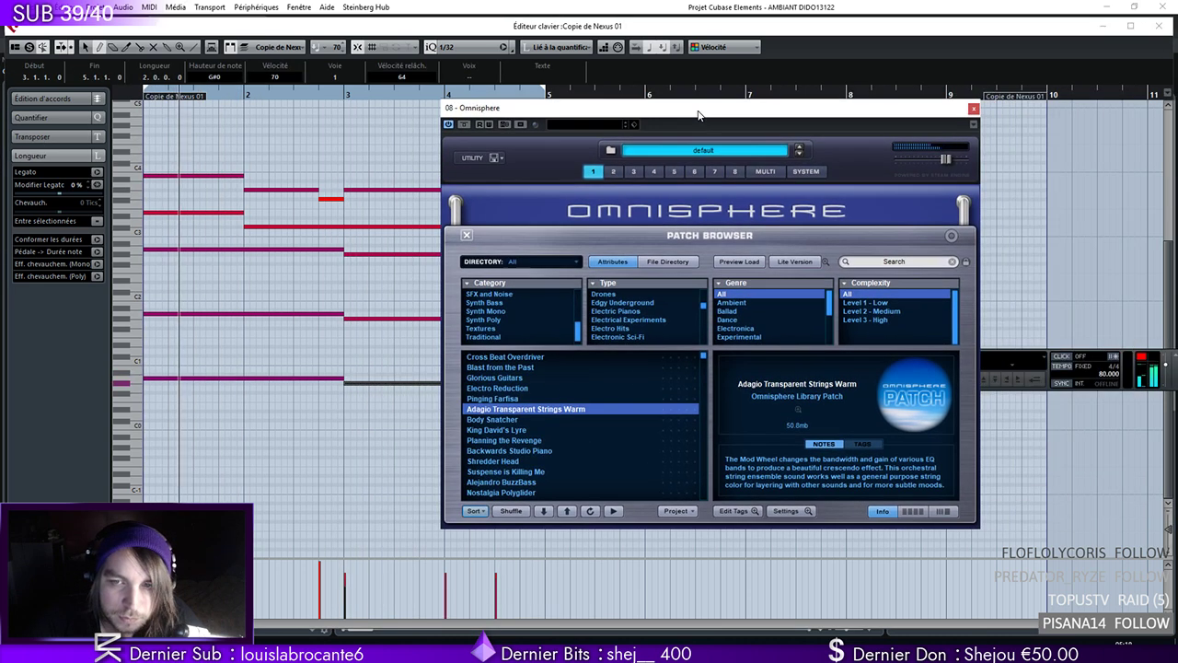
{"action": "left_click", "coordinate": [973, 108]}
{"action": "scroll", "coordinate": [393, 218], "scroll_direction": "up", "scroll_amount": 2}
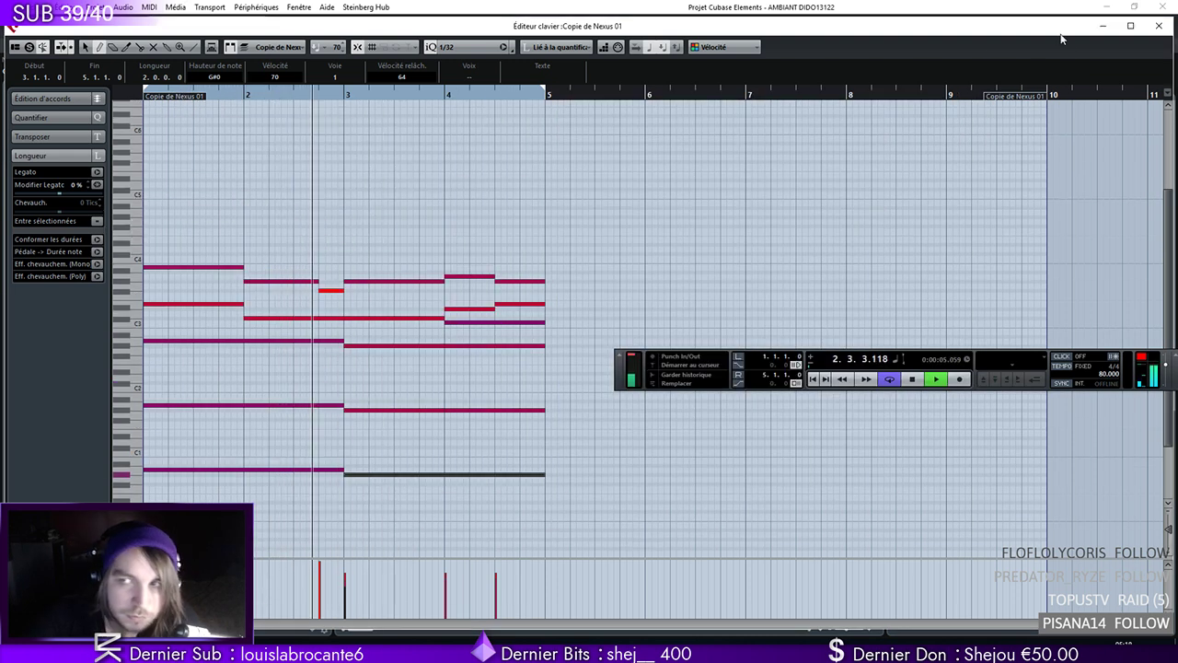
{"action": "left_click", "coordinate": [1158, 26]}
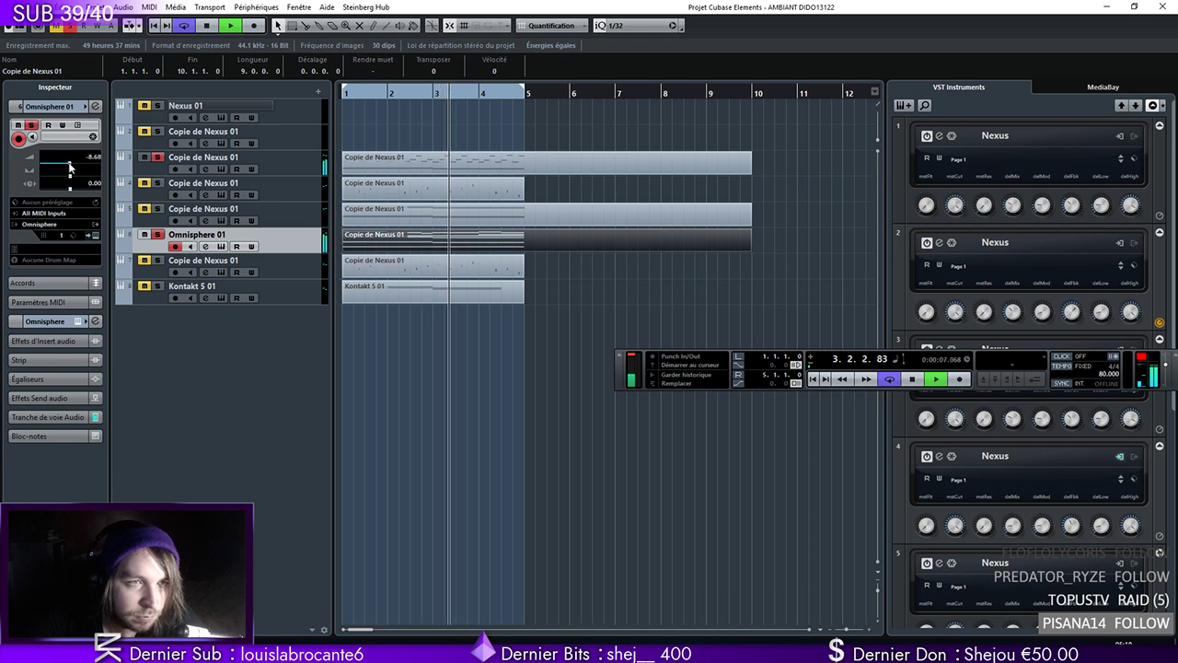
Insert ValhallaShimmer_x64 on the Omnisphere 01 channel and raise the channel volume to -6.98 dB
{"action": "left_click", "coordinate": [95, 107]}
{"action": "left_click", "coordinate": [141, 225]}
{"action": "type", "text": "shimmer"}
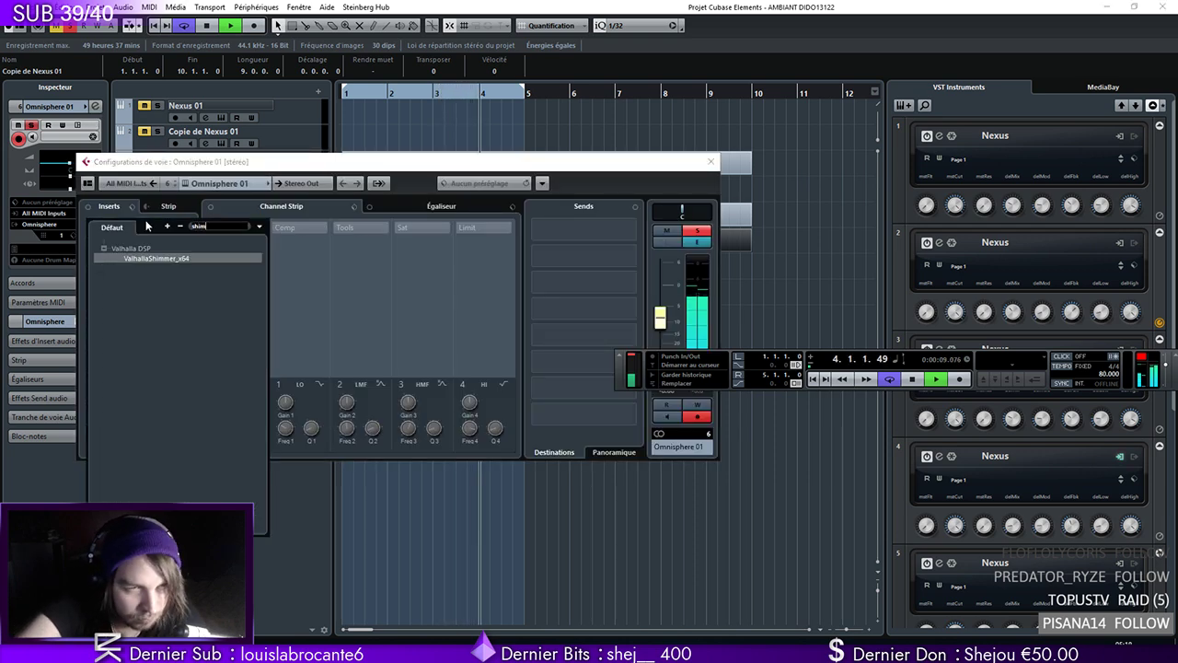
{"action": "left_click", "coordinate": [180, 261]}
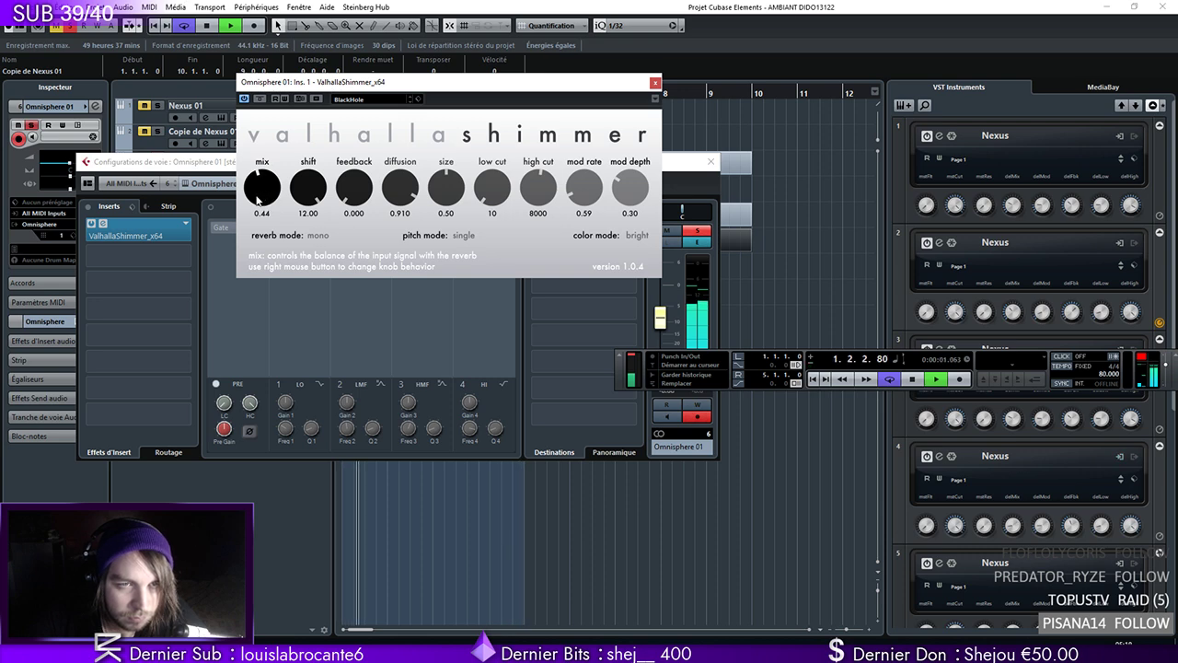
{"action": "left_click", "coordinate": [655, 81]}
{"action": "left_click_drag", "start_coordinate": [664, 319], "coordinate": [666, 317]}
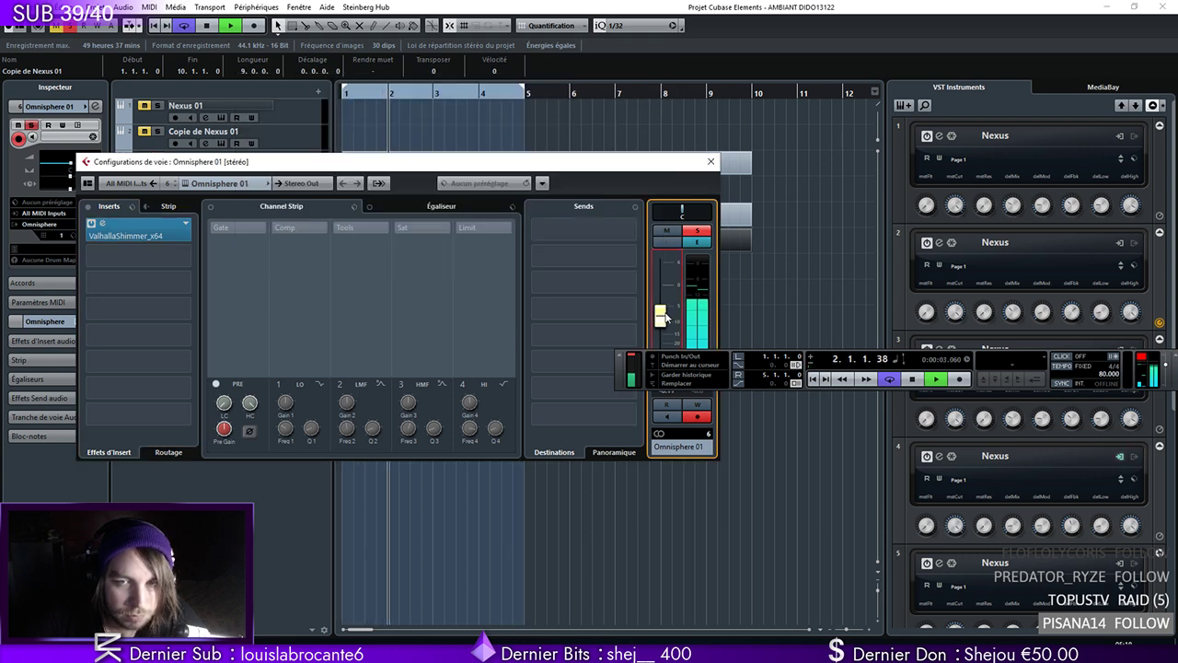
{"action": "left_click", "coordinate": [716, 162]}
Add an upper melody to the Omnisphere part with half-bar B4 and G#4 in bar 1 and F#4 across bar 2, and play the loop
{"action": "double_click", "coordinate": [388, 220]}
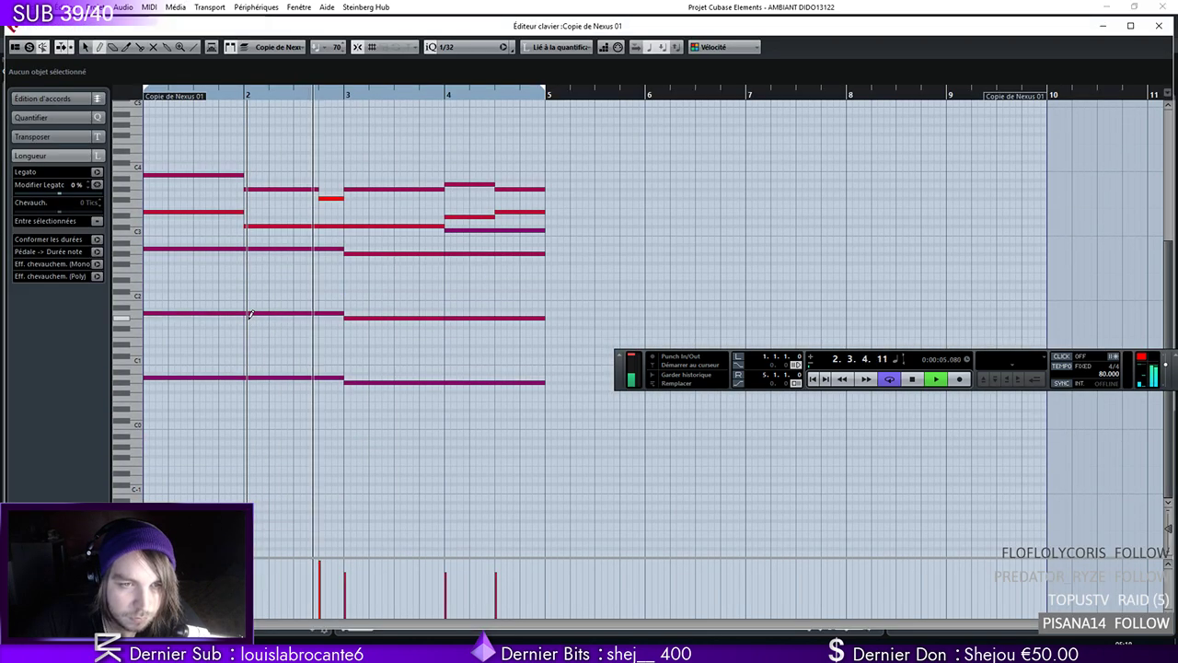
{"action": "scroll", "coordinate": [230, 267], "scroll_direction": "up", "scroll_amount": 3}
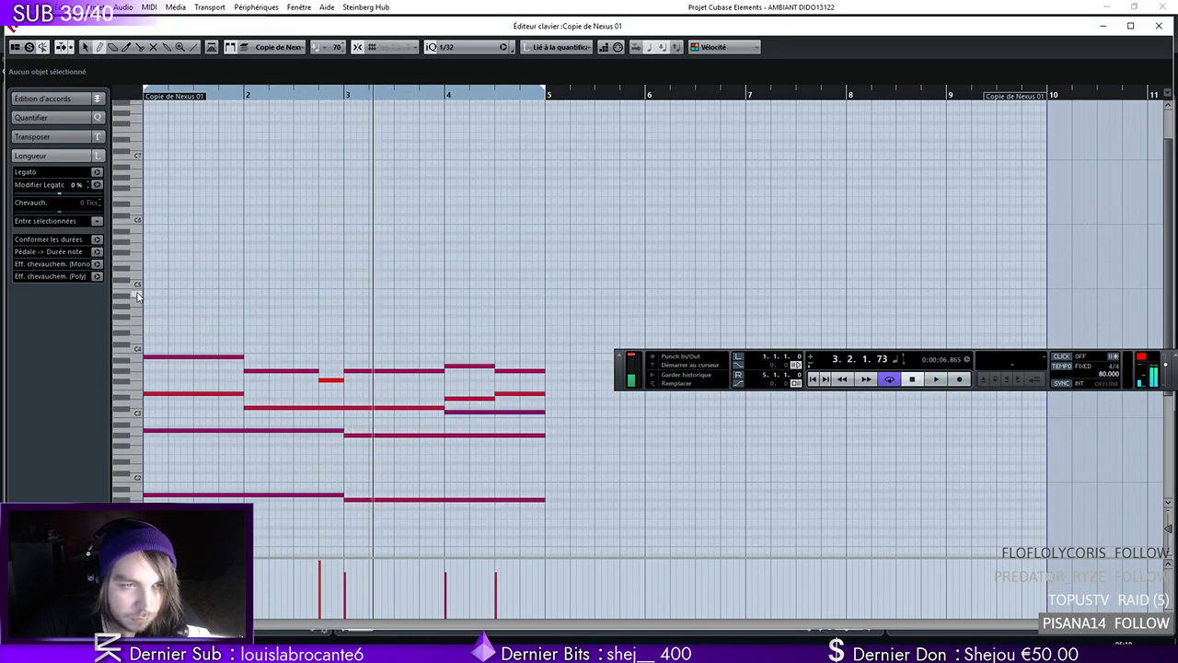
{"action": "key", "text": "space"}
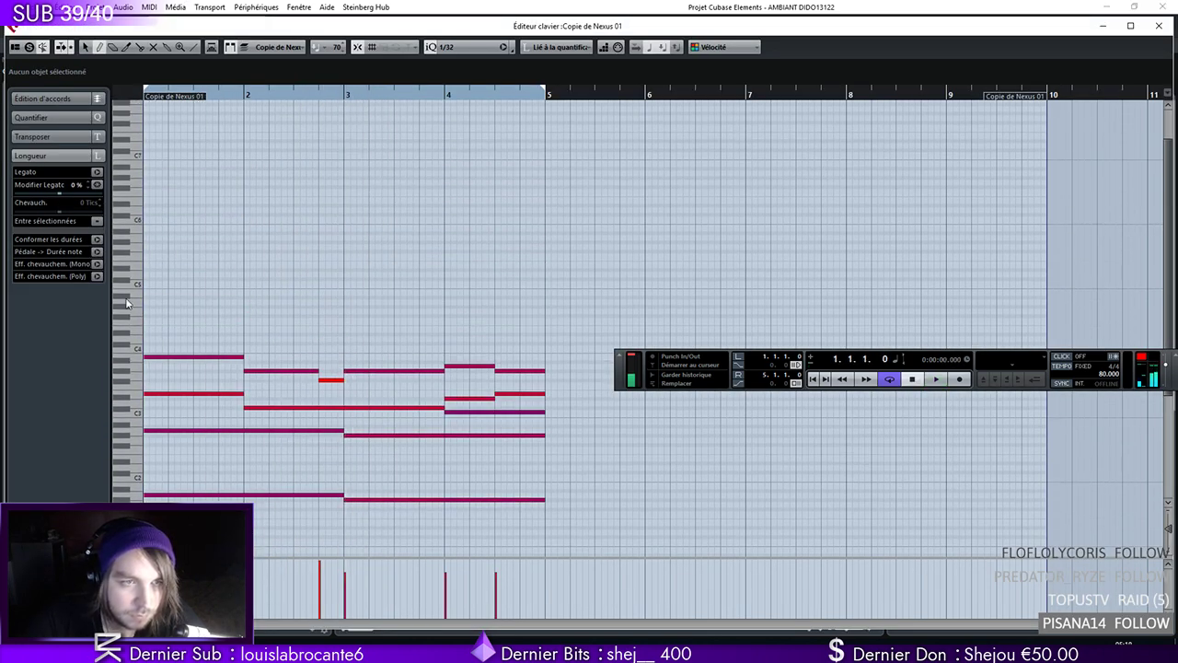
{"action": "left_click_drag", "start_coordinate": [146, 292], "coordinate": [160, 290]}
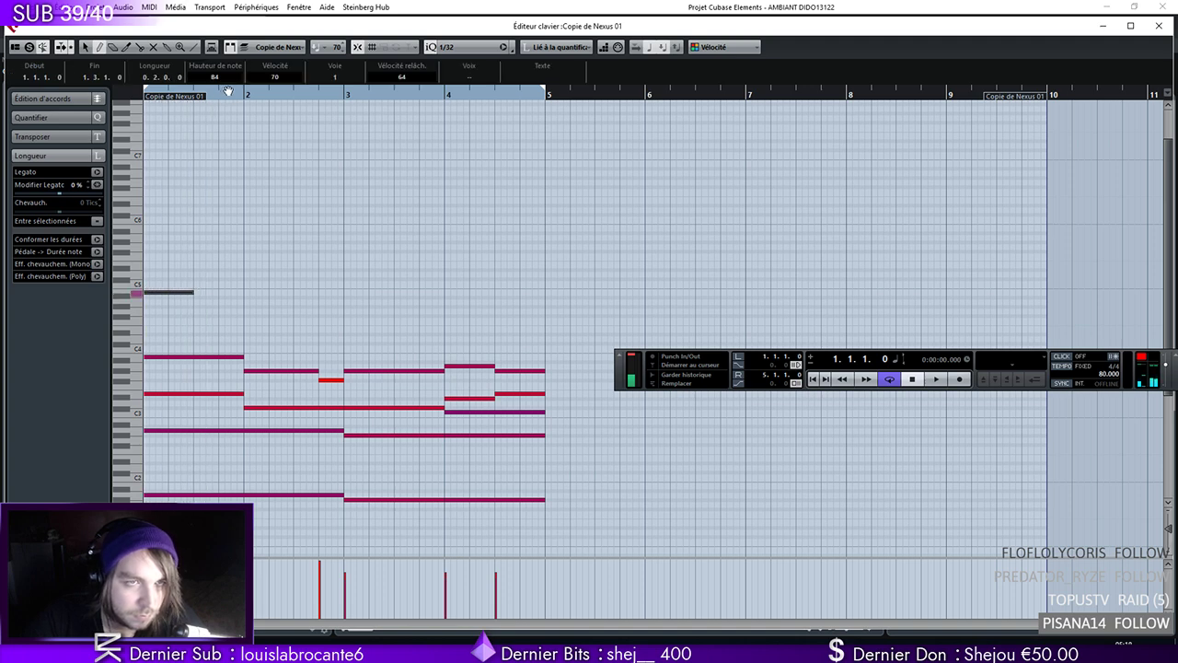
{"action": "key", "text": "space"}
{"action": "left_click", "coordinate": [197, 310]}
{"action": "left_click_drag", "start_coordinate": [221, 303], "coordinate": [339, 309]}
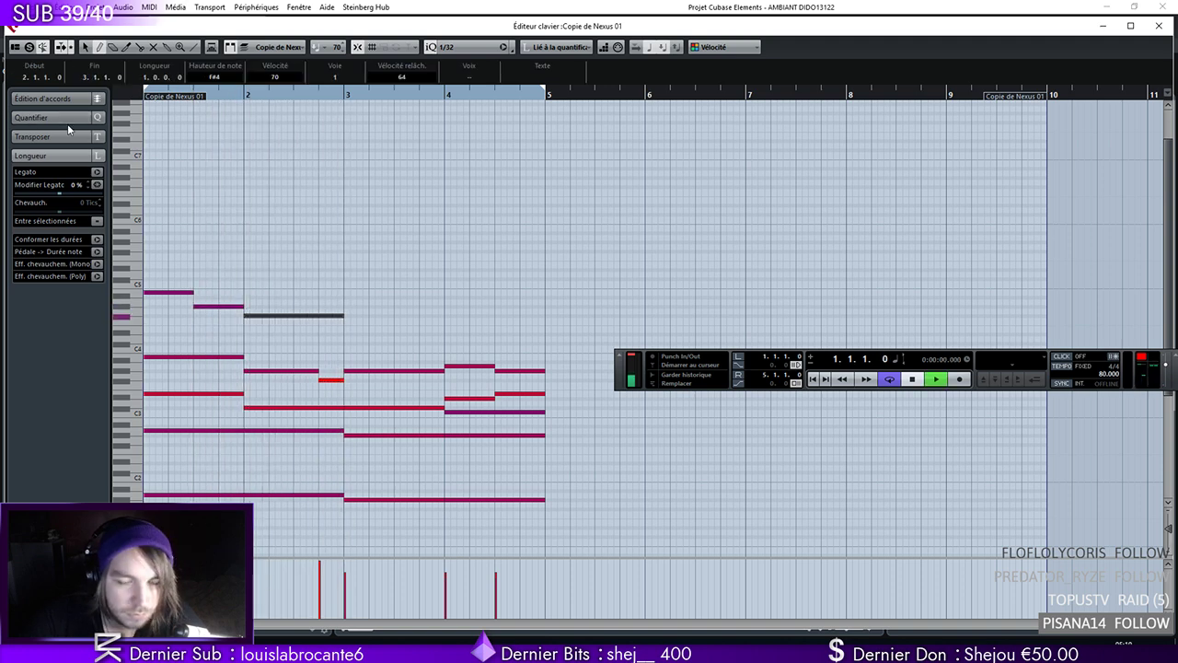
{"action": "key", "text": "space"}
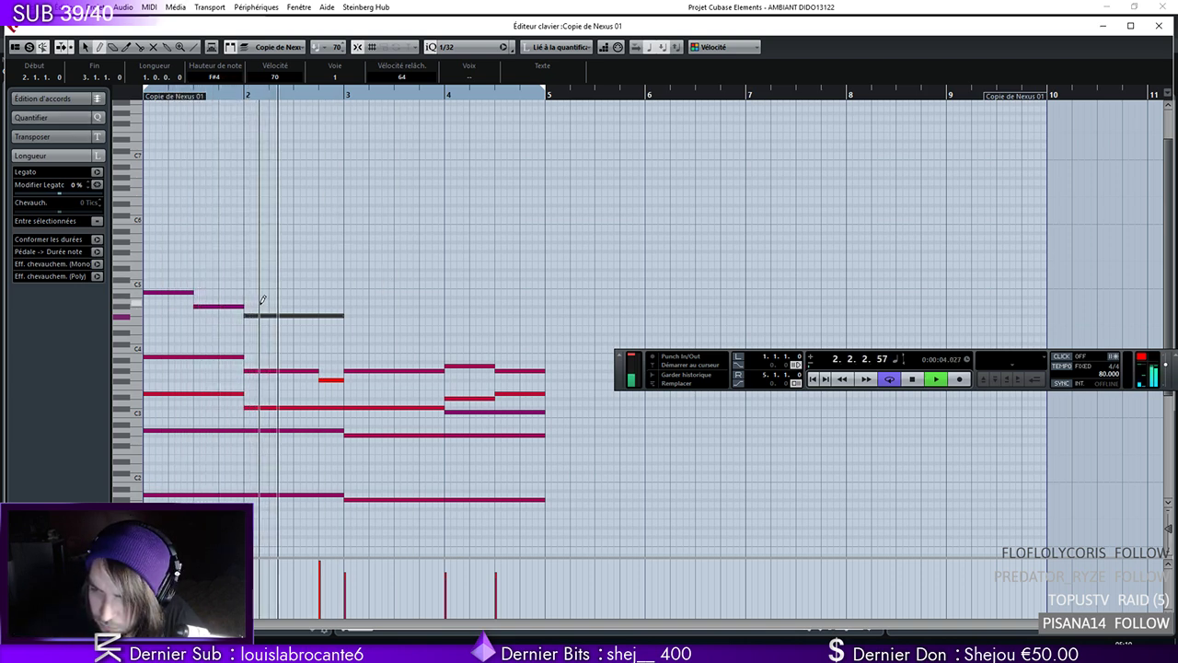
Try a B4 note at the start of bar 3, delete it, and place an E4 across bar 3
{"action": "left_click", "coordinate": [348, 292]}
{"action": "left_click_drag", "start_coordinate": [356, 291], "coordinate": [394, 288]}
{"action": "key", "text": "space"}
{"action": "key", "text": "Delete"}
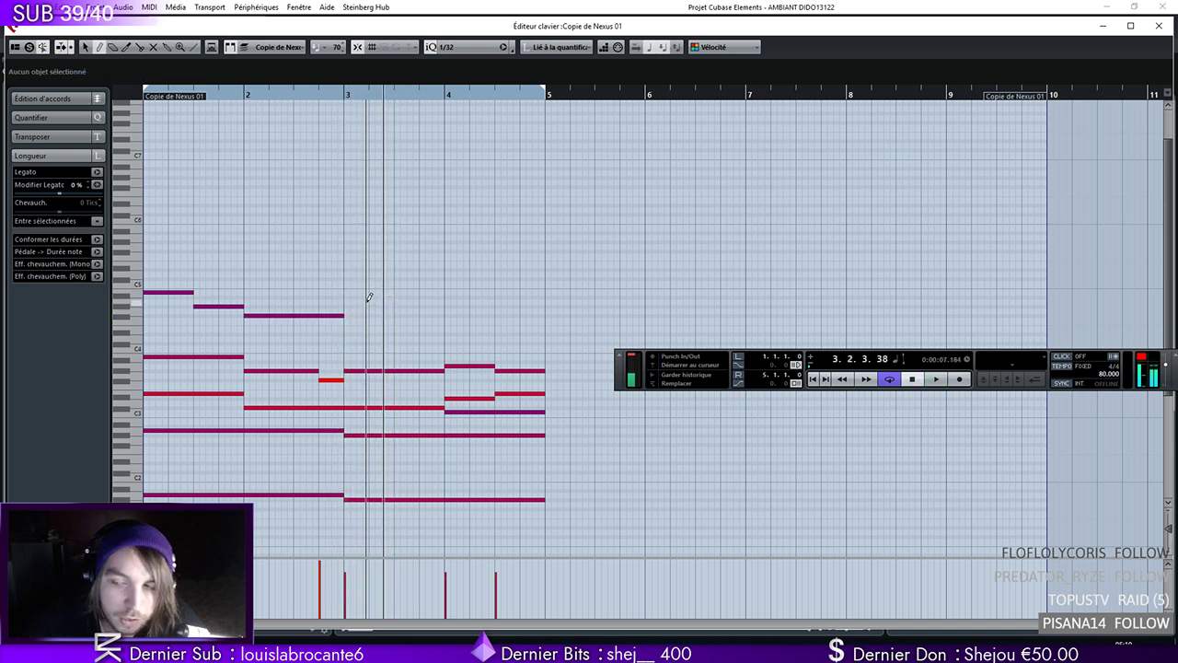
{"action": "left_click_drag", "start_coordinate": [346, 329], "coordinate": [398, 327]}
{"action": "left_click_drag", "start_coordinate": [307, 96], "coordinate": [238, 103]}
{"action": "left_click_drag", "start_coordinate": [394, 329], "coordinate": [445, 330]}
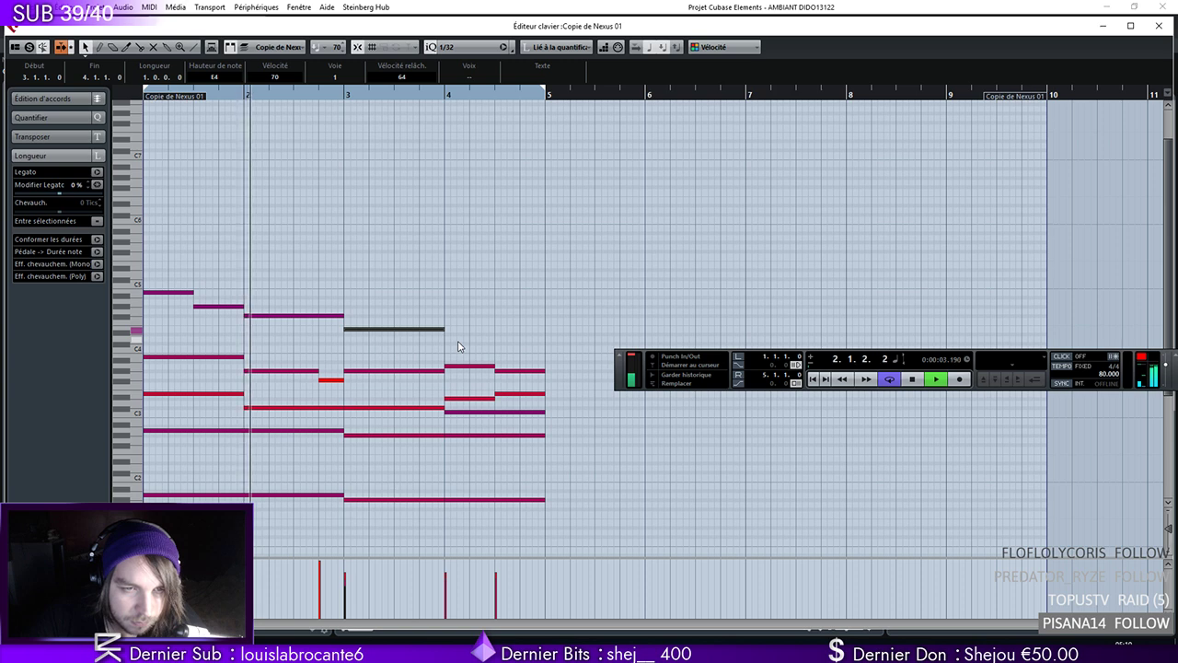
Place a D#4 on the first half of bar 4, try C#4 and D#4 after it, and replay the loop
{"action": "right_click", "coordinate": [482, 334]}
{"action": "left_click", "coordinate": [497, 329]}
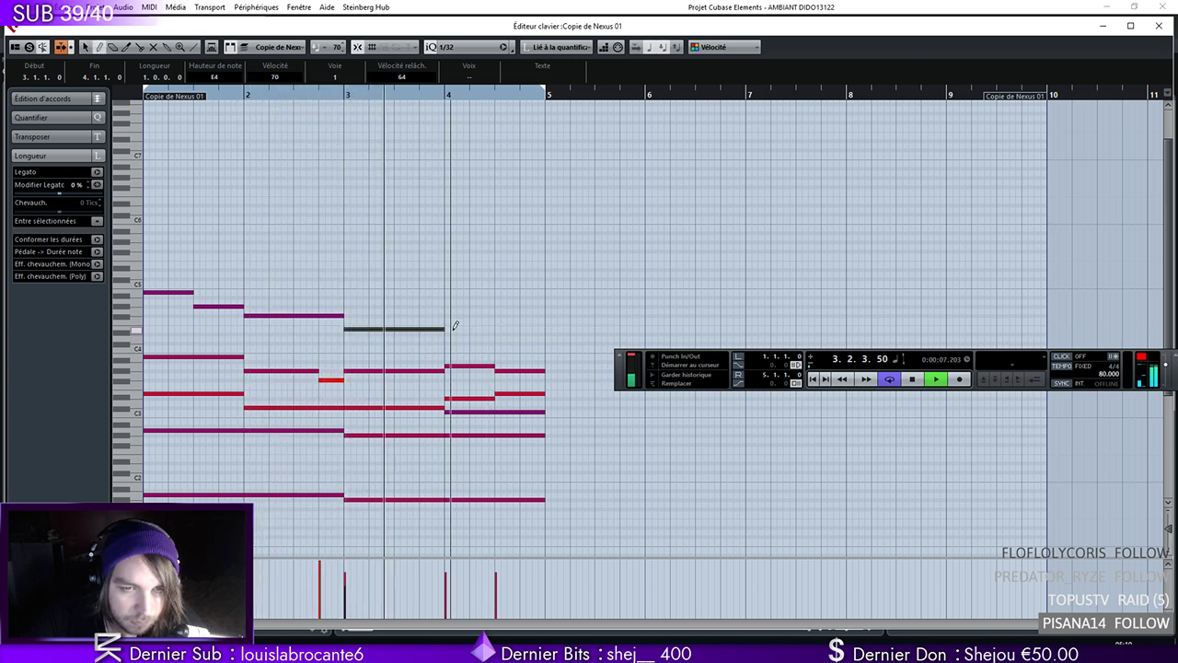
{"action": "left_click_drag", "start_coordinate": [449, 331], "coordinate": [497, 332]}
{"action": "key", "text": "space"}
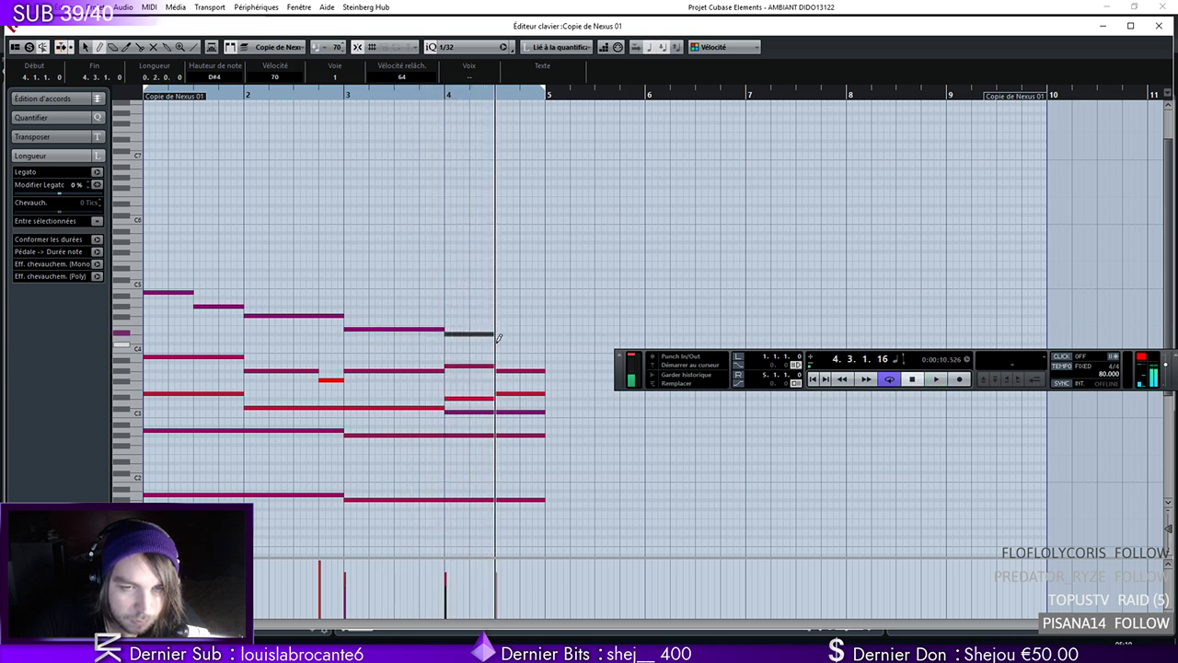
{"action": "left_click_drag", "start_coordinate": [498, 342], "coordinate": [510, 341]}
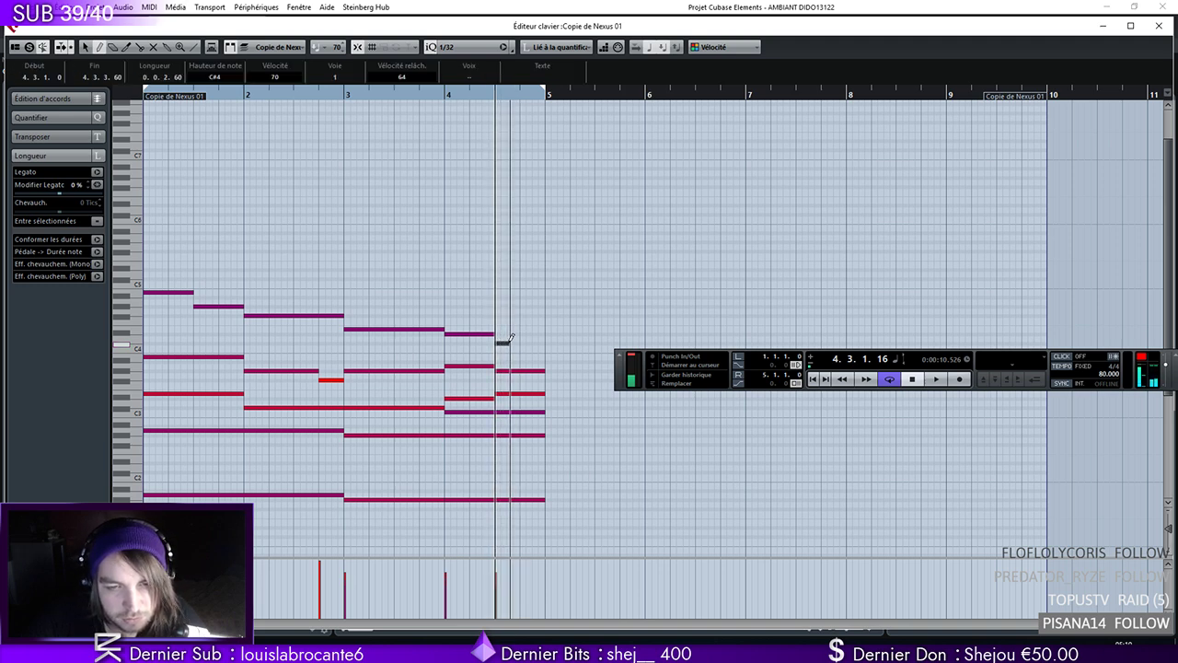
{"action": "left_click", "coordinate": [503, 342]}
{"action": "left_click", "coordinate": [498, 333]}
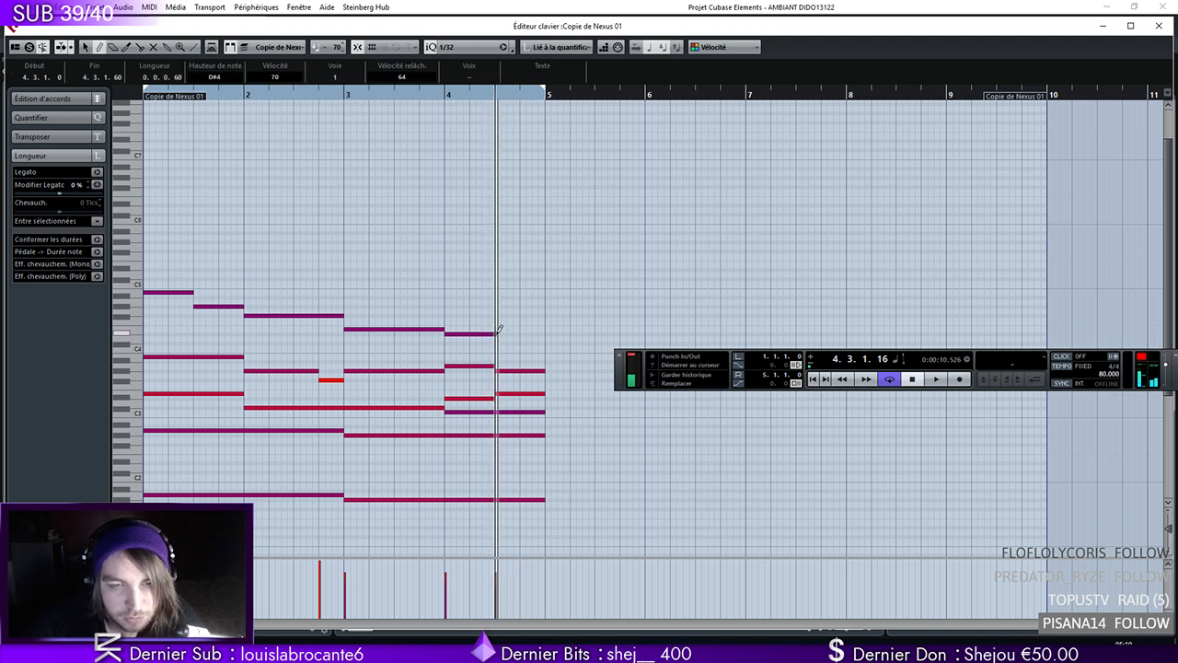
{"action": "left_click", "coordinate": [498, 333]}
{"action": "key", "text": "KP_Decimal"}
{"action": "key", "text": "space"}
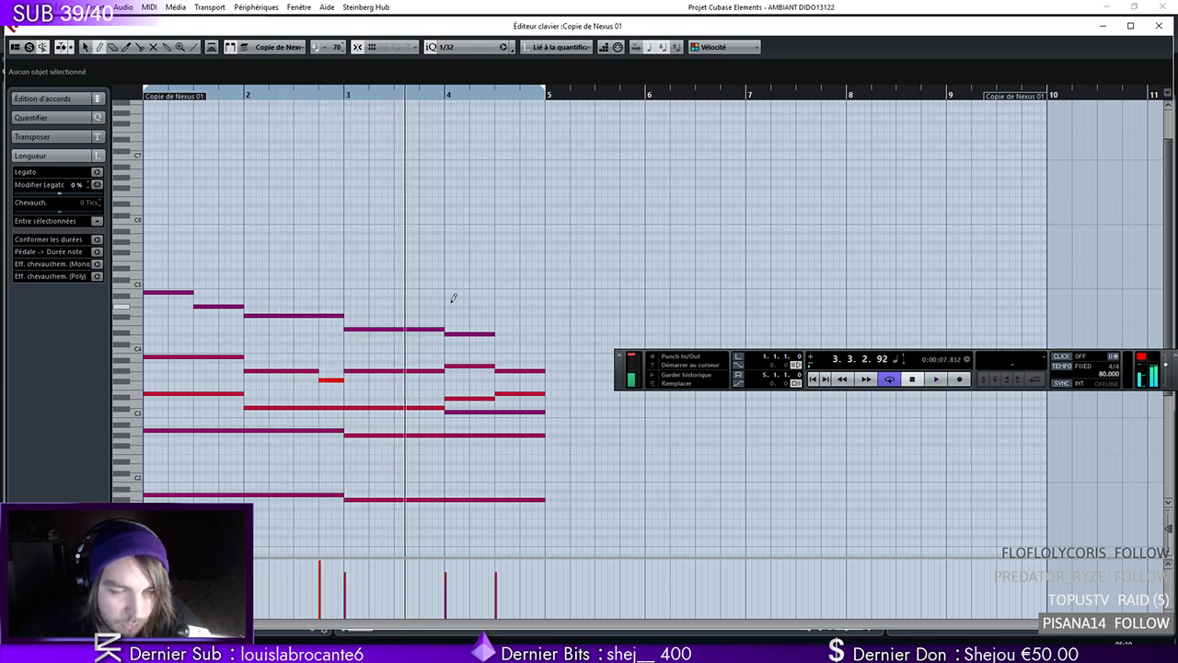
Delete the upper melody notes in bars 3 and 4, copy the melody of bars 1 and 2 there, and play from the start
{"action": "left_click_drag", "start_coordinate": [444, 331], "coordinate": [436, 335]}
{"action": "key", "text": "Delete"}
{"action": "left_click_drag", "start_coordinate": [447, 259], "coordinate": [204, 294]}
{"action": "key", "text": "ctrl+z"}
{"action": "left_click_drag", "start_coordinate": [396, 268], "coordinate": [168, 323]}
{"action": "left_click_drag", "start_coordinate": [169, 292], "coordinate": [379, 297]}
{"action": "left_click", "coordinate": [811, 379]}
{"action": "key", "text": "space"}
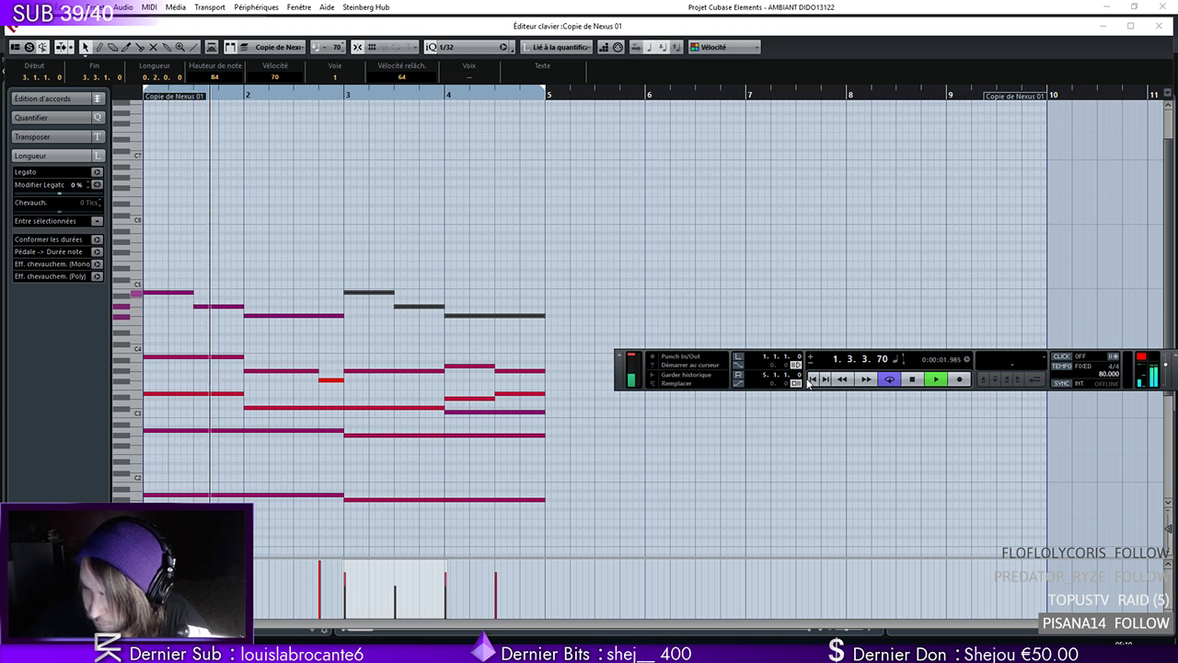
Replace bar 4's F#4 with half-bar A4 and G#4 notes and restart playback from the beginning
{"action": "left_click", "coordinate": [397, 339]}
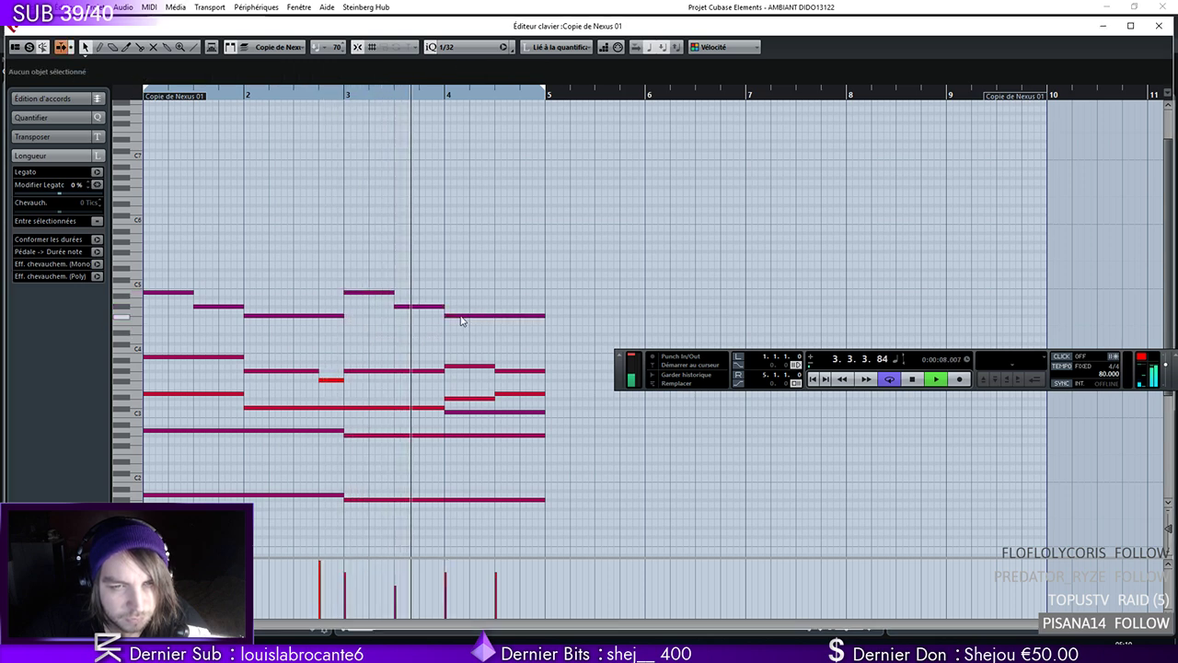
{"action": "left_click", "coordinate": [455, 311]}
{"action": "left_click_drag", "start_coordinate": [460, 306], "coordinate": [545, 305]}
{"action": "left_click", "coordinate": [814, 379]}
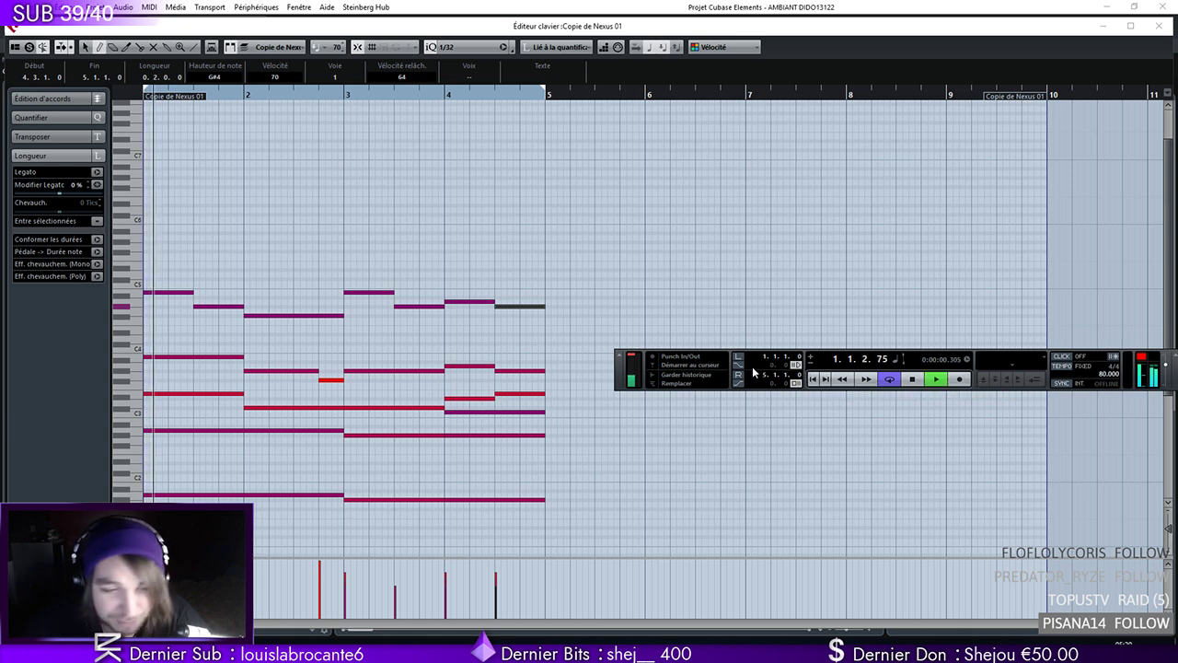
Shorten bar 2's F#4 to three beats and play the loop from the start
{"action": "left_click_drag", "start_coordinate": [641, 243], "coordinate": [150, 326]}
{"action": "left_click", "coordinate": [424, 354]}
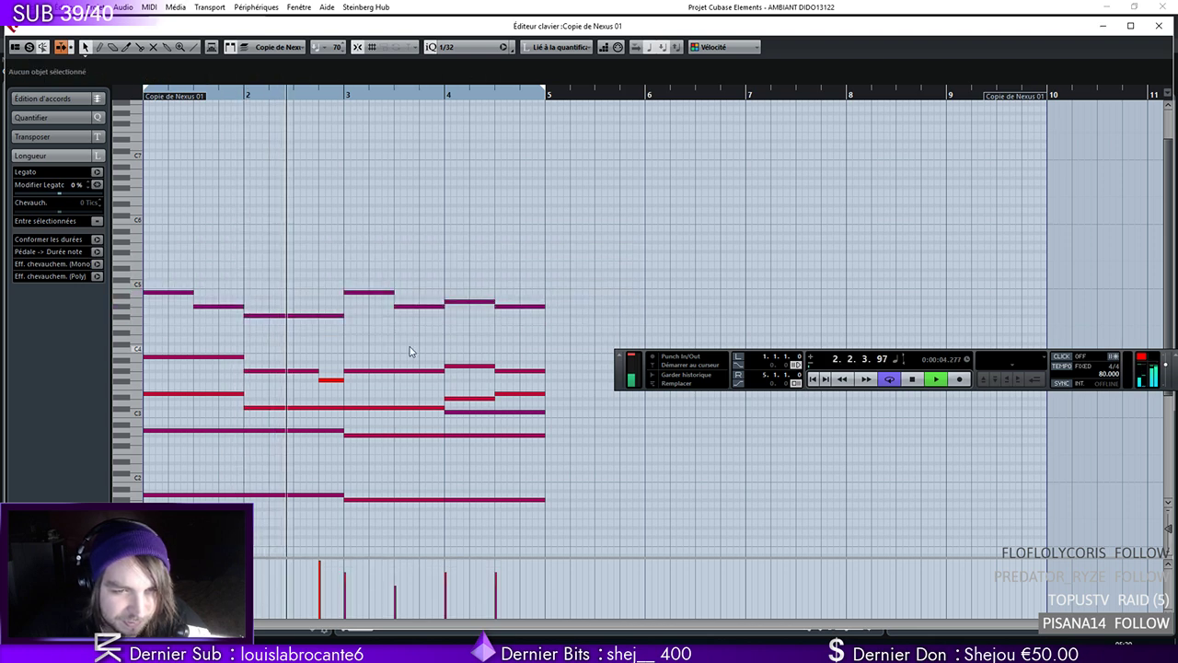
{"action": "left_click_drag", "start_coordinate": [342, 315], "coordinate": [315, 313]}
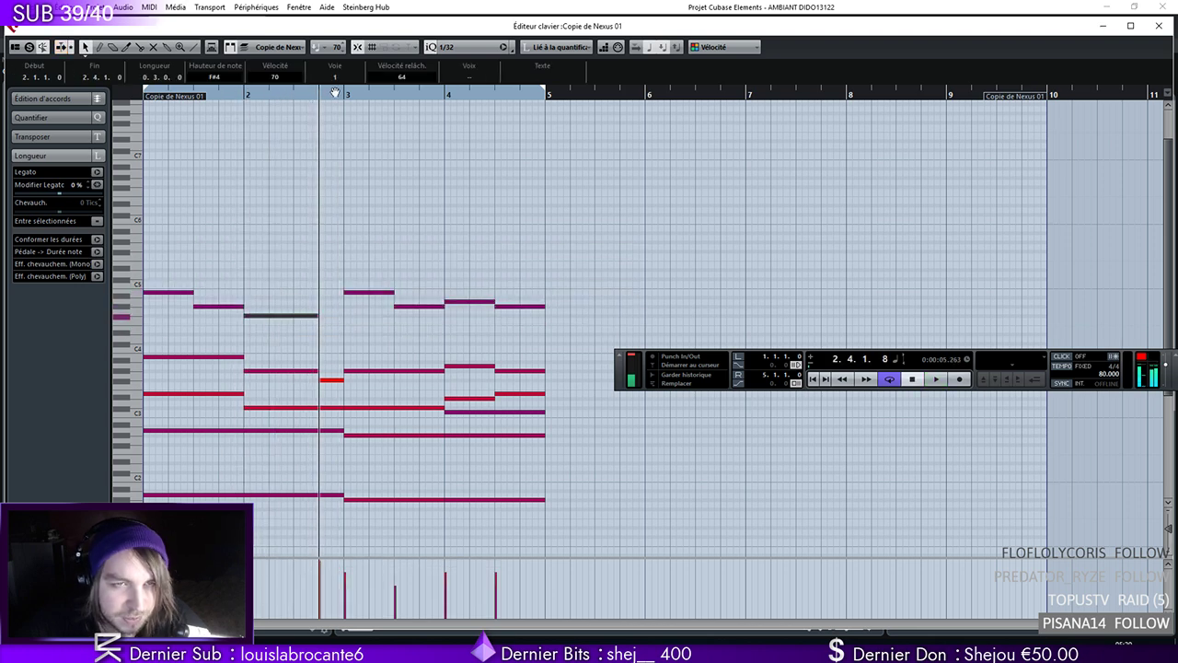
{"action": "left_click_drag", "start_coordinate": [336, 91], "coordinate": [104, 148]}
{"action": "key", "text": "space"}
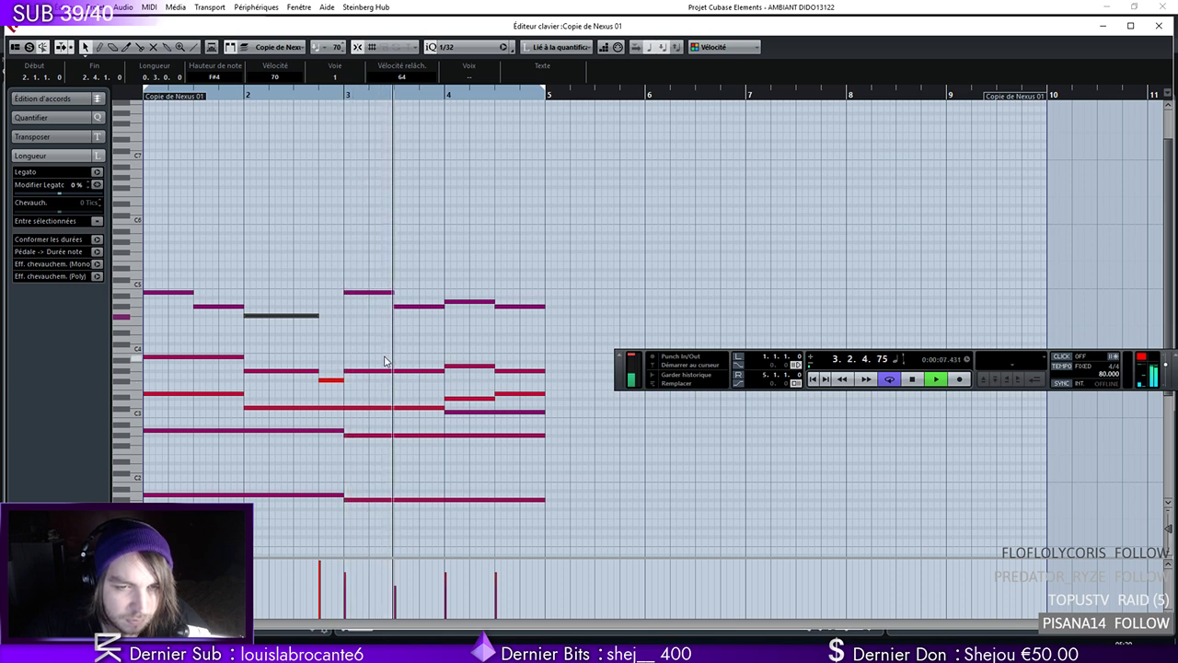
Repitch the melody in bars 3 and 4 to G#4, A4, G#4 and E4, and raise the upper melody's velocities, bringing the B4 to 82
{"action": "key", "text": "space"}
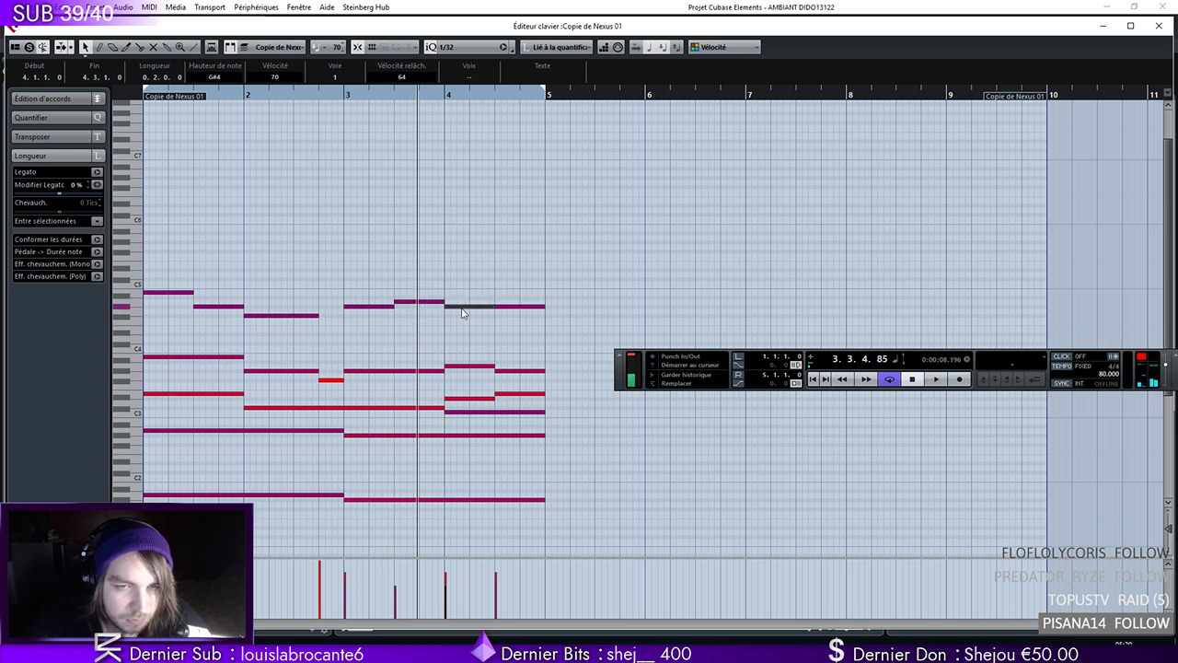
{"action": "left_click_drag", "start_coordinate": [505, 334], "coordinate": [503, 327]}
{"action": "left_click_drag", "start_coordinate": [599, 272], "coordinate": [99, 330]}
{"action": "left_click_drag", "start_coordinate": [632, 269], "coordinate": [58, 332]}
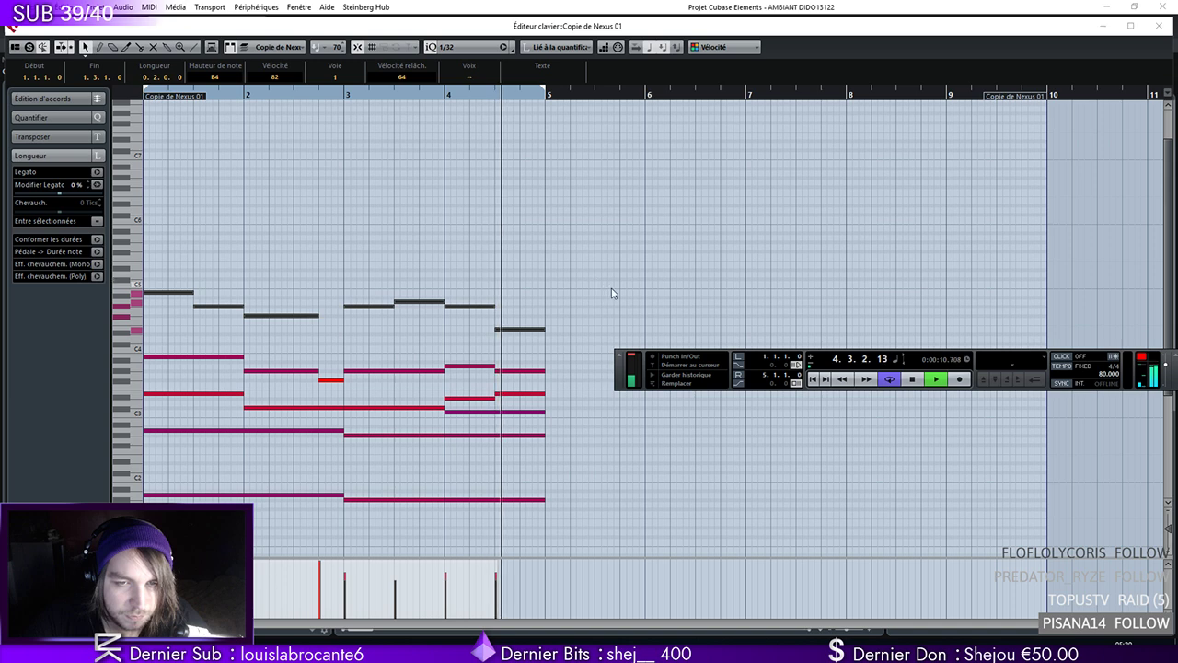
Close the note editor, fine-tune the Omnisphere 01 volume, solo the fourth track as well, and restart playback
{"action": "left_click", "coordinate": [1159, 26]}
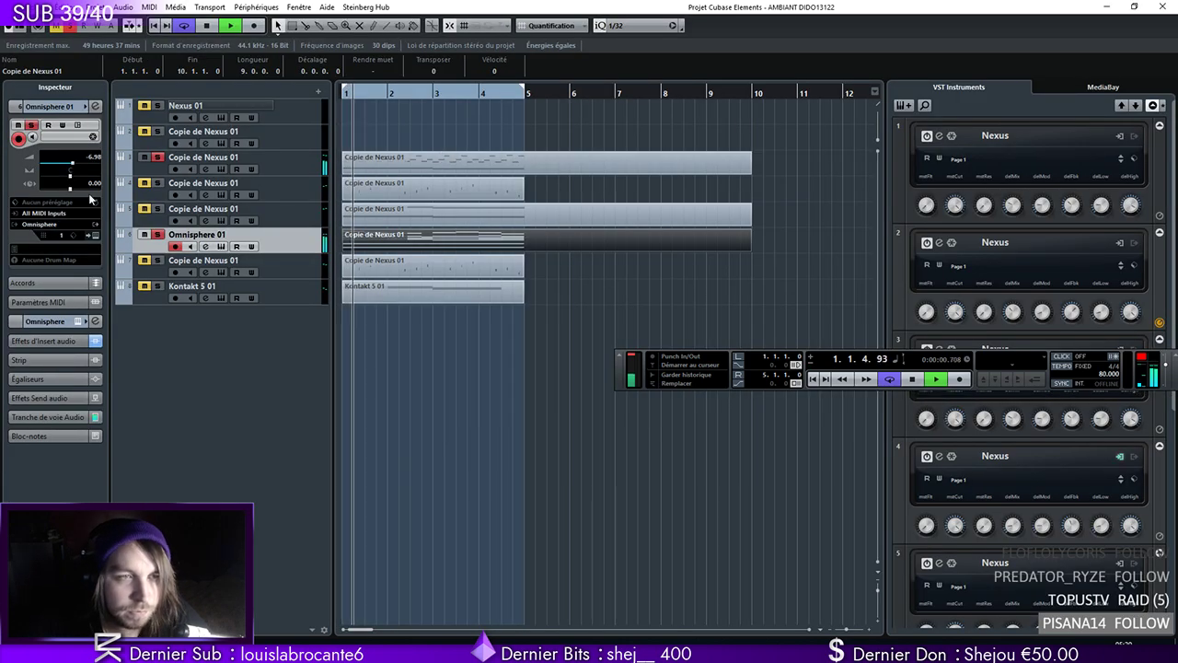
{"action": "left_click_drag", "start_coordinate": [71, 163], "coordinate": [70, 163]}
{"action": "left_click", "coordinate": [160, 183]}
{"action": "key", "text": "space"}
{"action": "key", "text": "0"}
{"action": "key", "text": "space"}
Raise the volume of the fourth track, Copie de Nexus 01, and open its channel settings
{"action": "left_click", "coordinate": [193, 181]}
{"action": "left_click_drag", "start_coordinate": [72, 164], "coordinate": [78, 164]}
{"action": "left_click", "coordinate": [97, 106]}
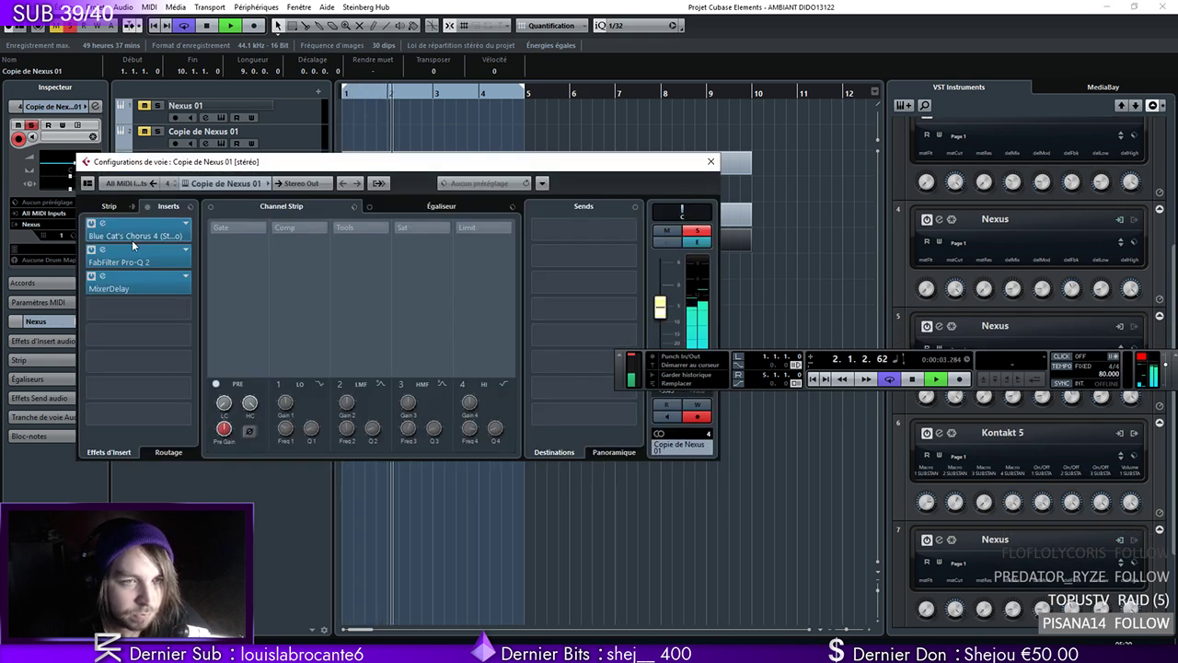
Open FabFilter Pro-Q 2 on the fourth track and move the mid bell to about 758 Hz with a boost of about 3.9 dB
{"action": "left_click", "coordinate": [97, 107]}
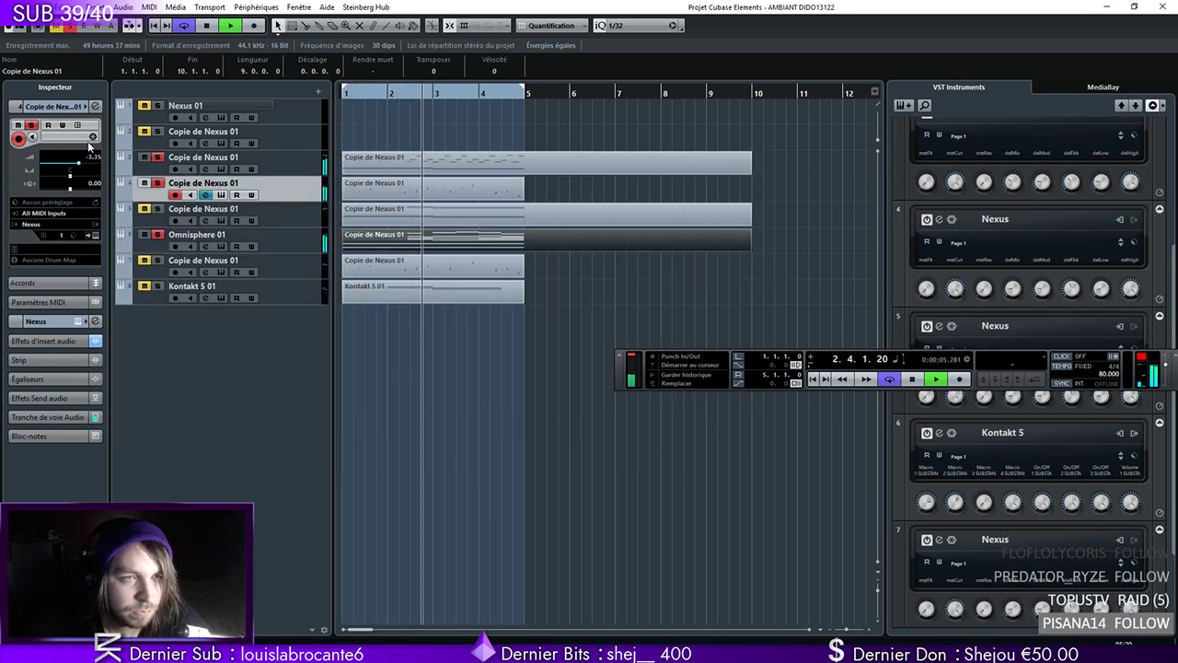
{"action": "left_click", "coordinate": [97, 107]}
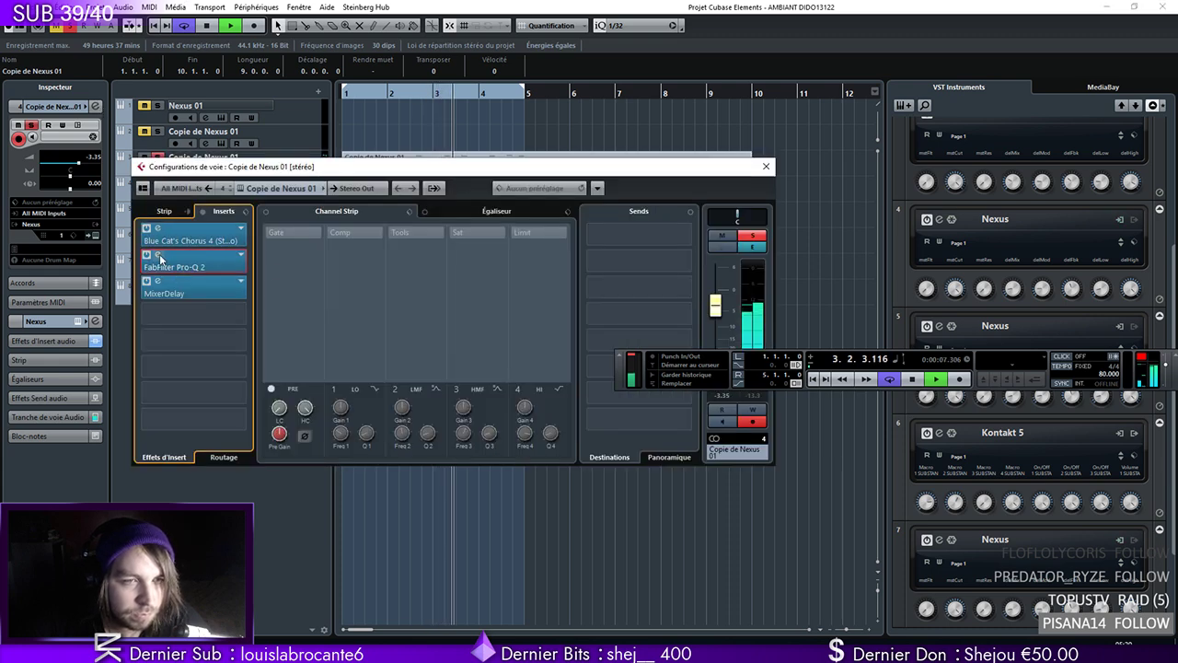
{"action": "left_click", "coordinate": [198, 267]}
{"action": "left_click_drag", "start_coordinate": [557, 304], "coordinate": [604, 286]}
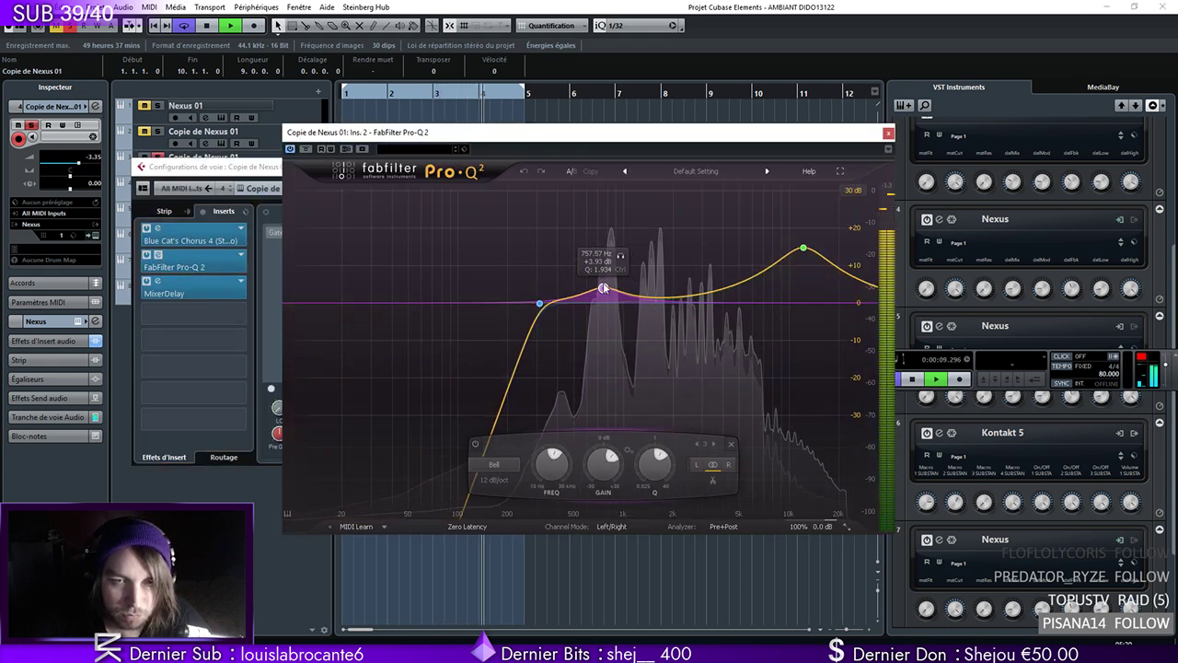
Turn the equalizer's high-frequency bell into a High Cut at about 6.7 kHz
{"action": "left_click_drag", "start_coordinate": [804, 248], "coordinate": [795, 313]}
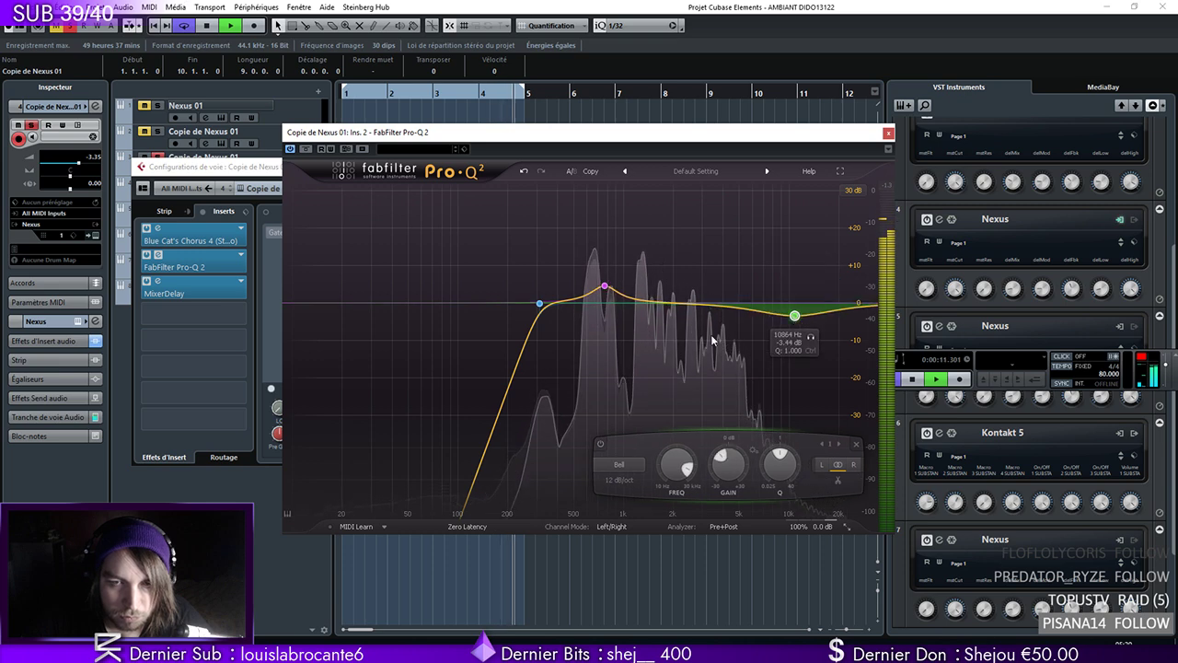
{"action": "left_click", "coordinate": [620, 465]}
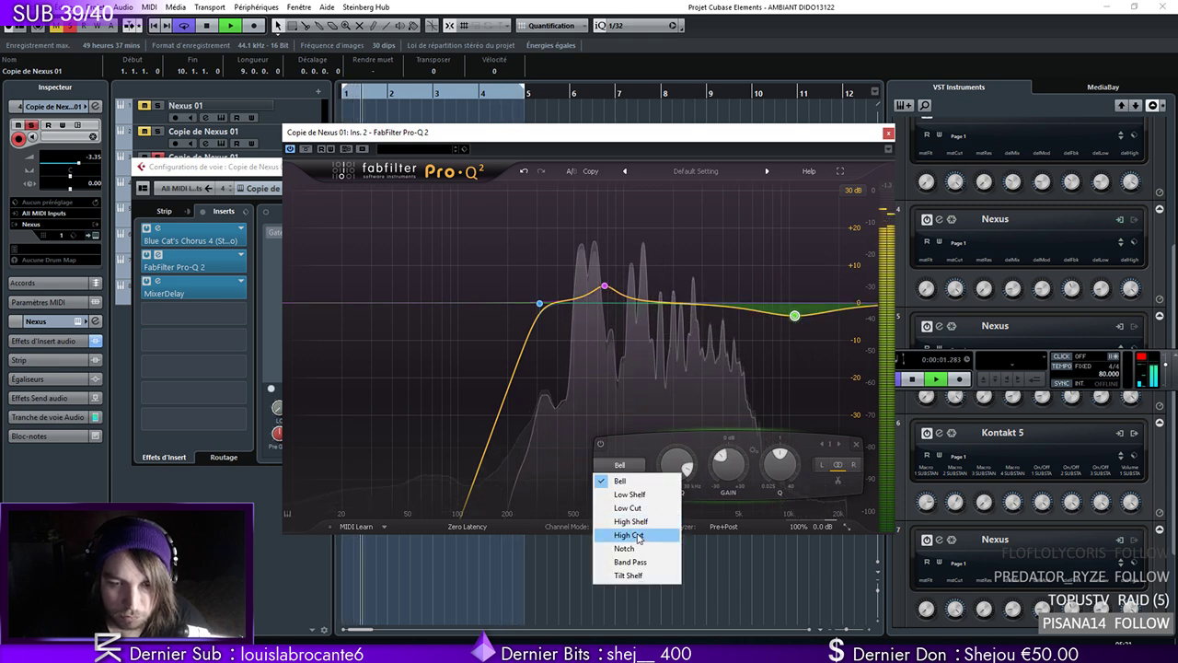
{"action": "left_click", "coordinate": [642, 536]}
{"action": "left_click_drag", "start_coordinate": [796, 315], "coordinate": [763, 335]}
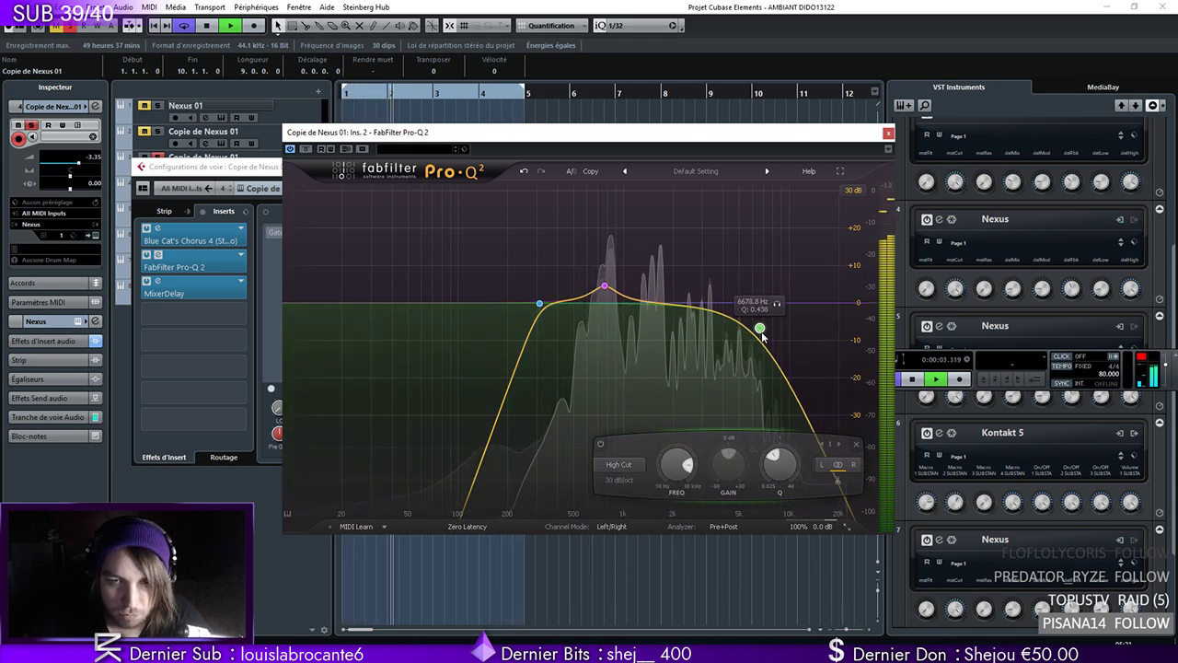
Reduce the mid bell's boost slightly and close the equalizer and the channel settings
{"action": "left_click_drag", "start_coordinate": [605, 286], "coordinate": [605, 294]}
{"action": "left_click", "coordinate": [889, 132]}
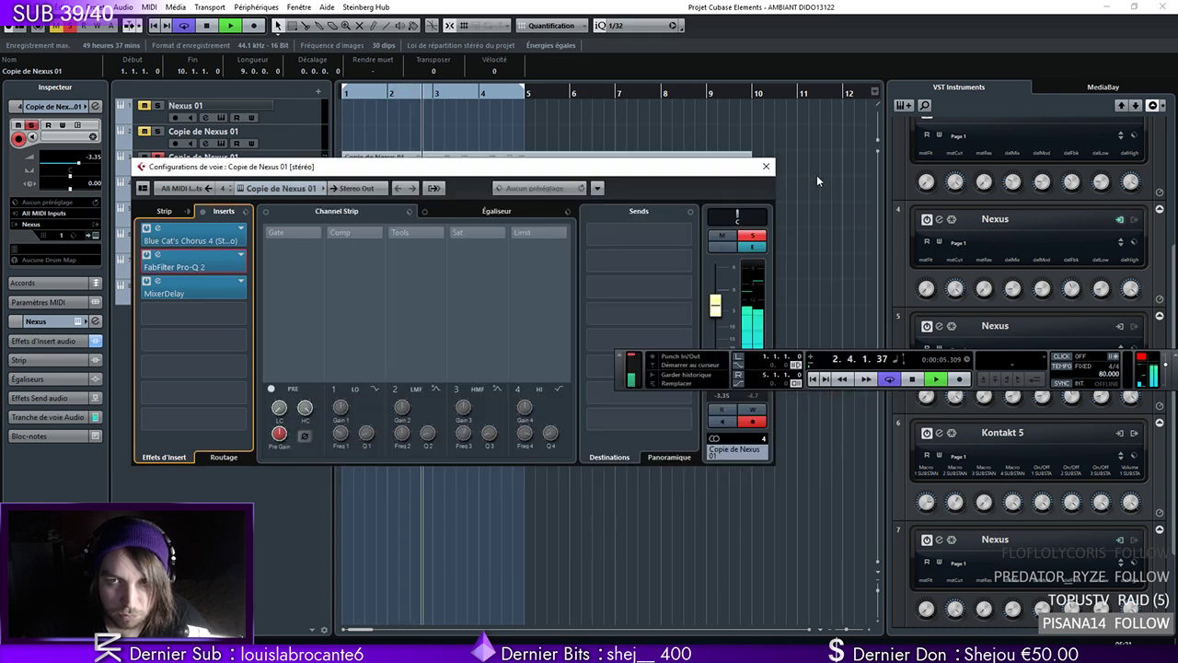
{"action": "left_click", "coordinate": [769, 165]}
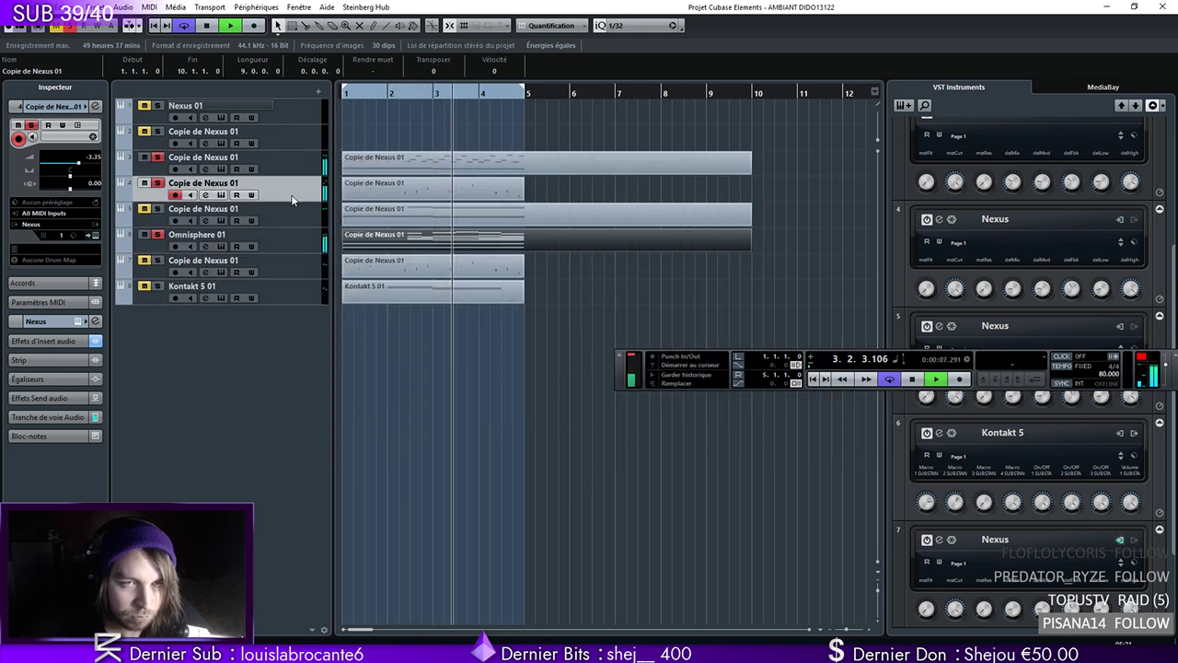
{"action": "left_click", "coordinate": [221, 238]}
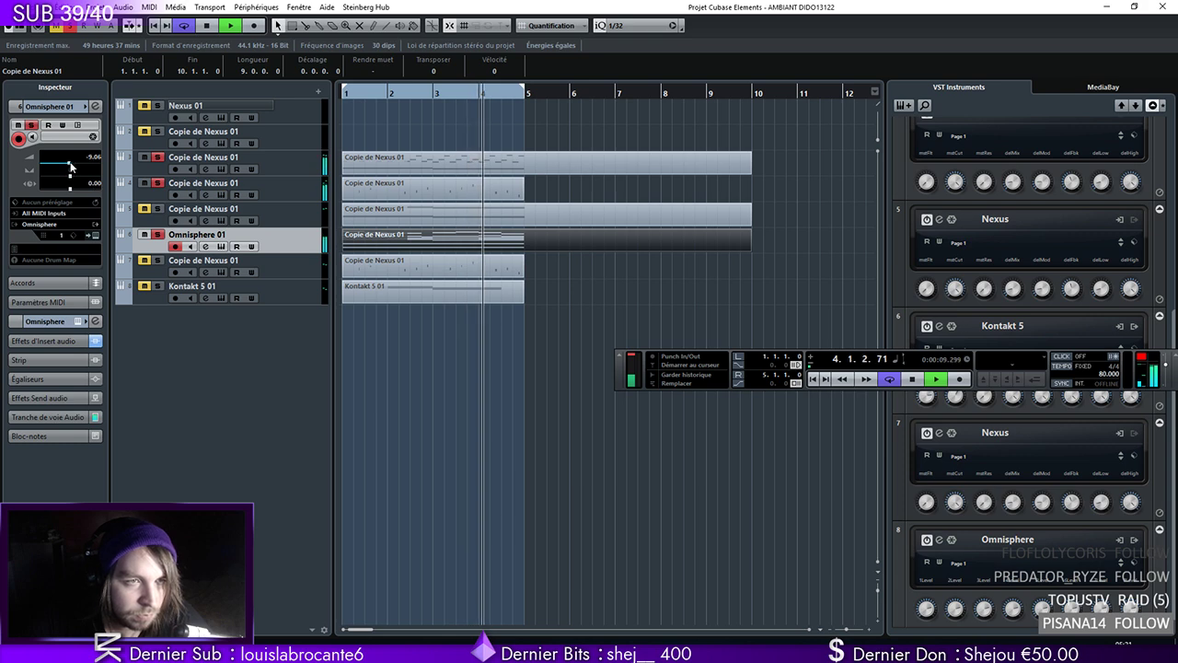
{"action": "key", "text": "space"}
{"action": "left_click", "coordinate": [36, 7]}
{"action": "left_click", "coordinate": [98, 83]}
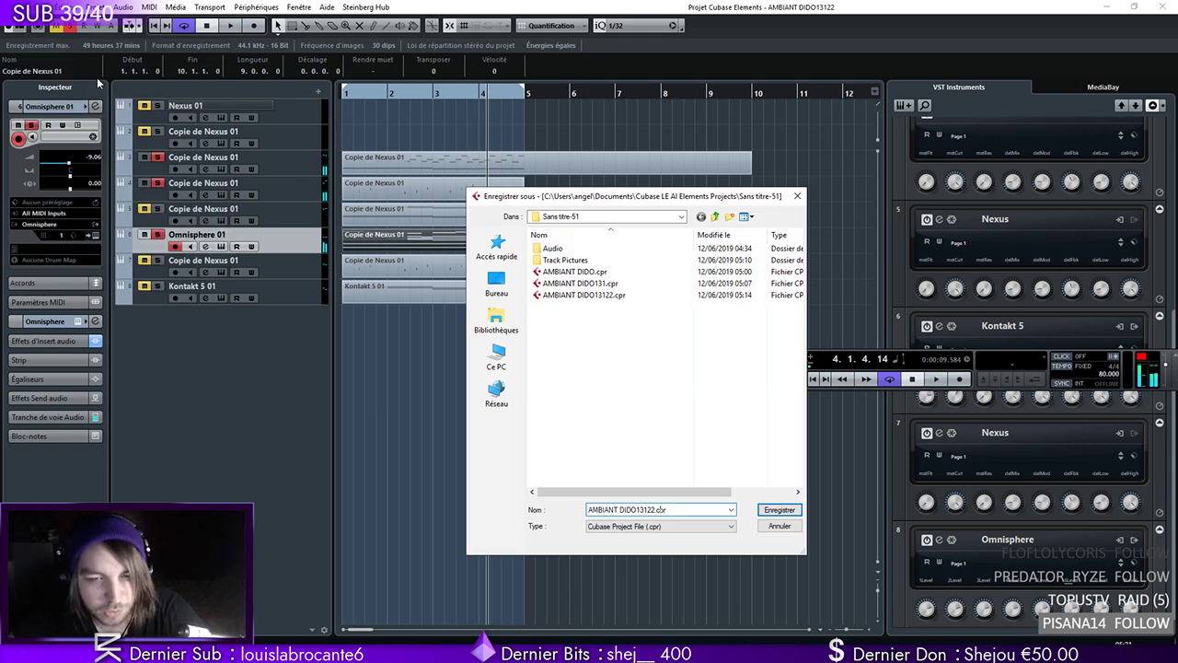
{"action": "key", "text": "Return"}
Duplicate the Omnisphere 01 track and try the Body Snatcher and Planning the Revenge patches on the soloed copy
{"action": "right_click", "coordinate": [295, 237]}
{"action": "left_click", "coordinate": [350, 262]}
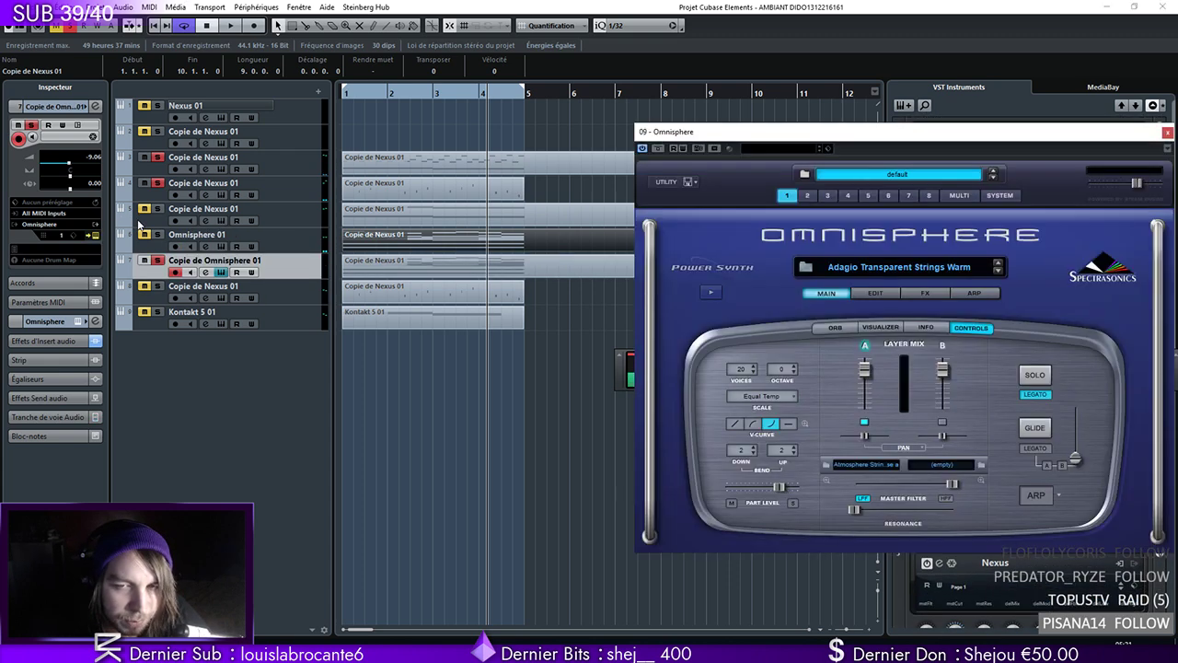
{"action": "left_click", "coordinate": [900, 267]}
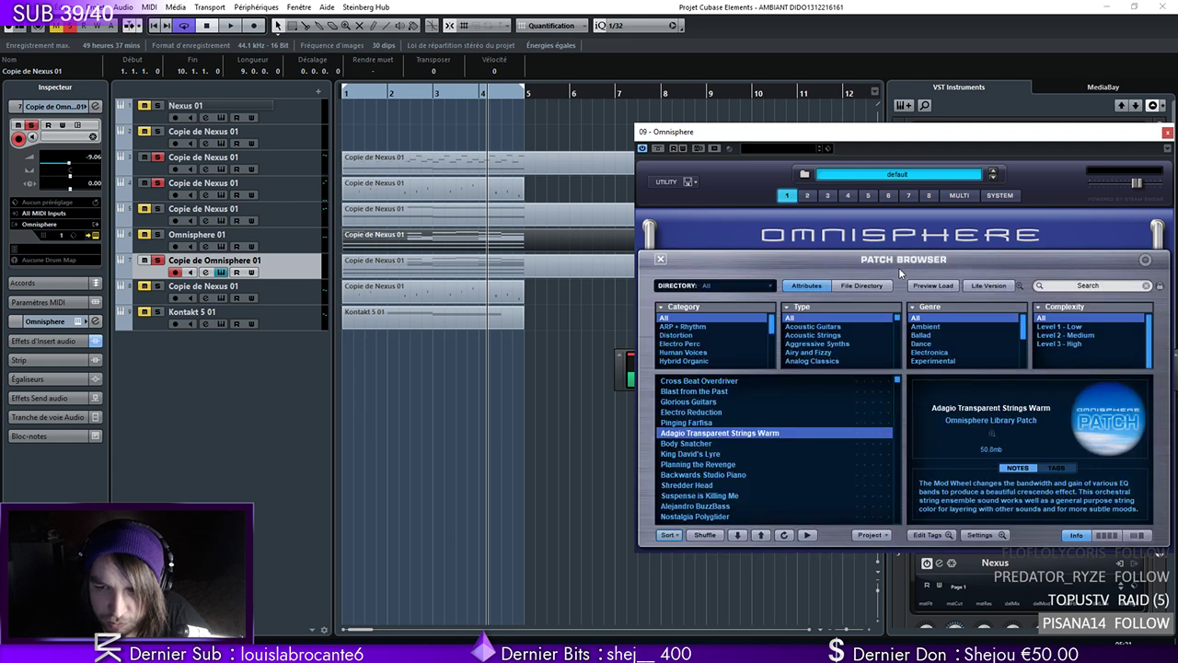
{"action": "left_click", "coordinate": [722, 444]}
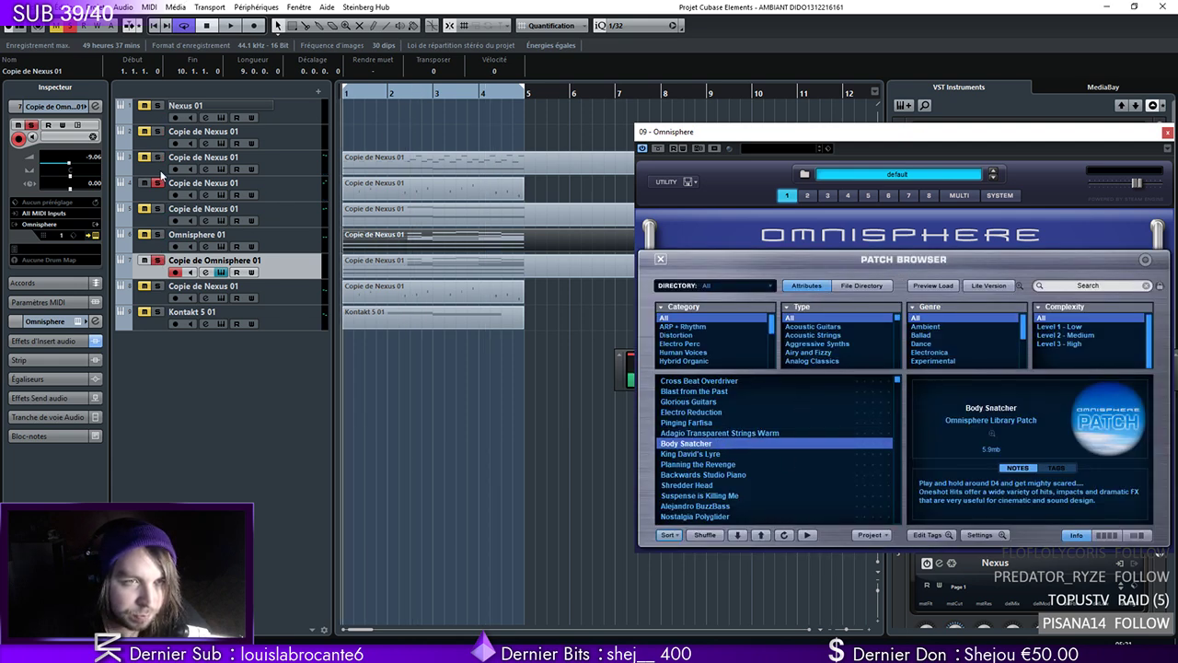
{"action": "left_click", "coordinate": [720, 464]}
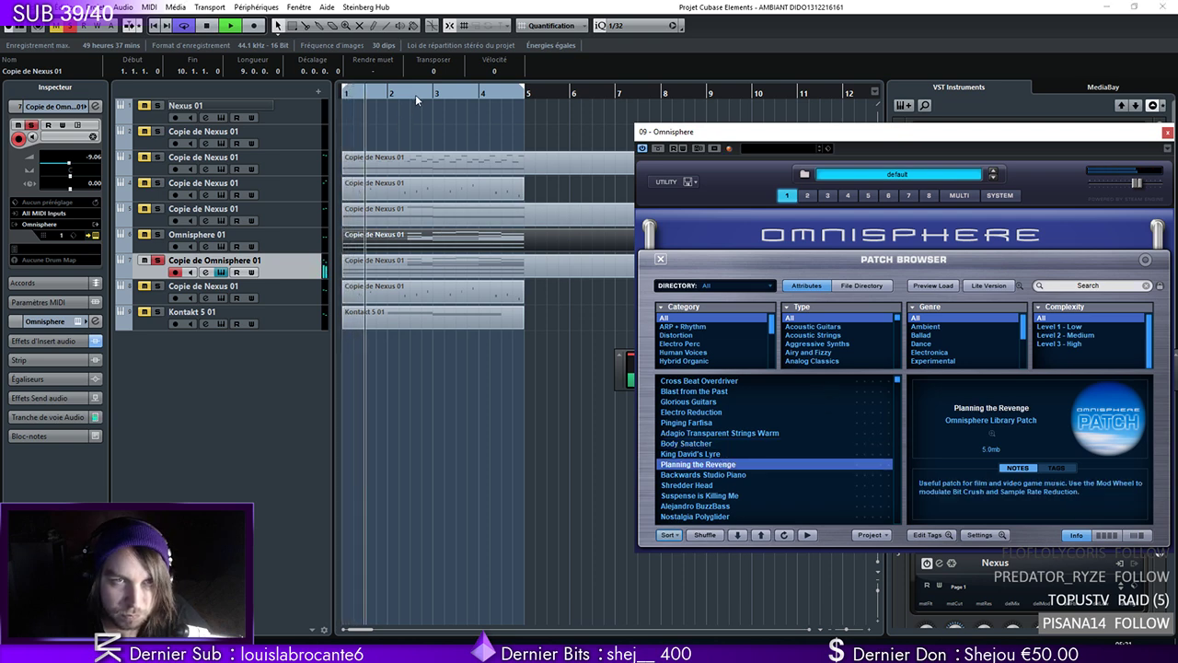
Open the channel settings of Copie de Omnisphere 01 and switch off its ValhallaShimmer insert
{"action": "left_click", "coordinate": [95, 108]}
{"action": "left_click", "coordinate": [150, 233]}
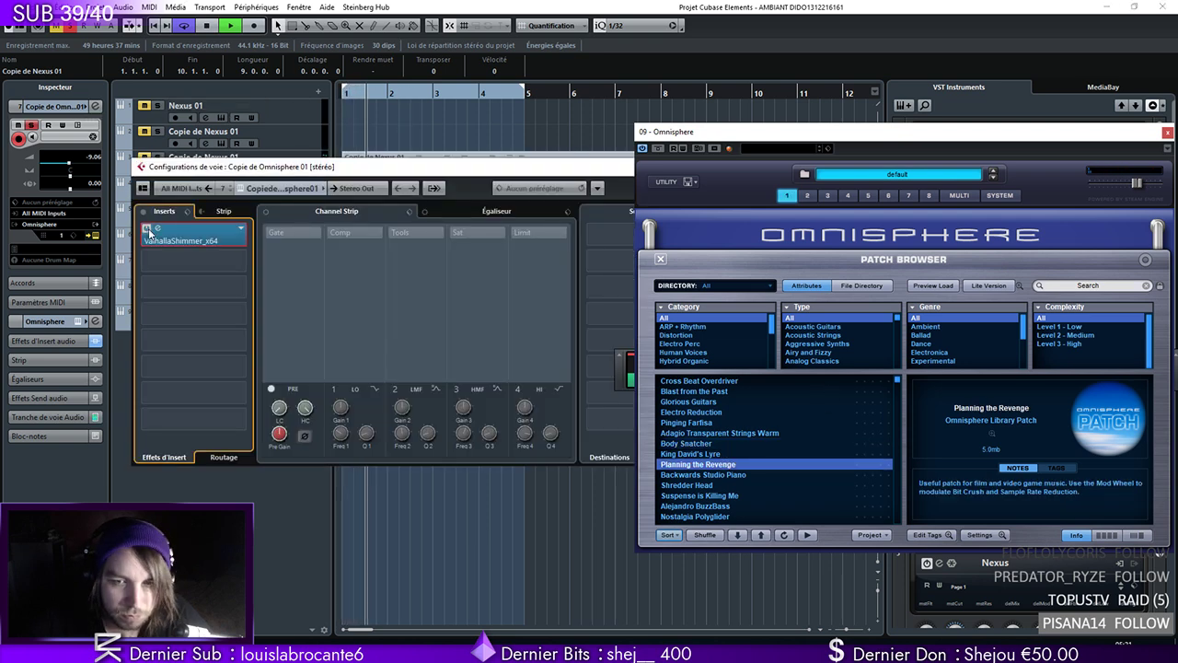
{"action": "left_click", "coordinate": [146, 225]}
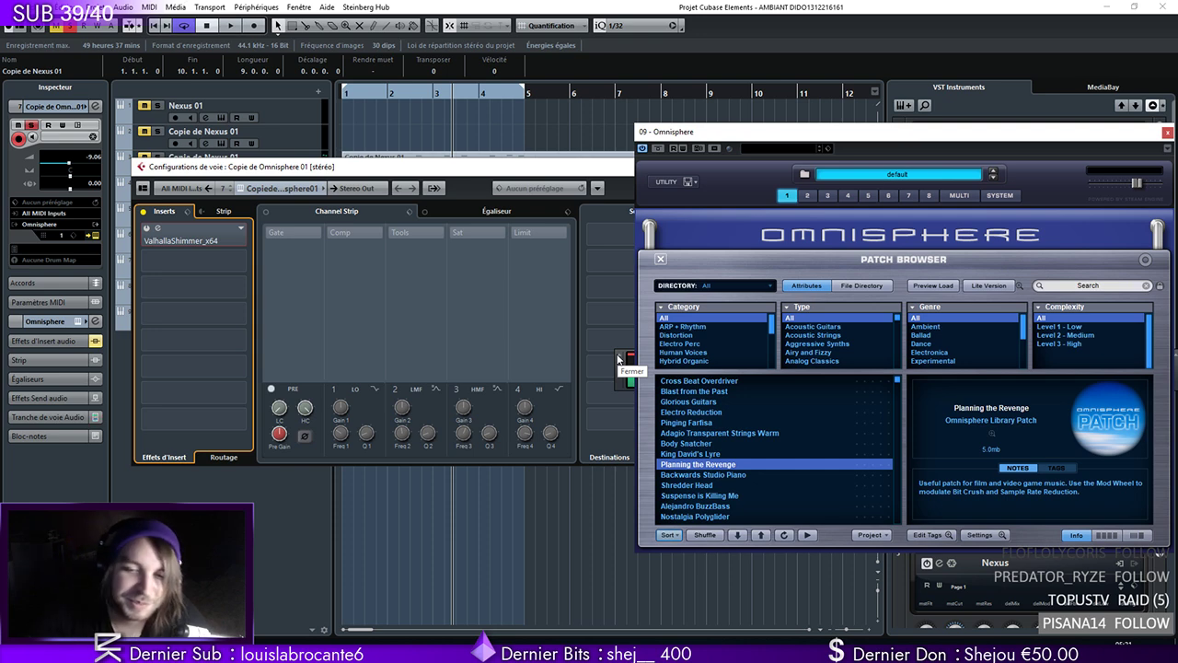
Load the Backwards Studio Piano patch in the Omnisphere copy and audition it in the loop from the start
{"action": "left_click", "coordinate": [716, 474]}
{"action": "left_click", "coordinate": [346, 94]}
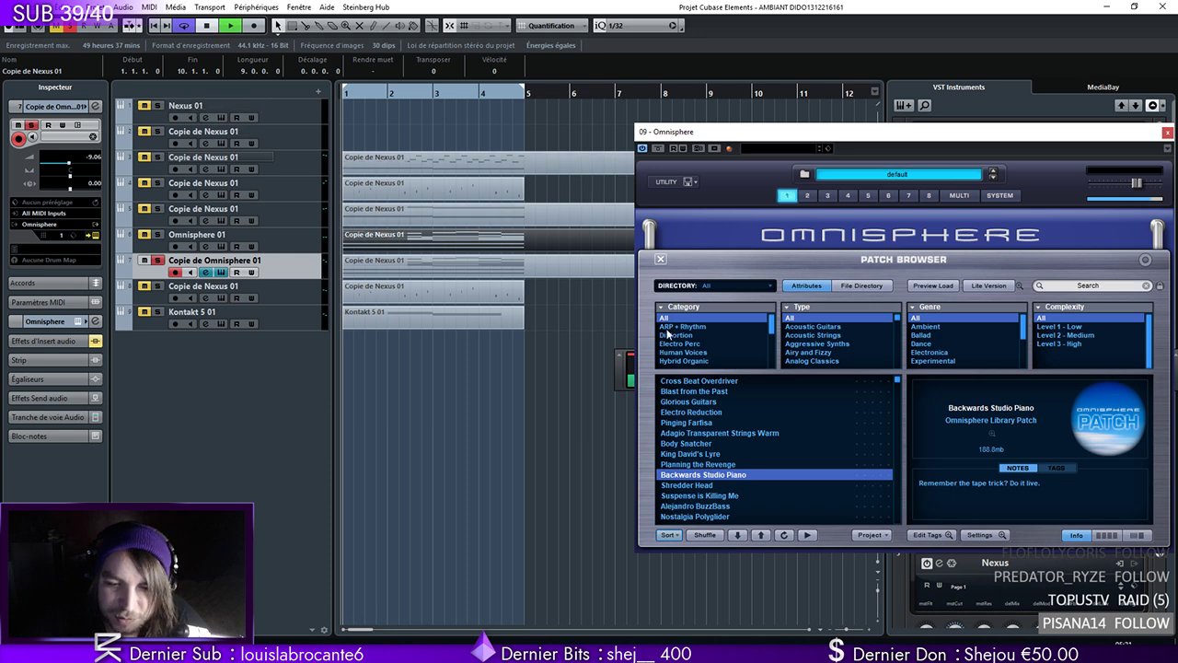
{"action": "key", "text": "space"}
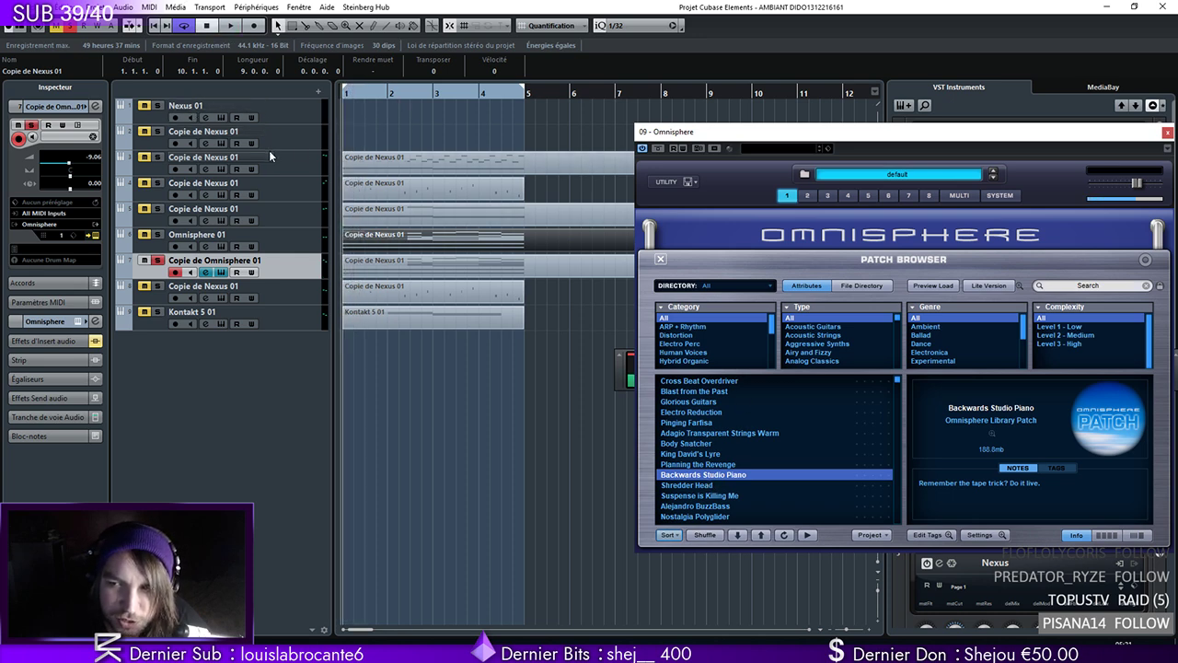
{"action": "key", "text": "space"}
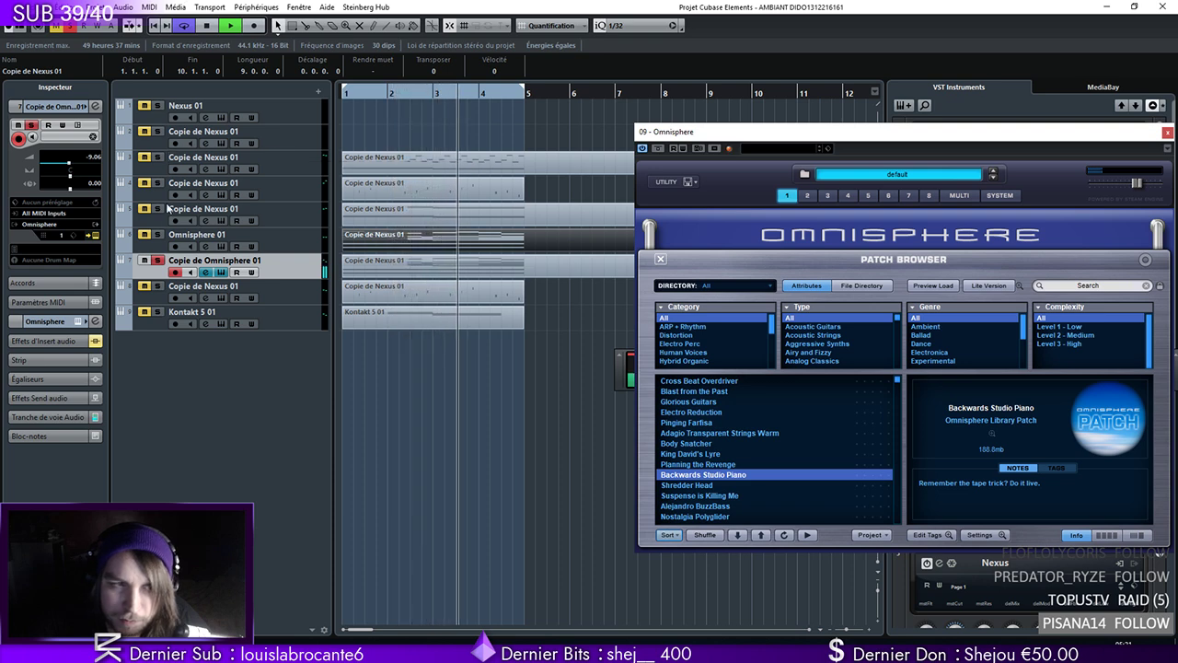
Activate the ValhallaShimmer insert on the Copie de Omnisphere 01 track, set its mix to 0.50 and close its settings
{"action": "left_click", "coordinate": [206, 272]}
{"action": "left_click", "coordinate": [148, 232]}
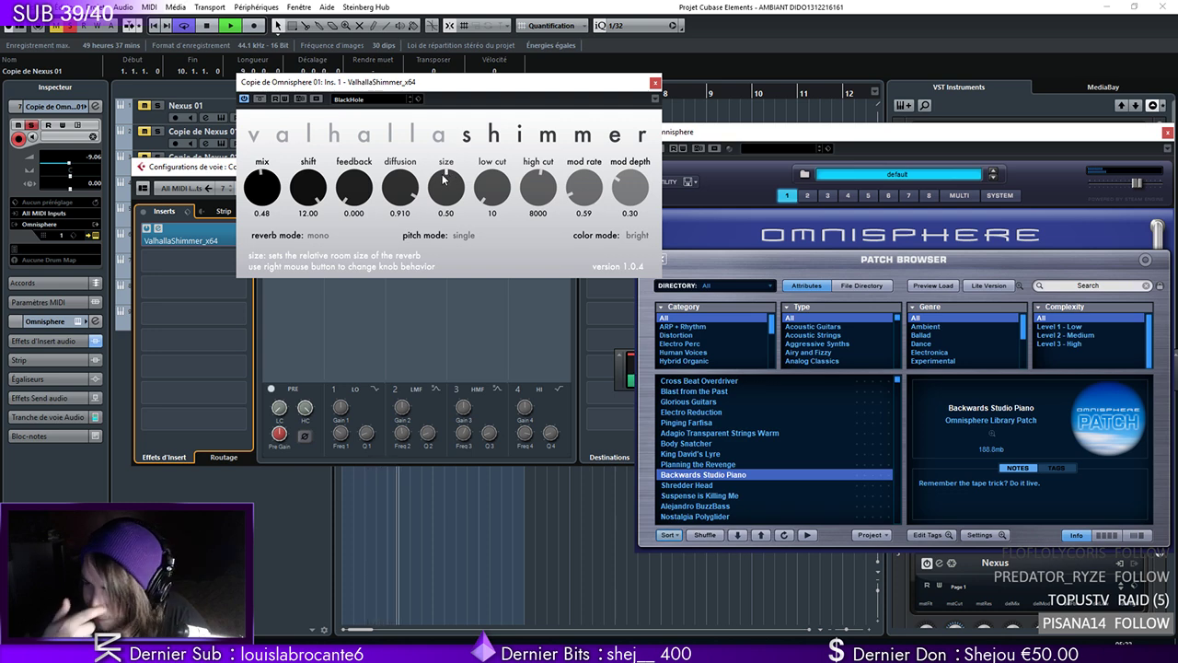
{"action": "left_click", "coordinate": [655, 82]}
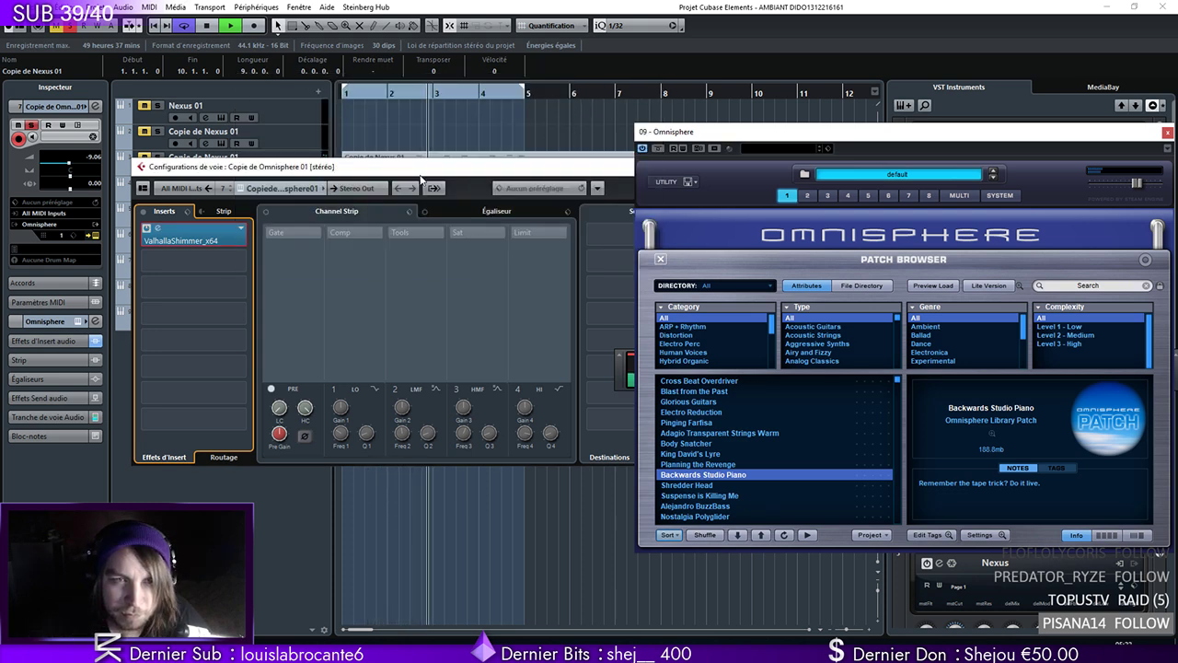
{"action": "left_click", "coordinate": [160, 228]}
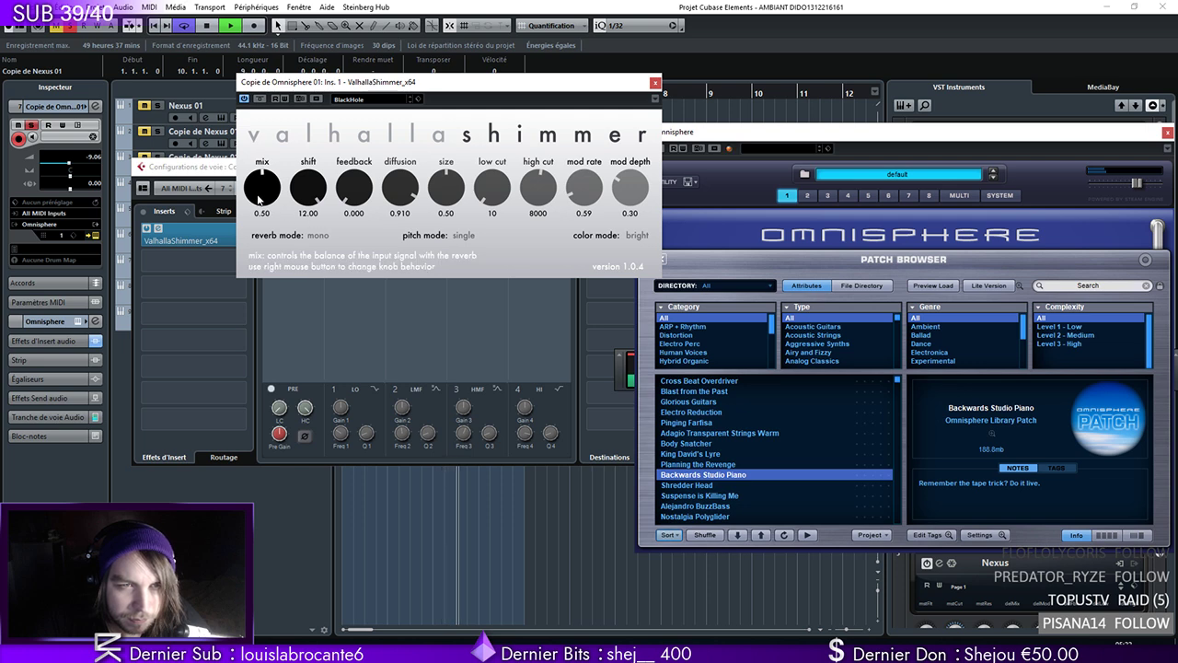
{"action": "left_click", "coordinate": [655, 82]}
{"action": "left_click_drag", "start_coordinate": [594, 174], "coordinate": [440, 171]}
{"action": "left_click", "coordinate": [612, 164]}
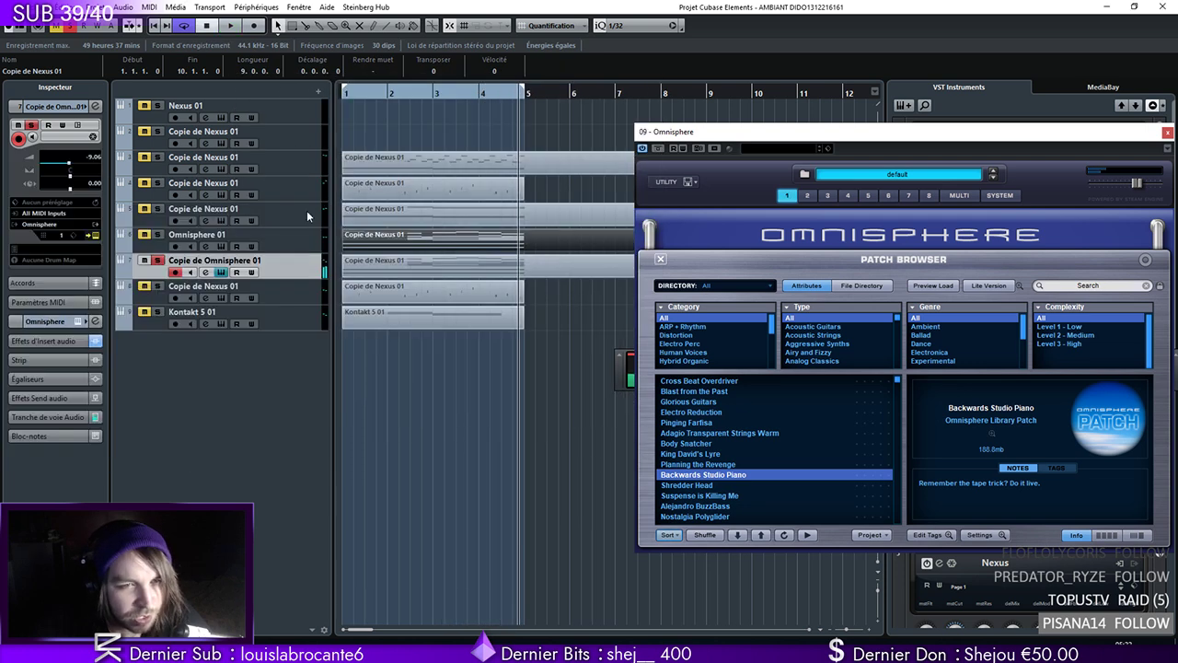
Duplicate the Copie de Omnisphere 01 track together with its MIDI part
{"action": "key", "text": "space"}
{"action": "right_click", "coordinate": [300, 251]}
{"action": "right_click", "coordinate": [281, 259]}
{"action": "left_click", "coordinate": [326, 297]}
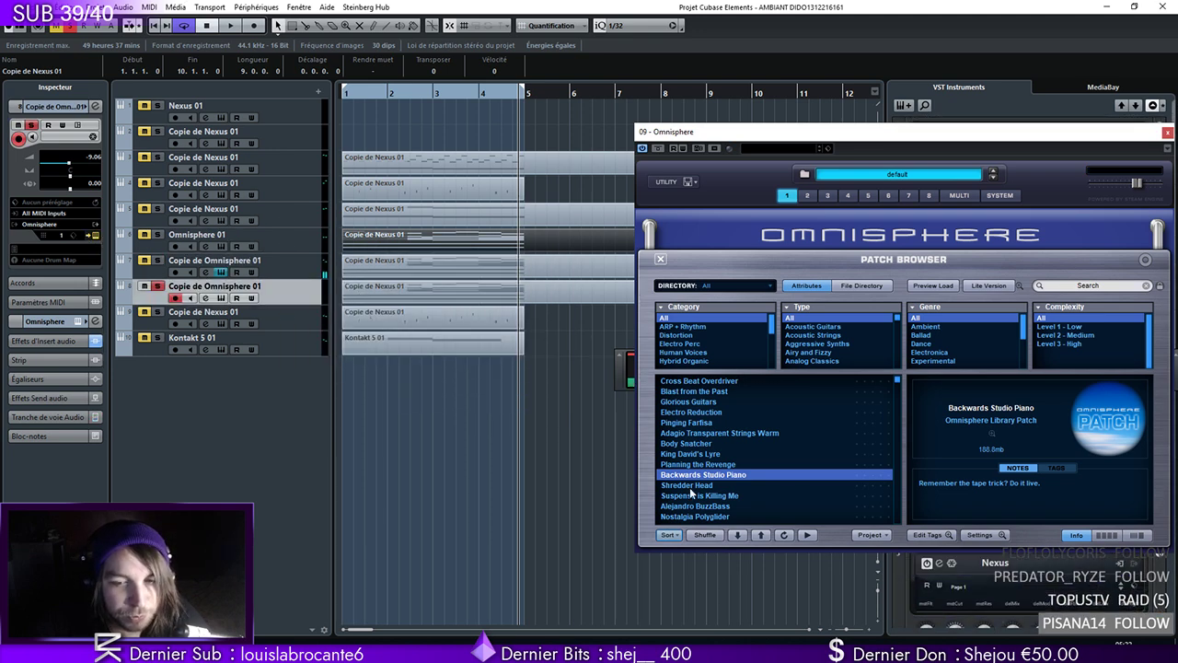
Switch off the ValhallaShimmer insert on the duplicated Omnisphere track and close its channel settings
{"action": "left_click", "coordinate": [96, 107]}
{"action": "left_click_drag", "start_coordinate": [59, 171], "coordinate": [175, 163]}
{"action": "left_click", "coordinate": [108, 220]}
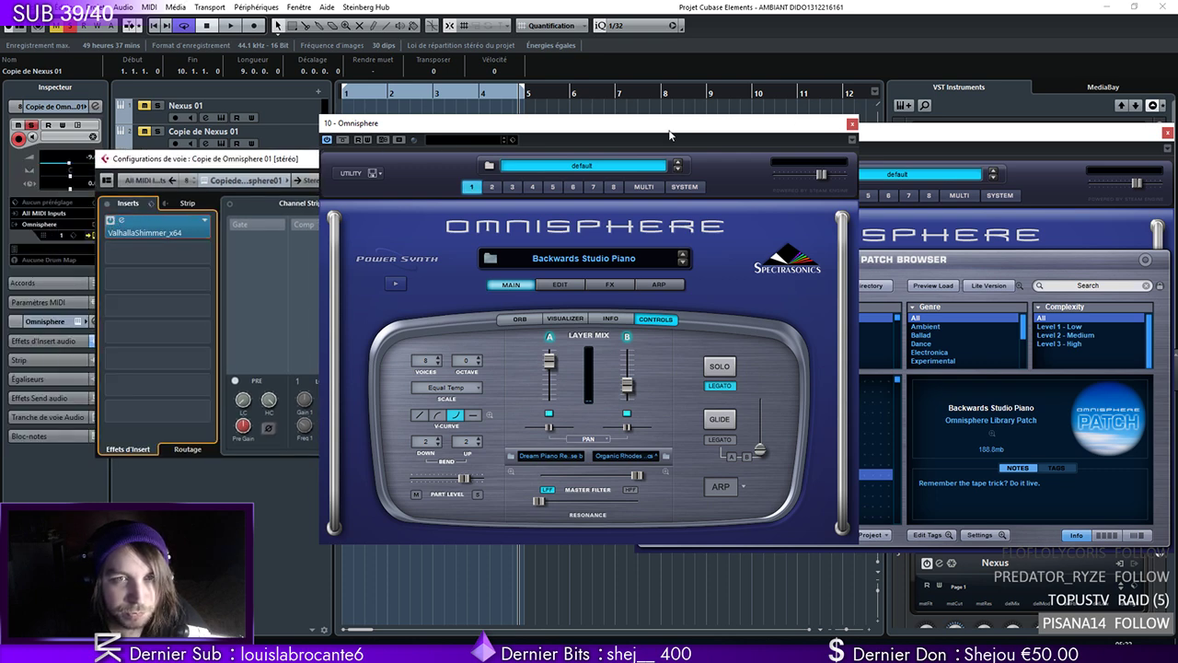
{"action": "left_click_drag", "start_coordinate": [669, 131], "coordinate": [672, 189]}
{"action": "left_click", "coordinate": [855, 182]}
{"action": "left_click_drag", "start_coordinate": [550, 158], "coordinate": [501, 156]}
{"action": "left_click", "coordinate": [60, 219]}
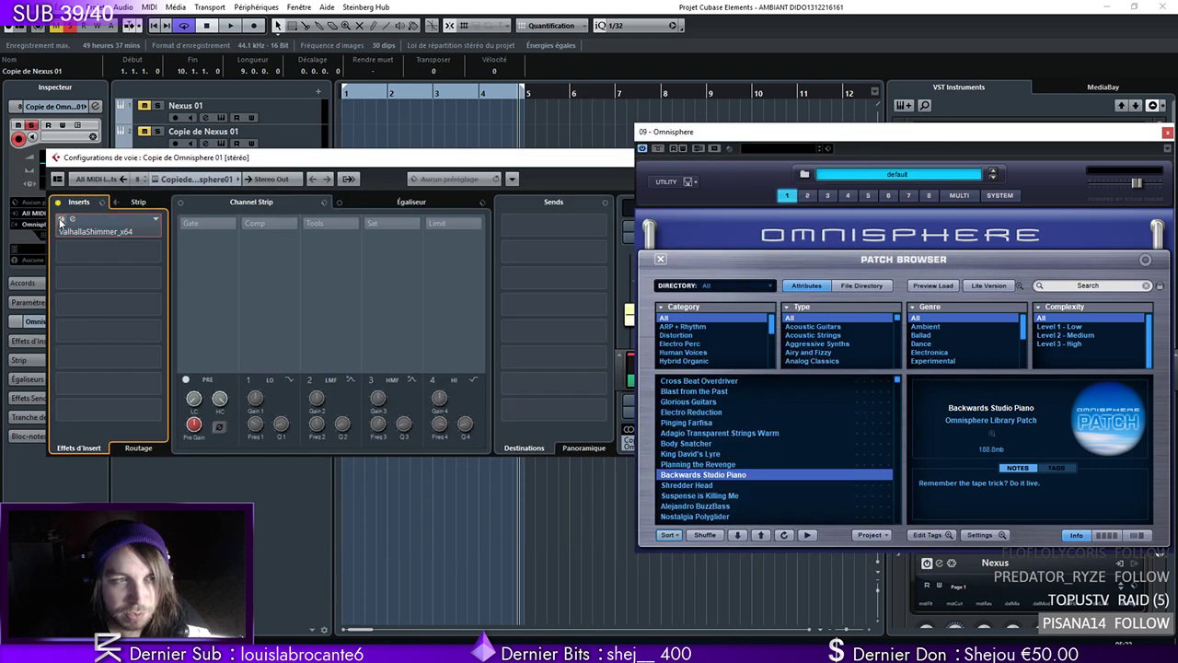
{"action": "left_click_drag", "start_coordinate": [589, 155], "coordinate": [477, 153]}
{"action": "left_click", "coordinate": [562, 153]}
Open the patch browser of the duplicated track's Omnisphere and audition the Shredder Head patch from the start of the loop
{"action": "left_click_drag", "start_coordinate": [410, 92], "coordinate": [342, 93]}
{"action": "left_click", "coordinate": [92, 236]}
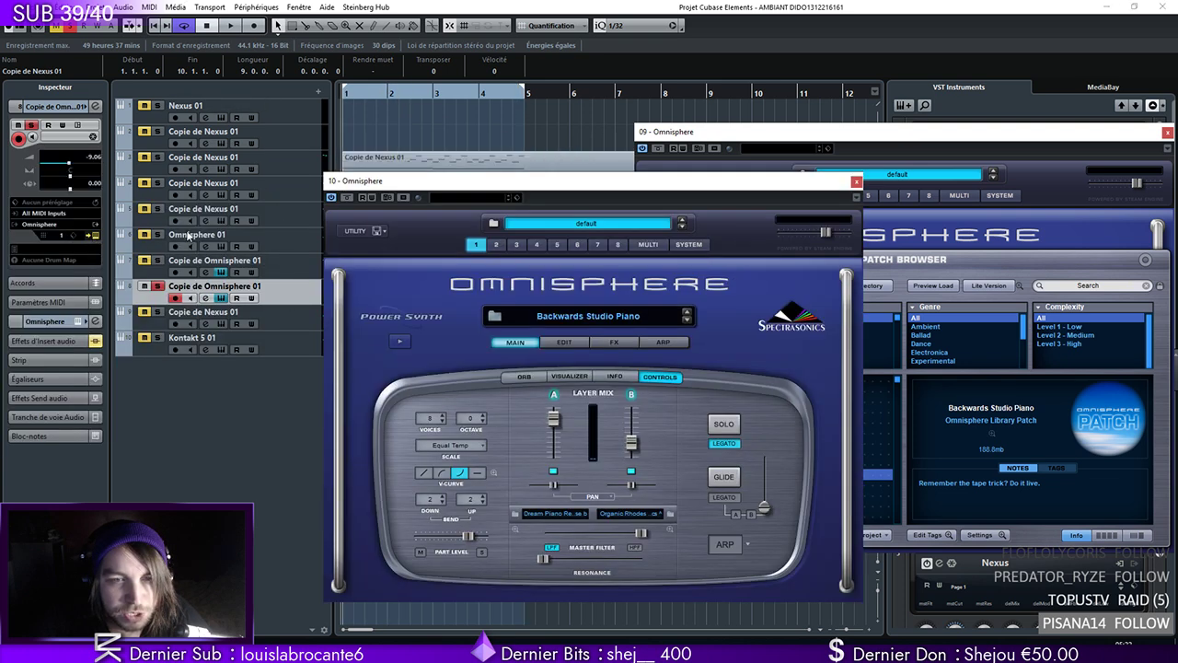
{"action": "left_click", "coordinate": [585, 318]}
{"action": "left_click", "coordinate": [396, 533]}
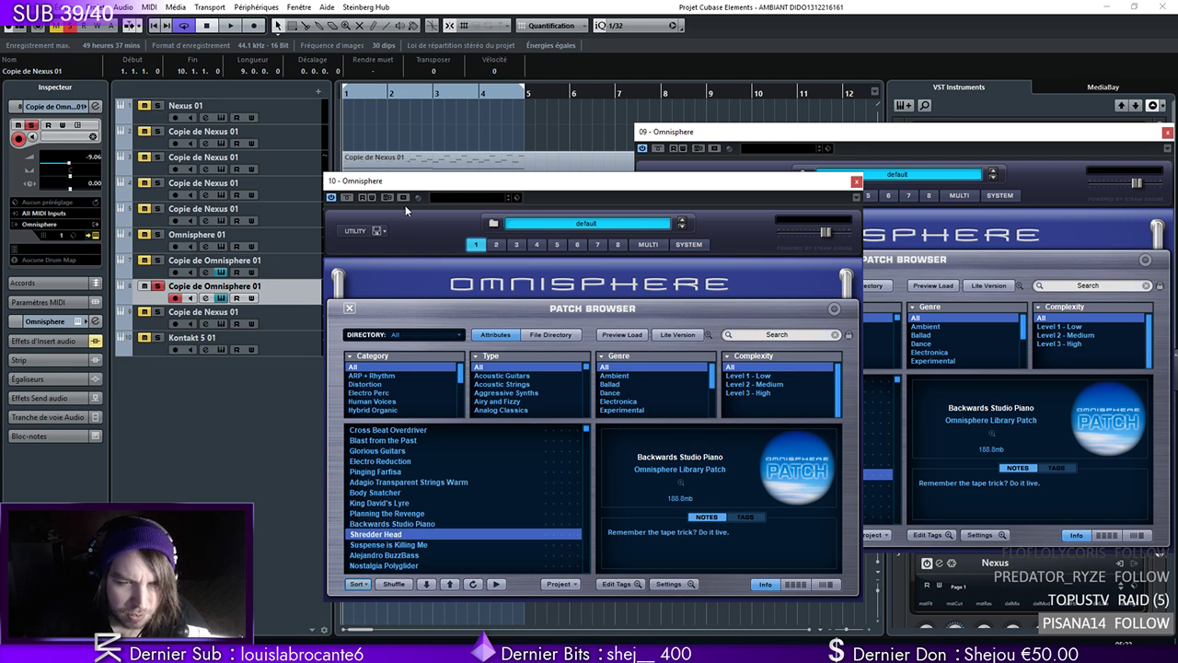
{"action": "key", "text": "space"}
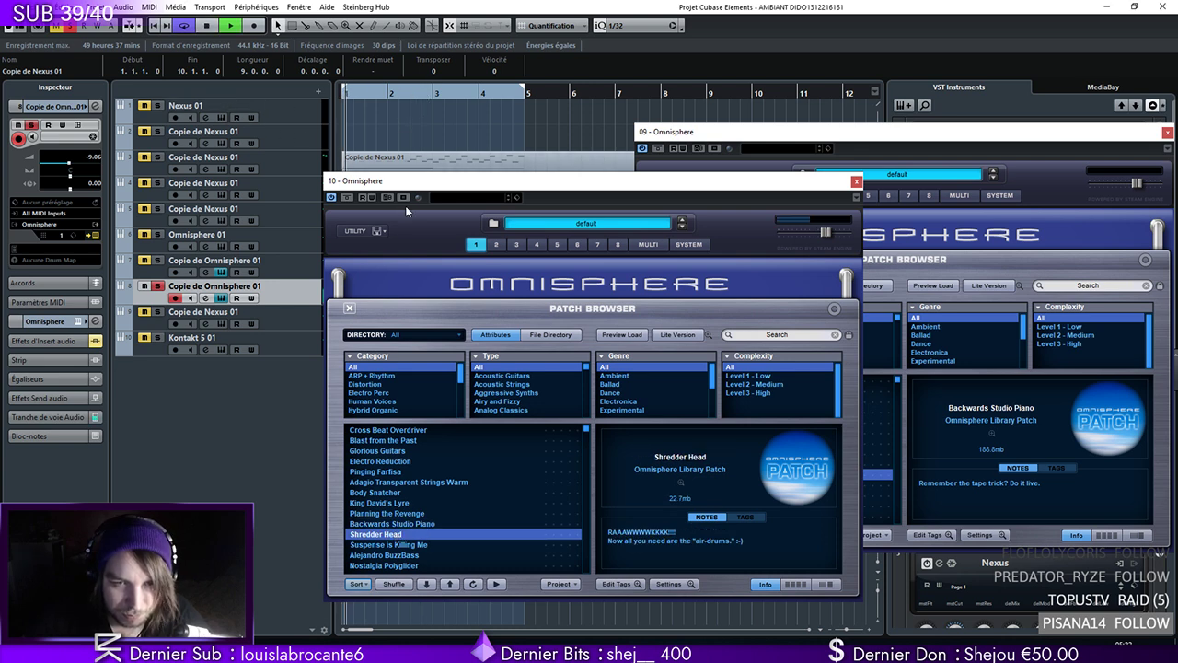
Audition the Suspense is Killing Me and Alejandro BuzzBass patches on the duplicated track
{"action": "left_click", "coordinate": [382, 546]}
{"action": "left_click", "coordinate": [396, 97]}
{"action": "key", "text": "space"}
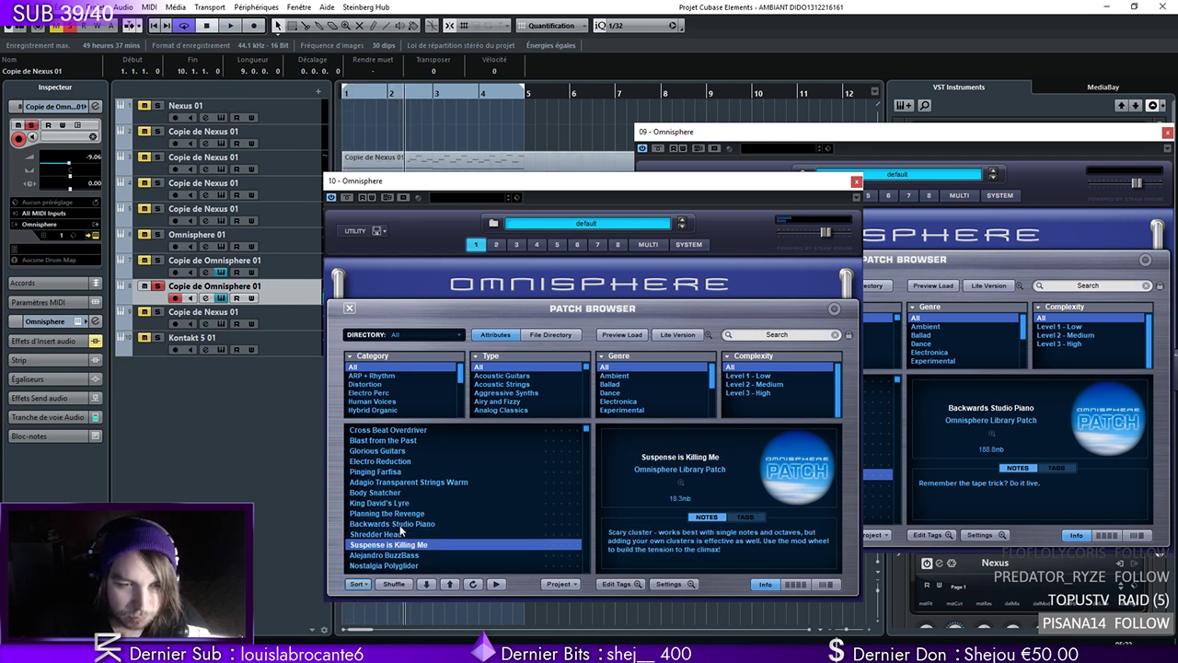
{"action": "key", "text": "Down"}
{"action": "key", "text": "space"}
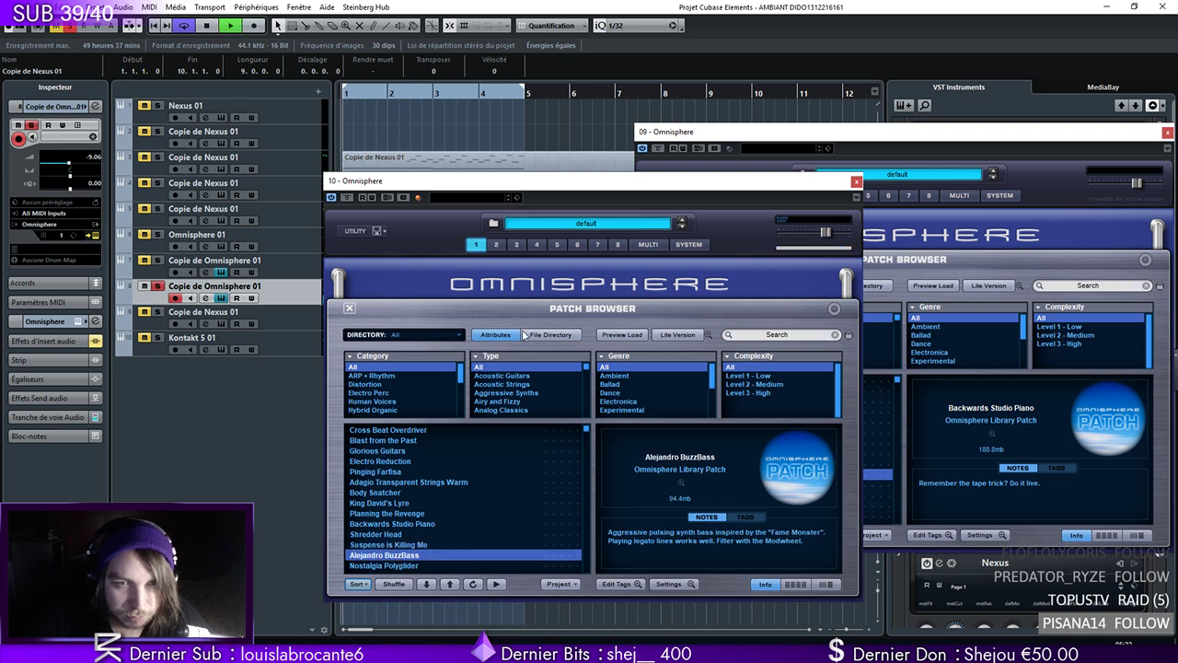
Audition the Nostalgia Polyglider and Reversed Metallic Granulation patches with the loop
{"action": "scroll", "coordinate": [587, 433], "scroll_direction": "down", "scroll_amount": 4}
{"action": "scroll", "coordinate": [529, 427], "scroll_direction": "up", "scroll_amount": 5}
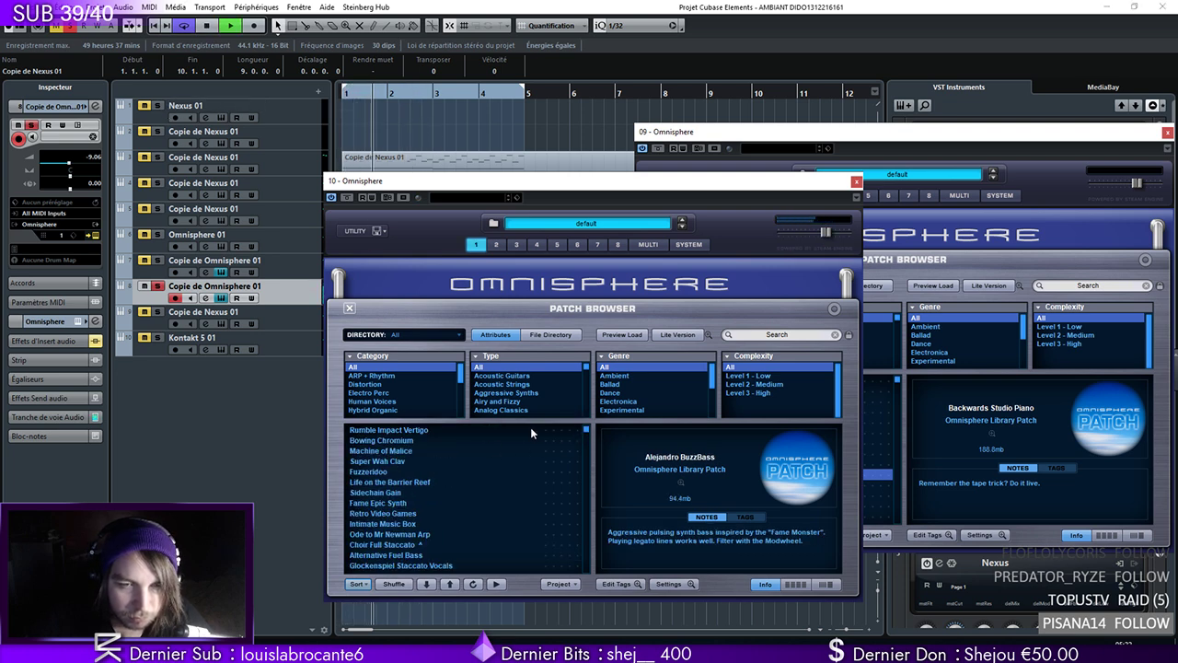
{"action": "key", "text": "Down"}
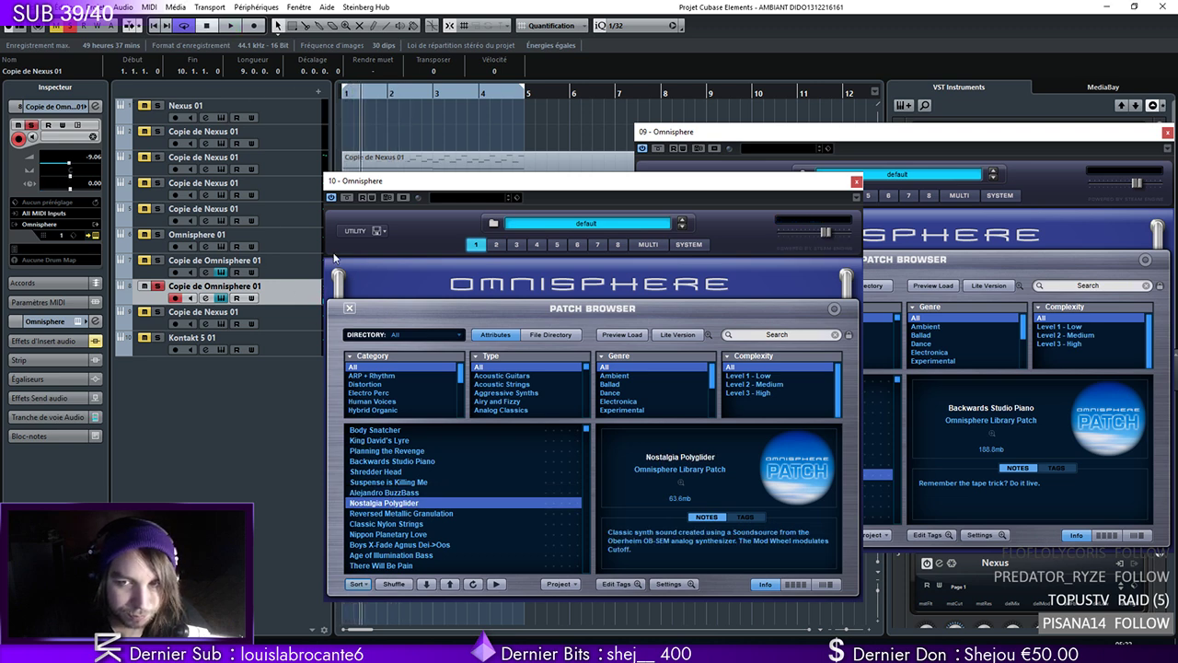
{"action": "left_click", "coordinate": [410, 514]}
{"action": "key", "text": "space"}
{"action": "key", "text": "space"}
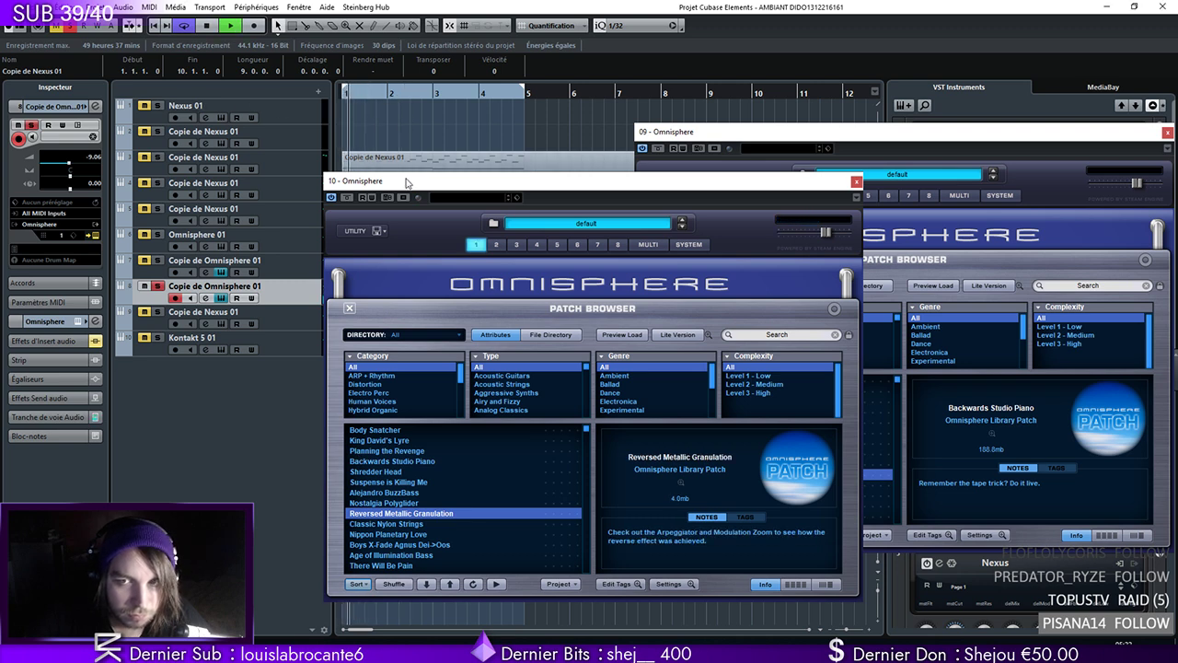
{"action": "key", "text": "space"}
Load the Classic Nylon Strings patch and audition it with the loop
{"action": "left_click", "coordinate": [387, 524]}
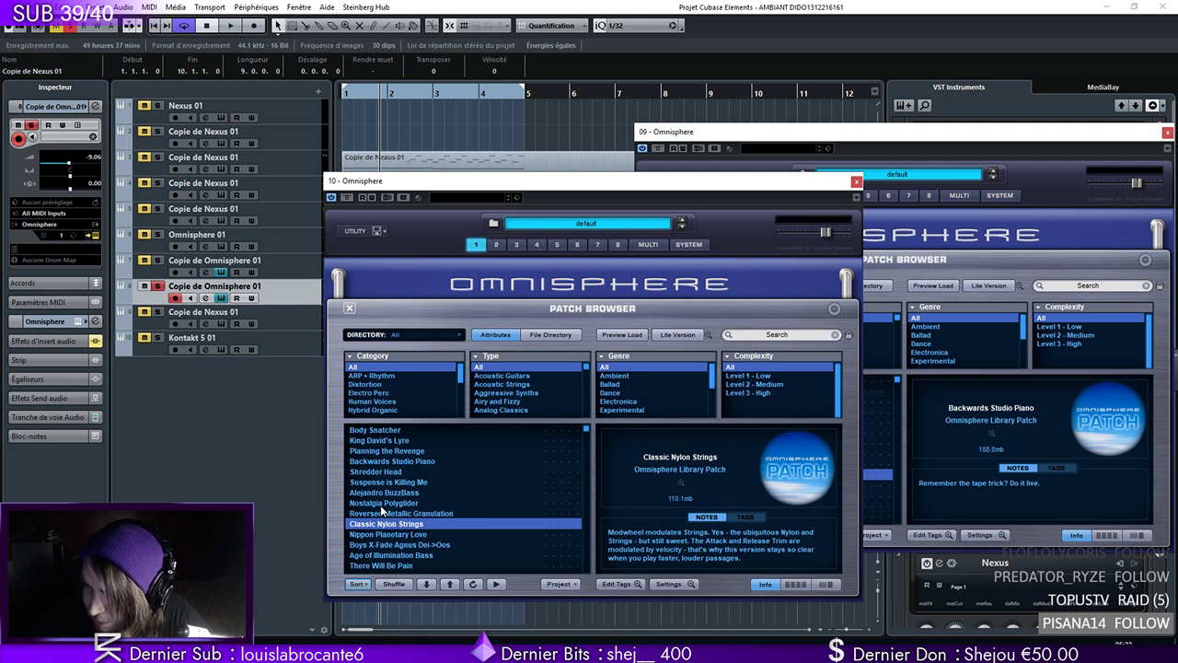
{"action": "key", "text": "space"}
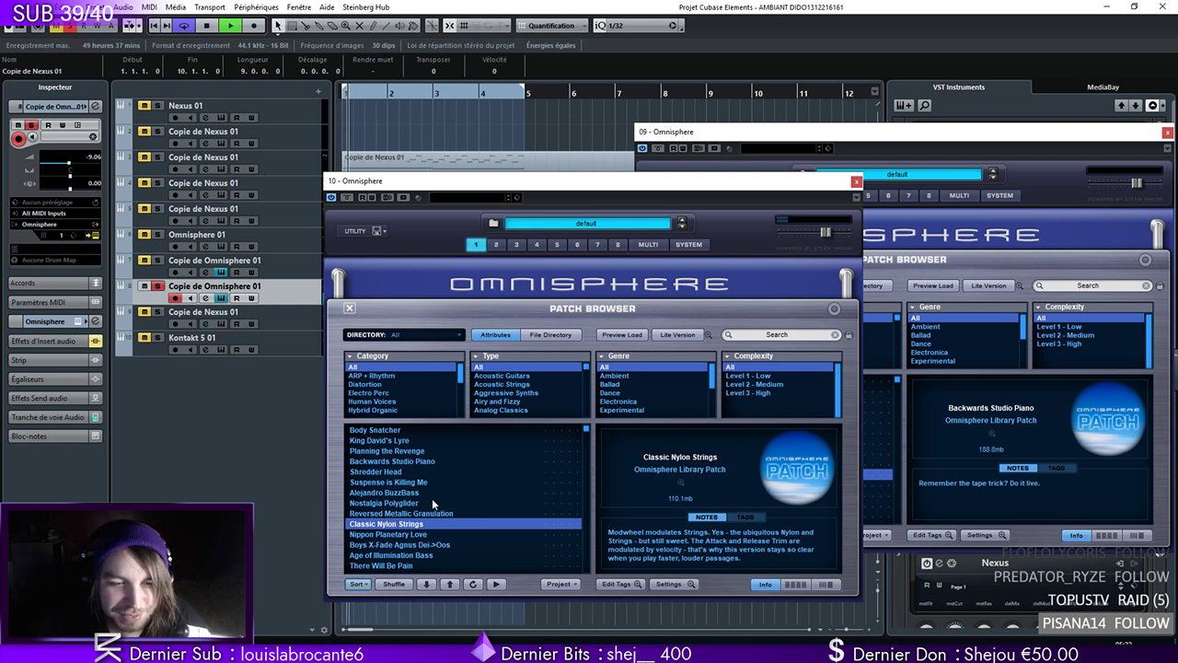
{"action": "key", "text": "space"}
Load the Nippon Planetary Love patch, play it with the loop and set the track's volume to -4.00
{"action": "left_click", "coordinate": [414, 534]}
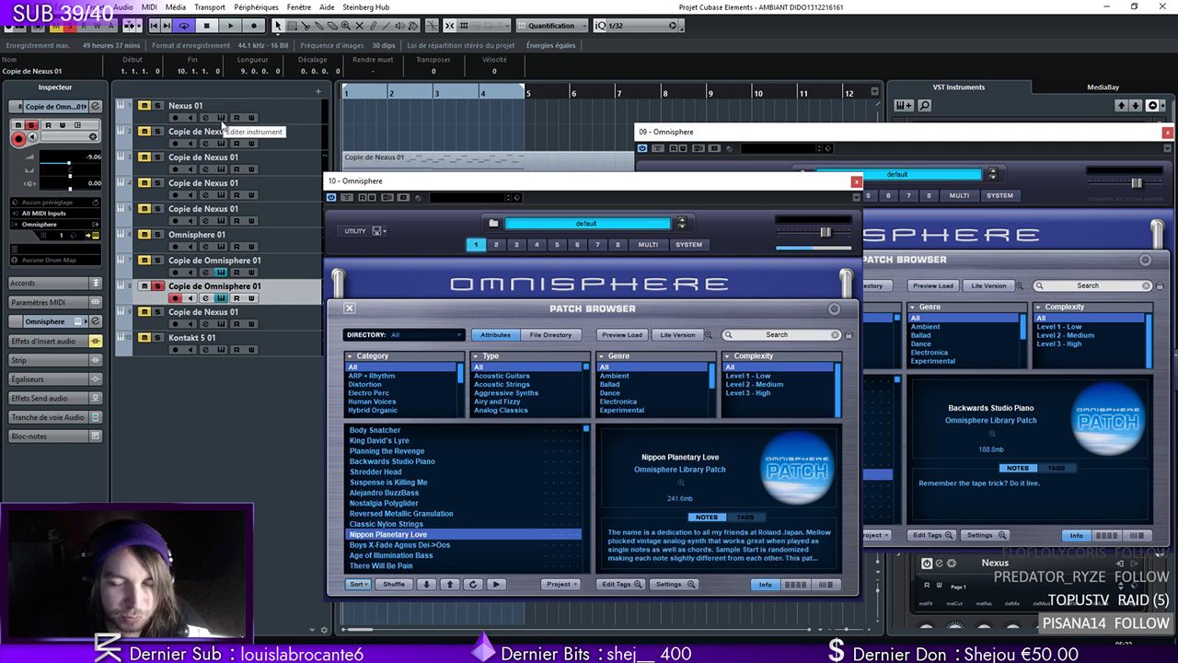
{"action": "key", "text": "space"}
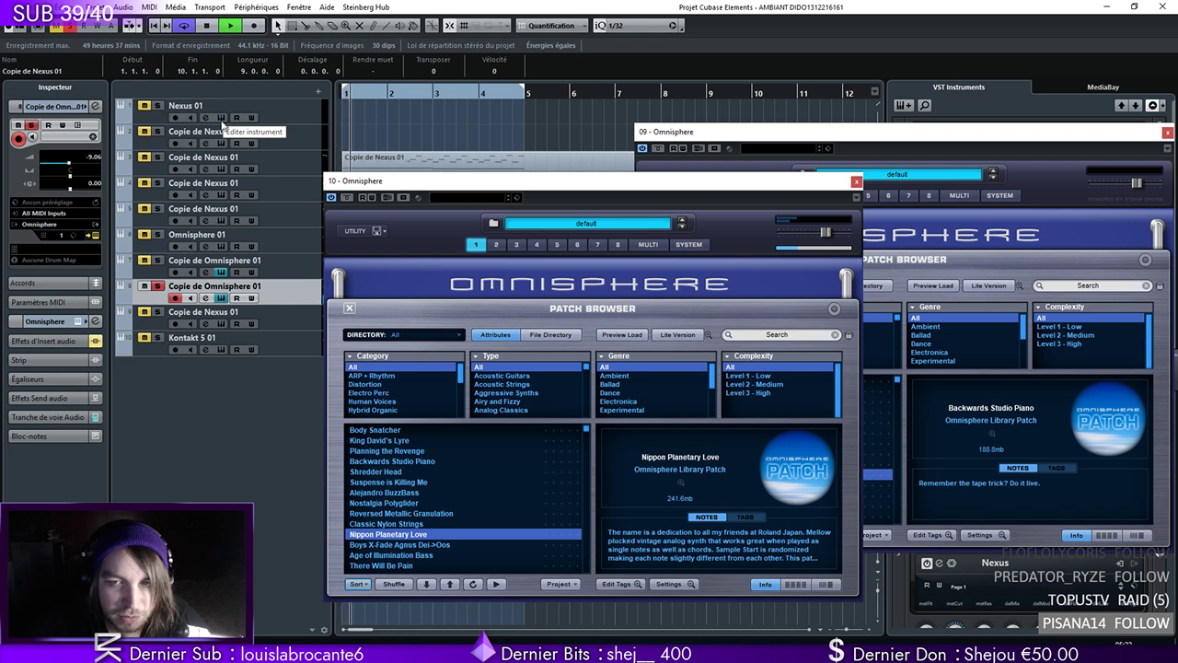
{"action": "key", "text": "space"}
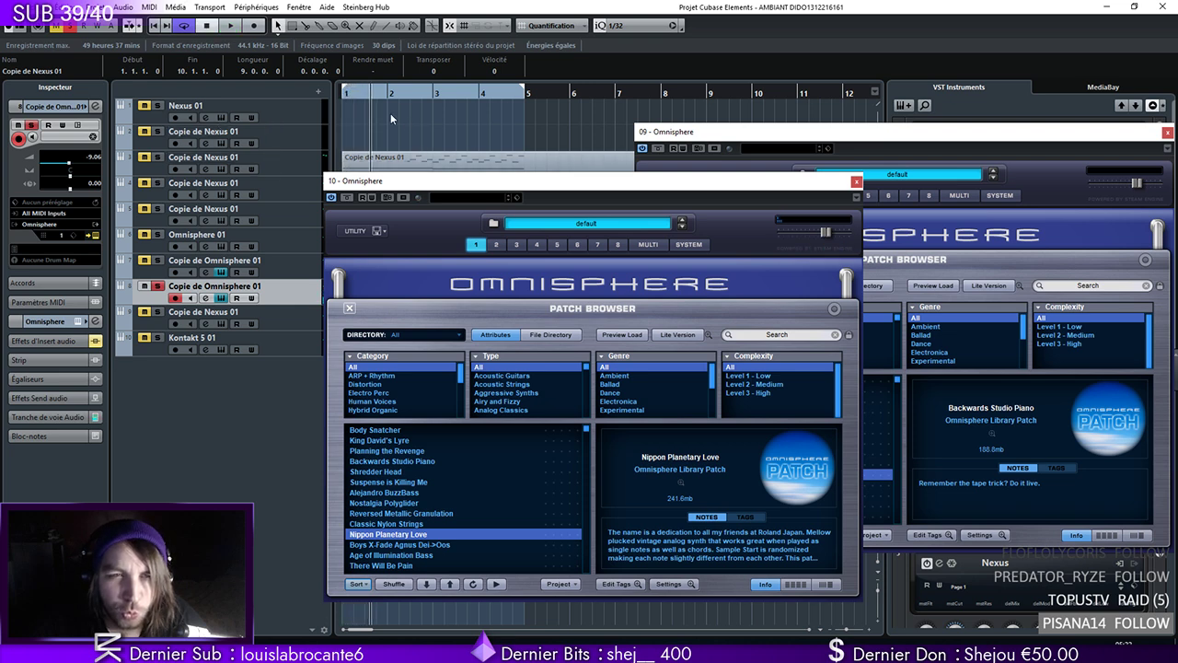
{"action": "key", "text": "space"}
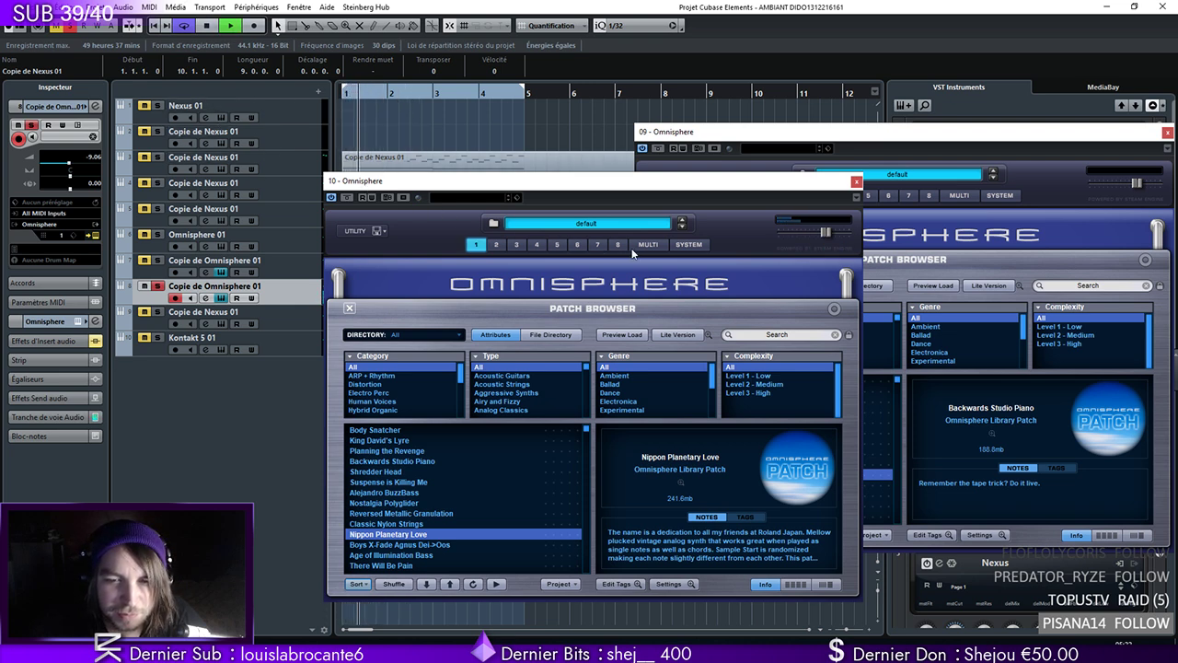
{"action": "left_click_drag", "start_coordinate": [70, 163], "coordinate": [78, 166]}
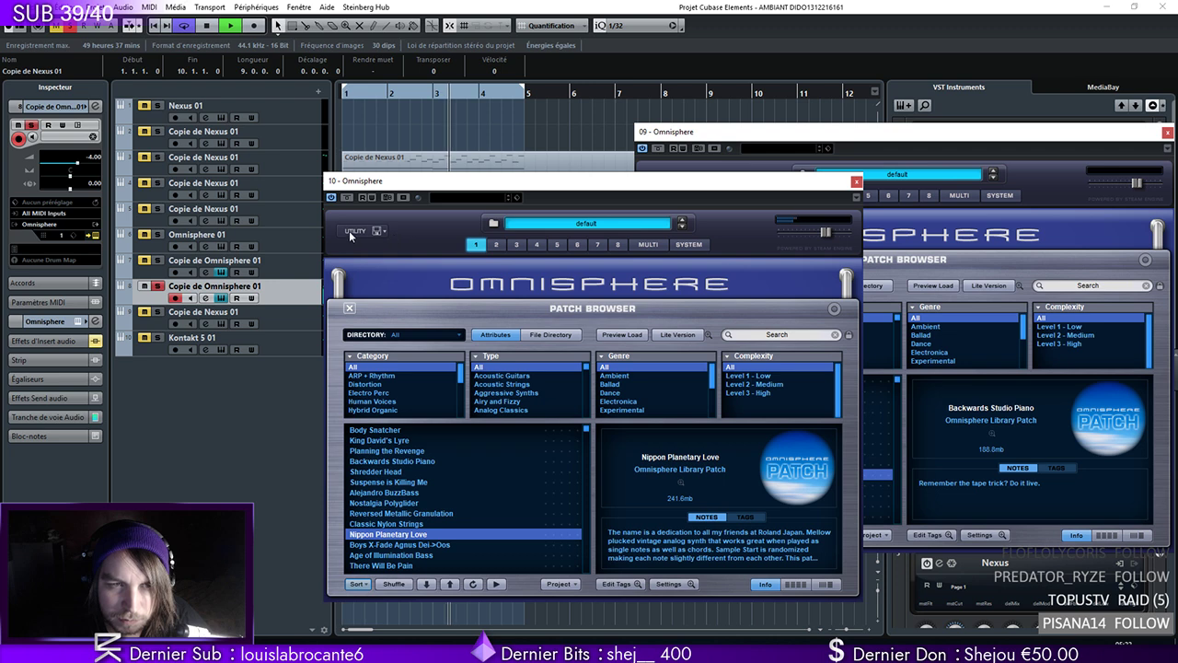
{"action": "key", "text": "space"}
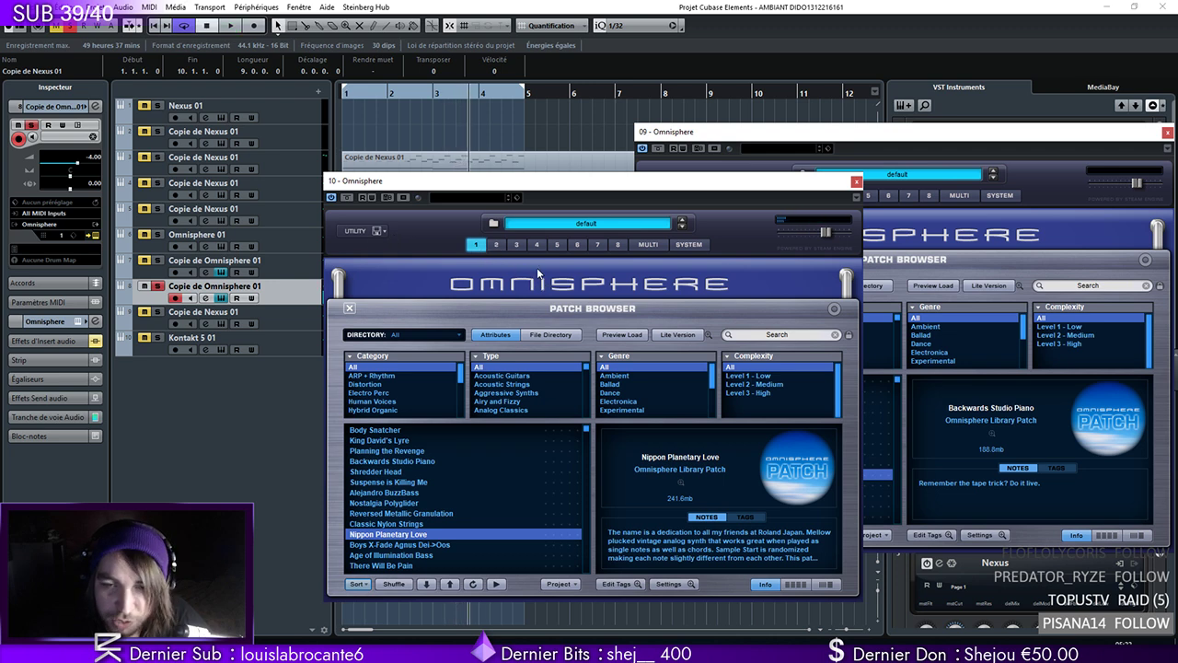
Close the patch browser and open the Edit page of the Nippon Planetary Love patch
{"action": "left_click", "coordinate": [350, 307]}
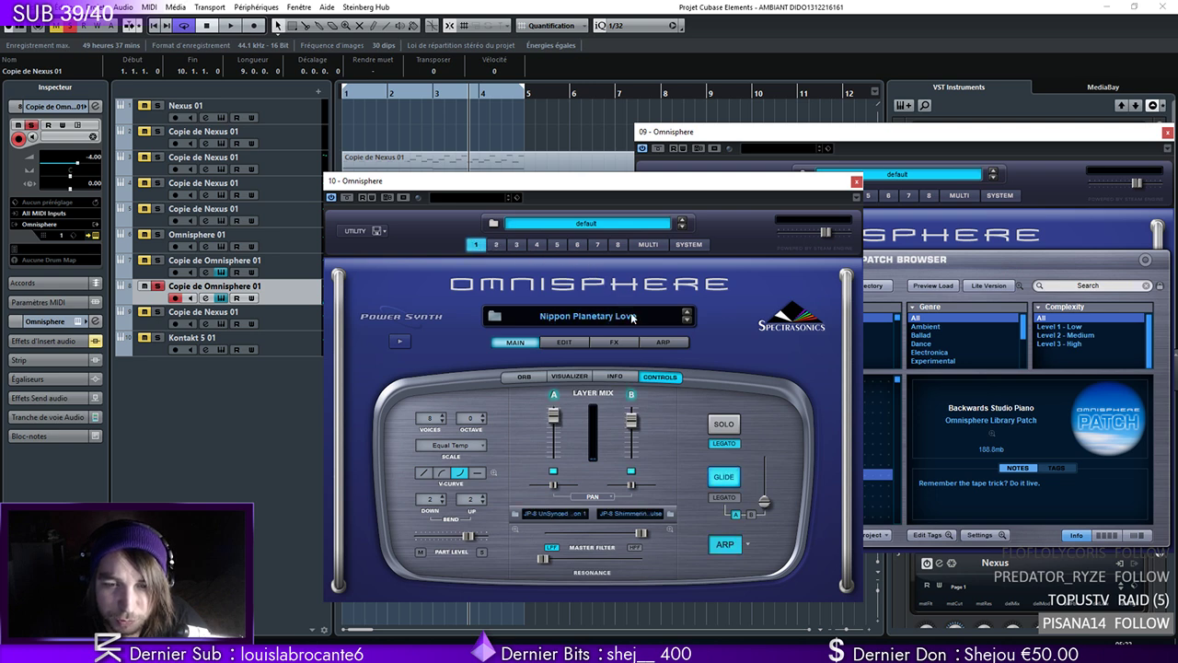
{"action": "left_click", "coordinate": [648, 245]}
{"action": "left_click", "coordinate": [475, 245]}
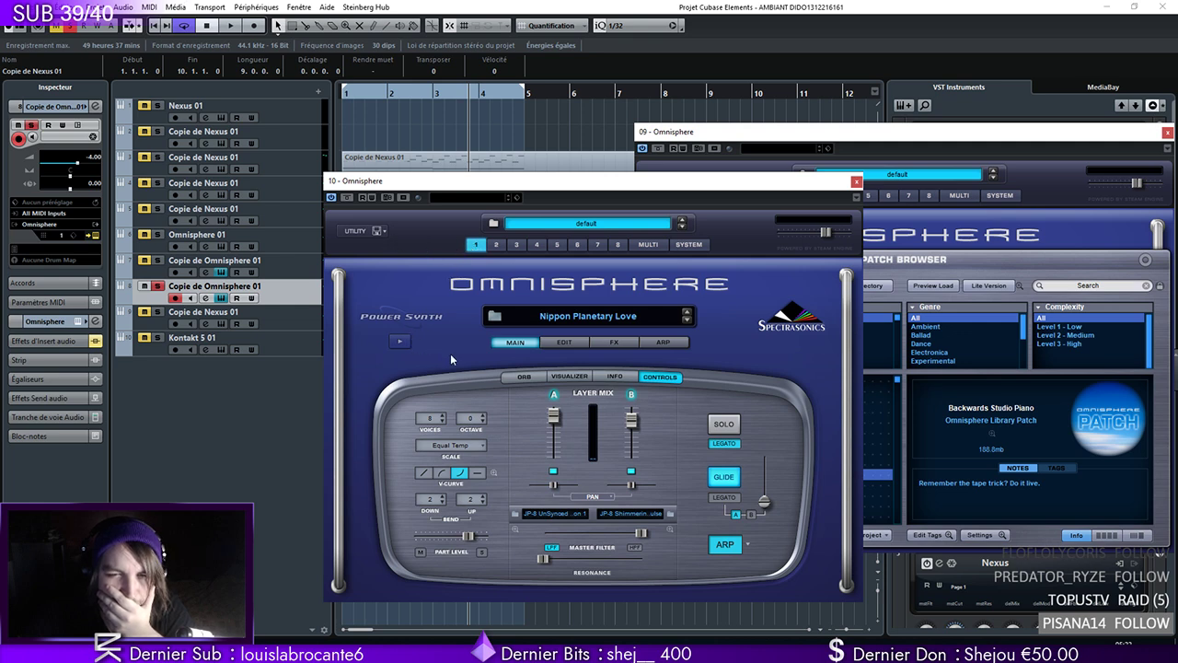
{"action": "left_click", "coordinate": [565, 343]}
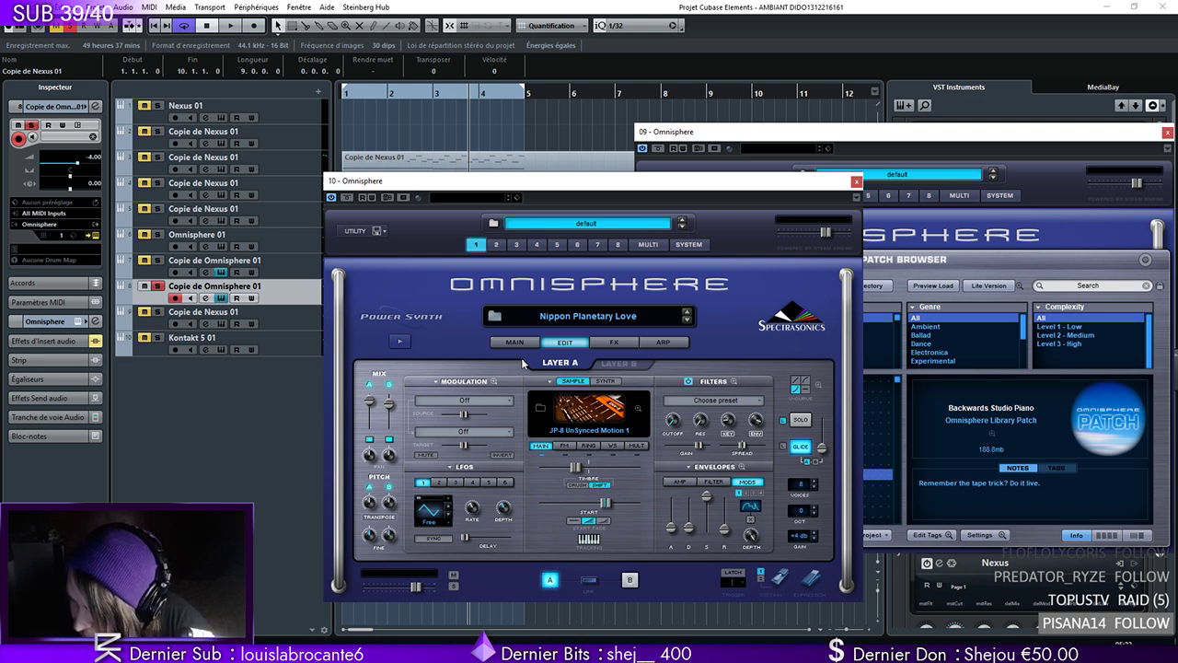
Try layer A's modulation envelope with sustain at 0.00 during playback, raise it again and show the filter envelope
{"action": "key", "text": "space"}
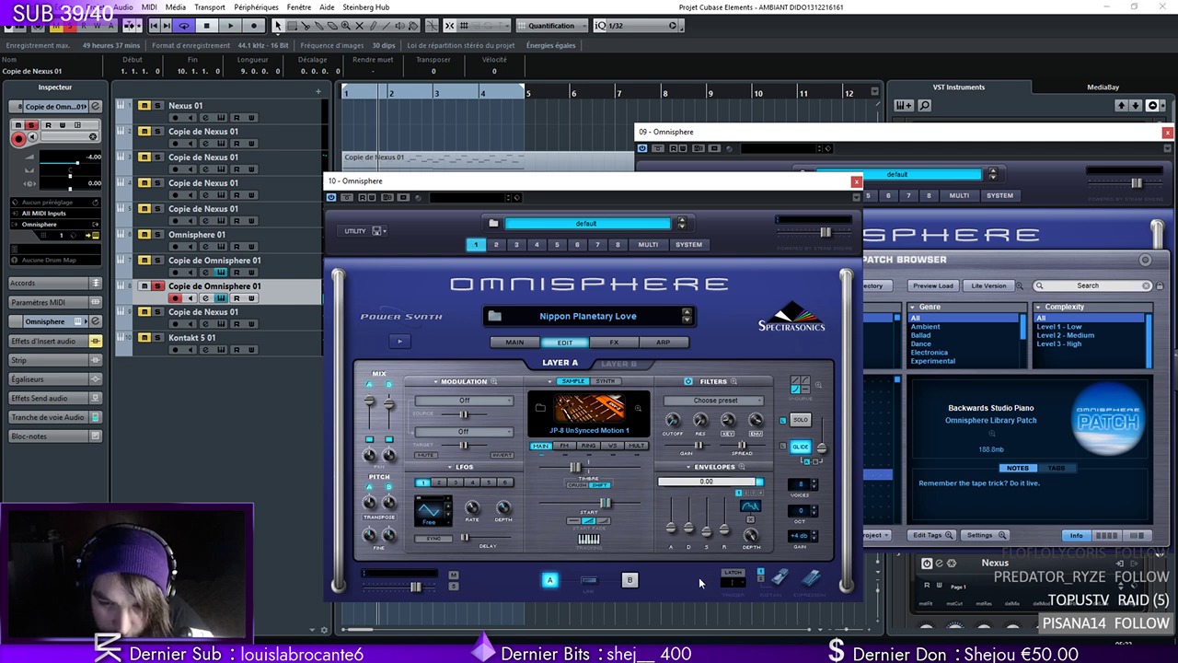
{"action": "key", "text": "space"}
{"action": "left_click_drag", "start_coordinate": [706, 534], "coordinate": [727, 462]}
{"action": "left_click", "coordinate": [715, 481]}
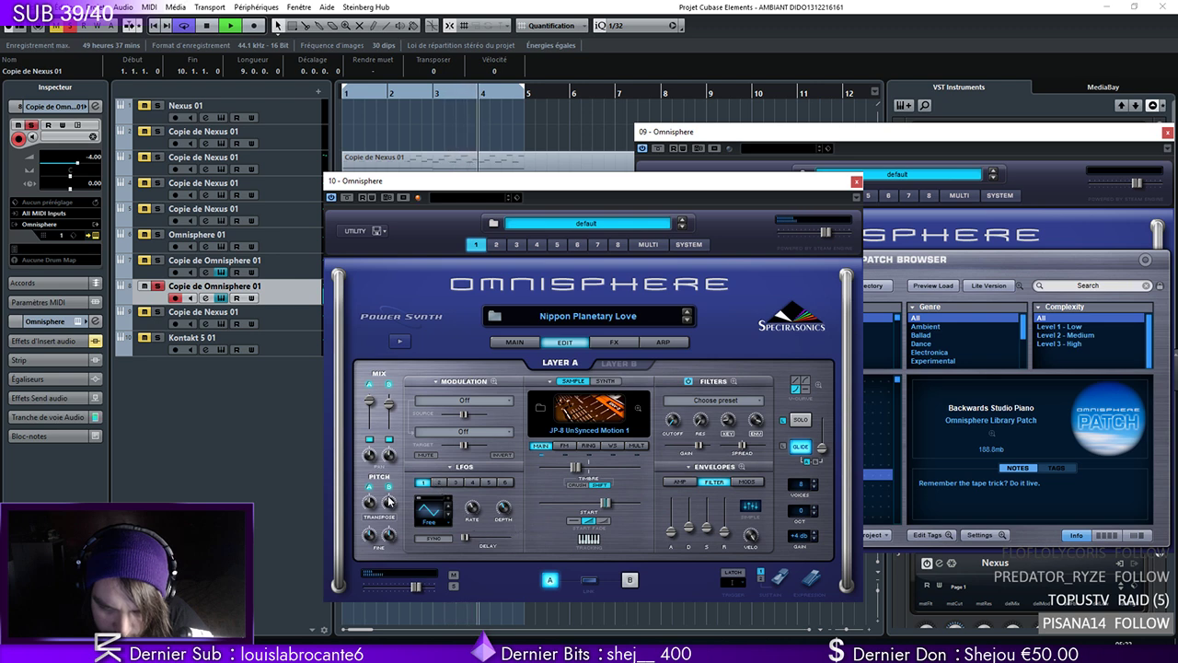
Try muting layer B with its mix fader, restore it and lower layer A's fader to its minimum instead
{"action": "left_click_drag", "start_coordinate": [389, 403], "coordinate": [388, 521]}
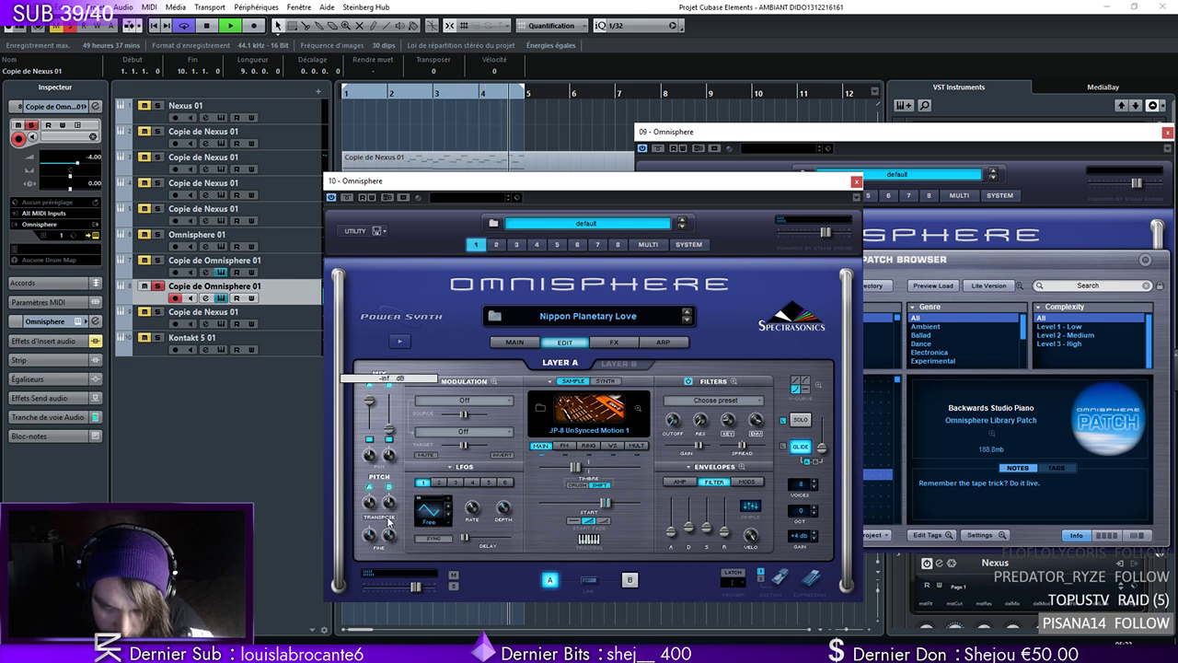
{"action": "mouse_move", "coordinate": [388, 431]}
{"action": "left_mouse_down"}
{"action": "mouse_move", "coordinate": [389, 398]}
{"action": "mouse_move", "coordinate": [369, 431]}
{"action": "left_mouse_up"}
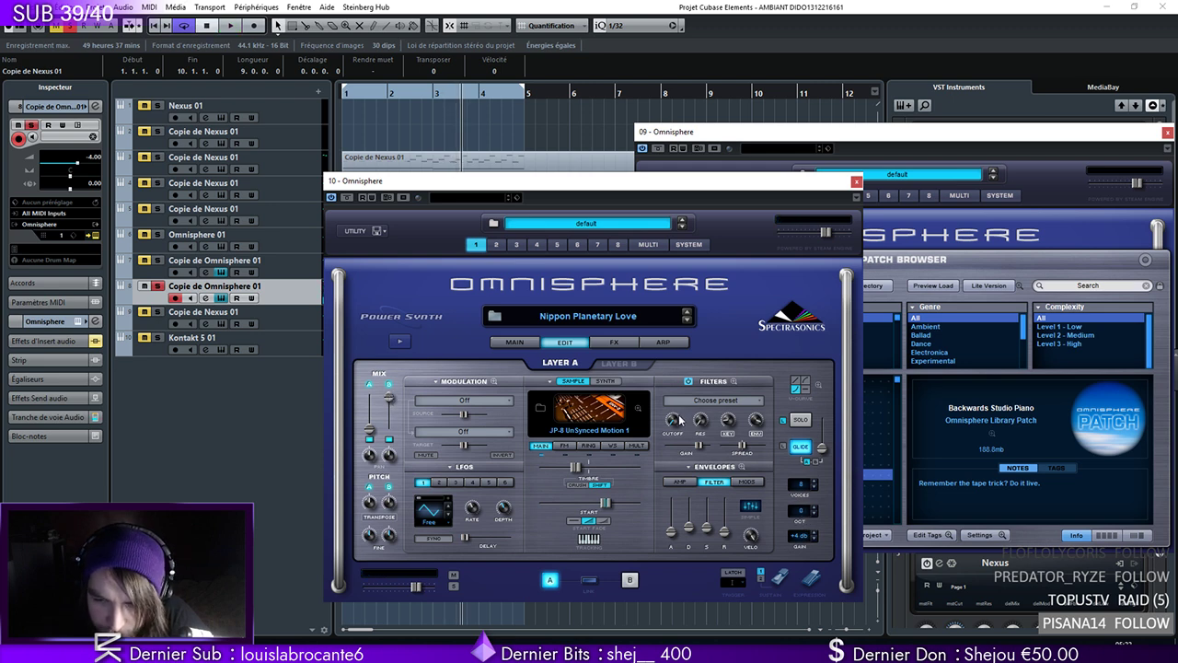
Examine layer A's modulation envelope and its FM, waveshaper and Mult sections while playing back the loop
{"action": "left_click", "coordinate": [742, 482]}
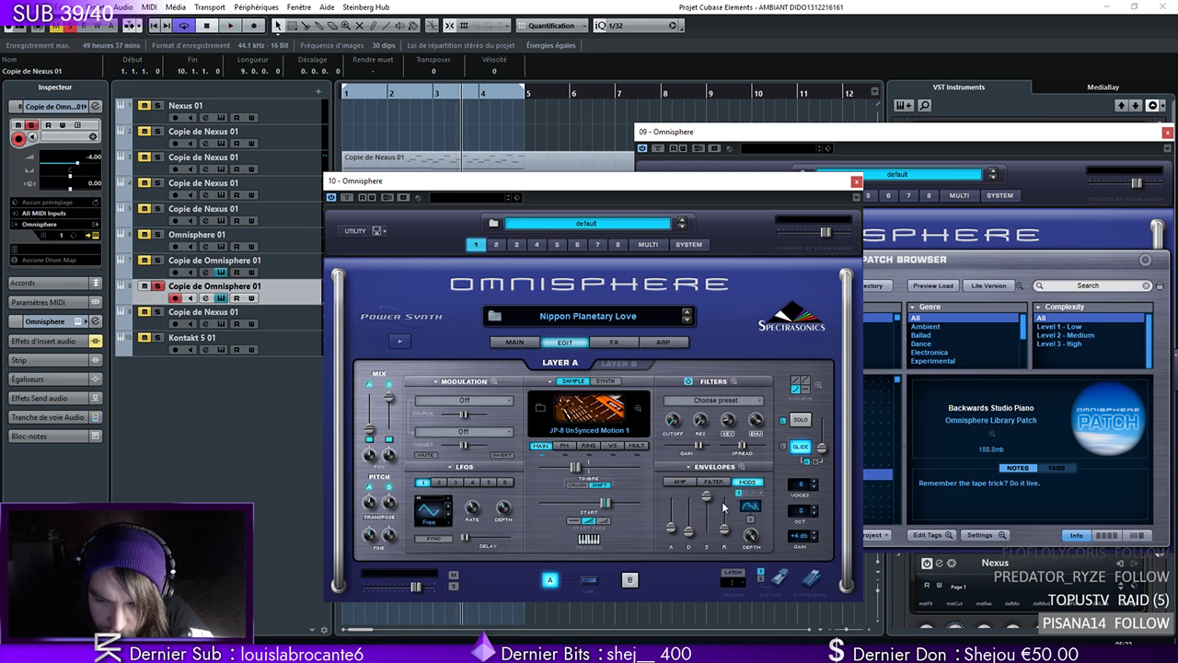
{"action": "mouse_move", "coordinate": [707, 498]}
{"action": "left_mouse_down"}
{"action": "mouse_move", "coordinate": [707, 532]}
{"action": "mouse_move", "coordinate": [707, 496]}
{"action": "left_mouse_up"}
{"action": "key", "text": "space"}
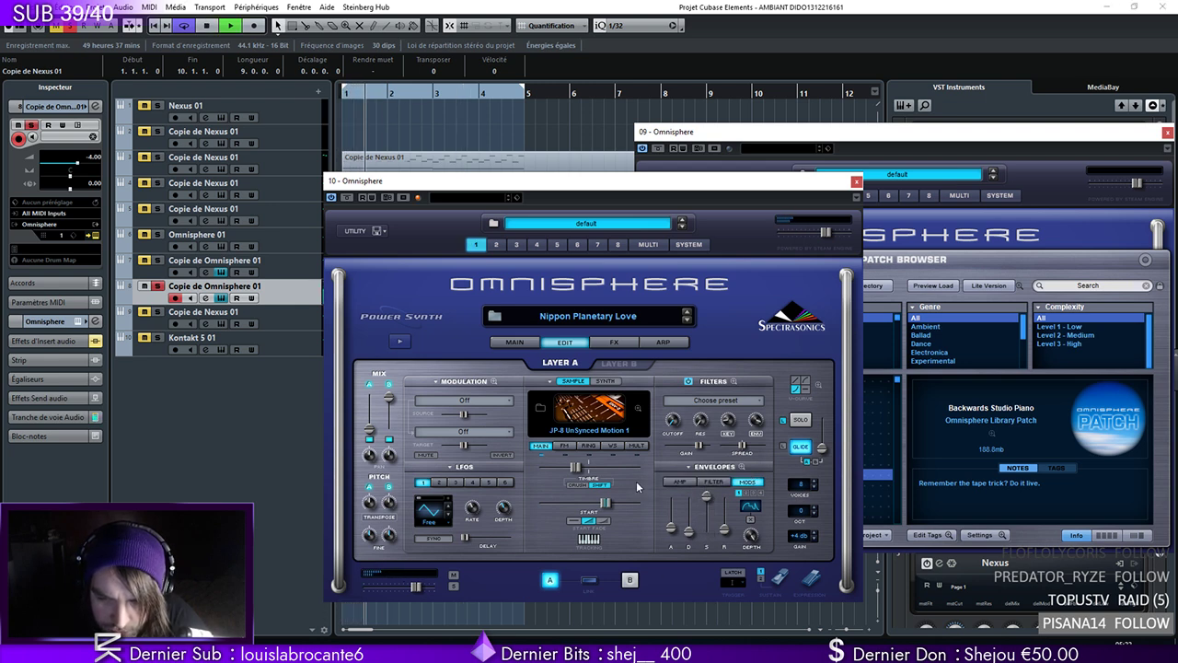
{"action": "key", "text": "space"}
{"action": "left_click", "coordinate": [565, 446]}
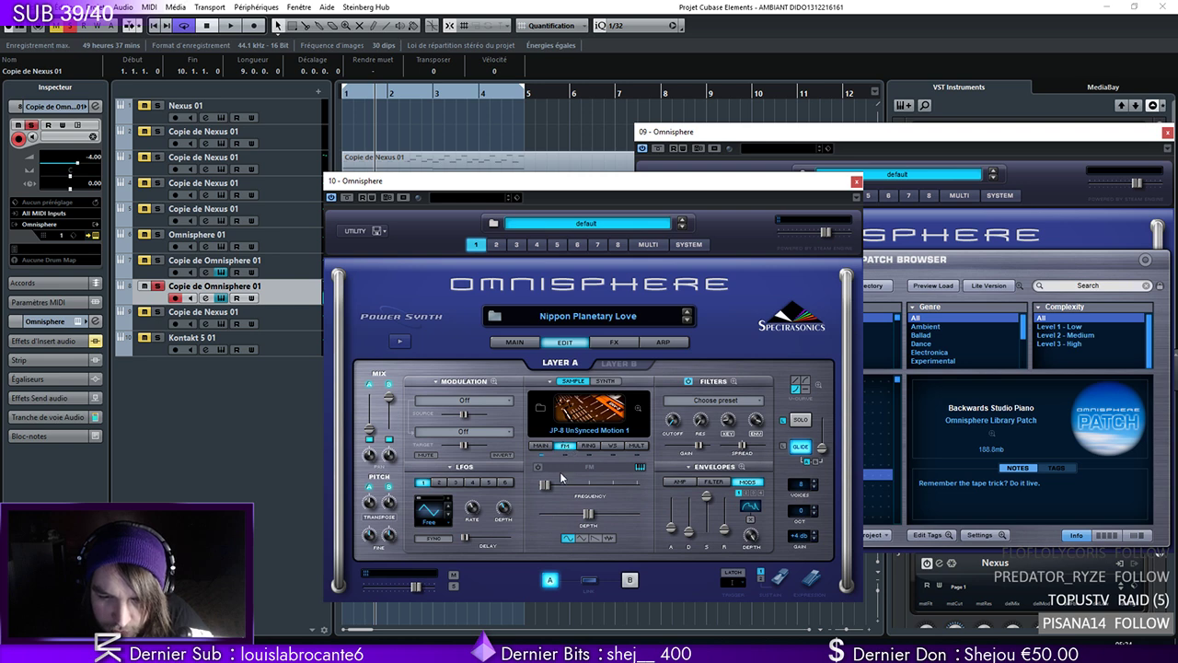
{"action": "left_click", "coordinate": [611, 447]}
{"action": "left_click", "coordinate": [635, 447]}
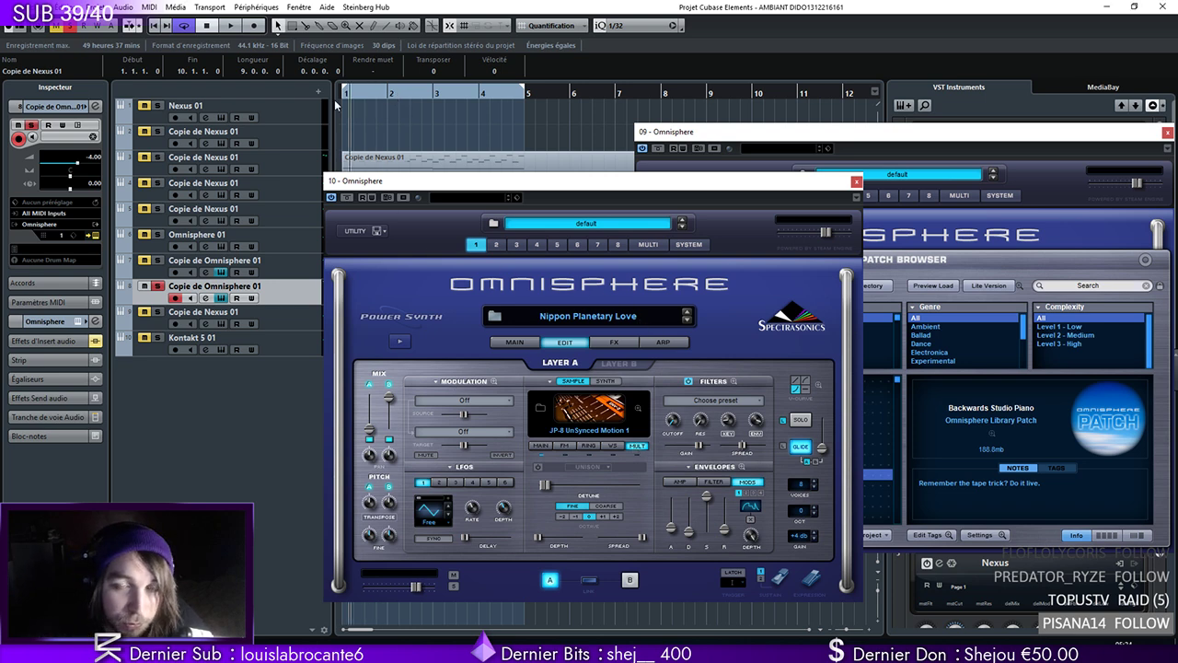
{"action": "key", "text": "space"}
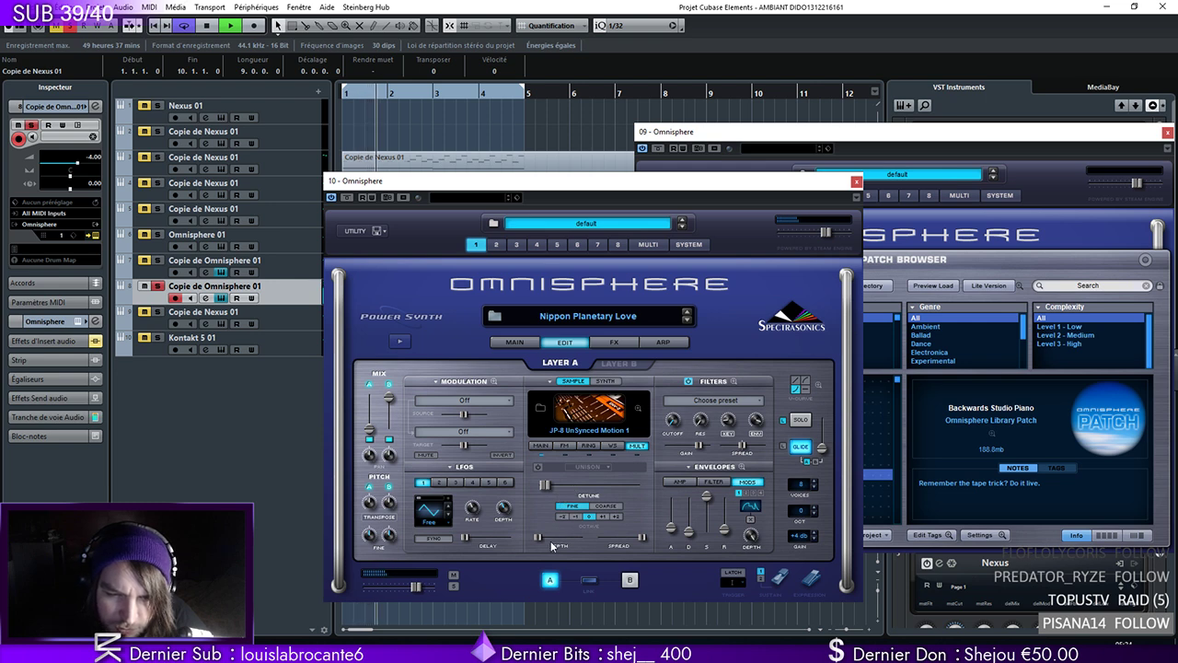
Open the patch's effects and check the Chorus Echo mode options in the common rack, keeping BPM
{"action": "mouse_move", "coordinate": [392, 539]}
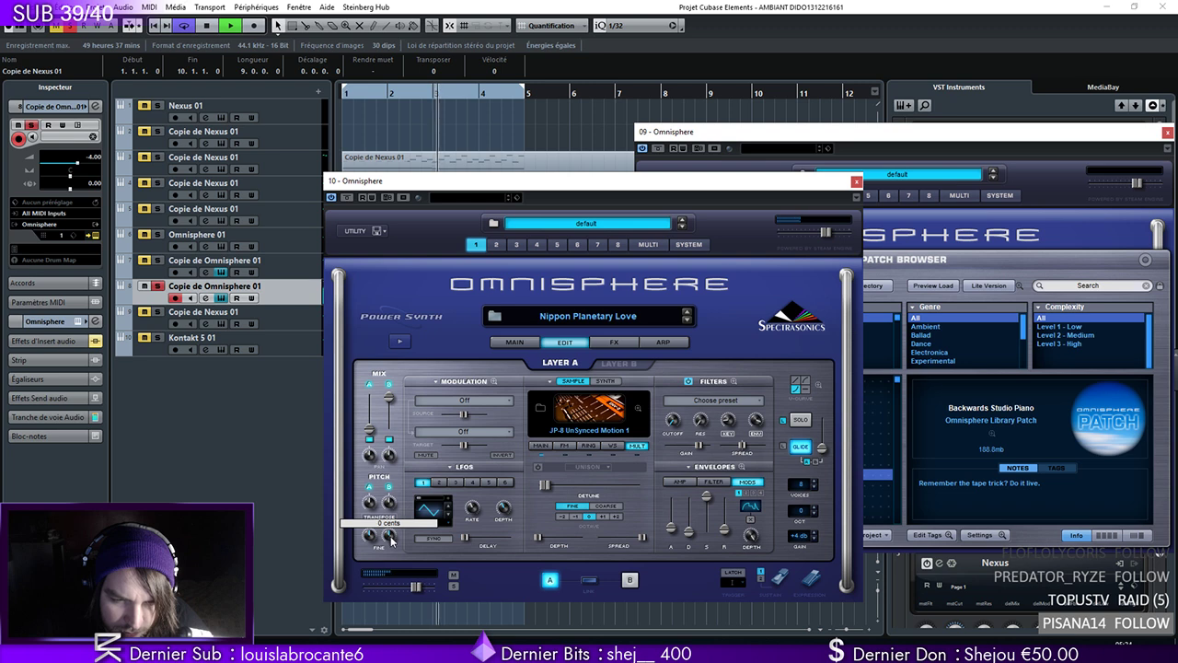
{"action": "left_click", "coordinate": [614, 342]}
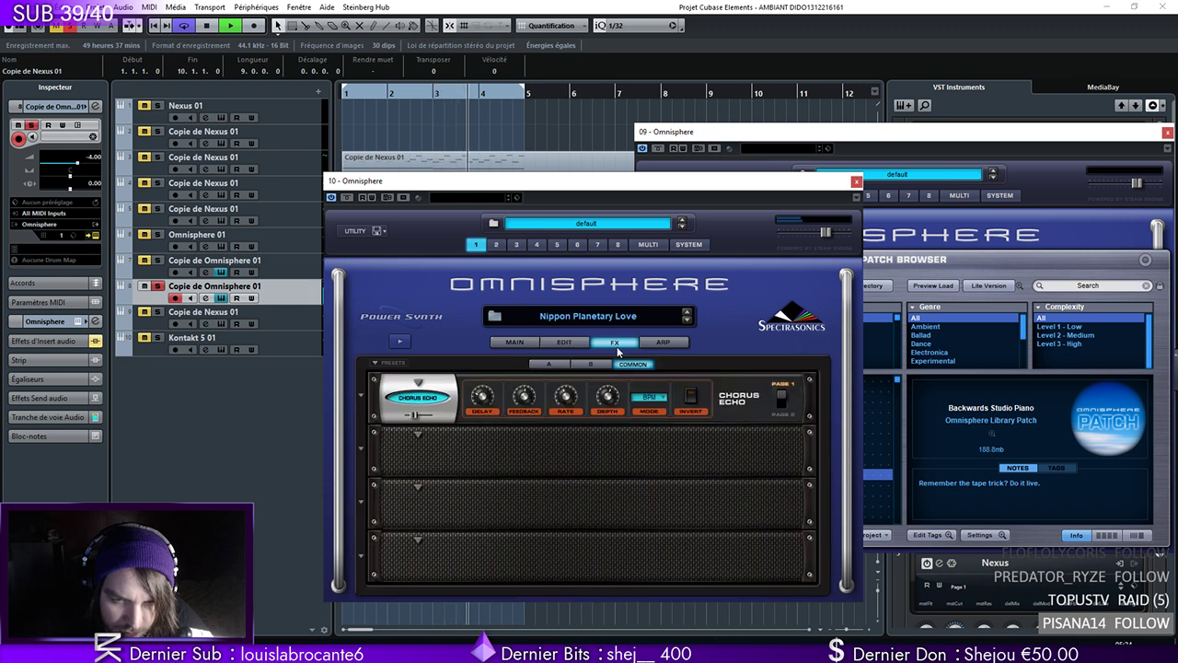
{"action": "mouse_move", "coordinate": [478, 414]}
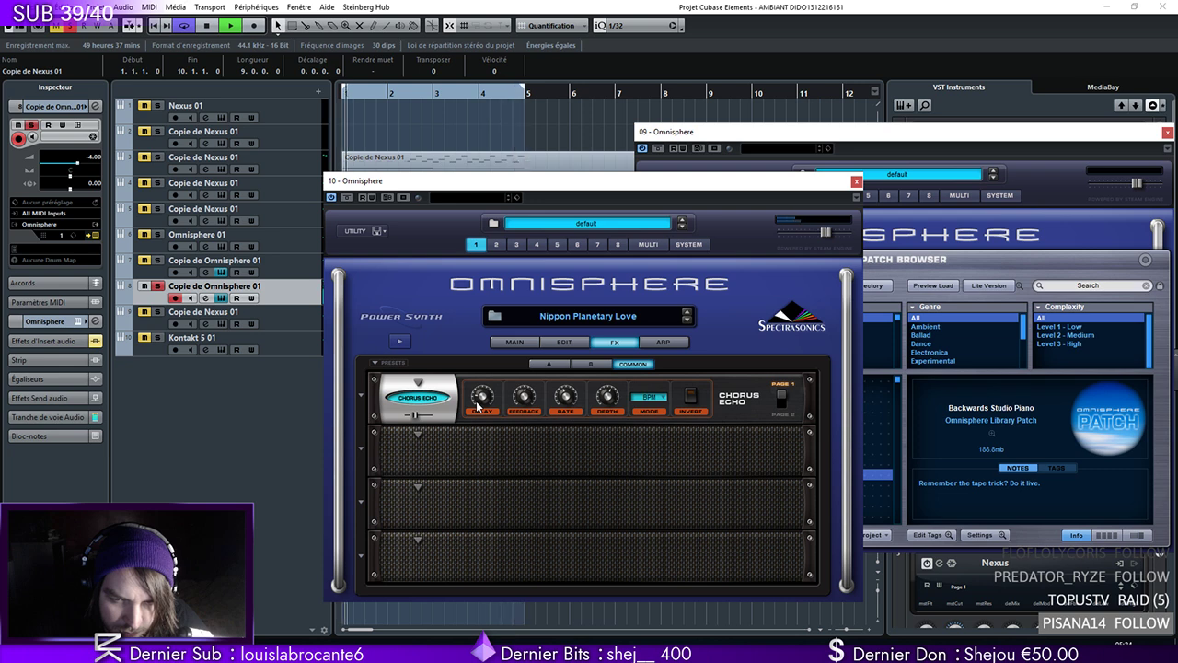
{"action": "left_click", "coordinate": [649, 397]}
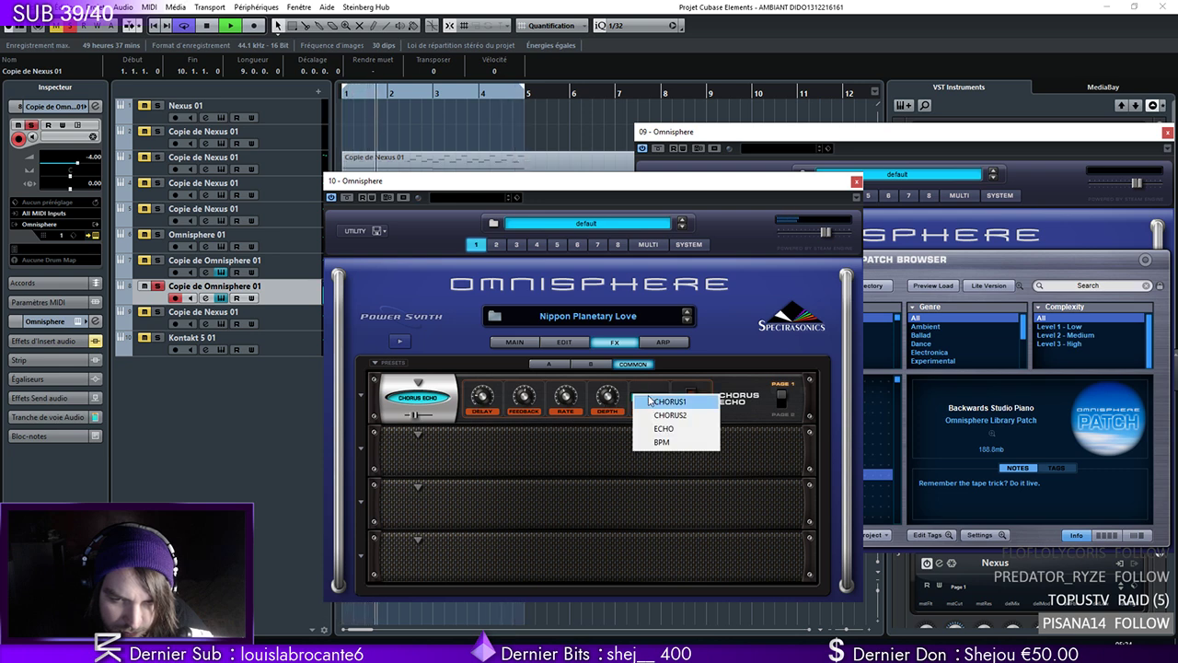
{"action": "left_click", "coordinate": [649, 400]}
{"action": "left_click", "coordinate": [650, 402]}
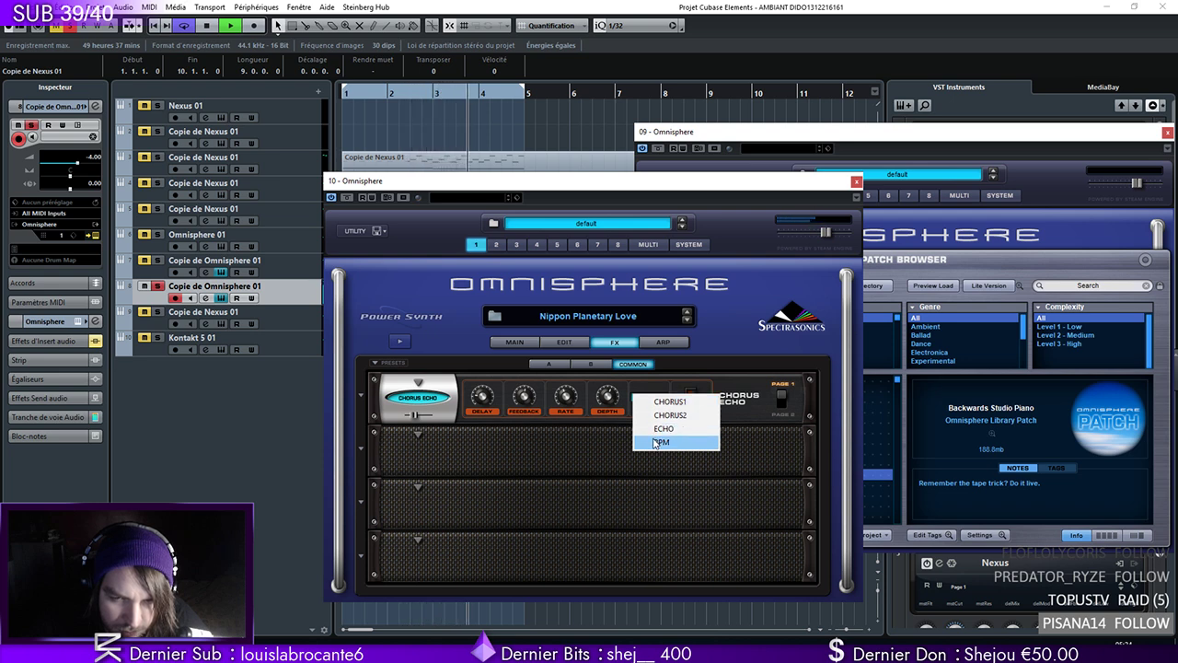
{"action": "left_click", "coordinate": [656, 443]}
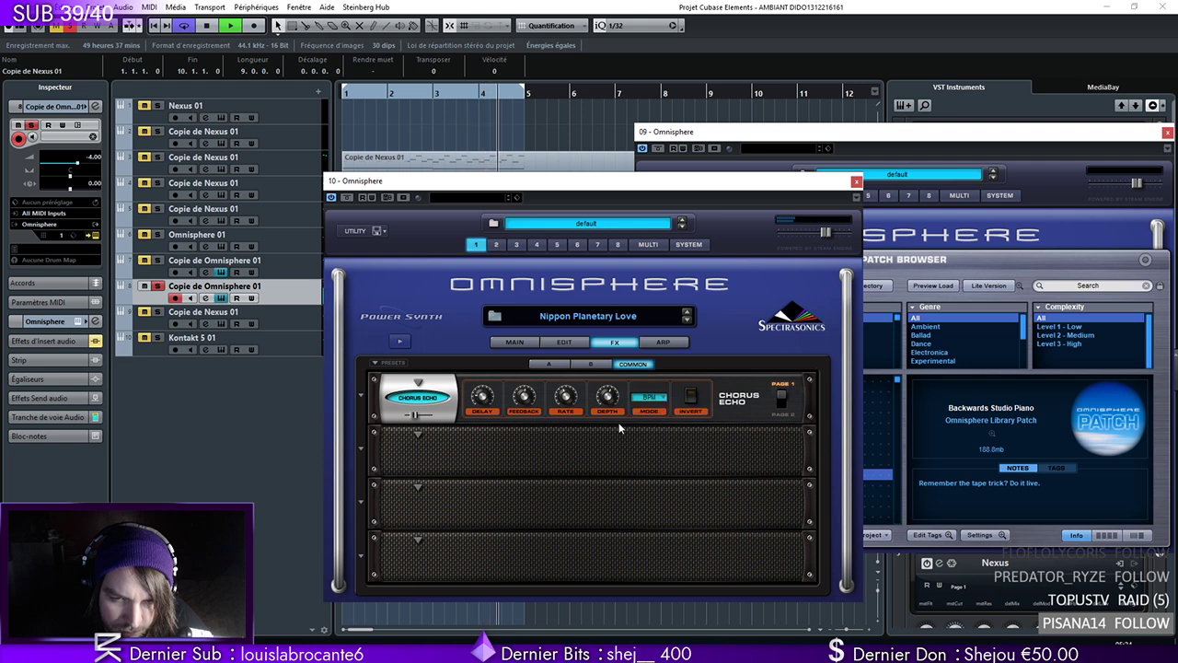
Raise the Chorus Echo rate to about 8.80 Hz during playback and show layer B's effects rack
{"action": "key", "text": "space"}
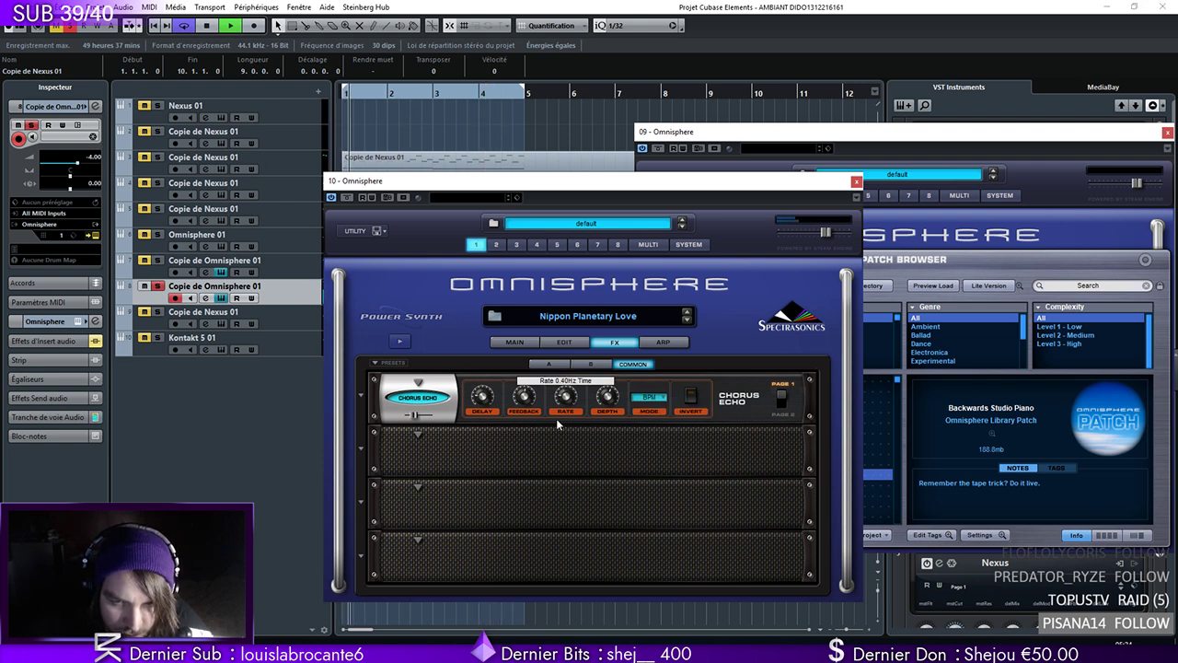
{"action": "left_click_drag", "start_coordinate": [562, 390], "coordinate": [572, 330]}
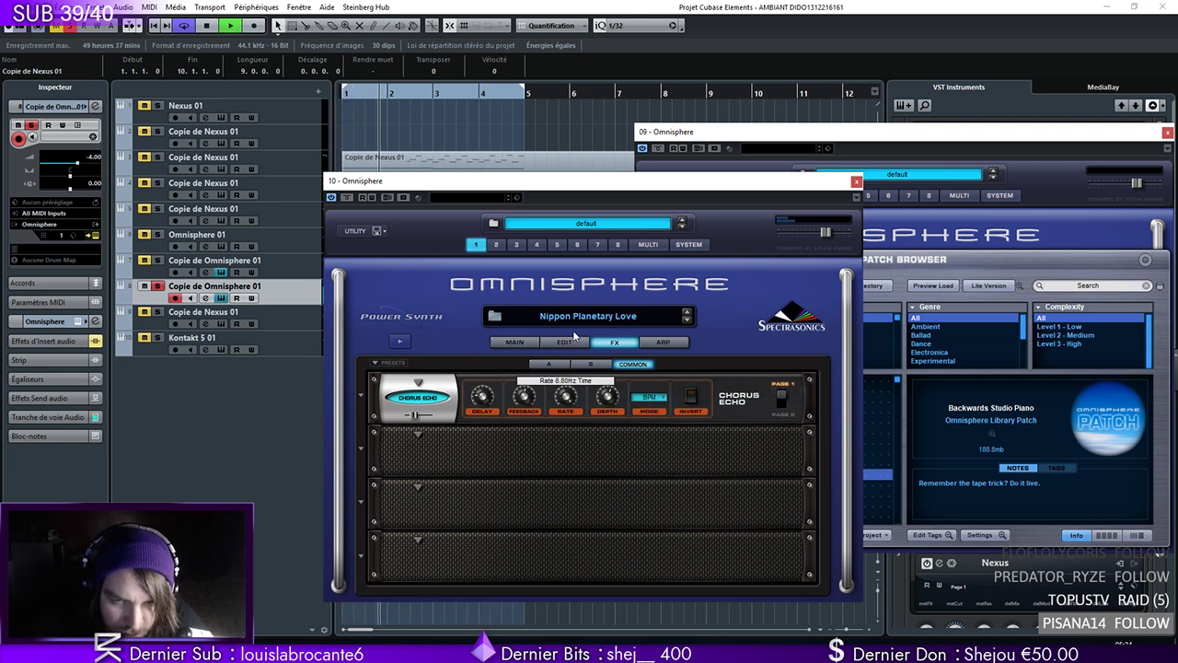
{"action": "mouse_move", "coordinate": [524, 408]}
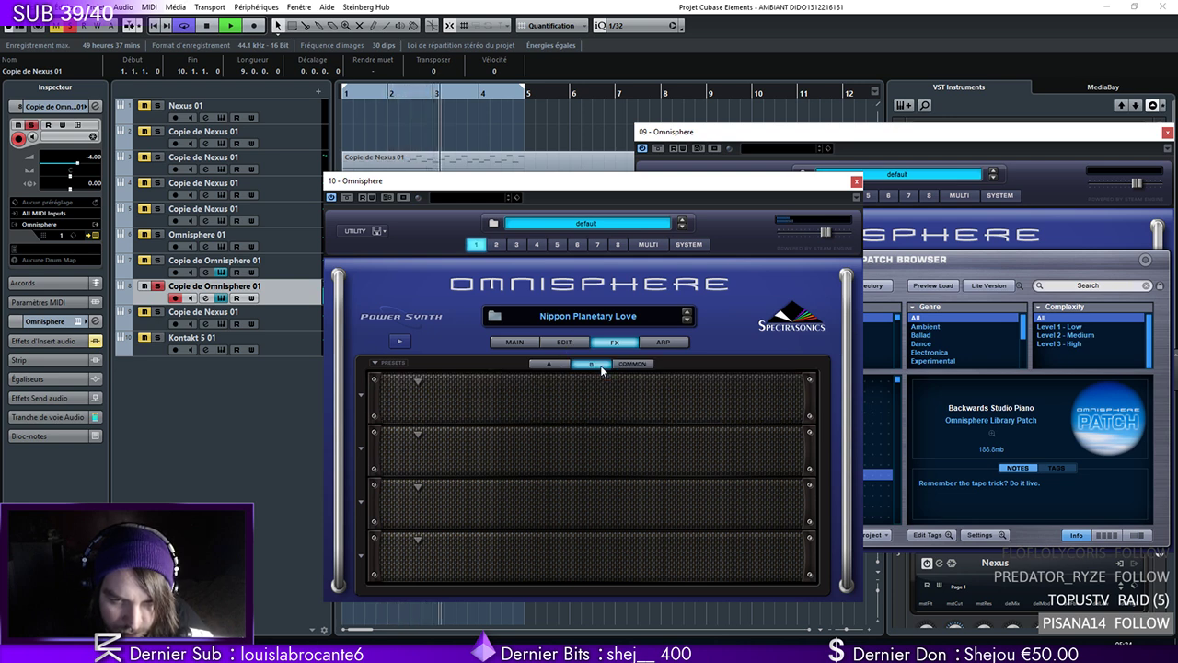
Open the arpeggiator, set its clock to 1/8 while the loop plays and stop playback
{"action": "left_click", "coordinate": [583, 342]}
{"action": "left_click", "coordinate": [661, 343]}
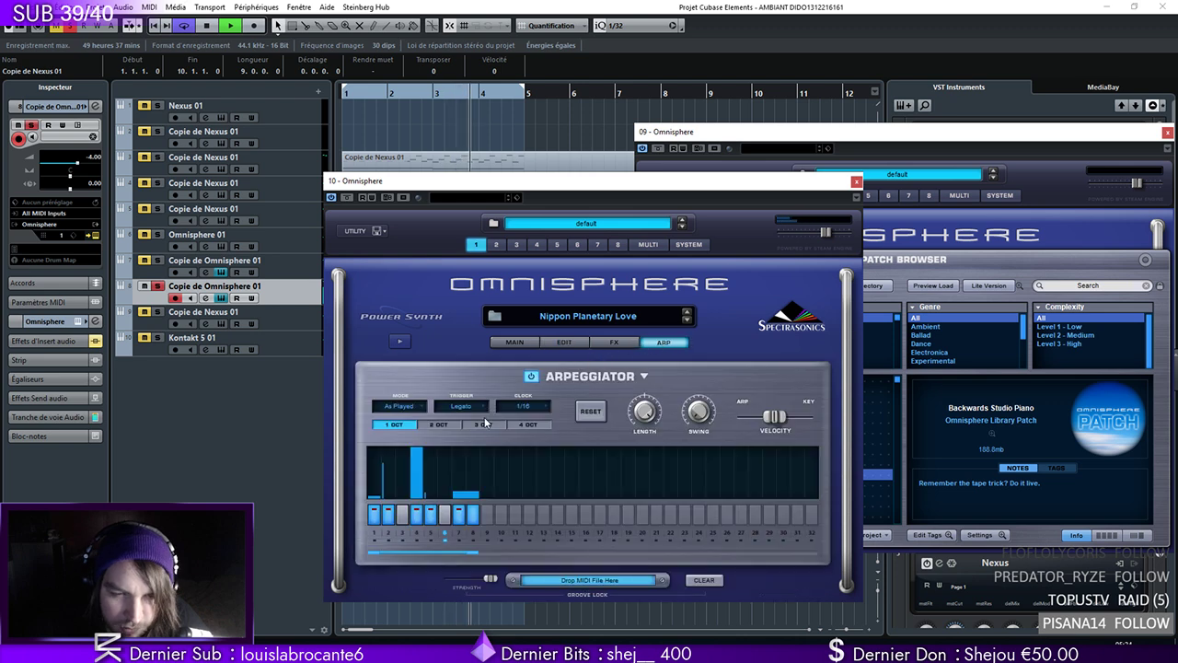
{"action": "left_click", "coordinate": [522, 406]}
{"action": "left_click", "coordinate": [557, 153]}
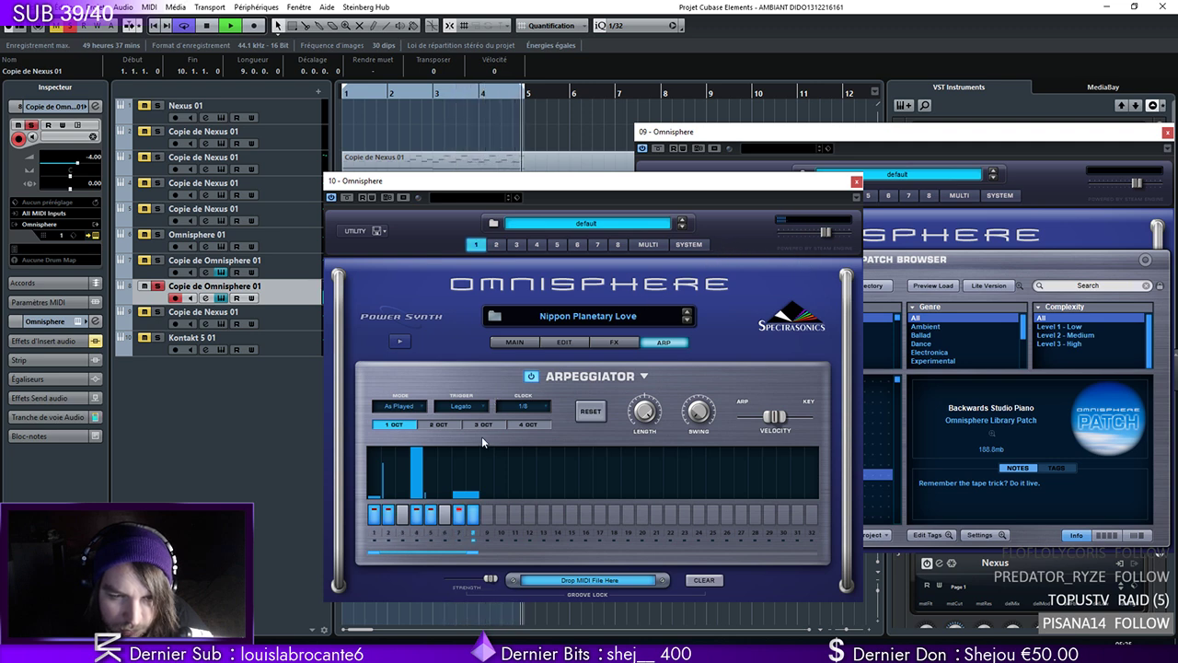
{"action": "key", "text": "space"}
Try the arpeggiator's Chord mode with the loop playing and return the mode to As Played
{"action": "left_click", "coordinate": [403, 406]}
{"action": "left_click", "coordinate": [426, 372]}
{"action": "left_click", "coordinate": [403, 406]}
{"action": "left_click", "coordinate": [402, 408]}
{"action": "left_click", "coordinate": [395, 405]}
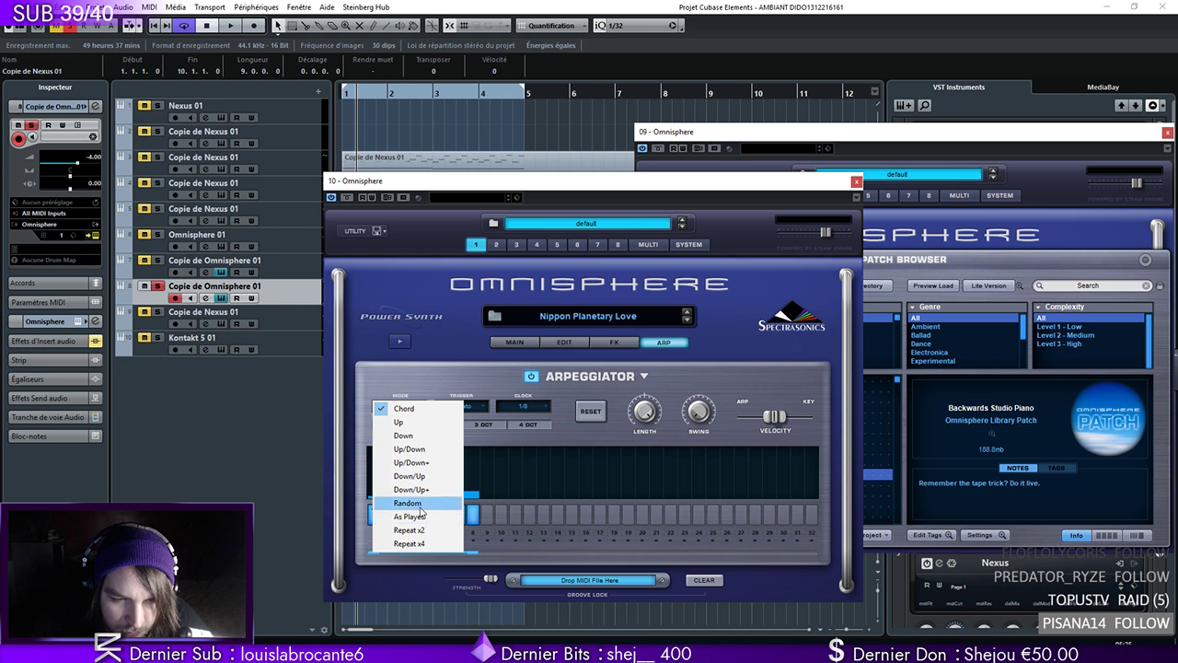
{"action": "left_click", "coordinate": [414, 411]}
{"action": "key", "text": "space"}
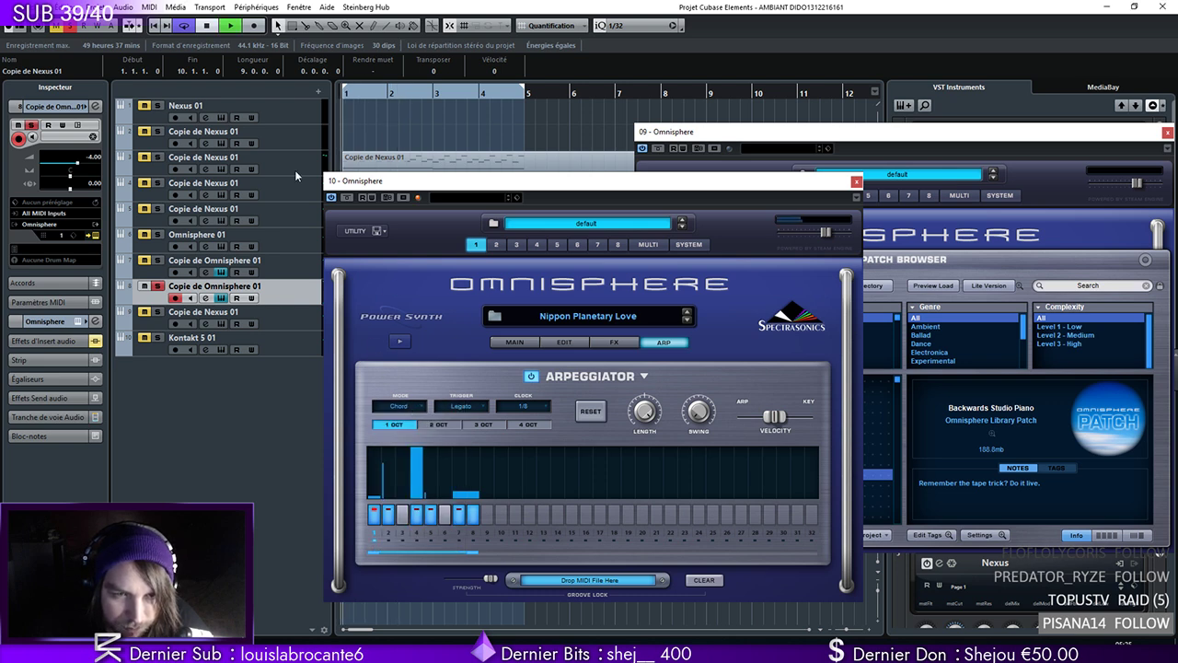
{"action": "key", "text": "space"}
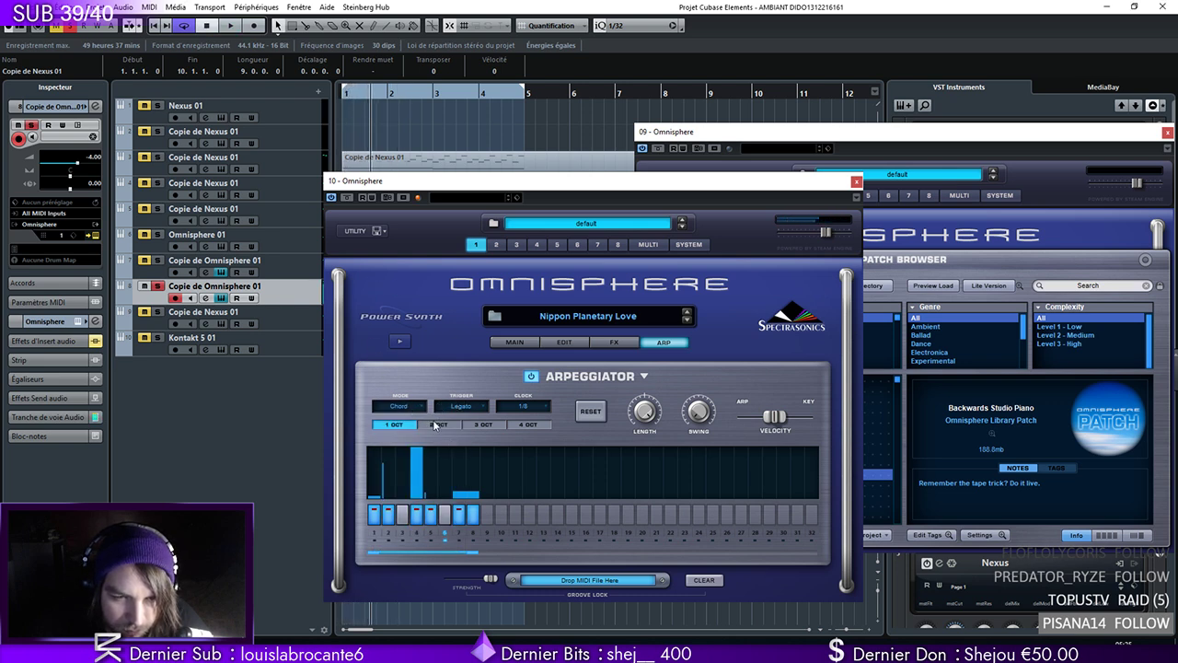
{"action": "left_click", "coordinate": [400, 406]}
{"action": "left_click", "coordinate": [409, 517]}
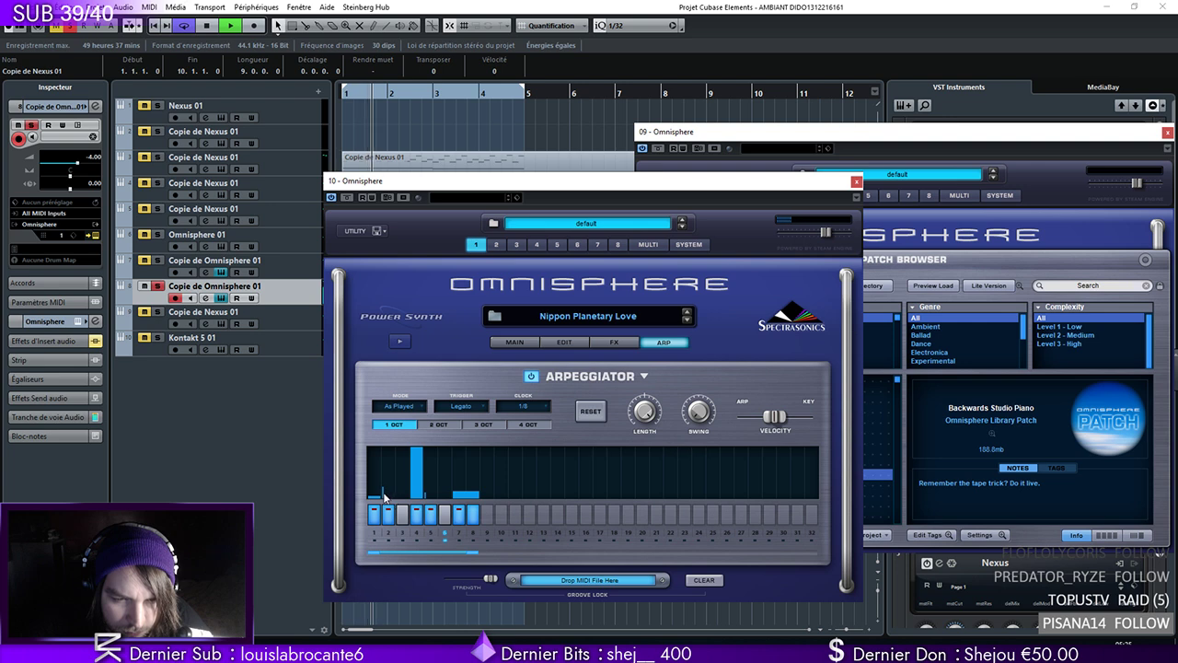
Switch off step 8 of the arpeggiator pattern, replay the loop from its start and slightly lower step 7's velocity
{"action": "key", "text": "space"}
{"action": "left_click", "coordinate": [477, 497]}
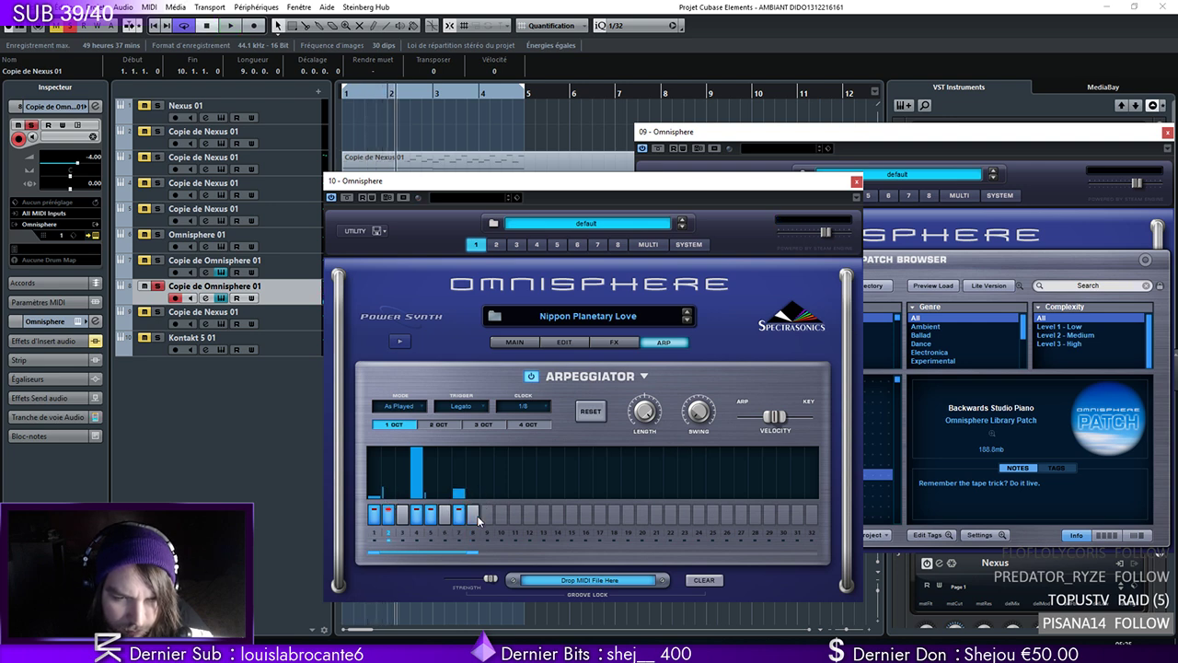
{"action": "left_click", "coordinate": [344, 96]}
{"action": "key", "text": "space"}
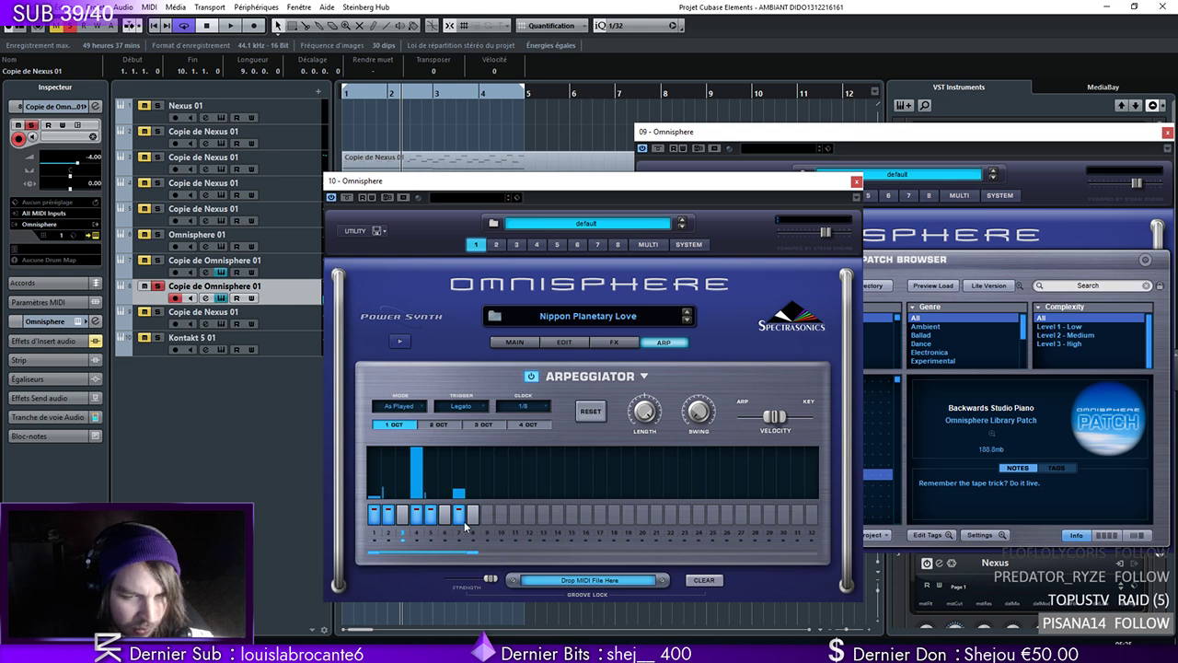
{"action": "left_click", "coordinate": [460, 496]}
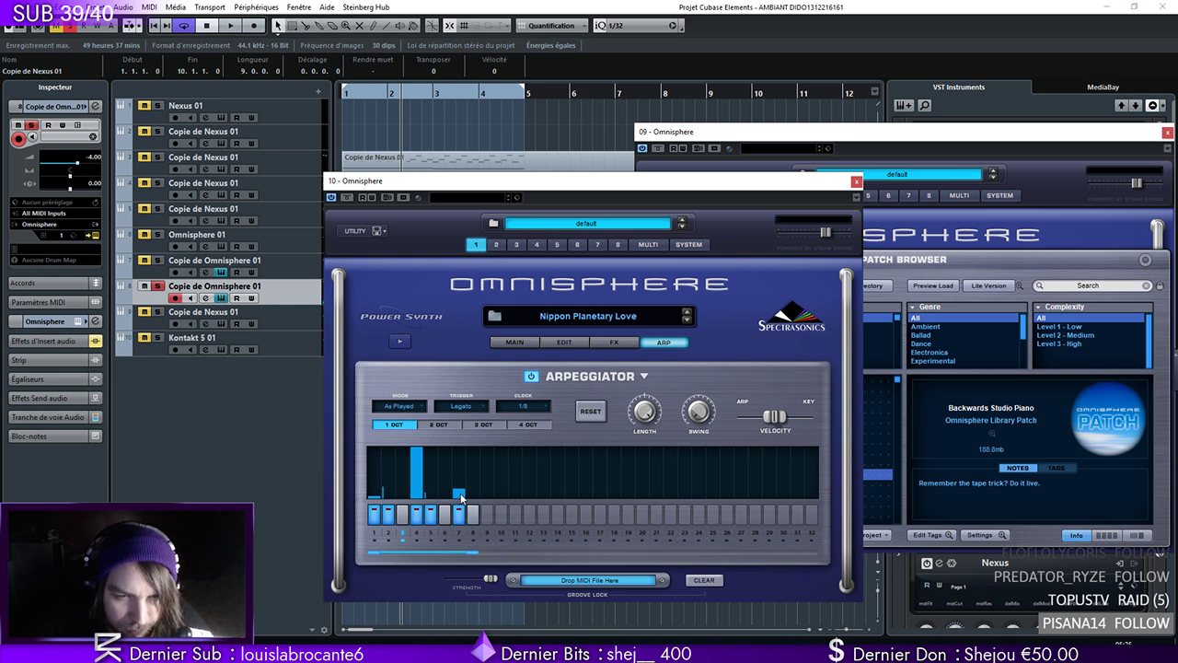
Try Song Position as the arpeggiator trigger and audition the loop
{"action": "left_click", "coordinate": [461, 406]}
{"action": "left_click", "coordinate": [460, 422]}
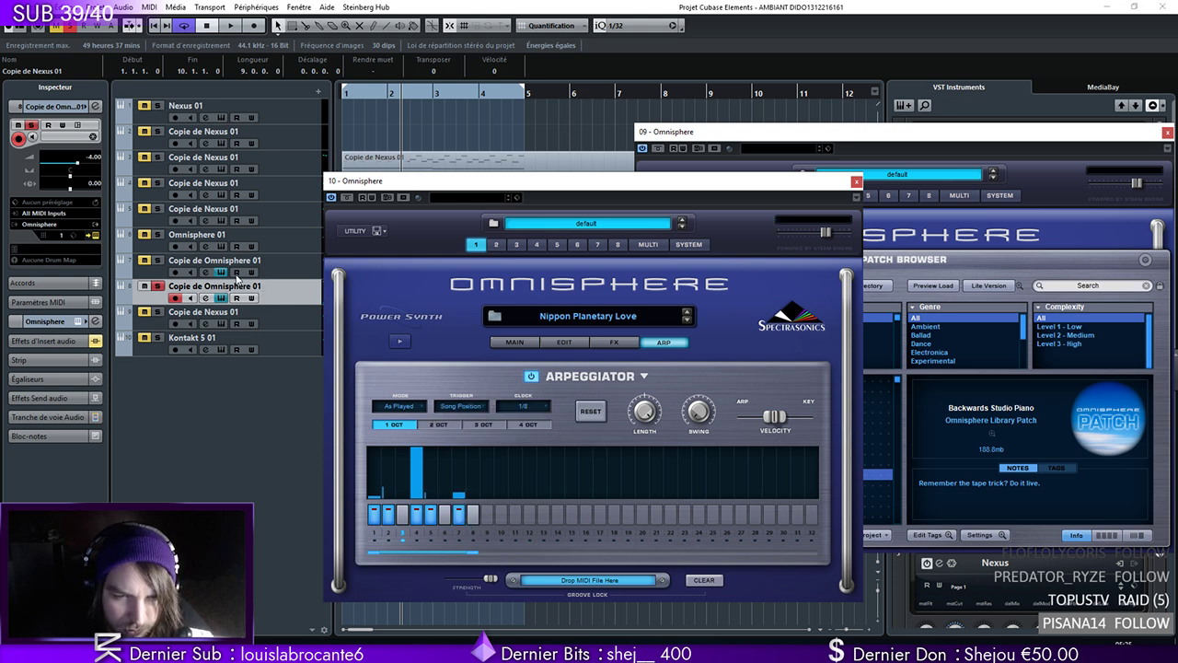
{"action": "key", "text": "space"}
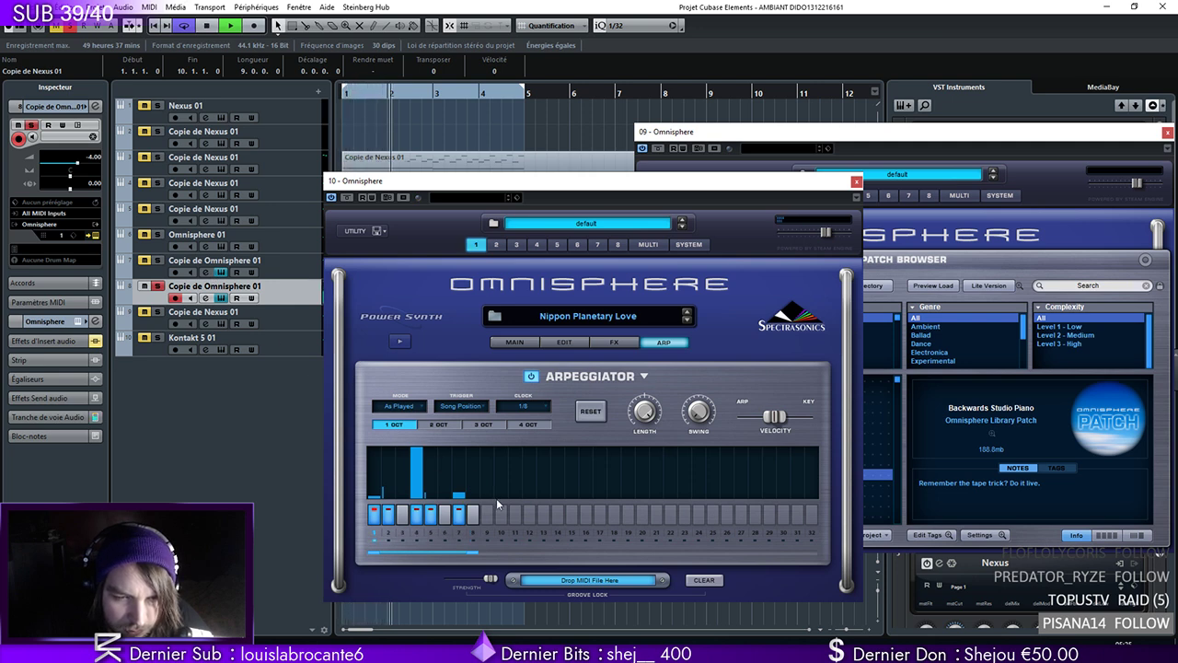
{"action": "key", "text": "space"}
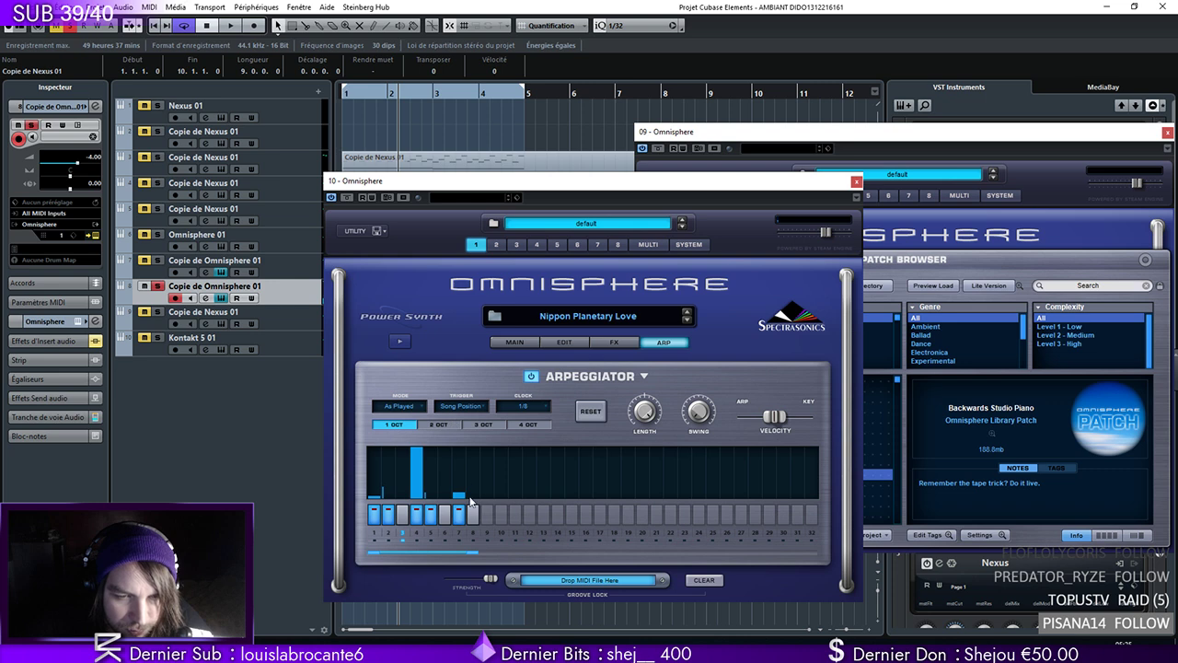
Raise the velocity of arpeggiator step 7 slightly and play the loop from its start
{"action": "left_click_drag", "start_coordinate": [459, 493], "coordinate": [459, 488]}
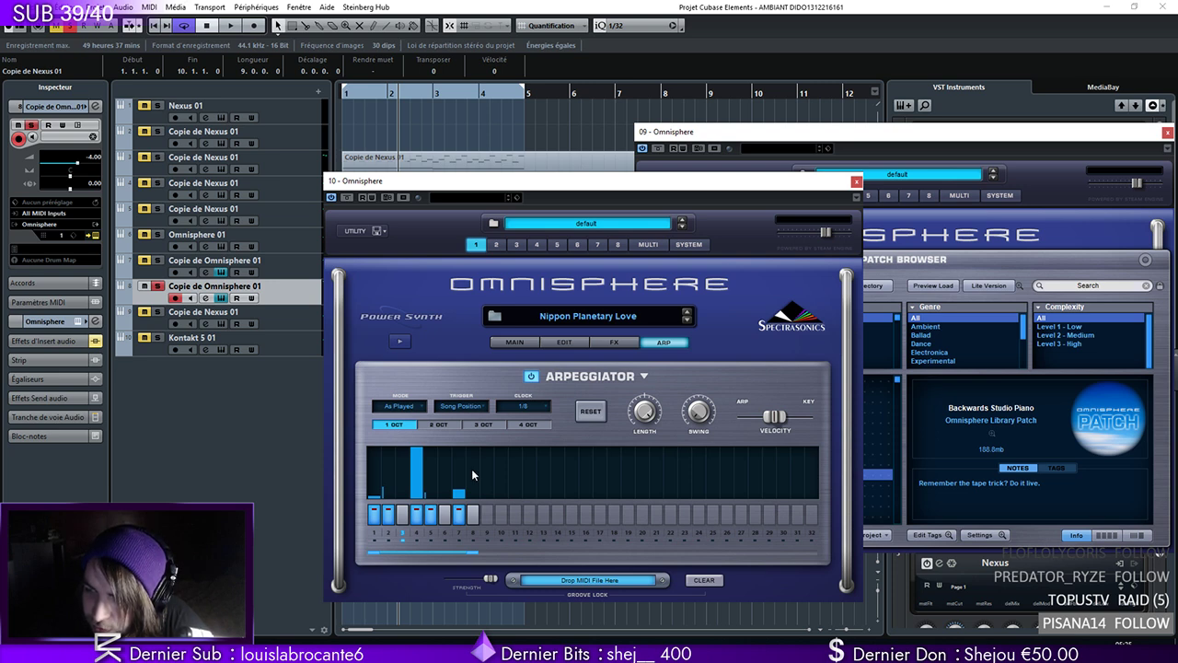
{"action": "left_click", "coordinate": [344, 94]}
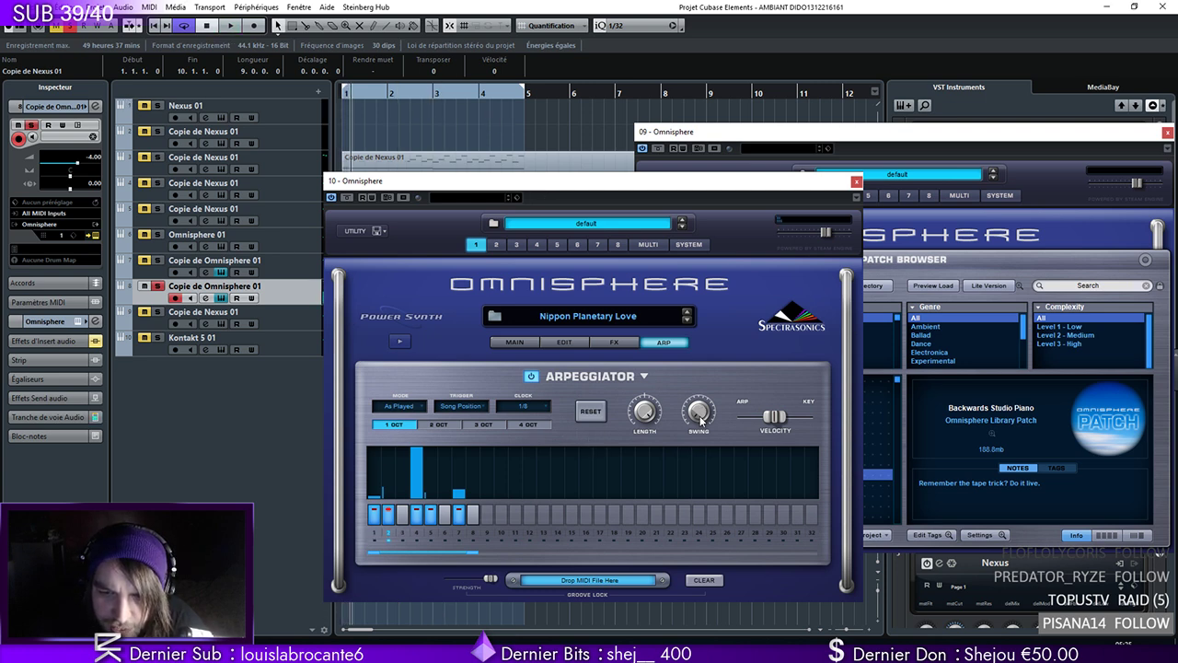
{"action": "left_click", "coordinate": [230, 25]}
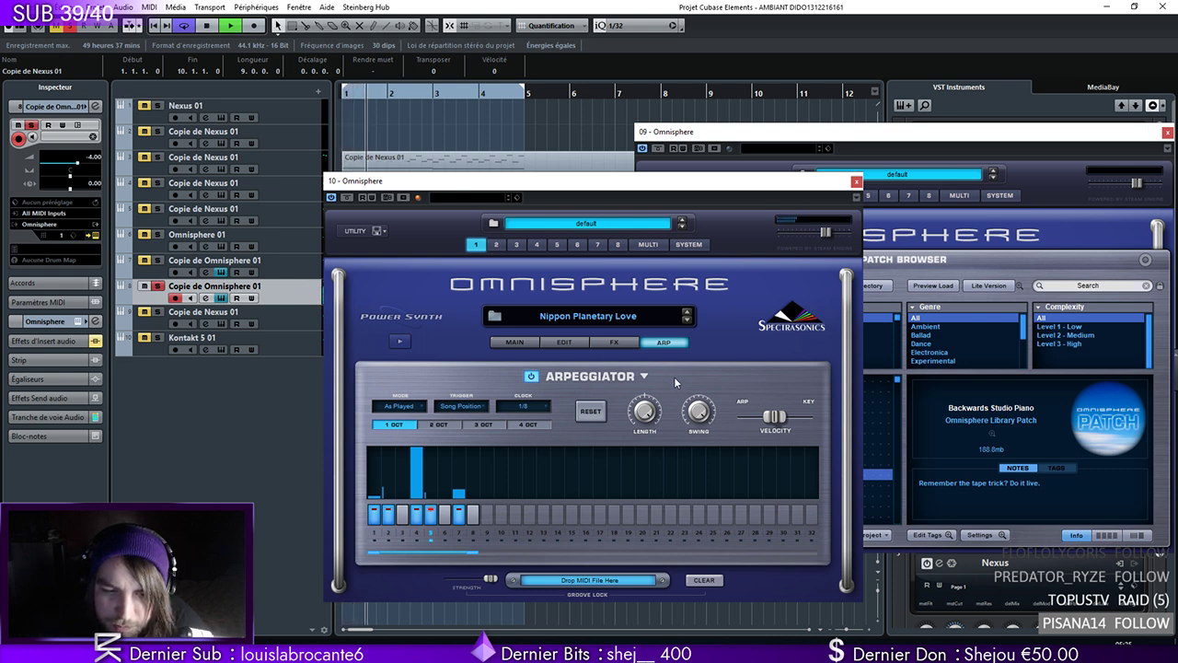
{"action": "key", "text": "space"}
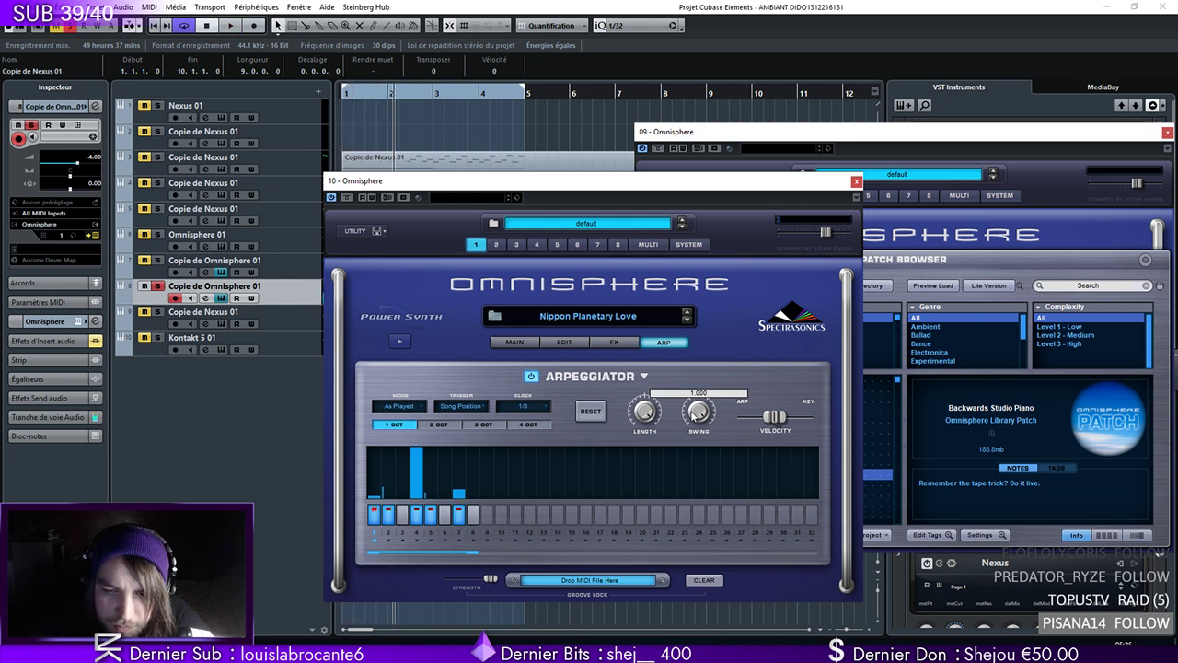
Shorten the arpeggiator's note length until the steps become very thin and audition the loop
{"action": "left_click_drag", "start_coordinate": [646, 412], "coordinate": [629, 451]}
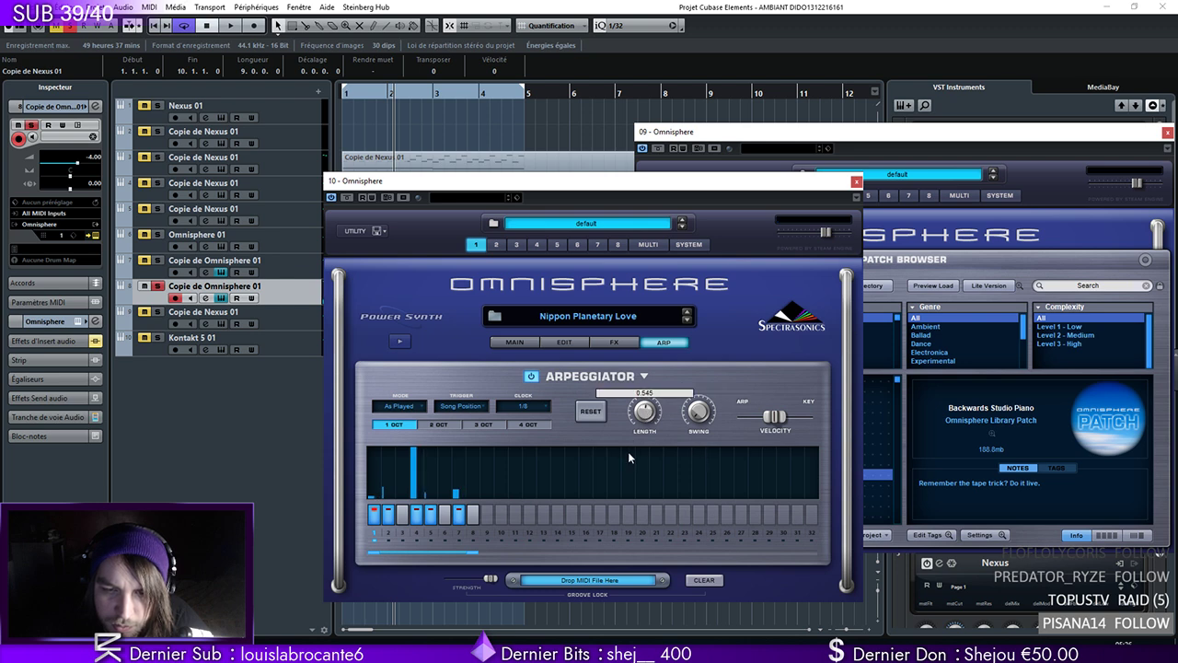
{"action": "key", "text": "space"}
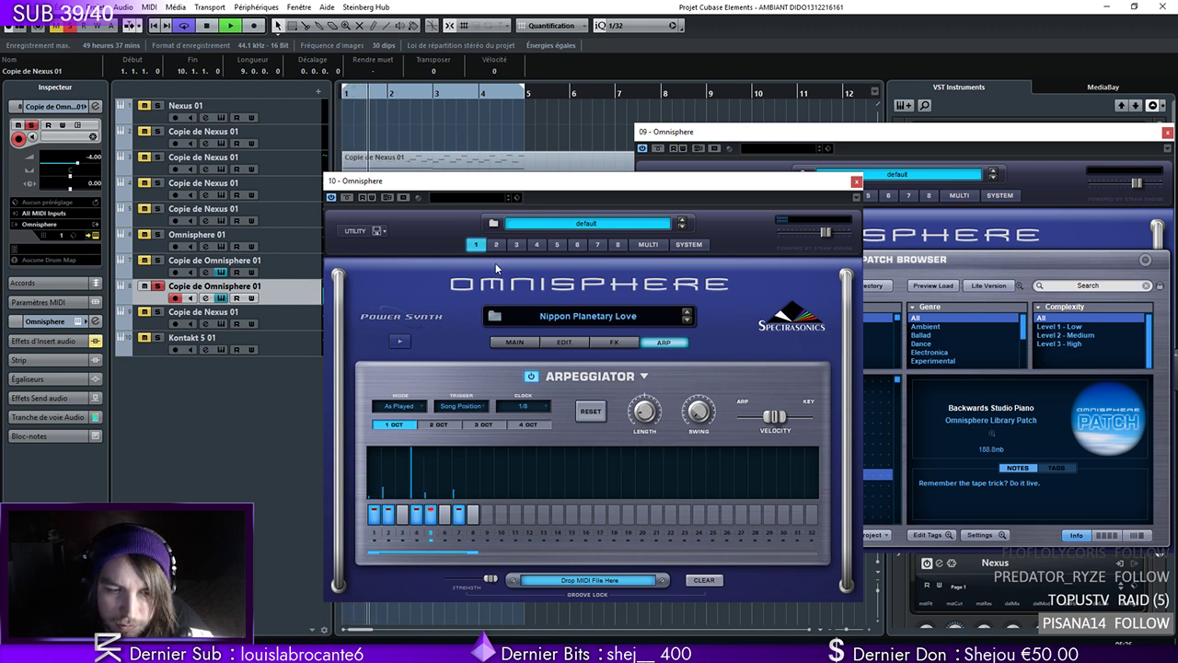
{"action": "key", "text": "space"}
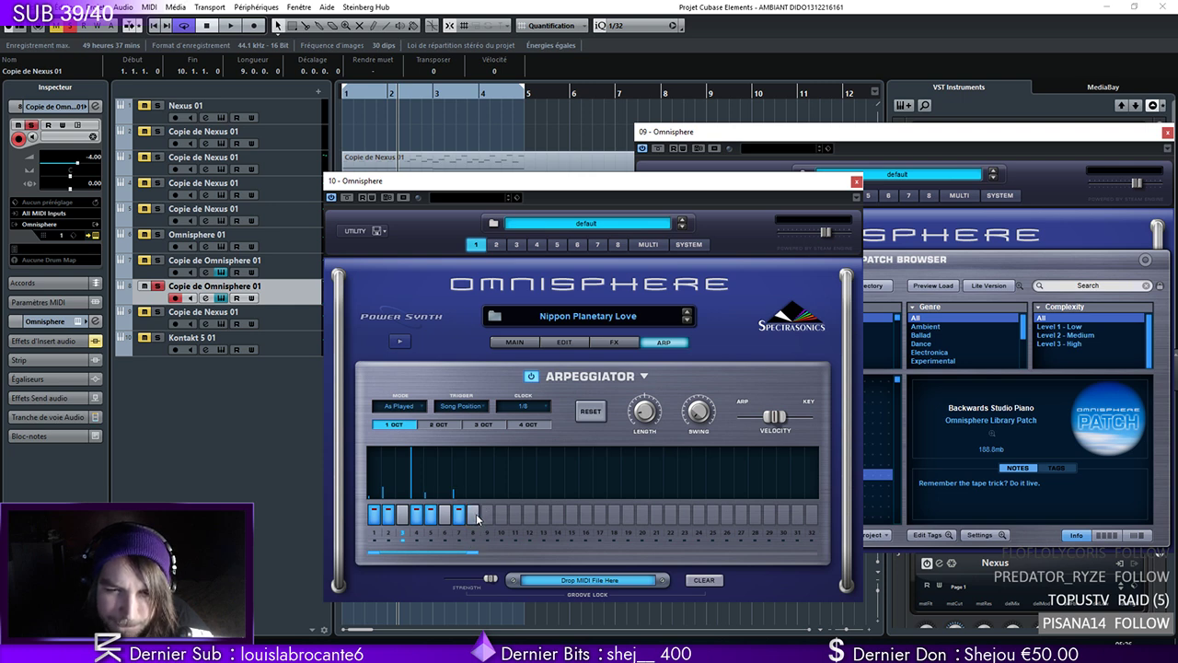
{"action": "left_click", "coordinate": [621, 342]}
{"action": "left_click", "coordinate": [572, 341]}
{"action": "left_click", "coordinate": [521, 342]}
{"action": "left_click", "coordinate": [652, 342]}
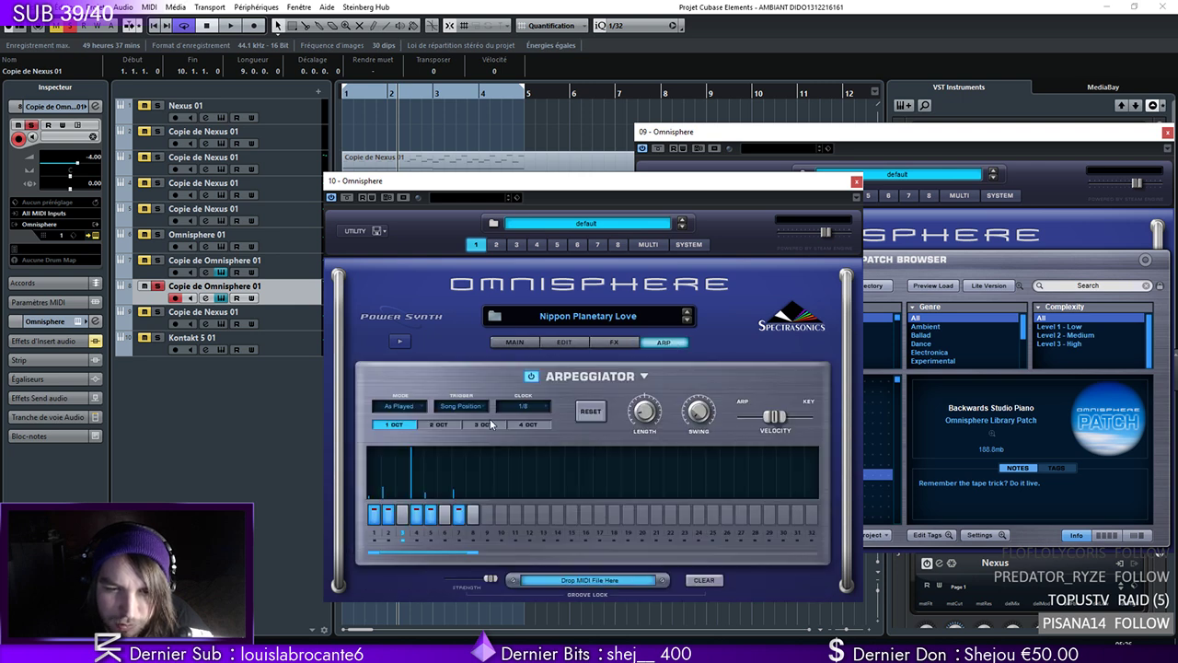
Go through the arpeggiator's clock options twice, leaving the clock at 1/8
{"action": "left_click", "coordinate": [518, 406]}
{"action": "left_click", "coordinate": [553, 140]}
{"action": "left_click", "coordinate": [525, 411]}
{"action": "left_click", "coordinate": [528, 156]}
Shift the arpeggiator's velocity balance slightly toward ARP and look over the arpeggiator preset list without choosing one
{"action": "mouse_move", "coordinate": [774, 416]}
{"action": "left_mouse_down"}
{"action": "mouse_move", "coordinate": [736, 418]}
{"action": "mouse_move", "coordinate": [771, 416]}
{"action": "left_mouse_up"}
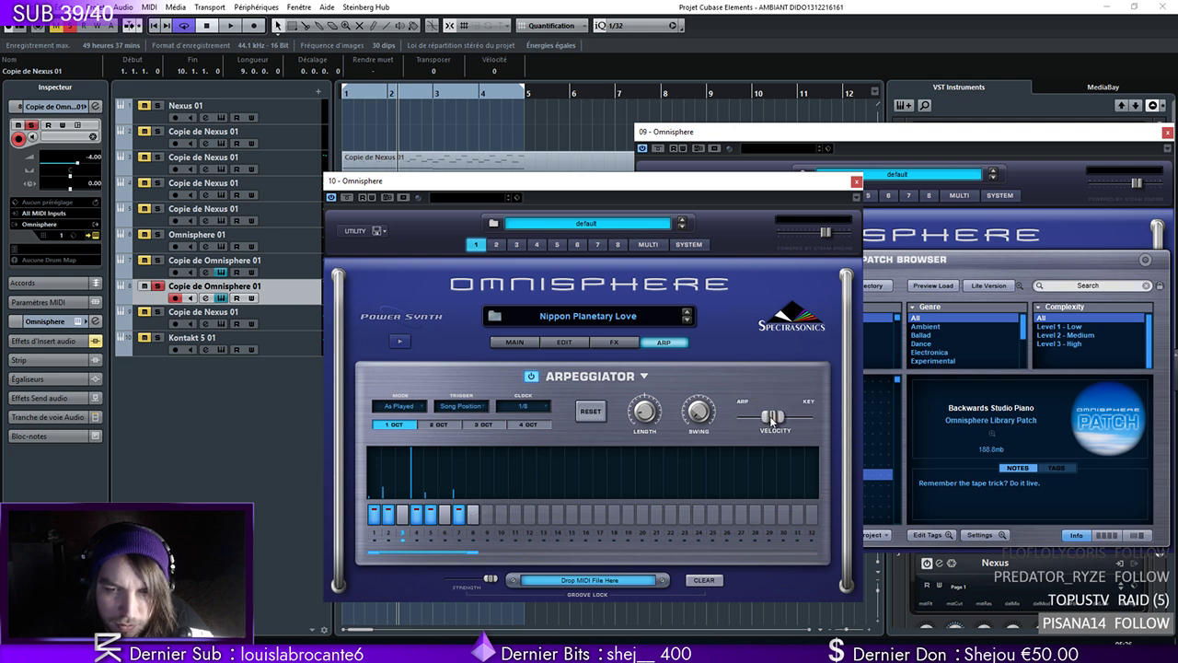
{"action": "left_click", "coordinate": [645, 377]}
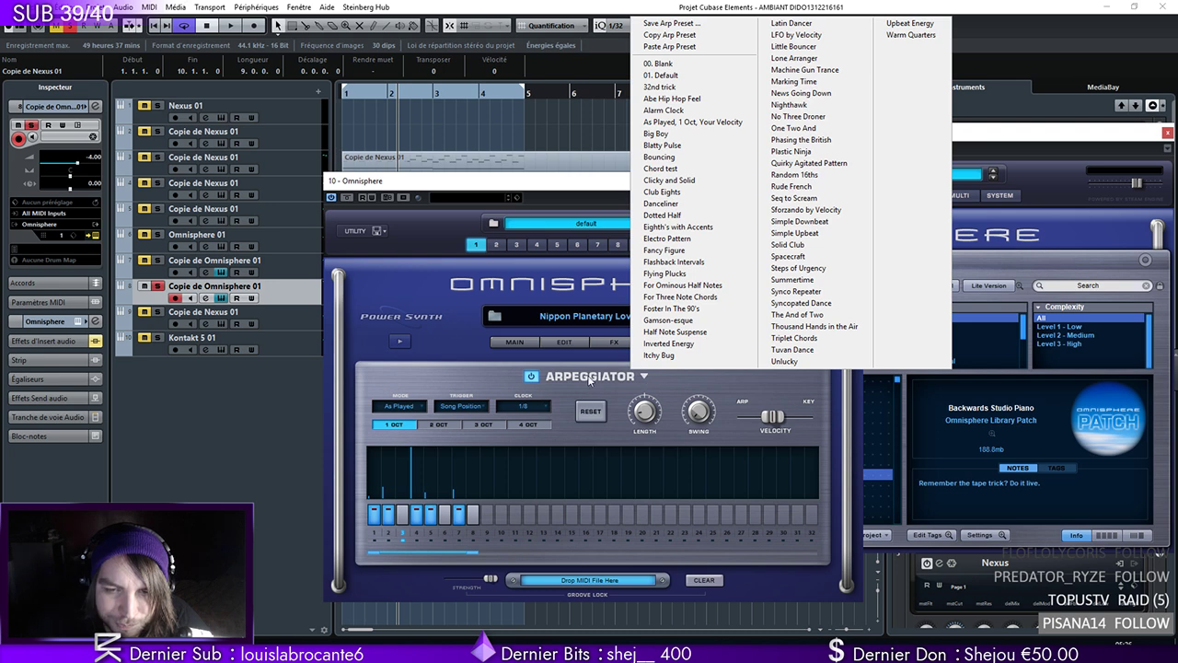
{"action": "left_click", "coordinate": [589, 380]}
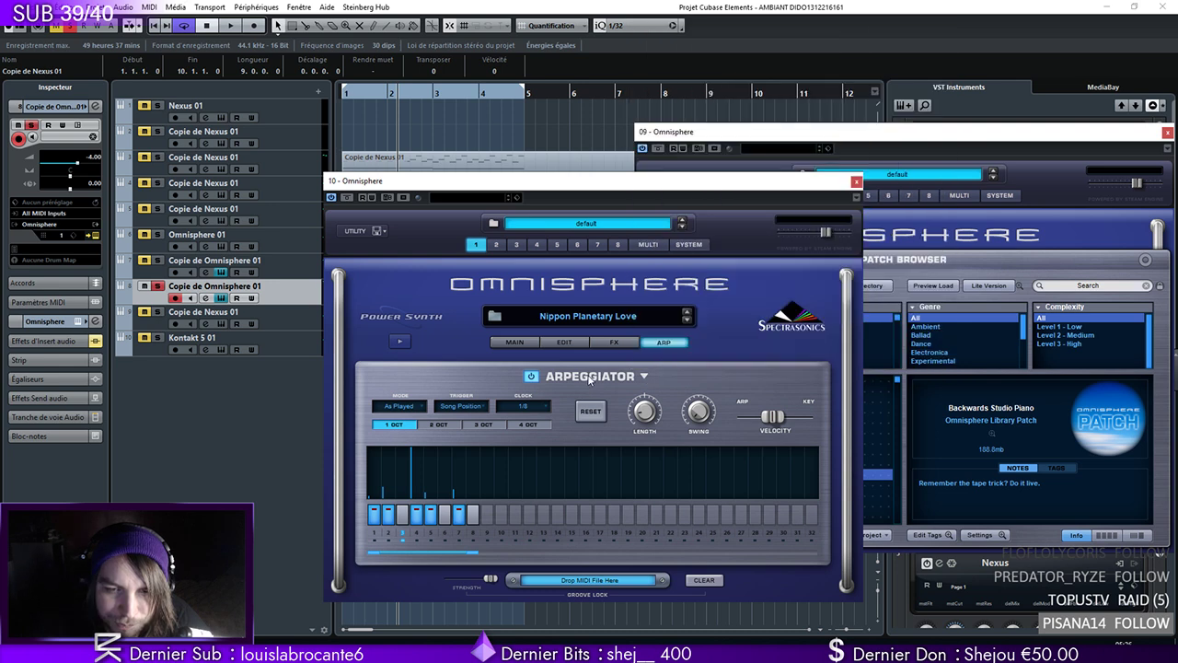
Set the arpeggiator trigger to Legato and audition the loop from its start
{"action": "left_click", "coordinate": [461, 411]}
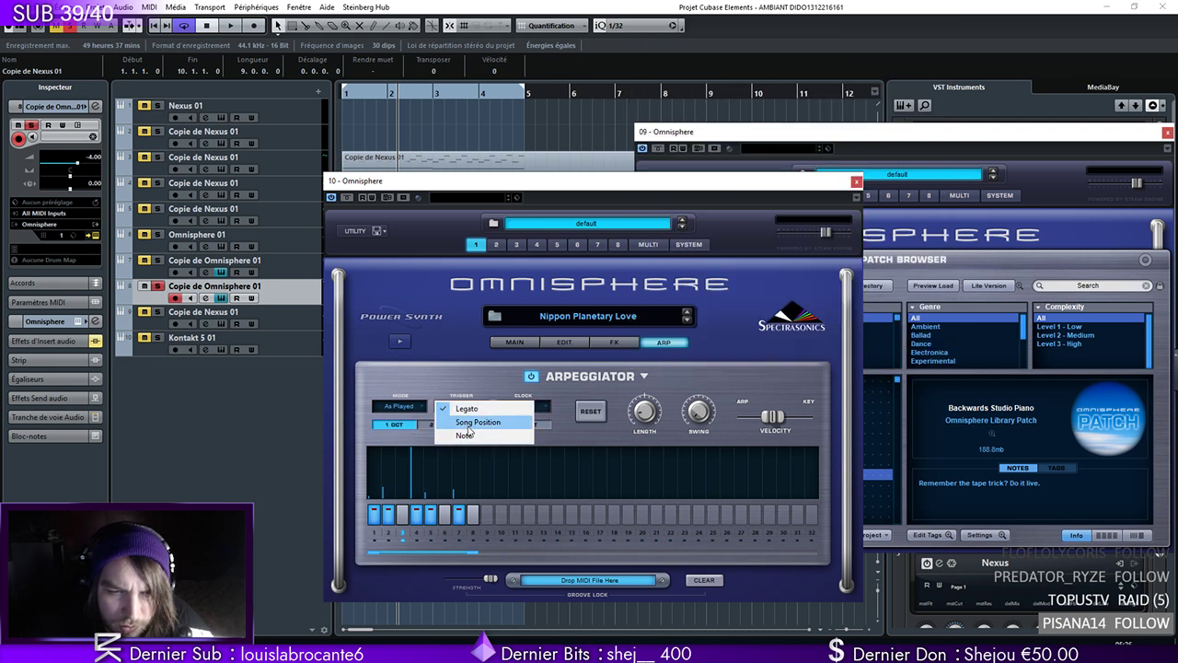
{"action": "left_click", "coordinate": [459, 410]}
{"action": "left_click_drag", "start_coordinate": [412, 92], "coordinate": [165, 131]}
{"action": "key", "text": "space"}
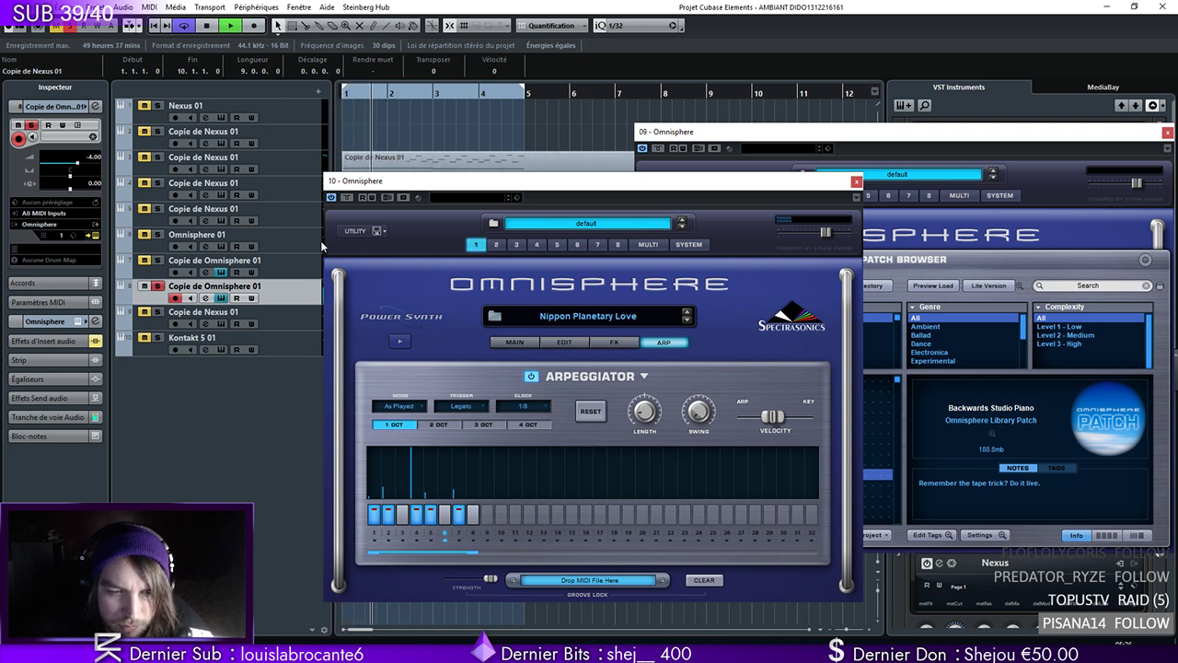
{"action": "key", "text": "space"}
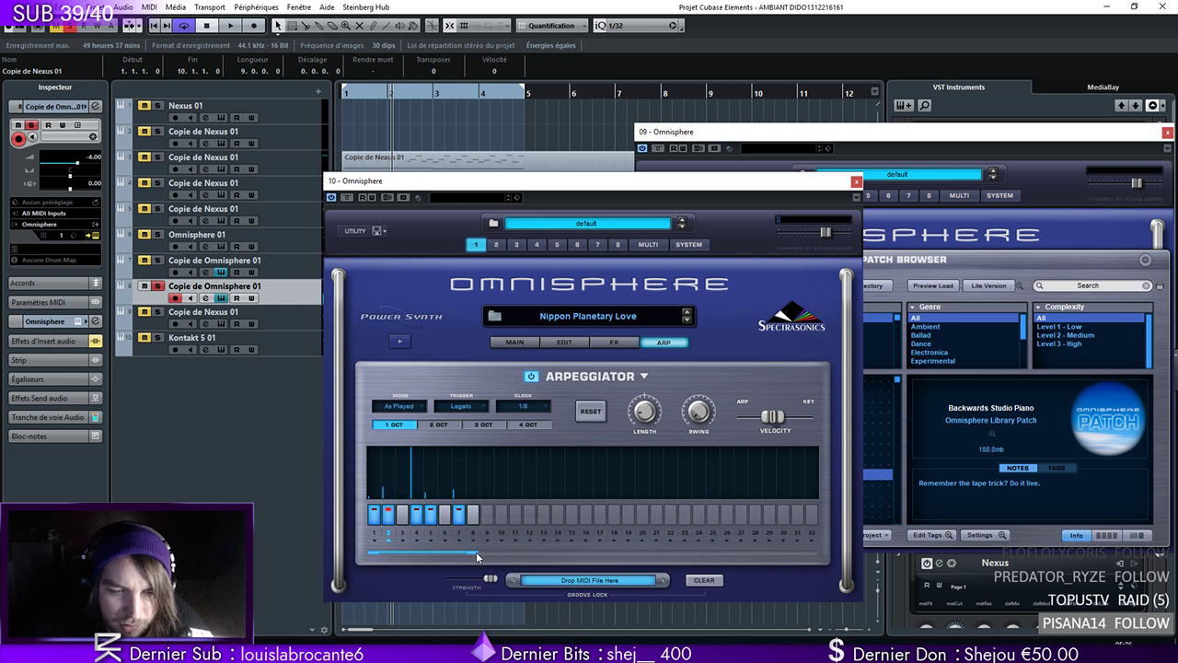
Lengthen the arpeggiator's notes slightly while auditioning the loop and raise the Omnisphere output level to about -0.43 dB
{"action": "key", "text": "space"}
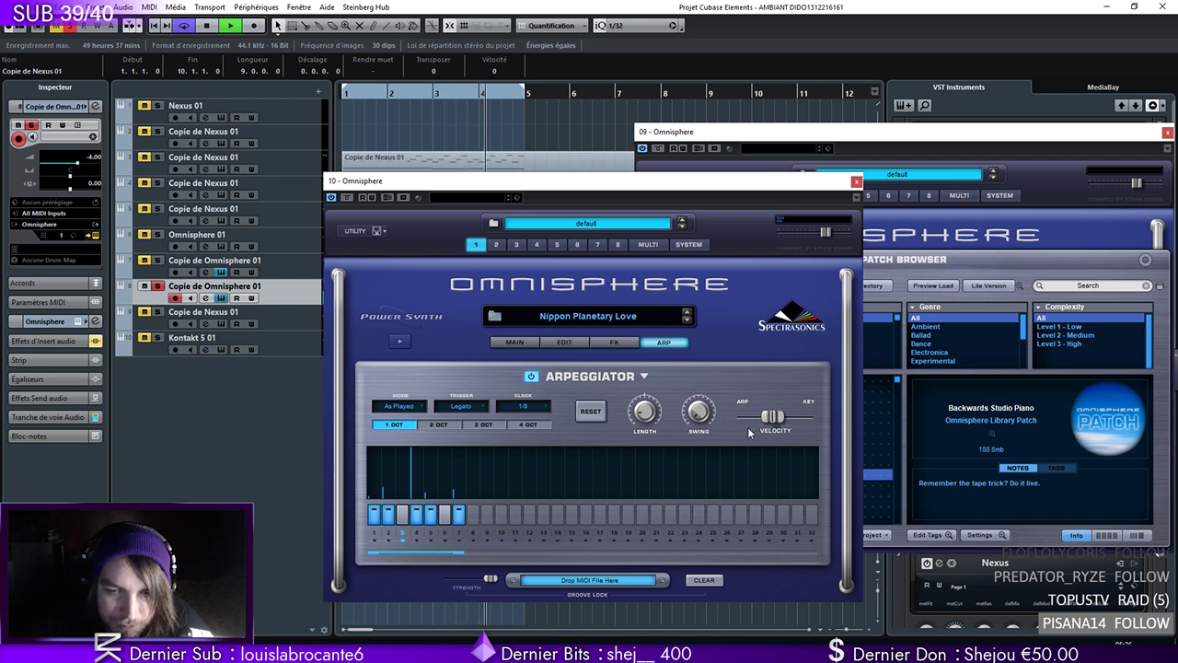
{"action": "key", "text": "space"}
{"action": "left_click_drag", "start_coordinate": [652, 419], "coordinate": [647, 393]}
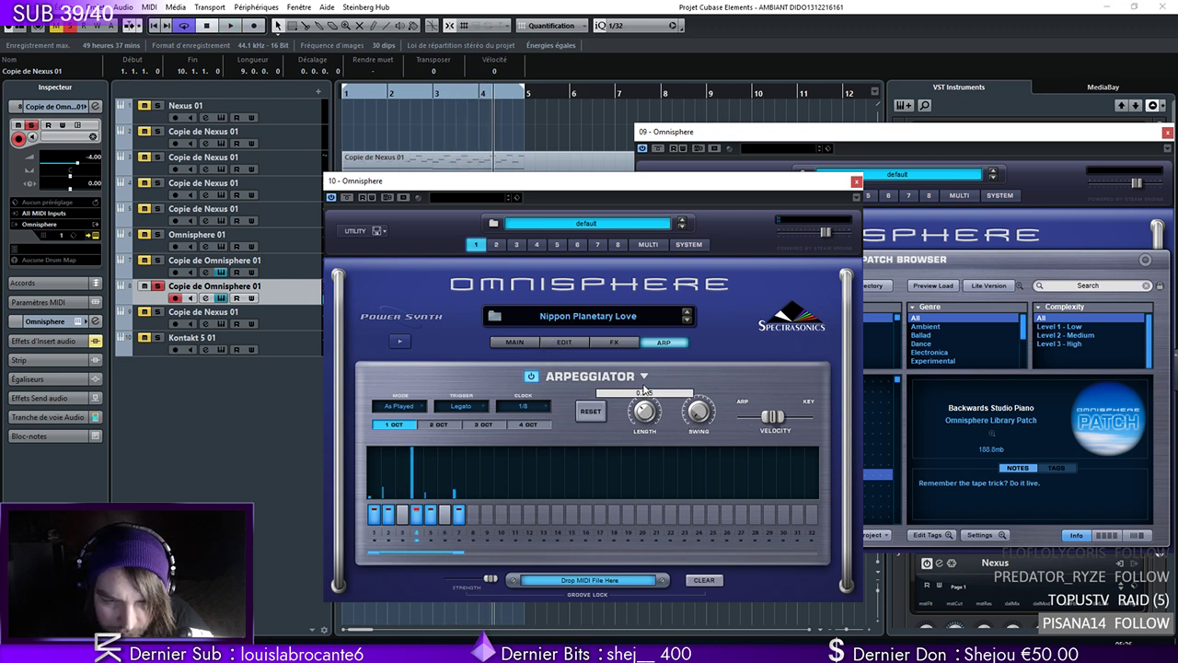
{"action": "key", "text": "space"}
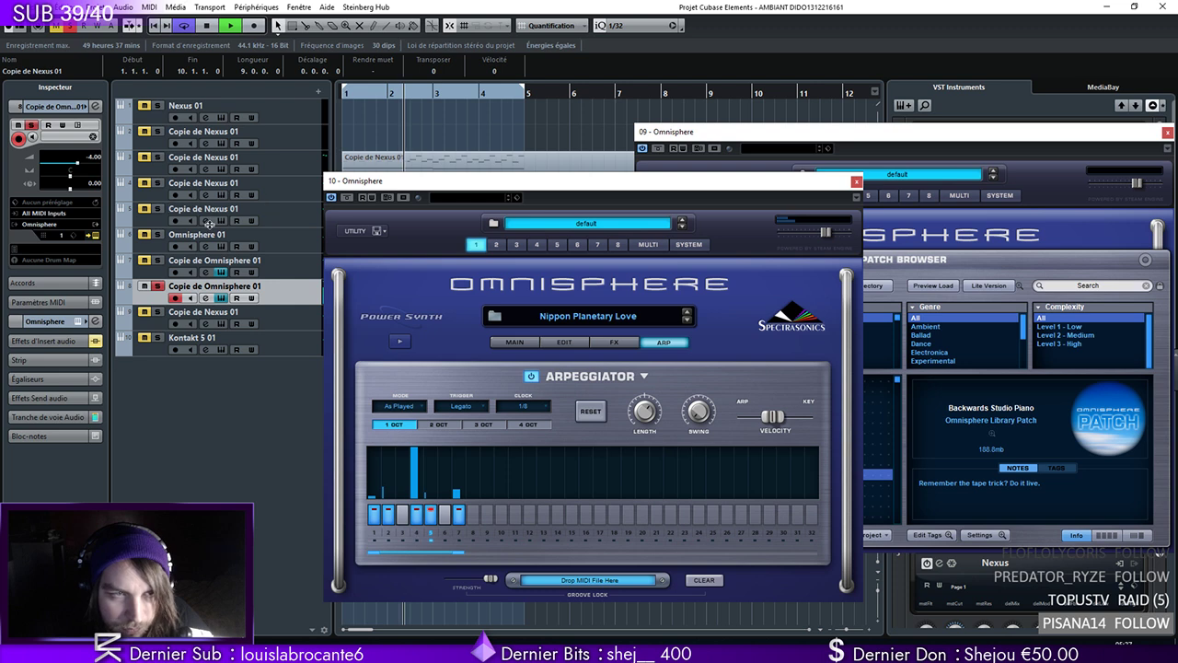
{"action": "left_click_drag", "start_coordinate": [377, 188], "coordinate": [406, 199]}
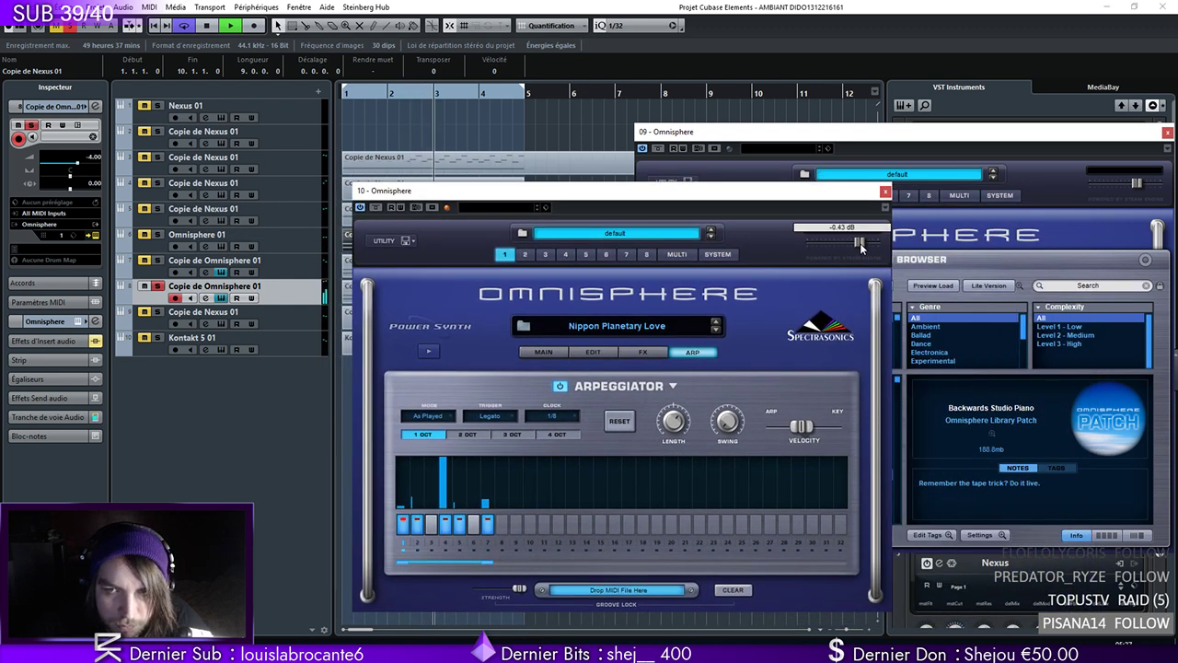
Solo the Omnisphere 01 track alongside the arpeggiated copy, replay from bar 1 and lower its volume to about -11.5
{"action": "left_click", "coordinate": [150, 261]}
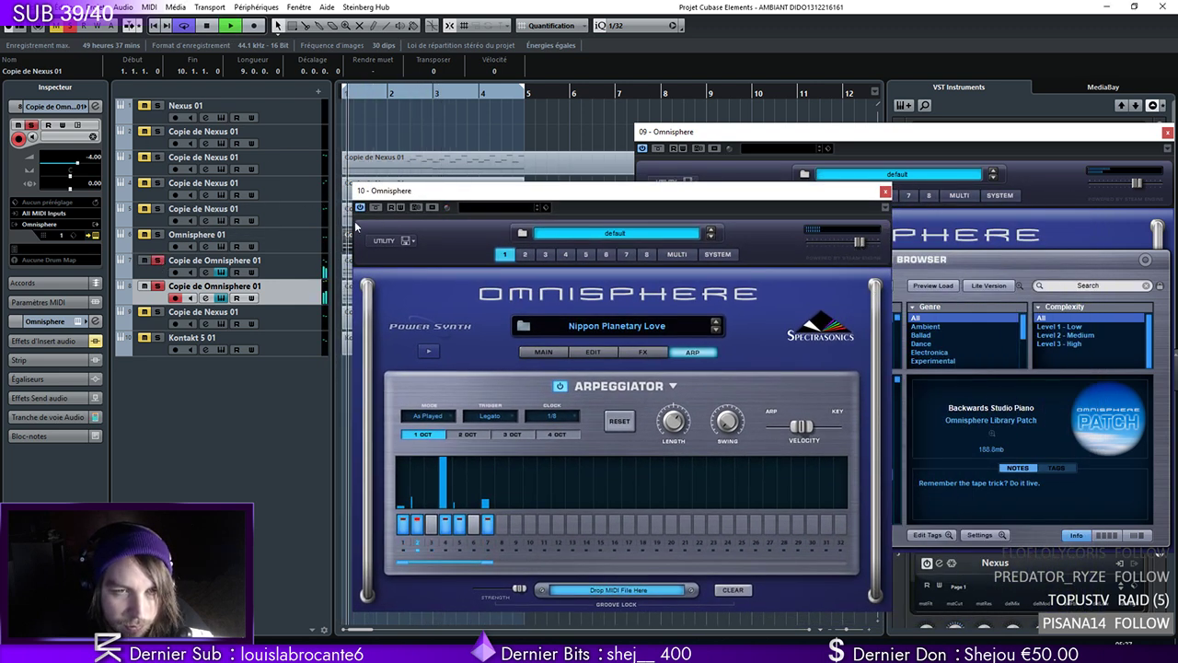
{"action": "left_click", "coordinate": [159, 235]}
{"action": "double_click", "coordinate": [351, 96]}
{"action": "left_click", "coordinate": [281, 245]}
{"action": "left_click_drag", "start_coordinate": [70, 166], "coordinate": [65, 166]}
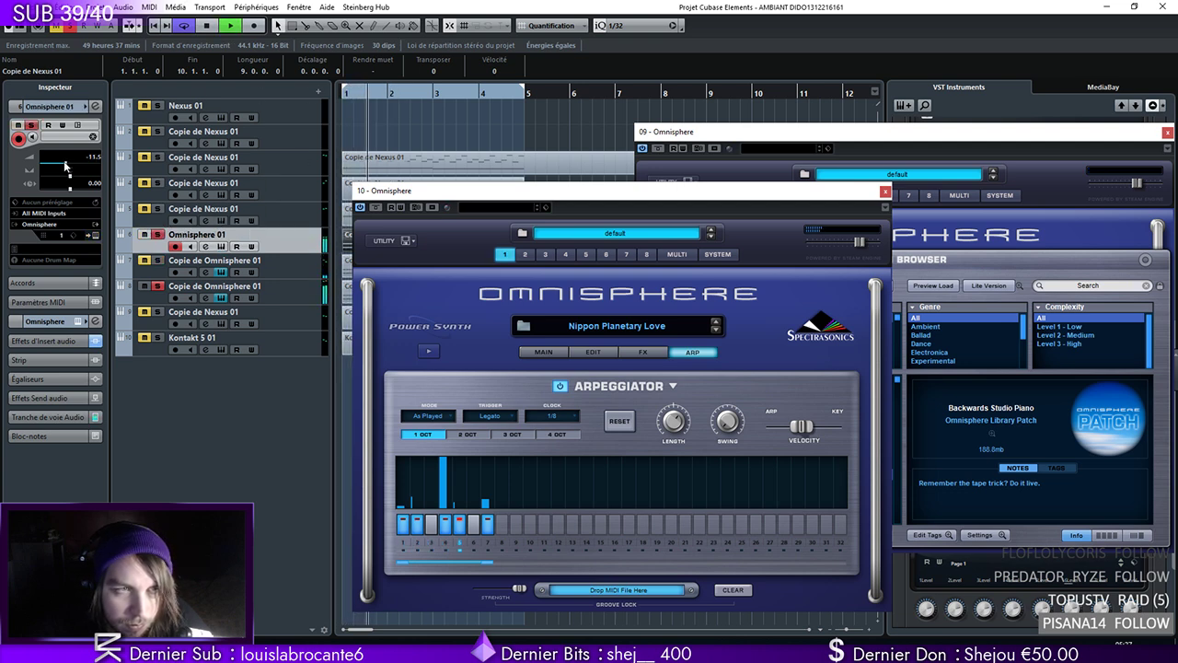
Open the channel settings of the soloed Copie de Omnisphere 01 track and re-enable its bypassed insert effects
{"action": "left_click_drag", "start_coordinate": [446, 192], "coordinate": [586, 201]}
{"action": "left_click", "coordinate": [223, 287]}
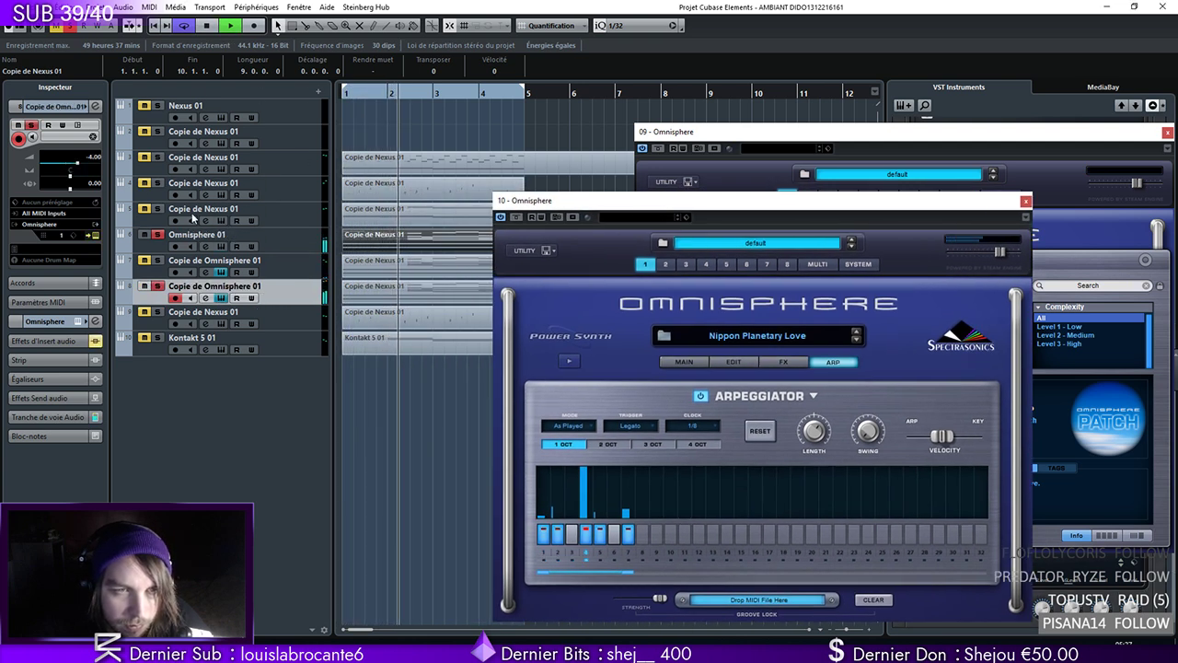
{"action": "left_click", "coordinate": [94, 106]}
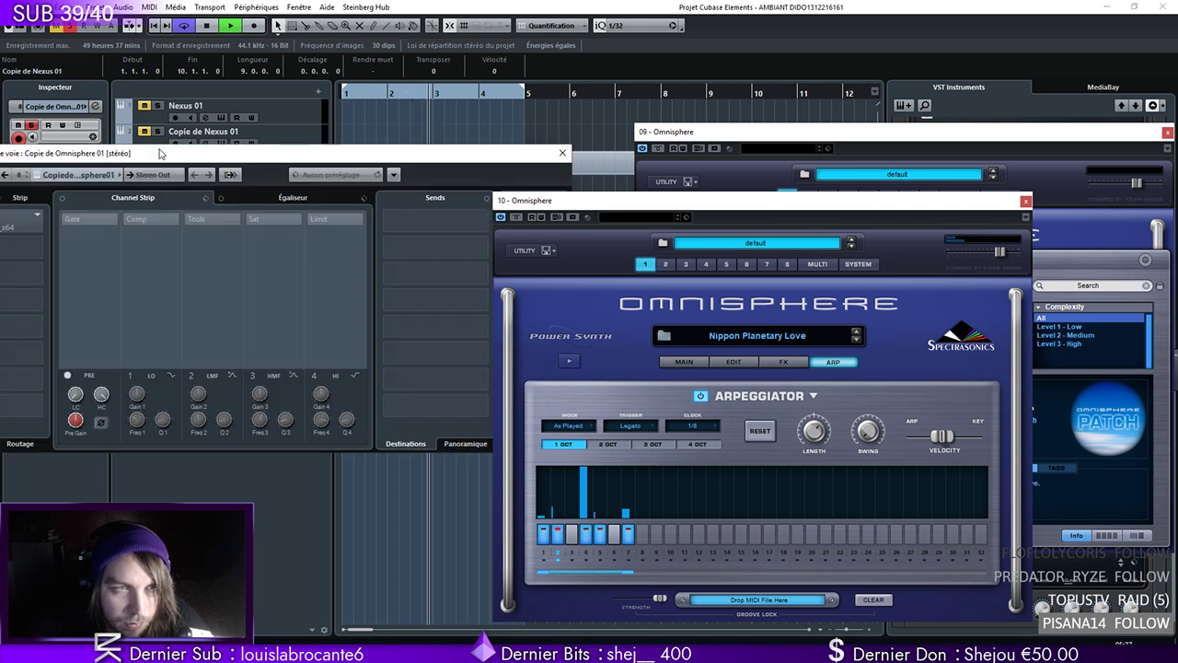
{"action": "left_click_drag", "start_coordinate": [159, 152], "coordinate": [307, 156]}
{"action": "left_click", "coordinate": [92, 219]}
{"action": "left_click_drag", "start_coordinate": [222, 163], "coordinate": [240, 120]}
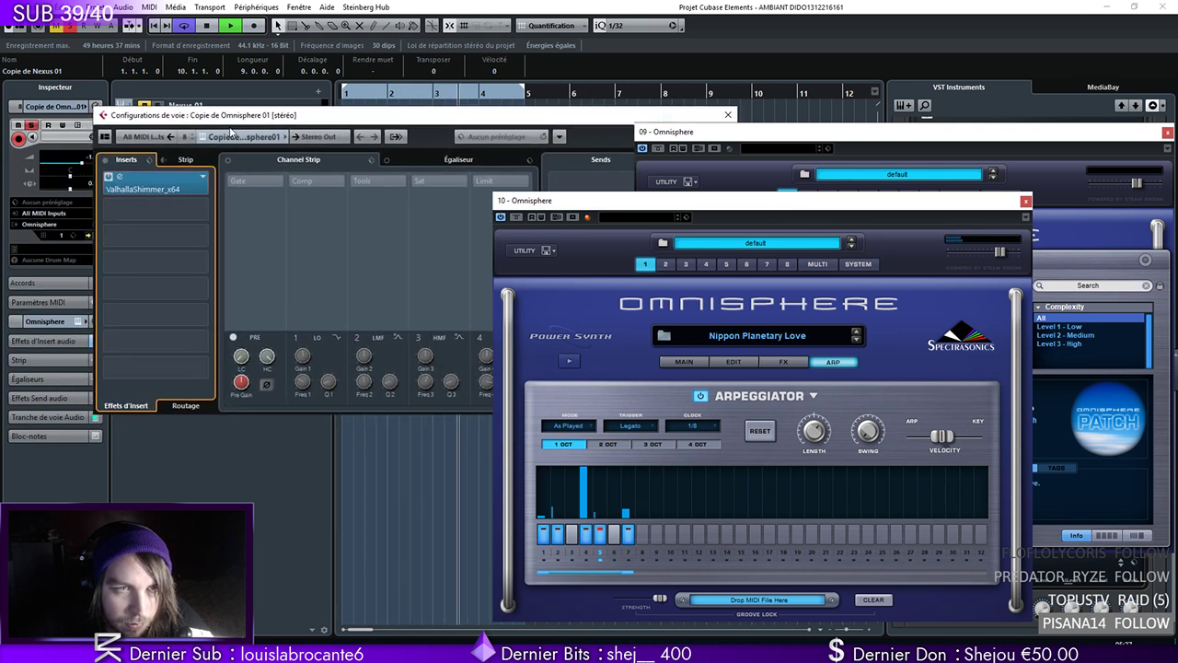
Set the ValhallaShimmer insert's mix to 0.40 and raise the Copie de Omnisphere 01 track's volume to -1.92
{"action": "left_click", "coordinate": [179, 186]}
{"action": "left_click_drag", "start_coordinate": [262, 187], "coordinate": [262, 190]}
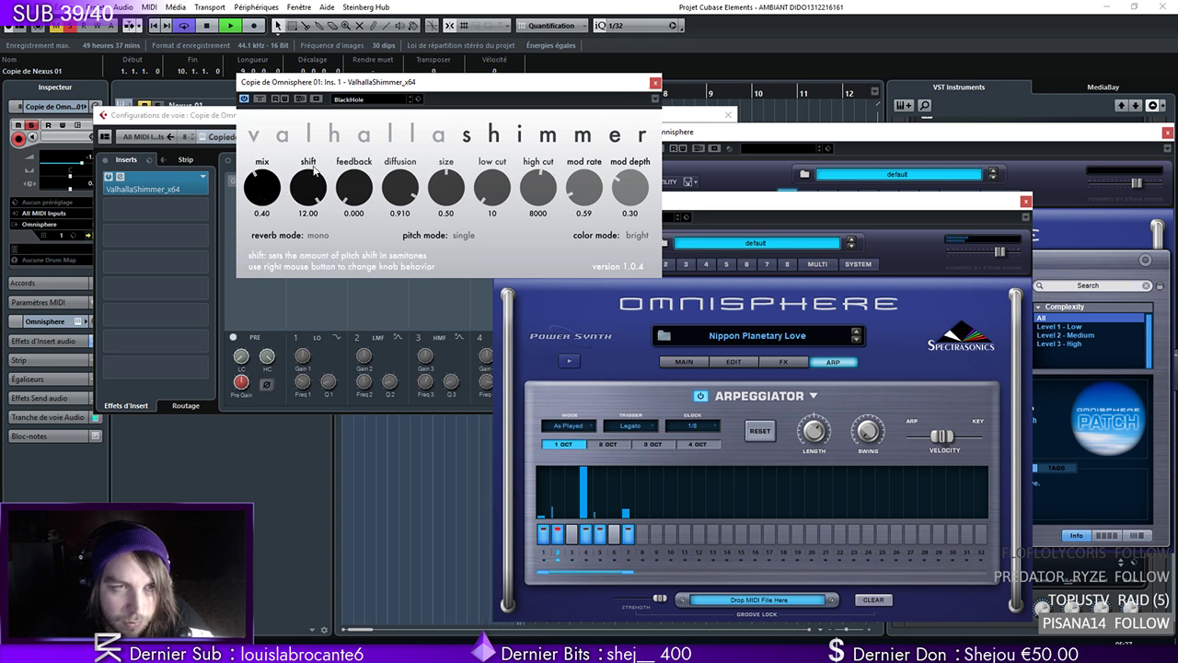
{"action": "left_click", "coordinate": [656, 83]}
{"action": "left_click_drag", "start_coordinate": [531, 116], "coordinate": [436, 112]}
{"action": "left_click", "coordinate": [639, 114]}
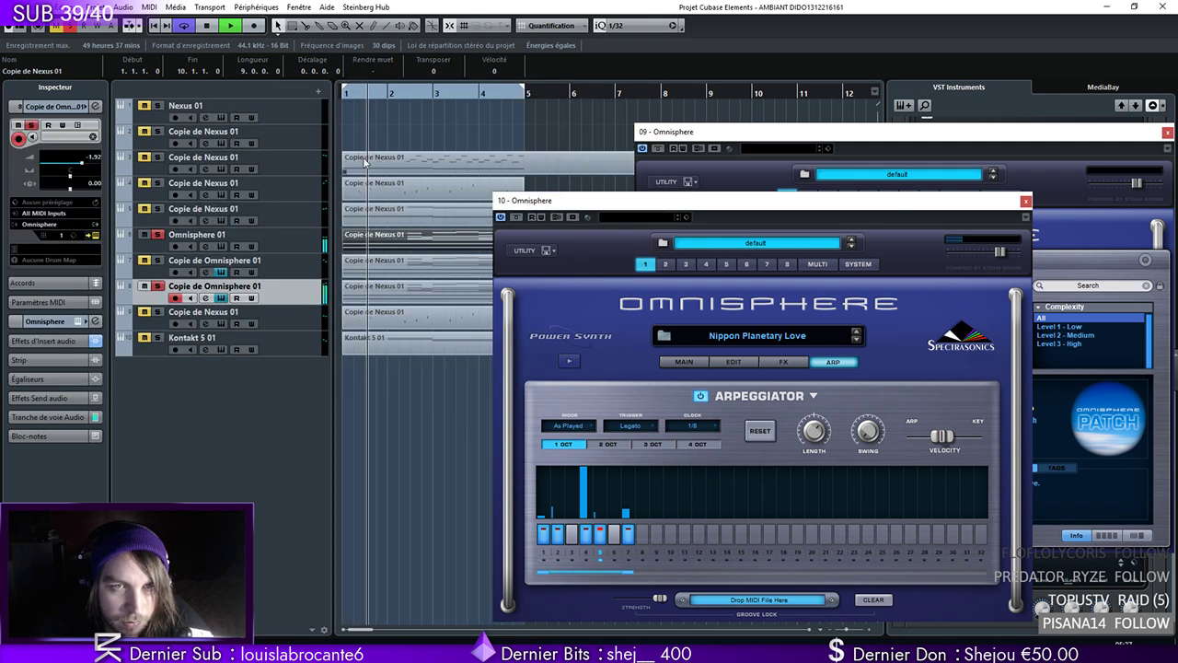
Add the Copie de Nexus 01 tracks 3 and 4 to the solo group and return playback to the start
{"action": "left_click", "coordinate": [157, 156]}
{"action": "left_click", "coordinate": [157, 182]}
{"action": "key", "text": "space"}
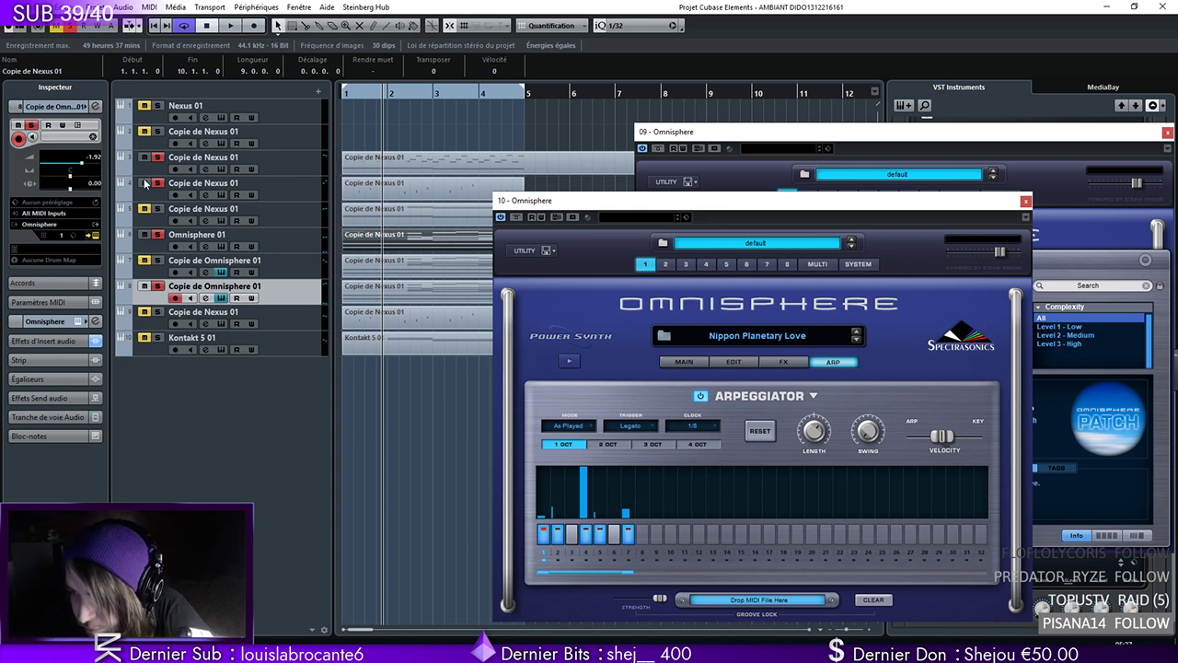
{"action": "left_click", "coordinate": [345, 96]}
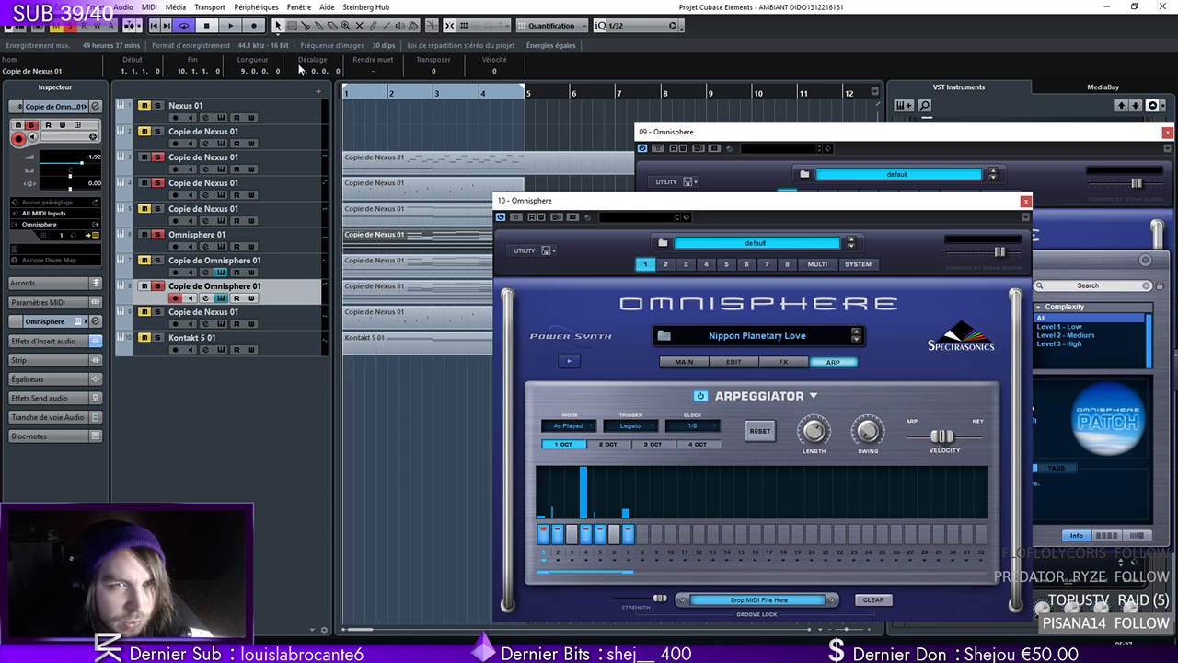
Set Copie de Nexus 01 track 3 to -4.34 and the soloed Copie de Omnisphere 01 to about -3.67 during playback
{"action": "left_click", "coordinate": [300, 172]}
{"action": "left_click_drag", "start_coordinate": [71, 168], "coordinate": [77, 166]}
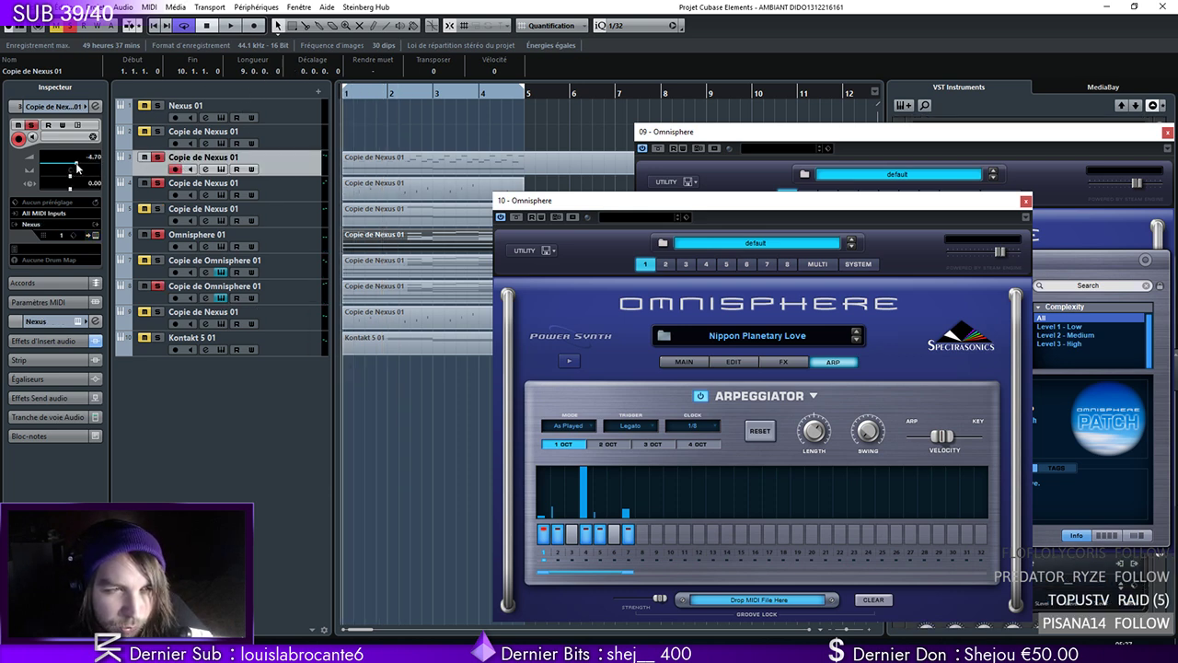
{"action": "left_click", "coordinate": [233, 26]}
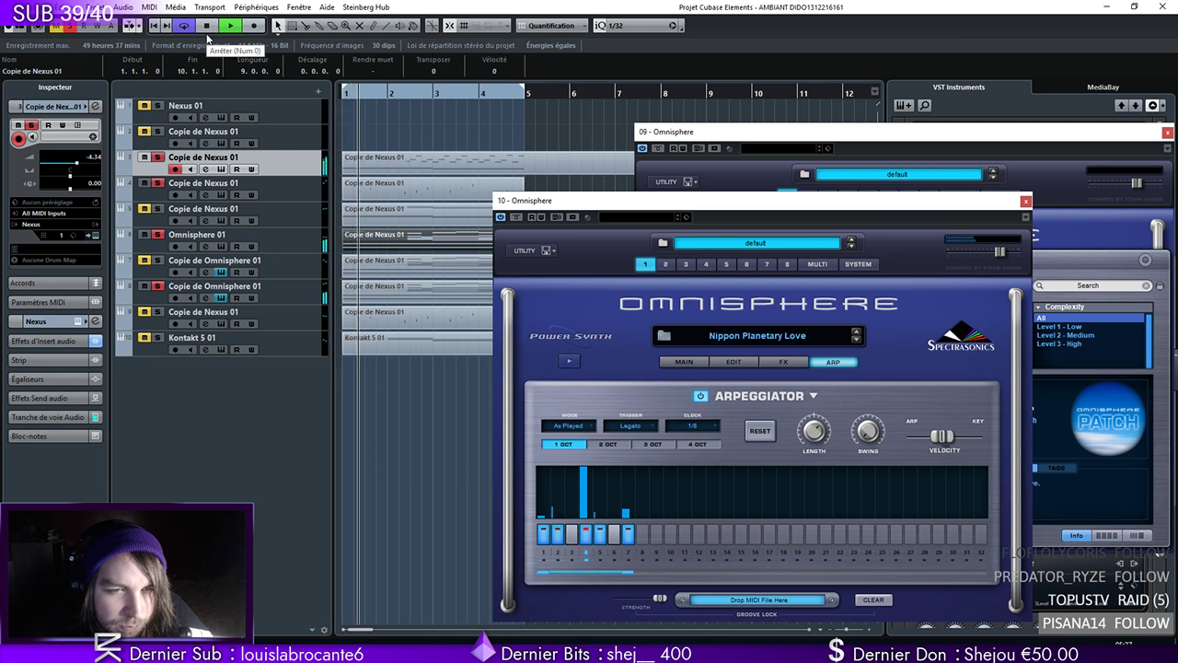
{"action": "left_click", "coordinate": [285, 291]}
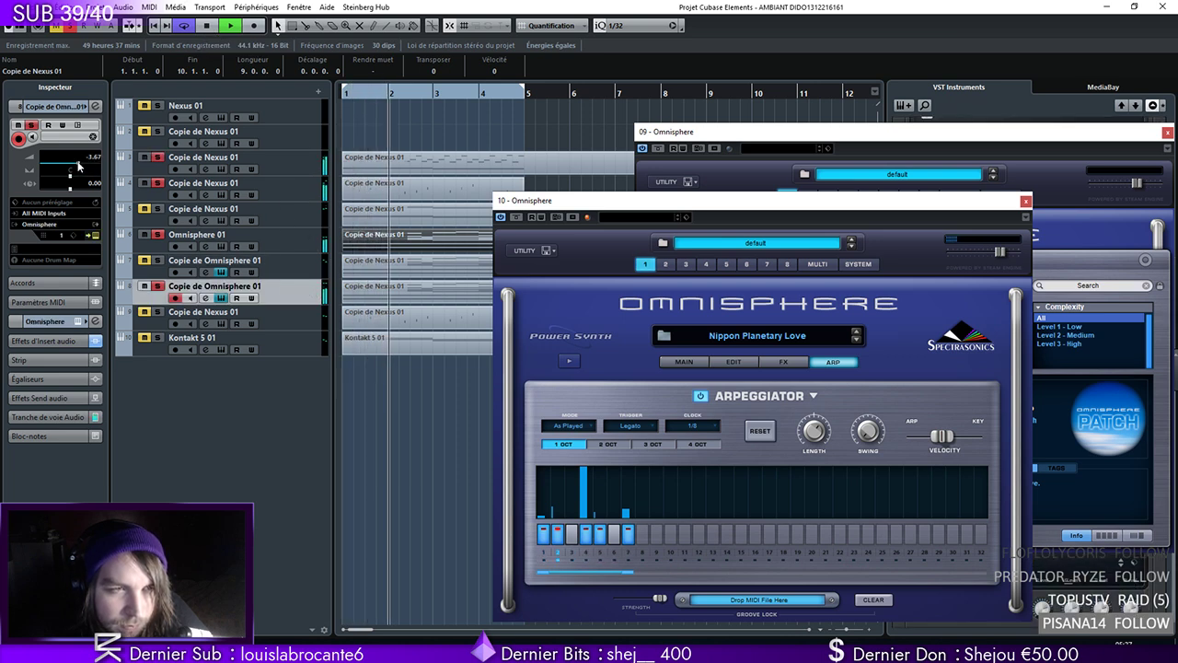
{"action": "left_click", "coordinate": [303, 165]}
Lower the Omnisphere 01 track's volume to -15.5 and move the plug-in window clear of the arrangement
{"action": "left_click", "coordinate": [239, 241]}
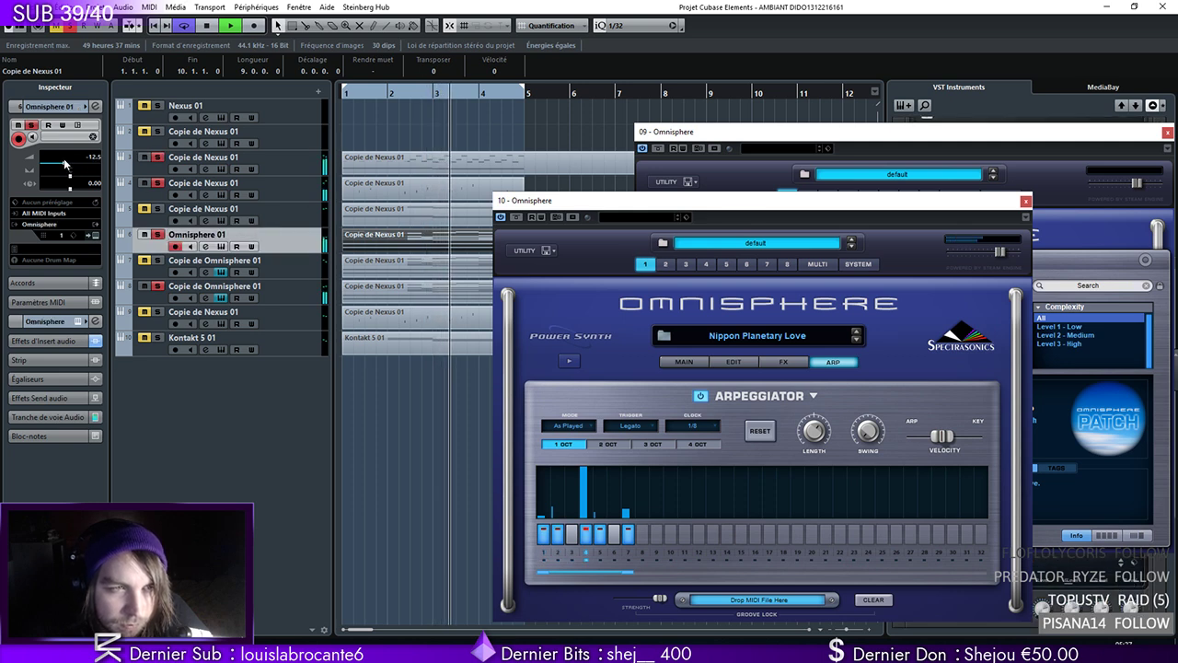
{"action": "left_click_drag", "start_coordinate": [62, 165], "coordinate": [61, 164]}
{"action": "left_click_drag", "start_coordinate": [581, 204], "coordinate": [644, 207]}
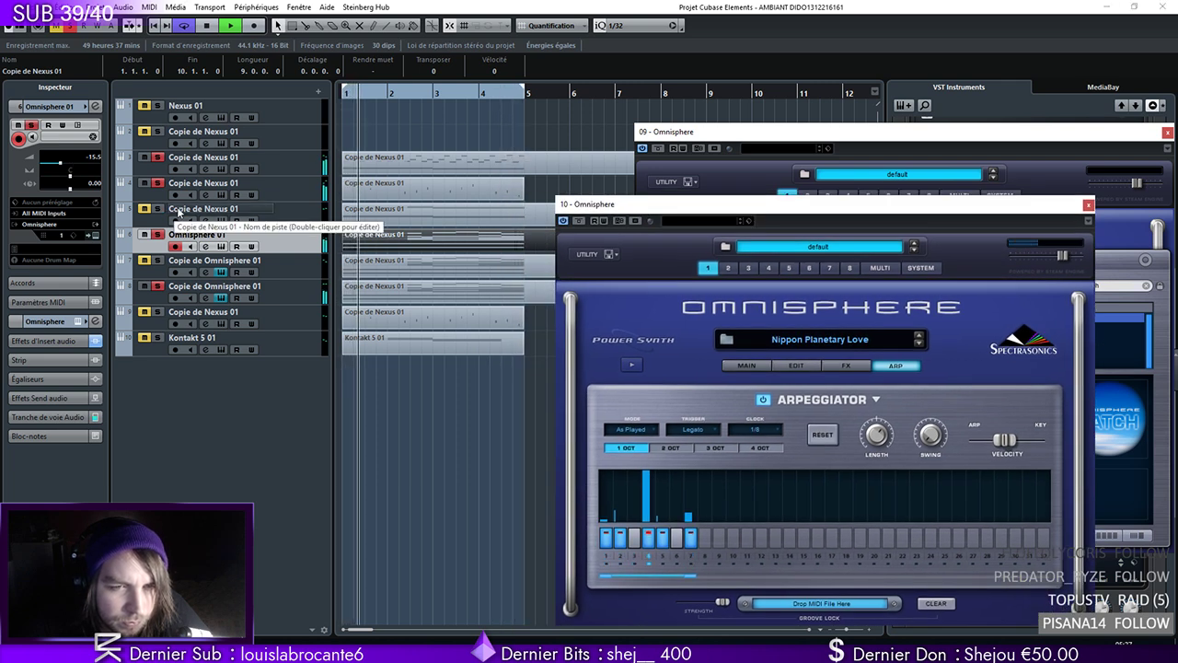
Audition Copie de Nexus 01 track 9 in the mix without keeping it soloed, then close both Omnisphere windows and stop playback
{"action": "left_click", "coordinate": [184, 315]}
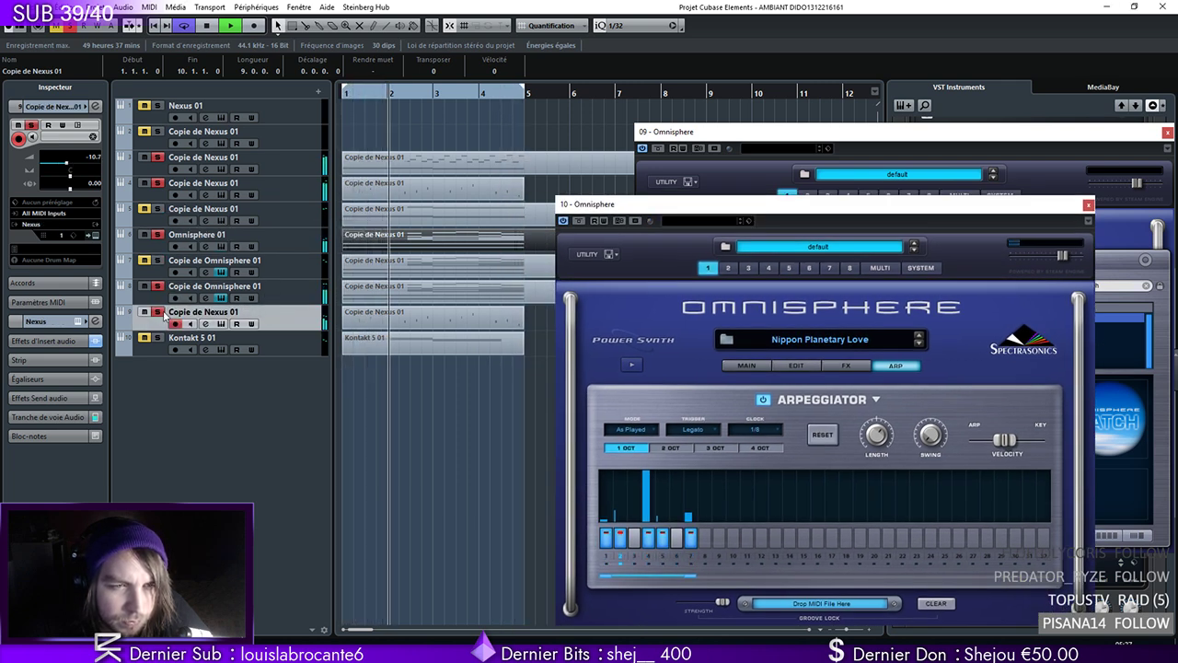
{"action": "left_click_drag", "start_coordinate": [683, 206], "coordinate": [630, 187]}
{"action": "left_click", "coordinate": [1037, 186]}
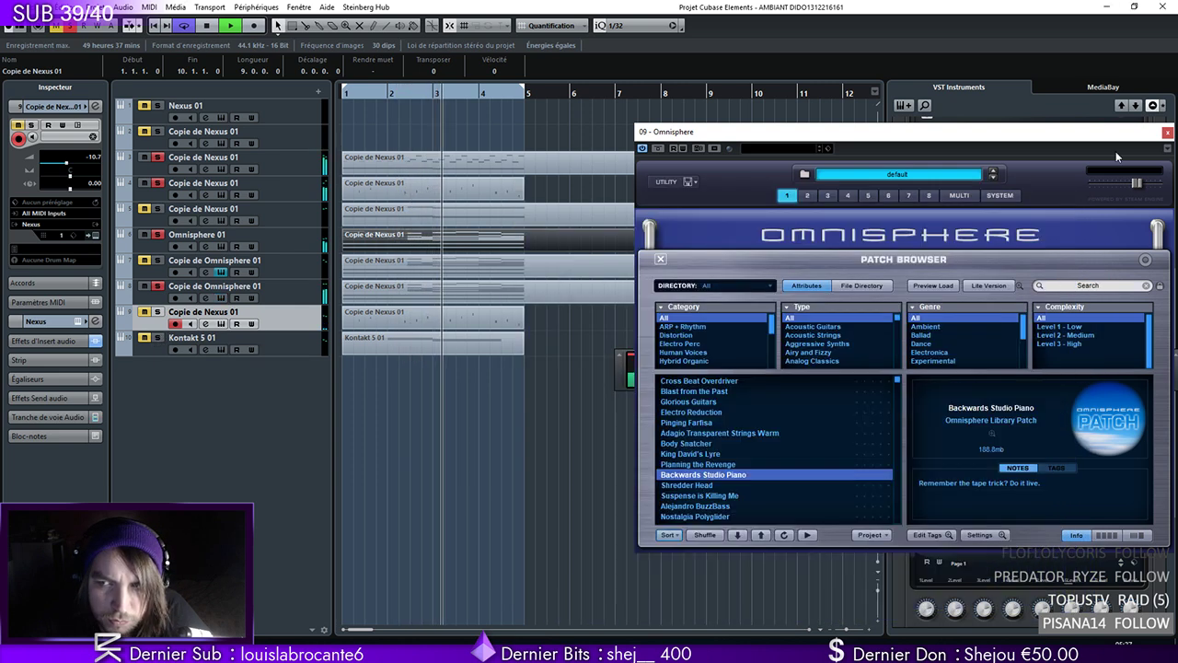
{"action": "left_click", "coordinate": [1167, 133]}
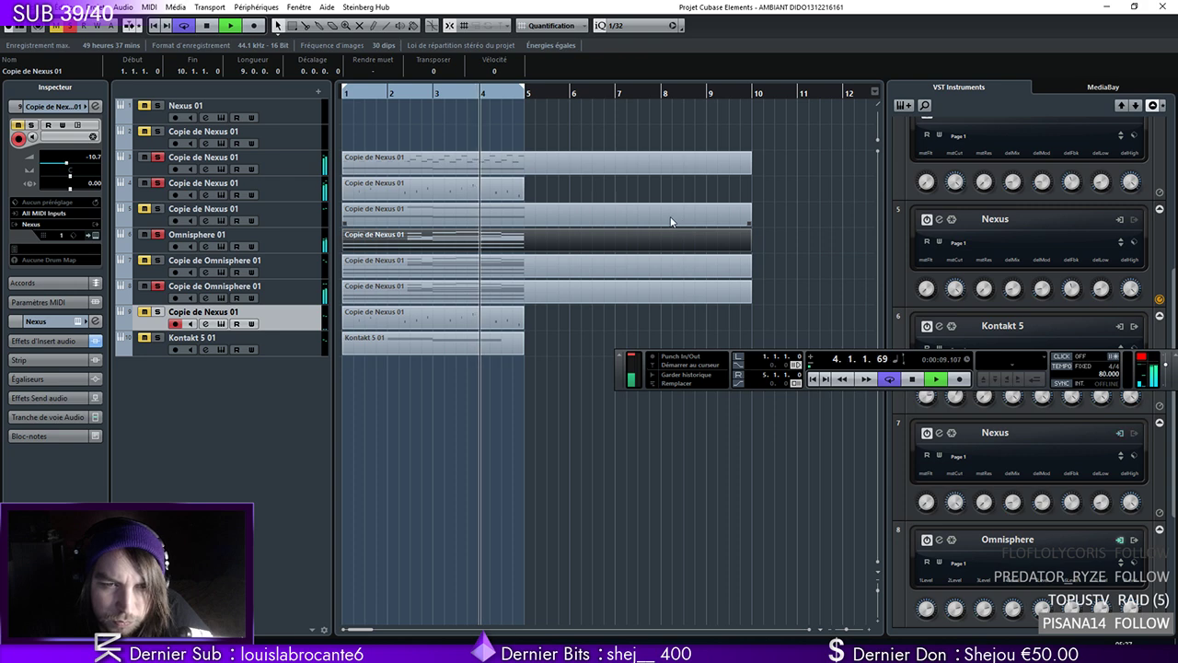
{"action": "key", "text": "space"}
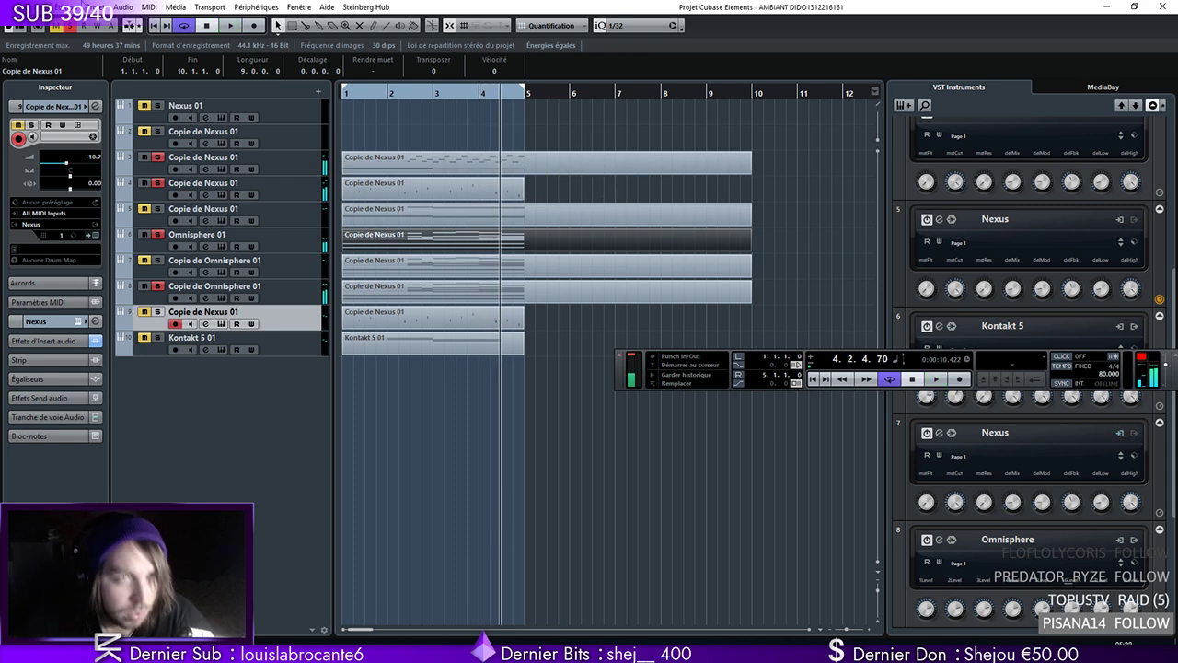
Save the project as a new file with 16161 appended to its name
{"action": "left_click", "coordinate": [39, 7]}
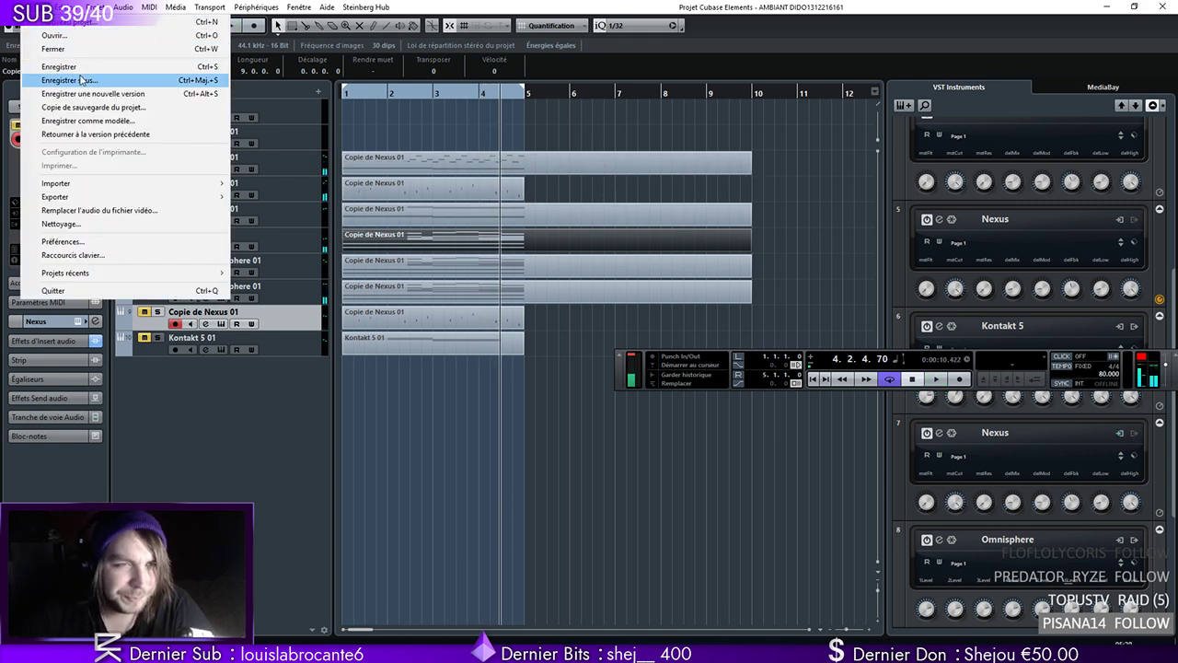
{"action": "left_click", "coordinate": [75, 79]}
{"action": "left_click", "coordinate": [662, 509]}
{"action": "type", "text": "16161"}
{"action": "key", "text": "Return"}
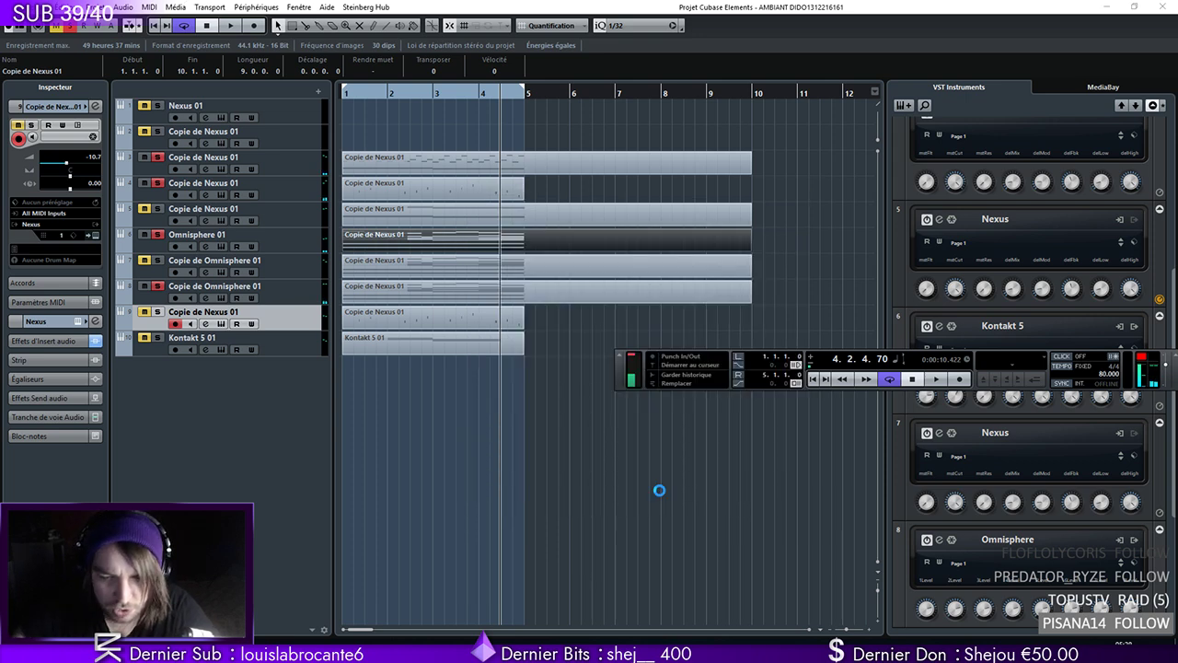
Add one new instrument track that uses the Nexus synth
{"action": "left_click", "coordinate": [95, 7]}
{"action": "mouse_move", "coordinate": [129, 20]}
{"action": "left_click", "coordinate": [336, 33]}
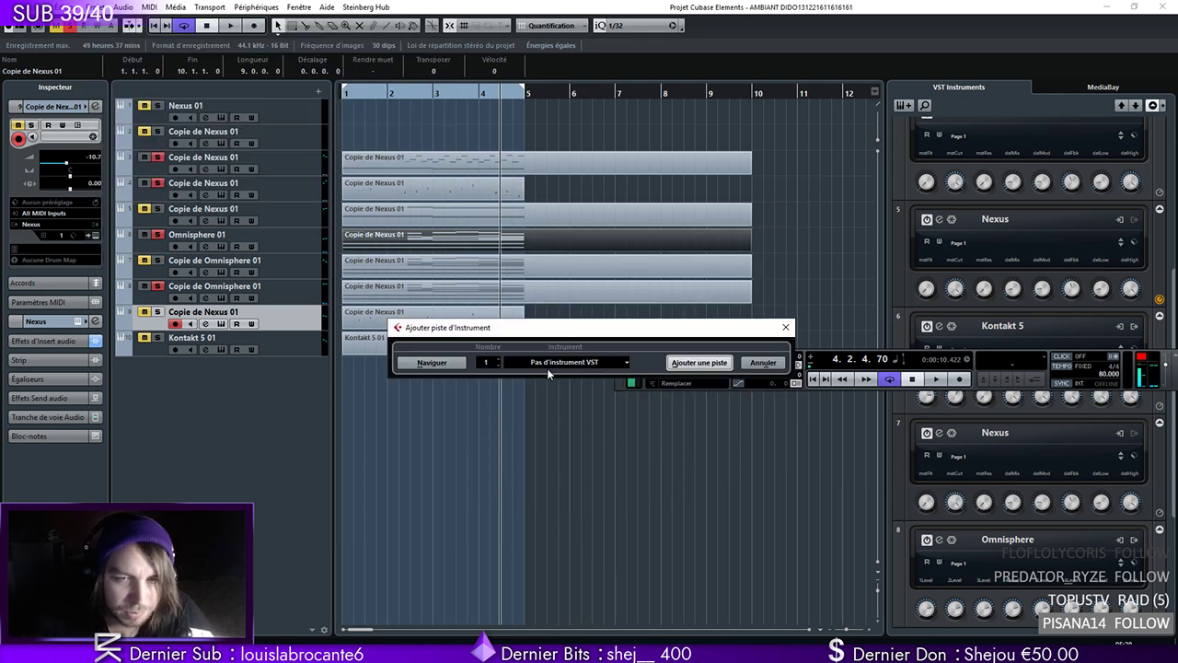
{"action": "left_click", "coordinate": [549, 364]}
{"action": "left_click", "coordinate": [522, 437]}
{"action": "left_click", "coordinate": [557, 447]}
{"action": "left_click", "coordinate": [692, 362]}
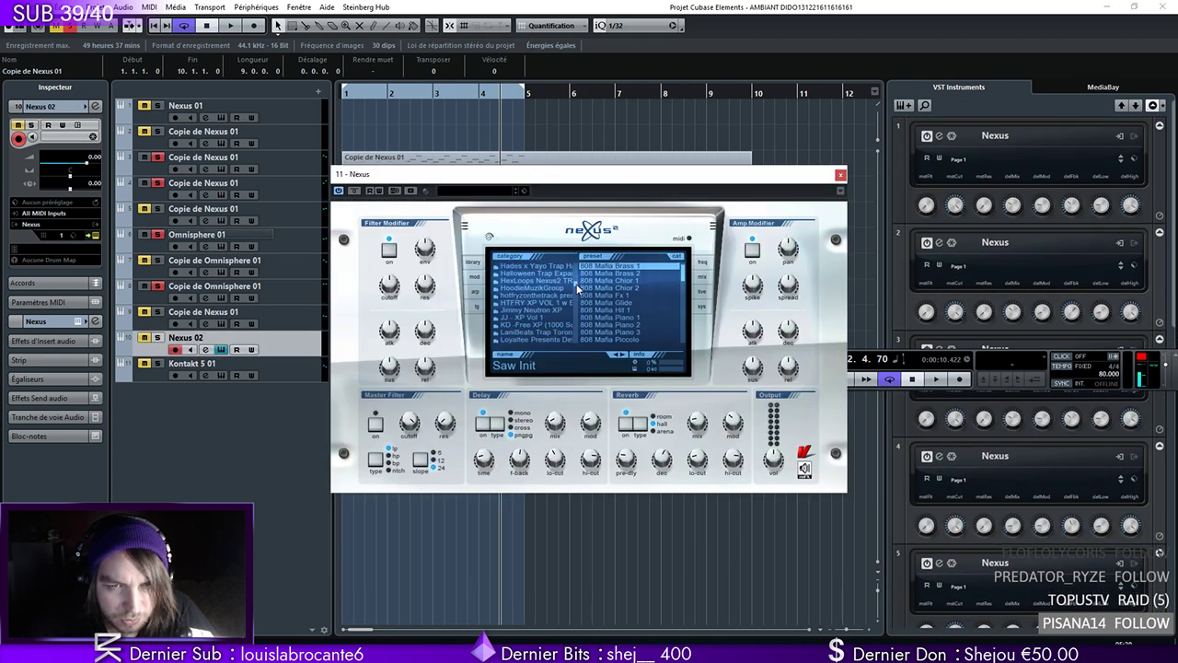
Load a BA Basic preset from the Nexus Bass category, return to bar 1 and solo the Nexus 02 track
{"action": "left_click", "coordinate": [516, 314]}
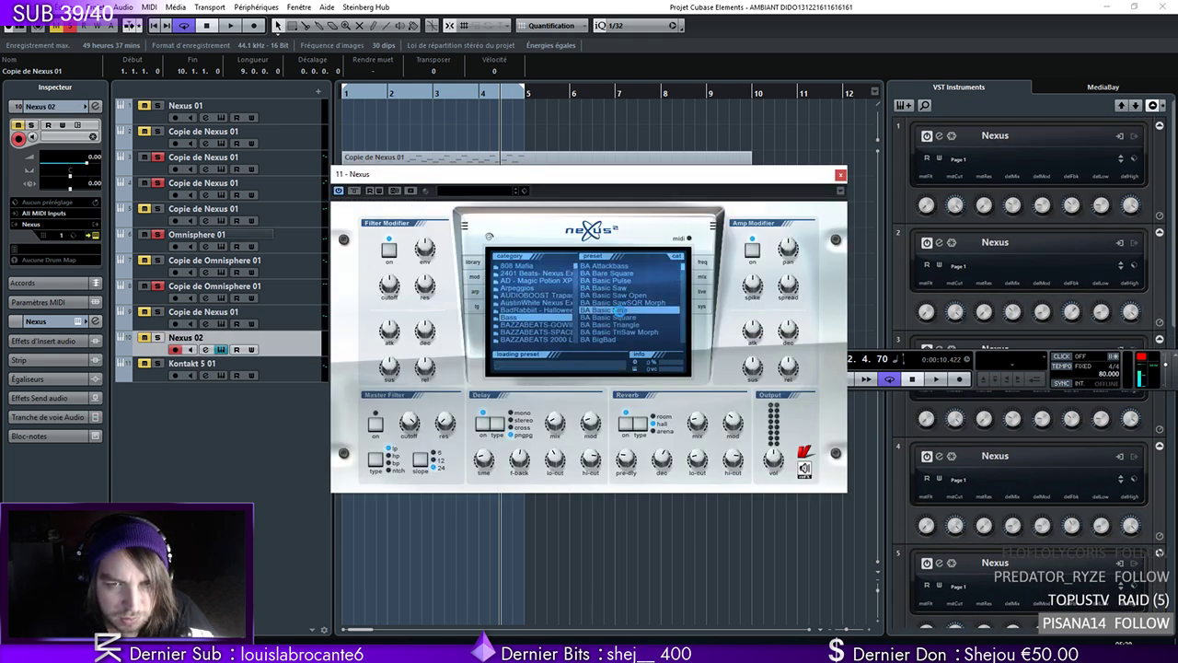
{"action": "left_click", "coordinate": [840, 174]}
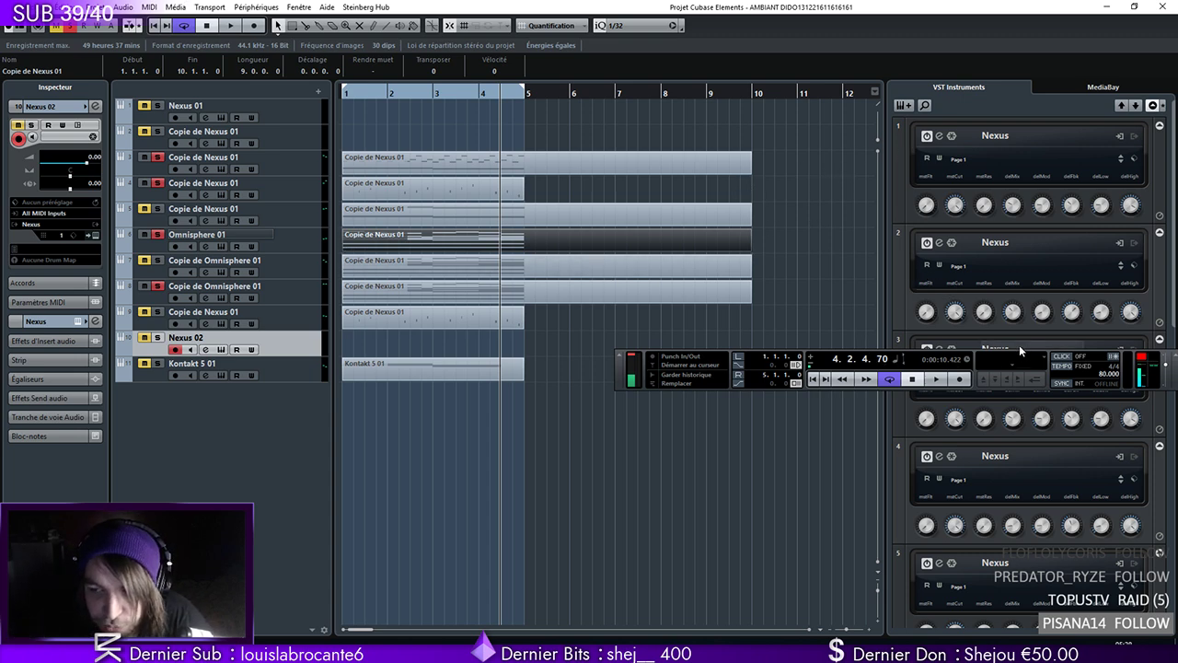
{"action": "left_click", "coordinate": [814, 381]}
{"action": "left_click", "coordinate": [158, 337]}
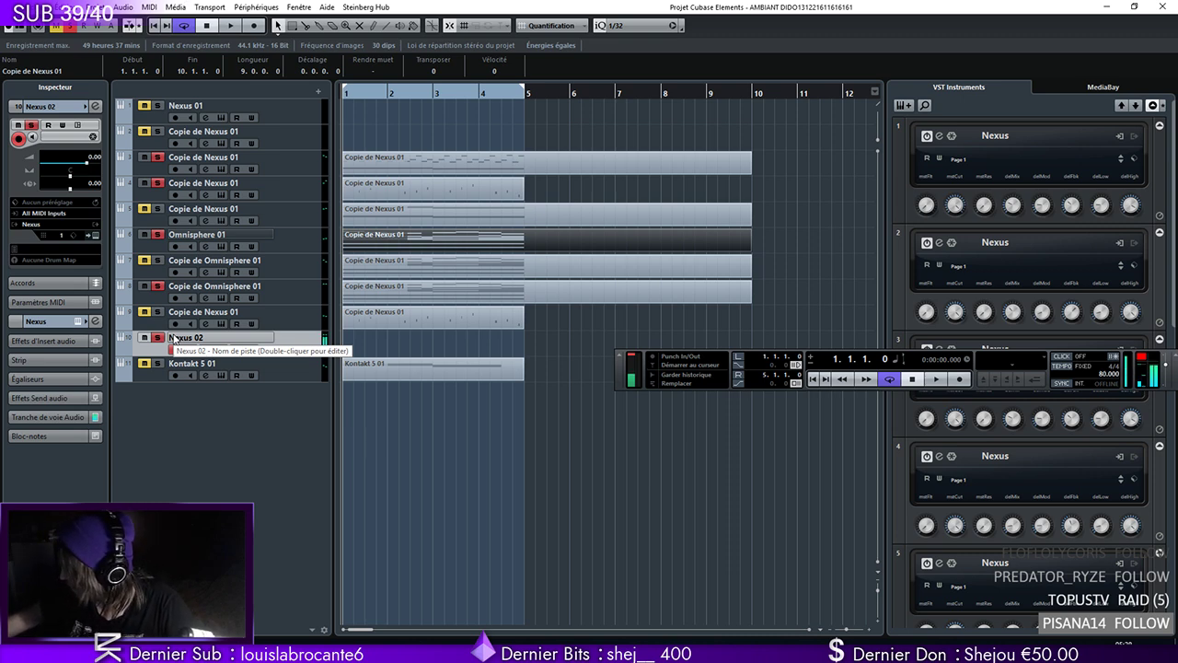
Search the insert presets for bass and load BASS SIDECHAIN on the Nexus 02 channel
{"action": "left_click", "coordinate": [95, 106]}
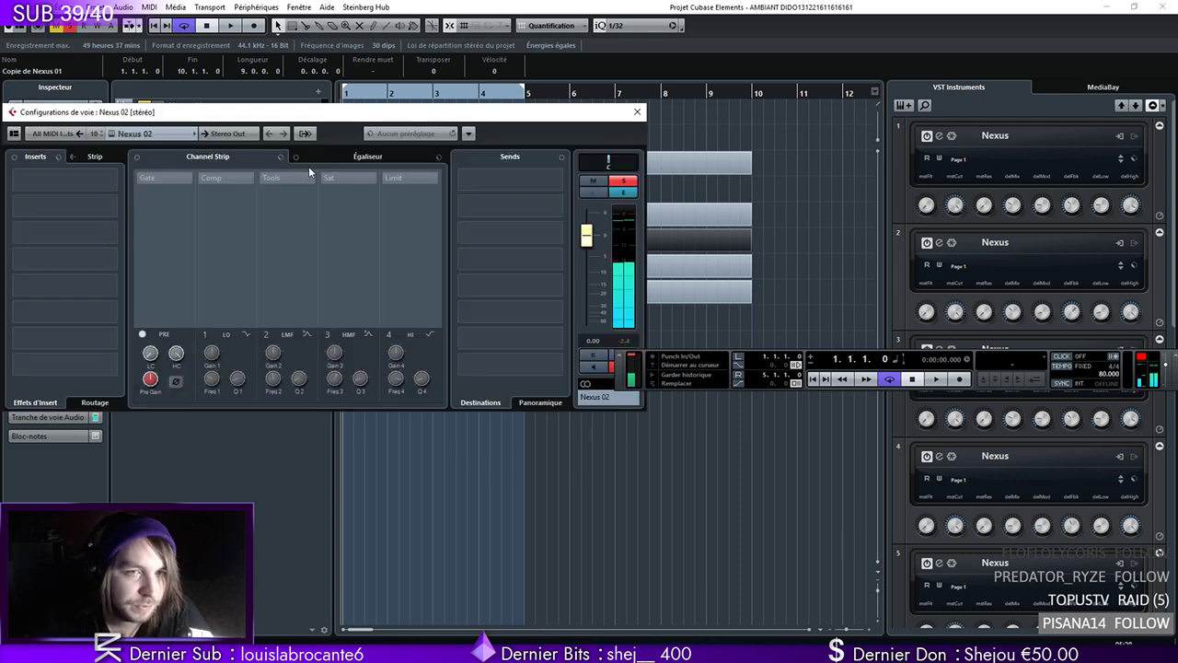
{"action": "left_click", "coordinate": [58, 157]}
{"action": "left_click", "coordinate": [120, 166]}
{"action": "left_click", "coordinate": [603, 236]}
{"action": "type", "text": "bass"}
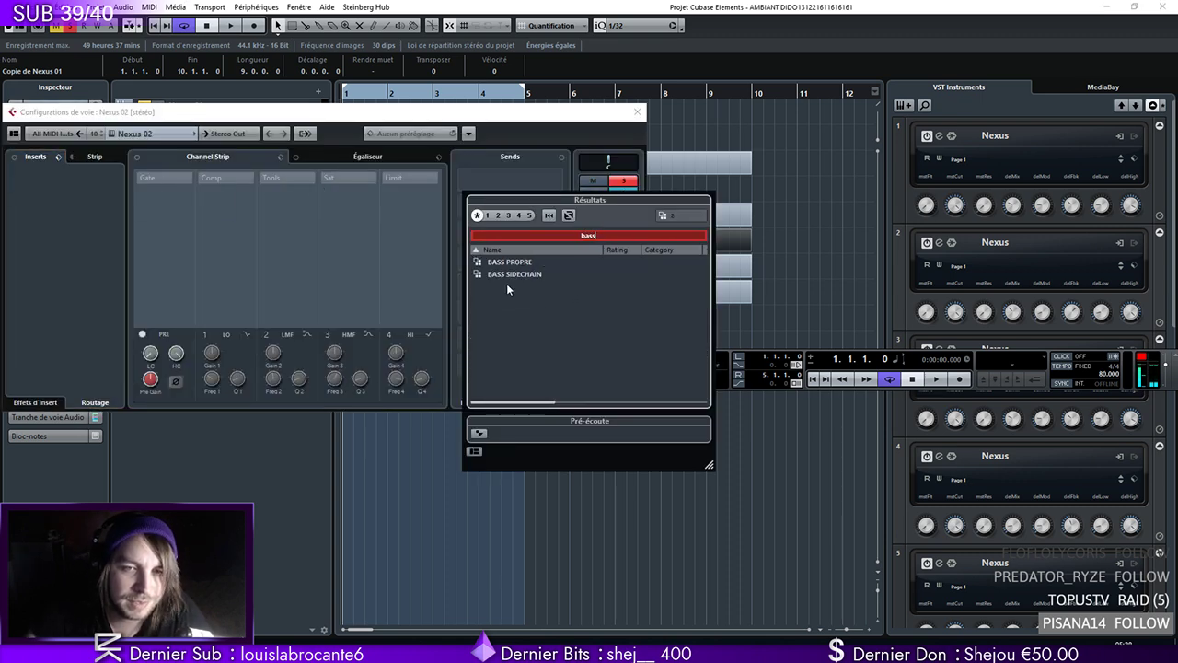
{"action": "double_click", "coordinate": [508, 274]}
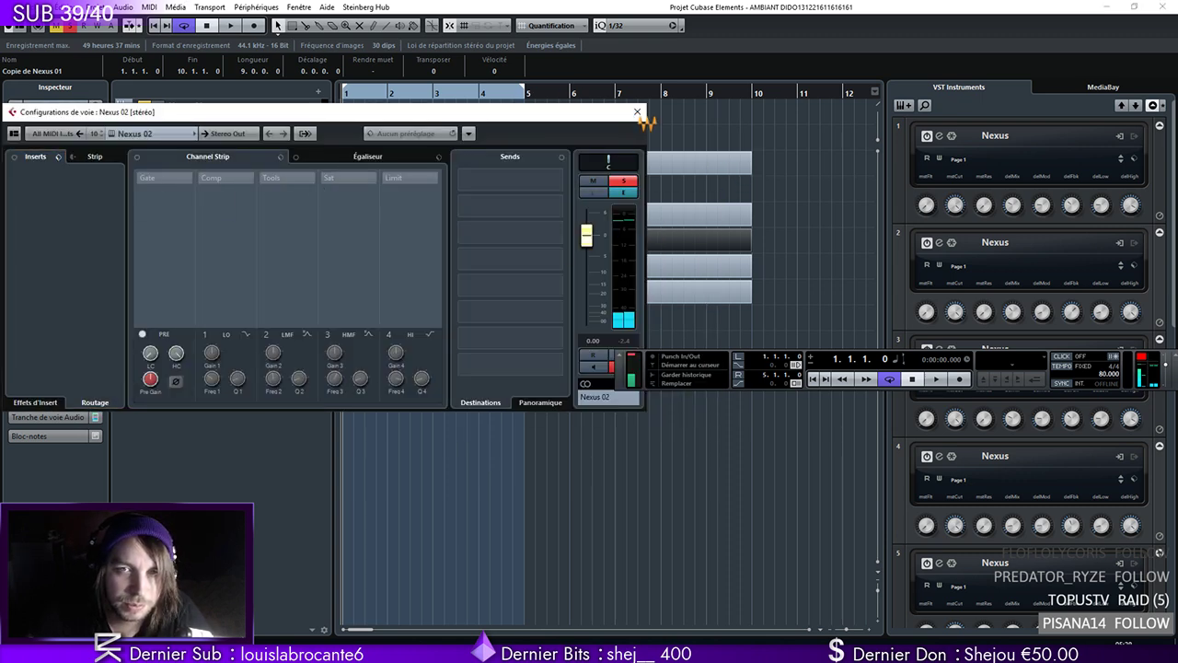
{"action": "left_click", "coordinate": [636, 112]}
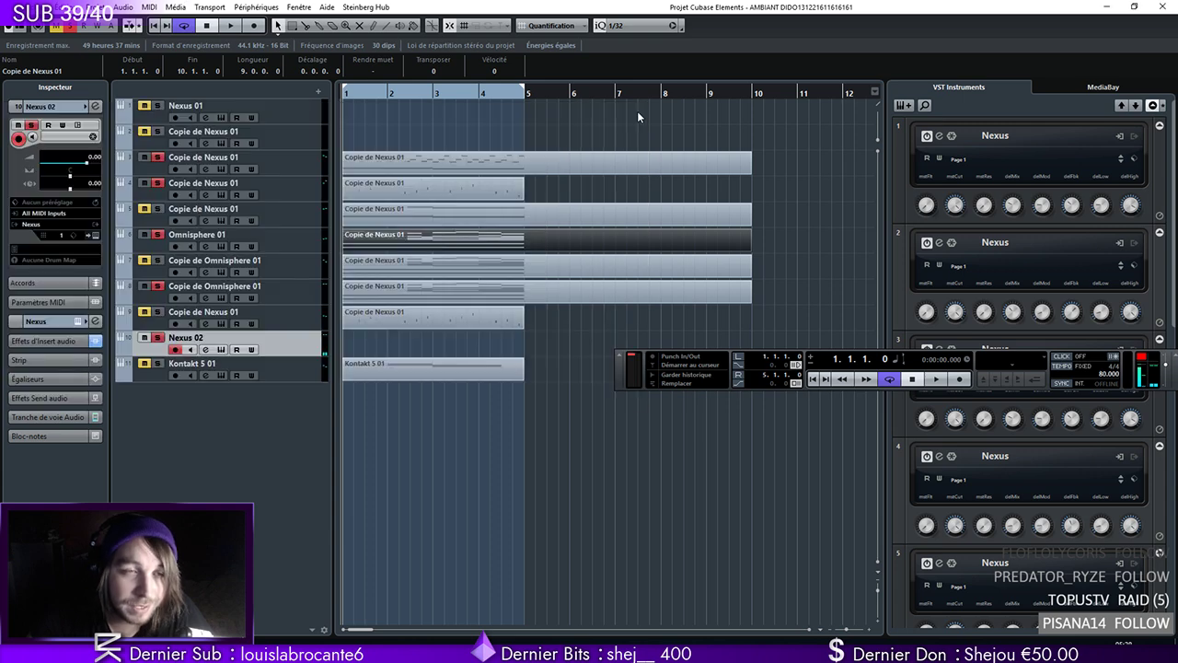
Clear the event selection, lower the Nexus 02 track's volume to -7.23 and play the loop
{"action": "left_click", "coordinate": [379, 105]}
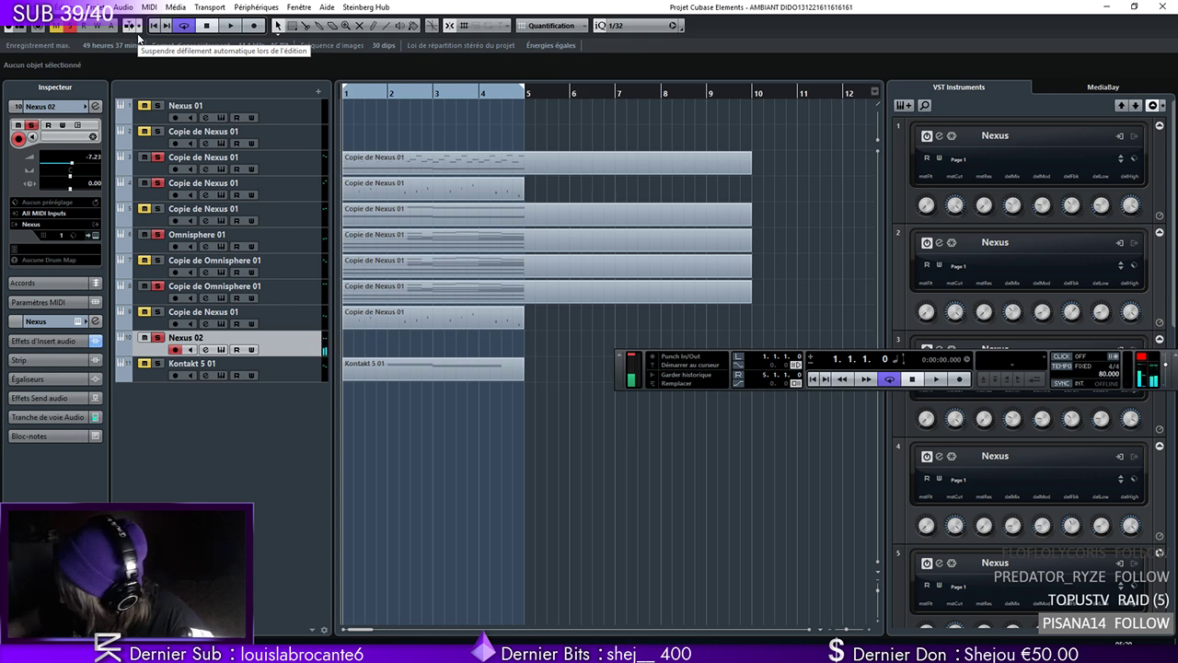
{"action": "key", "text": "space"}
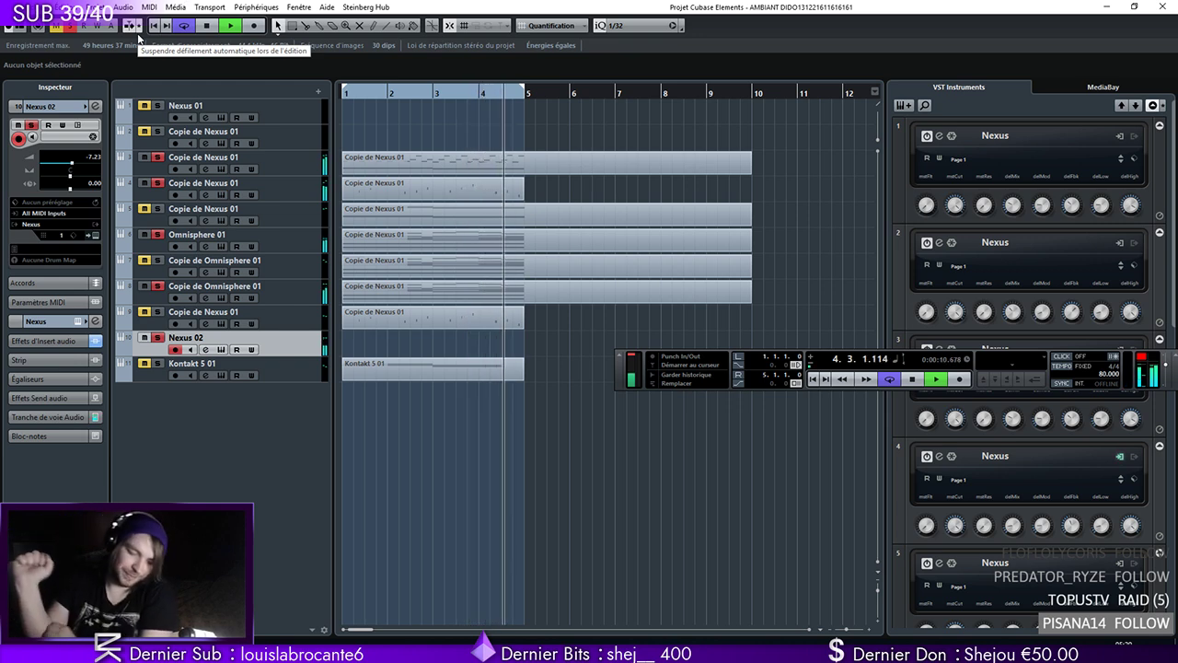
Set the Nexus 02 track's volume to -4.70 and audition the loop from bar 1
{"action": "key", "text": "space"}
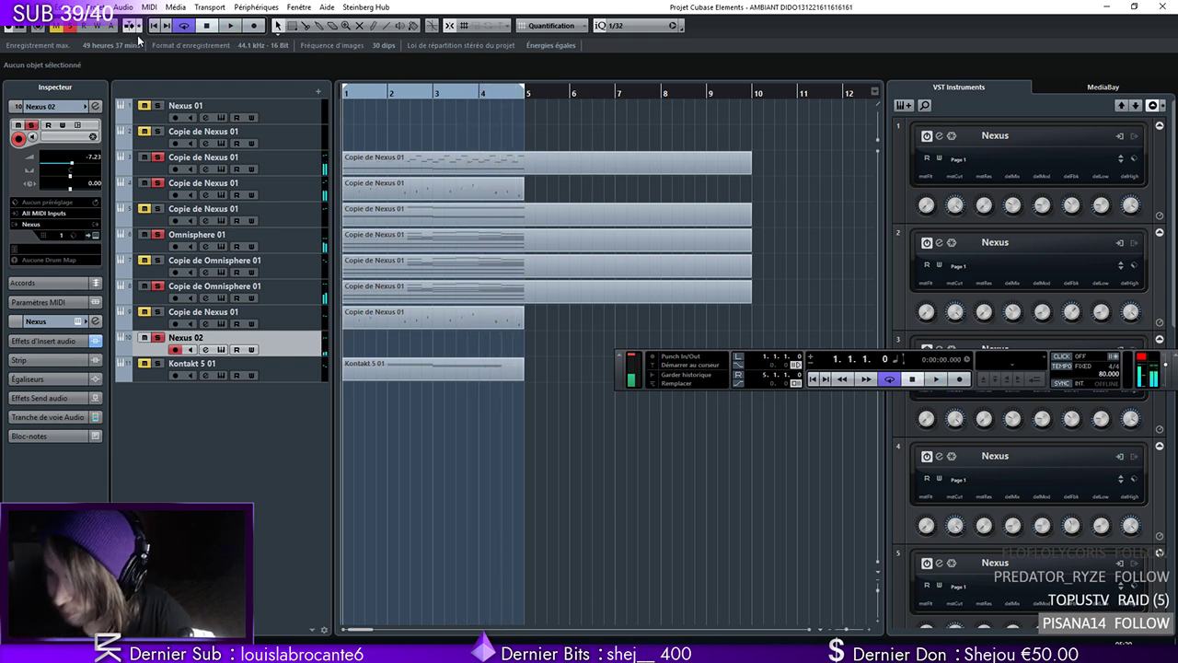
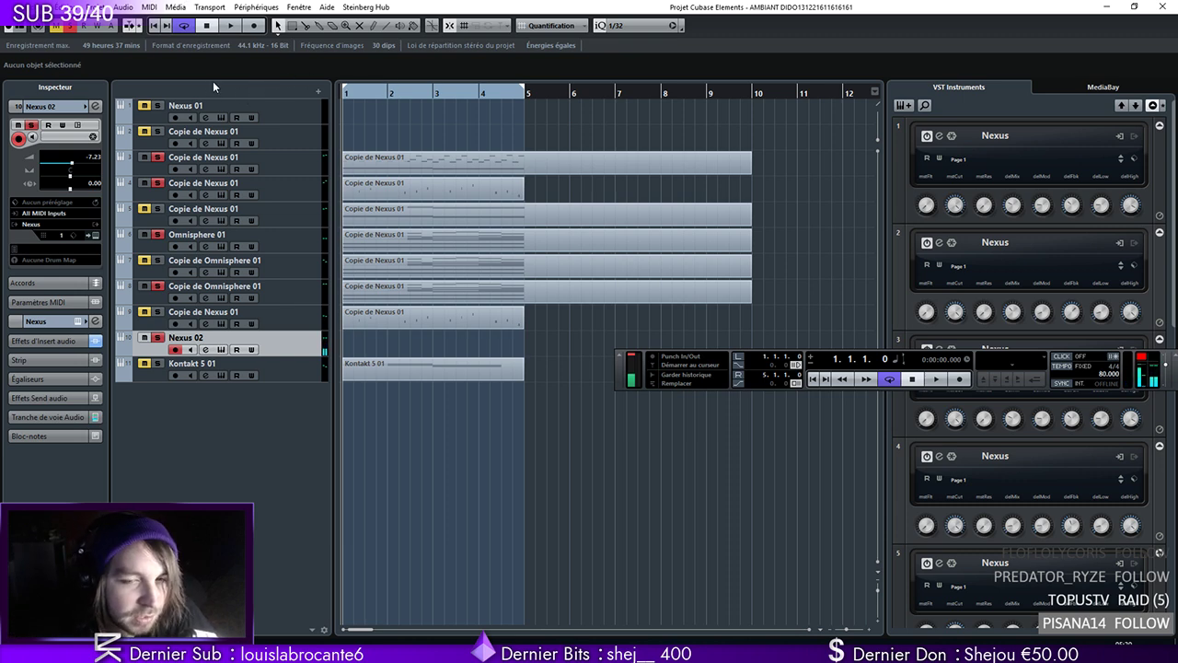
{"action": "key", "text": "space"}
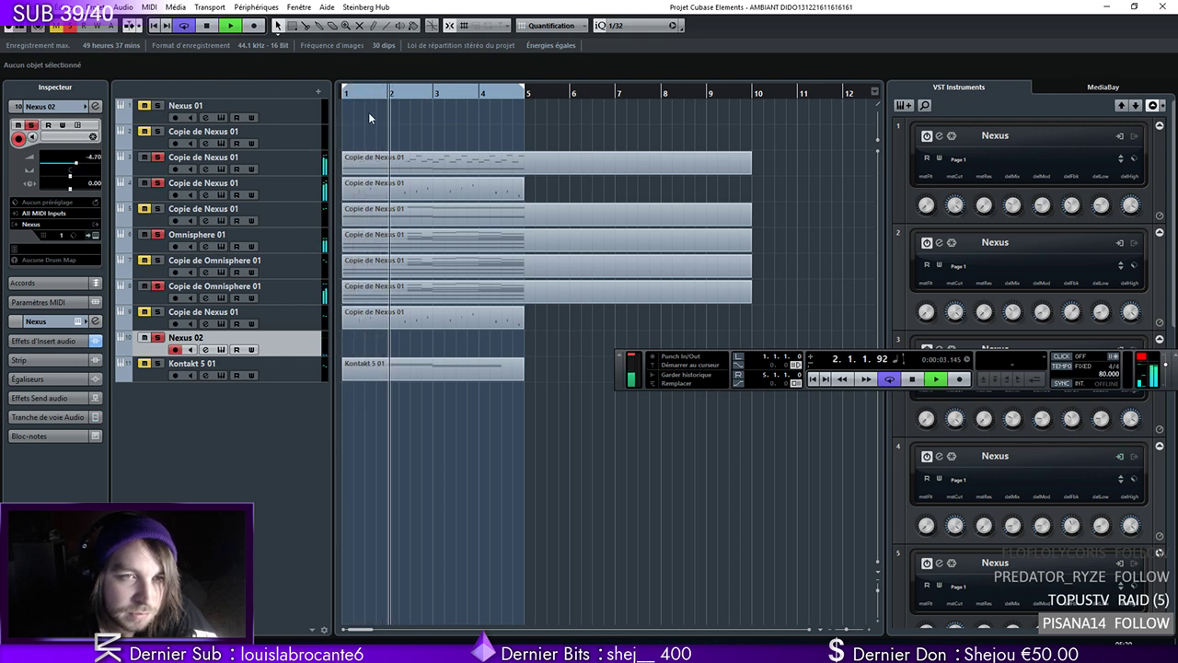
{"action": "key", "text": "space"}
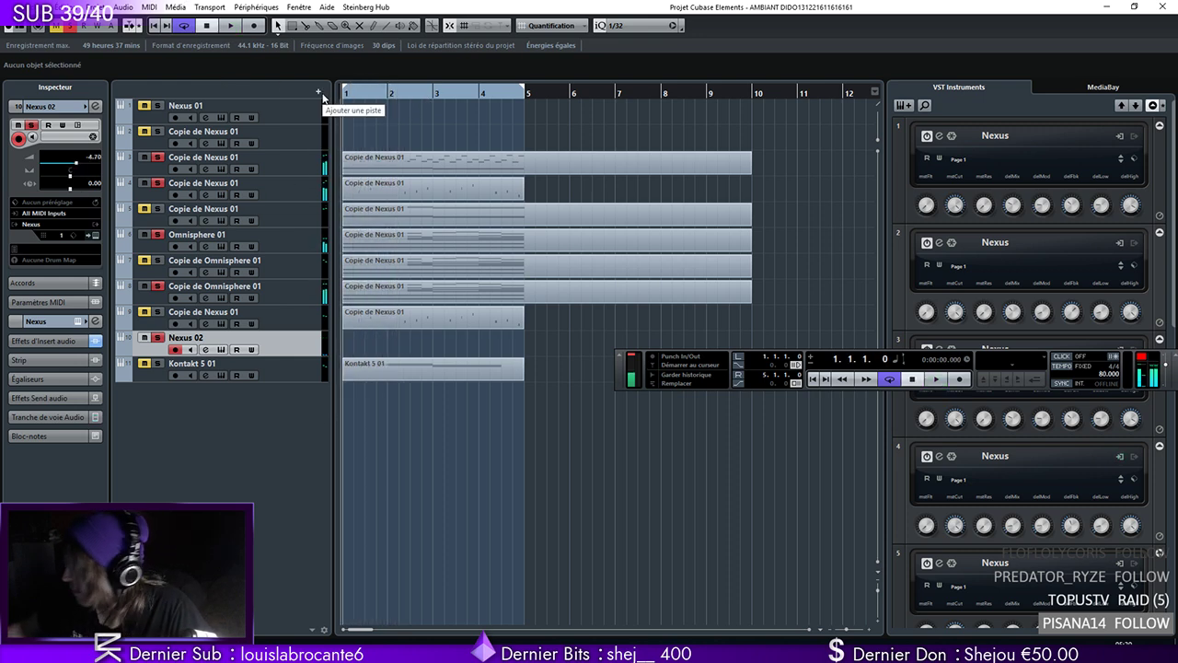
{"action": "key", "text": "space"}
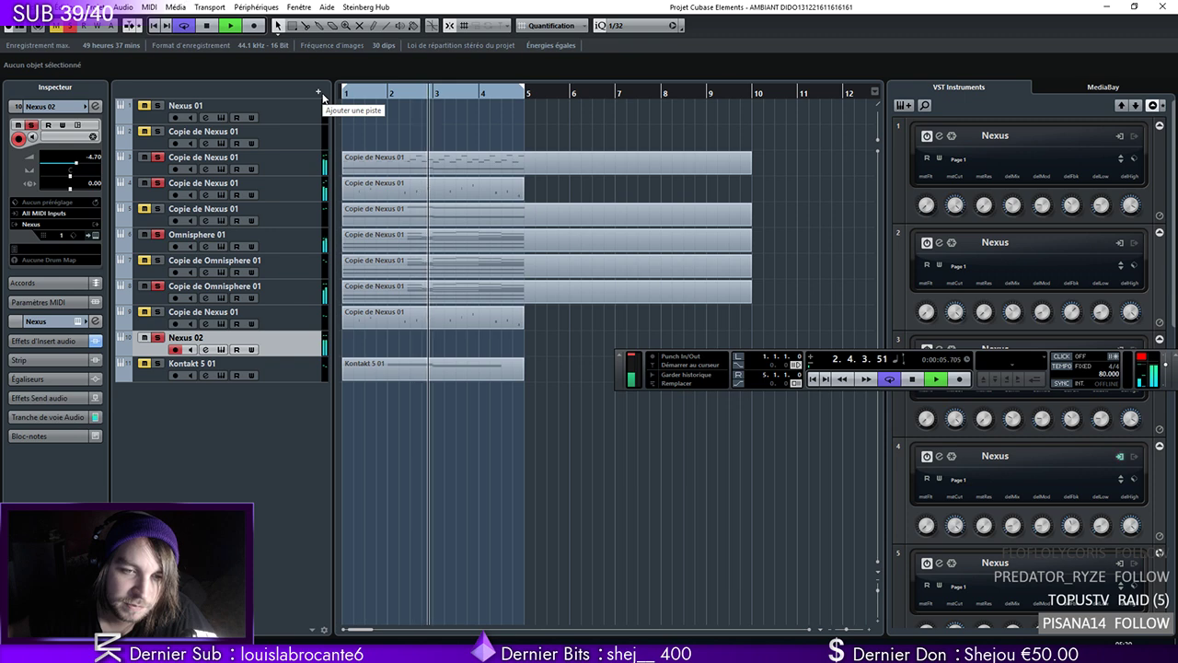
{"action": "key", "text": "space"}
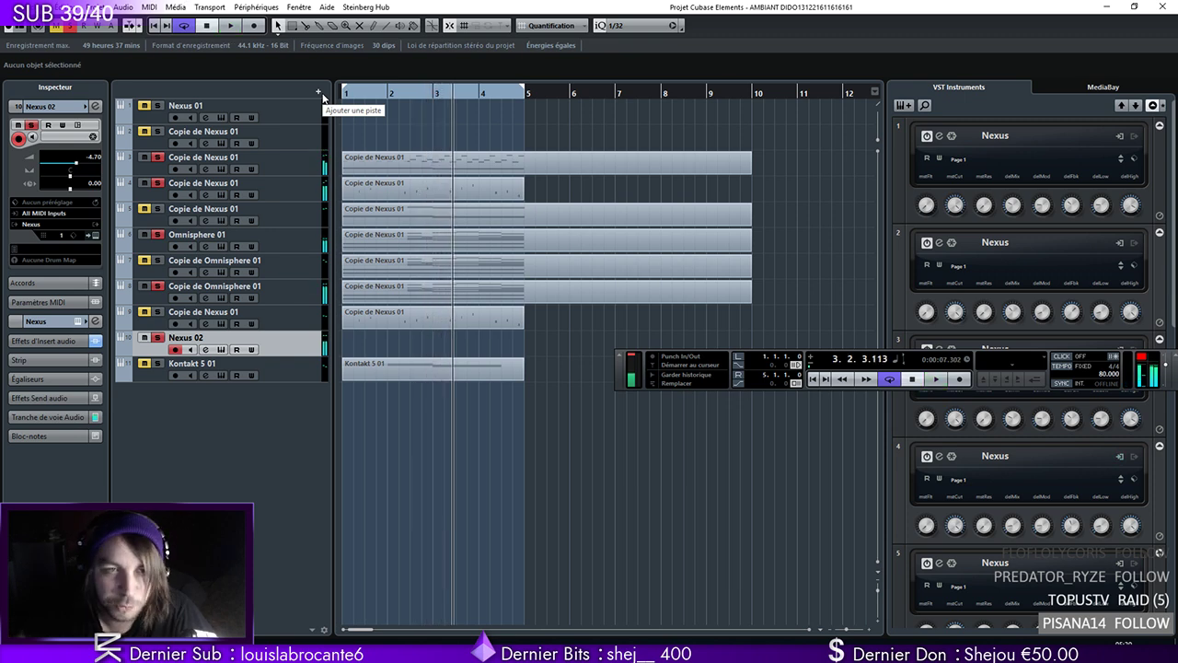
Record a bass part of two long notes on the Nexus 02 track from bar 1, stopping just before bar 5
{"action": "left_click_drag", "start_coordinate": [362, 97], "coordinate": [340, 92]}
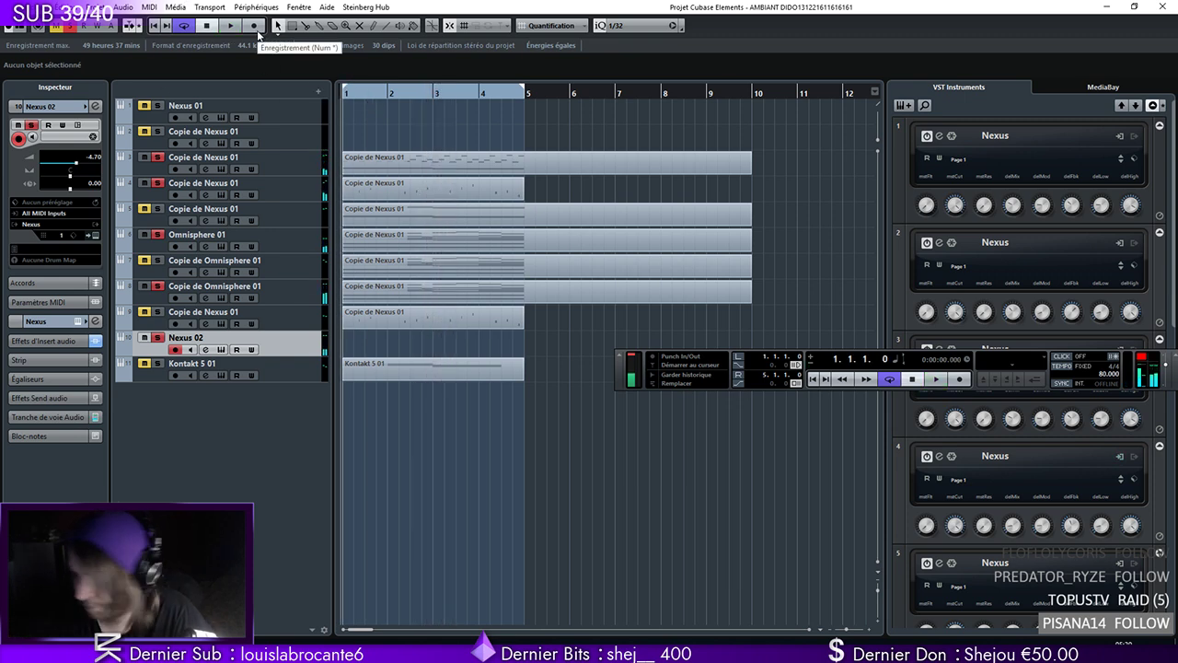
{"action": "left_click", "coordinate": [256, 30]}
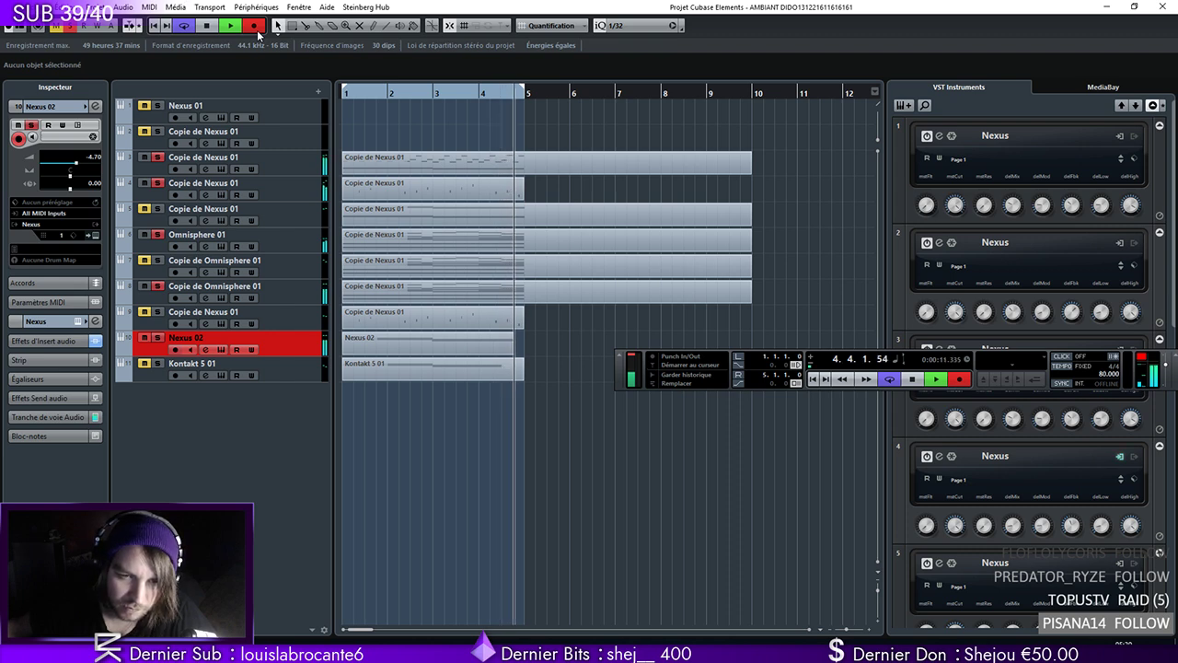
{"action": "key", "text": "space"}
Try extending the first recorded bass note back to bar 1, undo back past the recording and restore the recorded part
{"action": "double_click", "coordinate": [424, 336]}
{"action": "left_click_drag", "start_coordinate": [264, 266], "coordinate": [287, 327]}
{"action": "left_click_drag", "start_coordinate": [164, 322], "coordinate": [144, 322]}
{"action": "left_click_drag", "start_coordinate": [258, 266], "coordinate": [525, 328]}
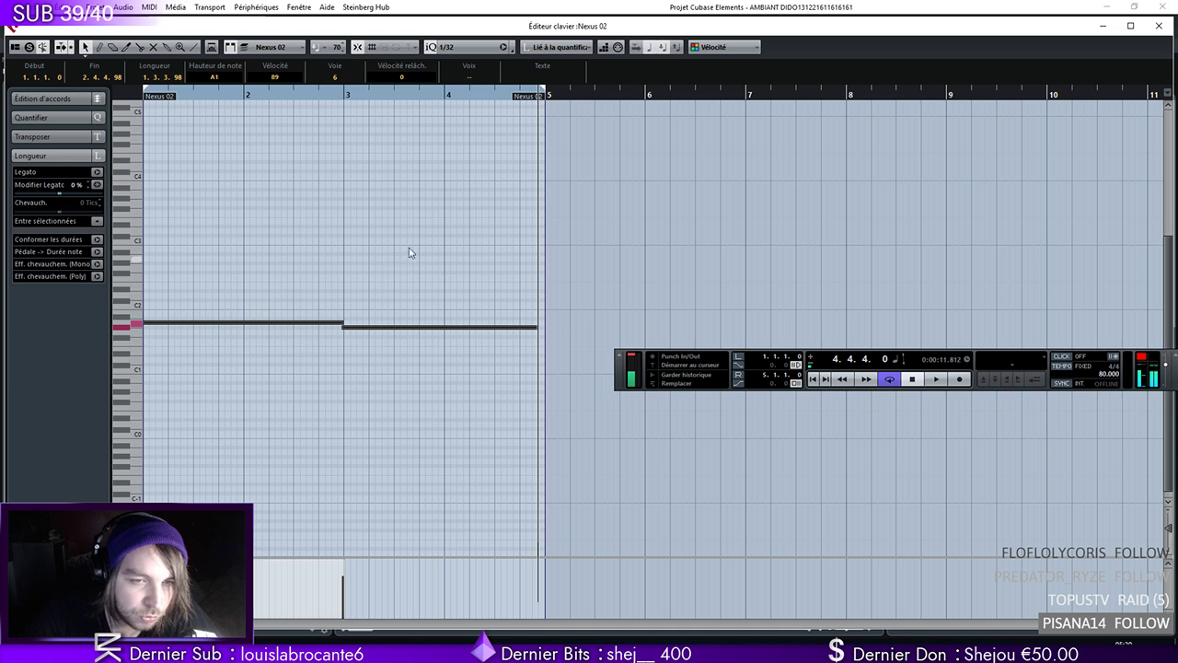
{"action": "key", "text": "ctrl+z"}
{"action": "key", "text": "ctrl+z"}
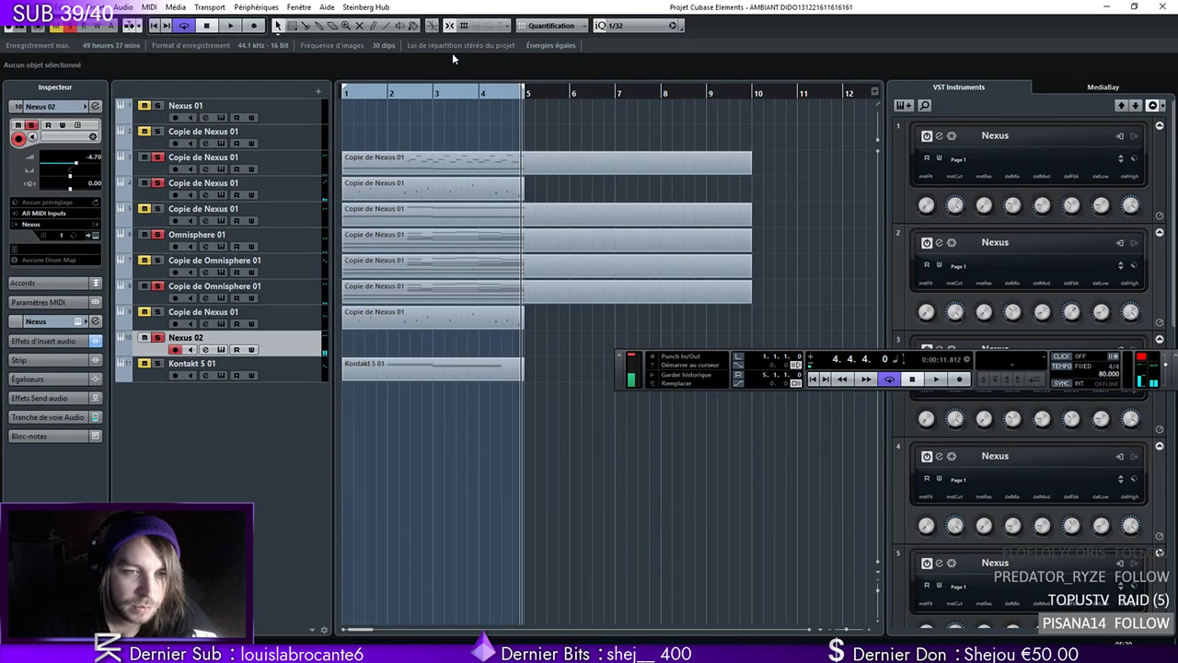
{"action": "left_click", "coordinate": [66, 7]}
{"action": "left_click", "coordinate": [79, 35]}
Quantize the Nexus 02 bass notes to 1/16 and stretch the first to start at bar 1 and the second to the part's end
{"action": "key", "text": "ctrl+e"}
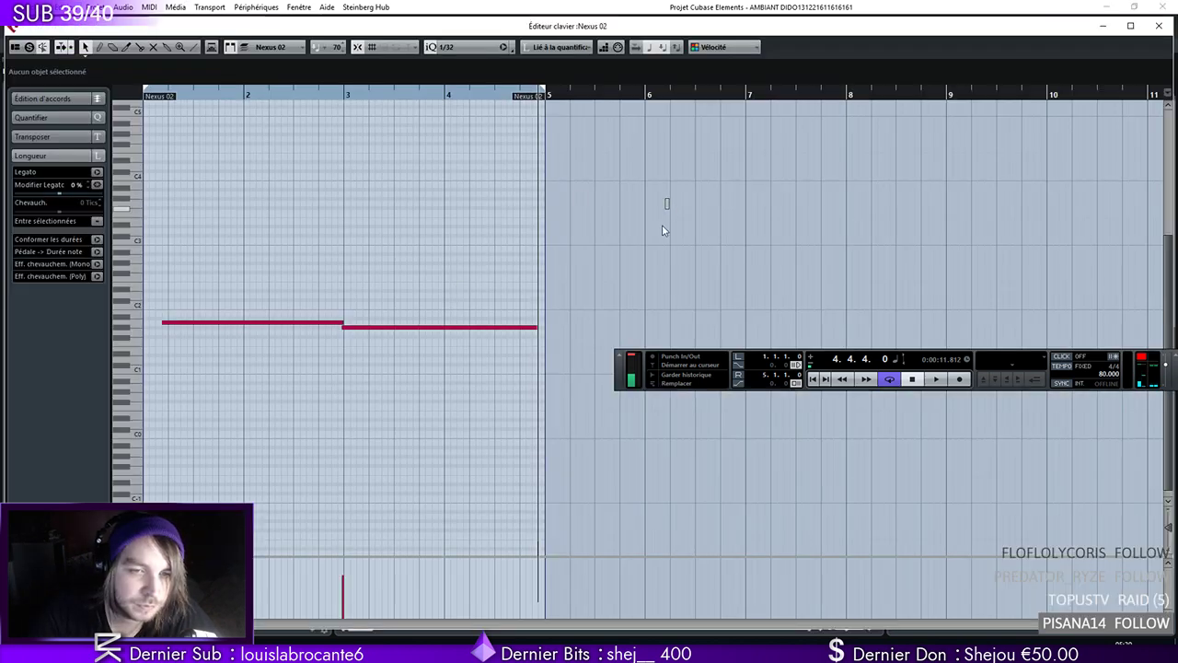
{"action": "left_click", "coordinate": [458, 47]}
{"action": "left_click", "coordinate": [468, 117]}
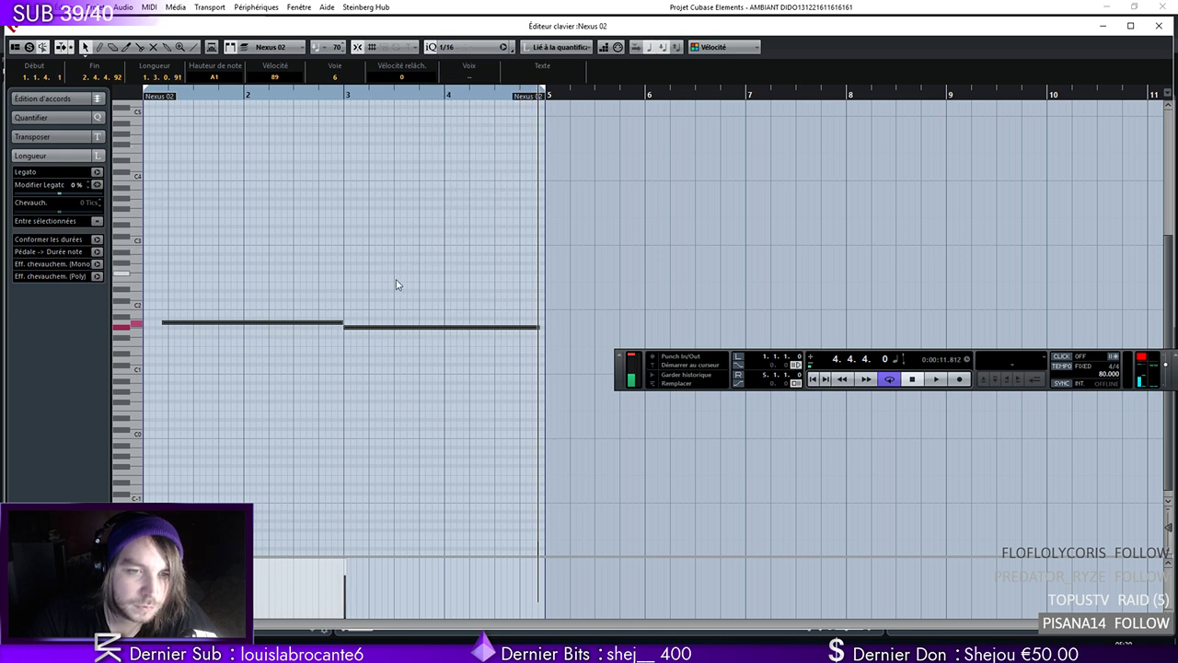
{"action": "left_click", "coordinate": [264, 312]}
{"action": "left_click", "coordinate": [163, 325]}
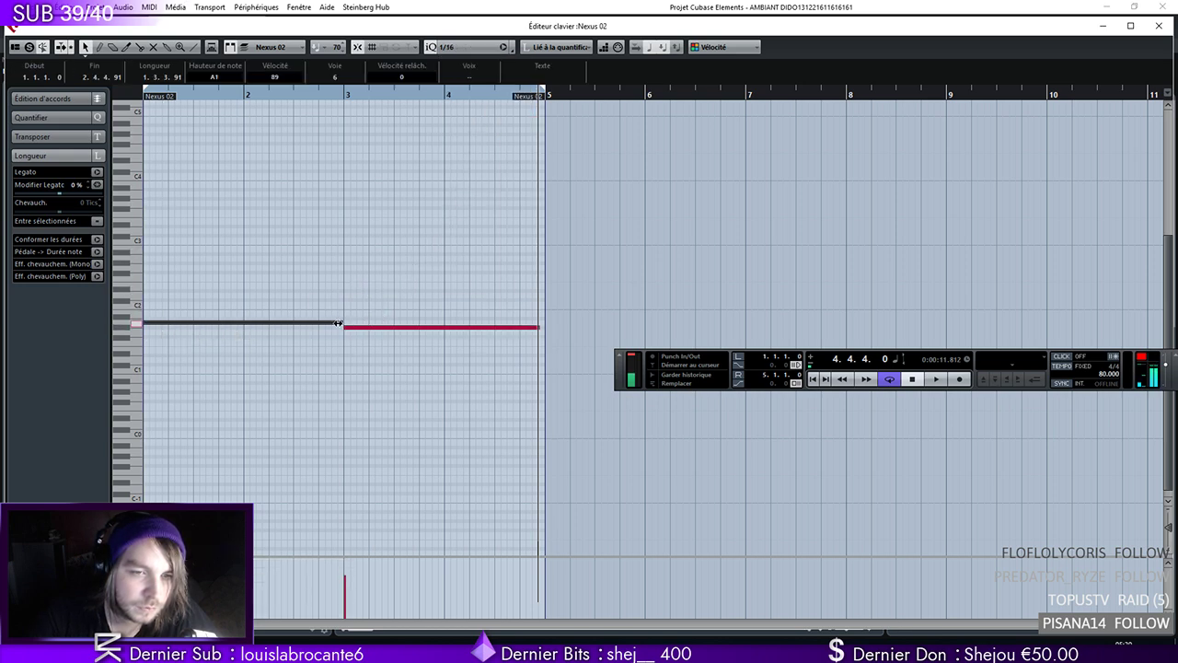
{"action": "left_click", "coordinate": [542, 327]}
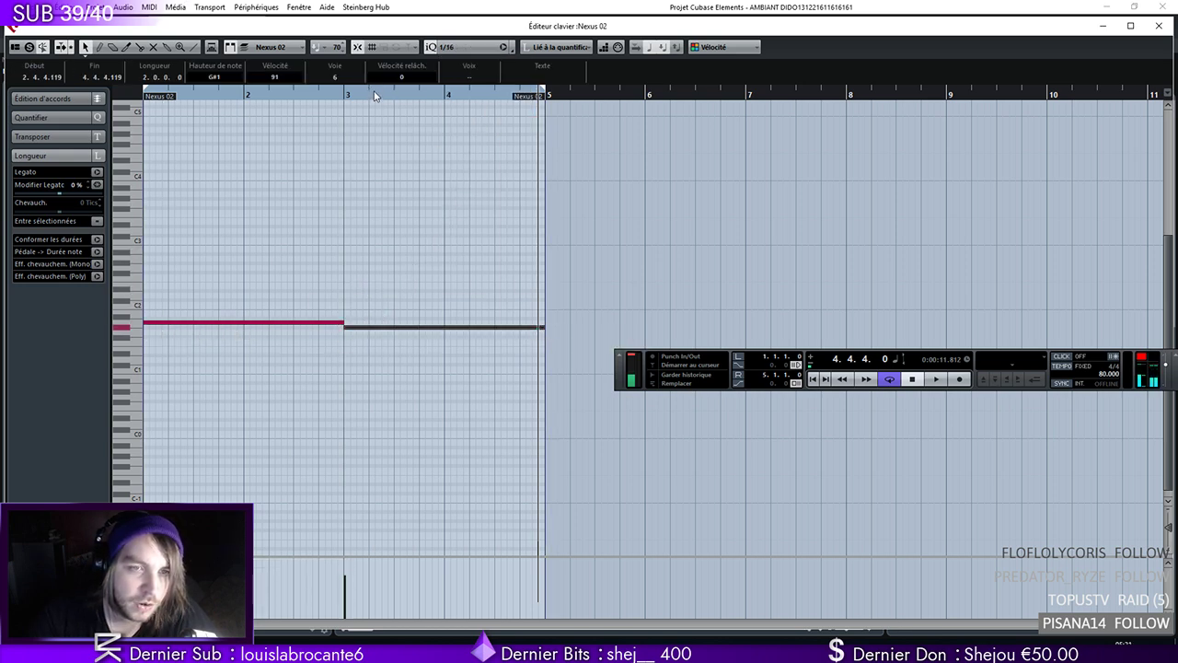
{"action": "left_click", "coordinate": [1159, 26]}
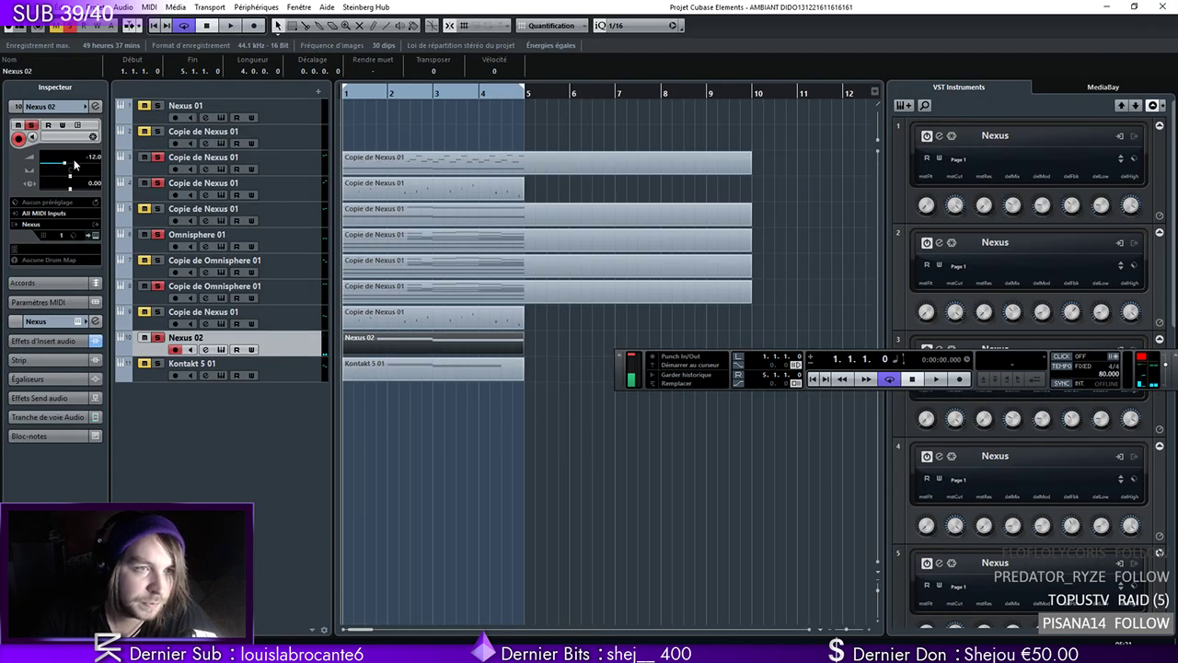
With the loop playing, set Nexus 02's volume to -8.31 and add a Pro-Q 2 bell boost of about 2.85 dB near 32 Hz
{"action": "key", "text": "space"}
{"action": "left_click", "coordinate": [95, 106]}
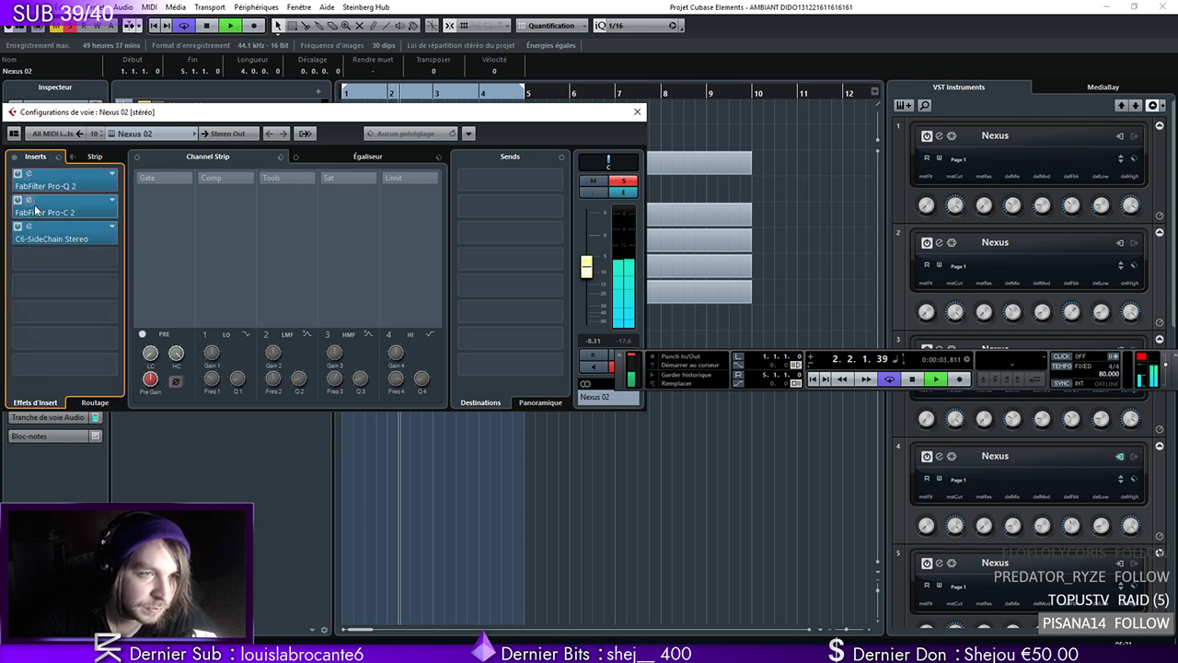
{"action": "left_click", "coordinate": [41, 185]}
{"action": "left_click_drag", "start_coordinate": [452, 302], "coordinate": [376, 276]}
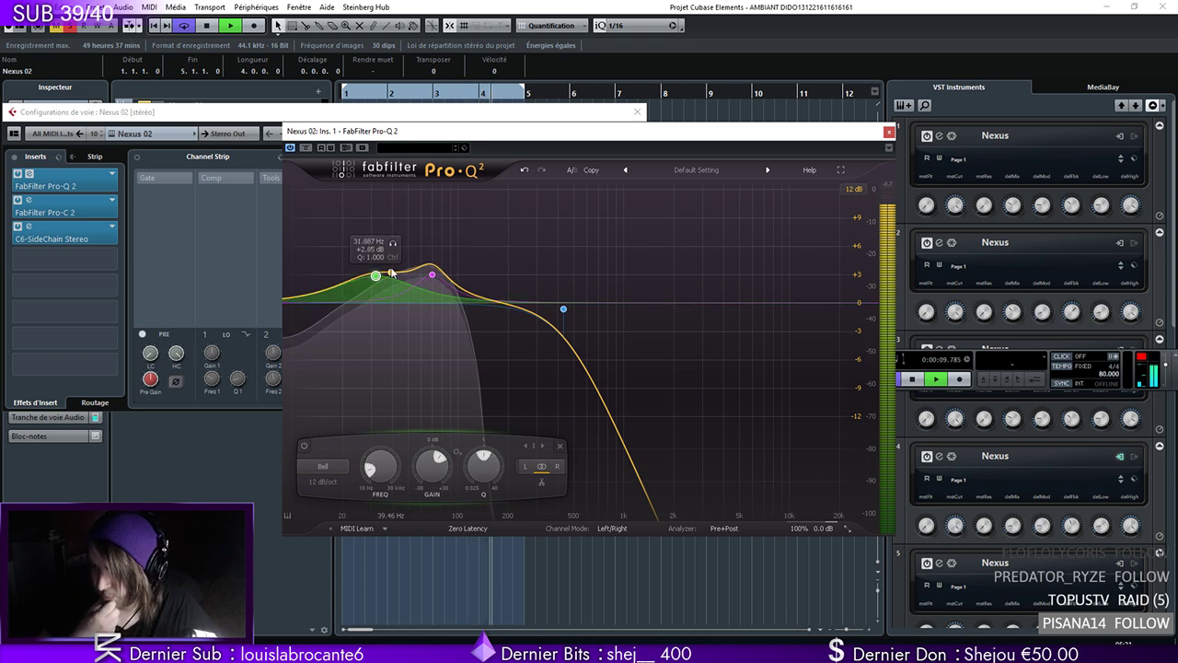
{"action": "left_click", "coordinate": [889, 132]}
{"action": "left_click", "coordinate": [637, 111]}
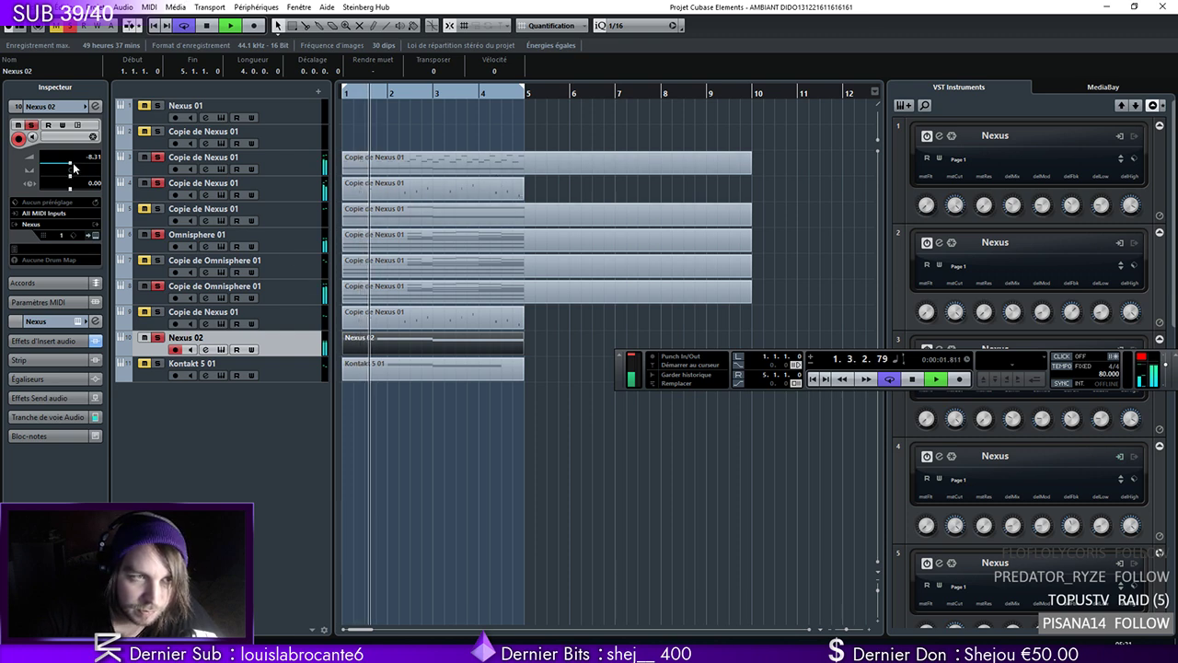
{"action": "key", "text": "space"}
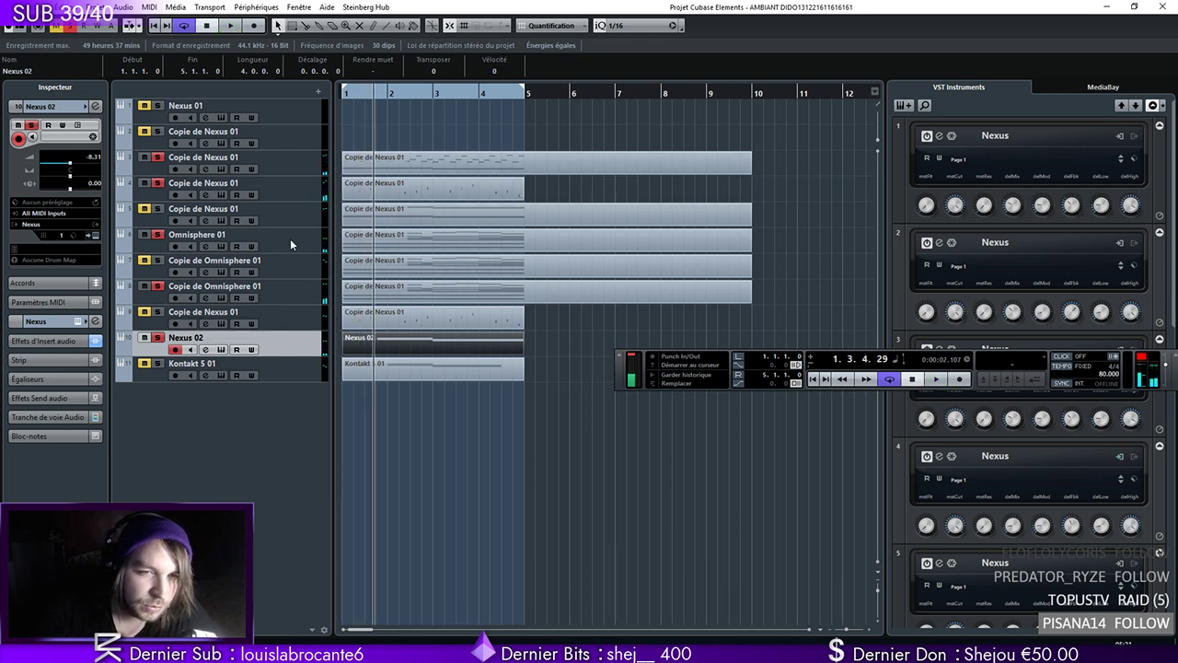
Set Omnisphere 01's volume to -11.5 and insert FabFilter Pro-Q 2 with a high shelf of about +13.5 dB near 5.8 kHz, Q 0.300
{"action": "left_click", "coordinate": [345, 93]}
{"action": "left_click", "coordinate": [309, 242]}
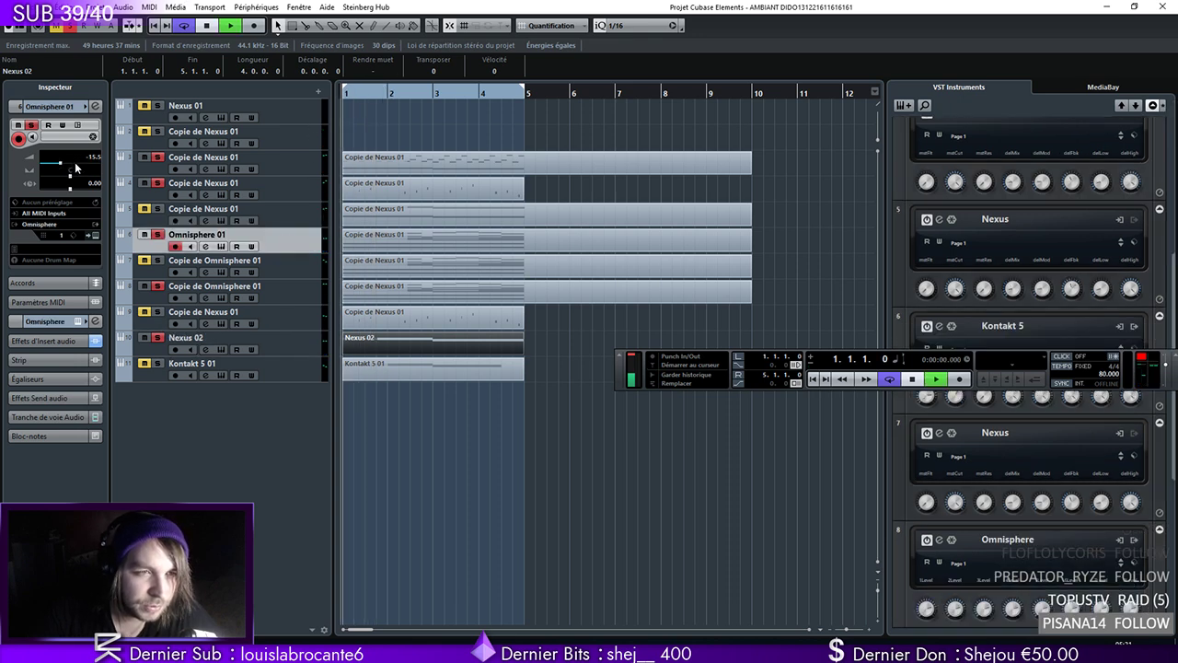
{"action": "key", "text": "space"}
{"action": "left_click", "coordinate": [94, 106]}
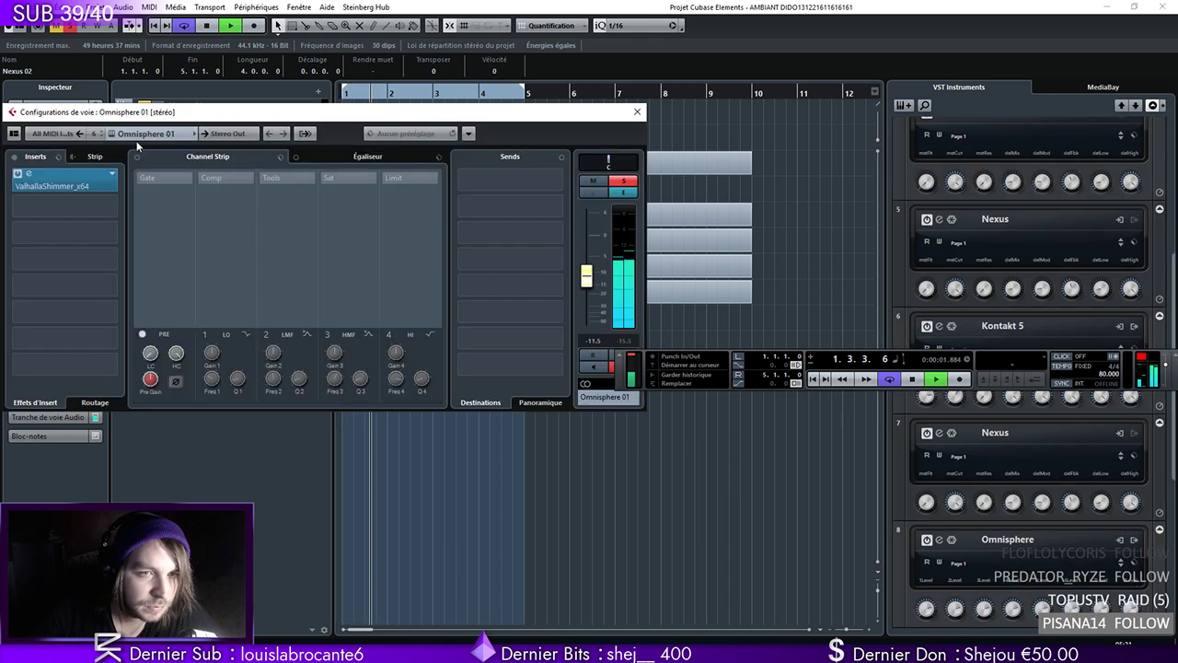
{"action": "left_click", "coordinate": [60, 205]}
{"action": "left_click", "coordinate": [99, 362]}
{"action": "left_click_drag", "start_coordinate": [789, 303], "coordinate": [753, 171]}
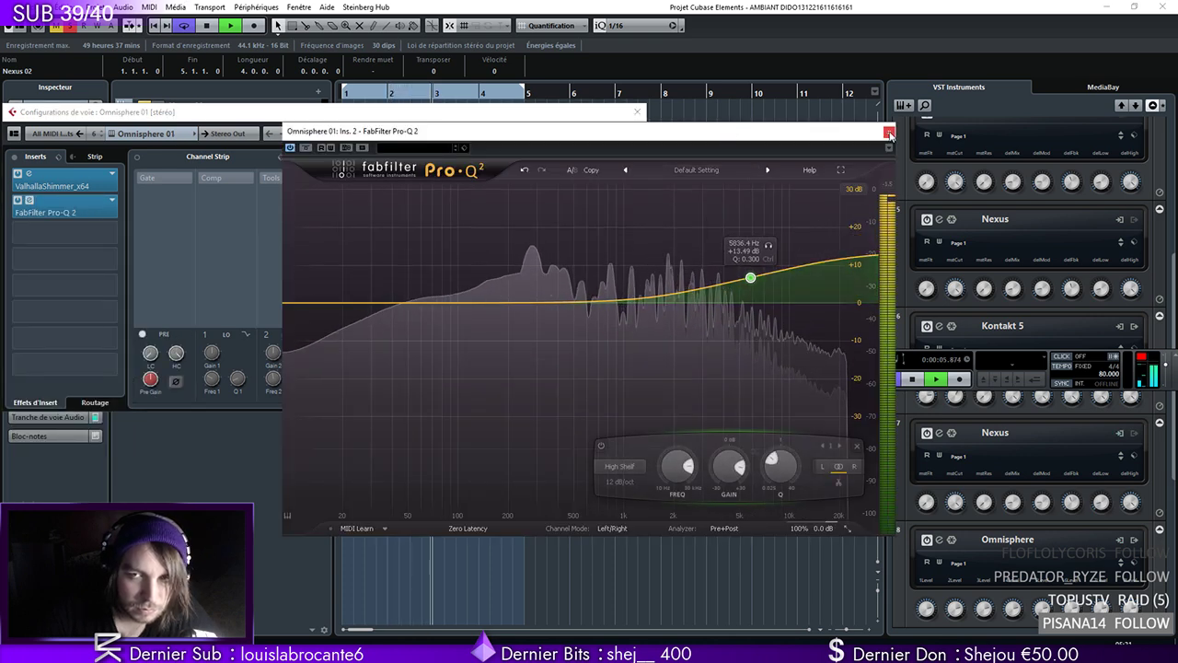
Add a low cut to Omnisphere 01's Pro-Q 2 and set the high shelf to about +9.9 dB near 5.6 kHz
{"action": "left_click", "coordinate": [888, 132]}
{"action": "left_click_drag", "start_coordinate": [377, 304], "coordinate": [431, 329]}
{"action": "left_click", "coordinate": [323, 466]}
{"action": "left_click", "coordinate": [353, 507]}
{"action": "left_click", "coordinate": [750, 280]}
{"action": "left_click_drag", "start_coordinate": [751, 284], "coordinate": [748, 289]}
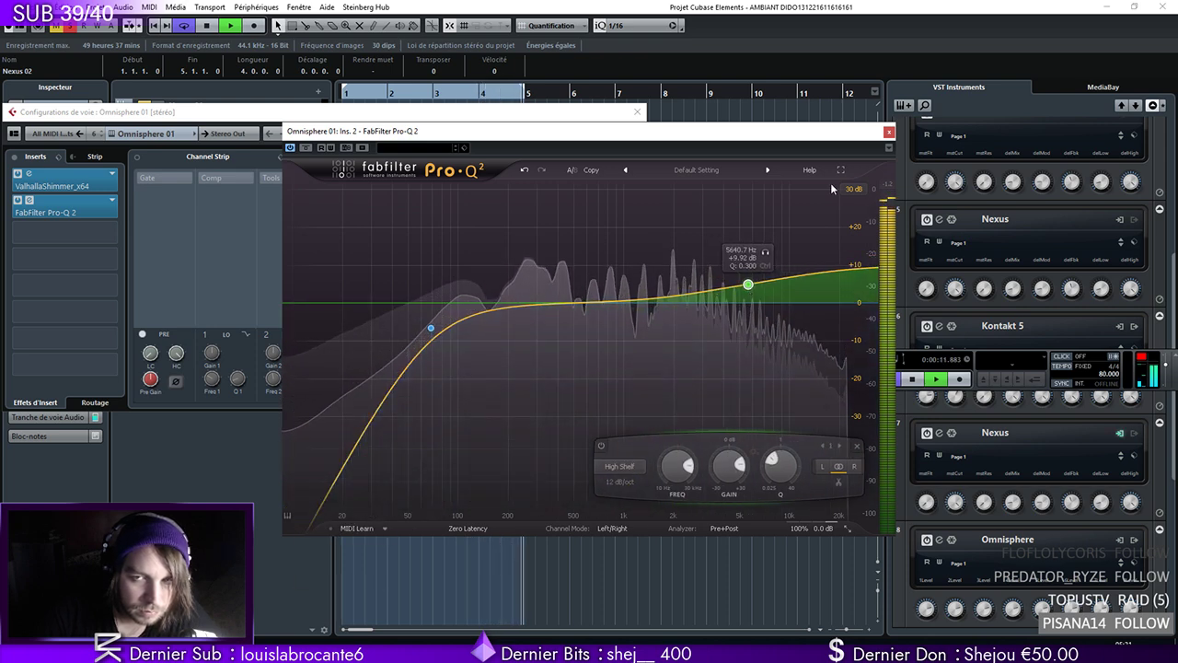
{"action": "left_click", "coordinate": [889, 132]}
{"action": "left_click", "coordinate": [637, 111]}
{"action": "key", "text": "space"}
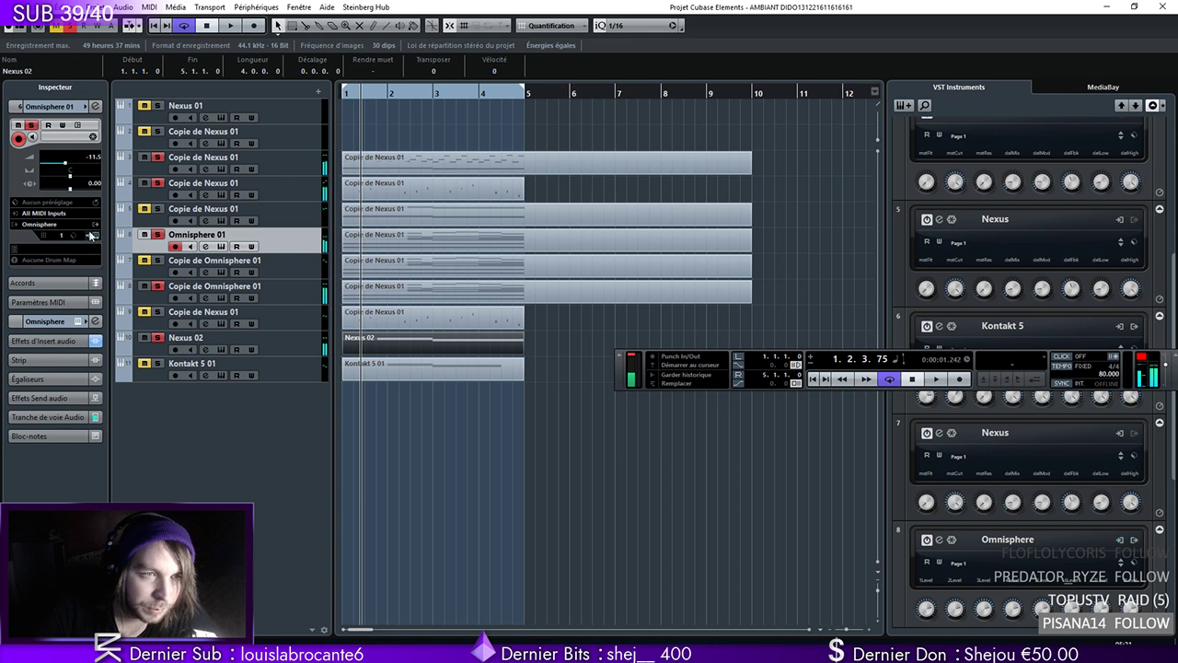
Nudge the attack of the modulation envelope on layer A of Omnisphere 01's Adagio Transparent Strings Warm patch and save the project
{"action": "left_click", "coordinate": [90, 236]}
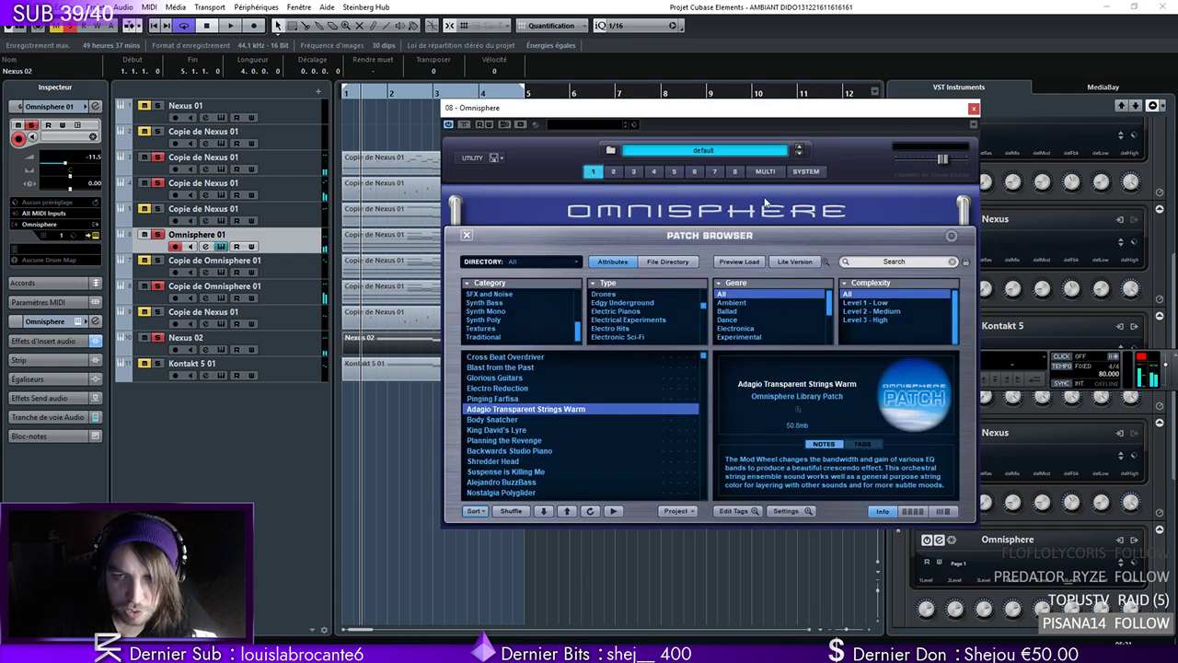
{"action": "left_click", "coordinate": [465, 236]}
{"action": "left_click", "coordinate": [682, 270]}
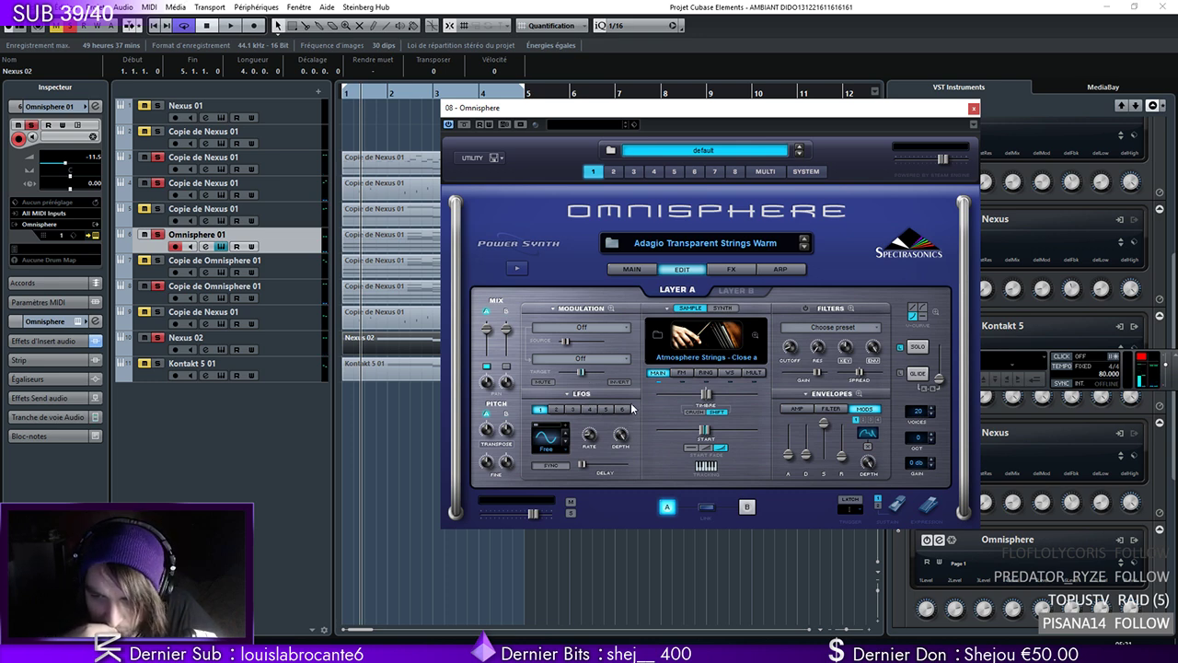
{"action": "left_click_drag", "start_coordinate": [788, 454], "coordinate": [789, 451]}
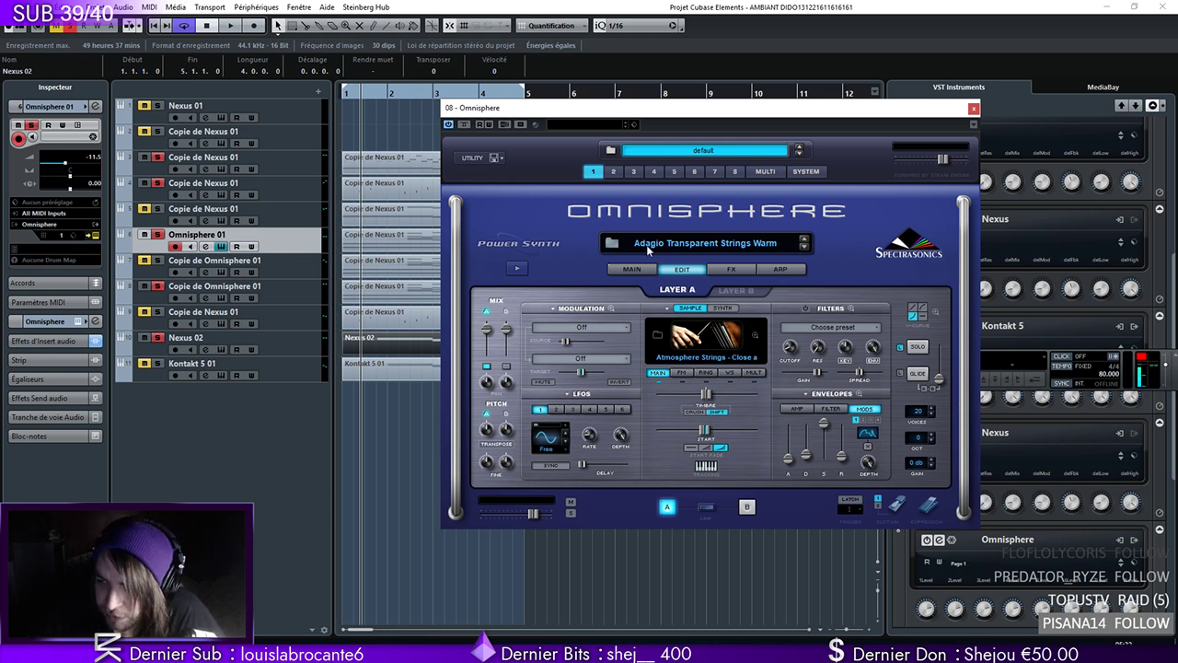
{"action": "left_click", "coordinate": [37, 6]}
{"action": "left_click", "coordinate": [59, 67]}
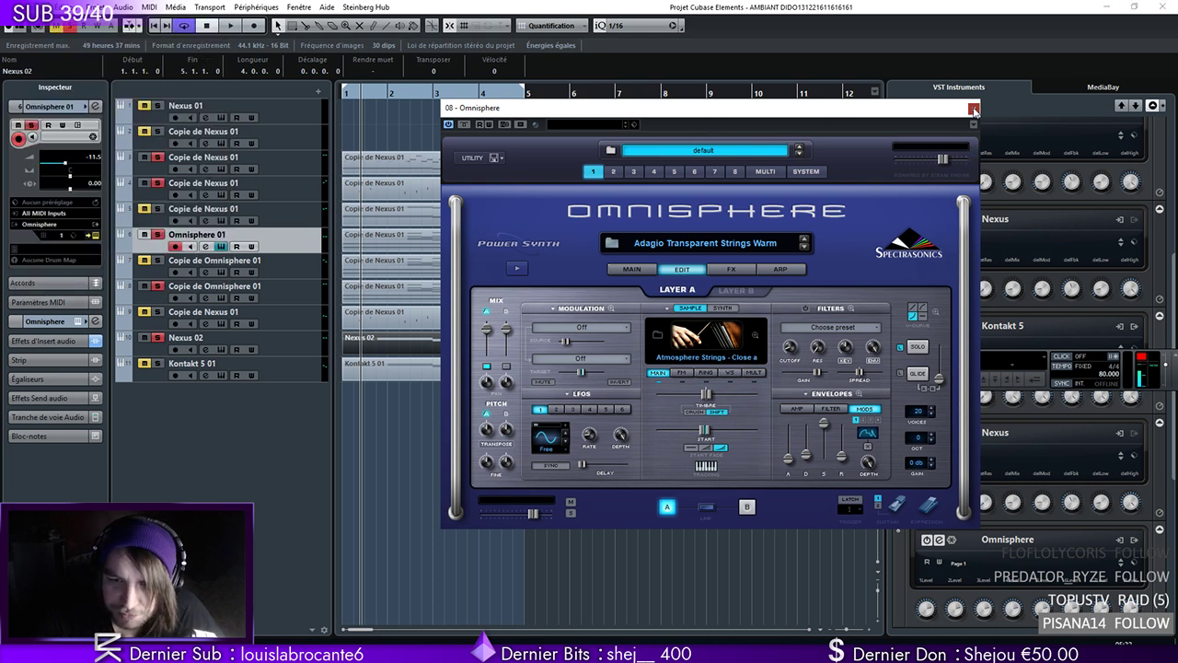
{"action": "left_click", "coordinate": [974, 109]}
Add one new instrument track that uses Kontakt 5
{"action": "left_click", "coordinate": [95, 7]}
{"action": "left_click", "coordinate": [373, 37]}
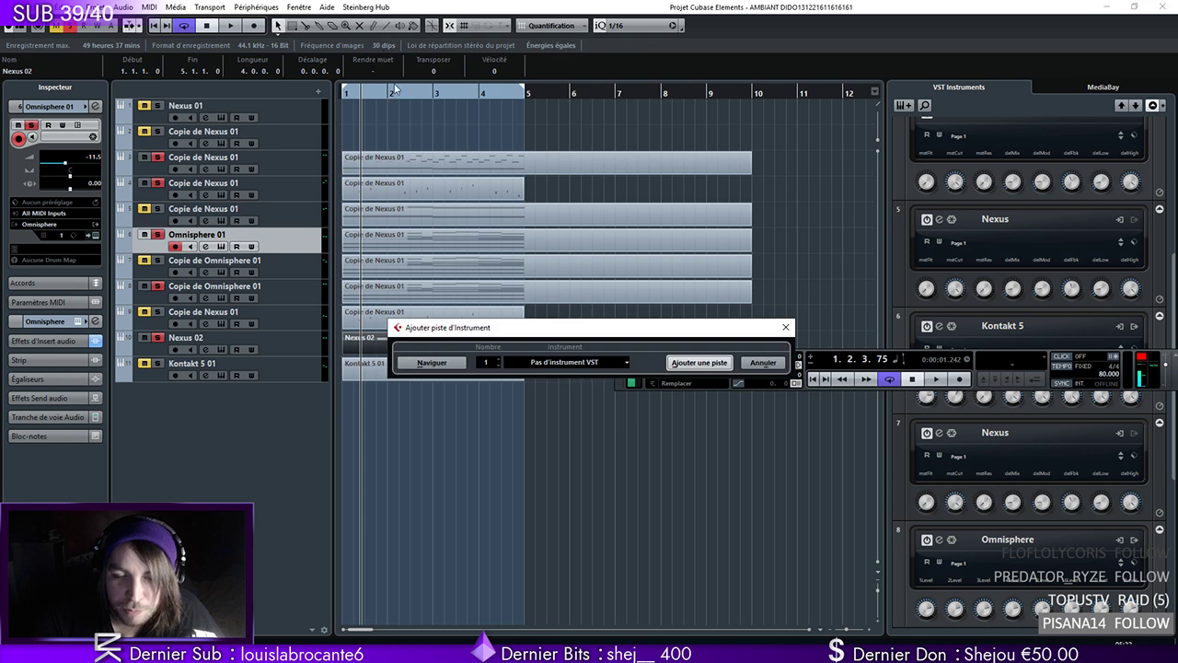
{"action": "left_click", "coordinate": [557, 362]}
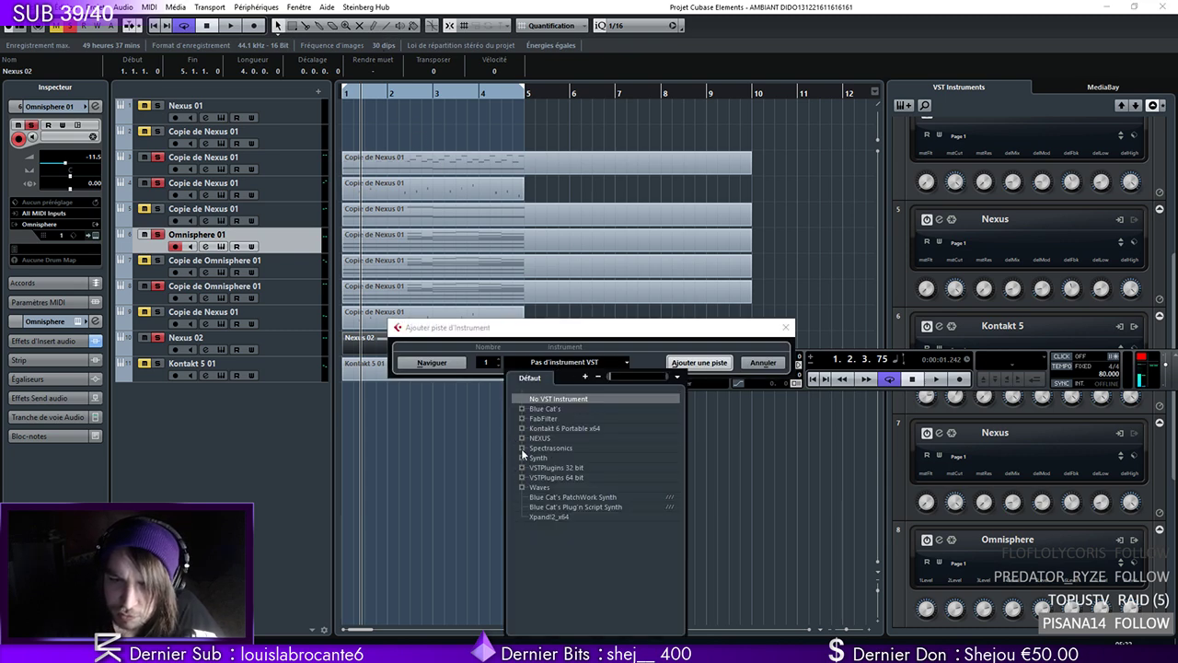
{"action": "left_click", "coordinate": [522, 477]}
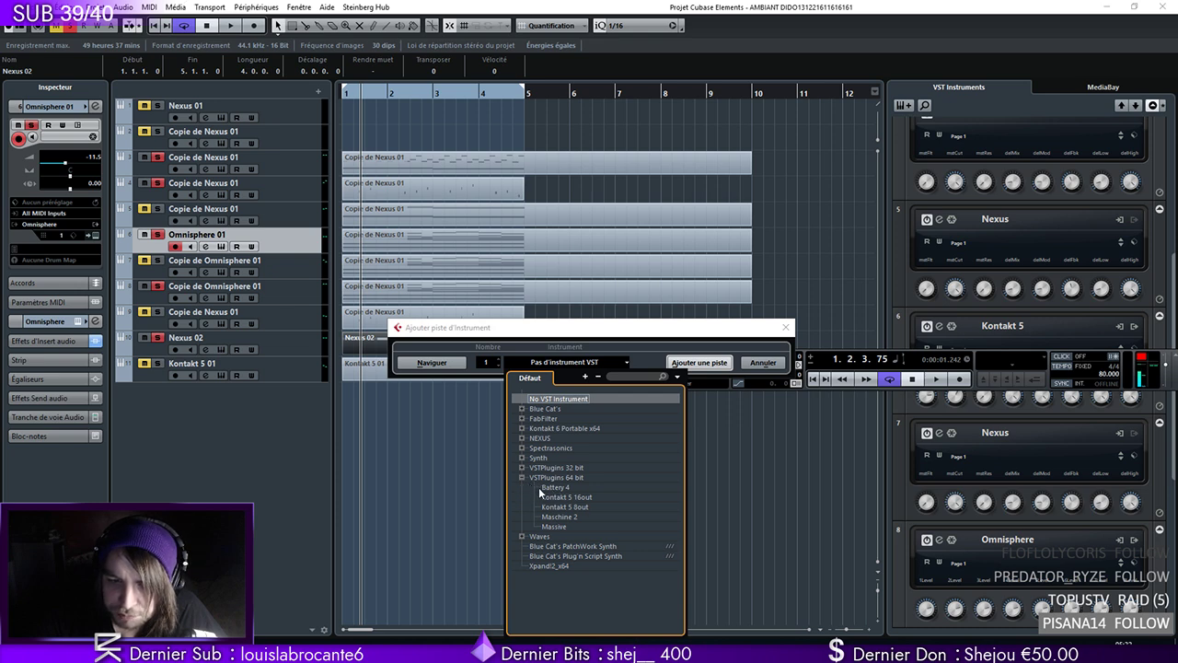
{"action": "left_click", "coordinate": [556, 478]}
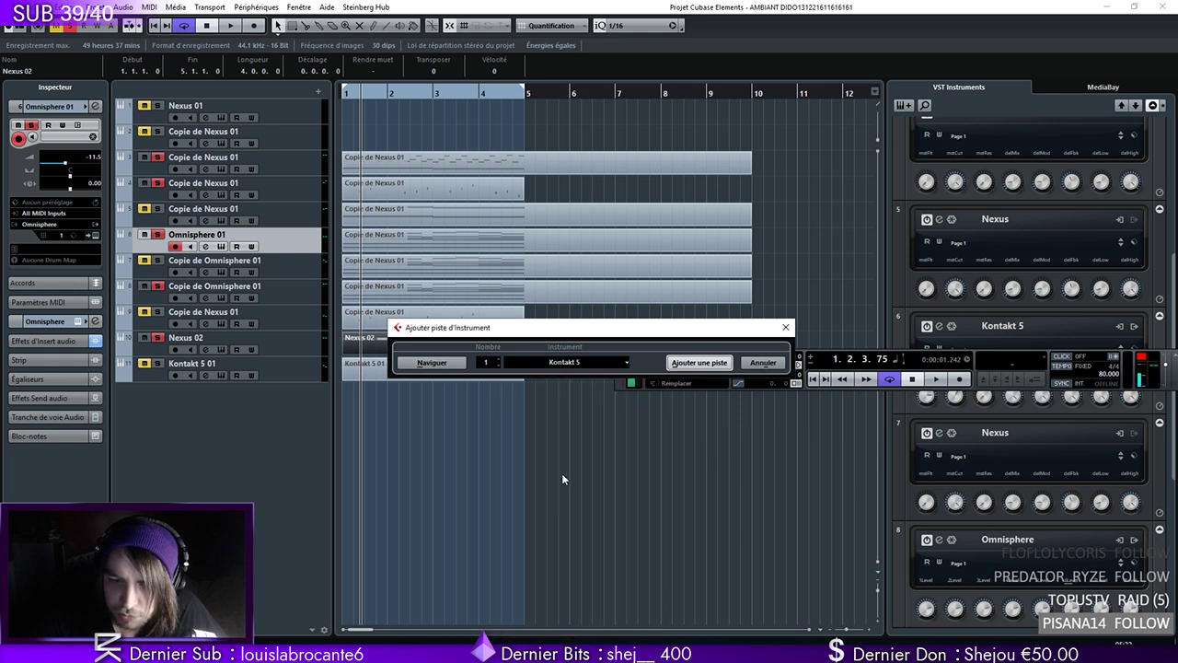
{"action": "left_click", "coordinate": [702, 362]}
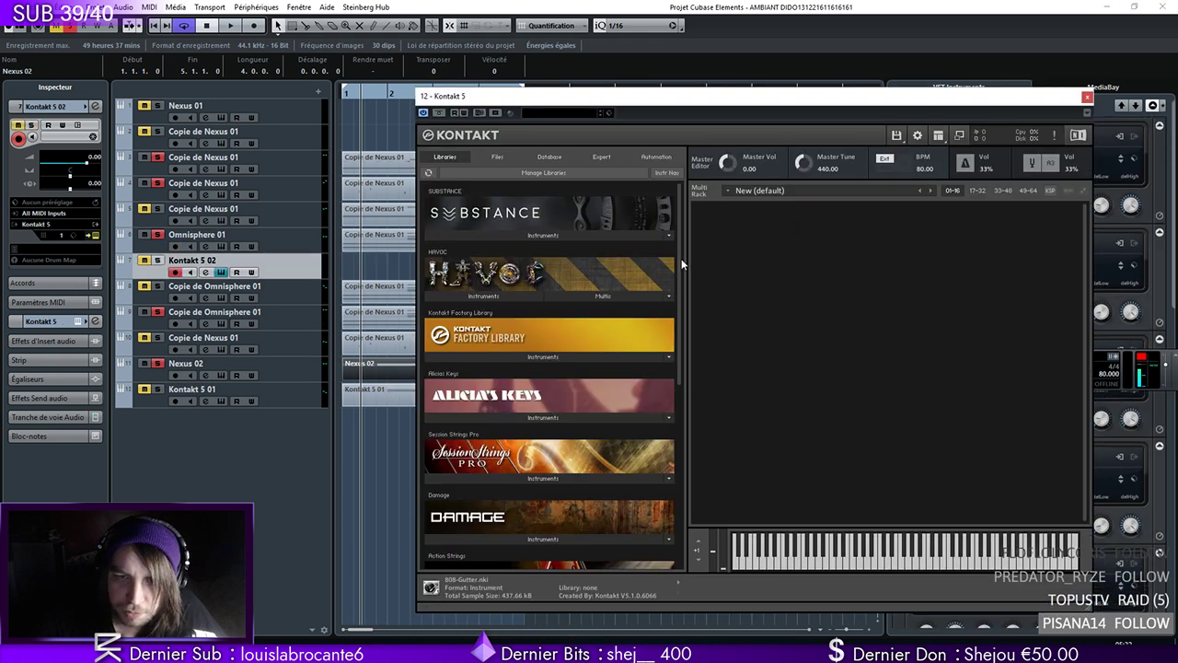
Load 2 Concert Harp from the 6 Keyboards & Harp folder of the Orchestral Essentials library into Kontakt
{"action": "left_click_drag", "start_coordinate": [681, 257], "coordinate": [627, 491]}
{"action": "left_click", "coordinate": [488, 561]}
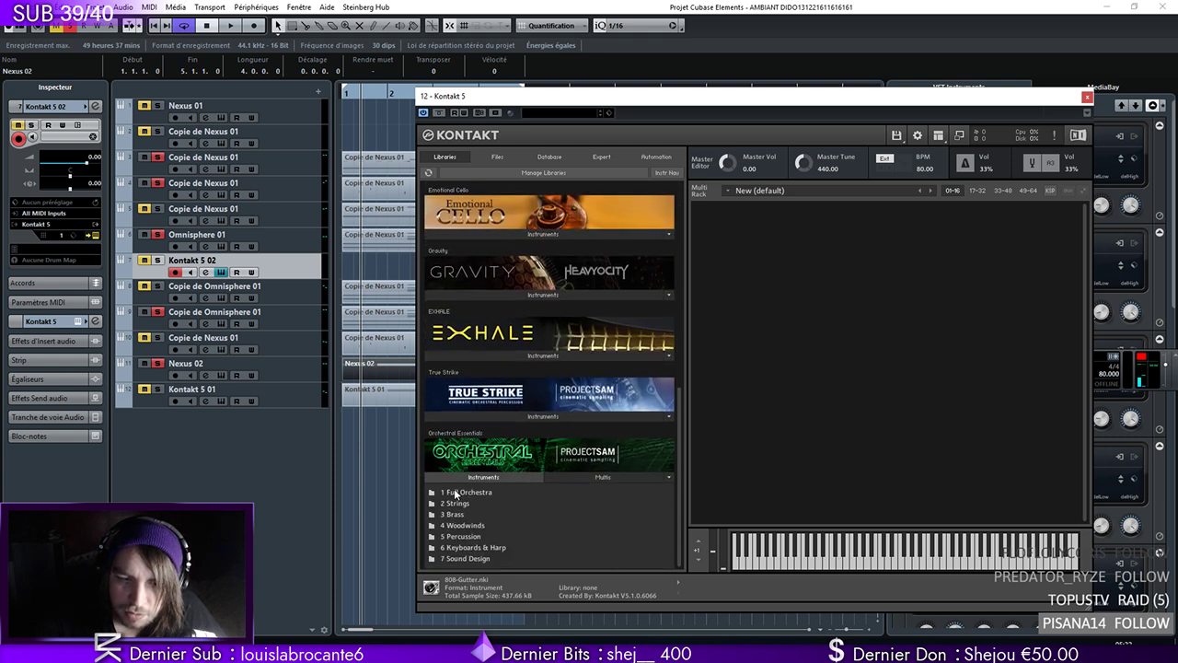
{"action": "double_click", "coordinate": [470, 550]}
{"action": "double_click", "coordinate": [481, 538]}
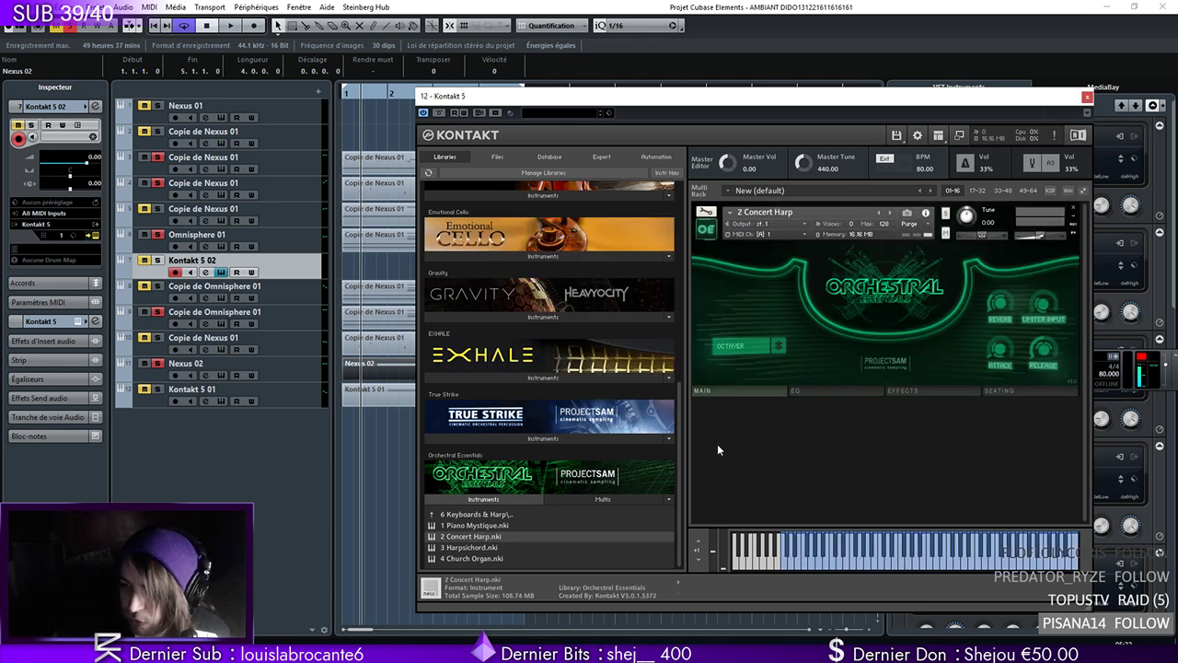
Close the Kontakt window, solo the Kontakt 5 02 track and open its channel settings
{"action": "left_click_drag", "start_coordinate": [955, 101], "coordinate": [852, 109]}
{"action": "left_click", "coordinate": [983, 106]}
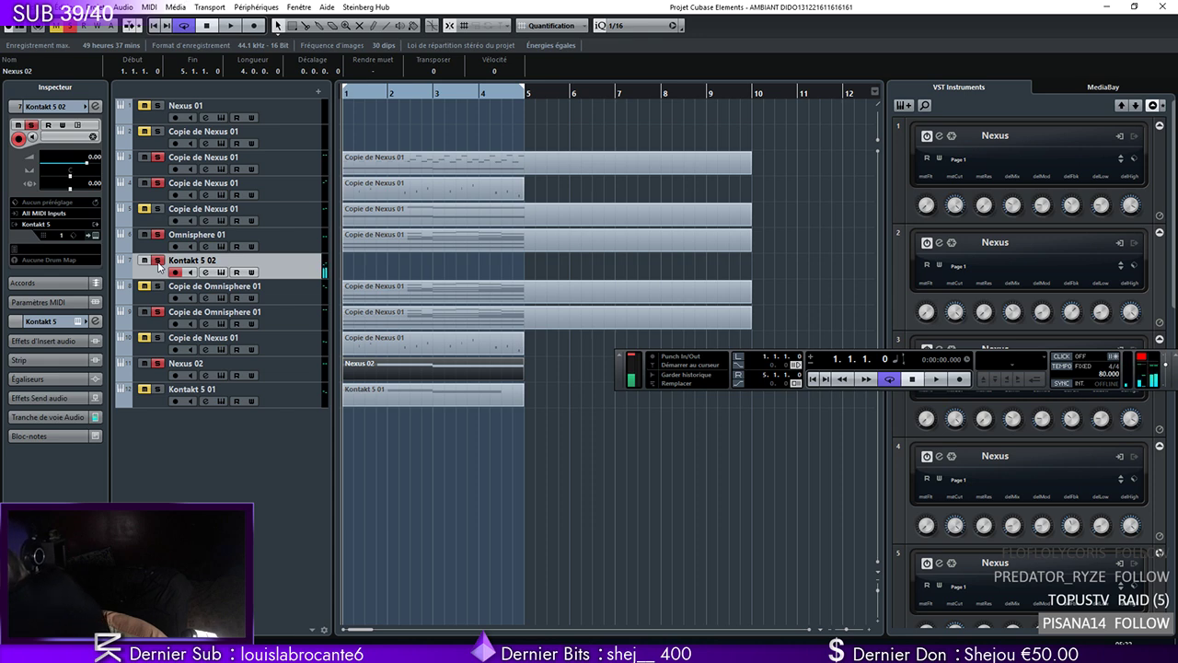
{"action": "left_click", "coordinate": [96, 107]}
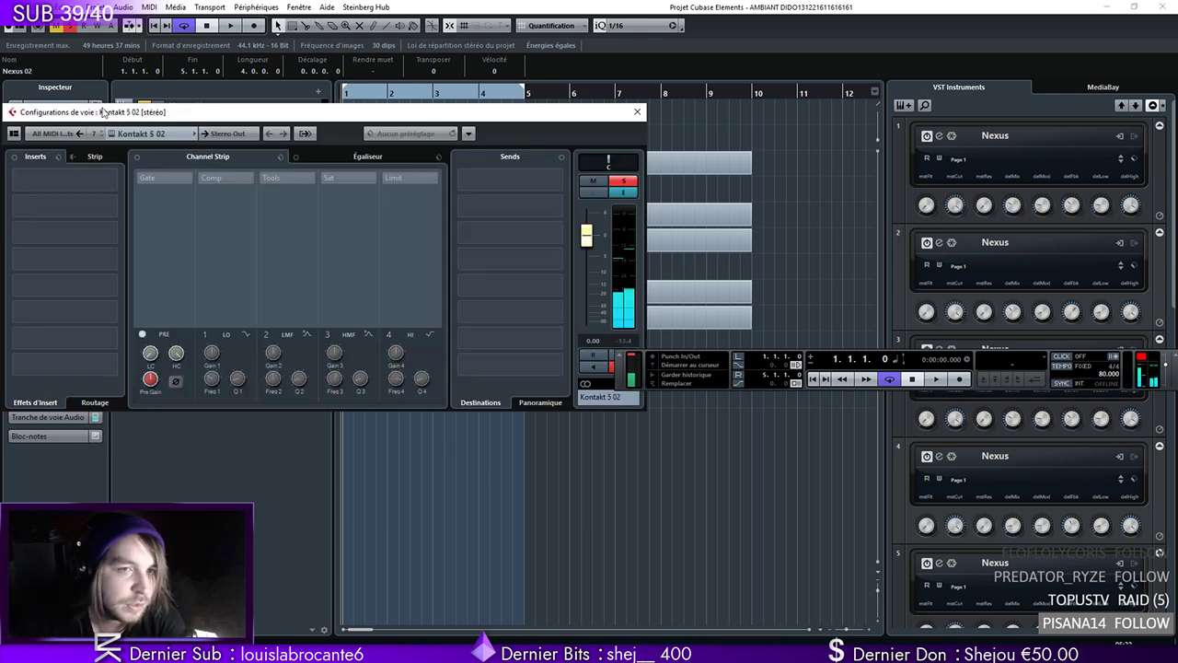
Try ValhallaVintageVerb in the first insert slot of the Kontakt 5 02 channel
{"action": "left_click", "coordinate": [92, 176]}
{"action": "type", "text": "vaq"}
{"action": "key", "text": "BackSpace"}
{"action": "double_click", "coordinate": [109, 325]}
Load ValhallaShimmer with the BlackHole preset in Kontakt 5 02's first insert slot and raise the track's volume to 6.02 dB
{"action": "left_click", "coordinate": [114, 176]}
{"action": "type", "text": "v&h"}
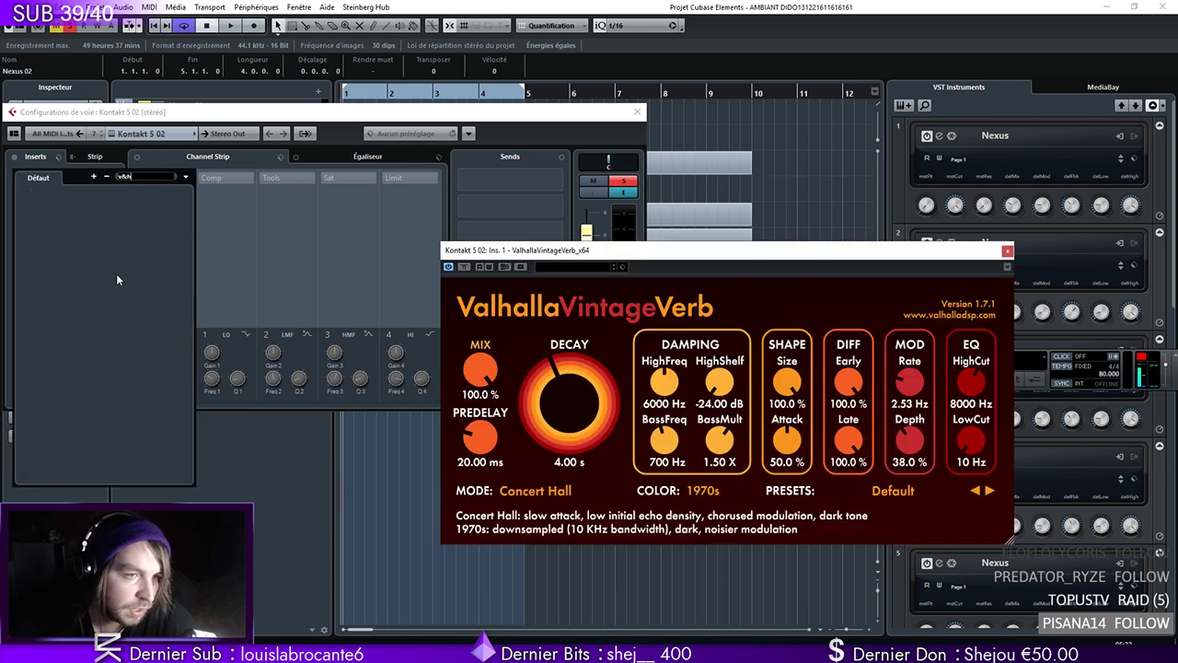
{"action": "key", "text": "BackSpace"}
{"action": "key", "text": "BackSpace"}
{"action": "type", "text": "ah"}
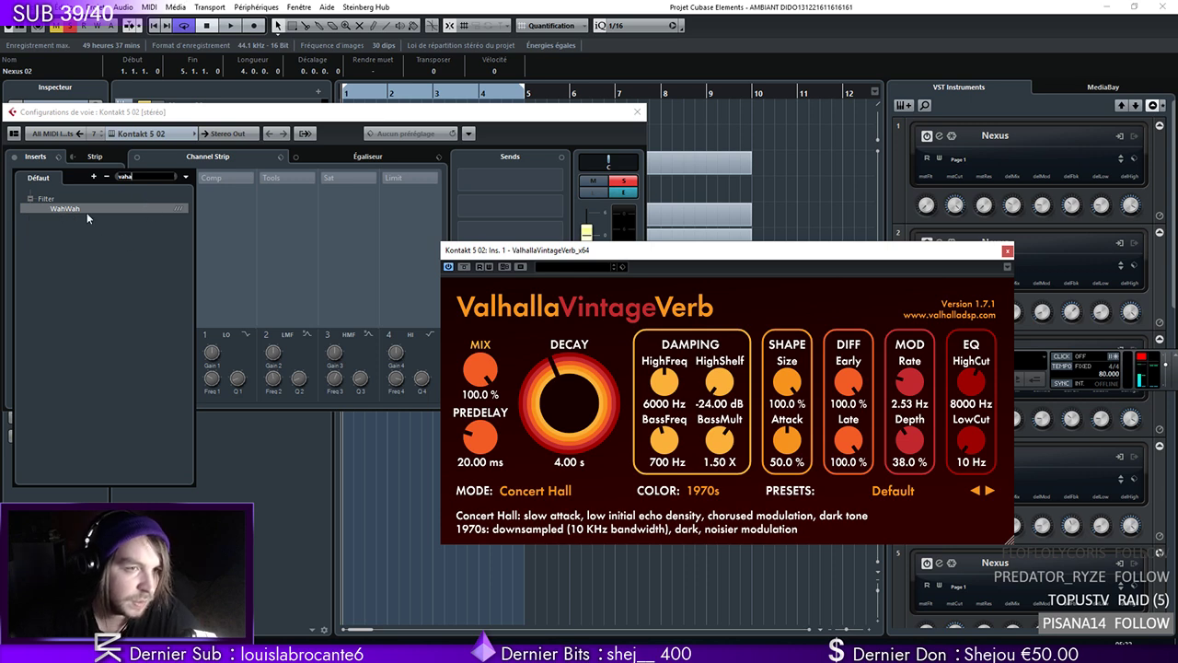
{"action": "left_click", "coordinate": [99, 312]}
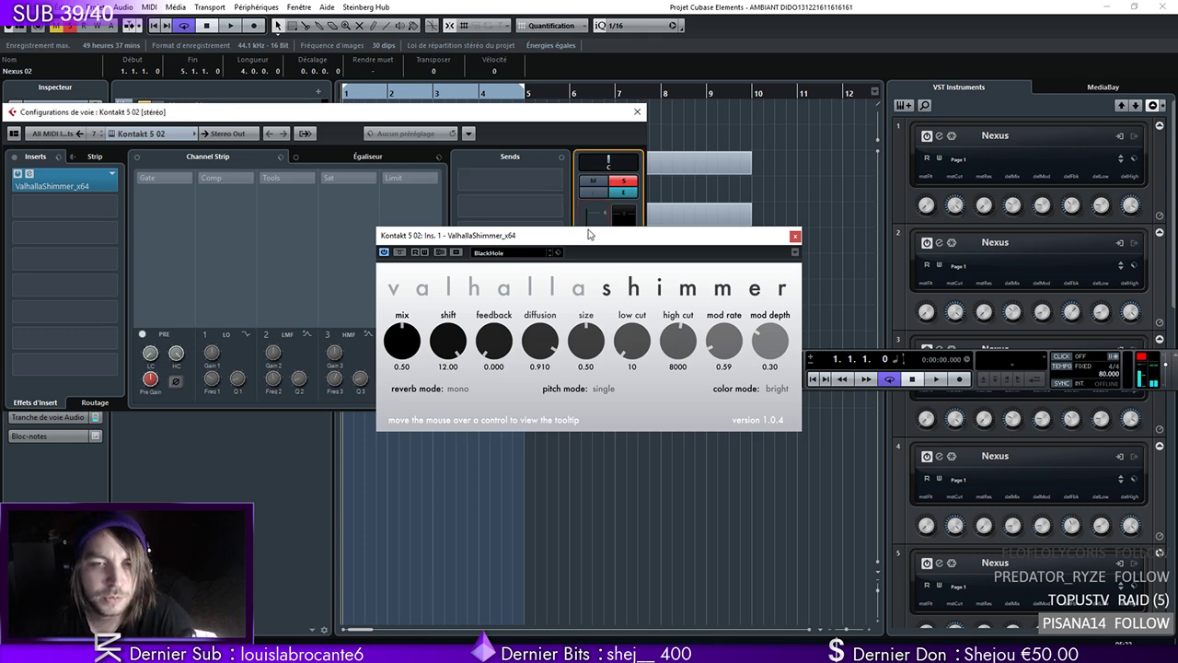
{"action": "left_click_drag", "start_coordinate": [589, 234], "coordinate": [588, 287]}
{"action": "left_click", "coordinate": [637, 112]}
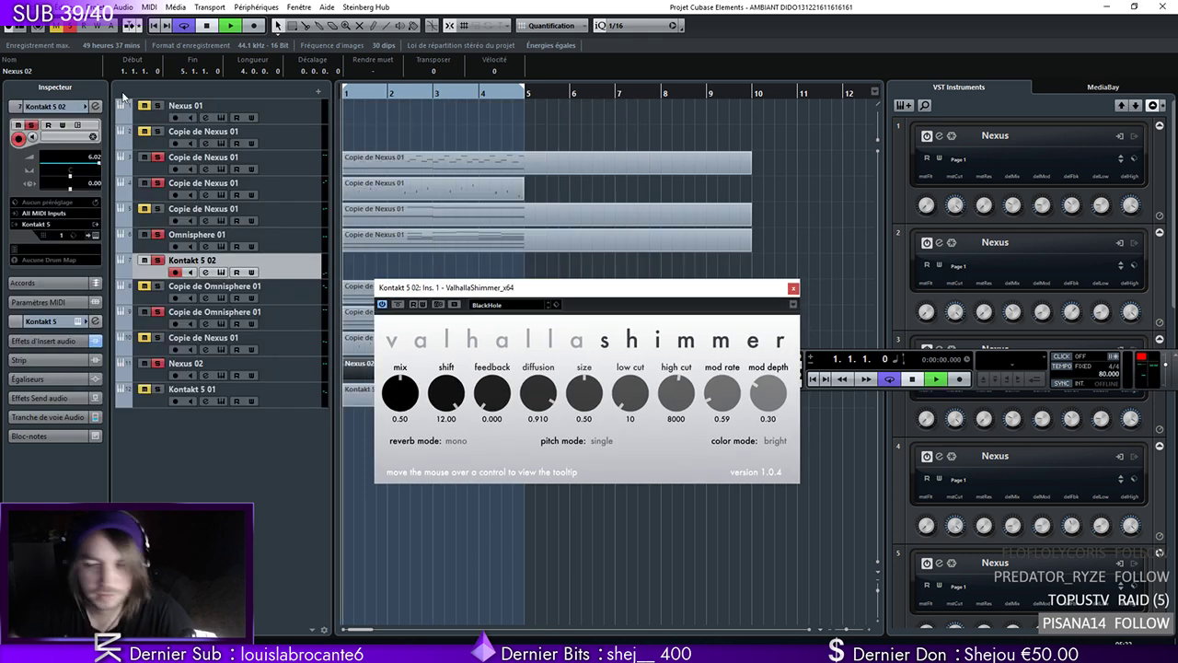
{"action": "key", "text": "space"}
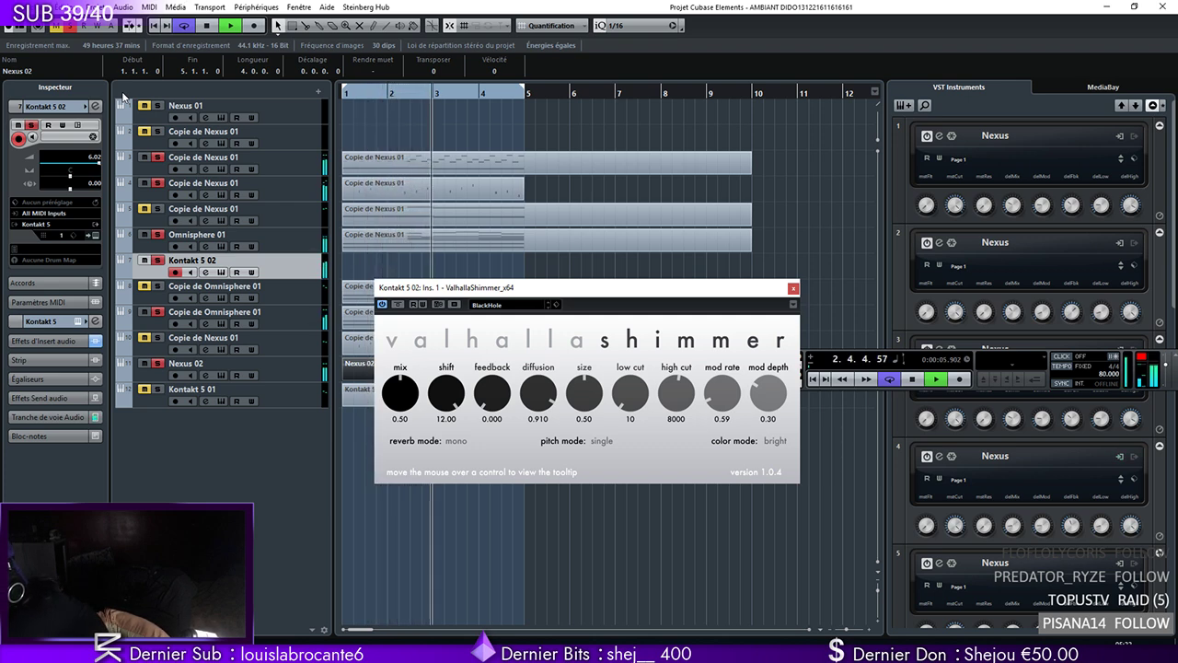
{"action": "key", "text": "space"}
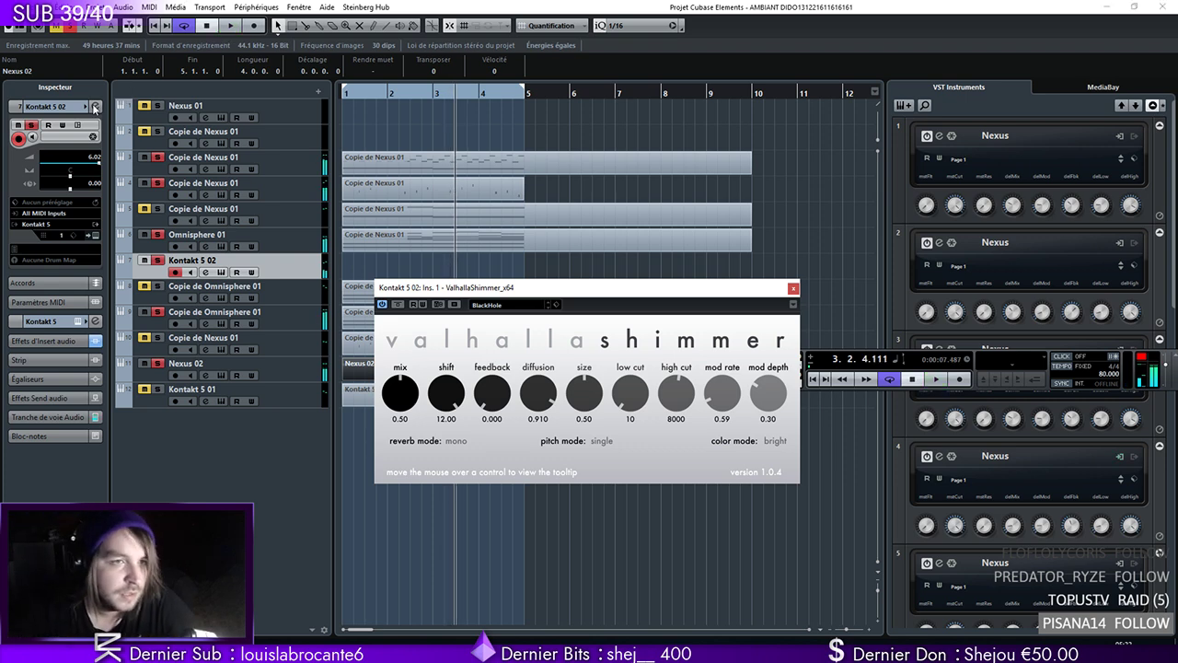
Add FabFilter Pro-C 2 to Kontakt 5 02's second insert slot, lower its threshold and shorten its attack
{"action": "left_click", "coordinate": [95, 106]}
{"action": "left_click", "coordinate": [59, 201]}
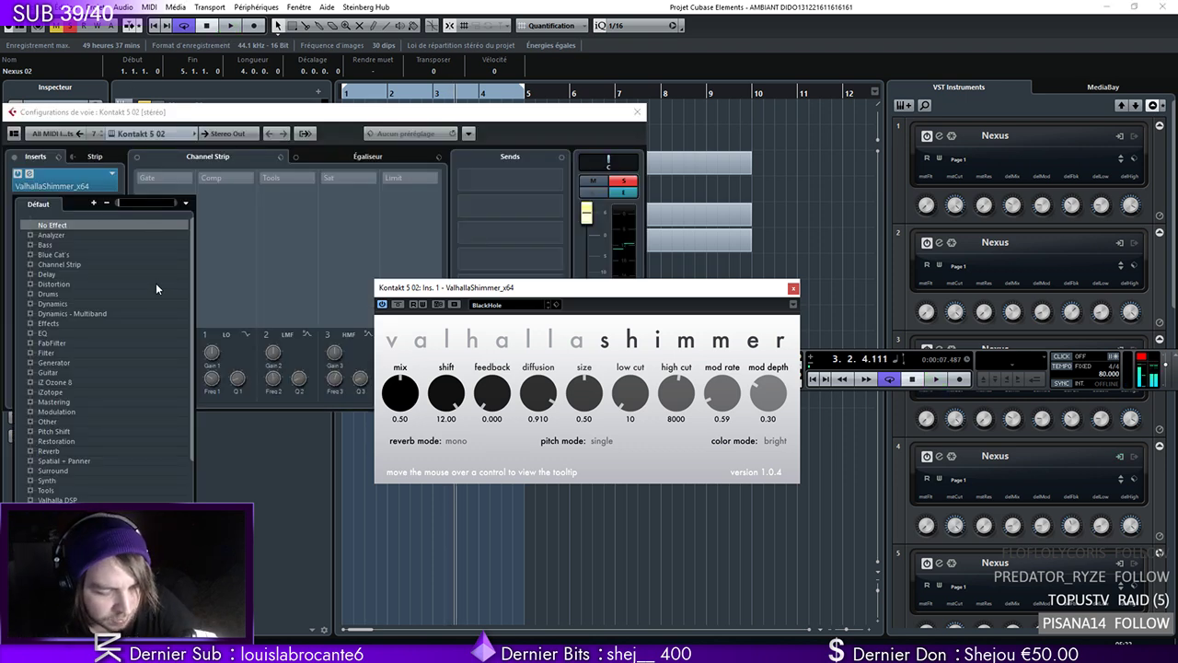
{"action": "type", "text": "fab"}
{"action": "left_click", "coordinate": [99, 284]}
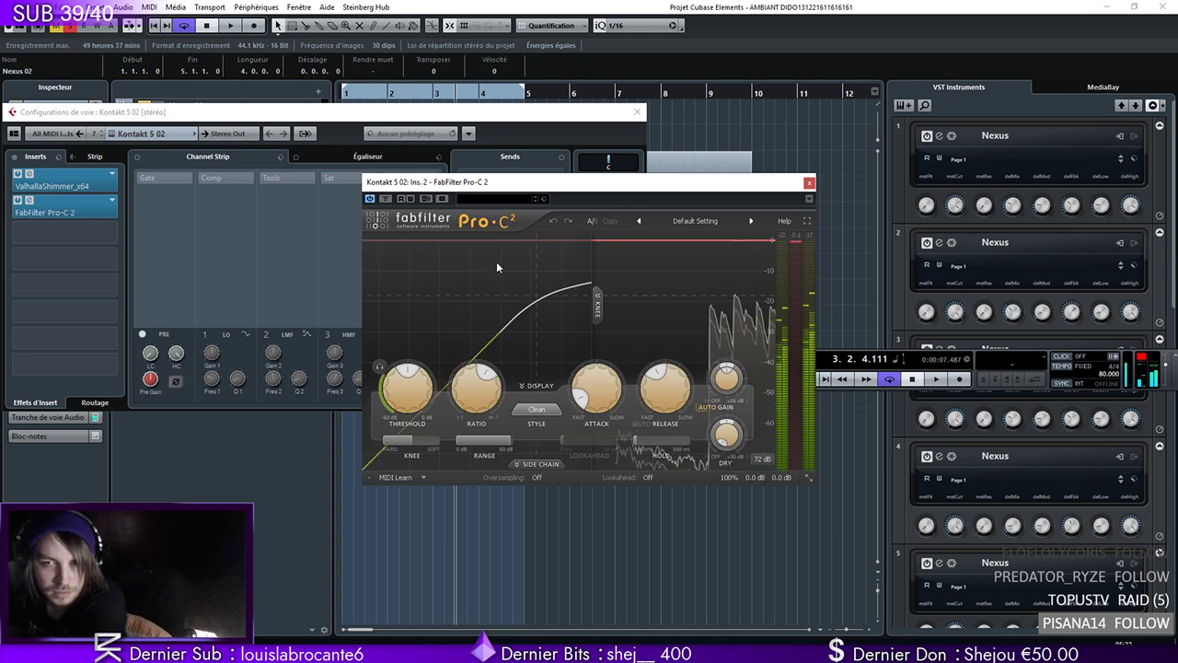
{"action": "mouse_move", "coordinate": [402, 379]}
{"action": "left_mouse_down"}
{"action": "mouse_move", "coordinate": [381, 452]}
{"action": "mouse_move", "coordinate": [417, 376]}
{"action": "left_mouse_up"}
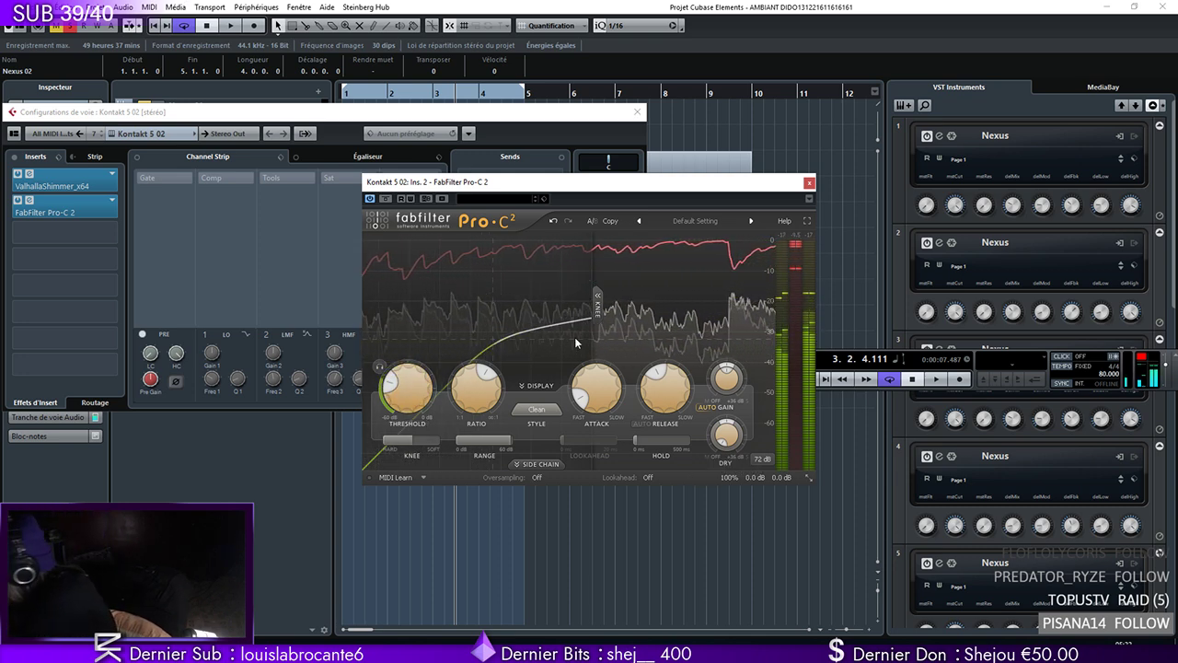
{"action": "left_click_drag", "start_coordinate": [598, 395], "coordinate": [593, 339]}
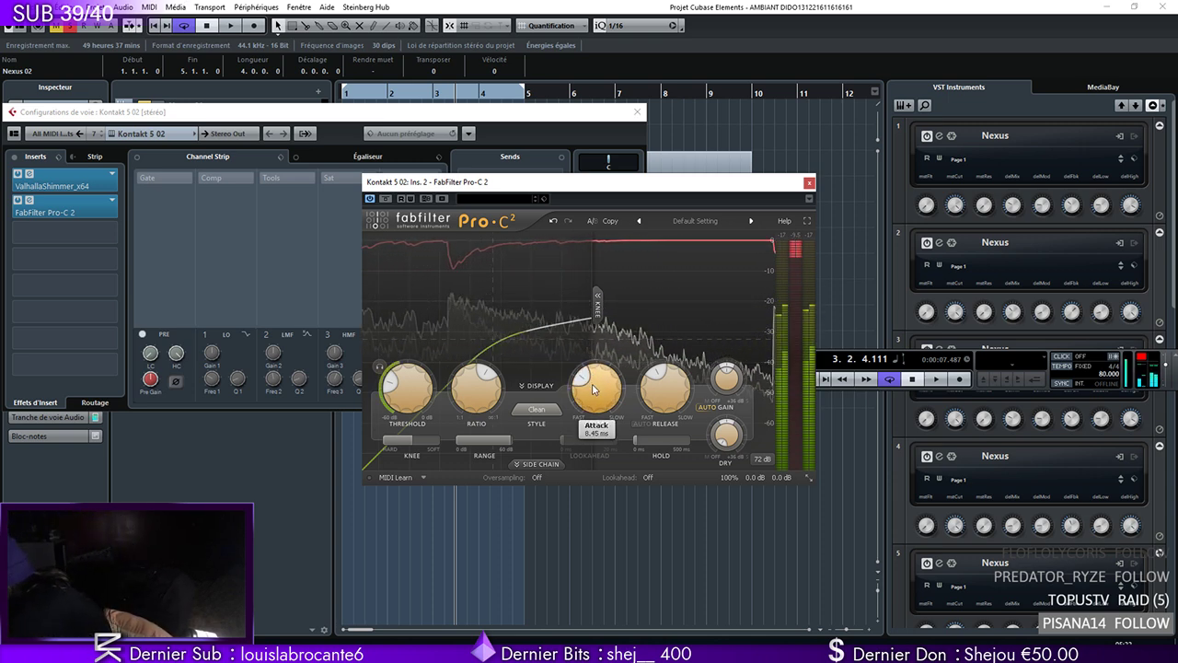
{"action": "left_click_drag", "start_coordinate": [593, 390], "coordinate": [513, 520]}
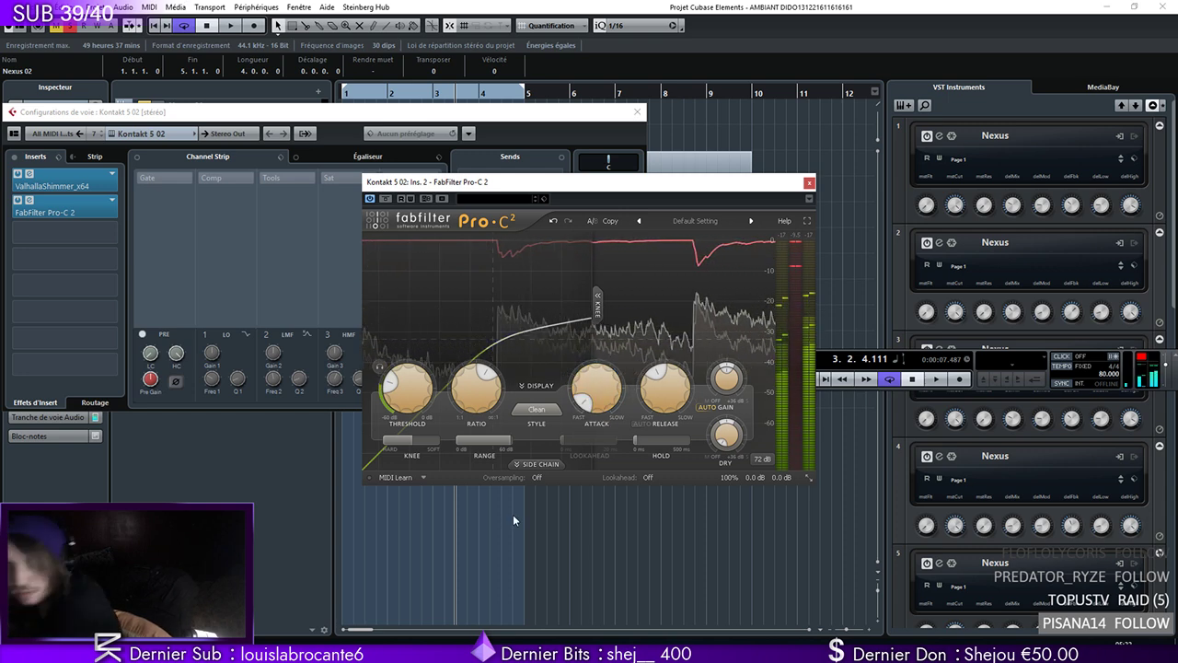
{"action": "left_click", "coordinate": [808, 183]}
{"action": "left_click", "coordinate": [638, 112]}
Audition the loop, turn off cycle playback and record a concert harp part on Kontakt 5 02 from bar 1
{"action": "key", "text": "KP_Decimal"}
{"action": "key", "text": "space"}
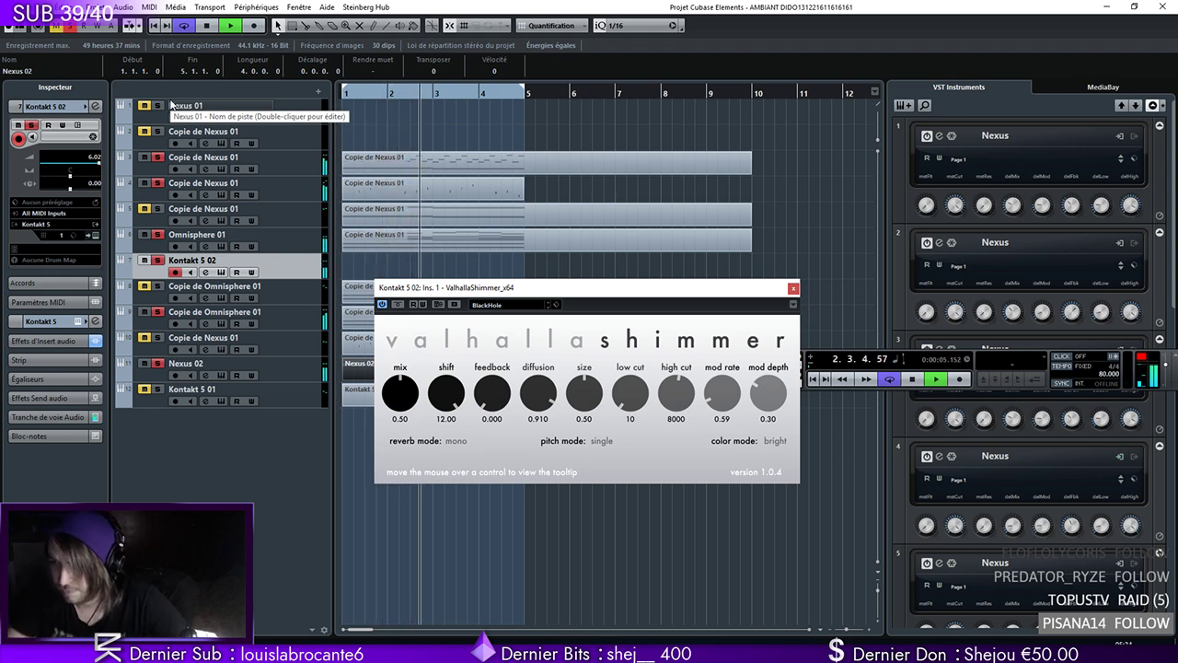
{"action": "key", "text": "space"}
{"action": "left_click_drag", "start_coordinate": [783, 287], "coordinate": [787, 286]}
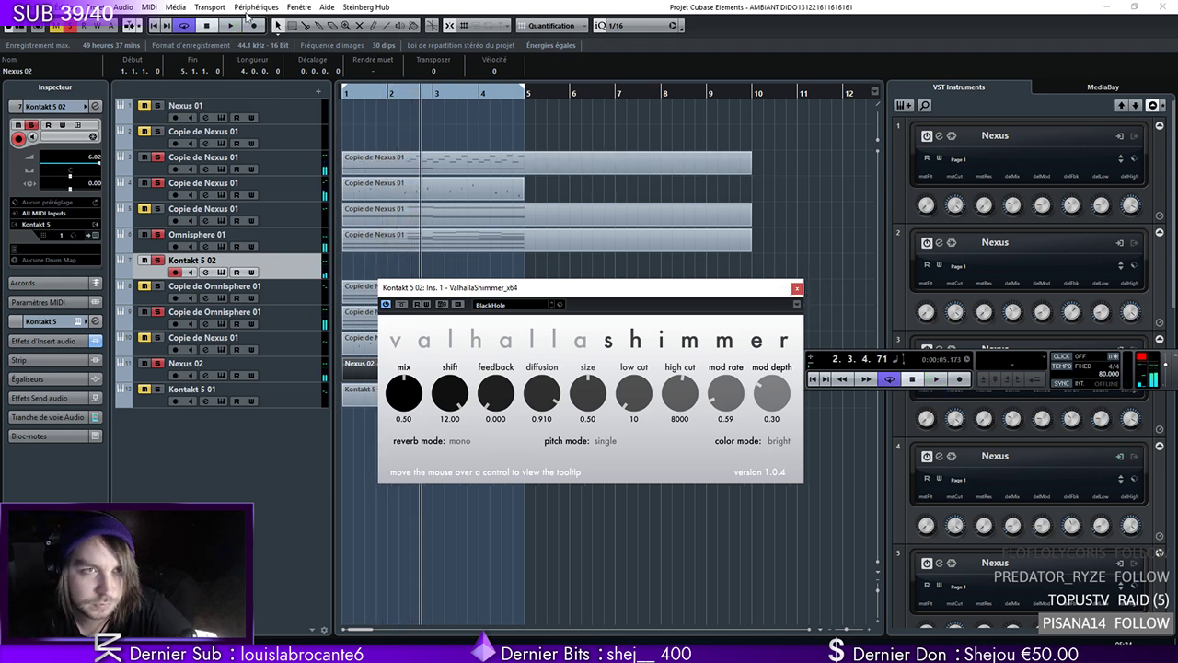
{"action": "left_click_drag", "start_coordinate": [433, 94], "coordinate": [203, 91]}
{"action": "left_click", "coordinate": [255, 27]}
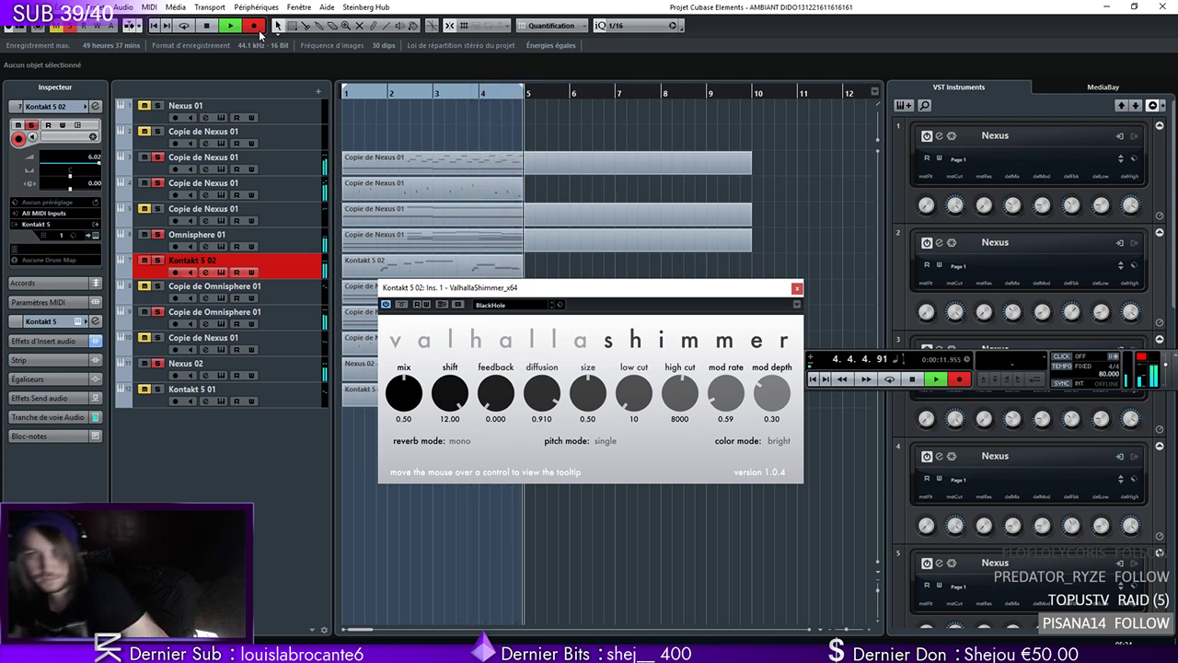
{"action": "key", "text": "space"}
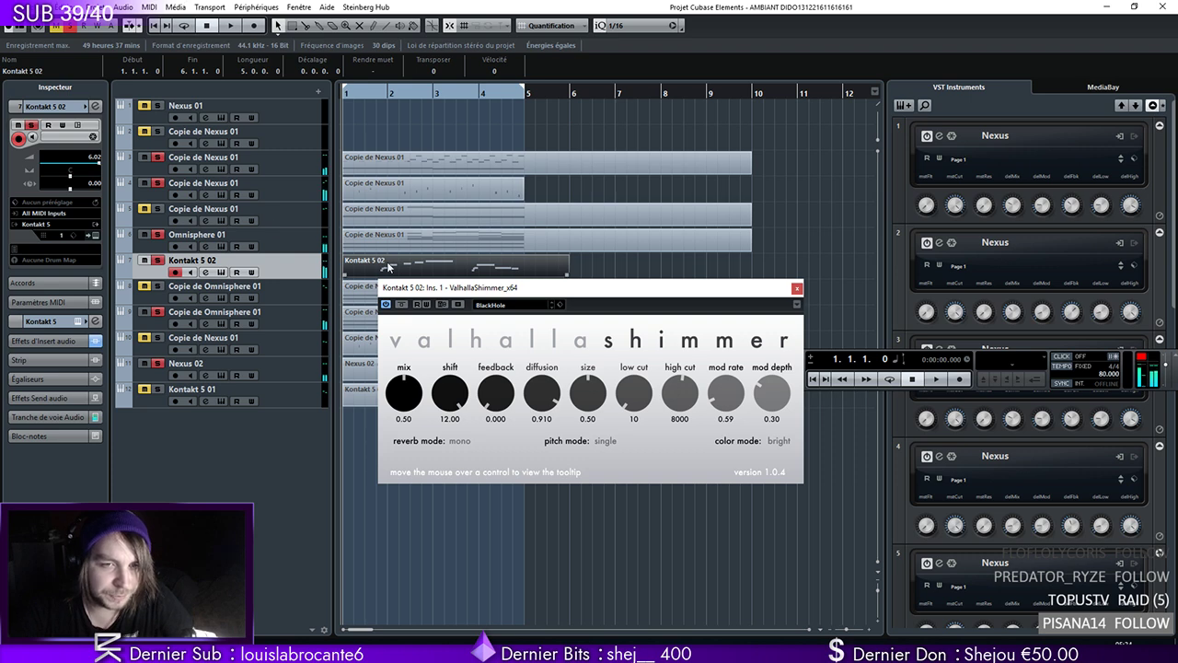
Open the recorded harp part in the Key Editor, enlarged around bars 1 to 3, and close the ValhallaShimmer window
{"action": "double_click", "coordinate": [388, 267]}
{"action": "left_click", "coordinate": [459, 46]}
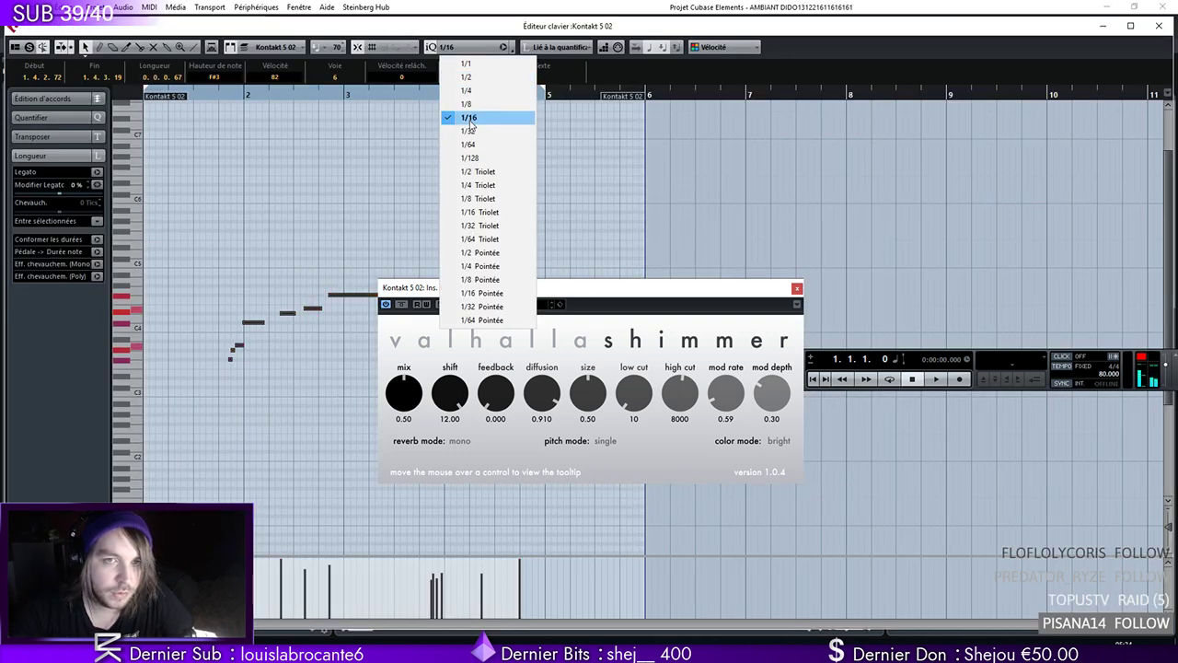
{"action": "left_click", "coordinate": [1134, 631]}
{"action": "left_click_drag", "start_coordinate": [1134, 632], "coordinate": [1144, 633]}
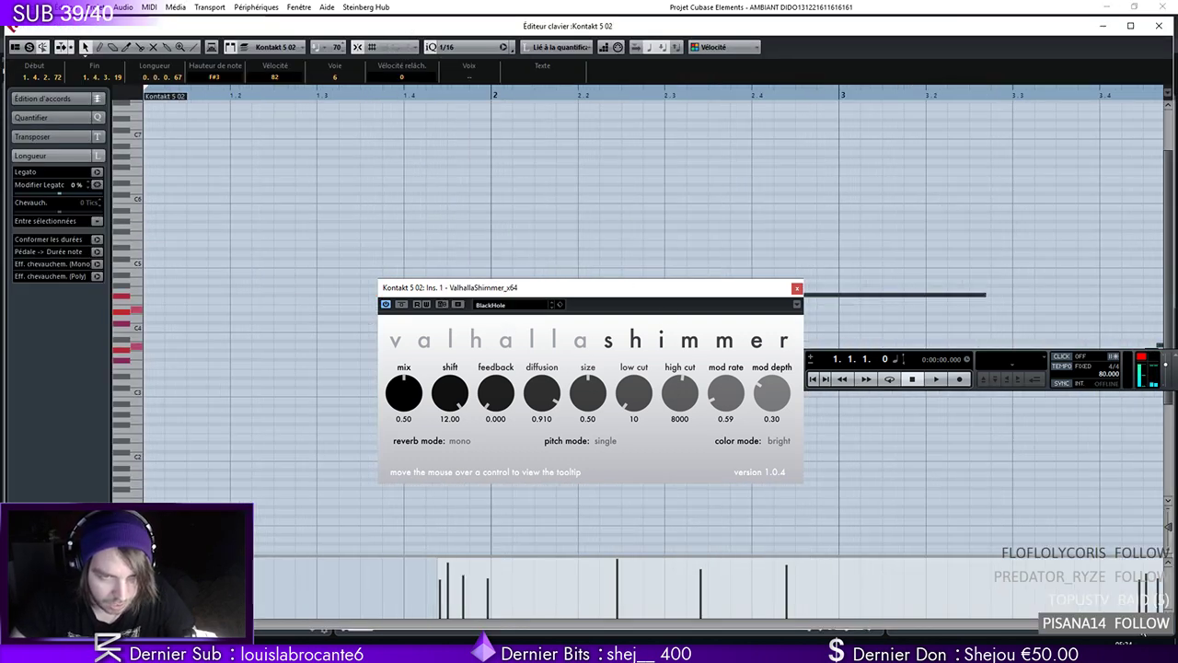
{"action": "left_click", "coordinate": [796, 288]}
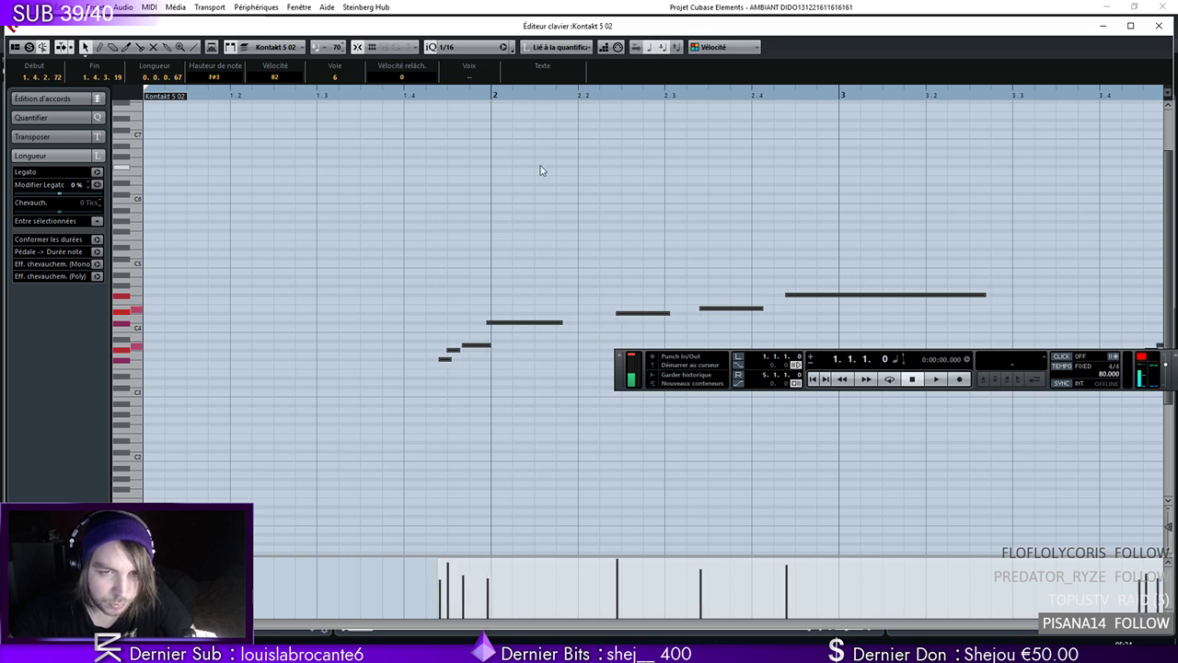
Set the quantize value to 1/32, try it on all the harp notes and undo the quantization
{"action": "left_click", "coordinate": [480, 55]}
{"action": "left_click", "coordinate": [468, 128]}
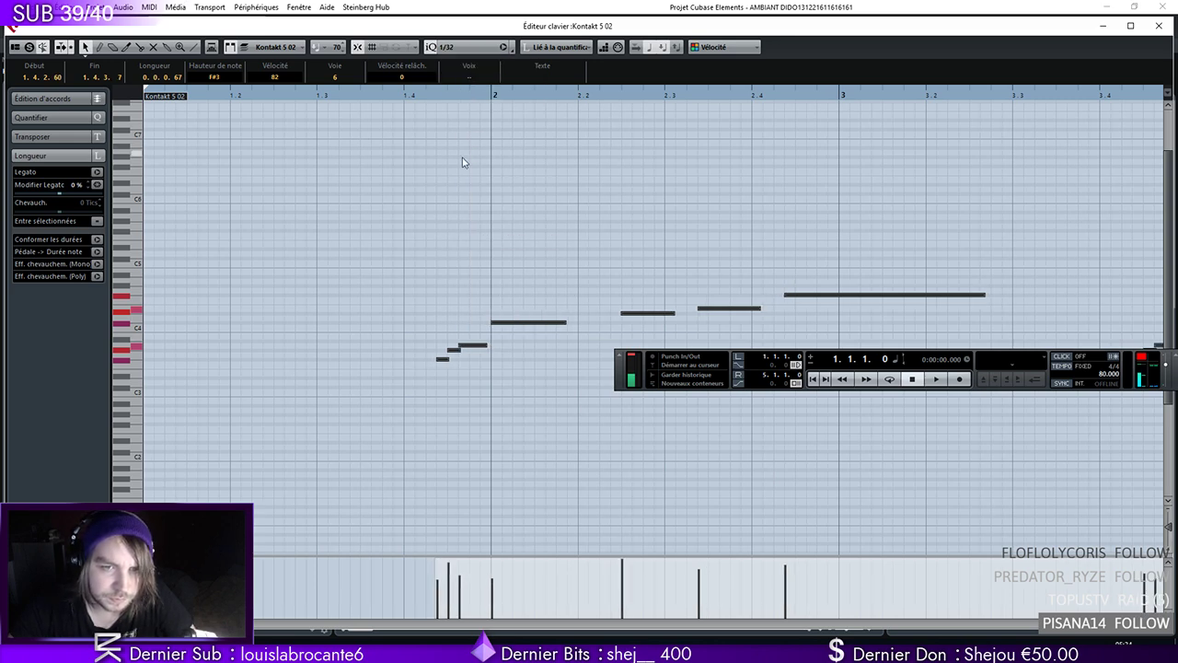
{"action": "key", "text": "space"}
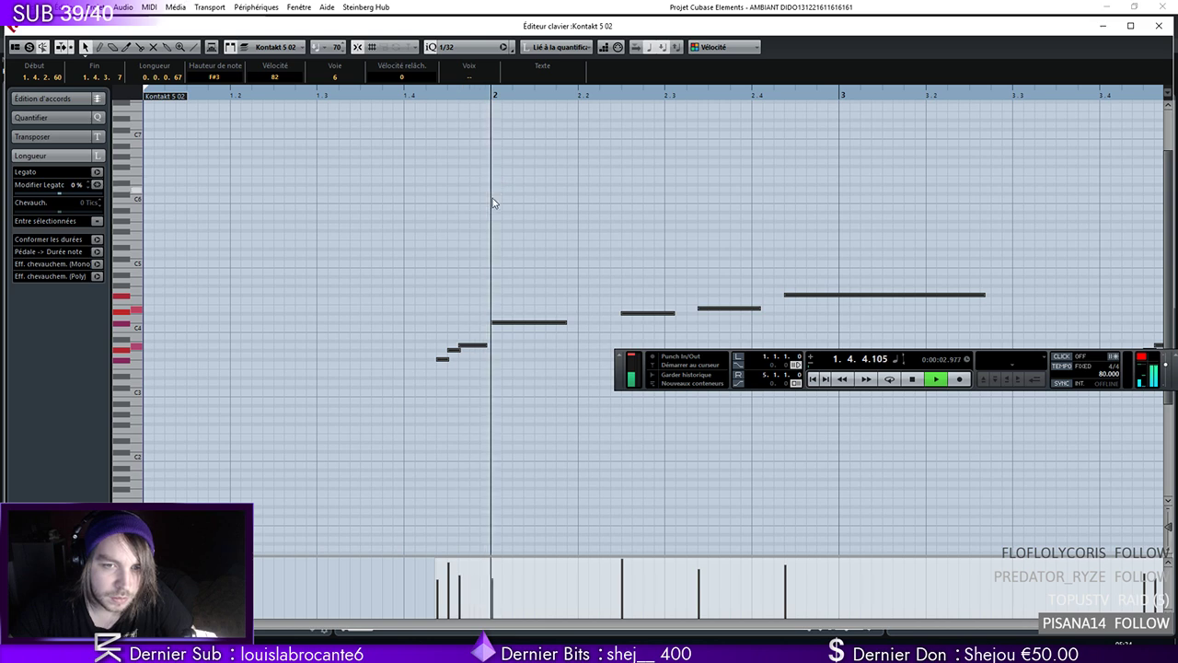
{"action": "key", "text": "space"}
{"action": "left_click", "coordinate": [492, 348]}
{"action": "left_click", "coordinate": [474, 346]}
{"action": "key", "text": "ctrl+z"}
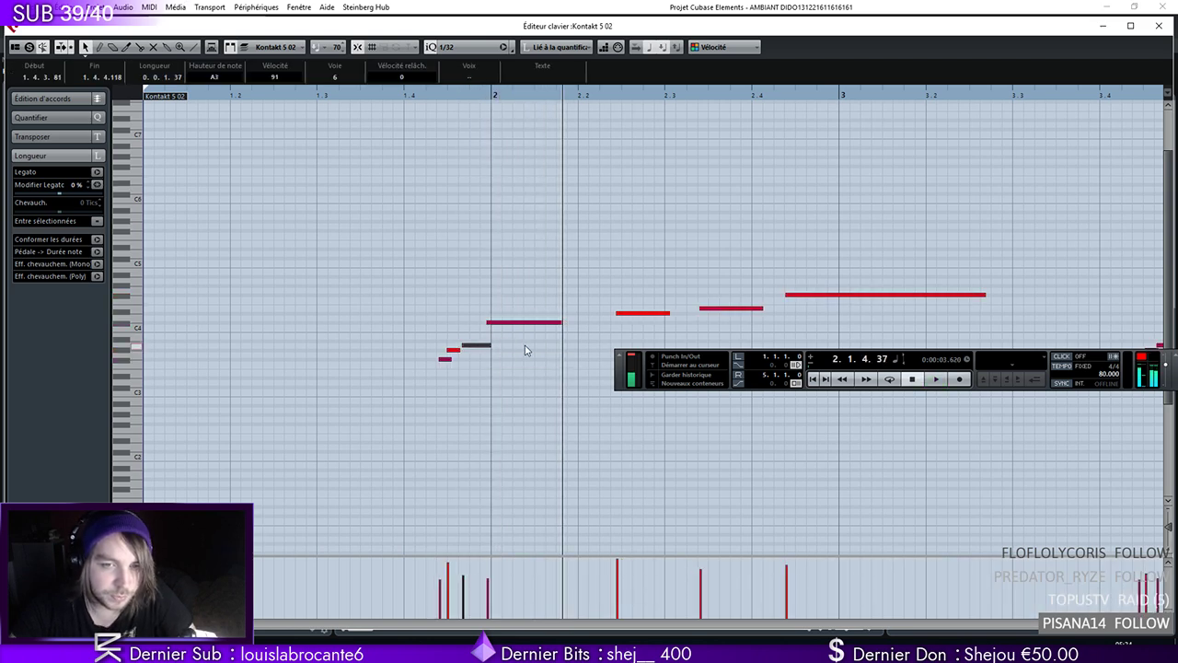
Quantize only the first four harp notes to 1/32 and play back the run
{"action": "left_click_drag", "start_coordinate": [498, 321], "coordinate": [450, 384]}
{"action": "left_click", "coordinate": [426, 95]}
{"action": "key", "text": "space"}
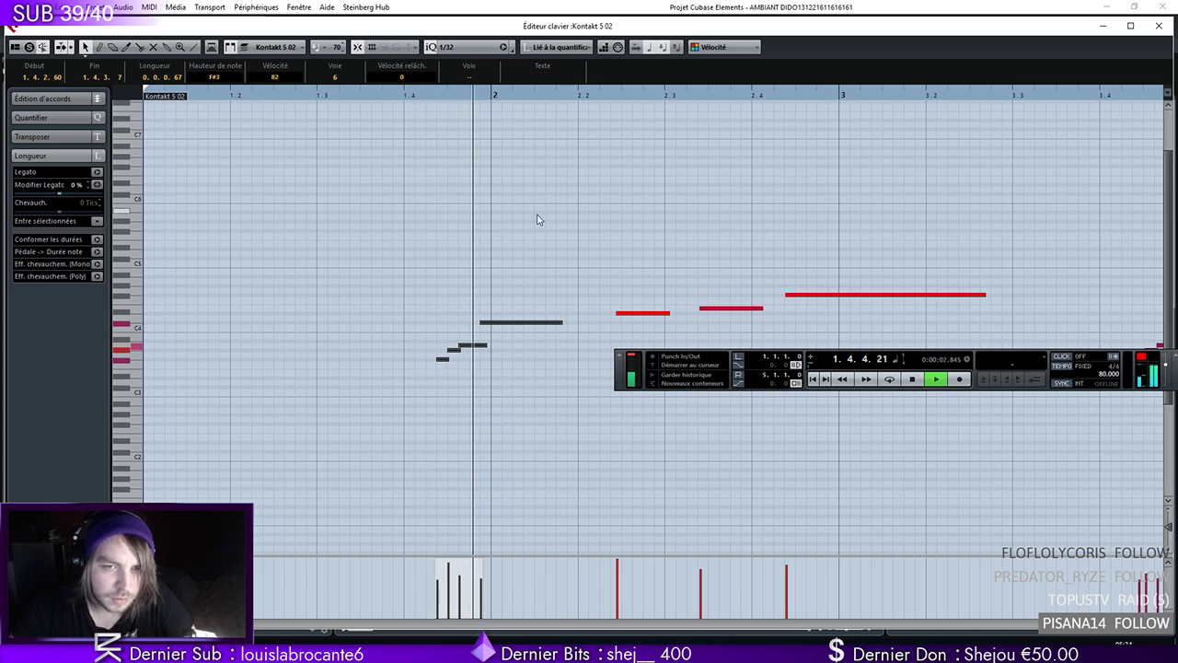
{"action": "left_click", "coordinate": [505, 351]}
{"action": "key", "text": "space"}
{"action": "left_click", "coordinate": [370, 96]}
{"action": "key", "text": "space"}
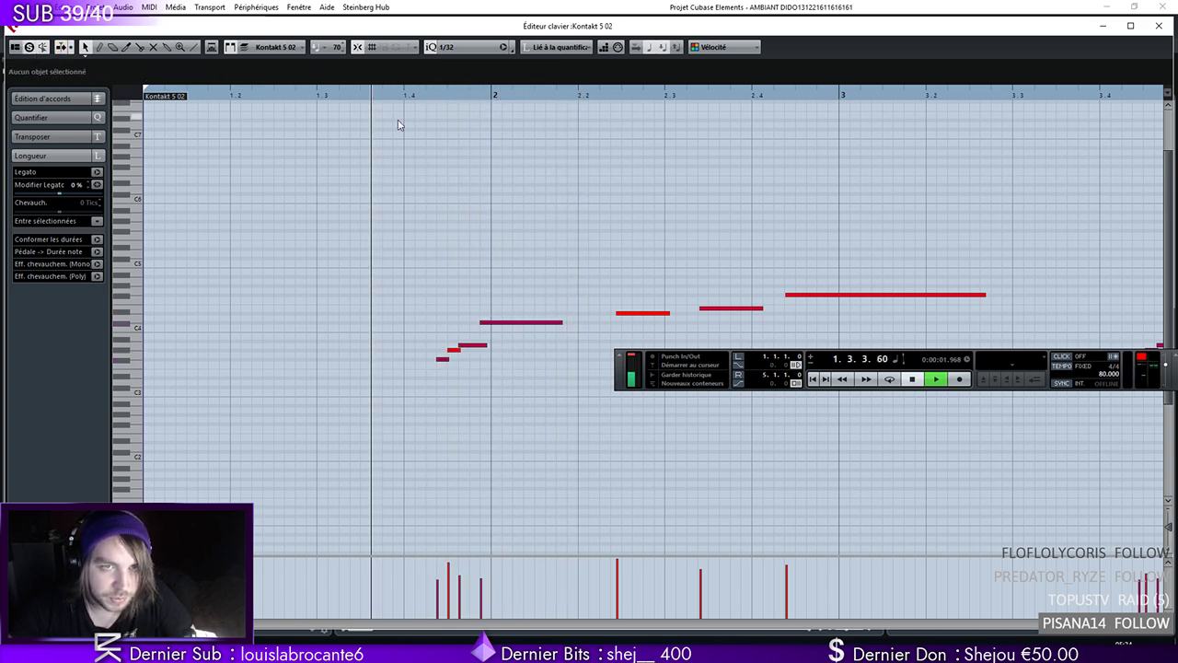
Shorten the harp run's A3 note to a length of 0.0.0.60 and extend the fourth note's start back to 1.4.4.0
{"action": "left_click", "coordinate": [474, 345]}
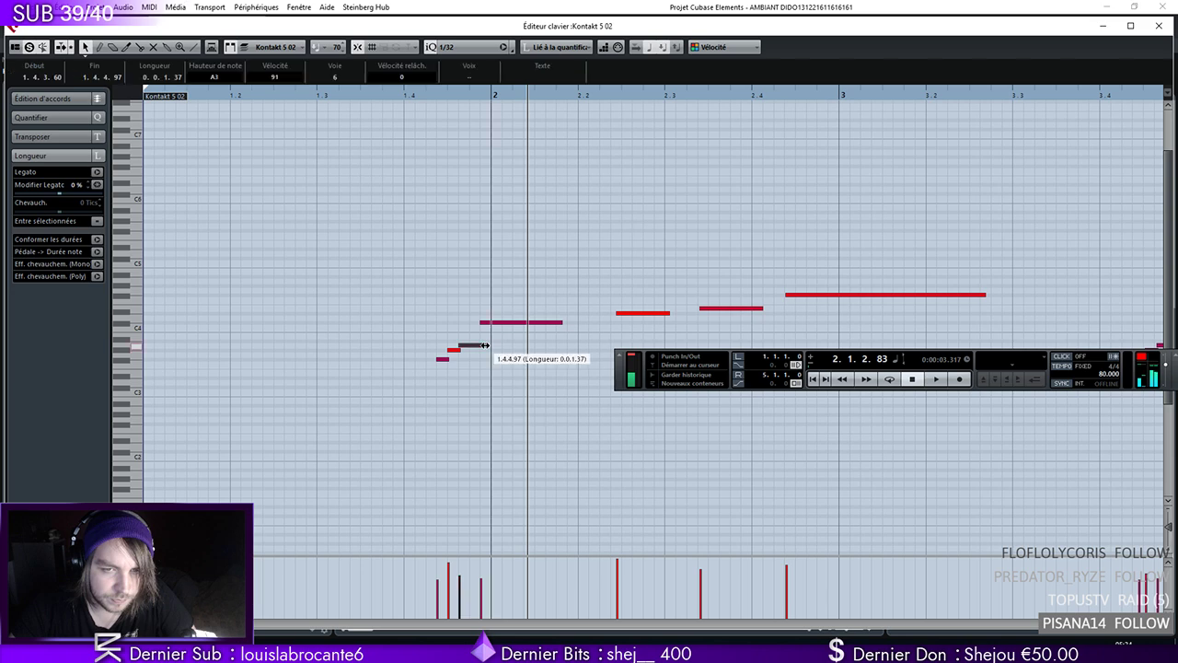
{"action": "left_click", "coordinate": [403, 98]}
{"action": "key", "text": "space"}
{"action": "left_click_drag", "start_coordinate": [480, 322], "coordinate": [469, 323]}
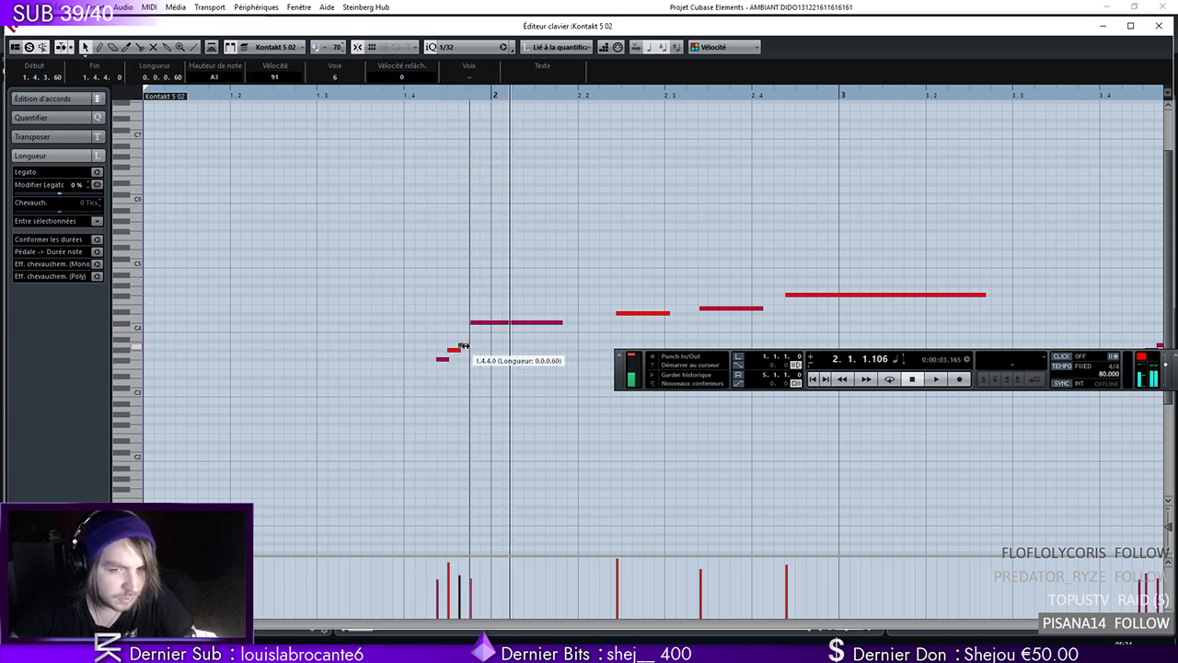
{"action": "key", "text": "space"}
{"action": "left_click", "coordinate": [408, 109]}
{"action": "left_click", "coordinate": [406, 97]}
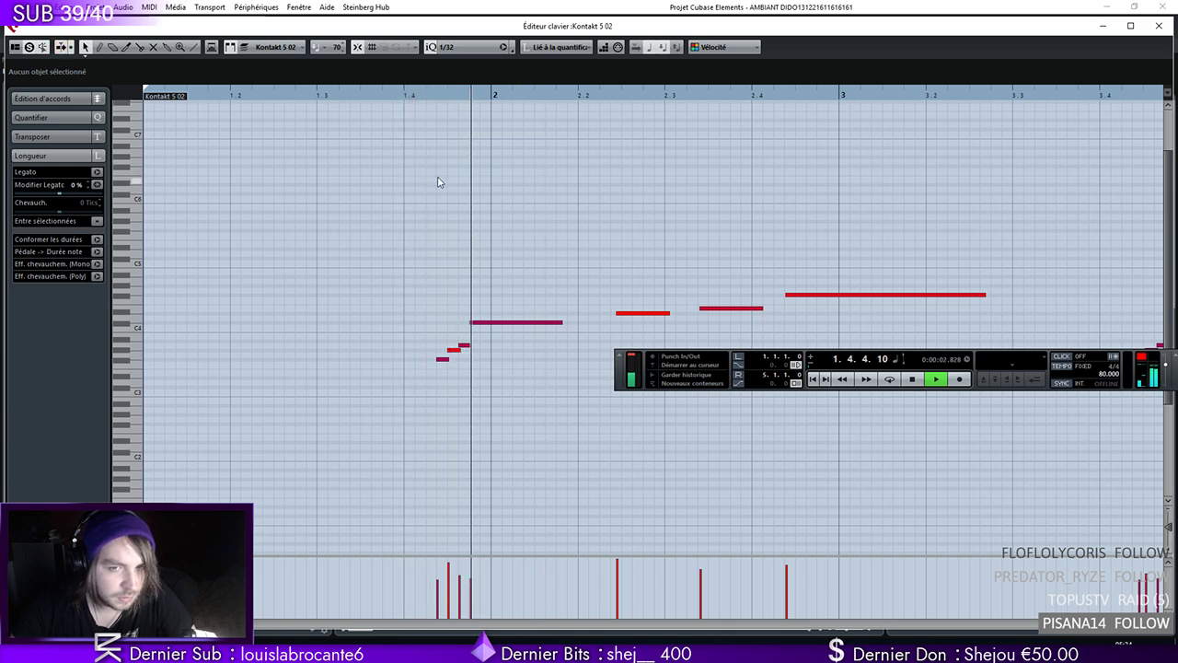
{"action": "key", "text": "space"}
Trim the starts of the D#4 note to 2.2.3.0, the E4 note to 2.3.3.0 and the following long note to the grid
{"action": "left_click", "coordinate": [617, 314]}
{"action": "key", "text": "space"}
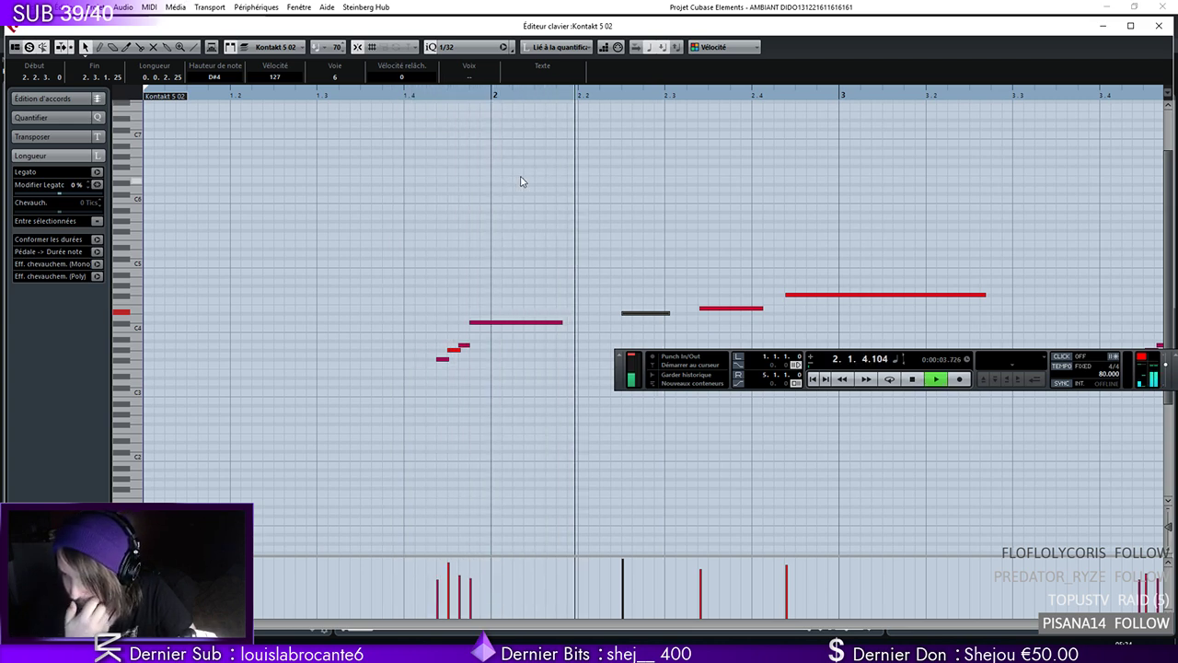
{"action": "key", "text": "space"}
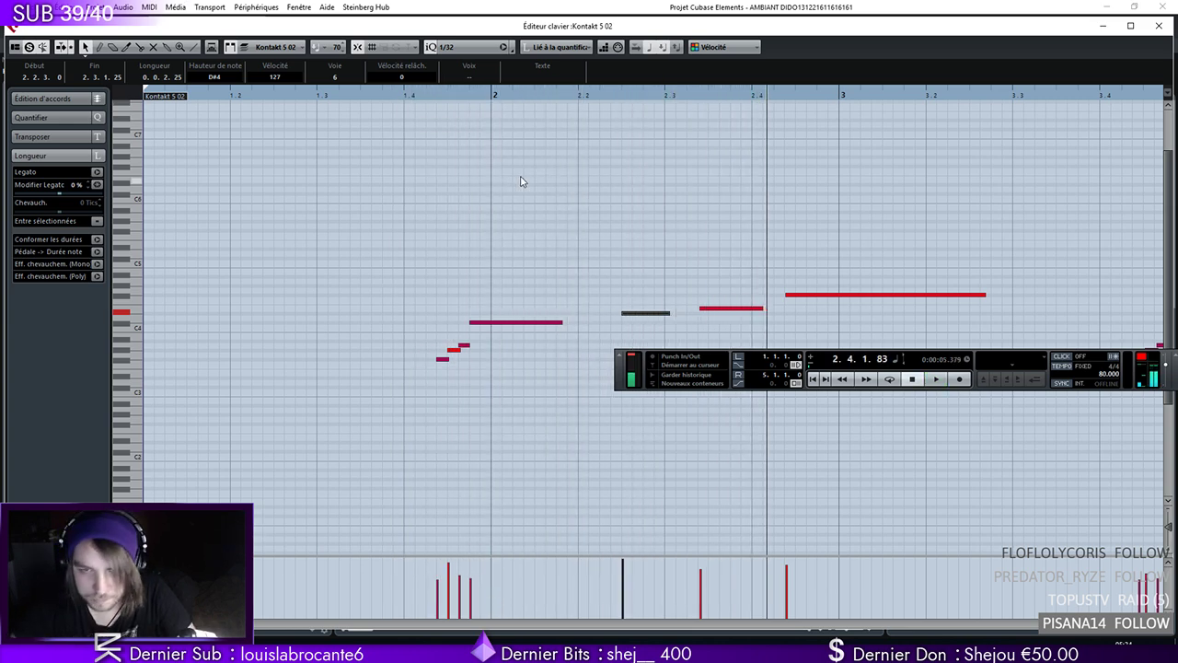
{"action": "left_click_drag", "start_coordinate": [698, 309], "coordinate": [707, 308]}
{"action": "key", "text": "space"}
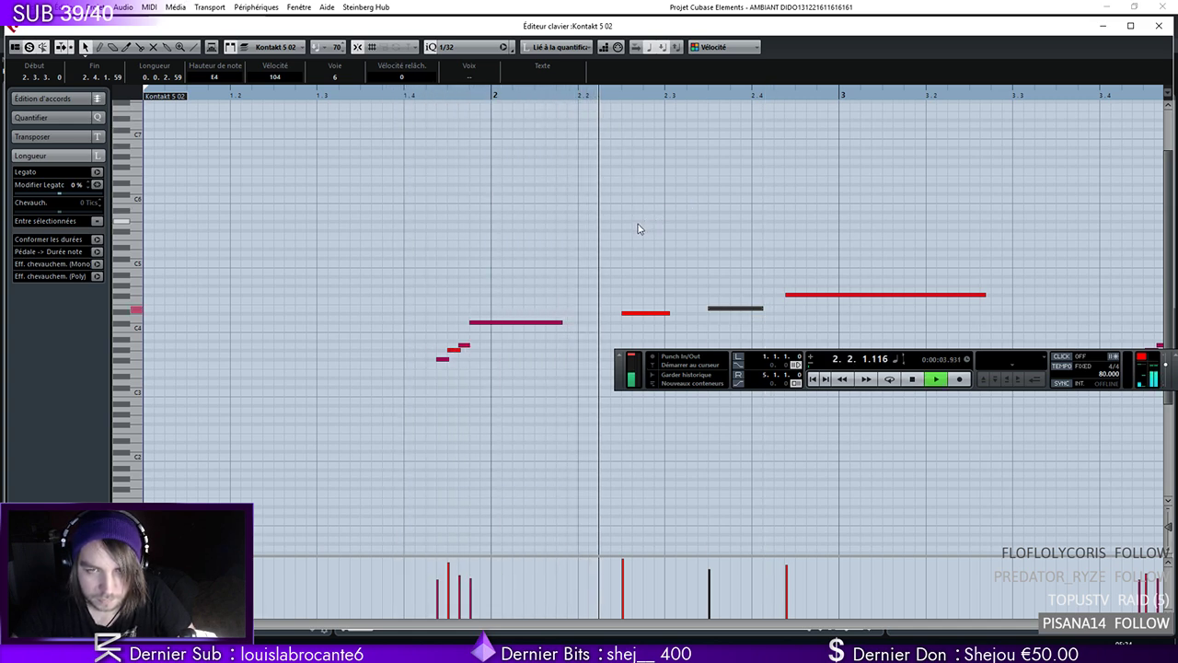
{"action": "left_click_drag", "start_coordinate": [787, 295], "coordinate": [795, 294]}
{"action": "key", "text": "space"}
{"action": "left_click", "coordinate": [318, 96]}
{"action": "left_click", "coordinate": [1158, 26]}
{"action": "key", "text": "space"}
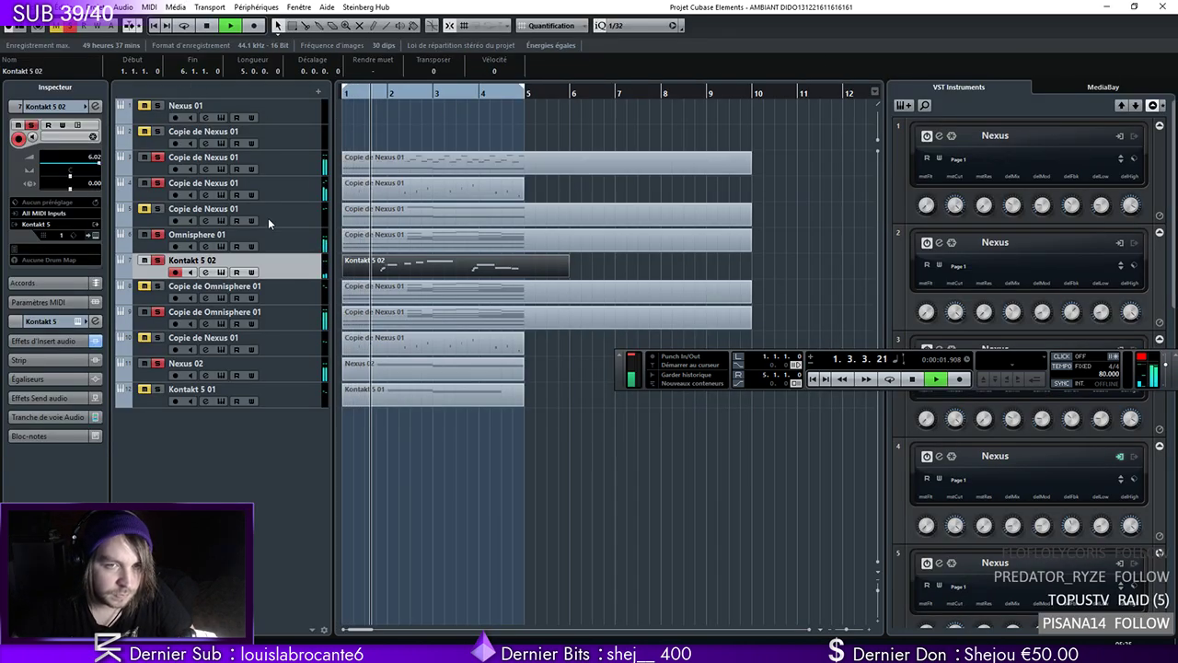
{"action": "key", "text": "space"}
Move the first four harp notes together so the run starts at 1.4.3.60, and play the arrangement back
{"action": "double_click", "coordinate": [374, 266]}
{"action": "left_click_drag", "start_coordinate": [579, 270], "coordinate": [445, 365]}
{"action": "left_click", "coordinate": [415, 88]}
{"action": "key", "text": "space"}
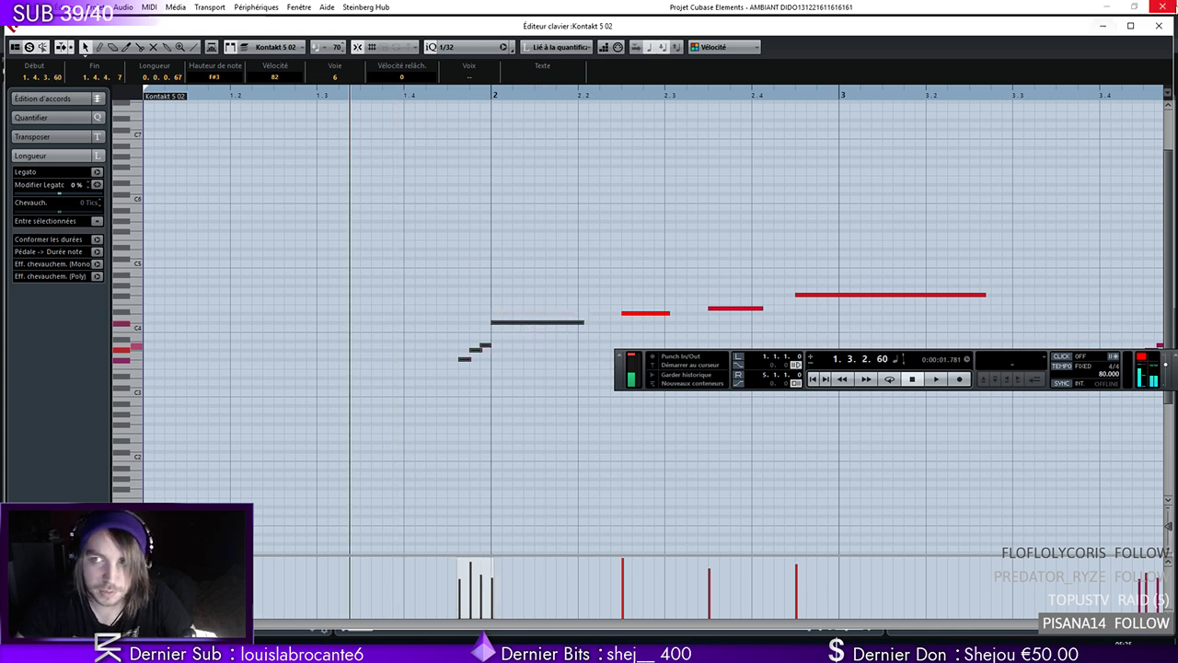
{"action": "left_click", "coordinate": [1159, 25]}
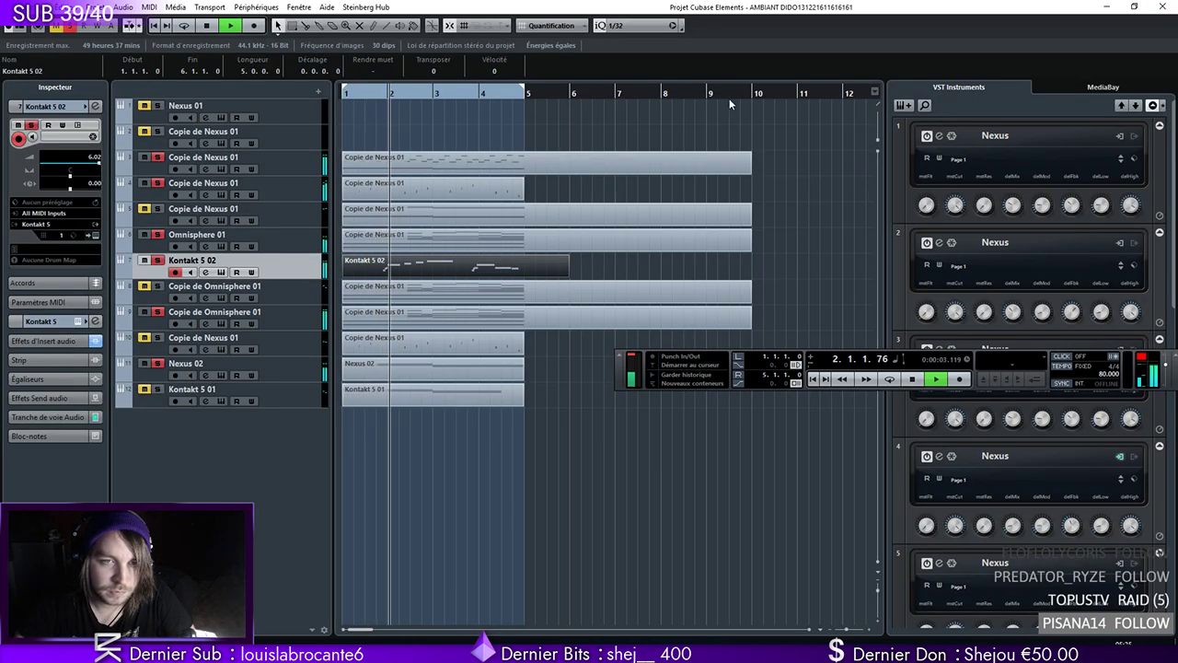
{"action": "key", "text": "space"}
{"action": "left_click", "coordinate": [363, 92]}
{"action": "key", "text": "space"}
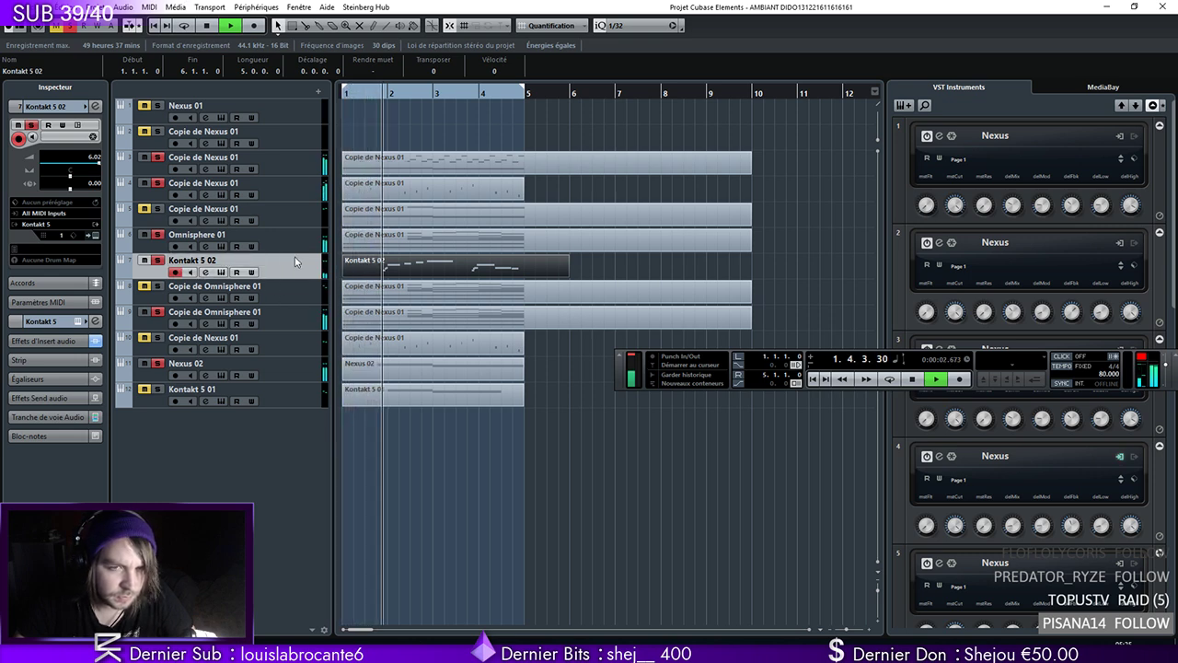
Review the whole harp part in the key editor and listen to it against the loop
{"action": "left_click", "coordinate": [171, 241]}
{"action": "double_click", "coordinate": [421, 266]}
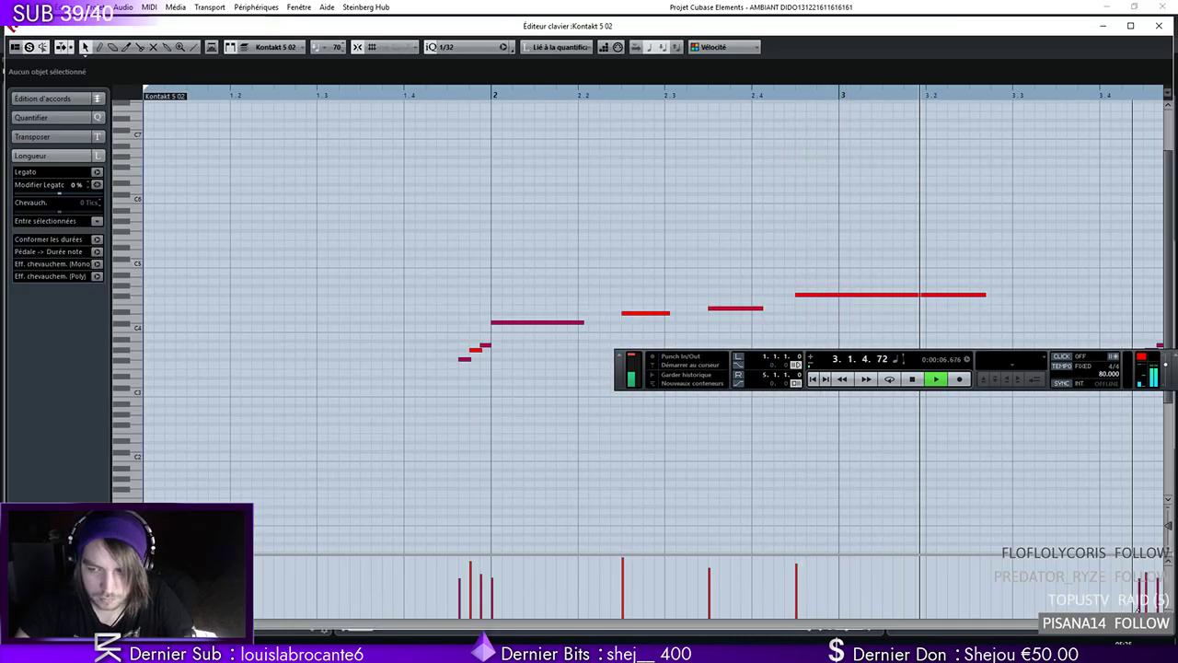
{"action": "key", "text": "g"}
{"action": "key", "text": "g"}
{"action": "key", "text": "g"}
{"action": "key", "text": "g"}
{"action": "key", "text": "space"}
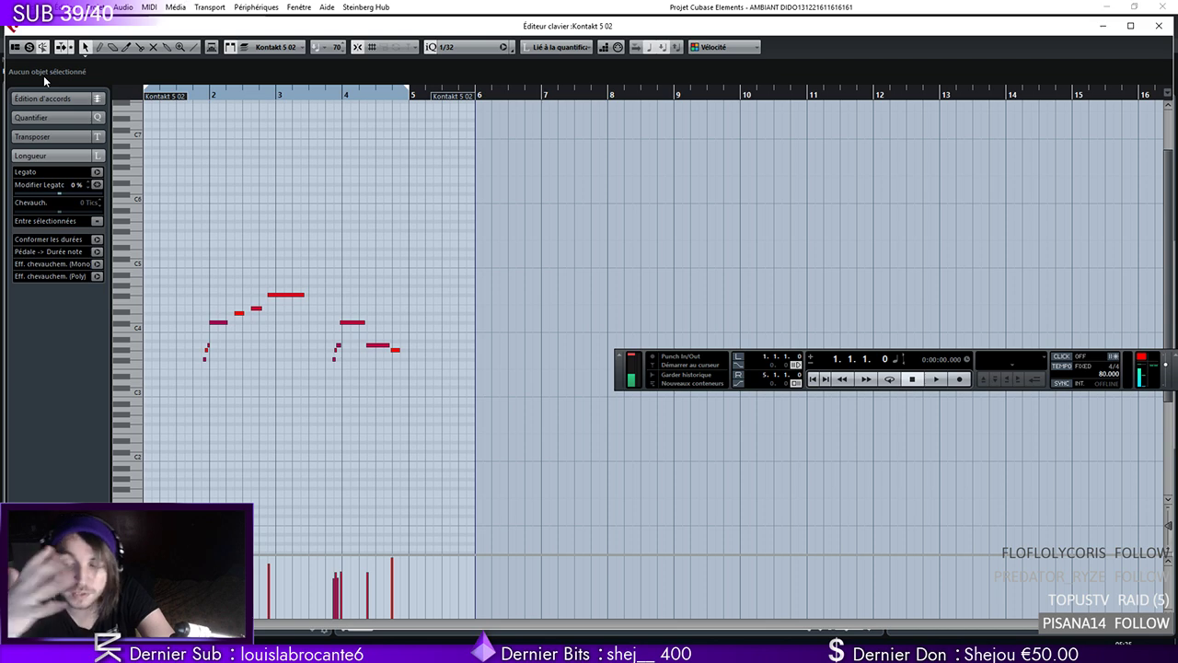
{"action": "left_click", "coordinate": [1159, 26]}
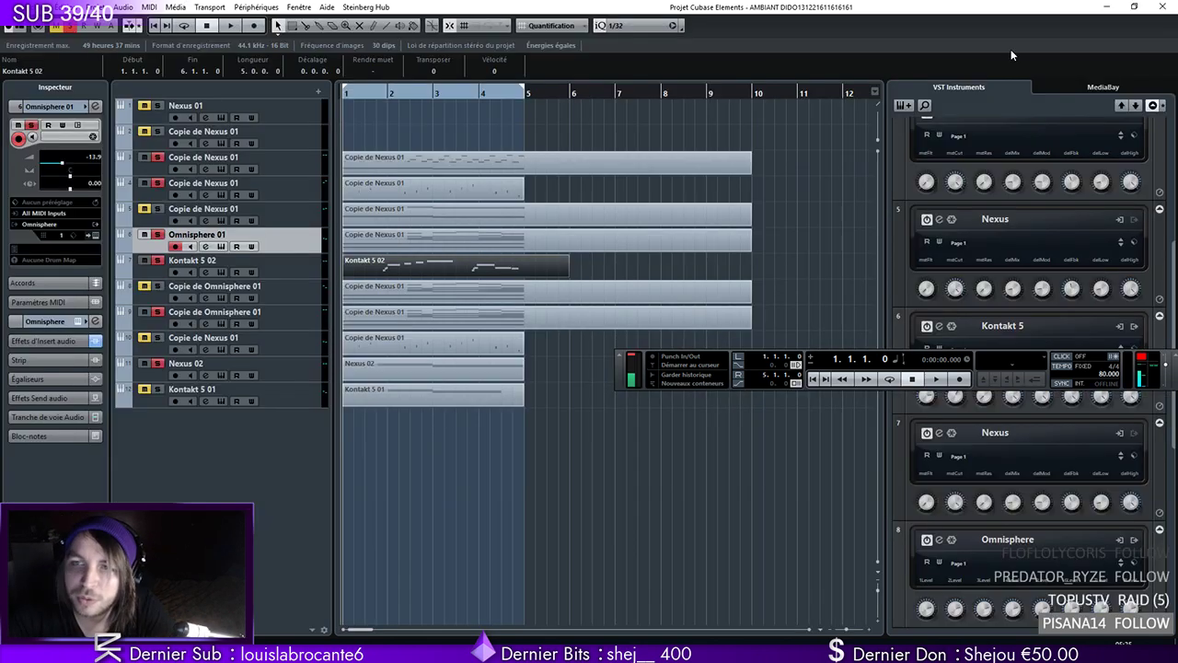
{"action": "key", "text": "space"}
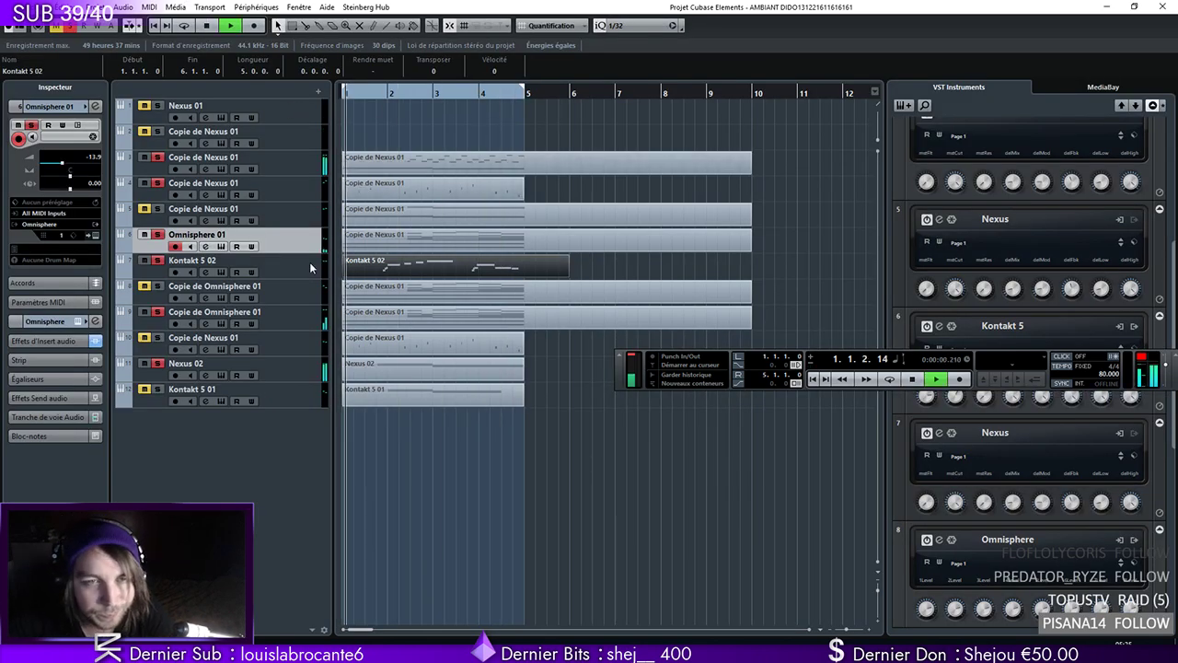
{"action": "left_click", "coordinate": [310, 264]}
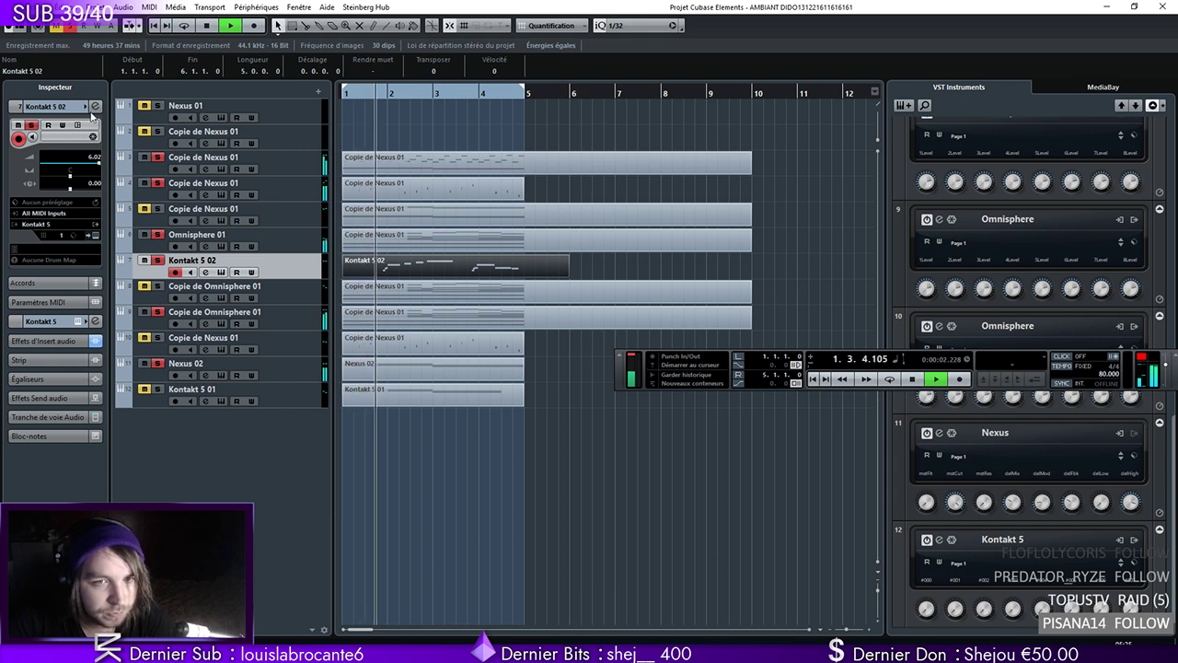
{"action": "double_click", "coordinate": [426, 266]}
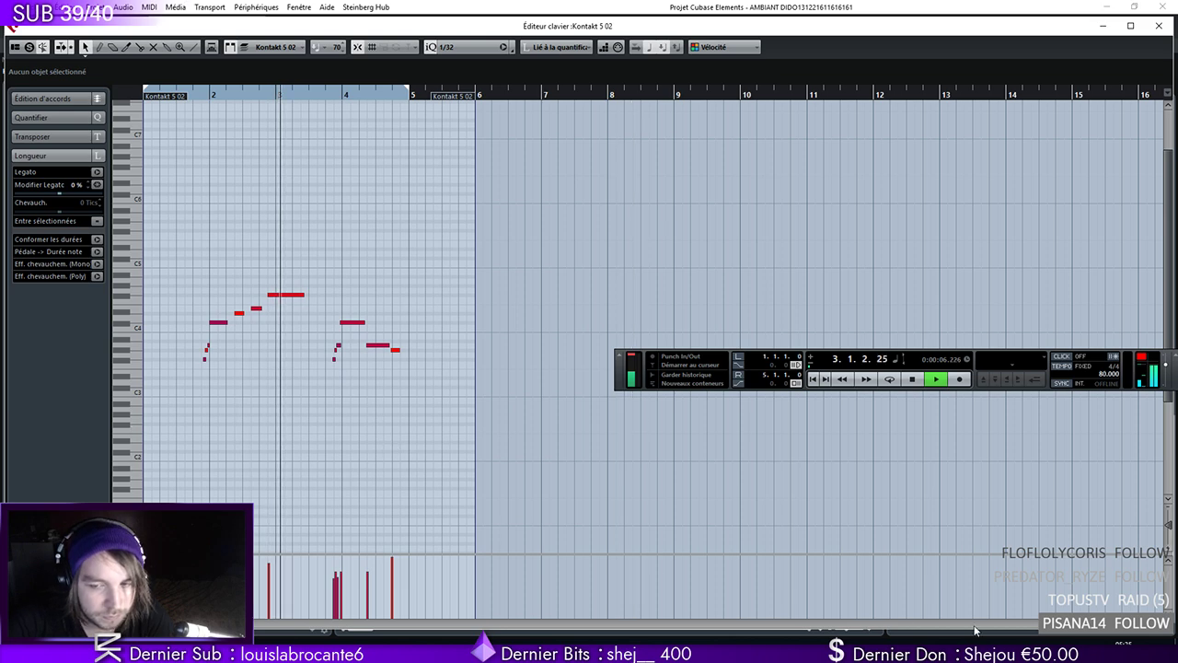
Draw a short D#4 note at 3.3.1.0, raise all harp note velocities to 127 and play the part back
{"action": "key", "text": "g"}
{"action": "key", "text": "g"}
{"action": "key", "text": "h"}
{"action": "key", "text": "h"}
{"action": "key", "text": "h"}
{"action": "key", "text": "space"}
{"action": "key", "text": "8"}
{"action": "left_click", "coordinate": [359, 307]}
{"action": "left_click_drag", "start_coordinate": [361, 303], "coordinate": [357, 313]}
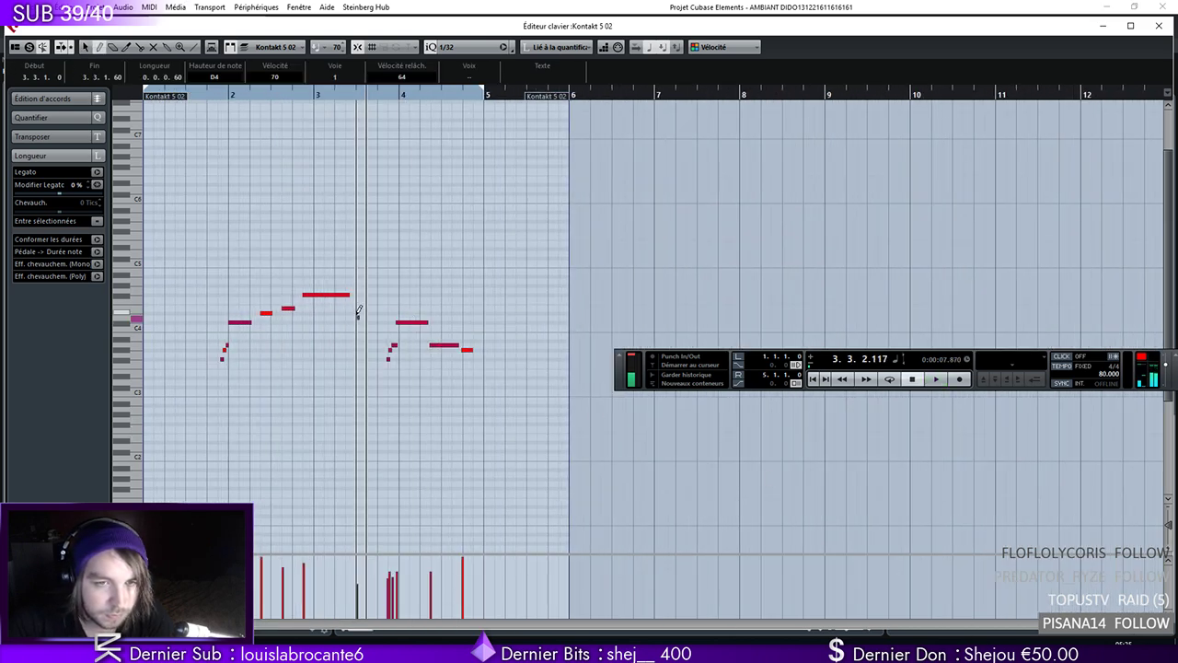
{"action": "key", "text": "space"}
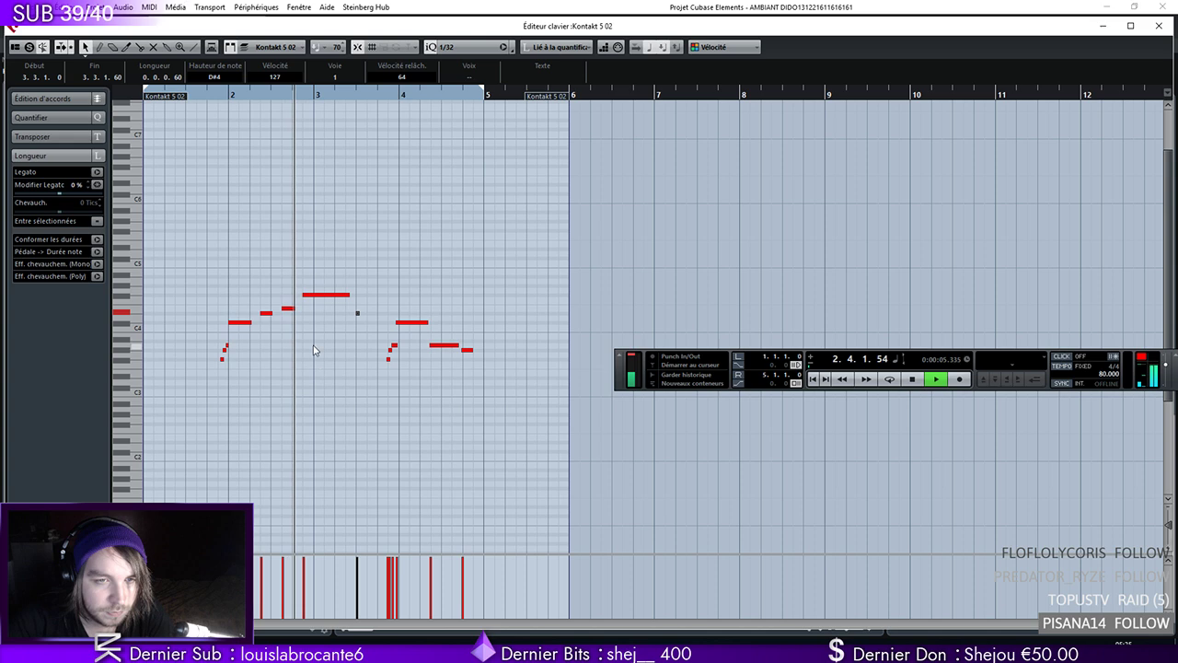
Shorten the end of the long F#4 note and add a short D#4 note from 3.2.3.60 to 3.2.4.0
{"action": "left_click", "coordinate": [348, 327]}
{"action": "key", "text": "space"}
{"action": "left_click_drag", "start_coordinate": [350, 295], "coordinate": [358, 314]}
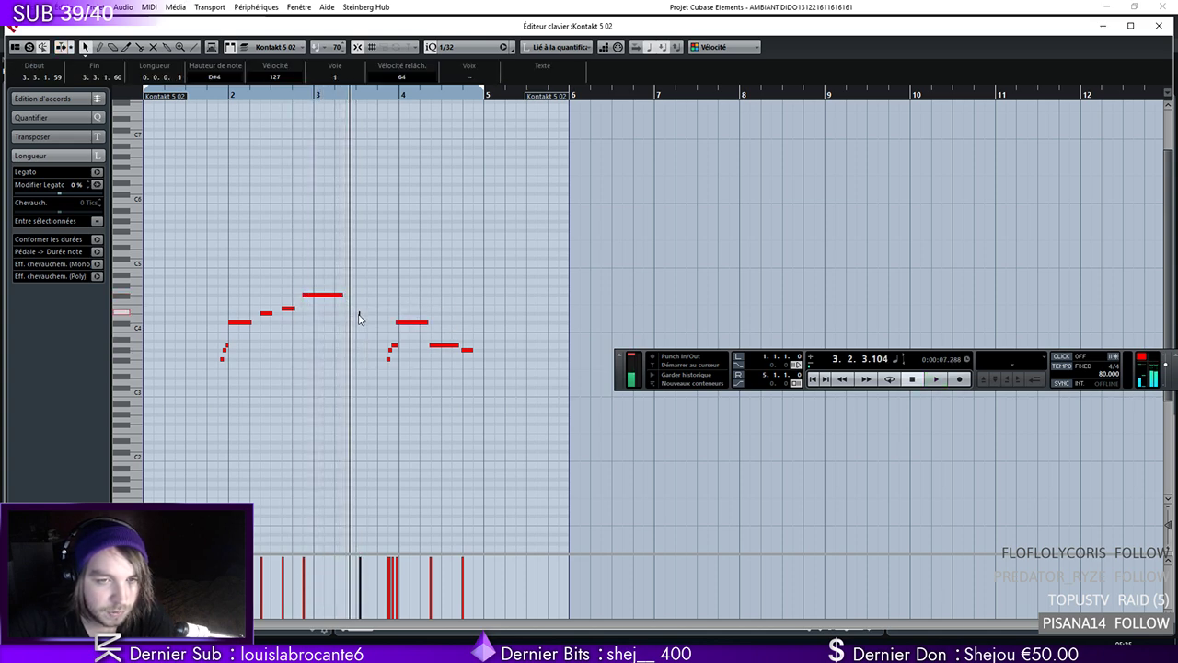
{"action": "left_click", "coordinate": [366, 316]}
{"action": "left_click", "coordinate": [350, 313]}
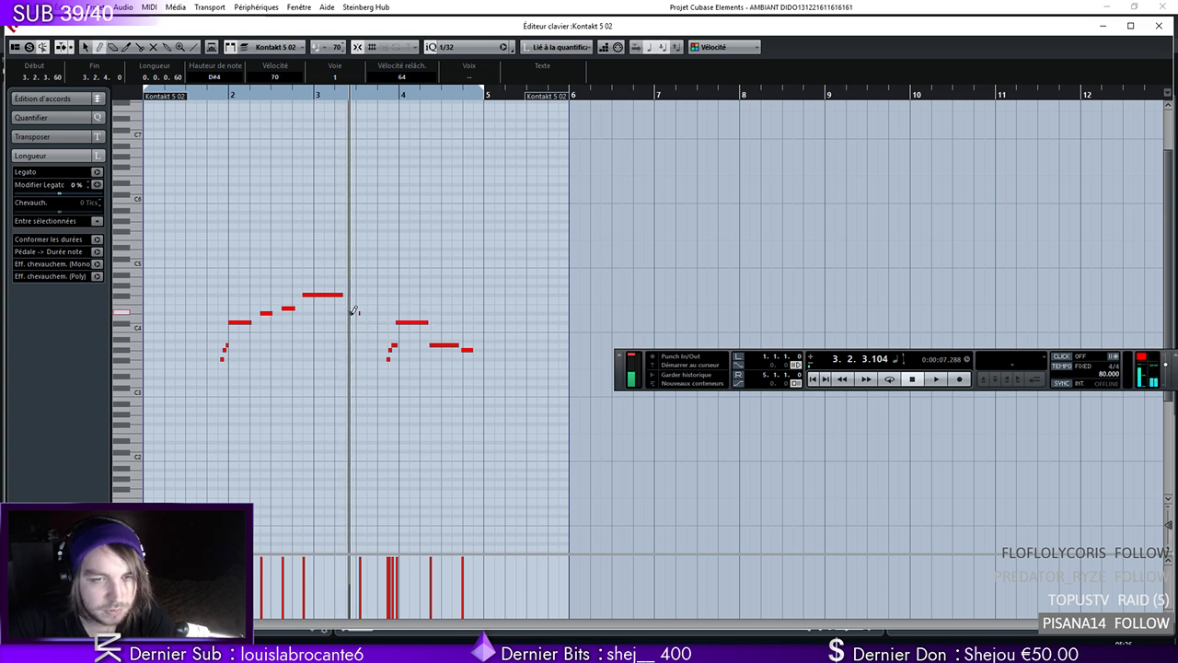
Delete the two short D#4 notes drawn after the long F#4 note
{"action": "left_click_drag", "start_coordinate": [1135, 624], "coordinate": [1144, 624]}
{"action": "left_click", "coordinate": [297, 96]}
{"action": "right_click", "coordinate": [605, 259]}
{"action": "left_click", "coordinate": [609, 263]}
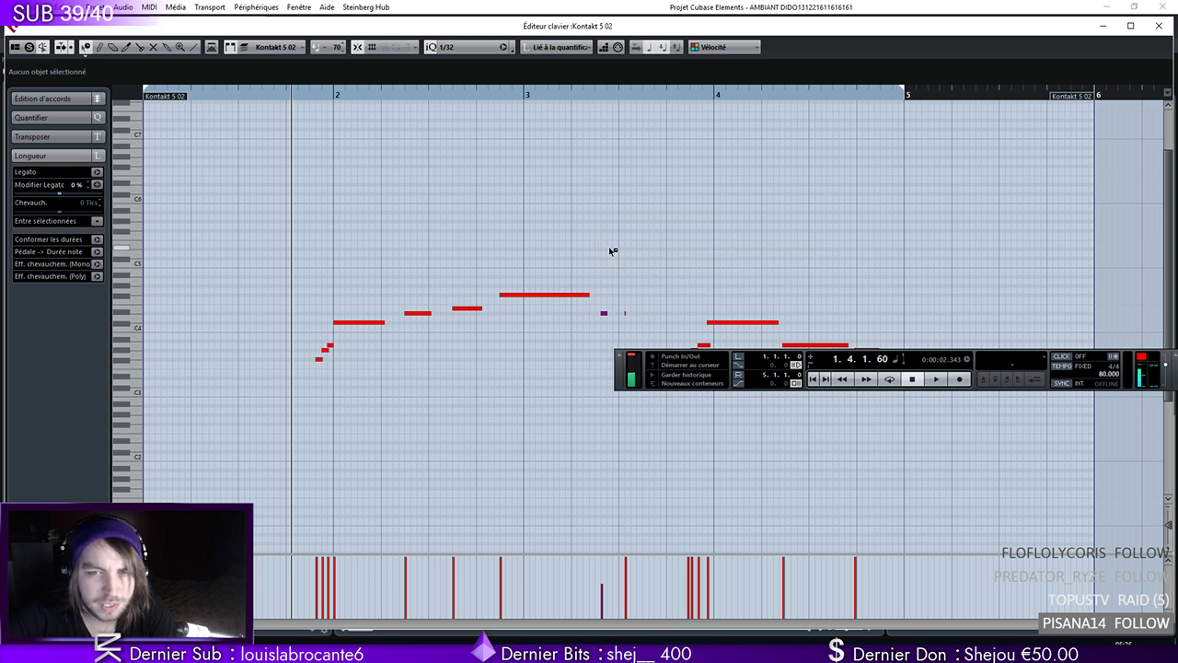
{"action": "left_click", "coordinate": [610, 248]}
{"action": "left_click", "coordinate": [612, 263]}
{"action": "left_click_drag", "start_coordinate": [595, 242], "coordinate": [635, 346]}
{"action": "key", "text": "Delete"}
Set the quantize value to 1/16 and draw 1/16 notes E4 at 3.2.3.0, G#4 at 3.3.1.0 and D#4 at 3.3.3.0
{"action": "key", "text": "space"}
{"action": "left_click", "coordinate": [468, 47]}
{"action": "left_click", "coordinate": [474, 117]}
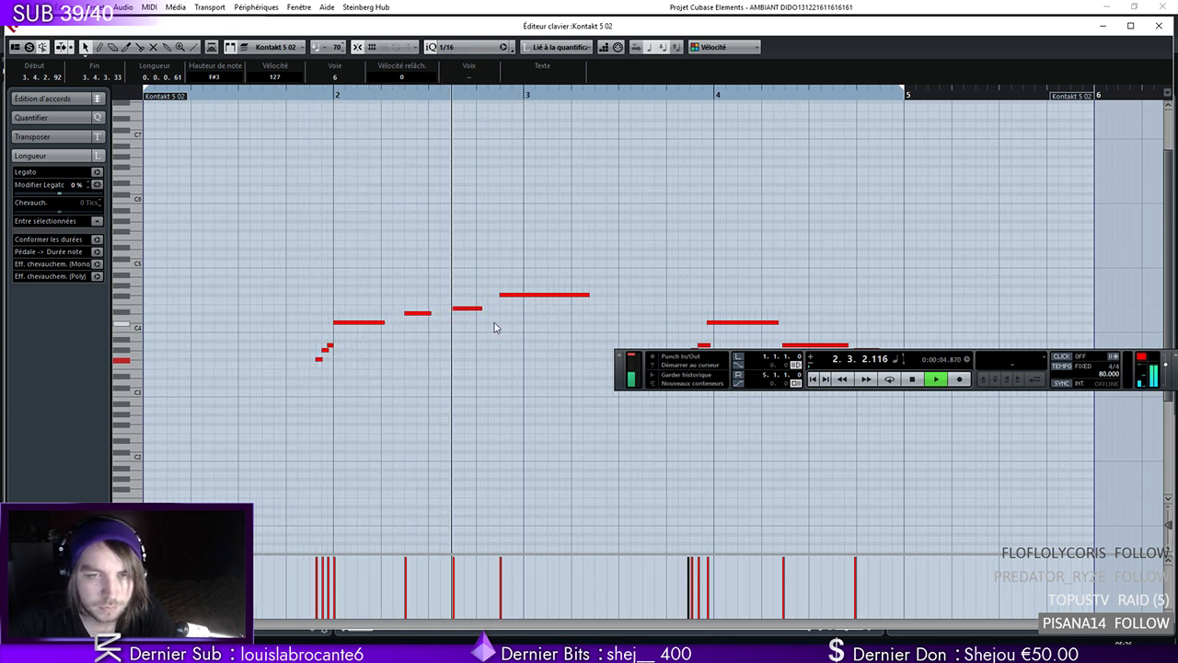
{"action": "right_click", "coordinate": [613, 309]}
{"action": "left_click", "coordinate": [628, 310]}
{"action": "key", "text": "space"}
{"action": "left_click", "coordinate": [599, 307]}
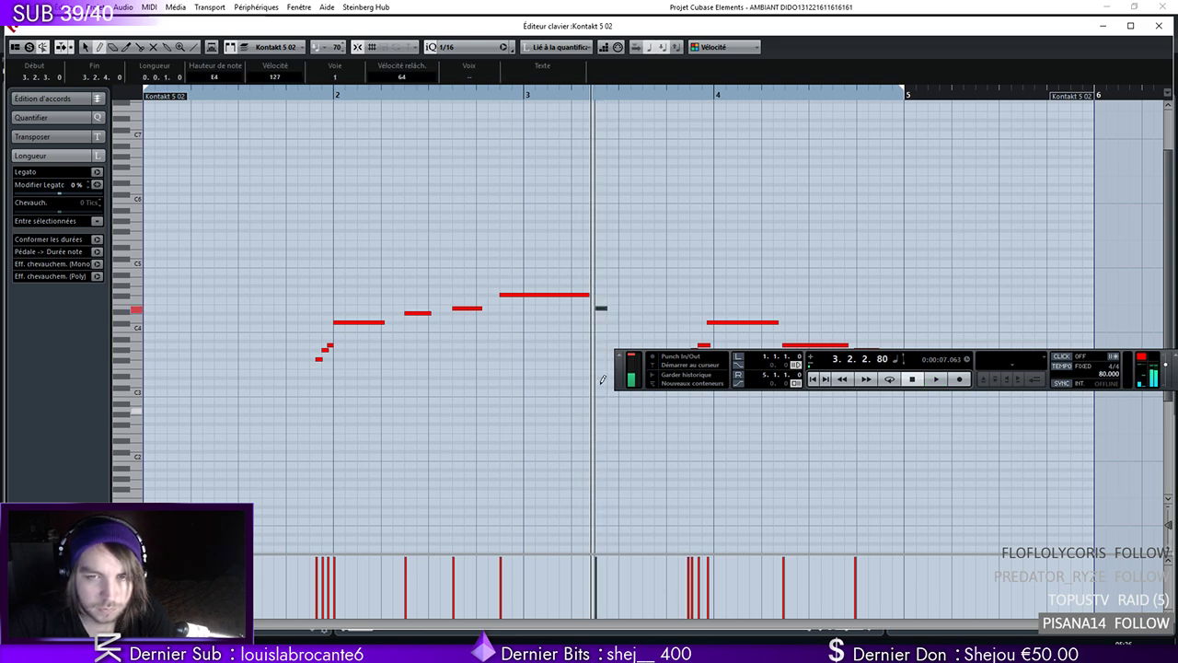
{"action": "left_click", "coordinate": [624, 280]}
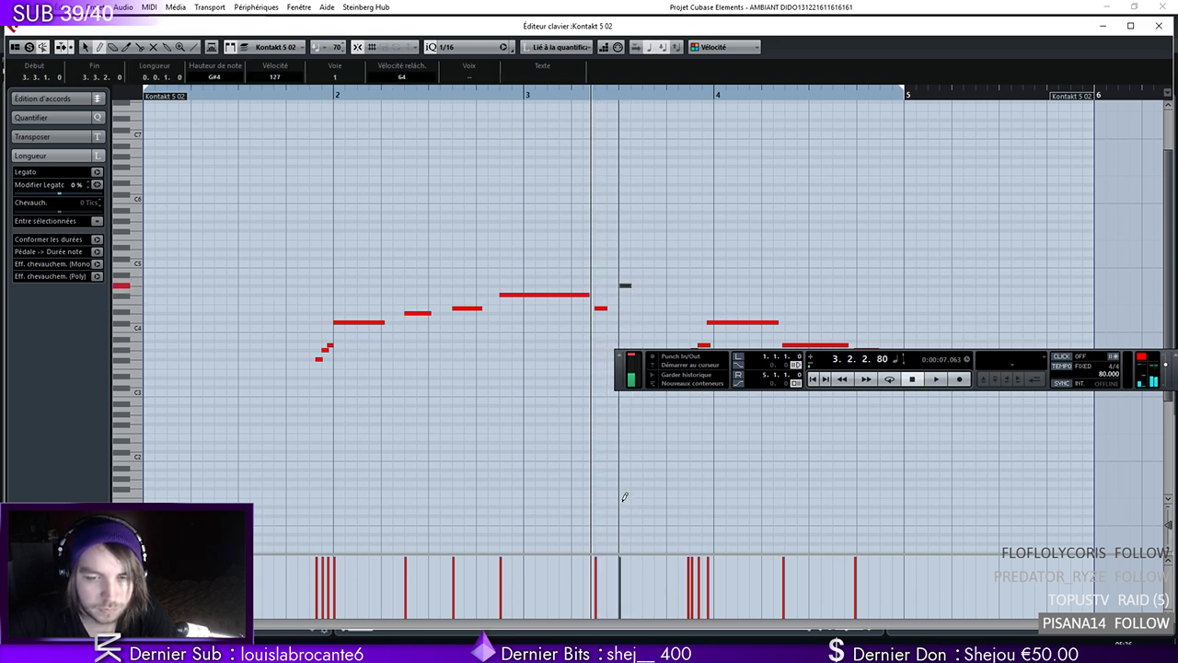
{"action": "left_click", "coordinate": [647, 312]}
{"action": "key", "text": "space"}
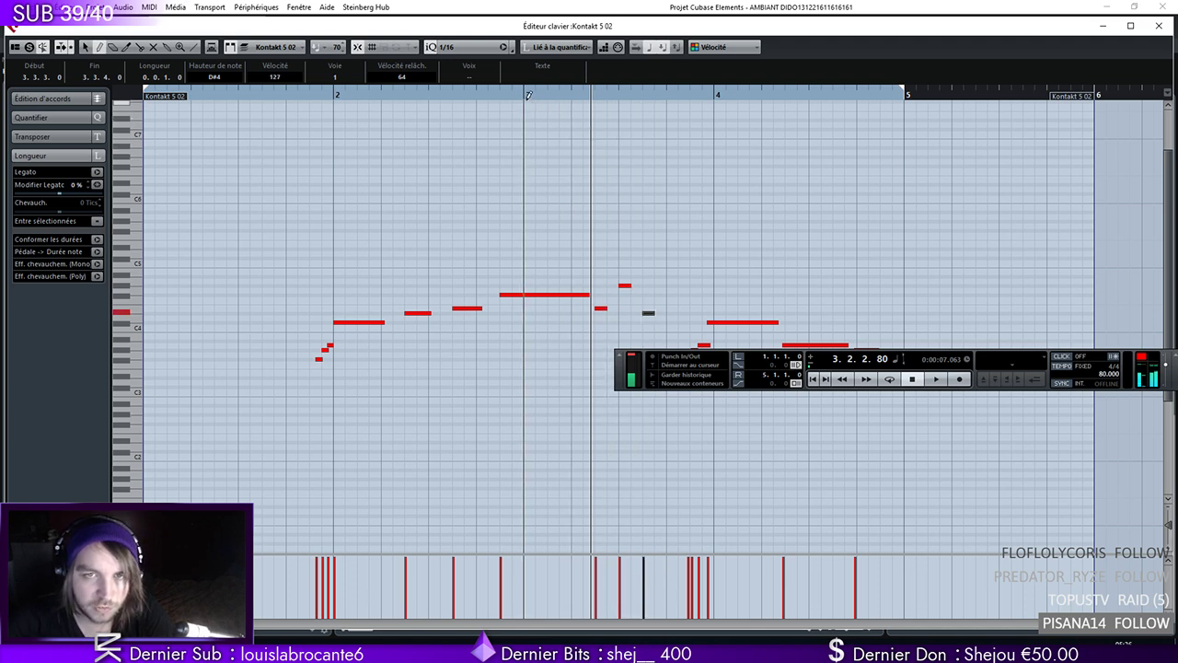
Move the G#4 note to 3.3.3.0 and the D#4 note to 3.4.3.0, and play the phrase back
{"action": "right_click", "coordinate": [659, 286]}
{"action": "left_click", "coordinate": [656, 288]}
{"action": "key", "text": "space"}
{"action": "left_click_drag", "start_coordinate": [625, 285], "coordinate": [671, 319]}
{"action": "key", "text": "space"}
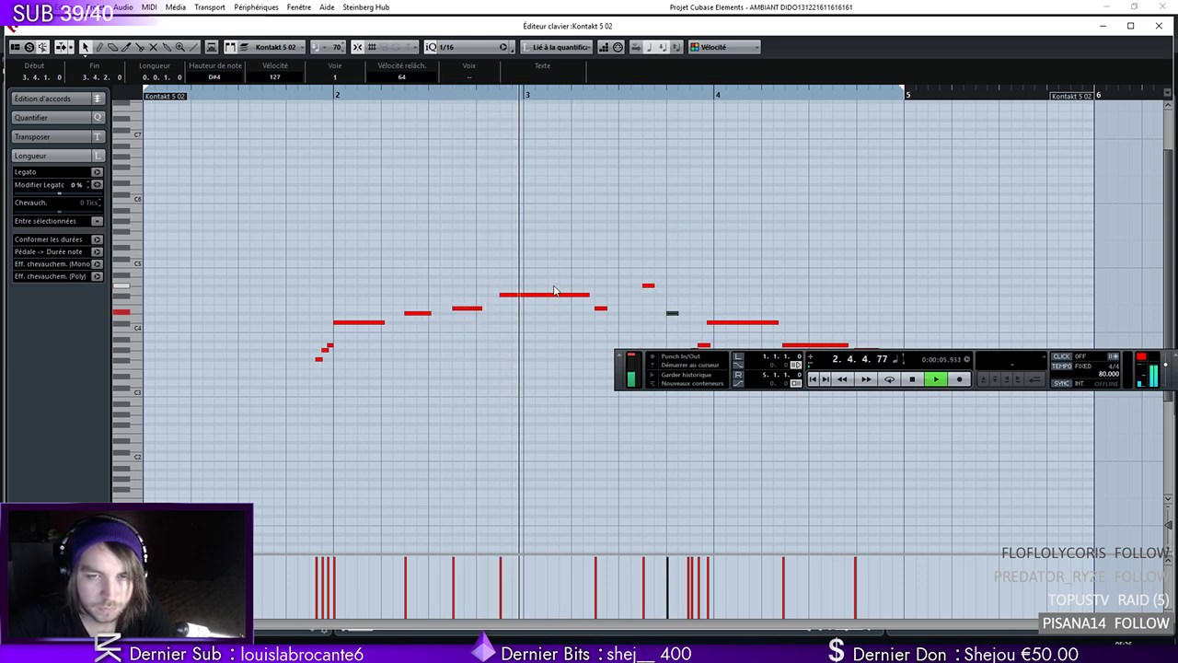
{"action": "key", "text": "space"}
{"action": "left_click_drag", "start_coordinate": [694, 319], "coordinate": [695, 319]}
{"action": "left_click", "coordinate": [450, 94]}
{"action": "key", "text": "space"}
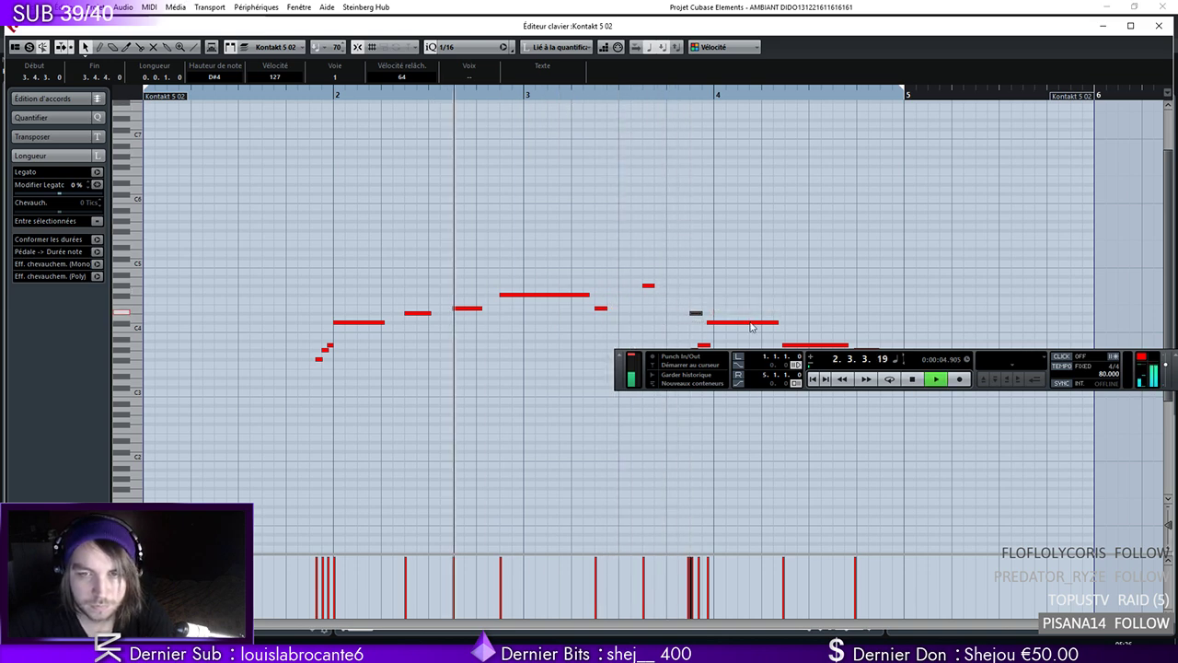
Delete the second short run before bar 4 and the long C#4 note following it, and resume playback
{"action": "scroll", "coordinate": [760, 321], "scroll_direction": "down", "scroll_amount": 3}
{"action": "left_click_drag", "start_coordinate": [718, 246], "coordinate": [677, 291]}
{"action": "key", "text": "Delete"}
{"action": "left_click", "coordinate": [709, 232]}
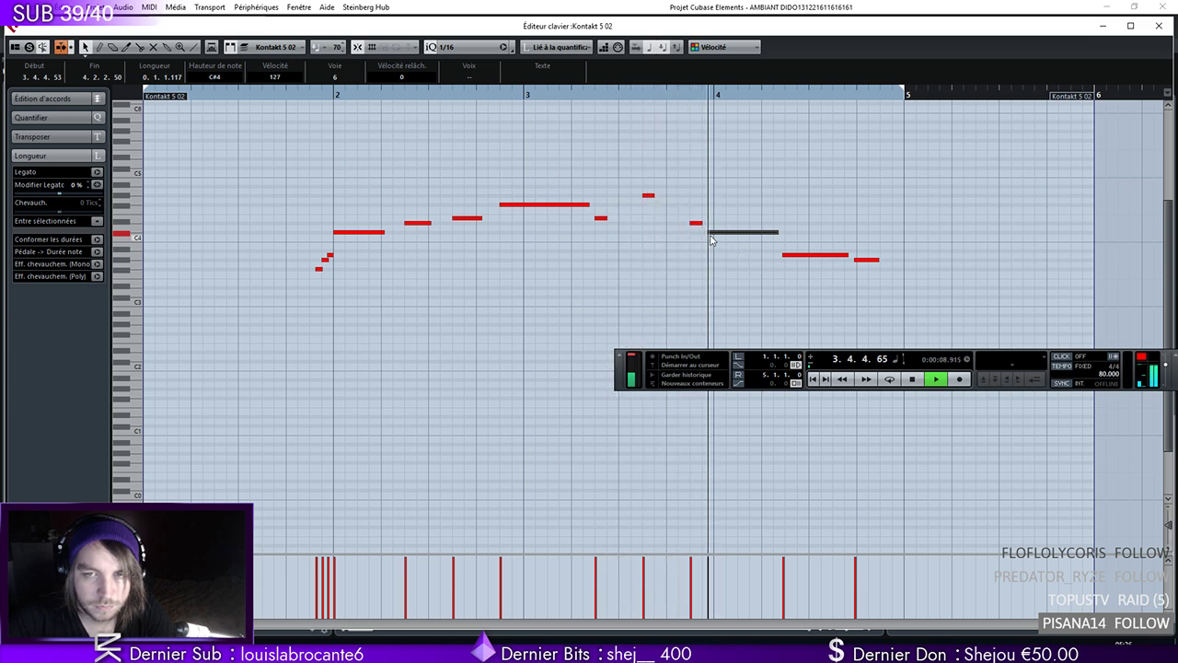
{"action": "key", "text": "space"}
{"action": "key", "text": "Delete"}
{"action": "key", "text": "space"}
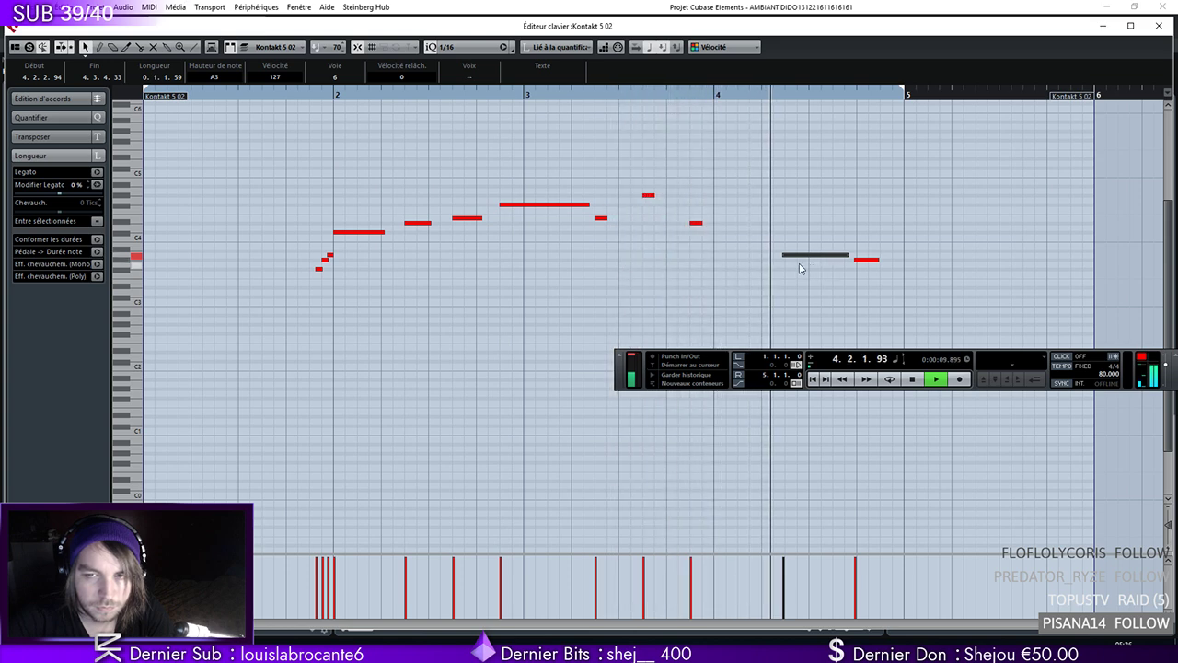
Fit the A3 note from 4.2.3.0 to 4.4.1.0 and extend the G#3 note from 4.4.1.0 to bar 5
{"action": "left_click_drag", "start_coordinate": [783, 255], "coordinate": [786, 255]}
{"action": "key", "text": "space"}
{"action": "left_click", "coordinate": [875, 261]}
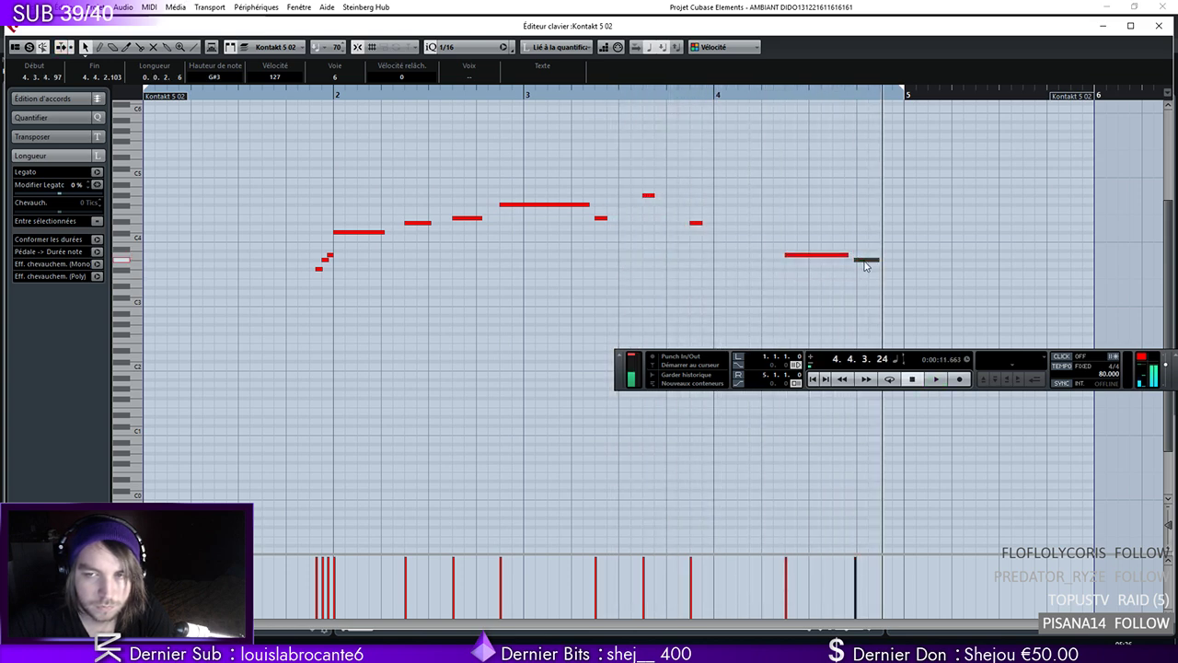
{"action": "mouse_move", "coordinate": [877, 261]}
{"action": "left_mouse_down"}
{"action": "mouse_move", "coordinate": [910, 261]}
{"action": "mouse_move", "coordinate": [857, 255]}
{"action": "left_mouse_up"}
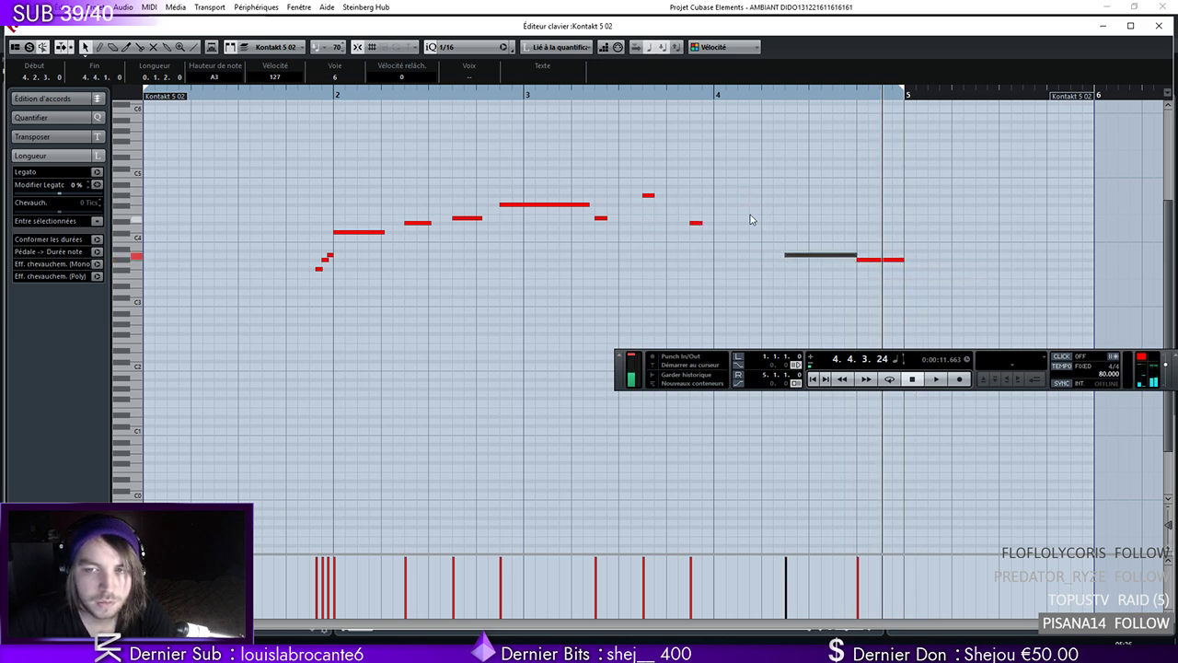
Shorten the final G#3 note to end at 4.4.3.0 and fill the rest of bar 4 with an F#3 note
{"action": "left_click", "coordinate": [813, 241]}
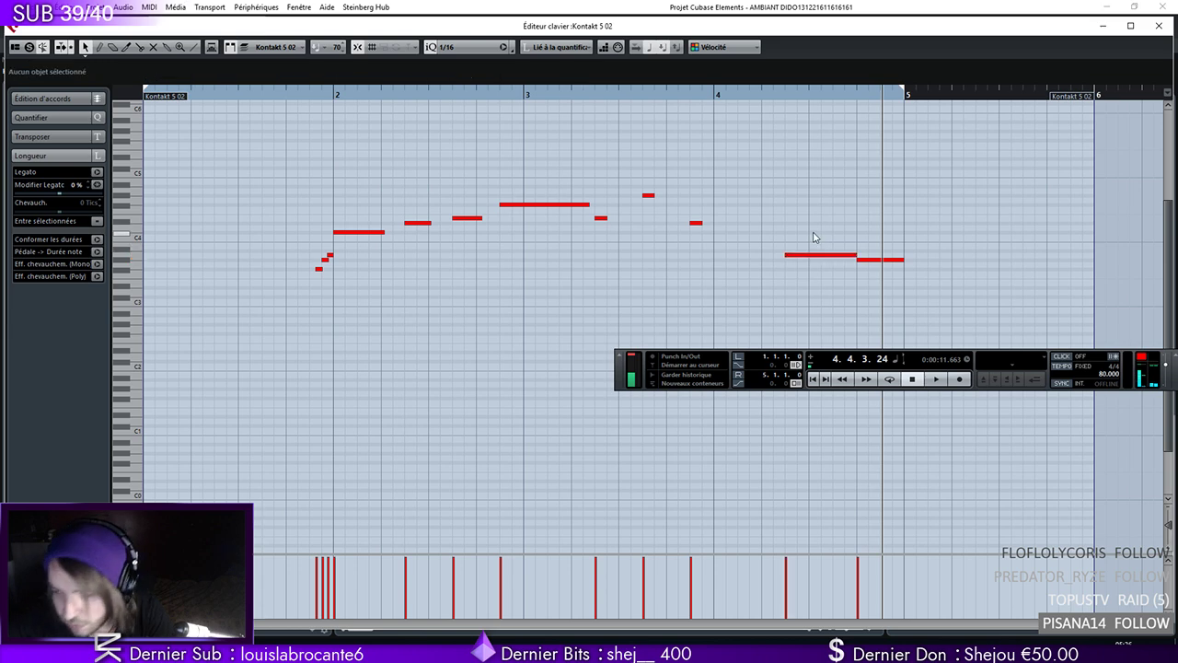
{"action": "mouse_move", "coordinate": [902, 261]}
{"action": "left_mouse_down"}
{"action": "mouse_move", "coordinate": [890, 264]}
{"action": "mouse_move", "coordinate": [906, 267]}
{"action": "left_mouse_up"}
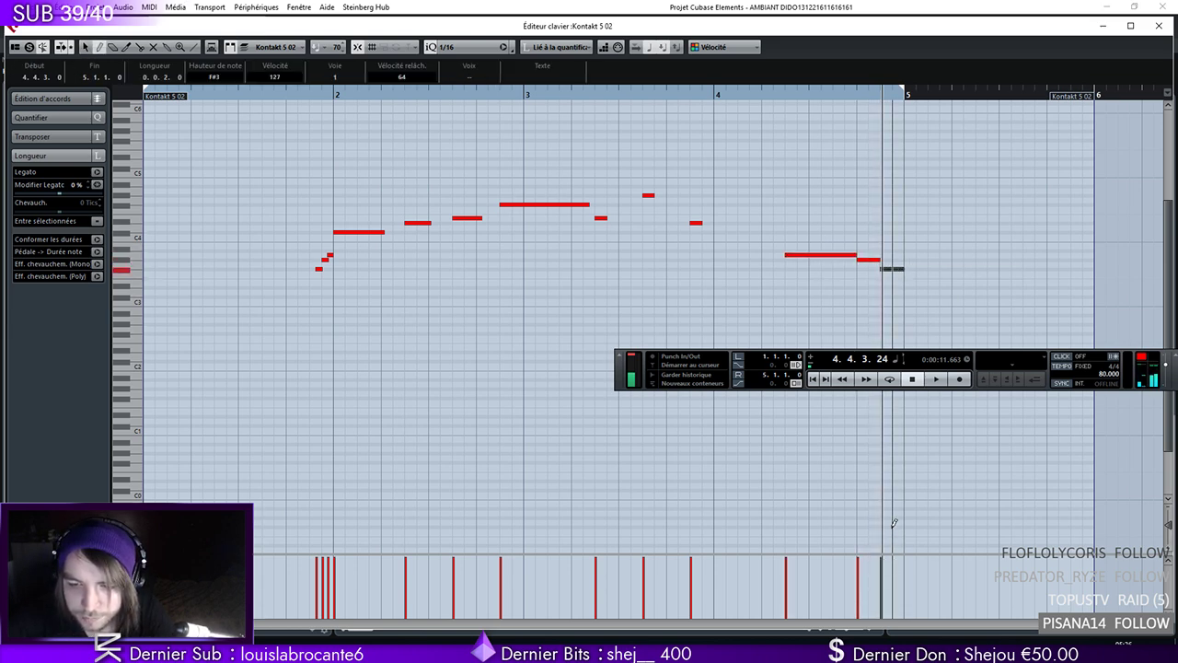
{"action": "left_click", "coordinate": [808, 379]}
Draw three one-beat notes, A2, D#3 and G#3, from 1.1.1.0 to 1.4.1.0 at velocity 127 and play them back
{"action": "mouse_move", "coordinate": [148, 318]}
{"action": "left_mouse_down"}
{"action": "mouse_move", "coordinate": [175, 316]}
{"action": "mouse_move", "coordinate": [195, 282]}
{"action": "mouse_move", "coordinate": [238, 281]}
{"action": "mouse_move", "coordinate": [239, 253]}
{"action": "mouse_move", "coordinate": [268, 255]}
{"action": "mouse_move", "coordinate": [278, 299]}
{"action": "left_mouse_up"}
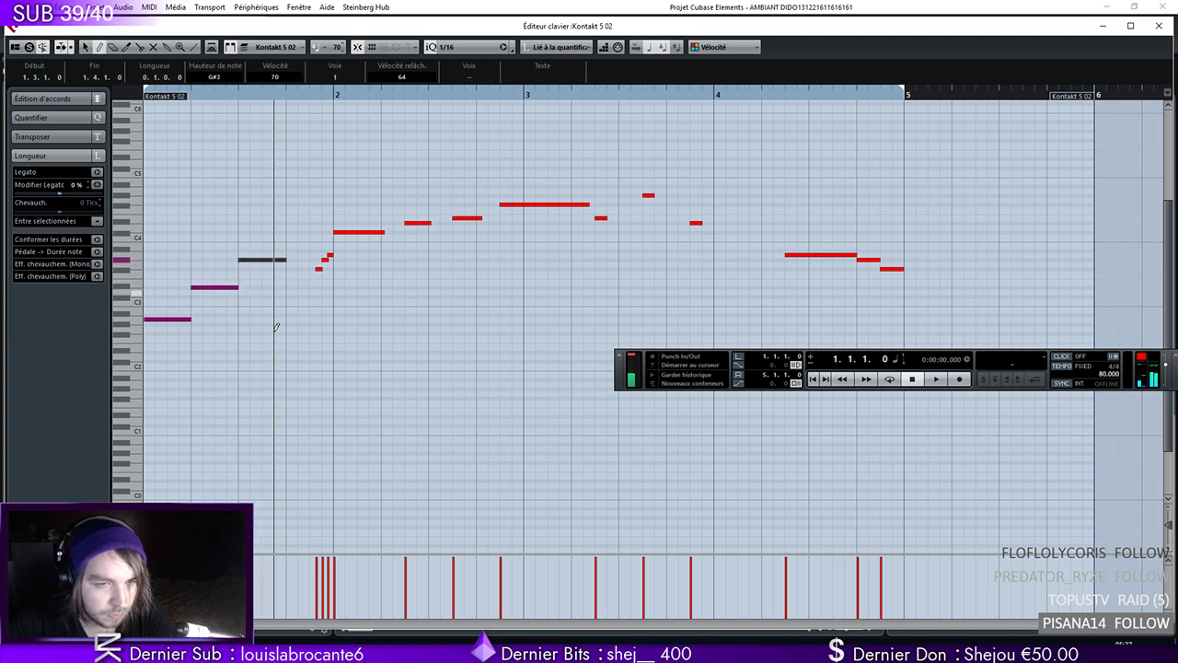
{"action": "key", "text": "space"}
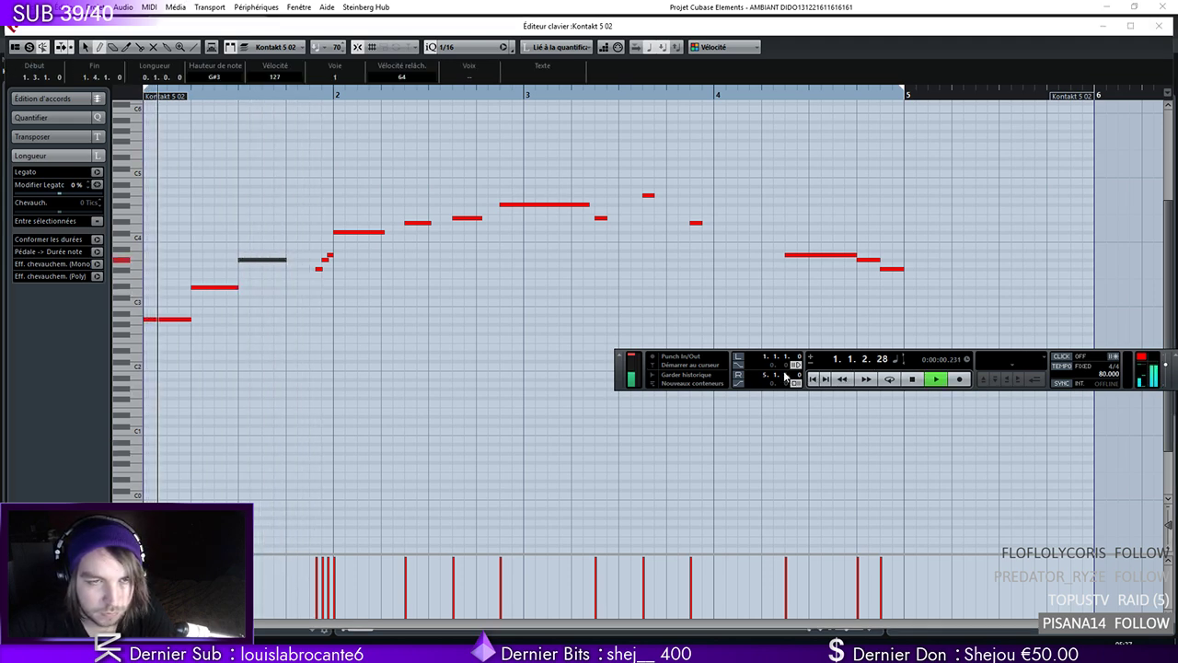
{"action": "right_click", "coordinate": [419, 296]}
{"action": "left_click", "coordinate": [421, 297]}
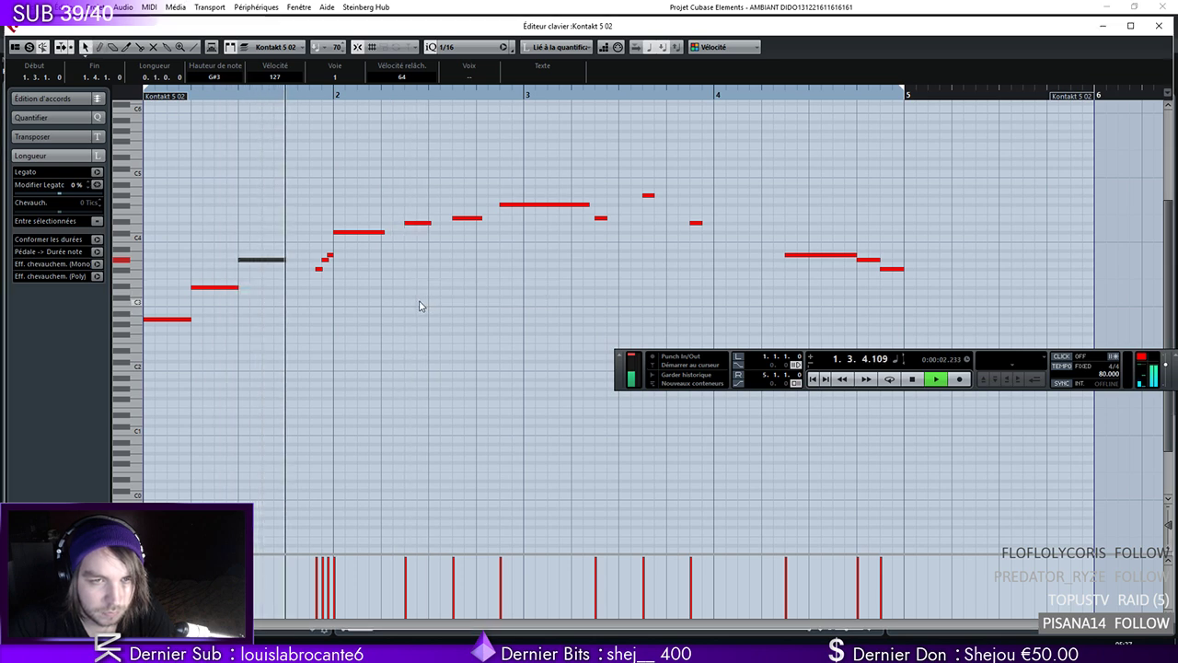
{"action": "key", "text": "space"}
Raise the second opening note to E3 and the third to A3, and play the part back
{"action": "left_click", "coordinate": [170, 319]}
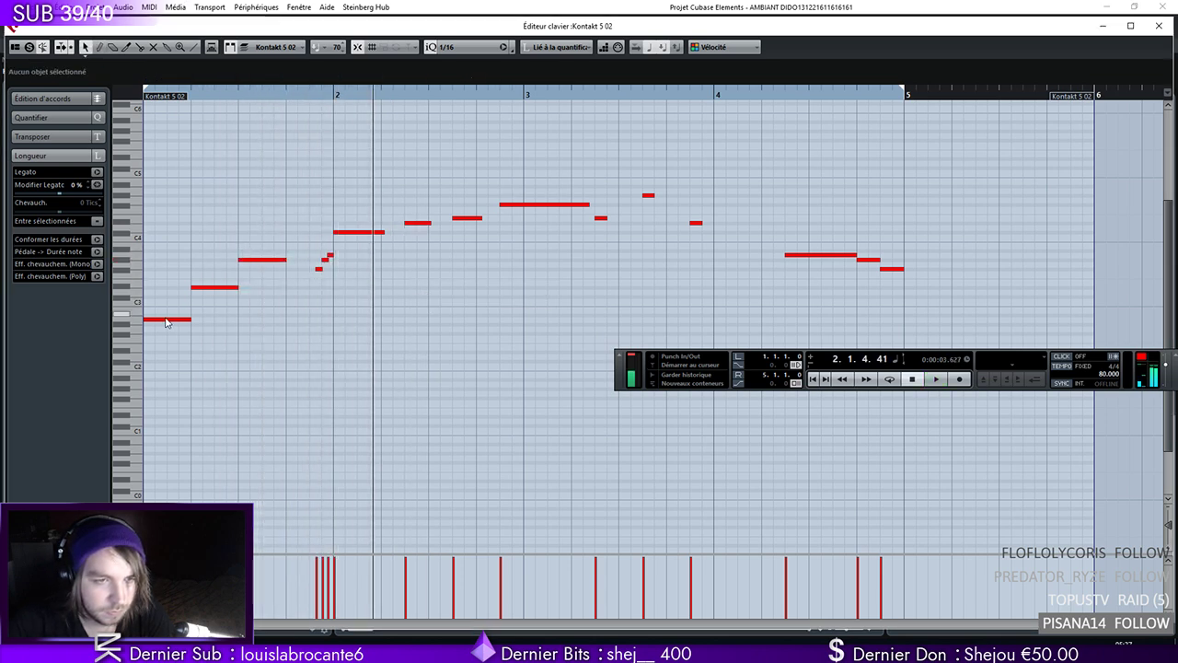
{"action": "key", "text": "Up"}
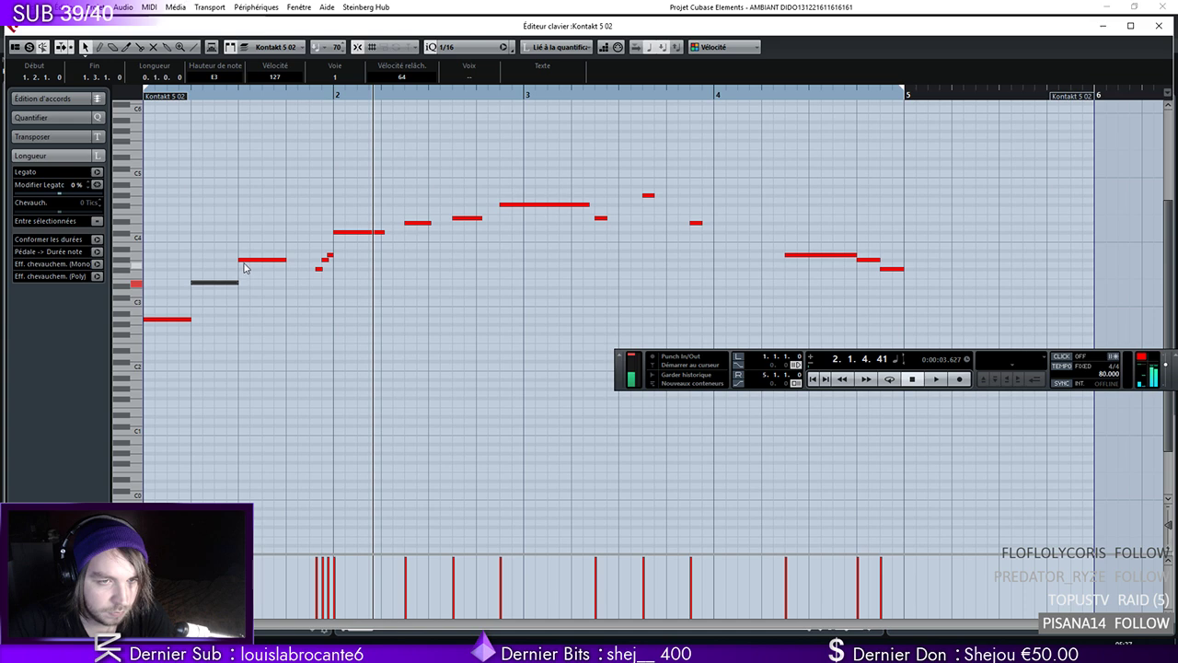
{"action": "left_click_drag", "start_coordinate": [255, 261], "coordinate": [254, 257]}
{"action": "key", "text": "space"}
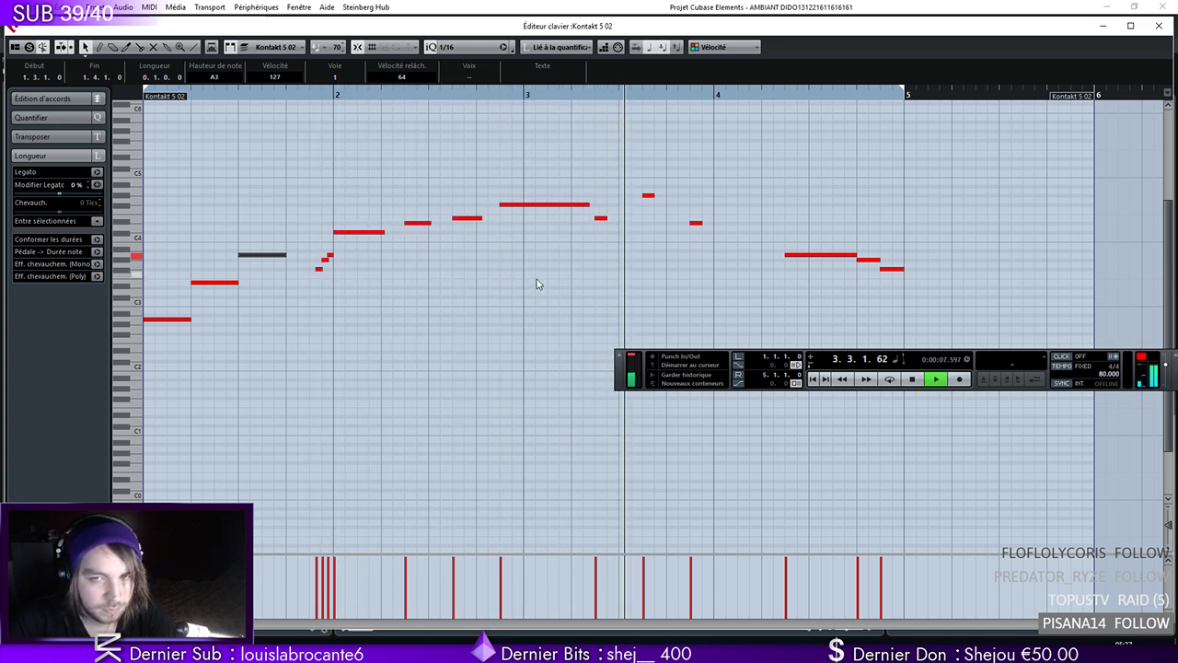
{"action": "key", "text": "space"}
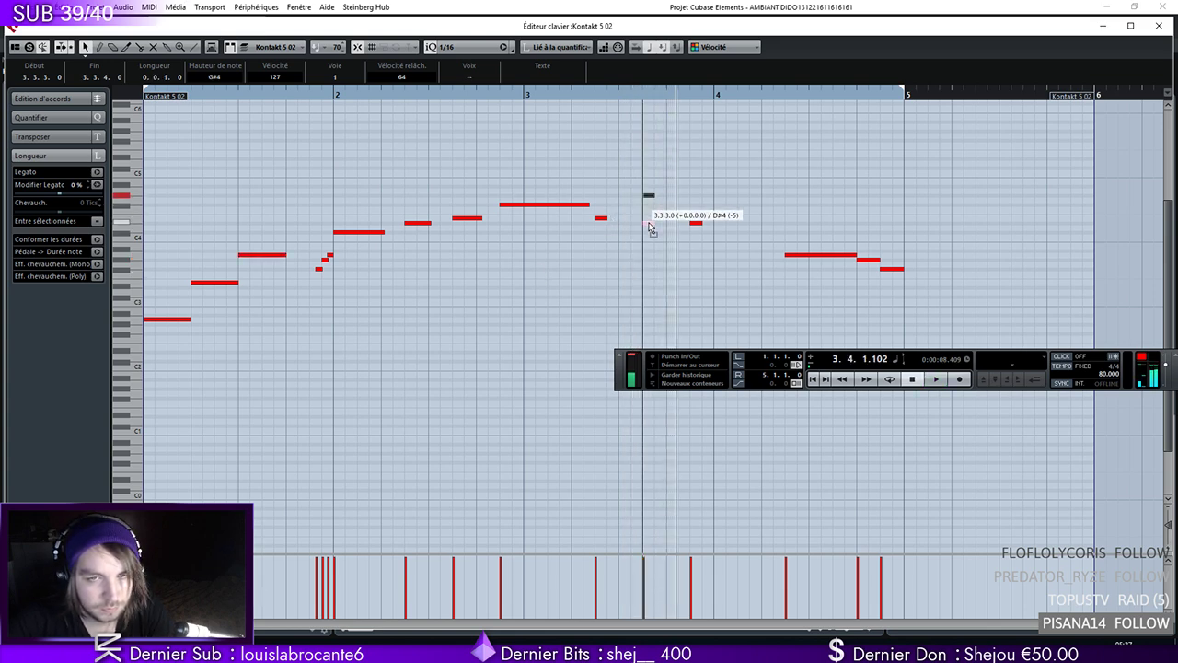
Lower the G#4 note to D#4 and the D#4 note after it to C#4, and lengthen the bar 3 descending notes to one beat each
{"action": "left_click", "coordinate": [812, 378]}
{"action": "key", "text": "space"}
{"action": "left_click_drag", "start_coordinate": [734, 188], "coordinate": [603, 257]}
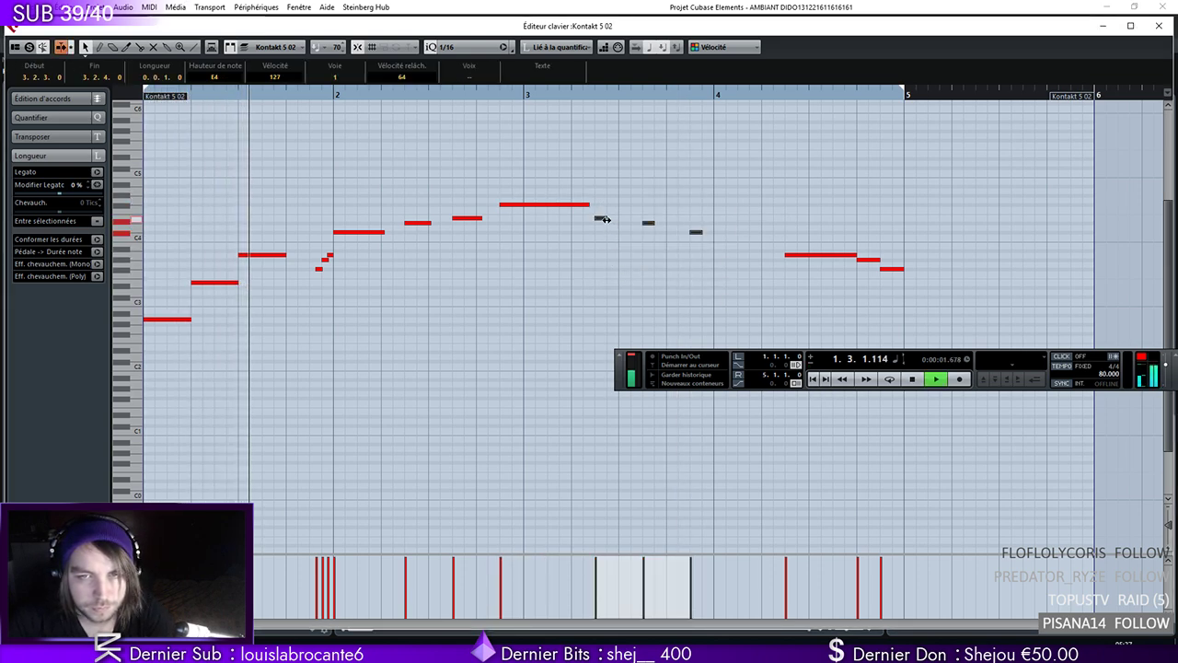
{"action": "left_click", "coordinate": [329, 274]}
{"action": "key", "text": "space"}
{"action": "right_click", "coordinate": [302, 266]}
{"action": "left_click", "coordinate": [315, 266]}
{"action": "left_click", "coordinate": [290, 236]}
{"action": "key", "text": "ctrl+z"}
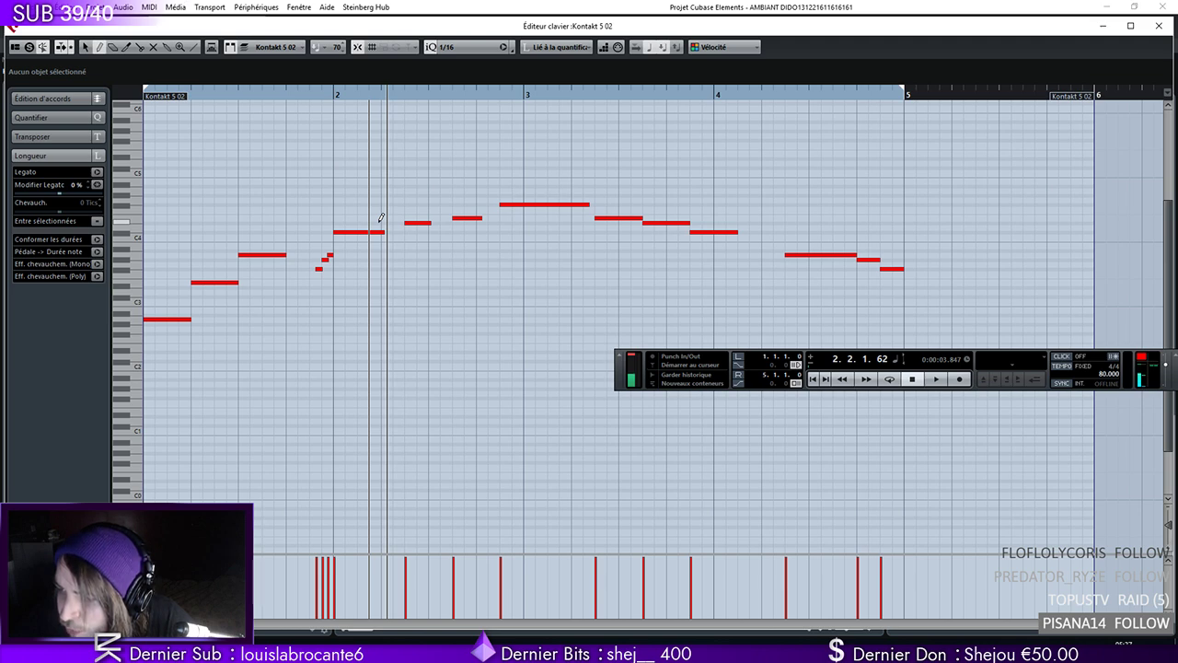
Draw a G#3 note from 1.4.1.0 to 1.4.3.0 at velocity 127 and play the part from the start
{"action": "key", "text": "space"}
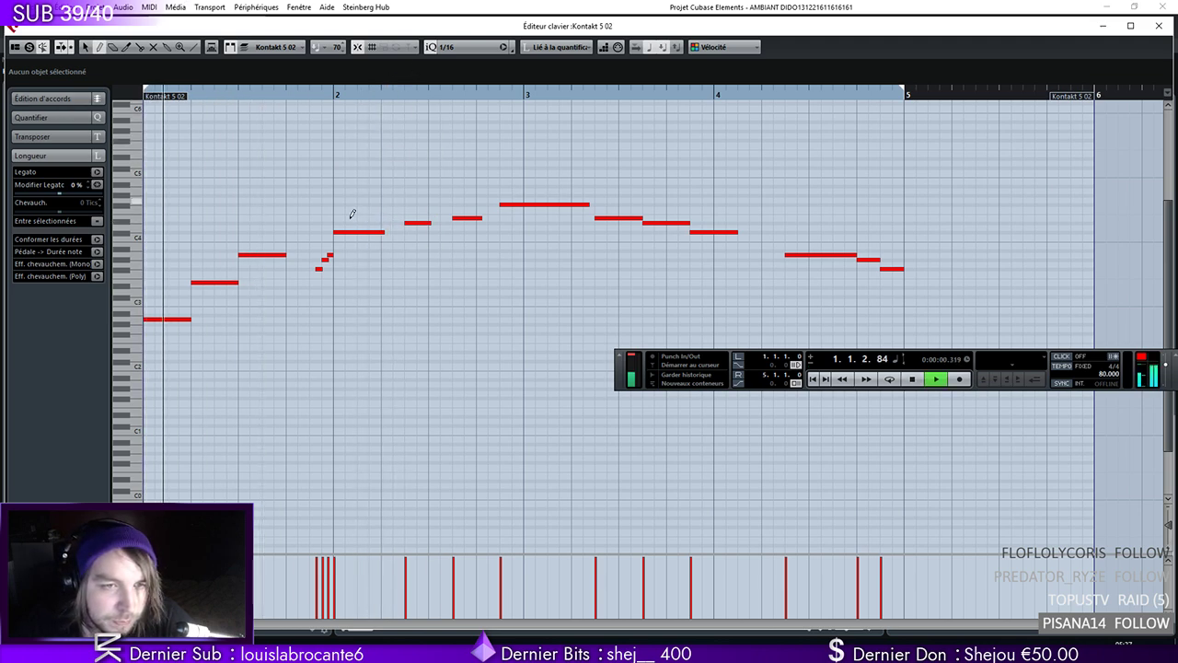
{"action": "key", "text": "space"}
{"action": "right_click", "coordinate": [298, 277]}
{"action": "left_click", "coordinate": [319, 287]}
{"action": "left_click_drag", "start_coordinate": [288, 259], "coordinate": [311, 258]}
{"action": "left_click_drag", "start_coordinate": [283, 571], "coordinate": [285, 557]}
{"action": "left_click", "coordinate": [813, 379]}
{"action": "key", "text": "space"}
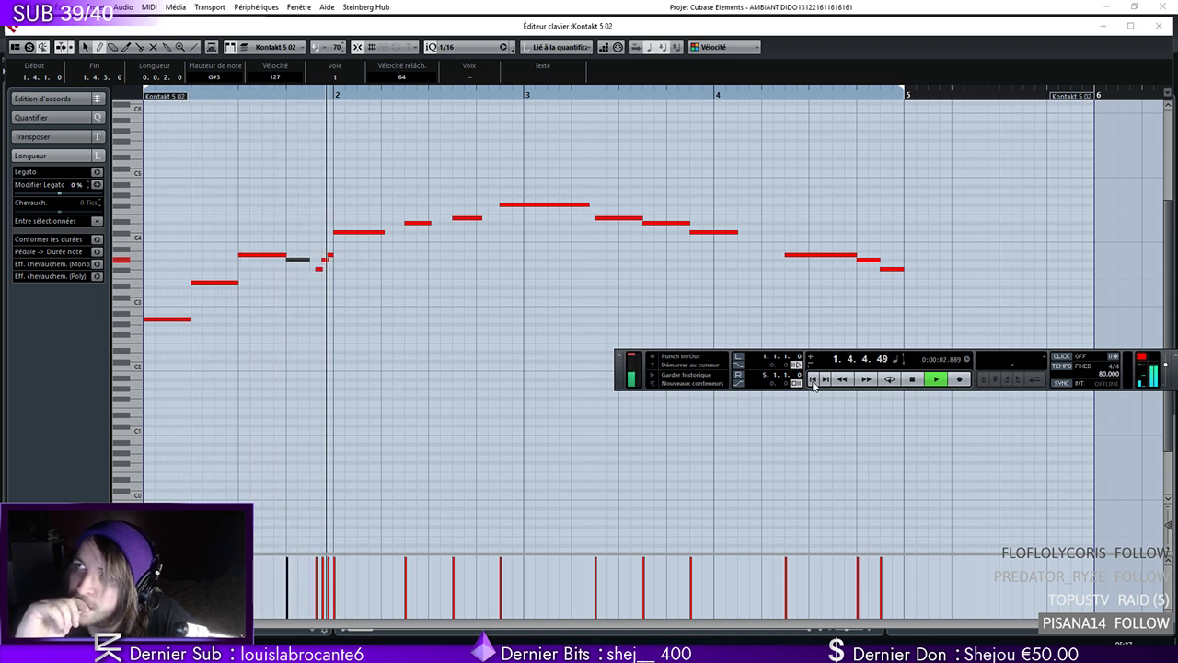
Make the C#4, D#4 and E4 notes in bar 2 consecutive one-beat notes ending at 2.4.1.0, and play from the start
{"action": "key", "text": "space"}
{"action": "right_click", "coordinate": [369, 226]}
{"action": "left_click_drag", "start_coordinate": [376, 233], "coordinate": [476, 218]}
{"action": "left_click", "coordinate": [813, 380]}
{"action": "key", "text": "space"}
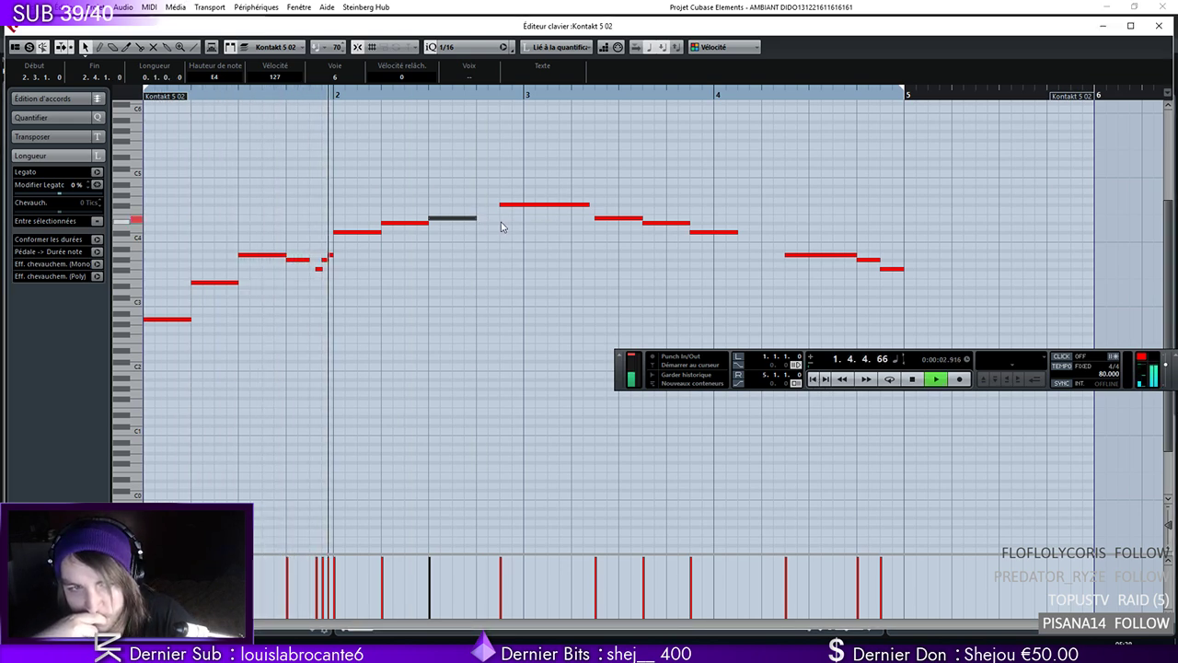
Extend the F#4 note's start back to 2.4.1.0 and trim its end to 2.4.3.0
{"action": "key", "text": "space"}
{"action": "left_click", "coordinate": [499, 204]}
{"action": "left_click_drag", "start_coordinate": [498, 204], "coordinate": [482, 205]}
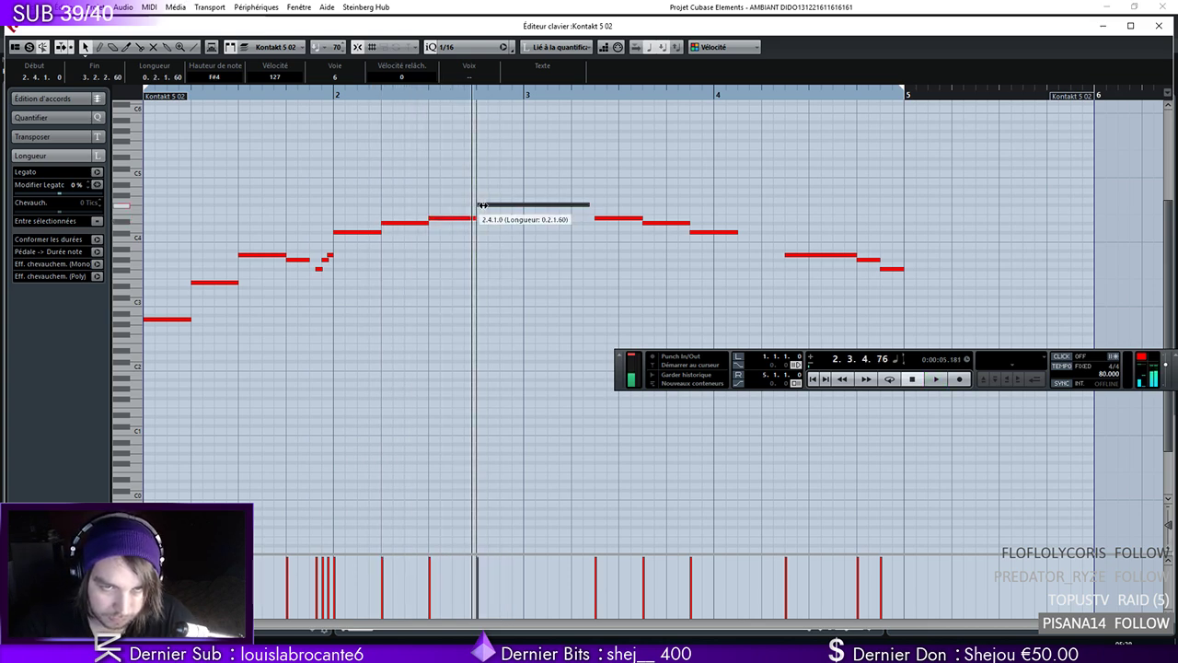
{"action": "left_click_drag", "start_coordinate": [582, 202], "coordinate": [498, 205]}
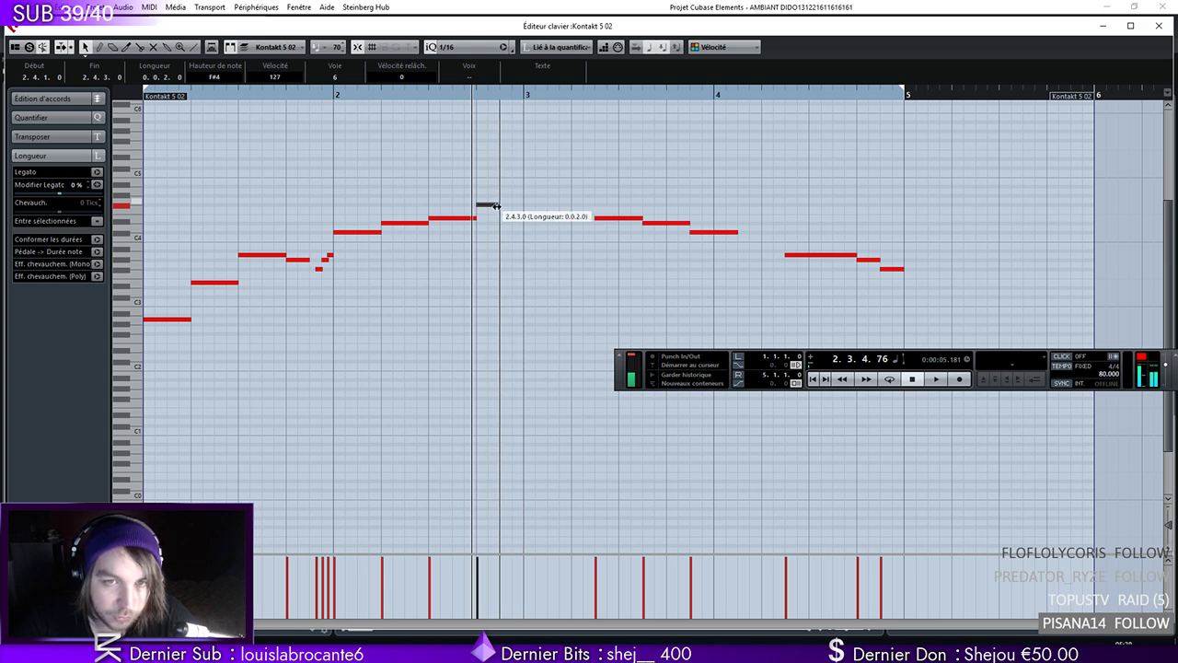
Set the quantize value to 1/32 and draw three short rising notes, D#4, E4 and F#4, leading up to bar 3
{"action": "left_click", "coordinate": [488, 48]}
{"action": "left_click", "coordinate": [480, 130]}
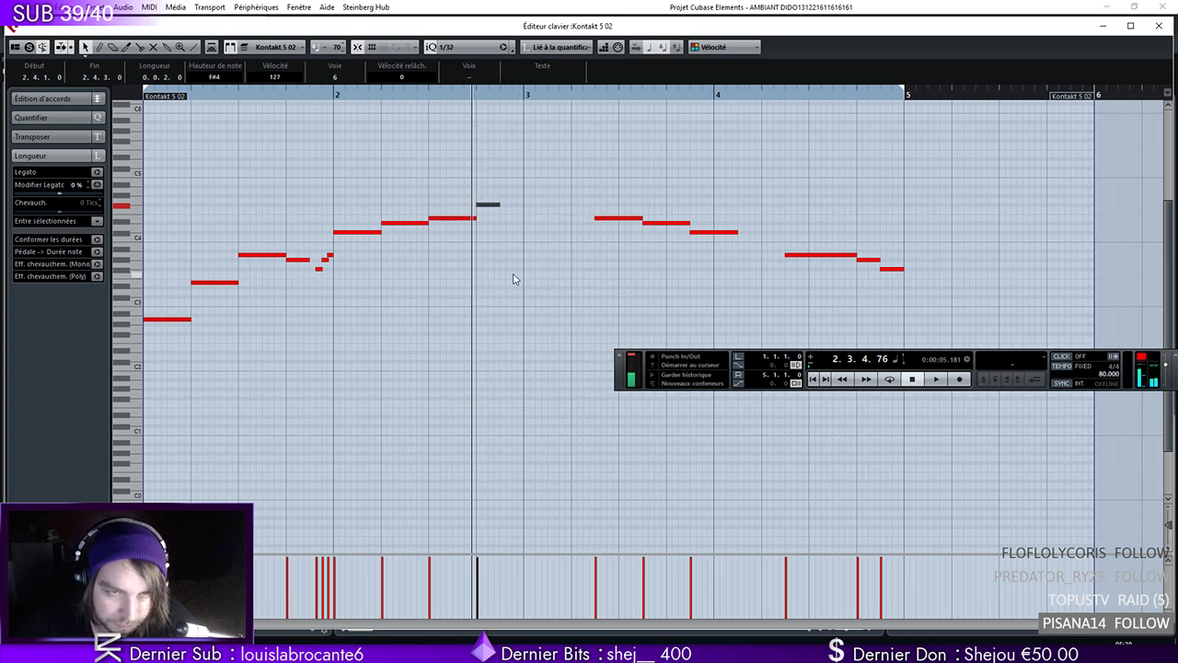
{"action": "left_click", "coordinate": [525, 222]}
{"action": "left_click", "coordinate": [507, 222]}
{"action": "left_click", "coordinate": [513, 217]}
{"action": "left_click", "coordinate": [519, 204]}
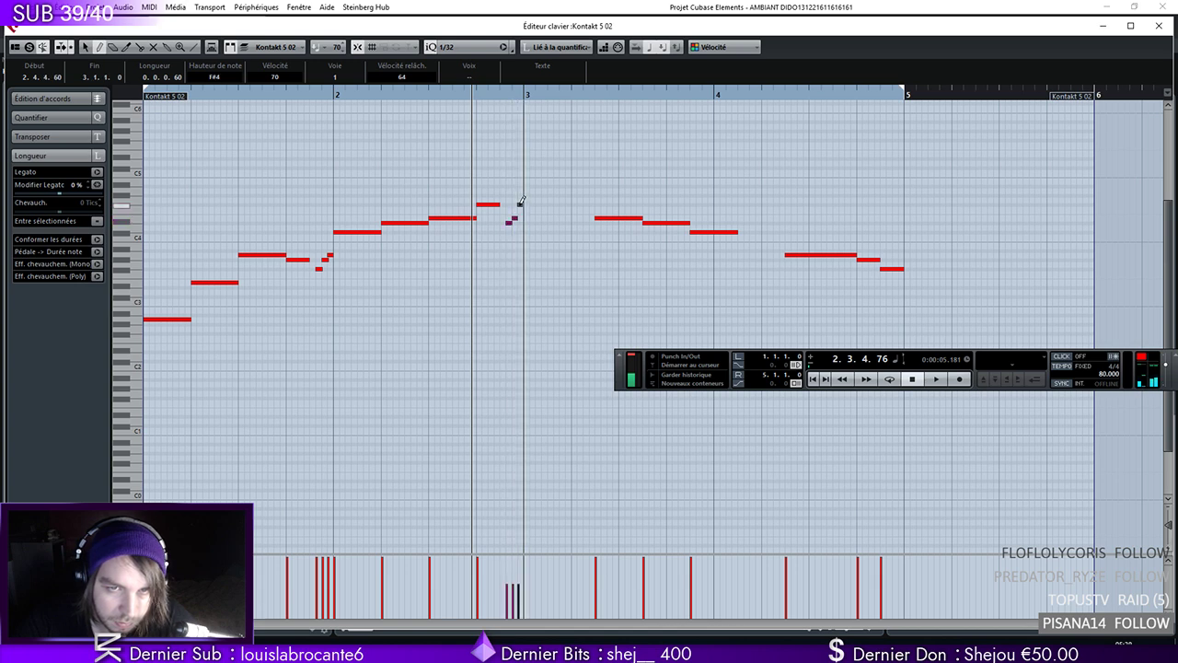
Draw a one-beat G#4 note at the start of bar 3, raise the new notes to velocity 127, and play from the start
{"action": "mouse_move", "coordinate": [524, 194]}
{"action": "left_mouse_down"}
{"action": "mouse_move", "coordinate": [577, 193]}
{"action": "mouse_move", "coordinate": [565, 217]}
{"action": "left_mouse_up"}
{"action": "mouse_move", "coordinate": [539, 556]}
{"action": "left_mouse_down"}
{"action": "mouse_move", "coordinate": [497, 490]}
{"action": "mouse_move", "coordinate": [537, 552]}
{"action": "left_mouse_up"}
{"action": "key", "text": "1"}
{"action": "key", "text": "Delete"}
{"action": "left_click", "coordinate": [813, 378]}
{"action": "key", "text": "space"}
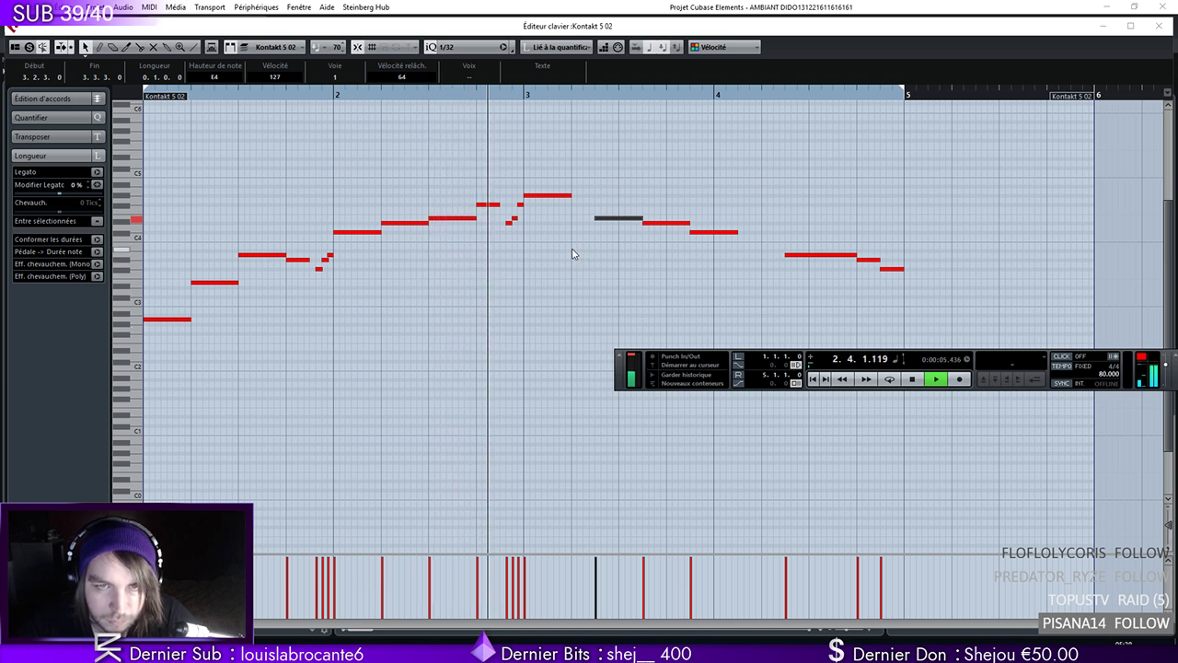
{"action": "key", "text": "space"}
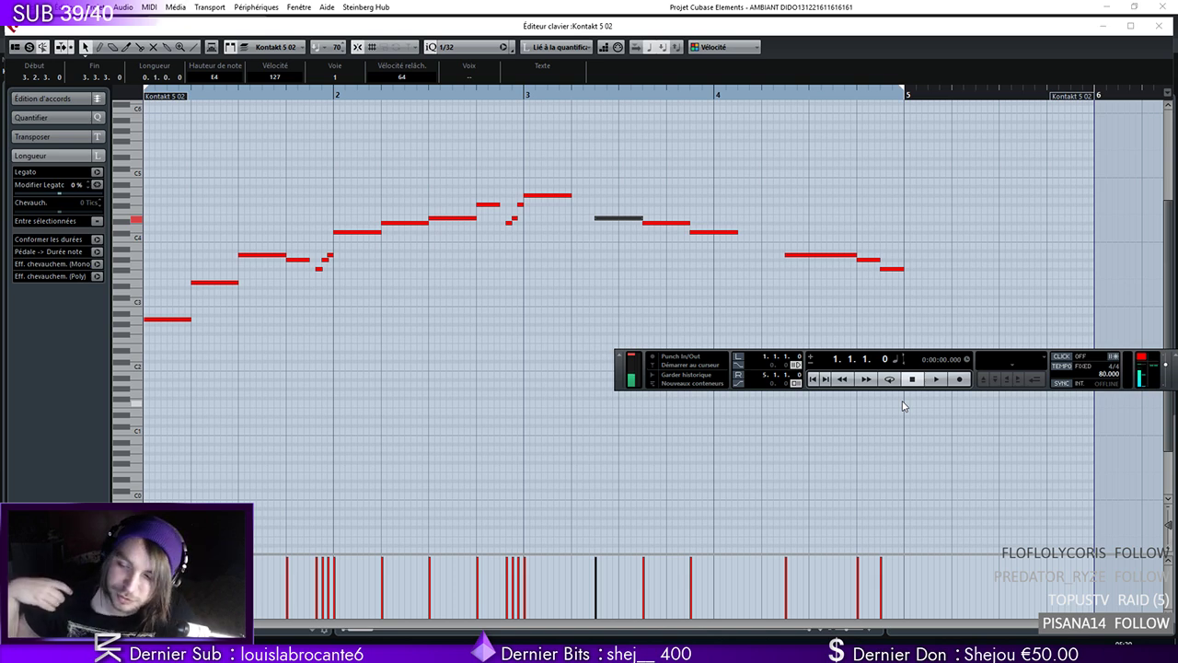
Play the melody again from the start into bar 3 to check the new notes
{"action": "key", "text": "space"}
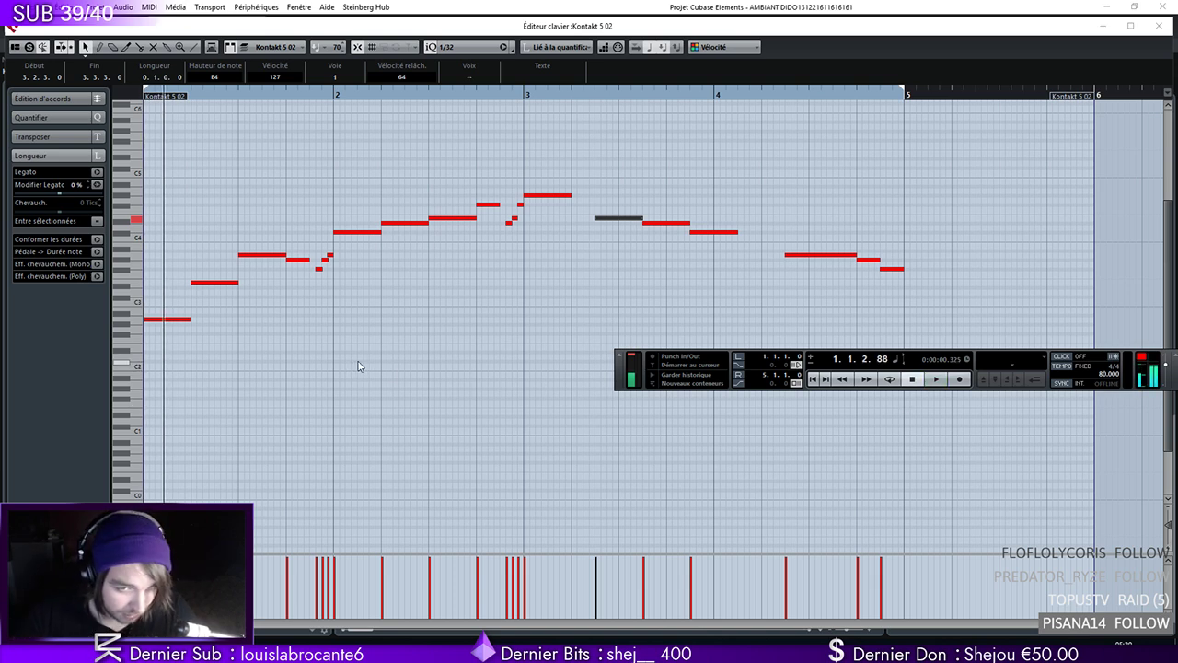
{"action": "left_click_drag", "start_coordinate": [271, 91], "coordinate": [102, 90]}
{"action": "key", "text": "space"}
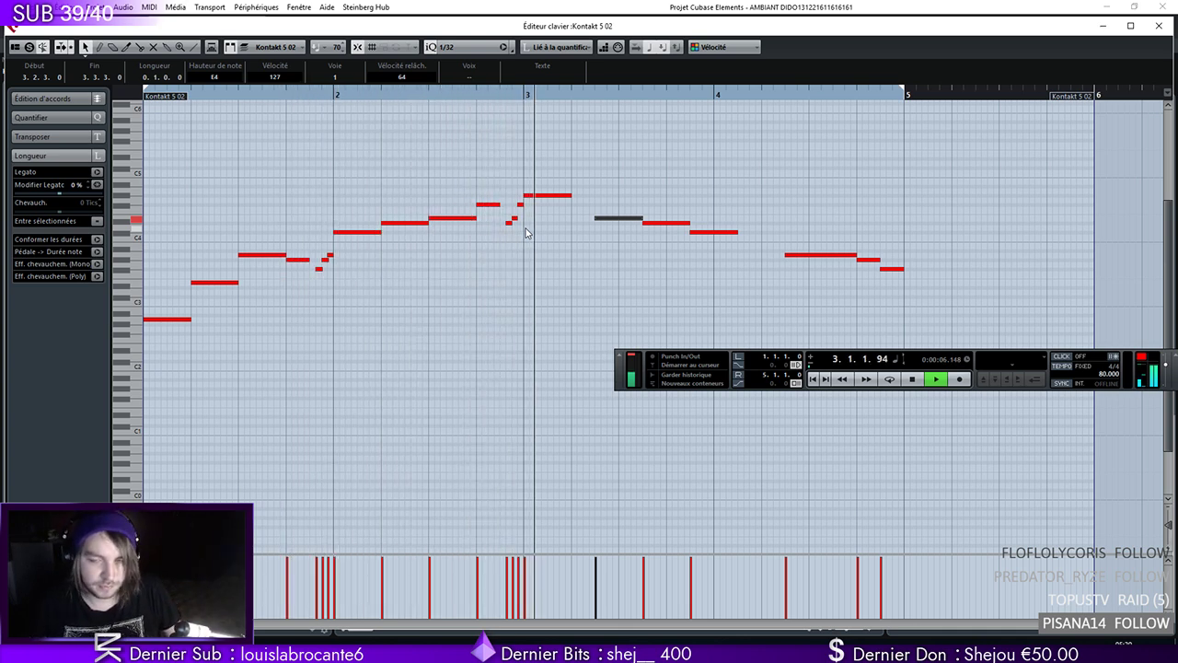
{"action": "key", "text": "space"}
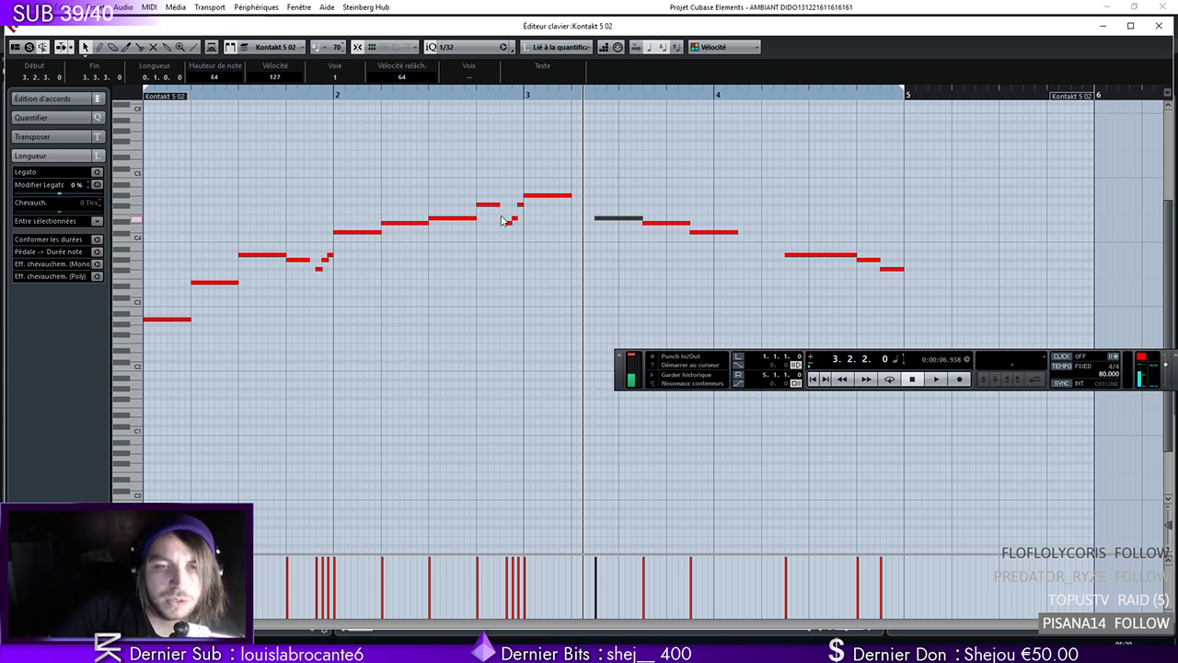
Delete the three short notes before bar 3, lengthen the F#4 note to end at 3.1.1.0, and play from the start
{"action": "mouse_move", "coordinate": [524, 200]}
{"action": "left_mouse_down"}
{"action": "mouse_move", "coordinate": [506, 230]}
{"action": "mouse_move", "coordinate": [521, 206]}
{"action": "left_mouse_up"}
{"action": "key", "text": "Delete"}
{"action": "key", "text": "Delete"}
{"action": "key", "text": "KP_Decimal"}
{"action": "key", "text": "space"}
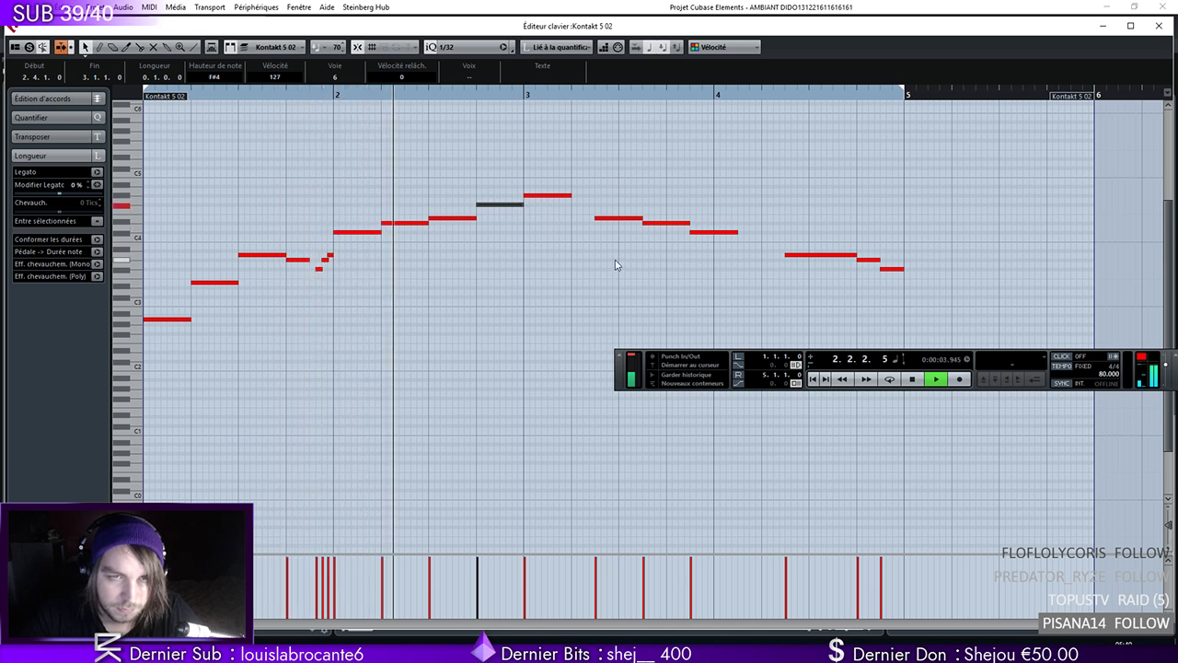
{"action": "key", "text": "space"}
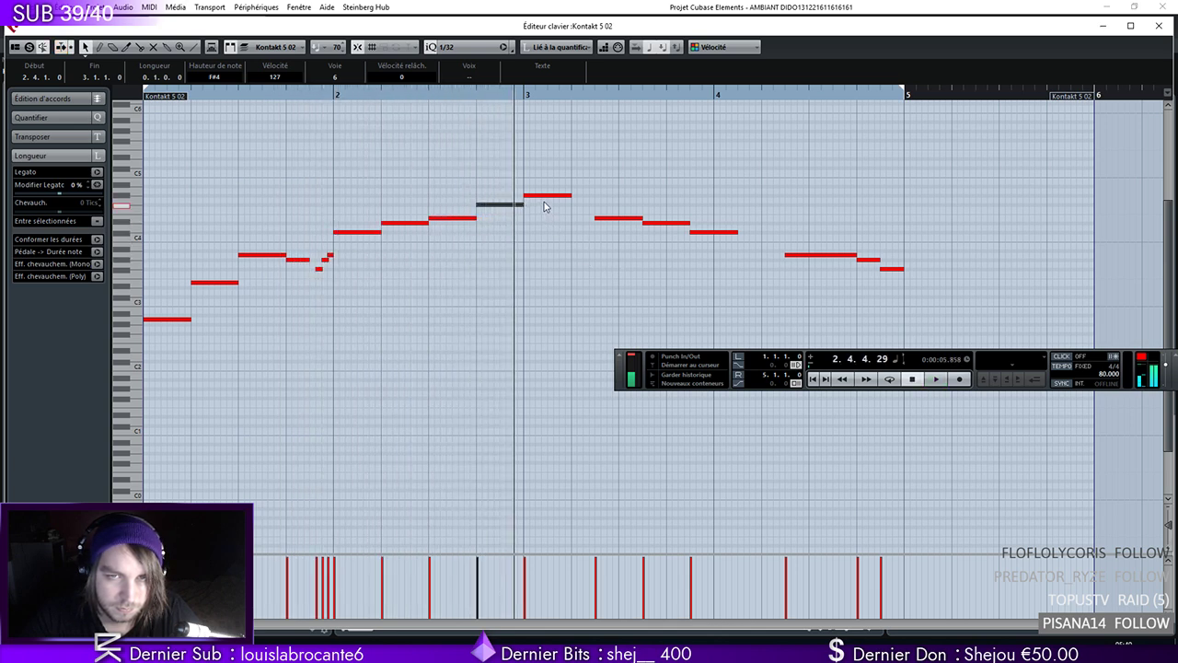
Lower the G#4 note in bar 3 to D#4 and move the following E4 note to start at 3.2.1.0
{"action": "left_click_drag", "start_coordinate": [540, 218], "coordinate": [544, 225]}
{"action": "key", "text": "space"}
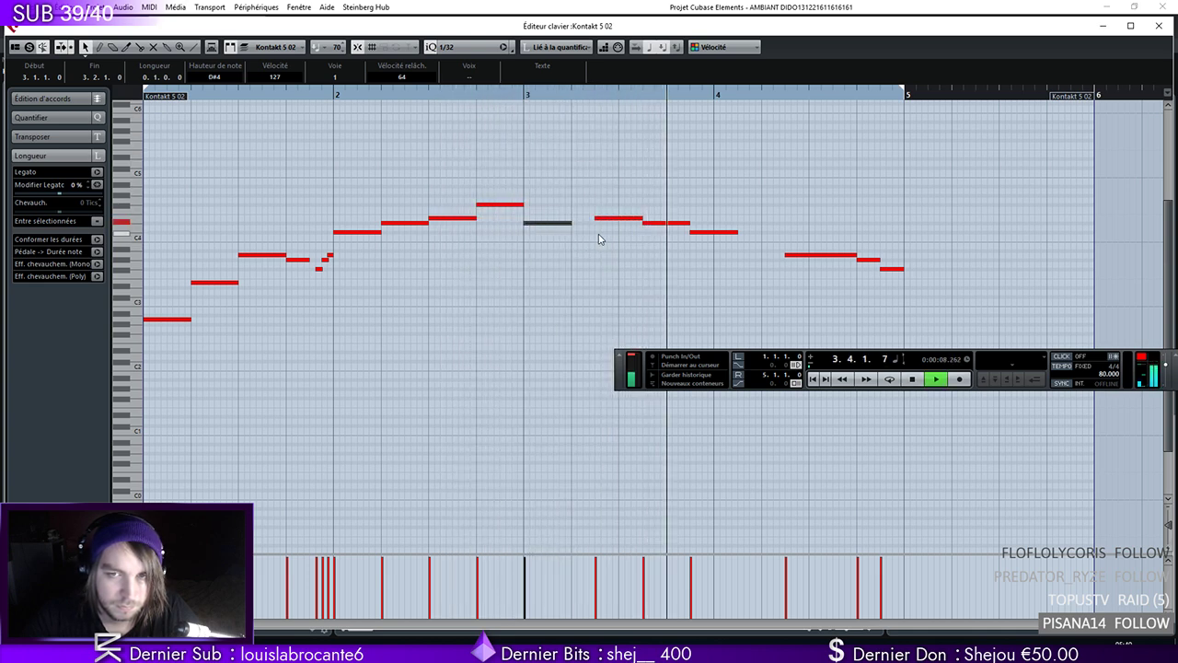
{"action": "key", "text": "space"}
{"action": "left_click_drag", "start_coordinate": [597, 222], "coordinate": [573, 222]}
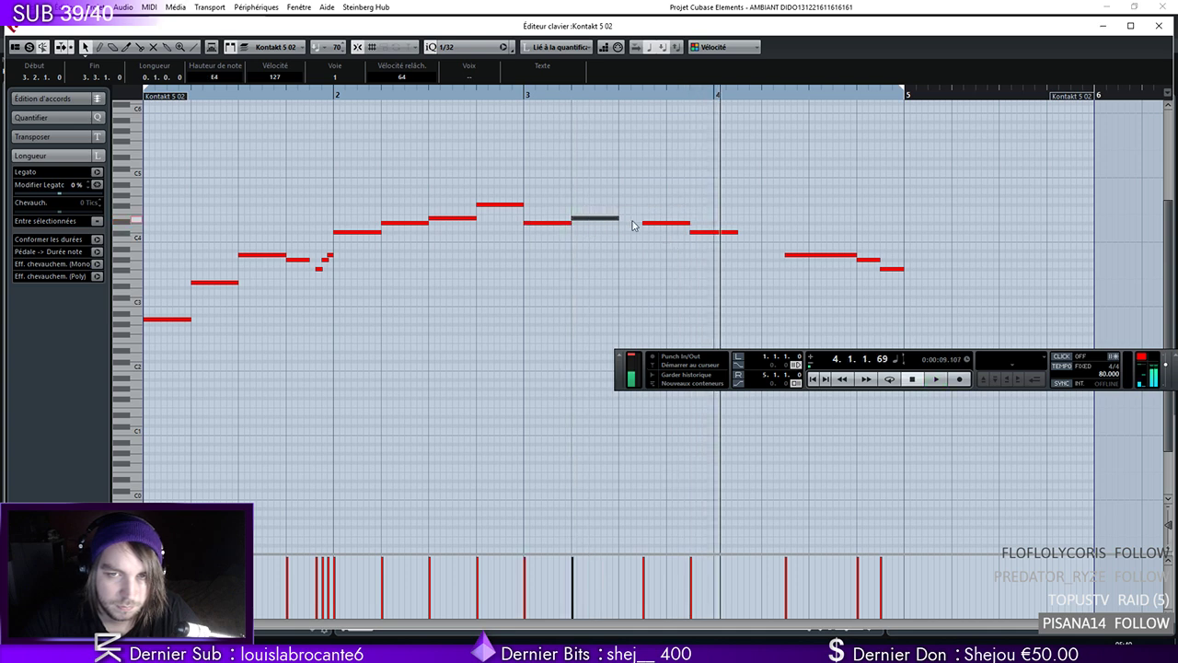
{"action": "key", "text": "space"}
Close the gaps between the bar 3 notes, draw a one-beat C4 note at 4.1.1.0 with velocity 127, and play back
{"action": "right_click", "coordinate": [691, 265]}
{"action": "left_click", "coordinate": [703, 265]}
{"action": "key", "text": "space"}
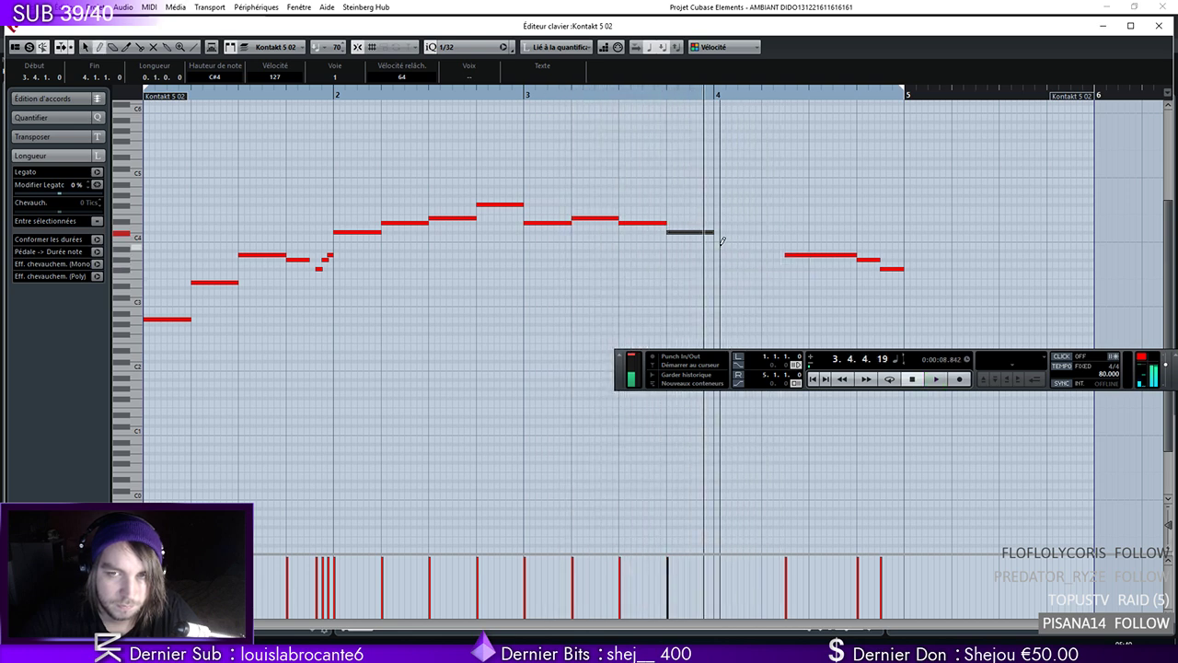
{"action": "left_click_drag", "start_coordinate": [717, 235], "coordinate": [765, 227]}
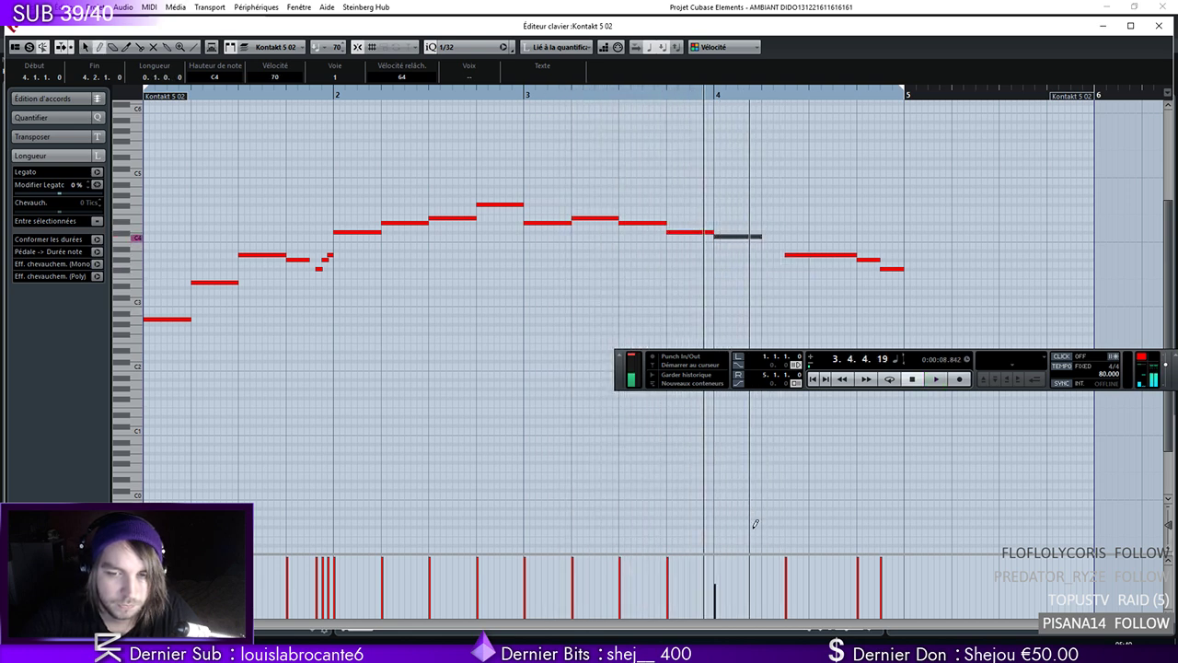
{"action": "left_click", "coordinate": [503, 95]}
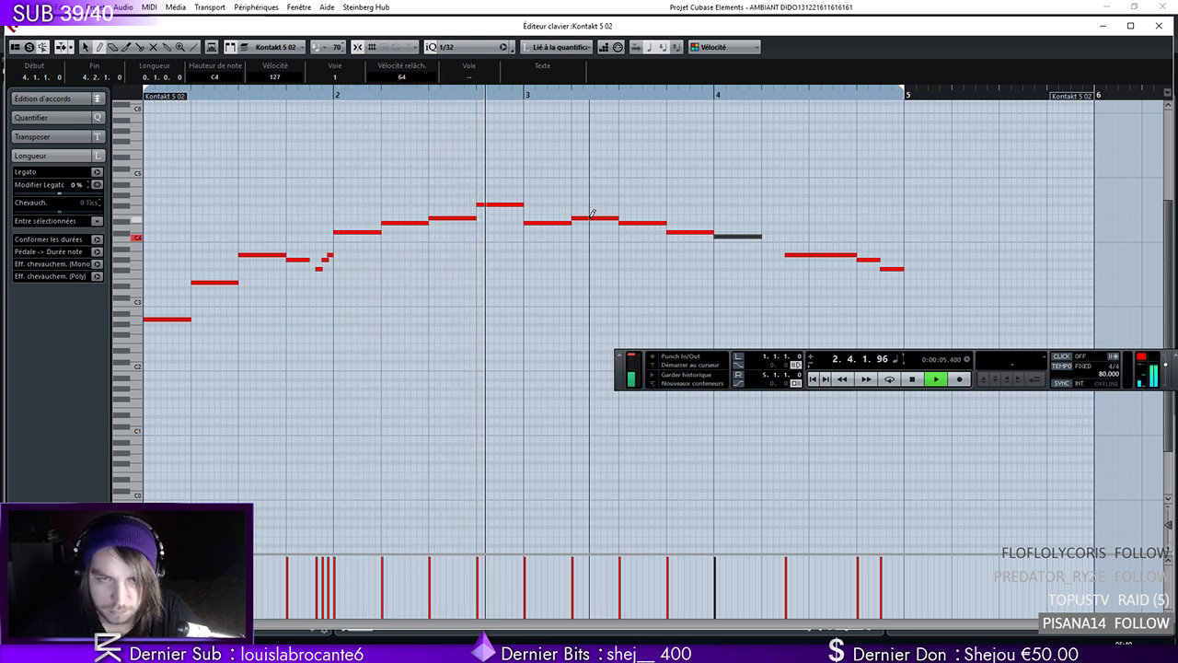
Lower the 3.3.1.0 note to C#4, raise the 3.4.1.0 note to D#4, and play from the end of bar 2
{"action": "key", "text": "space"}
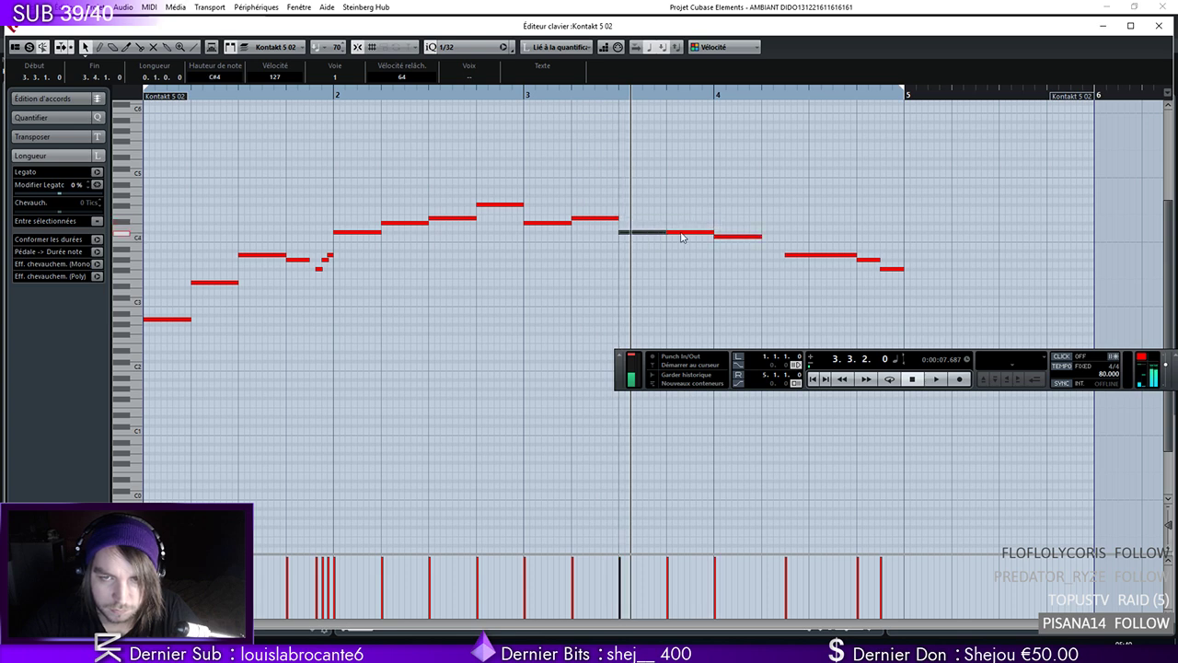
{"action": "left_click", "coordinate": [518, 96]}
{"action": "key", "text": "space"}
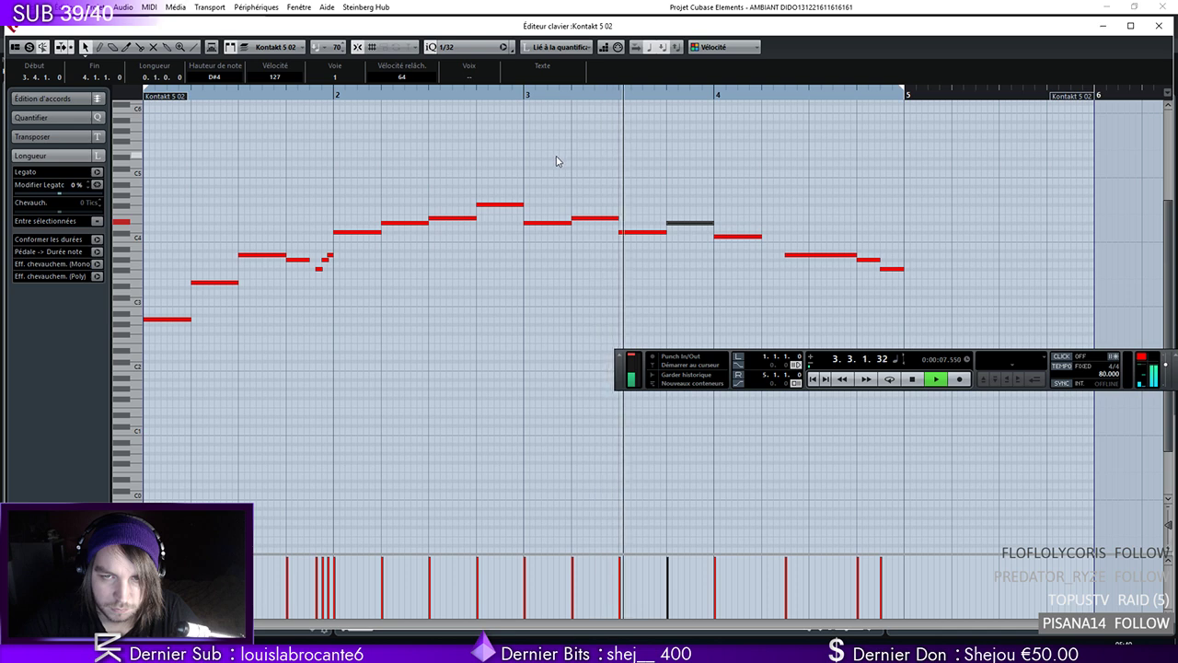
Lengthen the C4 note to end at 4.2.3.0, play from the start, and extend the bar 1 G#3 note to 1.4.3.60
{"action": "right_click", "coordinate": [778, 250]}
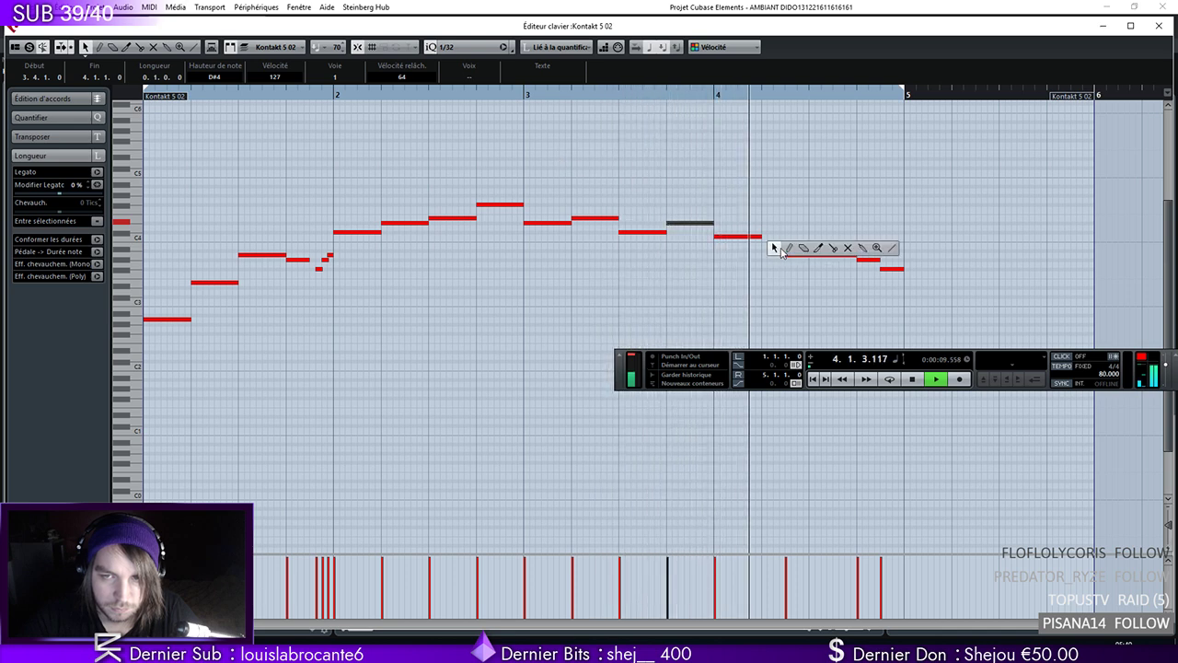
{"action": "left_click", "coordinate": [788, 247]}
{"action": "key", "text": "space"}
{"action": "left_click_drag", "start_coordinate": [758, 239], "coordinate": [785, 240]}
{"action": "left_click_drag", "start_coordinate": [679, 94], "coordinate": [40, 57]}
{"action": "key", "text": "space"}
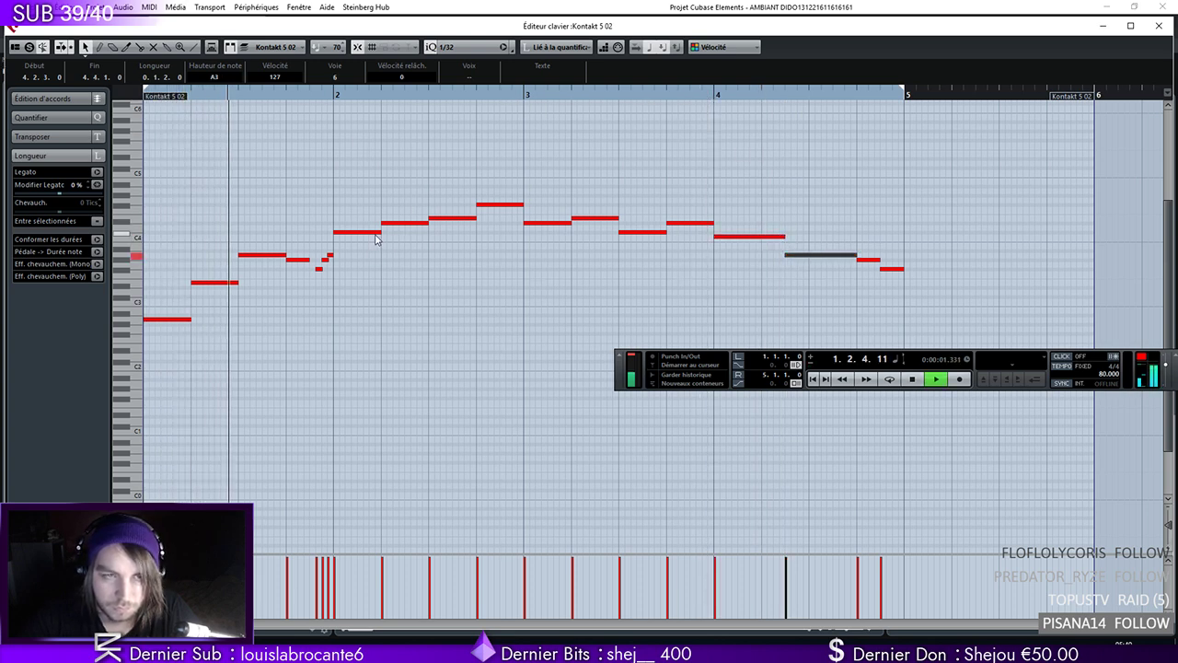
{"action": "left_click", "coordinate": [311, 259]}
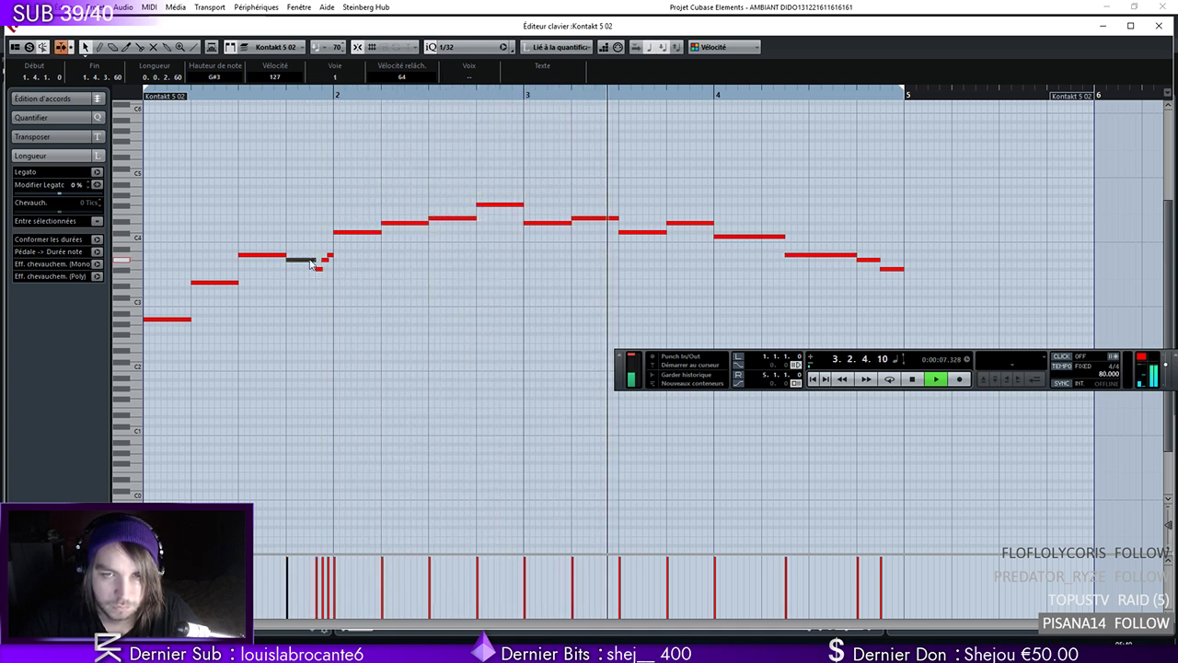
{"action": "key", "text": "space"}
Shorten the 3.4.1.0 D#4 note to 3.4.3.0, draw short G#3, A3 and B3 notes before bar 4 at velocity 127, and play
{"action": "left_click_drag", "start_coordinate": [714, 223], "coordinate": [690, 223]}
{"action": "left_click", "coordinate": [727, 237]}
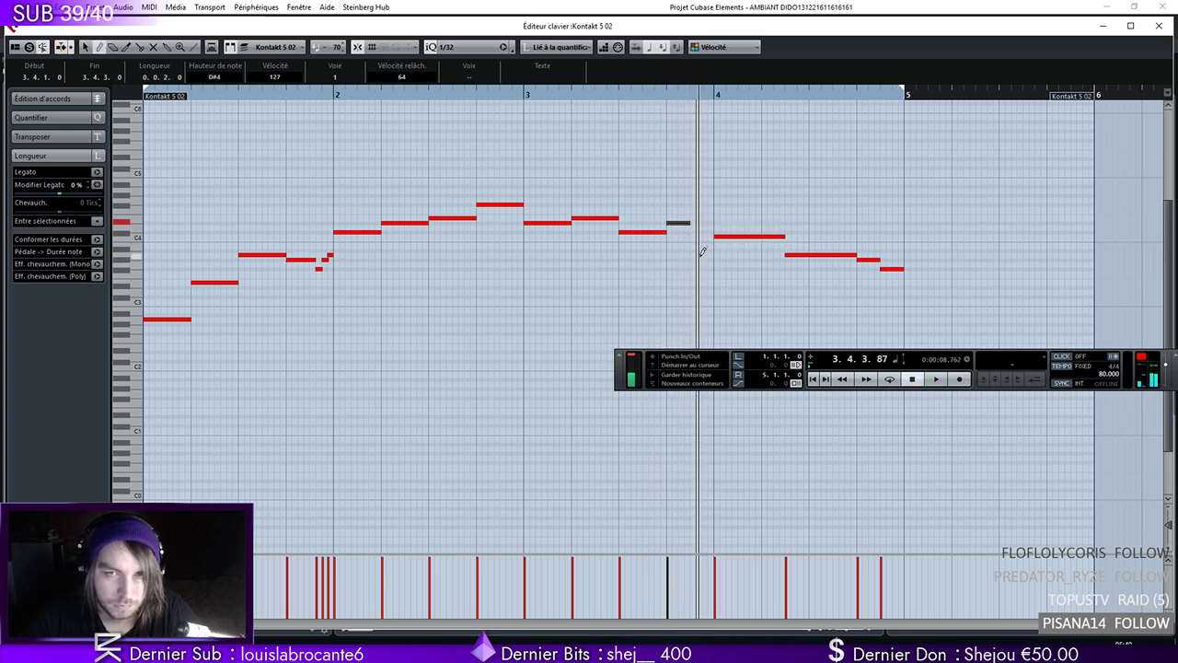
{"action": "left_click", "coordinate": [699, 255]}
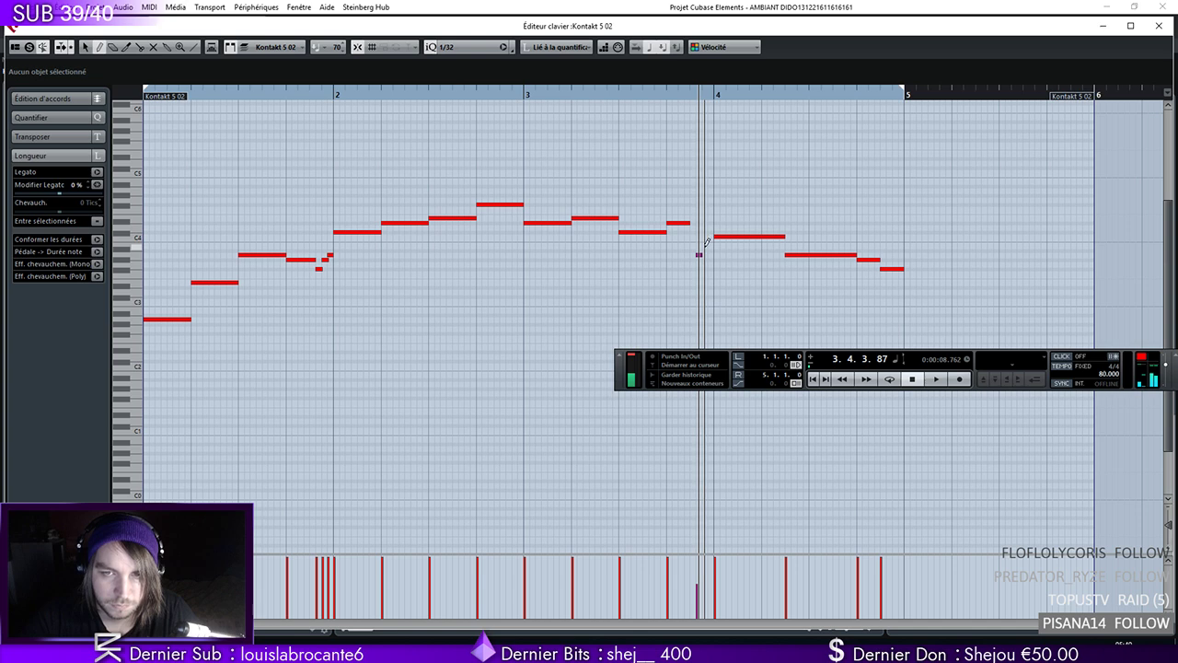
{"action": "key", "text": "ctrl+z"}
{"action": "left_click", "coordinate": [698, 259]}
{"action": "left_click", "coordinate": [705, 250]}
{"action": "key", "text": "ctrl+z"}
{"action": "left_click", "coordinate": [704, 254]}
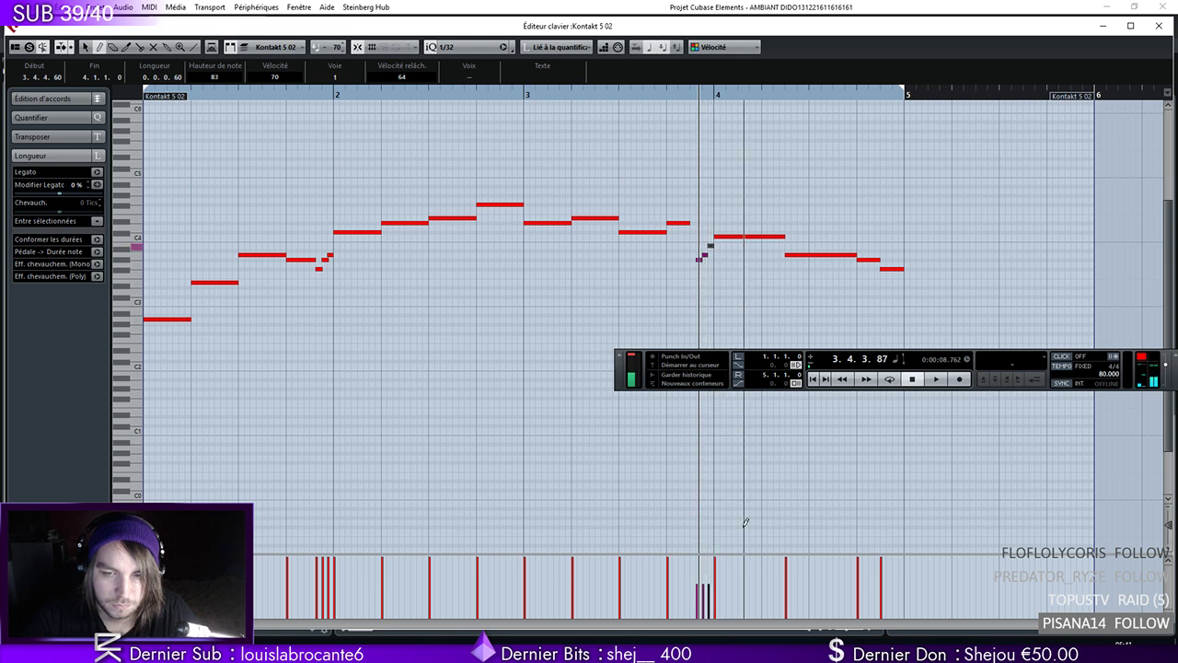
{"action": "left_click", "coordinate": [813, 379]}
{"action": "key", "text": "space"}
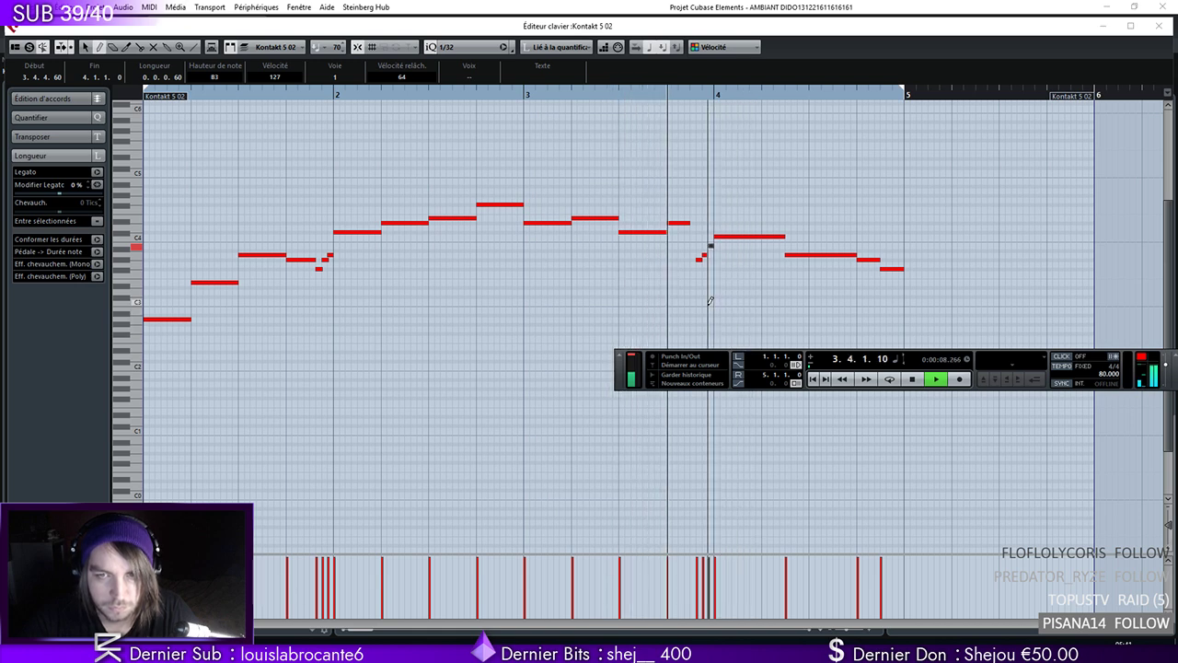
Change the three short notes before bar 4 to F#3, G#3 and A3, and play the melody back
{"action": "key", "text": "1"}
{"action": "key", "text": "space"}
{"action": "mouse_move", "coordinate": [618, 94]}
{"action": "left_mouse_down"}
{"action": "mouse_move", "coordinate": [491, 115]}
{"action": "mouse_move", "coordinate": [505, 116]}
{"action": "left_mouse_up"}
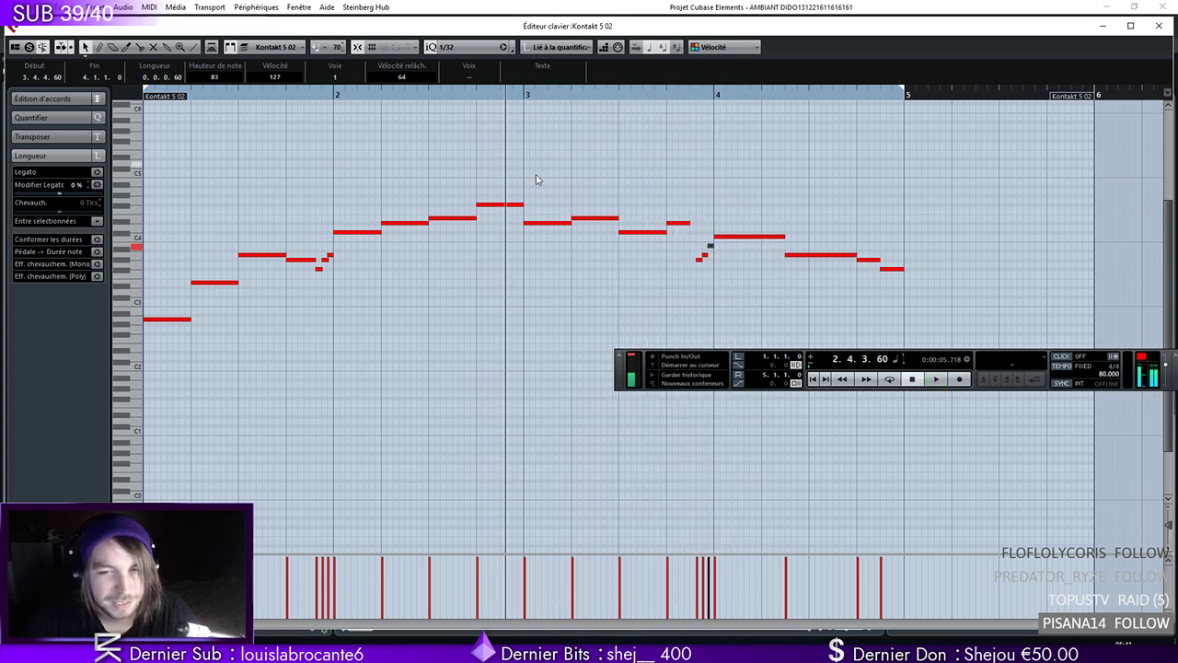
{"action": "left_click", "coordinate": [709, 247]}
{"action": "mouse_move", "coordinate": [714, 247]}
{"action": "left_mouse_down"}
{"action": "mouse_move", "coordinate": [697, 265]}
{"action": "mouse_move", "coordinate": [705, 259]}
{"action": "left_mouse_up"}
{"action": "left_click", "coordinate": [701, 266]}
{"action": "left_click", "coordinate": [699, 260]}
{"action": "key", "text": "8"}
{"action": "left_click", "coordinate": [711, 254]}
{"action": "left_click", "coordinate": [601, 95]}
{"action": "left_click", "coordinate": [601, 103]}
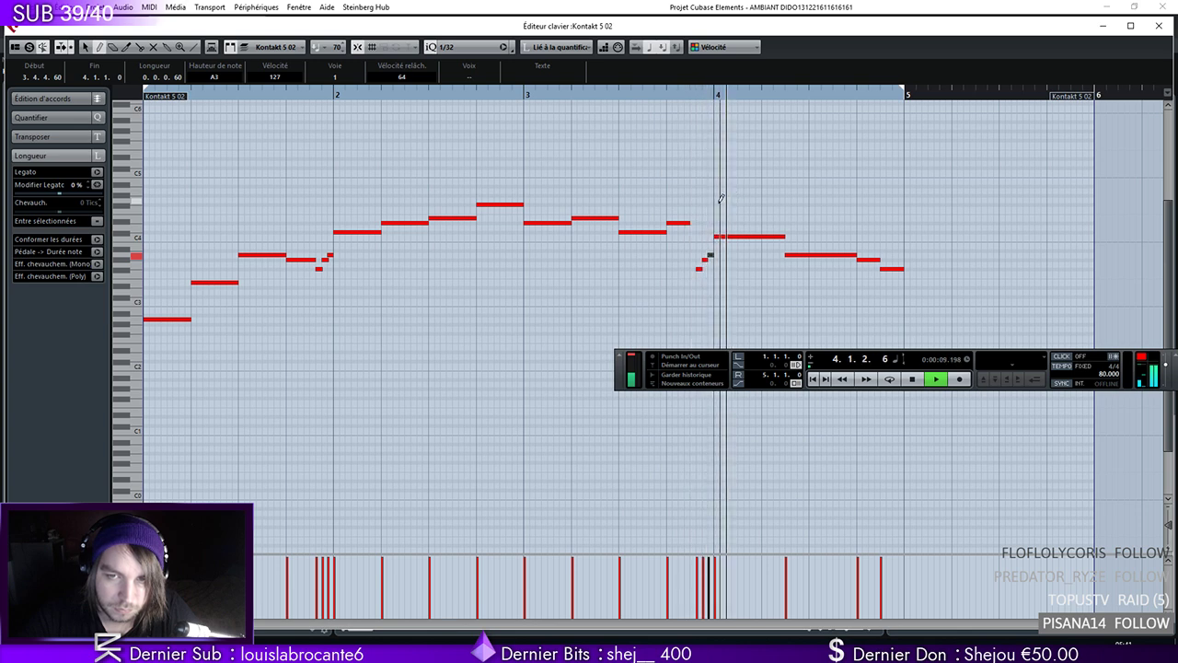
{"action": "left_click", "coordinate": [812, 380]}
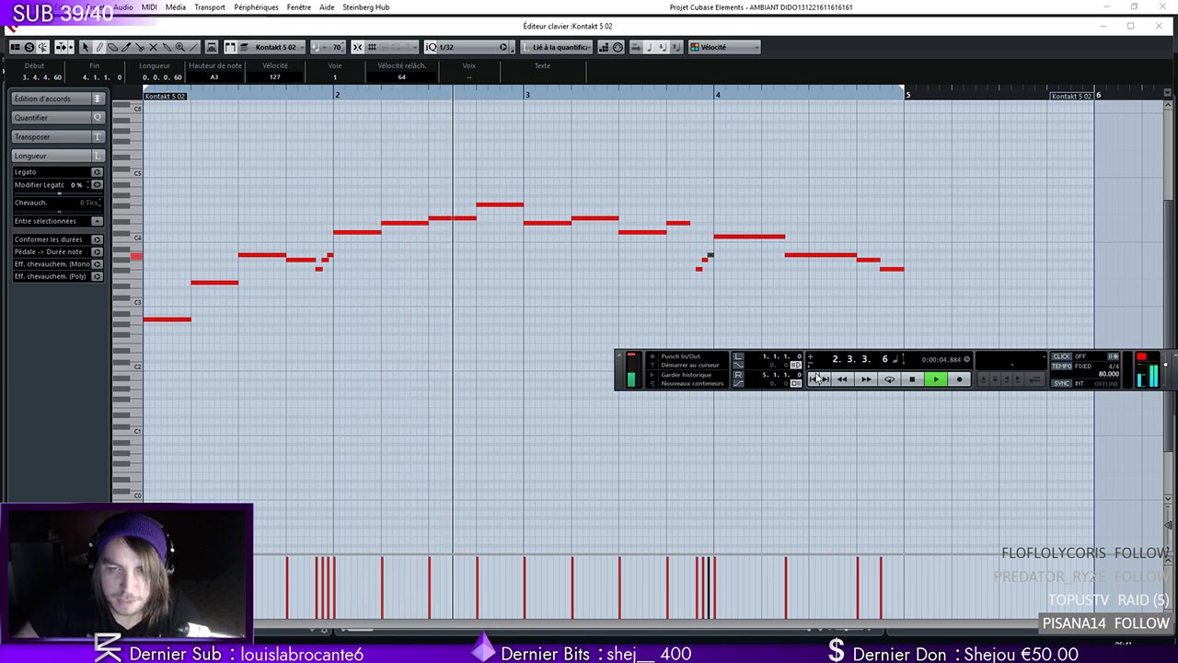
Delete the three short notes before bar 4 and extend the D#4 note before them to end at 4.1.1.0
{"action": "right_click", "coordinate": [719, 279]}
{"action": "left_click", "coordinate": [720, 278]}
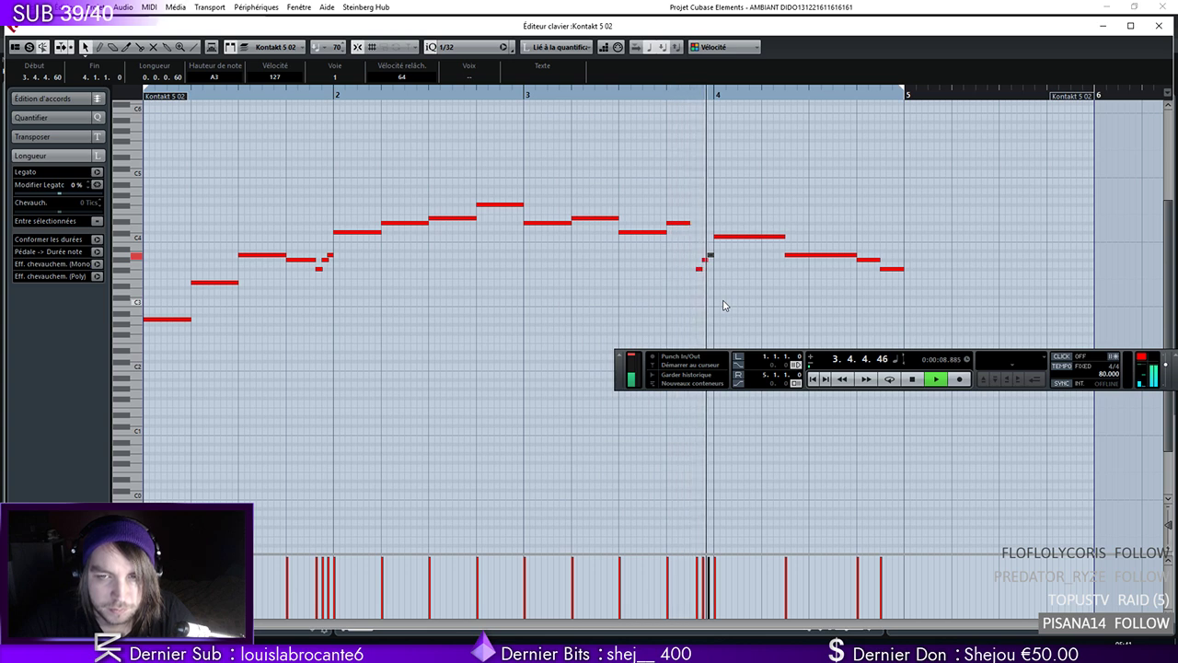
{"action": "key", "text": "space"}
{"action": "left_click_drag", "start_coordinate": [724, 254], "coordinate": [694, 274]}
{"action": "key", "text": "Delete"}
{"action": "left_click", "coordinate": [497, 93]}
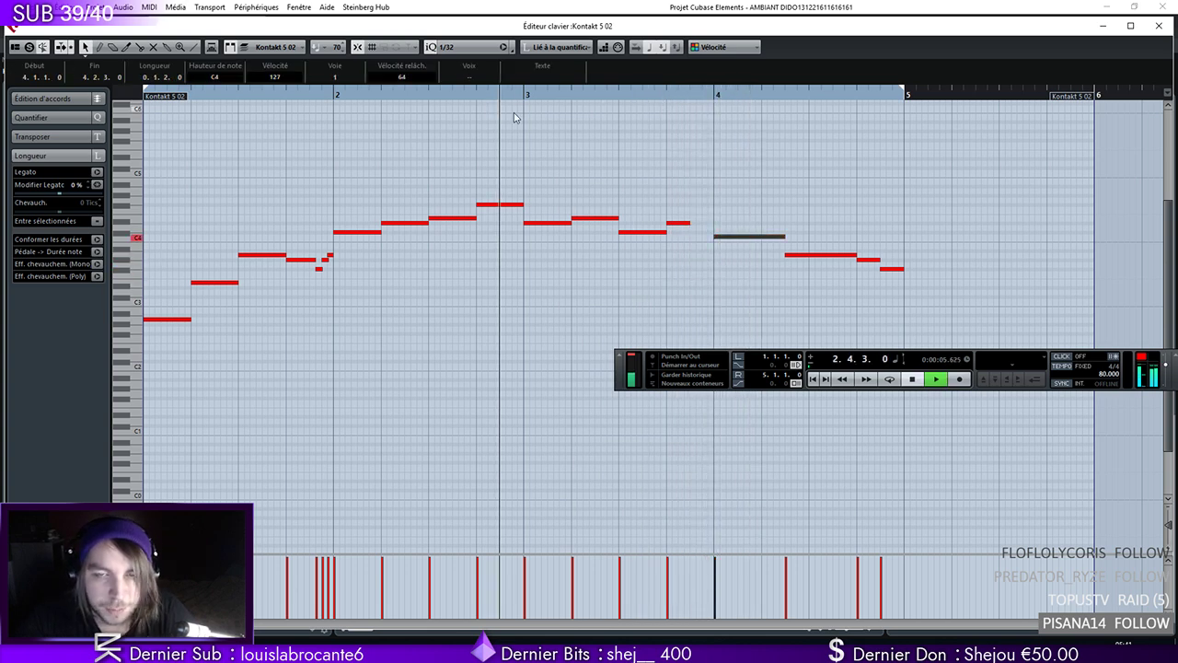
{"action": "key", "text": "space"}
{"action": "left_click_drag", "start_coordinate": [690, 223], "coordinate": [713, 224]}
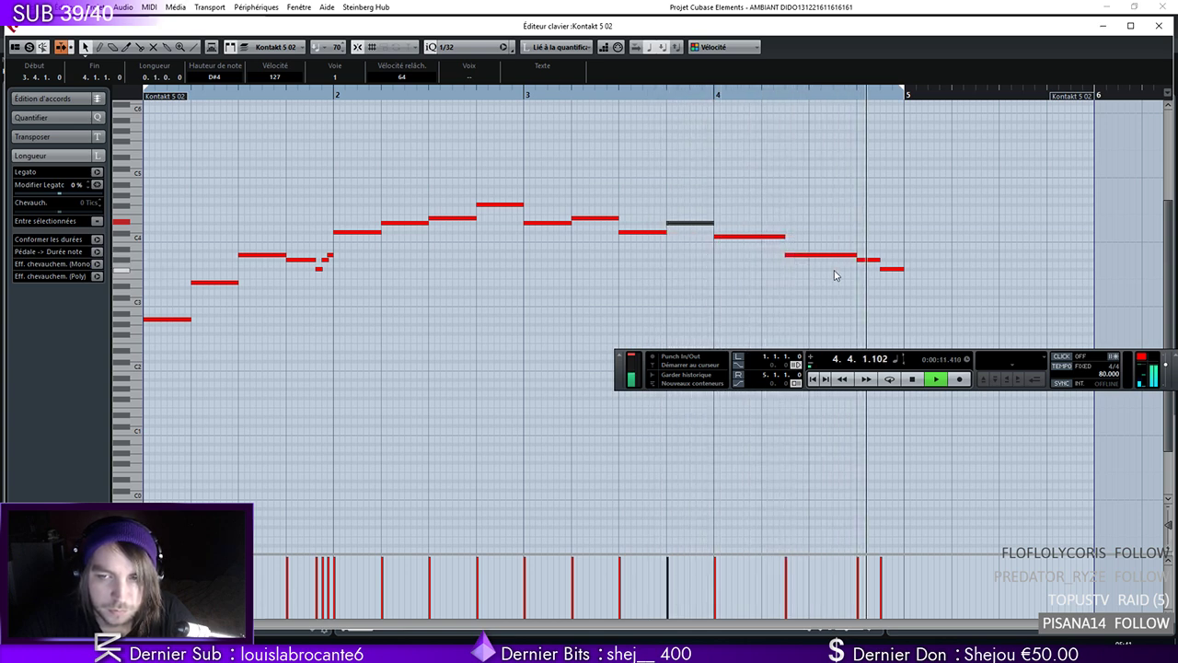
Delete the final F#3 note in bar 4 and extend the G#3 note before it to end at 5.1.1.0
{"action": "key", "text": "Delete"}
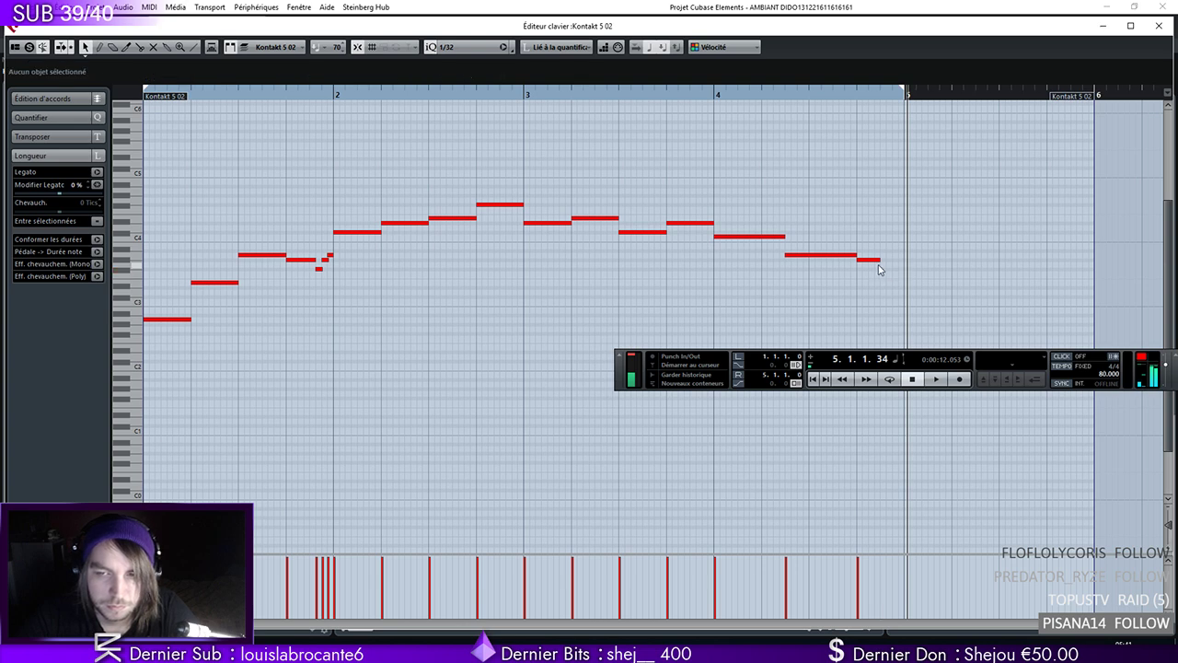
{"action": "key", "text": "space"}
{"action": "left_click_drag", "start_coordinate": [879, 259], "coordinate": [903, 259]}
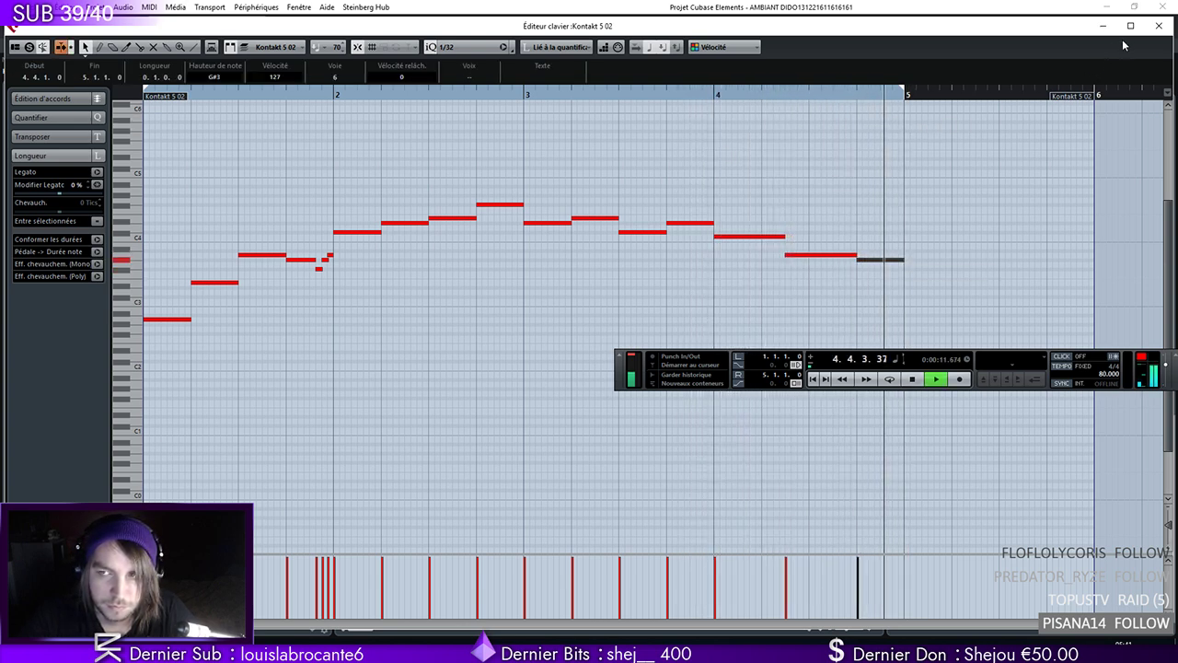
{"action": "key", "text": "space"}
{"action": "scroll", "coordinate": [938, 242], "scroll_direction": "right", "scroll_amount": 3}
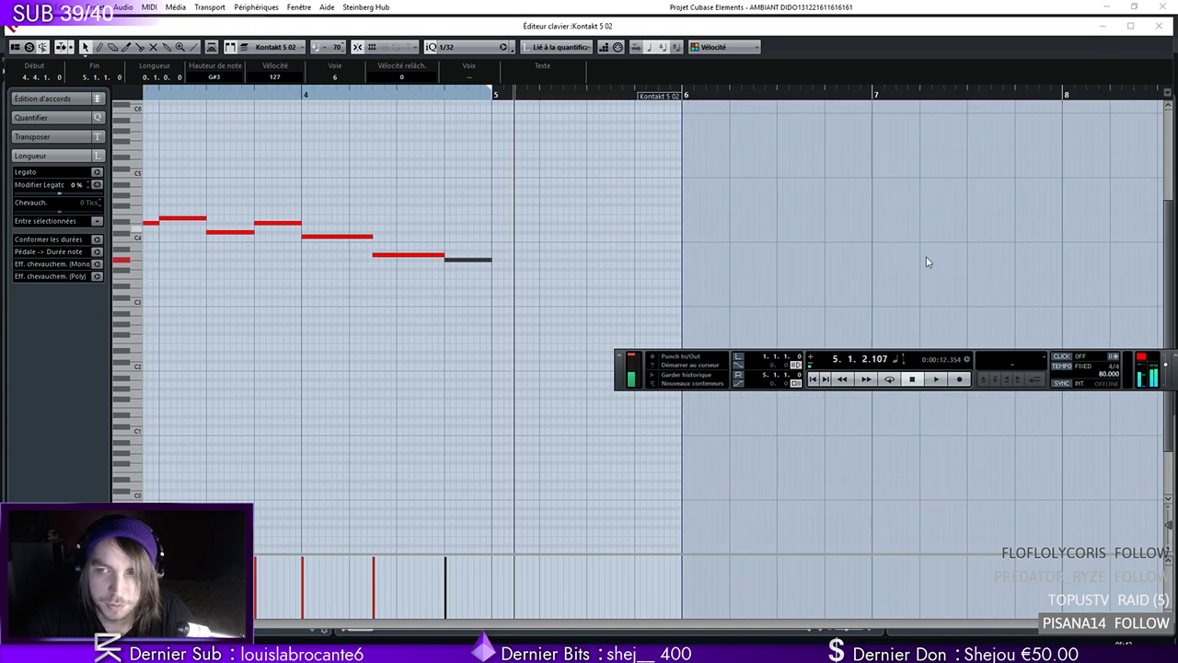
Play the part from the start and close the key editor to return to the project
{"action": "left_click", "coordinate": [814, 380]}
{"action": "key", "text": "space"}
{"action": "left_click", "coordinate": [1158, 26]}
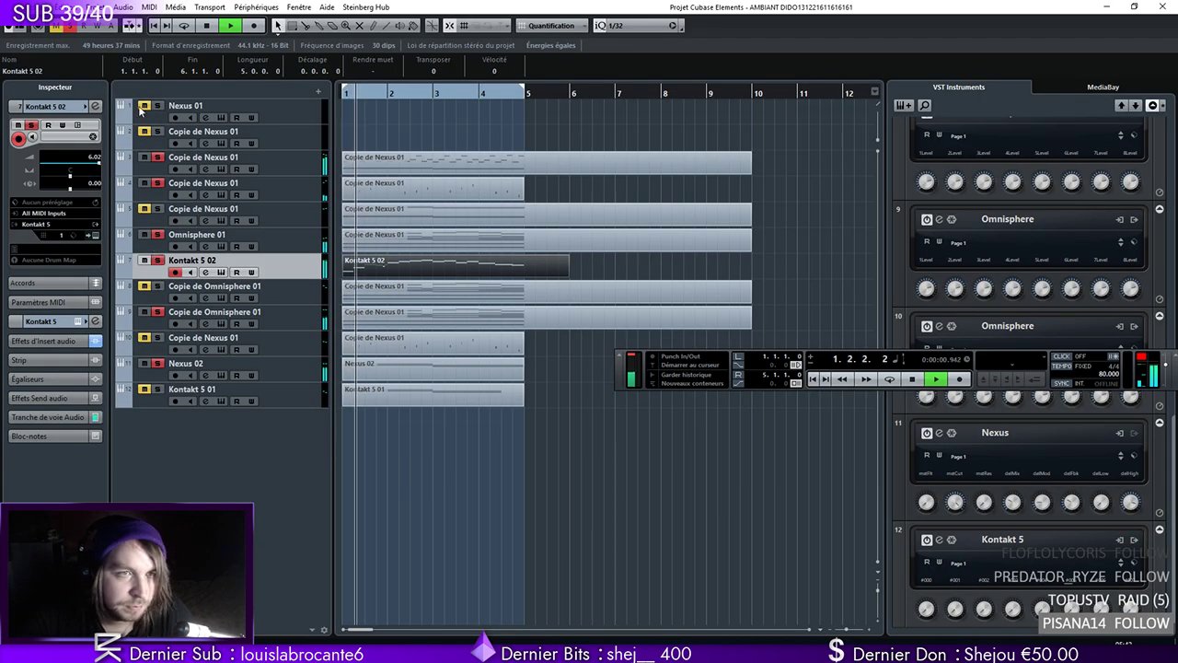
Group the six soloed Nexus, Omnisphere and Kontakt tracks at the start of the track list, above all muted tracks
{"action": "left_click", "coordinate": [287, 246]}
{"action": "left_click", "coordinate": [284, 325], "text": "ctrl"}
{"action": "left_click", "coordinate": [279, 348], "text": "ctrl"}
{"action": "left_click", "coordinate": [277, 350], "text": "ctrl"}
{"action": "left_click", "coordinate": [279, 366], "text": "ctrl"}
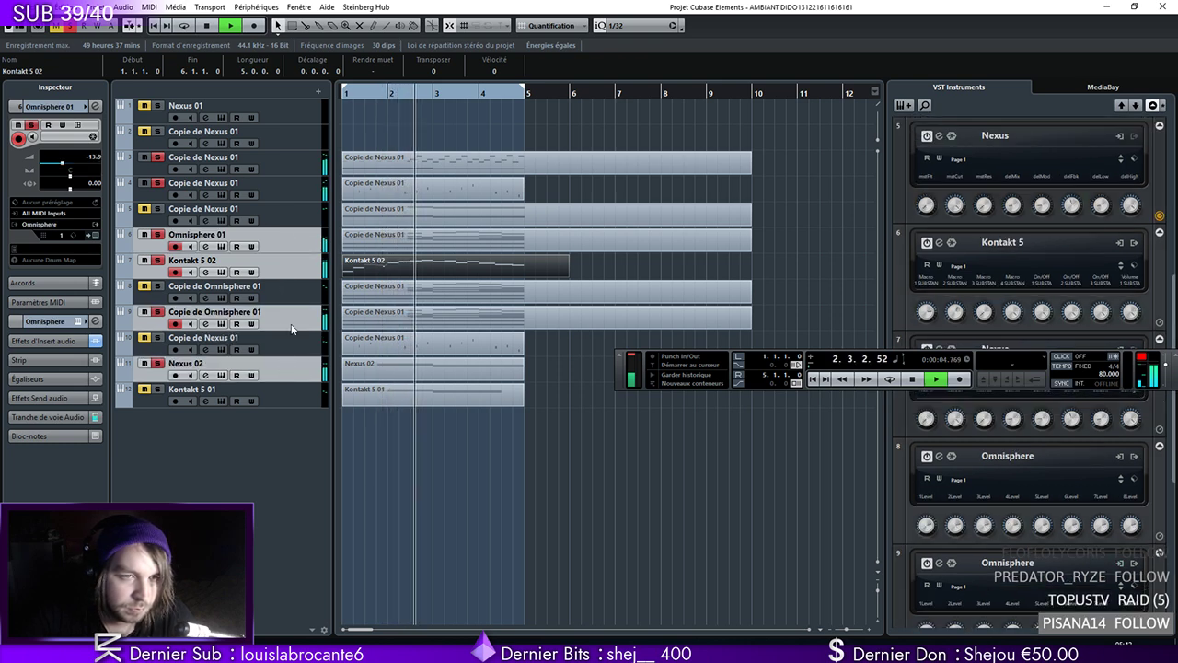
{"action": "left_click", "coordinate": [285, 189], "text": "ctrl"}
{"action": "left_click", "coordinate": [288, 165], "text": "ctrl"}
{"action": "left_click_drag", "start_coordinate": [288, 165], "coordinate": [266, 374]}
{"action": "left_click_drag", "start_coordinate": [288, 250], "coordinate": [291, 214]}
{"action": "left_click_drag", "start_coordinate": [265, 316], "coordinate": [285, 107]}
{"action": "left_click", "coordinate": [735, 268]}
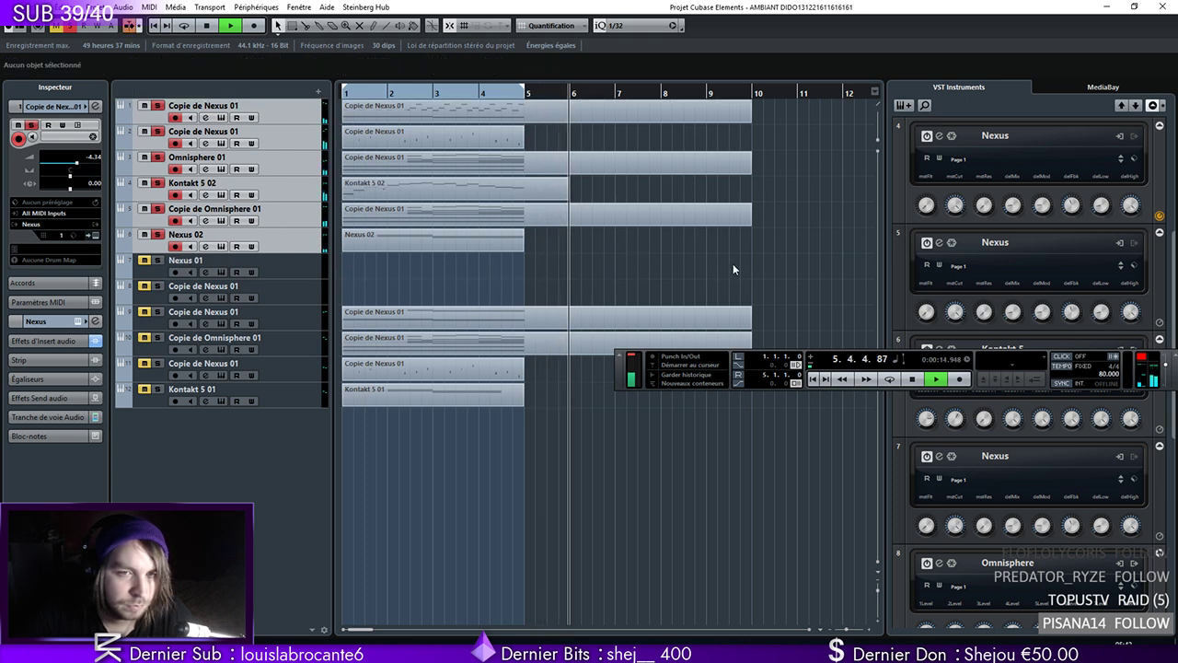
Restart playback from bar 1 with only Kontakt 5 02 soloed, and enable cycle playback
{"action": "key", "text": "space"}
{"action": "left_click", "coordinate": [345, 94]}
{"action": "key", "text": "space"}
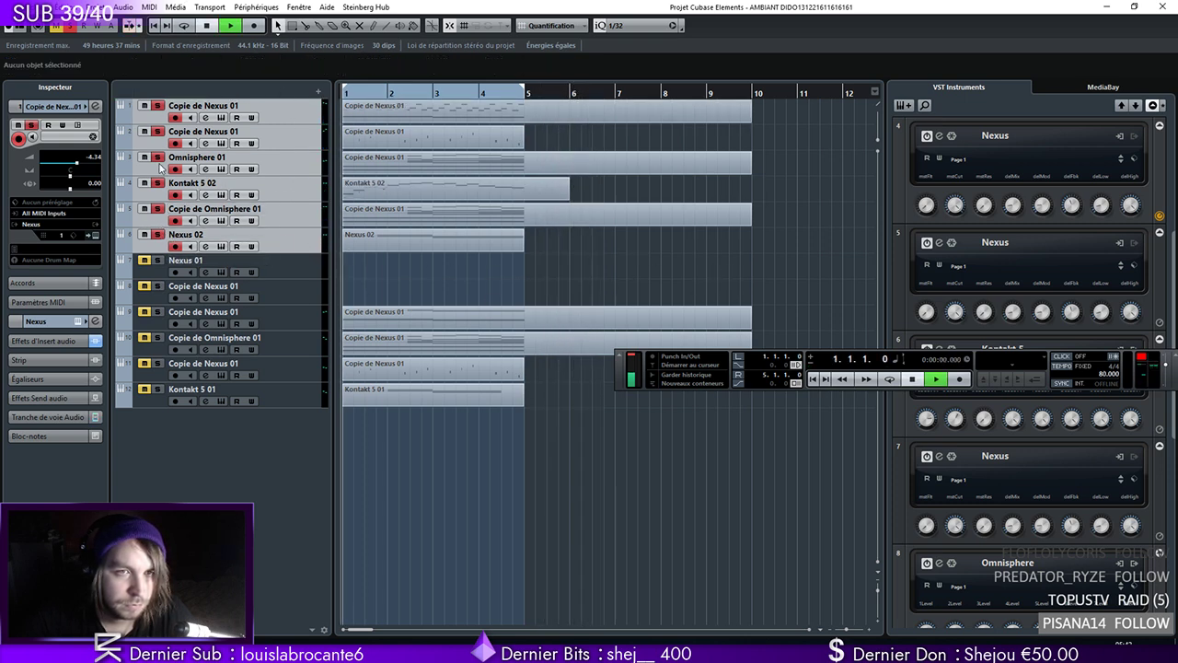
{"action": "left_click", "coordinate": [170, 187]}
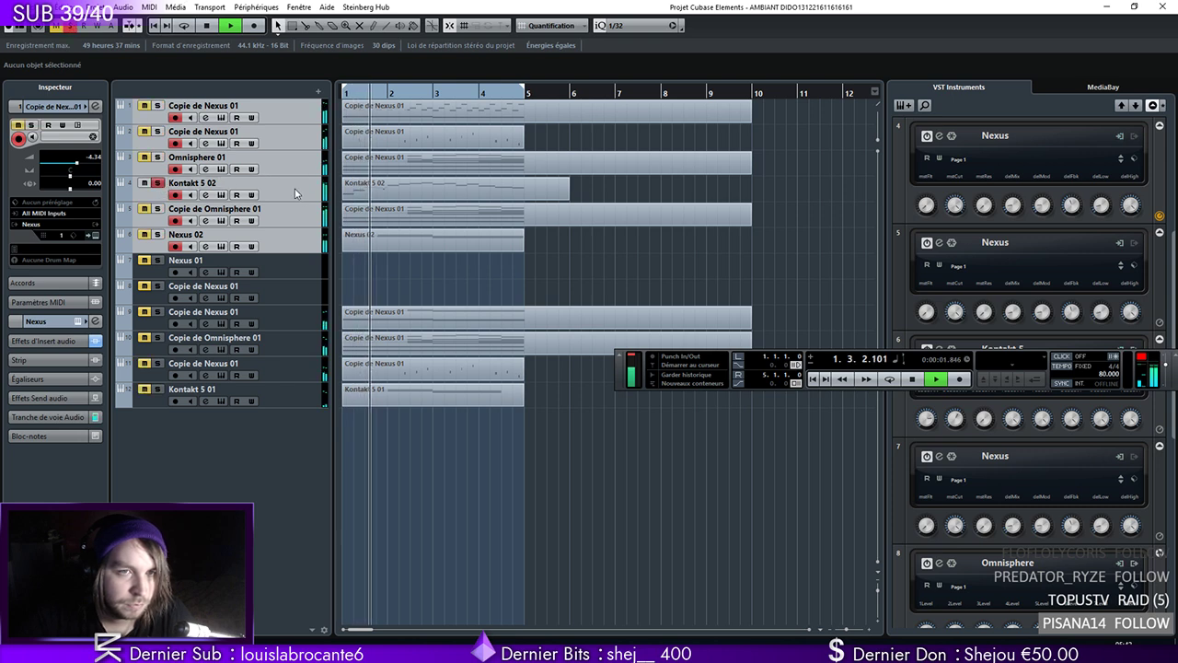
{"action": "left_click", "coordinate": [95, 107]}
{"action": "left_click", "coordinate": [183, 26]}
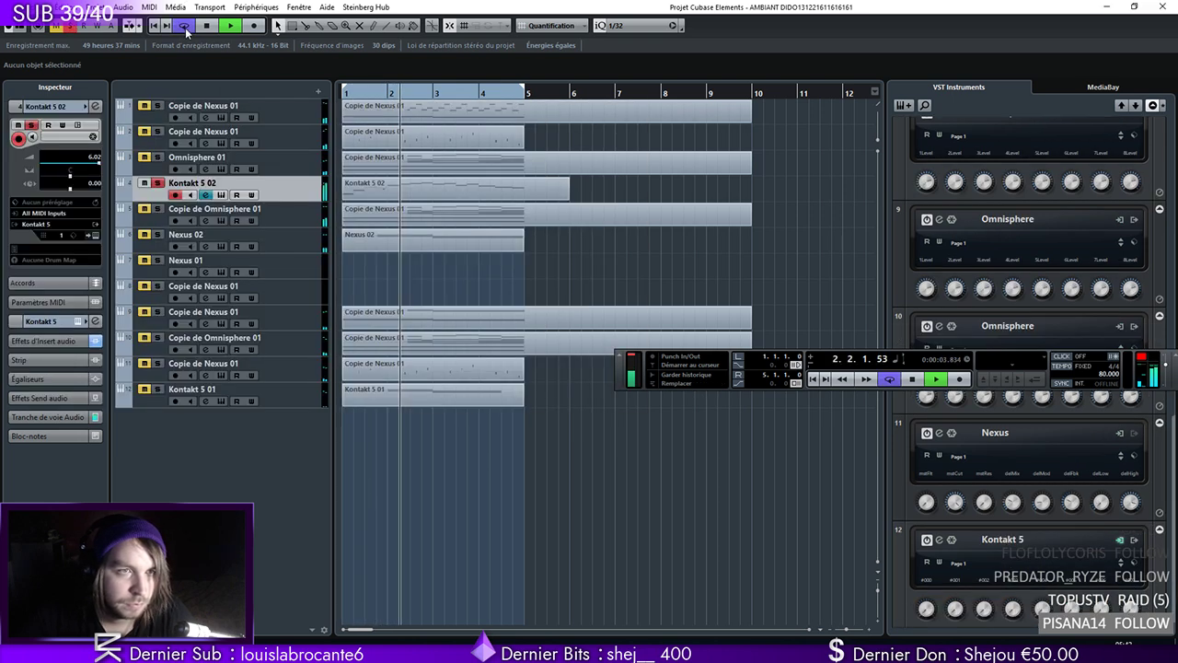
Load the ConcertHall preset in the ValhallaShimmer insert of Kontakt 5 02
{"action": "left_click", "coordinate": [96, 109]}
{"action": "left_click", "coordinate": [56, 186]}
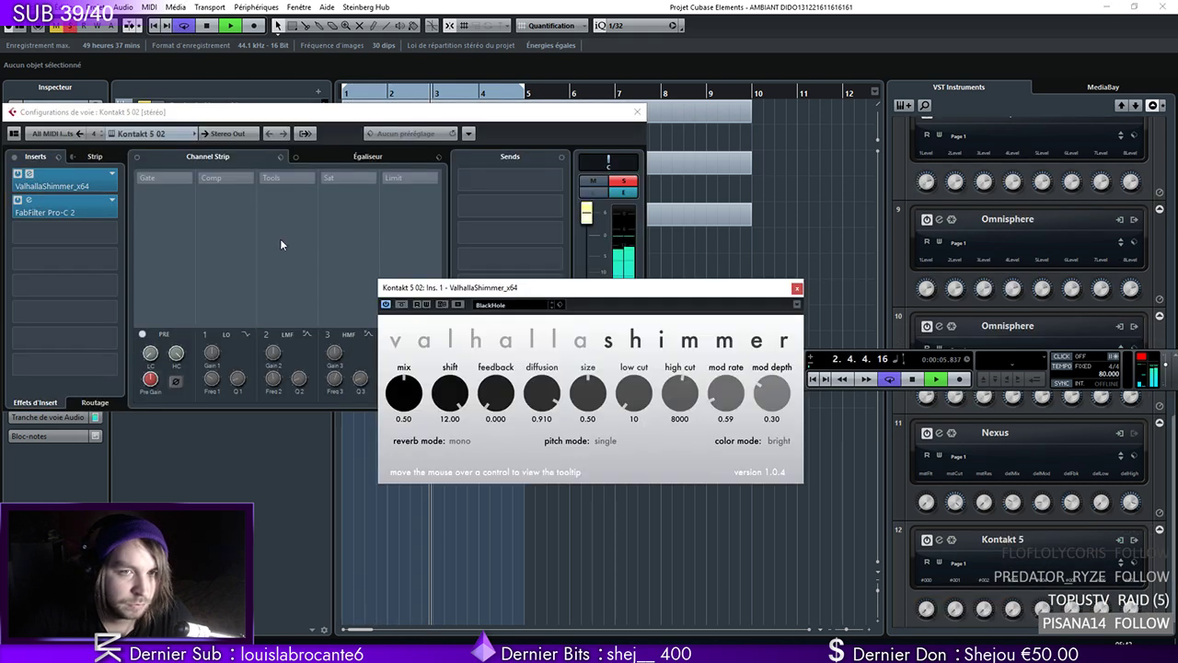
{"action": "left_click", "coordinate": [505, 304]}
{"action": "left_click", "coordinate": [516, 327]}
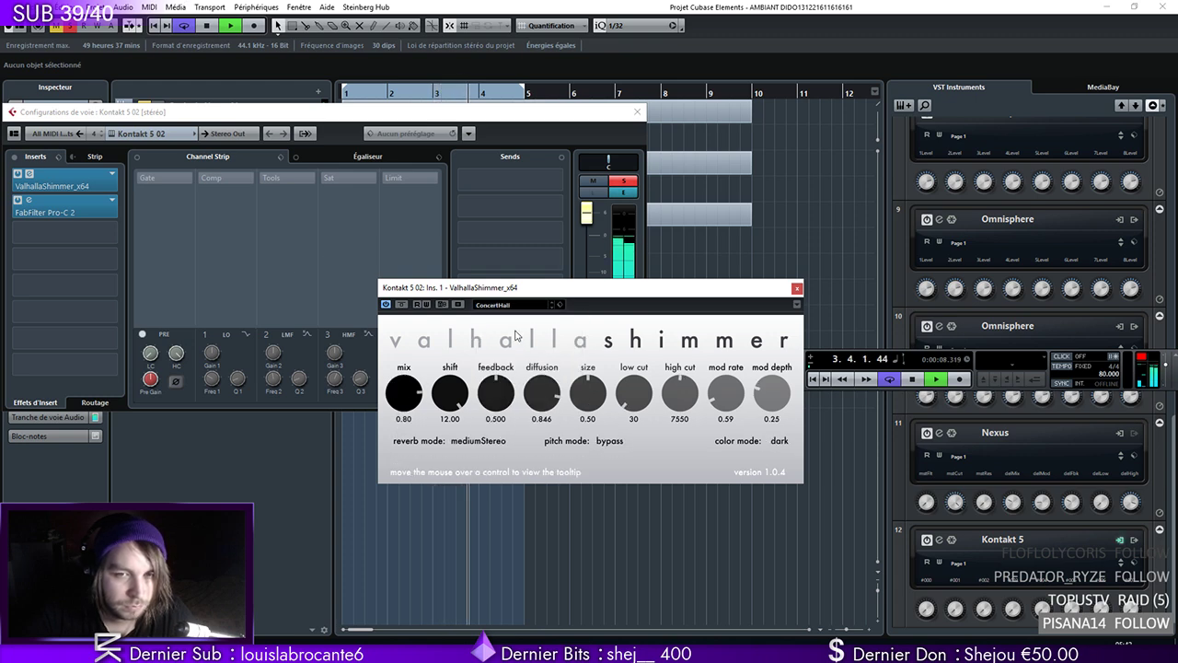
Insert FabFilter Pro-Q 2 in the third slot of Kontakt 5 02 and add a gentle high cut at about 3 kHz
{"action": "left_click", "coordinate": [110, 235]}
{"action": "left_click", "coordinate": [55, 260]}
{"action": "left_click", "coordinate": [102, 352]}
{"action": "left_click_drag", "start_coordinate": [719, 301], "coordinate": [698, 334]}
{"action": "left_click", "coordinate": [582, 470]}
{"action": "left_click", "coordinate": [601, 537]}
{"action": "left_click_drag", "start_coordinate": [699, 342], "coordinate": [707, 336]}
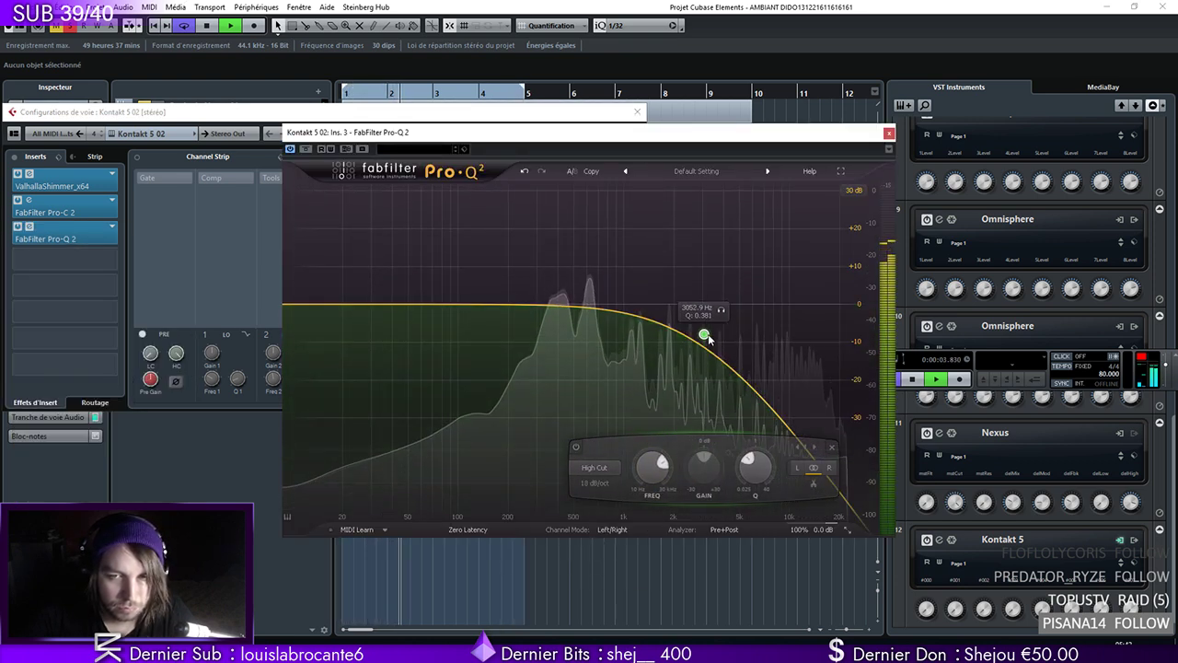
Add a low cut at about 190 Hz and a +2.4 dB bell near 530 Hz to the Kontakt EQ, and close its windows
{"action": "left_click_drag", "start_coordinate": [327, 305], "coordinate": [505, 353]}
{"action": "left_click", "coordinate": [323, 472]}
{"action": "left_click", "coordinate": [337, 511]}
{"action": "mouse_move", "coordinate": [584, 308]}
{"action": "left_mouse_down"}
{"action": "mouse_move", "coordinate": [580, 320]}
{"action": "mouse_move", "coordinate": [581, 299]}
{"action": "left_mouse_up"}
{"action": "scroll", "coordinate": [581, 299], "scroll_direction": "up", "scroll_amount": 2}
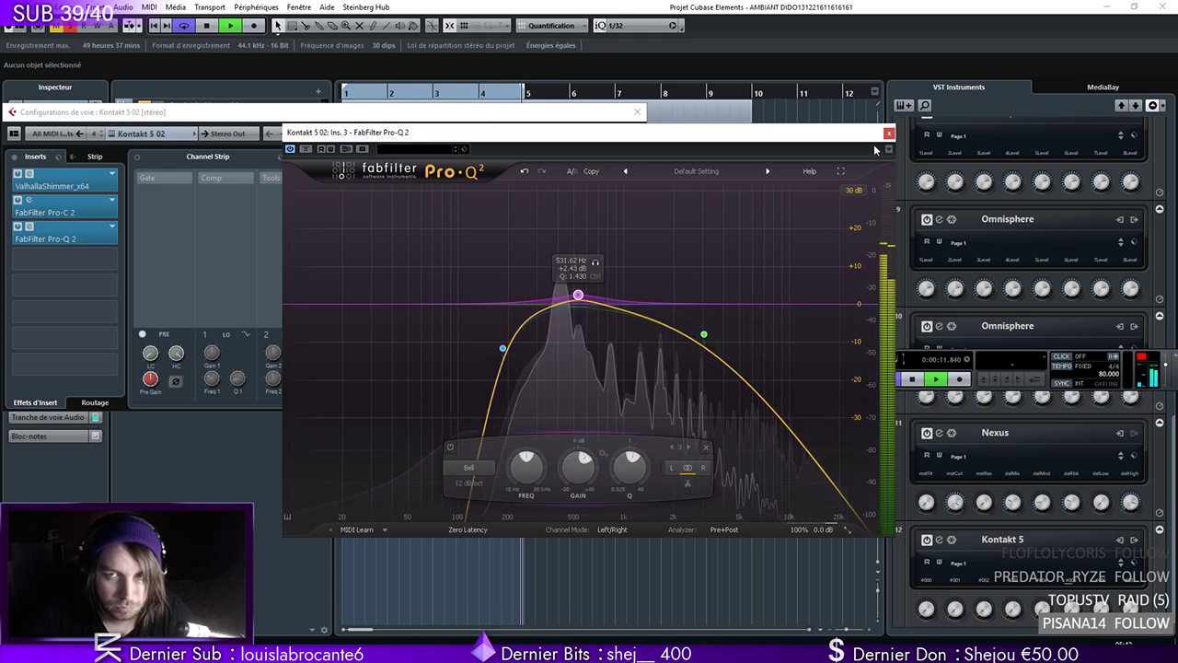
{"action": "left_click", "coordinate": [888, 133]}
{"action": "left_click", "coordinate": [796, 288]}
{"action": "left_click", "coordinate": [637, 111]}
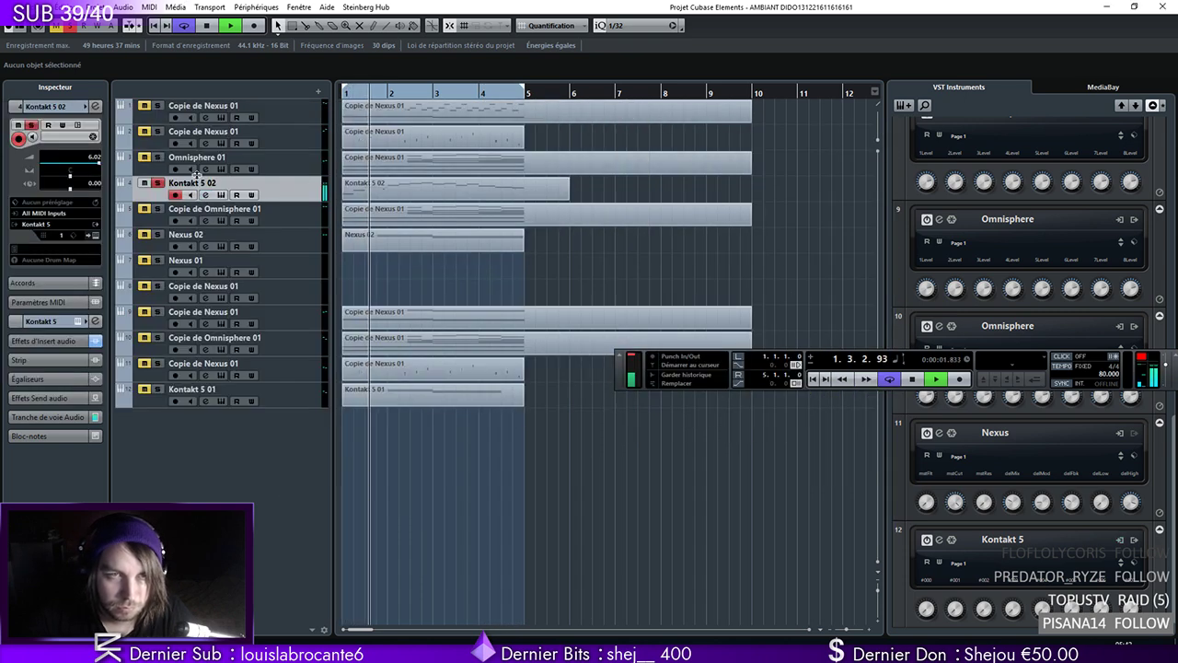
Solo Omnisphere 01 and rework its Pro-Q 2 with a high cut near 13 kHz, a low cut near 80 Hz and a bell boost around 530 Hz
{"action": "double_click", "coordinate": [344, 96]}
{"action": "left_click", "coordinate": [205, 168]}
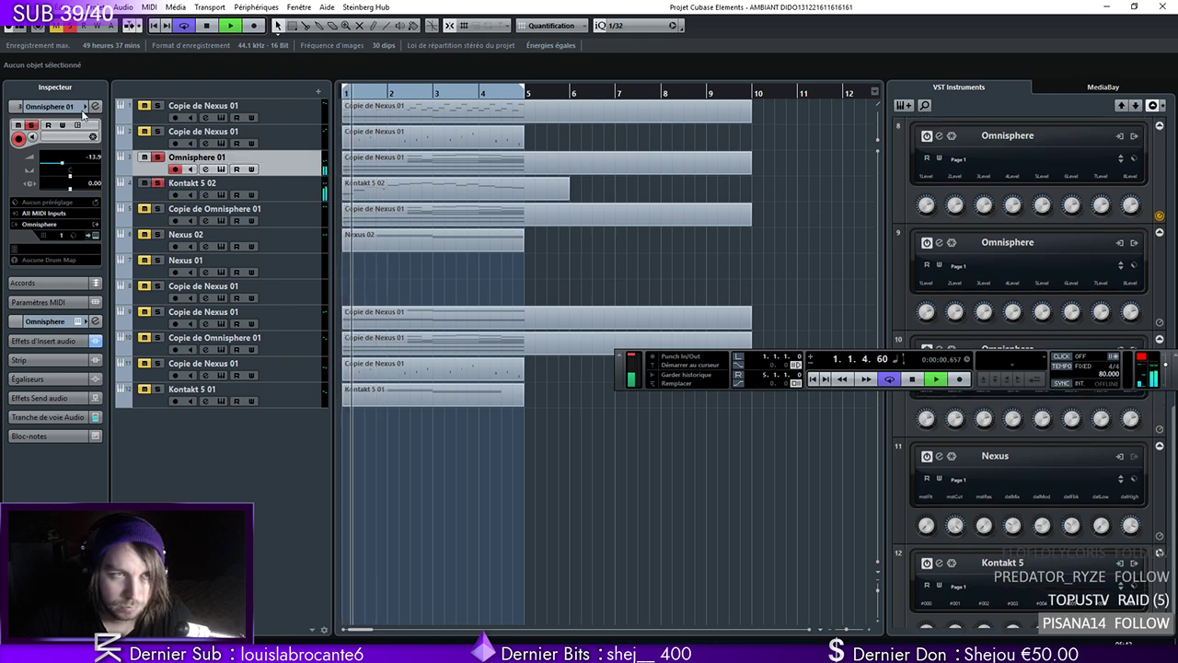
{"action": "left_click", "coordinate": [30, 202]}
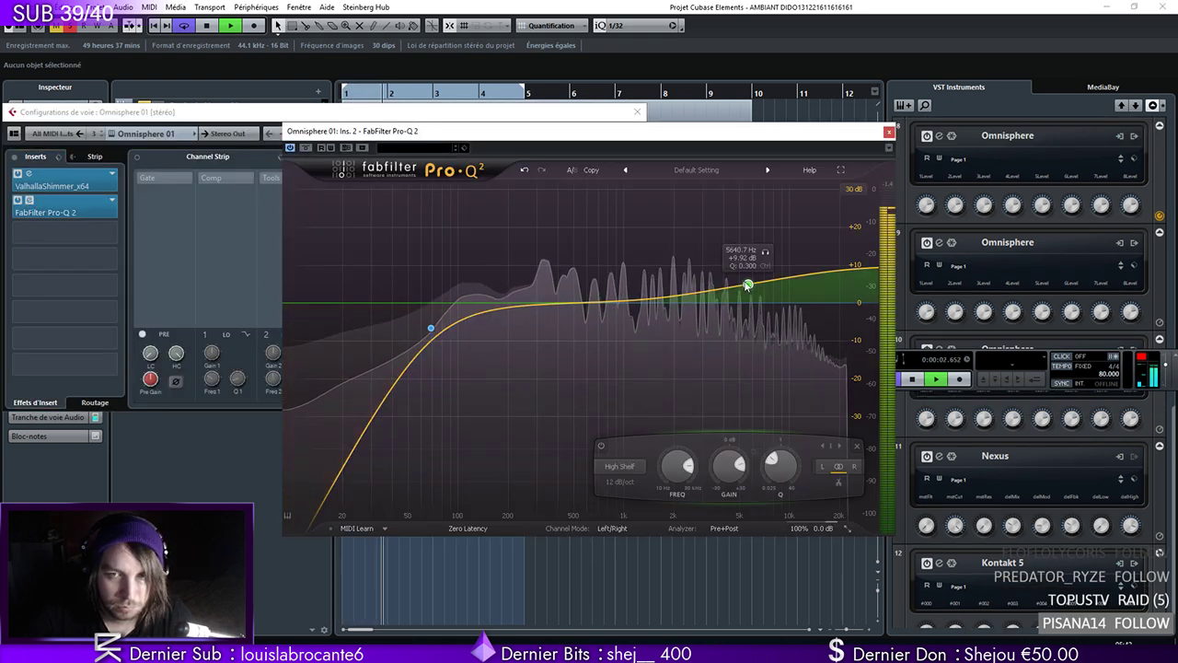
{"action": "left_click_drag", "start_coordinate": [748, 286], "coordinate": [806, 302]}
{"action": "left_click", "coordinate": [619, 467]}
{"action": "left_click", "coordinate": [630, 539]}
{"action": "left_click_drag", "start_coordinate": [431, 327], "coordinate": [438, 305]}
{"action": "left_click_drag", "start_coordinate": [631, 308], "coordinate": [579, 285]}
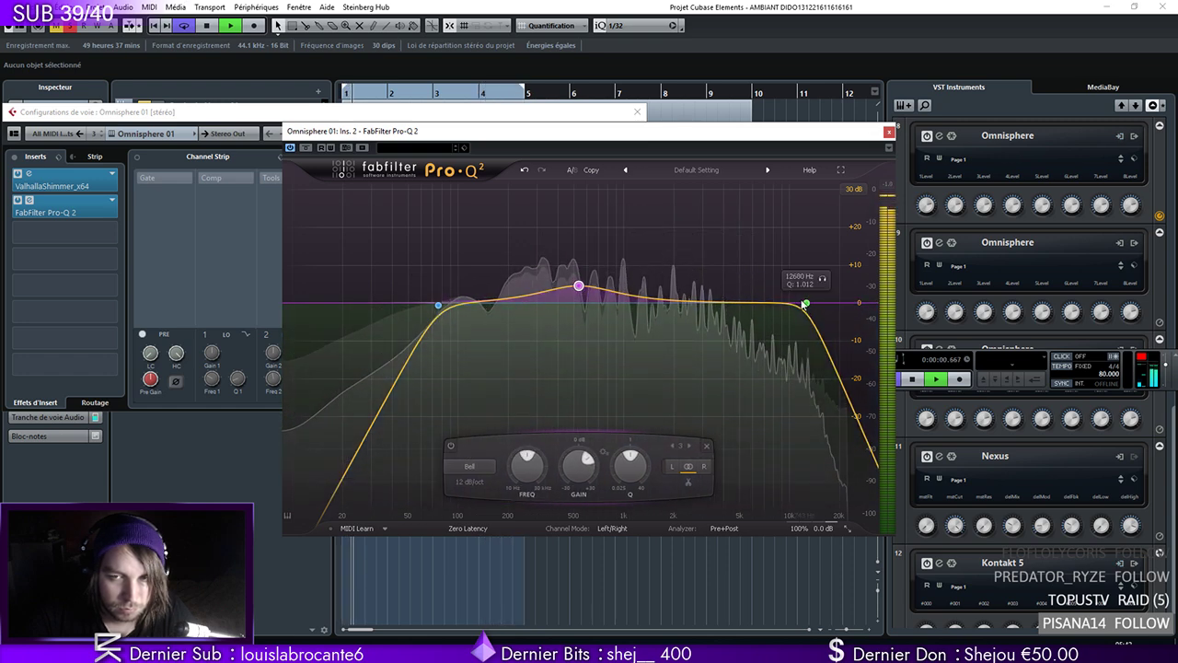
{"action": "left_click_drag", "start_coordinate": [807, 303], "coordinate": [812, 304]}
{"action": "left_click", "coordinate": [889, 131]}
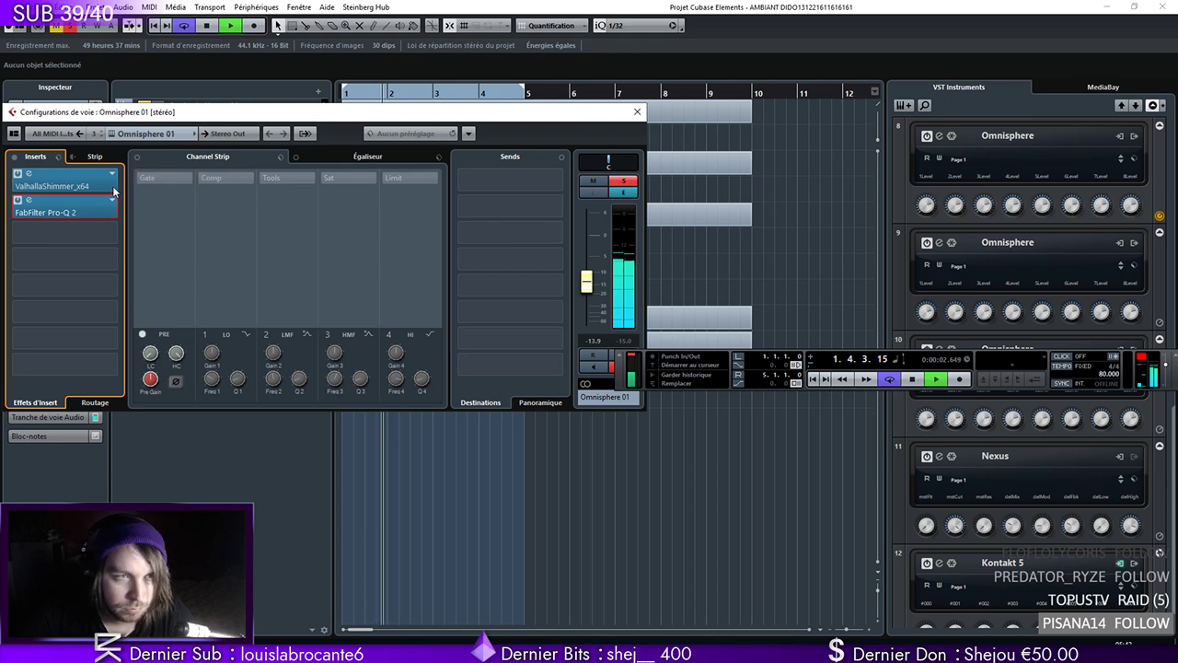
Load the ConcertHall preset in the ValhallaShimmer insert of Omnisphere 01 and close its channel settings
{"action": "left_click", "coordinate": [81, 186]}
{"action": "left_click", "coordinate": [370, 99]}
{"action": "left_click", "coordinate": [372, 129]}
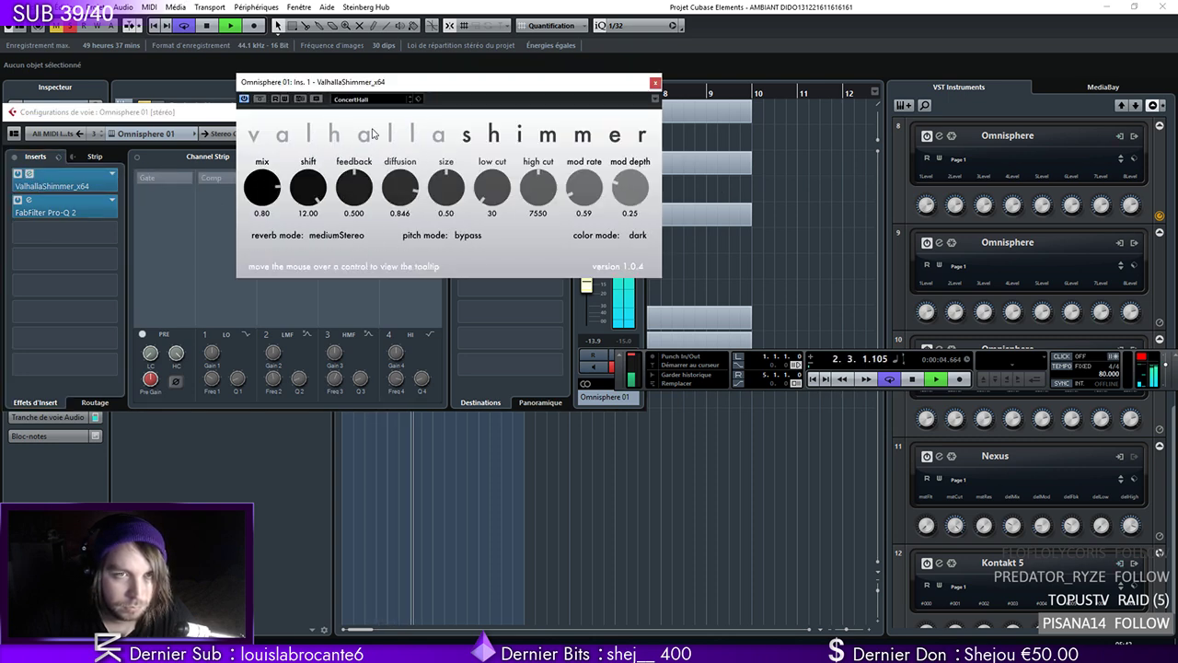
{"action": "left_click", "coordinate": [656, 83]}
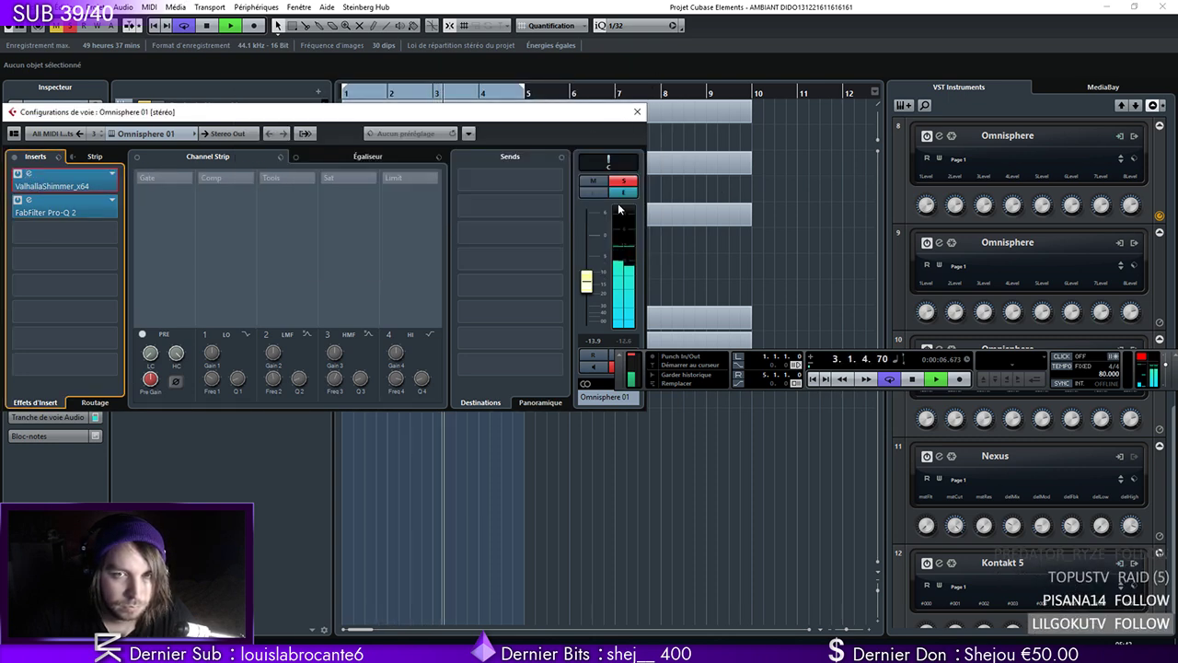
{"action": "key", "text": "Escape"}
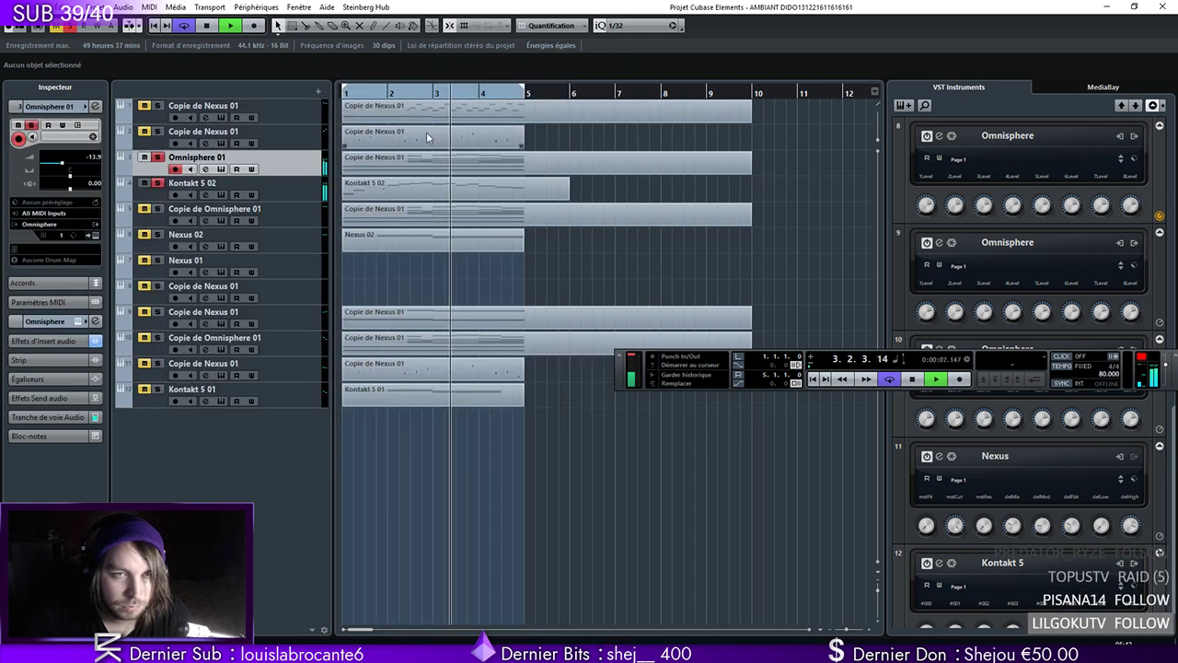
Solo the first two Copie de Nexus 01 tracks and set the second one's volume to -1.41
{"action": "left_click", "coordinate": [197, 140]}
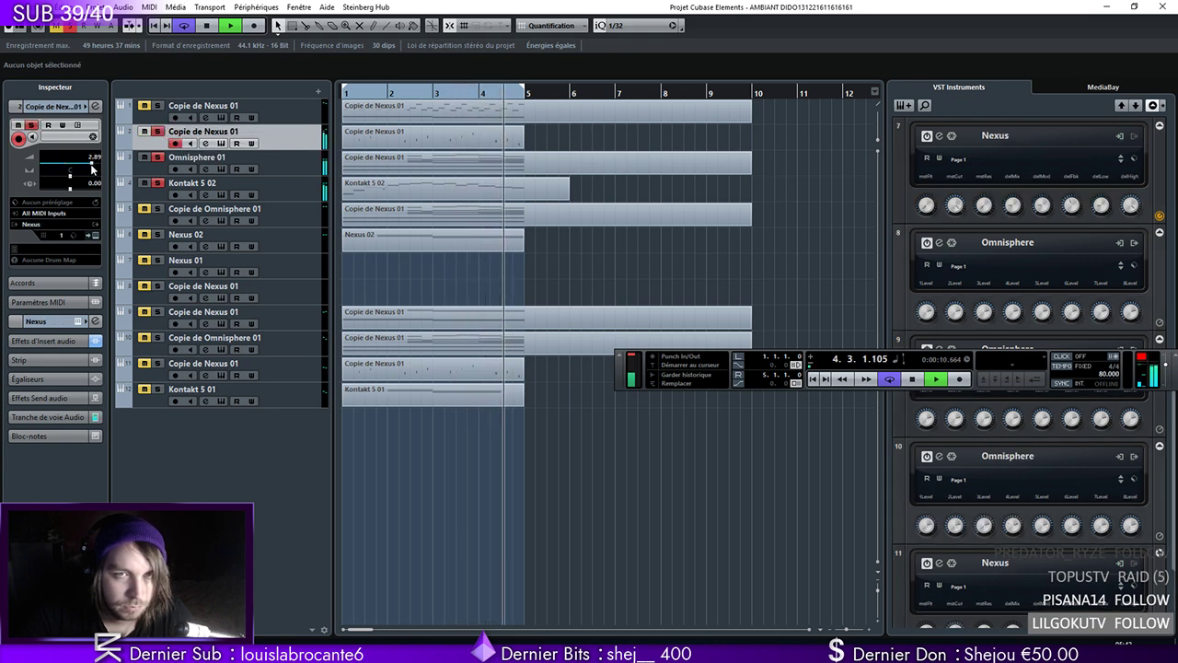
{"action": "key", "text": "Up"}
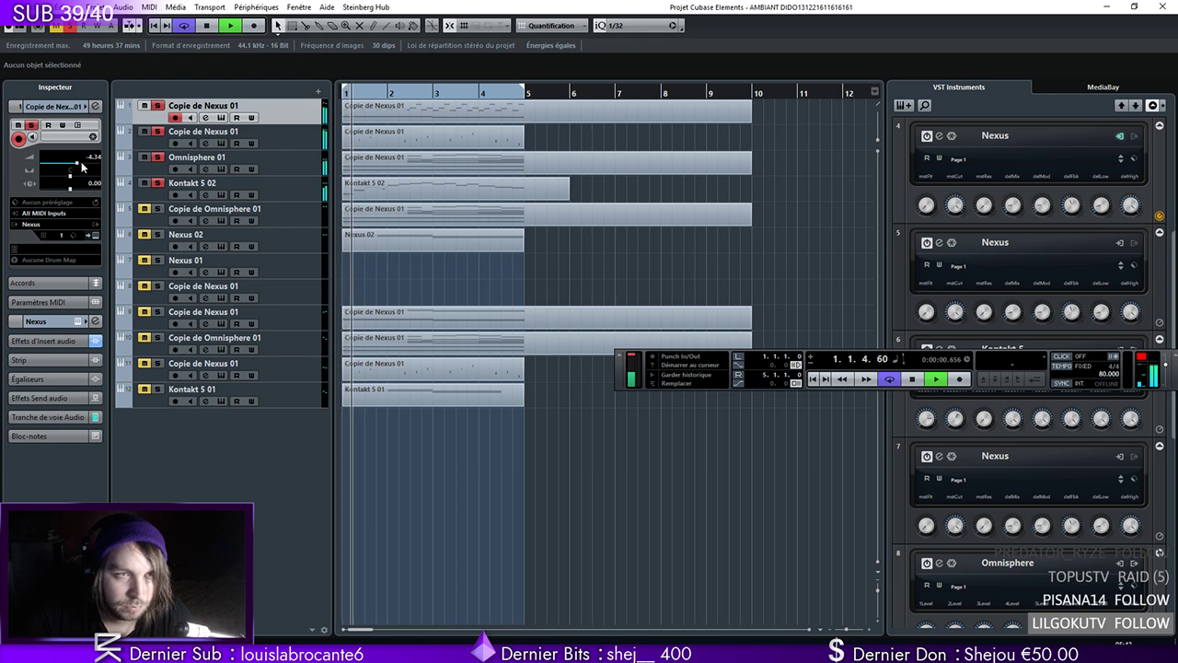
{"action": "left_click", "coordinate": [276, 144]}
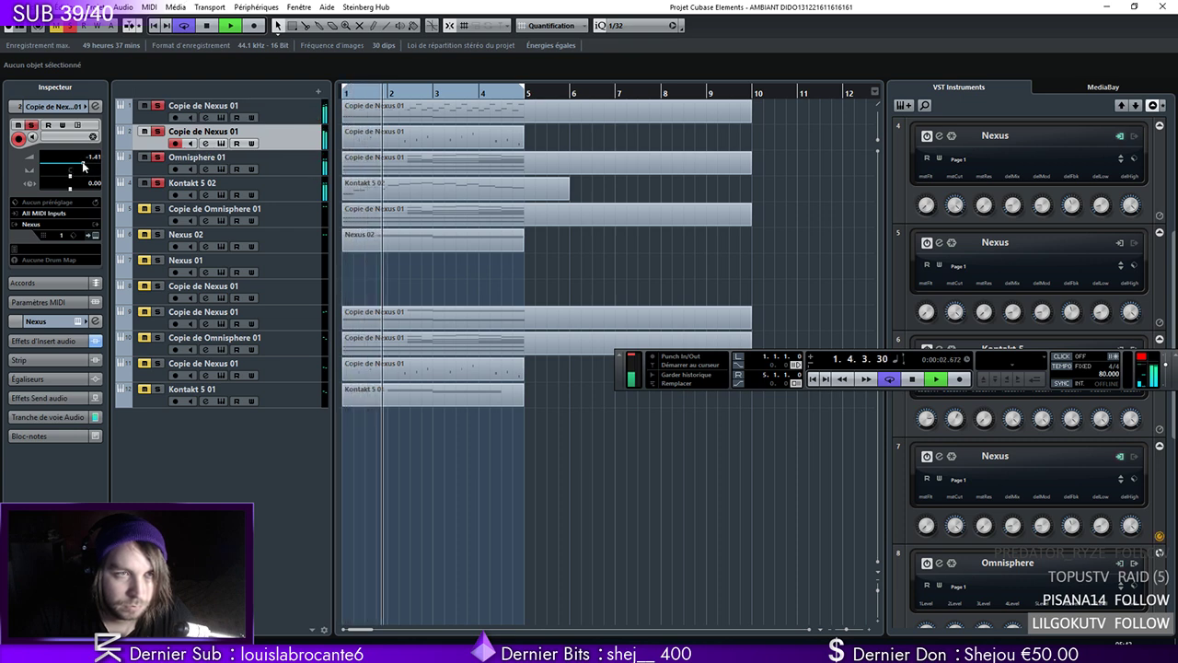
{"action": "left_click", "coordinate": [260, 164]}
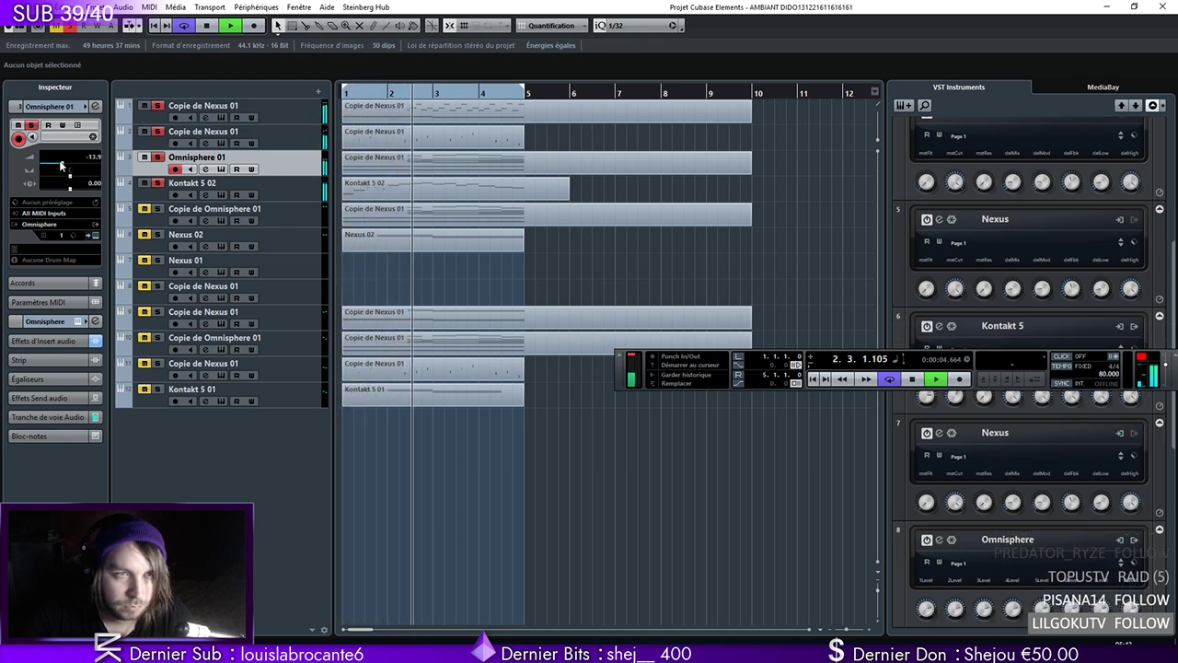
{"action": "key", "text": "Up"}
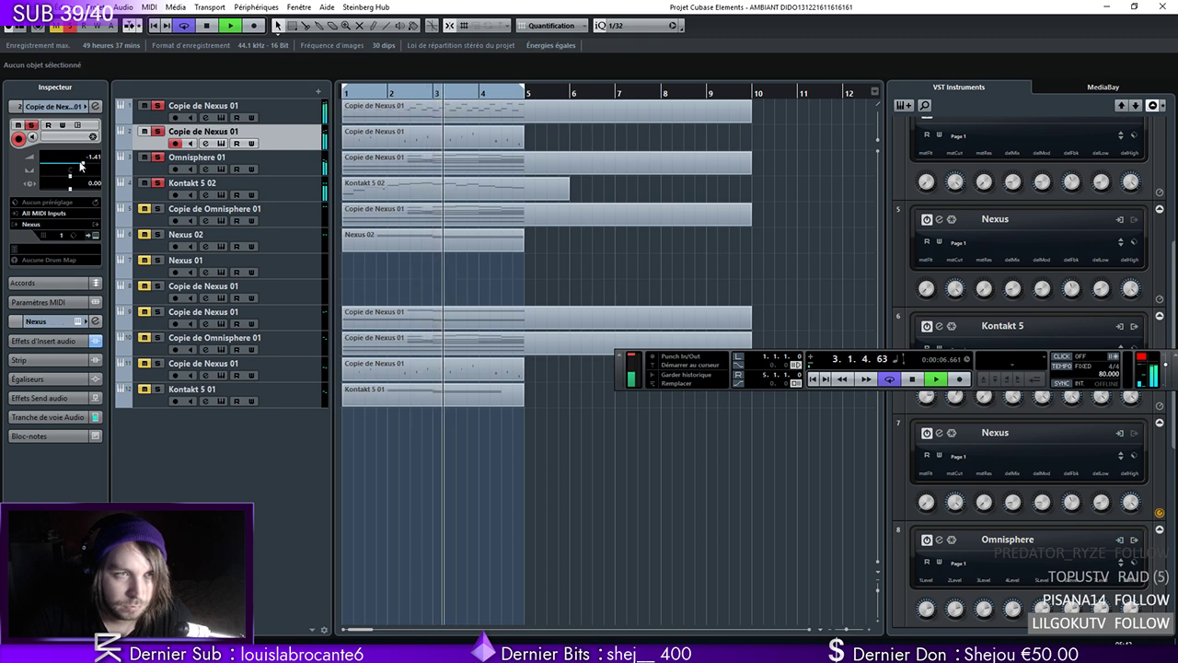
Solo Nexus 02, move it directly above Copie de Omnisphere 01, and stop playback after listening to the mix
{"action": "left_click", "coordinate": [217, 218]}
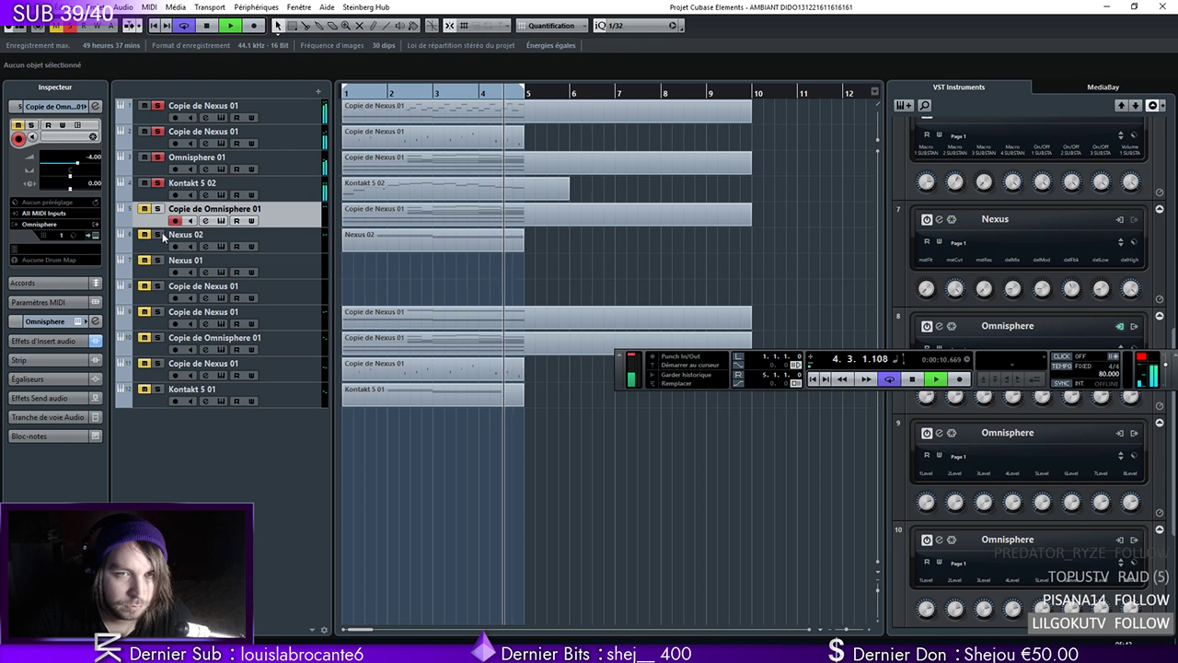
{"action": "key", "text": "Down"}
{"action": "left_click_drag", "start_coordinate": [285, 234], "coordinate": [276, 221]}
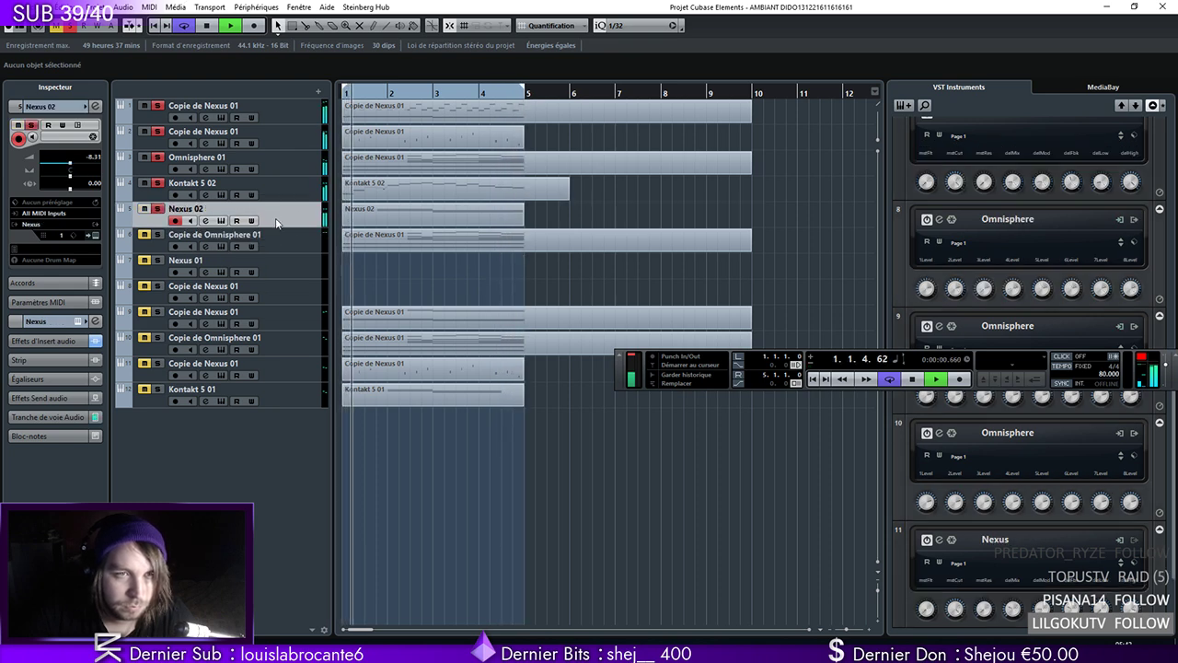
{"action": "key", "text": "space"}
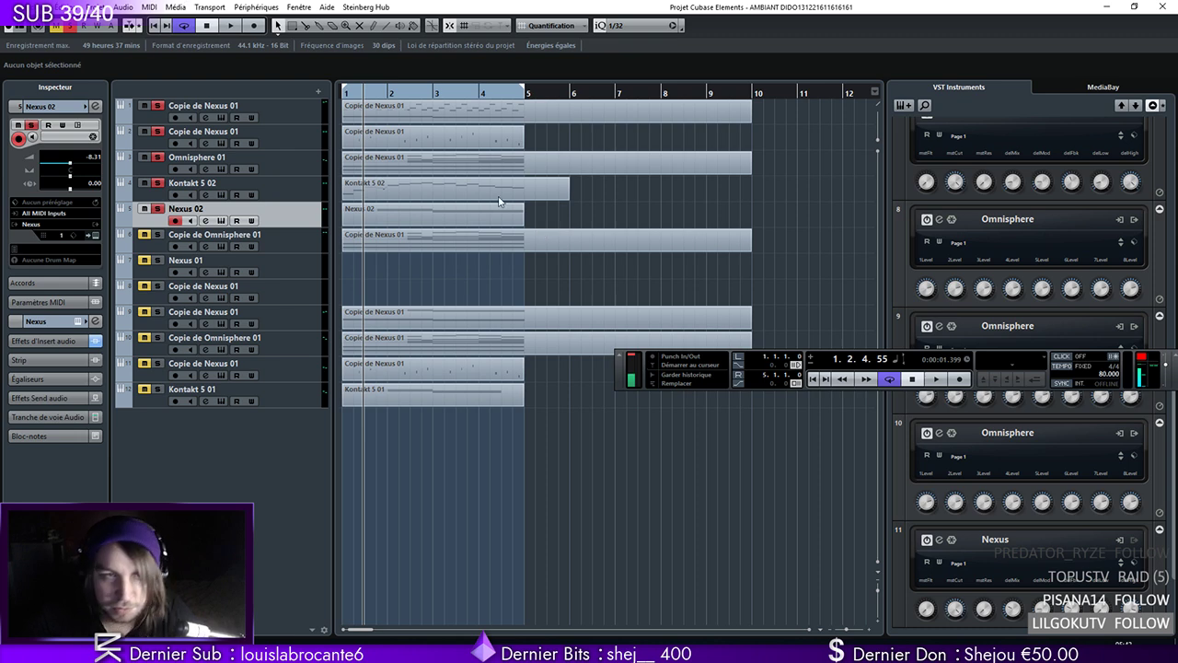
Move a muted Copie de Nexus 01 track directly below Nexus 02, solo it, raise its volume to 6.02 and replay from bar 1
{"action": "key", "text": "space"}
{"action": "left_click_drag", "start_coordinate": [300, 321], "coordinate": [203, 236]}
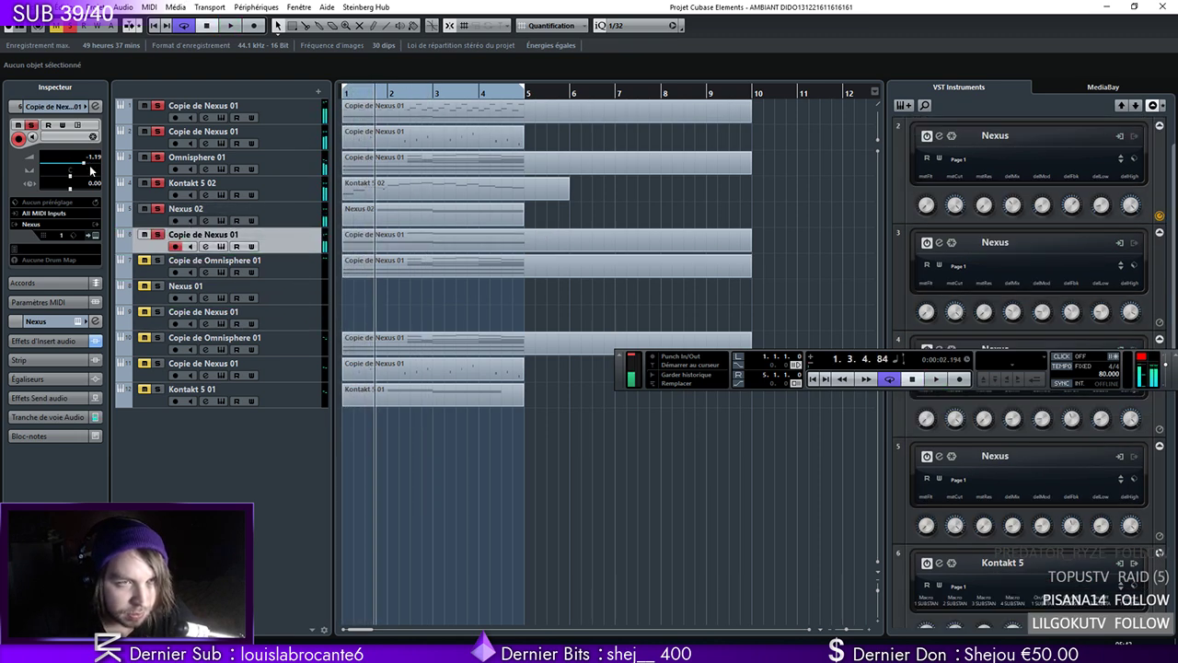
{"action": "left_click", "coordinate": [360, 93]}
{"action": "key", "text": "space"}
{"action": "left_click", "coordinate": [205, 245]}
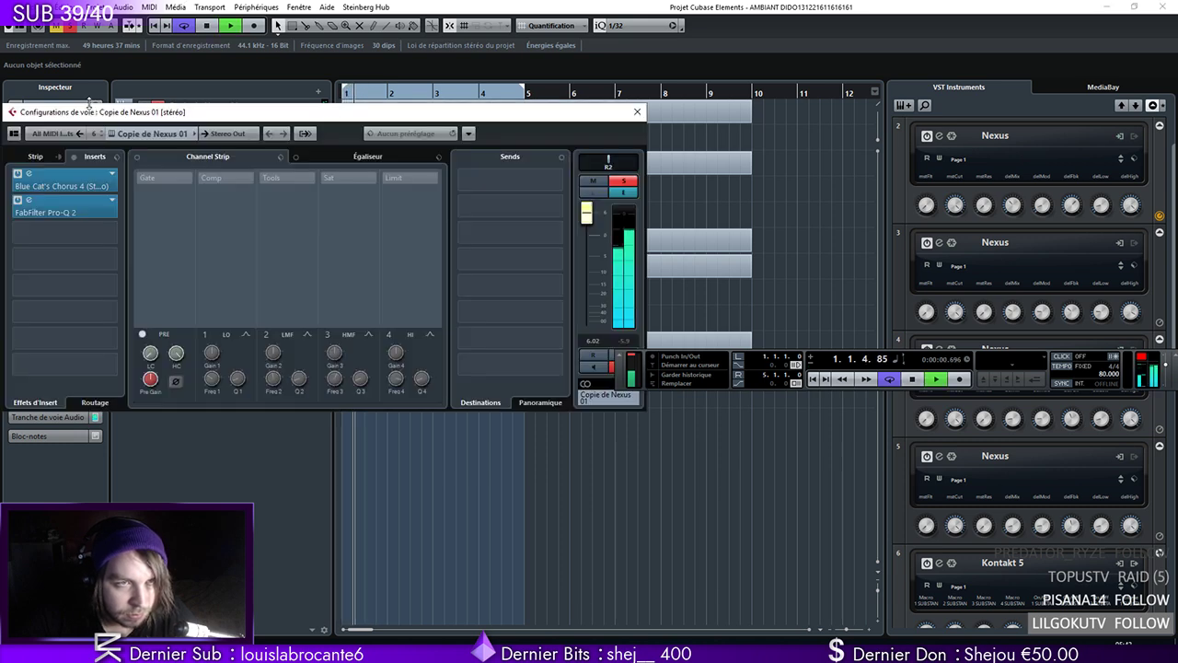
Change the high cut in this Nexus copy's Pro-Q 2 to a high shelf, place it near 7.5 kHz, and close the channel windows
{"action": "left_click", "coordinate": [58, 211]}
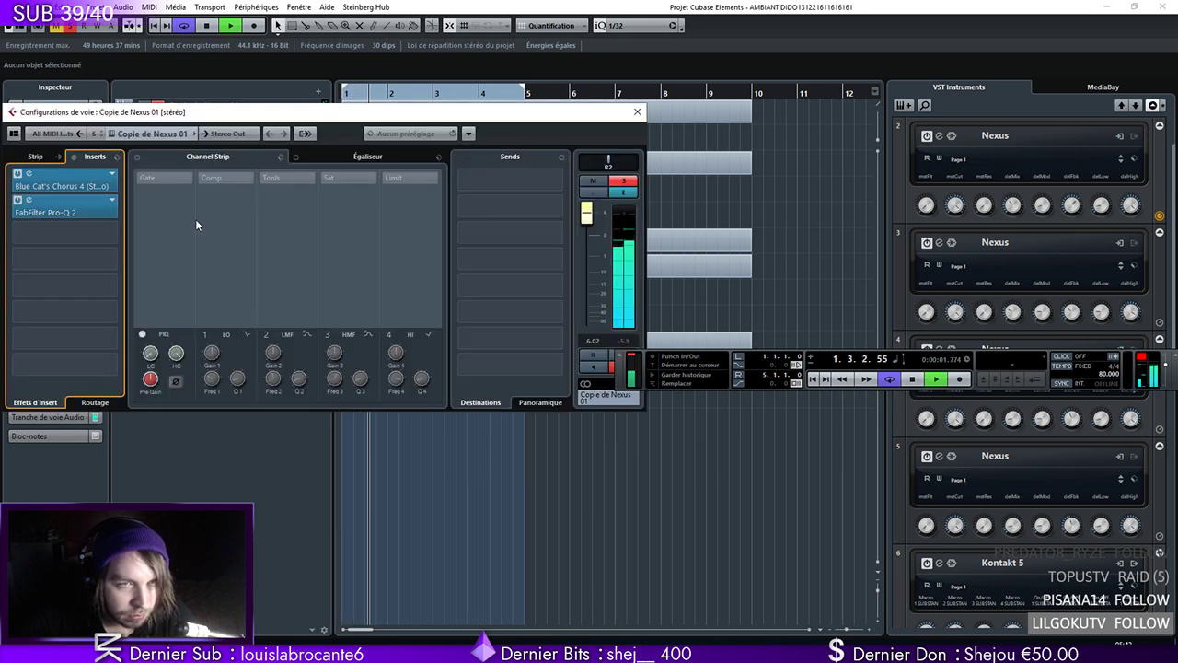
{"action": "left_click", "coordinate": [30, 201]}
{"action": "left_click_drag", "start_coordinate": [669, 311], "coordinate": [828, 222]}
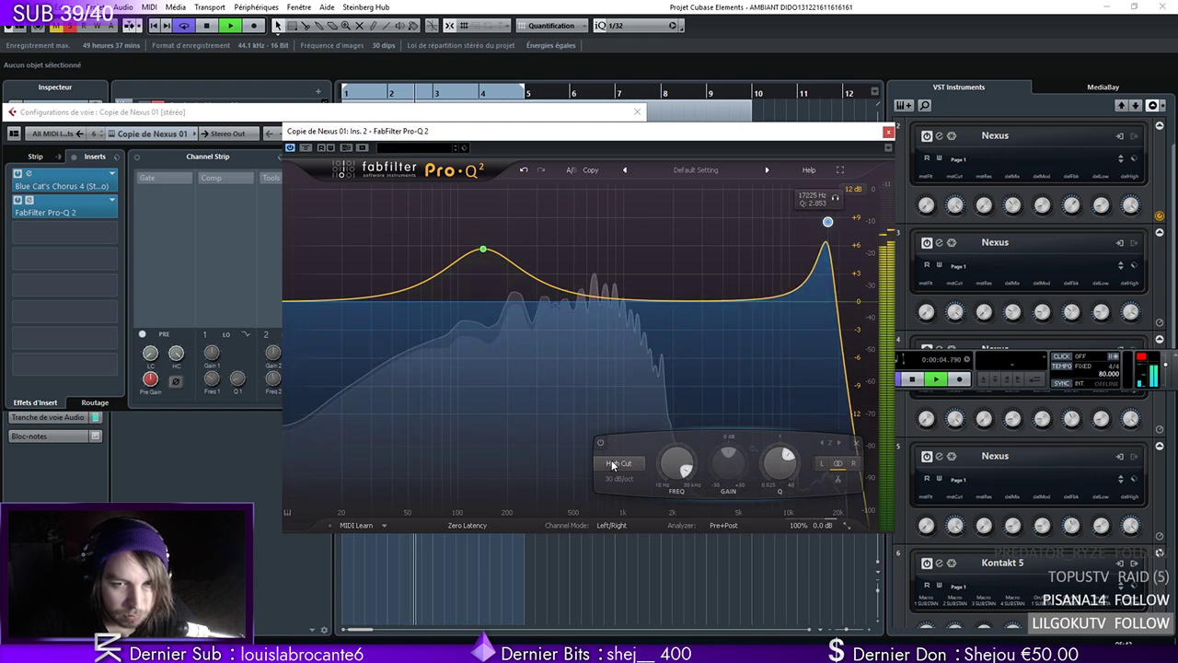
{"action": "left_click", "coordinate": [618, 465]}
{"action": "left_click", "coordinate": [635, 520]}
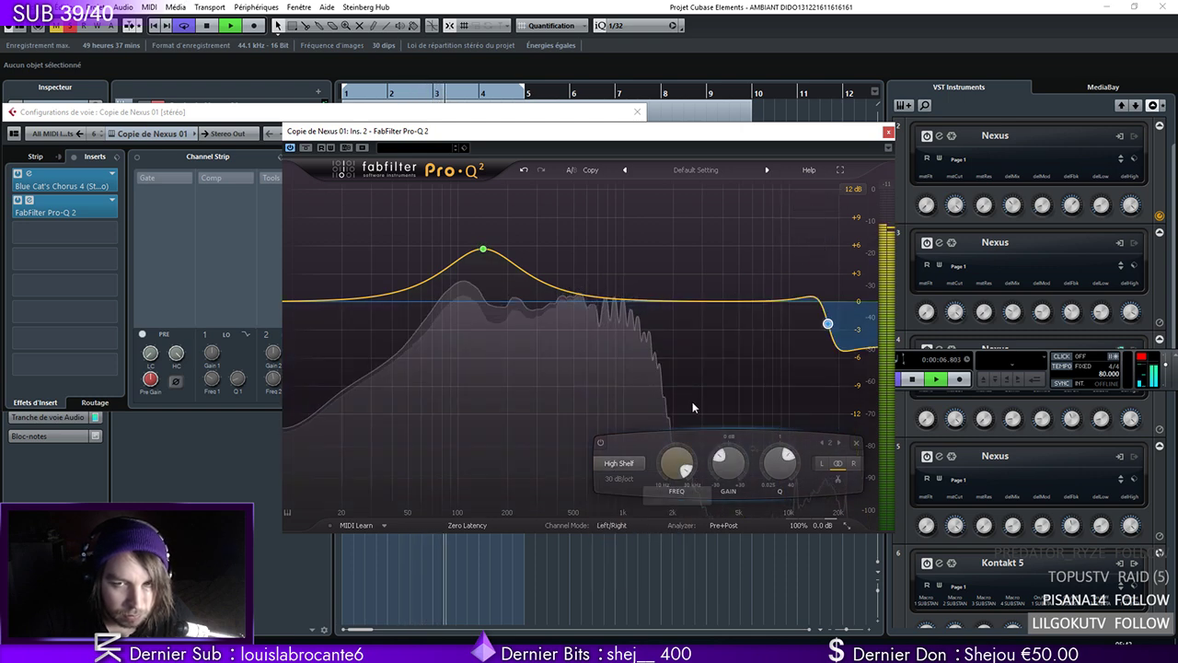
{"action": "left_click_drag", "start_coordinate": [828, 324], "coordinate": [769, 308]}
{"action": "left_click", "coordinate": [887, 132]}
{"action": "left_click", "coordinate": [638, 111]}
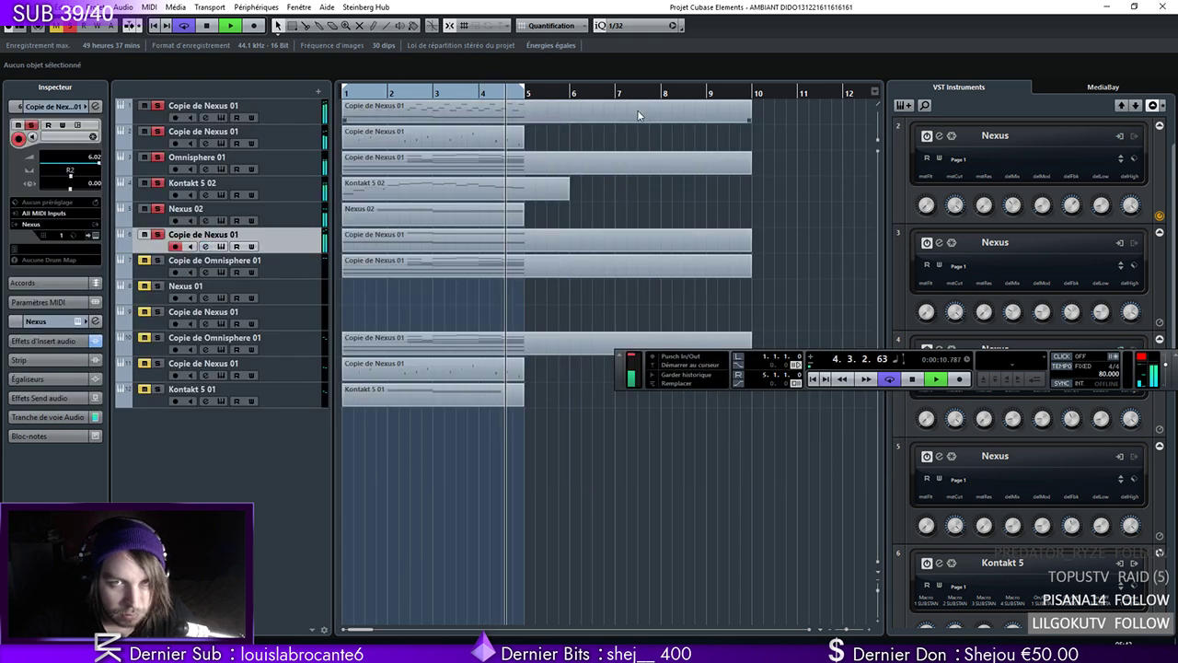
Unsolo this Nexus copy, solo the Copie de Omnisphere 01 track below it, raise its volume to 5.57 and replay from bar 1
{"action": "left_click", "coordinate": [157, 234]}
{"action": "left_click", "coordinate": [157, 259]}
{"action": "left_click", "coordinate": [307, 271]}
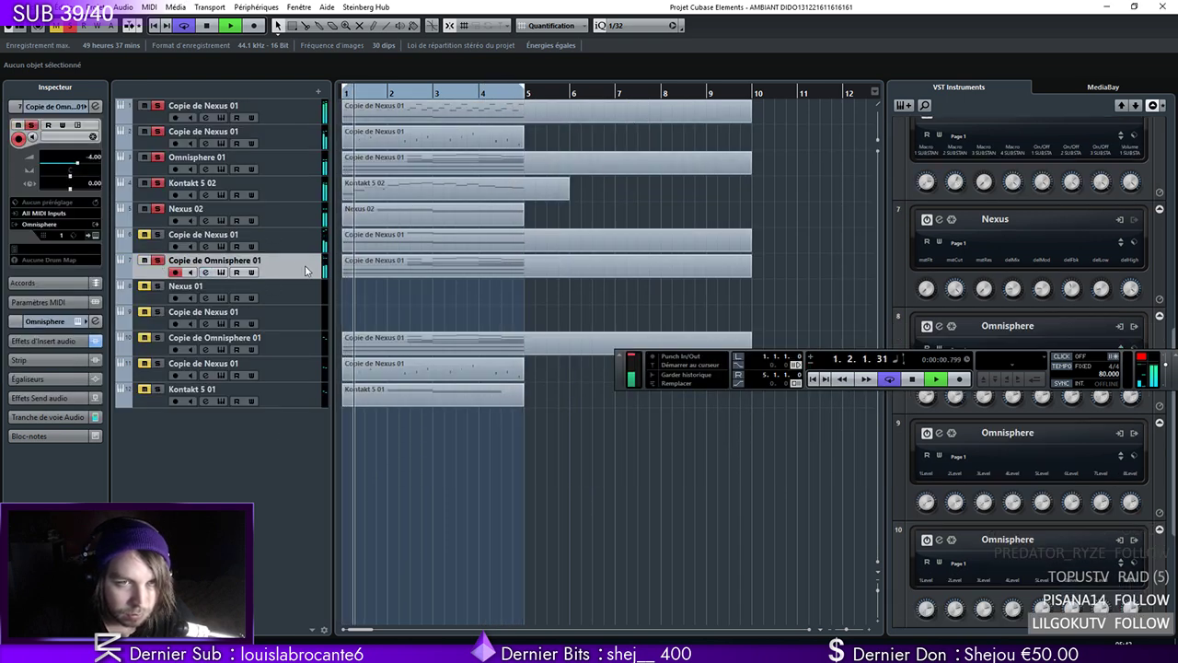
{"action": "left_click_drag", "start_coordinate": [77, 168], "coordinate": [98, 171]}
{"action": "left_click", "coordinate": [368, 95]}
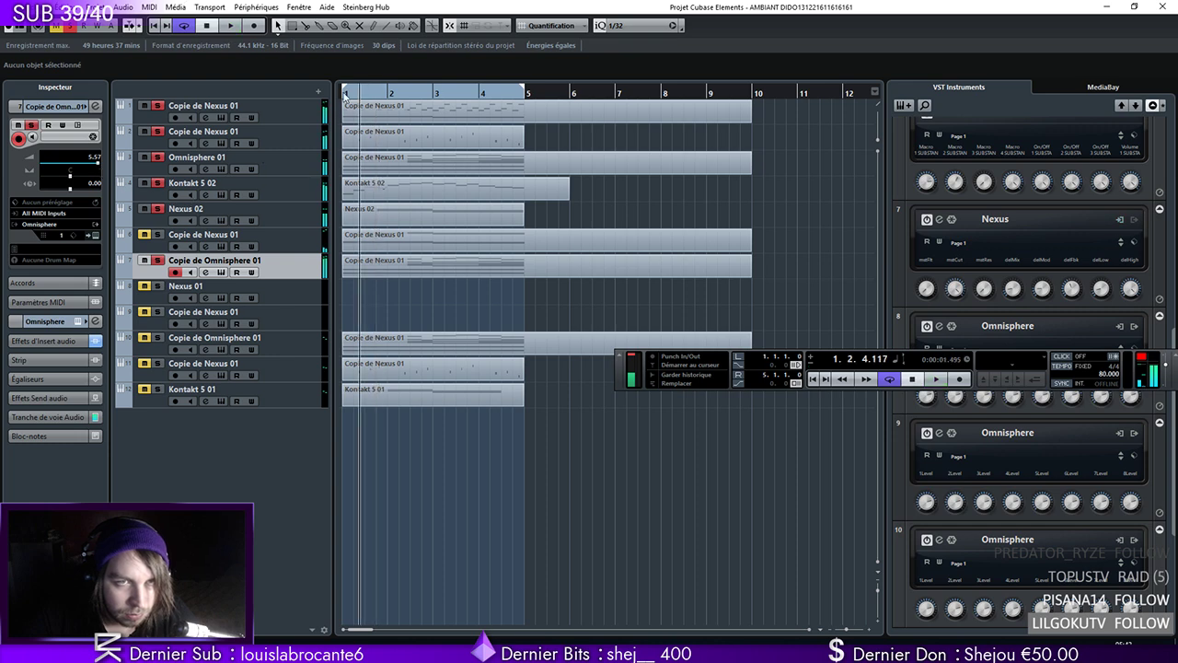
Insert Pro-Q 2 in the second slot of Copie de Omnisphere 01, with a bell boost just above 500 Hz and a high cut at 9249.2 Hz
{"action": "left_click", "coordinate": [69, 109]}
{"action": "left_click", "coordinate": [109, 209]}
{"action": "left_click", "coordinate": [97, 351]}
{"action": "left_click_drag", "start_coordinate": [601, 304], "coordinate": [580, 222]}
{"action": "left_click_drag", "start_coordinate": [828, 303], "coordinate": [762, 388]}
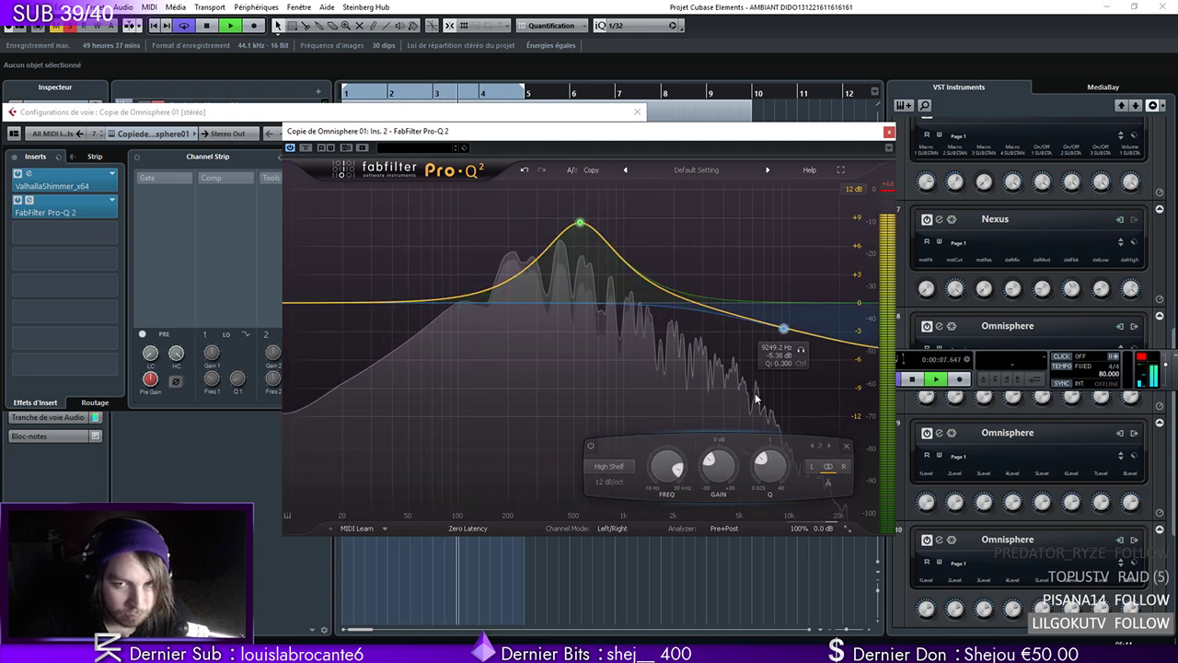
{"action": "left_click", "coordinate": [607, 466]}
{"action": "left_click", "coordinate": [633, 536]}
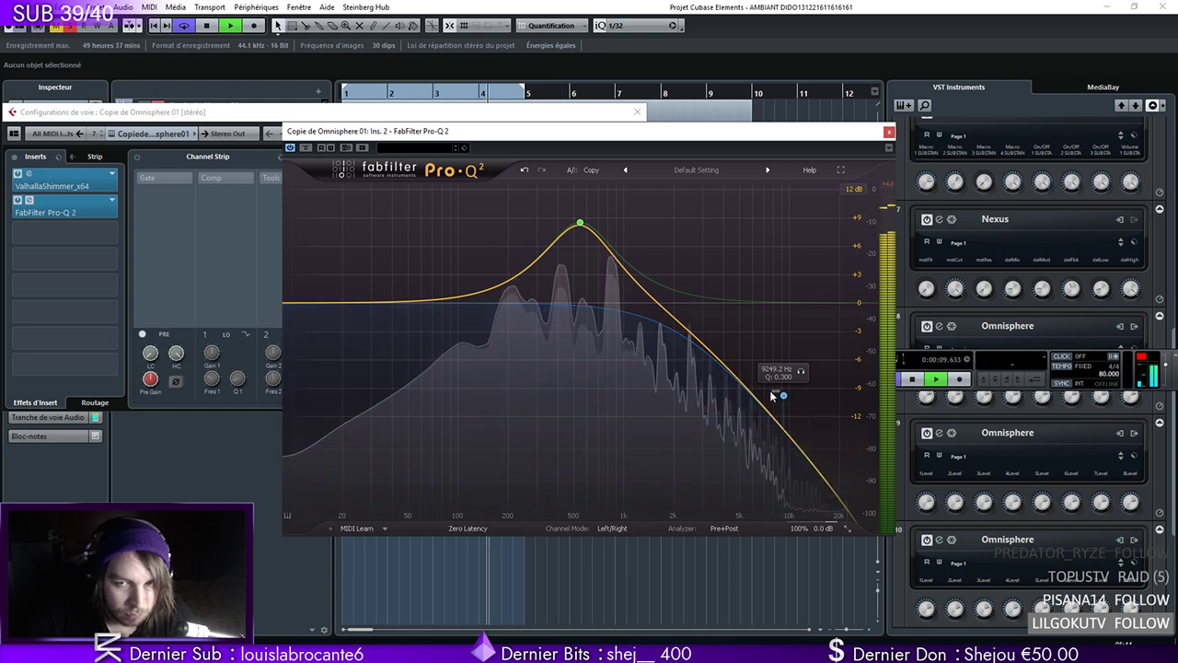
Close the Copie de Omnisphere 01 windows, move that track directly below Nexus 02 and lower its volume to -0.70 while replaying
{"action": "left_click", "coordinate": [888, 131]}
{"action": "left_click", "coordinate": [637, 112]}
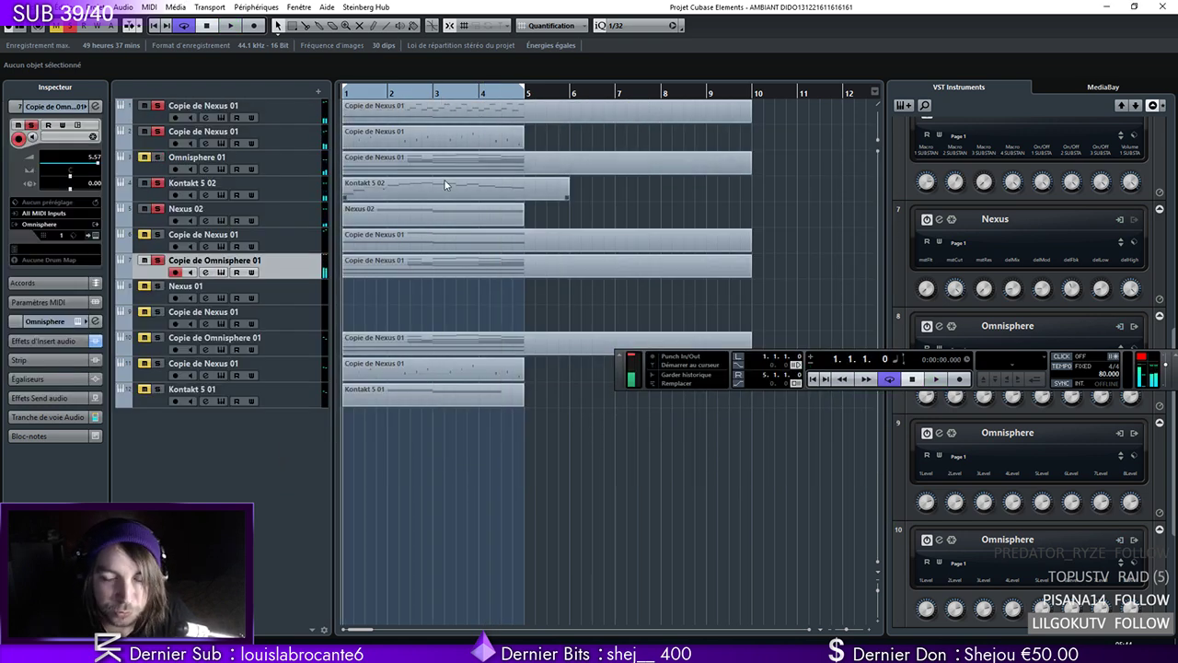
{"action": "key", "text": "space"}
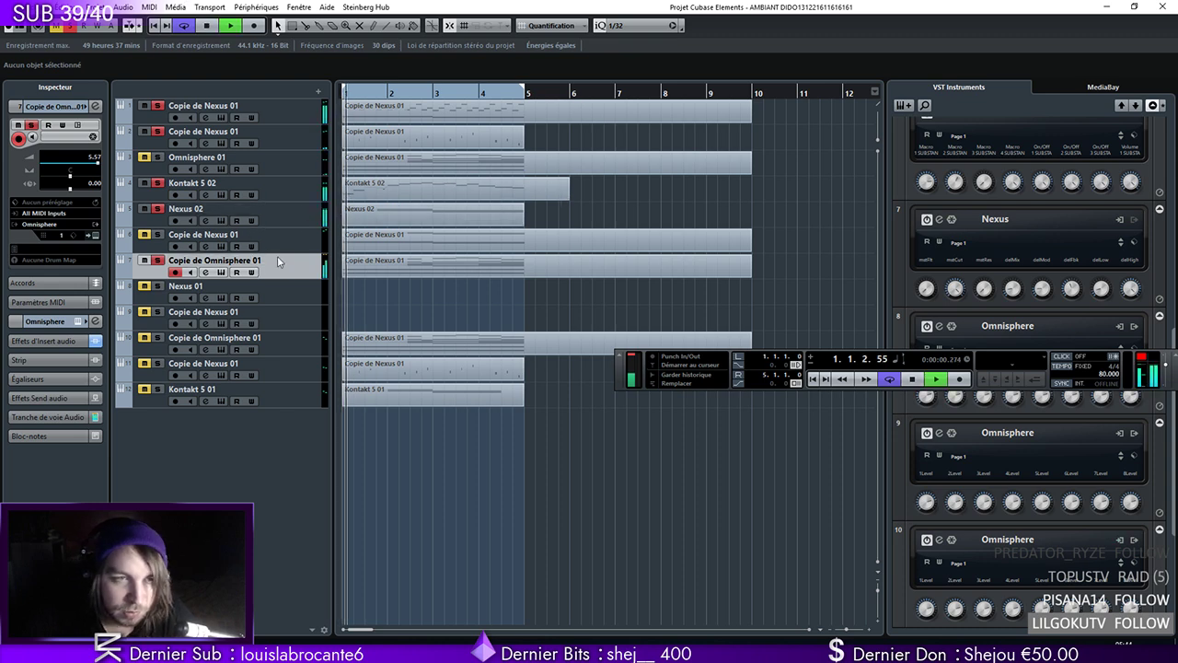
{"action": "left_click_drag", "start_coordinate": [279, 260], "coordinate": [173, 236]}
{"action": "left_click", "coordinate": [158, 235]}
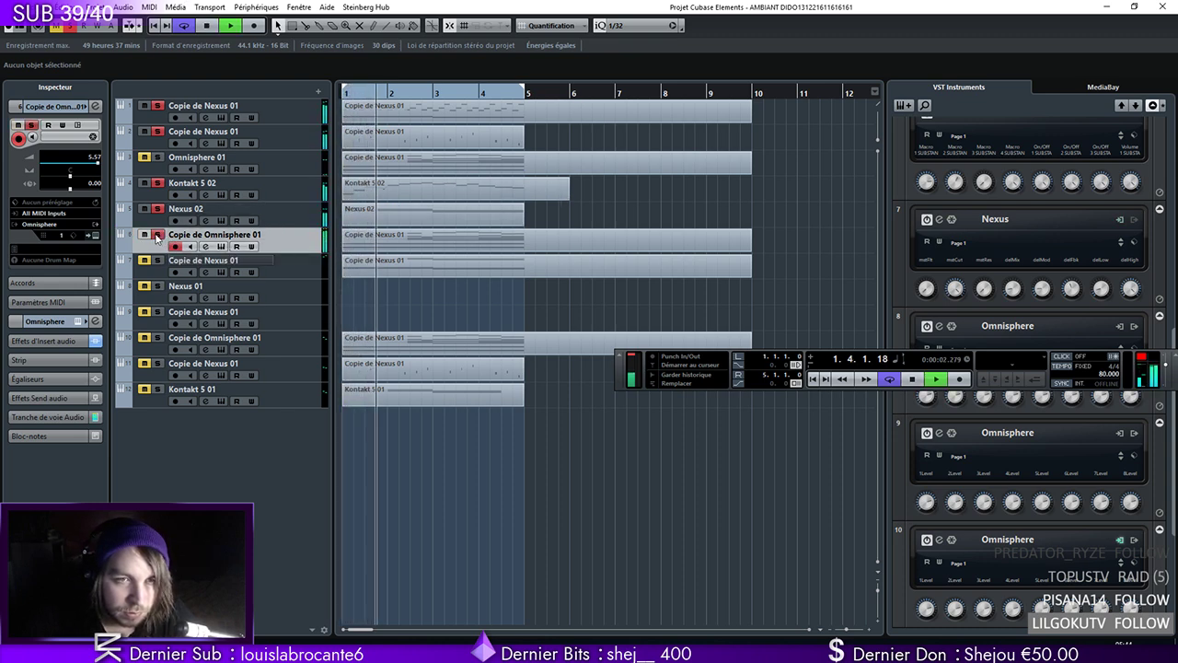
{"action": "left_click_drag", "start_coordinate": [97, 163], "coordinate": [85, 166]}
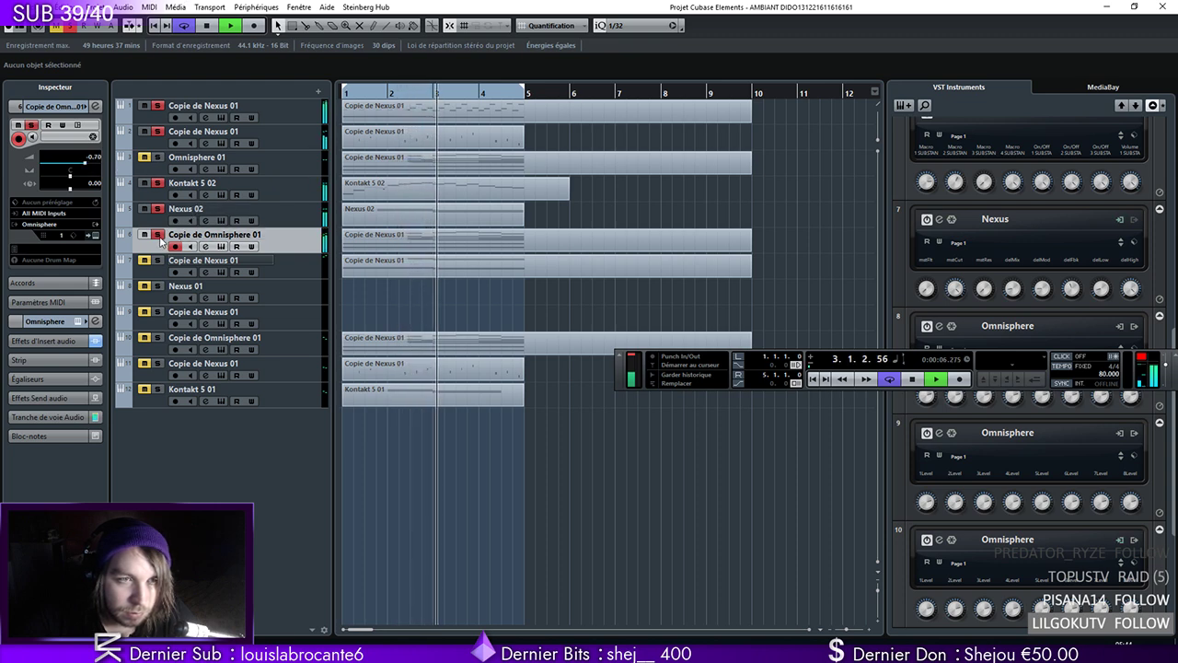
Unsolo Copie de Omnisphere 01 and replay from bar 1, comparing solo combinations of the upper Nexus tracks and Kontakt 5 02
{"action": "left_click", "coordinate": [157, 236]}
{"action": "key", "text": "space"}
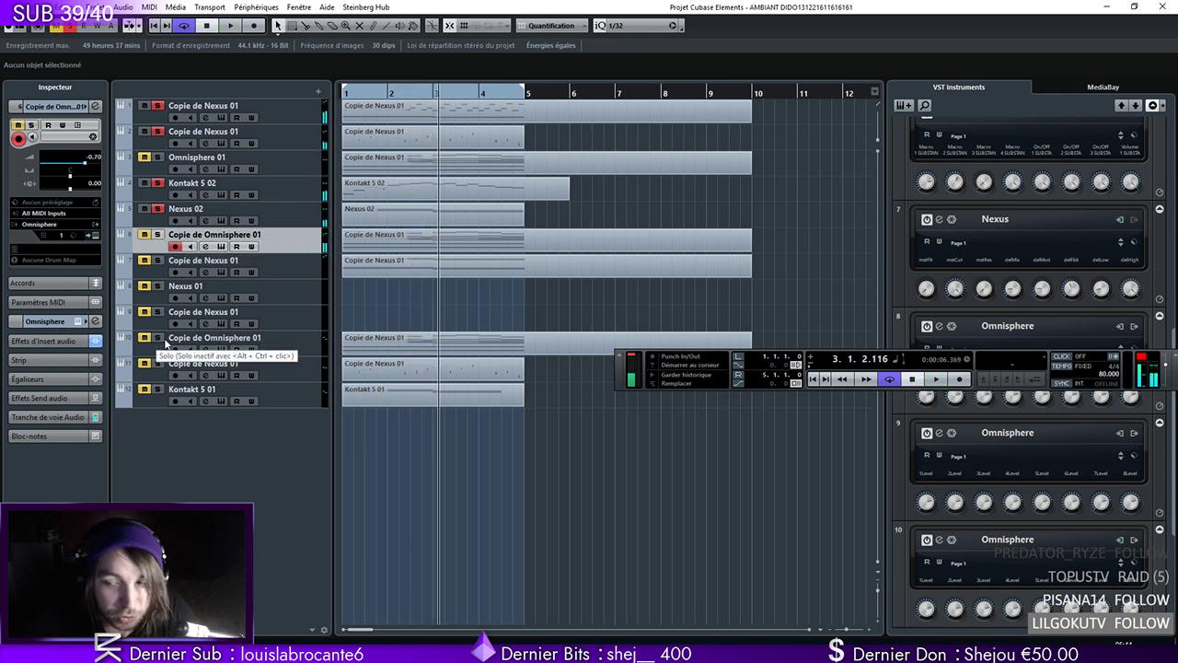
{"action": "key", "text": "Home"}
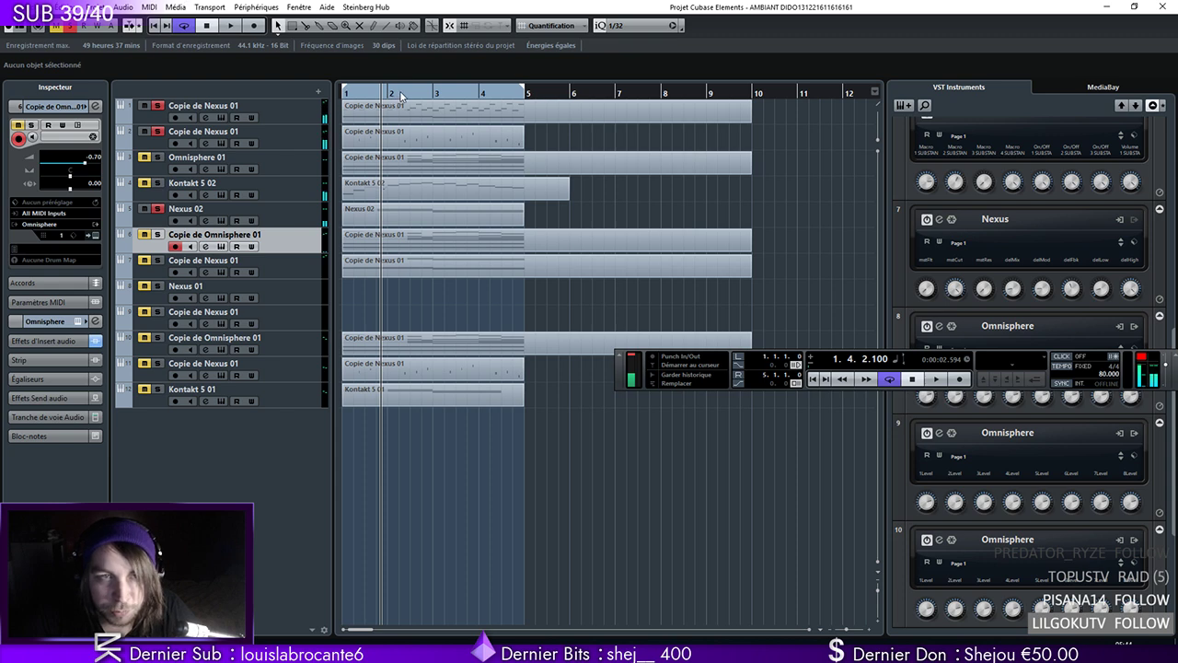
{"action": "key", "text": "space"}
{"action": "left_click", "coordinate": [181, 134]}
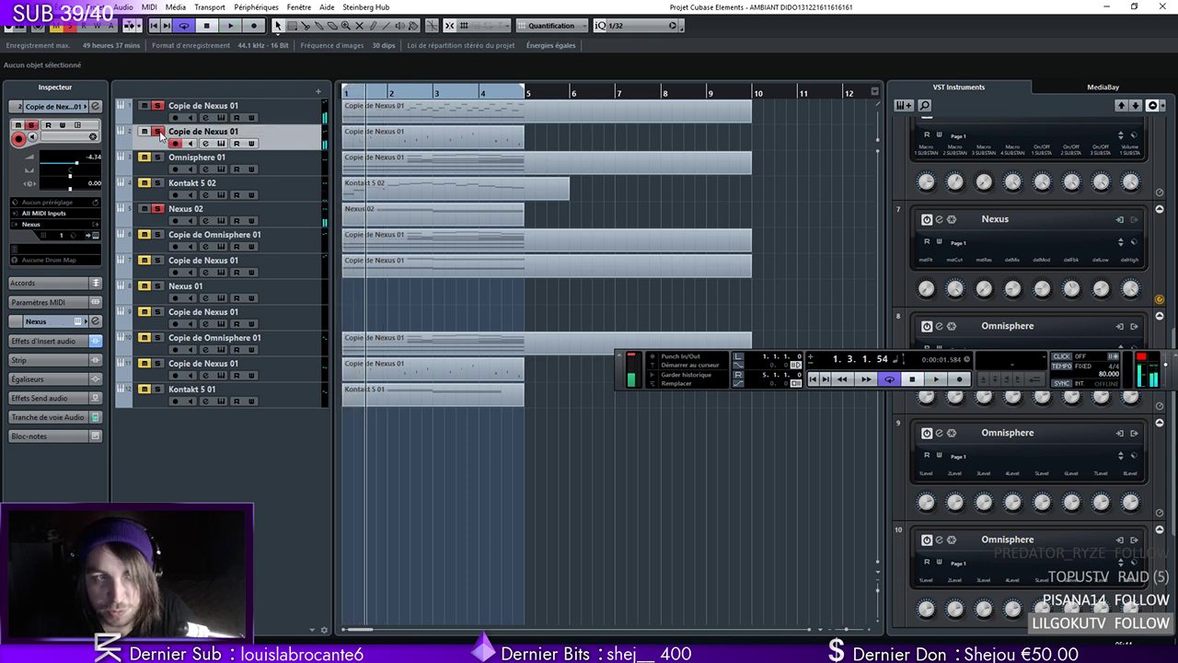
{"action": "left_click", "coordinate": [156, 223]}
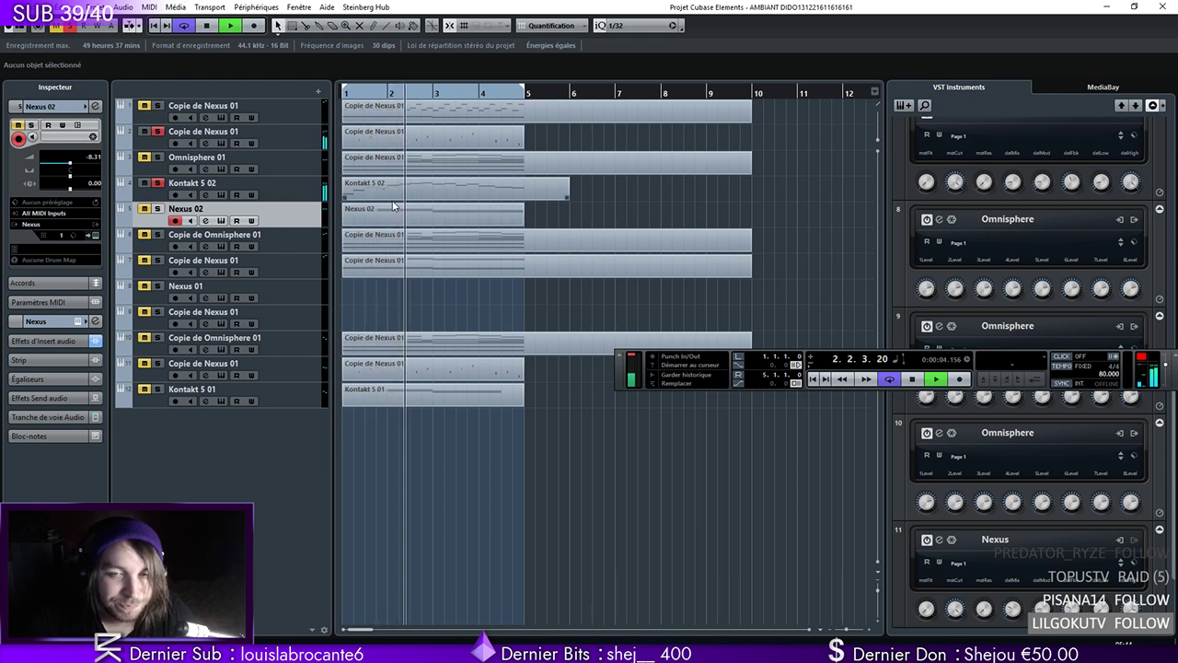
{"action": "key", "text": "space"}
Unsolo the second Copie de Nexus 01 track, move it directly above Nexus 01 and rename it BREAK
{"action": "left_click", "coordinate": [159, 138]}
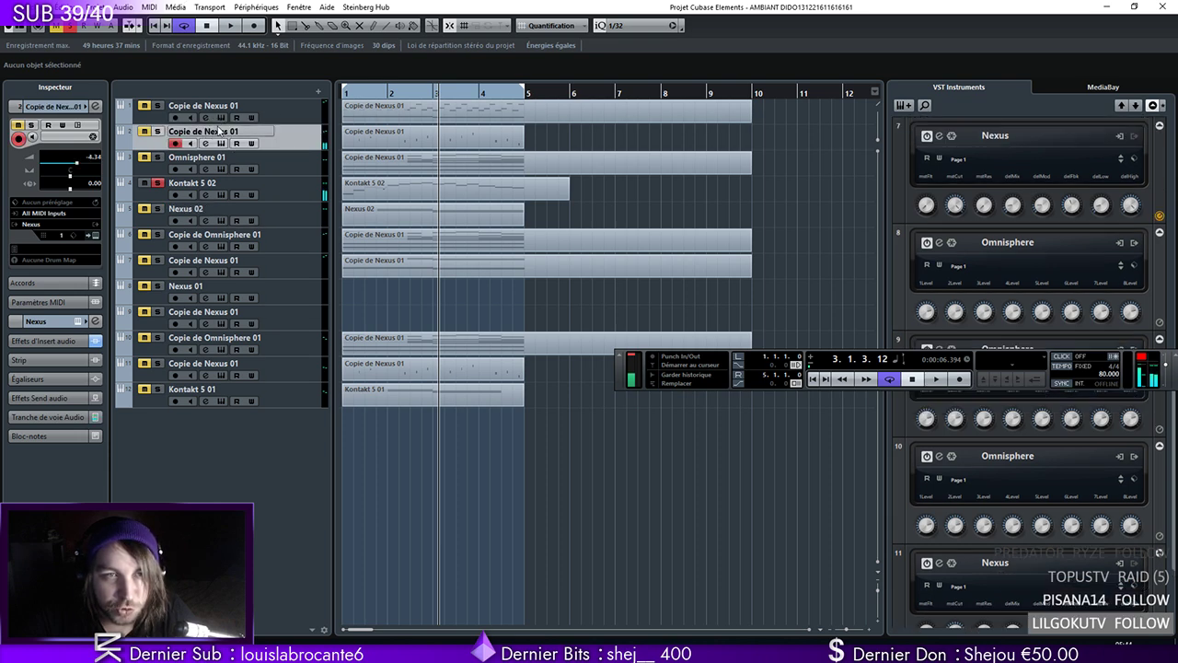
{"action": "left_click_drag", "start_coordinate": [294, 198], "coordinate": [293, 255]}
{"action": "double_click", "coordinate": [211, 260]}
{"action": "type", "text": "BREAK"}
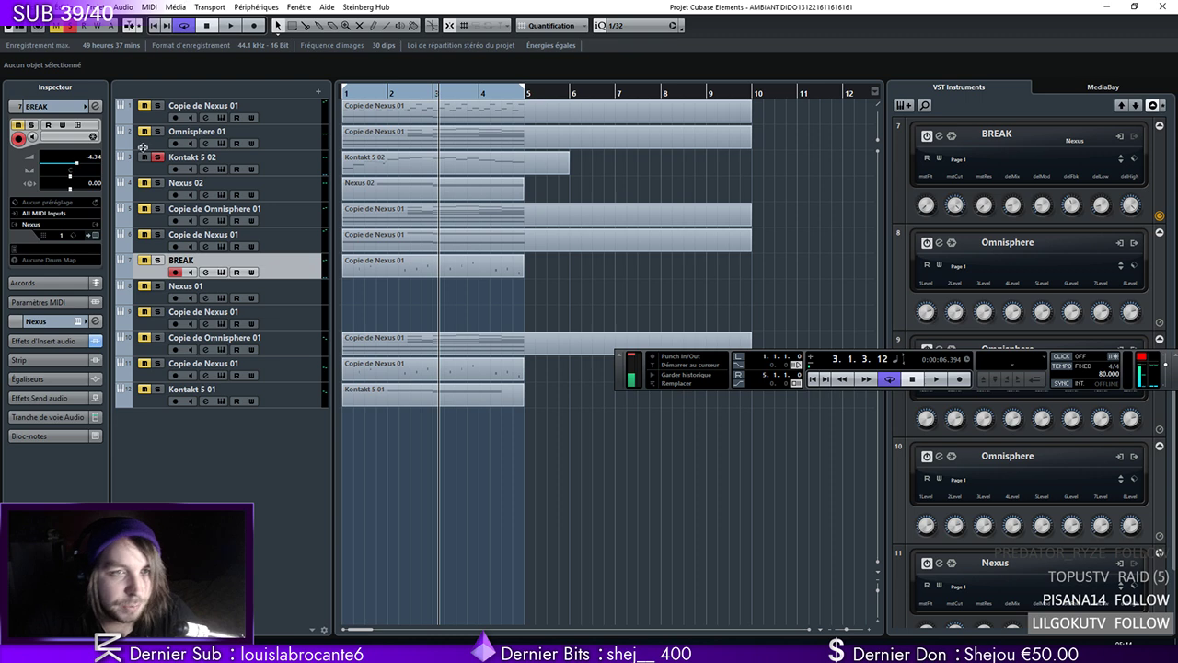
Rename the Kontakt 5 02 track RYTHMICHARP, replay from bar 1 to check its channel settings, and unsolo it
{"action": "double_click", "coordinate": [199, 158]}
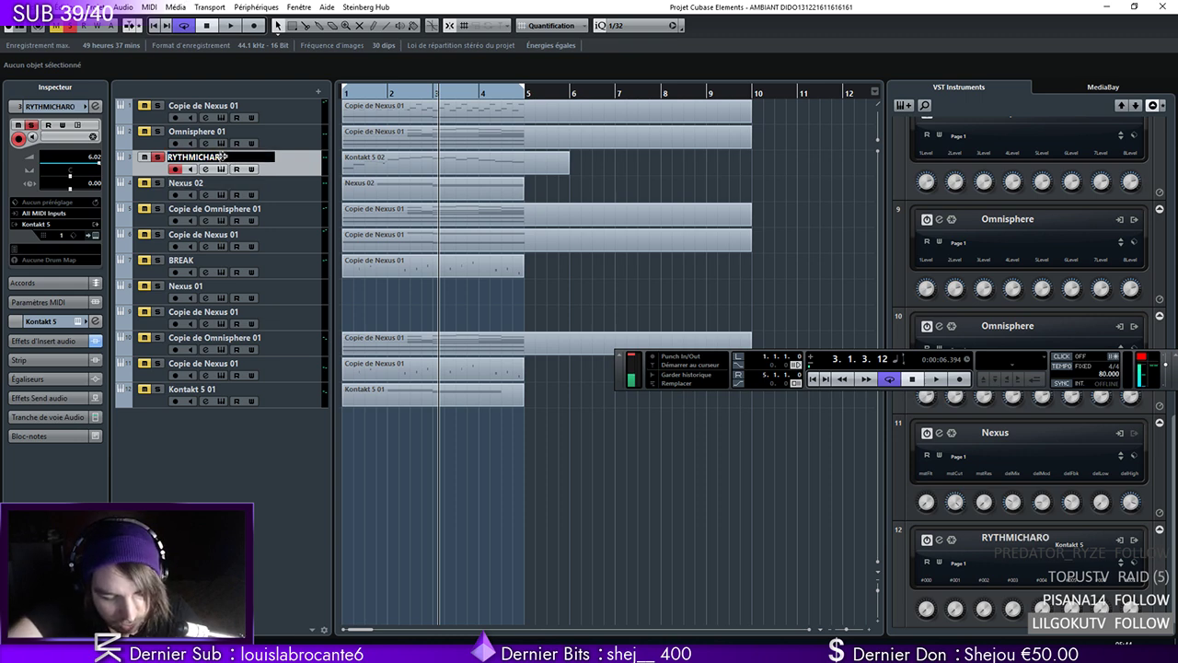
{"action": "key", "text": "."}
{"action": "key", "text": "space"}
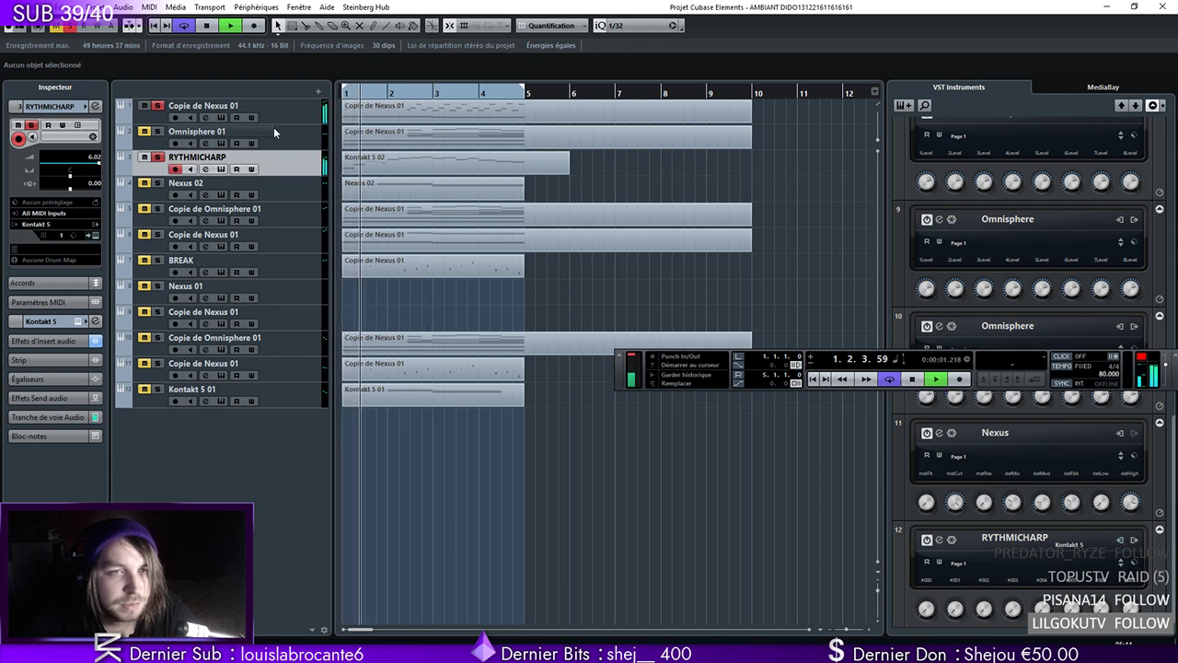
{"action": "left_click", "coordinate": [95, 107]}
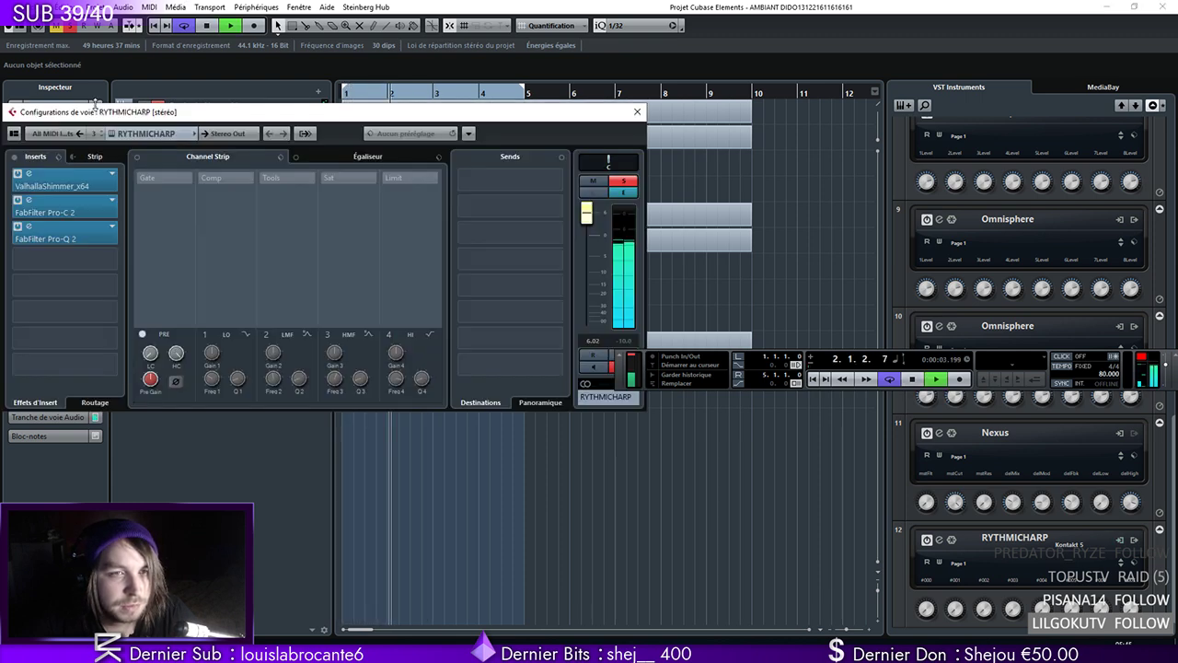
{"action": "left_click", "coordinate": [637, 111]}
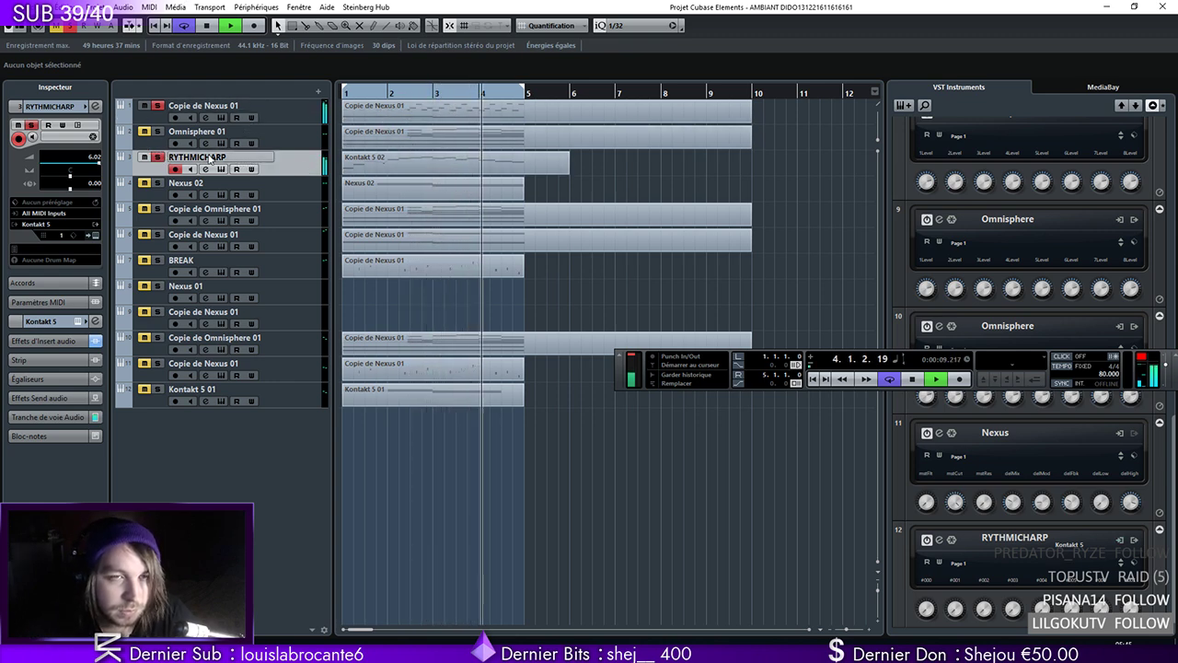
{"action": "left_click", "coordinate": [159, 158]}
In the top Copie de Nexus 01's Pro-Q 2, place a low cut near 75 Hz, a slight bell dip near 750 Hz and a high cut
{"action": "left_click", "coordinate": [248, 109]}
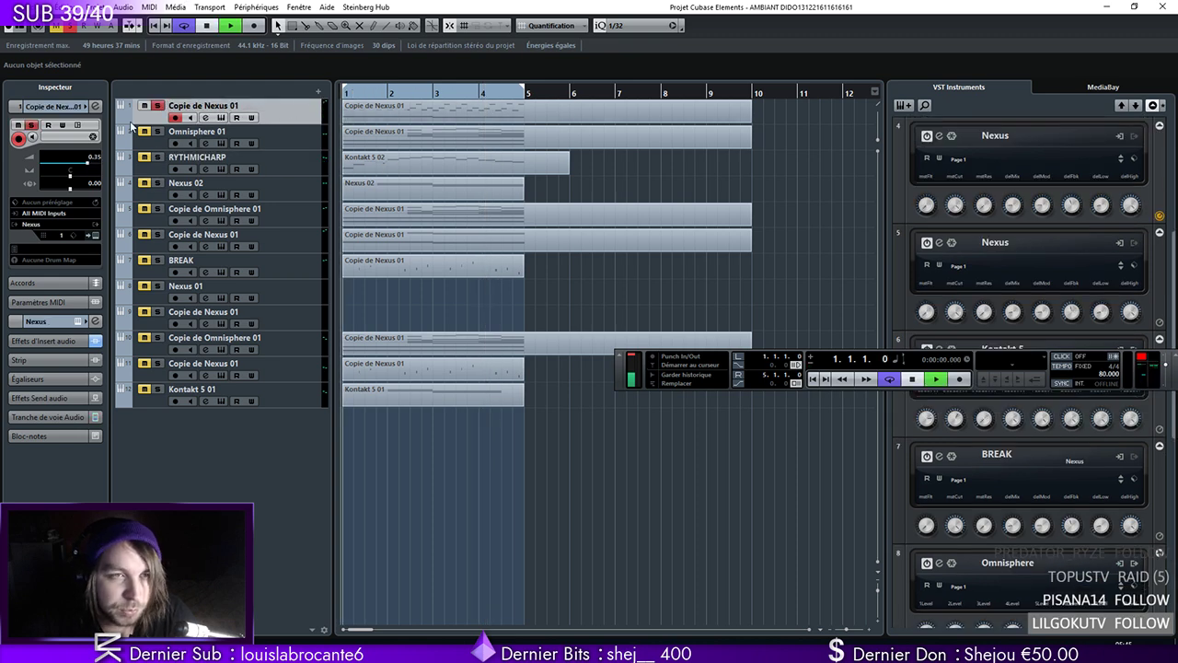
{"action": "left_click", "coordinate": [95, 106]}
{"action": "left_click", "coordinate": [27, 202]}
{"action": "mouse_move", "coordinate": [600, 290]}
{"action": "left_mouse_down"}
{"action": "mouse_move", "coordinate": [588, 316]}
{"action": "mouse_move", "coordinate": [601, 305]}
{"action": "left_mouse_up"}
{"action": "left_click_drag", "start_coordinate": [371, 329], "coordinate": [437, 301]}
{"action": "left_click_drag", "start_coordinate": [774, 277], "coordinate": [754, 343]}
{"action": "left_click", "coordinate": [620, 463]}
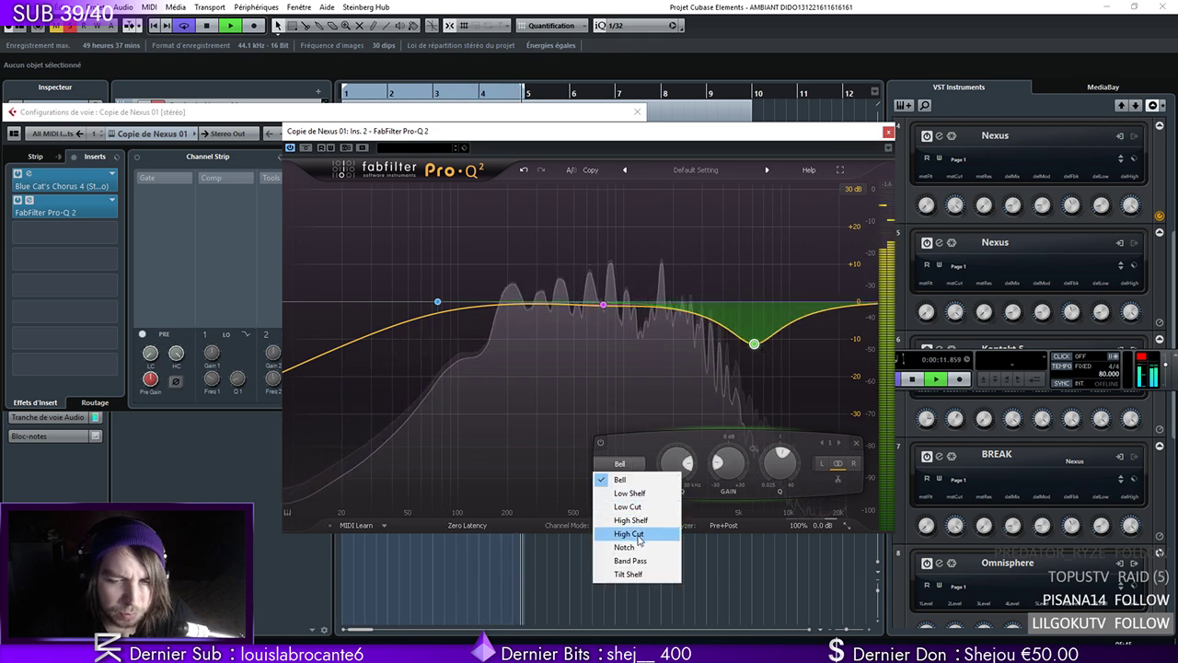
{"action": "left_click", "coordinate": [628, 534]}
Set this Nexus copy's high cut to 1221.8 Hz, Q 0.810 and a 24 dB/oct slope, and close the channel windows
{"action": "left_click_drag", "start_coordinate": [754, 296], "coordinate": [637, 318]}
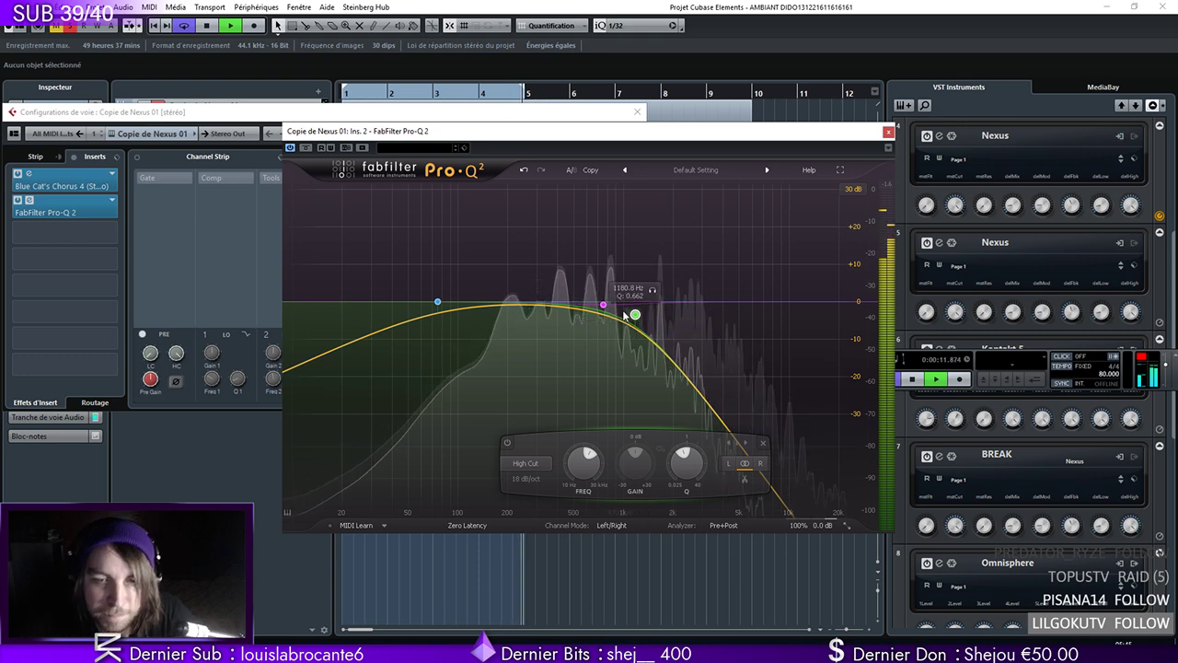
{"action": "left_click_drag", "start_coordinate": [635, 315], "coordinate": [635, 310]}
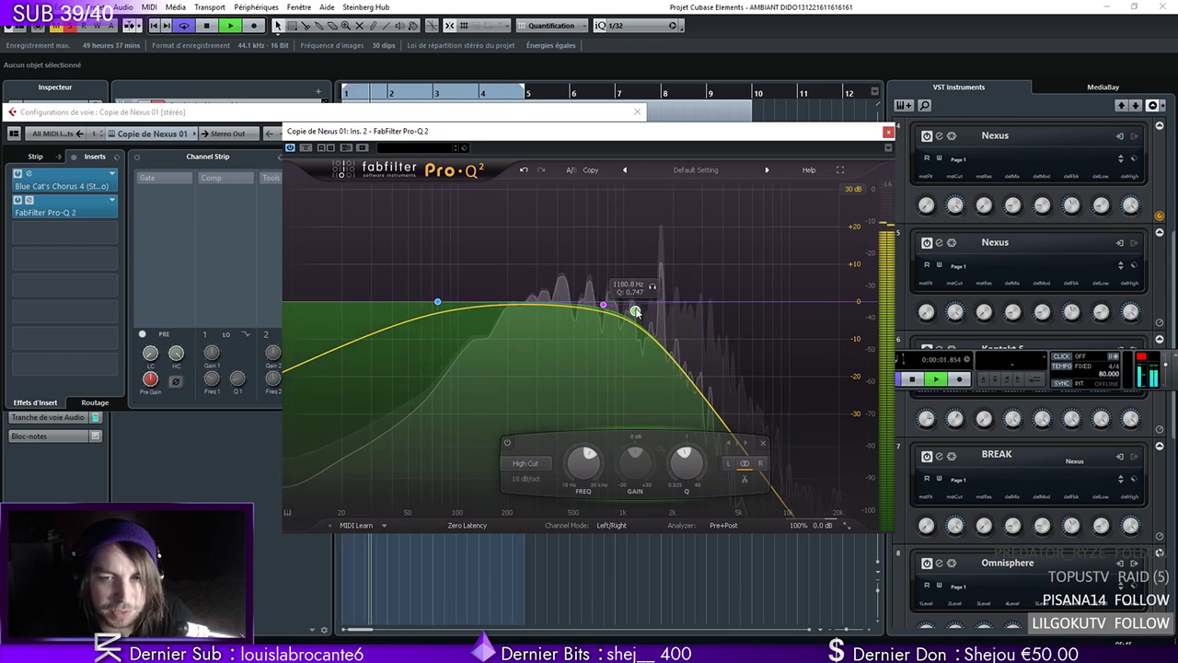
{"action": "left_click", "coordinate": [635, 311], "text": "alt+shift"}
{"action": "left_click_drag", "start_coordinate": [635, 311], "coordinate": [639, 309]}
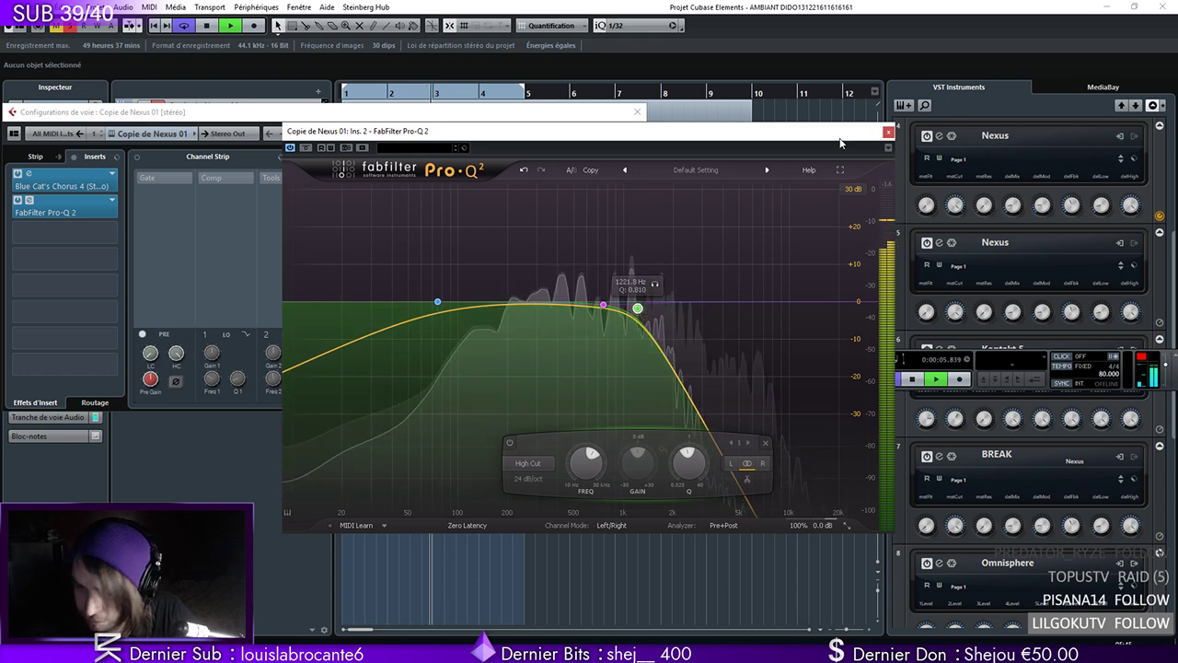
{"action": "left_click", "coordinate": [888, 131]}
{"action": "left_click", "coordinate": [637, 111]}
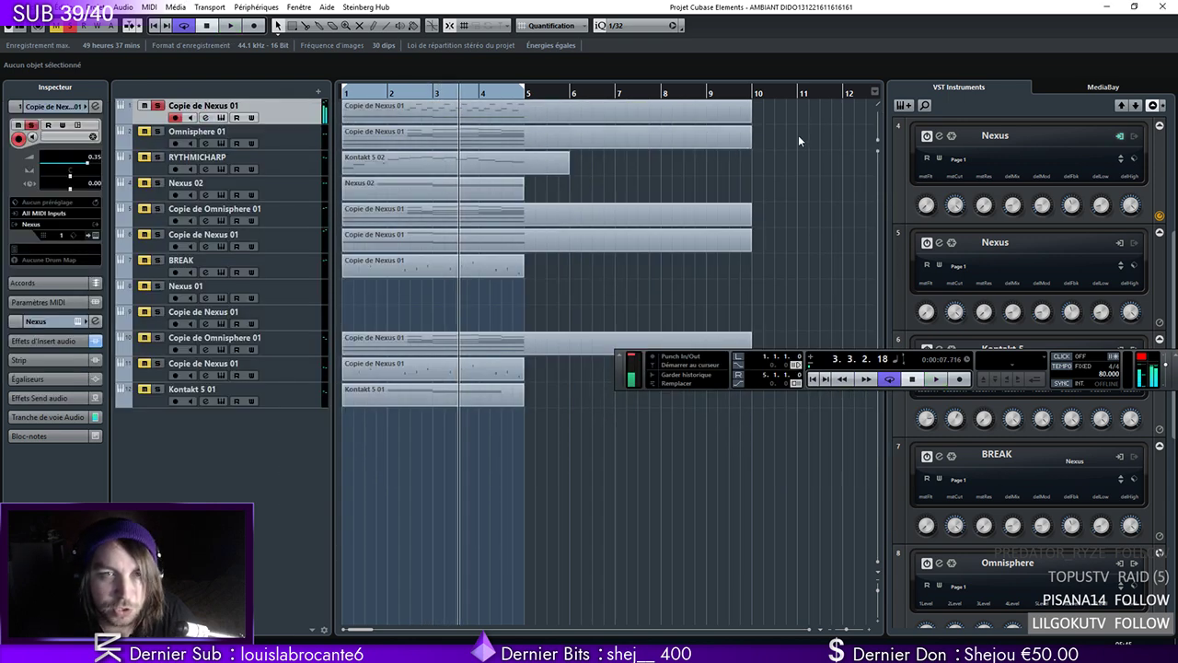
Shorten the overlong clips on the upper seven tracks to end at bar 5, using the 1/1 quantise preset
{"action": "left_click_drag", "start_coordinate": [766, 133], "coordinate": [728, 238]}
{"action": "left_click_drag", "start_coordinate": [788, 120], "coordinate": [677, 260]}
{"action": "left_click_drag", "start_coordinate": [750, 222], "coordinate": [534, 207]}
{"action": "left_click", "coordinate": [635, 25]}
{"action": "left_click", "coordinate": [627, 39]}
{"action": "left_click", "coordinate": [589, 143]}
{"action": "left_click_drag", "start_coordinate": [568, 164], "coordinate": [525, 166]}
{"action": "left_click_drag", "start_coordinate": [627, 378], "coordinate": [675, 419]}
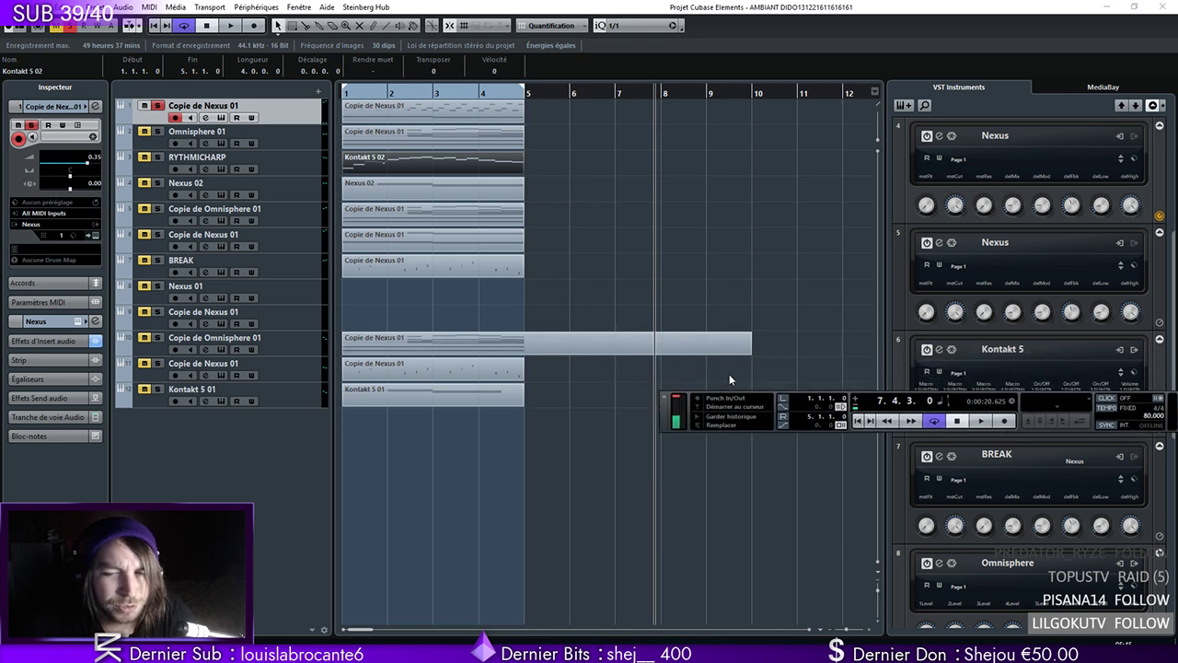
Move all clips below the top Copie de Nexus 01 track to bar 5, with the long Omnisphere copy clip ending at bar 9
{"action": "left_click", "coordinate": [384, 107]}
{"action": "mouse_move", "coordinate": [599, 141]}
{"action": "left_mouse_down"}
{"action": "mouse_move", "coordinate": [432, 316]}
{"action": "mouse_move", "coordinate": [415, 401]}
{"action": "left_mouse_up"}
{"action": "left_click_drag", "start_coordinate": [429, 137], "coordinate": [613, 148]}
{"action": "left_click_drag", "start_coordinate": [745, 134], "coordinate": [539, 433]}
Replay from bar 1 and copy the top Copie de Nexus 01 clip to bar 5
{"action": "left_click", "coordinate": [342, 93]}
{"action": "key", "text": "space"}
{"action": "left_click", "coordinate": [344, 154]}
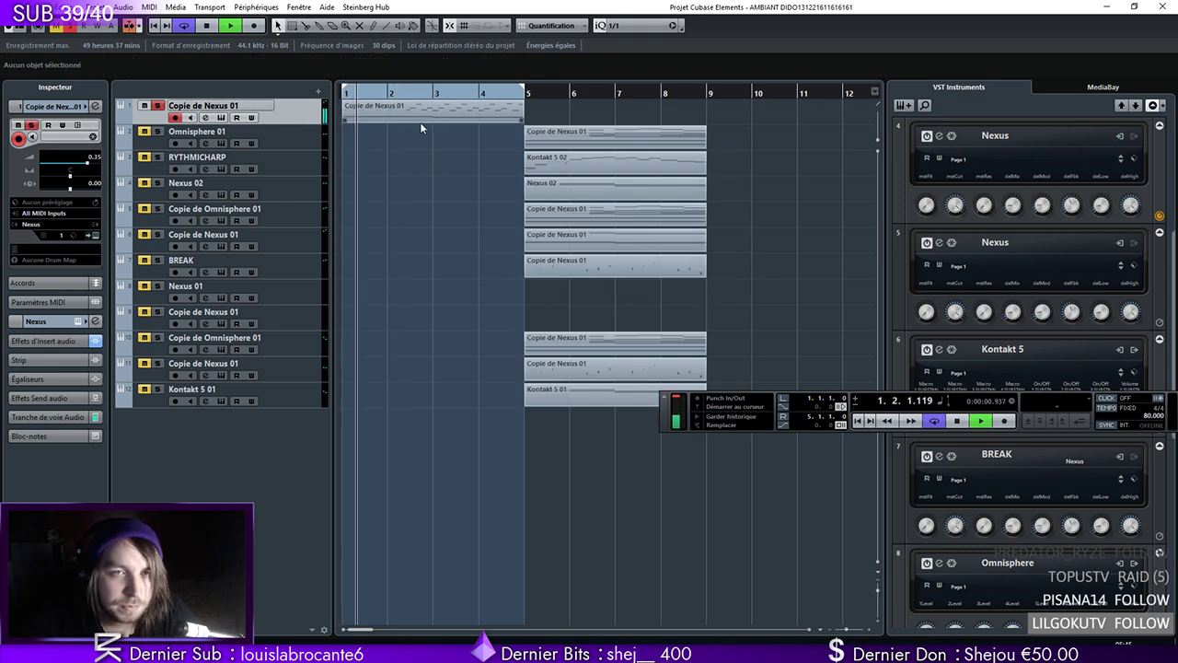
{"action": "left_click_drag", "start_coordinate": [378, 116], "coordinate": [542, 118], "text": "alt"}
{"action": "key", "text": "space"}
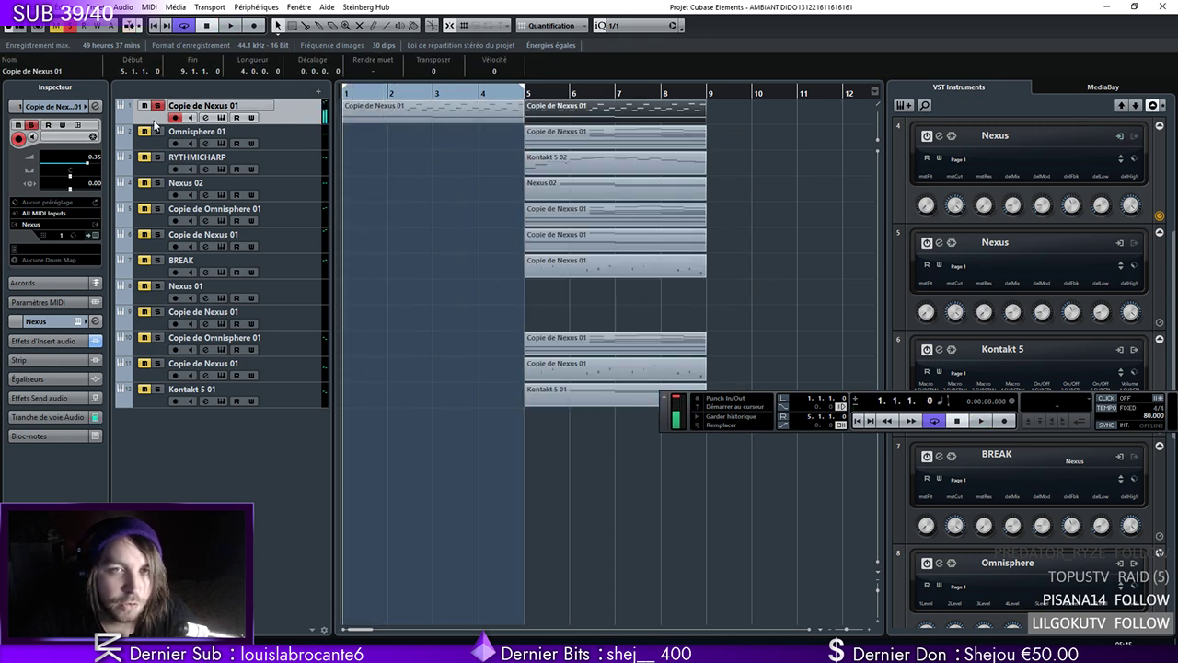
Open the first Copie de Nexus 01 clip in the key editor and delete the bar 1 arpeggio notes after the first three
{"action": "double_click", "coordinate": [405, 112]}
{"action": "left_click_drag", "start_coordinate": [280, 261], "coordinate": [220, 359]}
{"action": "key", "text": "Delete"}
{"action": "key", "text": "Delete"}
{"action": "key", "text": "Delete"}
{"action": "key", "text": "Delete"}
{"action": "left_click_drag", "start_coordinate": [299, 256], "coordinate": [504, 359]}
{"action": "key", "text": "Delete"}
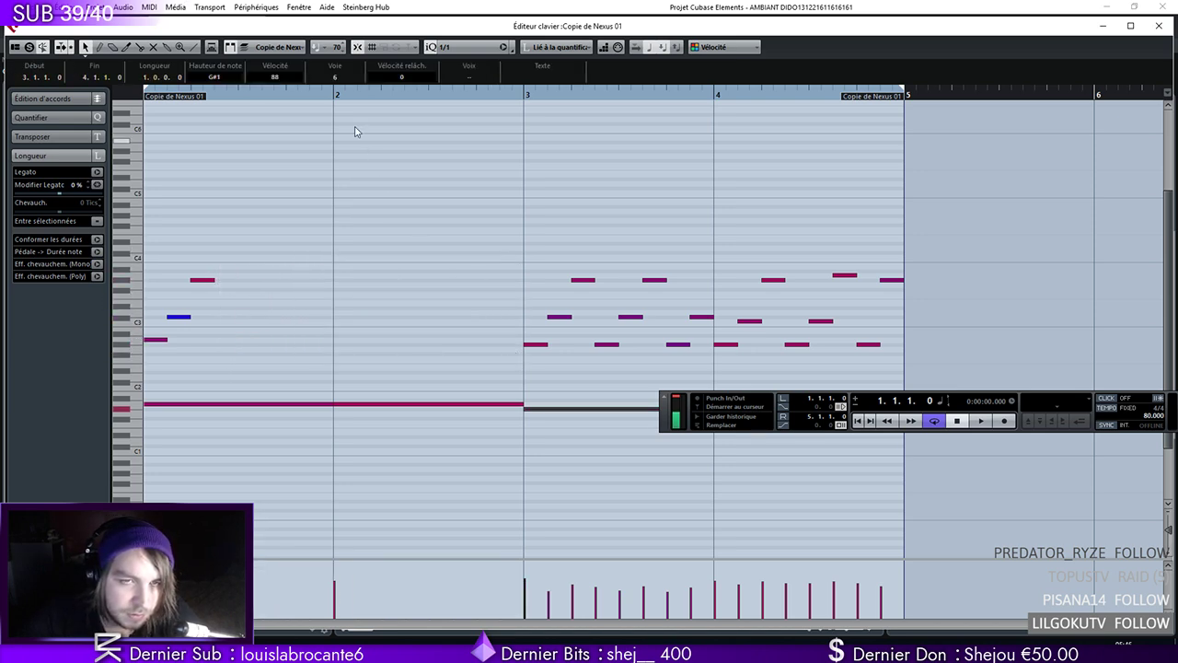
{"action": "key", "text": "space"}
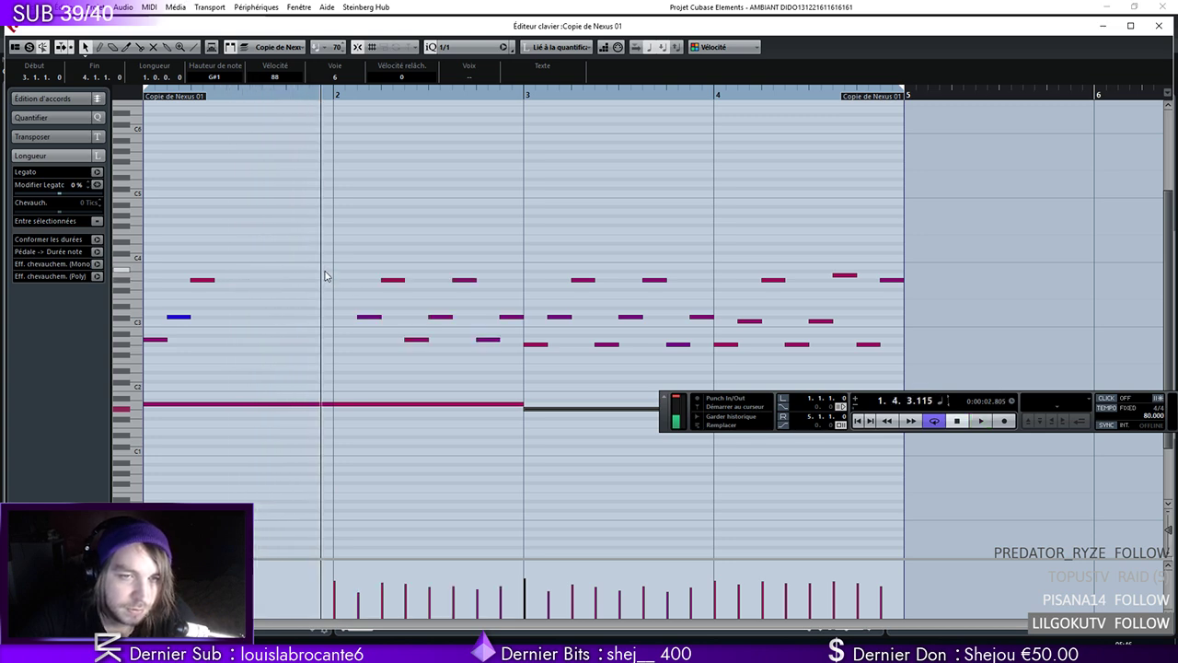
{"action": "left_click_drag", "start_coordinate": [324, 244], "coordinate": [229, 370]}
{"action": "key", "text": "Delete"}
{"action": "key", "text": "space"}
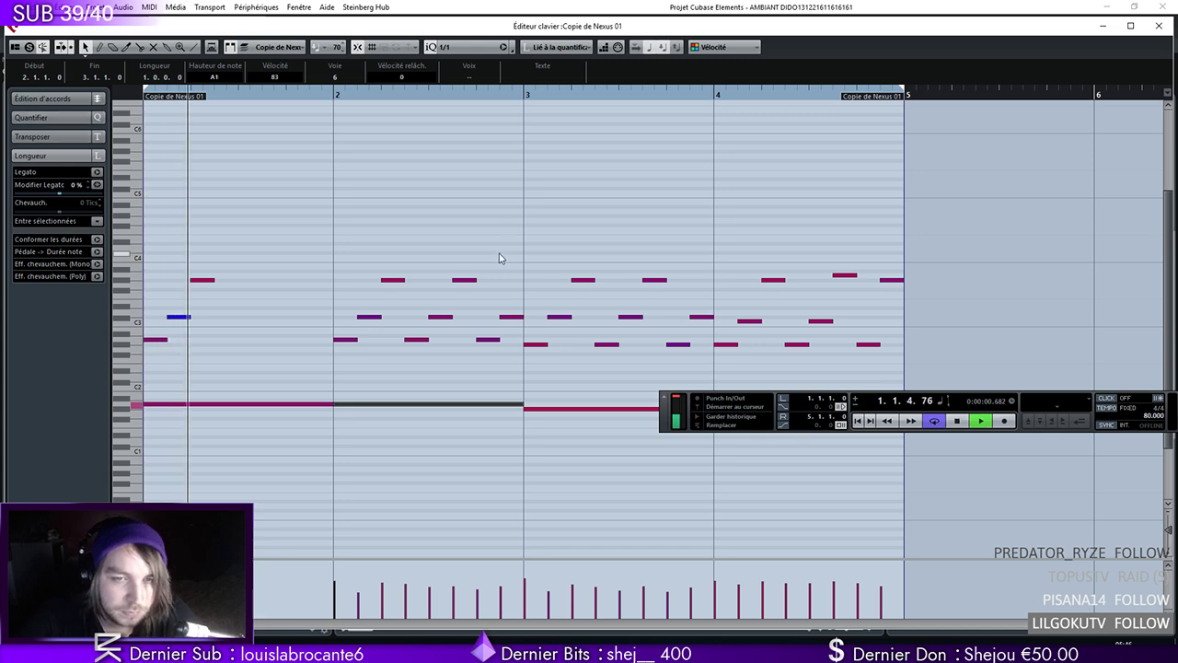
Set the quantise preset to 1/4 and lengthen the G#3 note in bar 1 to the end of the bar
{"action": "left_click_drag", "start_coordinate": [213, 279], "coordinate": [380, 279]}
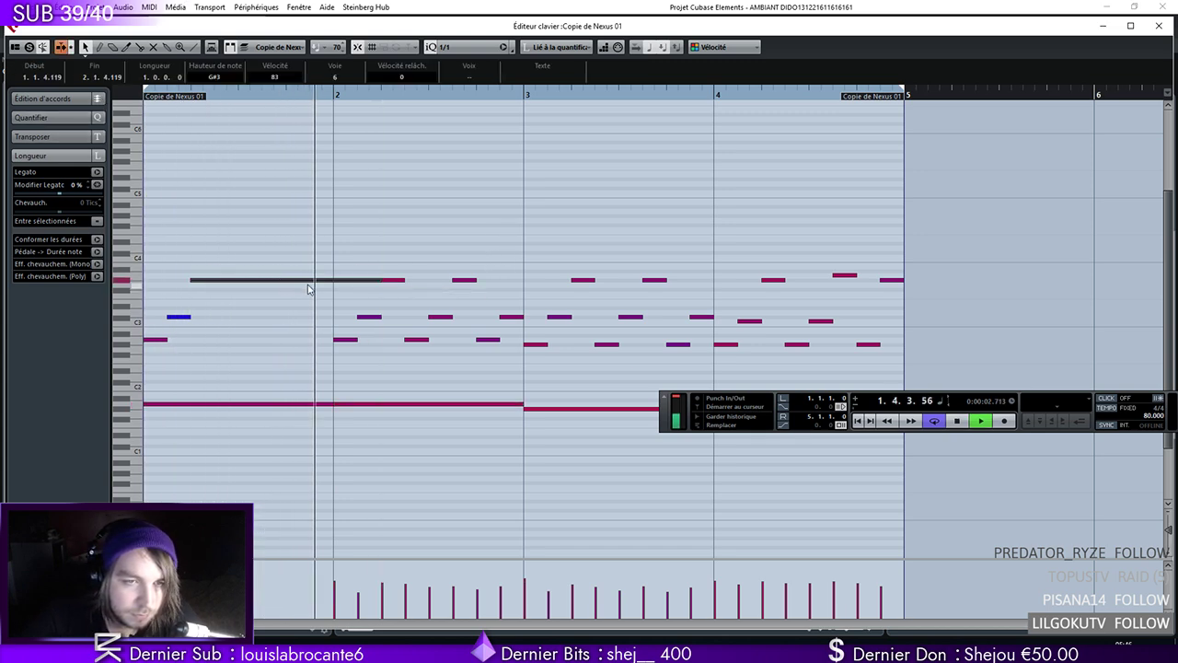
{"action": "left_click", "coordinate": [470, 48]}
{"action": "left_click", "coordinate": [479, 105]}
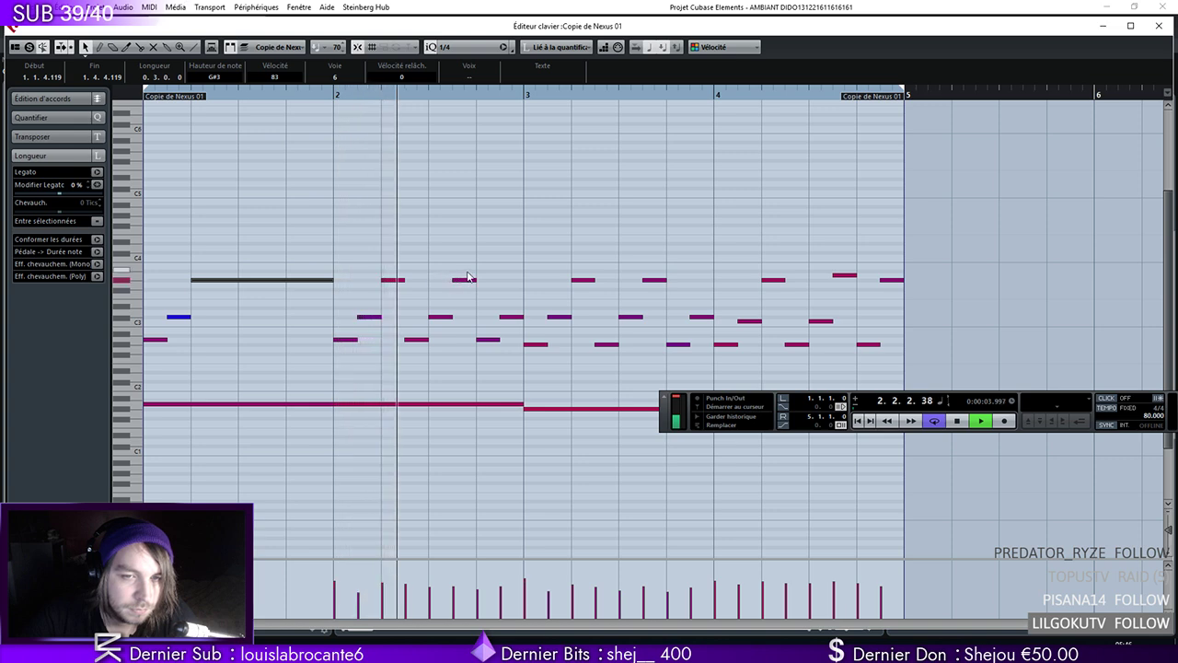
Delete the bar 2 arpeggio notes after the fourth and lengthen that A2 note to two beats
{"action": "left_click_drag", "start_coordinate": [450, 255], "coordinate": [499, 342]}
{"action": "key", "text": "Delete"}
{"action": "left_click", "coordinate": [236, 92]}
{"action": "left_click_drag", "start_coordinate": [429, 339], "coordinate": [500, 339]}
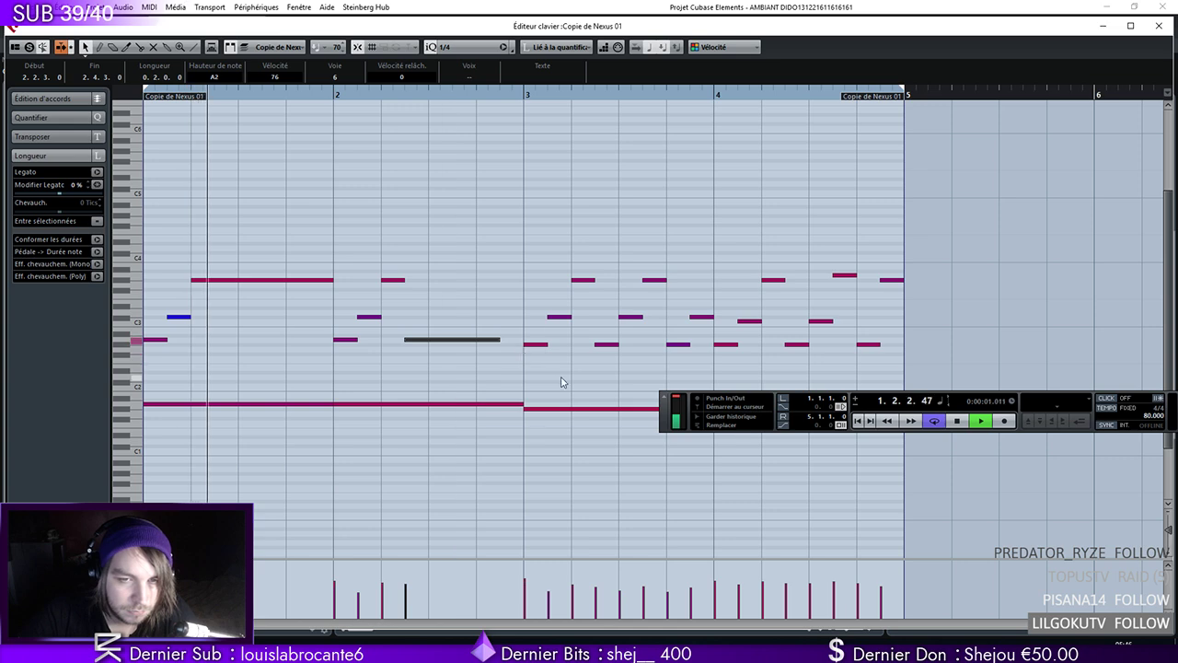
{"action": "left_click", "coordinate": [505, 345]}
{"action": "left_click", "coordinate": [495, 339]}
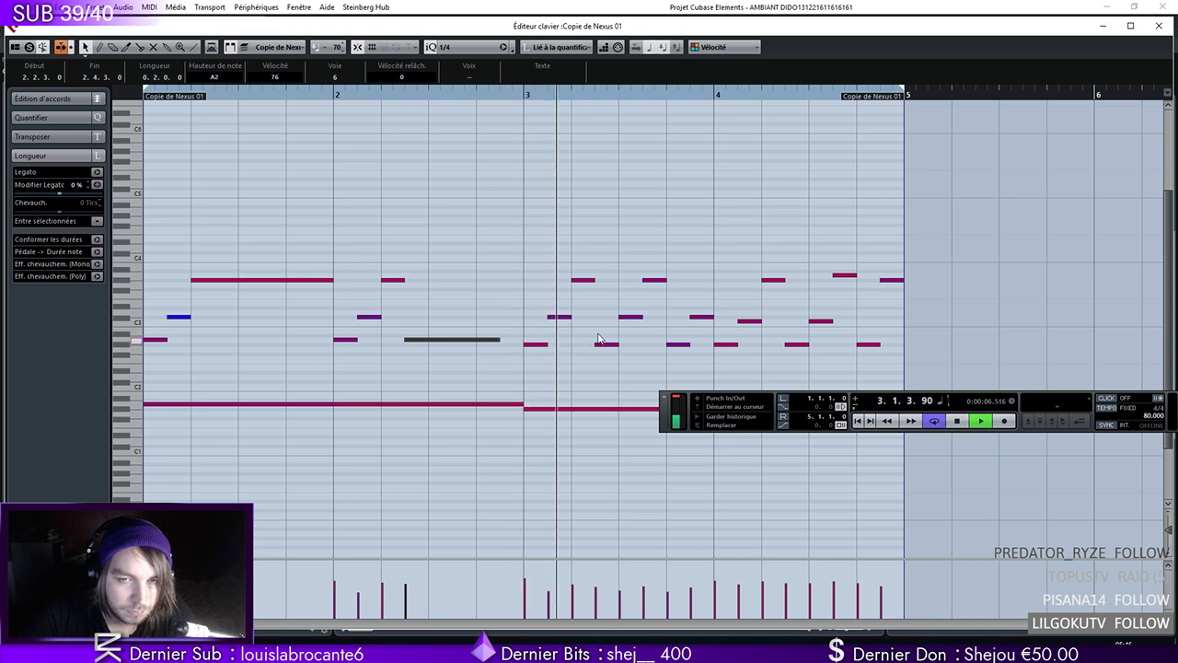
Delete the bar 3 arpeggio notes after the first three and replay from bar 1
{"action": "key", "text": "space"}
{"action": "left_click_drag", "start_coordinate": [666, 267], "coordinate": [602, 372]}
{"action": "key", "text": "Delete"}
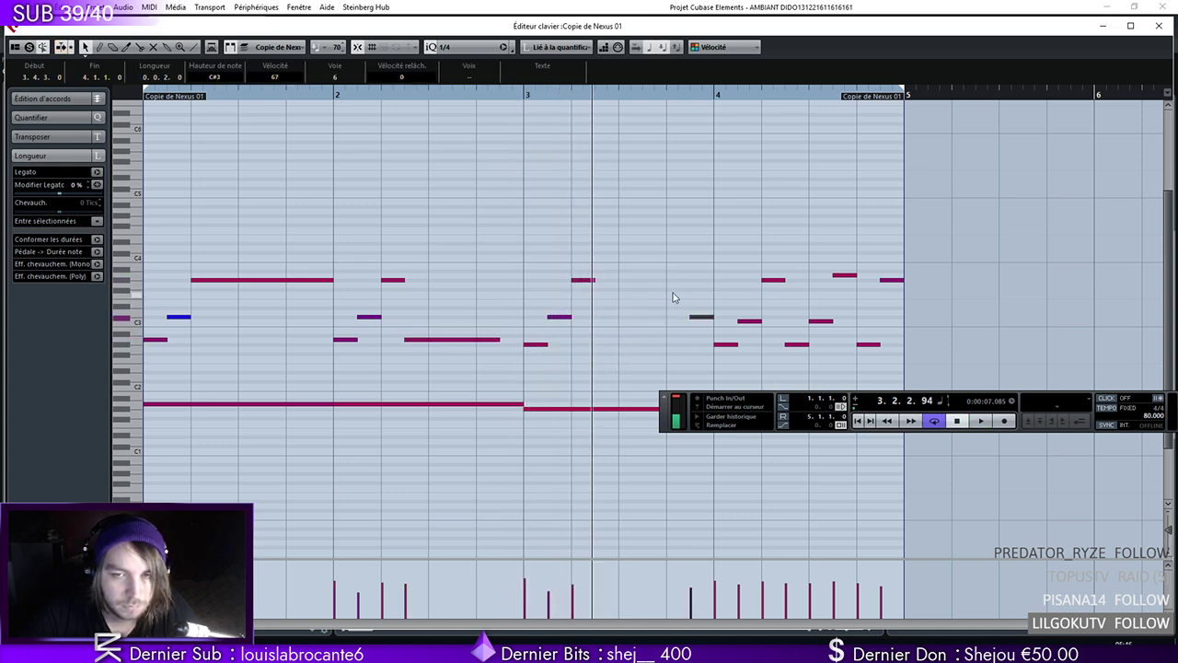
{"action": "key", "text": "space"}
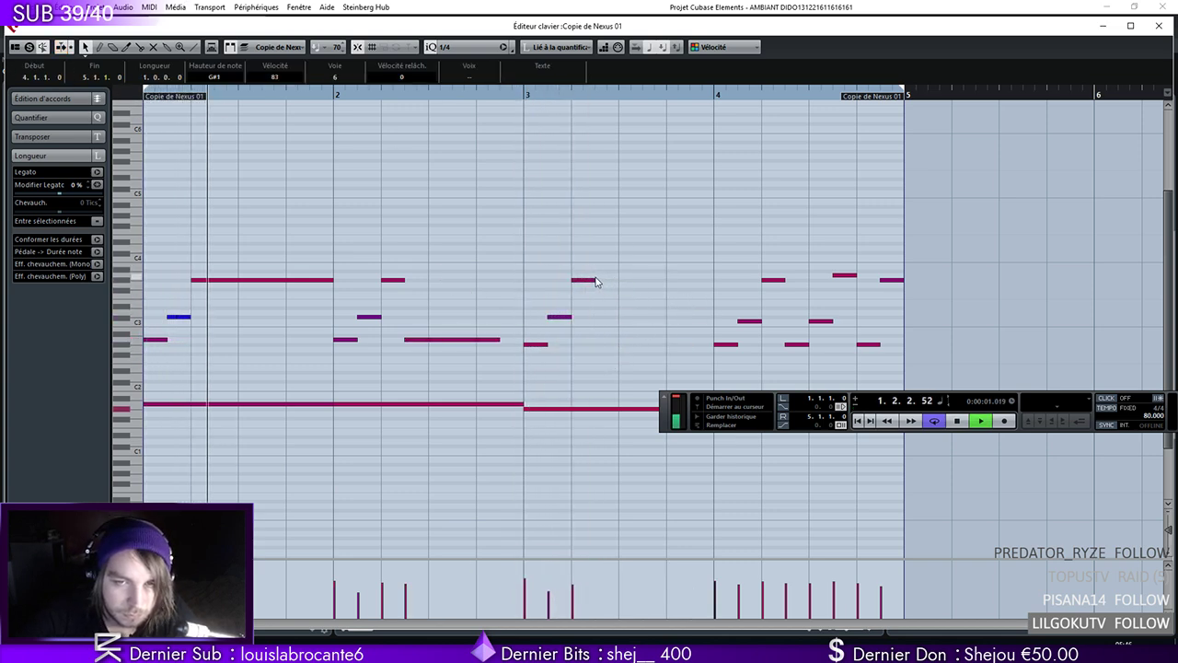
Lengthen the bar 3 G#3 and bar 2 A2 notes to the ends of their bars, with the quantise preset at 1/8
{"action": "left_click_drag", "start_coordinate": [595, 279], "coordinate": [705, 281]}
{"action": "left_click_drag", "start_coordinate": [498, 339], "coordinate": [524, 340]}
{"action": "left_click", "coordinate": [451, 47]}
{"action": "left_click", "coordinate": [472, 98]}
{"action": "left_click", "coordinate": [787, 339]}
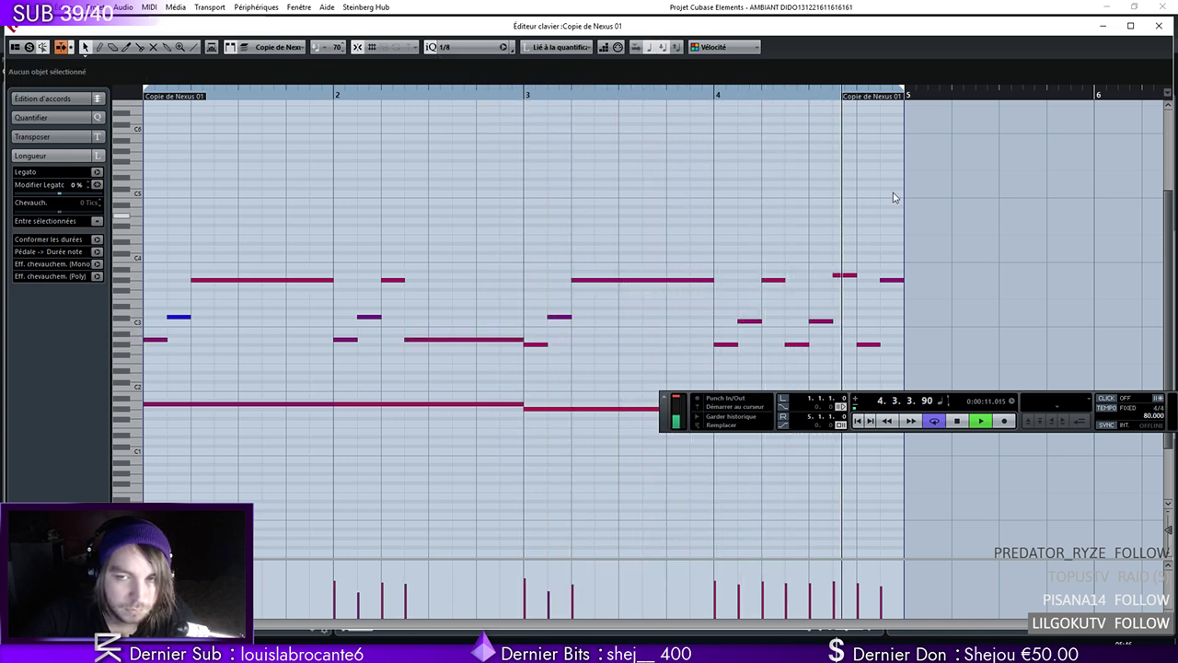
Close the key editor, stop playback, solo Omnisphere 01 and place the playback position at the start of bar 5
{"action": "left_click", "coordinate": [1159, 26]}
{"action": "key", "text": "space"}
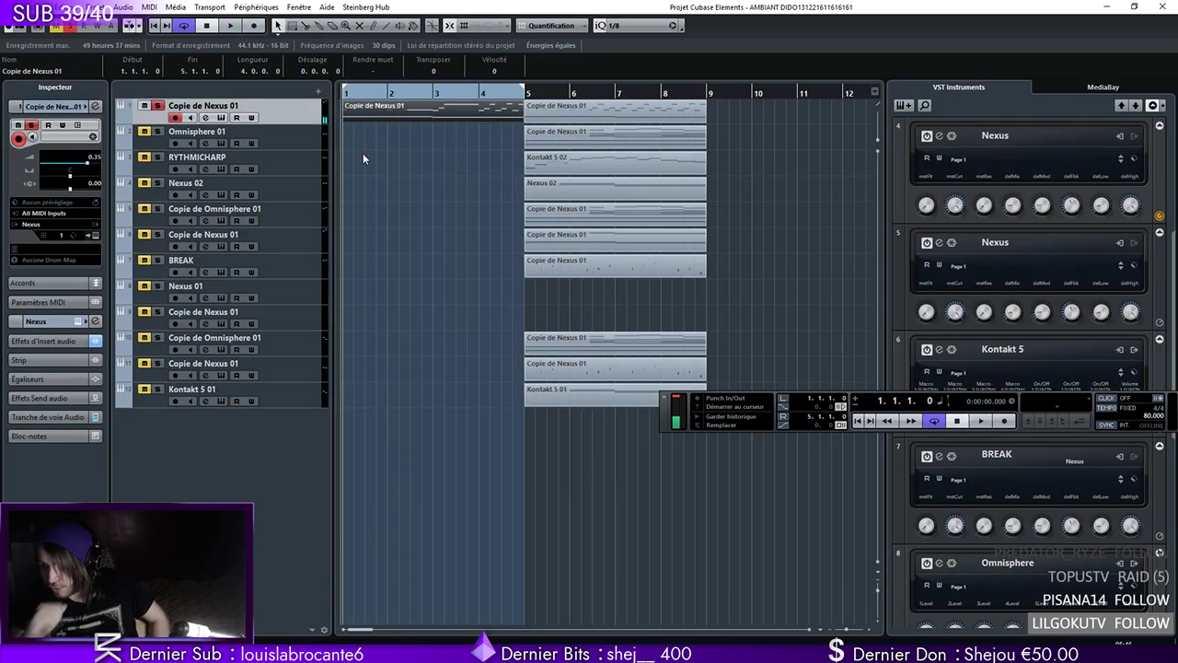
{"action": "left_click", "coordinate": [529, 95]}
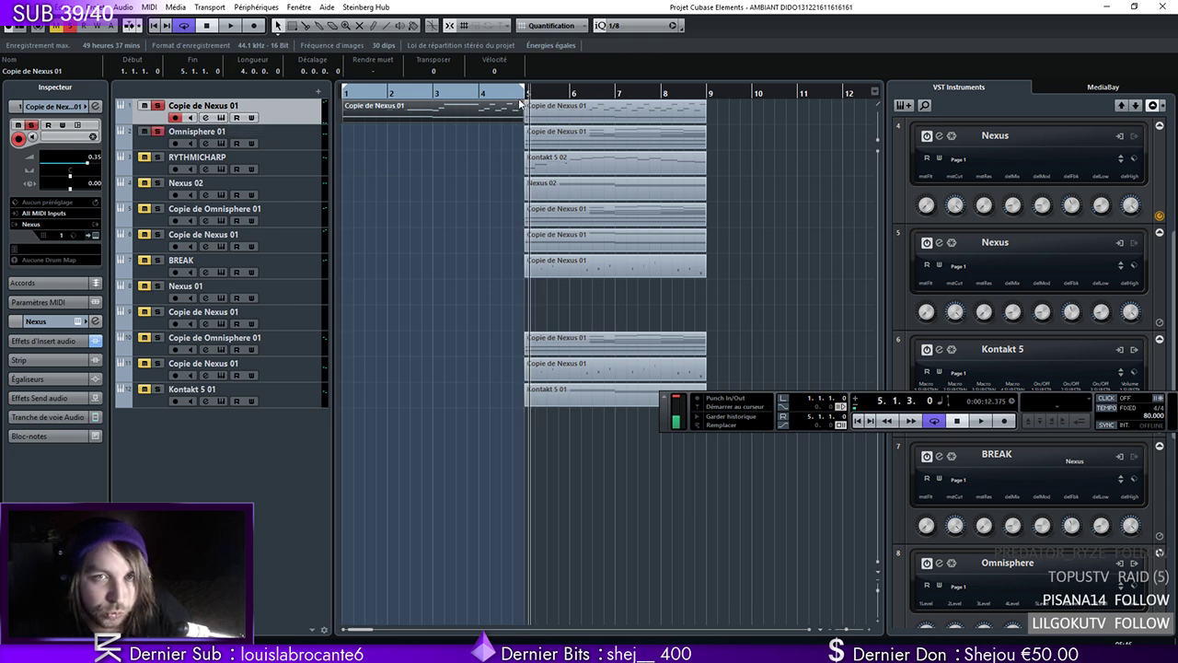
Play from bar 5 while setting the Omnisphere 01 volume to -10.7, and return the playback position to bar 1
{"action": "left_click", "coordinate": [524, 95]}
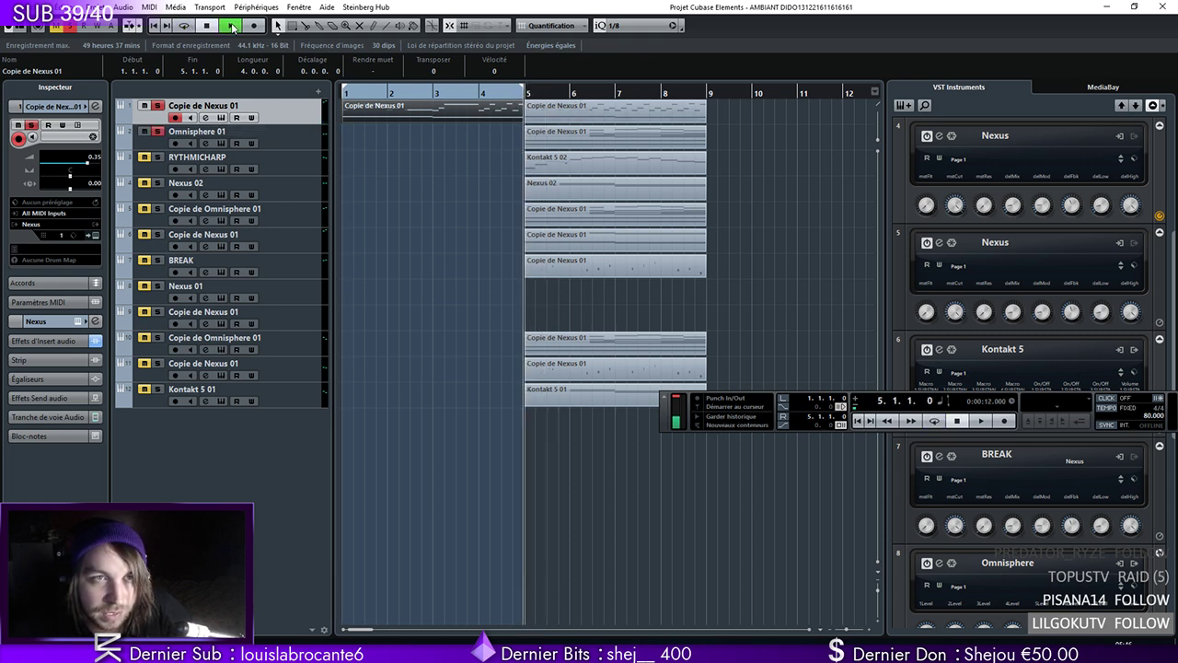
{"action": "left_click", "coordinate": [233, 27]}
{"action": "key", "text": "Down"}
{"action": "left_click_drag", "start_coordinate": [79, 171], "coordinate": [74, 166]}
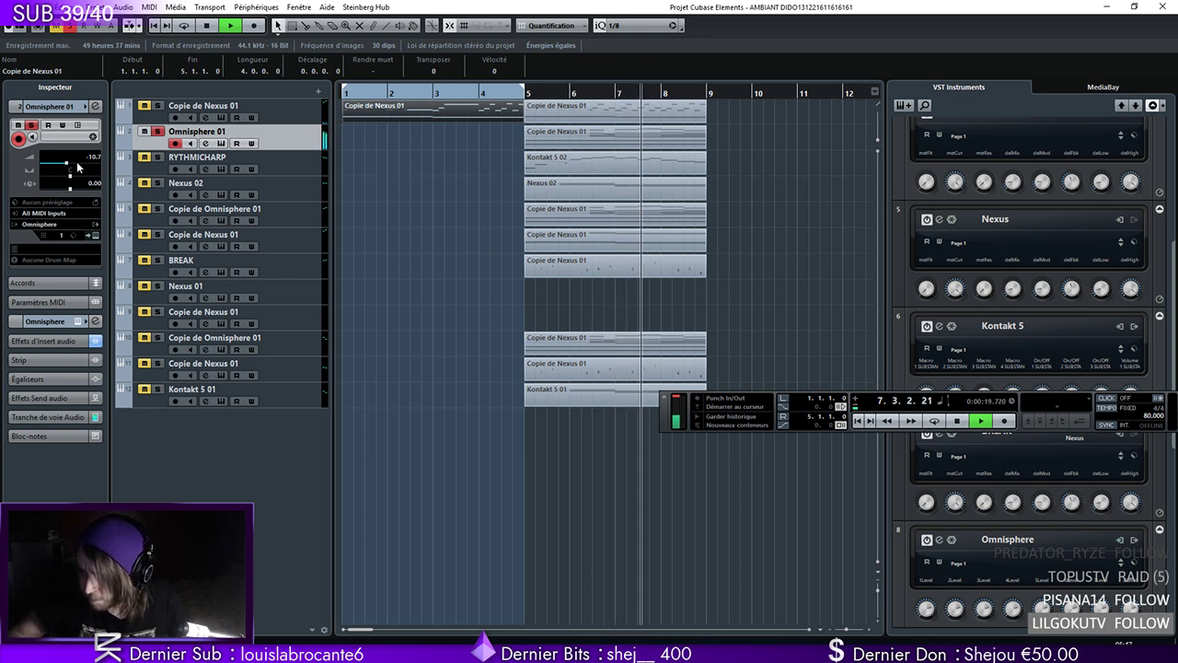
{"action": "key", "text": "space"}
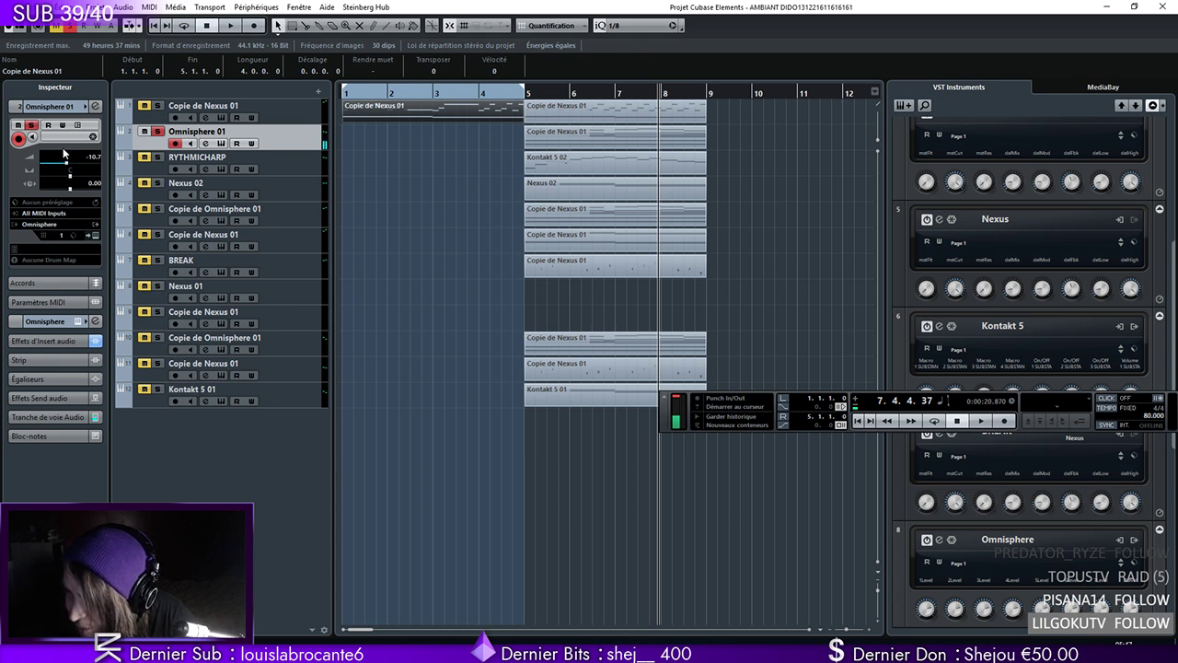
{"action": "left_click_drag", "start_coordinate": [540, 90], "coordinate": [238, 82]}
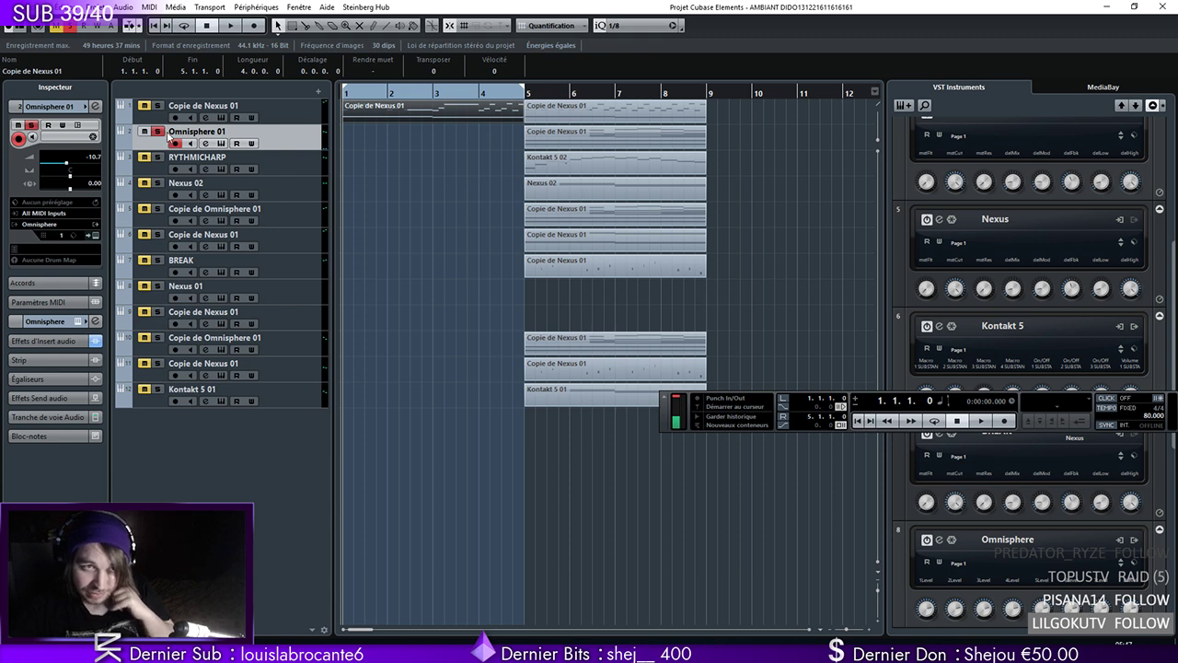
Move the Omnisphere 01 part out past bar 10 and the Nexus 02 part to bar 1, and play all unsoloed layers
{"action": "left_click_drag", "start_coordinate": [578, 138], "coordinate": [817, 138]}
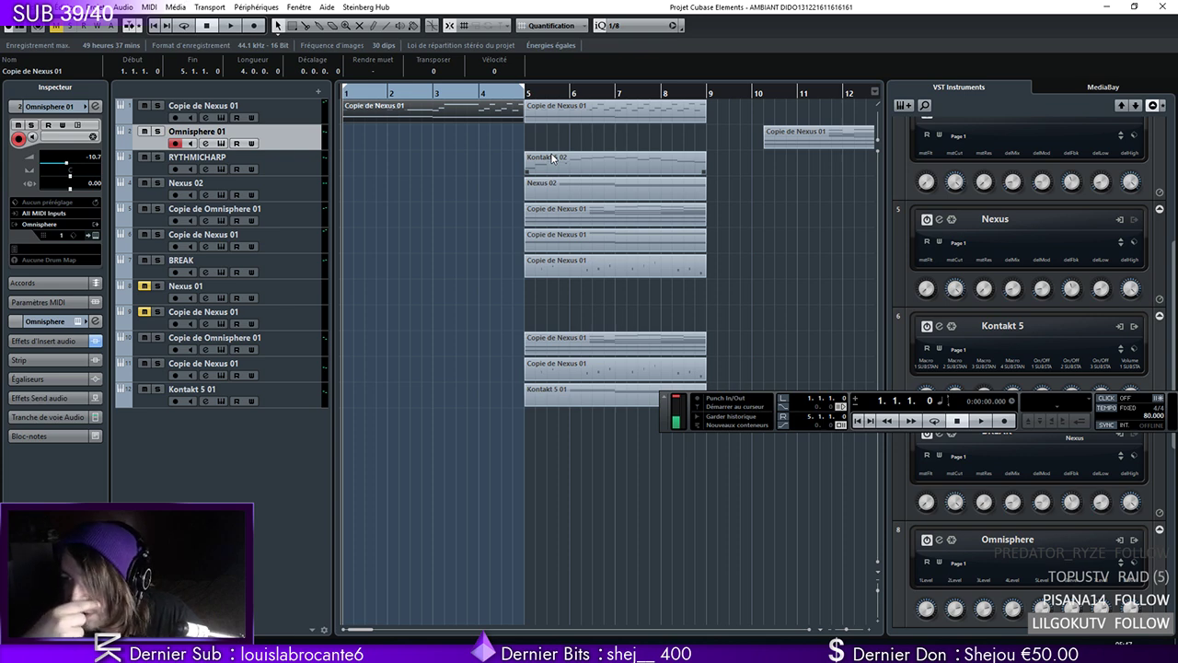
{"action": "left_click_drag", "start_coordinate": [587, 193], "coordinate": [405, 193]}
{"action": "key", "text": "space"}
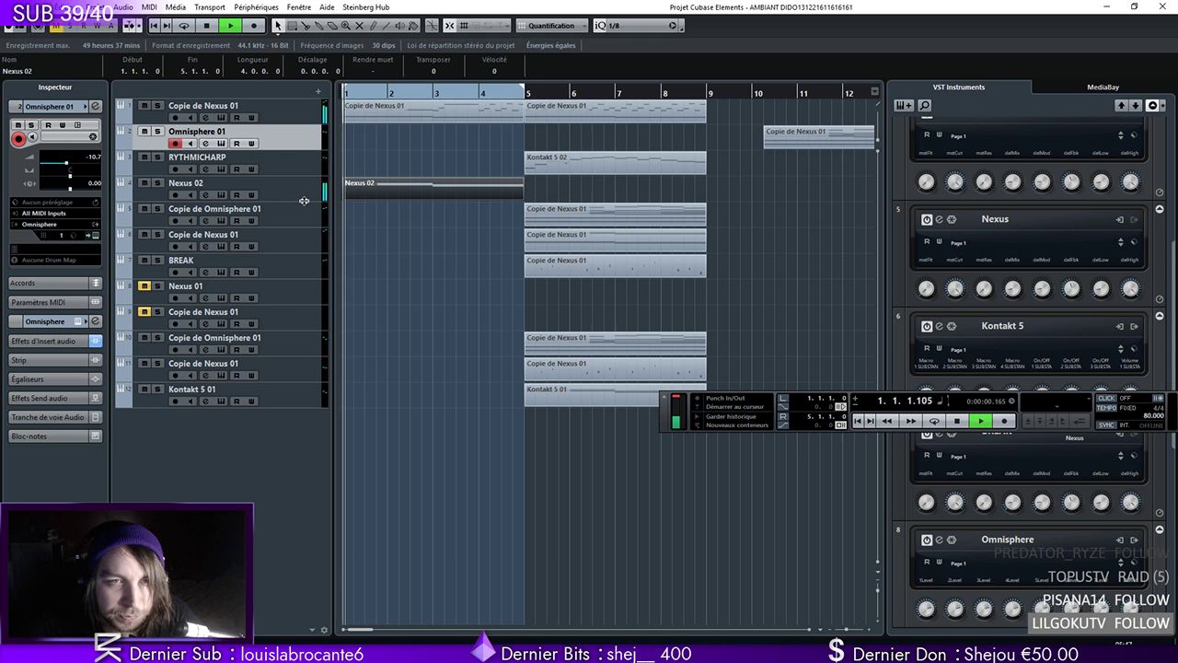
Set the Nexus 02 track's volume to -12.0 and copy its bar 1 part to bar 5
{"action": "left_click", "coordinate": [276, 188]}
{"action": "left_click_drag", "start_coordinate": [67, 164], "coordinate": [65, 163]}
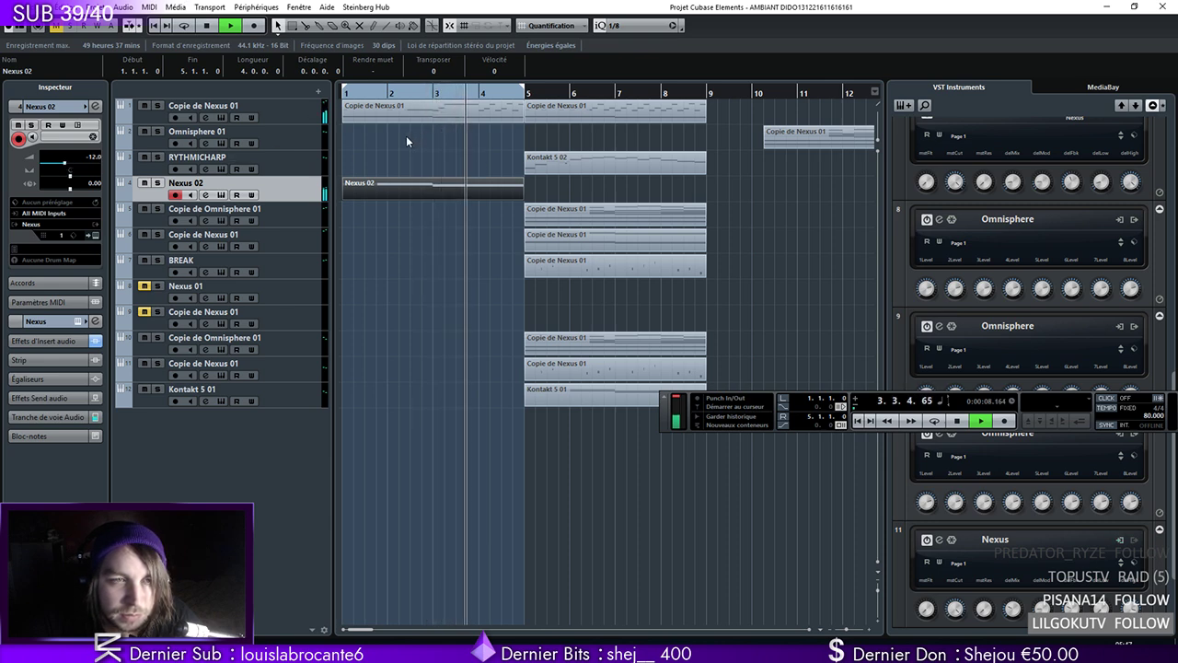
{"action": "left_click_drag", "start_coordinate": [383, 196], "coordinate": [567, 196]}
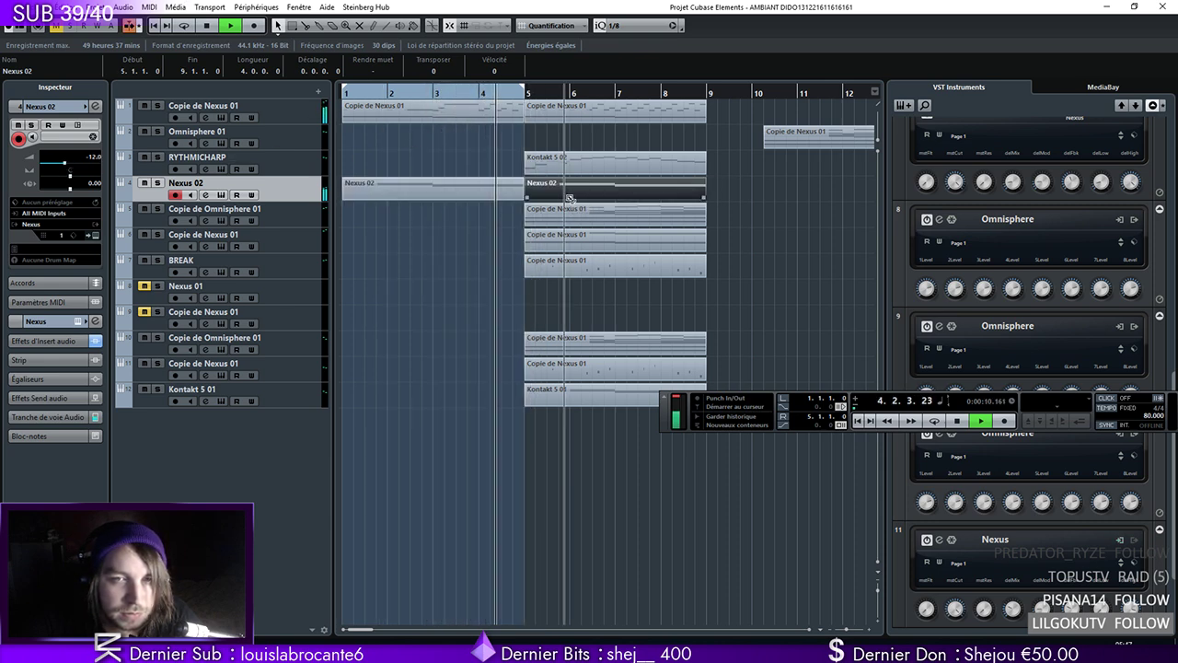
Move the Nexus 02 track to second place as BASS, and the distant Omnisphere 01 part onto RYTHMICHARP at 9.3.1.0
{"action": "left_click_drag", "start_coordinate": [277, 186], "coordinate": [275, 129]}
{"action": "left_click_drag", "start_coordinate": [785, 164], "coordinate": [747, 179]}
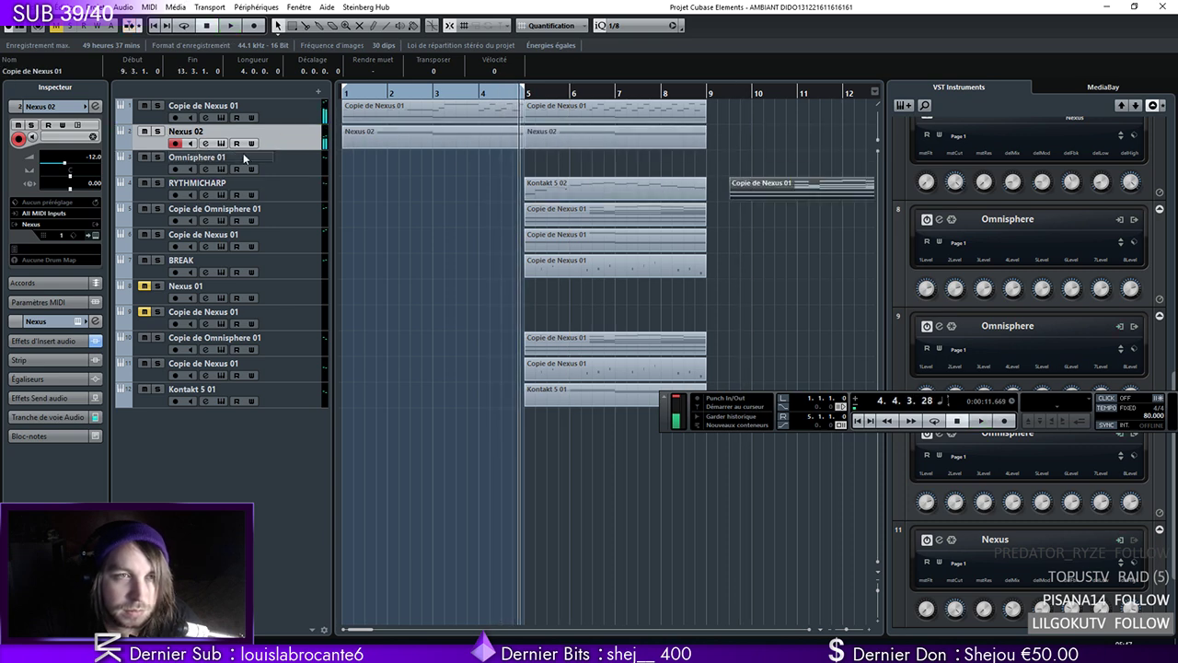
Move all parts below the BASS track four bars later, so the full loop starts at bar 9, and rewind to bar 1
{"action": "left_click_drag", "start_coordinate": [479, 152], "coordinate": [936, 486]}
{"action": "left_click_drag", "start_coordinate": [468, 187], "coordinate": [622, 184]}
{"action": "key", "text": "KP_Decimal"}
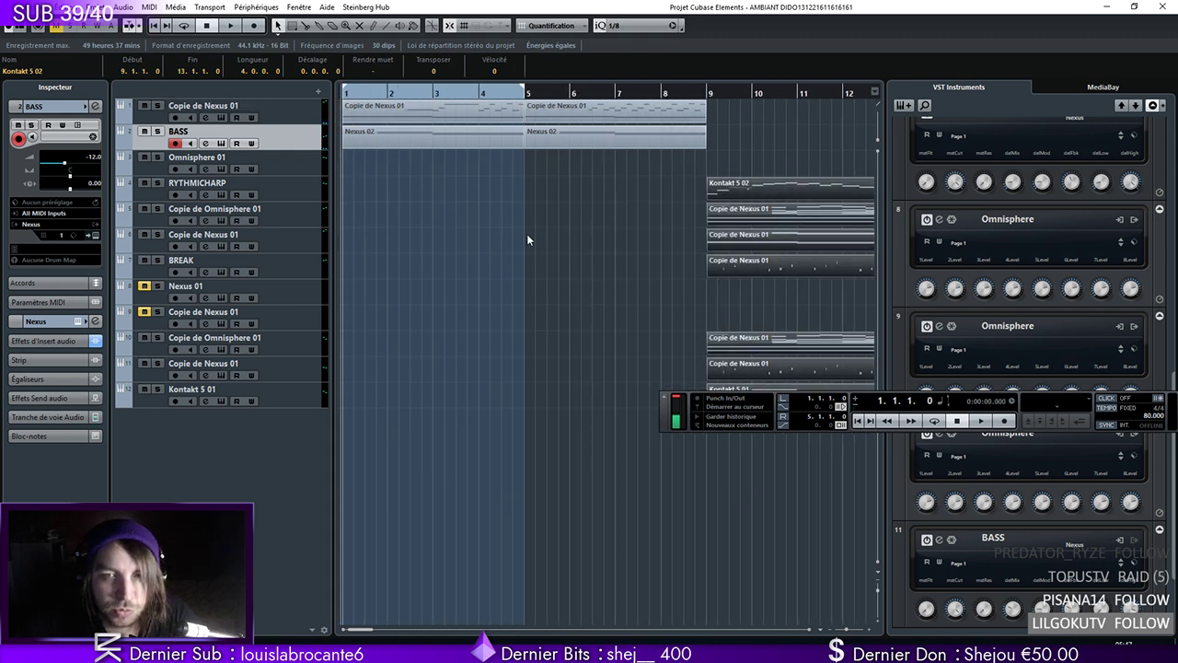
{"action": "left_click", "coordinate": [660, 294]}
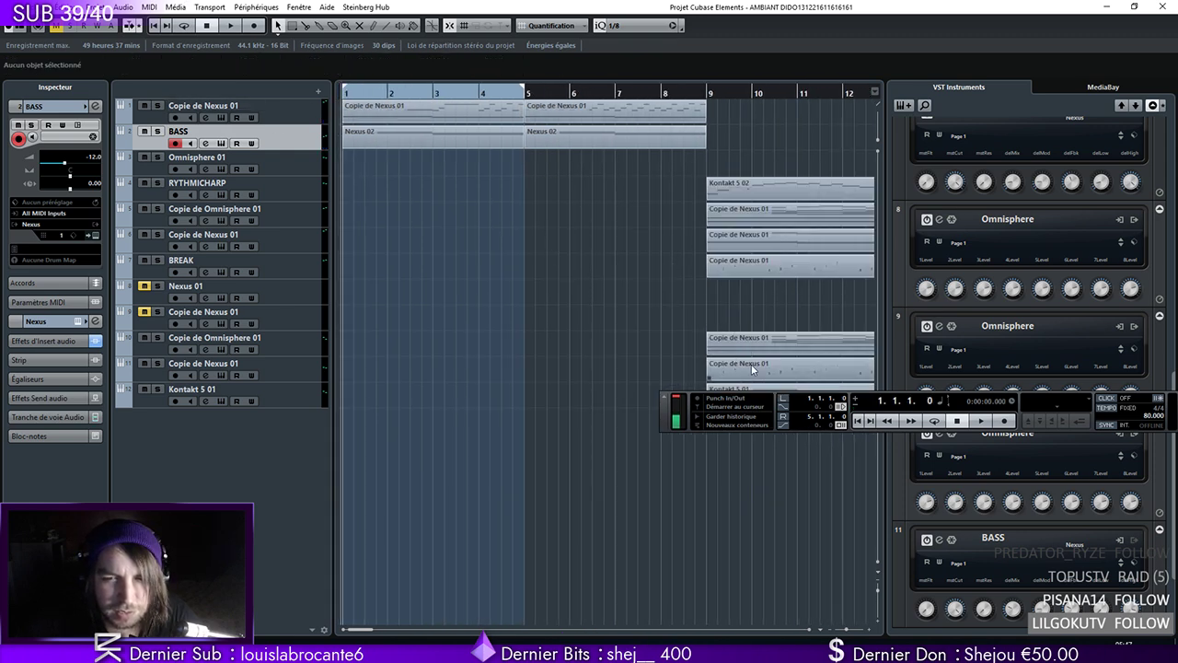
Try the Kontakt 5 02 part at bar 5 and move it back to the bar 9 loop
{"action": "left_click_drag", "start_coordinate": [763, 193], "coordinate": [581, 192]}
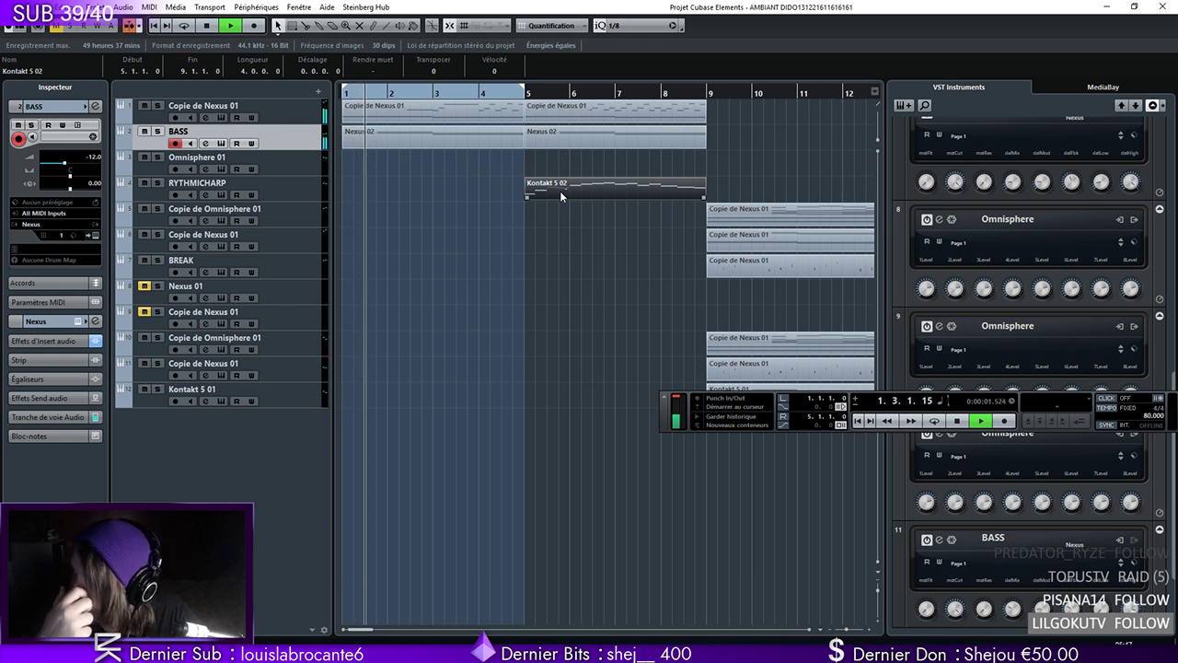
{"action": "left_click_drag", "start_coordinate": [560, 195], "coordinate": [733, 194]}
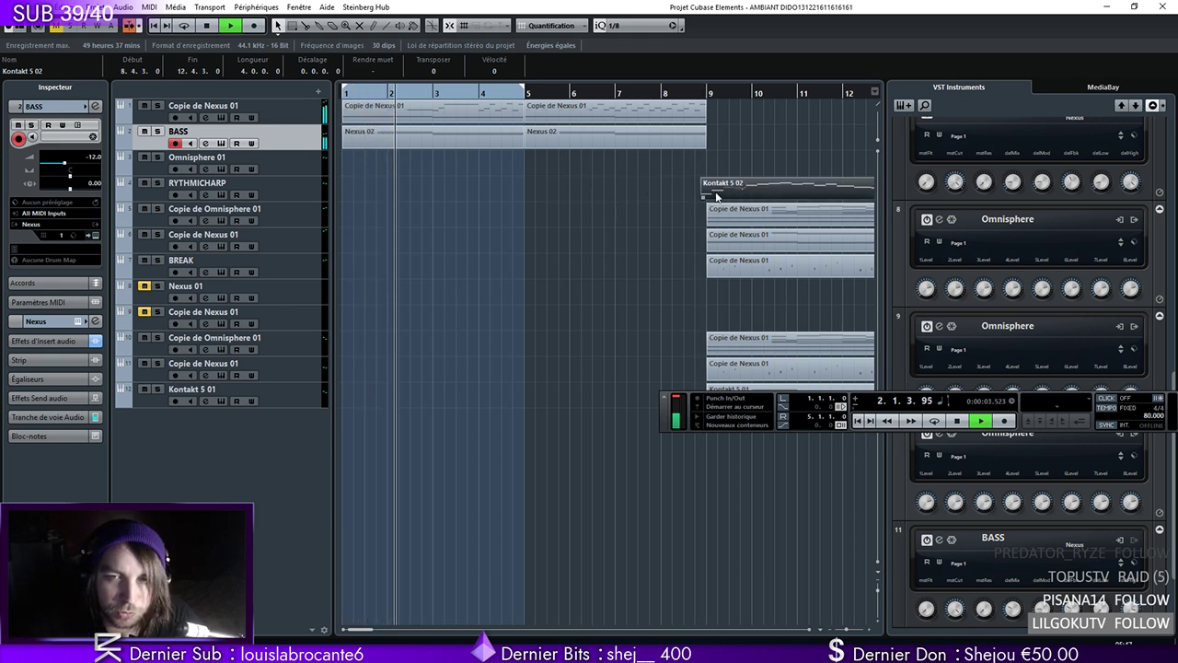
Shift the full-loop parts four more bars to bar 13 and copy the first two tracks' bar 5 parts to bar 9
{"action": "left_click_drag", "start_coordinate": [647, 188], "coordinate": [895, 410]}
{"action": "left_click_drag", "start_coordinate": [403, 196], "coordinate": [582, 192]}
{"action": "left_click_drag", "start_coordinate": [446, 86], "coordinate": [870, 101]}
{"action": "left_click_drag", "start_coordinate": [577, 105], "coordinate": [574, 166]}
{"action": "left_click_drag", "start_coordinate": [563, 122], "coordinate": [748, 120], "text": "alt"}
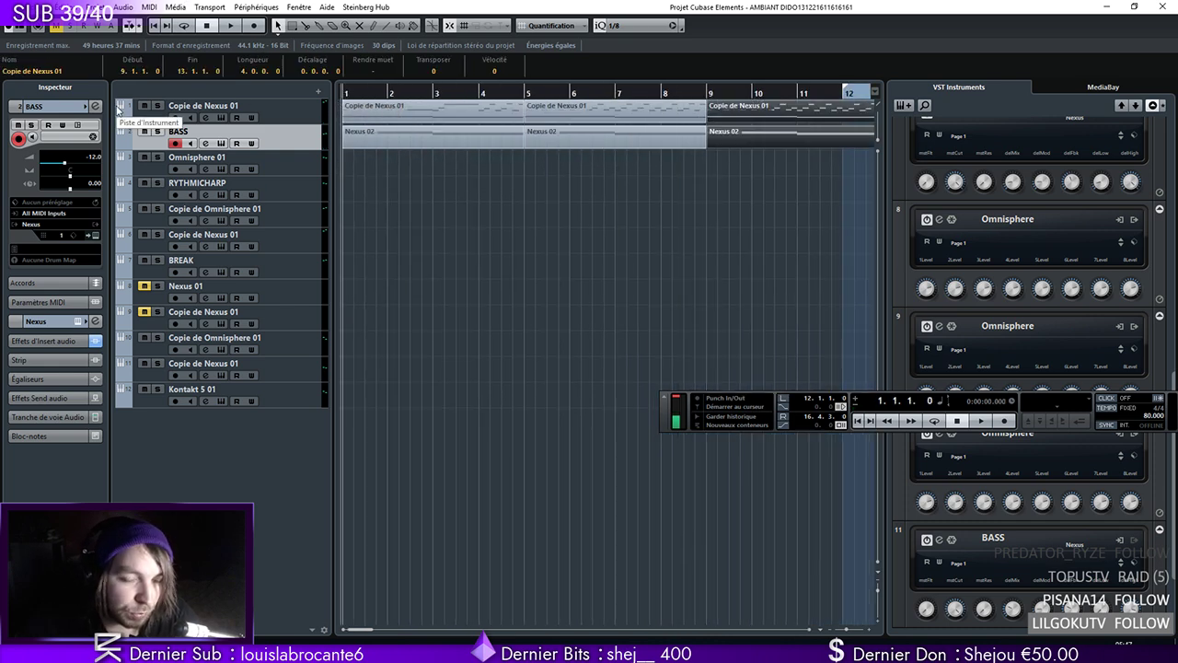
Set the left locator to 13.1.1.0 and the right locator to 23.4.1.0
{"action": "left_click_drag", "start_coordinate": [849, 630], "coordinate": [843, 630]}
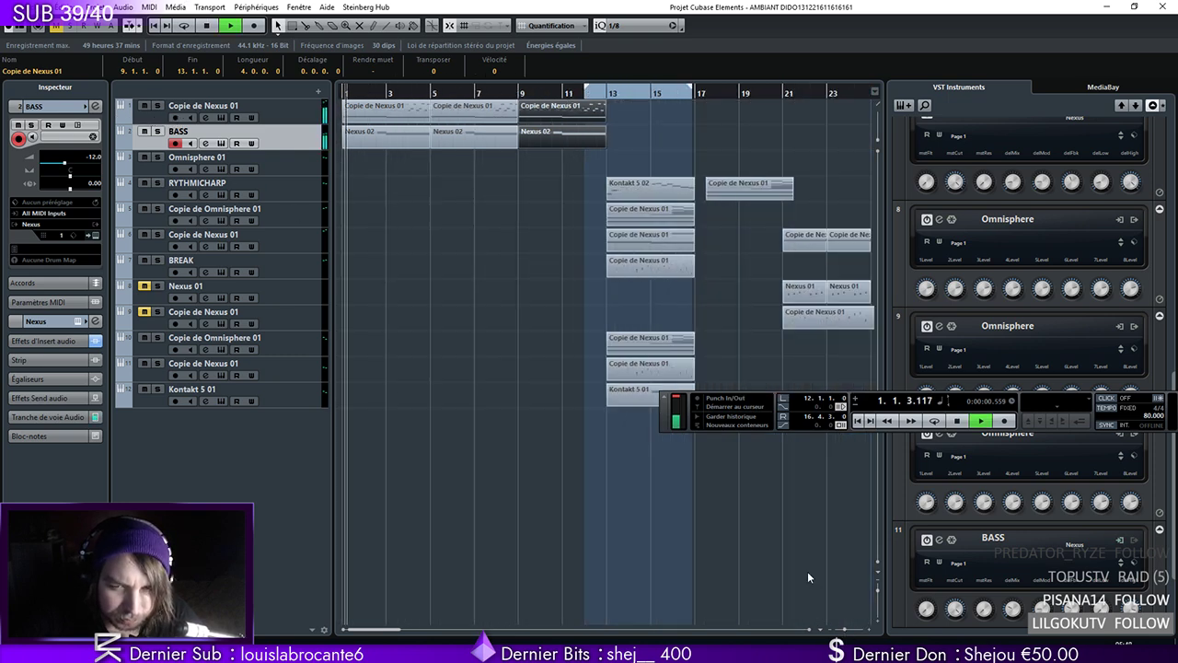
{"action": "left_click_drag", "start_coordinate": [586, 93], "coordinate": [614, 96]}
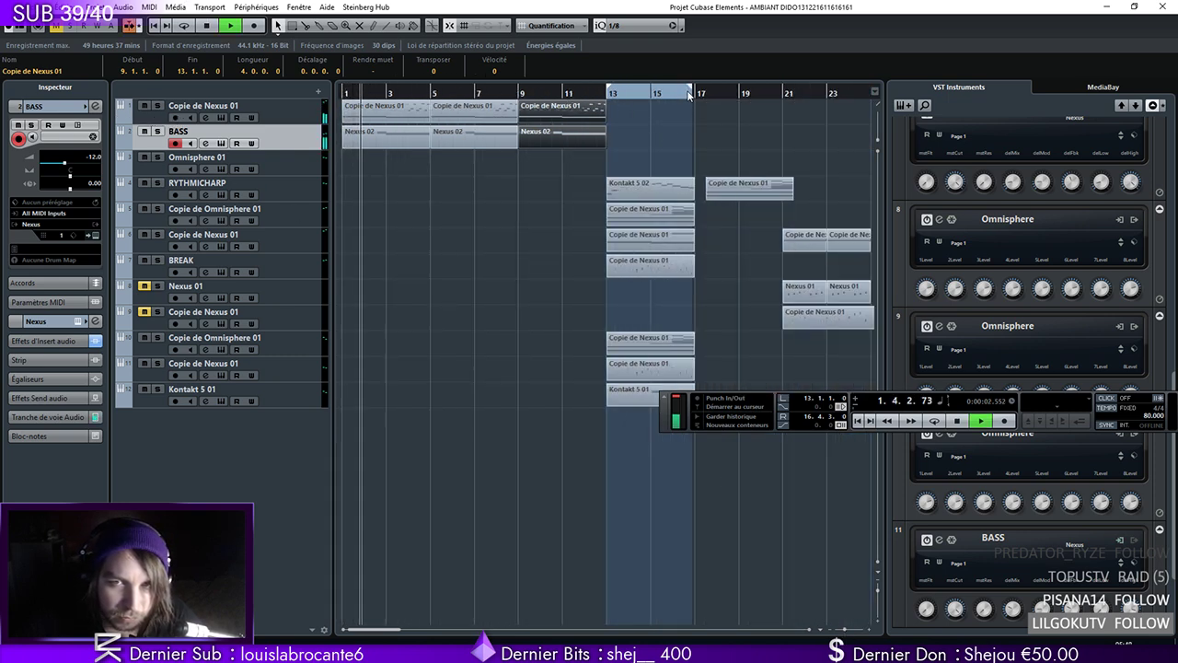
{"action": "left_click_drag", "start_coordinate": [692, 92], "coordinate": [841, 94]}
Delete the BASS part at bar 1 and replay the arrangement from the start
{"action": "left_click", "coordinate": [462, 192]}
{"action": "key", "text": "space"}
{"action": "left_click", "coordinate": [381, 136]}
{"action": "key", "text": "Delete"}
{"action": "key", "text": "KP_Decimal"}
{"action": "key", "text": "space"}
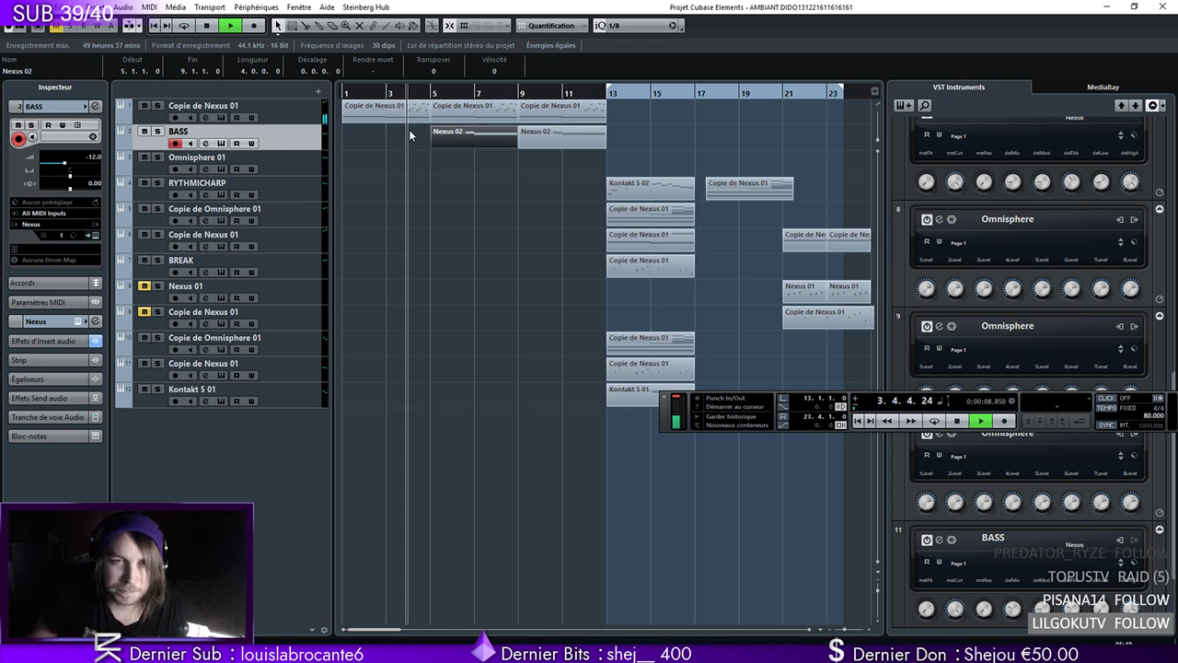
Move the Kontakt 5 02 part from bar 13 to bar 9 and open it in the key editor
{"action": "left_click", "coordinate": [436, 143]}
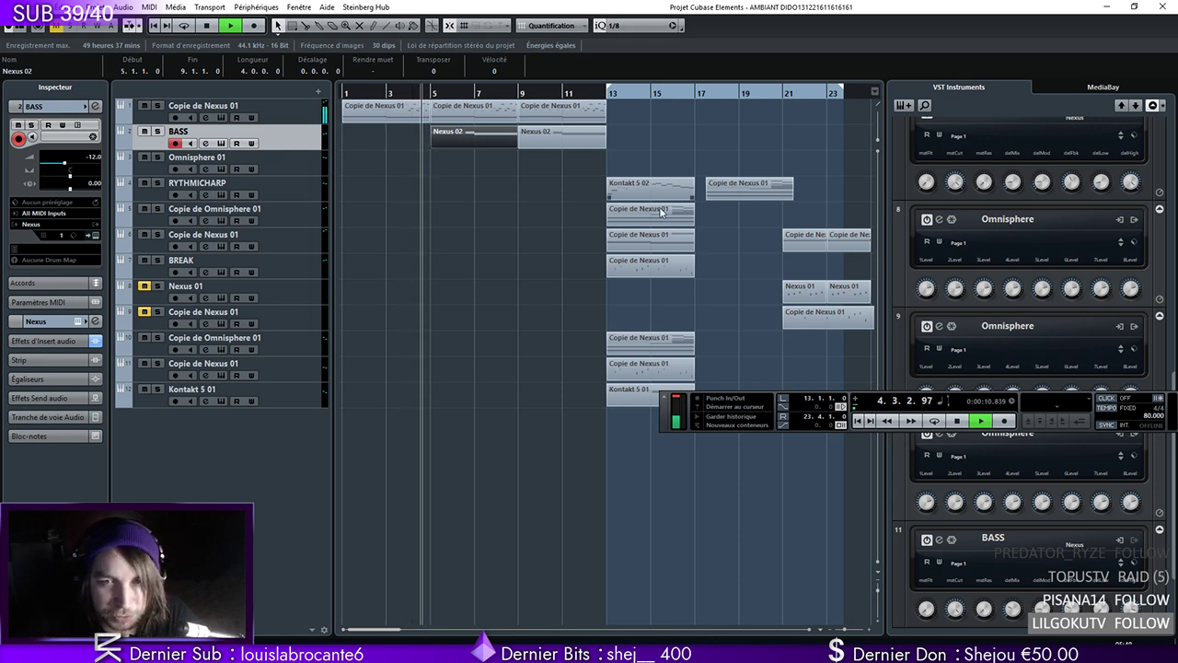
{"action": "left_click_drag", "start_coordinate": [619, 198], "coordinate": [532, 191]}
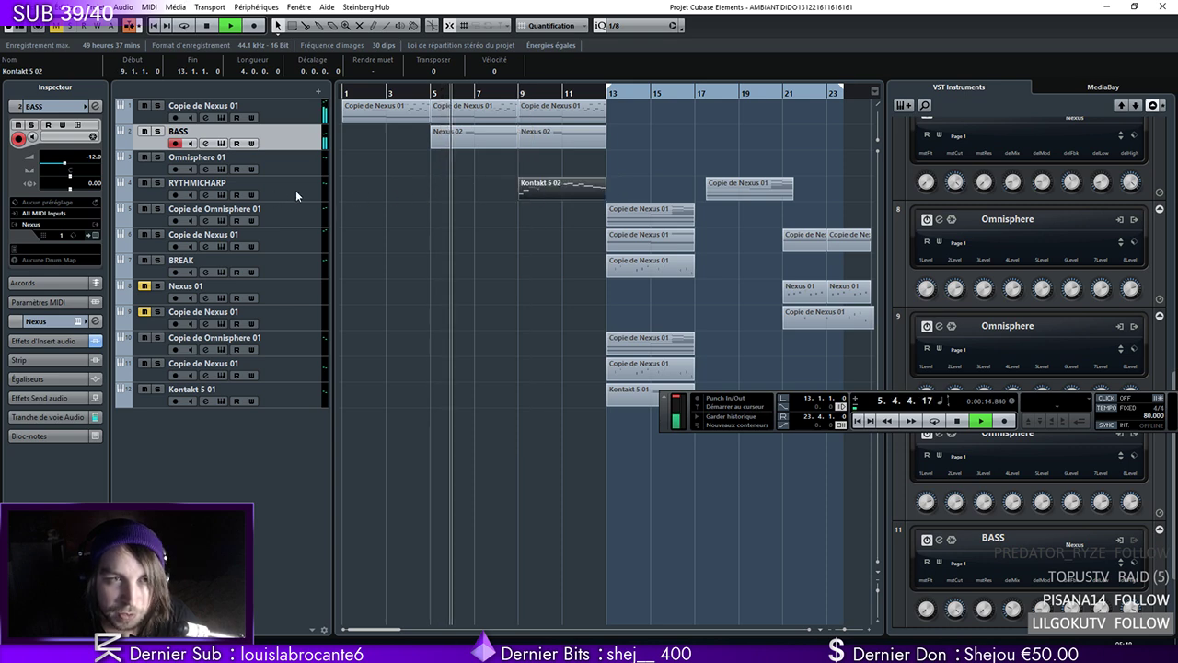
{"action": "double_click", "coordinate": [554, 183]}
Extend the Kontakt part's start to 8.4.1 and copy bar 9's three short closing notes an octave lower just before bar 9
{"action": "left_click_drag", "start_coordinate": [973, 241], "coordinate": [951, 271]}
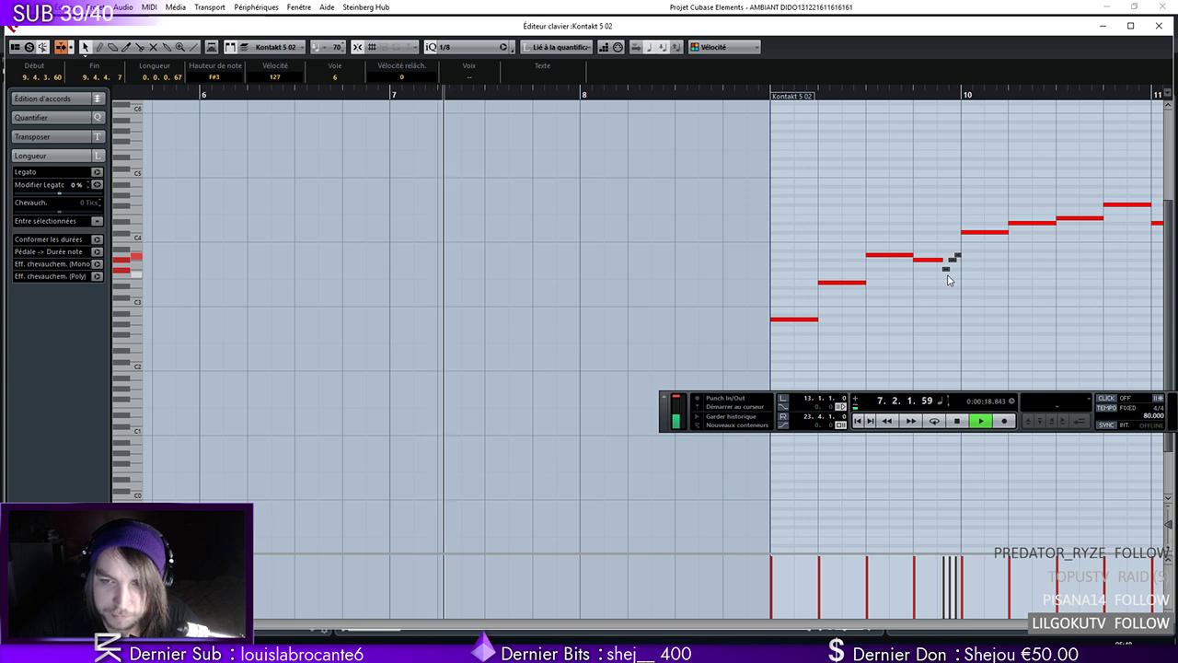
{"action": "left_click_drag", "start_coordinate": [772, 96], "coordinate": [725, 127]}
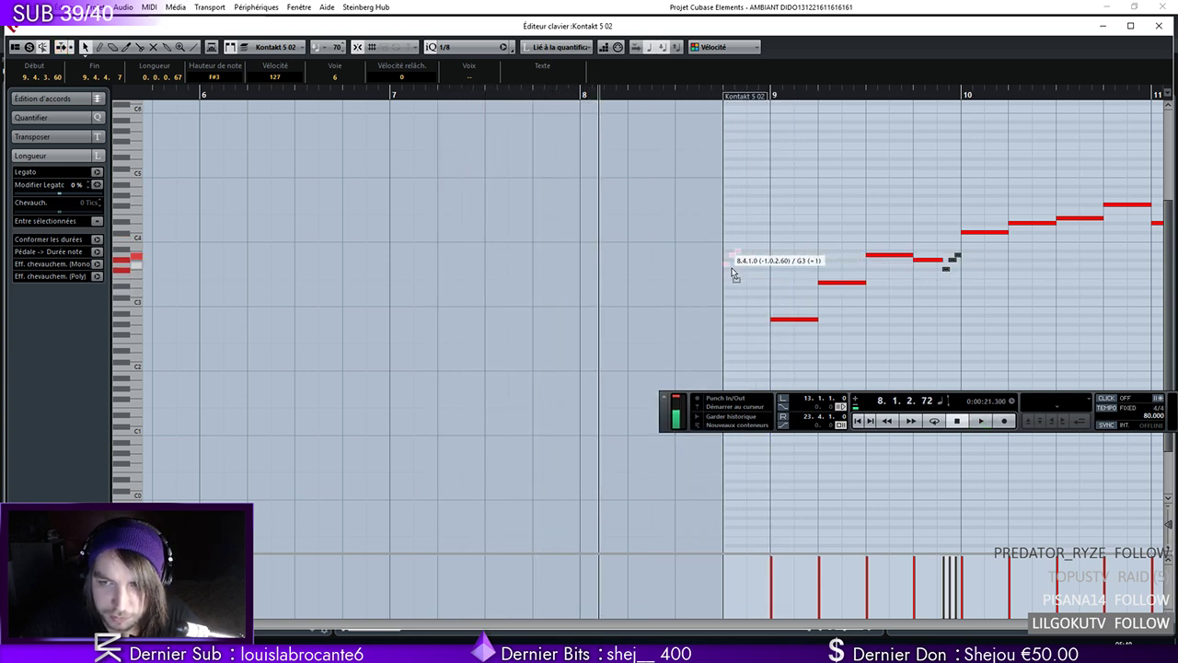
{"action": "left_click_drag", "start_coordinate": [736, 276], "coordinate": [728, 274]}
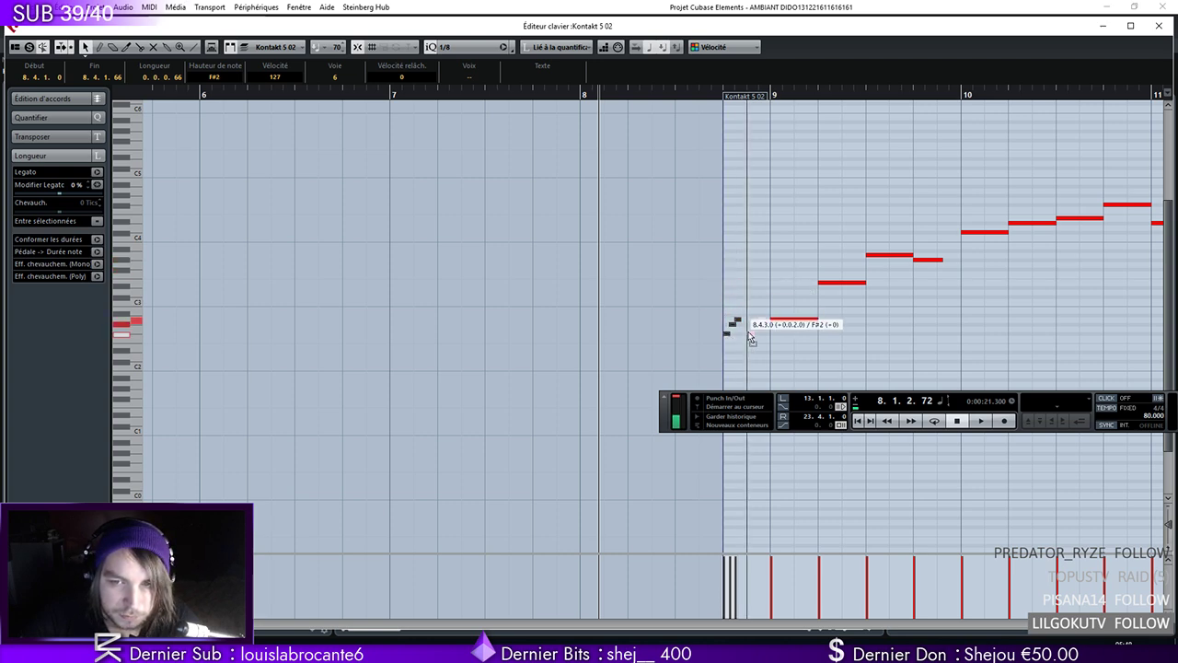
{"action": "left_click_drag", "start_coordinate": [753, 339], "coordinate": [755, 337]}
Set the quantise preset to 1/16 and delete the highest of the three copied pickup notes
{"action": "left_click", "coordinate": [504, 47]}
{"action": "left_click", "coordinate": [465, 116]}
{"action": "left_click", "coordinate": [771, 320]}
{"action": "left_click", "coordinate": [754, 329]}
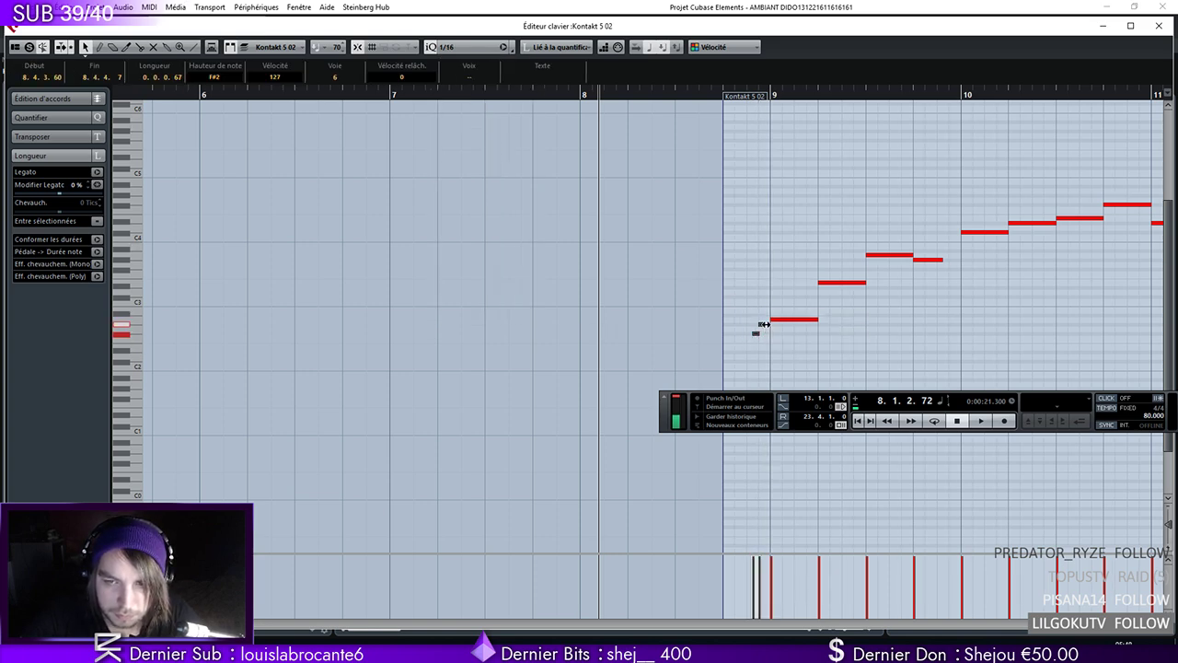
Set the quantise preset to 1/32 and move the two remaining pickup notes a thirty-second later, up to bar 9
{"action": "left_click", "coordinate": [487, 46]}
{"action": "left_click", "coordinate": [465, 135]}
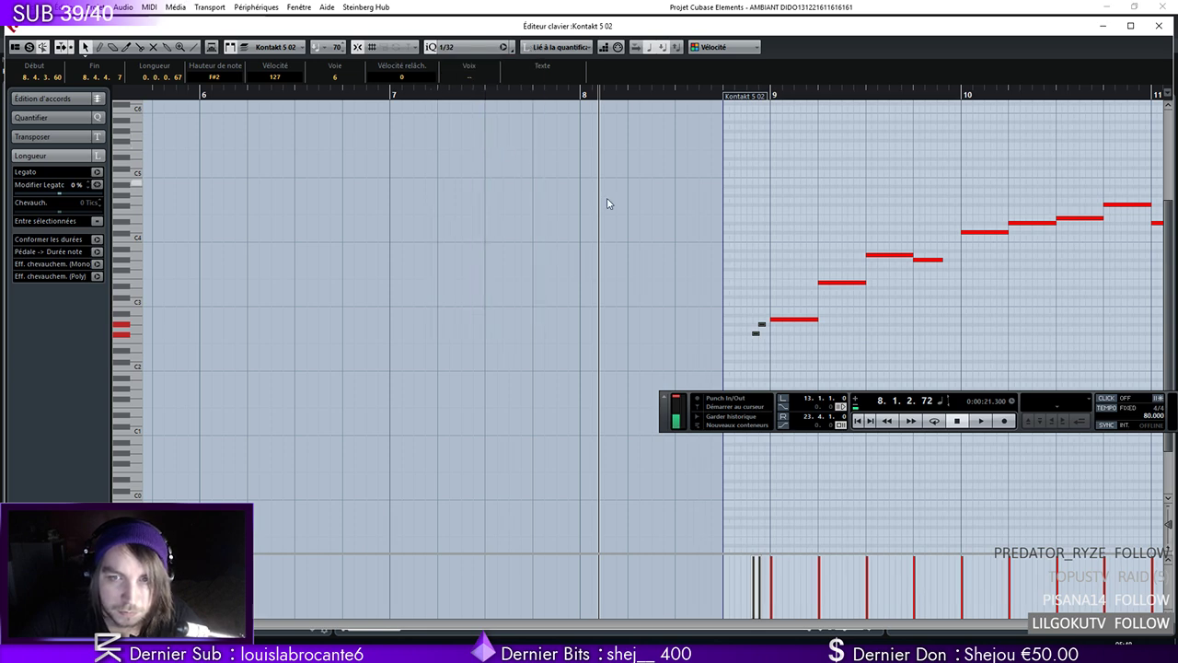
{"action": "left_click", "coordinate": [441, 47]}
{"action": "left_click", "coordinate": [765, 325]}
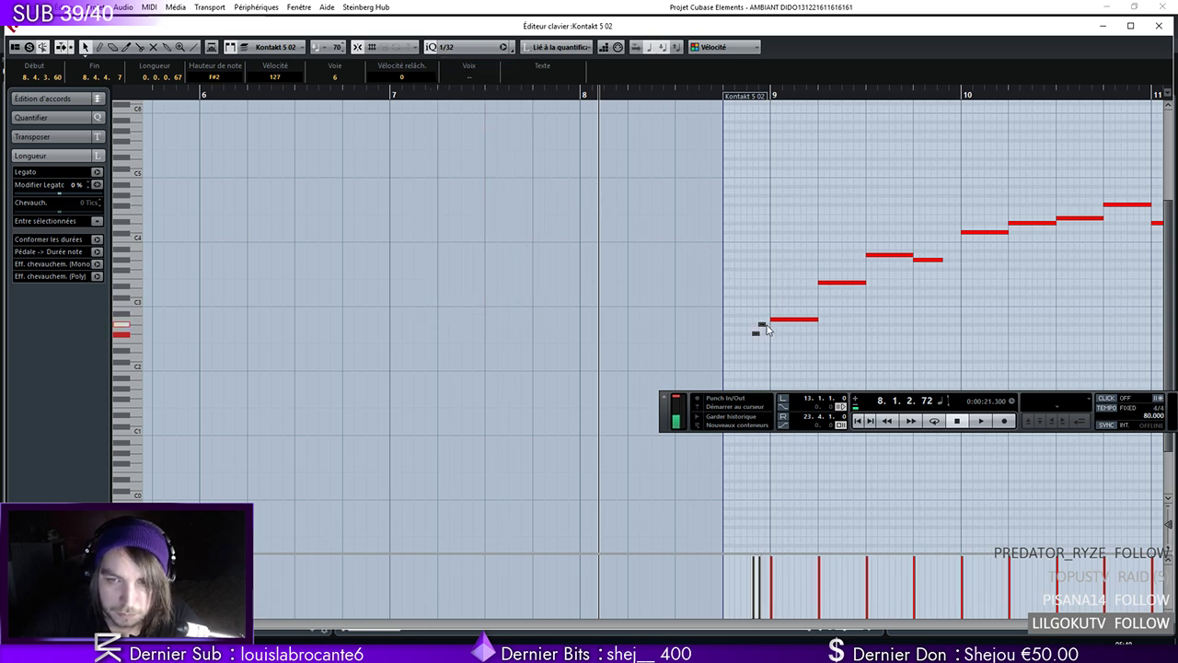
{"action": "left_click_drag", "start_coordinate": [763, 330], "coordinate": [771, 332]}
Draw an E2 thirty-second note at 8.4.3.60, ahead of the two pickup notes
{"action": "right_click", "coordinate": [757, 347]}
{"action": "left_click", "coordinate": [772, 346]}
{"action": "left_click", "coordinate": [754, 347]}
Raise the E2 note's velocity to 127, audition the pickup from before bar 9, and trim the part's start to 8.4.3
{"action": "left_click", "coordinate": [717, 96]}
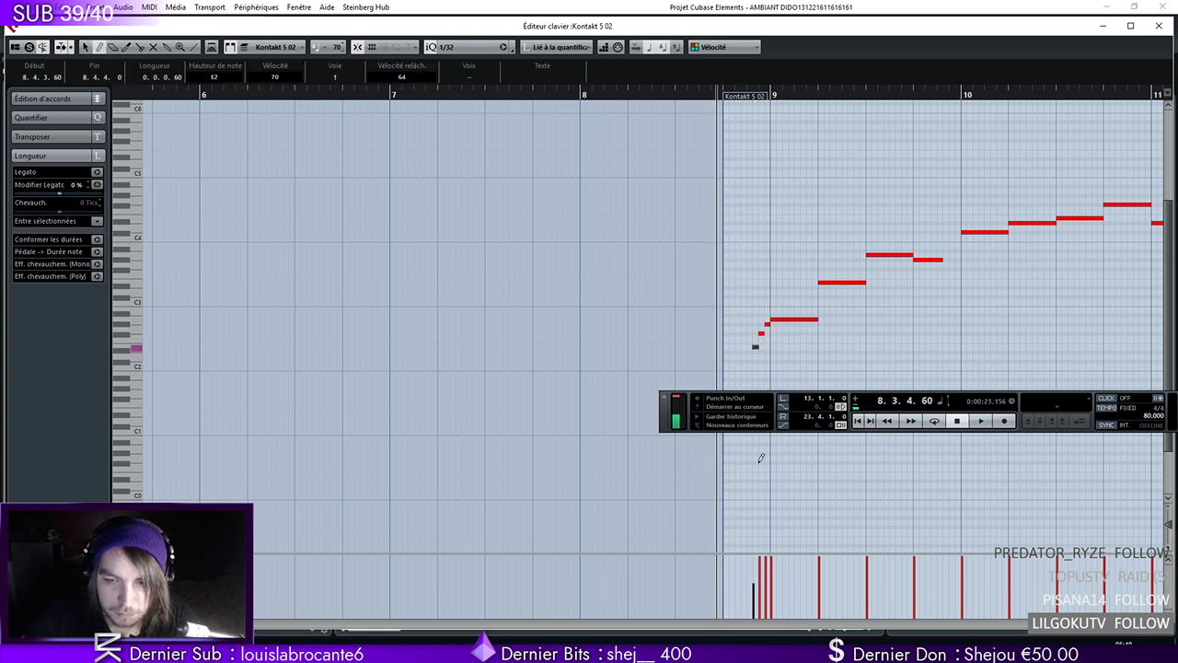
{"action": "key", "text": "space"}
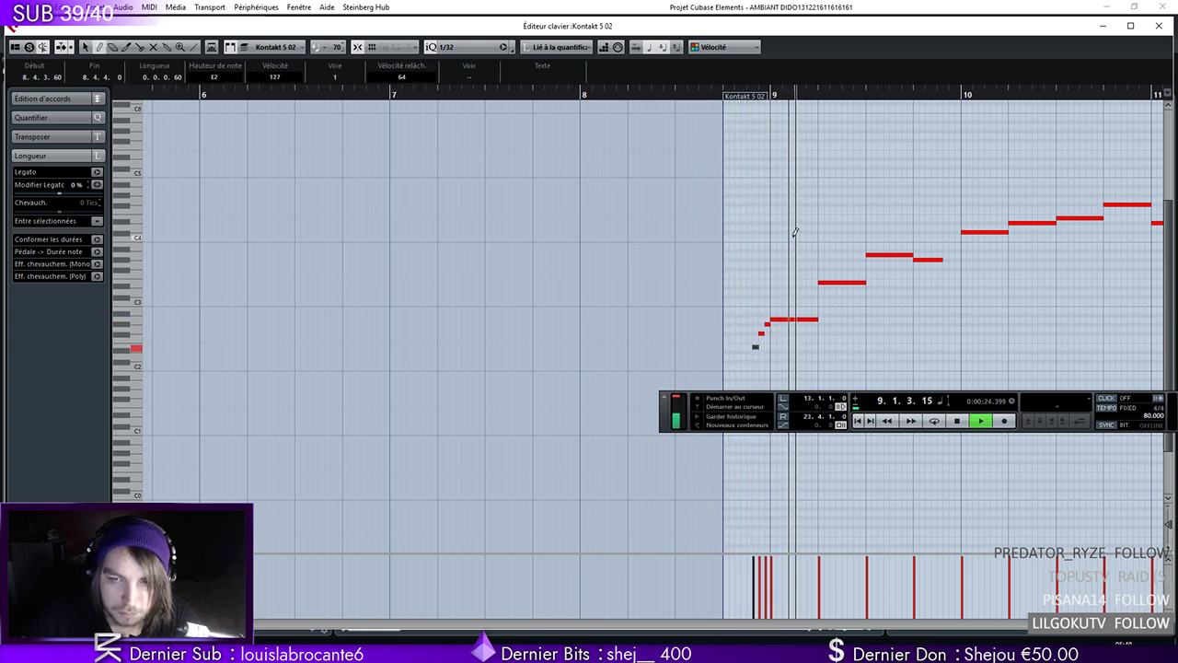
{"action": "key", "text": "space"}
{"action": "key", "text": "space"}
{"action": "key", "text": "space"}
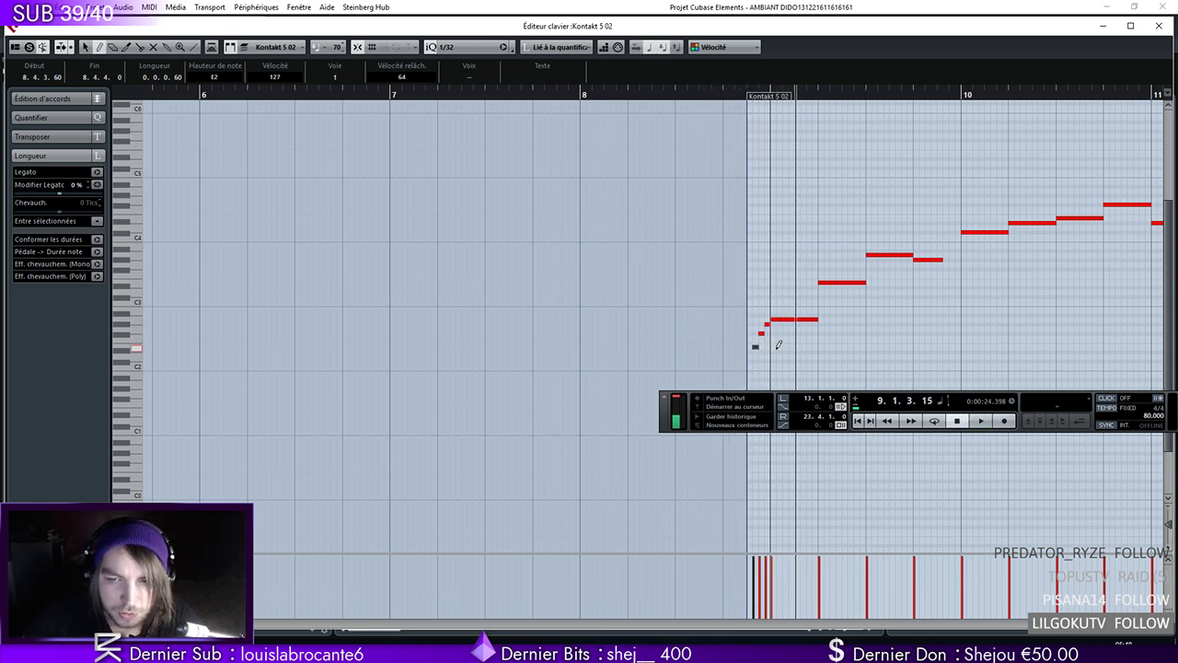
Copy the three pickup notes and the first bar 9 note up an octave, and audition the run
{"action": "left_click_drag", "start_coordinate": [776, 306], "coordinate": [756, 282]}
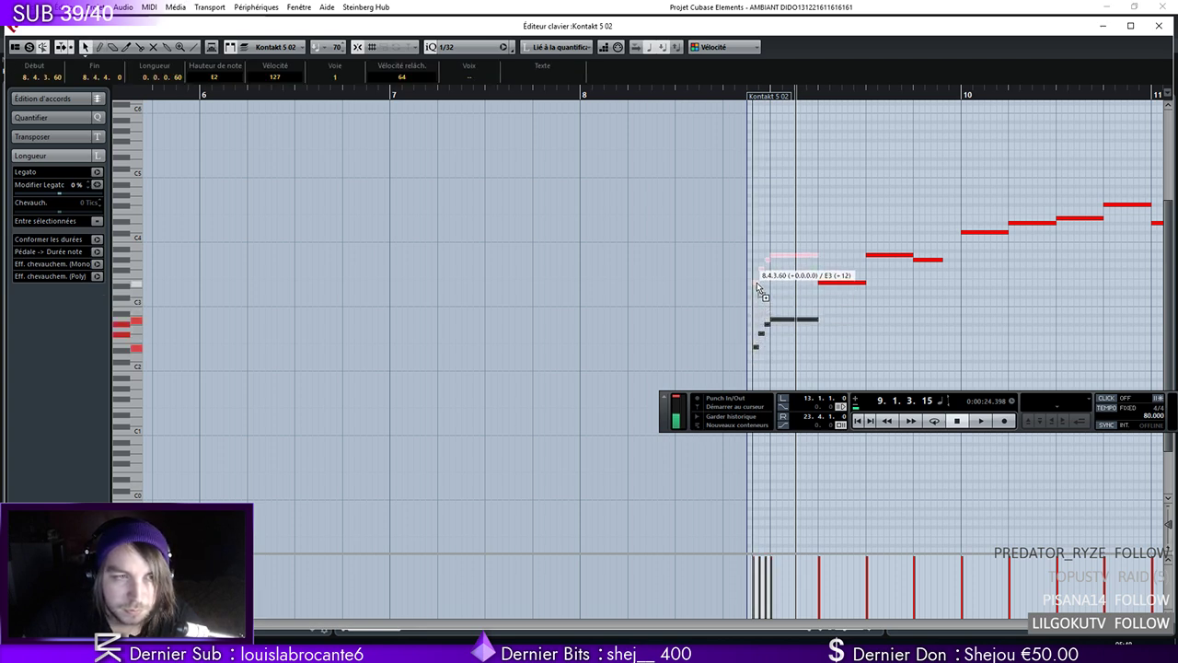
{"action": "left_click", "coordinate": [723, 99]}
{"action": "key", "text": "space"}
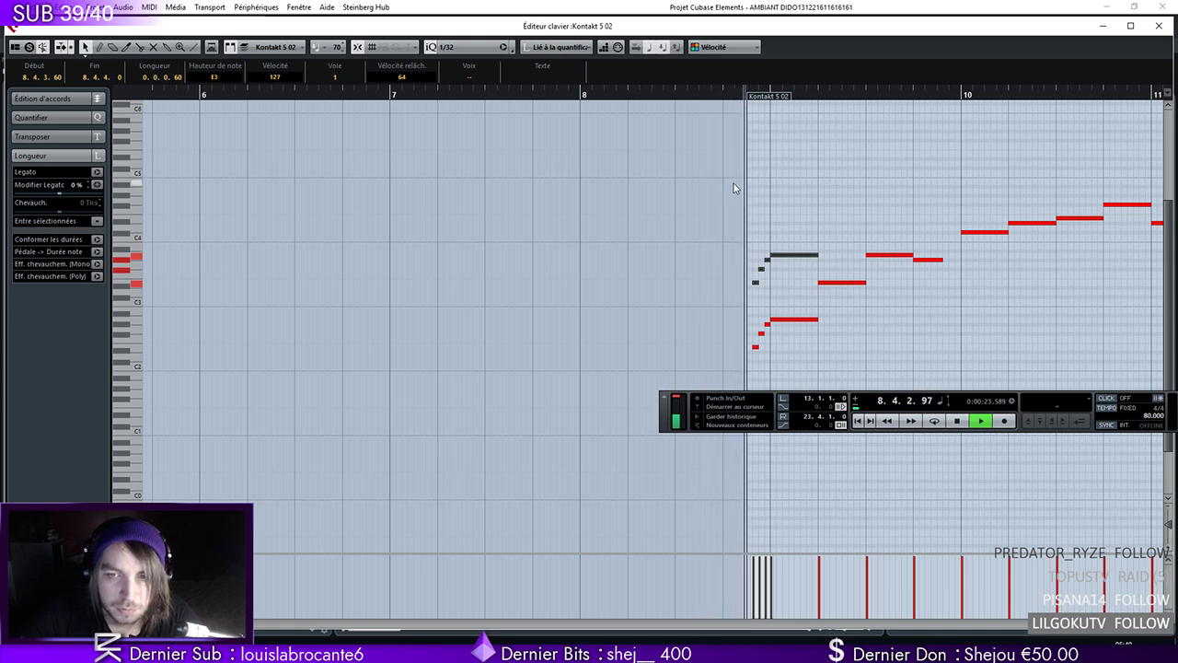
{"action": "key", "text": "space"}
Close the key editor, place the RYTHMICHARP track directly below BASS, and play the arrangement from bar 1
{"action": "left_click", "coordinate": [1154, 28]}
{"action": "left_click", "coordinate": [342, 91]}
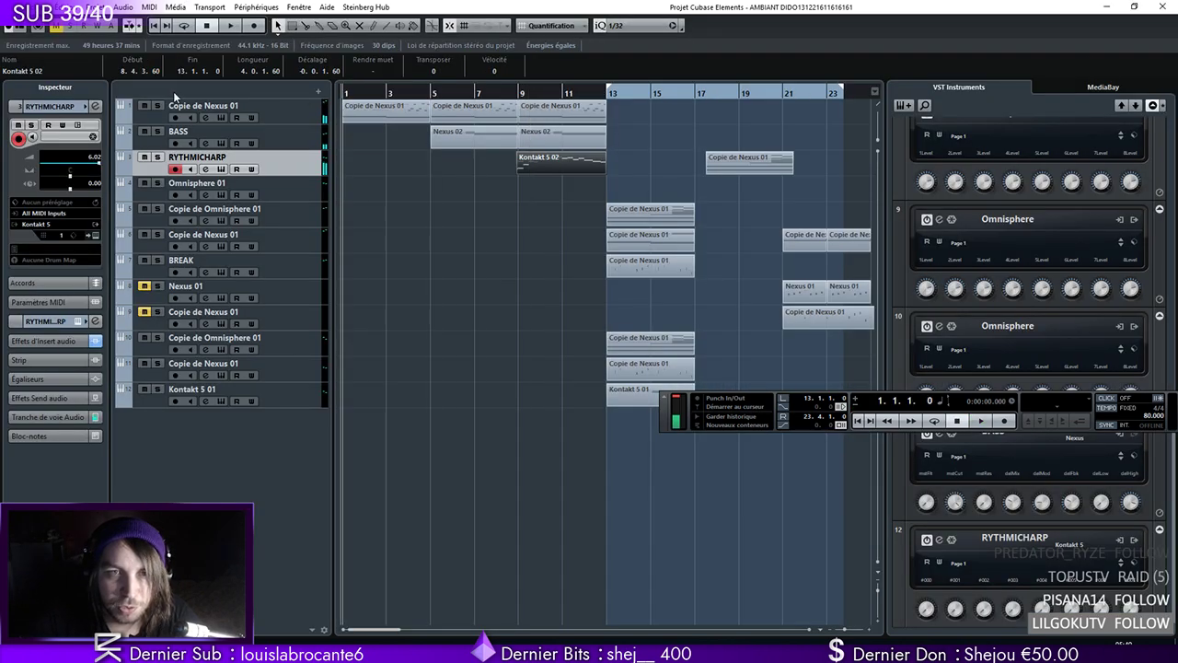
{"action": "key", "text": "space"}
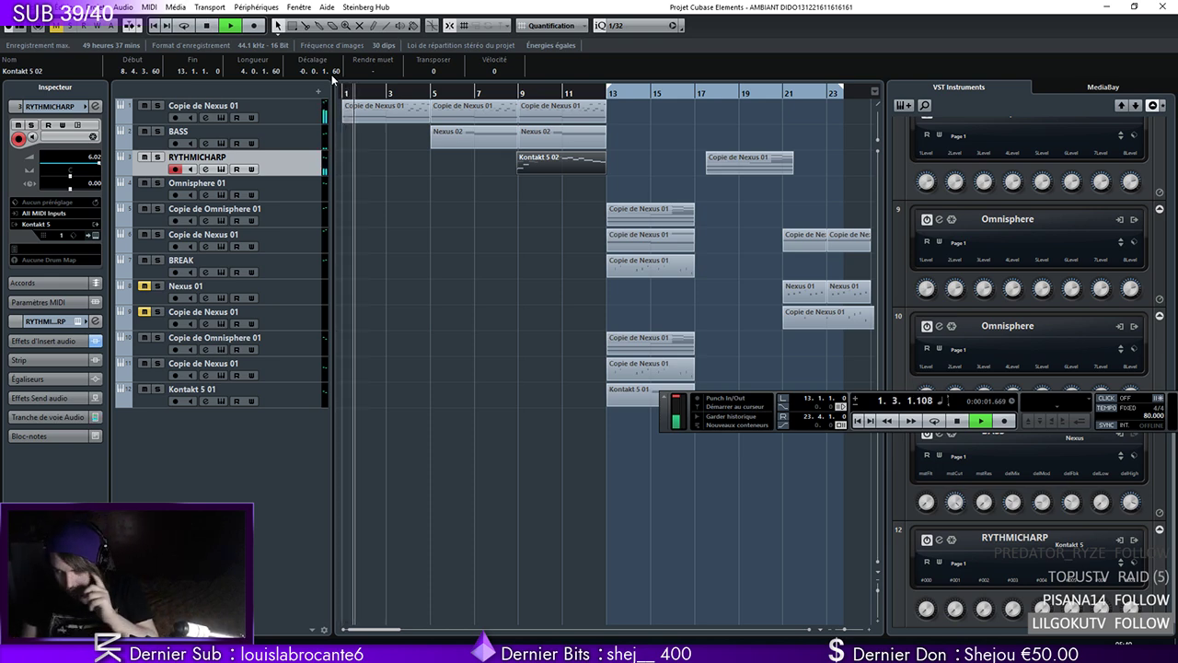
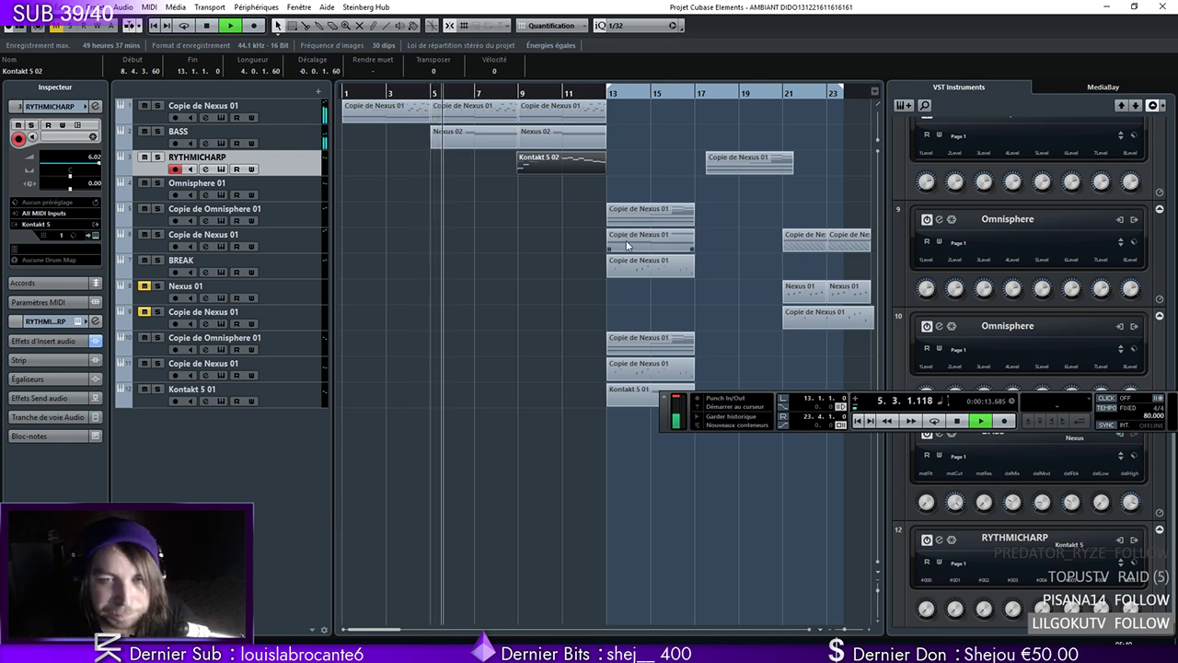
Listen to the arrangement through bar 12 while checking both Copie de Omnisphere 01 tracks and the RYTHMICHARP part
{"action": "left_click", "coordinate": [290, 210]}
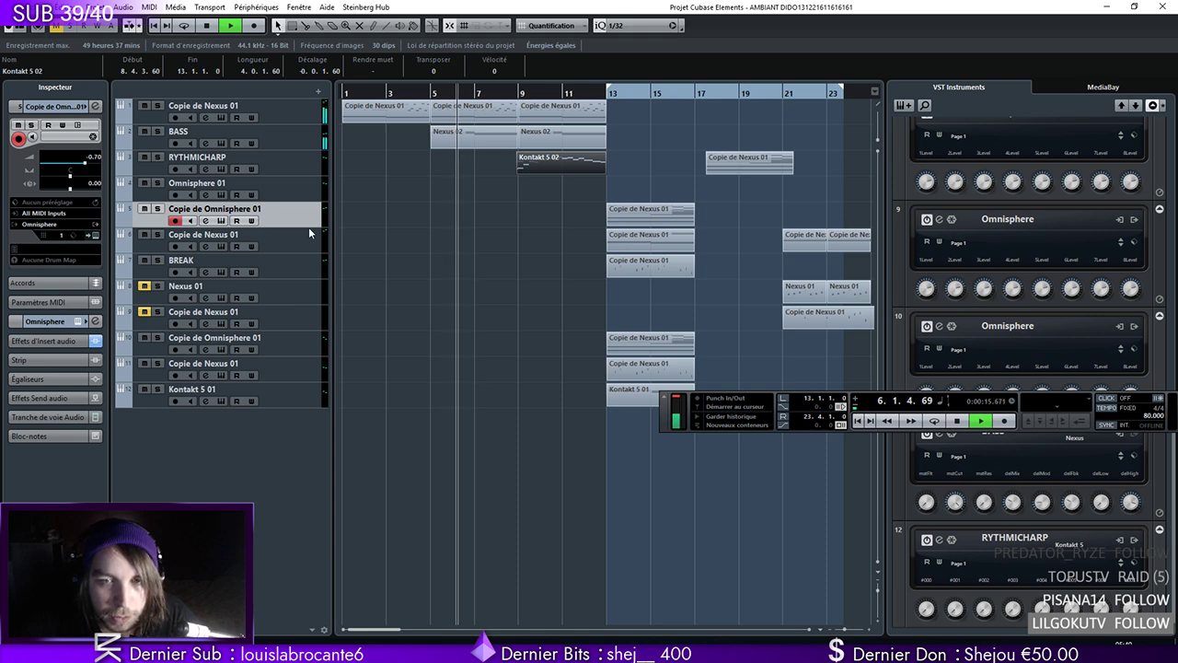
{"action": "left_click", "coordinate": [285, 347]}
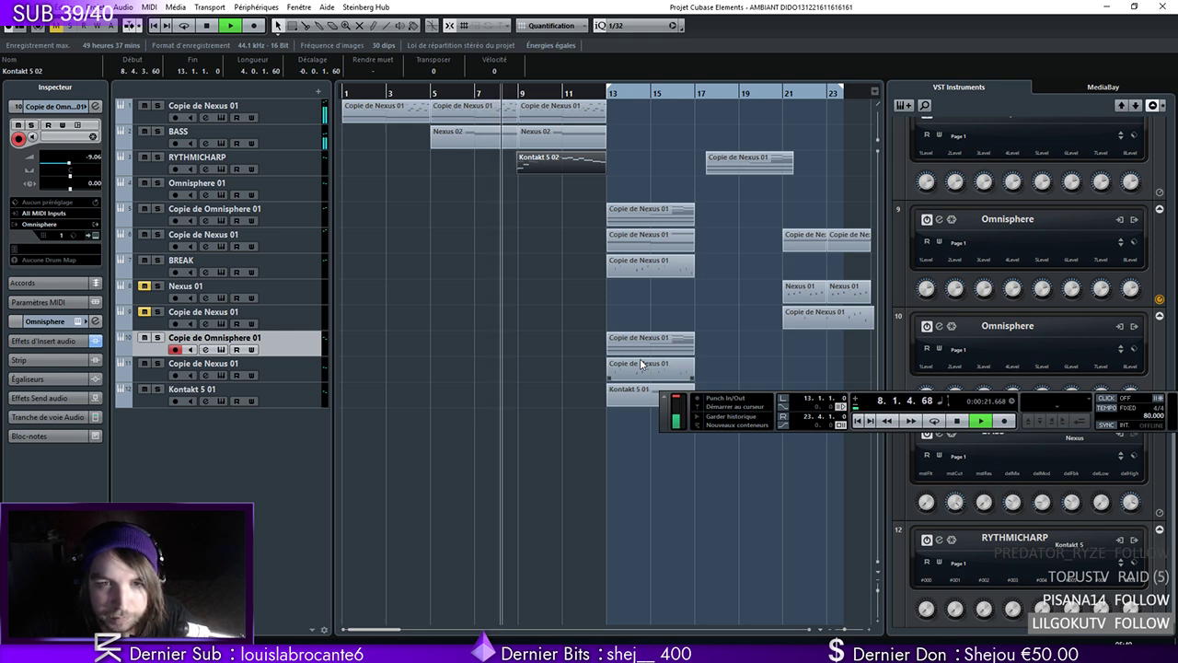
{"action": "left_click", "coordinate": [306, 164]}
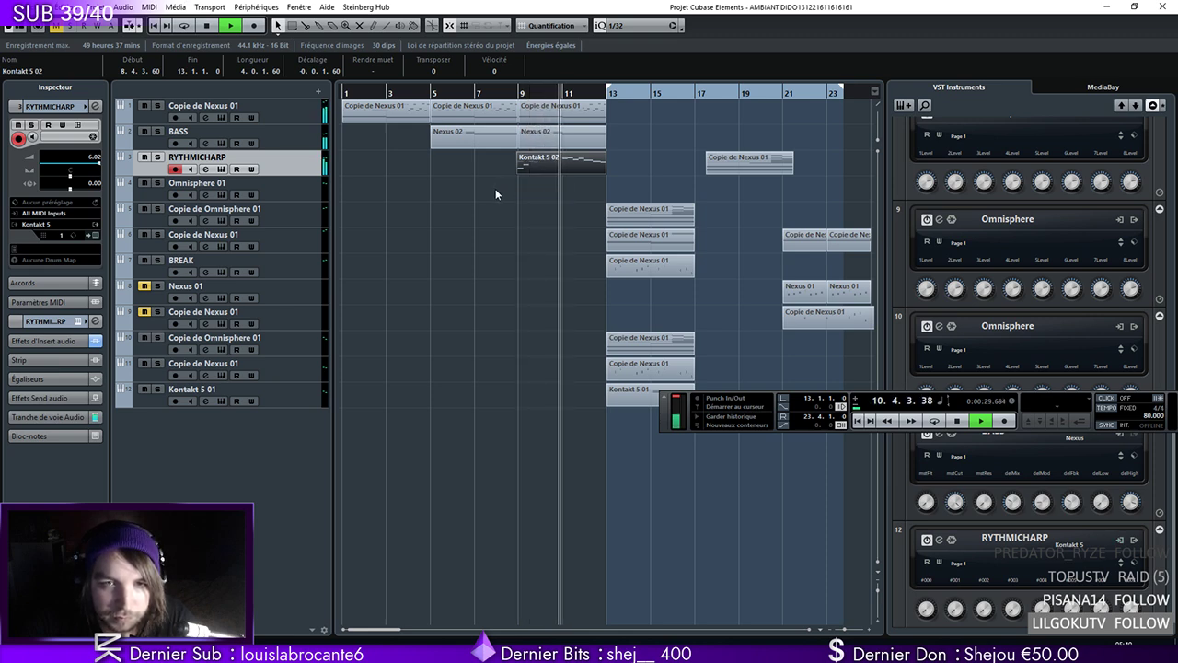
{"action": "left_click", "coordinate": [538, 170]}
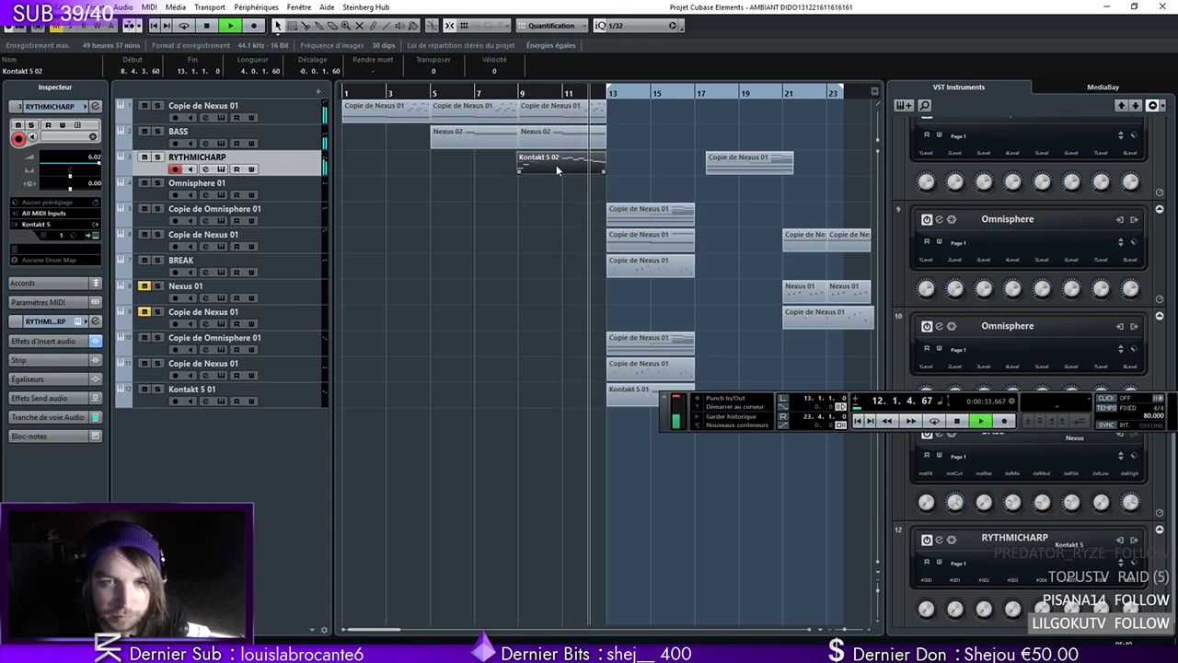
Copy the Nexus, BASS and RYTHMICHARP parts from bar 9 to bar 13 and move the full loop's parts to bar 17
{"action": "left_click_drag", "start_coordinate": [611, 92], "coordinate": [755, 93]}
{"action": "key", "text": "space"}
{"action": "left_click_drag", "start_coordinate": [639, 108], "coordinate": [546, 171]}
{"action": "left_click_drag", "start_coordinate": [543, 120], "coordinate": [640, 121]}
{"action": "left_click", "coordinate": [635, 25]}
{"action": "left_click", "coordinate": [634, 41]}
{"action": "left_click_drag", "start_coordinate": [721, 204], "coordinate": [627, 400]}
{"action": "left_click_drag", "start_coordinate": [642, 235], "coordinate": [730, 221]}
Play from before bar 9, open the bar 13 RYTHMICHARP part, and raise its opening A2 note an octave to A3
{"action": "left_click_drag", "start_coordinate": [504, 92], "coordinate": [518, 92]}
{"action": "key", "text": "space"}
{"action": "left_click", "coordinate": [620, 180]}
{"action": "left_click", "coordinate": [621, 166]}
{"action": "double_click", "coordinate": [621, 167]}
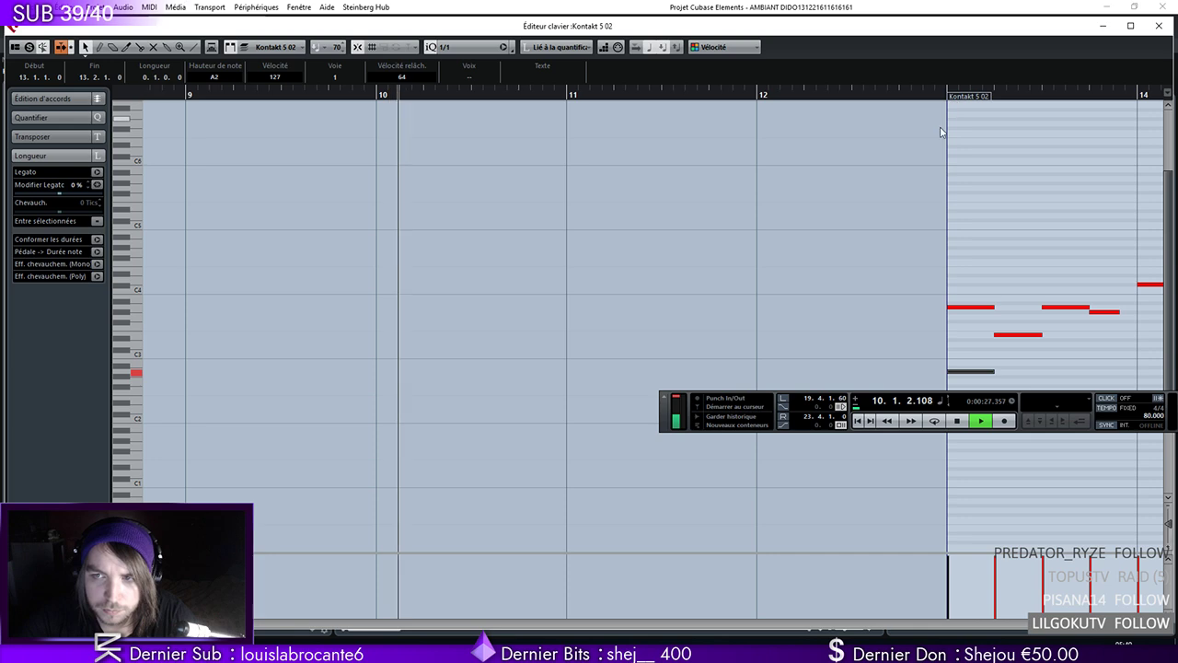
{"action": "key", "text": "shift+Up"}
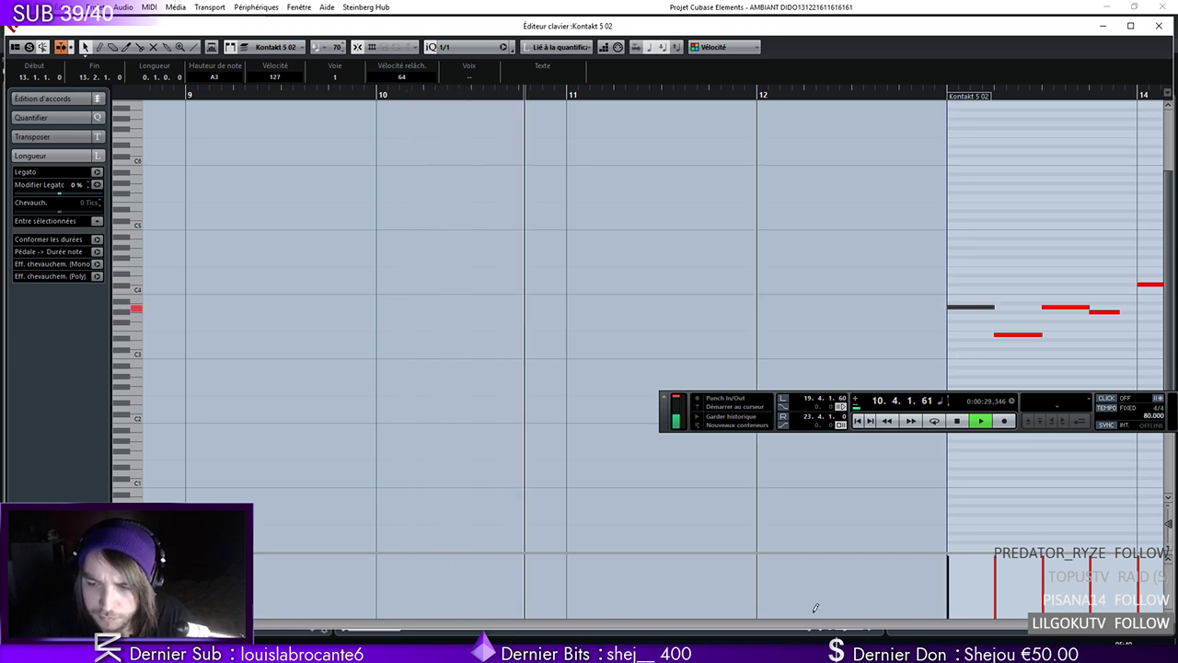
{"action": "left_click_drag", "start_coordinate": [372, 630], "coordinate": [385, 630]}
{"action": "scroll", "coordinate": [513, 405], "scroll_direction": "right", "scroll_amount": 3}
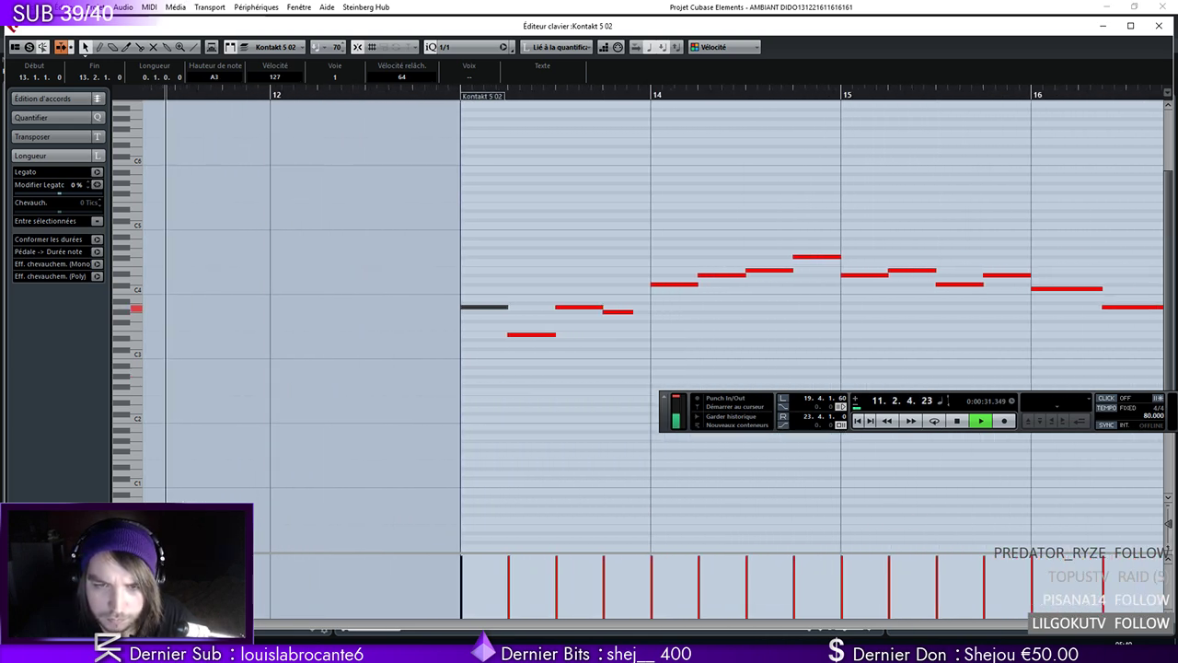
With 1/8 quantize, lower bar 13's first note to F#3 and set bar 14's four notes to F#3, E3, A3 and G#3
{"action": "left_click", "coordinate": [465, 47]}
{"action": "left_click", "coordinate": [460, 103]}
{"action": "left_click", "coordinate": [532, 286]}
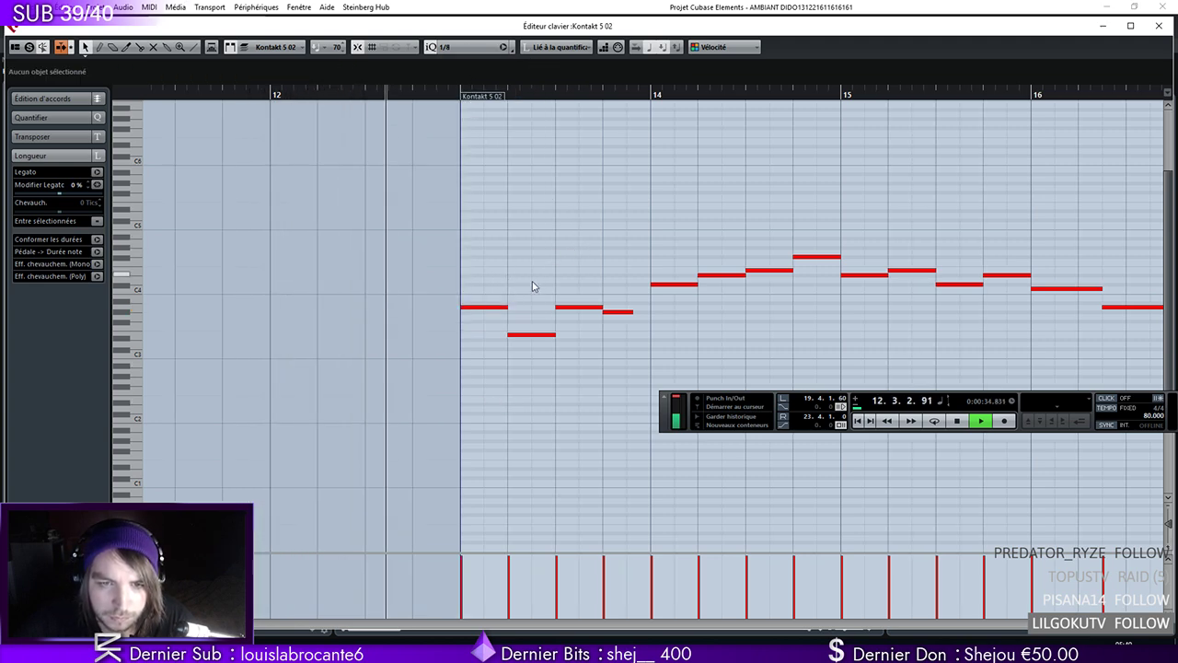
{"action": "key", "text": "space"}
{"action": "left_click", "coordinate": [478, 307]}
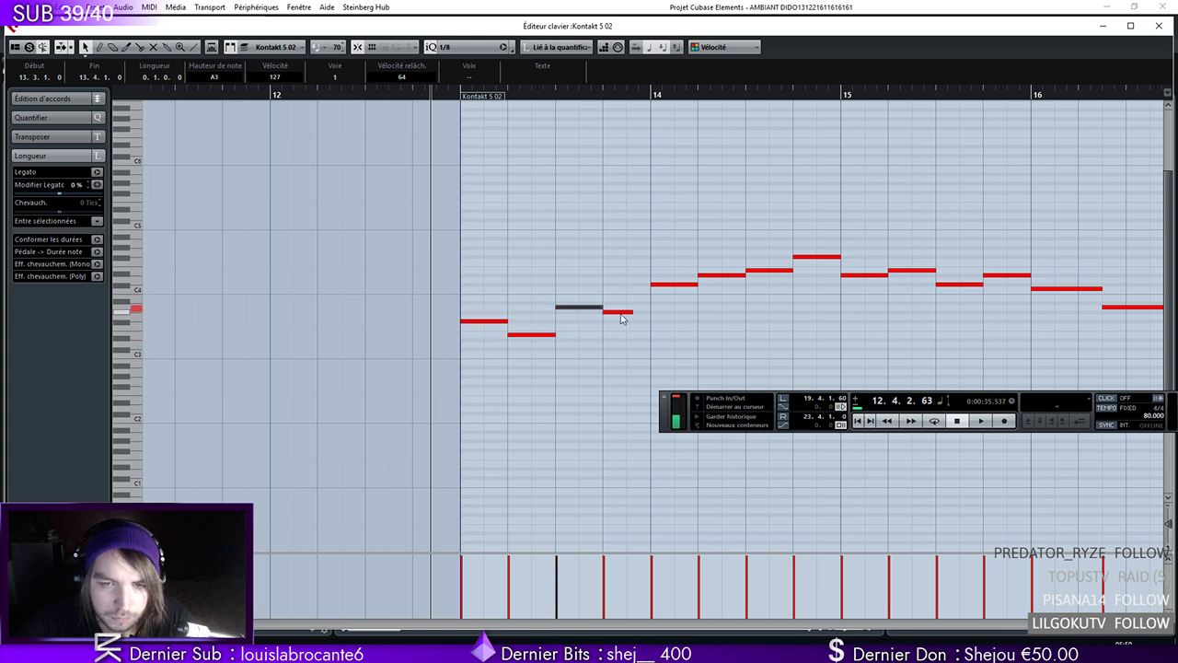
{"action": "left_click_drag", "start_coordinate": [657, 296], "coordinate": [659, 322]}
{"action": "left_click", "coordinate": [710, 286]}
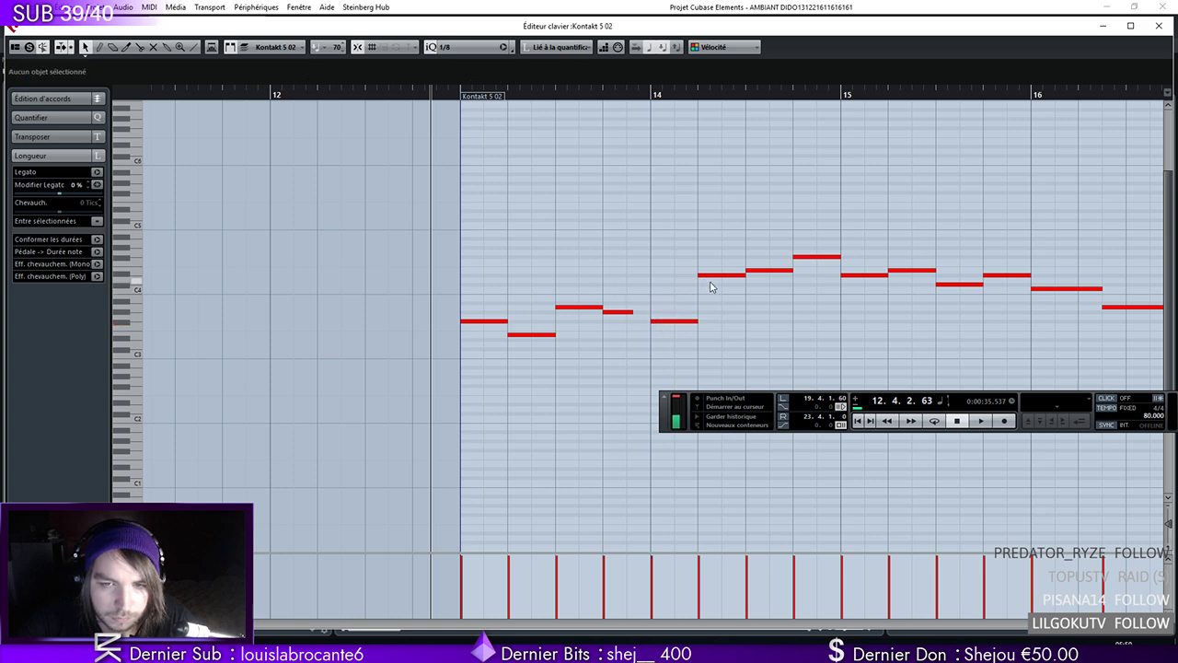
{"action": "left_click_drag", "start_coordinate": [712, 282], "coordinate": [757, 309]}
{"action": "left_click", "coordinate": [757, 273]}
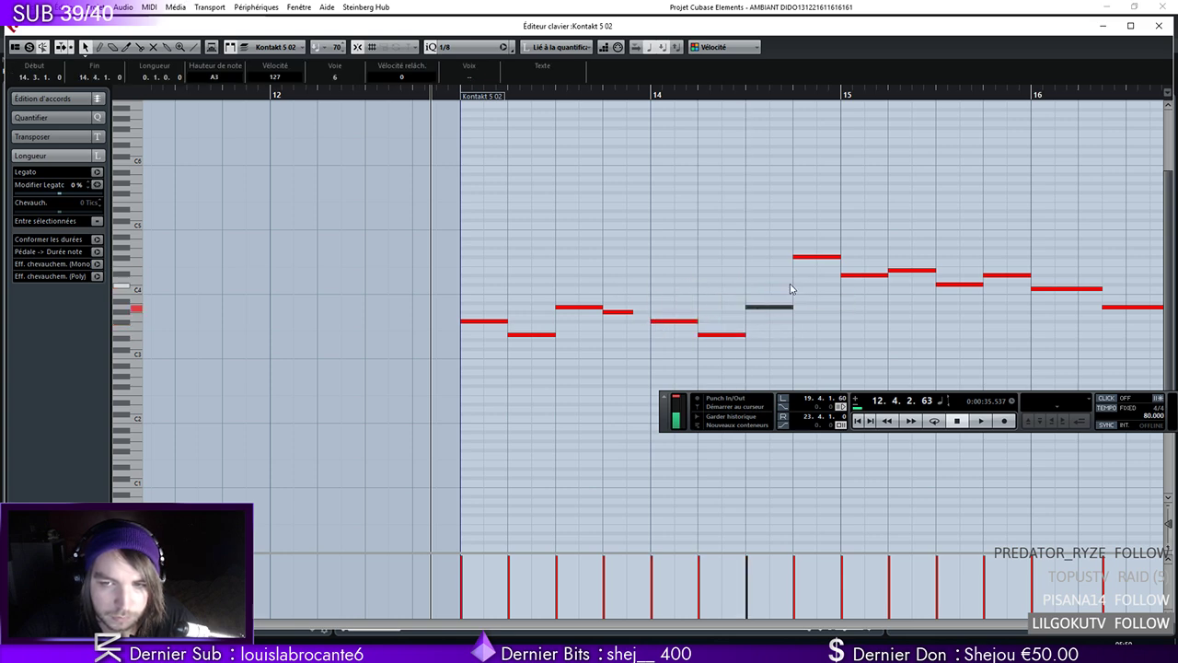
{"action": "left_click_drag", "start_coordinate": [818, 257], "coordinate": [820, 320]}
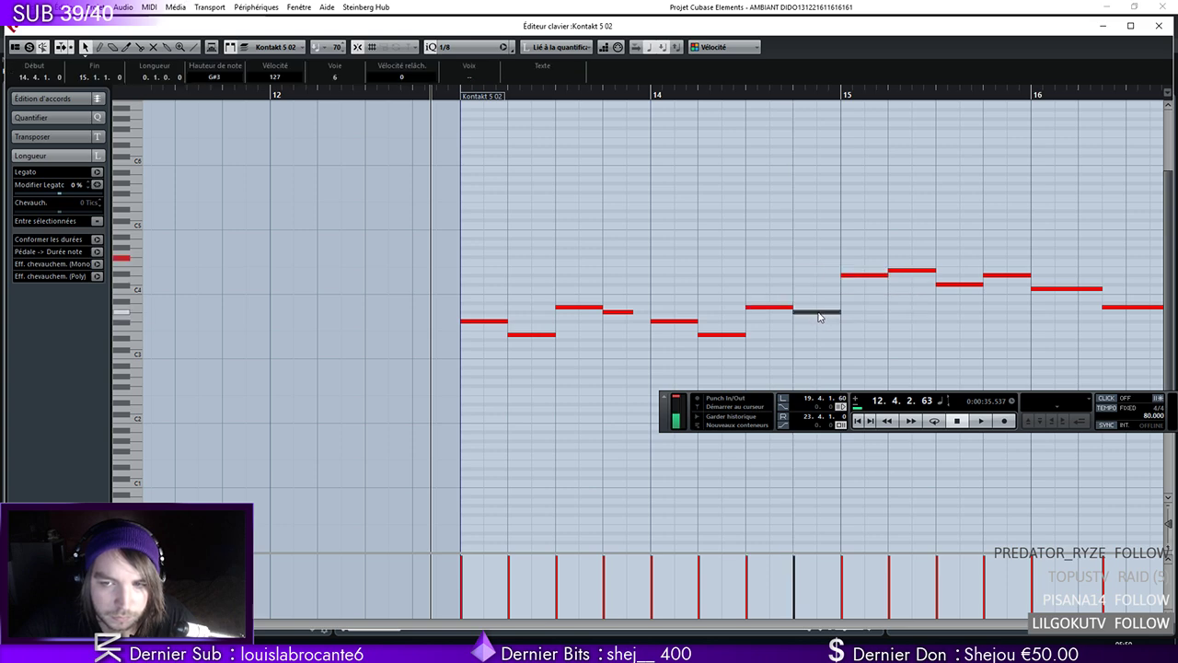
Close the key editor, play the arrangement from 8.3, and reopen the bar 13 RYTHMICHARP part during bar 14
{"action": "left_click_drag", "start_coordinate": [435, 98], "coordinate": [124, 107]}
{"action": "left_click", "coordinate": [1159, 26]}
{"action": "key", "text": "Home"}
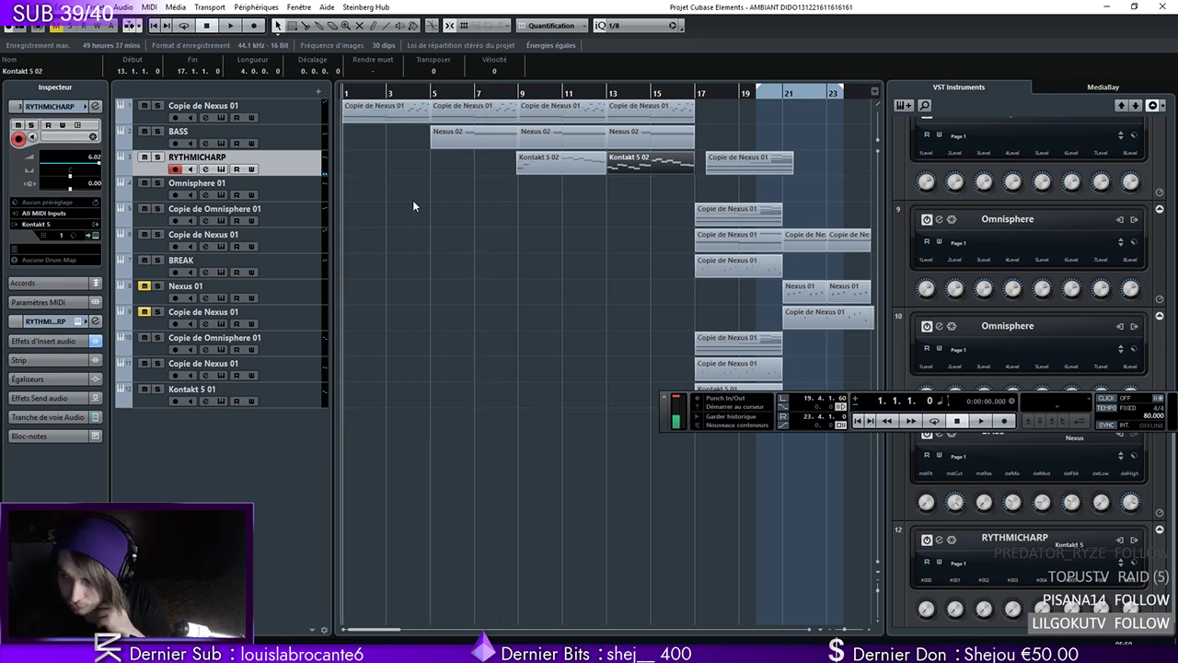
{"action": "left_click", "coordinate": [27, 6]}
{"action": "left_click", "coordinate": [98, 61]}
{"action": "left_click", "coordinate": [601, 96]}
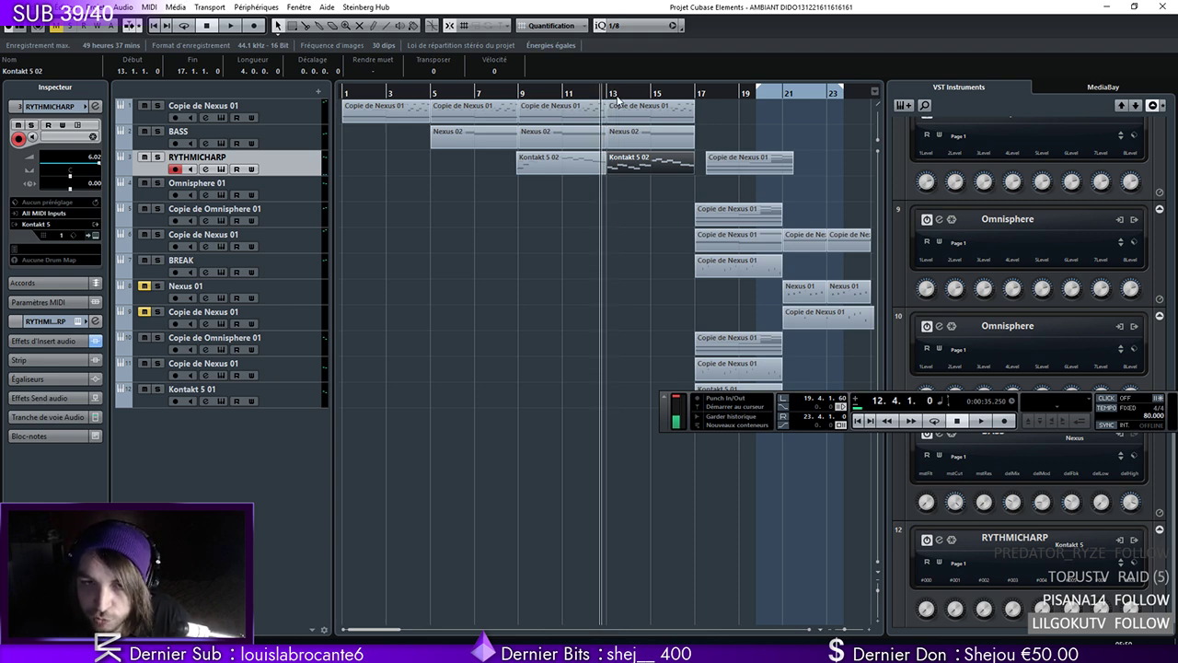
{"action": "left_click", "coordinate": [520, 96]}
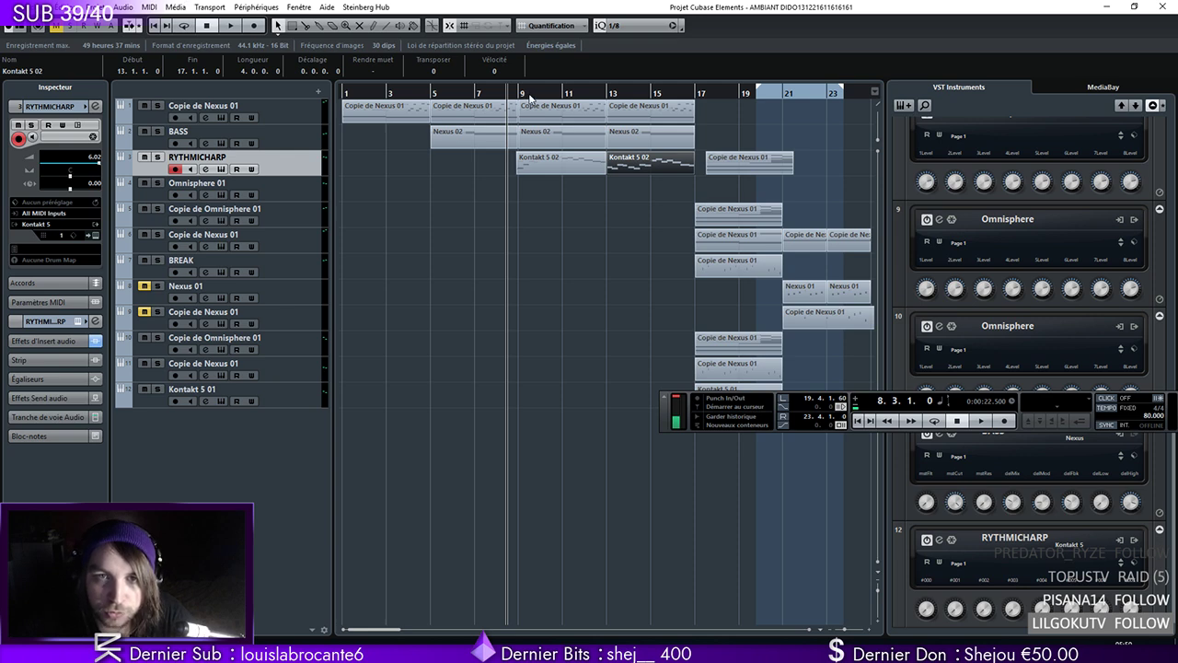
{"action": "key", "text": "space"}
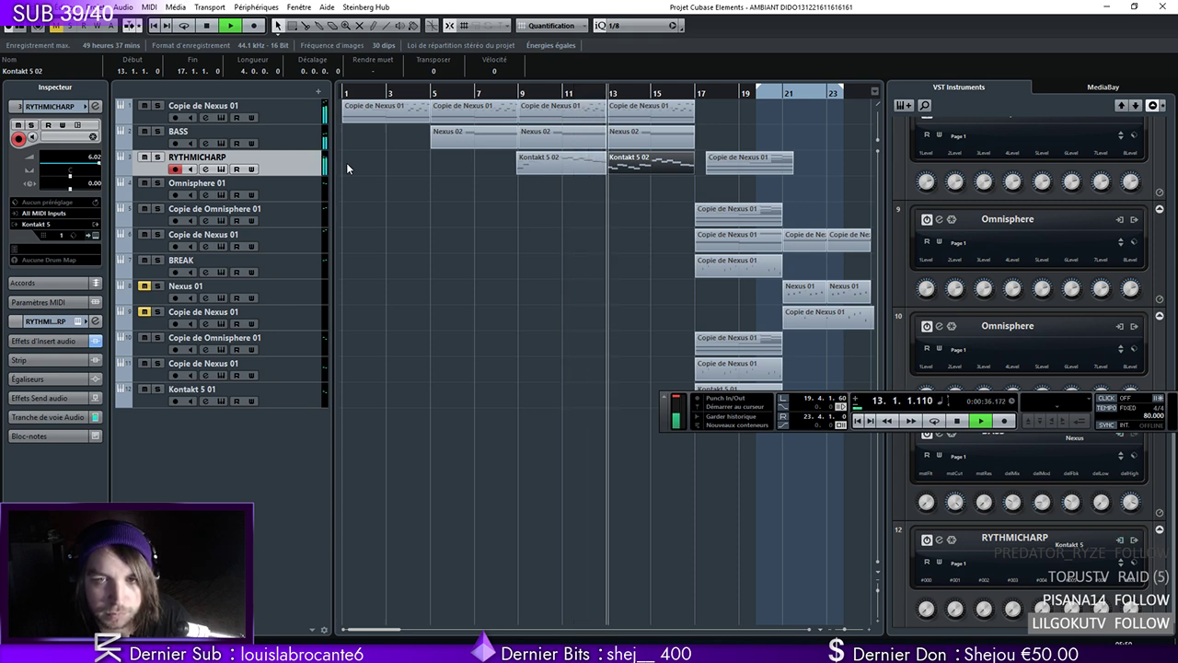
{"action": "double_click", "coordinate": [610, 175]}
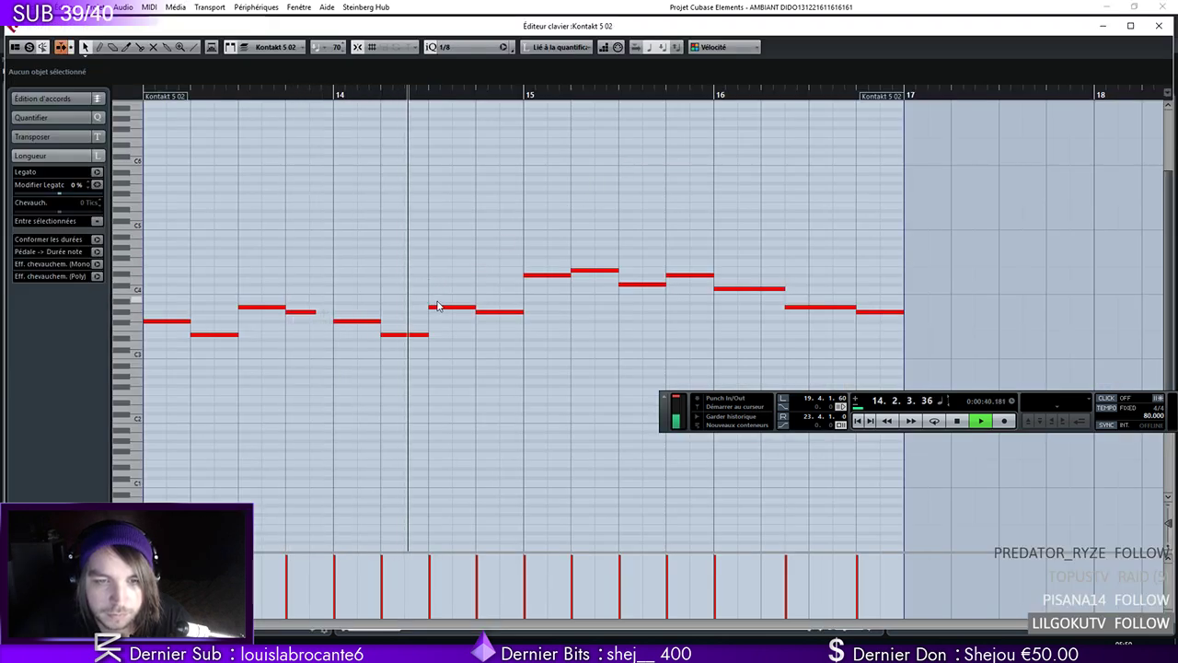
{"action": "key", "text": "space"}
Try raising the A3 note at 14.3 to C#4 and audition the phrase
{"action": "left_click_drag", "start_coordinate": [453, 307], "coordinate": [455, 302]}
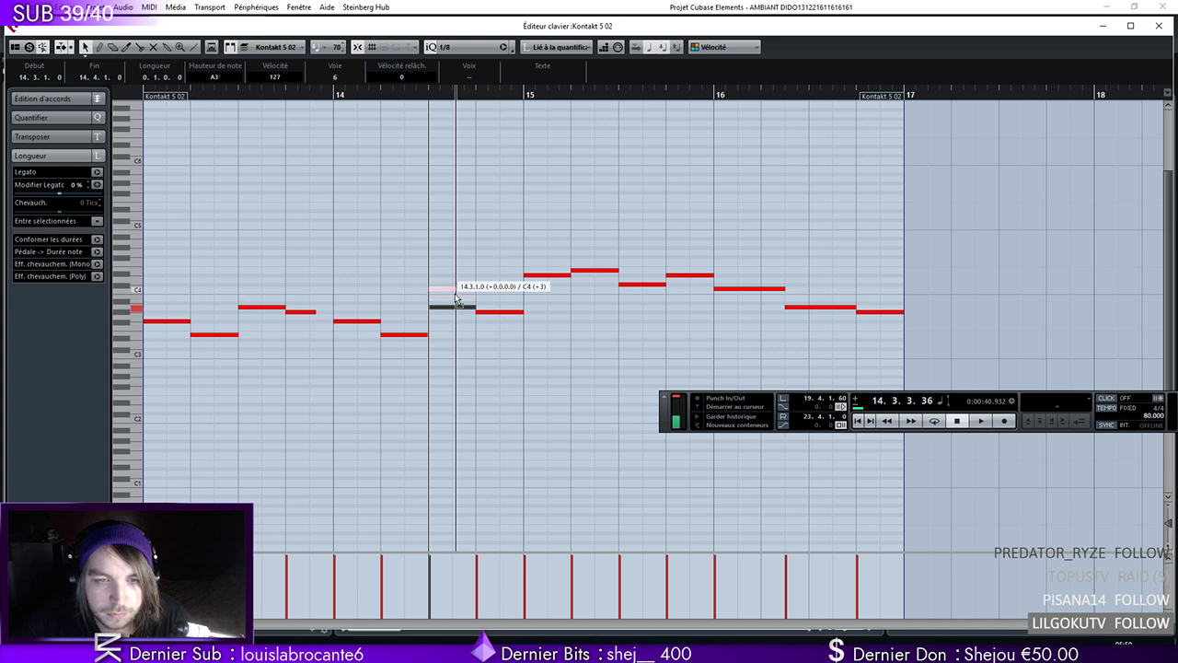
{"action": "left_click_drag", "start_coordinate": [456, 291], "coordinate": [534, 293]}
{"action": "left_click_drag", "start_coordinate": [166, 91], "coordinate": [31, 87]}
{"action": "key", "text": "space"}
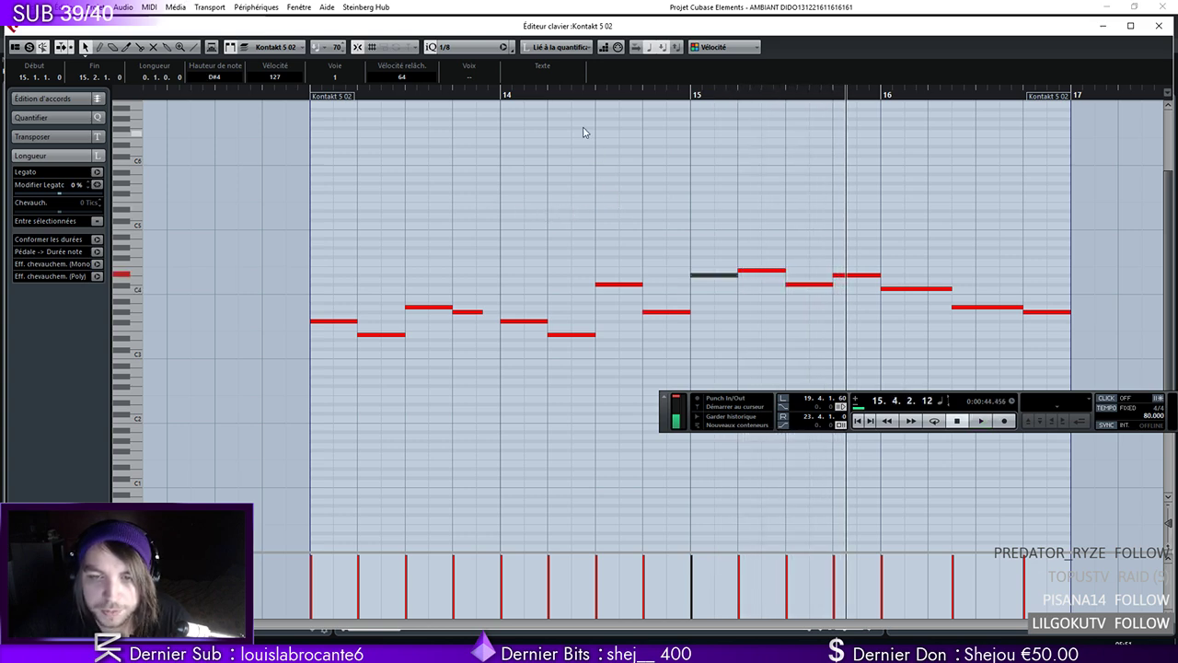
Raise the 15.3 note to F#4 and the 15.4 note to E4, auditioning bar 15 after each change
{"action": "key", "text": "space"}
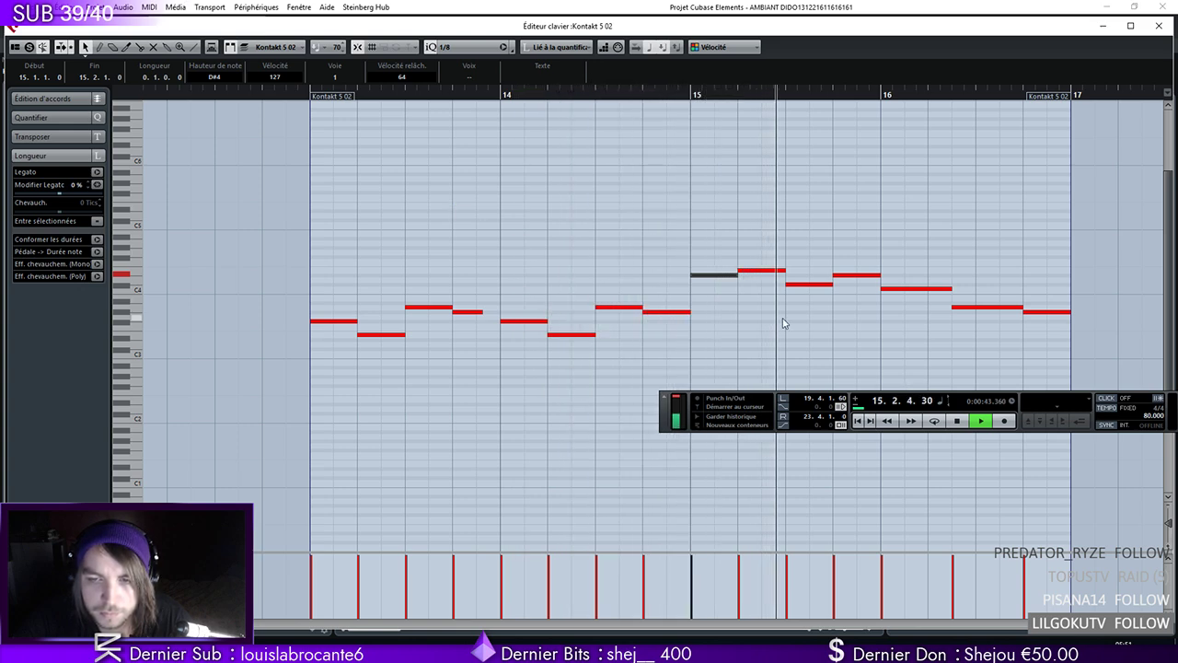
{"action": "key", "text": "space"}
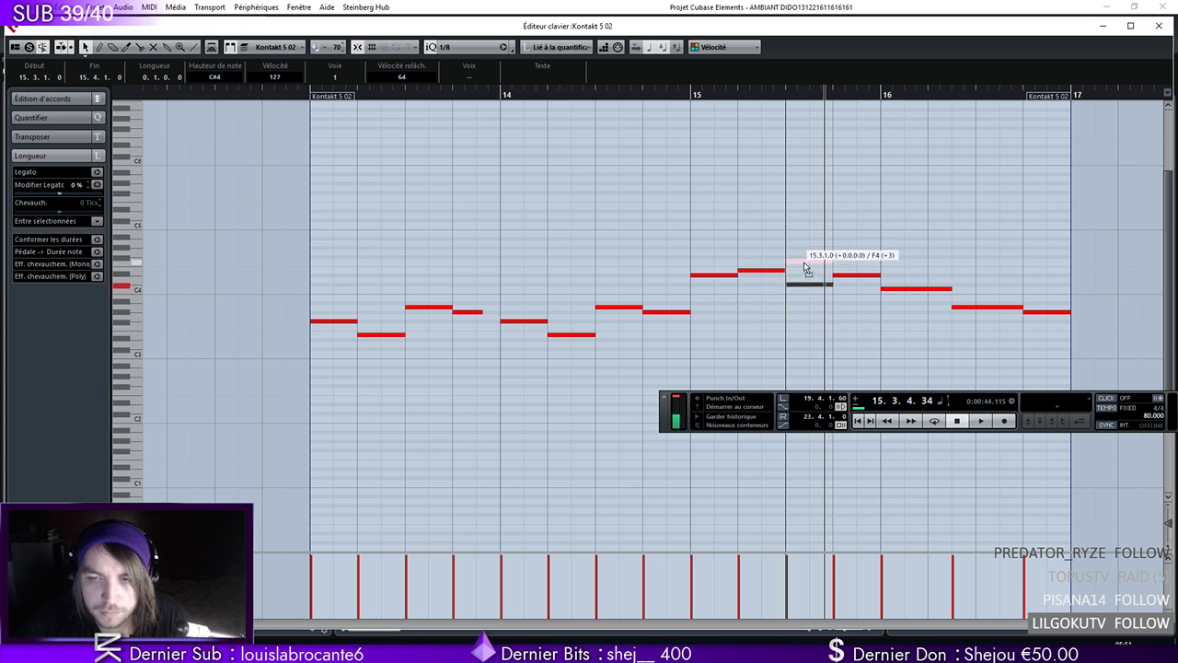
{"action": "key", "text": "space"}
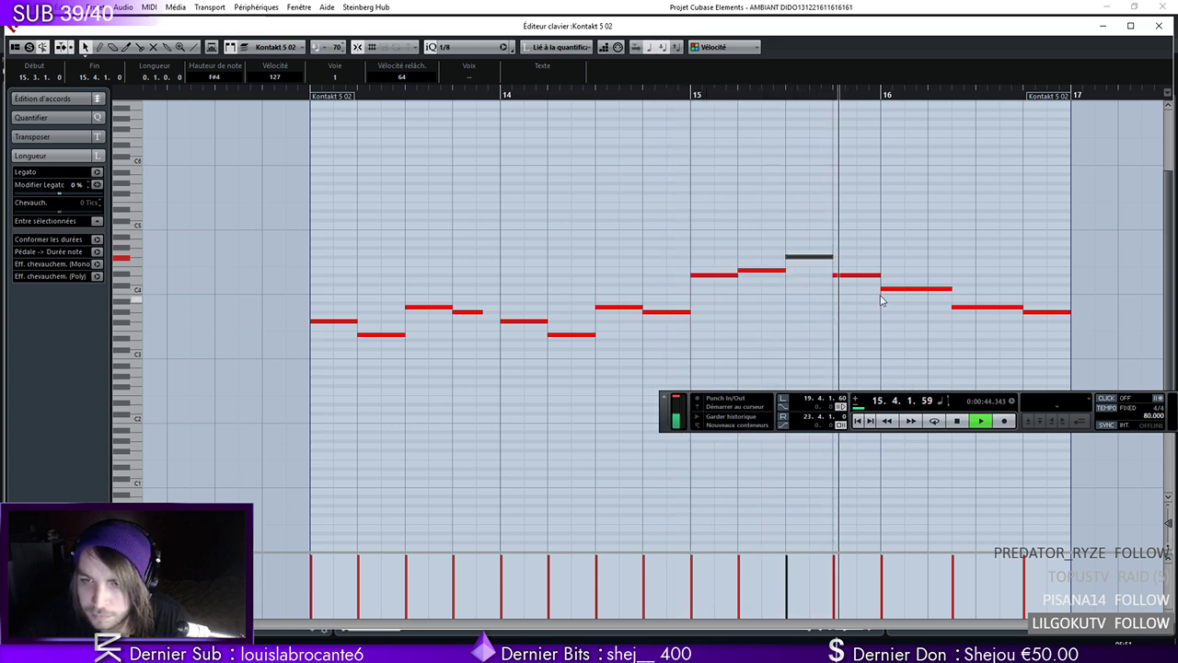
{"action": "key", "text": "space"}
{"action": "left_click_drag", "start_coordinate": [846, 276], "coordinate": [845, 271]}
{"action": "key", "text": "space"}
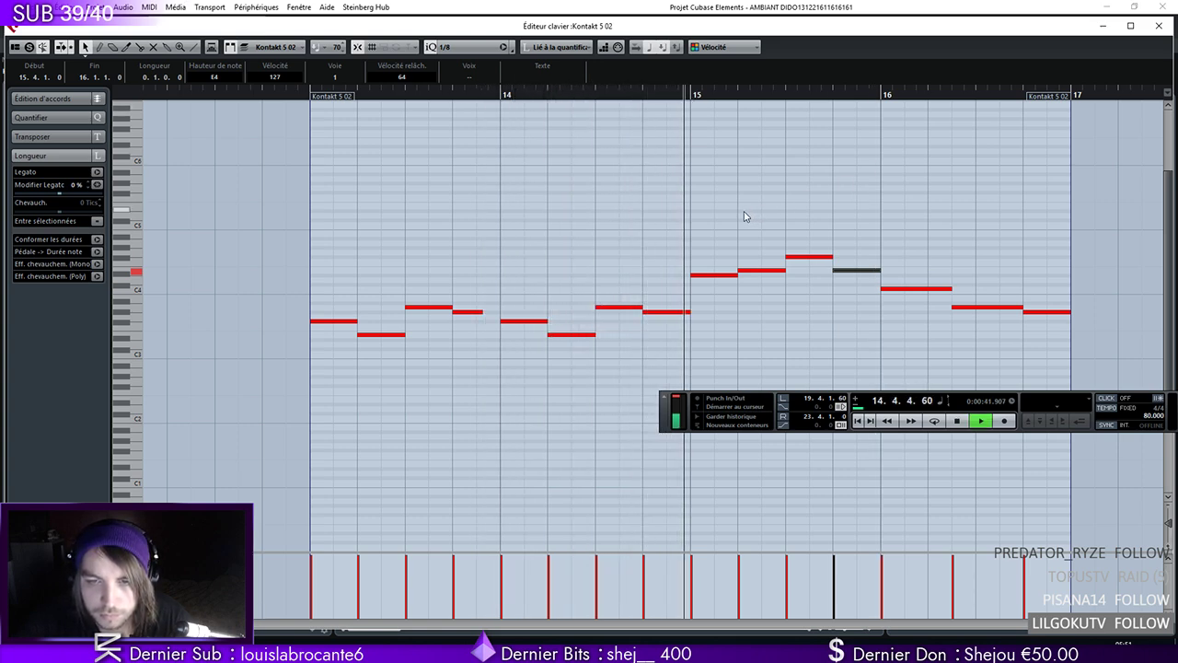
Lower the 15.2 note to G#3 and the 15.3 note to A3, and audition bar 15
{"action": "key", "text": "space"}
{"action": "left_click", "coordinate": [746, 271]}
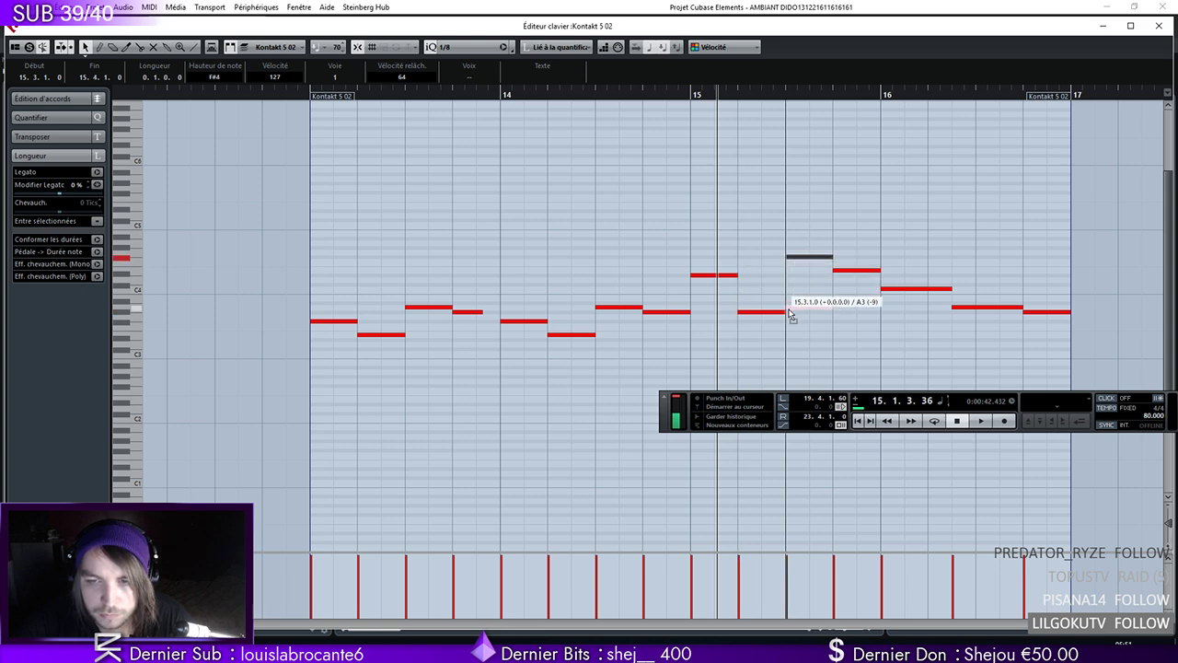
{"action": "key", "text": "space"}
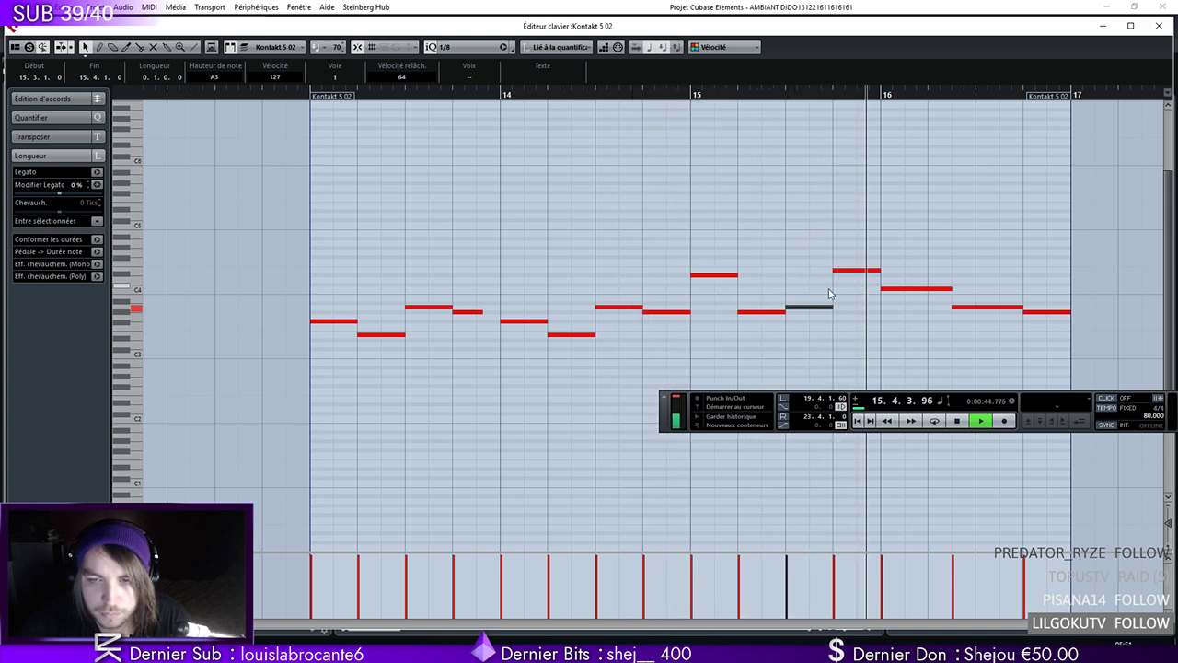
{"action": "key", "text": "space"}
Shorten the 16.1 note to end at 16.2, draw an E3 eighth note there, and trim the A3 note to start at 16.3
{"action": "left_click", "coordinate": [944, 288]}
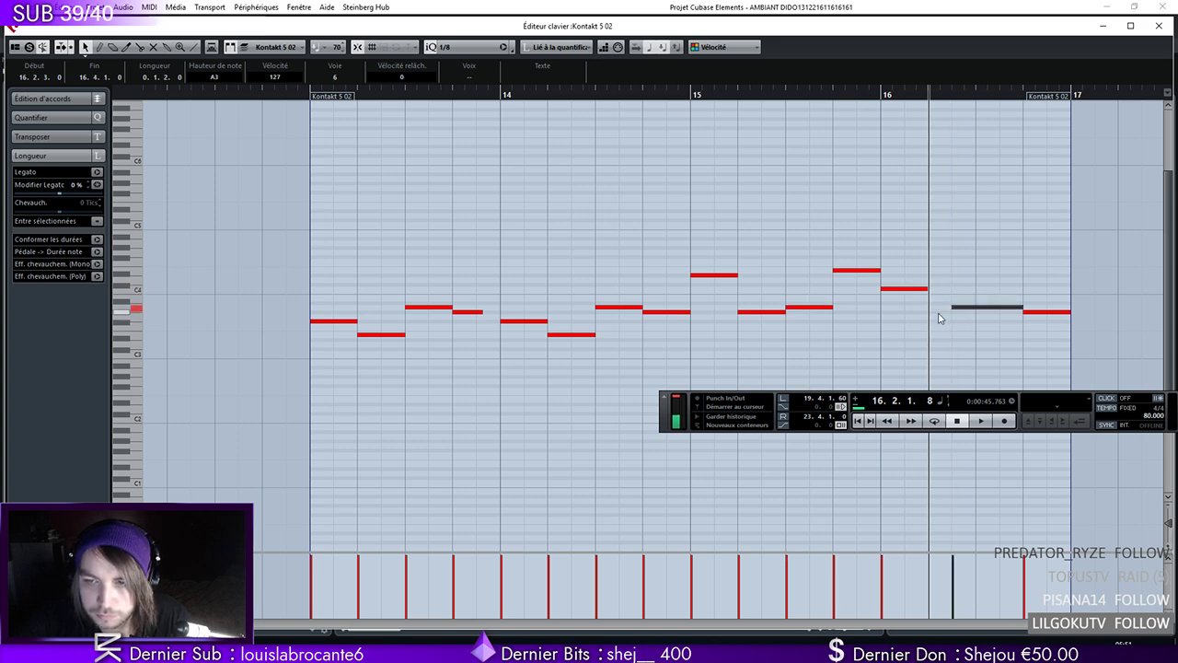
{"action": "left_click", "coordinate": [931, 316]}
{"action": "key", "text": "ctrl+z"}
{"action": "left_click", "coordinate": [932, 320]}
{"action": "key", "text": "ctrl+z"}
{"action": "left_click", "coordinate": [933, 334]}
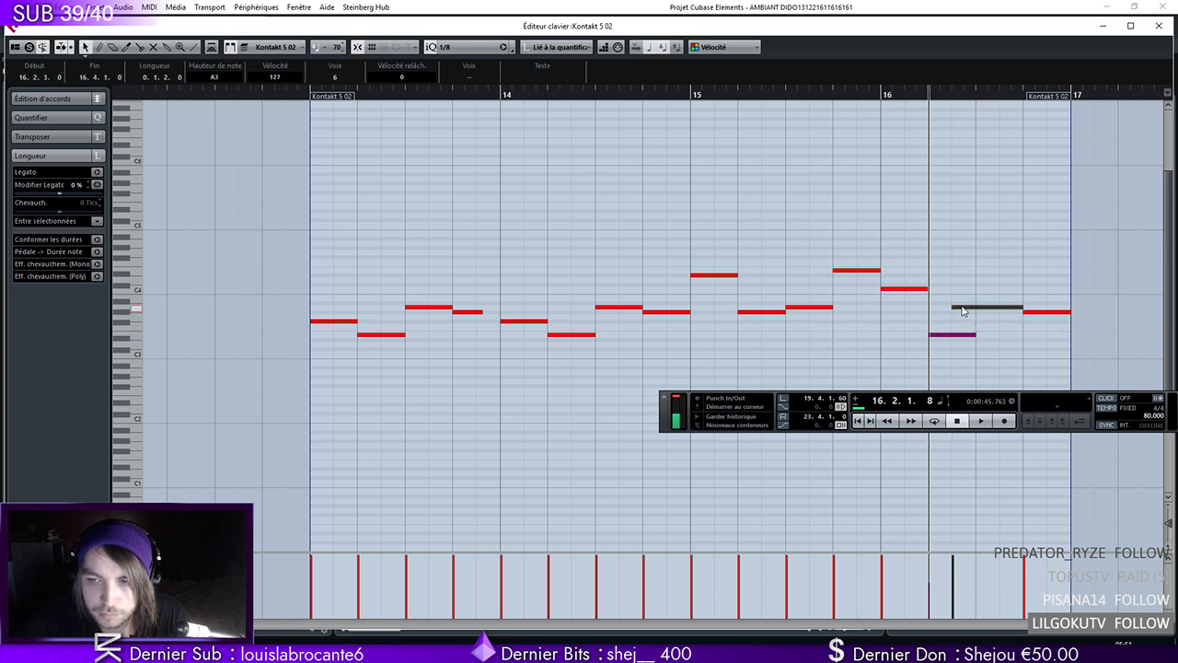
{"action": "left_click", "coordinate": [1033, 320]}
{"action": "left_click", "coordinate": [1032, 313]}
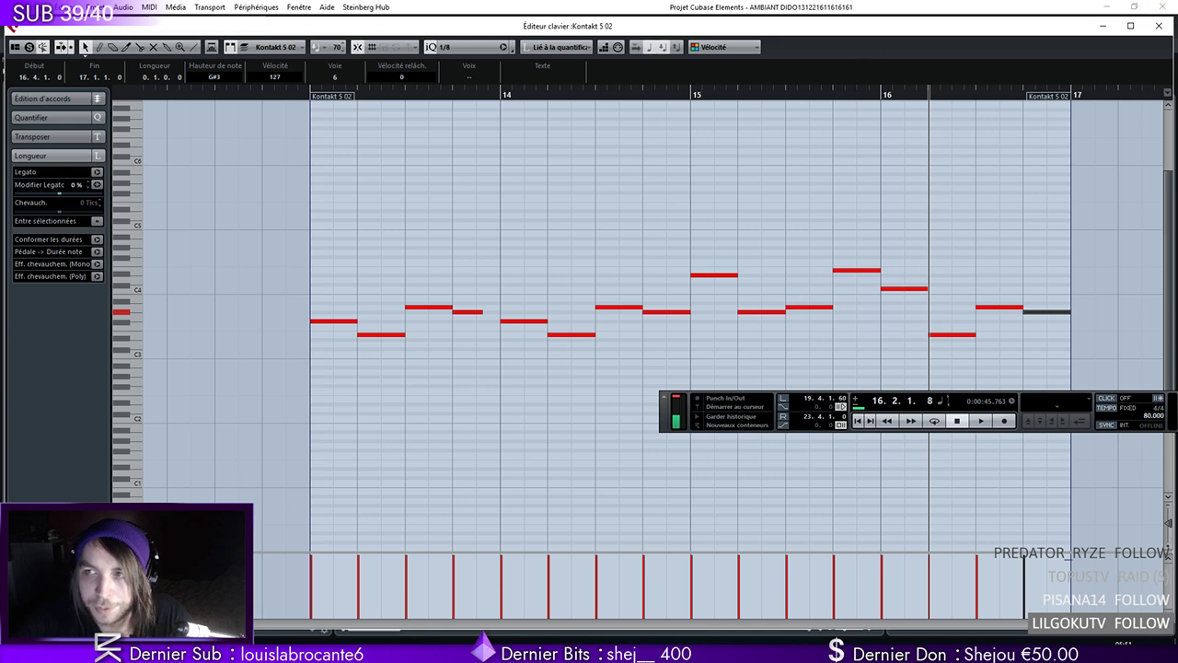
Open the Nexus part at bar 1, delete the long low note spanning bars 1 and 2, and audition the opening
{"action": "left_click", "coordinate": [1159, 26]}
{"action": "key", "text": "Home"}
{"action": "key", "text": "space"}
{"action": "double_click", "coordinate": [371, 113]}
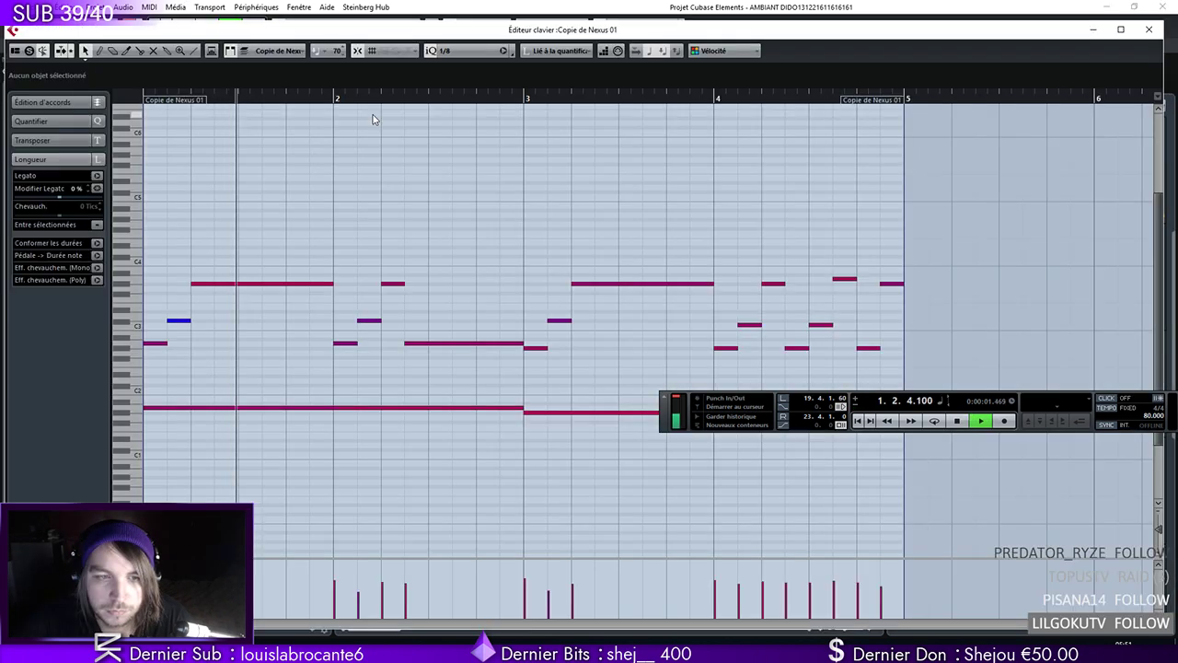
{"action": "key", "text": "space"}
{"action": "left_click_drag", "start_coordinate": [468, 381], "coordinate": [190, 422]}
{"action": "key", "text": "Delete"}
{"action": "left_click", "coordinate": [861, 421]}
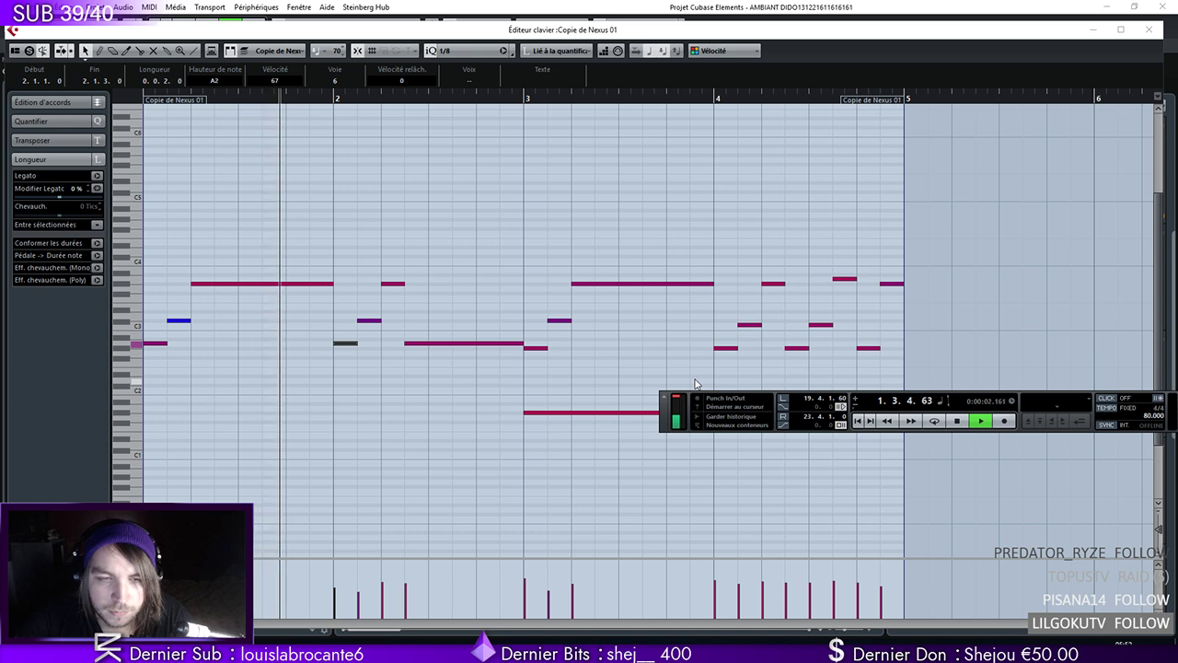
{"action": "key", "text": "space"}
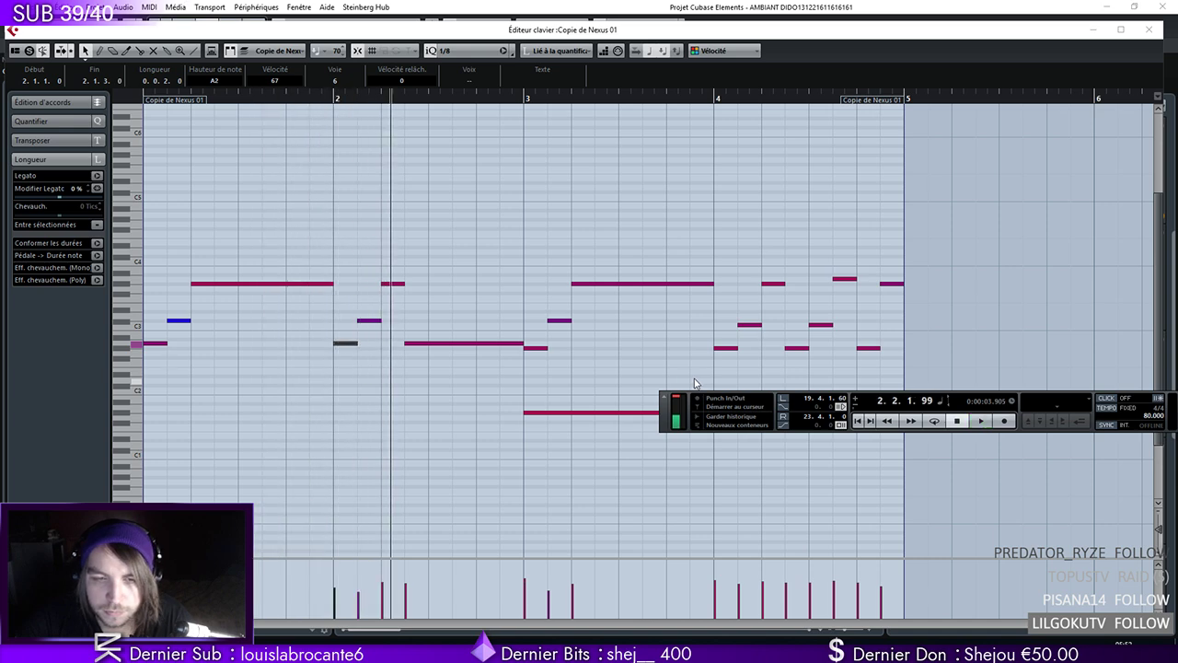
Close the key editor and play the Nexus intro from bar 1
{"action": "left_click", "coordinate": [1148, 30]}
{"action": "key", "text": "Home"}
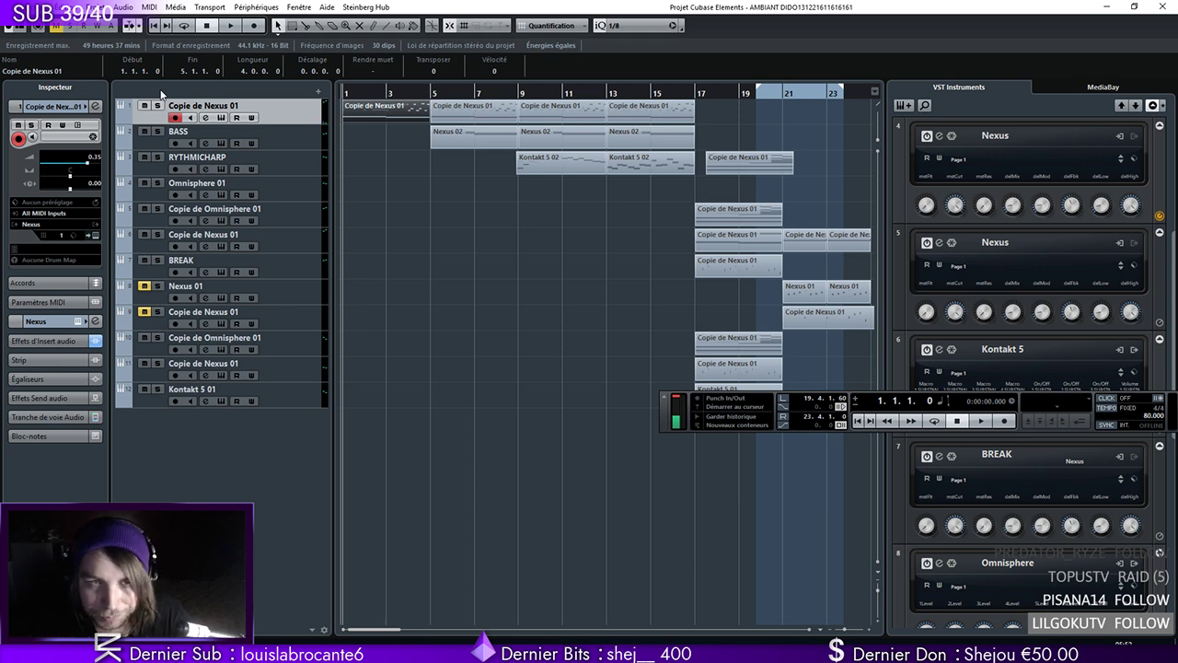
{"action": "key", "text": "space"}
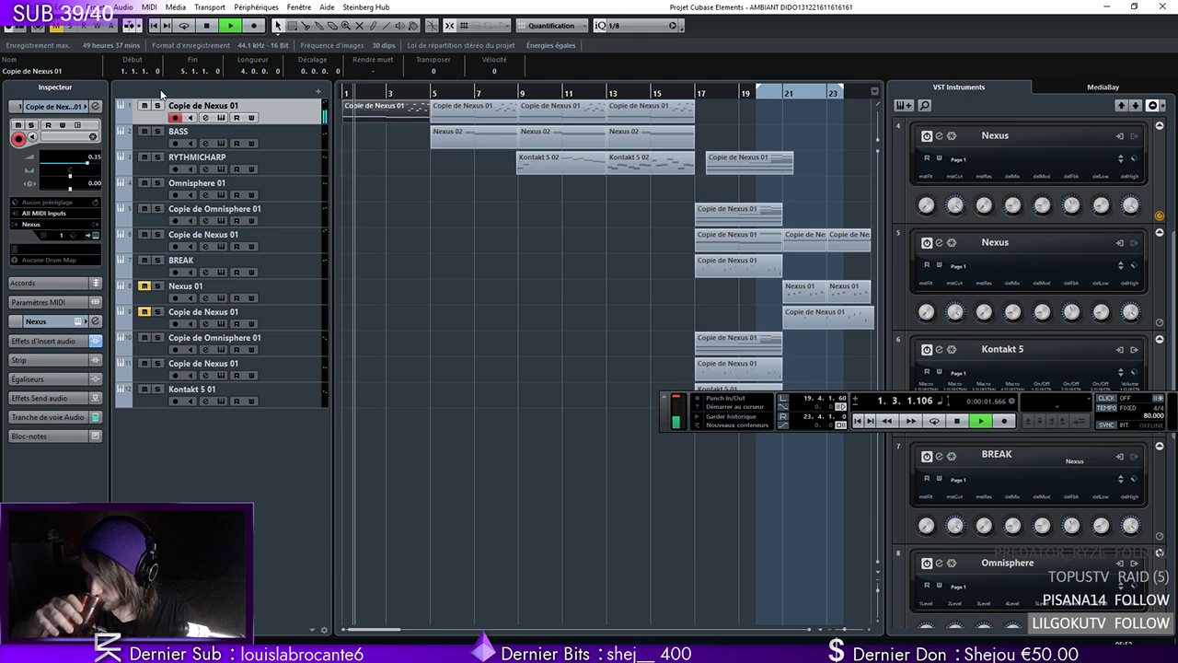
{"action": "key", "text": "space"}
Move the lower Copie de Omnisphere 01 track's part from bar 17 to bar 1 and solo that track
{"action": "left_click_drag", "start_coordinate": [720, 356], "coordinate": [343, 348]}
{"action": "left_click", "coordinate": [155, 327]}
{"action": "left_click", "coordinate": [158, 336]}
{"action": "left_click", "coordinate": [343, 93]}
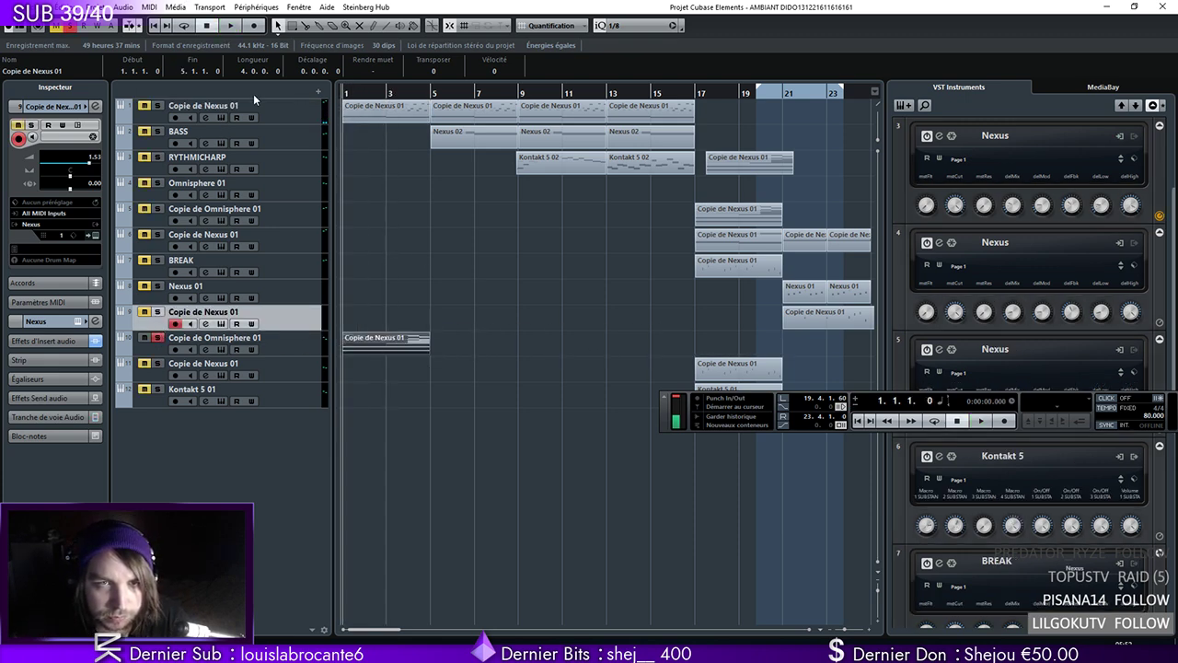
Audition the soloed Omnisphere part, set its track volume to -5.86, and cycle playback from bar 1 to bar 5
{"action": "key", "text": "space"}
{"action": "left_click", "coordinate": [310, 342]}
{"action": "left_click_drag", "start_coordinate": [71, 167], "coordinate": [75, 165]}
{"action": "key", "text": "space"}
{"action": "left_click_drag", "start_coordinate": [341, 90], "coordinate": [431, 81]}
{"action": "left_click", "coordinate": [344, 93]}
{"action": "left_click", "coordinate": [187, 25]}
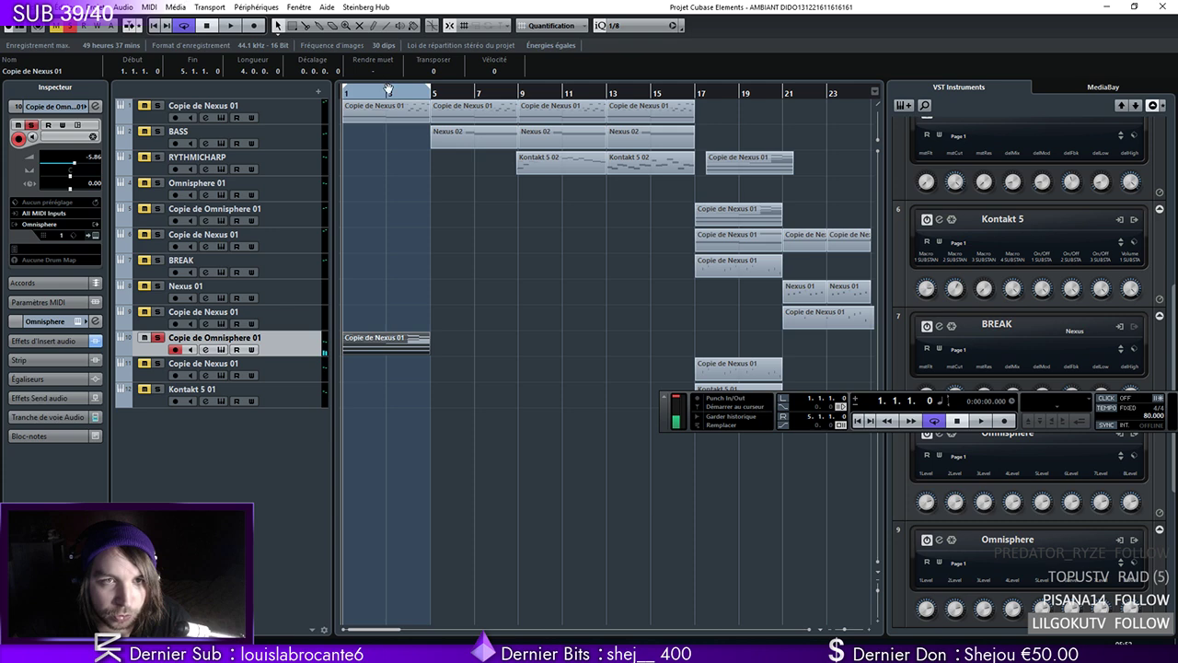
Start playback of the soloed Omnisphere part and set the quantize preset to 1/1
{"action": "left_click", "coordinate": [230, 26]}
{"action": "left_click", "coordinate": [636, 25]}
{"action": "left_click", "coordinate": [626, 54]}
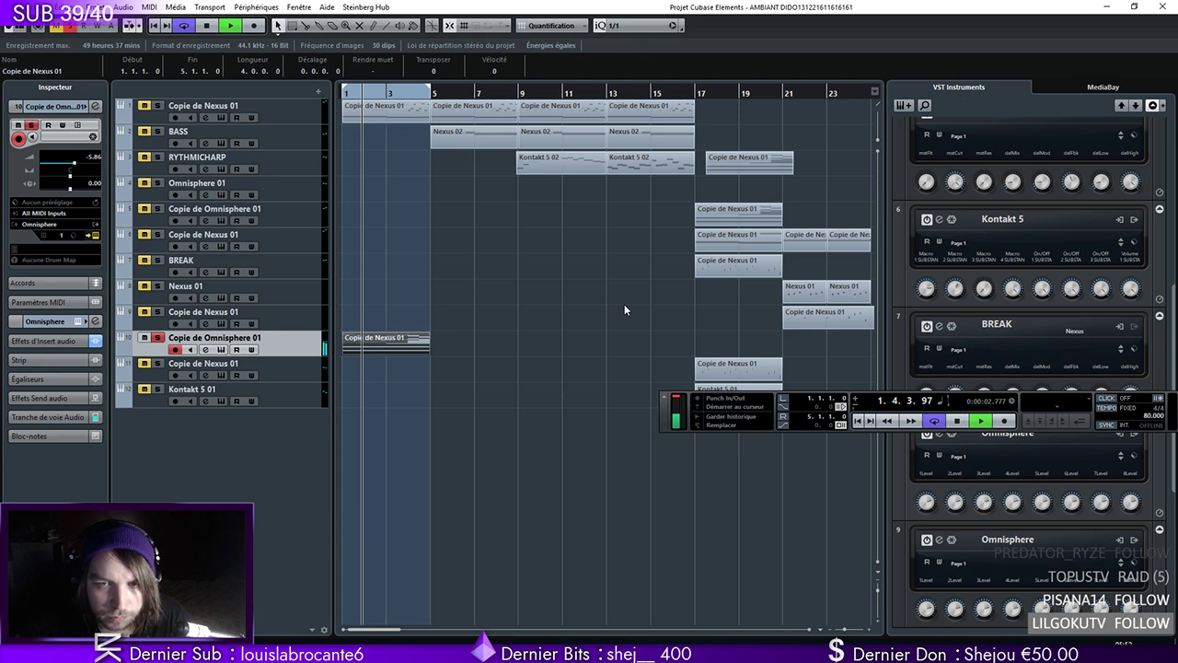
Open the soloed track's Omnisphere main controls without the patch browser and slightly raise the layer B level during playback
{"action": "left_click_drag", "start_coordinate": [819, 132], "coordinate": [420, 150]}
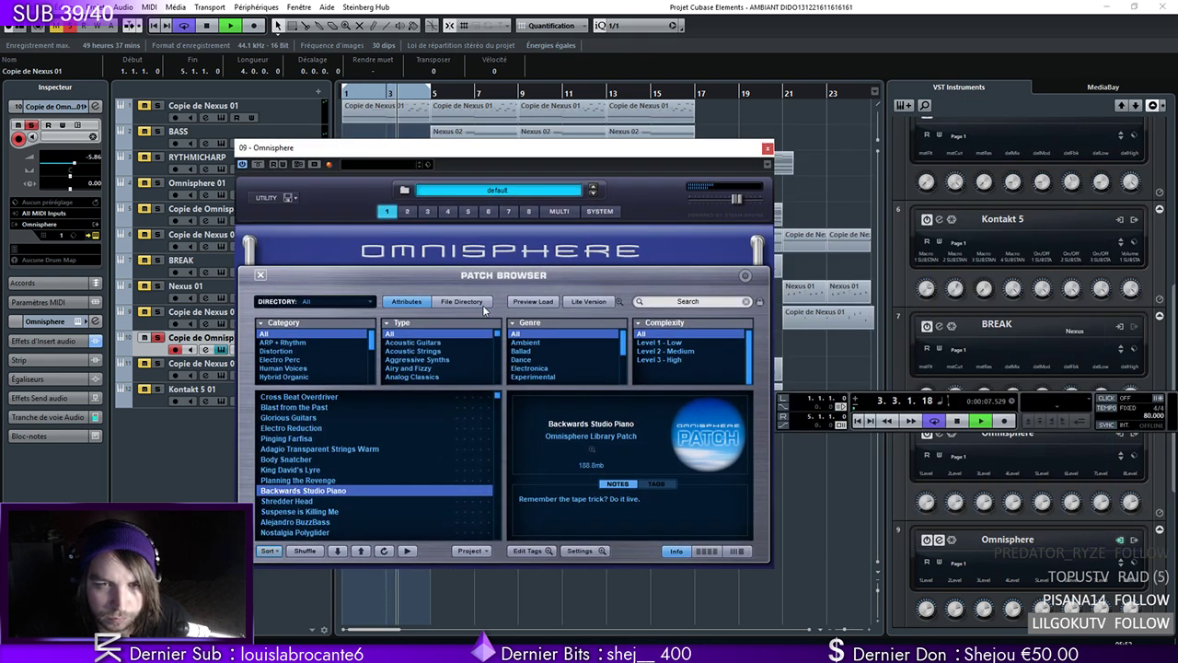
{"action": "left_click", "coordinate": [260, 276]}
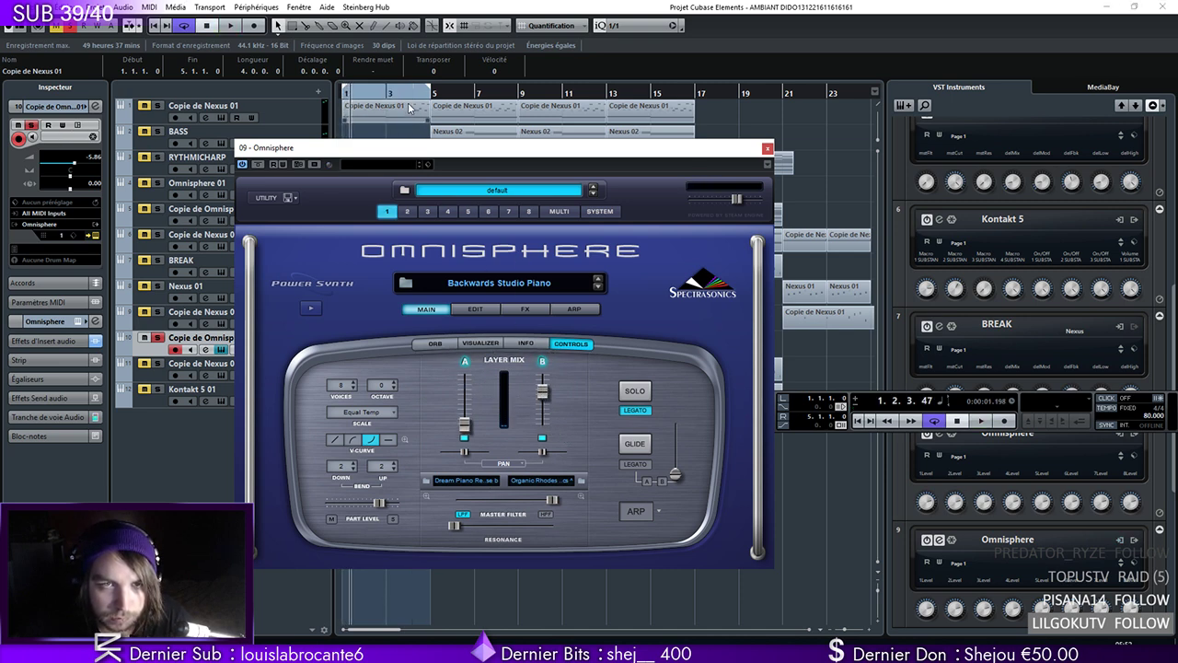
{"action": "key", "text": "space"}
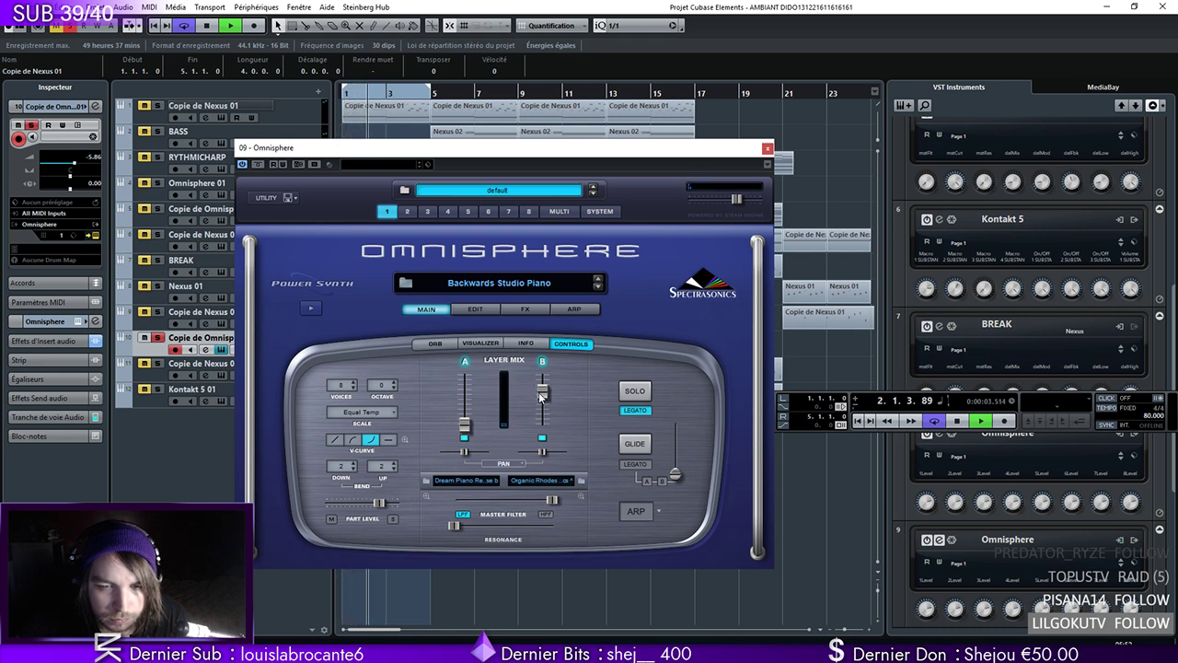
{"action": "left_click_drag", "start_coordinate": [540, 395], "coordinate": [542, 387]}
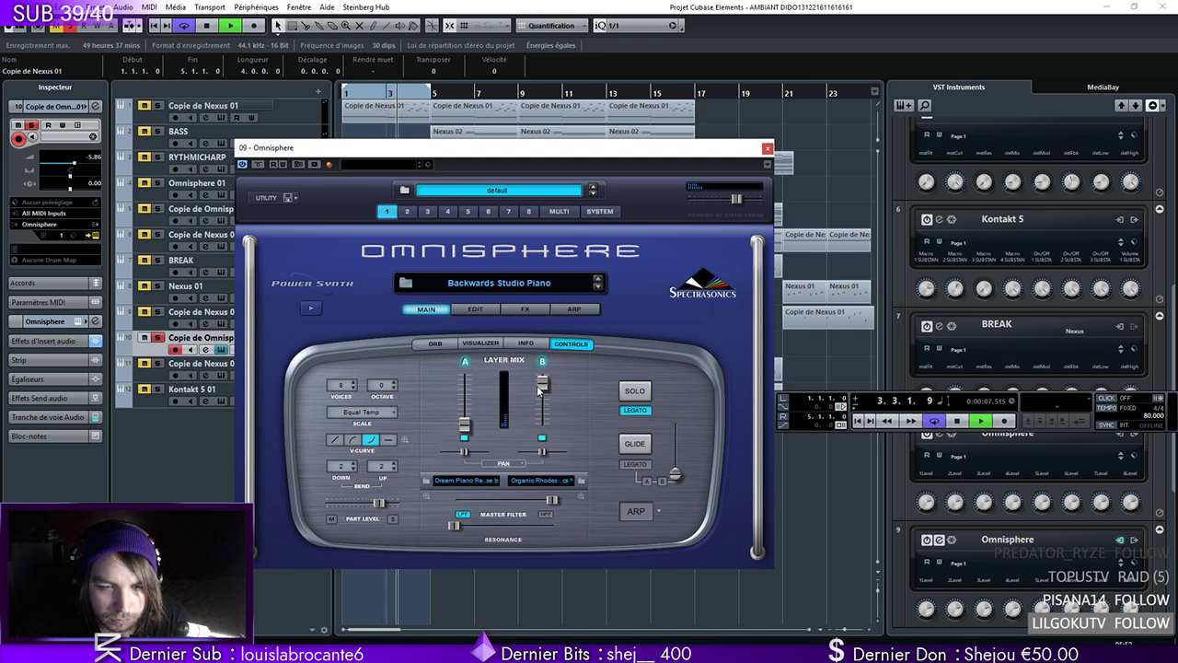
{"action": "key", "text": "space"}
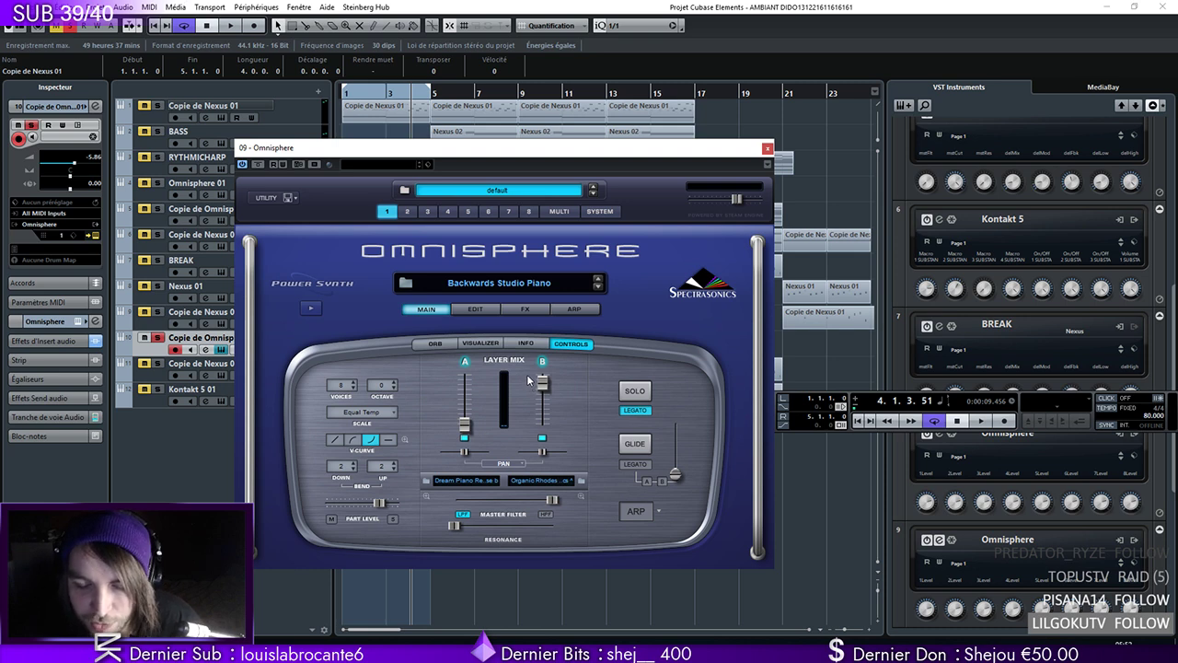
{"action": "key", "text": "Home"}
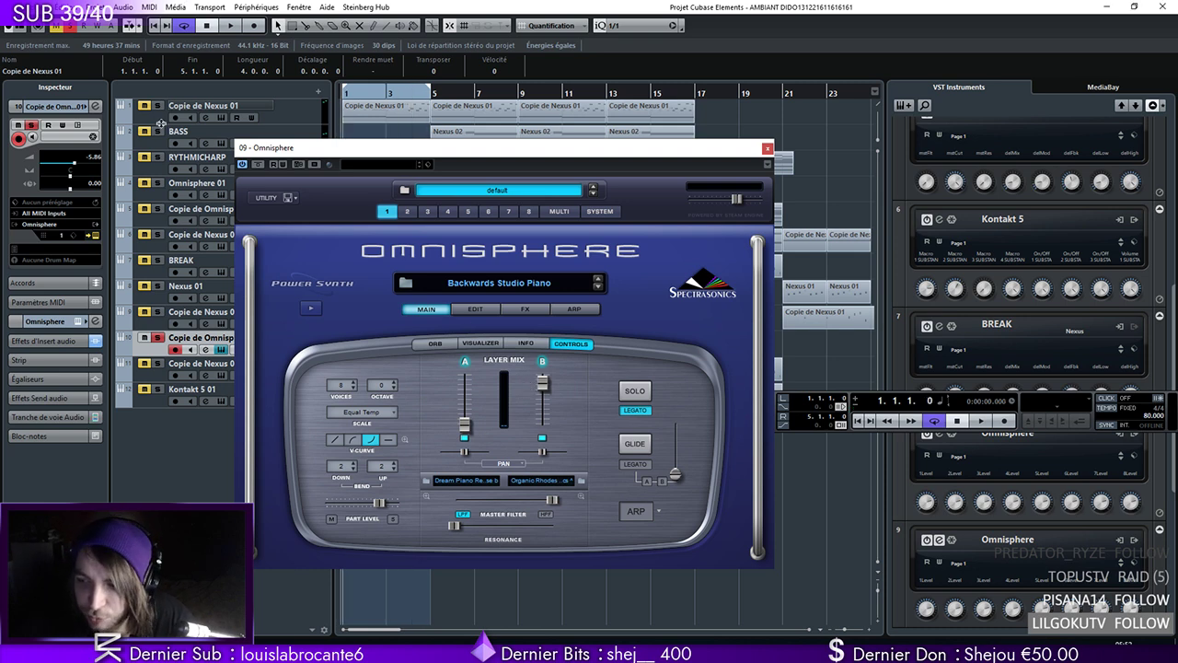
Rebalance the Backwards Studio Piano layer mix during playback by lowering layer B well down and raising layer A
{"action": "key", "text": "space"}
{"action": "left_click_drag", "start_coordinate": [540, 405], "coordinate": [542, 447]}
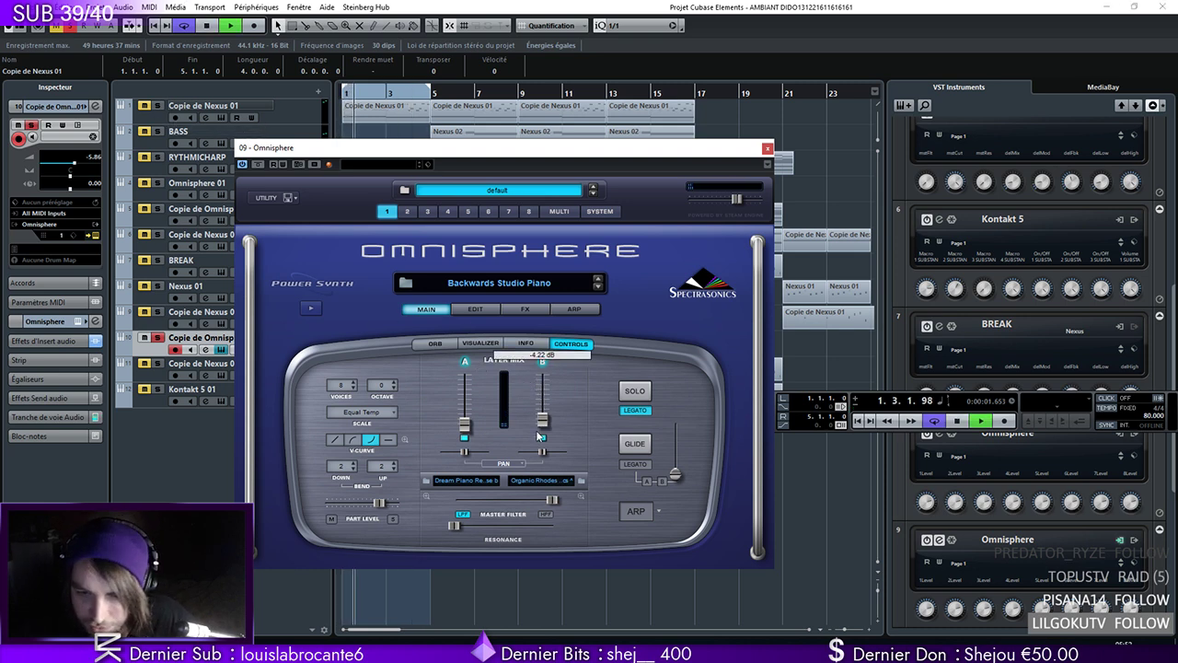
{"action": "left_click_drag", "start_coordinate": [465, 424], "coordinate": [469, 377]}
{"action": "key", "text": "space"}
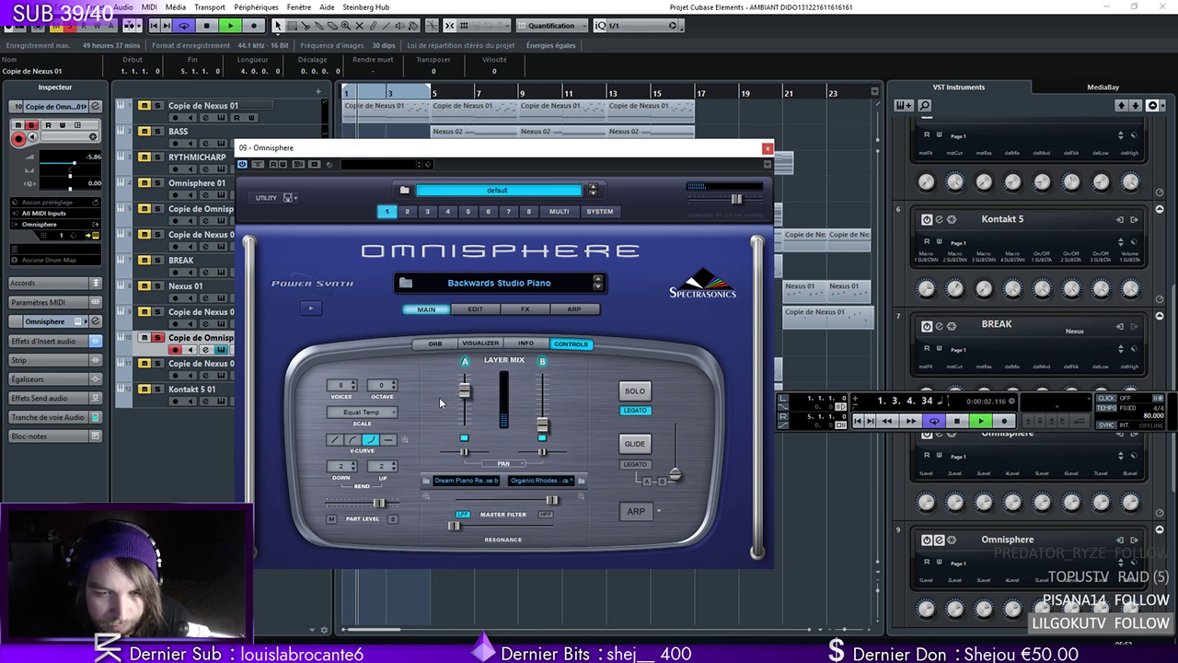
Try layer A's Timbre at 1.000, settle it well below centre in Omnisphere's edit page, and audition the part from bar 1
{"action": "left_click", "coordinate": [573, 310]}
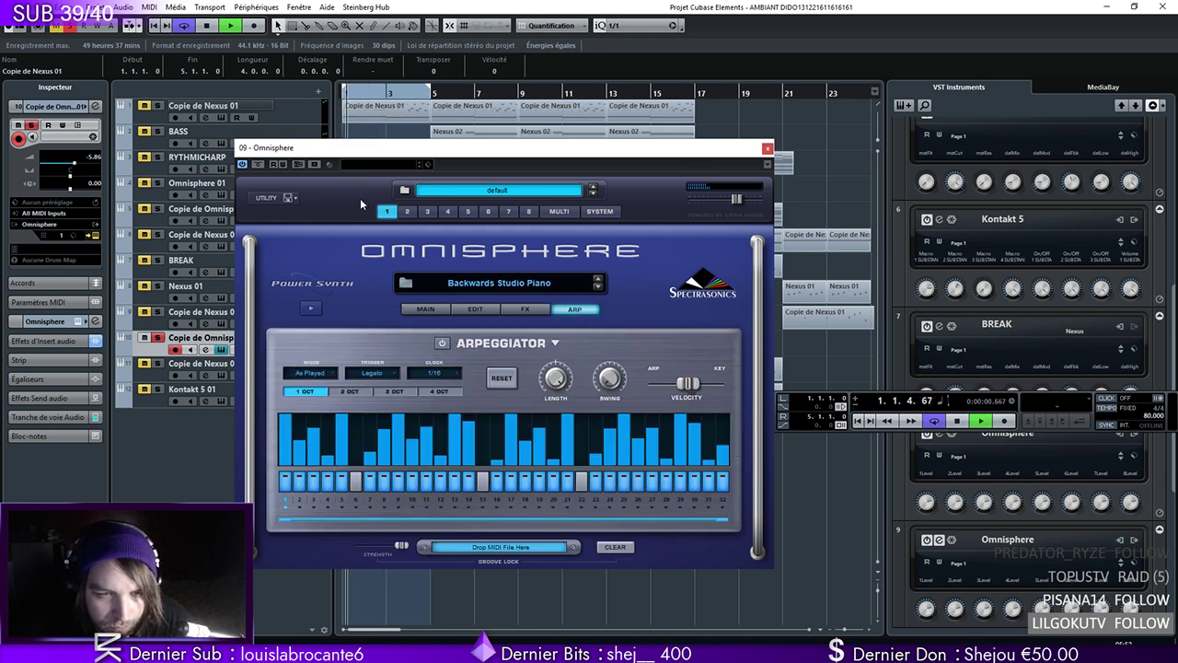
{"action": "left_click", "coordinate": [479, 311]}
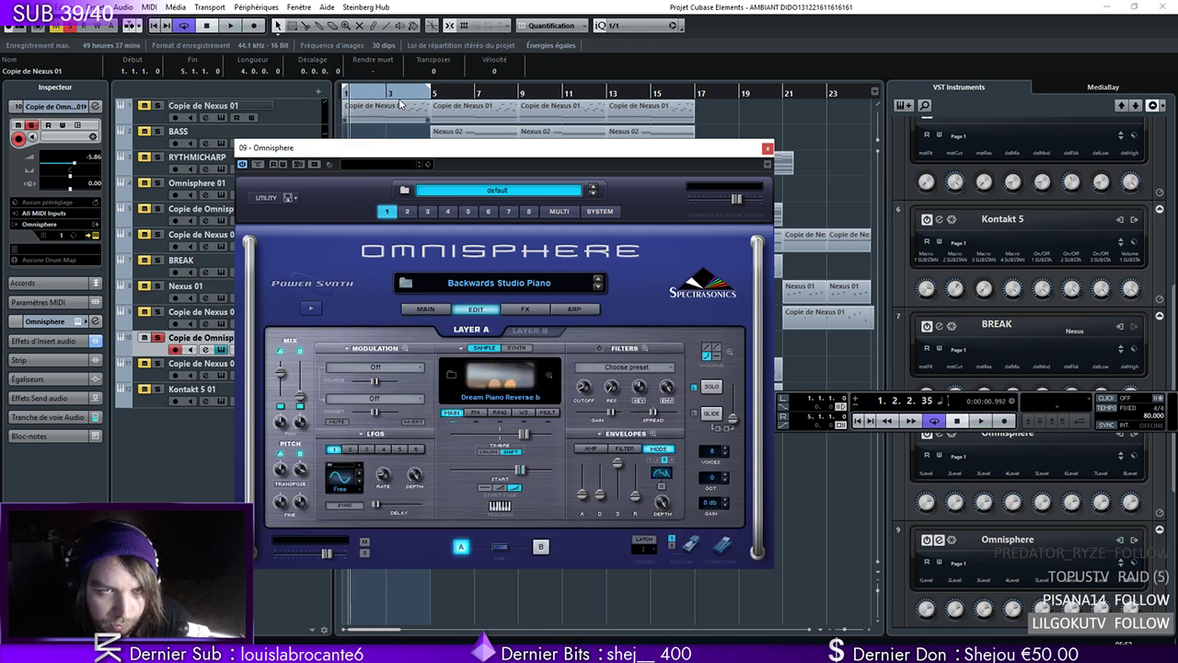
{"action": "key", "text": "space"}
{"action": "mouse_move", "coordinate": [526, 435]}
{"action": "left_mouse_down"}
{"action": "mouse_move", "coordinate": [501, 435]}
{"action": "mouse_move", "coordinate": [529, 437]}
{"action": "left_mouse_up"}
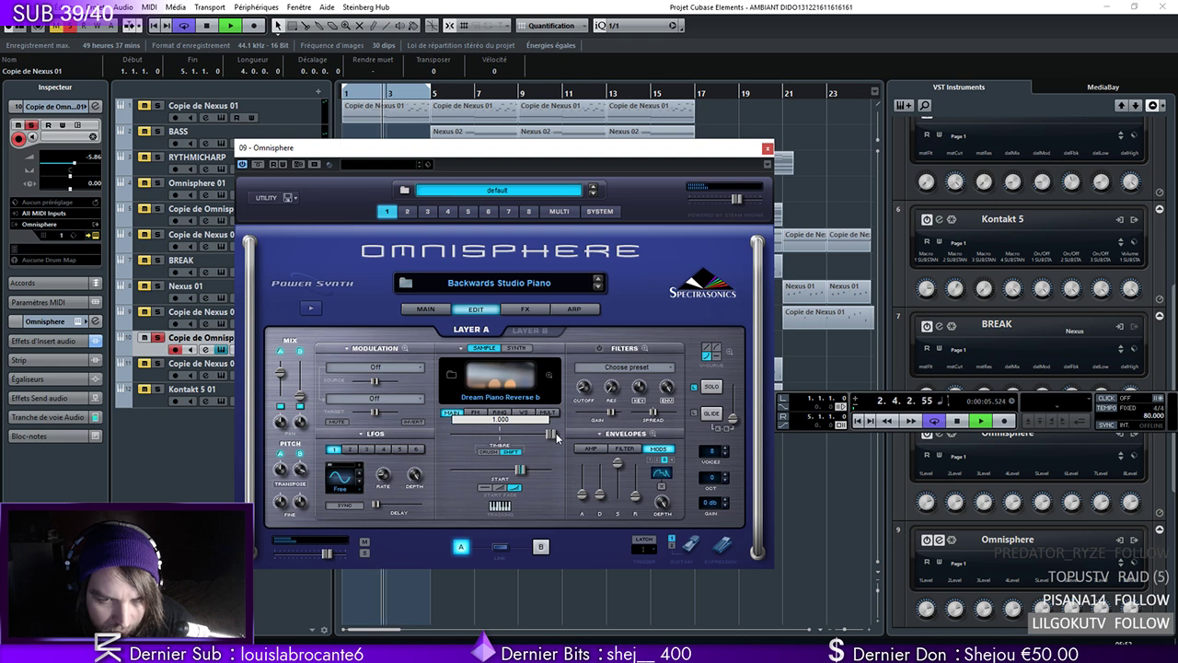
{"action": "left_click_drag", "start_coordinate": [556, 433], "coordinate": [473, 435]}
{"action": "key", "text": "space"}
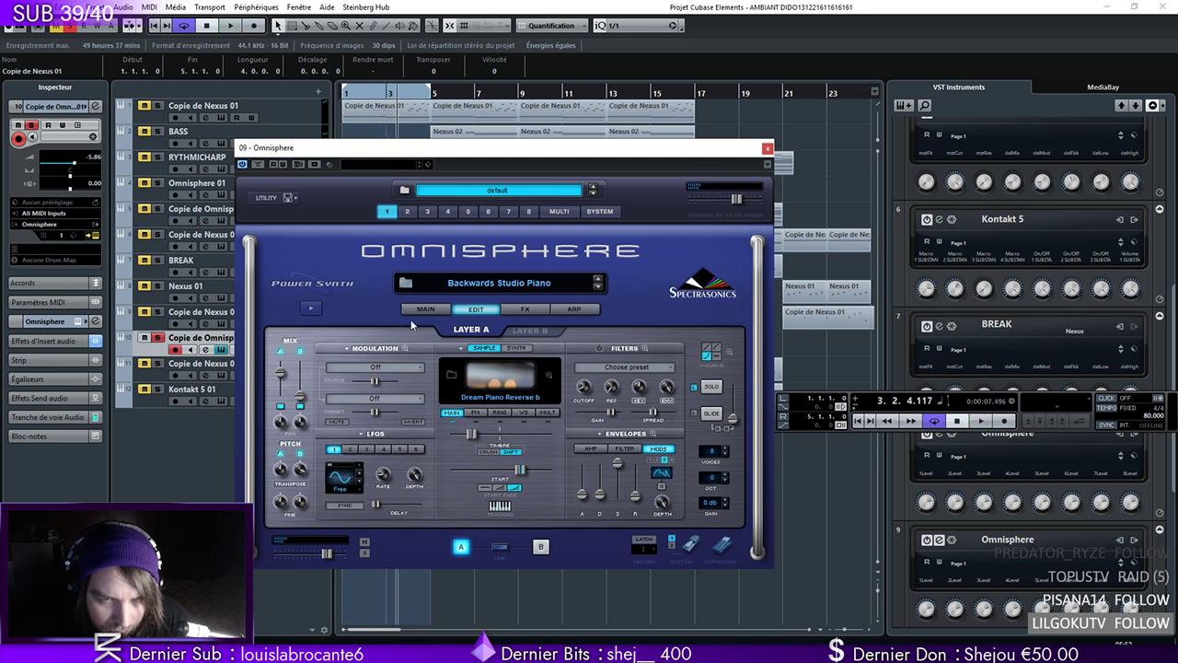
{"action": "left_click", "coordinate": [339, 92]}
{"action": "key", "text": "space"}
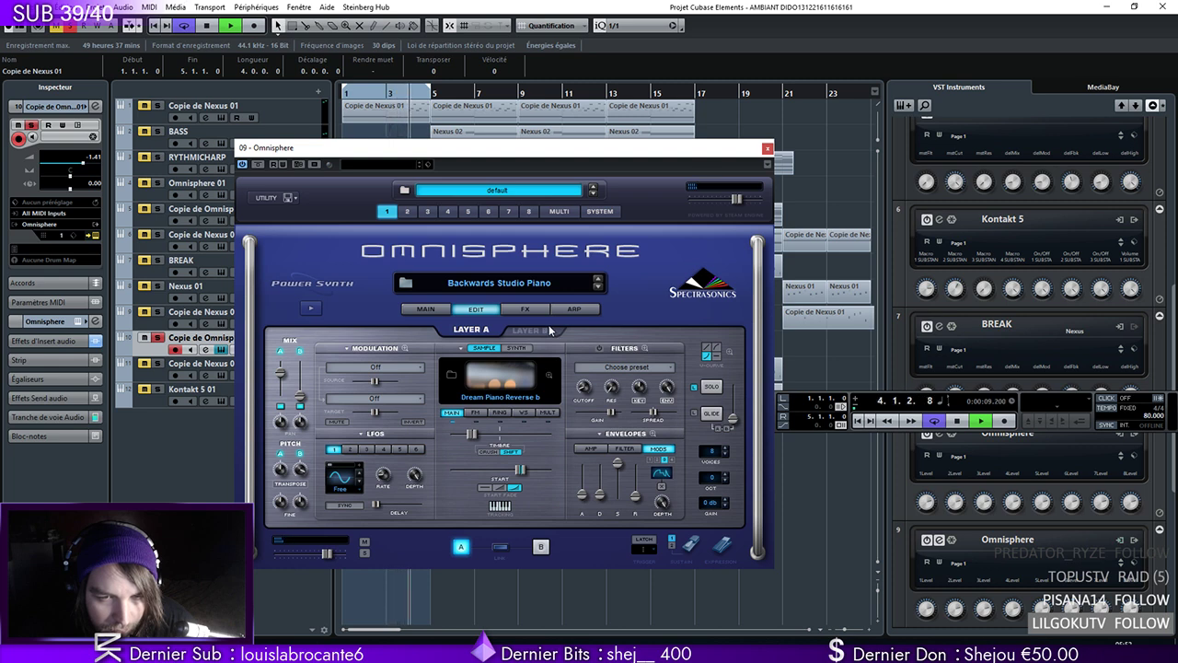
Stop playback, close the Omnisphere window and replay the soloed Copie de Omnisphere 01 track from bar 1
{"action": "key", "text": "space"}
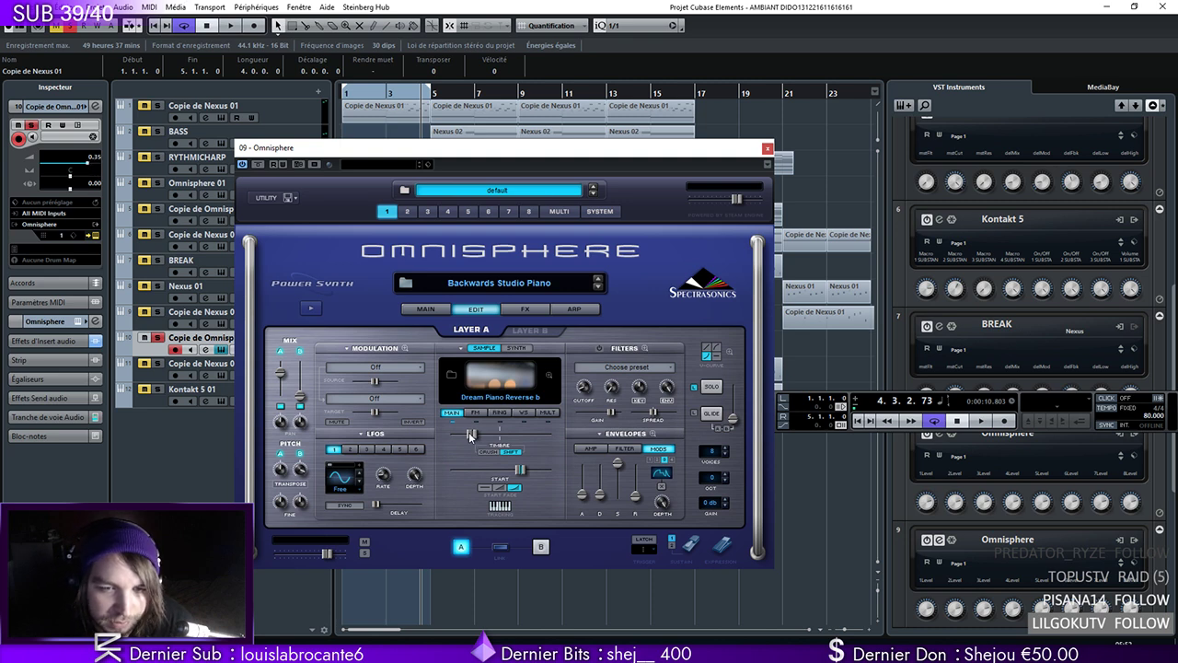
{"action": "left_click", "coordinate": [768, 148]}
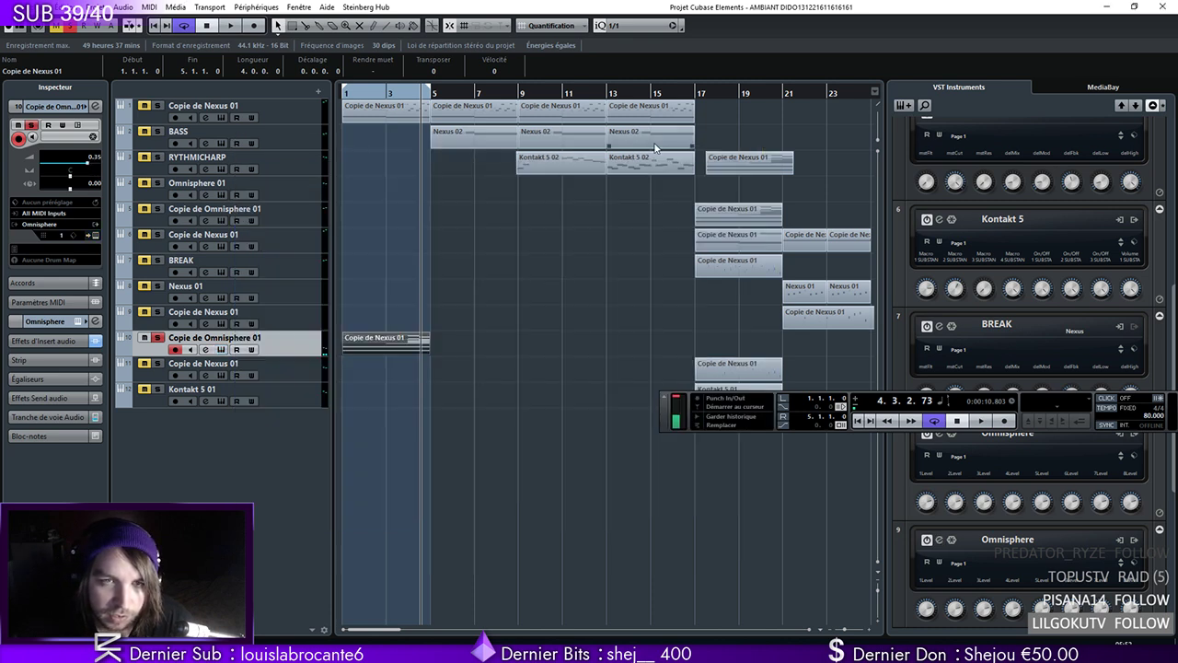
{"action": "left_click", "coordinate": [345, 93]}
{"action": "key", "text": "space"}
{"action": "left_click_drag", "start_coordinate": [87, 162], "coordinate": [89, 163]}
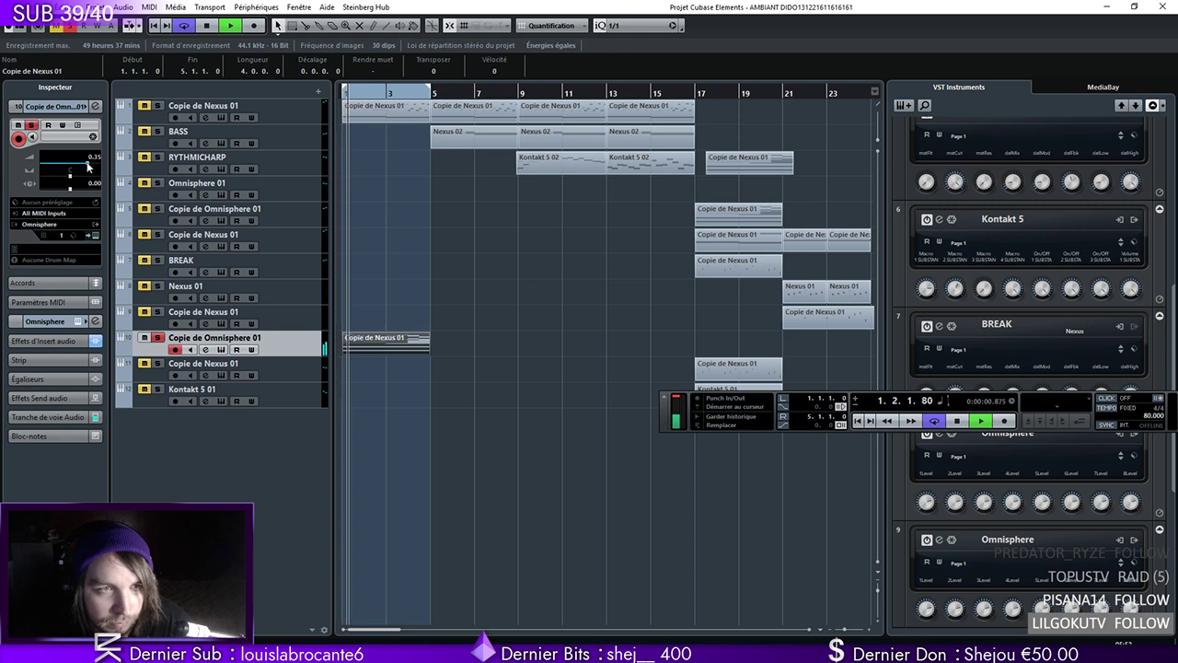
Insert FabFilter Pro-Q 2 after ValhallaShimmer in the Copie de Omnisphere 01 channel's inserts
{"action": "left_click", "coordinate": [96, 106]}
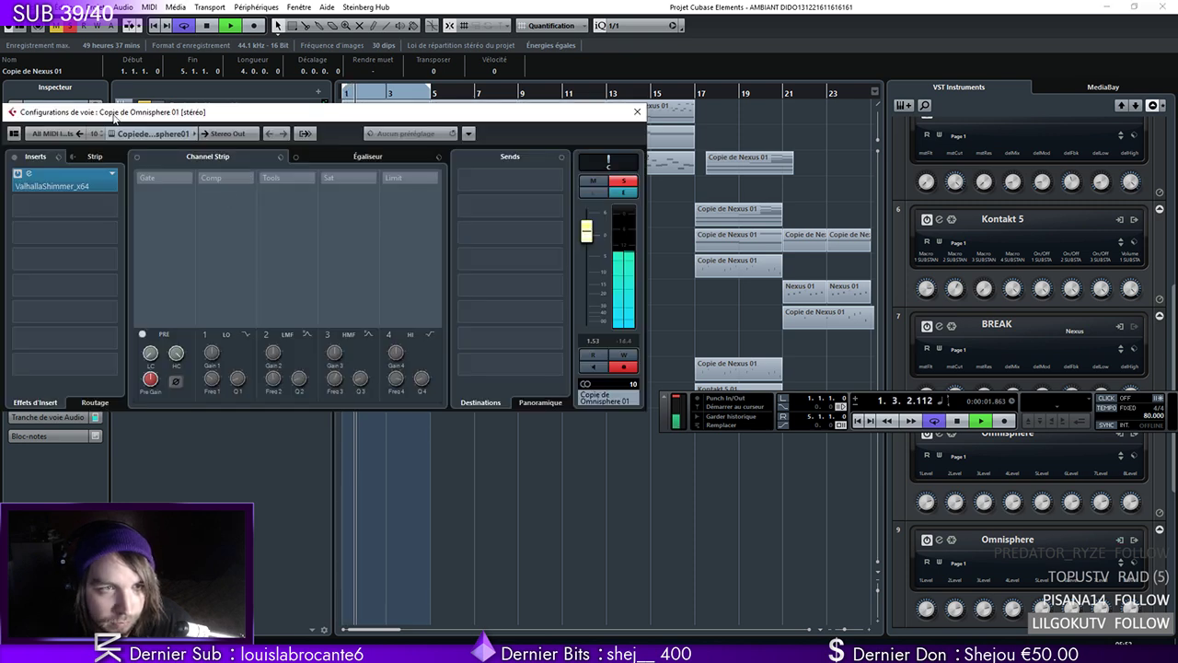
{"action": "left_click", "coordinate": [105, 202]}
{"action": "type", "text": "fa"}
{"action": "left_click", "coordinate": [83, 362]}
Add a bell boost of about 3.6 dB near 100 Hz and a High Cut band at about 850 Hz
{"action": "left_click_drag", "start_coordinate": [527, 304], "coordinate": [460, 270]}
{"action": "left_click_drag", "start_coordinate": [755, 302], "coordinate": [749, 358]}
{"action": "left_click", "coordinate": [620, 466]}
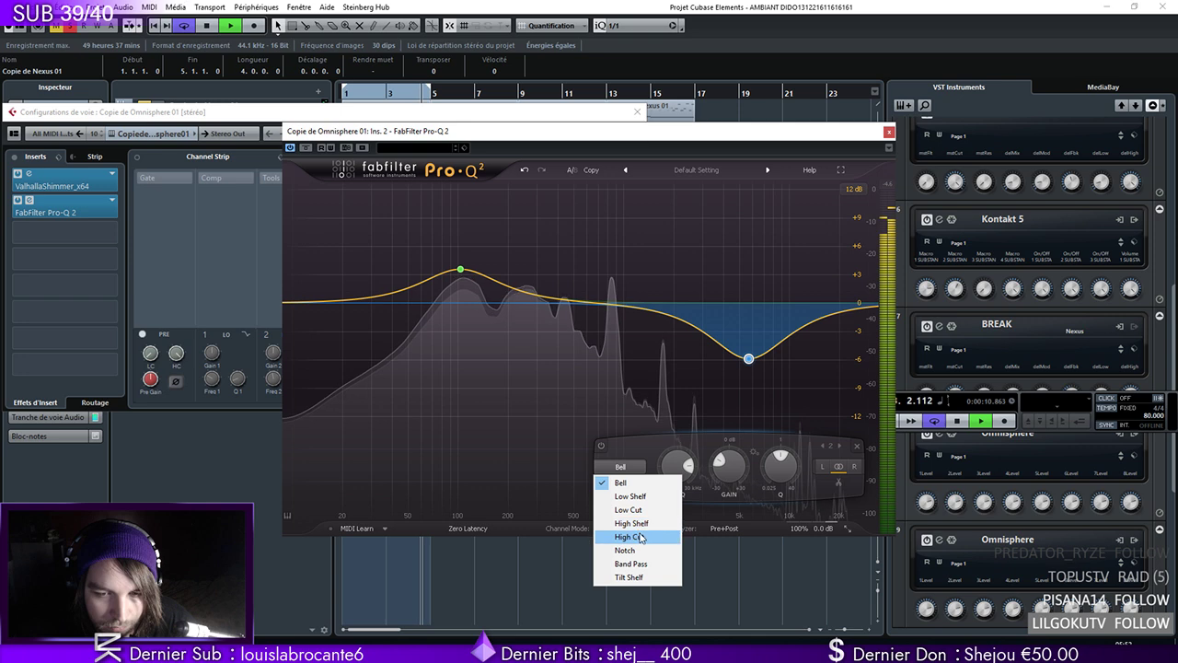
{"action": "left_click", "coordinate": [658, 534]}
{"action": "left_click_drag", "start_coordinate": [752, 305], "coordinate": [613, 306]}
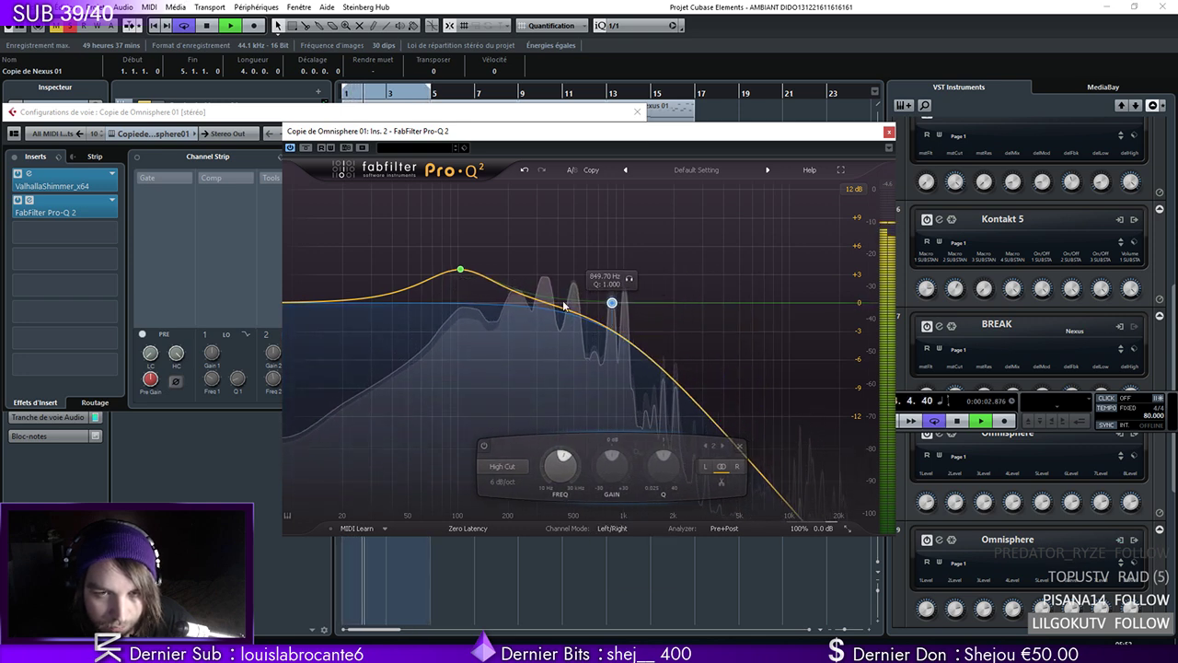
Move the low bell to about 24 Hz with roughly +23 dB, and add a bell cut of about -4.2 dB at 245 Hz
{"action": "left_click_drag", "start_coordinate": [460, 272], "coordinate": [372, 224]}
{"action": "left_click_drag", "start_coordinate": [375, 109], "coordinate": [436, 148]}
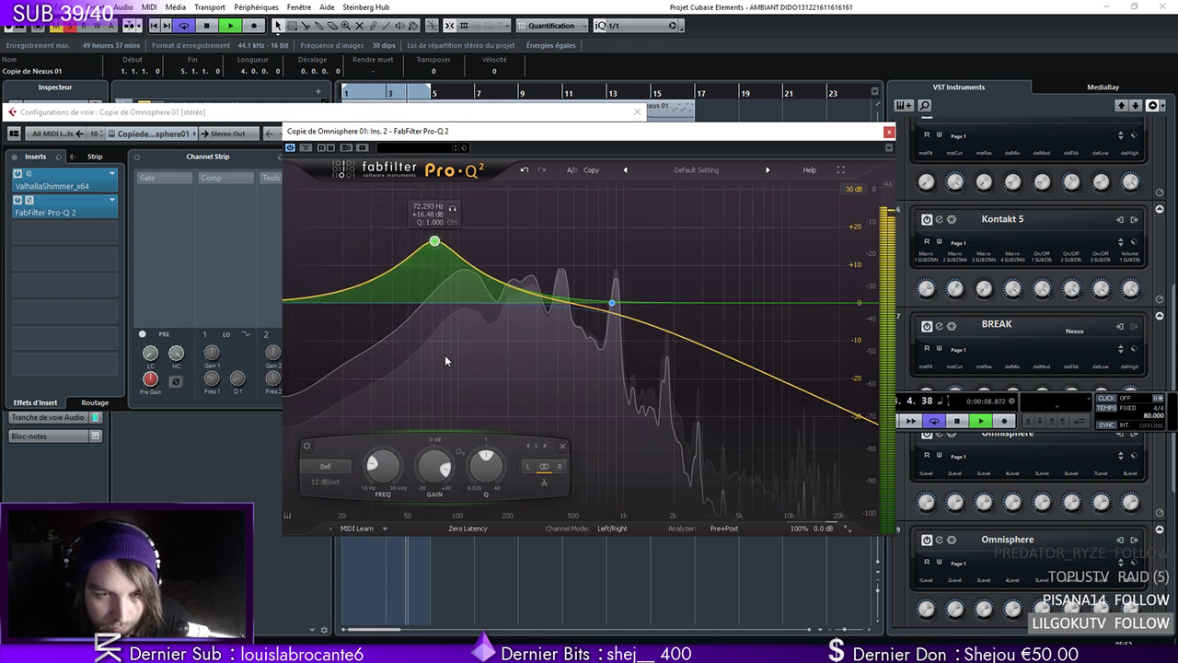
{"action": "left_click_drag", "start_coordinate": [454, 210], "coordinate": [355, 217]}
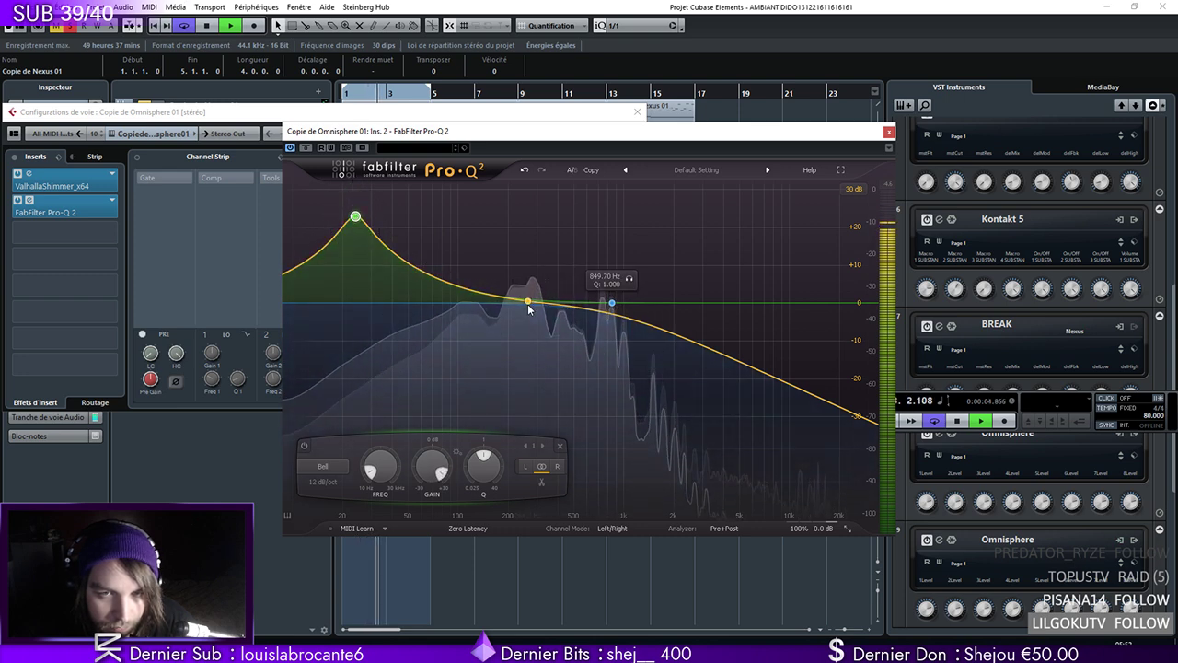
{"action": "left_click", "coordinate": [519, 317]}
{"action": "left_click_drag", "start_coordinate": [519, 316], "coordinate": [522, 319]}
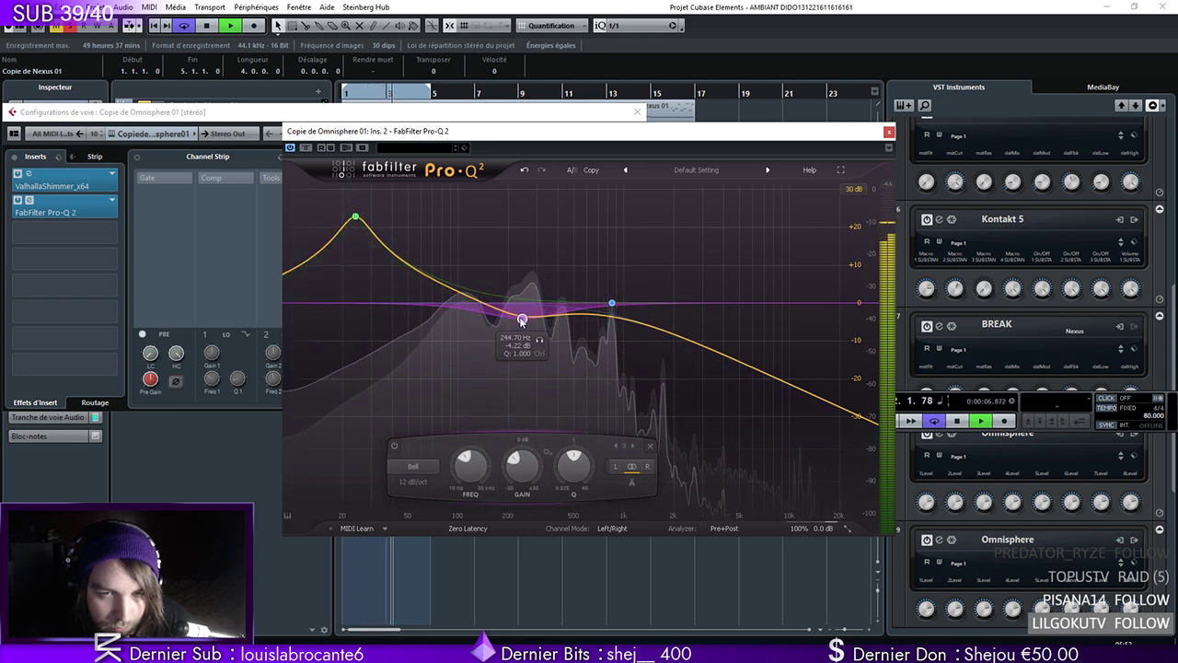
Try the High Cut band as a High Shelf near 1 kHz, varying its gain and frequency
{"action": "left_click_drag", "start_coordinate": [606, 306], "coordinate": [626, 303]}
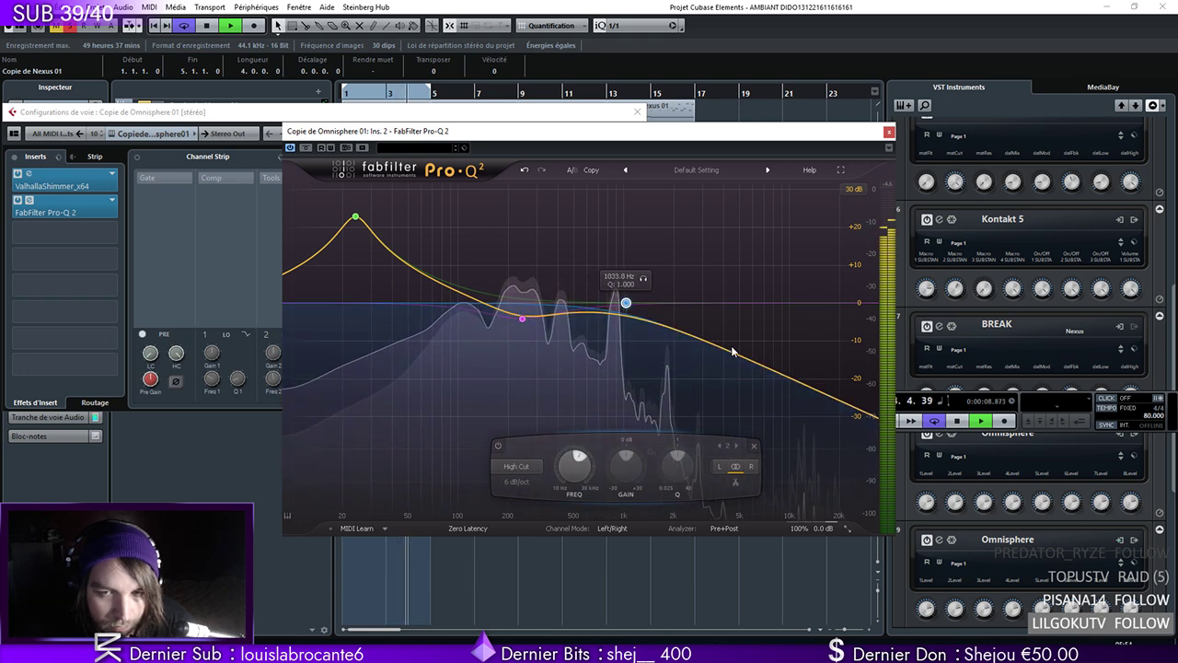
{"action": "left_click", "coordinate": [521, 467]}
{"action": "left_click", "coordinate": [526, 522]}
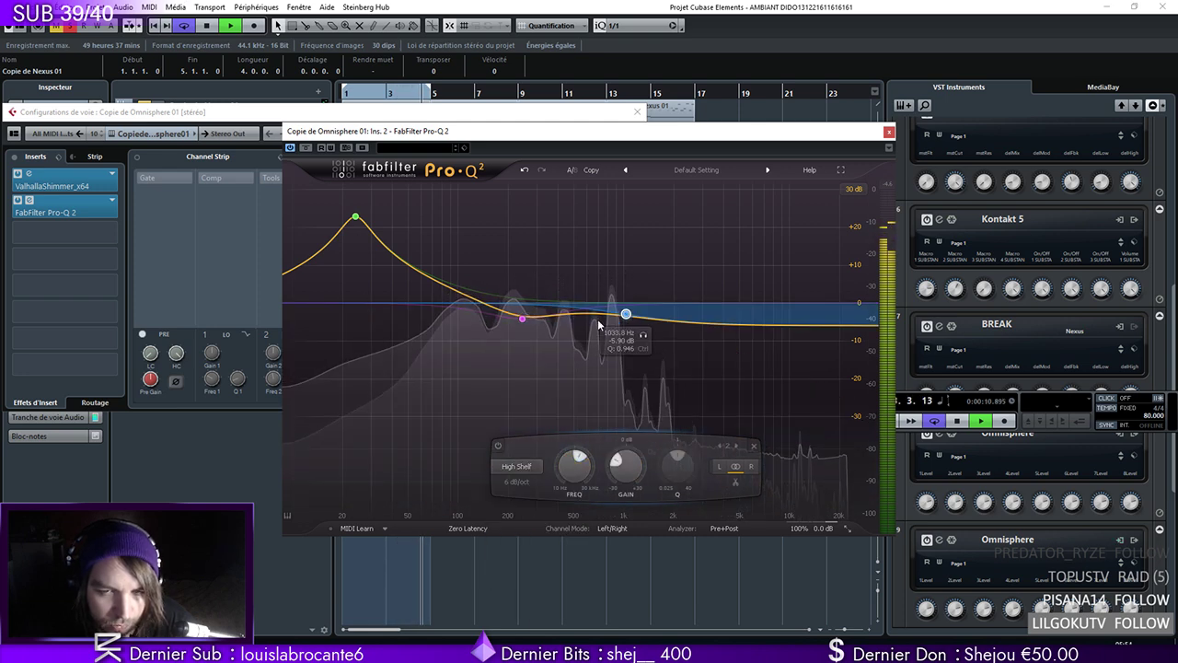
{"action": "left_click_drag", "start_coordinate": [626, 308], "coordinate": [646, 236]}
{"action": "left_click_drag", "start_coordinate": [646, 279], "coordinate": [603, 305]}
Change the shelf band to High Cut at about 1638 Hz with a Q of about 1.02
{"action": "left_click", "coordinate": [503, 466]}
{"action": "left_click", "coordinate": [538, 540]}
{"action": "scroll", "coordinate": [615, 306], "scroll_direction": "up", "scroll_amount": 1}
{"action": "left_click_drag", "start_coordinate": [523, 319], "coordinate": [658, 302]}
{"action": "scroll", "coordinate": [610, 276], "scroll_direction": "up", "scroll_amount": 3}
Even out the low-end bells to about +7.6 dB at 23 Hz, +3.6 dB at 111 Hz and nearly flat at 260 Hz, and close the equalizer
{"action": "left_click_drag", "start_coordinate": [356, 217], "coordinate": [354, 275]}
{"action": "left_click_drag", "start_coordinate": [468, 304], "coordinate": [466, 288]}
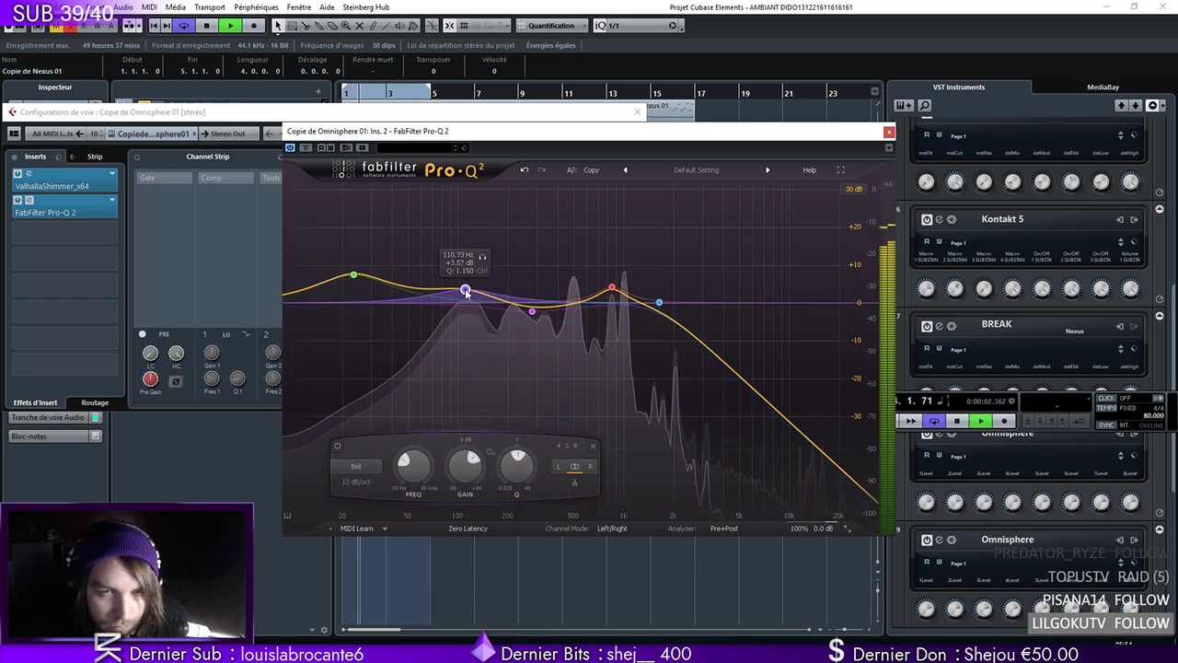
{"action": "left_click", "coordinate": [354, 275]}
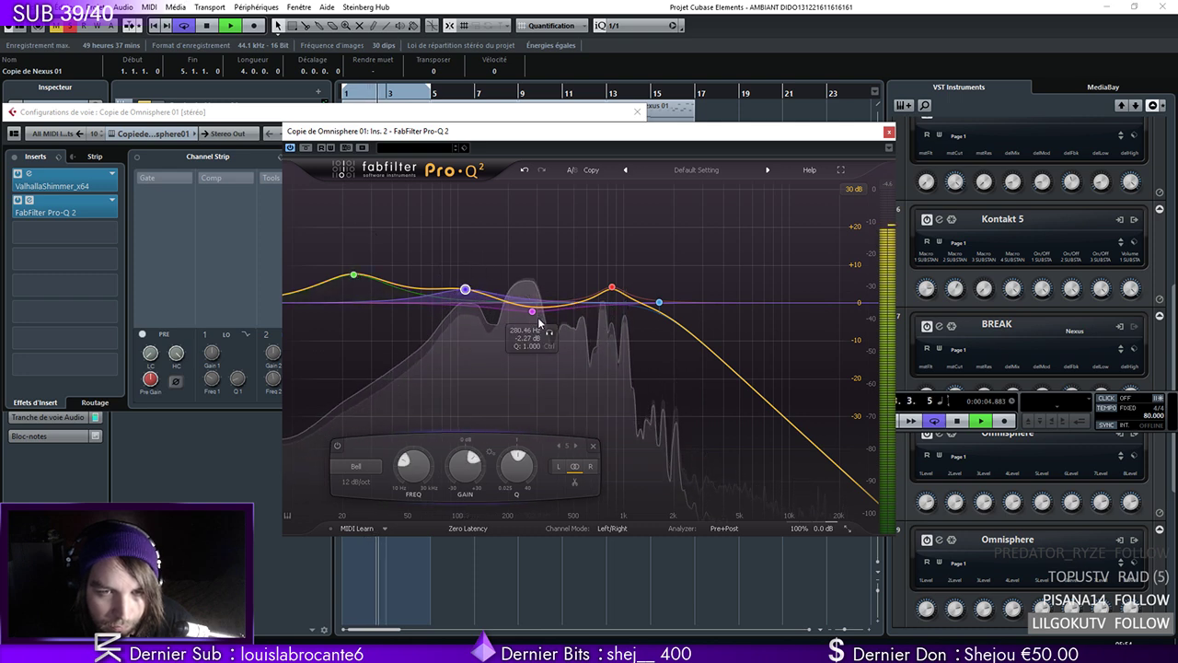
{"action": "left_click_drag", "start_coordinate": [532, 311], "coordinate": [526, 303]}
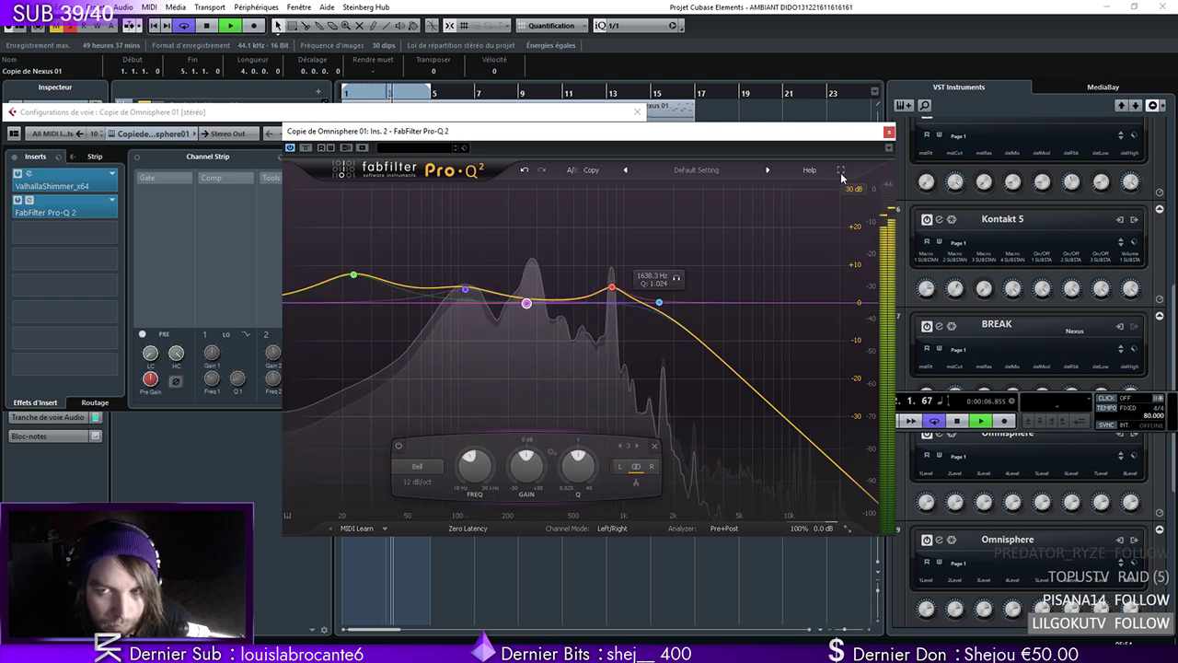
{"action": "left_click", "coordinate": [888, 132]}
In the channel's ValhallaShimmer reverb, set mix to 0.40, diffusion to 0.779 and size to 0.40
{"action": "double_click", "coordinate": [47, 183]}
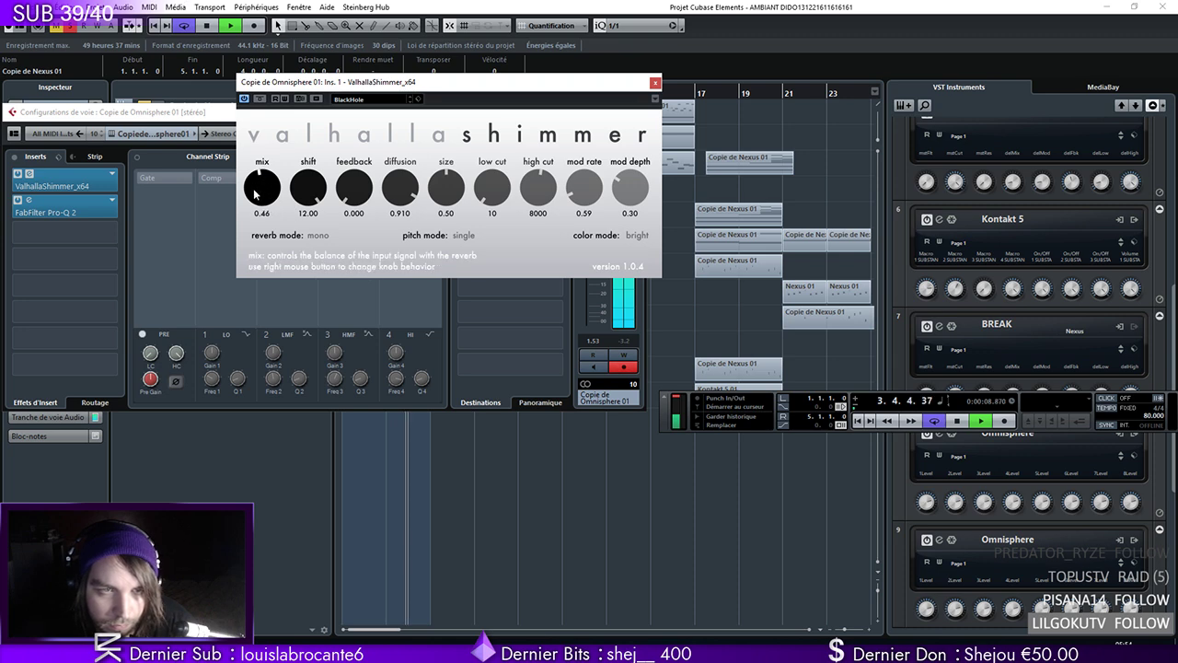
{"action": "left_click_drag", "start_coordinate": [427, 88], "coordinate": [487, 167]}
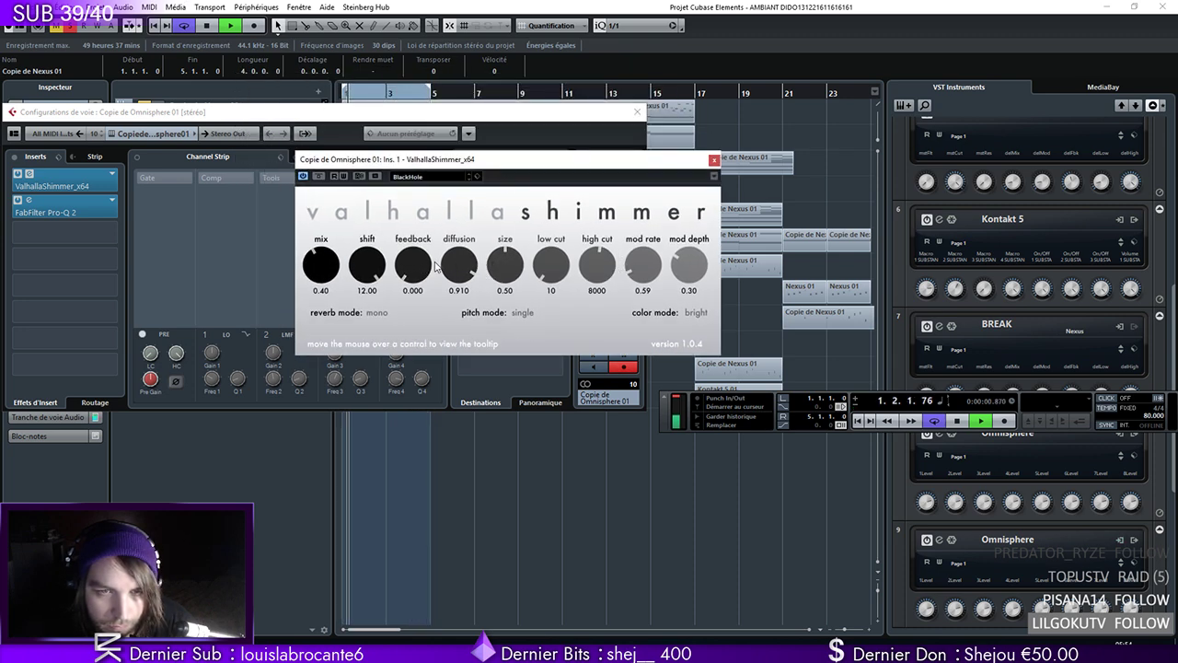
{"action": "mouse_move", "coordinate": [458, 267]}
{"action": "left_mouse_down"}
{"action": "mouse_move", "coordinate": [459, 287]}
{"action": "mouse_move", "coordinate": [464, 269]}
{"action": "left_mouse_up"}
{"action": "left_click_drag", "start_coordinate": [500, 260], "coordinate": [500, 264]}
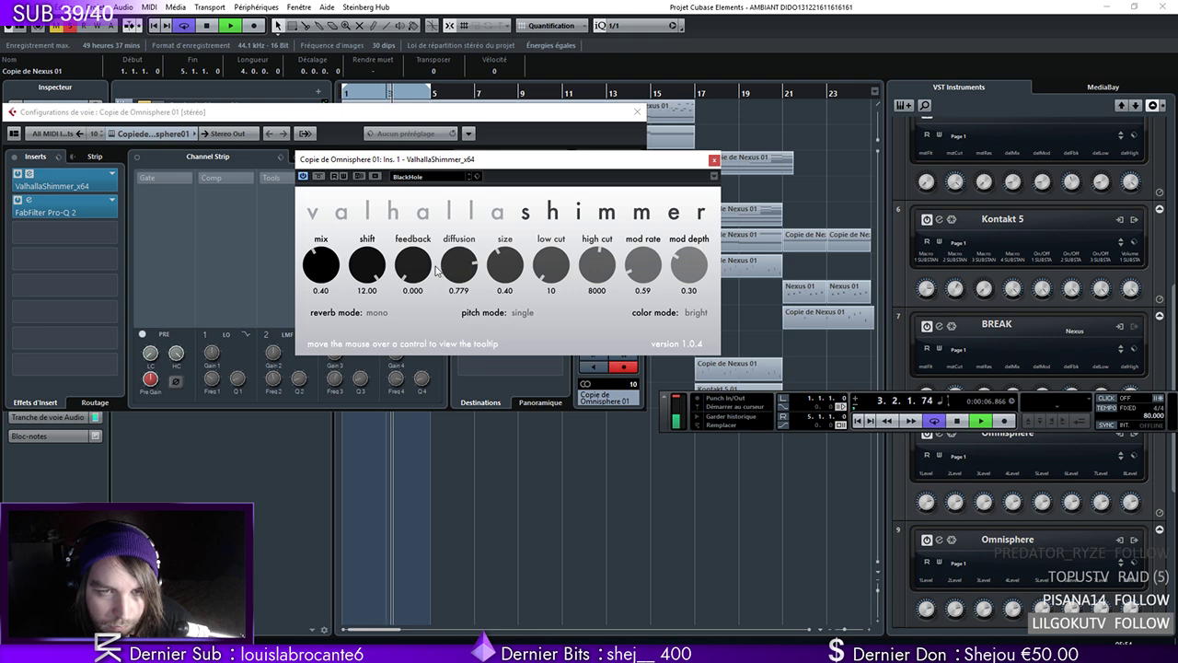
Set the channel volume to 0.00 dB, closing the reverb and channel settings windows and stopping playback
{"action": "left_click", "coordinate": [713, 159]}
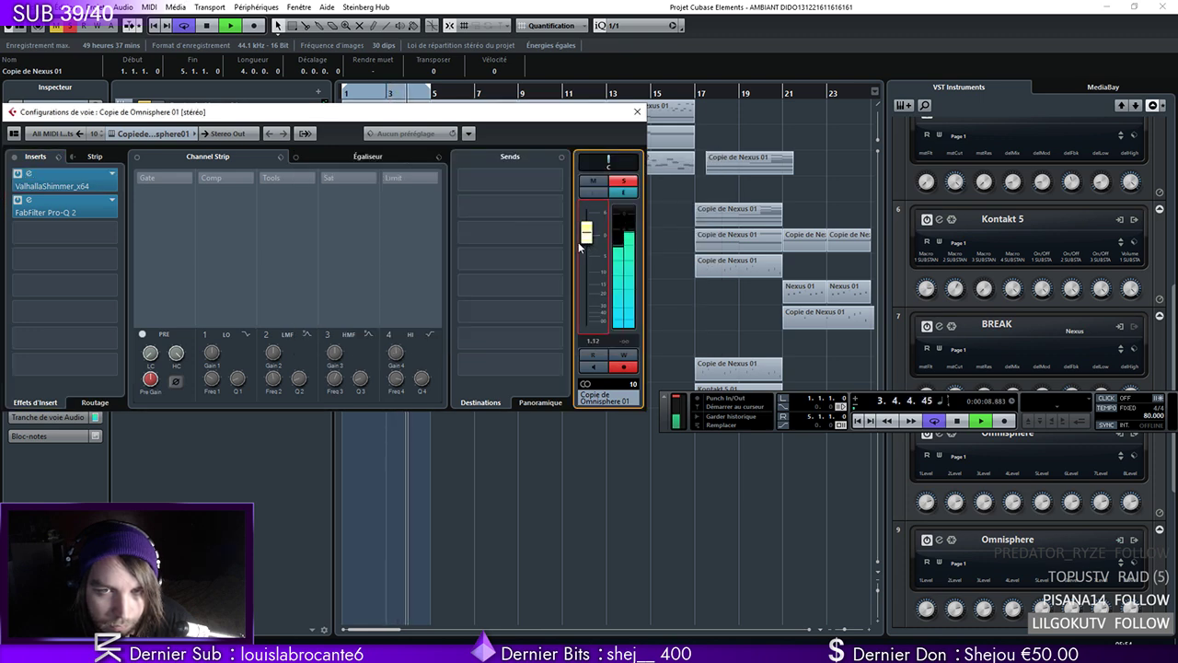
{"action": "left_click", "coordinate": [637, 111]}
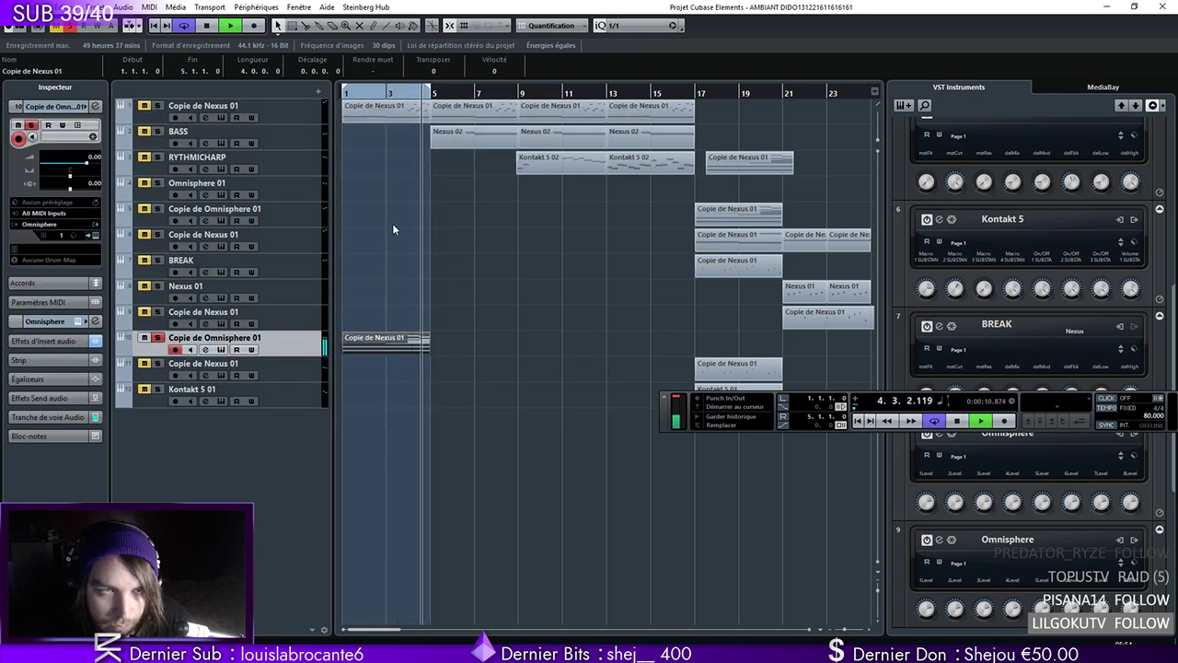
{"action": "key", "text": "space"}
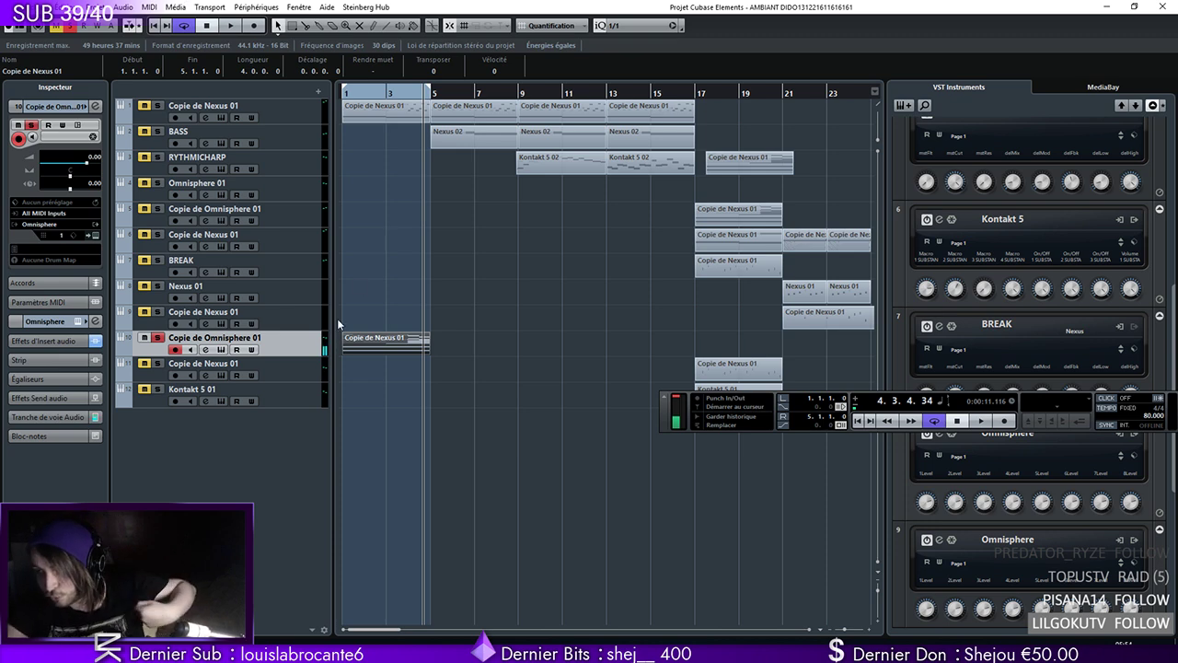
Solo the first Copie de Nexus 01 track and move the soloed Copie de Omnisphere 01 track directly beneath it
{"action": "left_click", "coordinate": [158, 106]}
{"action": "left_click_drag", "start_coordinate": [277, 149], "coordinate": [189, 136]}
Rename the moved Copie de Omnisphere 01 track as PIANO REVERS
{"action": "double_click", "coordinate": [189, 136]}
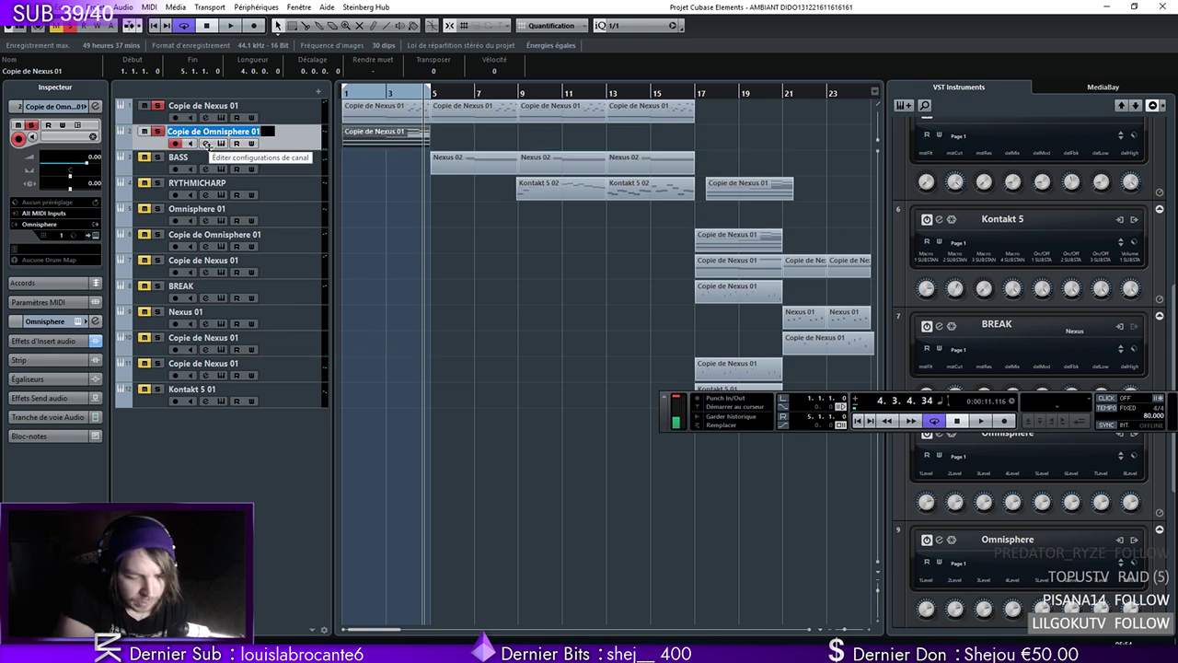
{"action": "type", "text": "PIANO REVER"}
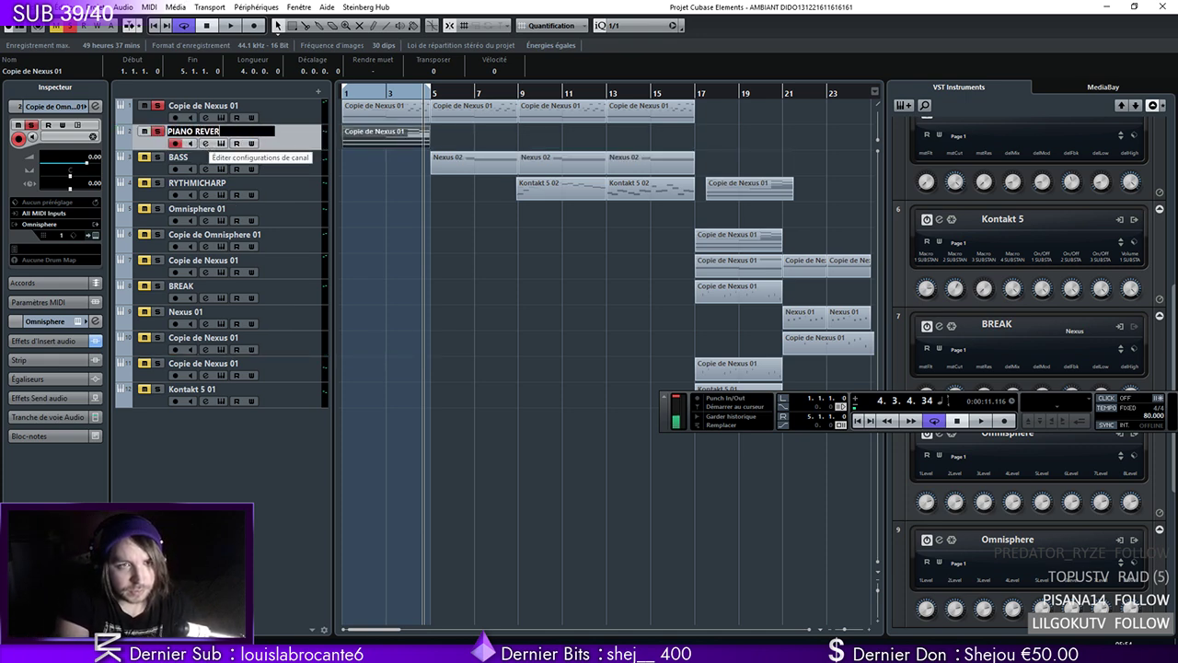
{"action": "type", "text": "S"}
{"action": "key", "text": "Return"}
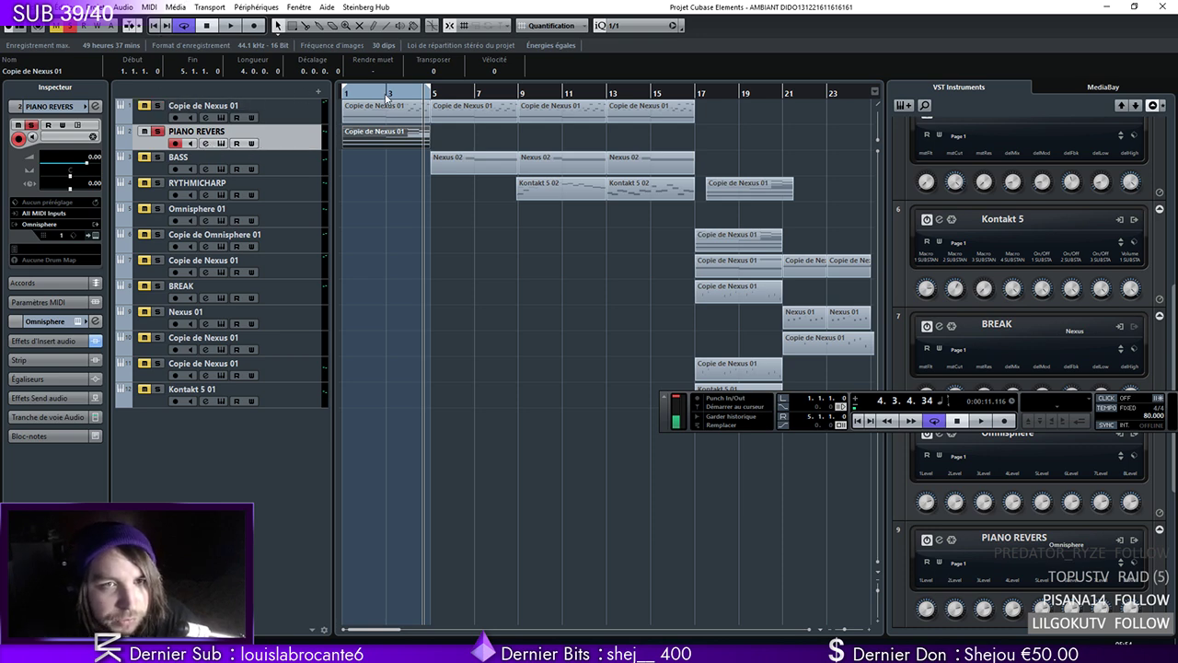
During playback, lower the Omnisphere sample start to about 0.614 and raise the timbre slightly on PIANO REVERS
{"action": "key", "text": "space"}
{"action": "left_click", "coordinate": [95, 237]}
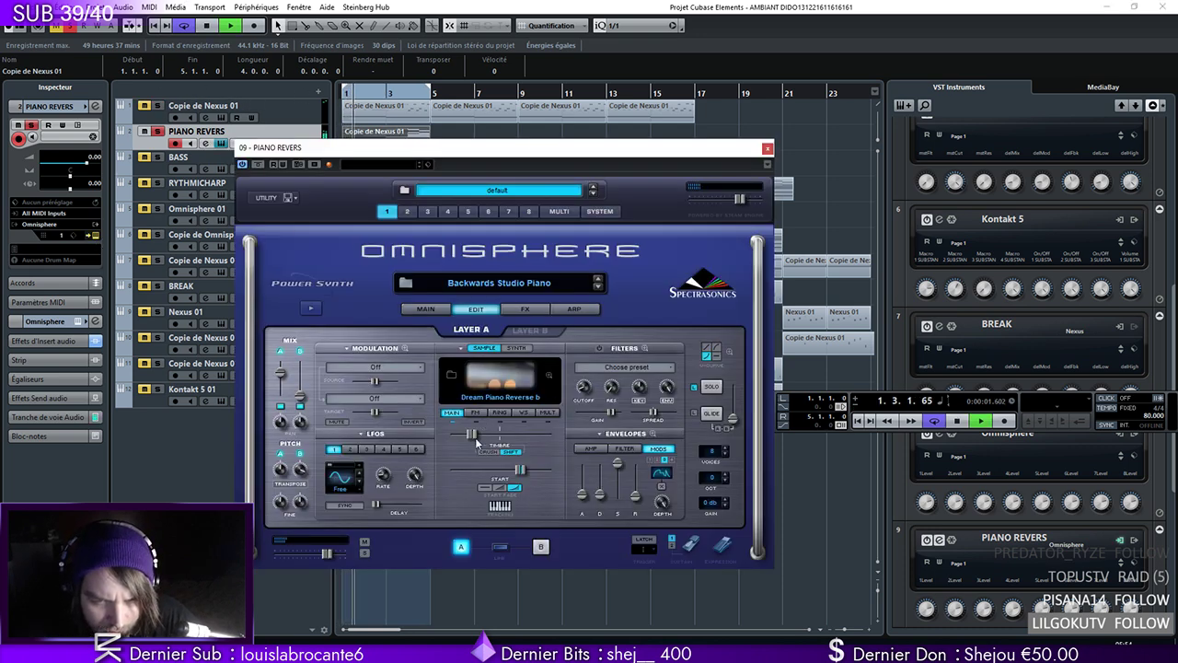
{"action": "mouse_move", "coordinate": [518, 471]}
{"action": "left_click_drag", "start_coordinate": [513, 468], "coordinate": [510, 468]}
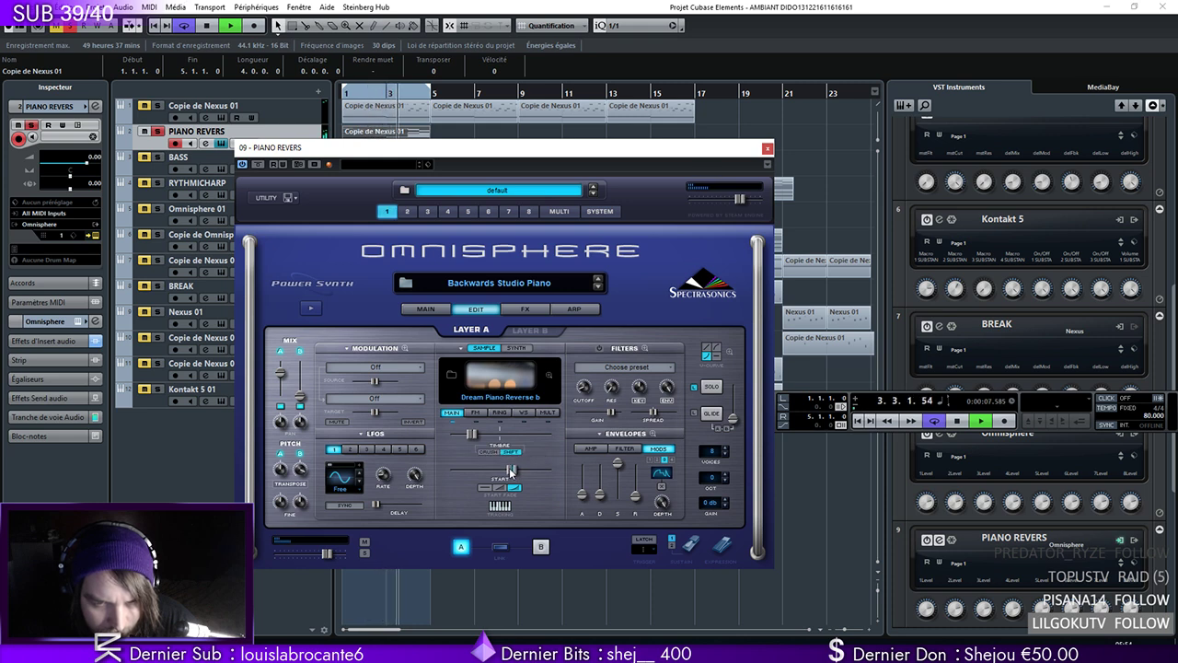
{"action": "left_click_drag", "start_coordinate": [476, 440], "coordinate": [478, 437]}
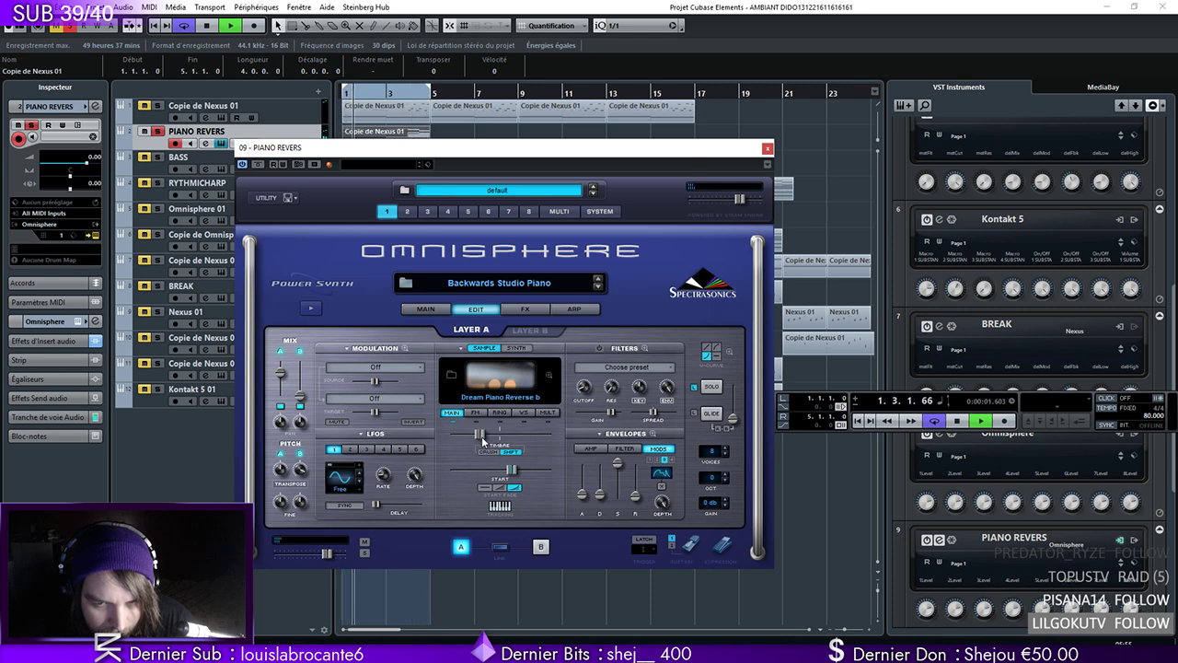
Increase Omnisphere's filter spread and adjust the filter envelope's release, switching back to the amp envelope before closing the instrument
{"action": "left_click_drag", "start_coordinate": [653, 416], "coordinate": [665, 416]}
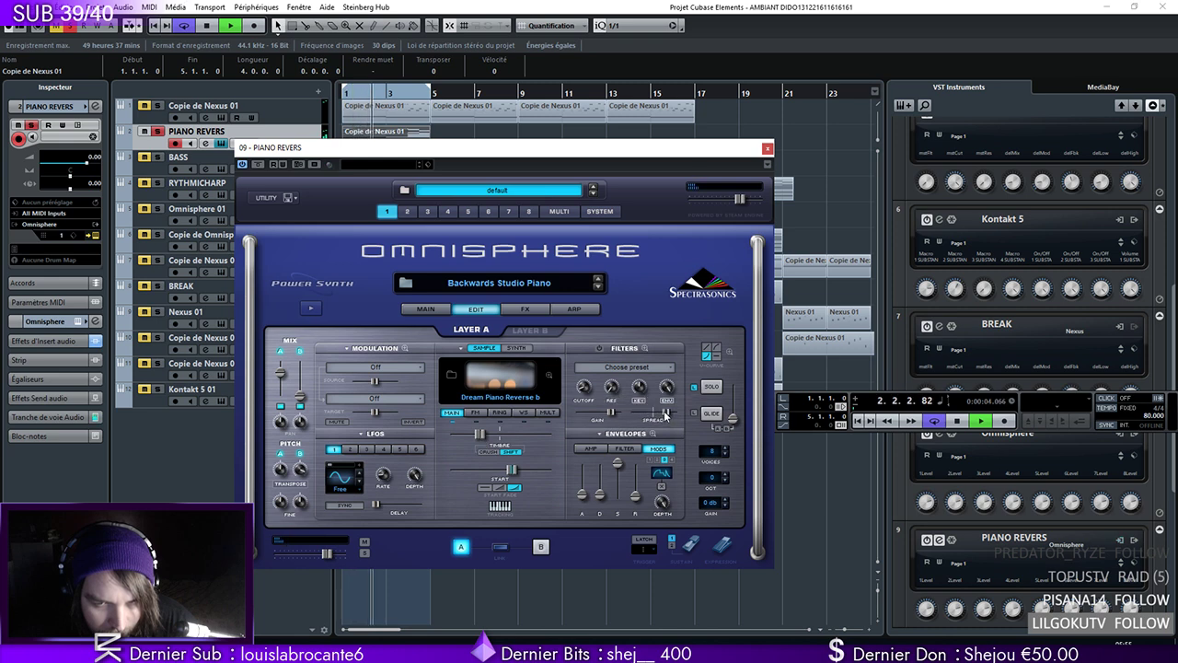
{"action": "left_click", "coordinate": [626, 450]}
{"action": "left_click_drag", "start_coordinate": [634, 489], "coordinate": [638, 488]}
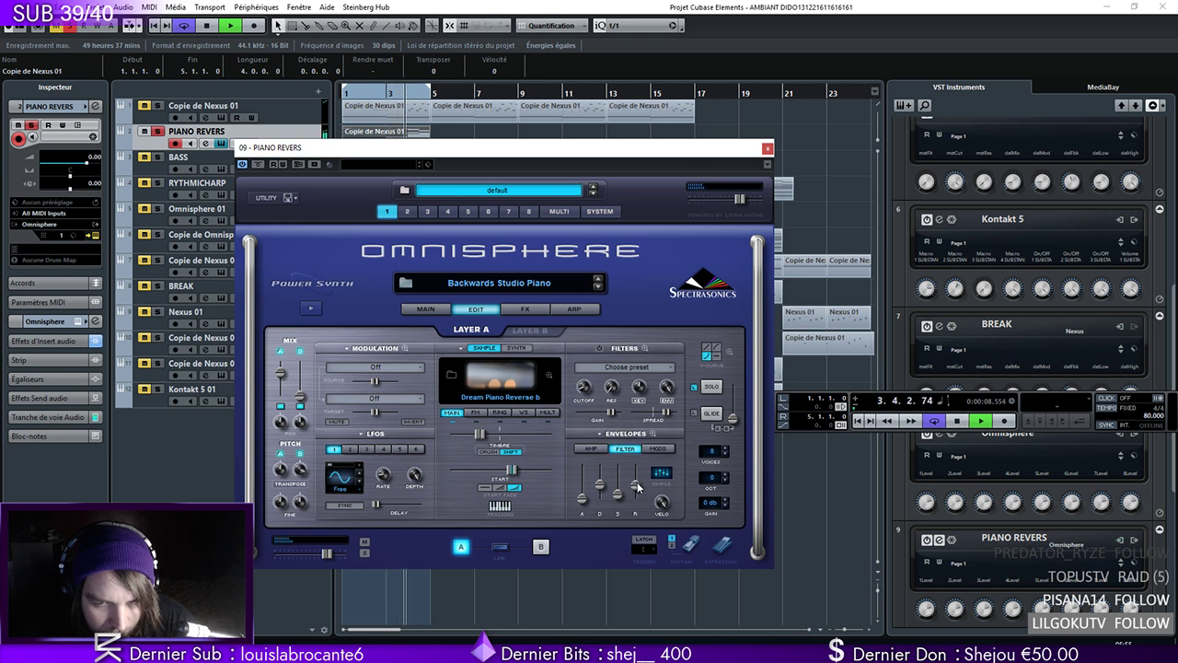
{"action": "left_click", "coordinate": [598, 450]}
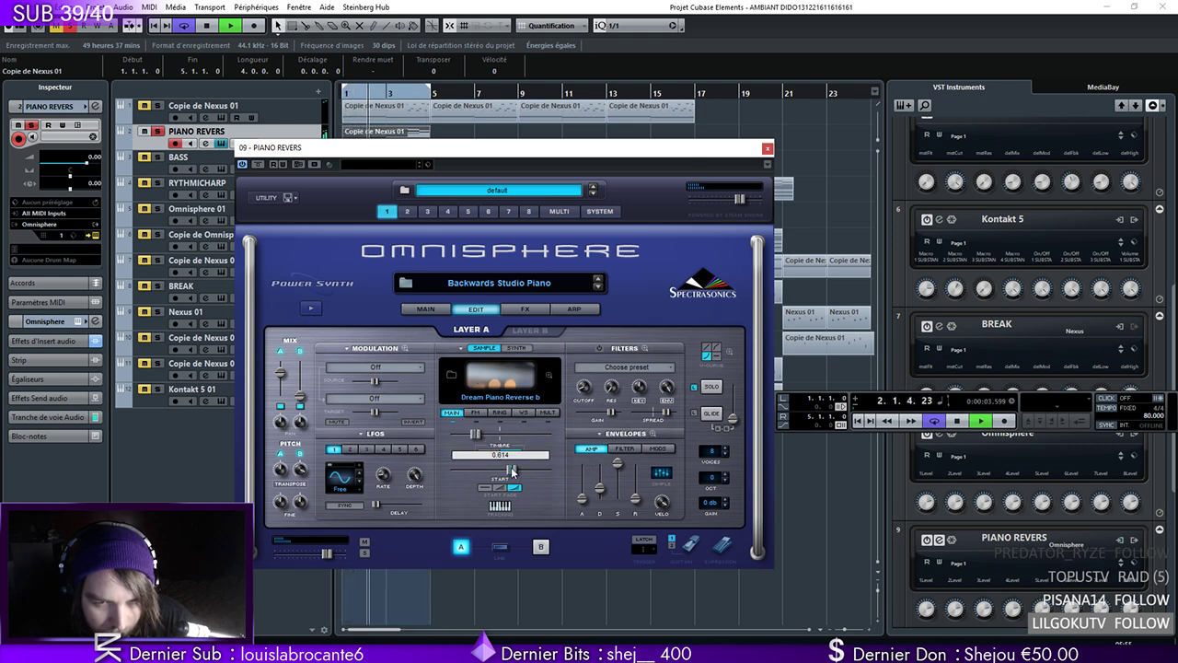
{"action": "left_click", "coordinate": [767, 148]}
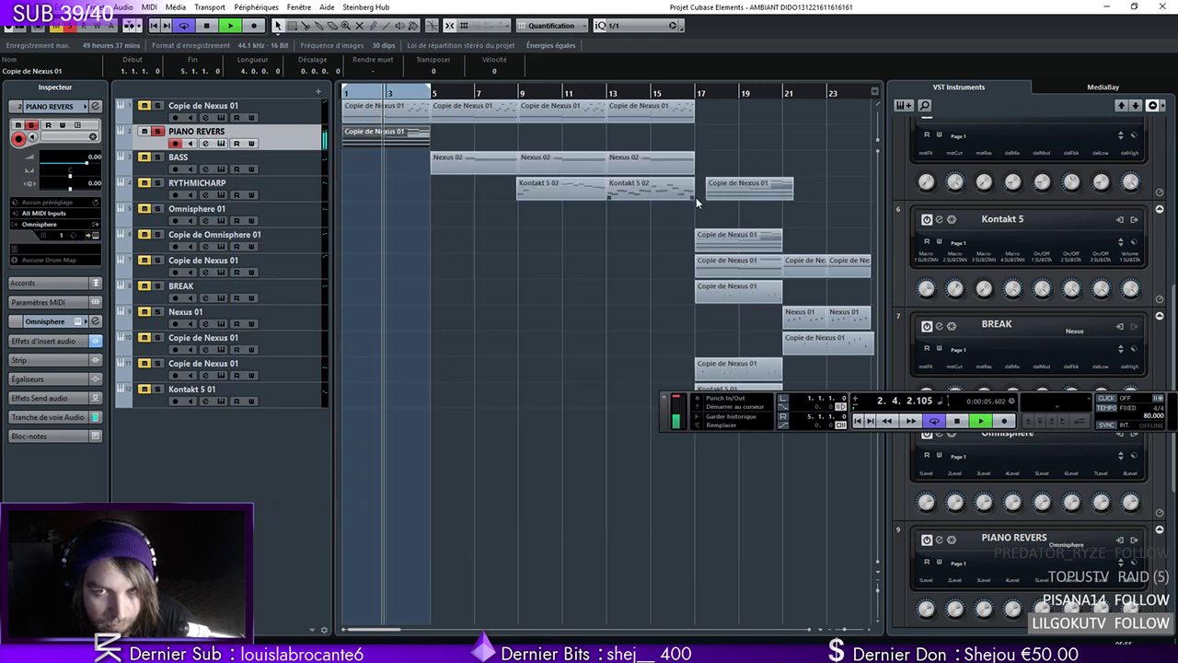
In PIANO REVERS's Pro-Q 2, raise the High Cut to about 4 kHz and retune the upper bell to about +2 dB at 1025 Hz
{"action": "left_click", "coordinate": [95, 107]}
{"action": "left_click", "coordinate": [32, 202]}
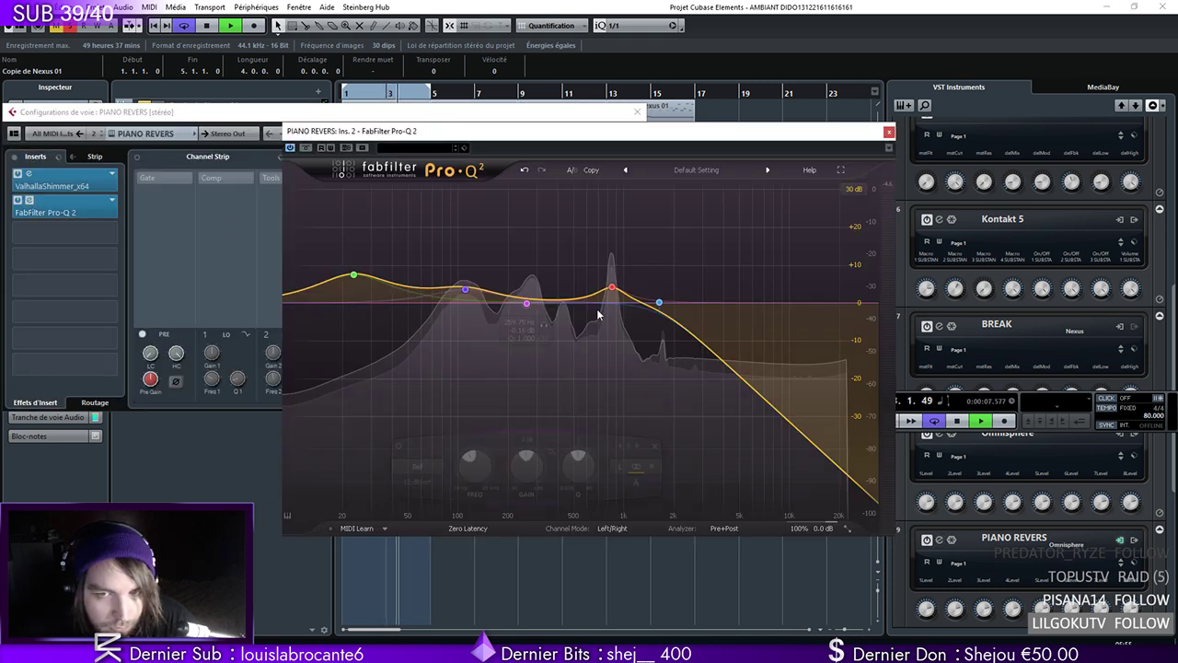
{"action": "left_click_drag", "start_coordinate": [659, 302], "coordinate": [724, 291]}
{"action": "left_click_drag", "start_coordinate": [525, 303], "coordinate": [527, 308]}
{"action": "left_click_drag", "start_coordinate": [613, 288], "coordinate": [628, 298]}
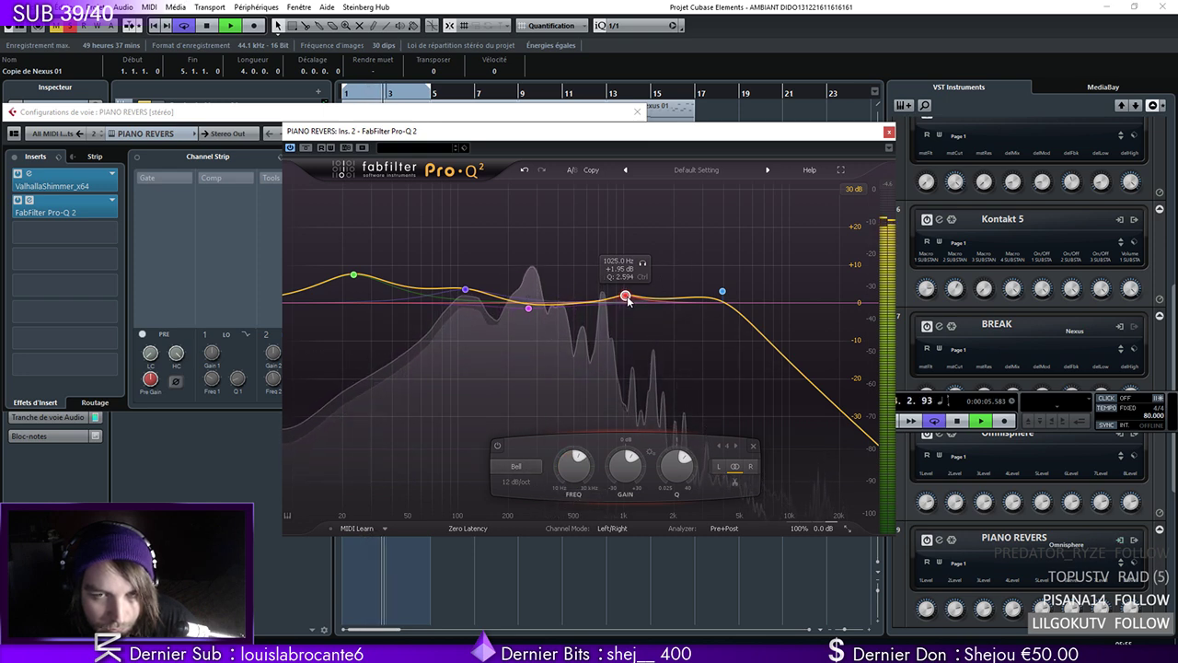
Change the 1025 Hz bell's slope and shift it to about 2.3 kHz with a boost of roughly 8 dB
{"action": "left_click", "coordinate": [522, 481]}
{"action": "left_click", "coordinate": [556, 513]}
Add a narrow bell cut of about -2.1 dB at 1016 Hz with Q near 10, and lower the lowest bell to about +6 dB
{"action": "mouse_move", "coordinate": [632, 294]}
{"action": "left_mouse_down"}
{"action": "mouse_move", "coordinate": [664, 268]}
{"action": "mouse_move", "coordinate": [653, 255]}
{"action": "mouse_move", "coordinate": [651, 289]}
{"action": "mouse_move", "coordinate": [681, 273]}
{"action": "mouse_move", "coordinate": [626, 309]}
{"action": "left_mouse_up"}
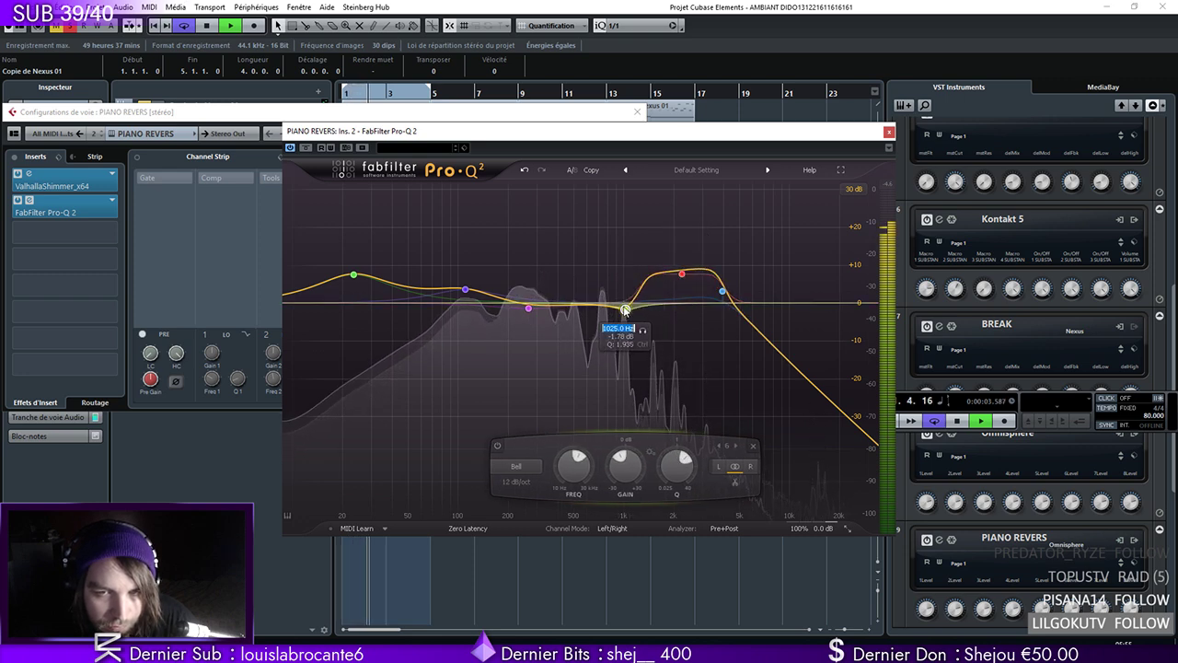
{"action": "left_click_drag", "start_coordinate": [626, 313], "coordinate": [622, 315]}
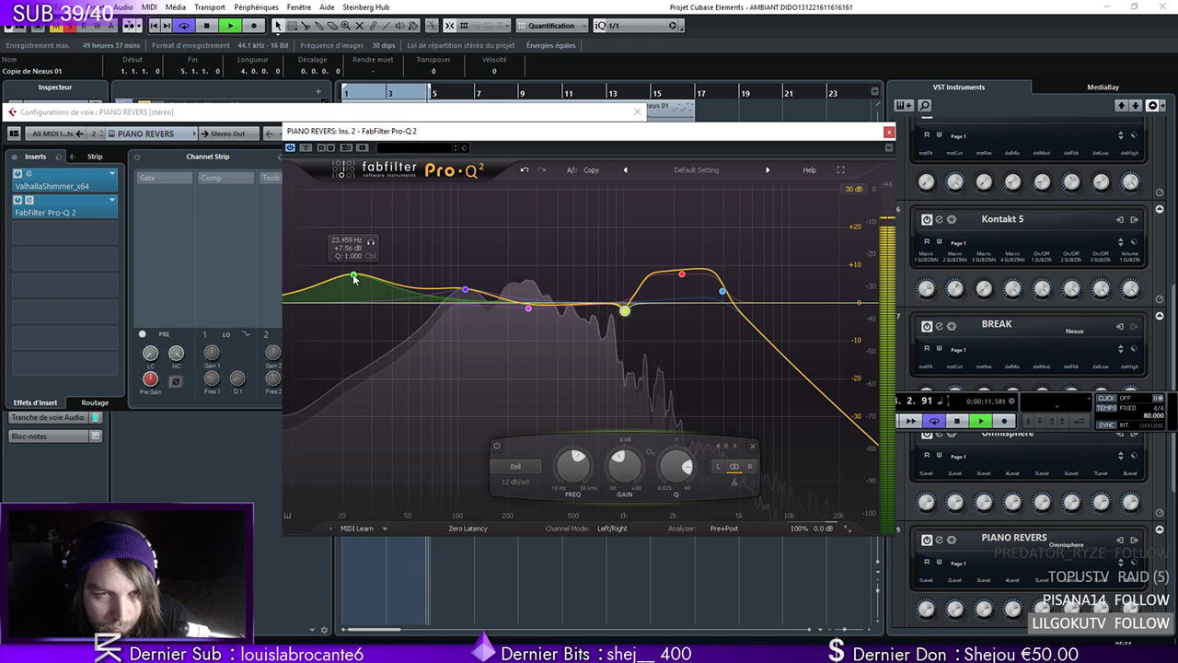
{"action": "left_click_drag", "start_coordinate": [354, 274], "coordinate": [354, 280]}
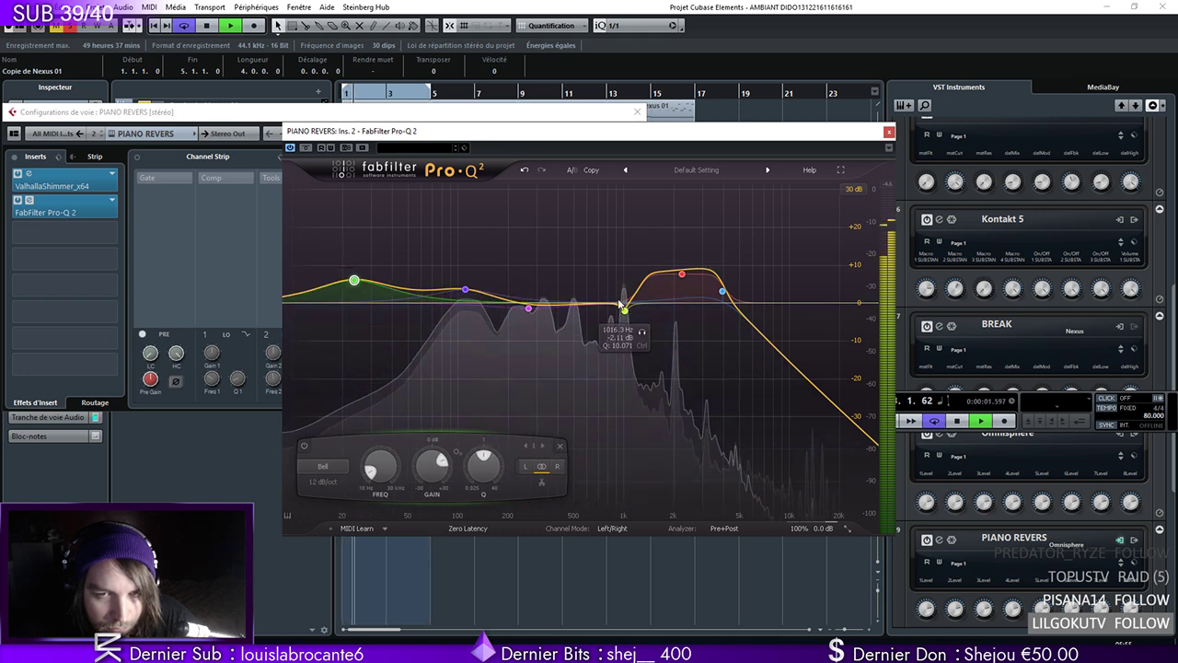
Slightly reduce the narrow 1016 Hz cut in Pro-Q 2, and close the EQ and PIANO REVERS channel settings
{"action": "left_click_drag", "start_coordinate": [624, 310], "coordinate": [624, 307]}
{"action": "left_click", "coordinate": [888, 132]}
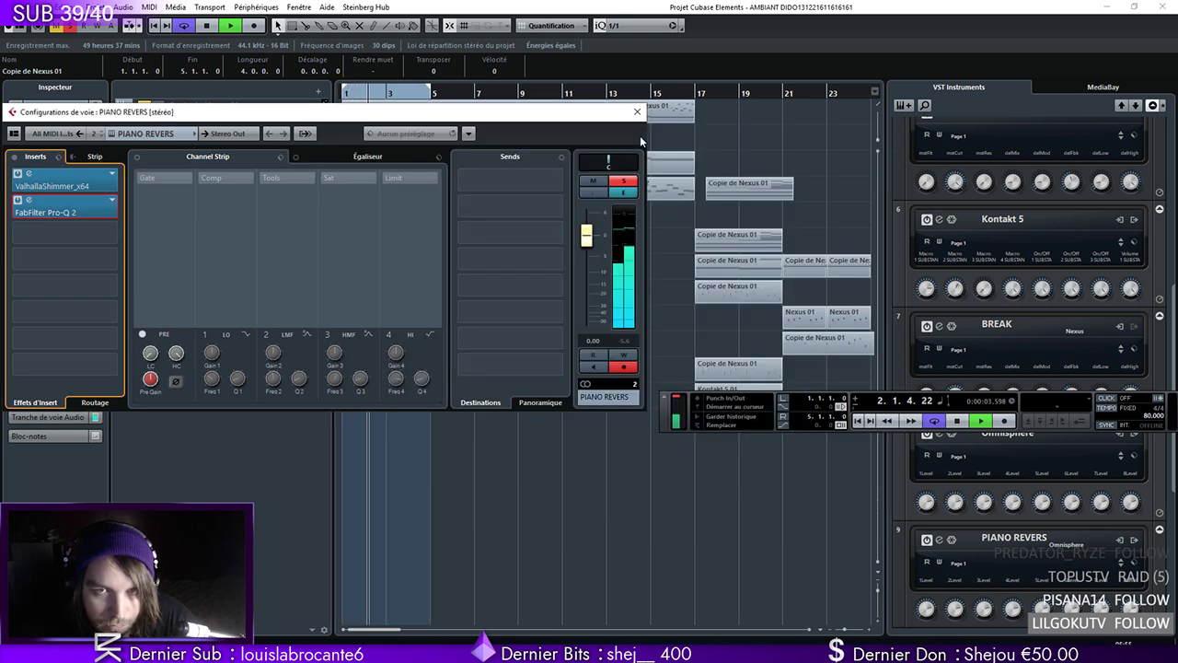
{"action": "left_click", "coordinate": [637, 111]}
Set the sample start to about 0.753 in PIANO REVERS's Omnisphere, check the filter envelope and close the instrument
{"action": "left_click", "coordinate": [93, 224]}
{"action": "left_click", "coordinate": [92, 234]}
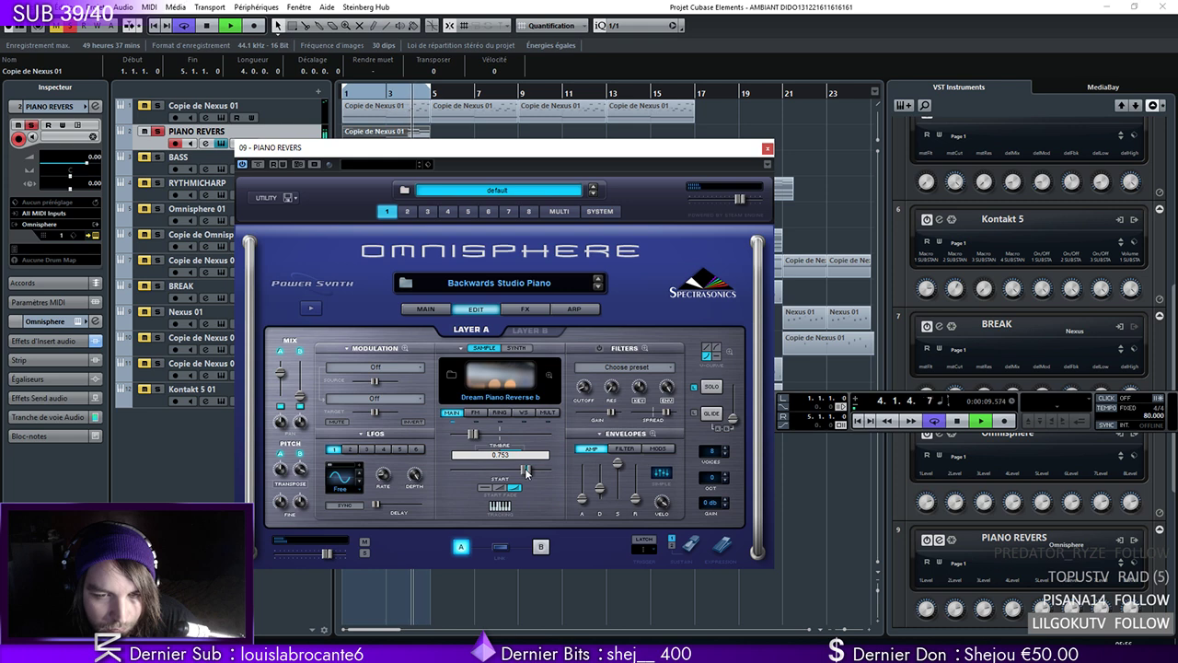
{"action": "left_click", "coordinate": [656, 449]}
{"action": "left_click", "coordinate": [625, 448]}
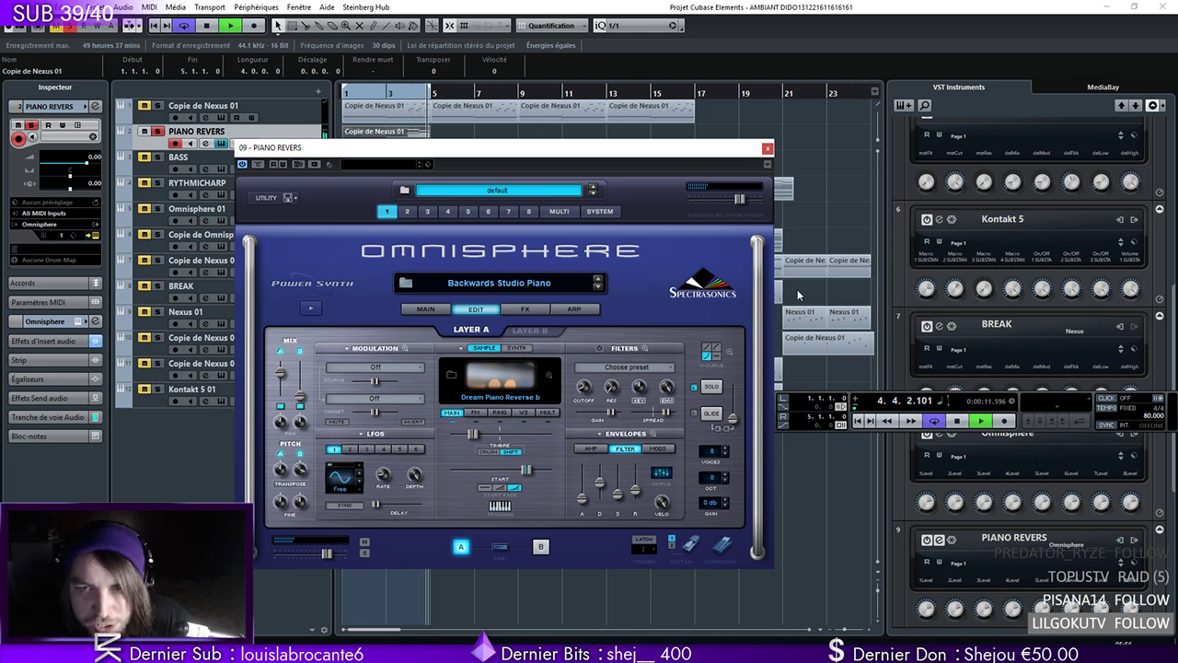
{"action": "left_click", "coordinate": [767, 150]}
Solo the first Copie de Nexus 01 track alongside PIANO REVERS and play both from bar 1
{"action": "left_click_drag", "start_coordinate": [387, 94], "coordinate": [345, 94]}
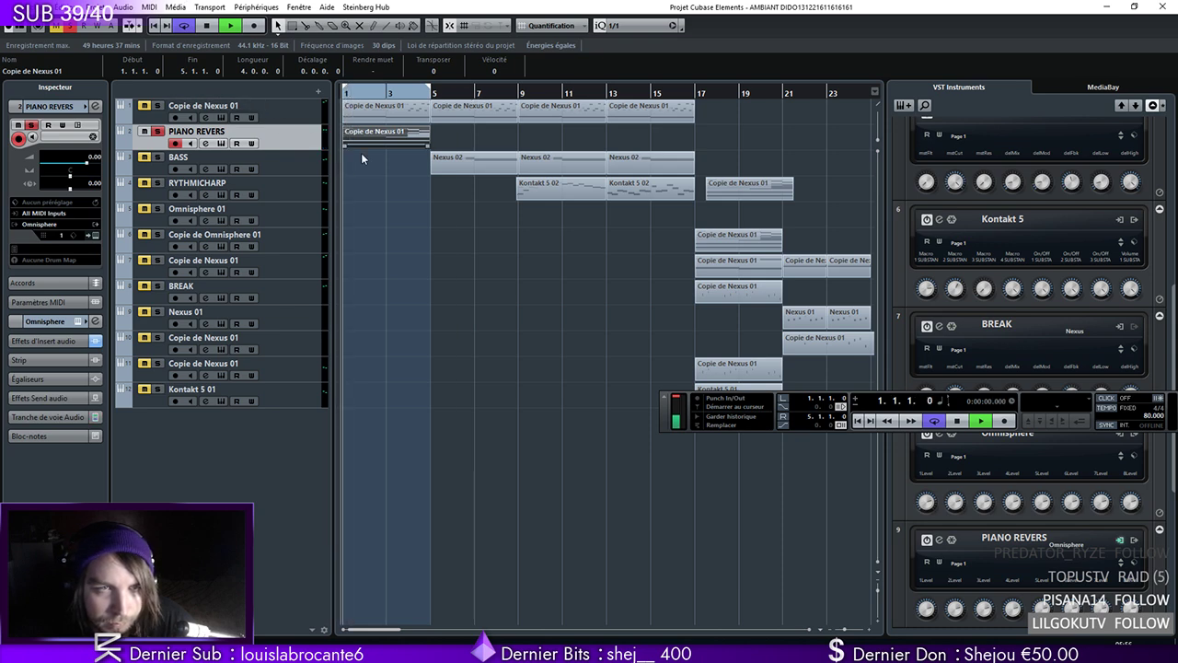
{"action": "key", "text": "space"}
{"action": "left_click", "coordinate": [157, 105]}
{"action": "left_click", "coordinate": [344, 96]}
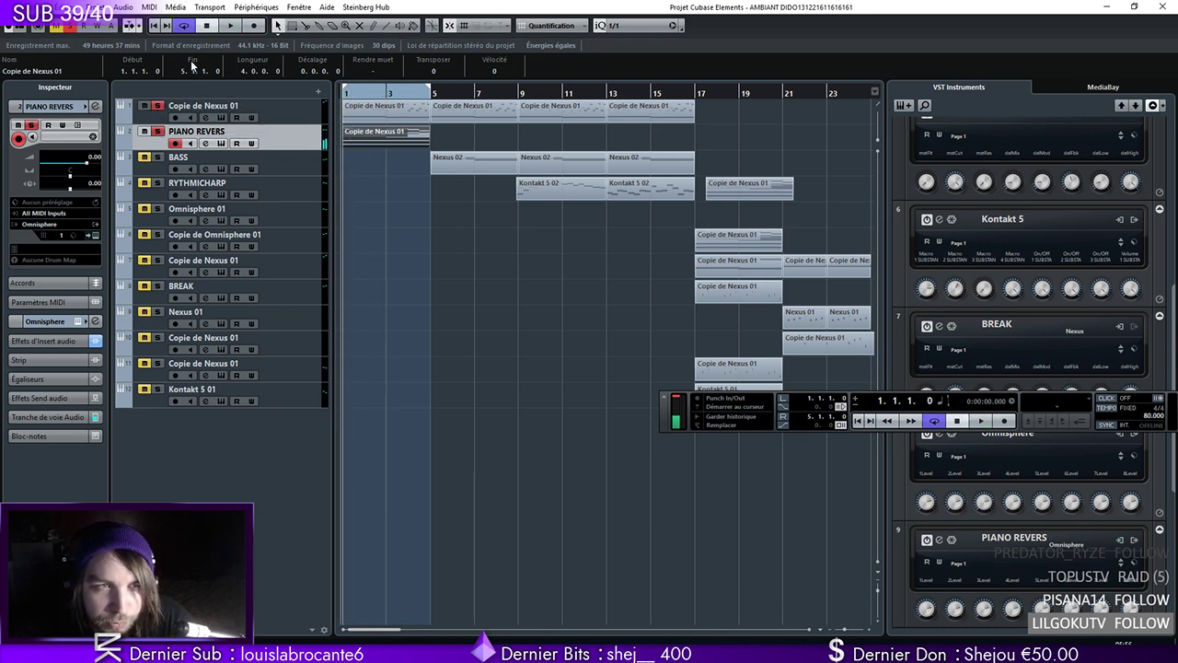
{"action": "key", "text": "space"}
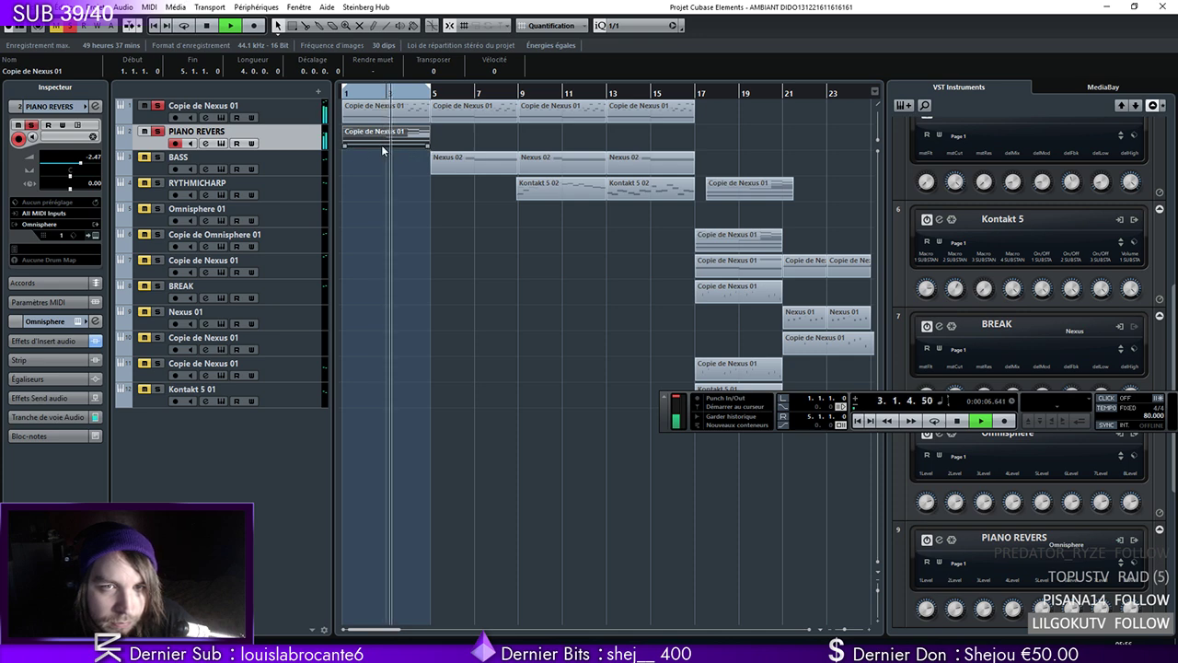
Copy the PIANO REVERS clip to bars 5, 9 and 13, and clear the track solos
{"action": "left_click_drag", "start_coordinate": [361, 142], "coordinate": [635, 138]}
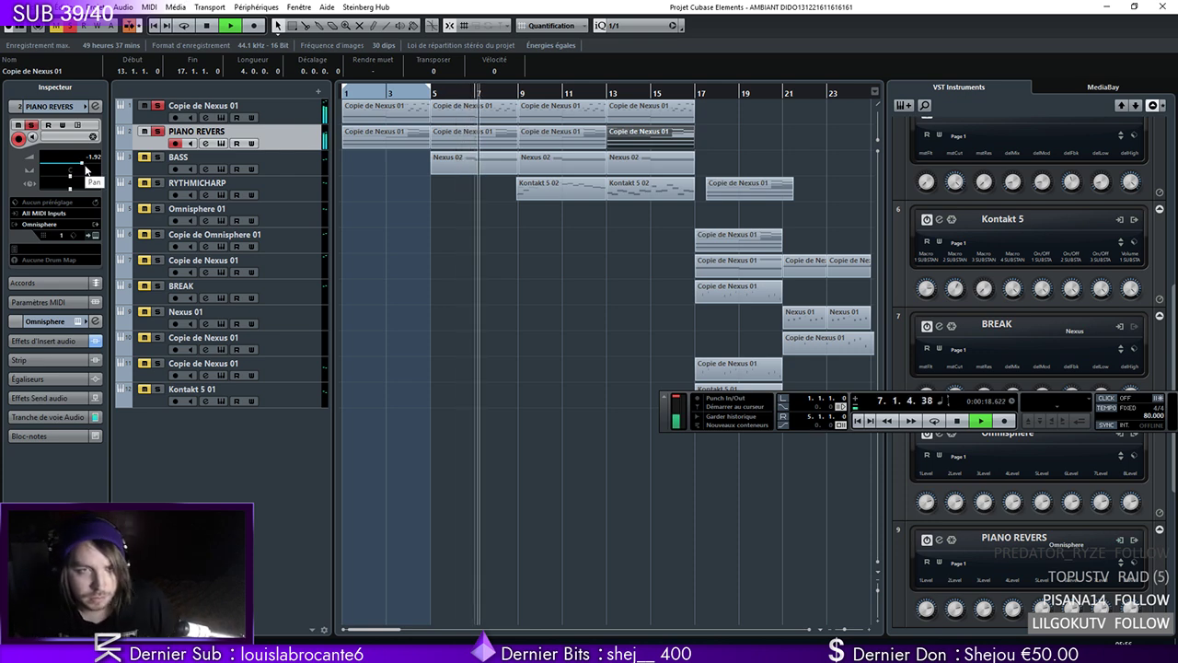
{"action": "key", "text": "space"}
{"action": "left_click_drag", "start_coordinate": [441, 95], "coordinate": [405, 95]}
{"action": "left_click", "coordinate": [429, 94]}
{"action": "key", "text": "b"}
Balance the track volumes during playback, setting BASS to about -6.55 and PIANO REVERS to about -2.75
{"action": "left_click", "coordinate": [267, 162]}
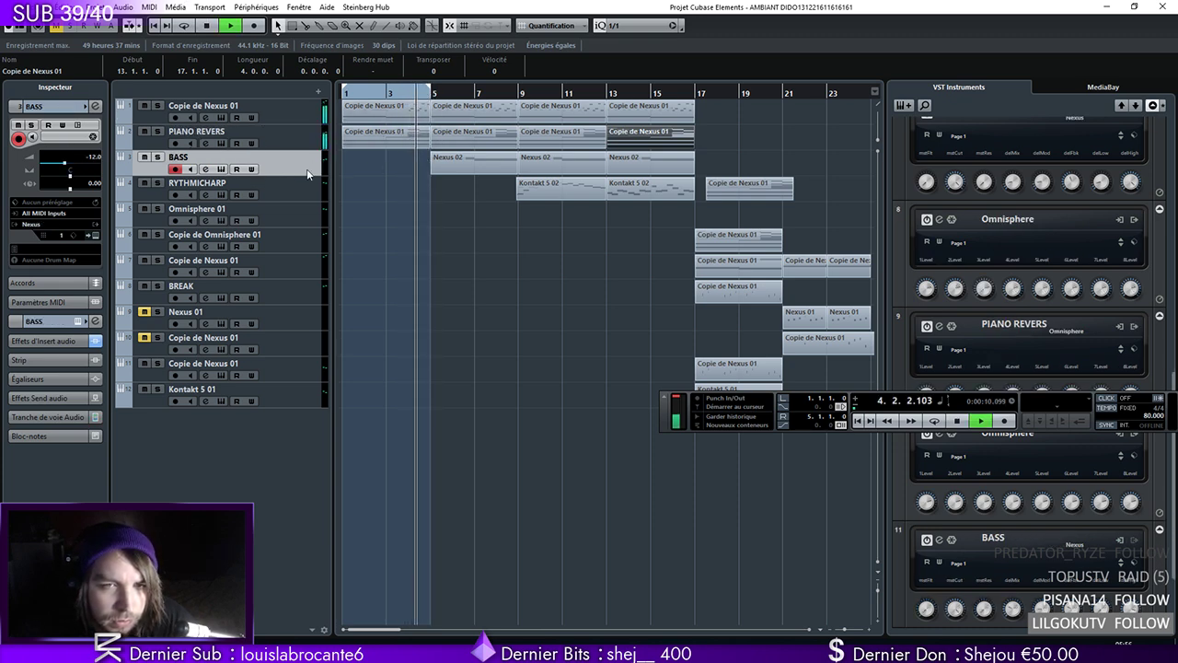
{"action": "key", "text": "Up"}
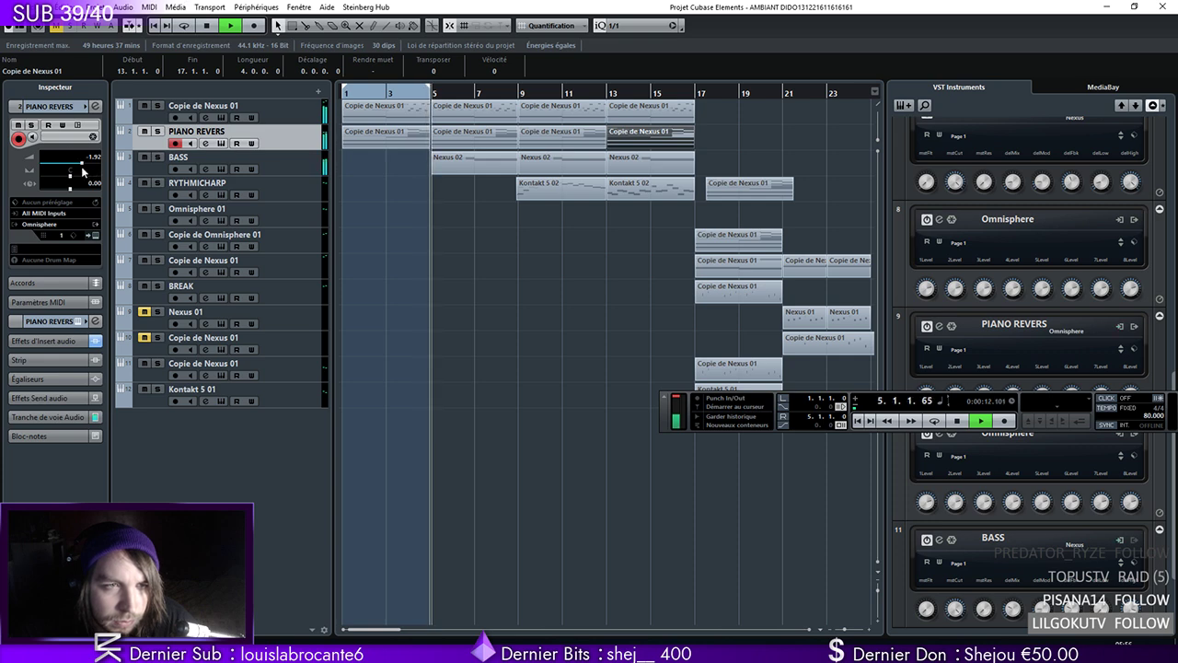
{"action": "left_click", "coordinate": [284, 167]}
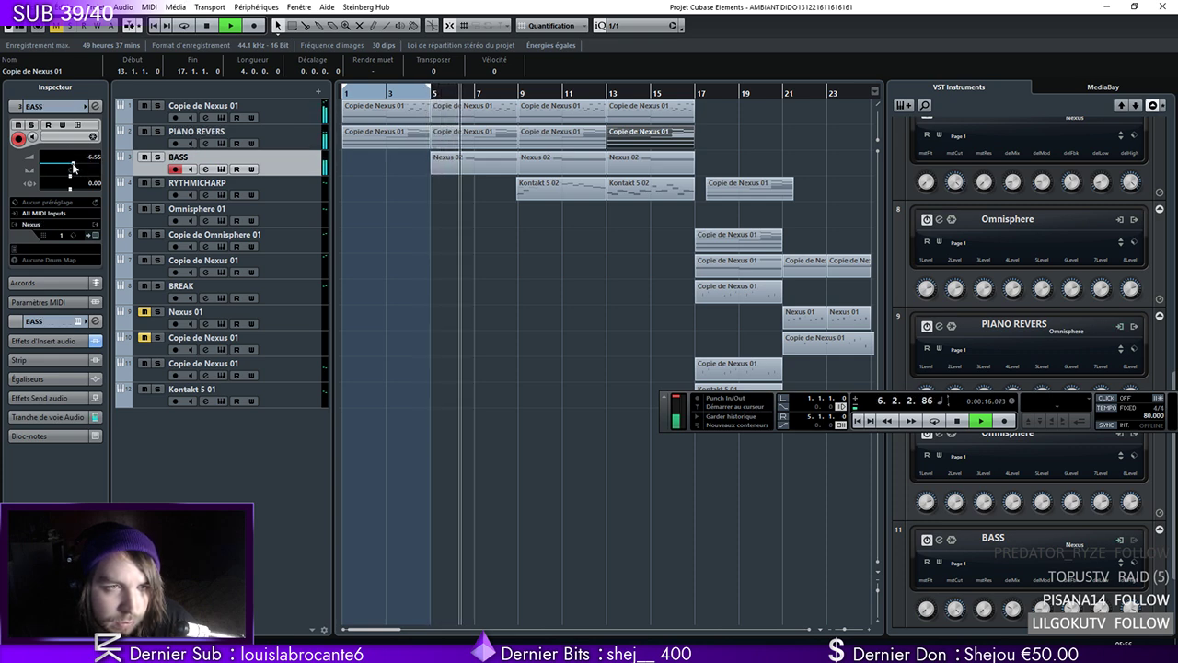
{"action": "key", "text": "Up"}
{"action": "key", "text": "Up"}
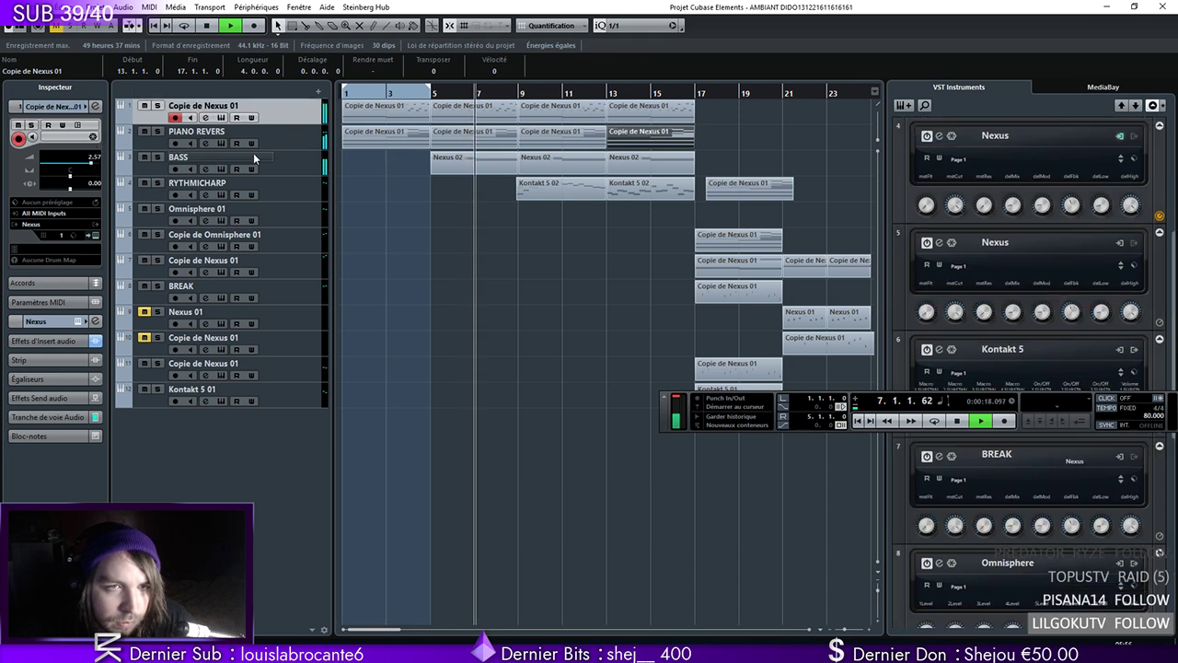
{"action": "key", "text": "Down"}
{"action": "left_click_drag", "start_coordinate": [83, 164], "coordinate": [81, 164]}
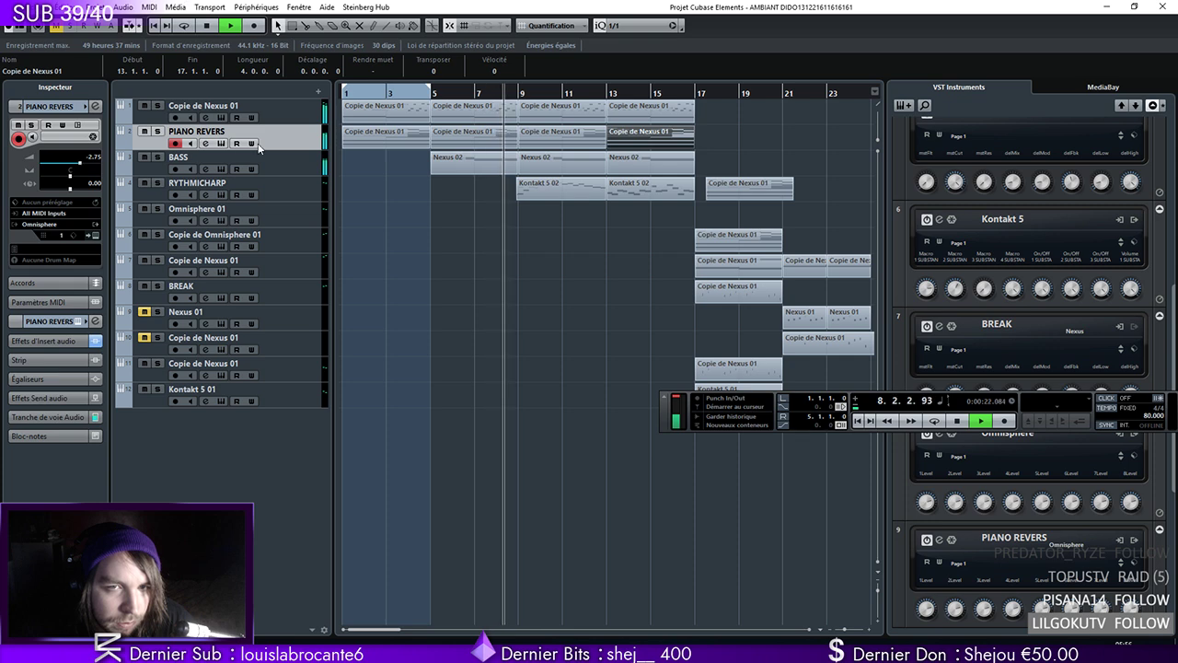
Raise the threshold of RYTHMICHARP's FabFilter Pro-C 2 compressor and close the plug-in and channel settings
{"action": "left_click", "coordinate": [254, 182]}
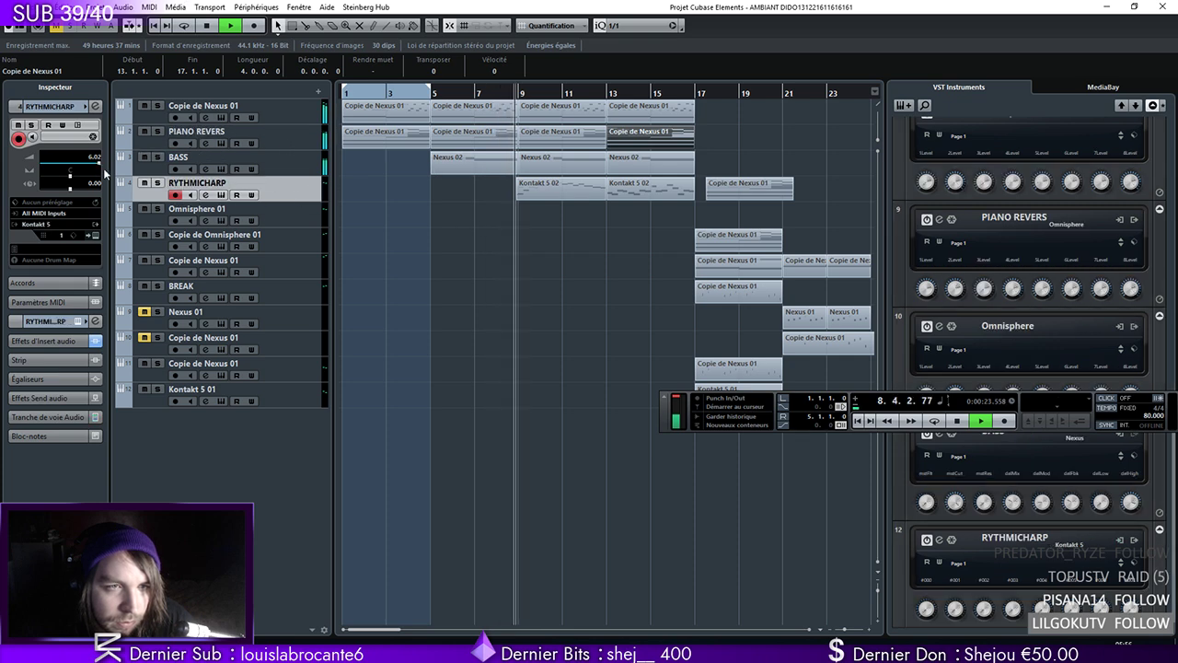
{"action": "left_click", "coordinate": [95, 105]}
{"action": "left_click", "coordinate": [31, 200]}
{"action": "mouse_move", "coordinate": [414, 378]}
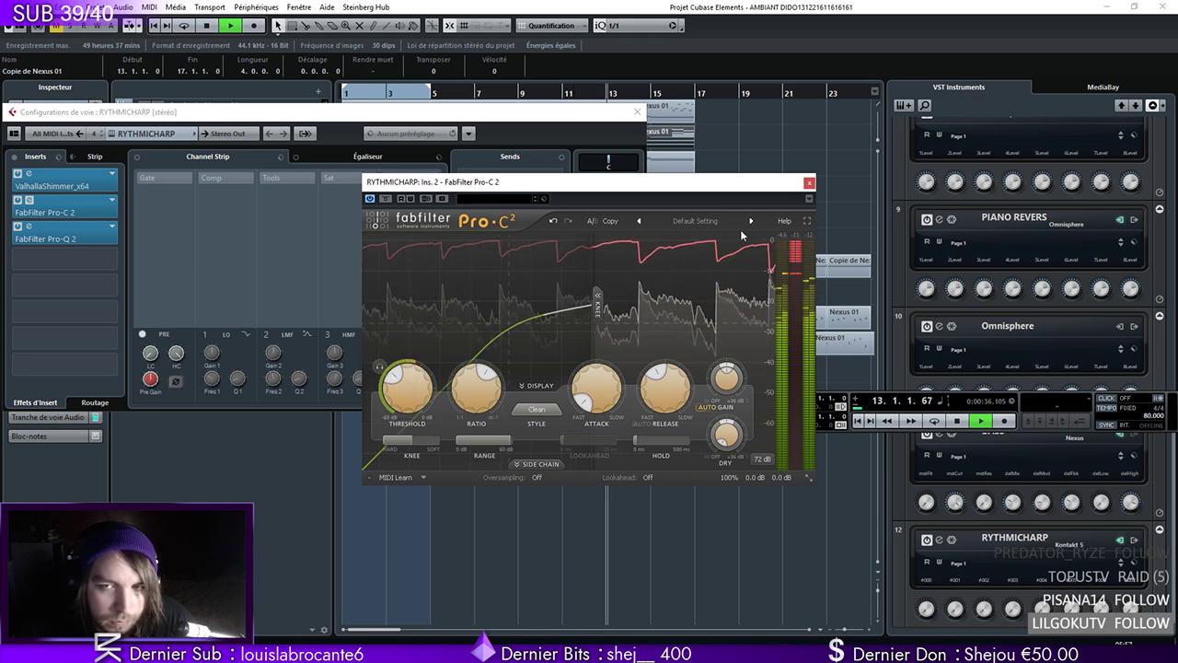
{"action": "left_click_drag", "start_coordinate": [402, 376], "coordinate": [412, 367]}
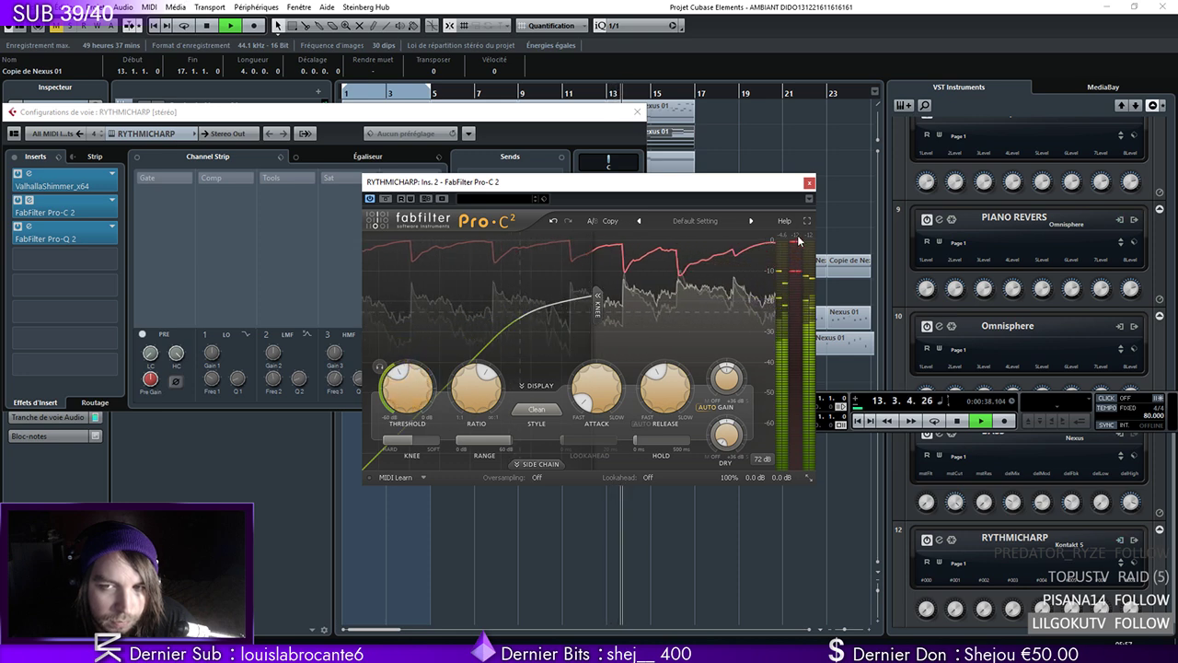
{"action": "left_click", "coordinate": [809, 183]}
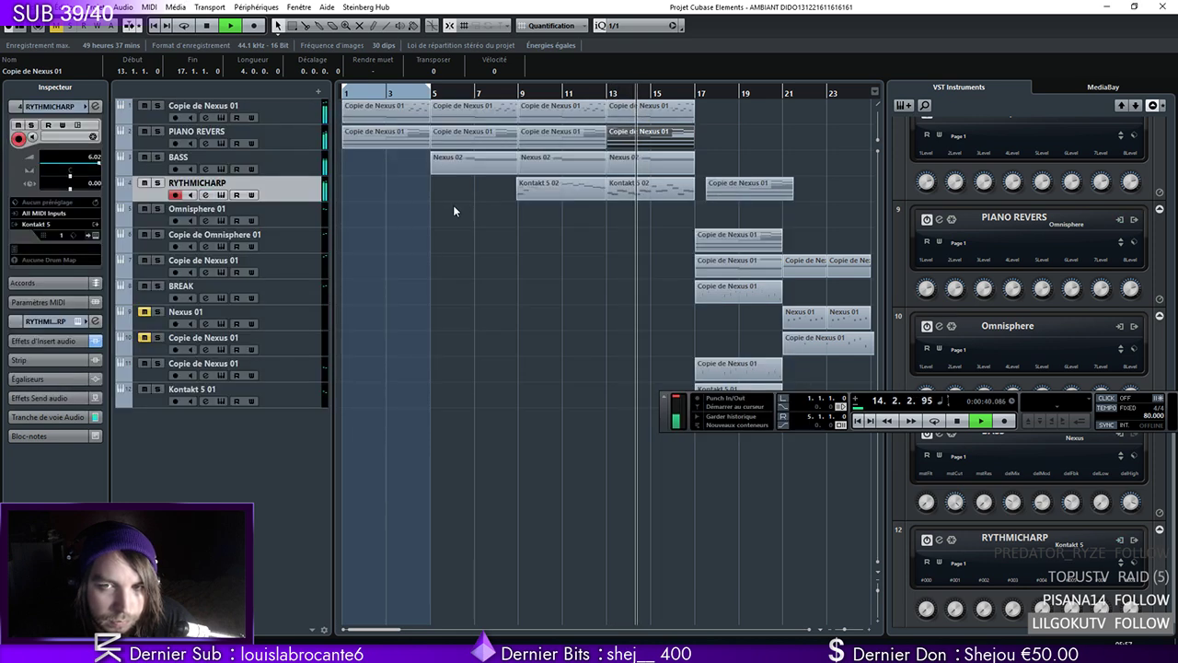
Move all clips after the opening section about 8.5 bars later, freeing the space from bar 17
{"action": "left_click_drag", "start_coordinate": [770, 140], "coordinate": [733, 424]}
{"action": "left_click_drag", "start_coordinate": [742, 123], "coordinate": [831, 432]}
{"action": "left_click_drag", "start_coordinate": [490, 192], "coordinate": [675, 200]}
Copy the bar 13 clips of the Copie de Nexus 01, PIANO REVERS, BASS and RYTHMICHARP tracks to bar 17
{"action": "left_click_drag", "start_coordinate": [494, 110], "coordinate": [398, 190]}
{"action": "left_click_drag", "start_coordinate": [380, 123], "coordinate": [469, 123], "text": "alt"}
{"action": "left_click", "coordinate": [582, 208]}
Move the Copie de Omnisphere 01 track's clip to bar 17 and mute the track
{"action": "left_click_drag", "start_coordinate": [675, 248], "coordinate": [485, 245]}
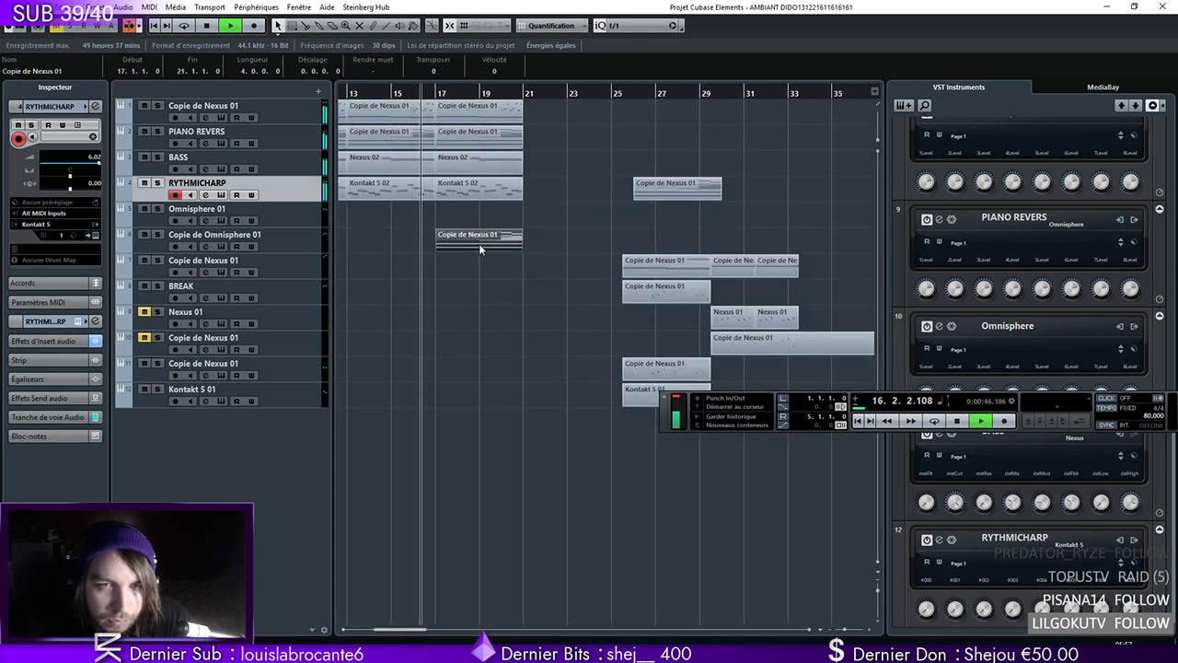
{"action": "left_click", "coordinate": [293, 243]}
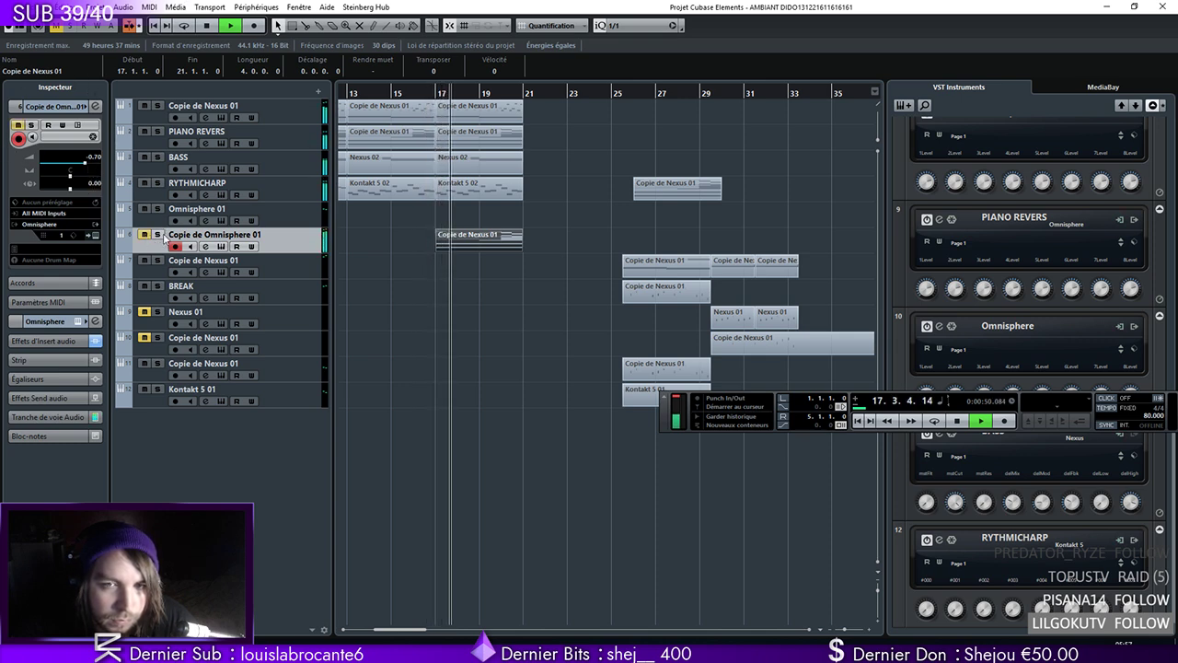
{"action": "left_click", "coordinate": [564, 268]}
Try the BREAK clip at bar 17 in place of the RYTHMICHARP clip, with BREAK's volume at -4.00
{"action": "left_click_drag", "start_coordinate": [667, 293], "coordinate": [480, 293]}
{"action": "left_click", "coordinate": [299, 291]}
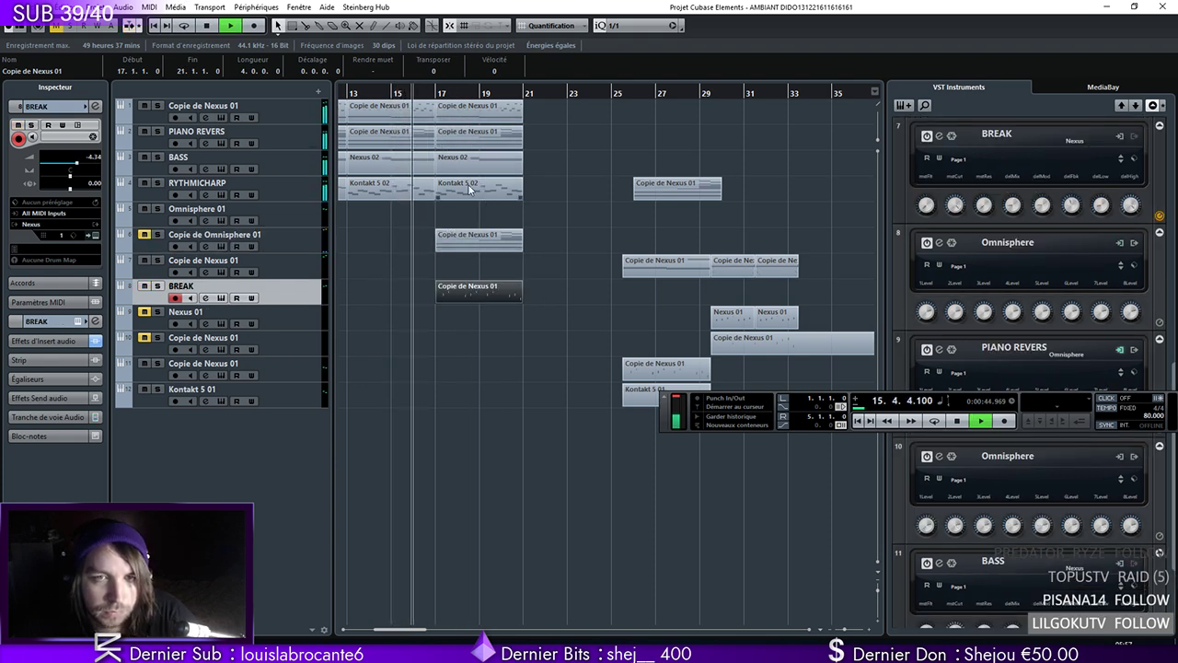
{"action": "left_click", "coordinate": [467, 185]}
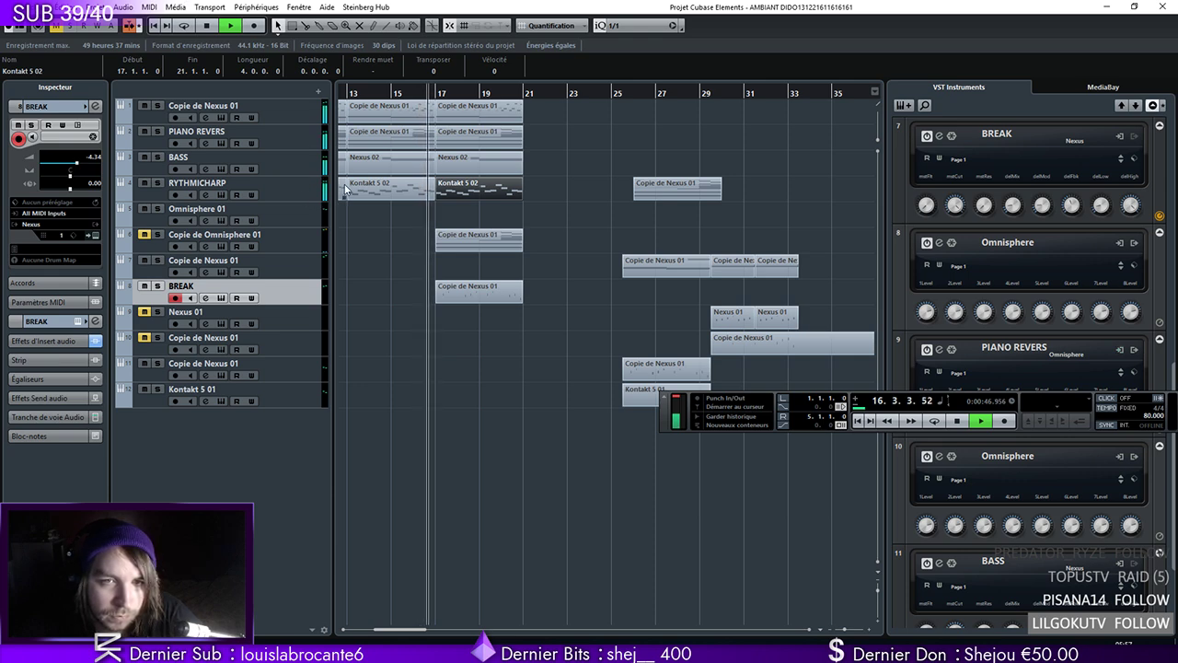
{"action": "key", "text": "Delete"}
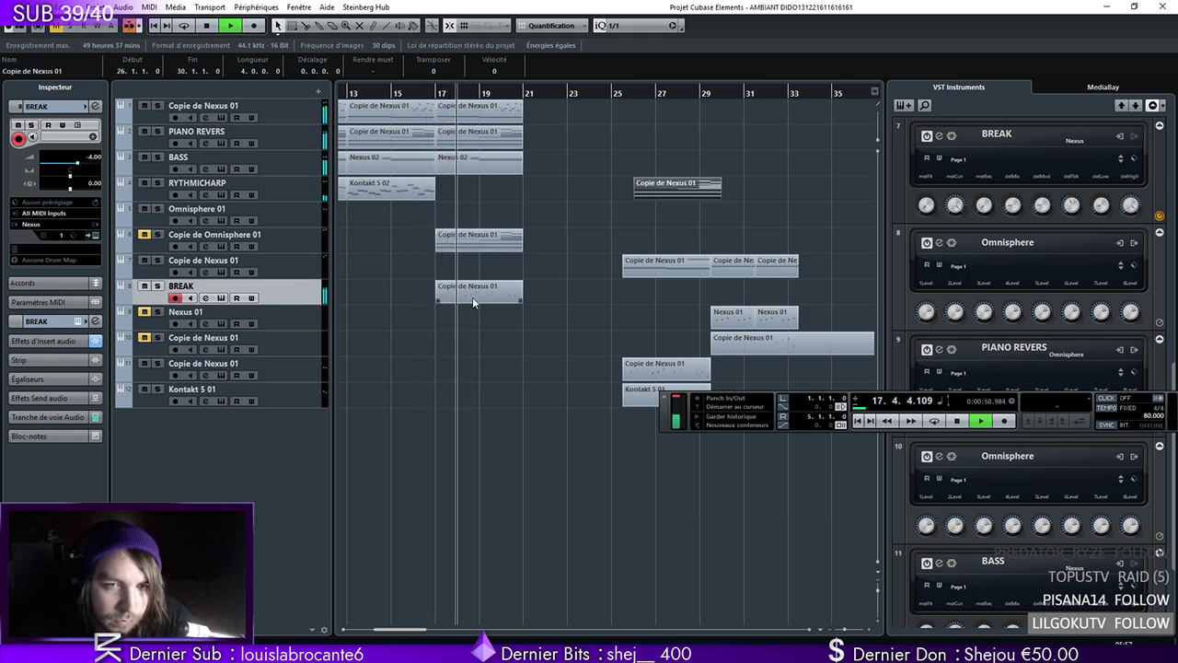
Move the BREAK clip to bar 21 and copy RYTHMICHARP's bar 13 clip to bar 17
{"action": "left_click_drag", "start_coordinate": [473, 296], "coordinate": [558, 293]}
{"action": "key", "text": "space"}
{"action": "left_click_drag", "start_coordinate": [391, 190], "coordinate": [477, 189]}
{"action": "key", "text": "space"}
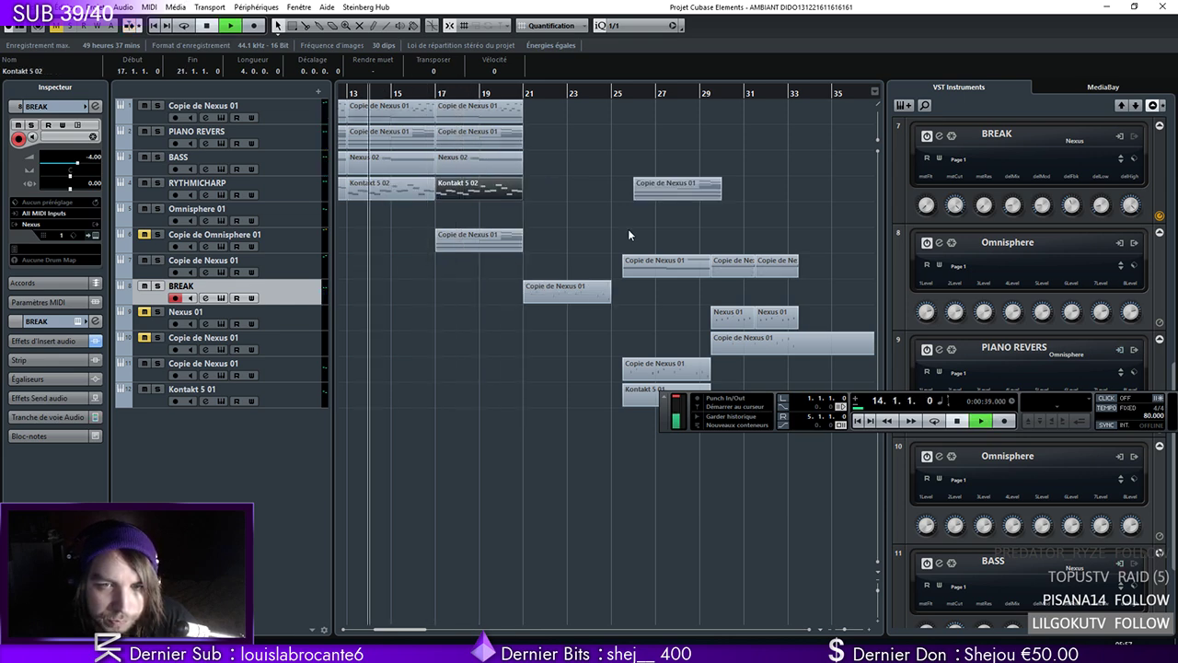
{"action": "left_click", "coordinate": [594, 247]}
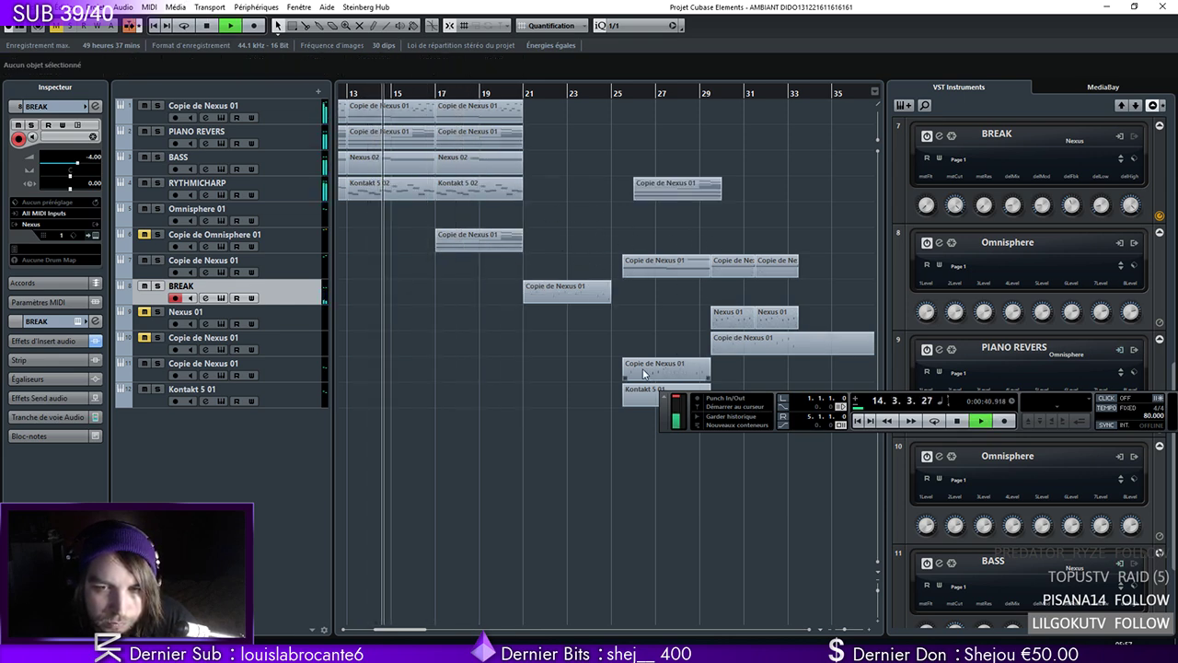
Move the Kontakt 5 01 clip to bar 17 and set its track volume to about -0.25
{"action": "left_click_drag", "start_coordinate": [662, 399], "coordinate": [673, 453]}
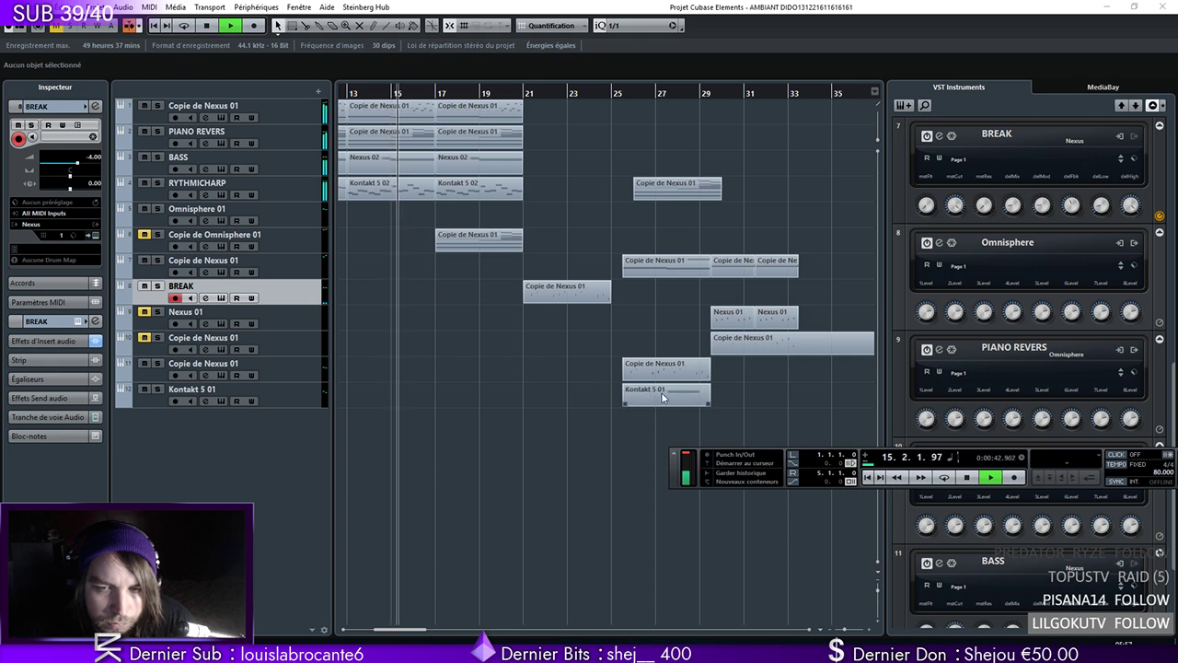
{"action": "left_click_drag", "start_coordinate": [651, 392], "coordinate": [467, 392]}
{"action": "left_click", "coordinate": [294, 386]}
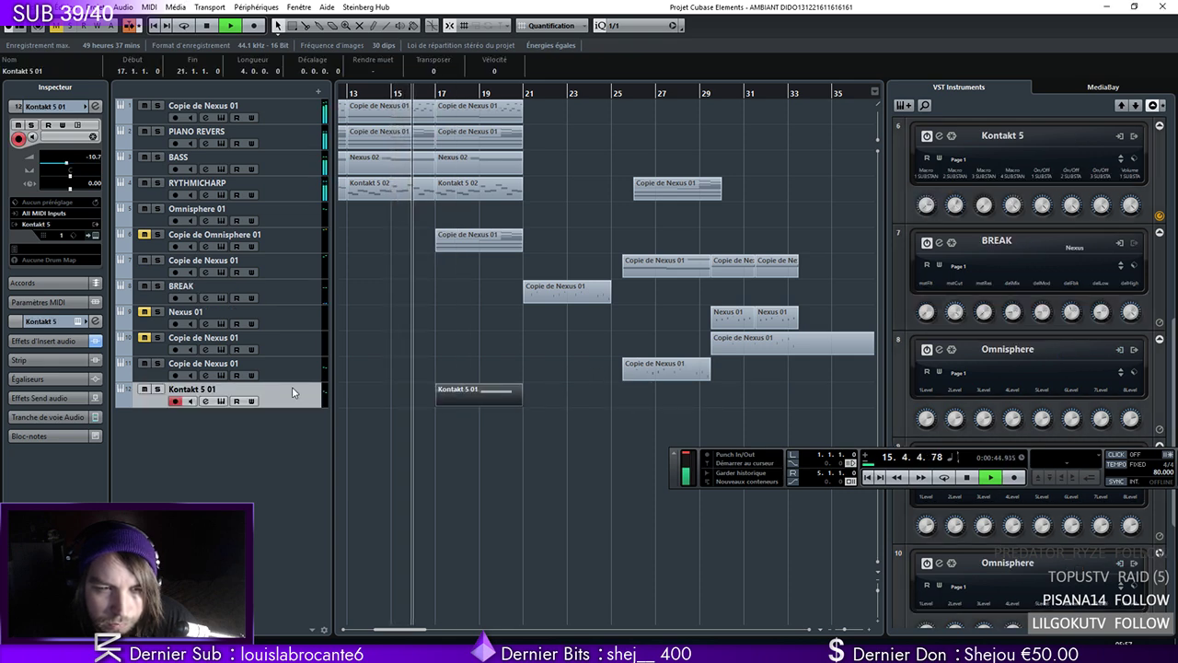
{"action": "left_click", "coordinate": [77, 163]}
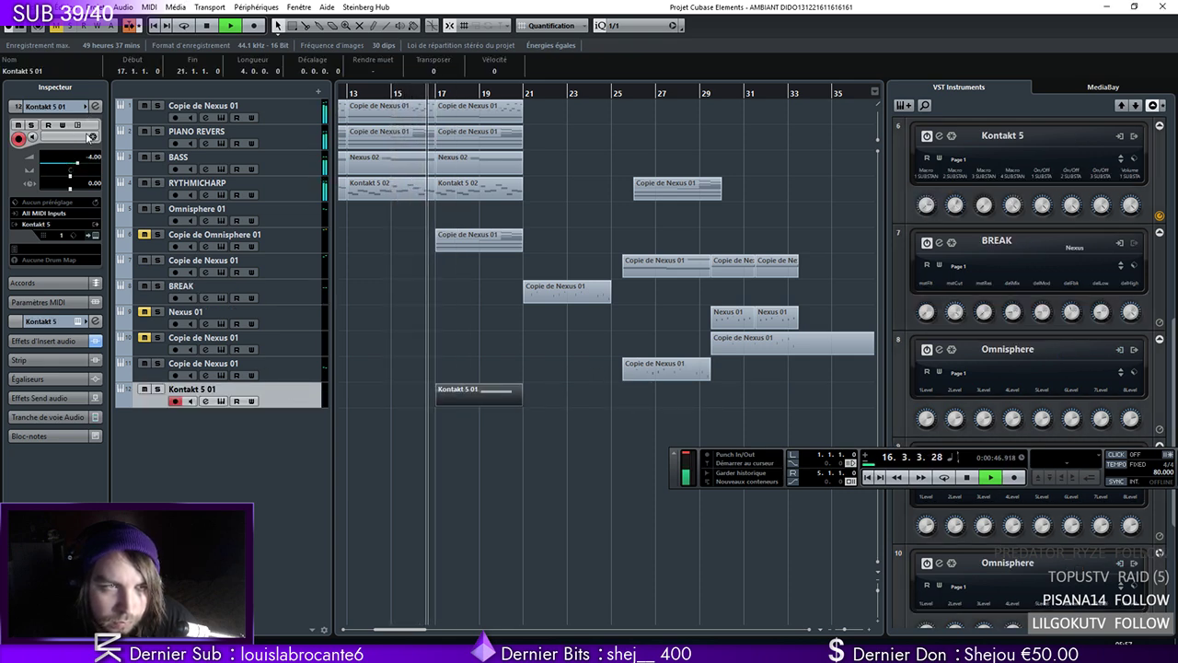
{"action": "left_click", "coordinate": [86, 162]}
Solo the Kontakt 5 01 track and open its Kontakt instrument at Substance's preset menu
{"action": "left_click", "coordinate": [158, 389]}
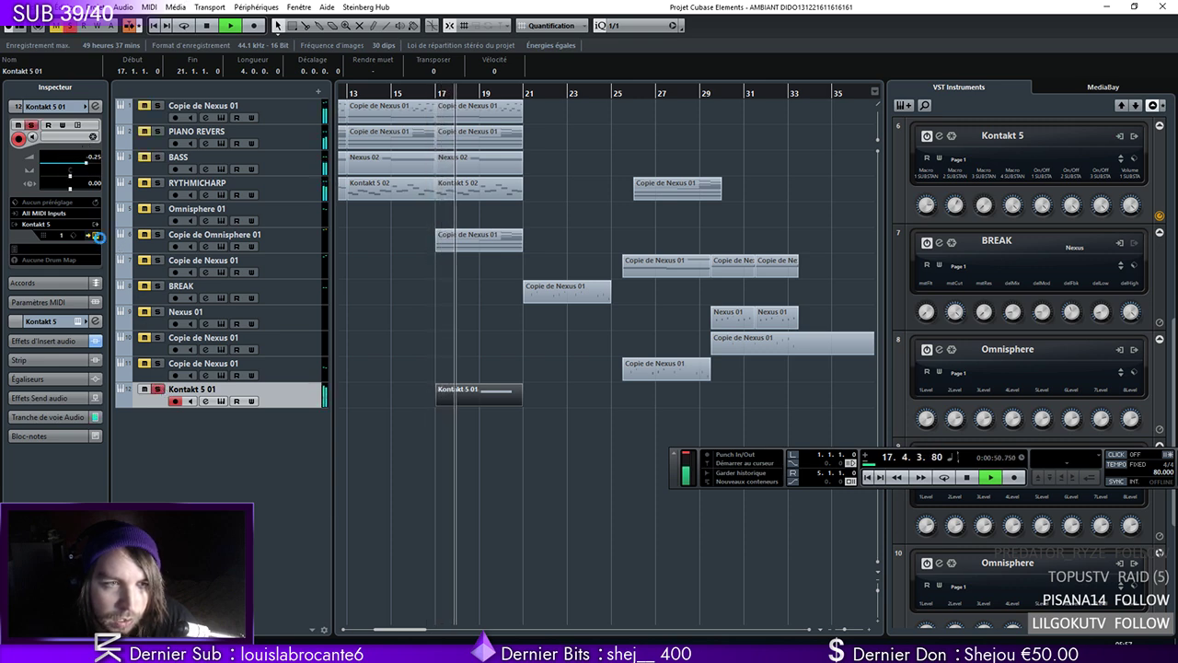
{"action": "left_click", "coordinate": [105, 235]}
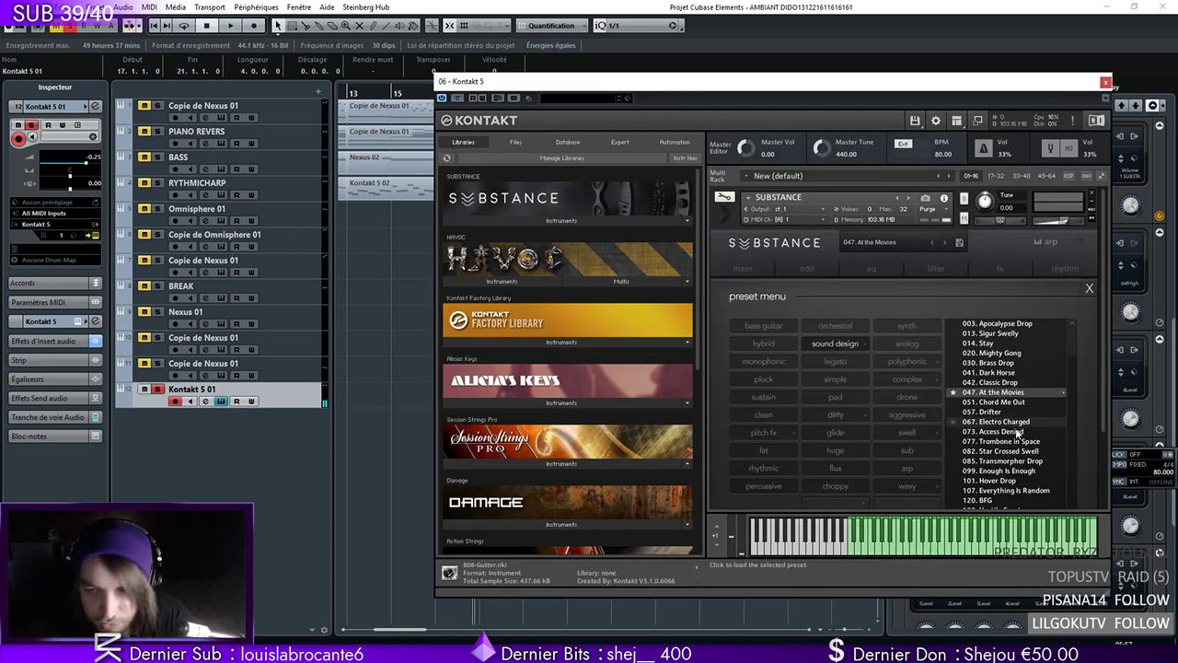
{"action": "left_click_drag", "start_coordinate": [1074, 350], "coordinate": [1072, 319]}
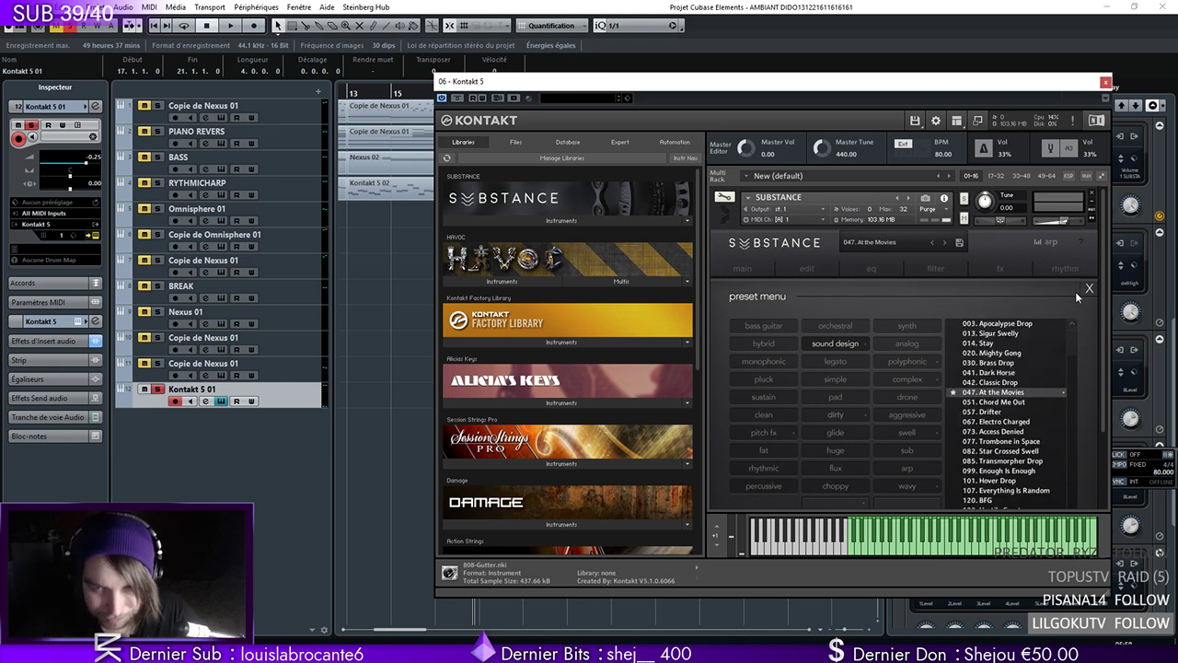
Clear the sound design filter in Substance's preset menu and browse the presets tagged sub
{"action": "left_click", "coordinate": [841, 342]}
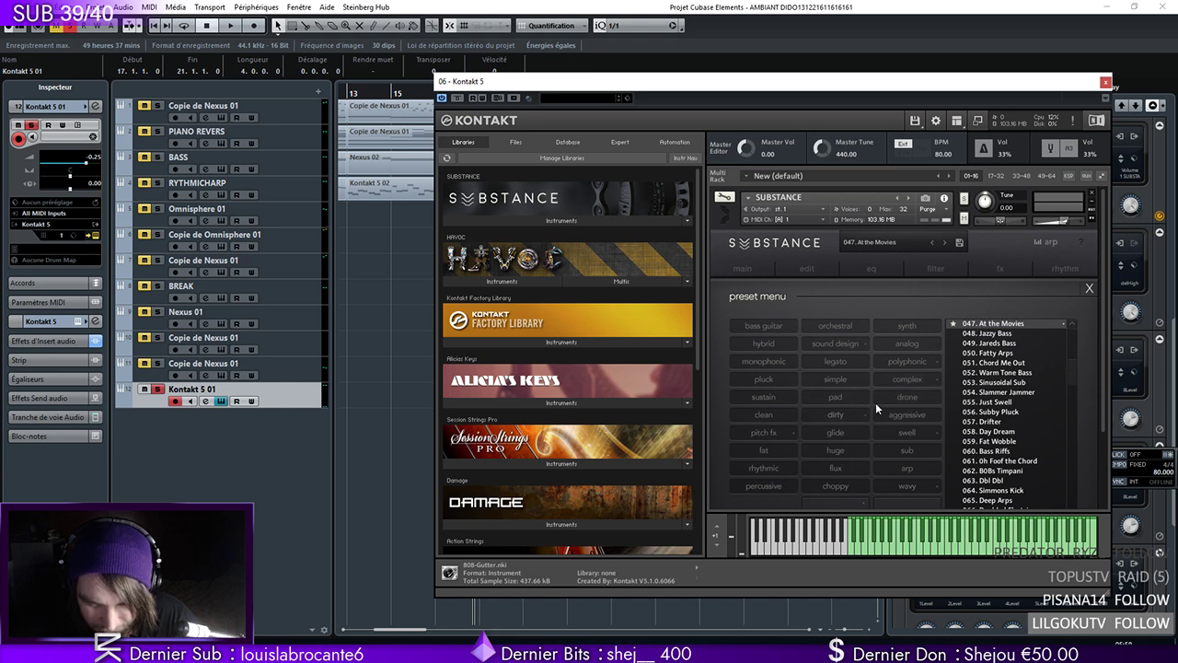
{"action": "scroll", "coordinate": [875, 404], "scroll_direction": "down", "scroll_amount": 2}
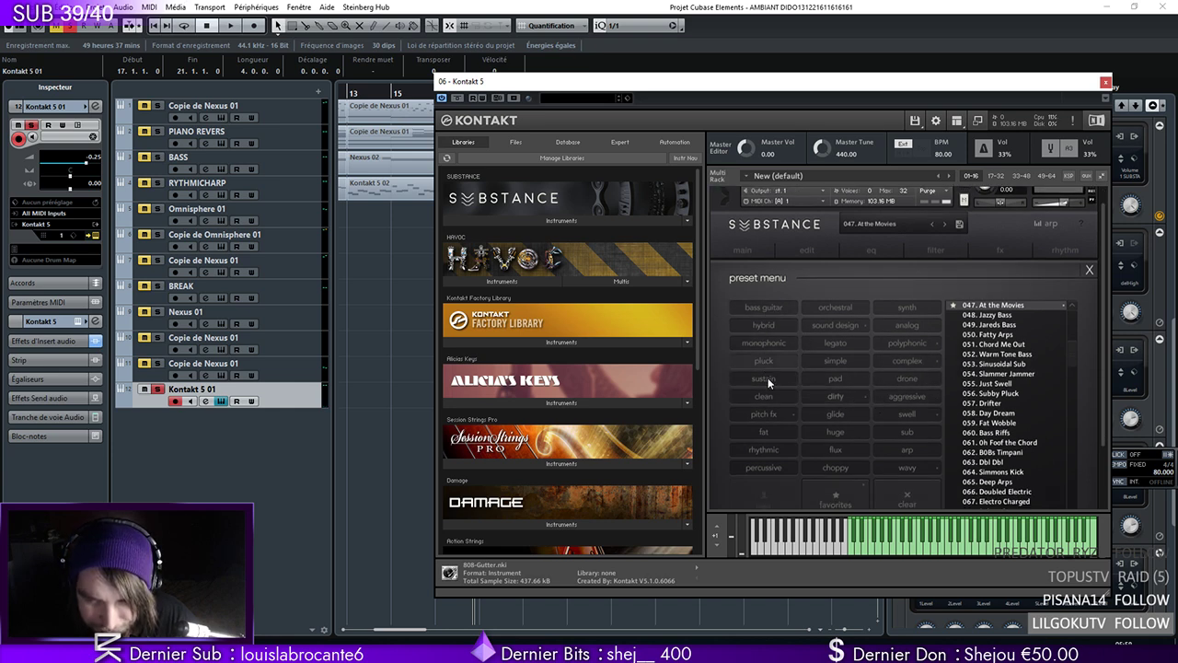
{"action": "scroll", "coordinate": [853, 435], "scroll_direction": "down", "scroll_amount": 1}
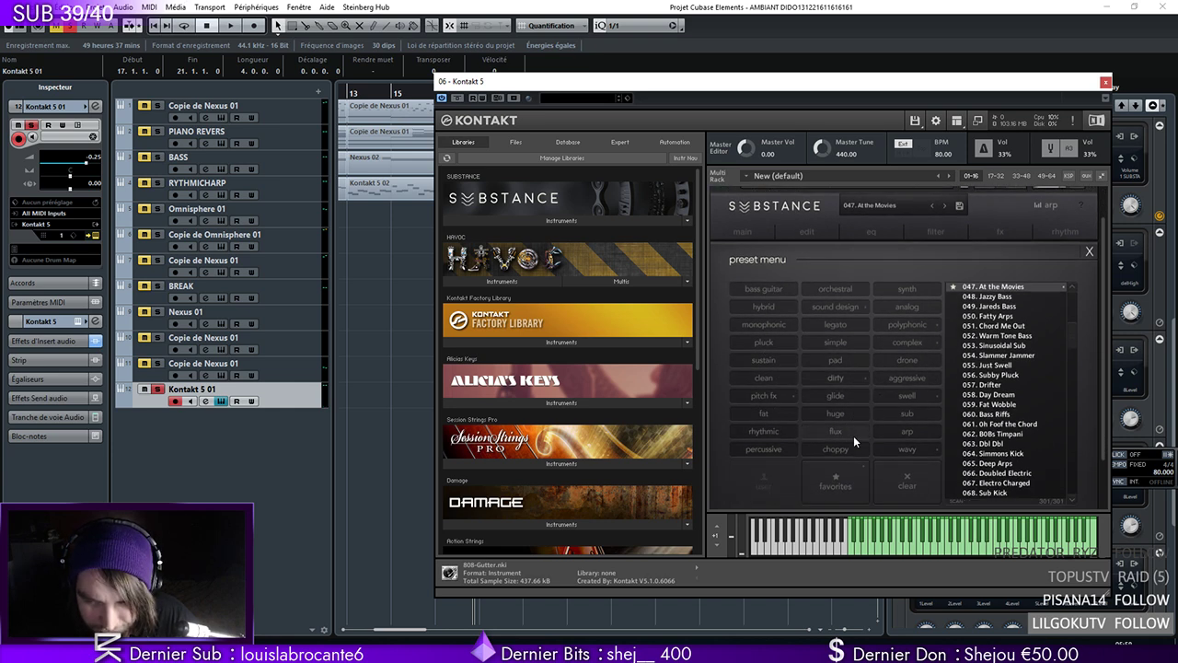
{"action": "left_click", "coordinate": [895, 410]}
{"action": "scroll", "coordinate": [1065, 380], "scroll_direction": "up", "scroll_amount": 2}
{"action": "scroll", "coordinate": [1068, 329], "scroll_direction": "up", "scroll_amount": 3}
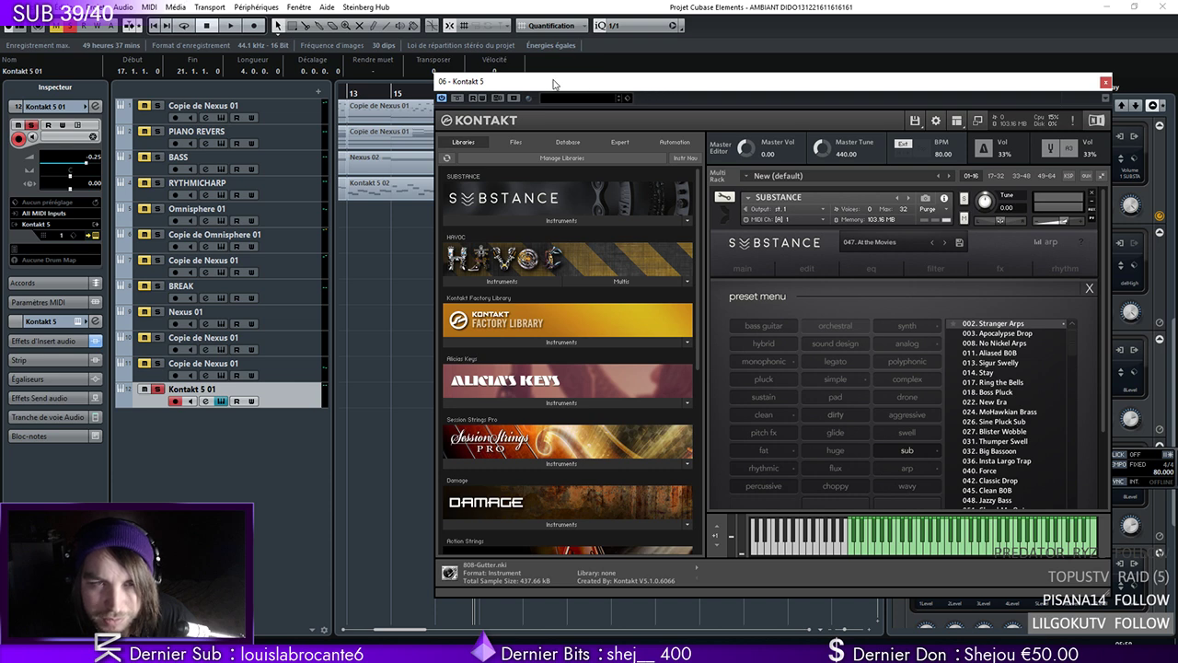
Move the Kontakt 5 instrument window aside and close it
{"action": "left_click_drag", "start_coordinate": [551, 83], "coordinate": [780, 98]}
{"action": "left_click", "coordinate": [30, 7]}
{"action": "left_click", "coordinate": [70, 61]}
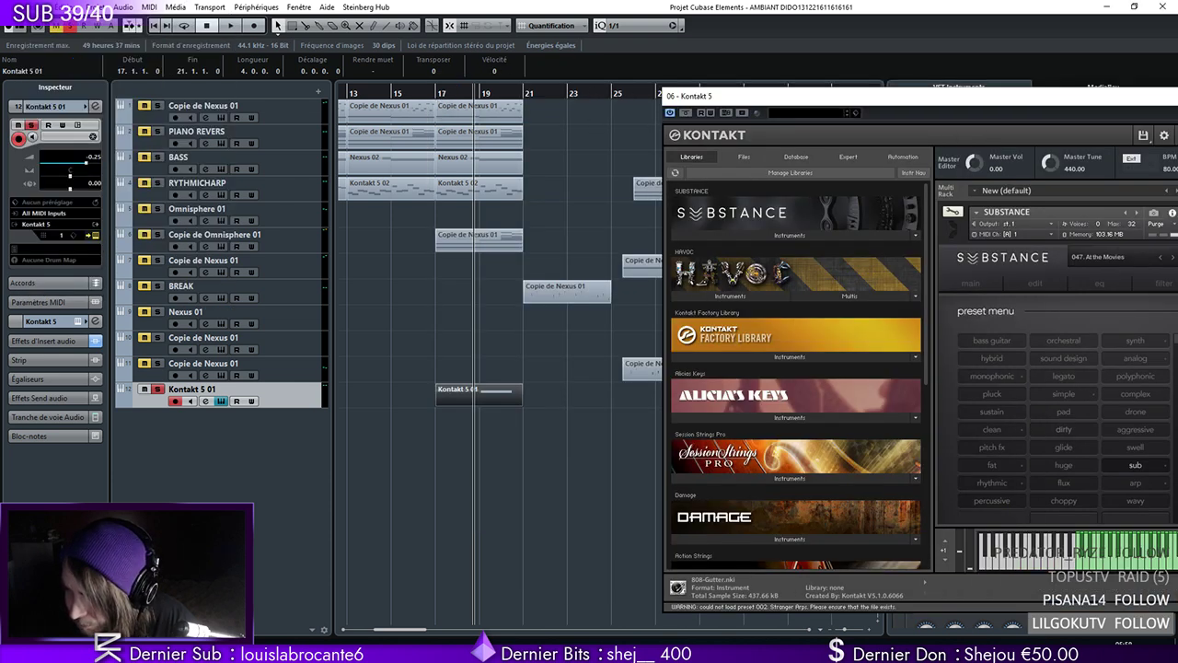
{"action": "key", "text": "alt+F4"}
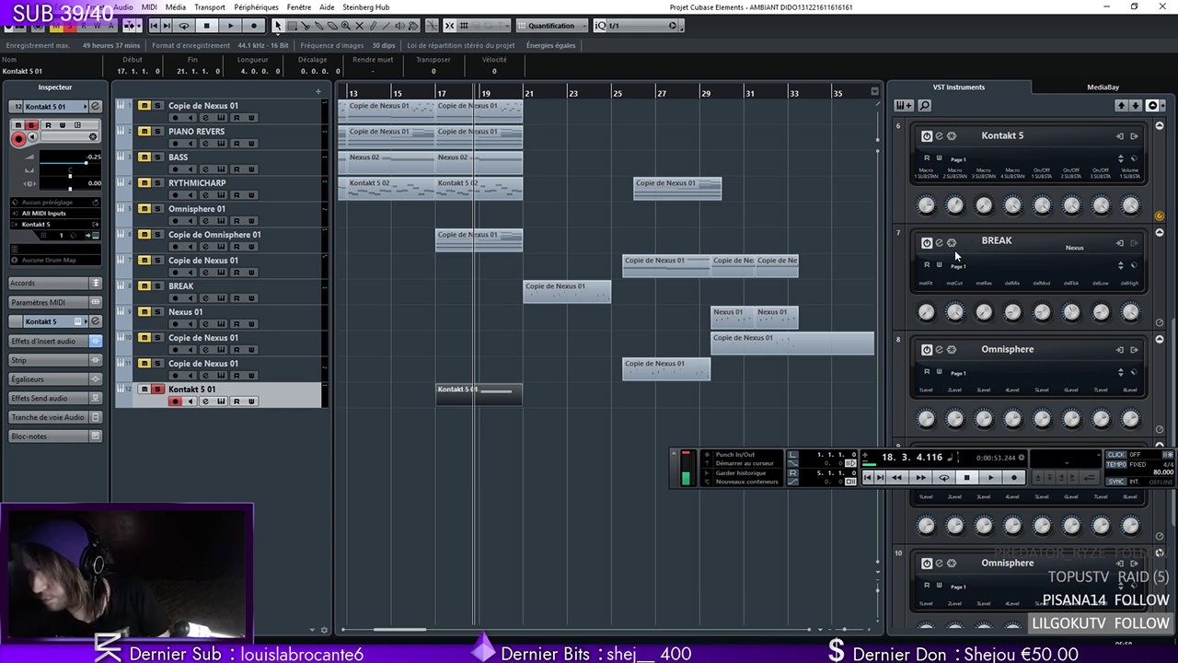
Reopen the Kontakt 5 01 instrument during playback and load Substance's 008. No Nickel Arps preset
{"action": "key", "text": "space"}
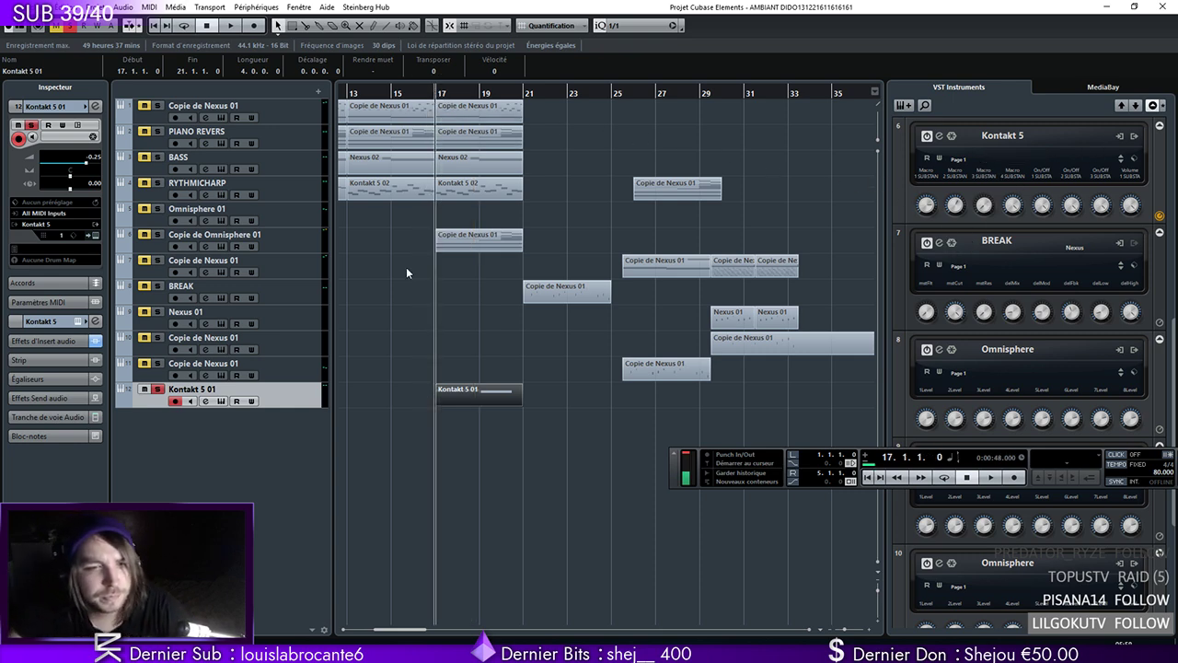
{"action": "left_click", "coordinate": [94, 234]}
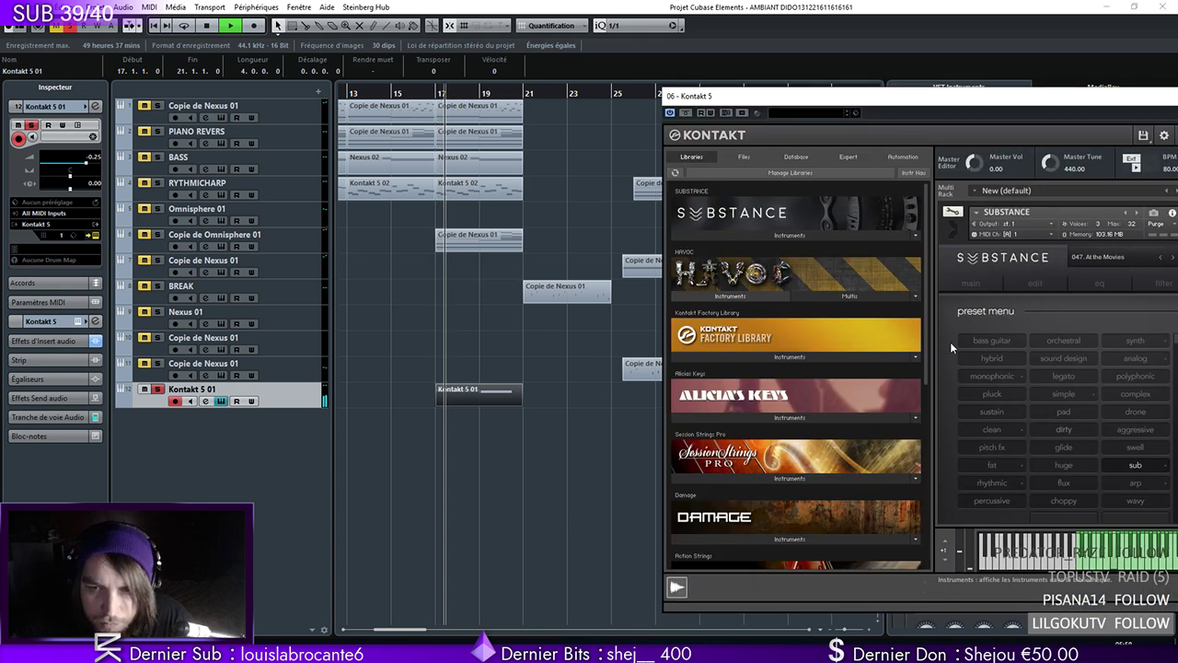
{"action": "left_click_drag", "start_coordinate": [961, 96], "coordinate": [491, 219]}
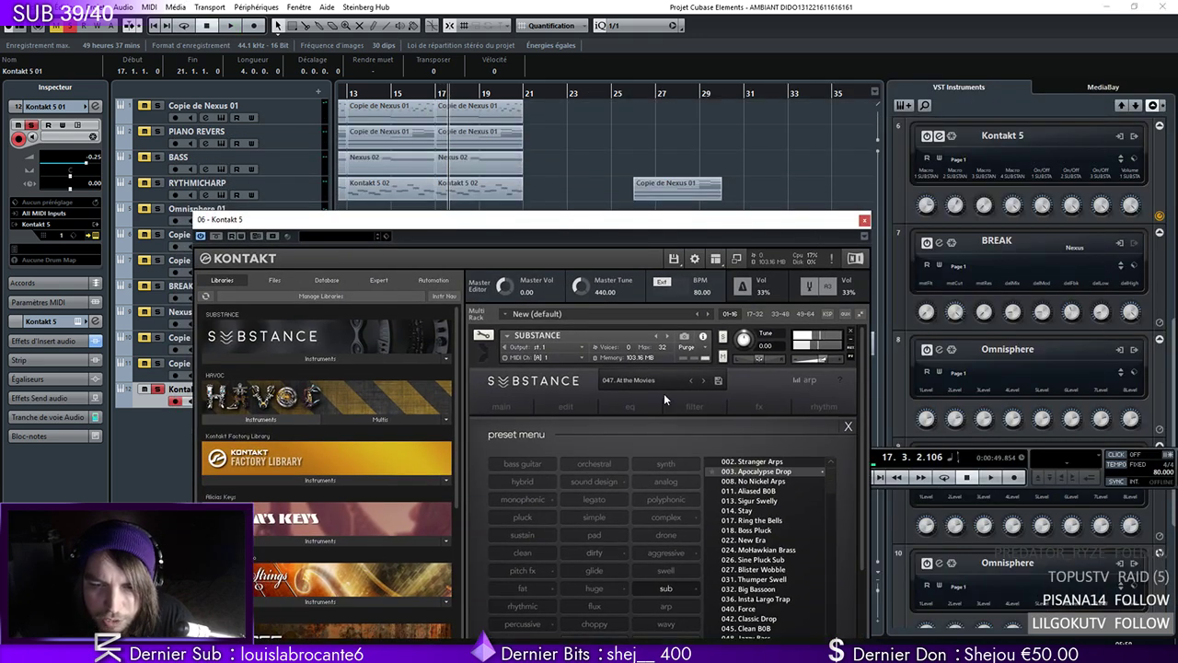
{"action": "key", "text": "space"}
{"action": "left_click_drag", "start_coordinate": [650, 220], "coordinate": [833, 105]}
{"action": "left_click", "coordinate": [935, 365]}
{"action": "left_click_drag", "start_coordinate": [583, 103], "coordinate": [656, 190]}
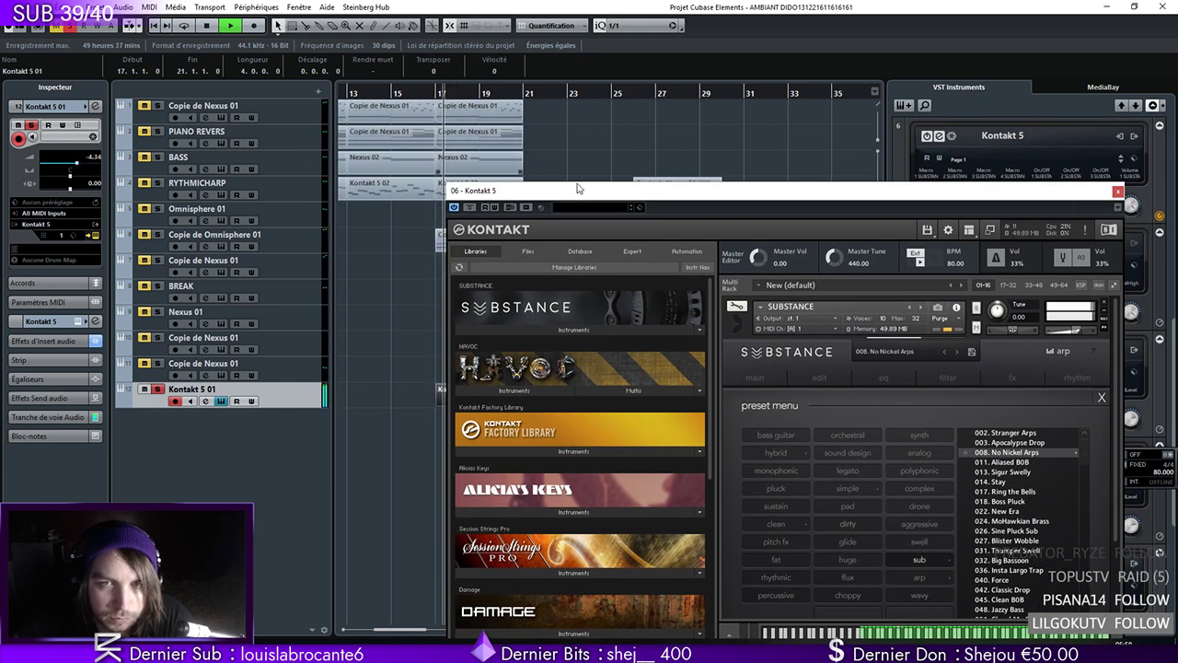
Play the full mix with Kontakt 5 01 unsoloed and lower its track volume to about -10.7
{"action": "left_click_drag", "start_coordinate": [645, 193], "coordinate": [721, 138]}
{"action": "key", "text": "space"}
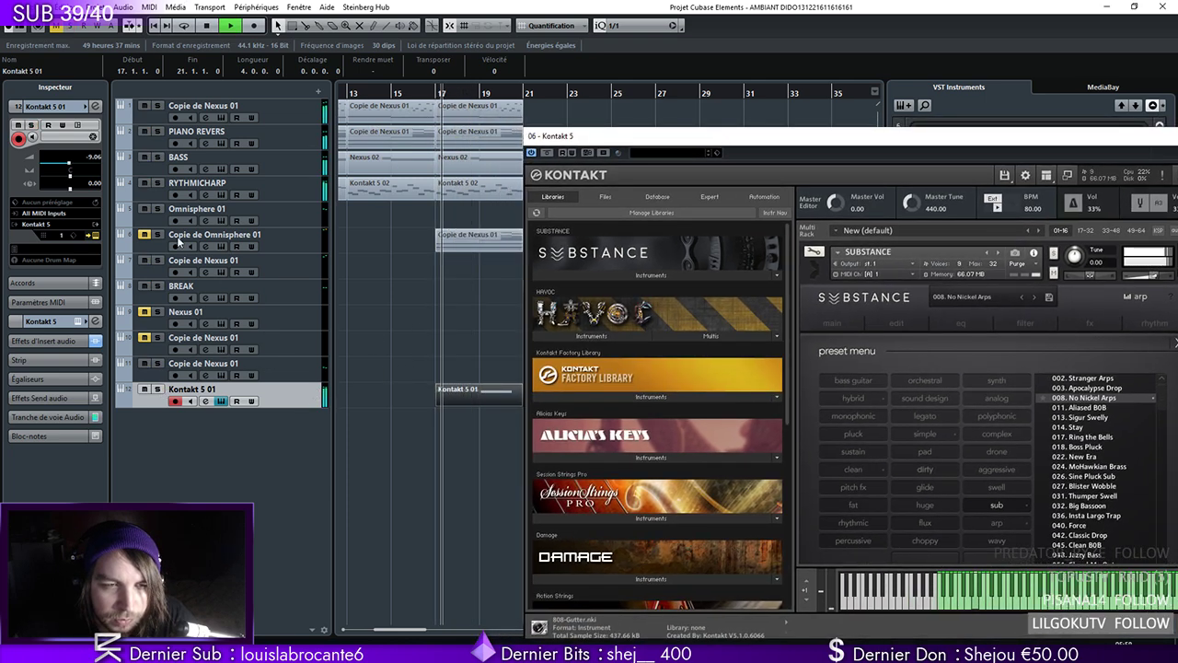
{"action": "left_click_drag", "start_coordinate": [69, 168], "coordinate": [67, 167]}
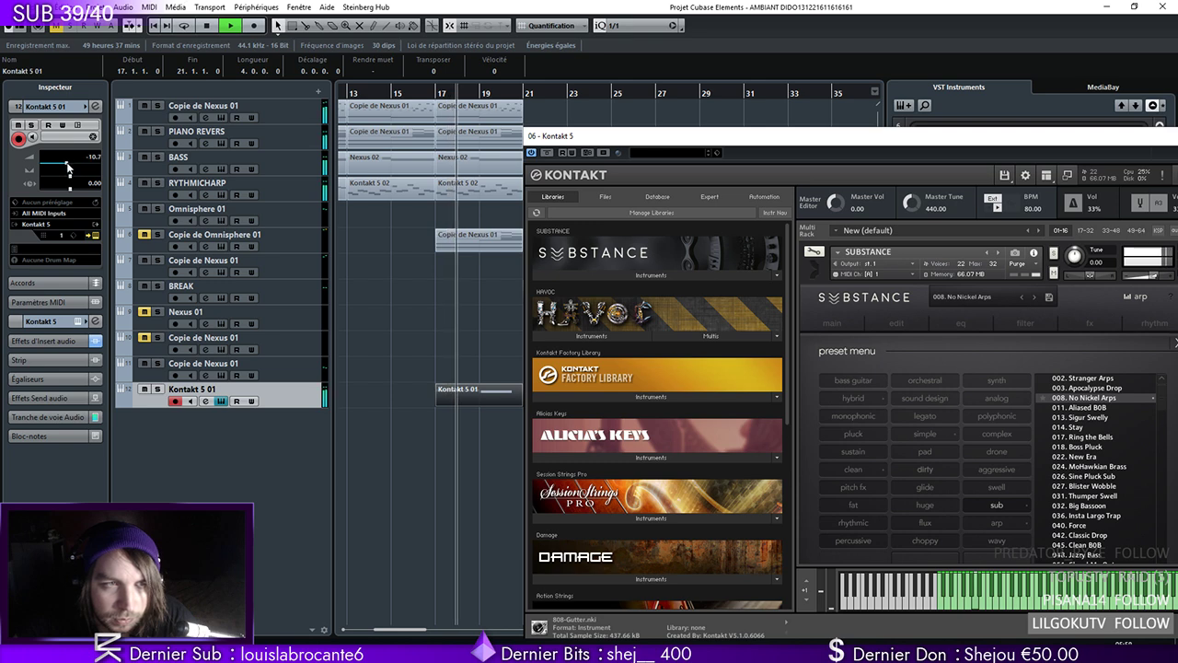
In the track's FabFilter Pro-Q 2, set the bell to about 67 Hz and +5.4 dB, lower the high band's frequency, and close the windows
{"action": "left_click", "coordinate": [95, 105]}
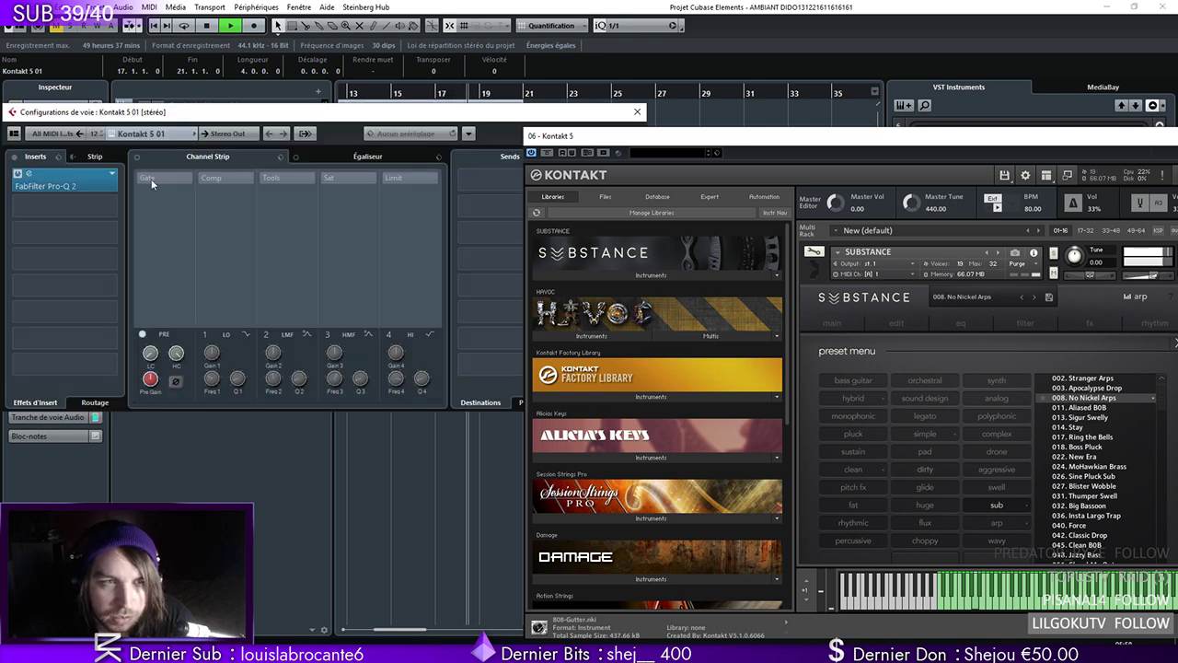
{"action": "left_click", "coordinate": [27, 173]}
{"action": "left_click_drag", "start_coordinate": [500, 247], "coordinate": [429, 246]}
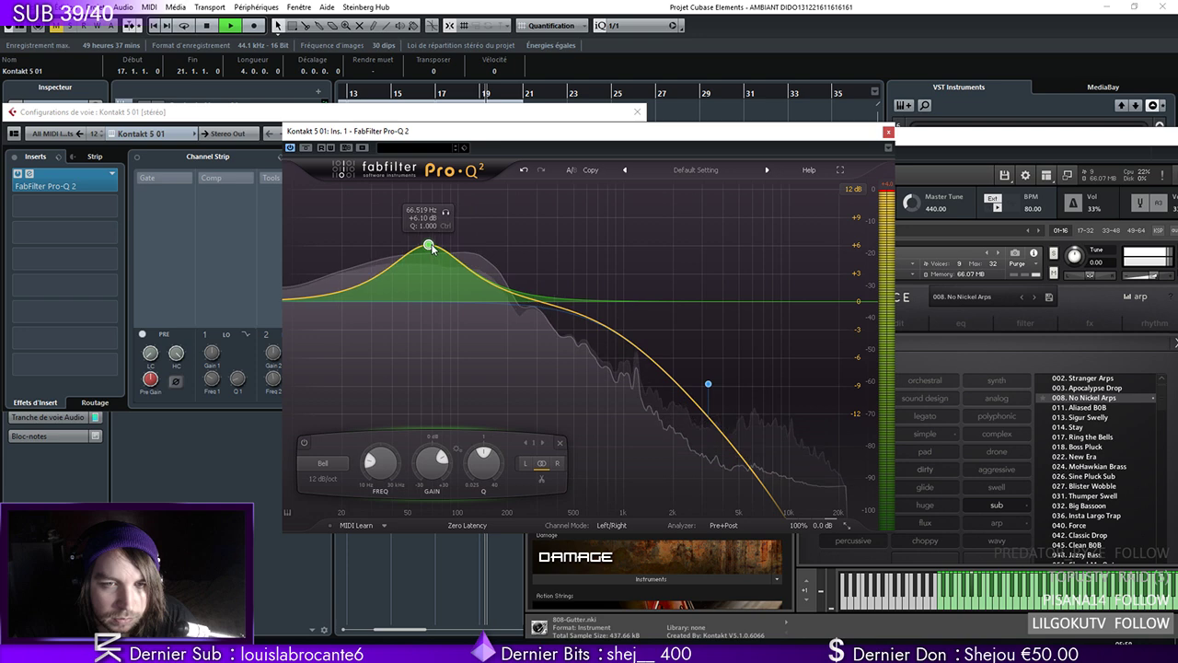
{"action": "left_click_drag", "start_coordinate": [708, 383], "coordinate": [661, 380]}
{"action": "left_click", "coordinate": [429, 251]}
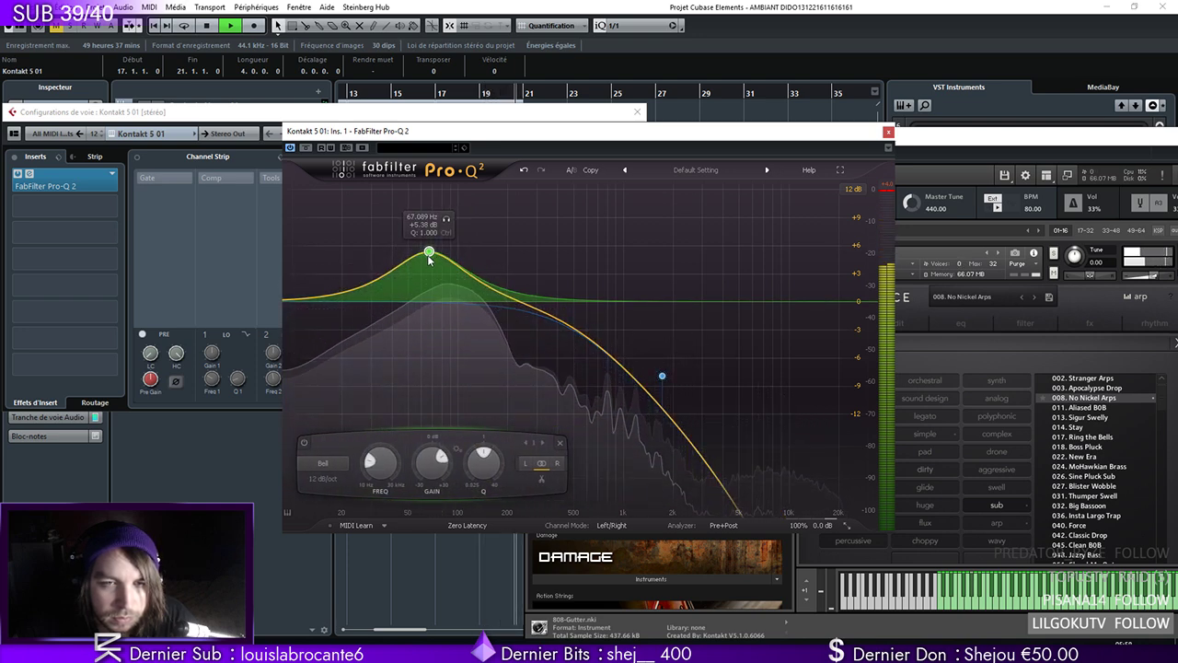
{"action": "left_click", "coordinate": [888, 131]}
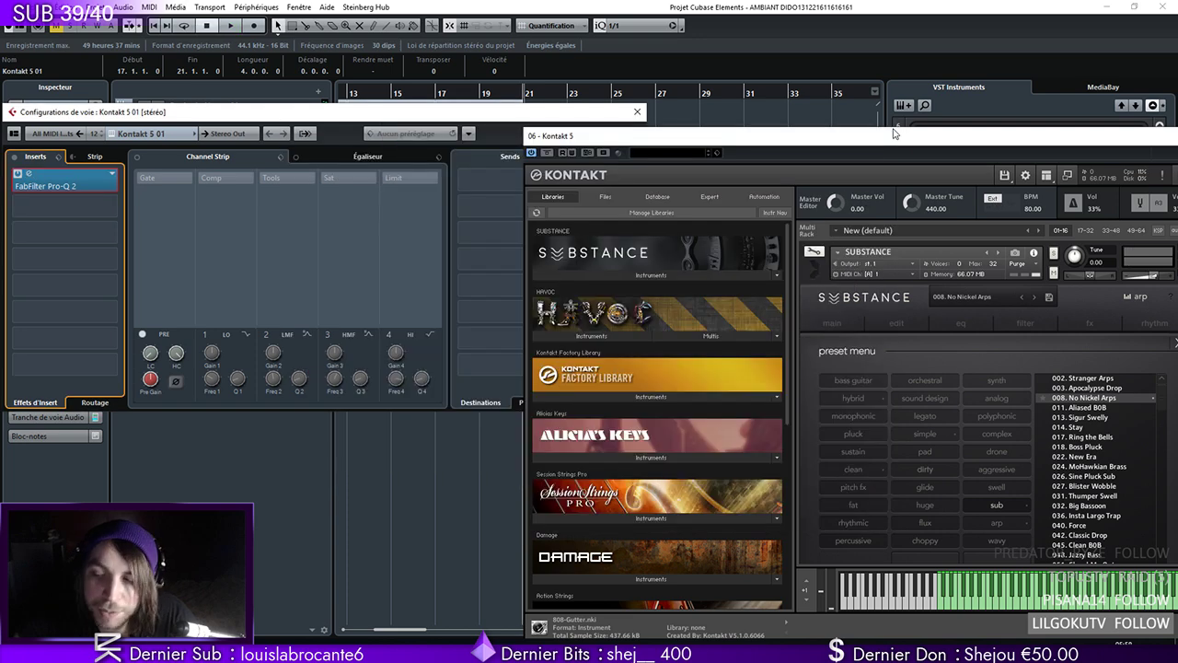
{"action": "left_click_drag", "start_coordinate": [870, 135], "coordinate": [660, 143]}
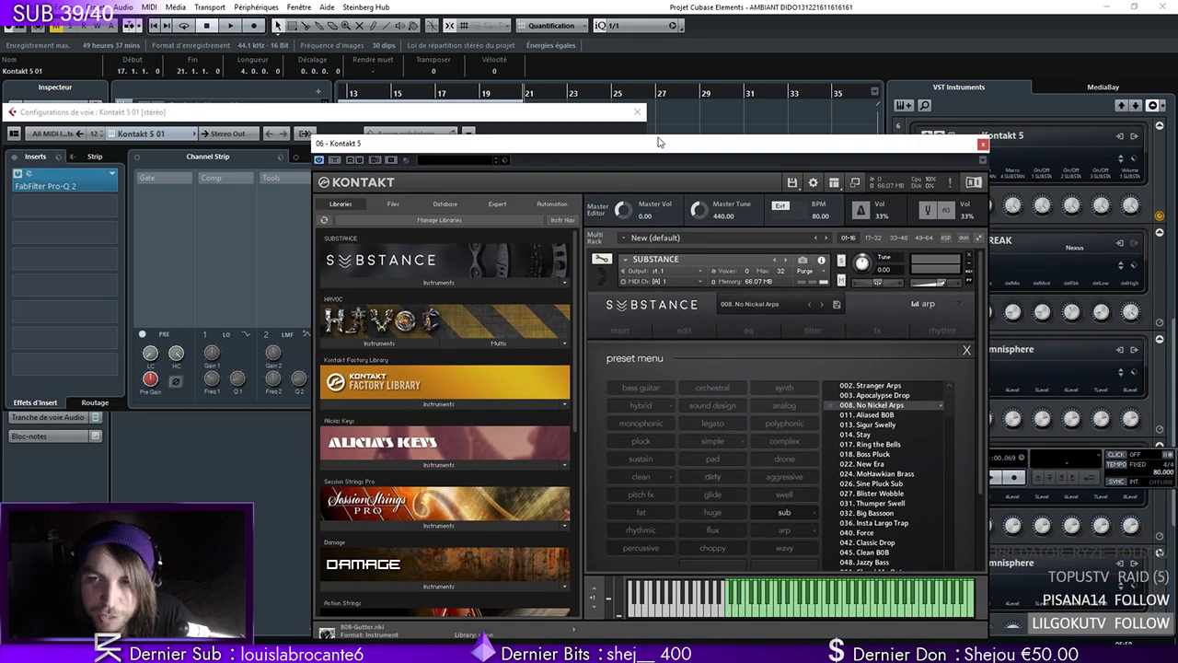
{"action": "left_click", "coordinate": [983, 145]}
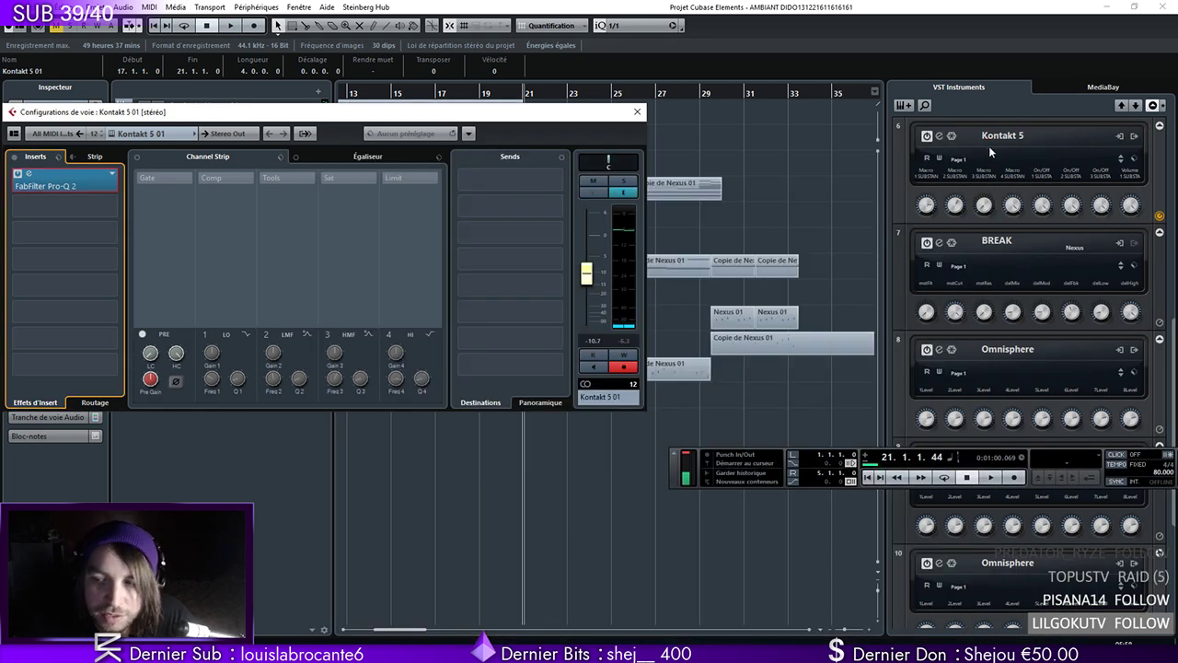
{"action": "left_click", "coordinate": [637, 112]}
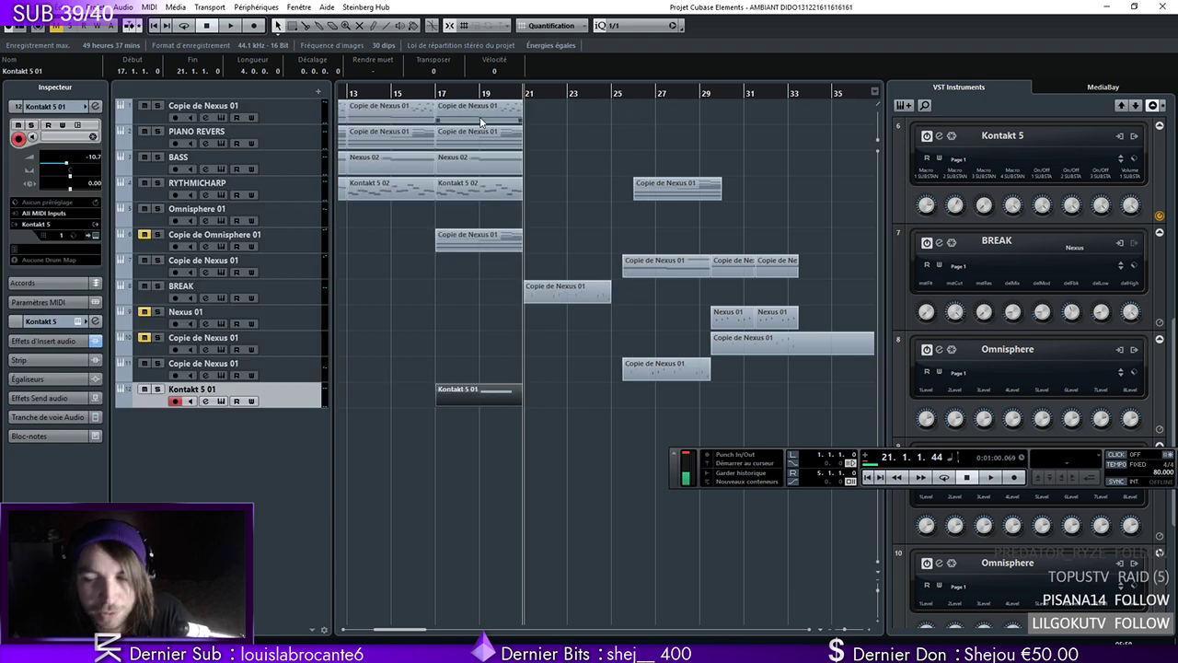
Play from bar 16, move the Kontakt 5 01 track directly below Omnisphere 01, and check its clip's notes in the Key Editor
{"action": "left_click", "coordinate": [412, 97]}
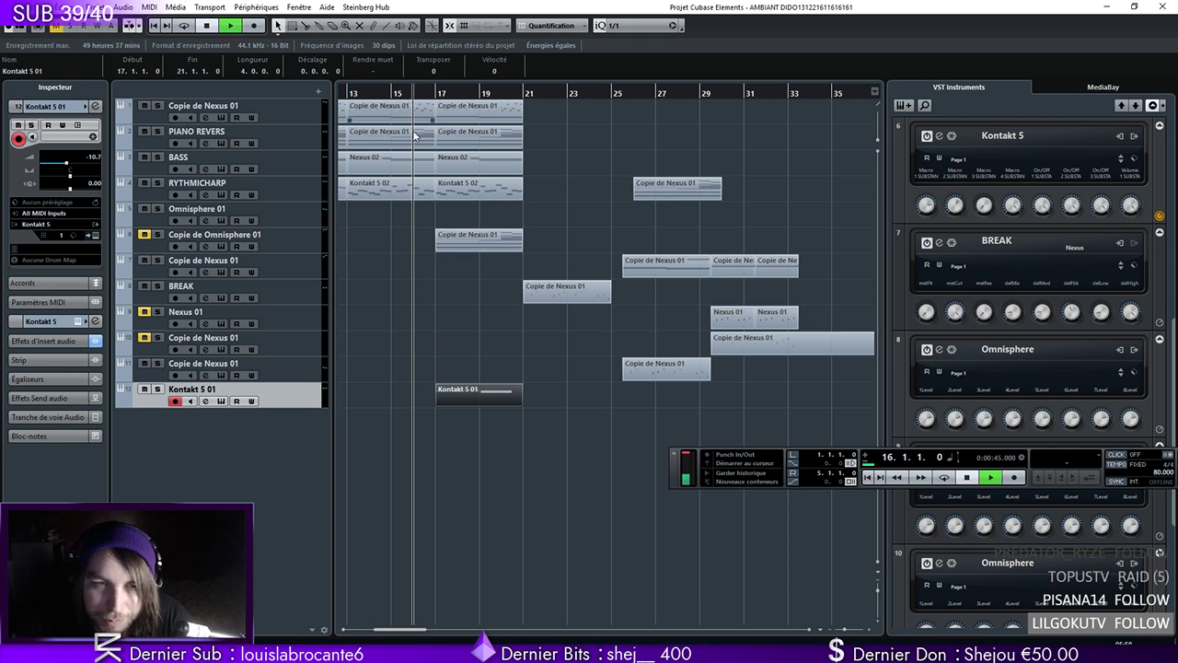
{"action": "left_click_drag", "start_coordinate": [310, 390], "coordinate": [289, 234]}
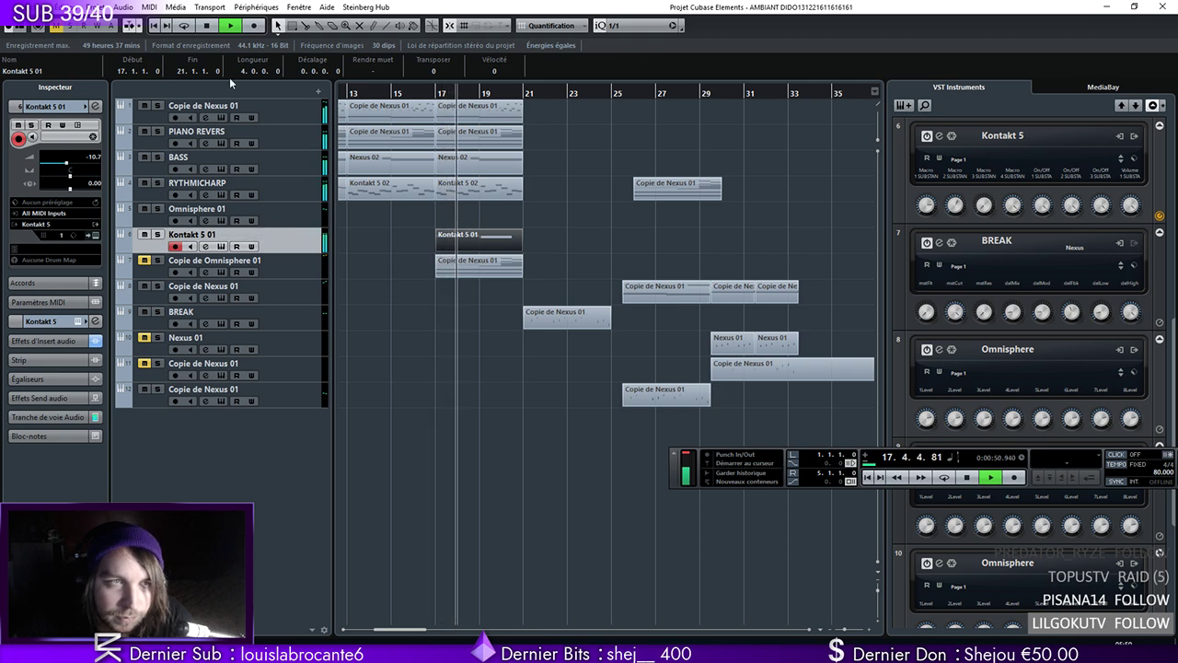
{"action": "double_click", "coordinate": [510, 248]}
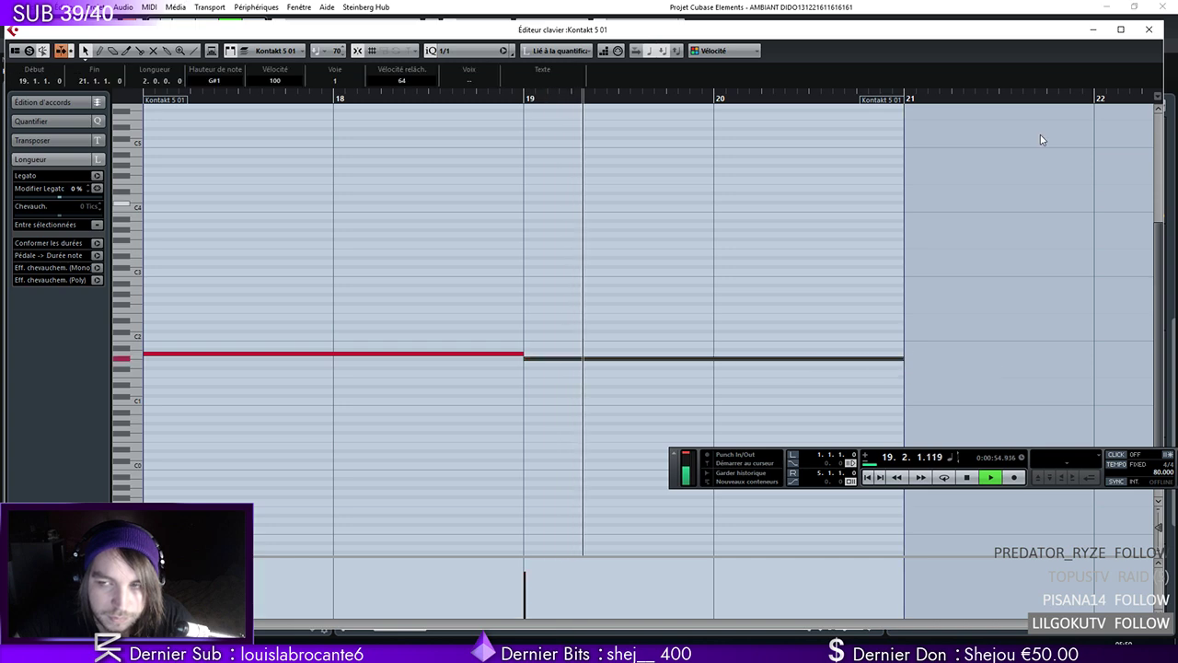
{"action": "left_click", "coordinate": [1149, 29]}
{"action": "key", "text": "space"}
Add a new instrument track using Kontakt 5
{"action": "left_click", "coordinate": [93, 6]}
{"action": "mouse_move", "coordinate": [131, 22]}
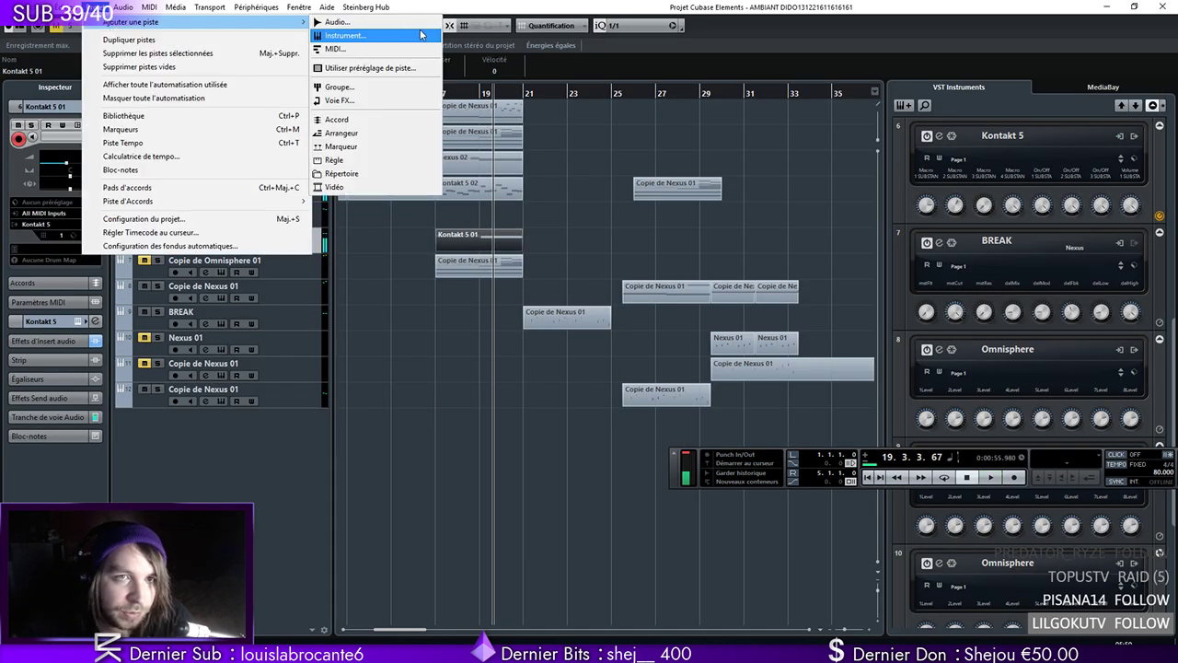
{"action": "left_click", "coordinate": [422, 34]}
{"action": "left_click", "coordinate": [564, 361]}
{"action": "left_click", "coordinate": [532, 472]}
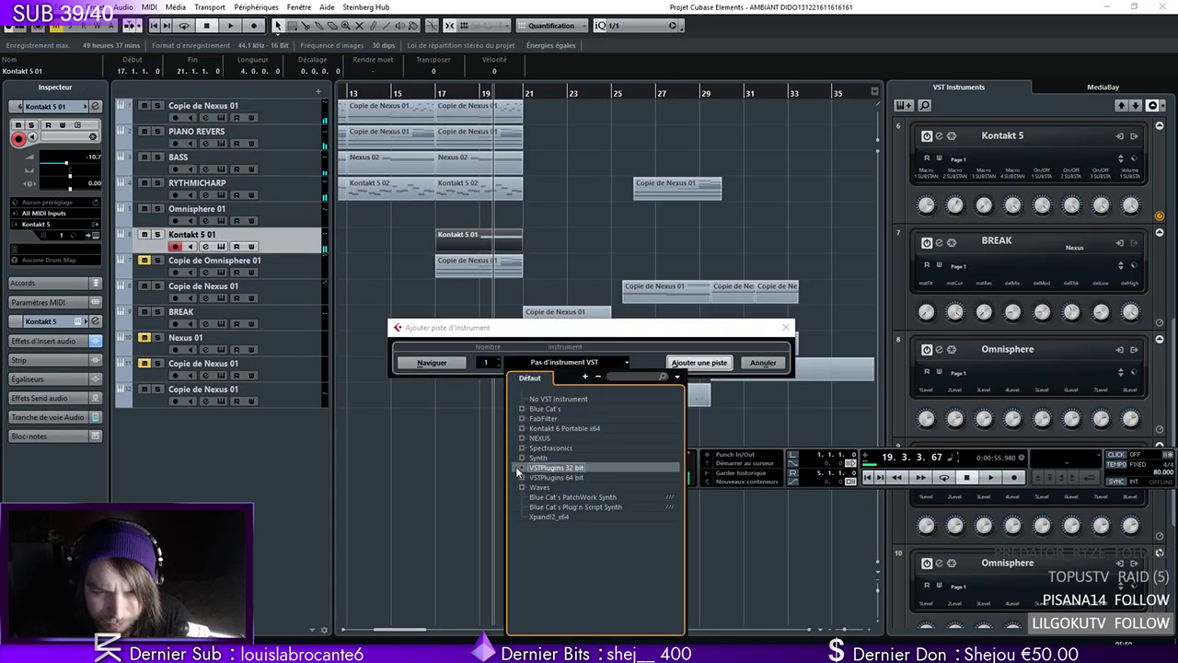
{"action": "left_click", "coordinate": [550, 478]}
{"action": "left_click", "coordinate": [699, 362]}
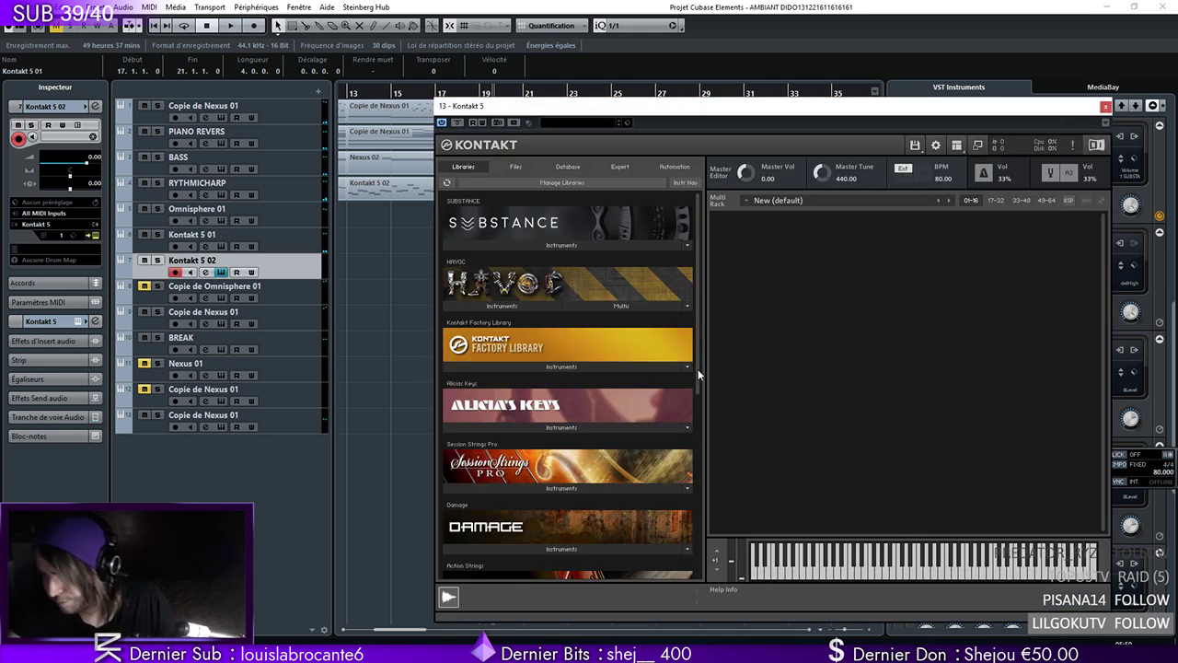
Load Damage's 12 LP Epic Tech B2 LoFi Pedal instrument into the new Kontakt and close its window
{"action": "left_click", "coordinate": [548, 549]}
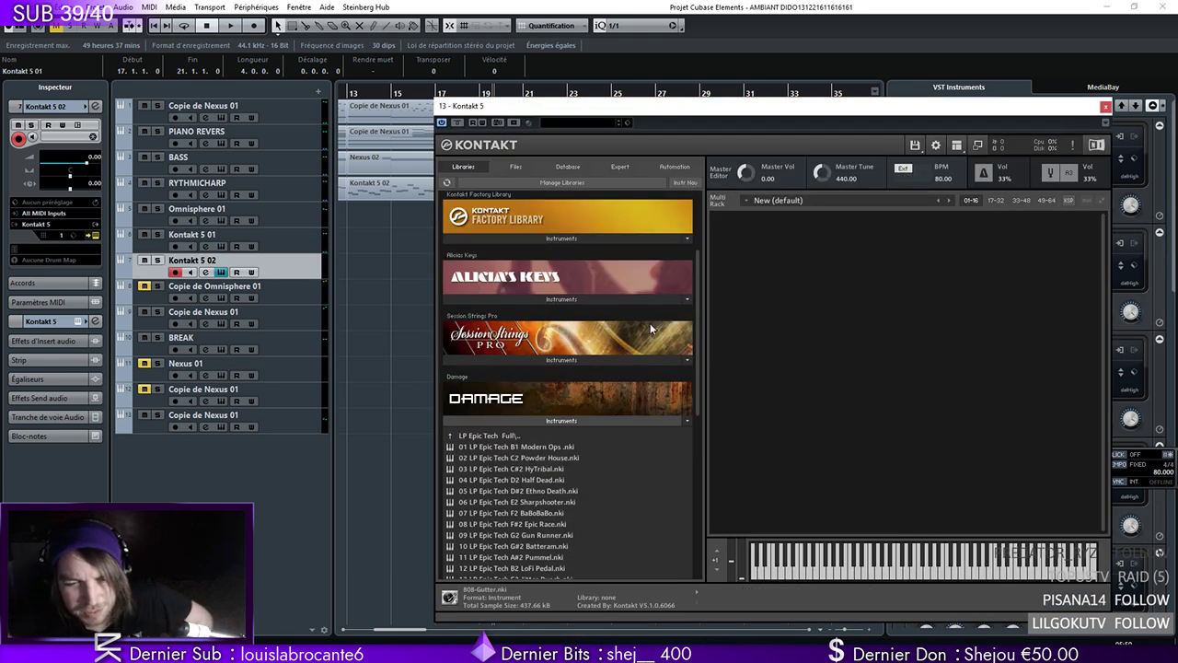
{"action": "scroll", "coordinate": [541, 368], "scroll_direction": "down", "scroll_amount": 10}
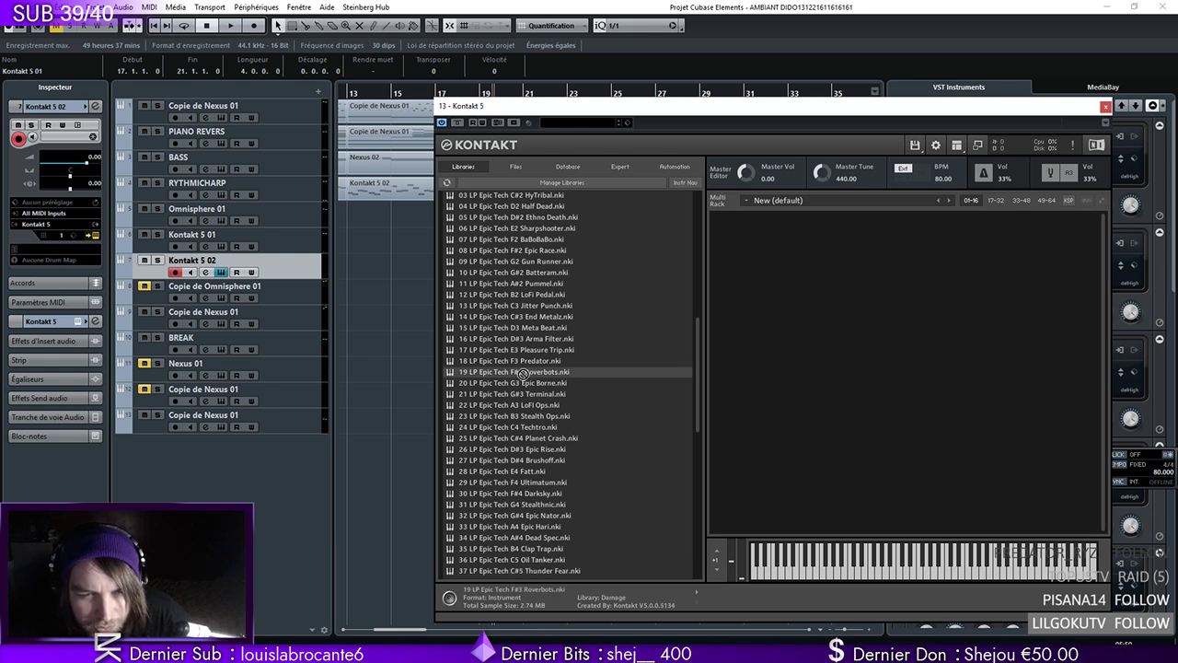
{"action": "scroll", "coordinate": [539, 374], "scroll_direction": "up", "scroll_amount": 3}
{"action": "left_click_drag", "start_coordinate": [528, 368], "coordinate": [939, 369]}
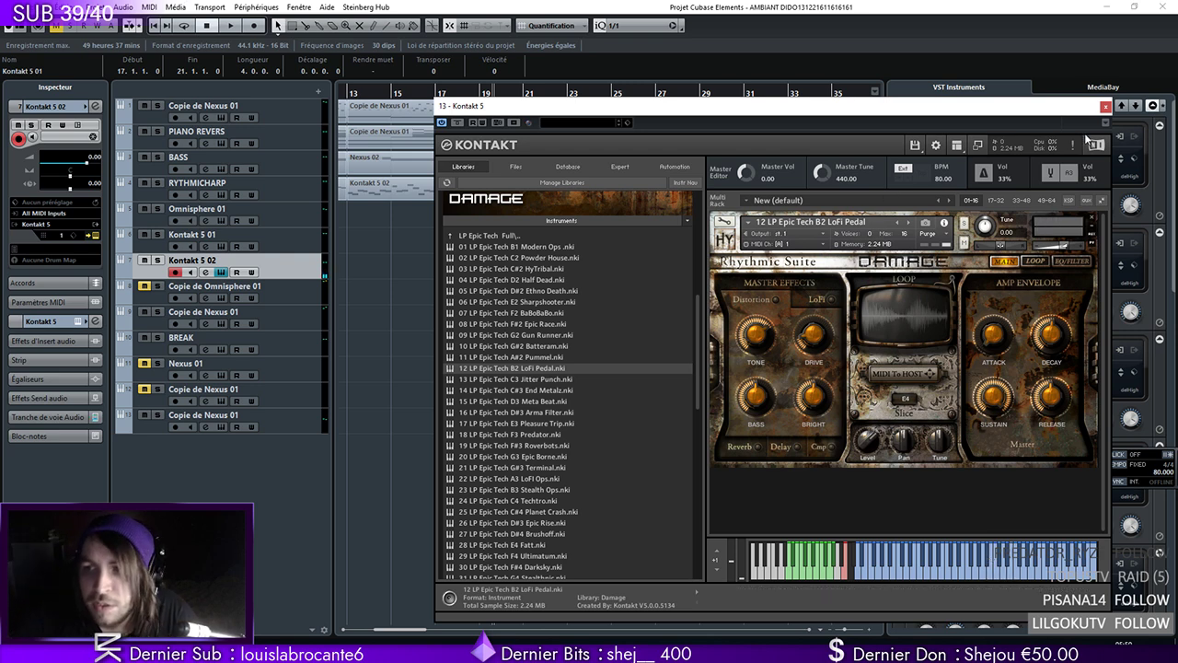
{"action": "left_click", "coordinate": [1105, 105]}
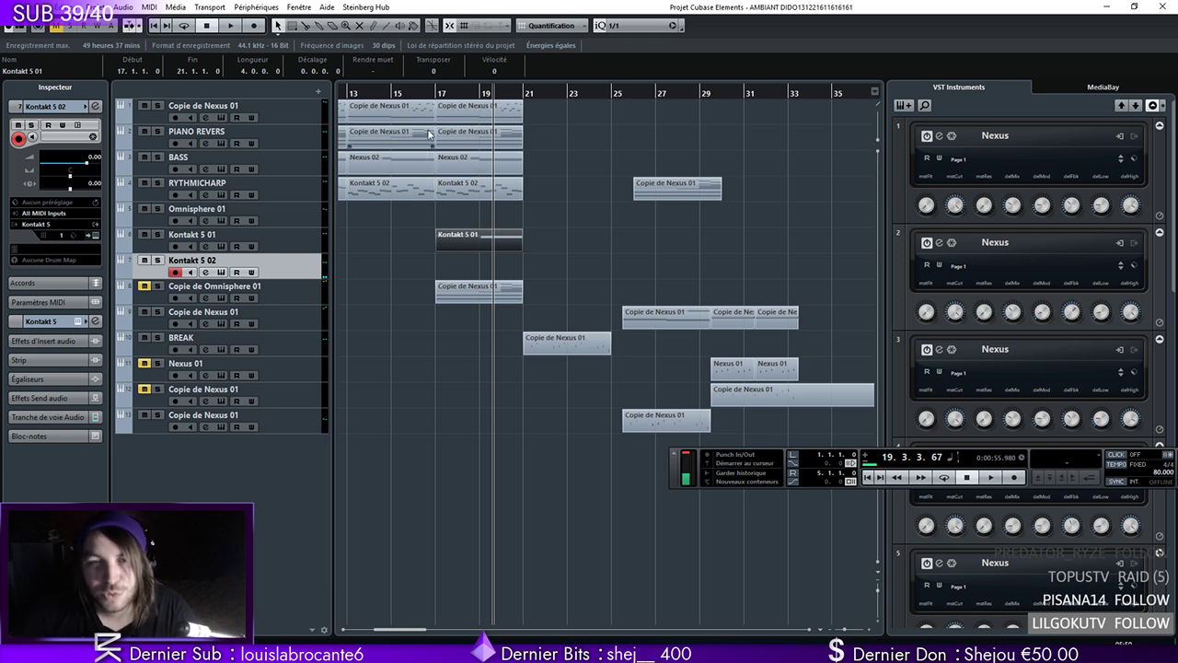
Draw an empty clip from bar 17 to bar 21 on the Kontakt 5 02 track and open it in the Key Editor
{"action": "left_click", "coordinate": [449, 267]}
{"action": "right_click", "coordinate": [448, 267]}
{"action": "left_click", "coordinate": [526, 269]}
{"action": "left_click_drag", "start_coordinate": [438, 262], "coordinate": [524, 264]}
{"action": "double_click", "coordinate": [502, 265]}
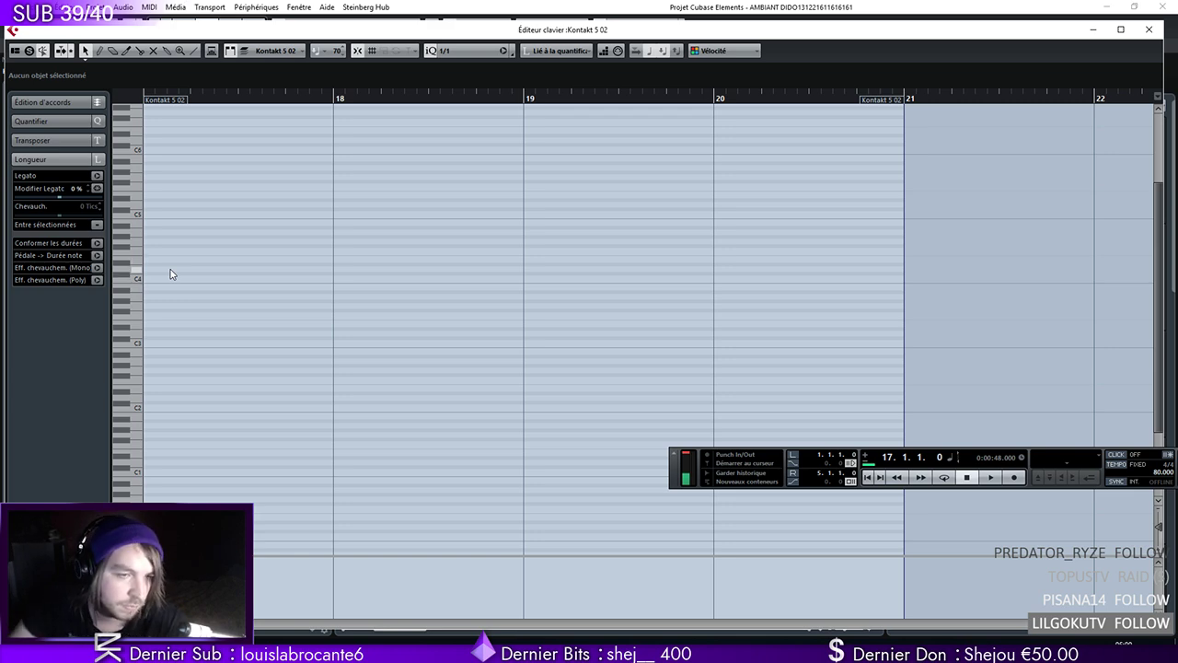
Draw four stacked one-bar notes, B3, C4, D4 and E4, at the start of bar 17
{"action": "right_click", "coordinate": [170, 274]}
{"action": "left_click", "coordinate": [176, 277]}
{"action": "left_click", "coordinate": [154, 284]}
{"action": "left_click", "coordinate": [230, 277]}
{"action": "left_click", "coordinate": [194, 268]}
{"action": "left_click", "coordinate": [211, 256]}
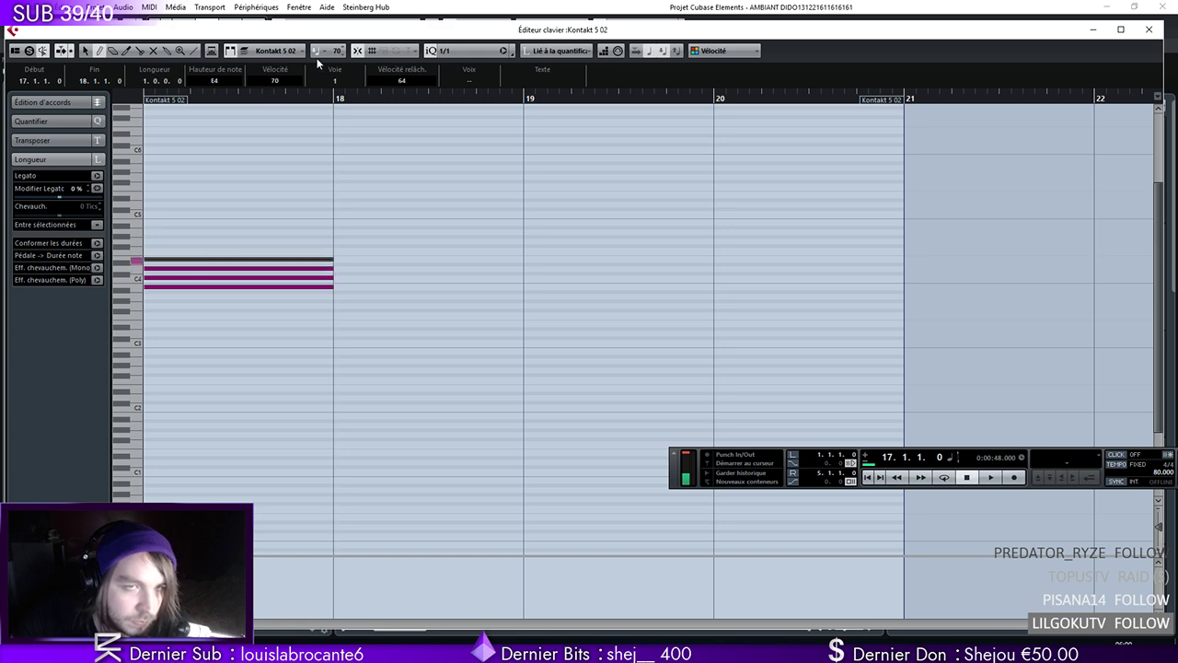
Choose a finer quantize value, shorten the four notes together and start staggering them within bar 17
{"action": "scroll", "coordinate": [386, 138], "scroll_direction": "left", "scroll_amount": 1}
{"action": "left_click", "coordinate": [460, 51]}
{"action": "left_click", "coordinate": [467, 108]}
{"action": "key", "text": "1"}
{"action": "left_click_drag", "start_coordinate": [413, 235], "coordinate": [315, 334]}
{"action": "left_click", "coordinate": [395, 257]}
{"action": "key", "text": "ctrl+a"}
{"action": "left_click_drag", "start_coordinate": [384, 260], "coordinate": [277, 265]}
{"action": "left_click", "coordinate": [248, 251]}
{"action": "left_click", "coordinate": [213, 279]}
Play the notes, set the quantize value to 1/16 and refine them into an ascending run from B3 to E4
{"action": "key", "text": "space"}
{"action": "key", "text": "space"}
{"action": "left_click", "coordinate": [460, 50]}
{"action": "left_click", "coordinate": [465, 126]}
{"action": "left_click_drag", "start_coordinate": [218, 286], "coordinate": [244, 262]}
{"action": "left_click", "coordinate": [230, 281]}
Raise the four notes' velocities to 127 and play the run from just before bar 17
{"action": "left_click_drag", "start_coordinate": [279, 598], "coordinate": [181, 557]}
{"action": "left_click", "coordinate": [182, 97]}
{"action": "key", "text": "space"}
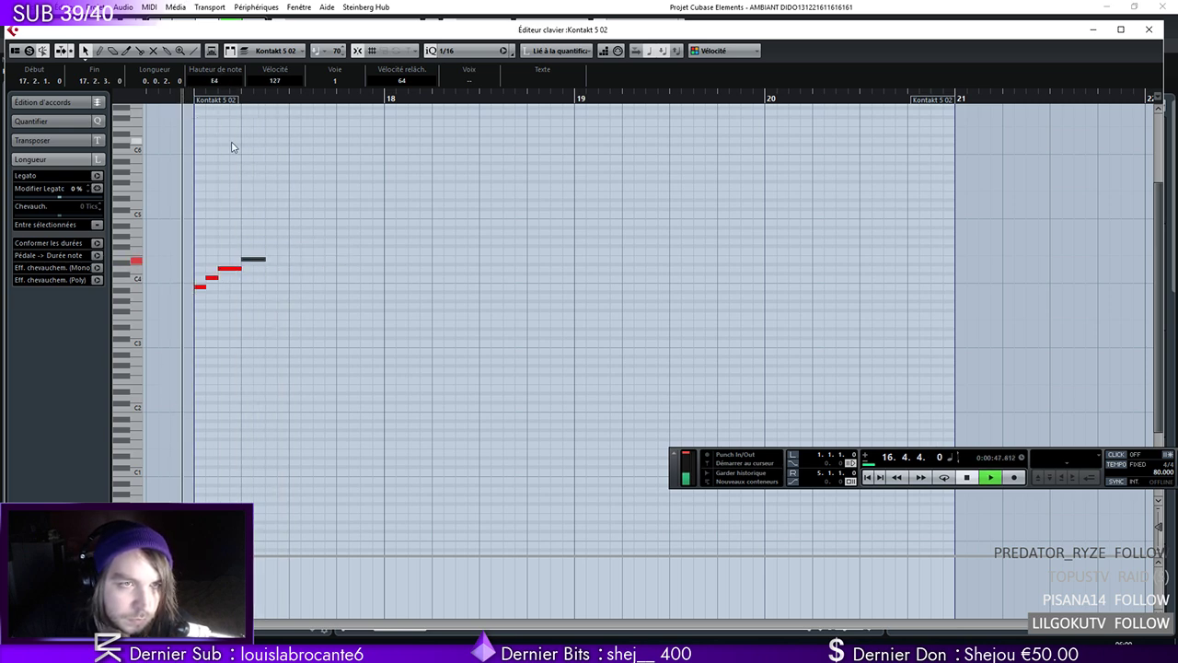
{"action": "key", "text": "space"}
Add C#4 and C4 sixteenth notes after the E4 note and play the pattern from bar 17
{"action": "key", "text": "8"}
{"action": "left_click", "coordinate": [268, 273]}
{"action": "left_click", "coordinate": [283, 277]}
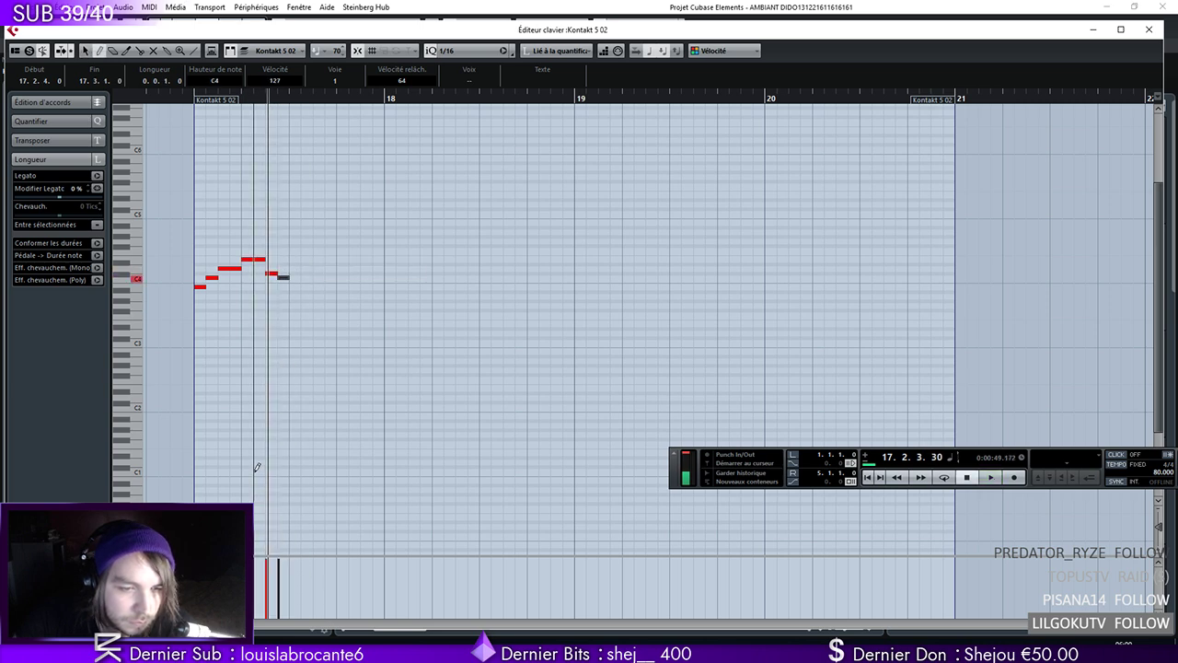
{"action": "left_click", "coordinate": [184, 99]}
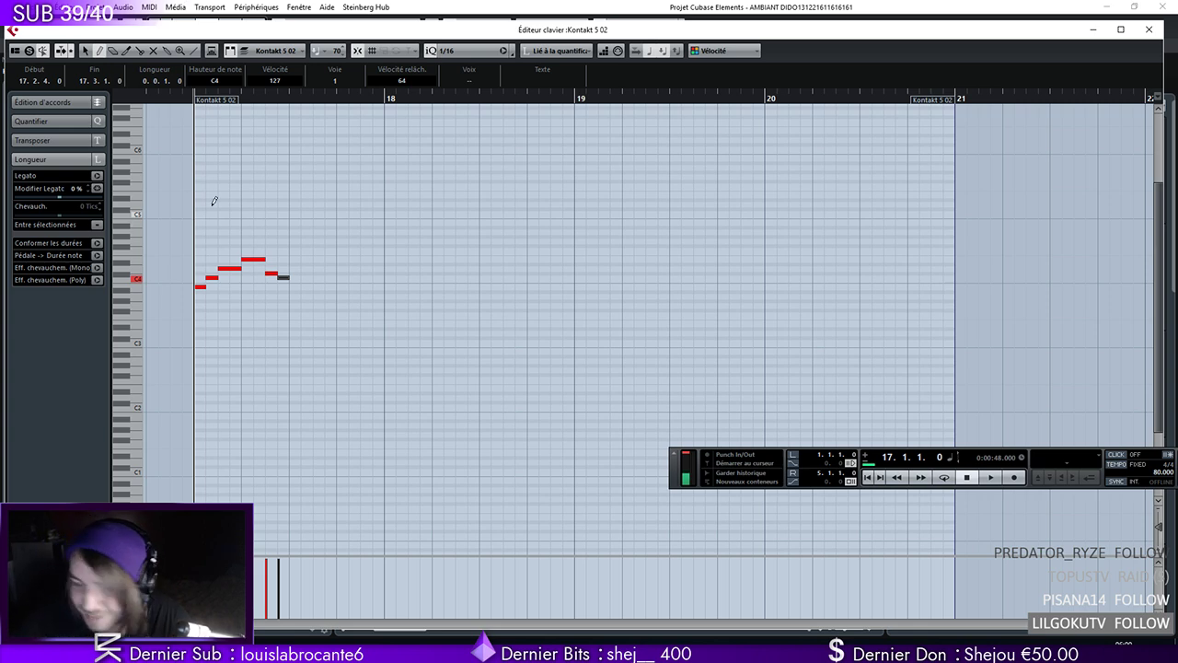
{"action": "key", "text": "1"}
{"action": "key", "text": "space"}
{"action": "key", "text": "space"}
Duplicate the six-note pattern into the second half of bar 17 and play the whole bar
{"action": "right_click", "coordinate": [303, 279]}
{"action": "left_click", "coordinate": [321, 281]}
{"action": "key", "text": "1"}
{"action": "mouse_move", "coordinate": [329, 235]}
{"action": "left_mouse_down"}
{"action": "mouse_move", "coordinate": [197, 305]}
{"action": "mouse_move", "coordinate": [302, 280]}
{"action": "left_mouse_up"}
{"action": "left_click_drag", "start_coordinate": [434, 223], "coordinate": [205, 294]}
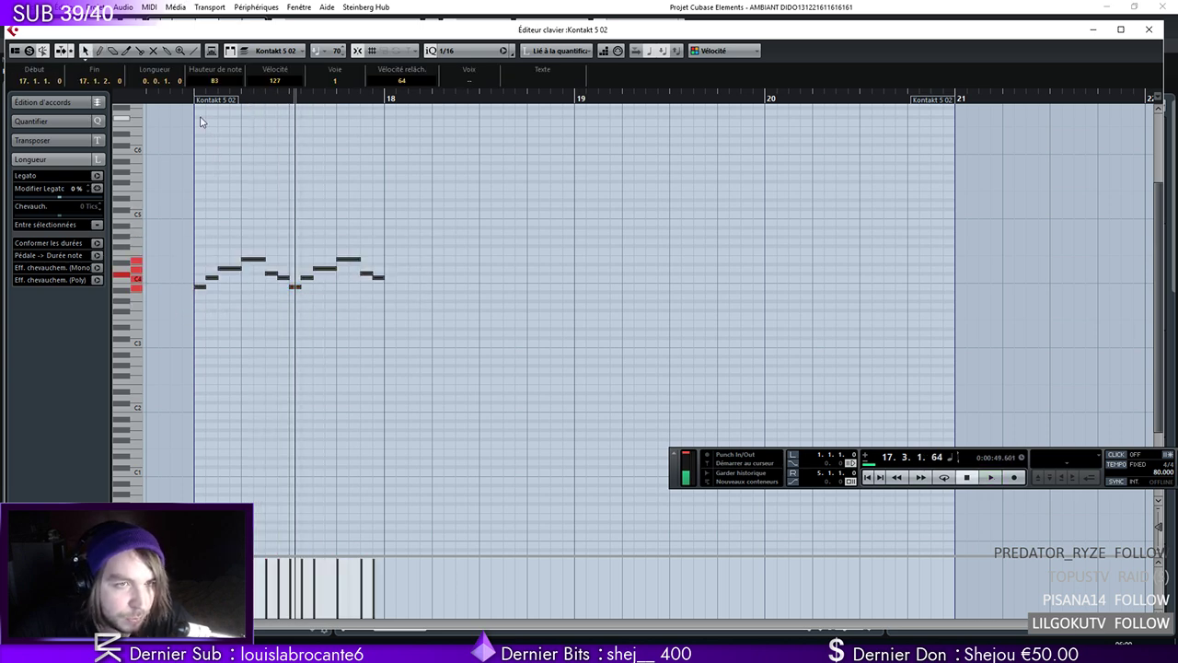
{"action": "left_click", "coordinate": [197, 98]}
{"action": "key", "text": "space"}
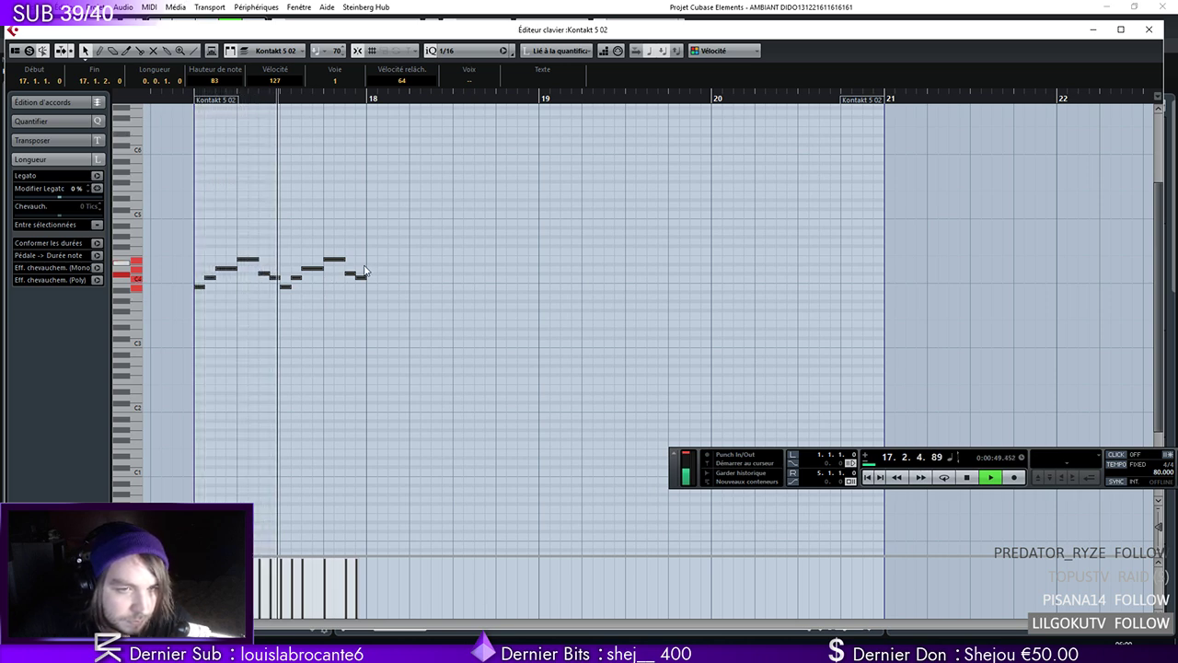
{"action": "key", "text": "space"}
Copy bar 17's note pattern to bar 18 and play both bars from bar 17
{"action": "left_click_drag", "start_coordinate": [200, 289], "coordinate": [372, 291], "text": "alt"}
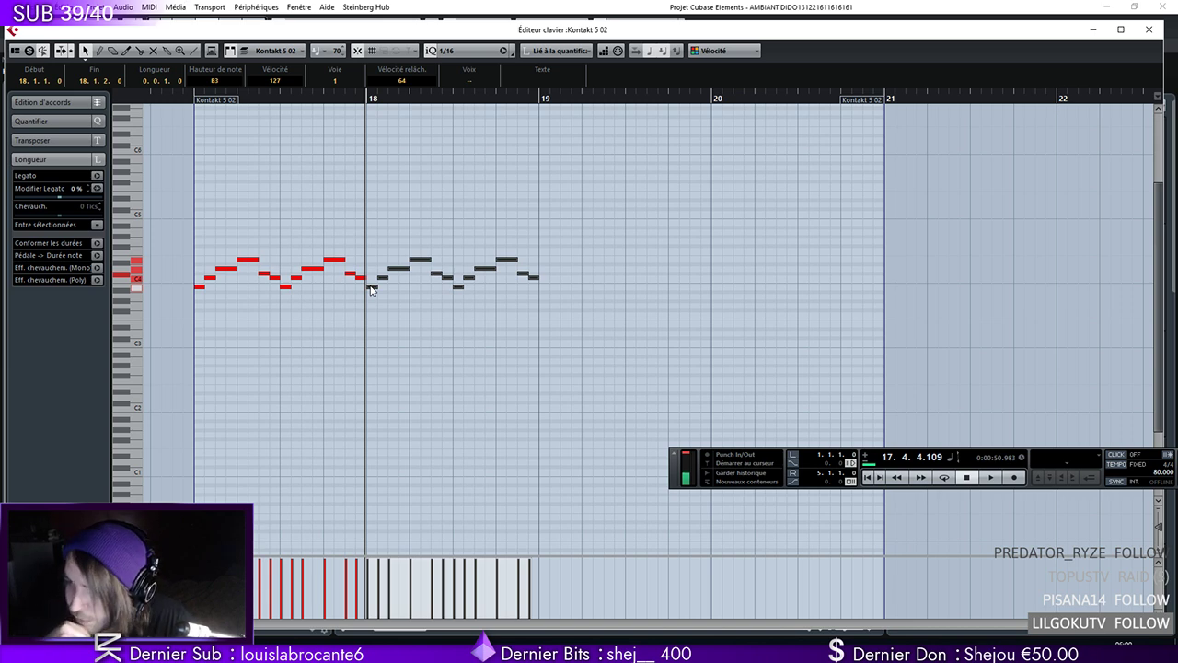
{"action": "left_click", "coordinate": [186, 101]}
{"action": "key", "text": "space"}
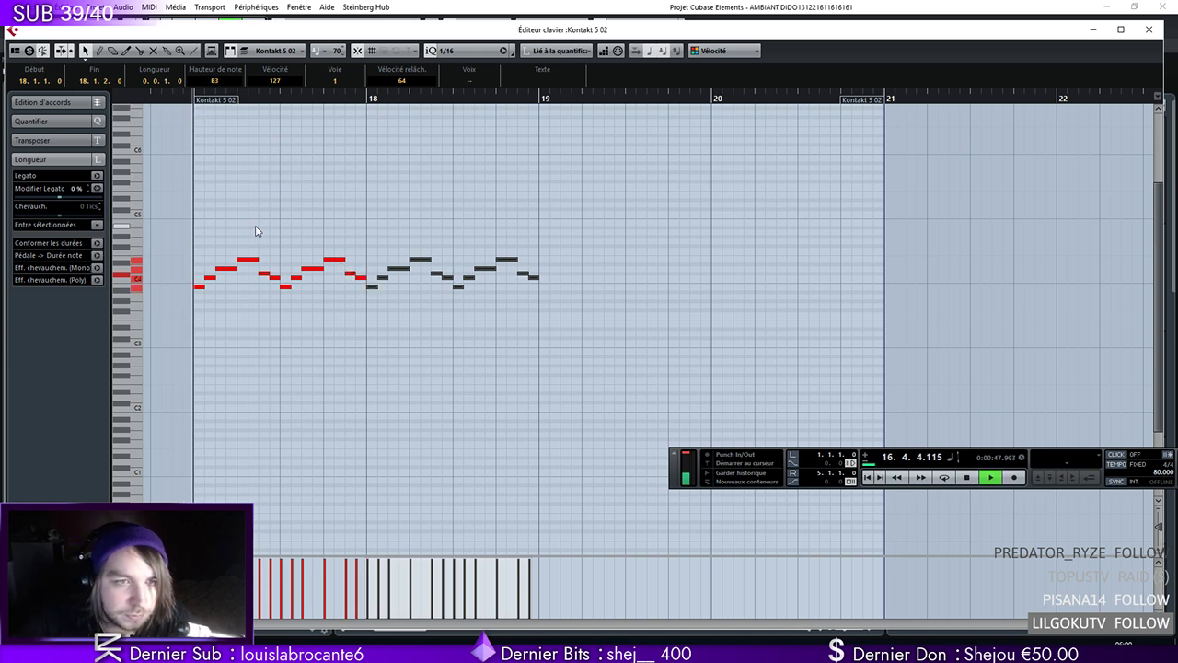
{"action": "key", "text": "space"}
{"action": "left_click", "coordinate": [185, 99]}
{"action": "key", "text": "space"}
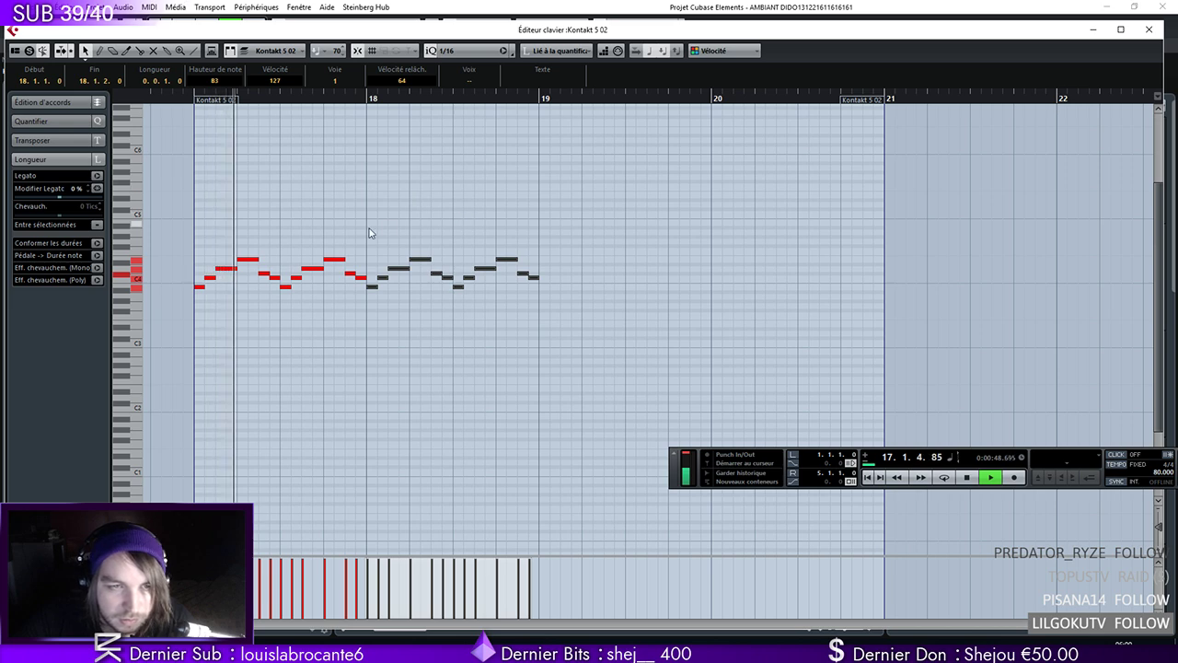
{"action": "left_click", "coordinate": [348, 242]}
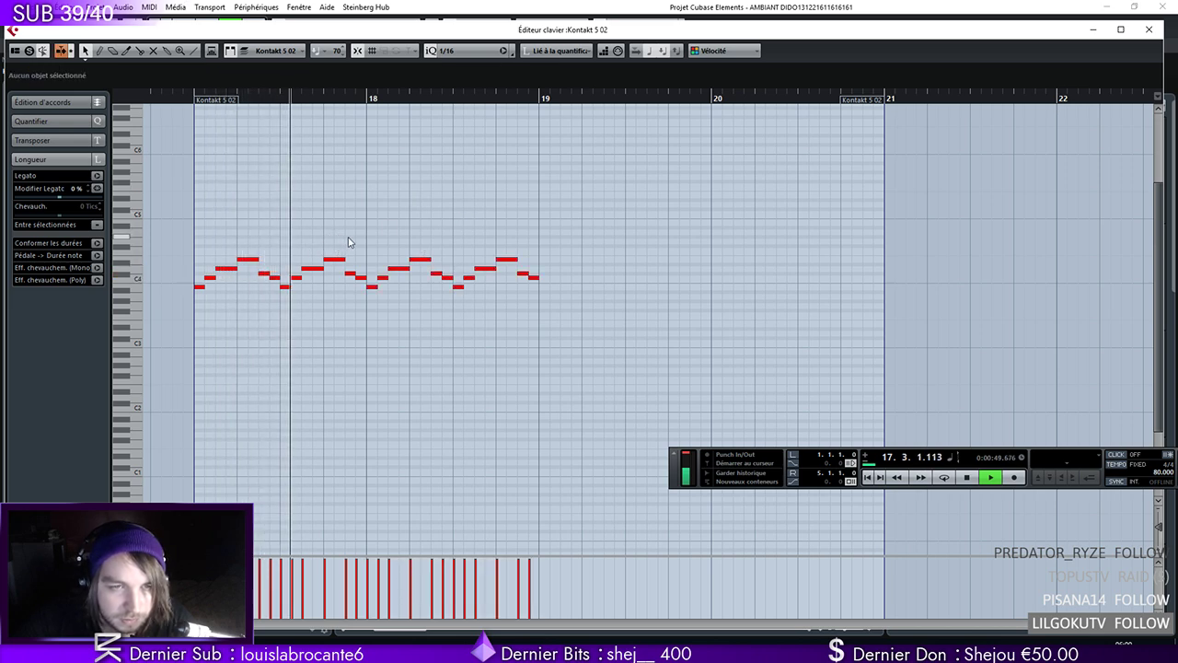
{"action": "key", "text": "space"}
Shorten bar 18's last E4 note to a sixteenth, add another E4 sixteenth right after it, and close the key editor
{"action": "left_click_drag", "start_coordinate": [517, 260], "coordinate": [512, 264]}
{"action": "left_click", "coordinate": [511, 259], "text": "alt"}
{"action": "left_click", "coordinate": [524, 275]}
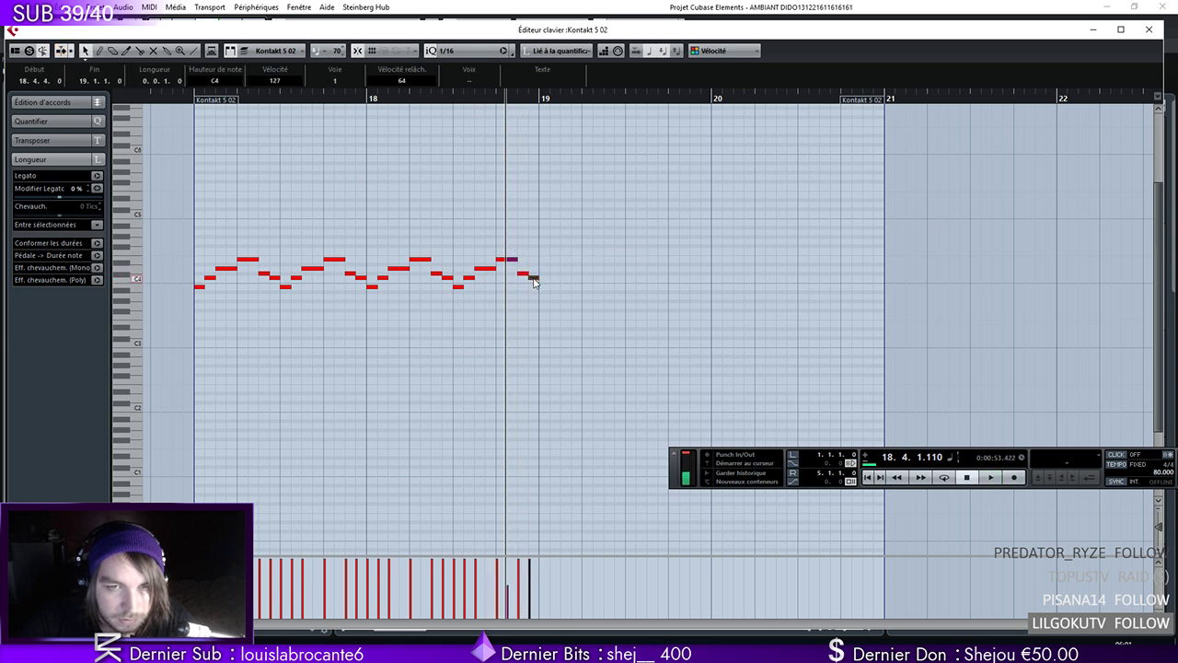
{"action": "left_click", "coordinate": [187, 95]}
{"action": "key", "text": "Return"}
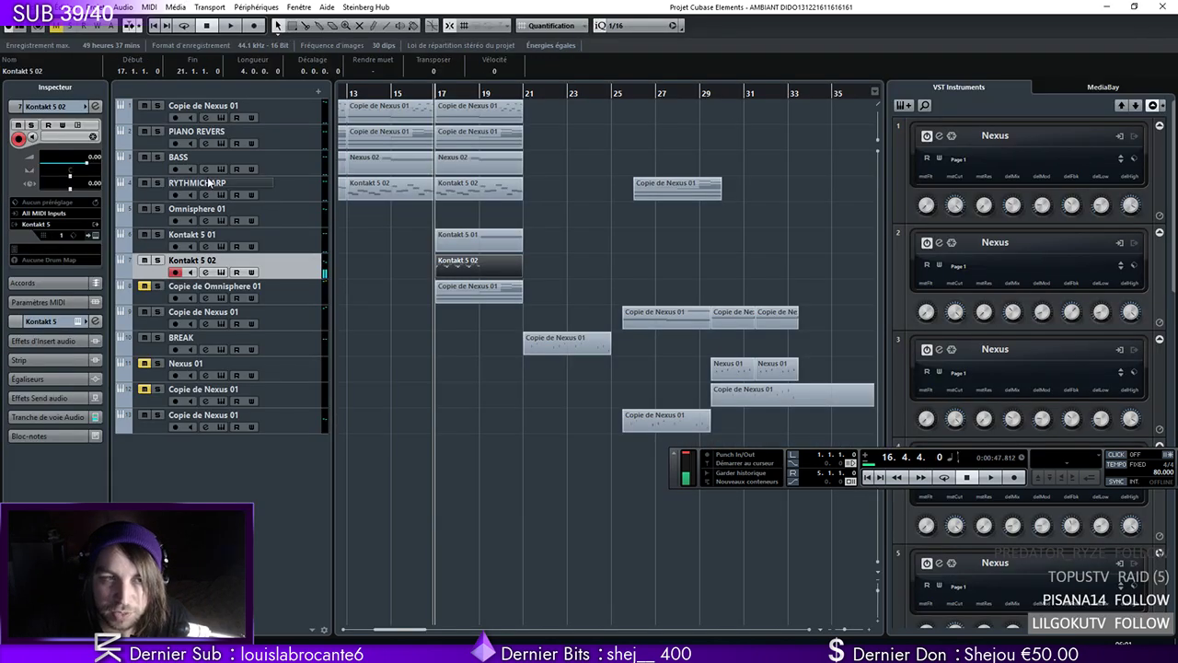
Open the Kontakt 5 02 track's instrument and load the Damage patch 17 LP Epic Tech E3 Pleasure Trip
{"action": "left_click", "coordinate": [92, 236]}
{"action": "left_click_drag", "start_coordinate": [828, 108], "coordinate": [668, 87]}
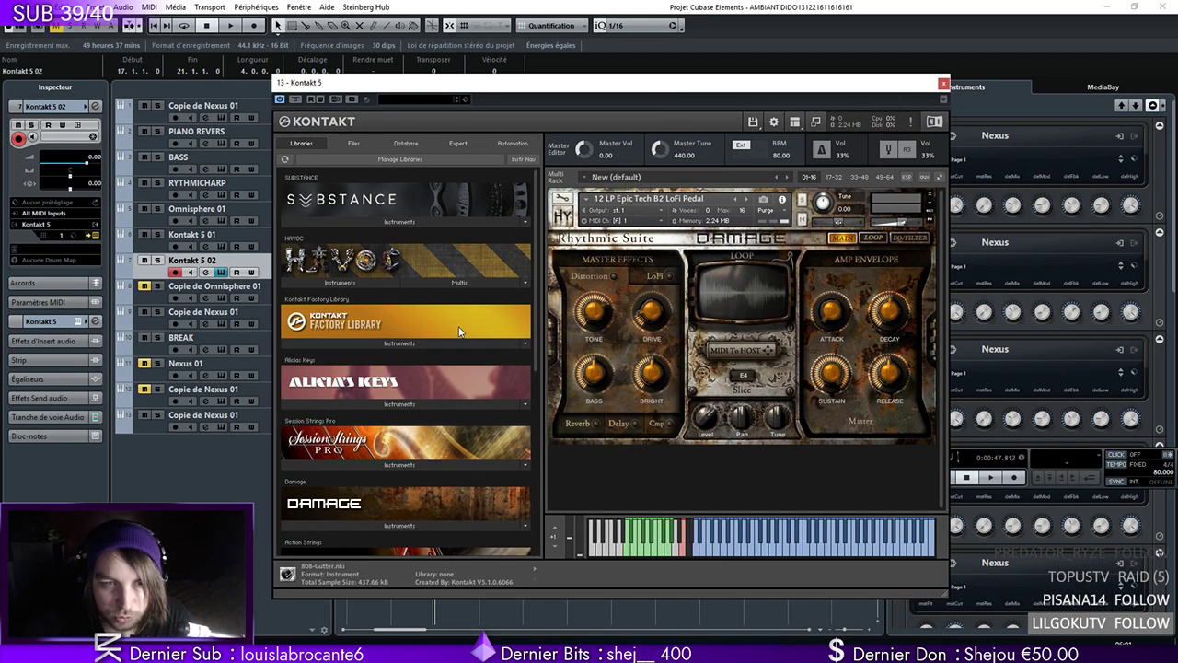
{"action": "scroll", "coordinate": [375, 382], "scroll_direction": "down", "scroll_amount": 2}
{"action": "left_click", "coordinate": [399, 403]}
{"action": "scroll", "coordinate": [479, 409], "scroll_direction": "down", "scroll_amount": 3}
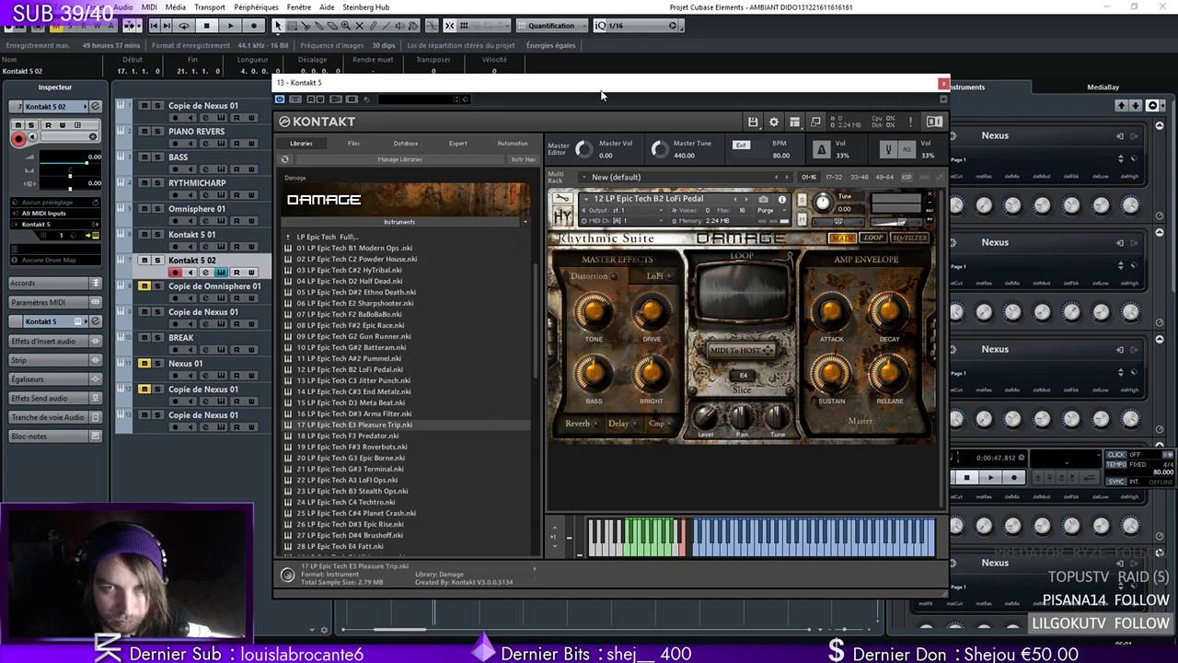
{"action": "left_click_drag", "start_coordinate": [601, 95], "coordinate": [825, 207]}
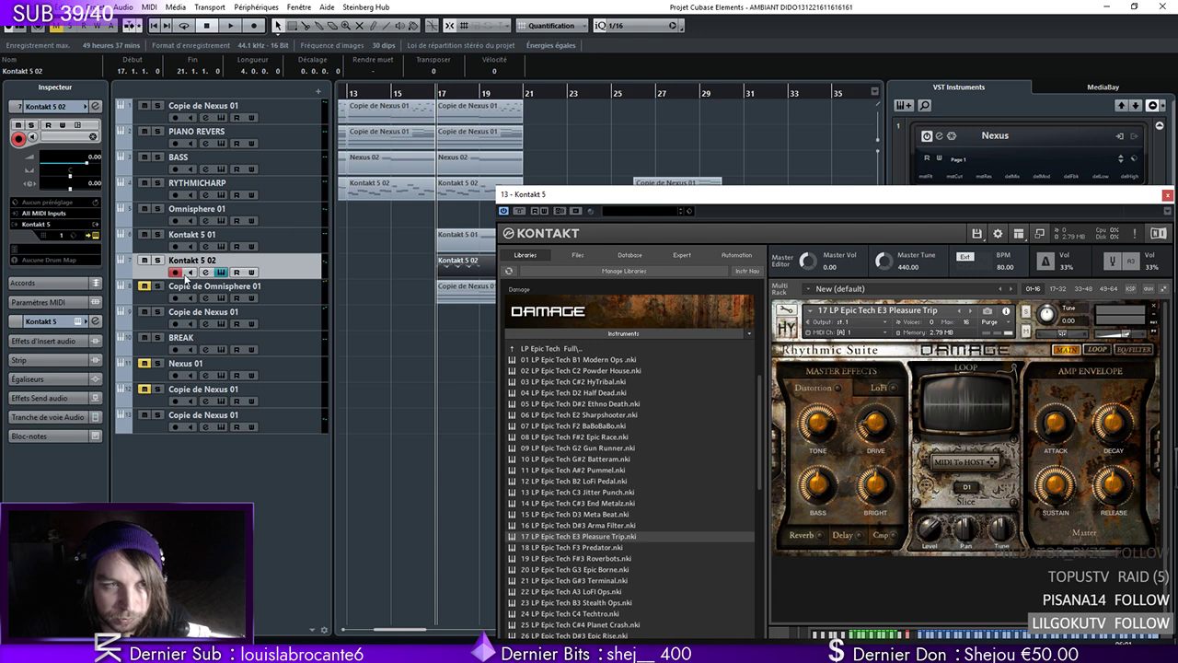
Solo the Kontakt 5 02 track, load 18 LP Epic Tech F3 Predator and play the pattern from bar 17
{"action": "left_click", "coordinate": [158, 260]}
{"action": "key", "text": "space"}
{"action": "left_click_drag", "start_coordinate": [619, 193], "coordinate": [546, 140]}
{"action": "double_click", "coordinate": [456, 457]}
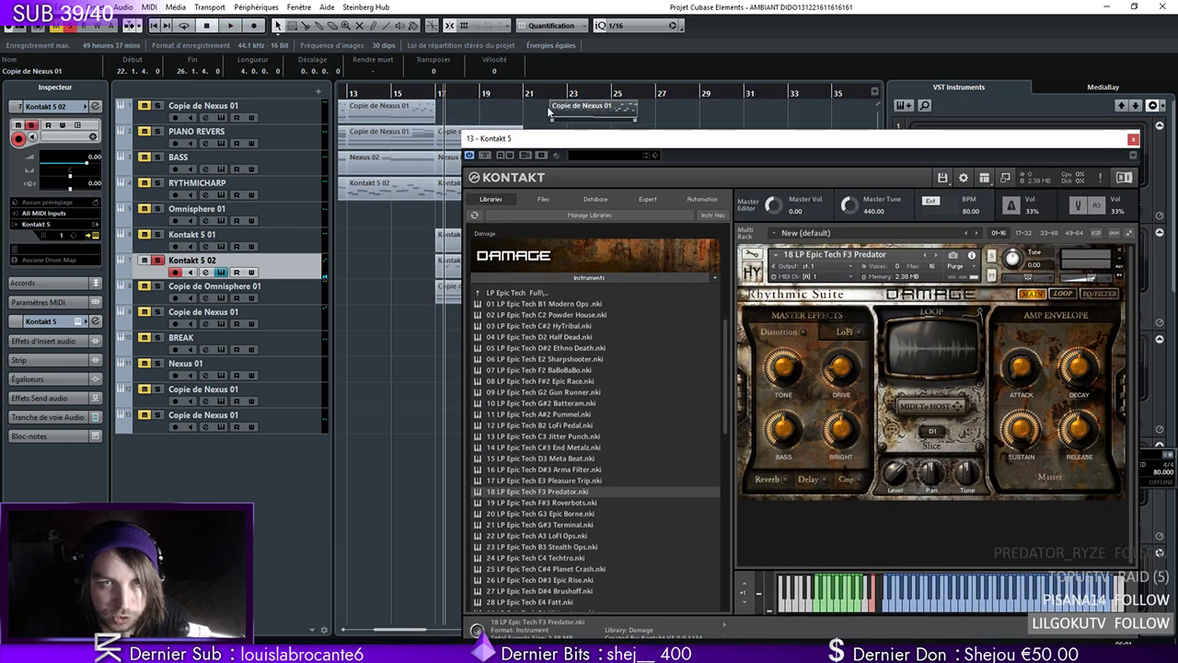
{"action": "left_click_drag", "start_coordinate": [732, 141], "coordinate": [780, 125]}
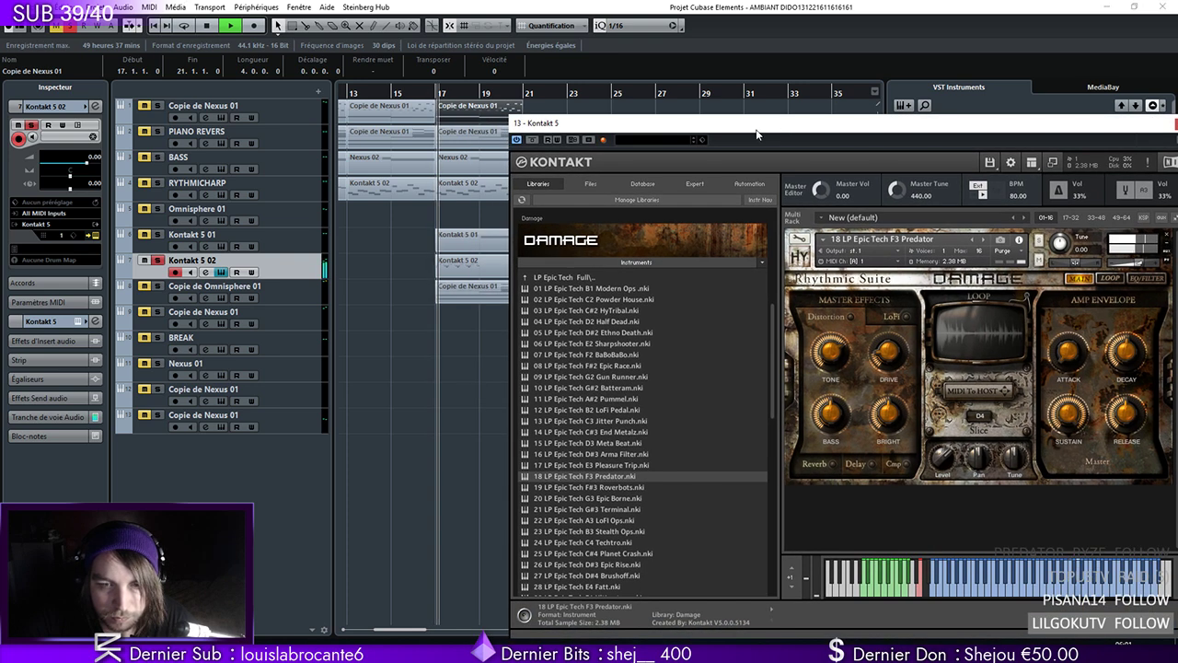
Audition the patches 19 LP Epic Tech F#3 Roverbots and 20 LP Epic Tech G3 Epic Borne on the soloed pattern
{"action": "key", "text": "Down"}
{"action": "key", "text": "space"}
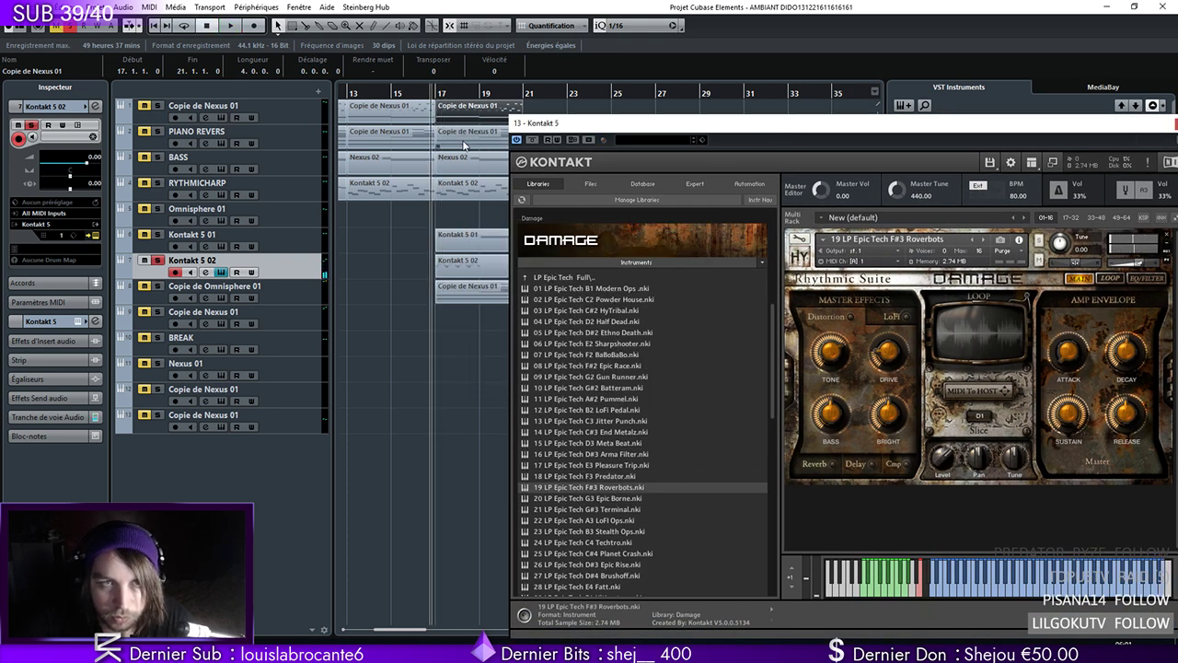
{"action": "left_click_drag", "start_coordinate": [712, 123], "coordinate": [645, 95]}
{"action": "key", "text": "space"}
{"action": "key", "text": "Down"}
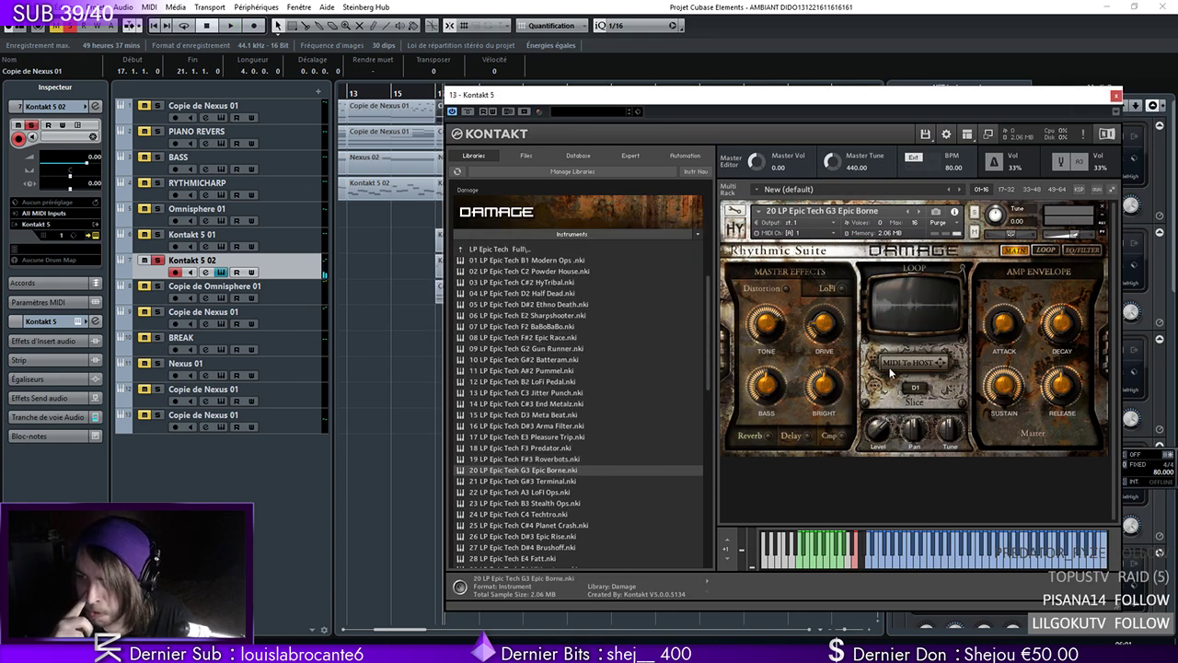
{"action": "key", "text": "space"}
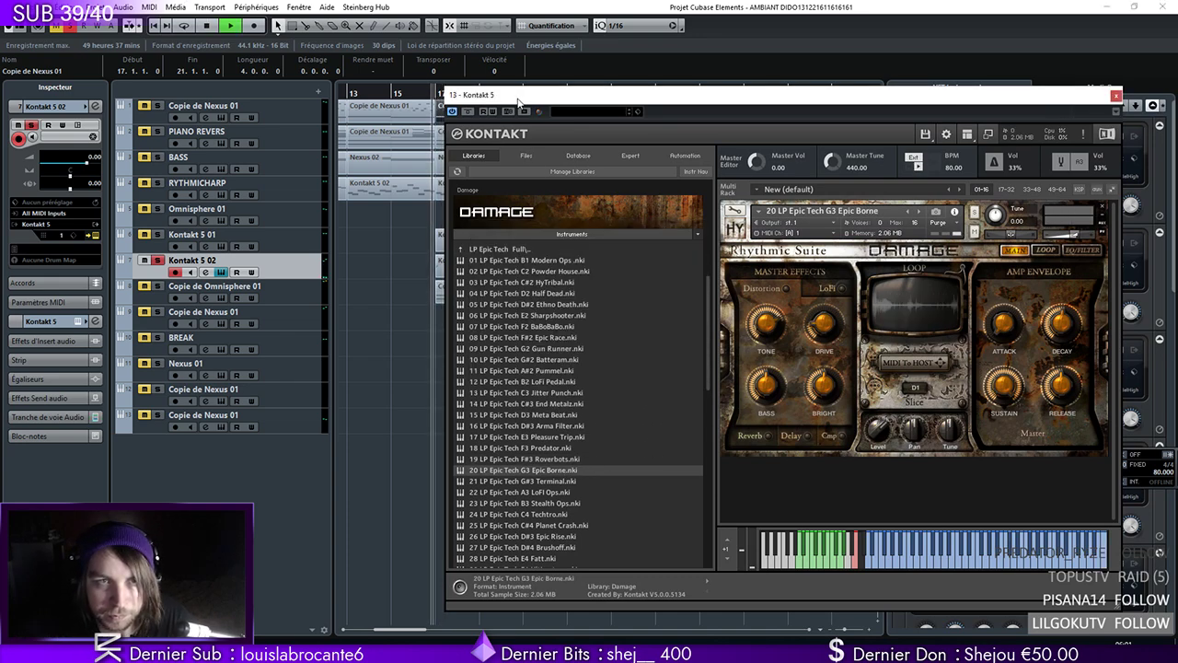
Audition the LP Epic Tech patches G#3 Terminal, A3 LoFI Ops and B3 Stealth Ops during playback
{"action": "left_click_drag", "start_coordinate": [460, 95], "coordinate": [497, 81]}
{"action": "double_click", "coordinate": [590, 467]}
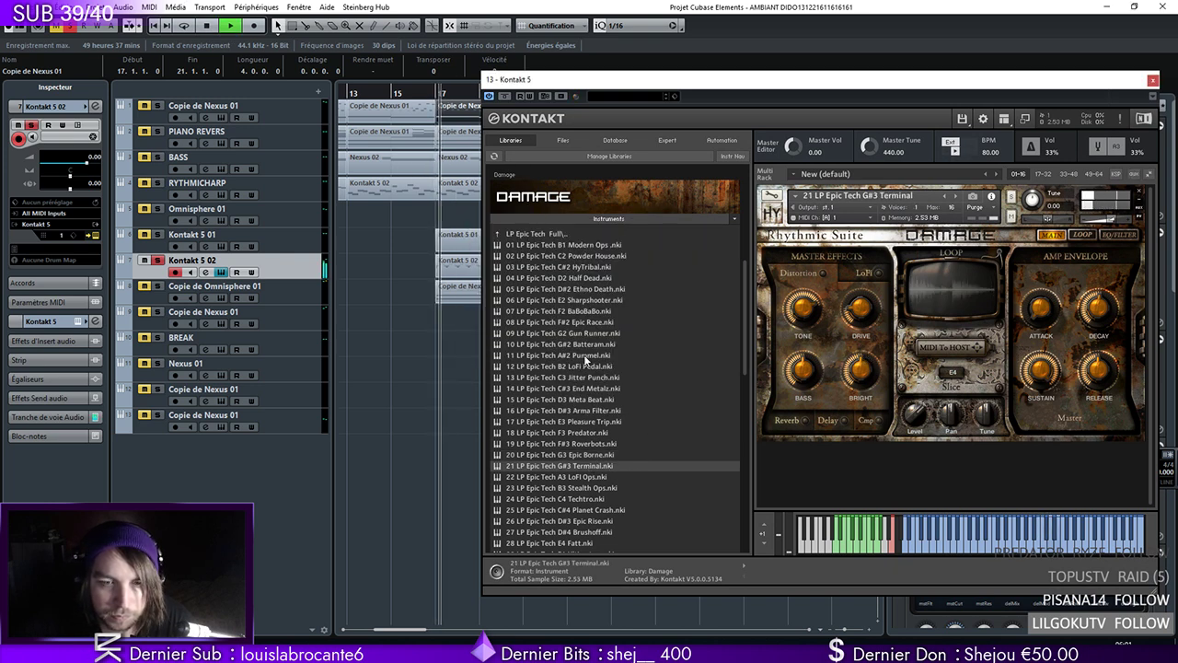
{"action": "key", "text": "Down"}
{"action": "key", "text": "Return"}
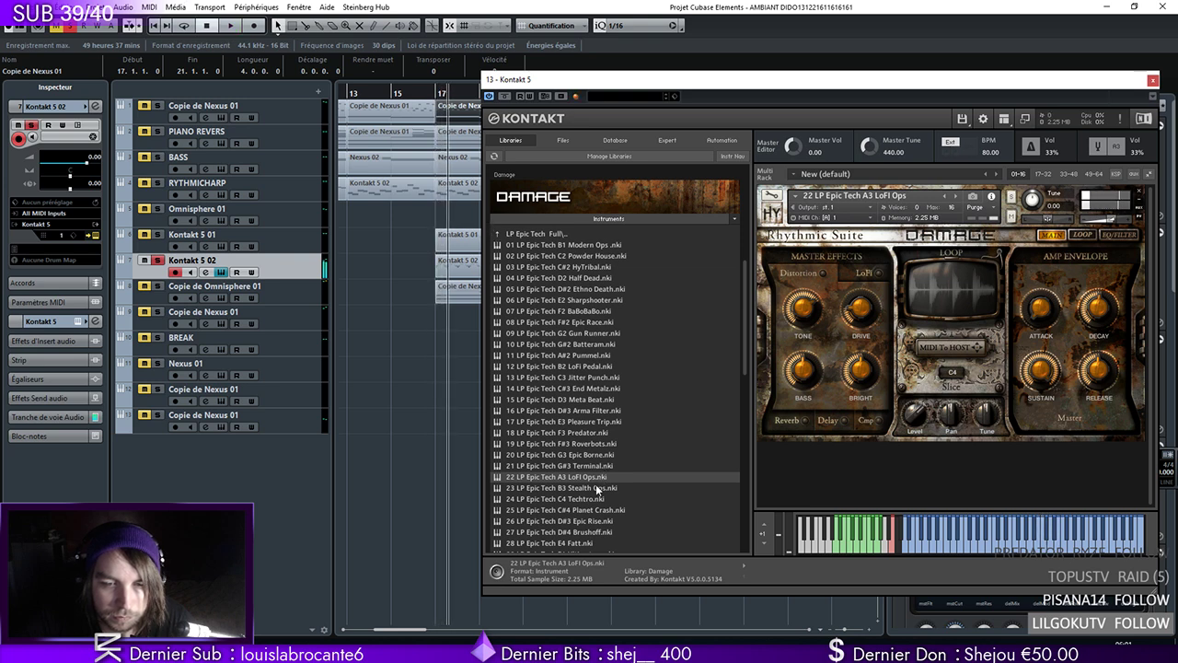
{"action": "key", "text": "Down"}
{"action": "key", "text": "Return"}
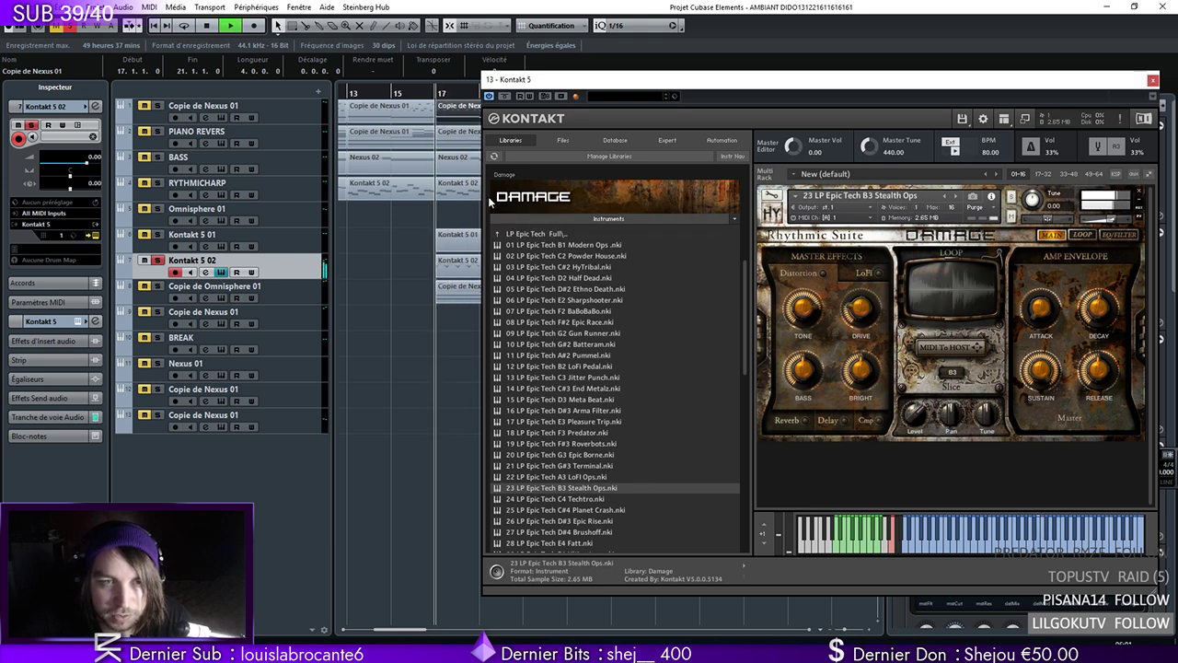
Replace the loaded patch with 25 LP Epic Tech C#4 Planet Crash, discarding its changes, and play the pattern
{"action": "left_click", "coordinate": [591, 500]}
{"action": "left_click_drag", "start_coordinate": [431, 93], "coordinate": [431, 87]}
{"action": "key", "text": "space"}
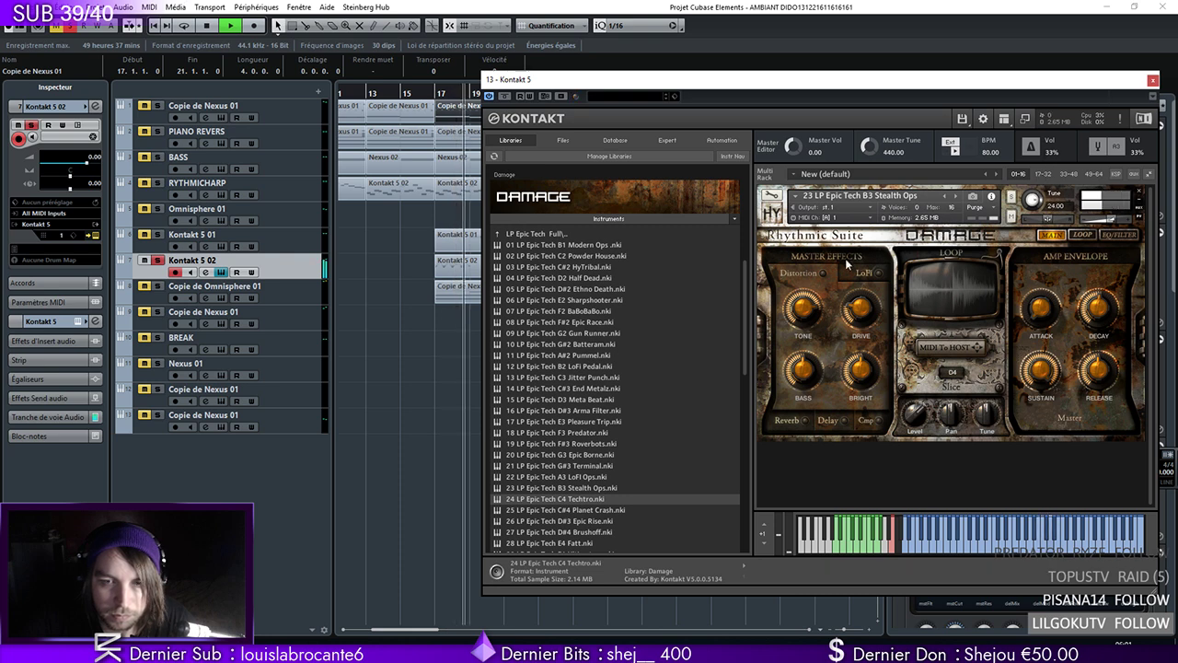
{"action": "key", "text": "space"}
{"action": "left_click_drag", "start_coordinate": [576, 512], "coordinate": [828, 262]}
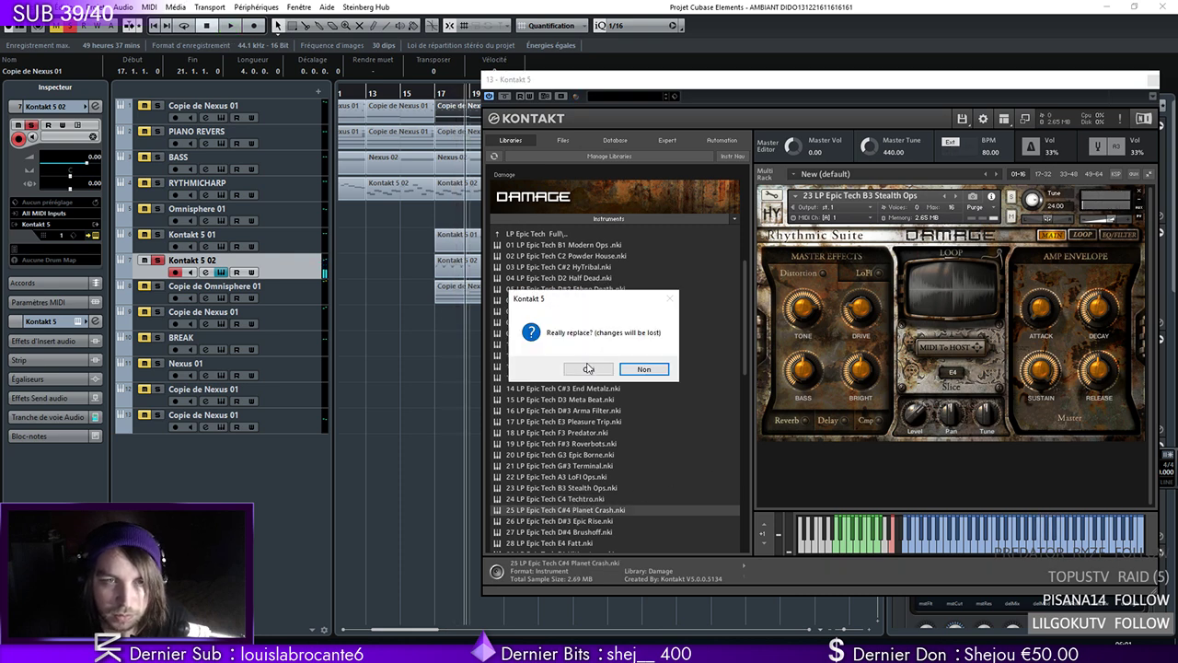
{"action": "left_click", "coordinate": [588, 369]}
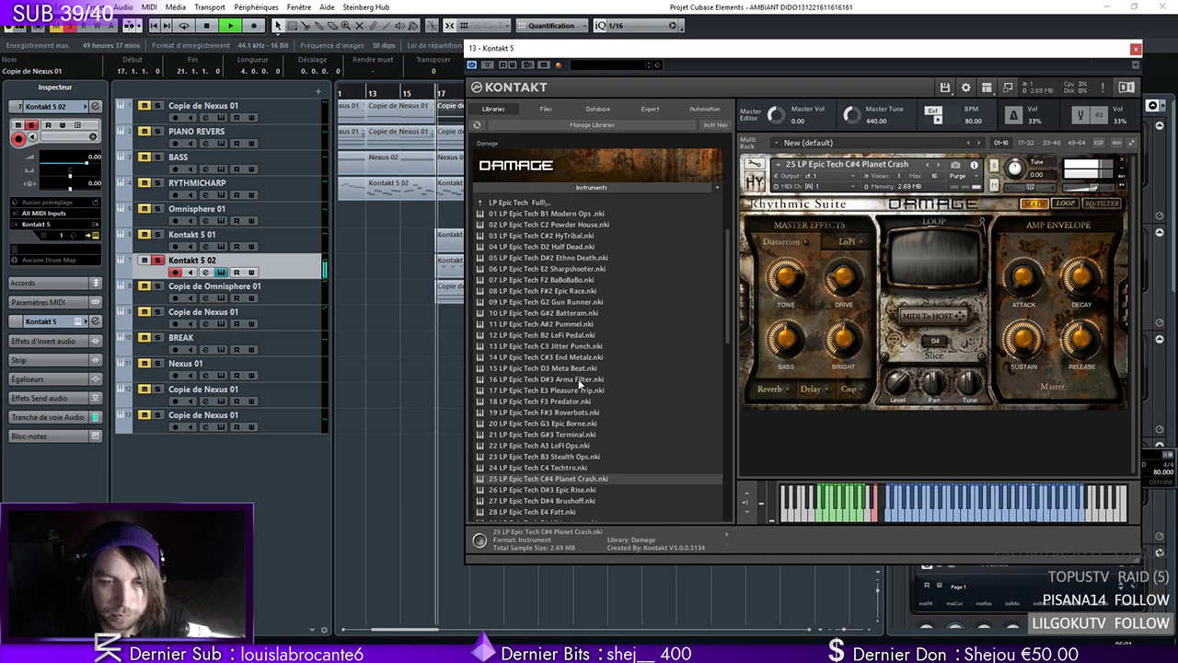
Audition the LP Epic Tech patches D#3 Epic Rise, D#4 Brushoff, E4 Fatt and F4 Ultimatum on the pattern
{"action": "double_click", "coordinate": [590, 489]}
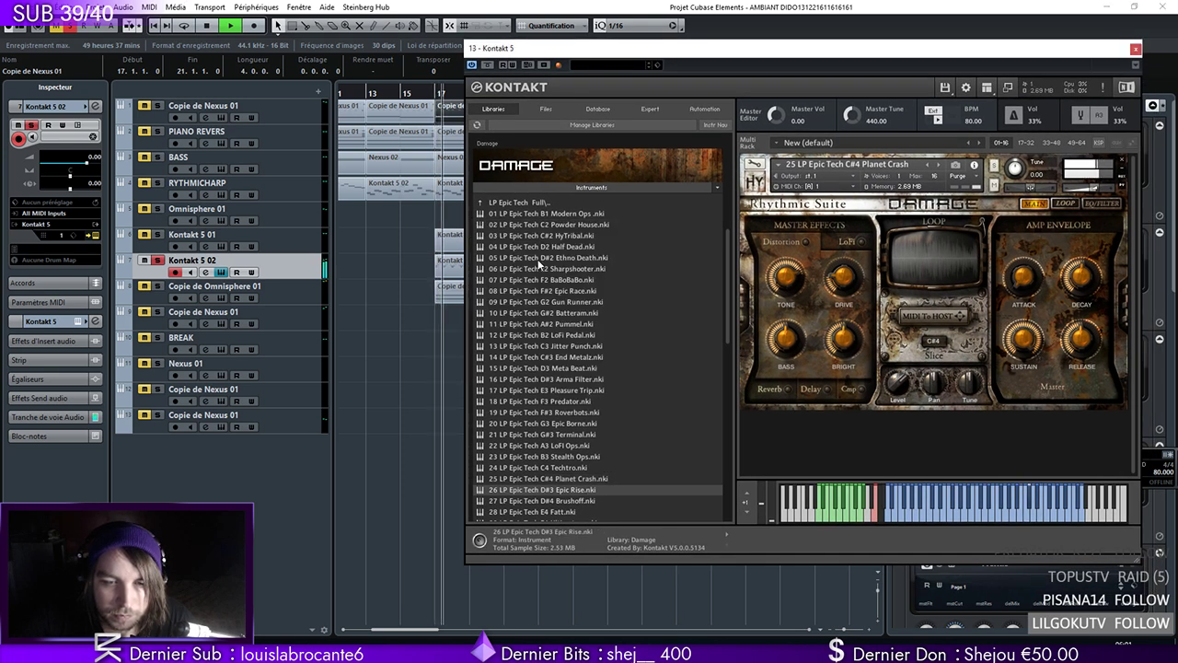
{"action": "double_click", "coordinate": [587, 501]}
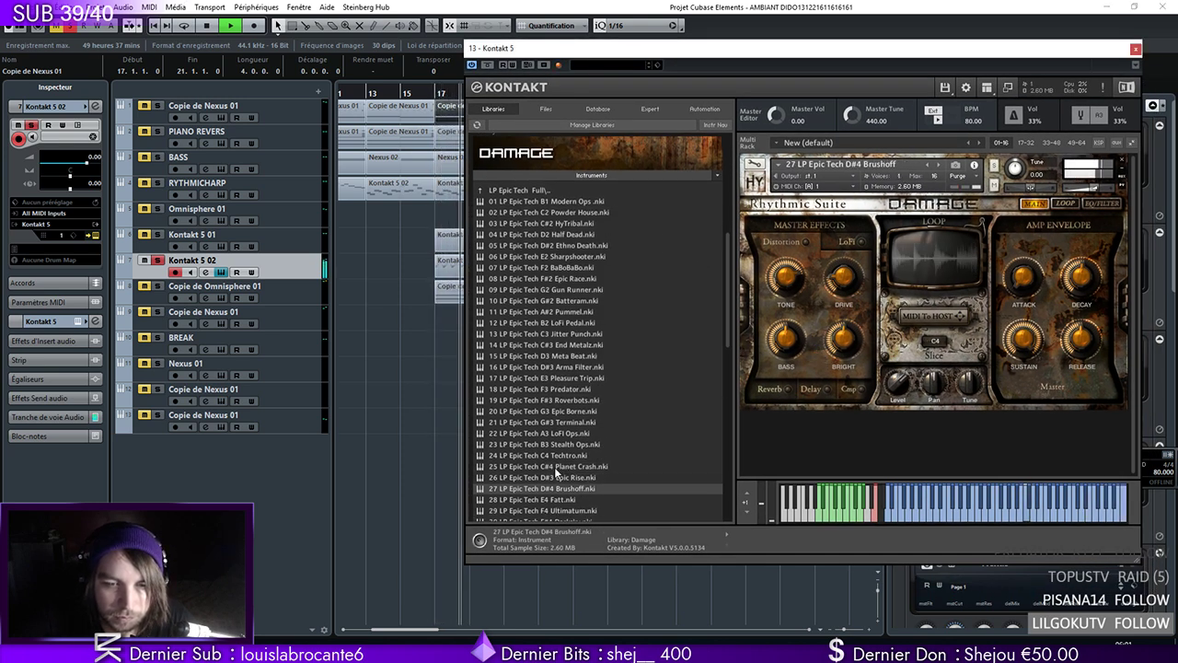
{"action": "key", "text": "Down"}
{"action": "scroll", "coordinate": [572, 322], "scroll_direction": "down", "scroll_amount": 2}
{"action": "key", "text": "Return"}
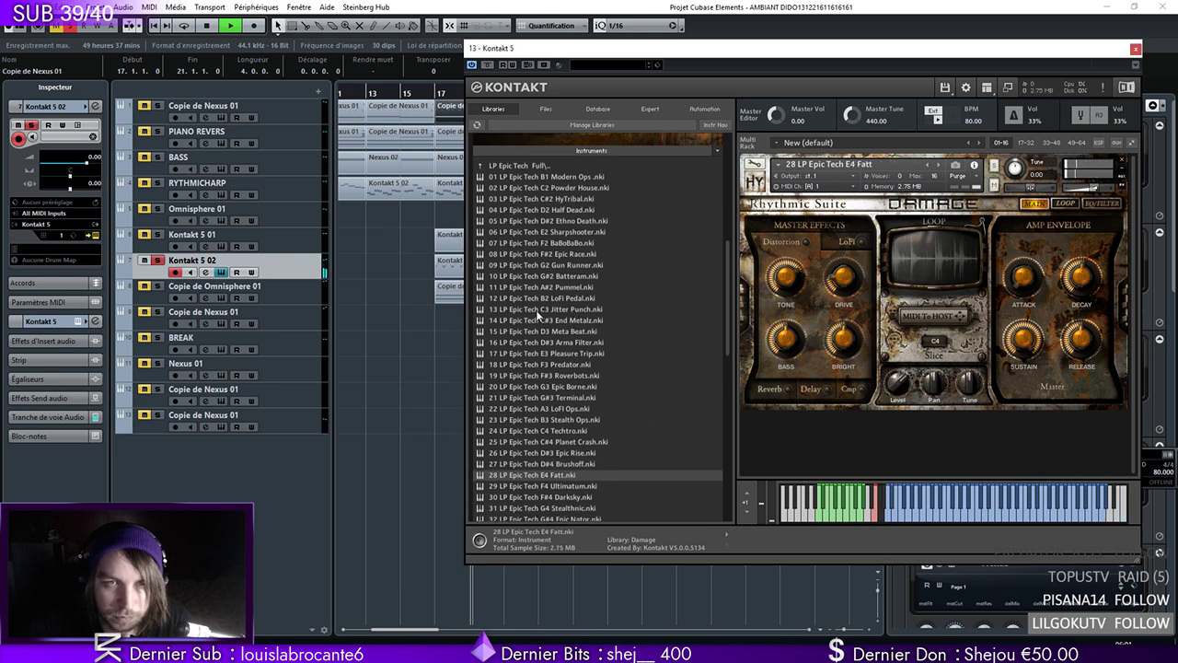
{"action": "double_click", "coordinate": [571, 468]}
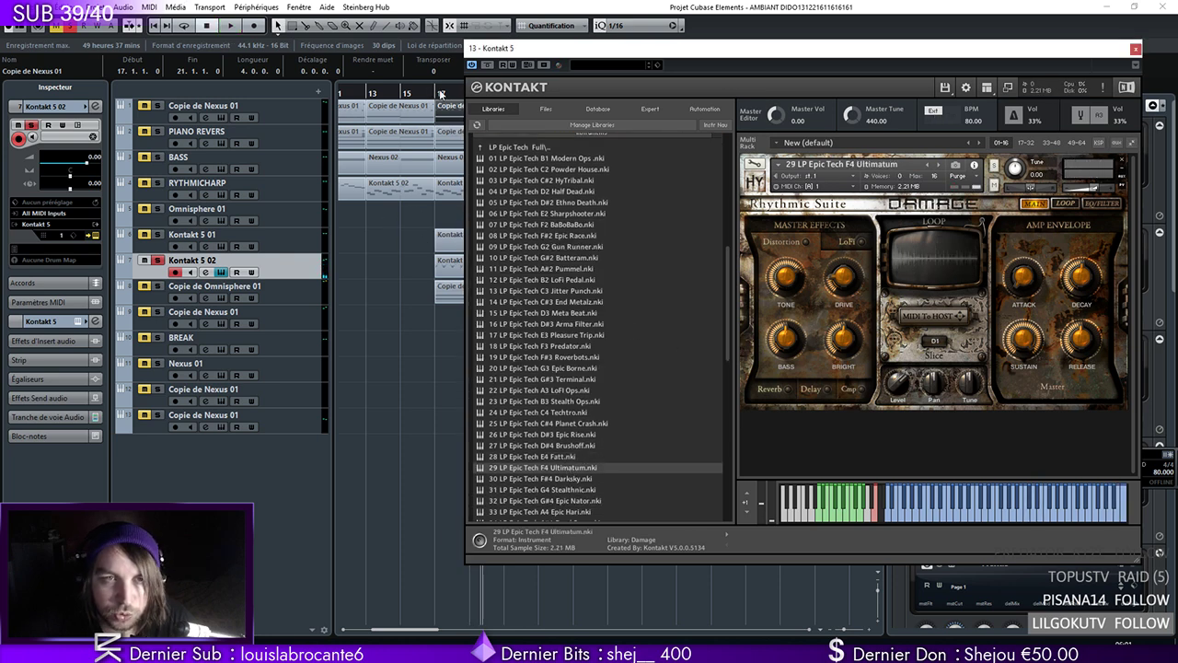
Load 12 LP Epic Org (El 01) G#1 Lo from the LP Epic Organic Elements 01 folder and play the pattern
{"action": "double_click", "coordinate": [545, 147]}
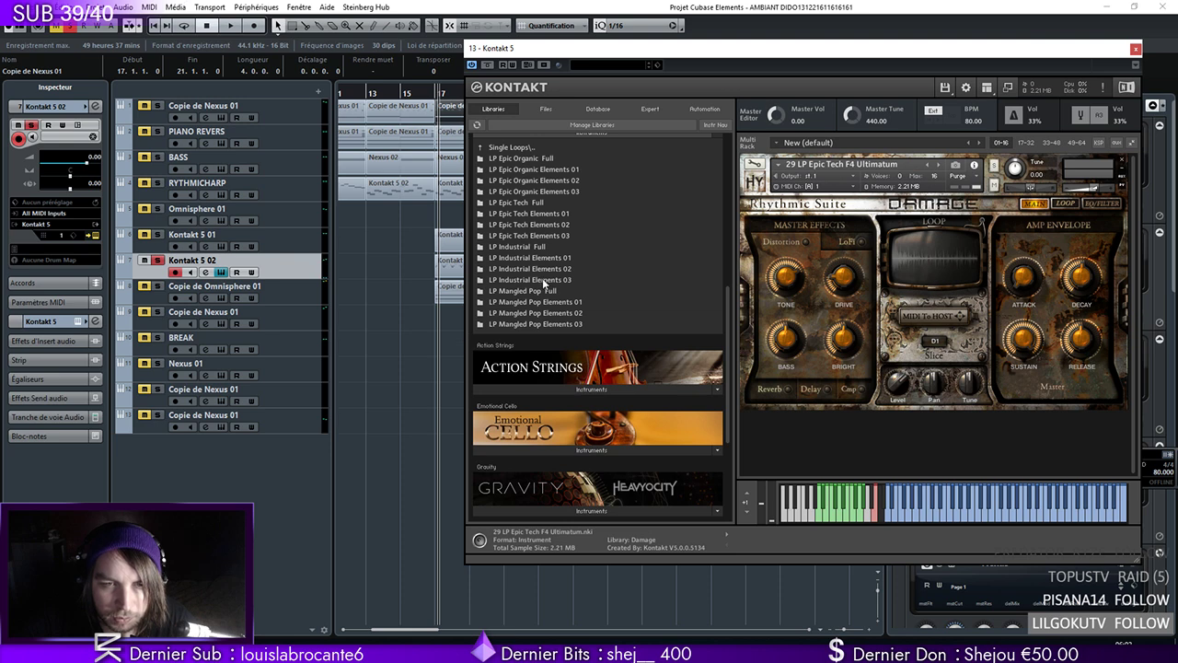
{"action": "double_click", "coordinate": [525, 171]}
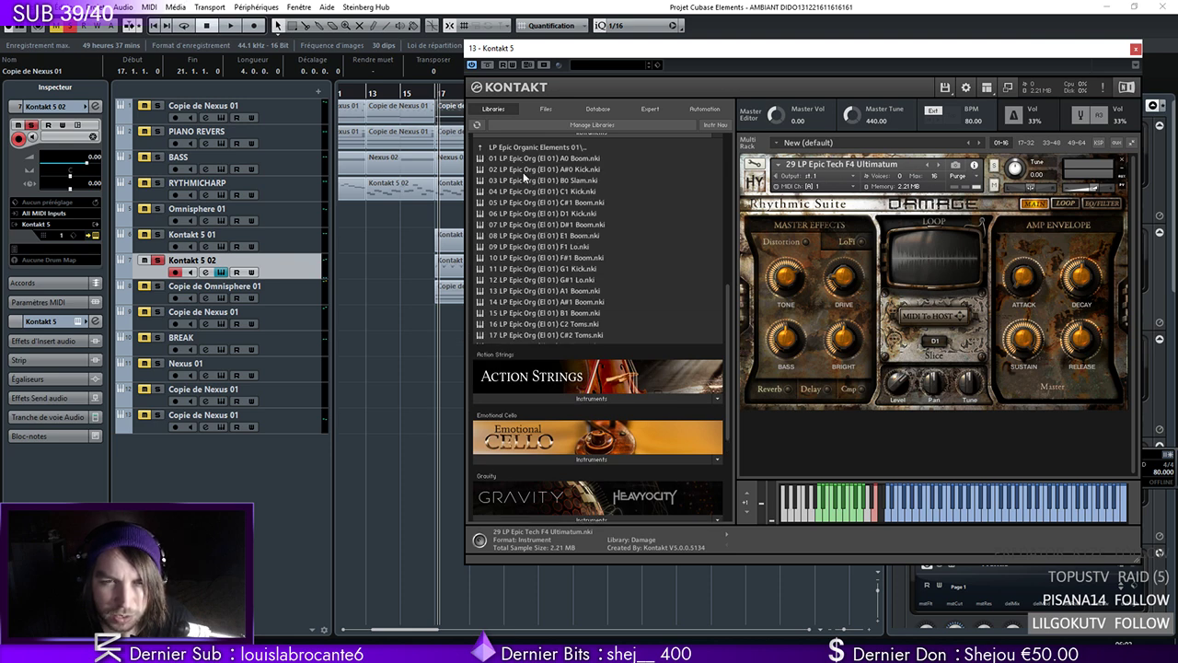
{"action": "scroll", "coordinate": [550, 275], "scroll_direction": "down", "scroll_amount": 2}
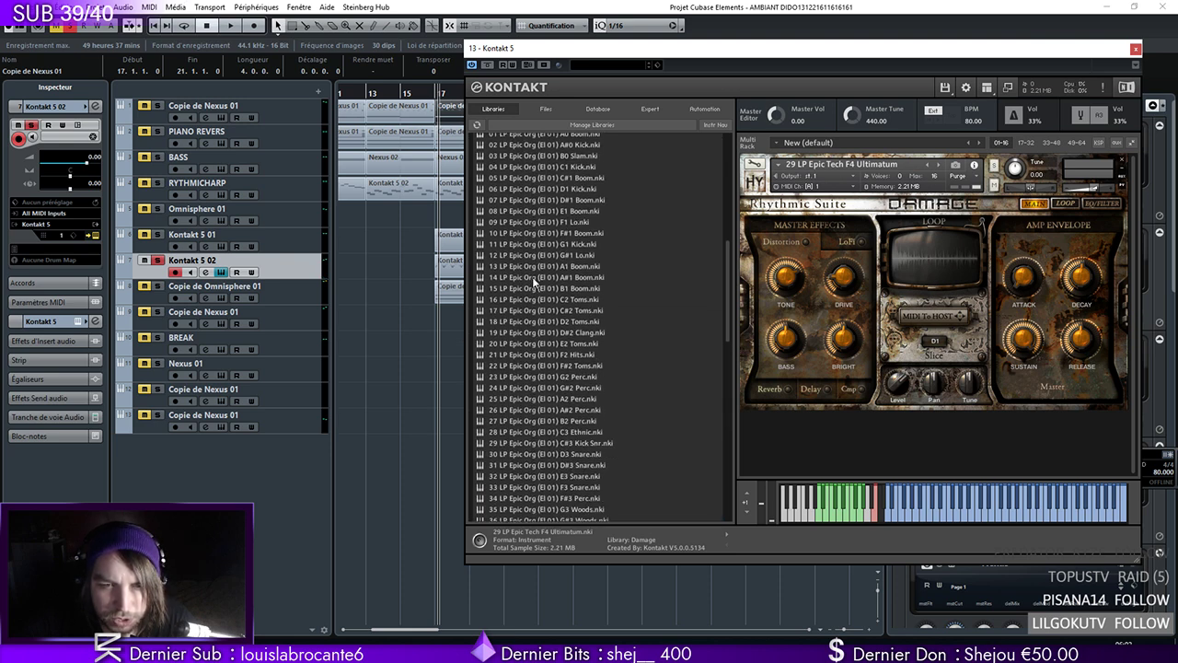
{"action": "left_click", "coordinate": [564, 249]}
{"action": "key", "text": "space"}
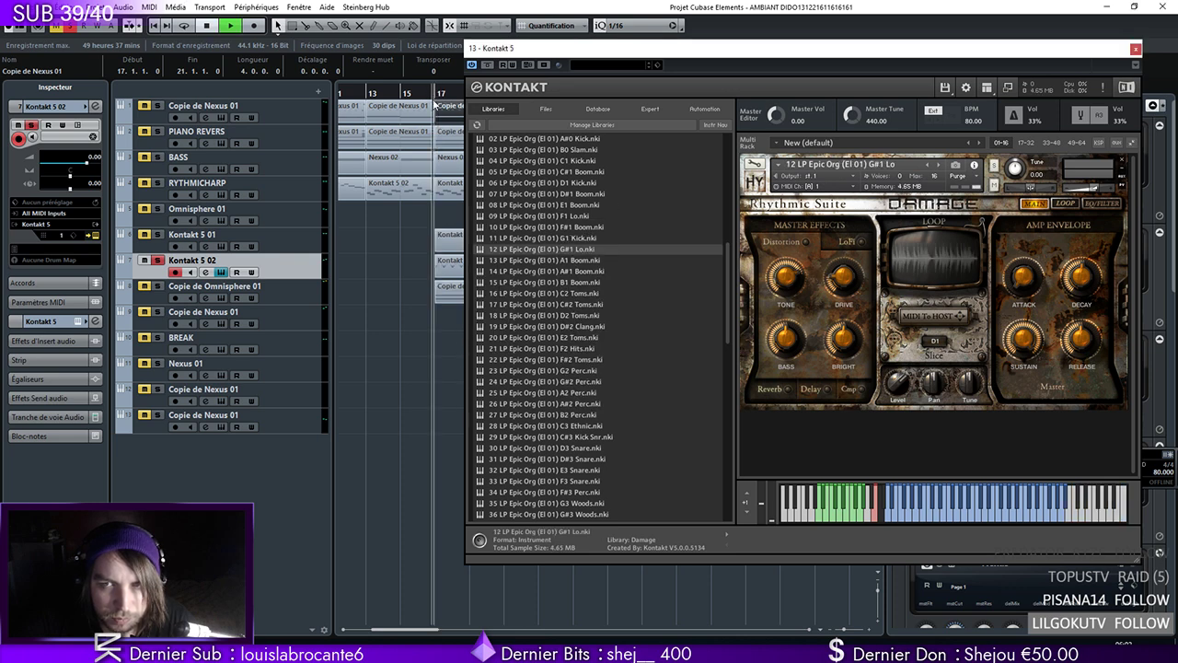
Audition 16 LP Epic Org (El 01) C2 Toms and 19 LP Epic Org (El 01) D#2 Clang on the pattern
{"action": "key", "text": "space"}
{"action": "left_click_drag", "start_coordinate": [580, 292], "coordinate": [714, 292]}
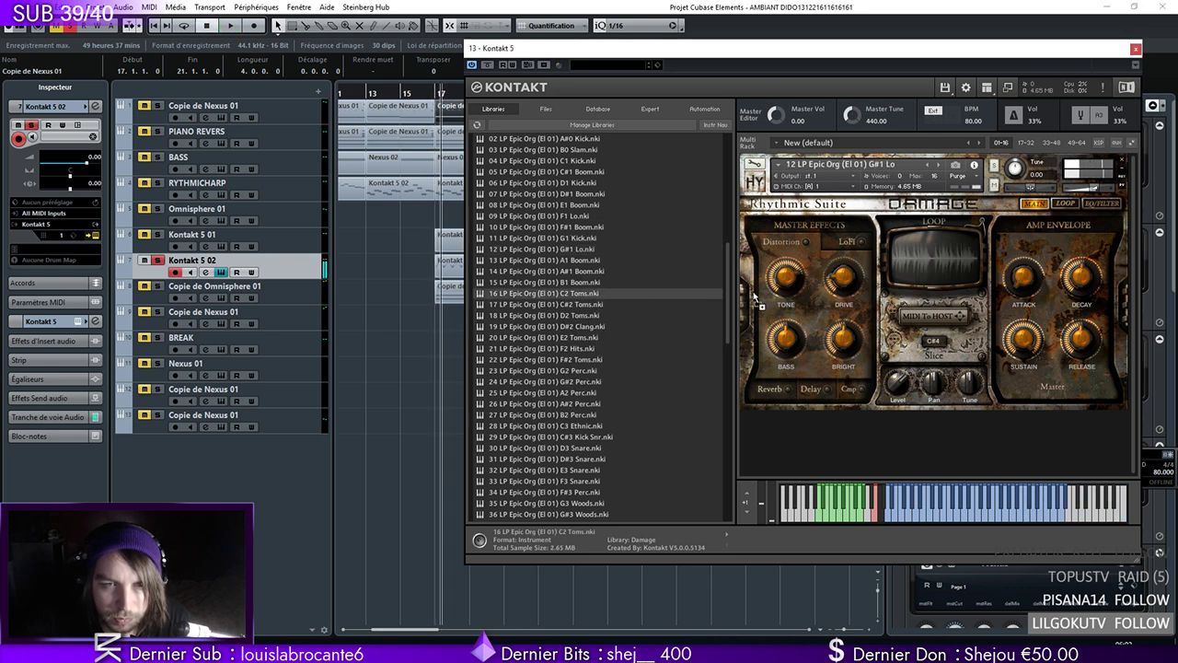
{"action": "key", "text": "space"}
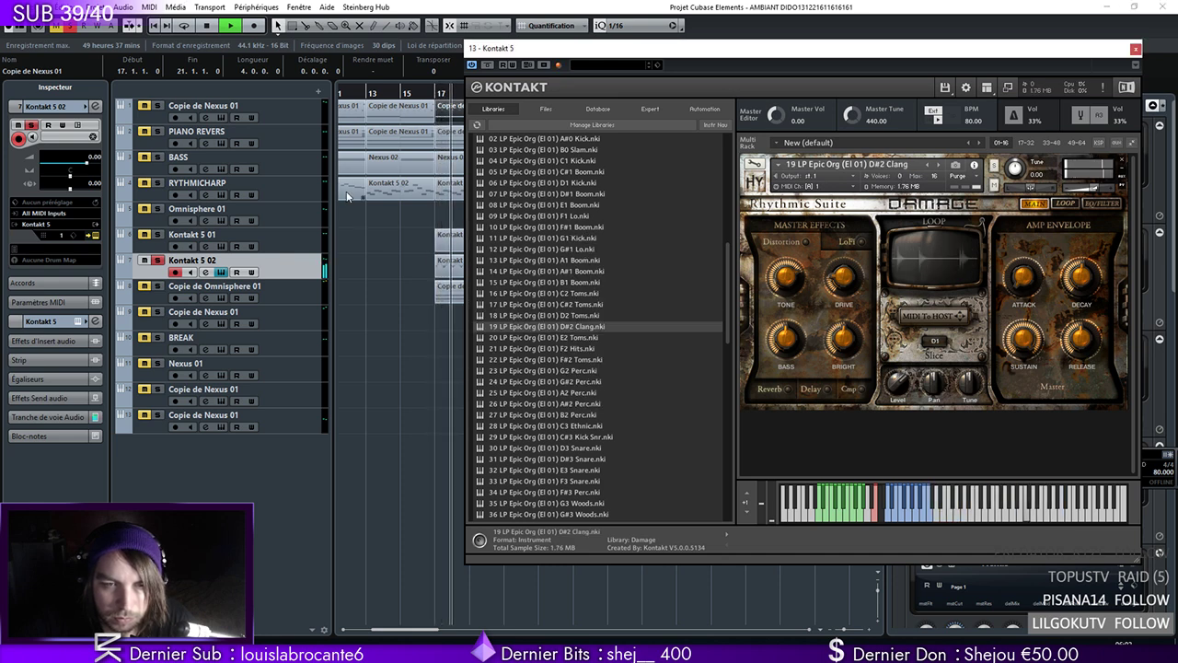
Load 19 LP Indust (El 01) F#2 Perc from the LP Industrial Elements 01 folder and play the pattern
{"action": "scroll", "coordinate": [563, 291], "scroll_direction": "up", "scroll_amount": 1}
{"action": "scroll", "coordinate": [564, 286], "scroll_direction": "up", "scroll_amount": 2}
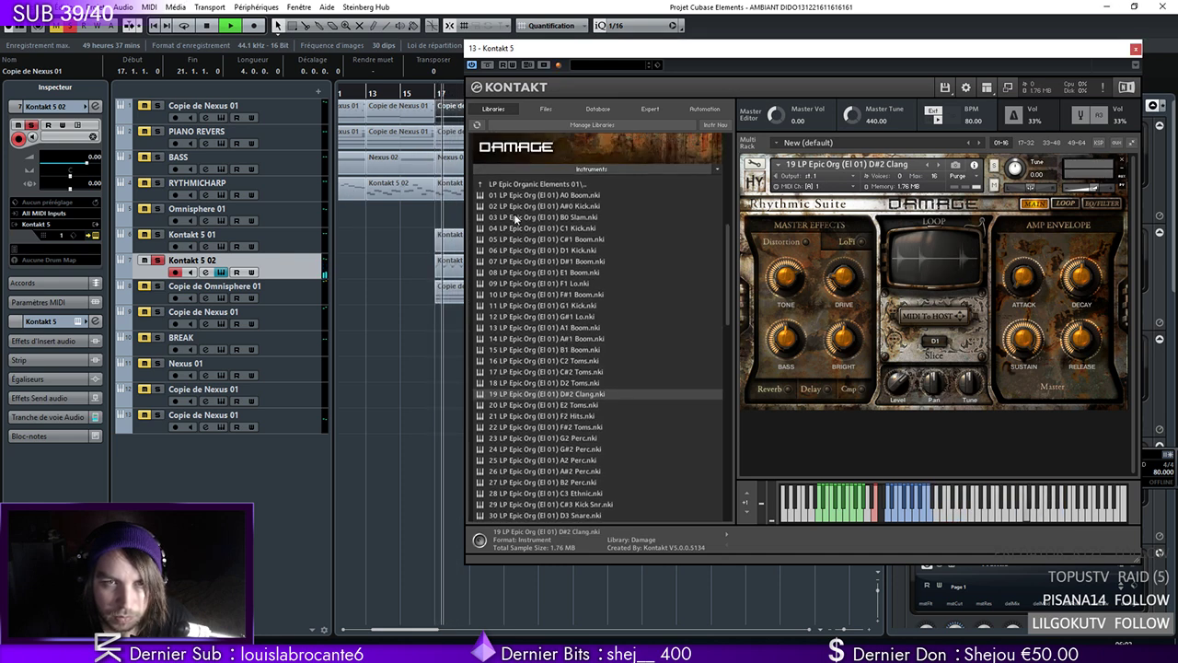
{"action": "left_click", "coordinate": [527, 184]}
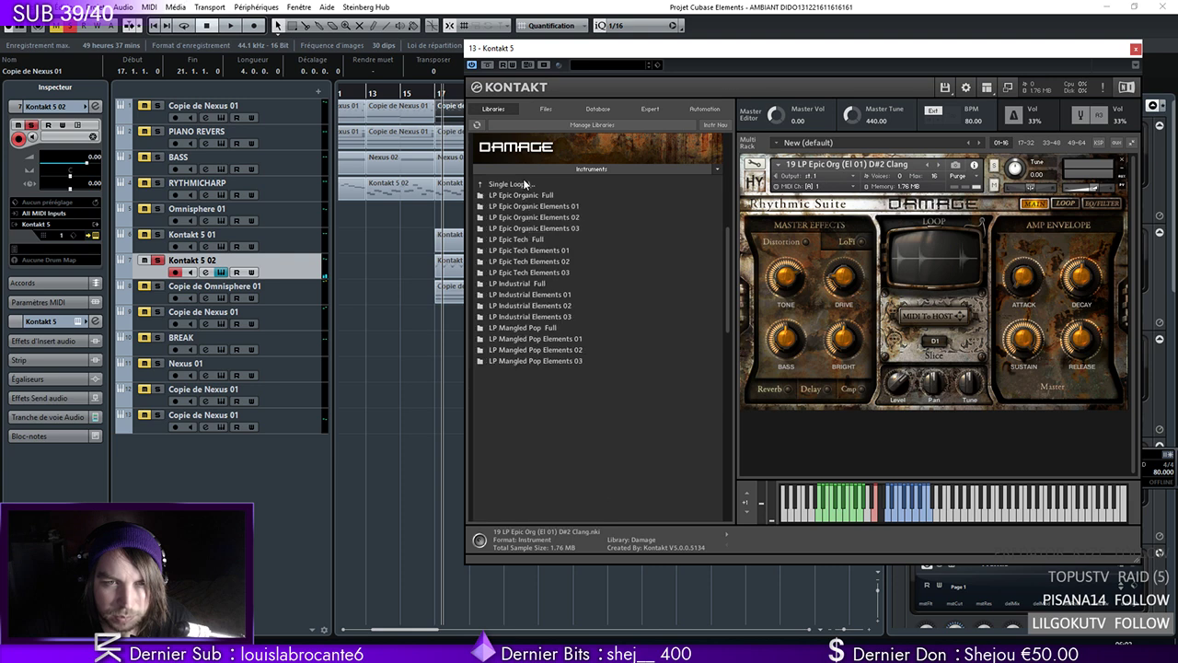
{"action": "double_click", "coordinate": [538, 297]}
{"action": "scroll", "coordinate": [576, 334], "scroll_direction": "down", "scroll_amount": 1}
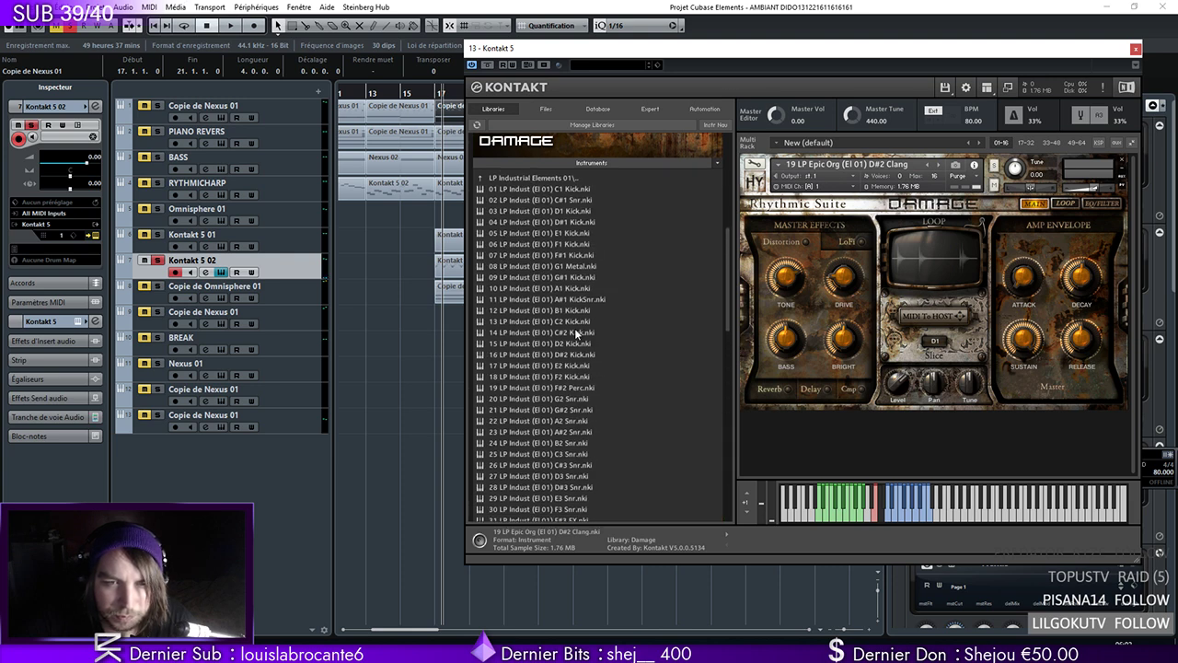
{"action": "scroll", "coordinate": [581, 303], "scroll_direction": "down", "scroll_amount": 3}
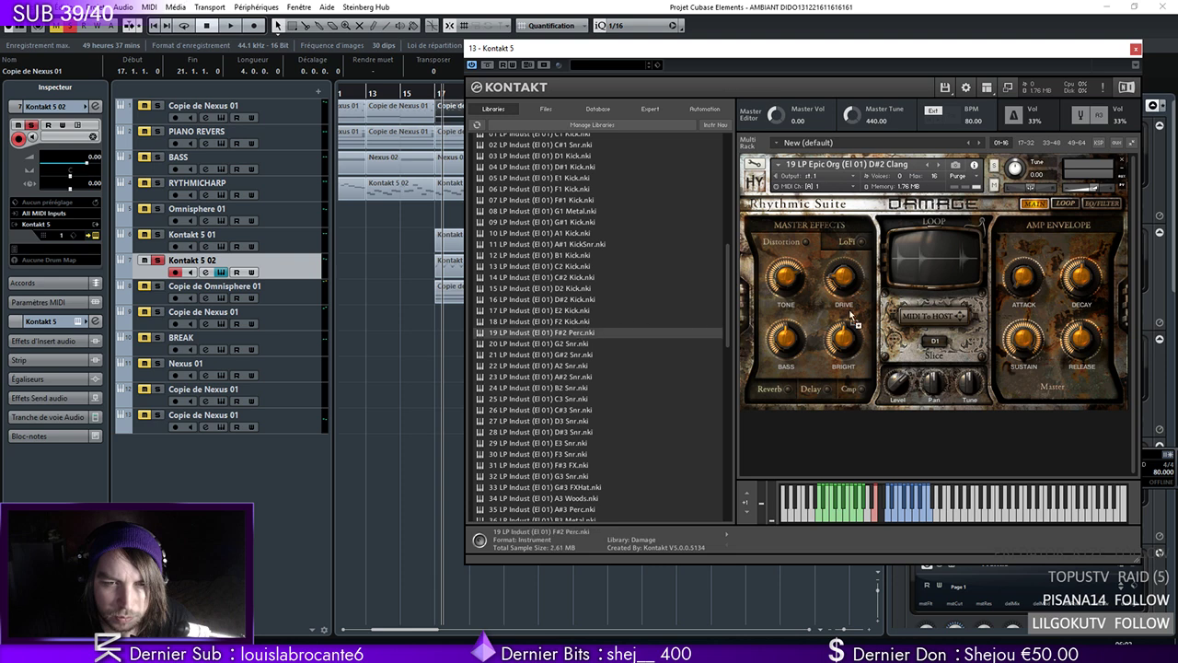
{"action": "key", "text": "space"}
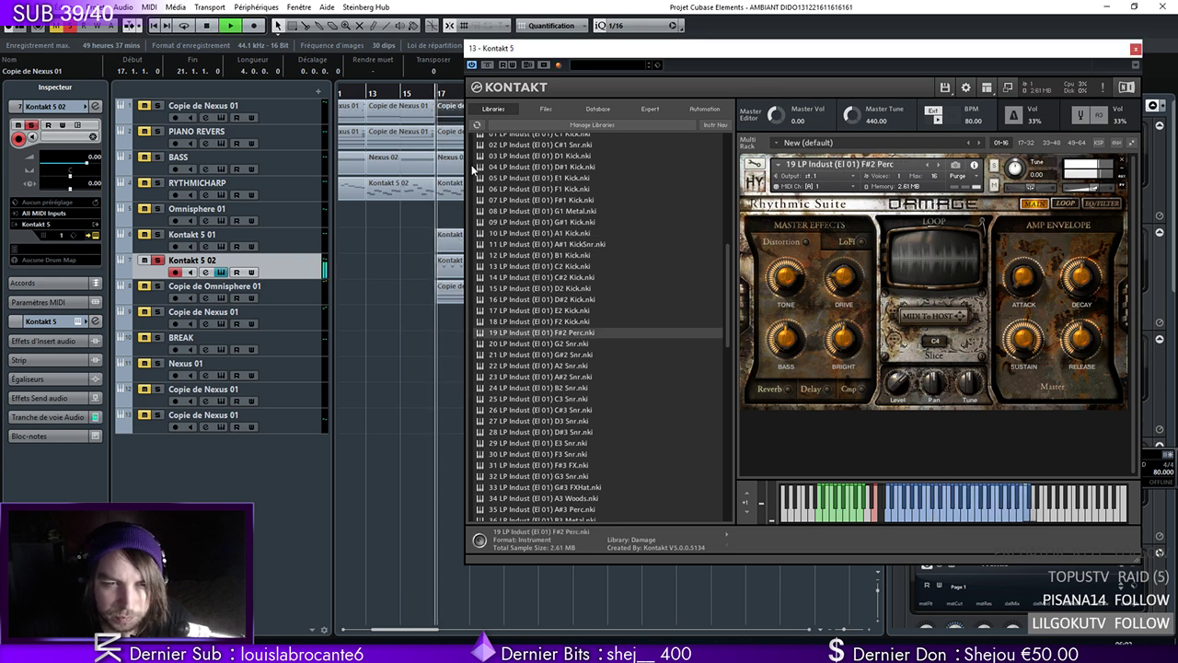
Try the LP Indust (El 01) patches F#3 FX and G#3 FXHat on the pattern, and load 34 A3 Woods
{"action": "scroll", "coordinate": [583, 444], "scroll_direction": "down", "scroll_amount": 1}
{"action": "double_click", "coordinate": [583, 453]}
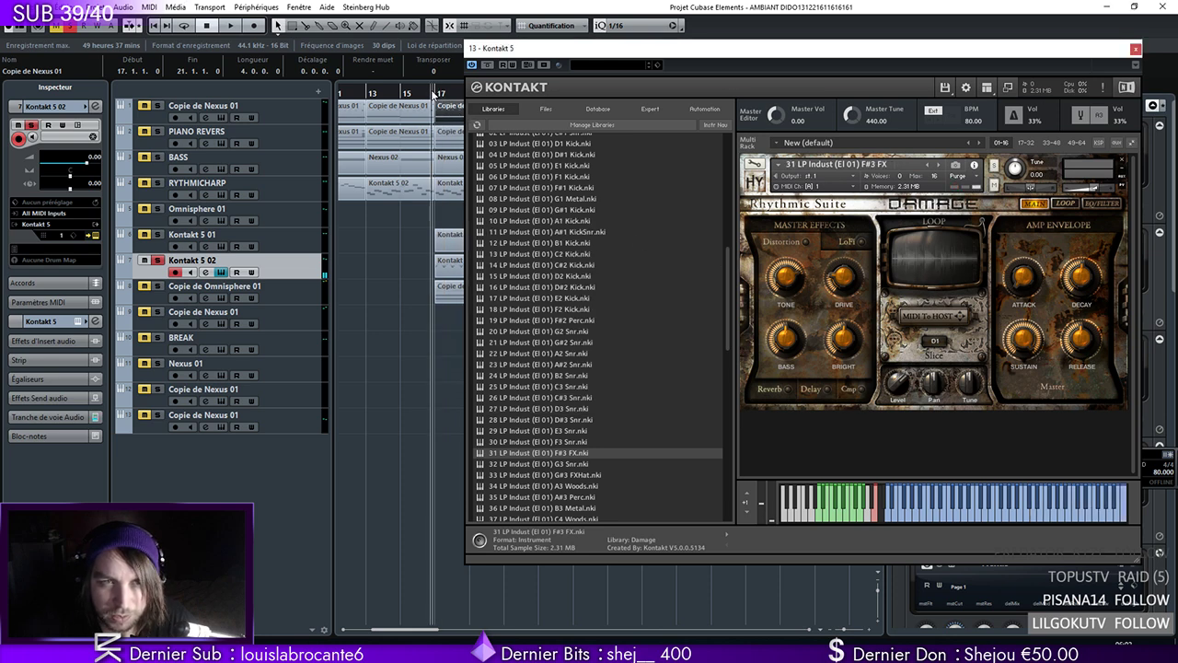
{"action": "scroll", "coordinate": [587, 459], "scroll_direction": "down", "scroll_amount": 1}
{"action": "double_click", "coordinate": [585, 456]}
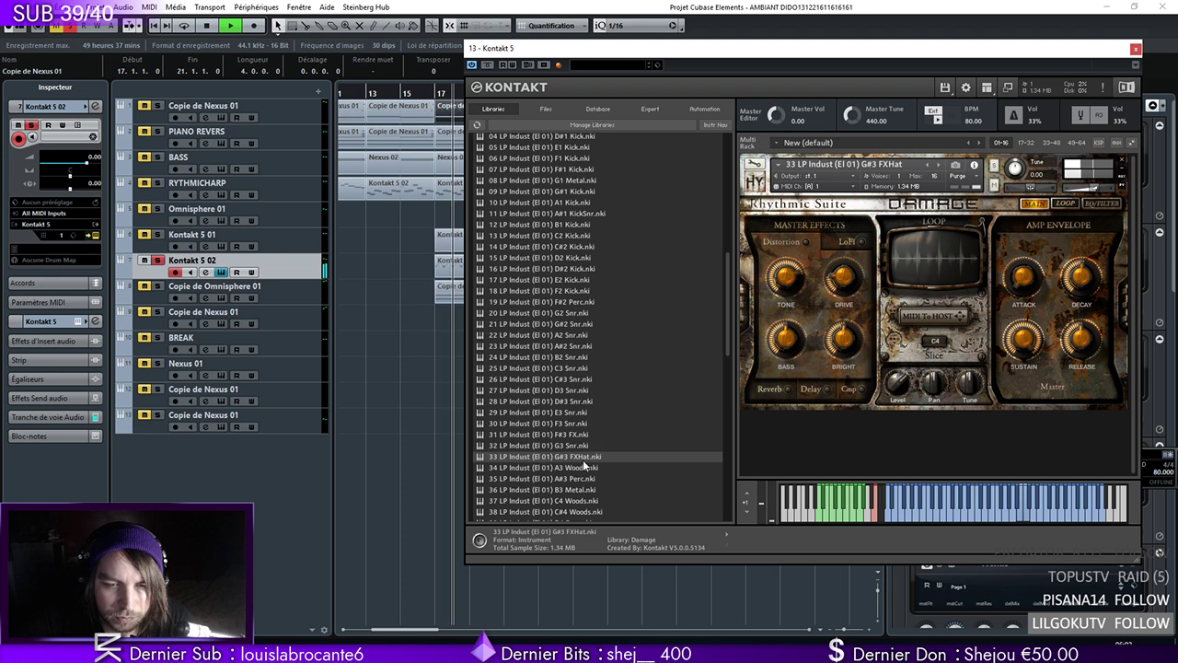
{"action": "double_click", "coordinate": [587, 465]}
{"action": "scroll", "coordinate": [583, 463], "scroll_direction": "down", "scroll_amount": 1}
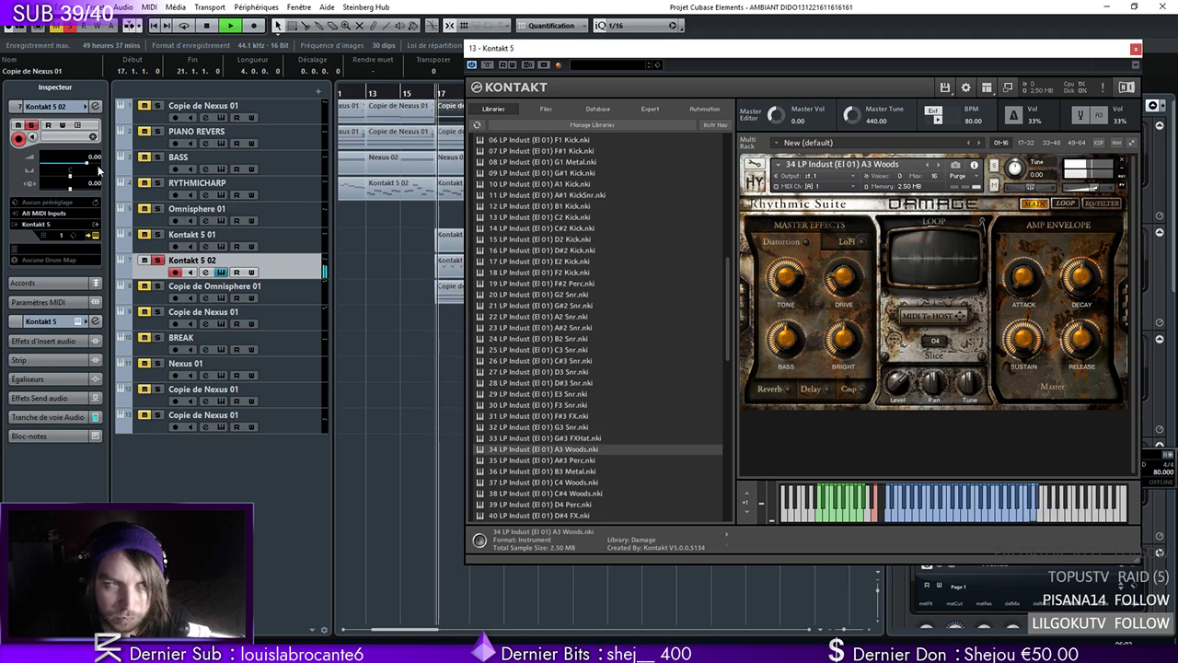
Open the Kontakt 5 02 part in the key editor, close the Kontakt window and play the pattern
{"action": "left_click_drag", "start_coordinate": [578, 75], "coordinate": [792, 129]}
{"action": "double_click", "coordinate": [465, 269]}
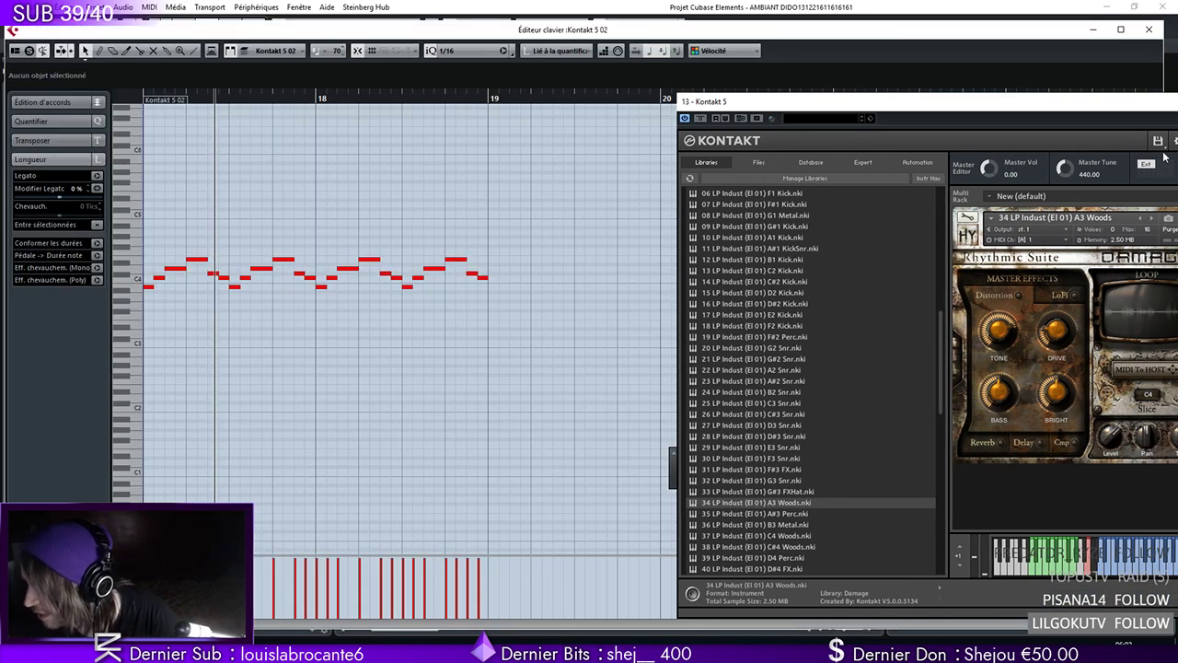
{"action": "key", "text": "alt+F4"}
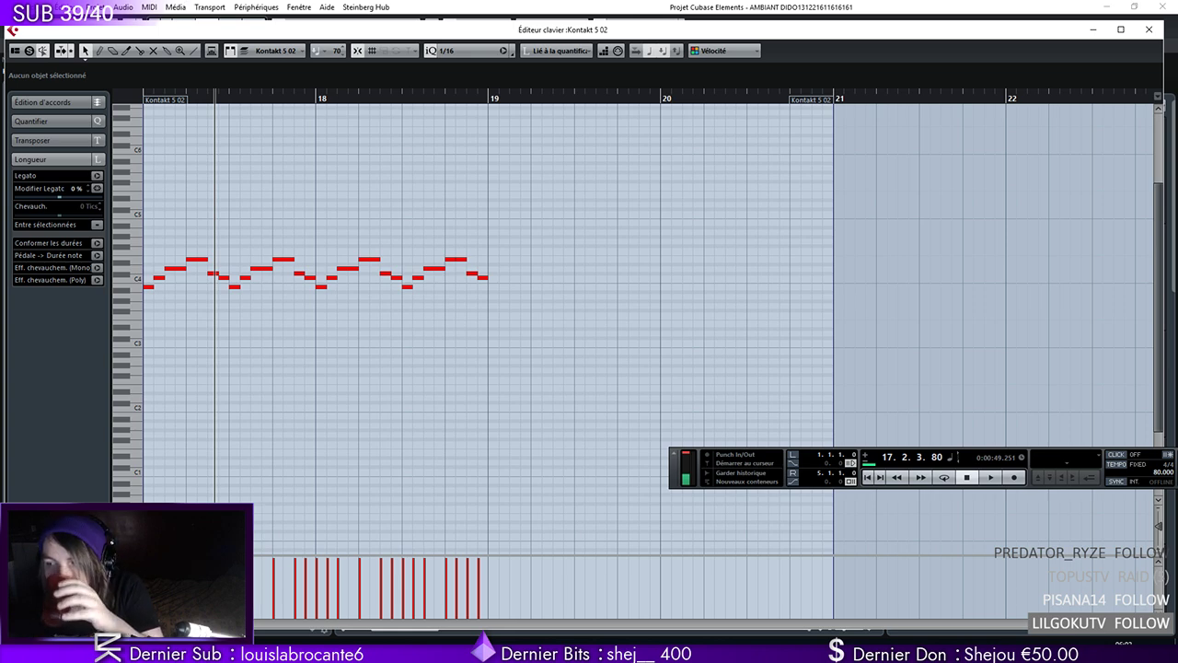
{"action": "key", "text": "space"}
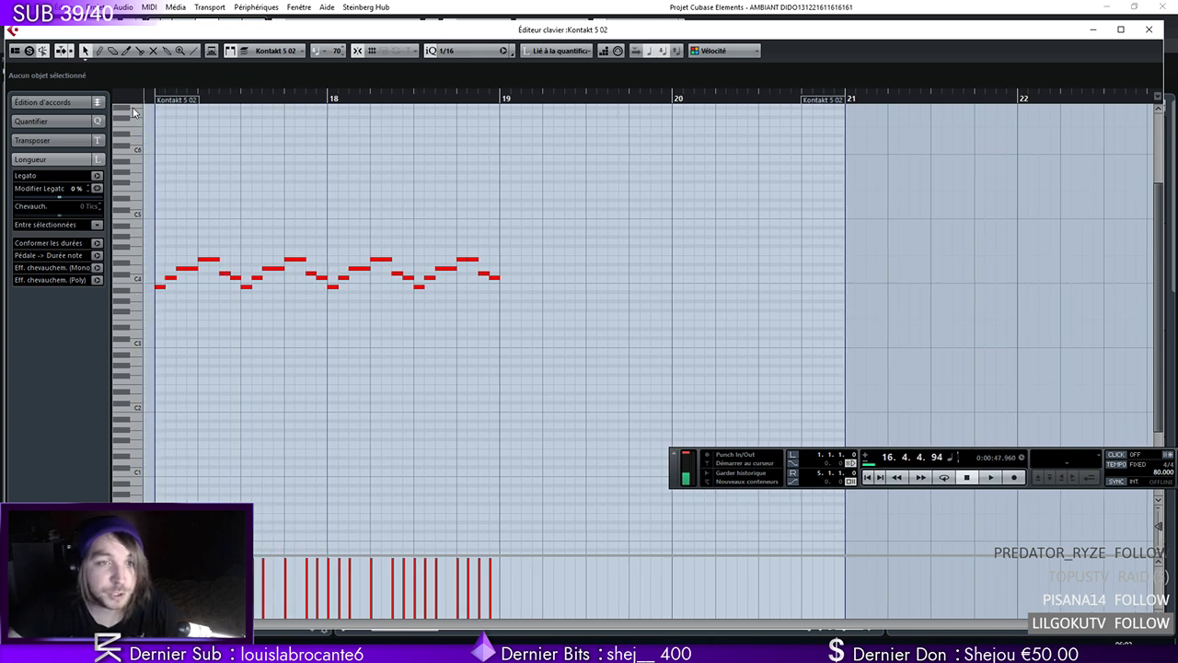
{"action": "key", "text": "space"}
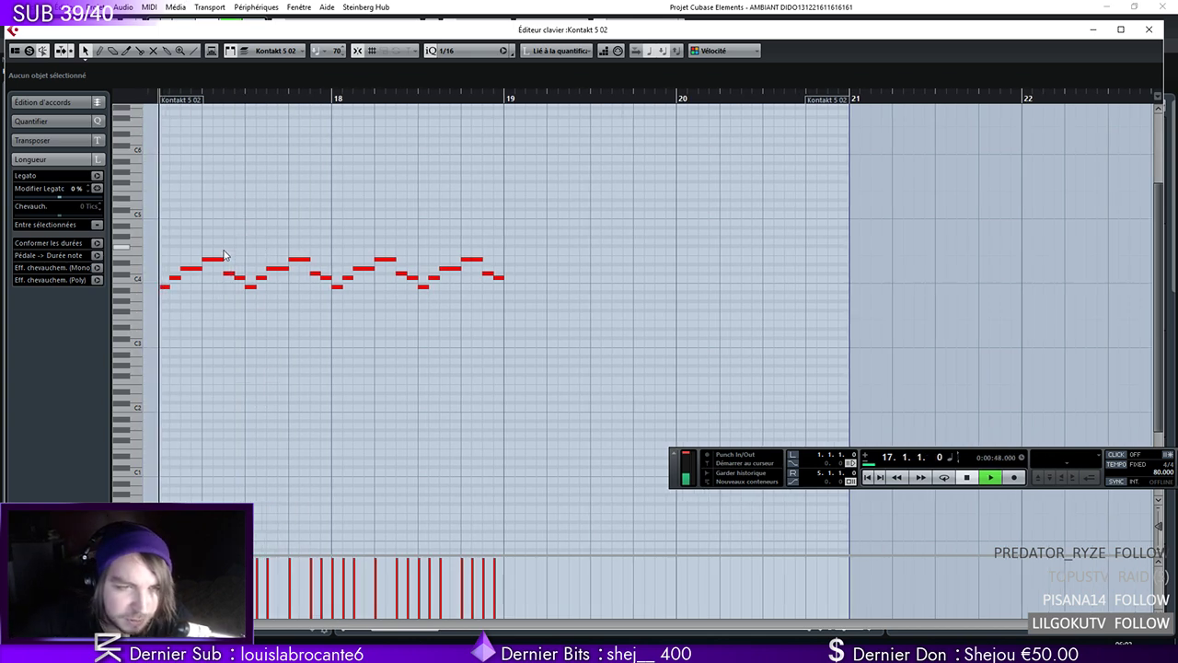
Lower the three notes between 17.2.1 and 17.3.1, placing the last one on F#3, and play the result
{"action": "left_click", "coordinate": [212, 261]}
{"action": "left_click_drag", "start_coordinate": [213, 267], "coordinate": [212, 267]}
{"action": "key", "text": "space"}
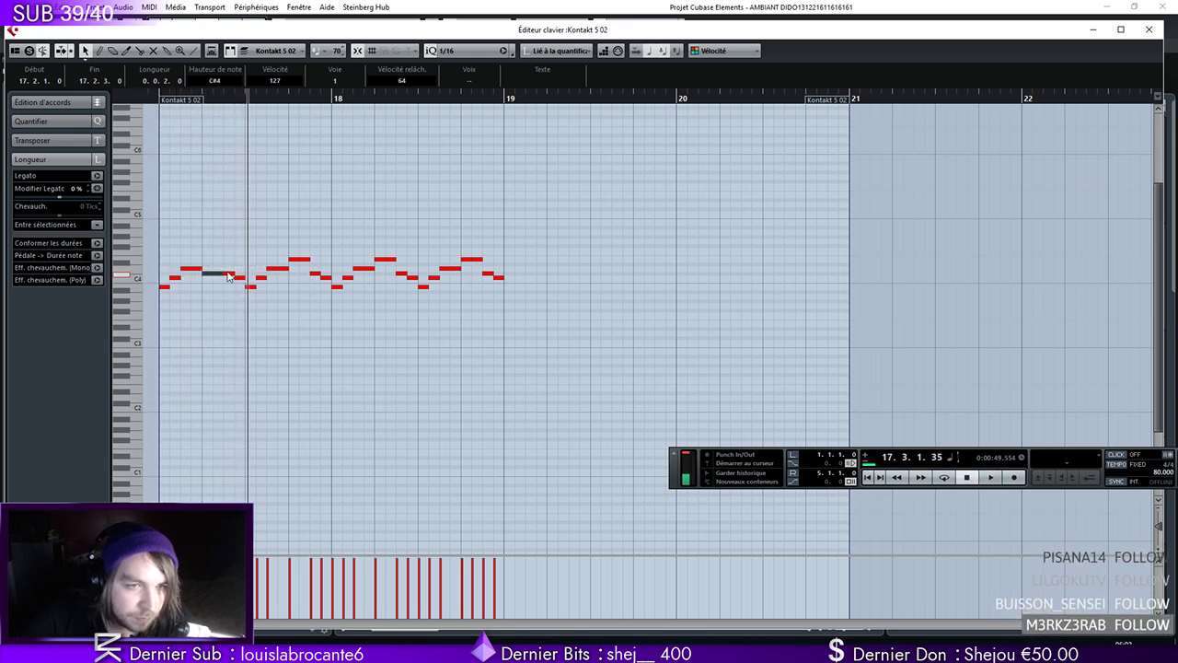
{"action": "left_click_drag", "start_coordinate": [229, 275], "coordinate": [231, 270]}
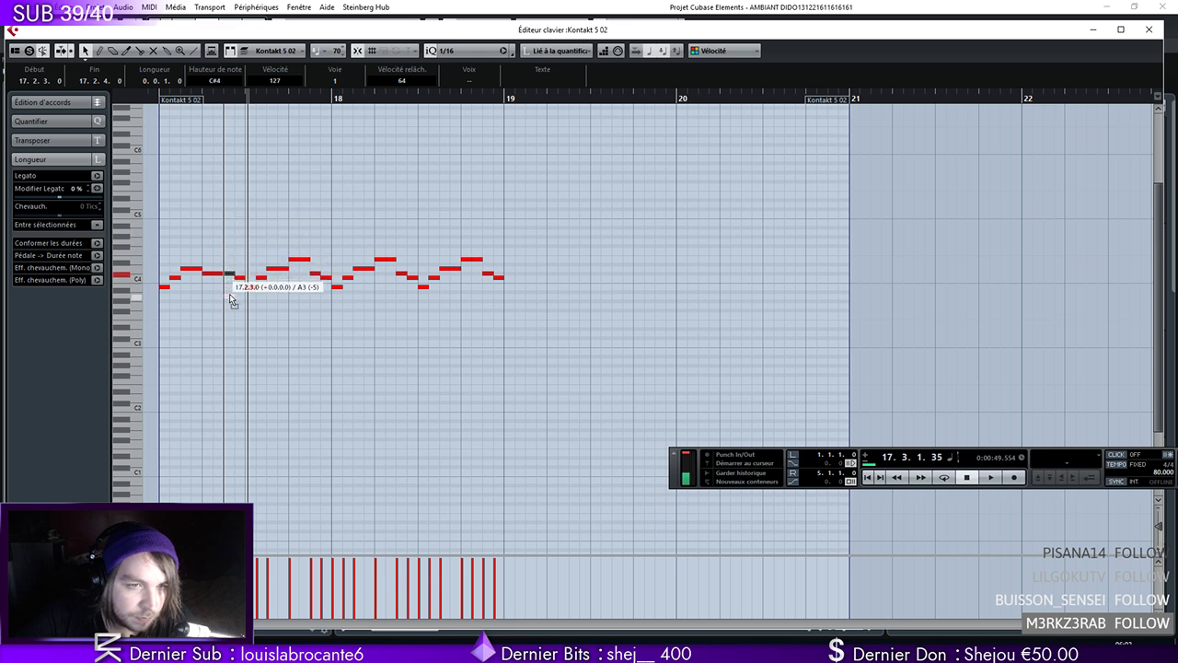
{"action": "mouse_move", "coordinate": [231, 292]}
{"action": "left_mouse_down"}
{"action": "mouse_move", "coordinate": [217, 289]}
{"action": "mouse_move", "coordinate": [236, 291]}
{"action": "mouse_move", "coordinate": [236, 313]}
{"action": "left_mouse_up"}
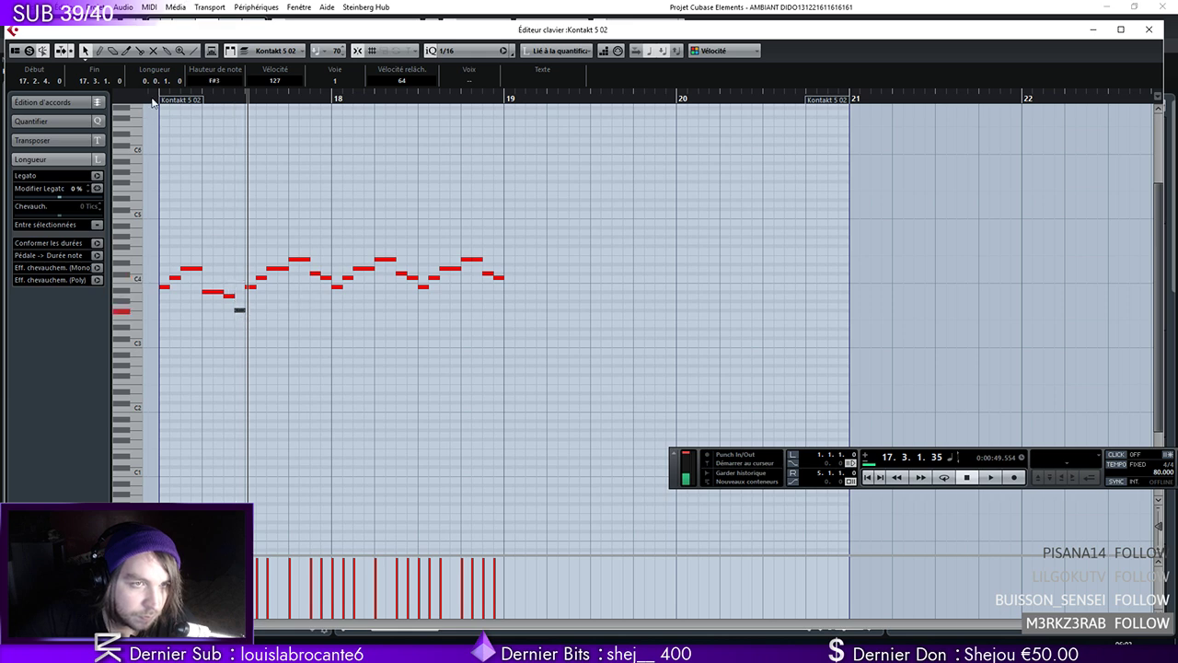
{"action": "key", "text": "g"}
{"action": "key", "text": "space"}
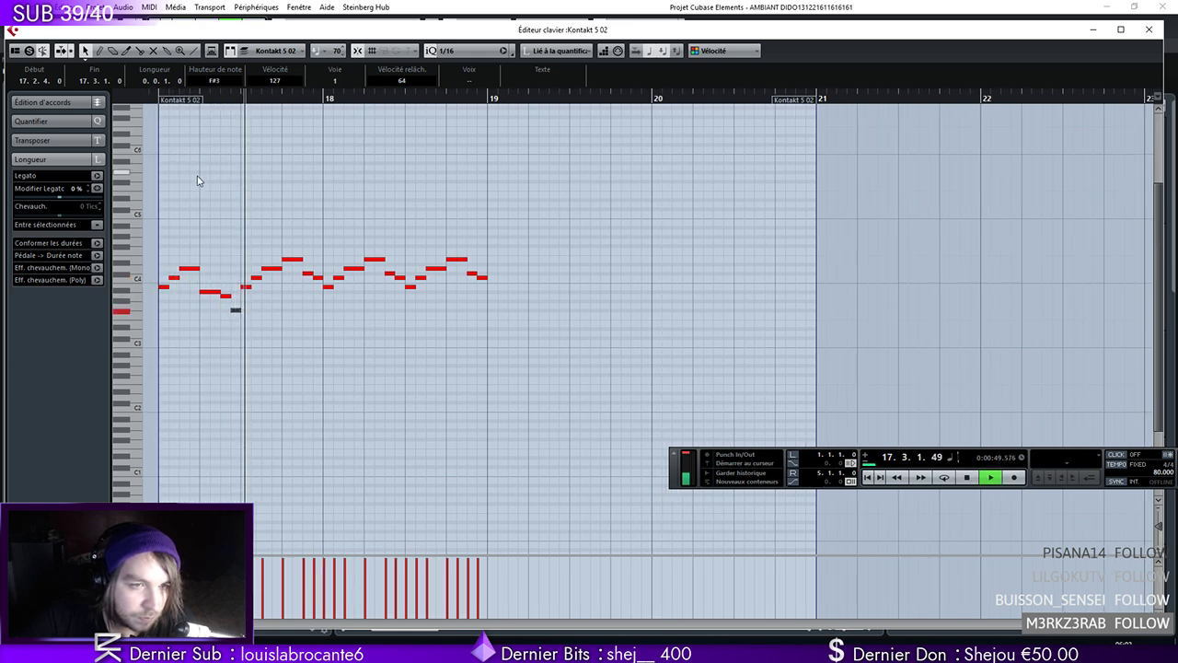
Delete the notes after the first half bar and repeat that half-bar phrase to fill bars 17 and 18
{"action": "left_click_drag", "start_coordinate": [574, 240], "coordinate": [250, 285]}
{"action": "key", "text": "Delete"}
{"action": "left_click_drag", "start_coordinate": [330, 211], "coordinate": [171, 306]}
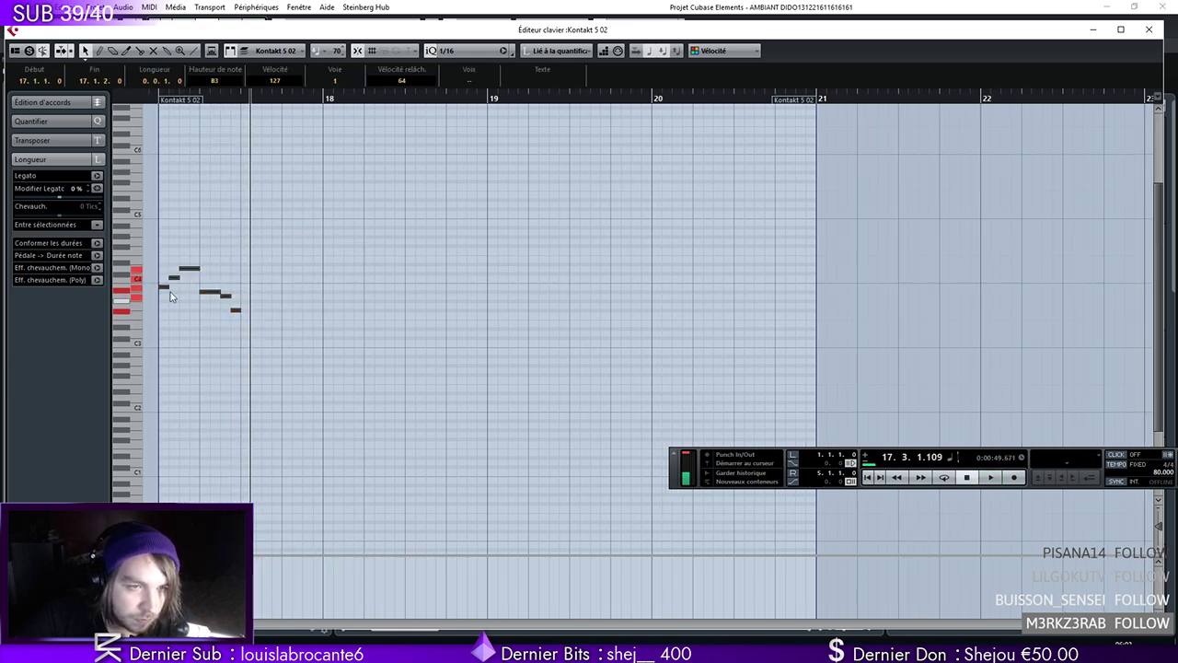
{"action": "key", "text": "alt+d"}
{"action": "left_click_drag", "start_coordinate": [326, 289], "coordinate": [334, 298]}
{"action": "key", "text": "space"}
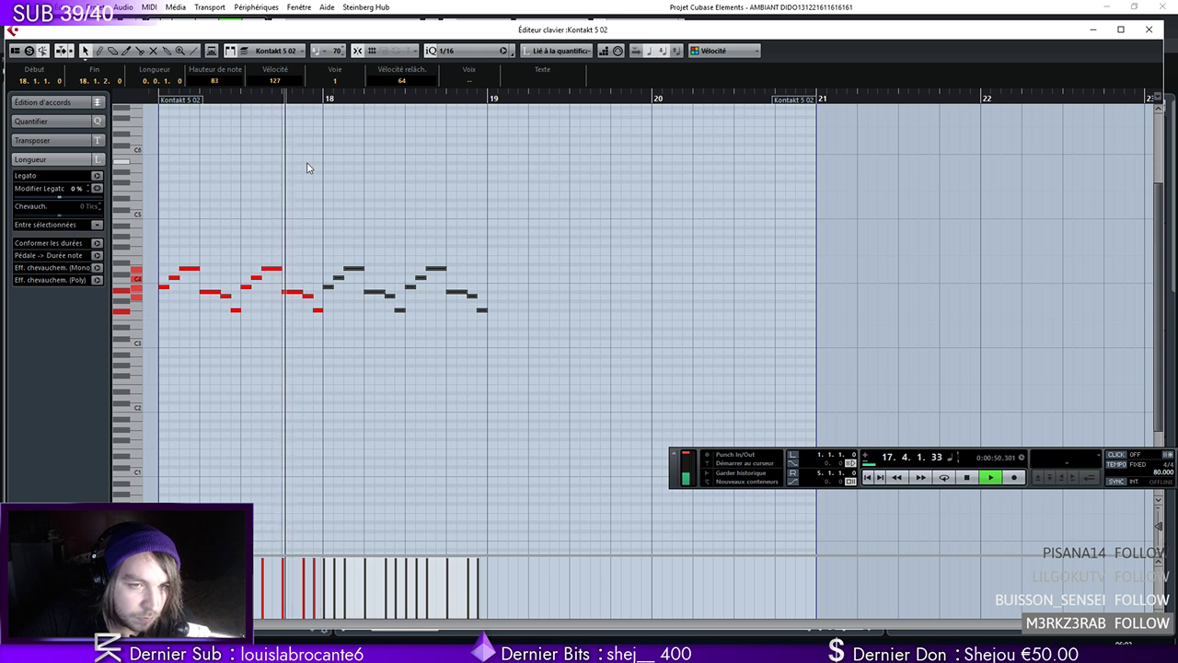
{"action": "left_click", "coordinate": [344, 237]}
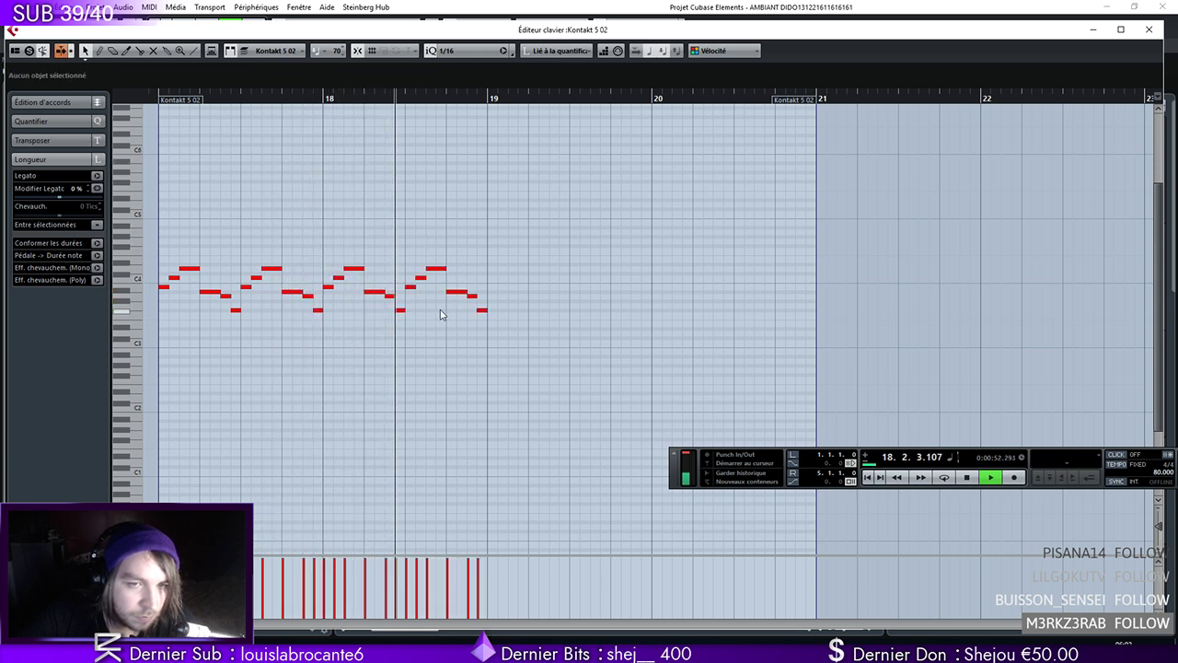
Vary the end of bar 18 by adding a higher note after the peak and a descending run ending on D3
{"action": "key", "text": "space"}
{"action": "right_click", "coordinate": [438, 267]}
{"action": "left_click_drag", "start_coordinate": [445, 268], "coordinate": [451, 269]}
{"action": "left_click", "coordinate": [457, 268]}
{"action": "left_click", "coordinate": [442, 264]}
{"action": "left_click", "coordinate": [450, 314]}
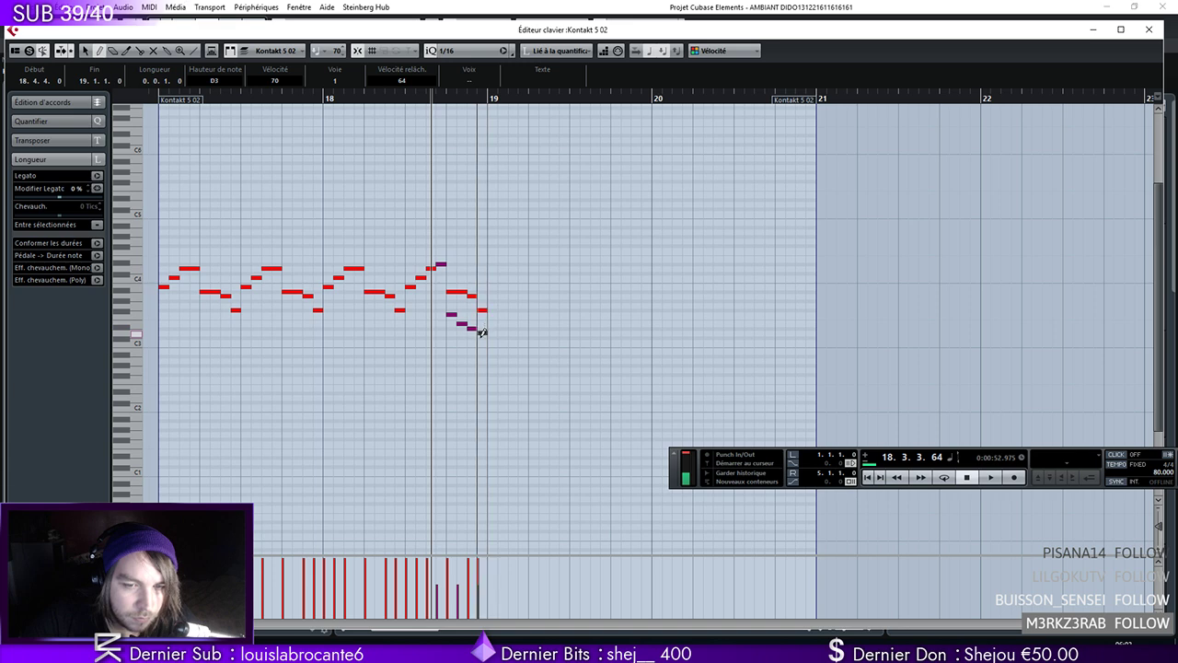
Play the edited pattern, set the locators from bar 17 to bar 19 and close the key editor
{"action": "left_click", "coordinate": [160, 101]}
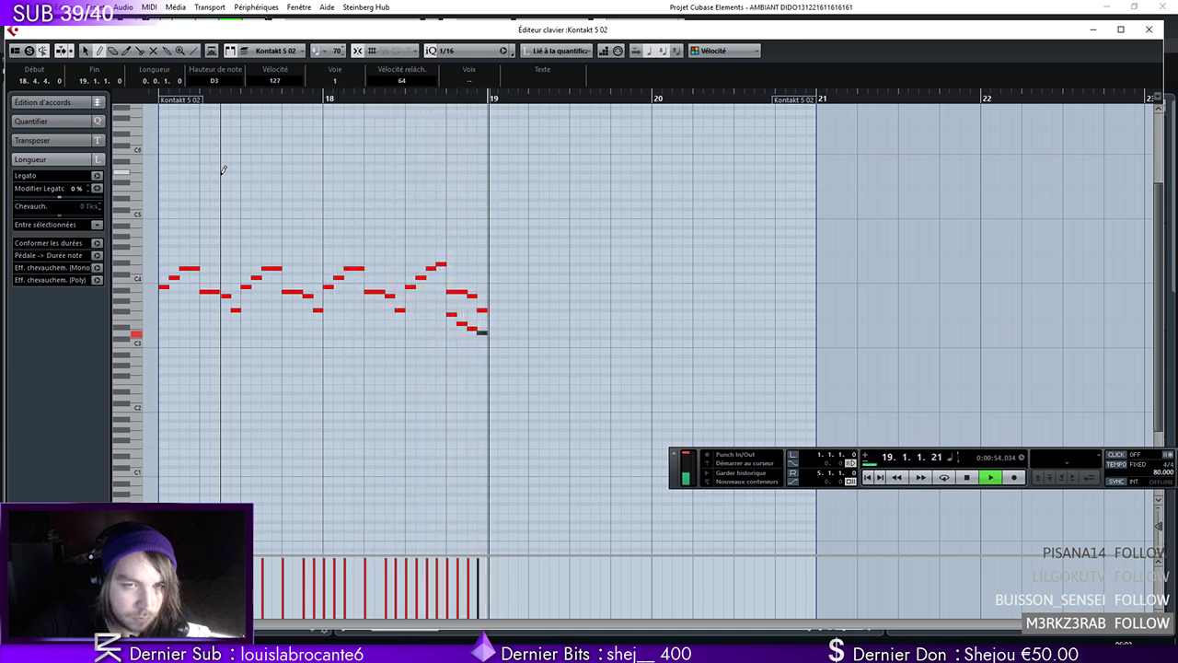
{"action": "key", "text": "space"}
{"action": "left_click_drag", "start_coordinate": [160, 96], "coordinate": [484, 67]}
{"action": "left_click", "coordinate": [153, 101]}
{"action": "left_click", "coordinate": [1149, 30]}
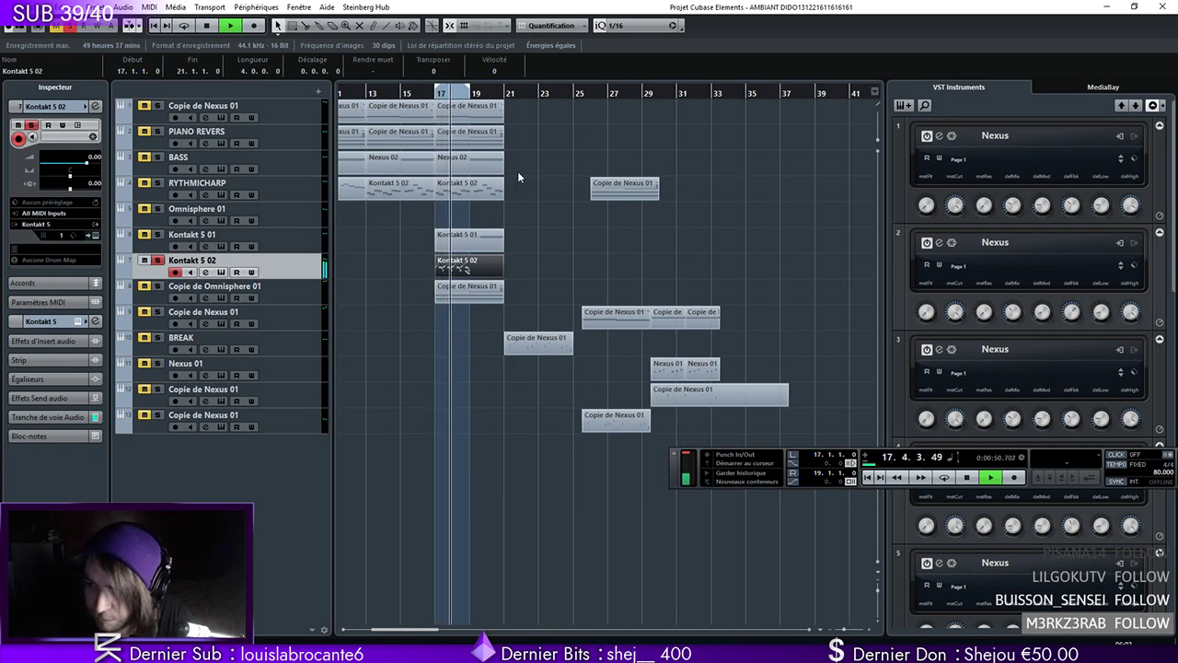
Lower the Kontakt 5 02 channel volume to -4.70 dB and turn on cycle playback
{"action": "left_click", "coordinate": [94, 105]}
{"action": "left_click_drag", "start_coordinate": [150, 117], "coordinate": [293, 124]}
{"action": "left_click", "coordinate": [259, 200]}
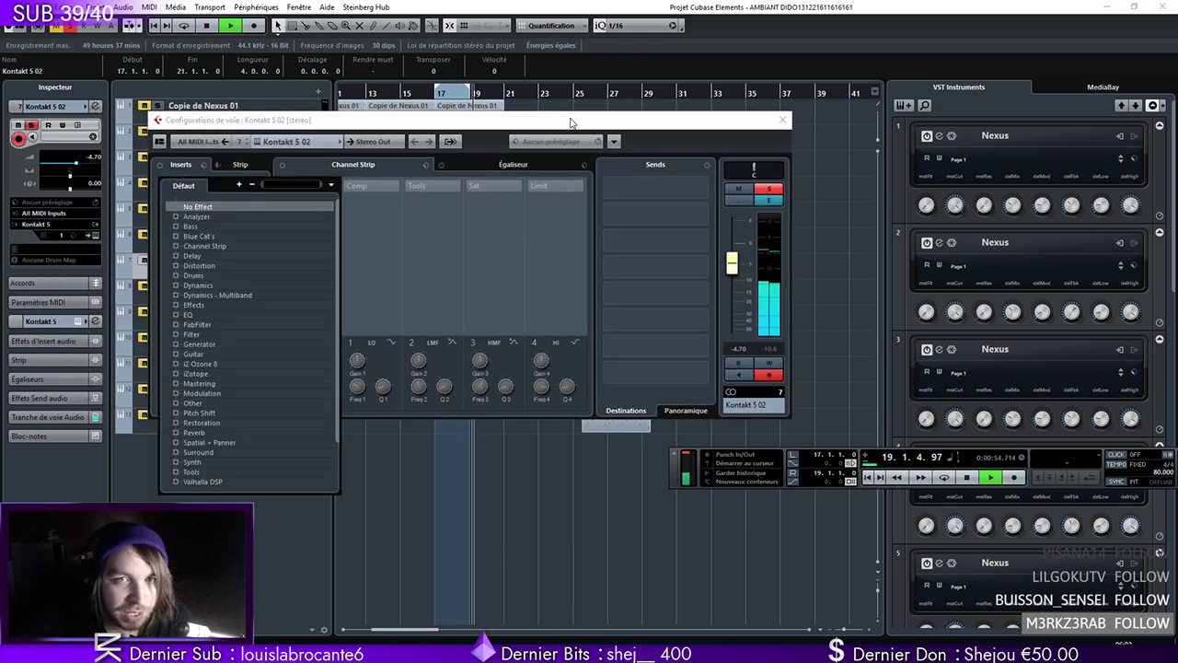
{"action": "left_click", "coordinate": [782, 119]}
{"action": "key", "text": "KP_Divide"}
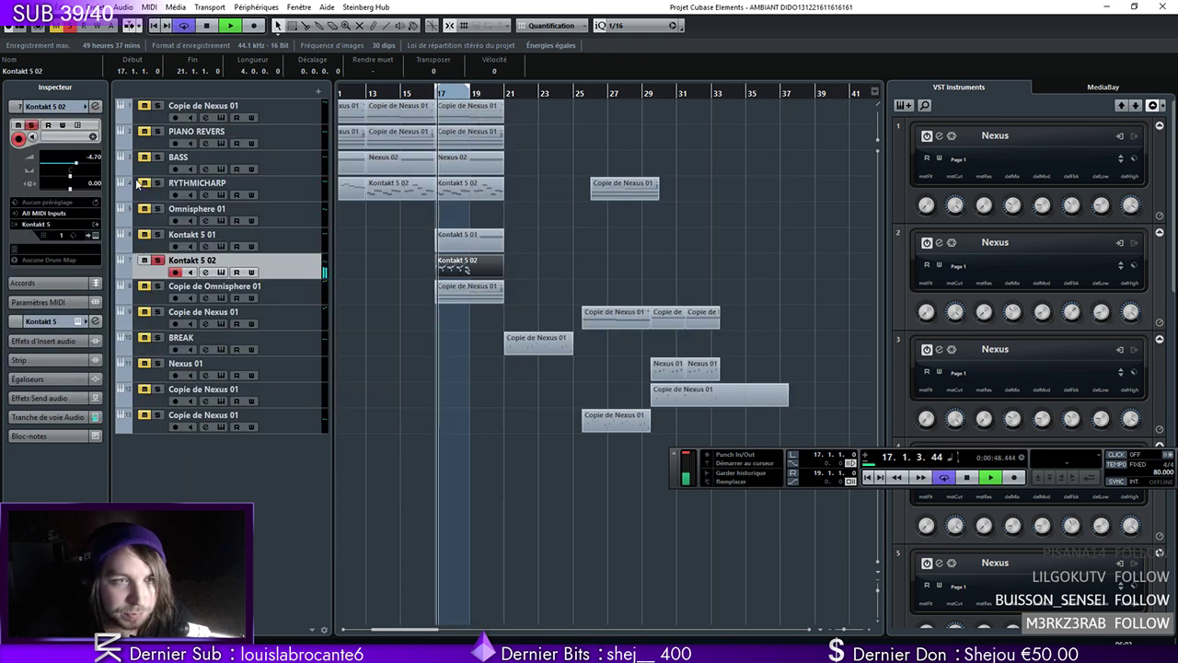
Insert FabFilter Pro-Q 2 on the Kontakt 5 02 channel and add a bell boost of about +5.58 dB near 574 Hz
{"action": "left_click", "coordinate": [95, 106]}
{"action": "left_click", "coordinate": [266, 190]}
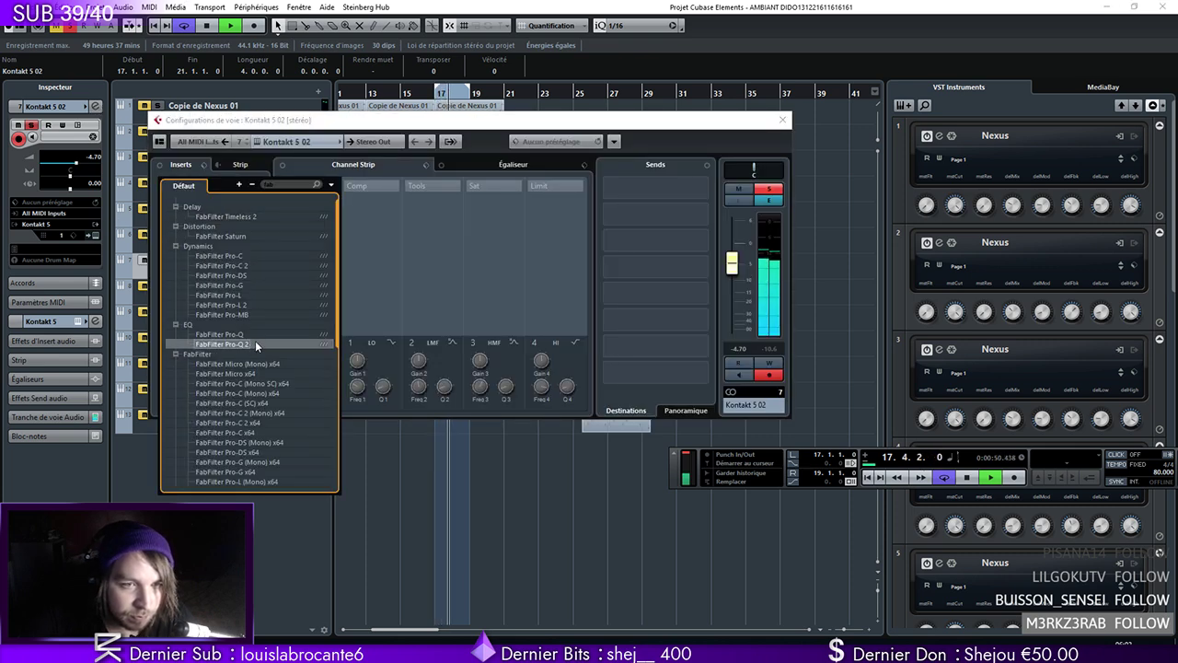
{"action": "left_click", "coordinate": [249, 344]}
{"action": "left_click_drag", "start_coordinate": [544, 304], "coordinate": [584, 250]}
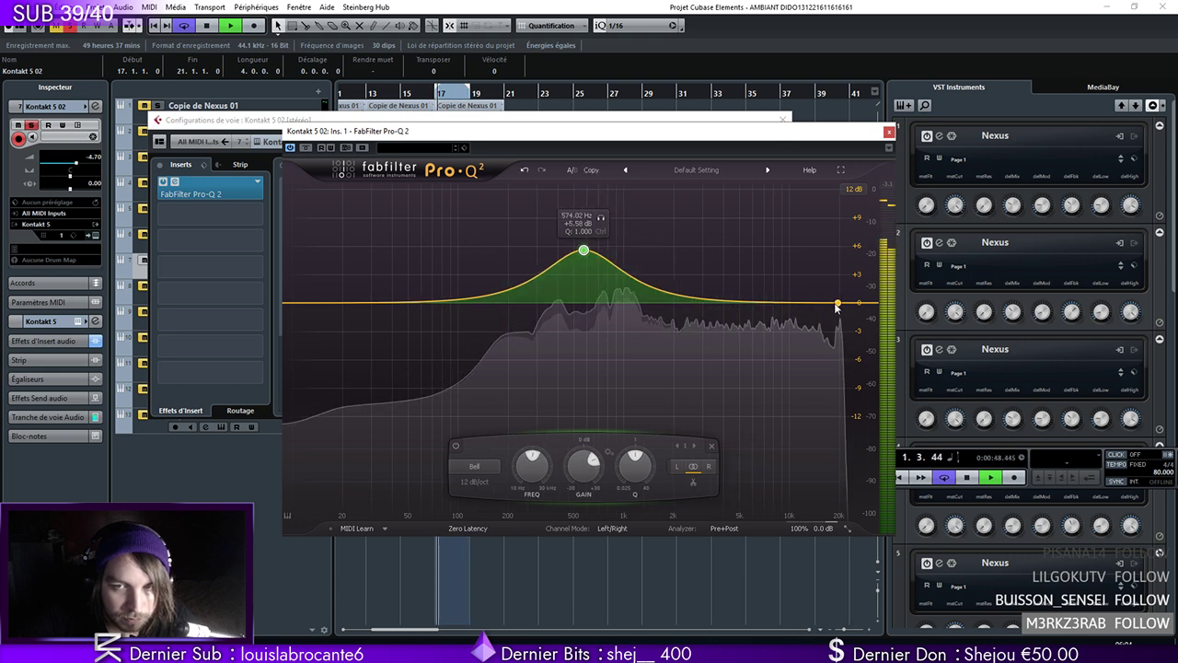
Add and shape high-end and low-end bands in Pro-Q 2, fine-tune the mid boost and close the equalizer
{"action": "left_click_drag", "start_coordinate": [838, 307], "coordinate": [784, 316]}
{"action": "left_click", "coordinate": [619, 465]}
{"action": "left_click", "coordinate": [644, 534]}
{"action": "left_click_drag", "start_coordinate": [783, 394], "coordinate": [807, 328]}
{"action": "left_click_drag", "start_coordinate": [327, 304], "coordinate": [338, 321]}
{"action": "left_click", "coordinate": [326, 465]}
{"action": "left_click", "coordinate": [334, 507]}
{"action": "left_click_drag", "start_coordinate": [338, 398], "coordinate": [463, 309]}
{"action": "left_click_drag", "start_coordinate": [584, 250], "coordinate": [592, 252]}
{"action": "left_click", "coordinate": [889, 132]}
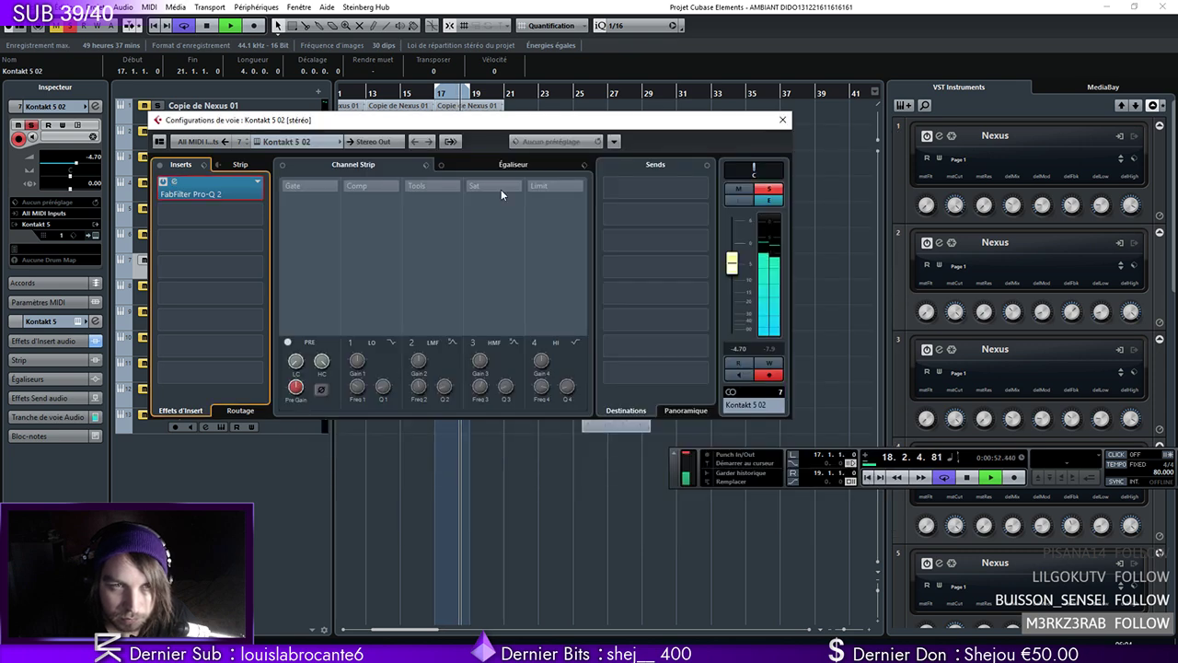
Close the Kontakt 5 02 channel settings, unsolo the track and set its volume to 1.53 dB against the full mix
{"action": "left_click_drag", "start_coordinate": [732, 266], "coordinate": [732, 270]}
{"action": "left_click", "coordinate": [258, 214]}
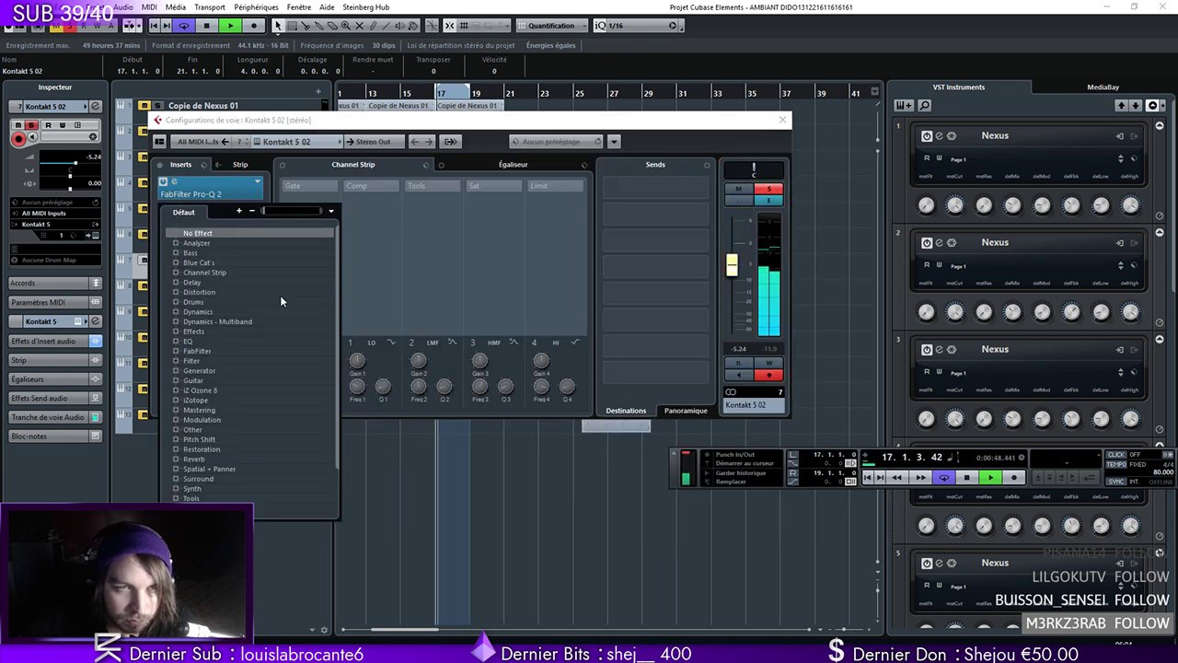
{"action": "left_click", "coordinate": [782, 120]}
{"action": "key", "text": "space"}
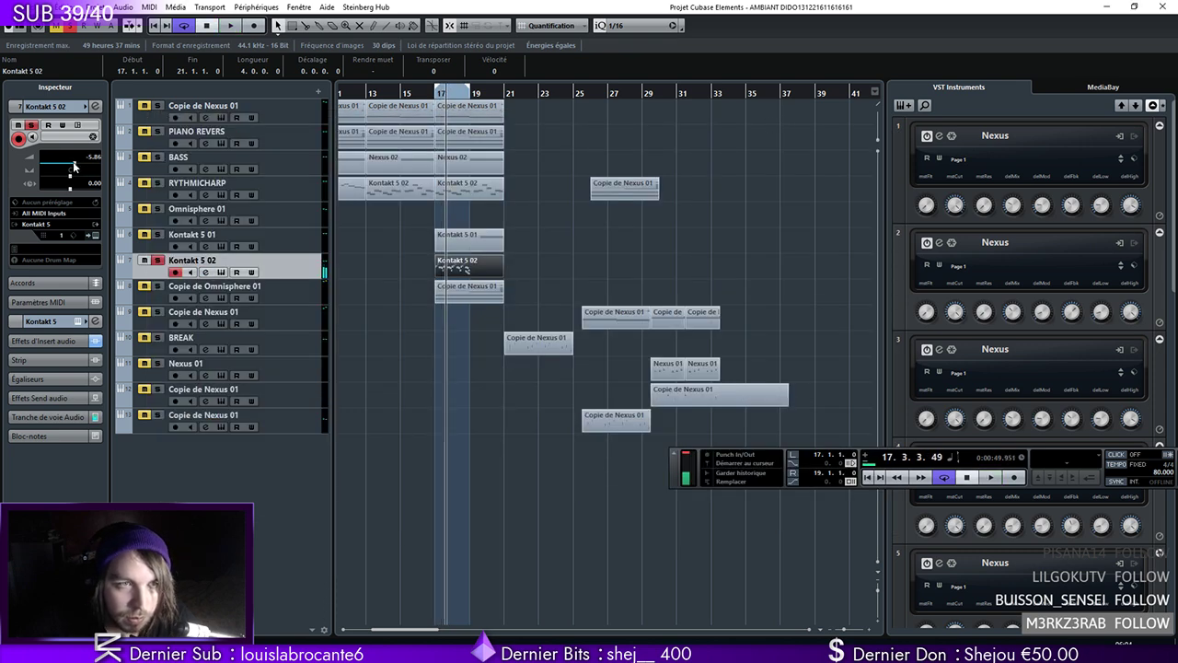
{"action": "left_click", "coordinate": [428, 95]}
{"action": "left_click", "coordinate": [158, 262]}
{"action": "key", "text": "space"}
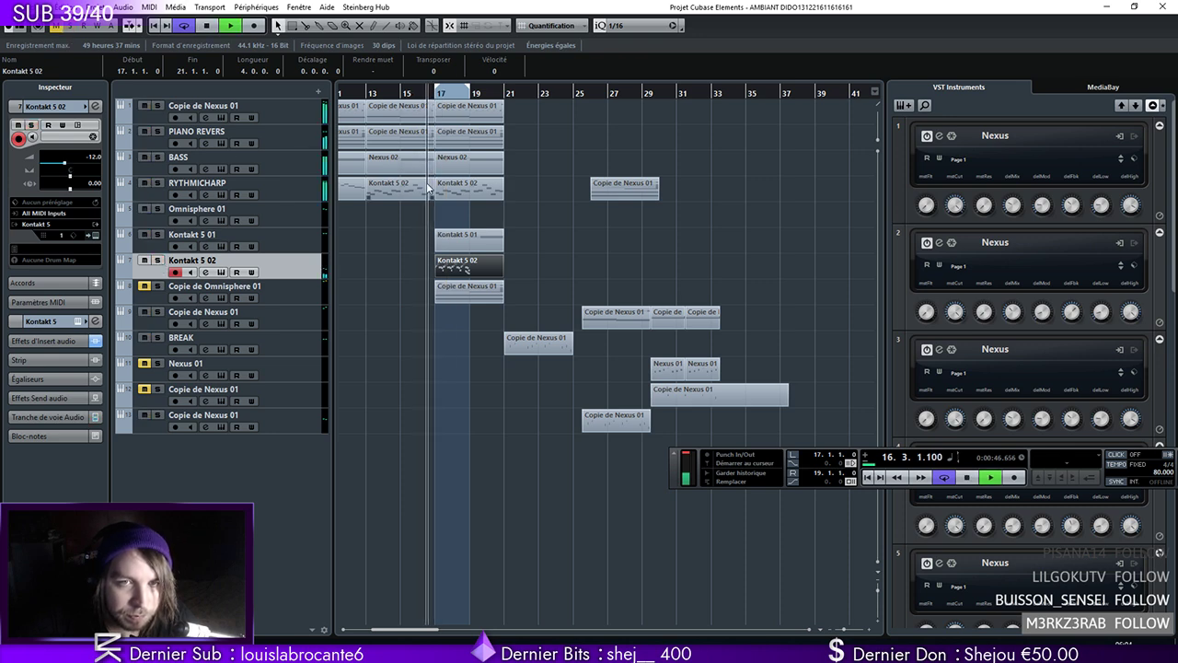
{"action": "left_click_drag", "start_coordinate": [69, 168], "coordinate": [90, 164]}
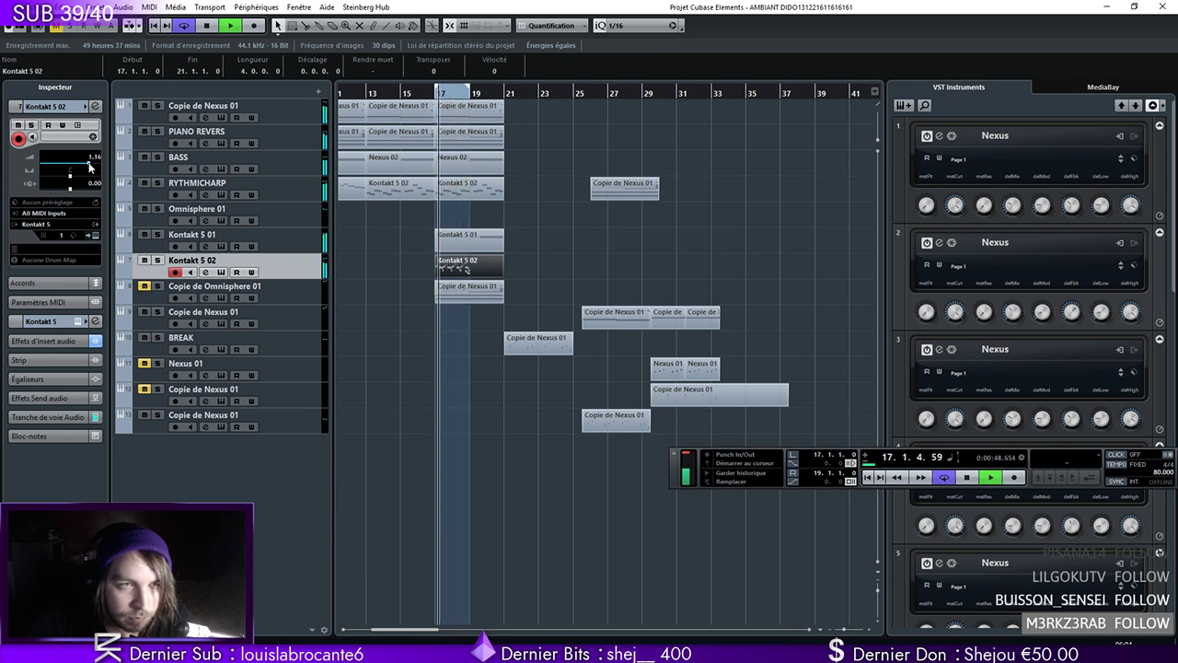
{"action": "key", "text": "space"}
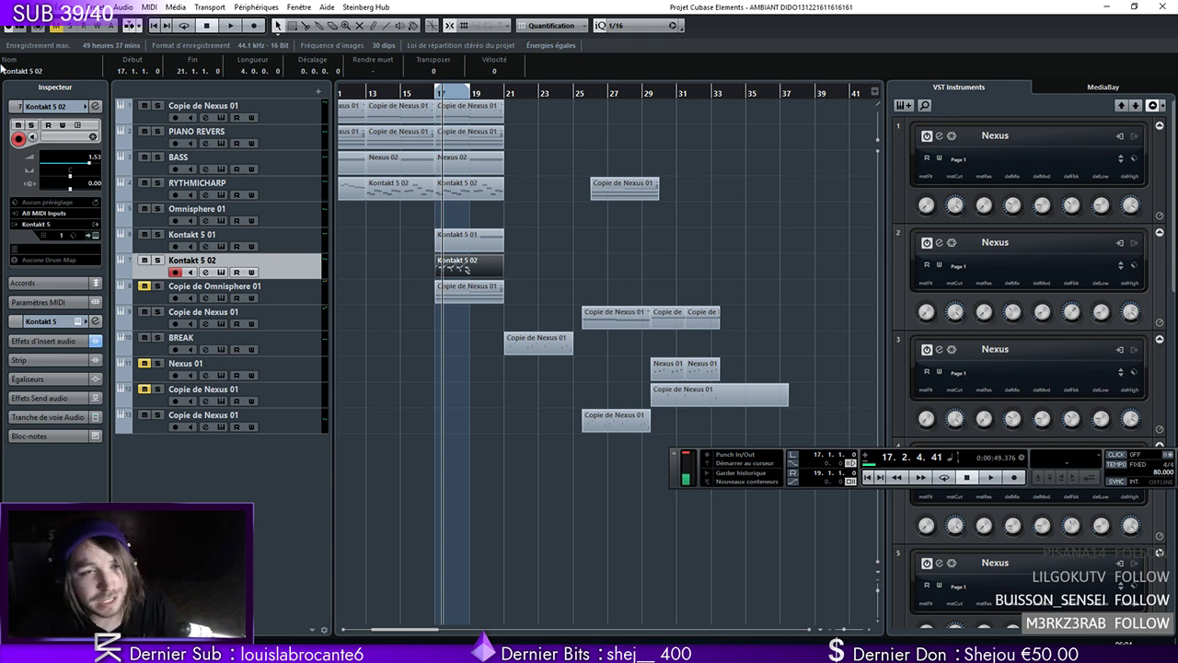
Play the arrangement from bar 1
{"action": "left_click_drag", "start_coordinate": [449, 96], "coordinate": [384, 99]}
{"action": "key", "text": "Home"}
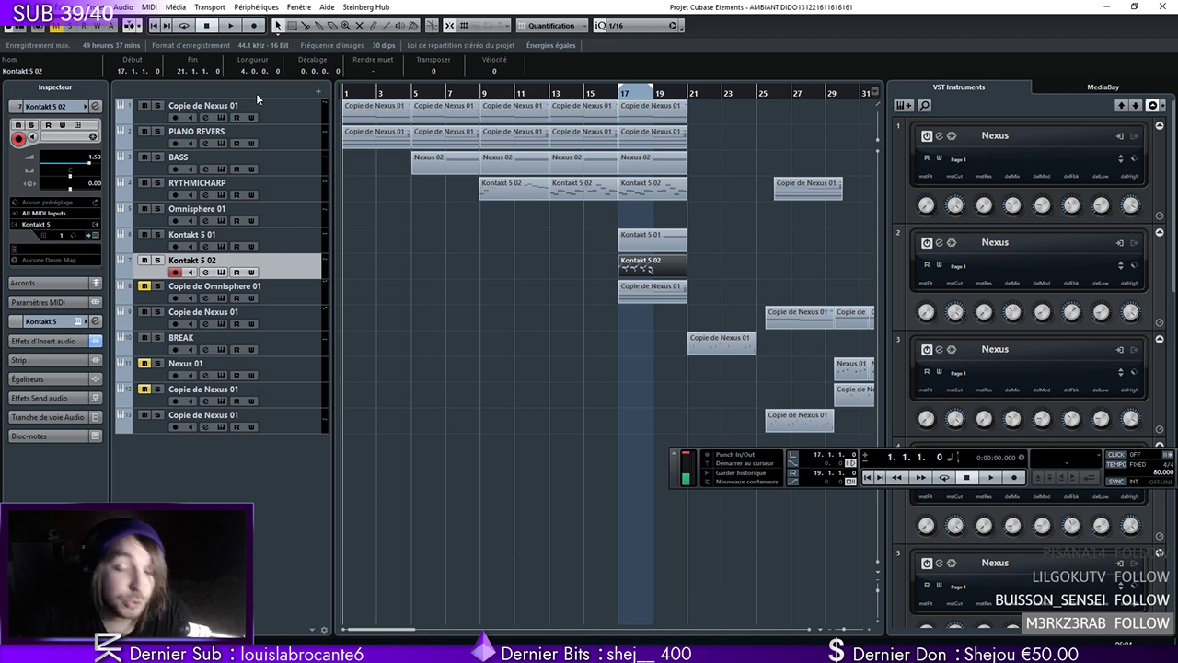
{"action": "key", "text": "space"}
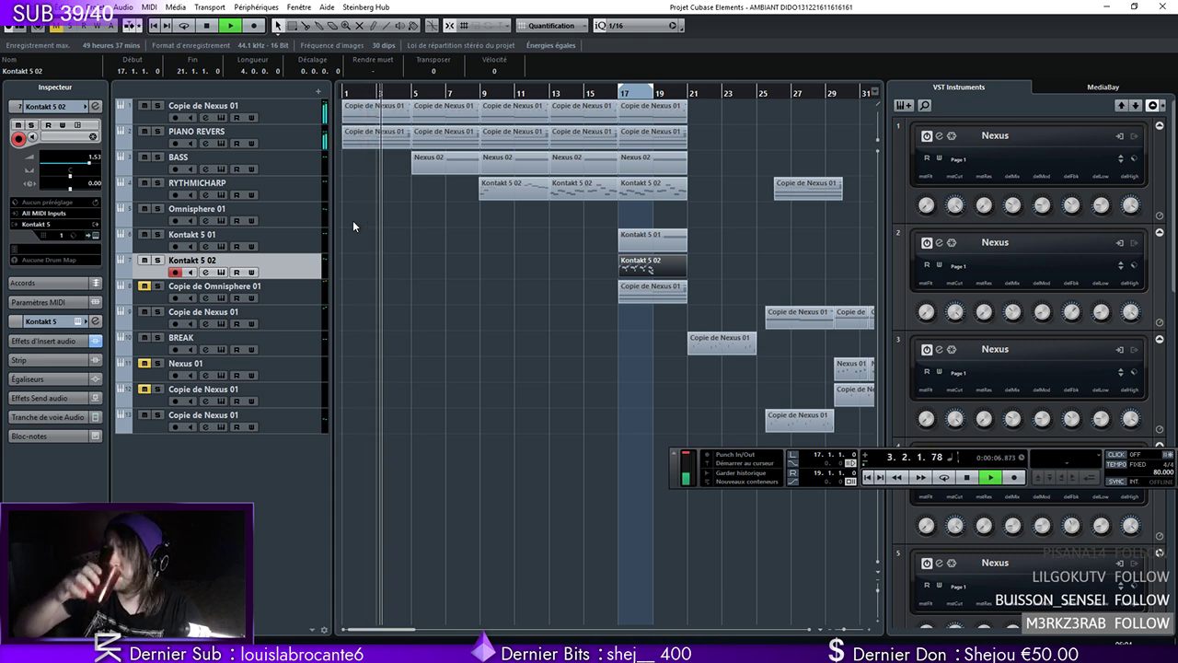
Delete the bar 17 parts on the first Copie de Nexus 01 track and RYTHMICHARP, and play the transition into bar 17
{"action": "left_click", "coordinate": [641, 112]}
{"action": "key", "text": "Delete"}
{"action": "double_click", "coordinate": [602, 92]}
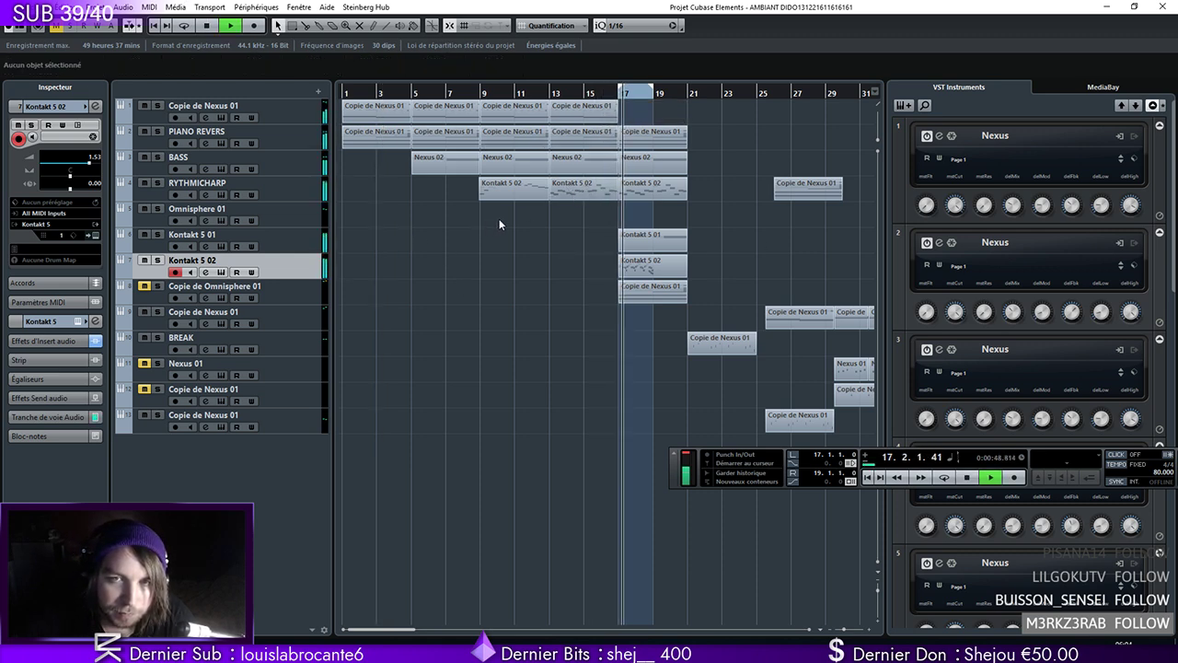
{"action": "left_click", "coordinate": [632, 192]}
{"action": "key", "text": "space"}
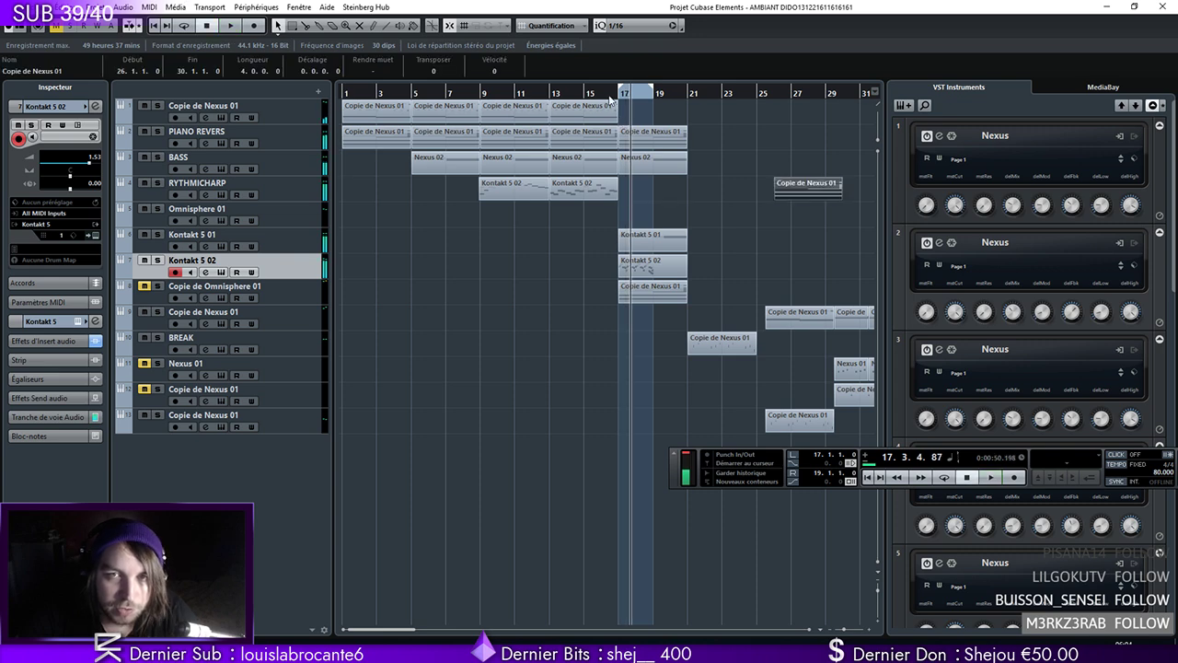
{"action": "left_click_drag", "start_coordinate": [613, 95], "coordinate": [613, 89]}
{"action": "key", "text": "Delete"}
{"action": "key", "text": "space"}
{"action": "left_click", "coordinate": [570, 94]}
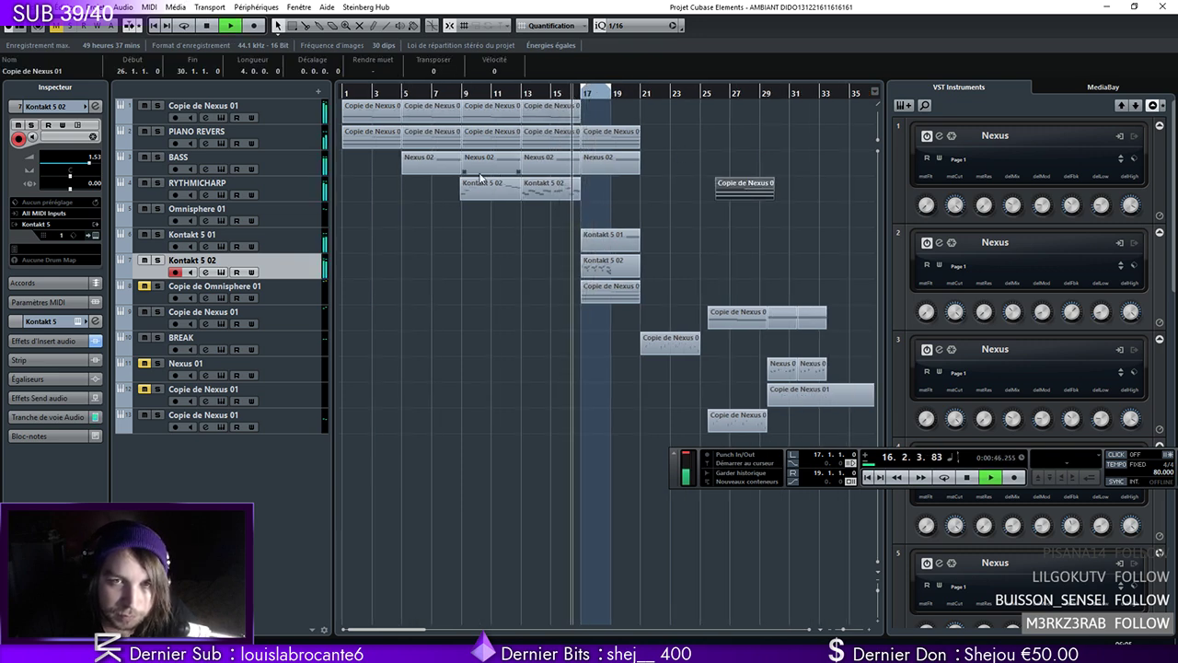
In the first Copie de Nexus 01 track's part before bar 17, delete the closing notes and lengthen the note preceding them
{"action": "key", "text": "space"}
{"action": "key", "text": "h"}
{"action": "key", "text": "h"}
{"action": "double_click", "coordinate": [608, 116]}
{"action": "left_click_drag", "start_coordinate": [804, 280], "coordinate": [764, 367]}
{"action": "key", "text": "Delete"}
{"action": "left_click_drag", "start_coordinate": [759, 261], "coordinate": [797, 261]}
{"action": "left_click", "coordinate": [1149, 30]}
In the RYTHMICHARP part before bar 17, delete the last note and lengthen the preceding one to the part's end
{"action": "double_click", "coordinate": [626, 177]}
{"action": "left_click", "coordinate": [645, 99]}
{"action": "left_click", "coordinate": [641, 100]}
{"action": "left_click", "coordinate": [783, 315]}
{"action": "key", "text": "Delete"}
{"action": "key", "text": "space"}
{"action": "left_click_drag", "start_coordinate": [757, 311], "coordinate": [800, 313]}
{"action": "left_click", "coordinate": [1149, 29]}
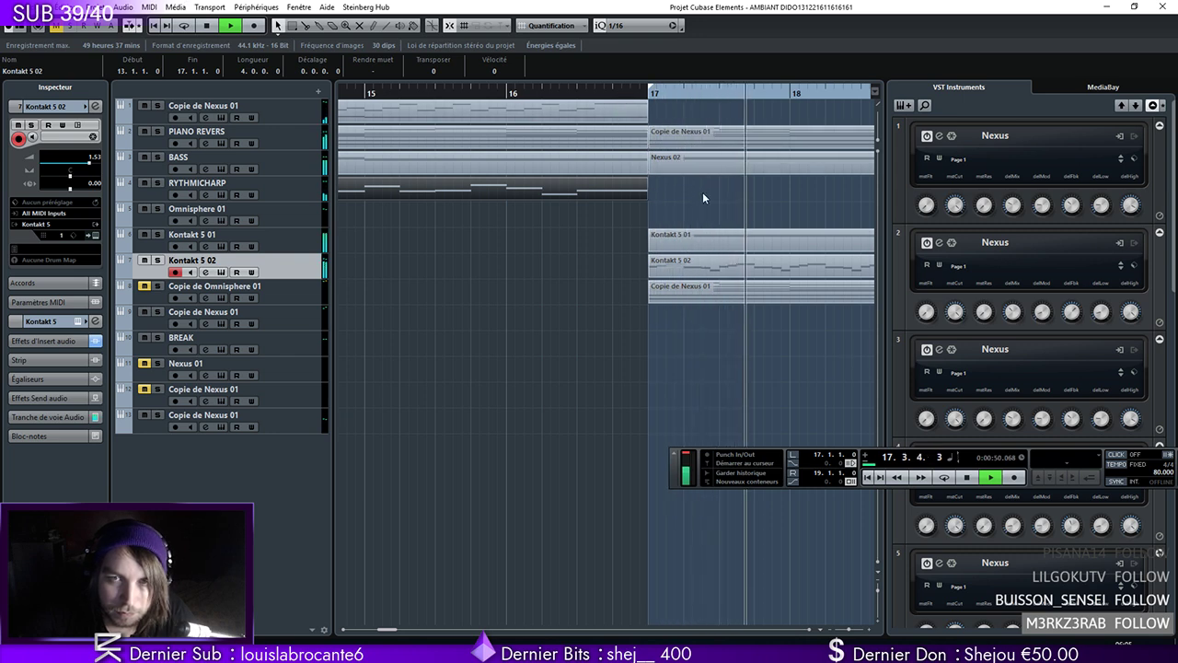
Split the Kontakt 5 02 part at bar 19, delete the empty remainder and copy the two-bar part to bar 19
{"action": "left_click", "coordinate": [848, 631]}
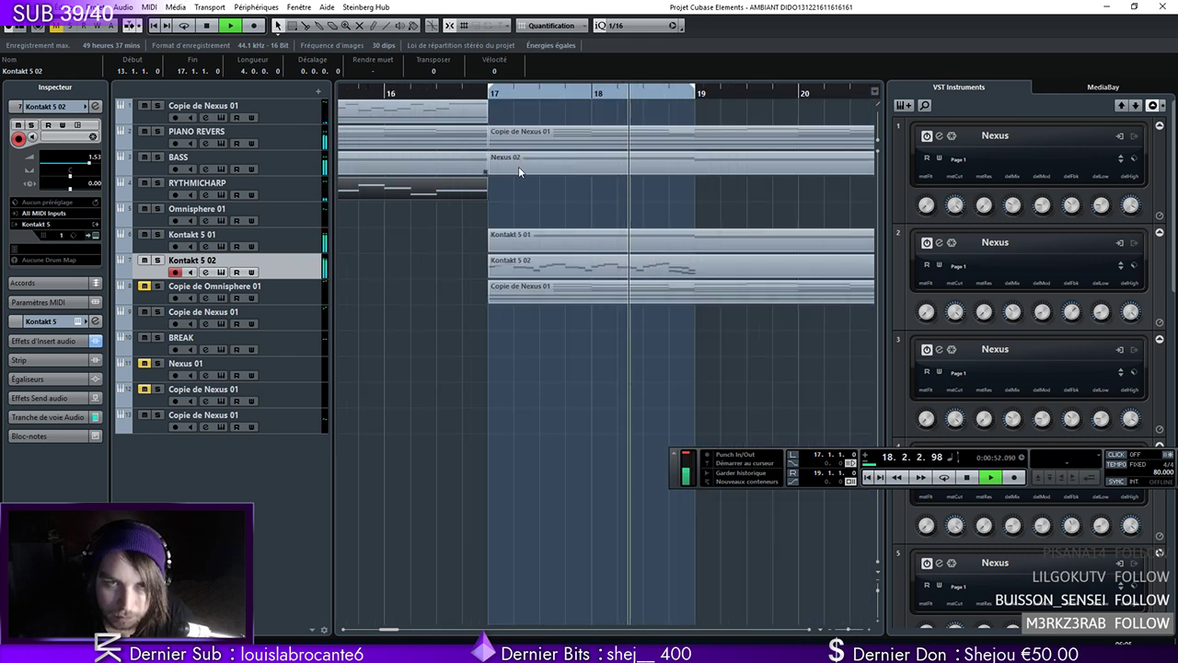
{"action": "key", "text": "space"}
{"action": "left_click", "coordinate": [701, 267]}
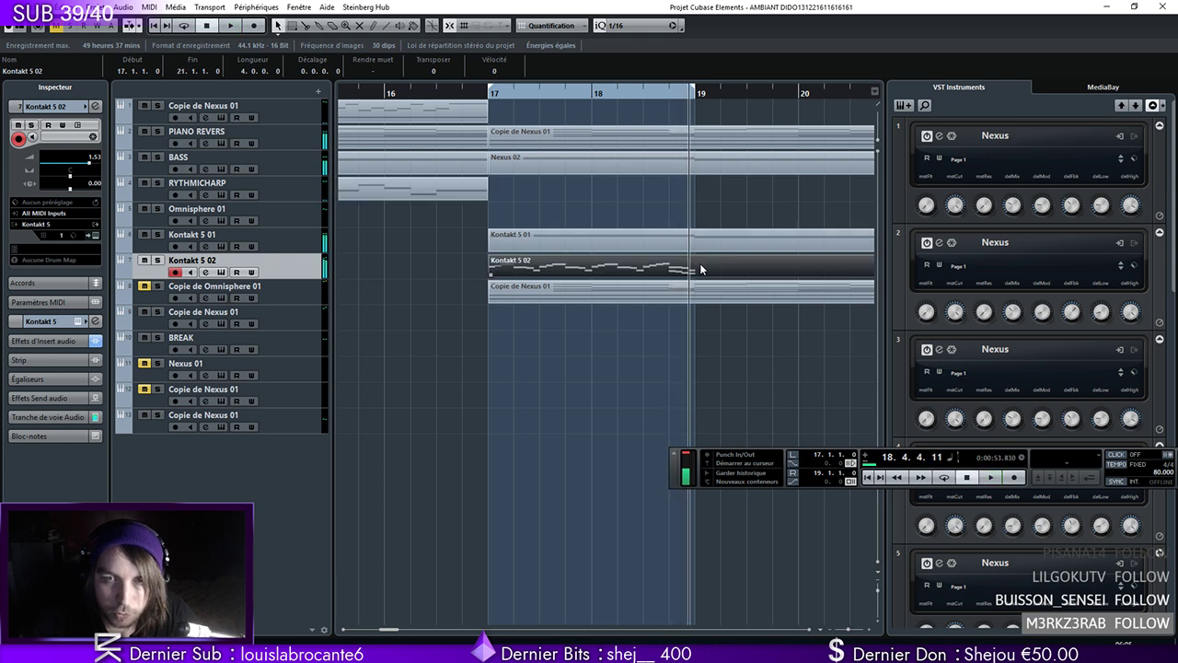
{"action": "left_click", "coordinate": [723, 274], "text": "alt"}
{"action": "key", "text": "Delete"}
{"action": "left_click_drag", "start_coordinate": [537, 266], "coordinate": [742, 268]}
{"action": "key", "text": "2"}
Set the locators from bar 17 to bar 21 and play the section
{"action": "left_click_drag", "start_coordinate": [490, 99], "coordinate": [475, 99]}
{"action": "key", "text": "space"}
{"action": "left_click_drag", "start_coordinate": [690, 91], "coordinate": [666, 104]}
{"action": "left_click_drag", "start_coordinate": [393, 633], "coordinate": [388, 632]}
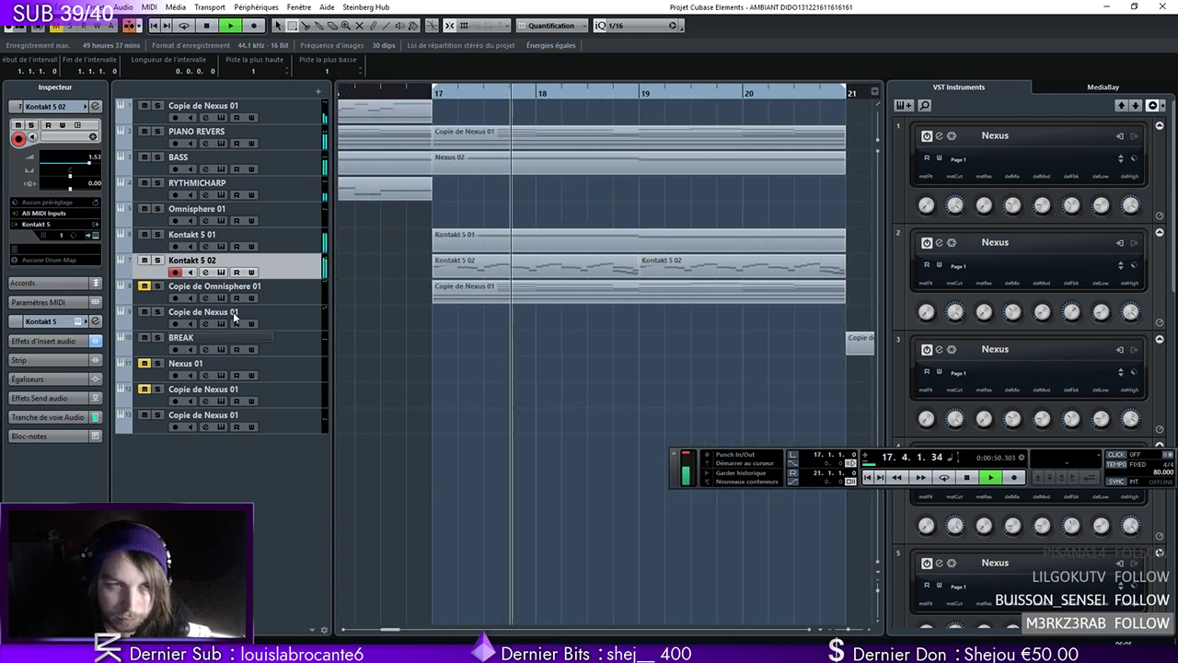
Stop playback, set the Kontakt 5 02 track volume to -1.41 dB and check its channel settings
{"action": "key", "text": "space"}
{"action": "left_click", "coordinate": [94, 106]}
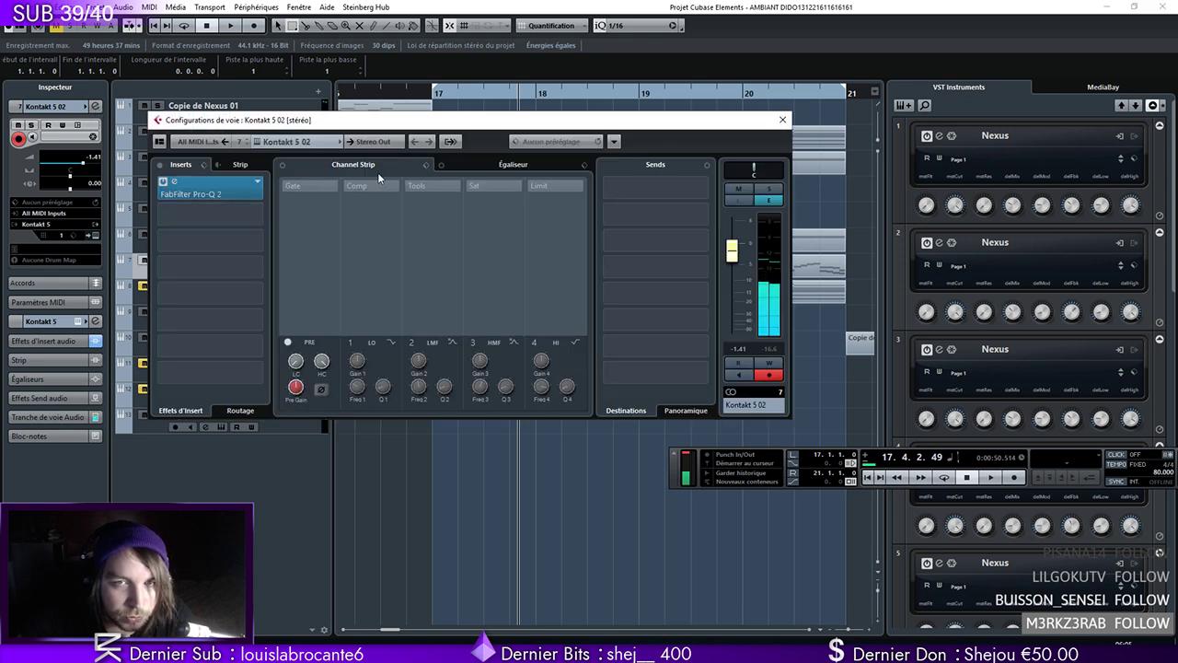
{"action": "left_click", "coordinate": [783, 119]}
{"action": "left_click", "coordinate": [383, 268]}
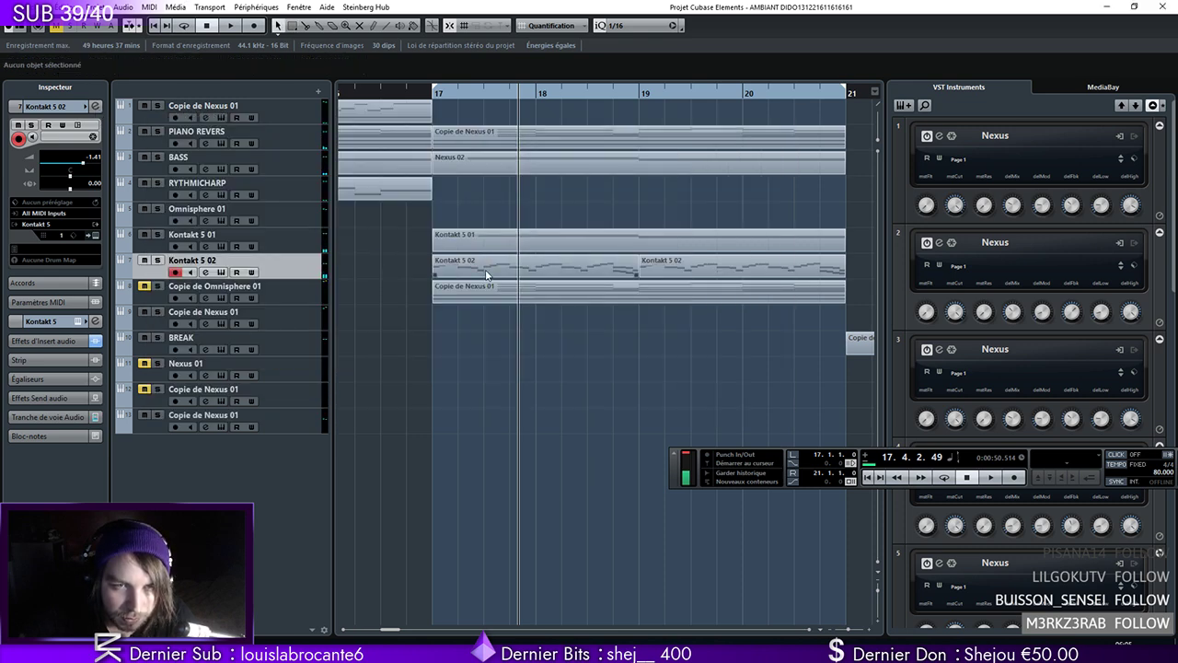
In the Kontakt 5 02 part at bar 17, set quantization to 1/32, draw a rising and falling run of short notes from C3, and play it
{"action": "double_click", "coordinate": [482, 273]}
{"action": "left_click", "coordinate": [451, 50]}
{"action": "left_click", "coordinate": [460, 126]}
{"action": "left_click", "coordinate": [159, 366]}
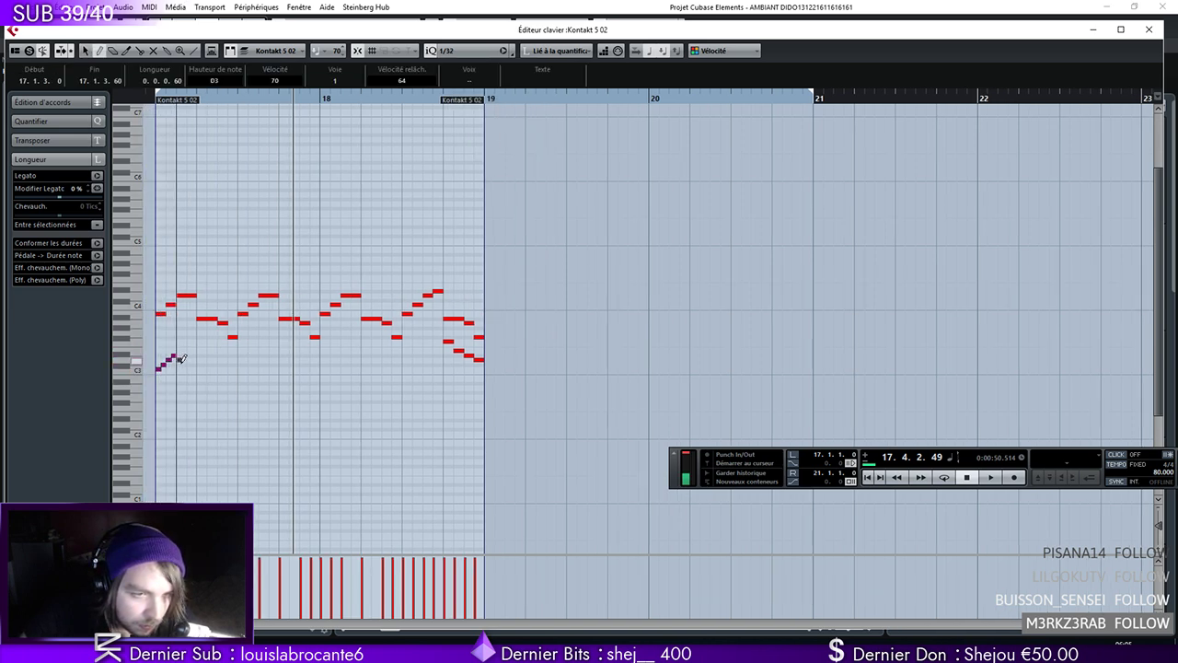
{"action": "left_click", "coordinate": [184, 363]}
{"action": "left_click", "coordinate": [189, 368]}
{"action": "left_click", "coordinate": [151, 94]}
{"action": "key", "text": "space"}
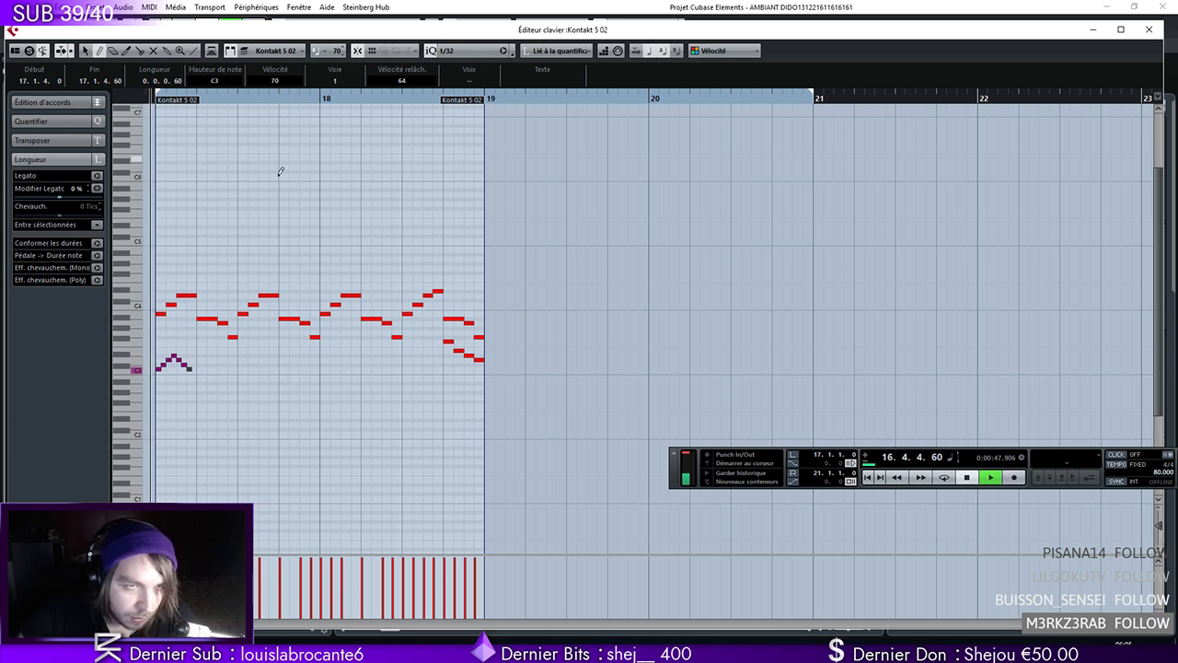
{"action": "key", "text": "space"}
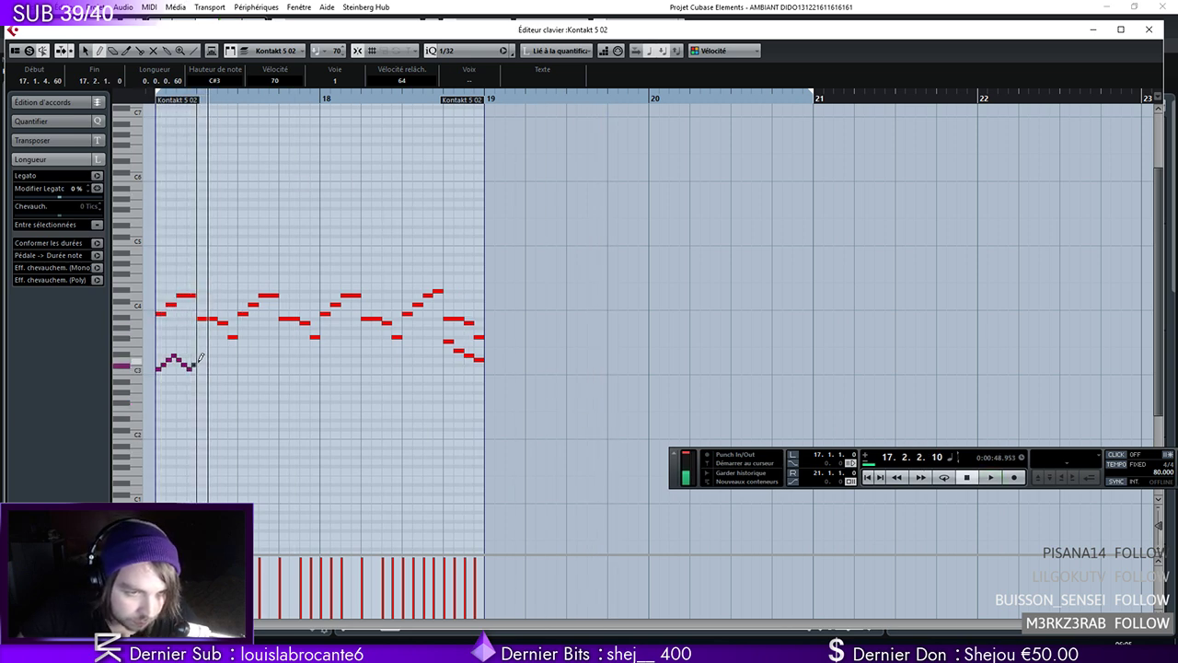
Extend the low zigzag of short notes between C3 and D#3 to beat 3 of bar 17 and play it
{"action": "left_click", "coordinate": [205, 355]}
{"action": "left_click", "coordinate": [220, 368]}
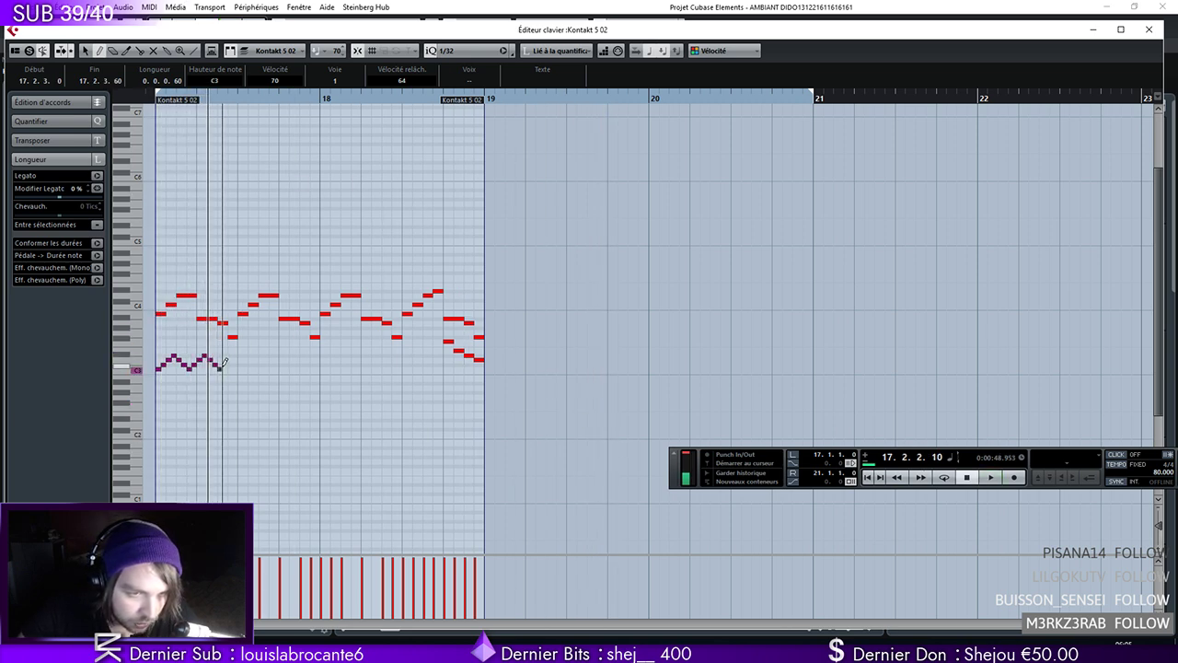
{"action": "left_click", "coordinate": [235, 356]}
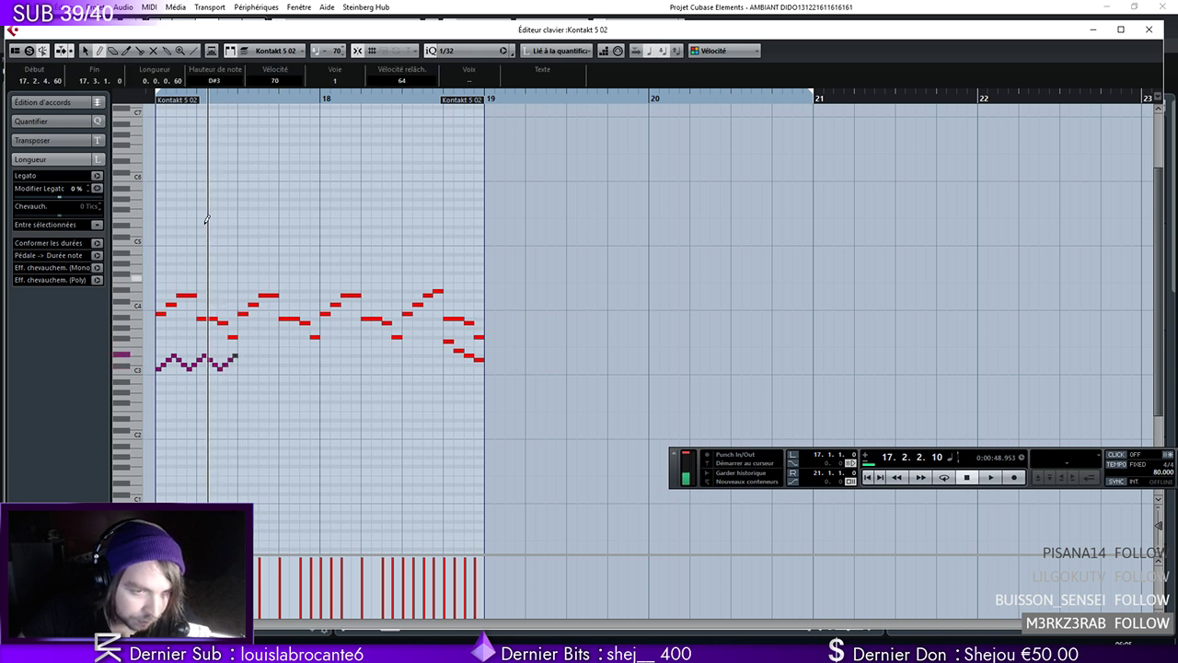
{"action": "key", "text": "space"}
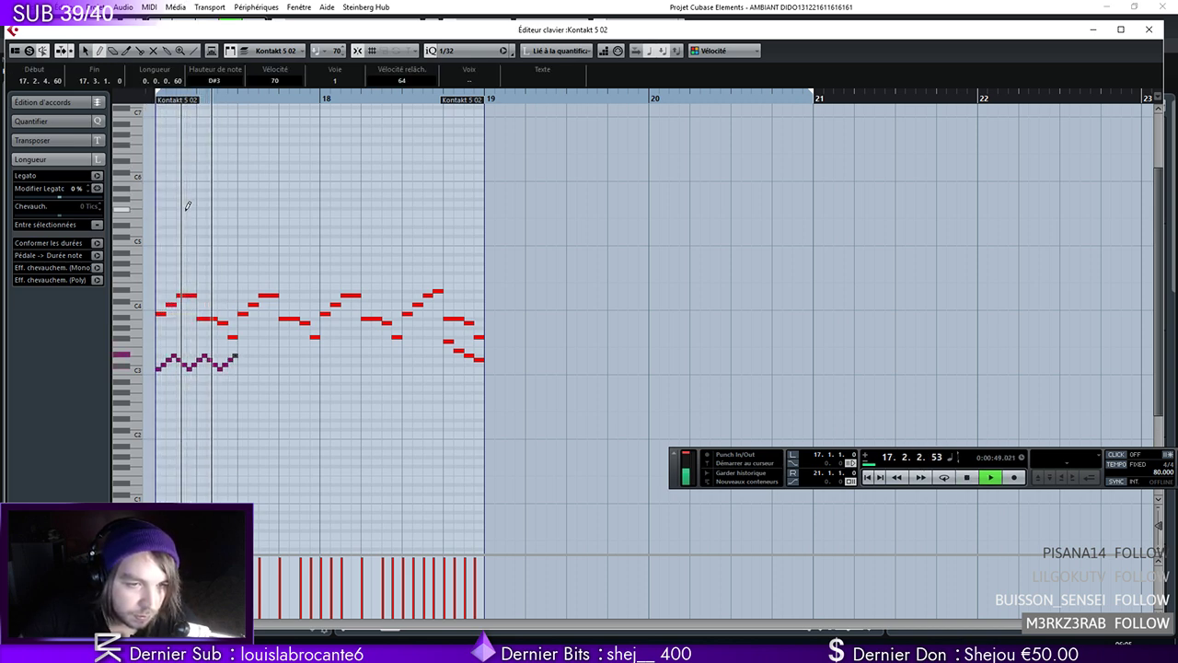
{"action": "key", "text": "space"}
Copy the low zigzag run across the rest of the part up to bar 19 and play the result
{"action": "mouse_move", "coordinate": [255, 352]}
{"action": "left_mouse_down"}
{"action": "mouse_move", "coordinate": [153, 380]}
{"action": "mouse_move", "coordinate": [241, 369]}
{"action": "left_mouse_up"}
{"action": "left_click_drag", "start_coordinate": [369, 351], "coordinate": [324, 378]}
{"action": "key", "text": "space"}
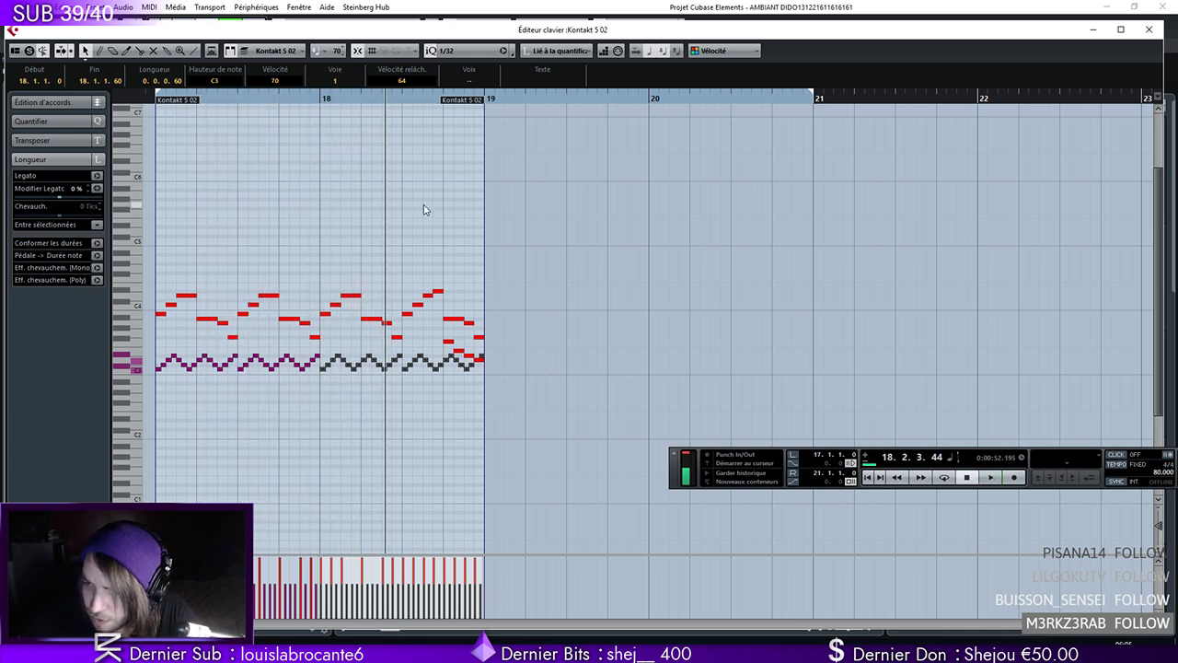
{"action": "left_click_drag", "start_coordinate": [149, 97], "coordinate": [145, 98]}
{"action": "key", "text": "space"}
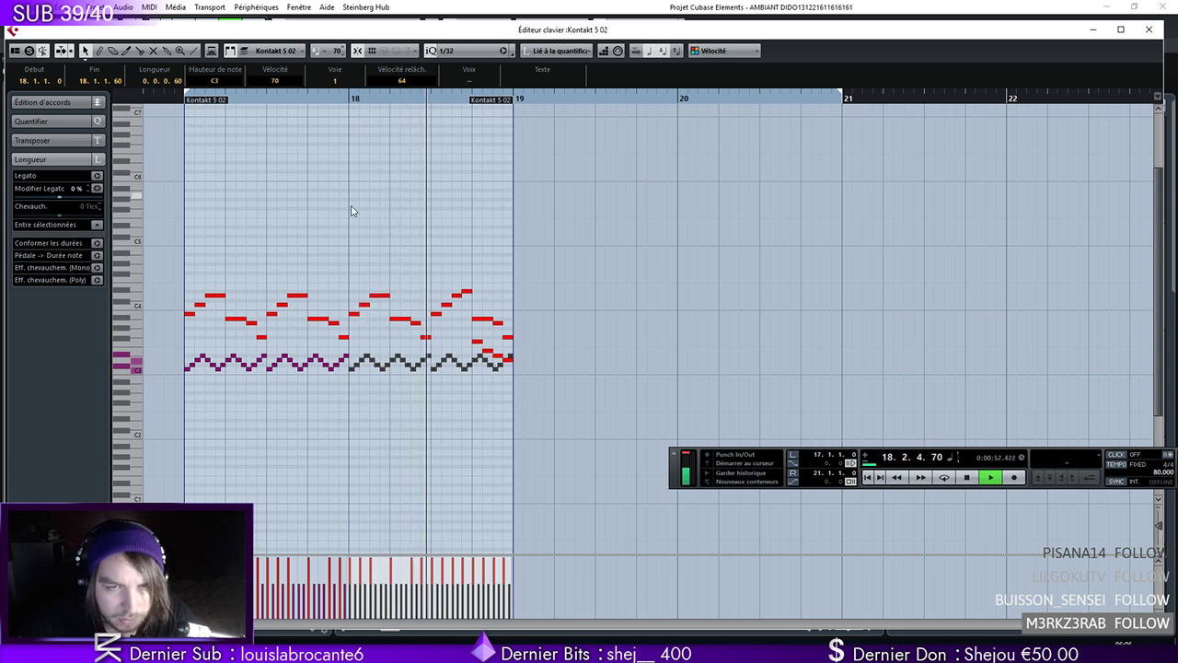
Close the editor, copy the edited Kontakt 5 02 part to bar 19 and play the transition from bar 15
{"action": "left_click", "coordinate": [1148, 29]}
{"action": "key", "text": "space"}
{"action": "left_click_drag", "start_coordinate": [697, 274], "coordinate": [694, 274]}
{"action": "mouse_move", "coordinate": [416, 96]}
{"action": "left_mouse_down"}
{"action": "mouse_move", "coordinate": [289, 95]}
{"action": "mouse_move", "coordinate": [419, 112]}
{"action": "mouse_move", "coordinate": [406, 112]}
{"action": "left_mouse_up"}
{"action": "key", "text": "space"}
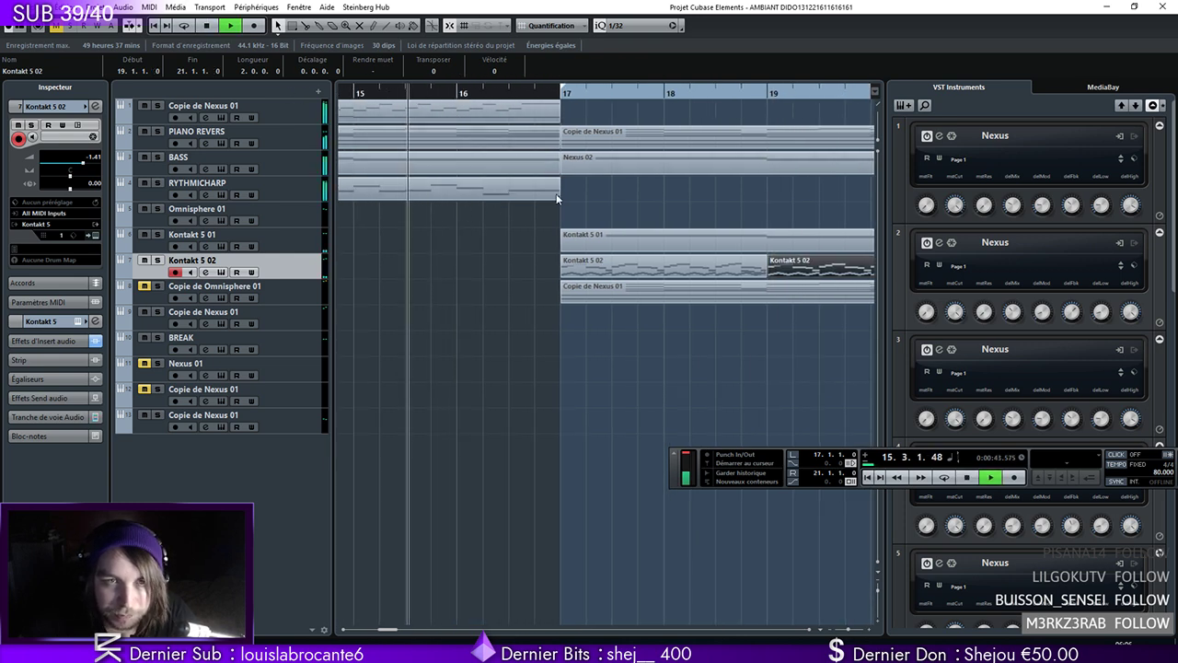
{"action": "left_click", "coordinate": [504, 204]}
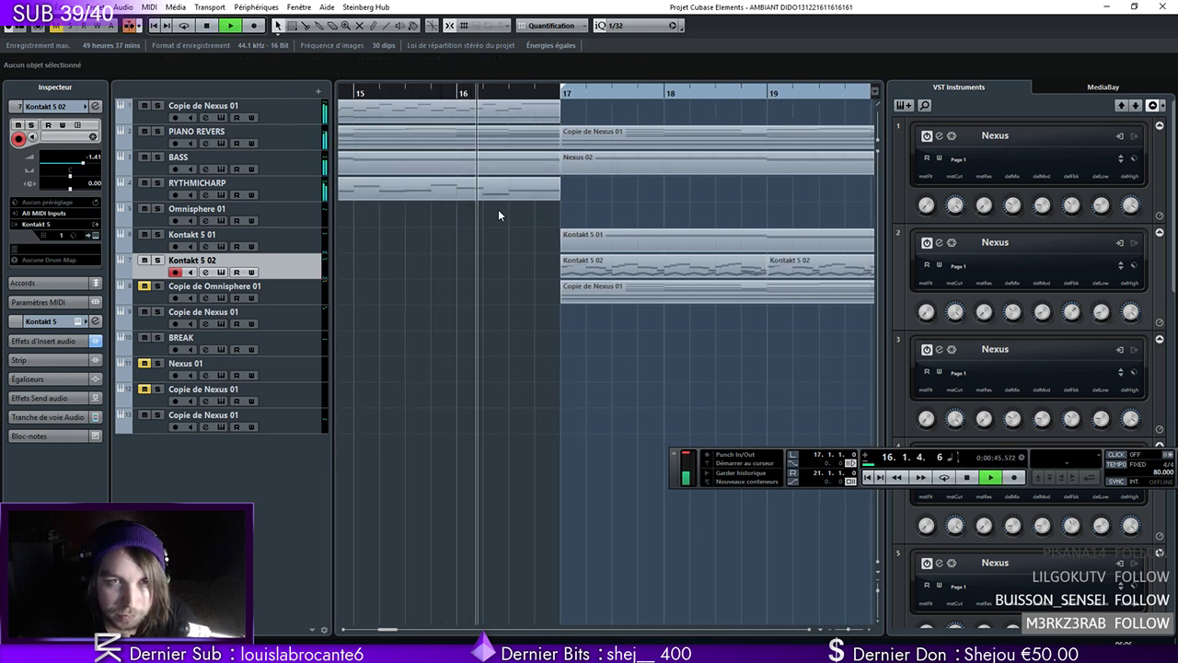
{"action": "key", "text": "space"}
In the first track's part before bar 17, delete the last notes, lengthen the G#2 note to the part's end, and play it
{"action": "double_click", "coordinate": [499, 116]}
{"action": "left_click_drag", "start_coordinate": [831, 224], "coordinate": [802, 331]}
{"action": "key", "text": "Delete"}
{"action": "left_click", "coordinate": [713, 330]}
{"action": "key", "text": "space"}
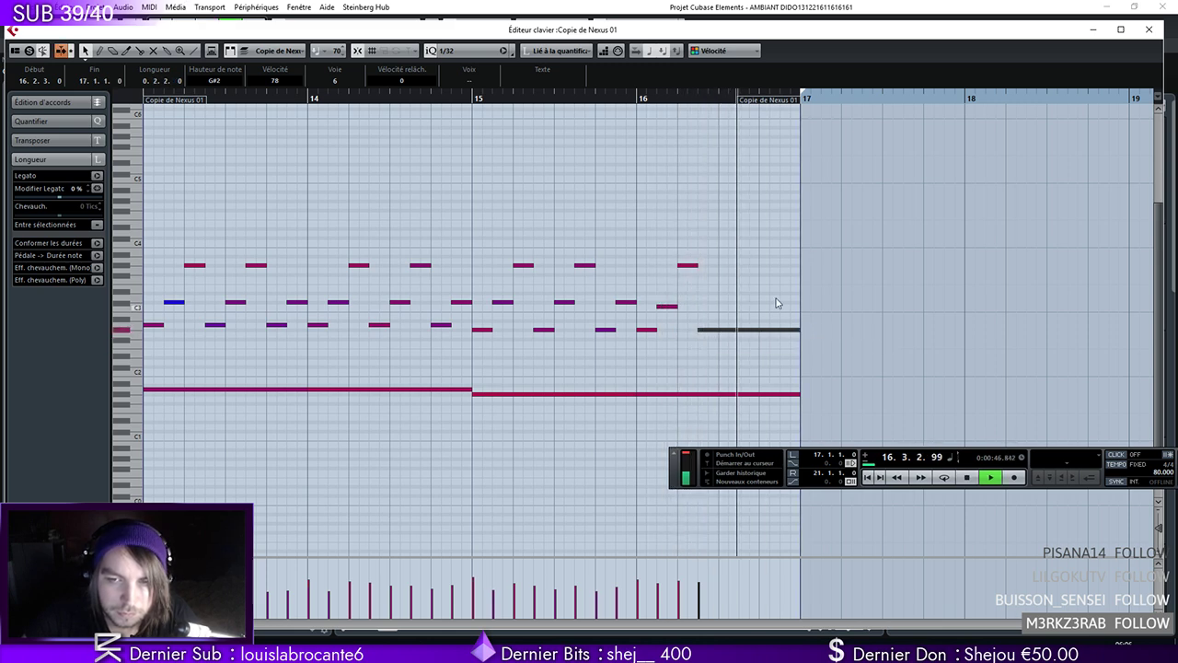
{"action": "left_click", "coordinate": [1149, 29]}
{"action": "key", "text": "space"}
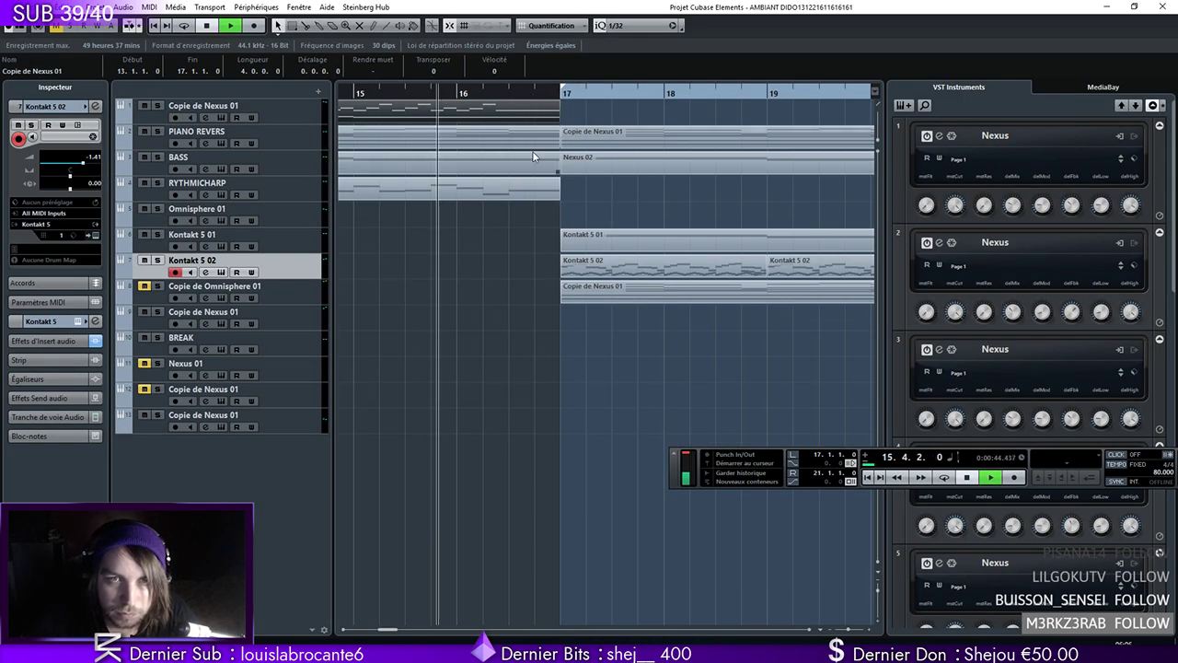
In the PIANO REVERS part before bar 17, select the final chord's notes in bar 16 and raise their velocity
{"action": "double_click", "coordinate": [536, 157]}
{"action": "key", "text": "space"}
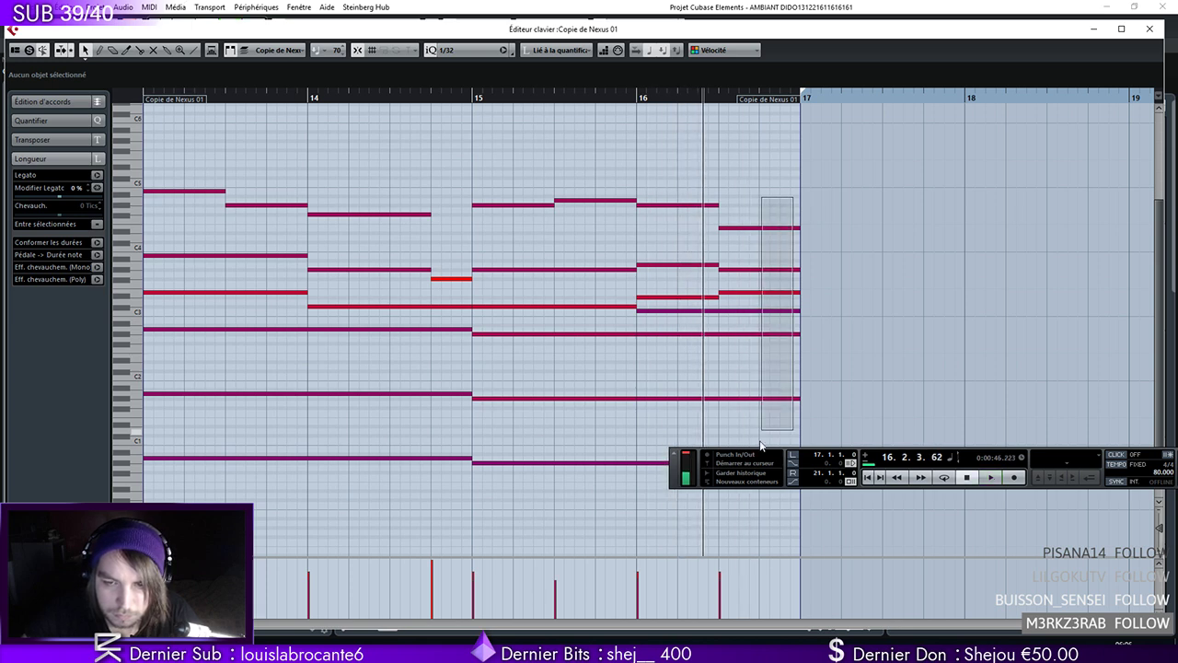
{"action": "scroll", "coordinate": [763, 427], "scroll_direction": "down", "scroll_amount": 2}
{"action": "left_click_drag", "start_coordinate": [776, 184], "coordinate": [742, 292]}
{"action": "left_click", "coordinate": [772, 402]}
{"action": "scroll", "coordinate": [782, 313], "scroll_direction": "up", "scroll_amount": 5}
Draw an E5 note above the final chord from beat 3 of bar 16 and undo the last note addition
{"action": "right_click", "coordinate": [750, 230]}
{"action": "left_click", "coordinate": [768, 239]}
{"action": "left_click_drag", "start_coordinate": [730, 319], "coordinate": [780, 308]}
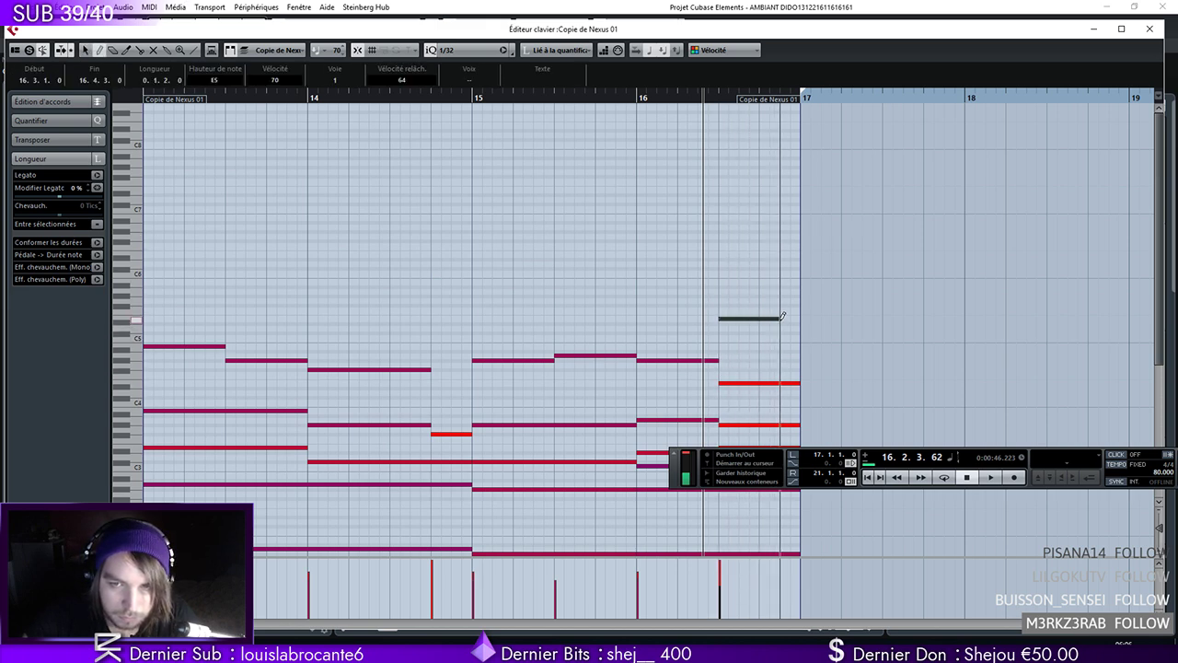
{"action": "left_click", "coordinate": [725, 254]}
{"action": "key", "text": "ctrl+z"}
Play the section, close the key editor and replay the transition into bar 17 from bar 16
{"action": "key", "text": "space"}
{"action": "left_click", "coordinate": [1150, 29]}
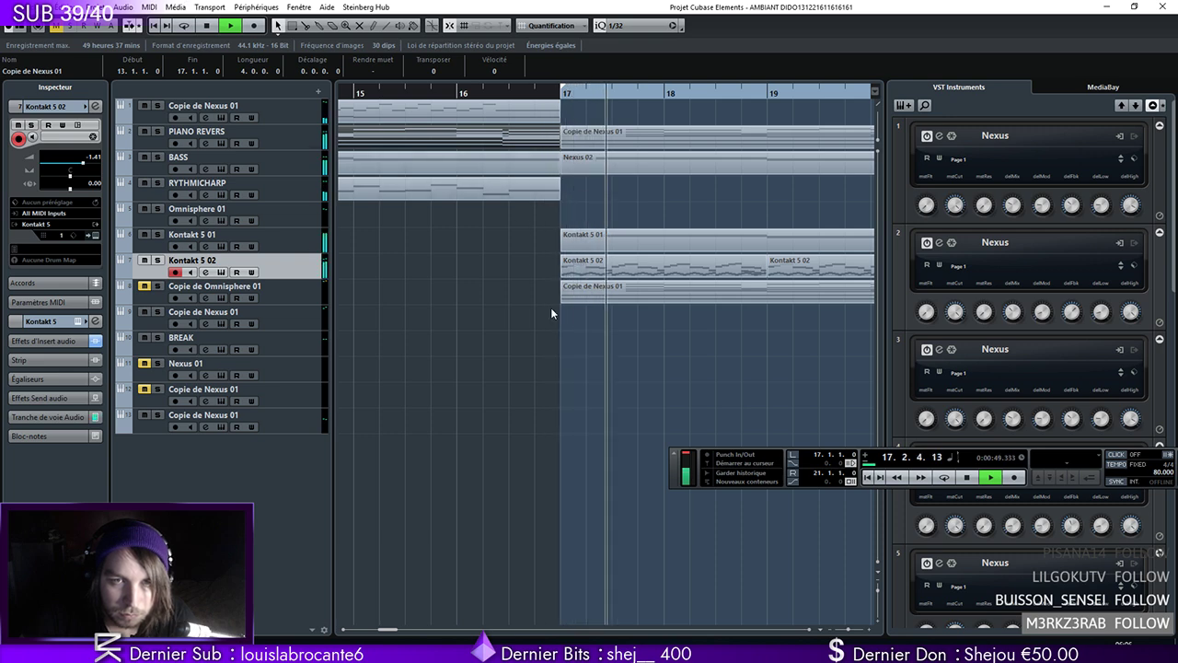
{"action": "left_click", "coordinate": [499, 94]}
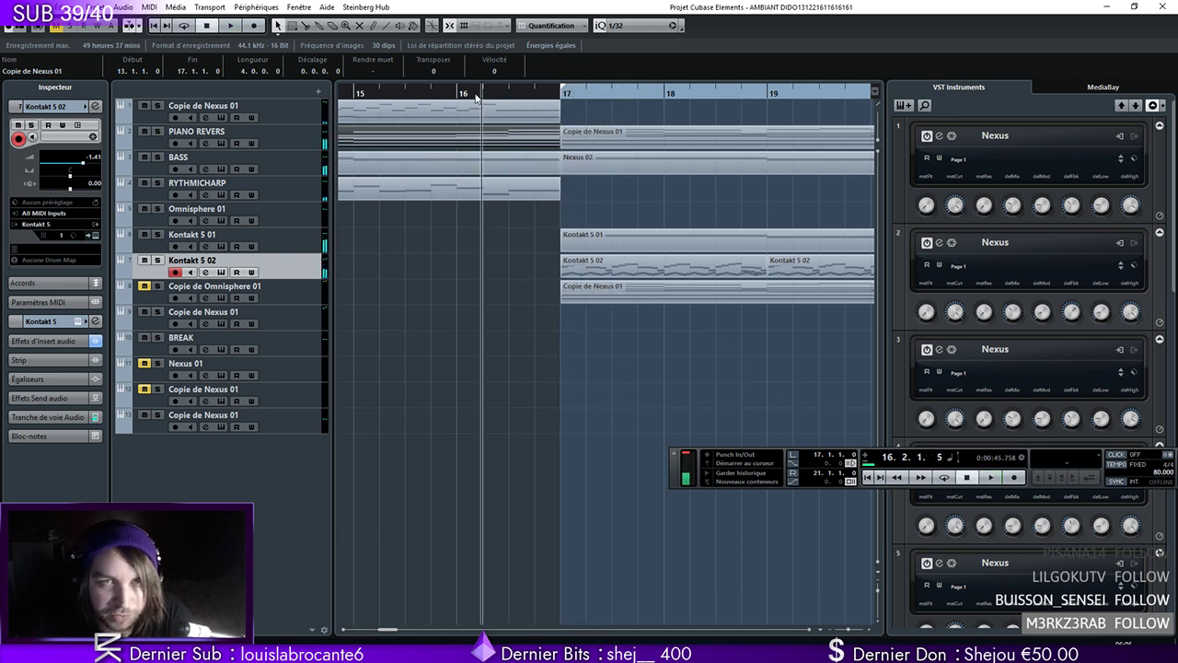
{"action": "key", "text": "space"}
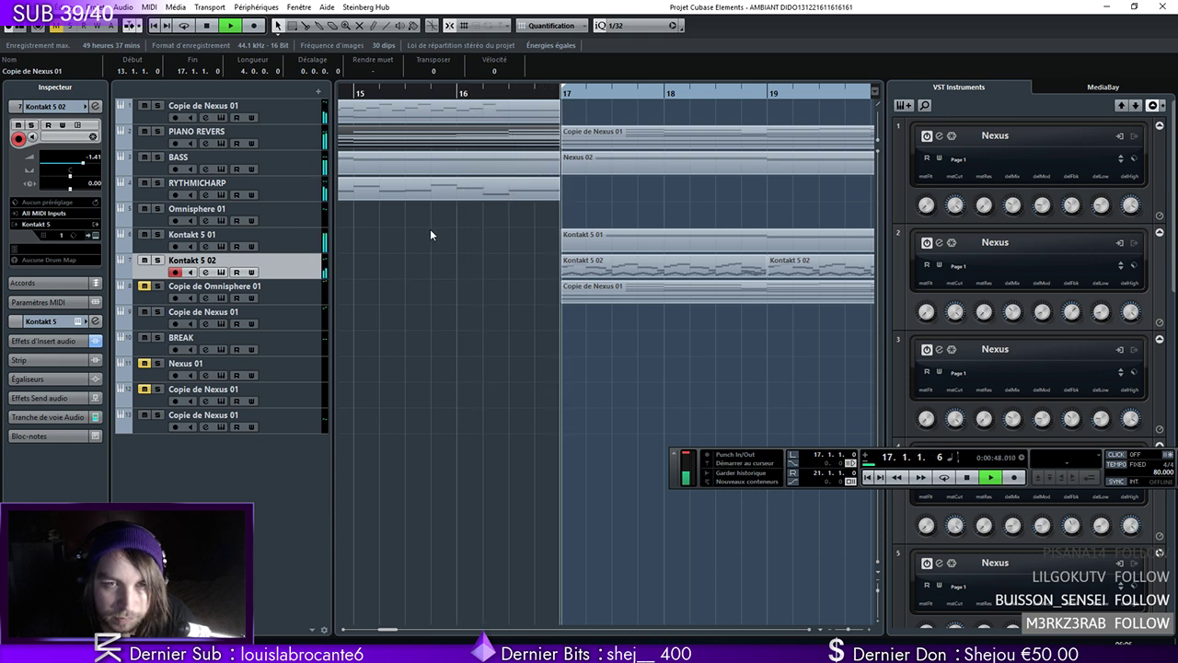
In Kontakt 5 02's FabFilter Pro-Q 2, lower the high-cut frequency and reshape the mid boost, and set the channel volume to -4.45 dB
{"action": "left_click", "coordinate": [96, 107]}
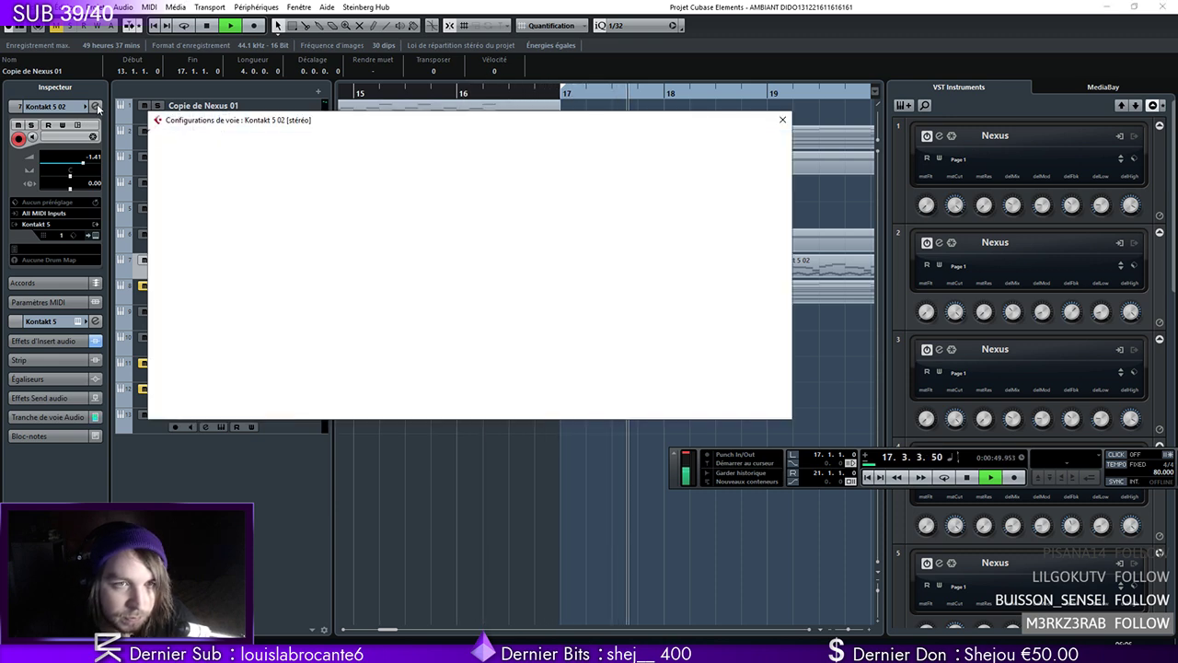
{"action": "left_click", "coordinate": [180, 188]}
{"action": "left_click_drag", "start_coordinate": [807, 328], "coordinate": [728, 332]}
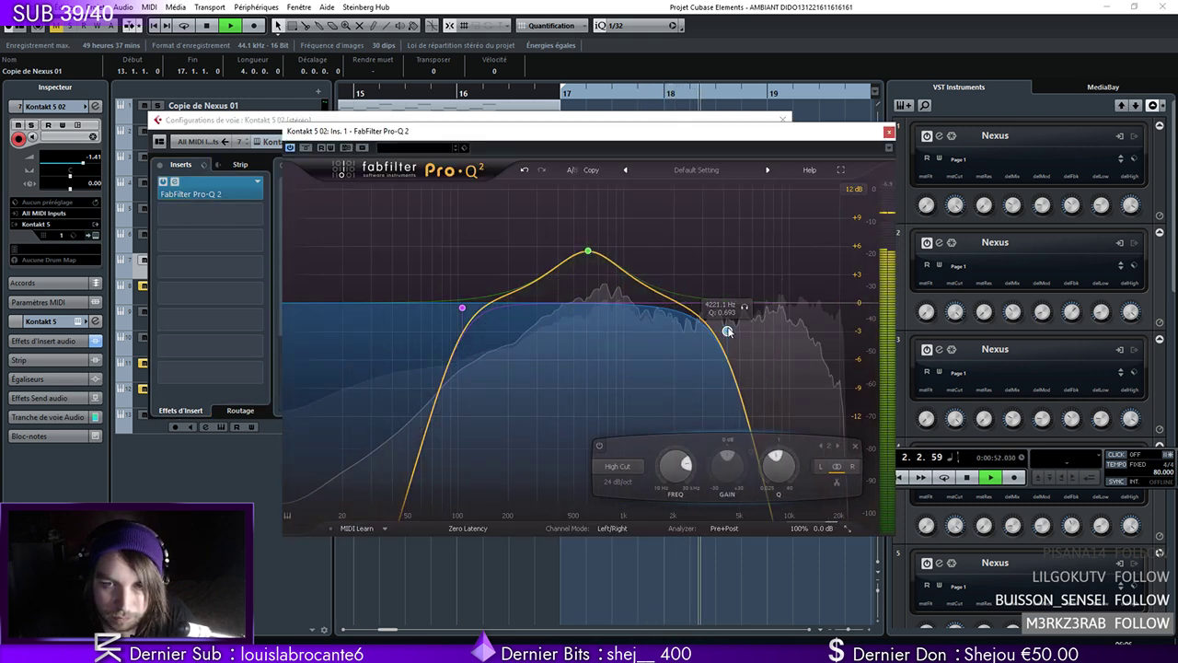
{"action": "left_click_drag", "start_coordinate": [587, 254], "coordinate": [581, 260]}
{"action": "left_click_drag", "start_coordinate": [726, 332], "coordinate": [716, 333]}
{"action": "left_click_drag", "start_coordinate": [592, 270], "coordinate": [599, 237]}
{"action": "left_click", "coordinate": [888, 132]}
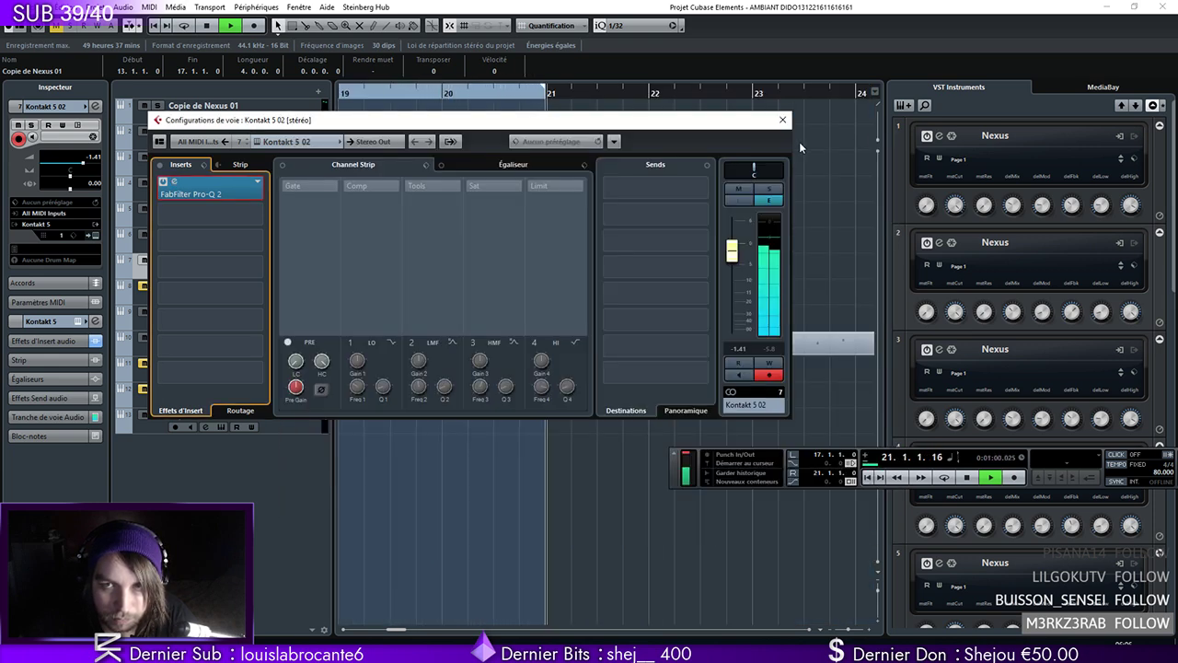
{"action": "left_click_drag", "start_coordinate": [732, 251], "coordinate": [732, 267]}
{"action": "left_click", "coordinate": [783, 121]}
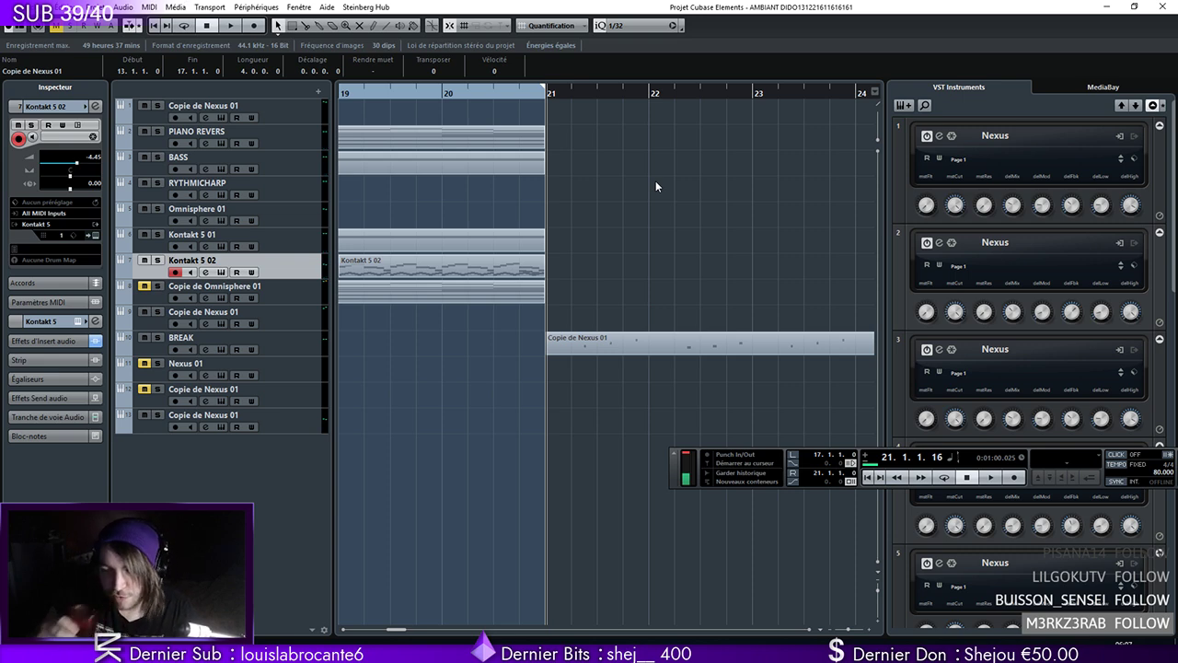
Add one instrument track using Battery 4 below the Kontakt 5 02 track
{"action": "left_click_drag", "start_coordinate": [405, 631], "coordinate": [401, 630]}
{"action": "left_click_drag", "start_coordinate": [846, 629], "coordinate": [841, 628]}
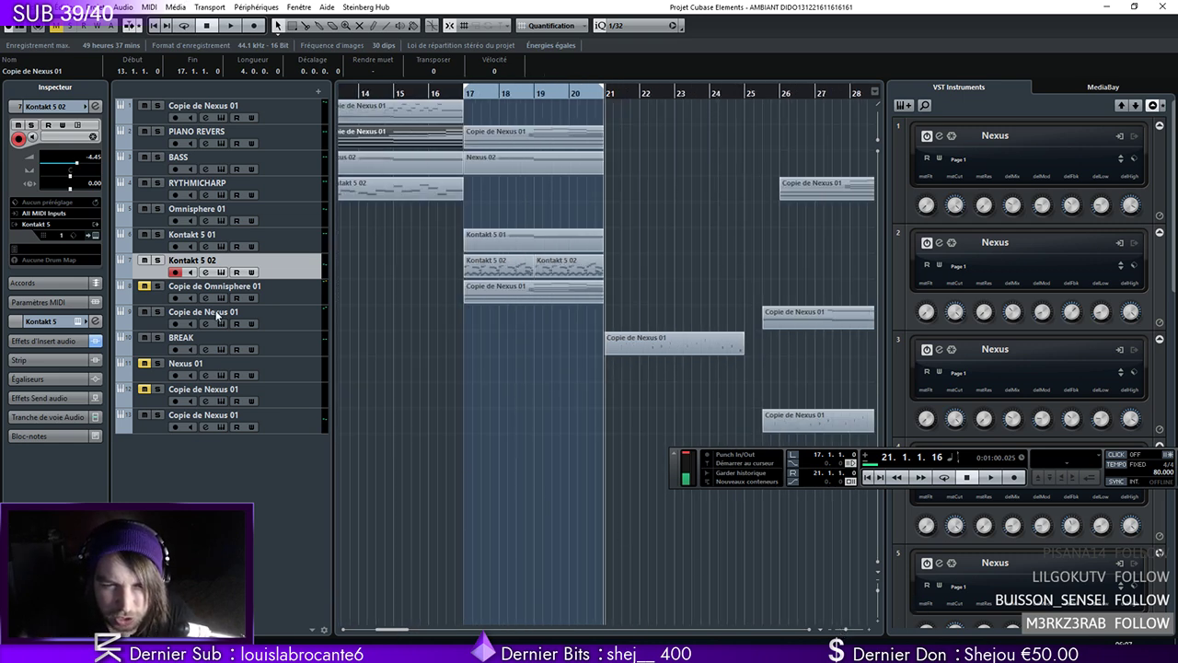
{"action": "left_click", "coordinate": [95, 6]}
{"action": "left_click", "coordinate": [318, 44]}
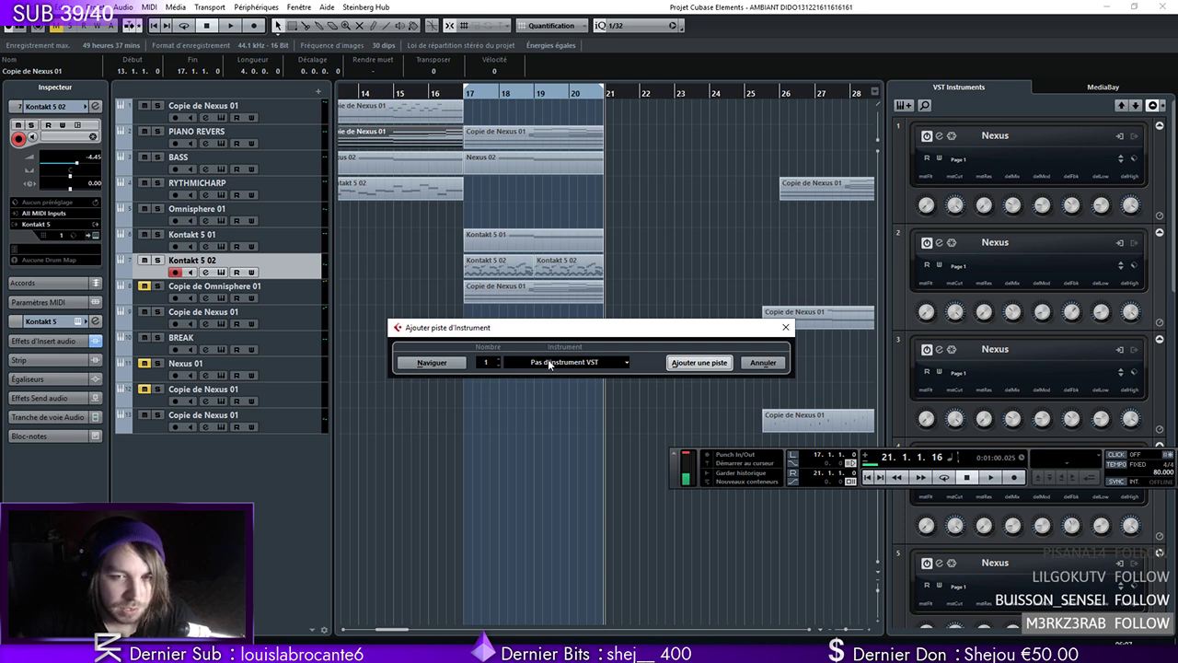
{"action": "left_click", "coordinate": [565, 362]}
{"action": "left_click", "coordinate": [522, 477]}
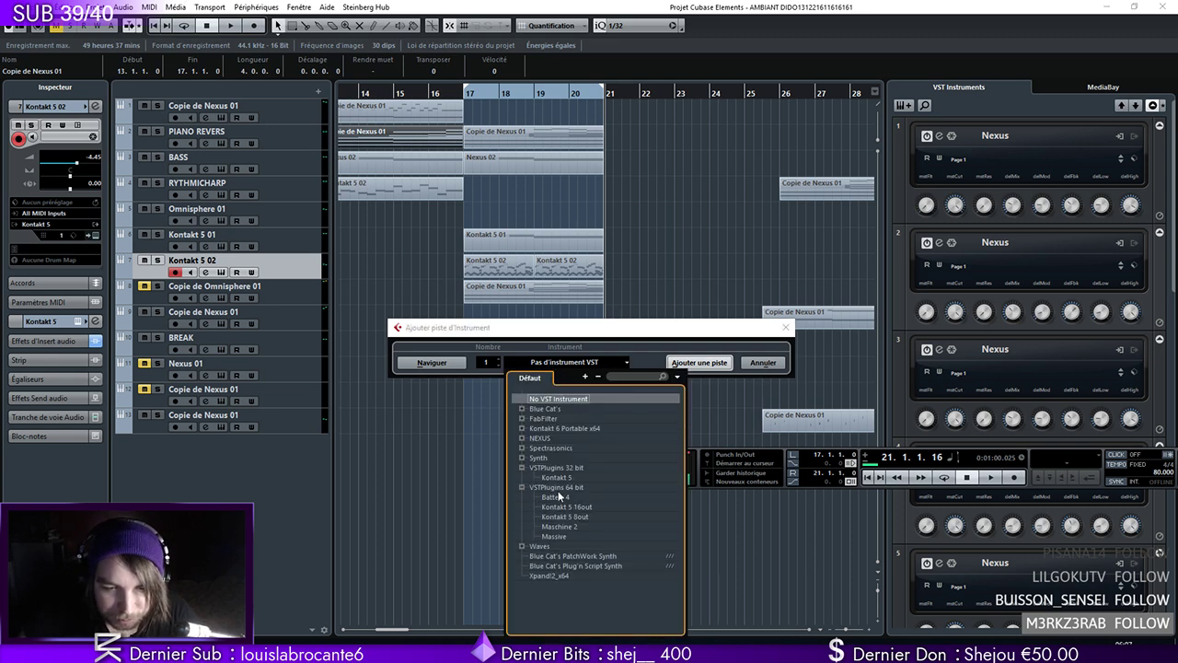
{"action": "left_click", "coordinate": [566, 497]}
{"action": "left_click", "coordinate": [699, 362]}
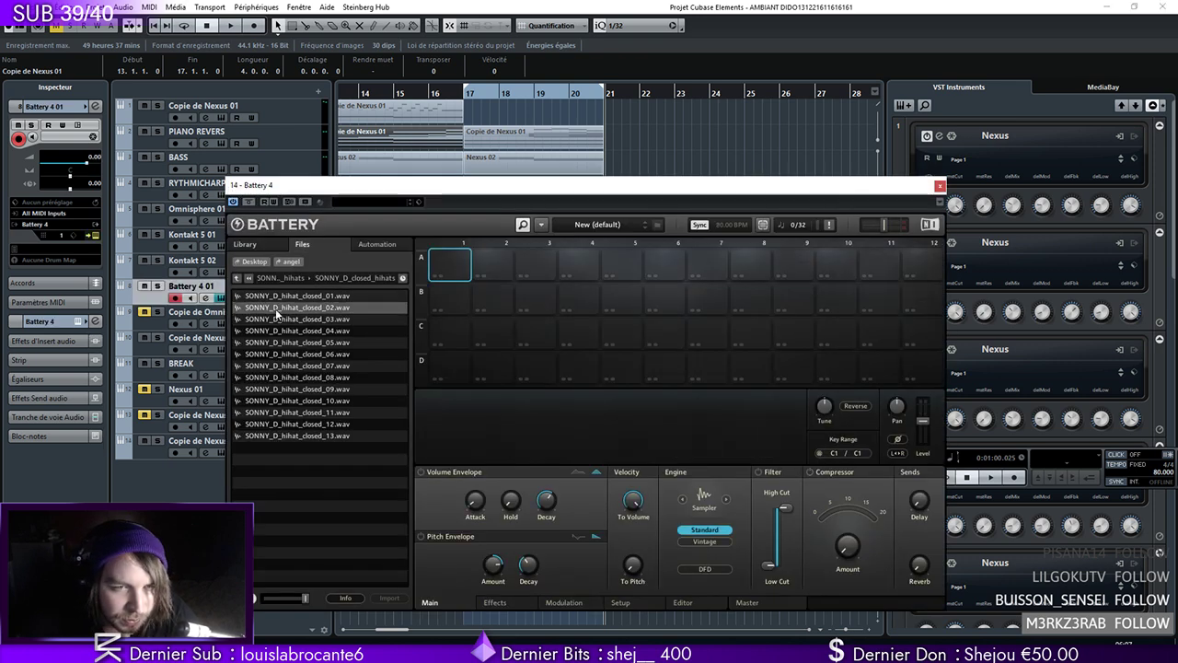
Audition the SONNY_D hi-hat samples, load SONNY_D_hihat_open_07.wav into cell A1, and reverse it with a shortened end
{"action": "left_click", "coordinate": [271, 315]}
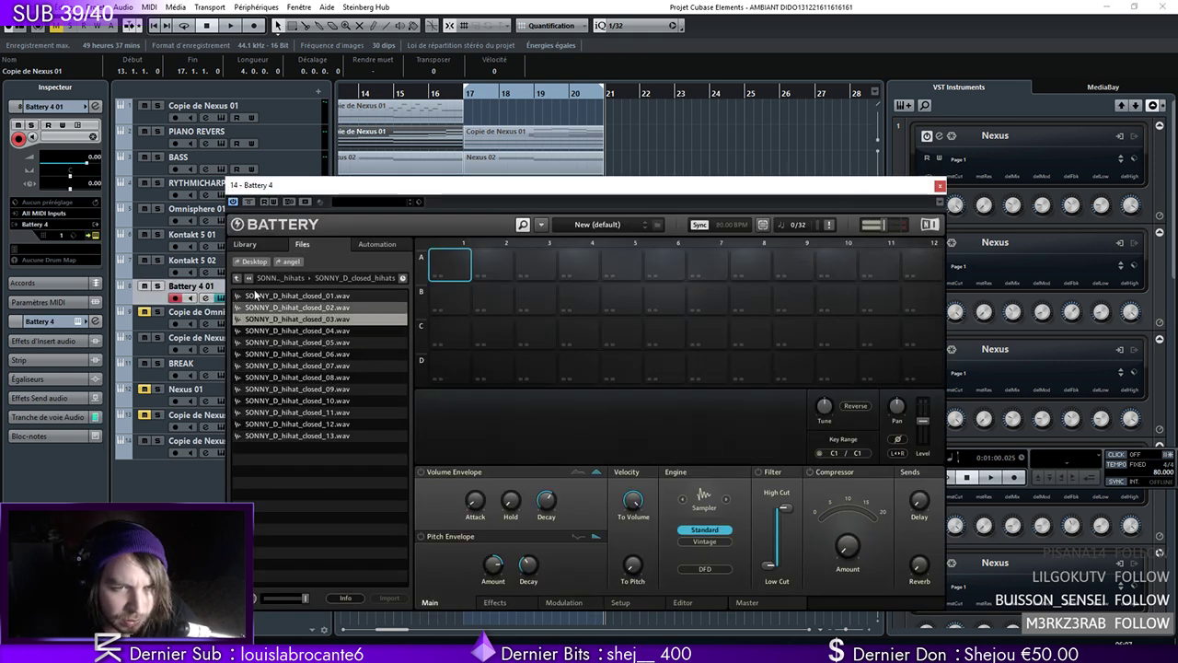
{"action": "left_click", "coordinate": [238, 278]}
{"action": "double_click", "coordinate": [291, 307]}
{"action": "left_click", "coordinate": [304, 306]}
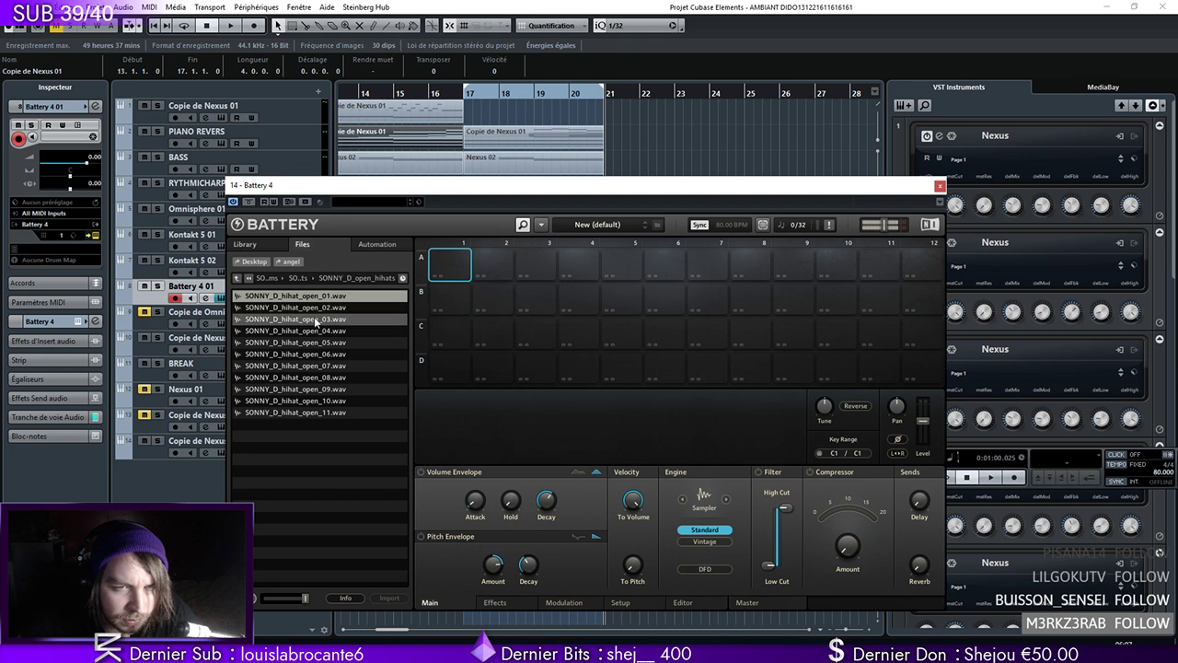
{"action": "left_click", "coordinate": [337, 332]}
{"action": "left_click", "coordinate": [338, 343]}
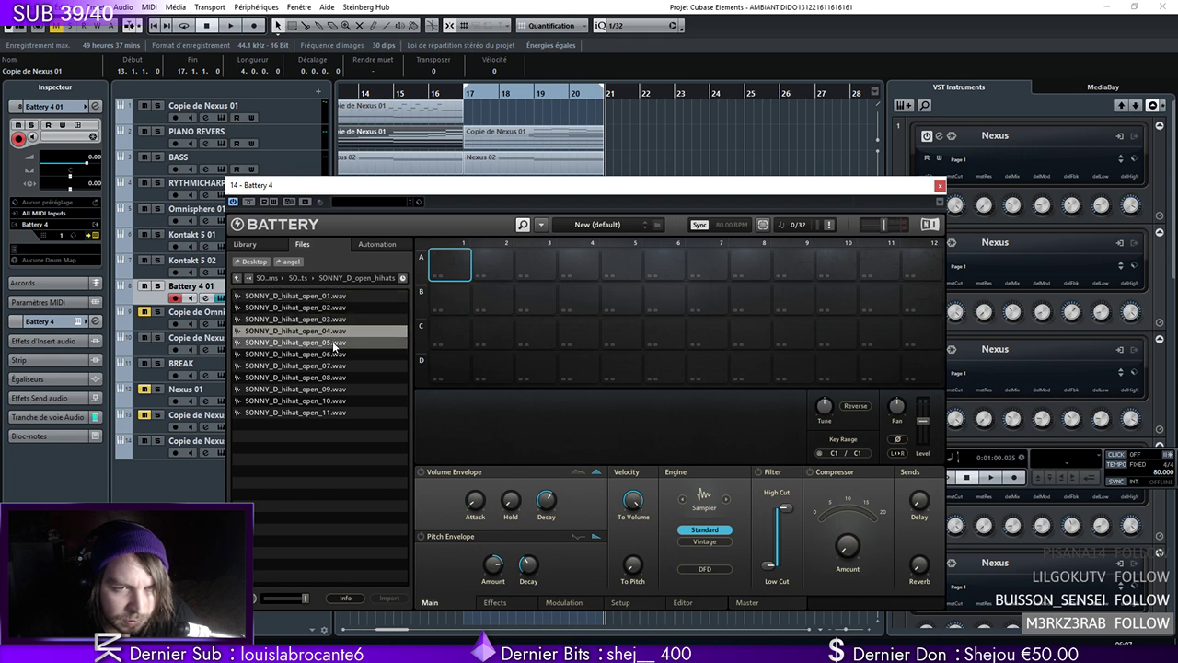
{"action": "left_click", "coordinate": [340, 356]}
{"action": "left_click", "coordinate": [342, 366]}
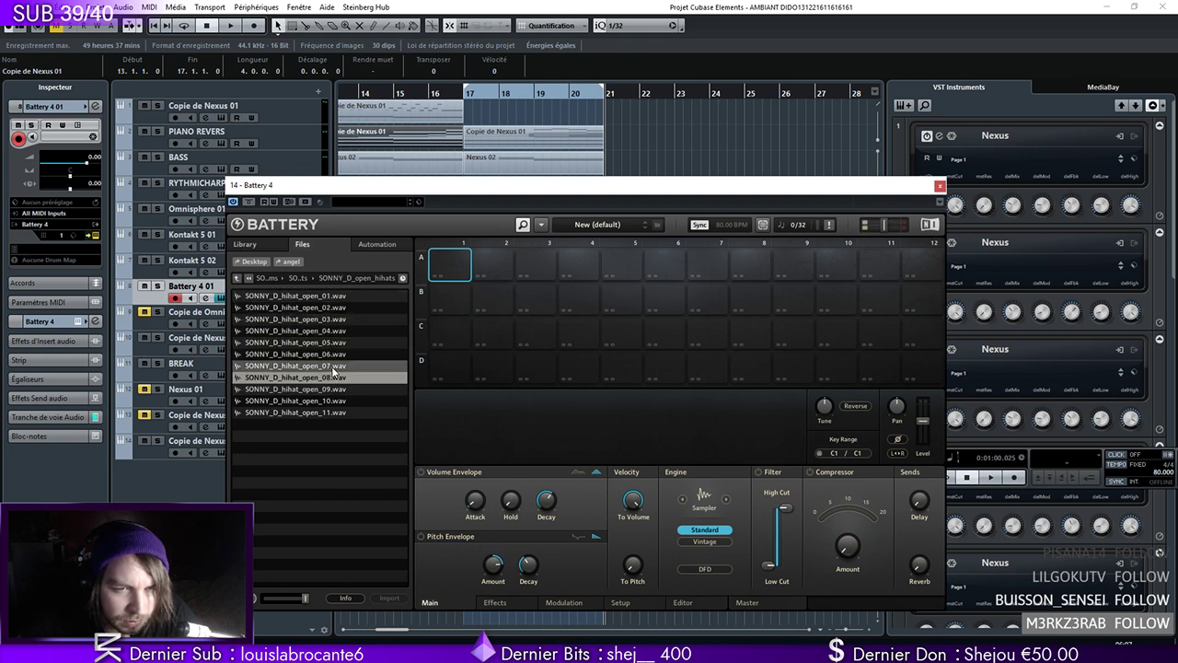
{"action": "left_click_drag", "start_coordinate": [335, 368], "coordinate": [436, 267]}
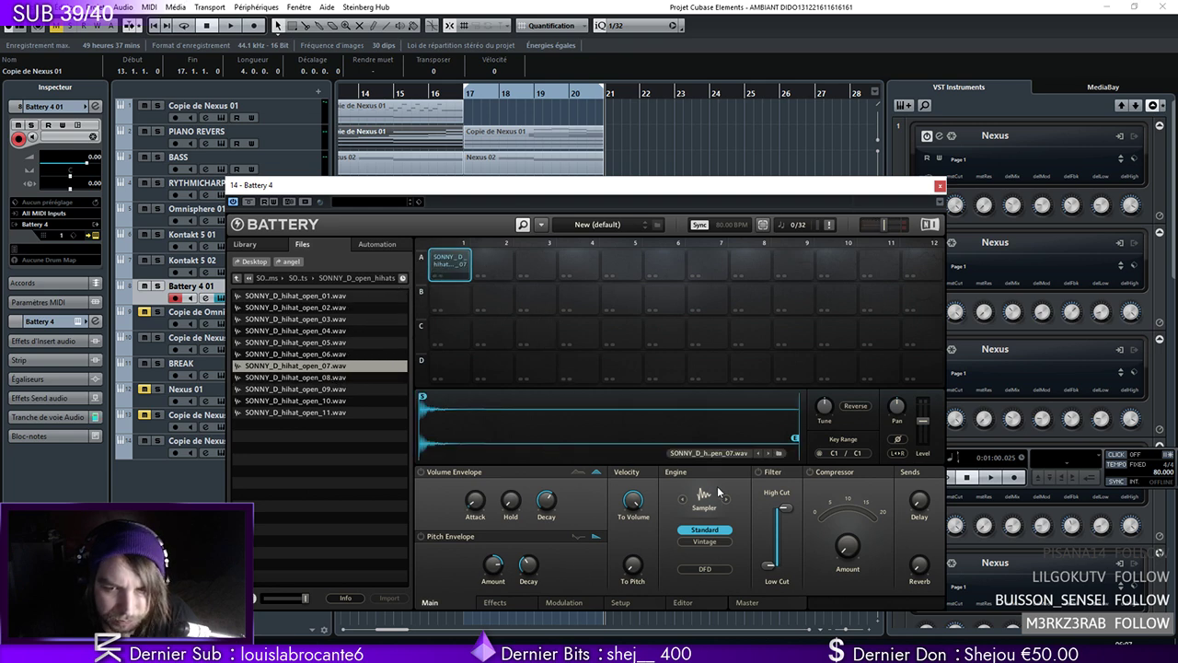
{"action": "left_click", "coordinate": [441, 268]}
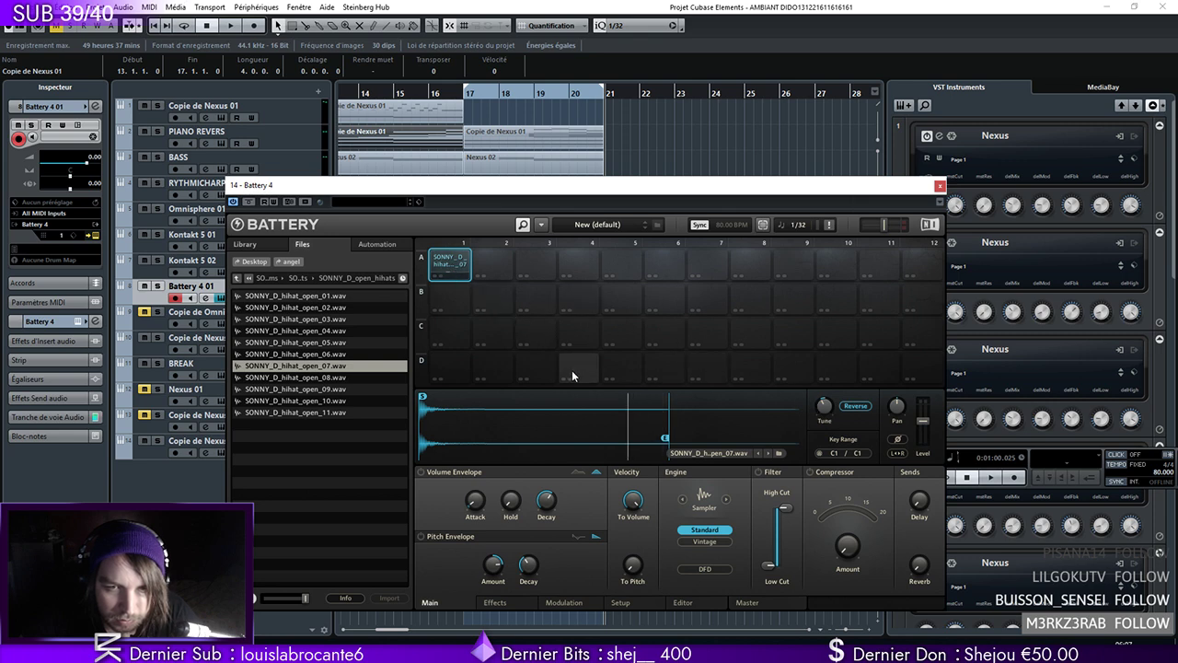
Audition SONNY_D_hihat_open_10.wav, go back up to the SONNY_D_drums folder, and close and reopen Battery 4
{"action": "left_click", "coordinate": [308, 402]}
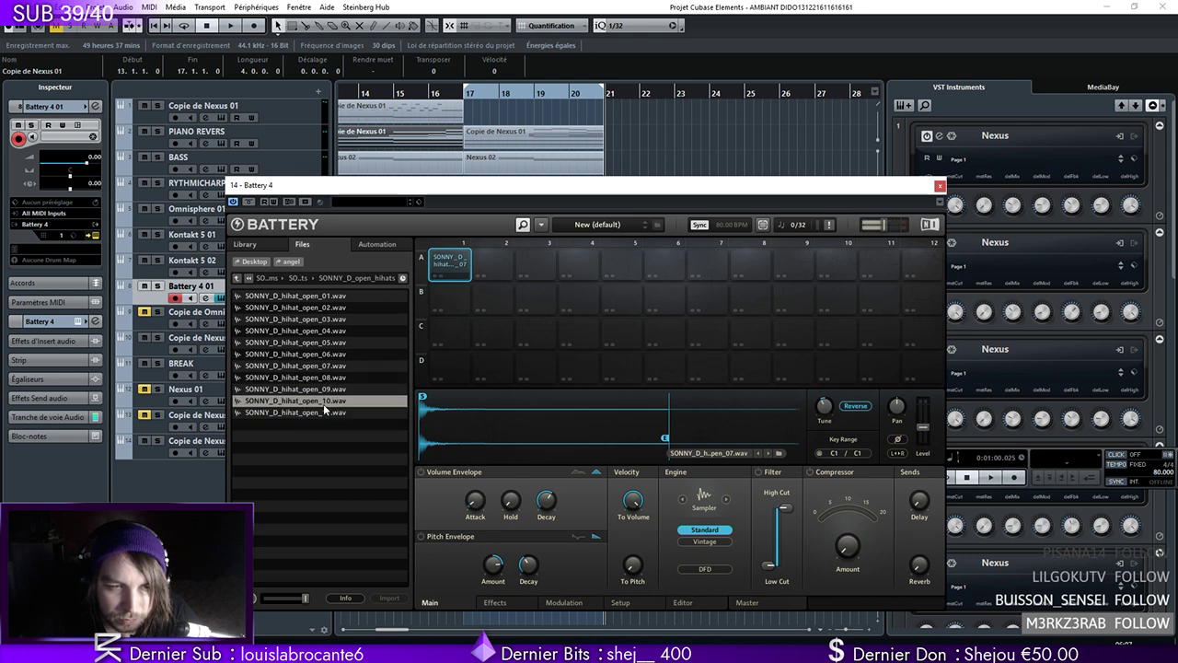
{"action": "left_click", "coordinate": [237, 277]}
{"action": "left_click", "coordinate": [237, 277]}
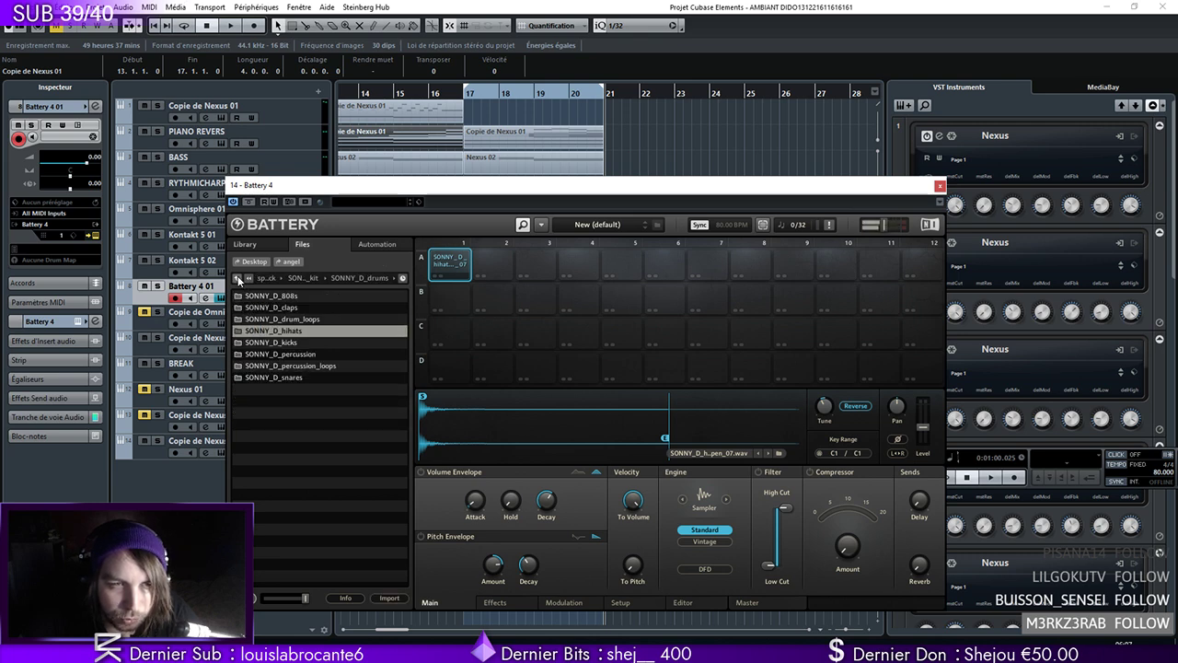
{"action": "left_click", "coordinate": [940, 187]}
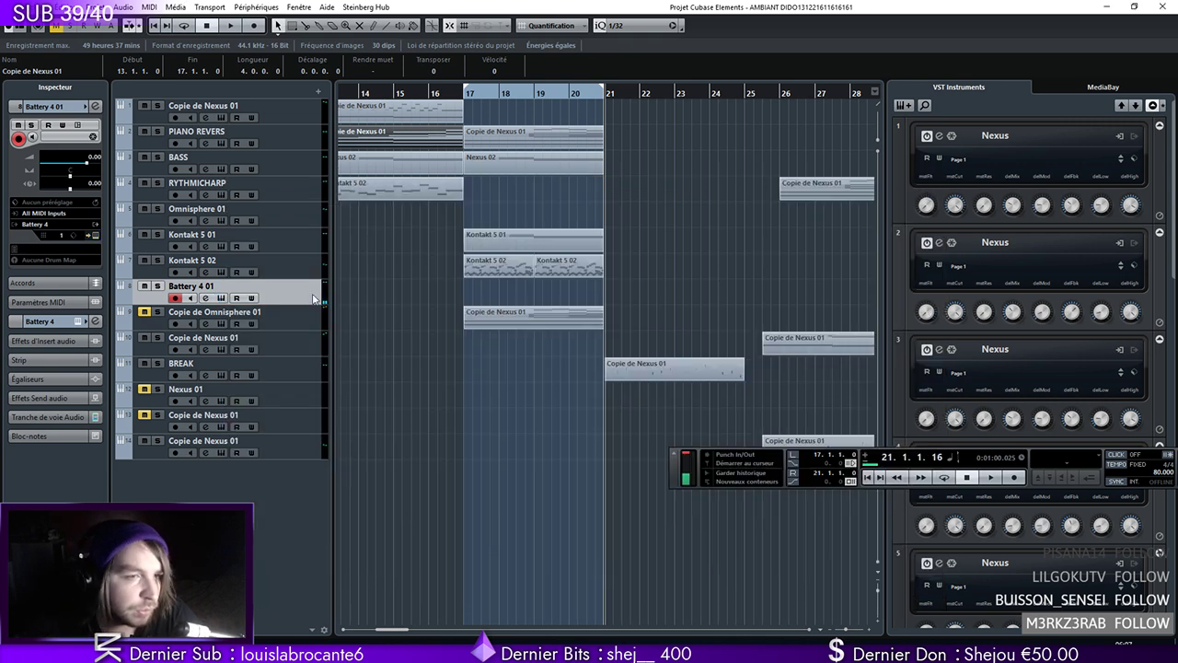
{"action": "left_click", "coordinate": [92, 238]}
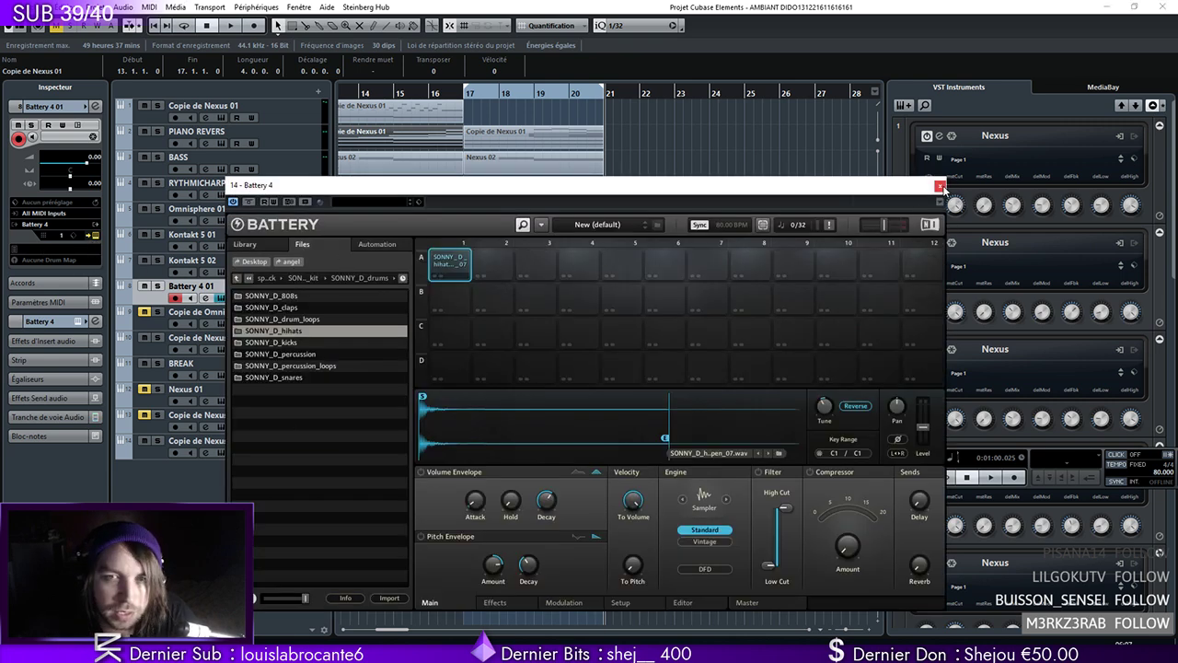
In Battery 4's file browser, go to Sounds of KSHMR Vol.3 > KSHMR_Drums > KSHMR_Cymbals and open the KSHMR_Hi_Hats_Open folder
{"action": "left_click", "coordinate": [239, 278]}
{"action": "left_click", "coordinate": [239, 278]}
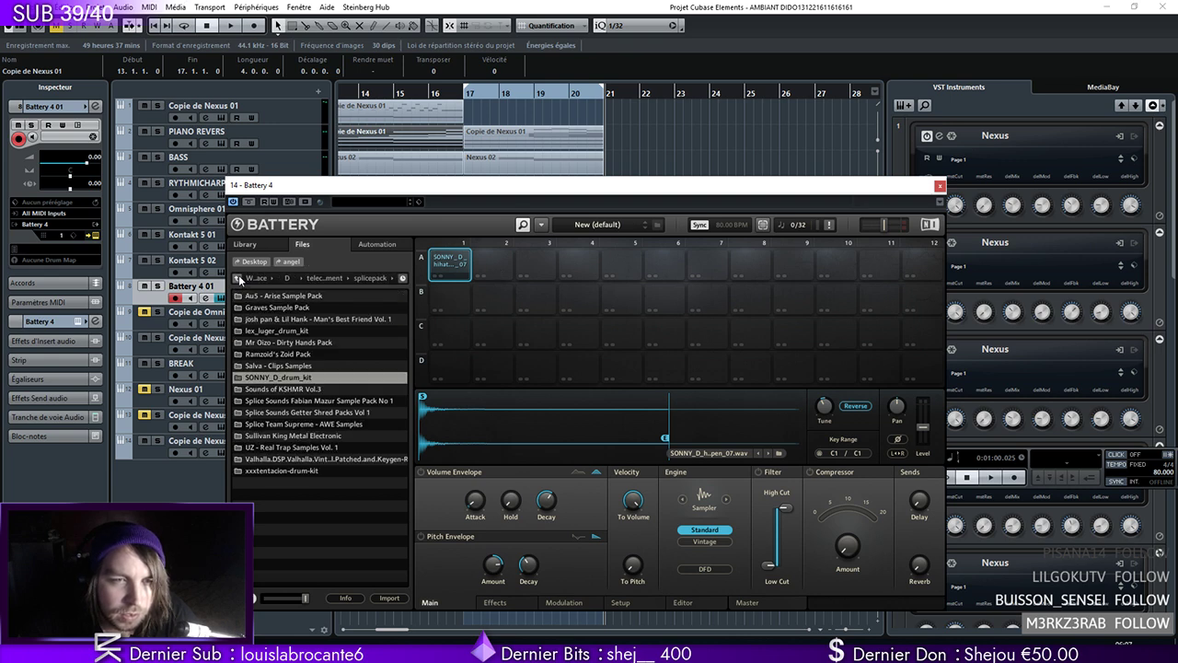
{"action": "double_click", "coordinate": [299, 389]}
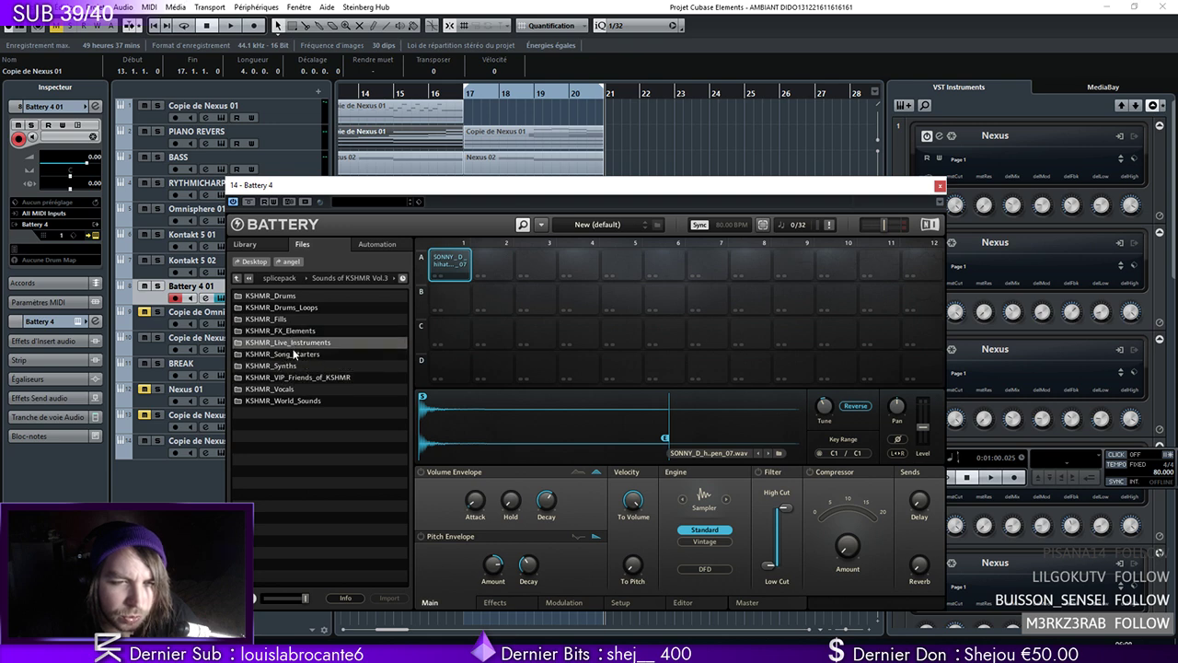
{"action": "double_click", "coordinate": [287, 297]}
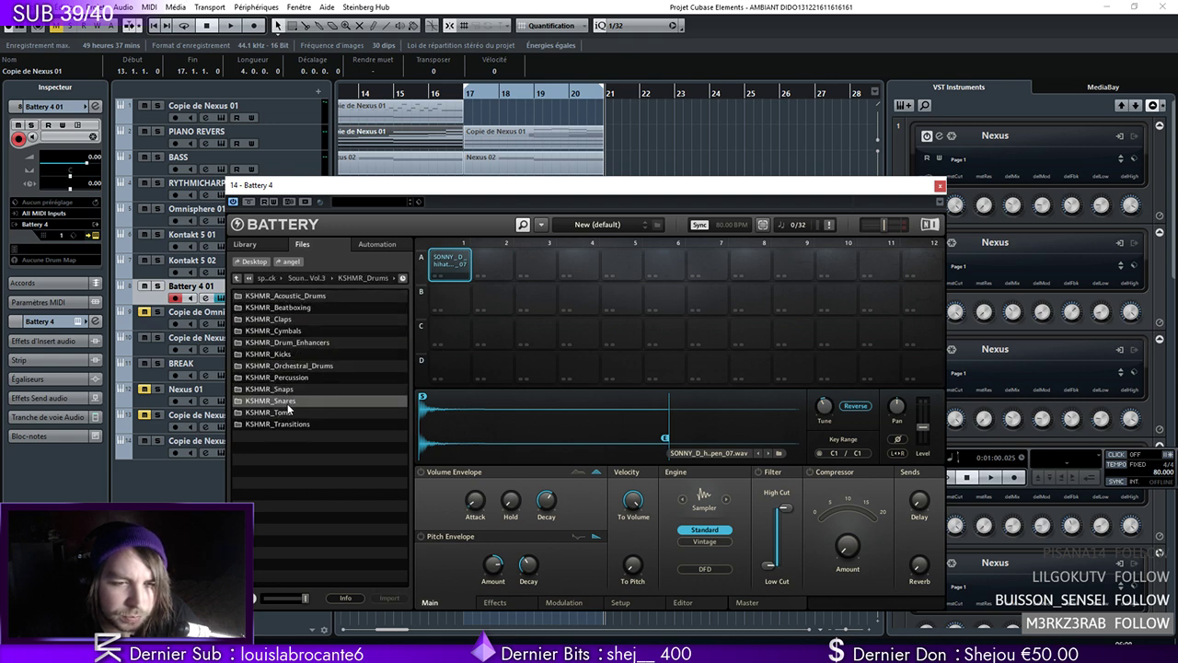
{"action": "double_click", "coordinate": [294, 332]}
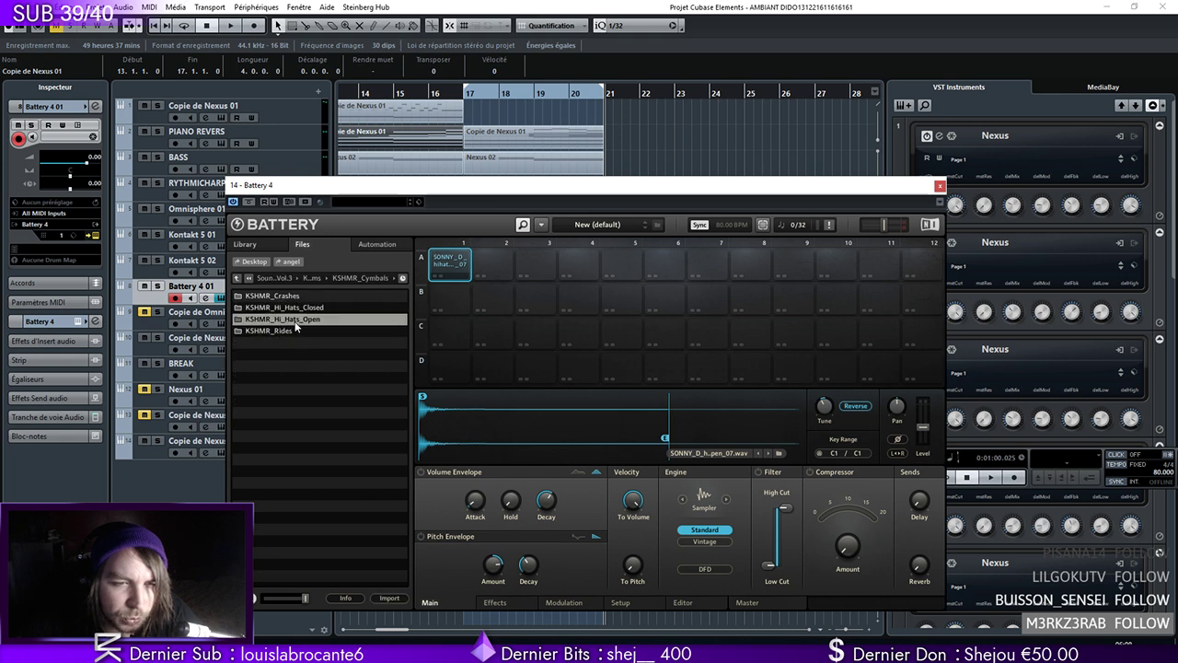
{"action": "double_click", "coordinate": [296, 319]}
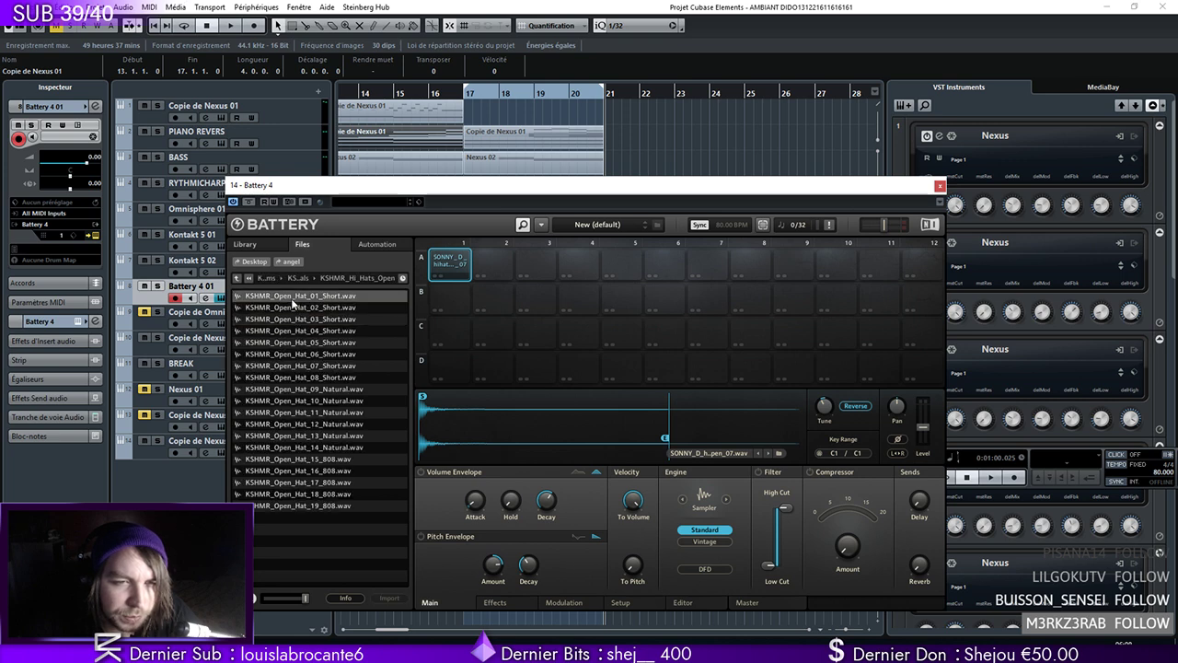
Audition the KSHMR natural open hi-hat samples numbered 09 to 14
{"action": "left_click", "coordinate": [335, 436]}
{"action": "left_click", "coordinate": [335, 425]}
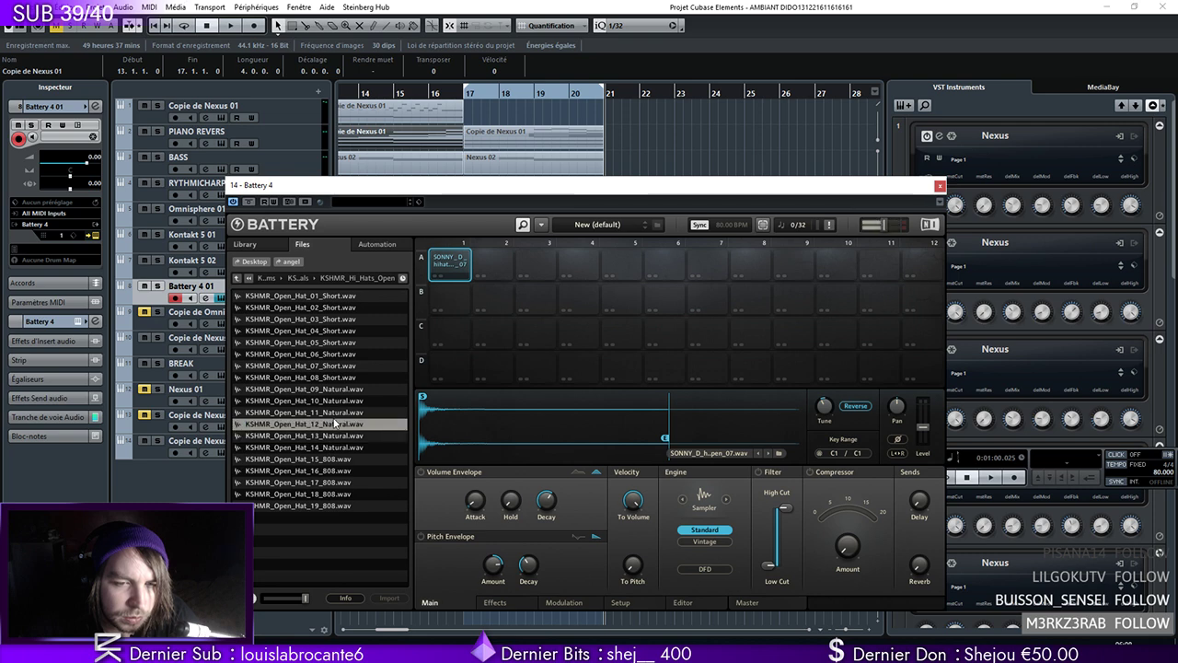
{"action": "left_click", "coordinate": [333, 413]}
{"action": "left_click", "coordinate": [333, 390]}
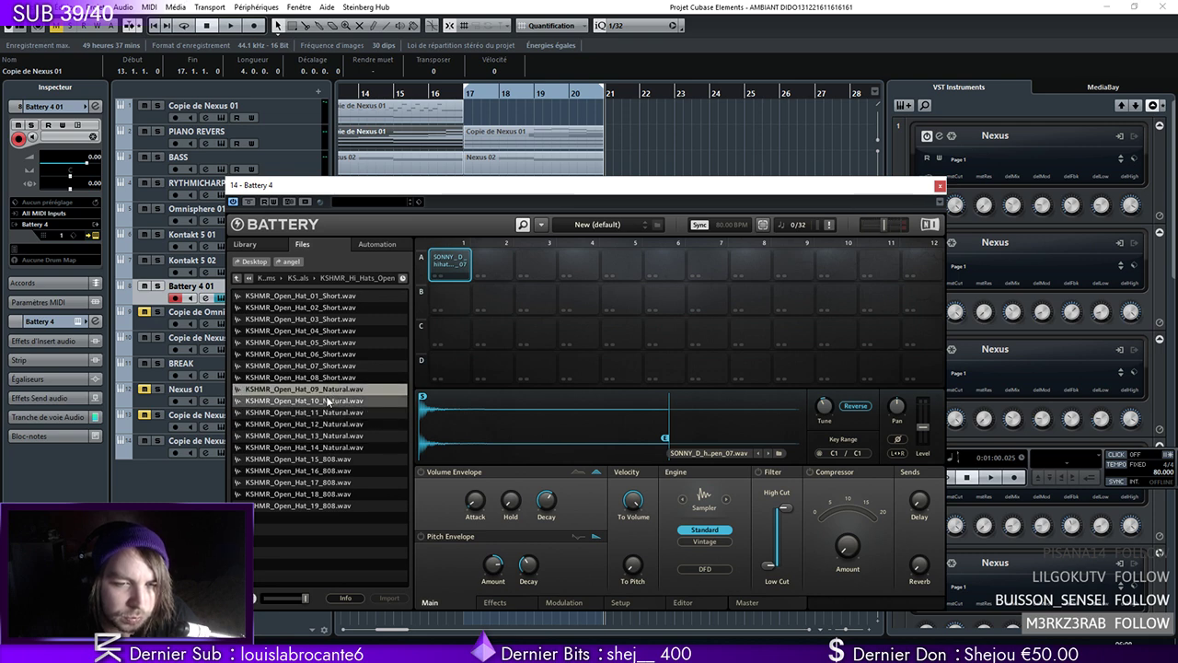
{"action": "left_click", "coordinate": [329, 401]}
{"action": "left_click", "coordinate": [332, 446]}
From the KSHMR_Crashes folder, load KSHMR_Crash_04.wav into cell A1, audition it, and shorten the sample's end
{"action": "left_click", "coordinate": [237, 277]}
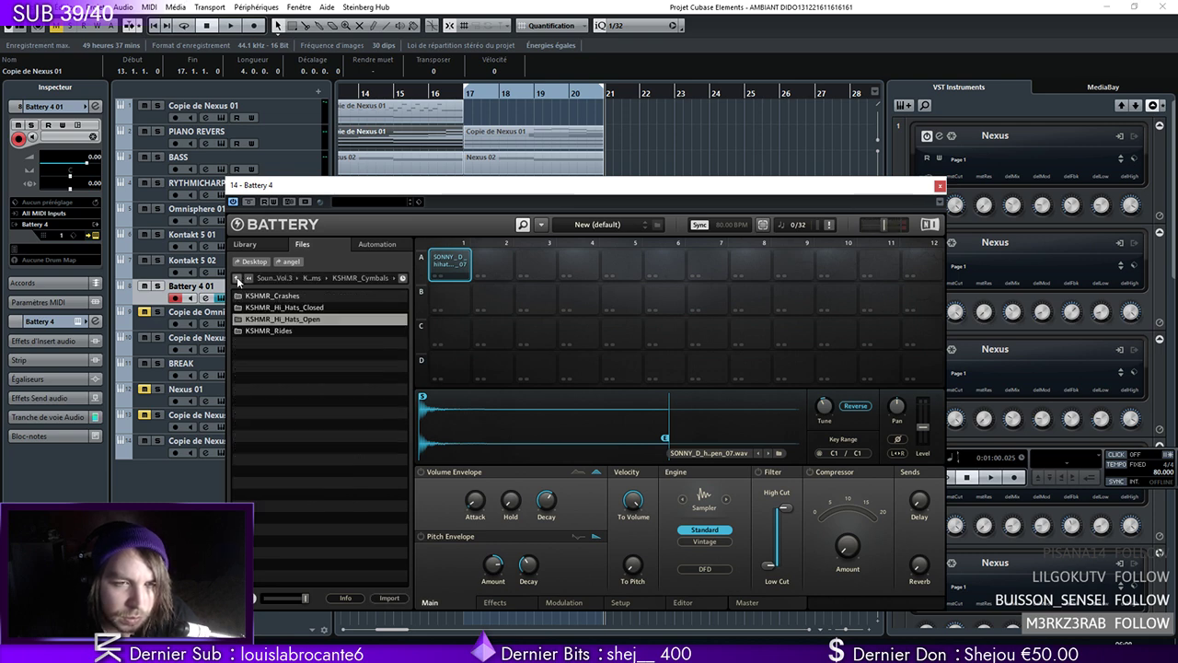
{"action": "double_click", "coordinate": [281, 296]}
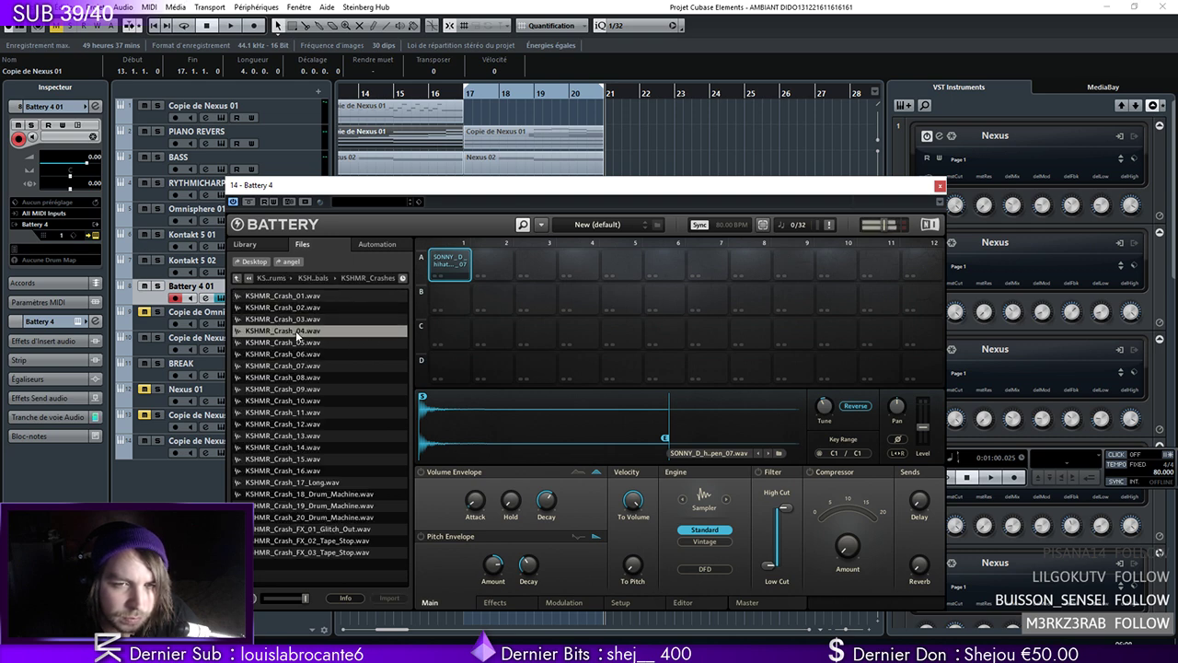
{"action": "left_click_drag", "start_coordinate": [349, 318], "coordinate": [449, 265]}
{"action": "left_click", "coordinate": [451, 272]}
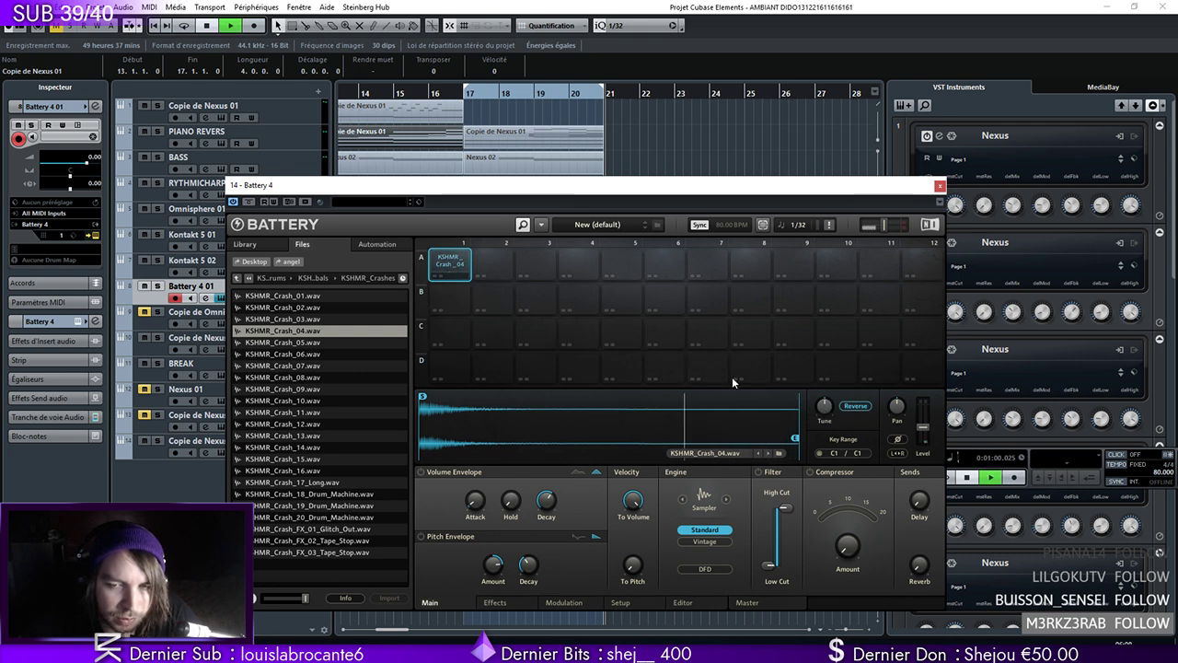
{"action": "key", "text": "space"}
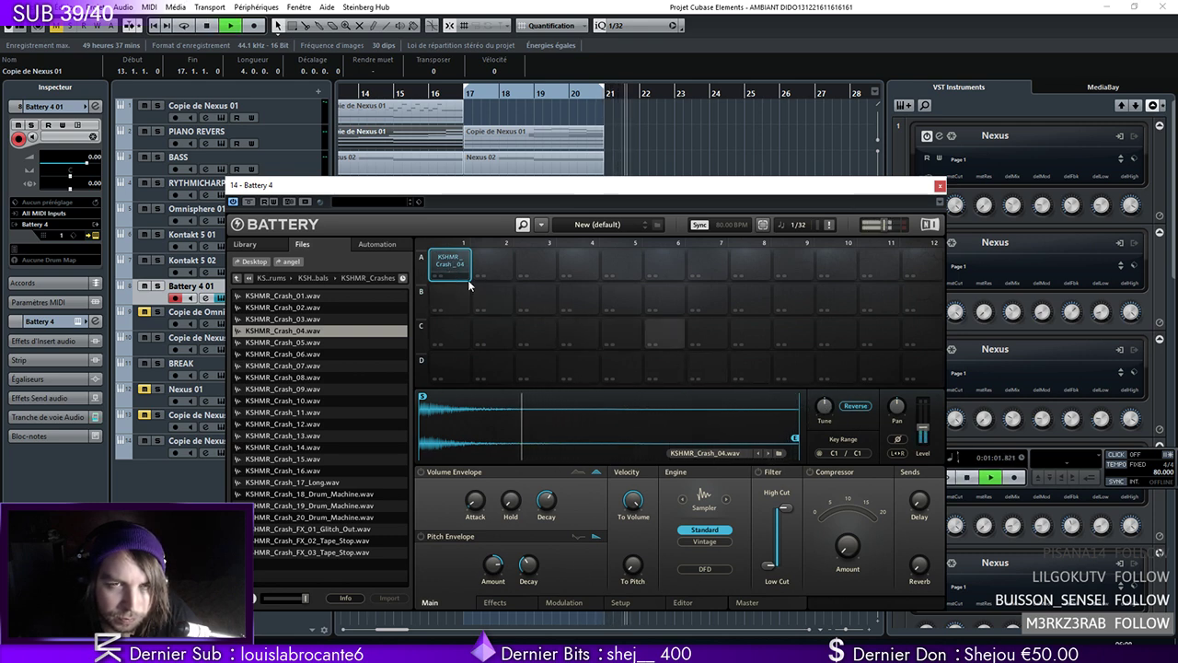
{"action": "key", "text": "space"}
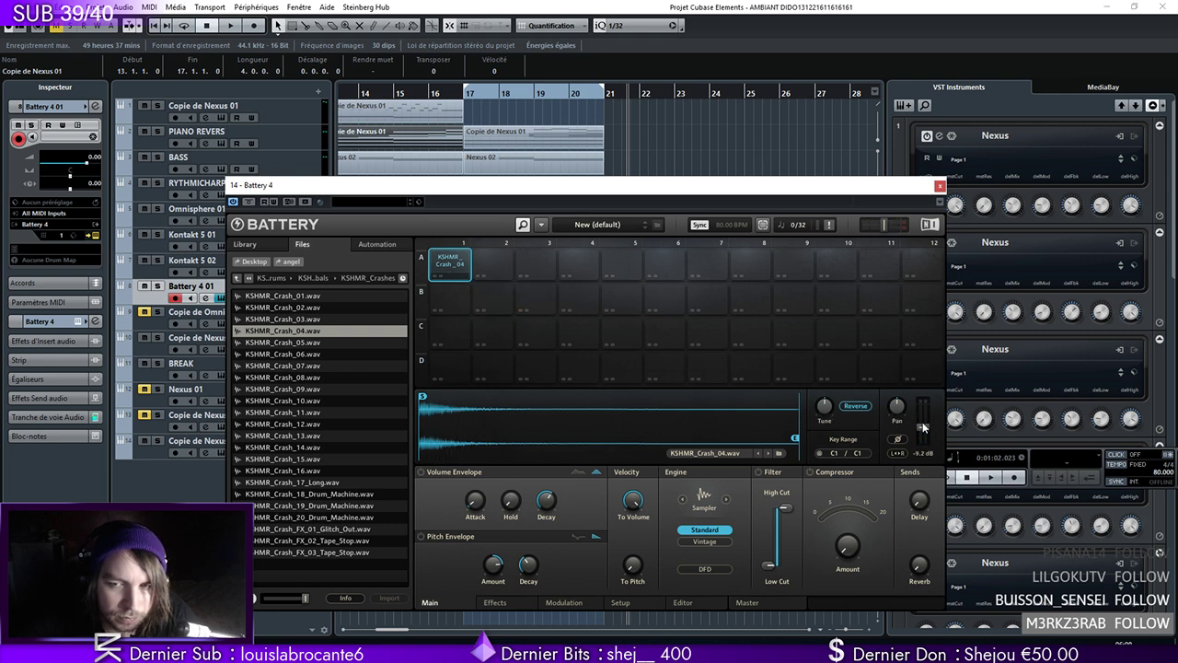
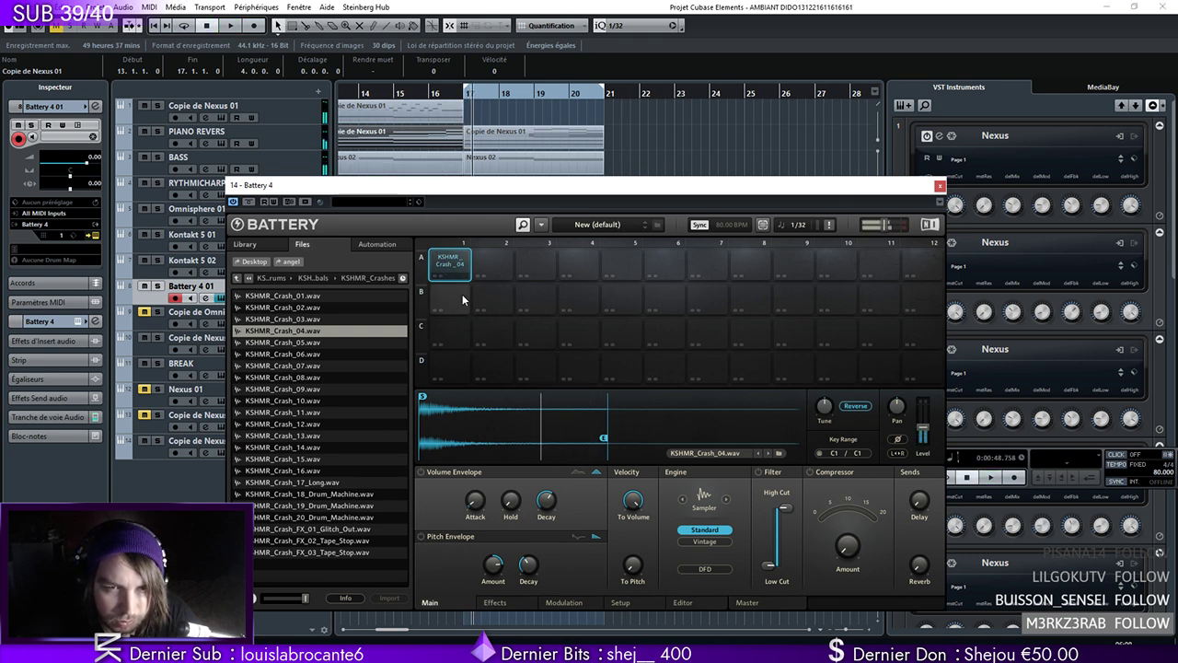
{"action": "mouse_move", "coordinate": [607, 405]}
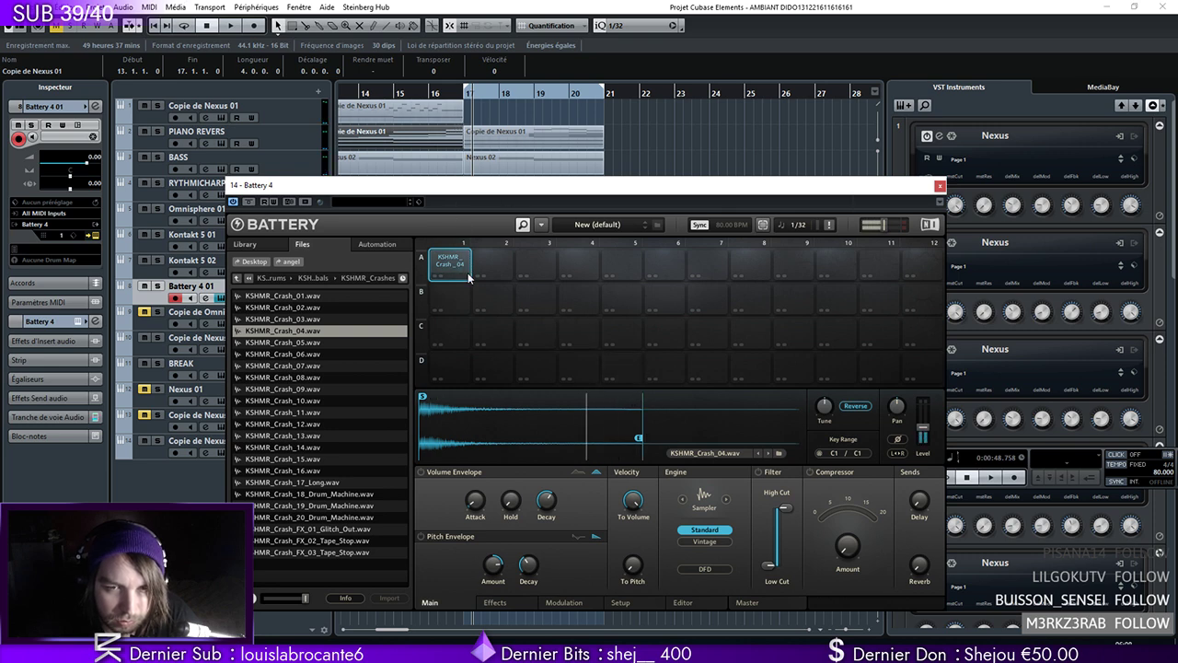
Close Battery 4 and load ValhallaShimmer_x64 in the first insert slot of the Battery 4 01 channel
{"action": "left_click", "coordinate": [940, 186]}
{"action": "left_click", "coordinate": [94, 105]}
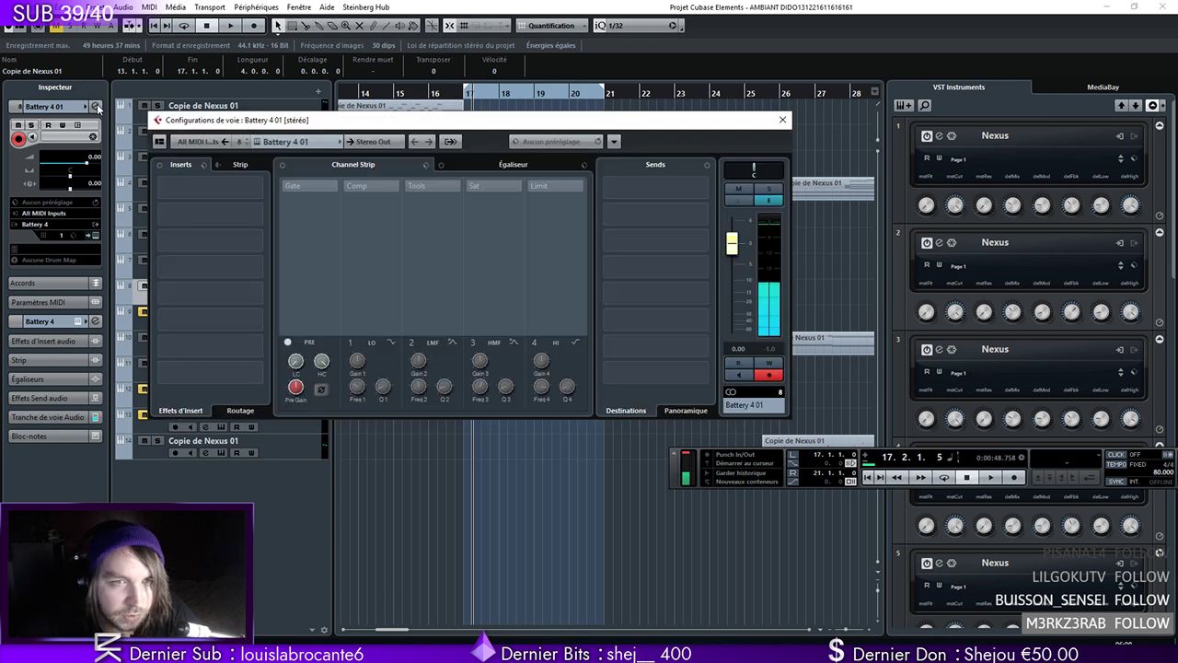
{"action": "left_click", "coordinate": [208, 183]}
{"action": "key", "text": "BackSpace"}
{"action": "key", "text": "BackSpace"}
{"action": "type", "text": "shi"}
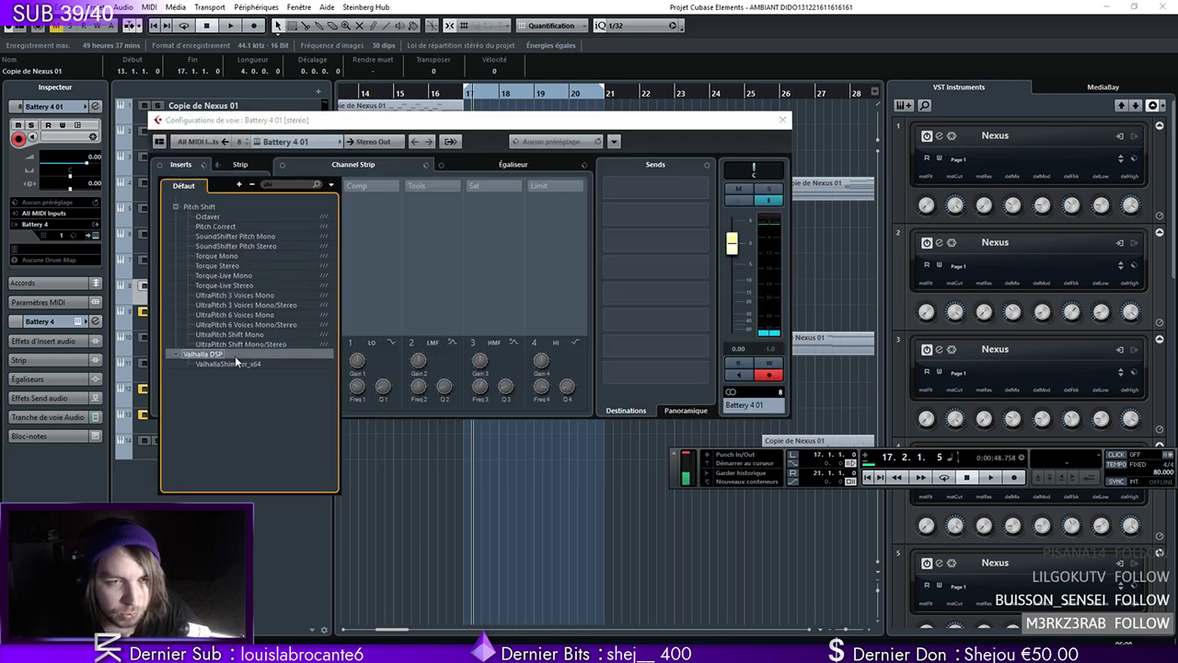
{"action": "left_click", "coordinate": [230, 362]}
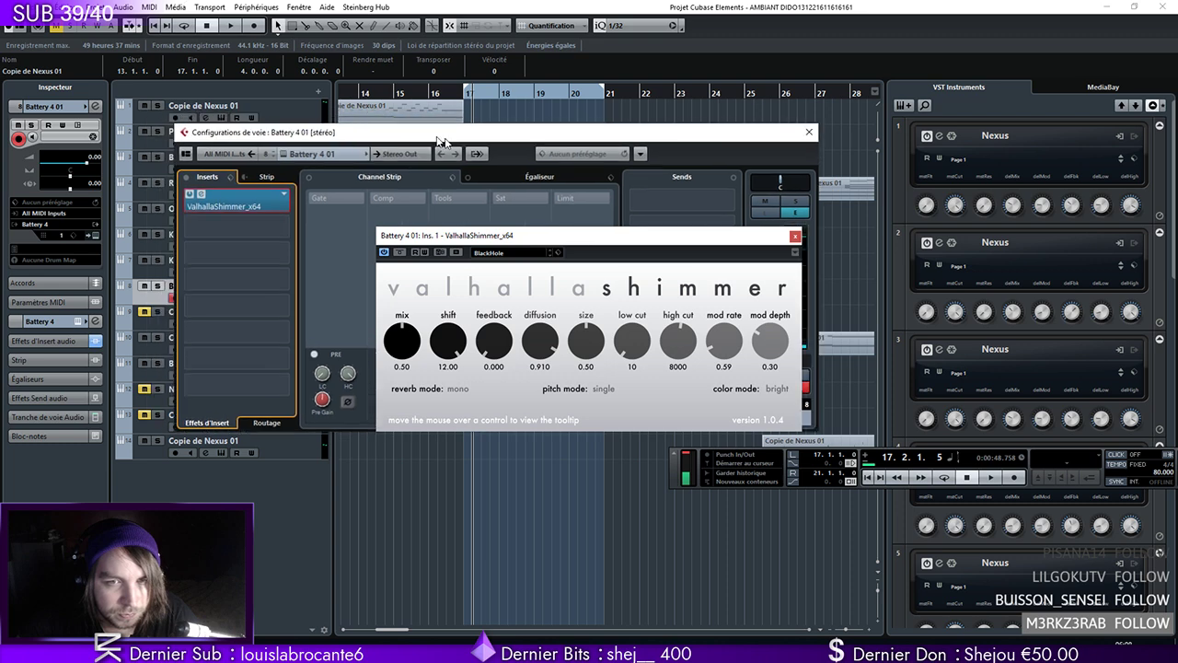
Create a MIDI part from bar 17 to 21 on Battery 4 01 and draw a C1 note at its start
{"action": "double_click", "coordinate": [486, 286]}
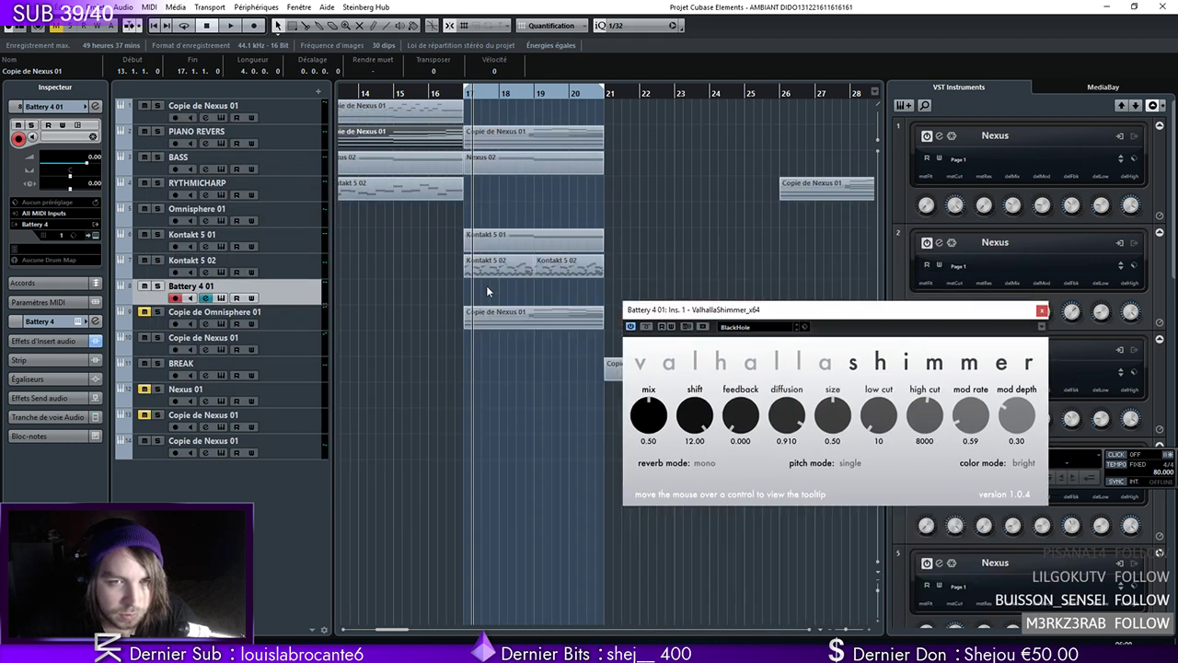
{"action": "double_click", "coordinate": [487, 287]}
{"action": "scroll", "coordinate": [241, 296], "scroll_direction": "down", "scroll_amount": 2}
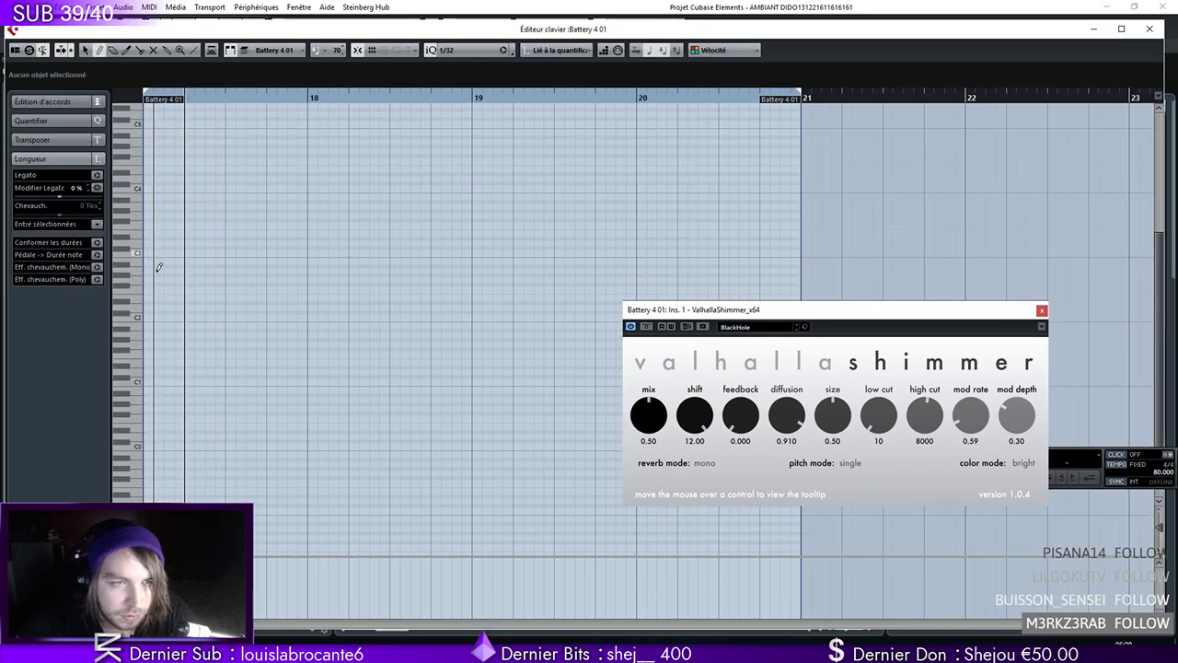
{"action": "left_click", "coordinate": [149, 379]}
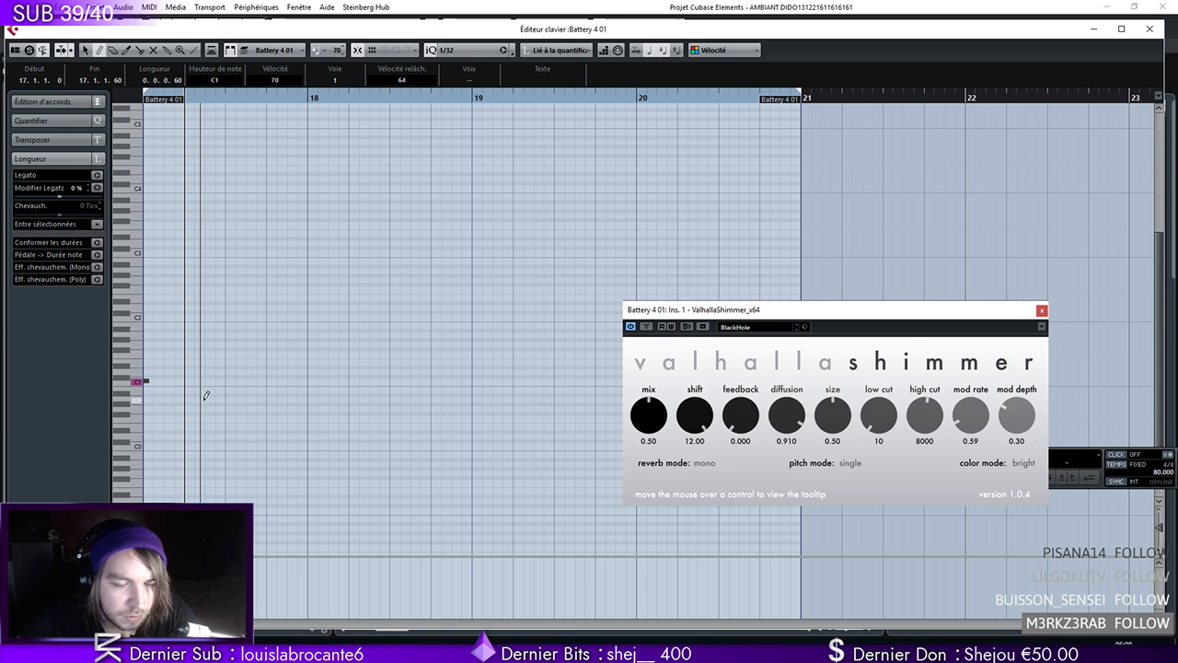
{"action": "right_click", "coordinate": [172, 345]}
Set the ValhallaShimmer mix to 0.44 and close the plug-in
{"action": "left_click_drag", "start_coordinate": [645, 413], "coordinate": [644, 424]}
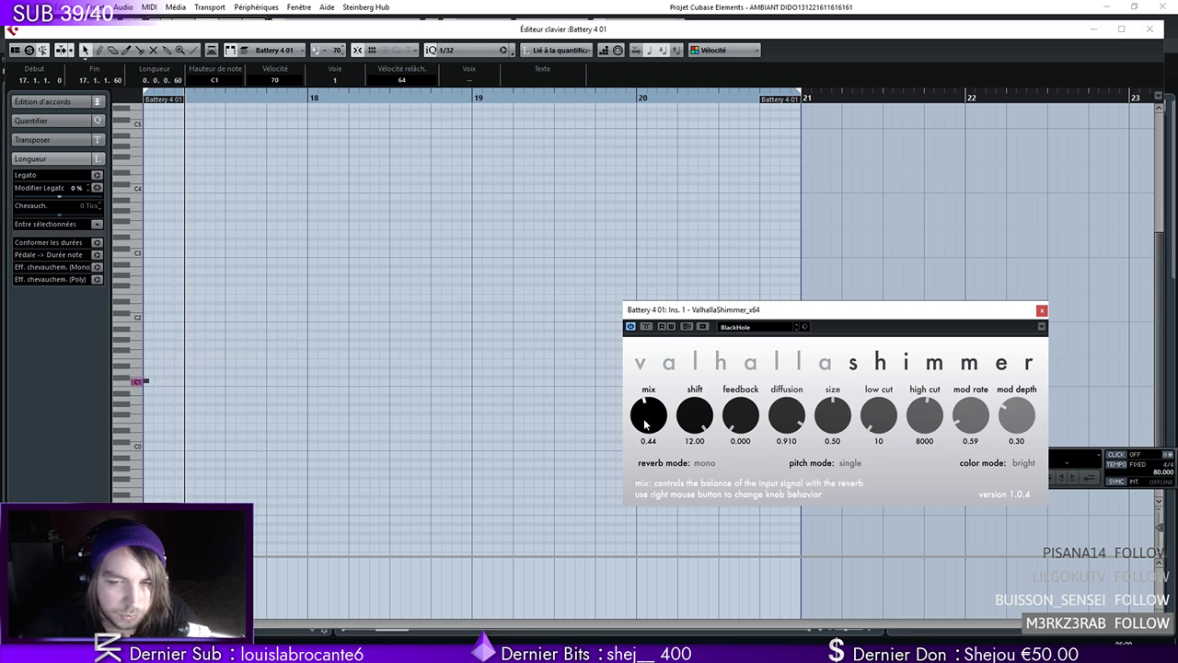
{"action": "left_click", "coordinate": [1041, 310]}
Extend the Battery 4 01 part's start back to 16.3.1 and make the C1 note span 16.3.1.0 to 17.1.1.0
{"action": "left_click_drag", "start_coordinate": [147, 383], "coordinate": [262, 381]}
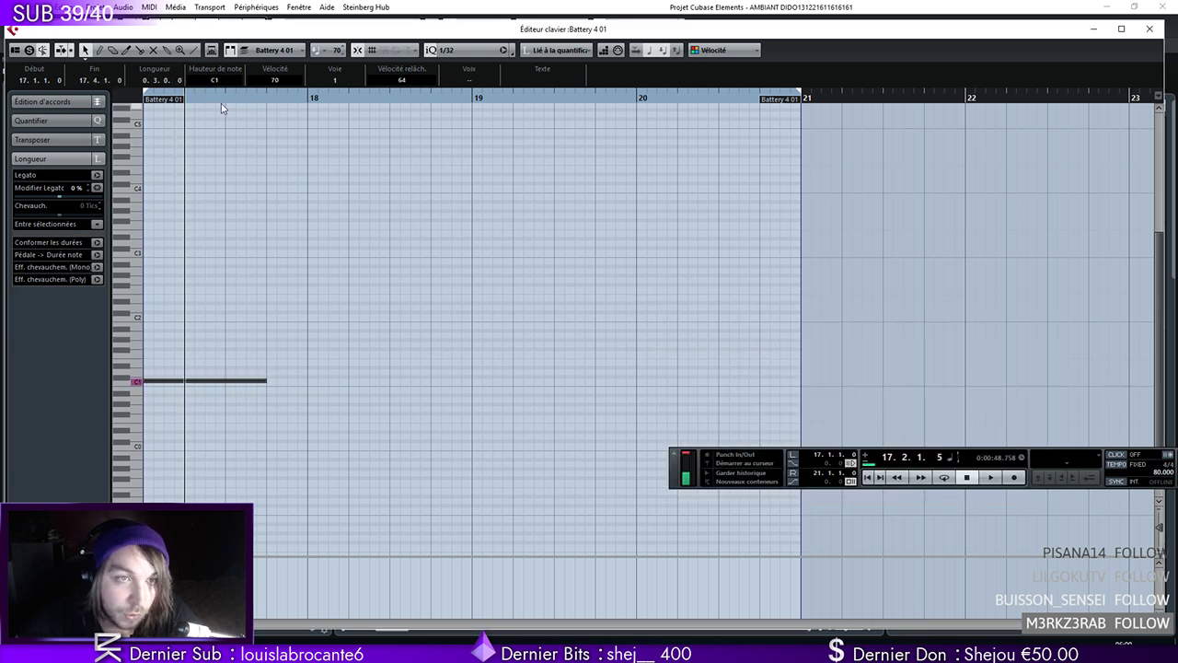
{"action": "left_click_drag", "start_coordinate": [211, 98], "coordinate": [138, 97]}
{"action": "left_click_drag", "start_coordinate": [608, 107], "coordinate": [525, 101]}
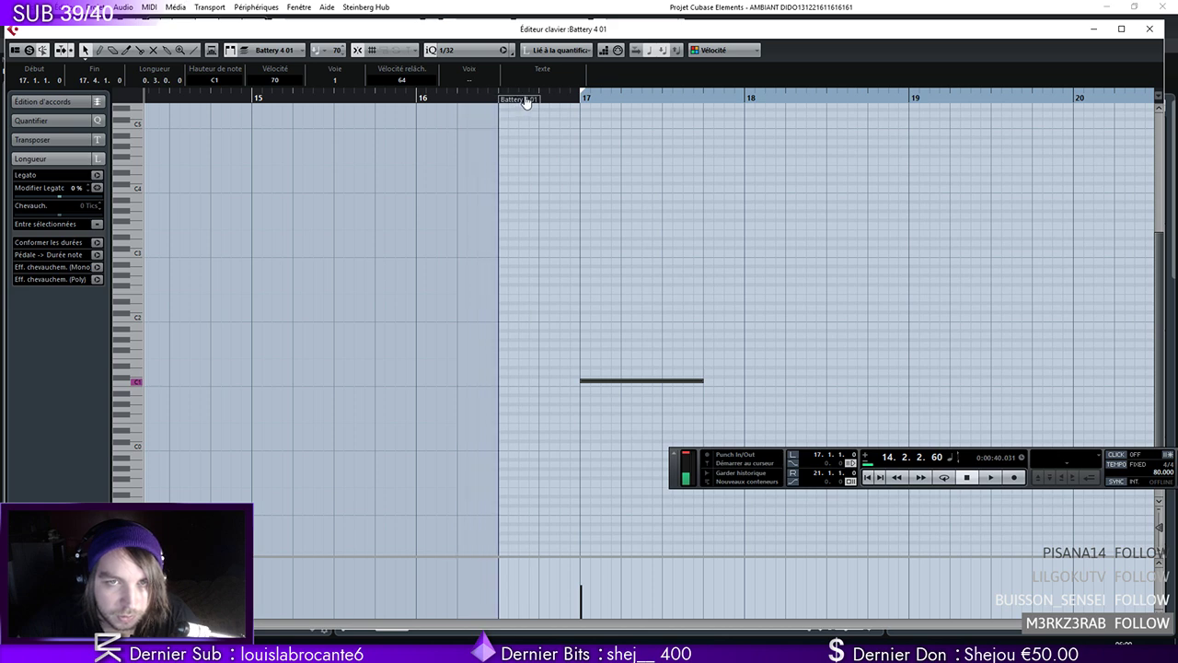
{"action": "left_click_drag", "start_coordinate": [581, 382], "coordinate": [509, 379]}
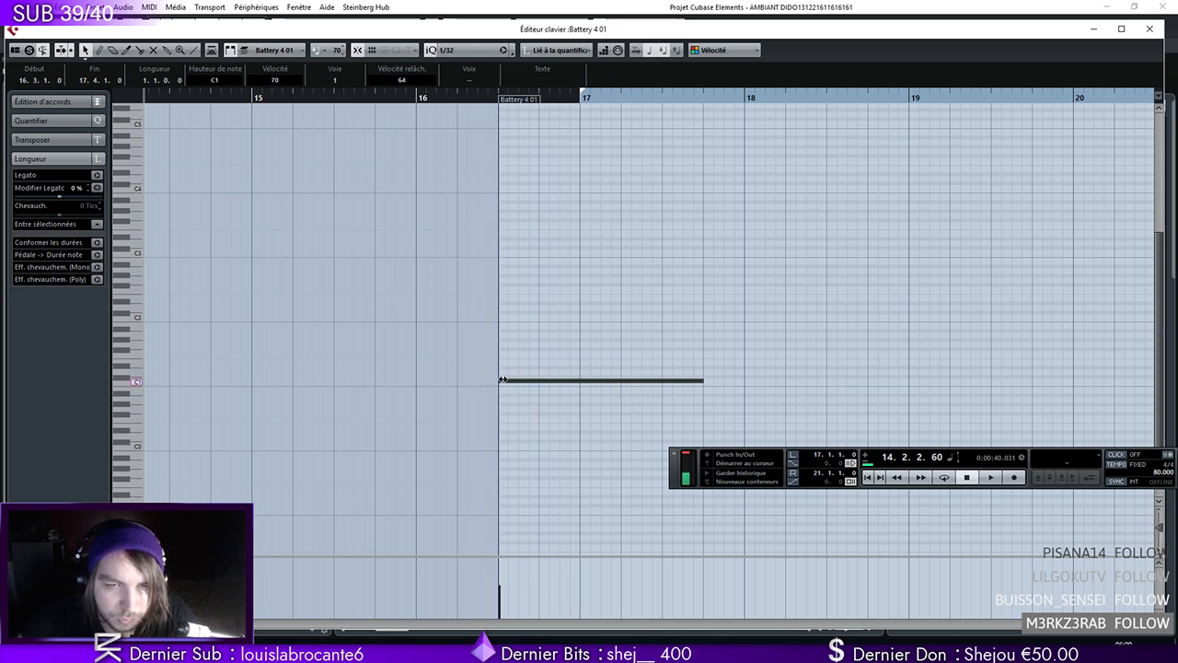
{"action": "left_click_drag", "start_coordinate": [703, 382], "coordinate": [577, 380]}
Move the C1 note's start back to 16.2.2.0 in small increments, extending the part's start to fit and auditioning each change
{"action": "left_click", "coordinate": [499, 96]}
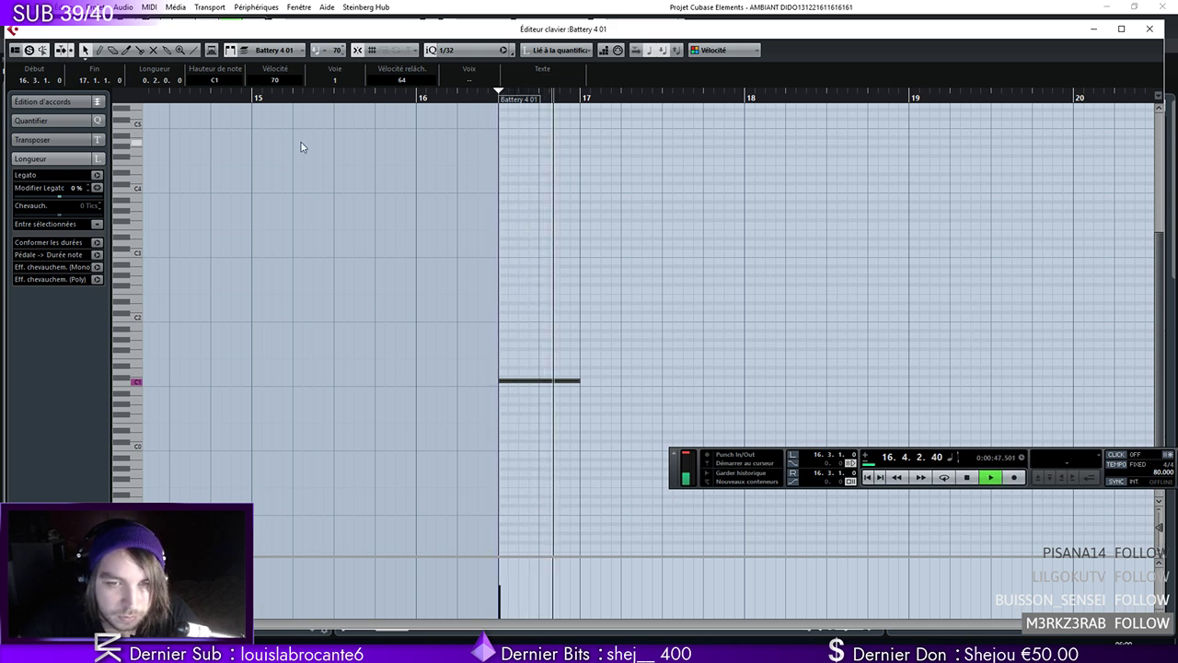
{"action": "key", "text": "space"}
{"action": "left_click_drag", "start_coordinate": [498, 381], "coordinate": [477, 381]}
{"action": "key", "text": "space"}
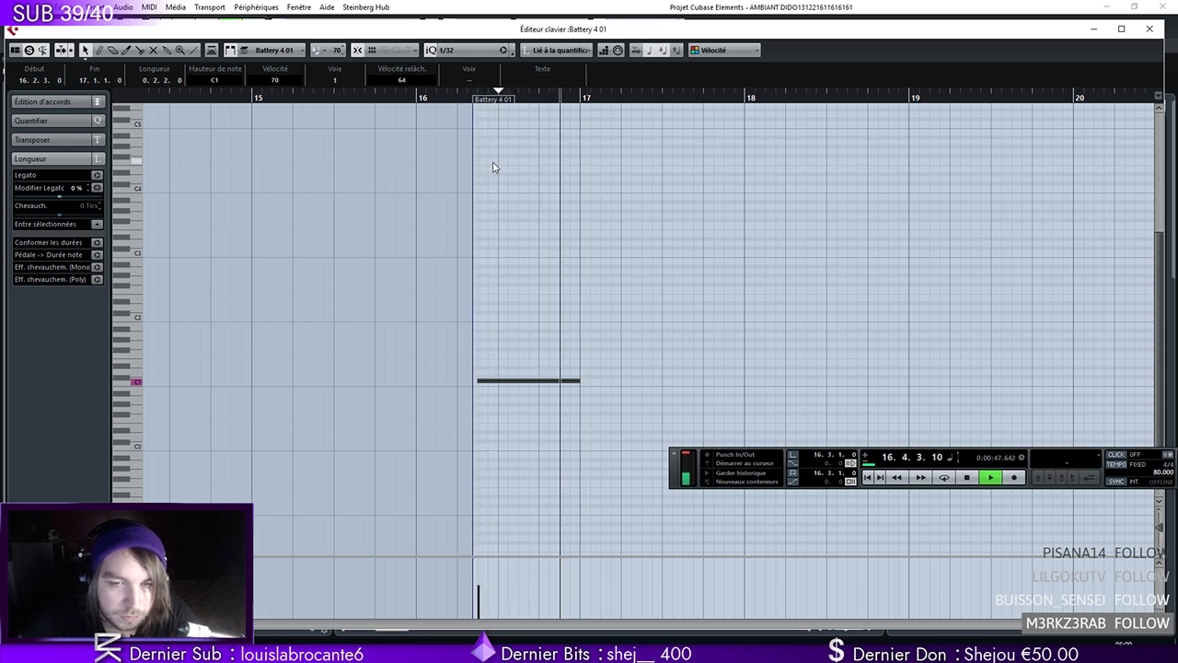
{"action": "key", "text": "space"}
{"action": "left_click_drag", "start_coordinate": [478, 98], "coordinate": [451, 99]}
{"action": "key", "text": "space"}
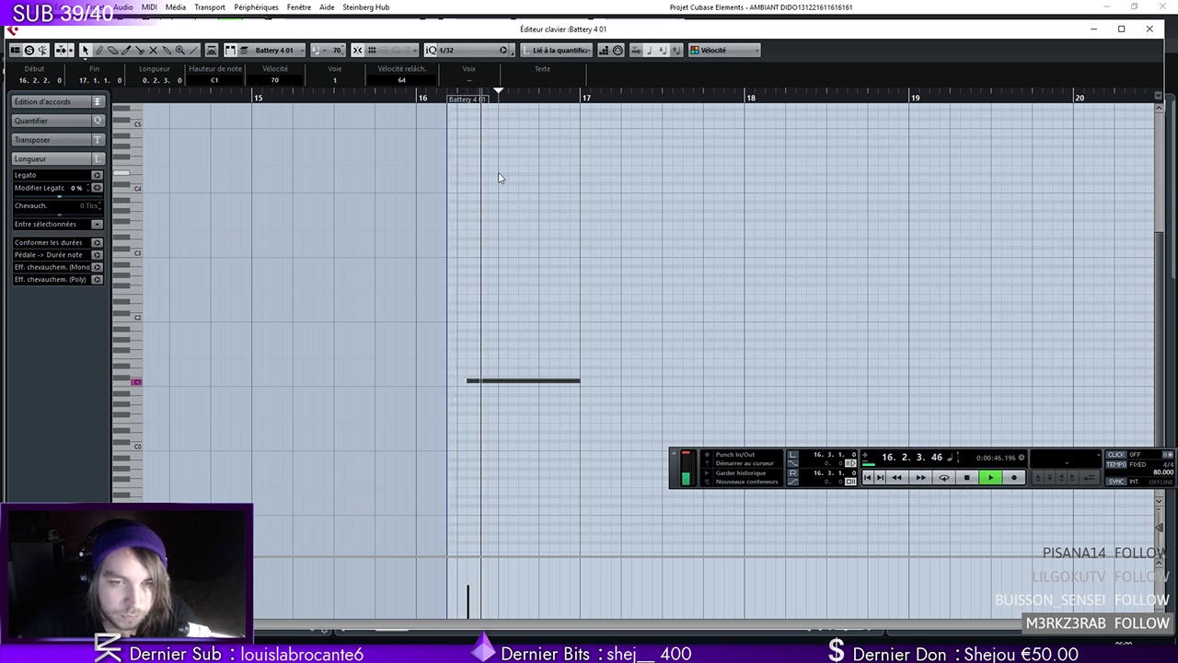
{"action": "key", "text": "space"}
Extend the C1 note back to 16.1.3.0 and the part to 16.1.2.60, auditioning the changes, and set the note's velocity to 127
{"action": "left_click_drag", "start_coordinate": [467, 380], "coordinate": [457, 380]}
{"action": "left_click", "coordinate": [443, 99]}
{"action": "key", "text": "space"}
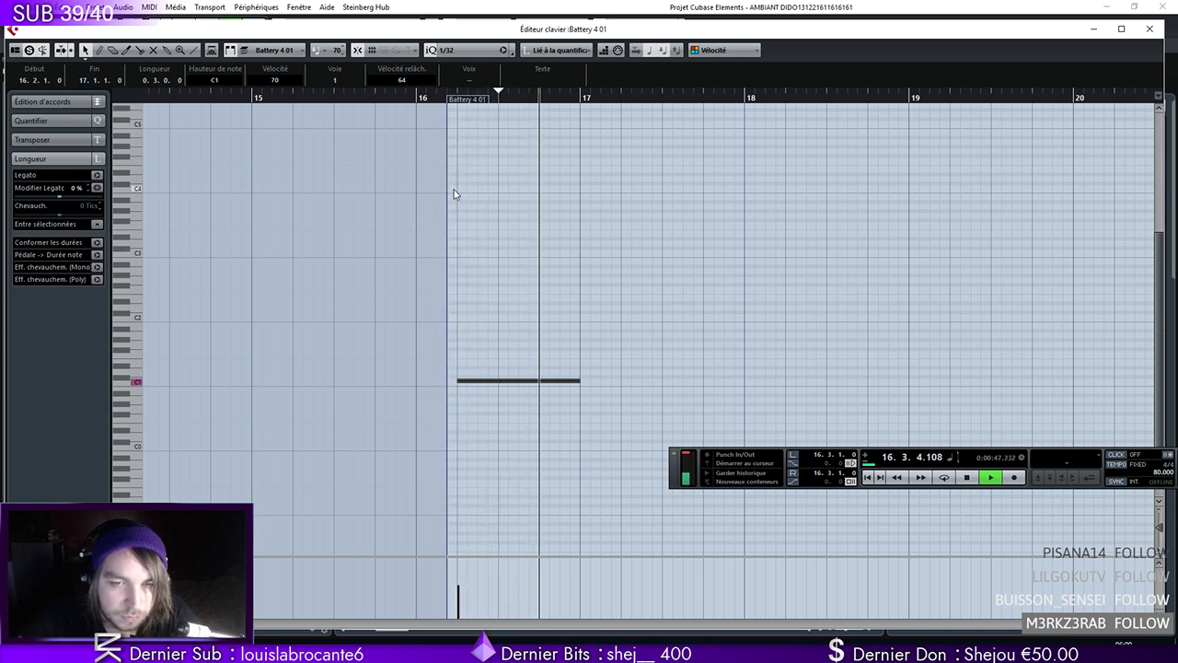
{"action": "left_click_drag", "start_coordinate": [458, 380], "coordinate": [449, 380]}
{"action": "left_click", "coordinate": [437, 98]}
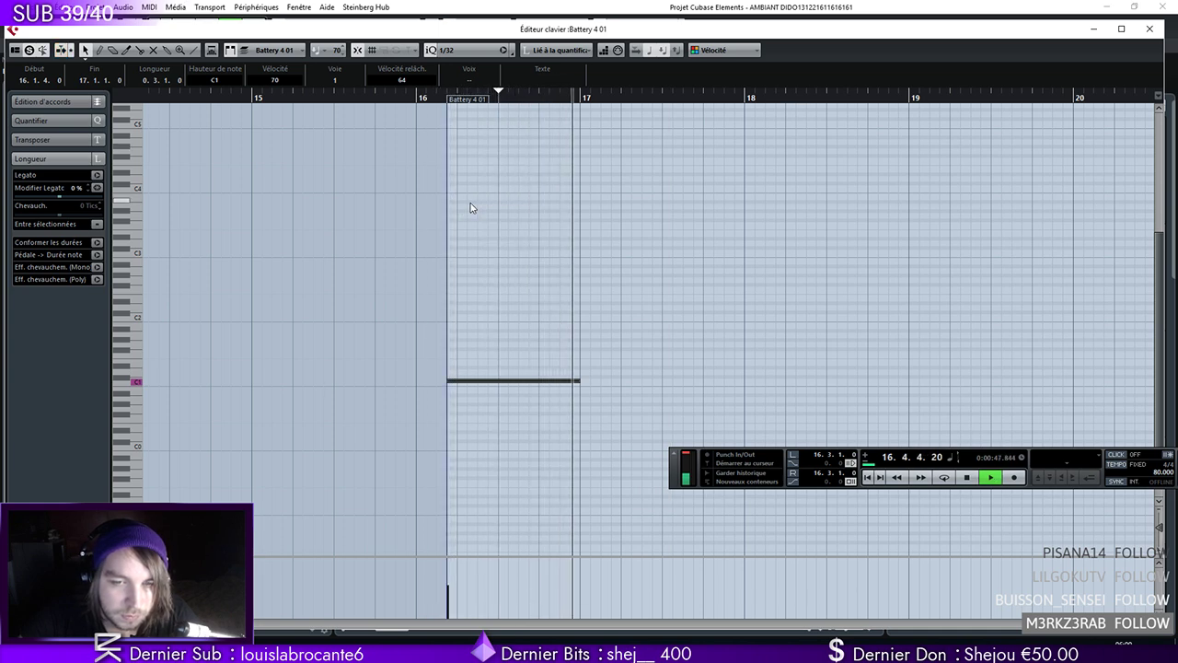
{"action": "key", "text": "space"}
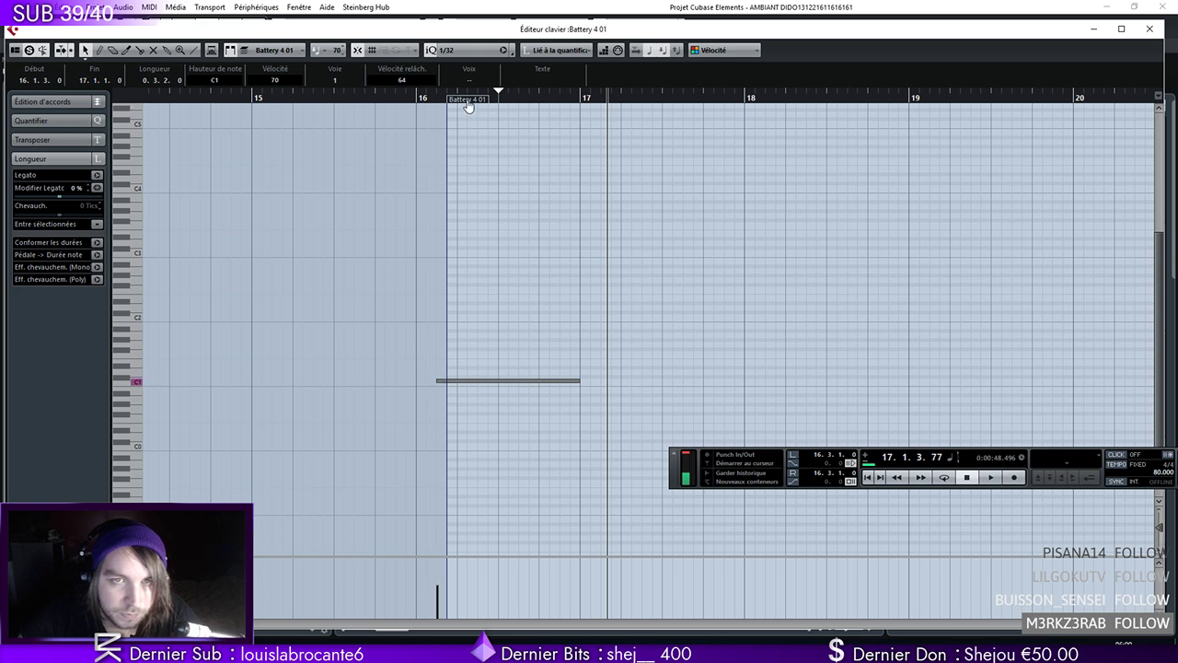
{"action": "left_click", "coordinate": [429, 99]}
{"action": "key", "text": "space"}
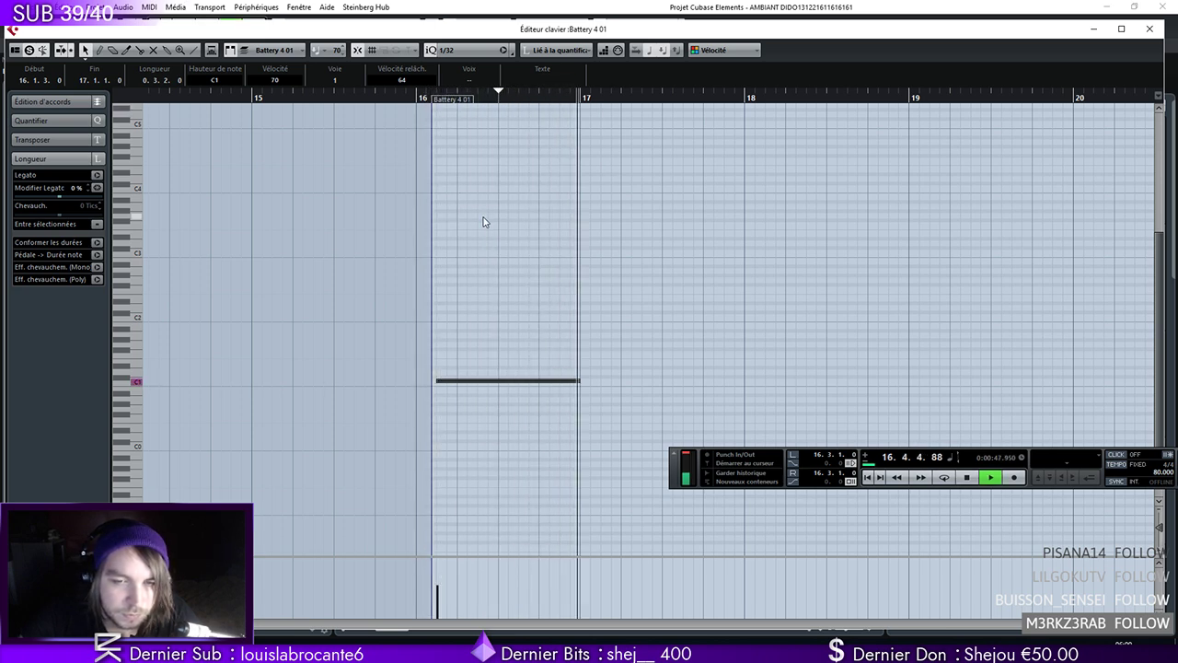
{"action": "key", "text": "space"}
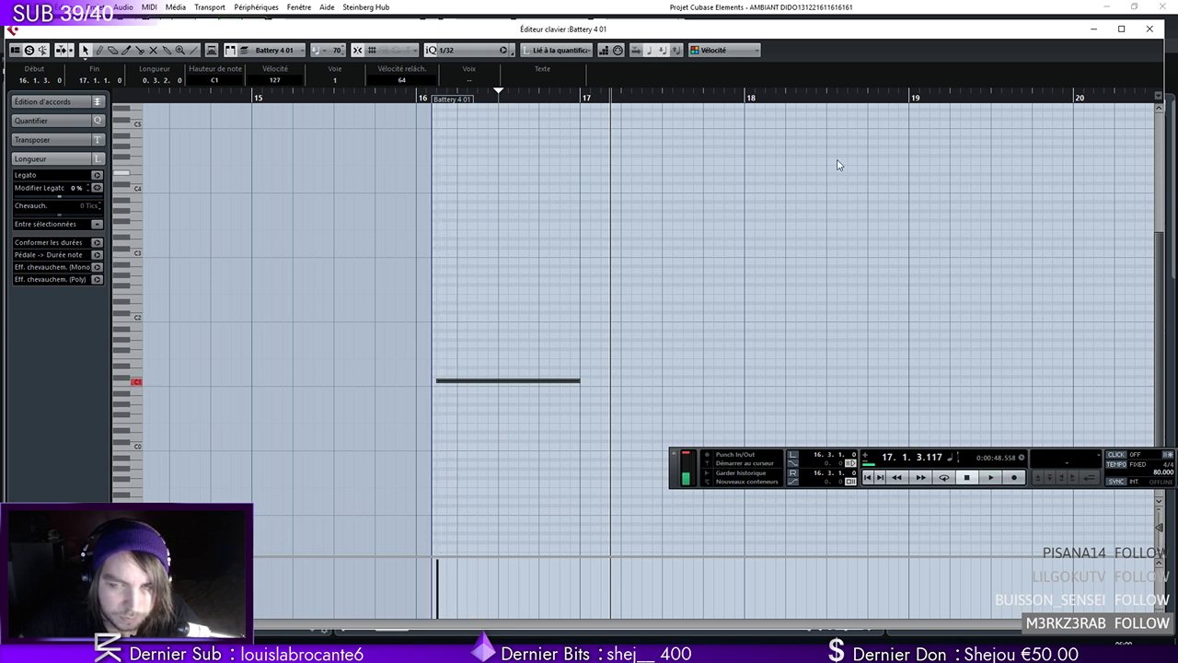
Close the key editor and audition the bar 17 transition from bar 16, checking the Kontakt 5 02 and Omnisphere 01 tracks
{"action": "left_click", "coordinate": [1148, 35]}
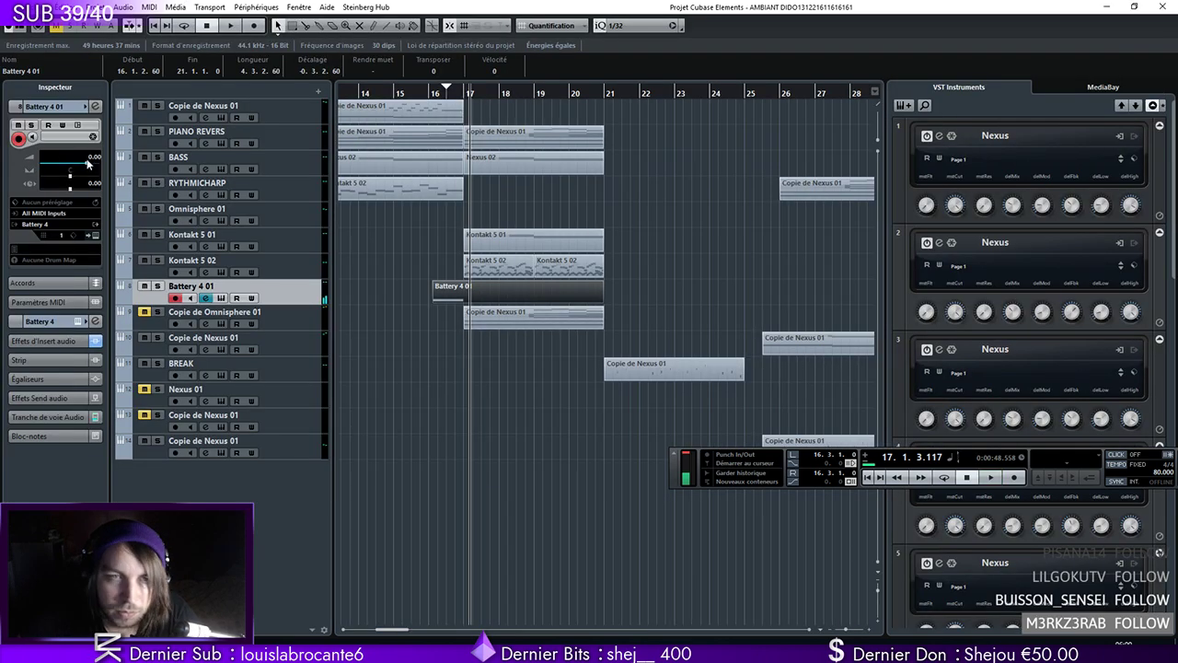
{"action": "left_click", "coordinate": [425, 94]}
{"action": "key", "text": "space"}
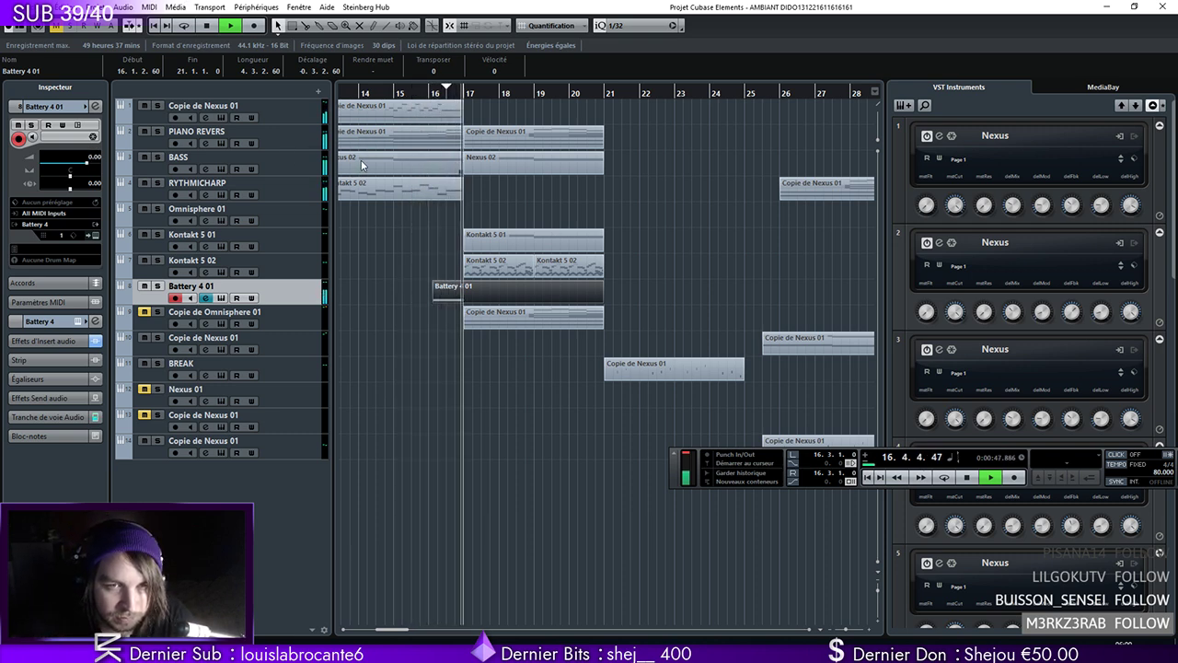
{"action": "key", "text": "Up"}
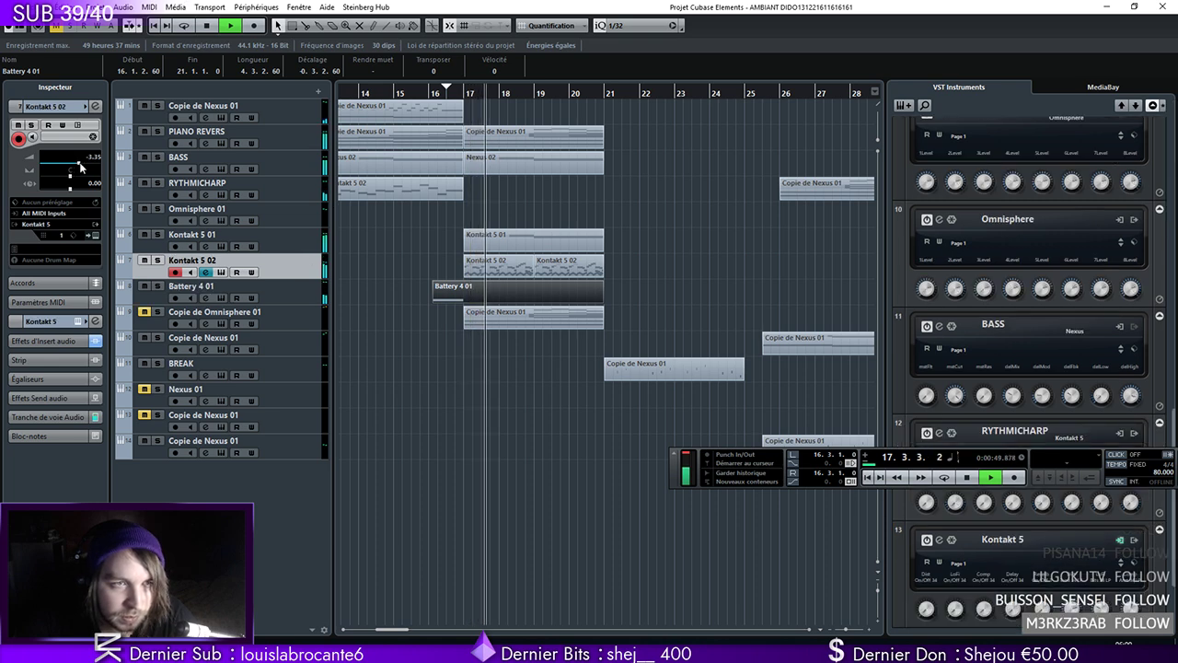
{"action": "left_click", "coordinate": [298, 215]}
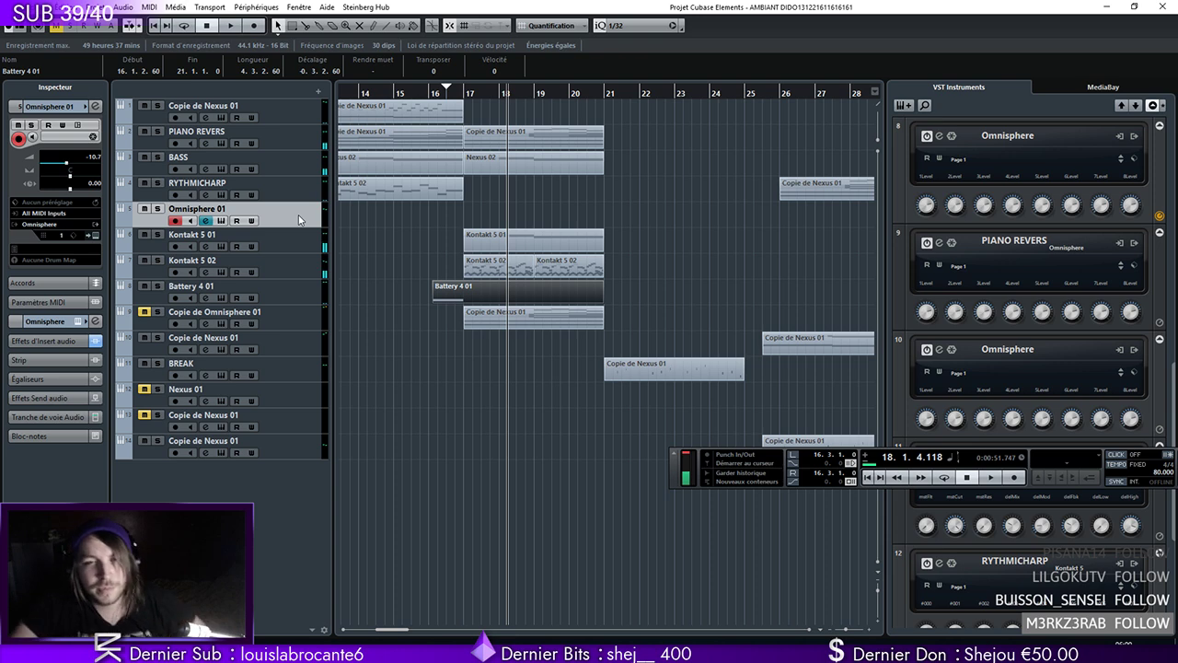
Move the BREAK part to start exactly at 17.1.1.0 with quantize set to 1/1, and play from bar 16
{"action": "left_click_drag", "start_coordinate": [646, 366], "coordinate": [507, 371]}
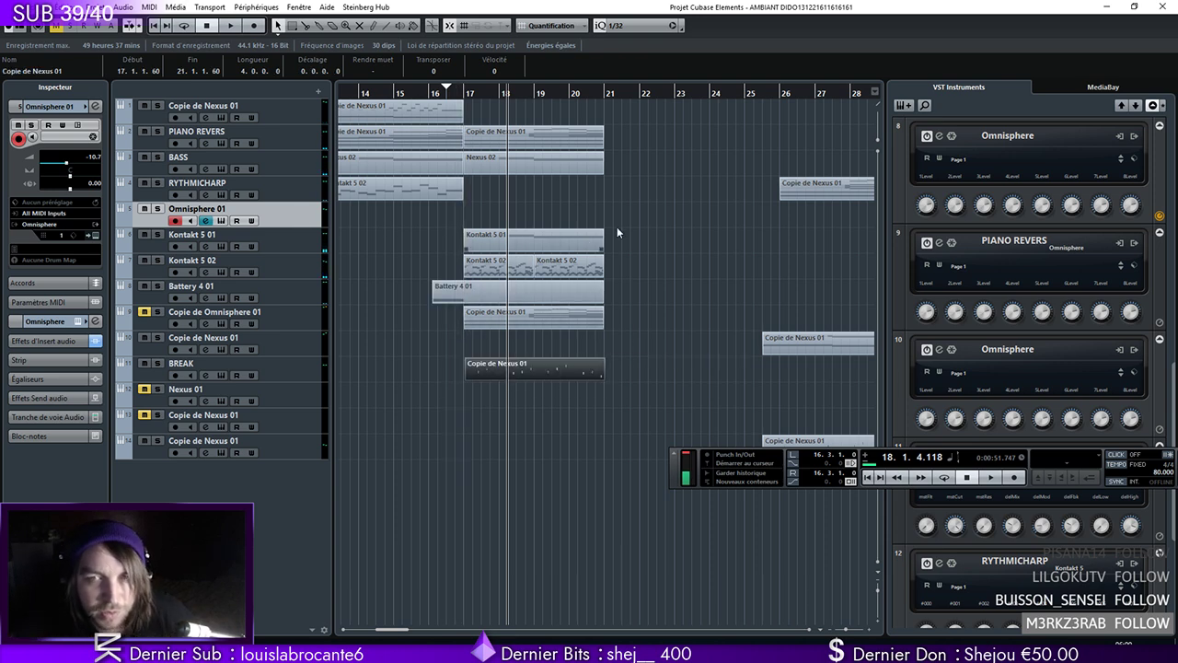
{"action": "key", "text": "ctrl+z"}
{"action": "left_click_drag", "start_coordinate": [696, 372], "coordinate": [518, 367]}
{"action": "left_click", "coordinate": [635, 25]}
{"action": "left_click", "coordinate": [636, 38]}
{"action": "double_click", "coordinate": [436, 92]}
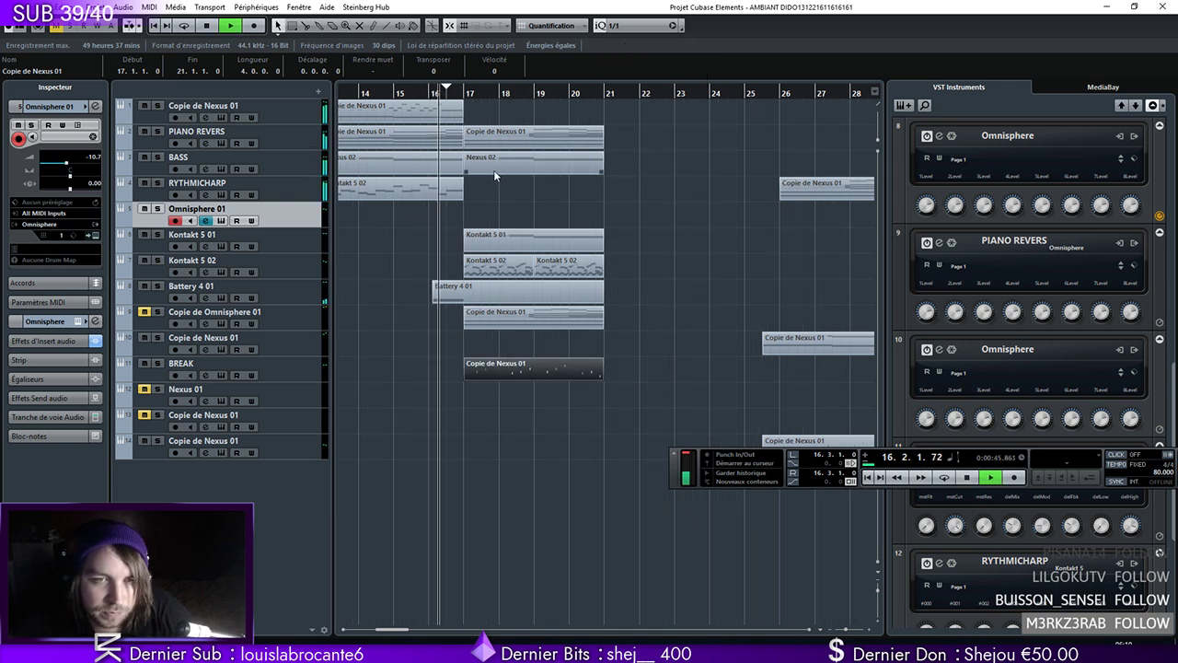
In the BREAK track's FabFilter Pro-Q 2, lower the middle bell to about -3 dB and raise the high cut to about 7.5 kHz
{"action": "left_click", "coordinate": [304, 287]}
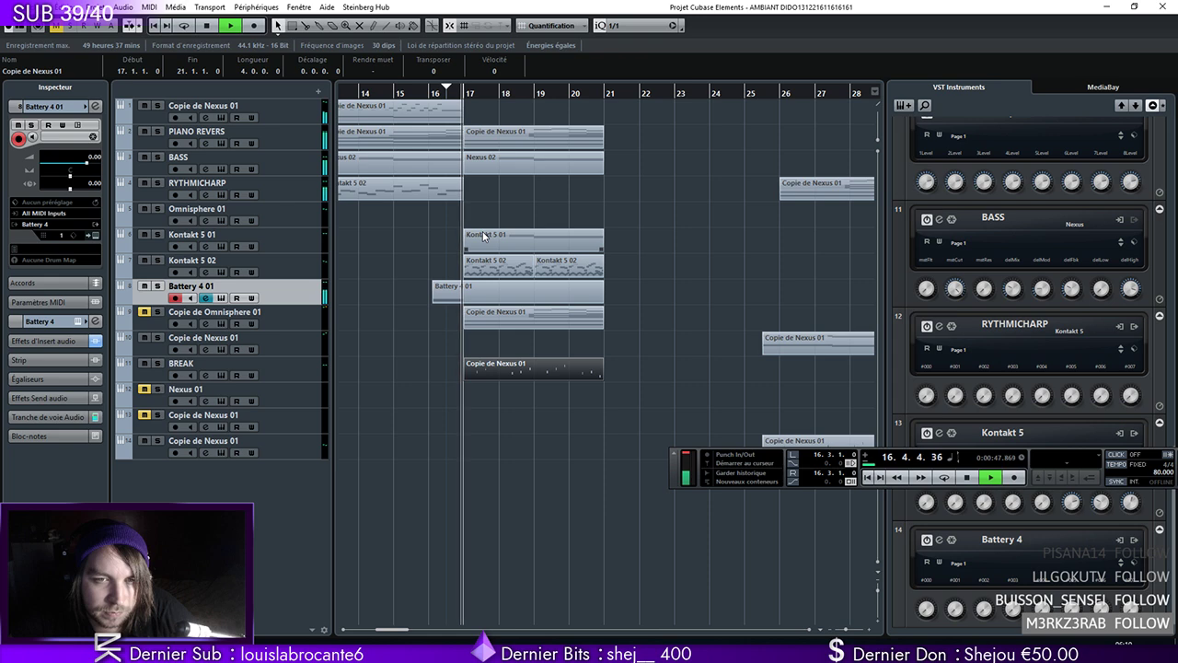
{"action": "key", "text": "Down"}
{"action": "key", "text": "Down"}
{"action": "key", "text": "Down"}
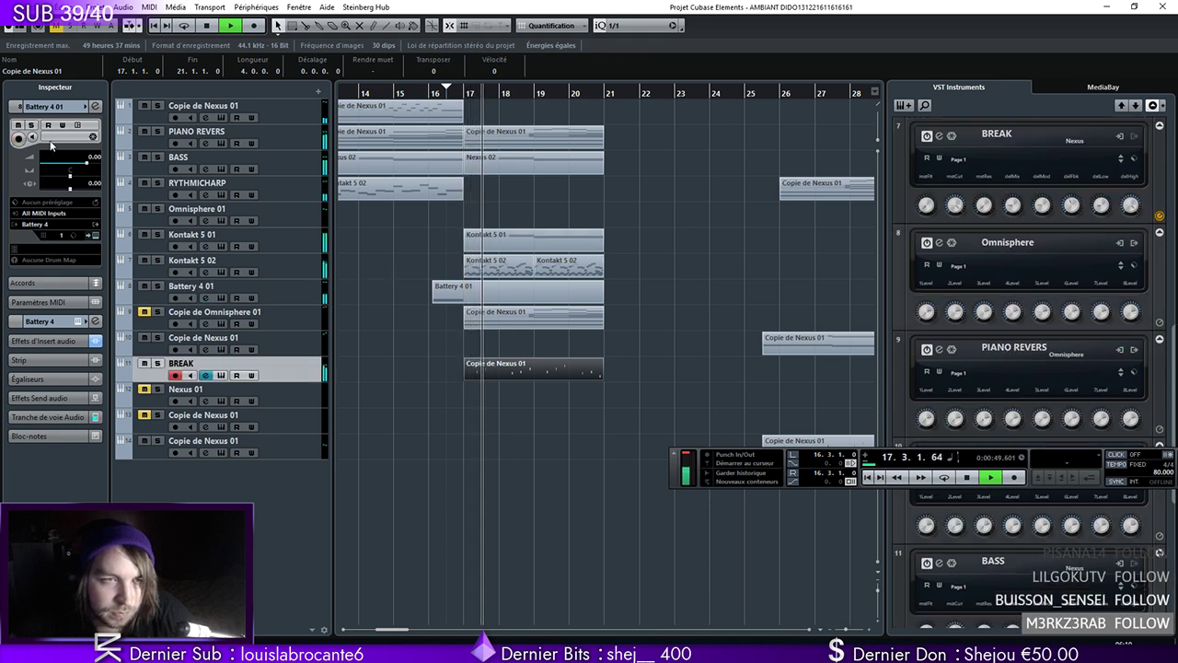
{"action": "left_click", "coordinate": [87, 107]}
{"action": "left_click", "coordinate": [89, 106]}
{"action": "left_click", "coordinate": [98, 107]}
{"action": "double_click", "coordinate": [464, 418]}
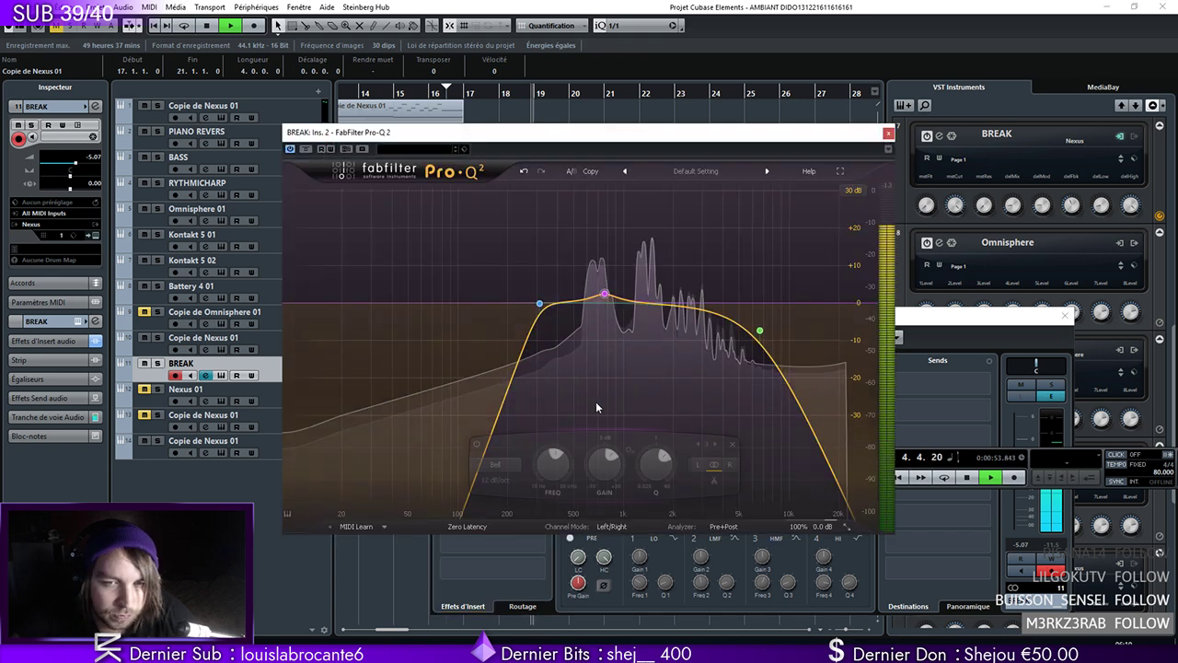
{"action": "left_click_drag", "start_coordinate": [604, 294], "coordinate": [605, 315]}
{"action": "left_click_drag", "start_coordinate": [760, 330], "coordinate": [768, 330]}
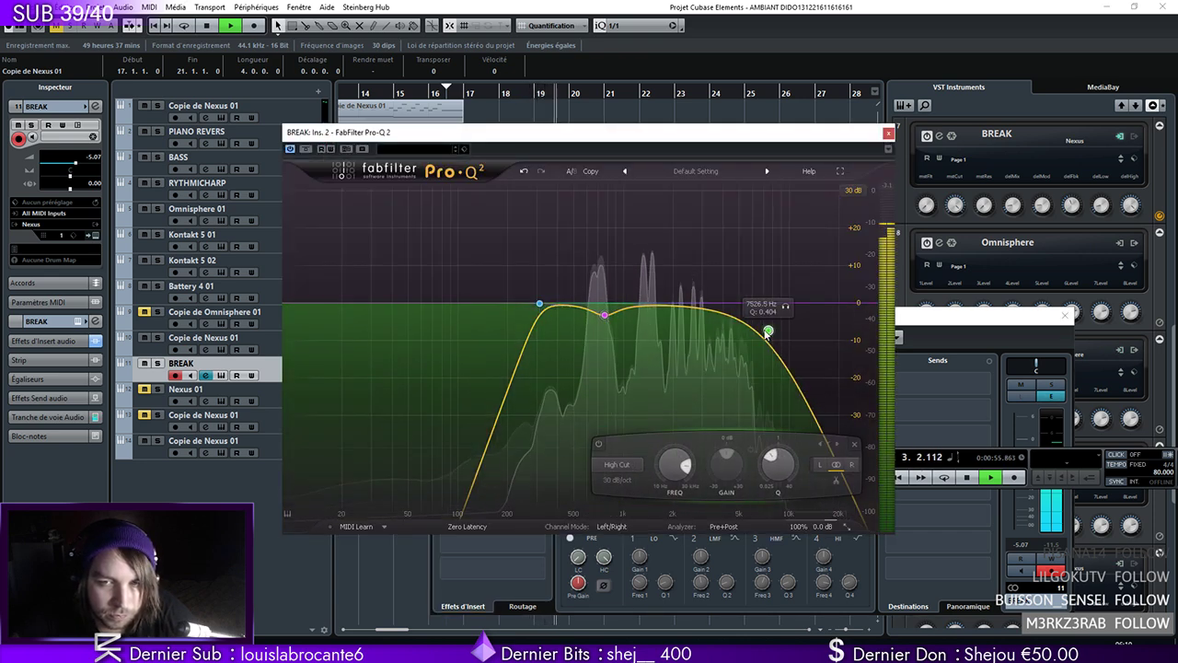
{"action": "left_click_drag", "start_coordinate": [605, 315], "coordinate": [607, 316]}
{"action": "left_click", "coordinate": [888, 134]}
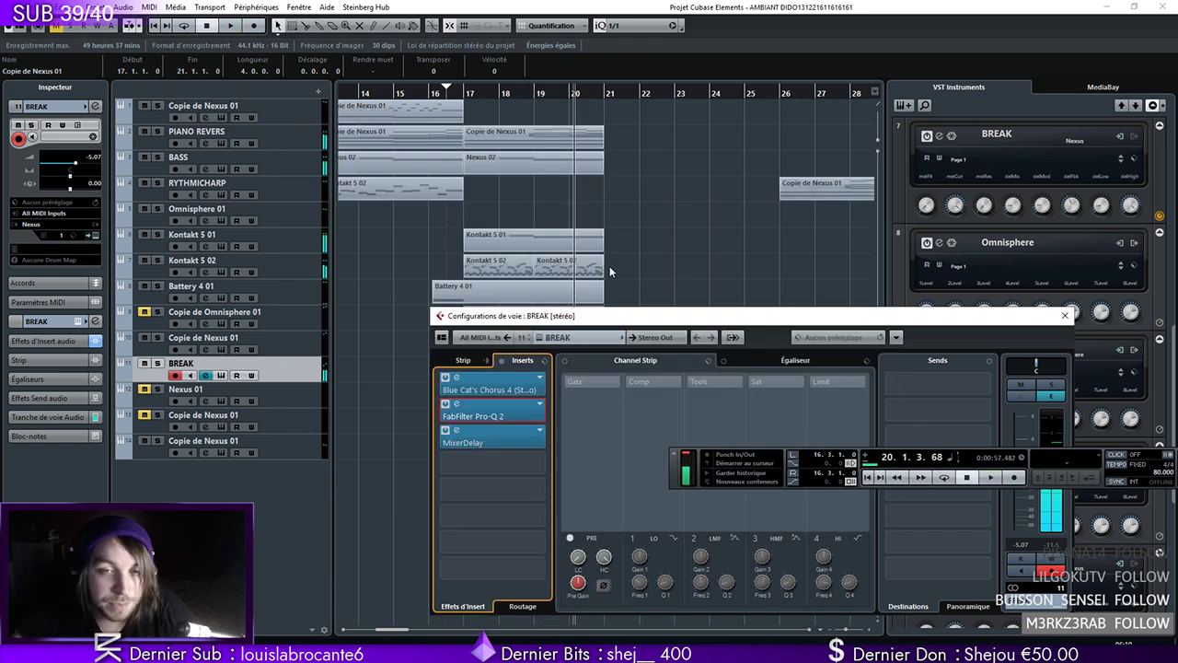
{"action": "left_click_drag", "start_coordinate": [896, 309], "coordinate": [768, 299]}
{"action": "left_click", "coordinate": [938, 306]}
Split the Battery 4 01 part at bar 17 and return to the selection tool
{"action": "right_click", "coordinate": [538, 283]}
{"action": "left_click", "coordinate": [571, 287]}
{"action": "left_click", "coordinate": [465, 296]}
{"action": "right_click", "coordinate": [687, 260]}
{"action": "left_click", "coordinate": [692, 265]}
Select all the parts spanning bars 17 to 21 and copy them to start at 21.1.1.0
{"action": "left_click_drag", "start_coordinate": [656, 226], "coordinate": [562, 323]}
{"action": "left_click_drag", "start_coordinate": [683, 123], "coordinate": [489, 407]}
{"action": "left_click_drag", "start_coordinate": [500, 138], "coordinate": [622, 137]}
Play the project from bar 1 and set the locators to 1.1.1.0 and 31.1.1.0
{"action": "left_click_drag", "start_coordinate": [499, 84], "coordinate": [339, 96]}
{"action": "key", "text": "space"}
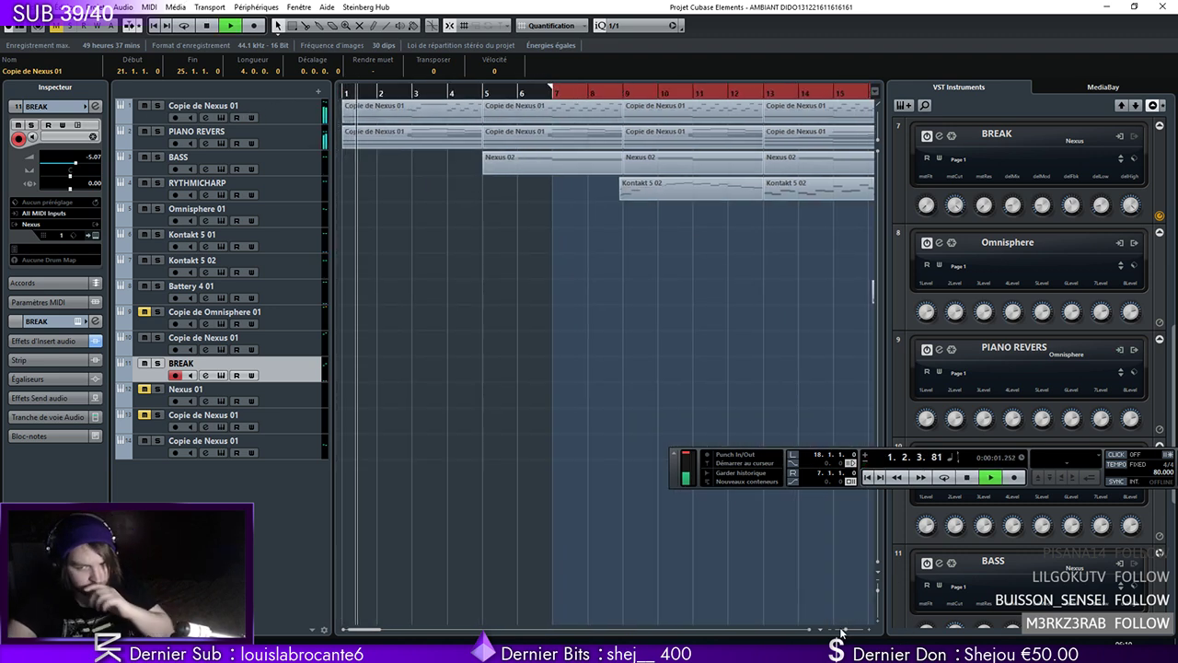
{"action": "key", "text": "g"}
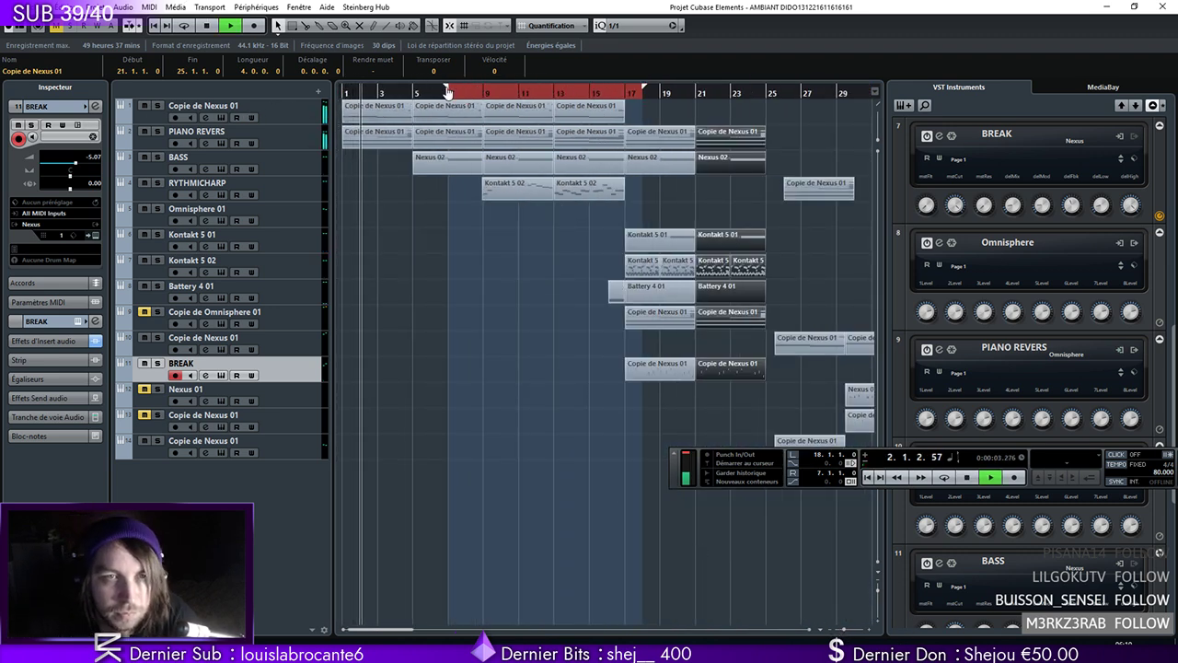
{"action": "left_click_drag", "start_coordinate": [449, 89], "coordinate": [873, 93]}
{"action": "left_click_drag", "start_coordinate": [636, 93], "coordinate": [337, 90]}
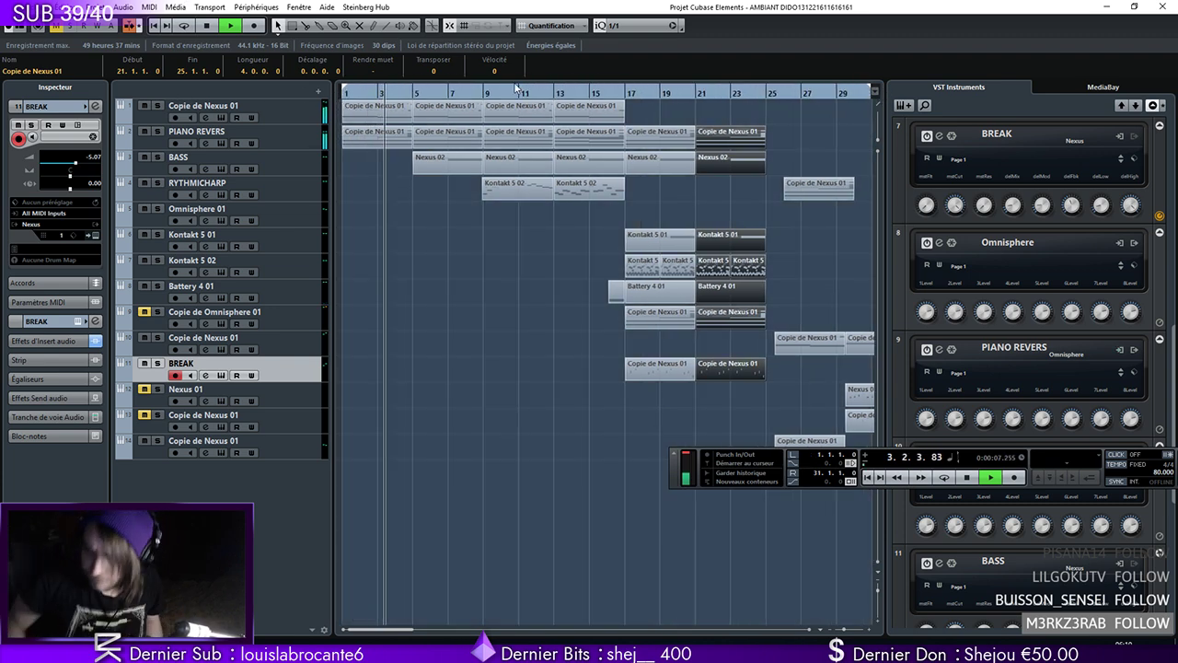
Save the project as a new version, changing the end of its AMBIANT DIDO file name to 55
{"action": "left_click", "coordinate": [39, 7]}
{"action": "left_click", "coordinate": [64, 85]}
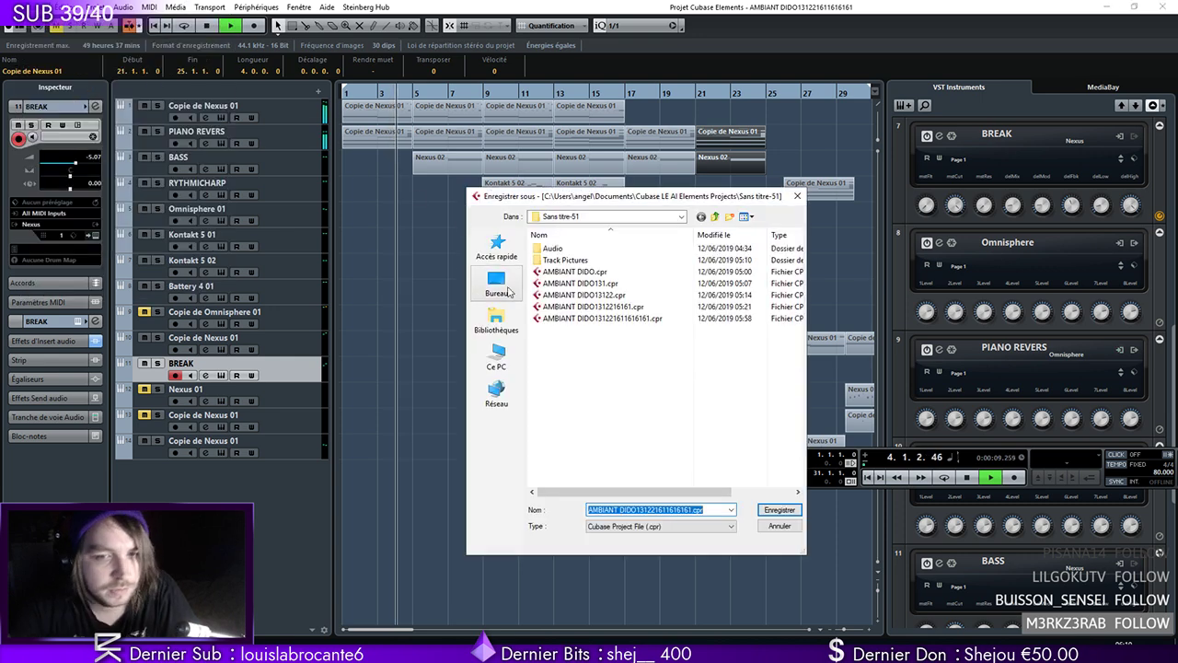
{"action": "double_click", "coordinate": [691, 510]}
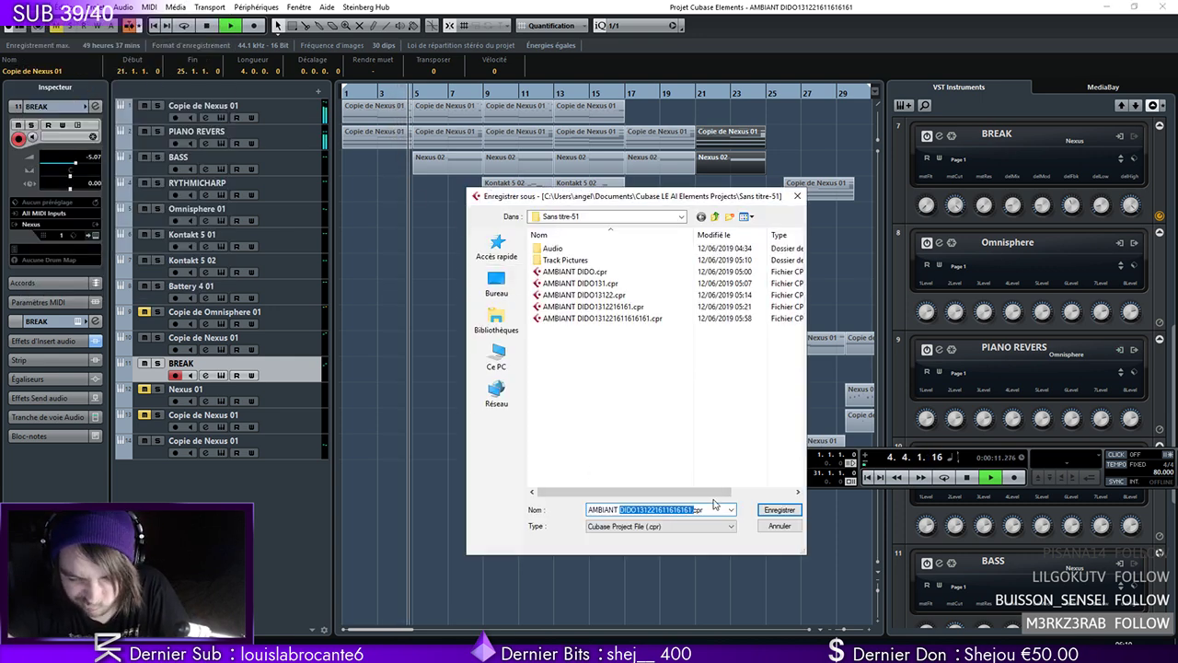
{"action": "left_click", "coordinate": [697, 510]}
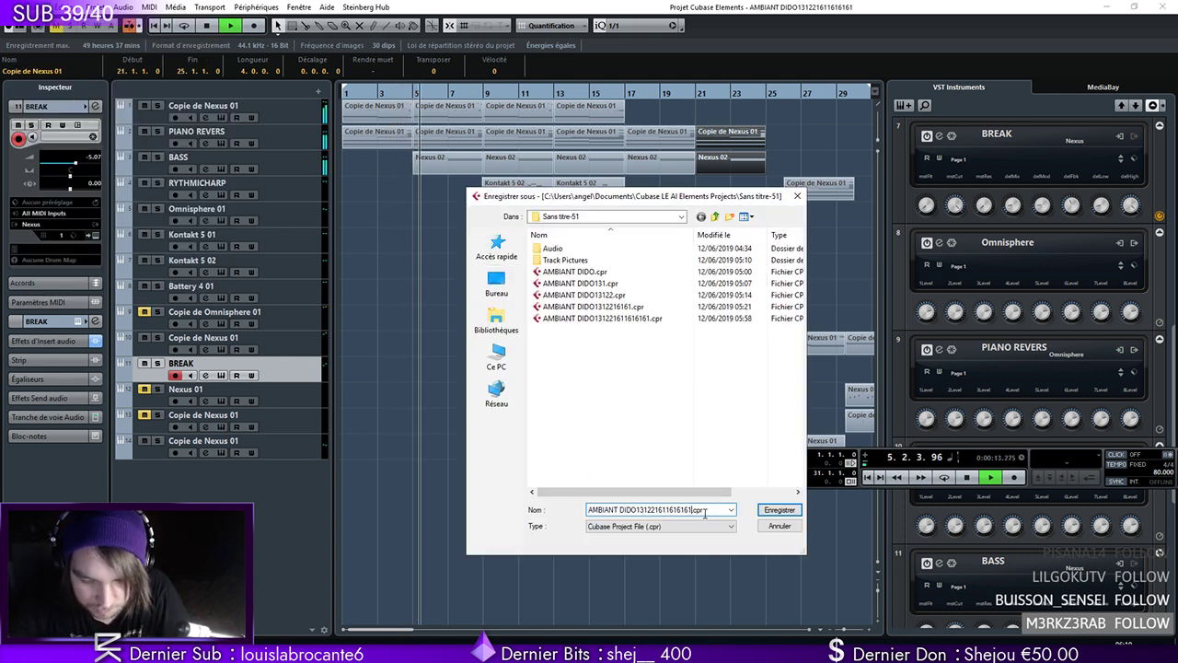
{"action": "key", "text": "Return"}
In the PIANO REVERS track's FabFilter Pro-Q 2, raise the high cut to about 6039 Hz with Q 2.512 and level the 1 kHz bell at about 0 dB
{"action": "left_click", "coordinate": [302, 145]}
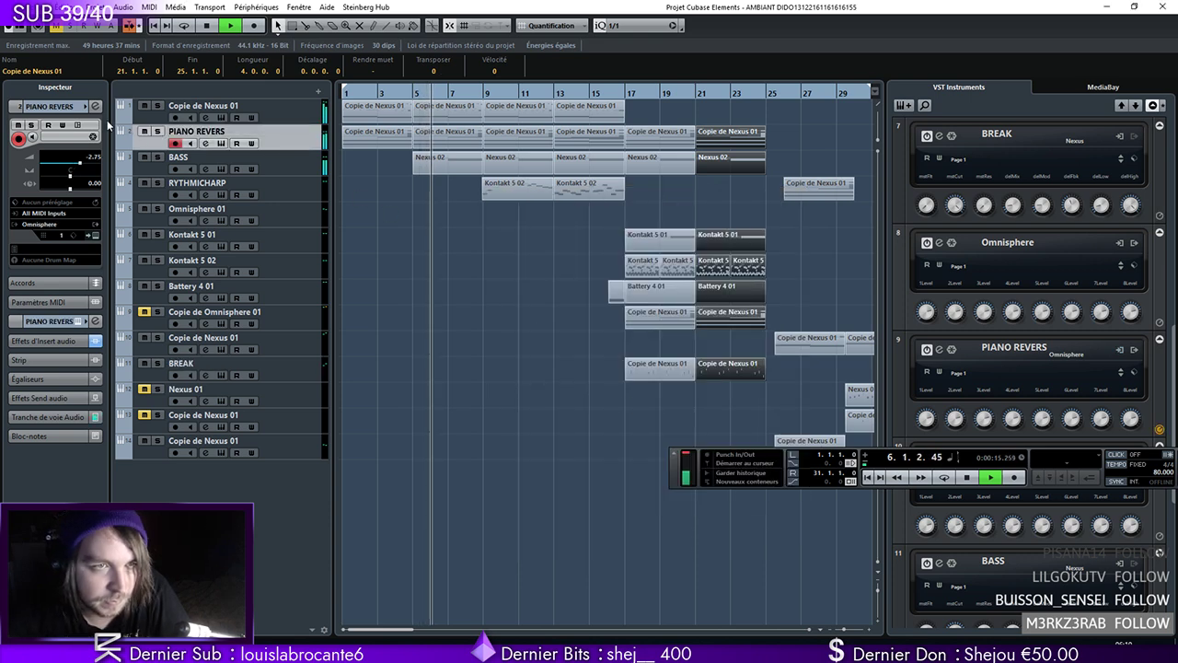
{"action": "left_click", "coordinate": [96, 107]}
{"action": "left_click", "coordinate": [348, 396]}
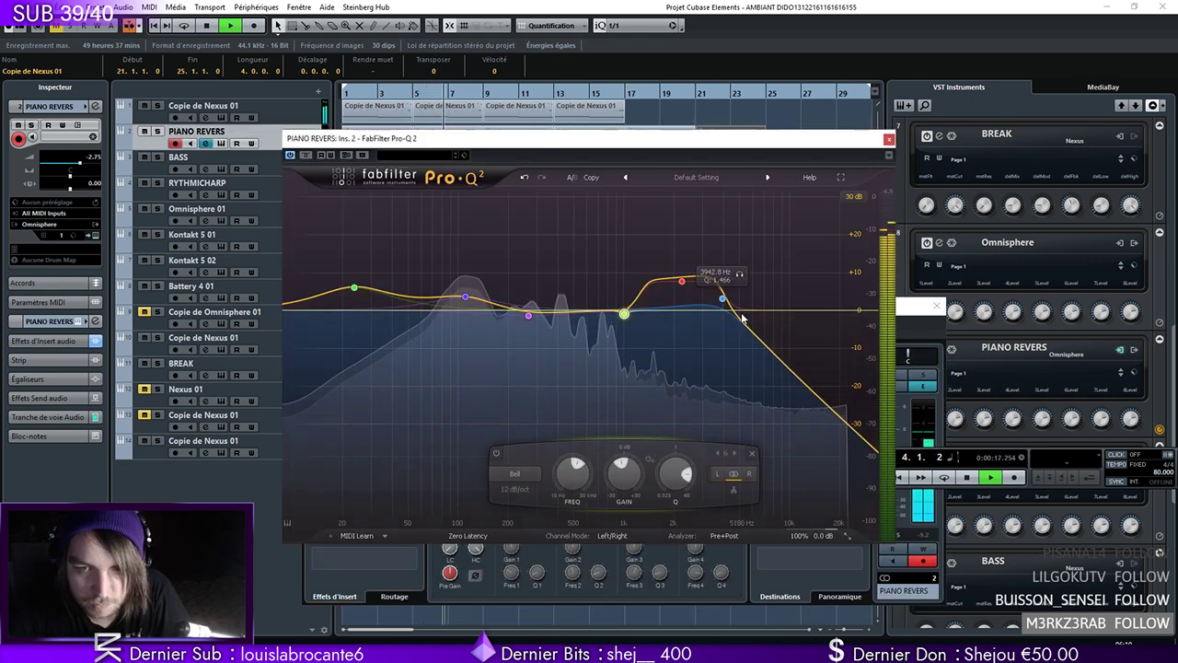
{"action": "left_click_drag", "start_coordinate": [727, 302], "coordinate": [754, 281]}
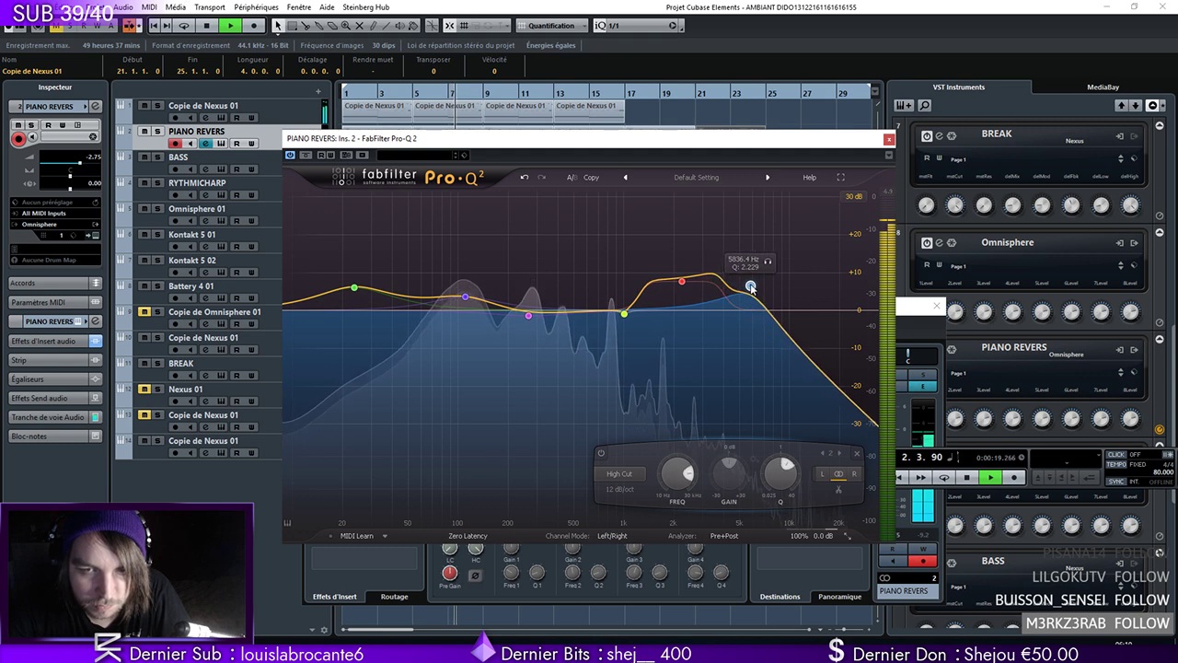
{"action": "left_click", "coordinate": [620, 311]}
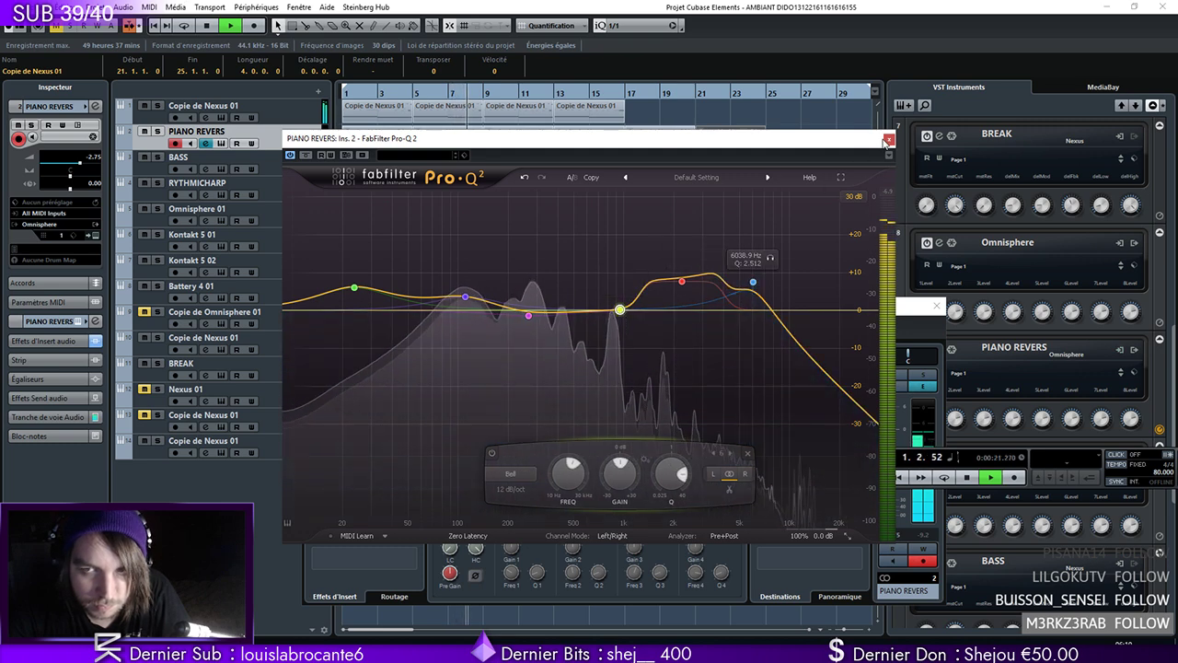
{"action": "key", "text": "Escape"}
{"action": "left_click", "coordinate": [937, 307]}
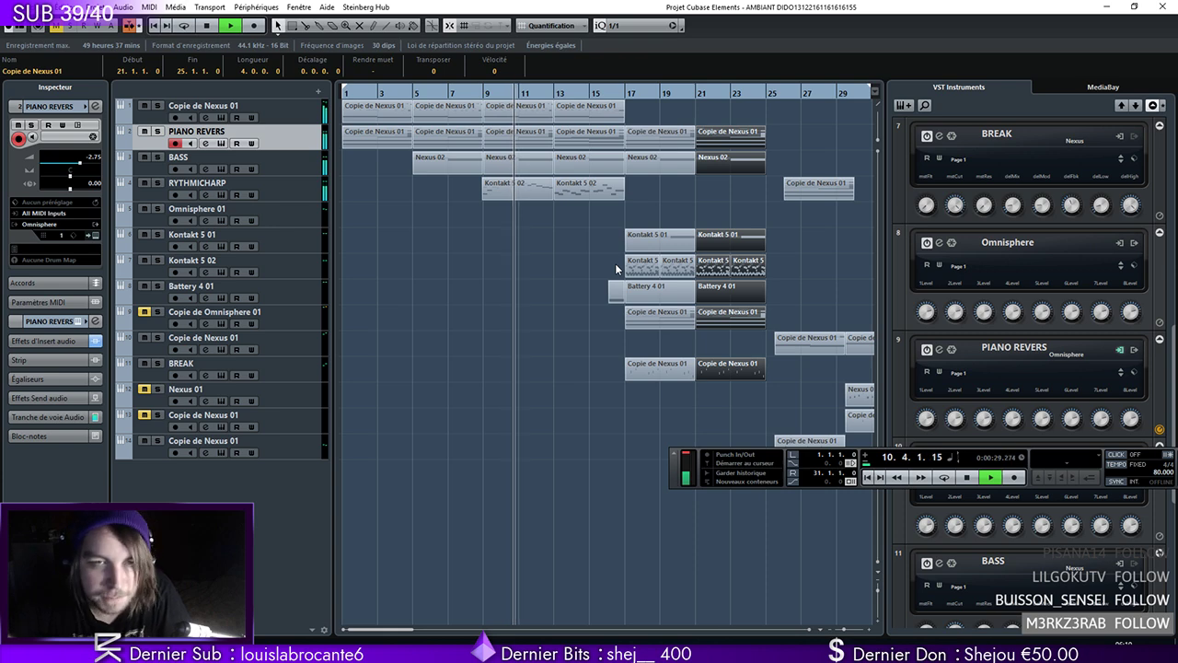
Listen to the arrangement through the bar 17 transition, checking the RYTHMICHARP and Kontakt 5 02 tracks
{"action": "left_click", "coordinate": [305, 180]}
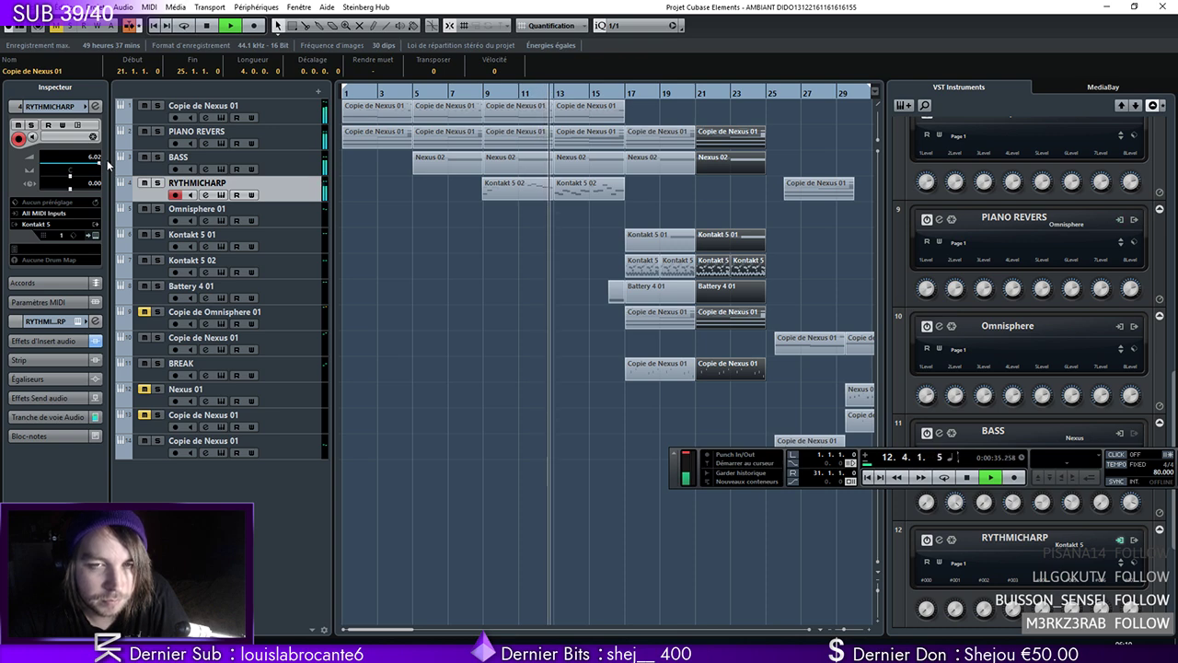
{"action": "left_click_drag", "start_coordinate": [394, 630], "coordinate": [411, 631]}
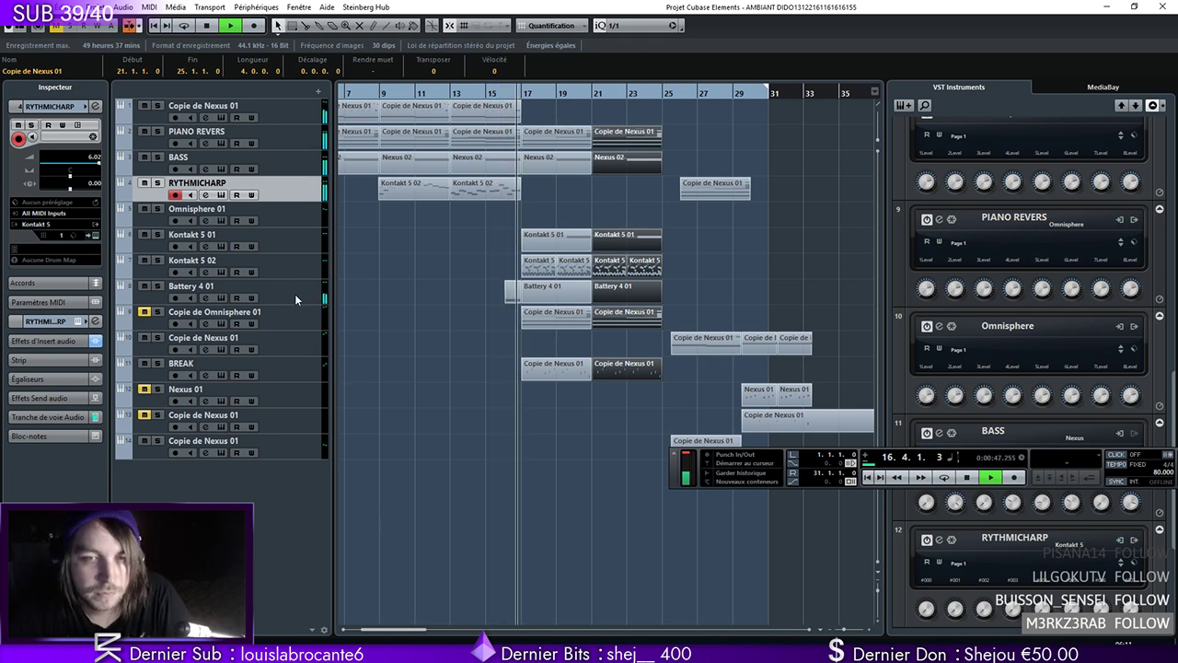
{"action": "left_click", "coordinate": [230, 267]}
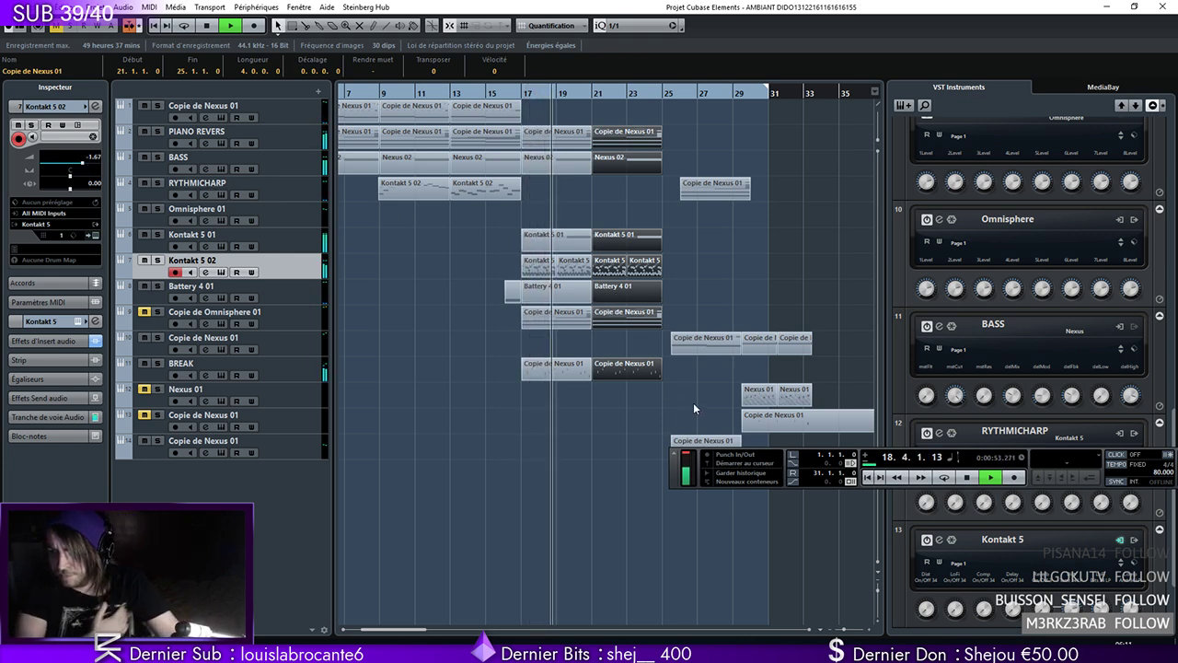
{"action": "left_click", "coordinate": [381, 282]}
{"action": "key", "text": "space"}
Show the Battery 4 01 track's volume automation and add points at 16.1.1.0 and just before bar 17
{"action": "left_click", "coordinate": [845, 632]}
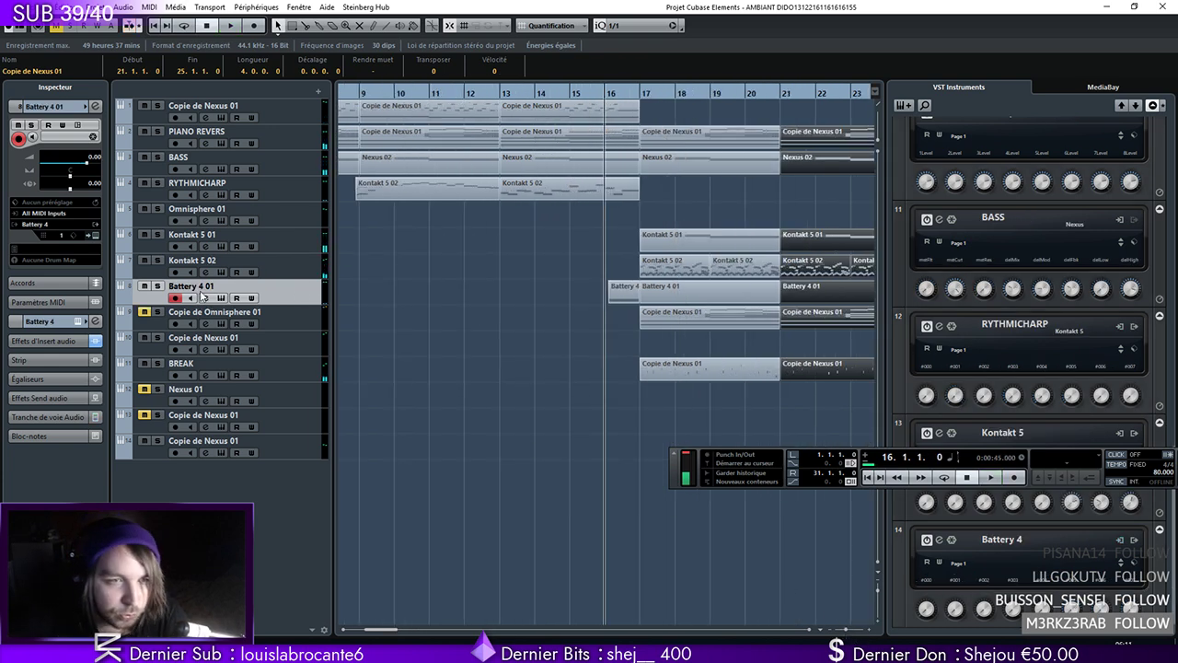
{"action": "left_click", "coordinate": [127, 299]}
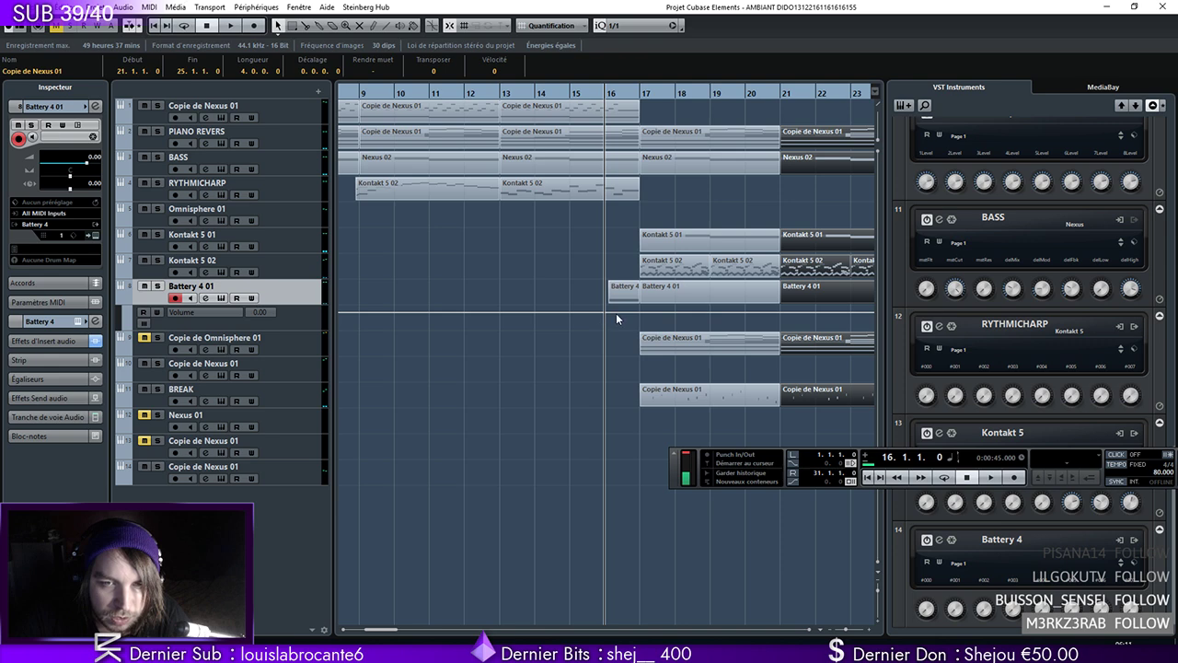
{"action": "left_click", "coordinate": [731, 313]}
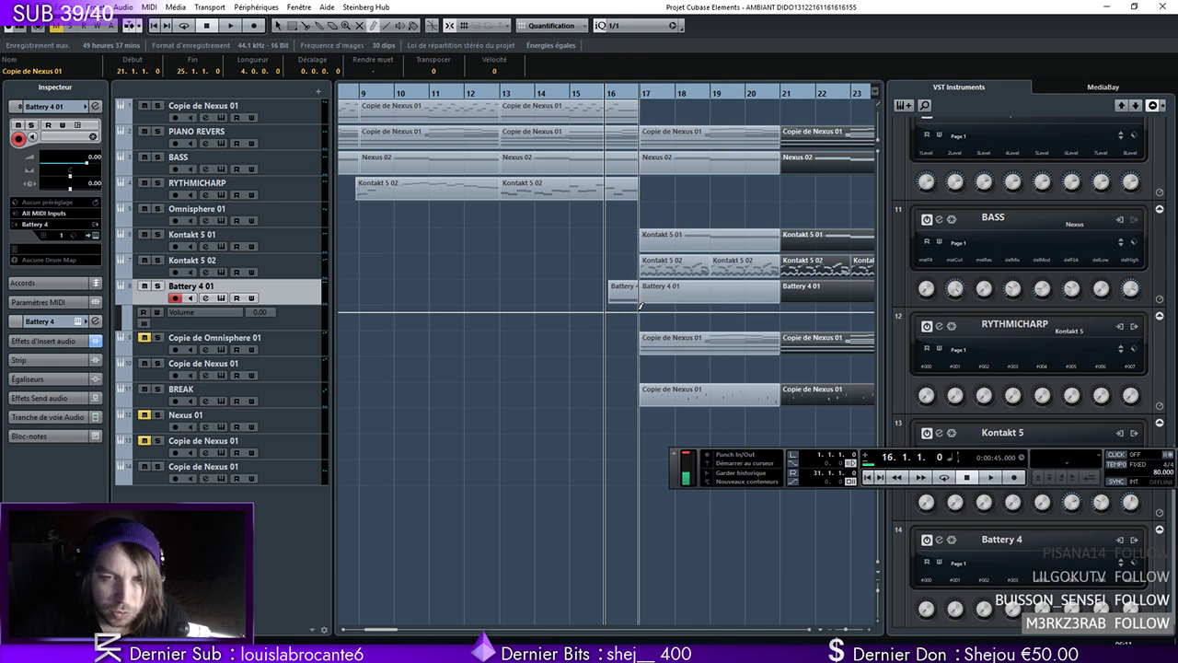
{"action": "left_click", "coordinate": [616, 317]}
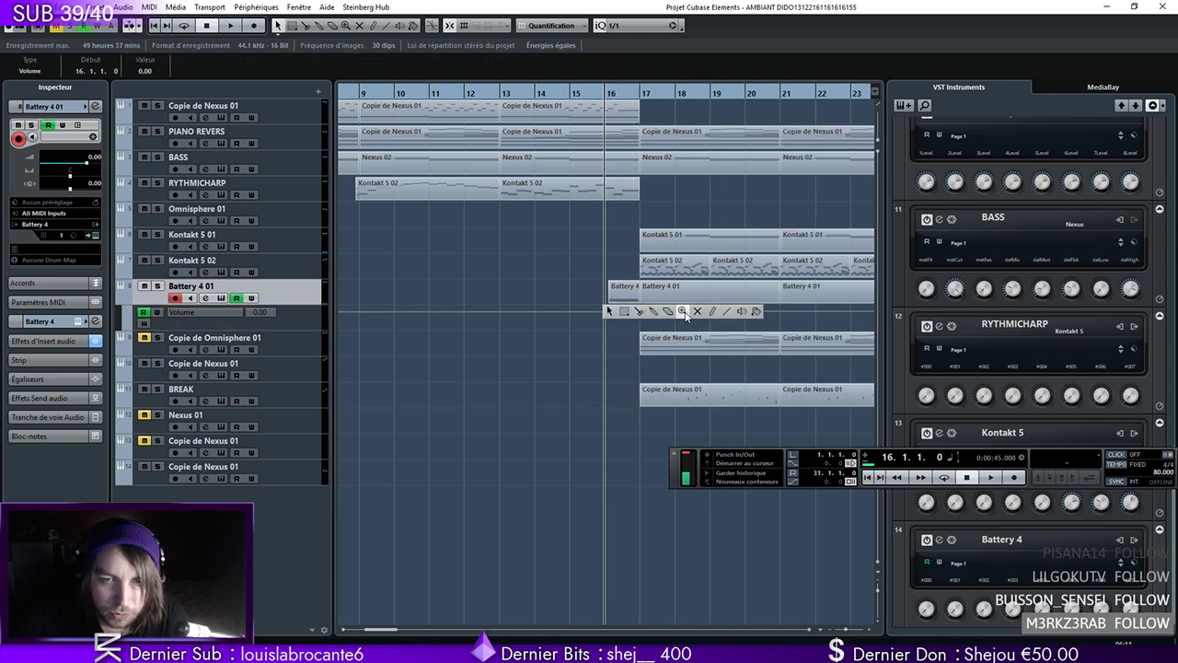
{"action": "left_click", "coordinate": [713, 311]}
{"action": "left_click", "coordinate": [606, 312]}
{"action": "key", "text": "1"}
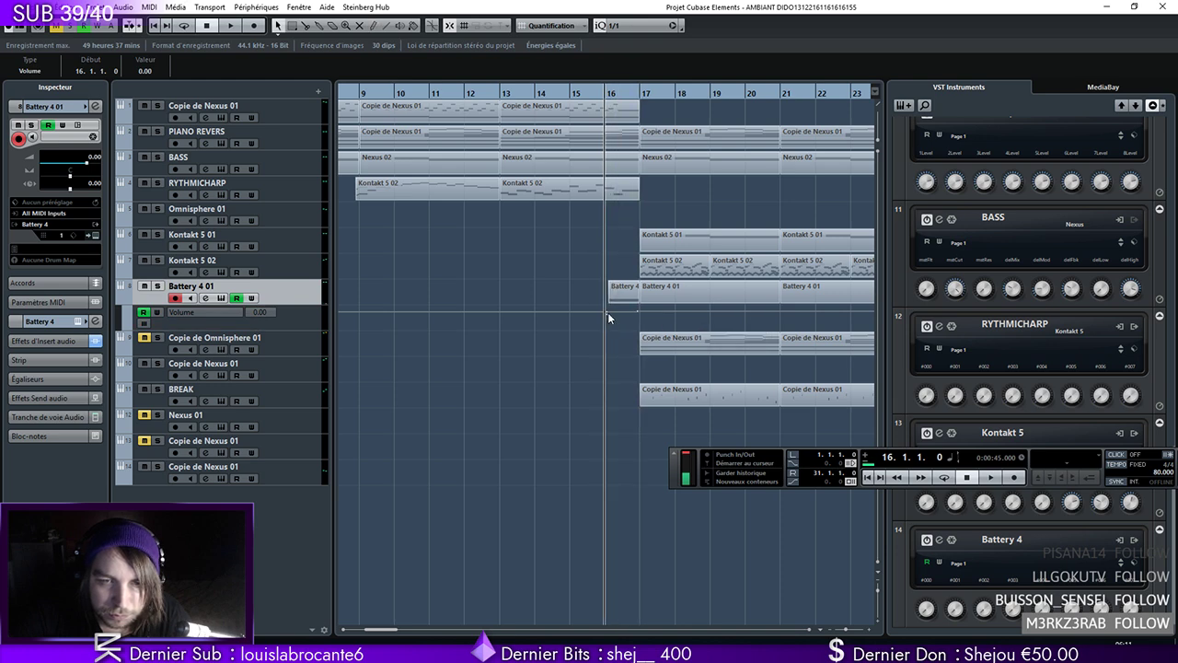
Shape a volume fade-in from -oo at 16.1.1.0 to -0.81 at 17.1.1.0 on Battery 4 01 and audition it
{"action": "left_click", "coordinate": [850, 631]}
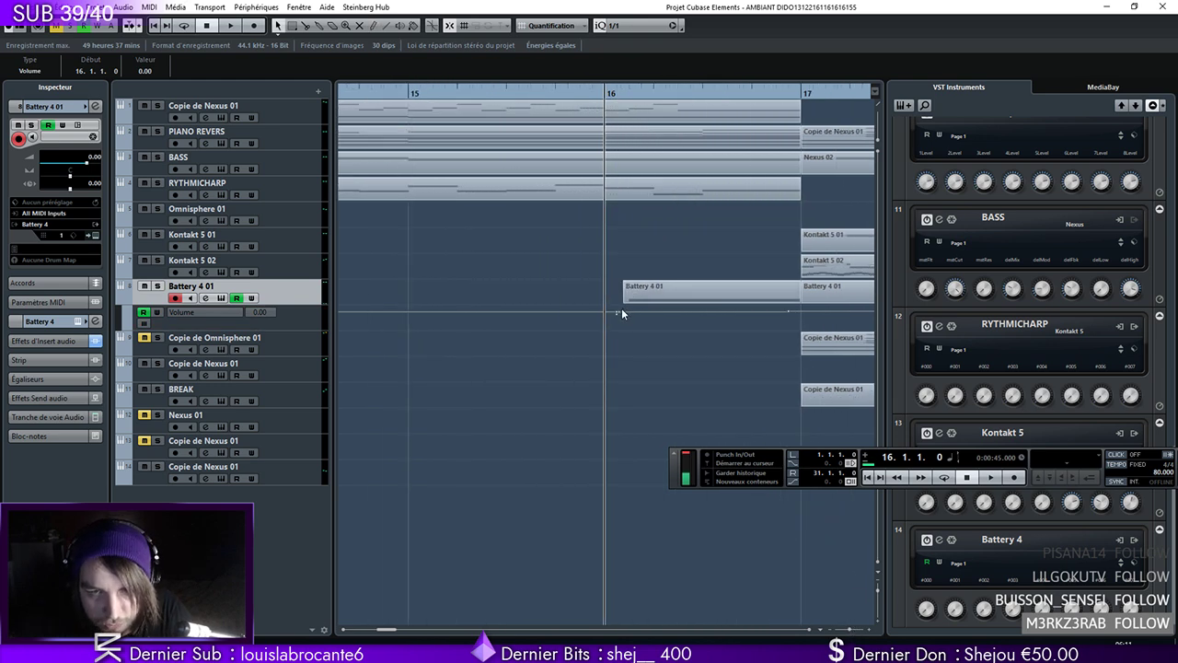
{"action": "left_click_drag", "start_coordinate": [622, 313], "coordinate": [630, 337]}
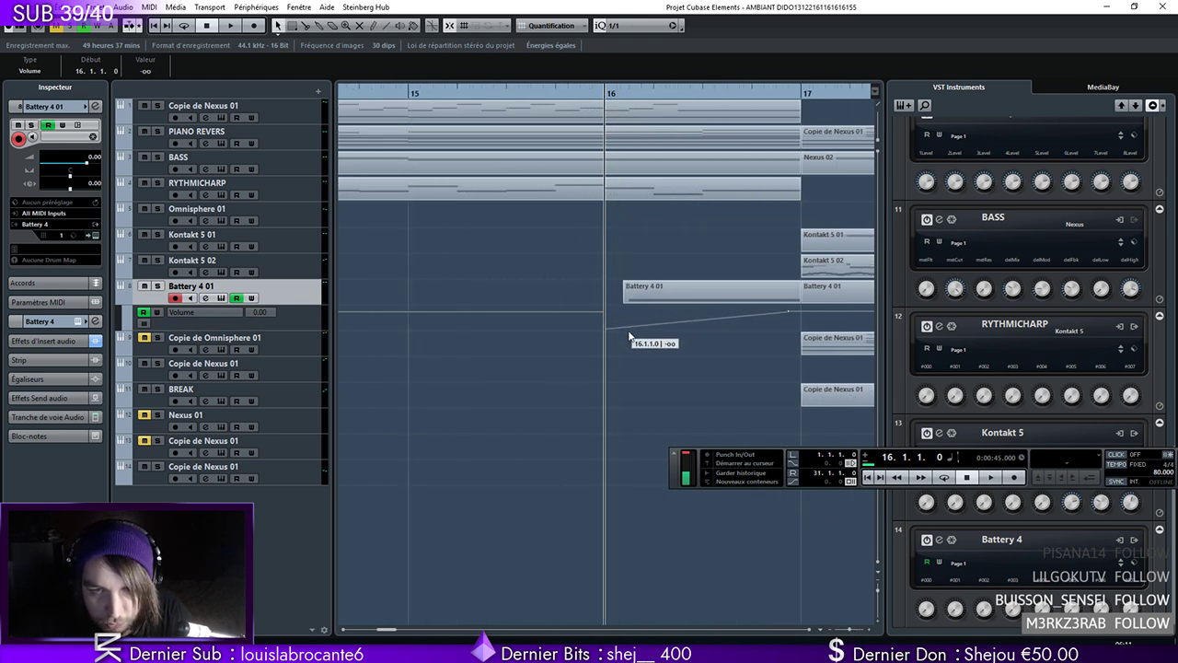
{"action": "left_click", "coordinate": [789, 311]}
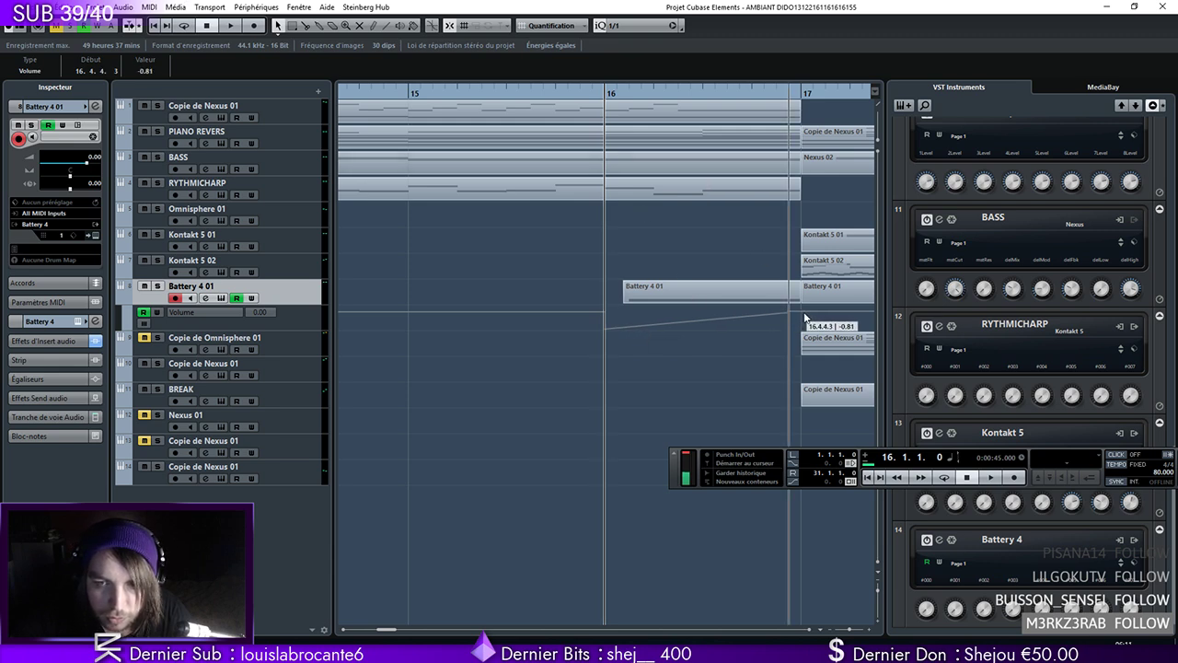
{"action": "left_click_drag", "start_coordinate": [790, 314], "coordinate": [798, 313]}
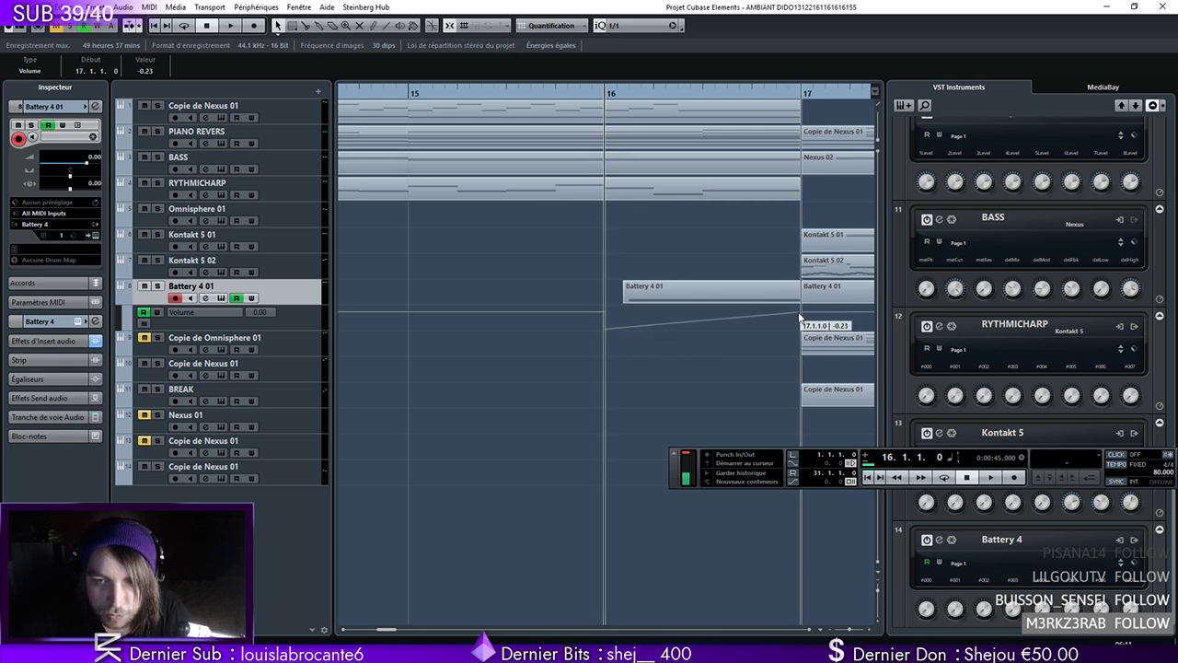
{"action": "key", "text": "space"}
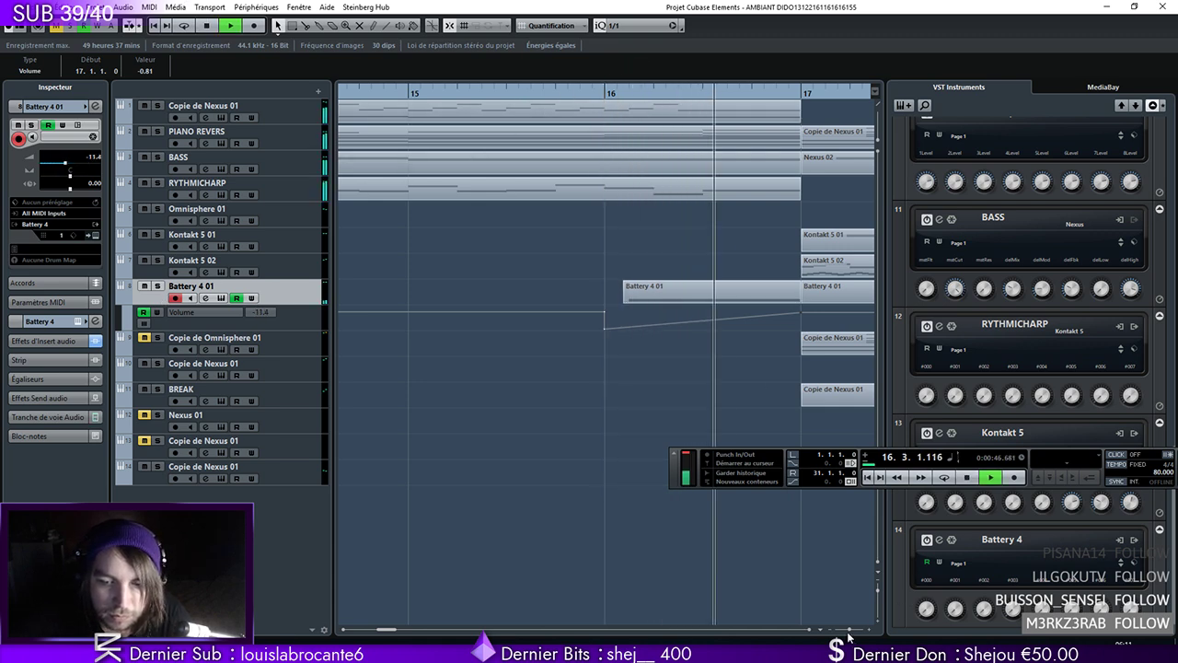
Stop playback and hide the Battery 4 01 track's volume automation lane
{"action": "key", "text": "g"}
{"action": "key", "text": "g"}
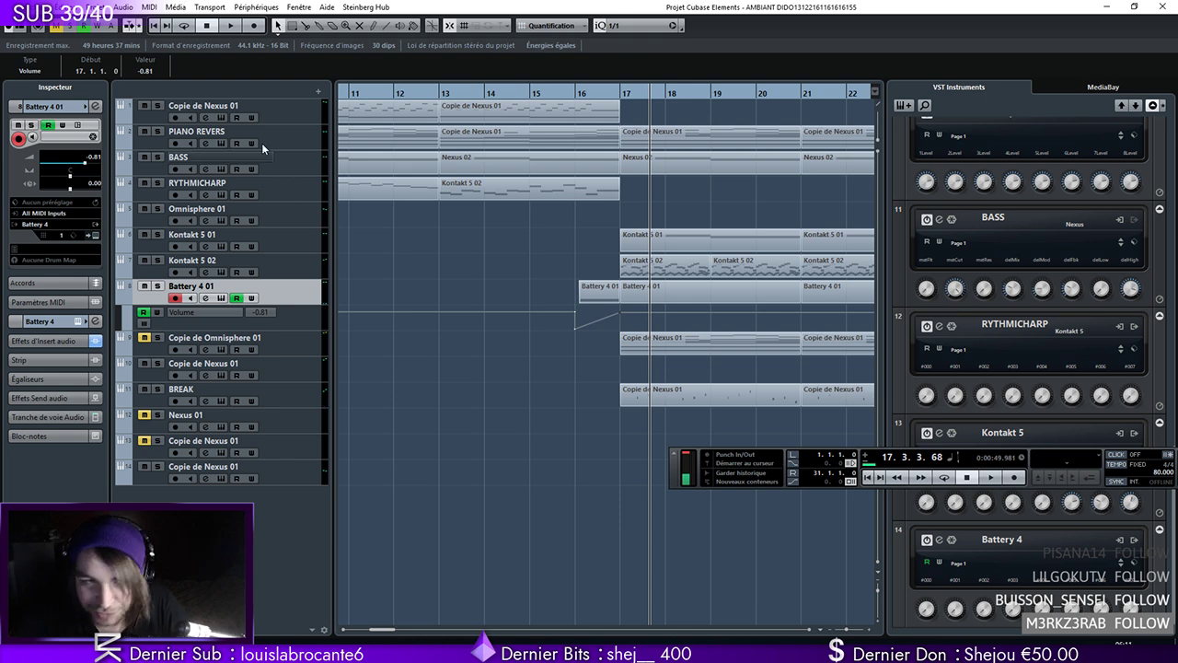
{"action": "left_click", "coordinate": [92, 7]}
{"action": "left_click", "coordinate": [544, 4]}
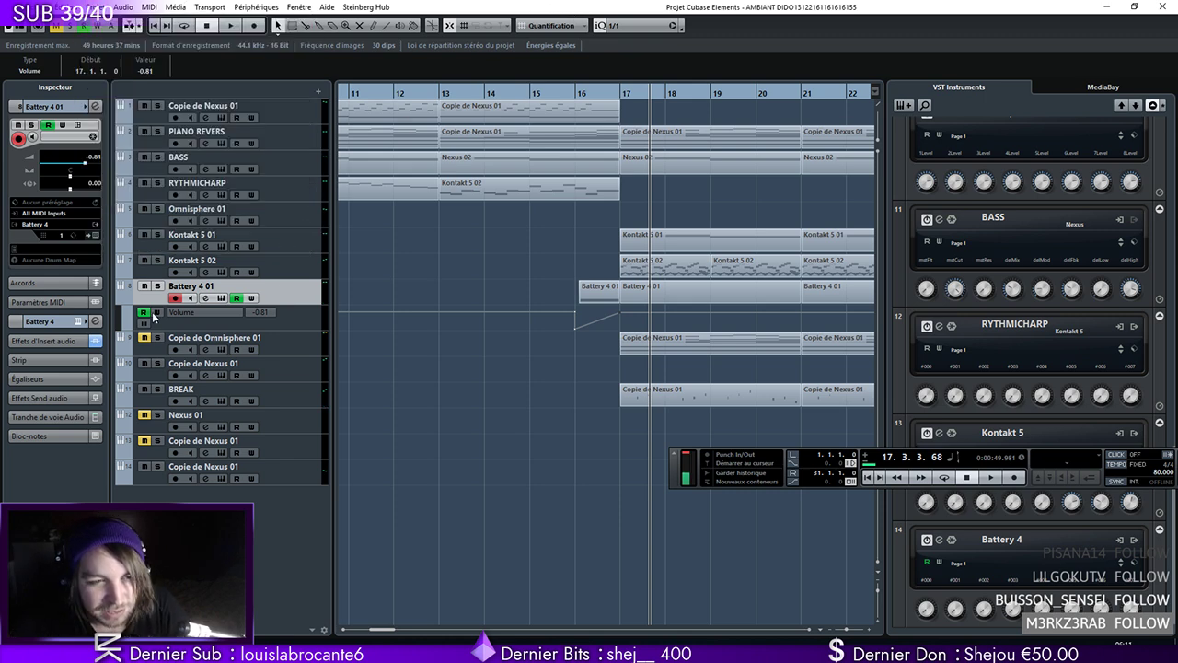
{"action": "left_click", "coordinate": [123, 307]}
{"action": "left_click", "coordinate": [123, 308]}
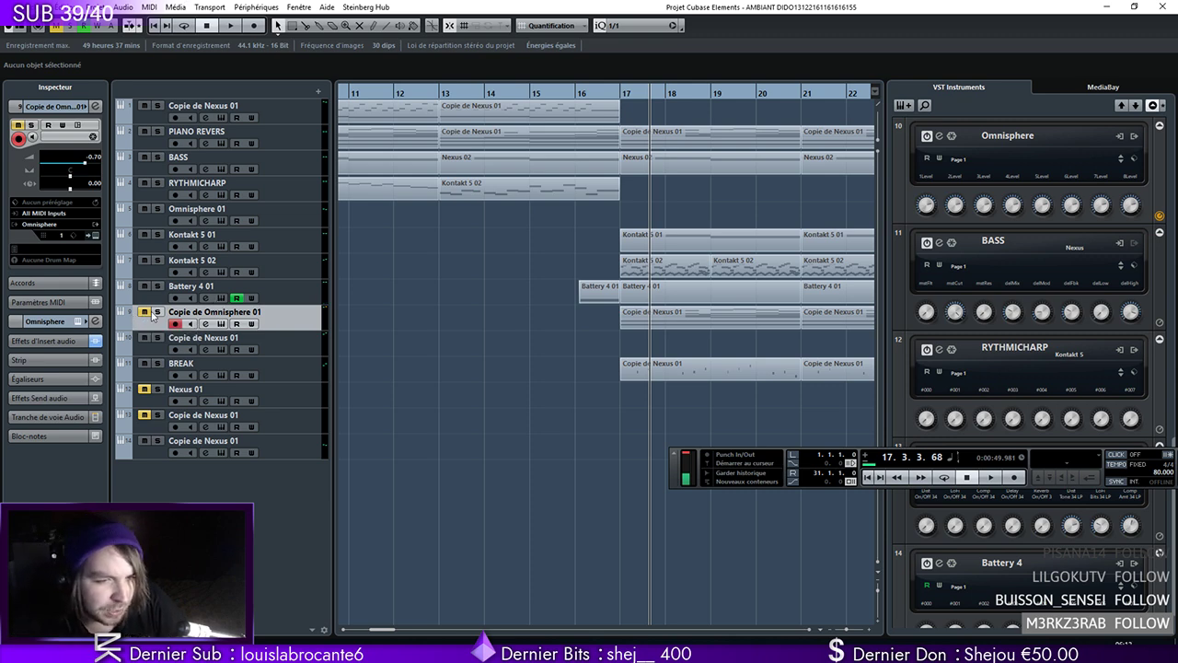
Unmute the Copie de Omnisphere 01 track, play from bar 17 and raise its volume to 0.77
{"action": "key", "text": "space"}
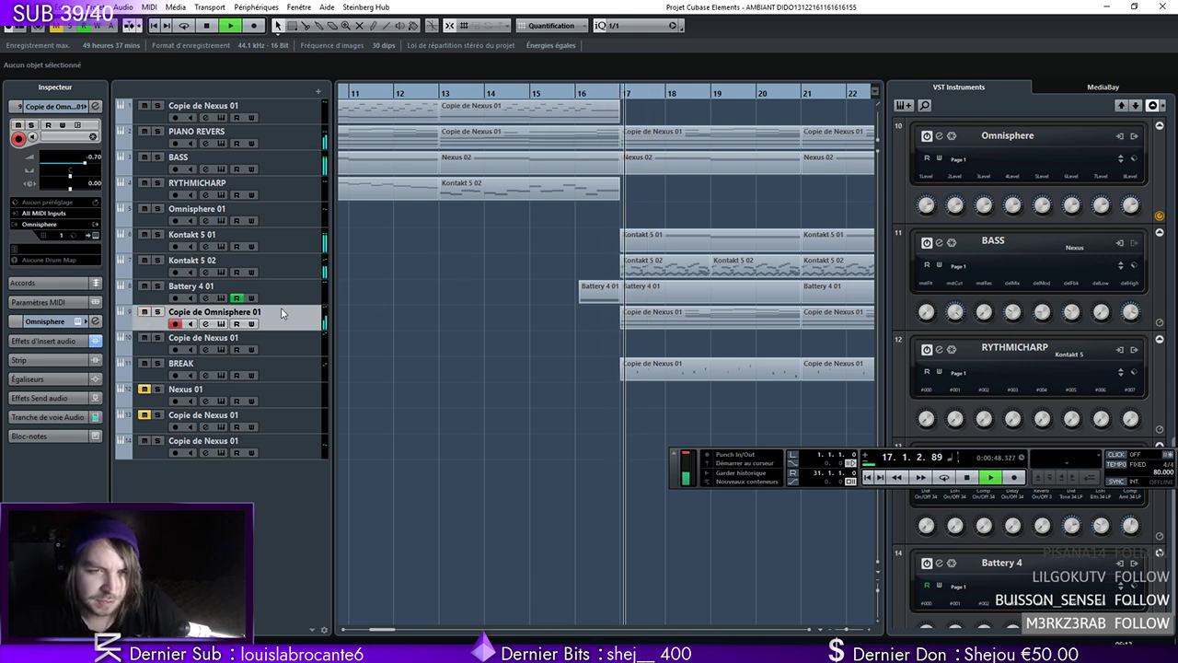
{"action": "left_click", "coordinate": [158, 312]}
{"action": "left_click", "coordinate": [157, 313]}
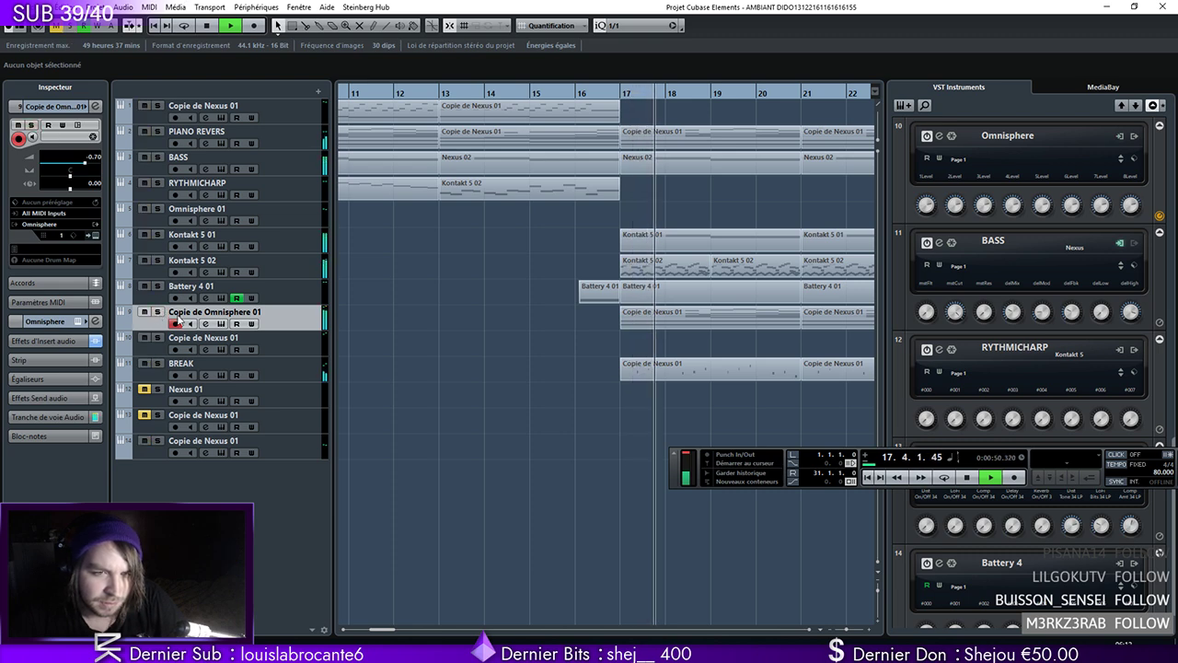
{"action": "mouse_move", "coordinate": [88, 162]}
{"action": "left_mouse_down"}
{"action": "mouse_move", "coordinate": [79, 168]}
{"action": "mouse_move", "coordinate": [88, 163]}
{"action": "left_mouse_up"}
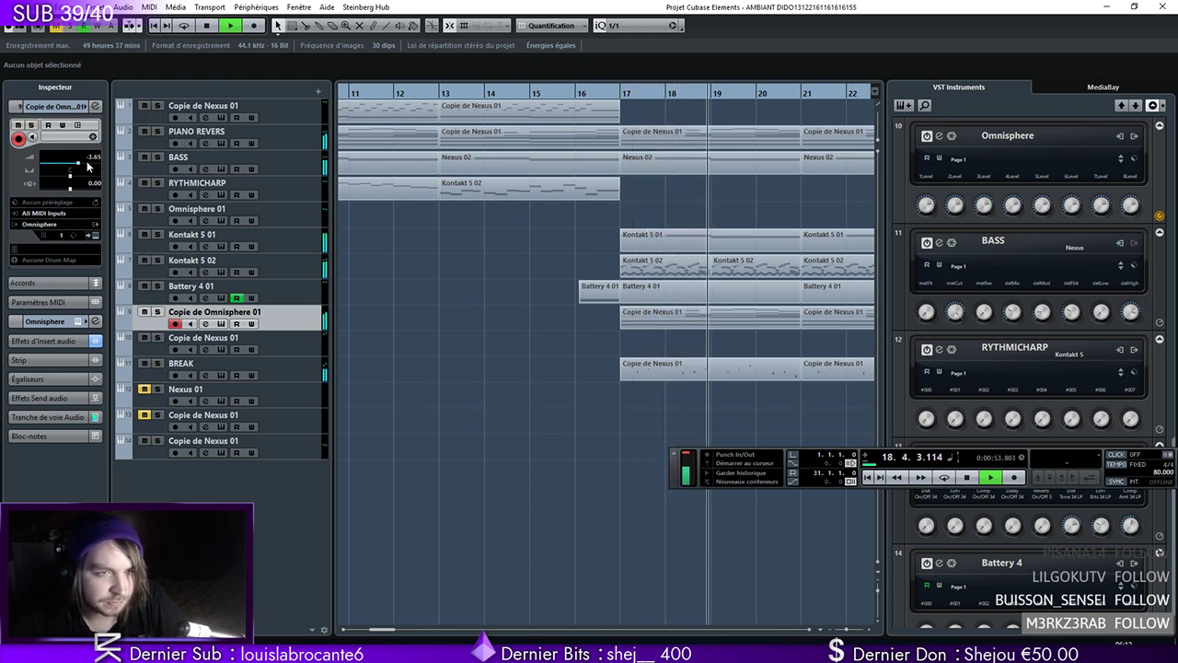
Review the FabFilter Pro-Q 2 curve on Copie de Omnisphere 01, close its windows, stop playback and mute the track again
{"action": "left_click", "coordinate": [95, 107]}
{"action": "left_click", "coordinate": [345, 405]}
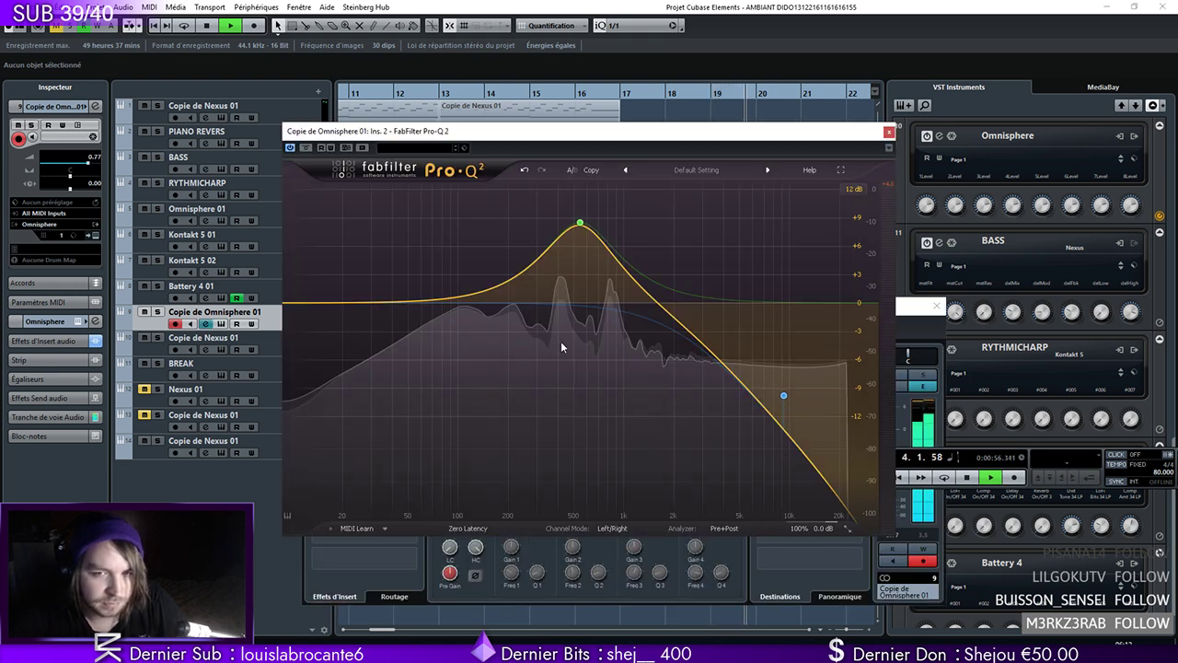
{"action": "left_click", "coordinate": [889, 131]}
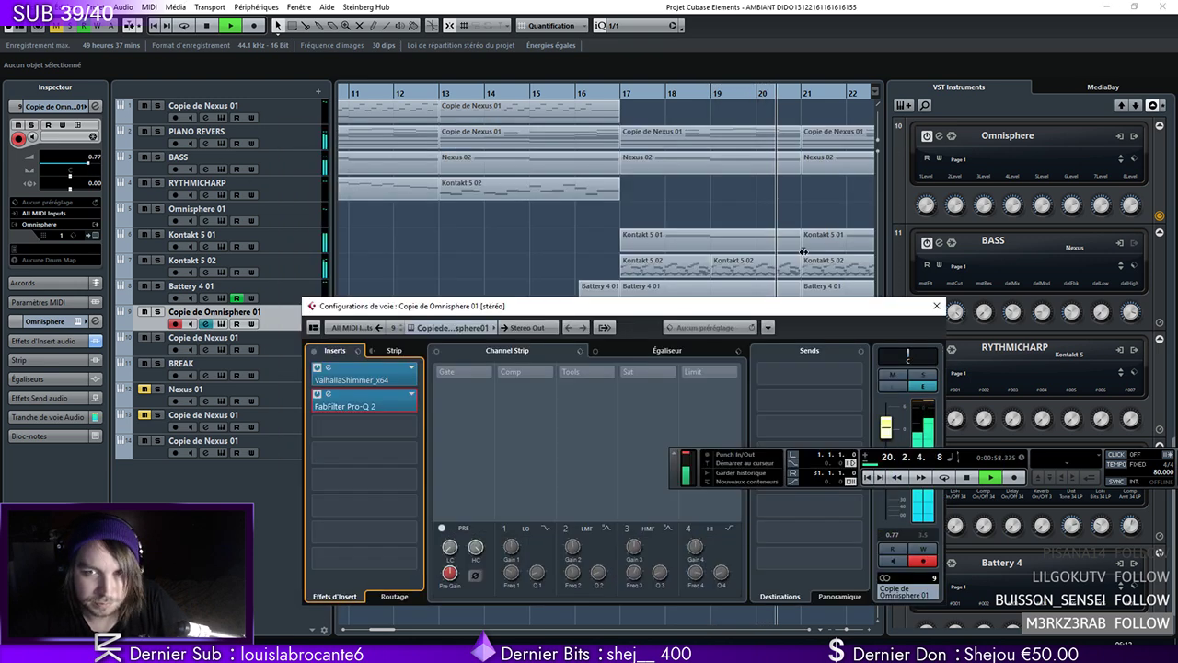
{"action": "left_click", "coordinate": [936, 306]}
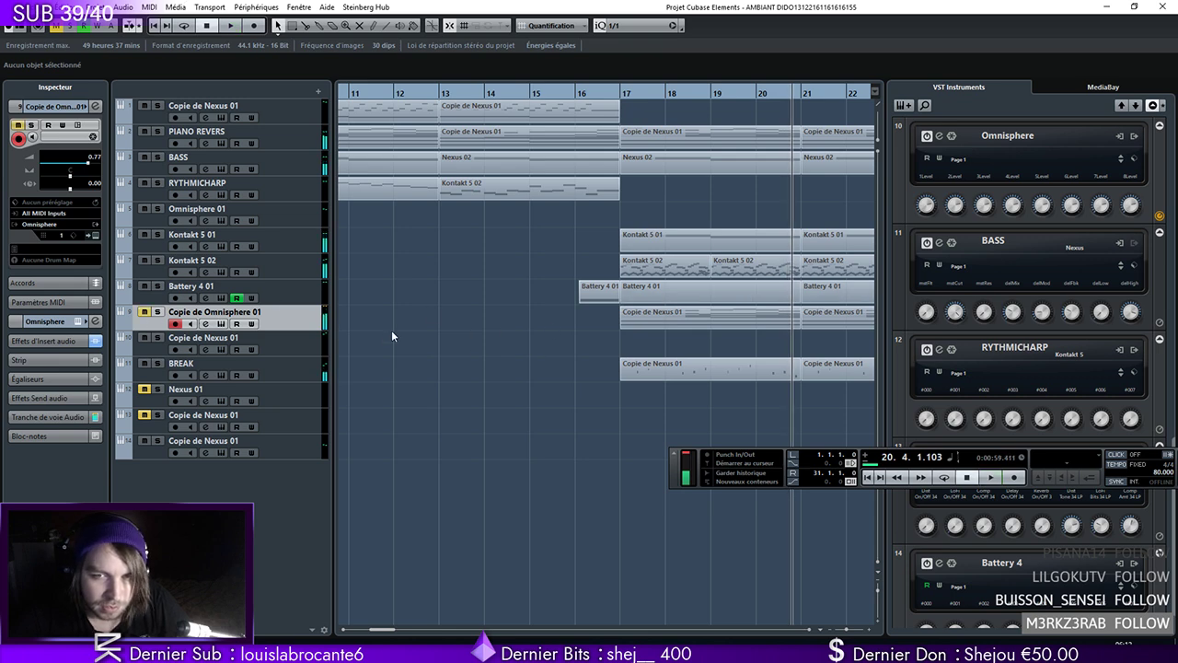
Copy the two PIANO REVERS clips spanning bars 17 to 25 onto the Omnisphere 01 track at the same position
{"action": "left_click_drag", "start_coordinate": [849, 632], "coordinate": [844, 633]}
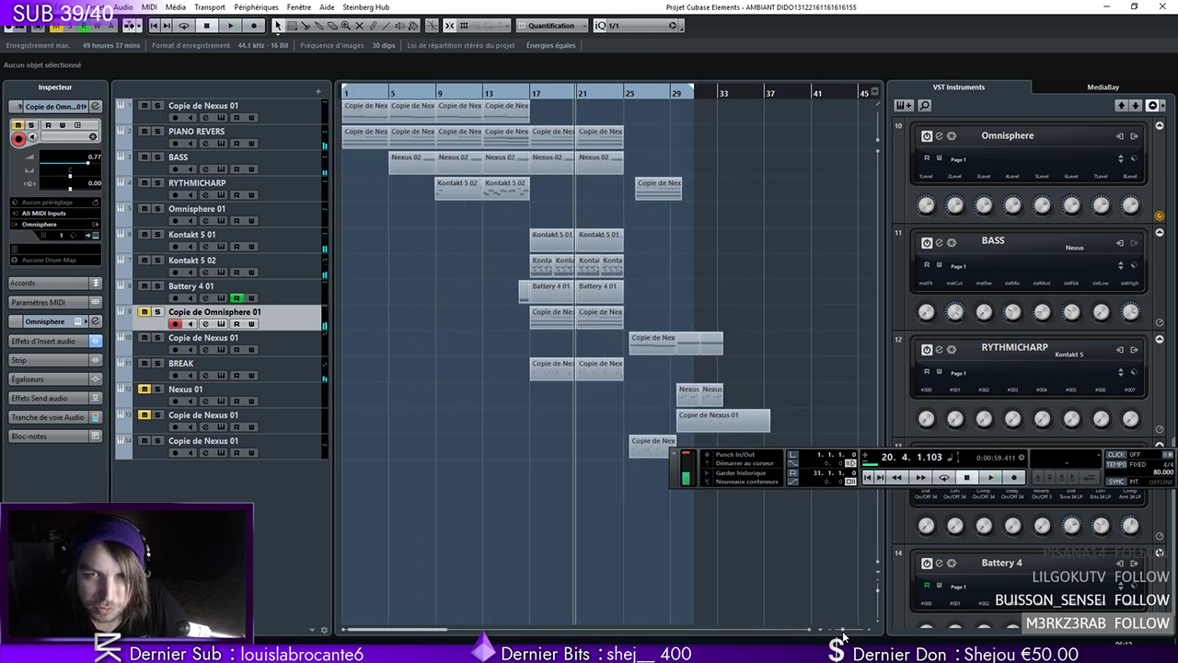
{"action": "left_click_drag", "start_coordinate": [694, 476], "coordinate": [751, 554]}
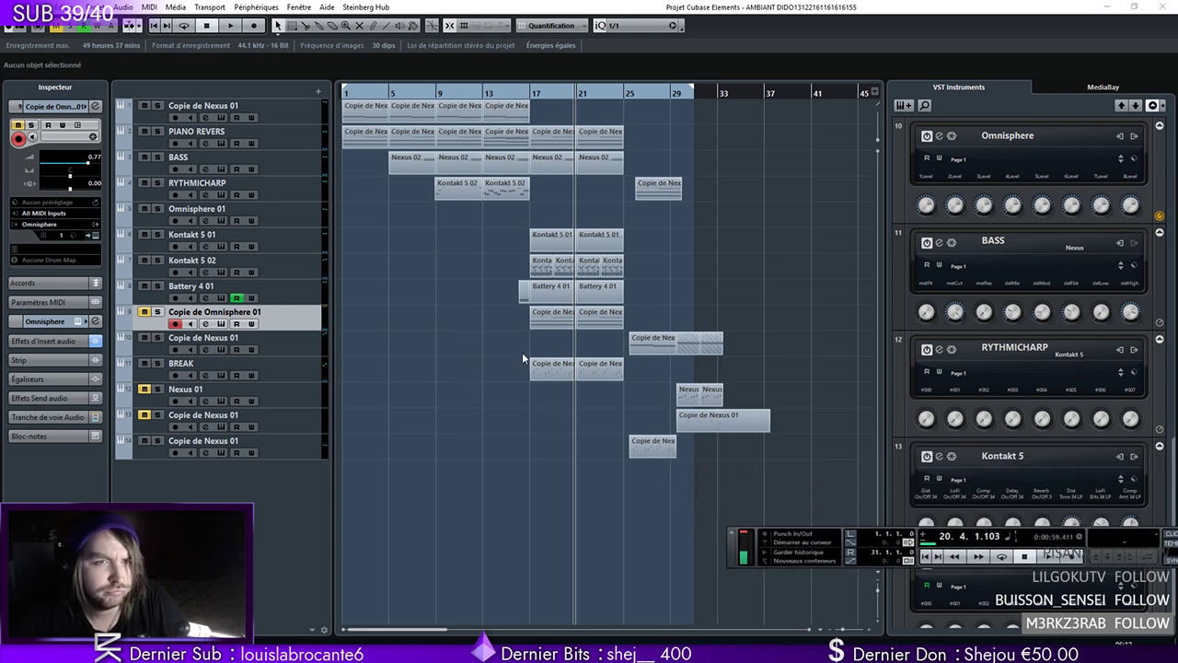
{"action": "left_click", "coordinate": [295, 221]}
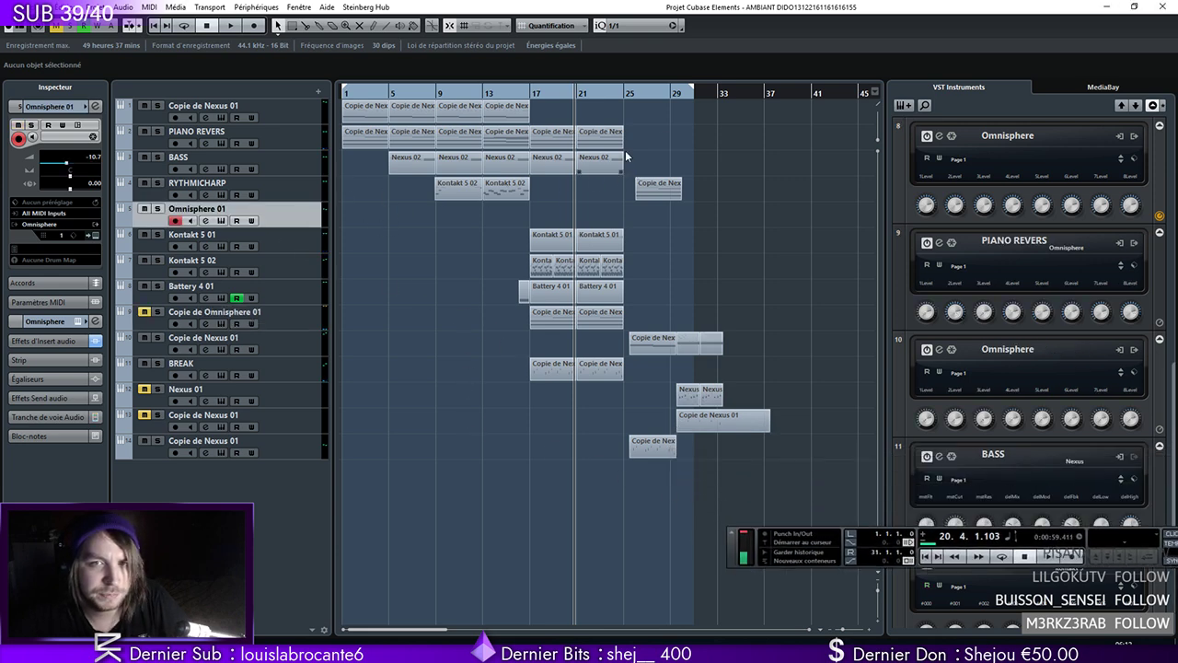
{"action": "left_click_drag", "start_coordinate": [657, 134], "coordinate": [555, 137]}
{"action": "left_click_drag", "start_coordinate": [554, 137], "coordinate": [547, 211]}
Play the section from bar 17 and raise the Omnisphere 01 volume to -7.94
{"action": "double_click", "coordinate": [531, 95]}
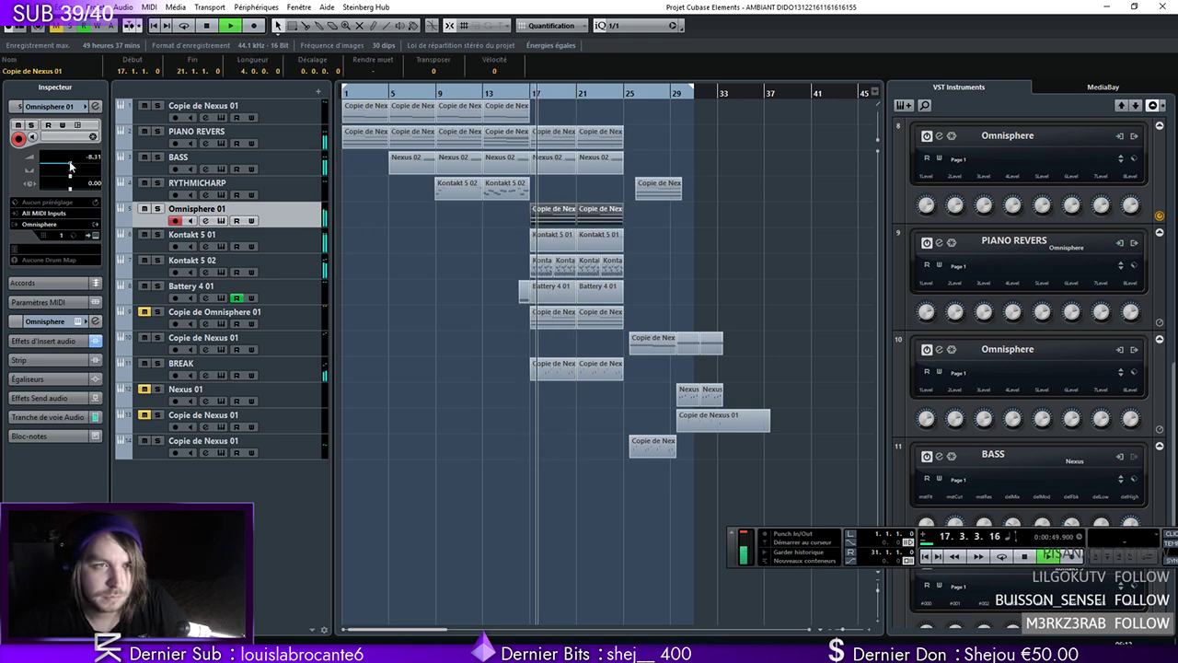
{"action": "left_click", "coordinate": [93, 109]}
{"action": "left_click", "coordinate": [936, 305]}
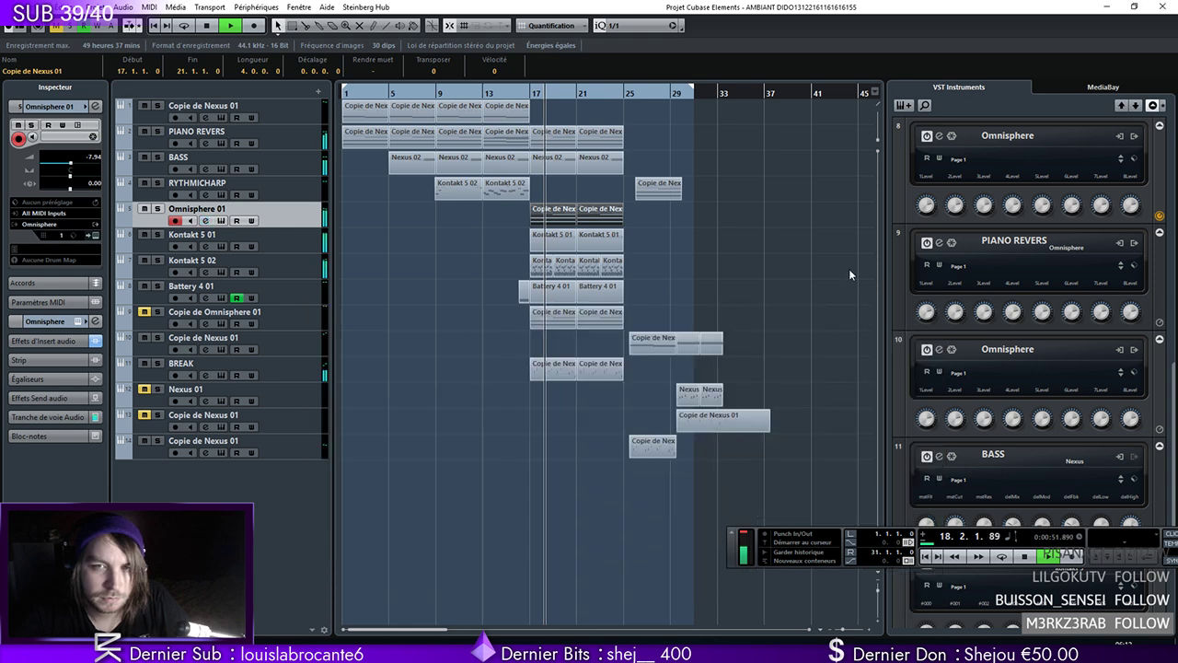
Delete the highest notes above C4 from the Omnisphere 01 clip at bar 17 in the Key Editor and audition the result
{"action": "left_click", "coordinate": [623, 221]}
{"action": "double_click", "coordinate": [621, 219]}
{"action": "left_click_drag", "start_coordinate": [925, 171], "coordinate": [156, 232]}
{"action": "key", "text": "Delete"}
{"action": "key", "text": "space"}
{"action": "left_click", "coordinate": [157, 101]}
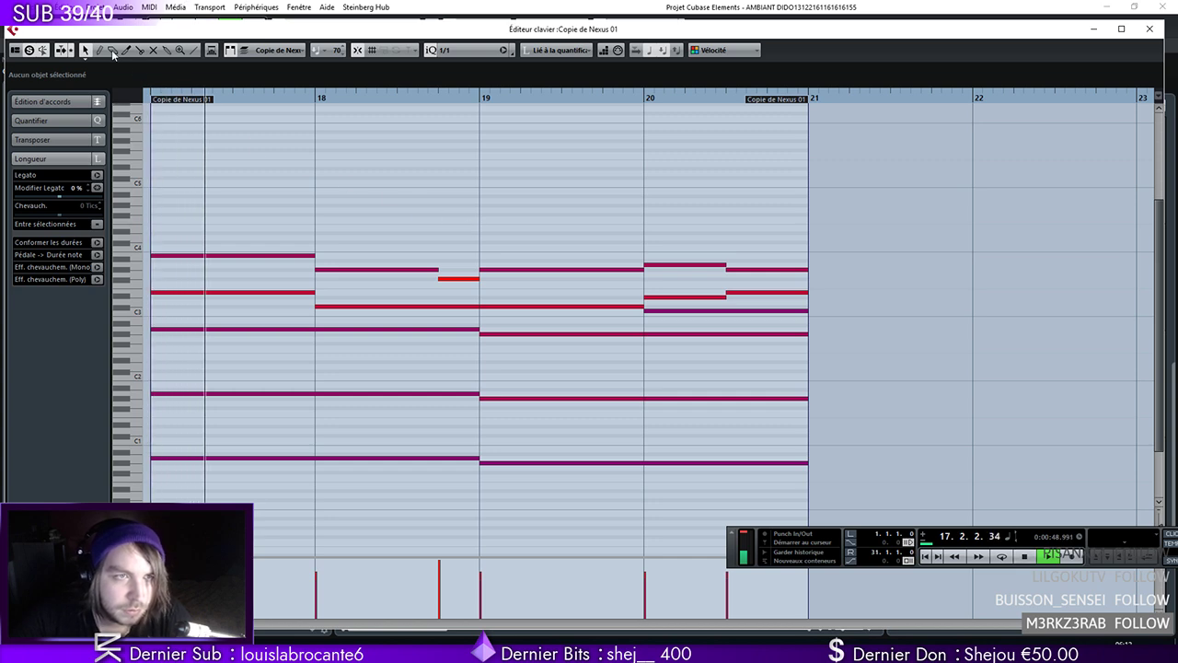
{"action": "key", "text": "space"}
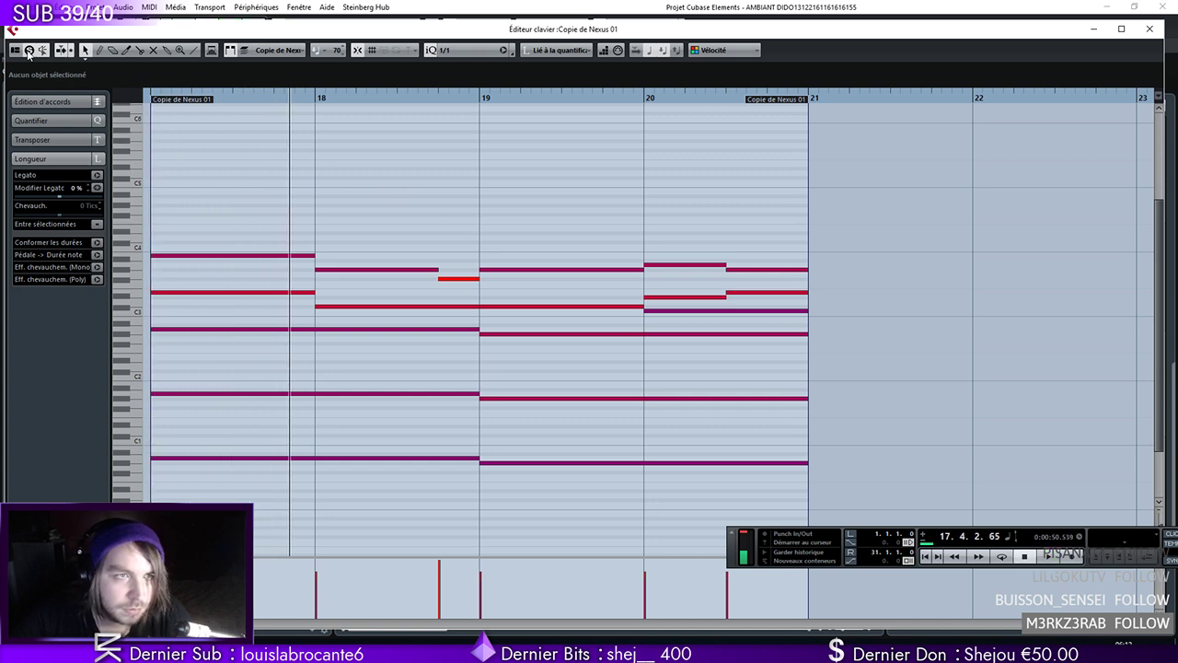
{"action": "key", "text": "KP_Subtract"}
{"action": "key", "text": "space"}
{"action": "left_click", "coordinate": [1149, 28]}
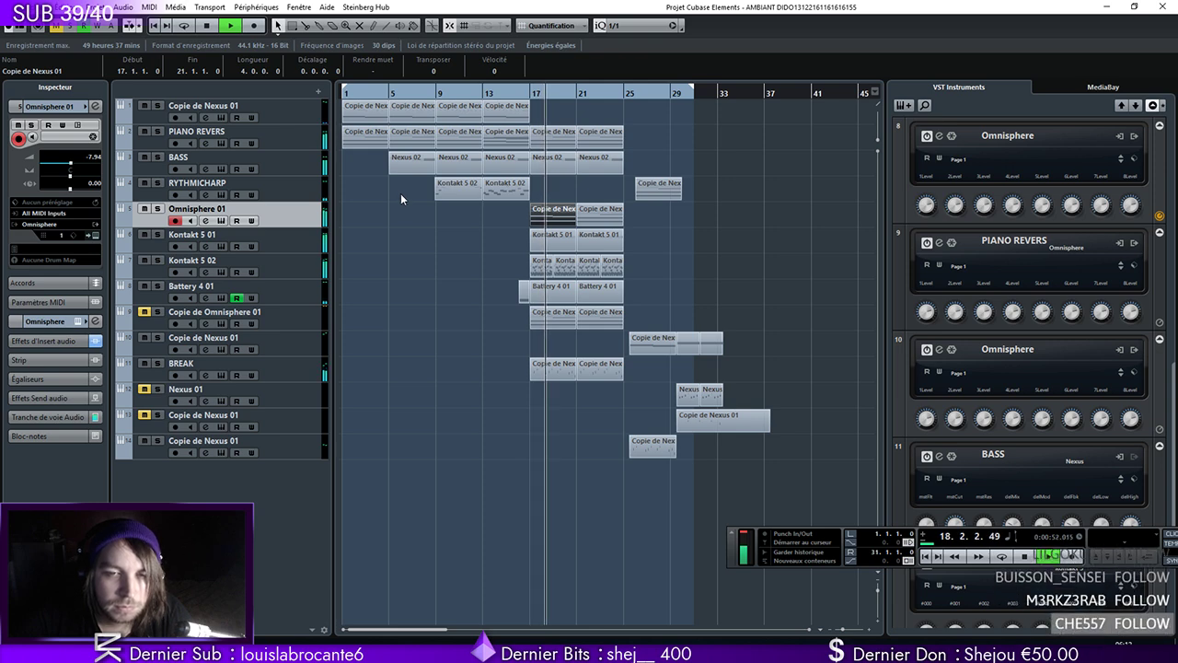
Solo the Kontakt 5 02 track and listen to it from bar 17
{"action": "key", "text": "Down"}
{"action": "key", "text": "Down"}
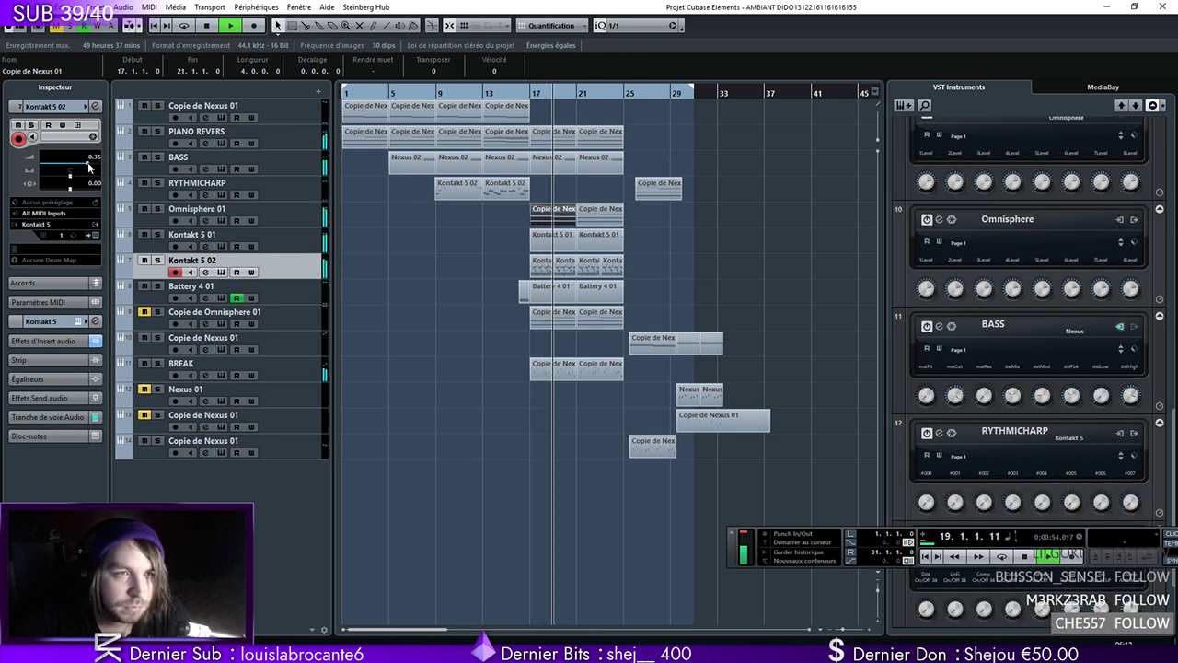
{"action": "left_click", "coordinate": [157, 261]}
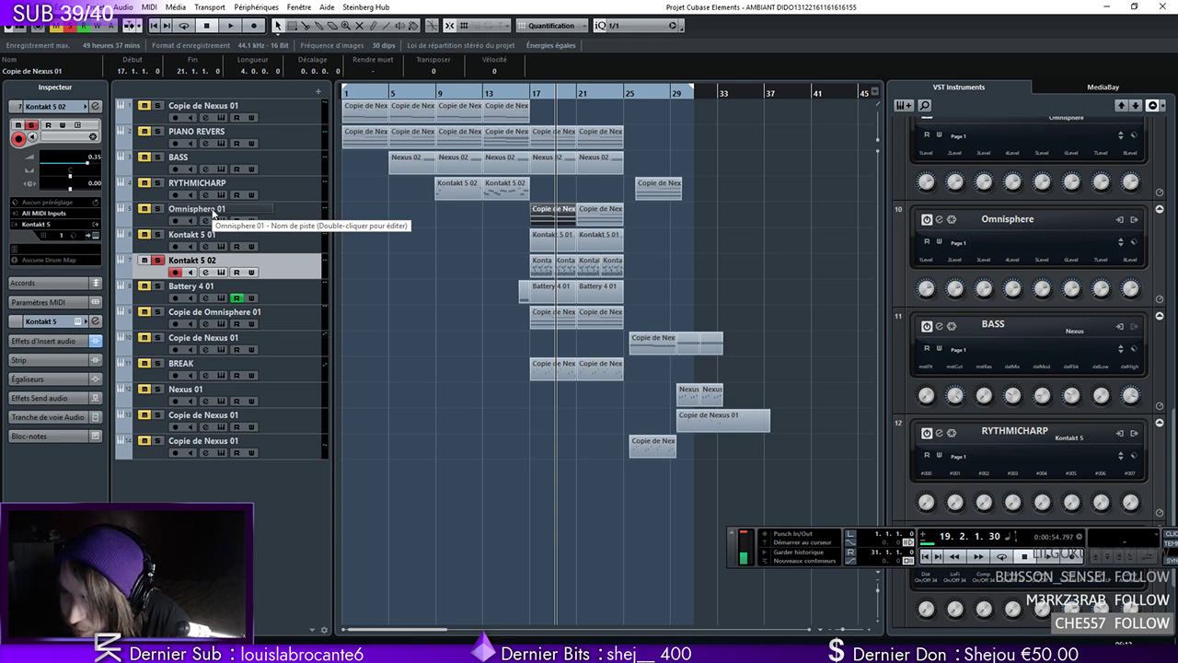
{"action": "left_click", "coordinate": [517, 93]}
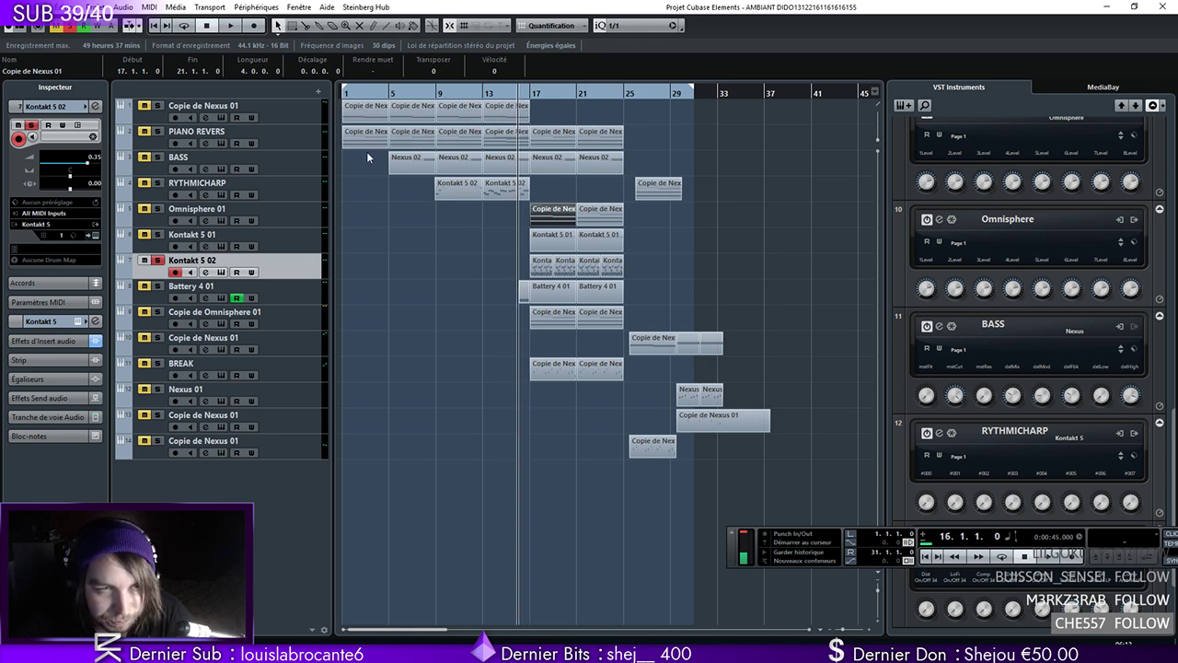
{"action": "left_click", "coordinate": [526, 94]}
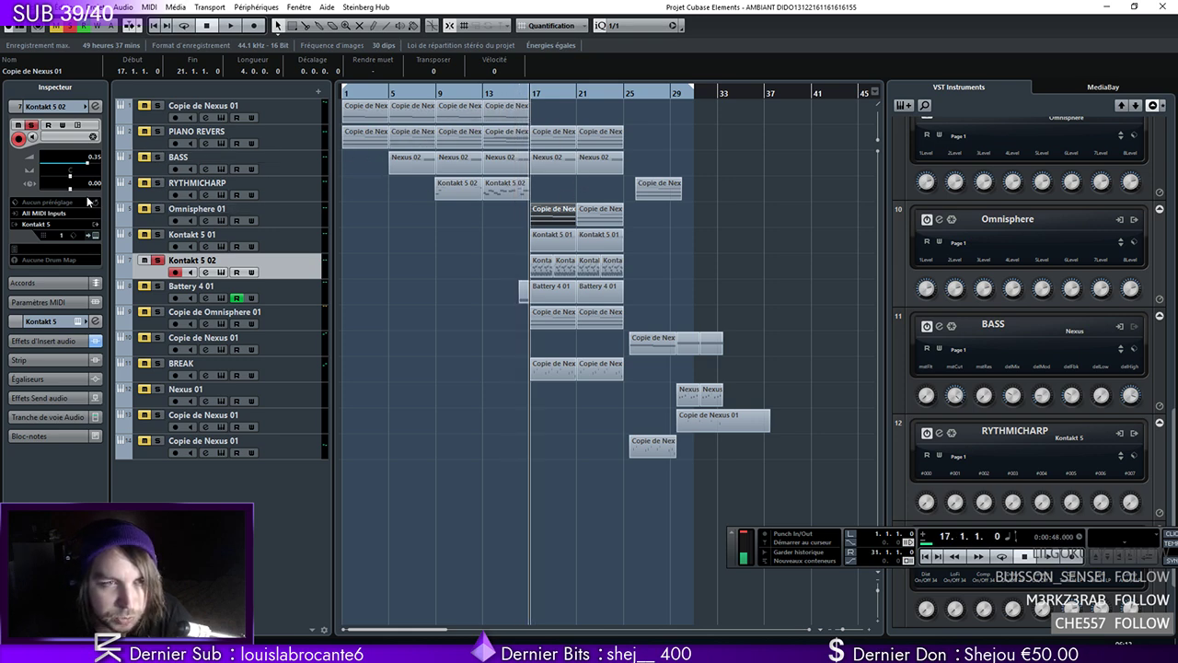
{"action": "key", "text": "space"}
Add MixerDelay to Kontakt 5 02's second insert slot, lower the channel volume to -2.01 and stop playback
{"action": "left_click", "coordinate": [206, 271]}
{"action": "left_click", "coordinate": [364, 373]}
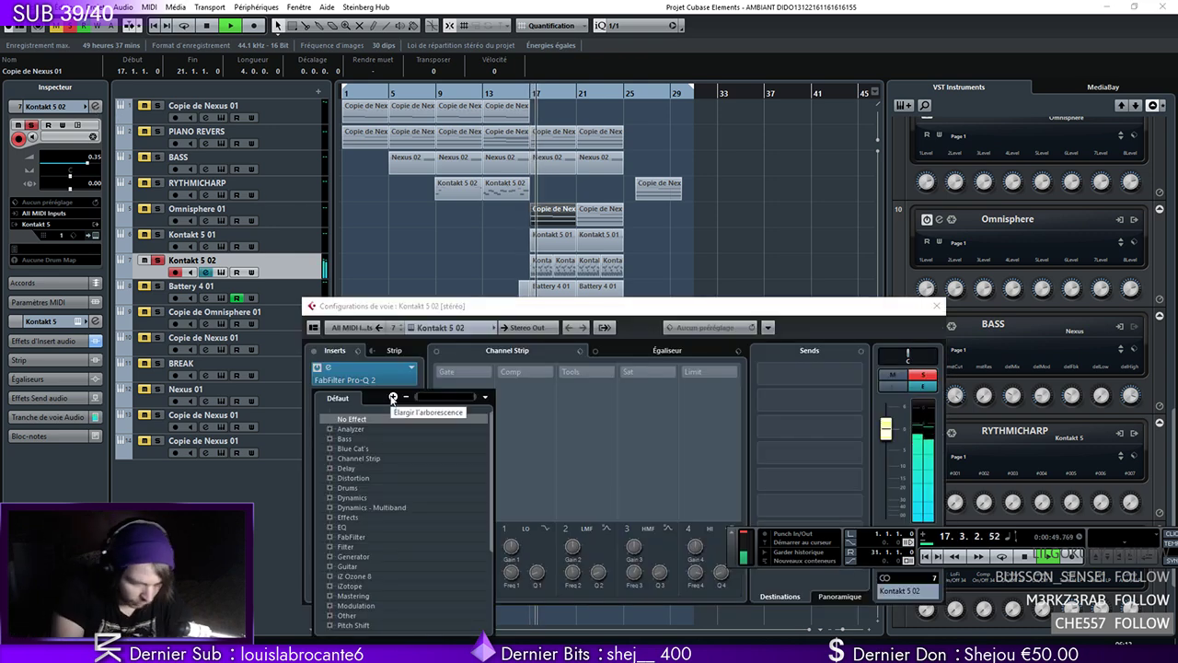
{"action": "type", "text": "mixer"}
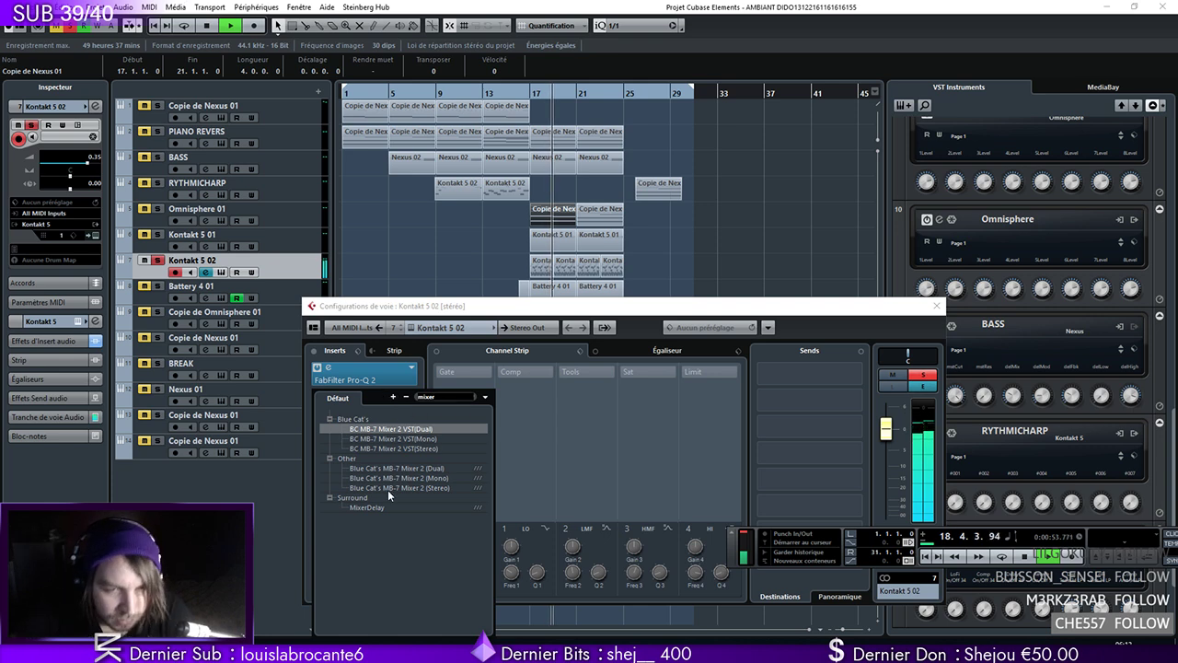
{"action": "left_click", "coordinate": [368, 507]}
{"action": "scroll", "coordinate": [451, 338], "scroll_direction": "down", "scroll_amount": 3}
{"action": "left_click", "coordinate": [820, 278]}
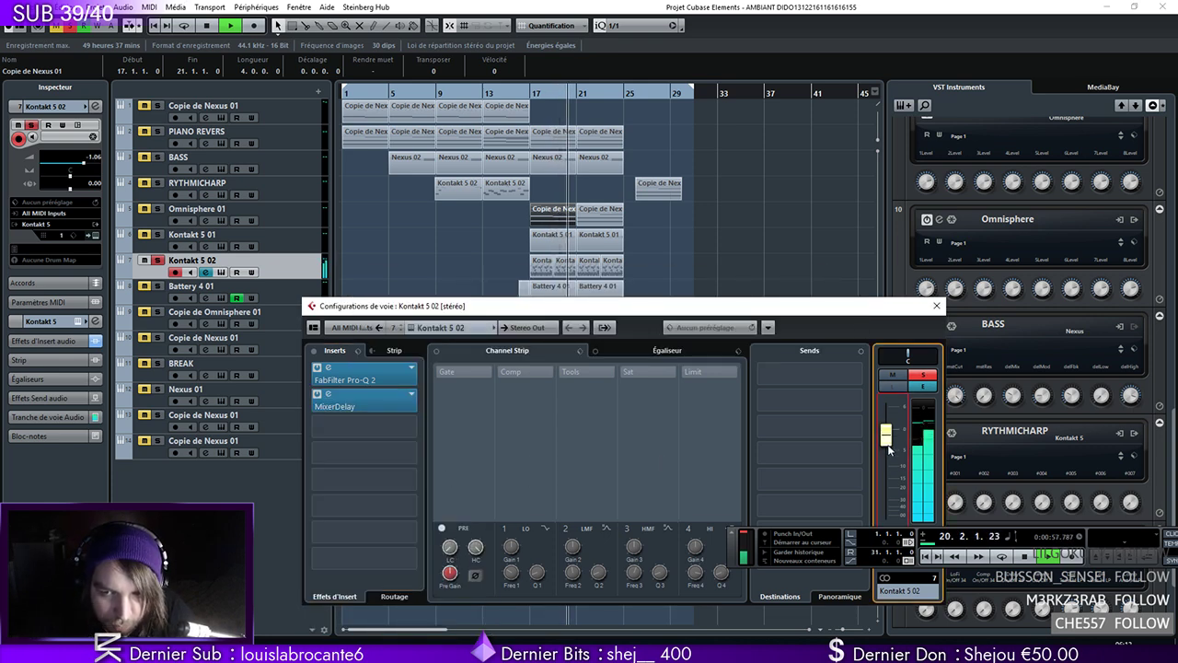
{"action": "left_click_drag", "start_coordinate": [887, 429], "coordinate": [888, 447]}
{"action": "left_click", "coordinate": [936, 306]}
{"action": "key", "text": "space"}
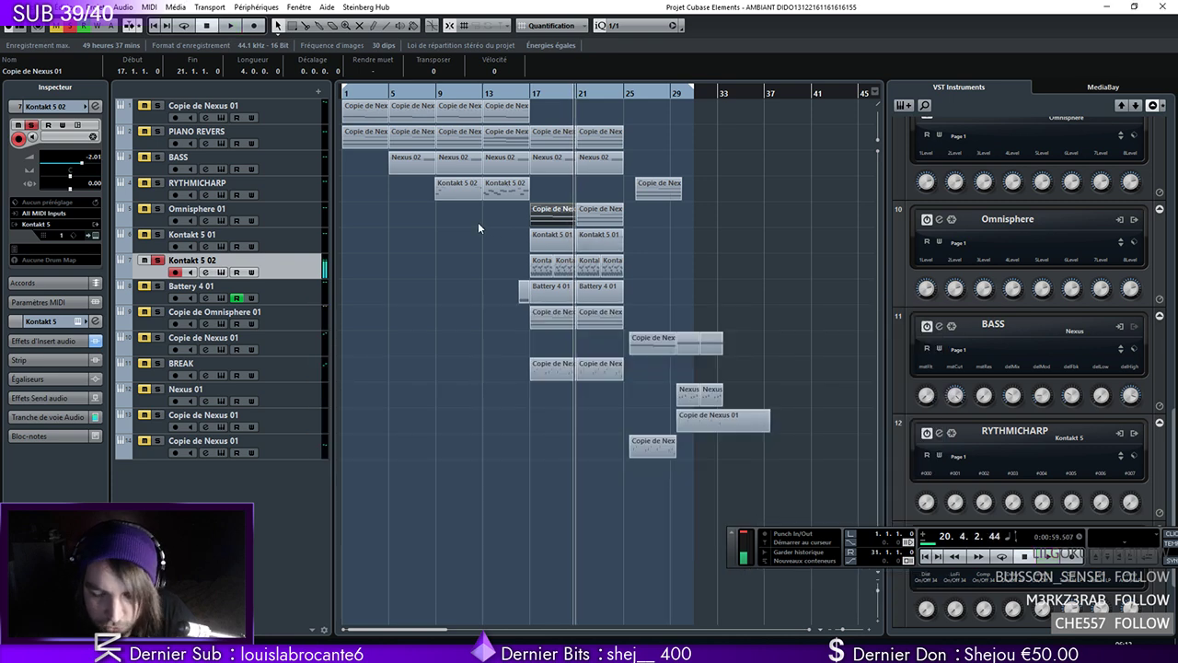
Turn off solo on Kontakt 5 02, play the full mix from bar 16 and raise the track's volume to -0.70
{"action": "left_click", "coordinate": [528, 94]}
{"action": "left_click", "coordinate": [518, 96]}
{"action": "key", "text": "s"}
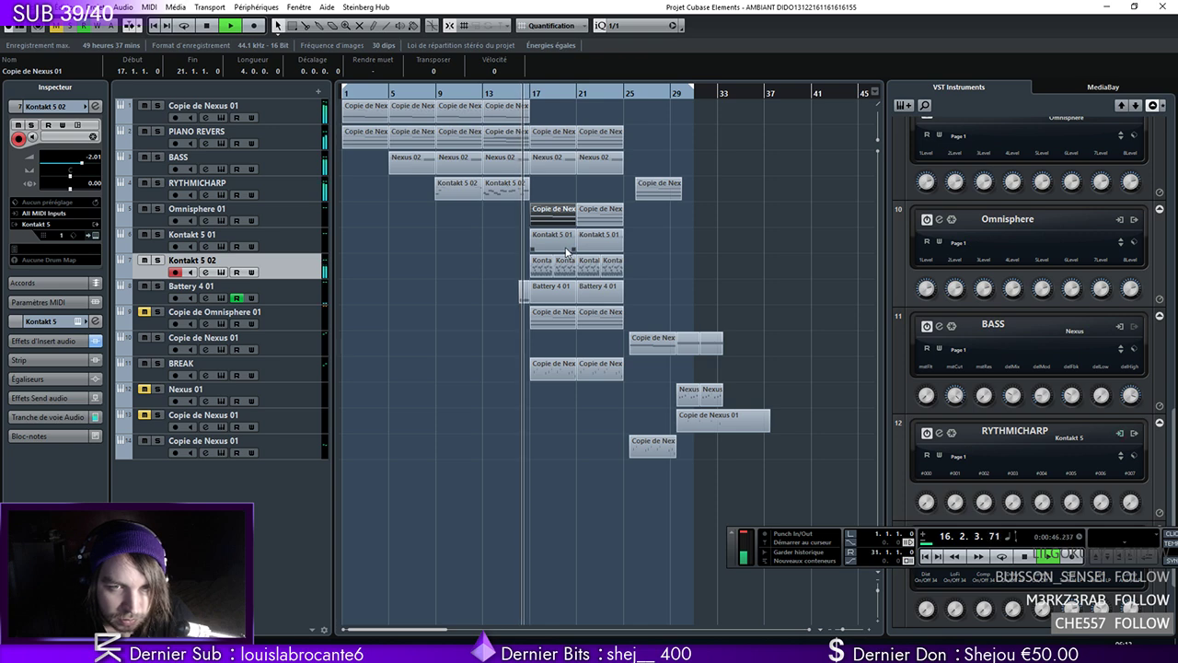
{"action": "left_click", "coordinate": [286, 292]}
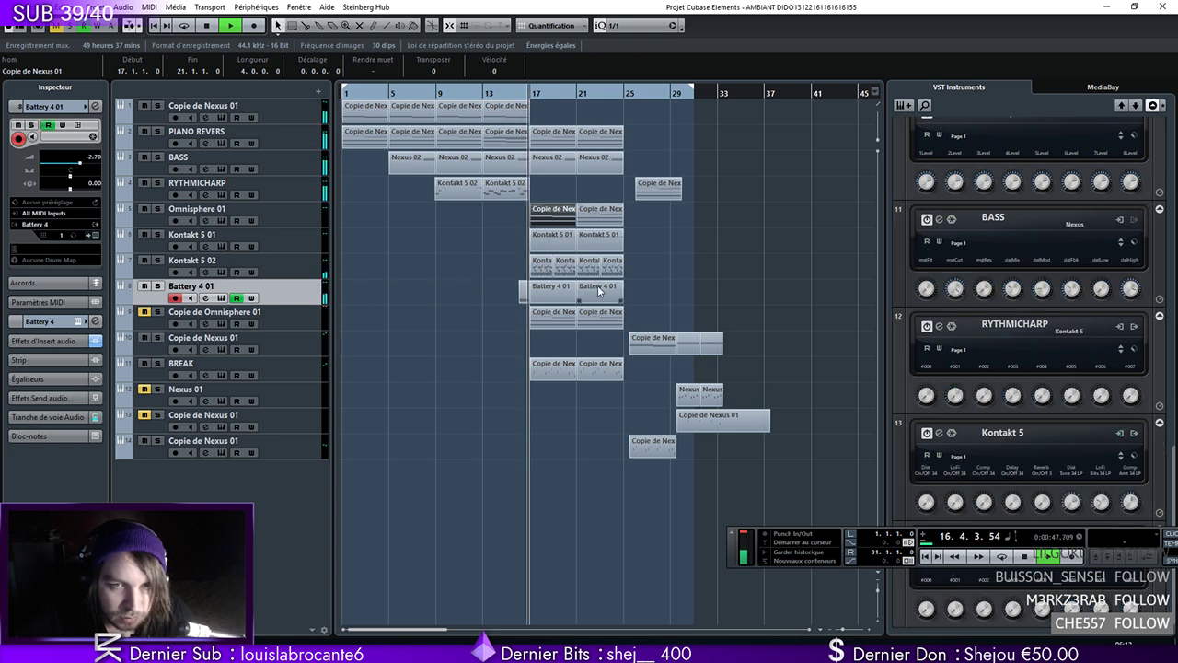
{"action": "left_click", "coordinate": [521, 269]}
{"action": "left_click_drag", "start_coordinate": [79, 169], "coordinate": [85, 166]}
Add FabFilter Pro-C 2 to Kontakt 5 02's third insert slot
{"action": "left_click", "coordinate": [93, 135]}
{"action": "left_click", "coordinate": [412, 429]}
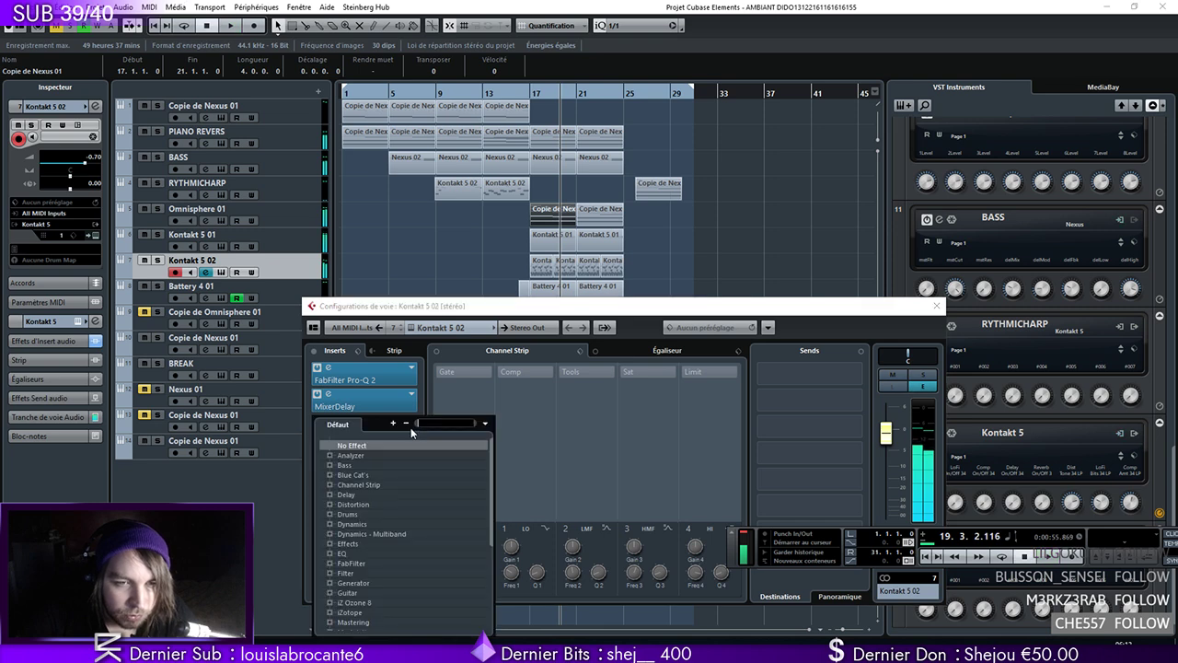
{"action": "type", "text": "fa"}
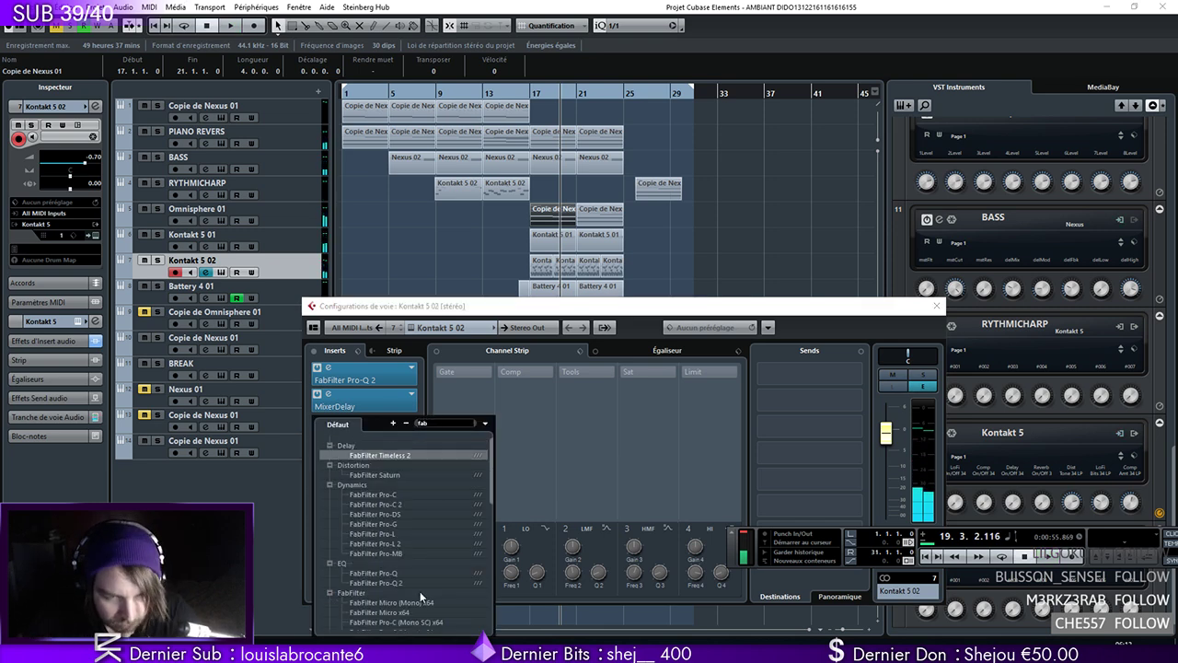
{"action": "type", "text": "b"}
{"action": "left_click", "coordinate": [378, 504]}
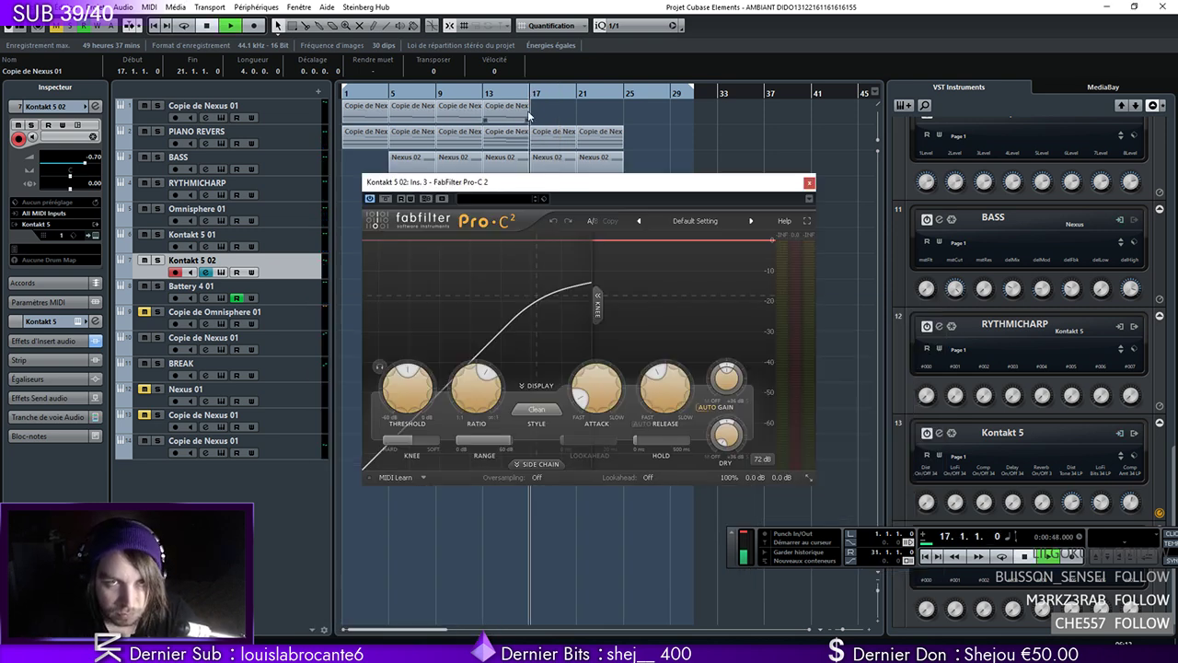
Raise the threshold and shorten the release of Kontakt 5 02's Pro-C 2 during playback, then close the compressor
{"action": "left_click_drag", "start_coordinate": [415, 379], "coordinate": [403, 309]}
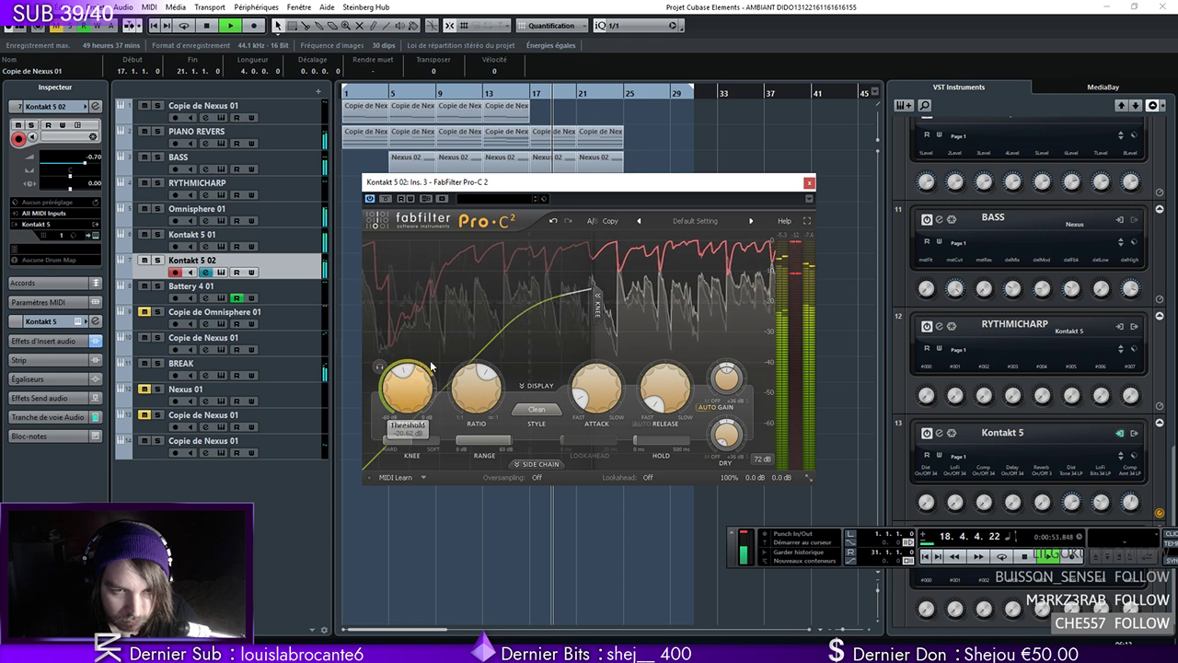
{"action": "left_click_drag", "start_coordinate": [657, 388], "coordinate": [658, 367]}
{"action": "left_click_drag", "start_coordinate": [408, 392], "coordinate": [408, 368]}
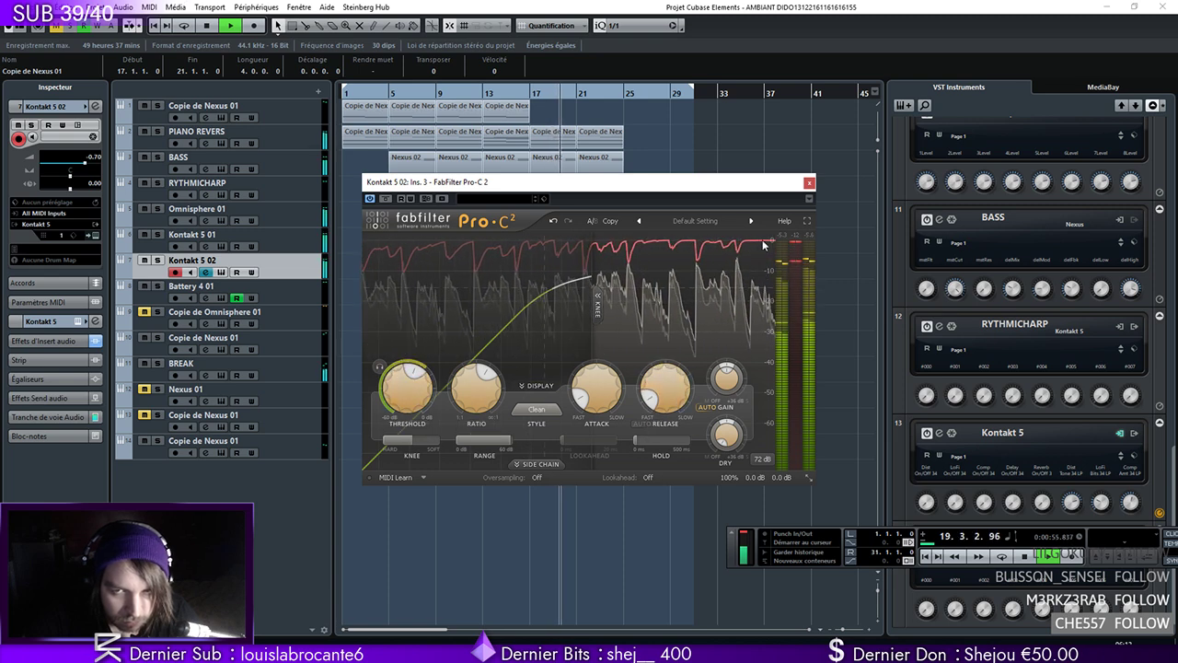
{"action": "left_click", "coordinate": [809, 181]}
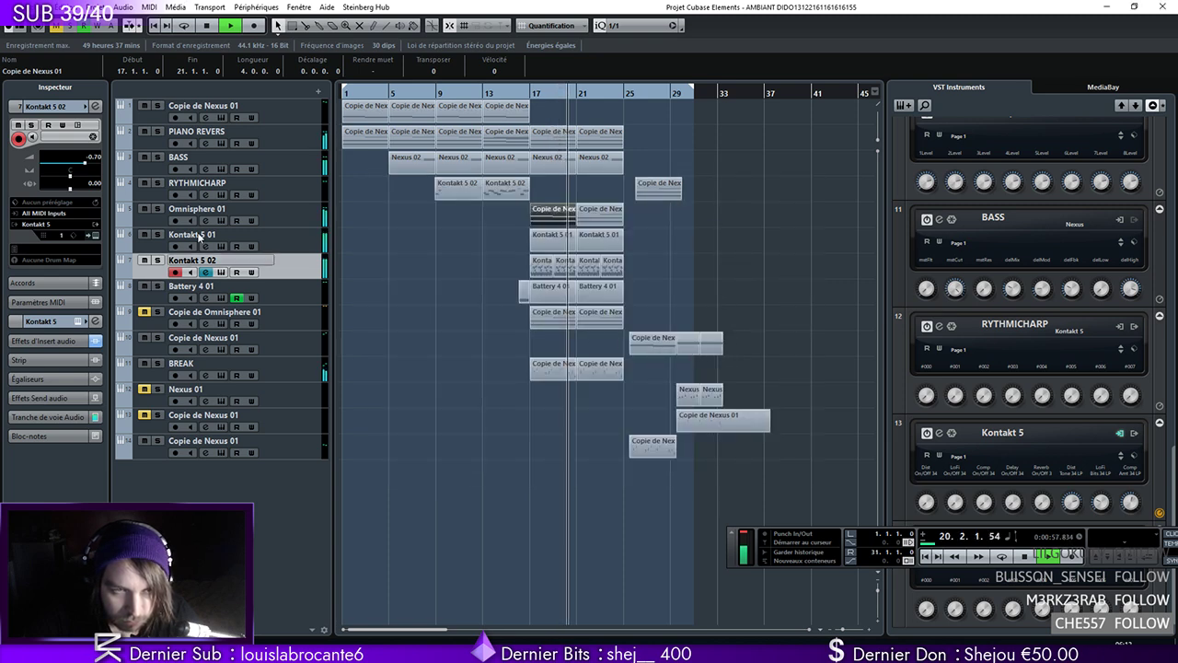
Lower the Kontakt 5 02 volume to -3.35 and solo the track for playback
{"action": "left_click_drag", "start_coordinate": [86, 162], "coordinate": [78, 162]}
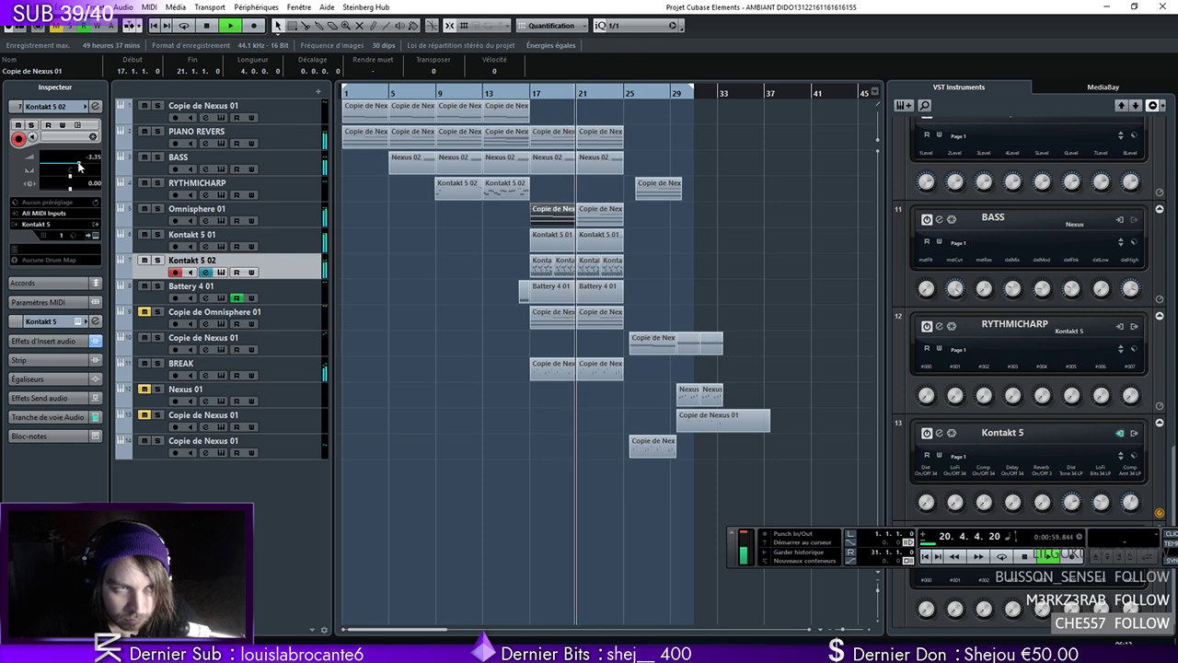
{"action": "left_click", "coordinate": [157, 261]}
{"action": "key", "text": "space"}
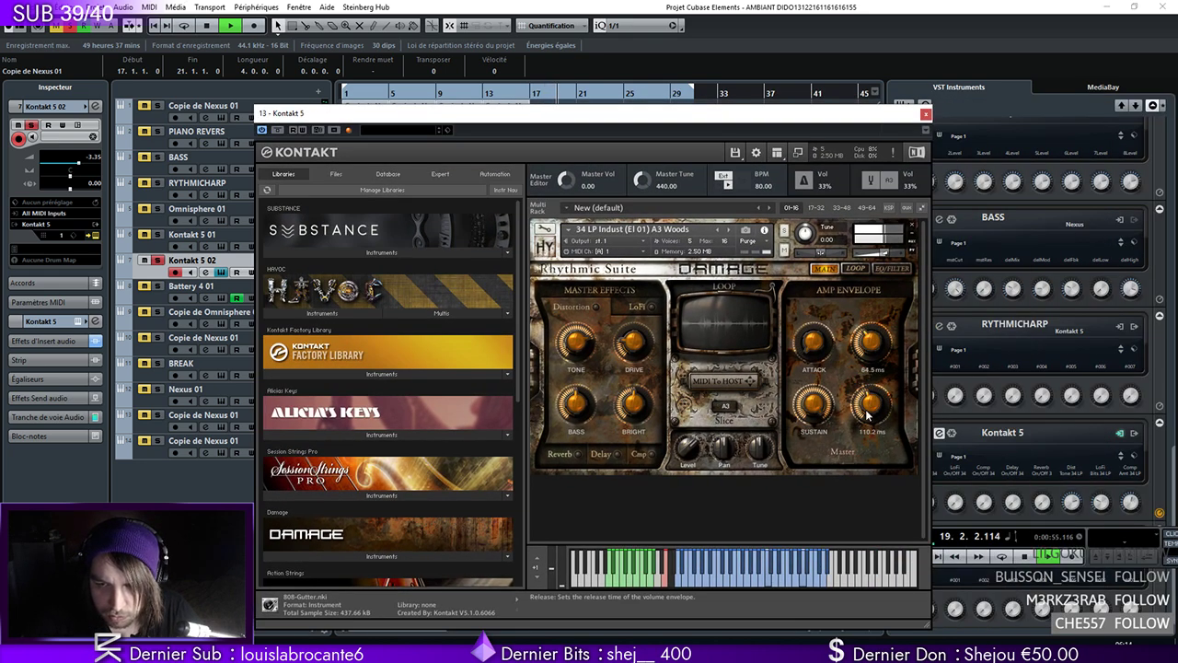
Adjust the release of Kontakt 5 02's Damage amp envelope during playback and close the instrument
{"action": "left_click_drag", "start_coordinate": [865, 414], "coordinate": [871, 398]}
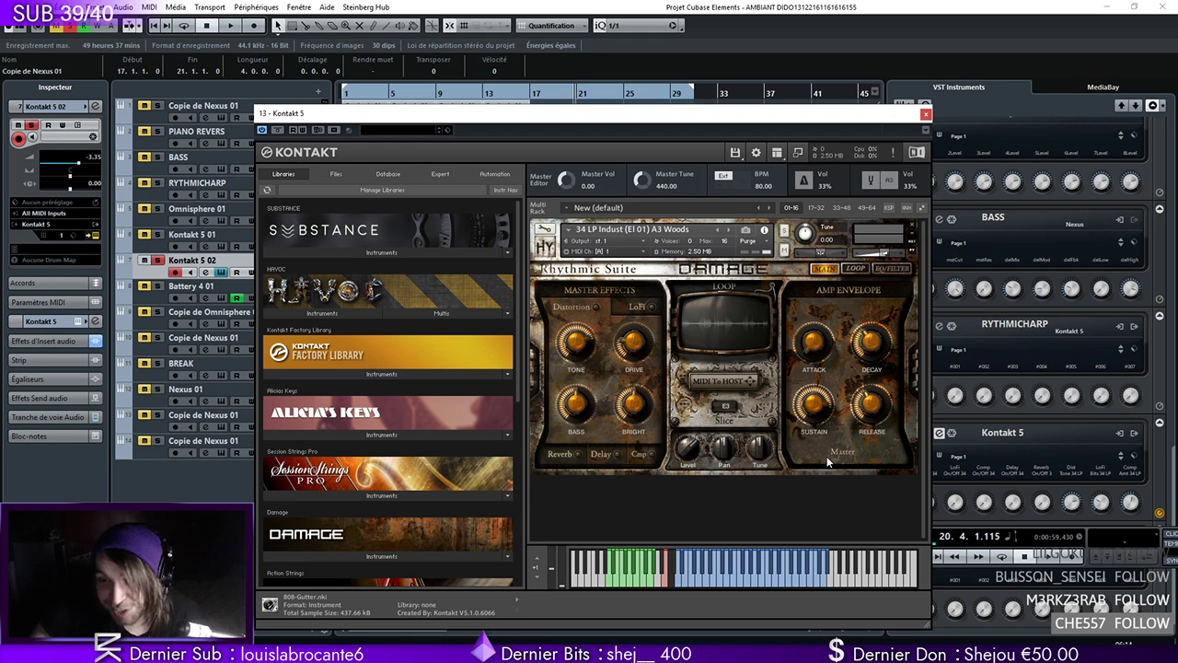
{"action": "left_click", "coordinate": [925, 114]}
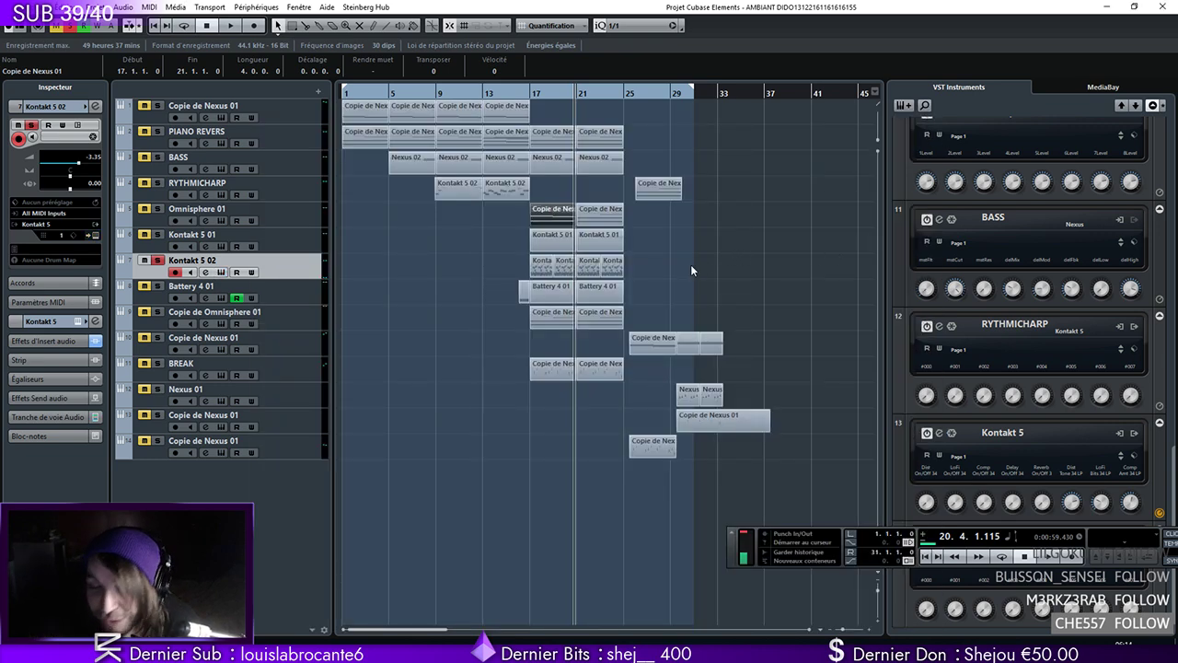
Turn off solo on Kontakt 5 02 and play the full mix from bar 15
{"action": "left_click", "coordinate": [518, 93]}
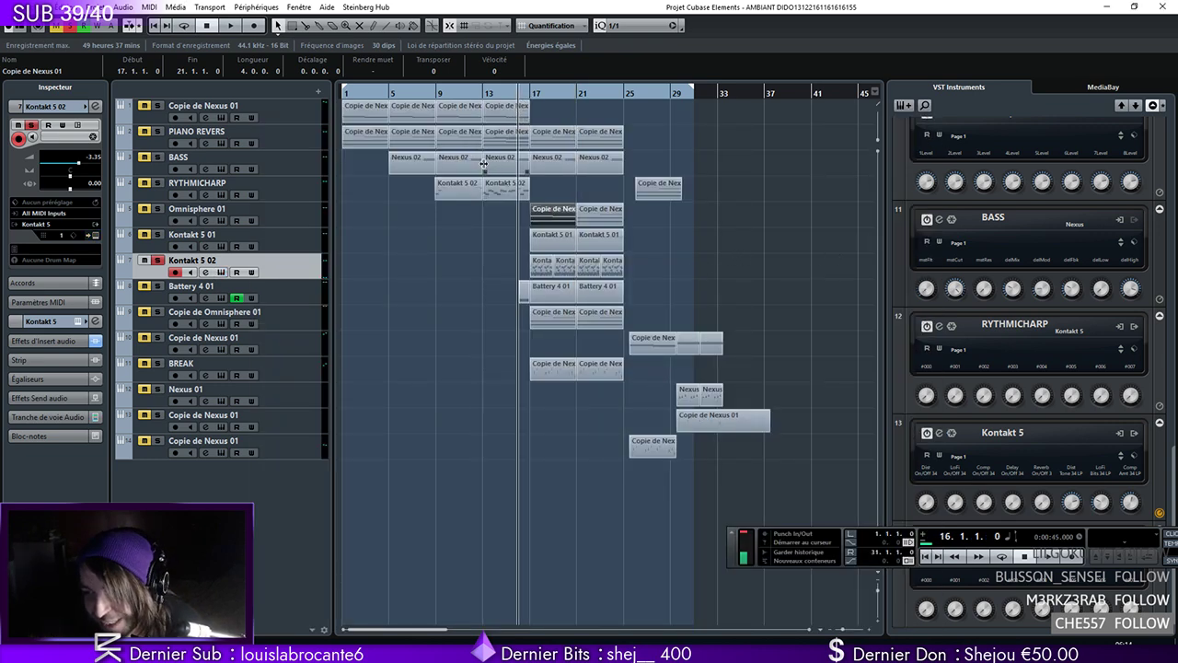
{"action": "left_click_drag", "start_coordinate": [522, 96], "coordinate": [502, 100]}
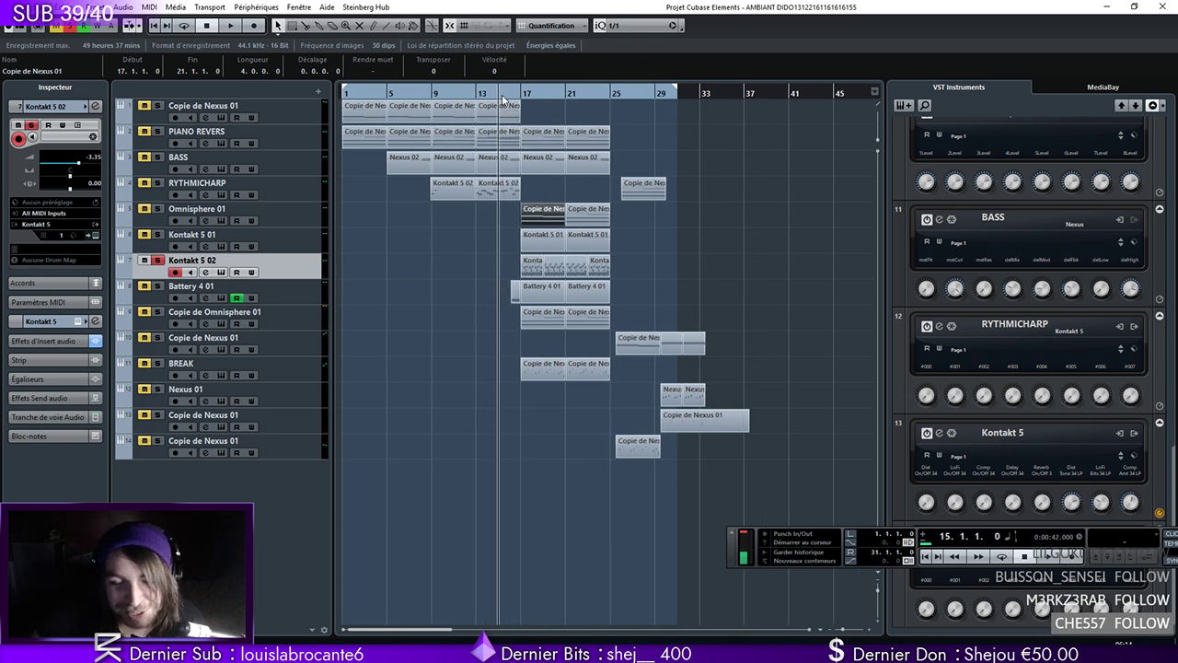
{"action": "left_click", "coordinate": [156, 260]}
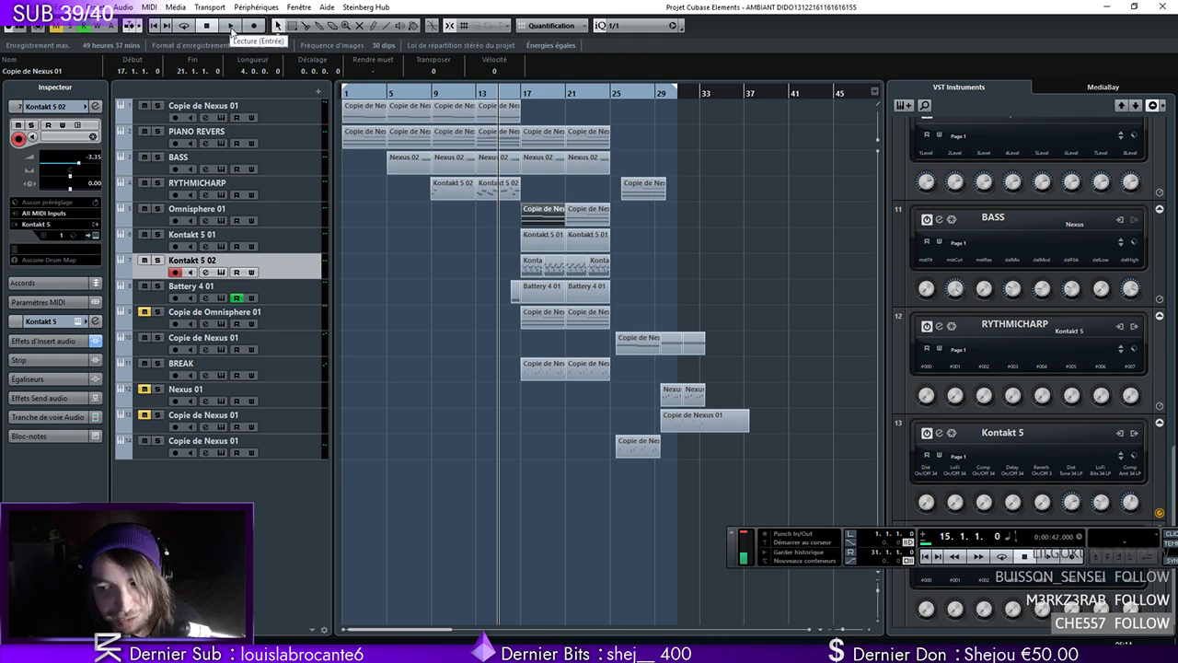
{"action": "left_click", "coordinate": [230, 26]}
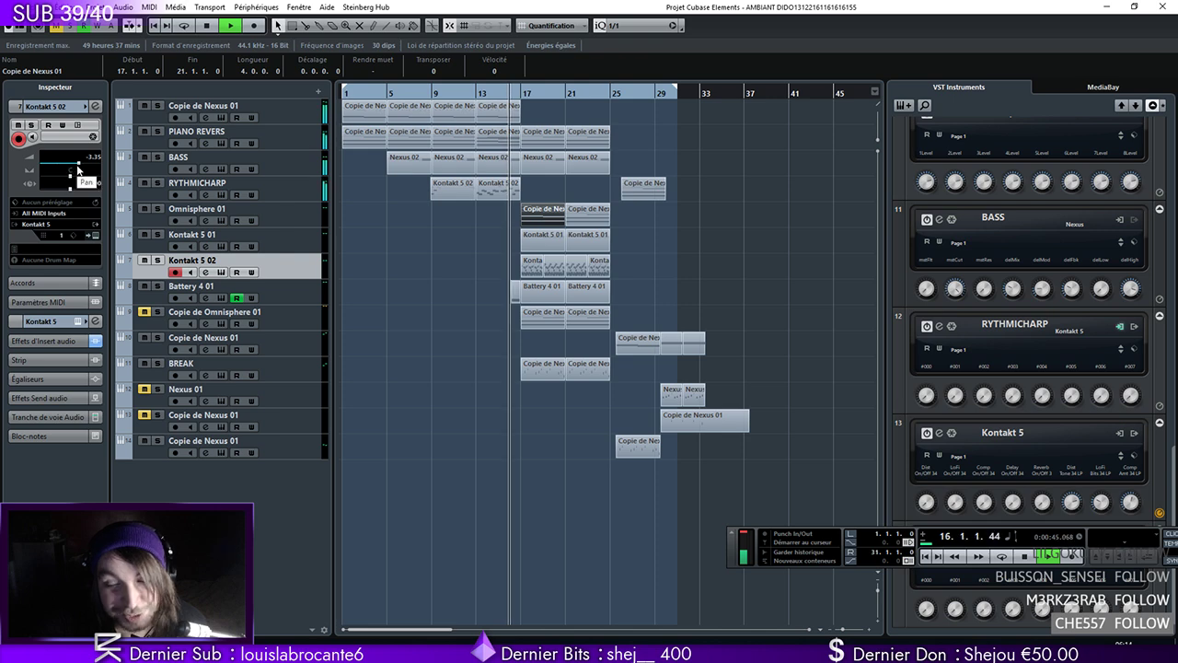
Raise the Kontakt 5 02 volume to -0.57 during playback and set its Damage amp envelope release to 142.7 ms
{"action": "left_click_drag", "start_coordinate": [80, 164], "coordinate": [81, 164]}
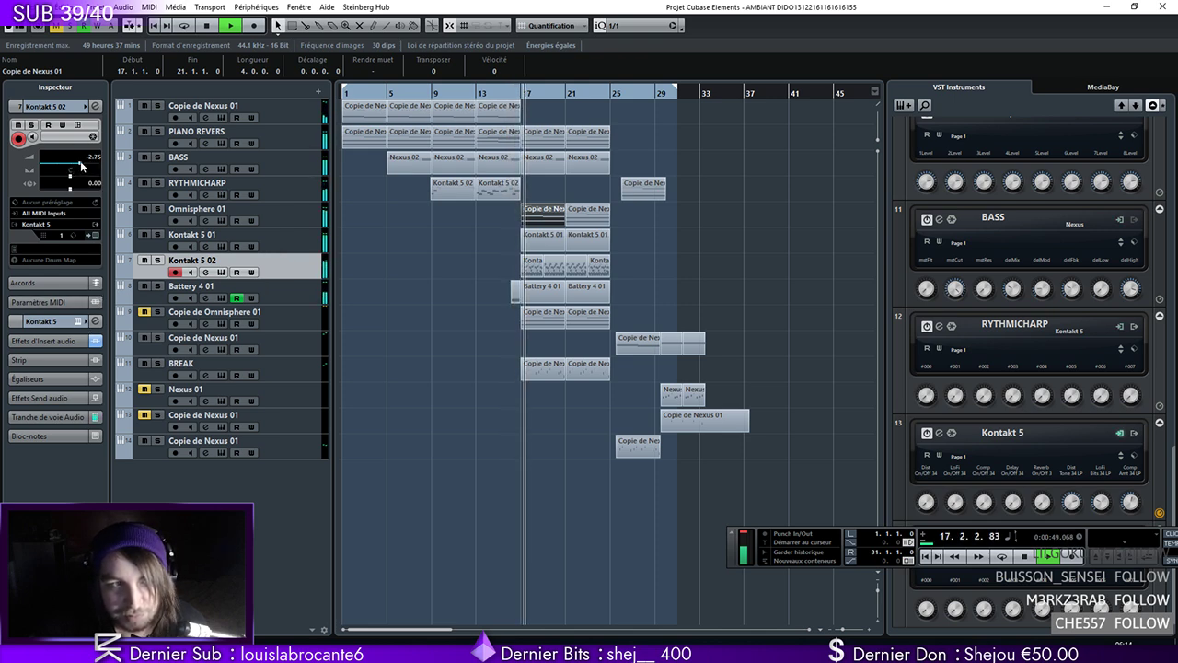
{"action": "left_click", "coordinate": [96, 105]}
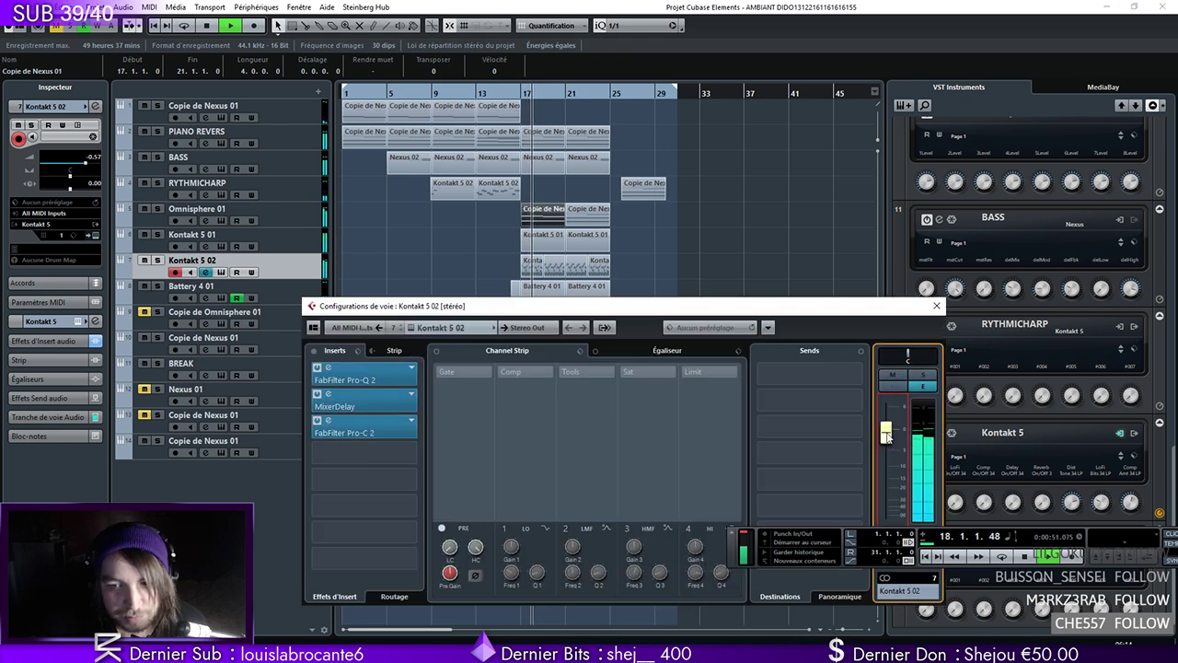
{"action": "left_click", "coordinate": [95, 235]}
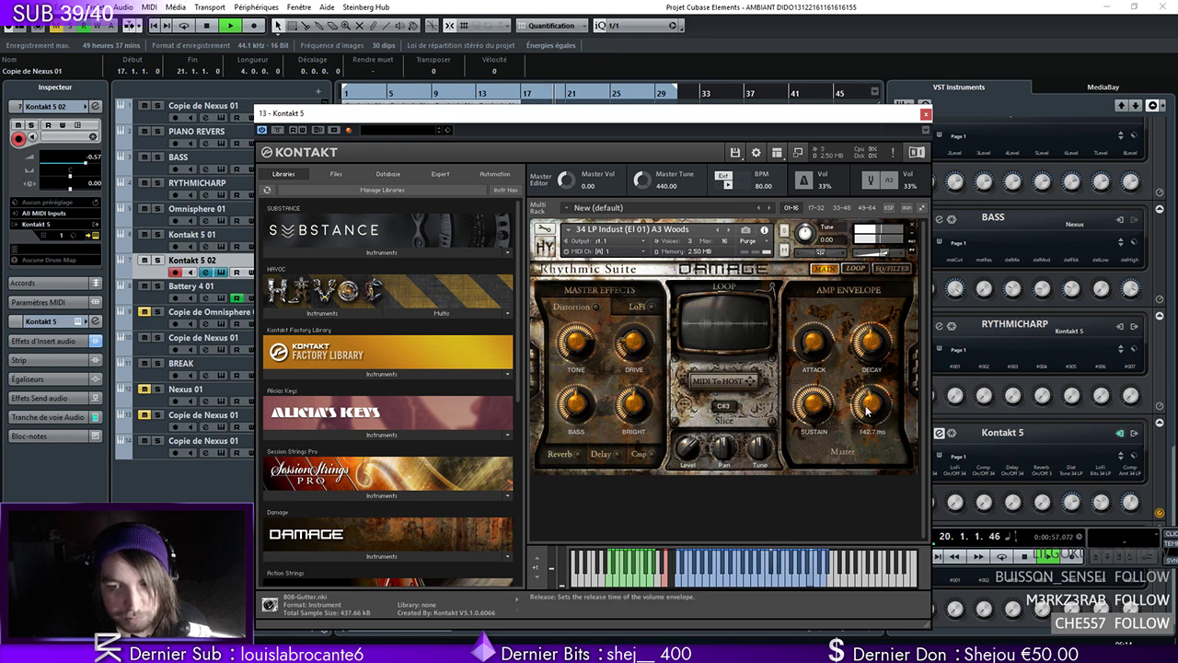
{"action": "left_click", "coordinate": [925, 113]}
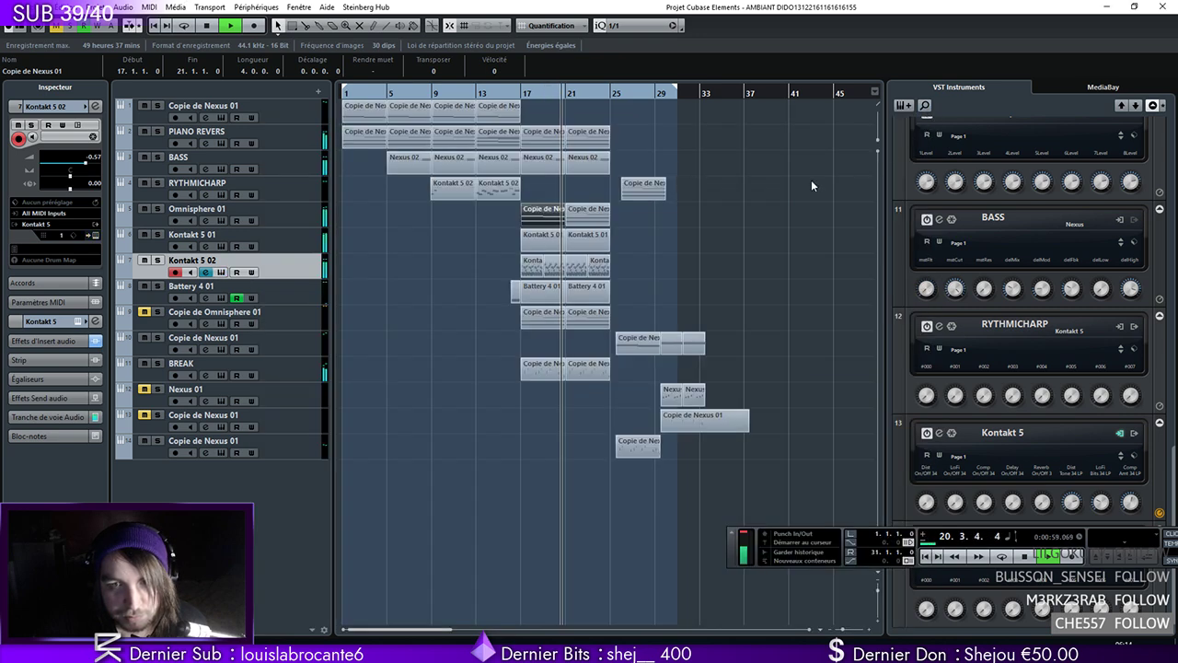
Duplicate the Kontakt 5 02 track and delete the copied events from the duplicate
{"action": "key", "text": "h"}
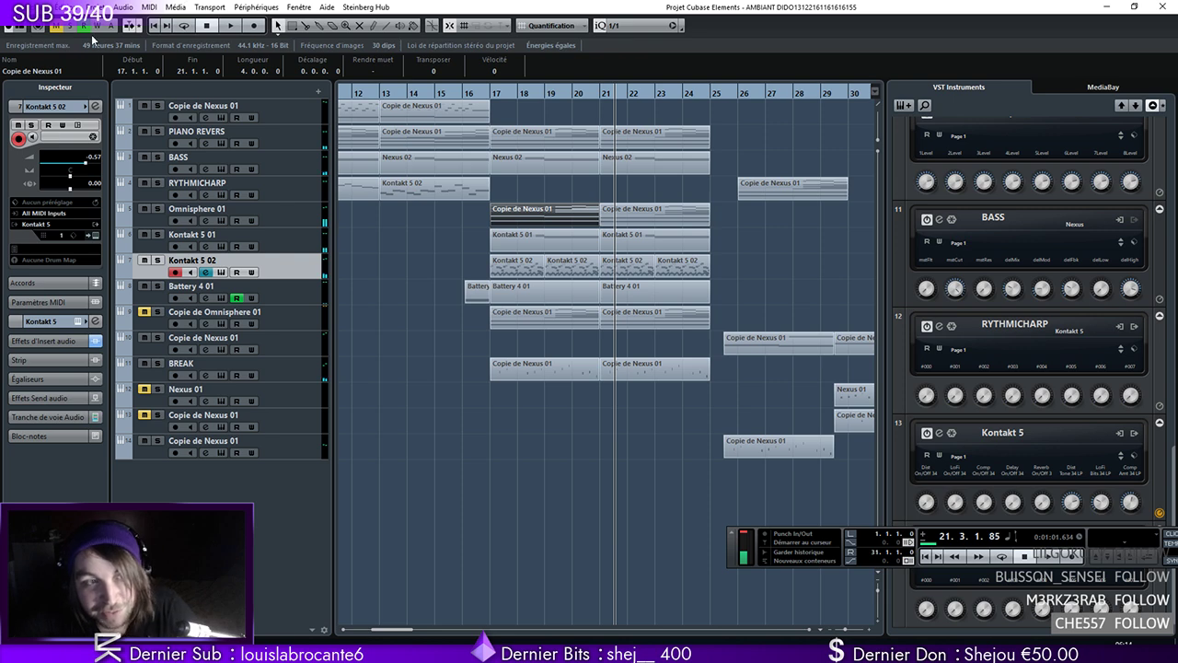
{"action": "right_click", "coordinate": [285, 263]}
{"action": "left_click", "coordinate": [303, 301]}
{"action": "left_click_drag", "start_coordinate": [733, 295], "coordinate": [502, 290]}
{"action": "key", "text": "Delete"}
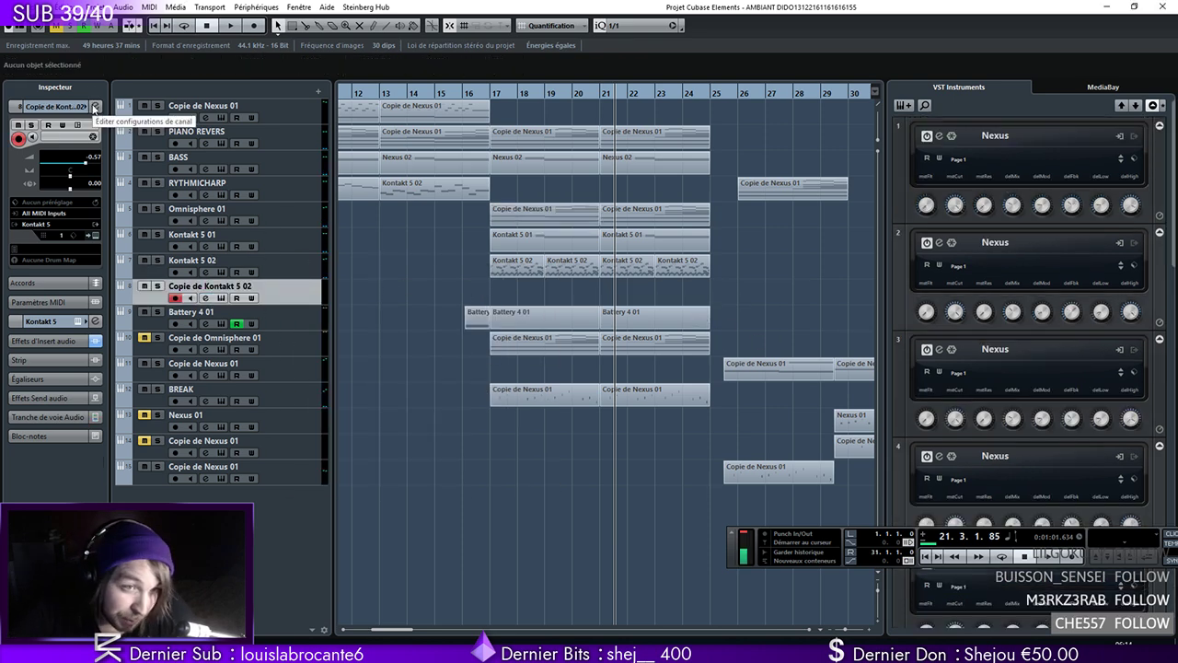
Bypass all insert effects on the Copie de Kontakt 5 02 track and close its channel settings
{"action": "left_click", "coordinate": [97, 107]}
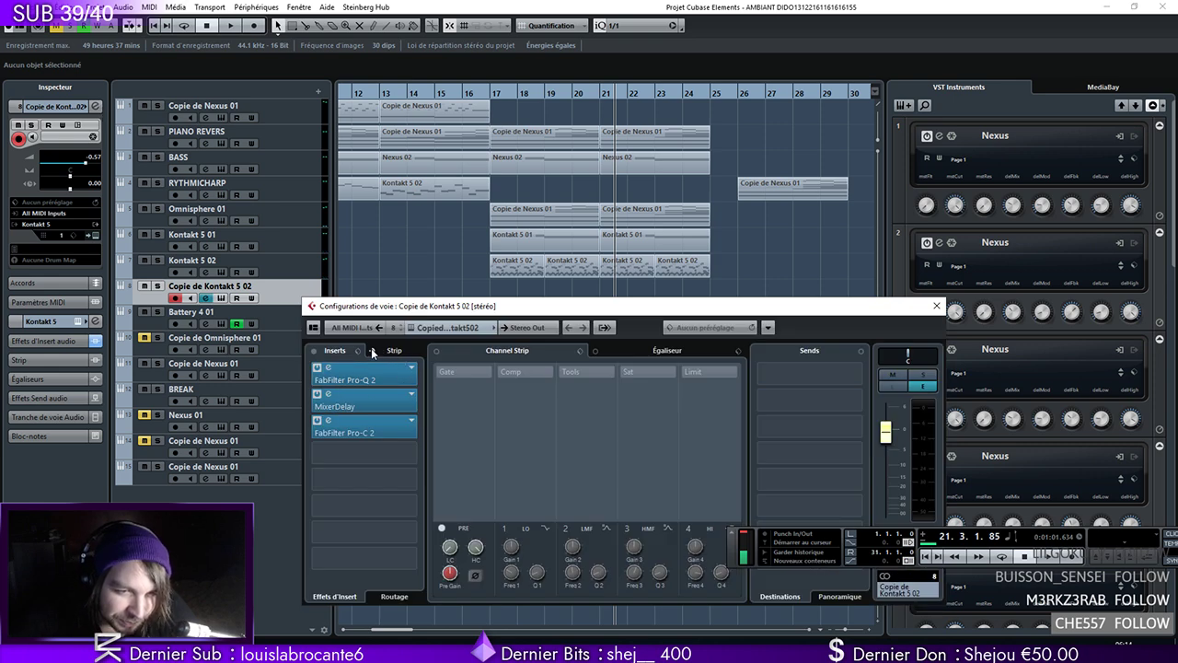
{"action": "left_click", "coordinate": [310, 353]}
{"action": "left_click", "coordinate": [297, 302]}
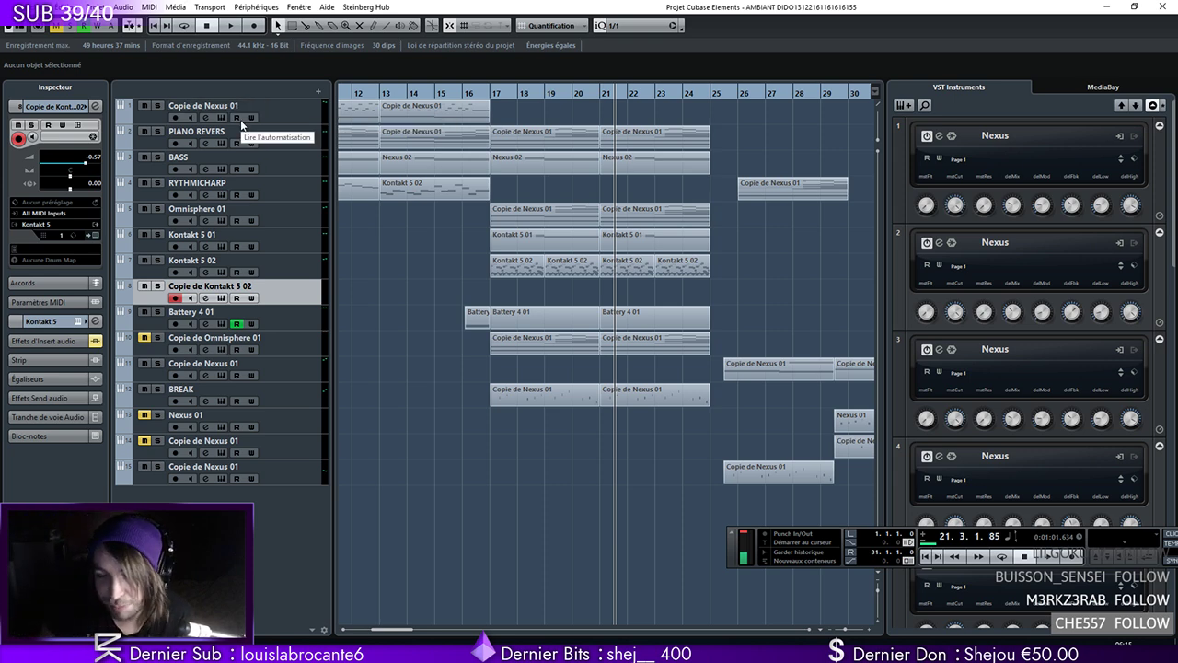
Open the duplicate track's Kontakt and audition the Damage LP Industrial Elements kick loops from 14 C#2 to 18 F2
{"action": "left_click", "coordinate": [92, 237]}
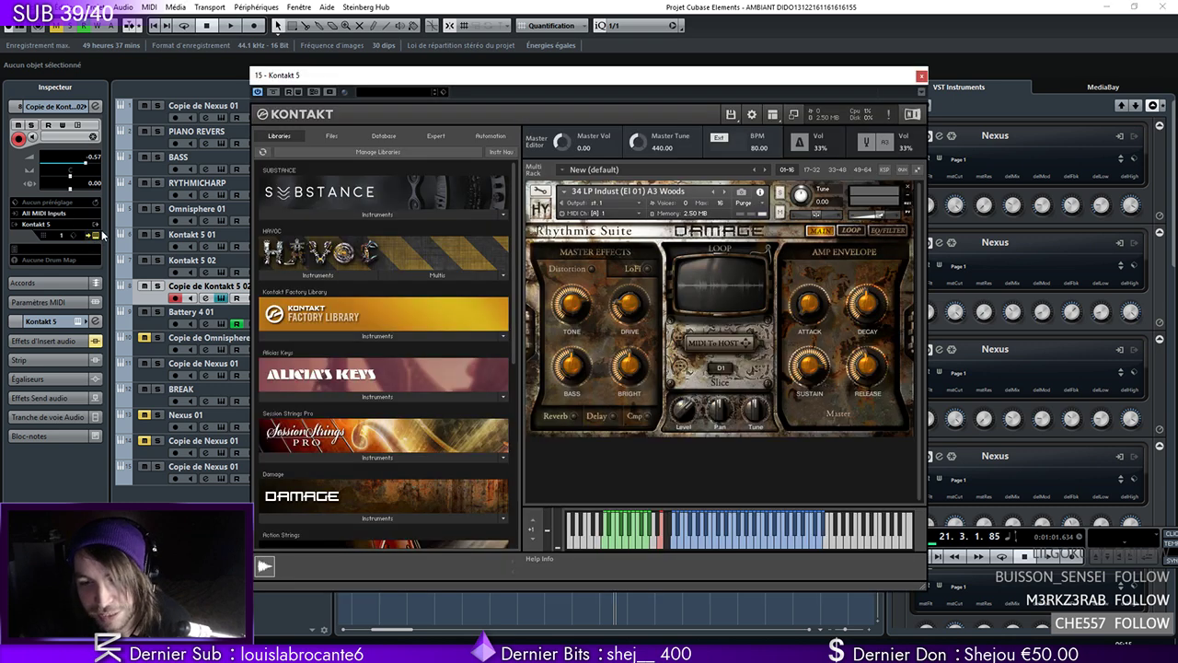
{"action": "scroll", "coordinate": [493, 354], "scroll_direction": "down", "scroll_amount": 3}
{"action": "left_click", "coordinate": [372, 396]}
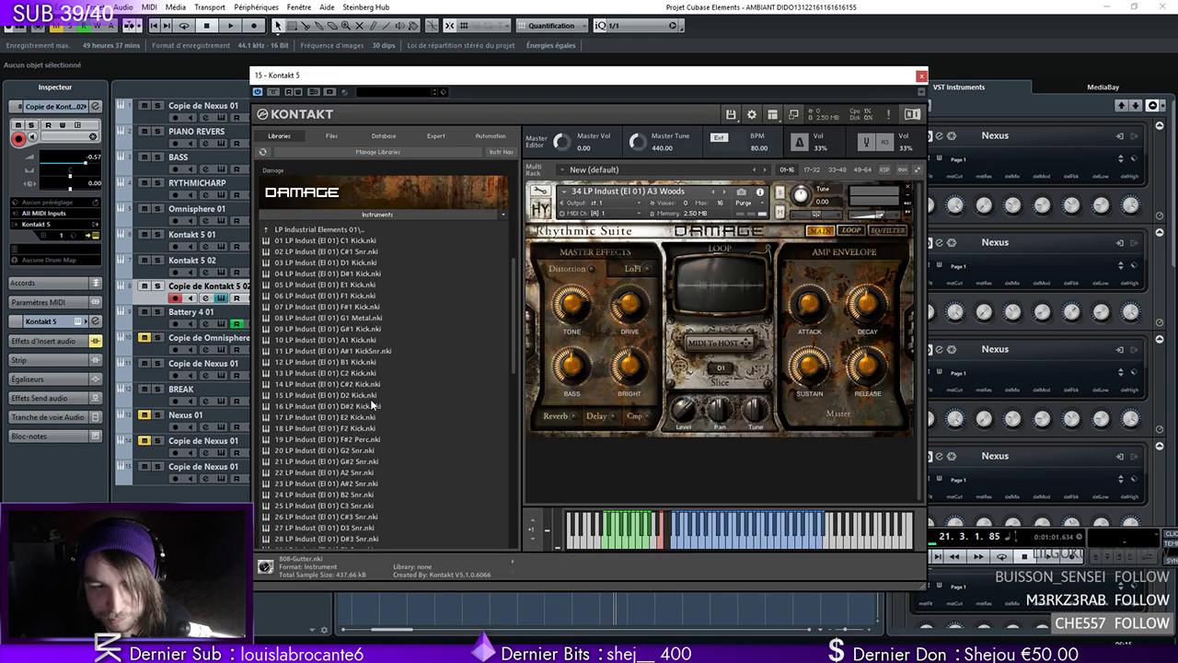
{"action": "left_click", "coordinate": [362, 387]}
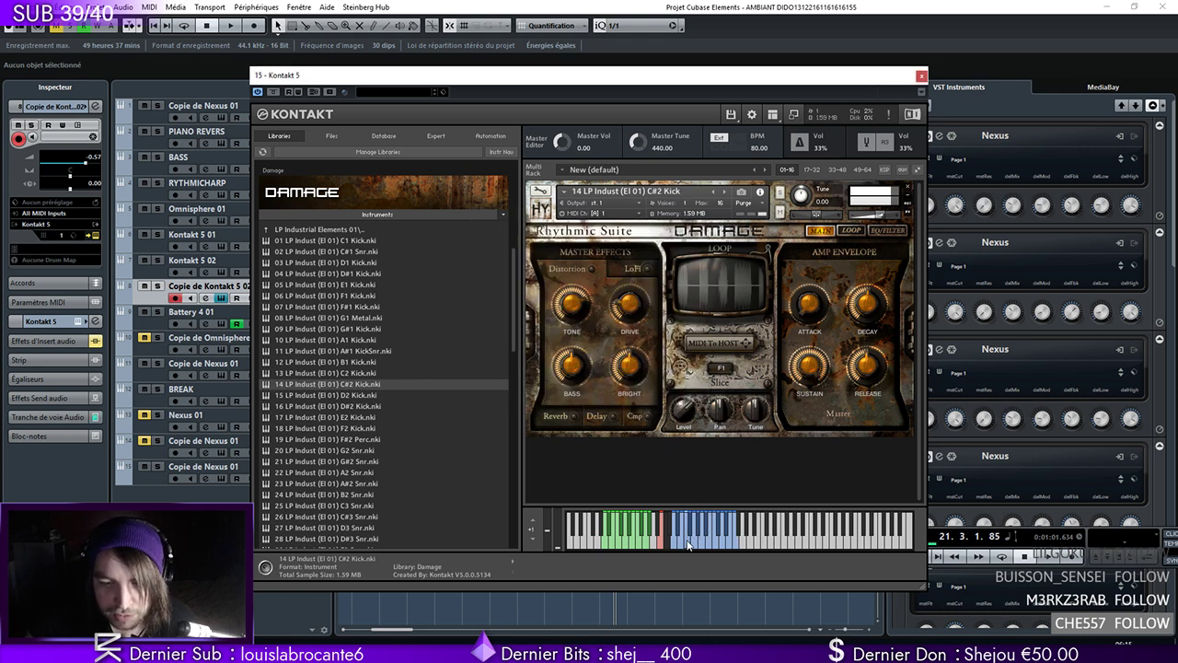
{"action": "key", "text": "Down"}
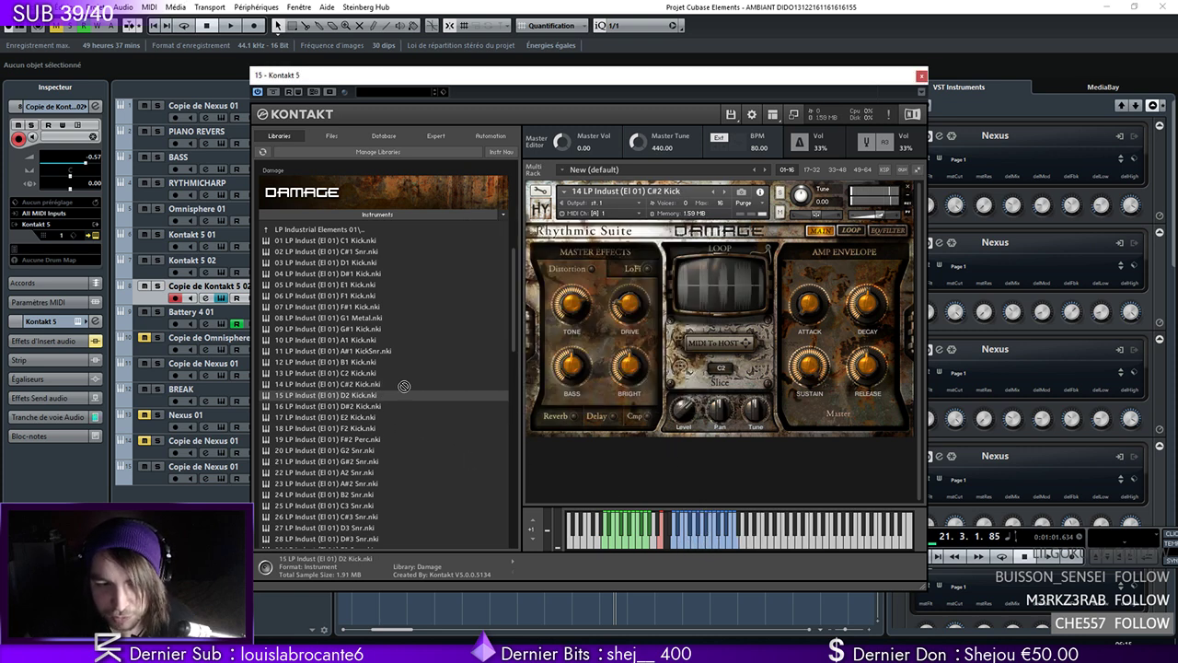
{"action": "left_click", "coordinate": [695, 544]}
{"action": "left_click", "coordinate": [703, 543]}
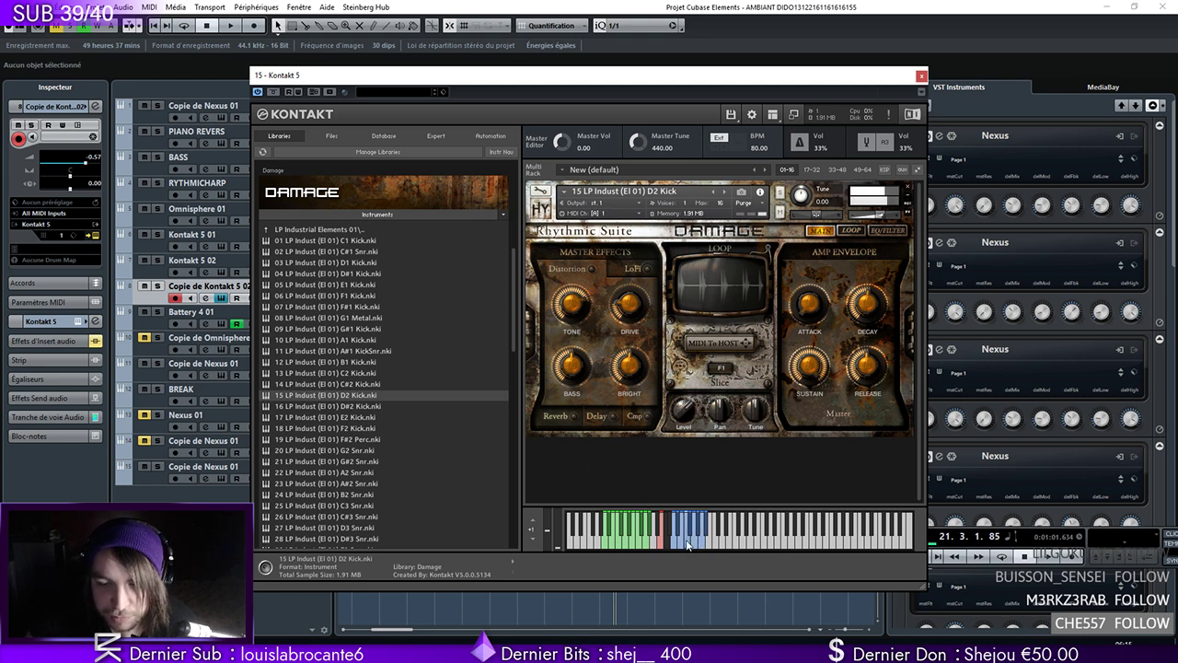
{"action": "key", "text": "Down"}
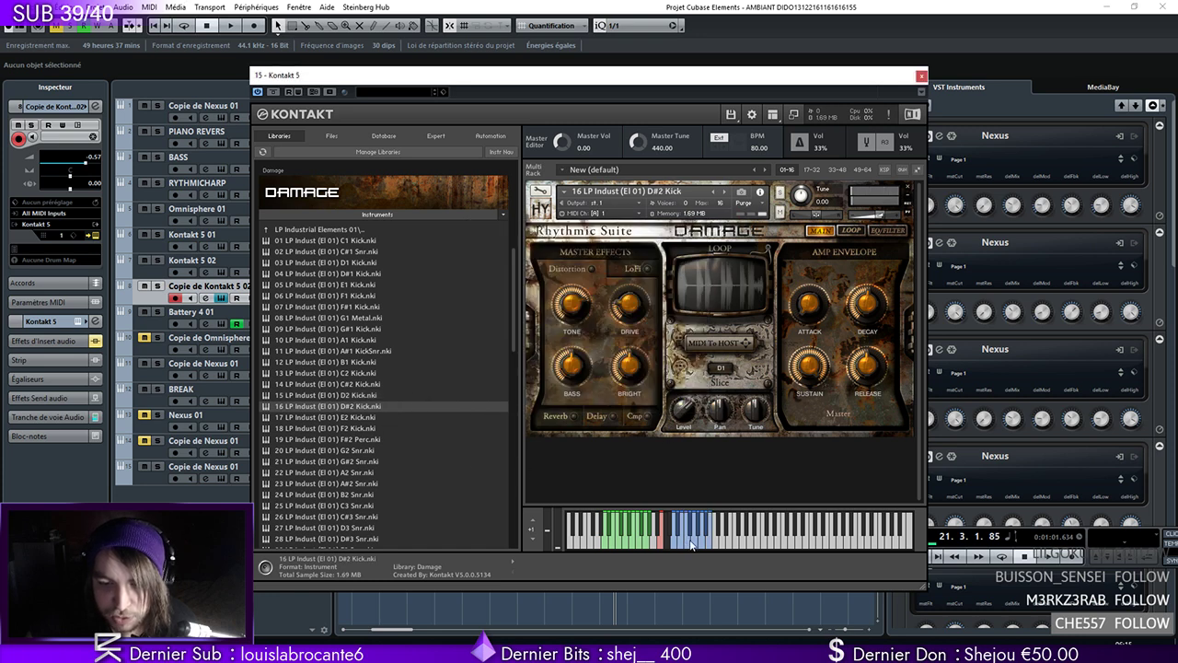
{"action": "left_click", "coordinate": [345, 419]}
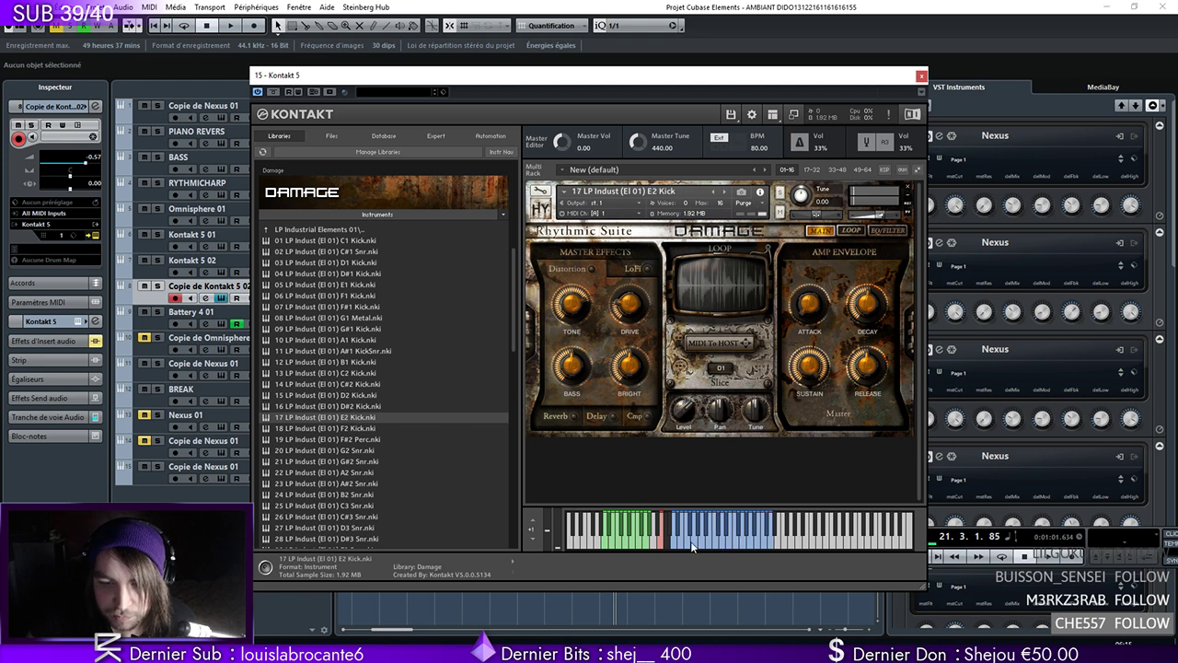
{"action": "key", "text": "Down"}
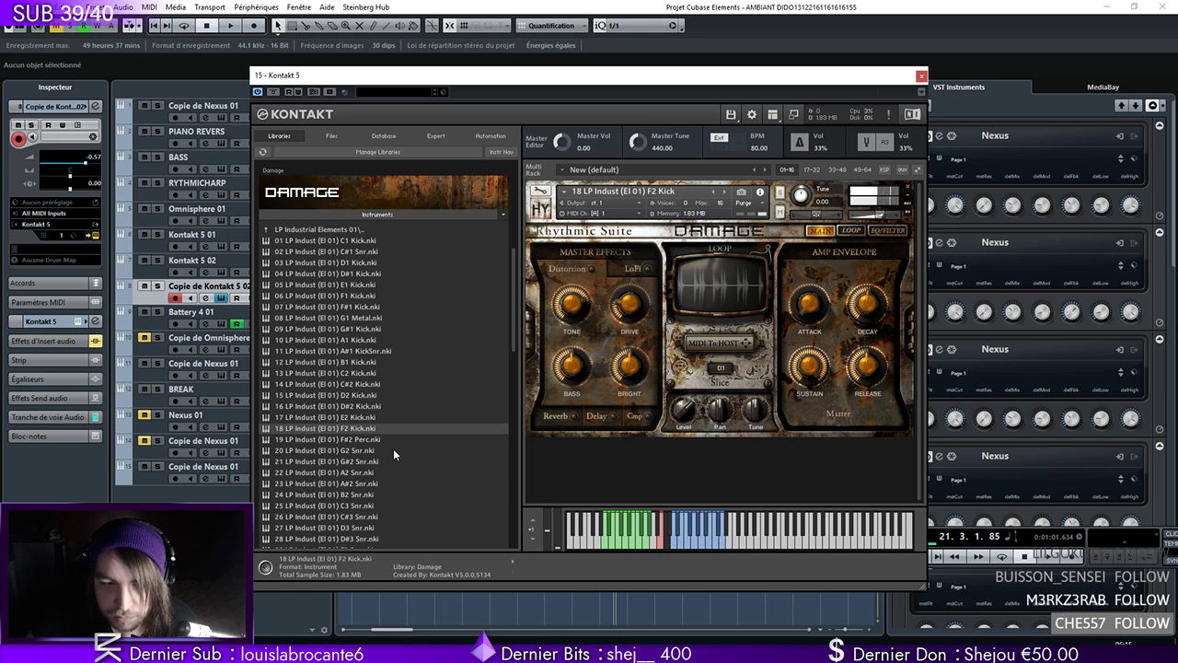
Try the Damage loops 19 F#2 Perc and 33 G#3 FXHat on several keys
{"action": "key", "text": "Down"}
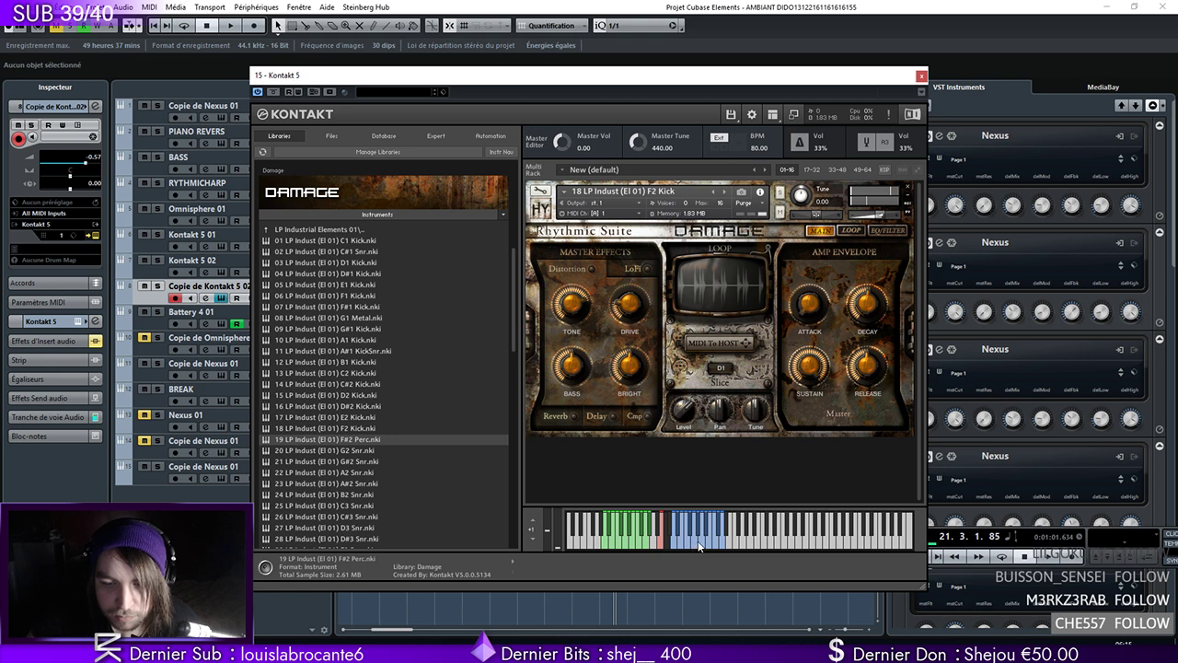
{"action": "left_click", "coordinate": [695, 543]}
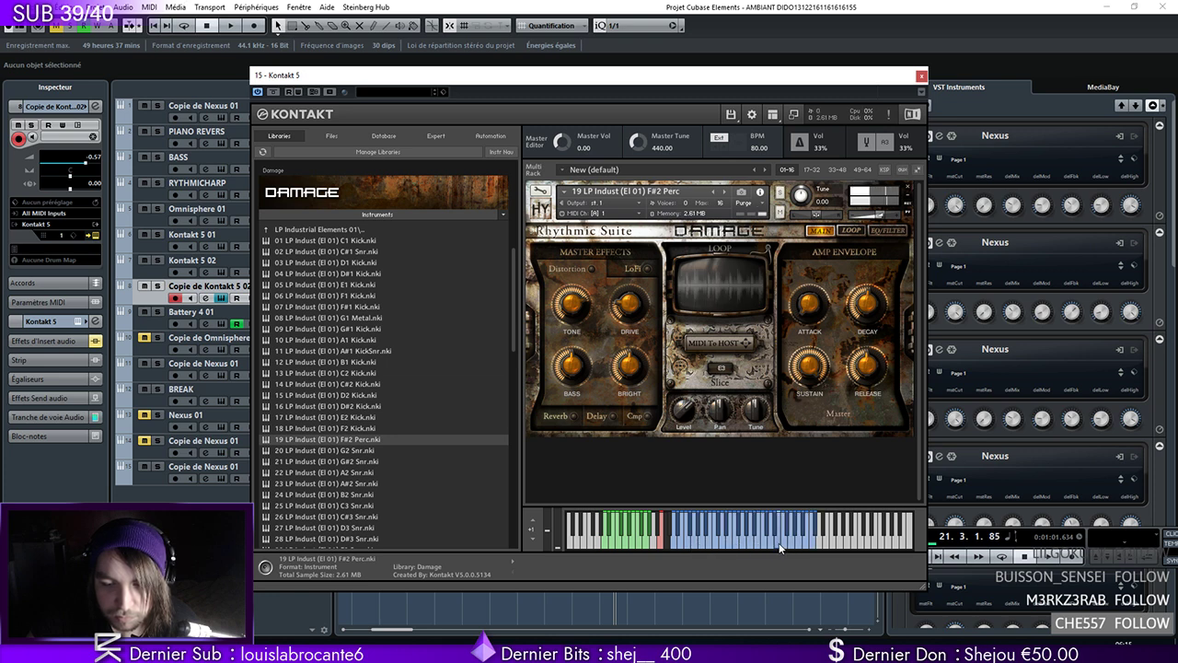
{"action": "left_click", "coordinate": [806, 543]}
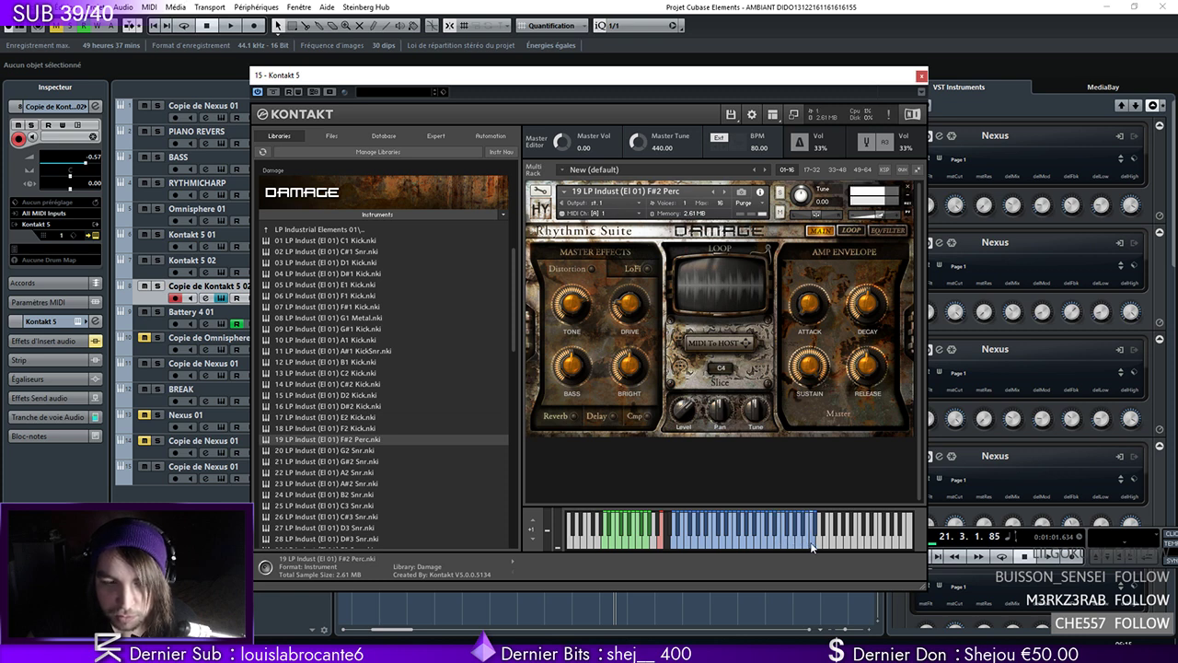
{"action": "scroll", "coordinate": [348, 481], "scroll_direction": "down", "scroll_amount": 4}
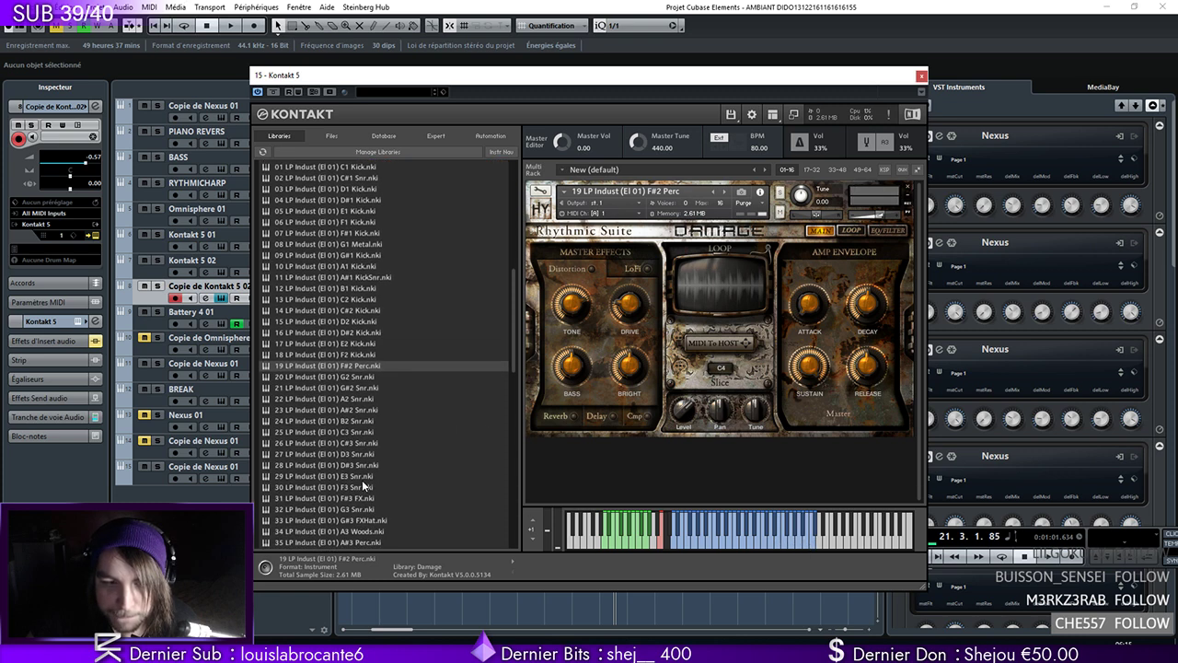
{"action": "scroll", "coordinate": [377, 489], "scroll_direction": "down", "scroll_amount": 1}
{"action": "double_click", "coordinate": [376, 471]}
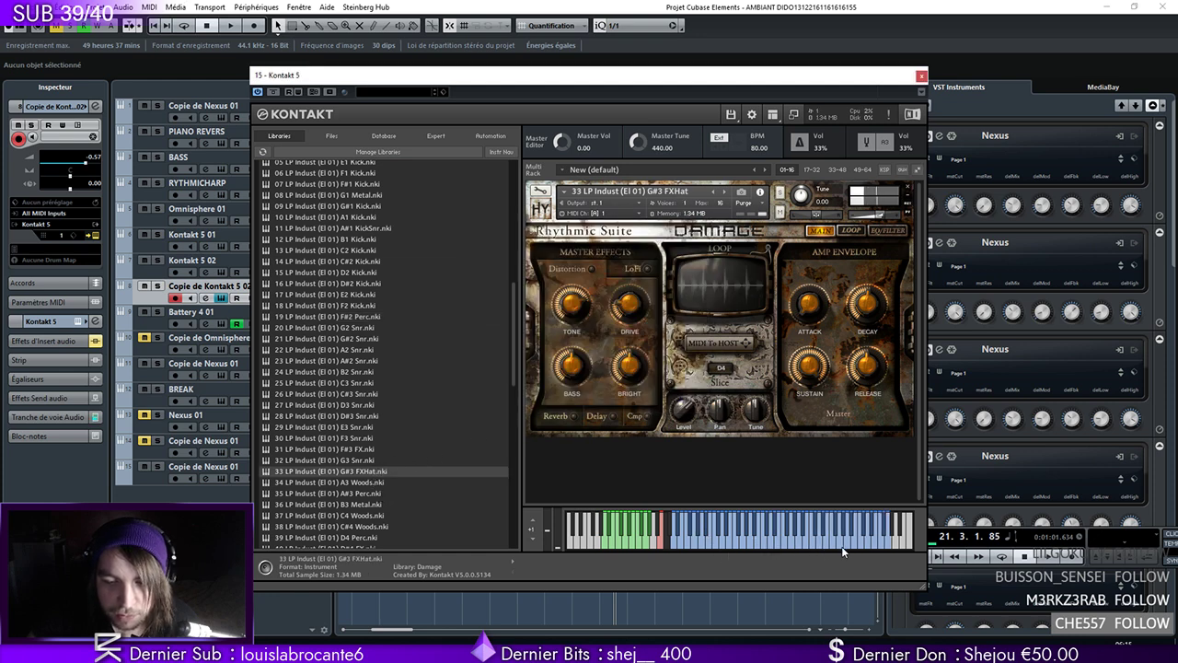
{"action": "left_click", "coordinate": [748, 548]}
{"action": "left_click", "coordinate": [769, 541]}
Load the Damage loop 48 LP Indust (El 01) B4 Hat on the duplicate track and close Kontakt
{"action": "scroll", "coordinate": [371, 496], "scroll_direction": "down", "scroll_amount": 5}
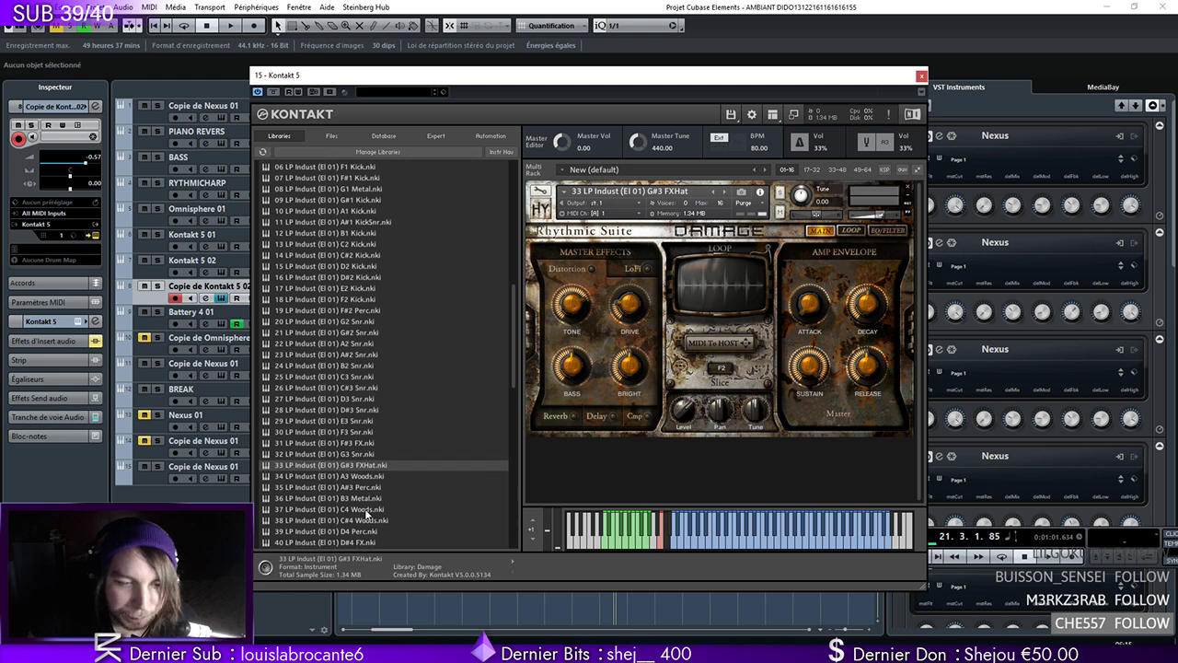
{"action": "scroll", "coordinate": [339, 502], "scroll_direction": "down", "scroll_amount": 2}
{"action": "double_click", "coordinate": [343, 490]}
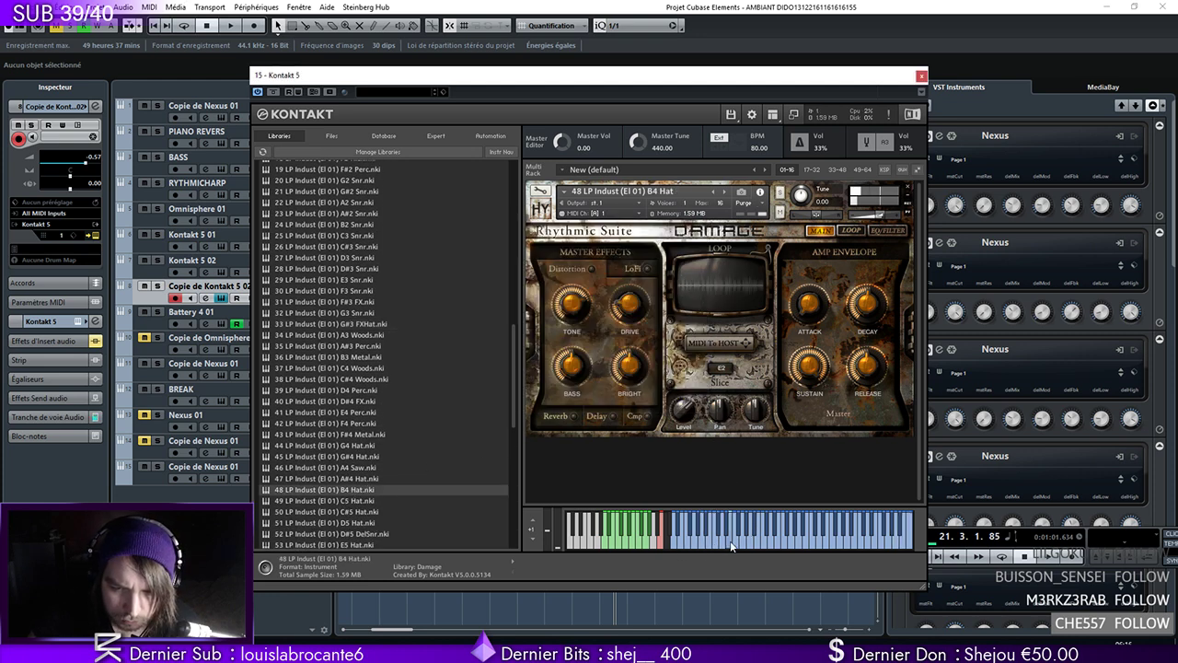
{"action": "left_click", "coordinate": [921, 75]}
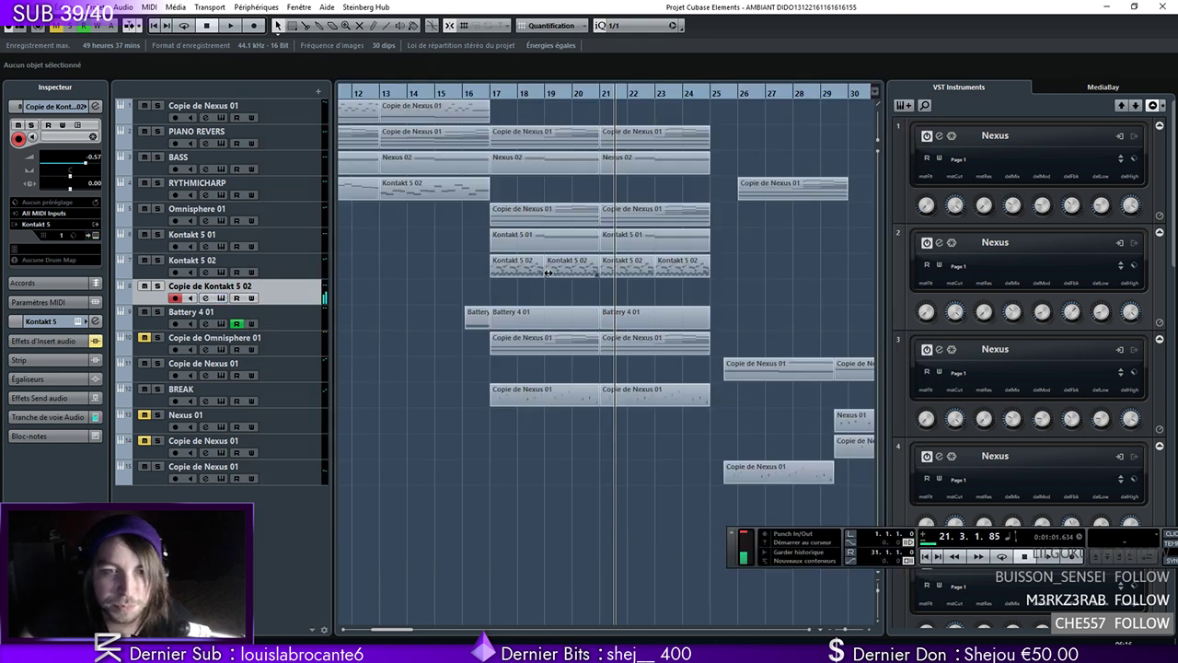
Play the project from the start and draw an empty part on Copie de Kontakt 5 02 from bar 17 to bar 25
{"action": "key", "text": "Home"}
{"action": "key", "text": "space"}
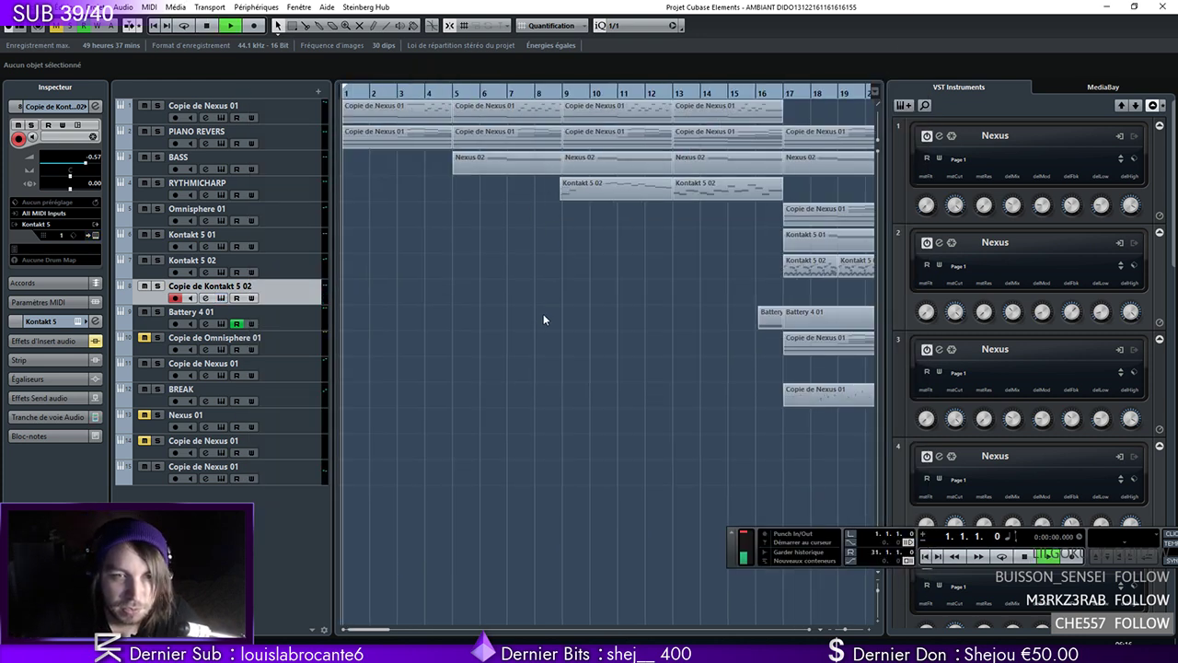
{"action": "right_click", "coordinate": [704, 305]}
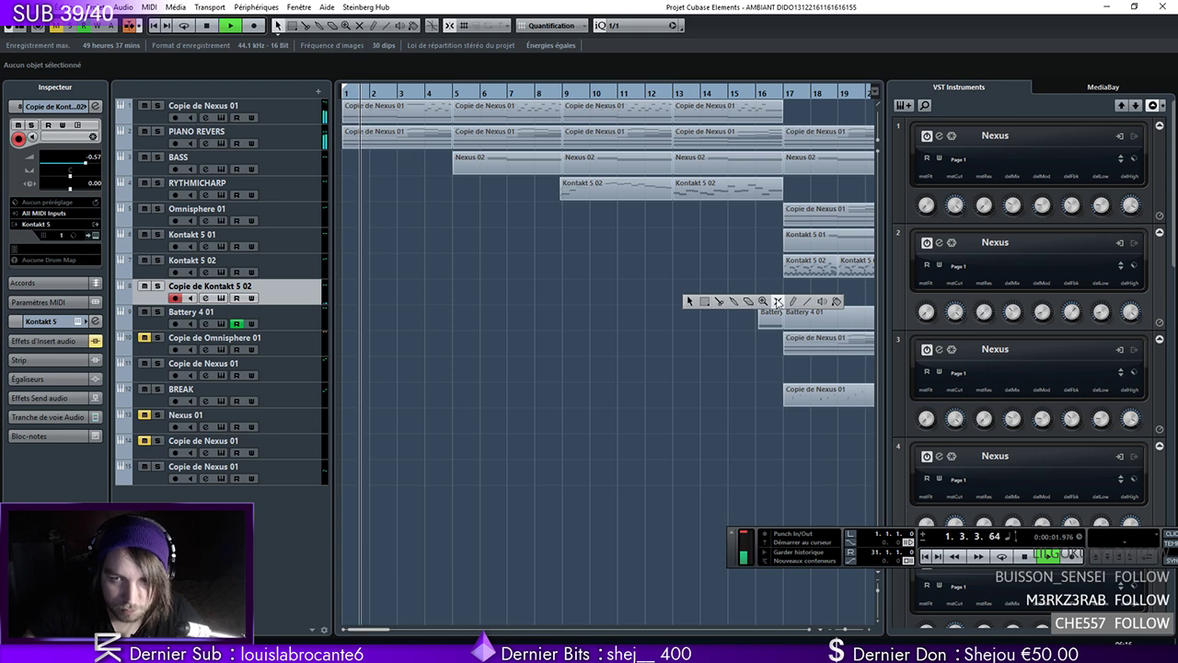
{"action": "left_click", "coordinate": [793, 302]}
{"action": "left_click_drag", "start_coordinate": [626, 282], "coordinate": [654, 286]}
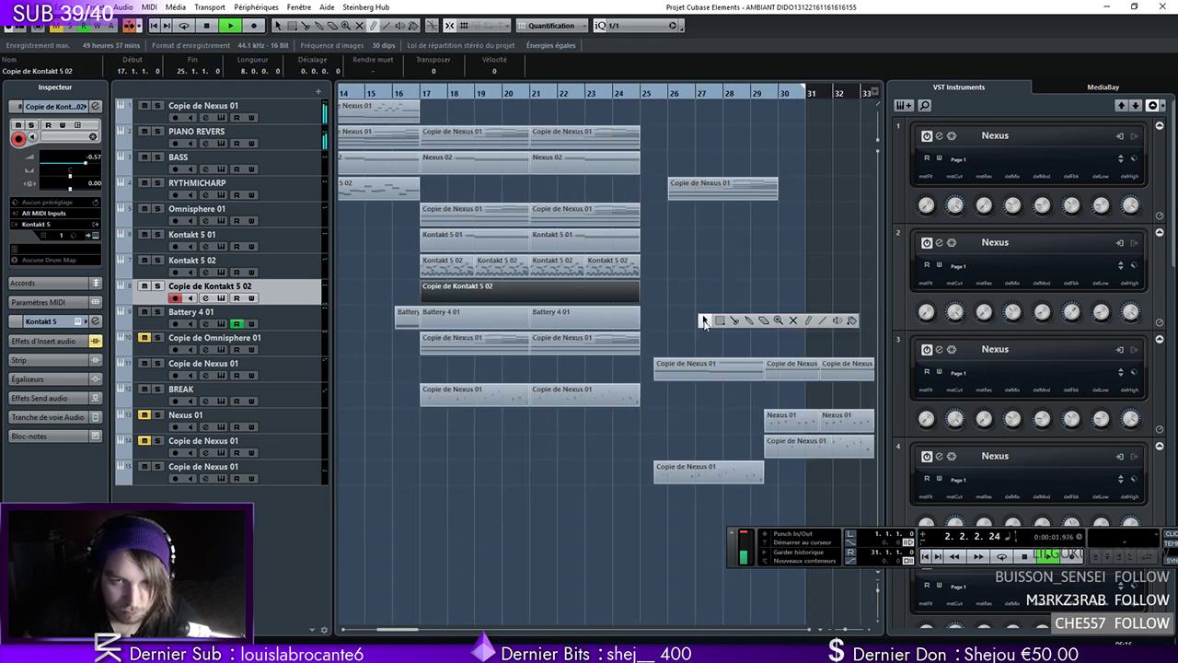
{"action": "right_click", "coordinate": [703, 321]}
{"action": "left_click", "coordinate": [704, 322]}
Locate to bar 17, open the empty Copie de Kontakt 5 02 part in the Key Editor and set the quantize value to 1/32
{"action": "left_click", "coordinate": [415, 91]}
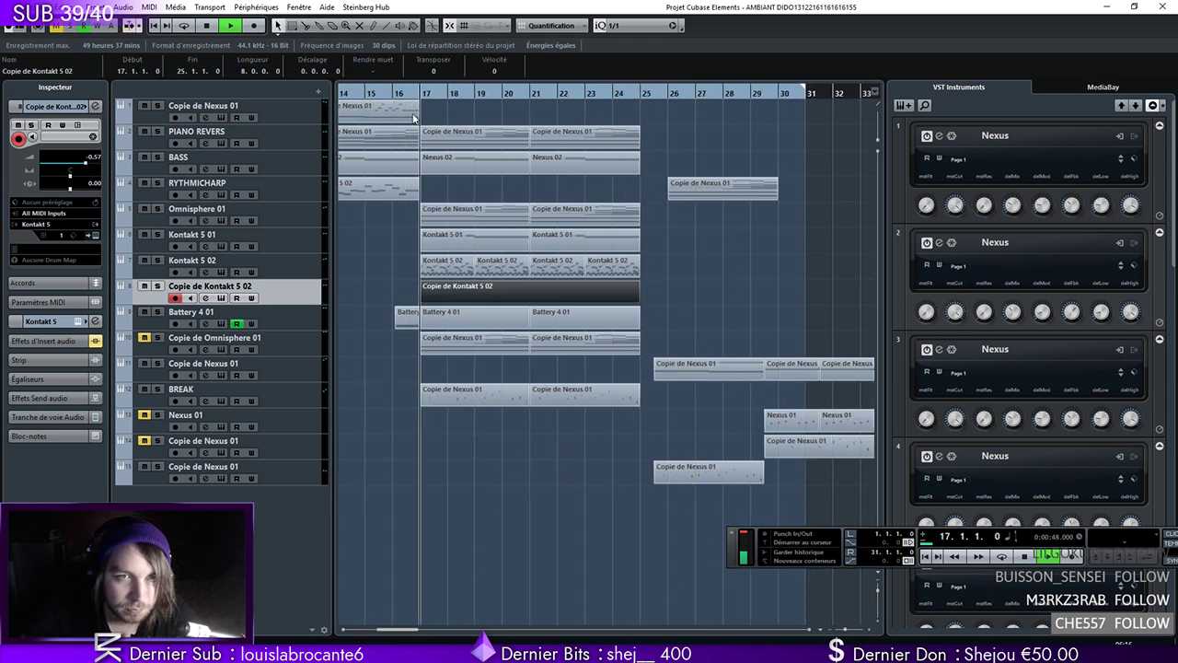
{"action": "double_click", "coordinate": [458, 288]}
{"action": "left_click", "coordinate": [442, 50]}
{"action": "left_click", "coordinate": [461, 135]}
{"action": "scroll", "coordinate": [190, 395], "scroll_direction": "down", "scroll_amount": 2}
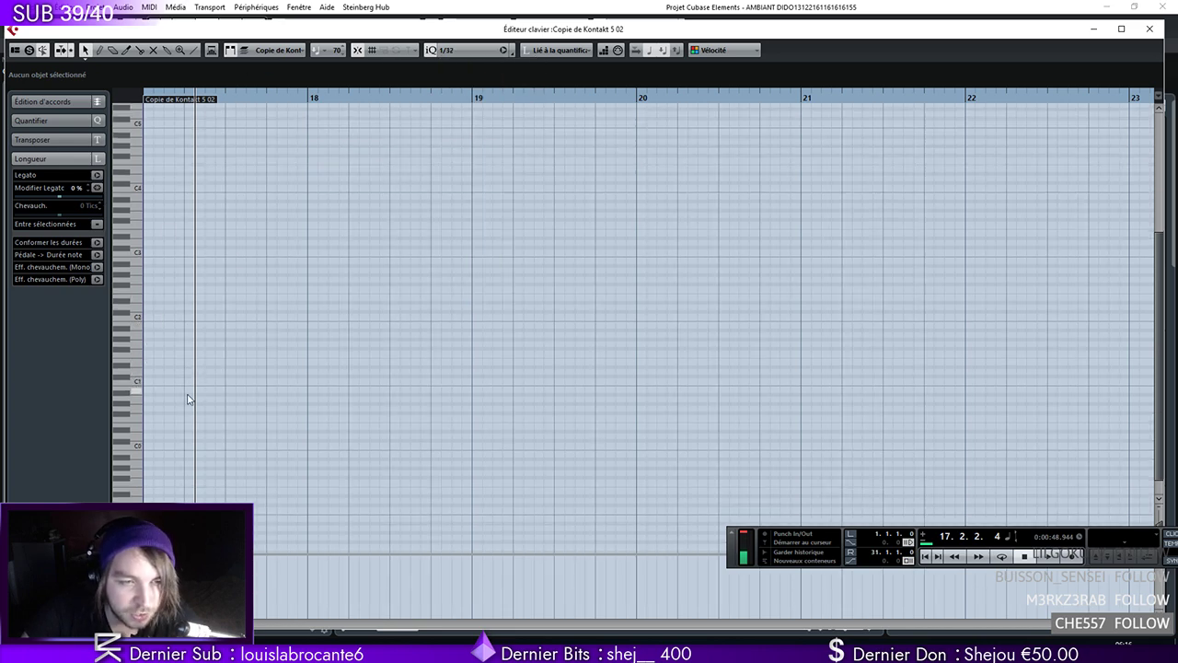
Draw six rising 1/32 notes from D1 to G1 at the start of bar 17 and play them from just before the bar
{"action": "left_click", "coordinate": [145, 371]}
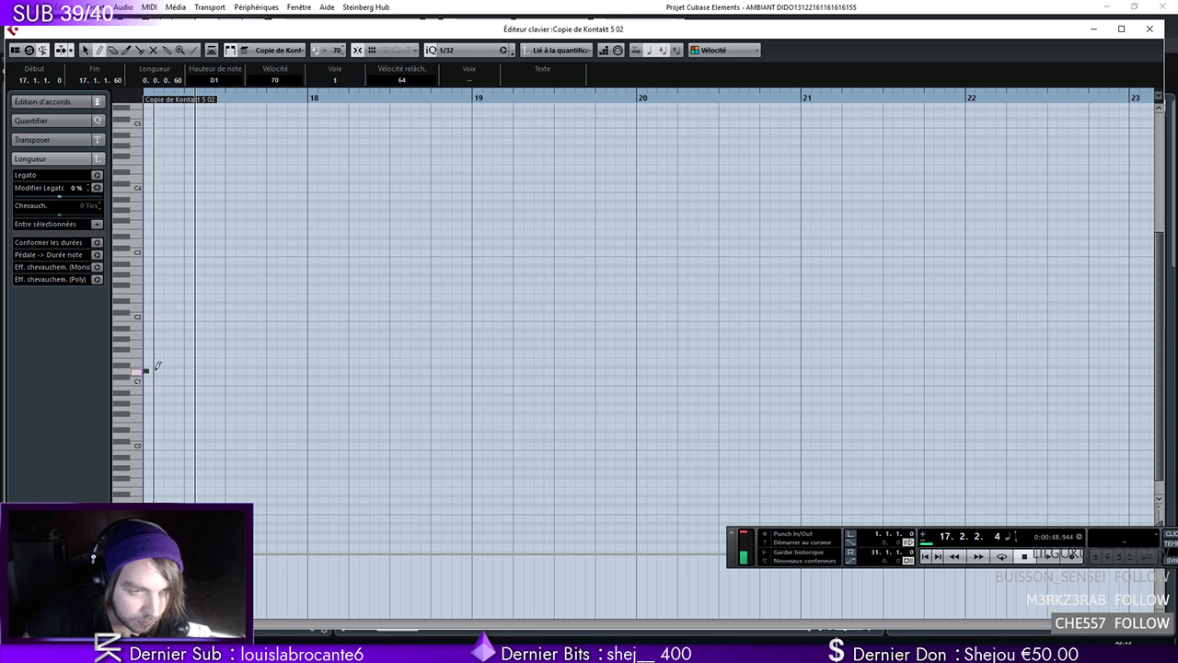
{"action": "left_click", "coordinate": [151, 366]}
{"action": "left_click", "coordinate": [156, 362]}
{"action": "left_click_drag", "start_coordinate": [156, 357], "coordinate": [163, 351]}
{"action": "left_click", "coordinate": [171, 344]}
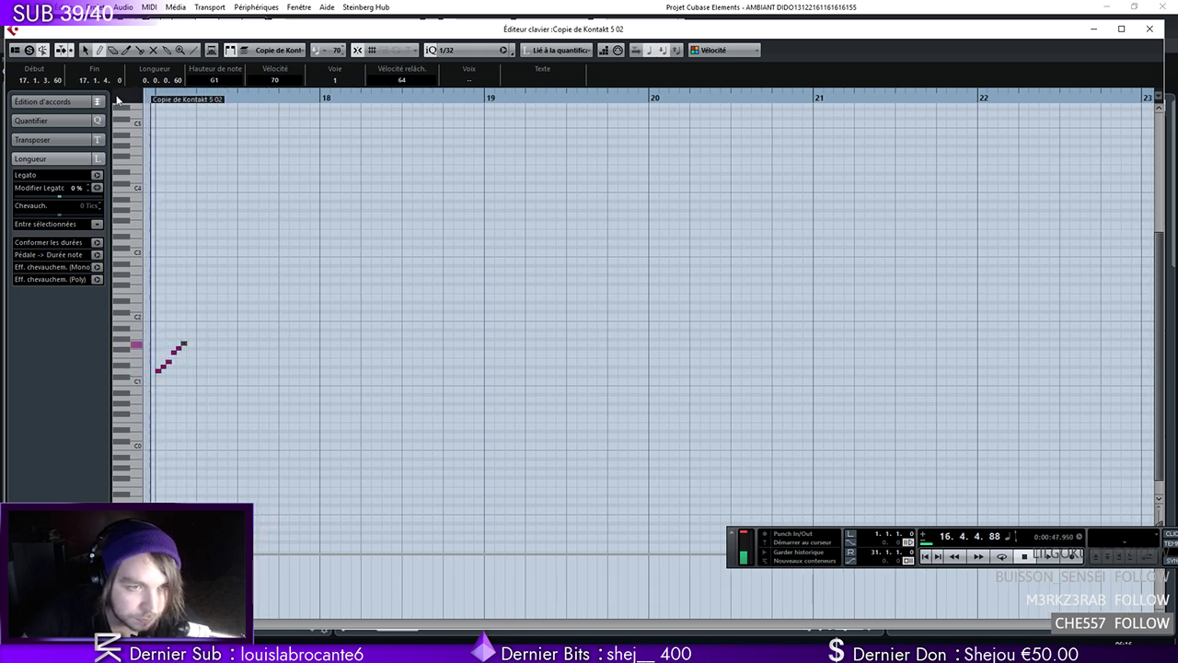
{"action": "left_click_drag", "start_coordinate": [125, 99], "coordinate": [129, 97]}
{"action": "key", "text": "space"}
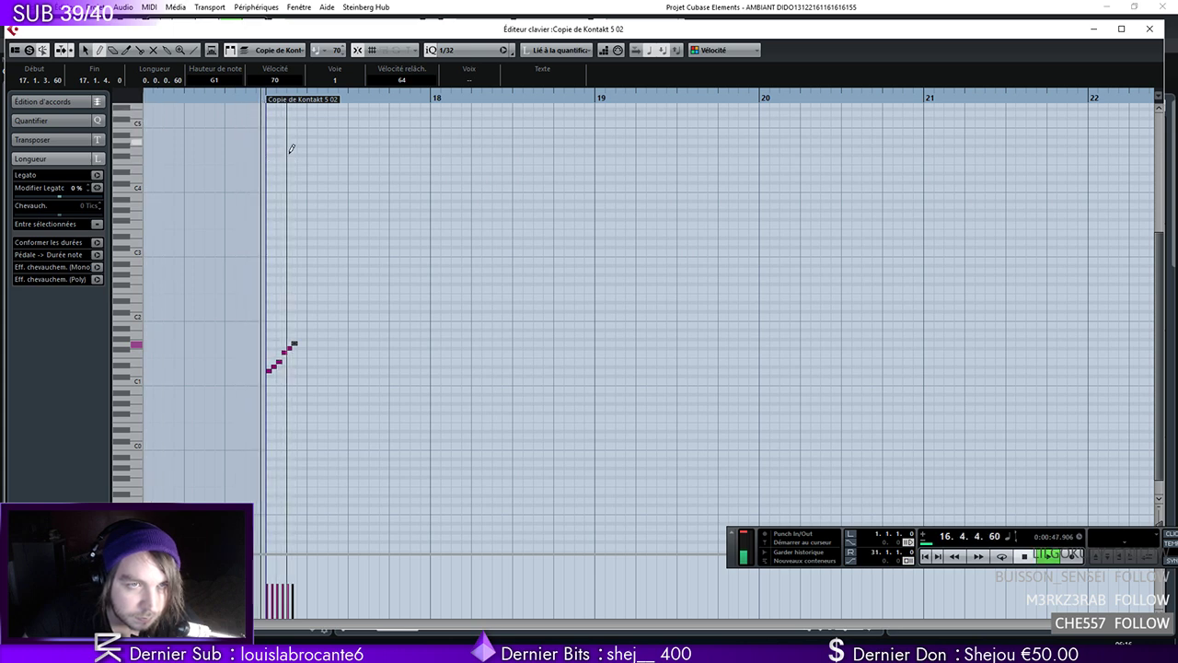
Raise the velocity of the six rising notes to 127 and play them again from just before bar 17
{"action": "key", "text": "space"}
{"action": "left_click_drag", "start_coordinate": [366, 556], "coordinate": [215, 242]}
{"action": "left_click", "coordinate": [259, 98]}
{"action": "key", "text": "space"}
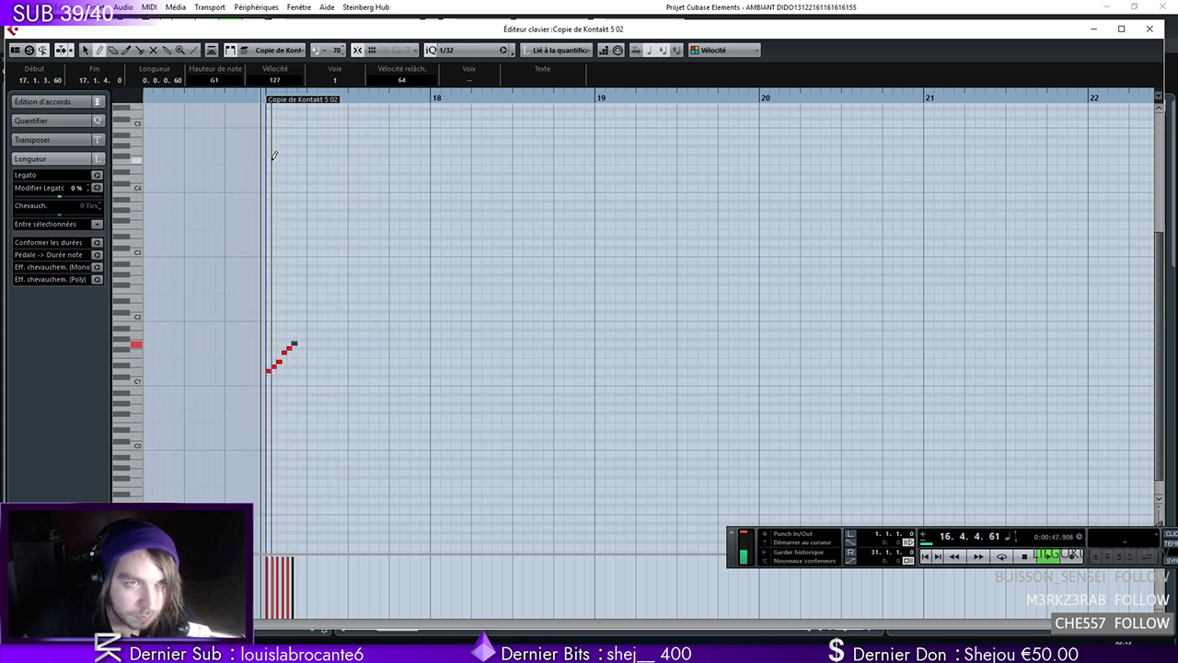
Reopen the Copie de Kontakt 5 02 part in the Key Editor and delete the D#1 and F1 notes from the run
{"action": "left_click", "coordinate": [1150, 29]}
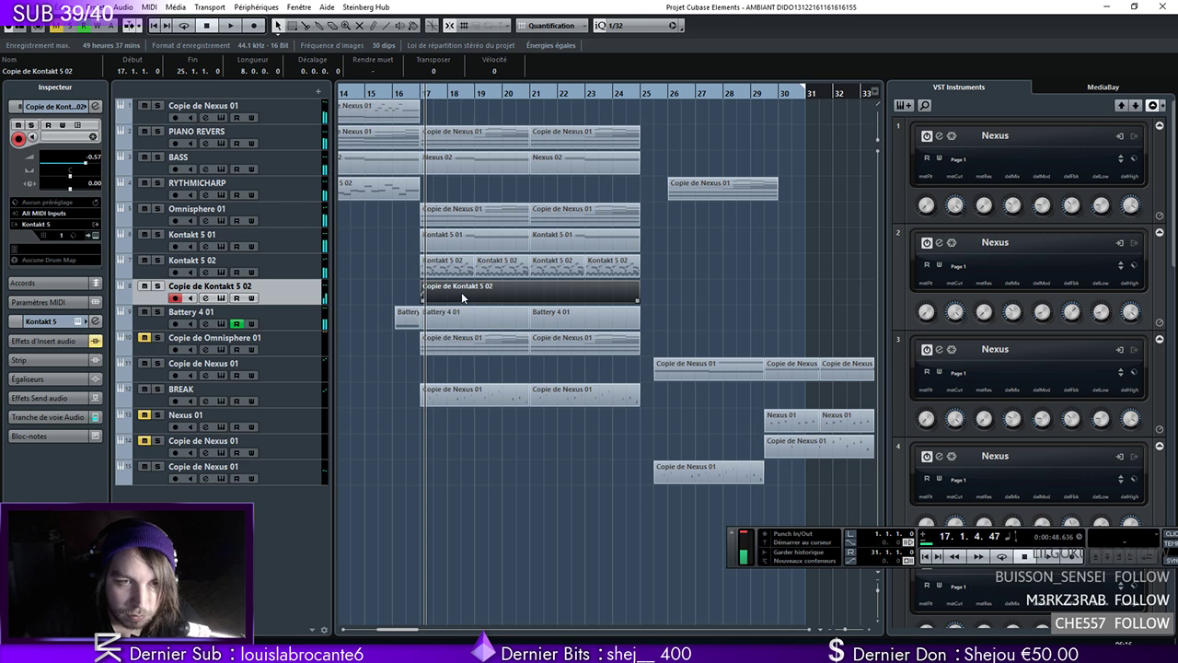
{"action": "double_click", "coordinate": [462, 292]}
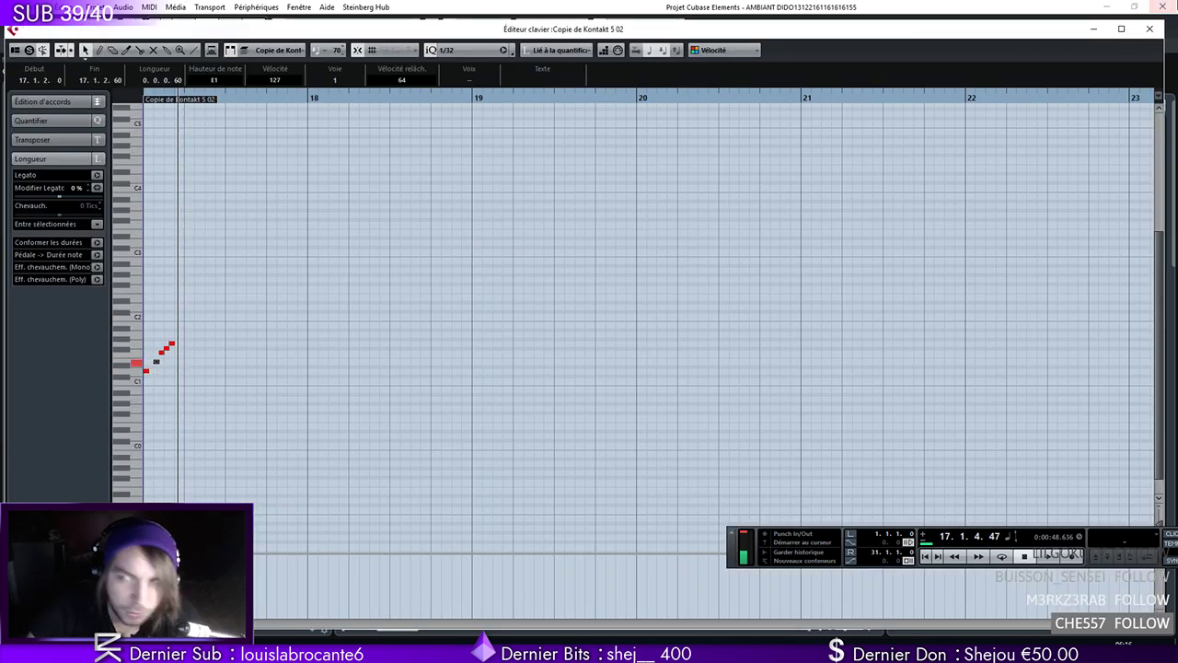
{"action": "left_click", "coordinate": [1150, 28]}
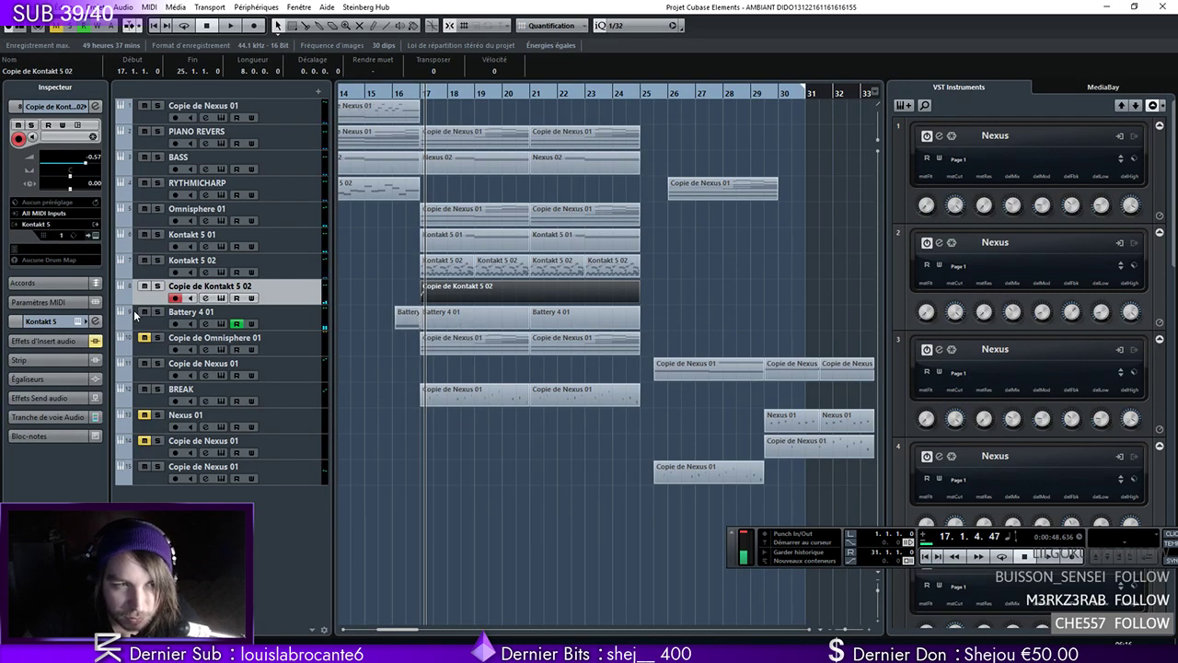
{"action": "left_click", "coordinate": [415, 95]}
{"action": "double_click", "coordinate": [439, 290]}
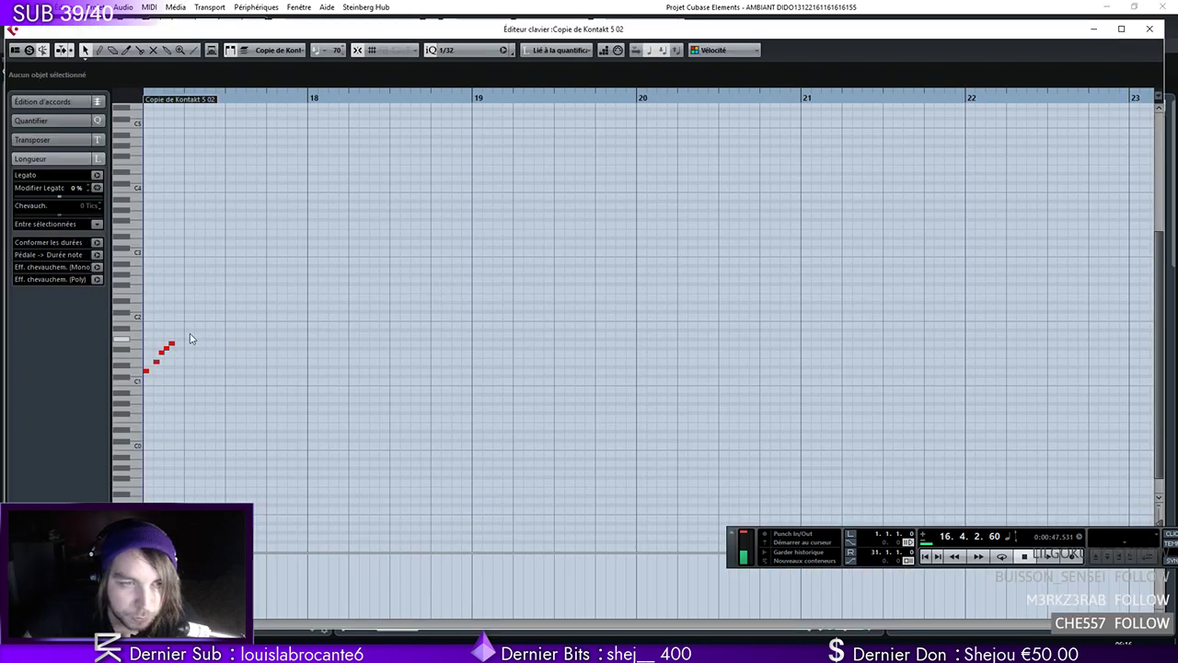
{"action": "left_click_drag", "start_coordinate": [308, 97], "coordinate": [1150, 239]}
{"action": "left_click", "coordinate": [632, 361]}
{"action": "key", "text": "Delete"}
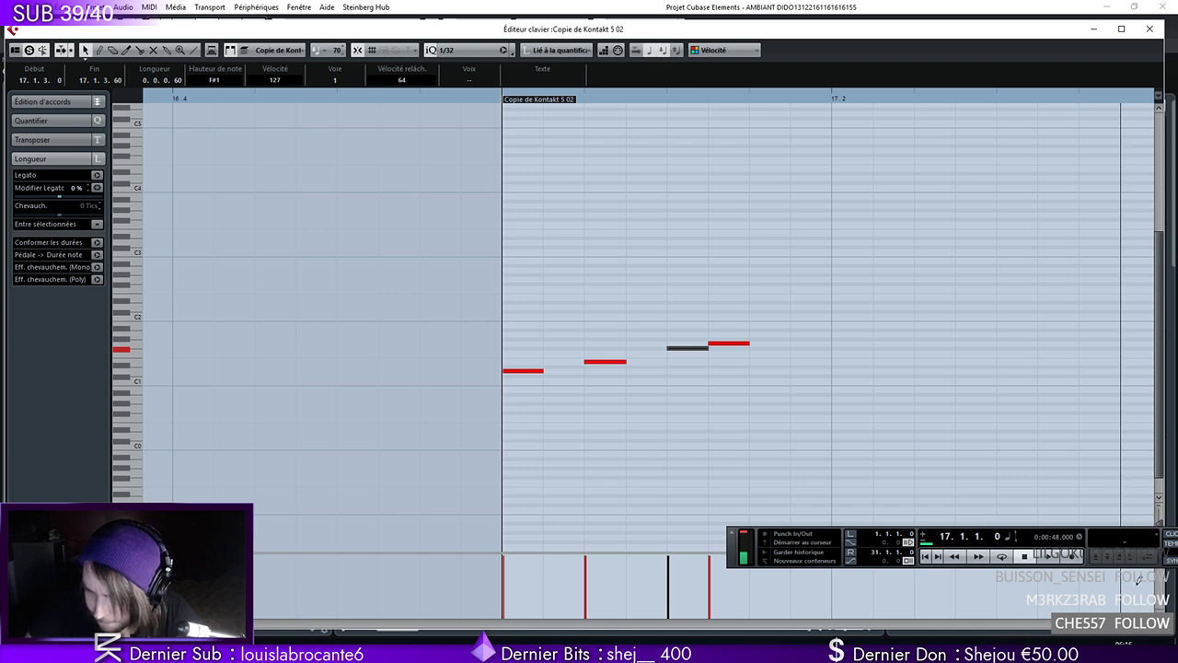
Play the run and add a G#1 note at 17.1.4 with length 0.0.1.0 and velocity 127
{"action": "key", "text": "g"}
{"action": "key", "text": "g"}
{"action": "key", "text": "g"}
{"action": "key", "text": "g"}
{"action": "key", "text": "space"}
{"action": "left_click", "coordinate": [686, 339]}
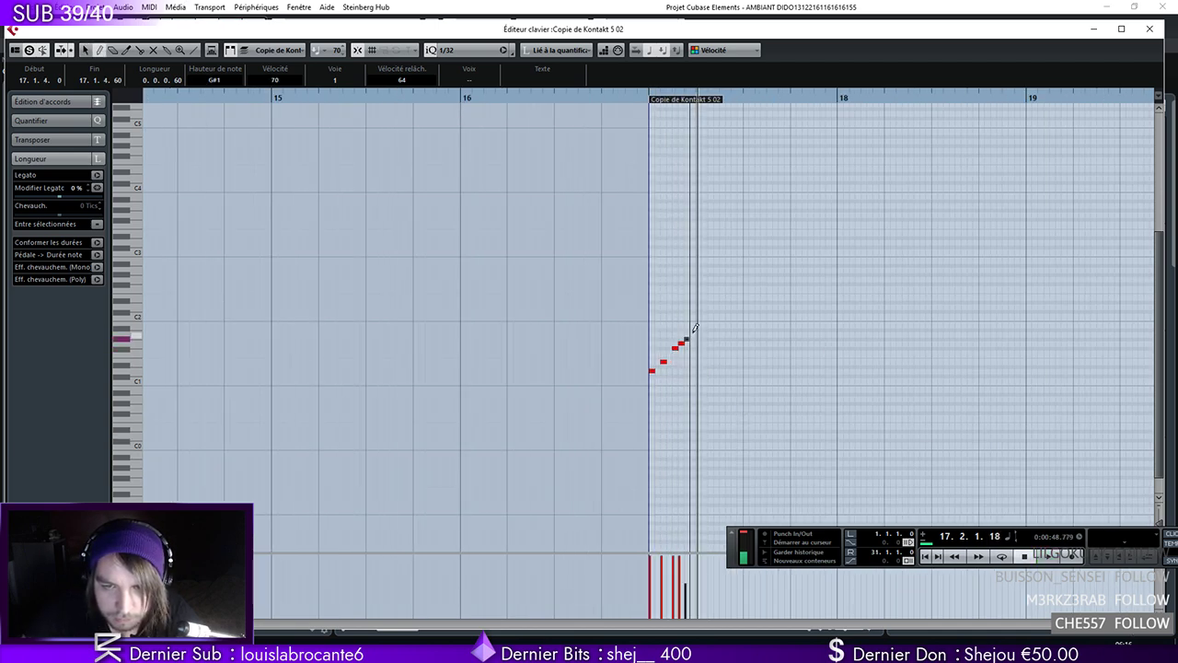
{"action": "left_click_drag", "start_coordinate": [687, 339], "coordinate": [696, 339]}
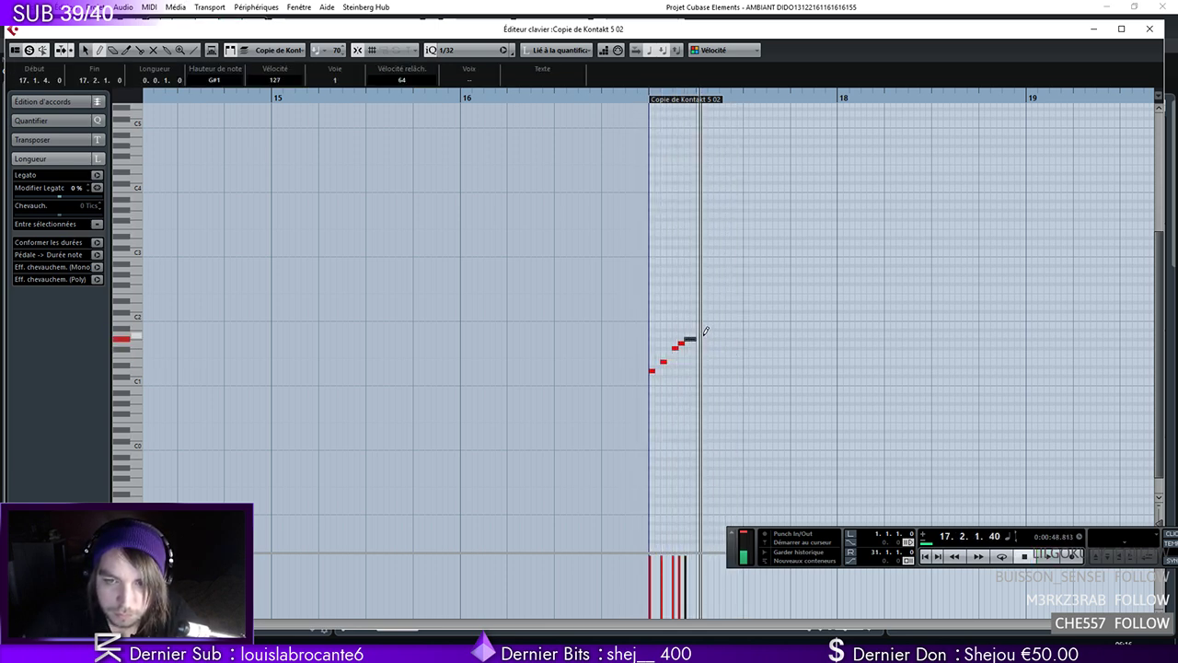
{"action": "left_click", "coordinate": [699, 316]}
{"action": "key", "text": "ctrl+z"}
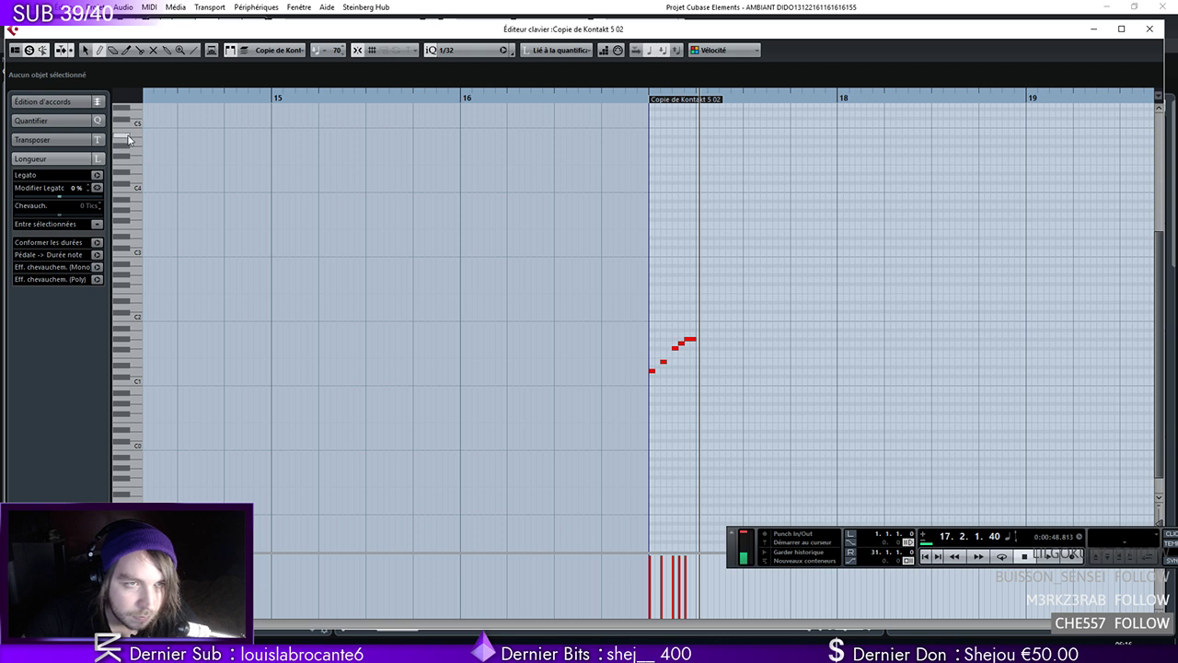
Add a short high A#4 note on the second beat of bar 17 and raise its velocity to 127
{"action": "left_click", "coordinate": [699, 140]}
{"action": "left_click_drag", "start_coordinate": [699, 141], "coordinate": [699, 136]}
{"action": "left_click_drag", "start_coordinate": [703, 552], "coordinate": [697, 486]}
{"action": "left_click_drag", "start_coordinate": [651, 106], "coordinate": [720, 217]}
Draw a rising A1, A#1, B1 and C2 run from 17.2.2 to 17.2.4 and play the pattern from just before bar 17
{"action": "left_click", "coordinate": [711, 339]}
{"action": "left_click_drag", "start_coordinate": [711, 339], "coordinate": [719, 331]}
{"action": "left_click", "coordinate": [711, 333]}
{"action": "left_click", "coordinate": [723, 330]}
{"action": "left_click", "coordinate": [727, 325]}
{"action": "left_click", "coordinate": [734, 316]}
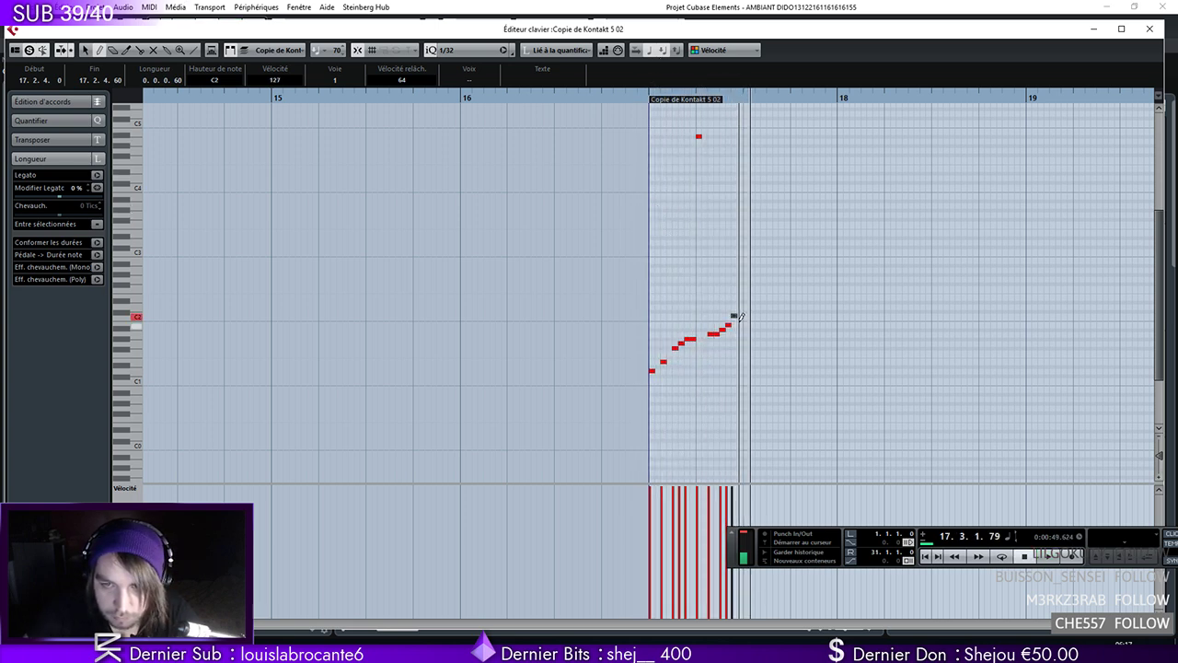
{"action": "left_click", "coordinate": [644, 94]}
{"action": "key", "text": "space"}
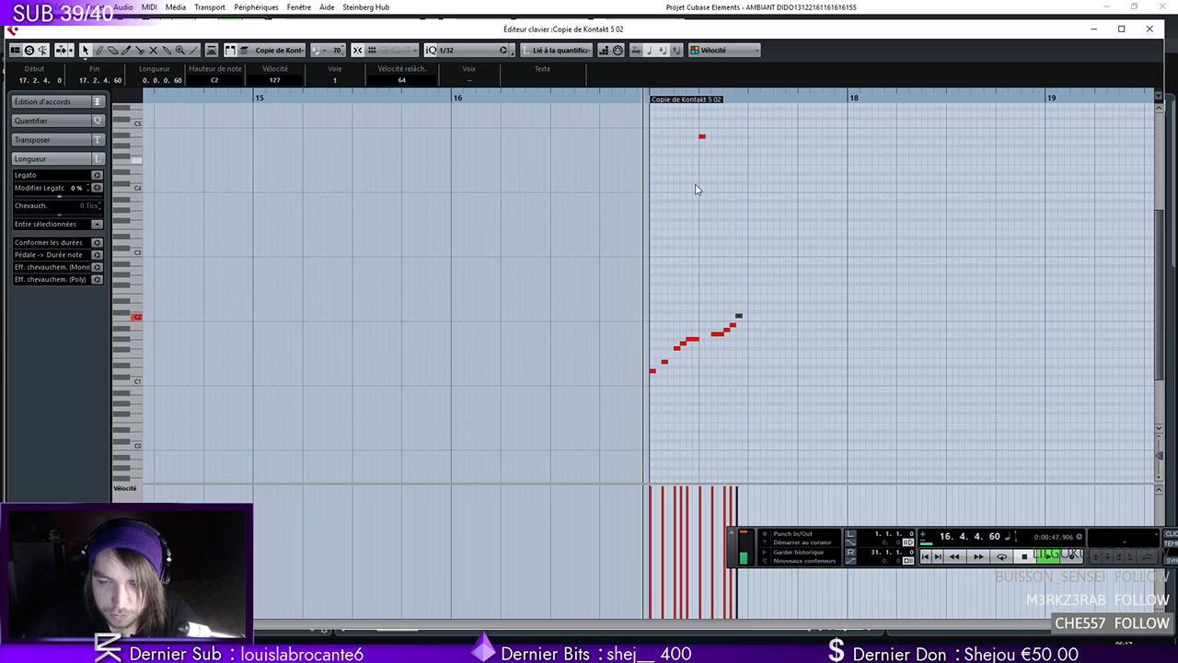
{"action": "key", "text": "space"}
Delete the B1 and C2 notes ending the run and draw a 1/32 B1 note at 17.2.4
{"action": "left_click", "coordinate": [734, 325]}
{"action": "key", "text": "Delete"}
{"action": "right_click", "coordinate": [741, 329]}
{"action": "left_click", "coordinate": [751, 323]}
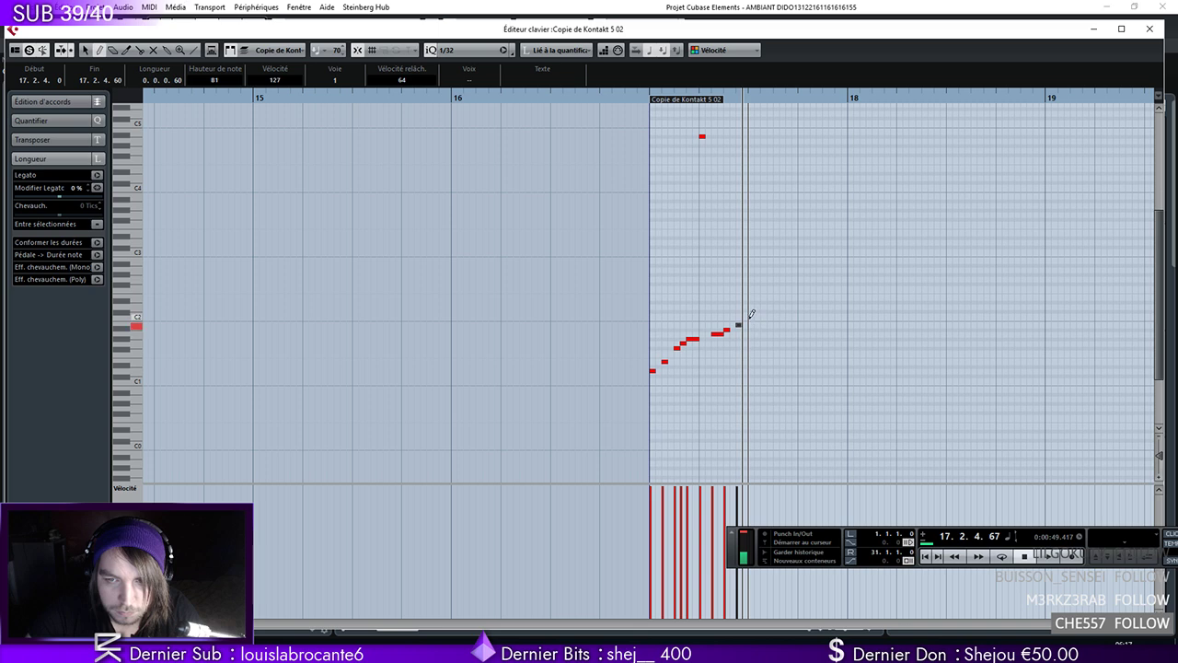
Lengthen the A#1 and B1 notes to 0.0.1.0 each and play the pattern from before bar 17
{"action": "right_click", "coordinate": [733, 320]}
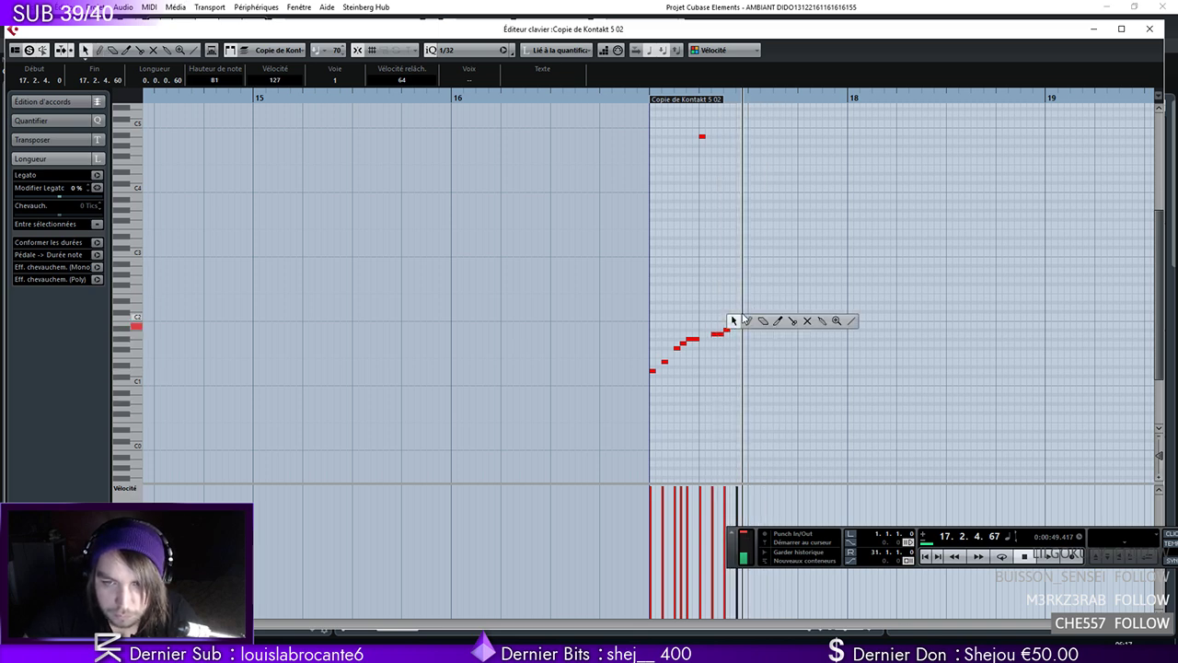
{"action": "left_click", "coordinate": [735, 322]}
{"action": "left_click", "coordinate": [744, 302], "text": "alt"}
{"action": "left_click", "coordinate": [726, 329]}
{"action": "left_click_drag", "start_coordinate": [730, 335], "coordinate": [737, 334]}
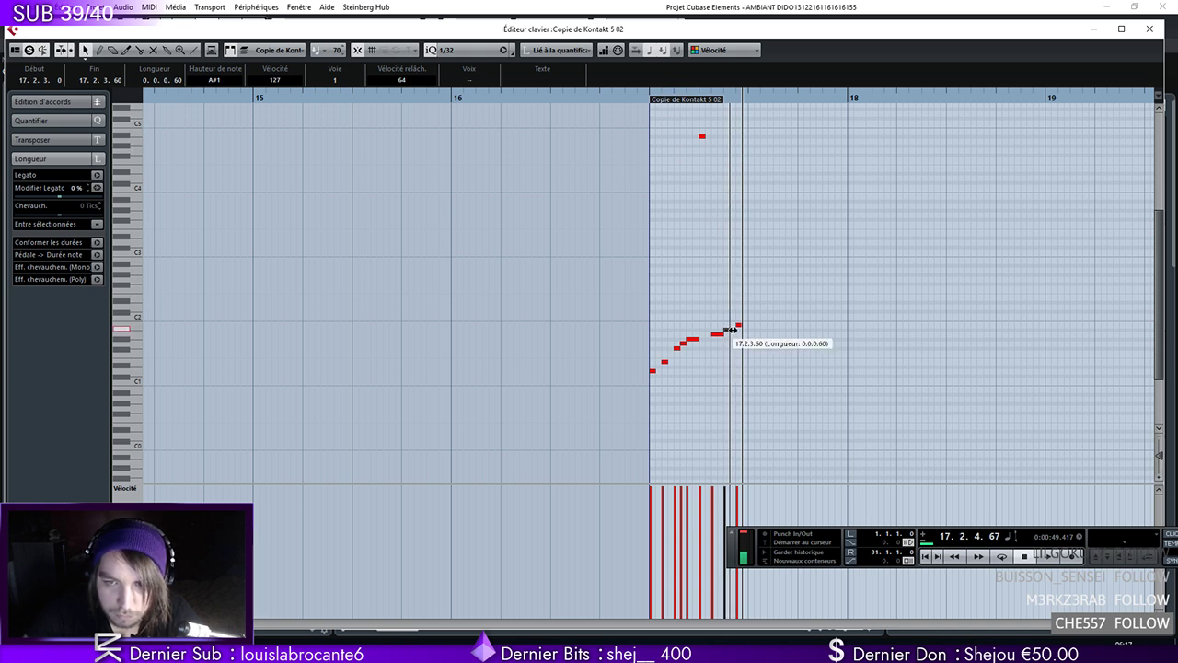
{"action": "left_click", "coordinate": [644, 99]}
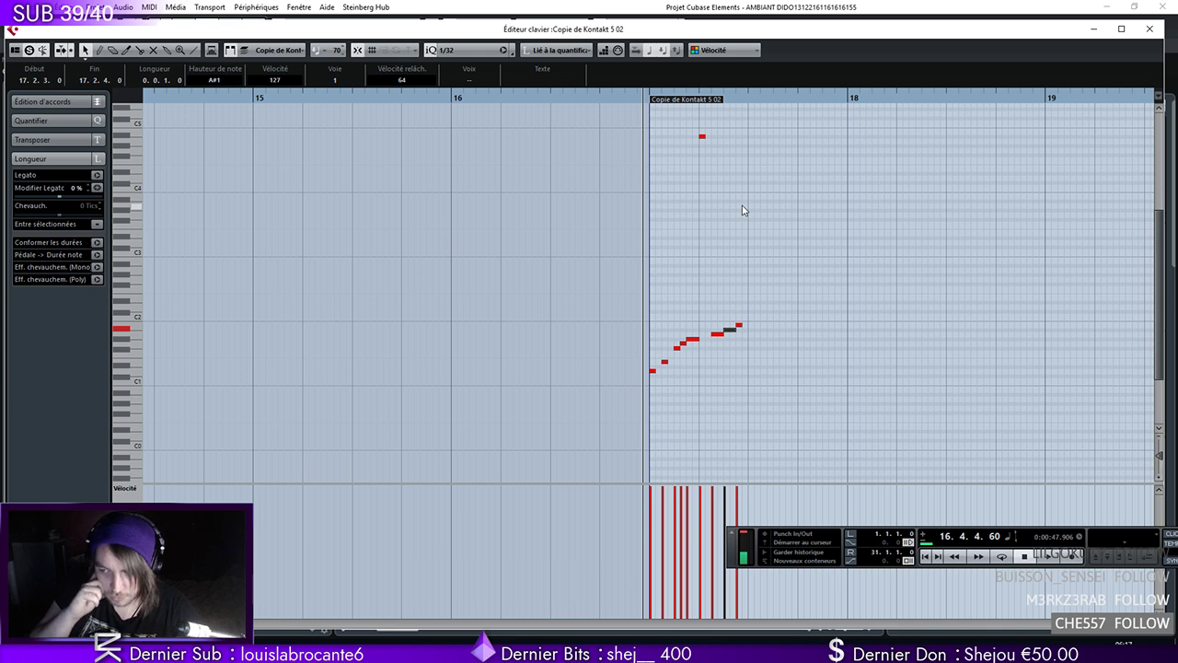
{"action": "key", "text": "space"}
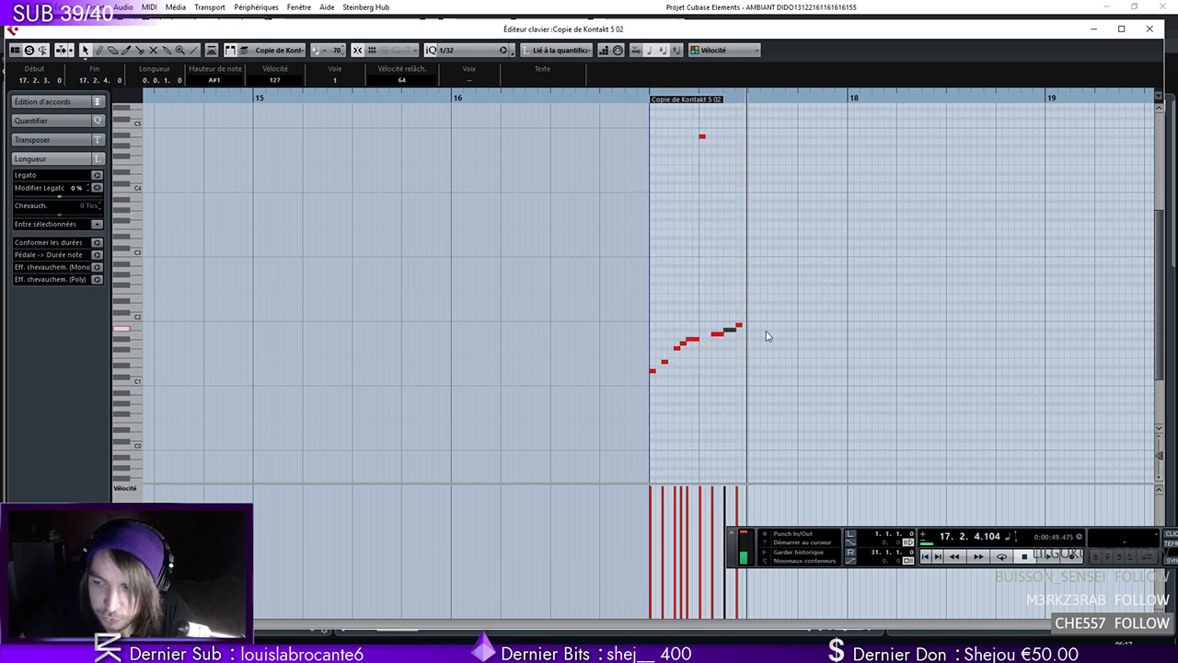
{"action": "left_click", "coordinate": [740, 326]}
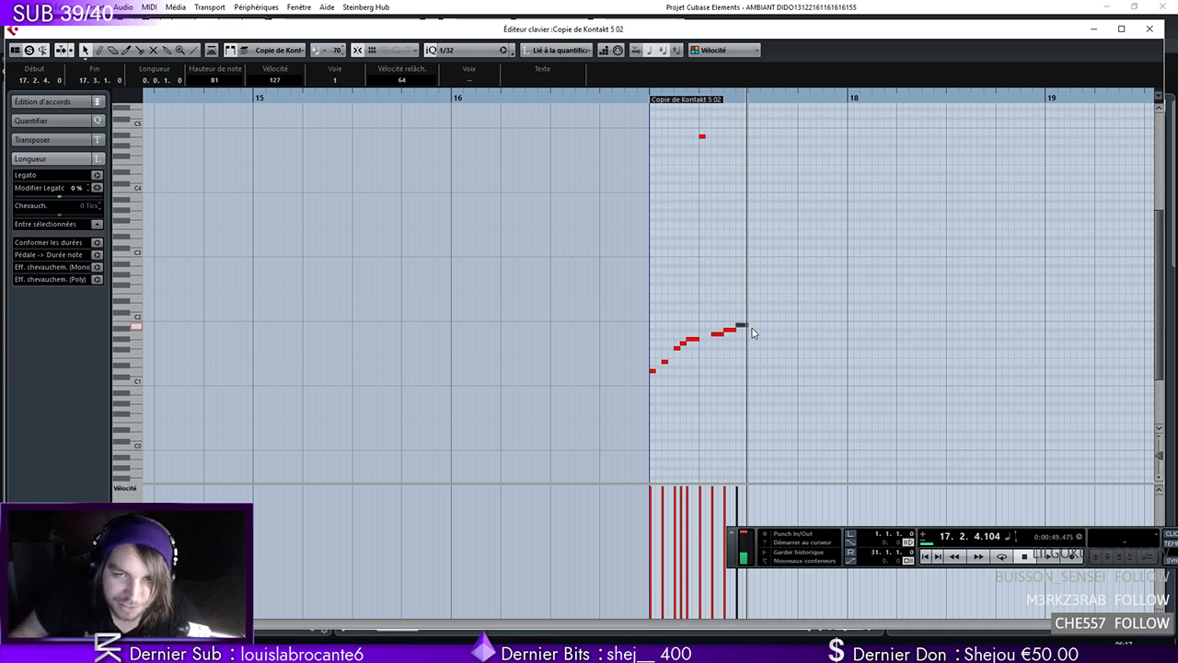
{"action": "double_click", "coordinate": [612, 97]}
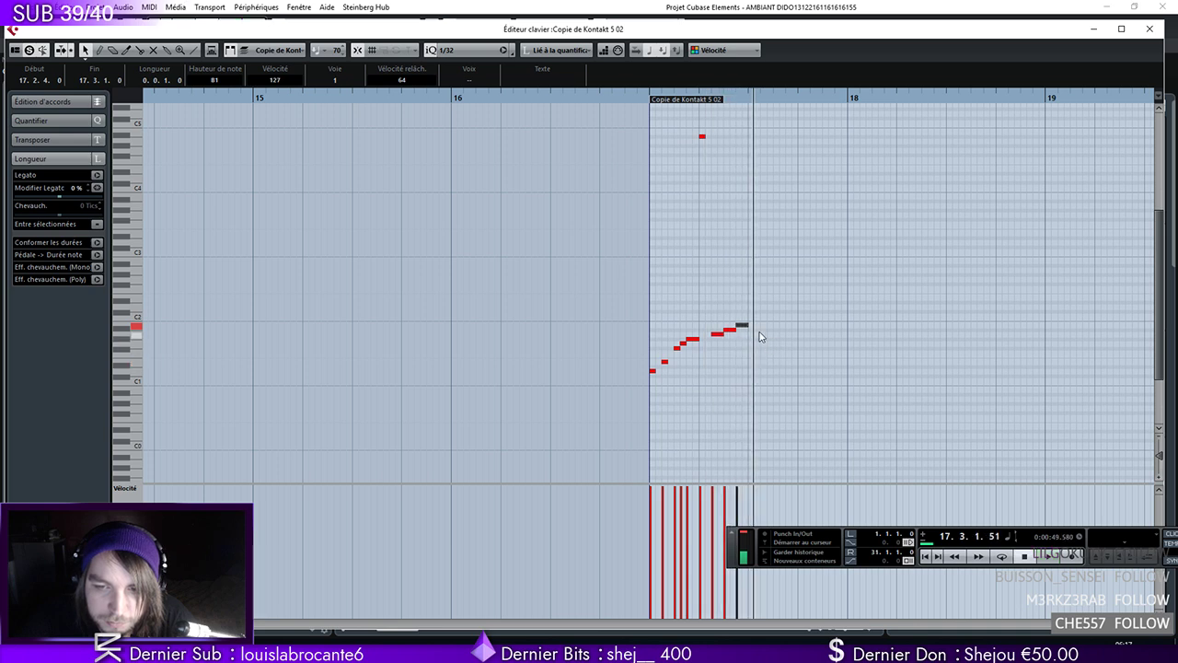
Raise the A#1 note to C2 and the B1 note to D2, and play the pattern from bar 17
{"action": "left_click", "coordinate": [730, 330]}
{"action": "left_click_drag", "start_coordinate": [729, 322], "coordinate": [729, 316]}
{"action": "left_click_drag", "start_coordinate": [741, 324], "coordinate": [743, 307]}
{"action": "left_click", "coordinate": [656, 106]}
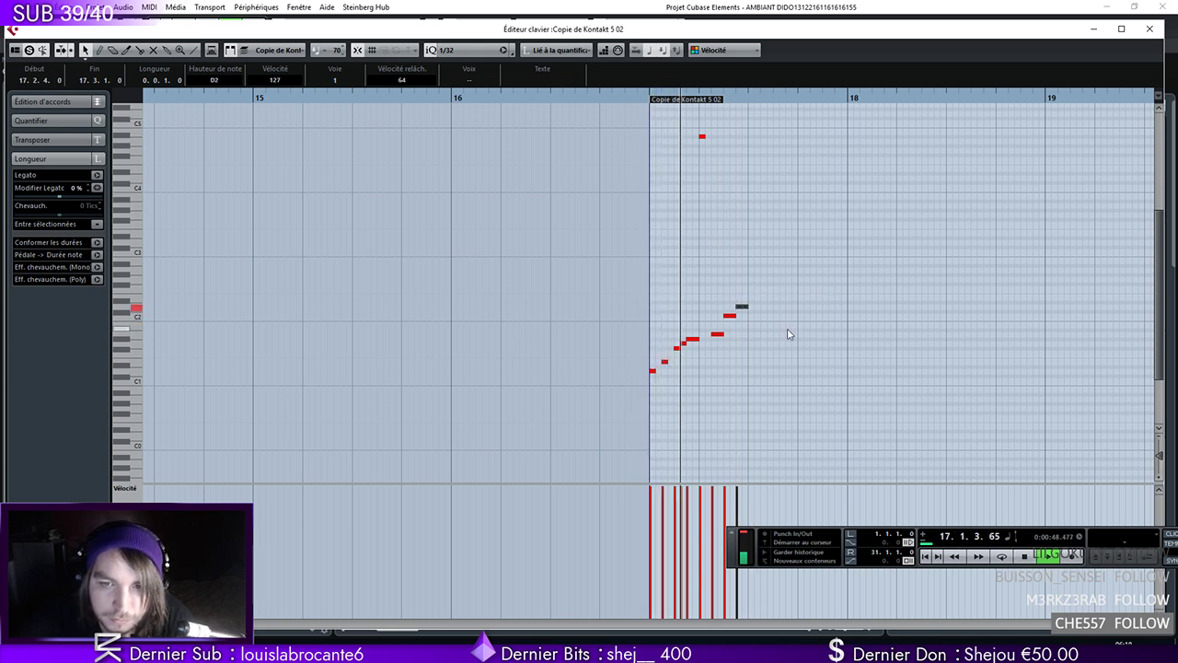
Duplicate the whole two-beat pattern to start at 17.3 and play both halves of bar 17
{"action": "mouse_move", "coordinate": [771, 122]}
{"action": "left_mouse_down"}
{"action": "mouse_move", "coordinate": [629, 388]}
{"action": "mouse_move", "coordinate": [751, 373]}
{"action": "left_mouse_up"}
{"action": "left_click", "coordinate": [640, 99]}
{"action": "key", "text": "space"}
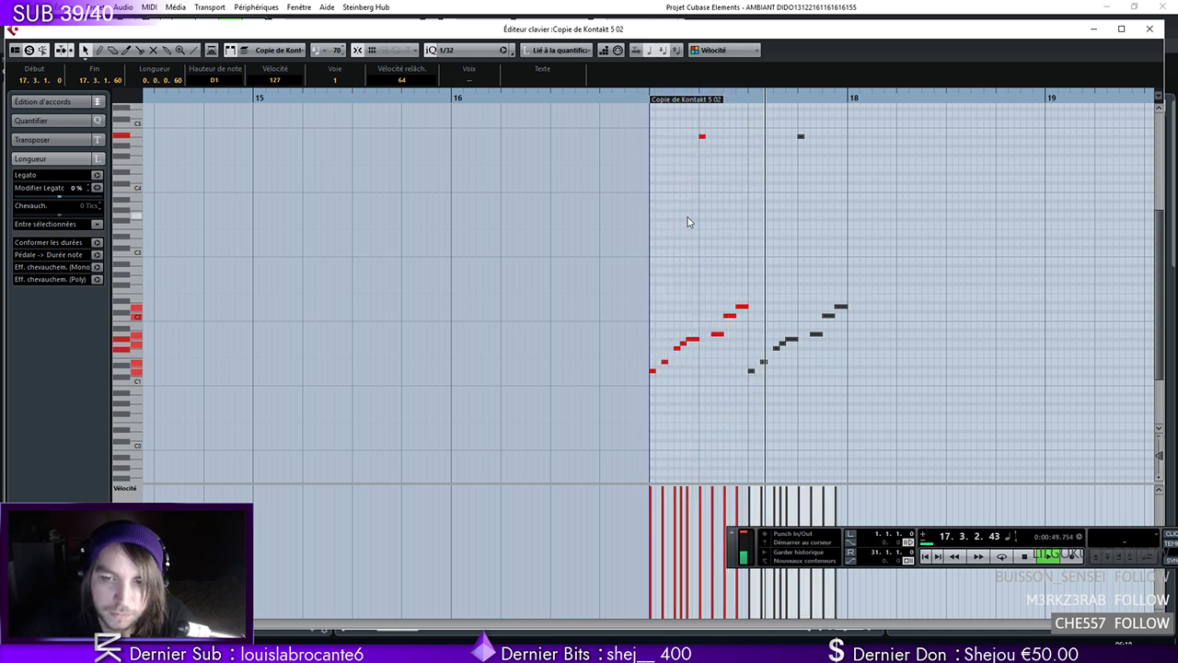
{"action": "key", "text": "space"}
Shorten the duplicated C2 and D2 notes at 17.4.3 and 17.4.4 to 1/32 each
{"action": "left_click", "coordinate": [861, 301]}
{"action": "left_click_drag", "start_coordinate": [846, 307], "coordinate": [828, 315]}
{"action": "key", "text": "alt"}
{"action": "right_click", "coordinate": [825, 310]}
{"action": "left_click", "coordinate": [834, 318]}
{"action": "right_click", "coordinate": [828, 311]}
{"action": "right_click", "coordinate": [826, 307]}
{"action": "left_click", "coordinate": [847, 315]}
Add 1/32 notes E2 at 17.4.3.60 and F2 at 17.4.4.60 with velocity 127 and play bar 17
{"action": "left_click", "coordinate": [832, 296]}
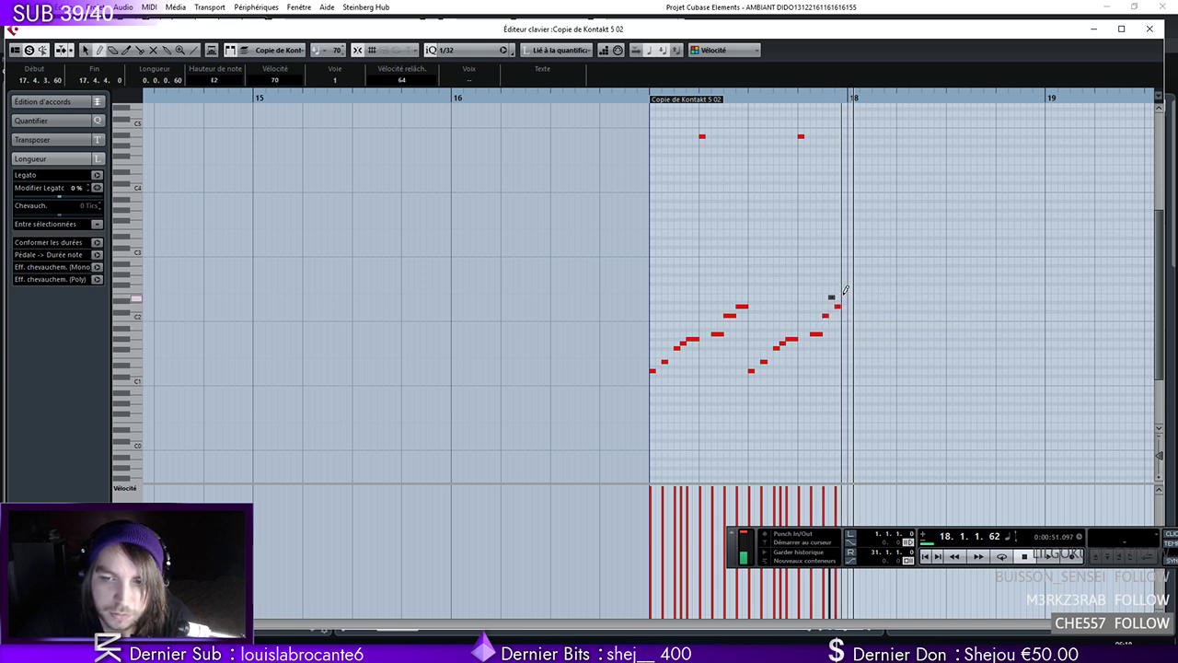
{"action": "left_click", "coordinate": [831, 296]}
{"action": "left_click", "coordinate": [829, 487]}
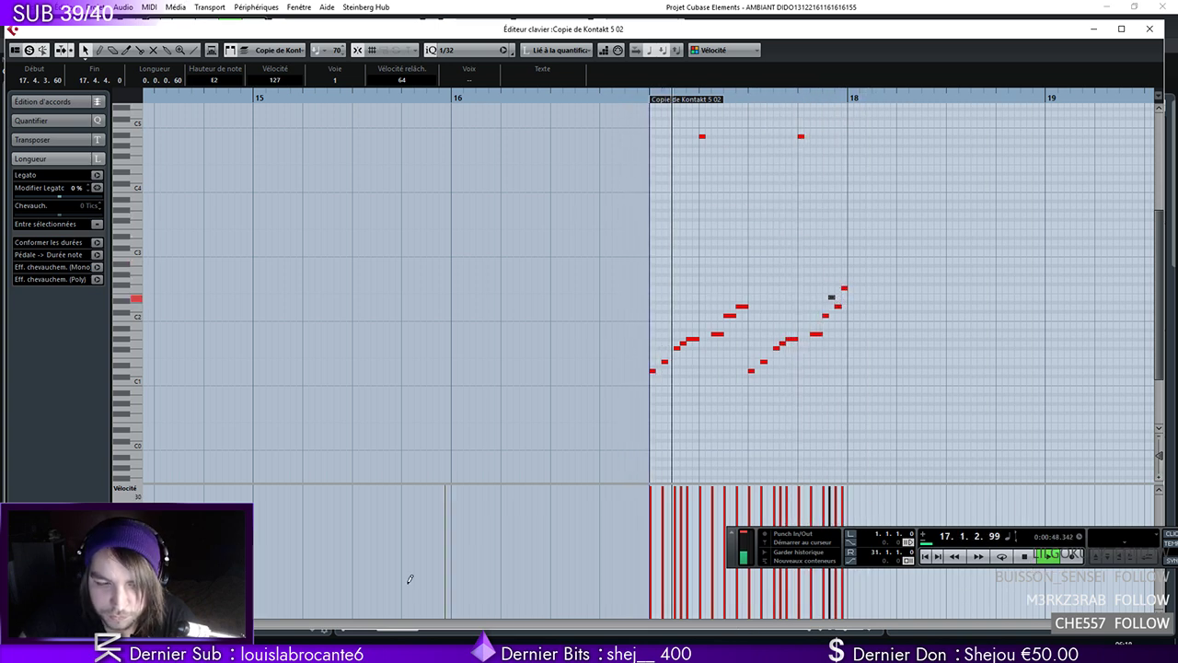
{"action": "scroll", "coordinate": [460, 451], "scroll_direction": "right", "scroll_amount": 5}
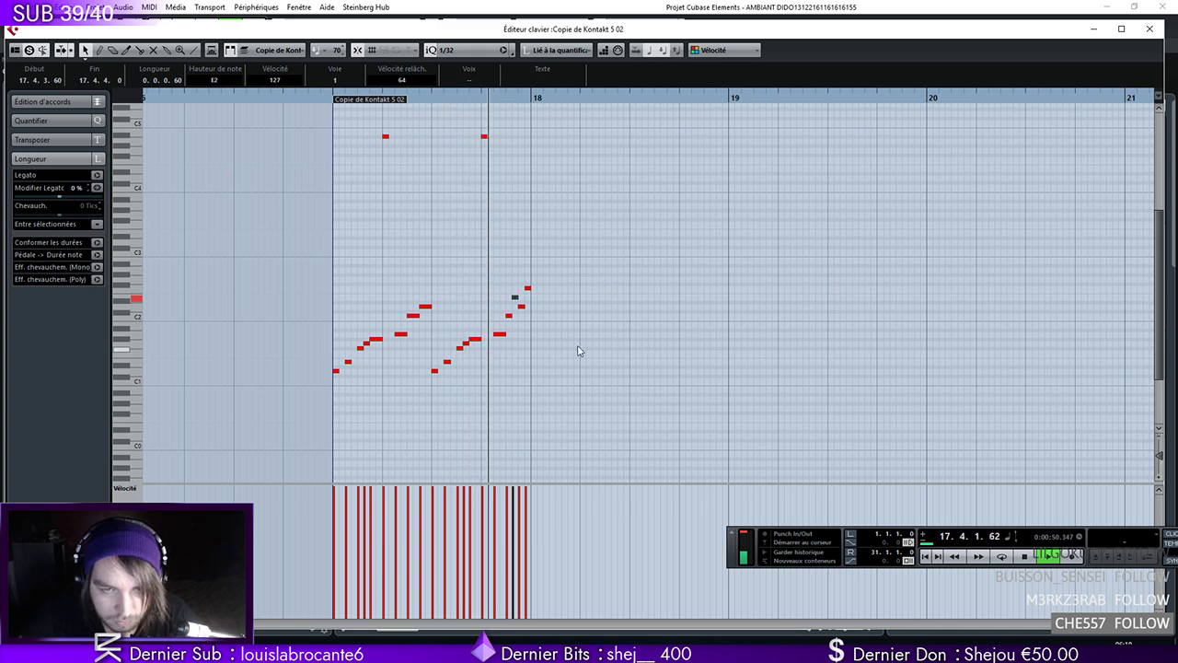
Change the quantize value to 1/32 Triolet for the end of bar 17
{"action": "left_click", "coordinate": [465, 50]}
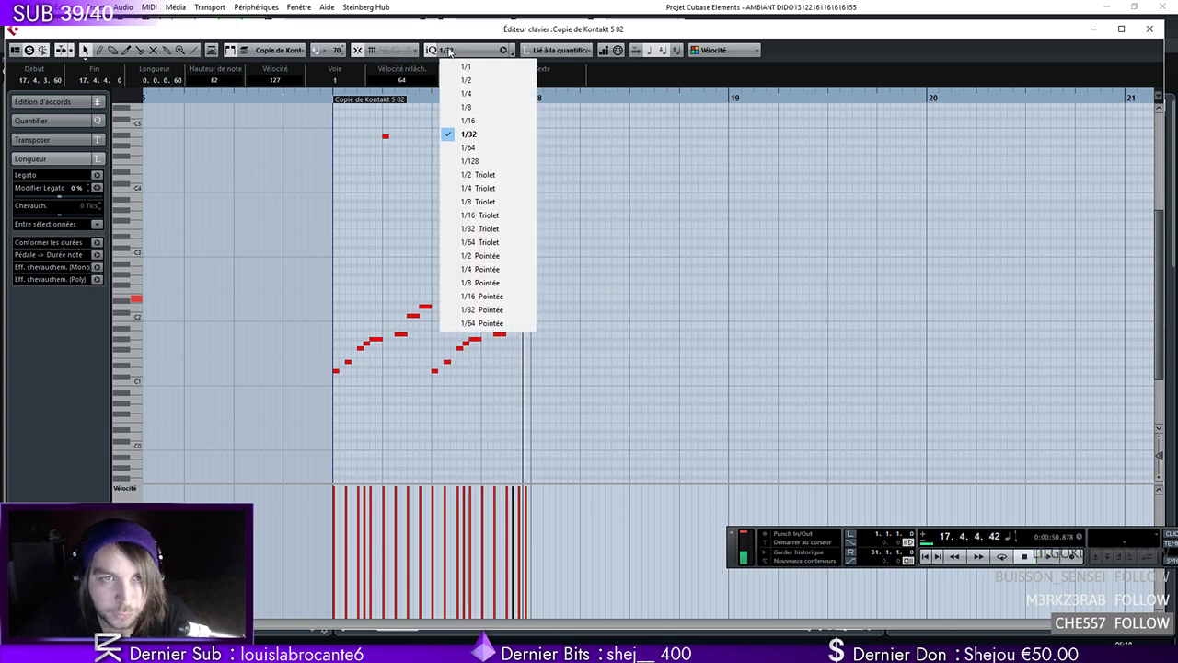
{"action": "left_click", "coordinate": [484, 204]}
{"action": "left_click", "coordinate": [459, 50]}
{"action": "left_click", "coordinate": [488, 218]}
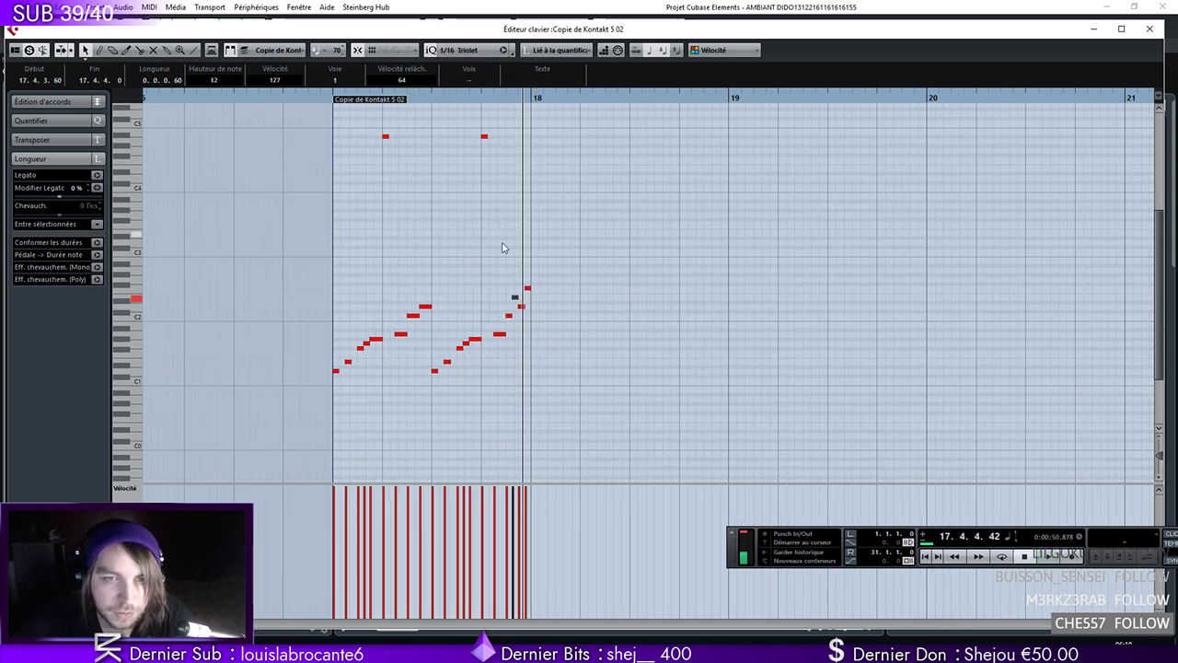
{"action": "key", "text": "h"}
{"action": "key", "text": "h"}
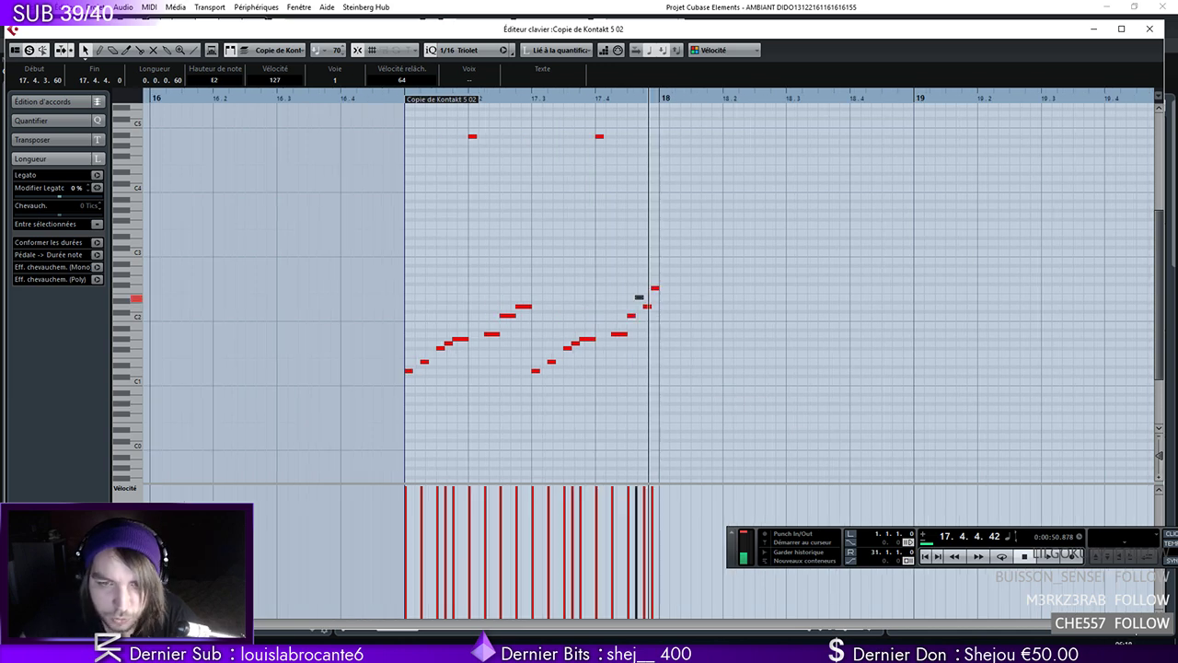
{"action": "left_click", "coordinate": [465, 49]}
{"action": "left_click", "coordinate": [480, 131]}
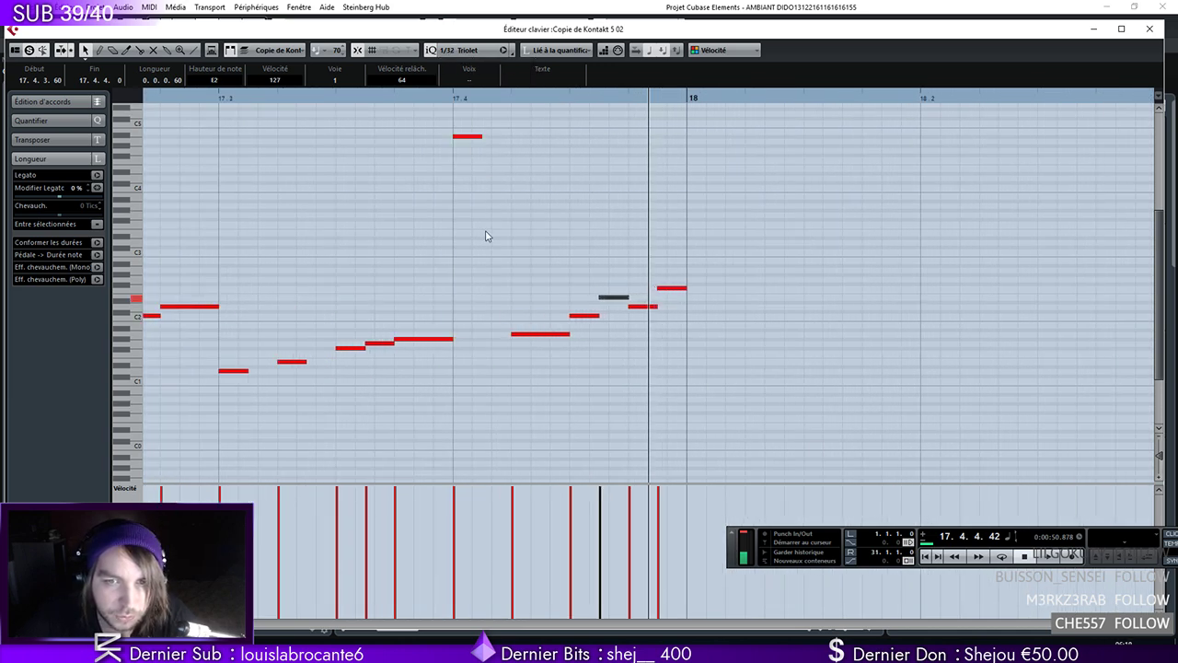
Replace the ending with triplet notes E2, D2, F2 and G2 from 17.4.3.80 to bar 18 at velocity 127, and play it
{"action": "mouse_move", "coordinate": [599, 297]}
{"action": "left_mouse_down"}
{"action": "mouse_move", "coordinate": [647, 307]}
{"action": "mouse_move", "coordinate": [667, 288]}
{"action": "mouse_move", "coordinate": [643, 294]}
{"action": "left_mouse_up"}
{"action": "right_click", "coordinate": [648, 310]}
{"action": "left_click", "coordinate": [666, 311]}
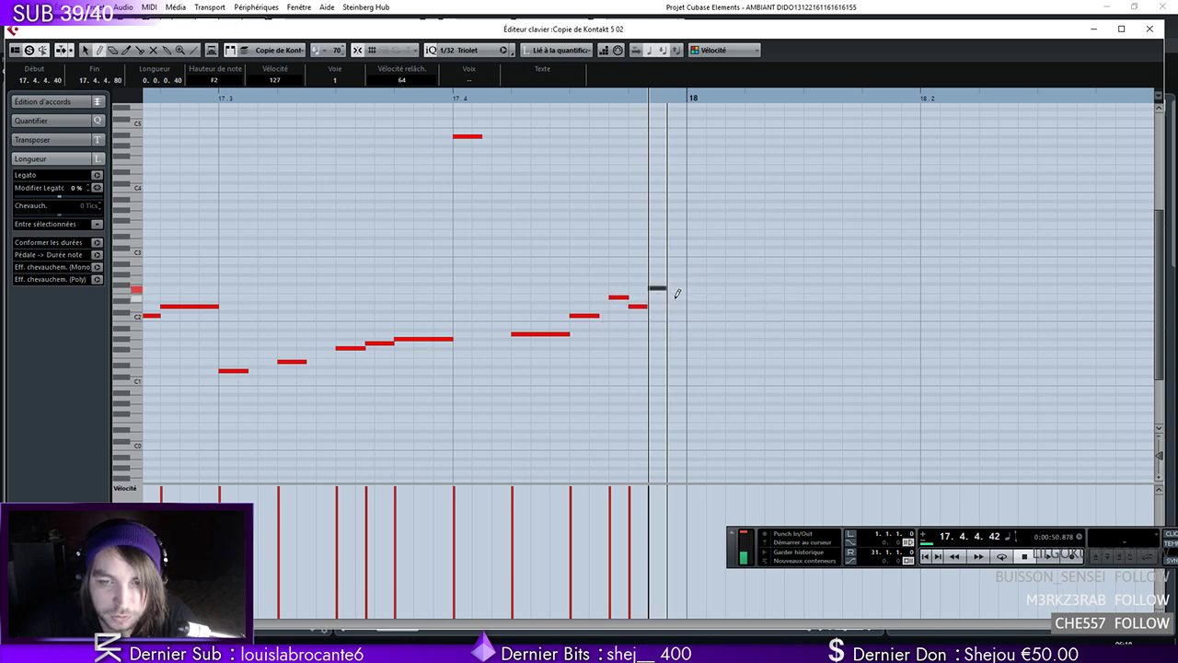
{"action": "left_click", "coordinate": [673, 278]}
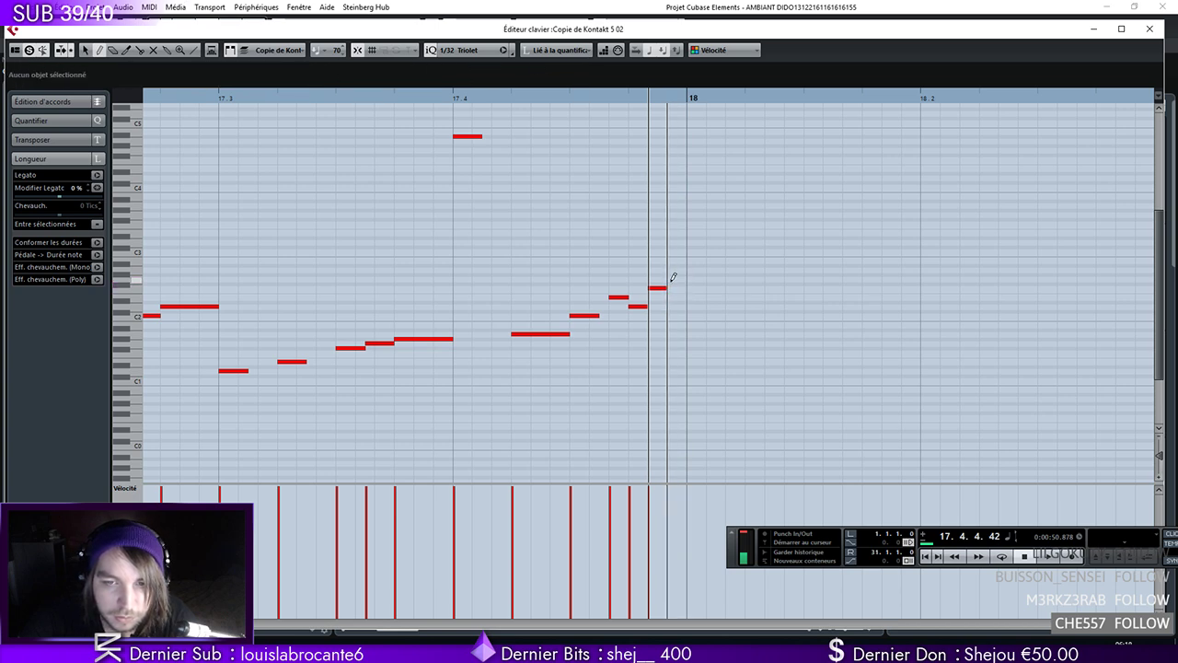
{"action": "left_click_drag", "start_coordinate": [669, 505], "coordinate": [670, 478]}
{"action": "left_click", "coordinate": [414, 97]}
{"action": "key", "text": "space"}
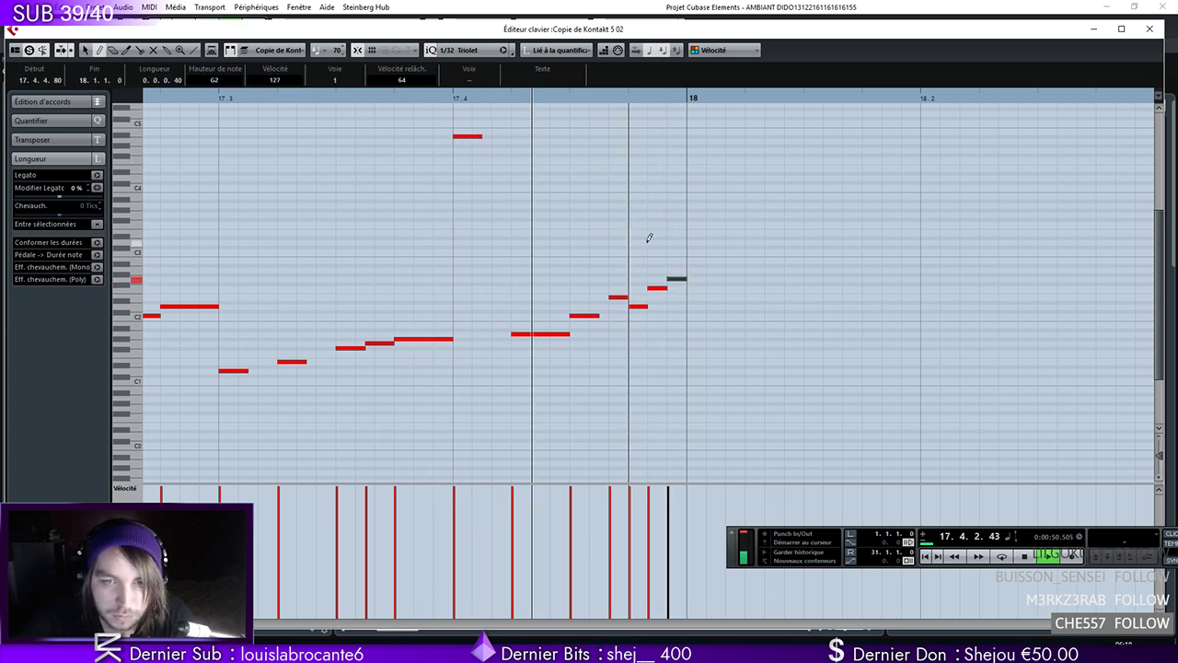
Delete the D2 and G2 triplet notes at the end of bar 17
{"action": "key", "text": "space"}
{"action": "right_click", "coordinate": [648, 282]}
{"action": "left_click", "coordinate": [658, 292]}
{"action": "left_click", "coordinate": [642, 308]}
{"action": "key", "text": "Delete"}
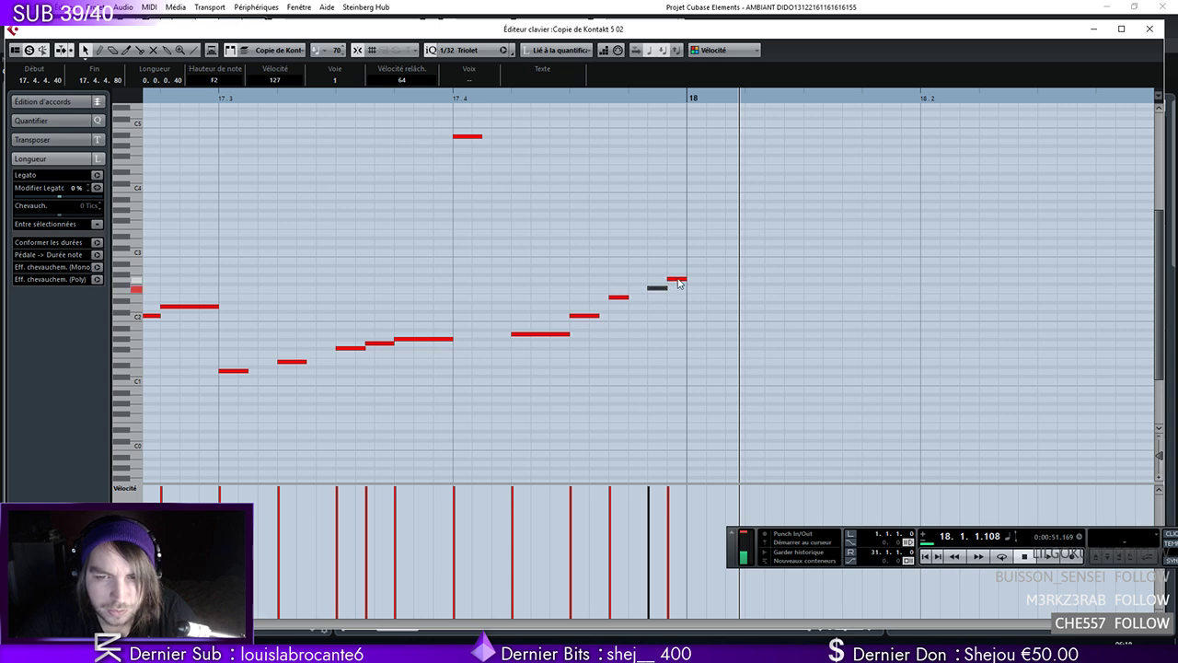
{"action": "left_click", "coordinate": [678, 280]}
{"action": "key", "text": "Delete"}
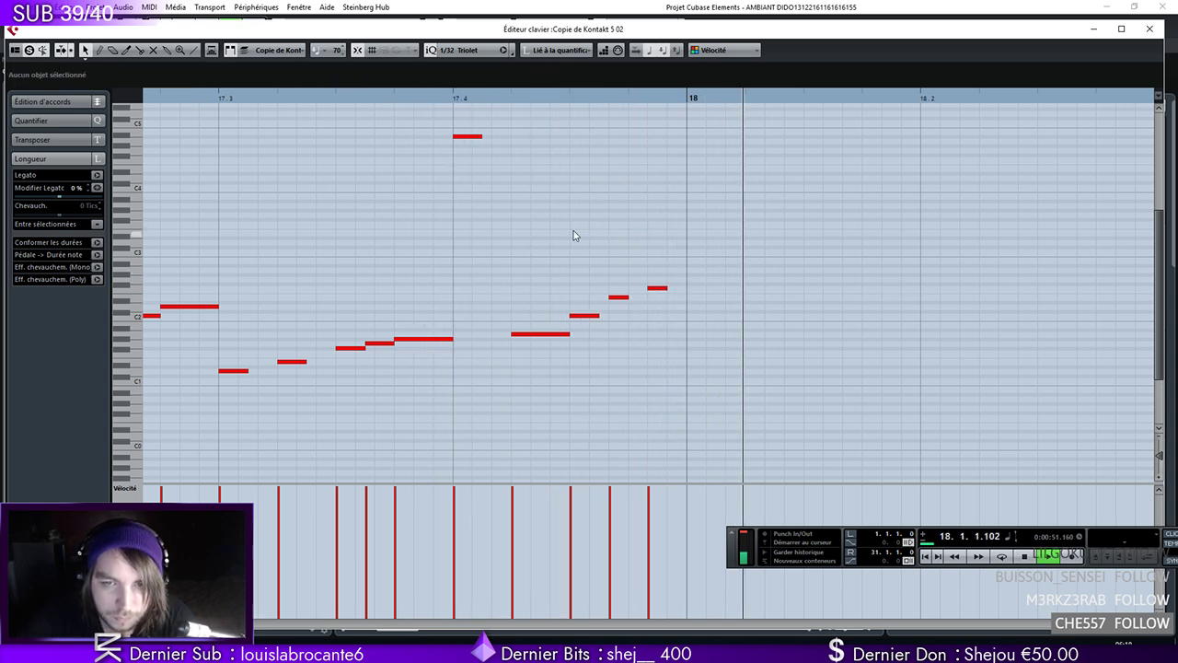
Rework the end of bar 17 into two F2 triplet notes at 17.4.3.80 and 17.4.4.40, and play it
{"action": "left_click_drag", "start_coordinate": [669, 515], "coordinate": [669, 458]}
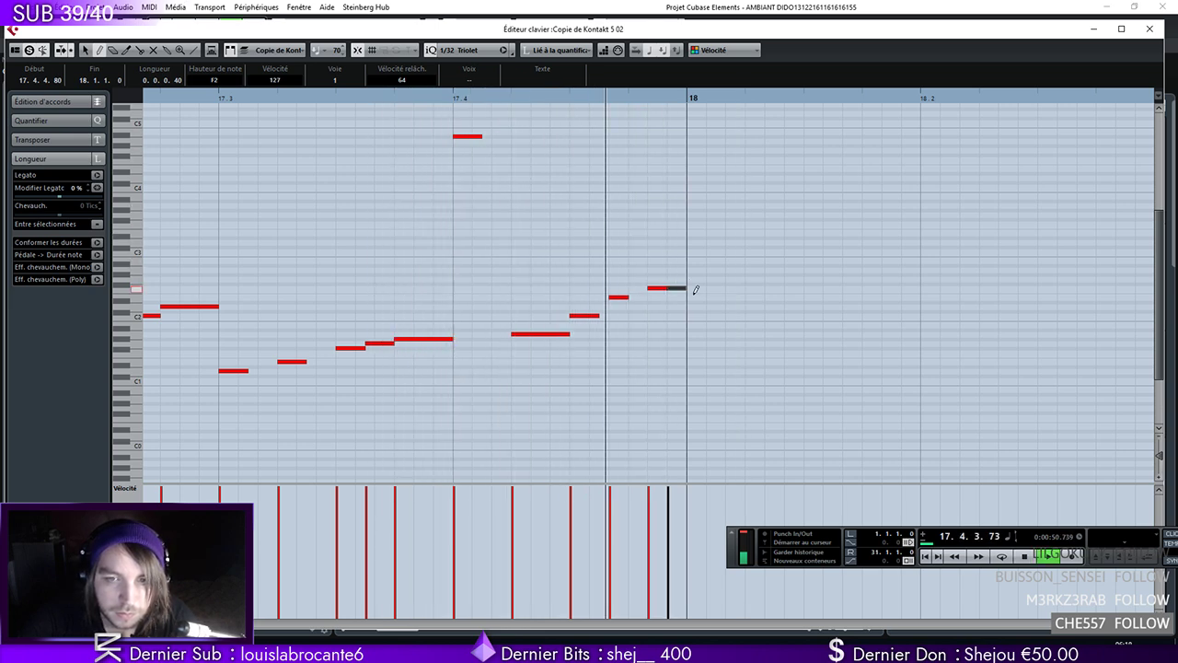
{"action": "left_click_drag", "start_coordinate": [659, 294], "coordinate": [640, 295]}
{"action": "key", "text": "space"}
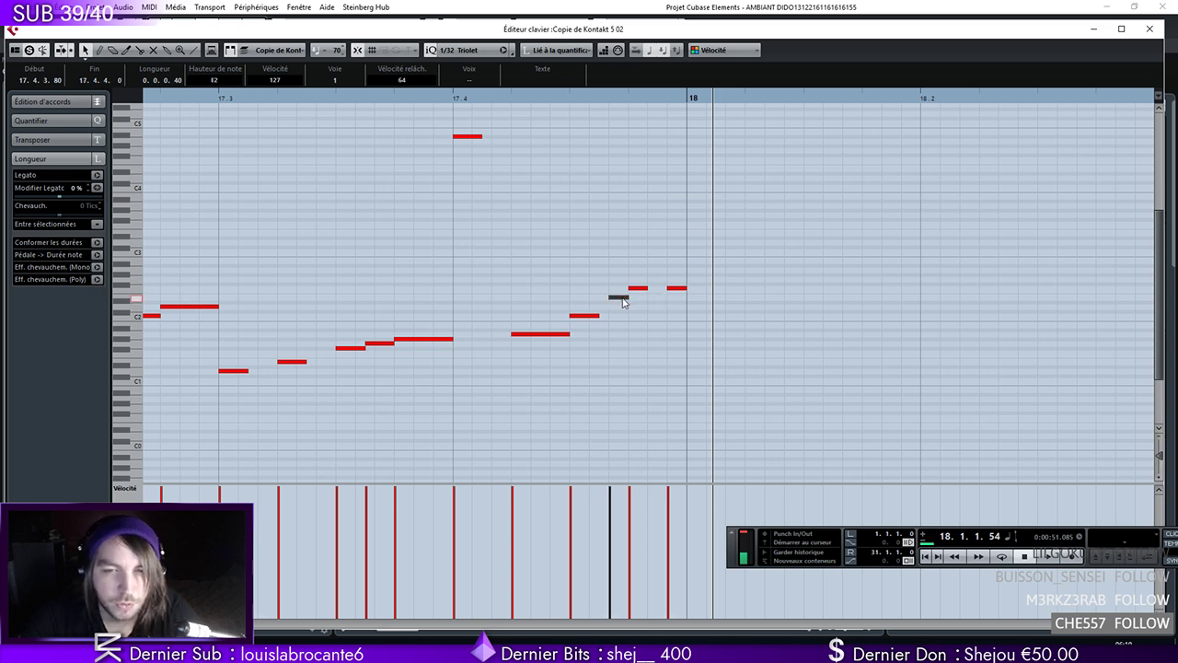
{"action": "left_click_drag", "start_coordinate": [671, 289], "coordinate": [651, 289]}
{"action": "key", "text": "space"}
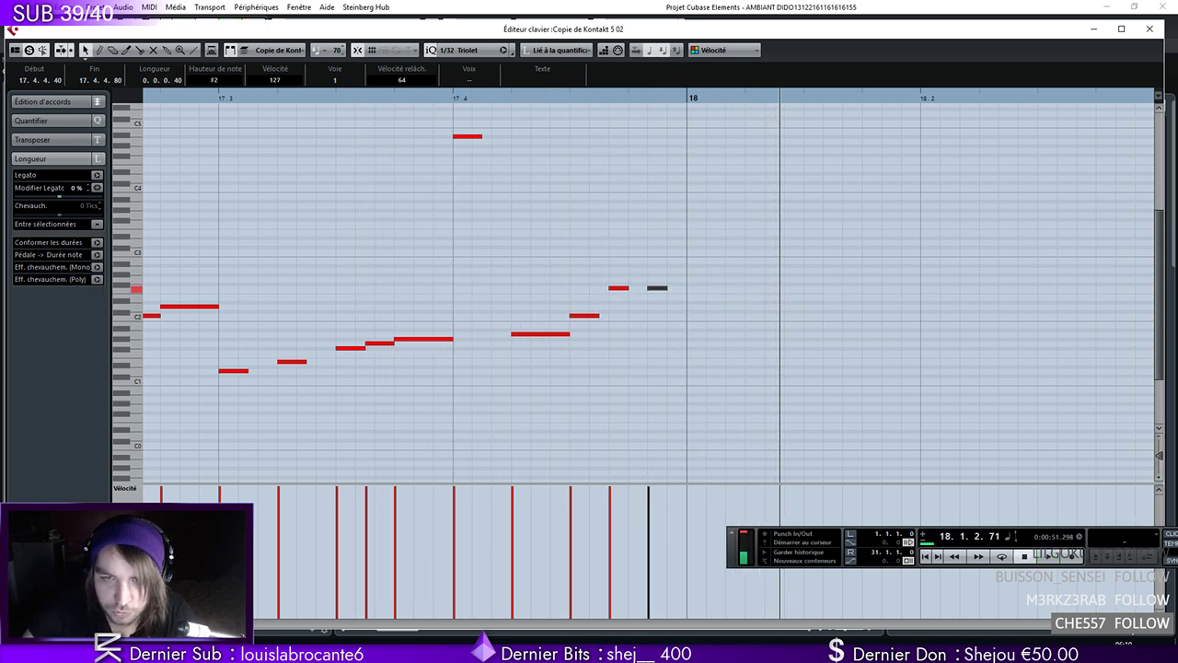
Copy the bar 17 pattern into bar 18, repeat both bars at a lower pitch in bars 19 and 20, and close the key editor
{"action": "left_click", "coordinate": [1133, 631]}
{"action": "left_click_drag", "start_coordinate": [719, 115], "coordinate": [644, 376]}
{"action": "key", "text": "space"}
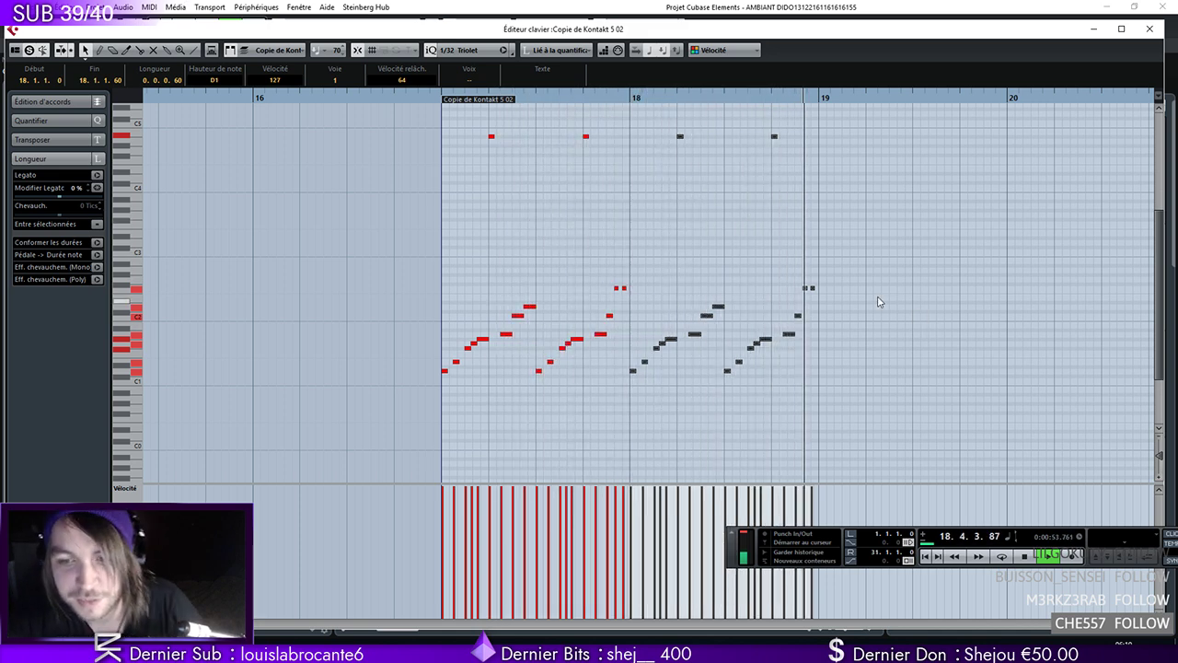
{"action": "left_click", "coordinate": [820, 292]}
{"action": "left_click_drag", "start_coordinate": [873, 118], "coordinate": [823, 377]}
{"action": "left_click", "coordinate": [1150, 29]}
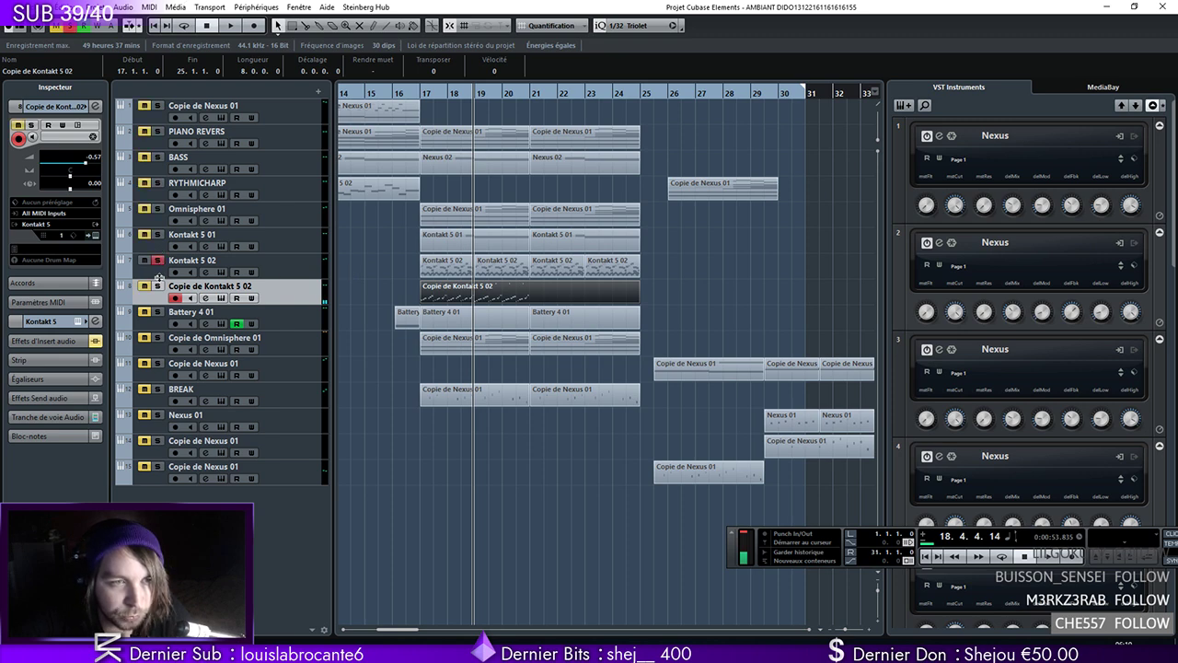
Solo Copie de Kontakt 5 02 alongside Kontakt 5 02, play from bar 17 and raise the copy's channel volume to -0.15
{"action": "left_click", "coordinate": [160, 278]}
{"action": "left_click", "coordinate": [419, 99]}
{"action": "key", "text": "space"}
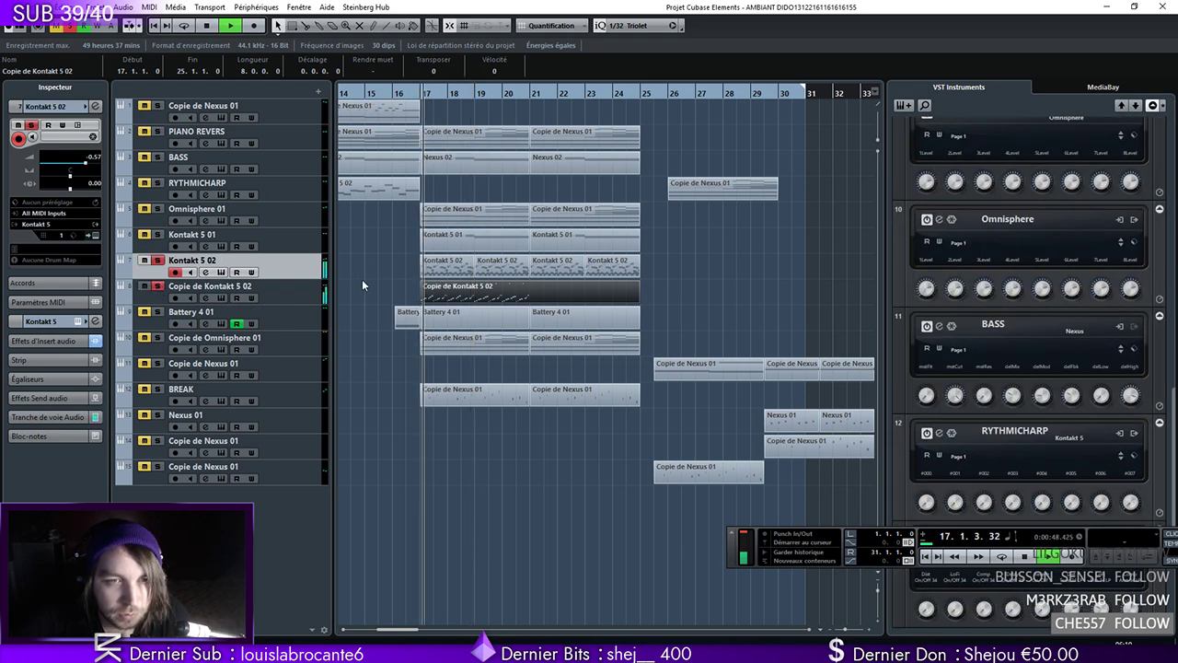
{"action": "key", "text": "Down"}
{"action": "key", "text": "e"}
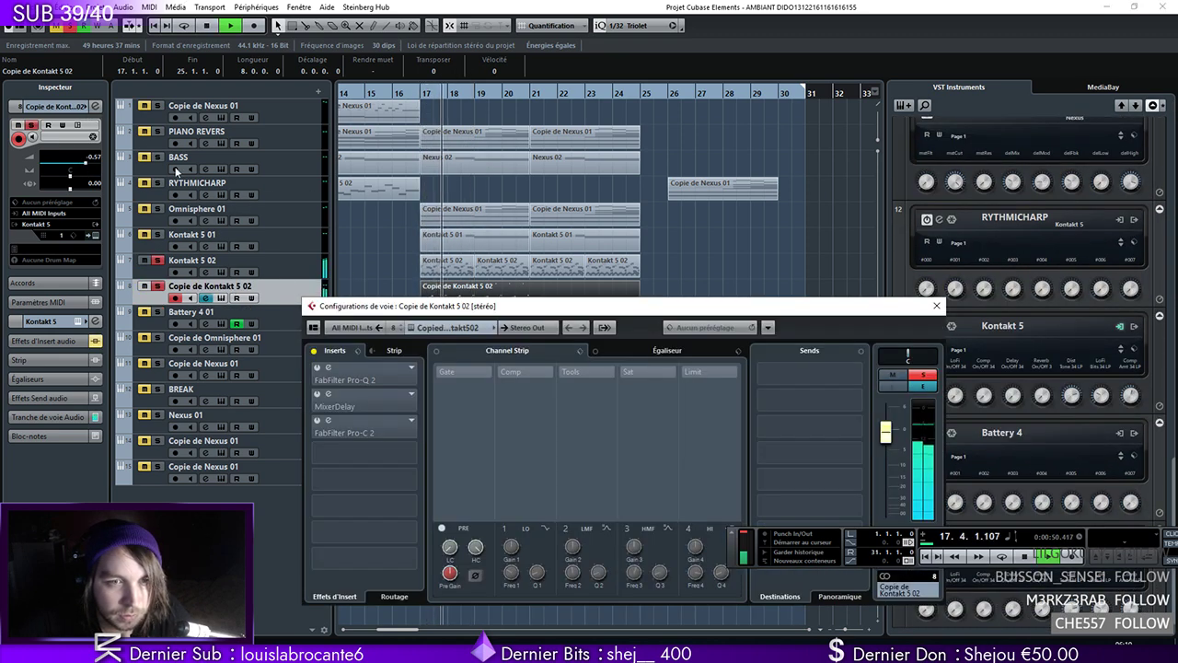
{"action": "left_click_drag", "start_coordinate": [888, 442], "coordinate": [888, 440]}
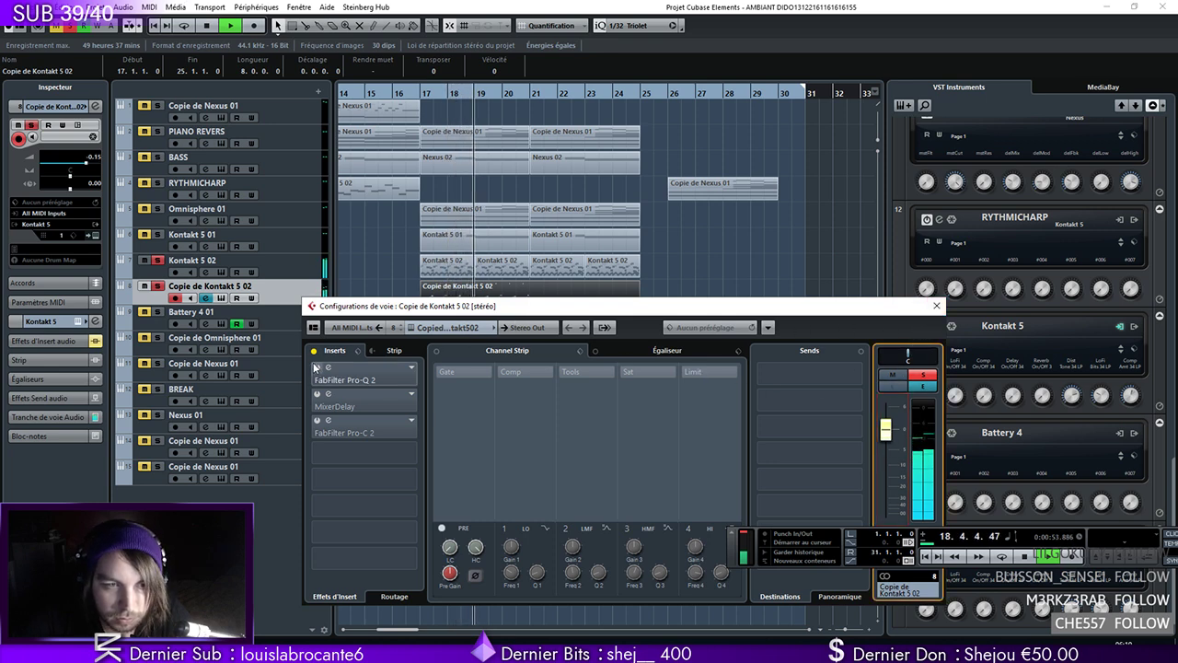
Load the Clean preset in the FabFilter Pro-Q 2 insert of Copie de Kontakt 5 02 and close its channel settings
{"action": "left_click", "coordinate": [331, 376]}
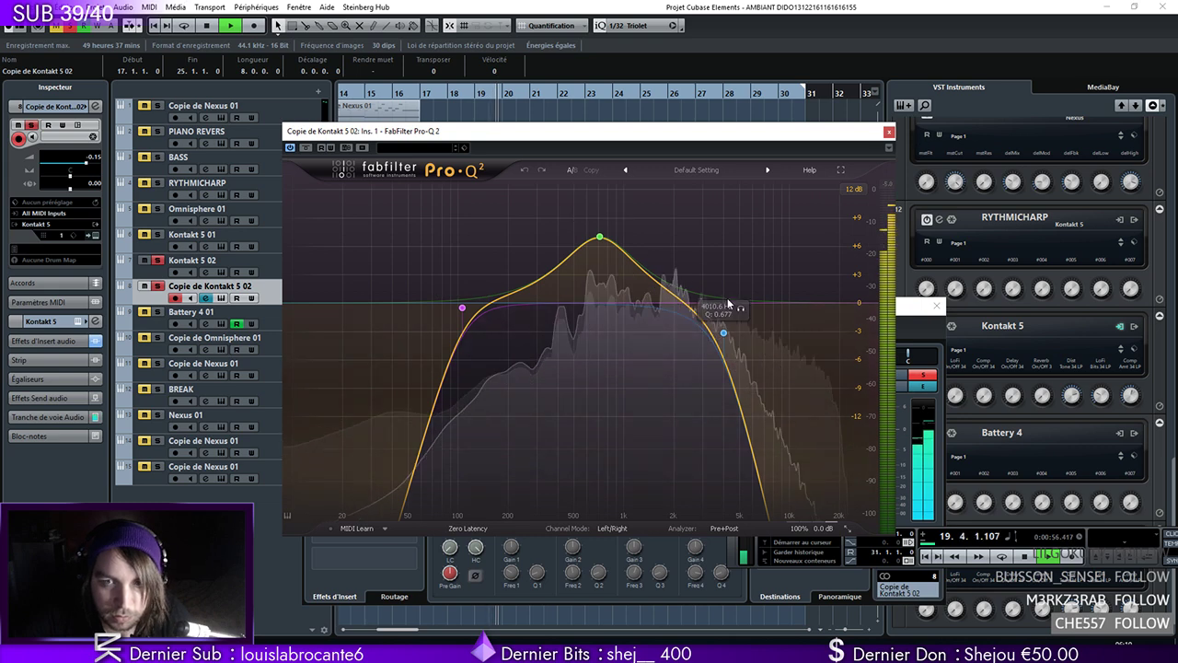
{"action": "left_click", "coordinate": [696, 168]}
{"action": "left_click", "coordinate": [684, 255]}
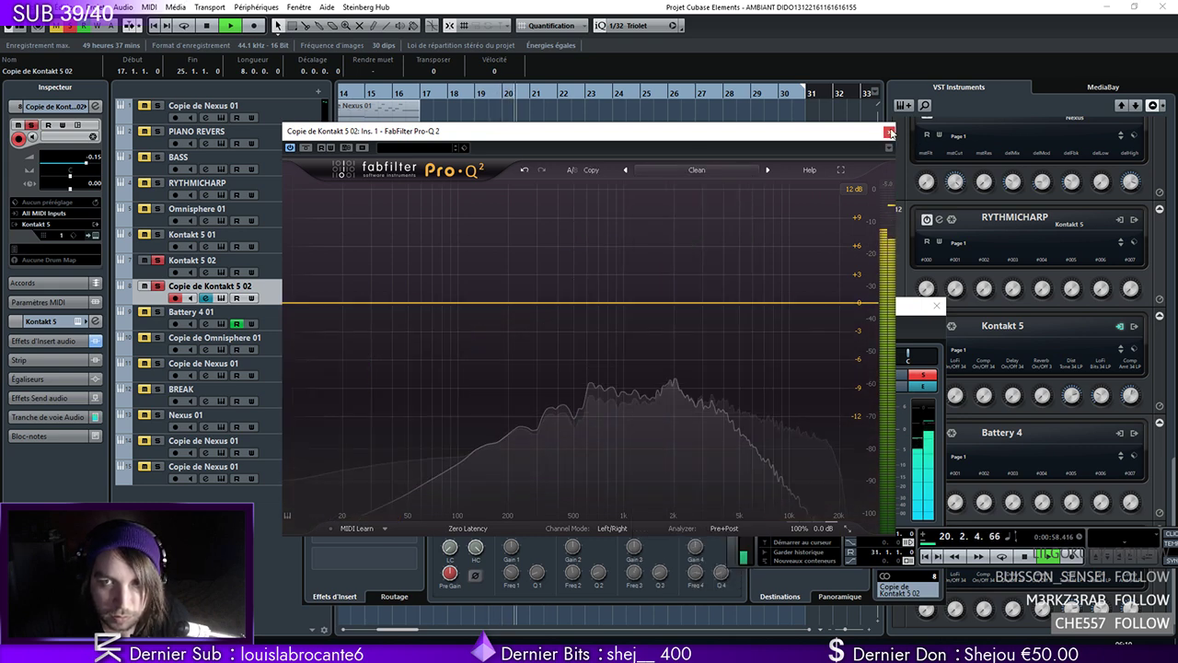
{"action": "left_click", "coordinate": [889, 132]}
{"action": "left_click", "coordinate": [937, 306]}
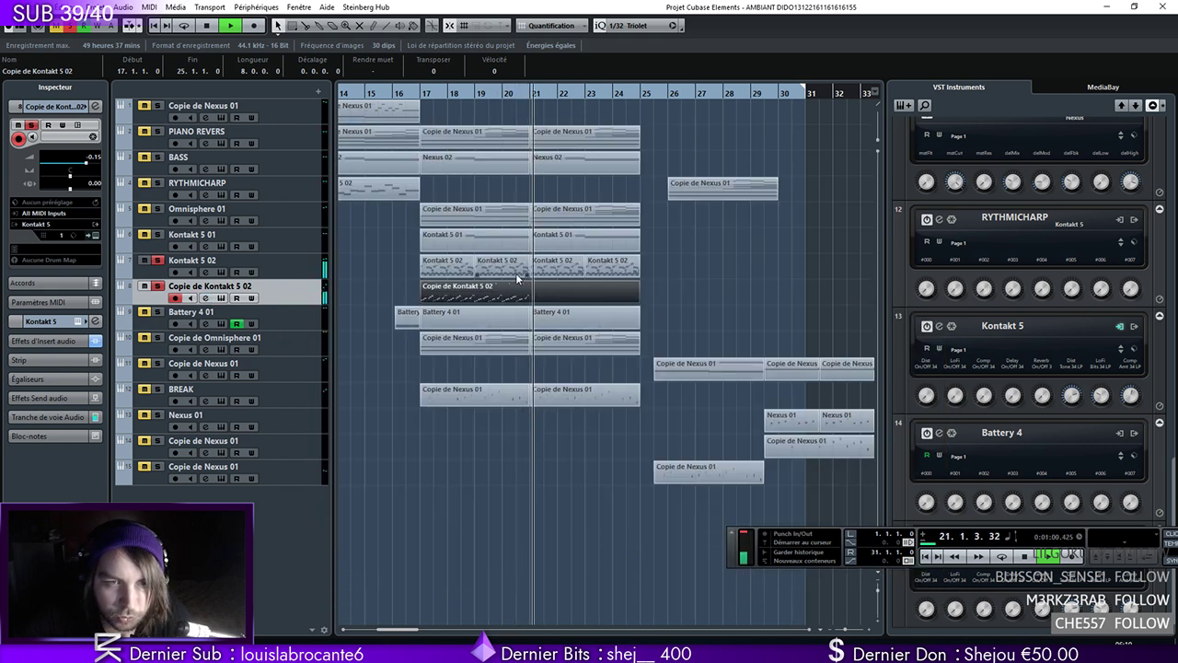
Shorten the Copie de Kontakt 5 02 part to end at bar 21, set the quantize to 1/1 and copy the part to bar 21
{"action": "left_click_drag", "start_coordinate": [637, 300], "coordinate": [523, 300]}
{"action": "left_click", "coordinate": [640, 24]}
{"action": "left_click", "coordinate": [629, 46]}
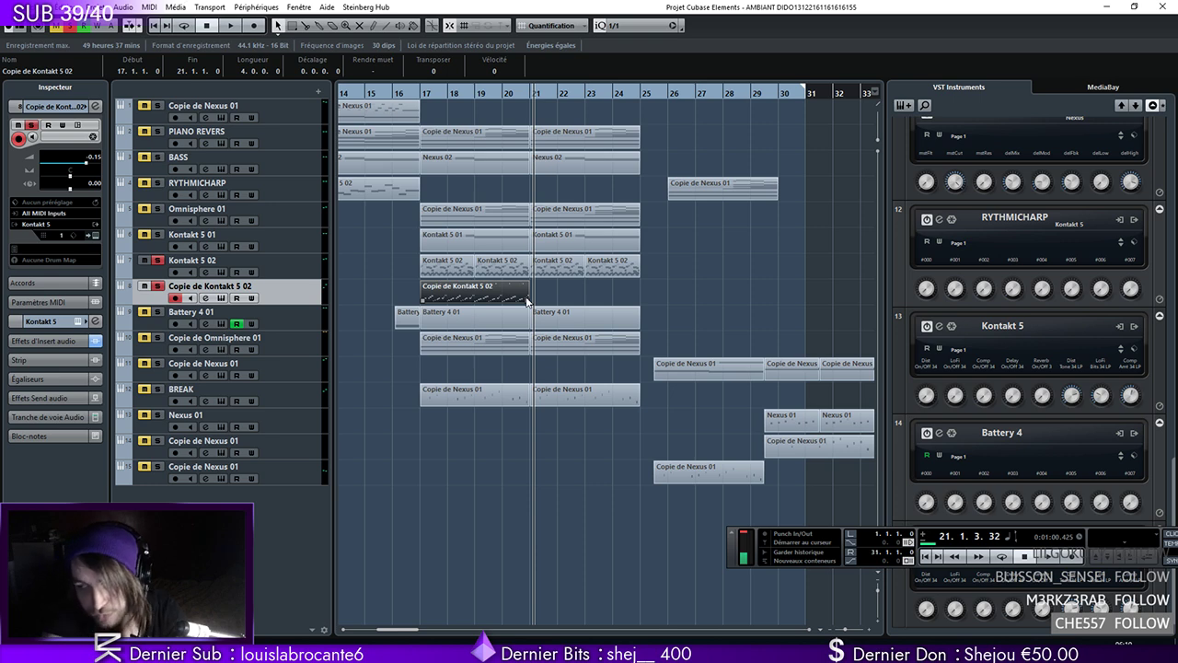
{"action": "left_click_drag", "start_coordinate": [506, 297], "coordinate": [616, 298]}
Play from bar 17 and lower the volumes of Copie de Kontakt 5 02 and Kontakt 5 02, the latter to -1.67
{"action": "key", "text": "space"}
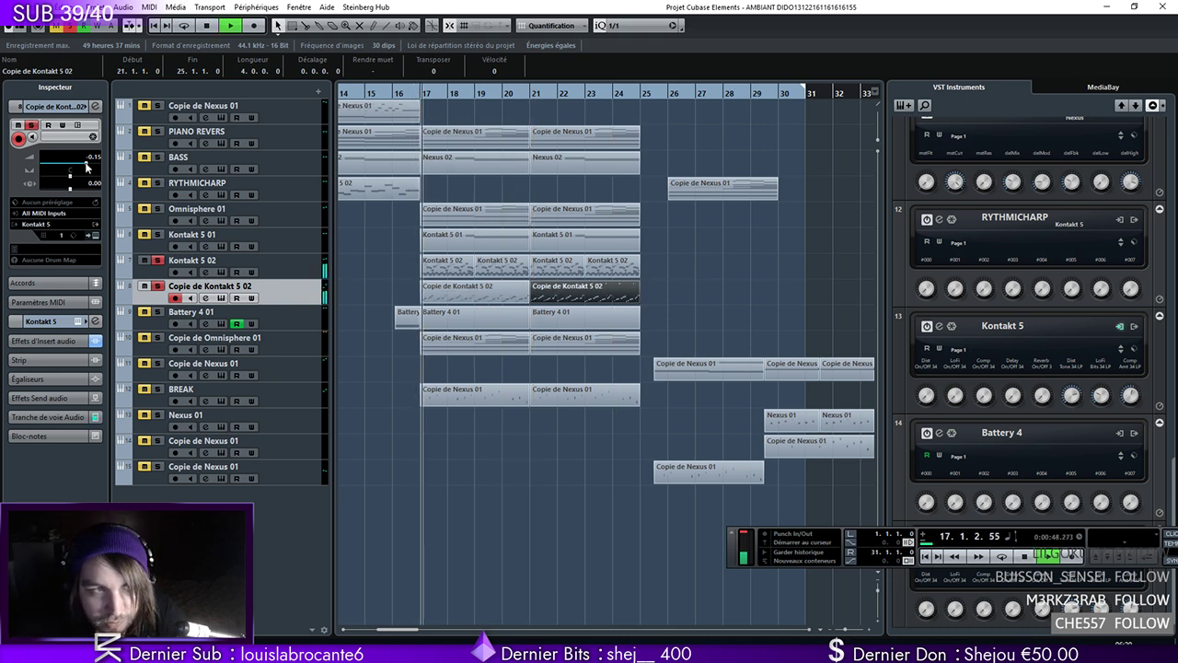
{"action": "left_click_drag", "start_coordinate": [88, 164], "coordinate": [81, 163]}
{"action": "key", "text": "Up"}
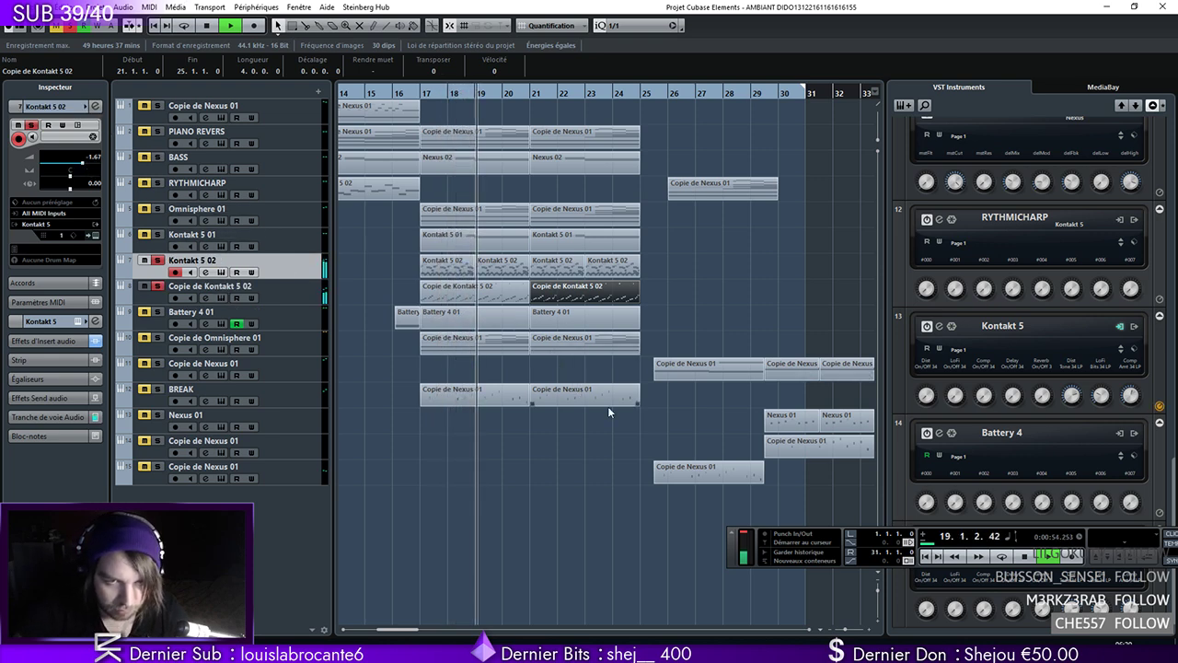
Open the Copie de Kontakt 5 02 part at bar 17 in the key editor, set the quantize to 1/8 and play it
{"action": "double_click", "coordinate": [488, 297]}
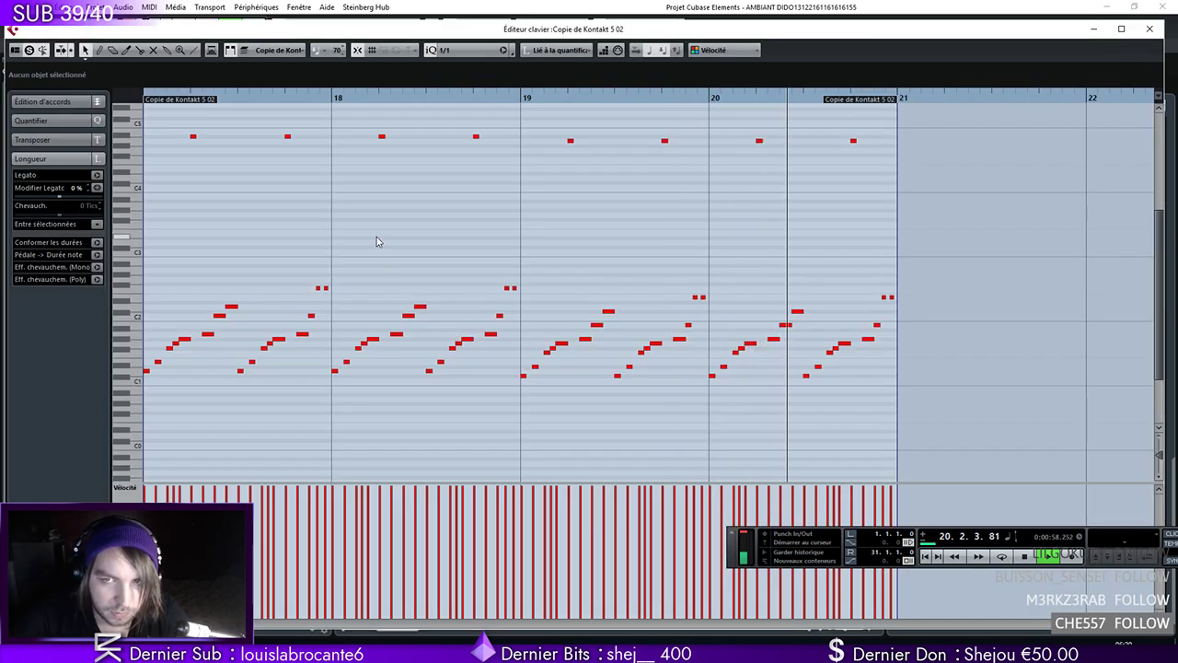
{"action": "left_click", "coordinate": [465, 50]}
{"action": "left_click", "coordinate": [447, 97]}
{"action": "left_click_drag", "start_coordinate": [180, 95], "coordinate": [157, 110]}
{"action": "key", "text": "space"}
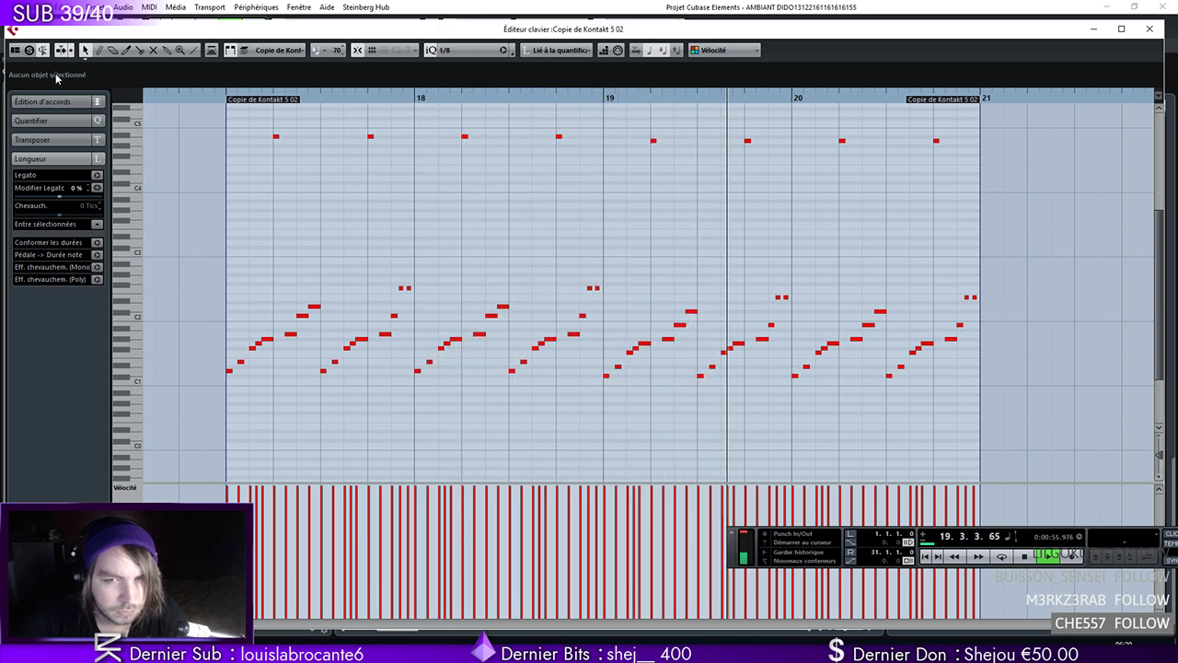
Delete the notes in bars 19 and 20 of the Copie de Kontakt 5 02 part and close the key editor
{"action": "left_click_drag", "start_coordinate": [1022, 134], "coordinate": [609, 403]}
{"action": "key", "text": "Delete"}
{"action": "left_click", "coordinate": [1150, 29]}
Replace the four-bar parts on the Copie de Kontakt 5 02 track with its first two bars repeated from bar 17 to bar 25
{"action": "left_click", "coordinate": [567, 299]}
{"action": "key", "text": "Delete"}
{"action": "left_click_drag", "start_coordinate": [530, 304], "coordinate": [503, 294]}
{"action": "left_click", "coordinate": [416, 95]}
{"action": "key", "text": "space"}
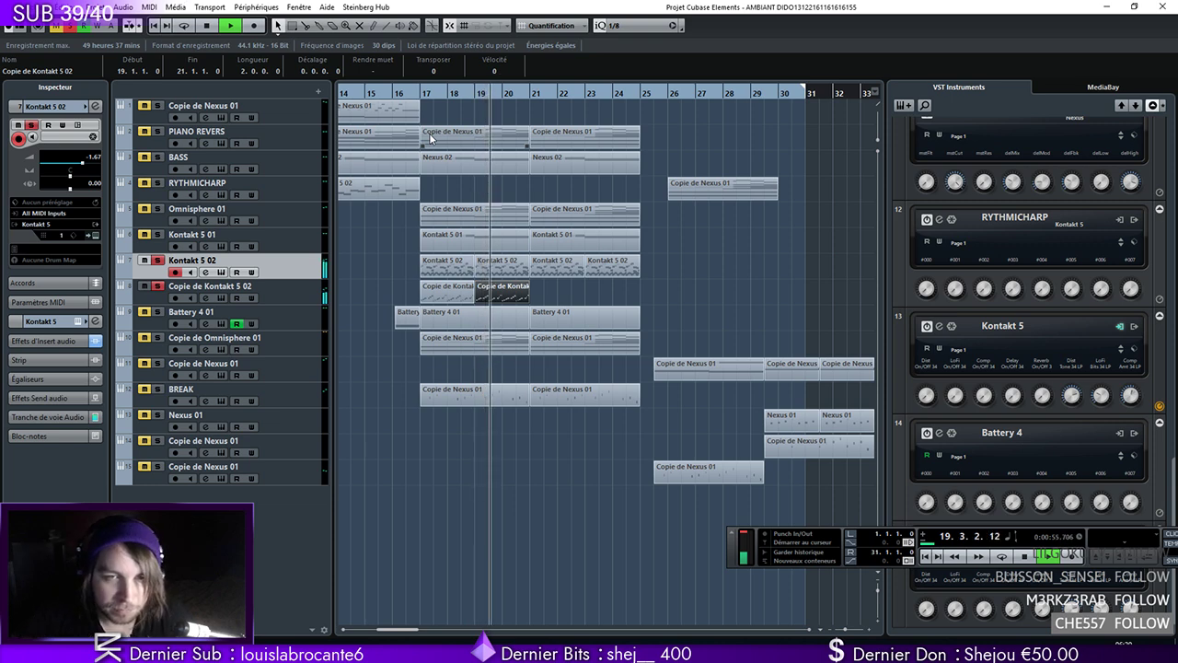
{"action": "left_click", "coordinate": [456, 297], "text": "shift"}
{"action": "left_click_drag", "start_coordinate": [456, 298], "coordinate": [573, 291]}
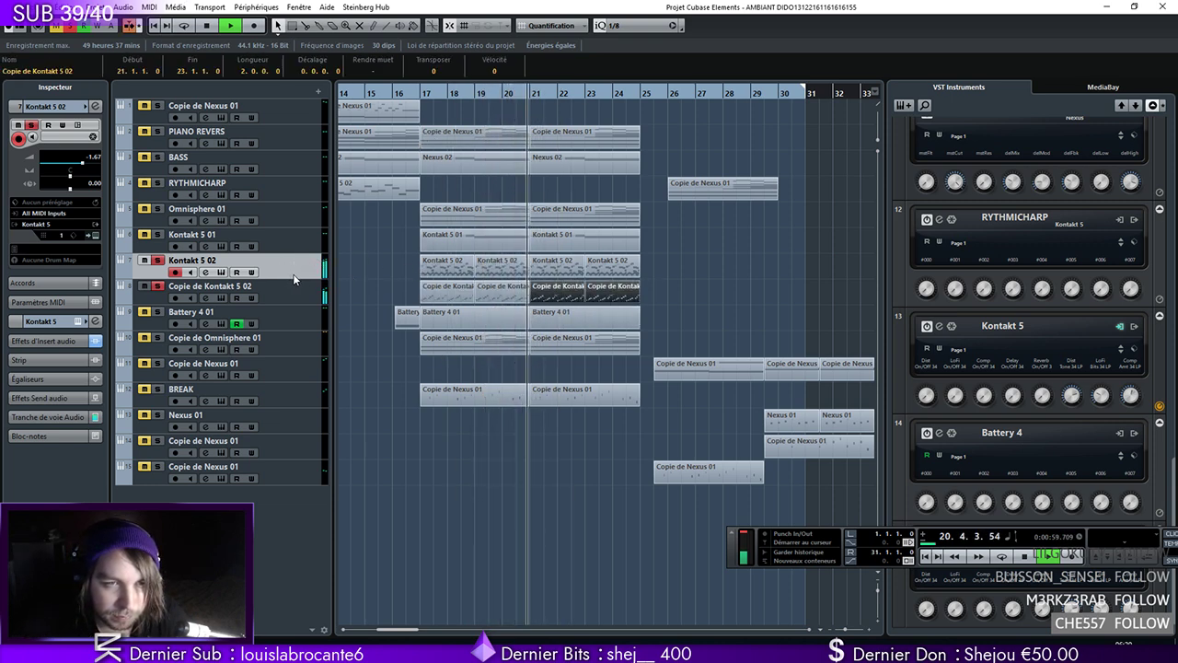
Duplicate the Copie de Kontakt 5 02 track as an empty track and open the duplicate's Kontakt 5 instrument
{"action": "left_click", "coordinate": [285, 300]}
{"action": "right_click", "coordinate": [295, 291]}
{"action": "left_click", "coordinate": [341, 331]}
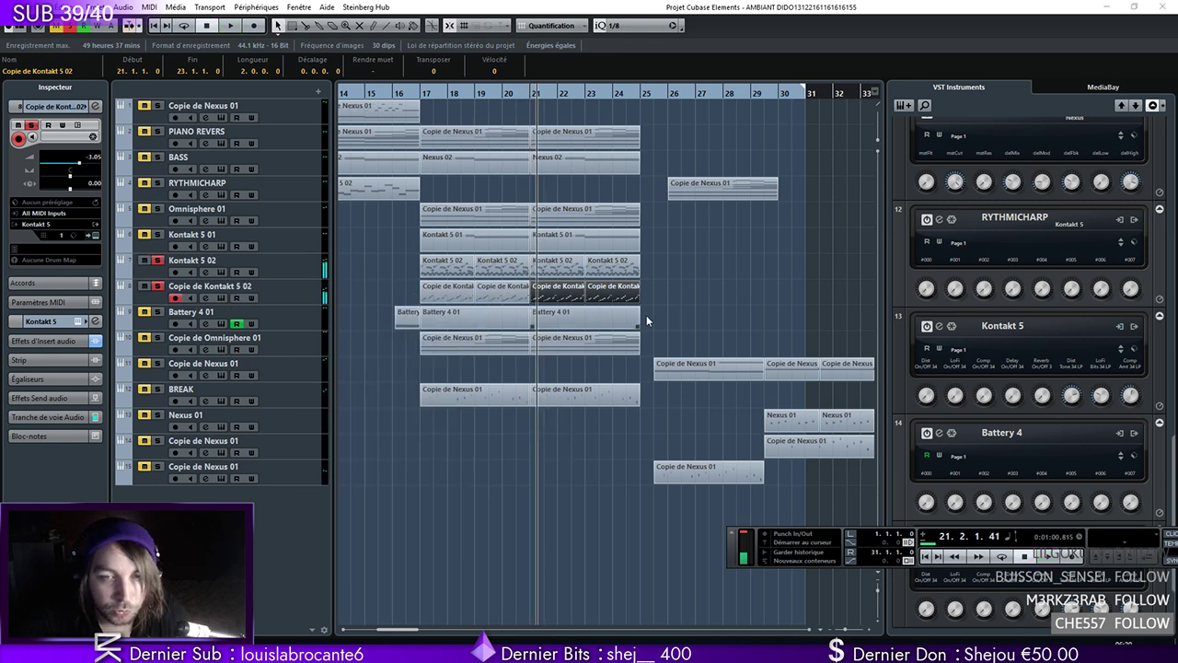
{"action": "left_click", "coordinate": [94, 237]}
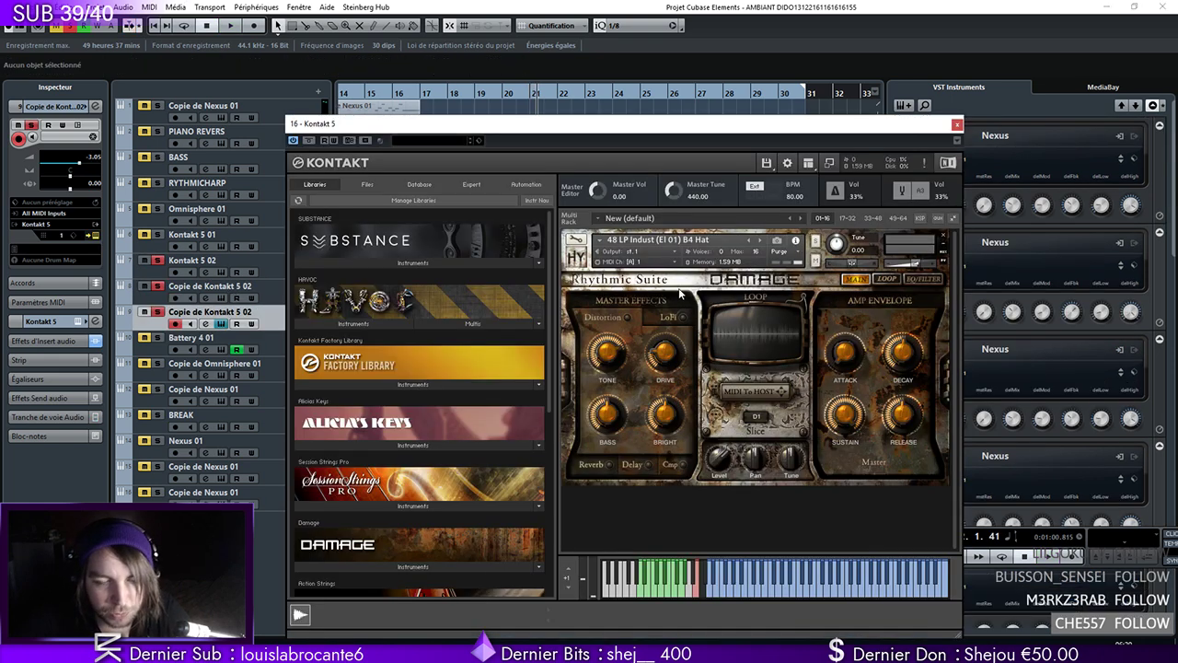
{"action": "left_click", "coordinate": [37, 6]}
{"action": "left_click", "coordinate": [60, 67]}
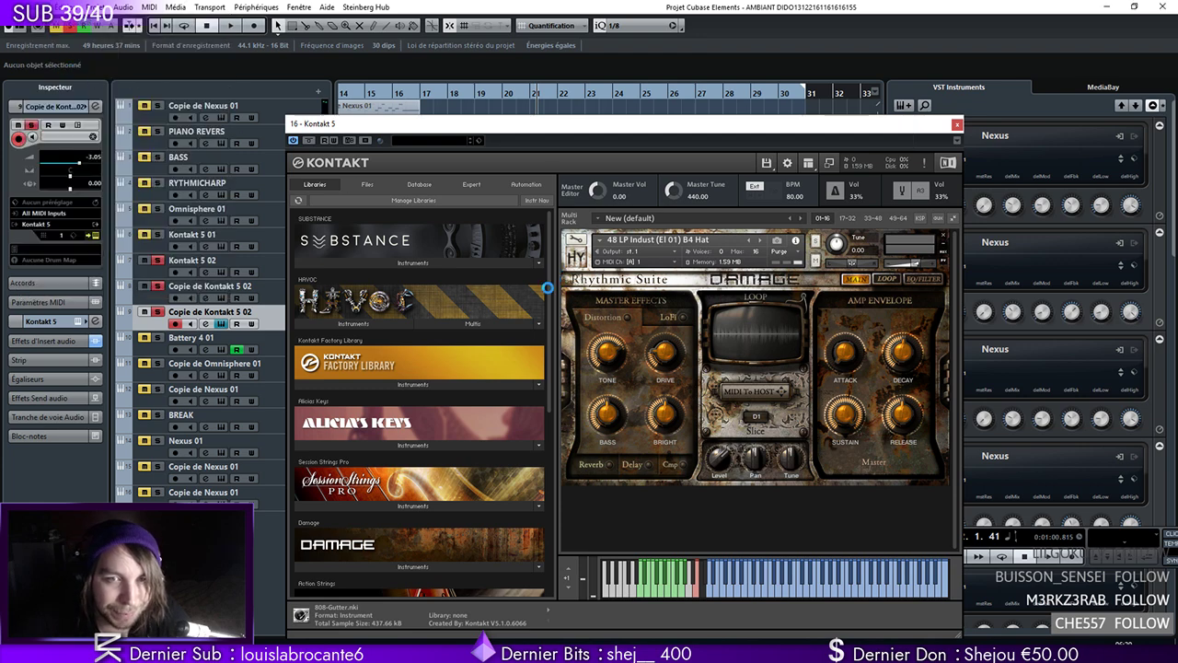
Load the 46 LP Indust (El 01) A4 Saw instrument from the Damage library
{"action": "scroll", "coordinate": [524, 405], "scroll_direction": "down", "scroll_amount": 3}
{"action": "left_click", "coordinate": [406, 356]}
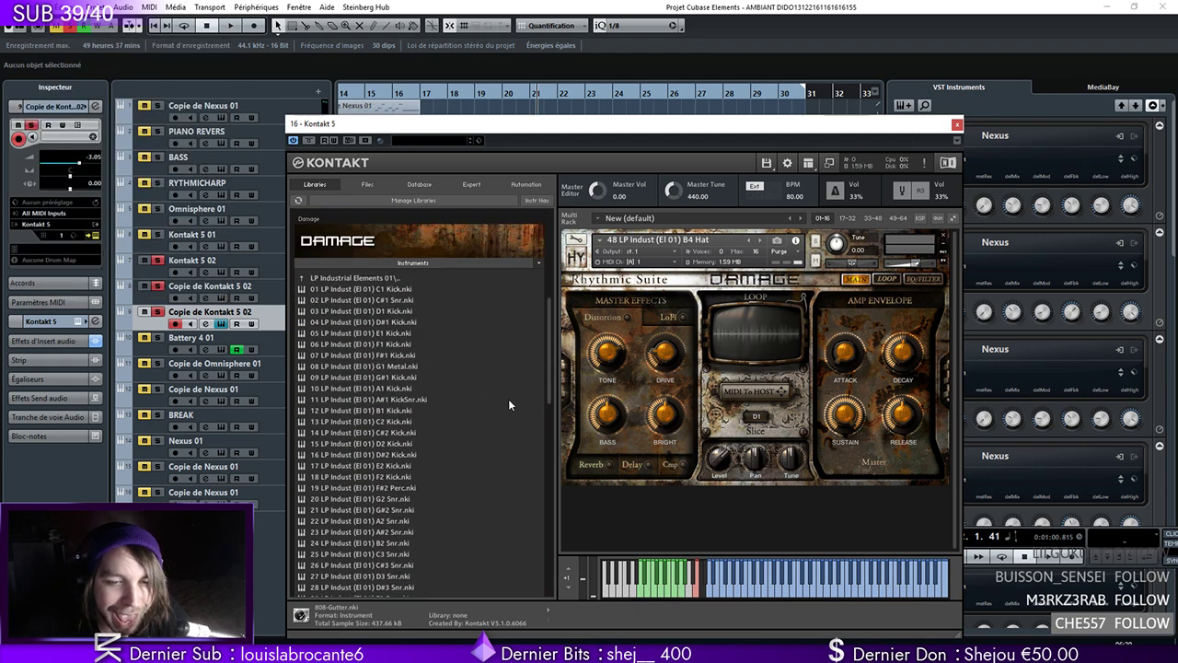
{"action": "left_click_drag", "start_coordinate": [547, 384], "coordinate": [553, 467]}
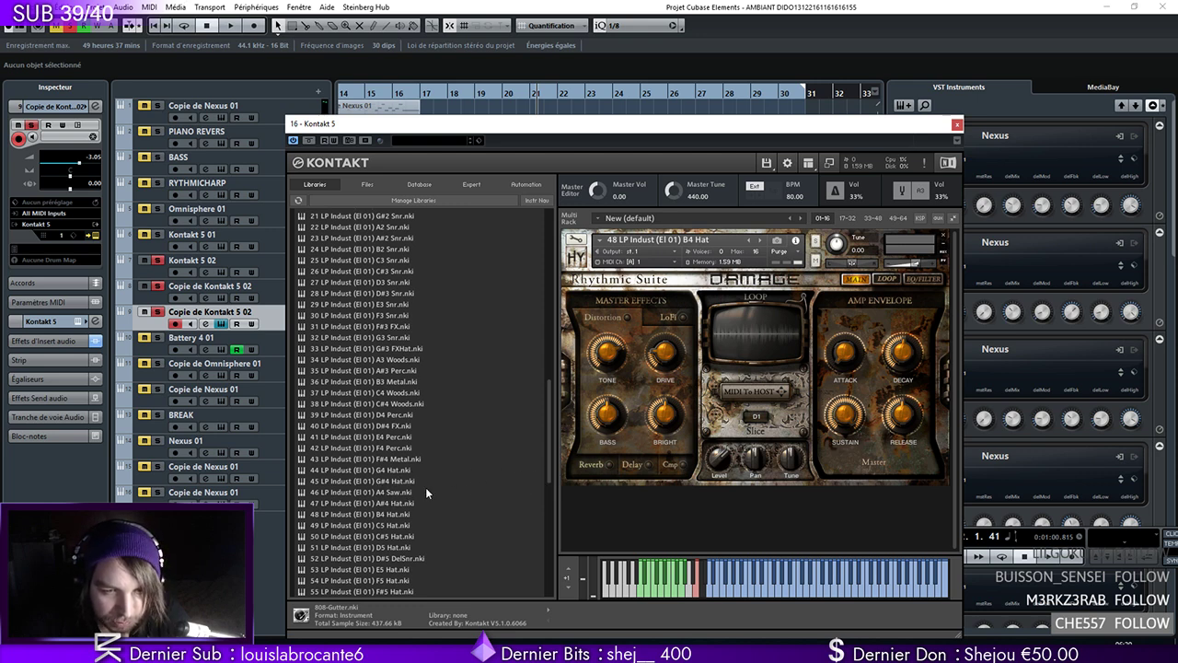
{"action": "left_click", "coordinate": [399, 490]}
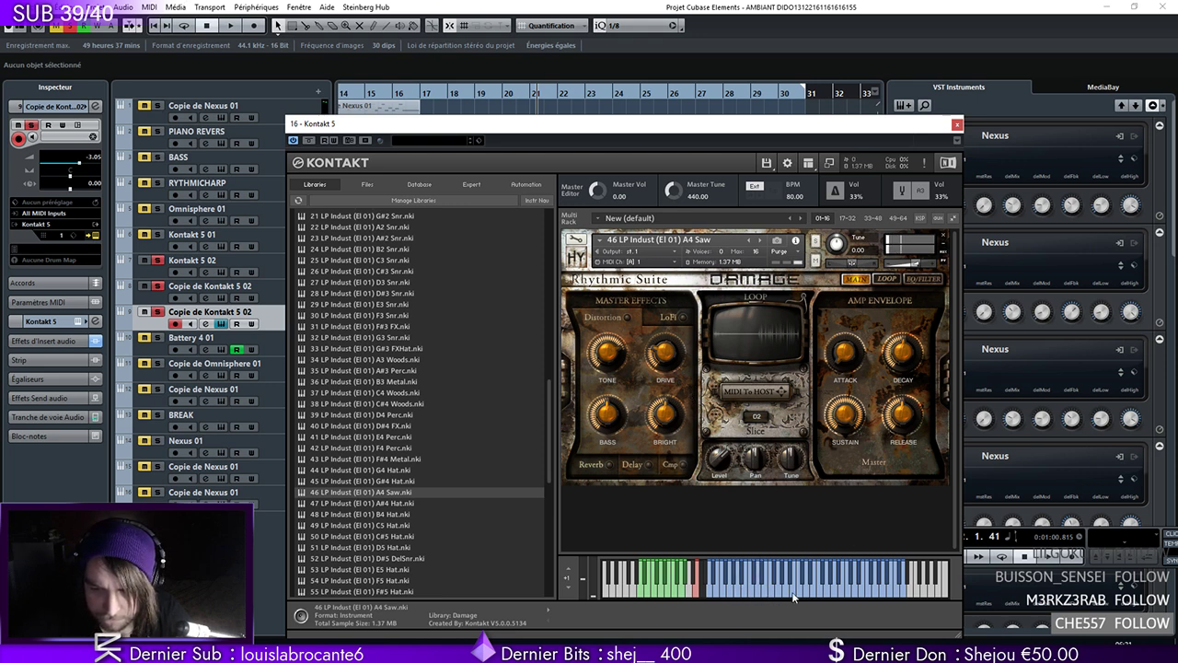
{"action": "scroll", "coordinate": [436, 523], "scroll_direction": "down", "scroll_amount": 3}
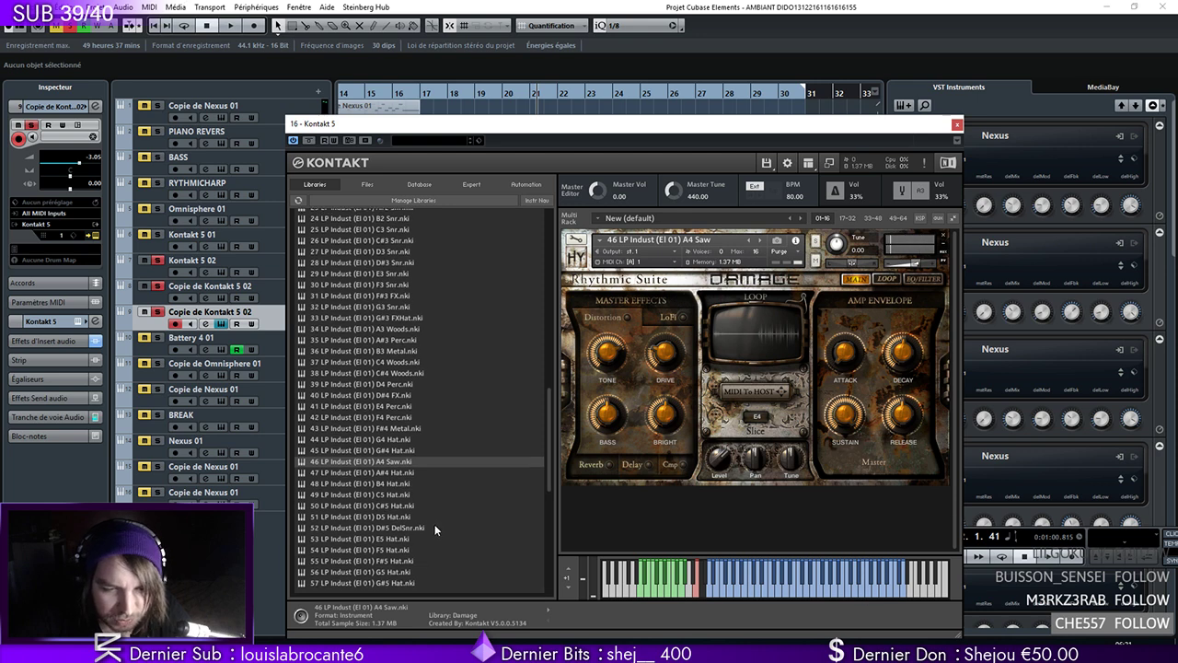
Load 03 LP Epic Organic (El 03) D1 Boom from the LP Epic Organic Elements 03 folder and close Kontakt
{"action": "scroll", "coordinate": [407, 416], "scroll_direction": "up", "scroll_amount": 3}
{"action": "left_click_drag", "start_coordinate": [552, 383], "coordinate": [549, 303]}
{"action": "double_click", "coordinate": [374, 302]}
{"action": "left_click", "coordinate": [377, 322]}
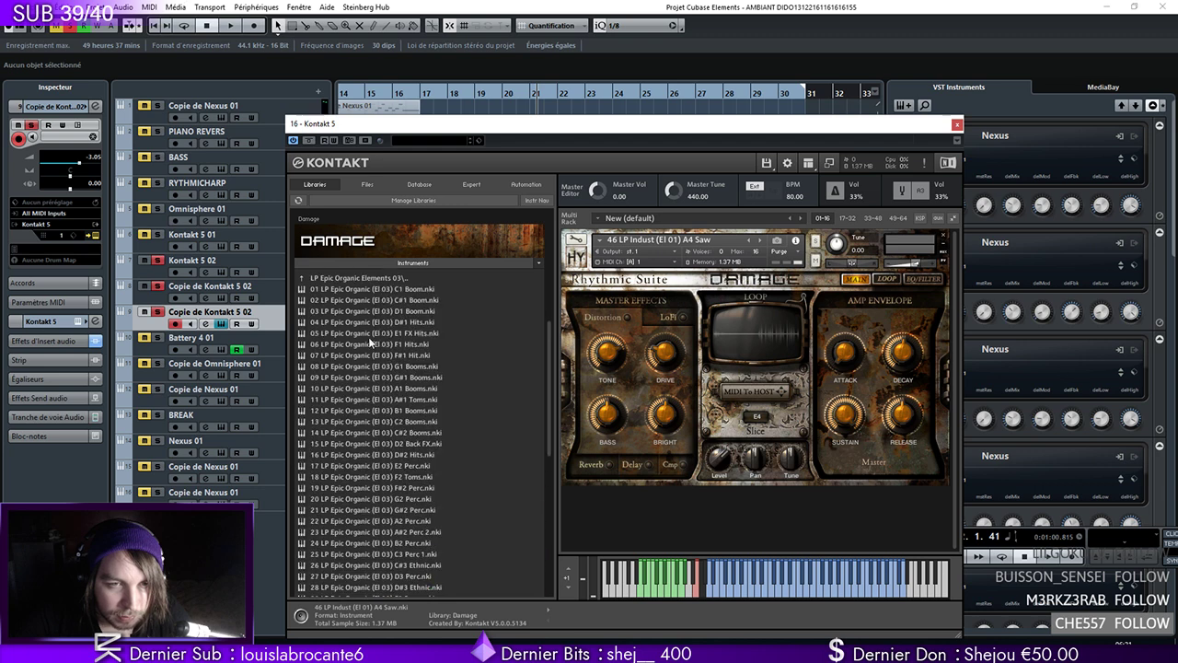
{"action": "double_click", "coordinate": [399, 313]}
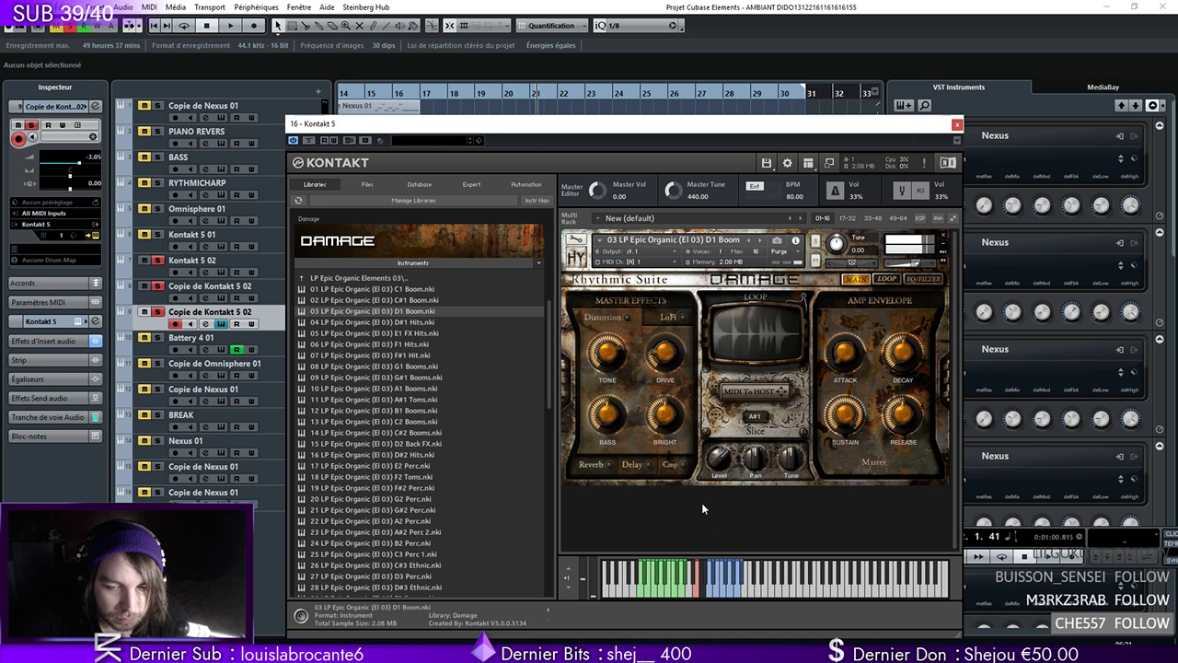
{"action": "left_click", "coordinate": [957, 124]}
Draw an empty part from bar 17 to bar 25 on the new track and open it in the key editor
{"action": "right_click", "coordinate": [434, 315]}
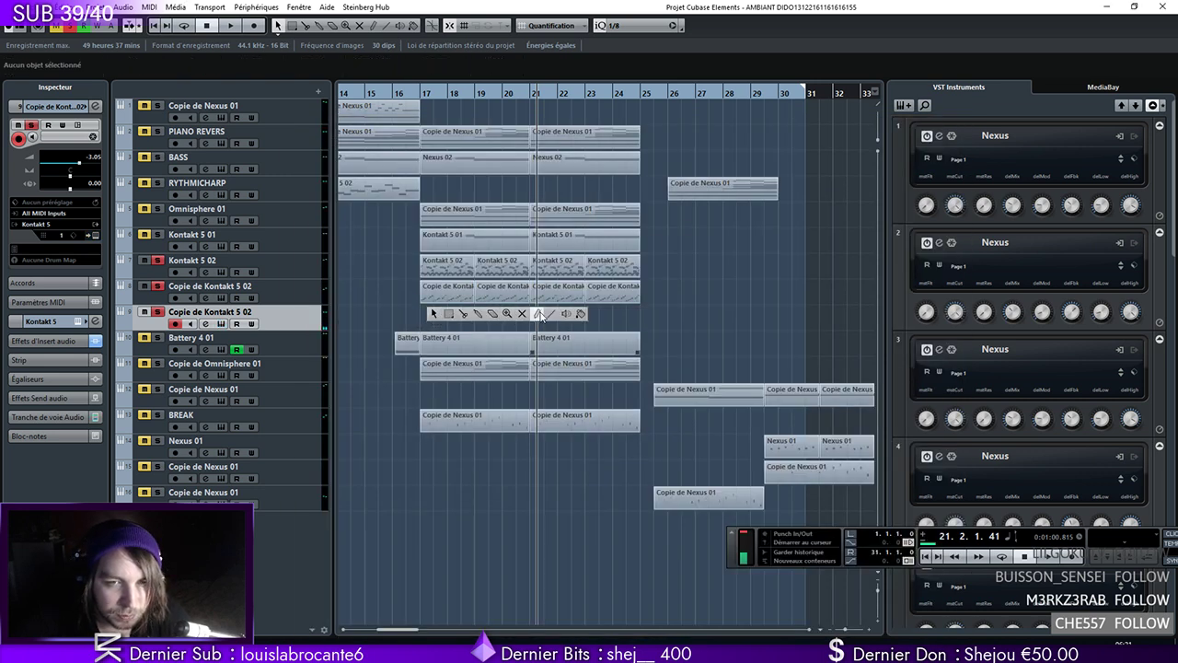
{"action": "left_click", "coordinate": [541, 316]}
{"action": "left_click_drag", "start_coordinate": [421, 316], "coordinate": [644, 319]}
{"action": "right_click", "coordinate": [649, 322]}
{"action": "key", "text": "Escape"}
{"action": "double_click", "coordinate": [469, 321]}
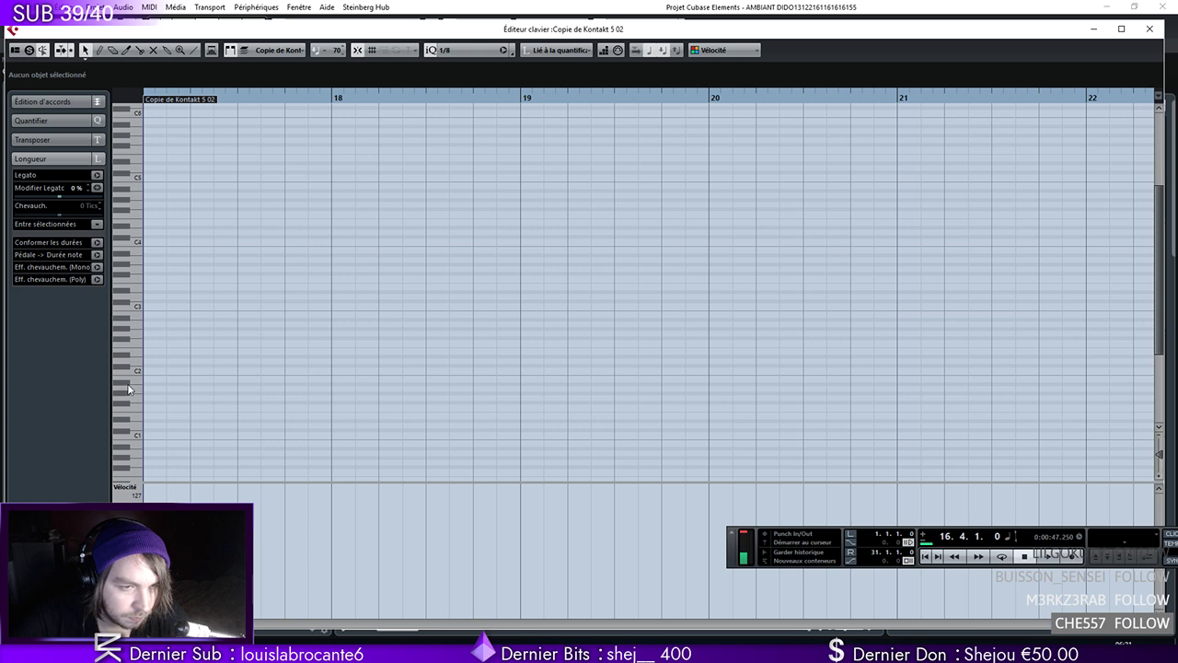
Draw a two-beat A#1 note at the start of bar 17 and play it back
{"action": "mouse_move", "coordinate": [155, 384]}
{"action": "left_mouse_down"}
{"action": "mouse_move", "coordinate": [261, 384]}
{"action": "mouse_move", "coordinate": [239, 384]}
{"action": "left_mouse_up"}
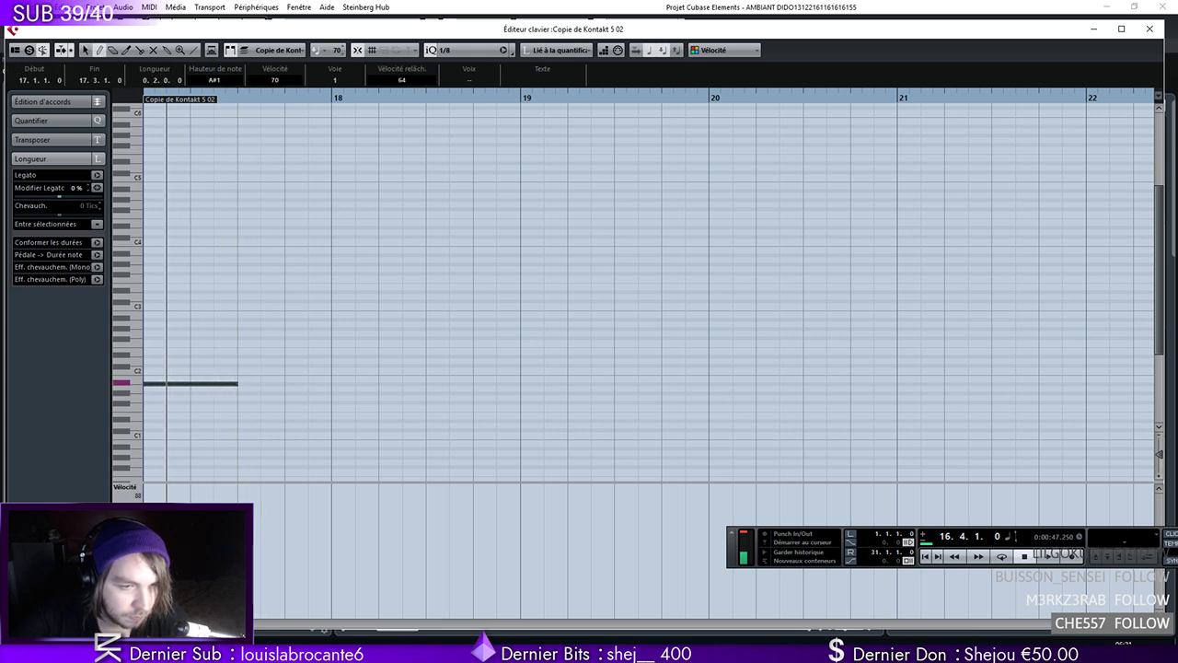
{"action": "key", "text": "space"}
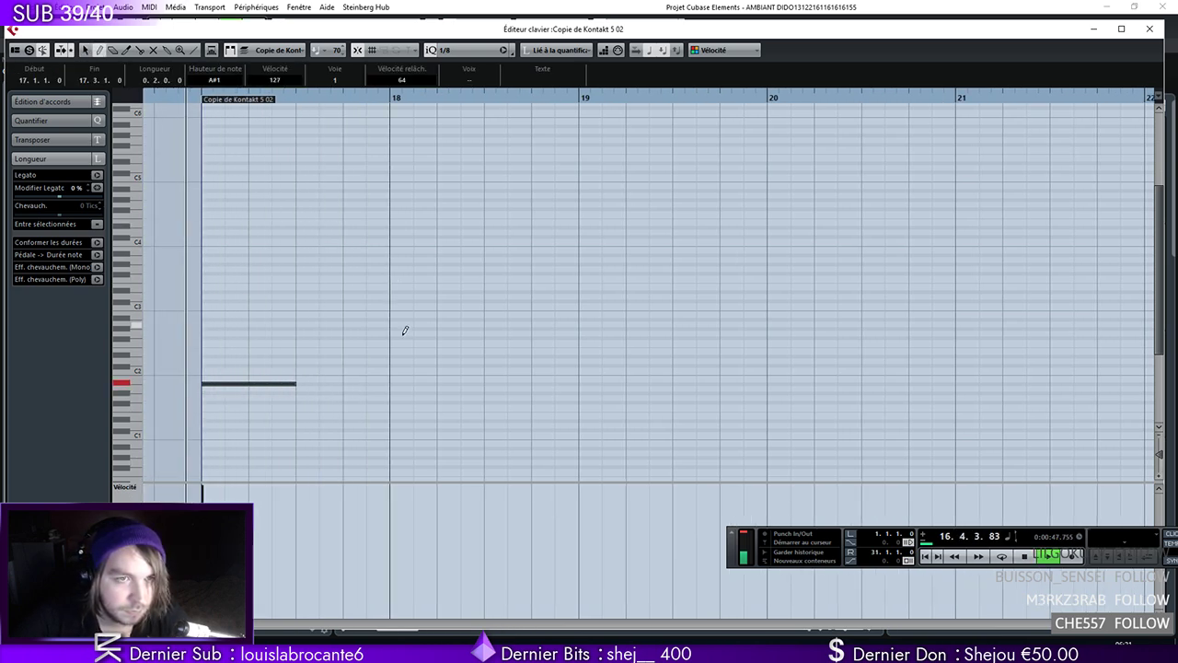
{"action": "left_click_drag", "start_coordinate": [298, 384], "coordinate": [366, 384]}
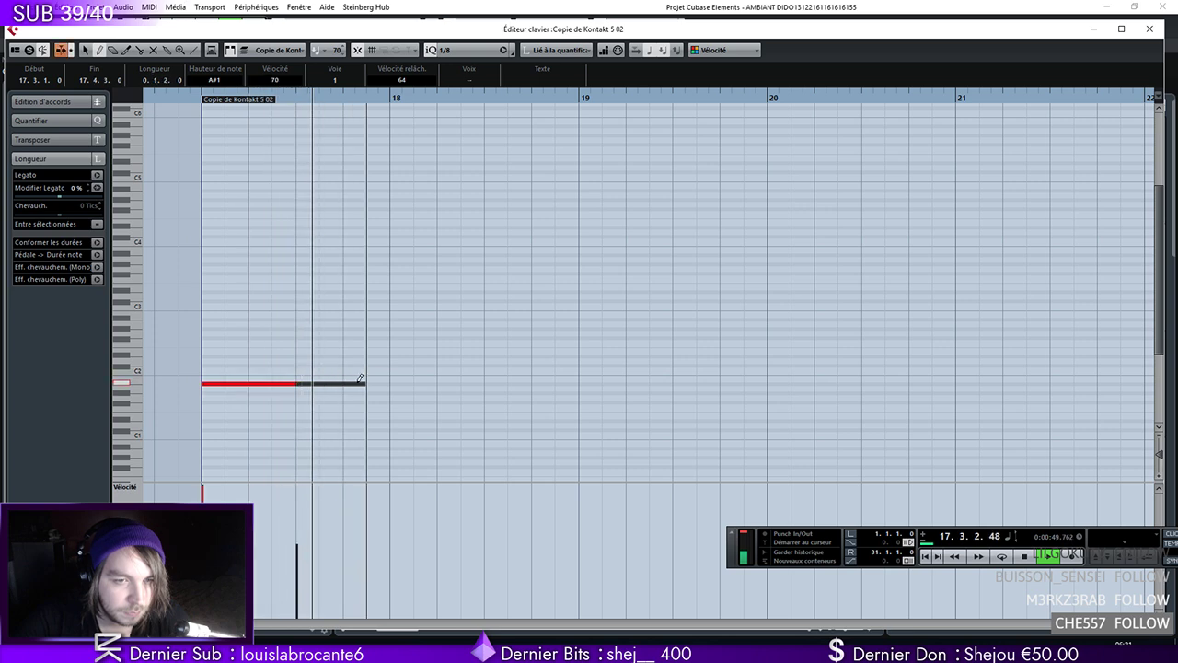
{"action": "key", "text": "space"}
{"action": "key", "text": "ctrl+z"}
Lengthen the A#1 note in bar 17 to three beats and add an eighth-note A#1 at 17.4.3
{"action": "left_click", "coordinate": [197, 97]}
{"action": "key", "text": "space"}
{"action": "key", "text": "1"}
{"action": "mouse_move", "coordinate": [293, 385]}
{"action": "left_mouse_down"}
{"action": "mouse_move", "coordinate": [388, 384]}
{"action": "mouse_move", "coordinate": [368, 383]}
{"action": "left_mouse_up"}
{"action": "key", "text": "8"}
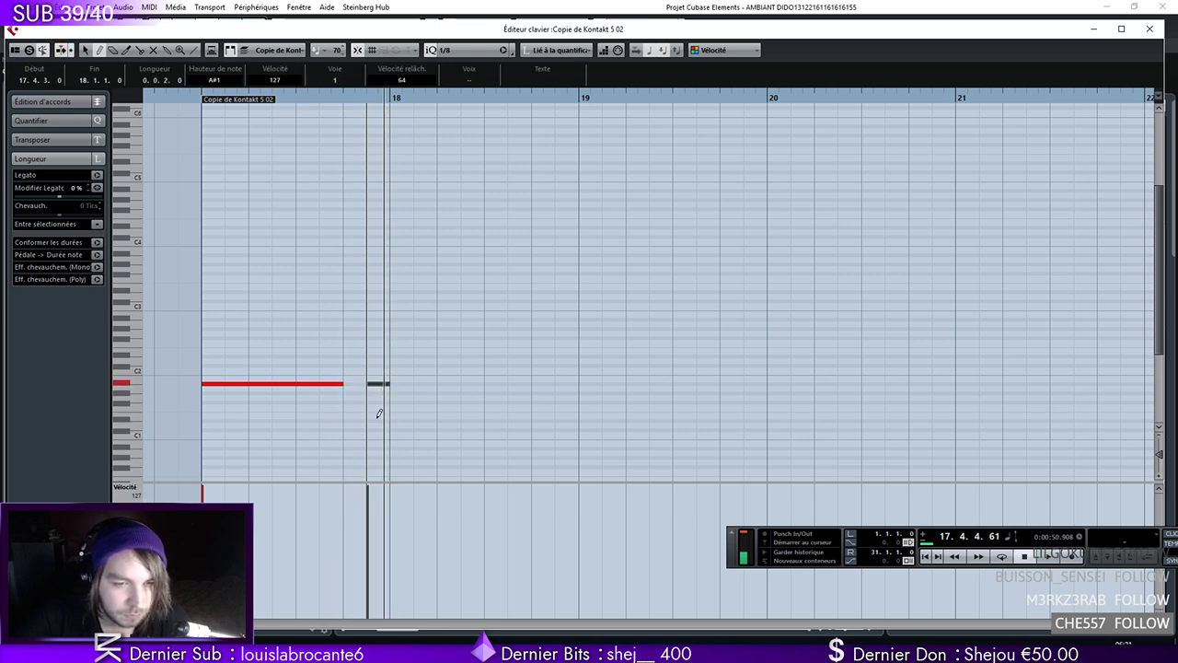
Play the two notes back and shorten the first A#1 note to an eighth note
{"action": "left_click", "coordinate": [188, 98]}
{"action": "key", "text": "space"}
{"action": "right_click", "coordinate": [349, 388]}
{"action": "left_click", "coordinate": [353, 394]}
{"action": "key", "text": "space"}
{"action": "left_click_drag", "start_coordinate": [351, 383], "coordinate": [227, 380]}
Set the quantize value to 1/16 and draw a sixteenth-note A#1 at 17.1.4
{"action": "left_click", "coordinate": [449, 50]}
{"action": "left_click", "coordinate": [471, 120]}
{"action": "right_click", "coordinate": [237, 358]}
{"action": "left_click", "coordinate": [260, 364]}
{"action": "left_click", "coordinate": [241, 383]}
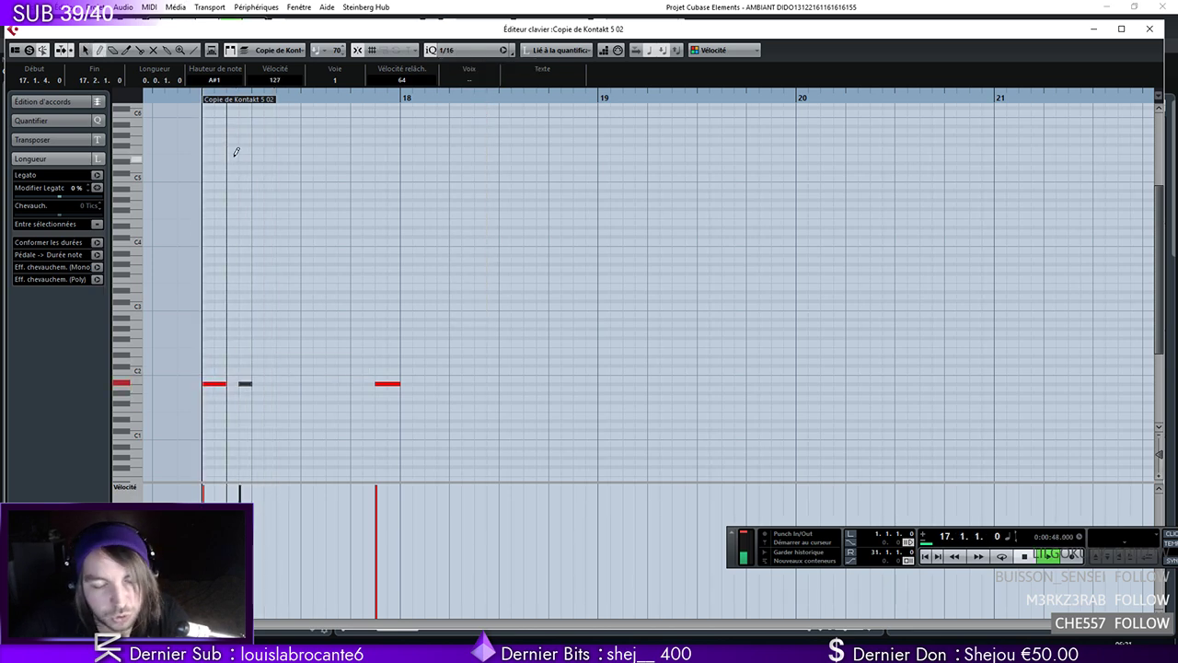
Delete the sixteenth-note A#1 and extend the first note to 17.4.3 so it meets the last note of the bar
{"action": "right_click", "coordinate": [307, 393]}
{"action": "key", "text": "Delete"}
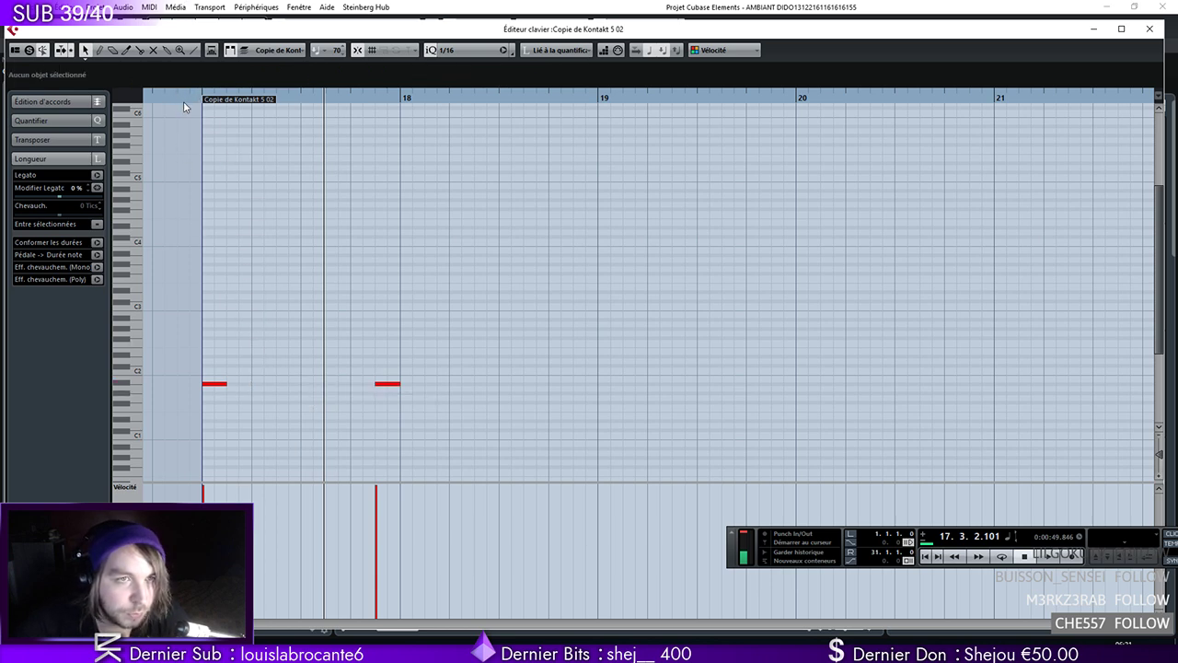
{"action": "left_click_drag", "start_coordinate": [225, 384], "coordinate": [375, 385]}
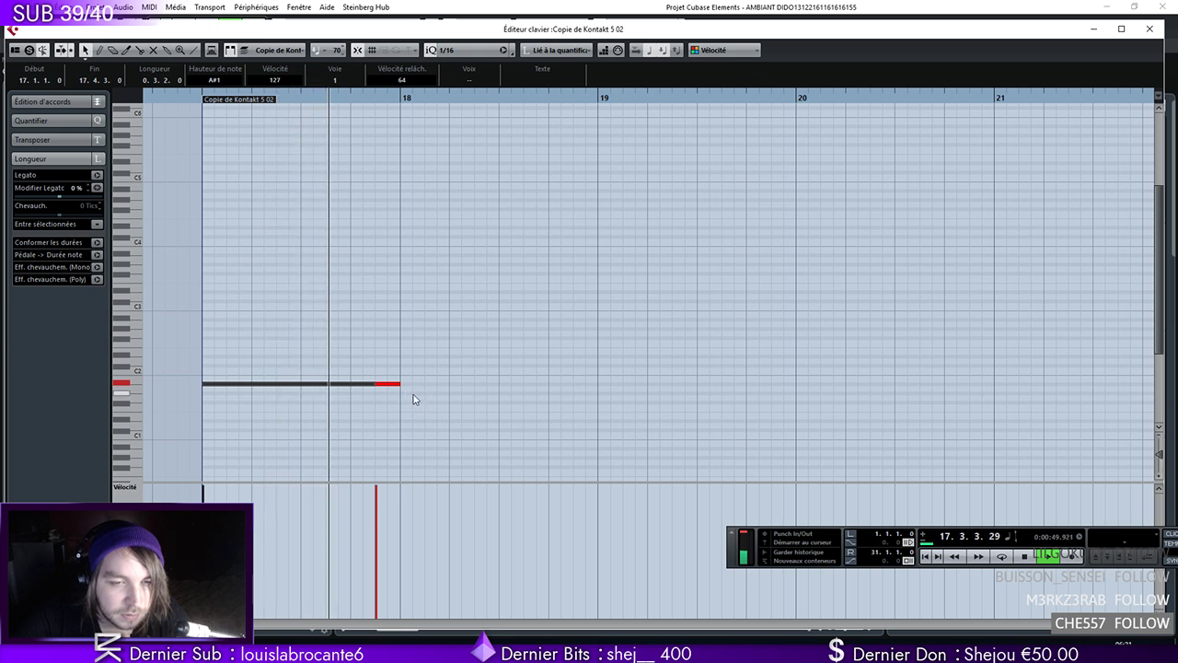
{"action": "key", "text": "space"}
Repeat bar 17's two A#1 notes across bars 18, 19 and 20 and close the key editor
{"action": "right_click", "coordinate": [429, 361]}
{"action": "left_click_drag", "start_coordinate": [451, 366], "coordinate": [220, 399]}
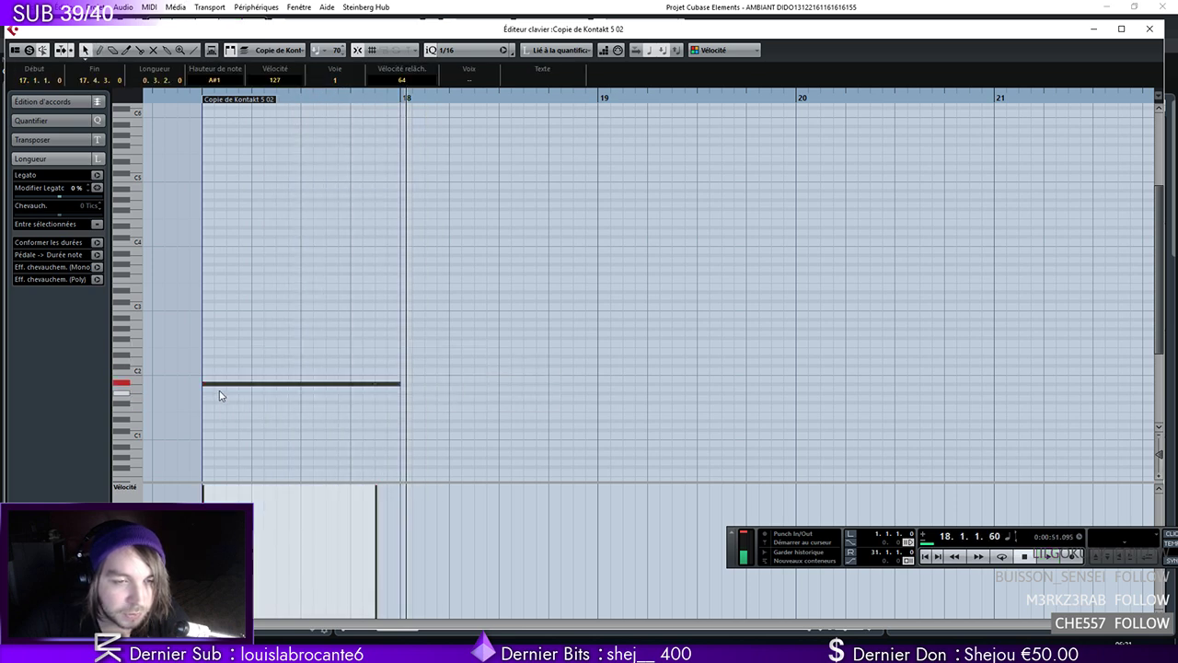
{"action": "left_click_drag", "start_coordinate": [427, 381], "coordinate": [418, 383]}
{"action": "left_click_drag", "start_coordinate": [680, 332], "coordinate": [634, 384]}
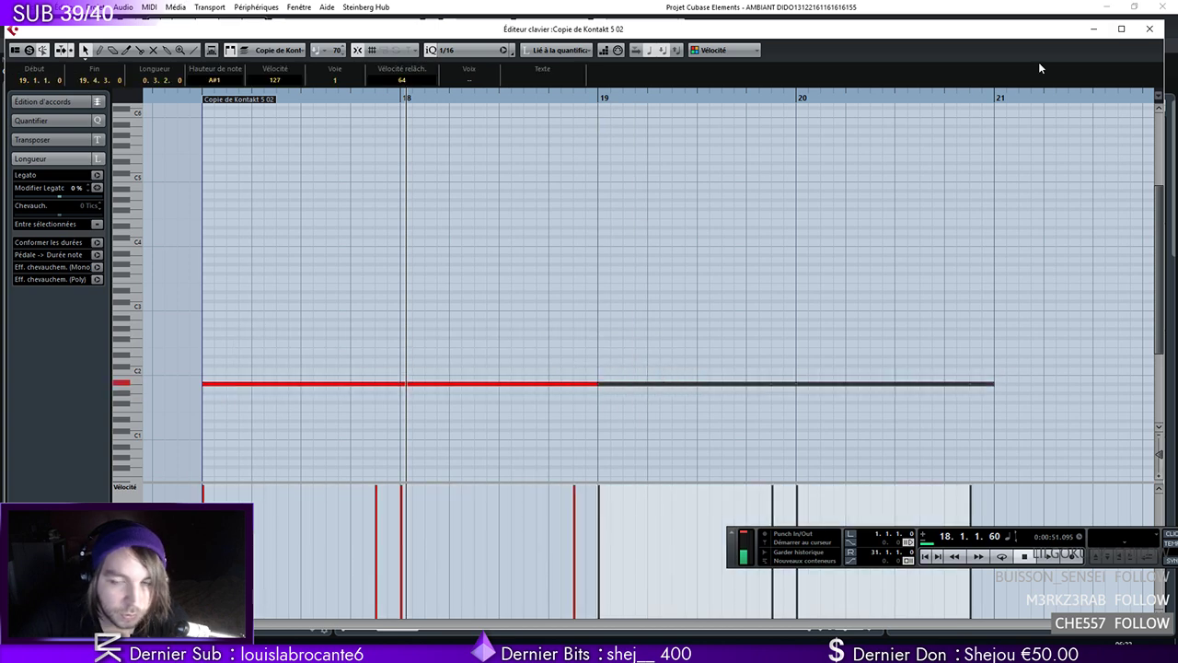
{"action": "left_click", "coordinate": [1158, 30]}
Trim the new part to end at bar 21, set the quantize to 1/1 and copy the part to bar 21
{"action": "left_click_drag", "start_coordinate": [630, 317], "coordinate": [569, 321]}
{"action": "left_click", "coordinate": [635, 25]}
{"action": "left_click", "coordinate": [642, 57]}
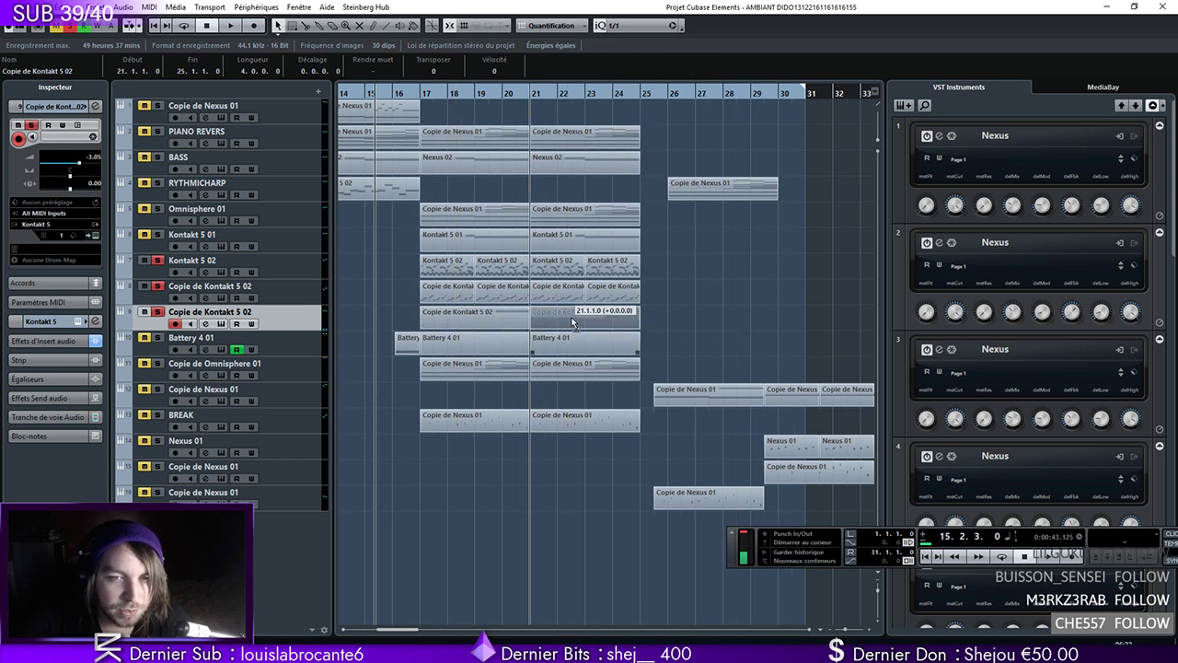
Play the full mix with solo off, set the new Copie de Kontakt 5 02 track's volume to 1.89 and solo the track
{"action": "left_click", "coordinate": [417, 93]}
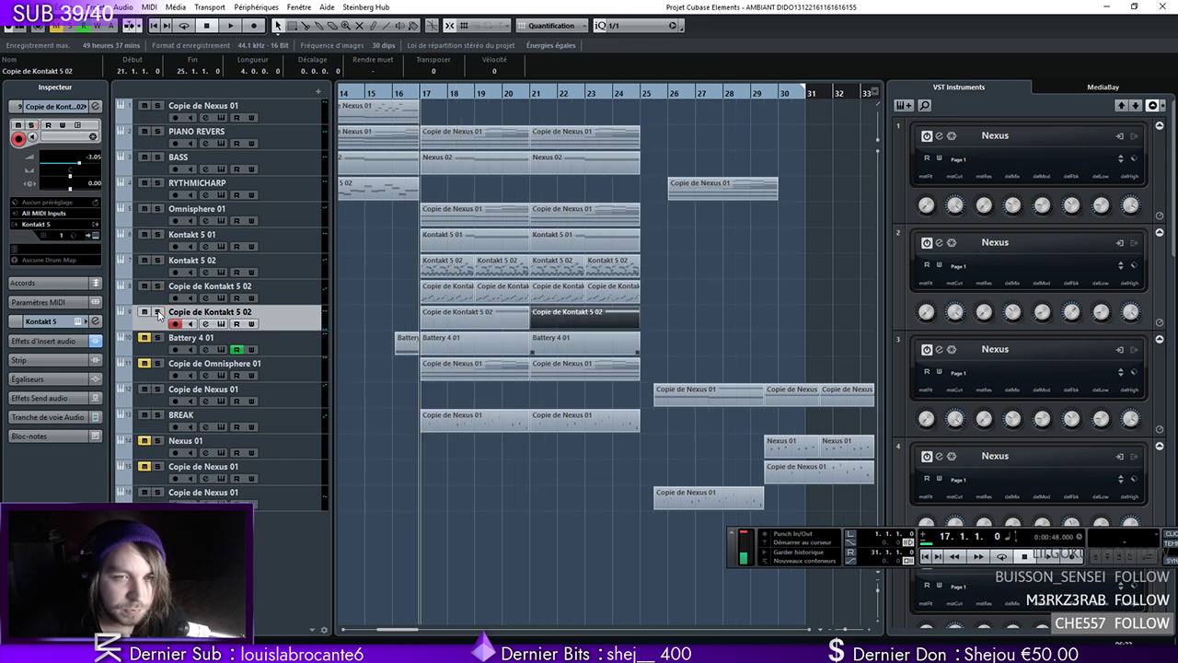
{"action": "left_click", "coordinate": [372, 93]}
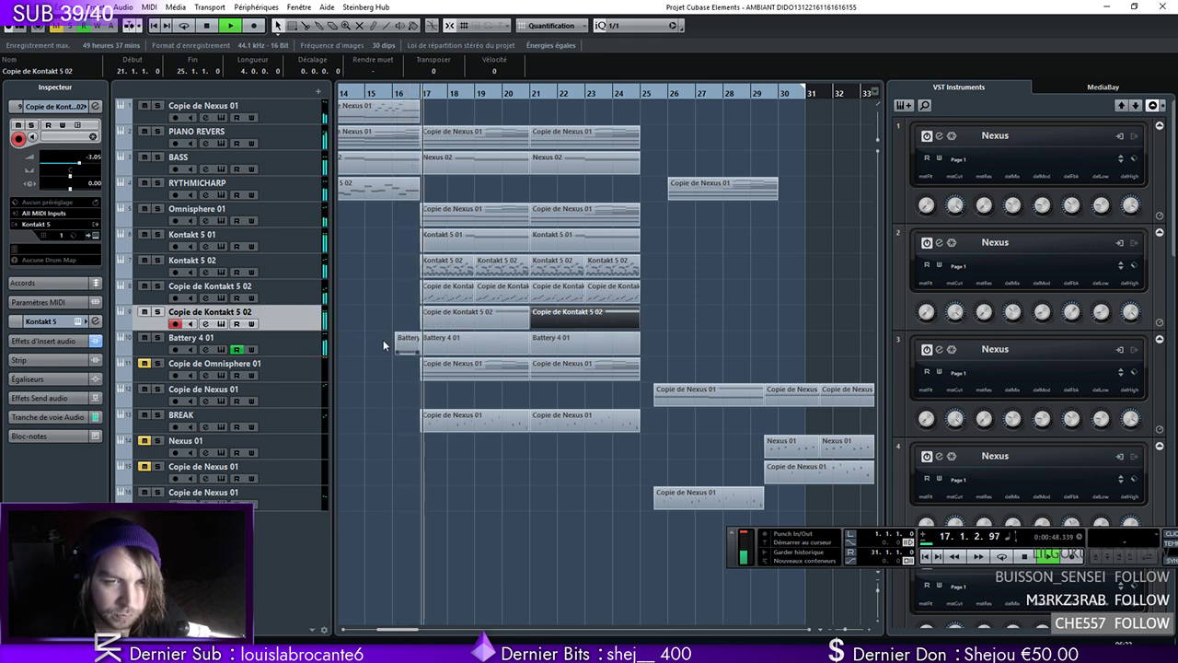
{"action": "left_click_drag", "start_coordinate": [80, 164], "coordinate": [90, 167]}
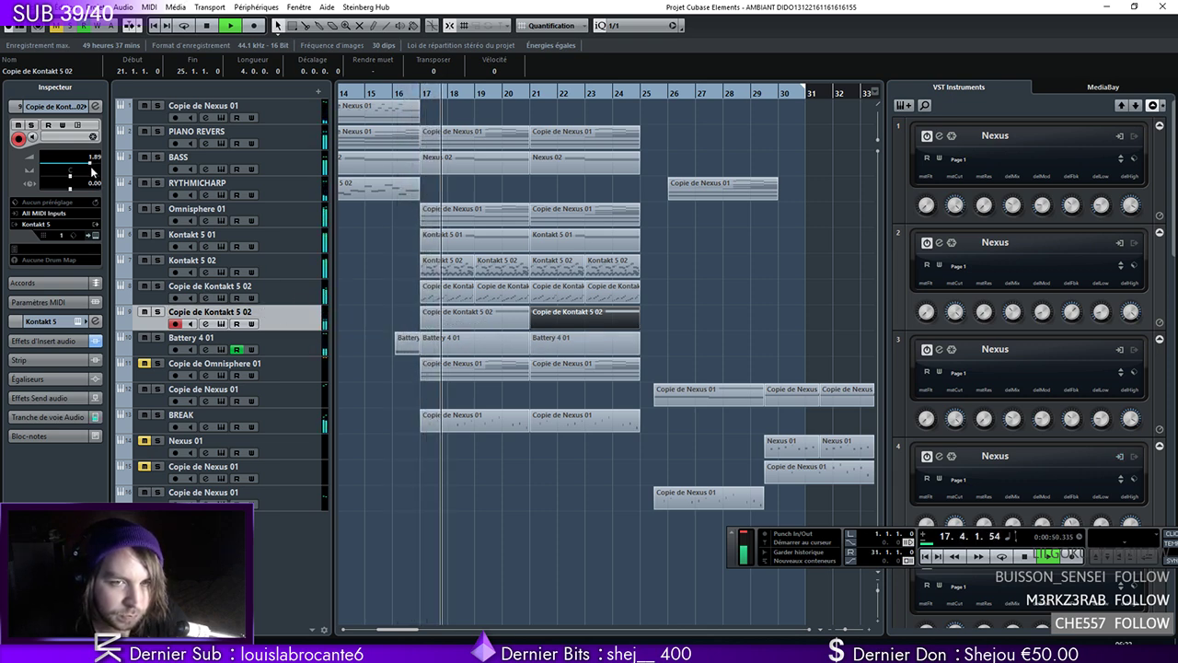
{"action": "left_click", "coordinate": [158, 312]}
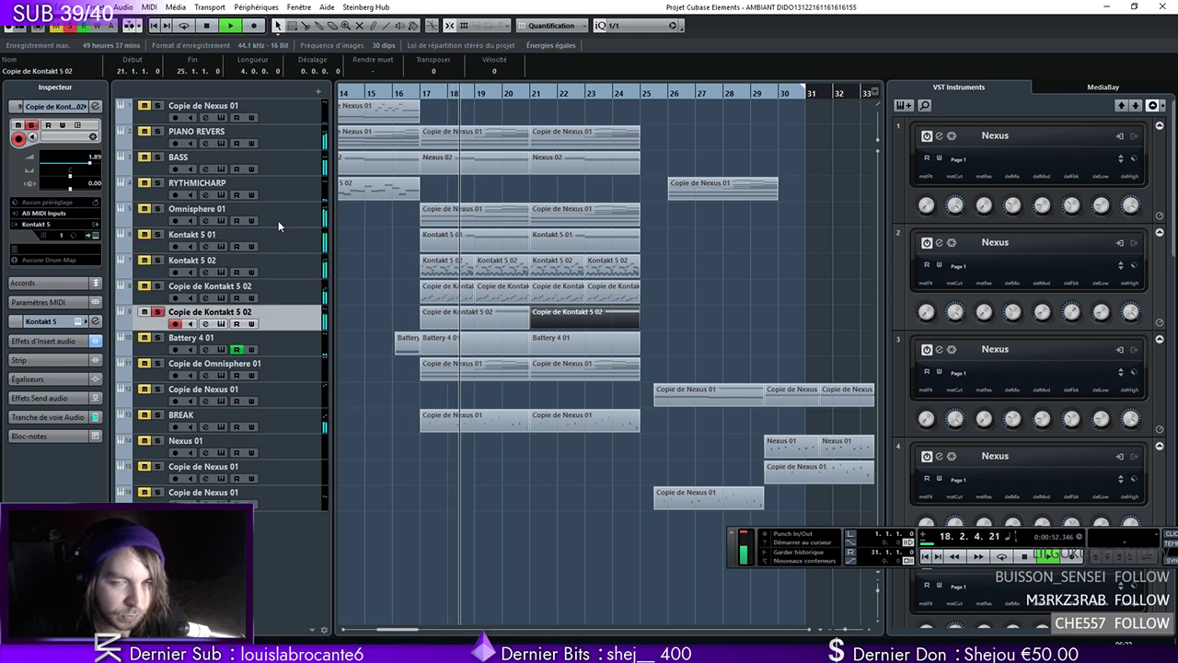
Load 01 LP Epic Organic (El 03) C1 Boom from the Damage library in the track's Kontakt and play it from bar 17
{"action": "key", "text": "space"}
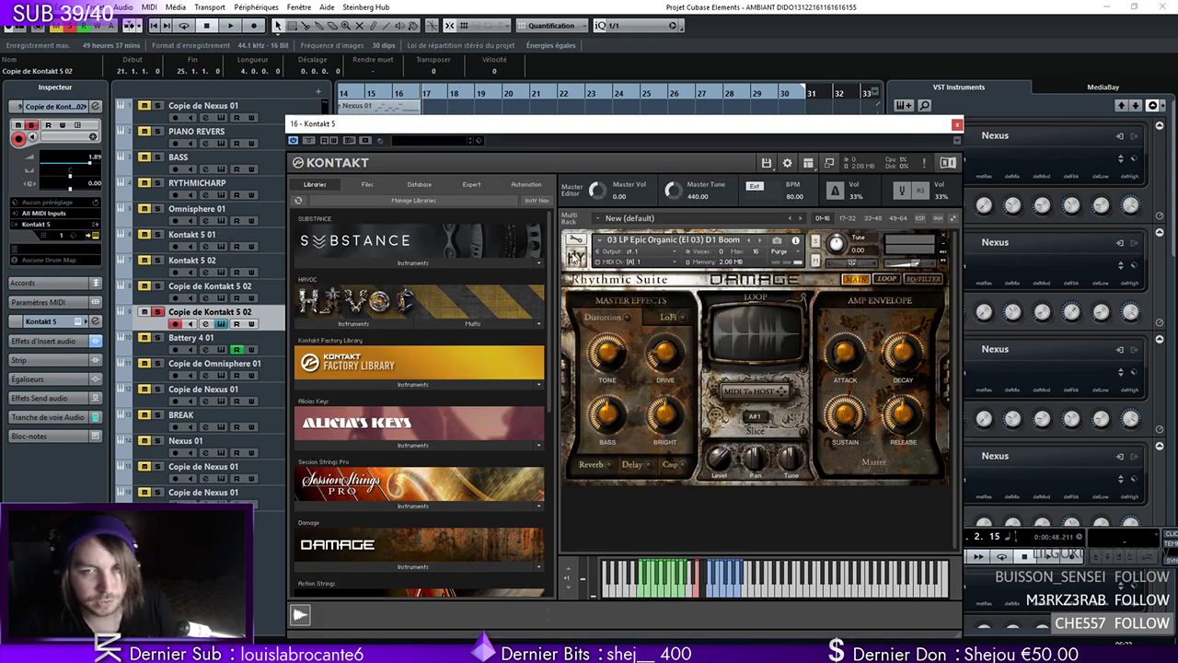
{"action": "scroll", "coordinate": [551, 398], "scroll_direction": "down", "scroll_amount": 5}
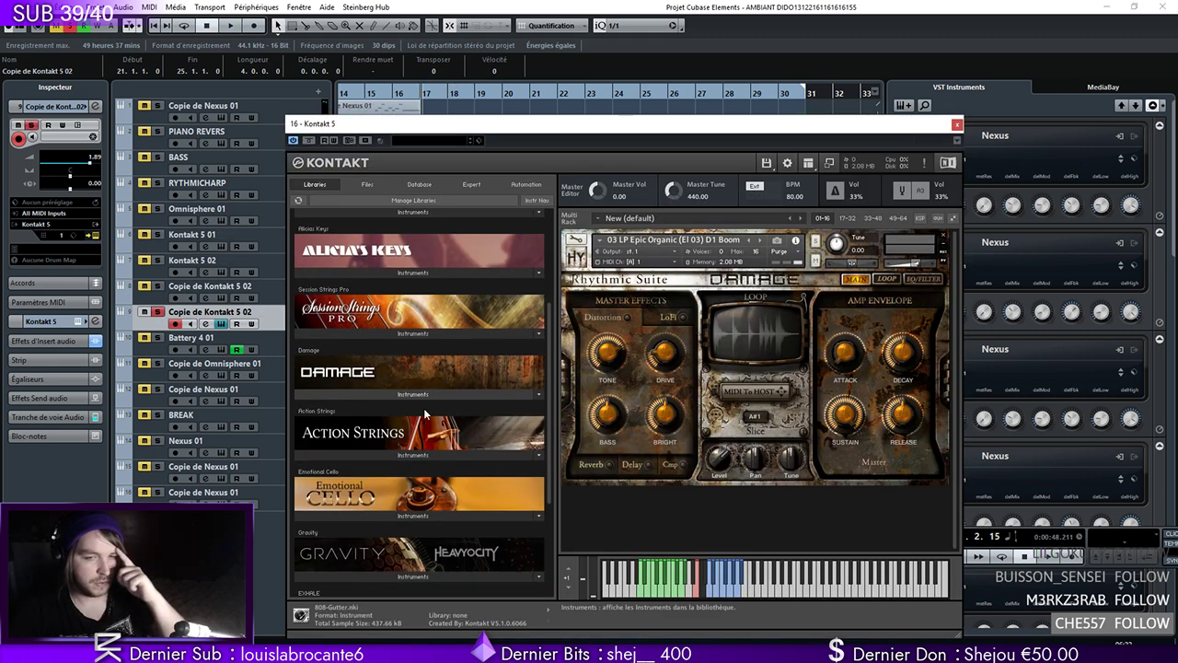
{"action": "left_click", "coordinate": [380, 392]}
{"action": "scroll", "coordinate": [396, 405], "scroll_direction": "down", "scroll_amount": 3}
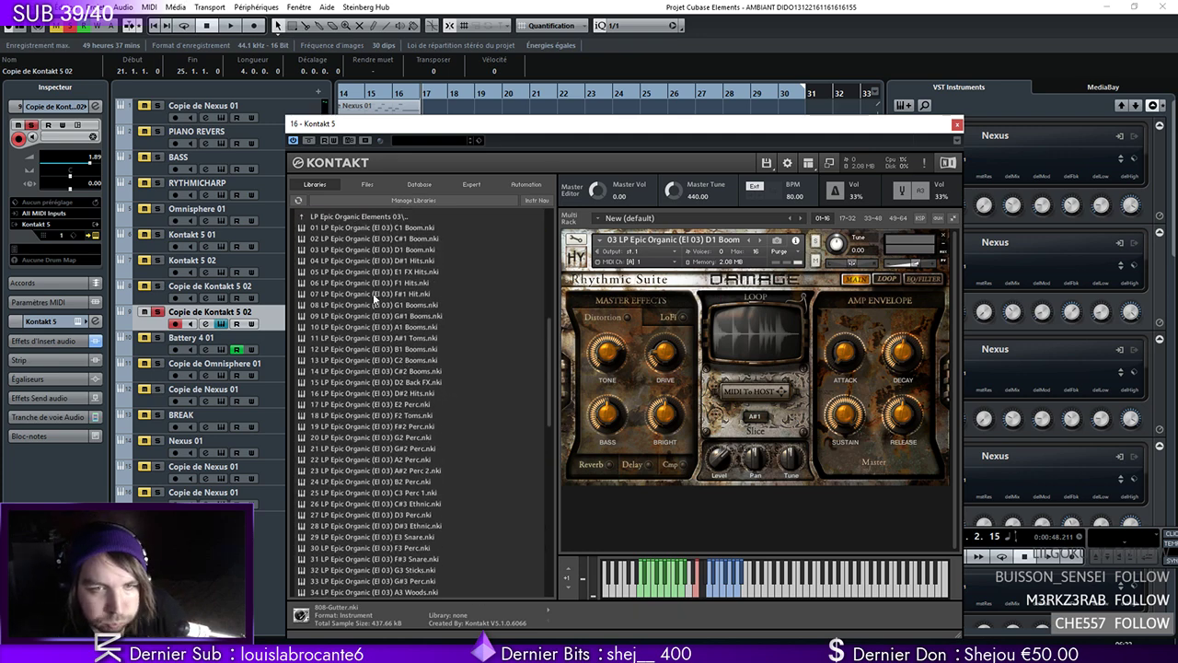
{"action": "left_click", "coordinate": [377, 228]}
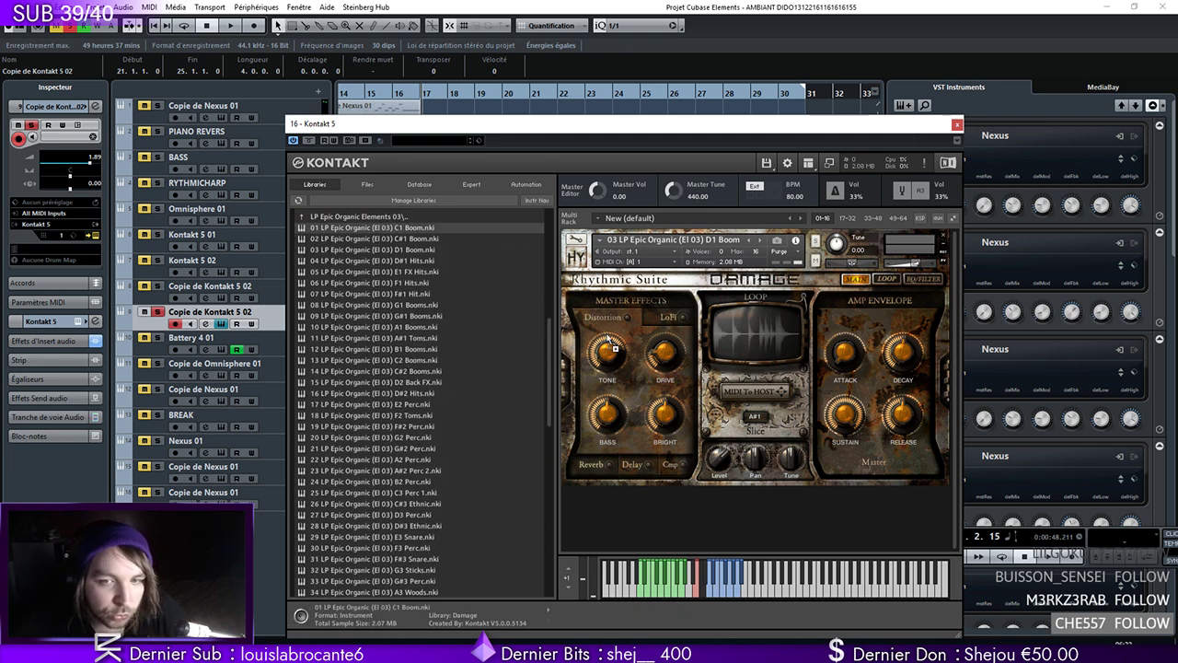
{"action": "left_click_drag", "start_coordinate": [373, 124], "coordinate": [592, 117]}
{"action": "left_click", "coordinate": [414, 93]}
{"action": "key", "text": "space"}
{"action": "key", "text": "space"}
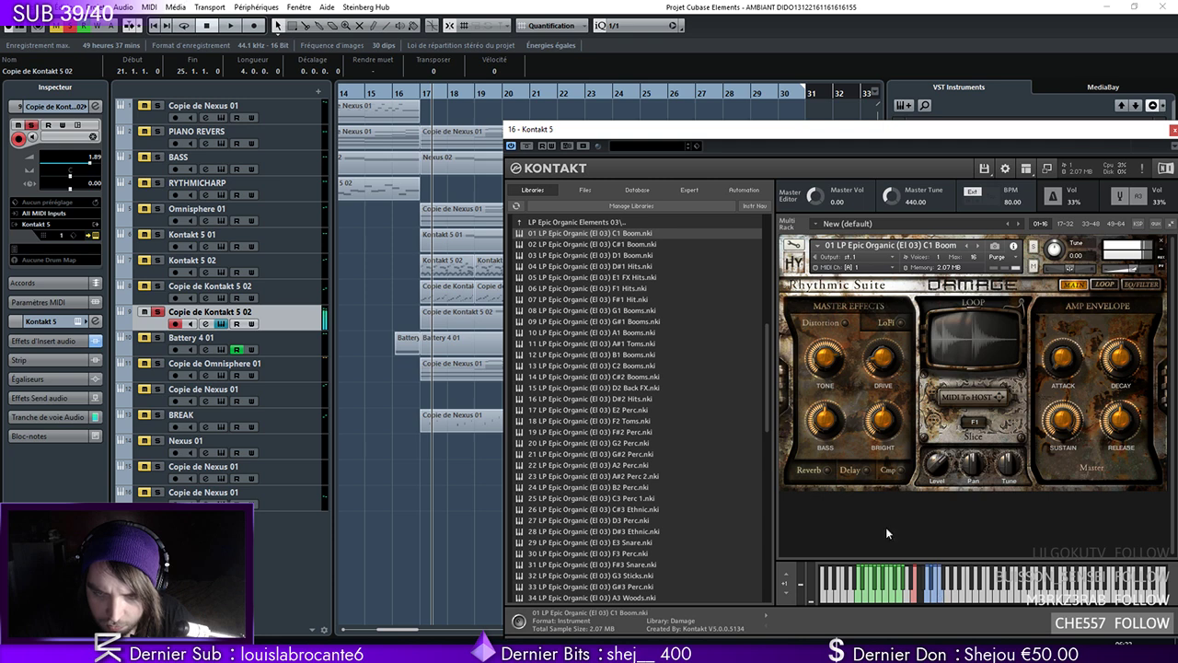
Load 02 LP Epic Organic (El 03) C#1 Boom and 03 LP Epic Organic (El 03) D1 Boom in turn to audition them
{"action": "double_click", "coordinate": [619, 246]}
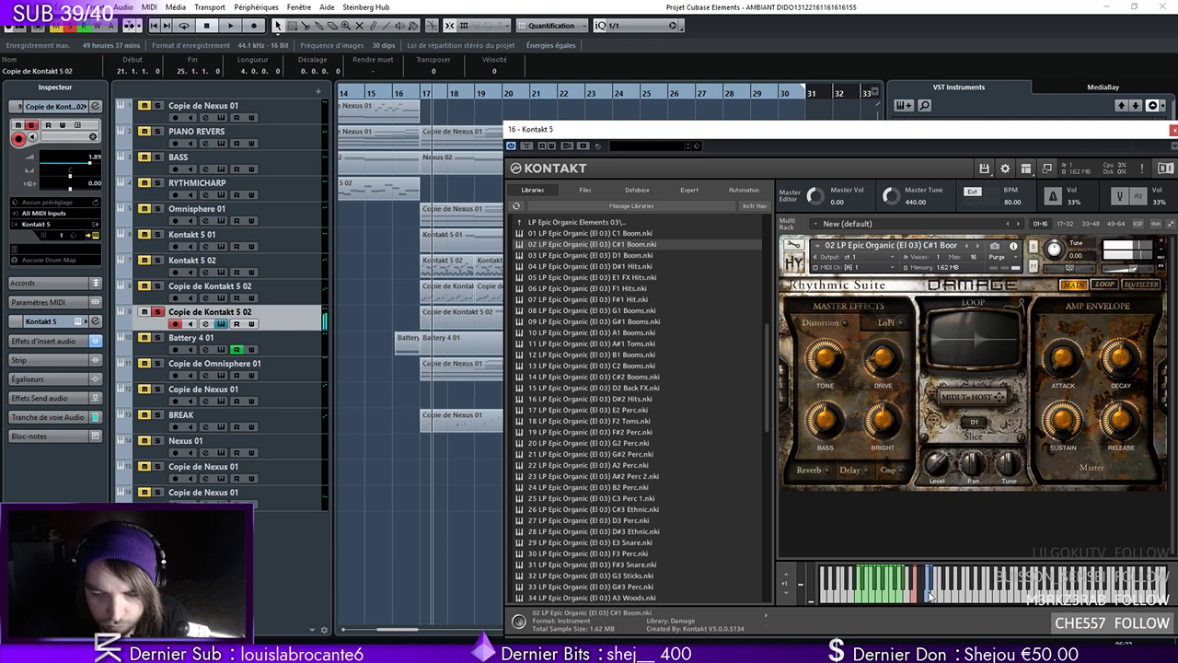
{"action": "double_click", "coordinate": [626, 257]}
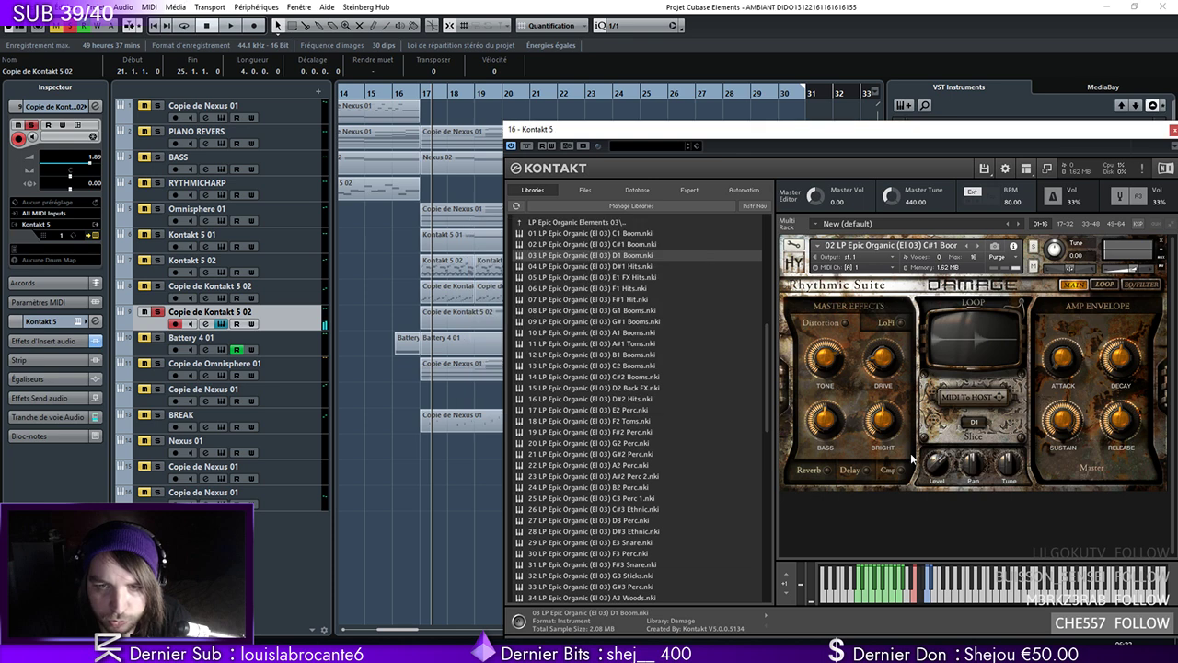
{"action": "left_click", "coordinate": [940, 571]}
Replace the loaded instrument with 08 LP Epic Organic (El 03) G1 Booms
{"action": "scroll", "coordinate": [655, 371], "scroll_direction": "down", "scroll_amount": 2}
{"action": "scroll", "coordinate": [650, 321], "scroll_direction": "up", "scroll_amount": 1}
{"action": "left_click_drag", "start_coordinate": [626, 280], "coordinate": [890, 346]}
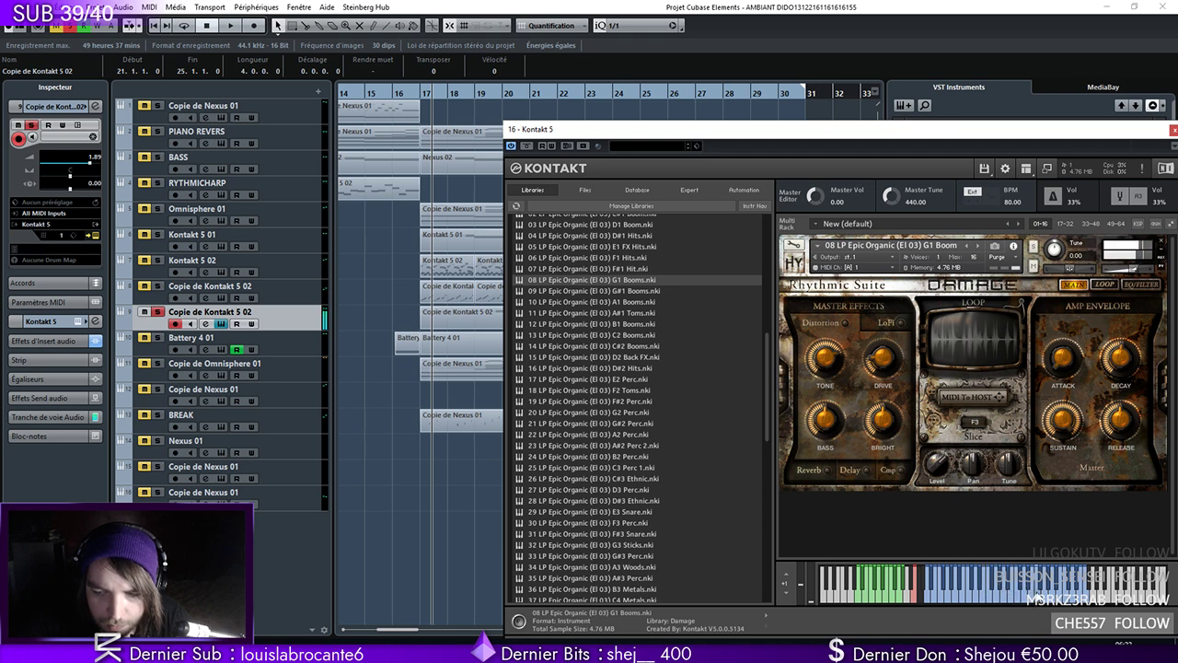
Load 09 LP Epic Organic (El 03) G#1 Booms in Kontakt and move the notes of the track's two parts to G#1
{"action": "double_click", "coordinate": [620, 291]}
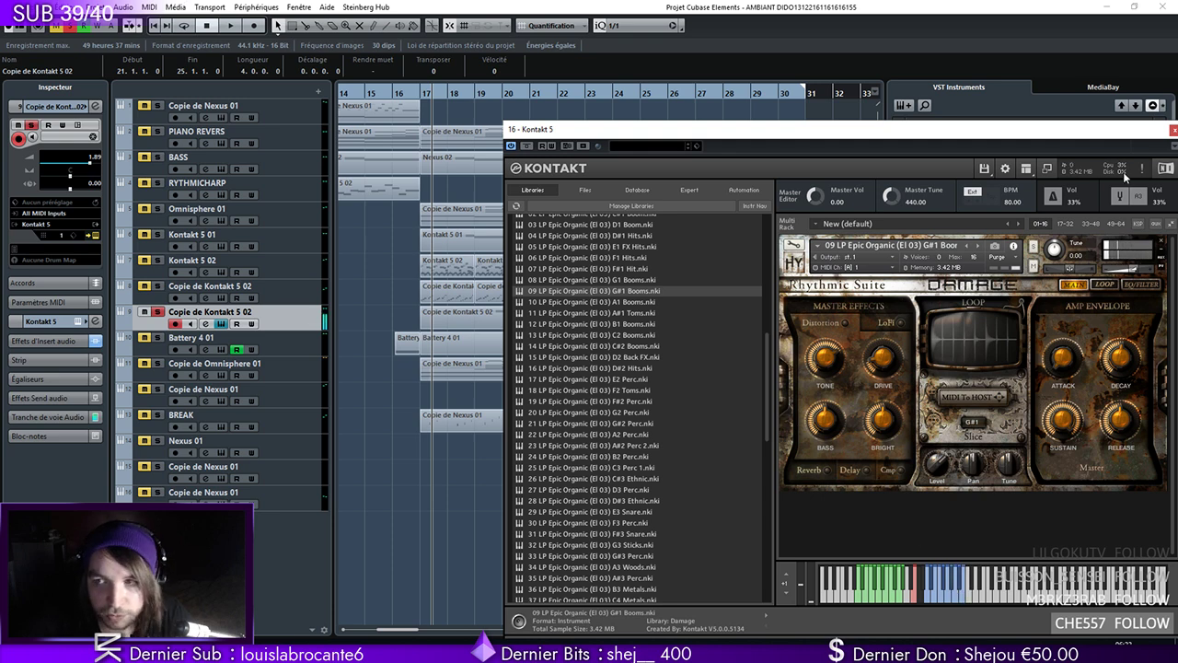
{"action": "left_click", "coordinate": [1169, 129]}
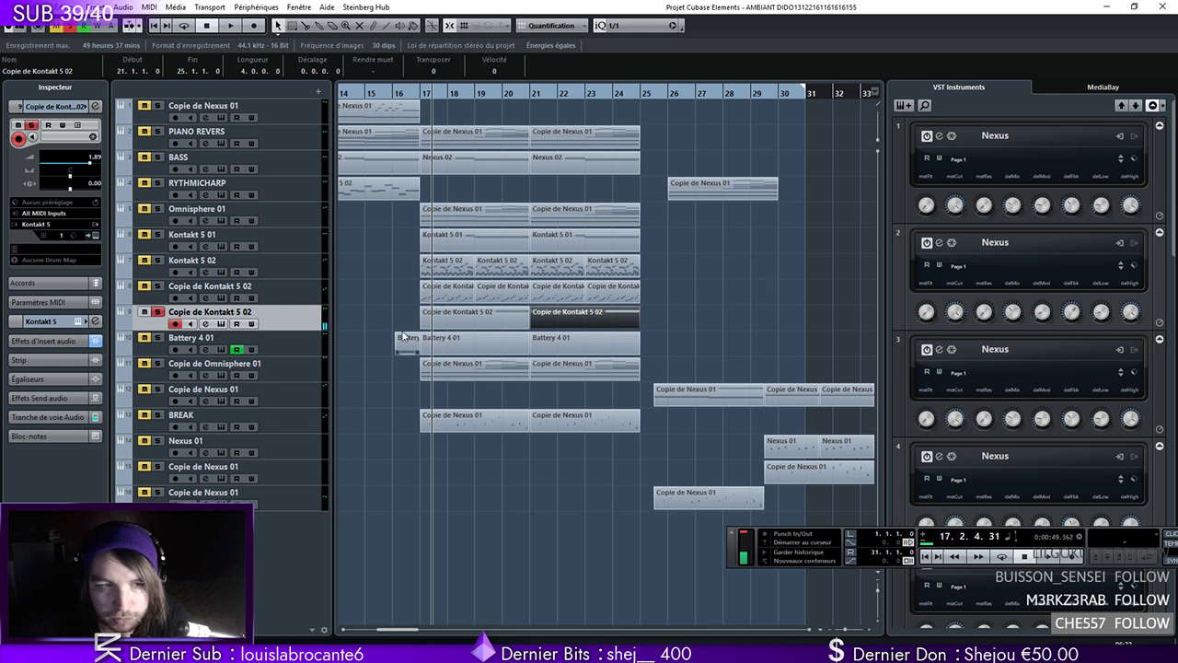
{"action": "double_click", "coordinate": [633, 317]}
{"action": "left_click_drag", "start_coordinate": [1131, 624], "coordinate": [1100, 623]}
{"action": "left_click_drag", "start_coordinate": [895, 326], "coordinate": [460, 434]}
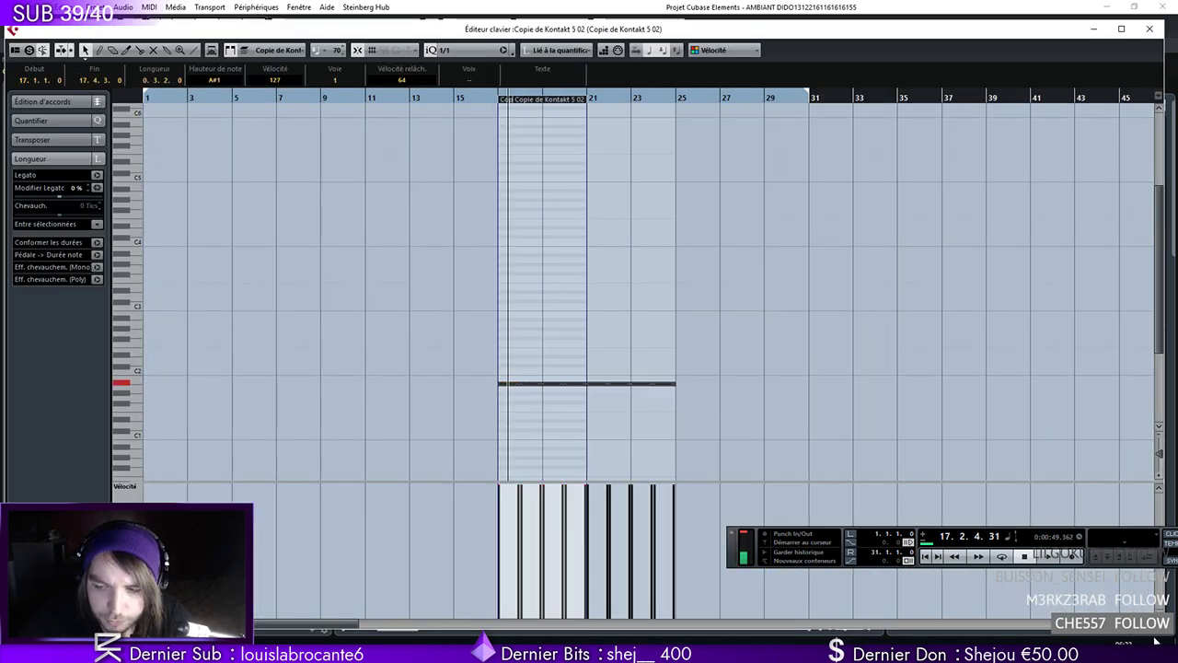
{"action": "key", "text": "h"}
{"action": "key", "text": "h"}
{"action": "key", "text": "h"}
{"action": "key", "text": "h"}
{"action": "left_click_drag", "start_coordinate": [633, 394], "coordinate": [633, 400]}
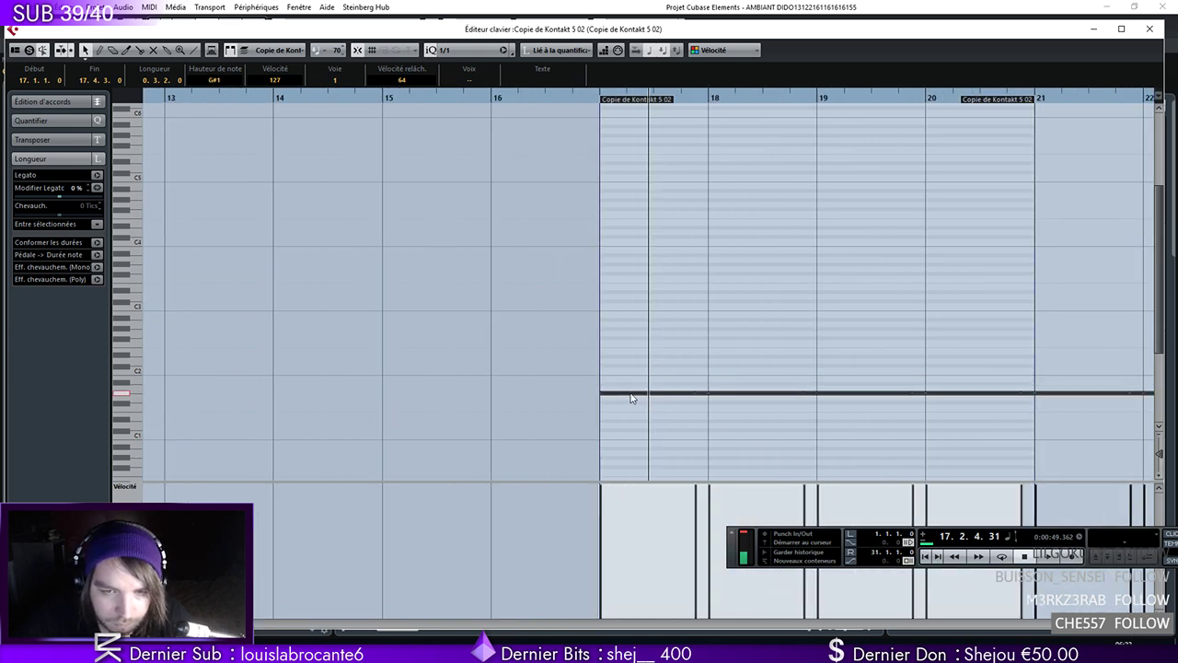
Set the quantize value to 1/8 and play the soloed Kontakt tracks together from bar 17
{"action": "left_click", "coordinate": [630, 394]}
{"action": "left_click", "coordinate": [469, 49]}
{"action": "left_click", "coordinate": [458, 120]}
{"action": "left_click", "coordinate": [1150, 29]}
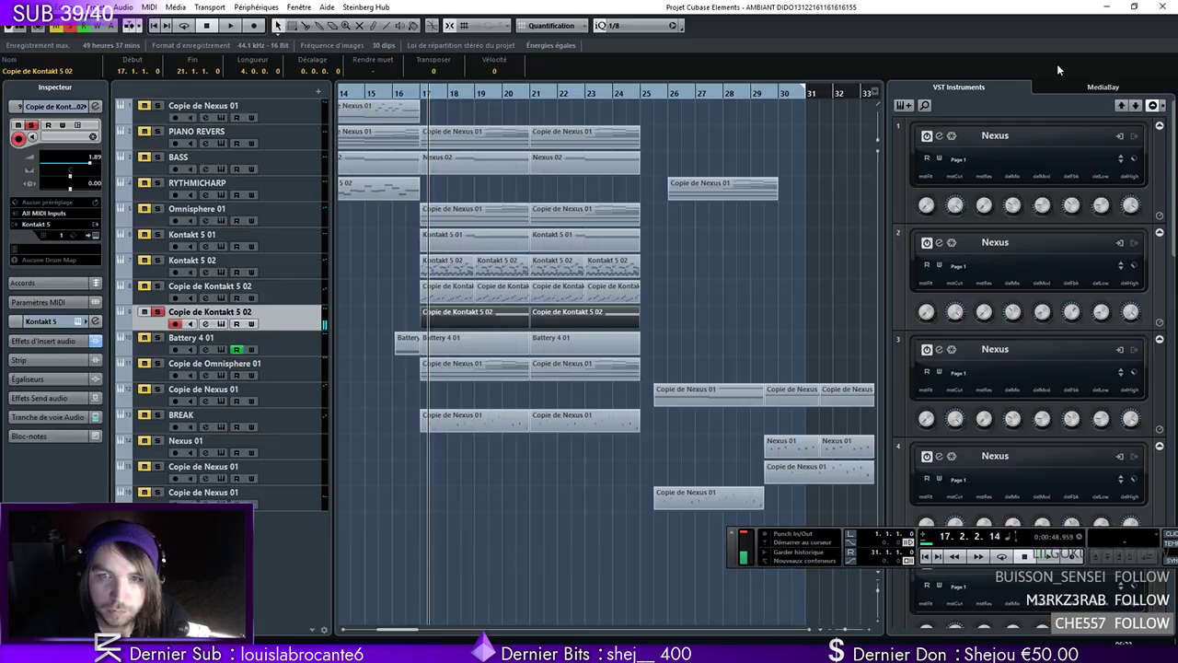
{"action": "left_click", "coordinate": [418, 95]}
{"action": "key", "text": "space"}
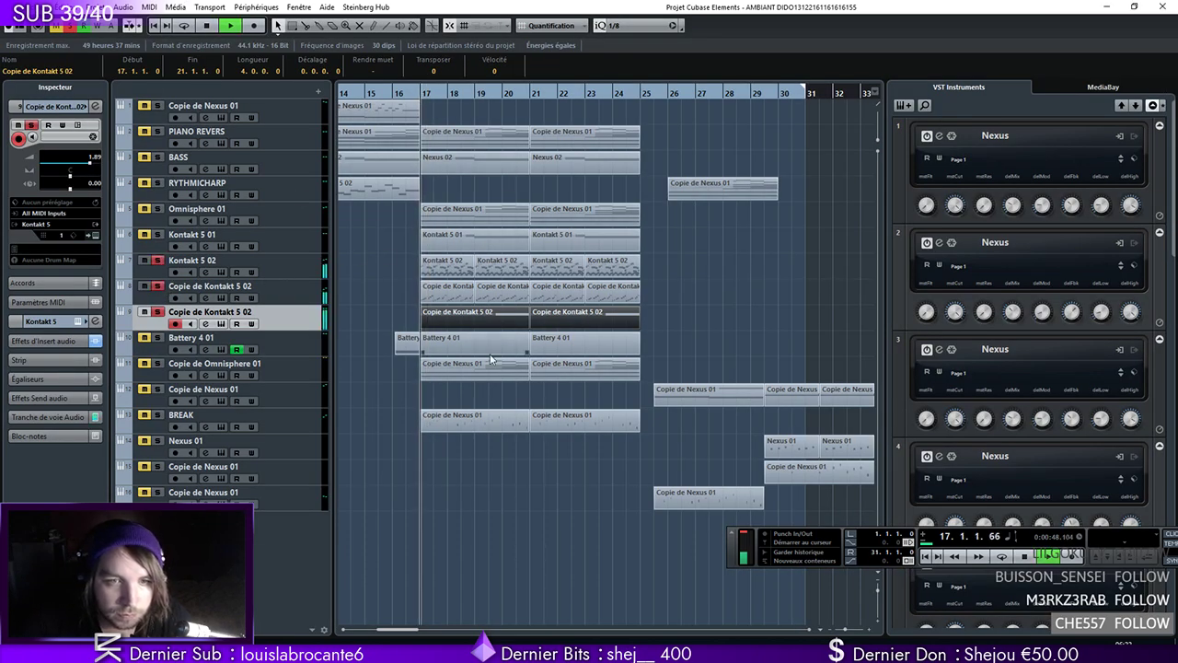
Shorten the first G#1 note of the Copie de Kontakt 5 02 part at bar 17 to one beat
{"action": "double_click", "coordinate": [467, 321]}
{"action": "key", "text": "space"}
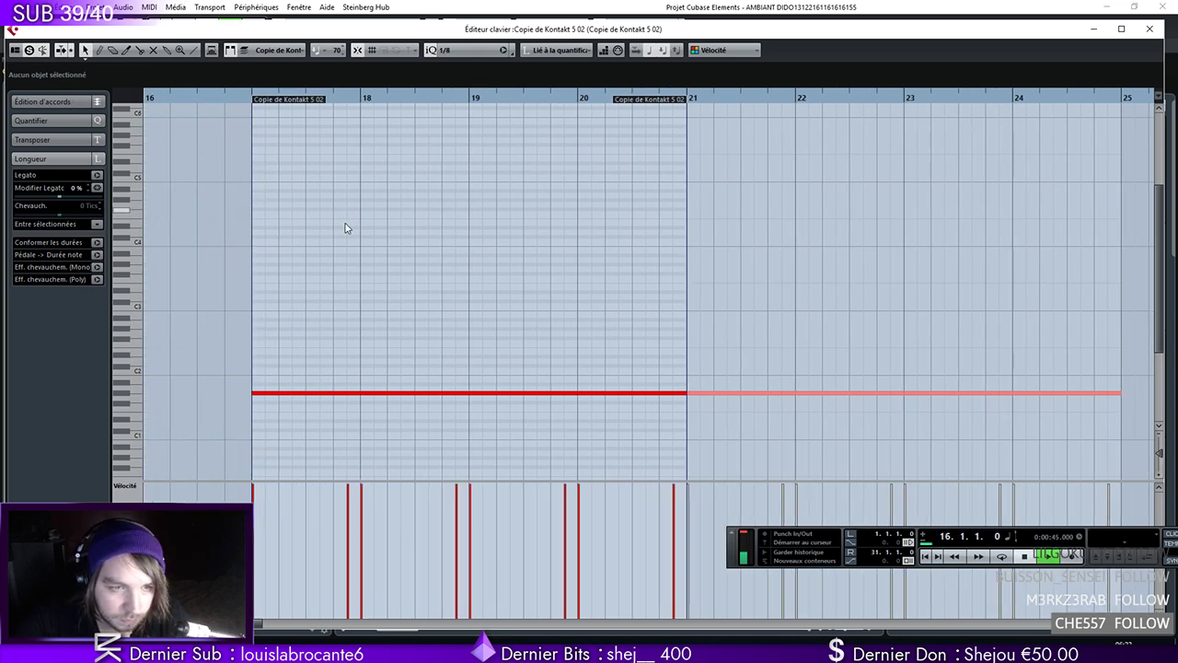
{"action": "left_click_drag", "start_coordinate": [346, 394], "coordinate": [276, 393]}
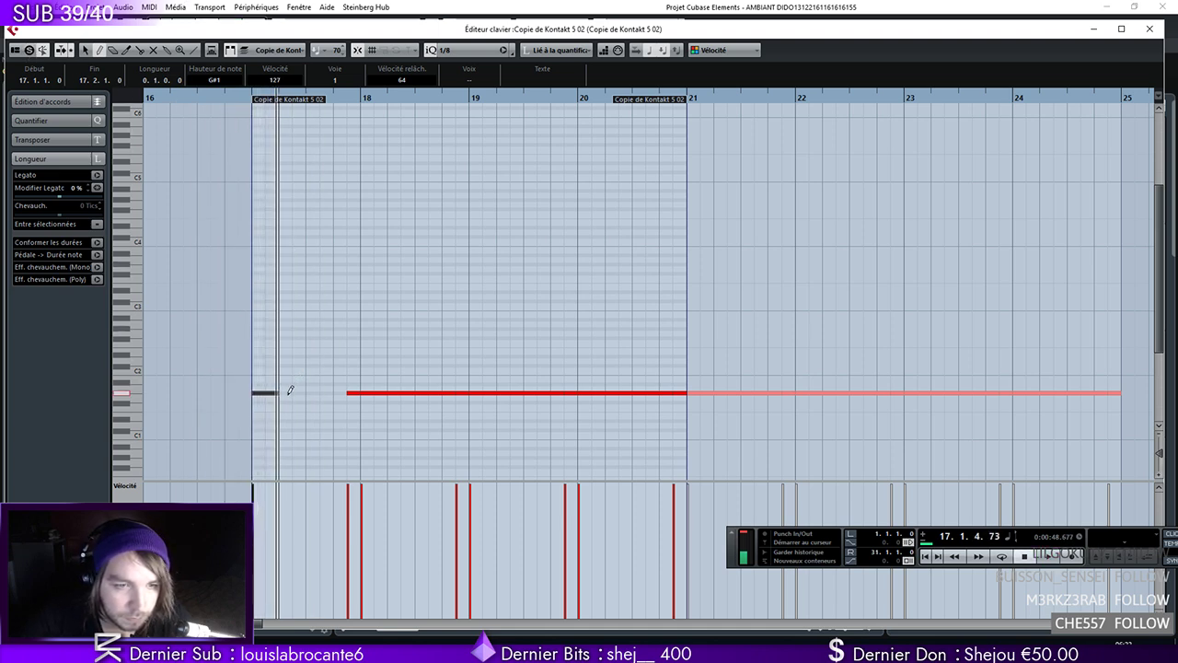
Try eighth notes on G1 and A1 at 17.1.3, replace them with a B1 note at velocity 100 and play it
{"action": "key", "text": "h"}
{"action": "key", "text": "h"}
{"action": "key", "text": "h"}
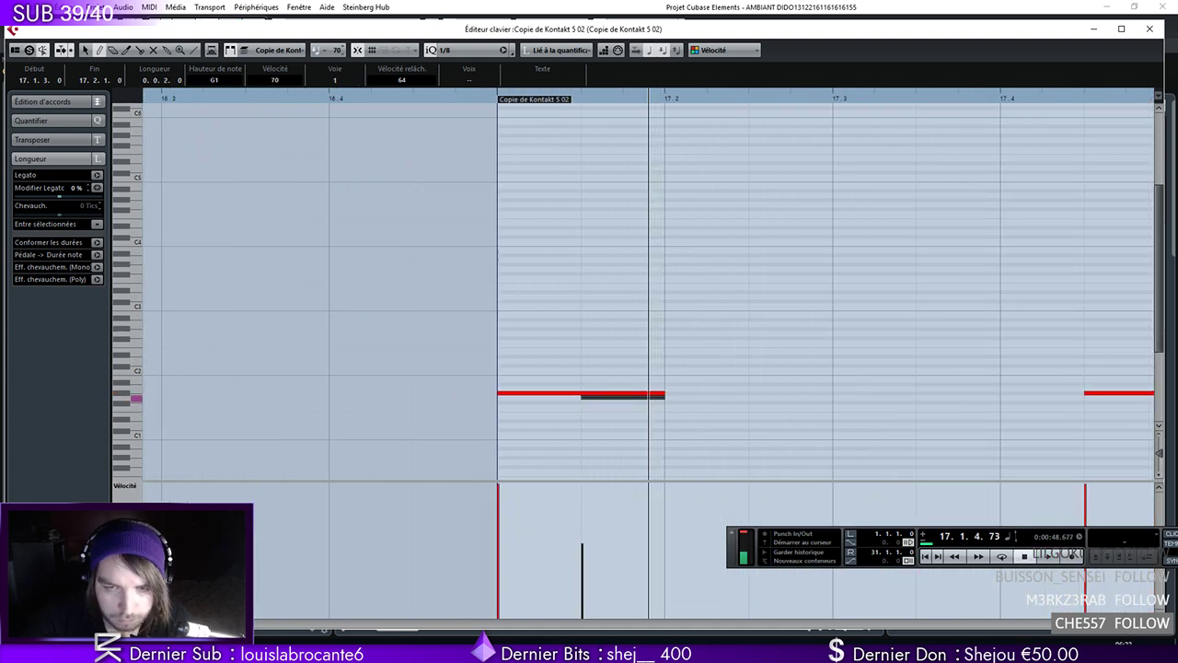
{"action": "key", "text": "Delete"}
{"action": "left_click", "coordinate": [637, 392]}
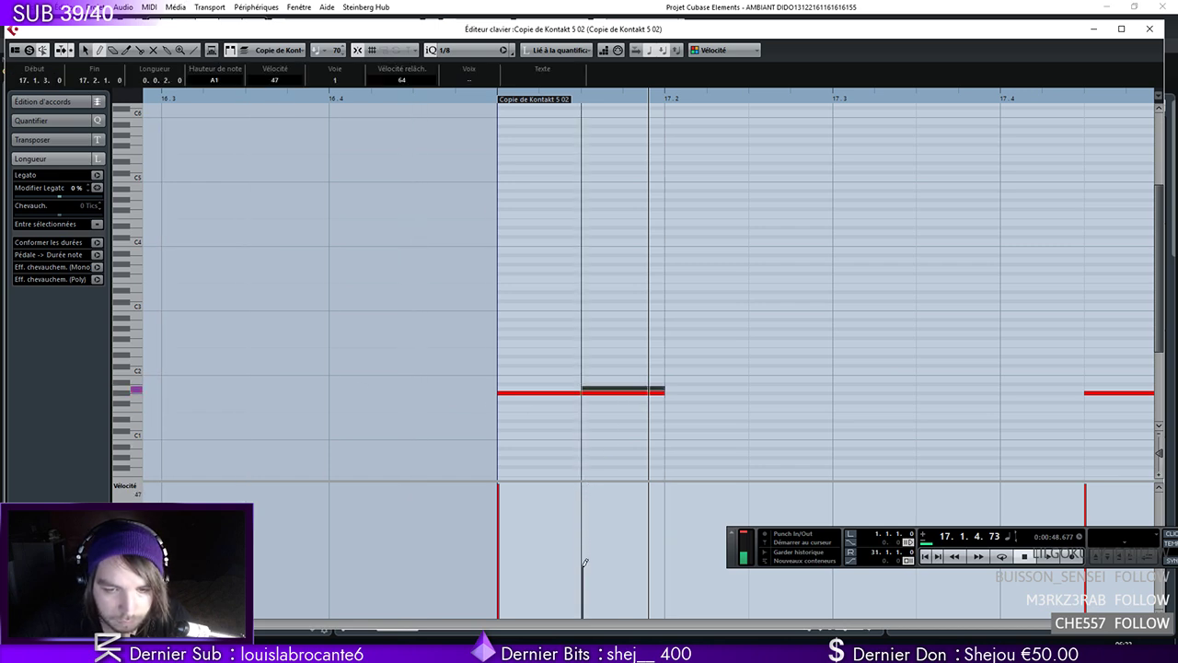
{"action": "left_click", "coordinate": [597, 379]}
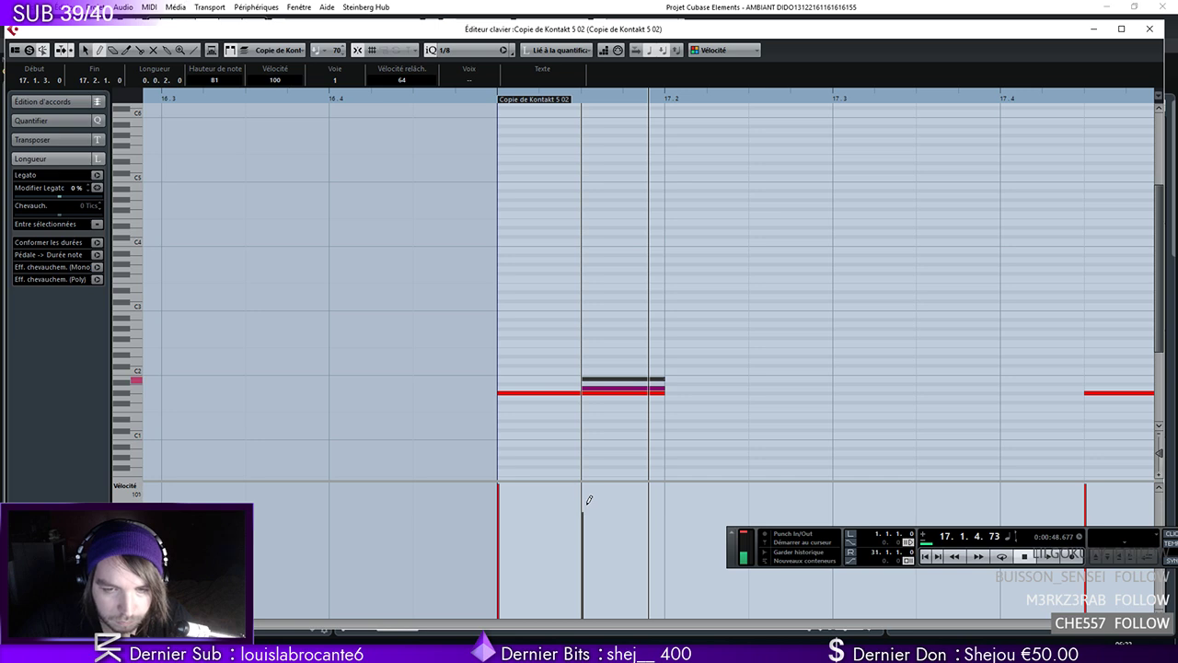
{"action": "left_click", "coordinate": [552, 332]}
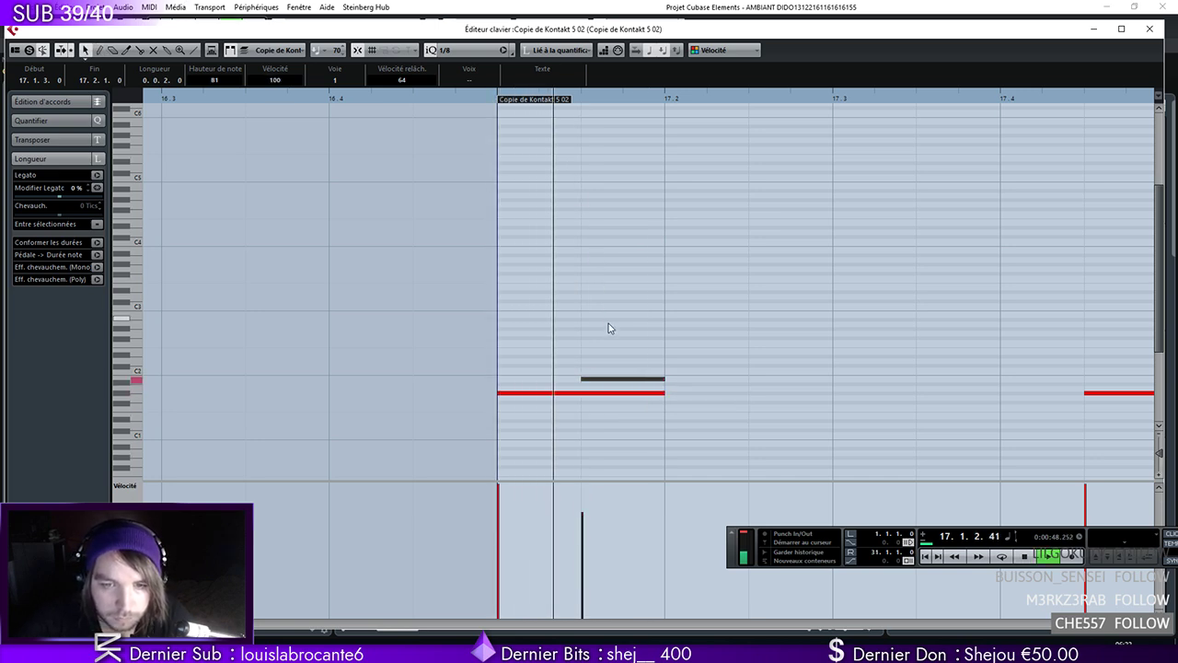
Set quantize to 1/16, make the B1 note a sixteenth starting at 17.1.4 and end the first G#1 note there
{"action": "key", "text": "space"}
{"action": "left_click", "coordinate": [465, 50]}
{"action": "left_click", "coordinate": [451, 124]}
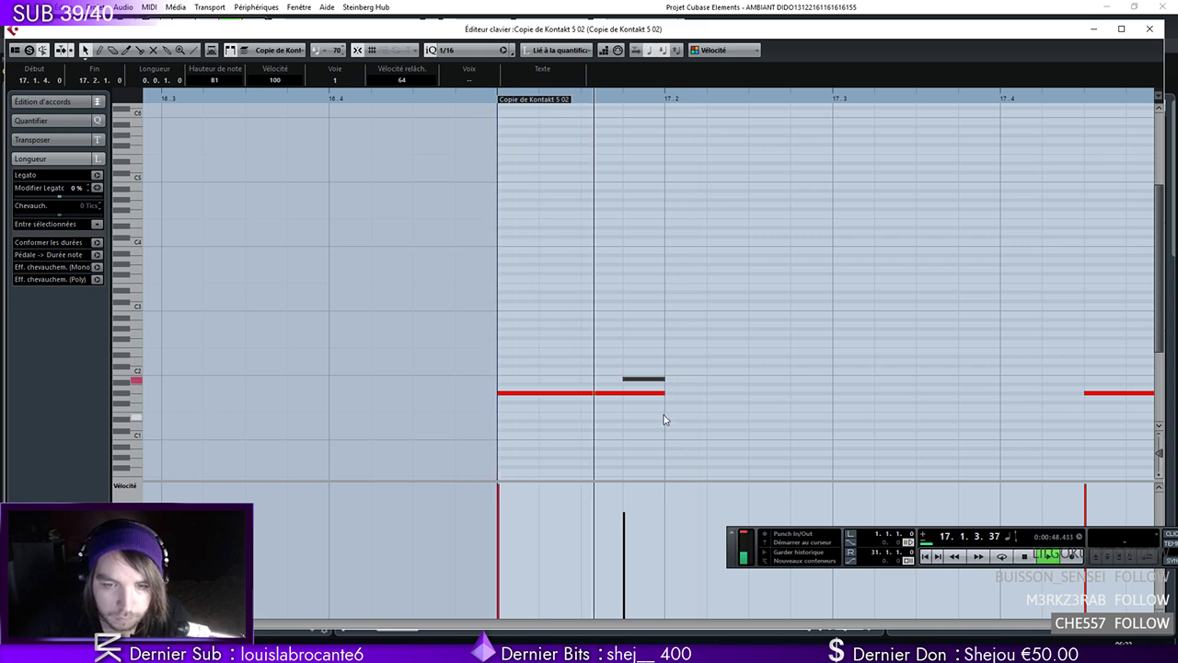
{"action": "left_click_drag", "start_coordinate": [663, 394], "coordinate": [629, 397]}
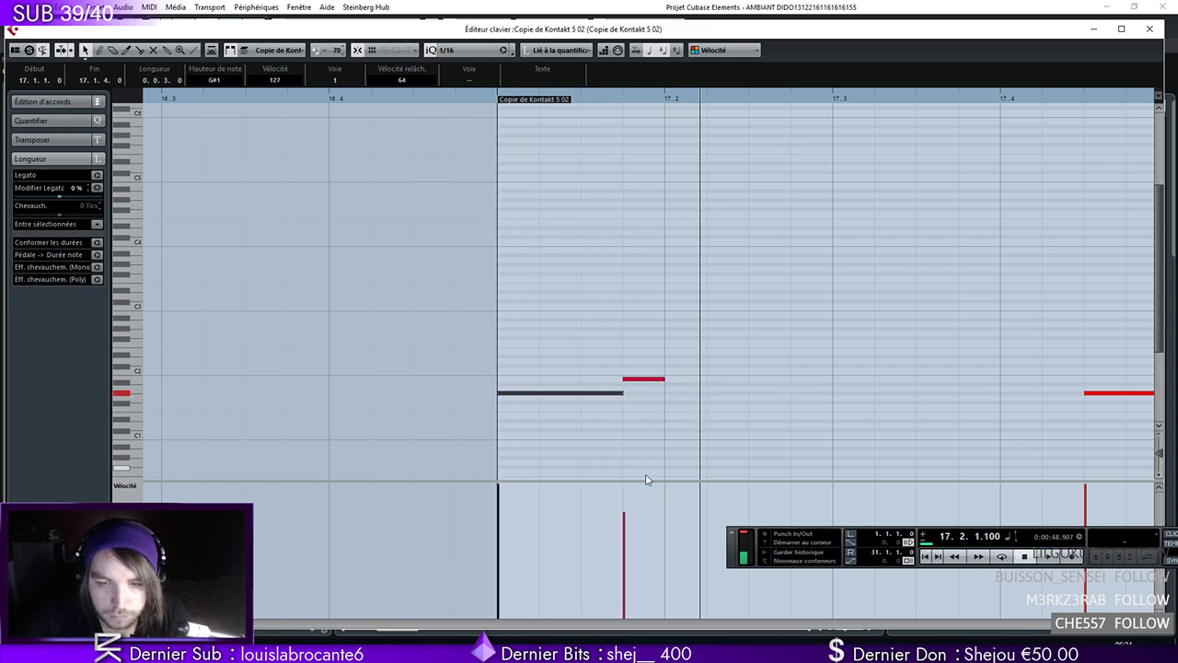
{"action": "key", "text": "g"}
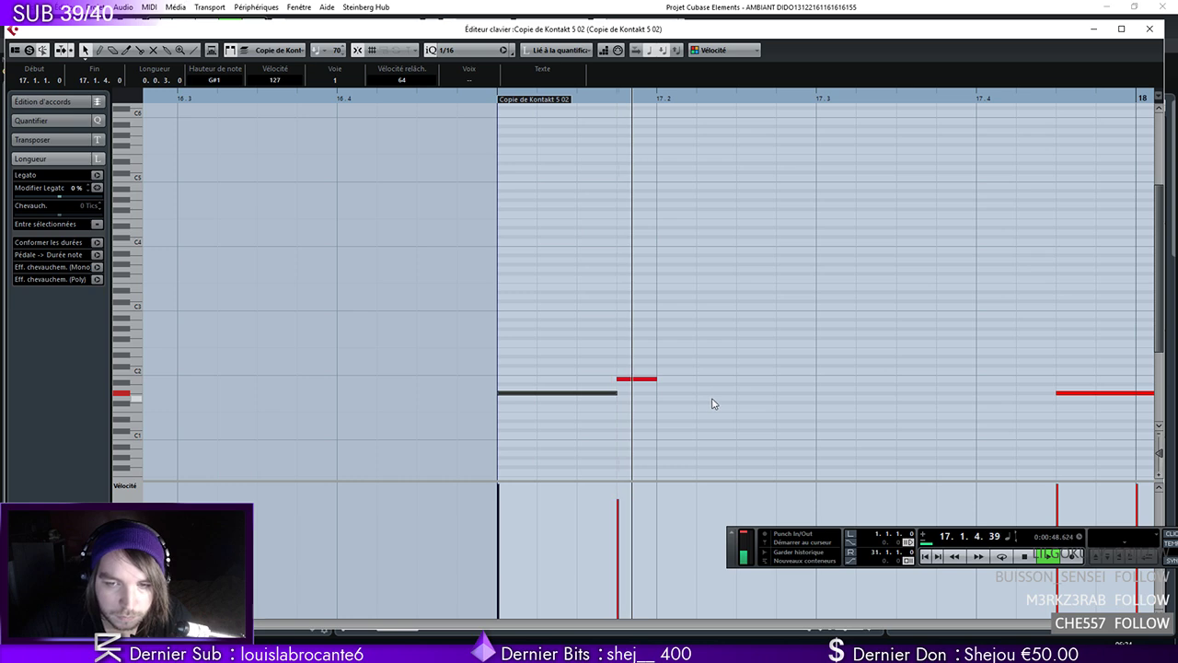
Draw sixteenth B1 notes at 17.2.3 with velocity 101 and at 17.3.3 with velocity 104, playing them from bar 17
{"action": "left_click", "coordinate": [796, 378]}
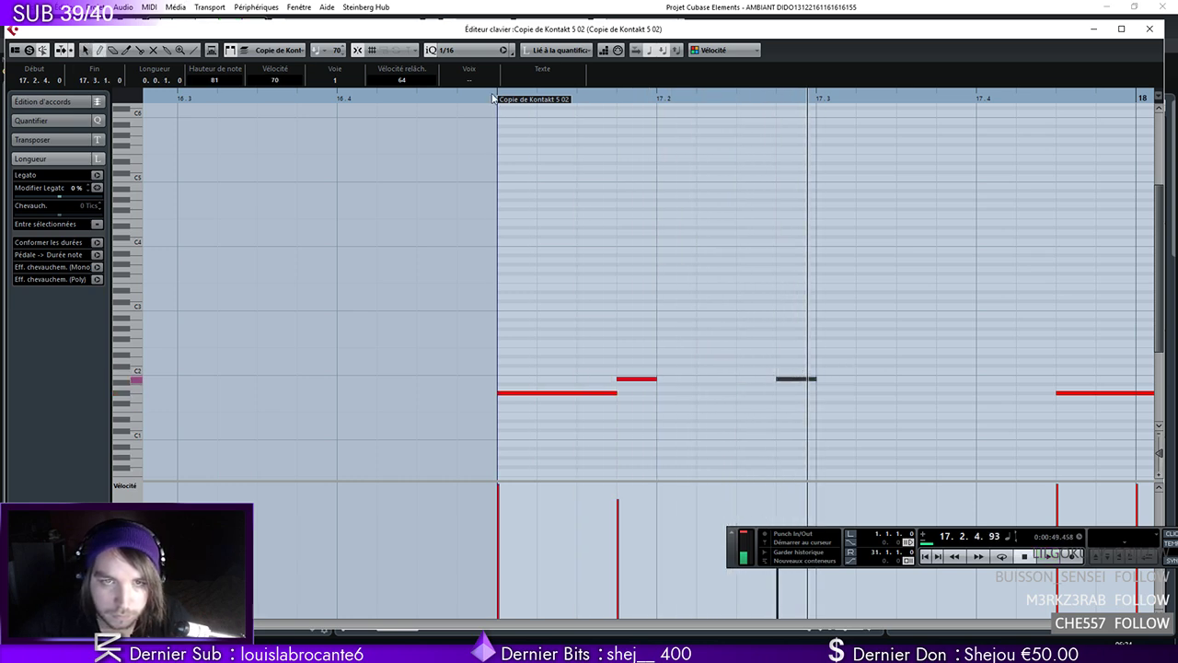
{"action": "left_click_drag", "start_coordinate": [798, 385], "coordinate": [751, 375]}
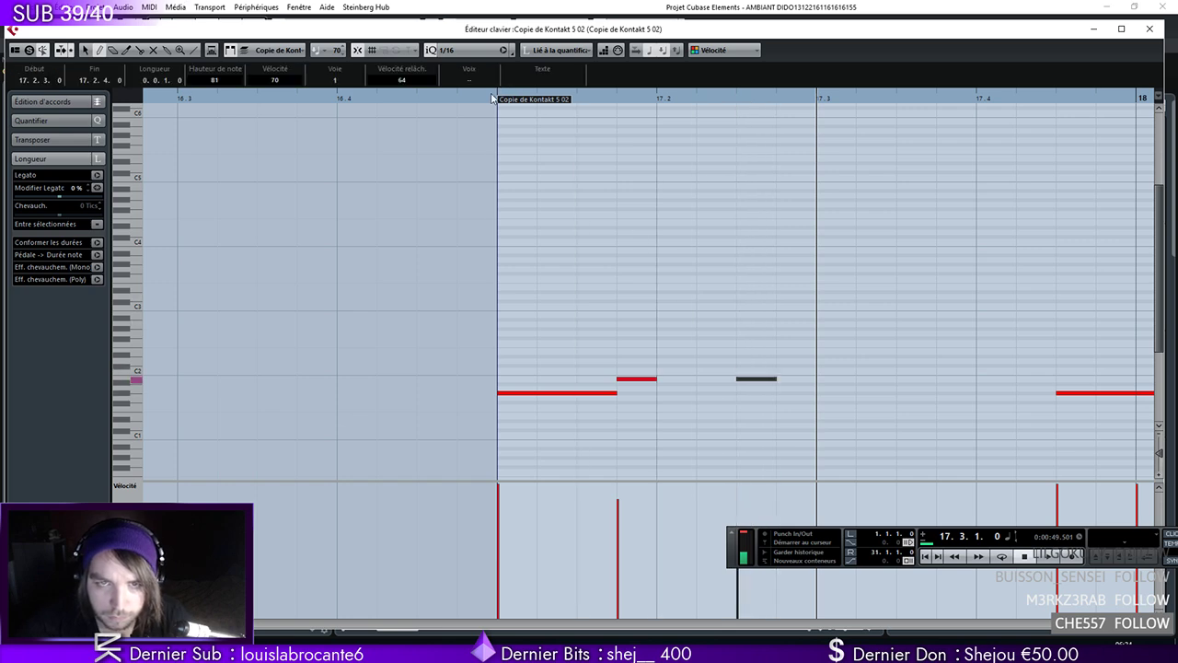
{"action": "left_click", "coordinate": [494, 96]}
{"action": "key", "text": "space"}
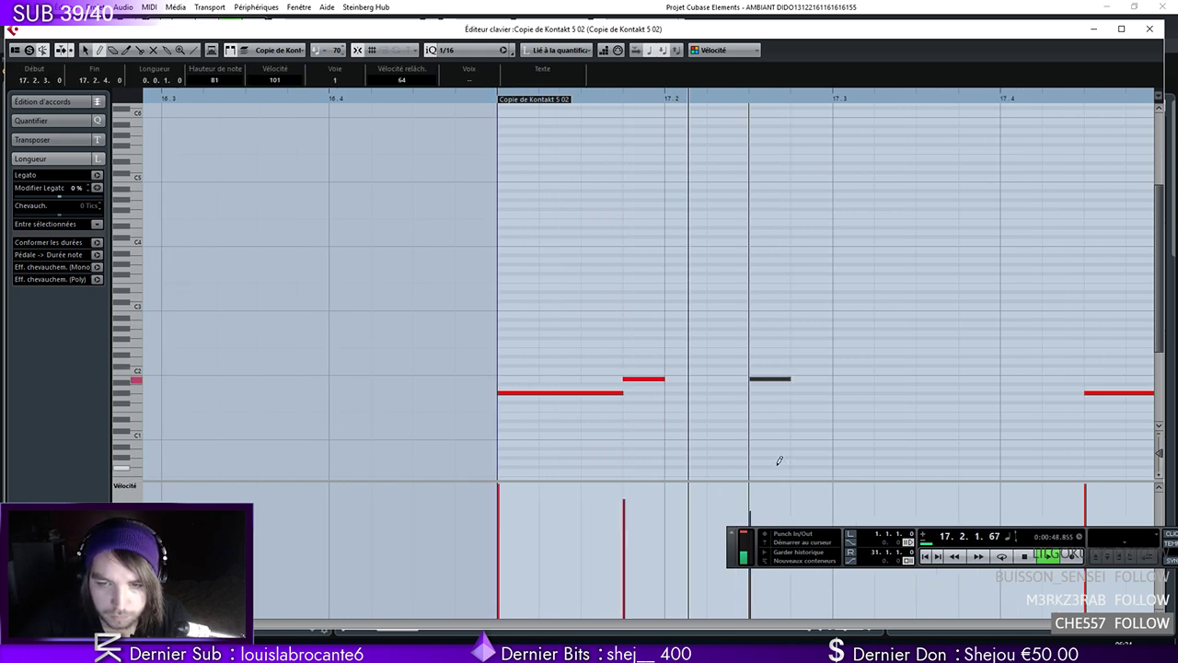
{"action": "left_click", "coordinate": [920, 377]}
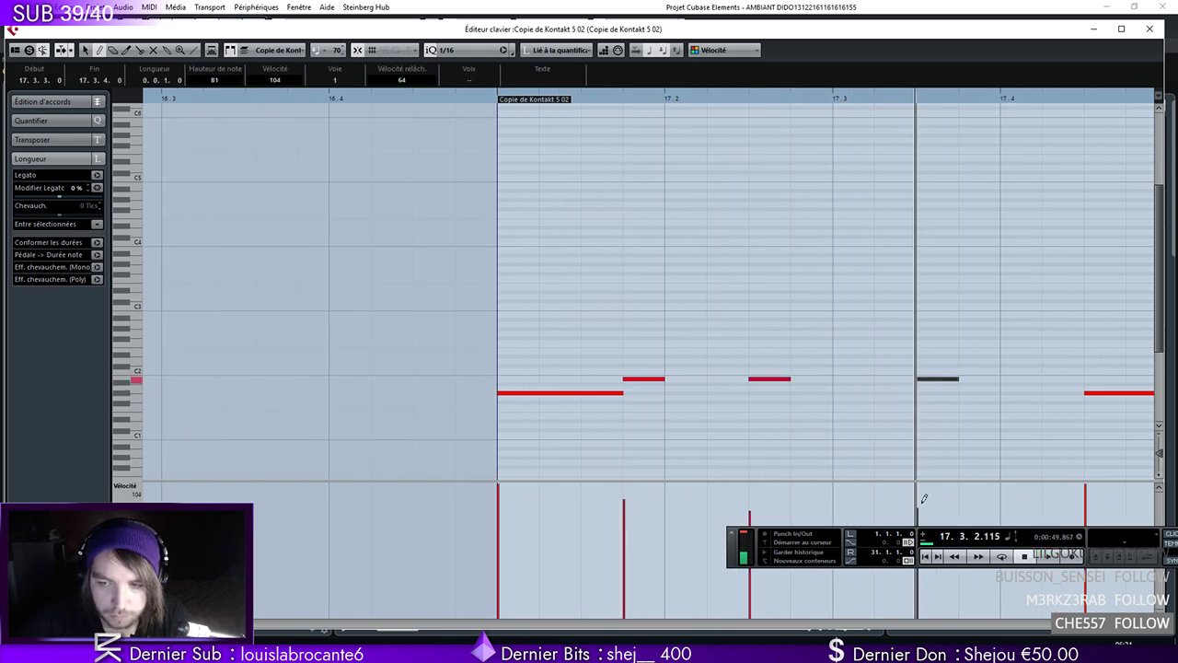
{"action": "left_click", "coordinate": [489, 98]}
{"action": "scroll", "coordinate": [642, 419], "scroll_direction": "down", "scroll_amount": 4}
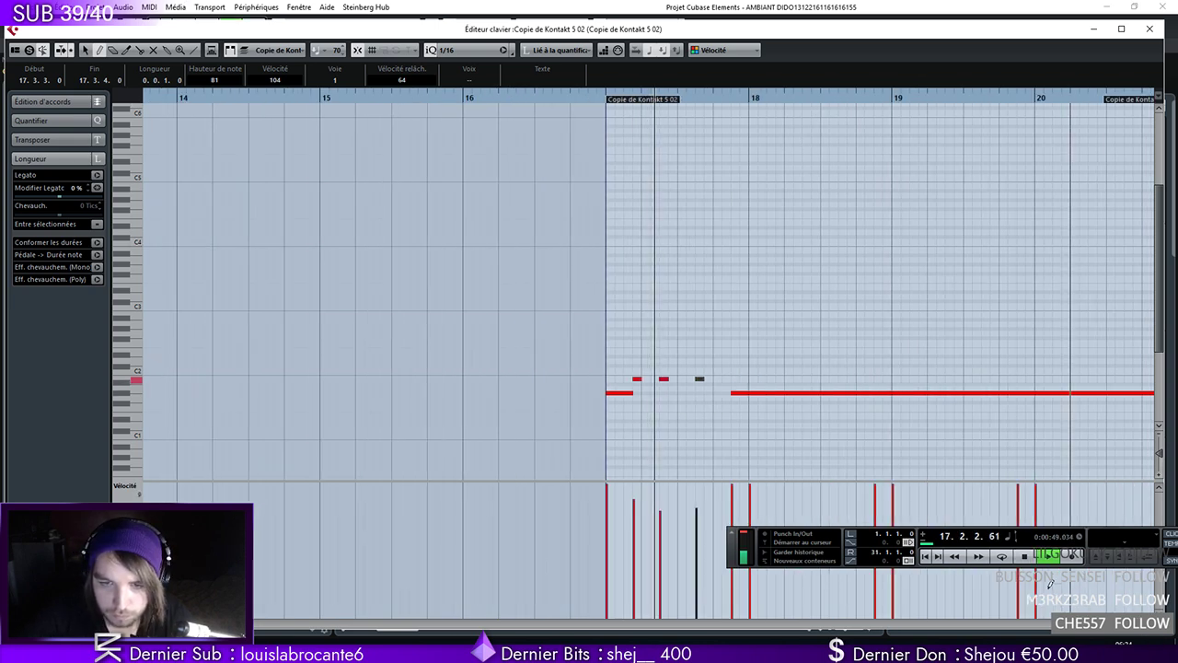
Extend the first G#1 note to 17.4.3 and delete the short G#1 note just before bar 18
{"action": "key", "text": "1"}
{"action": "left_click_drag", "start_coordinate": [632, 393], "coordinate": [712, 394]}
{"action": "left_click", "coordinate": [605, 104]}
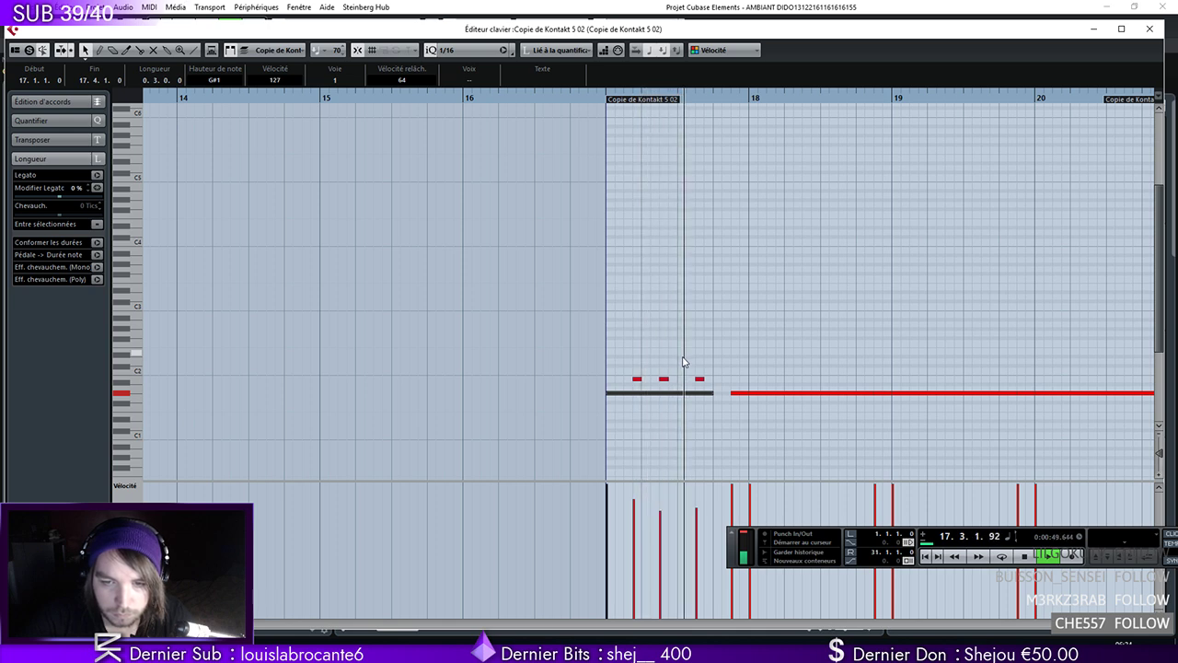
{"action": "left_click_drag", "start_coordinate": [713, 392], "coordinate": [732, 394]}
{"action": "left_click", "coordinate": [743, 385]}
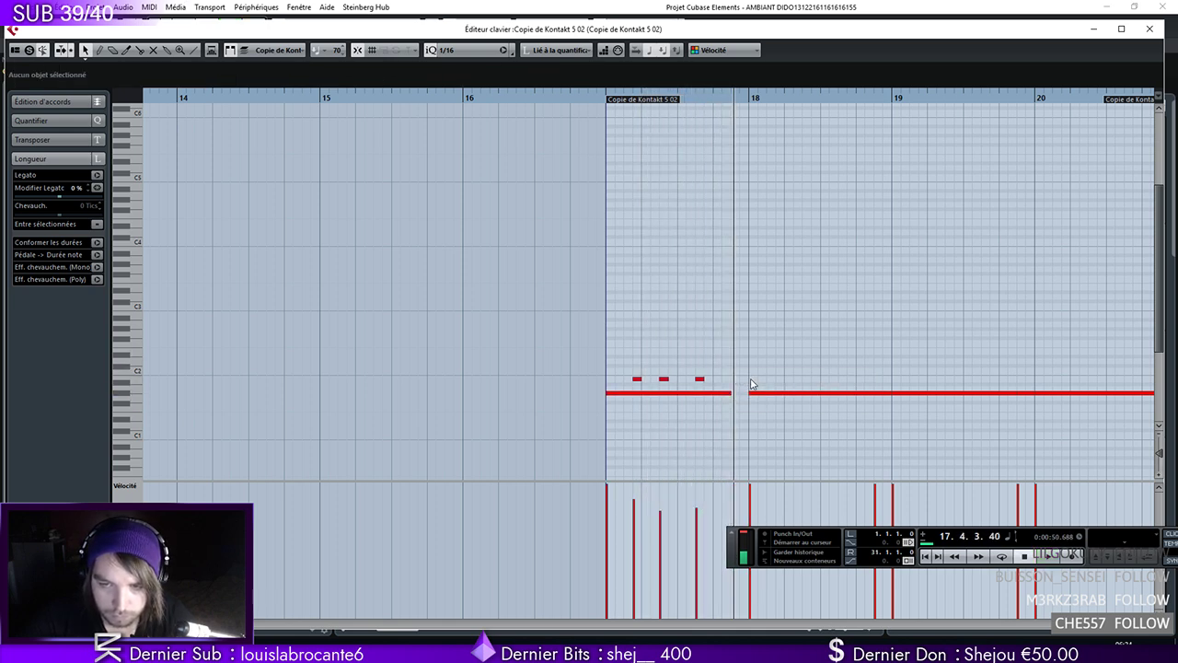
Draw a sixteenth B1 note at 17.4.3 with velocity 105 and play the pattern from bar 17
{"action": "left_click", "coordinate": [736, 379]}
{"action": "left_click", "coordinate": [593, 100]}
{"action": "key", "text": "space"}
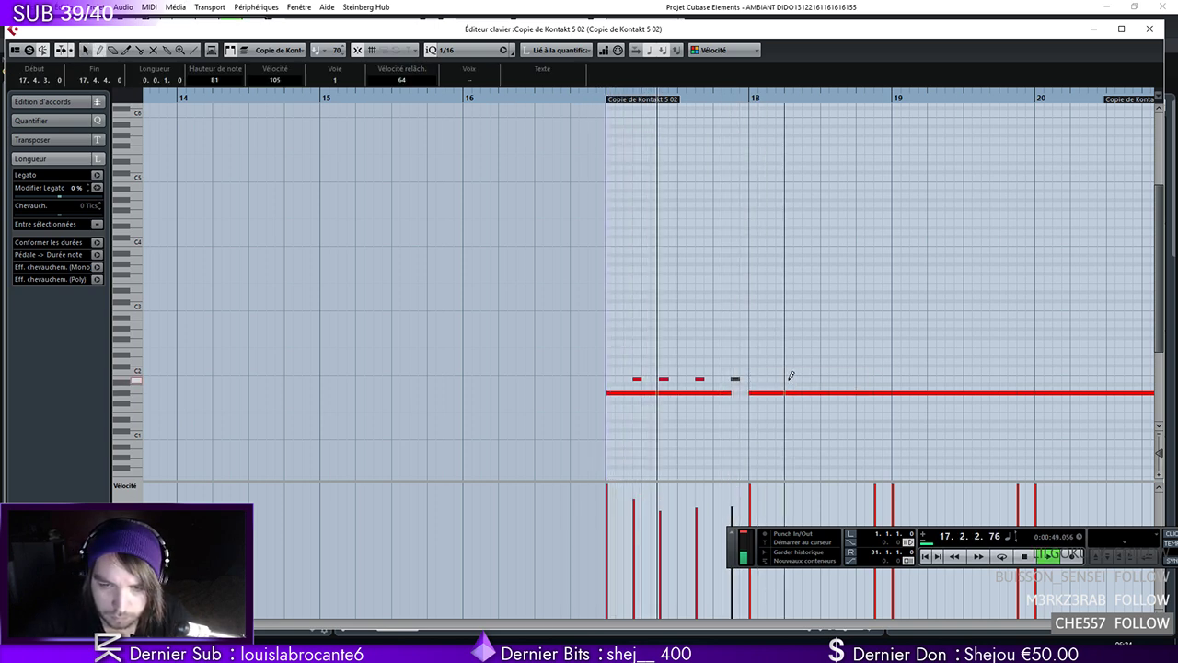
Delete the old G#1 notes in bars 18 to 22
{"action": "left_click_drag", "start_coordinate": [779, 377], "coordinate": [979, 430]}
{"action": "key", "text": "Delete"}
{"action": "left_click_drag", "start_coordinate": [1080, 357], "coordinate": [1017, 416]}
{"action": "key", "text": "Delete"}
{"action": "left_click_drag", "start_coordinate": [972, 358], "coordinate": [1155, 437]}
{"action": "key", "text": "Delete"}
Copy the bar 17 pattern of G#1 and B1 notes into bars 18, 19 and 20, then close the key editor
{"action": "left_click_drag", "start_coordinate": [1070, 330], "coordinate": [339, 447]}
{"action": "left_click_drag", "start_coordinate": [315, 393], "coordinate": [467, 394]}
{"action": "key", "text": "ctrl+z"}
{"action": "left_click_drag", "start_coordinate": [723, 313], "coordinate": [331, 409]}
{"action": "left_click_drag", "start_coordinate": [326, 394], "coordinate": [622, 405]}
{"action": "key", "text": "space"}
{"action": "left_click", "coordinate": [1147, 30]}
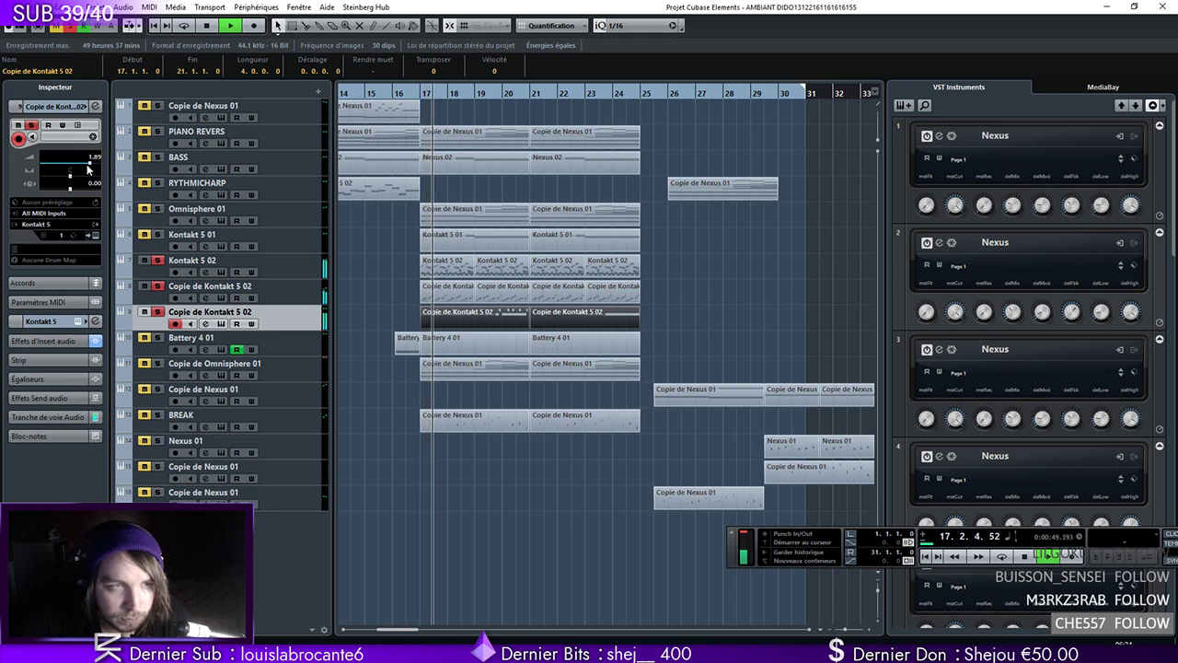
Load the KICKSIDECHAIN insert preset on the Copie de Kontakt 5 02 channel
{"action": "left_click", "coordinate": [95, 106]}
{"action": "left_click", "coordinate": [358, 350]}
{"action": "left_click", "coordinate": [382, 366]}
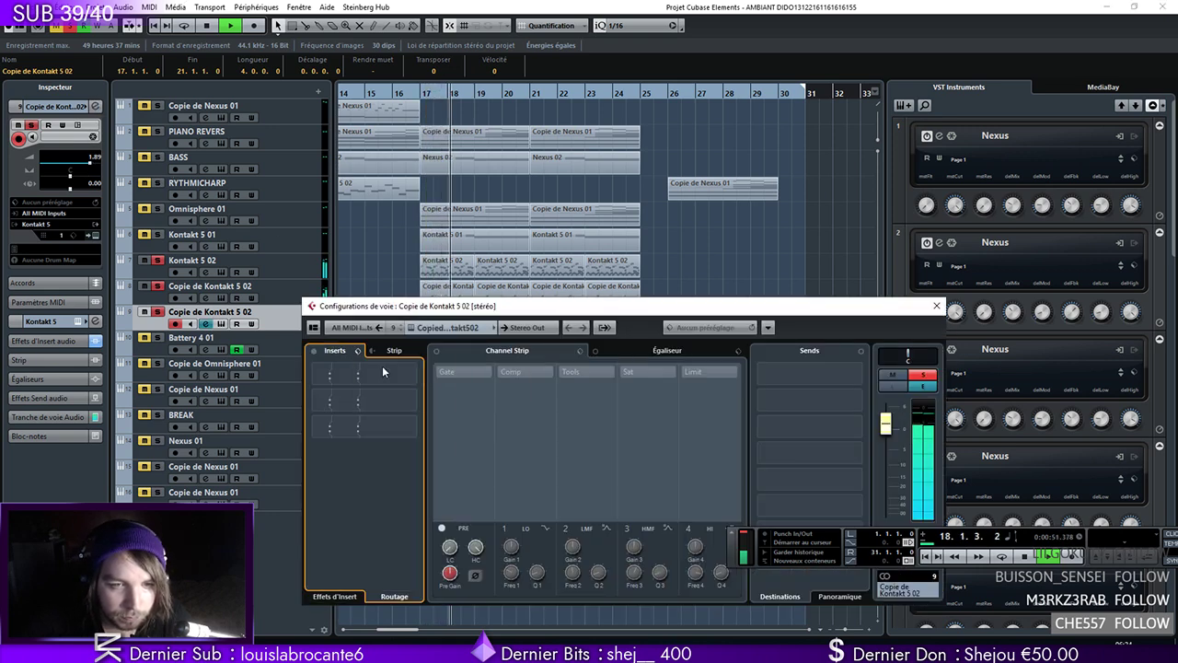
{"action": "left_click", "coordinate": [588, 239]}
{"action": "type", "text": "ki"}
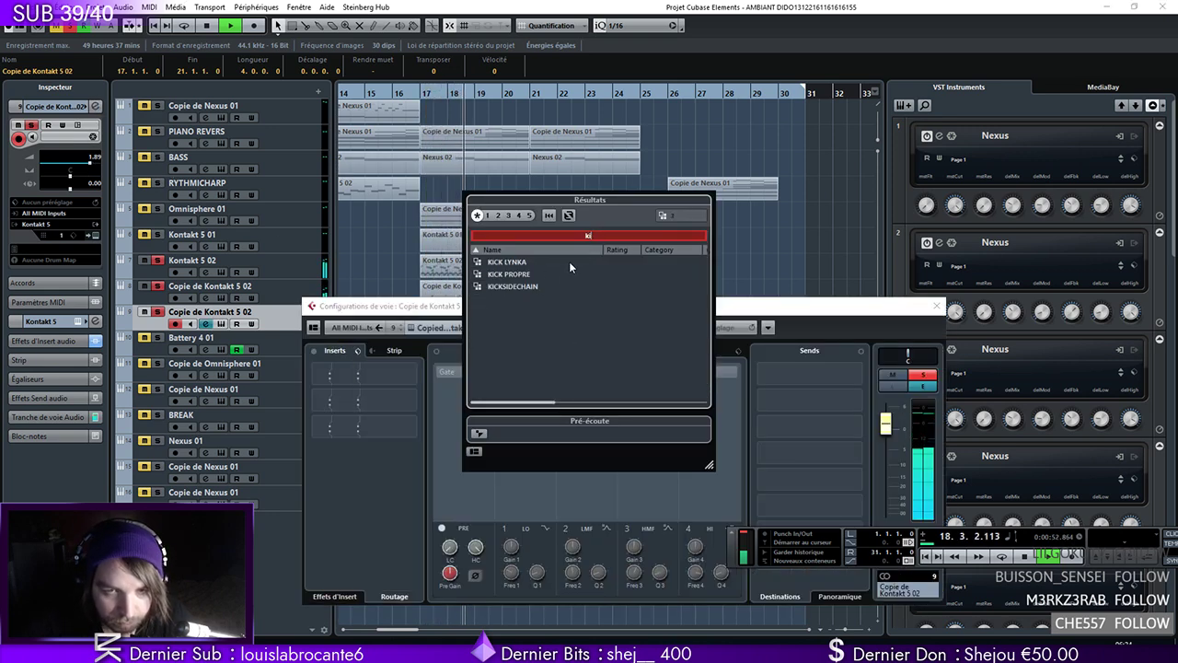
{"action": "left_click", "coordinate": [510, 286]}
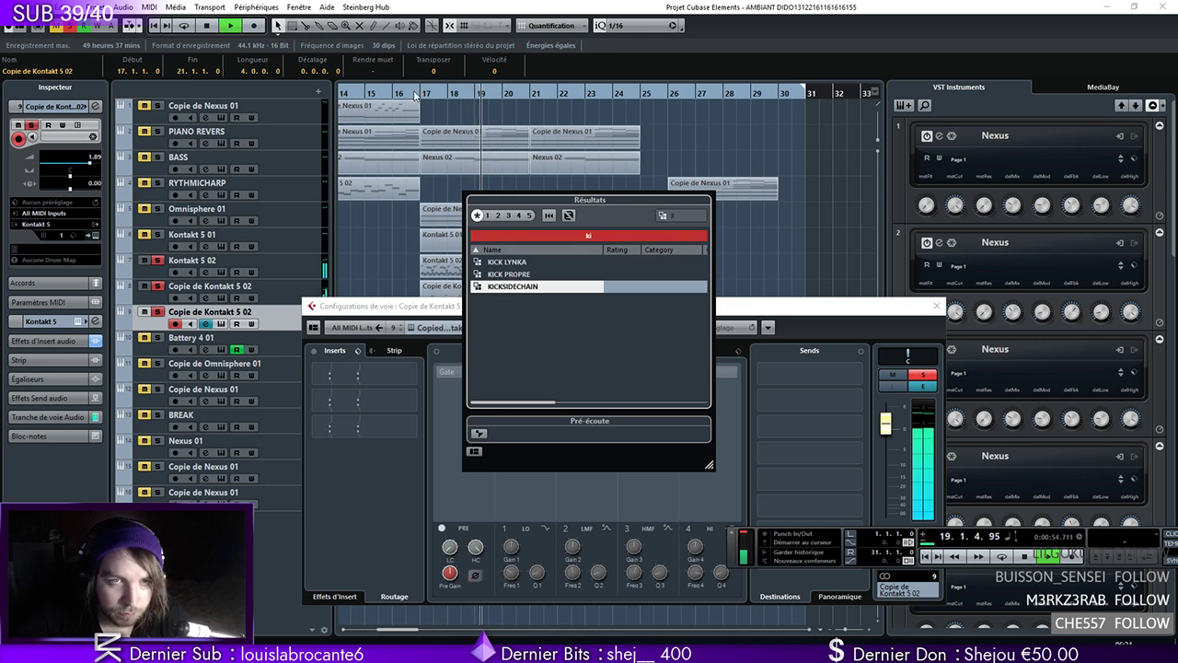
{"action": "left_click", "coordinate": [337, 353]}
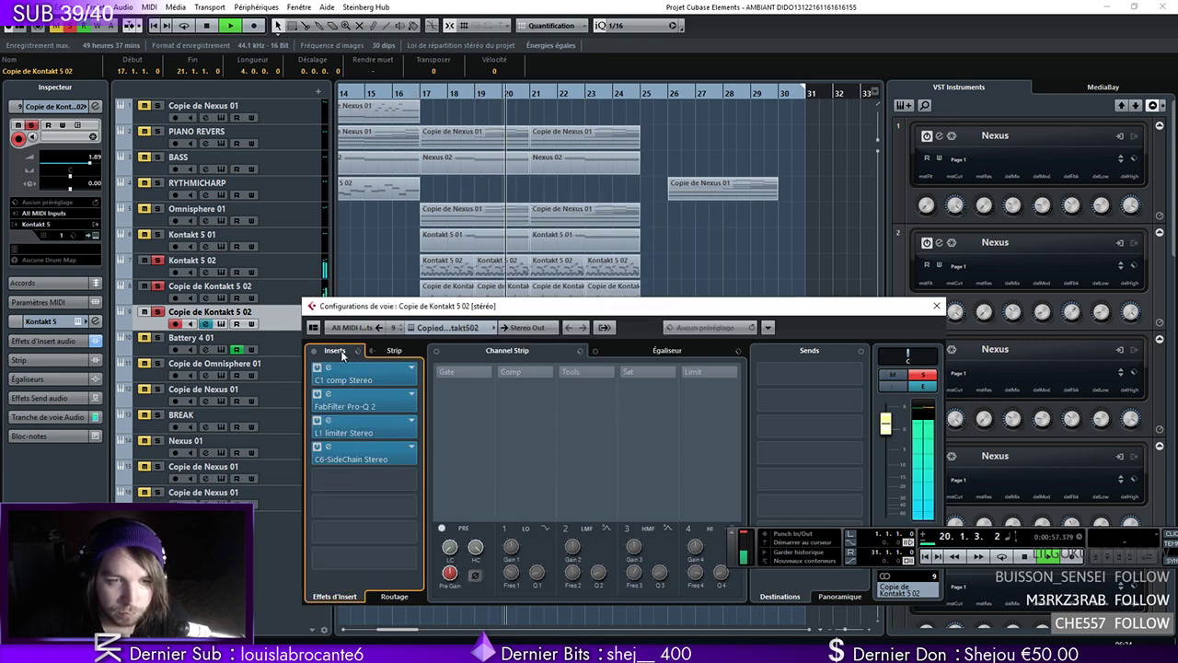
In the channel's FabFilter Pro-Q 2, remove the high cut, boost near 250 Hz and add a -3.15 dB bell at about 79 Hz
{"action": "left_click", "coordinate": [327, 399]}
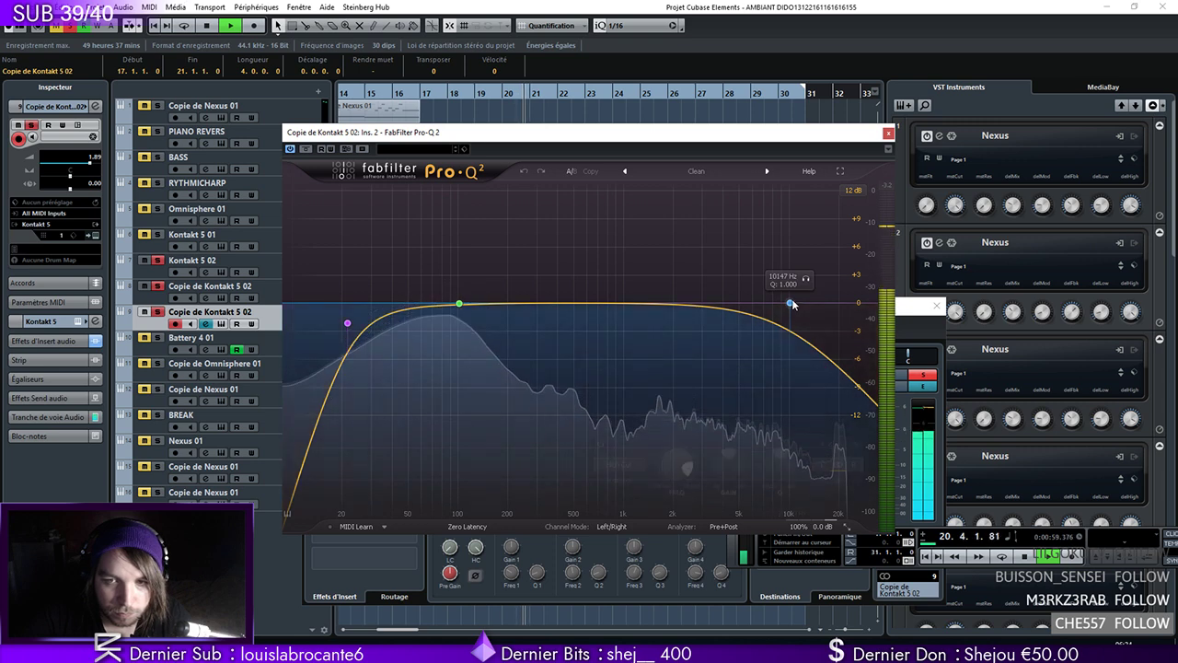
{"action": "left_click", "coordinate": [855, 446]}
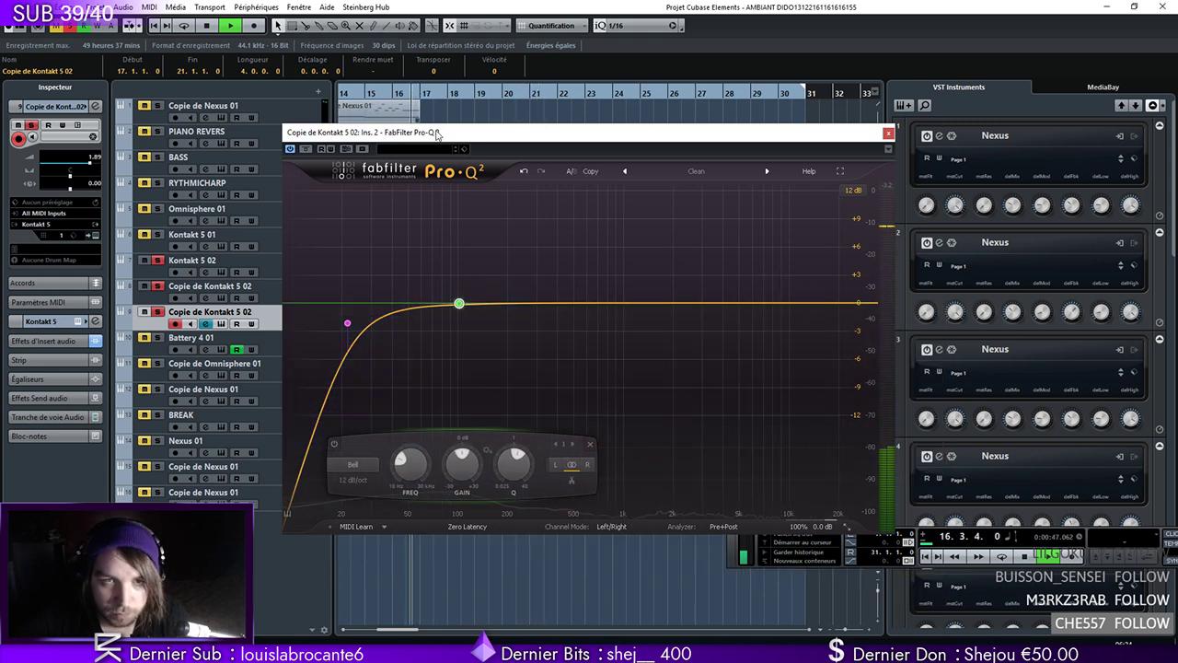
{"action": "left_click_drag", "start_coordinate": [459, 303], "coordinate": [521, 283]}
{"action": "double_click", "coordinate": [439, 312]}
{"action": "mouse_move", "coordinate": [440, 311]}
{"action": "left_mouse_down"}
{"action": "mouse_move", "coordinate": [452, 323]}
{"action": "mouse_move", "coordinate": [440, 333]}
{"action": "left_mouse_up"}
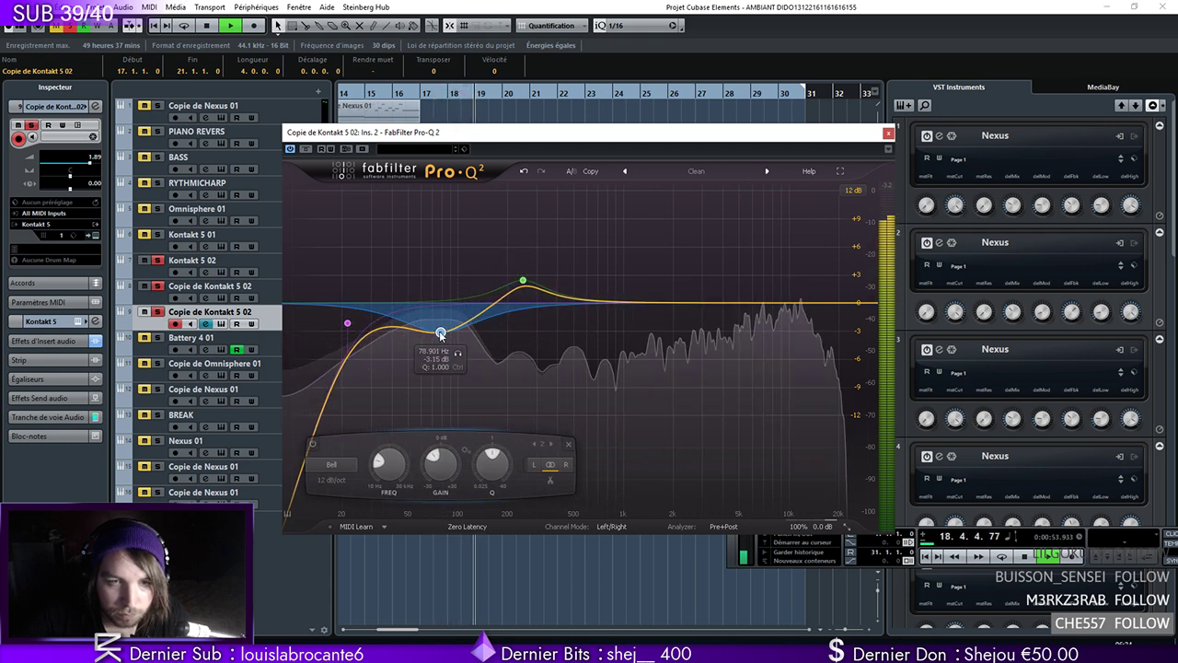
Remove the EQ's low-cut band, deepen the bell cut near 79 Hz and fine-tune the boost near 250 Hz
{"action": "left_click", "coordinate": [348, 323]}
{"action": "left_click", "coordinate": [560, 444]}
{"action": "left_click_drag", "start_coordinate": [441, 331], "coordinate": [439, 340]}
{"action": "mouse_move", "coordinate": [523, 284]}
{"action": "left_mouse_down"}
{"action": "mouse_move", "coordinate": [534, 279]}
{"action": "mouse_move", "coordinate": [521, 278]}
{"action": "left_mouse_up"}
{"action": "left_click", "coordinate": [889, 134]}
Play the soloed tracks from bar 17 while checking the loaded G#1 Booms instrument in Kontakt
{"action": "left_click", "coordinate": [414, 93]}
{"action": "left_click", "coordinate": [95, 235]}
{"action": "key", "text": "space"}
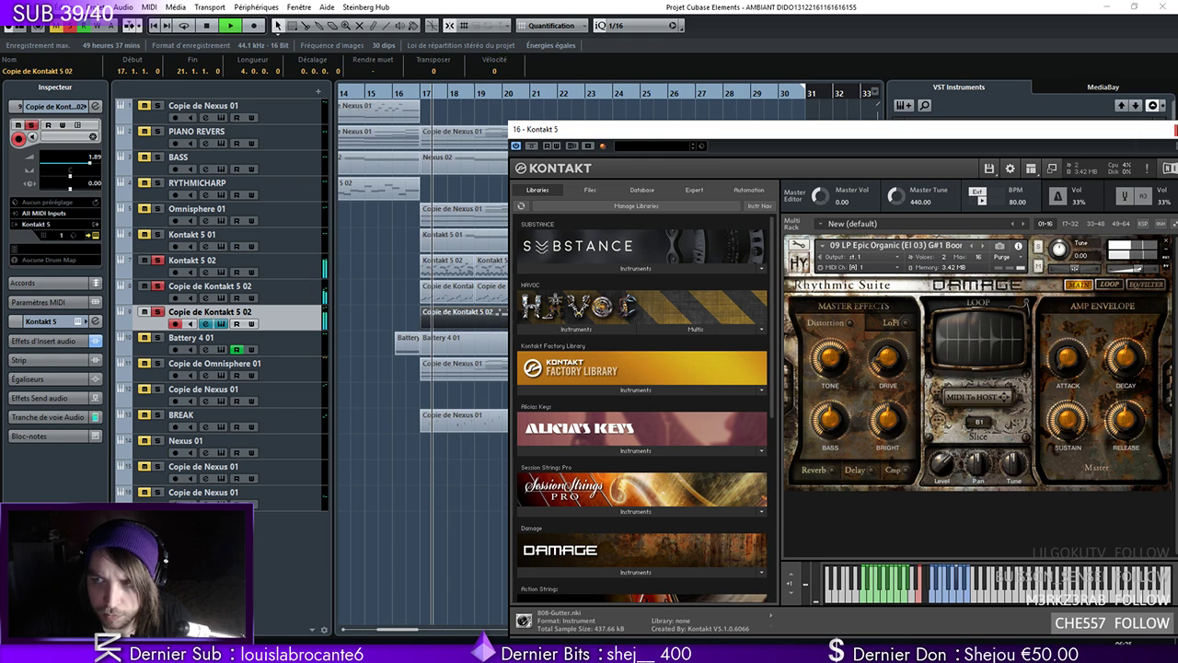
{"action": "left_click", "coordinate": [1173, 130]}
{"action": "key", "text": "space"}
Draw a sixteenth G1 note at 17.2.3 with velocity 102 in the boom part and play it
{"action": "double_click", "coordinate": [461, 324]}
{"action": "scroll", "coordinate": [460, 328], "scroll_direction": "down", "scroll_amount": 3}
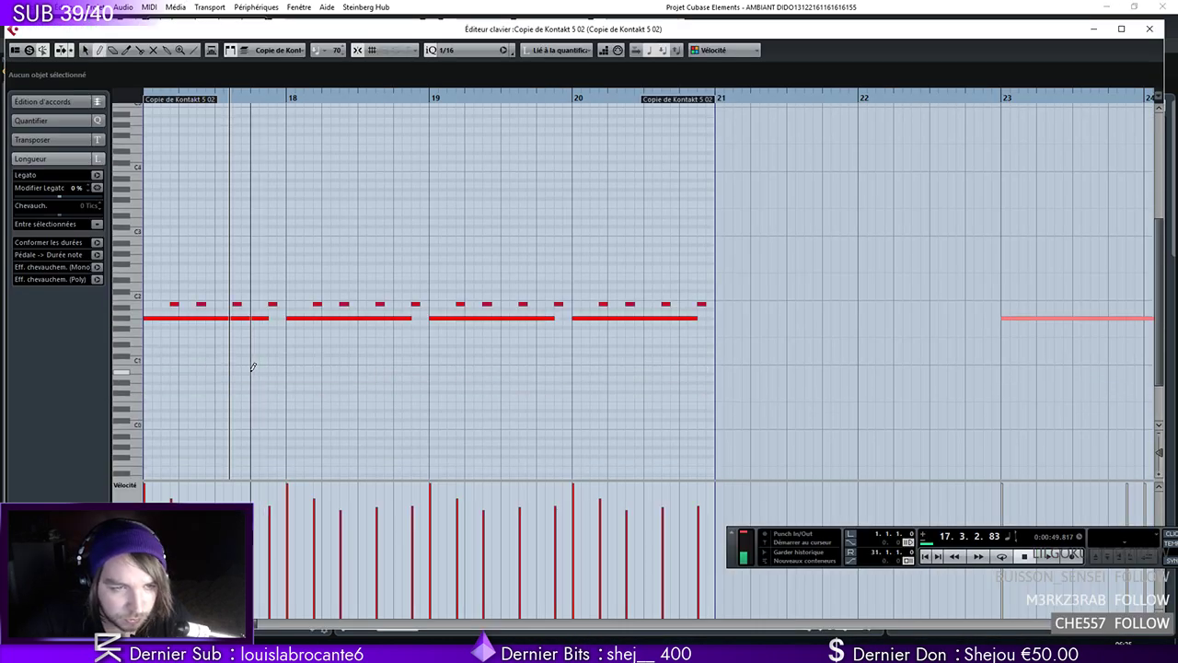
{"action": "left_click", "coordinate": [201, 318]}
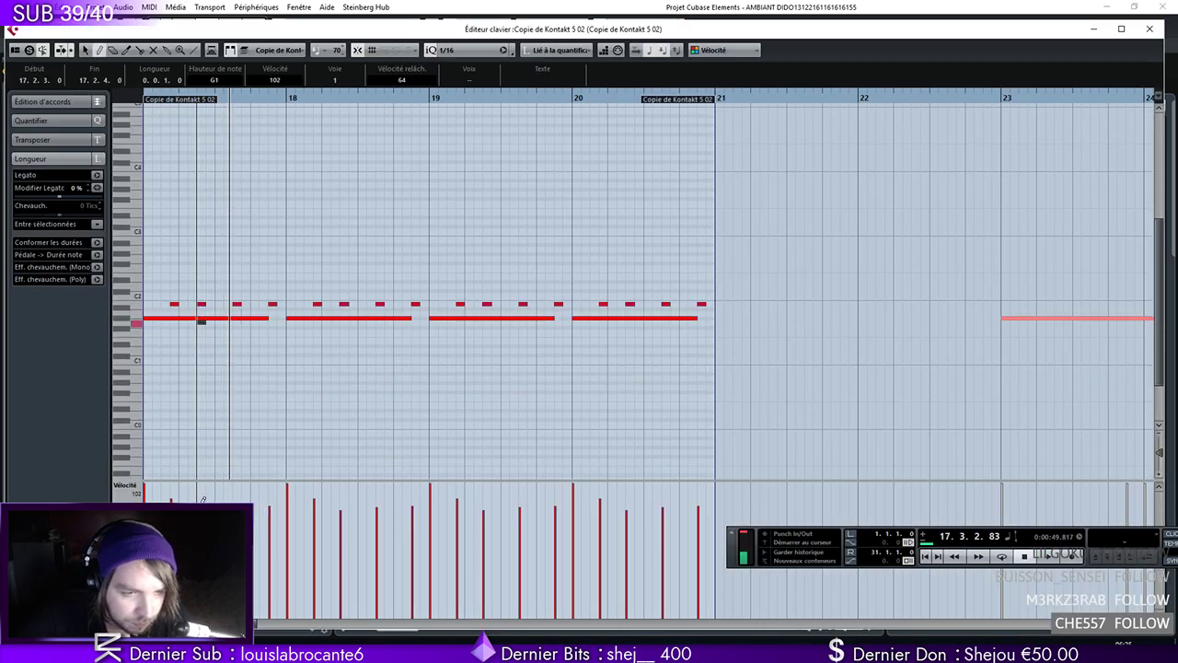
{"action": "key", "text": "space"}
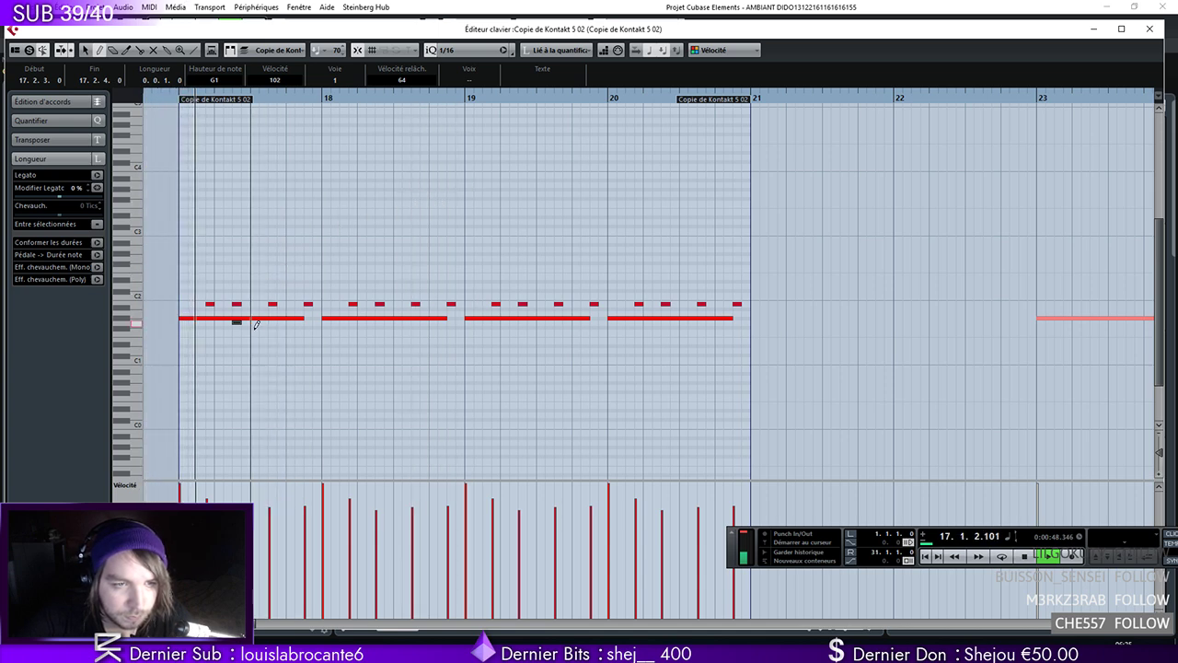
Try the G1 note at 17.1.4 in the boom part and play it
{"action": "key", "text": "space"}
{"action": "left_click_drag", "start_coordinate": [235, 322], "coordinate": [209, 322]}
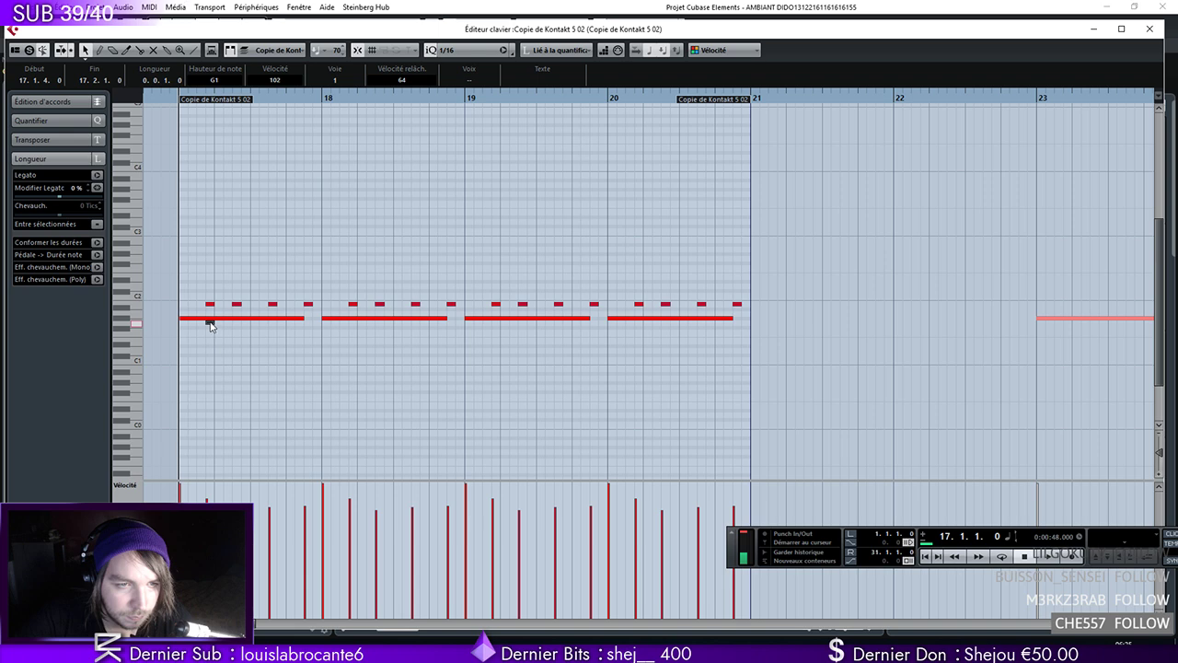
{"action": "mouse_move", "coordinate": [216, 323]}
{"action": "left_mouse_down"}
{"action": "mouse_move", "coordinate": [243, 323]}
{"action": "mouse_move", "coordinate": [231, 326]}
{"action": "left_mouse_up"}
{"action": "key", "text": "space"}
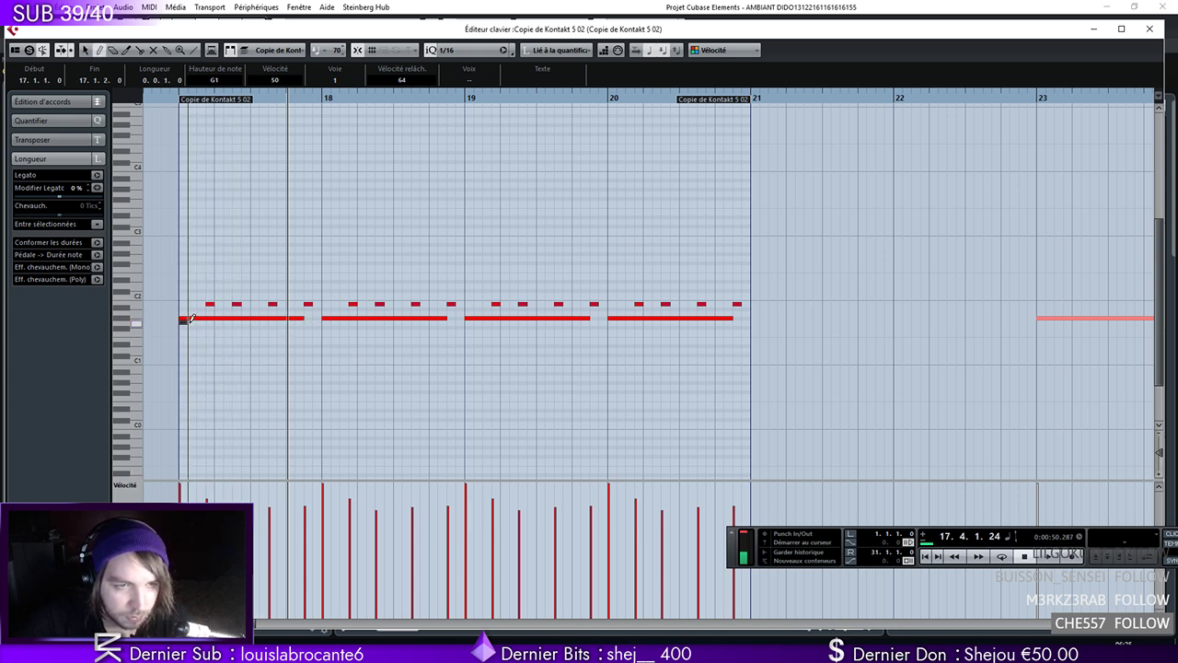
Fill 17.1.1 to 17.1.4 with sixteenth G1 notes at a velocity of about 50 and play them
{"action": "left_click", "coordinate": [199, 322]}
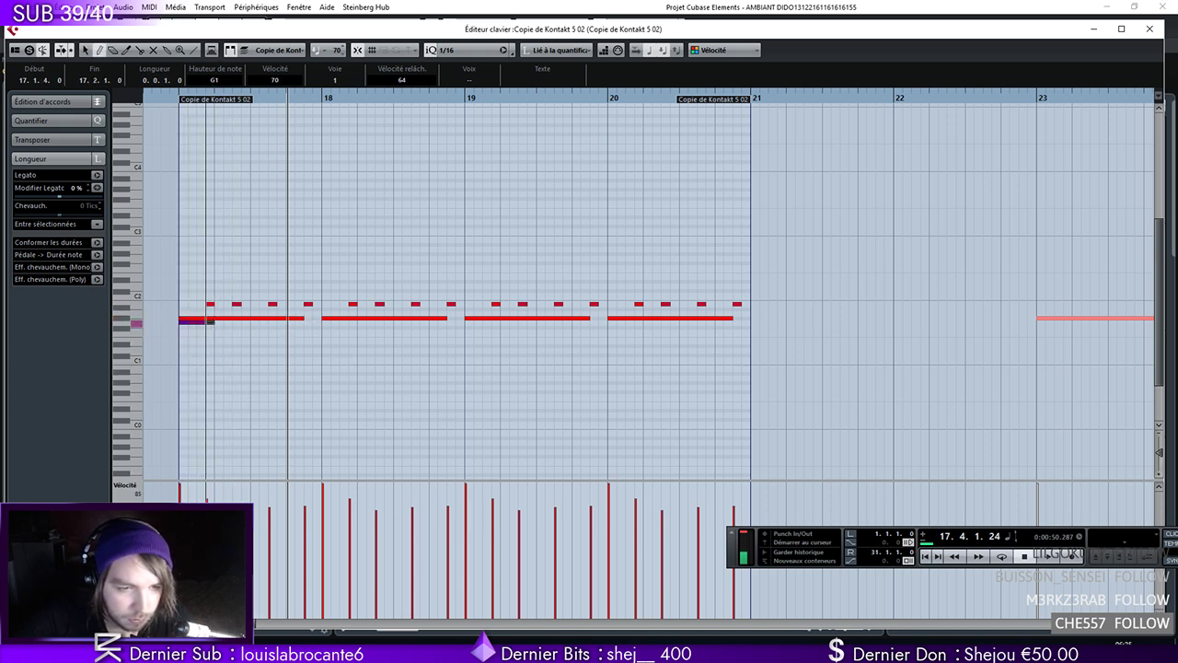
{"action": "left_click_drag", "start_coordinate": [196, 562], "coordinate": [214, 566]}
{"action": "left_click_drag", "start_coordinate": [170, 98], "coordinate": [170, 94]}
{"action": "key", "text": "space"}
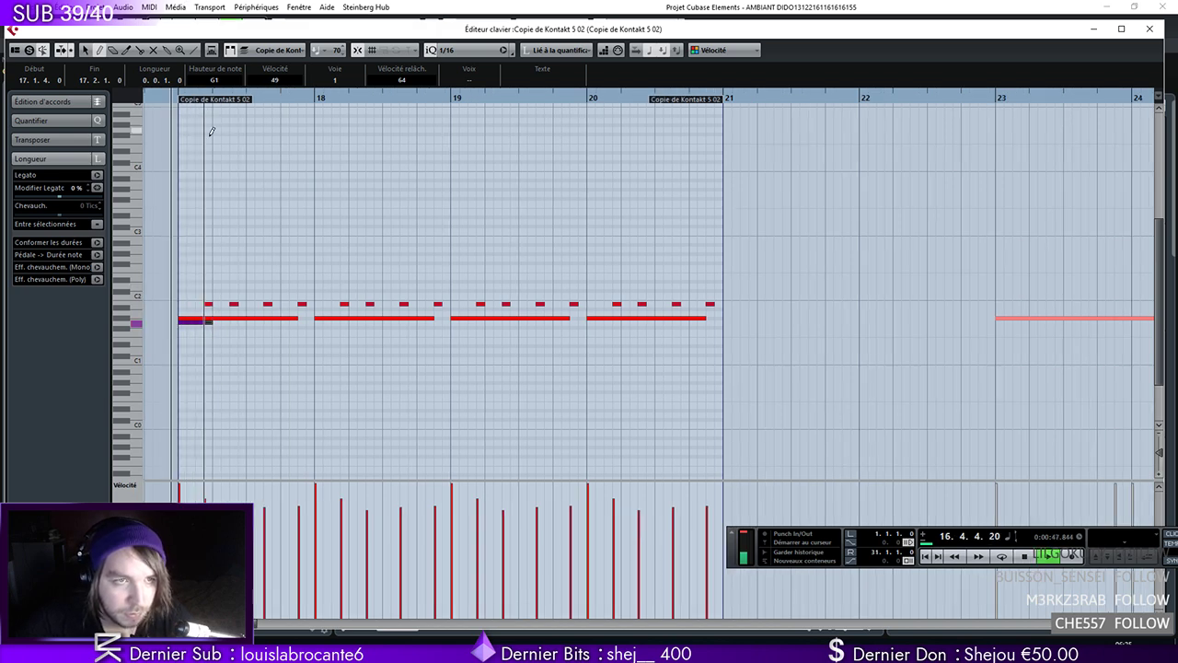
Copy the G1 sixteenths until they fill all of bar 17 and play the bar
{"action": "left_click", "coordinate": [236, 343]}
{"action": "left_click_drag", "start_coordinate": [230, 335], "coordinate": [249, 321]}
{"action": "left_click", "coordinate": [171, 97]}
{"action": "key", "text": "space"}
{"action": "key", "text": "space"}
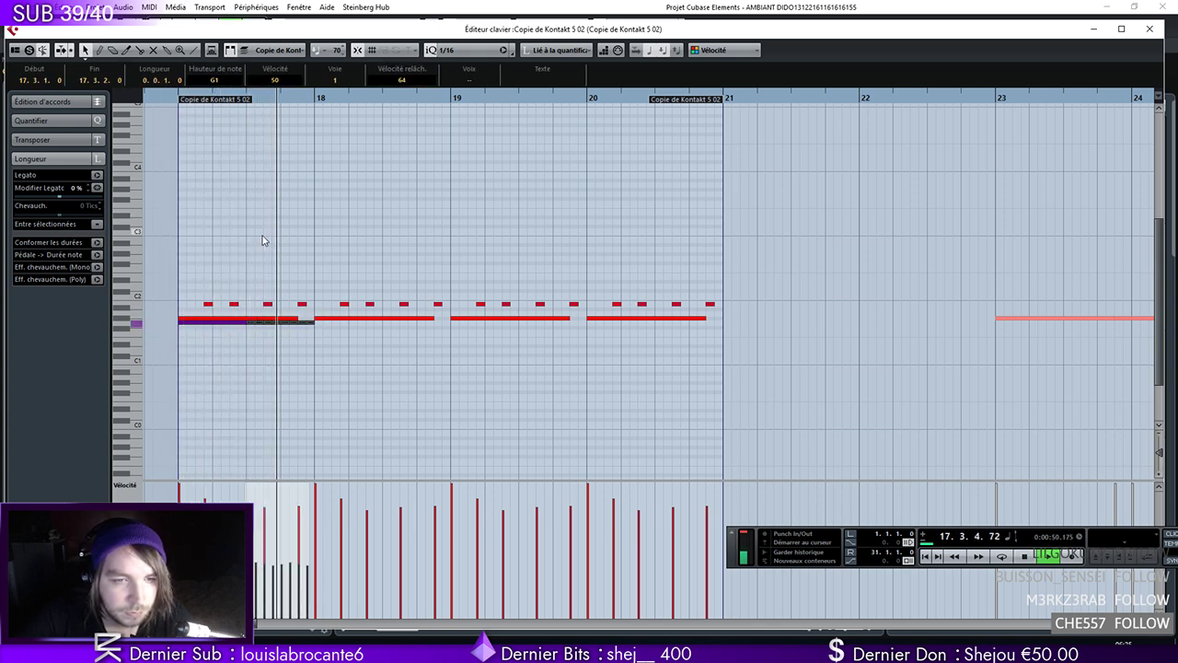
Copy the bar 17 run of G1 sixteenths across bars 18 to 20, playing the pattern from bar 17
{"action": "left_click_drag", "start_coordinate": [341, 341], "coordinate": [320, 323]}
{"action": "key", "text": "space"}
{"action": "left_click", "coordinate": [171, 97]}
{"action": "key", "text": "space"}
{"action": "key", "text": "space"}
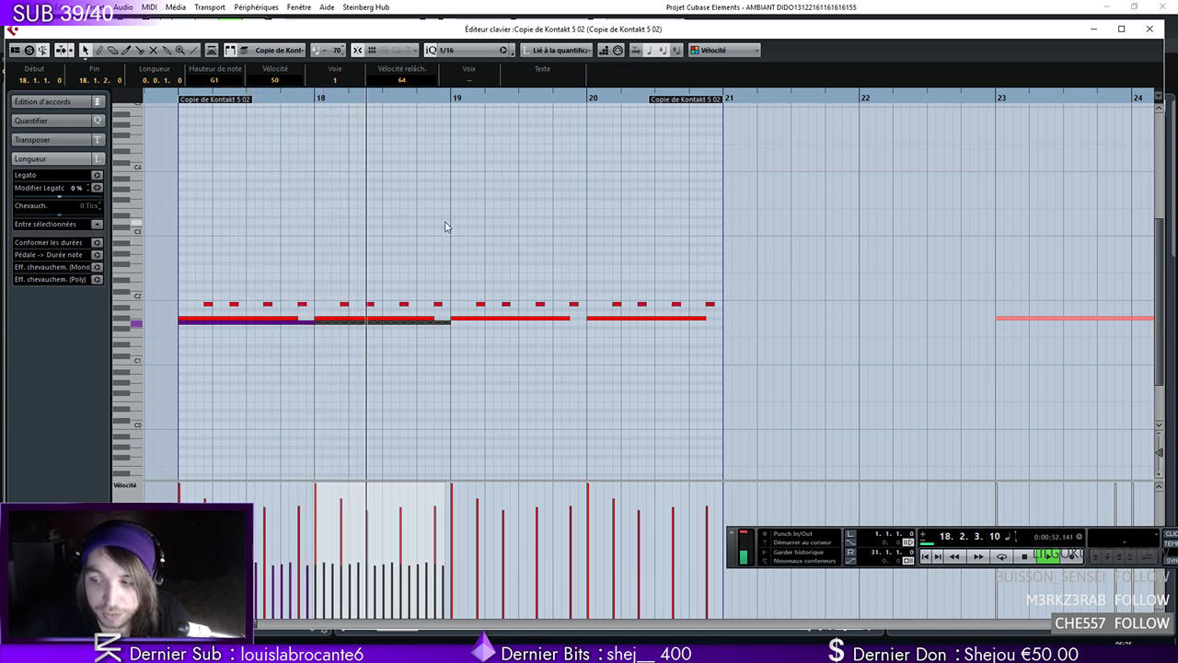
{"action": "left_click_drag", "start_coordinate": [515, 352], "coordinate": [179, 320]}
{"action": "left_click_drag", "start_coordinate": [185, 323], "coordinate": [458, 323]}
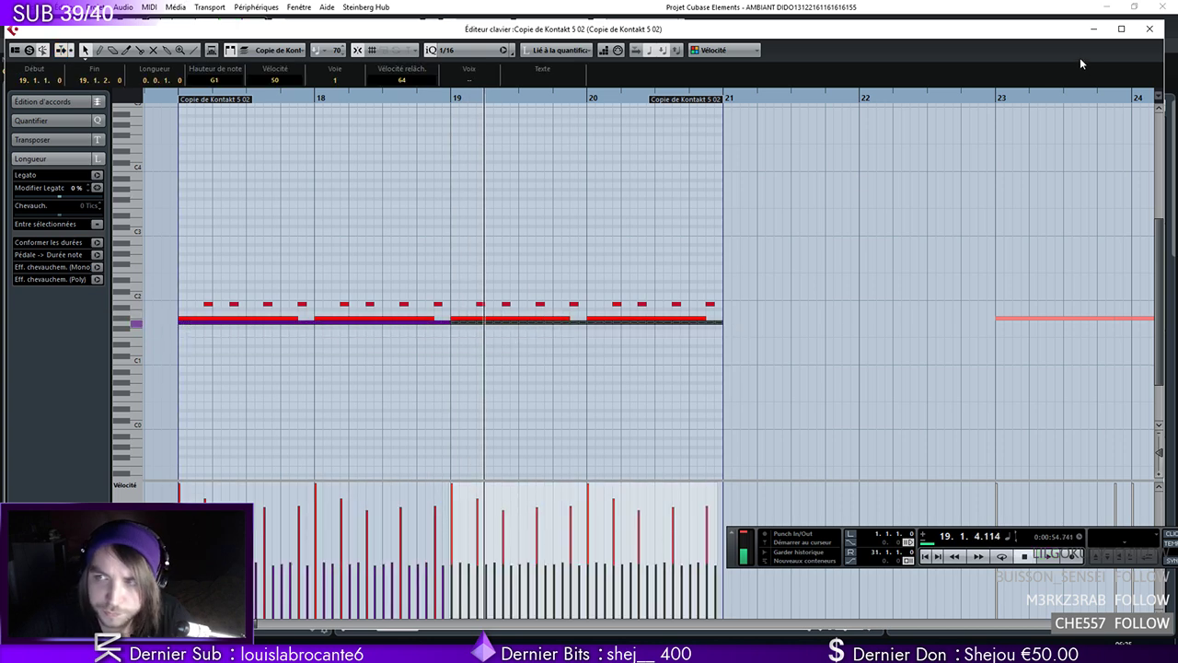
Leave the key editor, unsolo the three Kontakt 5 02 tracks and lower the boom track's volume to -1.17 during playback
{"action": "left_click", "coordinate": [1152, 28]}
{"action": "key", "text": "KP_Subtract"}
{"action": "key", "text": "space"}
{"action": "left_click", "coordinate": [157, 311]}
{"action": "left_click", "coordinate": [157, 285]}
{"action": "left_click", "coordinate": [158, 259]}
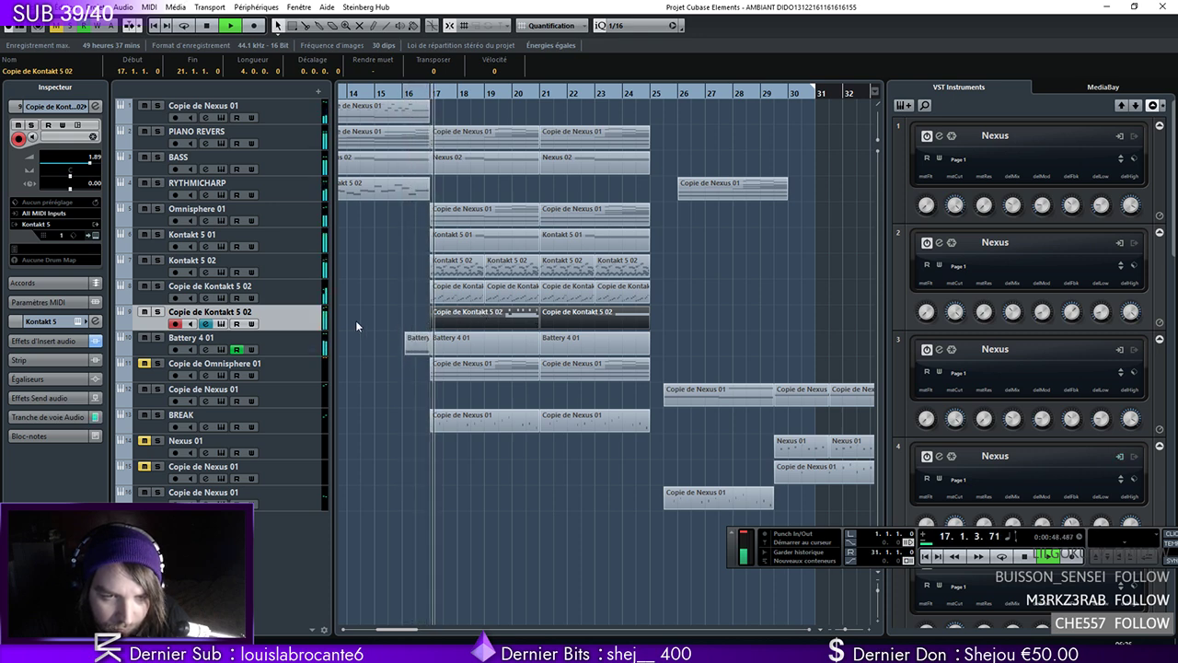
{"action": "left_click_drag", "start_coordinate": [93, 168], "coordinate": [82, 168]}
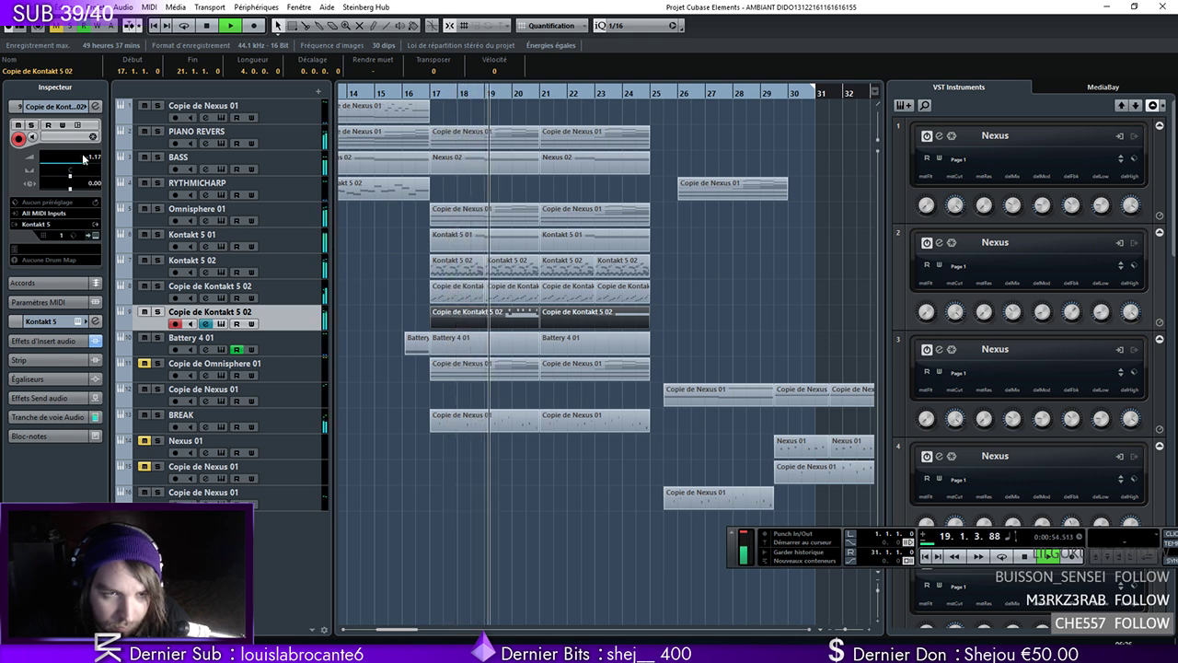
{"action": "right_click", "coordinate": [299, 321]}
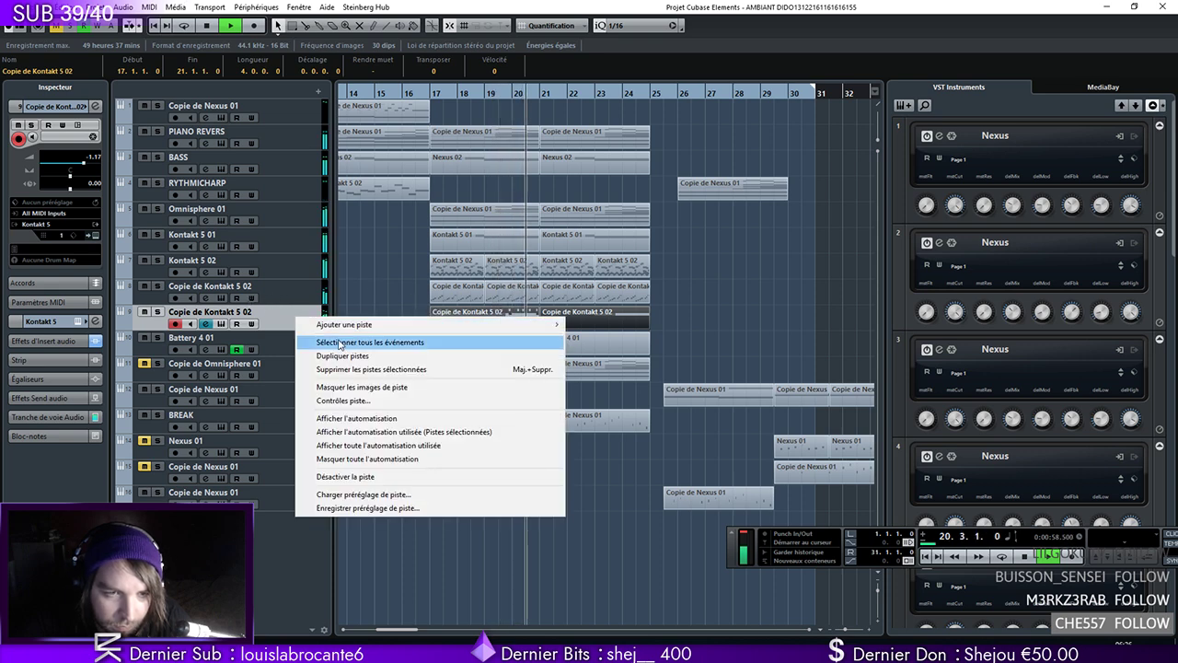
{"action": "left_click", "coordinate": [576, 328]}
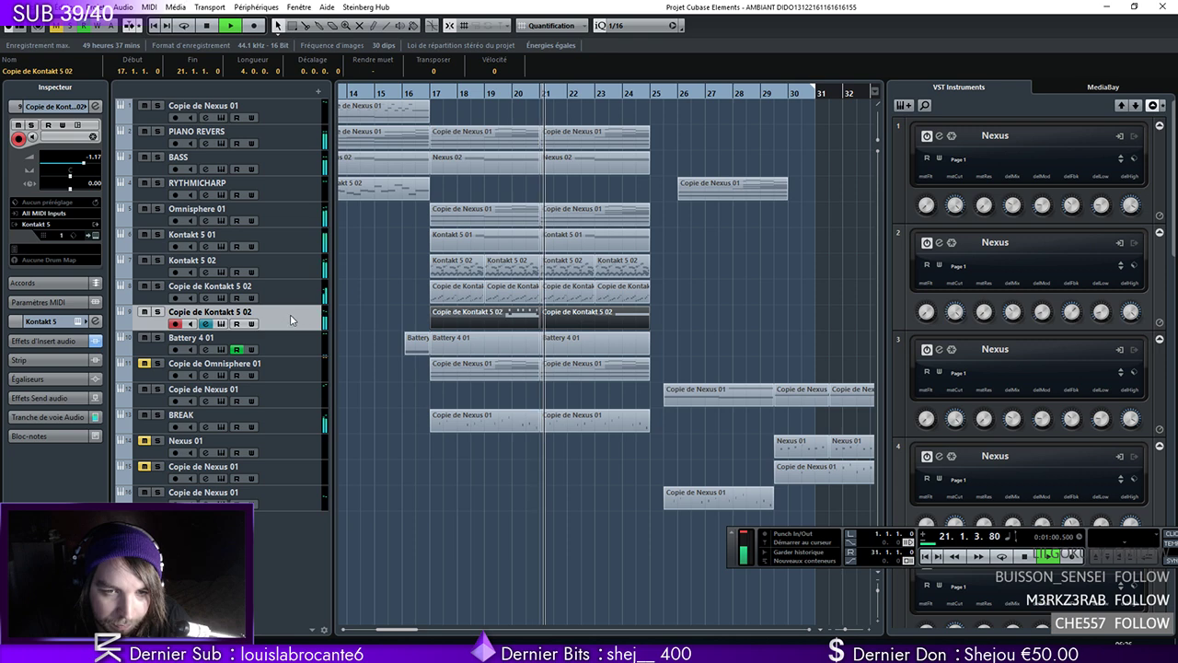
Replace the boom track's part at bar 21 with a copy of the bar 17 part and set the quantize value to 1/1
{"action": "key", "text": "space"}
{"action": "left_click", "coordinate": [606, 324]}
{"action": "key", "text": "Delete"}
{"action": "left_click_drag", "start_coordinate": [465, 315], "coordinate": [573, 325]}
{"action": "left_click", "coordinate": [615, 26]}
{"action": "left_click", "coordinate": [615, 38]}
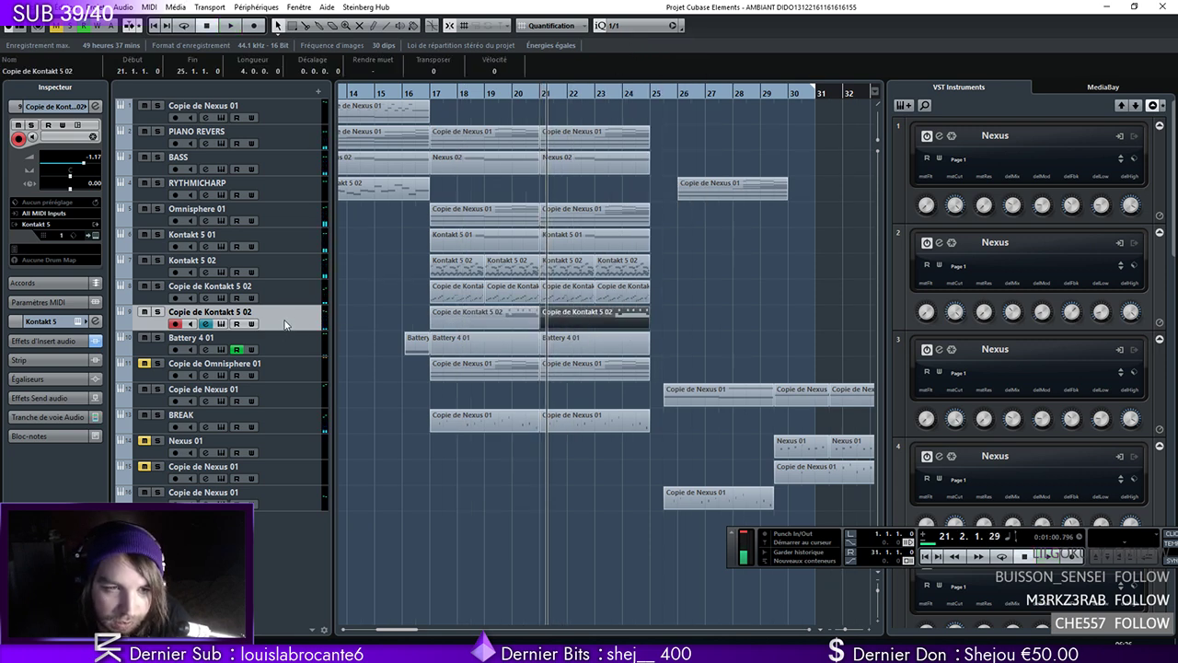
Duplicate the boom track and delete the copied parts from the duplicate
{"action": "left_click", "coordinate": [97, 6]}
{"action": "mouse_move", "coordinate": [134, 20]}
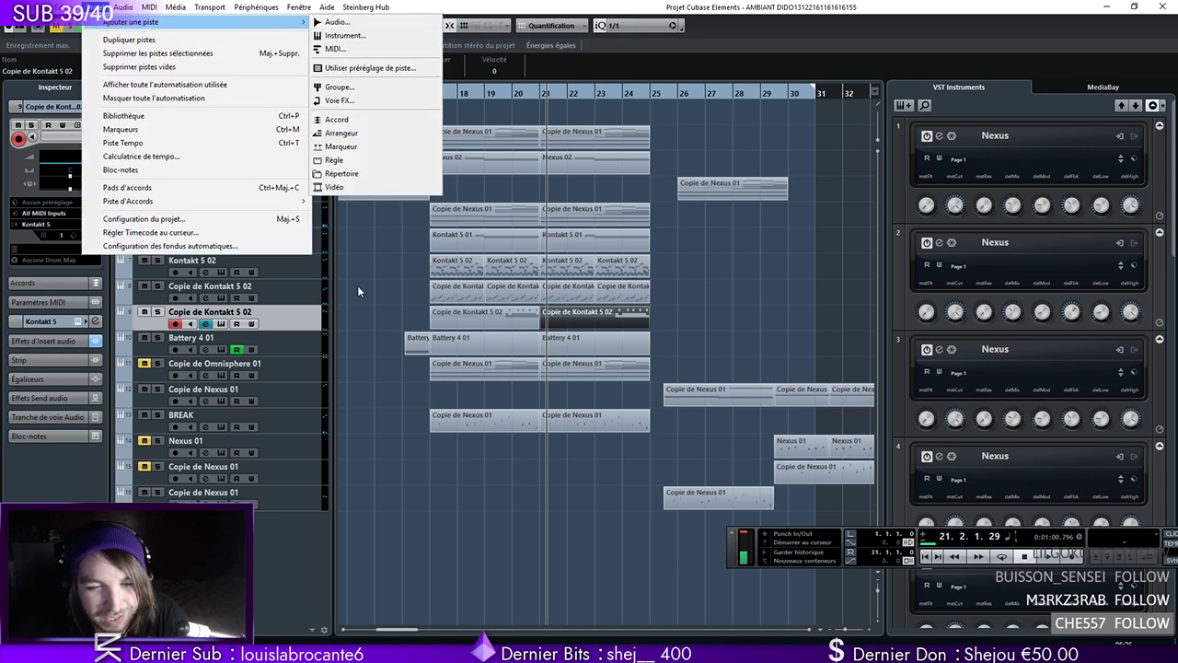
{"action": "right_click", "coordinate": [295, 316]}
{"action": "left_click", "coordinate": [338, 356]}
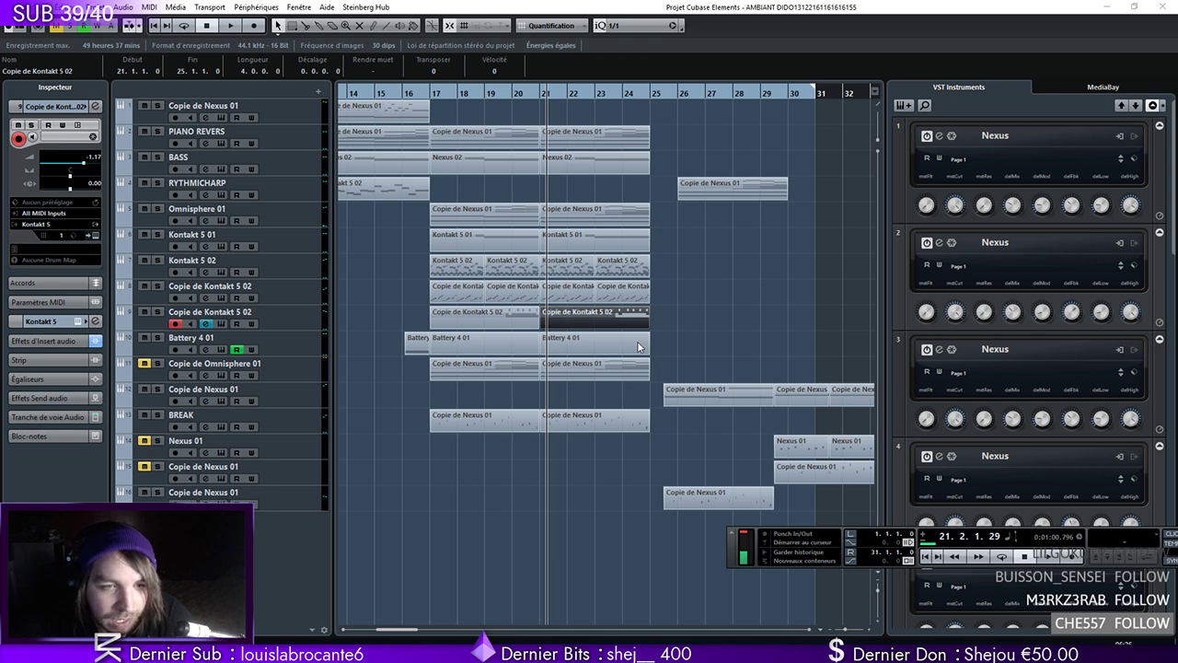
{"action": "left_click_drag", "start_coordinate": [663, 343], "coordinate": [452, 350]}
{"action": "key", "text": "Delete"}
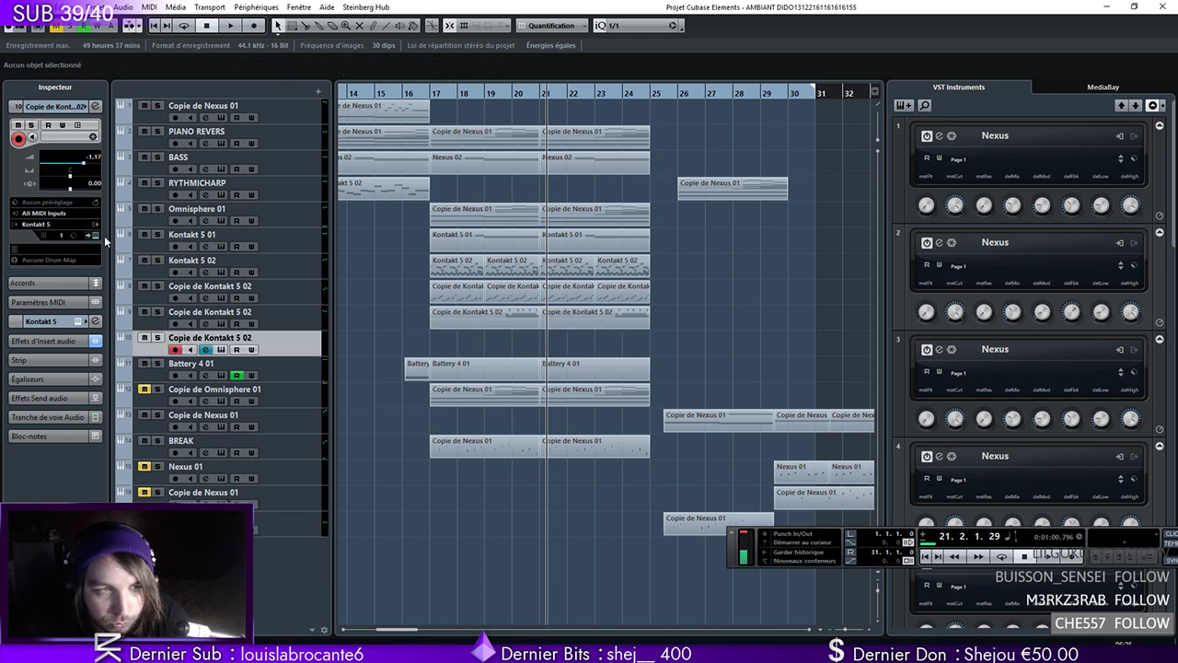
Try Damage's Epic Organic (El 03) patches 29 E3 Snare and 31 F#3 Snare in the duplicate's Kontakt
{"action": "left_click", "coordinate": [95, 234]}
{"action": "scroll", "coordinate": [506, 378], "scroll_direction": "down", "scroll_amount": 5}
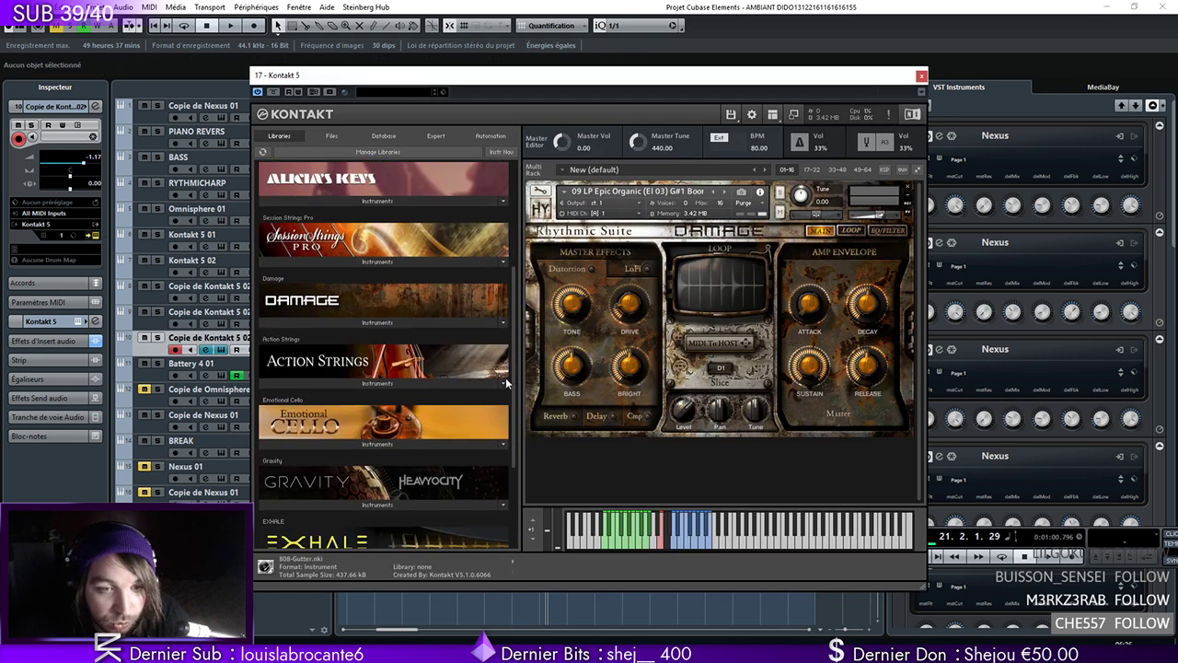
{"action": "left_click", "coordinate": [396, 320]}
{"action": "scroll", "coordinate": [401, 447], "scroll_direction": "down", "scroll_amount": 5}
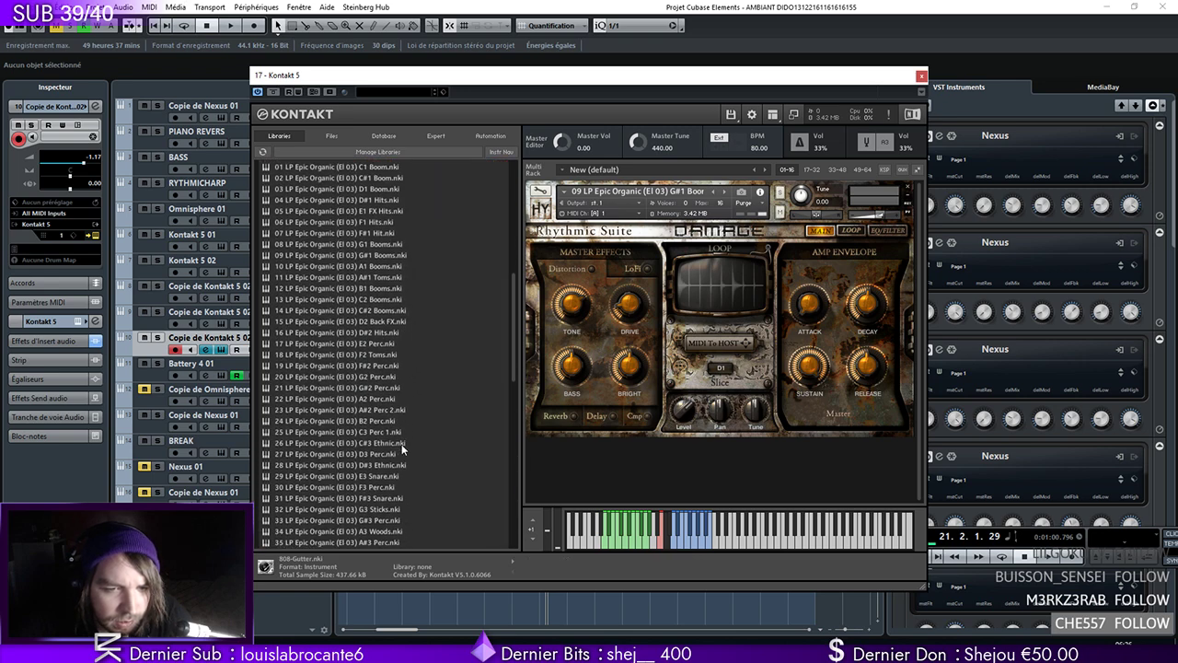
{"action": "scroll", "coordinate": [371, 410], "scroll_direction": "down", "scroll_amount": 2}
{"action": "left_click", "coordinate": [369, 415]}
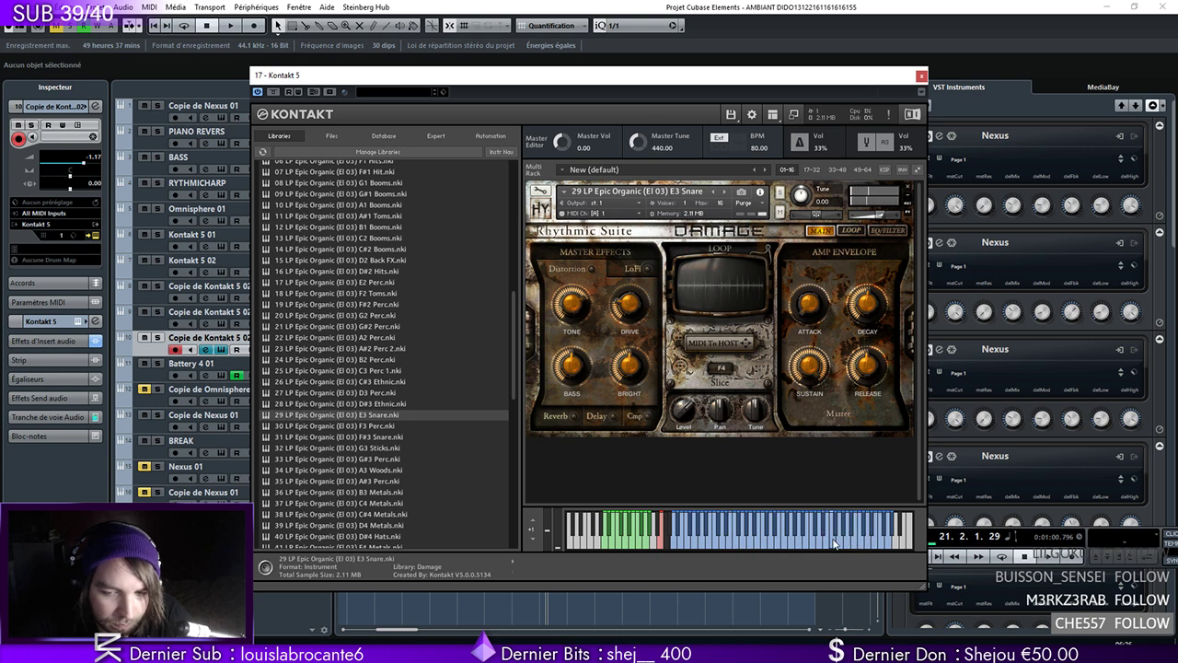
{"action": "left_click", "coordinate": [376, 438]}
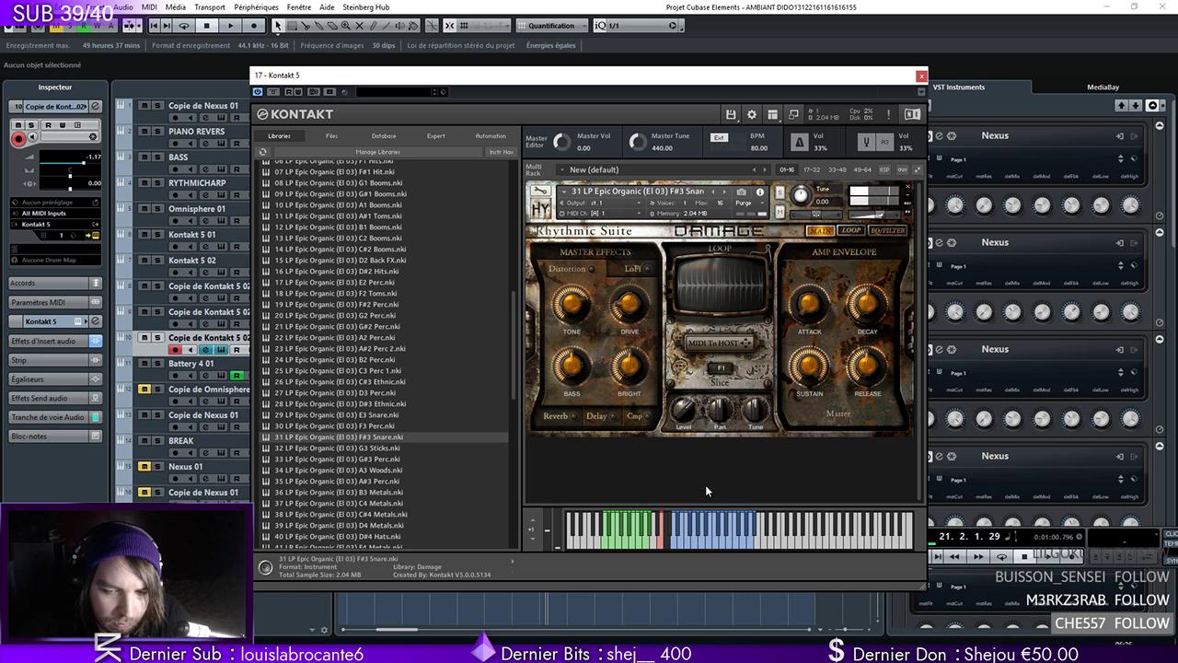
{"action": "left_click", "coordinate": [922, 75]}
{"action": "key", "text": "space"}
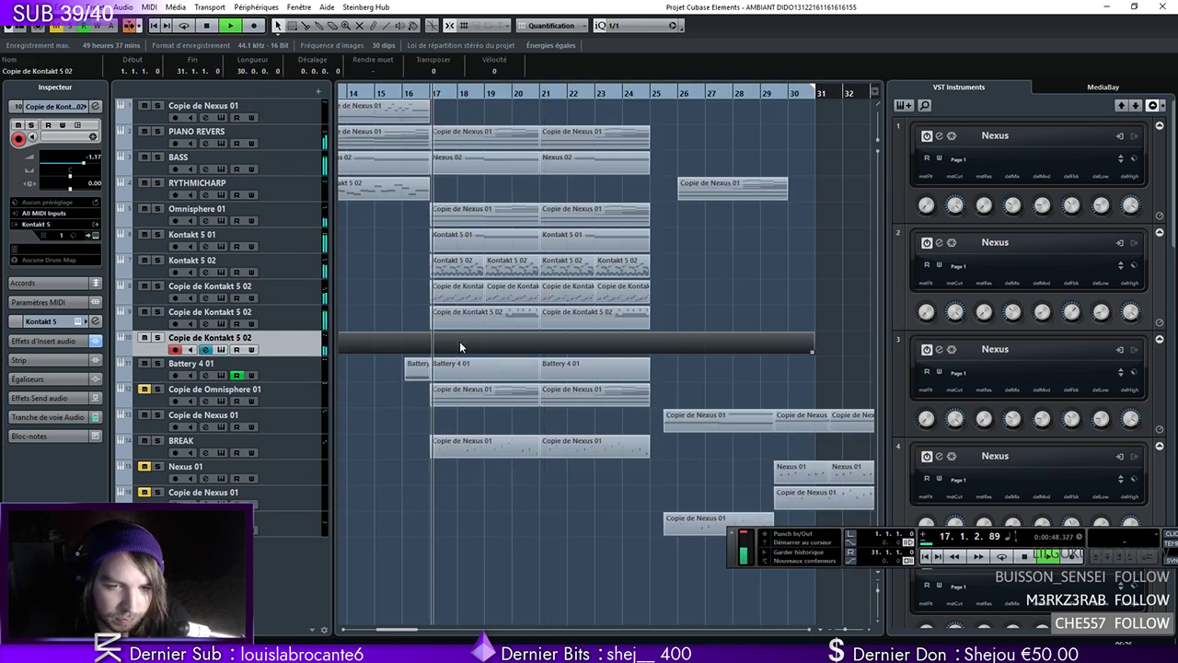
{"action": "double_click", "coordinate": [446, 340]}
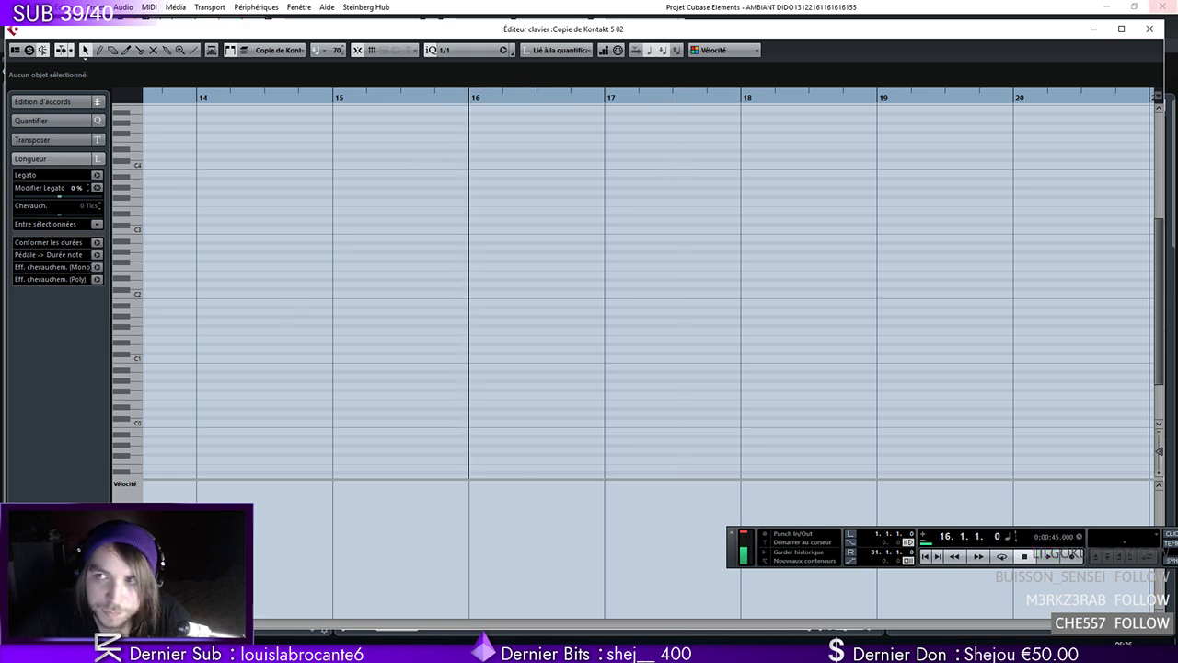
{"action": "left_click", "coordinate": [1149, 32]}
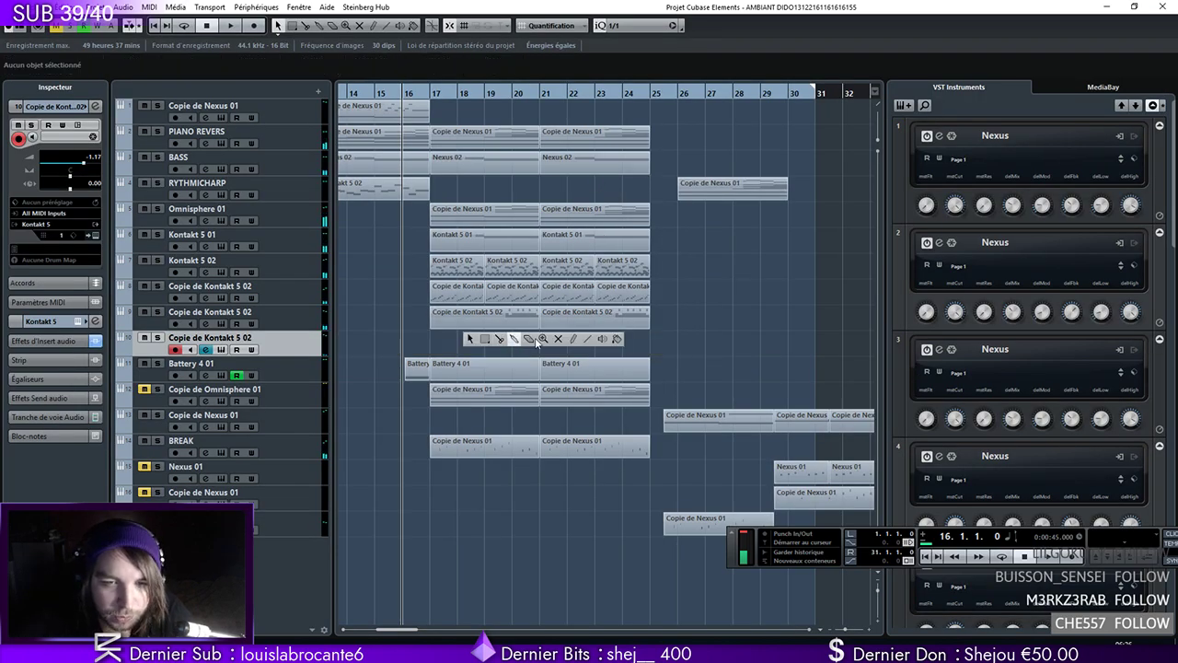
Draw an empty part from bar 17 to bar 25 on the duplicated track and open it for editing with 1/8 quantize
{"action": "mouse_move", "coordinate": [445, 335]}
{"action": "left_mouse_down"}
{"action": "mouse_move", "coordinate": [623, 339]}
{"action": "mouse_move", "coordinate": [649, 352]}
{"action": "left_mouse_up"}
{"action": "right_click", "coordinate": [624, 339]}
{"action": "left_click", "coordinate": [628, 342]}
{"action": "double_click", "coordinate": [406, 92]}
{"action": "double_click", "coordinate": [469, 346]}
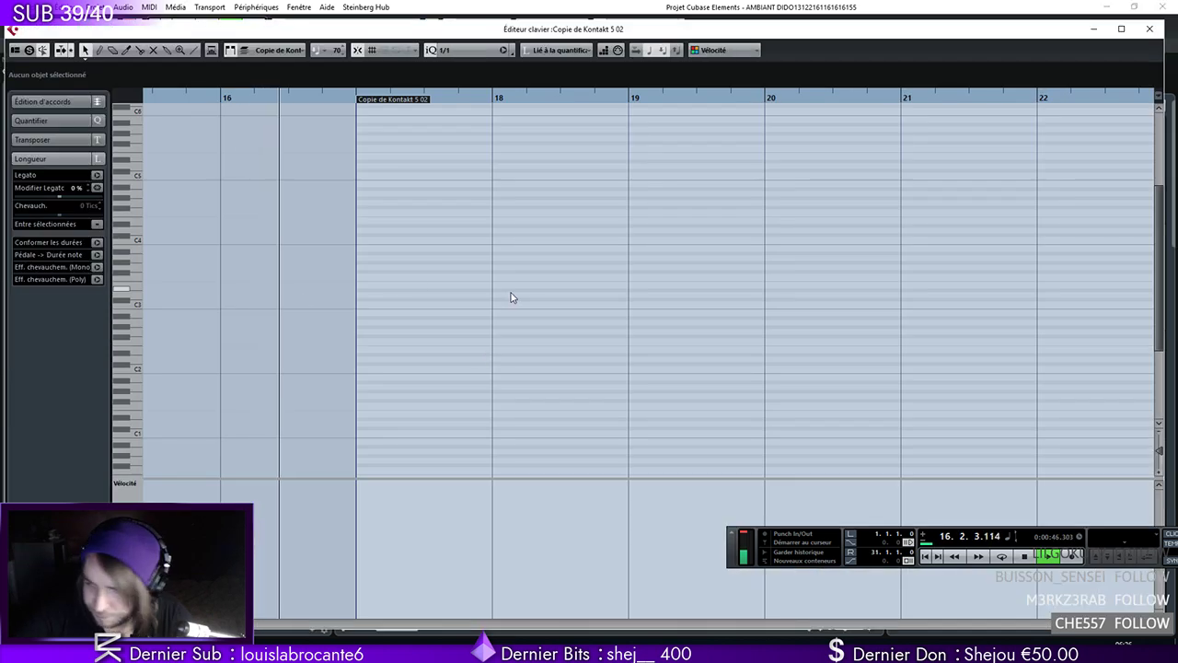
{"action": "left_click", "coordinate": [442, 50]}
{"action": "left_click", "coordinate": [482, 109]}
Try pitches for the first eighth notes at bar 17 and undo the last two notes drawn
{"action": "right_click", "coordinate": [446, 338]}
{"action": "left_click", "coordinate": [465, 341]}
{"action": "key", "text": "space"}
{"action": "left_click", "coordinate": [365, 299]}
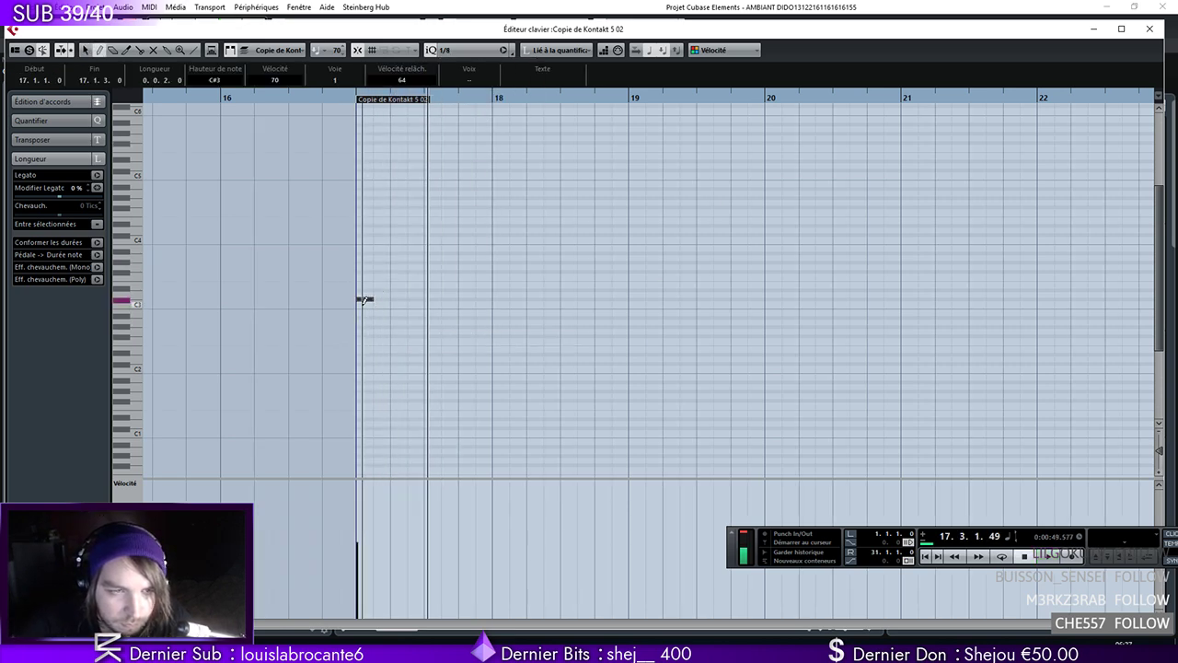
{"action": "left_click", "coordinate": [365, 299]}
{"action": "left_click", "coordinate": [366, 367]}
{"action": "left_click", "coordinate": [381, 363]}
{"action": "left_click", "coordinate": [399, 348]}
{"action": "key", "text": "ctrl+z"}
{"action": "key", "text": "ctrl+z"}
Try a rising line of eighth notes in bar 17, ending on A2 at 17.2.1
{"action": "left_click", "coordinate": [379, 349]}
{"action": "left_click", "coordinate": [397, 335]}
{"action": "key", "text": "ctrl+z"}
{"action": "left_click", "coordinate": [397, 320]}
{"action": "key", "text": "ctrl+z"}
{"action": "left_click", "coordinate": [394, 303]}
{"action": "left_click_drag", "start_coordinate": [394, 302], "coordinate": [396, 319]}
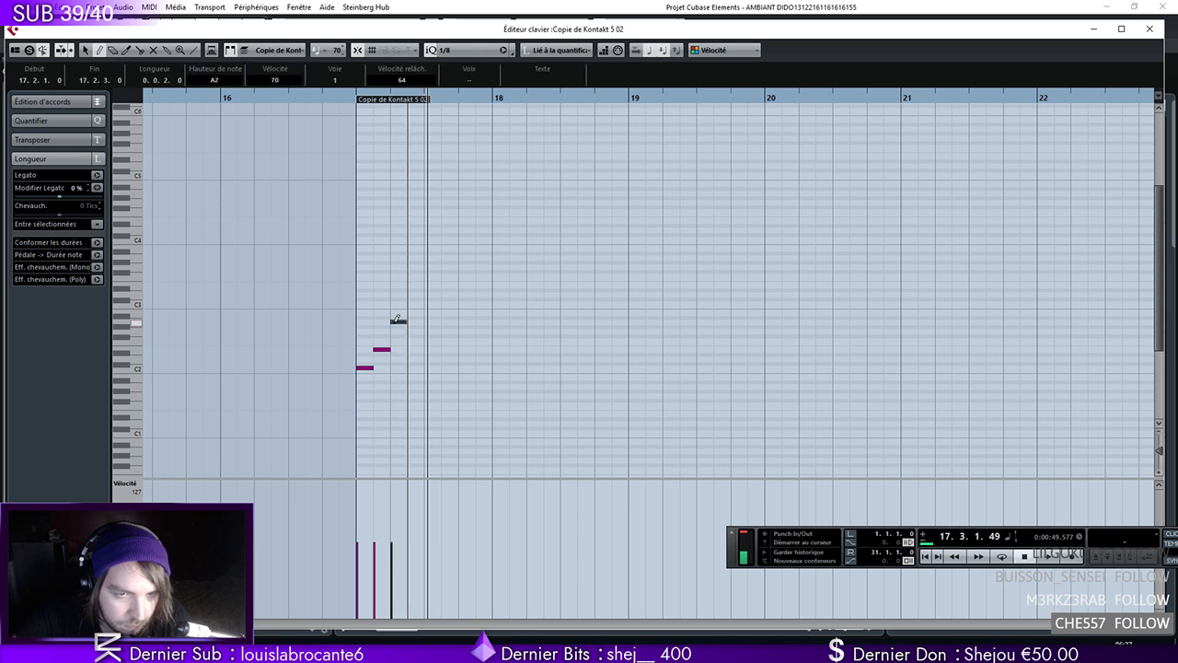
Play the three-note line with its velocities raised to 127 and delete all its notes
{"action": "left_click", "coordinate": [359, 97]}
{"action": "key", "text": "space"}
{"action": "key", "text": "space"}
{"action": "left_click_drag", "start_coordinate": [405, 488], "coordinate": [321, 338]}
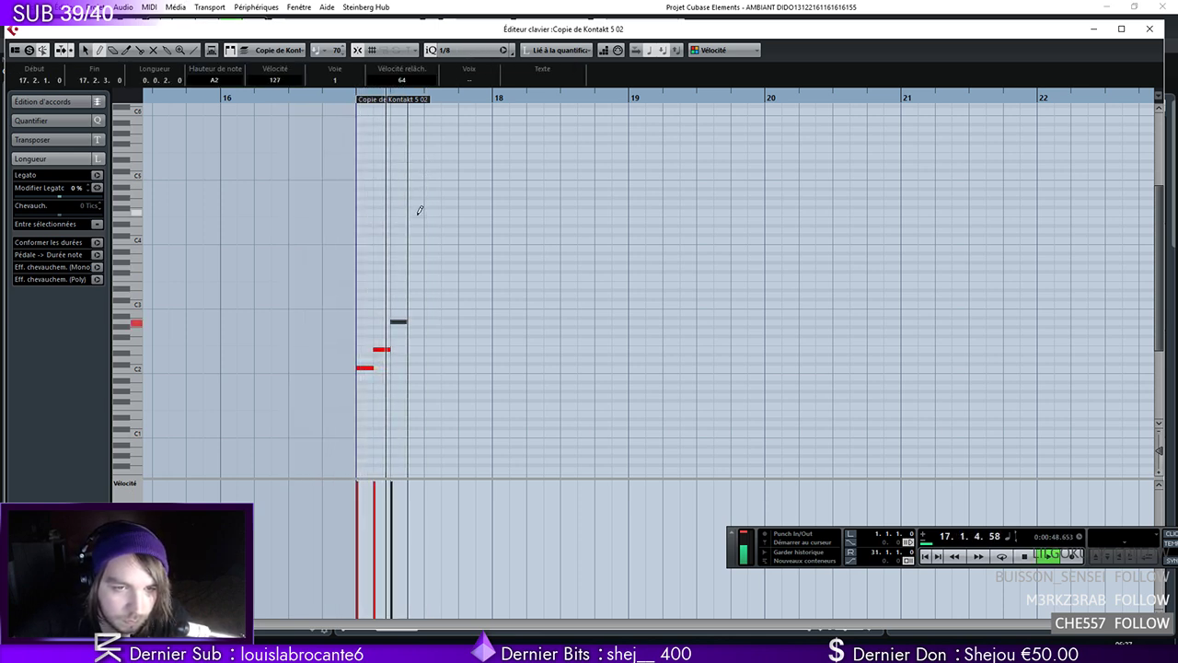
{"action": "key", "text": "1"}
{"action": "left_click_drag", "start_coordinate": [510, 251], "coordinate": [329, 399]}
{"action": "key", "text": "Delete"}
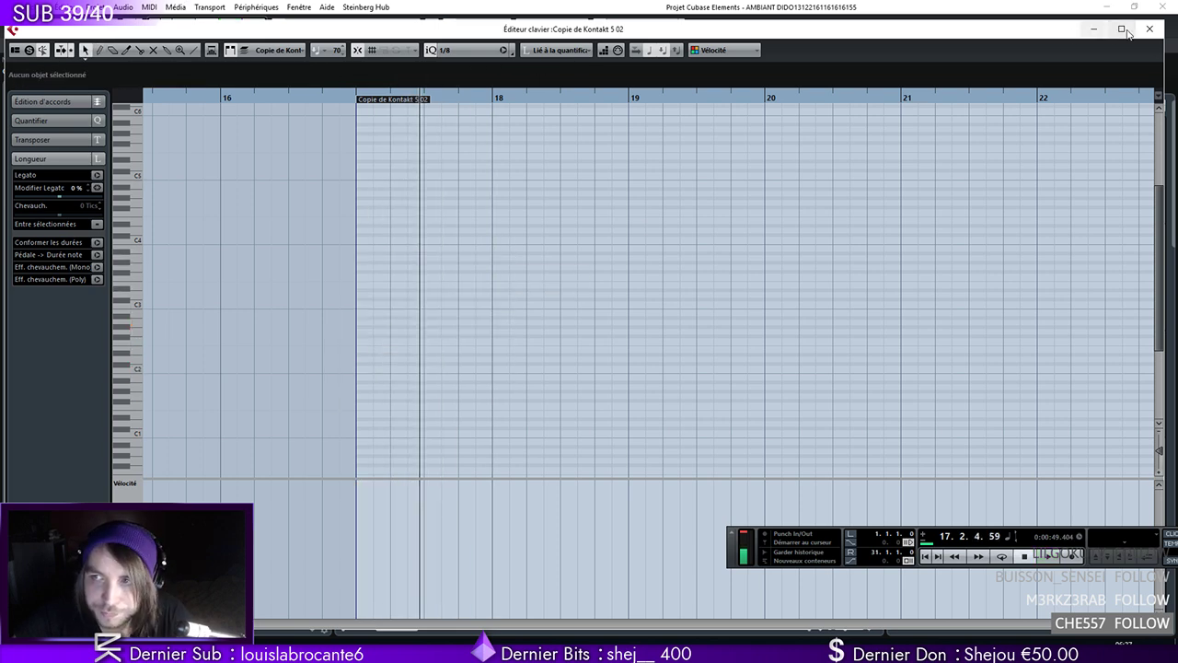
Load the Damage patch 21 LP Mang Pop (El 01) G#2 Snr into the duplicated track's Kontakt
{"action": "left_click", "coordinate": [1121, 29]}
{"action": "left_click", "coordinate": [1163, 7]}
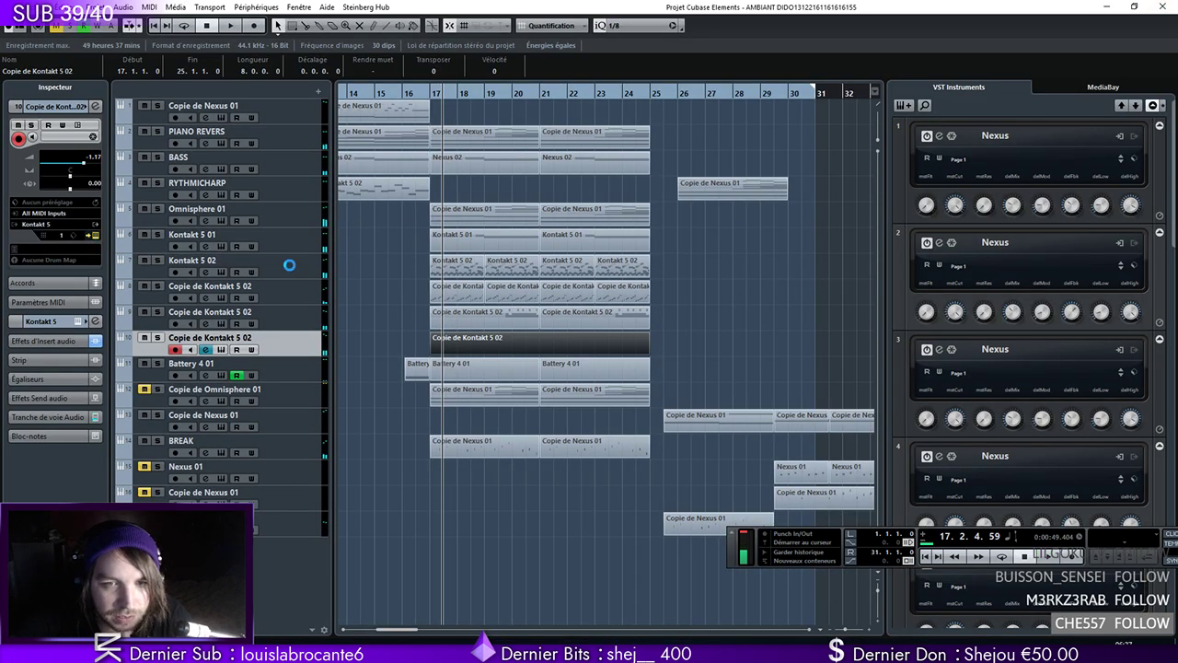
{"action": "scroll", "coordinate": [429, 405], "scroll_direction": "down", "scroll_amount": 4}
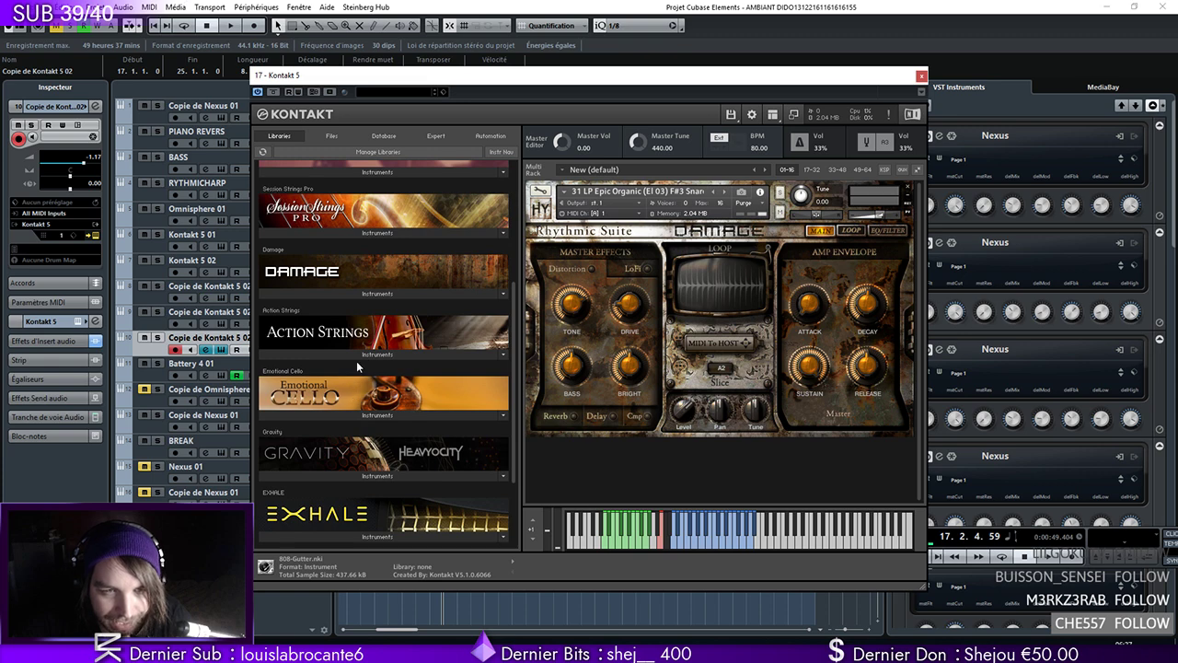
{"action": "left_click", "coordinate": [381, 293]}
{"action": "left_click_drag", "start_coordinate": [511, 343], "coordinate": [513, 290]}
{"action": "double_click", "coordinate": [356, 421]}
{"action": "scroll", "coordinate": [349, 344], "scroll_direction": "down", "scroll_amount": 1}
{"action": "left_click", "coordinate": [324, 360]}
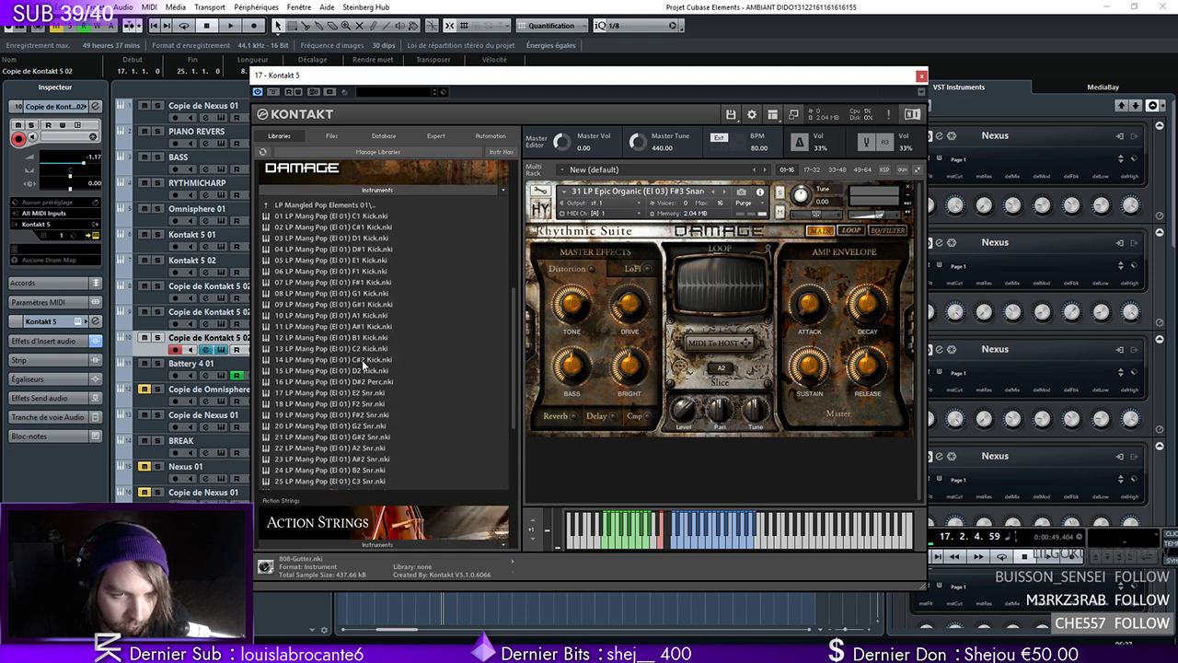
{"action": "scroll", "coordinate": [360, 359], "scroll_direction": "down", "scroll_amount": 3}
{"action": "left_click", "coordinate": [358, 368]}
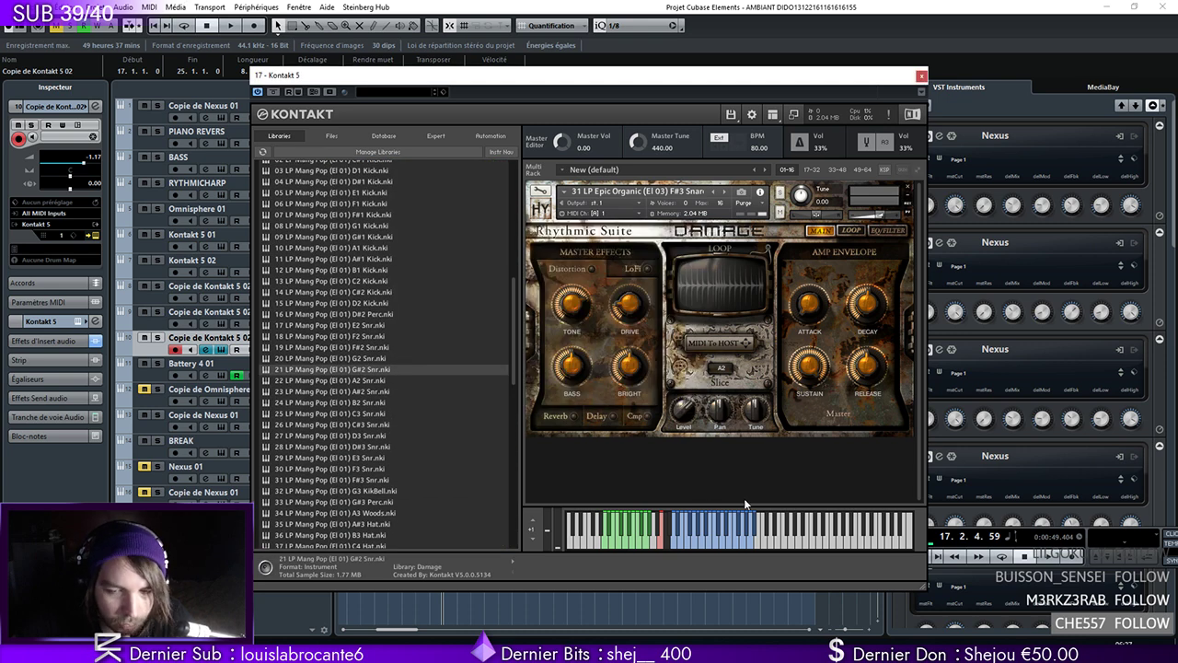
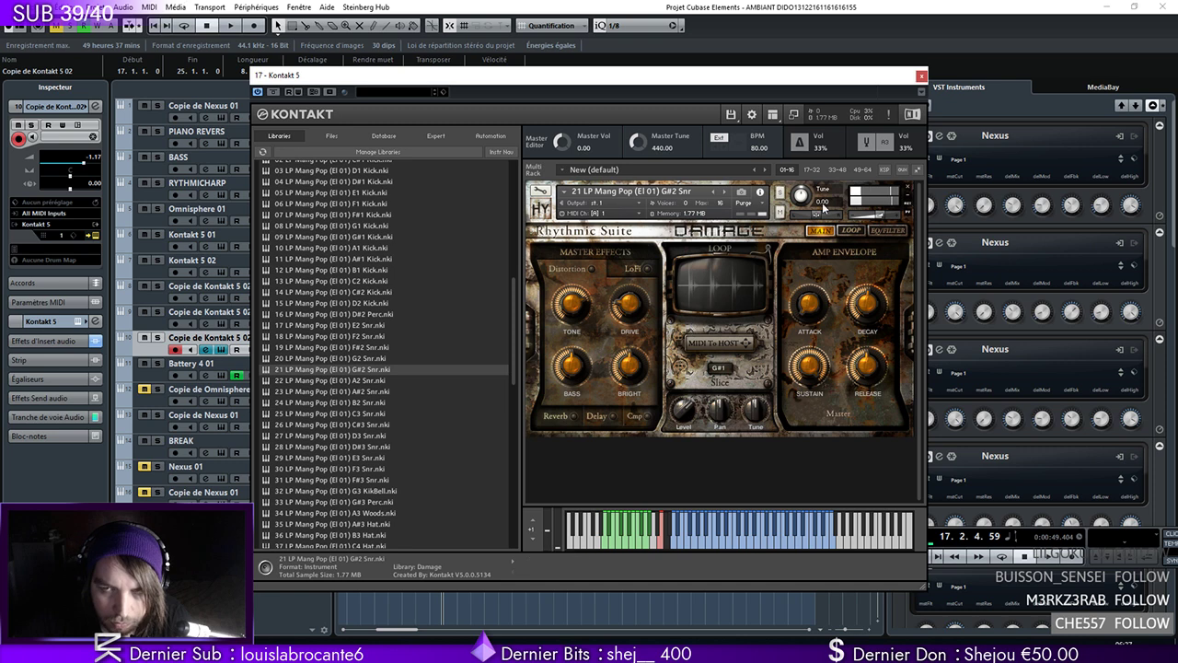
Draw four rising eighth notes from D1 to F1 at the start of bar 17 in the empty part, with velocities at 127
{"action": "left_click", "coordinate": [921, 75]}
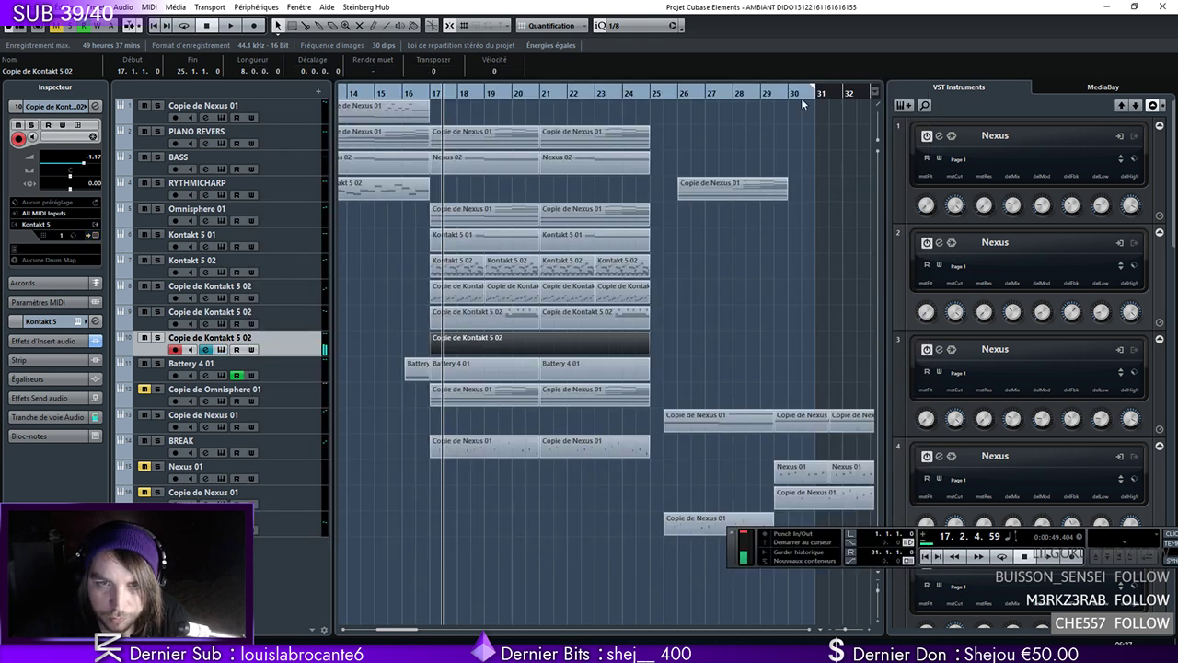
{"action": "key", "text": "space"}
{"action": "double_click", "coordinate": [459, 351]}
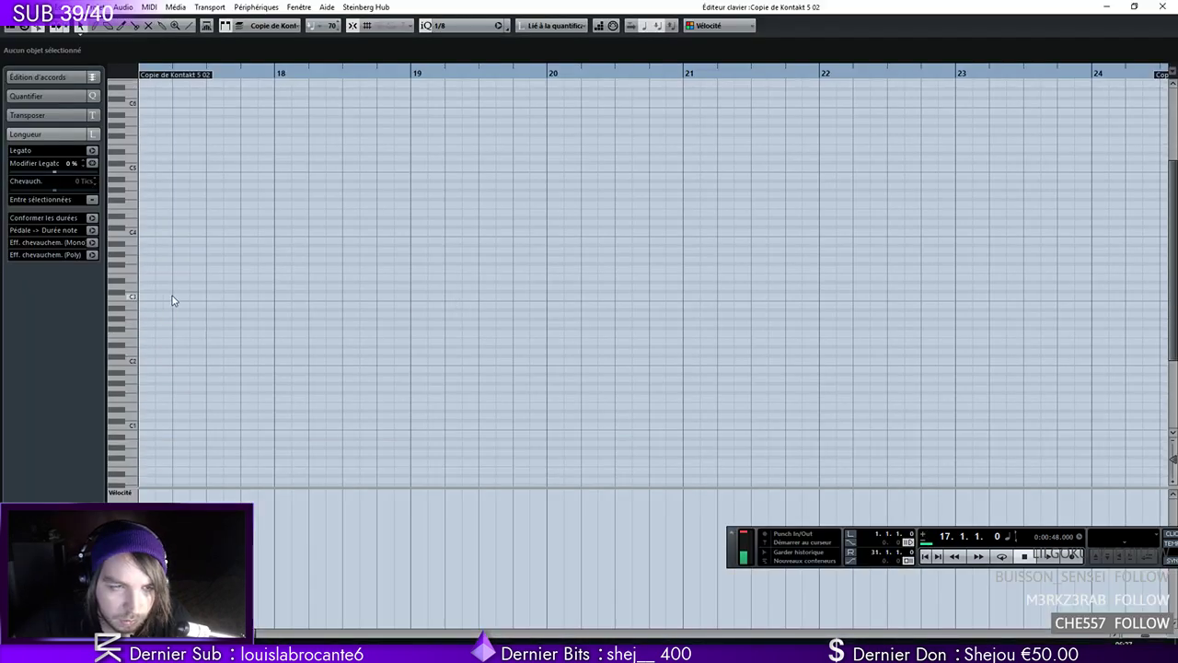
{"action": "left_click", "coordinate": [149, 277]}
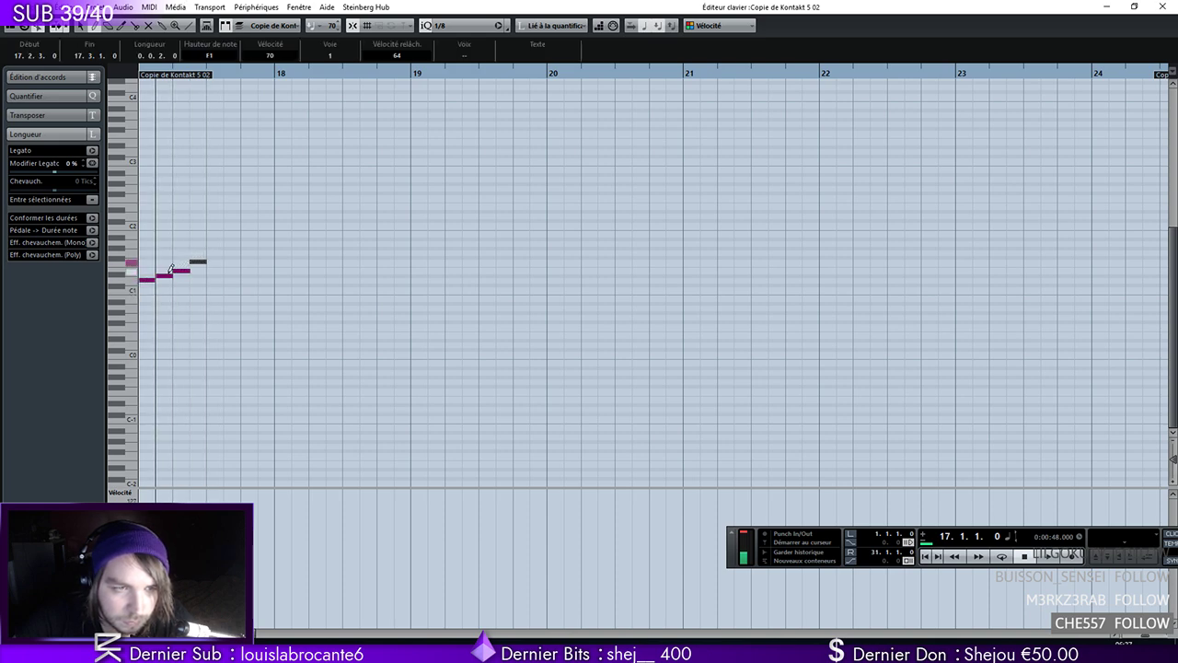
{"action": "mouse_move", "coordinate": [225, 476]}
{"action": "left_mouse_down"}
{"action": "mouse_move", "coordinate": [158, 397]}
{"action": "mouse_move", "coordinate": [148, 199]}
{"action": "left_mouse_up"}
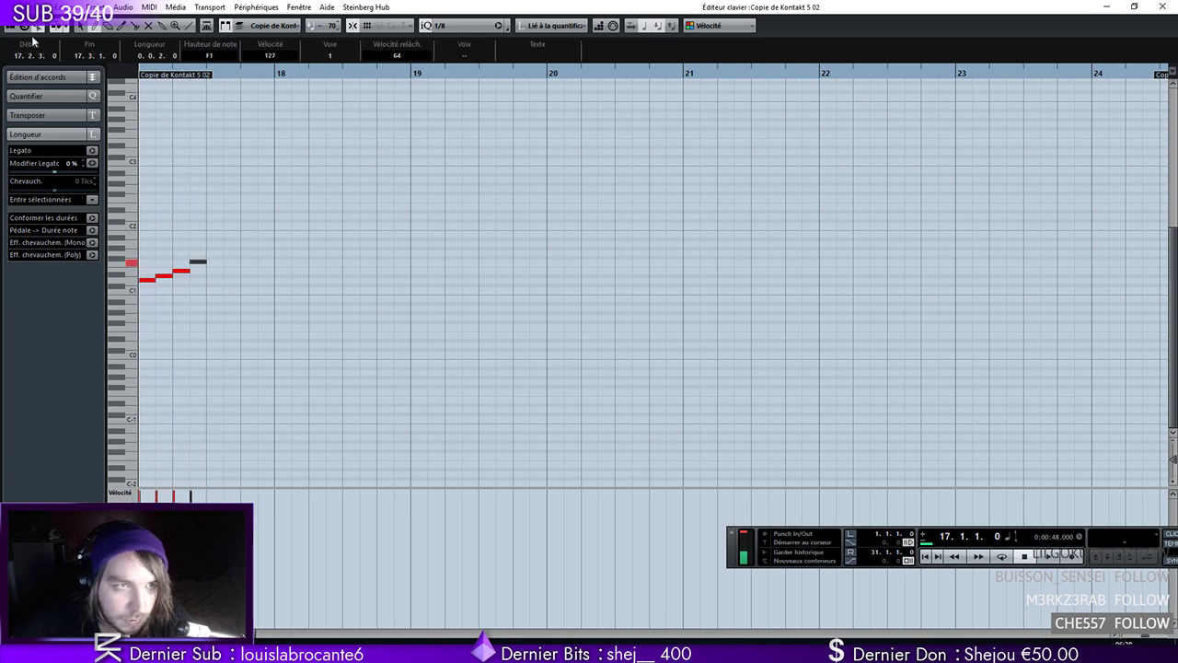
{"action": "key", "text": "space"}
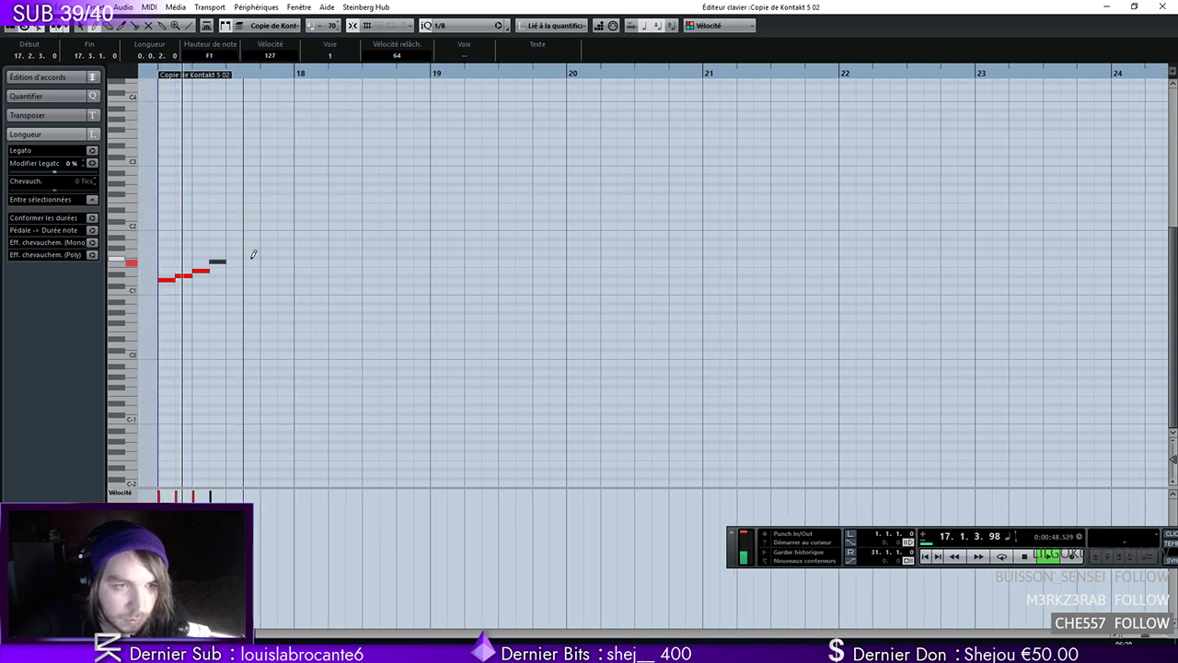
Set the quantize grid to 1/16 and turn the four rising notes into consecutive sixteenths starting at bar 17
{"action": "left_click", "coordinate": [214, 272]}
{"action": "left_click", "coordinate": [184, 276]}
{"action": "left_click", "coordinate": [465, 26]}
{"action": "left_click", "coordinate": [465, 95]}
{"action": "left_click_drag", "start_coordinate": [332, 199], "coordinate": [221, 268]}
{"action": "left_click", "coordinate": [217, 281]}
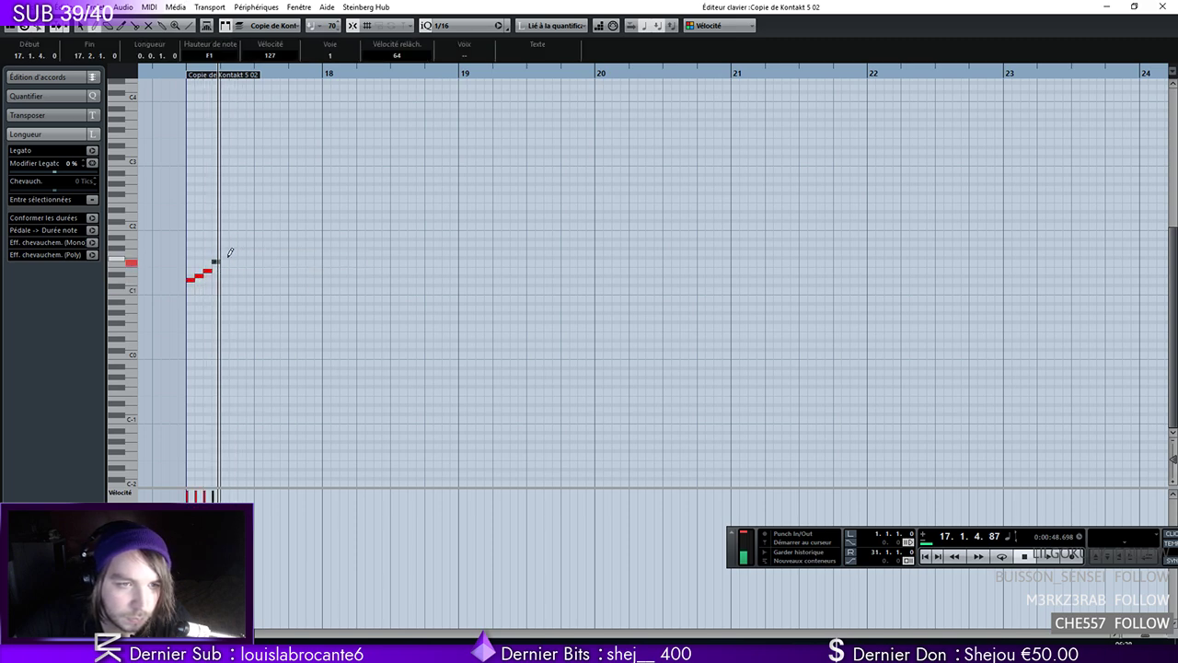
Add a sixteenth note at 17.2.1, move it up to F#2 and play the phrase
{"action": "left_click", "coordinate": [225, 244]}
{"action": "key", "text": "space"}
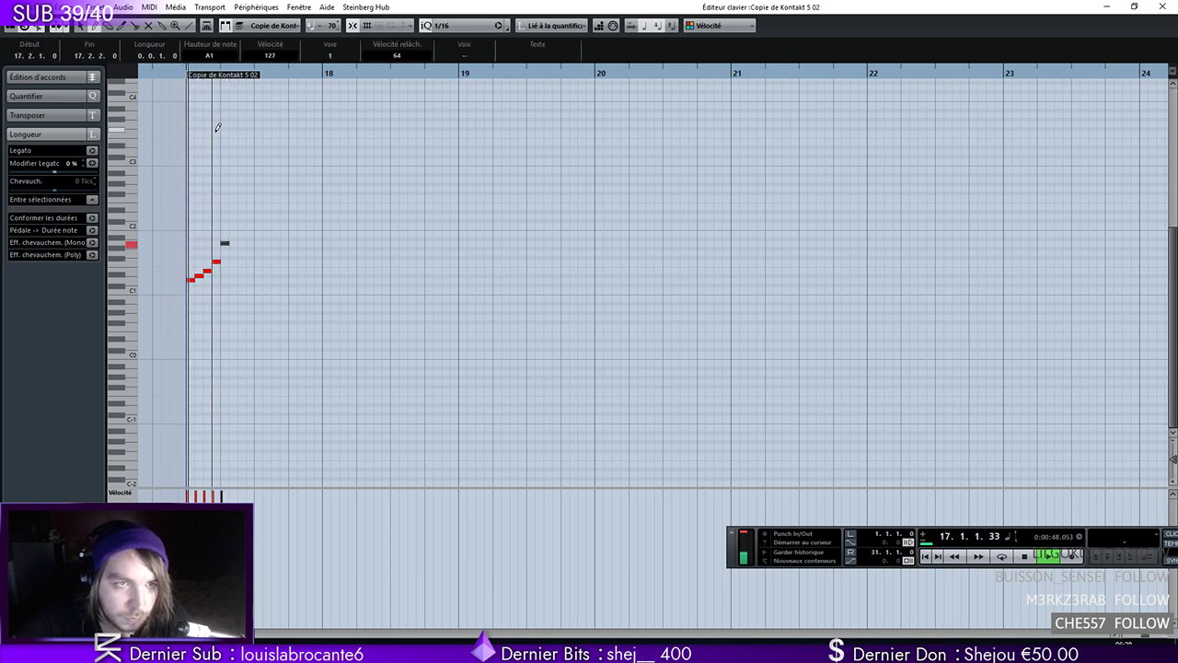
{"action": "key", "text": "space"}
{"action": "right_click", "coordinate": [248, 250]}
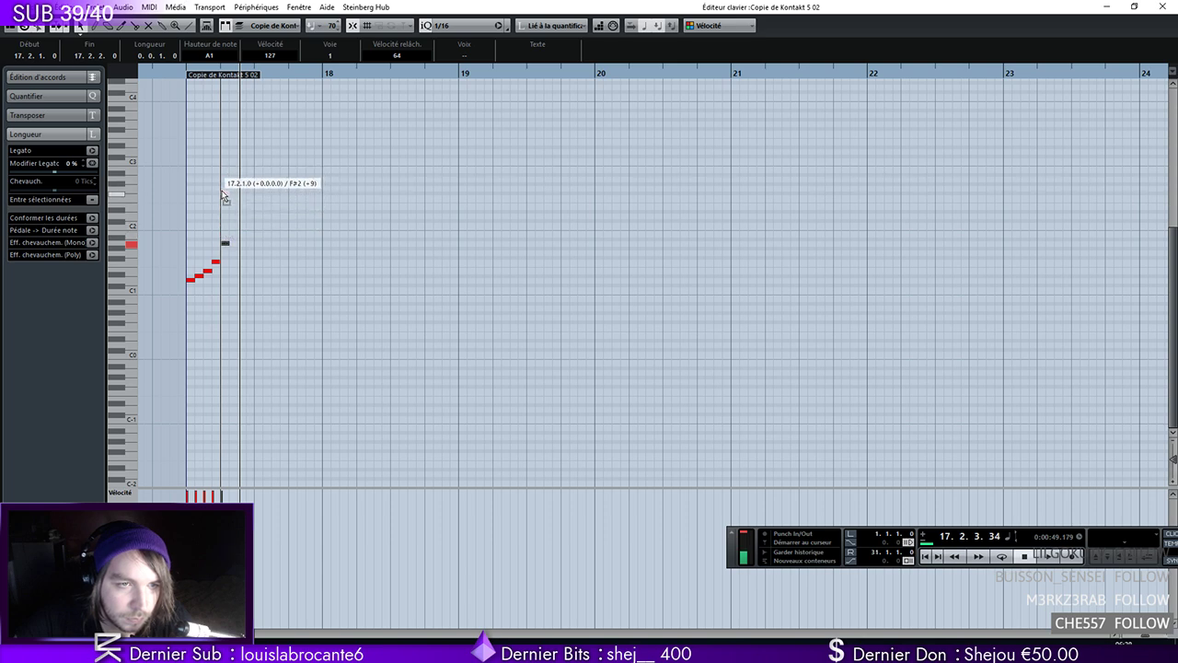
{"action": "left_click_drag", "start_coordinate": [221, 195], "coordinate": [222, 194]}
{"action": "key", "text": "space"}
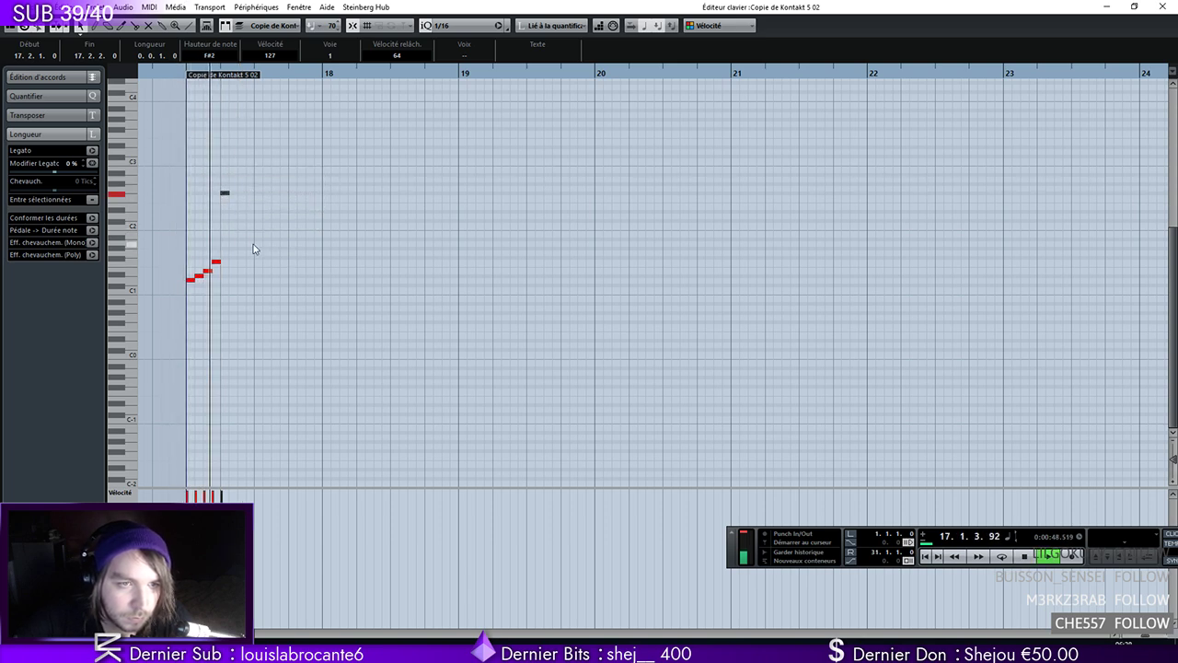
Add sixteenth notes at 17.2.3 and 17.2.4 and raise them to G2 and G#2
{"action": "key", "text": "space"}
{"action": "key", "text": "8"}
{"action": "left_click_drag", "start_coordinate": [244, 248], "coordinate": [242, 274]}
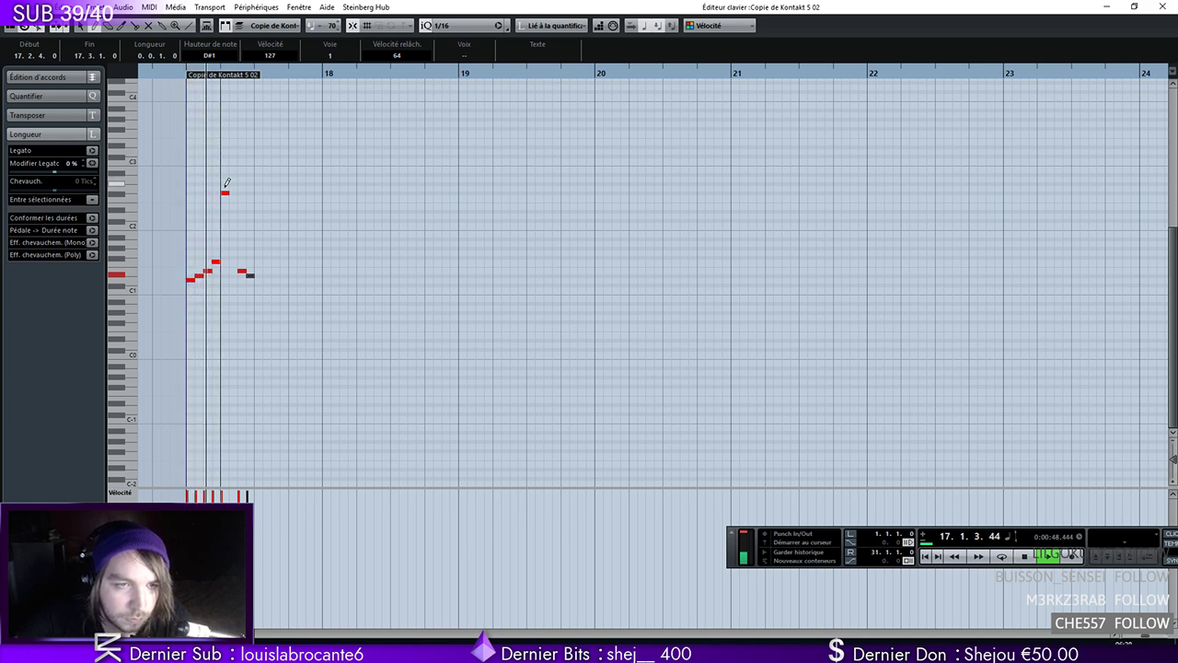
{"action": "right_click", "coordinate": [269, 258]}
{"action": "left_click", "coordinate": [254, 258]}
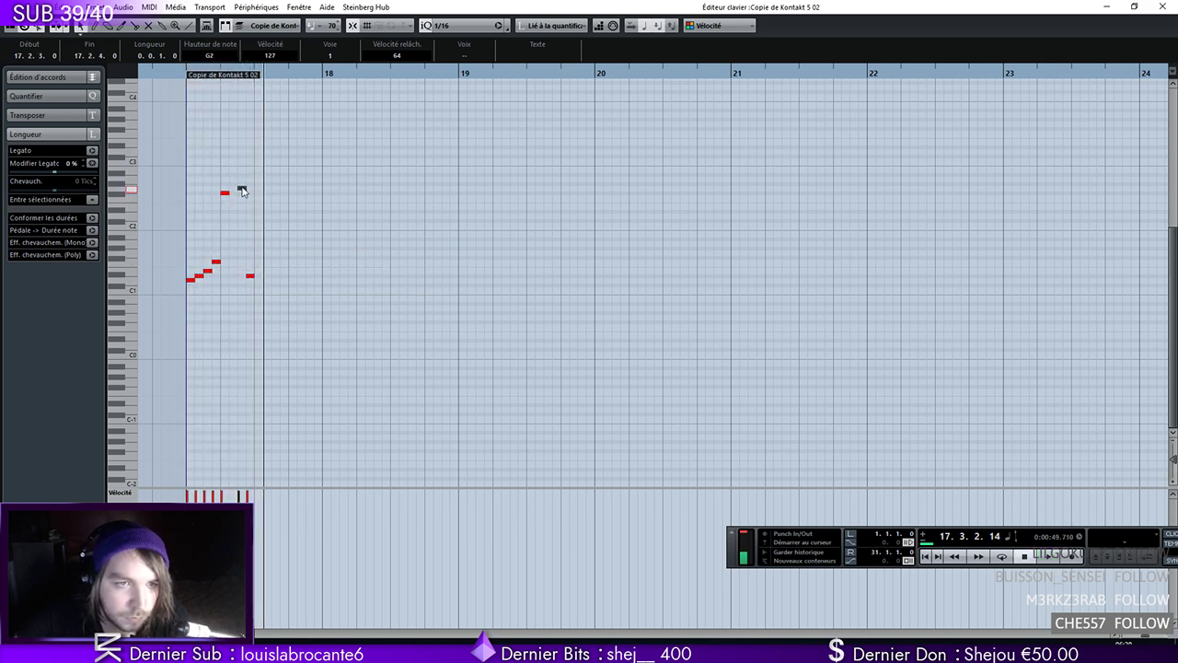
{"action": "left_click_drag", "start_coordinate": [251, 279], "coordinate": [246, 198]}
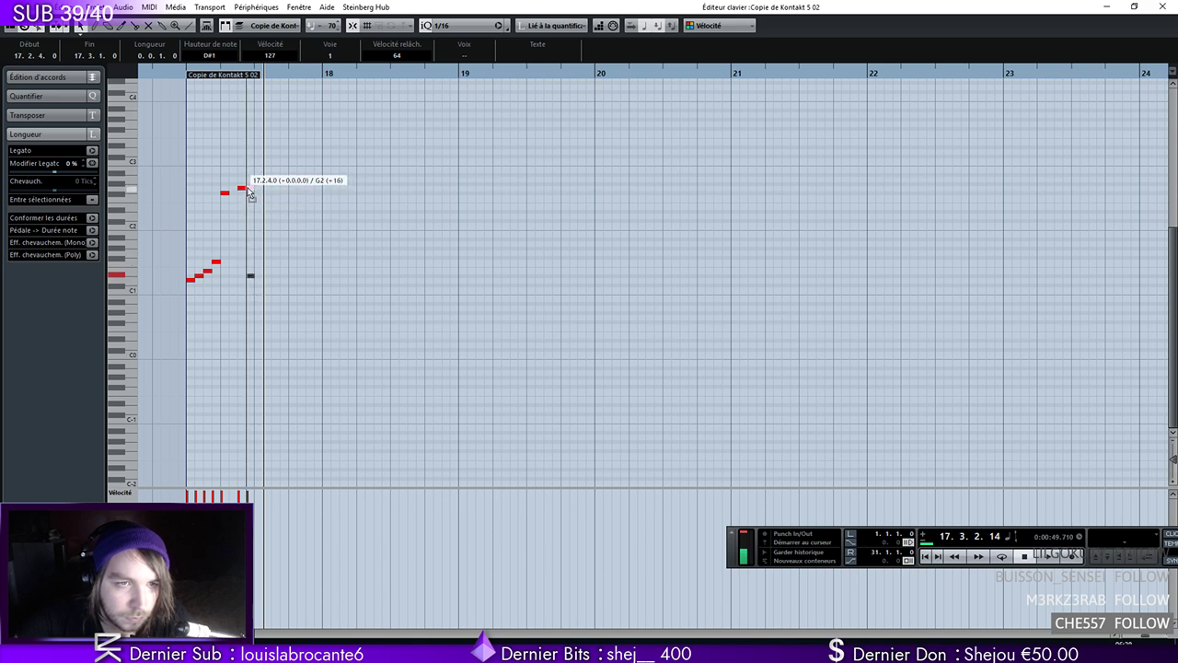
Fill the gap at 17.2.2 with an A#2 sixteenth note and play the phrase from just before bar 17
{"action": "left_click", "coordinate": [182, 73]}
{"action": "right_click", "coordinate": [240, 188]}
{"action": "left_click", "coordinate": [244, 184]}
{"action": "left_click", "coordinate": [233, 174]}
{"action": "key", "text": "space"}
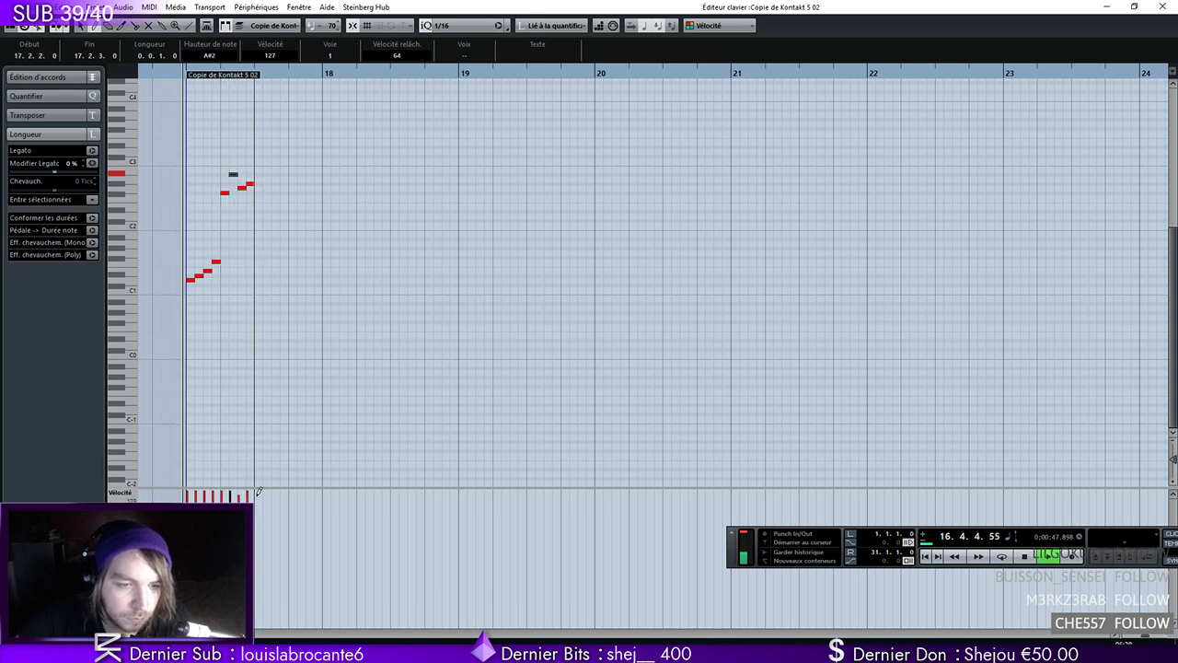
{"action": "key", "text": "space"}
Repeat the eight-note phrase until bars 17 and 18 are filled and play the result
{"action": "right_click", "coordinate": [289, 162]}
{"action": "left_click", "coordinate": [289, 163]}
{"action": "left_click_drag", "start_coordinate": [326, 141], "coordinate": [256, 282]}
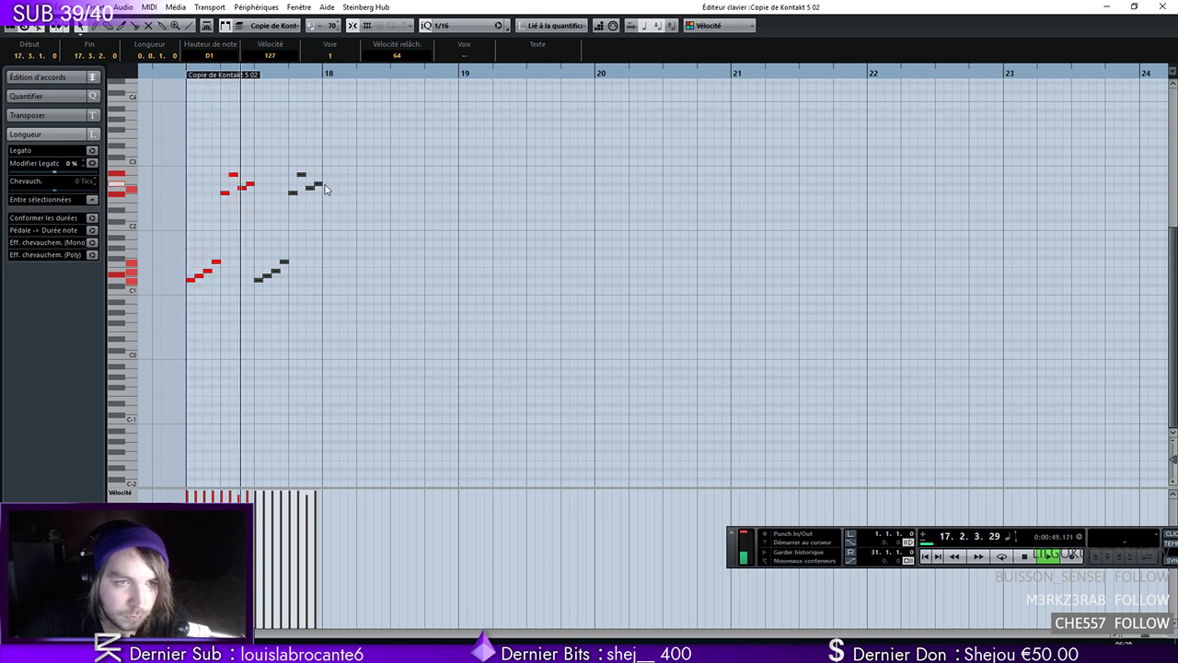
{"action": "left_click_drag", "start_coordinate": [392, 137], "coordinate": [330, 282]}
{"action": "left_click", "coordinate": [181, 73]}
{"action": "key", "text": "space"}
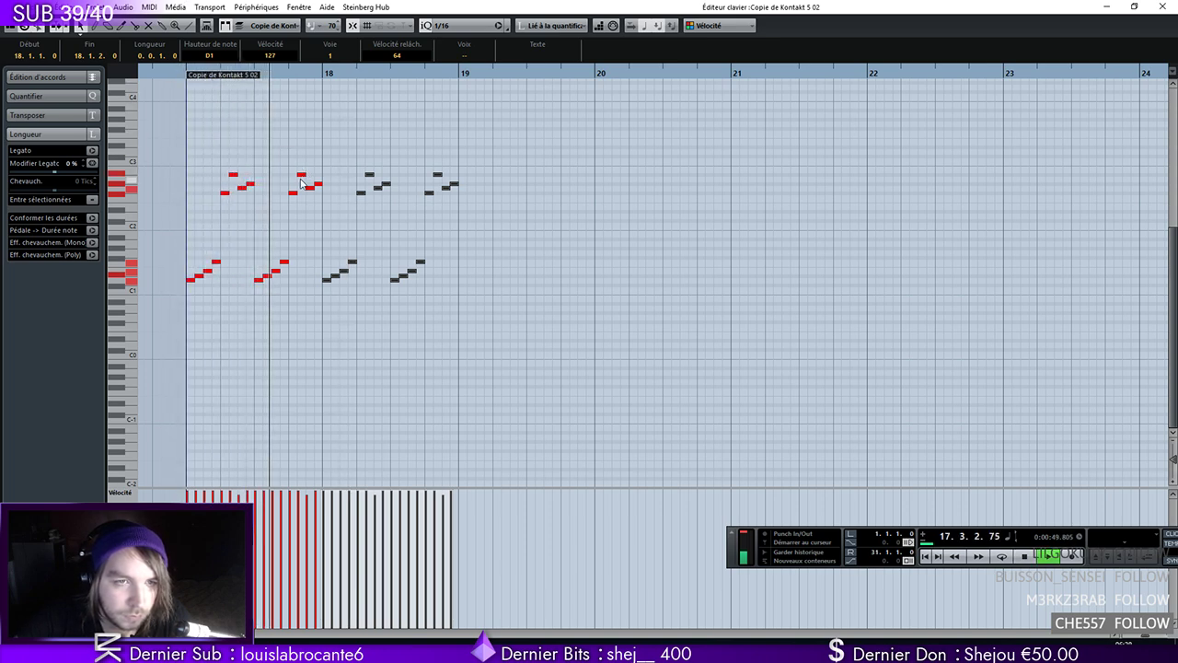
Try an extra A#2 sixteenth note at 18.2.4 and delete it
{"action": "left_click", "coordinate": [393, 226]}
{"action": "right_click", "coordinate": [399, 215]}
{"action": "left_click", "coordinate": [423, 222]}
{"action": "right_click", "coordinate": [402, 202]}
{"action": "left_click", "coordinate": [408, 209]}
{"action": "right_click", "coordinate": [400, 187]}
{"action": "left_click", "coordinate": [422, 197]}
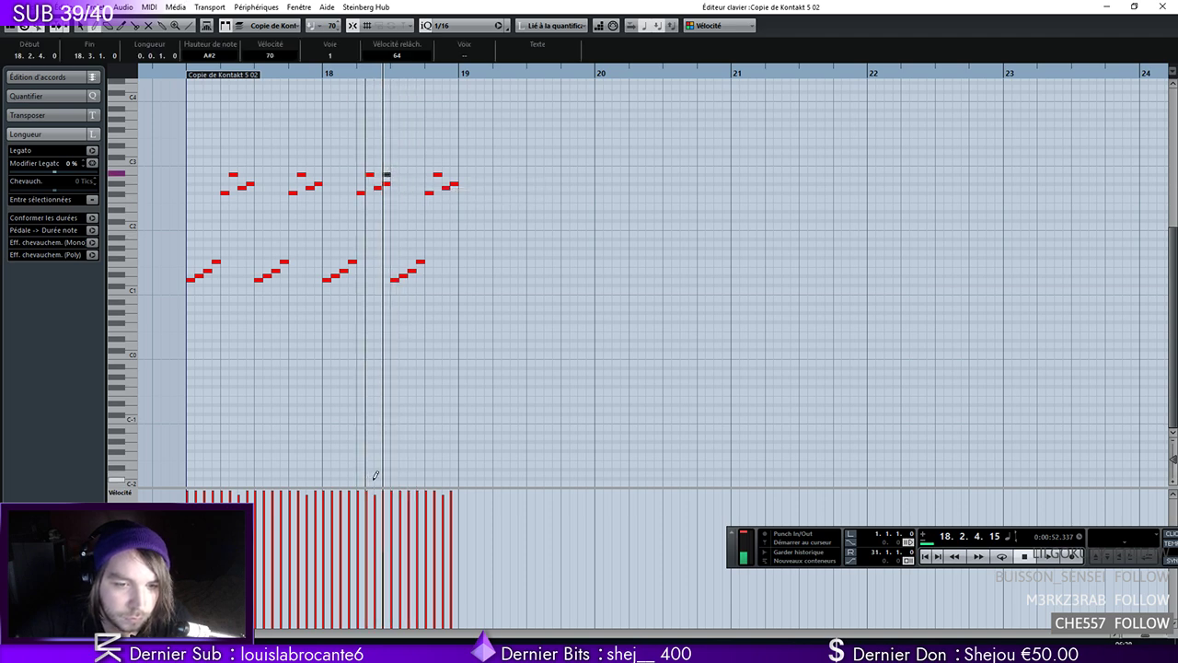
{"action": "key", "text": "Delete"}
Add an F#2 sixteenth note at 18.2.4, set its velocity to 115 and play the passage
{"action": "left_click", "coordinate": [400, 197]}
{"action": "left_click", "coordinate": [387, 193]}
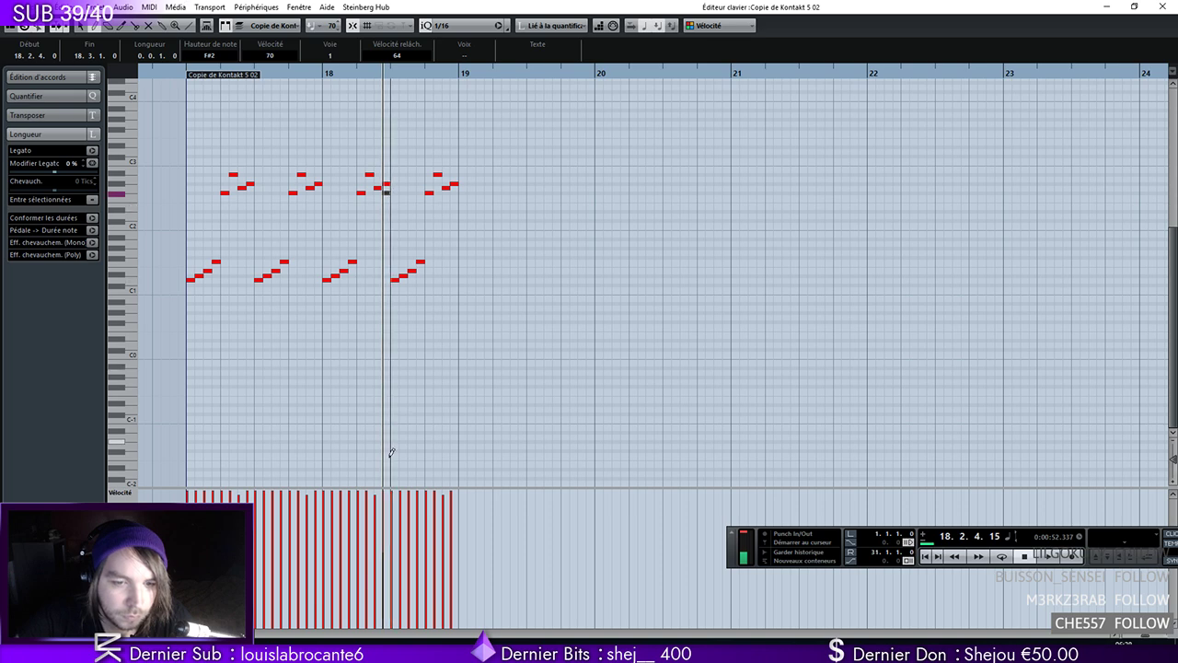
{"action": "key", "text": "space"}
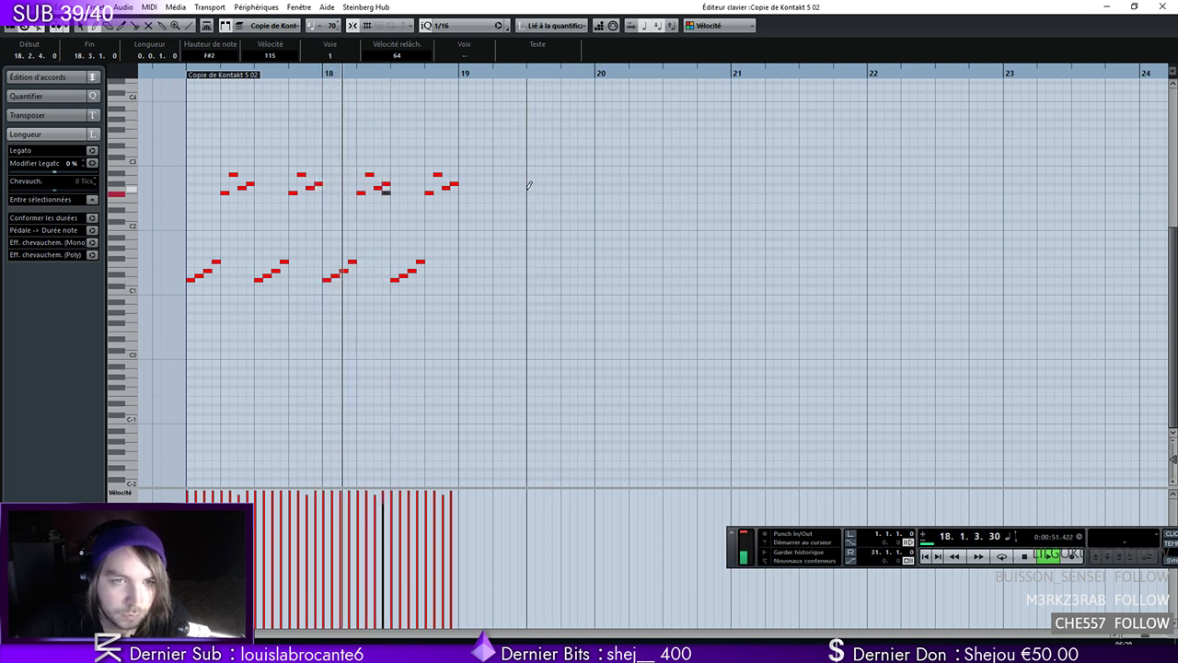
Copy all the notes of bars 17 and 18 to bar 19, play them and close the key editor
{"action": "right_click", "coordinate": [461, 203]}
{"action": "left_click", "coordinate": [463, 206]}
{"action": "left_click_drag", "start_coordinate": [524, 128], "coordinate": [422, 198]}
{"action": "key", "text": "ctrl+a"}
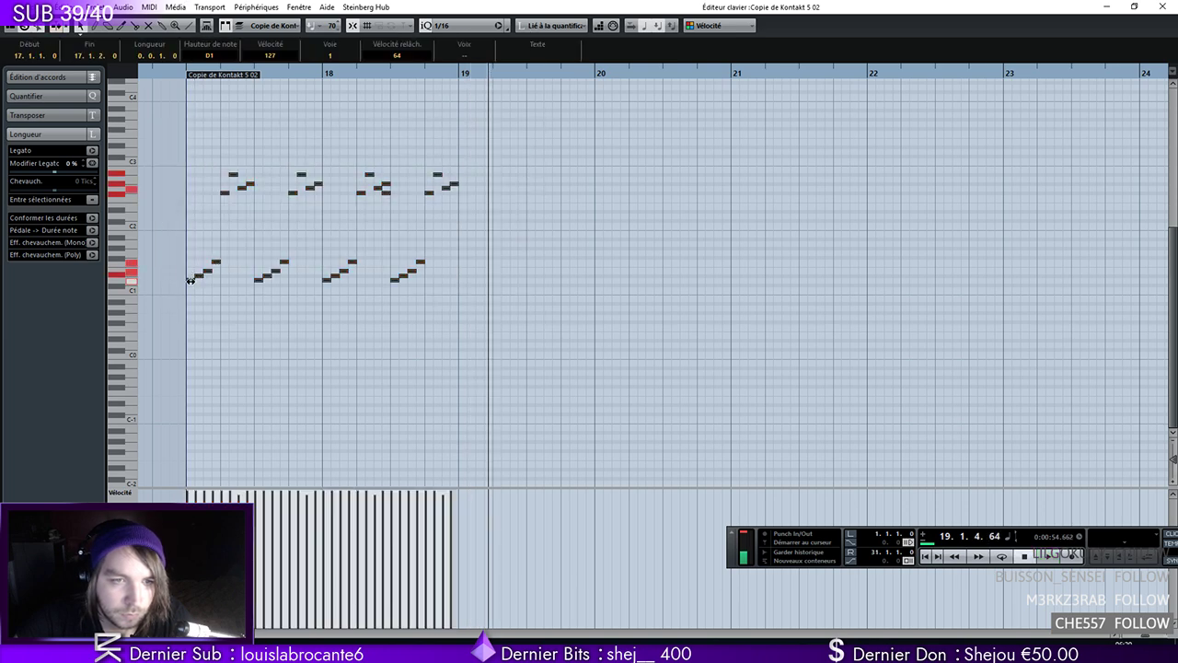
{"action": "left_click_drag", "start_coordinate": [192, 281], "coordinate": [464, 281]}
{"action": "key", "text": "space"}
{"action": "left_click", "coordinate": [1162, 11]}
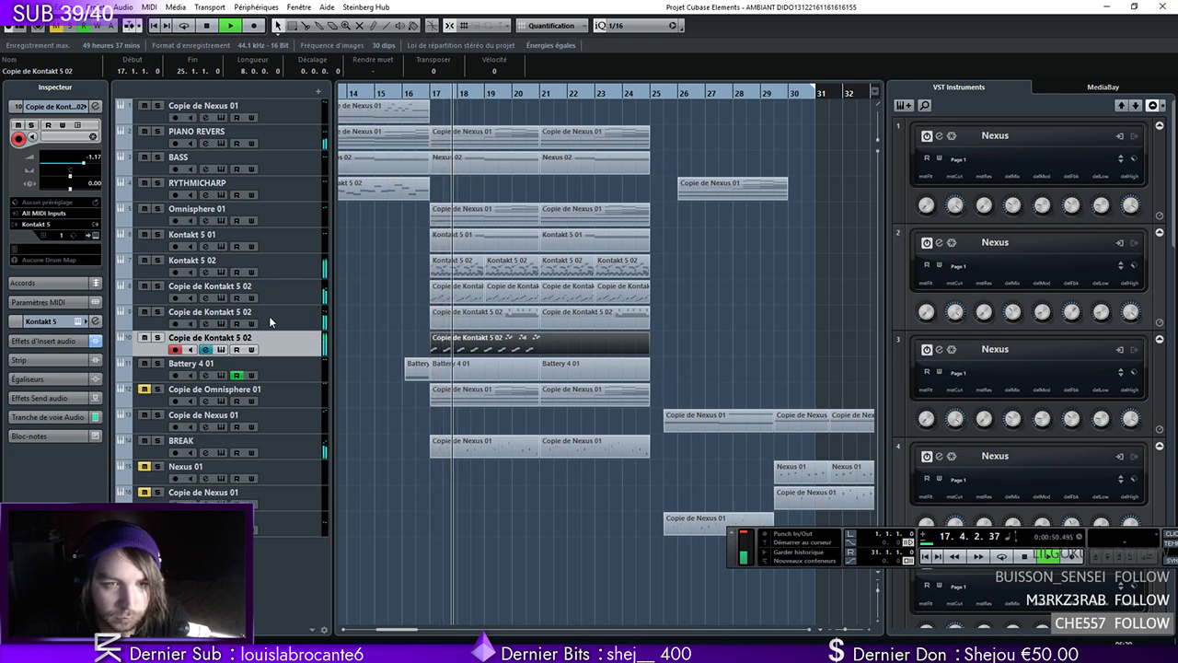
Lower the new snare track's volume to -7.23 and set its Kontakt instrument's tuning to 2.50 while the track is soloed
{"action": "left_click_drag", "start_coordinate": [90, 170], "coordinate": [77, 166]}
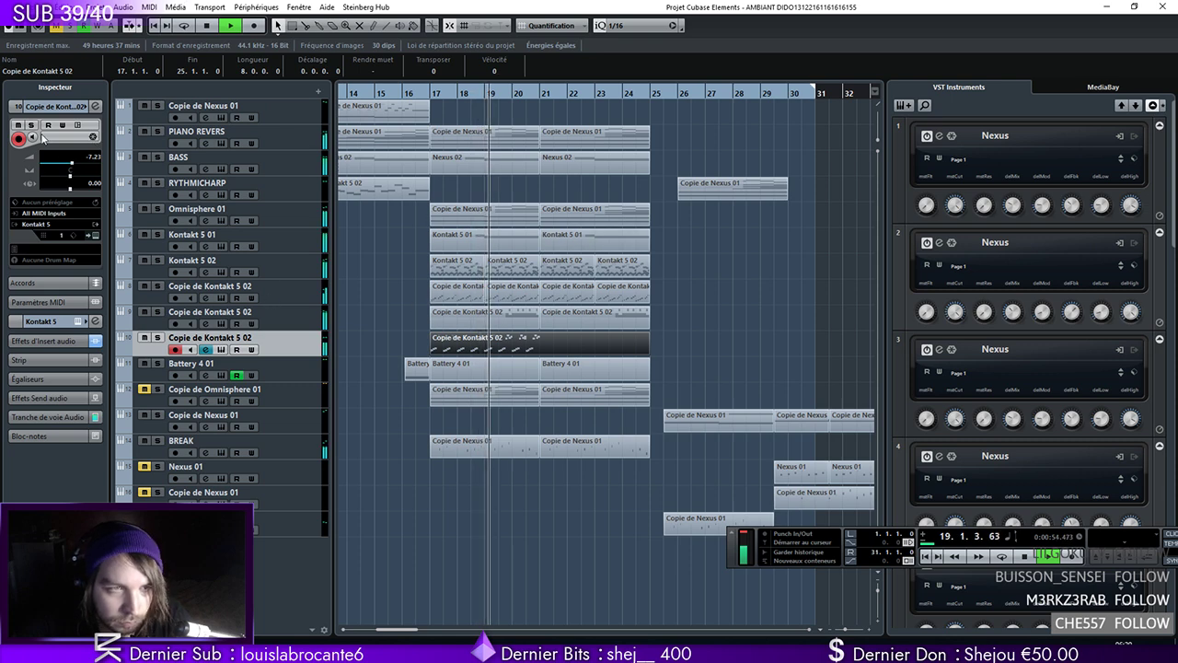
{"action": "left_click_drag", "start_coordinate": [70, 163], "coordinate": [71, 163]}
{"action": "left_click", "coordinate": [94, 236]}
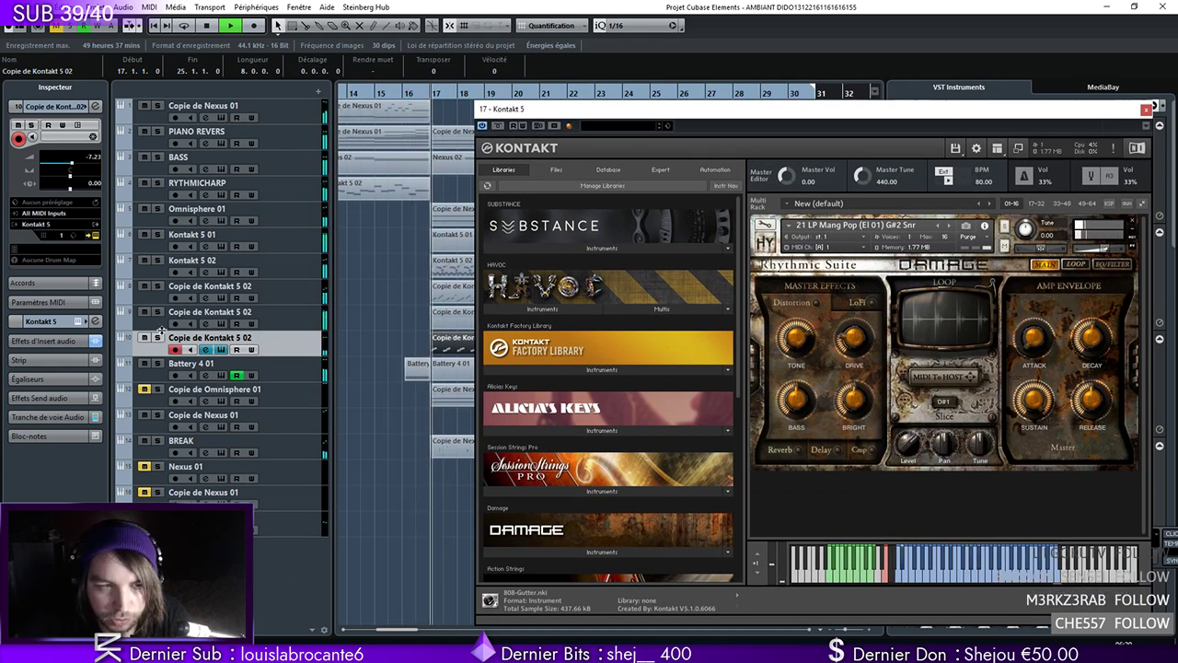
{"action": "double_click", "coordinate": [196, 337]}
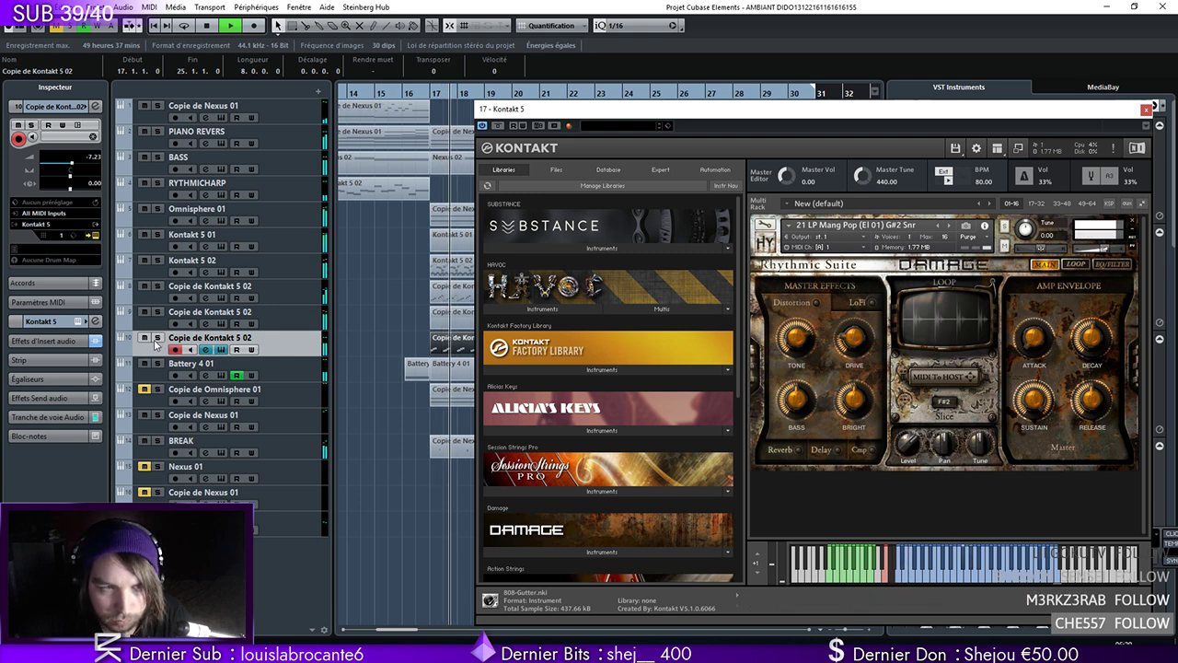
{"action": "left_click", "coordinate": [157, 337]}
{"action": "left_click_drag", "start_coordinate": [1025, 235], "coordinate": [1026, 230]}
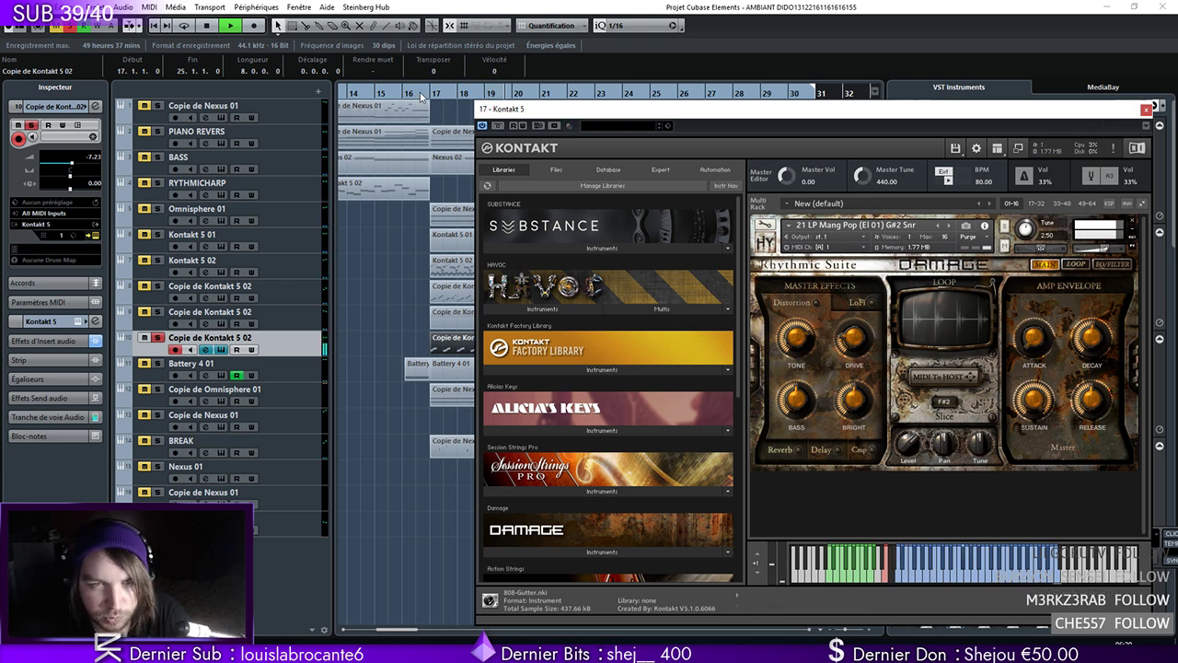
{"action": "key", "text": "s"}
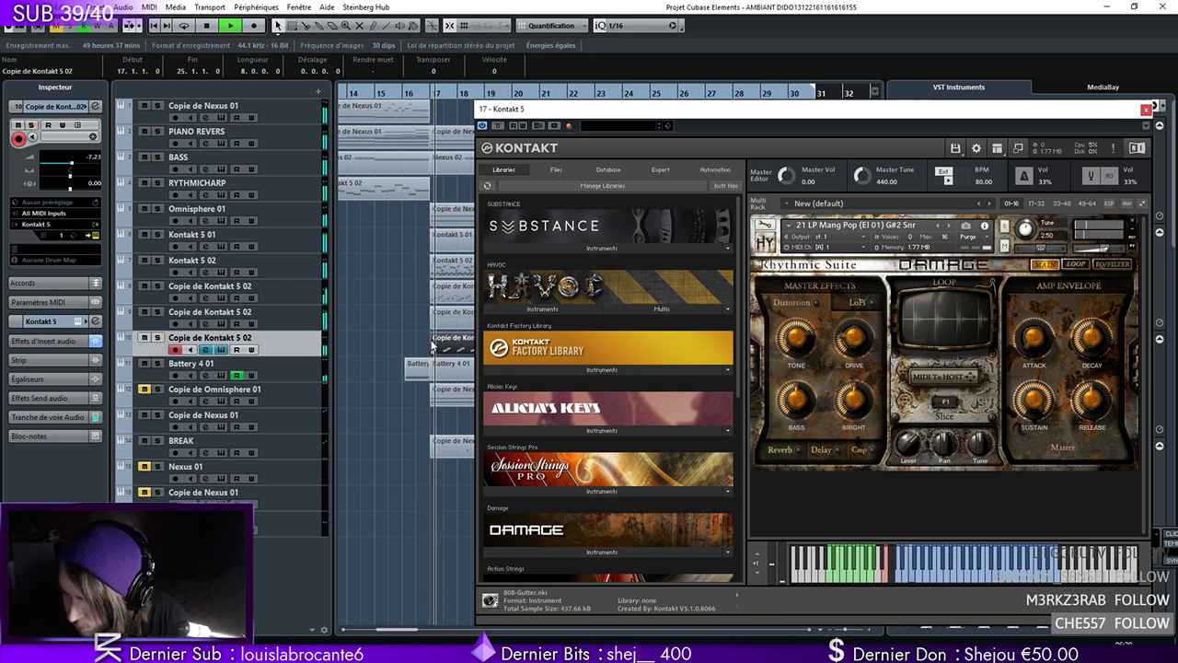
Raise the snare track's volume to -6.22 and set the eighth track, Copie de Kontakt 5 02, to -0.70
{"action": "left_click_drag", "start_coordinate": [72, 163], "coordinate": [74, 162]}
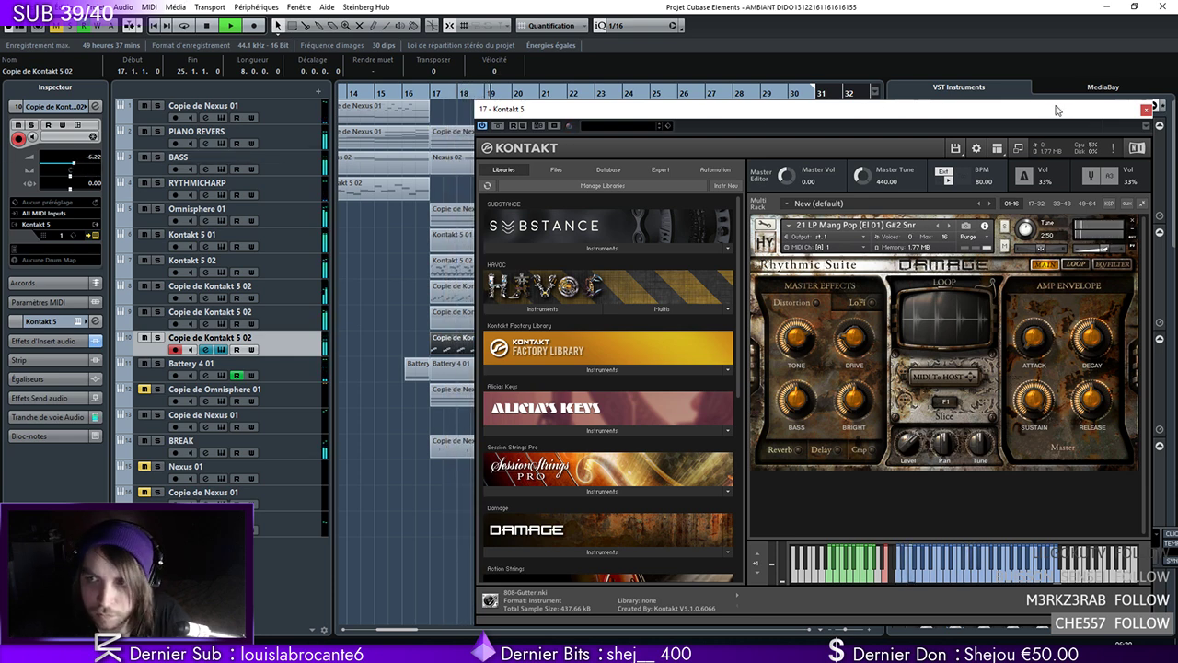
{"action": "left_click", "coordinate": [1146, 110]}
{"action": "left_click", "coordinate": [317, 300]}
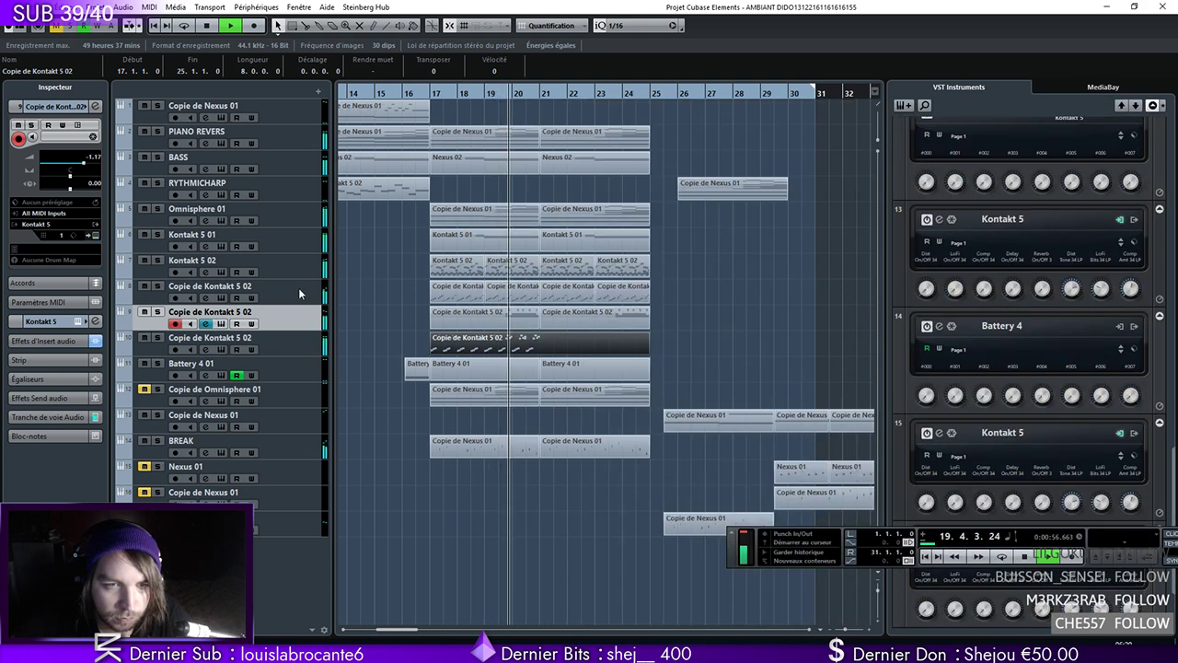
{"action": "left_click_drag", "start_coordinate": [81, 166], "coordinate": [86, 165]}
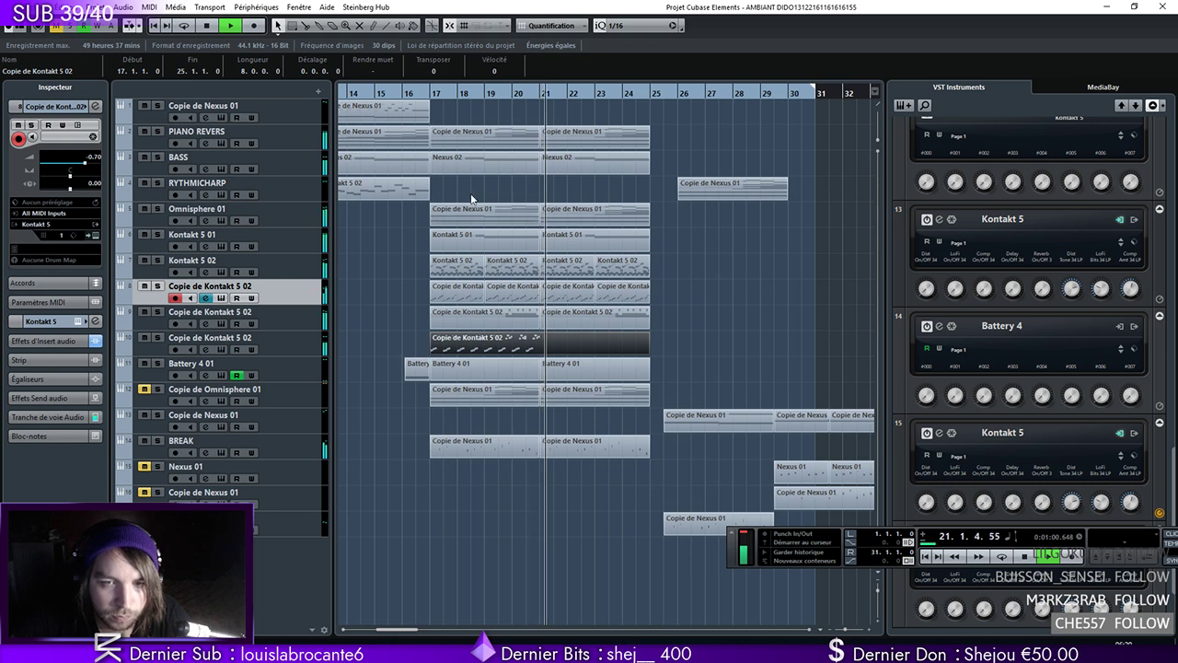
Shorten the snare part to end at bar 21, duplicate it over bars 21 to 25 and set the quantize grid to 1/1
{"action": "mouse_move", "coordinate": [649, 348]}
{"action": "left_mouse_down"}
{"action": "mouse_move", "coordinate": [557, 353]}
{"action": "mouse_move", "coordinate": [613, 339]}
{"action": "mouse_move", "coordinate": [643, 350]}
{"action": "left_mouse_up"}
{"action": "left_click", "coordinate": [641, 28]}
{"action": "left_click", "coordinate": [635, 39]}
{"action": "key", "text": "space"}
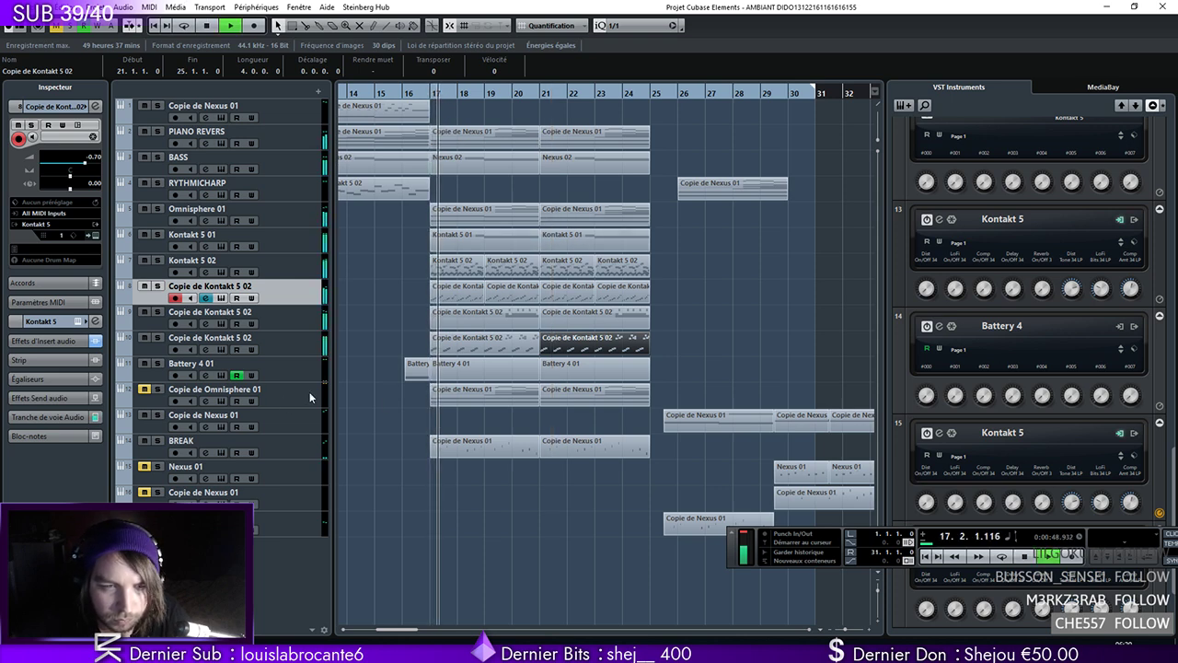
Set the BREAK track's volume to -4.00 and its FabFilter Pro-Q 2 bell band to about +2.13 dB near 804 Hz
{"action": "left_click", "coordinate": [242, 391]}
{"action": "left_click", "coordinate": [207, 445]}
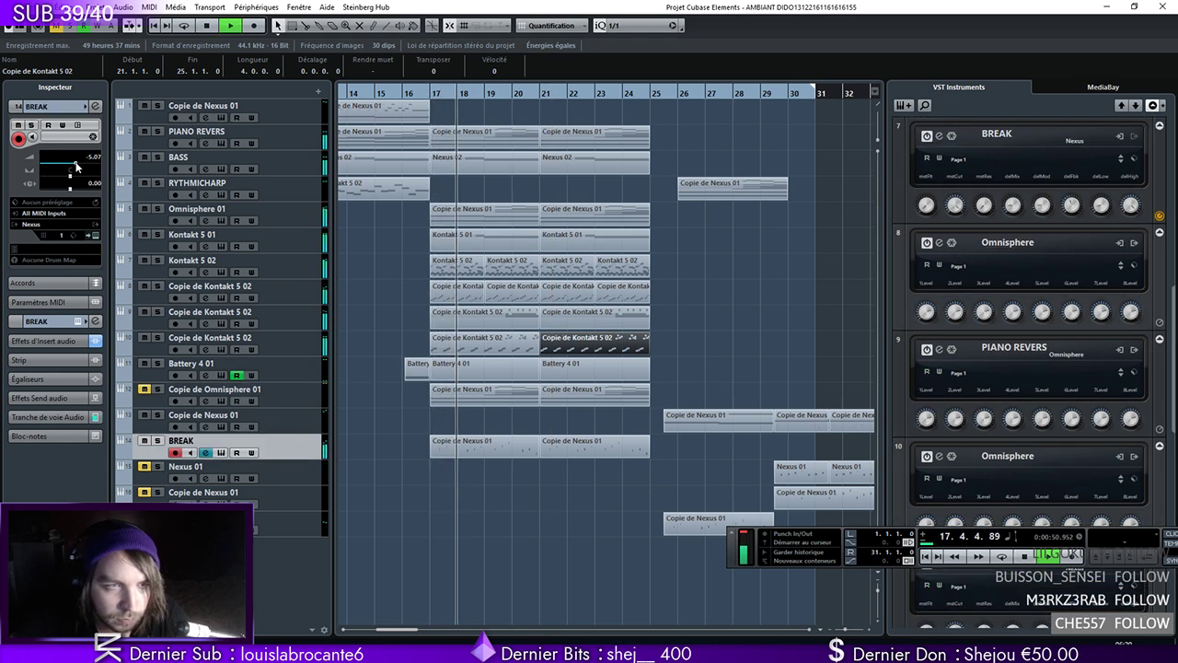
{"action": "key", "text": "e"}
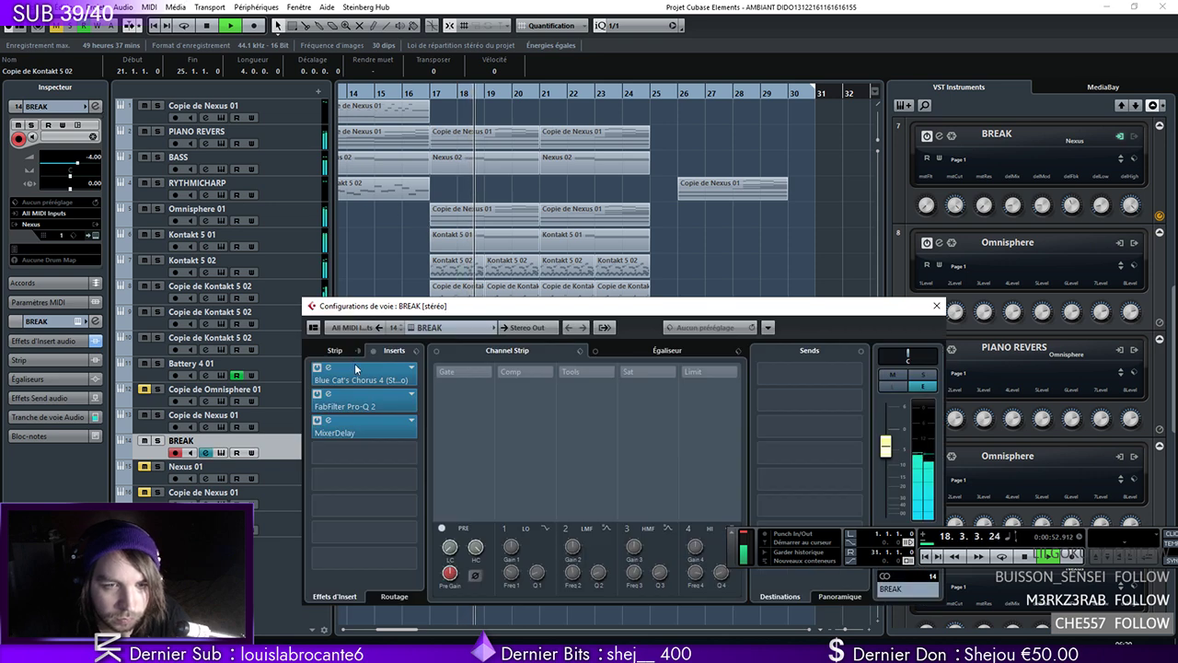
{"action": "left_click", "coordinate": [355, 390]}
{"action": "mouse_move", "coordinate": [604, 309]}
{"action": "left_mouse_down"}
{"action": "mouse_move", "coordinate": [605, 280]}
{"action": "mouse_move", "coordinate": [606, 298]}
{"action": "left_mouse_up"}
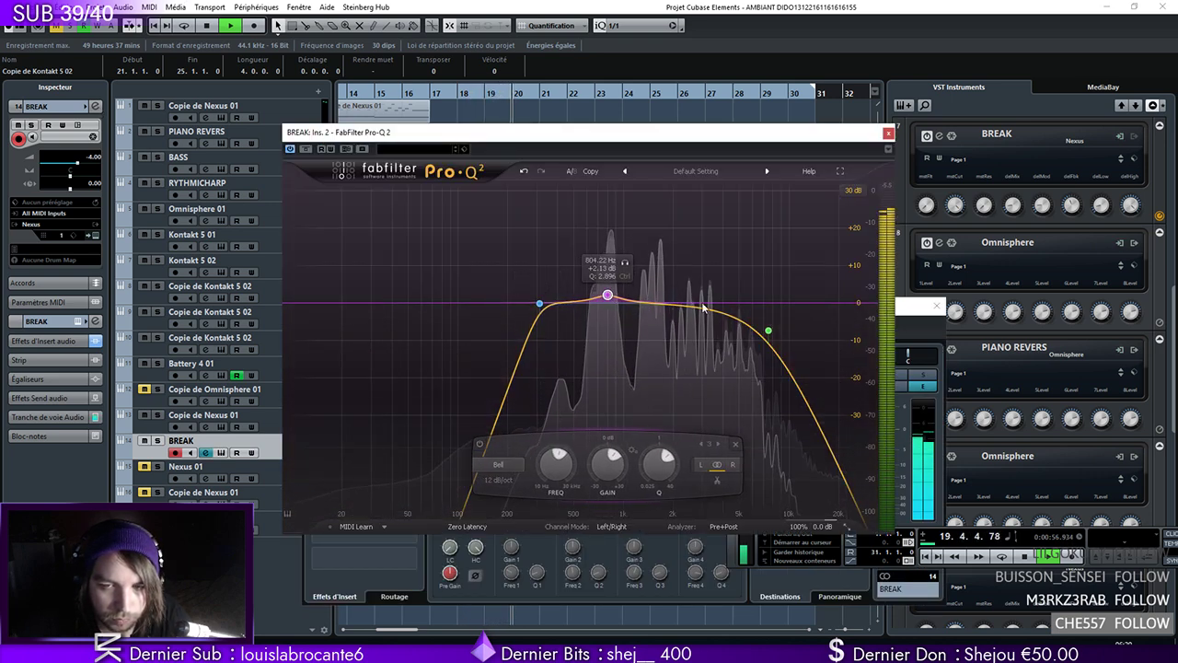
{"action": "left_click", "coordinate": [888, 132]}
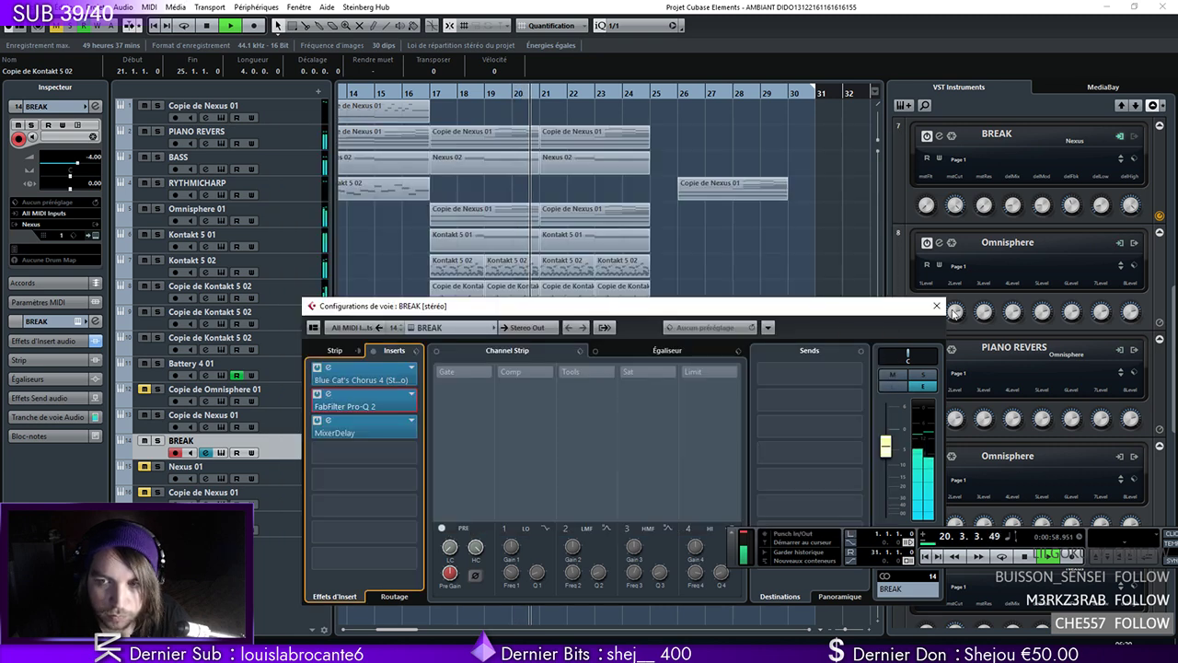
{"action": "left_click", "coordinate": [937, 305]}
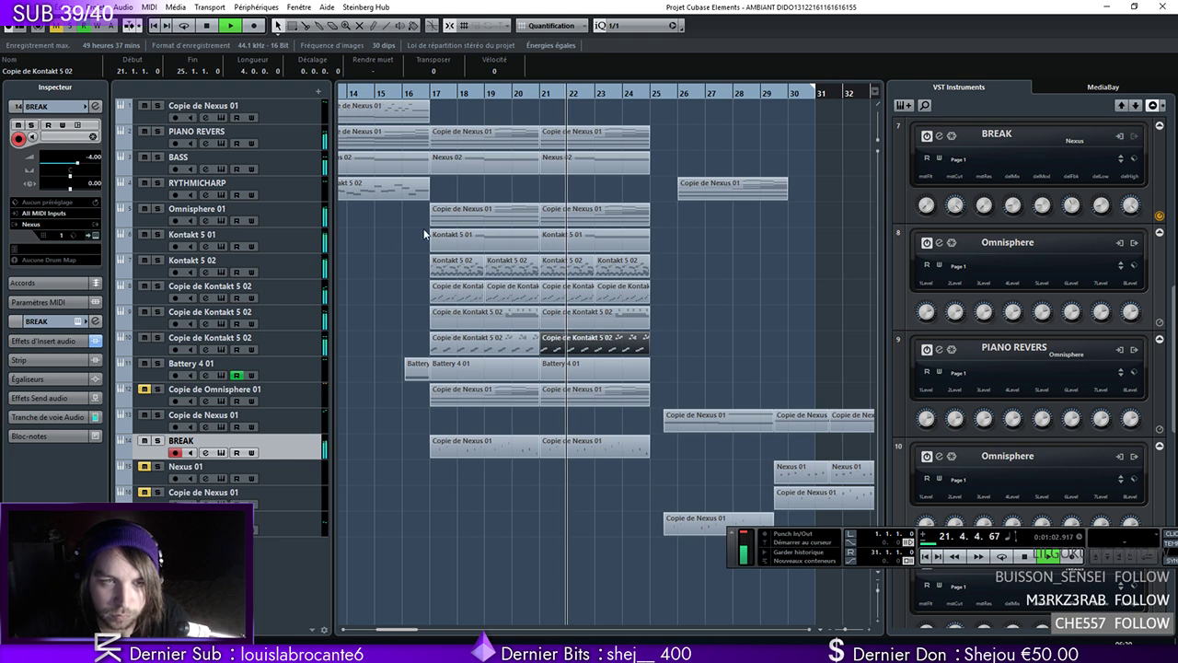
Move all the parts after bar 25 five bars later so the RYTHMICHARP part starts at bar 31
{"action": "left_click_drag", "start_coordinate": [676, 175], "coordinate": [883, 571]}
{"action": "left_click_drag", "start_coordinate": [624, 181], "coordinate": [764, 188]}
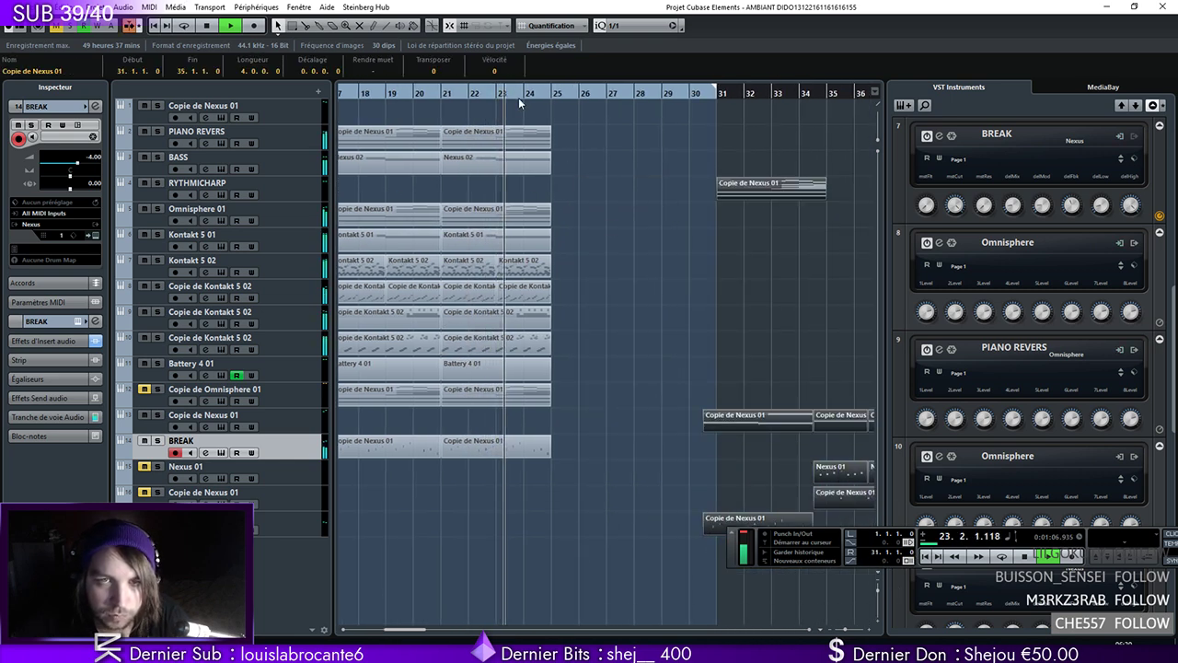
Return to the start of the project and save it as a new AMBIANT DIDO version with a name ending in 131315
{"action": "left_click_drag", "start_coordinate": [536, 97], "coordinate": [1, 104]}
{"action": "left_click", "coordinate": [18, 6]}
{"action": "left_click", "coordinate": [90, 79]}
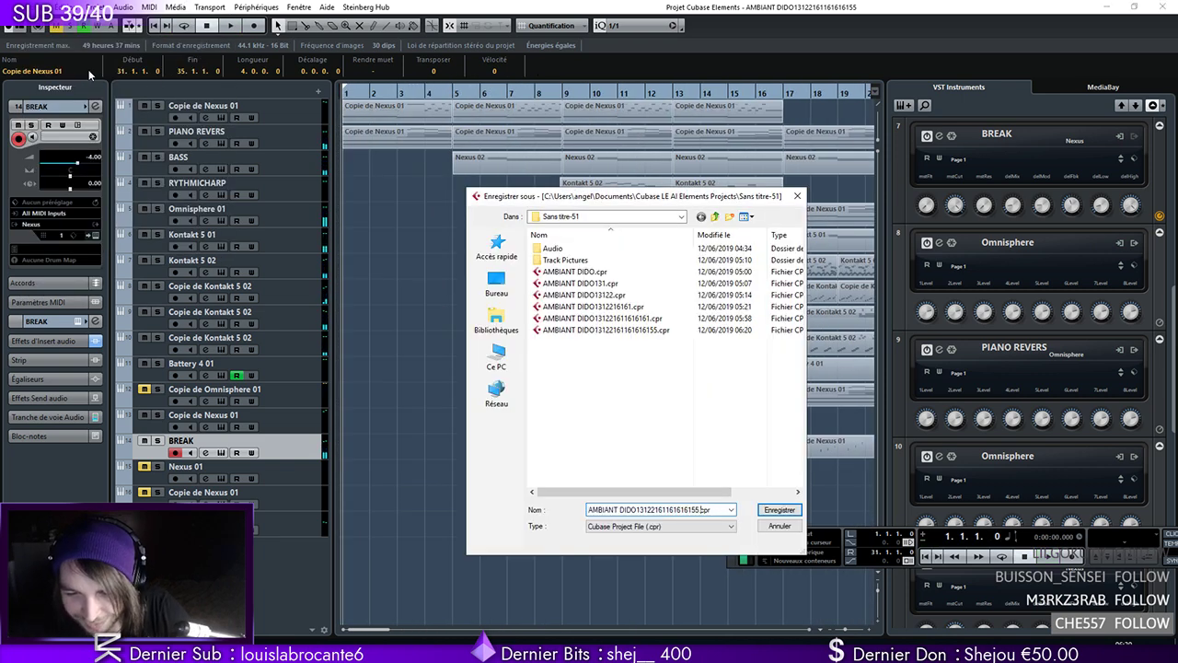
{"action": "key", "text": "Return"}
Start playback from bar 1 and open the MixConsole
{"action": "left_click", "coordinate": [256, 7]}
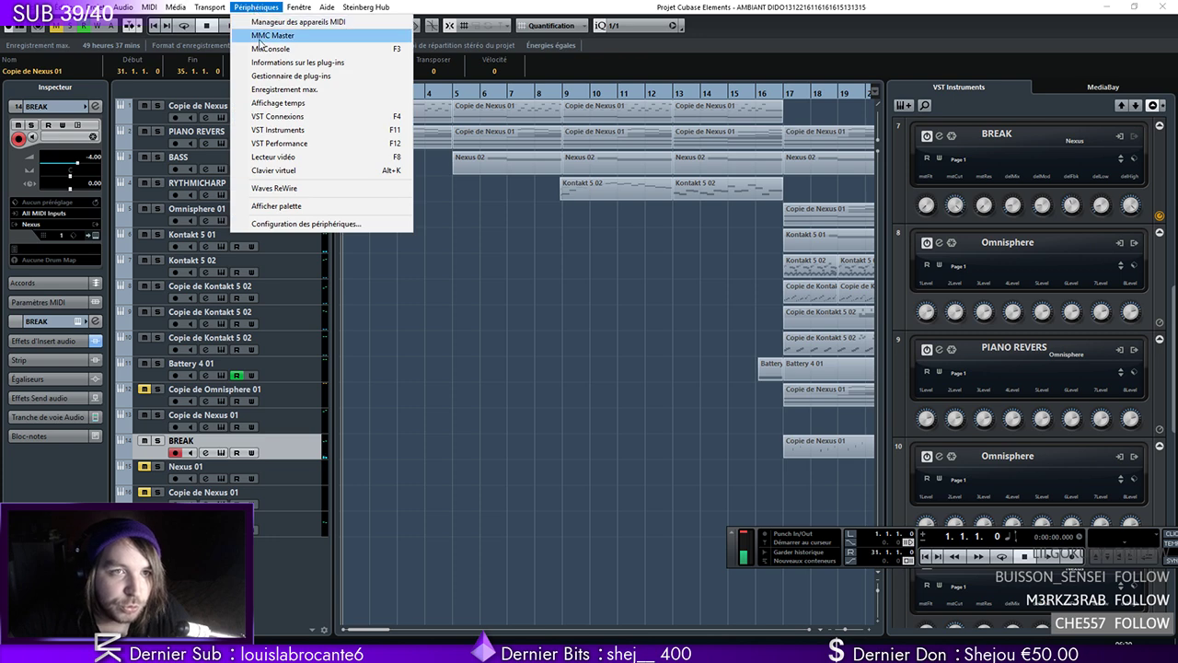
{"action": "left_click", "coordinate": [276, 46]}
{"action": "left_click", "coordinate": [490, 91]}
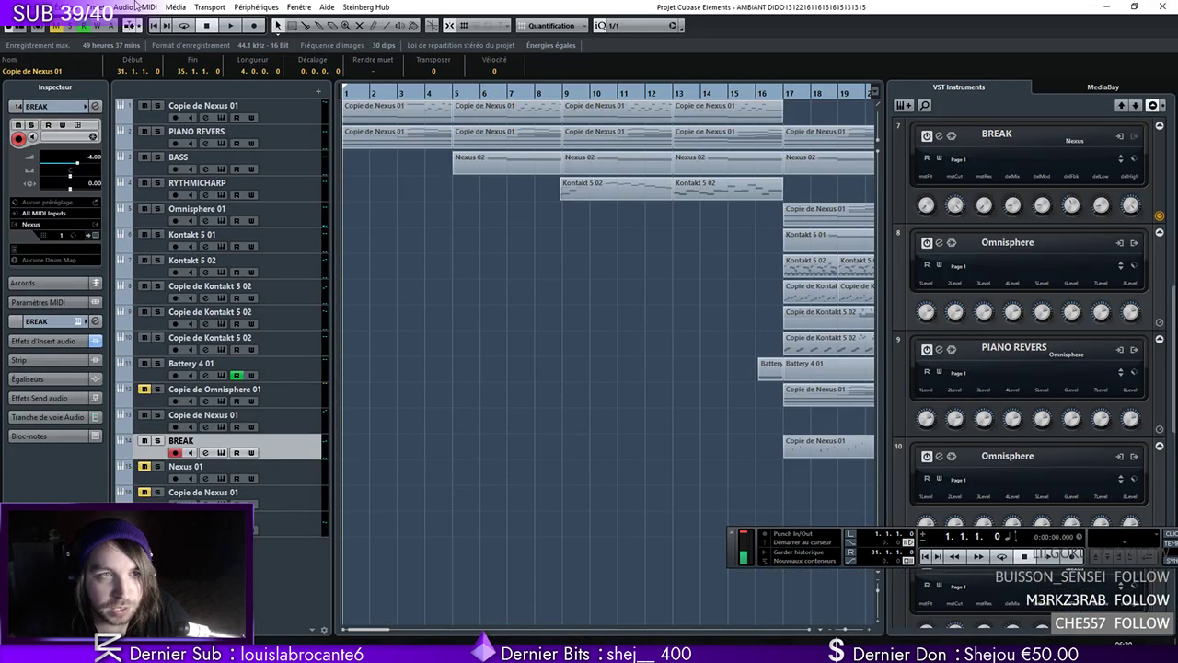
{"action": "key", "text": "space"}
{"action": "left_click", "coordinate": [210, 8]}
{"action": "left_click", "coordinate": [373, 386]}
{"action": "left_click", "coordinate": [256, 7]}
{"action": "left_click", "coordinate": [277, 46]}
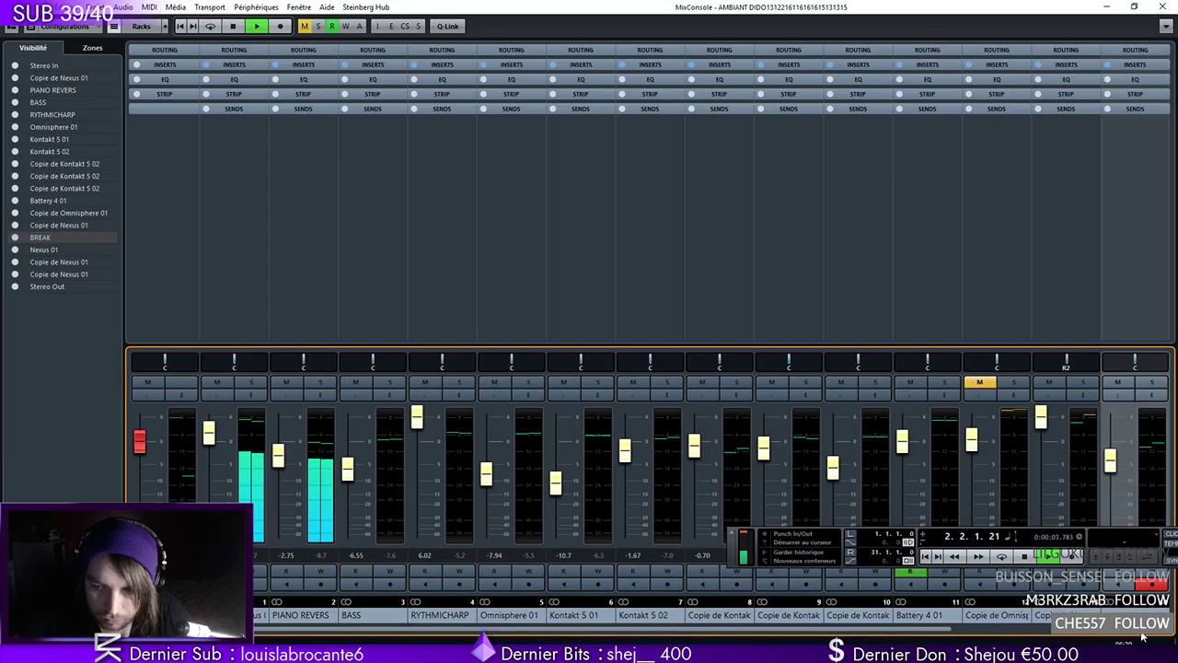
Bring the Stereo Out channel into view, adjust its fader slightly and open its channel settings
{"action": "left_click", "coordinate": [1141, 632]}
{"action": "left_click", "coordinate": [1151, 394]}
{"action": "left_click_drag", "start_coordinate": [1111, 457], "coordinate": [1112, 450]}
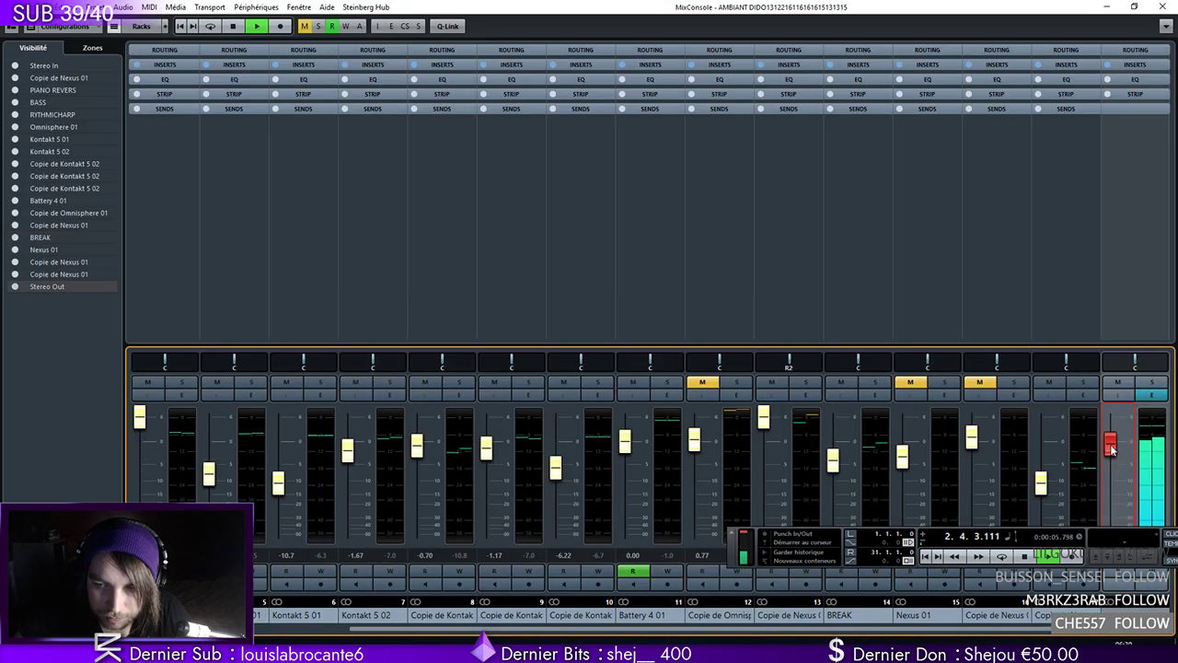
{"action": "left_click", "coordinate": [1153, 394]}
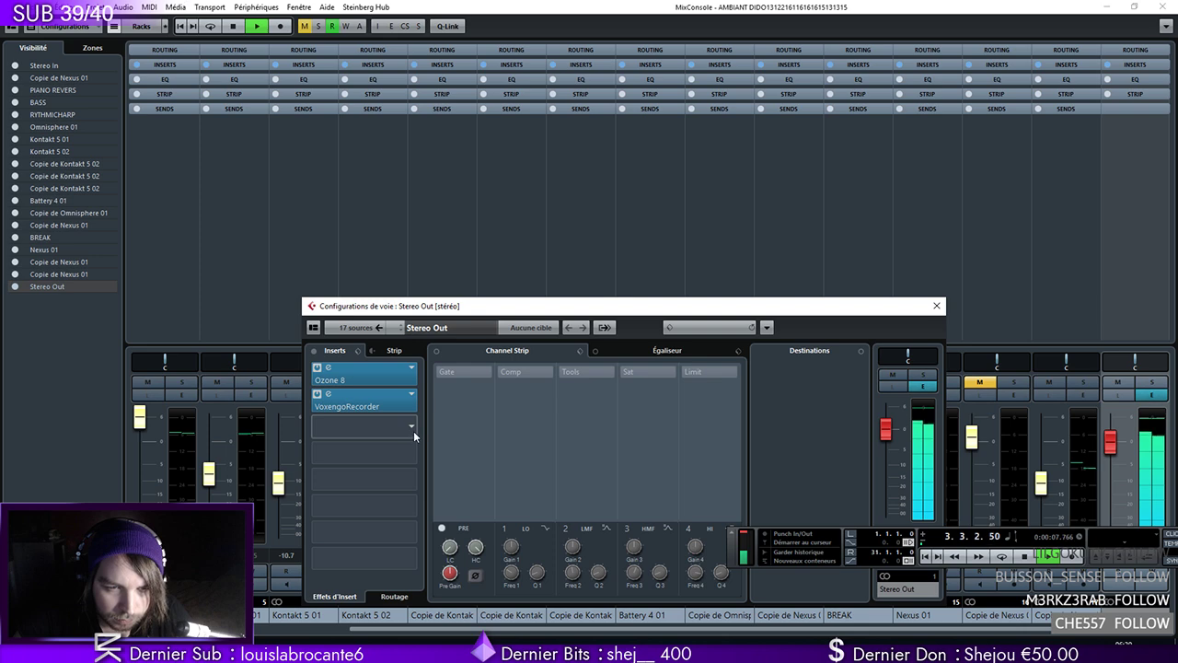
Insert FabFilter Pro-Q 2 in the third slot of Stereo Out, adjust its high range and go back to the project window
{"action": "left_click", "coordinate": [414, 431]}
{"action": "left_click", "coordinate": [393, 572]}
{"action": "left_click_drag", "start_coordinate": [795, 318], "coordinate": [757, 288]}
{"action": "left_click", "coordinate": [889, 133]}
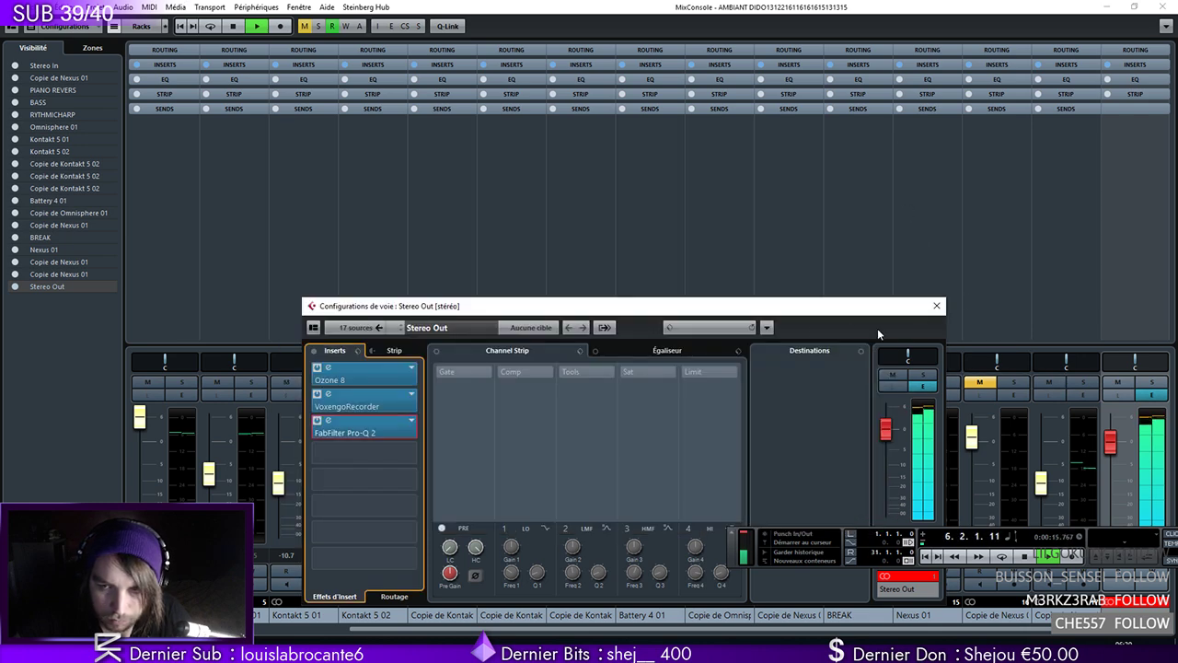
{"action": "left_click", "coordinate": [936, 306]}
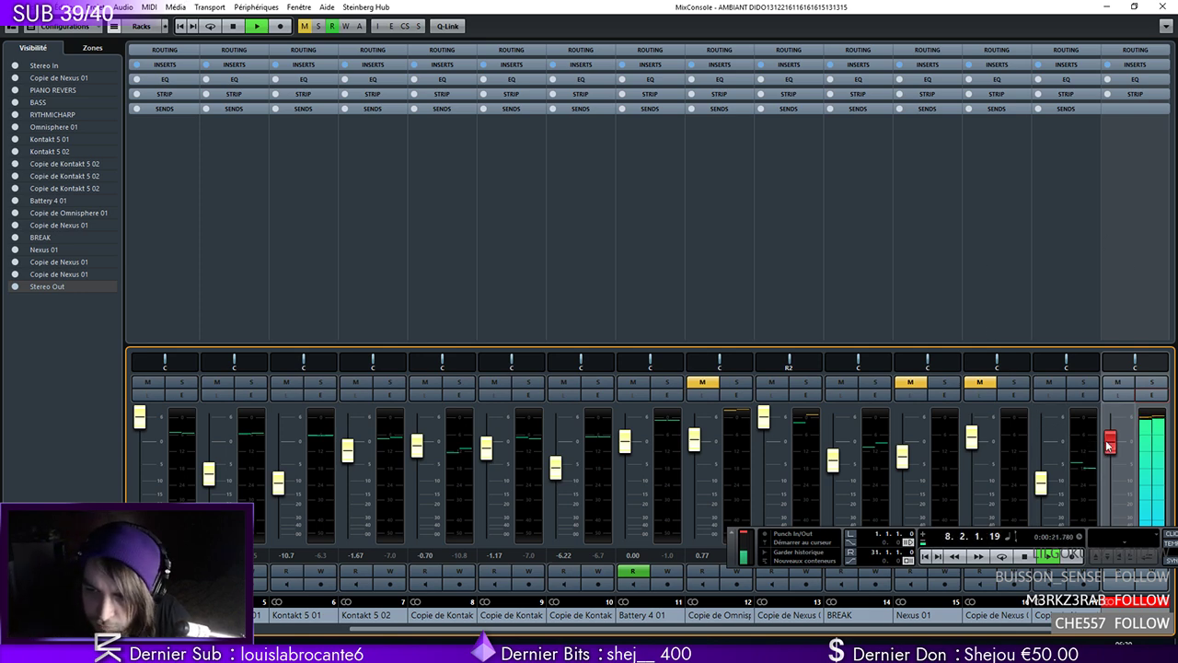
{"action": "left_click", "coordinate": [1107, 7]}
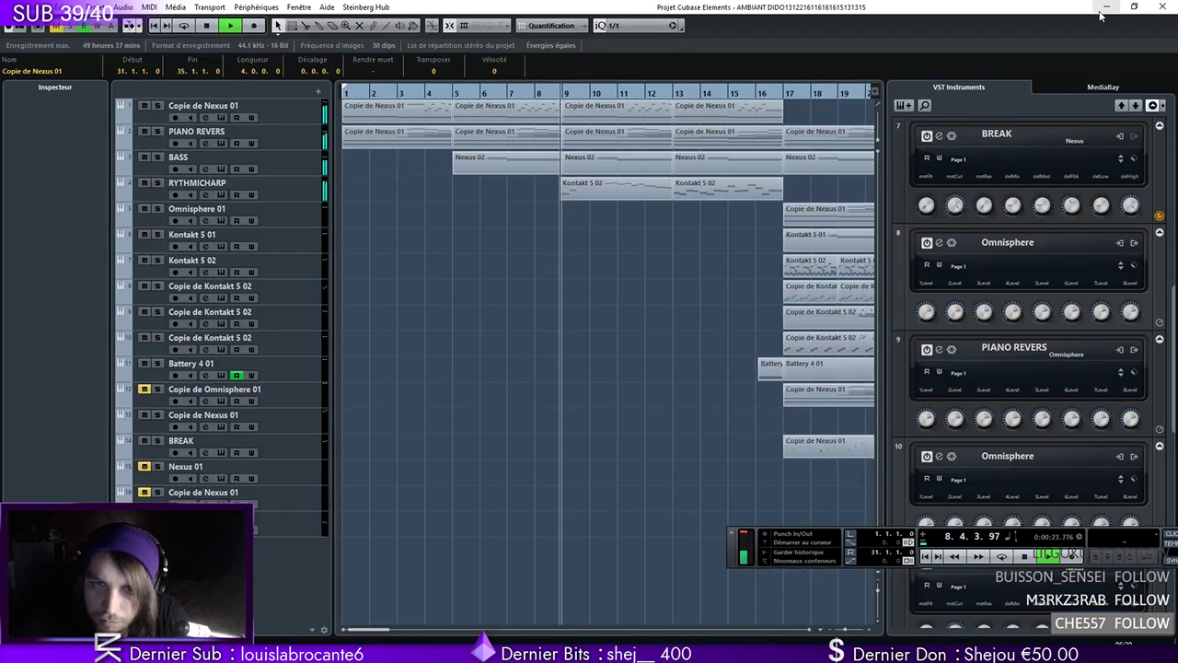
In RYTHMICHARP's FabFilter Pro-Q 2, shift the bell band slightly higher in frequency and gain, and move the high cut to about 3909 Hz
{"action": "left_click", "coordinate": [258, 187]}
{"action": "left_click", "coordinate": [96, 107]}
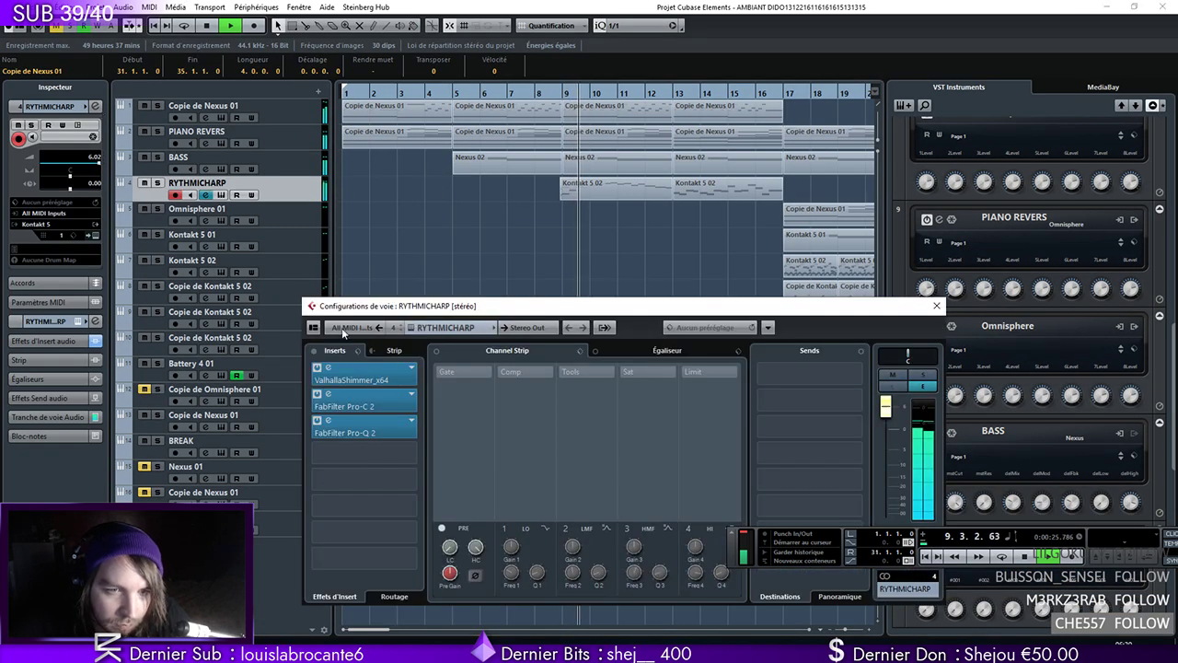
{"action": "left_click", "coordinate": [348, 432]}
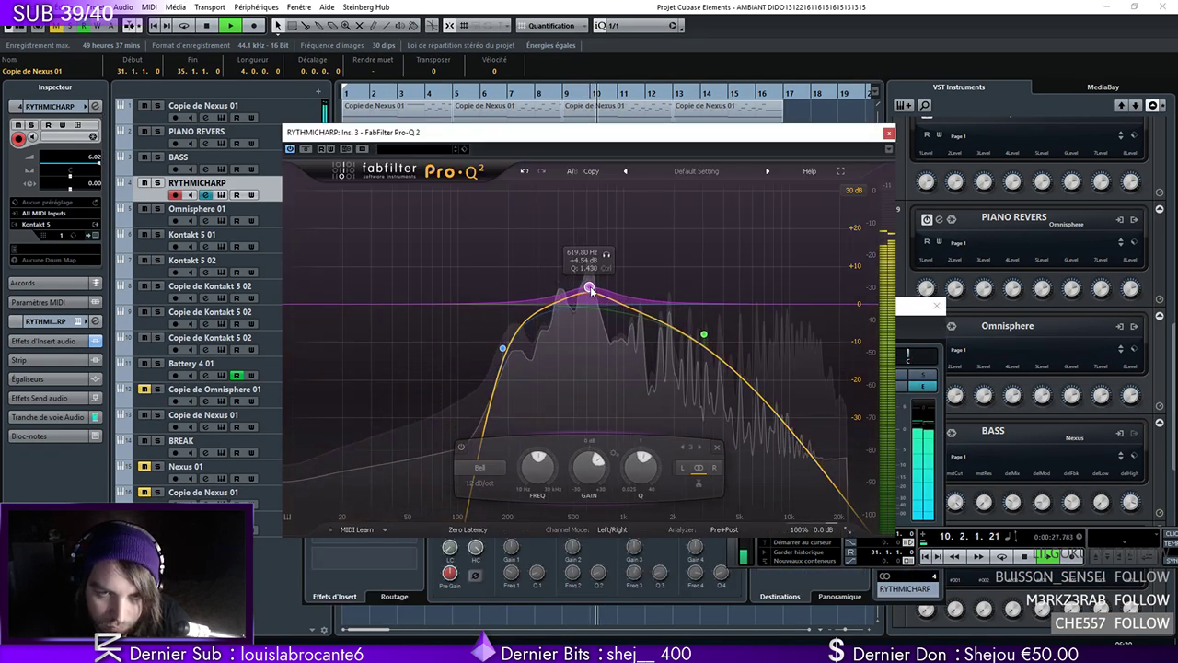
{"action": "left_click_drag", "start_coordinate": [601, 280], "coordinate": [603, 280]}
{"action": "left_click_drag", "start_coordinate": [704, 334], "coordinate": [722, 329]}
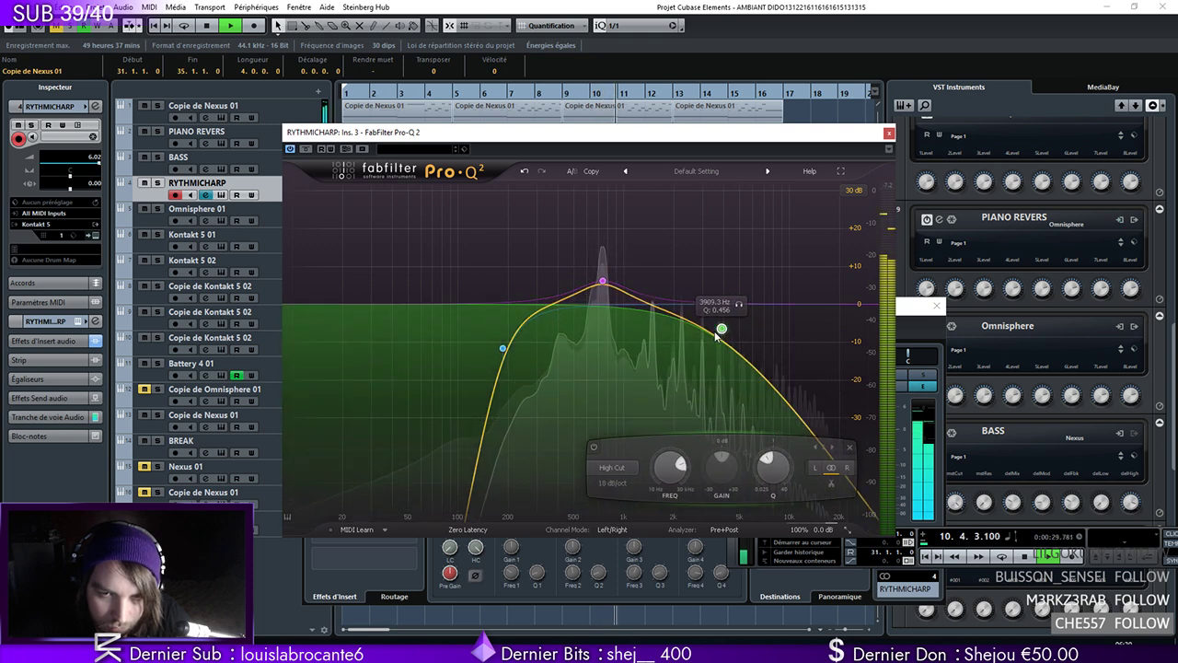
{"action": "left_click", "coordinate": [888, 132]}
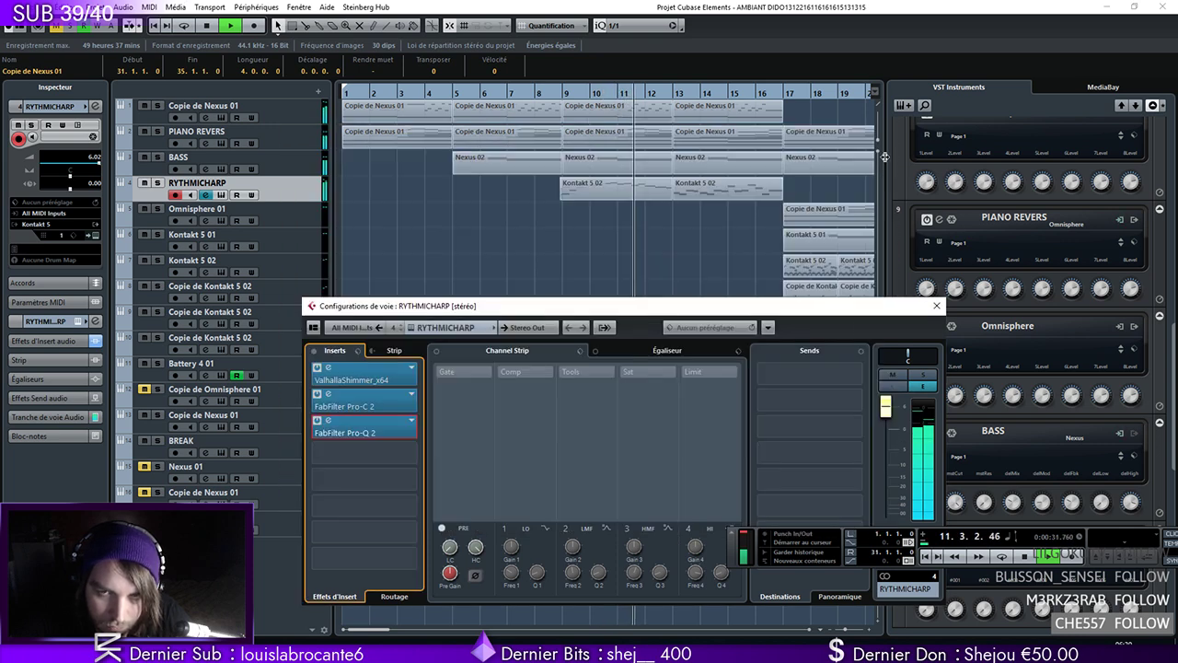
{"action": "left_click", "coordinate": [936, 307]}
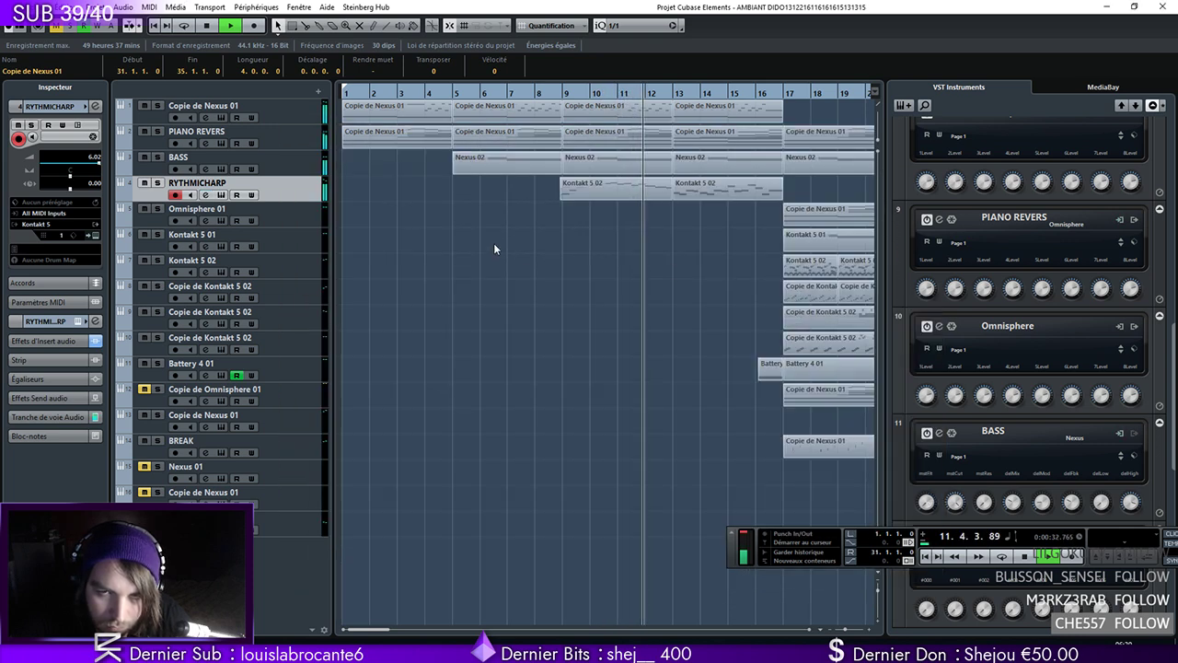
Extend the RYTHMICHARP part starting at bar 13 so it ends at bar 23
{"action": "left_click", "coordinate": [292, 263]}
{"action": "left_click_drag", "start_coordinate": [872, 631], "coordinate": [846, 632]}
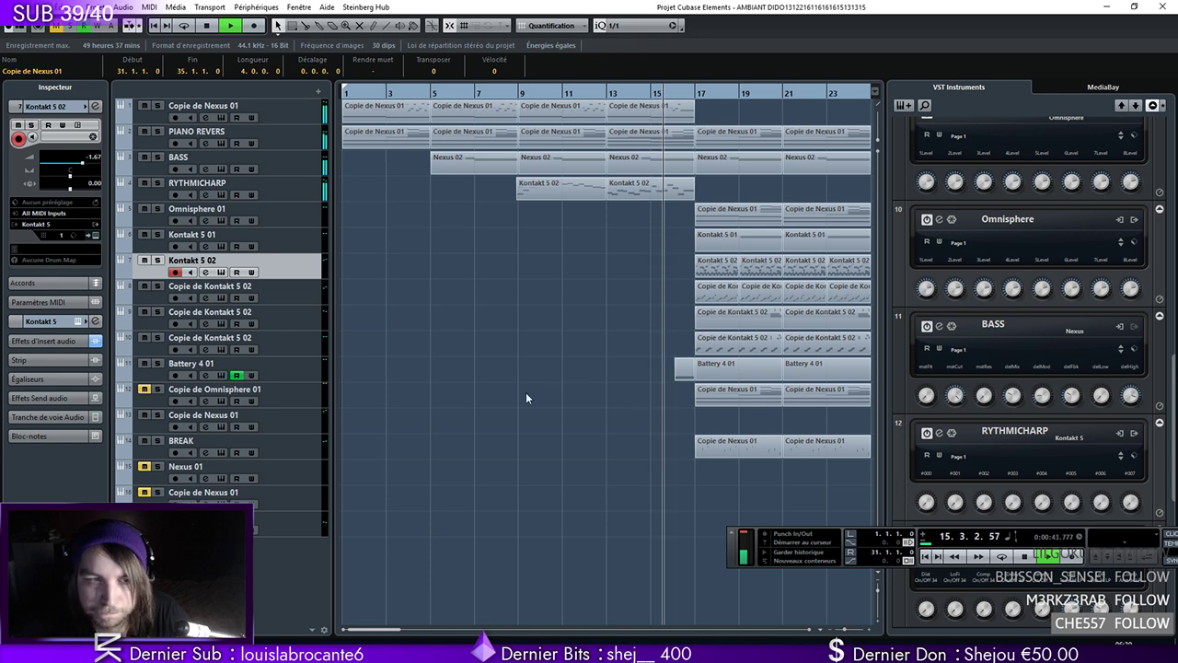
{"action": "left_click_drag", "start_coordinate": [691, 198], "coordinate": [803, 195]}
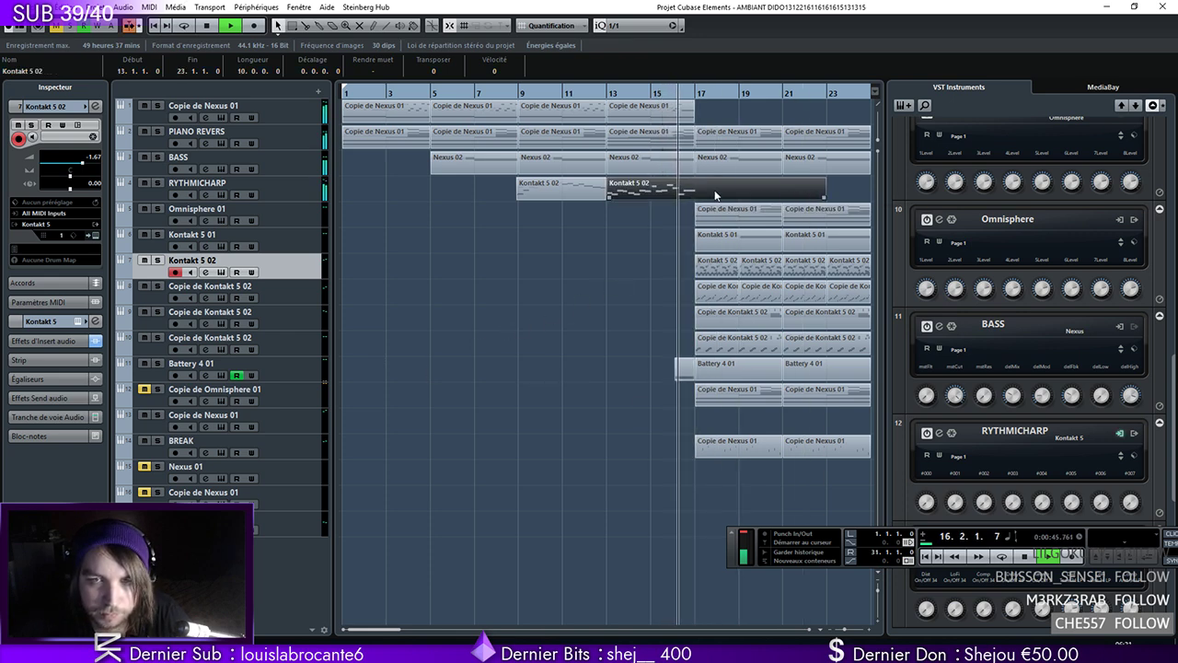
Open the extended RYTHMICHARP part in the key editor, set the quantize grid to 1/8 and review its last notes before closing it
{"action": "double_click", "coordinate": [715, 194]}
{"action": "left_click", "coordinate": [451, 25]}
{"action": "left_click", "coordinate": [481, 81]}
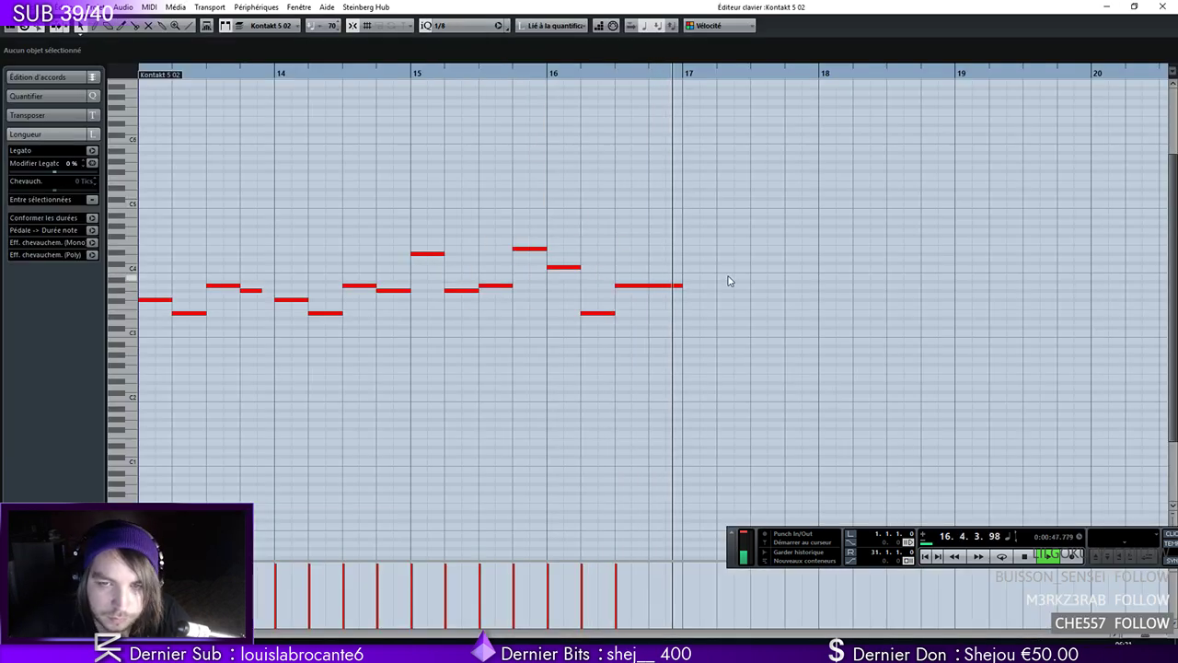
{"action": "left_click_drag", "start_coordinate": [590, 73], "coordinate": [512, 74]}
{"action": "key", "text": "space"}
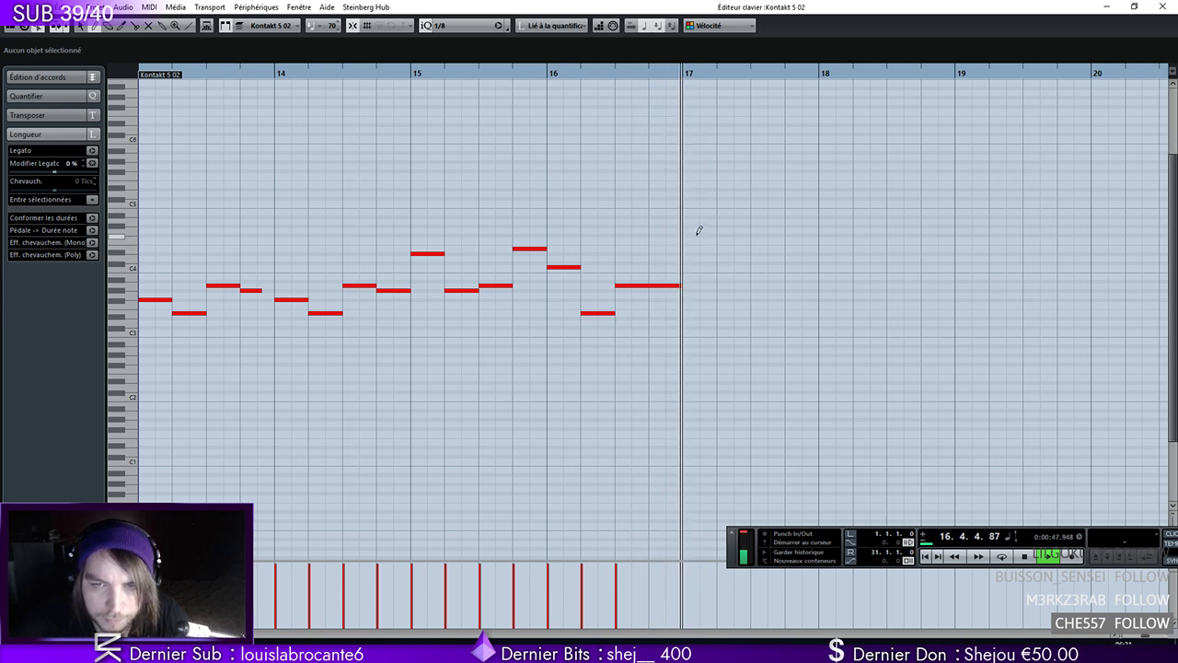
{"action": "key", "text": "Return"}
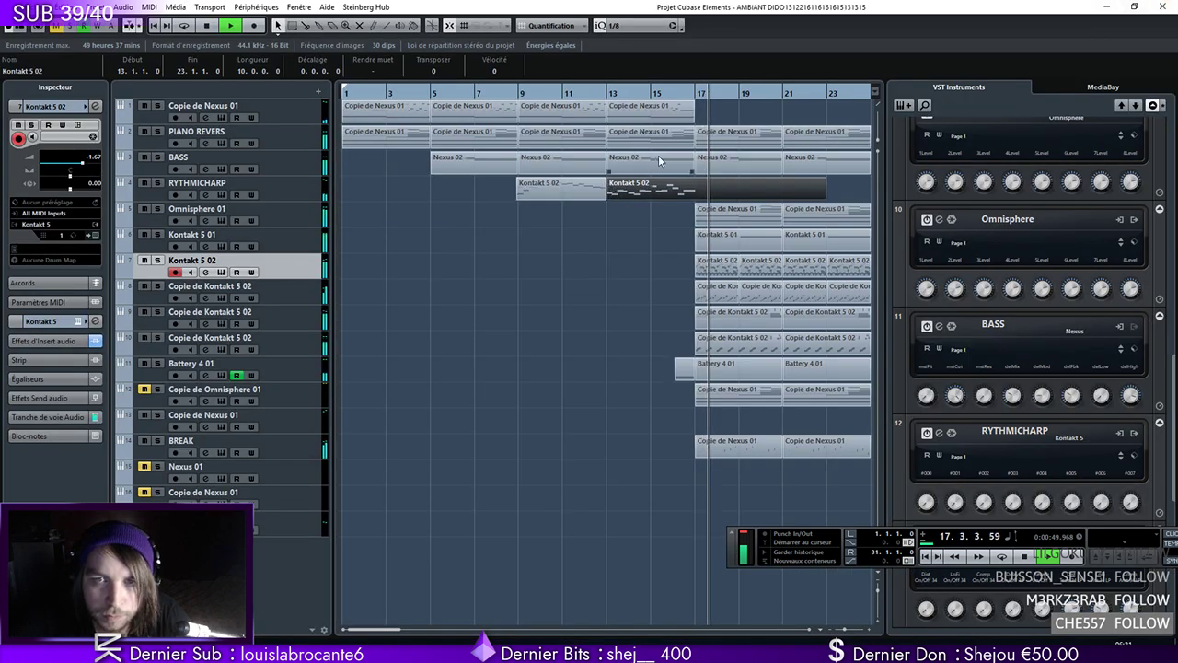
Solo the tenth track, Copie de Kontakt 5 02, and load FabFilter Pro-Q 2 in its fifth insert slot
{"action": "left_click", "coordinate": [306, 336]}
{"action": "left_click", "coordinate": [300, 323]}
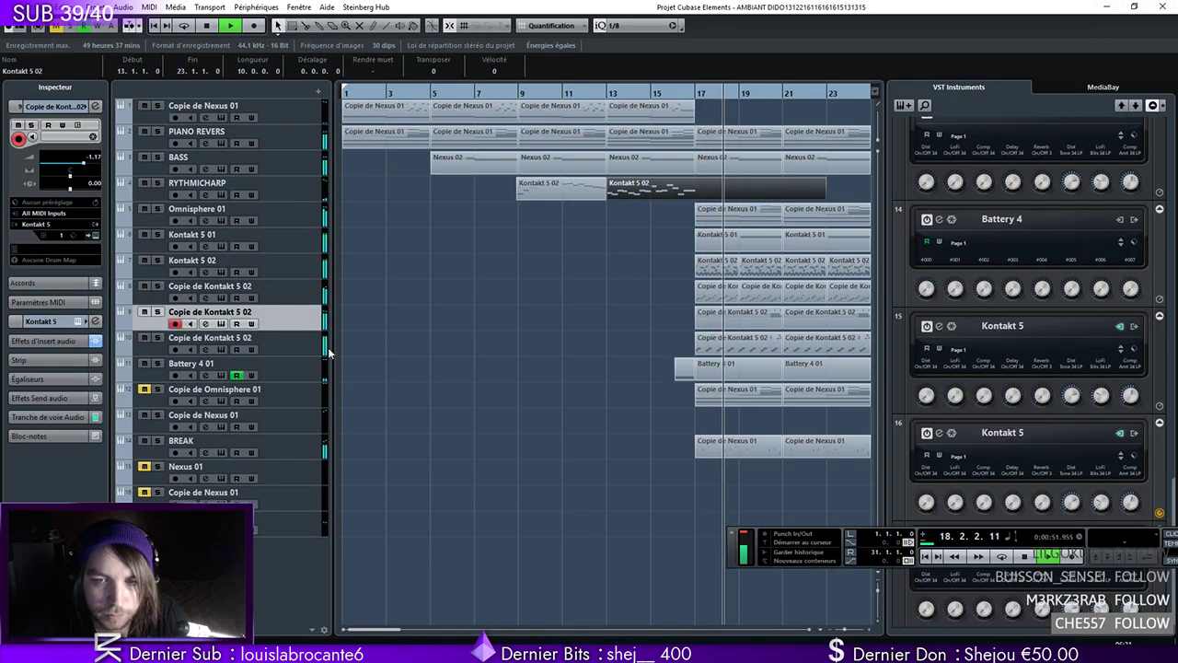
{"action": "left_click", "coordinate": [313, 344]}
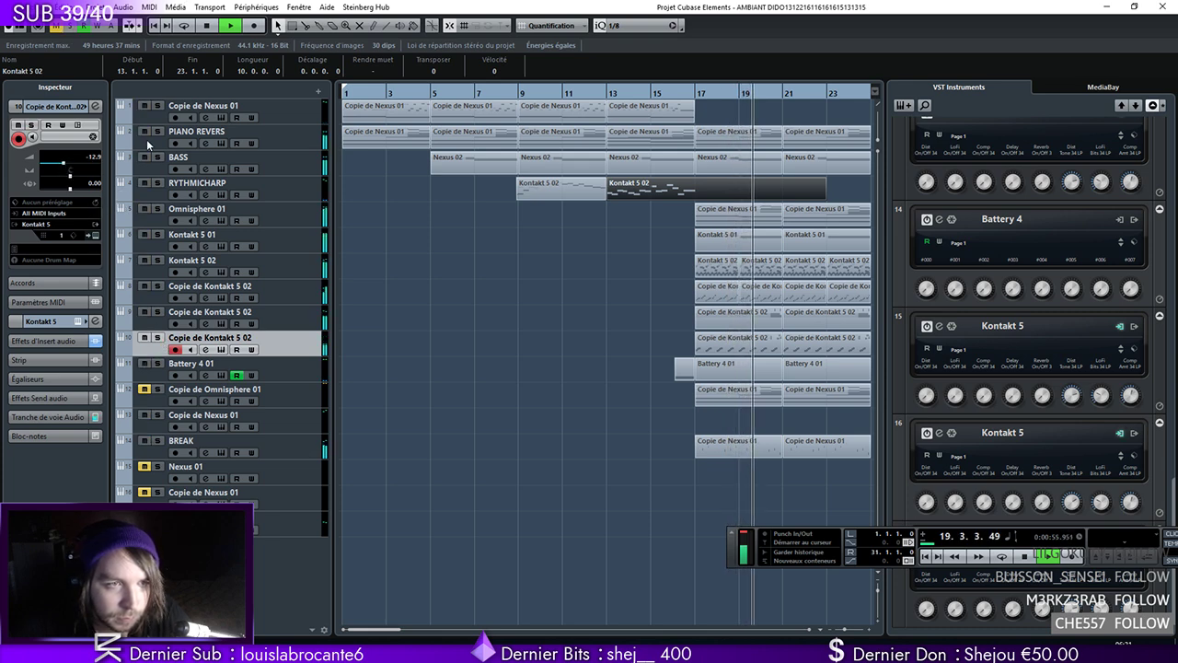
{"action": "left_click", "coordinate": [157, 338]}
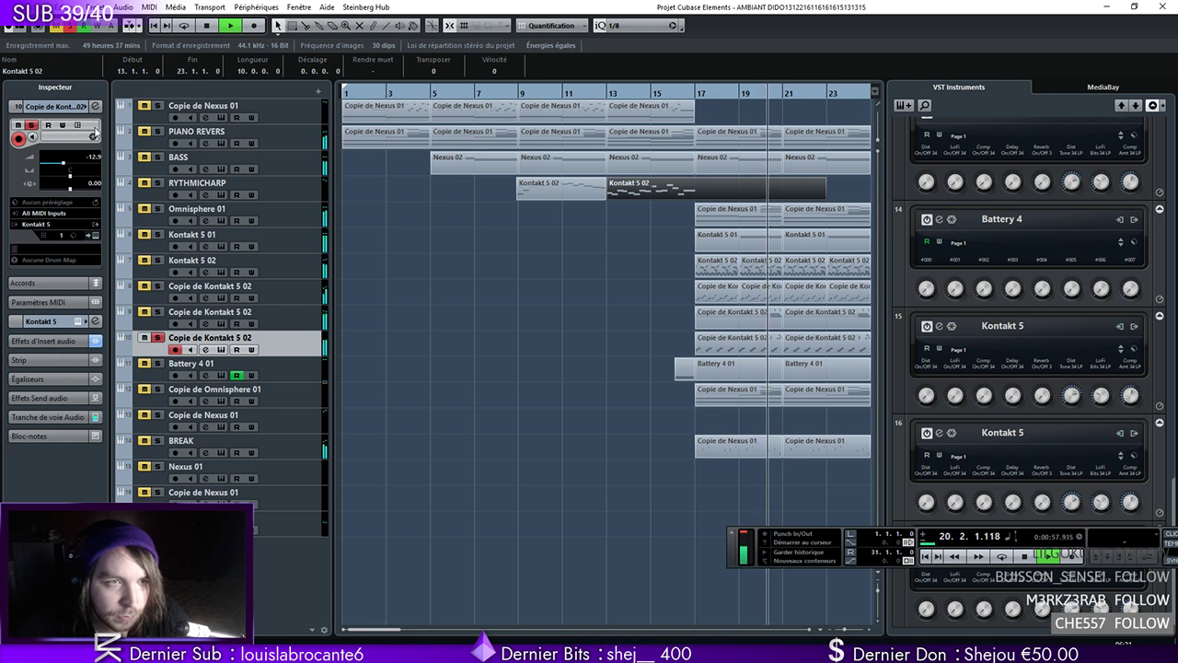
{"action": "left_click", "coordinate": [97, 107]}
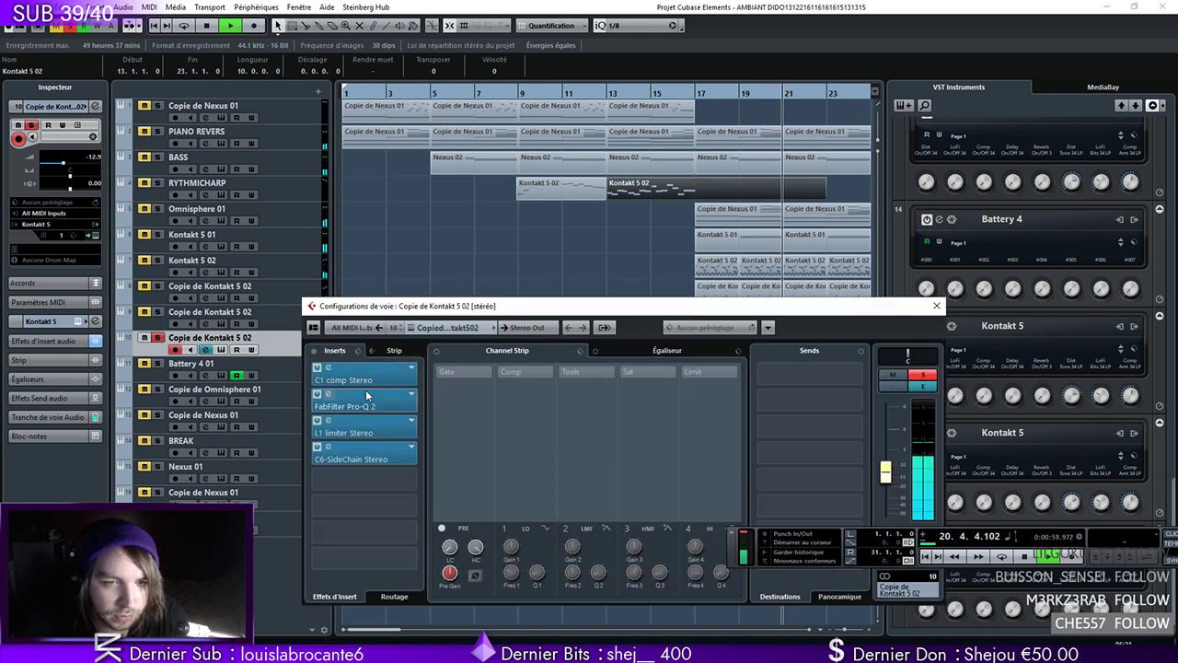
{"action": "left_click", "coordinate": [396, 480]}
{"action": "type", "text": "fa"}
{"action": "left_click", "coordinate": [377, 305]}
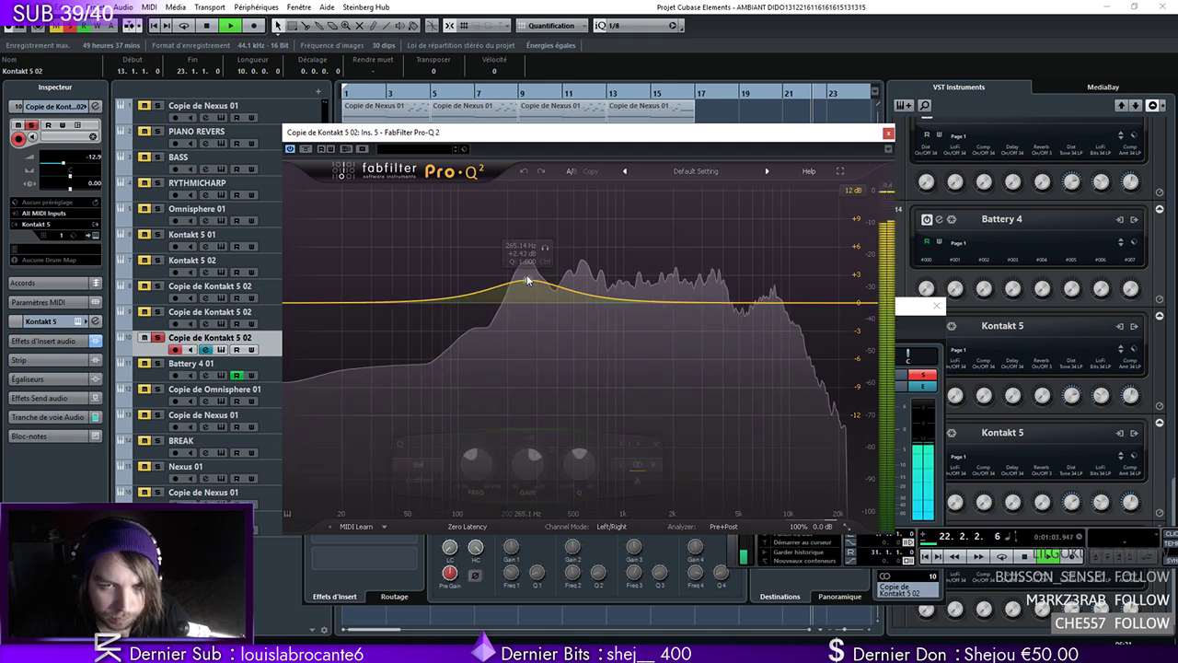
Create a bell band of about +5.97 dB near 261 Hz with Q about 3.8, and add a 30 dB/oct high cut
{"action": "left_click_drag", "start_coordinate": [529, 286], "coordinate": [525, 248]}
{"action": "scroll", "coordinate": [525, 248], "scroll_direction": "up", "scroll_amount": 5}
{"action": "scroll", "coordinate": [656, 373], "scroll_direction": "down", "scroll_amount": 4}
{"action": "left_click_drag", "start_coordinate": [815, 304], "coordinate": [684, 317]}
{"action": "left_click", "coordinate": [548, 466]}
{"action": "left_click", "coordinate": [558, 534]}
{"action": "scroll", "coordinate": [684, 317], "scroll_direction": "up", "scroll_amount": 3}
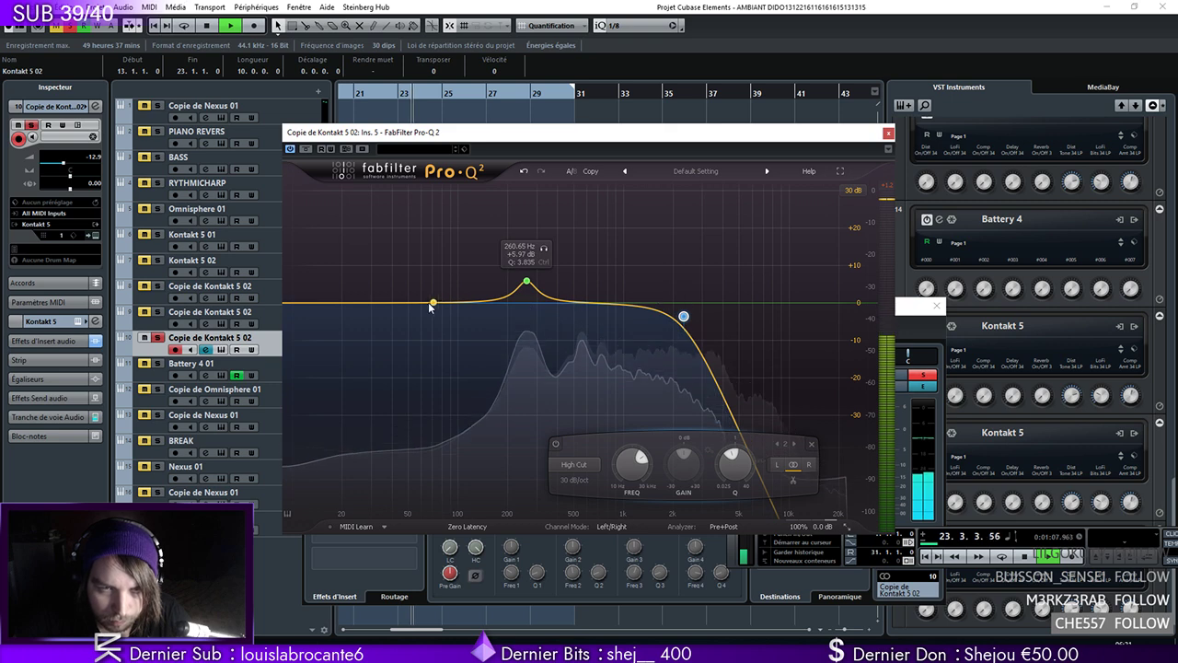
Add a low cut slightly below 100 Hz, move the high cut up to just under 5 kHz and close the equalizer and channel settings
{"action": "left_click_drag", "start_coordinate": [311, 303], "coordinate": [439, 338]}
{"action": "left_click", "coordinate": [319, 465]}
{"action": "left_click", "coordinate": [336, 507]}
{"action": "left_click_drag", "start_coordinate": [683, 315], "coordinate": [734, 321]}
{"action": "left_click", "coordinate": [888, 132]}
{"action": "left_click", "coordinate": [936, 306]}
Replay from around bar 13 and deactivate the FabFilter Pro-Q 2 insert on the Stereo Out channel
{"action": "scroll", "coordinate": [401, 107], "scroll_direction": "left", "scroll_amount": 2}
{"action": "left_click", "coordinate": [399, 94]}
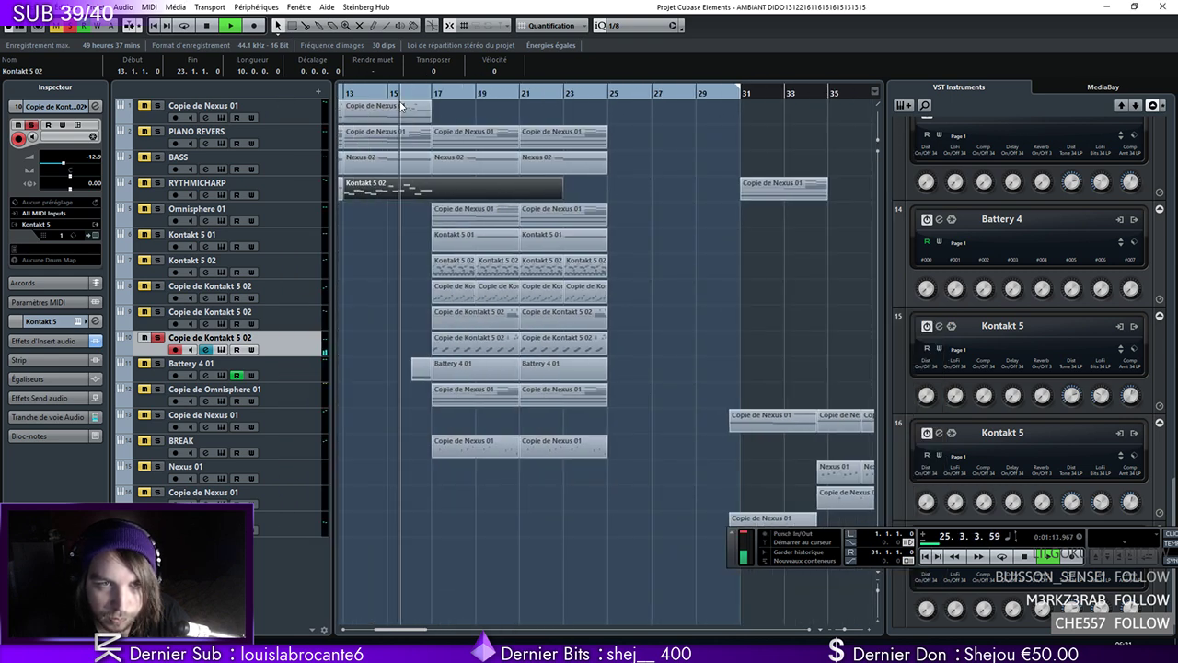
{"action": "left_click", "coordinate": [256, 6]}
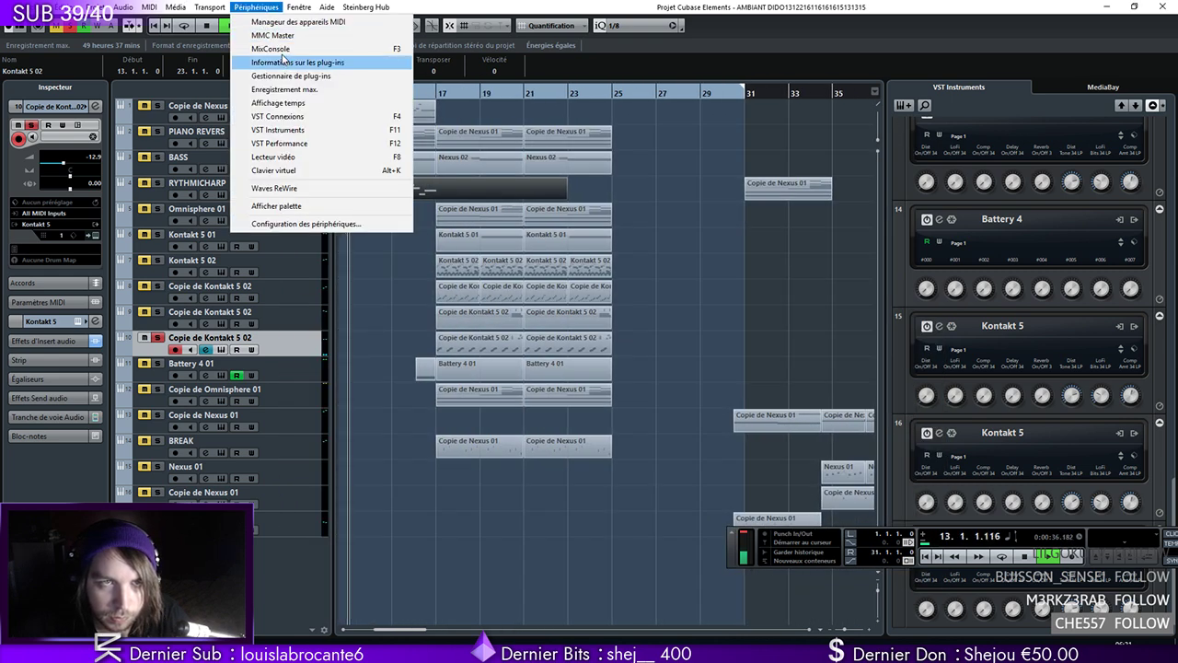
{"action": "left_click", "coordinate": [276, 49]}
{"action": "left_click", "coordinate": [1151, 395]}
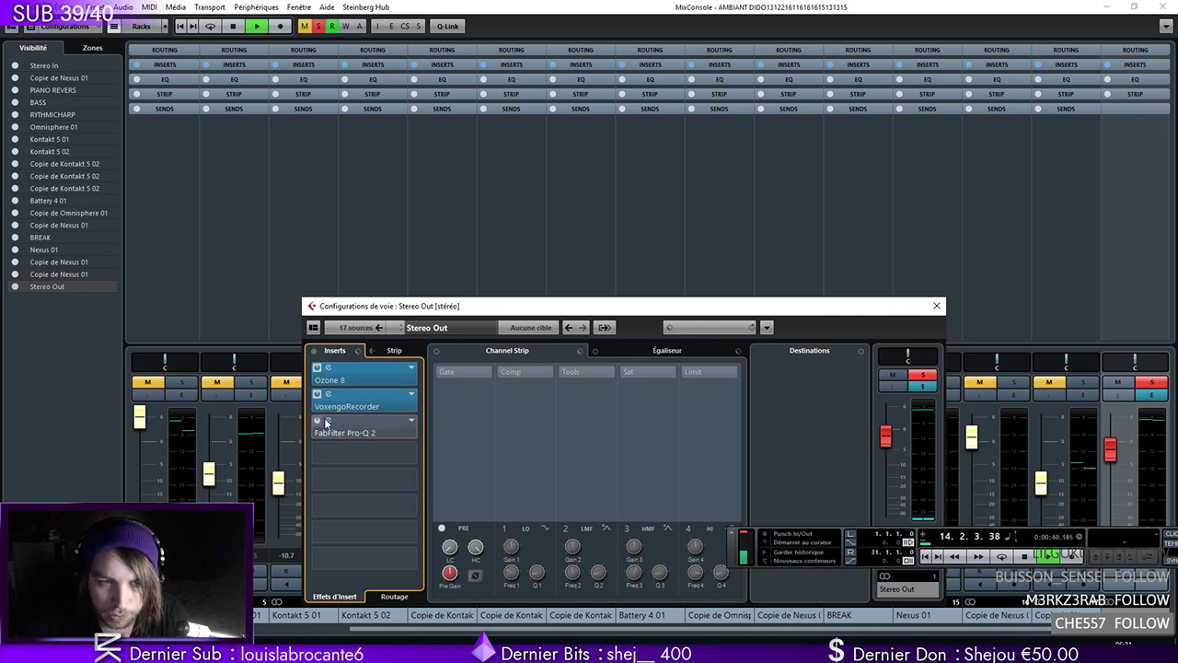
{"action": "left_click", "coordinate": [937, 308]}
{"action": "left_click", "coordinate": [1162, 7]}
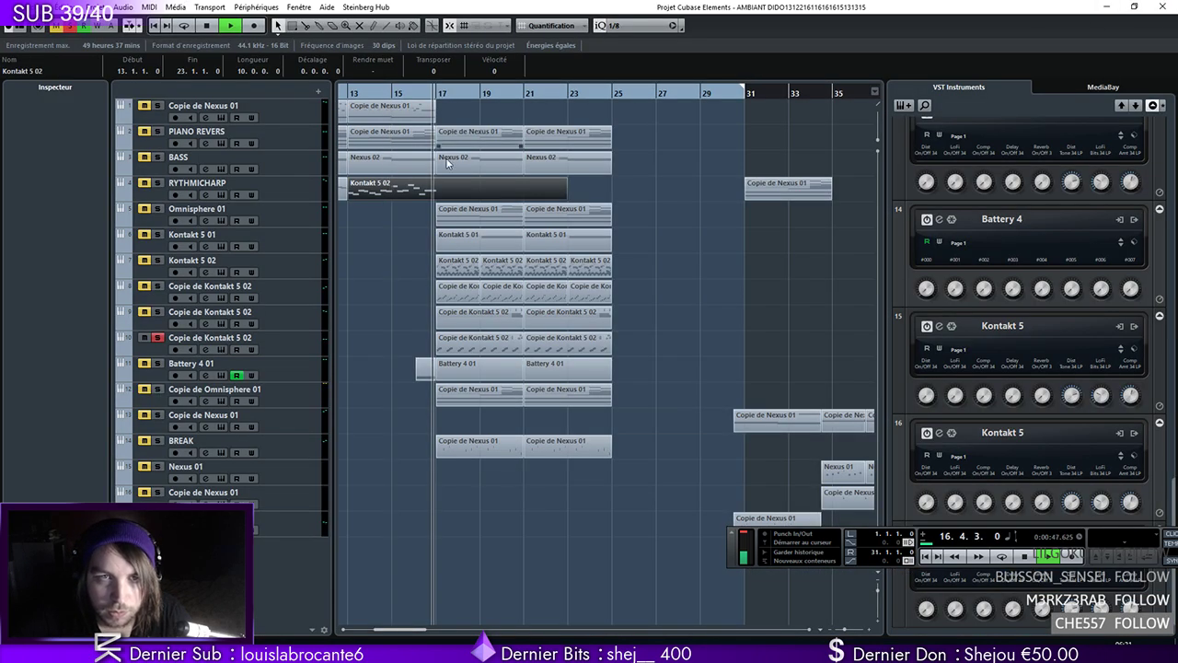
Add Kontakt 5 01, Kontakt 5 02 and the eighth and ninth tracks, both Copie de Kontakt 5 02, to the solo
{"action": "left_click", "coordinate": [159, 312]}
{"action": "left_click", "coordinate": [159, 285]}
{"action": "left_click", "coordinate": [159, 259]}
{"action": "left_click", "coordinate": [159, 235]}
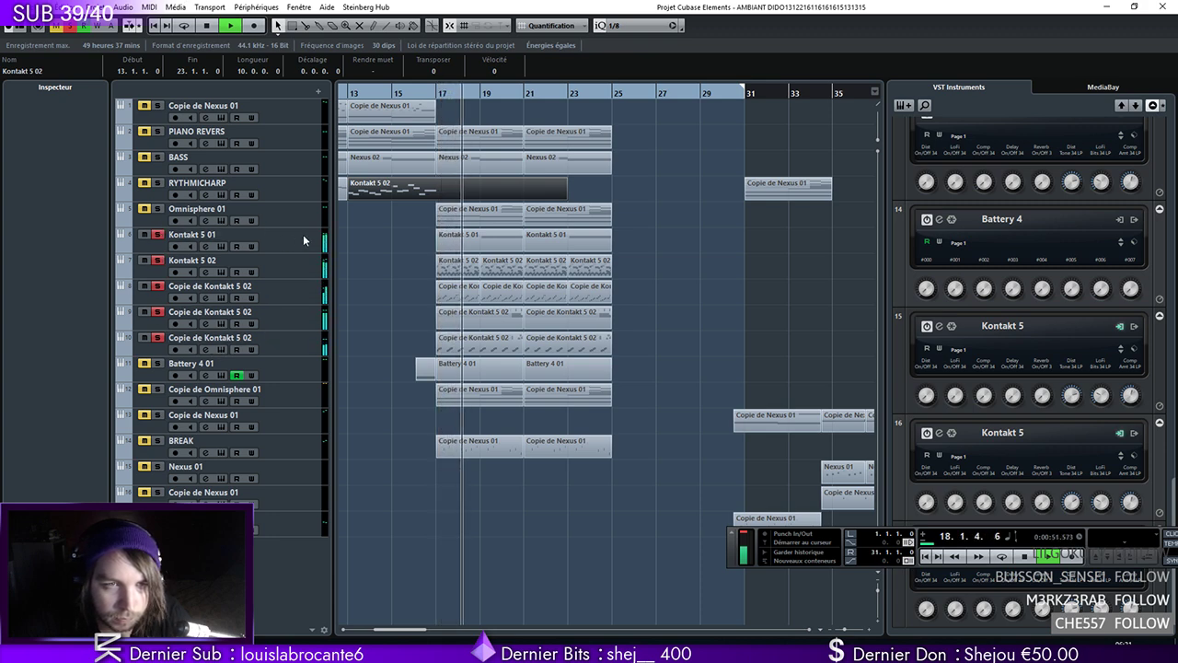
Load the BASS SIDECHAIN insert preset on the Kontakt 5 01 track and set its volume to -4.04
{"action": "left_click", "coordinate": [309, 239]}
{"action": "left_click", "coordinate": [207, 246]}
{"action": "left_click", "coordinate": [358, 351]}
{"action": "left_click", "coordinate": [428, 367]}
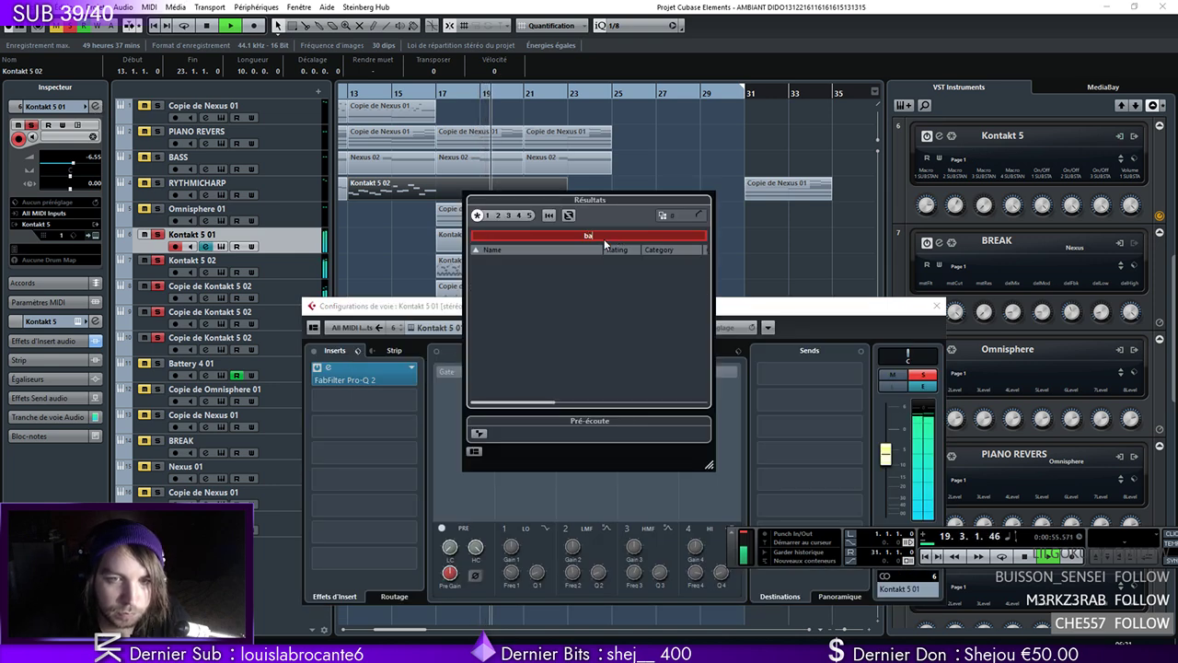
{"action": "left_click", "coordinate": [526, 275]}
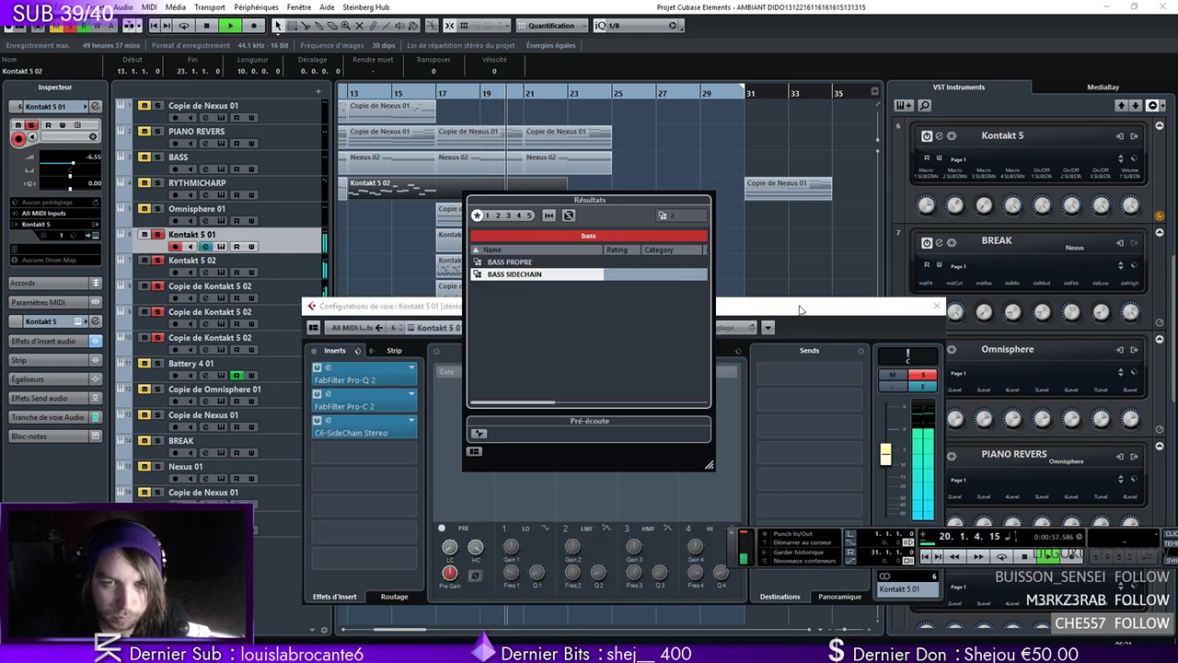
{"action": "left_click", "coordinate": [936, 306]}
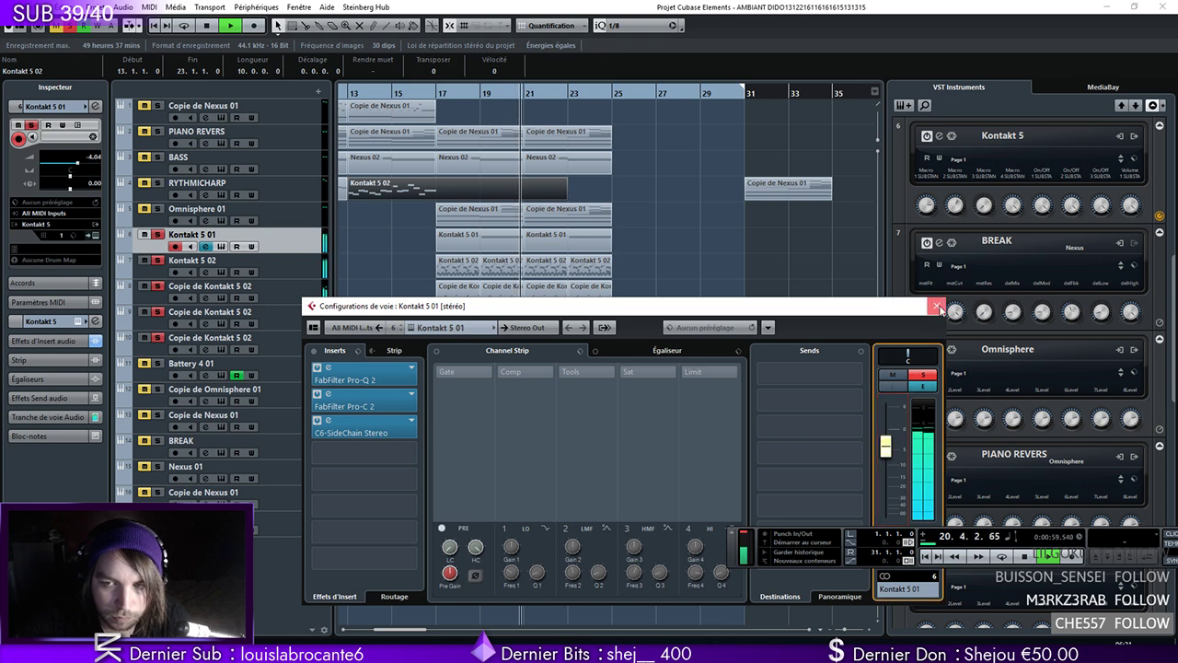
{"action": "left_click", "coordinate": [937, 307]}
Set the Kontakt 5 02 track's volume to -5.86
{"action": "left_click", "coordinate": [267, 288]}
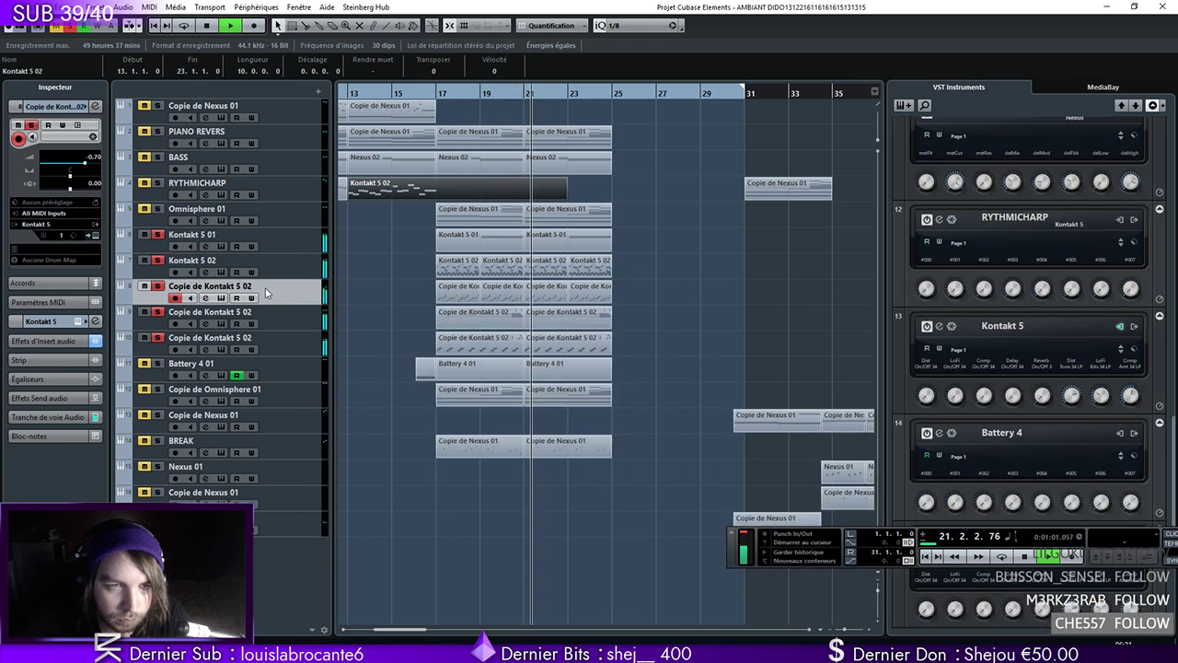
{"action": "left_click", "coordinate": [155, 261]}
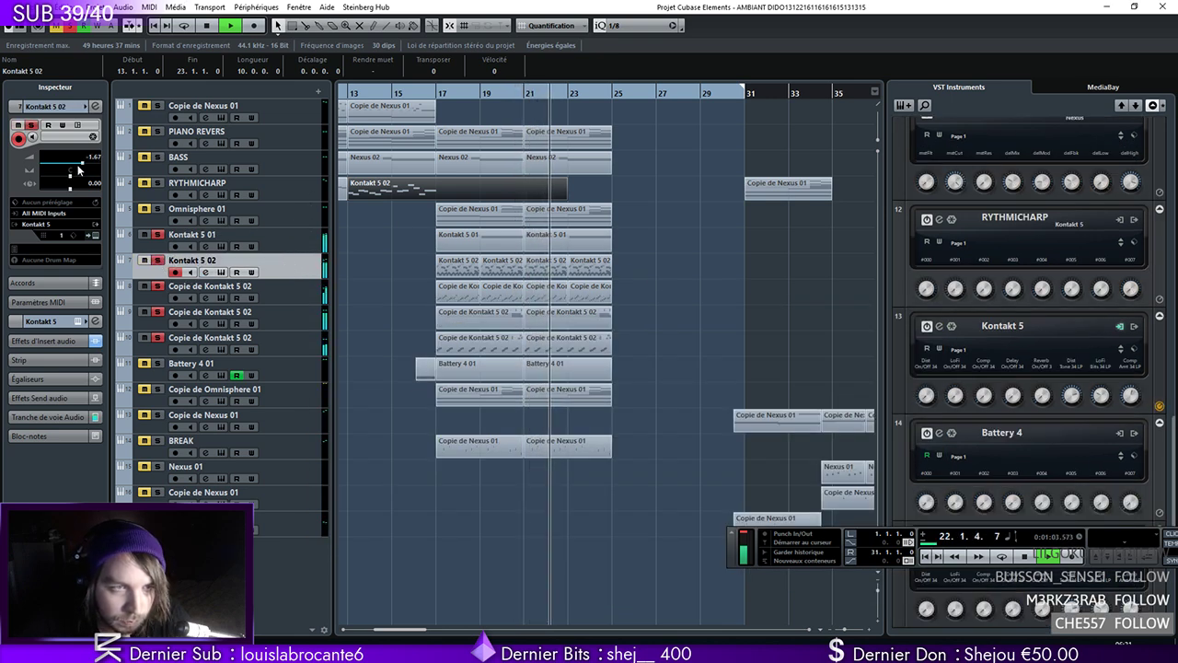
{"action": "left_click_drag", "start_coordinate": [79, 169], "coordinate": [76, 167]}
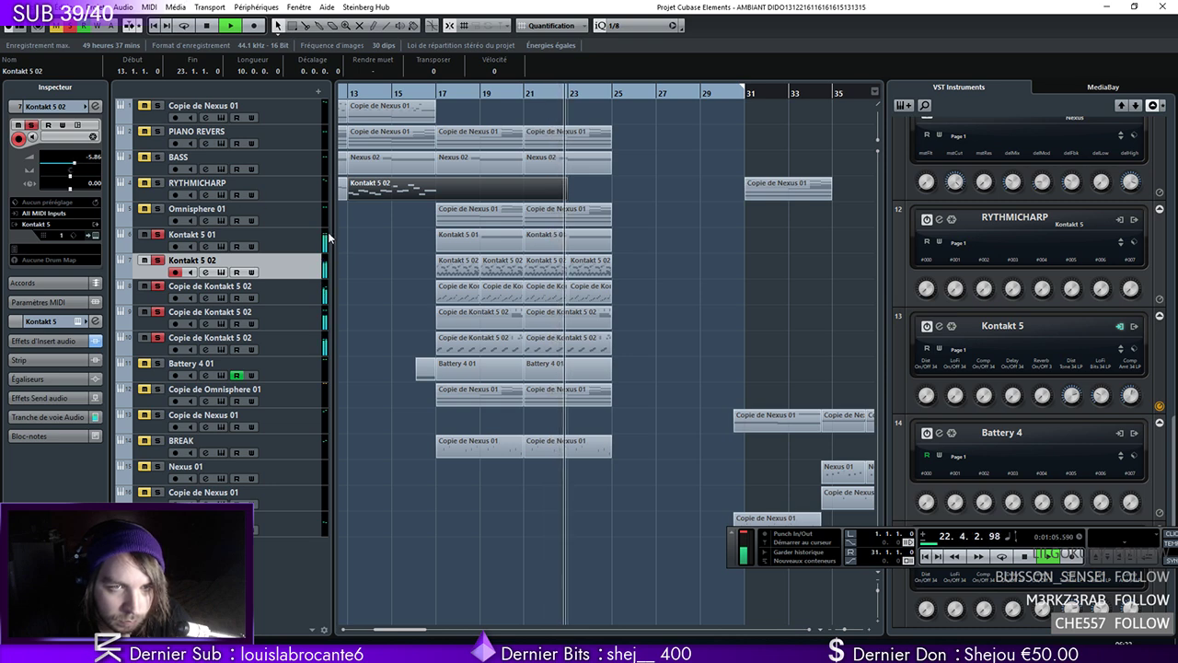
Add PIANO REVERS and BASS to the solo and delete the BASS parts at bars 17 and 21
{"action": "left_click", "coordinate": [158, 131]}
{"action": "left_click_drag", "start_coordinate": [426, 93], "coordinate": [435, 91]}
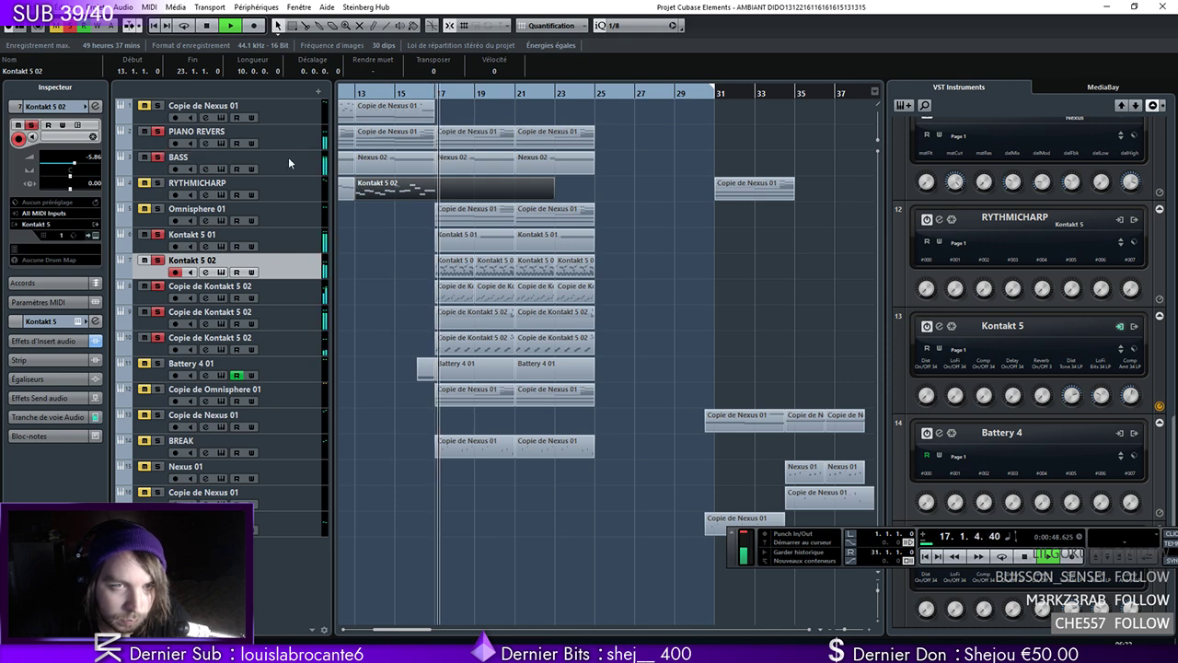
{"action": "left_click", "coordinate": [148, 170]}
{"action": "left_click", "coordinate": [460, 163]}
{"action": "key", "text": "Delete"}
{"action": "left_click", "coordinate": [553, 163]}
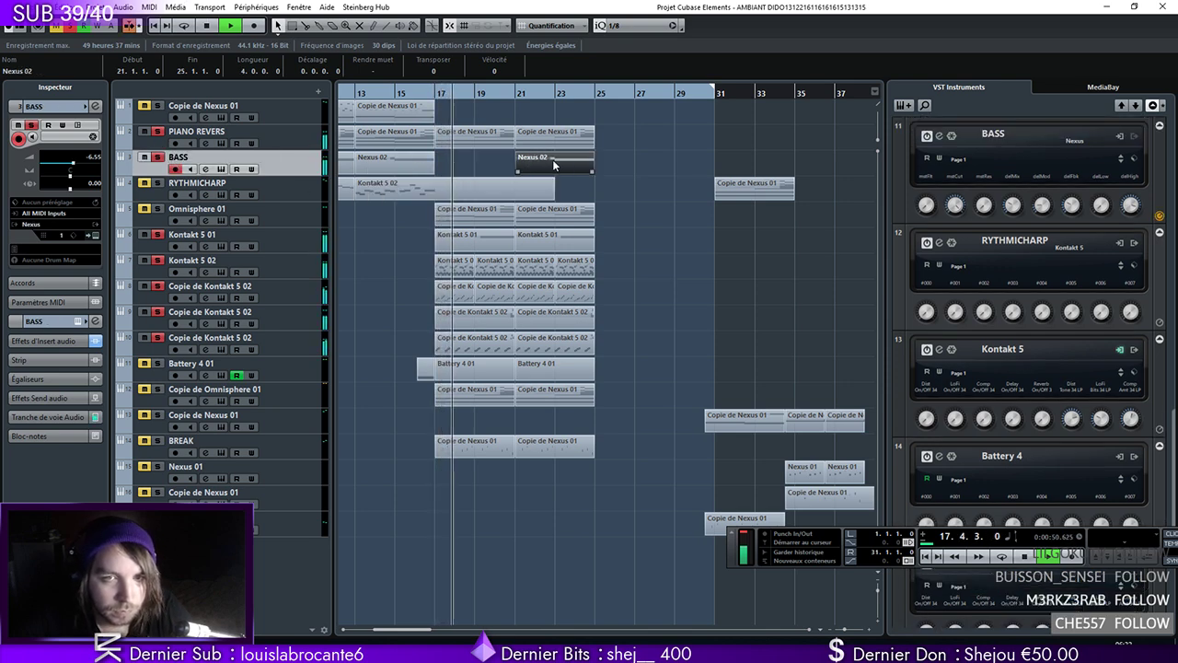
{"action": "key", "text": "Delete"}
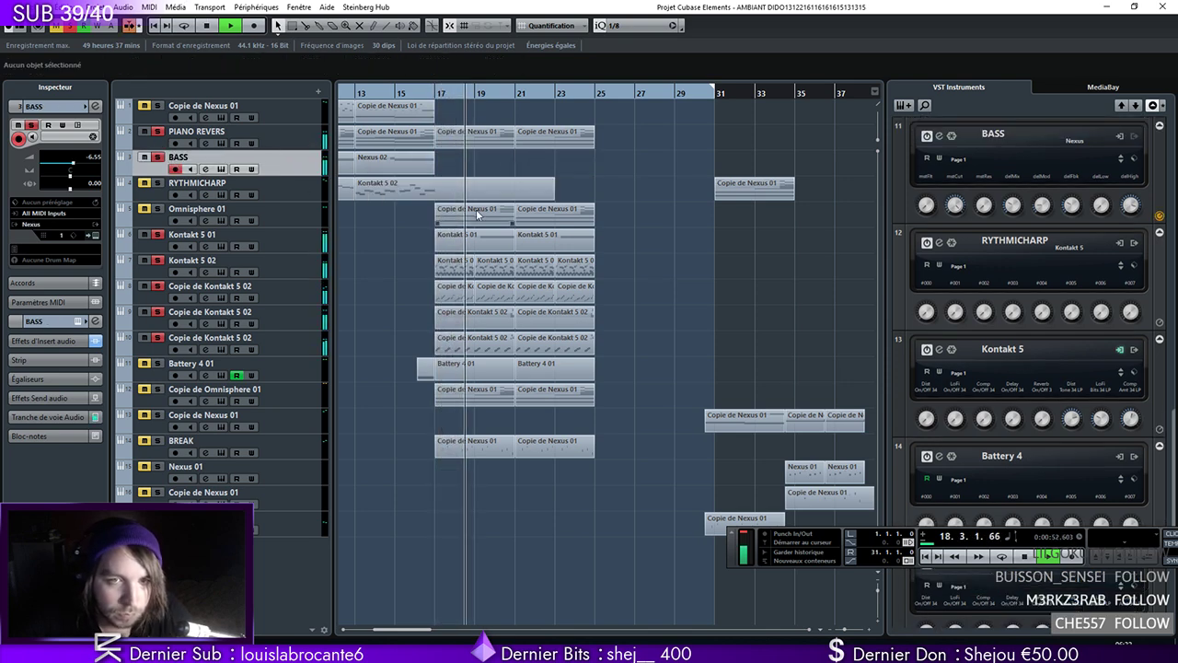
Audition Omnisphere 01 within the solo and replay from bar 13
{"action": "left_click", "coordinate": [147, 212]}
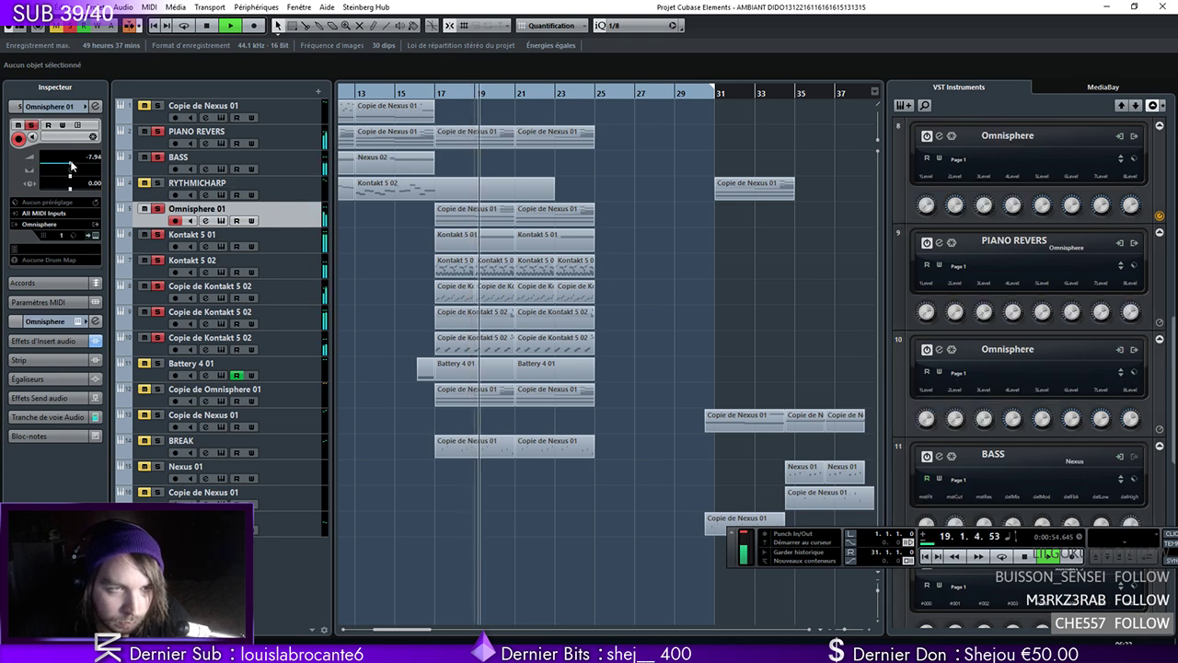
{"action": "left_click", "coordinate": [363, 93]}
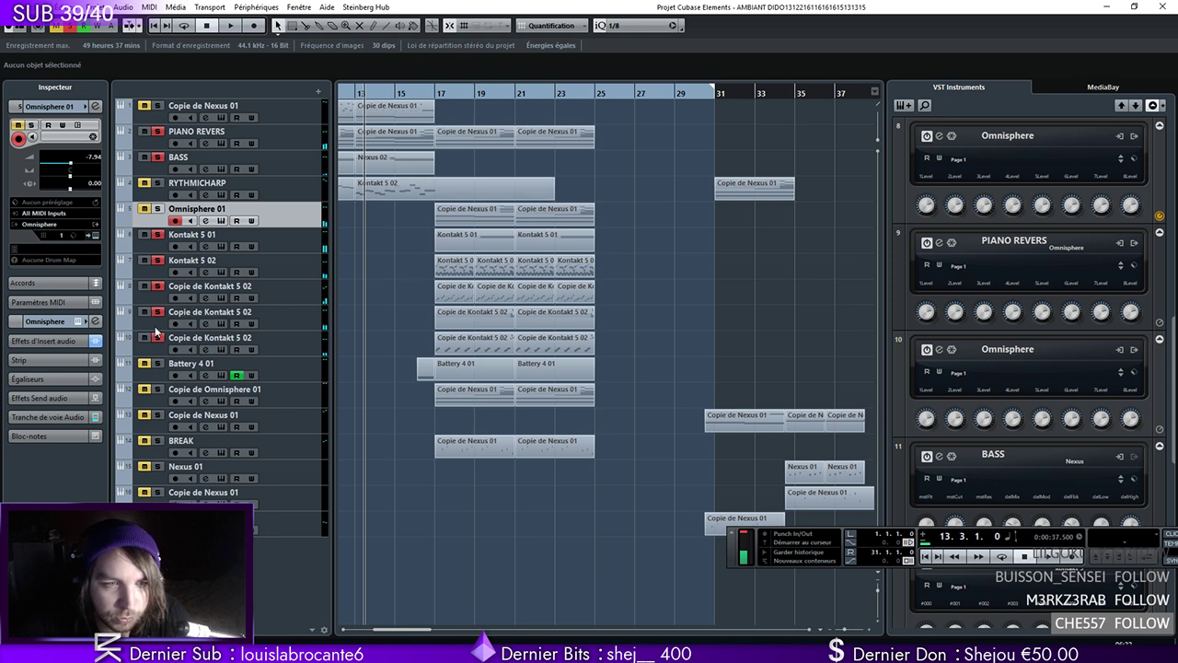
{"action": "key", "text": "space"}
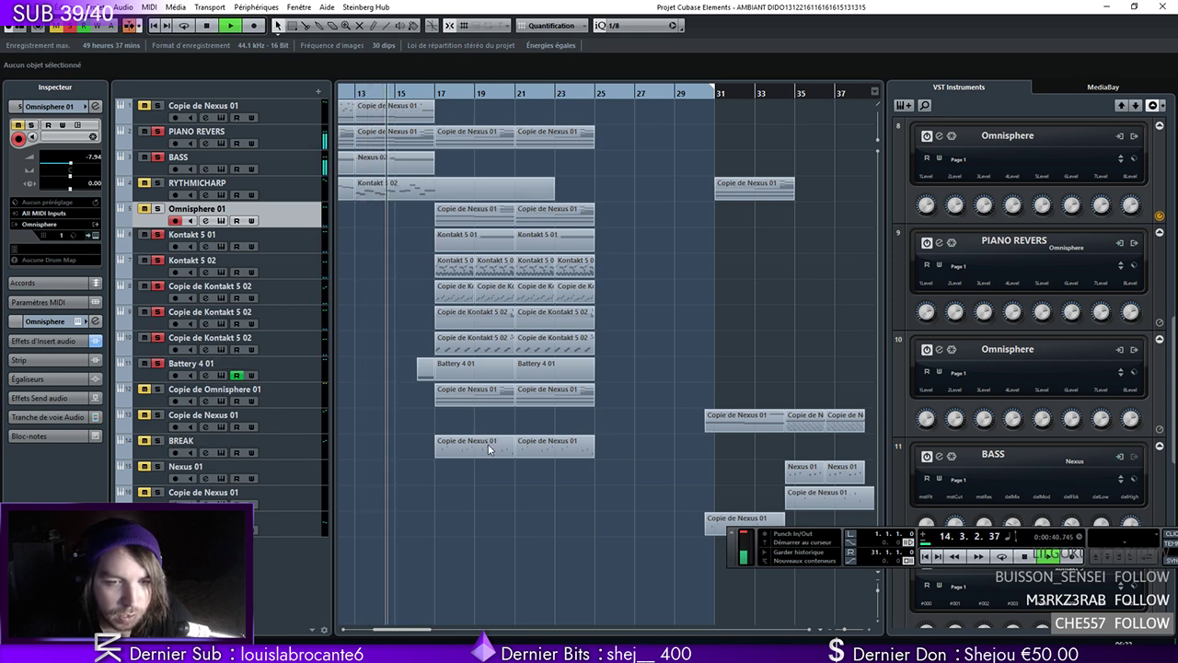
Delete the BREAK part at bar 17, add BREAK and Battery 4 01 to the solo and replay from about bar 15
{"action": "left_click", "coordinate": [451, 440]}
{"action": "key", "text": "Delete"}
{"action": "left_click", "coordinate": [157, 441]}
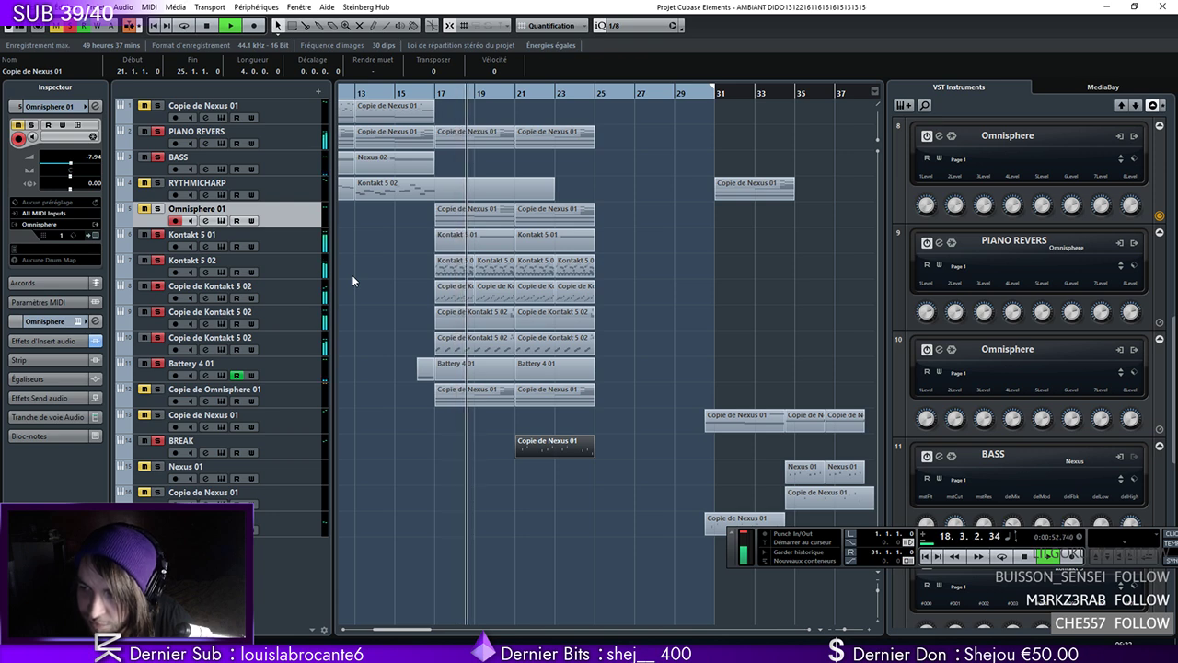
{"action": "left_click", "coordinate": [266, 263]}
{"action": "left_click_drag", "start_coordinate": [436, 93], "coordinate": [406, 94]}
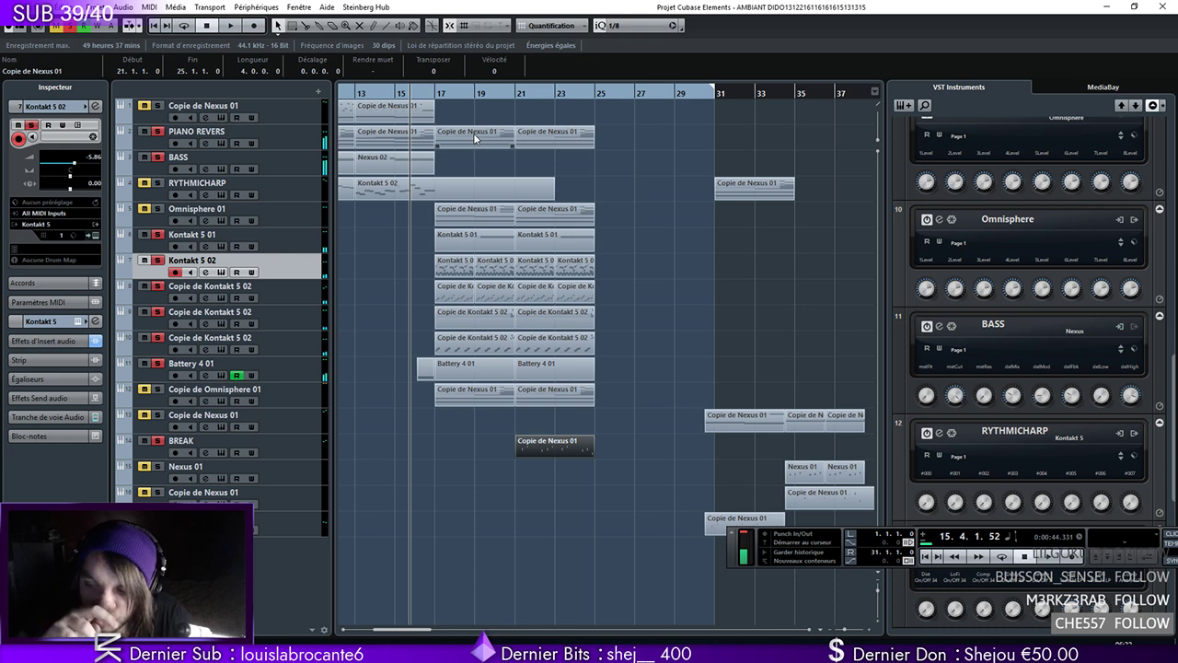
{"action": "key", "text": "space"}
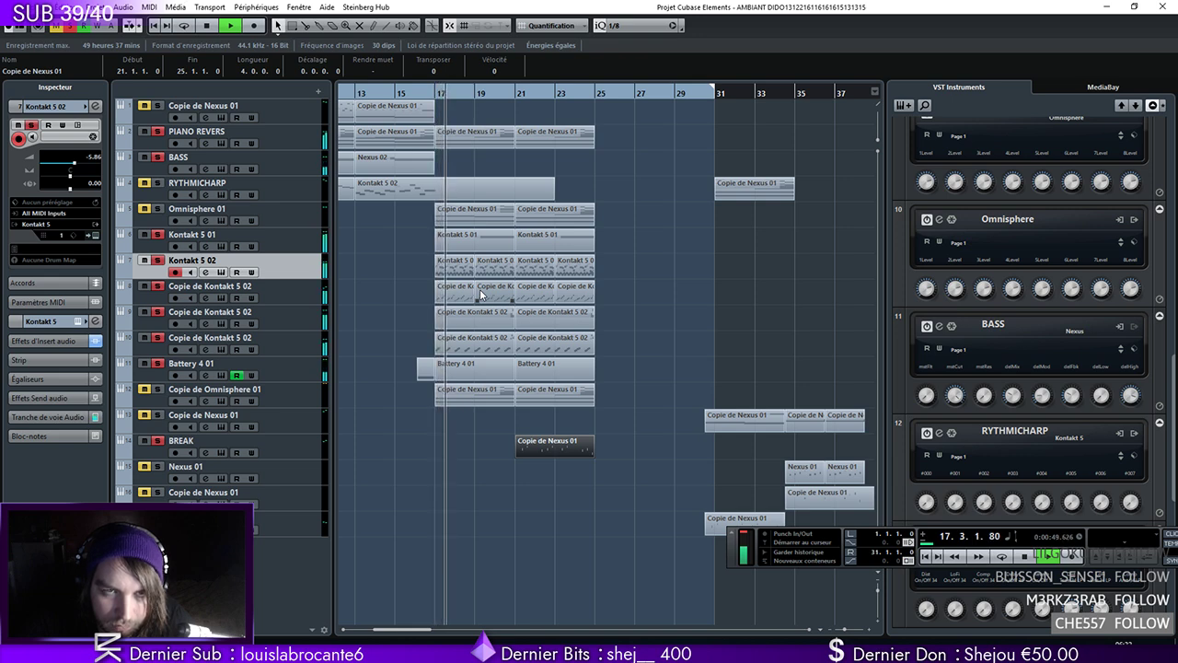
Examine the notes and velocities of the PIANO REVERS parts at bars 17 and 21 in the key editor with an enlarged velocity lane
{"action": "left_click", "coordinate": [470, 132]}
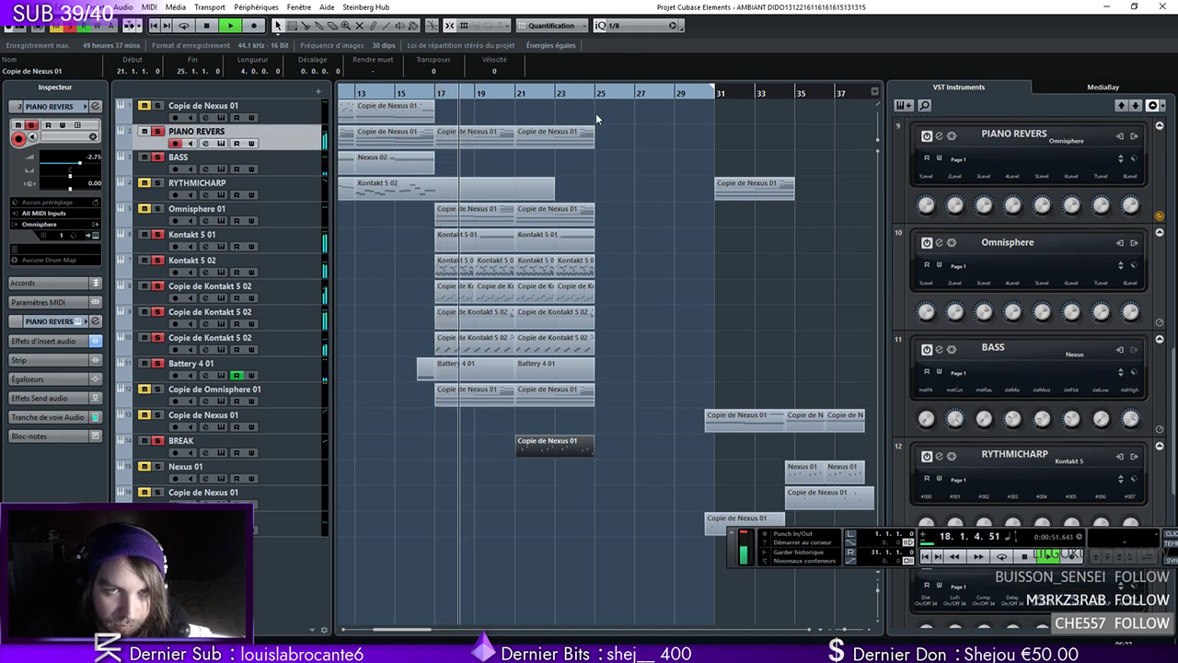
{"action": "double_click", "coordinate": [470, 132]}
{"action": "left_click_drag", "start_coordinate": [636, 566], "coordinate": [647, 338]}
{"action": "left_click_drag", "start_coordinate": [1144, 634], "coordinate": [1116, 634]}
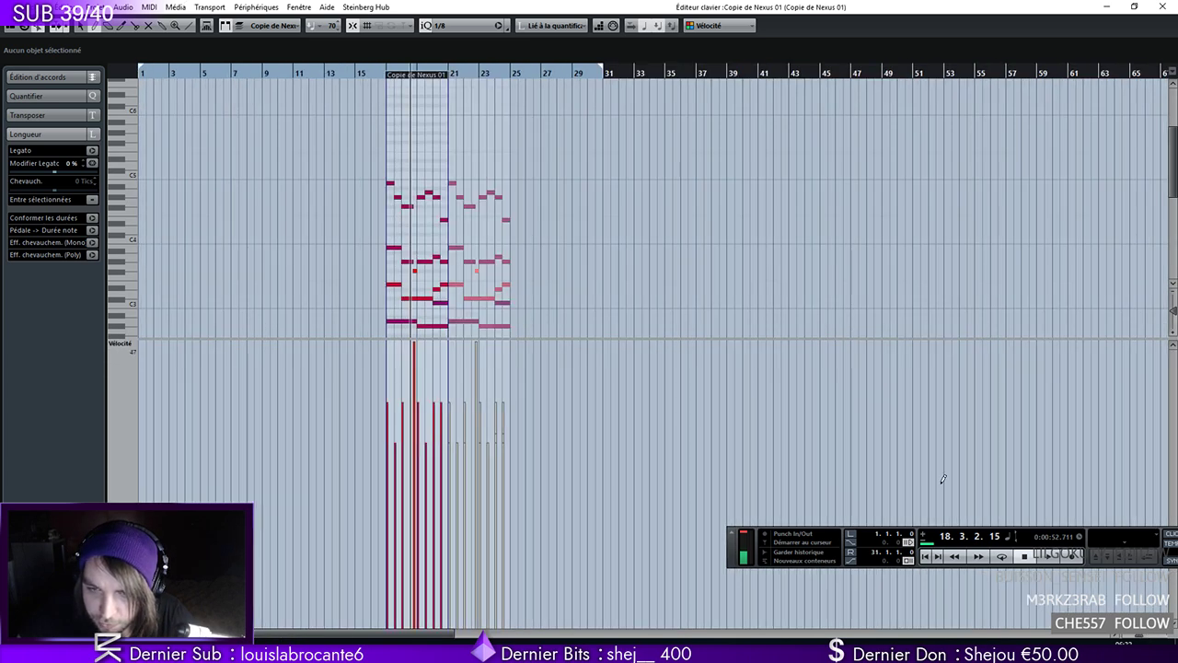
{"action": "mouse_move", "coordinate": [1000, 509]}
{"action": "left_mouse_down"}
{"action": "mouse_move", "coordinate": [759, 388]}
{"action": "mouse_move", "coordinate": [277, 186]}
{"action": "left_mouse_up"}
{"action": "double_click", "coordinate": [375, 74]}
{"action": "left_click", "coordinate": [1162, 6]}
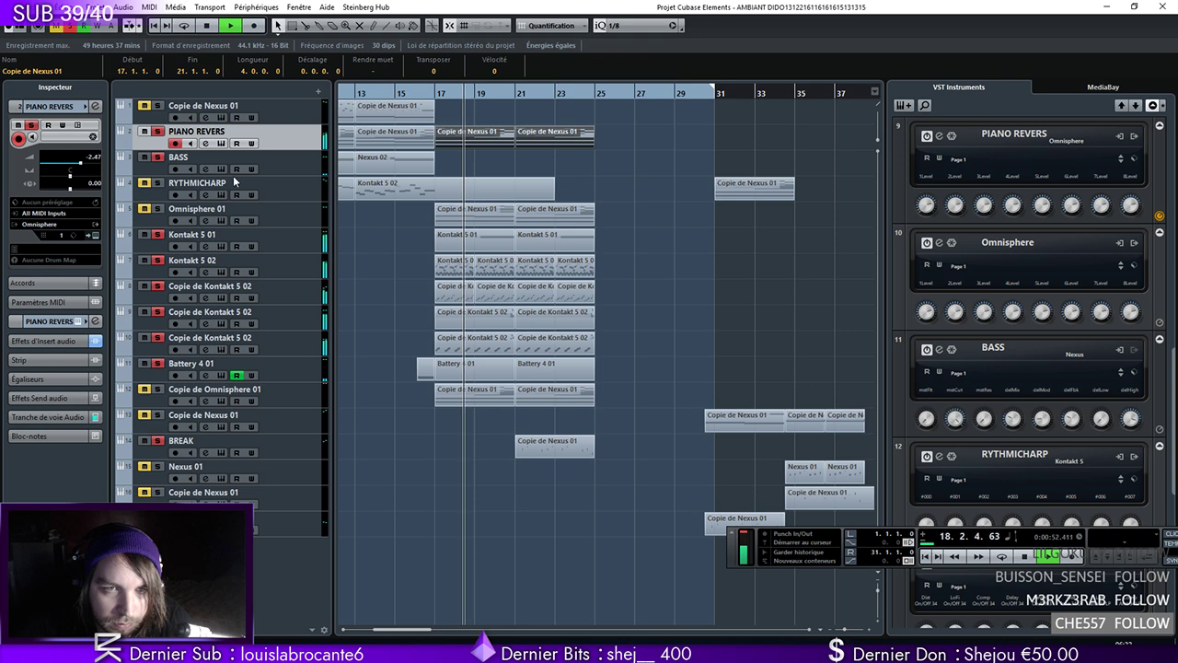
Compare the mix with Kontakt 5 02 out of the solo and set the eighth track, Copie de Kontakt 5 02, to -4.70
{"action": "left_click", "coordinate": [158, 263]}
{"action": "left_click", "coordinate": [159, 264]}
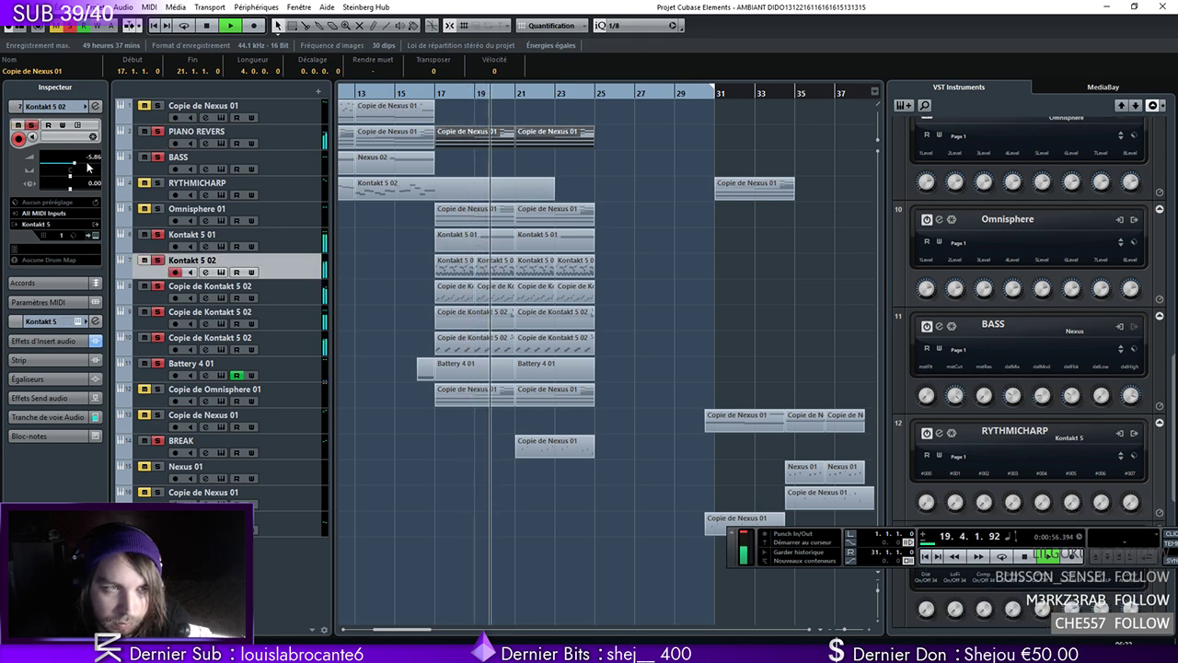
{"action": "key", "text": "Down"}
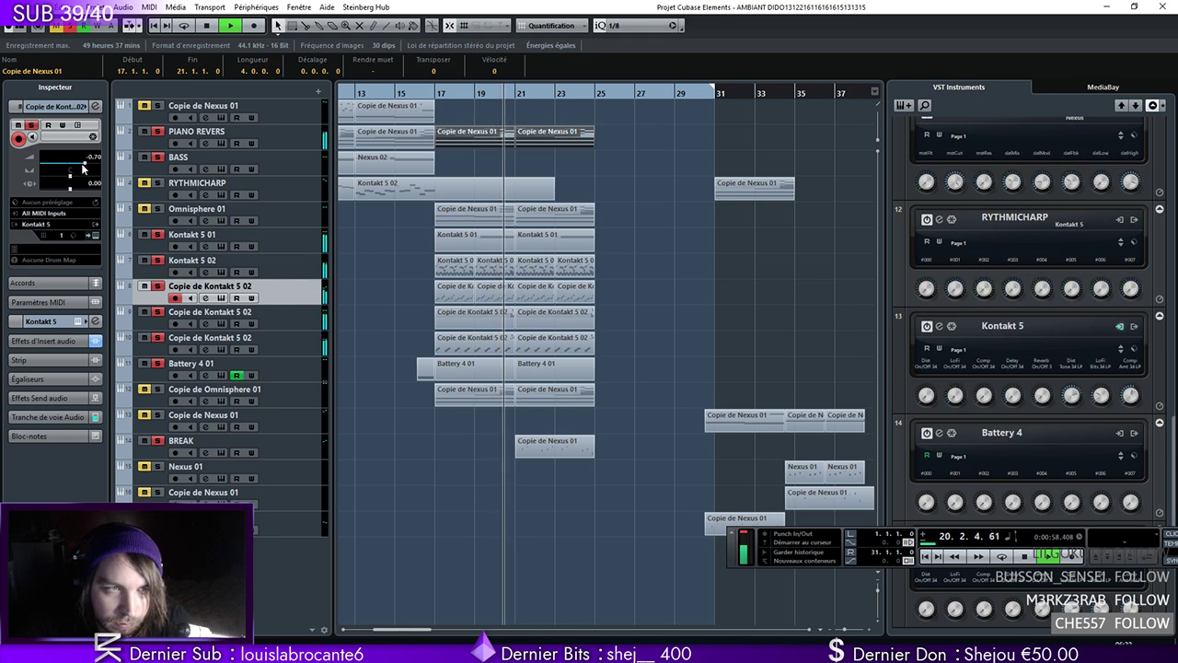
{"action": "left_click_drag", "start_coordinate": [78, 166], "coordinate": [76, 165]}
In the FabFilter Pro-Q 2 of the eighth track, boost a midrange band, lower a high band and change the band shape
{"action": "left_click", "coordinate": [95, 108]}
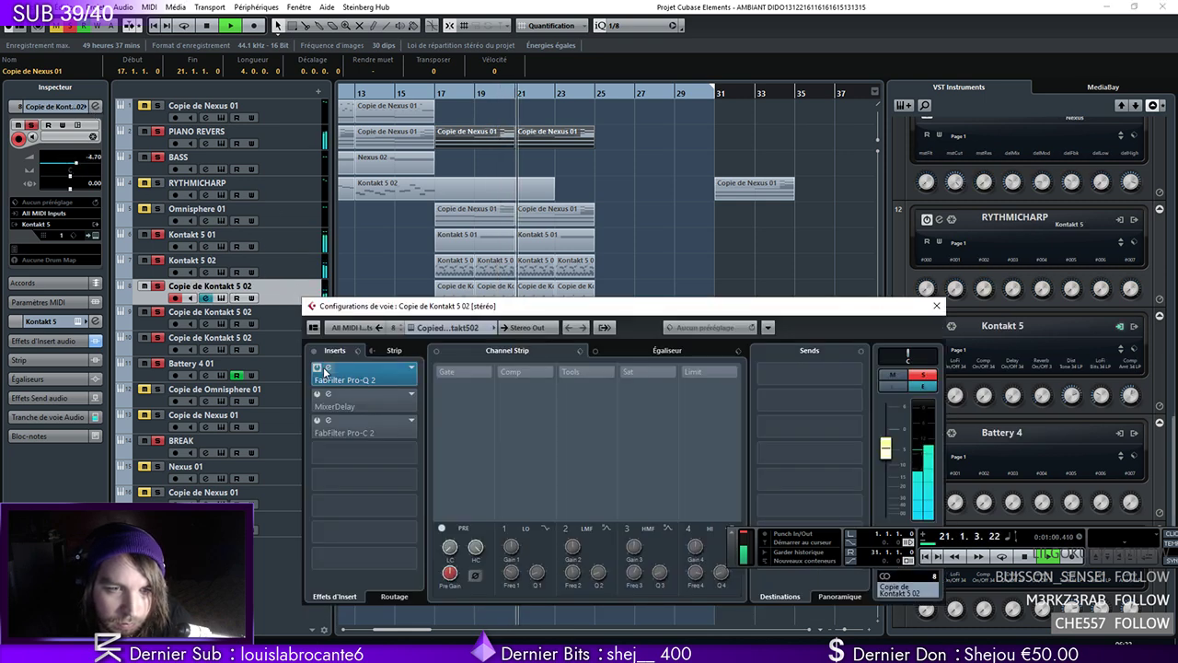
{"action": "left_click", "coordinate": [326, 368]}
{"action": "left_click_drag", "start_coordinate": [558, 302], "coordinate": [583, 228]}
{"action": "scroll", "coordinate": [576, 230], "scroll_direction": "up", "scroll_amount": 3}
{"action": "left_click_drag", "start_coordinate": [789, 303], "coordinate": [783, 344]}
{"action": "scroll", "coordinate": [721, 352], "scroll_direction": "down", "scroll_amount": 3}
{"action": "left_click", "coordinate": [603, 467]}
{"action": "left_click", "coordinate": [621, 537]}
{"action": "left_click", "coordinate": [888, 132]}
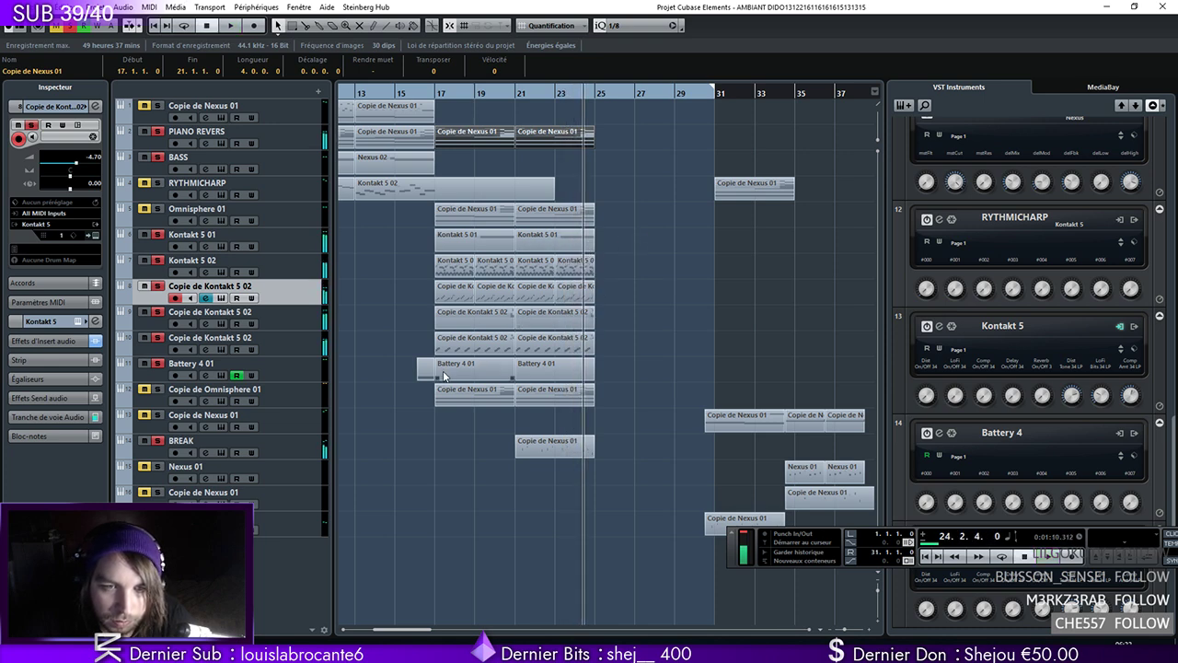
Replace the Battery 4 01 part at bar 21 with a copy of the short lead-in at bar 24, and set quantization to 1/1
{"action": "left_click", "coordinate": [591, 377]}
{"action": "key", "text": "Delete"}
{"action": "left_click_drag", "start_coordinate": [429, 370], "coordinate": [587, 368]}
{"action": "left_click", "coordinate": [635, 26]}
{"action": "left_click", "coordinate": [633, 42]}
{"action": "left_click_drag", "start_coordinate": [626, 106], "coordinate": [444, 471]}
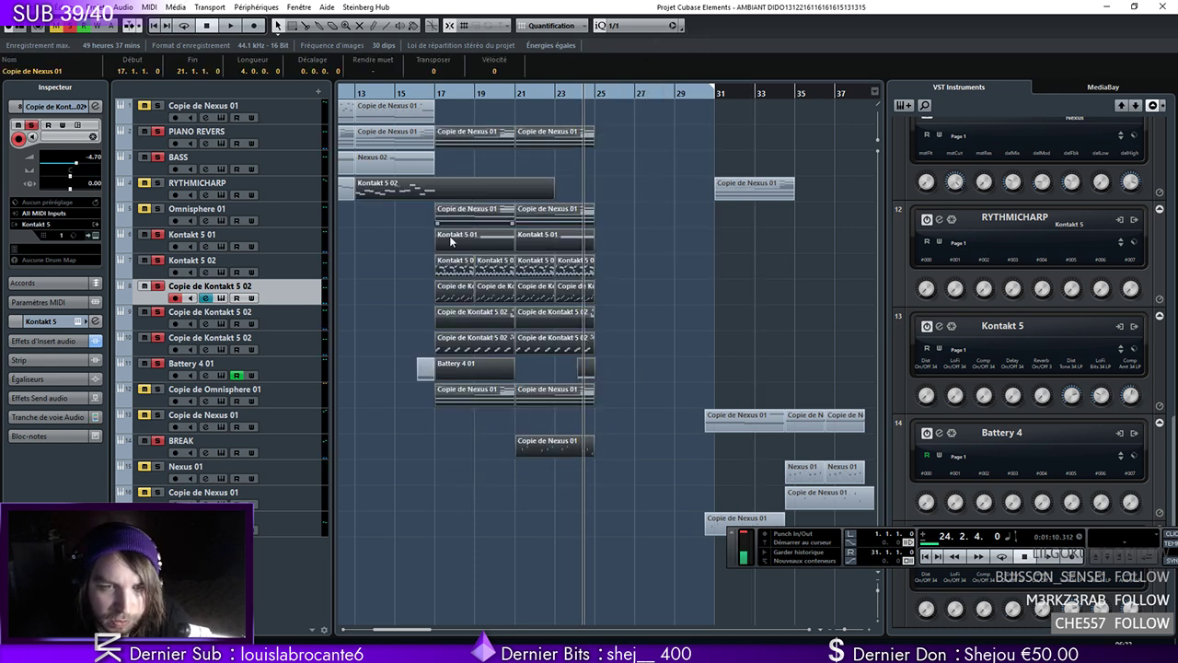
{"action": "left_click_drag", "start_coordinate": [465, 150], "coordinate": [615, 140]}
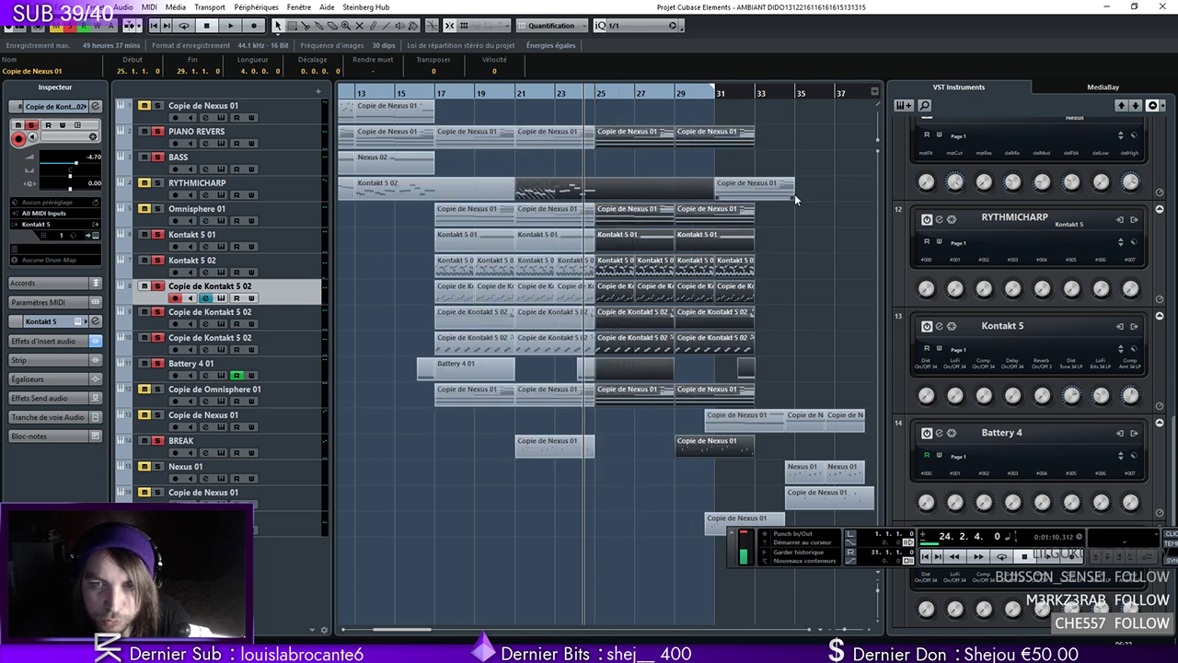
{"action": "key", "text": "Delete"}
{"action": "left_click_drag", "start_coordinate": [707, 160], "coordinate": [858, 534]}
{"action": "key", "text": "Delete"}
{"action": "key", "text": "ctrl+z"}
Move the leftover parts from bar 31 onward further along the timeline so the RYTHMICHARP part starts at bar 42
{"action": "scroll", "coordinate": [456, 262], "scroll_direction": "right", "scroll_amount": 4}
{"action": "left_click_drag", "start_coordinate": [455, 630], "coordinate": [423, 631]}
{"action": "left_click_drag", "start_coordinate": [510, 190], "coordinate": [727, 189]}
{"action": "left_click_drag", "start_coordinate": [413, 94], "coordinate": [388, 100]}
{"action": "key", "text": "KP_Add"}
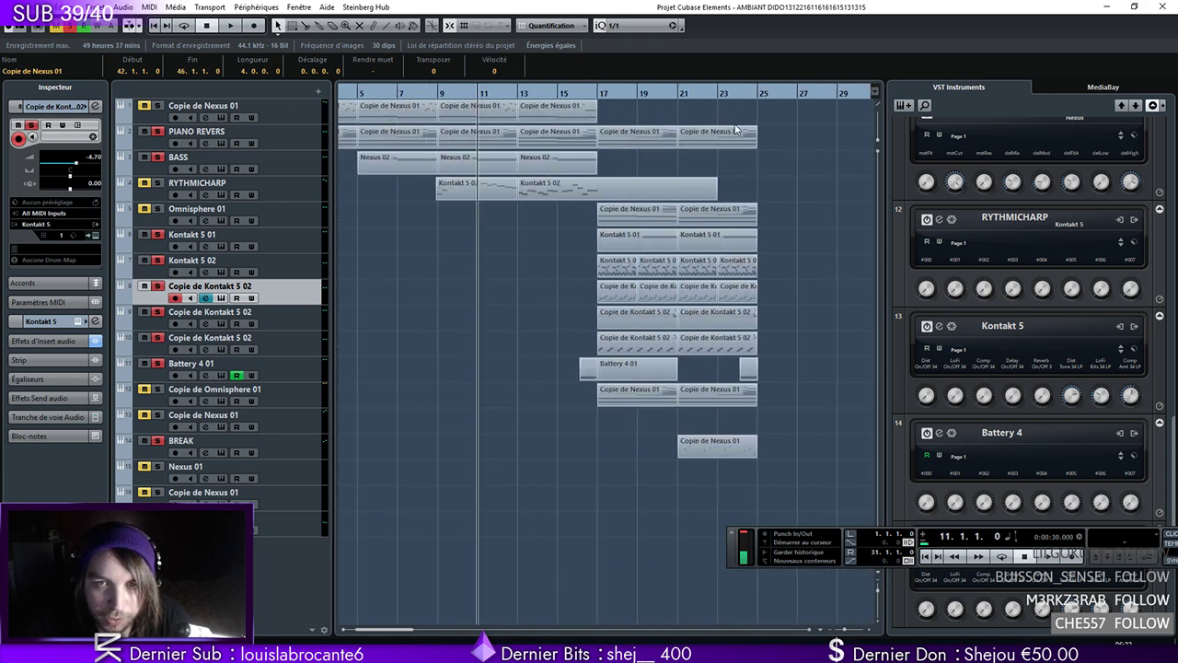
Shorten the last RYTHMICHARP part to end at bar 17 and copy all parts of bars 17 to 25 to bar 25
{"action": "left_click", "coordinate": [625, 201]}
{"action": "left_click_drag", "start_coordinate": [716, 198], "coordinate": [597, 202]}
{"action": "left_click_drag", "start_coordinate": [823, 116], "coordinate": [606, 468]}
{"action": "left_click_drag", "start_coordinate": [633, 139], "coordinate": [778, 138]}
{"action": "key", "text": "KP_Add"}
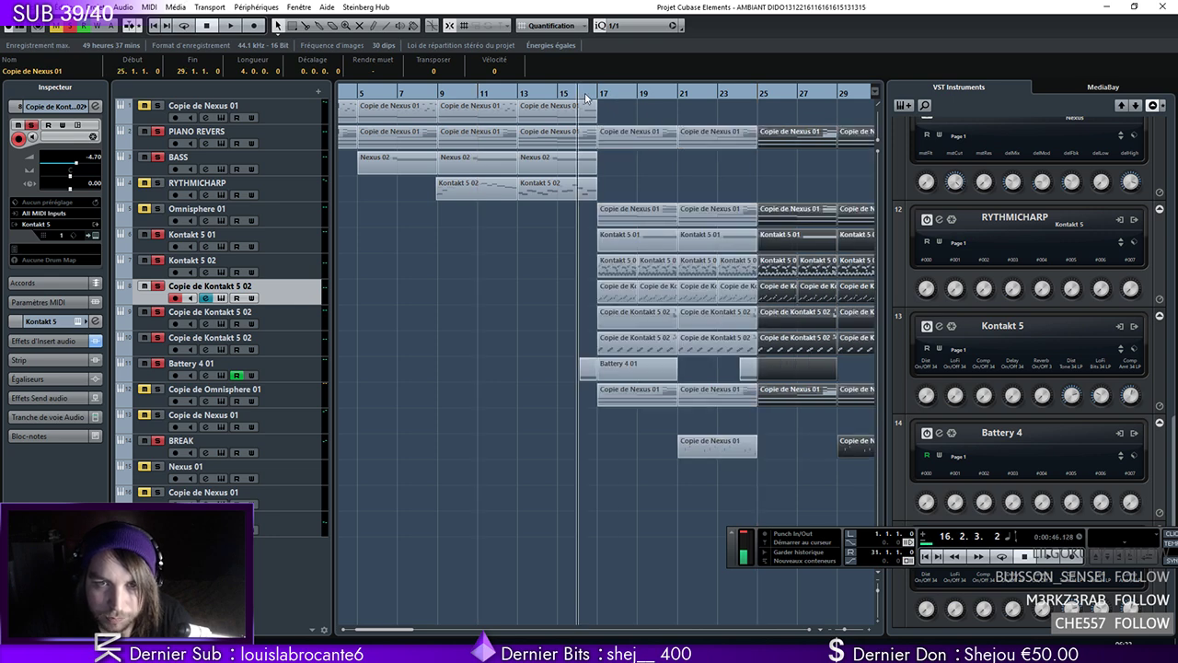
Delete the Omnisphere 01 parts at bars 17 and 21 and play from bar 17
{"action": "left_click", "coordinate": [644, 207]}
{"action": "key", "text": "Delete"}
{"action": "key", "text": "Delete"}
{"action": "left_click_drag", "start_coordinate": [728, 97], "coordinate": [698, 99]}
{"action": "left_click", "coordinate": [595, 97]}
{"action": "key", "text": "space"}
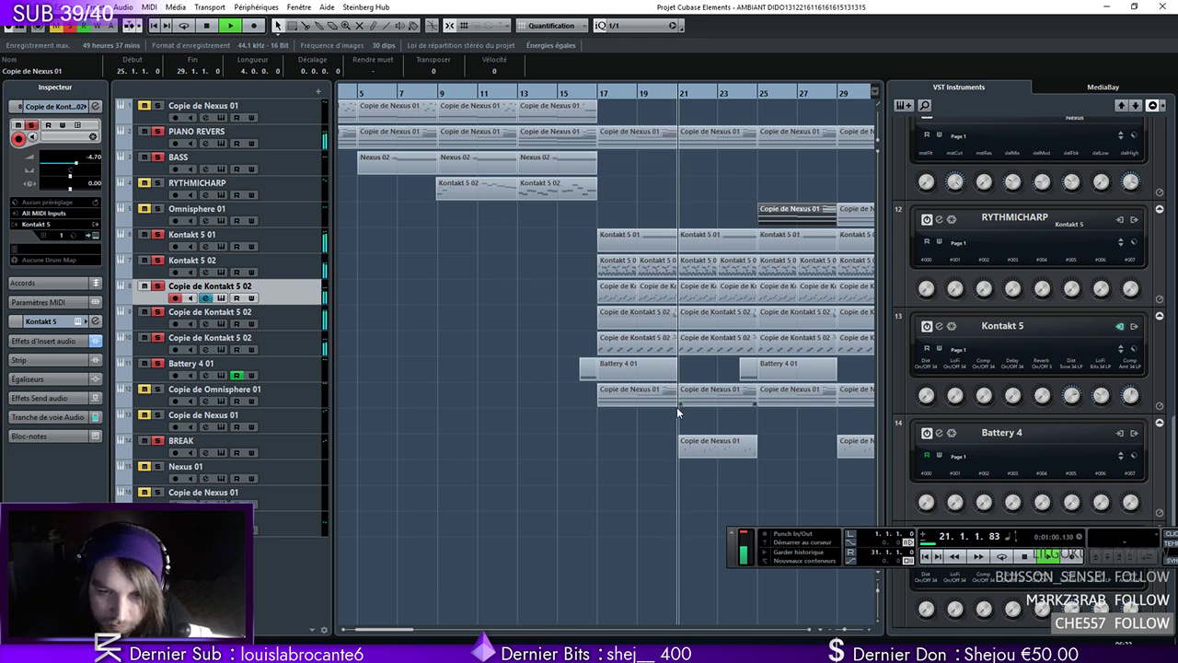
Set the BREAK track's volume to -2.75 and look over its Nexus instrument while replaying from bar 21
{"action": "left_click", "coordinate": [282, 442]}
{"action": "left_click_drag", "start_coordinate": [77, 163], "coordinate": [80, 163]}
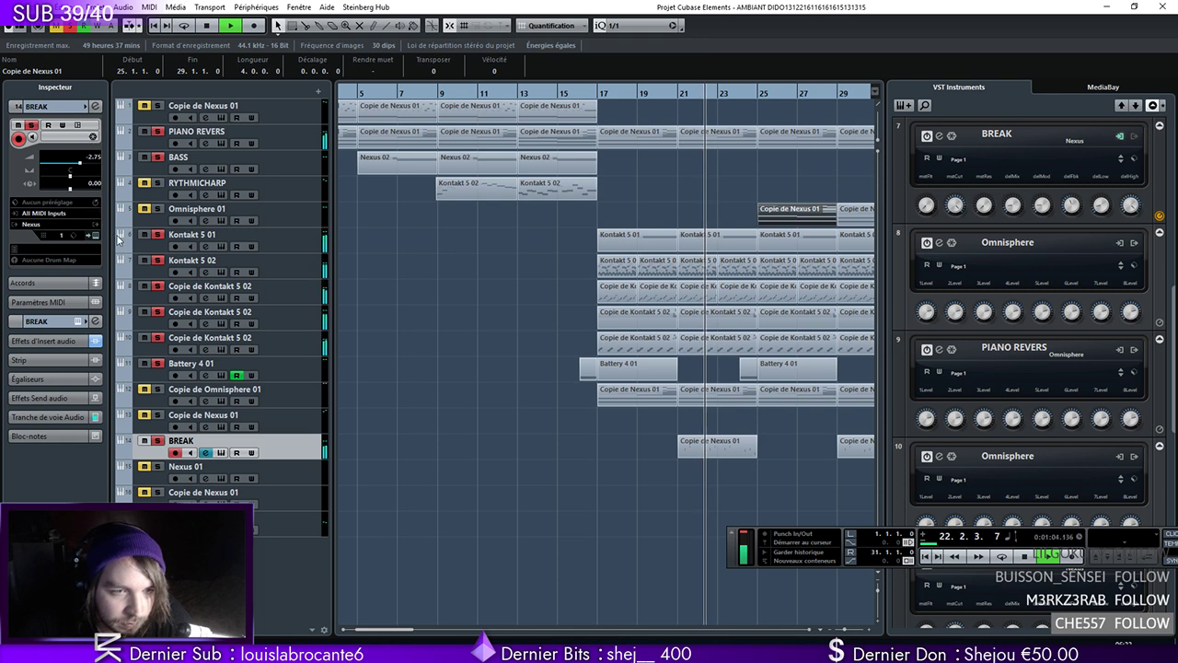
{"action": "key", "text": "space"}
{"action": "left_click", "coordinate": [683, 96]}
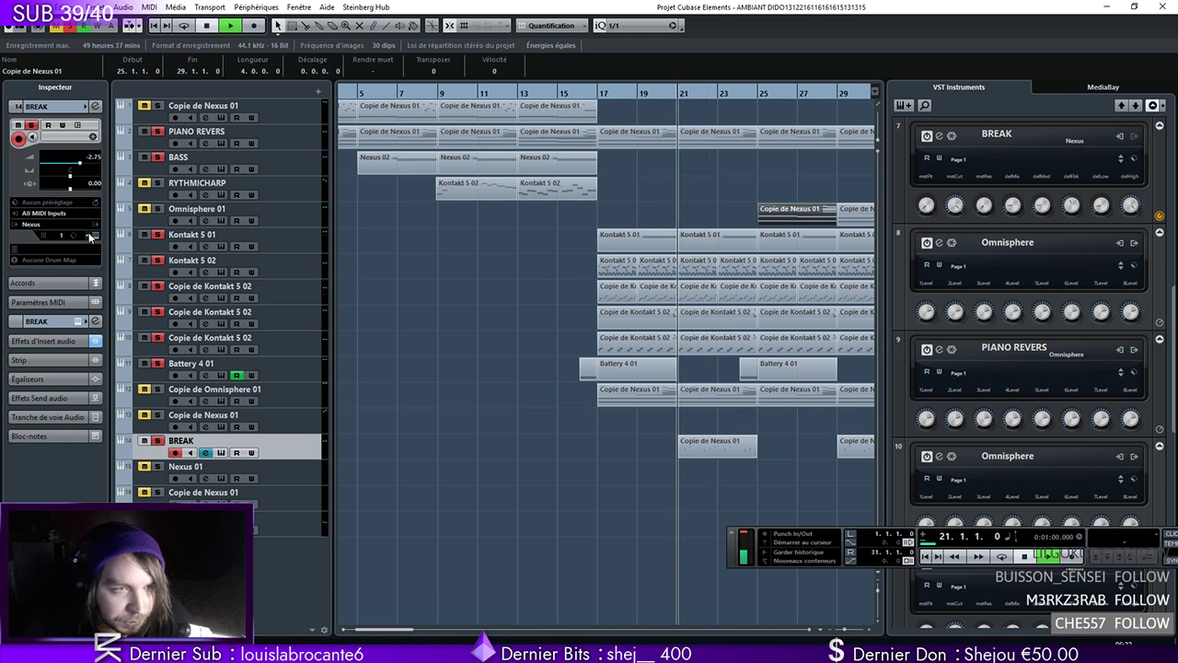
{"action": "left_click", "coordinate": [89, 236]}
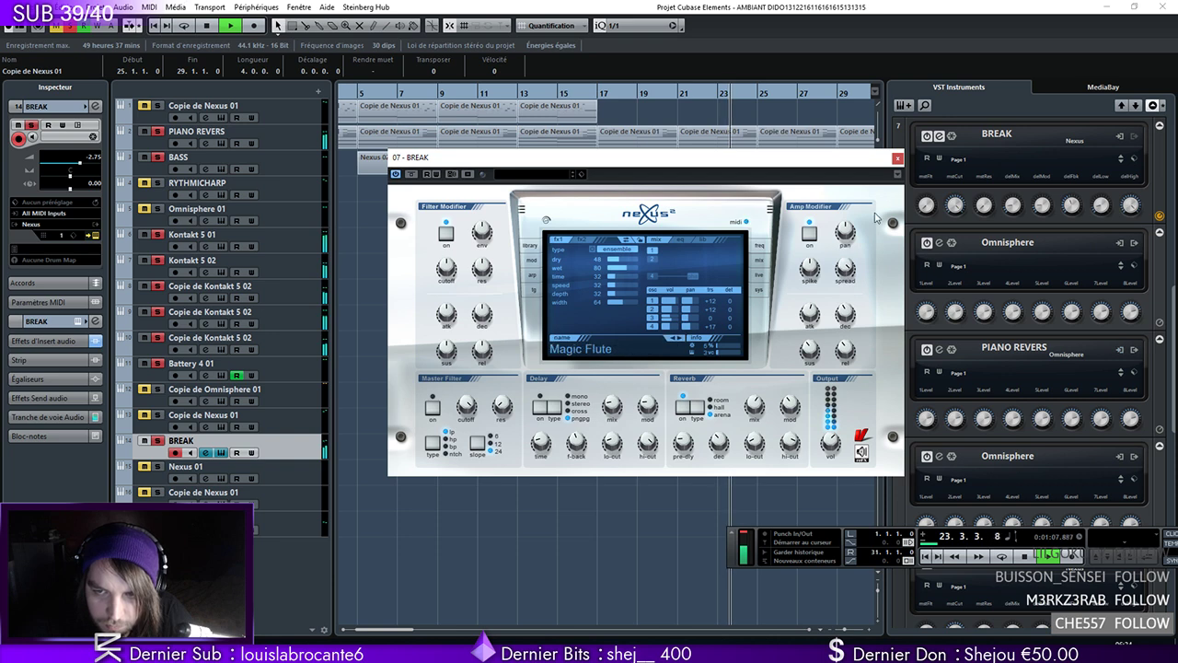
{"action": "left_click", "coordinate": [898, 159]}
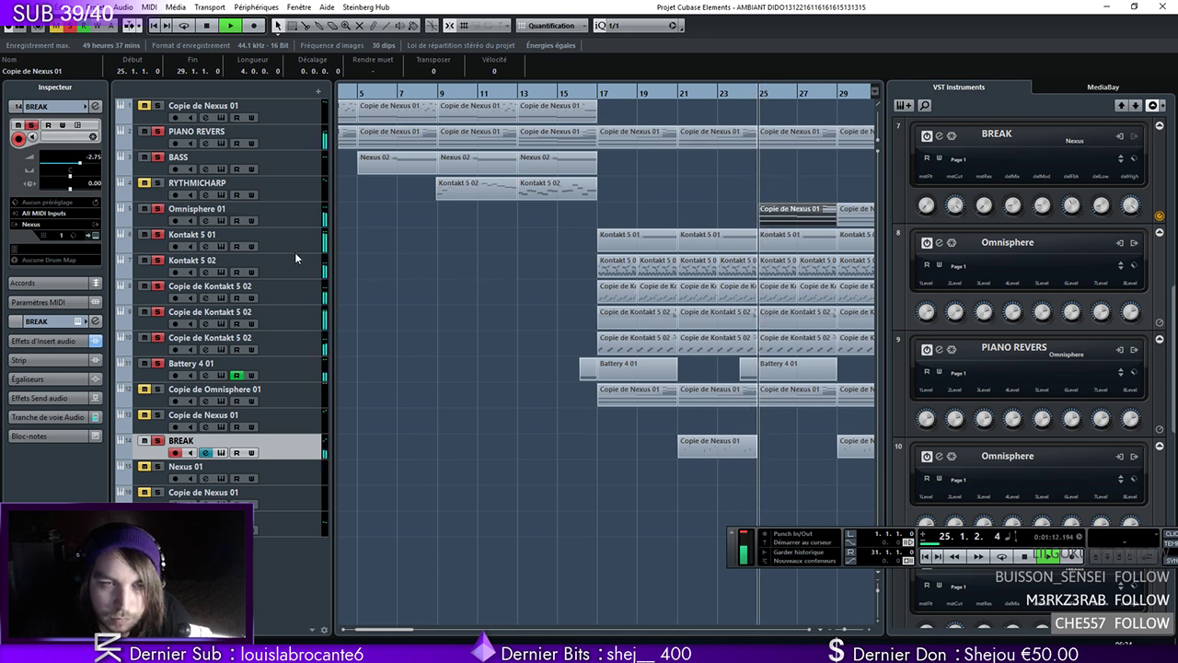
Set the Omnisphere 01 volume to -5.45 and boost a high-frequency band in its FabFilter Pro-Q 2
{"action": "left_click", "coordinate": [249, 211]}
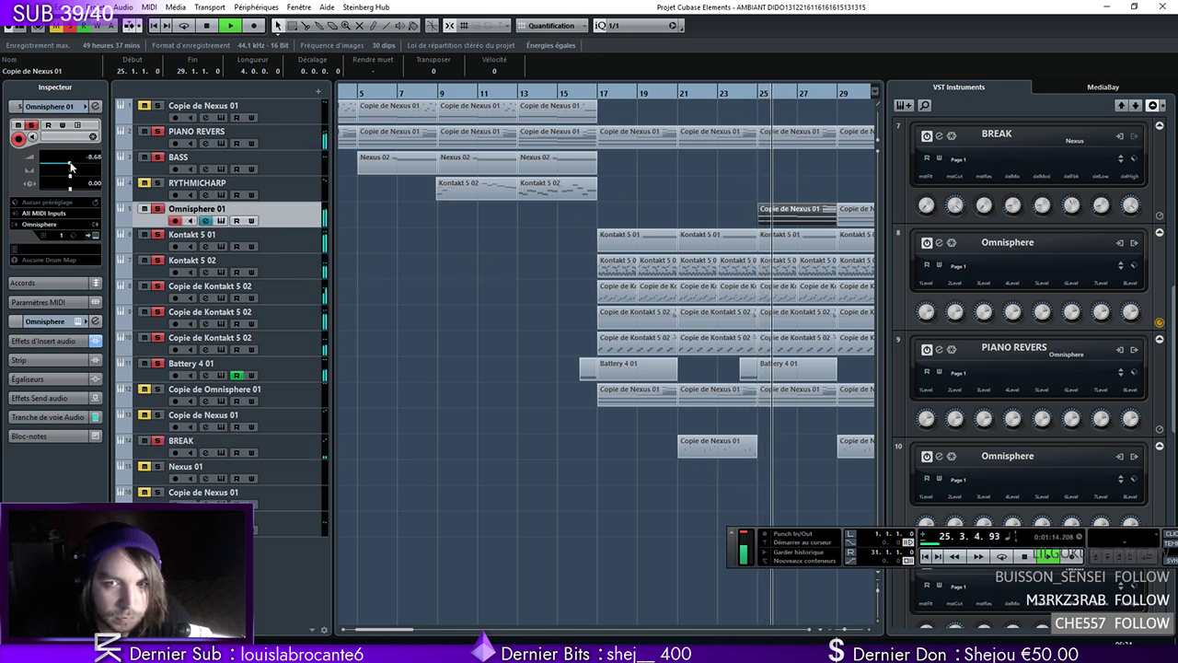
{"action": "left_click_drag", "start_coordinate": [70, 166], "coordinate": [74, 166]}
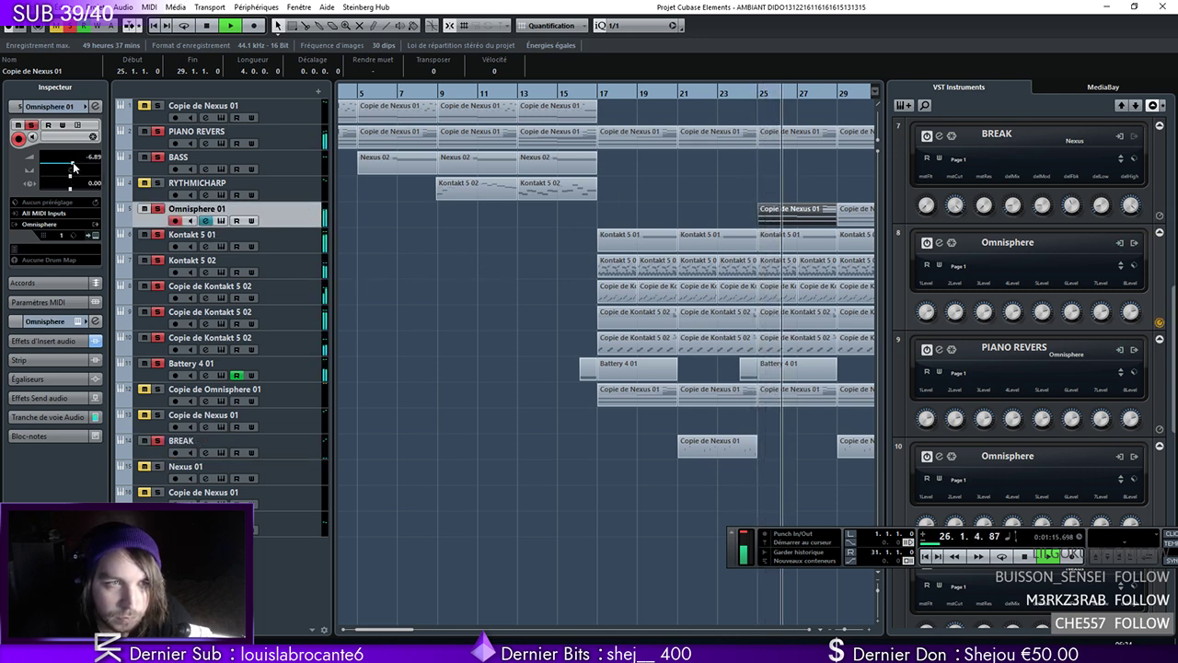
{"action": "left_click", "coordinate": [96, 107]}
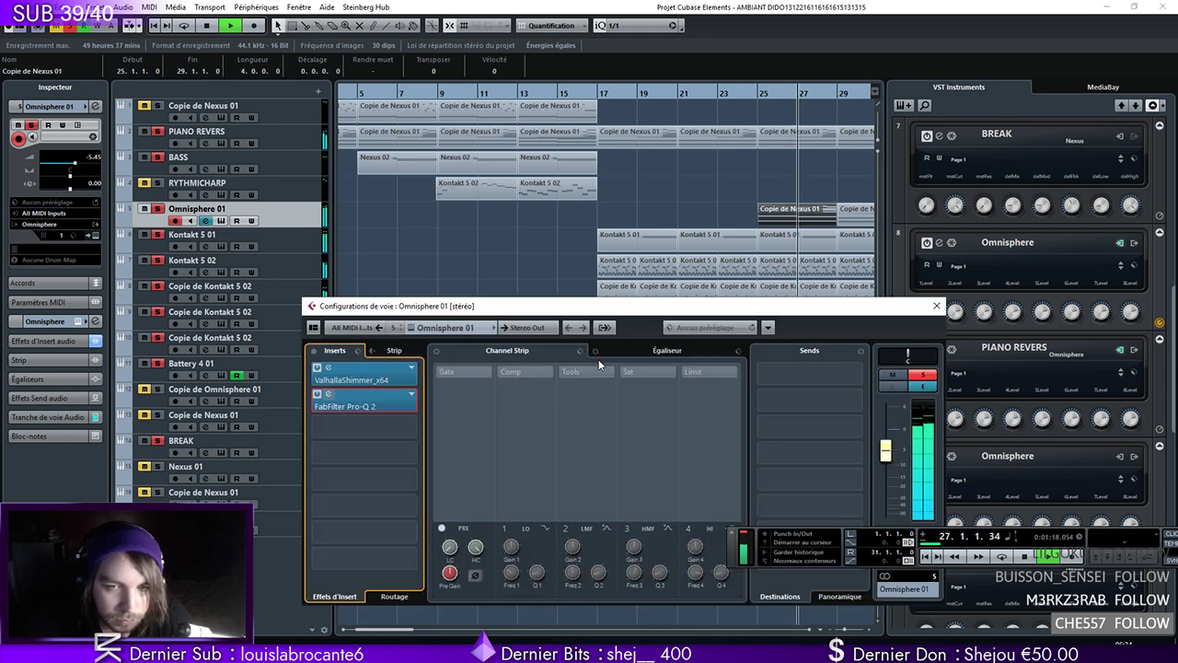
{"action": "left_click", "coordinate": [345, 406]}
{"action": "left_click", "coordinate": [855, 448]}
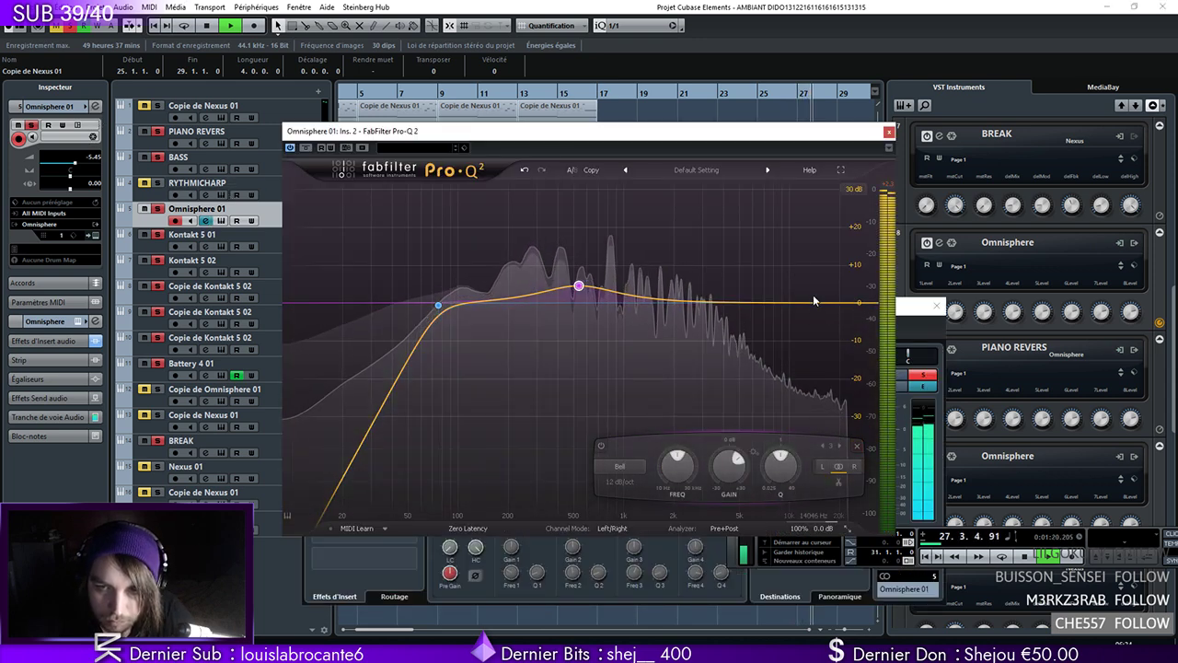
{"action": "left_click_drag", "start_coordinate": [824, 302], "coordinate": [770, 245]}
{"action": "left_click", "coordinate": [889, 131]}
{"action": "left_click", "coordinate": [936, 305]}
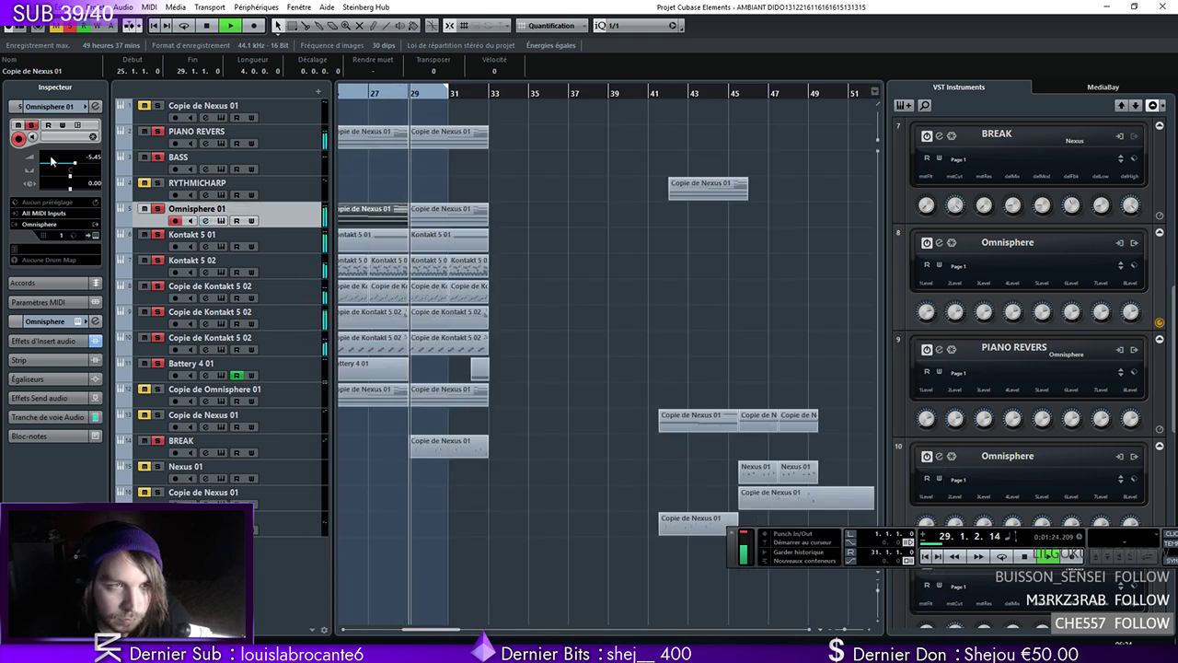
Look over the notes of the Omnisphere 01 part at bar 29 in the key editor and rewind to bar 20
{"action": "double_click", "coordinate": [432, 147]}
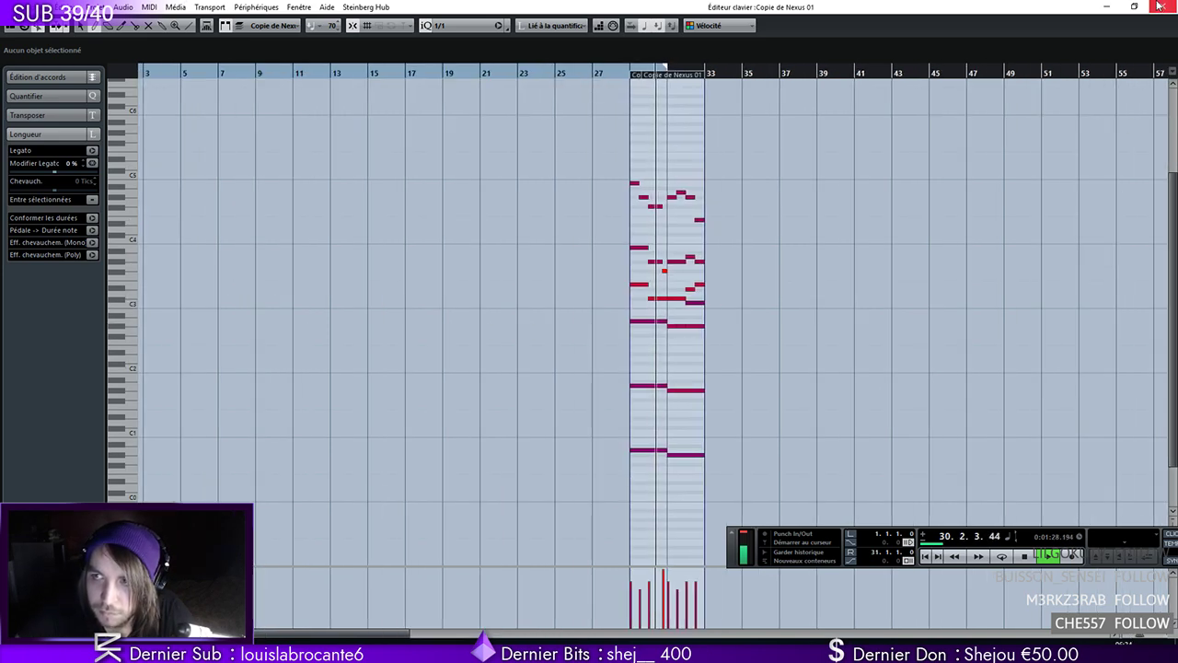
{"action": "left_click", "coordinate": [1163, 7]}
{"action": "left_click_drag", "start_coordinate": [443, 96], "coordinate": [340, 97]}
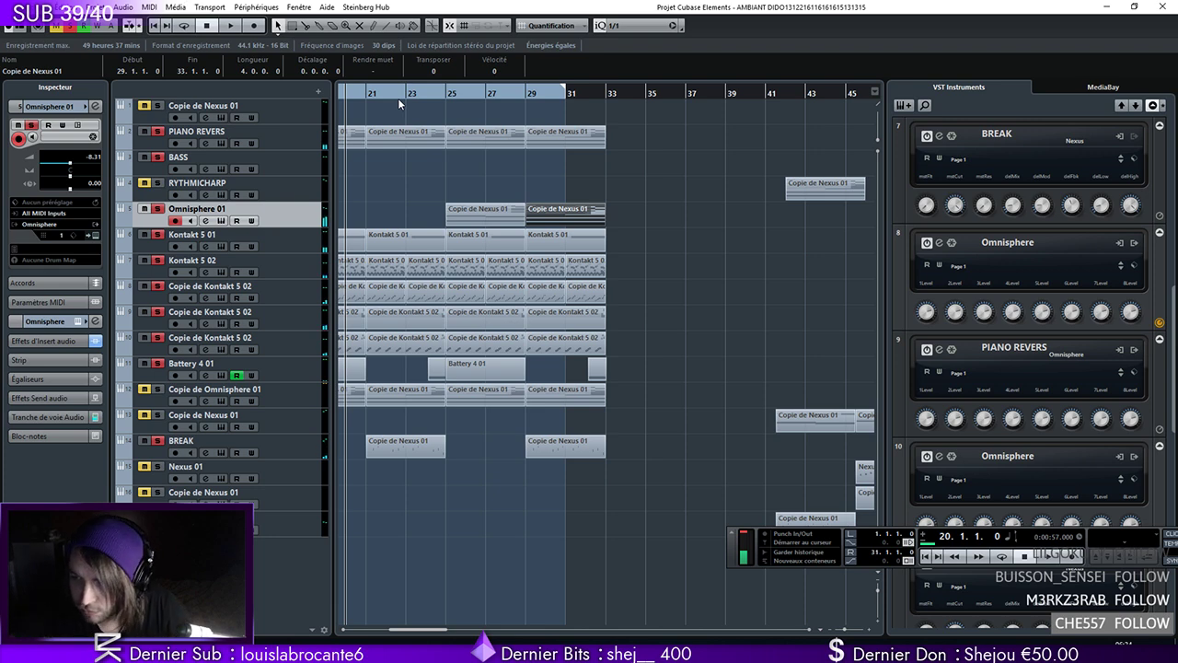
Add one new instrument track with Kontakt 5 as its VST instrument
{"action": "left_click", "coordinate": [93, 7]}
{"action": "mouse_move", "coordinate": [230, 21]}
{"action": "left_click", "coordinate": [375, 36]}
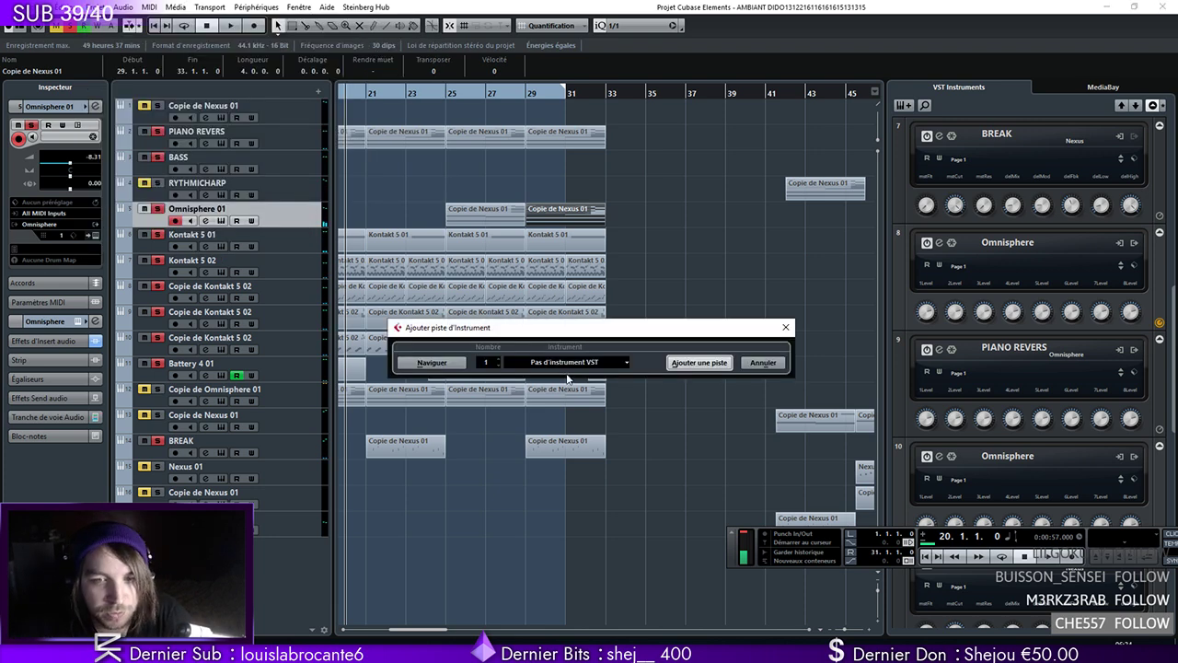
{"action": "left_click", "coordinate": [566, 363]}
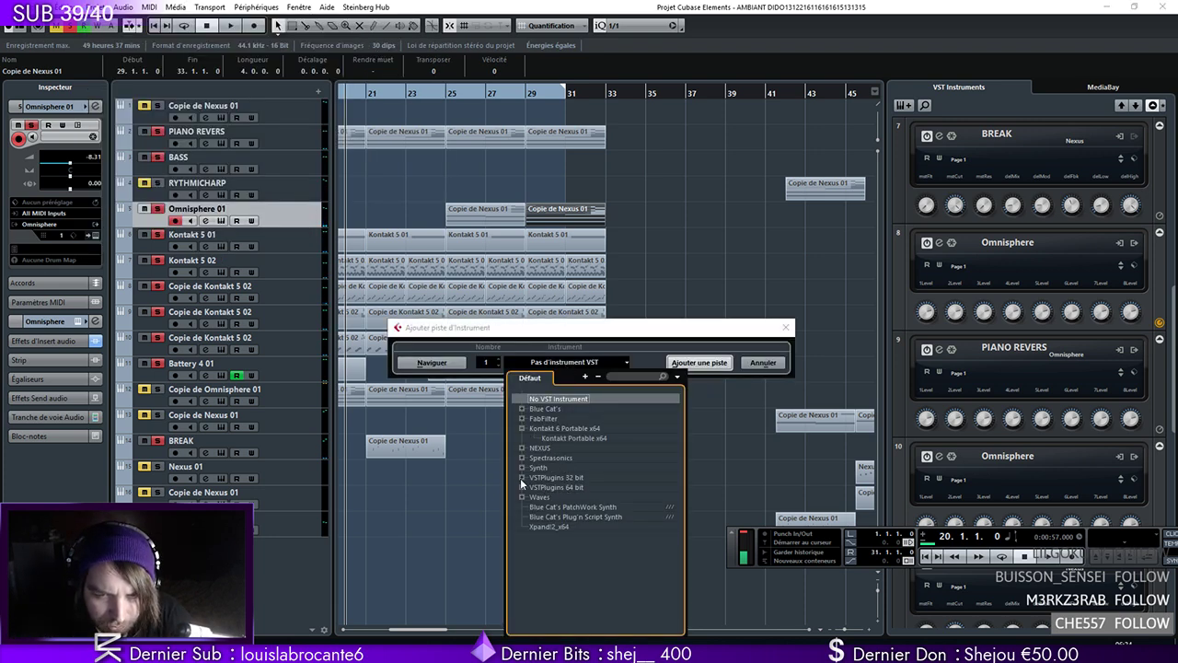
{"action": "left_click", "coordinate": [522, 478]}
{"action": "left_click", "coordinate": [571, 488]}
{"action": "left_click", "coordinate": [698, 362]}
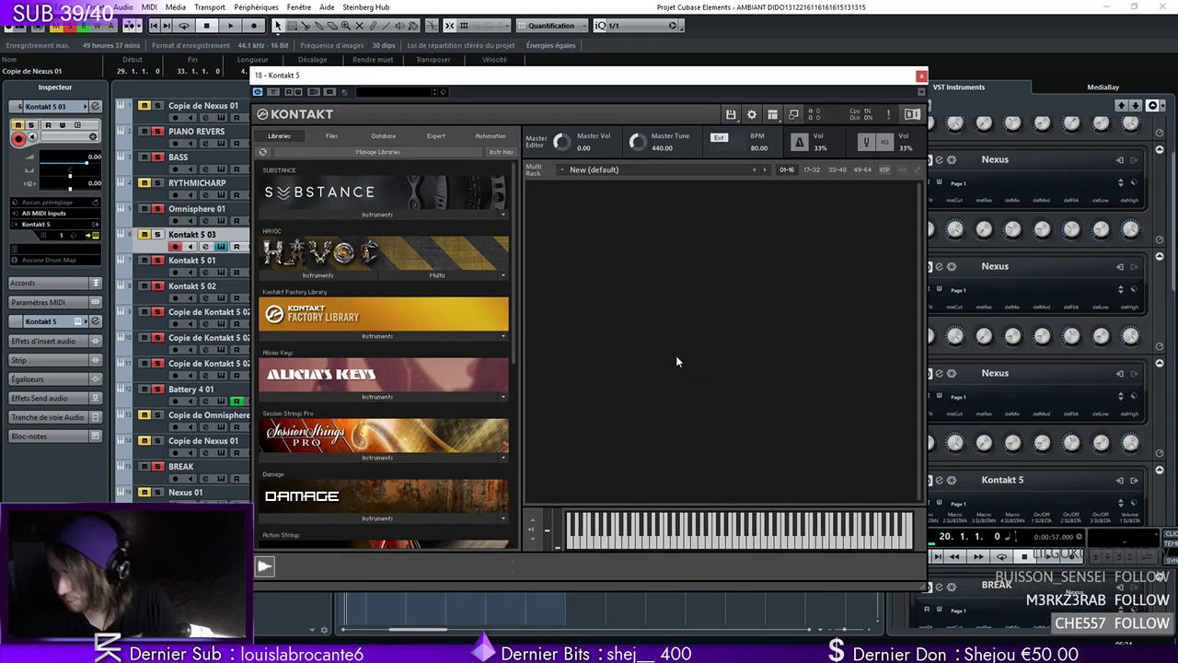
Load Full Orchestra 3 Epic.nki from the Orchestral Essentials library into the new Kontakt instance and close the instrument window
{"action": "scroll", "coordinate": [387, 368], "scroll_direction": "down", "scroll_amount": 5}
{"action": "left_click", "coordinate": [318, 542]}
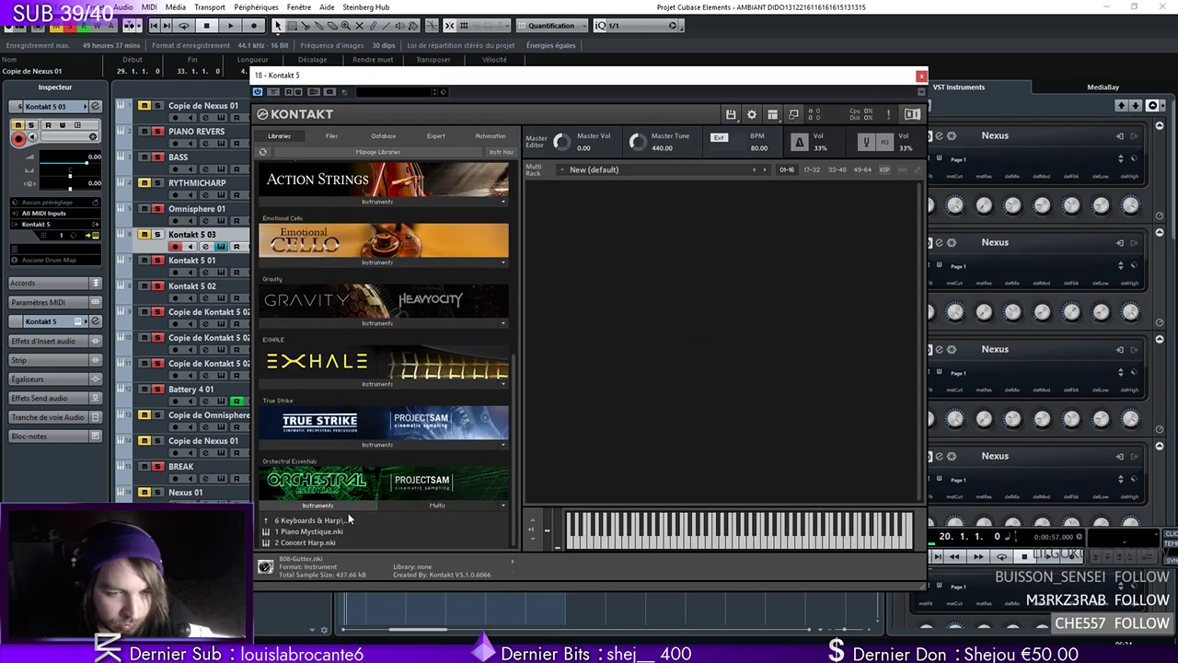
{"action": "scroll", "coordinate": [310, 526], "scroll_direction": "down", "scroll_amount": 1}
{"action": "scroll", "coordinate": [313, 497], "scroll_direction": "down", "scroll_amount": 1}
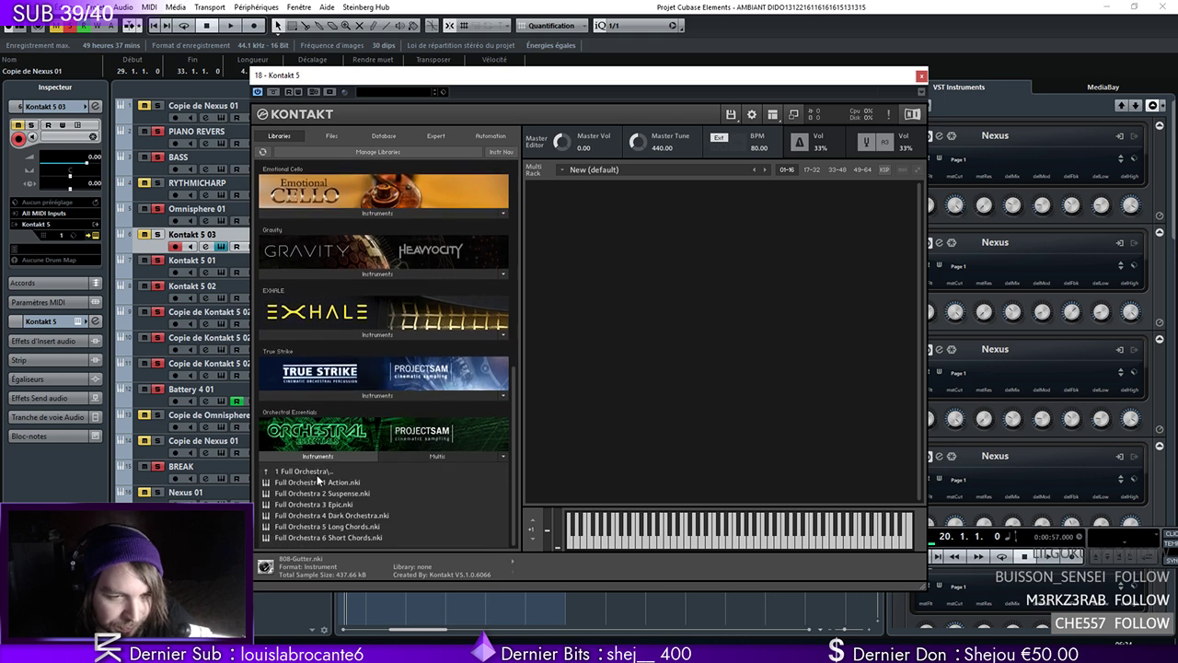
{"action": "left_click_drag", "start_coordinate": [727, 343], "coordinate": [731, 346]}
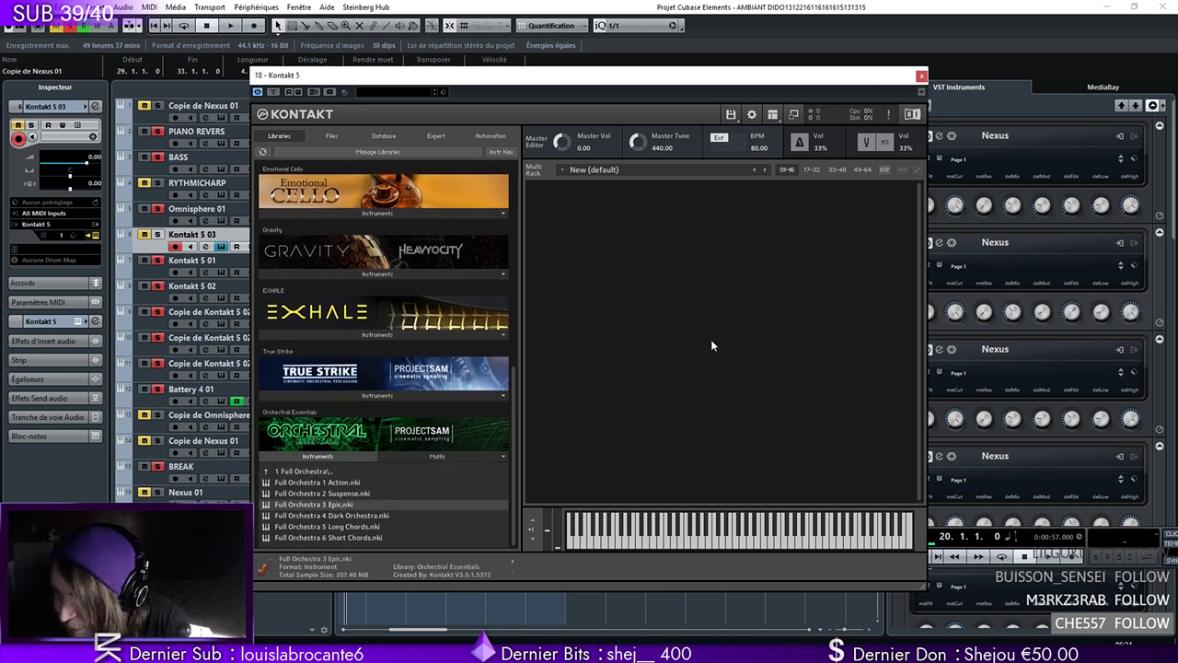
{"action": "left_click", "coordinate": [921, 77]}
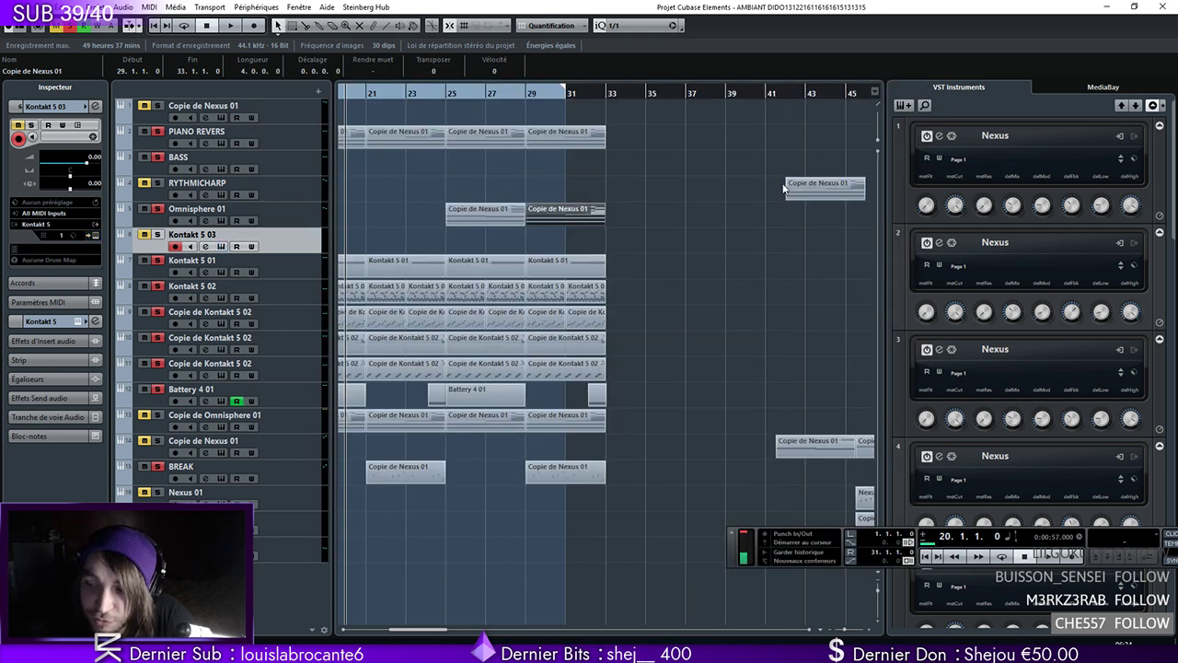
Draw an empty part on the Kontakt 5 03 track from bar 25 to bar 33
{"action": "left_click_drag", "start_coordinate": [425, 96], "coordinate": [444, 123]}
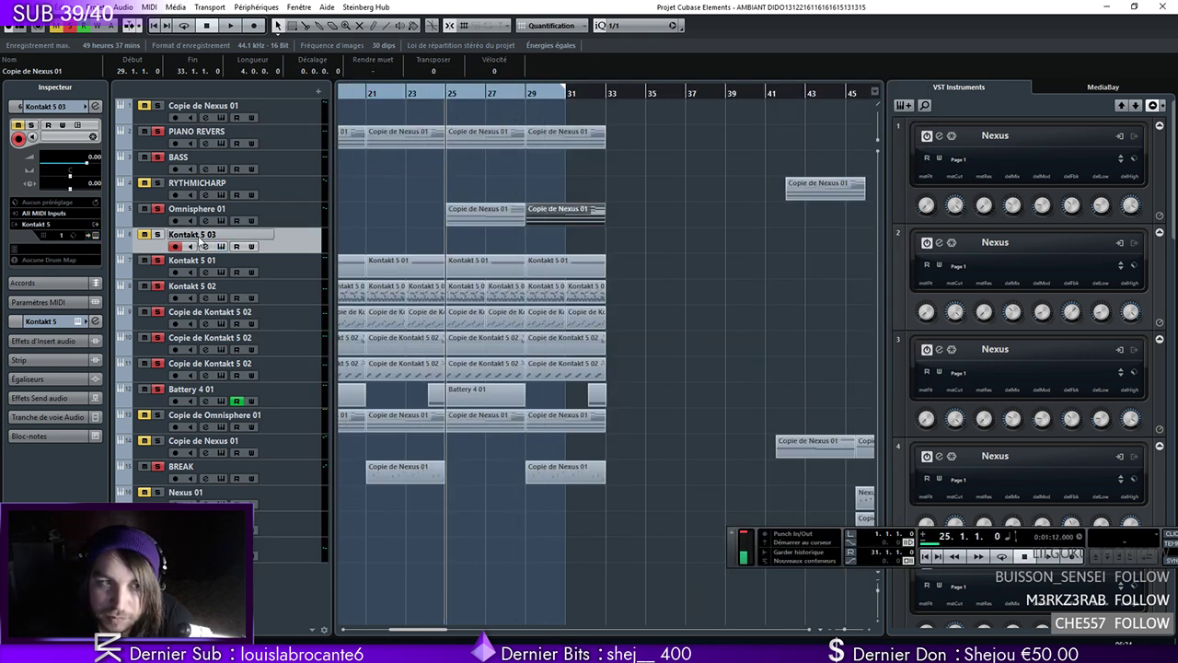
{"action": "right_click", "coordinate": [474, 238]}
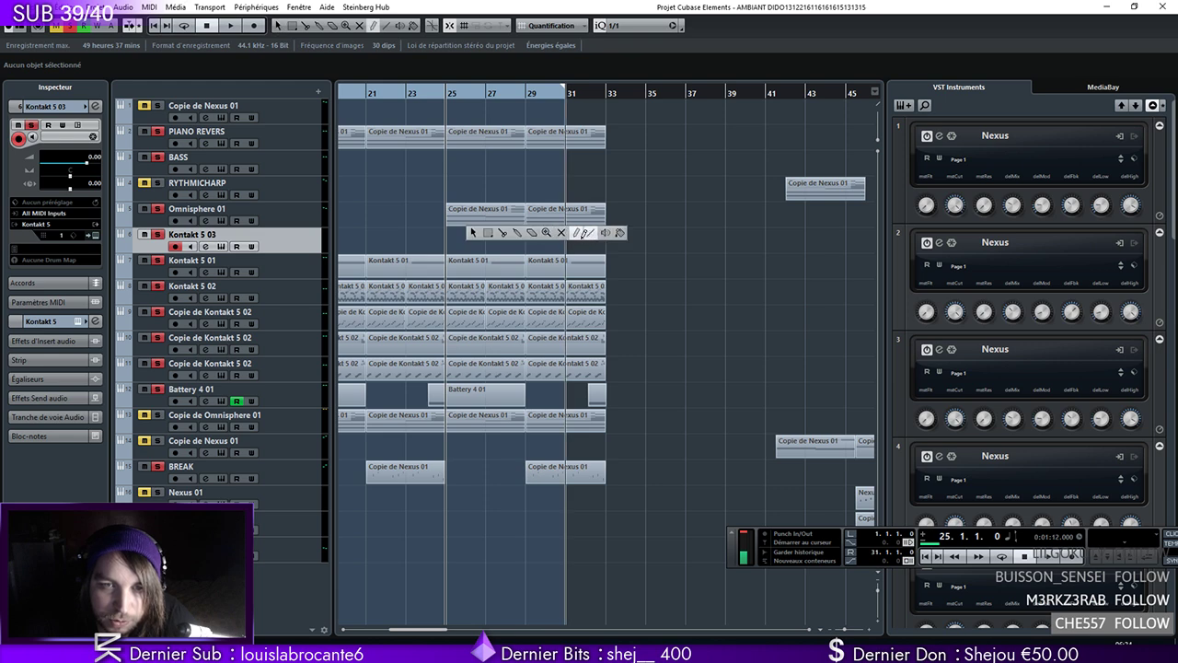
{"action": "left_click", "coordinate": [578, 233]}
{"action": "left_click", "coordinate": [435, 238]}
{"action": "mouse_move", "coordinate": [450, 231]}
{"action": "left_mouse_down"}
{"action": "mouse_move", "coordinate": [700, 236]}
{"action": "mouse_move", "coordinate": [604, 235]}
{"action": "left_mouse_up"}
{"action": "right_click", "coordinate": [646, 216]}
Draw two consecutive four-bar notes in the Kontakt 5 03 part, A1 at bar 25 and G#1 at bar 29
{"action": "left_click_drag", "start_coordinate": [456, 94], "coordinate": [391, 99]}
{"action": "key", "text": "space"}
{"action": "double_click", "coordinate": [483, 247]}
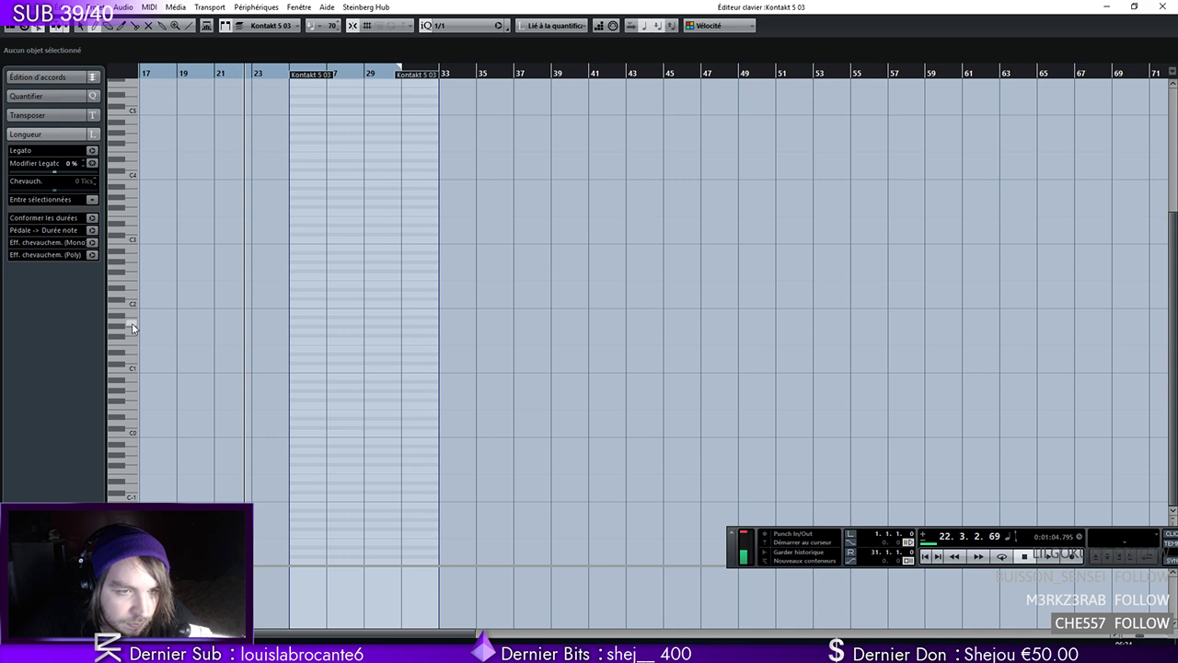
{"action": "left_click_drag", "start_coordinate": [316, 317], "coordinate": [436, 324]}
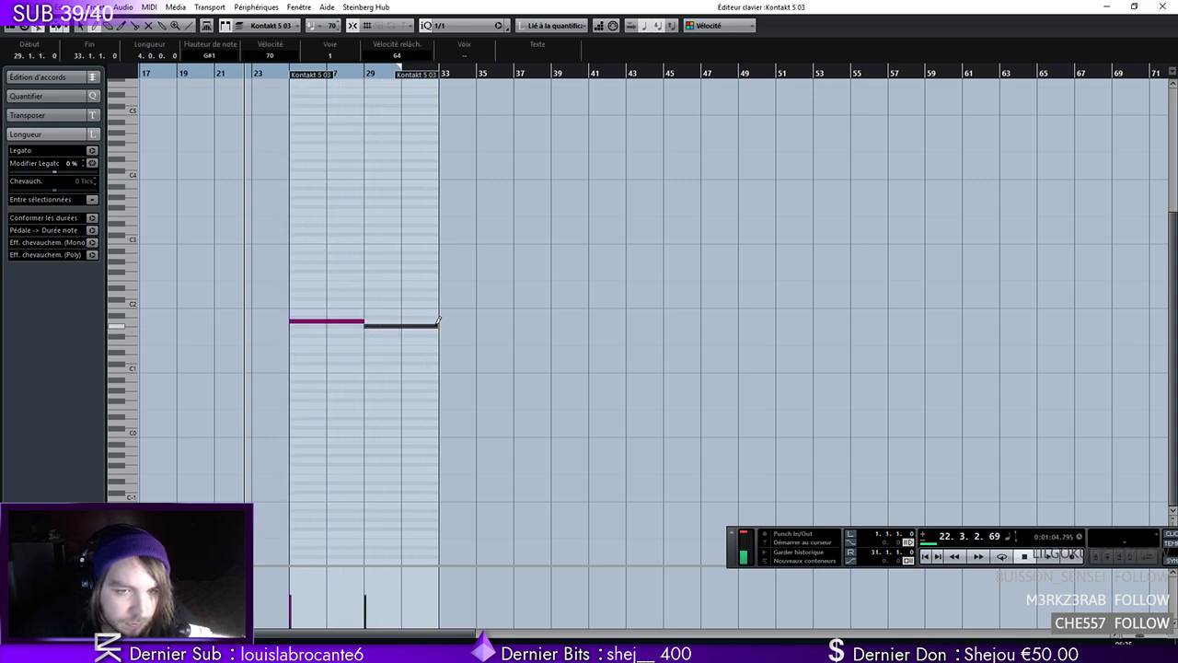
{"action": "left_click", "coordinate": [1162, 6]}
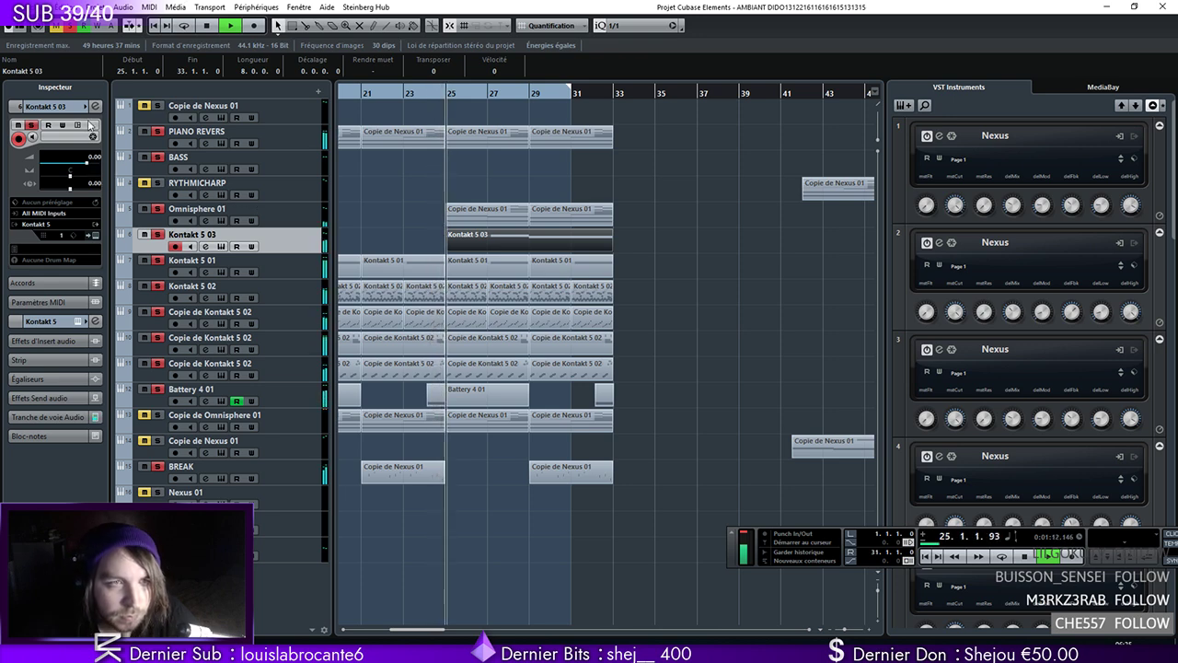
{"action": "left_click_drag", "start_coordinate": [88, 164], "coordinate": [91, 164]}
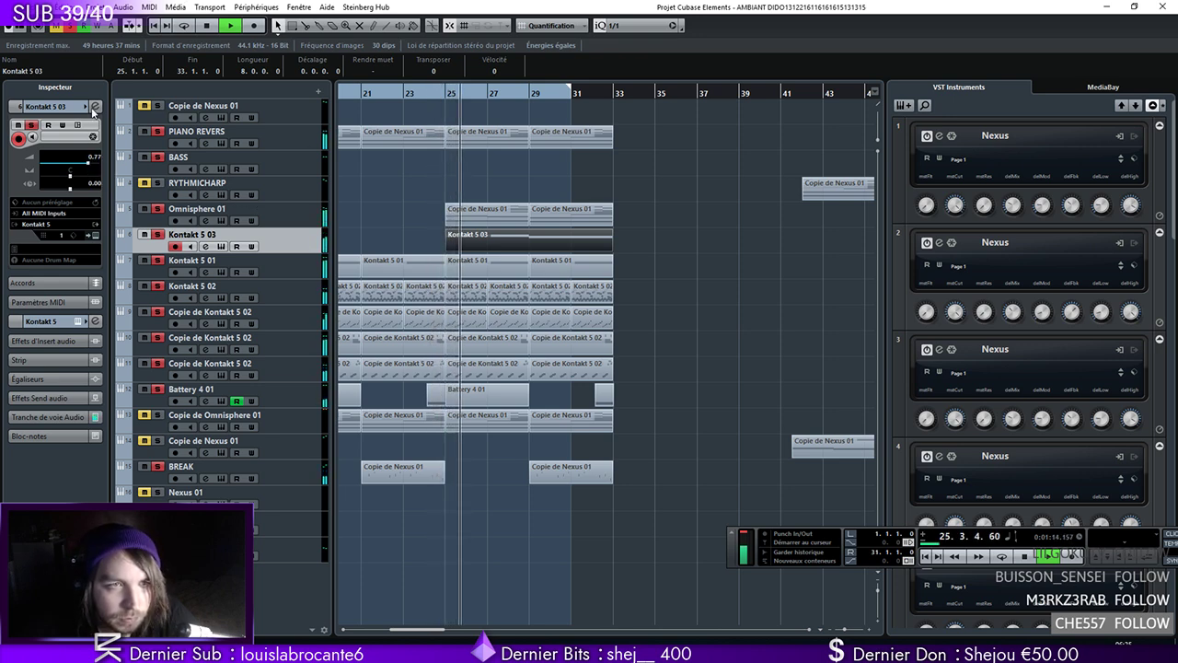
{"action": "left_click", "coordinate": [95, 107]}
{"action": "left_click", "coordinate": [383, 372]}
{"action": "type", "text": "fa"}
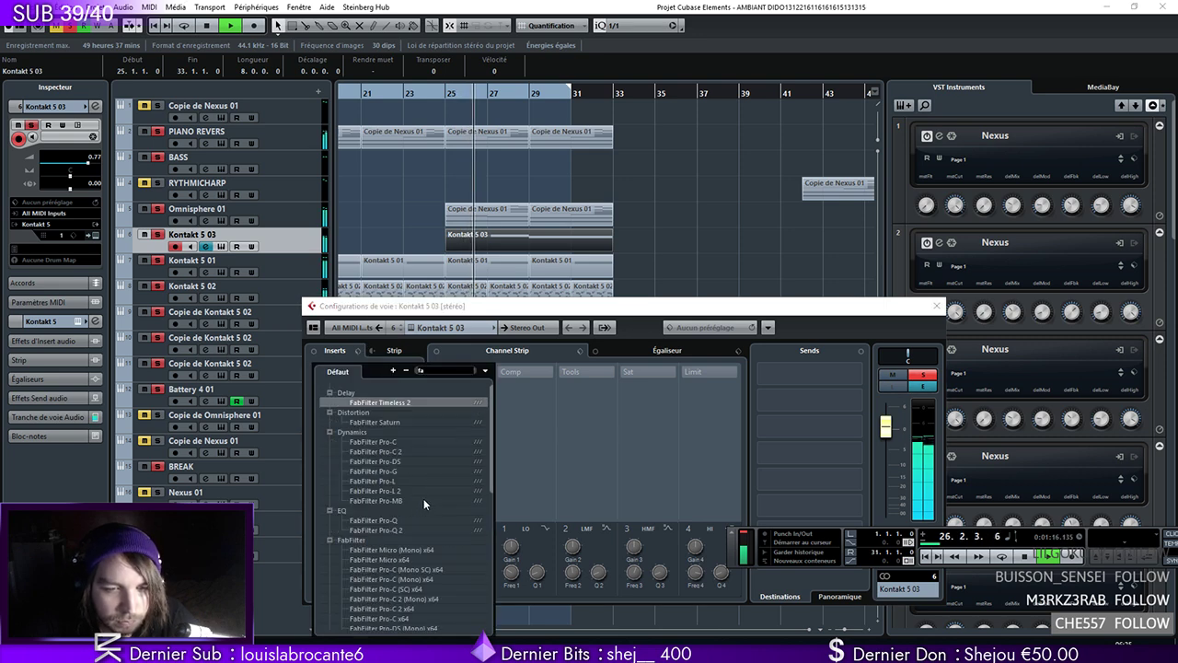
{"action": "key", "text": "BackSpace"}
{"action": "key", "text": "BackSpace"}
{"action": "type", "text": "fab"}
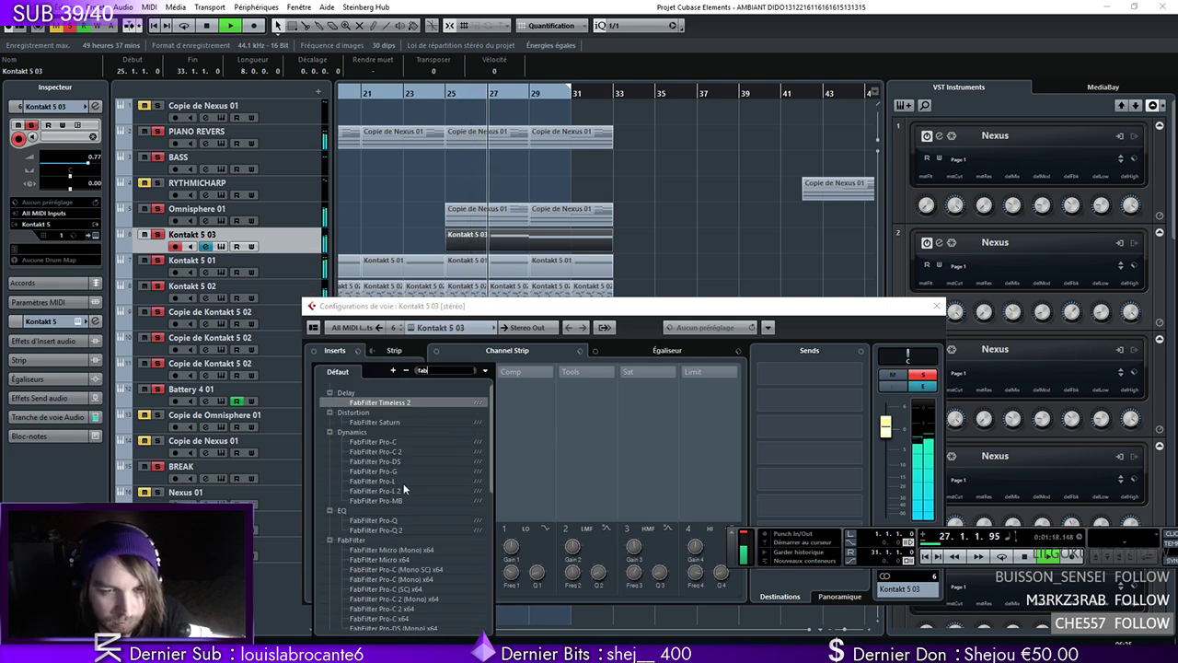
{"action": "left_click", "coordinate": [485, 263]}
{"action": "key", "text": "space"}
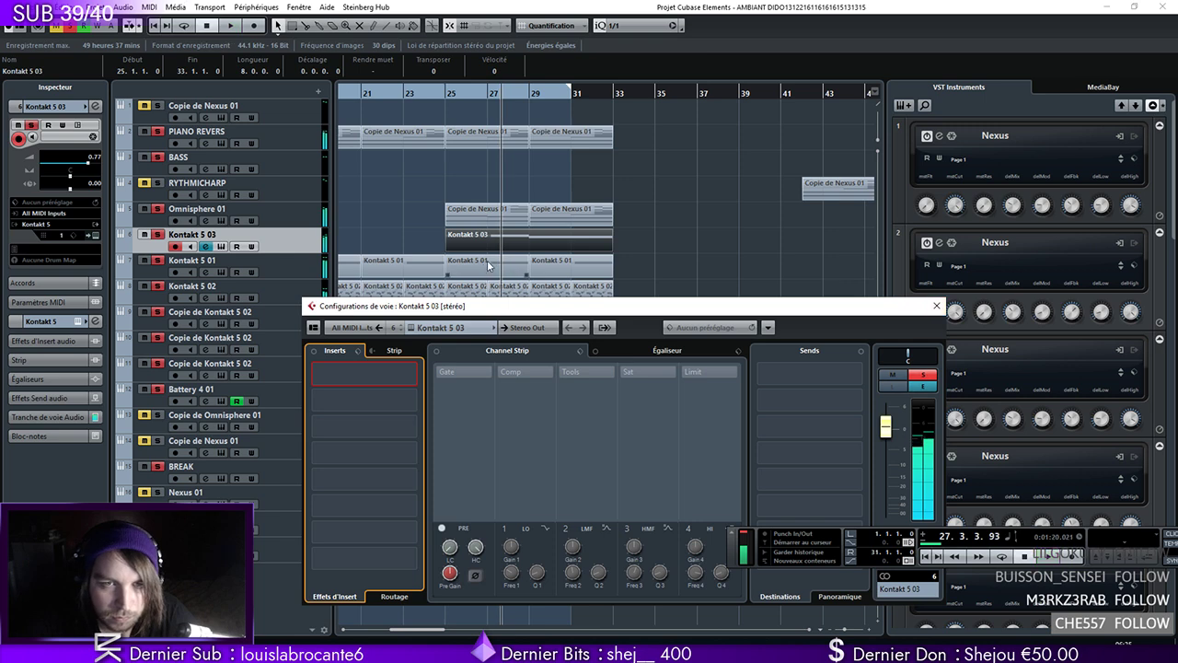
{"action": "left_click", "coordinate": [929, 308]}
Rework the Kontakt 5 03 part into two-bar notes, placing a G#1 note at bar 27
{"action": "double_click", "coordinate": [494, 240]}
{"action": "right_click", "coordinate": [286, 300]}
{"action": "left_click_drag", "start_coordinate": [213, 321], "coordinate": [178, 324]}
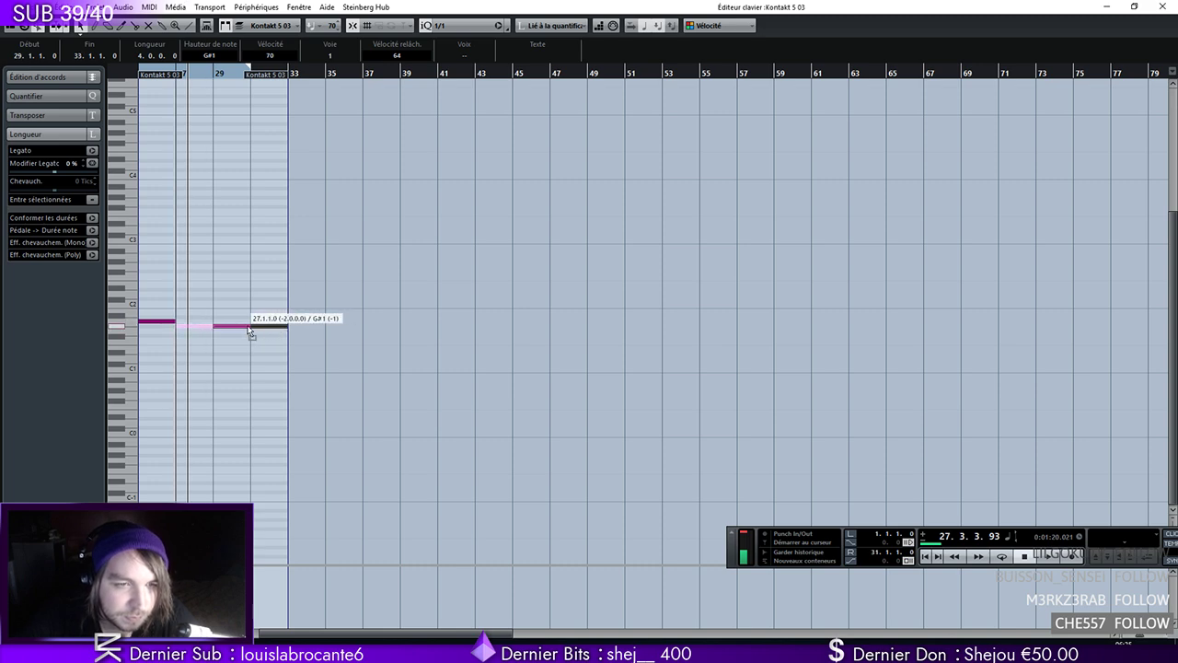
{"action": "left_click_drag", "start_coordinate": [226, 276], "coordinate": [142, 335]}
{"action": "key", "text": "alt+d"}
{"action": "left_click", "coordinate": [1161, 6]}
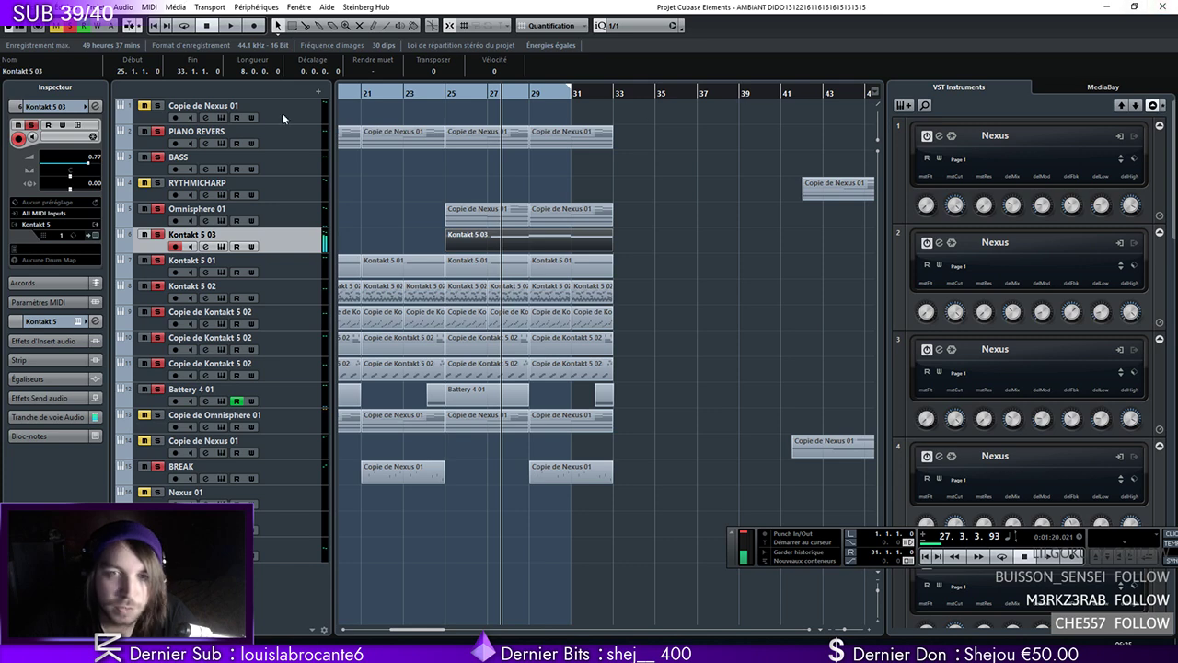
Replay from bar 25, set the Kontakt 5 03 volume to -9.85 and insert FabFilter Pro-Q 2 on the track
{"action": "left_click", "coordinate": [445, 90]}
{"action": "key", "text": "space"}
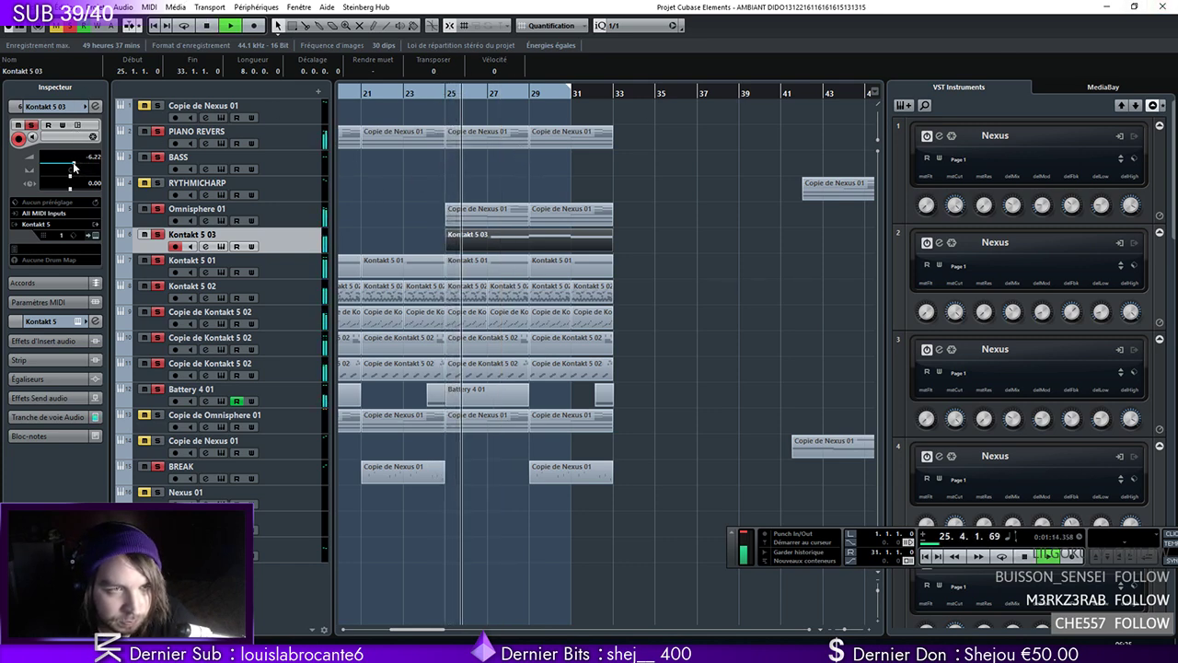
{"action": "left_click", "coordinate": [846, 629]}
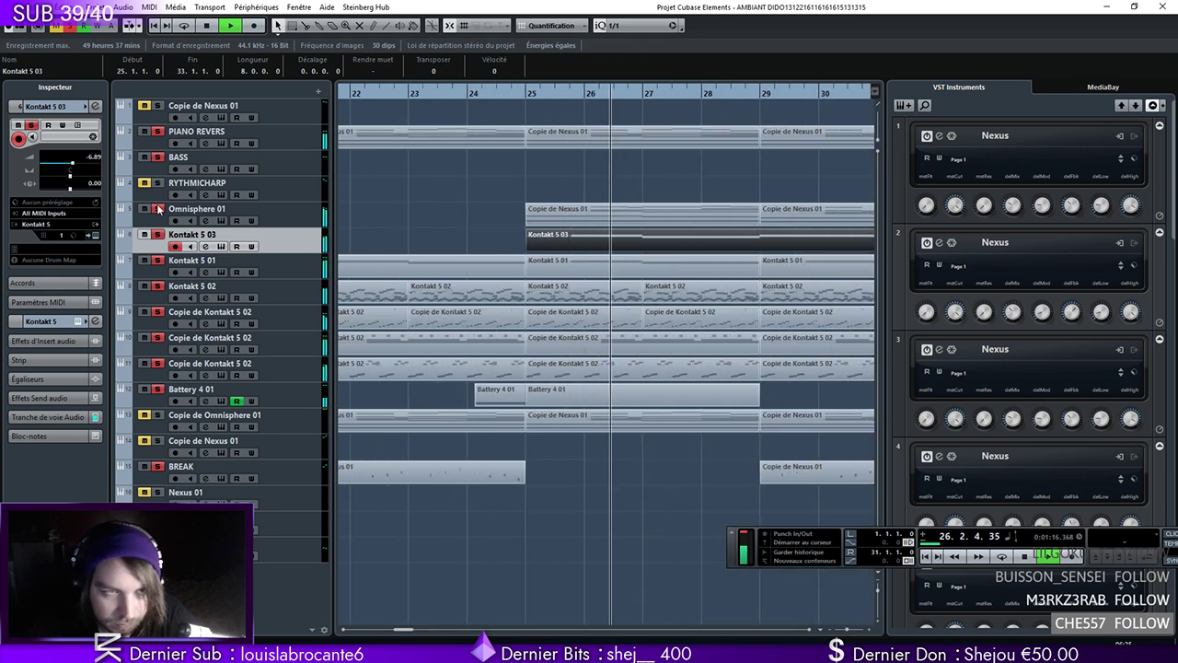
{"action": "left_click_drag", "start_coordinate": [73, 163], "coordinate": [68, 163]}
{"action": "left_click", "coordinate": [98, 105]}
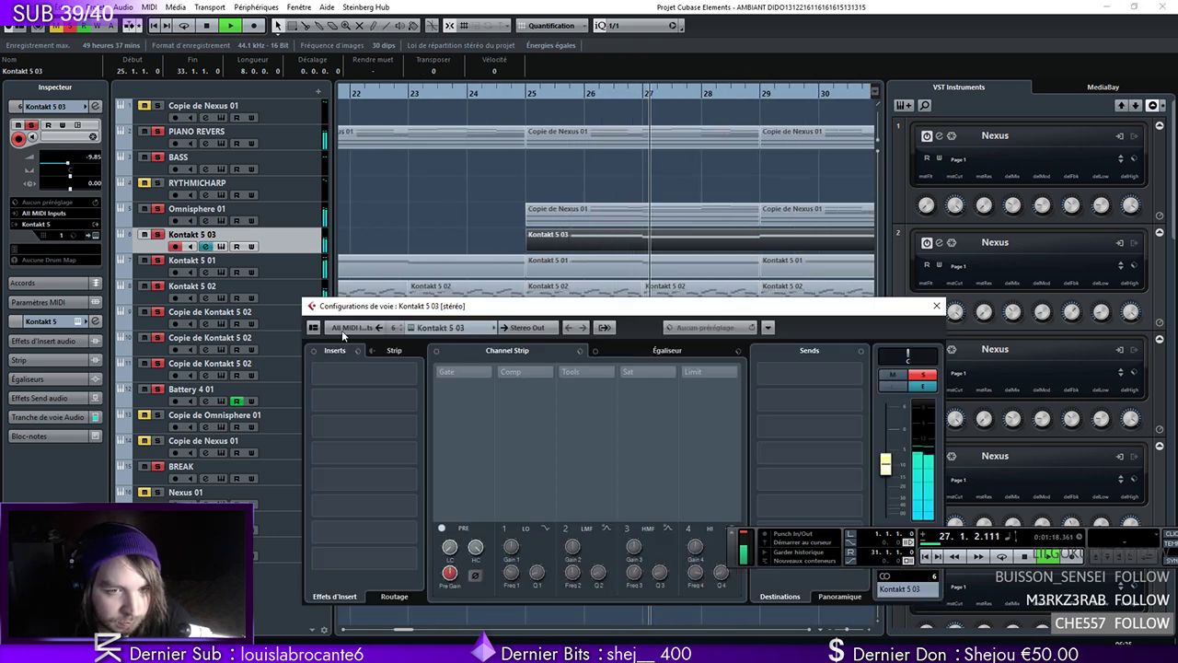
{"action": "left_click", "coordinate": [416, 399]}
{"action": "type", "text": "fab"}
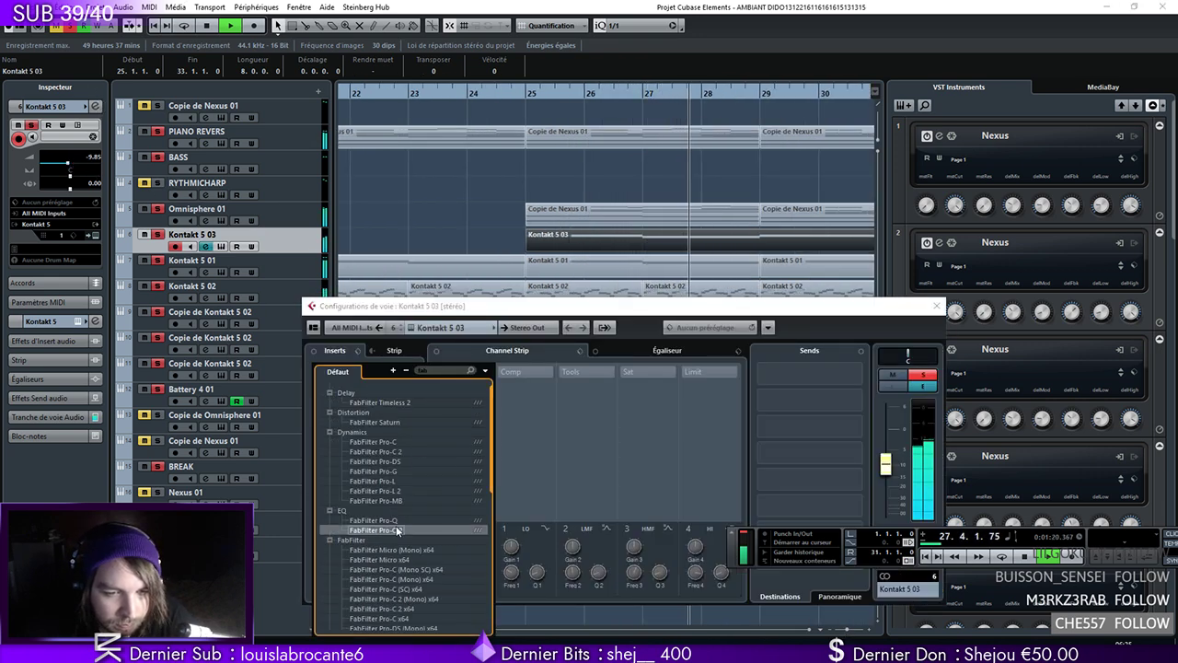
{"action": "left_click", "coordinate": [397, 531]}
Boost a low band by about 6 dB in the Kontakt 5 03 Pro-Q 2, and reshape and pull down a high band
{"action": "left_click_drag", "start_coordinate": [476, 318], "coordinate": [480, 246]}
{"action": "left_click", "coordinate": [802, 306]}
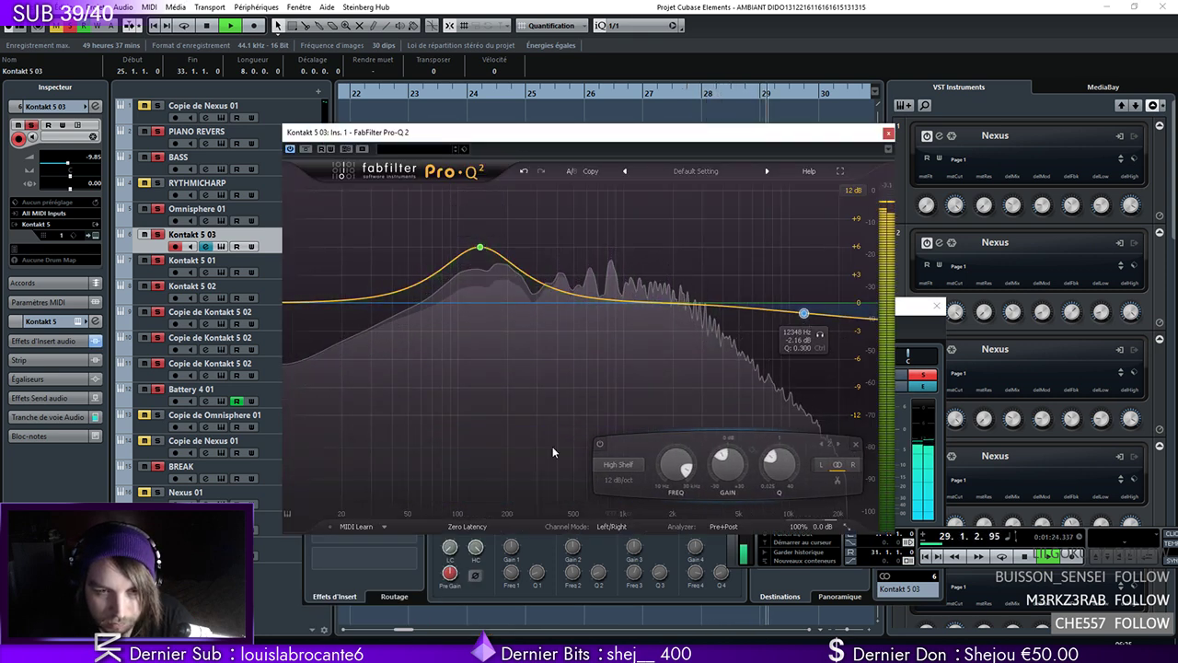
{"action": "left_click", "coordinate": [619, 464]}
{"action": "left_click", "coordinate": [645, 537]}
{"action": "left_click_drag", "start_coordinate": [801, 310], "coordinate": [780, 390]}
{"action": "left_click", "coordinate": [782, 390], "text": "alt+shift"}
{"action": "left_click", "coordinate": [888, 133]}
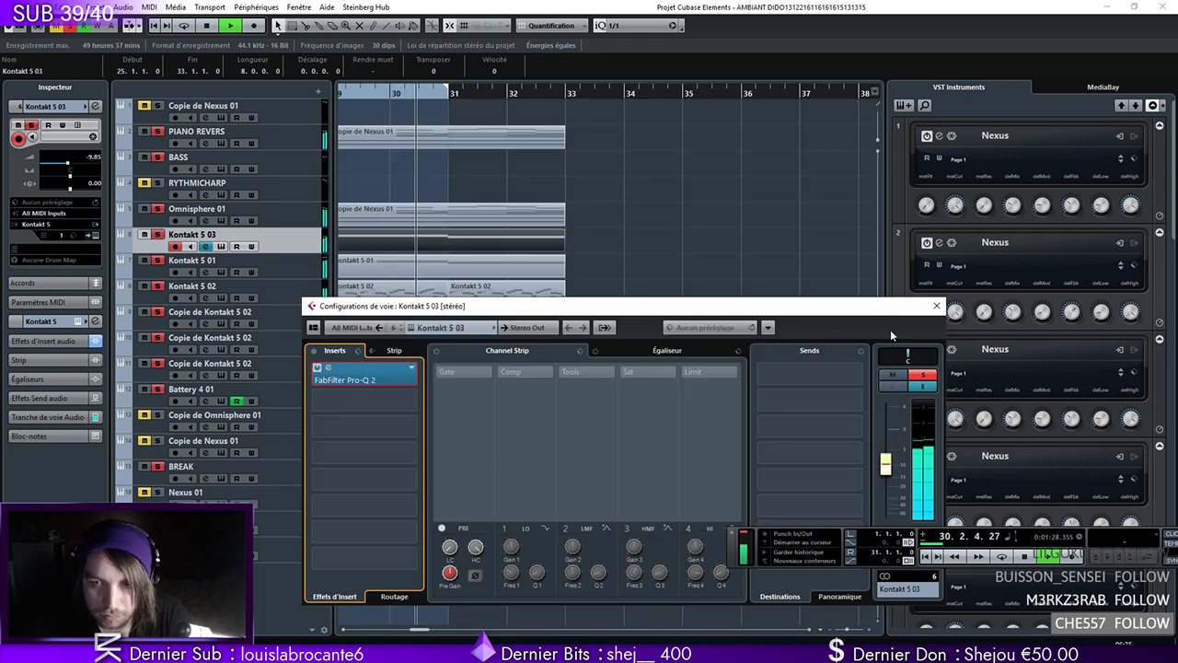
Set the Kontakt 5 03 volume to -13.1 while playing through bar 32, and stop playback
{"action": "left_click", "coordinate": [936, 305]}
{"action": "left_click_drag", "start_coordinate": [847, 629], "coordinate": [844, 630]}
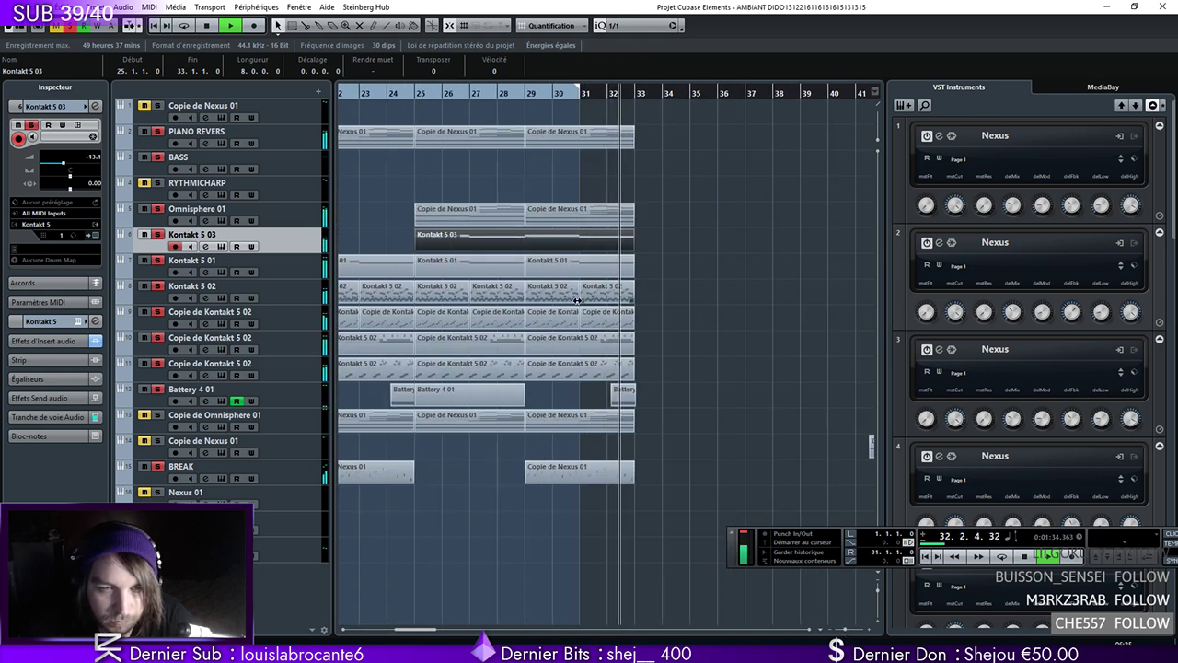
{"action": "key", "text": "space"}
Move the spare parts lying after bar 41 to around bar 61 and copy the first PIANO REVERS part to bar 33
{"action": "left_click_drag", "start_coordinate": [848, 631], "coordinate": [844, 630]}
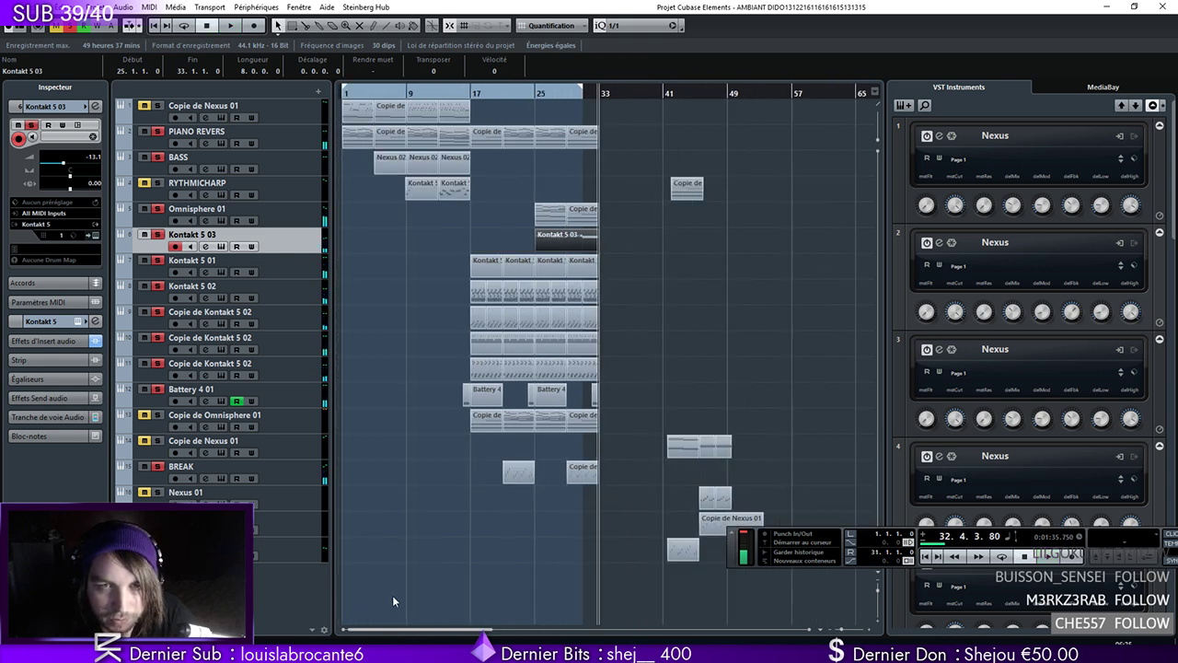
{"action": "left_click_drag", "start_coordinate": [623, 176], "coordinate": [736, 573]}
{"action": "left_click_drag", "start_coordinate": [690, 193], "coordinate": [843, 195]}
{"action": "left_click_drag", "start_coordinate": [348, 138], "coordinate": [610, 141]}
Play the arrangement from bar 1 to check the opening, shifting the floating transport panel sideways
{"action": "left_click", "coordinate": [469, 92]}
{"action": "left_click", "coordinate": [341, 94]}
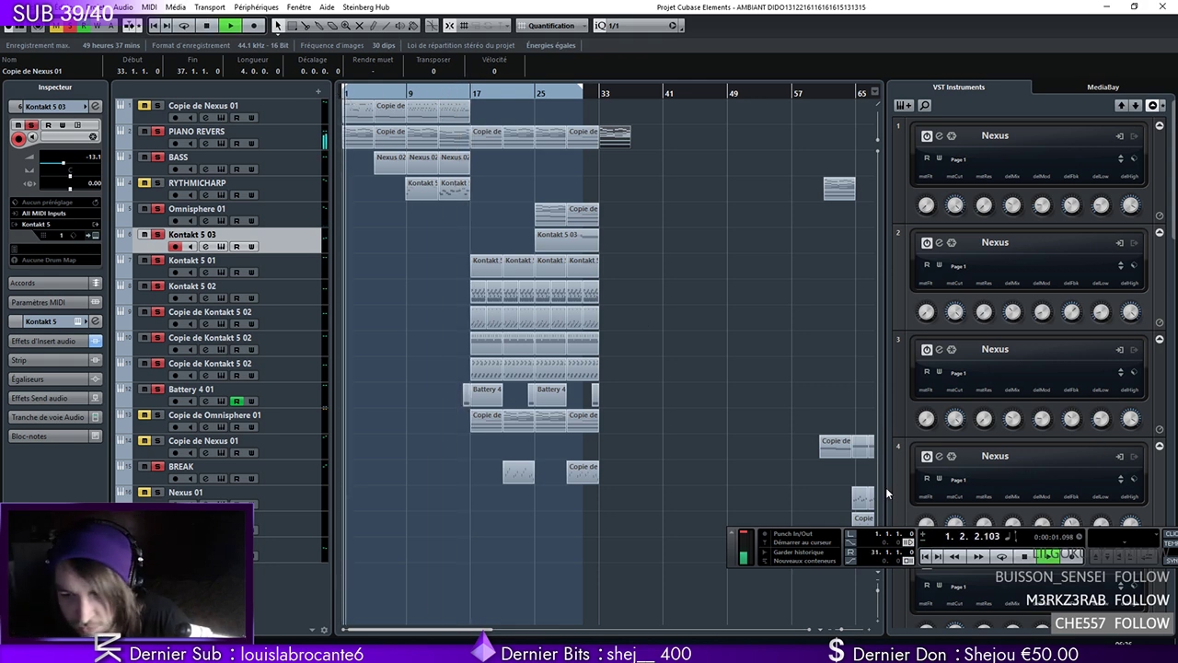
{"action": "left_click_drag", "start_coordinate": [742, 544], "coordinate": [681, 543]}
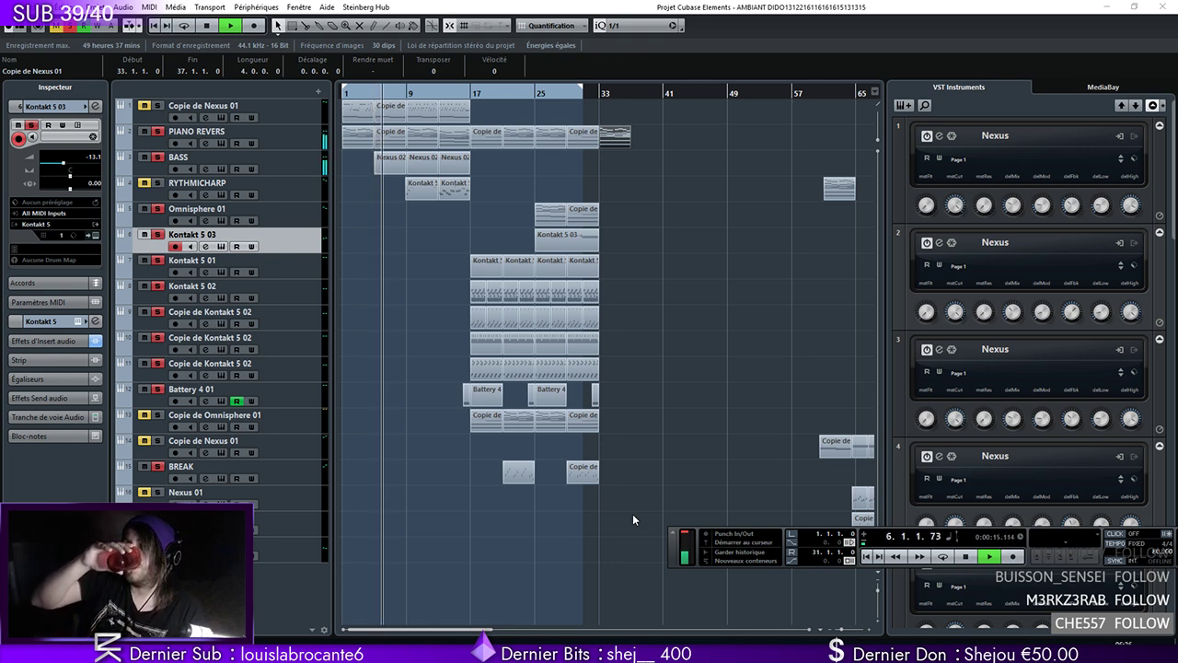
{"action": "key", "text": "space"}
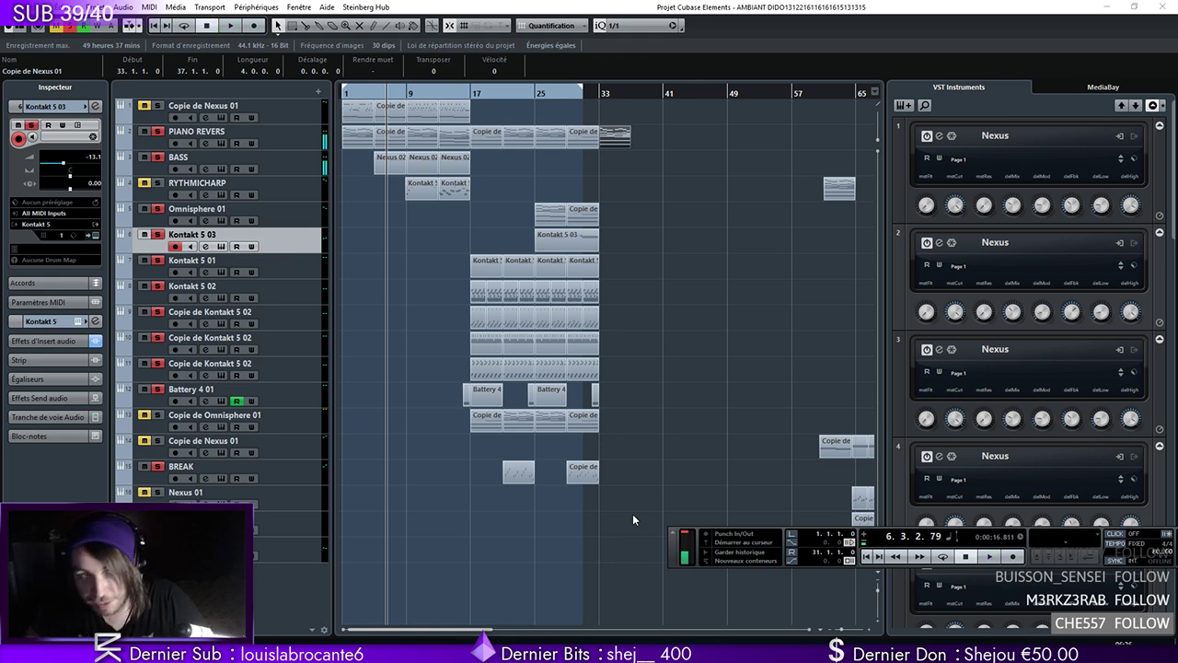
Show the volume automation lane of the PIANO REVERS track and save the project
{"action": "left_click_drag", "start_coordinate": [834, 629], "coordinate": [844, 629]}
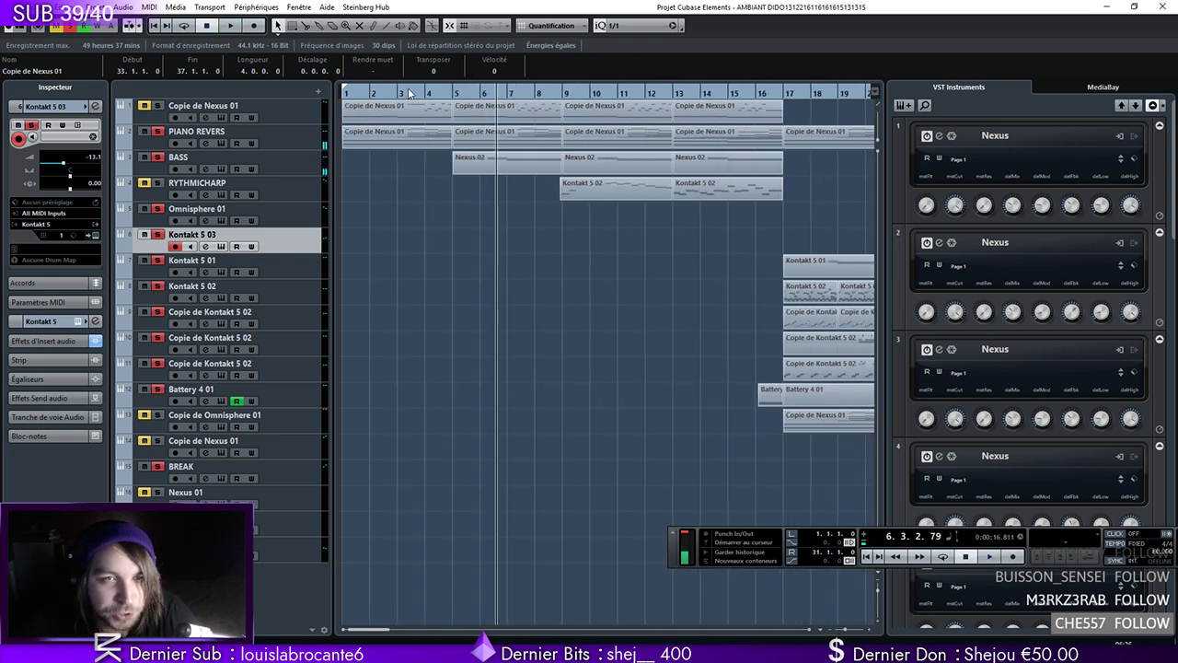
{"action": "left_click", "coordinate": [271, 143]}
{"action": "left_click", "coordinate": [153, 150]}
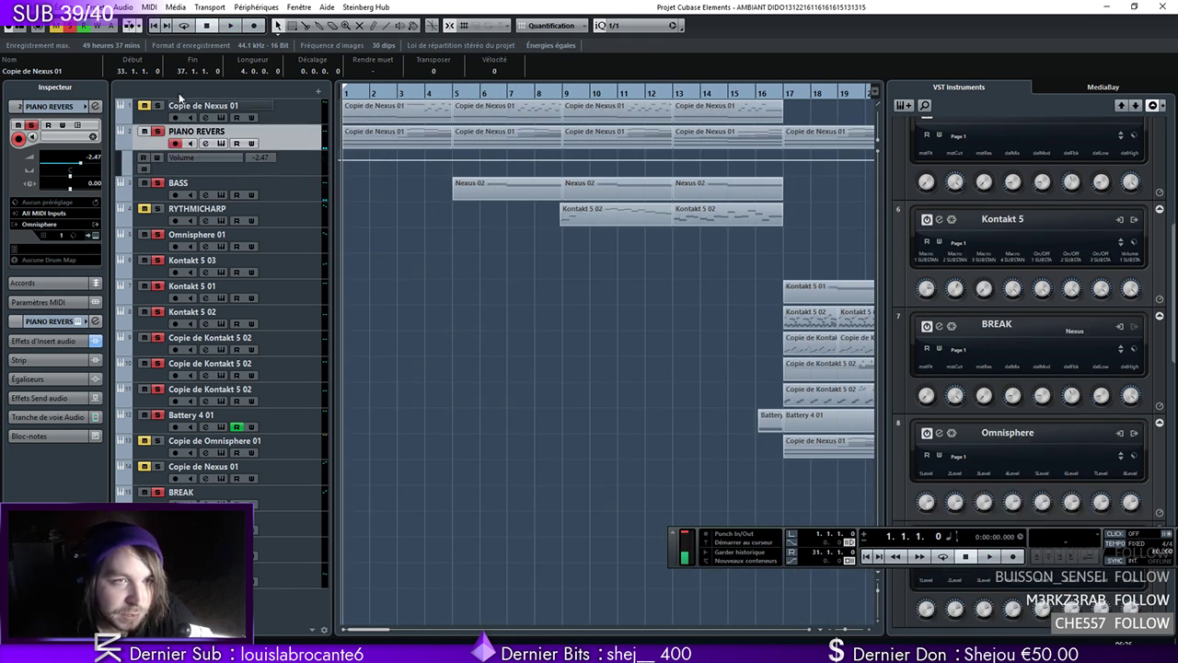
{"action": "left_click", "coordinate": [35, 6]}
{"action": "left_click", "coordinate": [48, 78]}
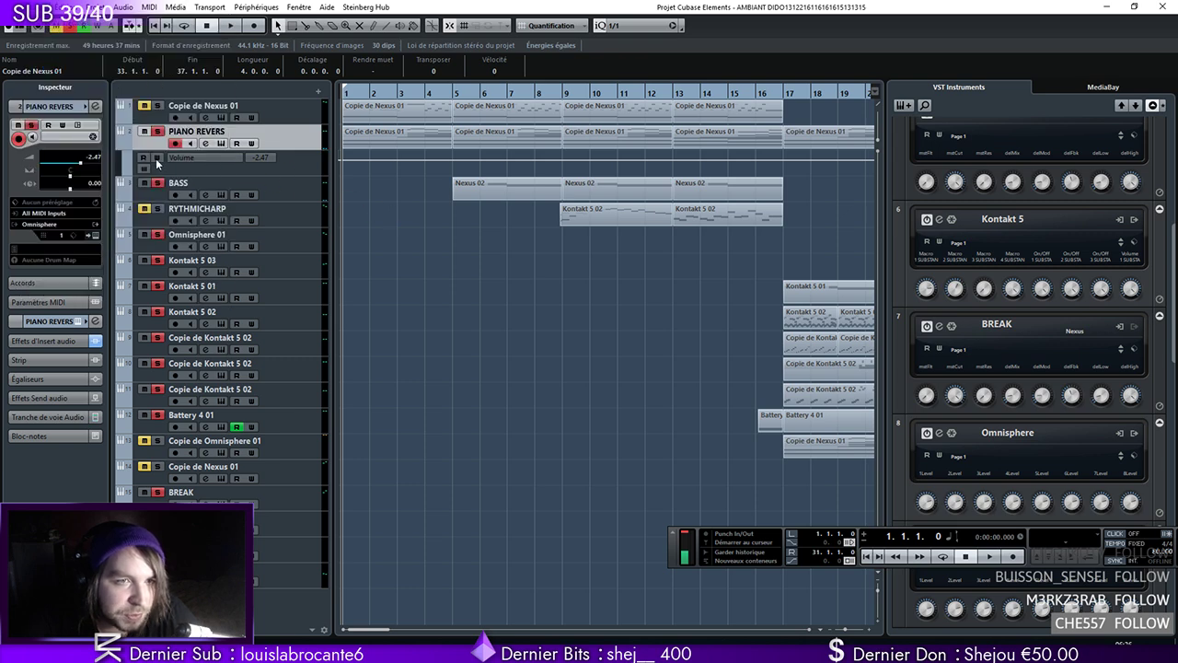
Enable automation reading and writing on PIANO REVERS and look over the FabFilter Pro-Q 2 in its channel settings
{"action": "left_click", "coordinate": [95, 107]}
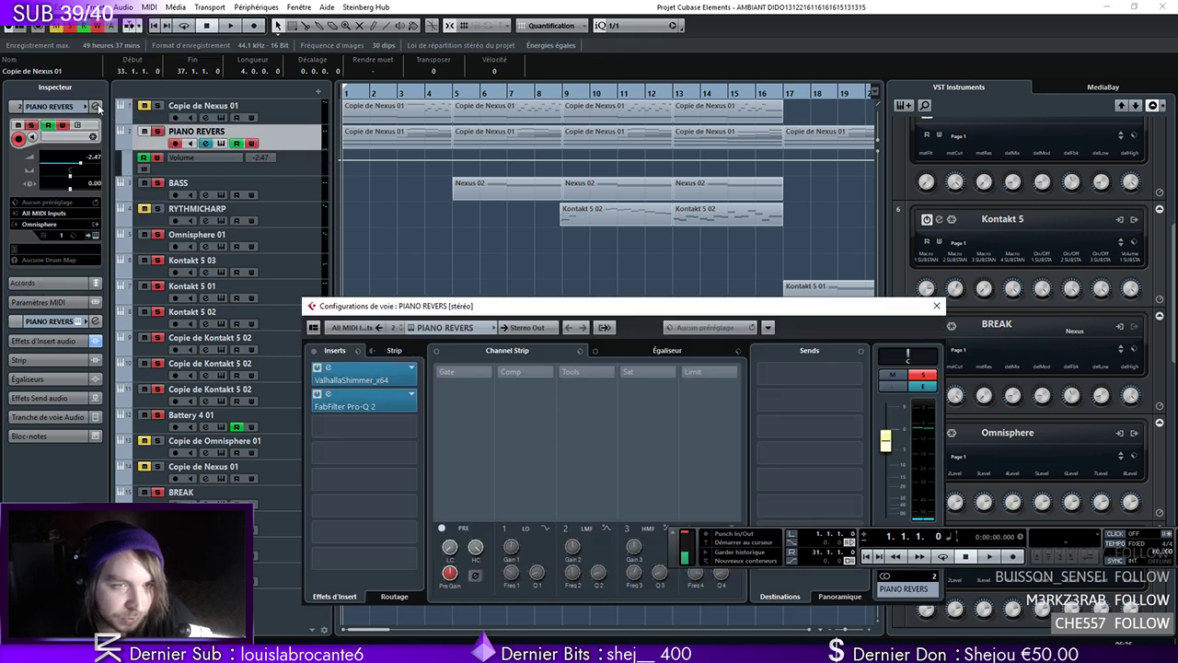
{"action": "left_click", "coordinate": [342, 406]}
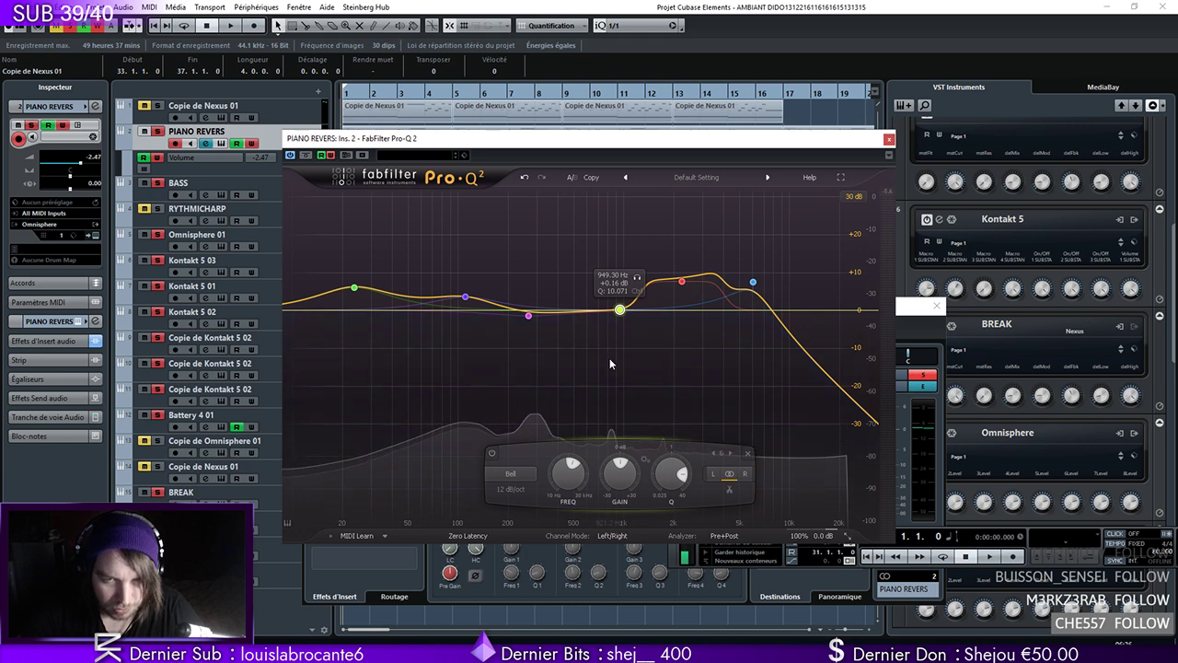
{"action": "left_click", "coordinate": [888, 139]}
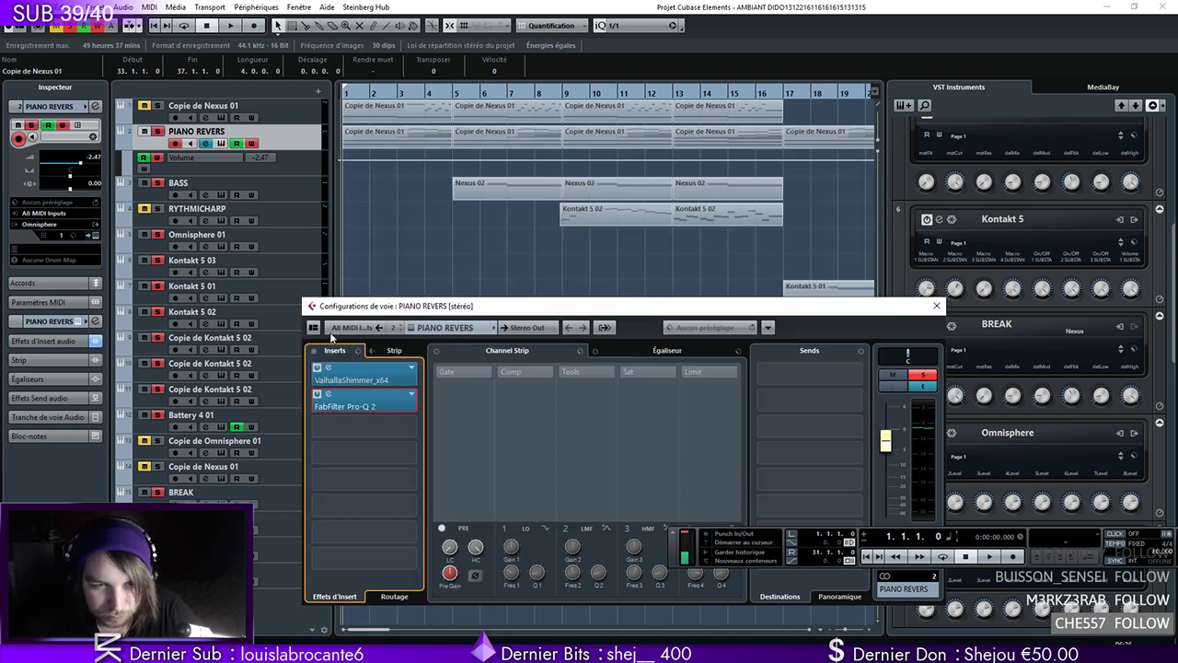
Insert another FabFilter Pro-Q 2 on PIANO REVERS and add a High Cut band lowered to about 64 Hz
{"action": "left_click", "coordinate": [414, 430]}
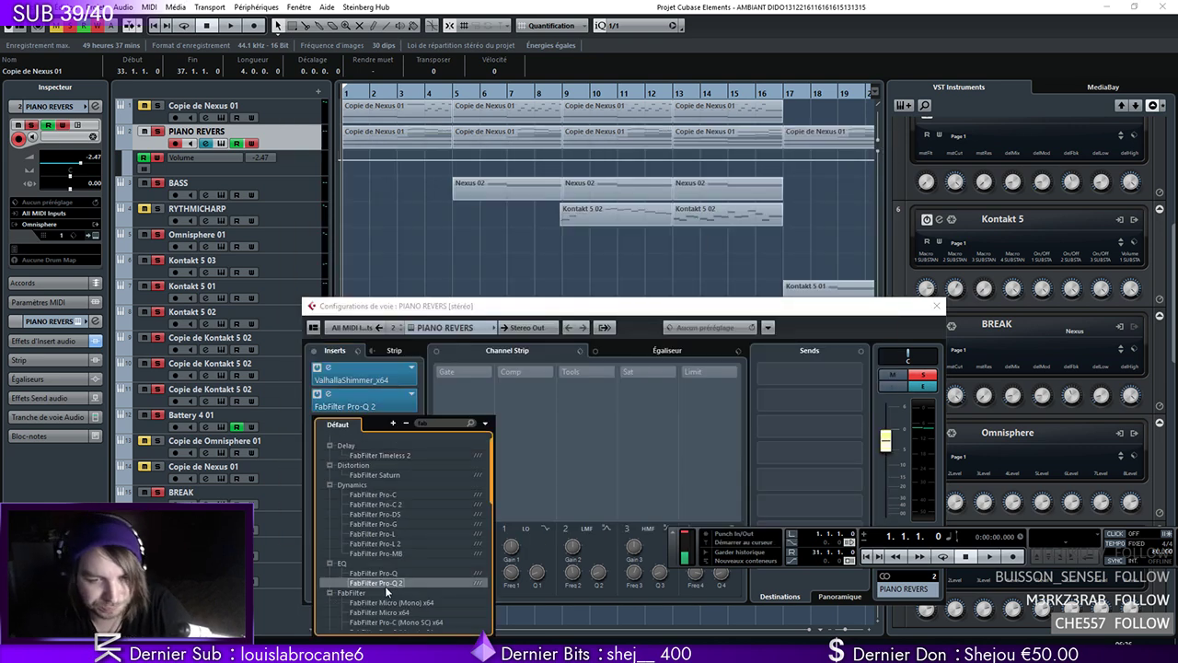
{"action": "left_click", "coordinate": [396, 588]}
{"action": "left_click", "coordinate": [802, 314]}
{"action": "left_click", "coordinate": [620, 464]}
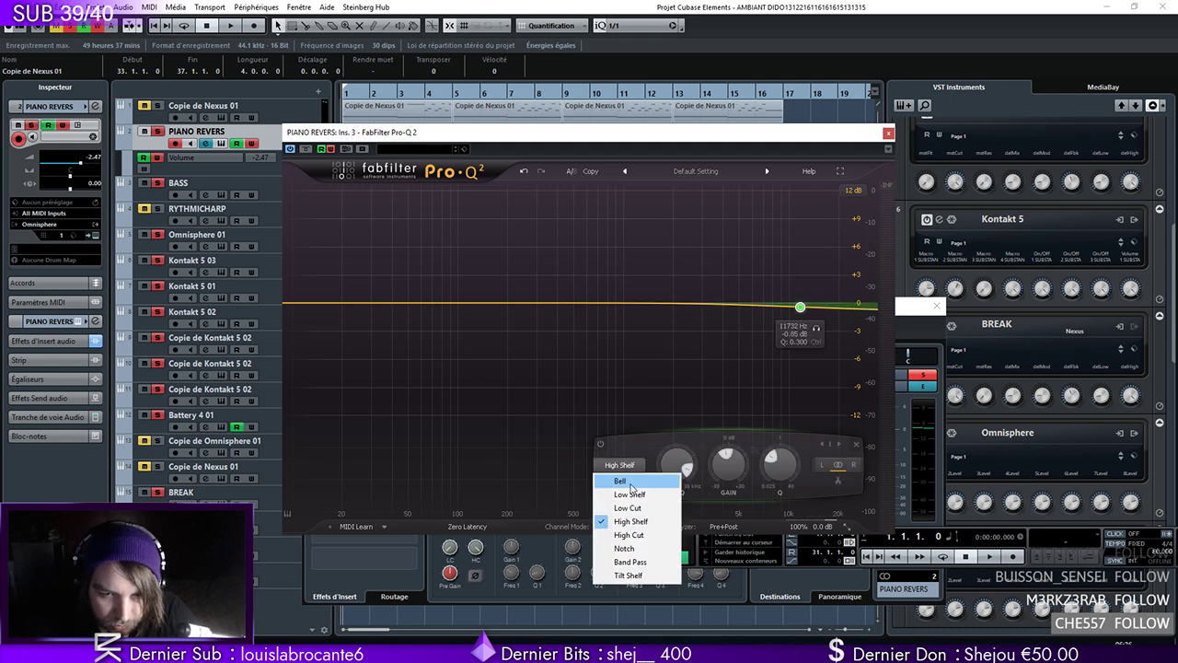
{"action": "left_click", "coordinate": [630, 534]}
{"action": "left_click_drag", "start_coordinate": [800, 372], "coordinate": [425, 374]}
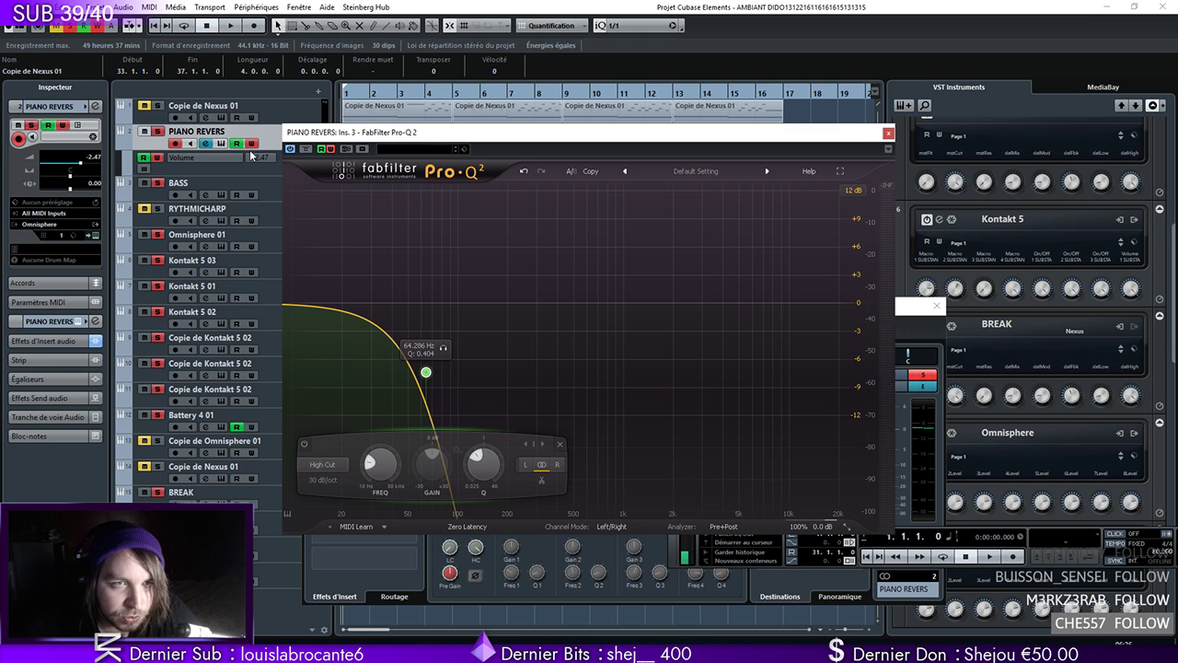
Raise the High Cut band on PIANO REVERS to about 151 Hz during playback, close the equalizer and return to bar 1
{"action": "key", "text": "space"}
{"action": "left_click_drag", "start_coordinate": [425, 372], "coordinate": [487, 363]}
{"action": "left_click", "coordinate": [887, 133]}
{"action": "key", "text": "KP_Subtract"}
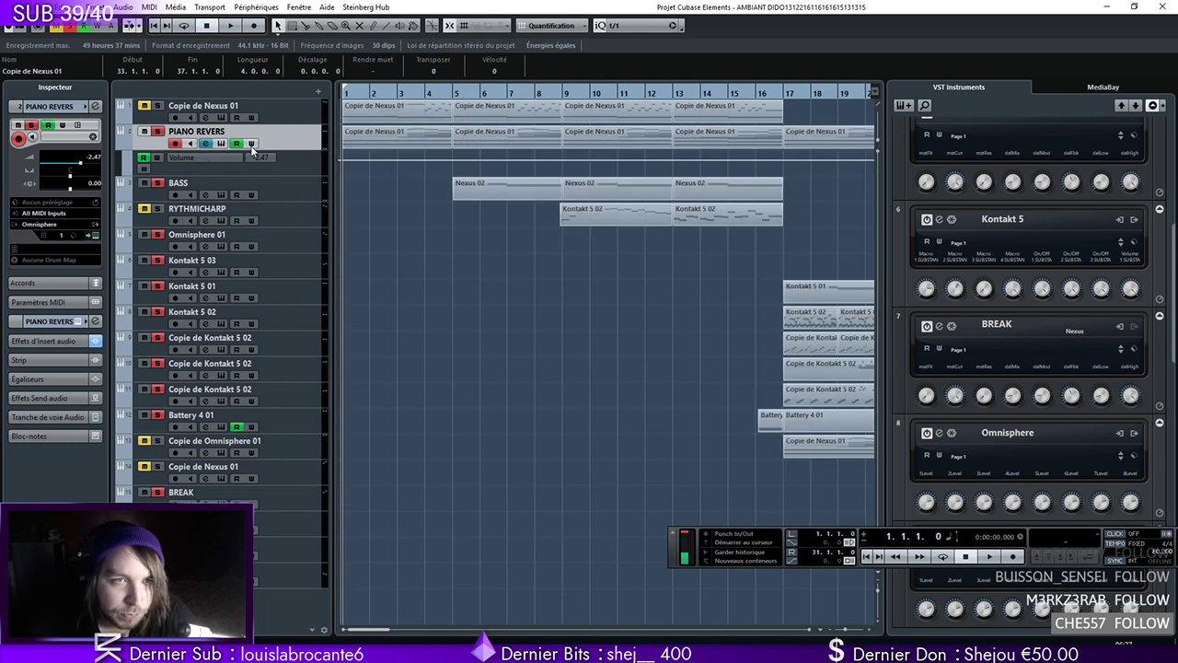
Record an automated sweep of the High Cut in the third PIANO REVERS insert up to about 20 kHz from bar 1, and return to the start
{"action": "left_click", "coordinate": [206, 144]}
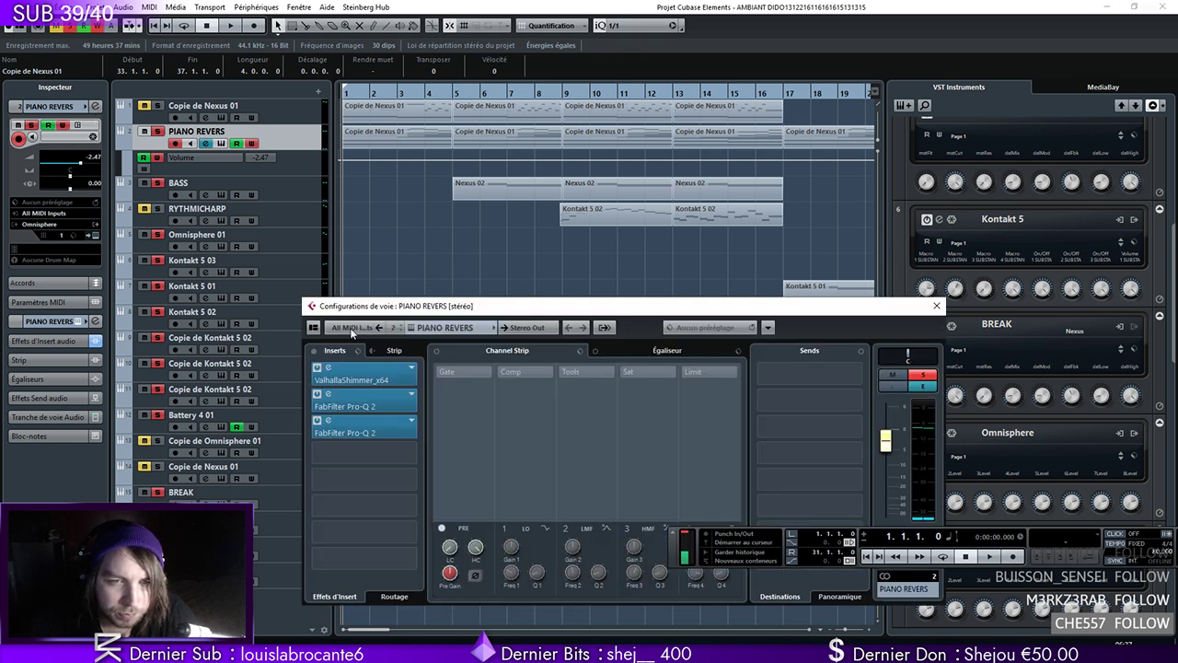
{"action": "left_click", "coordinate": [328, 421]}
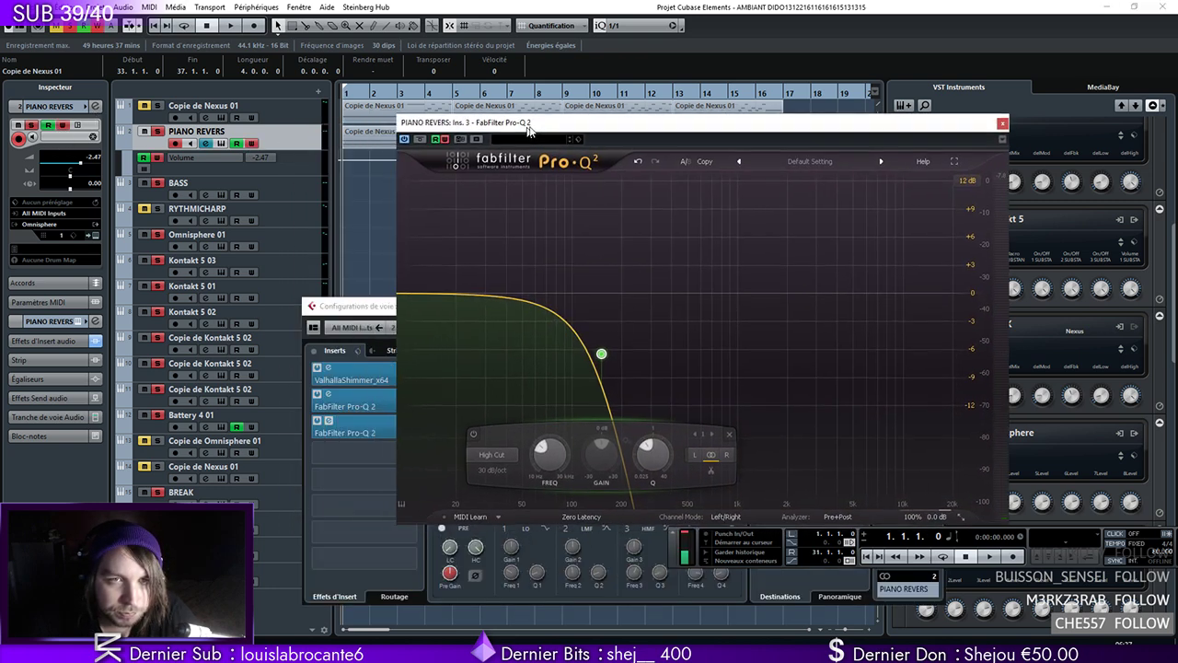
{"action": "key", "text": "space"}
{"action": "left_click_drag", "start_coordinate": [631, 355], "coordinate": [994, 343]}
{"action": "key", "text": "space"}
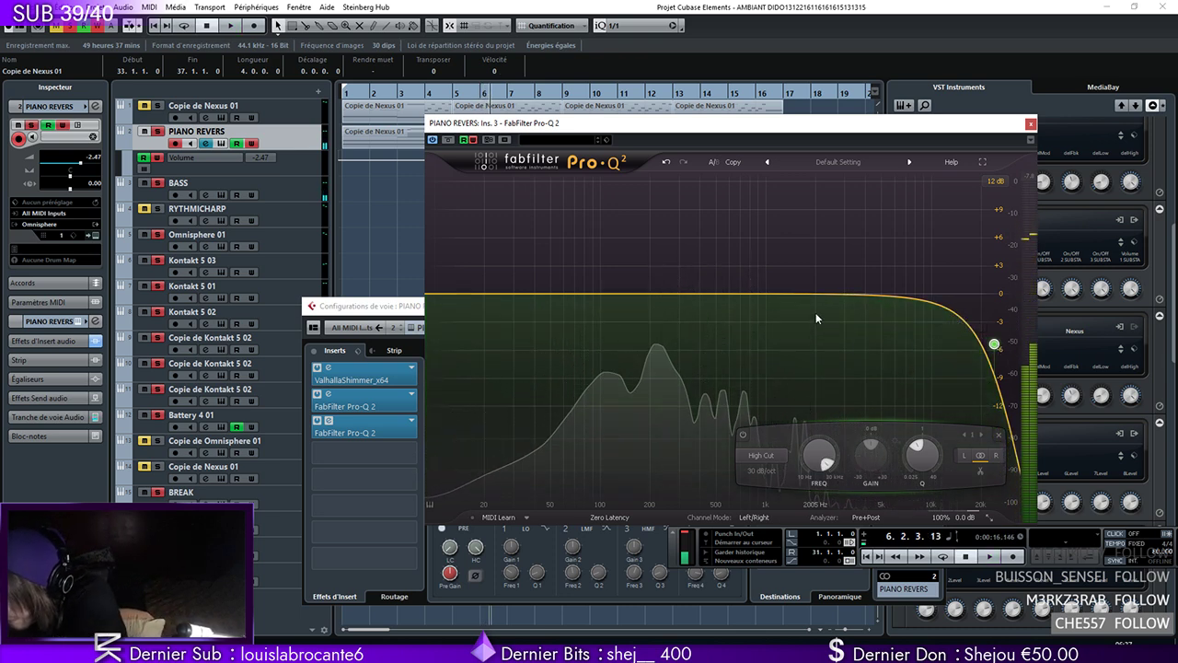
{"action": "left_click", "coordinate": [1030, 123]}
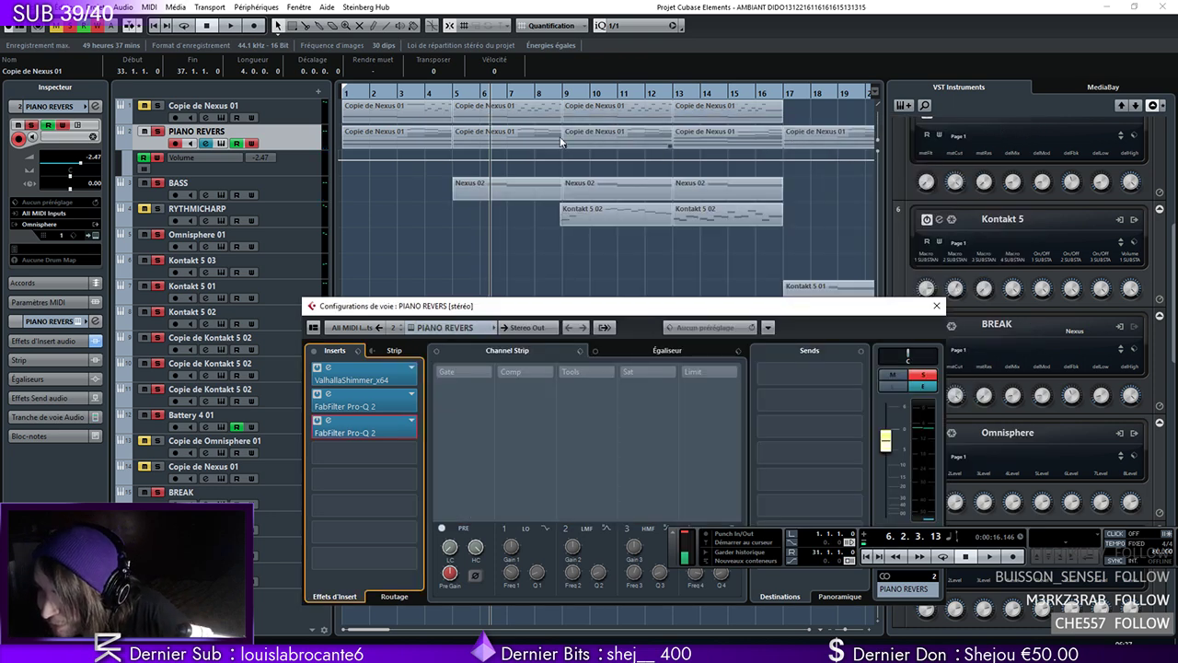
{"action": "left_click", "coordinate": [205, 143]}
{"action": "key", "text": "KP_0"}
{"action": "key", "text": "KP_0"}
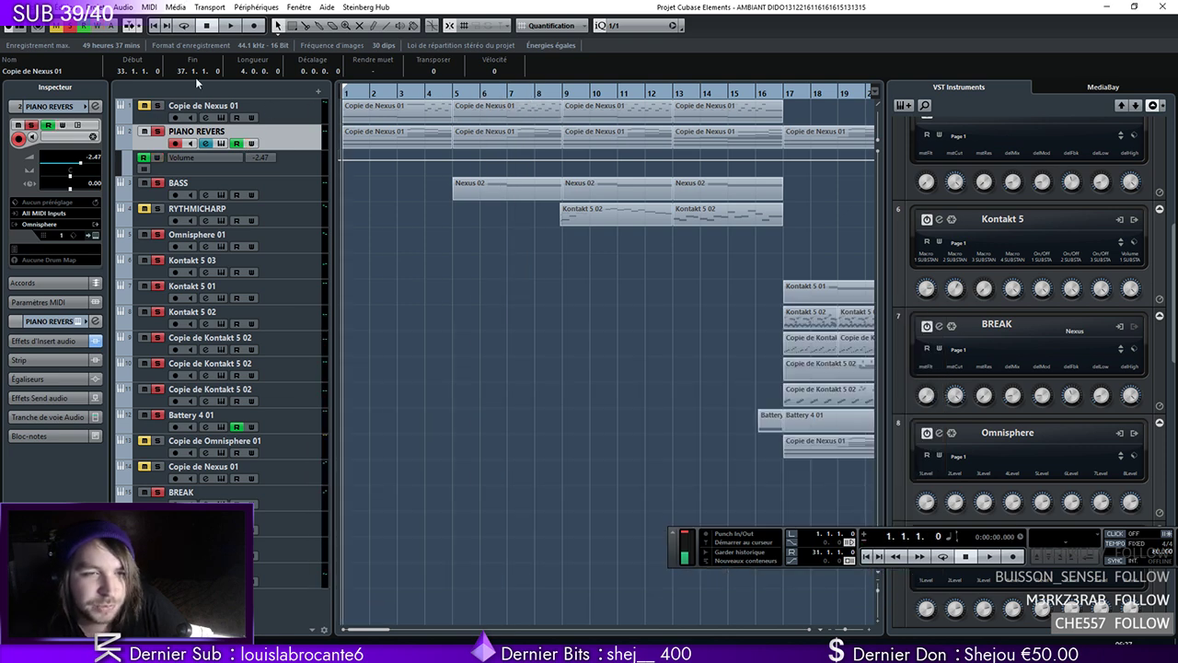
Play from bar 1 and show the used automation lanes of the PIANO REVERS track
{"action": "left_click", "coordinate": [231, 26]}
{"action": "right_click", "coordinate": [292, 141]}
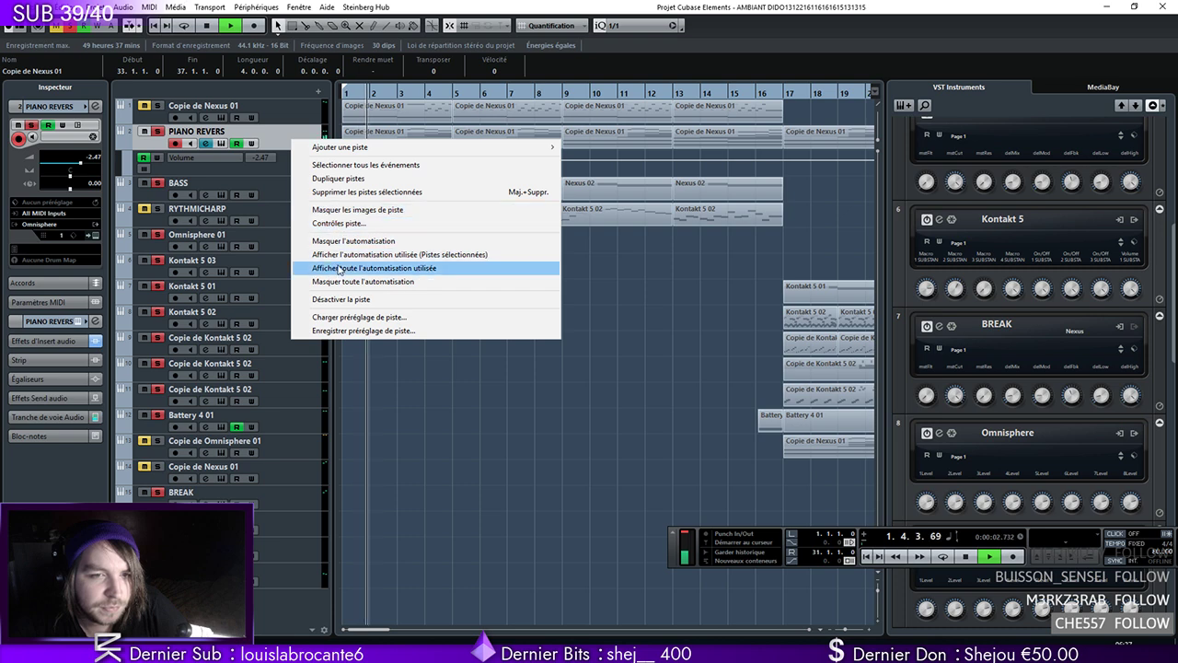
{"action": "left_click", "coordinate": [276, 137]}
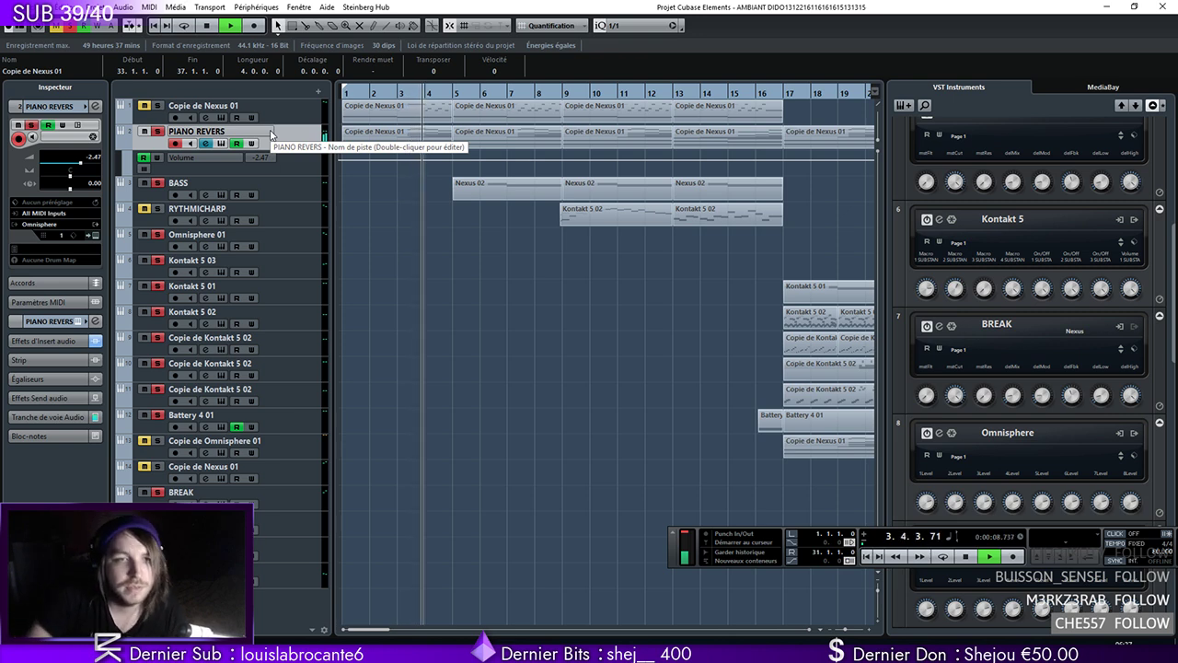
{"action": "right_click", "coordinate": [251, 148]}
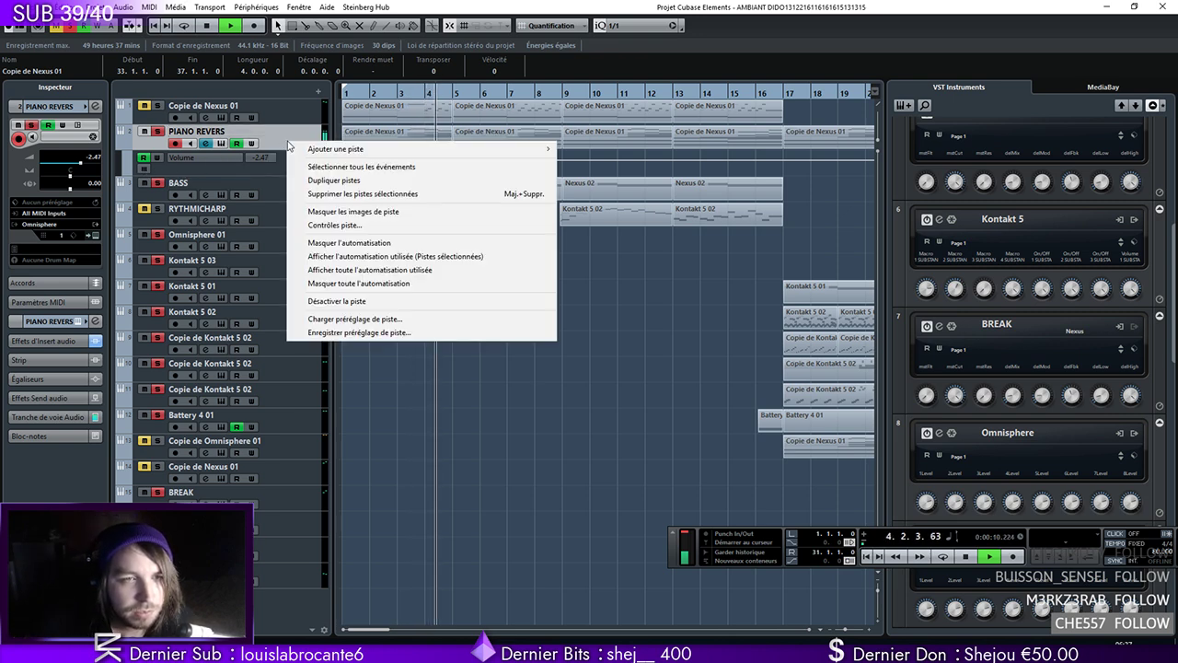
{"action": "left_click", "coordinate": [350, 258]}
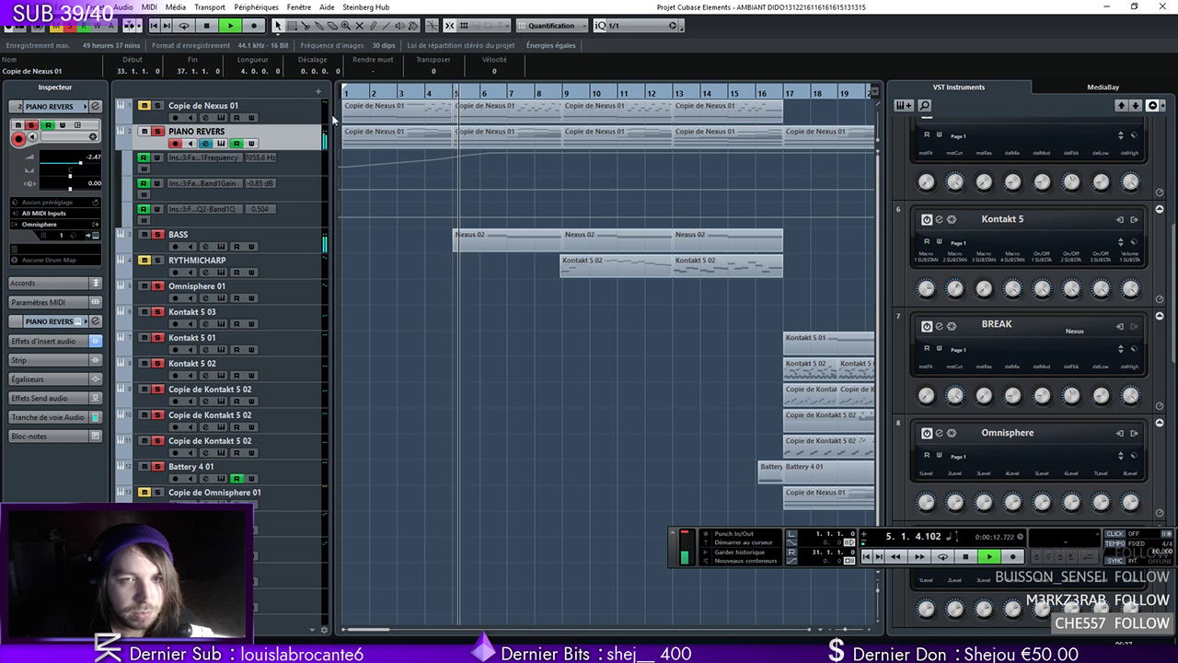
Lower the RYTHMICHARP track volume to -0.15 dB while the arrangement plays
{"action": "left_click", "coordinate": [280, 245]}
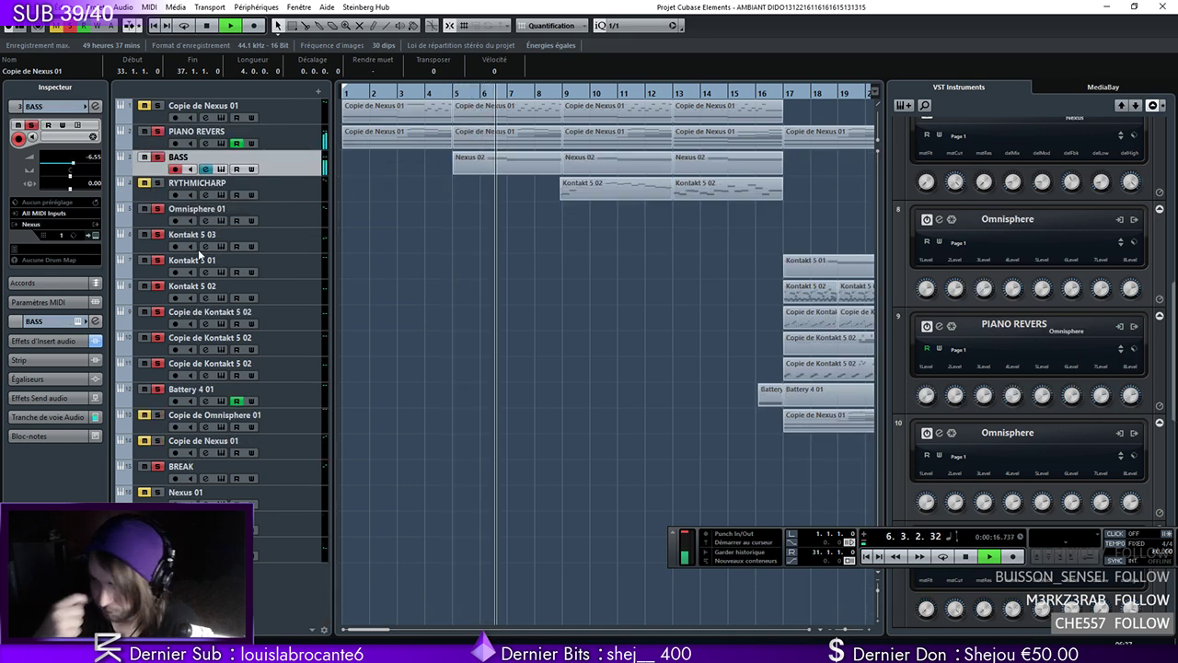
{"action": "left_click", "coordinate": [283, 191]}
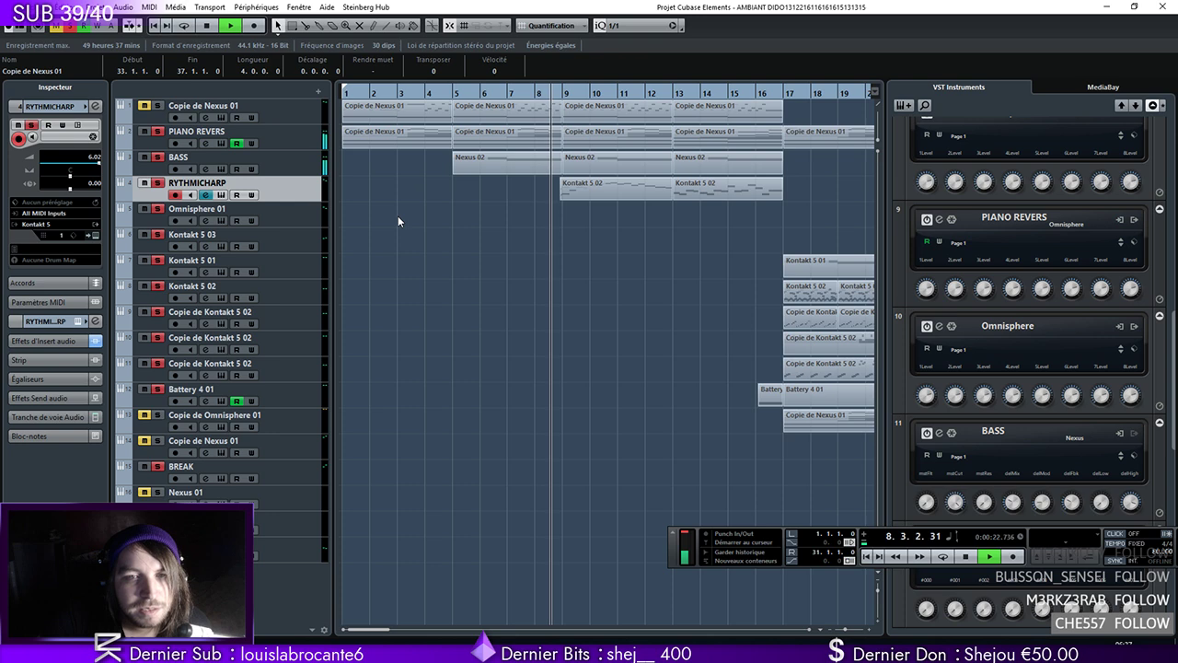
{"action": "left_click_drag", "start_coordinate": [99, 164], "coordinate": [94, 166]}
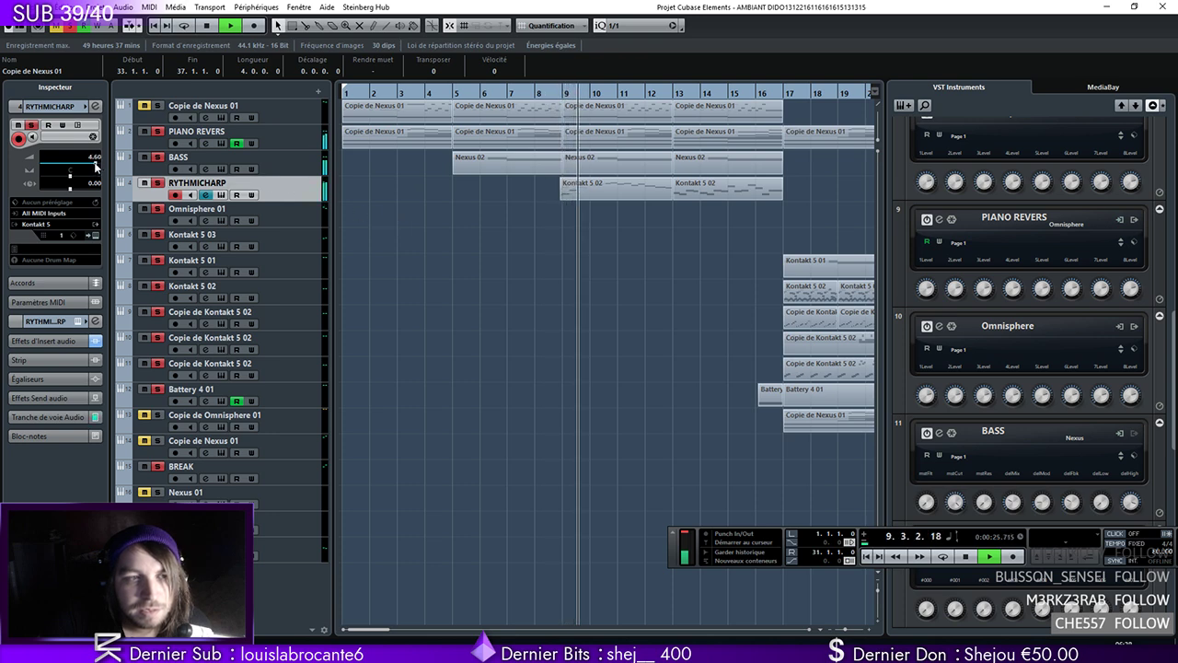
{"action": "left_click", "coordinate": [95, 107]}
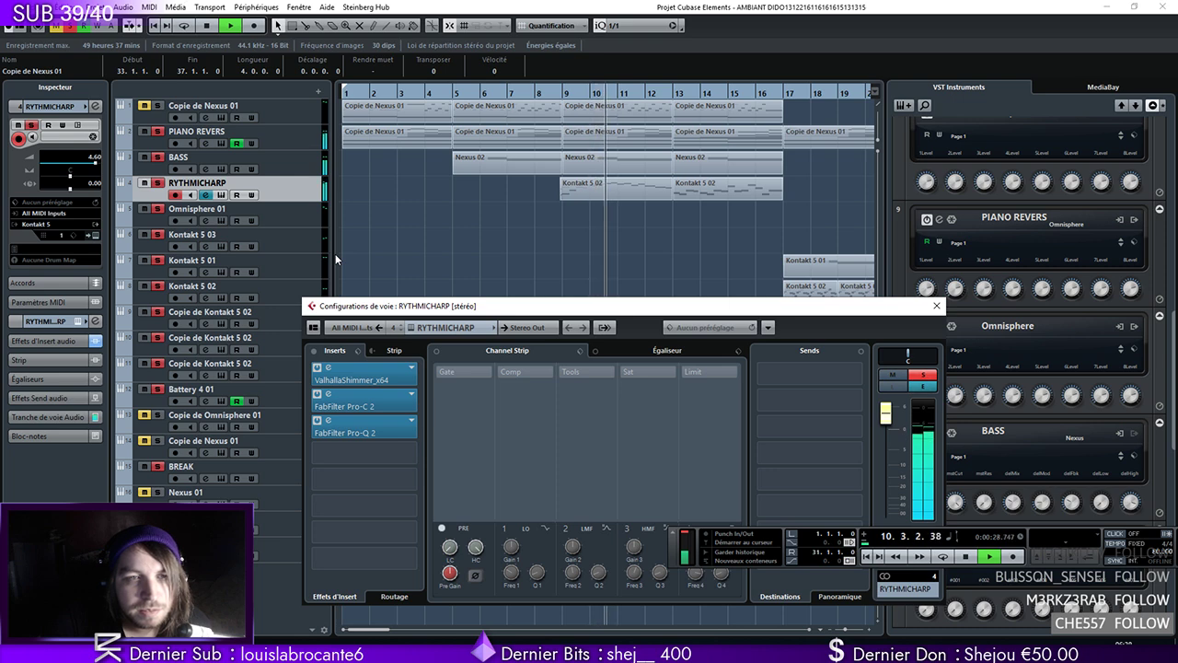
{"action": "left_click_drag", "start_coordinate": [884, 416], "coordinate": [886, 429]}
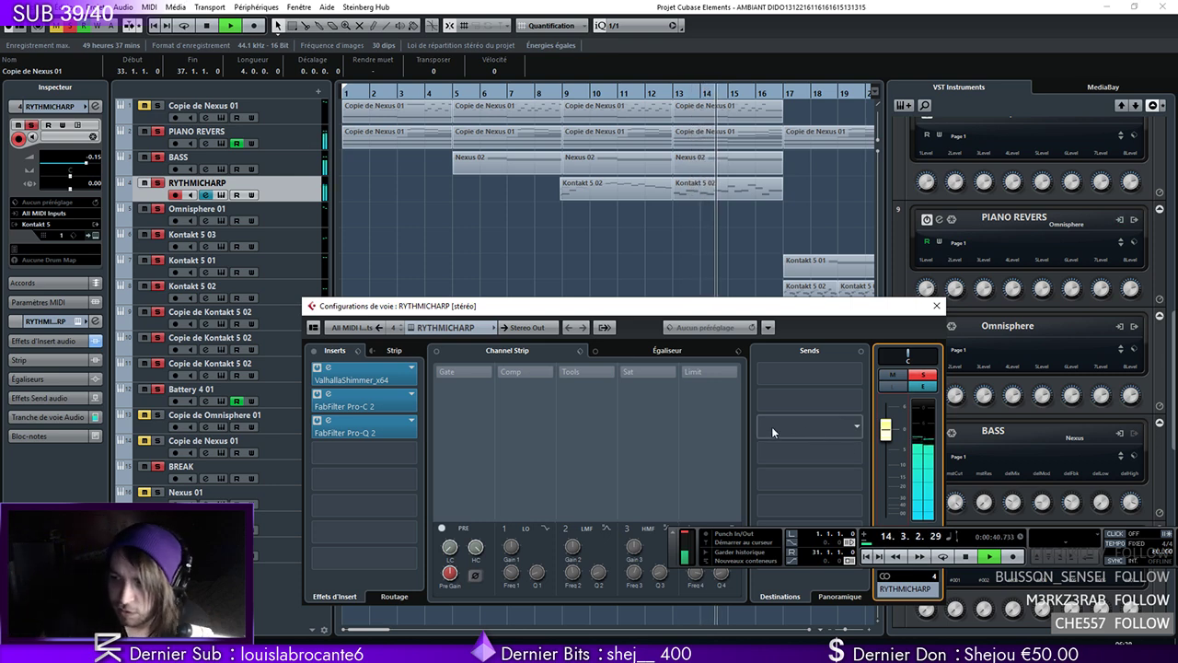
{"action": "left_click", "coordinate": [936, 307]}
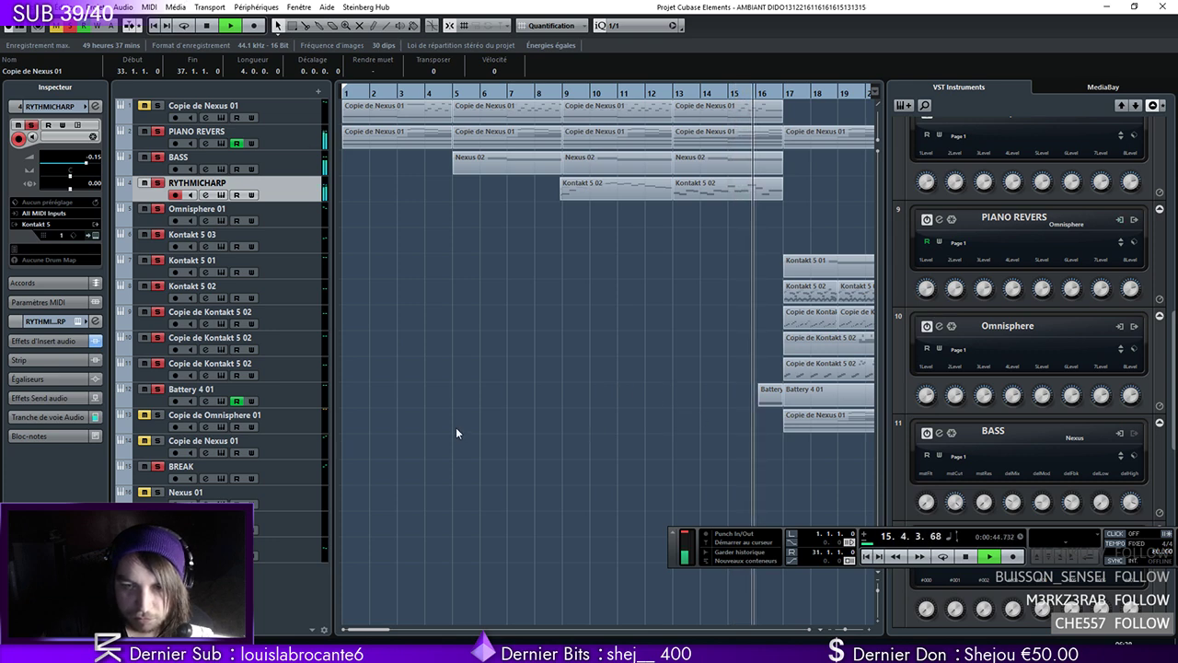
Listen to the section from bar 17 with Battery 4 01 and Kontakt 5 01 selected in turn, and stop at bar 20
{"action": "left_click", "coordinate": [283, 401]}
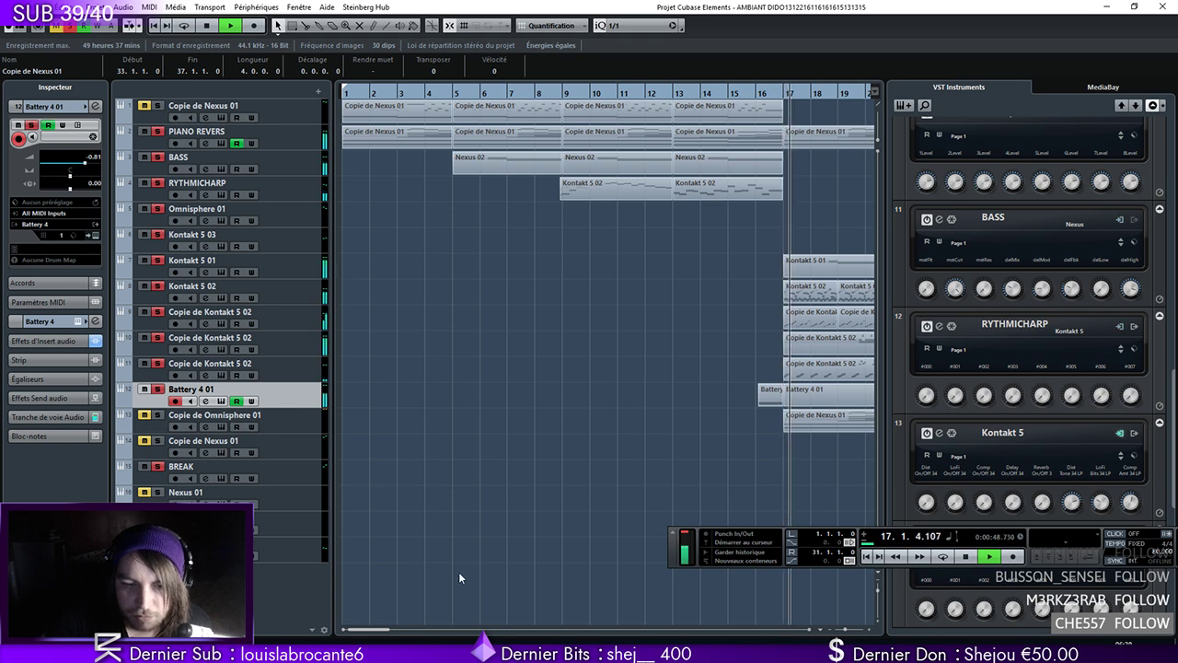
{"action": "scroll", "coordinate": [467, 570], "scroll_direction": "right", "scroll_amount": 4}
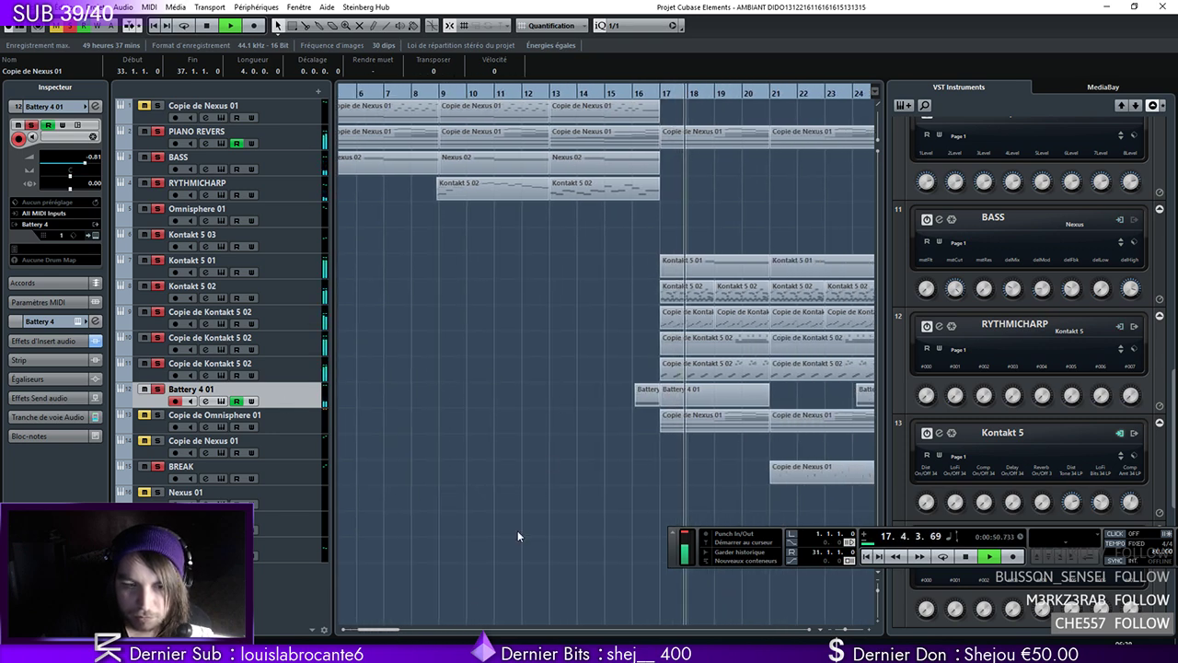
{"action": "scroll", "coordinate": [530, 517], "scroll_direction": "right", "scroll_amount": 6}
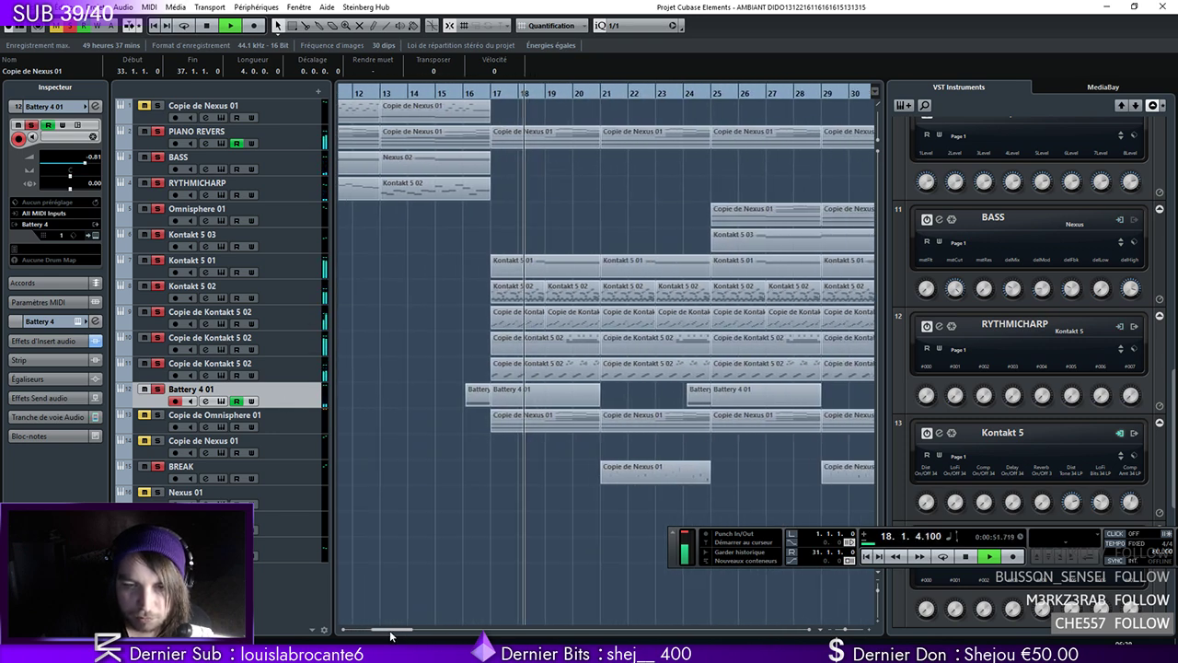
{"action": "left_click", "coordinate": [286, 262]}
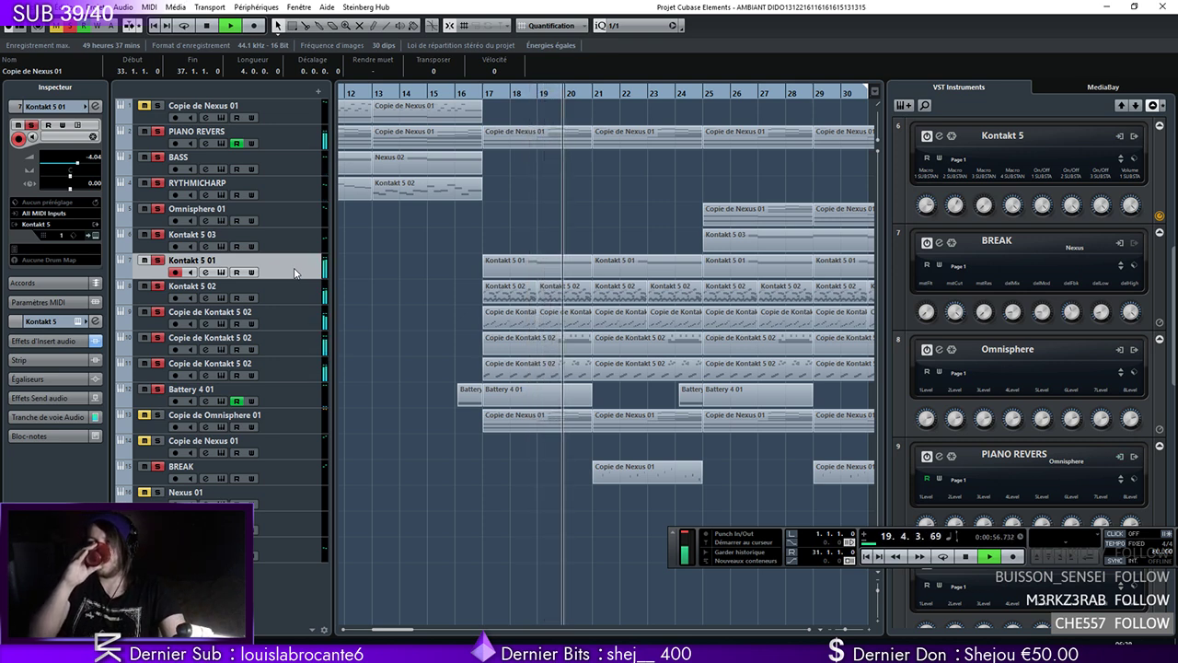
{"action": "key", "text": "space"}
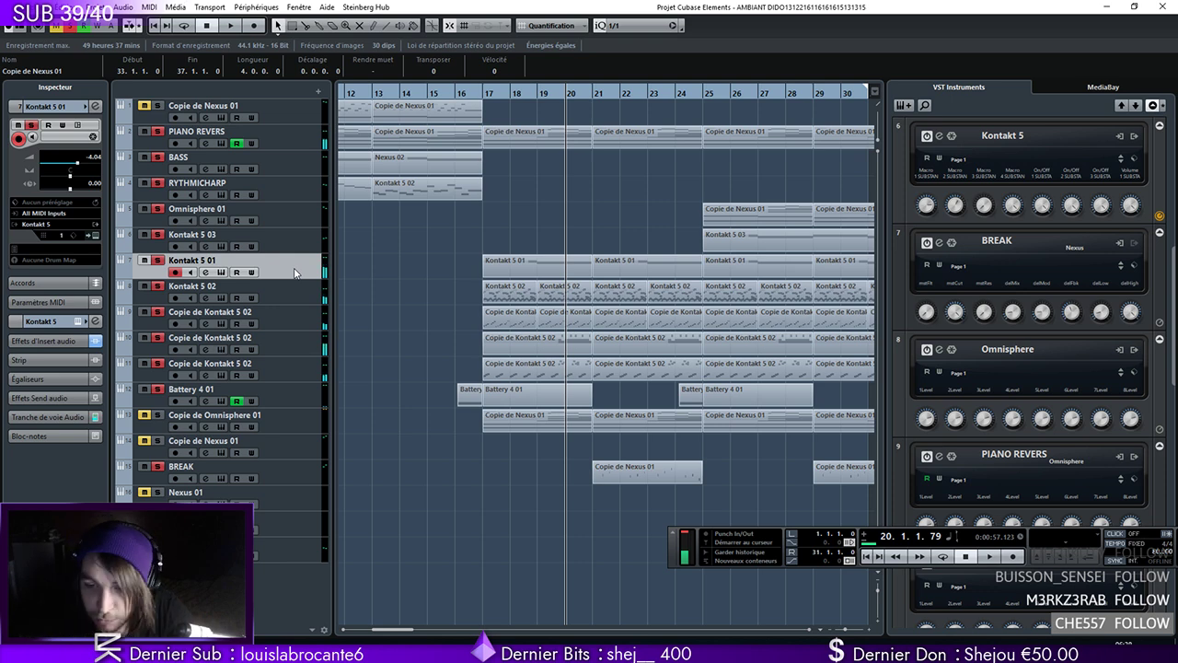
{"action": "left_click_drag", "start_coordinate": [671, 557], "coordinate": [598, 544]}
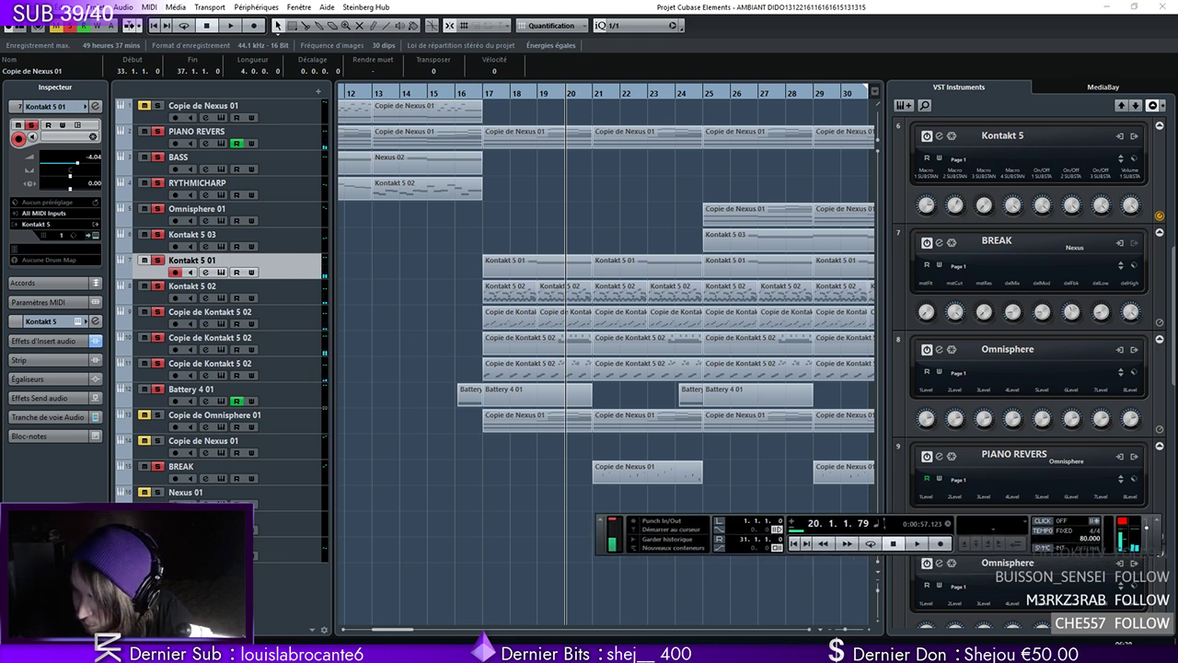
Stretch the filter frequency sweep in the PIANO REVERS automation so it ends at bar 9 at 12325 Hz, and play its start
{"action": "key", "text": "Home"}
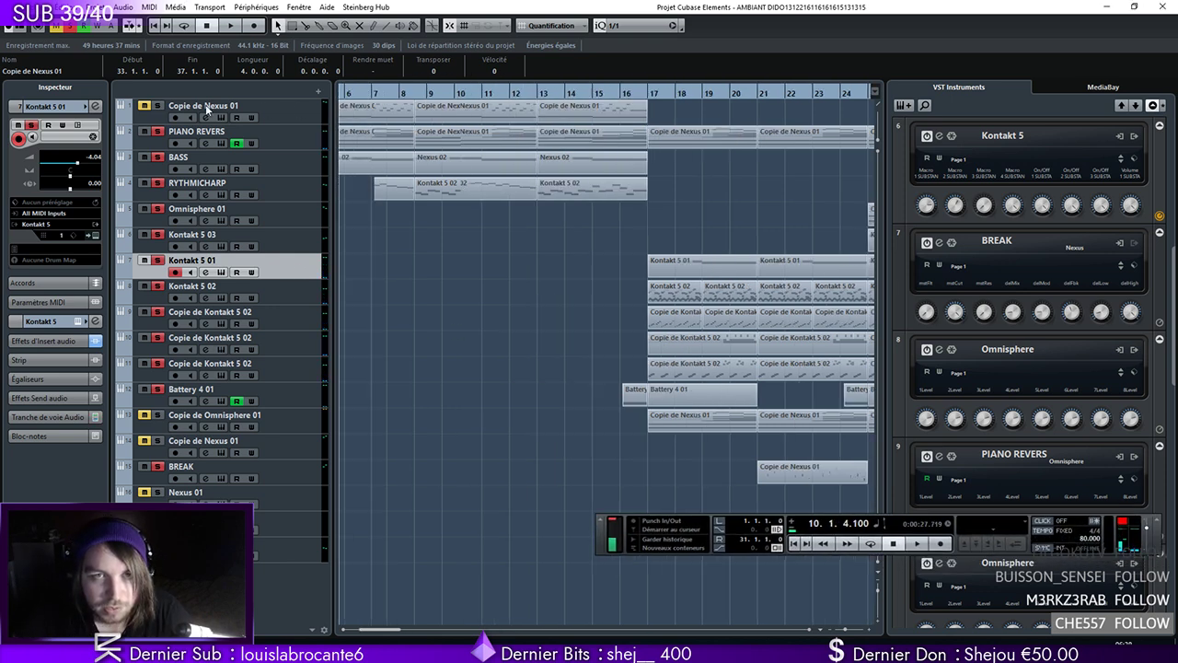
{"action": "left_click", "coordinate": [144, 145]}
{"action": "left_click", "coordinate": [124, 146]}
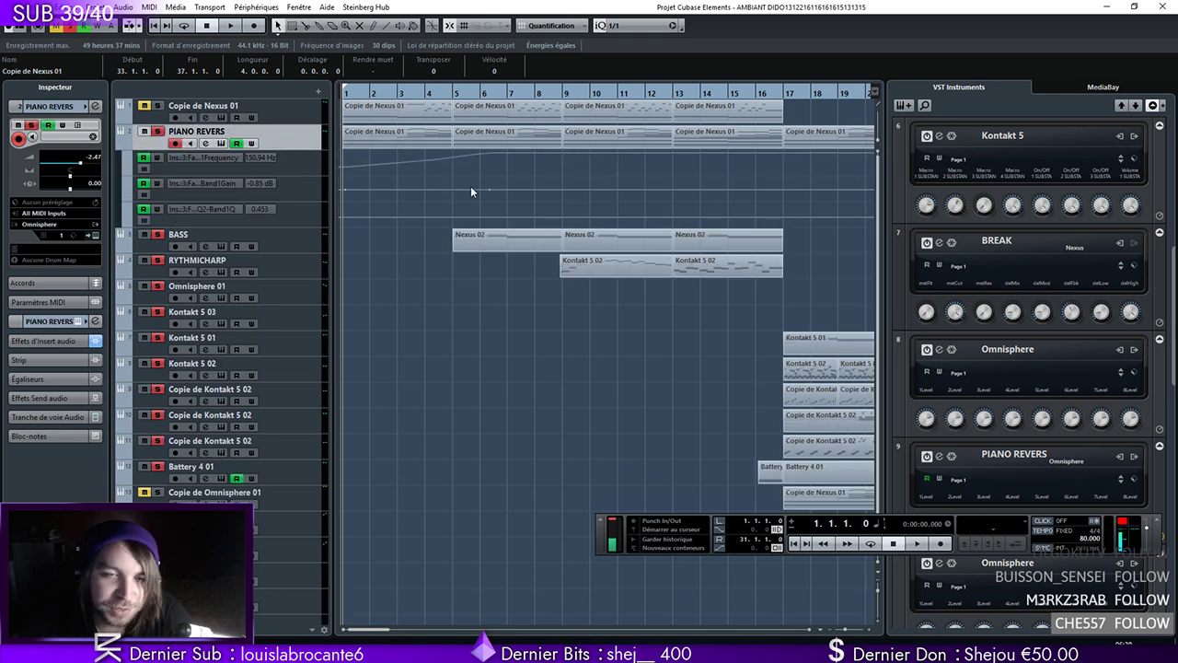
{"action": "left_click", "coordinate": [489, 153]}
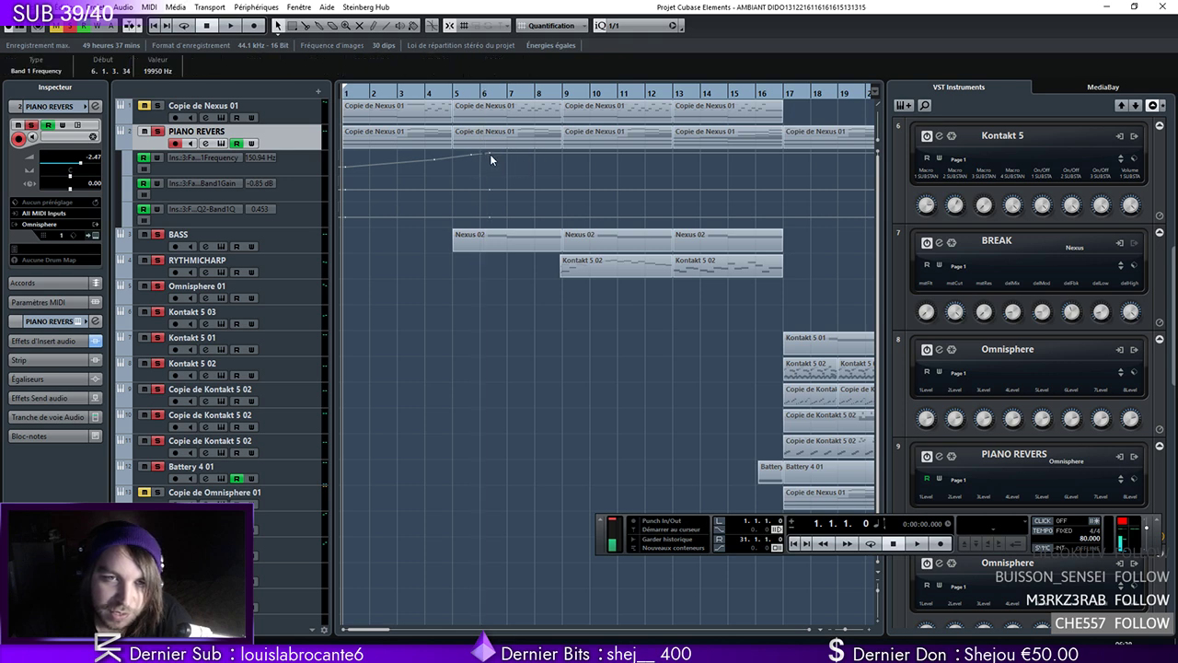
{"action": "left_click_drag", "start_coordinate": [435, 158], "coordinate": [552, 161]}
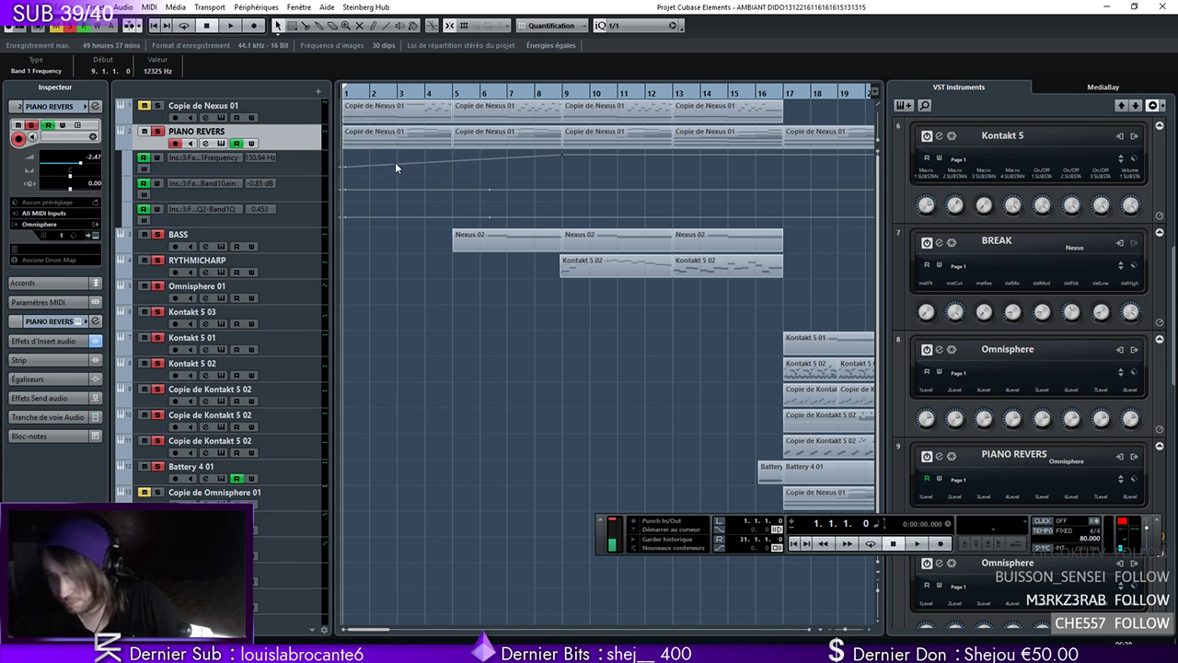
{"action": "key", "text": "space"}
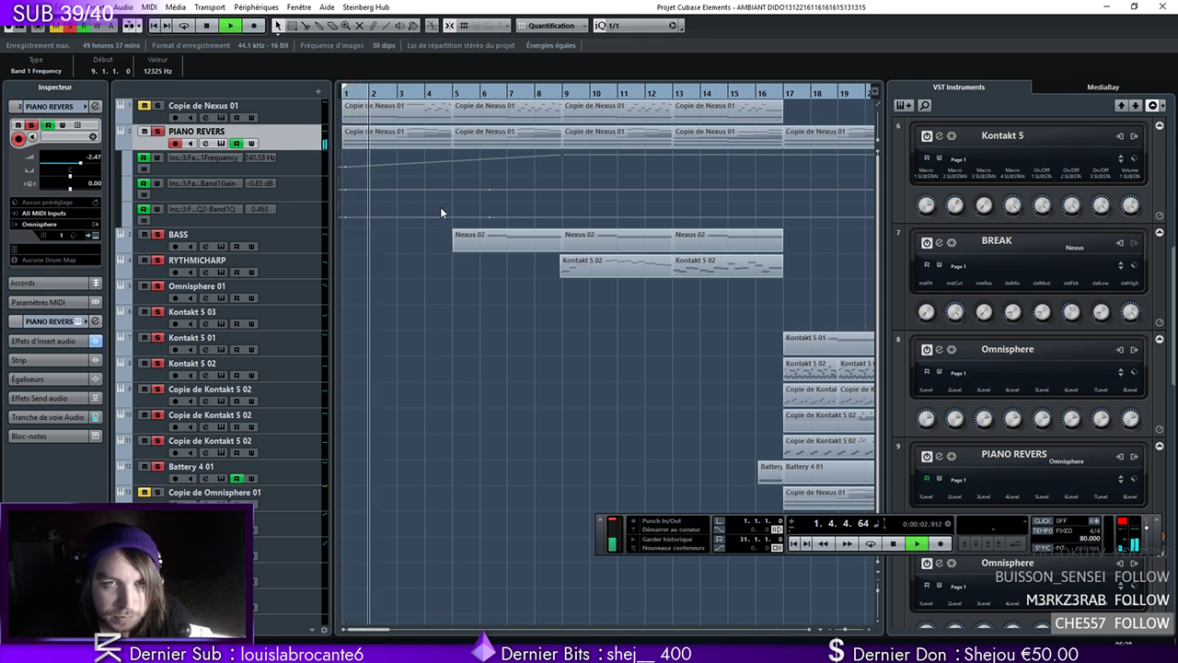
{"action": "key", "text": "space"}
Delete the Copie de Nexus 01 part at bar 1, restart playback and undo the deletion
{"action": "left_click", "coordinate": [397, 120]}
{"action": "key", "text": "Delete"}
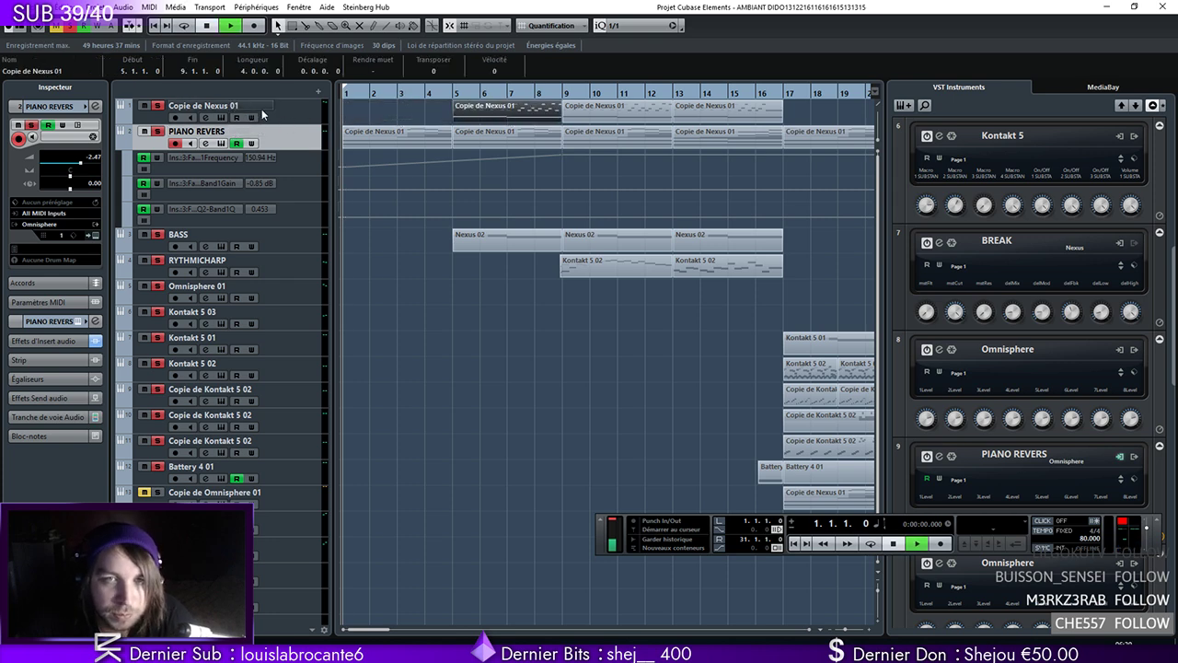
{"action": "key", "text": "space"}
{"action": "key", "text": "ctrl+z"}
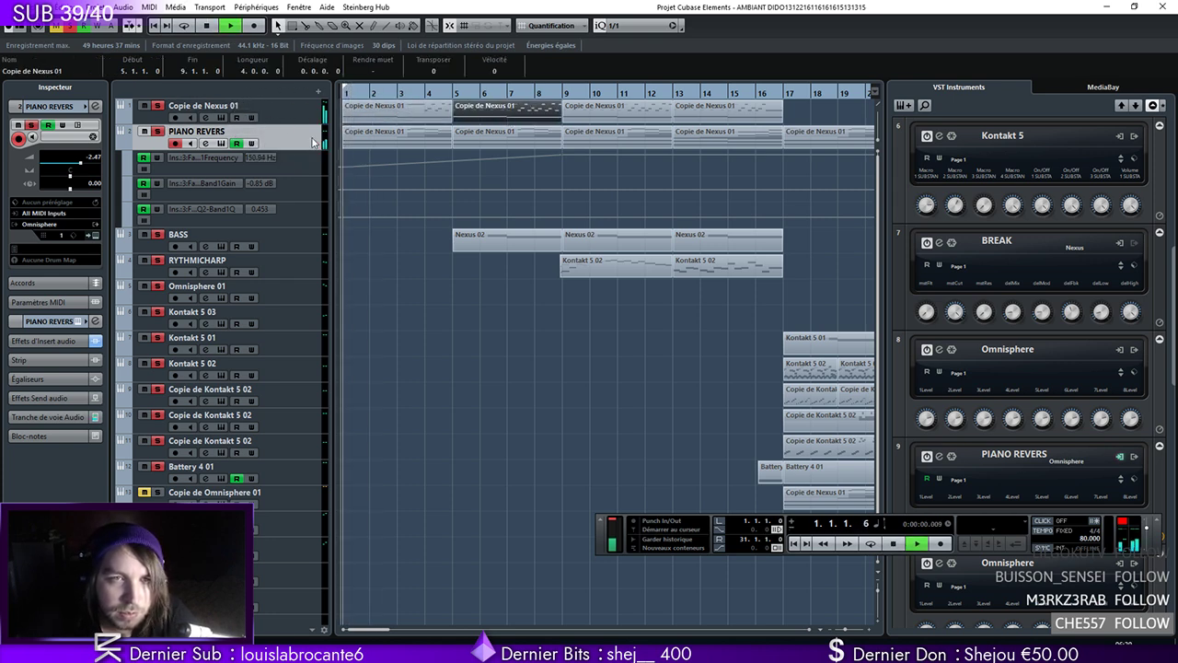
Show the volume automation lane of the first Copie de Nexus 01 track and stop playback
{"action": "left_click", "coordinate": [276, 120]}
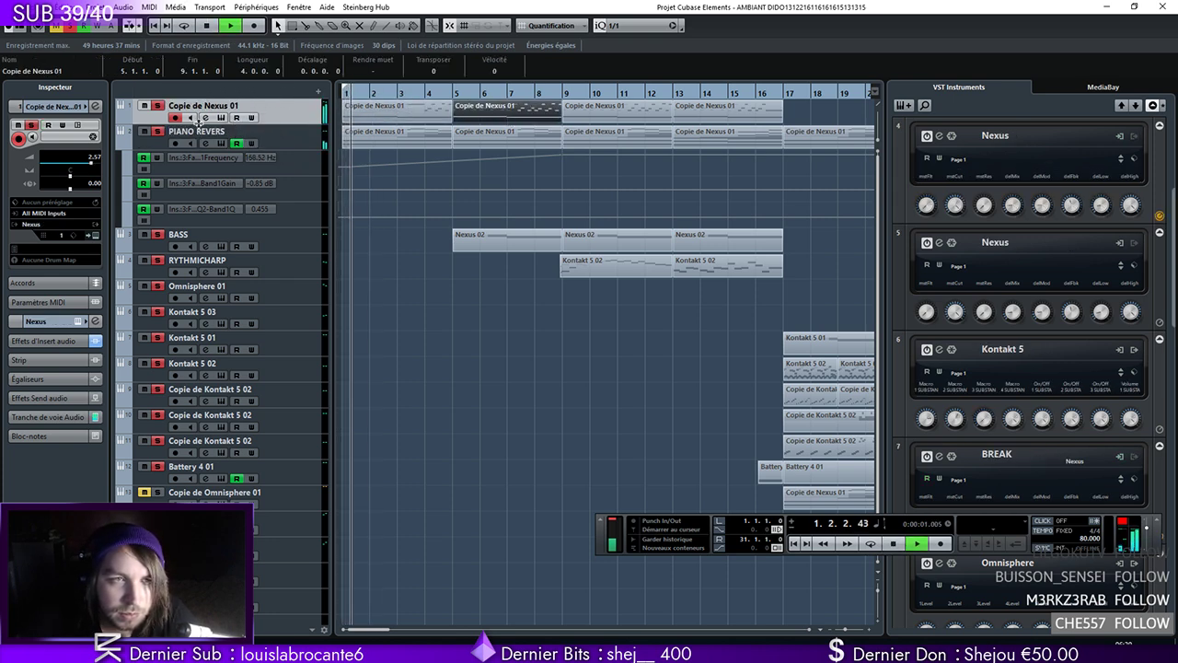
{"action": "left_click", "coordinate": [122, 118]}
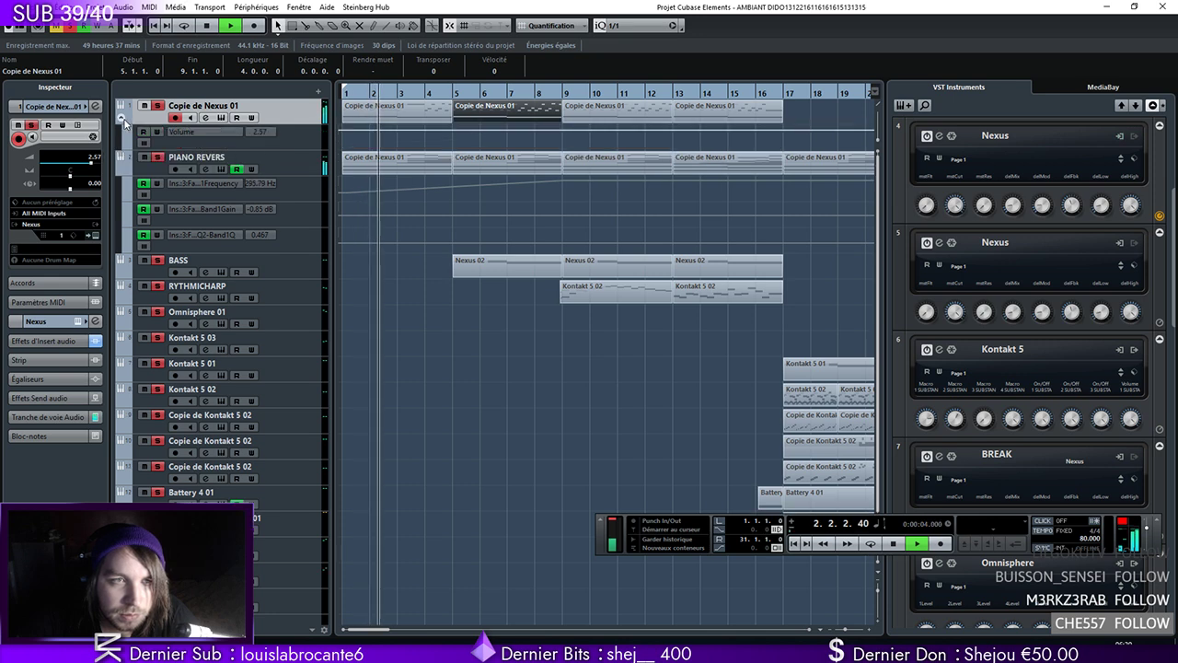
{"action": "key", "text": "space"}
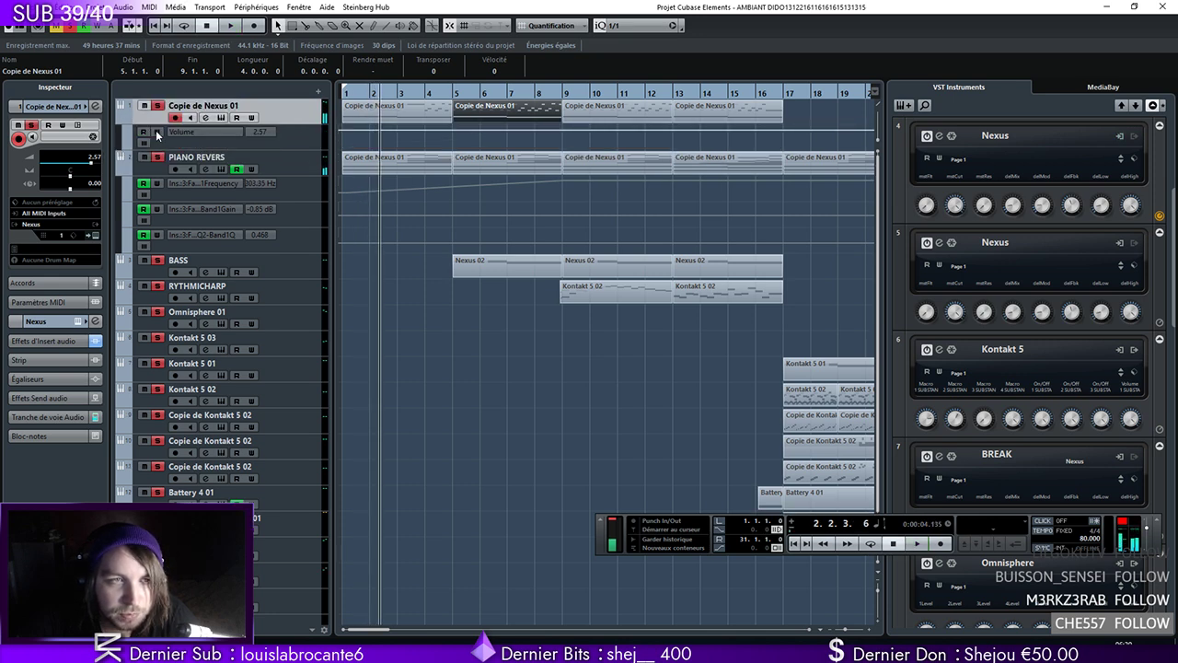
Return to the project start and add FabFilter Pro-Q 2 as the third insert on the first Copie de Nexus 01 track
{"action": "left_click", "coordinate": [343, 93]}
{"action": "left_click", "coordinate": [95, 107]}
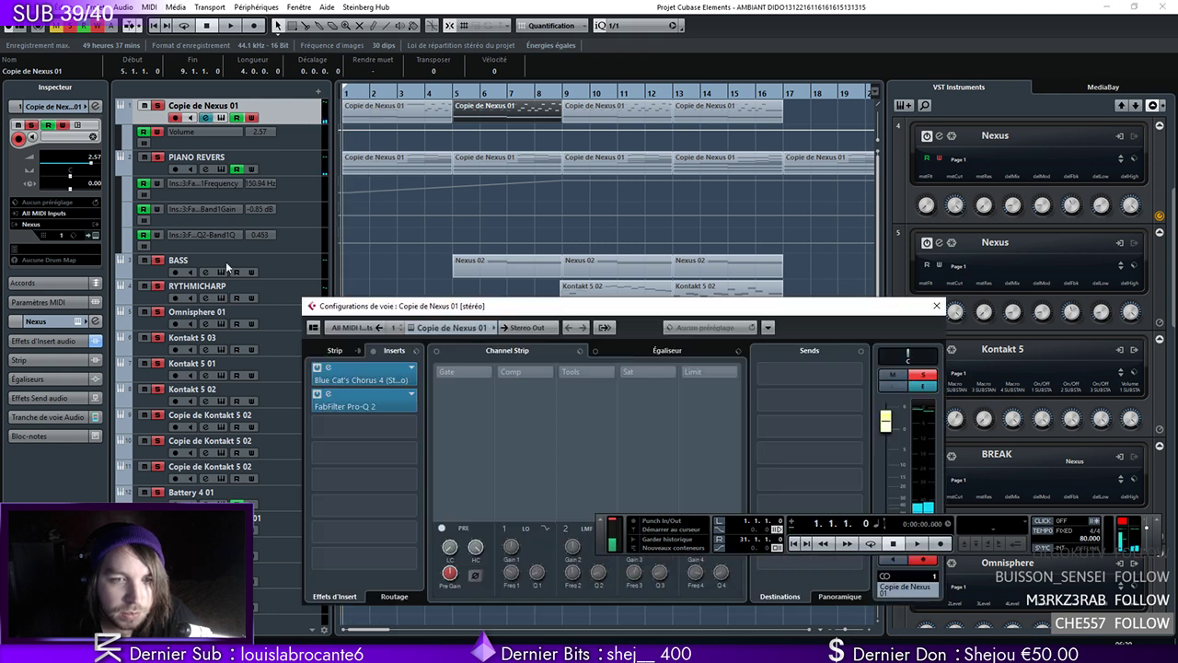
{"action": "left_click", "coordinate": [327, 393]}
{"action": "key", "text": "Escape"}
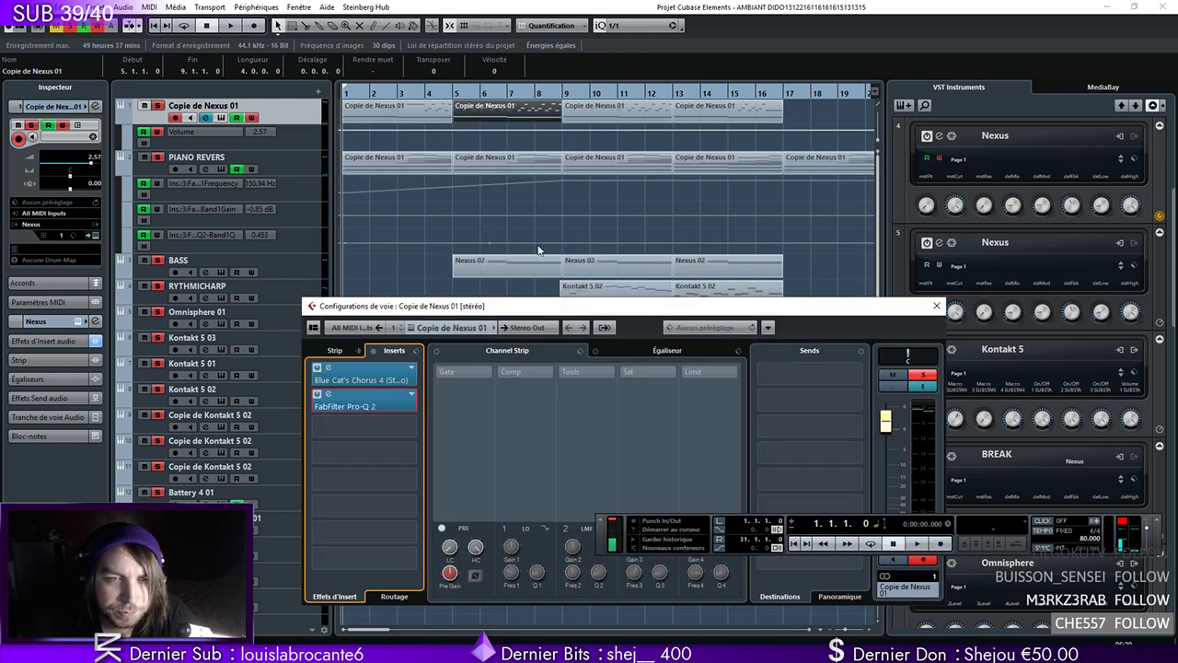
{"action": "left_click", "coordinate": [413, 426]}
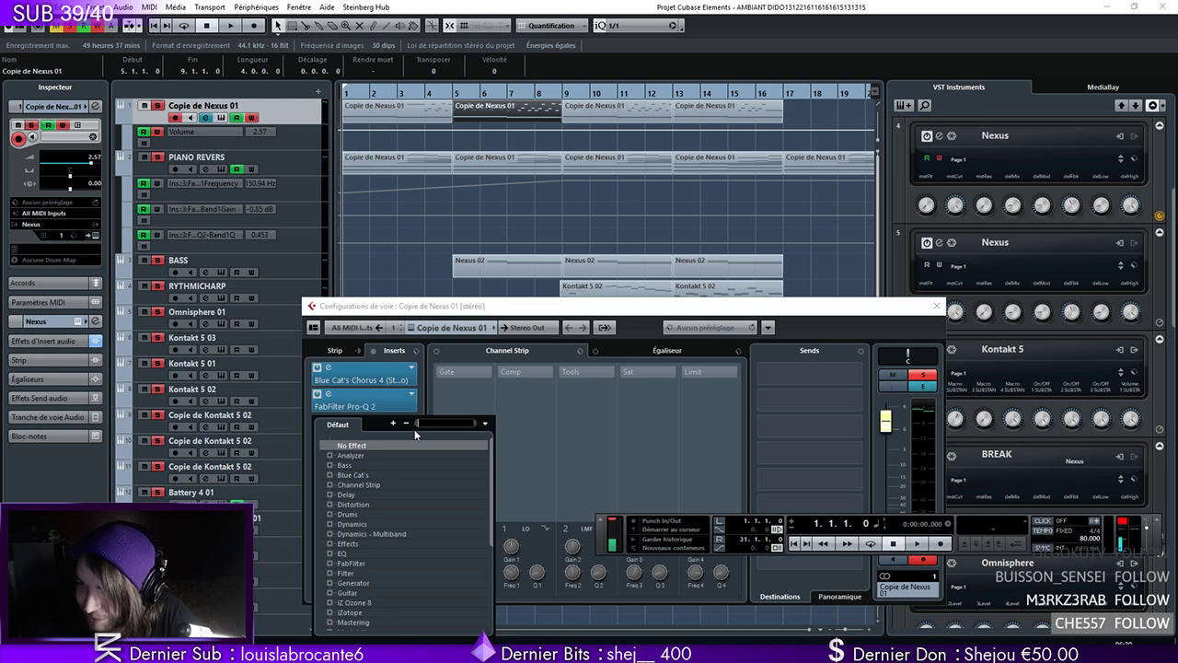
{"action": "type", "text": "fab"}
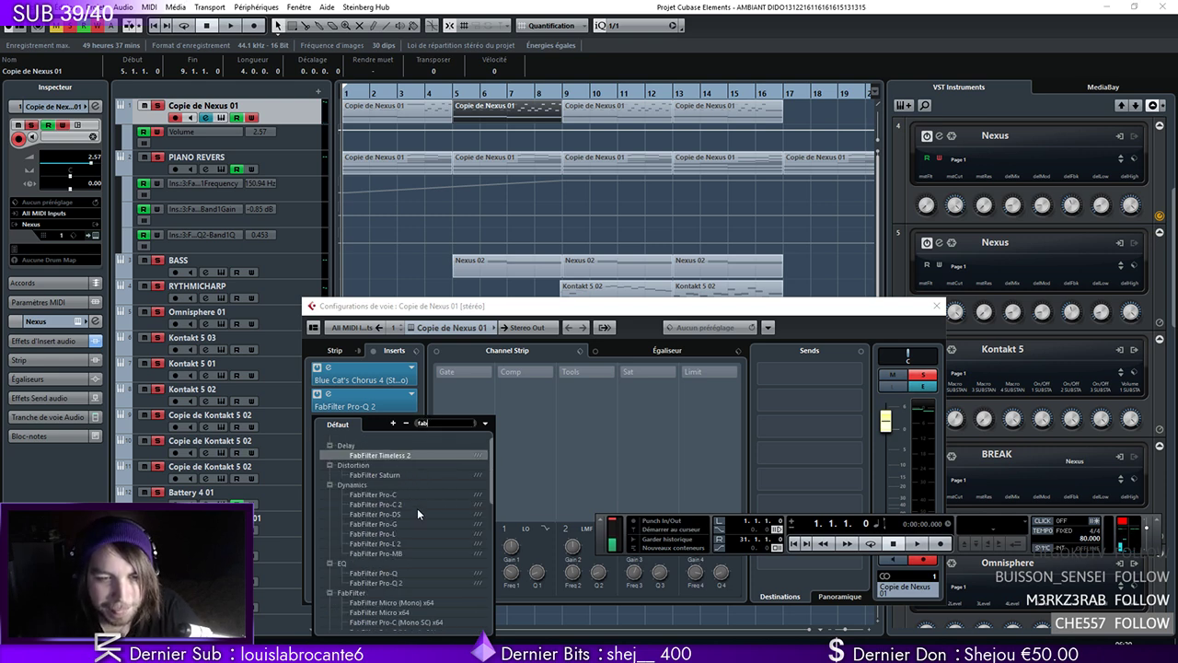
{"action": "left_click", "coordinate": [395, 582]}
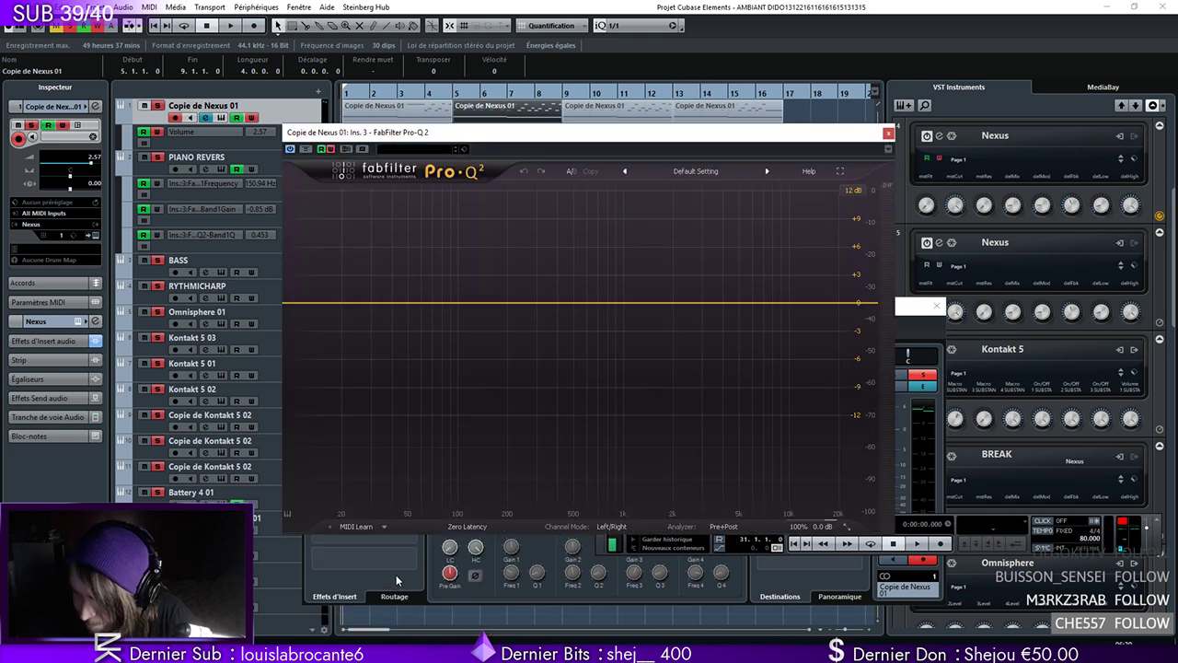
Create a High Cut band in Pro-Q 2 at 423.99 Hz with a 36 dB/oct slope and play the track briefly
{"action": "left_click", "coordinate": [772, 308]}
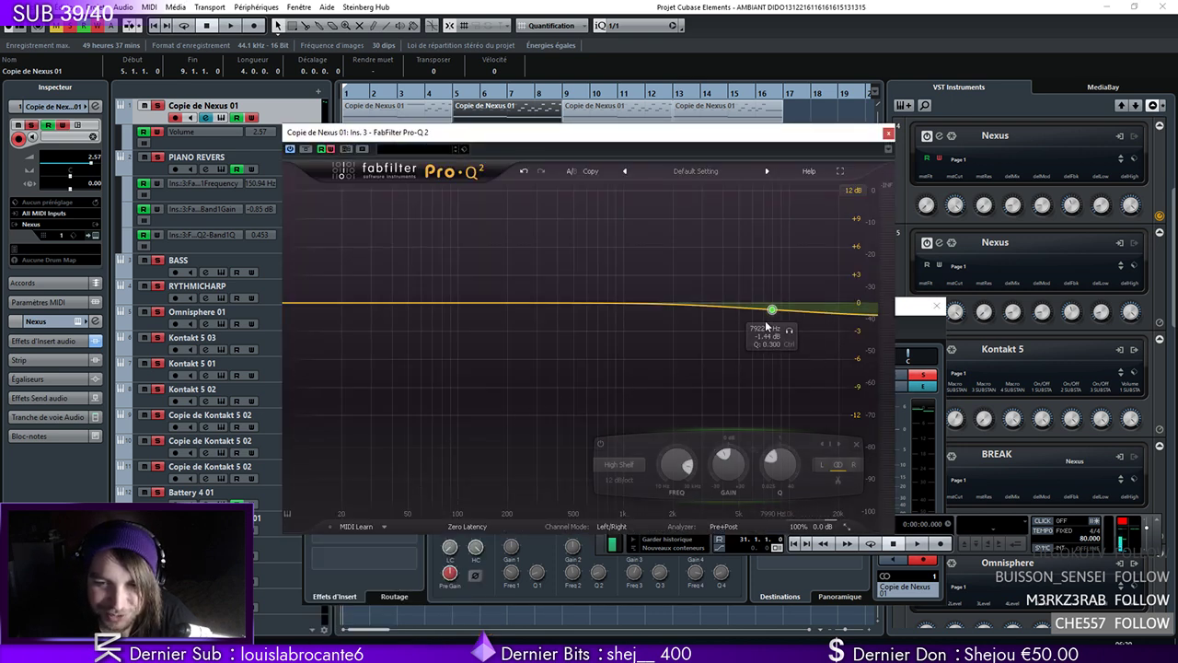
{"action": "left_click", "coordinate": [631, 468]}
{"action": "left_click", "coordinate": [632, 535]}
{"action": "left_click_drag", "start_coordinate": [770, 385], "coordinate": [563, 375]}
{"action": "key", "text": "space"}
{"action": "key", "text": "space"}
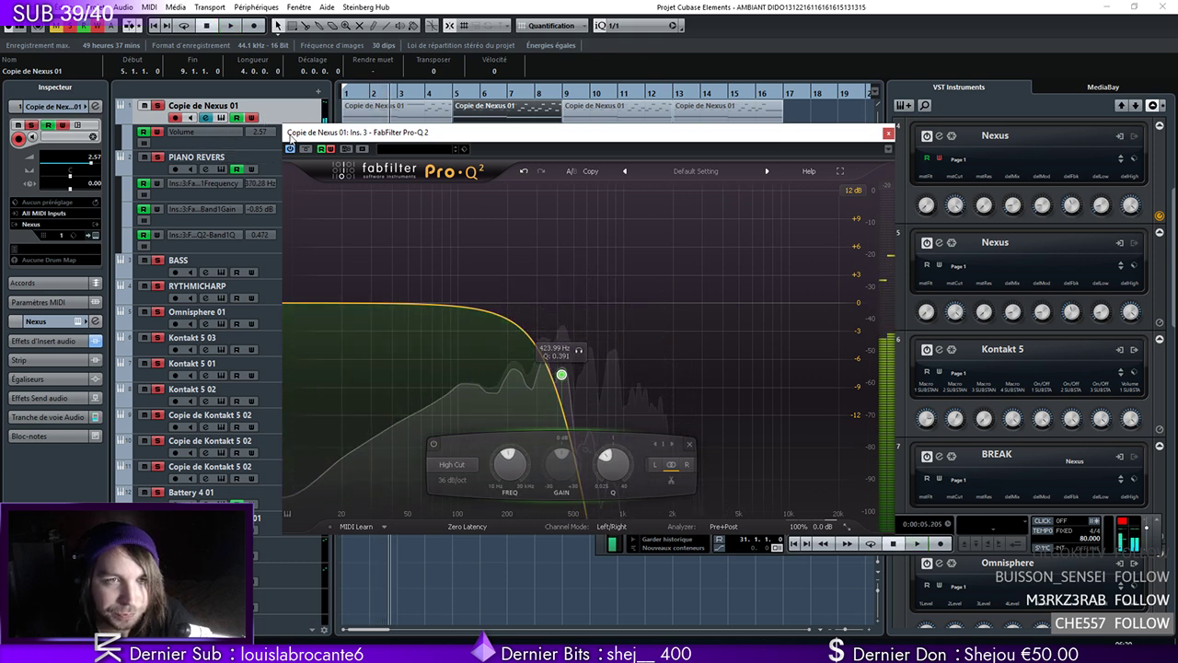
Switch off automation writing on the first Copie de Nexus 01 track and hide its automation lane, moving the equalizer clear of the tracks
{"action": "left_click_drag", "start_coordinate": [540, 132], "coordinate": [738, 157]}
{"action": "left_click", "coordinate": [251, 119]}
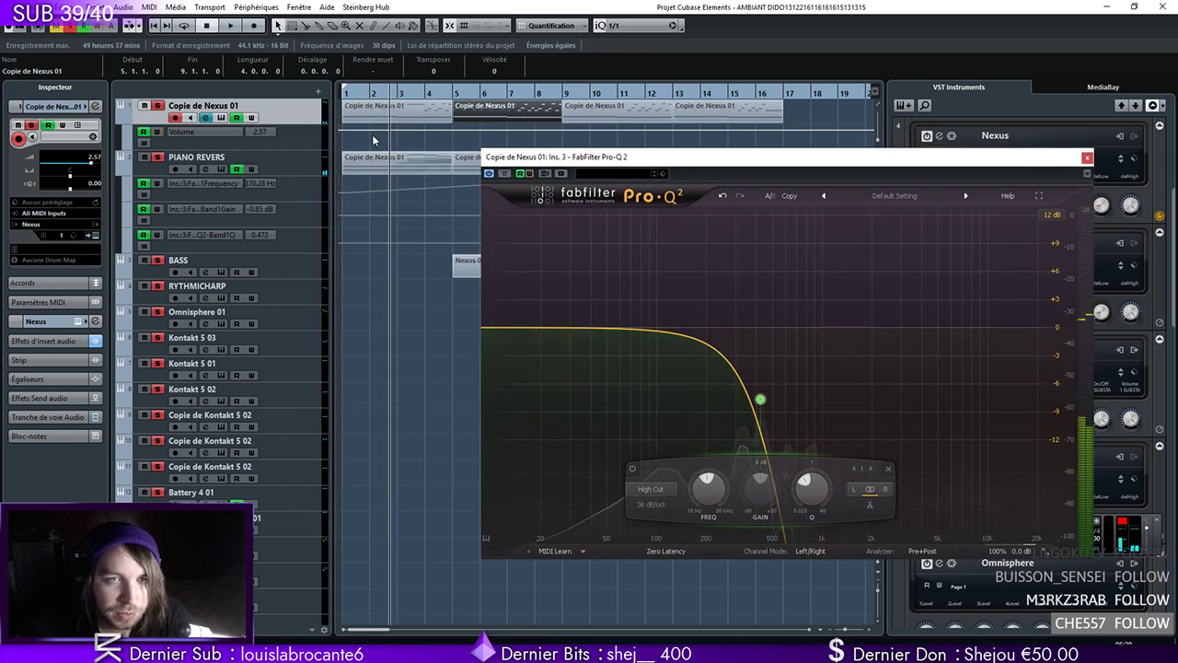
{"action": "right_click", "coordinate": [296, 122]}
{"action": "left_click", "coordinate": [422, 226]}
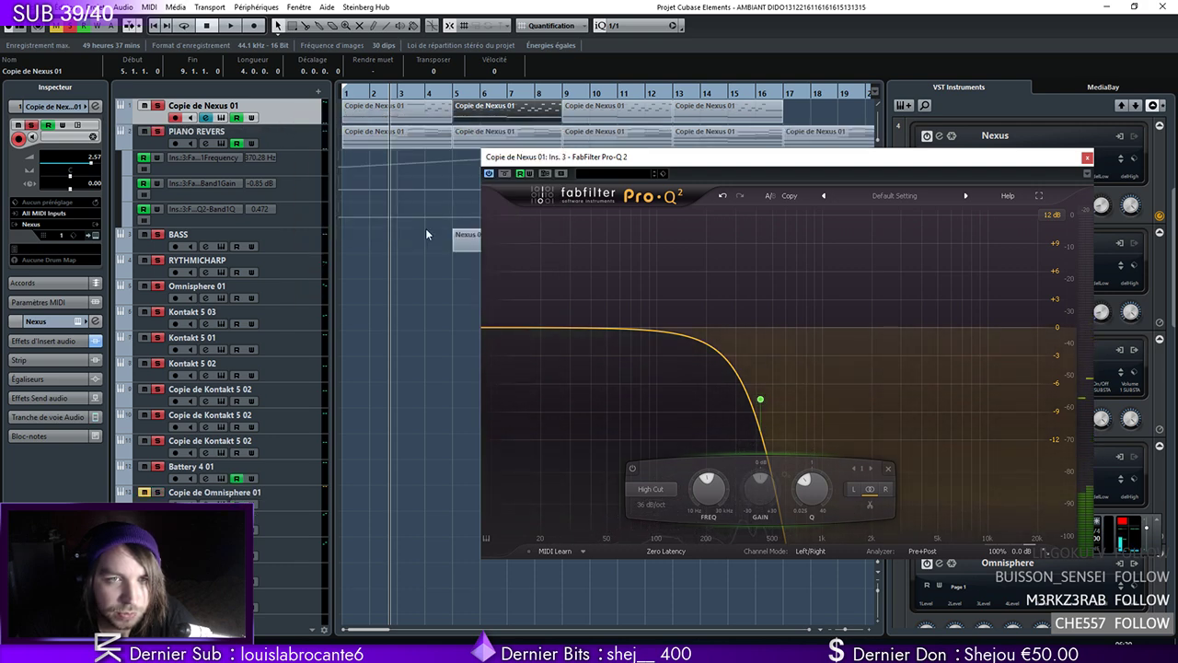
{"action": "left_click_drag", "start_coordinate": [534, 161], "coordinate": [592, 171]}
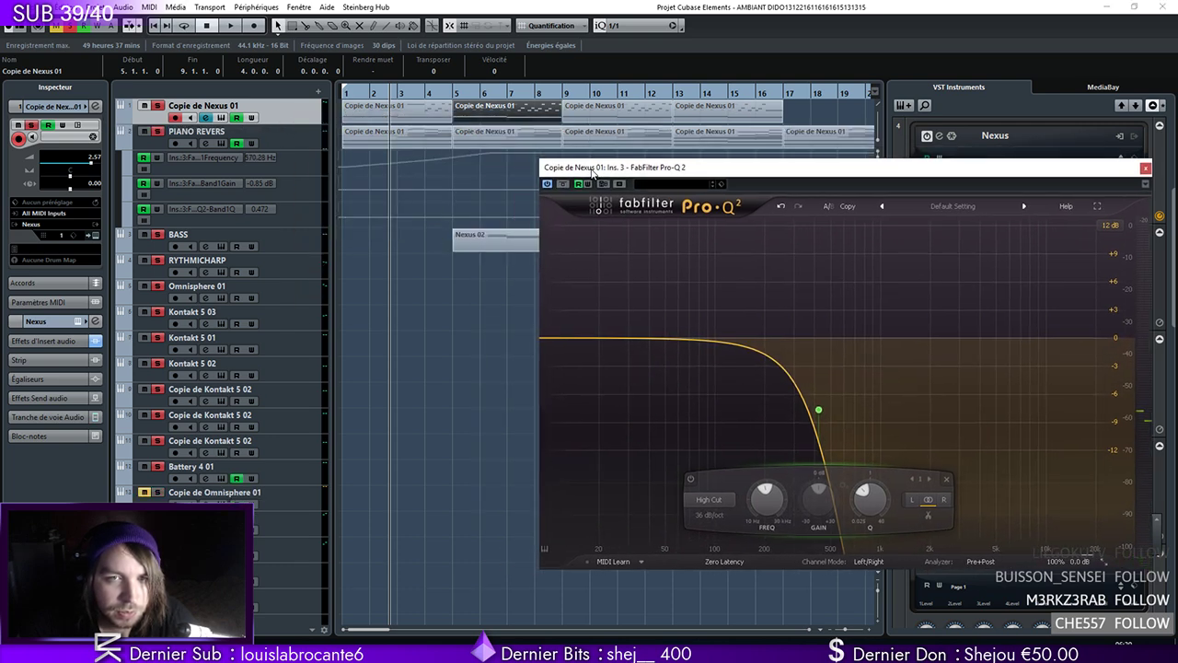
Redo the undone edits one after another up to the last automation write
{"action": "left_click", "coordinate": [65, 6]}
{"action": "left_click", "coordinate": [89, 37]}
{"action": "left_click", "coordinate": [68, 7]}
{"action": "left_click", "coordinate": [88, 36]}
{"action": "left_click", "coordinate": [68, 6]}
{"action": "left_click", "coordinate": [88, 36]}
{"action": "left_click", "coordinate": [68, 7]}
{"action": "left_click", "coordinate": [87, 36]}
{"action": "left_click", "coordinate": [69, 6]}
{"action": "left_click", "coordinate": [87, 36]}
{"action": "left_click", "coordinate": [68, 6]}
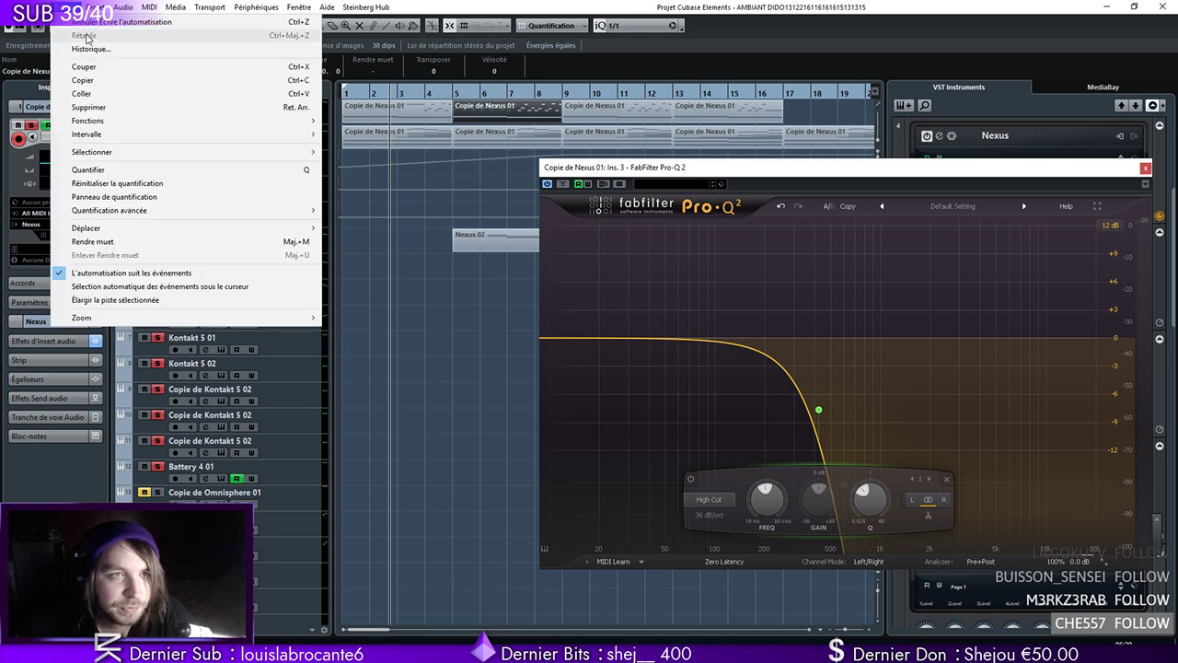
{"action": "left_click", "coordinate": [378, 15]}
Hide the PIANO REVERS automation lanes and show the Pro-Q 2 frequency, gain and Q lanes of the first Copie de Nexus 01 track
{"action": "right_click", "coordinate": [296, 104]}
{"action": "left_click", "coordinate": [128, 140]}
{"action": "left_click", "coordinate": [129, 157]}
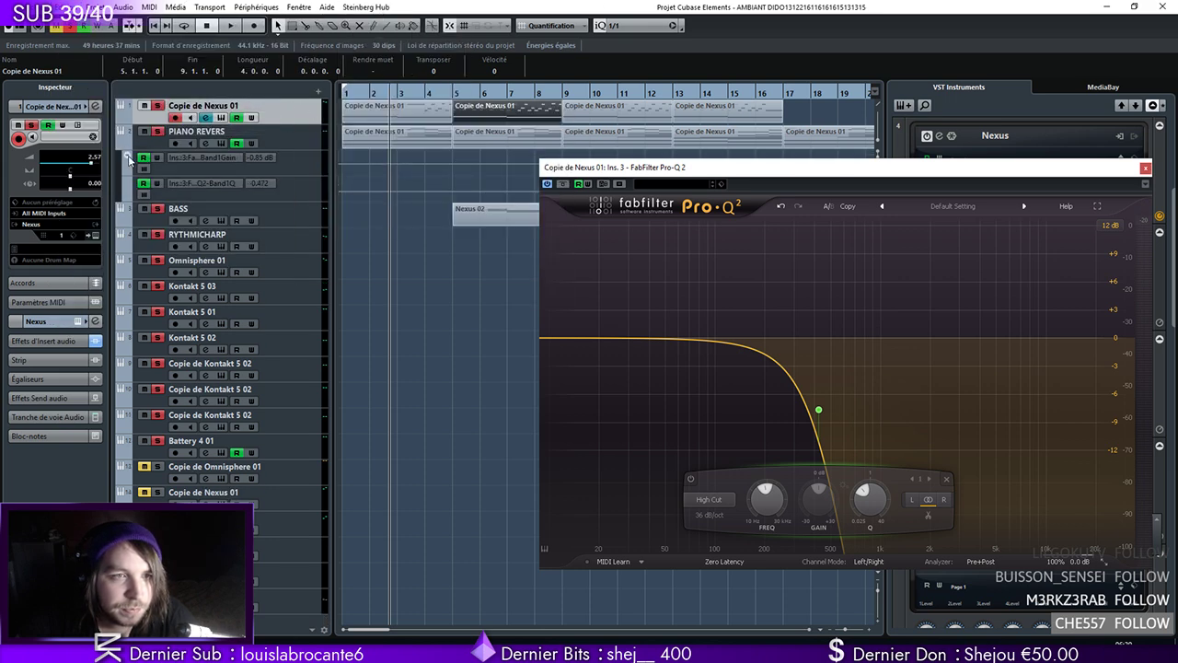
{"action": "right_click", "coordinate": [307, 109]}
{"action": "left_click", "coordinate": [387, 230]}
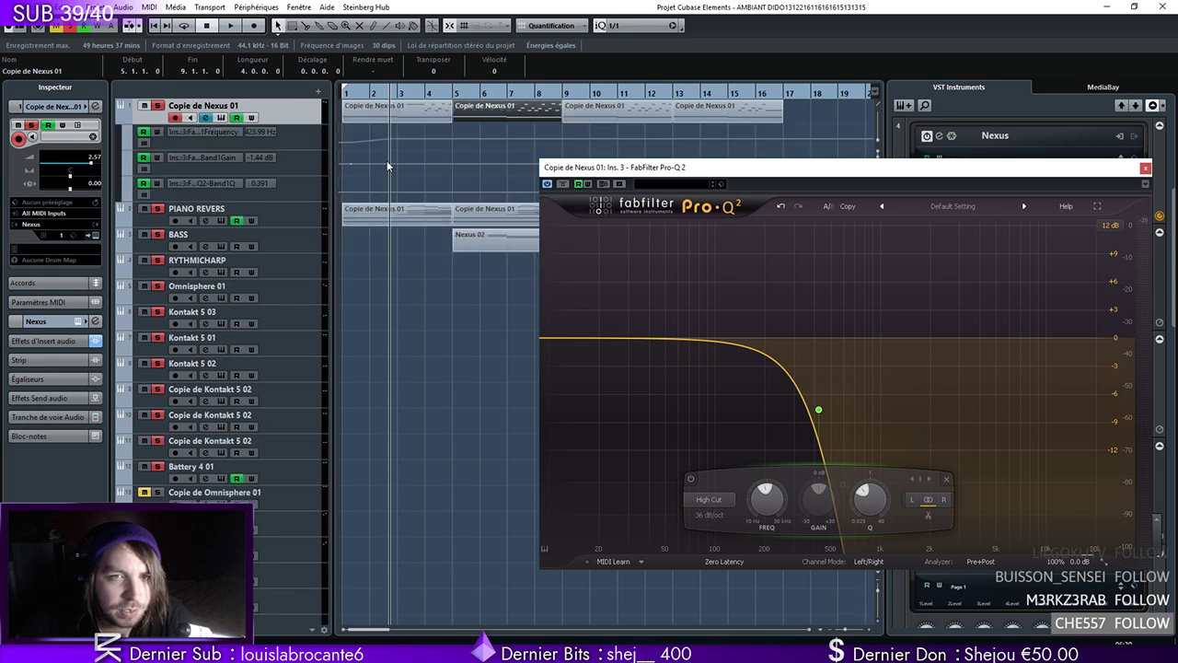
{"action": "left_click_drag", "start_coordinate": [696, 167], "coordinate": [598, 161]}
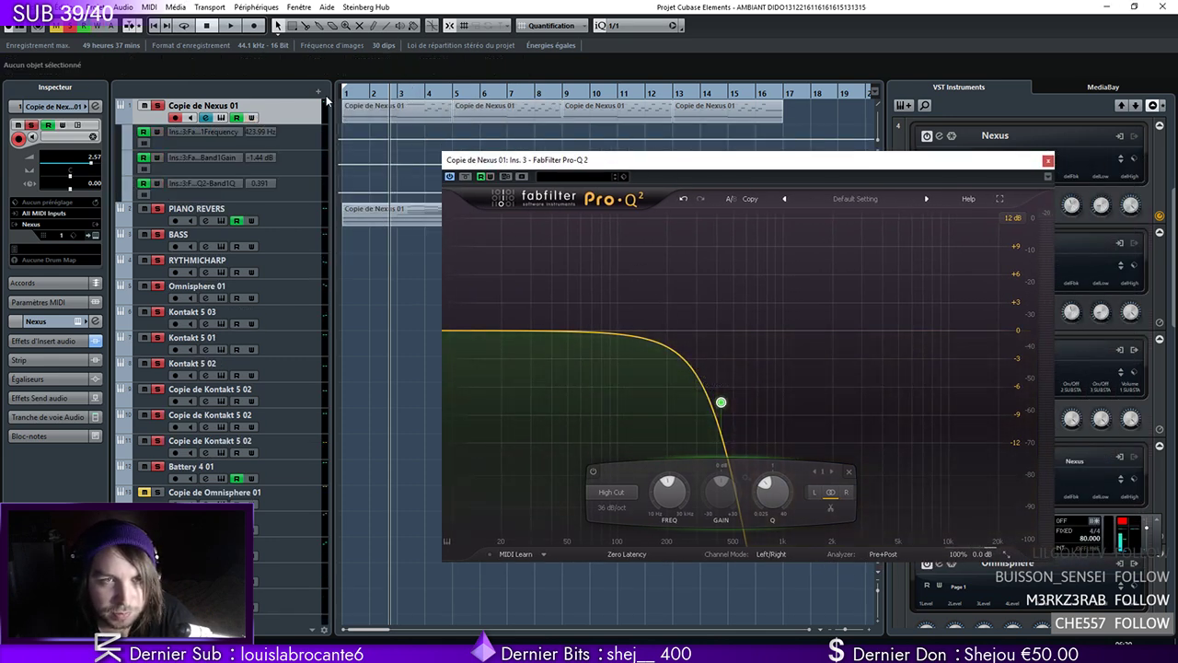
Try sweeping the high cut up to 13680 Hz during playback and return to the project start
{"action": "key", "text": "space"}
{"action": "left_click_drag", "start_coordinate": [721, 403], "coordinate": [972, 394]}
{"action": "key", "text": "KP_Decimal"}
{"action": "key", "text": "space"}
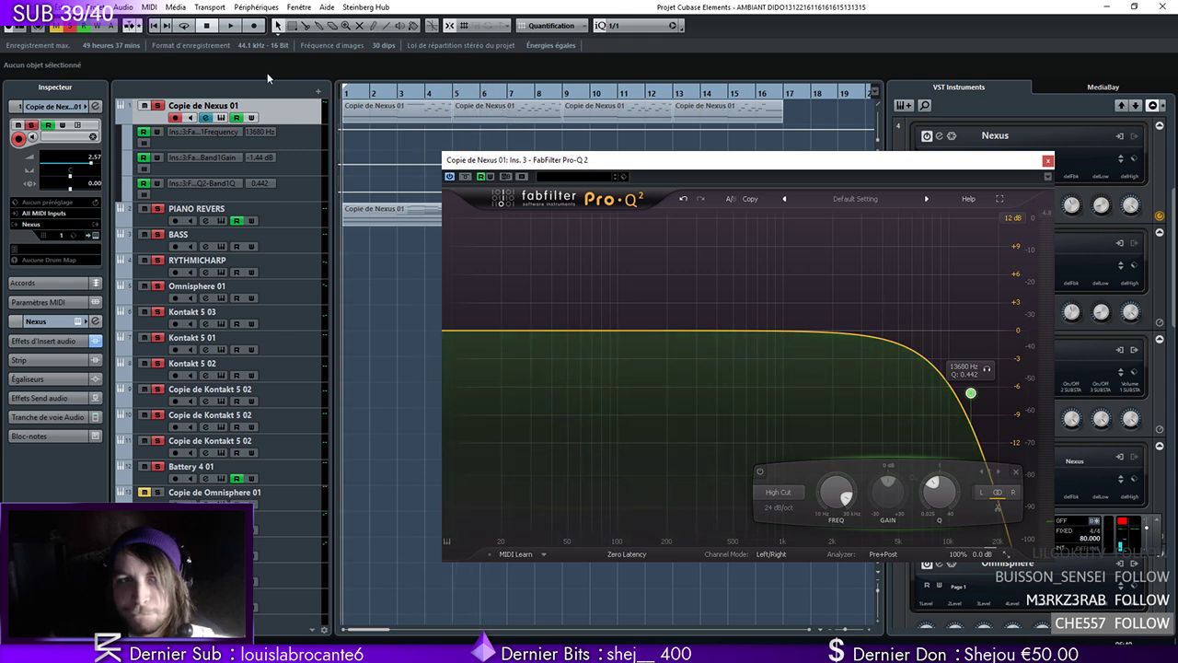
Lower the high cut to 171.56 Hz with a 12 dB/oct slope while listening, and return to bar 1 with automation writing enabled
{"action": "left_click", "coordinate": [232, 25]}
{"action": "left_click_drag", "start_coordinate": [970, 393], "coordinate": [843, 375]}
{"action": "left_click", "coordinate": [208, 27]}
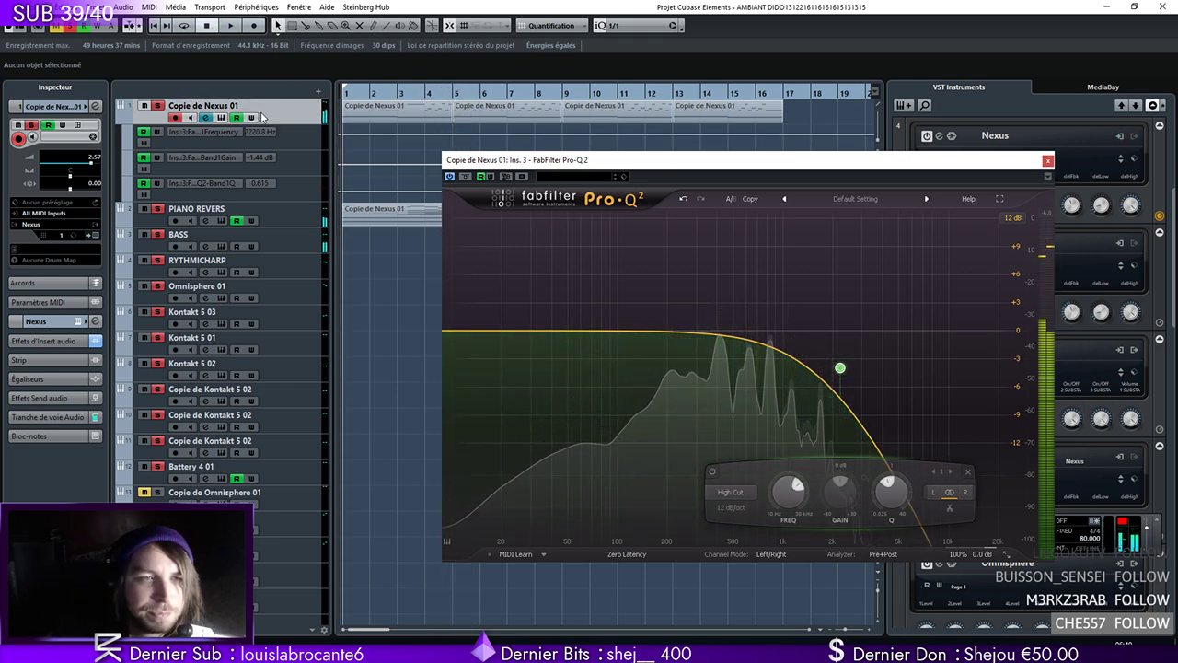
{"action": "left_click_drag", "start_coordinate": [840, 368], "coordinate": [697, 360]}
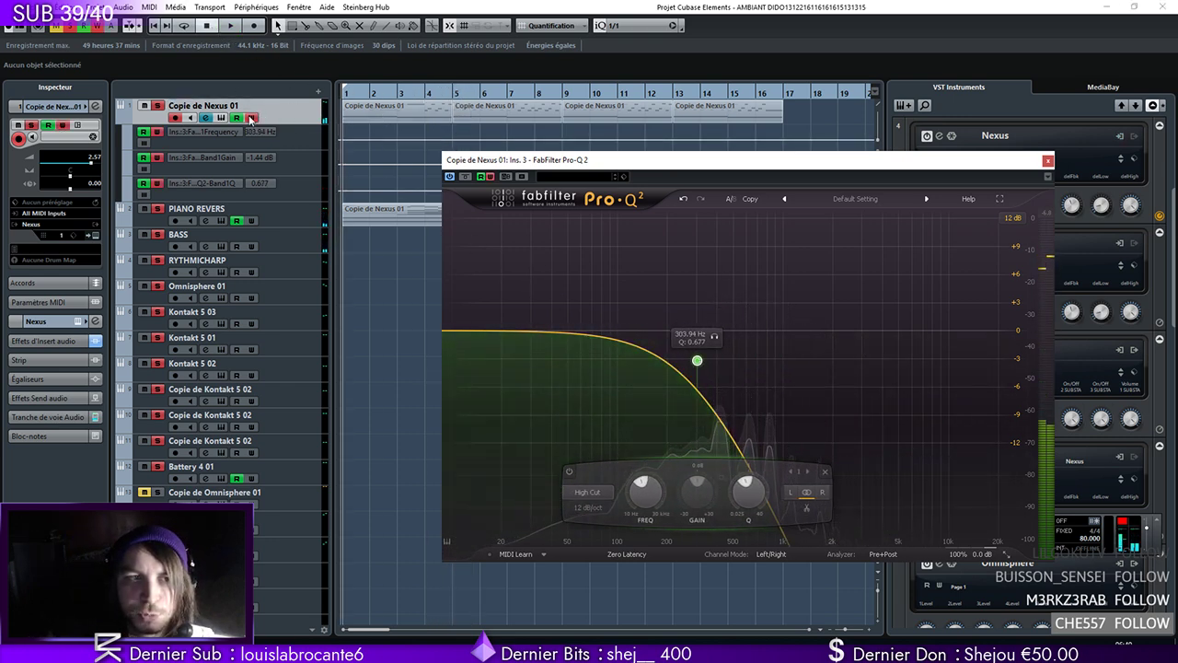
{"action": "left_click", "coordinate": [228, 27]}
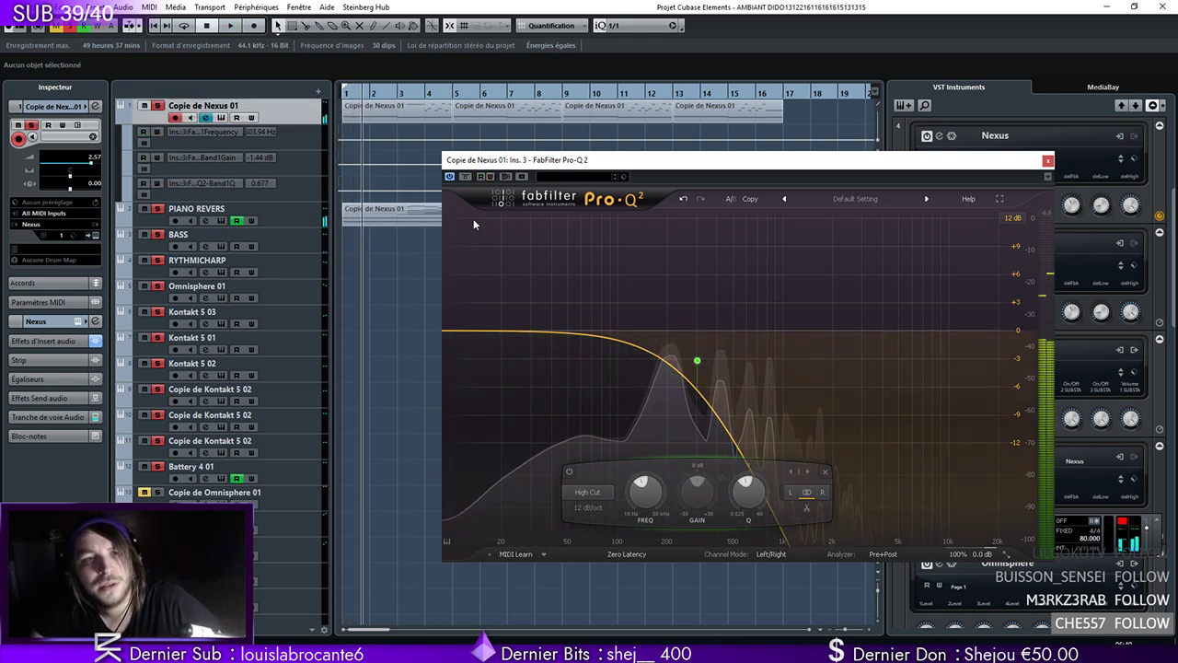
{"action": "left_click_drag", "start_coordinate": [697, 360], "coordinate": [656, 360]}
{"action": "left_click", "coordinate": [354, 92]}
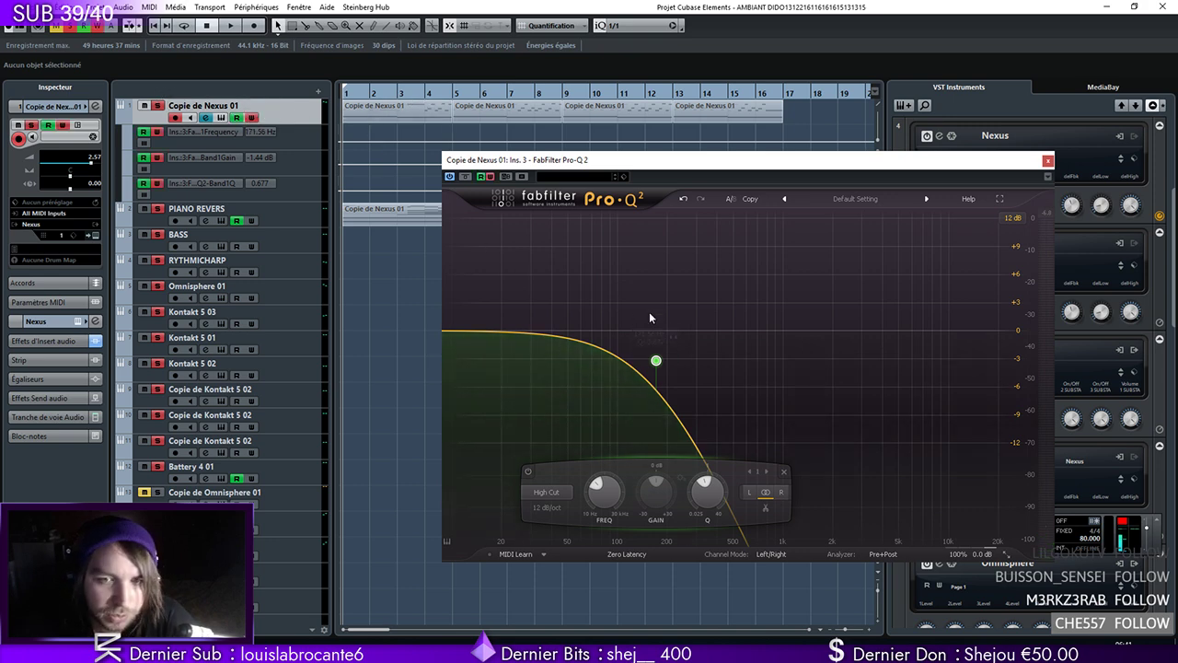
Record a high cut frequency sweep up to 18443 Hz during playback, close the equalizer and switch off automation writing
{"action": "key", "text": "space"}
{"action": "left_click_drag", "start_coordinate": [657, 360], "coordinate": [994, 353]}
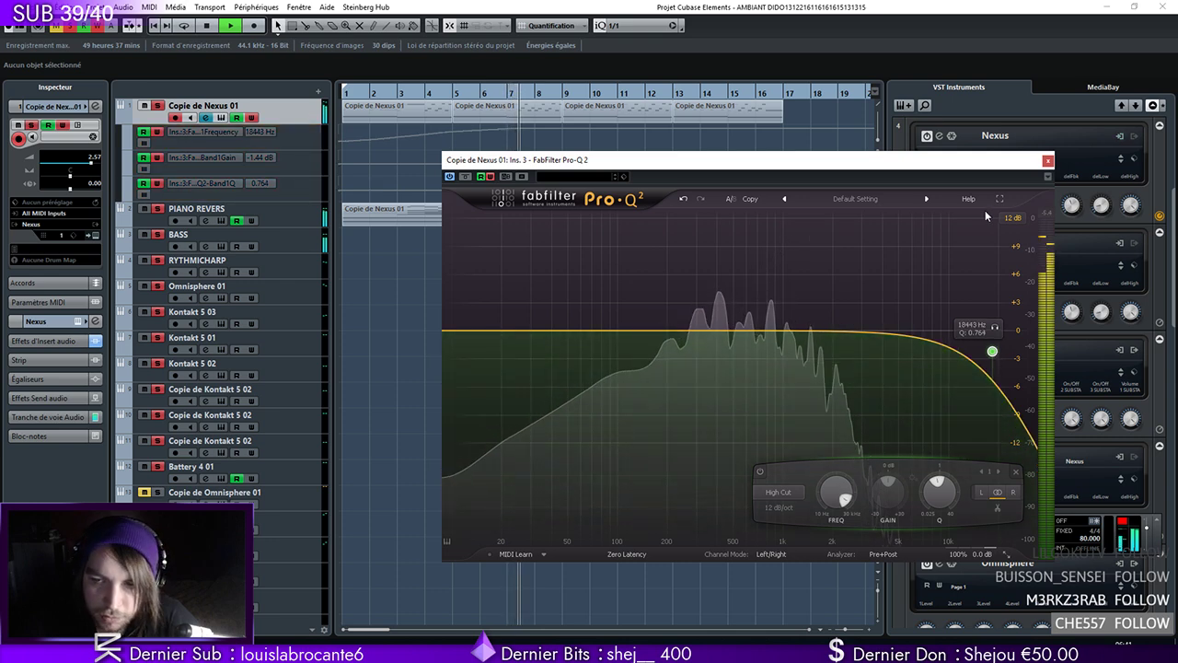
{"action": "left_click", "coordinate": [1048, 160]}
{"action": "left_click", "coordinate": [251, 118]}
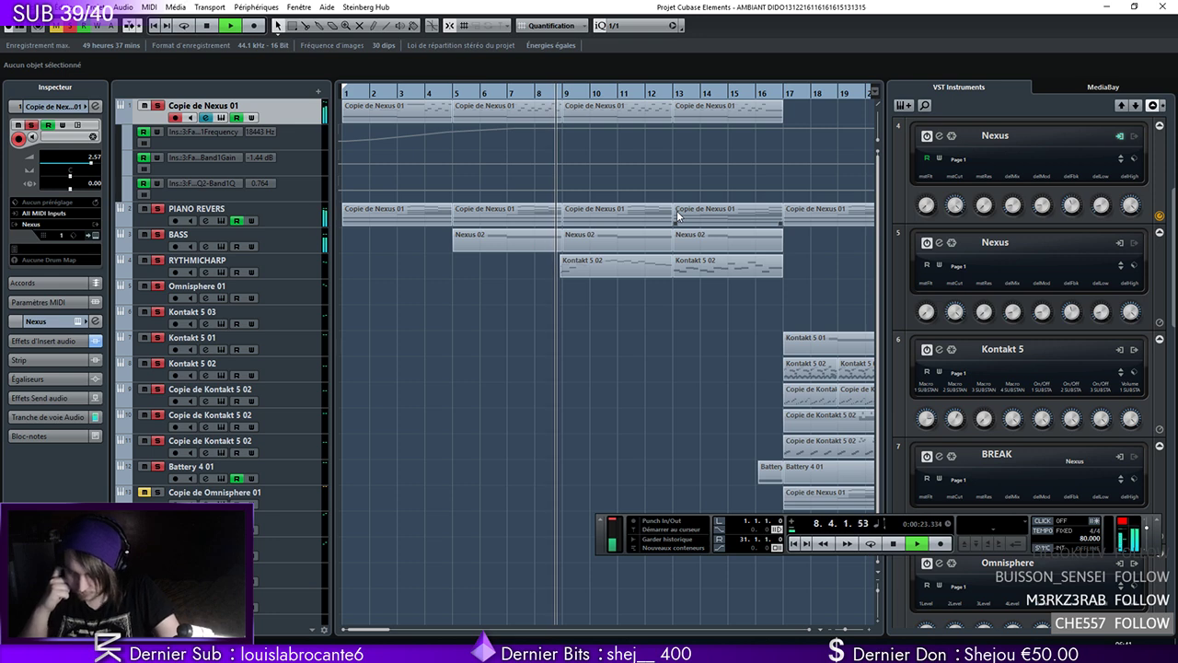
Select RYTHMICHARP and PIANO REVERS in turn while listening, stop playback and return to the project start
{"action": "left_click", "coordinate": [299, 270]}
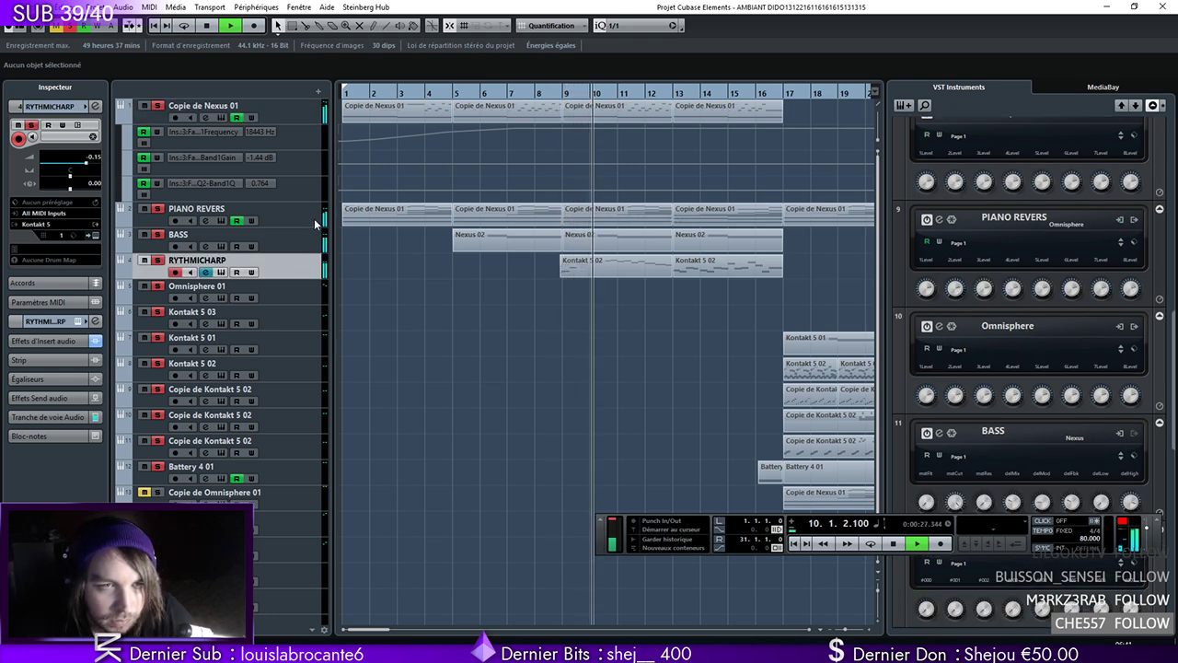
{"action": "left_click", "coordinate": [246, 205]}
{"action": "key", "text": "space"}
{"action": "key", "text": "Home"}
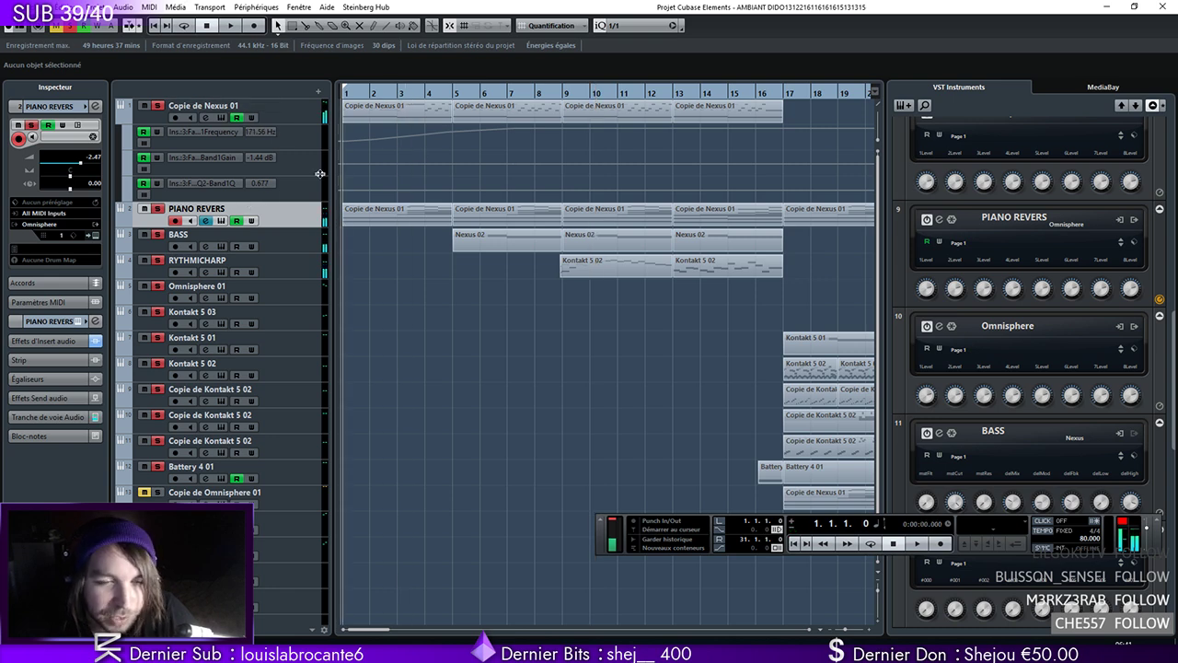
Set the velocity of the upper notes in the PIANO REVERS part at bar 5 to 97 while playing from there
{"action": "left_click", "coordinate": [455, 95]}
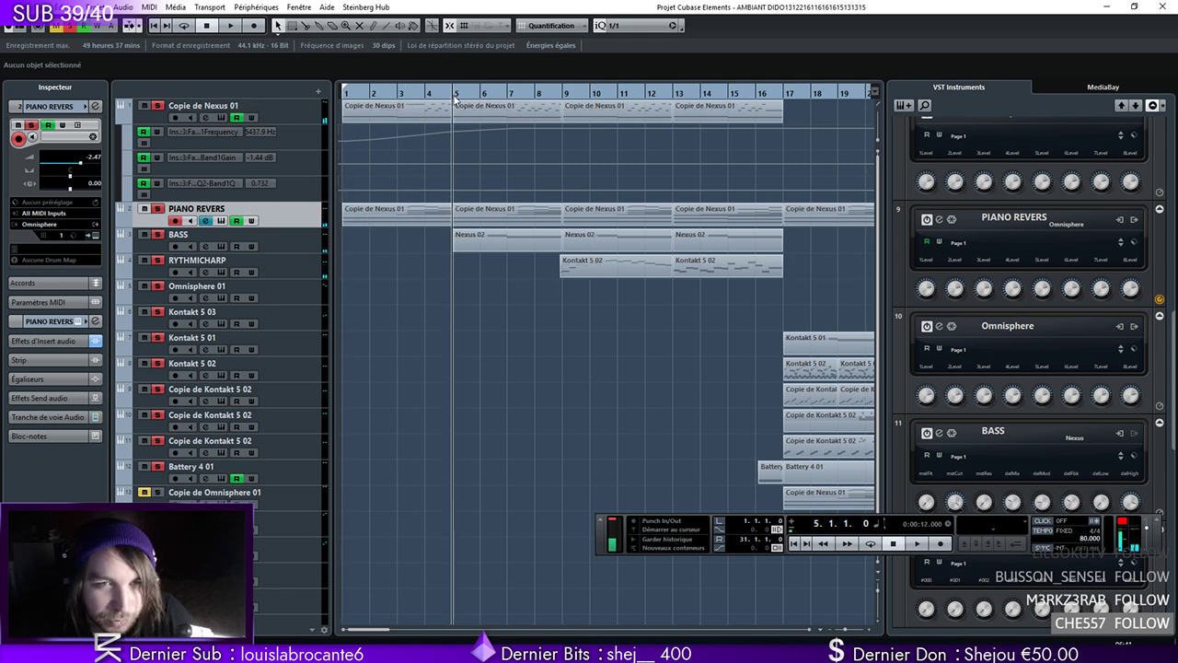
{"action": "double_click", "coordinate": [491, 216]}
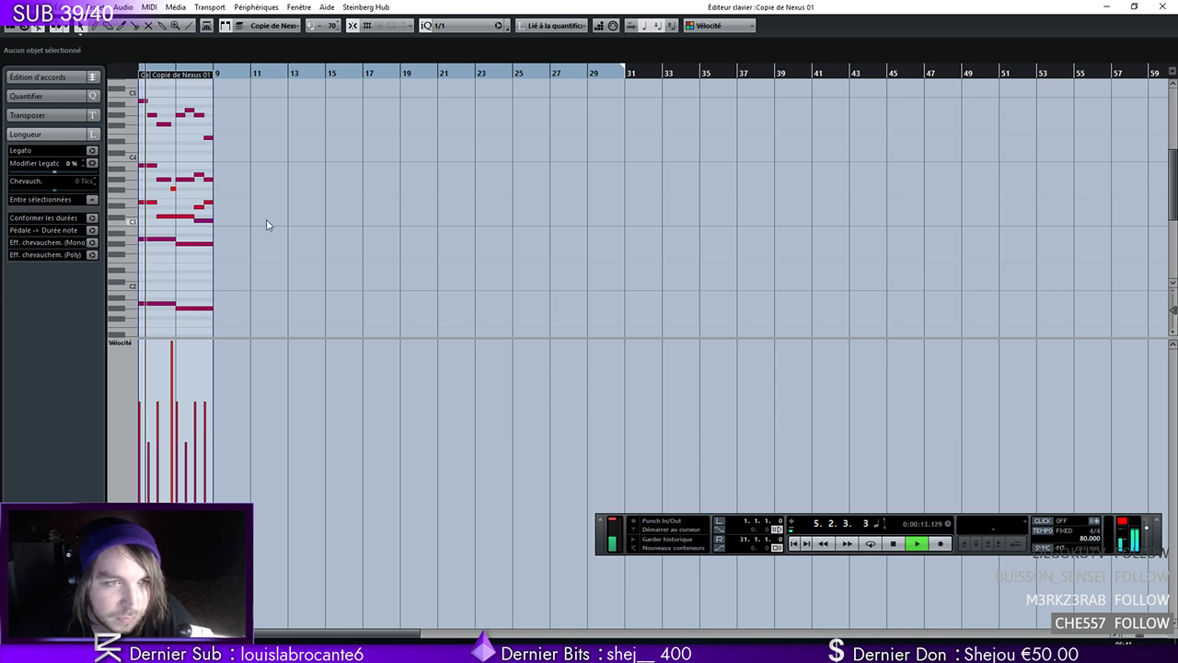
{"action": "left_click_drag", "start_coordinate": [362, 120], "coordinate": [213, 206]}
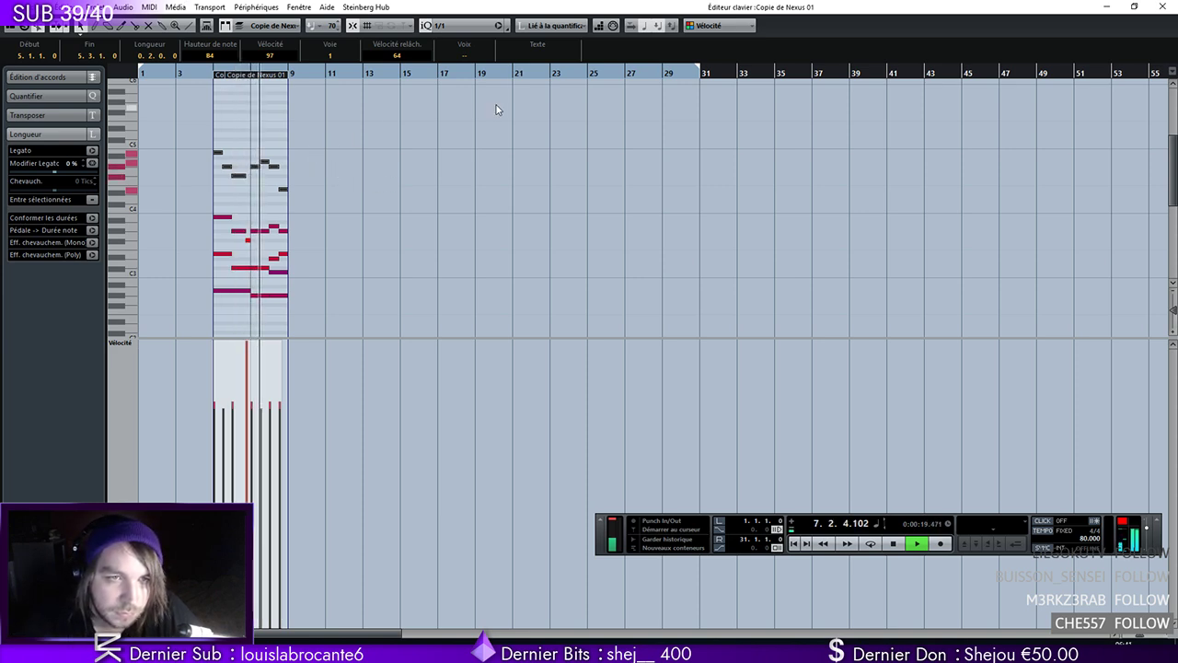
{"action": "left_click", "coordinate": [1161, 7]}
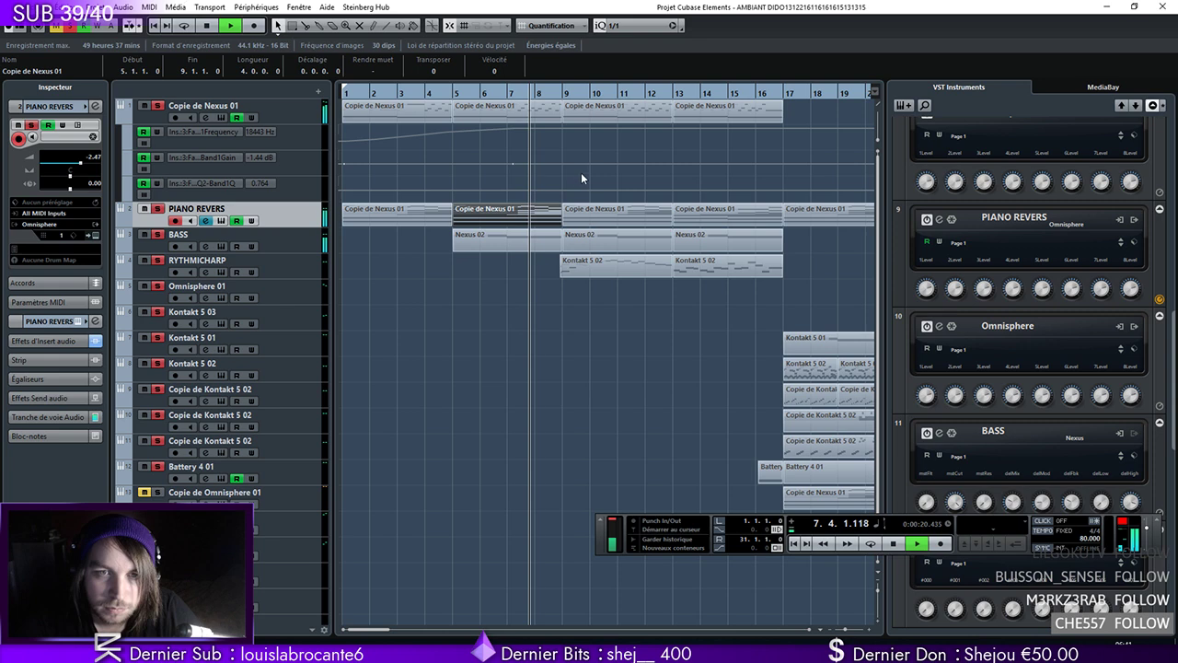
Replace the PIANO REVERS parts at bars 9 and 13 with copies of the edited part at bar 5
{"action": "left_click", "coordinate": [714, 225]}
{"action": "key", "text": "Delete"}
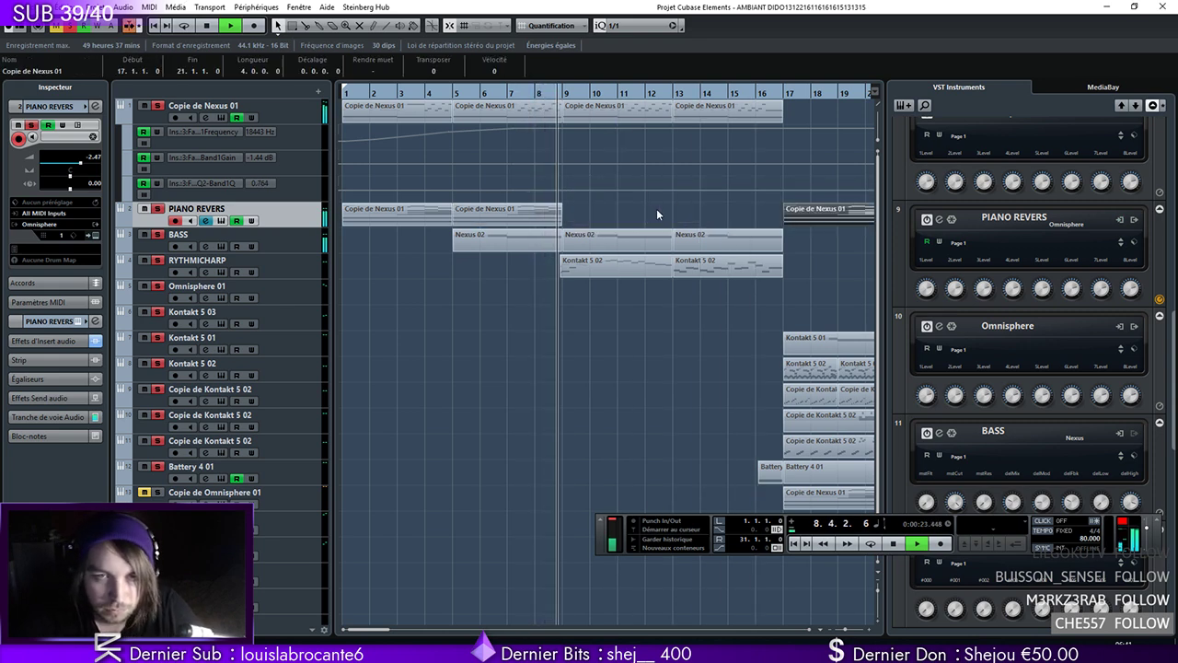
{"action": "key", "text": "space"}
{"action": "left_click_drag", "start_coordinate": [505, 214], "coordinate": [615, 217]}
{"action": "left_click_drag", "start_coordinate": [615, 218], "coordinate": [731, 219]}
Replace the PIANO REVERS parts from bar 17 on with three copies of the edited part ending at bar 29, and restart from bar 1
{"action": "left_click", "coordinate": [845, 633]}
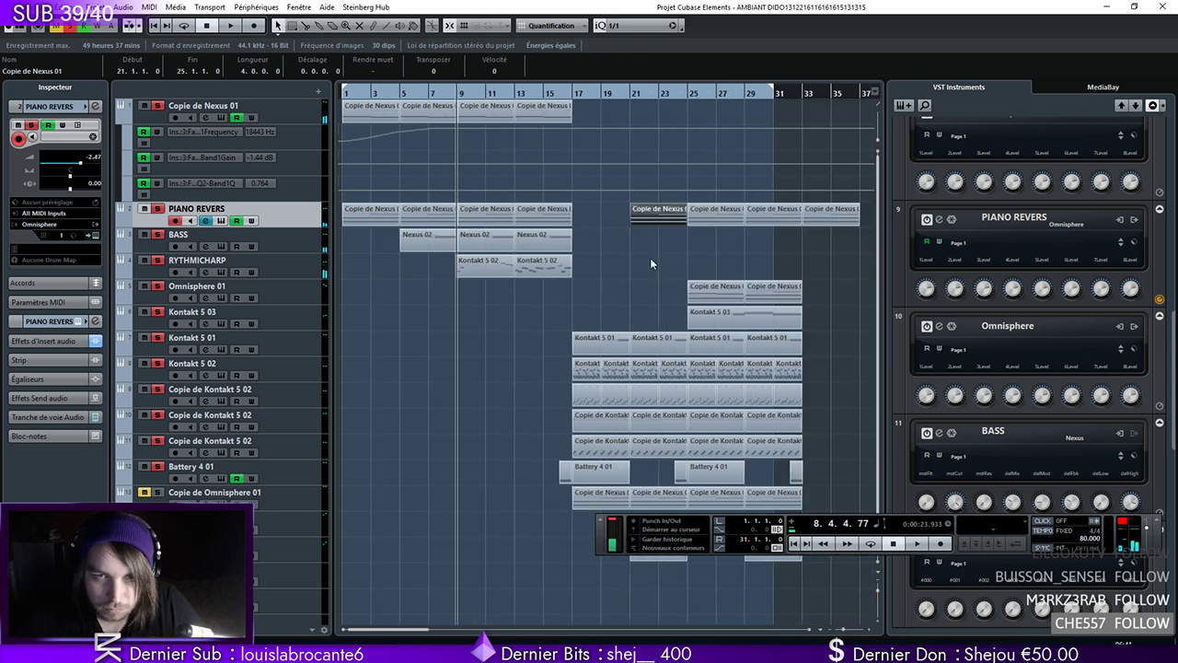
{"action": "left_click", "coordinate": [435, 210]}
{"action": "left_click_drag", "start_coordinate": [435, 210], "coordinate": [601, 209]}
{"action": "key", "text": "KP_Decimal"}
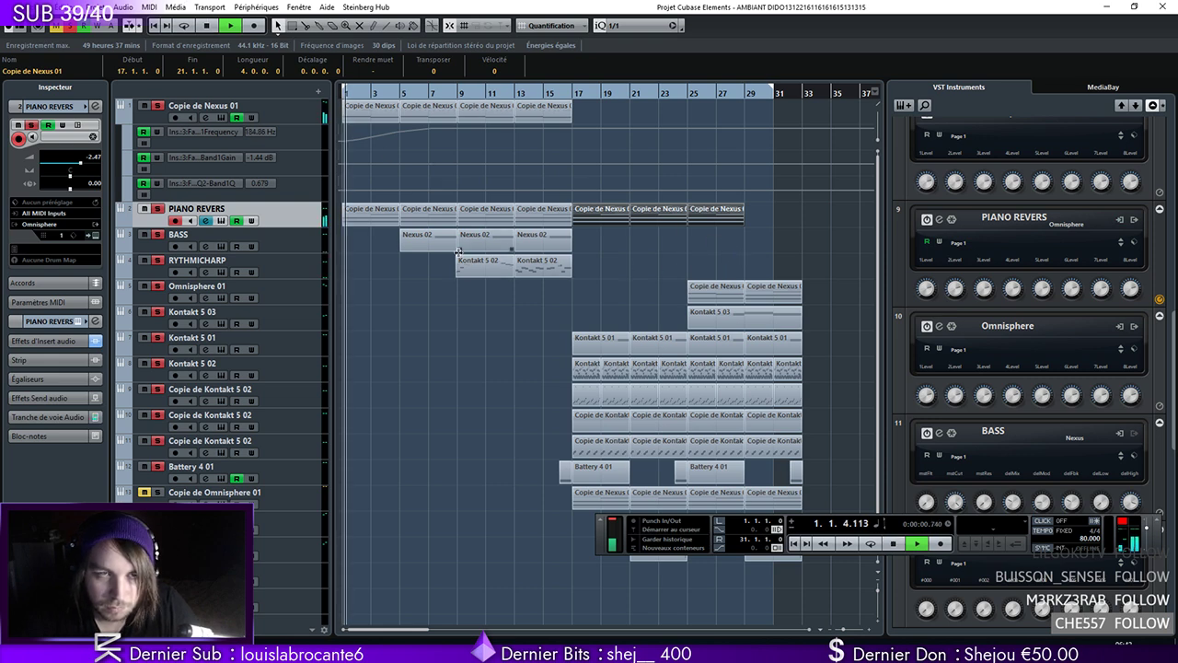
Hide the automation lanes of the first Copie de Nexus 01 track and save the project
{"action": "left_click", "coordinate": [127, 131]}
{"action": "left_click", "coordinate": [33, 7]}
{"action": "left_click", "coordinate": [76, 69]}
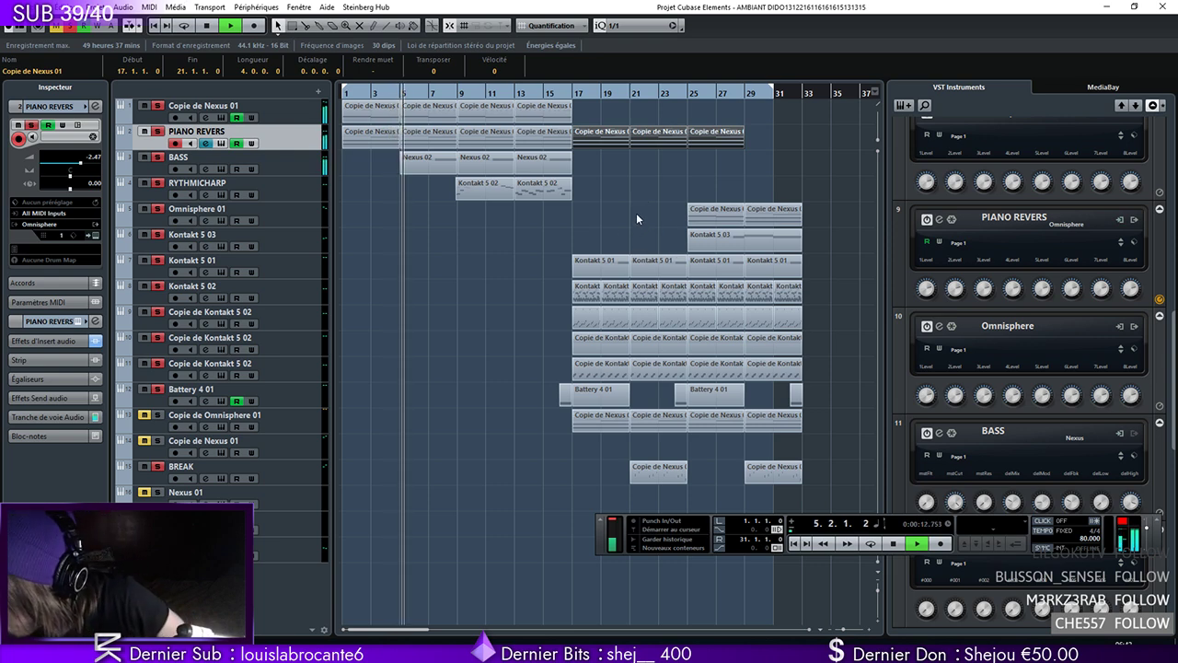
Extend the RYTHMICHARP part starting at bar 13 to bar 25 and raise the track's volume to 4.60
{"action": "left_click_drag", "start_coordinate": [569, 197], "coordinate": [685, 197]}
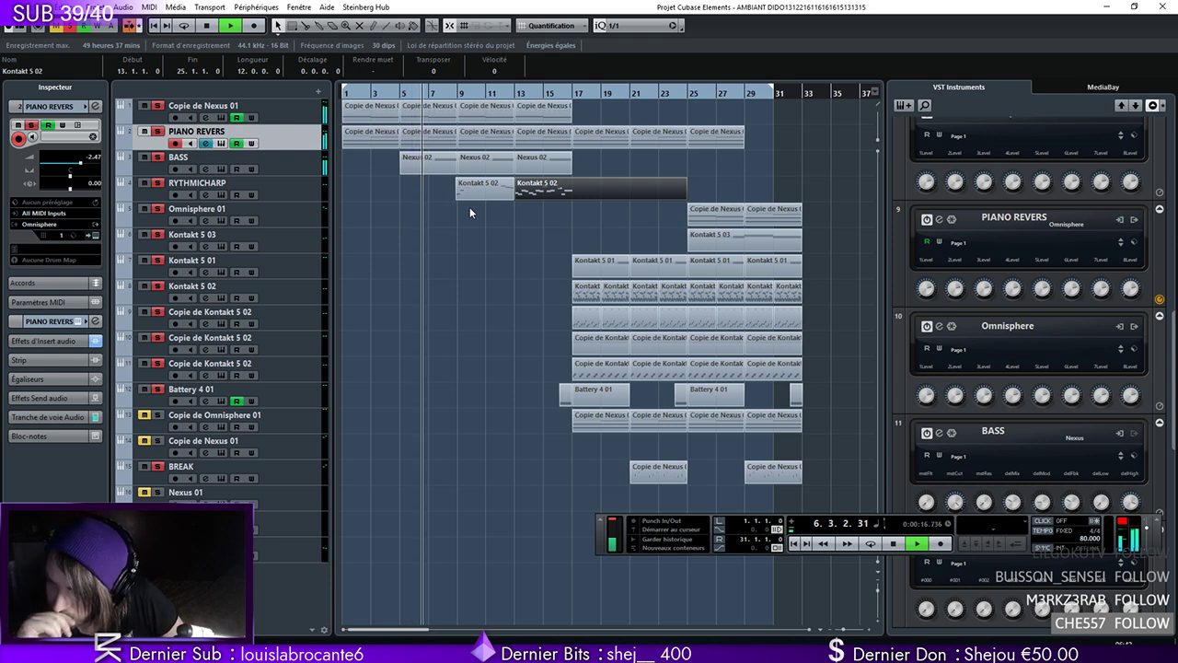
{"action": "left_click", "coordinate": [287, 189]}
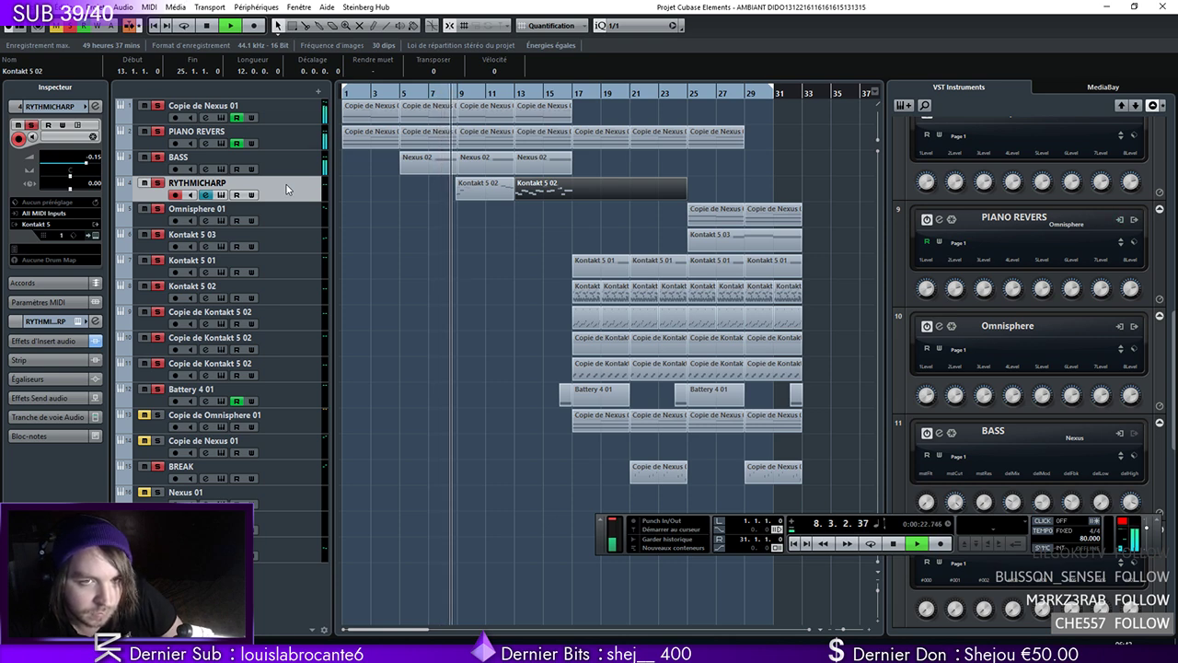
{"action": "left_click_drag", "start_coordinate": [87, 162], "coordinate": [120, 168]}
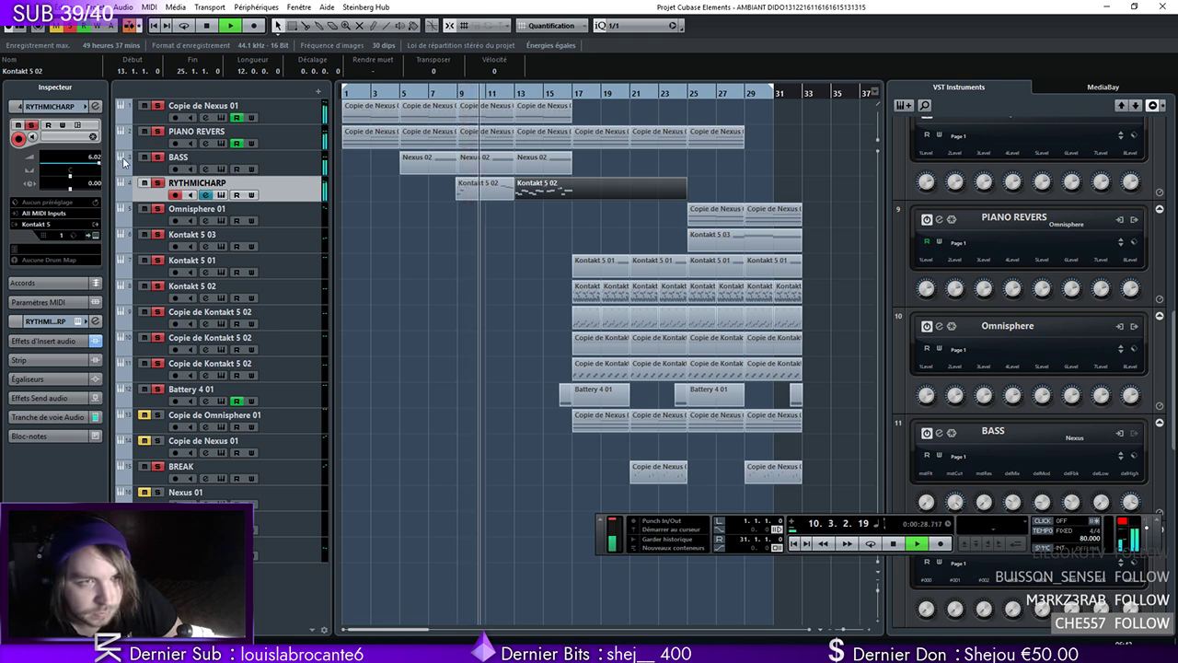
{"action": "left_click_drag", "start_coordinate": [99, 162], "coordinate": [94, 164]}
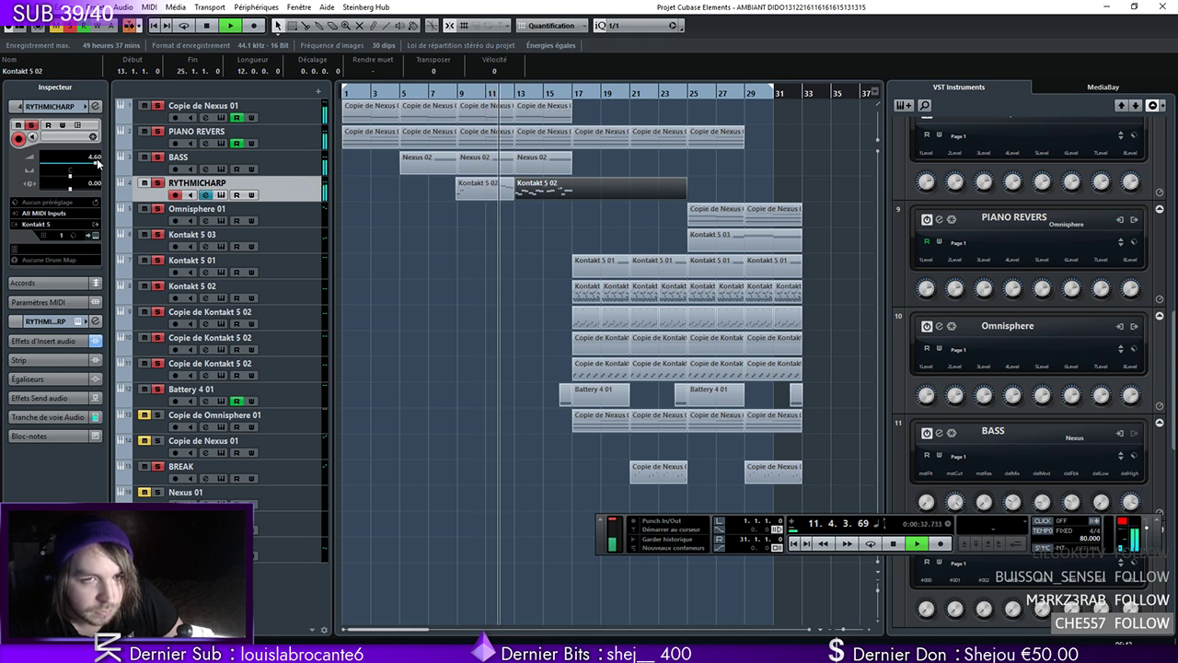
Check the Copie de Nexus 01, BASS, Omnisphere 01 and RYTHMICHARP tracks one after another while the arrangement plays
{"action": "left_click", "coordinate": [291, 118]}
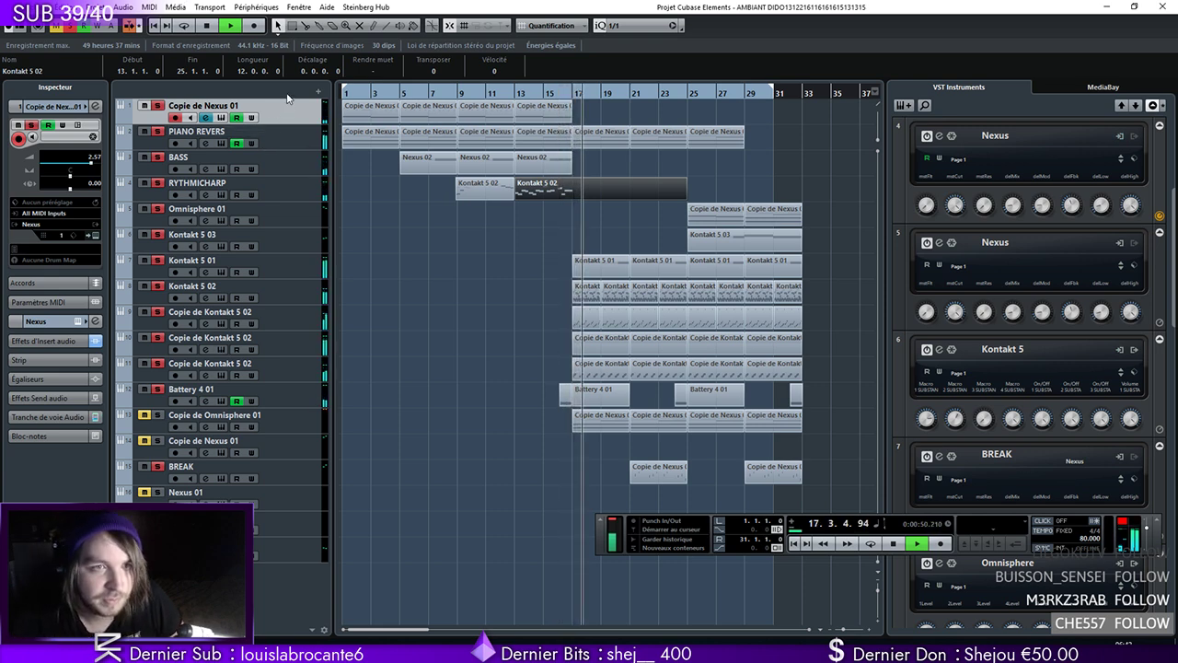
{"action": "left_click", "coordinate": [292, 163]}
{"action": "left_click", "coordinate": [281, 239]}
{"action": "left_click", "coordinate": [295, 222]}
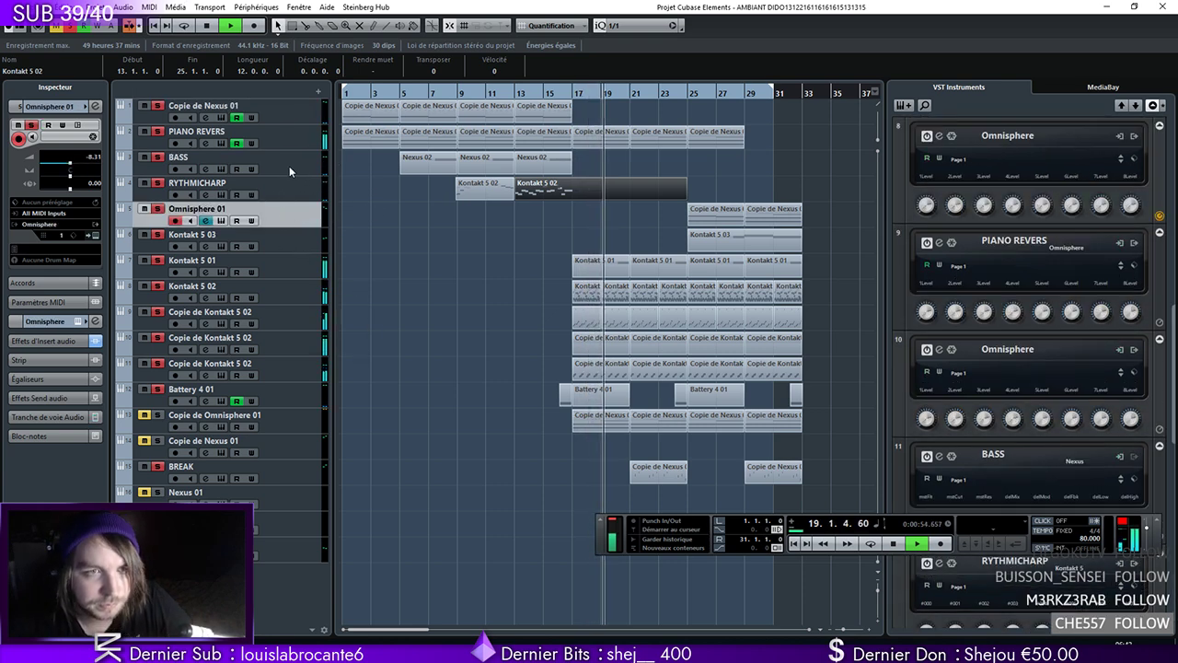
{"action": "left_click", "coordinate": [296, 190]}
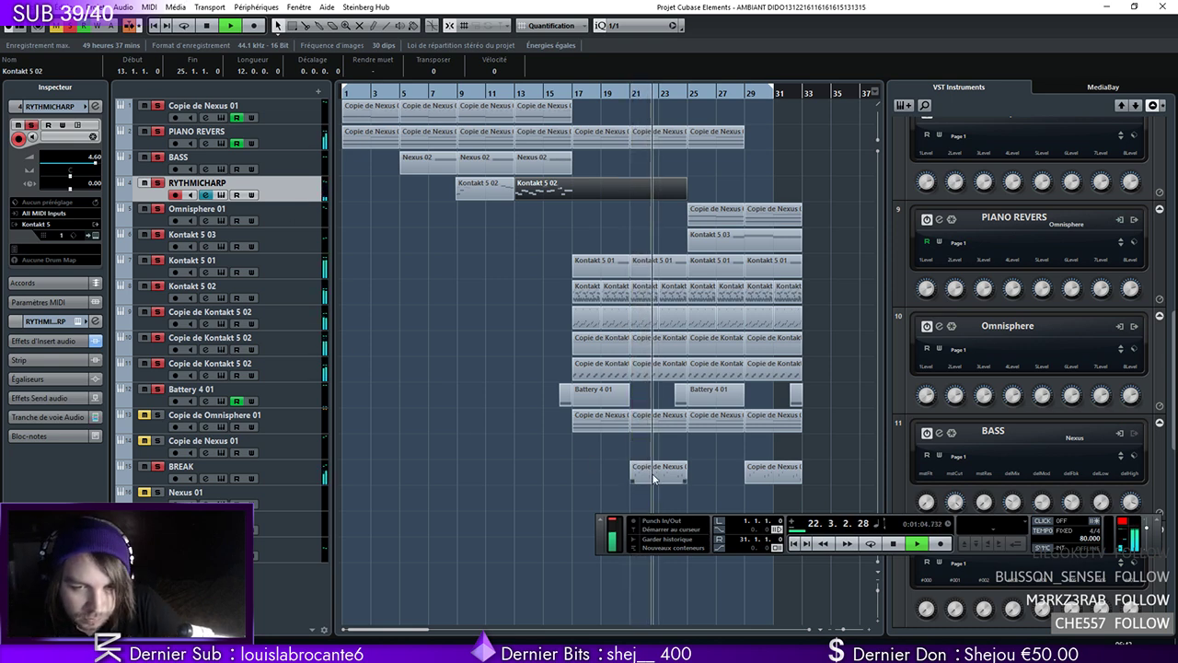
Replay the transition into bar 17 from around bar 15 and stop playback at bar 19
{"action": "left_click", "coordinate": [541, 93]}
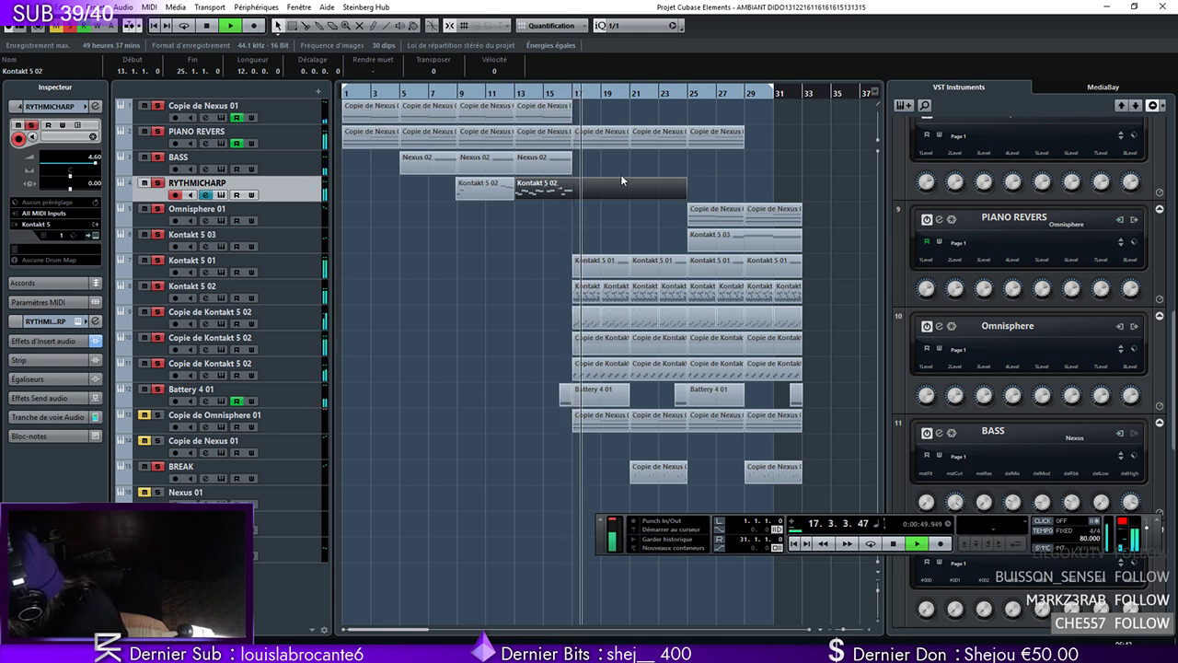
{"action": "key", "text": "space"}
{"action": "left_click", "coordinate": [566, 96]}
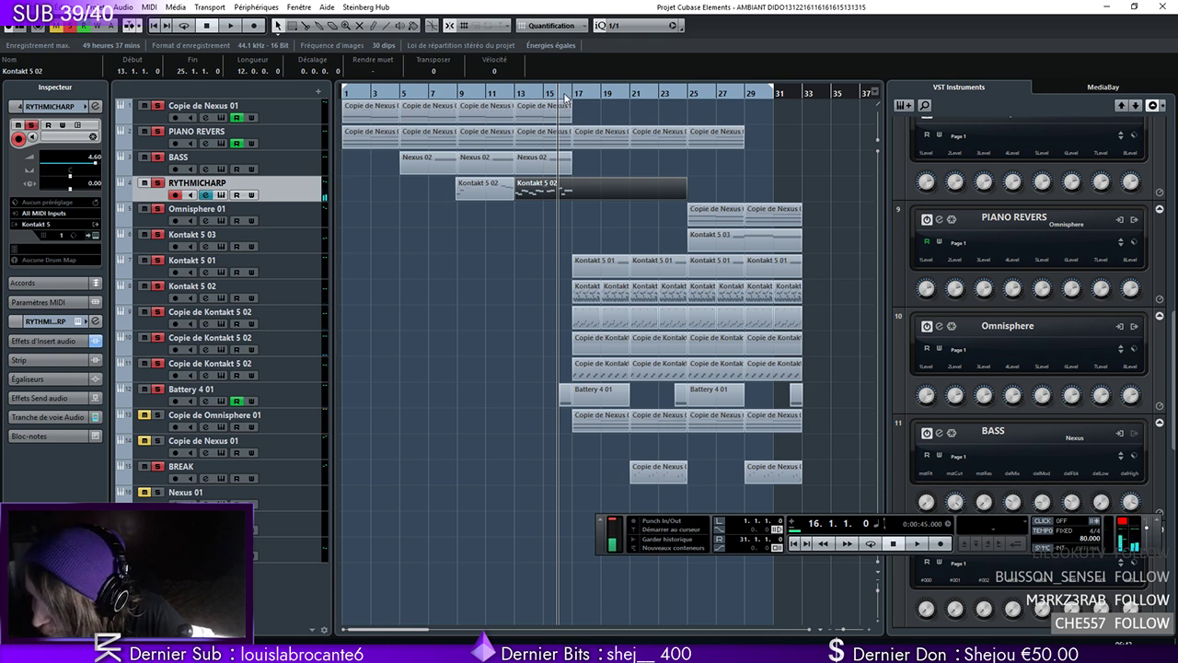
{"action": "left_click", "coordinate": [549, 95]}
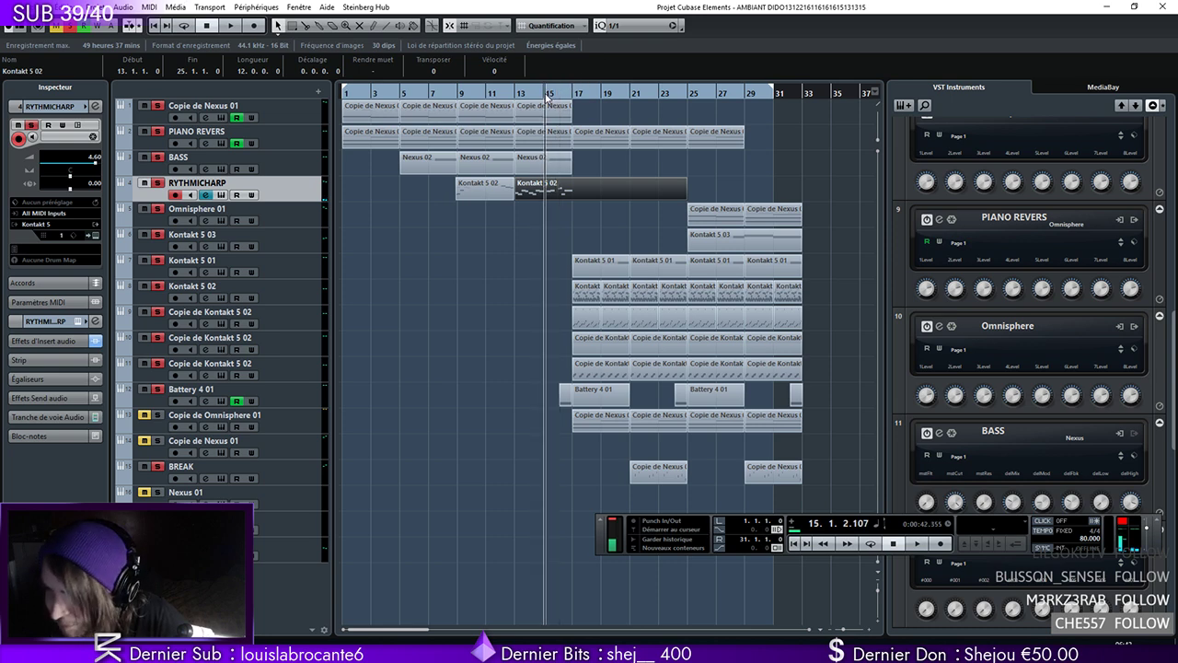
{"action": "key", "text": "space"}
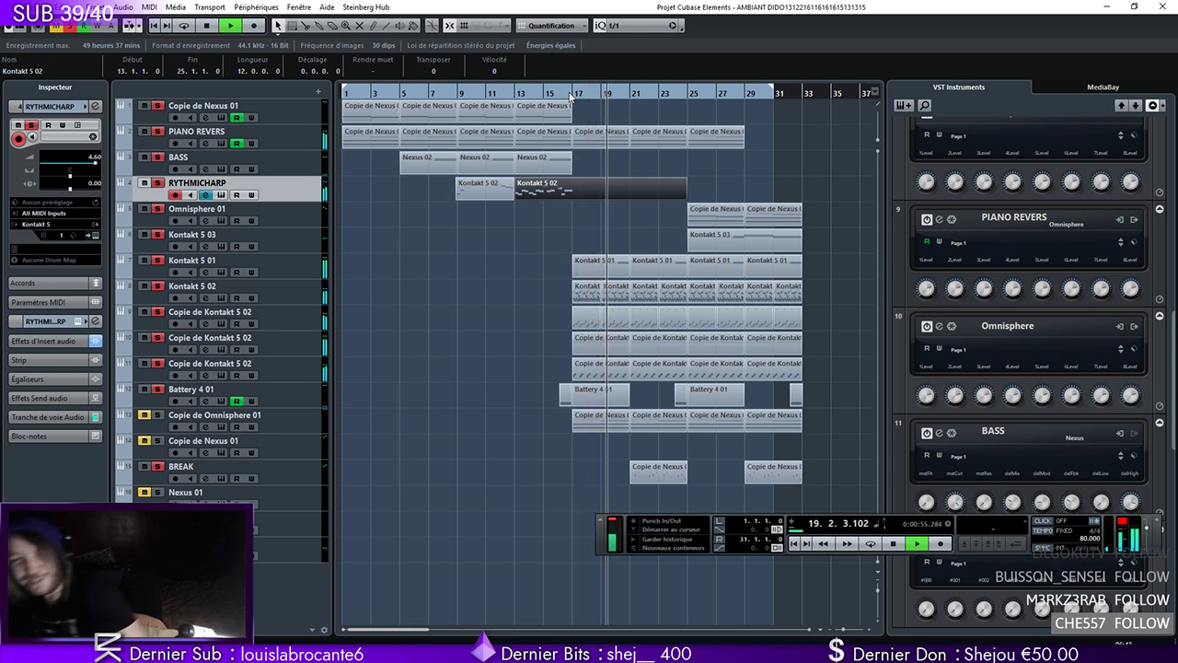
{"action": "key", "text": "space"}
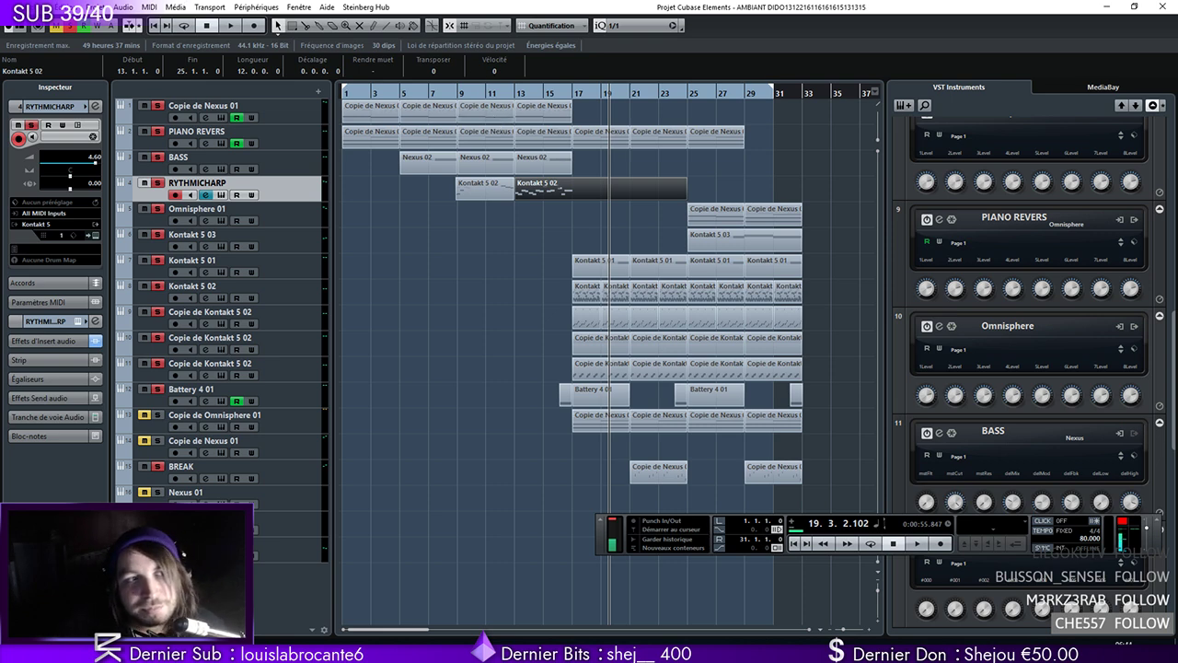
Save the project as a new version with 414 appended to the file name
{"action": "left_click", "coordinate": [27, 6]}
{"action": "left_click", "coordinate": [81, 85]}
{"action": "key", "text": "End"}
{"action": "type", "text": "521"}
{"action": "key", "text": "BackSpace"}
{"action": "key", "text": "BackSpace"}
{"action": "key", "text": "BackSpace"}
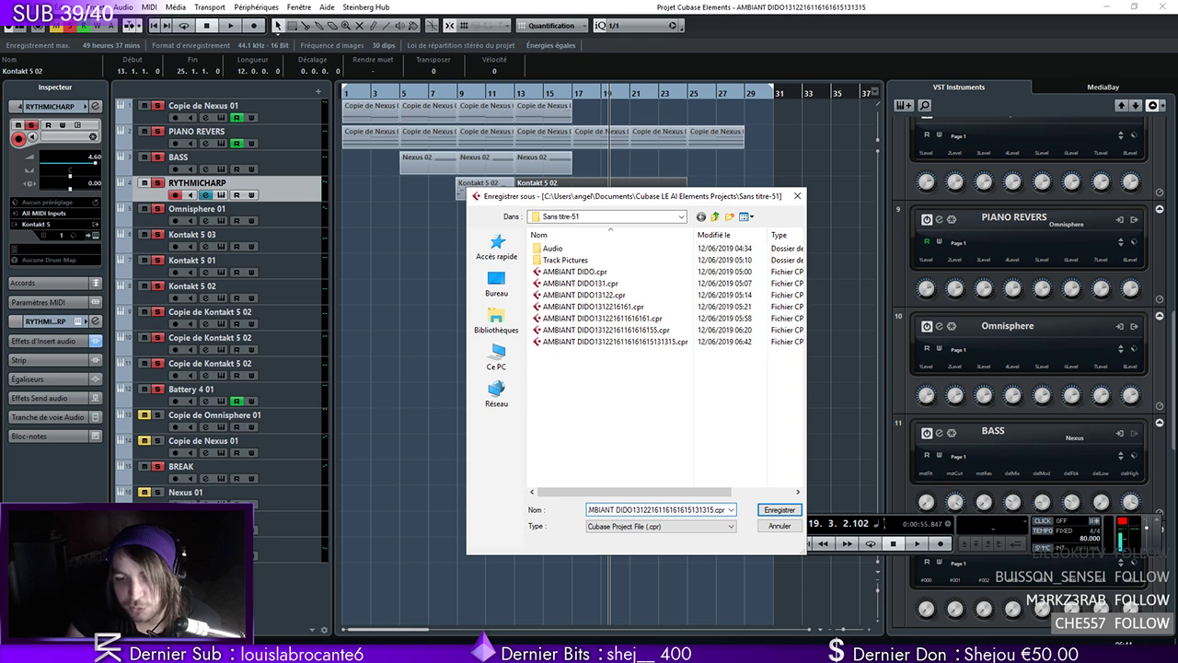
{"action": "type", "text": "414"}
{"action": "key", "text": "Return"}
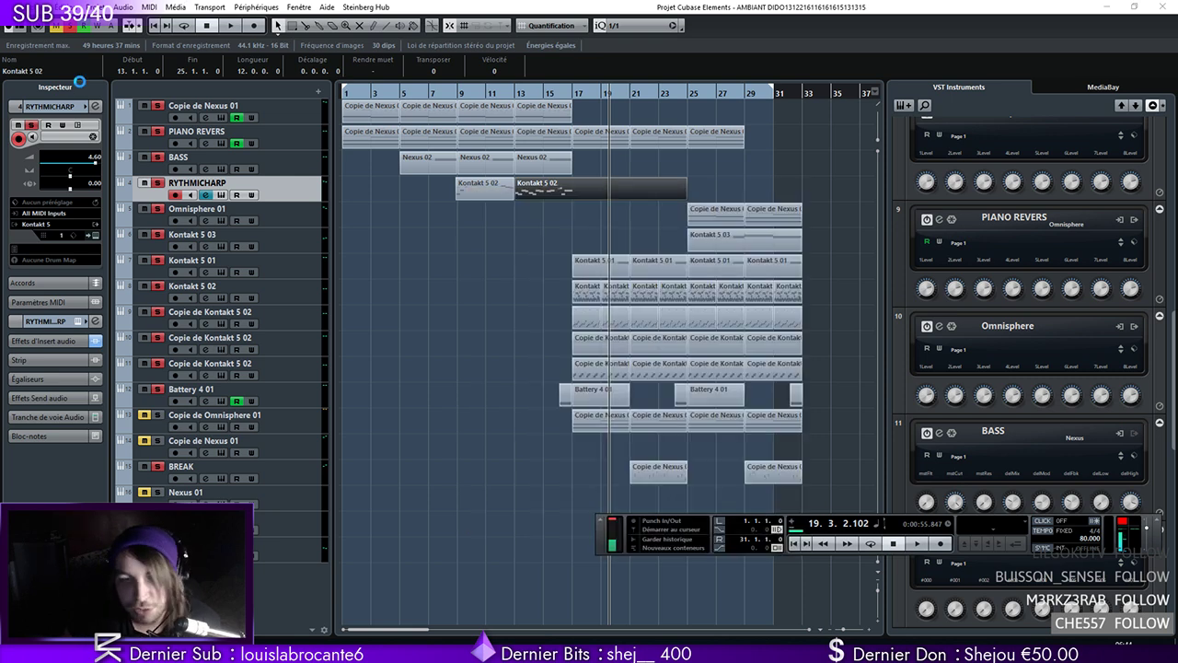
Add a Kontakt 5 instrument track below RYTHMICHARP
{"action": "left_click", "coordinate": [95, 7]}
{"action": "mouse_move", "coordinate": [231, 24]}
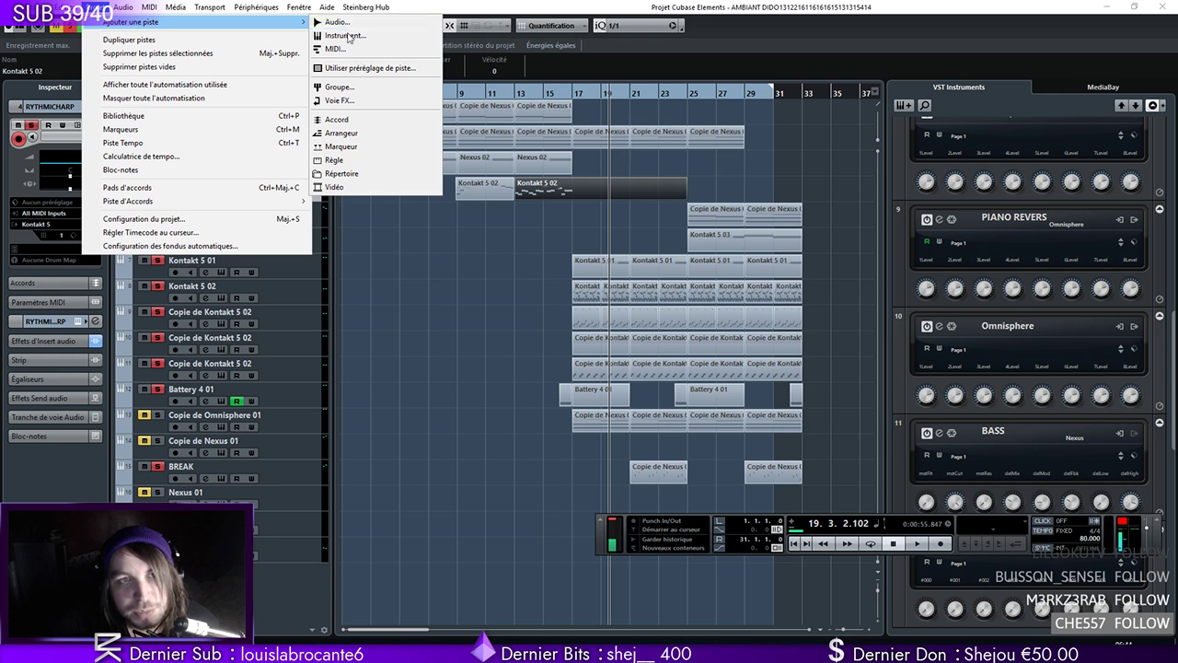
{"action": "left_click", "coordinate": [346, 35]}
{"action": "left_click", "coordinate": [591, 363]}
{"action": "left_click", "coordinate": [522, 467]}
{"action": "left_click", "coordinate": [556, 477]}
{"action": "left_click", "coordinate": [699, 362]}
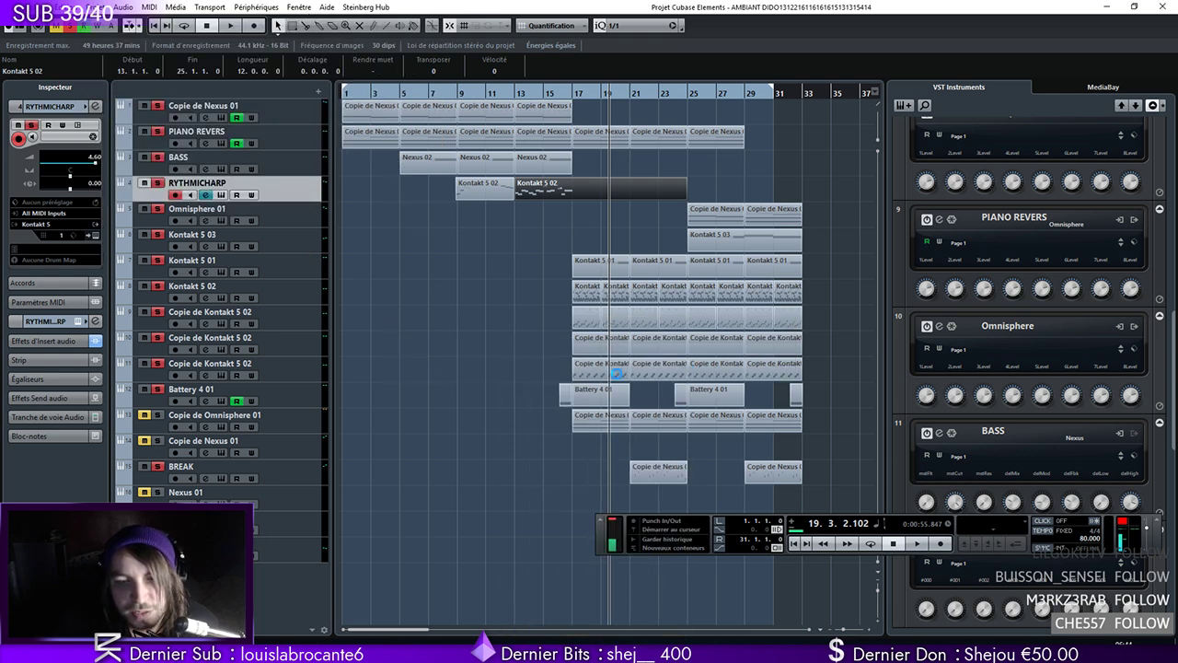
Load the EXHALE.nki instrument from the EXHALE library into the new Kontakt 5 rack
{"action": "left_click_drag", "start_coordinate": [555, 285], "coordinate": [546, 492]}
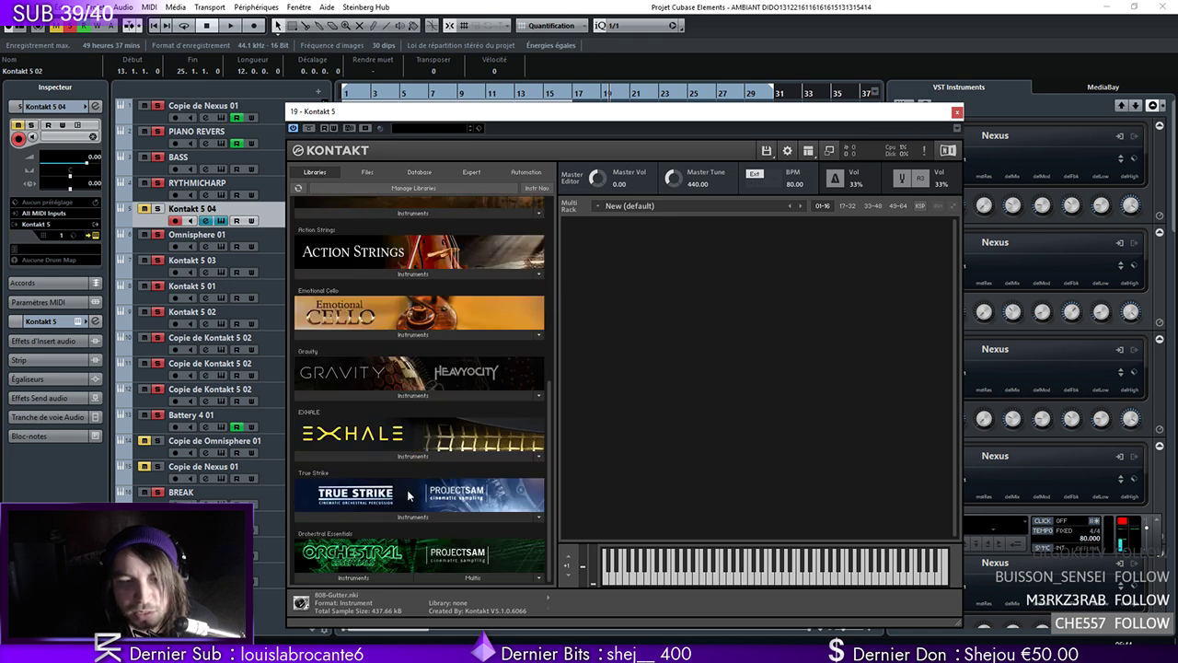
{"action": "left_click", "coordinate": [412, 455]}
{"action": "left_click_drag", "start_coordinate": [372, 471], "coordinate": [642, 396]}
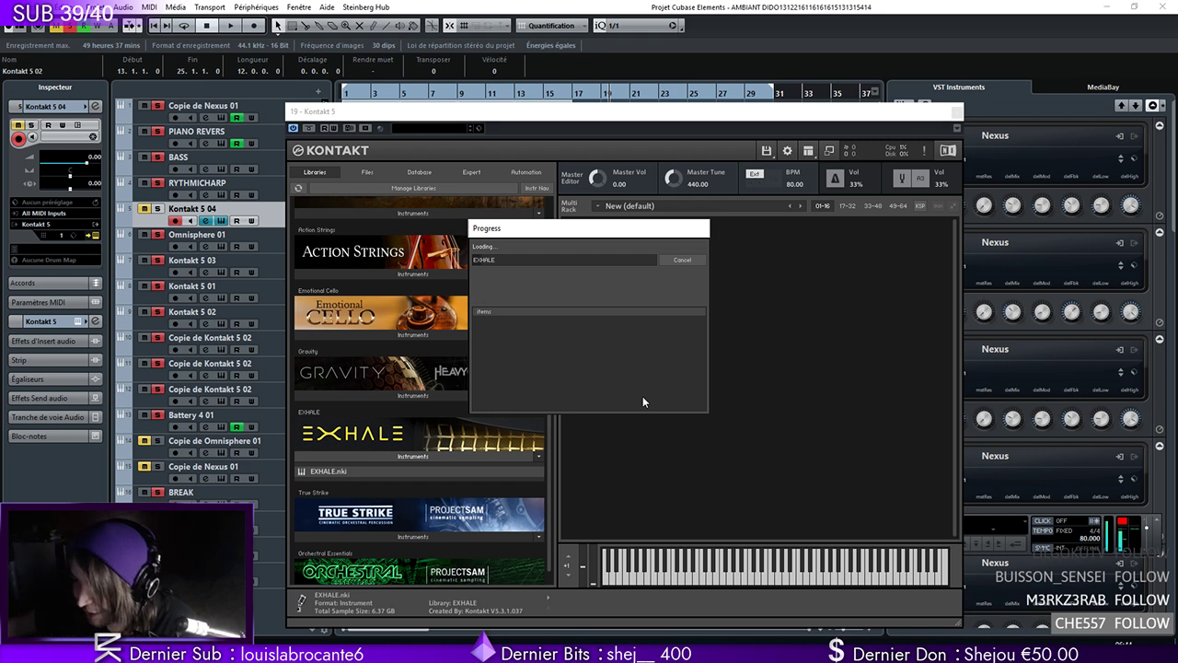
Audition the EXHALE preset Ancient Idols, alternating between the Copie de Nexus 01 and Kontakt 5 04 tracks
{"action": "left_click", "coordinate": [261, 118]}
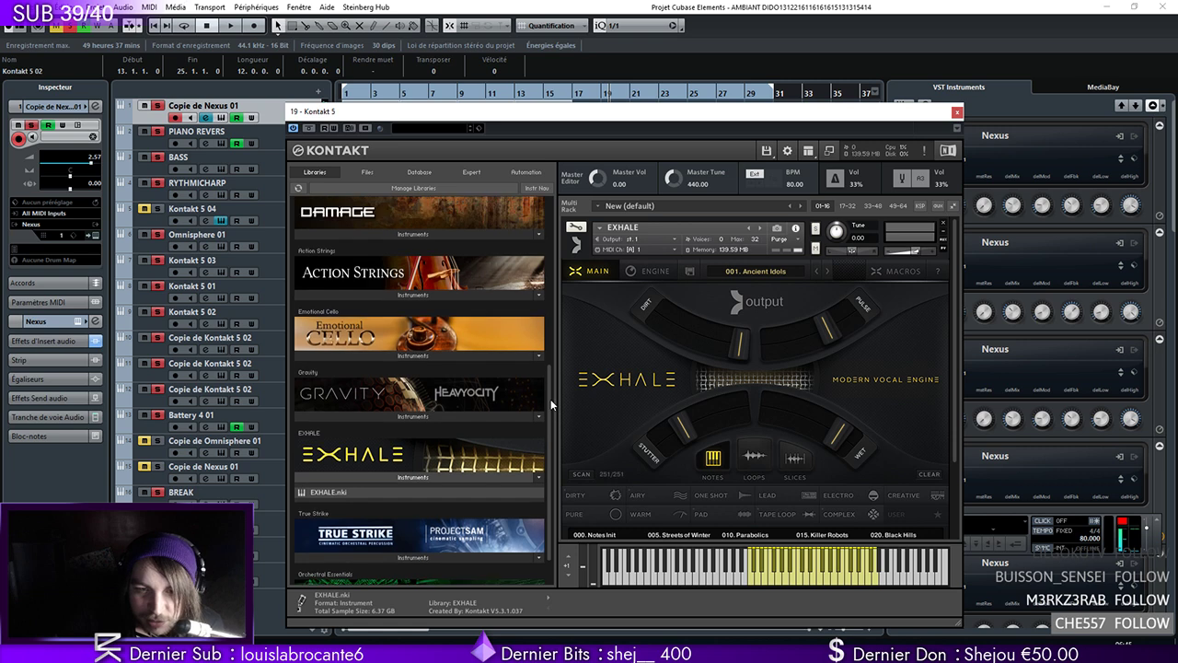
{"action": "left_click", "coordinate": [800, 584]}
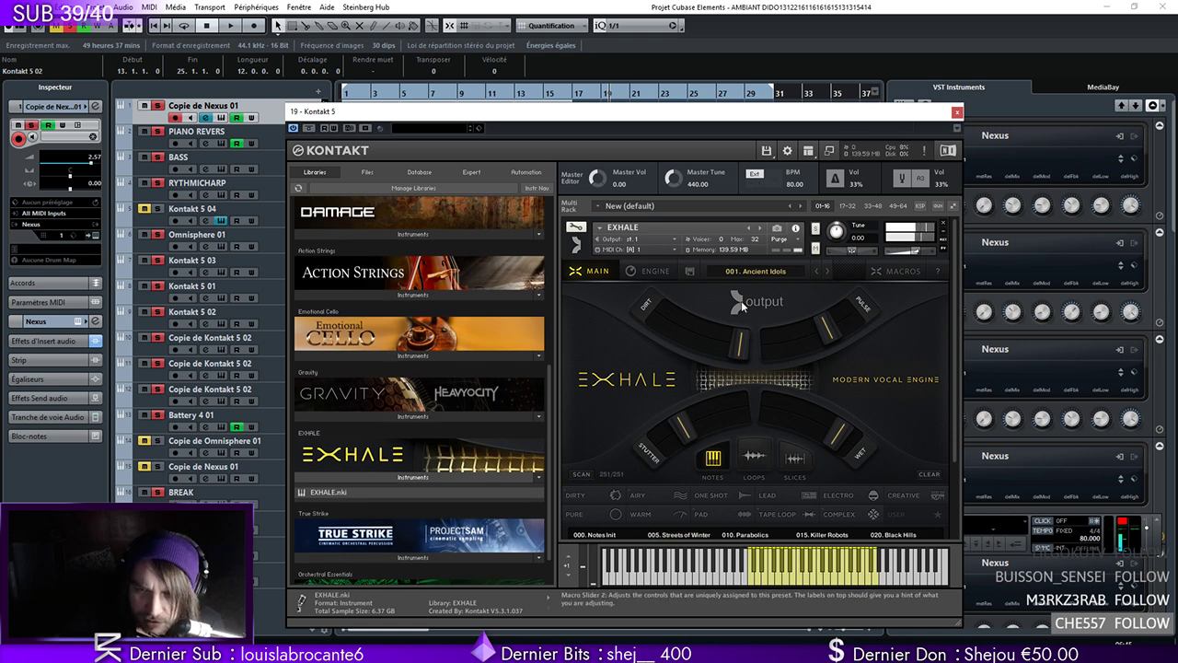
{"action": "left_click", "coordinate": [278, 215]}
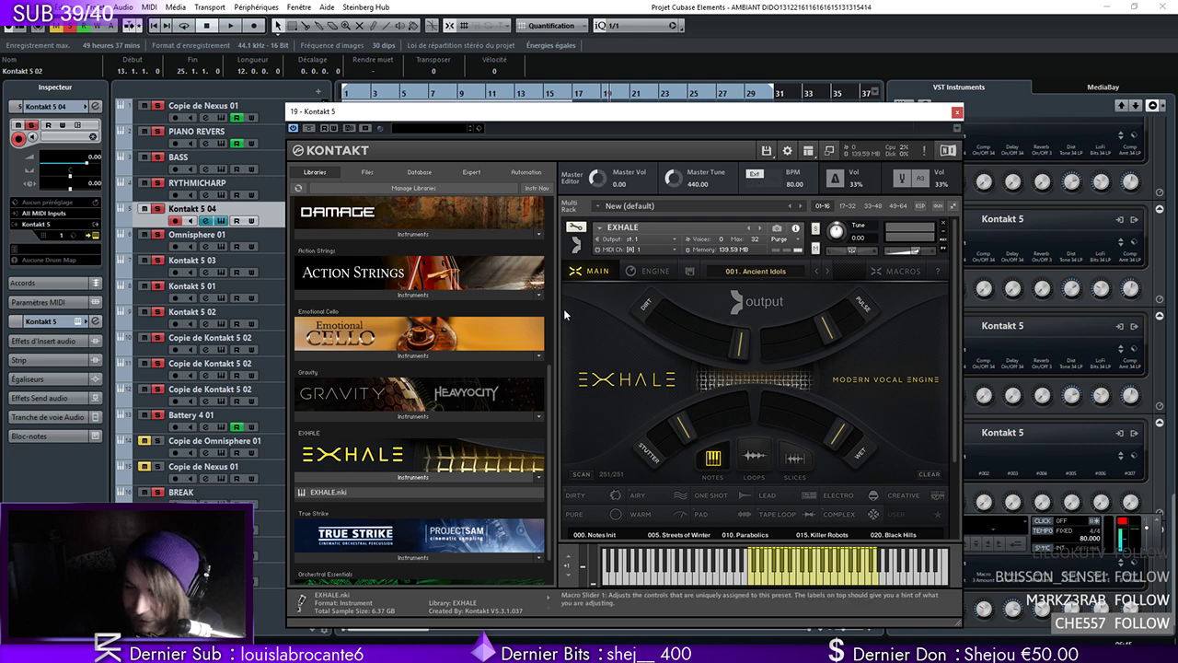
{"action": "left_click", "coordinate": [263, 116]}
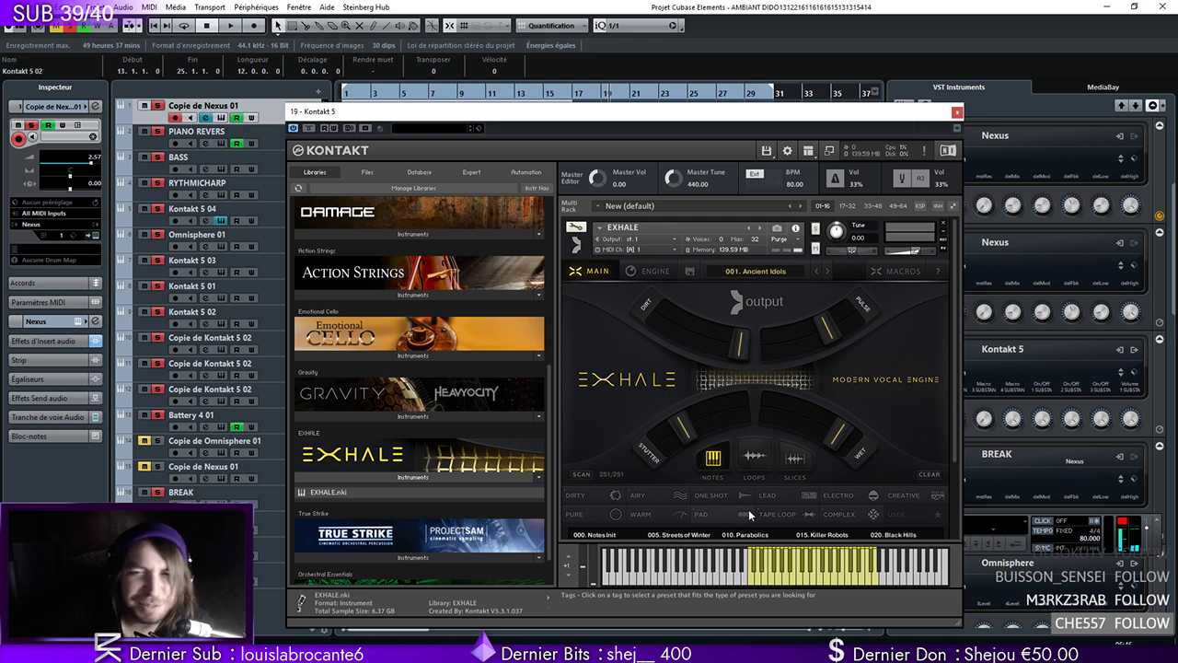
Close the Kontakt window and check the PIANO REVERS, RYTHMICHARP and Copie de Nexus 01 tracks in turn
{"action": "left_click", "coordinate": [957, 112]}
{"action": "left_click", "coordinate": [306, 145]}
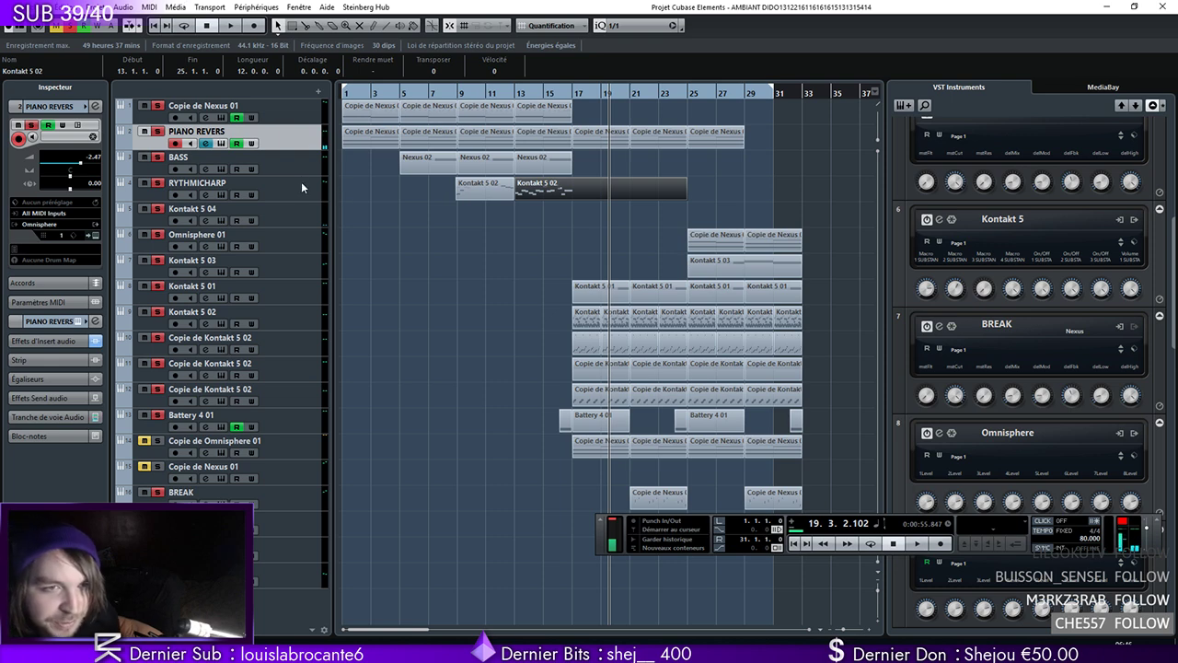
{"action": "left_click", "coordinate": [300, 181]}
{"action": "left_click", "coordinate": [293, 109]}
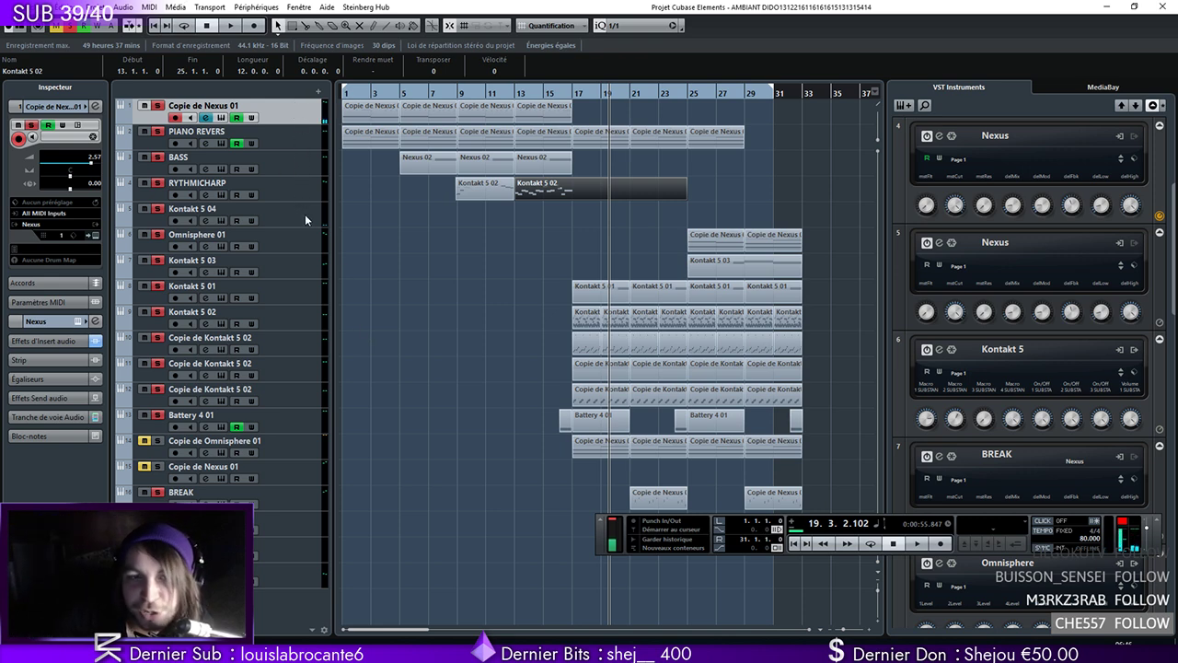
Place the playback cursor at bar 17 and reopen the Kontakt instrument of the Kontakt 5 04 track
{"action": "left_click", "coordinate": [436, 111]}
{"action": "left_click", "coordinate": [342, 96]}
{"action": "left_click", "coordinate": [573, 94]}
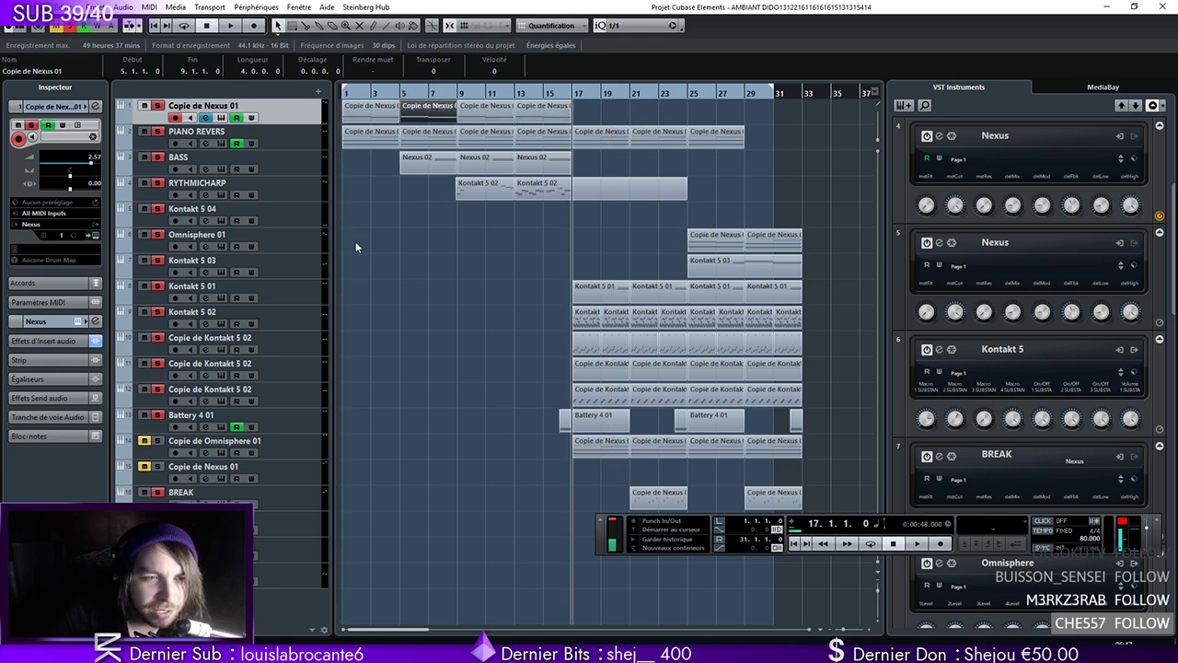
{"action": "left_click", "coordinate": [298, 266]}
{"action": "left_click", "coordinate": [300, 218]}
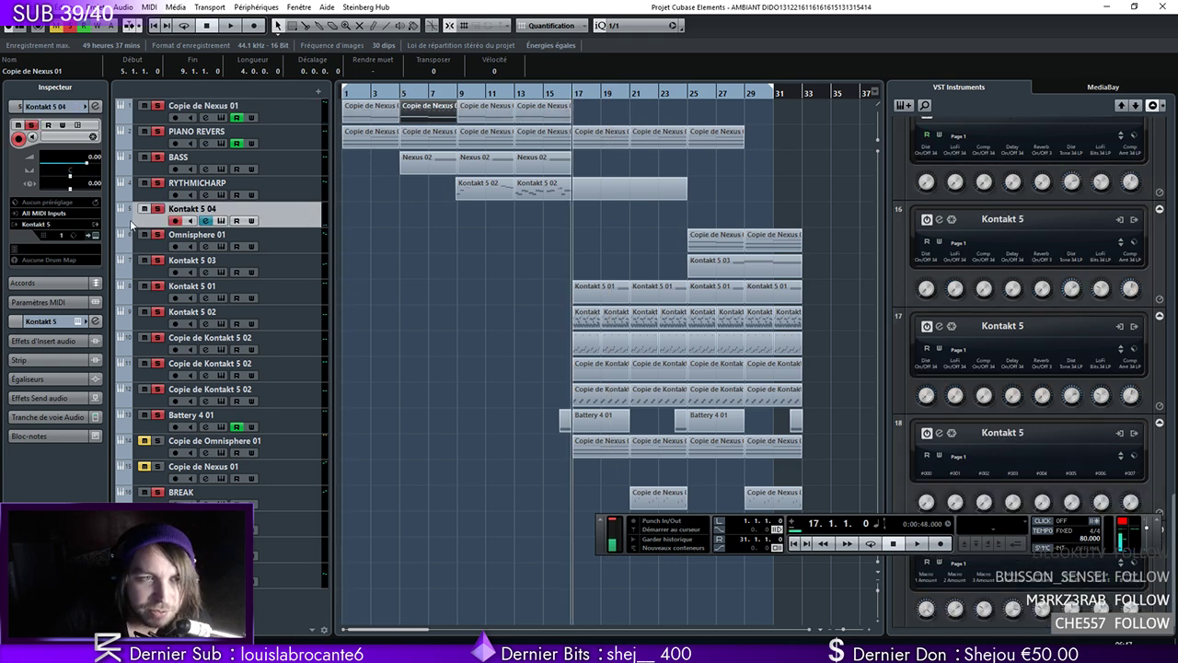
{"action": "left_click", "coordinate": [92, 234]}
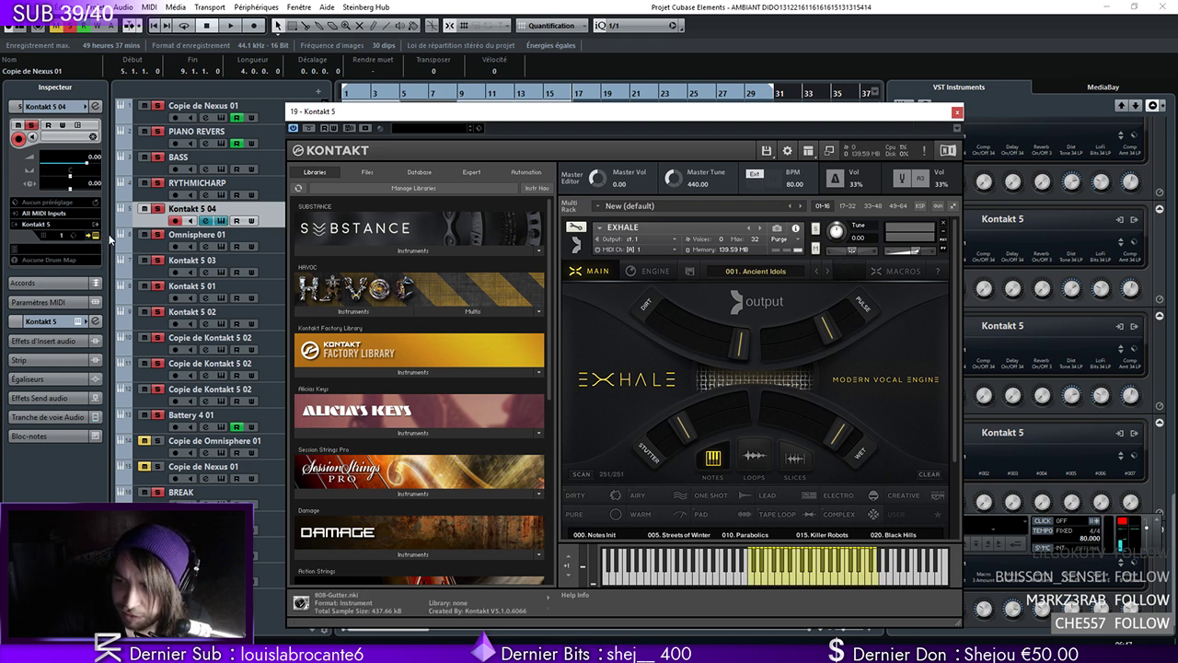
Audition the EXHALE presets Ancient Idols, Dyson Sphere and Factory Settings
{"action": "left_click", "coordinate": [820, 583]}
{"action": "left_click", "coordinate": [821, 582]}
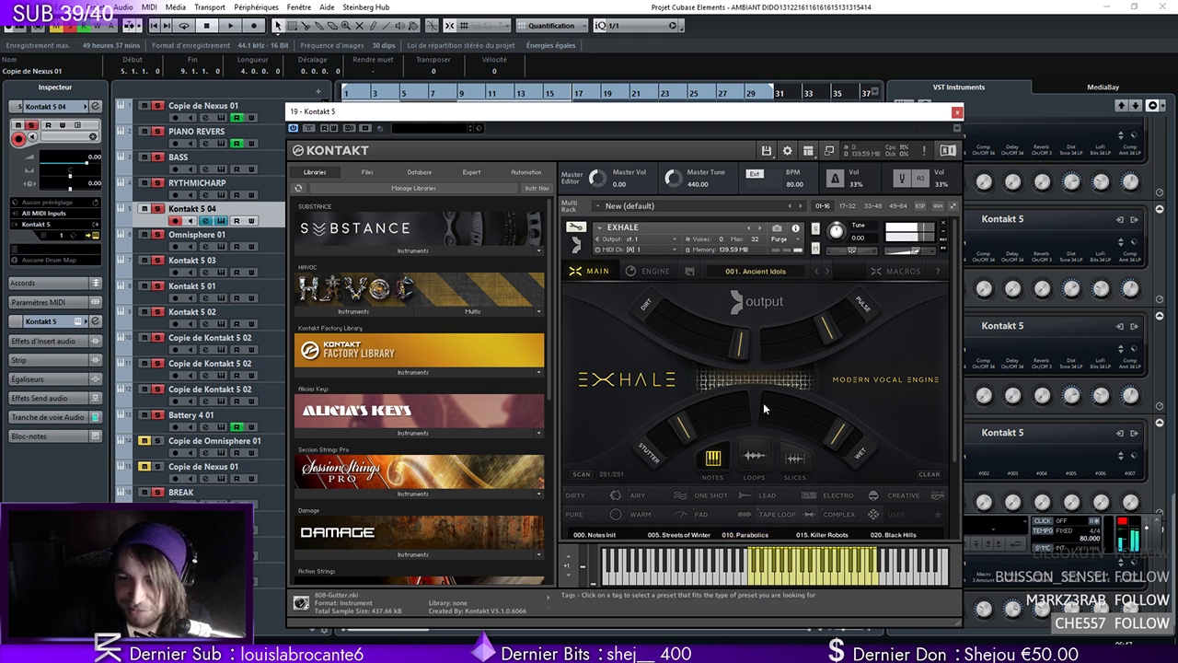
{"action": "left_click", "coordinate": [827, 270]}
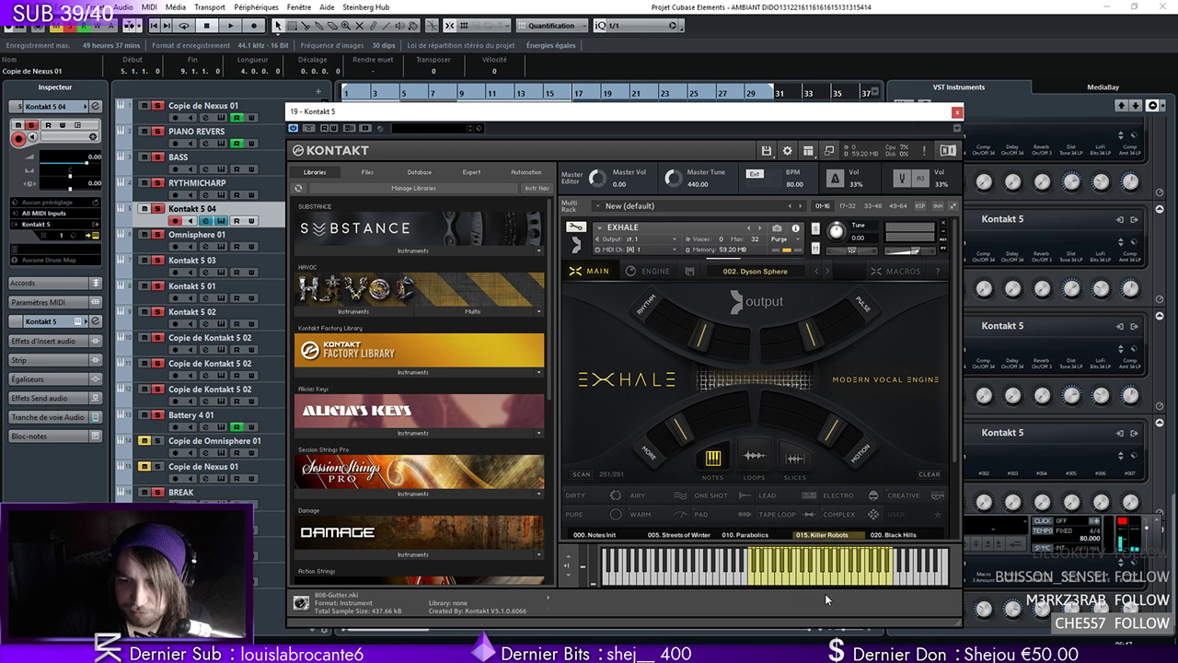
{"action": "left_click", "coordinate": [851, 586]}
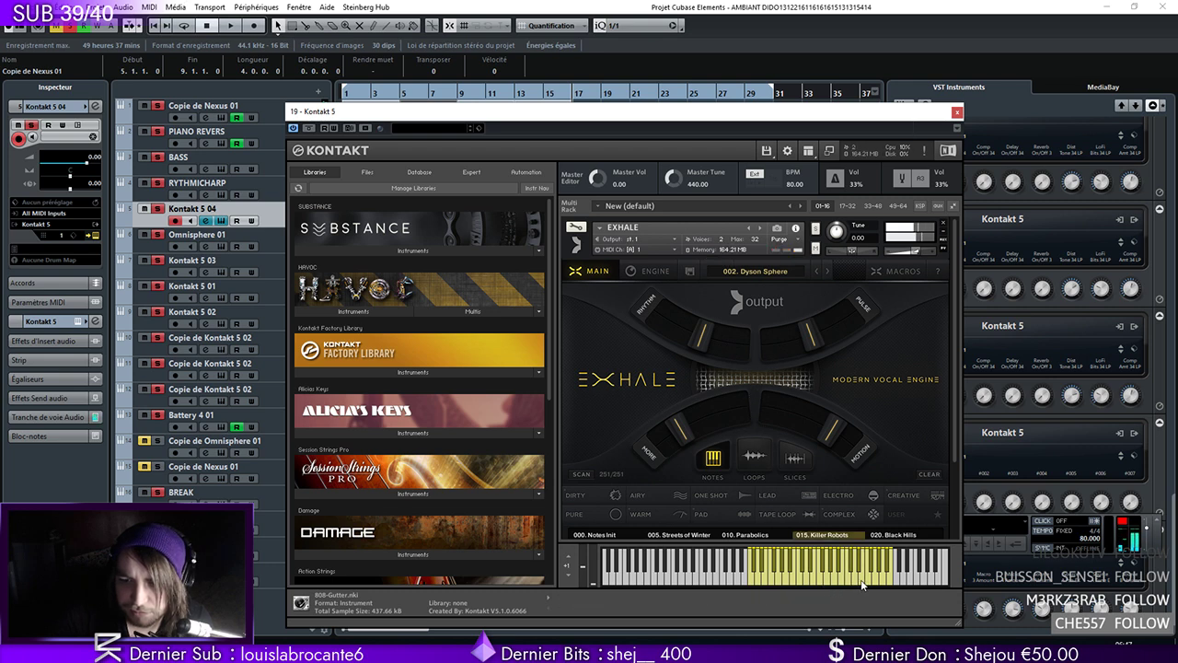
{"action": "left_click", "coordinate": [828, 270]}
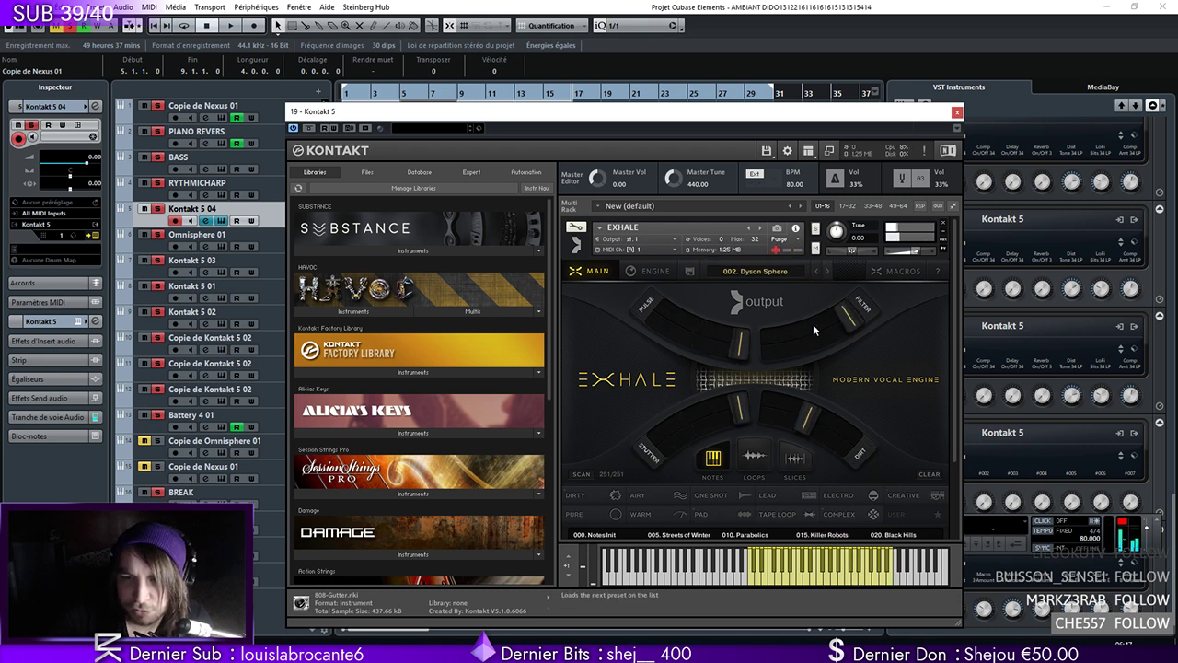
{"action": "left_click", "coordinate": [826, 578]}
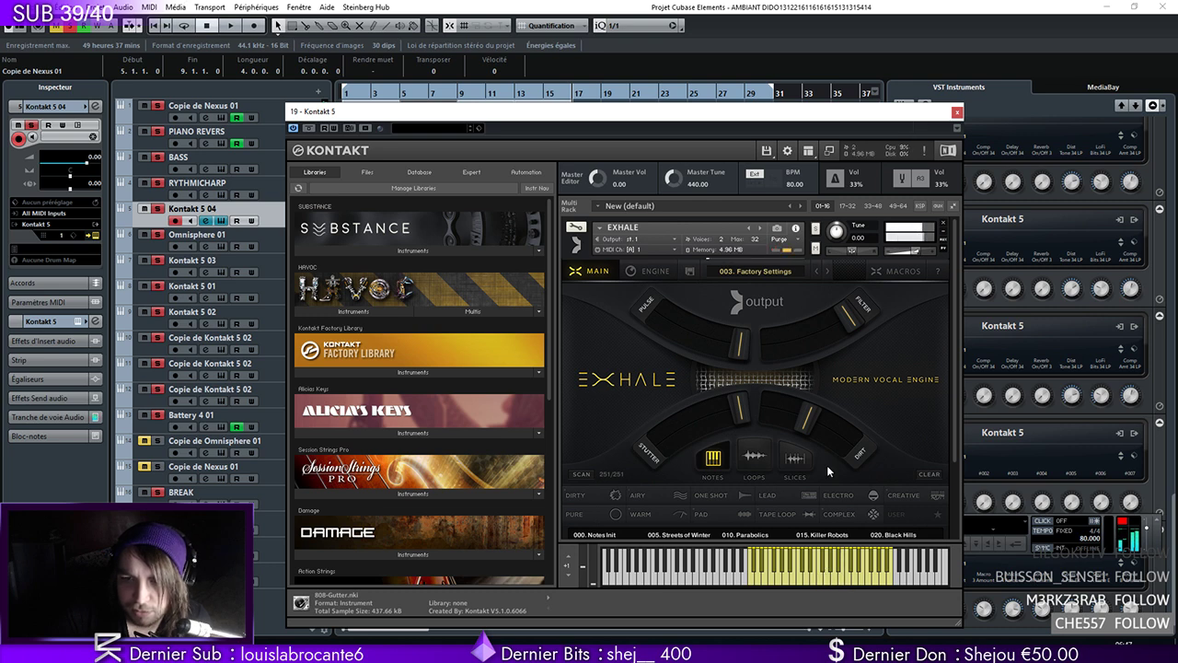
Audition the EXHALE presets Soulular Voxtar, Streets of Winter and Primal Call
{"action": "scroll", "coordinate": [814, 530], "scroll_direction": "down", "scroll_amount": 1}
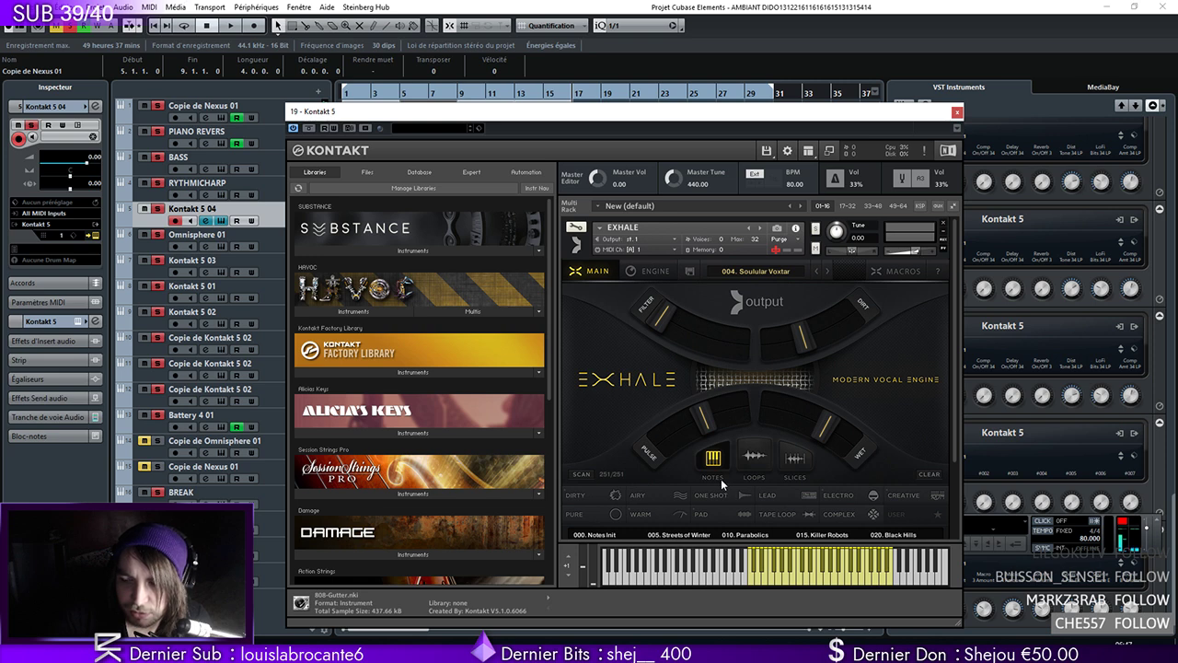
{"action": "left_click", "coordinate": [774, 537]}
{"action": "left_click", "coordinate": [844, 578]}
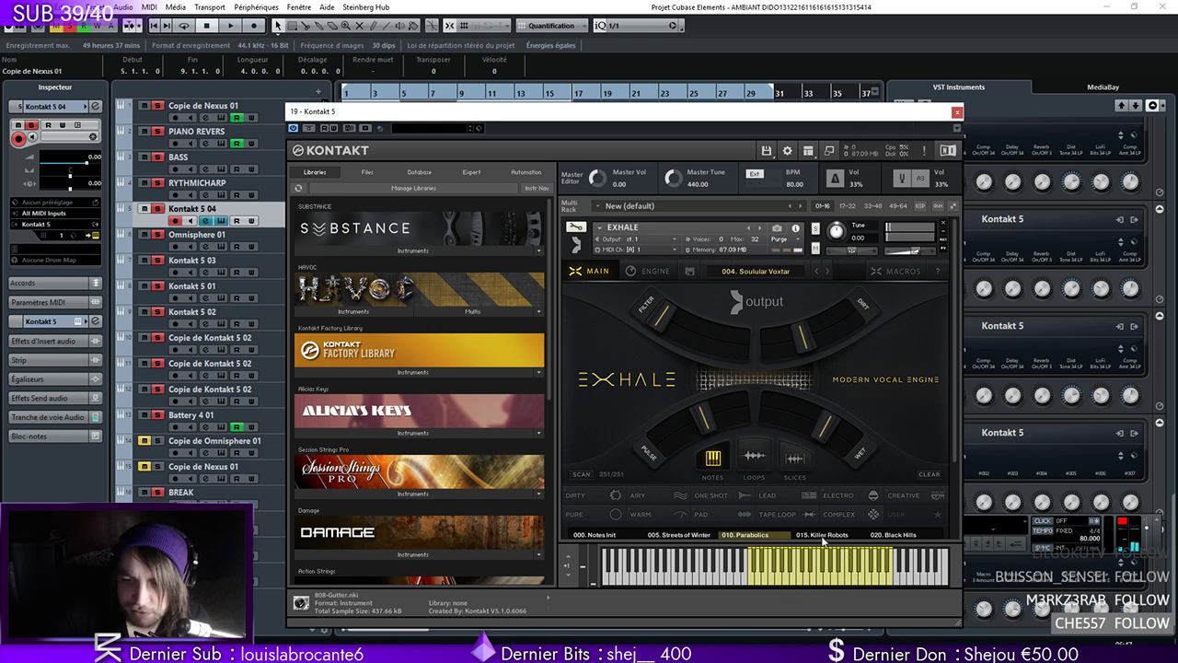
{"action": "left_click", "coordinate": [826, 271]}
{"action": "left_click", "coordinate": [822, 534]}
{"action": "left_click", "coordinate": [837, 578]}
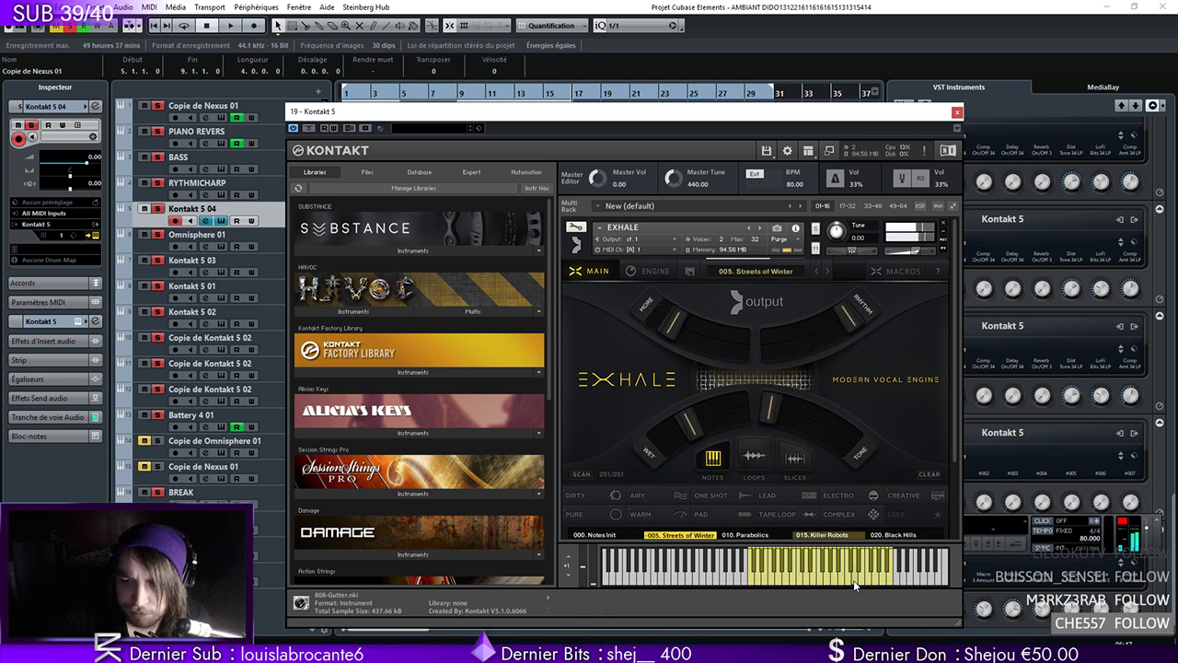
{"action": "left_click", "coordinate": [827, 270]}
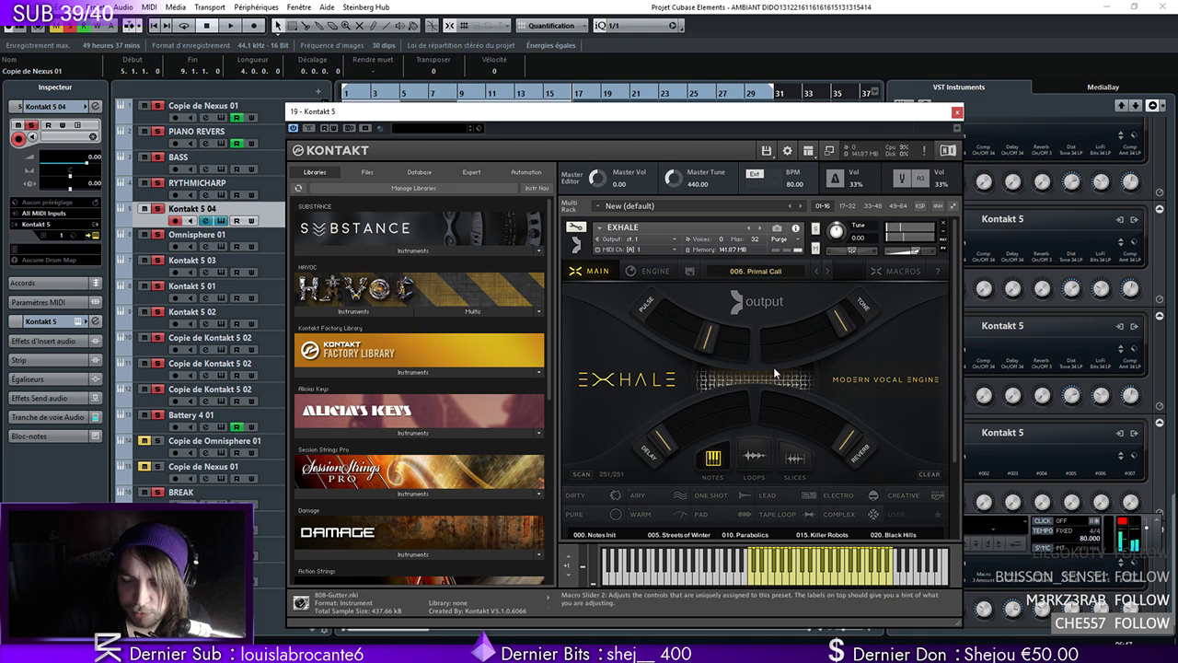
{"action": "left_click", "coordinate": [744, 534]}
{"action": "left_click", "coordinate": [851, 576]}
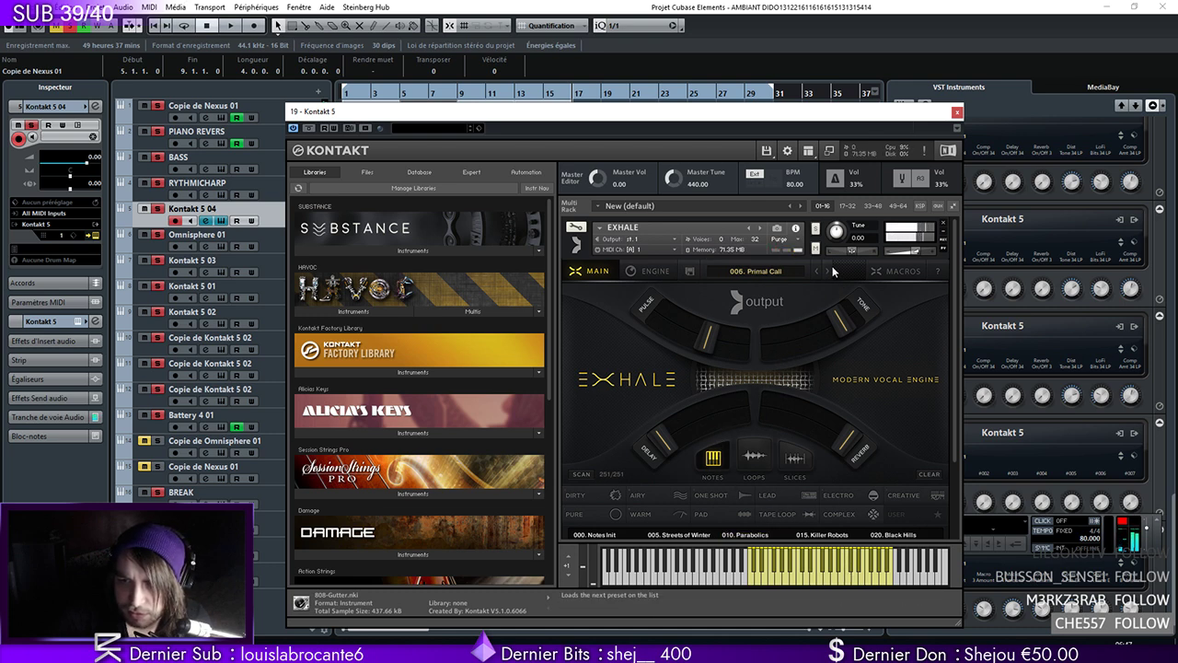
Load and test the EXHALE preset Merfolk, then move the Kontakt window aside and start playback from bar 17
{"action": "left_click", "coordinate": [827, 270]}
{"action": "left_click", "coordinate": [834, 580]}
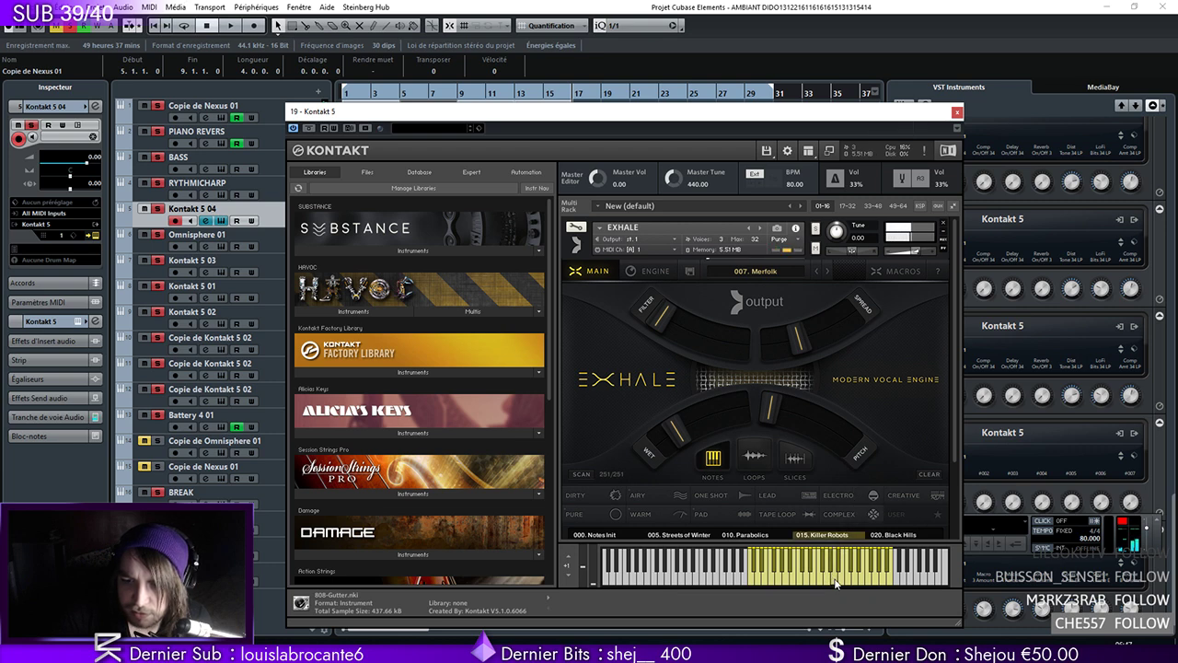
{"action": "left_click", "coordinate": [850, 582]}
{"action": "left_click_drag", "start_coordinate": [467, 116], "coordinate": [880, 253]}
{"action": "left_click", "coordinate": [231, 25]}
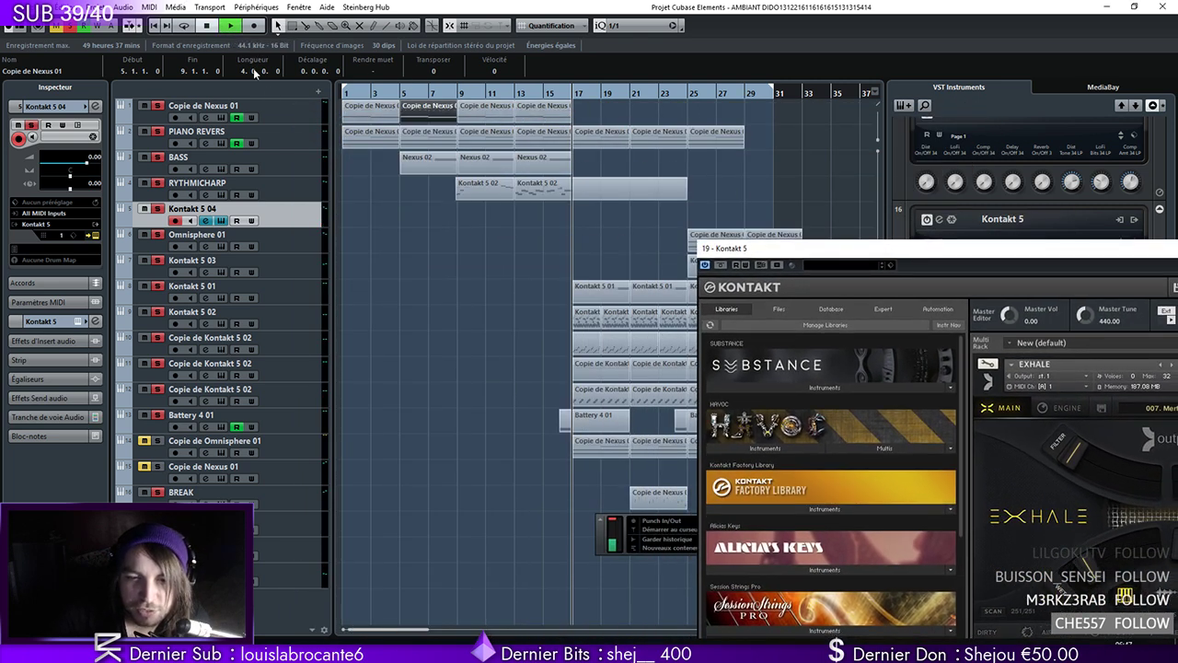
Bring the Kontakt window back into full view and audition the EXHALE presets That's Just Swell and Club Ah
{"action": "left_click_drag", "start_coordinate": [736, 249], "coordinate": [521, 222]}
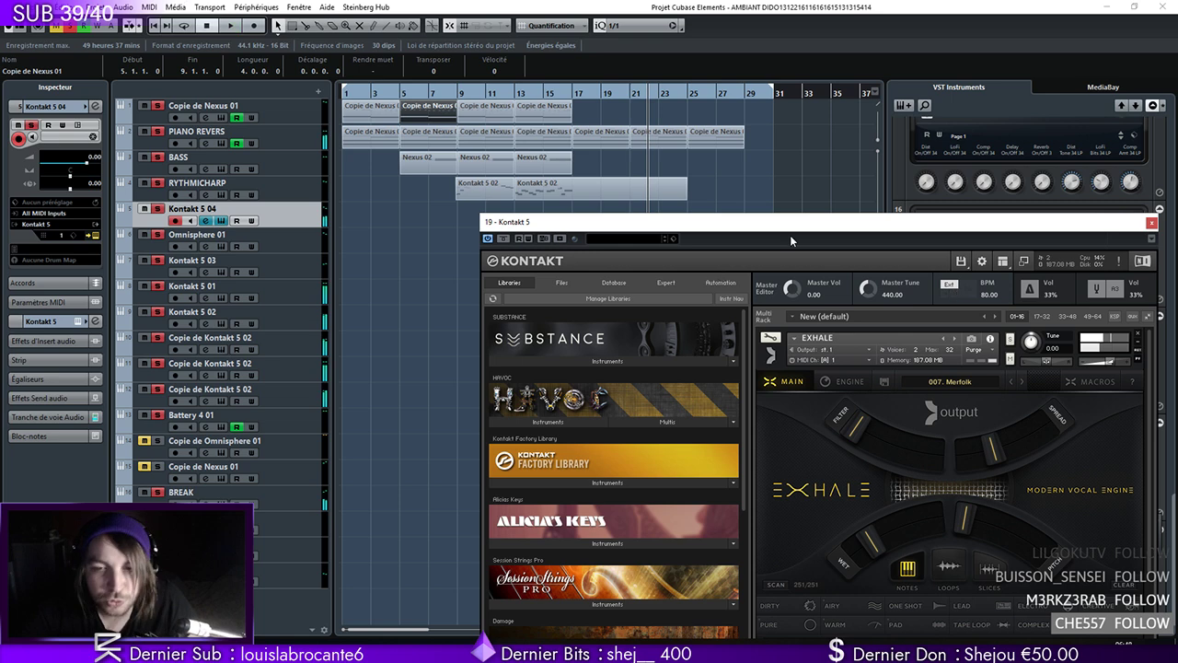
{"action": "left_click_drag", "start_coordinate": [790, 236], "coordinate": [584, 133]}
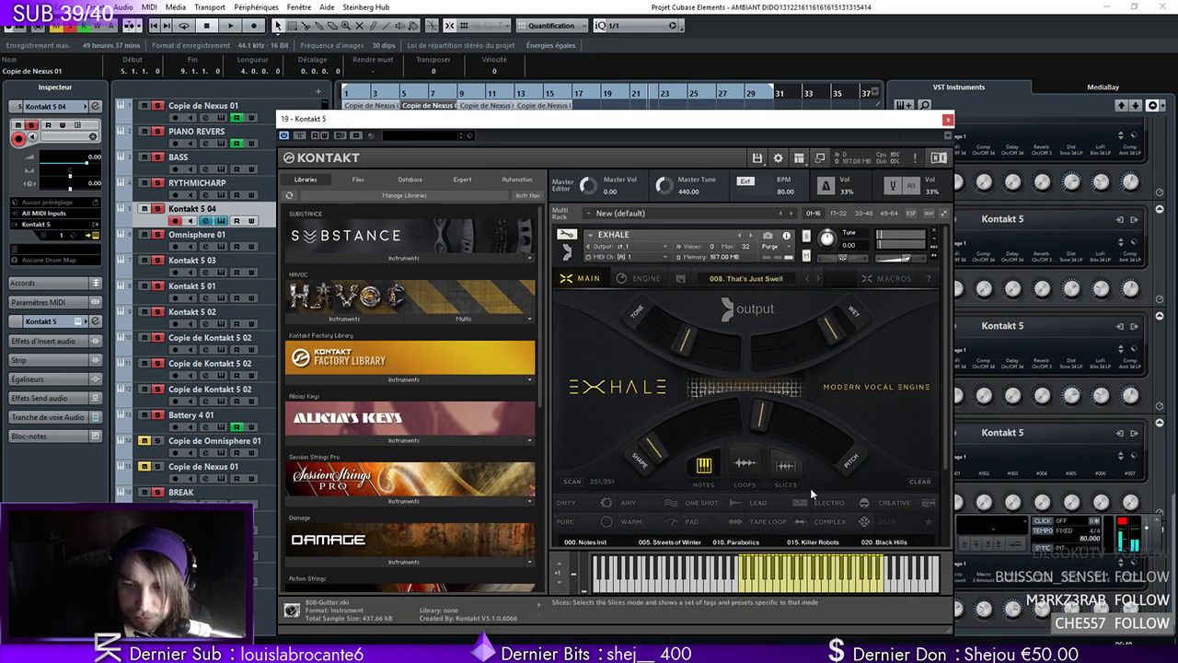
{"action": "left_click", "coordinate": [817, 280]}
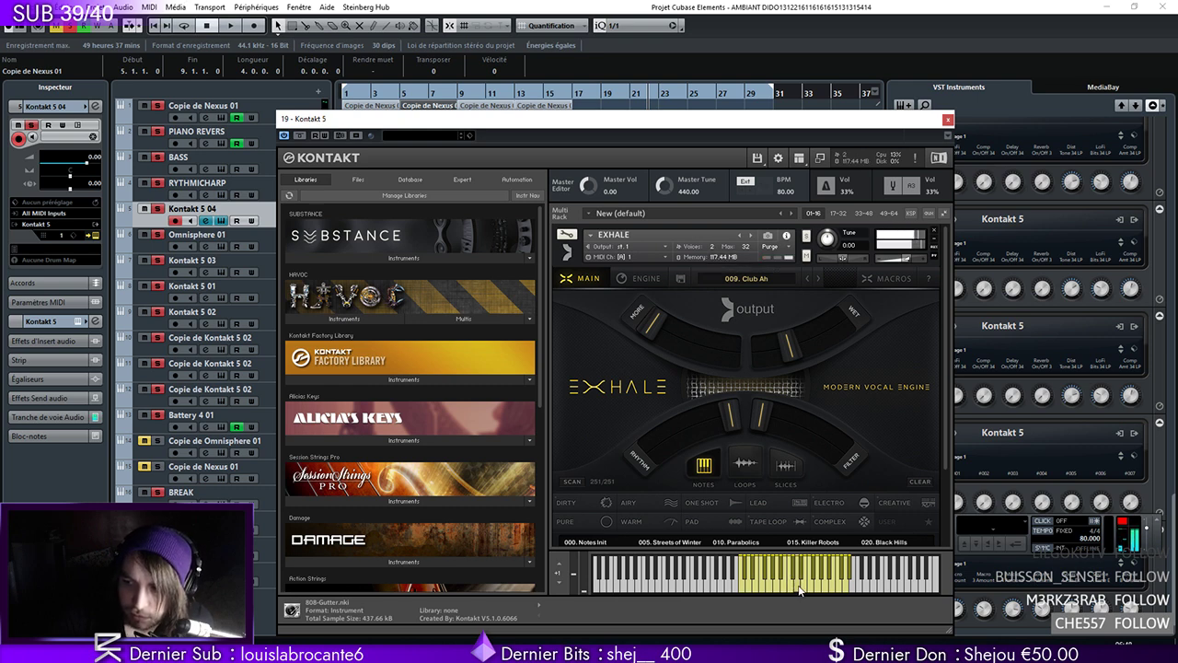
{"action": "left_click", "coordinate": [799, 591]}
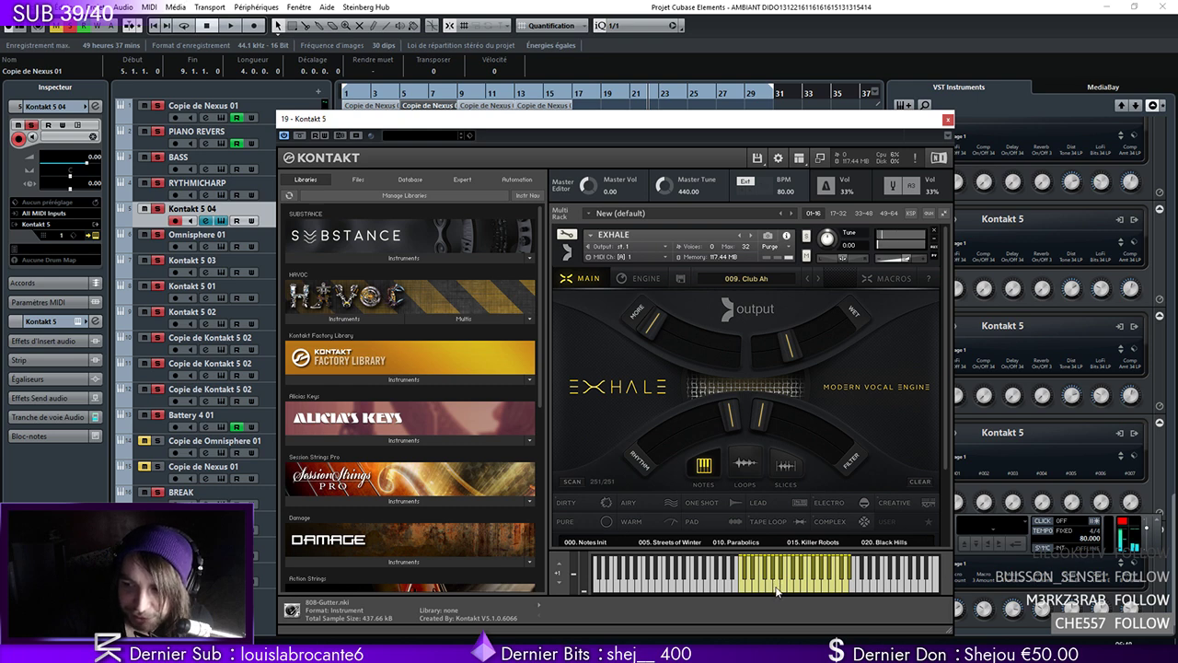
{"action": "left_click", "coordinate": [774, 591]}
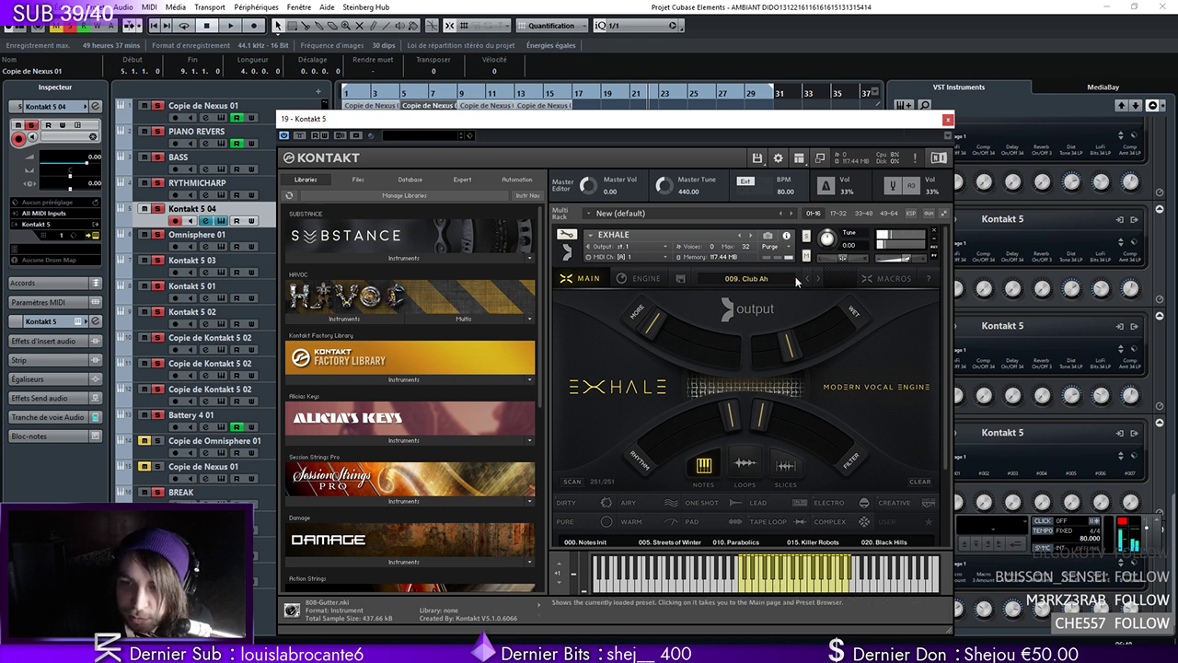
Audition the EXHALE presets Parabolics, Alleyway 1014, Deep, Approaching, Skolas and Killer Robots
{"action": "left_click", "coordinate": [741, 541]}
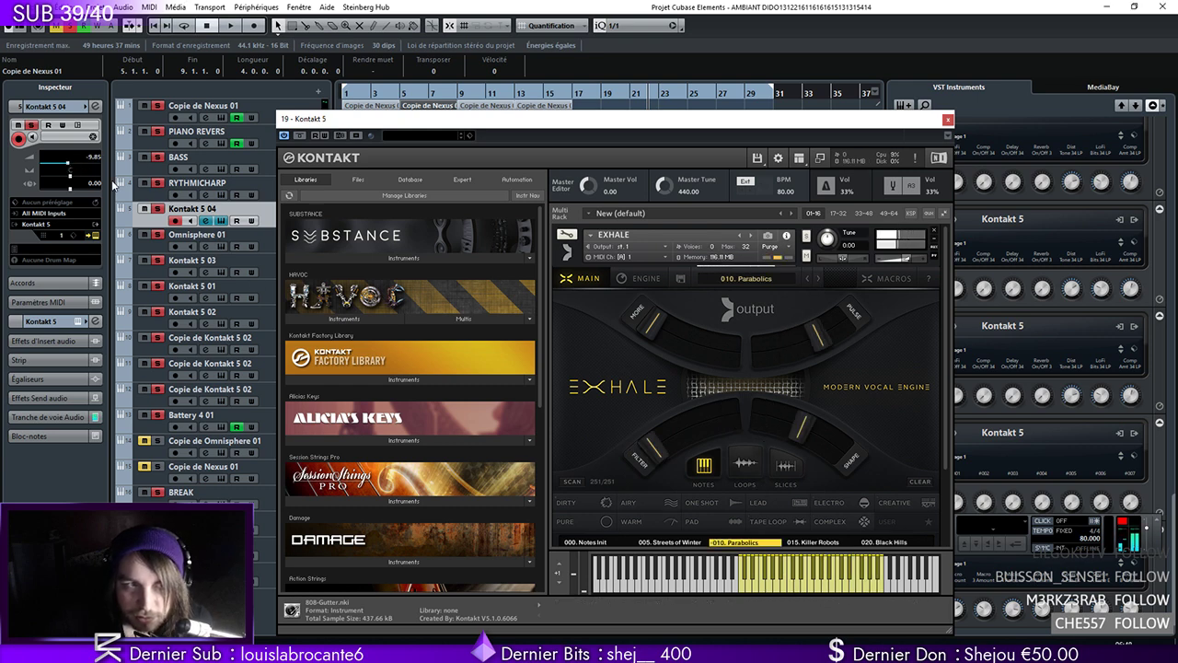
{"action": "left_click", "coordinate": [822, 278]}
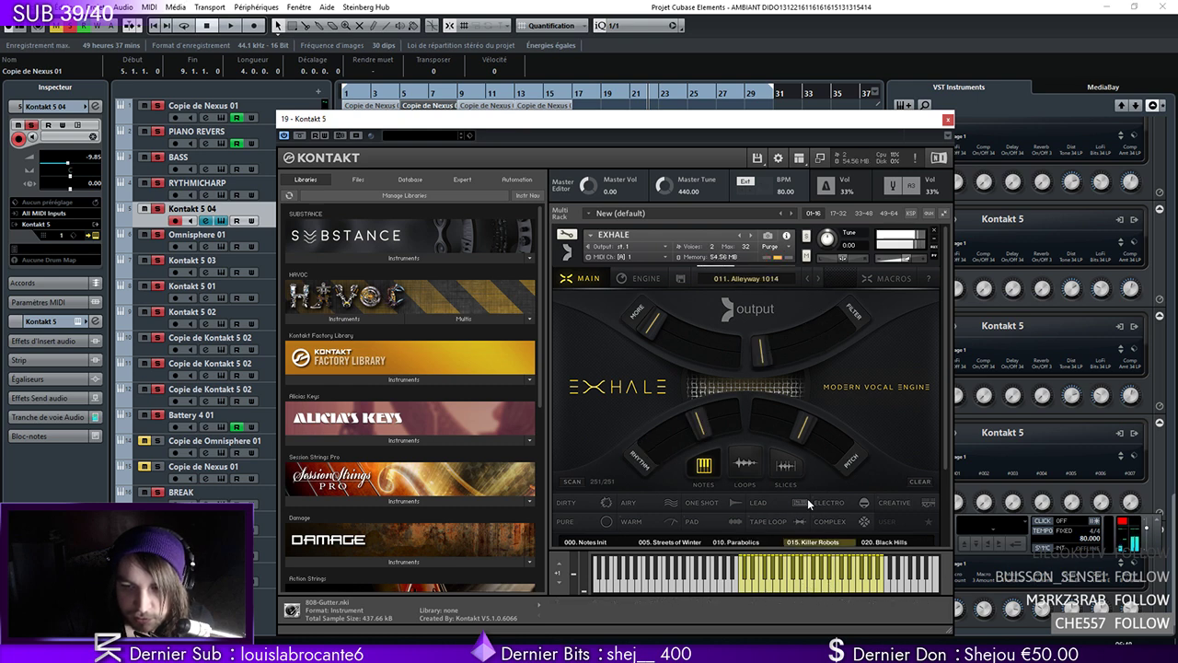
{"action": "left_click", "coordinate": [818, 278]}
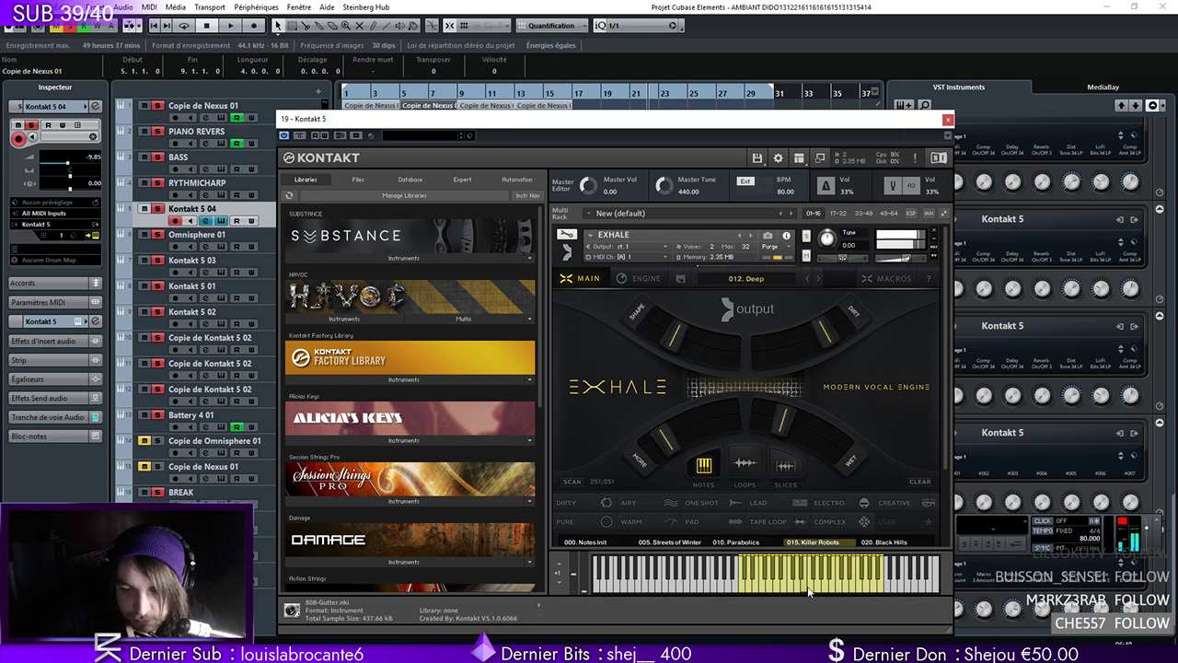
{"action": "left_click", "coordinate": [817, 278]}
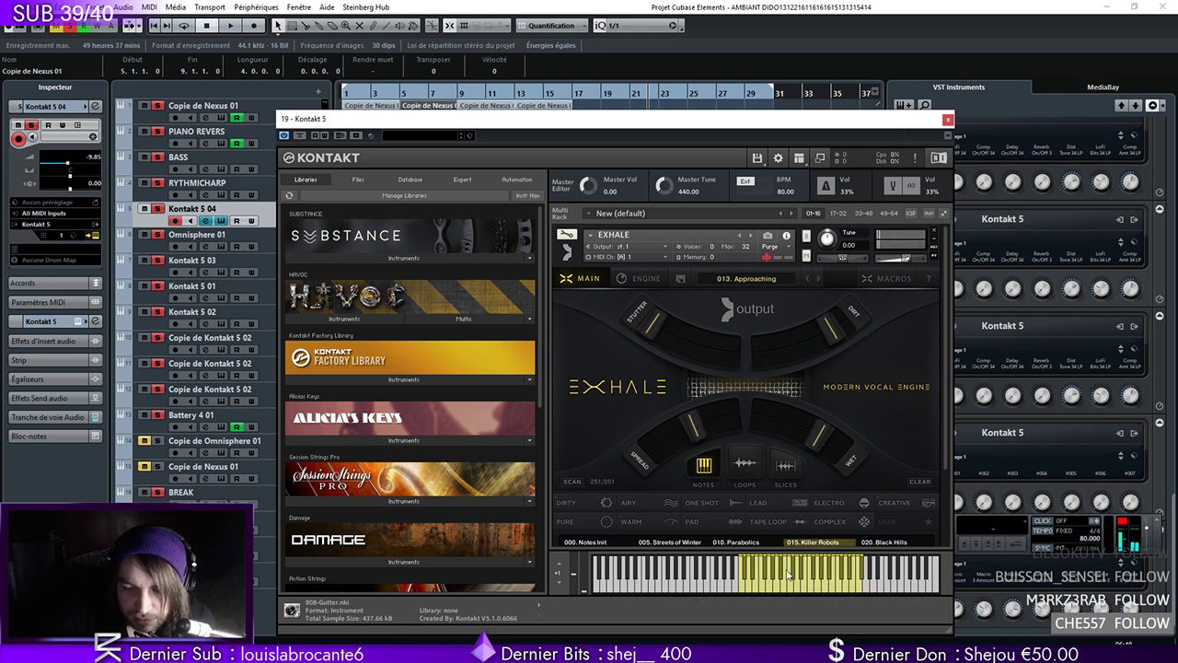
{"action": "left_click", "coordinate": [817, 278]}
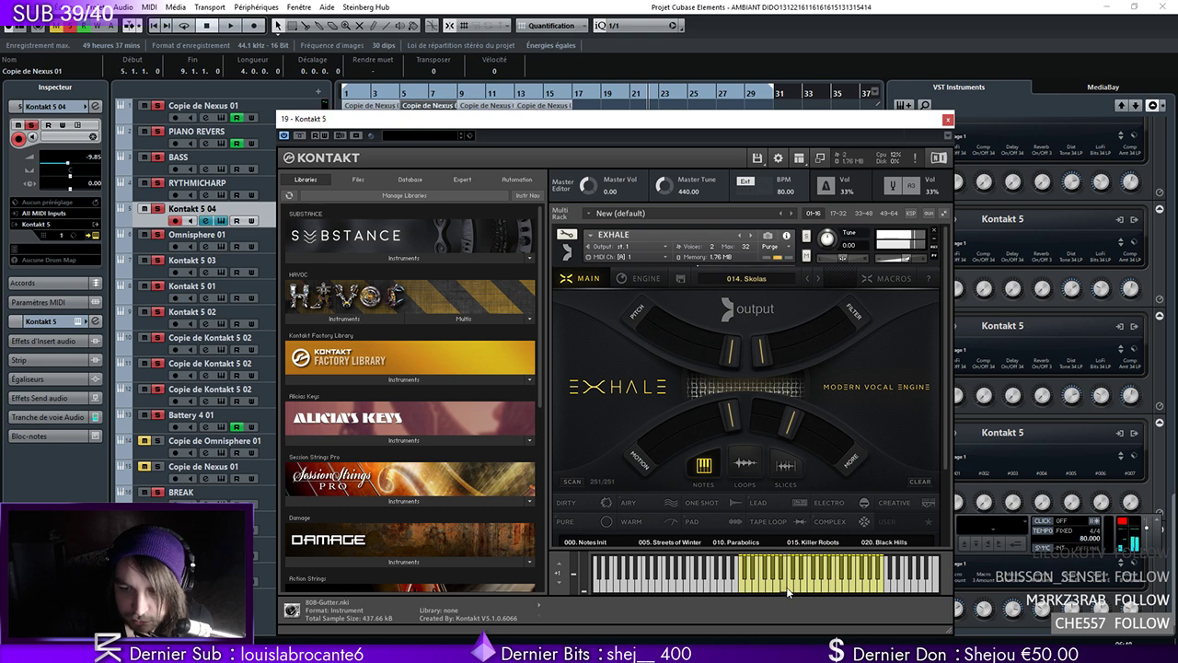
{"action": "left_click", "coordinate": [812, 542]}
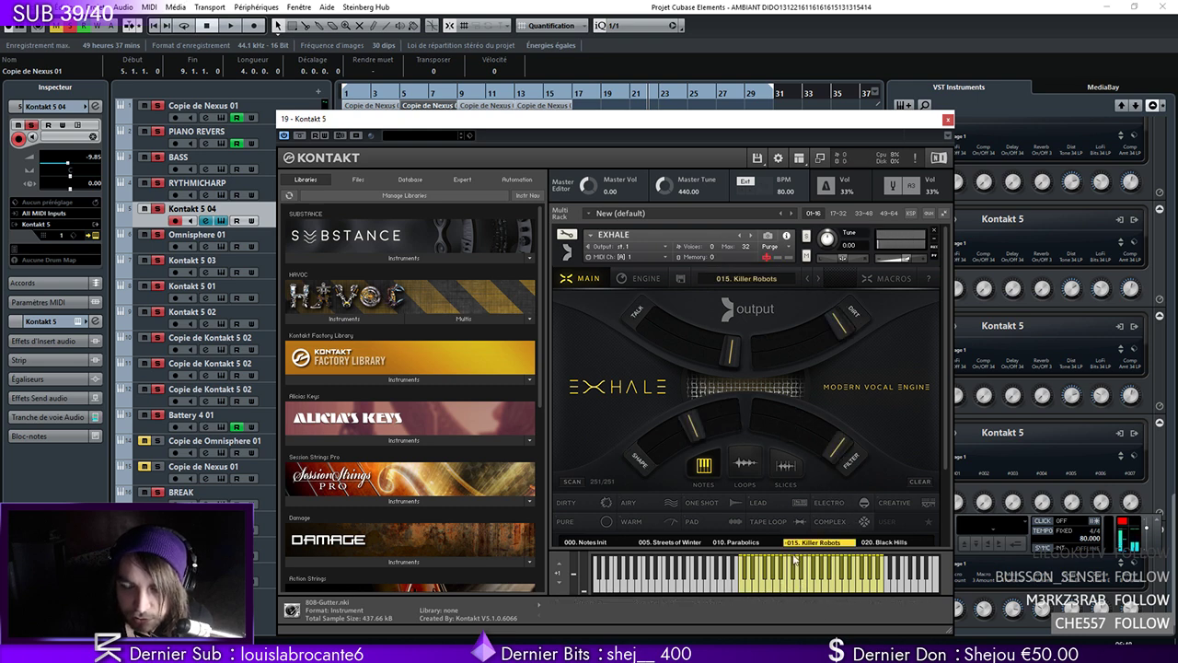
Examine the pages of the EXHALE preset list for other vocal sounds to try
{"action": "left_click_drag", "start_coordinate": [945, 409], "coordinate": [953, 510]}
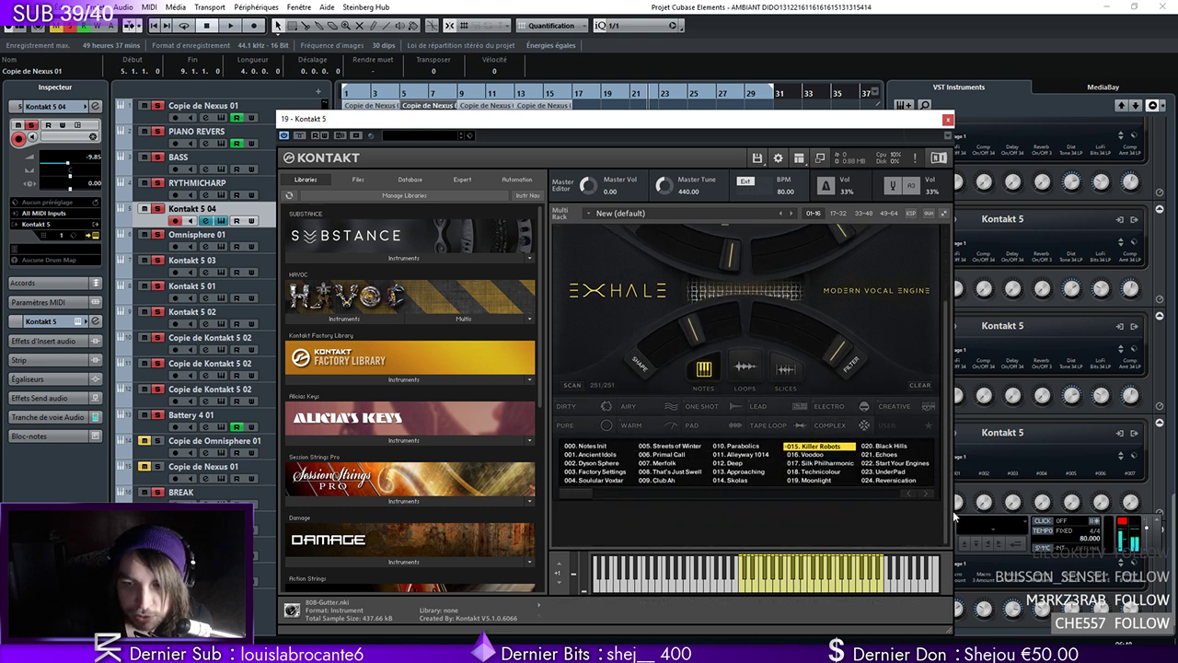
{"action": "left_click", "coordinate": [928, 493]}
{"action": "left_click", "coordinate": [928, 494]}
{"action": "left_click", "coordinate": [928, 494]}
{"action": "left_click", "coordinate": [928, 494]}
{"action": "left_click", "coordinate": [907, 493]}
{"action": "left_click", "coordinate": [908, 493]}
{"action": "left_click", "coordinate": [907, 494]}
{"action": "left_click", "coordinate": [907, 493]}
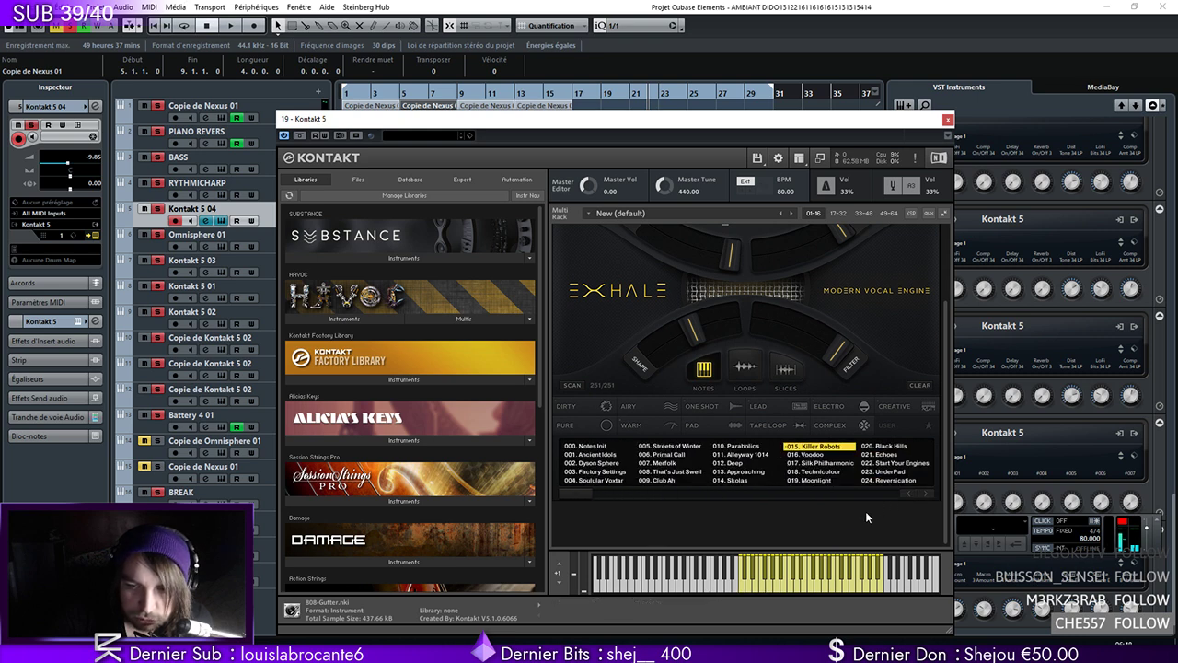
Load the EXHALE preset Voodoo and test its notes while adjusting the Spread and Pulse macros
{"action": "left_click", "coordinate": [816, 455]}
{"action": "left_click", "coordinate": [823, 592]}
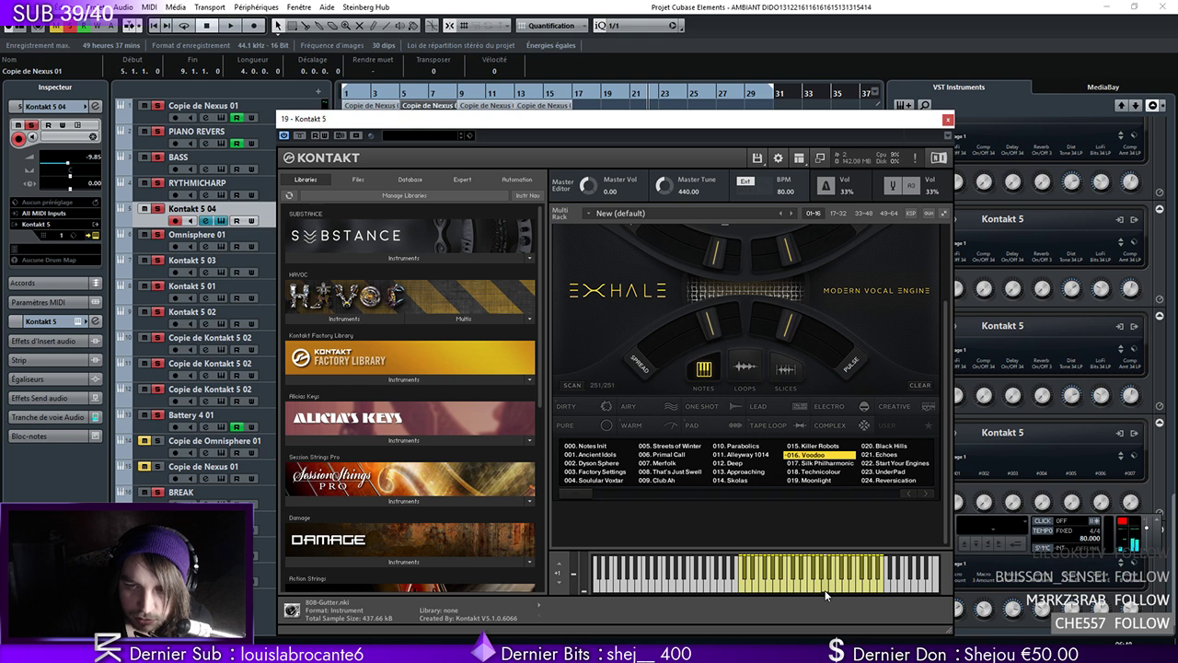
{"action": "left_click_drag", "start_coordinate": [797, 330], "coordinate": [794, 558]}
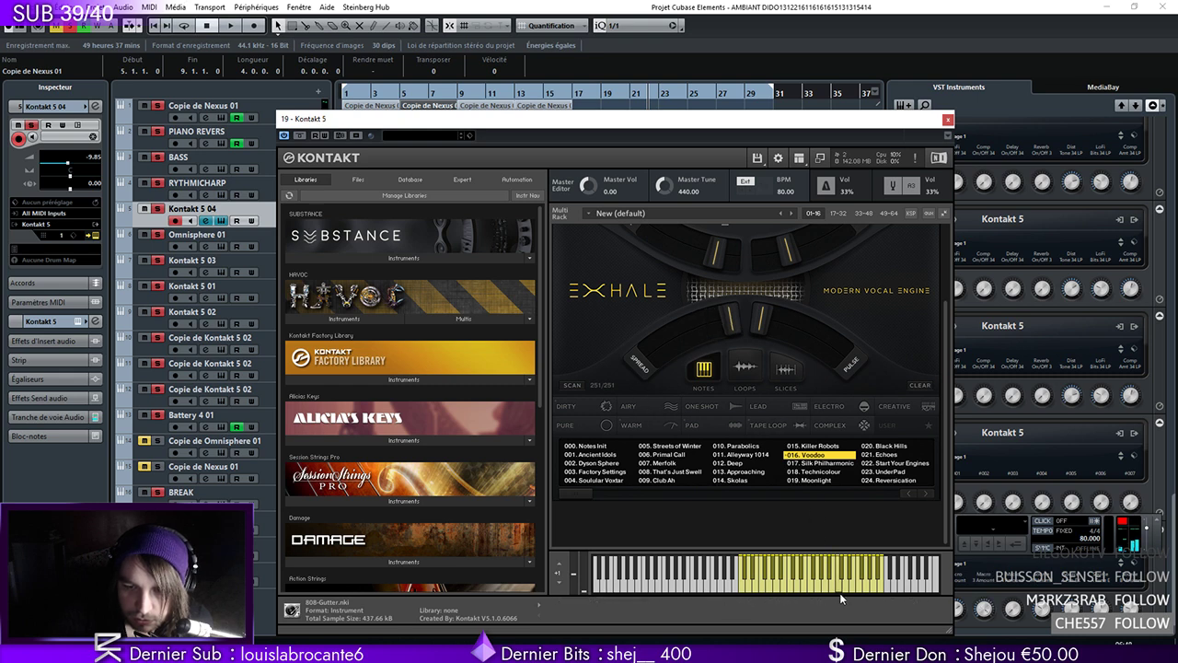
{"action": "scroll", "coordinate": [950, 366], "scroll_direction": "up", "scroll_amount": 2}
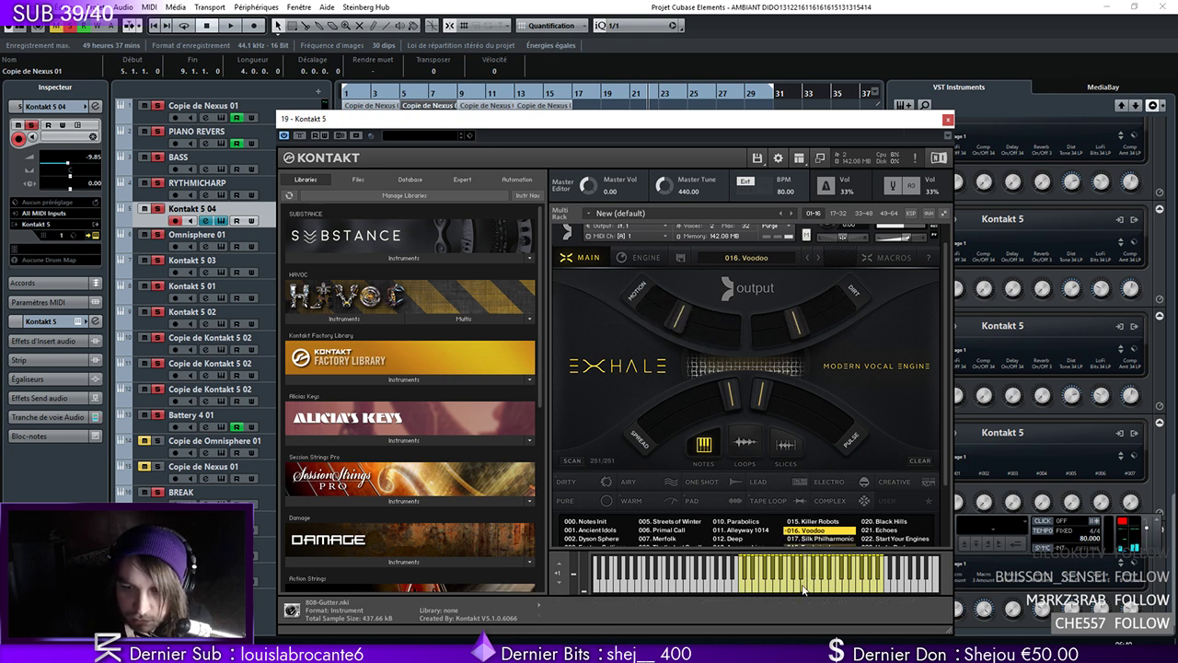
Audition the EXHALE presets Silk Philharmonic, Technicolour, Moonlight, Black Hills and Echoes
{"action": "left_click", "coordinate": [820, 258]}
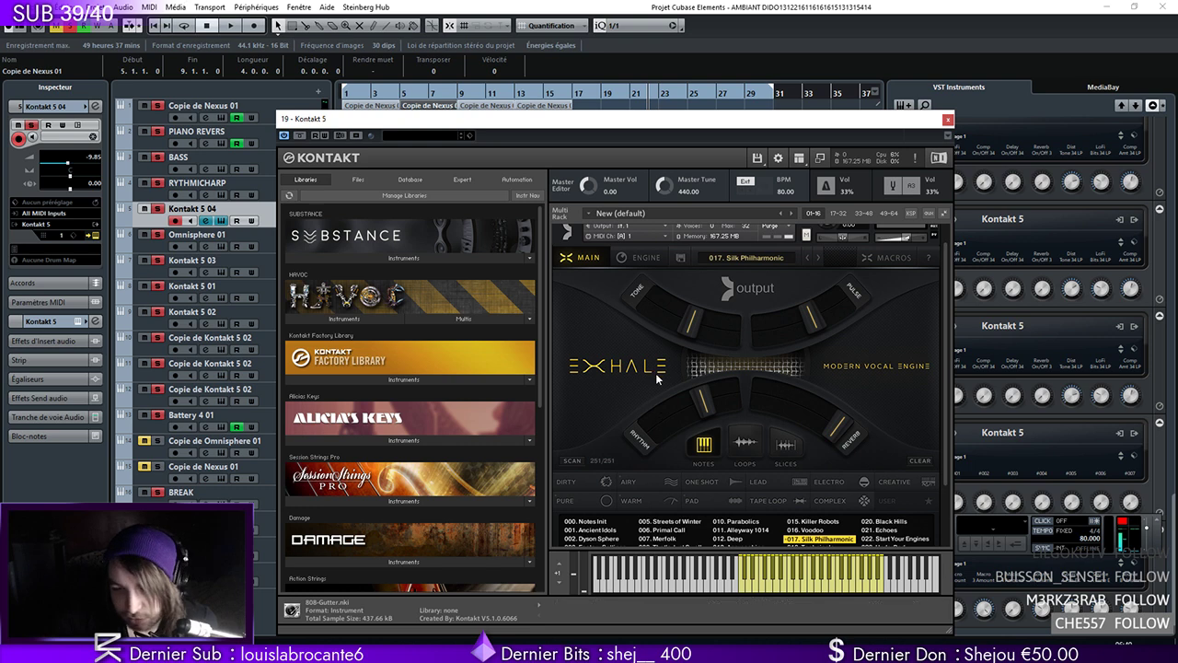
{"action": "left_click", "coordinate": [818, 257]}
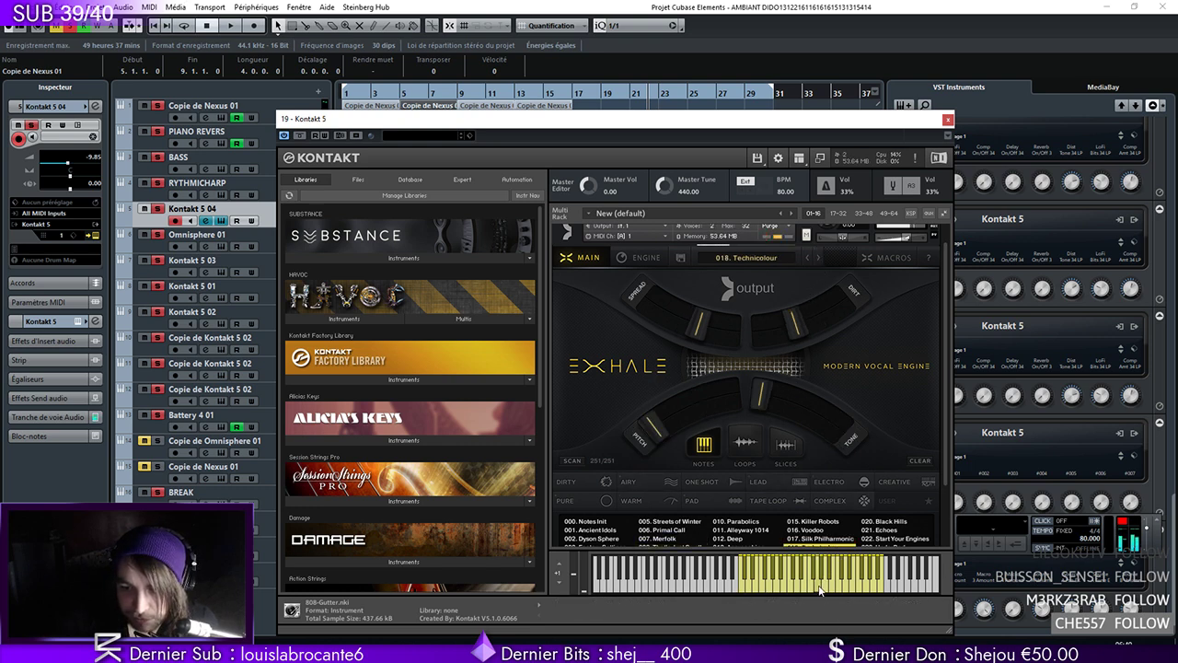
{"action": "left_click", "coordinate": [816, 256]}
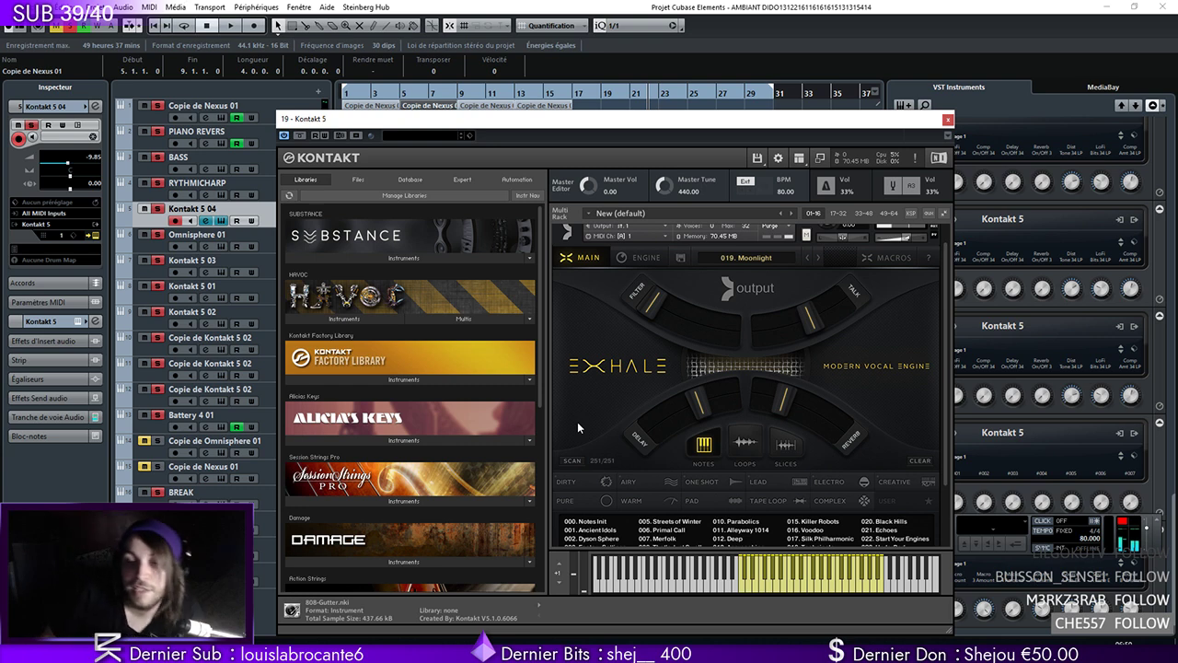
{"action": "left_click", "coordinate": [820, 258]}
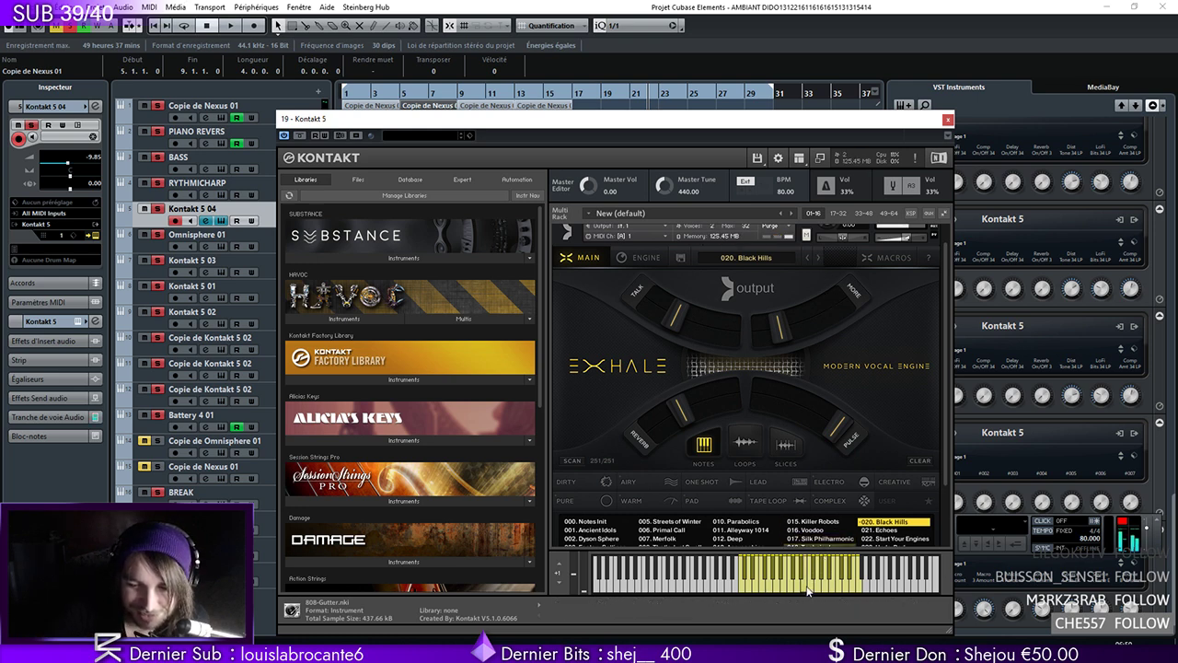
{"action": "left_click", "coordinate": [818, 258]}
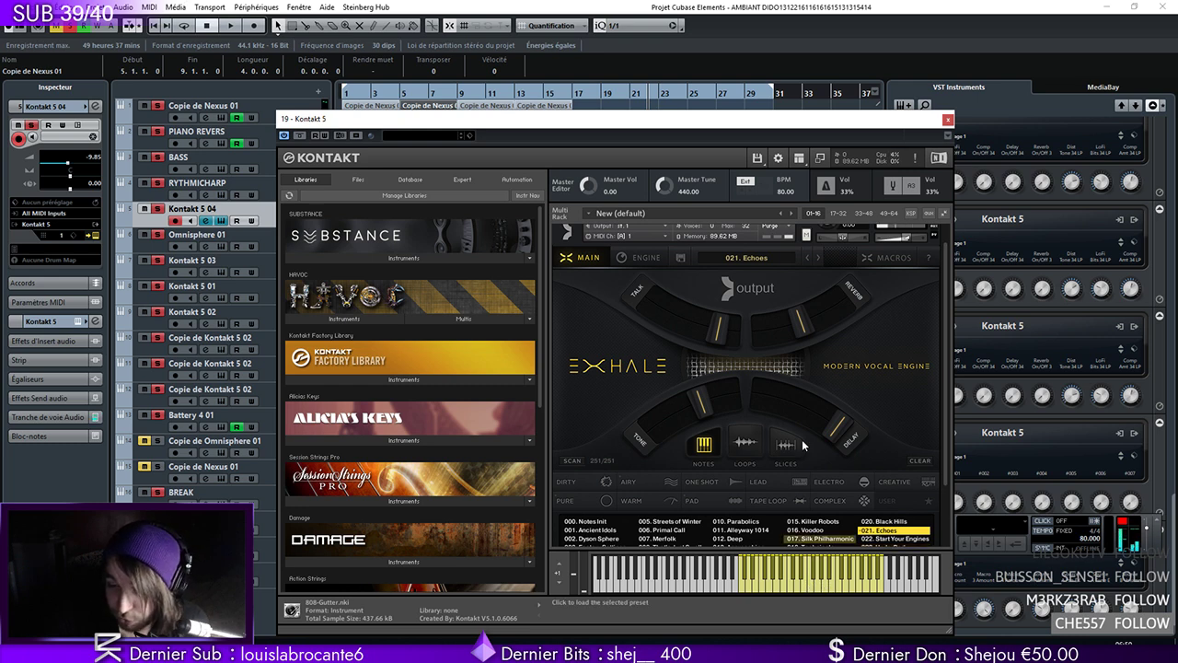
Audition the EXHALE presets Start Your Engines, UnderPad and Reversication by playing notes with each
{"action": "left_click", "coordinate": [818, 256]}
{"action": "left_click", "coordinate": [814, 579]}
{"action": "left_click", "coordinate": [832, 582]}
{"action": "left_click", "coordinate": [815, 262]}
{"action": "left_click", "coordinate": [815, 261]}
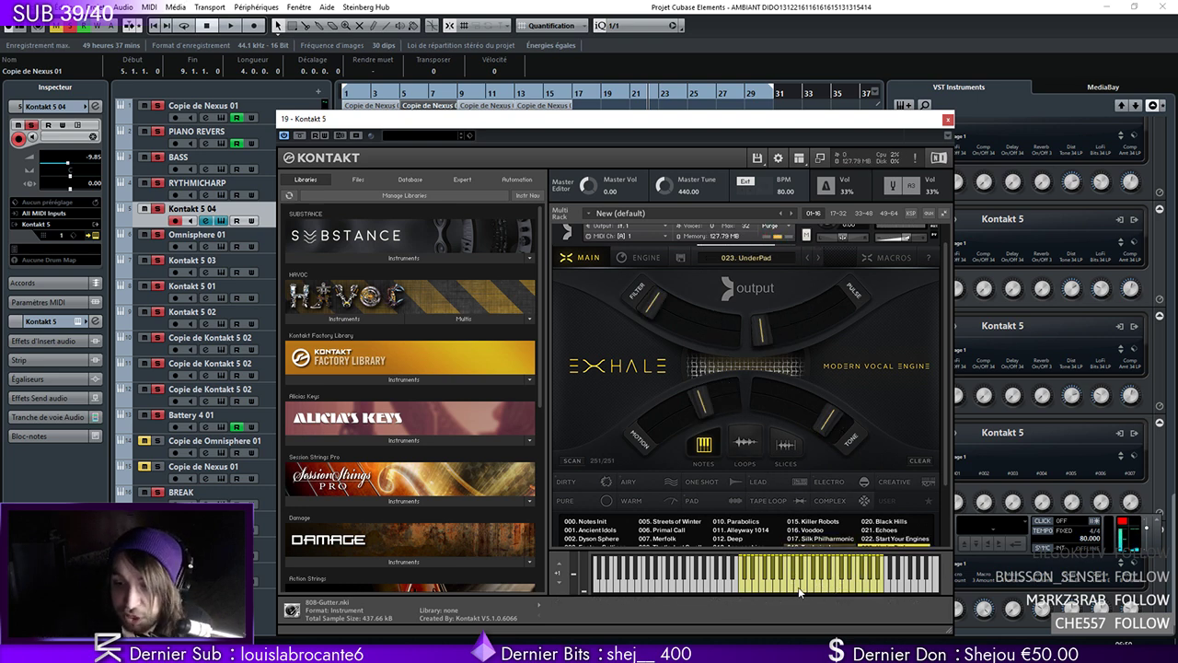
{"action": "left_click", "coordinate": [801, 588]}
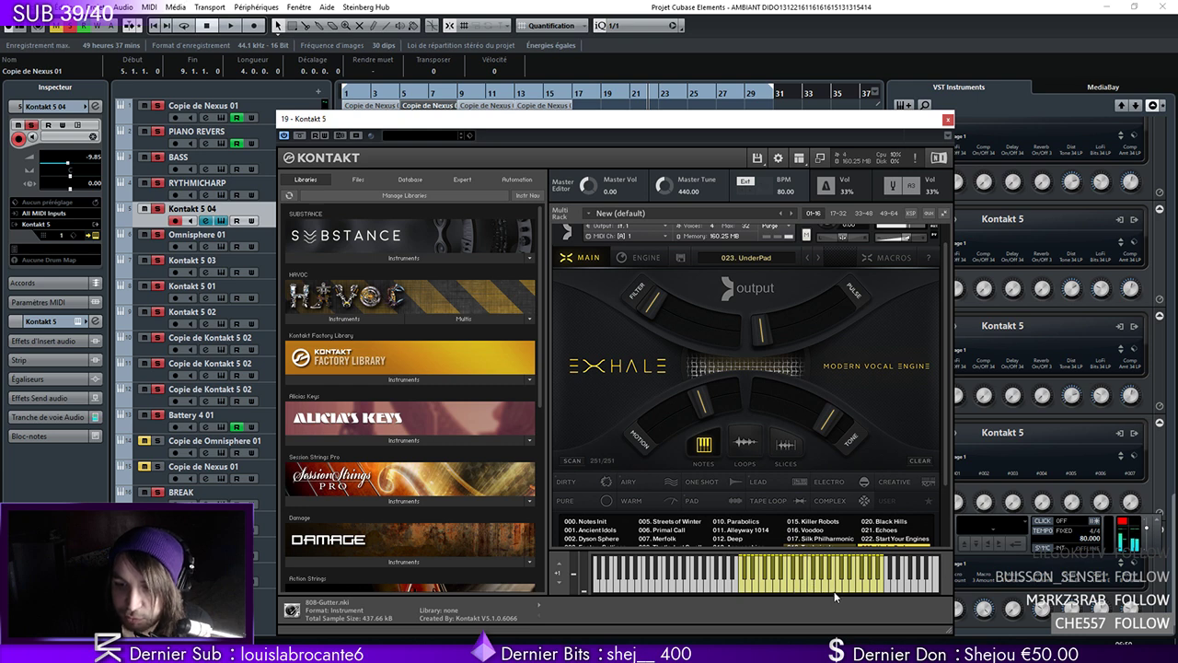
{"action": "left_click", "coordinate": [817, 255]}
{"action": "left_click", "coordinate": [793, 586]}
{"action": "left_click", "coordinate": [797, 587]}
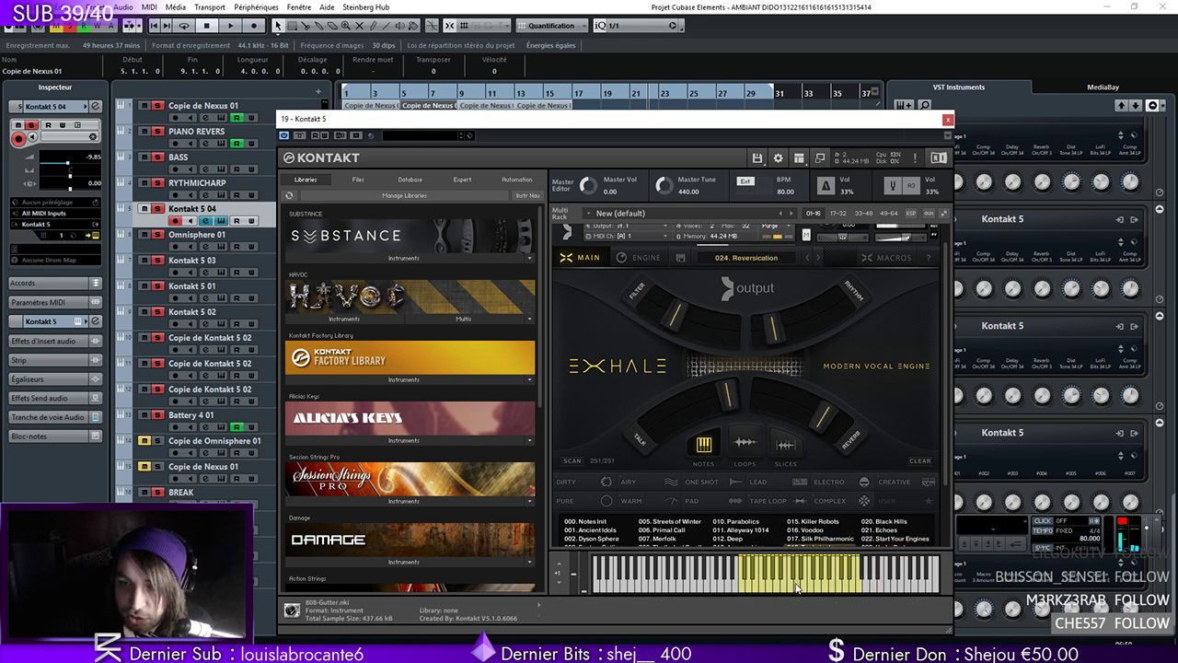
Audition the EXHALE presets The Sirens and Wake Up
{"action": "left_click", "coordinate": [820, 255]}
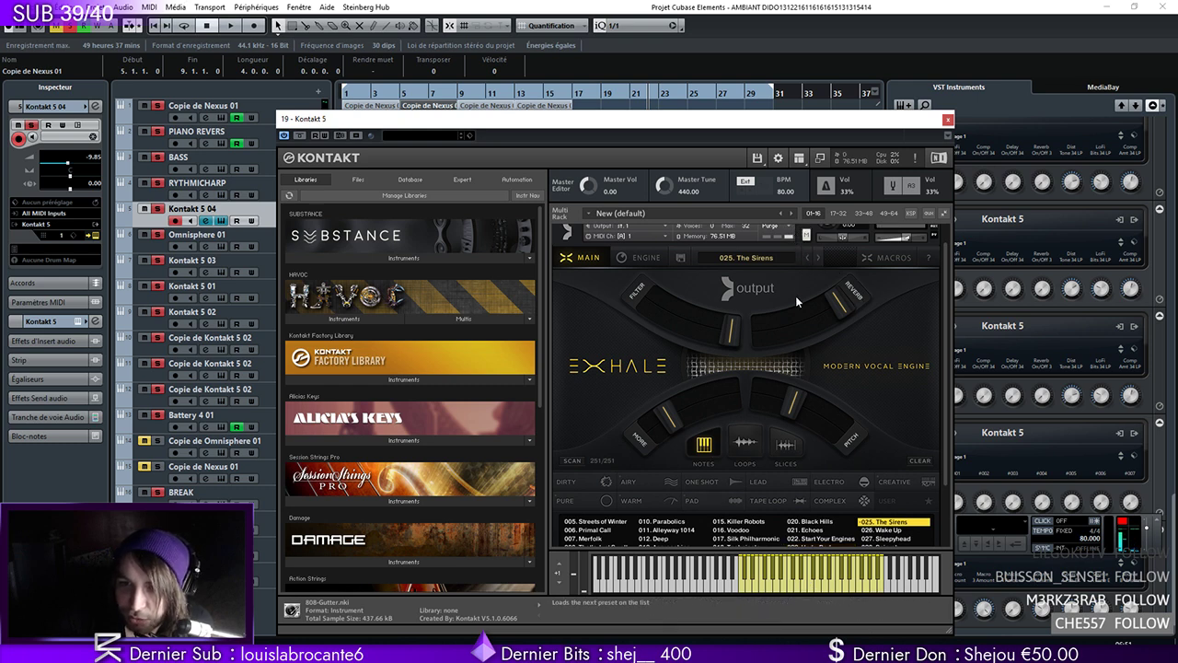
{"action": "left_click", "coordinate": [791, 589]}
{"action": "left_click", "coordinate": [818, 587]}
{"action": "left_click", "coordinate": [807, 586]}
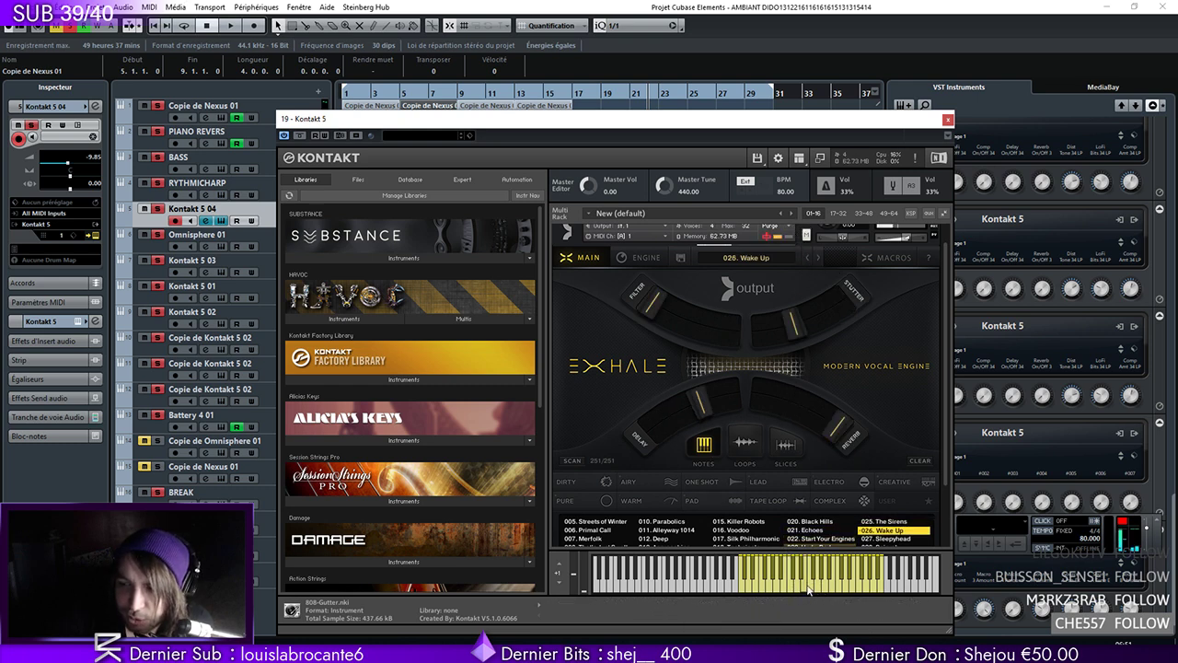
Audition the EXHALE presets Sleepyhead, Seiprah and Space Cadet
{"action": "left_click", "coordinate": [817, 256]}
{"action": "left_click", "coordinate": [797, 580]}
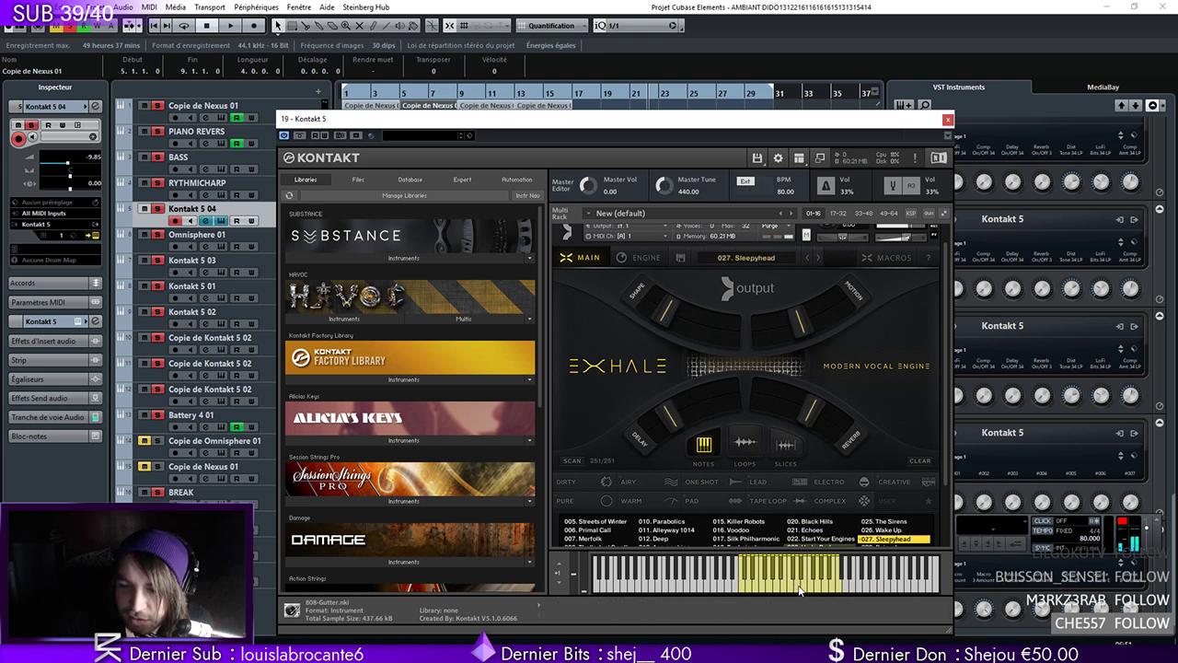
{"action": "left_click", "coordinate": [817, 257]}
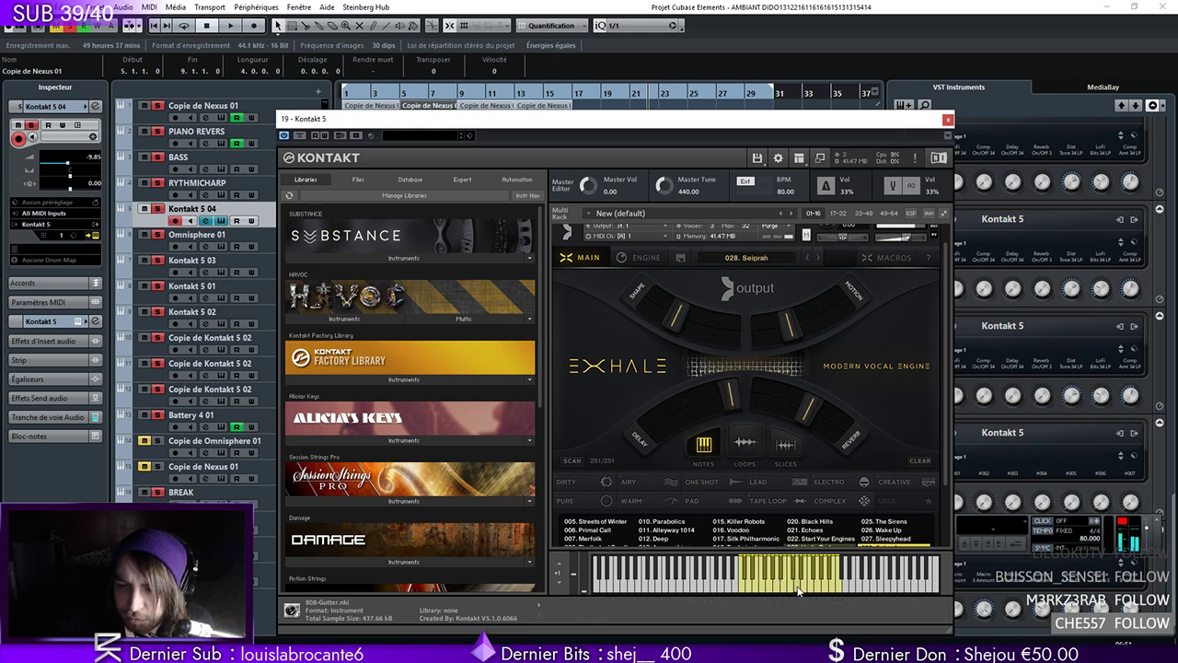
{"action": "left_click", "coordinate": [817, 260]}
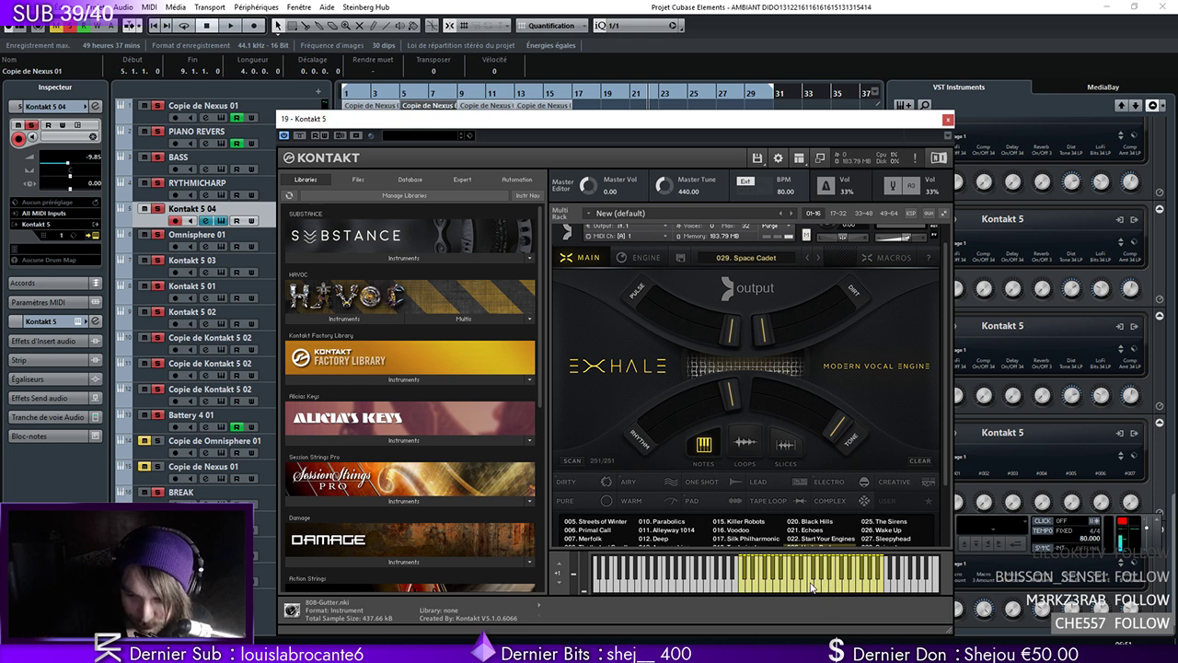
Load the EXHALE preset Secret Garden and test its notes
{"action": "left_click", "coordinate": [817, 257]}
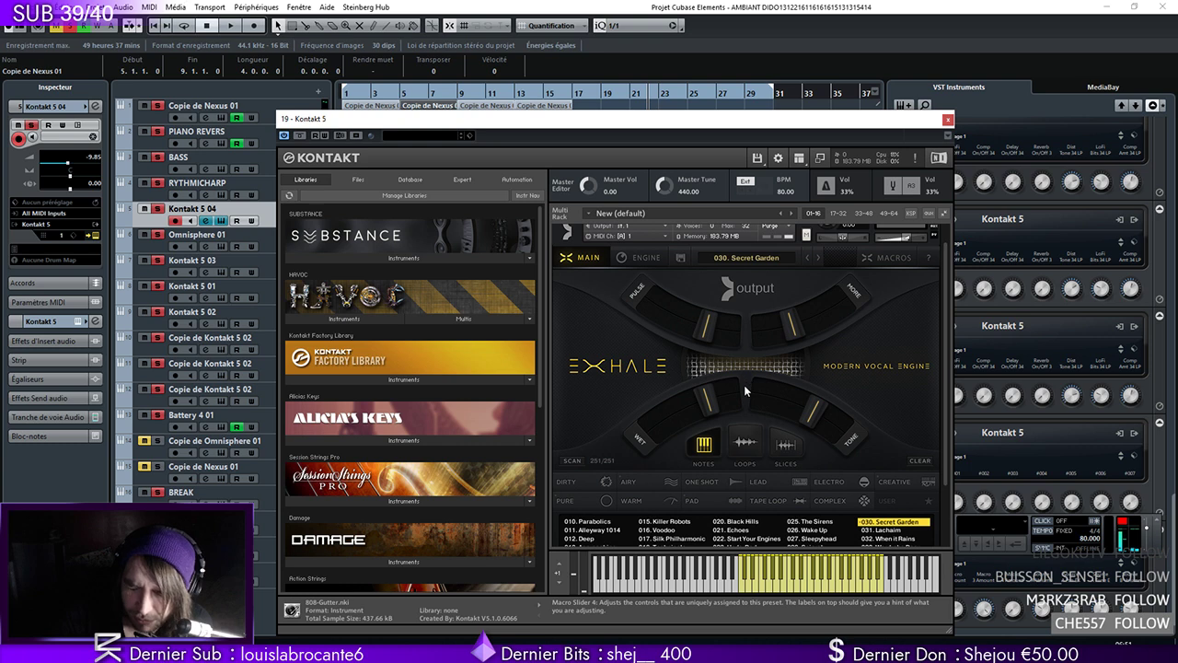
{"action": "left_click", "coordinate": [806, 587]}
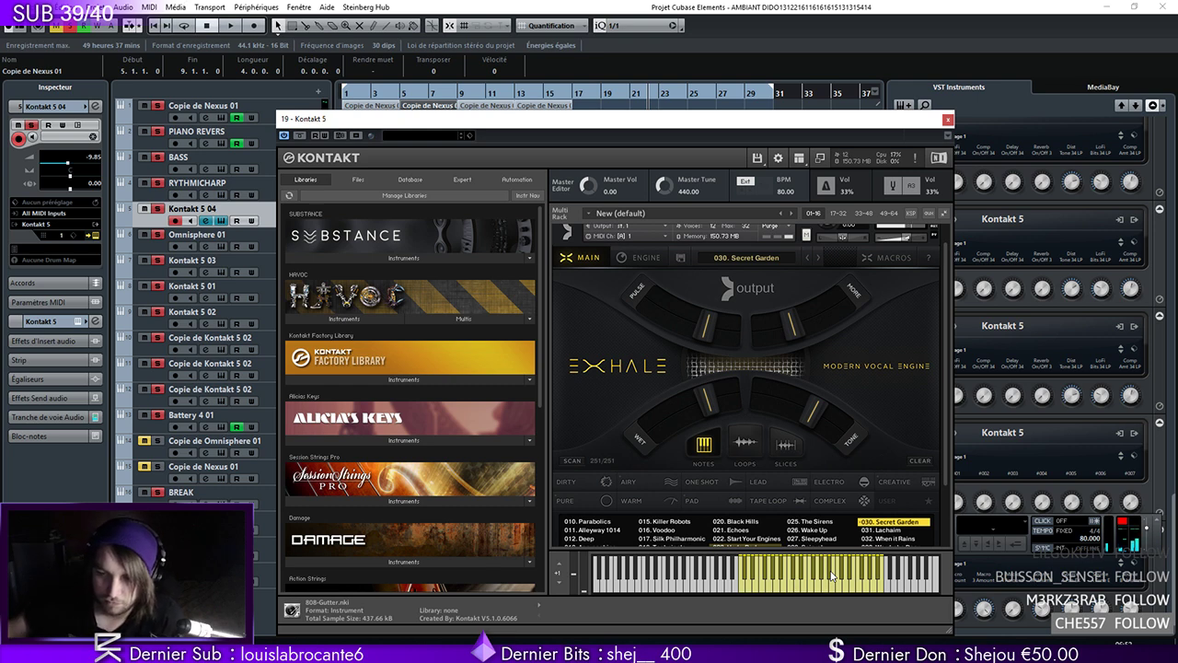
Move the Kontakt window aside to play the arrangement from bar 15, then close the Kontakt window
{"action": "left_click_drag", "start_coordinate": [598, 121], "coordinate": [969, 271]}
{"action": "left_click", "coordinate": [548, 96]}
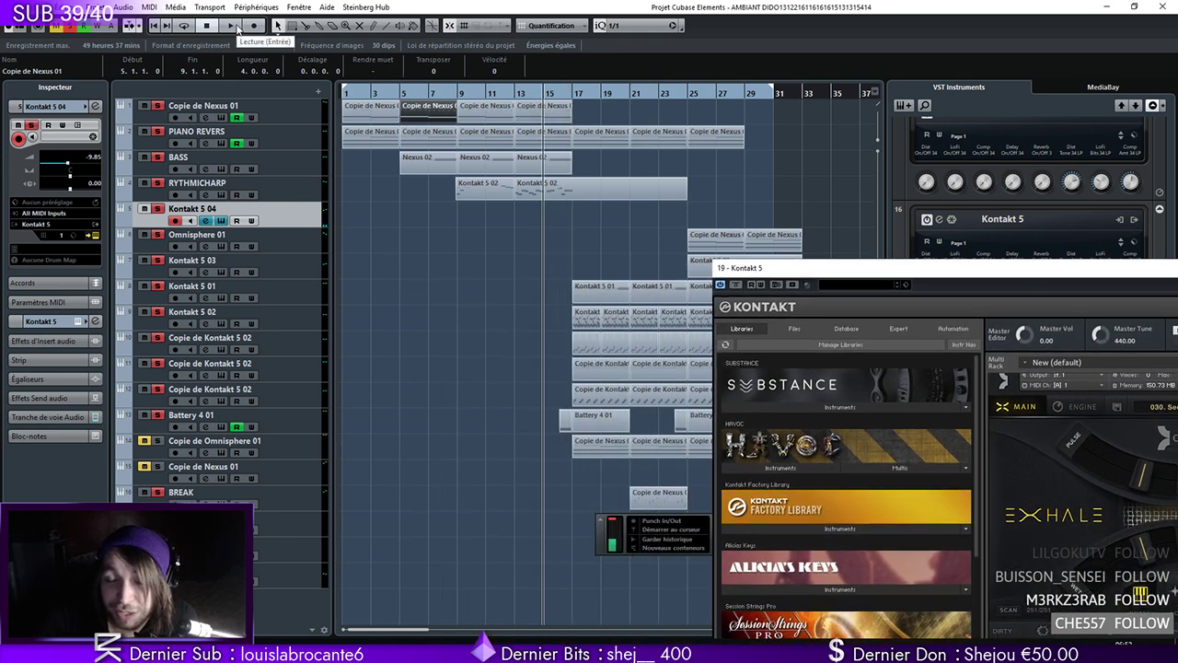
{"action": "left_click_drag", "start_coordinate": [789, 268], "coordinate": [780, 235]}
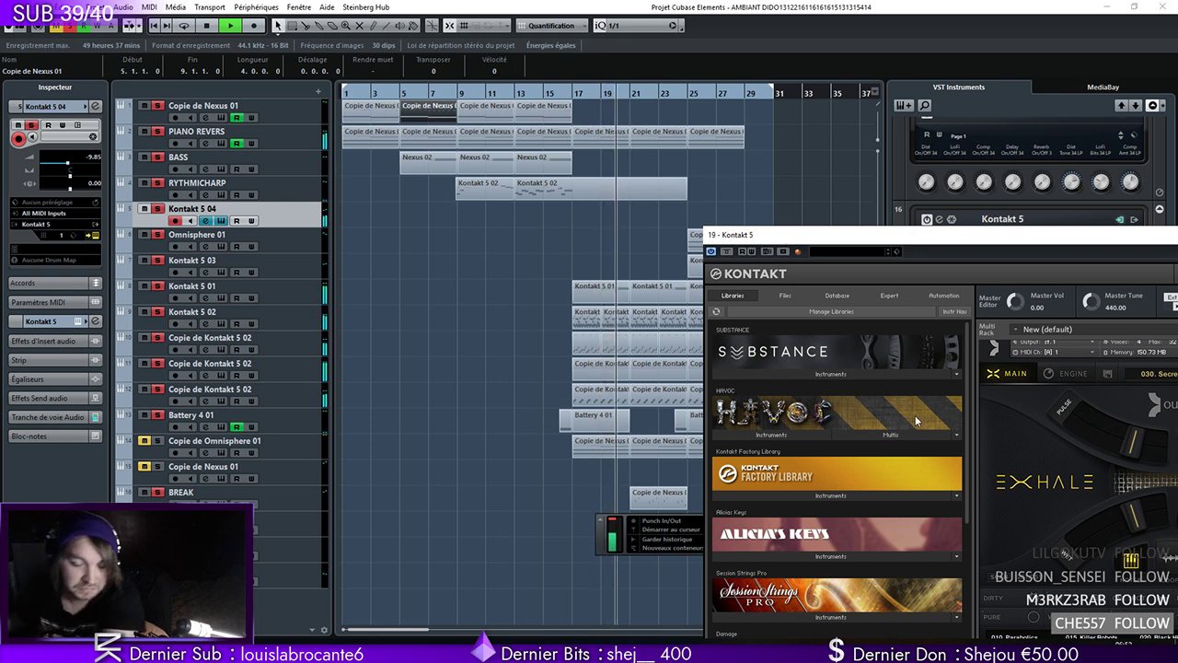
{"action": "left_click_drag", "start_coordinate": [877, 234], "coordinate": [599, 255]}
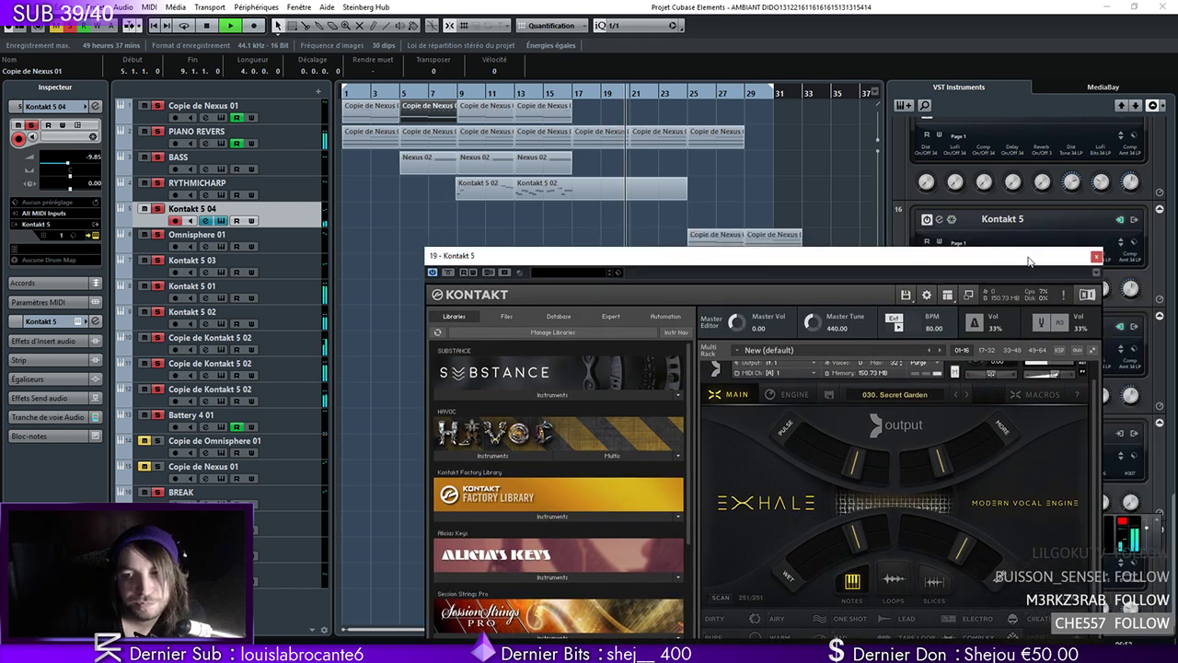
{"action": "left_click", "coordinate": [1095, 257]}
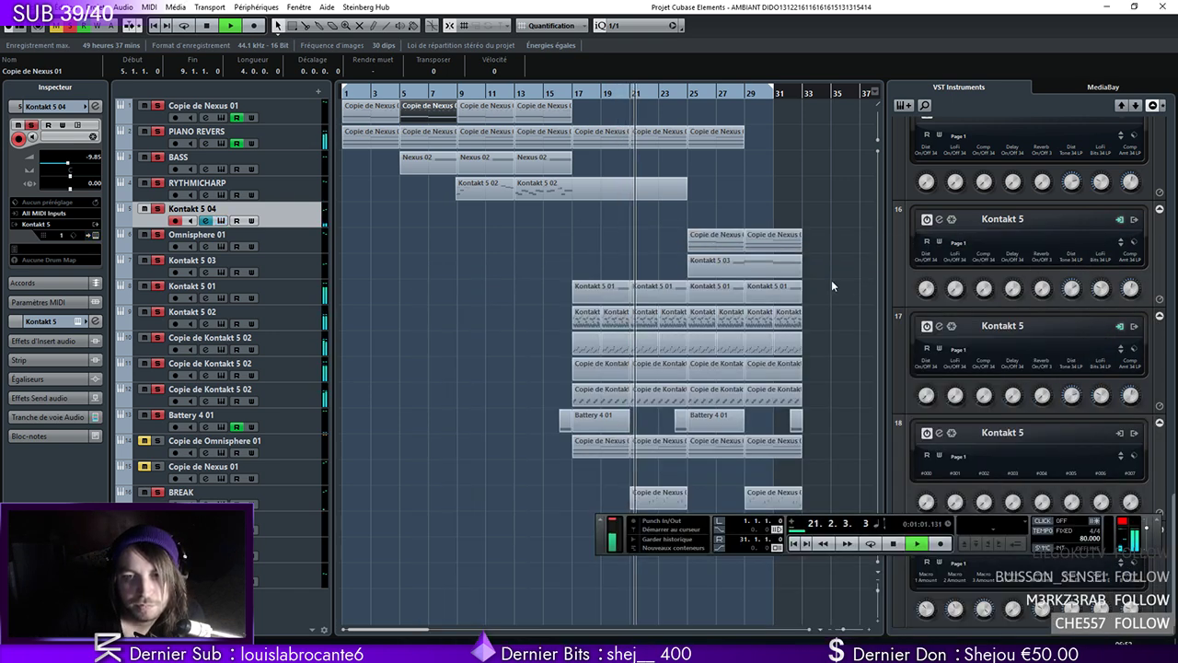
{"action": "left_click", "coordinate": [297, 234]}
{"action": "left_click", "coordinate": [276, 211]}
{"action": "left_click", "coordinate": [92, 6]}
{"action": "mouse_move", "coordinate": [184, 20]}
{"action": "left_click", "coordinate": [372, 35]}
{"action": "left_click", "coordinate": [681, 365]}
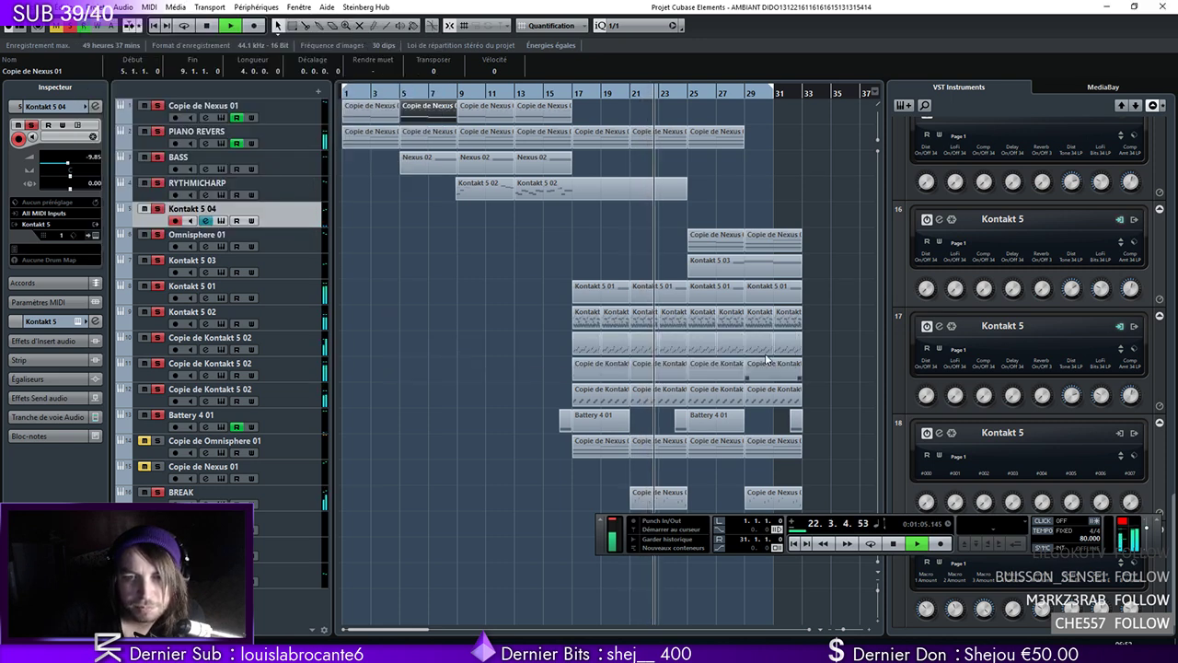
Select the Omnisphere 01 track and copy the last PIANO REVERS clip to bar 29
{"action": "left_click", "coordinate": [283, 240]}
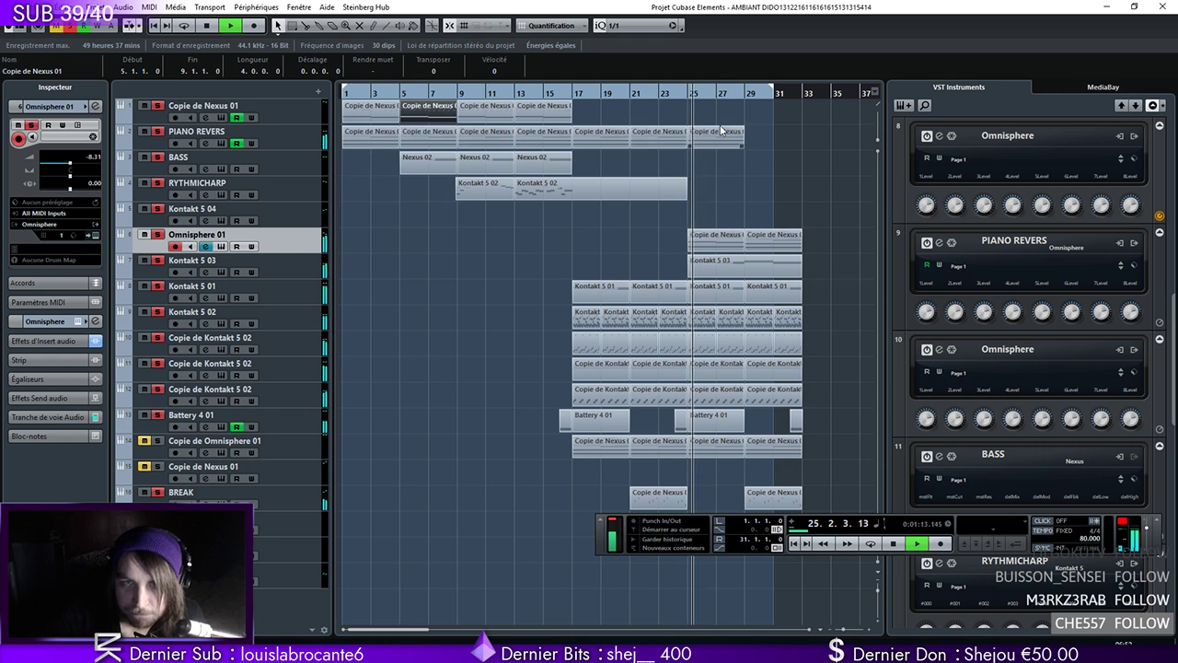
{"action": "left_click_drag", "start_coordinate": [721, 130], "coordinate": [778, 134]}
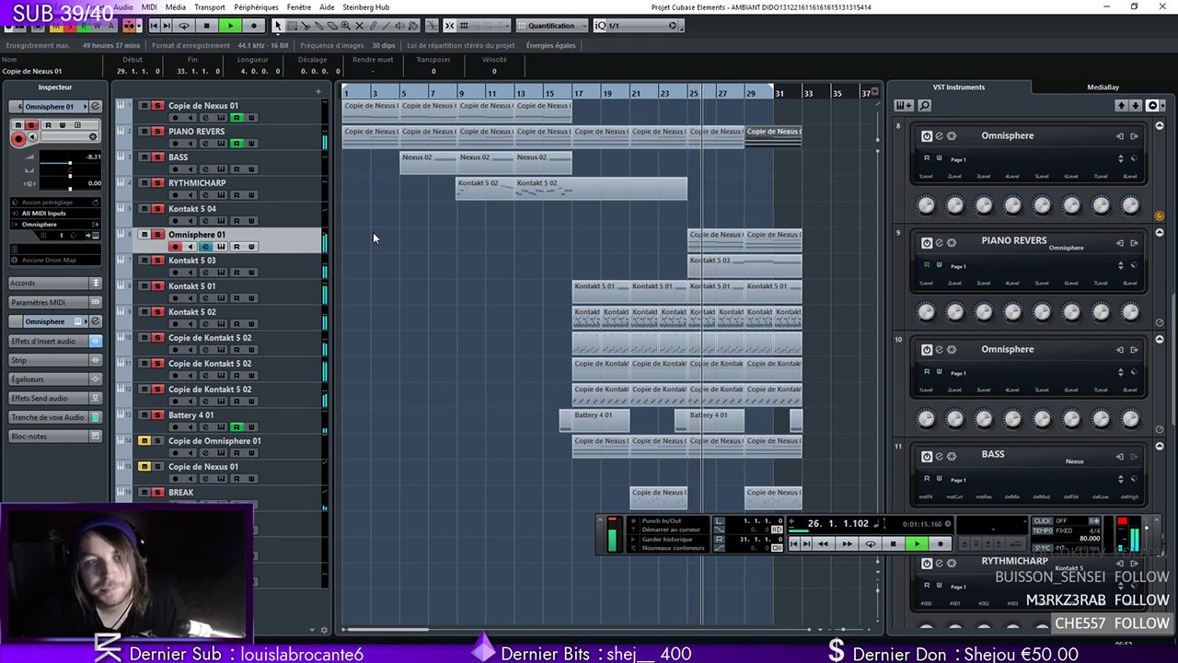
Boost a bell band to +2.43 dB at about 1960 Hz in Omnisphere 01's FabFilter Pro-Q 2 insert, then close the channel settings
{"action": "left_click", "coordinate": [95, 106]}
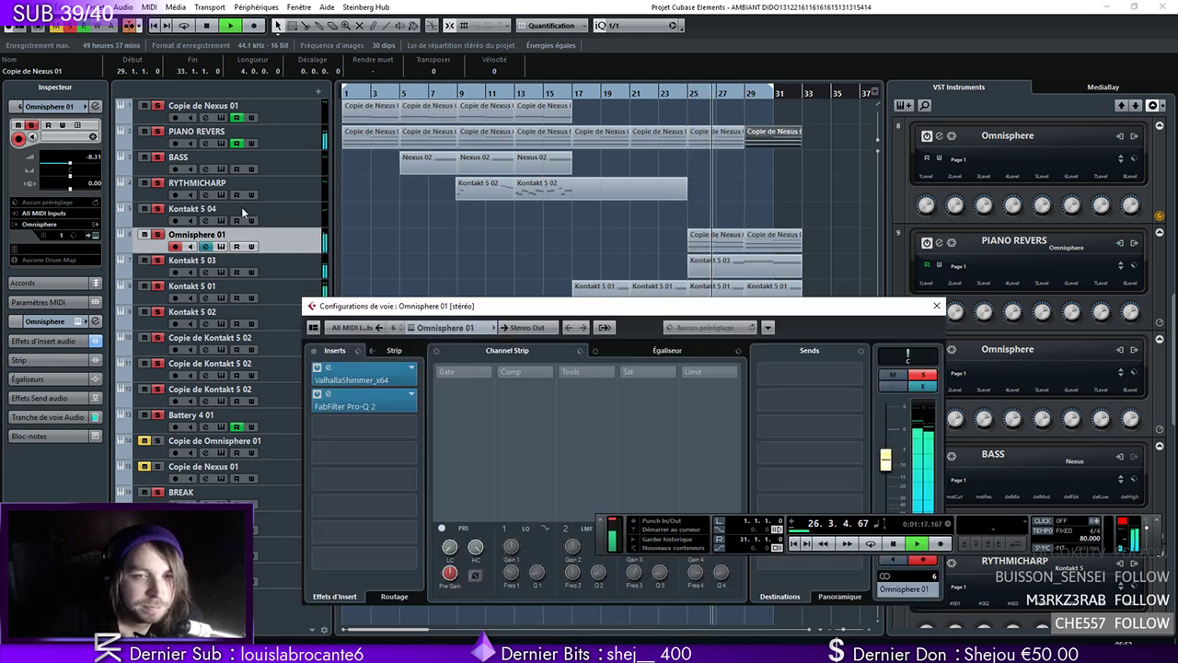
{"action": "left_click", "coordinate": [328, 394]}
{"action": "left_click_drag", "start_coordinate": [666, 305], "coordinate": [677, 295]}
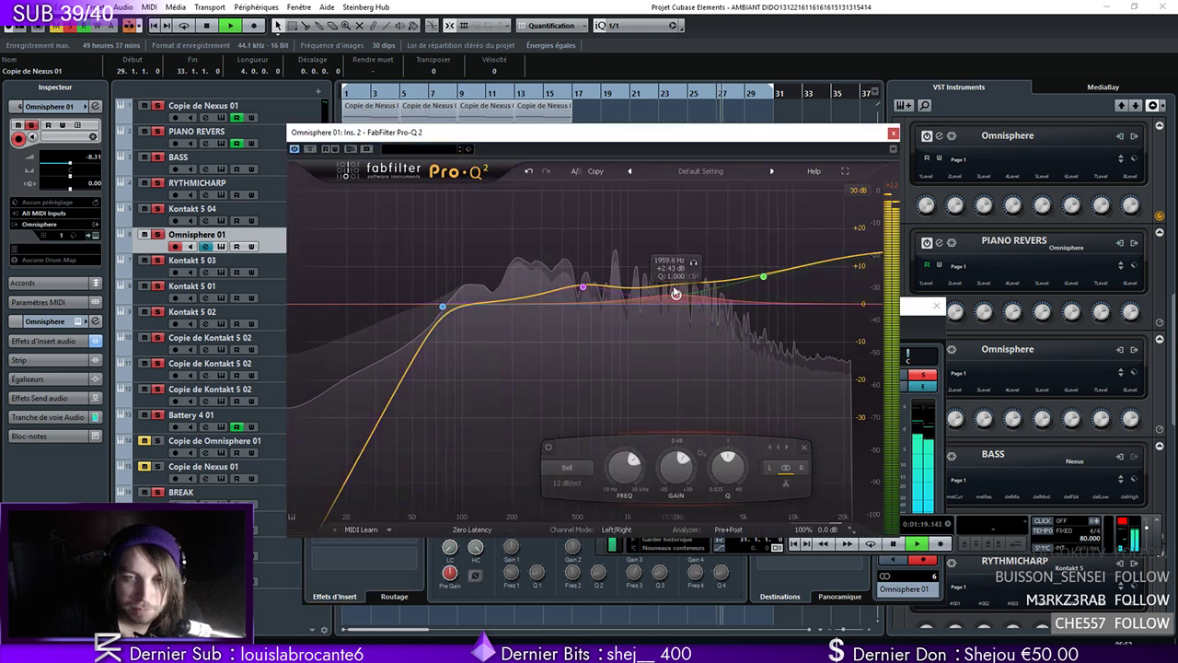
{"action": "left_click", "coordinate": [764, 276]}
{"action": "left_click", "coordinate": [893, 133]}
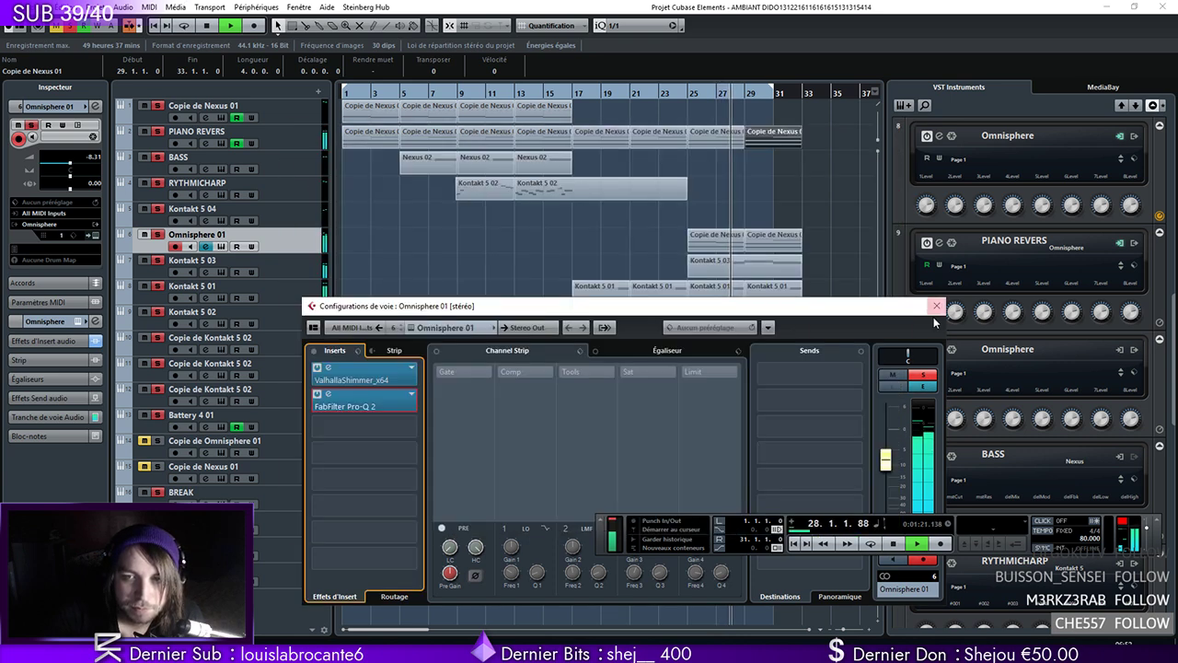
{"action": "left_click", "coordinate": [936, 305]}
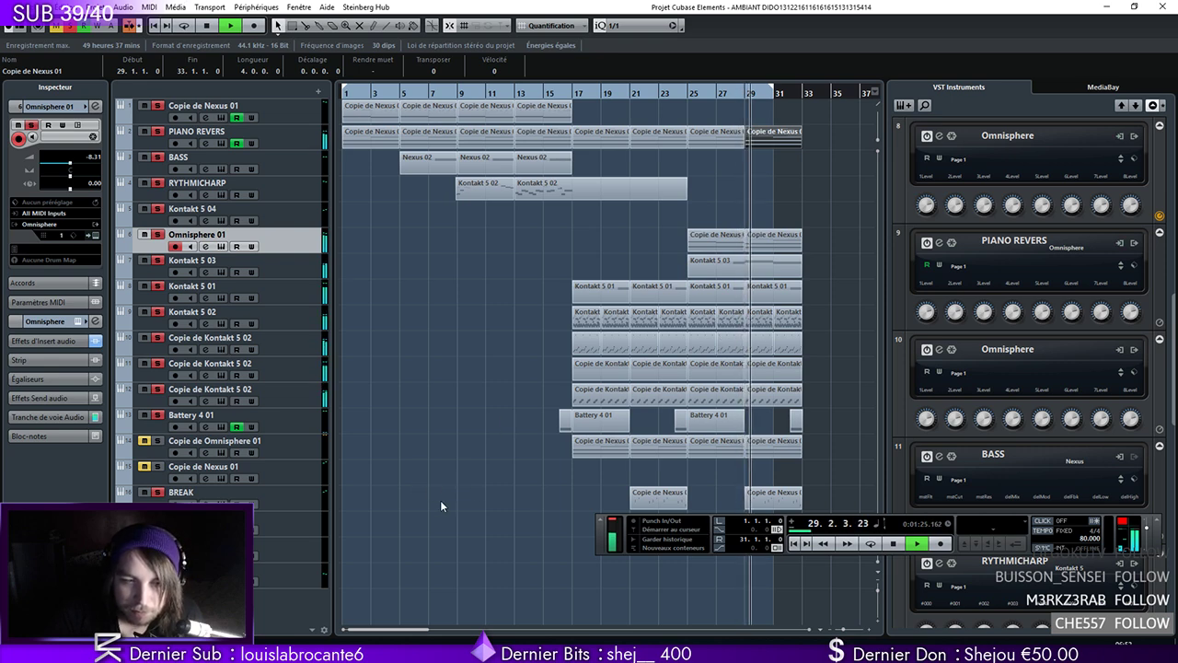
Delete the BREAK clip that starts at bar 29
{"action": "key", "text": "Delete"}
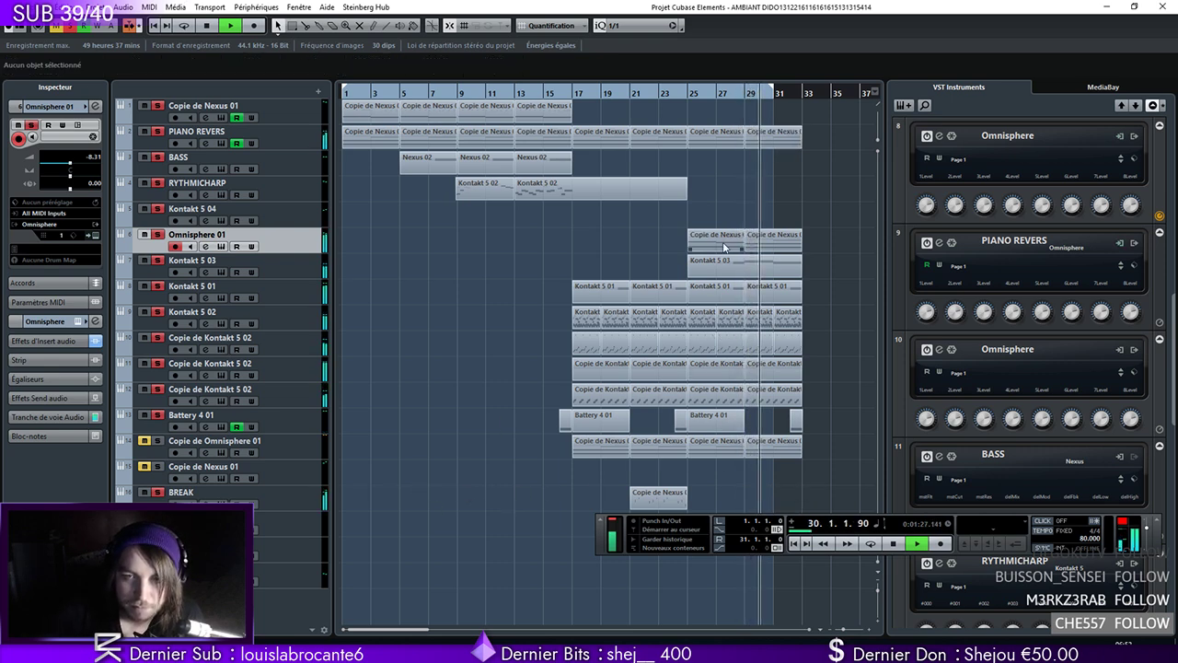
Shorten the second RYTHMICHARP clip to end at bar 17 and copy both RYTHMICHARP clips to just before bar 25
{"action": "left_click_drag", "start_coordinate": [684, 195], "coordinate": [497, 190]}
{"action": "key", "text": "space"}
{"action": "left_click_drag", "start_coordinate": [491, 189], "coordinate": [706, 183], "text": "alt"}
{"action": "left_click", "coordinate": [672, 94]}
{"action": "key", "text": "space"}
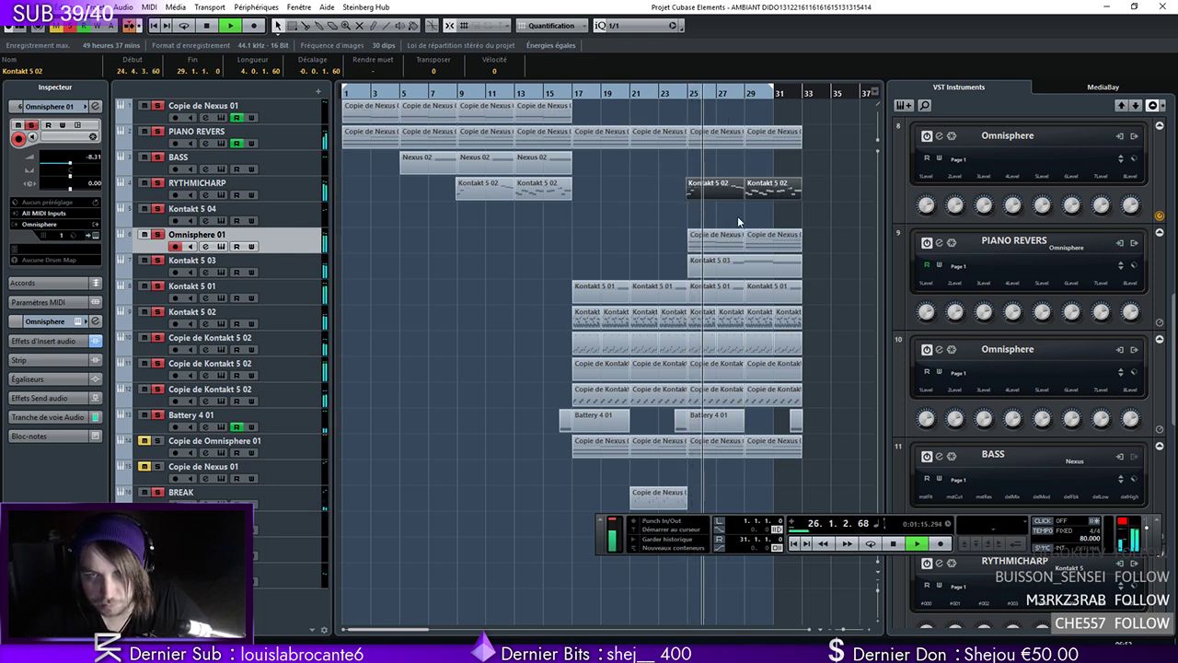
{"action": "left_click", "coordinate": [177, 177]}
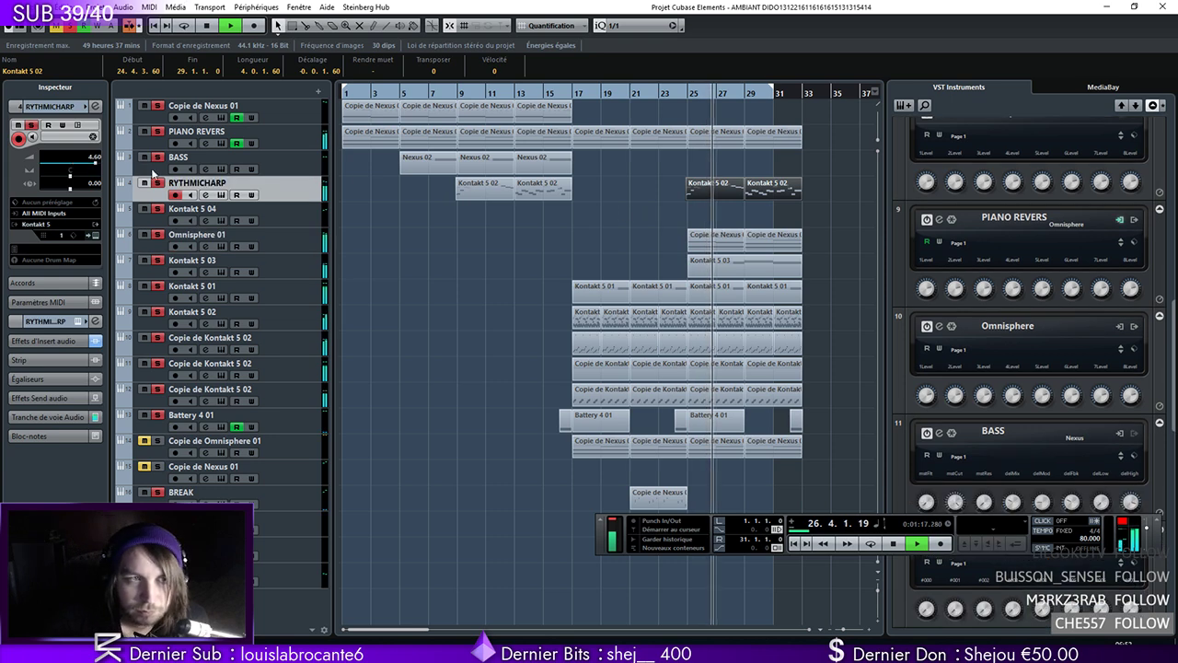
{"action": "left_click_drag", "start_coordinate": [822, 176], "coordinate": [698, 201]}
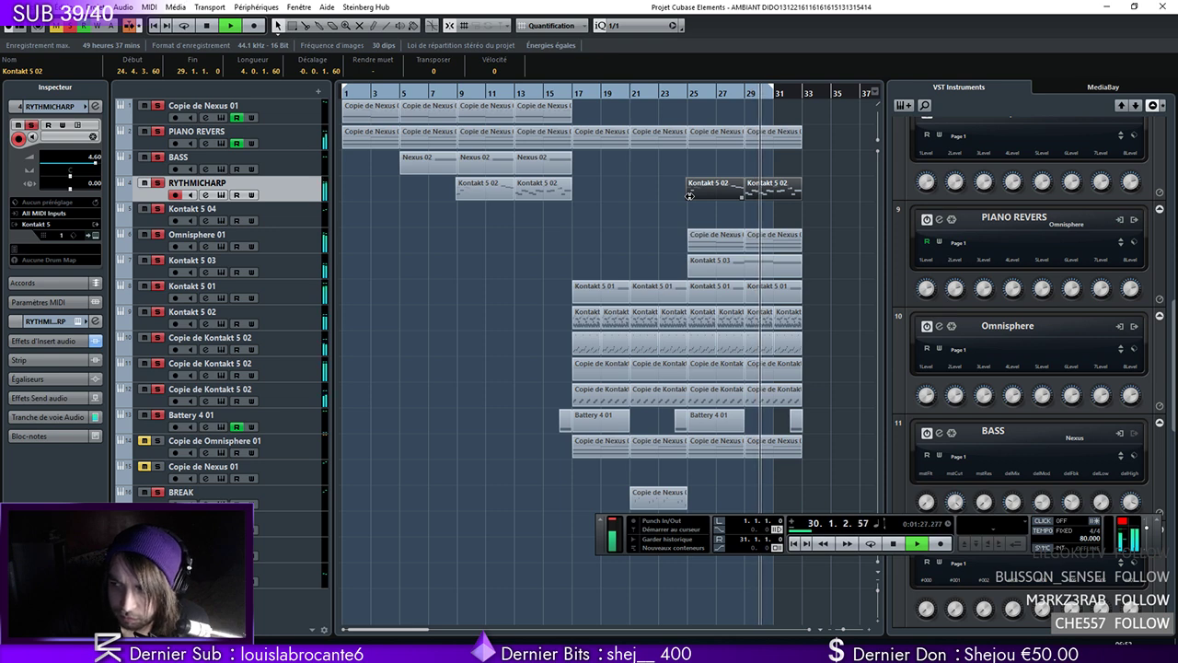
{"action": "left_click", "coordinate": [290, 217]}
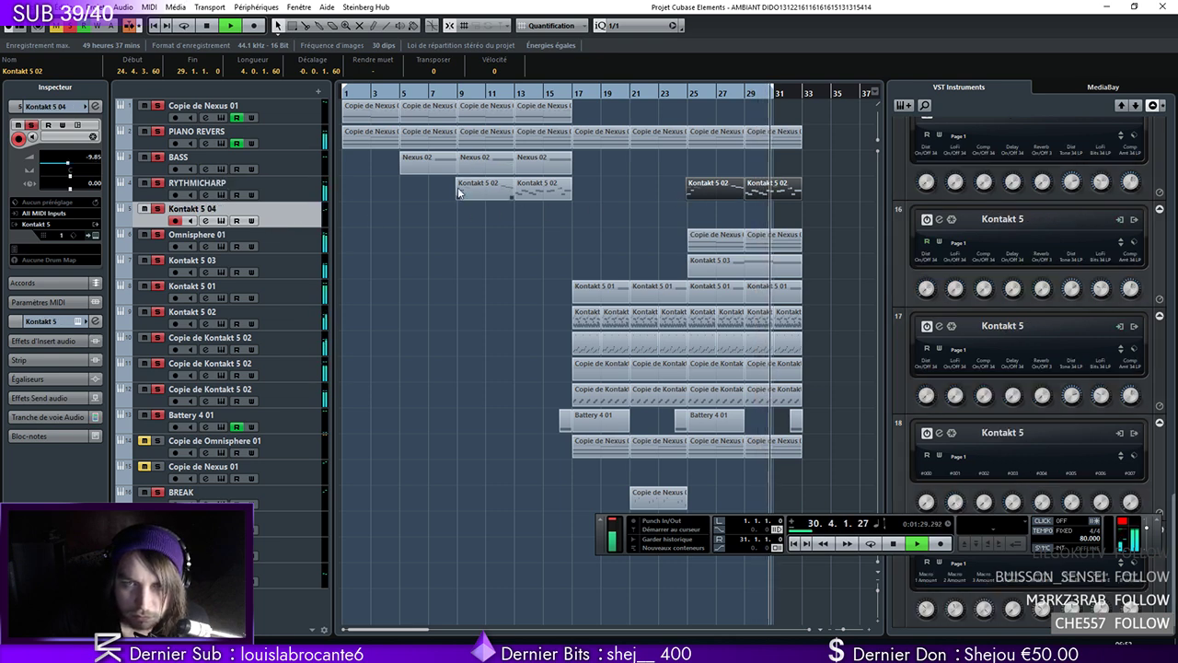
{"action": "key", "text": "Up"}
{"action": "left_click_drag", "start_coordinate": [849, 179], "coordinate": [656, 196]}
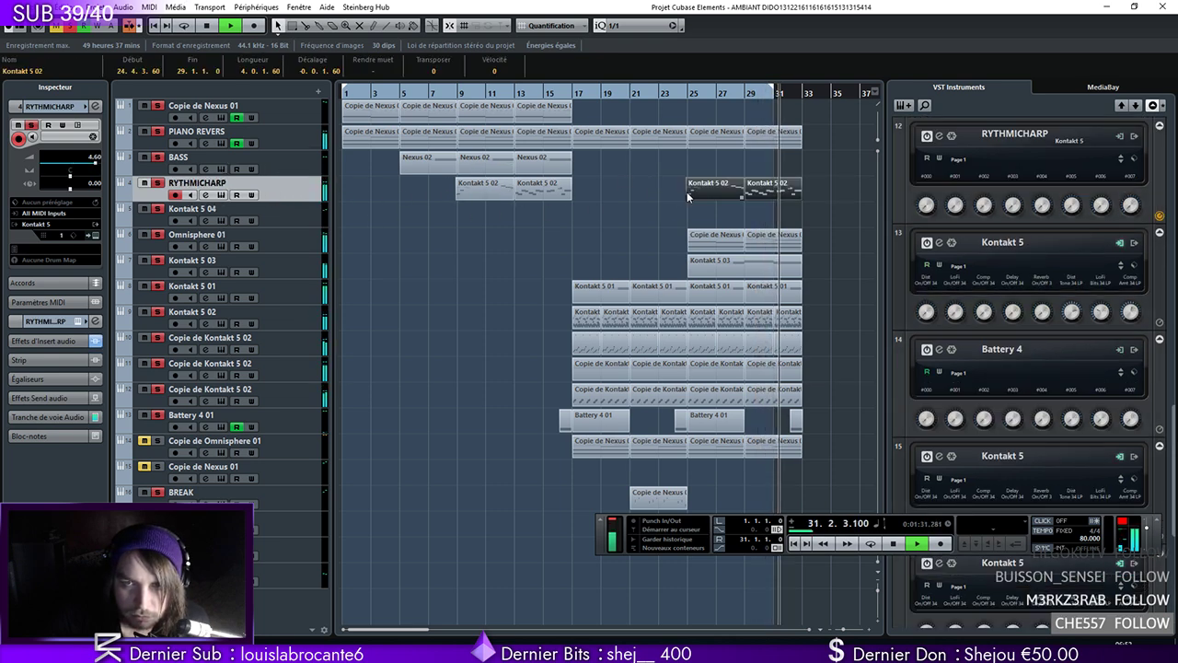
{"action": "mouse_move", "coordinate": [438, 210]}
{"action": "left_mouse_down"}
{"action": "mouse_move", "coordinate": [419, 178]}
{"action": "mouse_move", "coordinate": [310, 105]}
{"action": "mouse_move", "coordinate": [337, 150]}
{"action": "mouse_move", "coordinate": [440, 188]}
{"action": "left_mouse_up"}
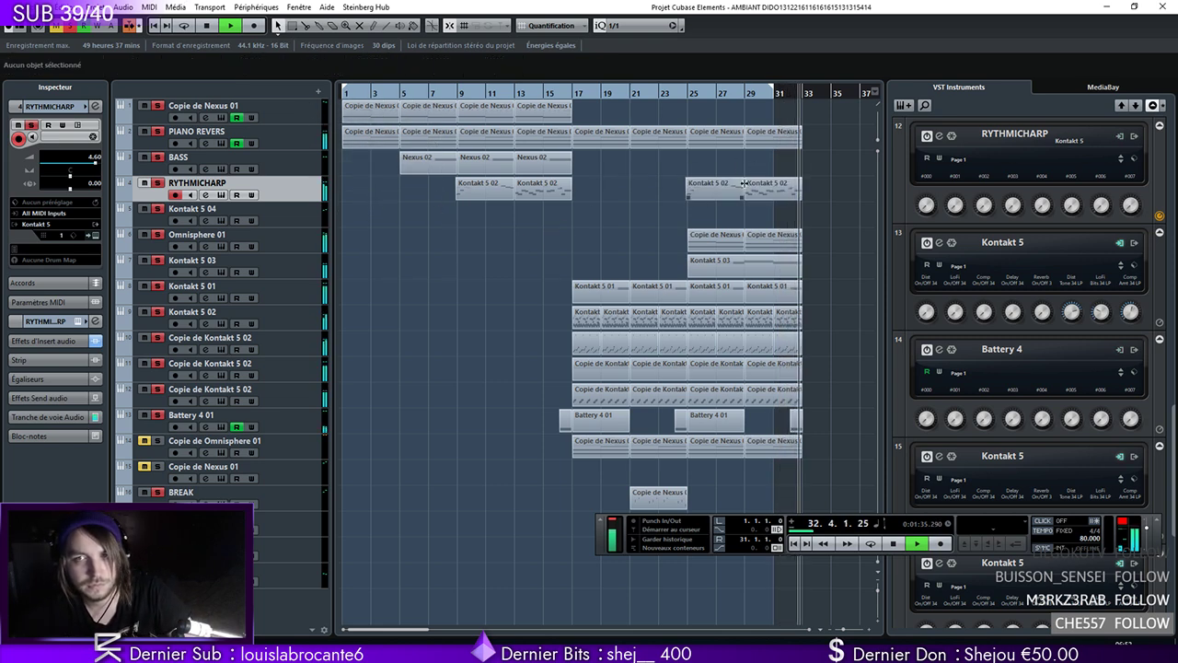
Copy the last PIANO REVERS clip to bar 33 and play the arrangement from bar 29 before stopping playback
{"action": "left_click_drag", "start_coordinate": [765, 140], "coordinate": [820, 145]}
{"action": "left_click", "coordinate": [746, 95]}
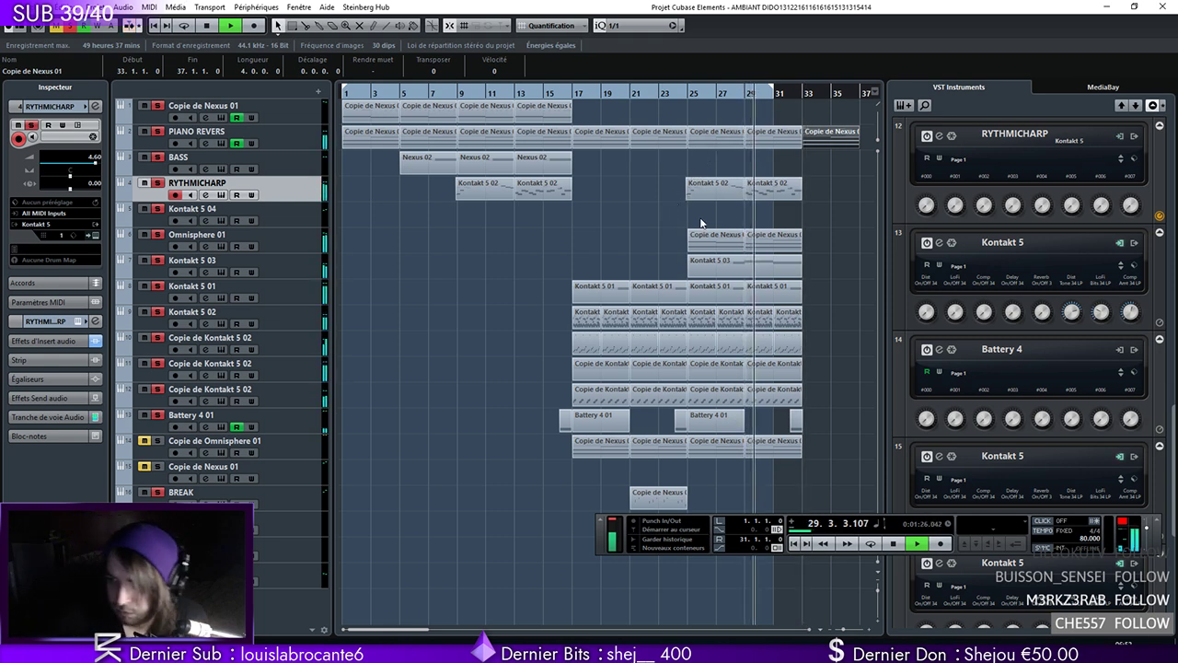
{"action": "left_click_drag", "start_coordinate": [377, 634], "coordinate": [416, 632]}
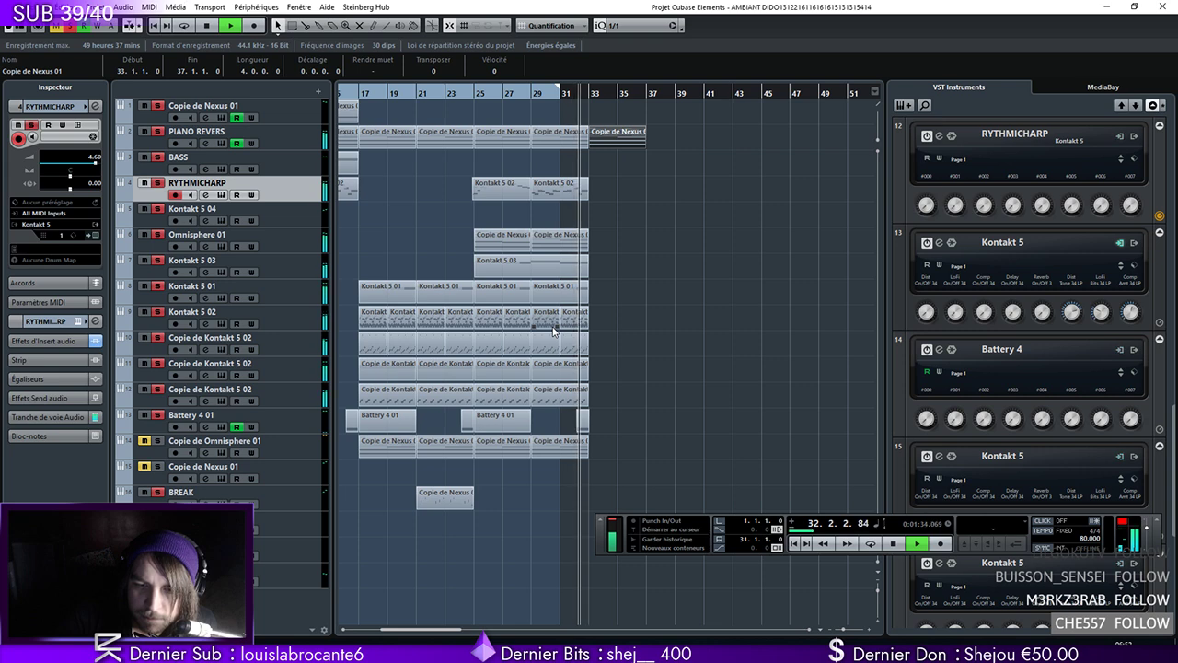
{"action": "left_click", "coordinate": [893, 546]}
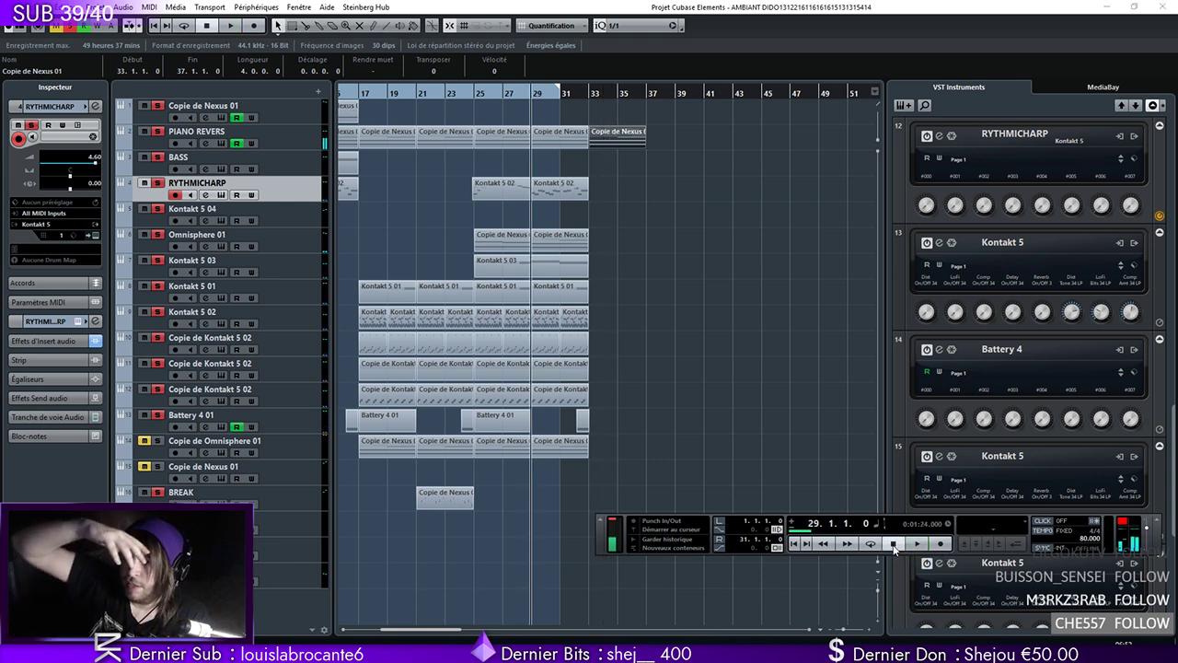